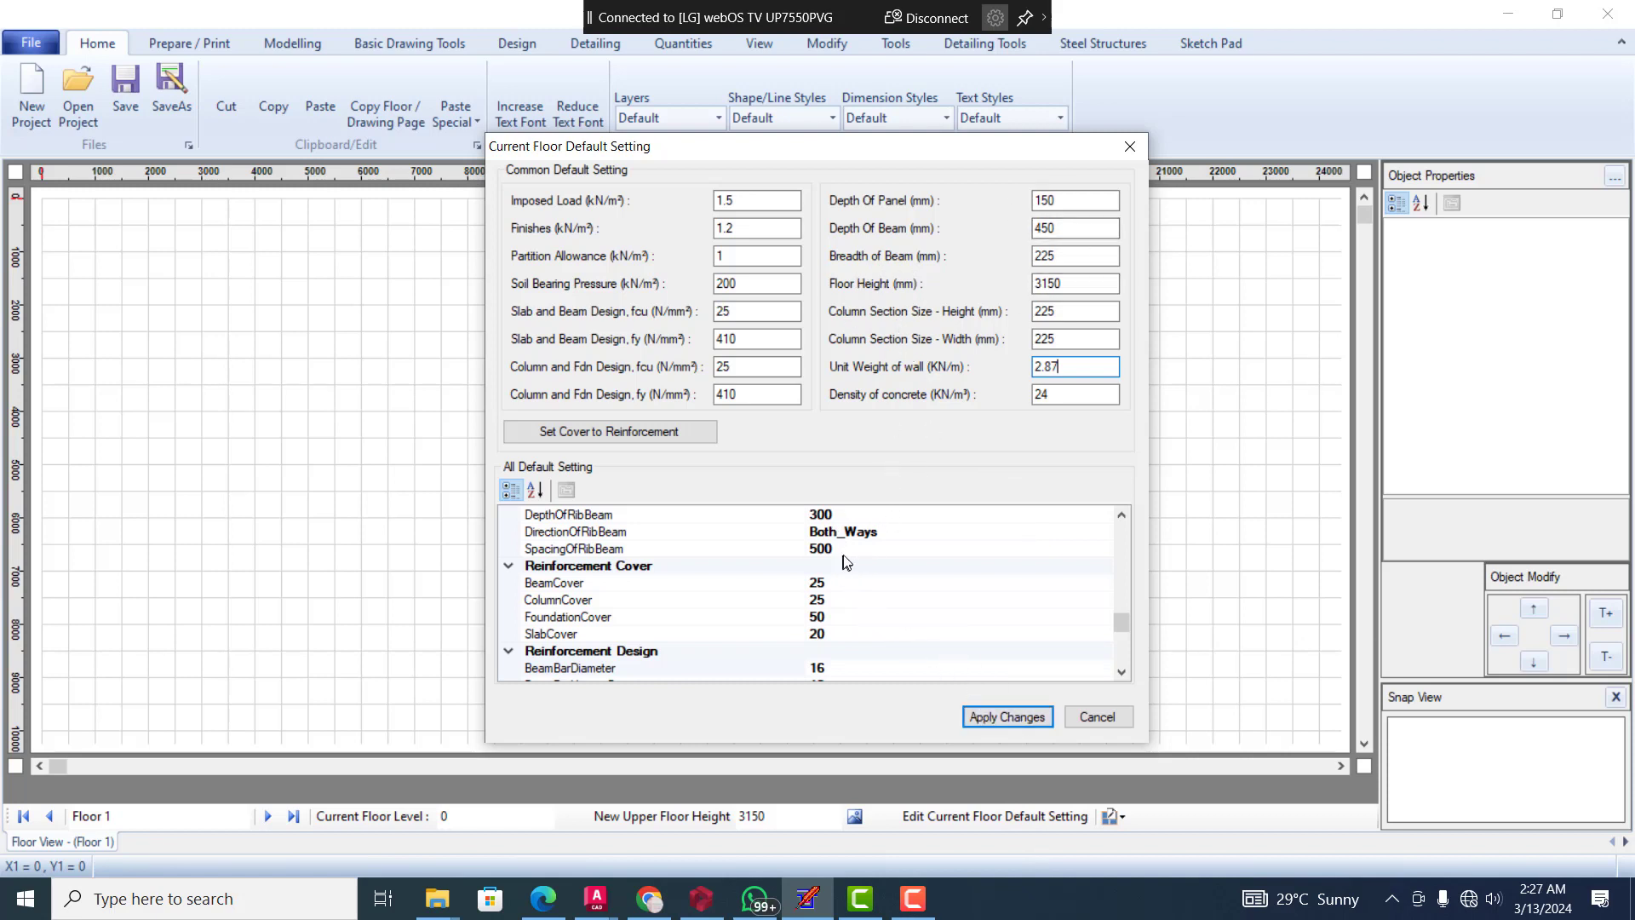
Examine the current floor's default detailing, geometry, foundation size and panel type settings, and the FactorGk and FactorQk load factors
scroll(863, 562, up, 4)
scroll(863, 569, up, 8)
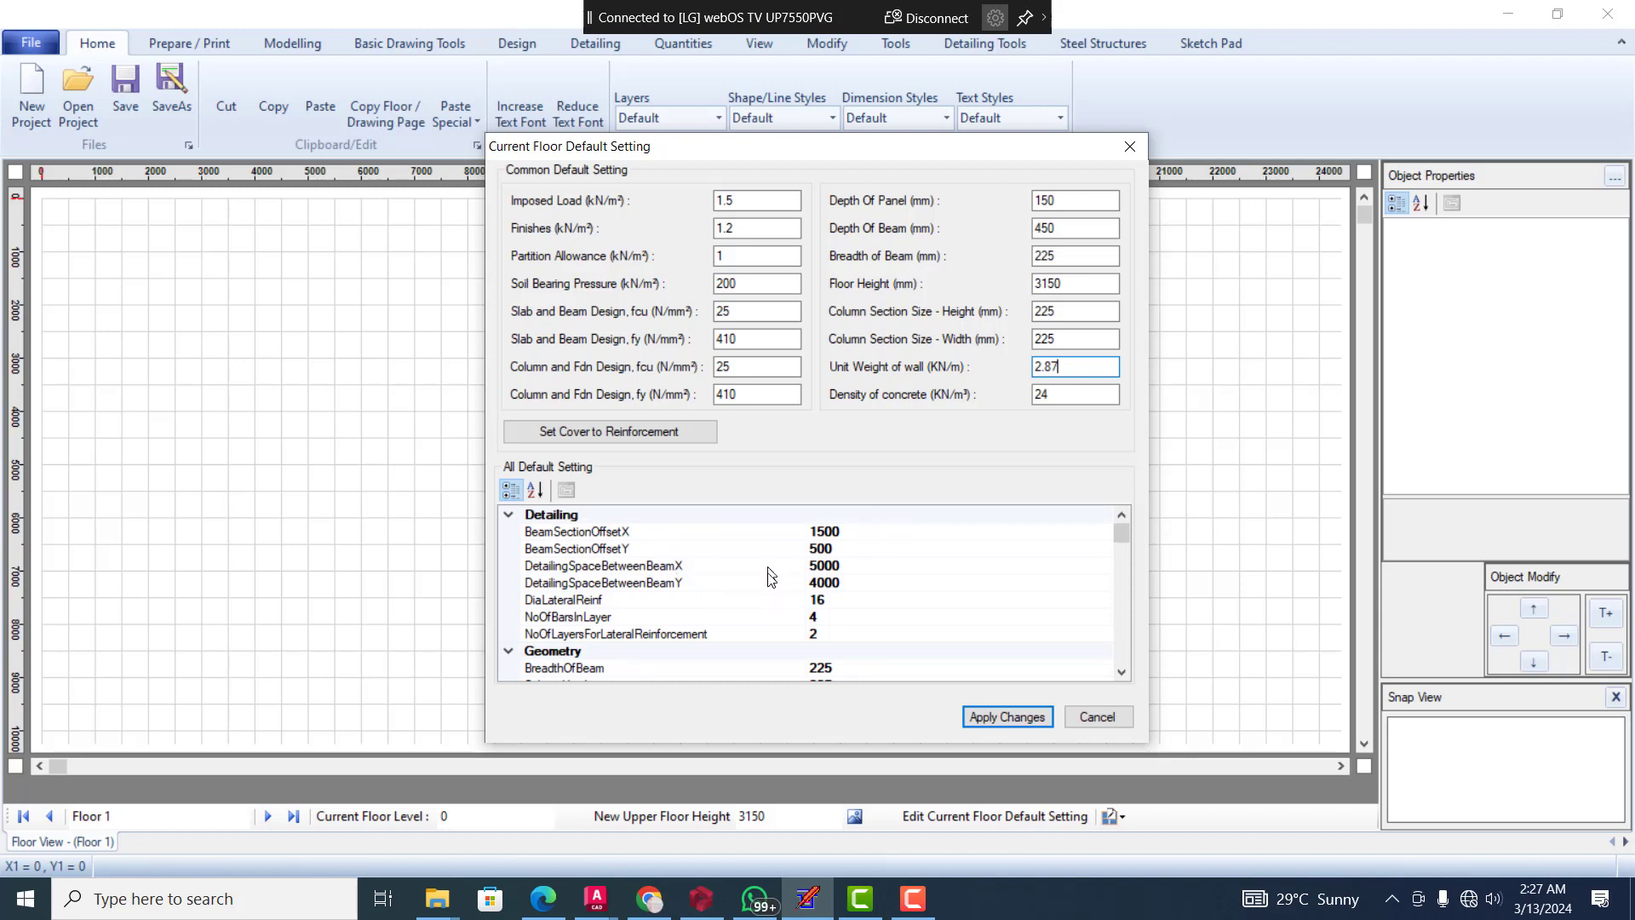
scroll(771, 580, down, 2)
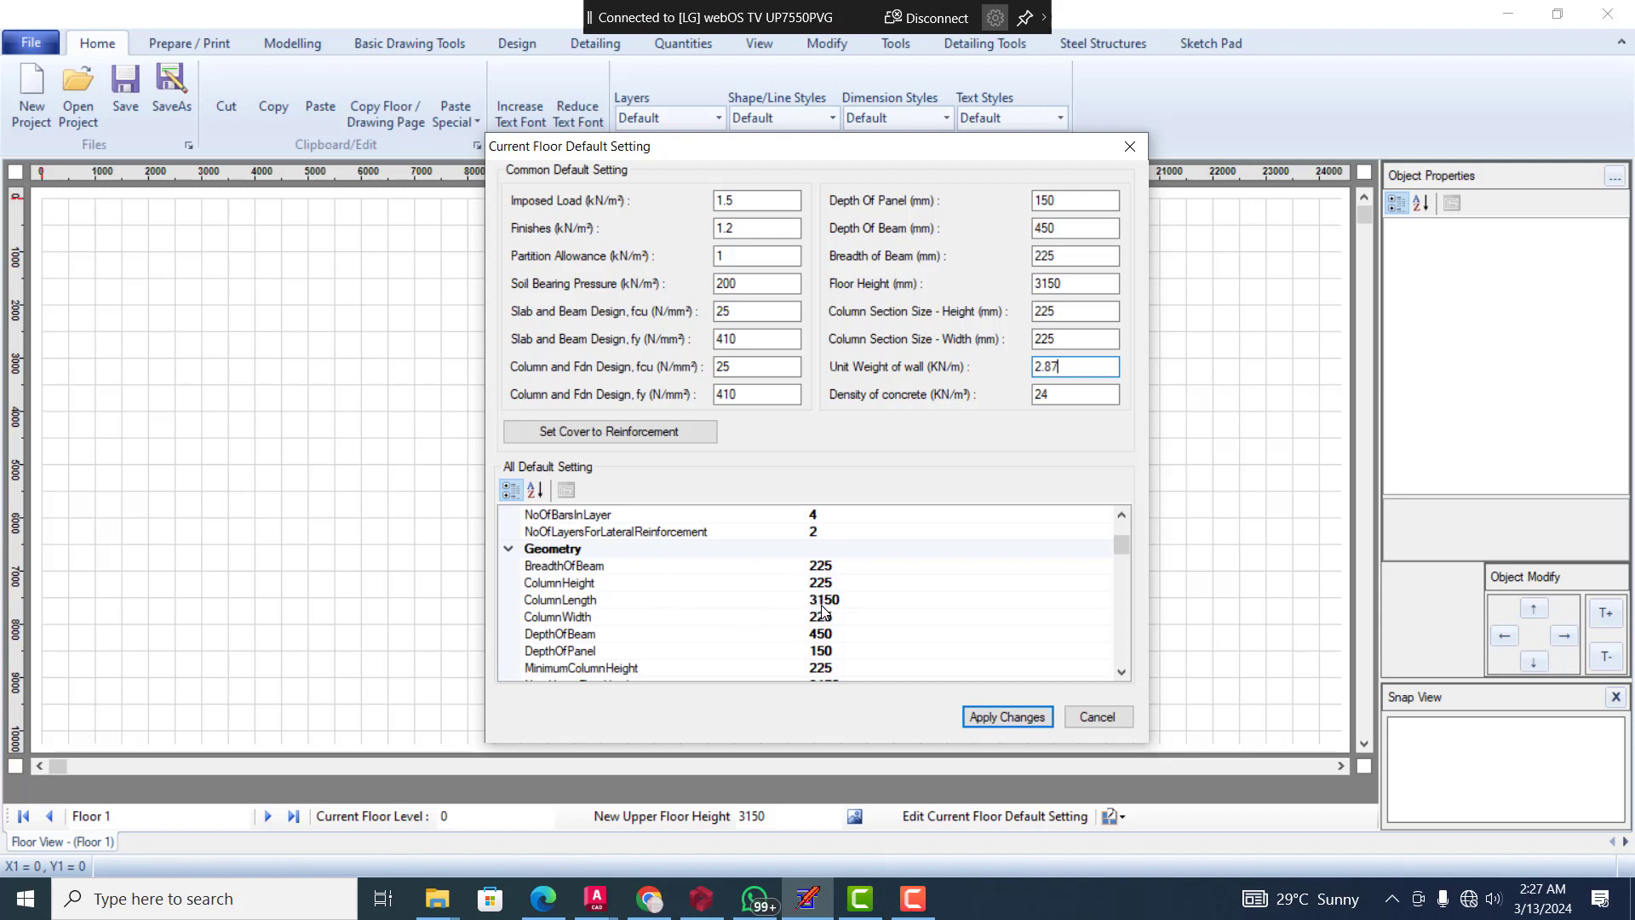
scroll(822, 611, down, 1)
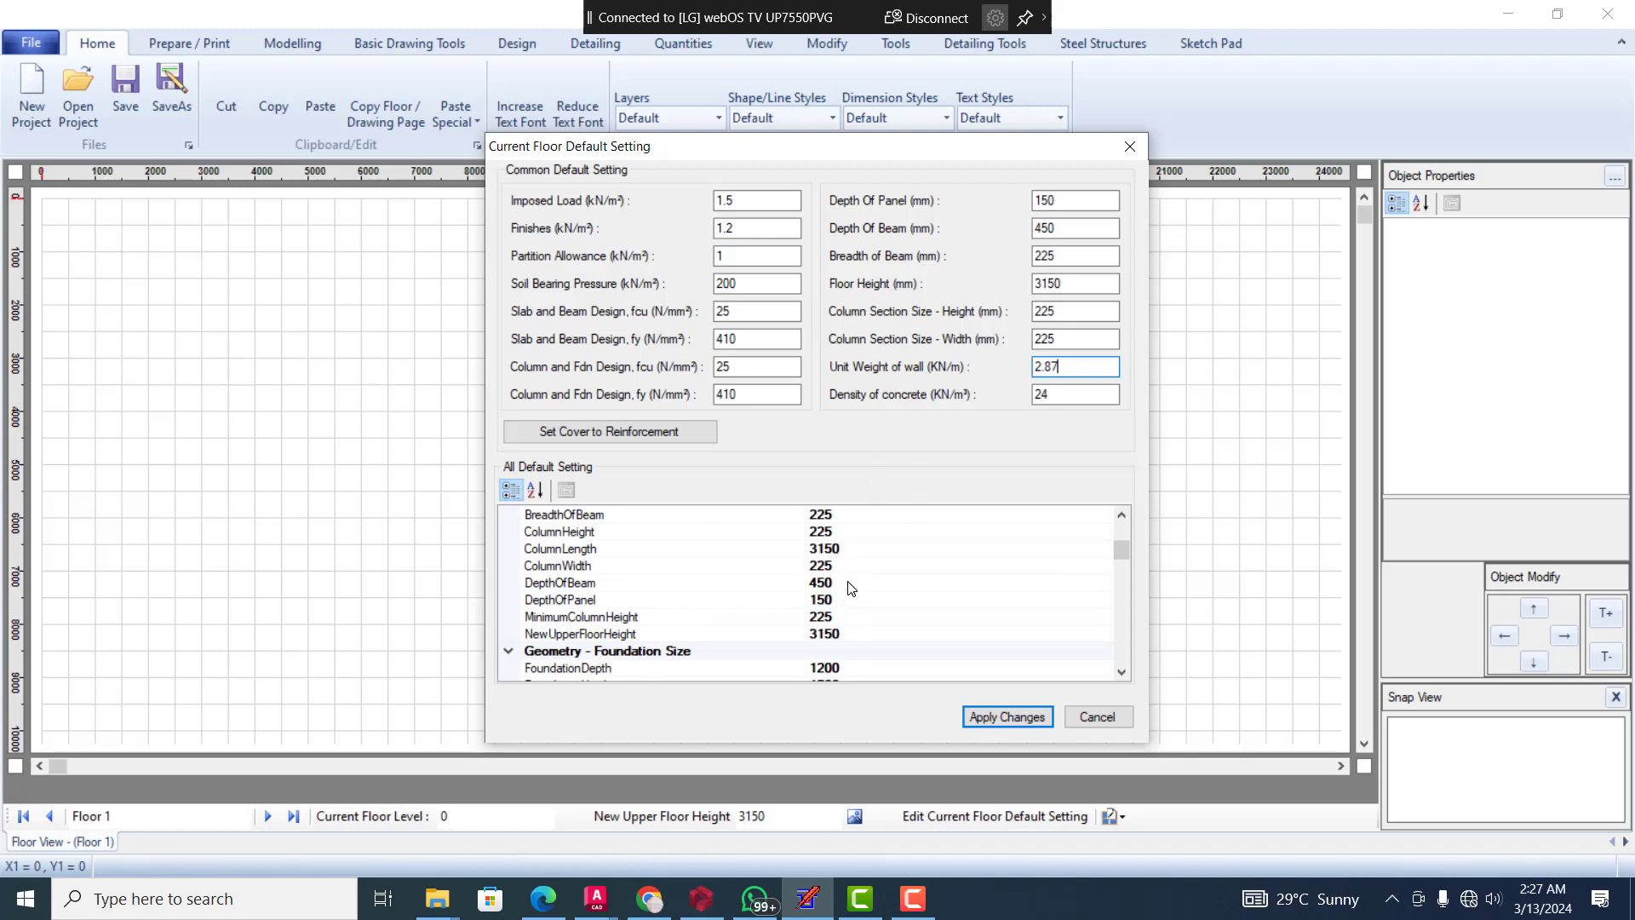
scroll(832, 613, down, 1)
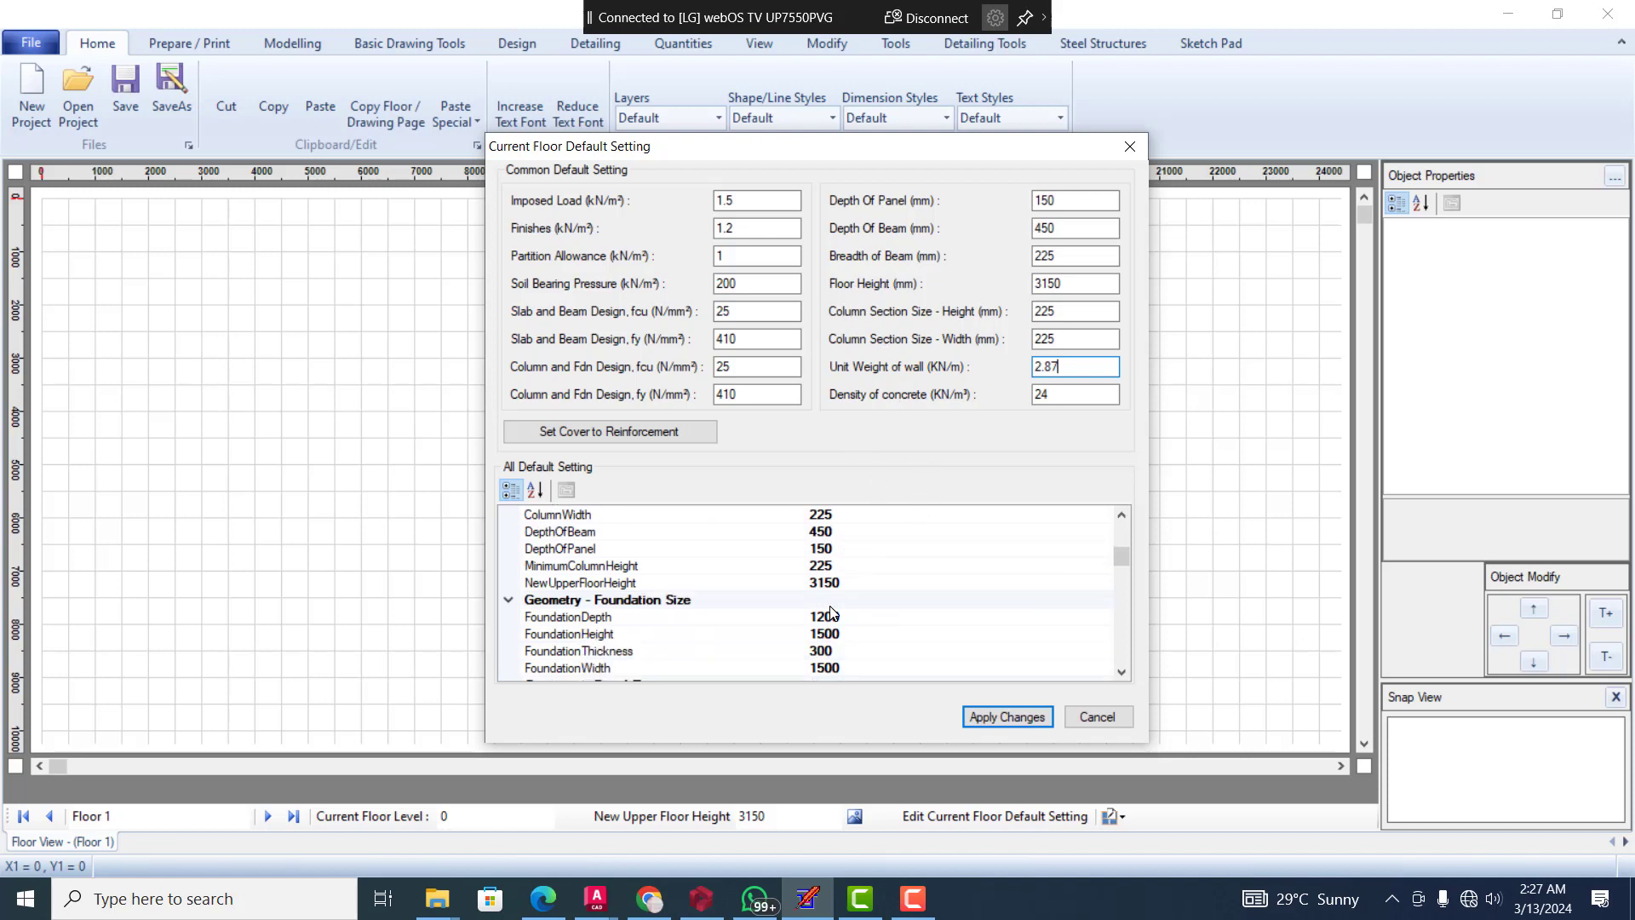
scroll(832, 615, down, 3)
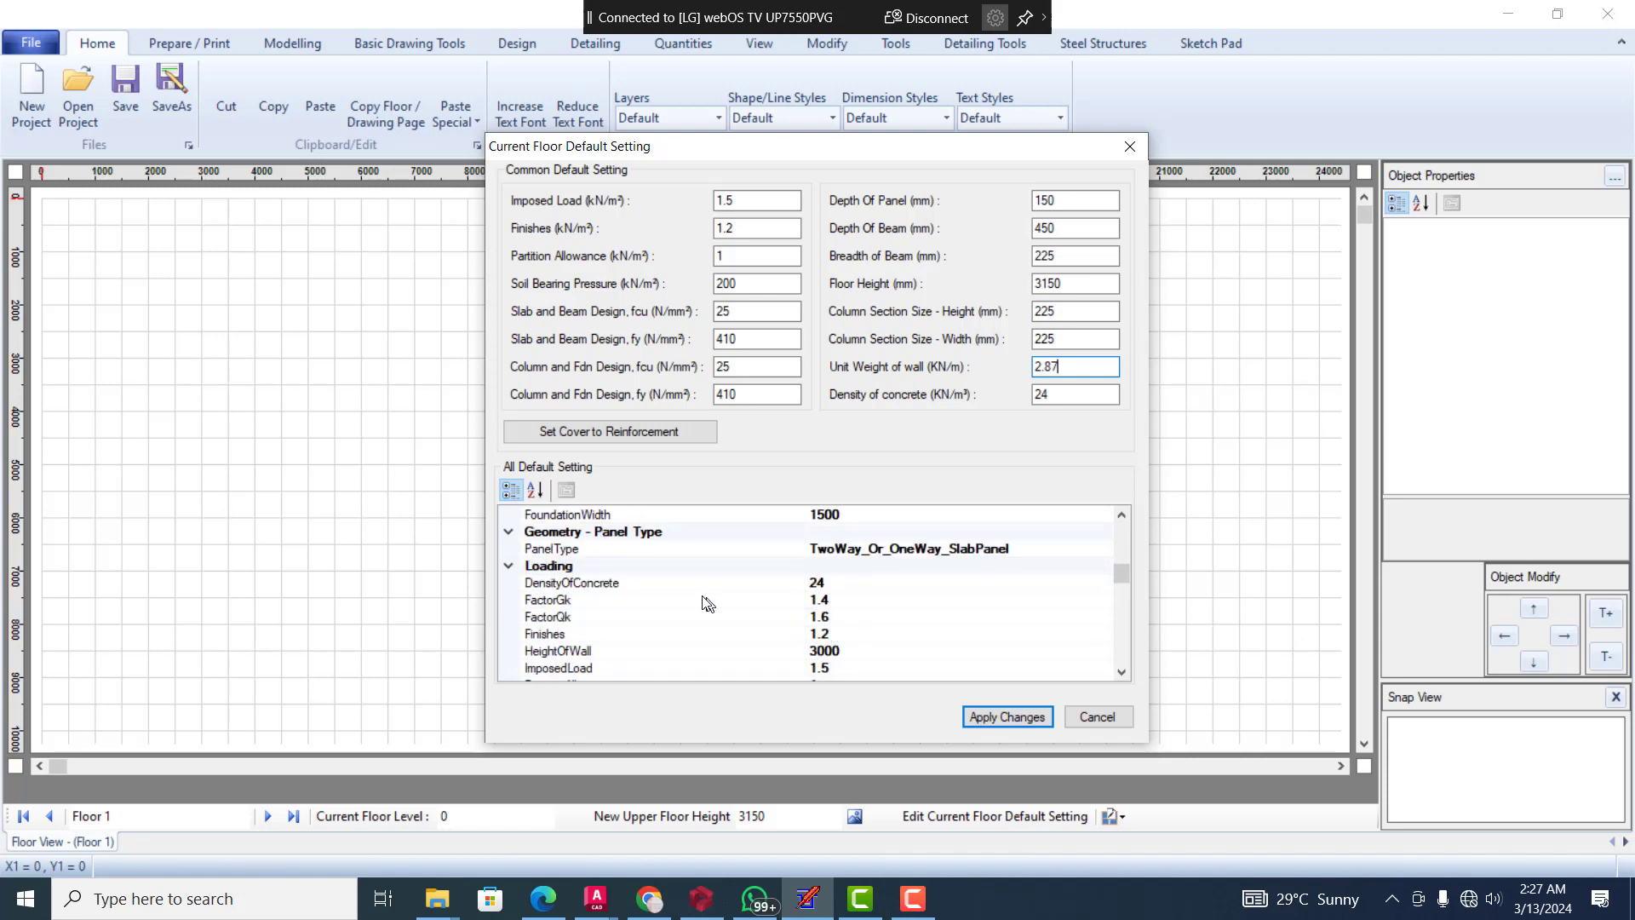
click(836, 622)
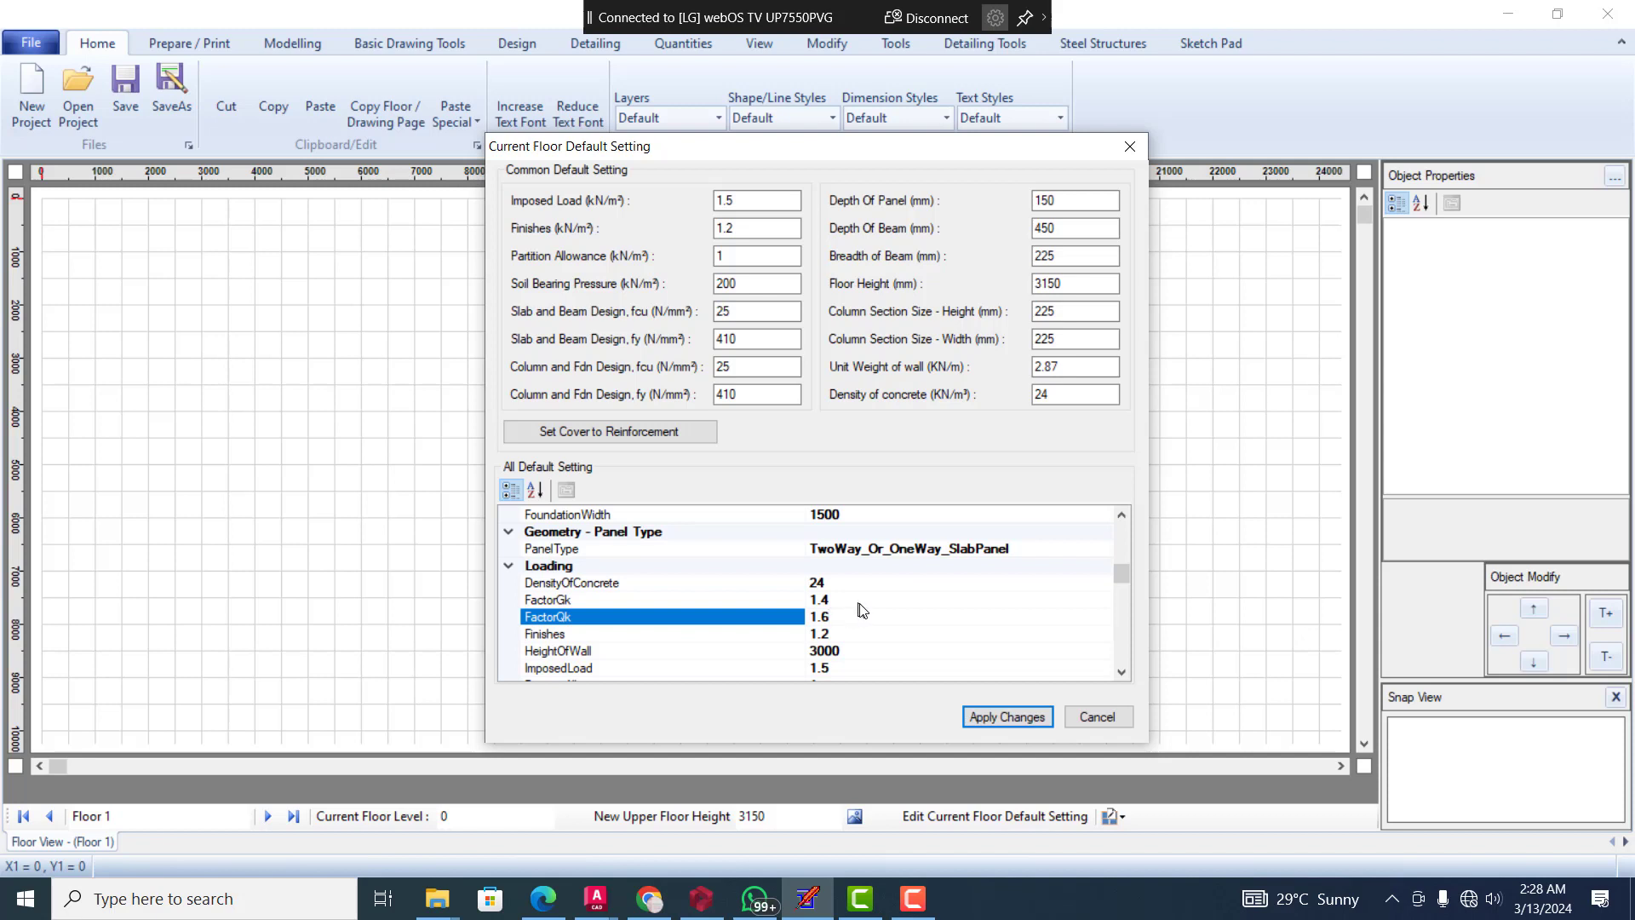
click(843, 602)
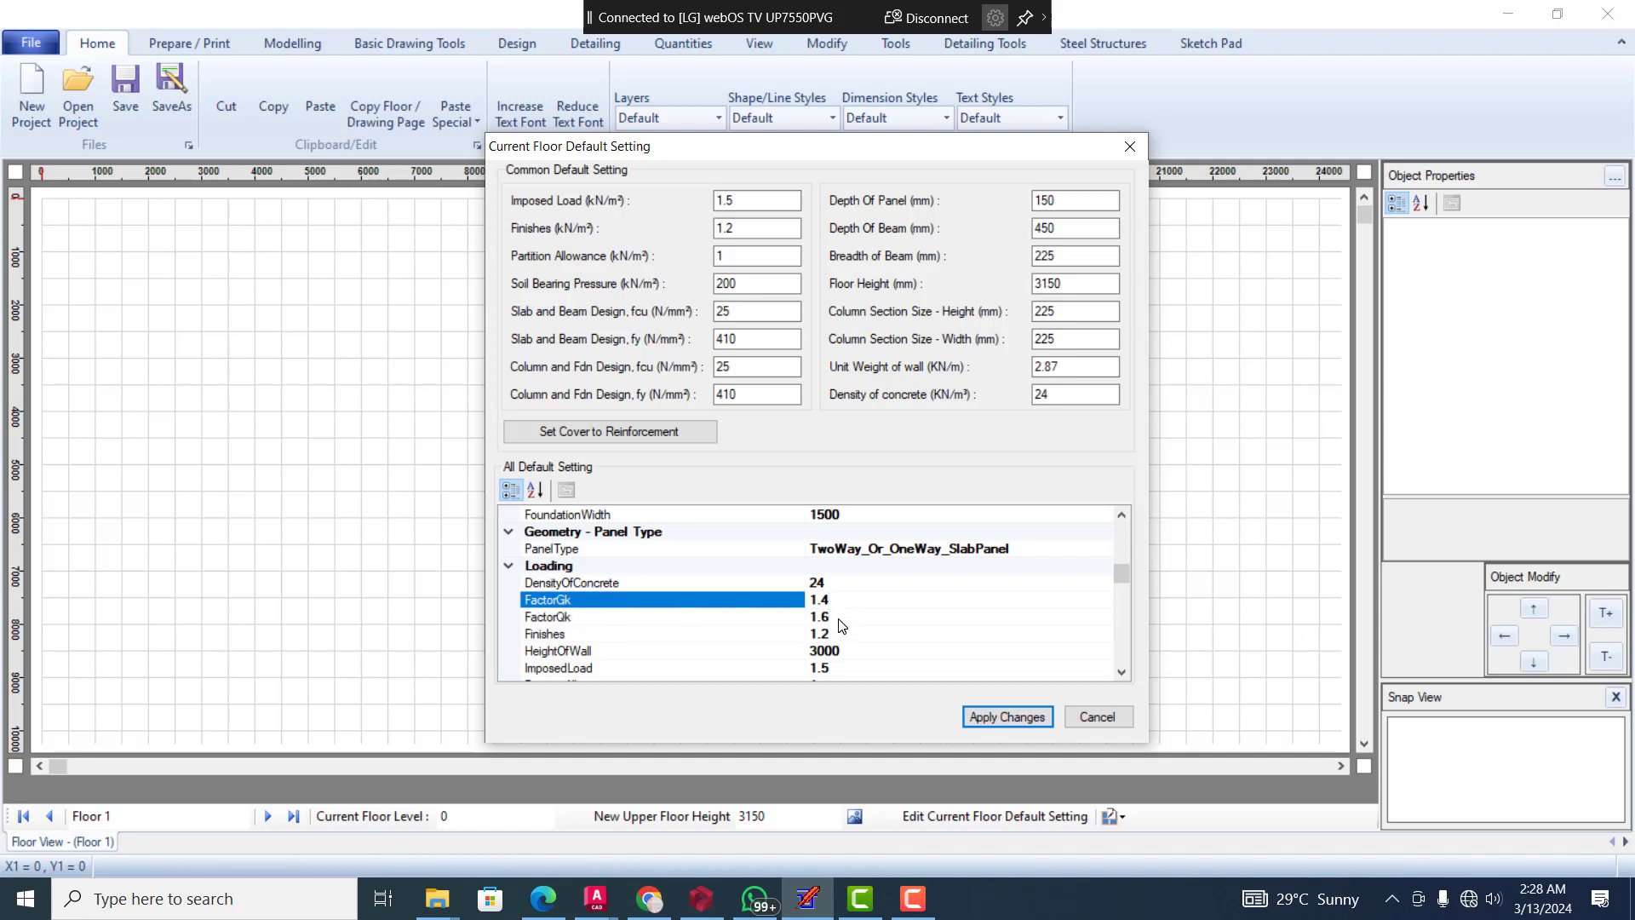
click(842, 619)
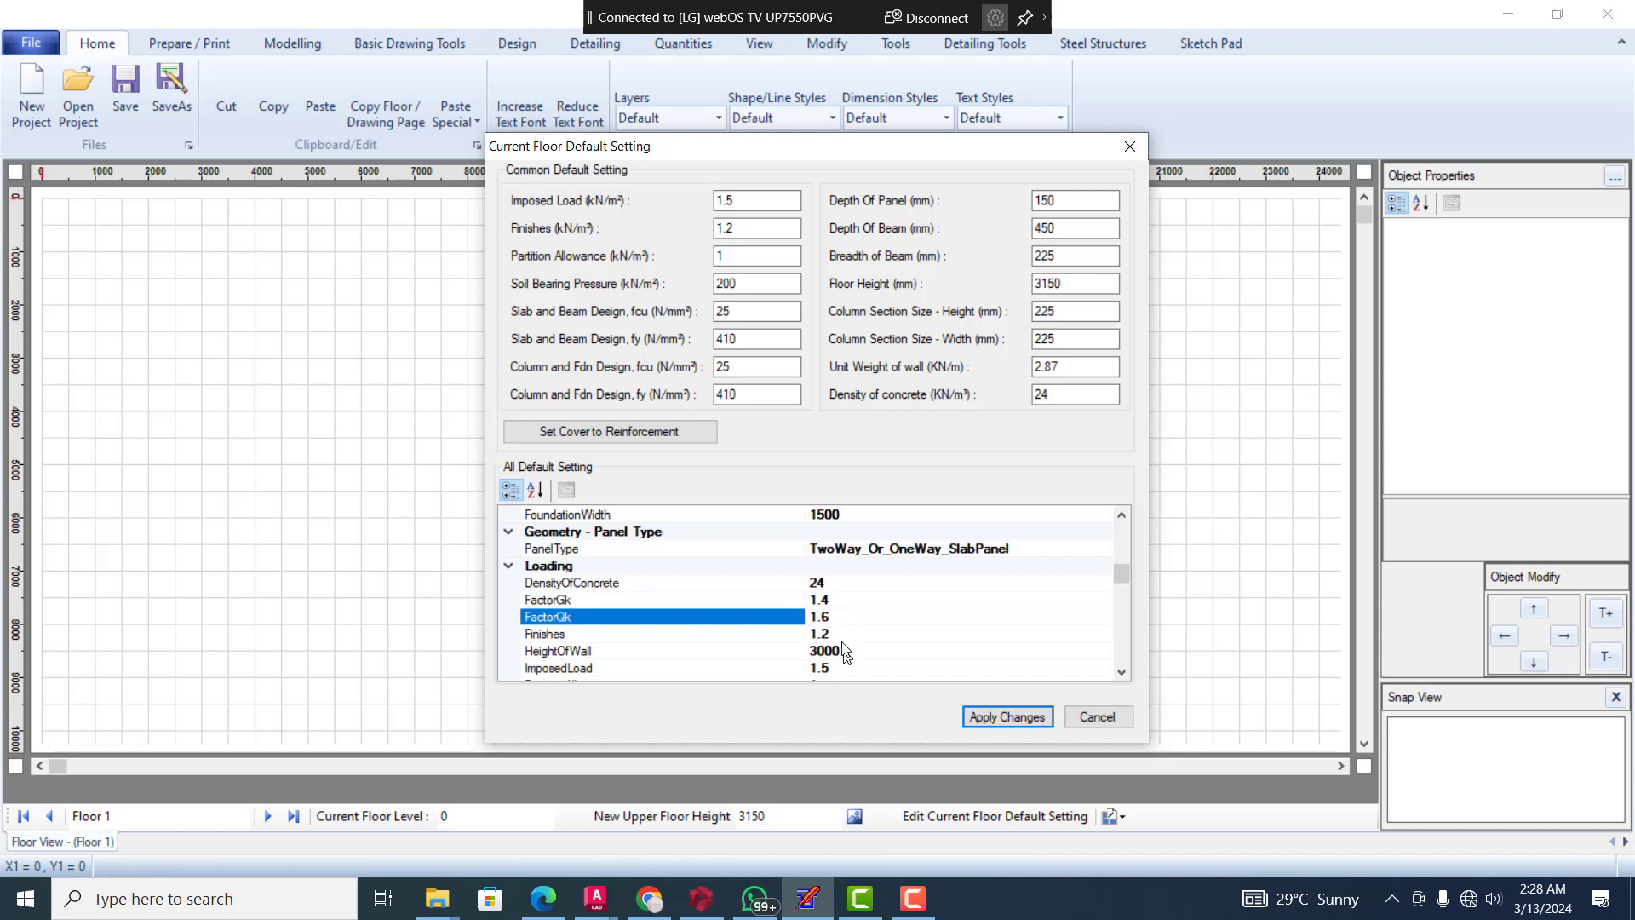
Review the remaining loading, reinforcement cover and reinforcement design defaults, and apply the current floor's default settings
scroll(845, 641, down, 2)
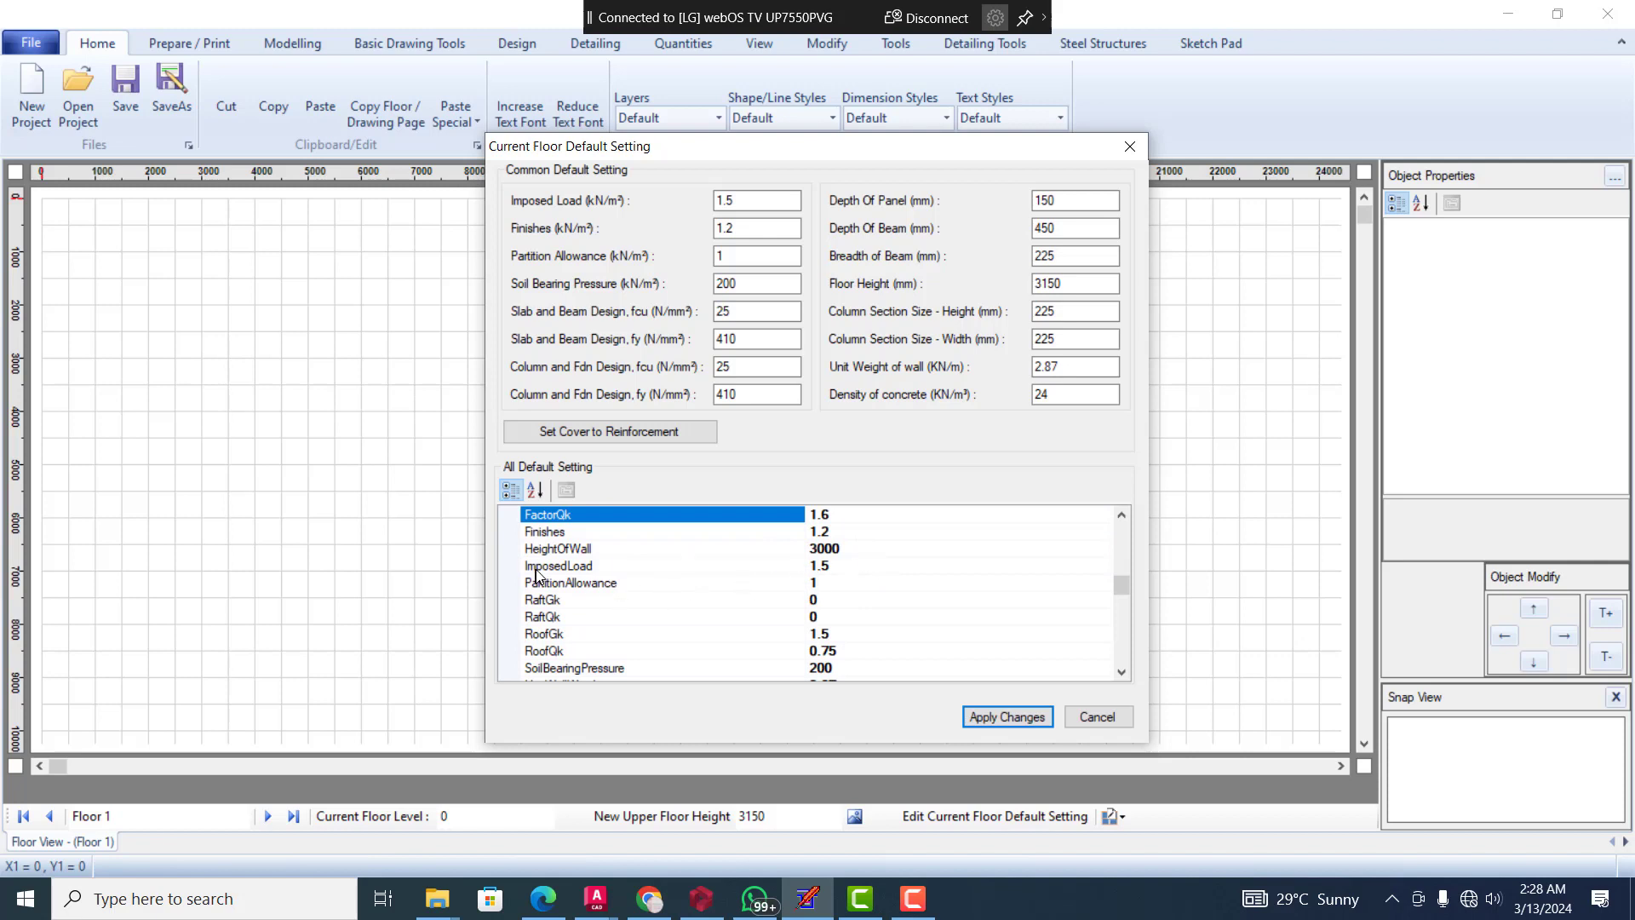
scroll(765, 630, down, 2)
scroll(765, 629, down, 1)
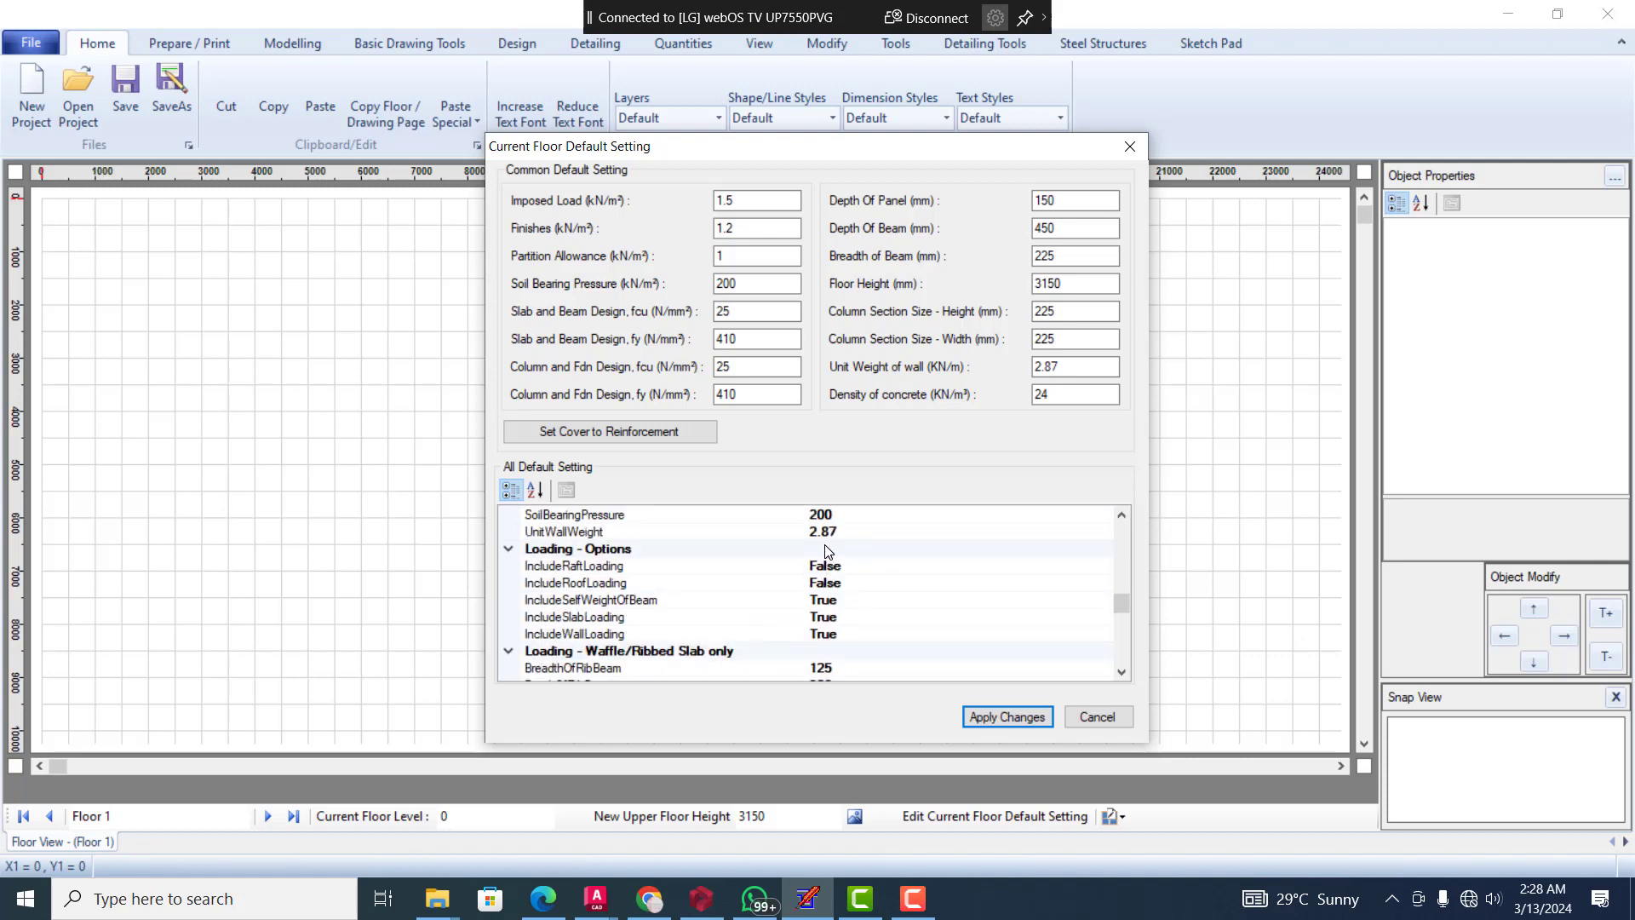
scroll(824, 553, down, 1)
scroll(817, 602, down, 2)
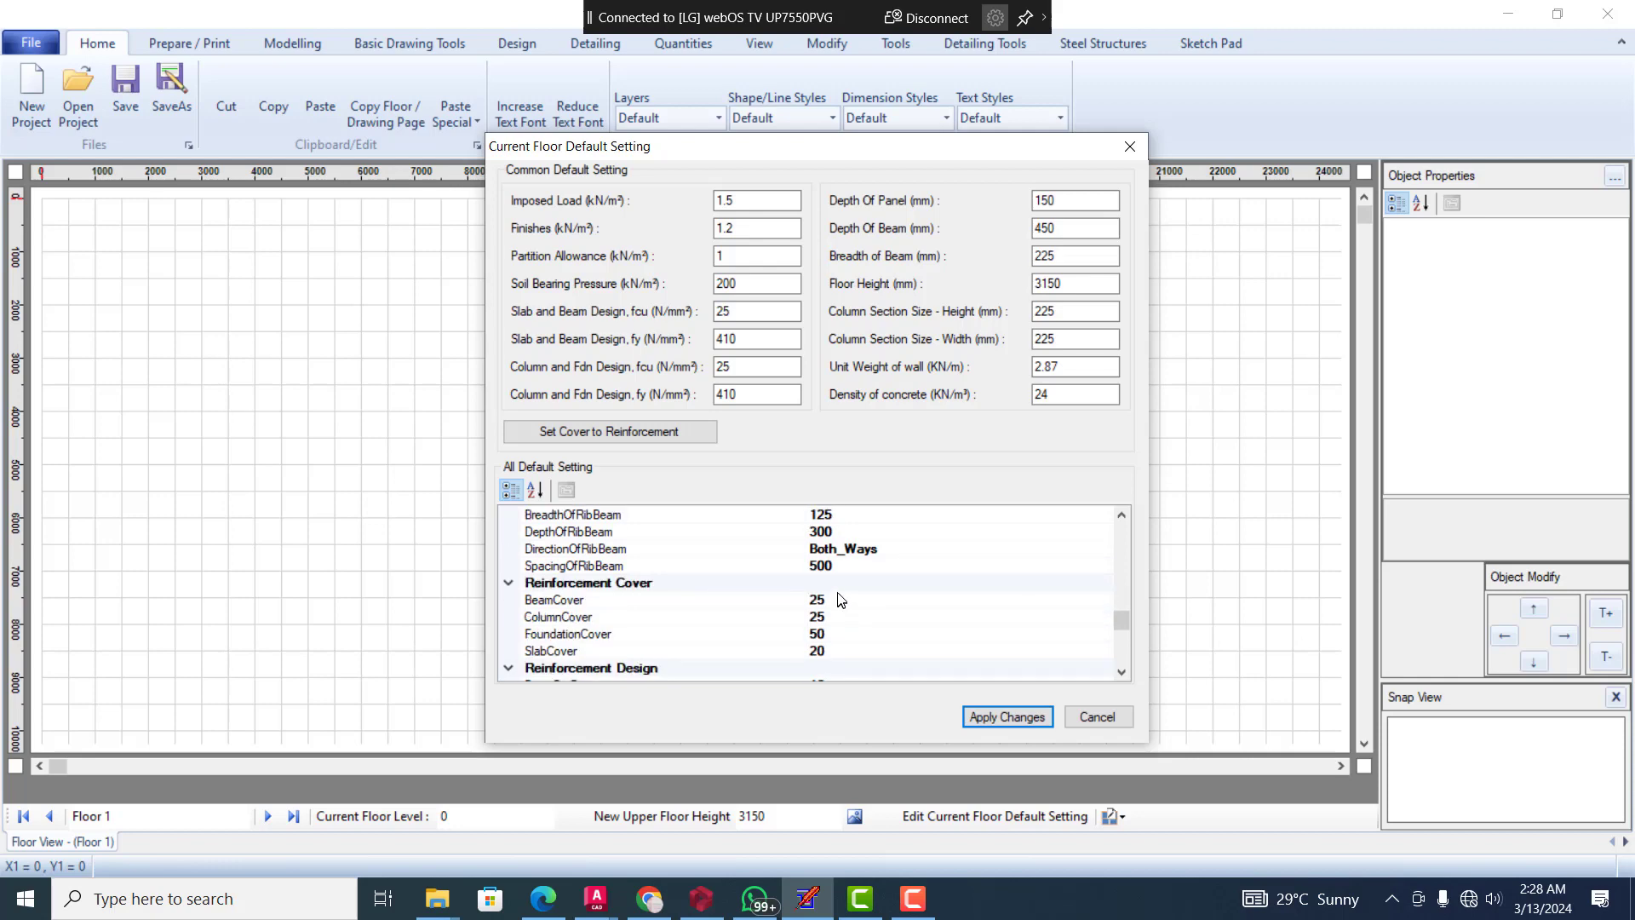
scroll(839, 598, down, 6)
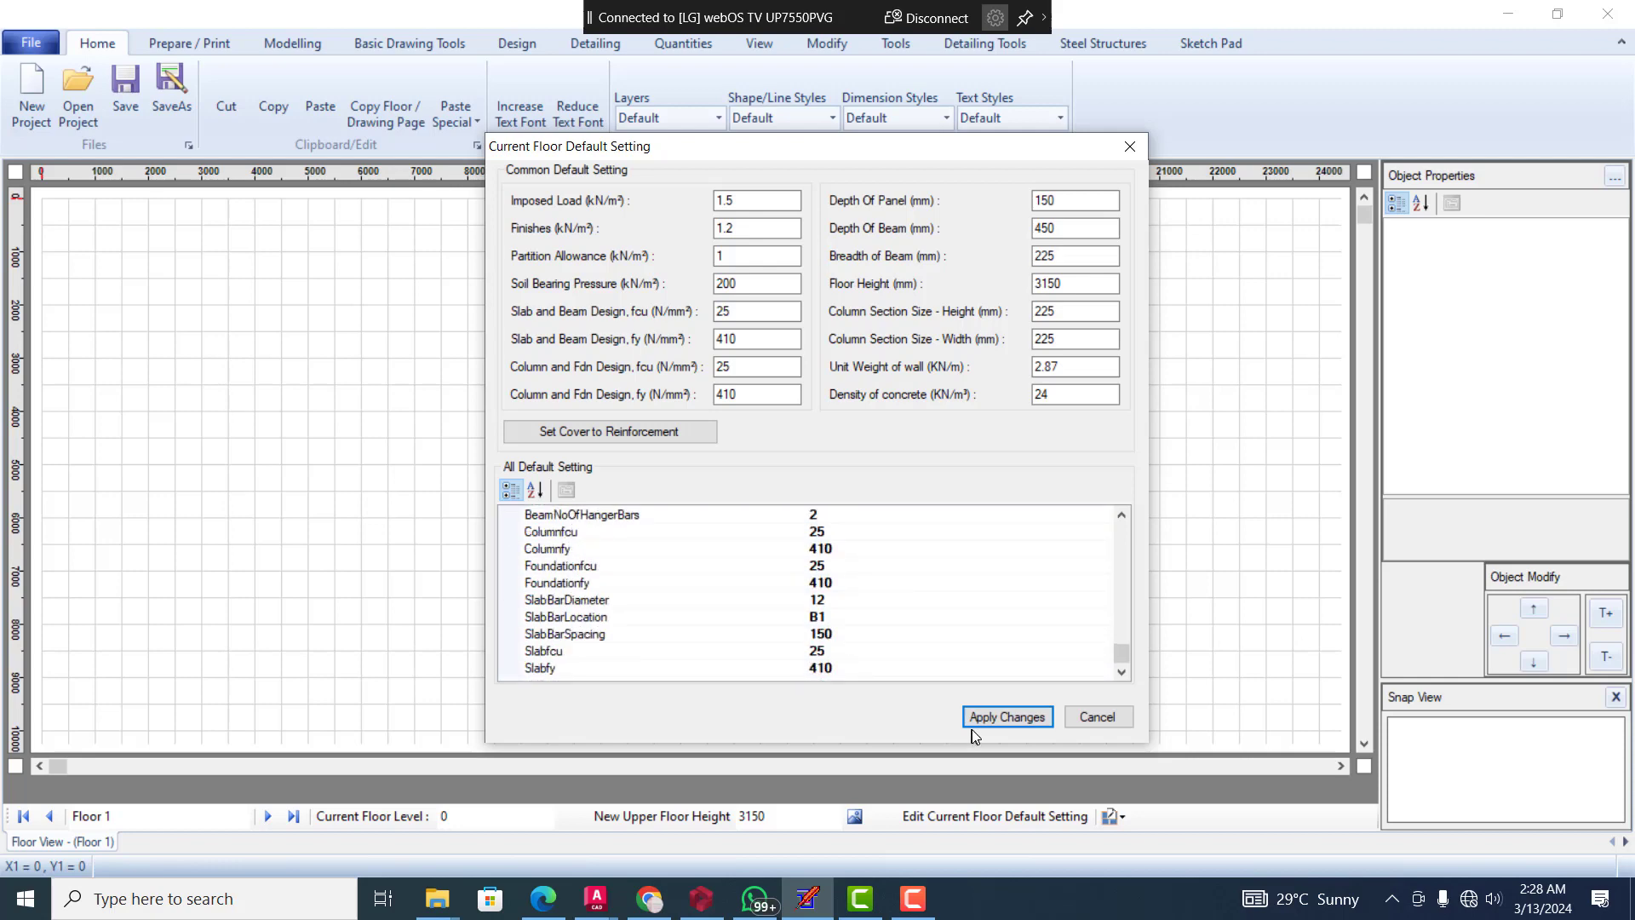
click(1015, 714)
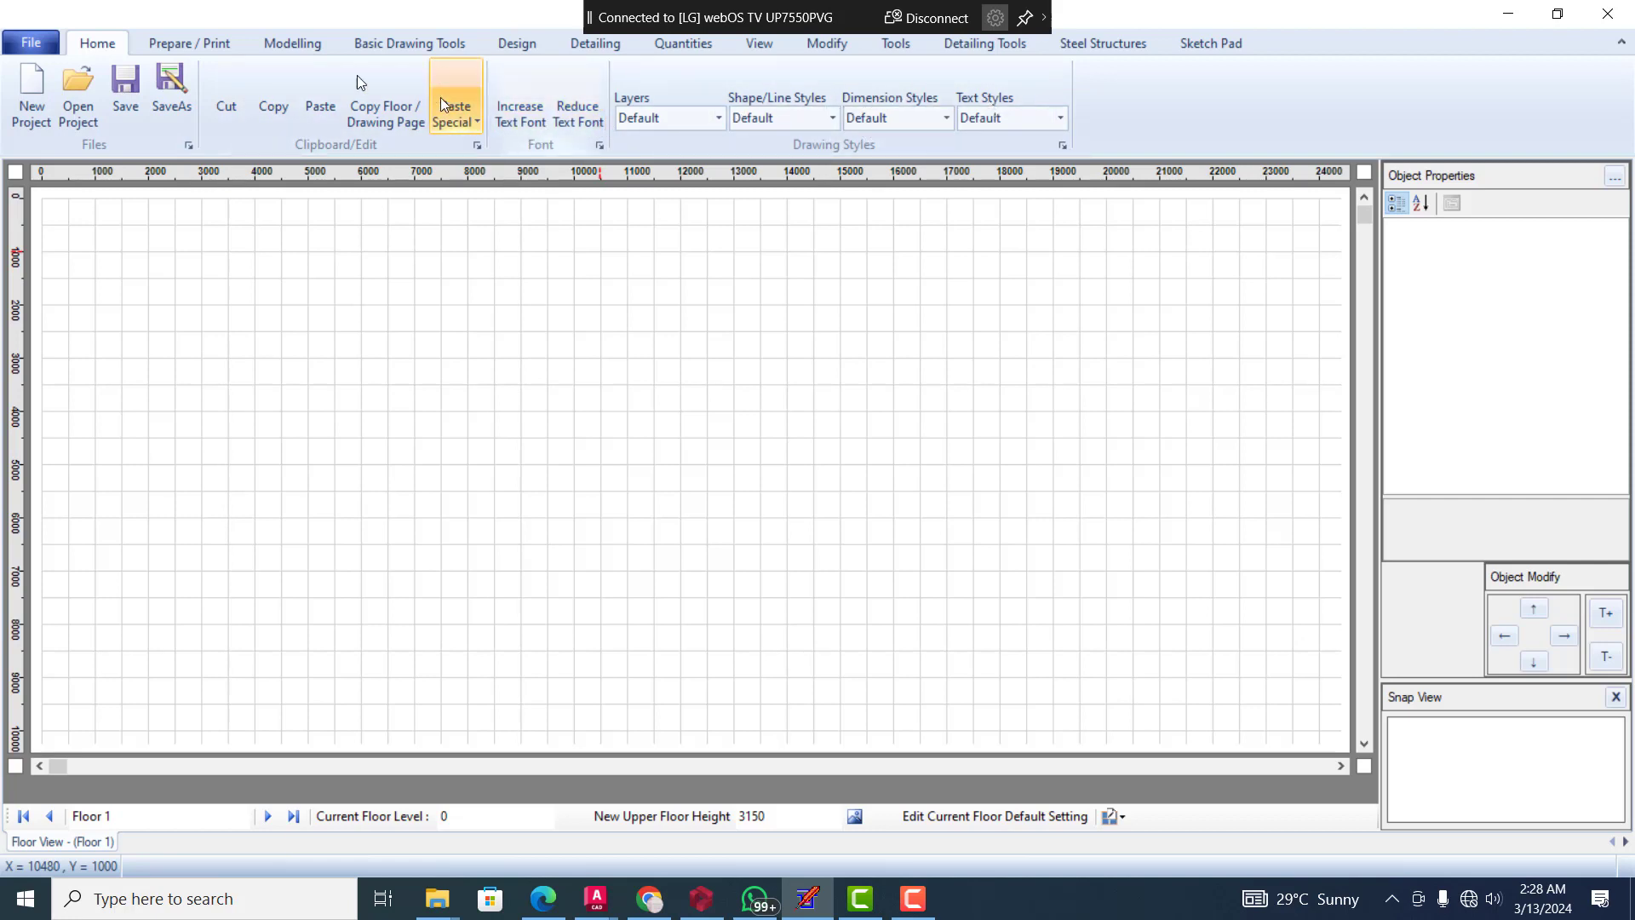
Examine the available printing, modelling, basic drawing and design tools, including the special panel types and the options for copying panels by reference
click(177, 38)
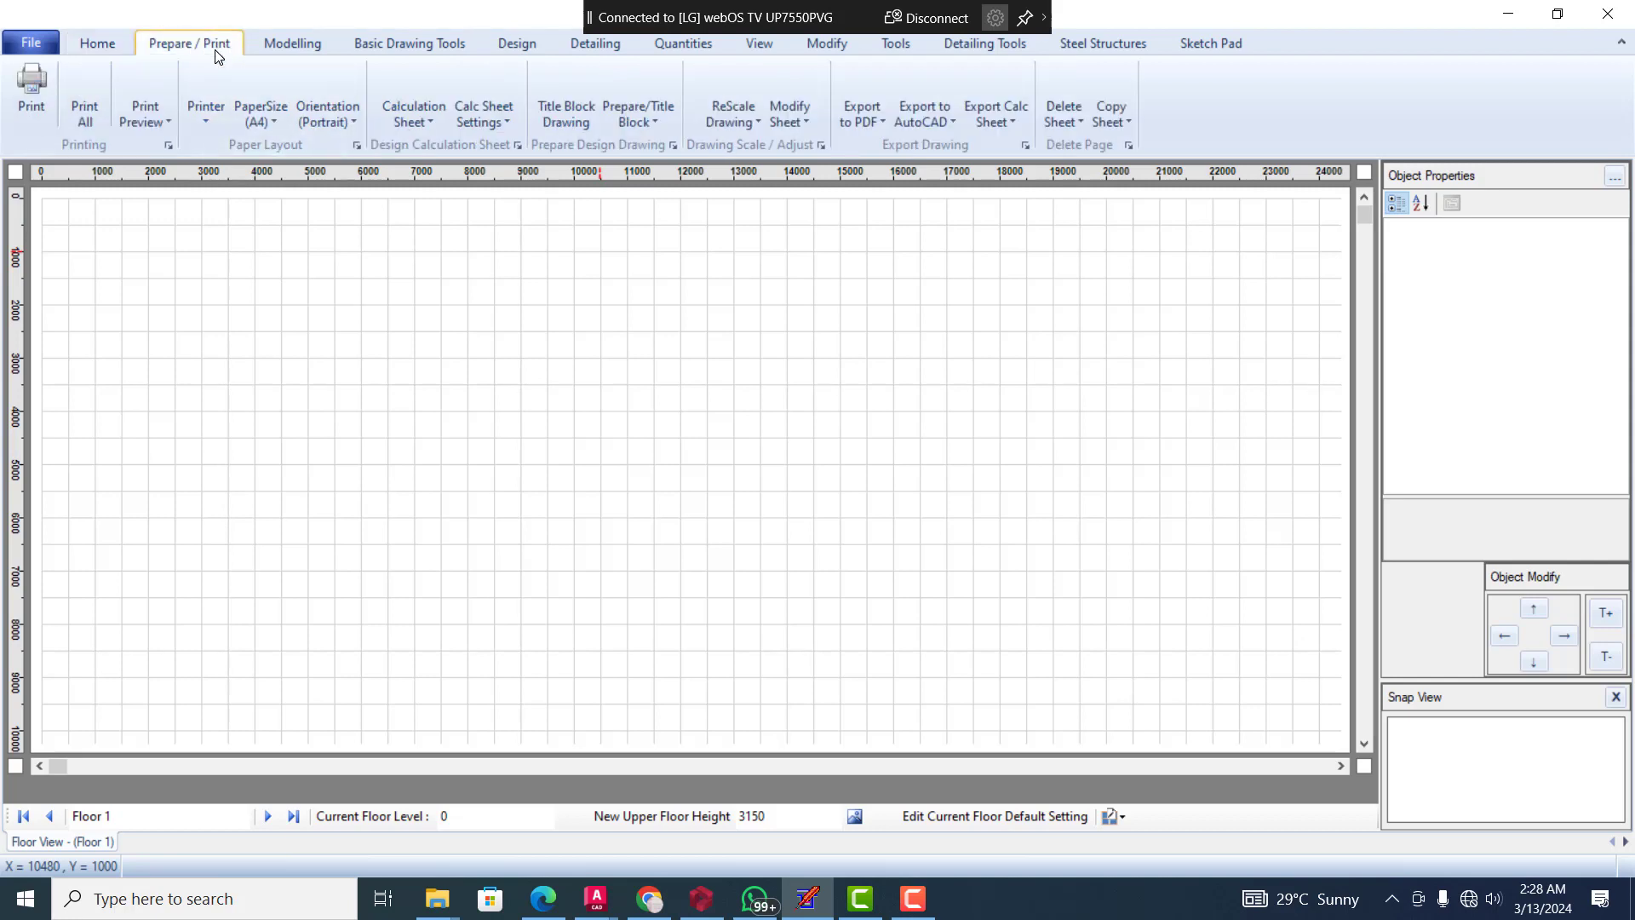
click(268, 37)
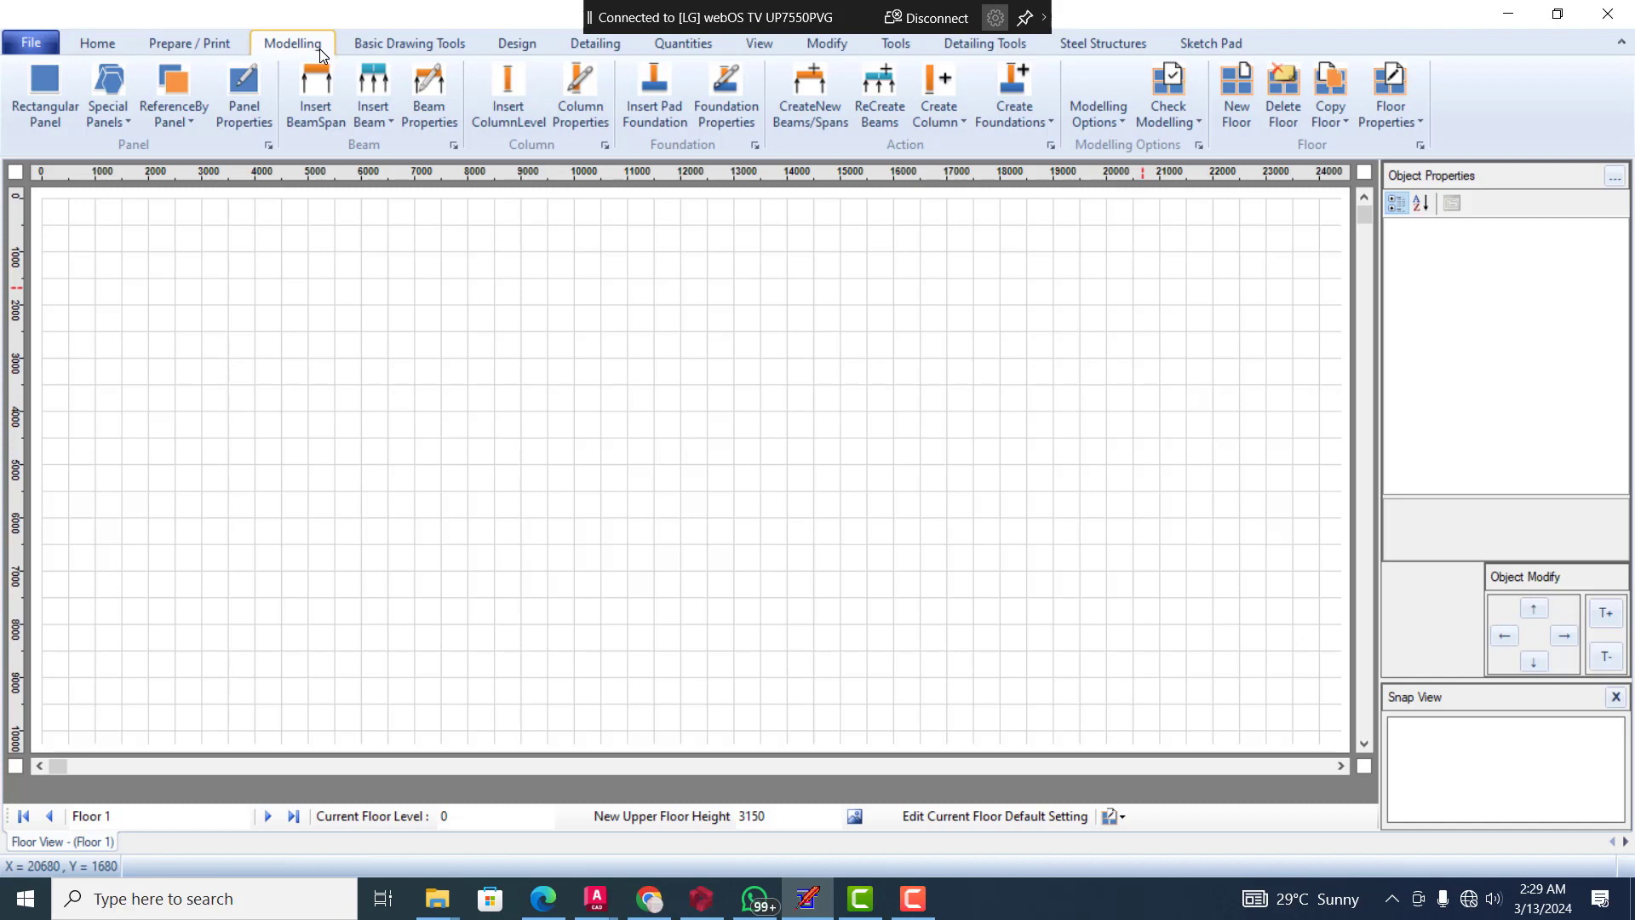
click(438, 43)
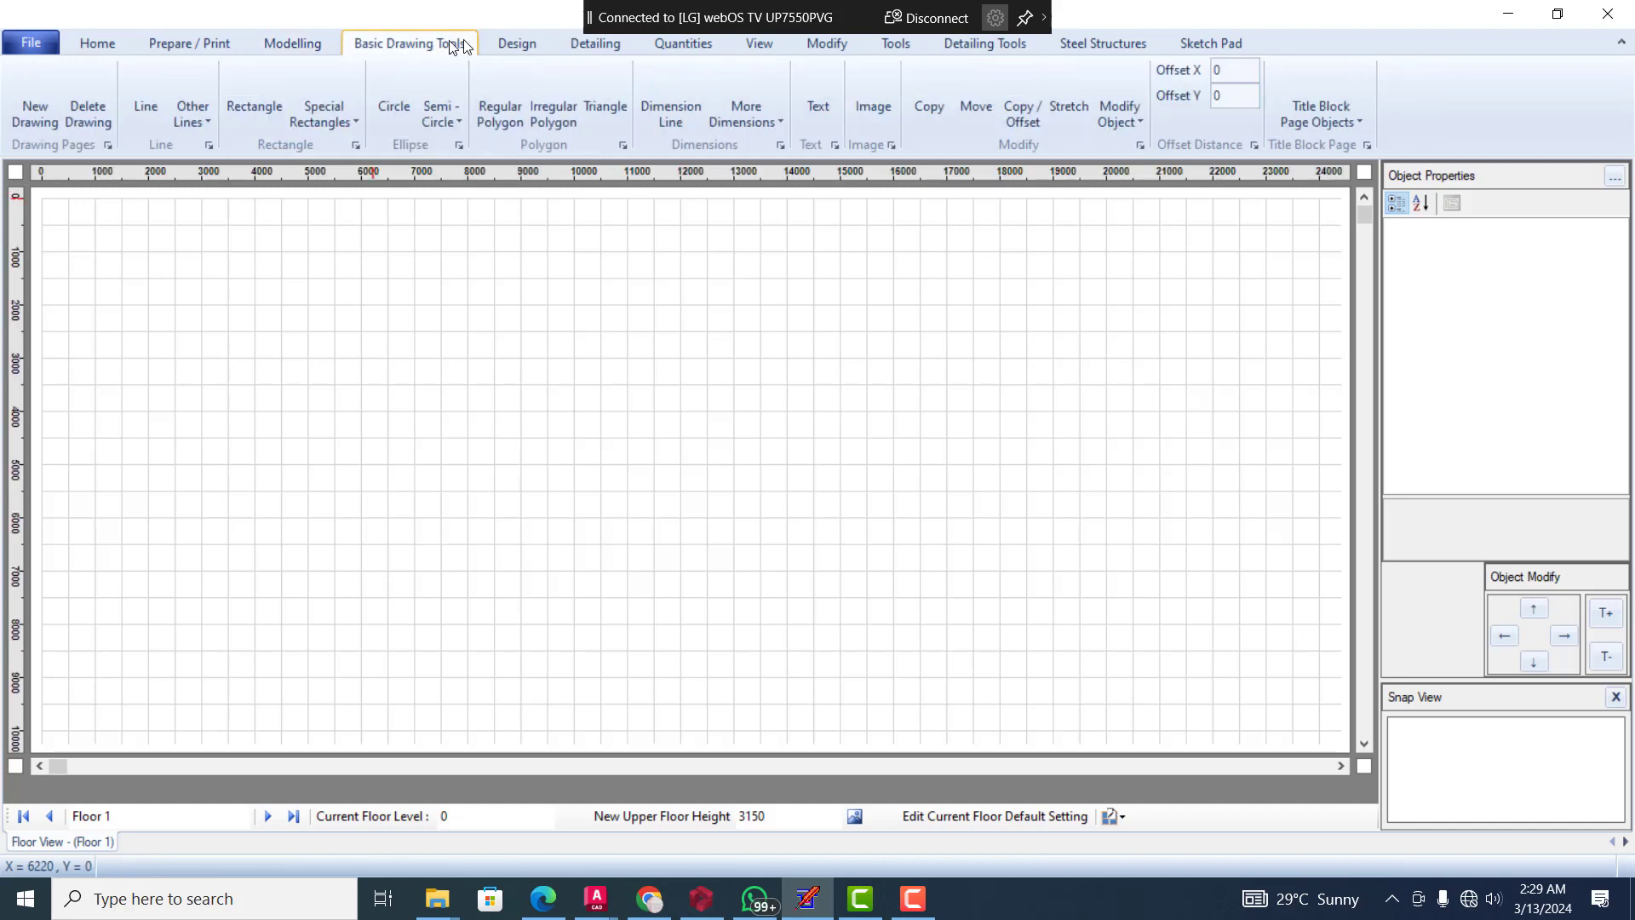
click(518, 43)
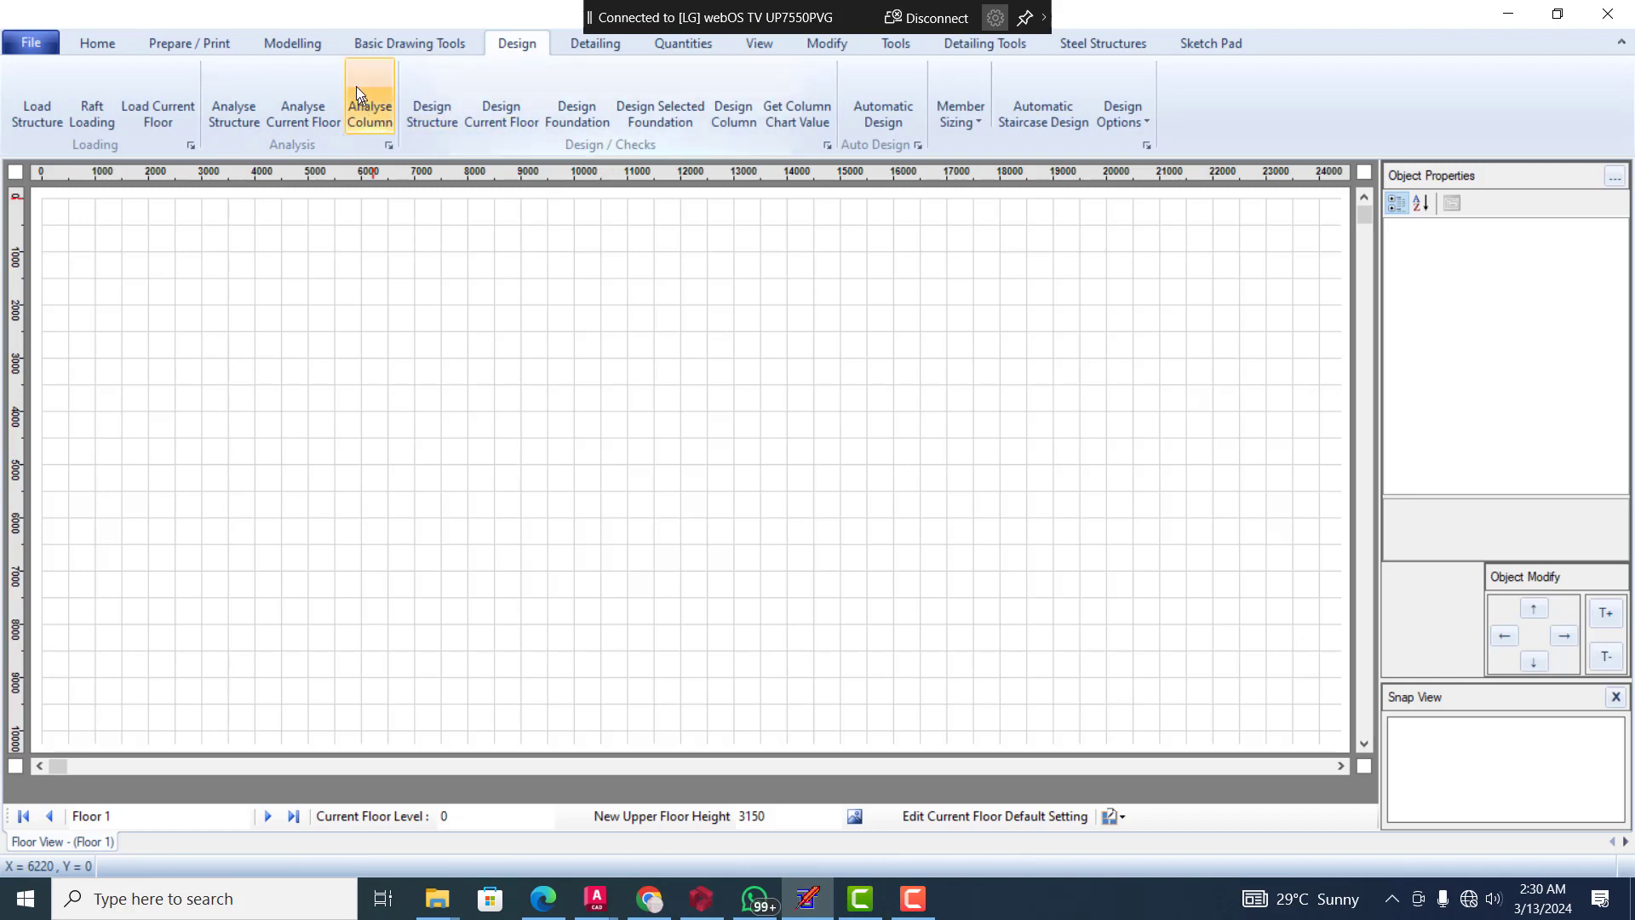
click(286, 39)
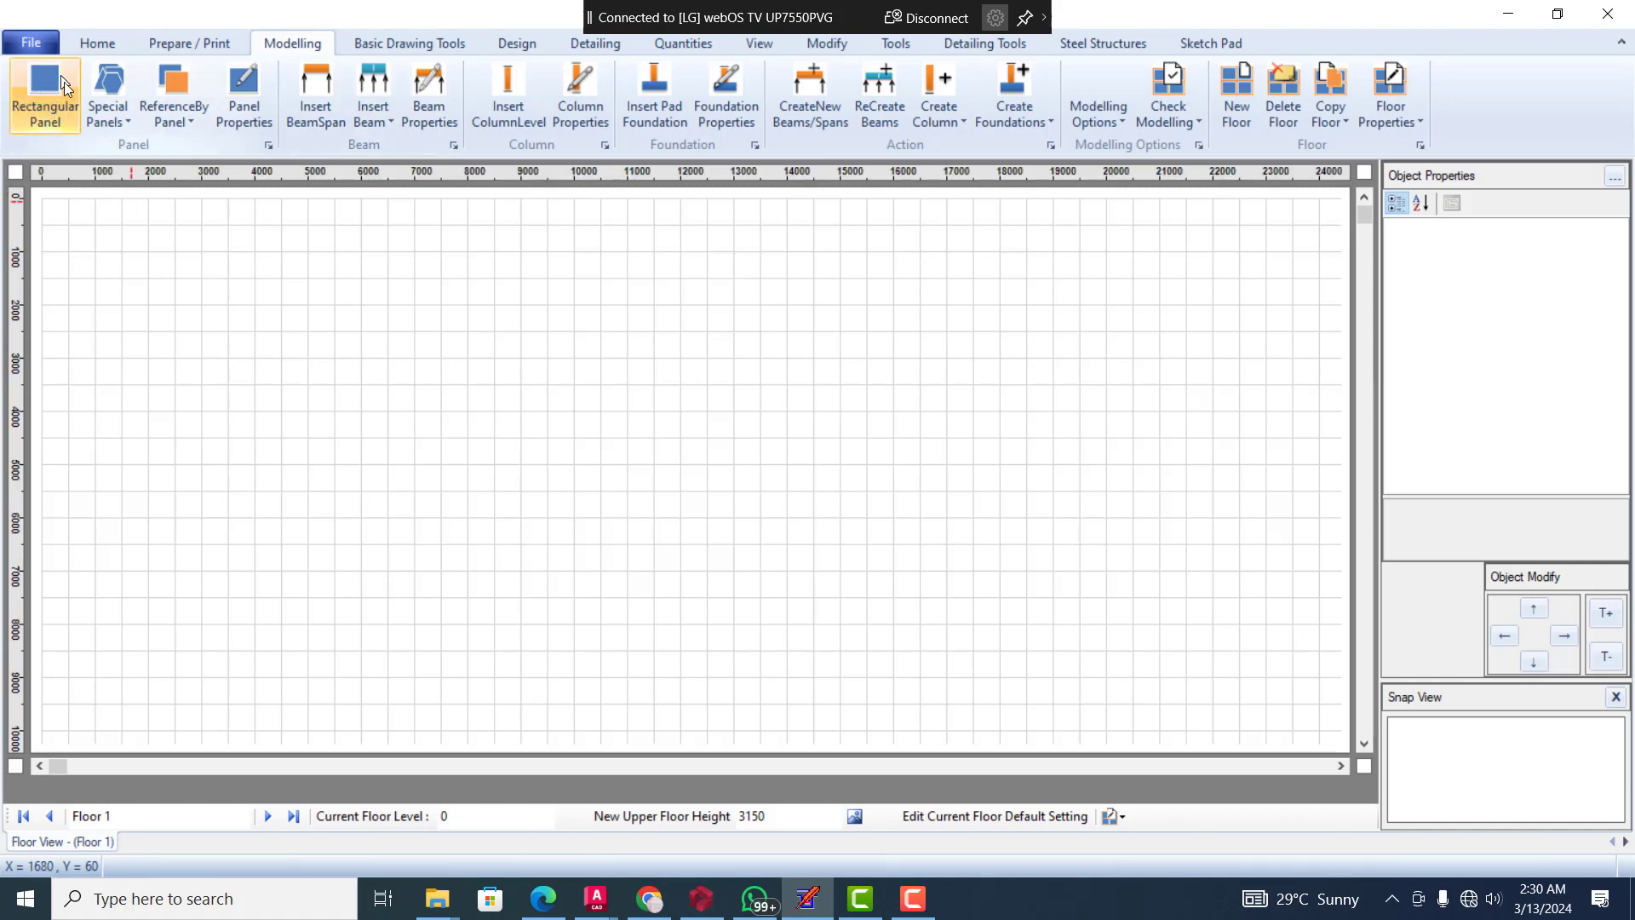
click(121, 129)
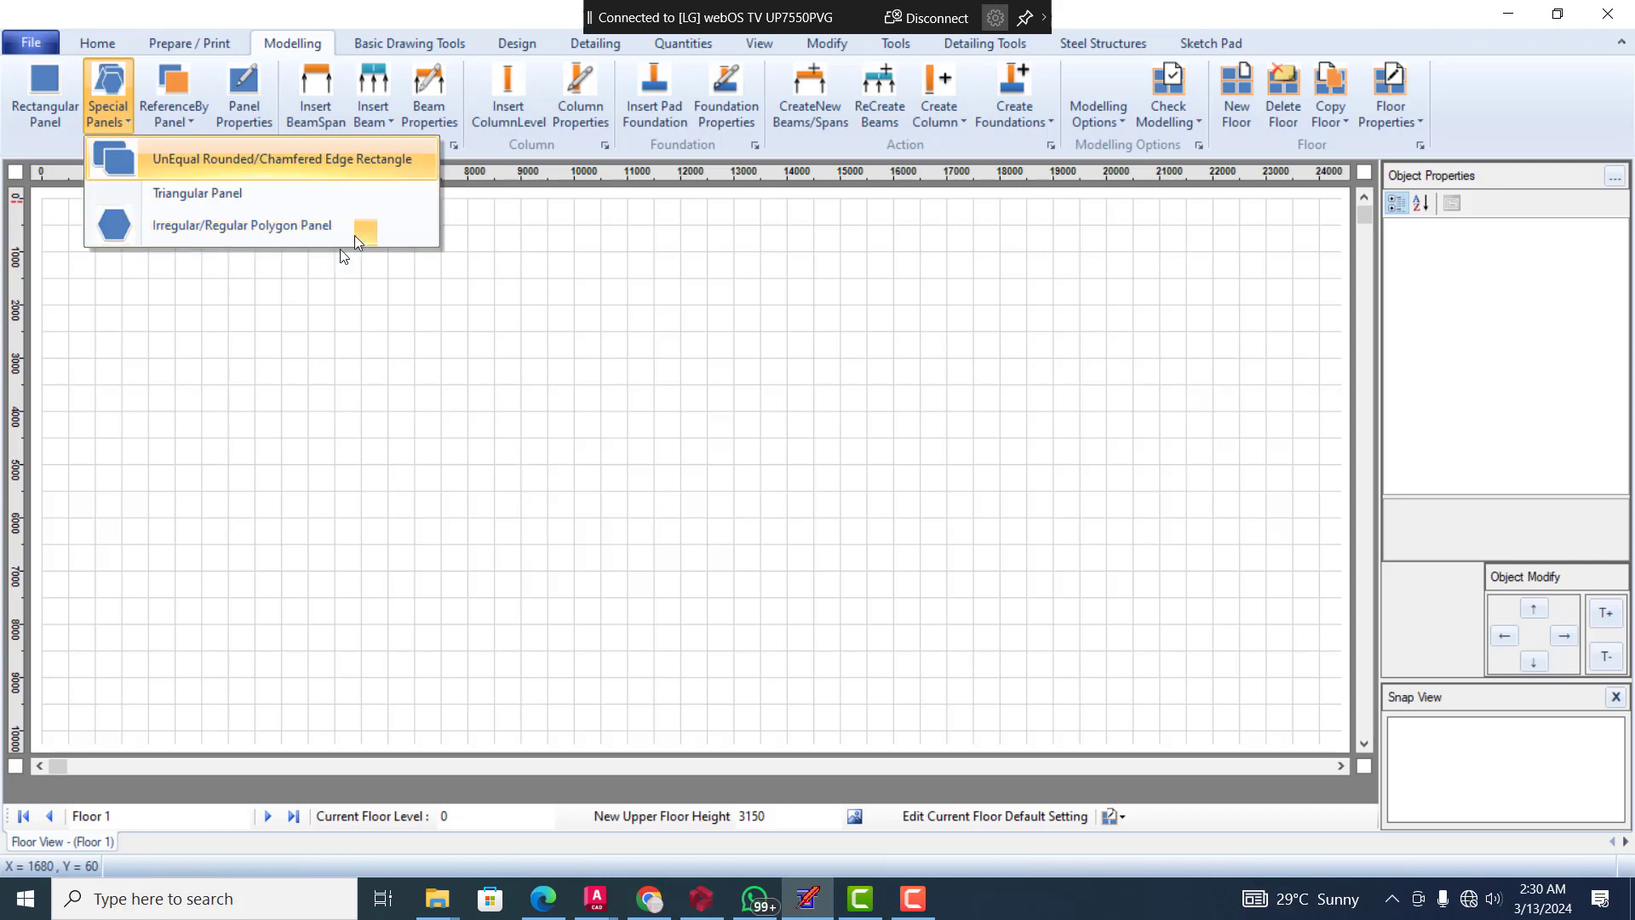
click(191, 121)
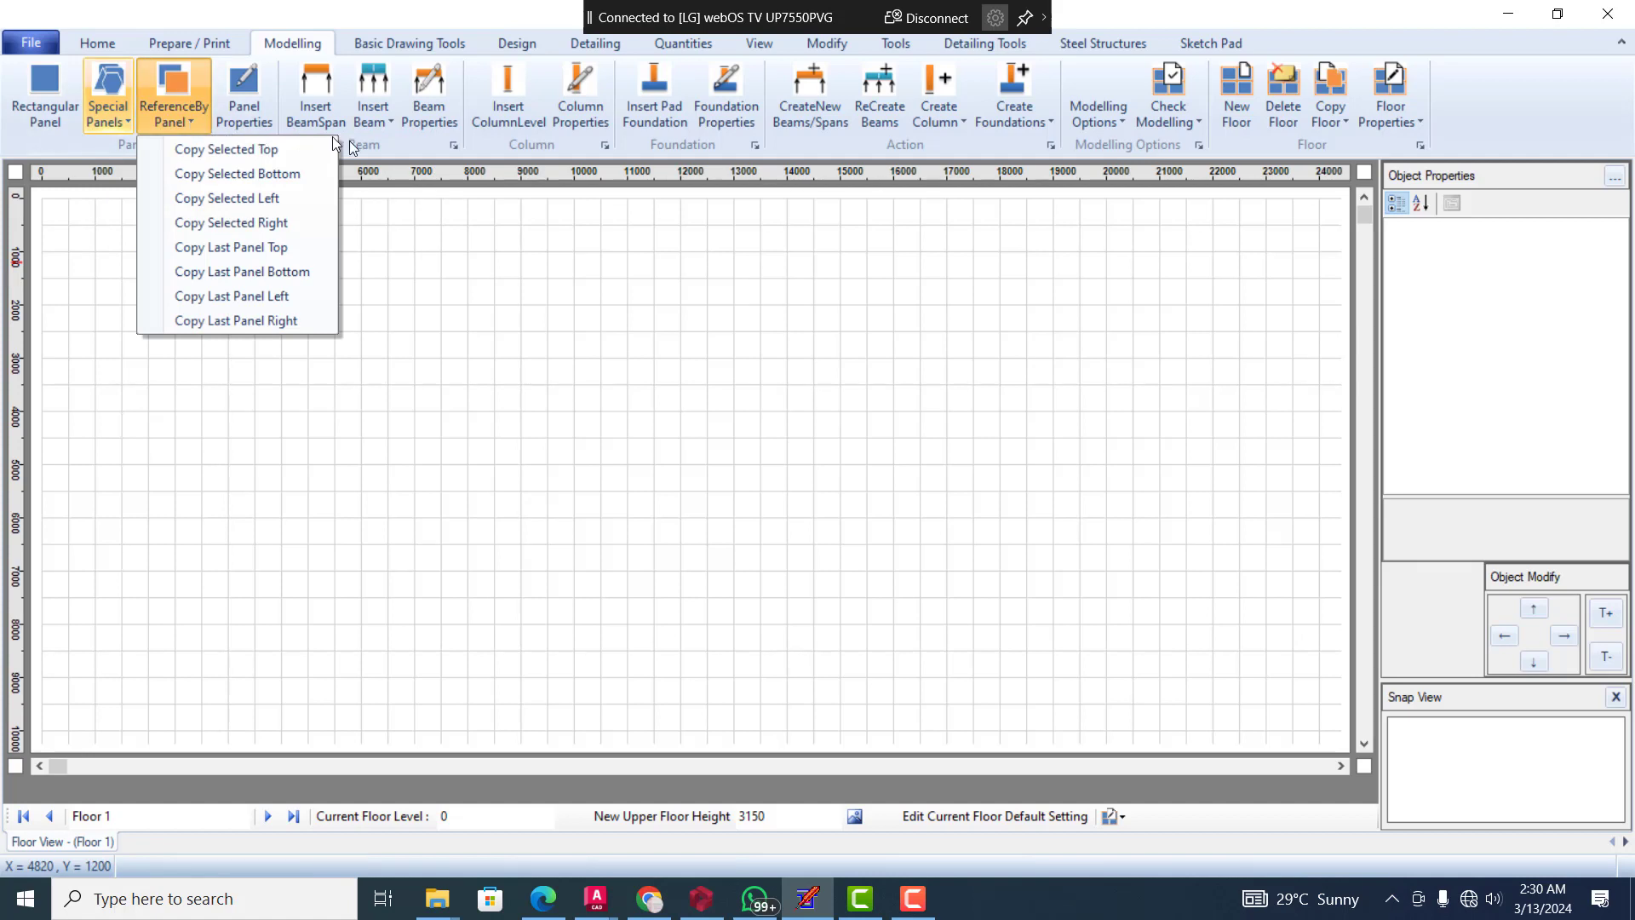
click(79, 141)
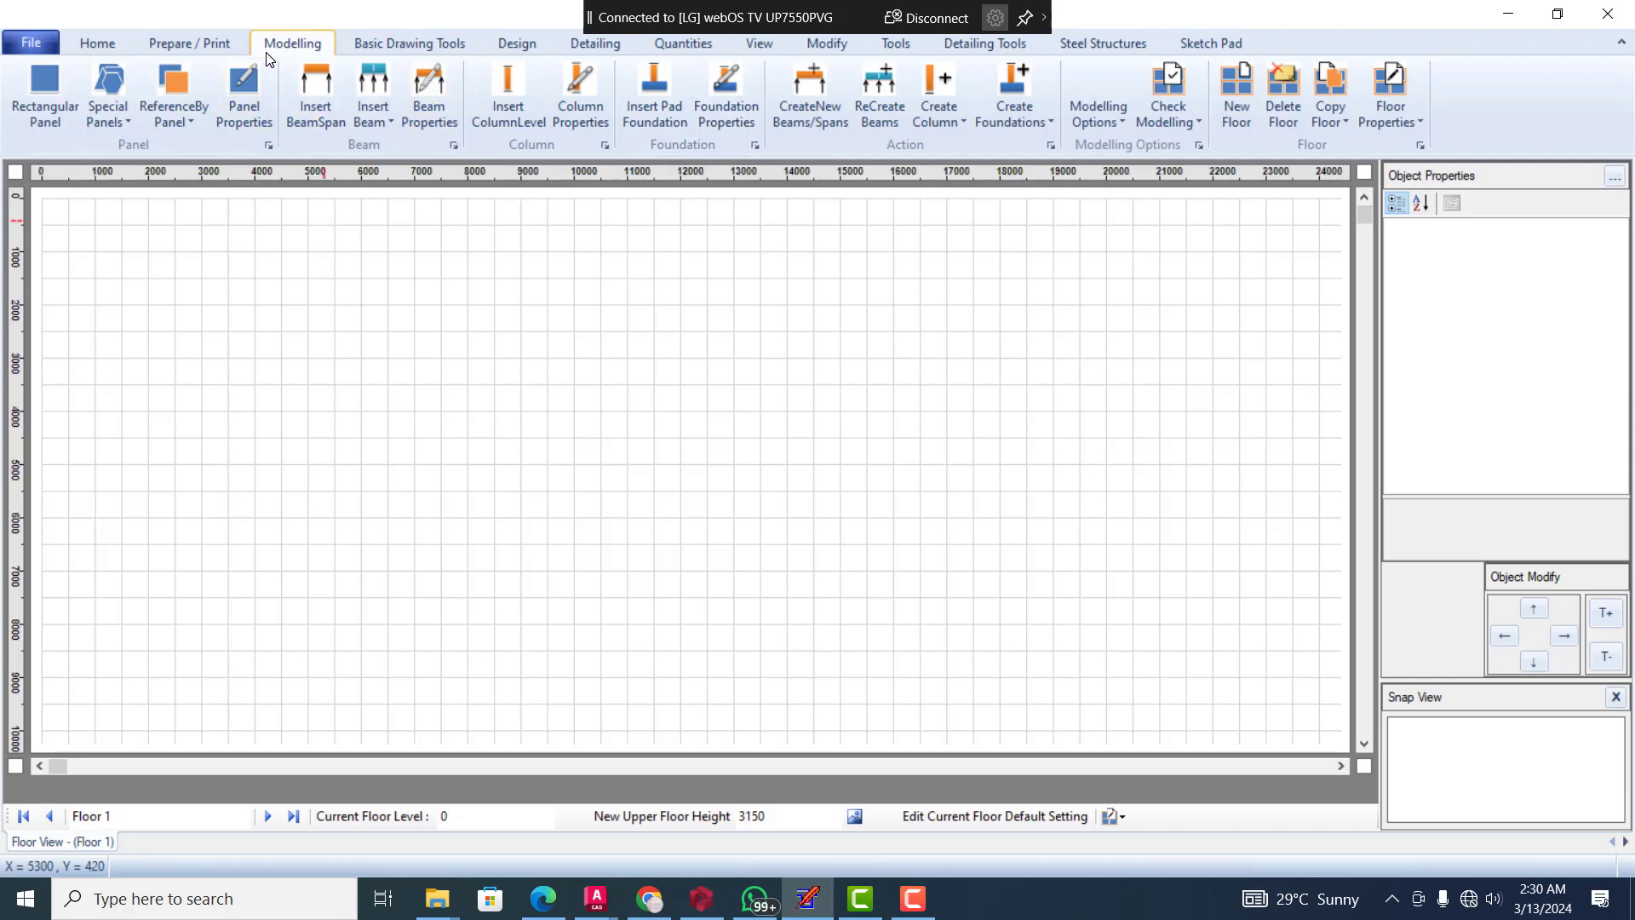
Draw a rectangular panel 2500 mm wide and 3000 mm high starting at X 2500, Y 1000, and check its geometry properties
click(37, 88)
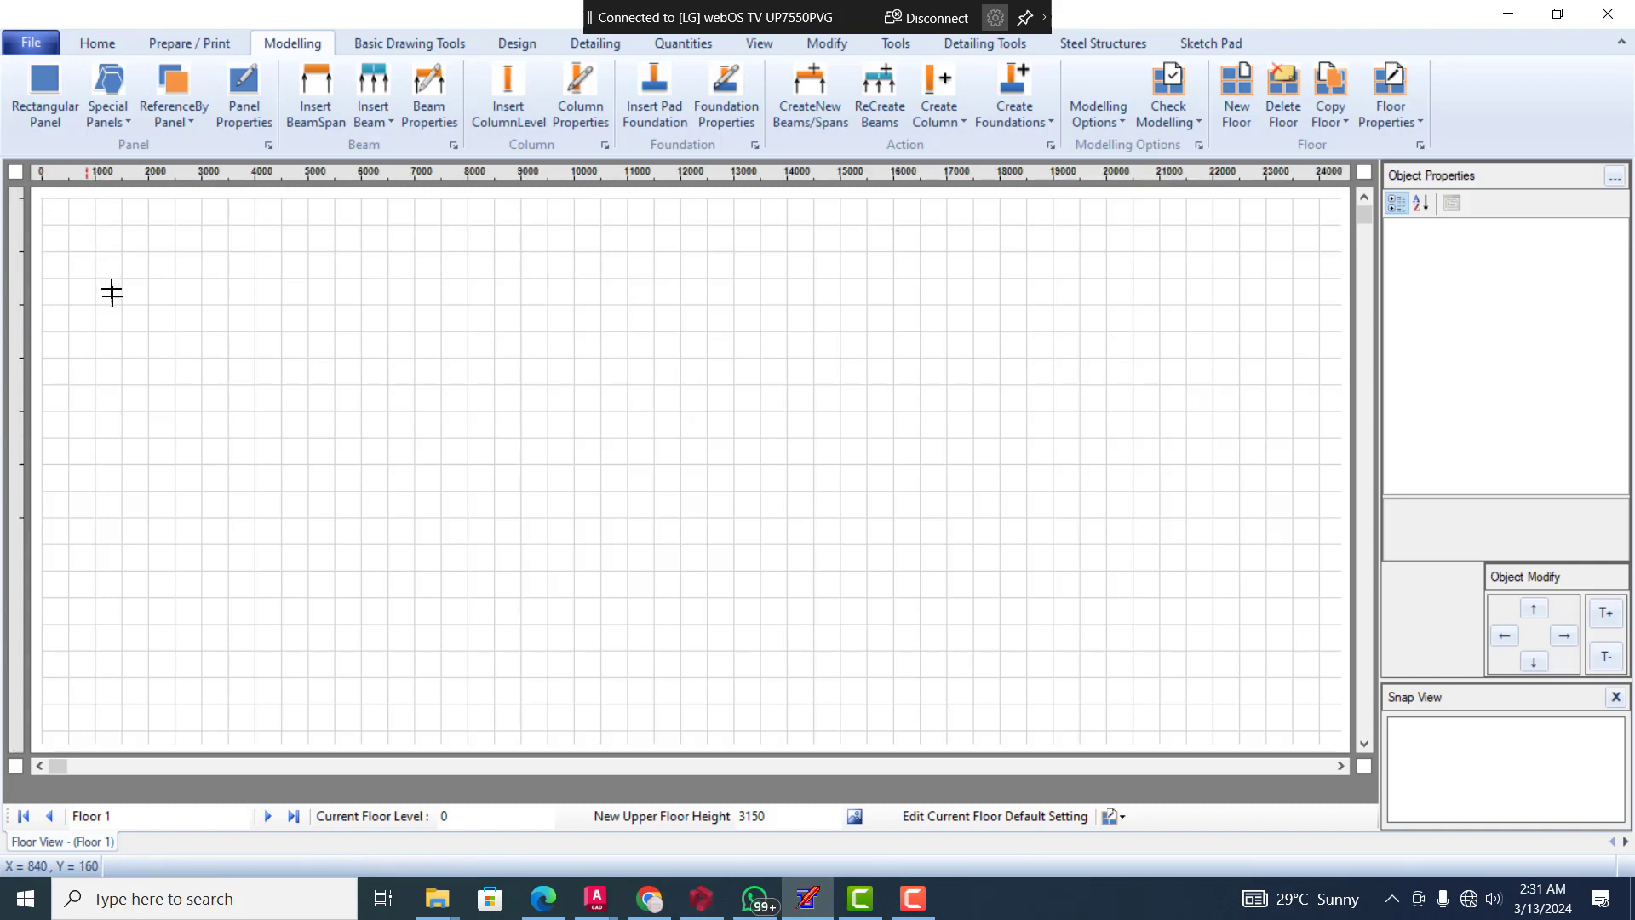
click(53, 75)
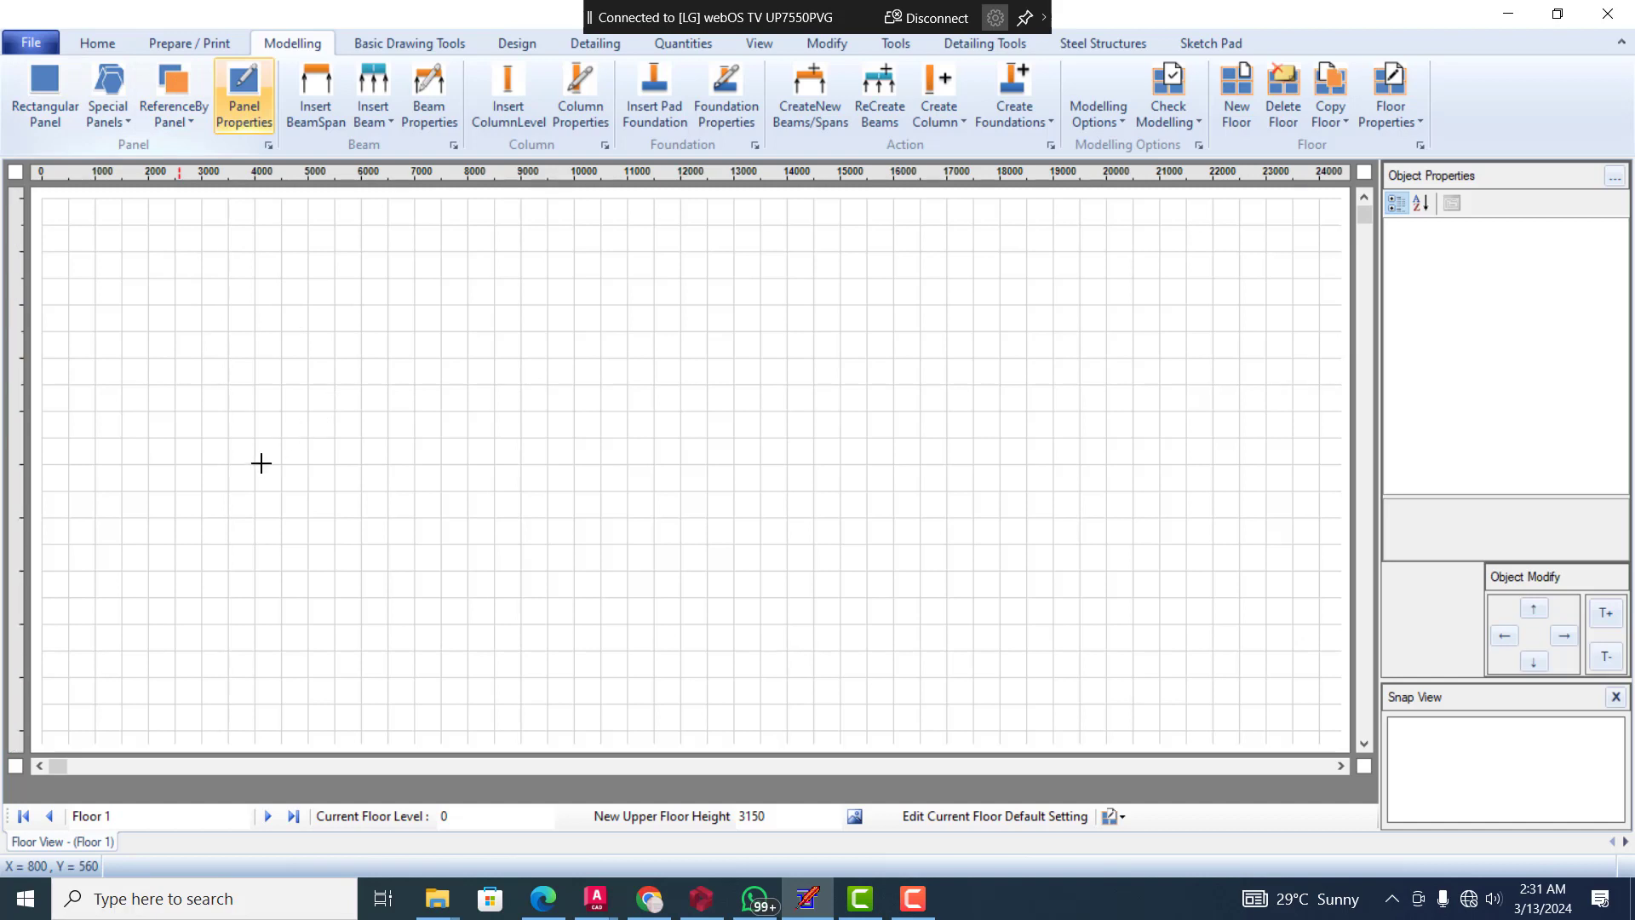
click(36, 92)
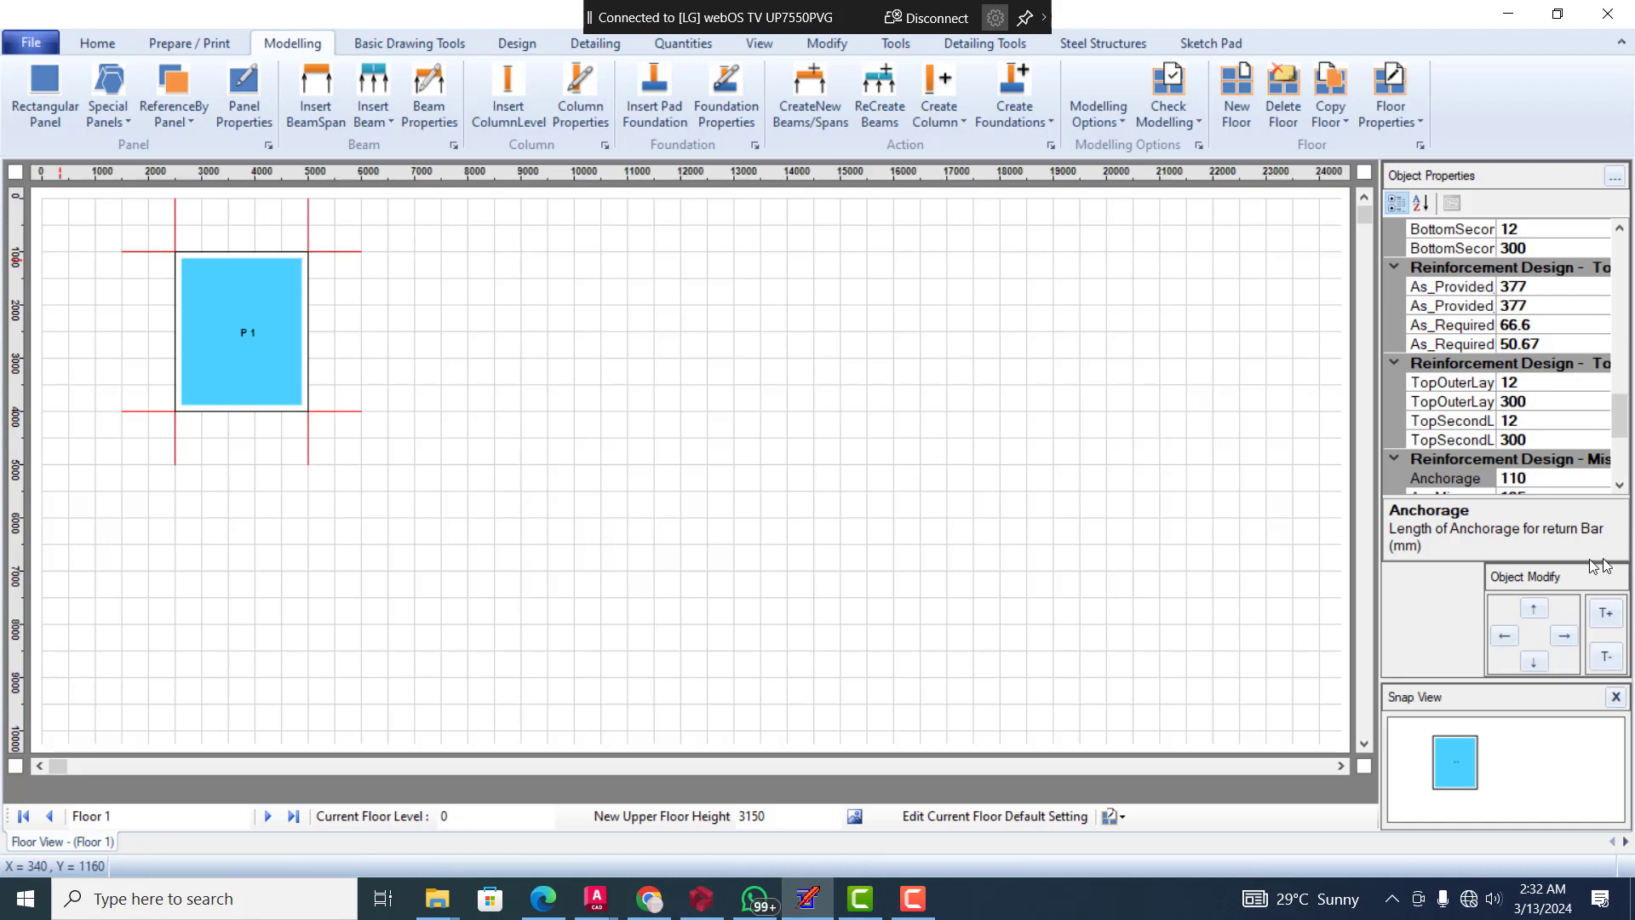
drag(1628, 404, 1620, 284)
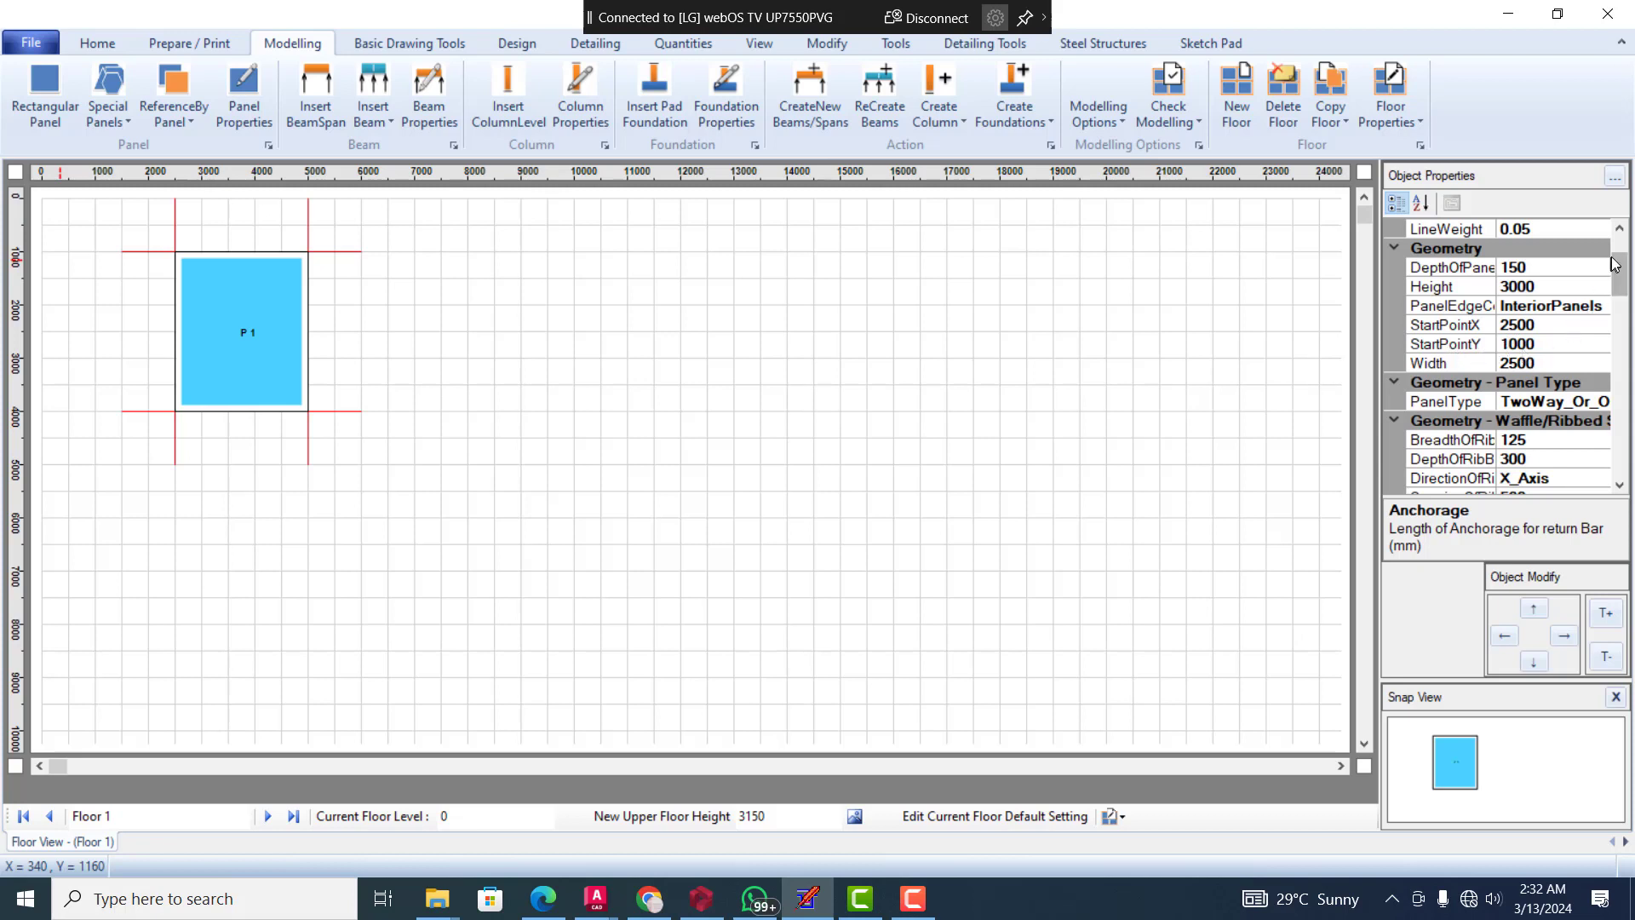
drag(1621, 280, 1623, 277)
Copy panel P 1 to its right side to add an adjoining panel of the same size
click(142, 116)
click(240, 318)
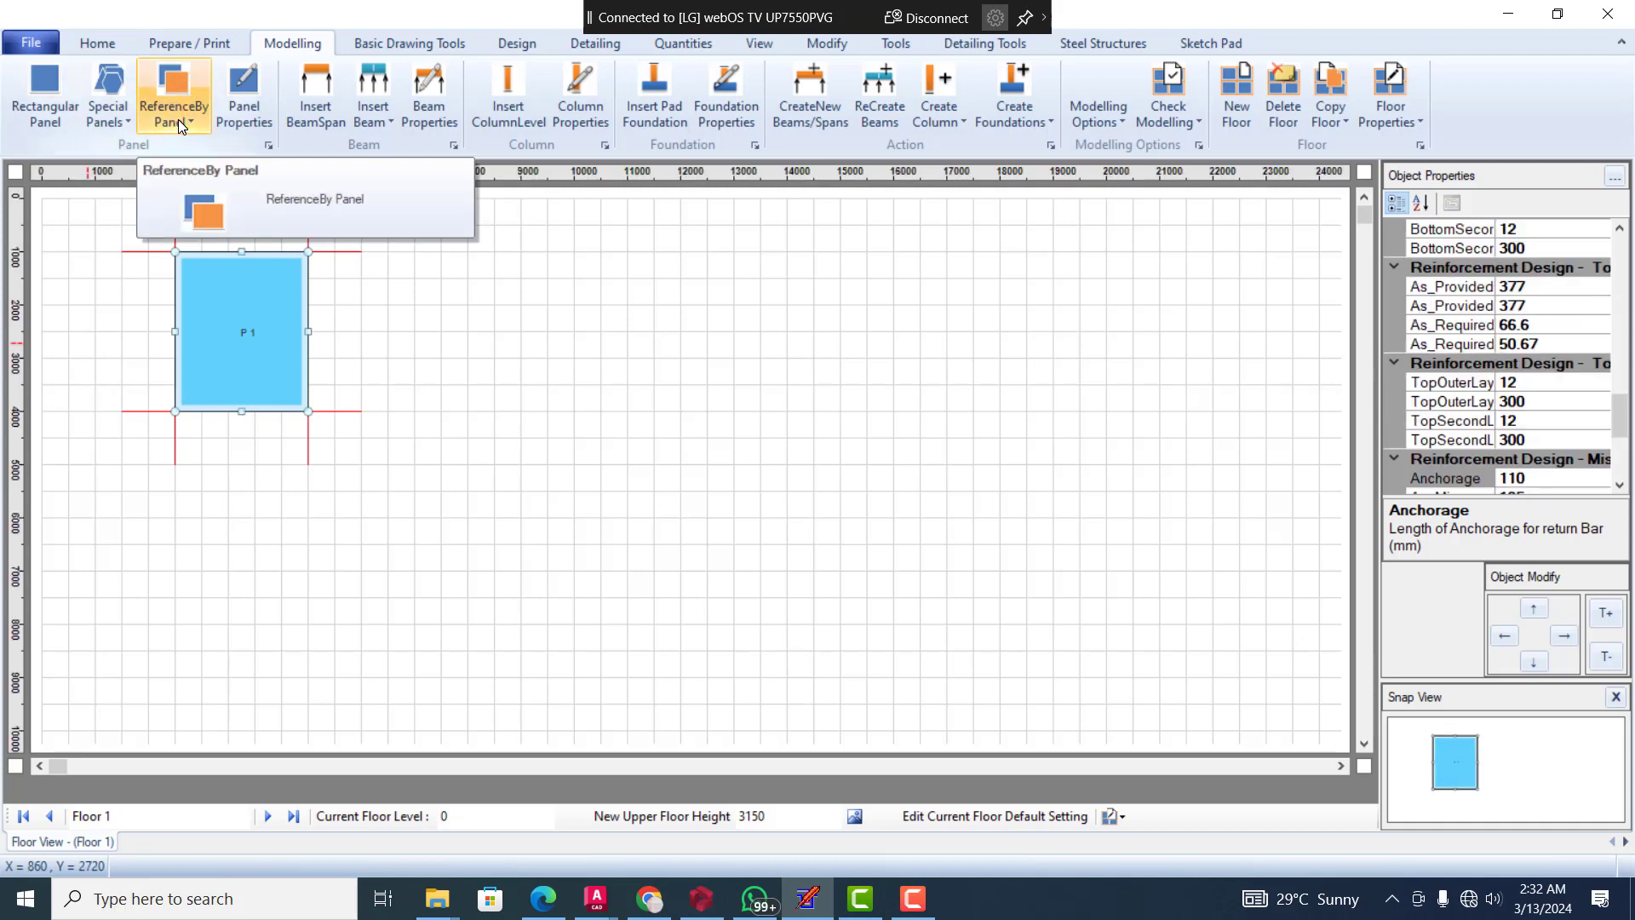
right_click(211, 341)
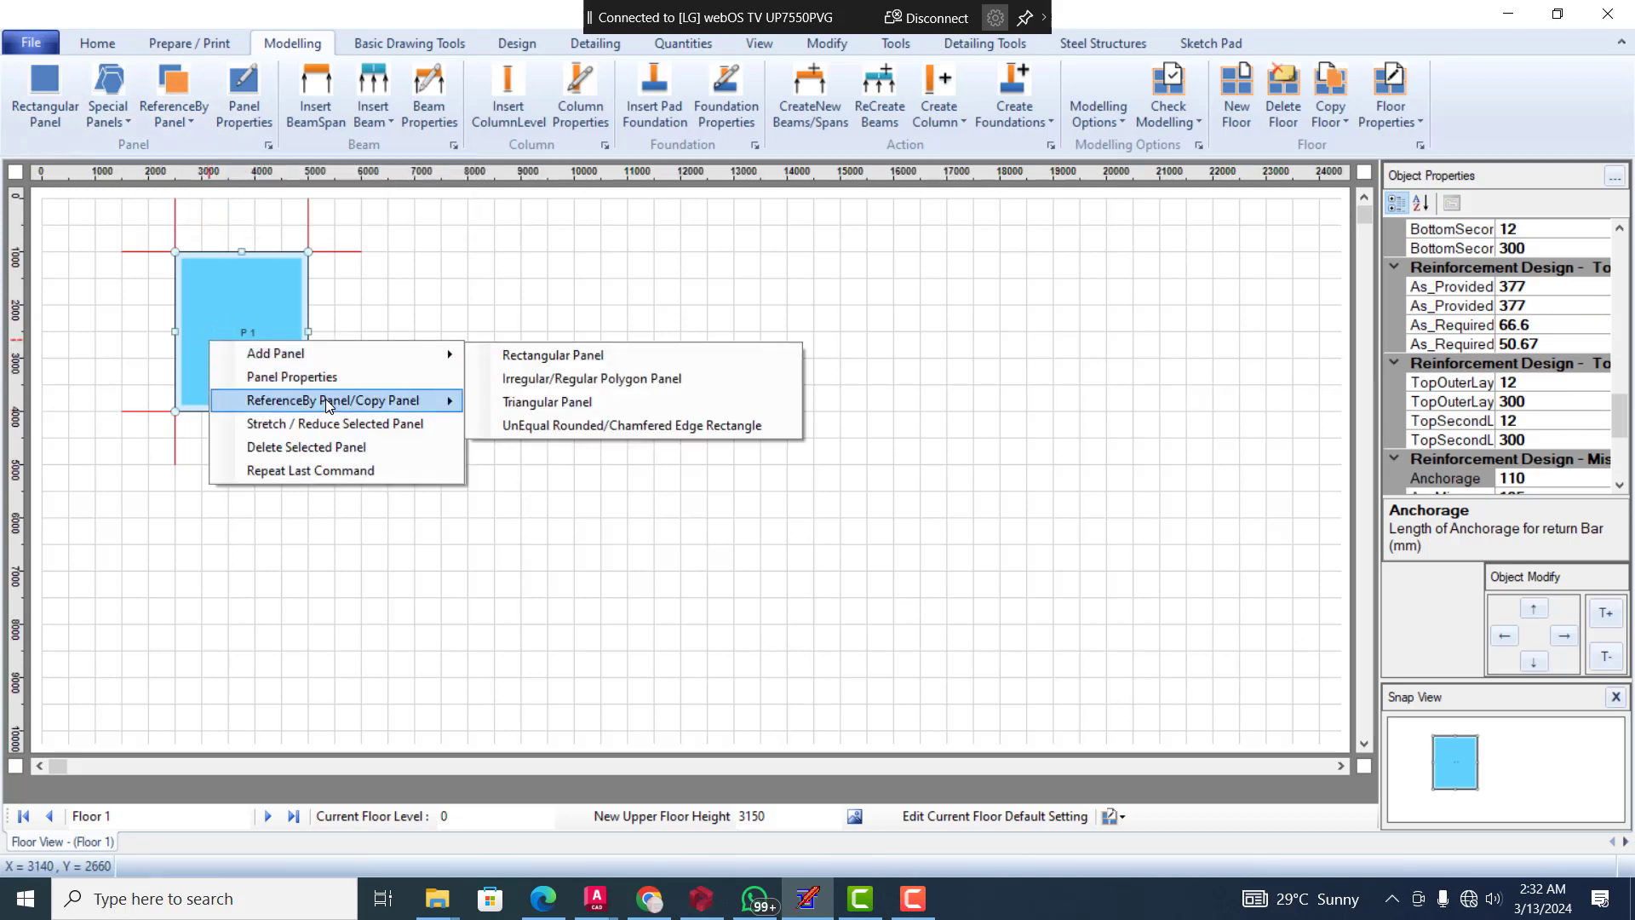
mouse_move(338, 405)
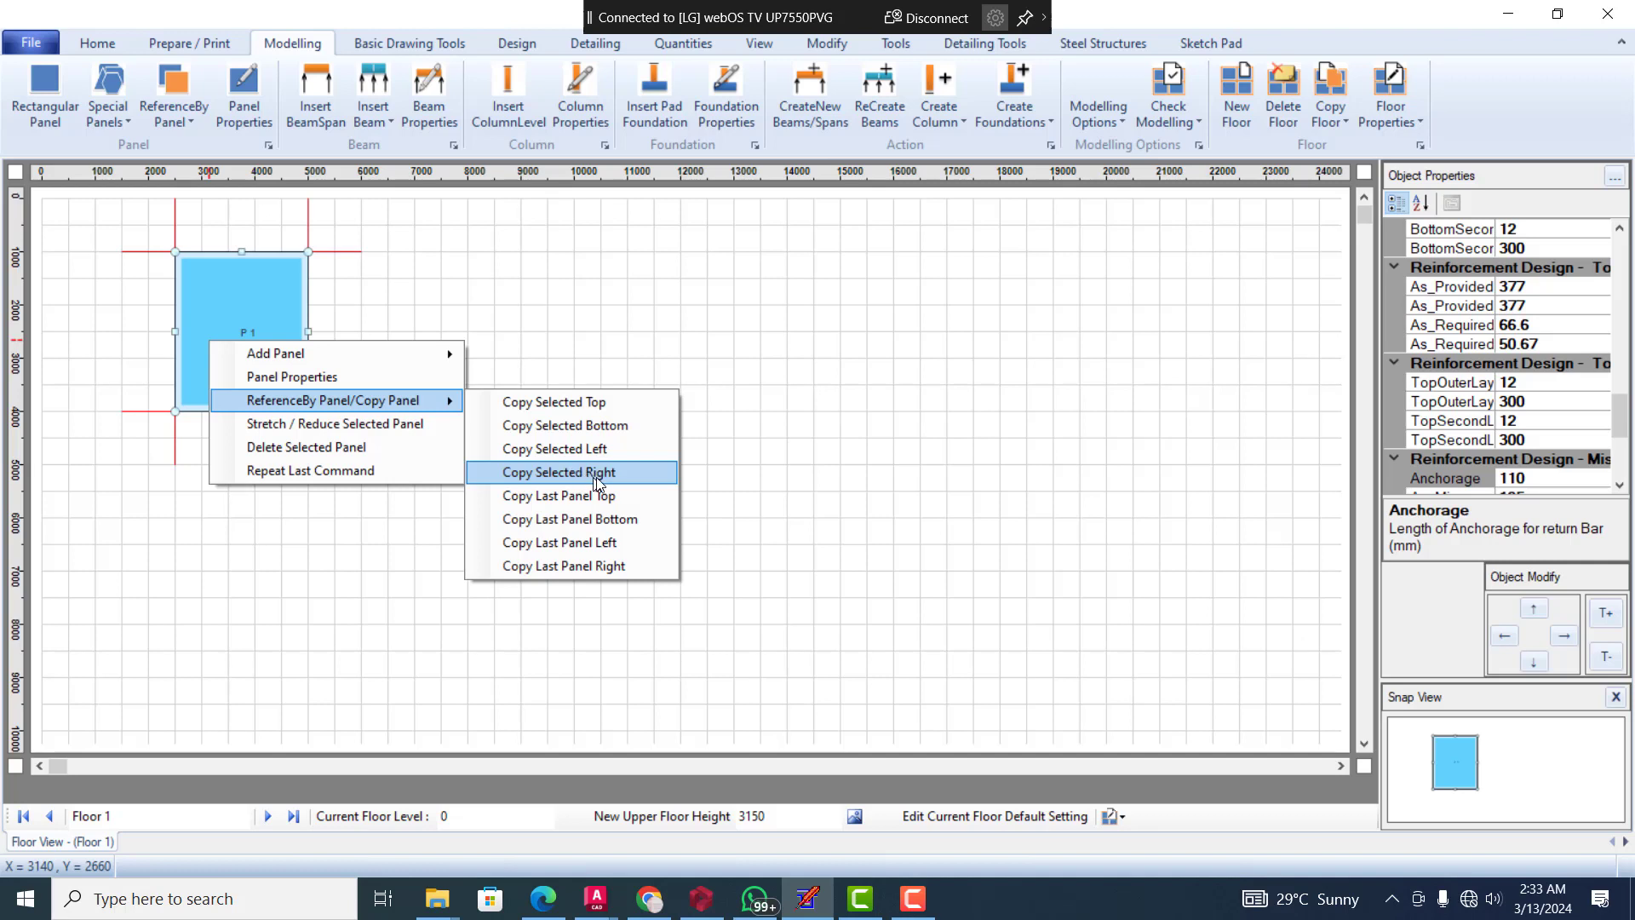
click(619, 473)
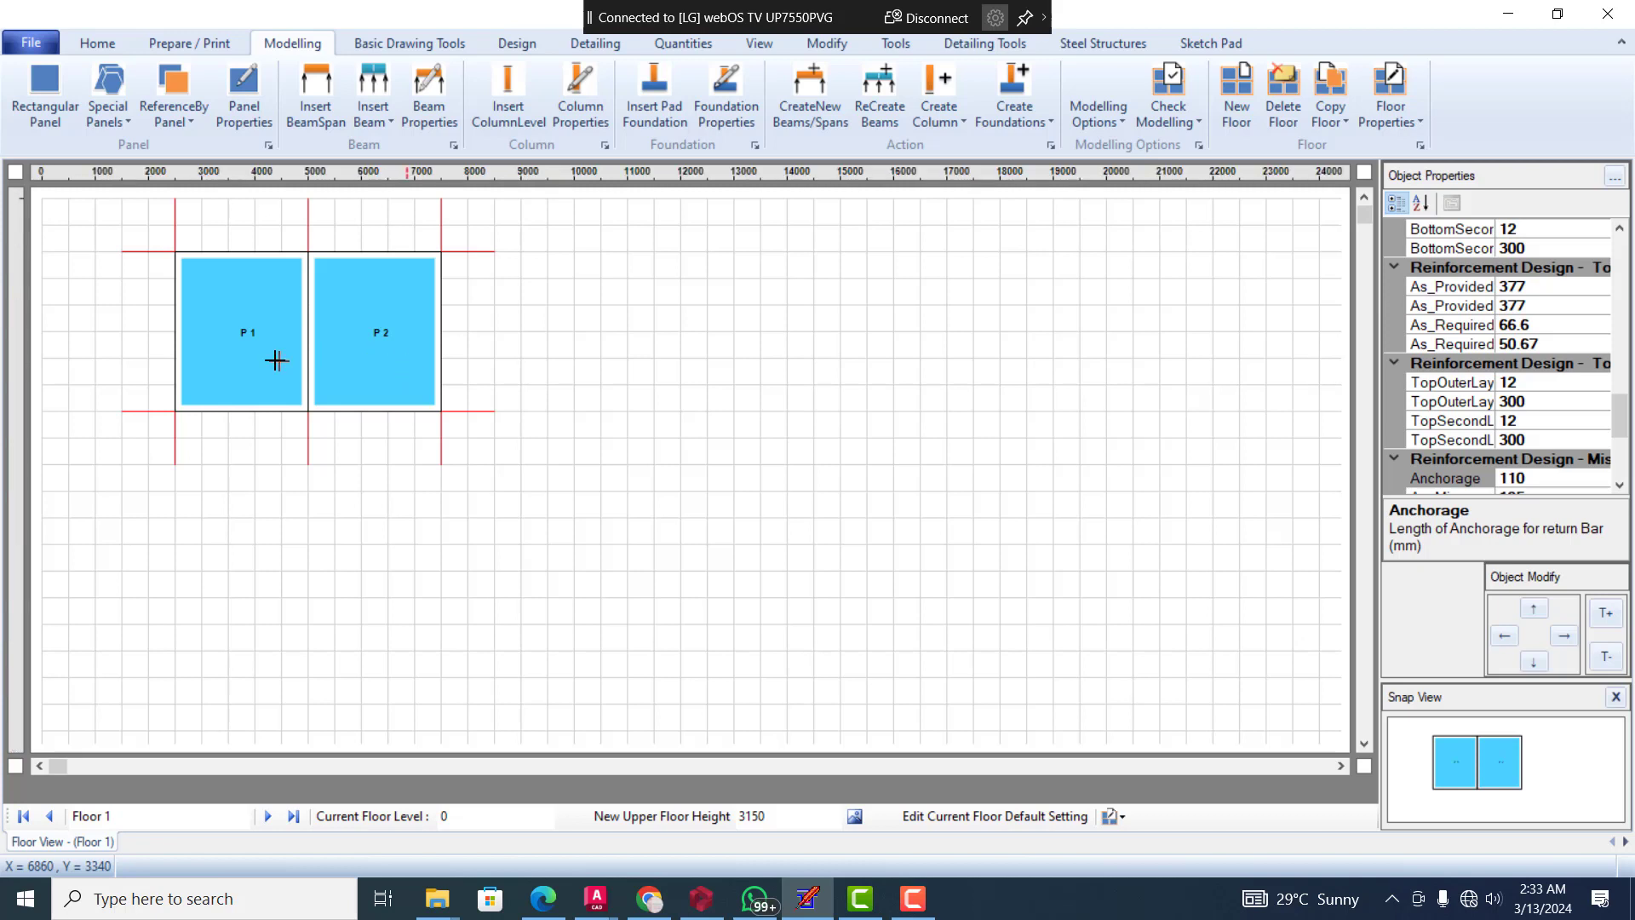
Copy panel P 2 to its right side to extend the row to a third panel
click(407, 322)
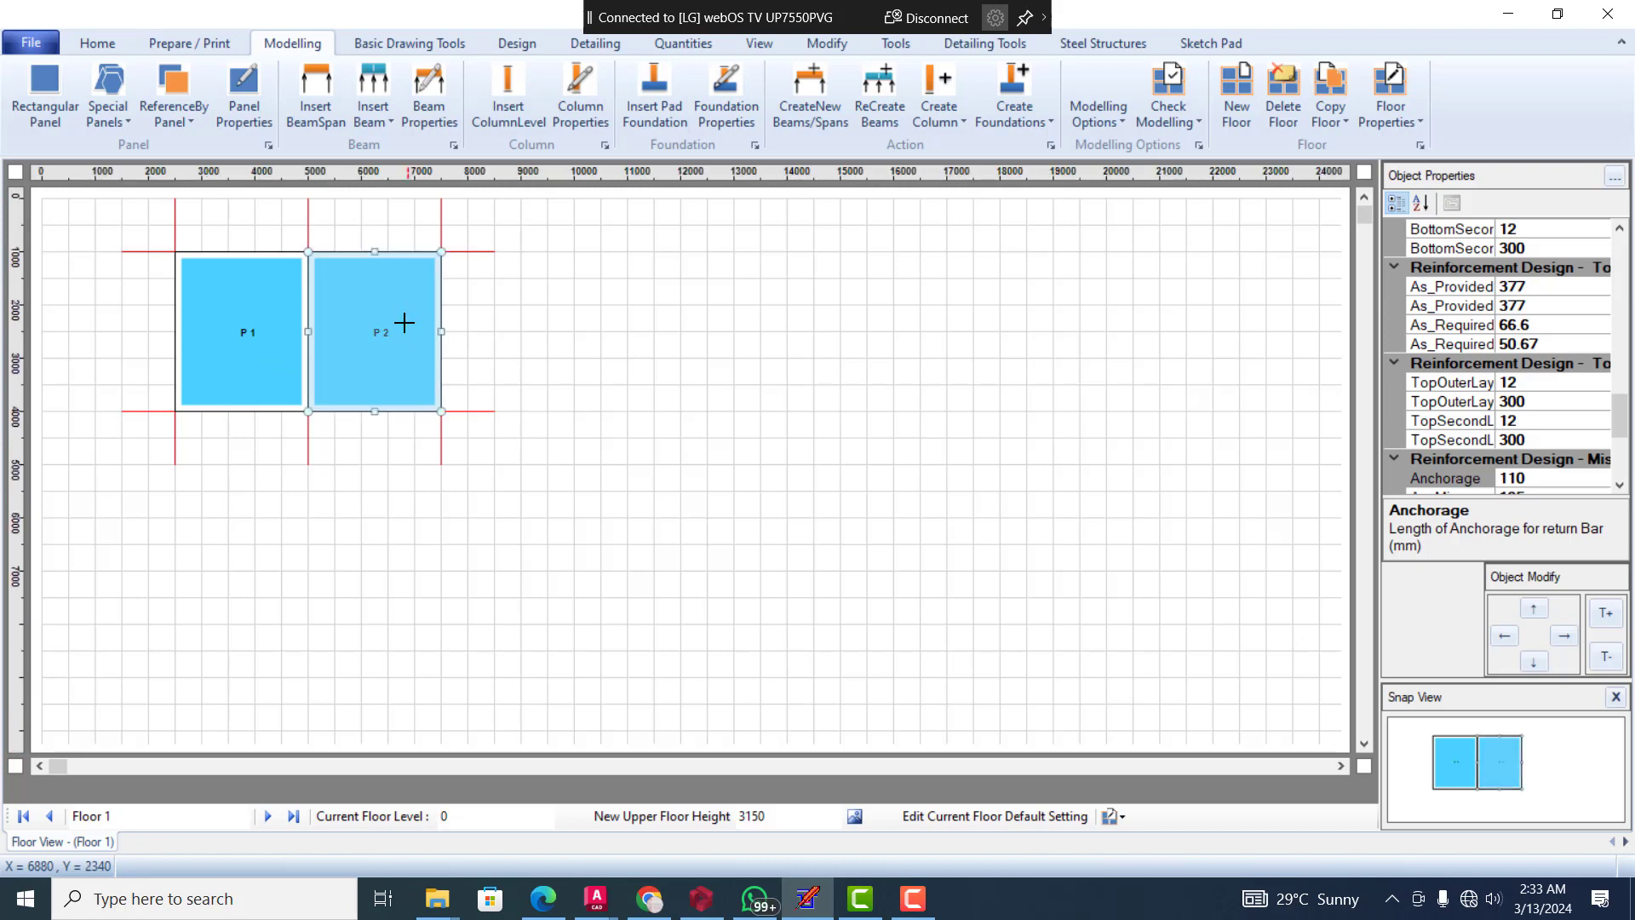
right_click(407, 322)
mouse_move(498, 389)
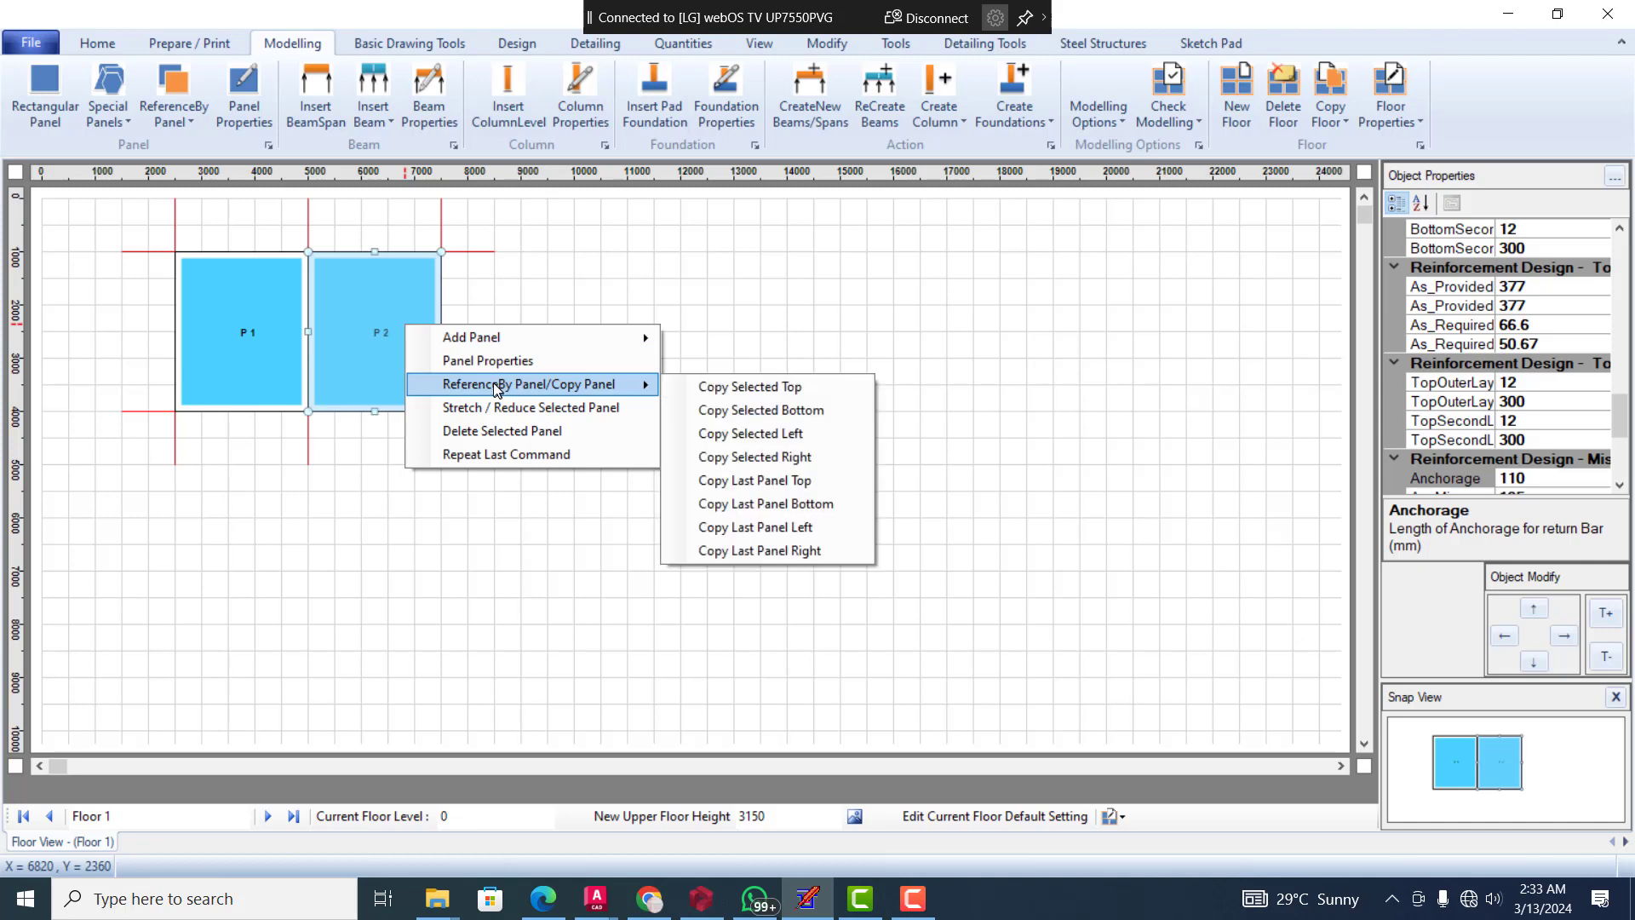
click(780, 456)
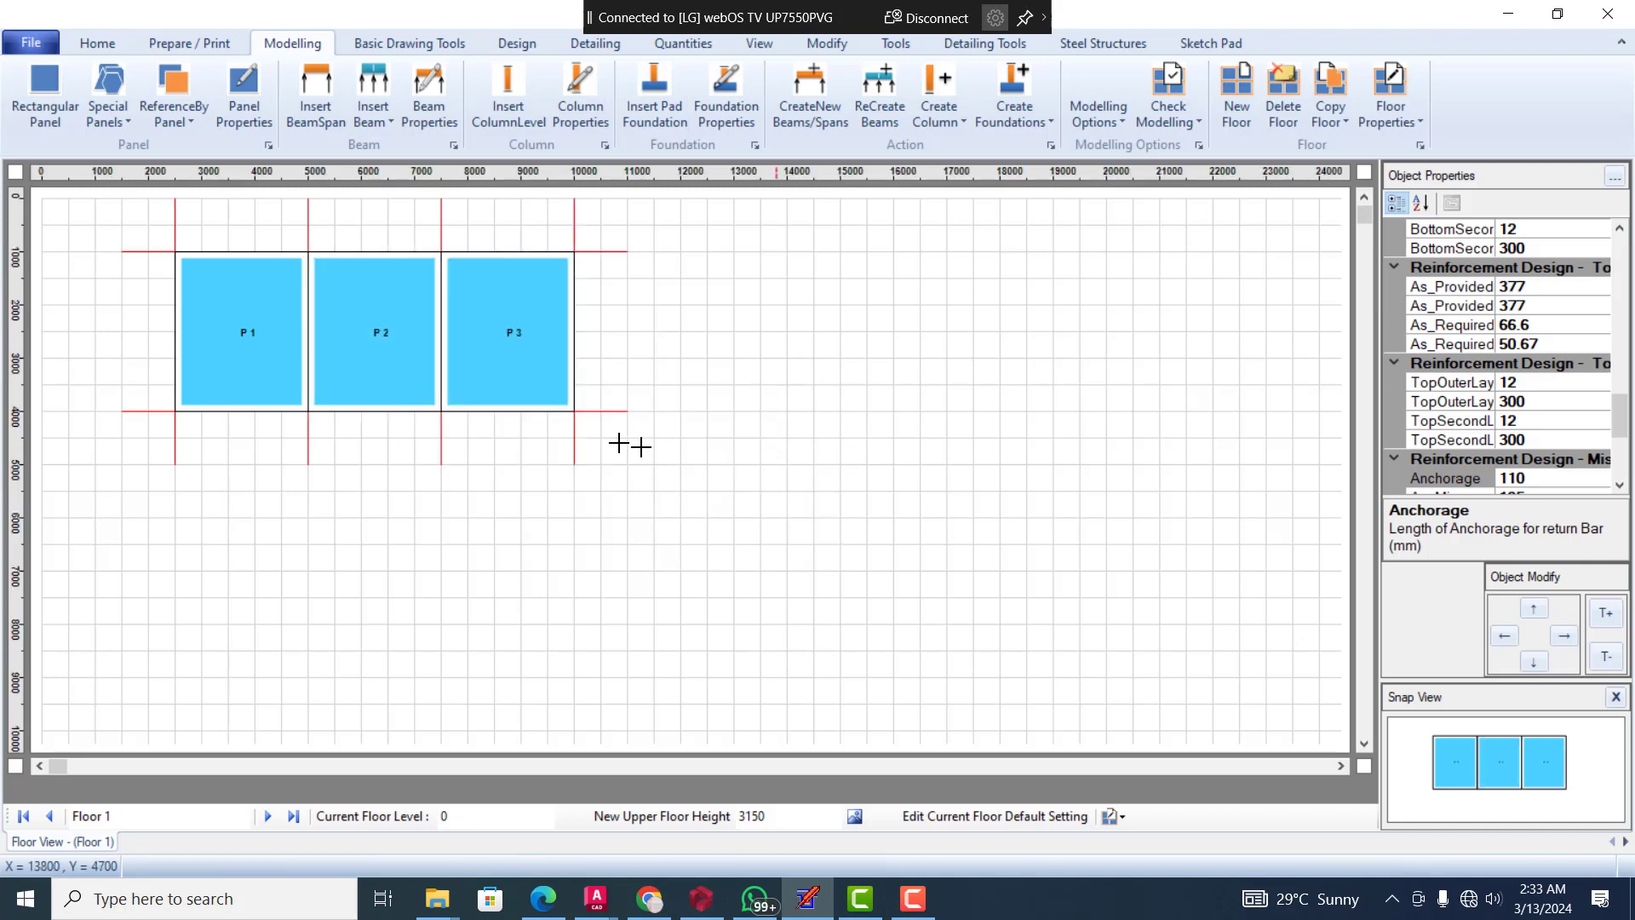
Copy panel P 1 to its bottom side to start a second row
click(268, 361)
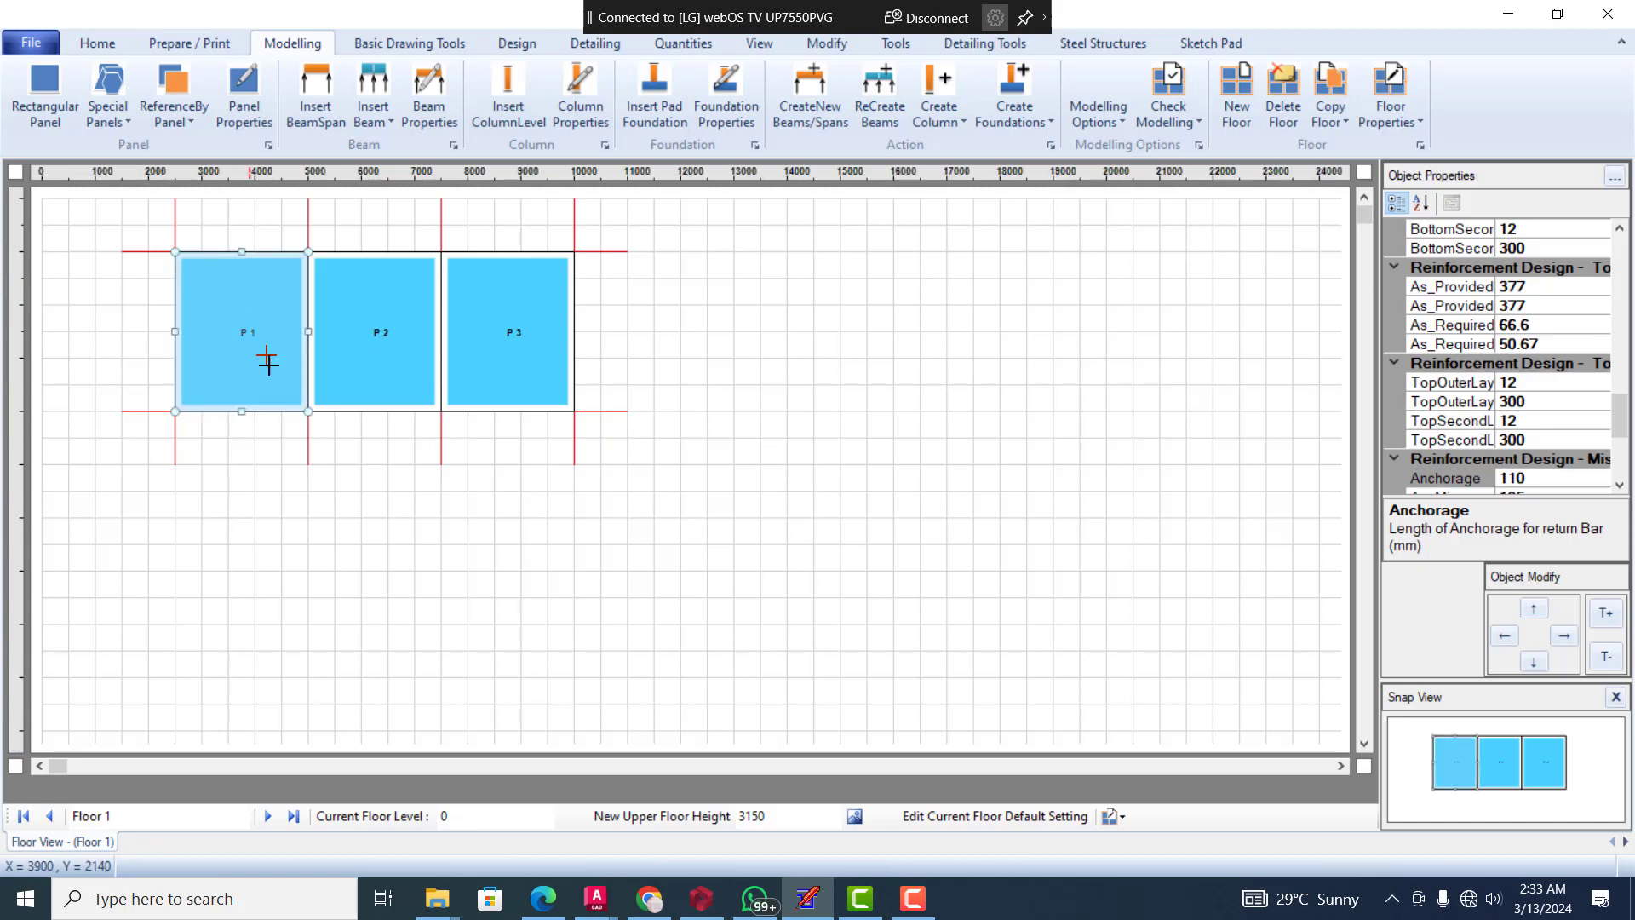
right_click(268, 376)
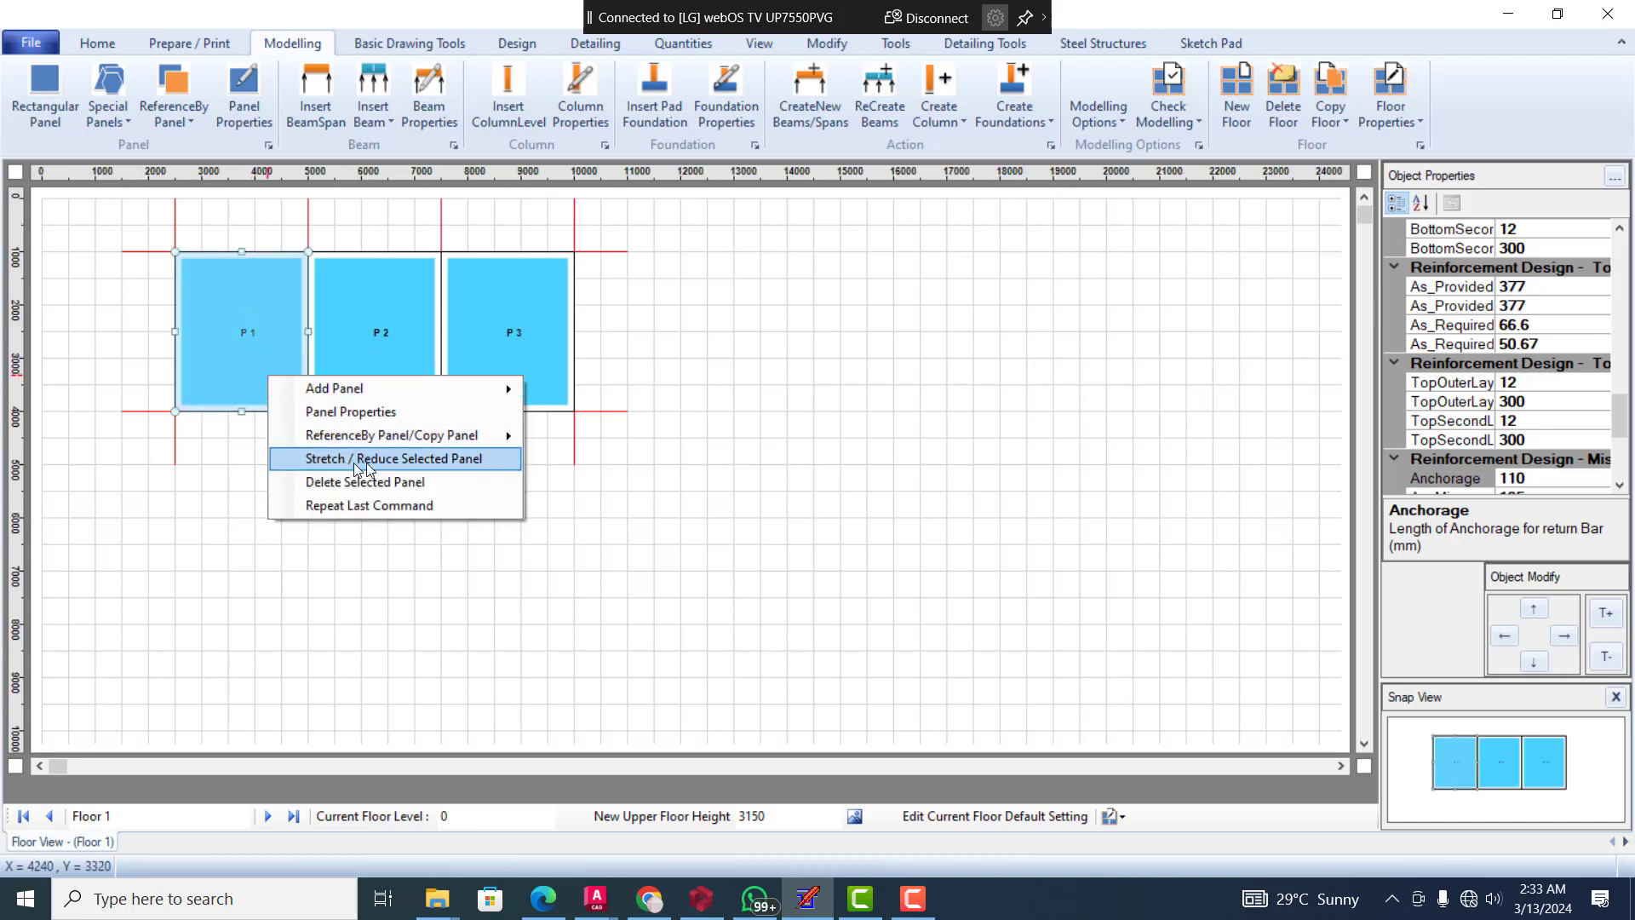
mouse_move(427, 436)
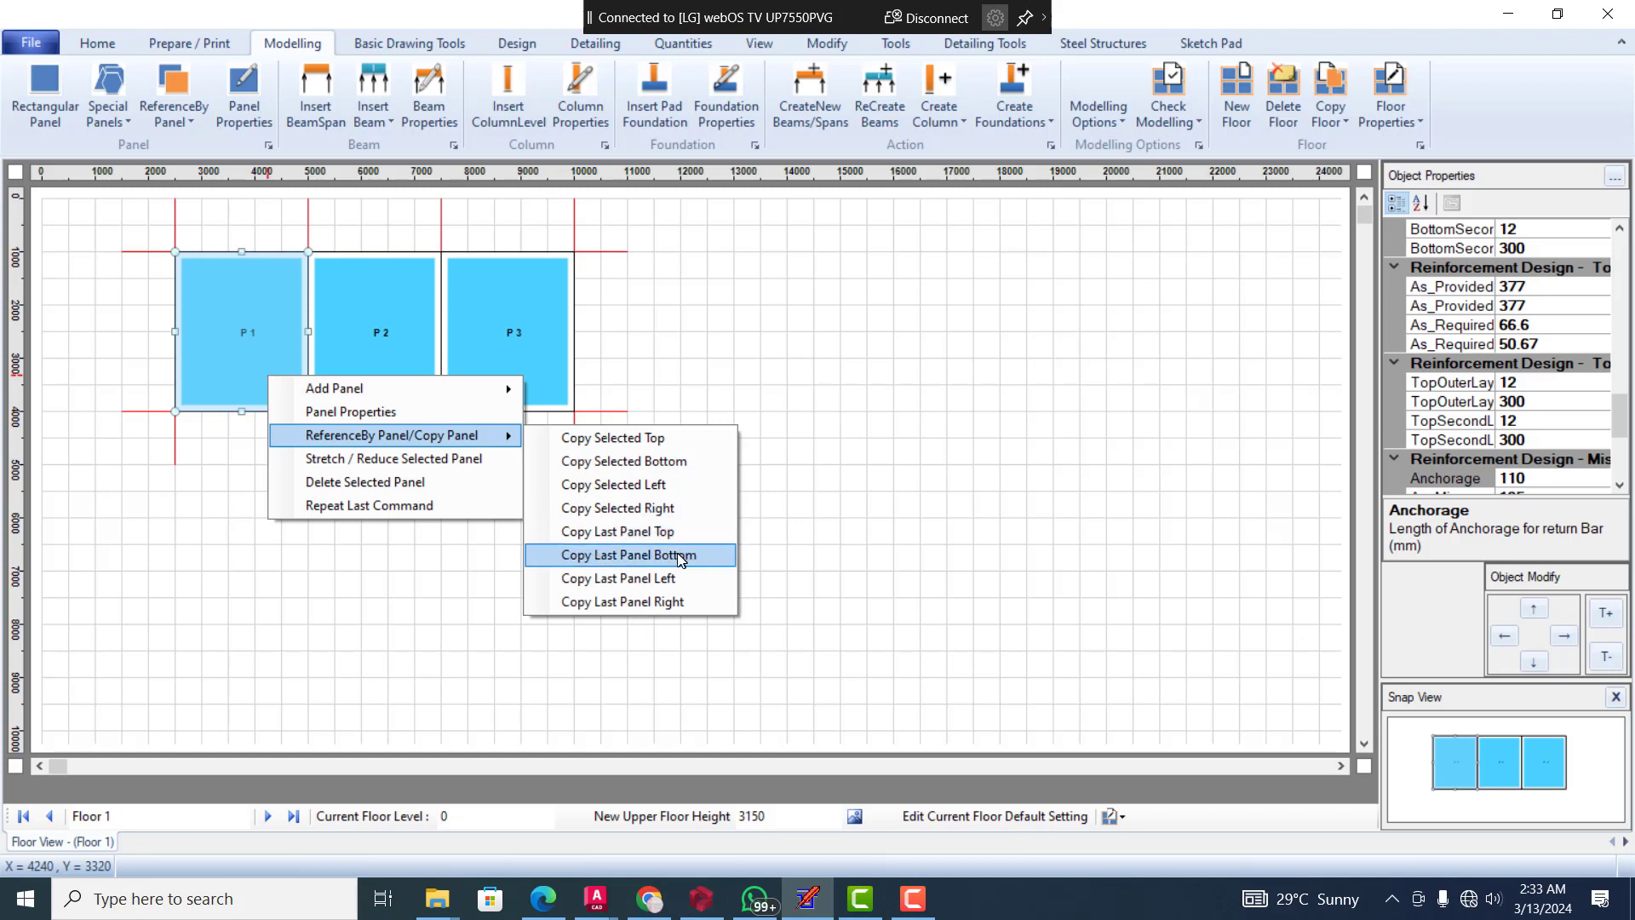
click(688, 465)
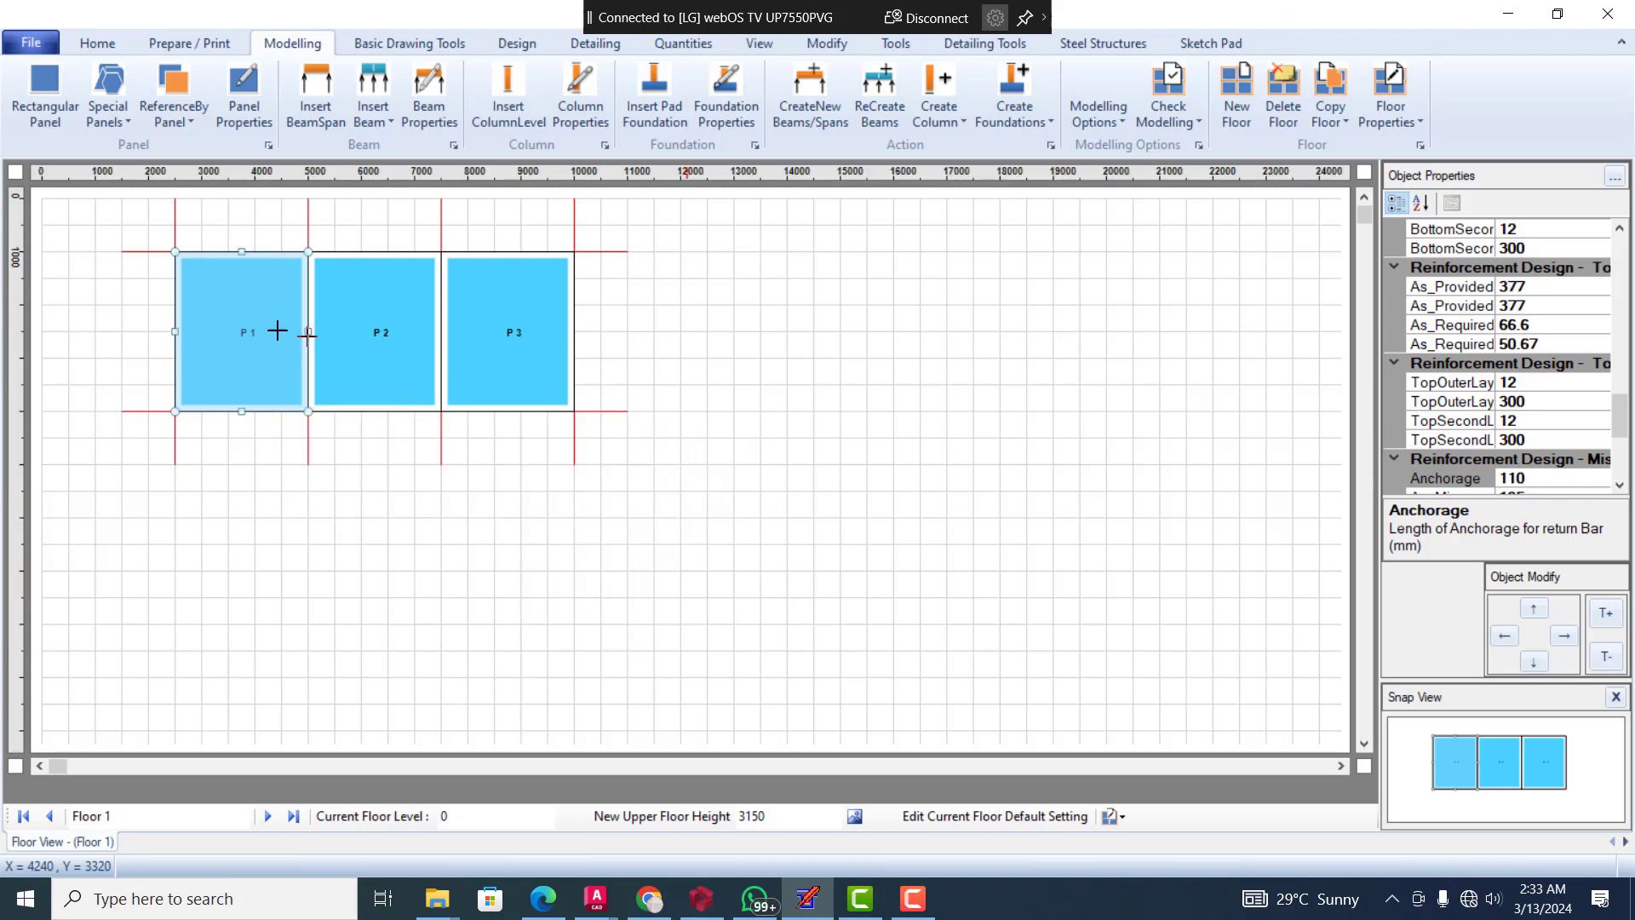
click(238, 343)
Copy panel P 4 to its bottom side to extend the column downward
click(248, 489)
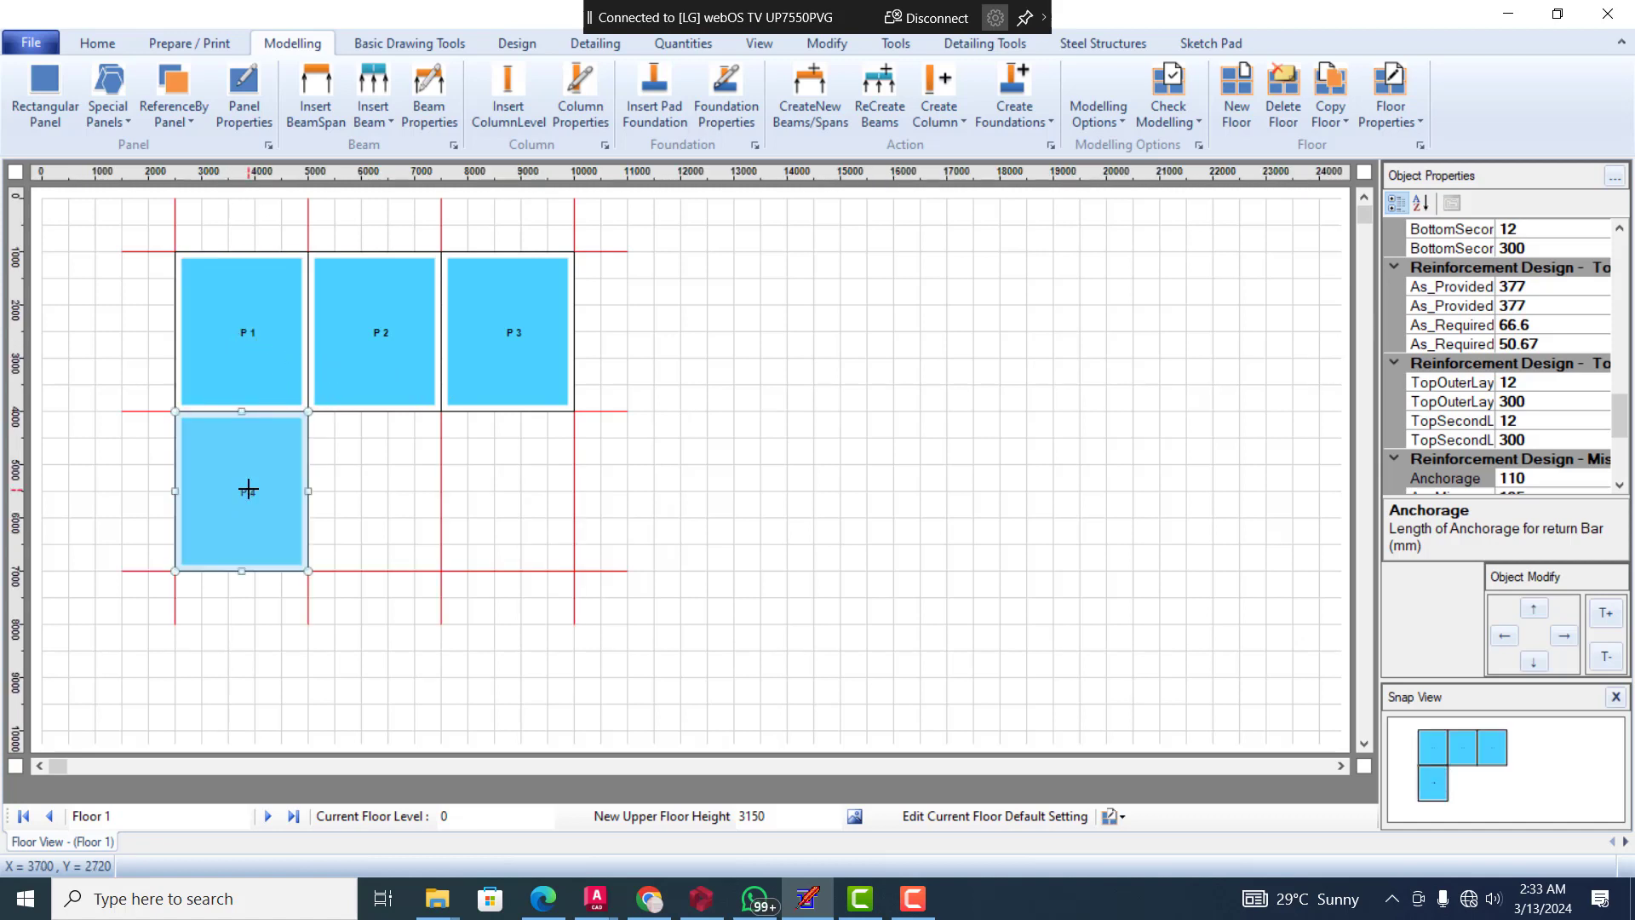
right_click(248, 489)
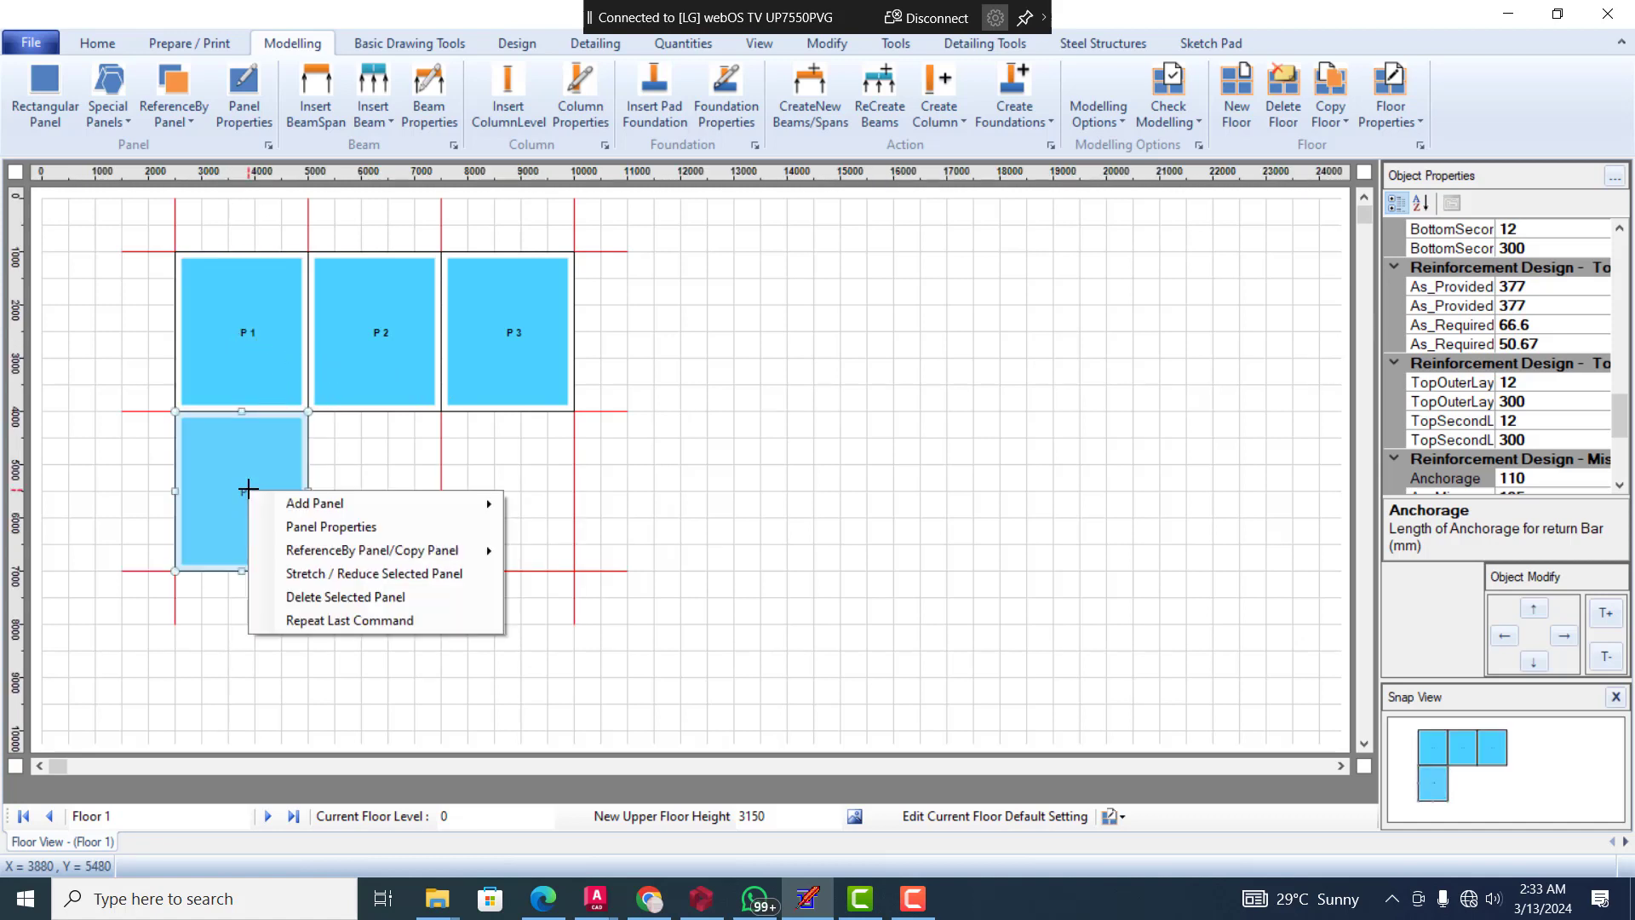
mouse_move(443, 552)
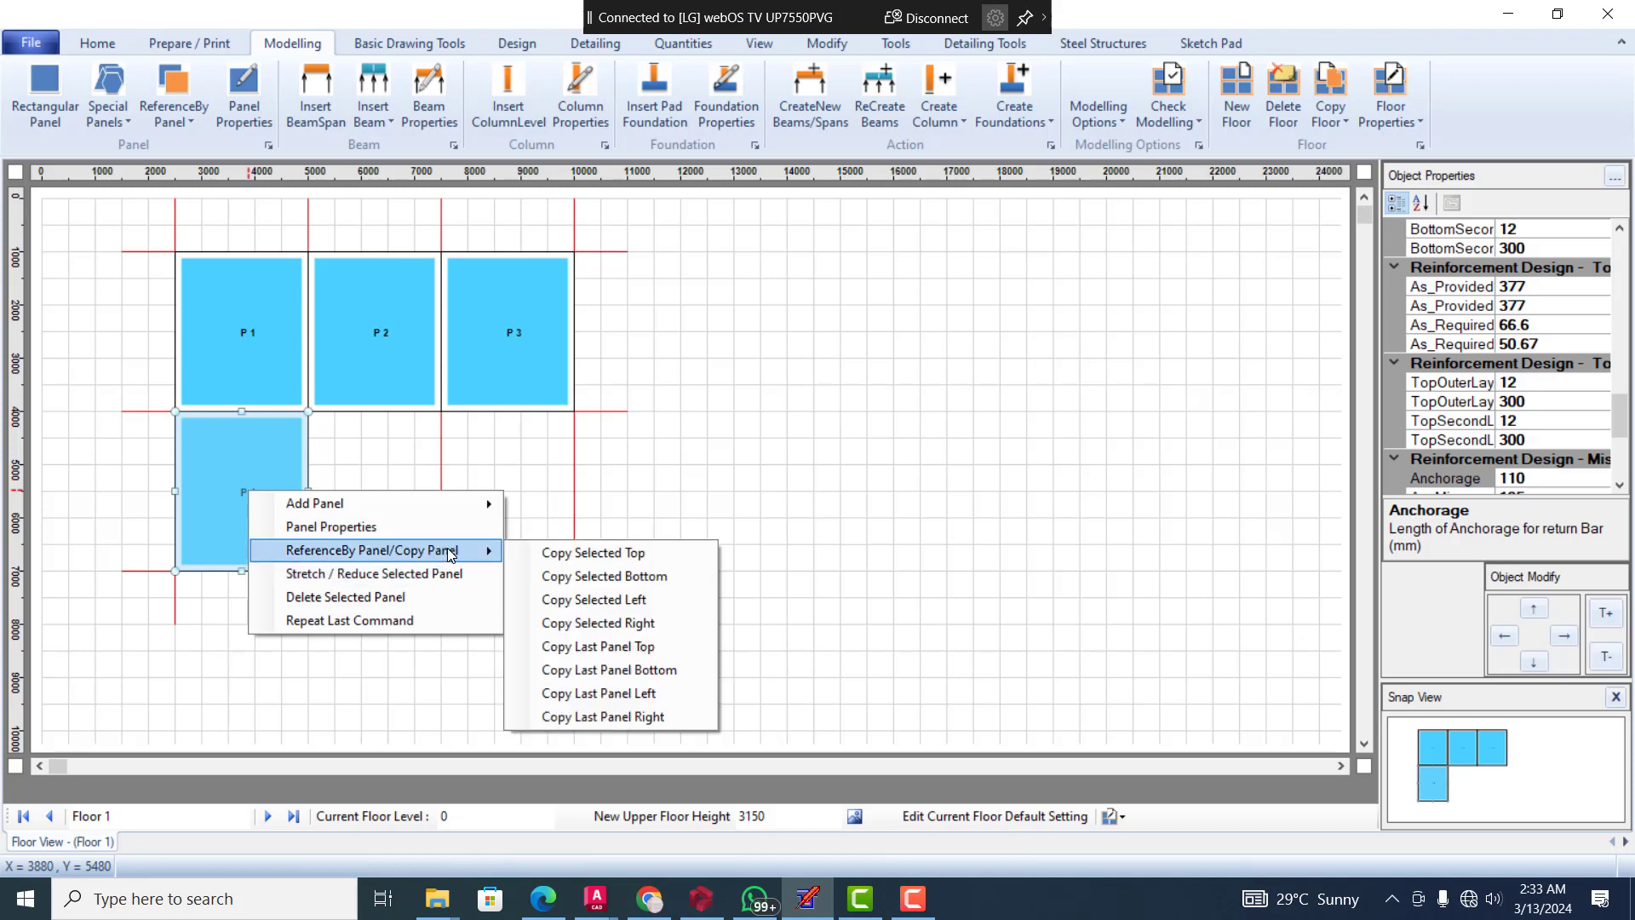
click(642, 589)
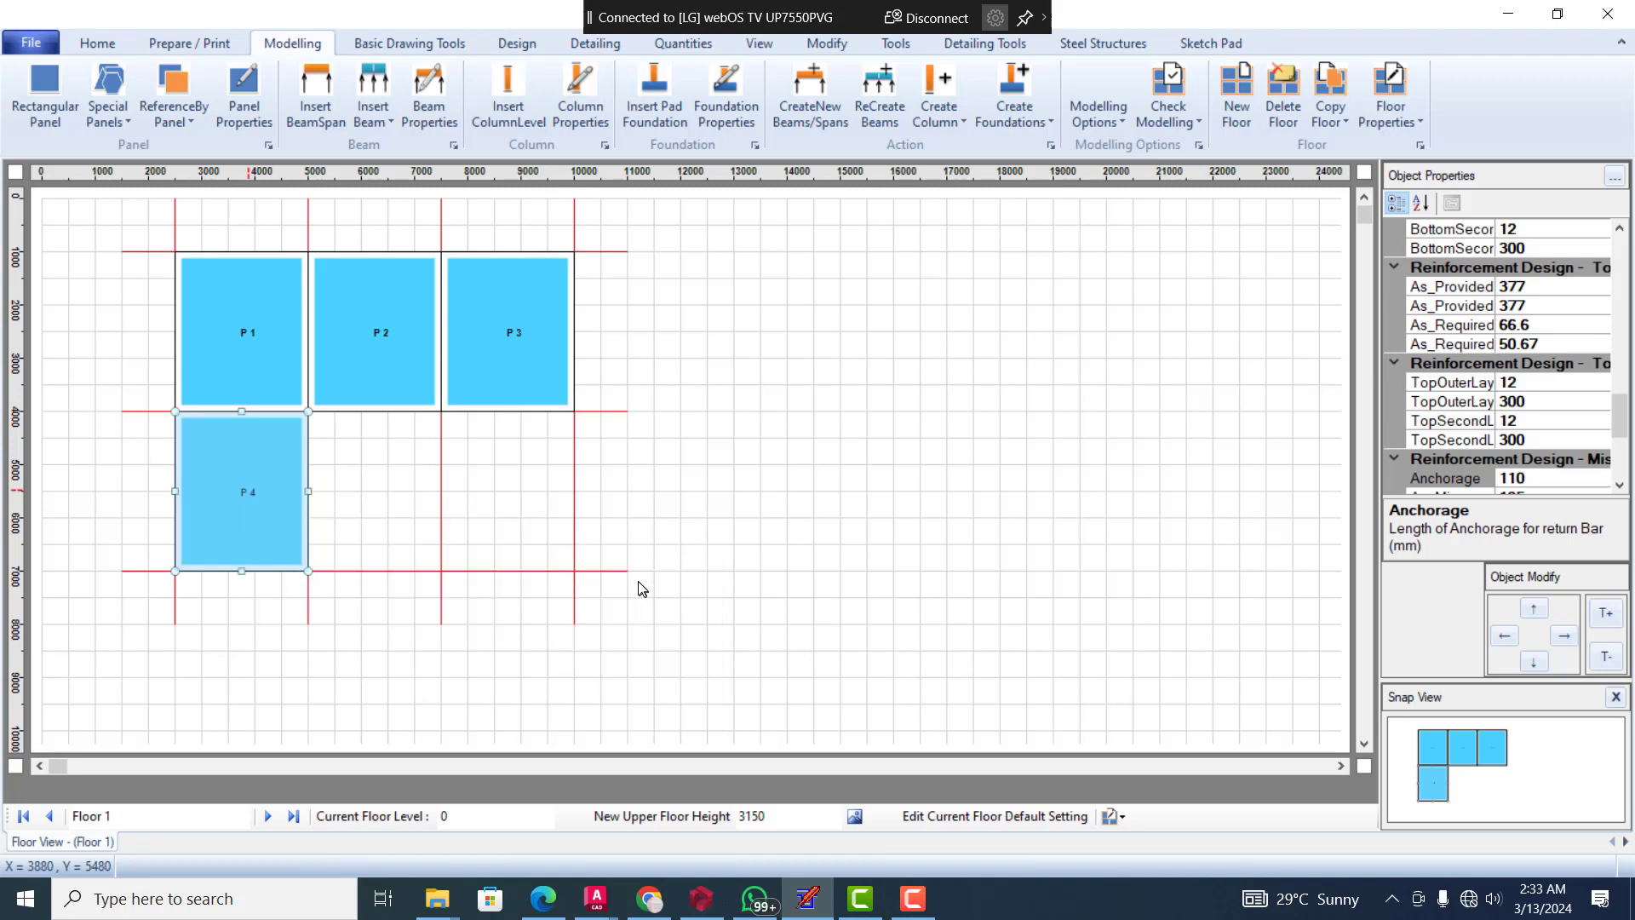
click(546, 427)
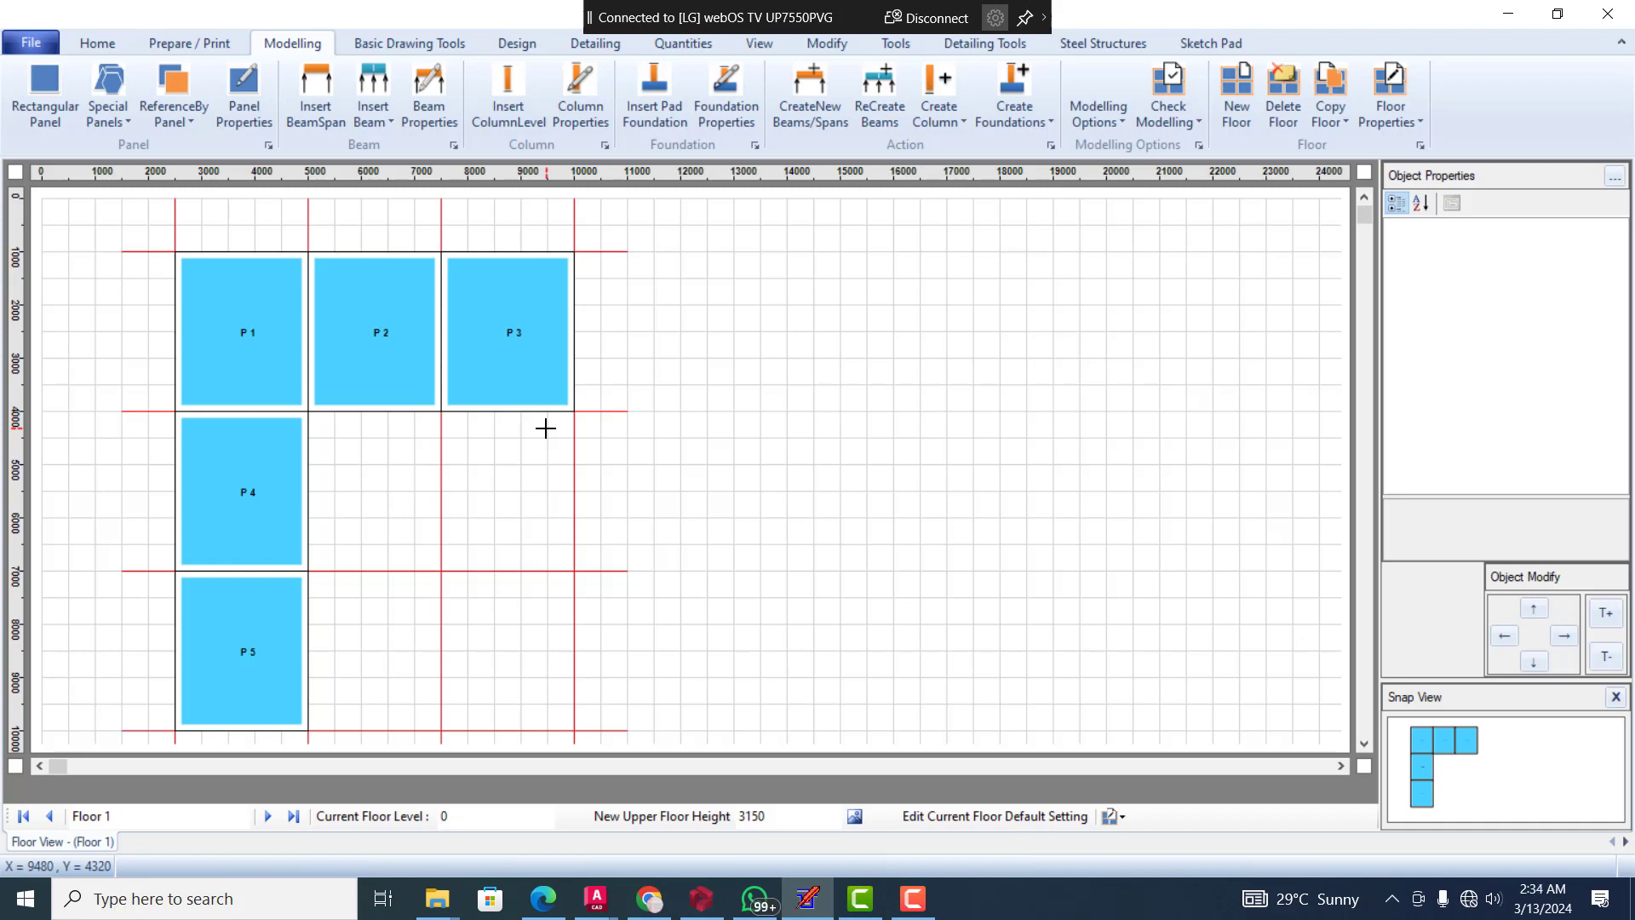
Set the width of panel P 3 to 600 mm in its geometry properties
click(523, 343)
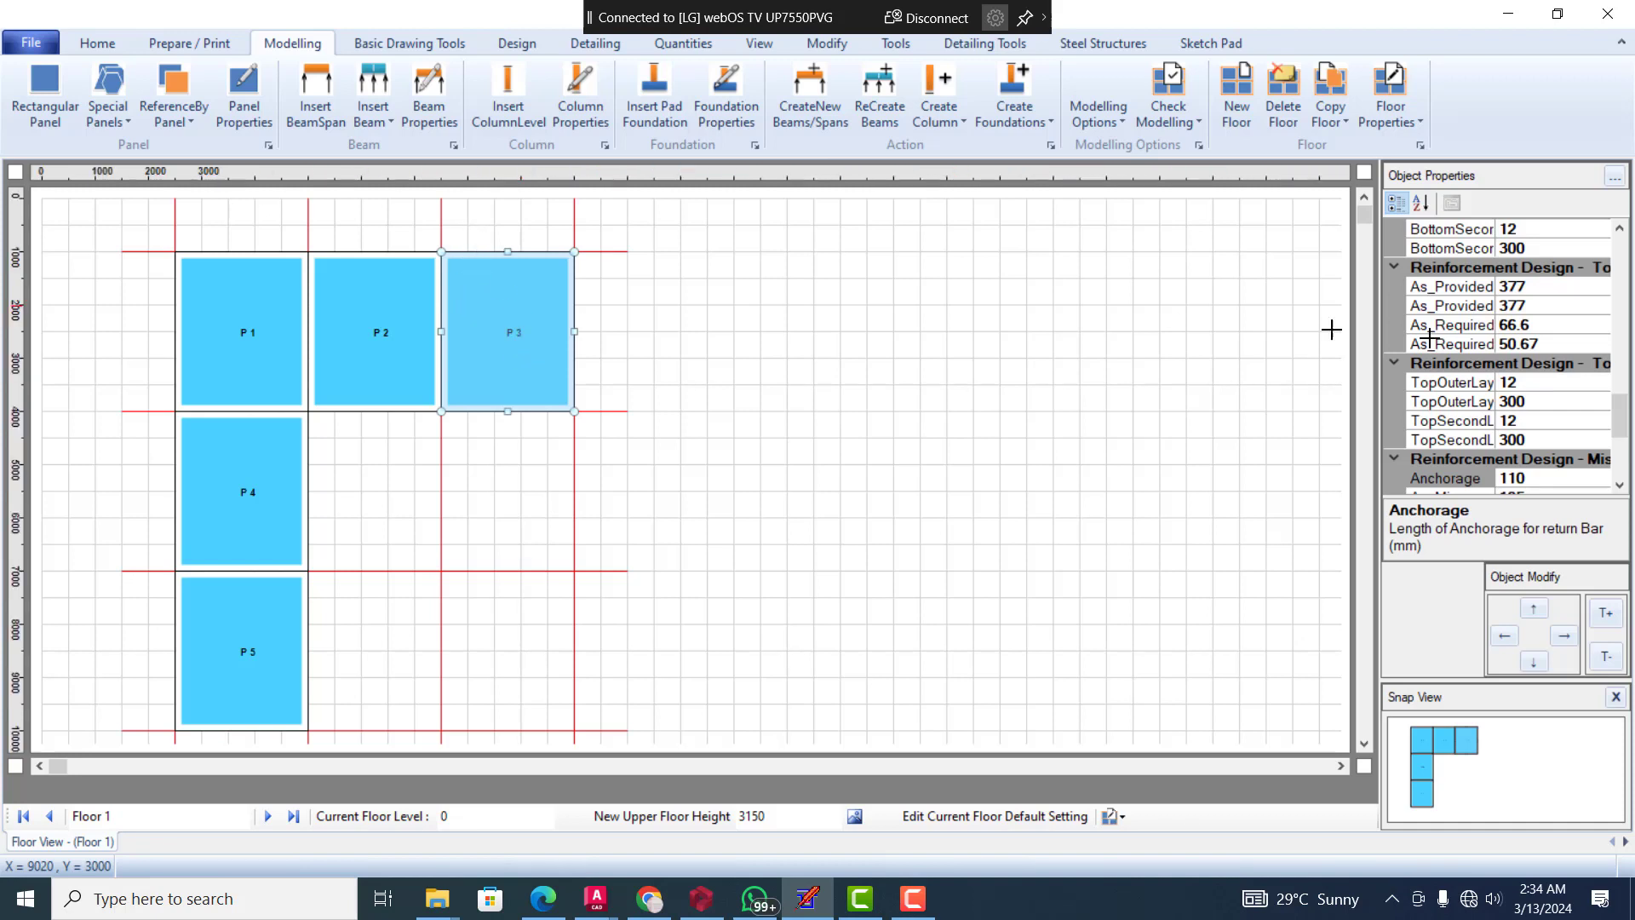
drag(1630, 412, 1631, 274)
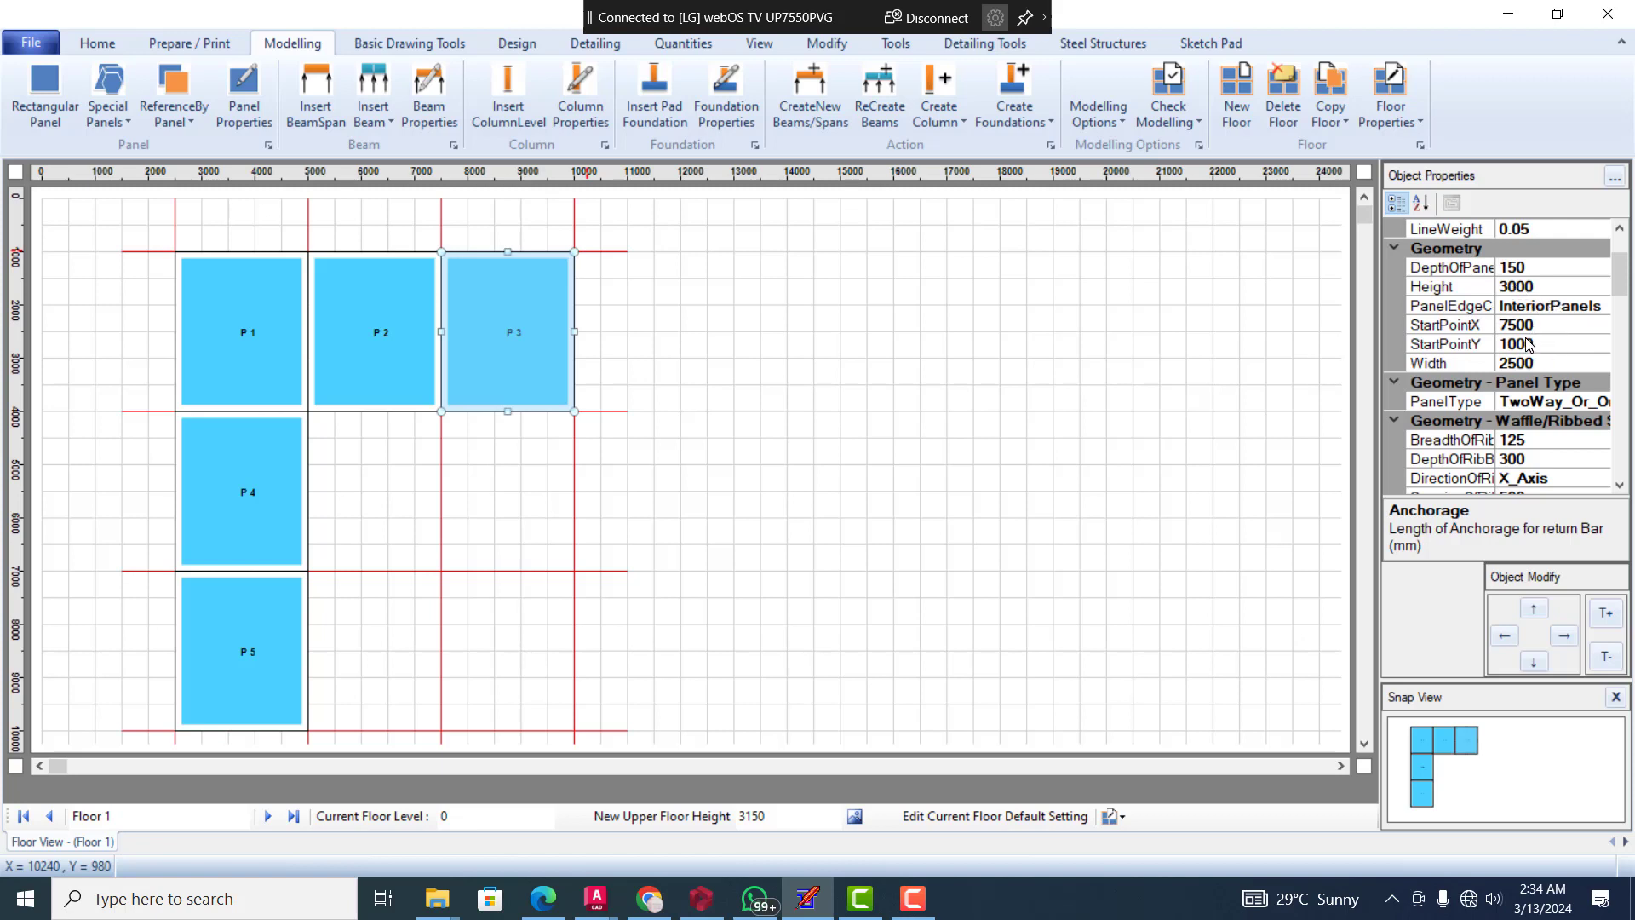
click(1517, 364)
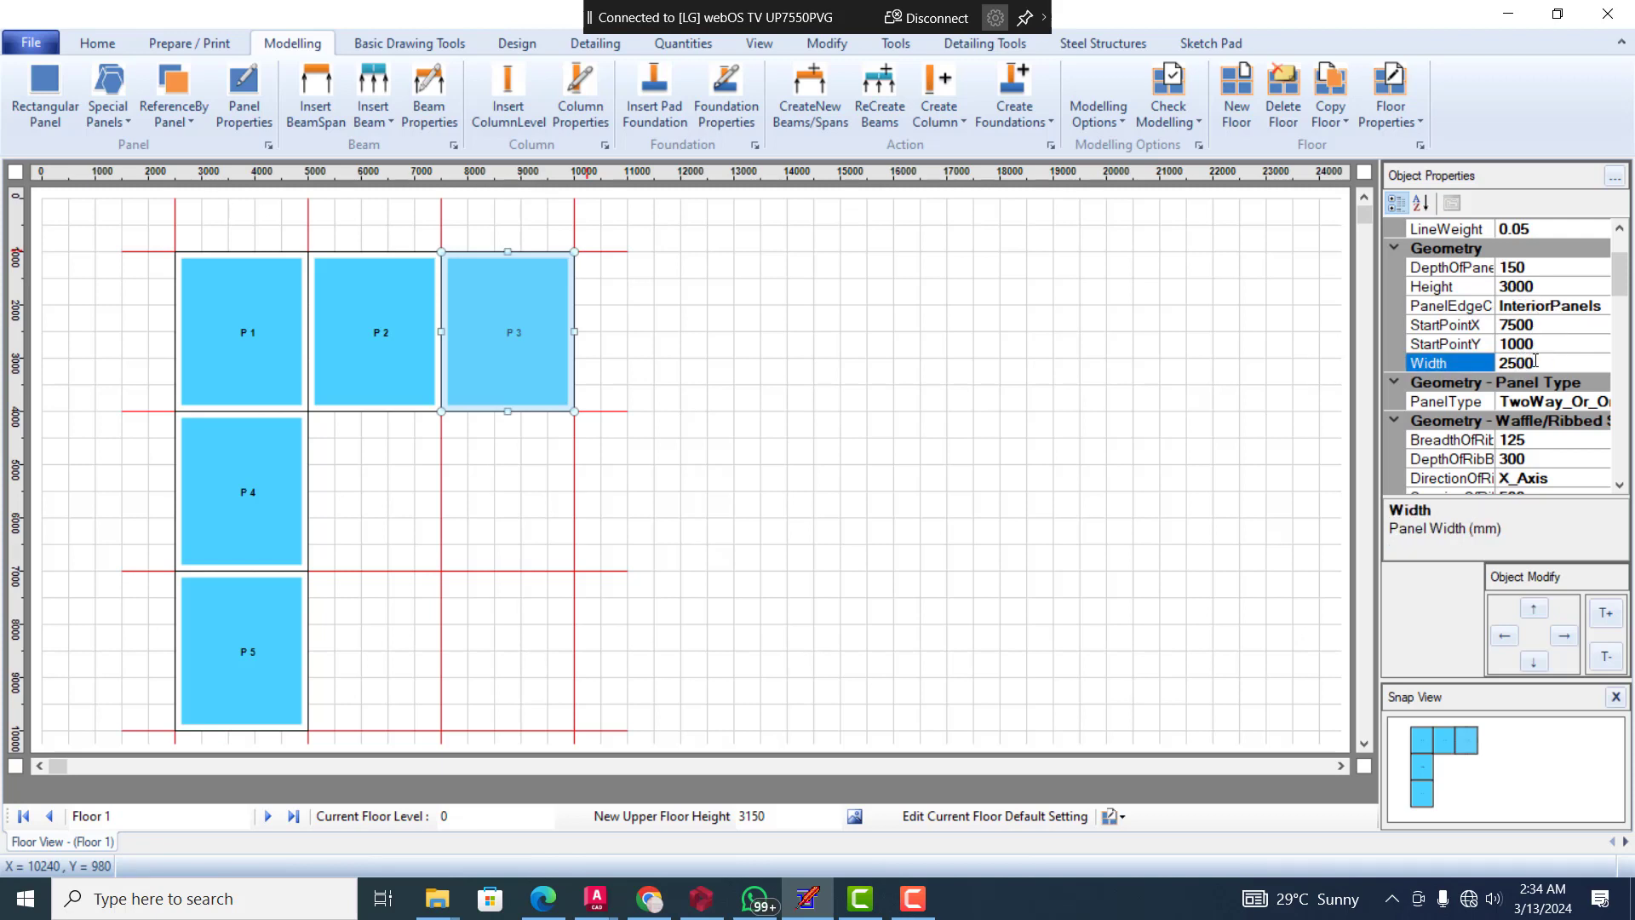
double_click(1536, 361)
text(6)
key(Return)
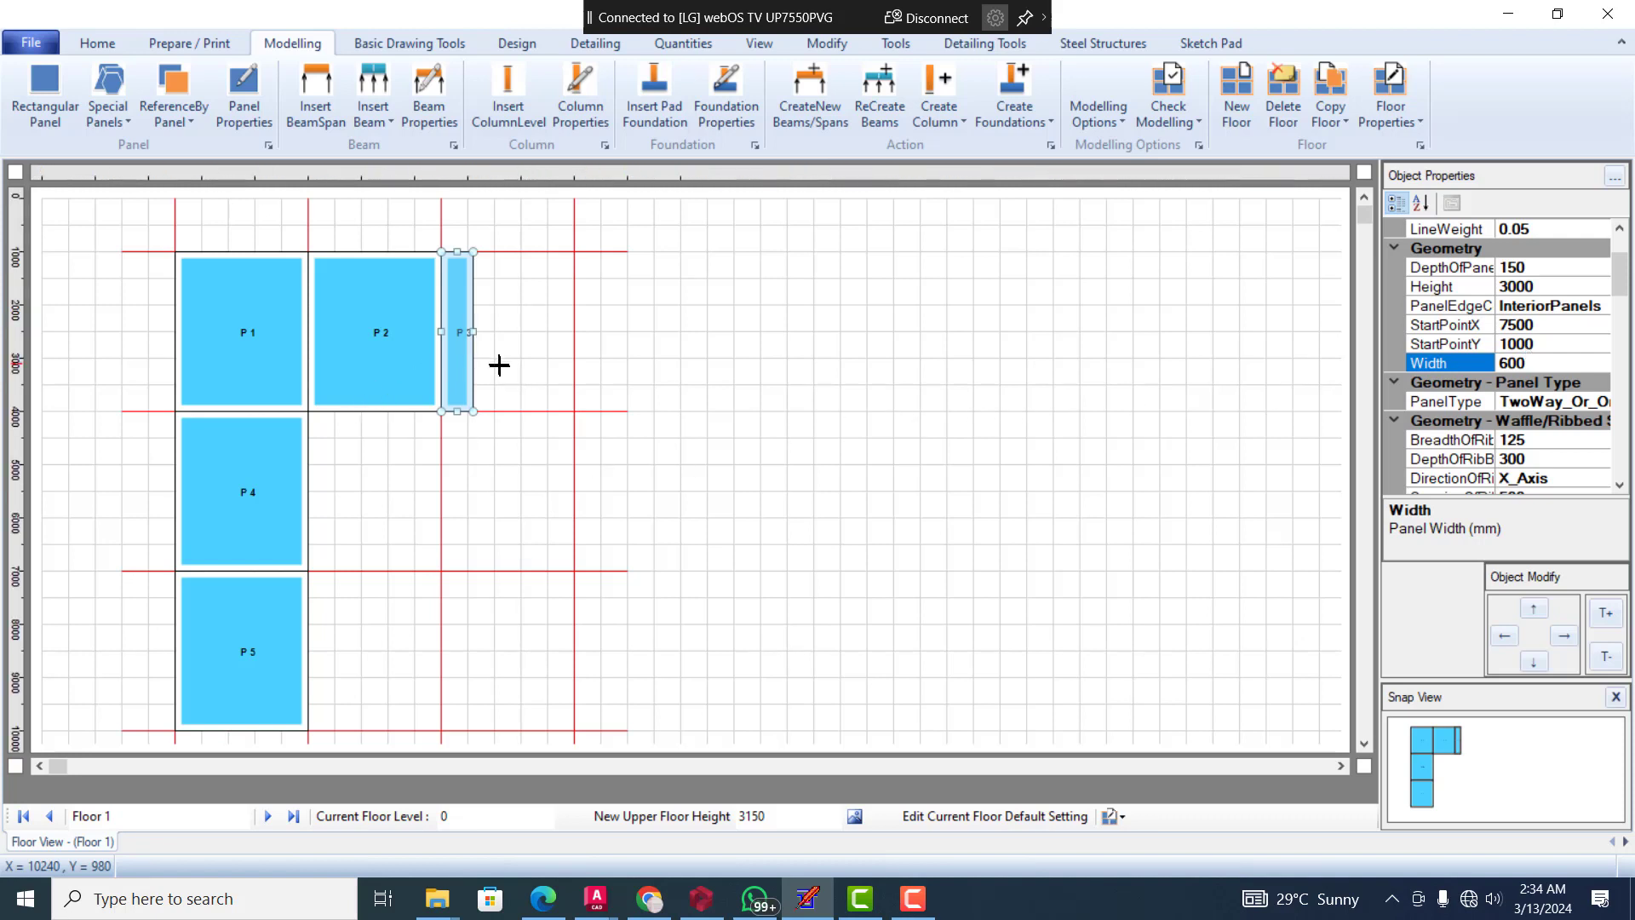
click(495, 422)
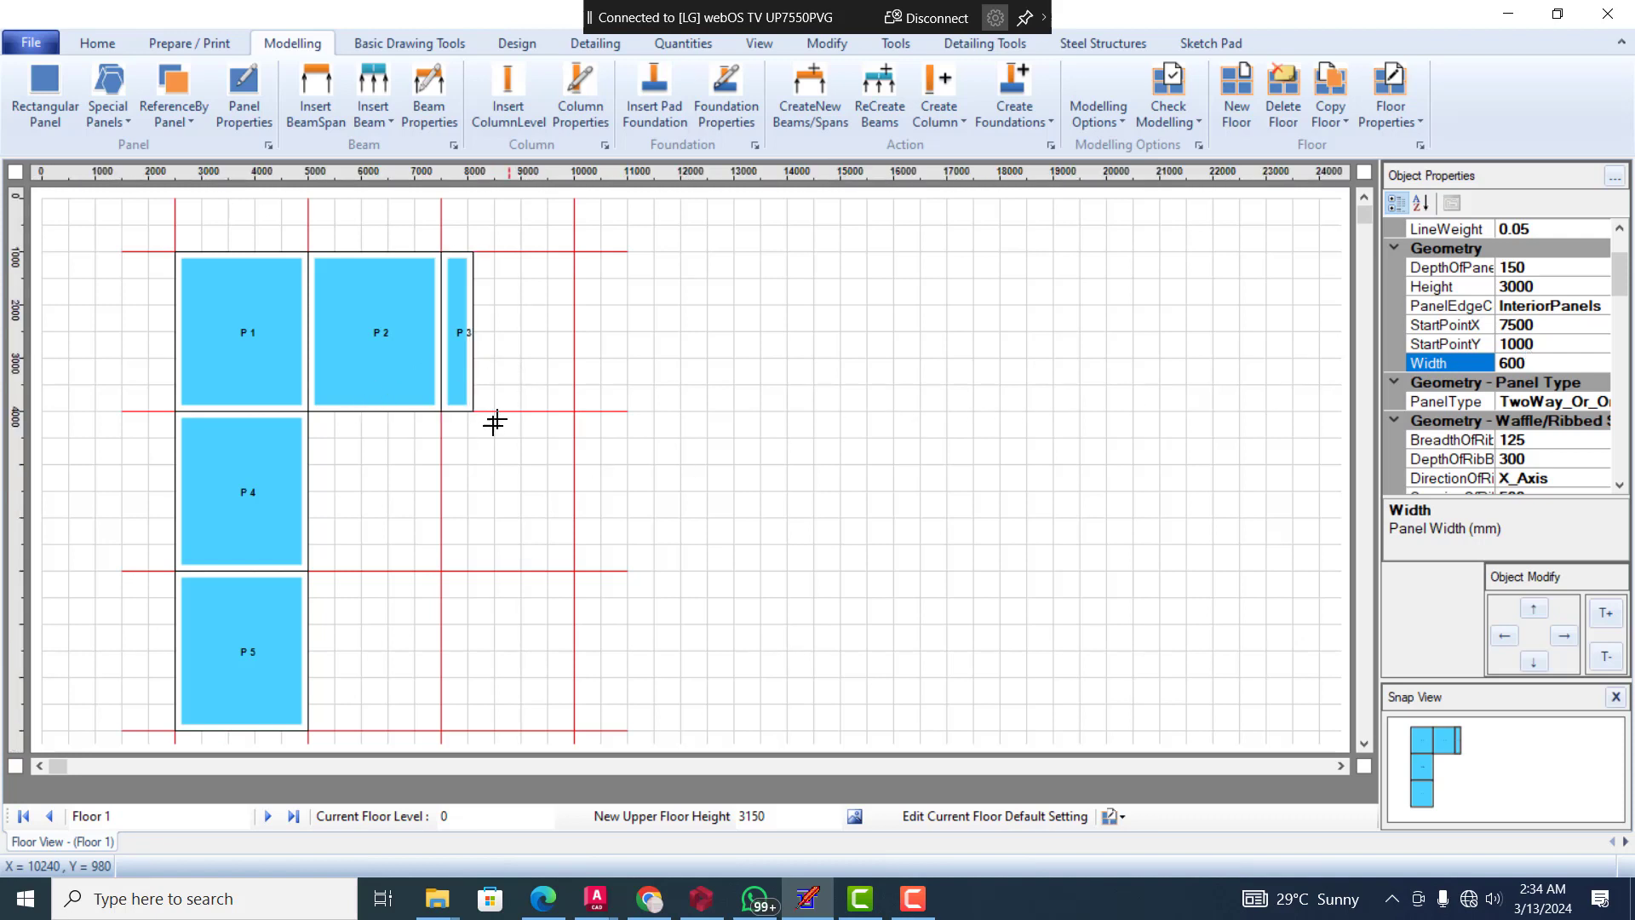
Set the height of panel P 5 to 1200 mm in its geometry properties
click(327, 600)
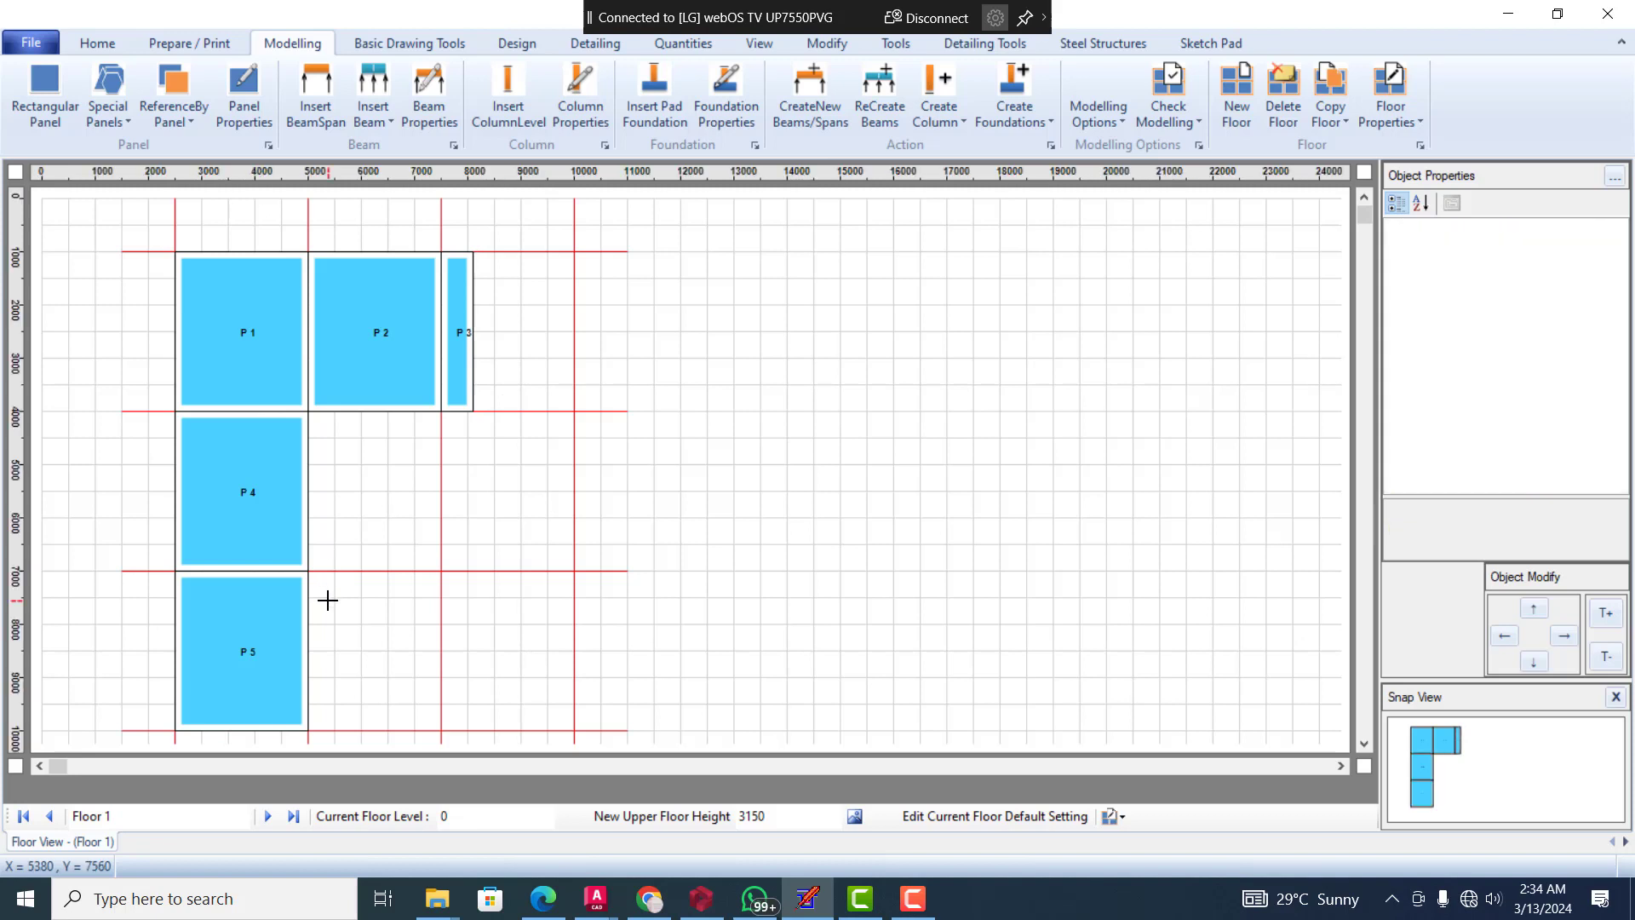
click(254, 611)
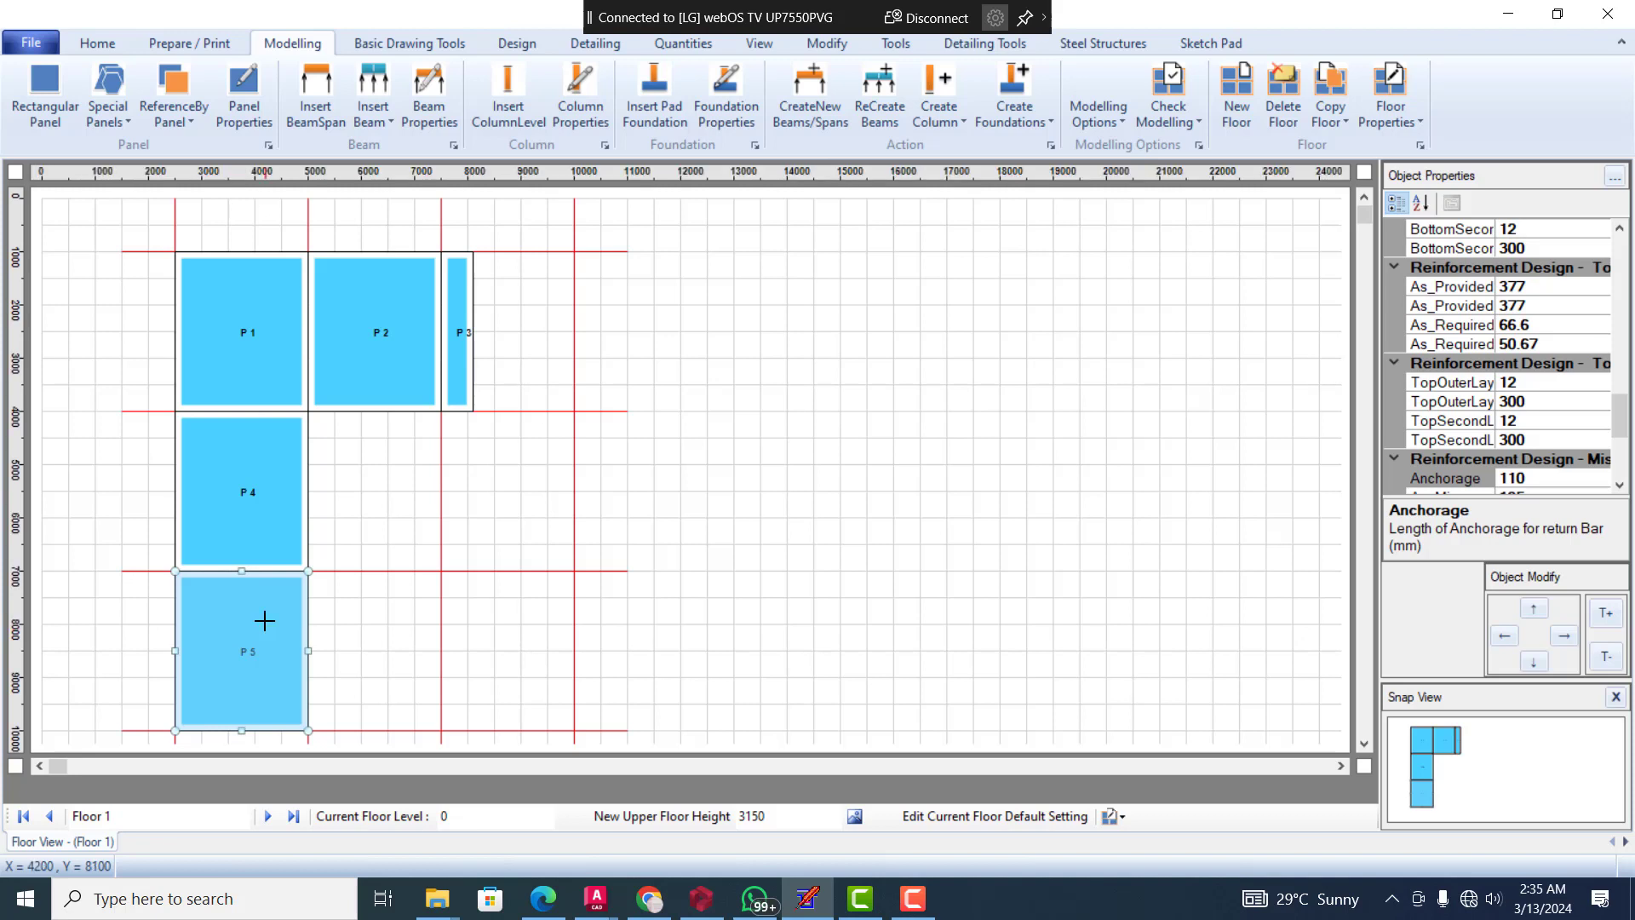
drag(1625, 422, 1633, 290)
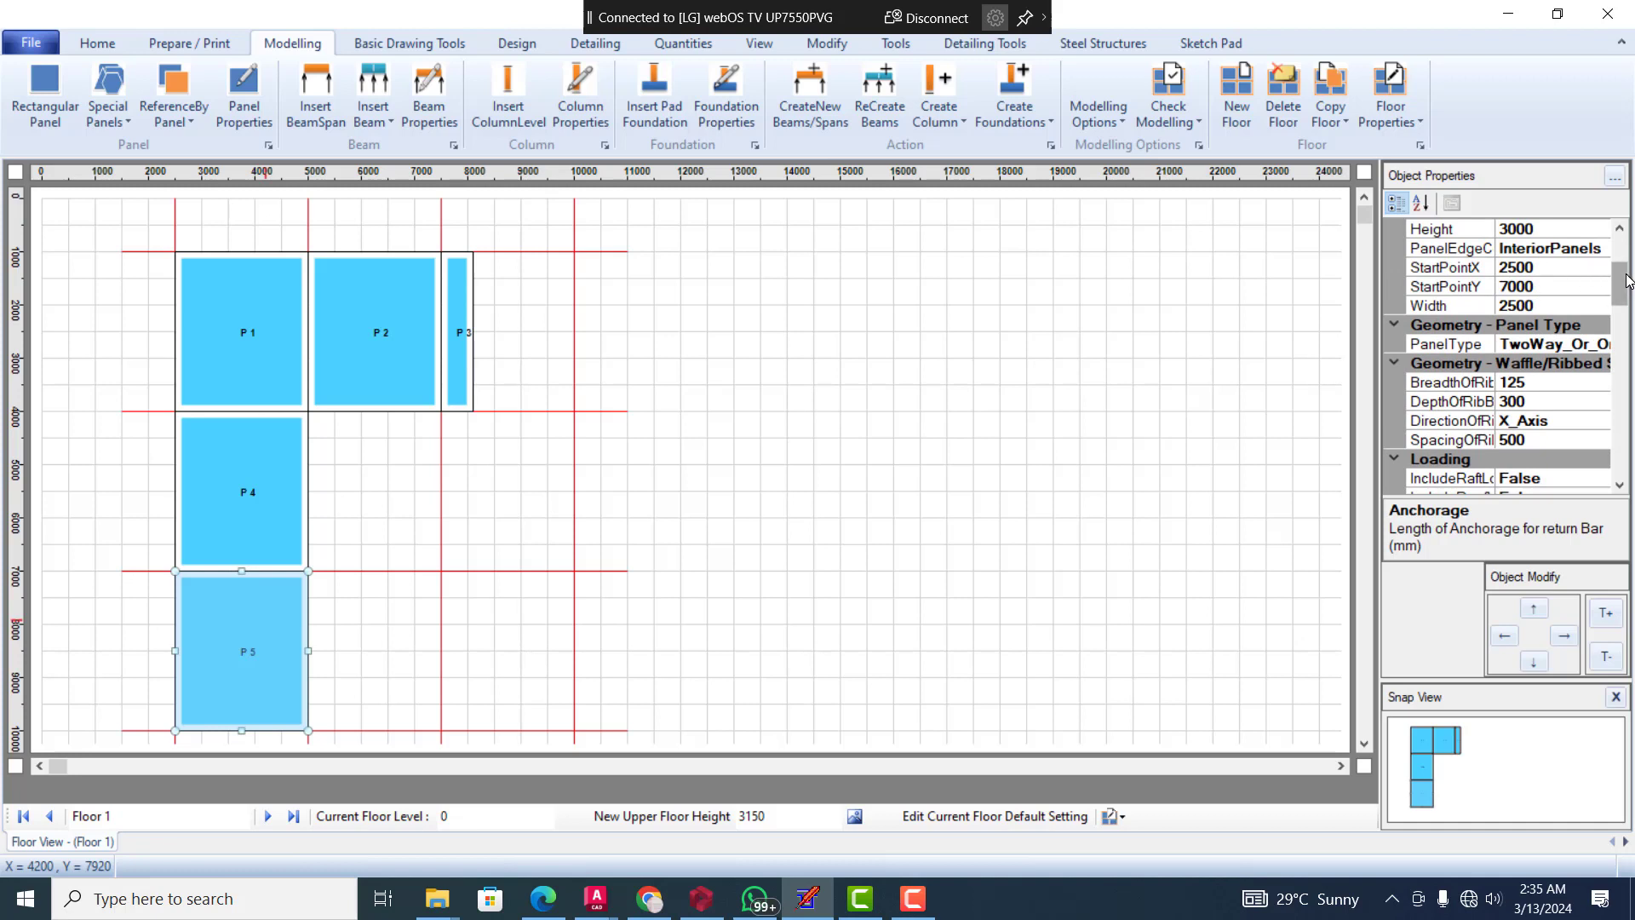
drag(1628, 279, 1628, 257)
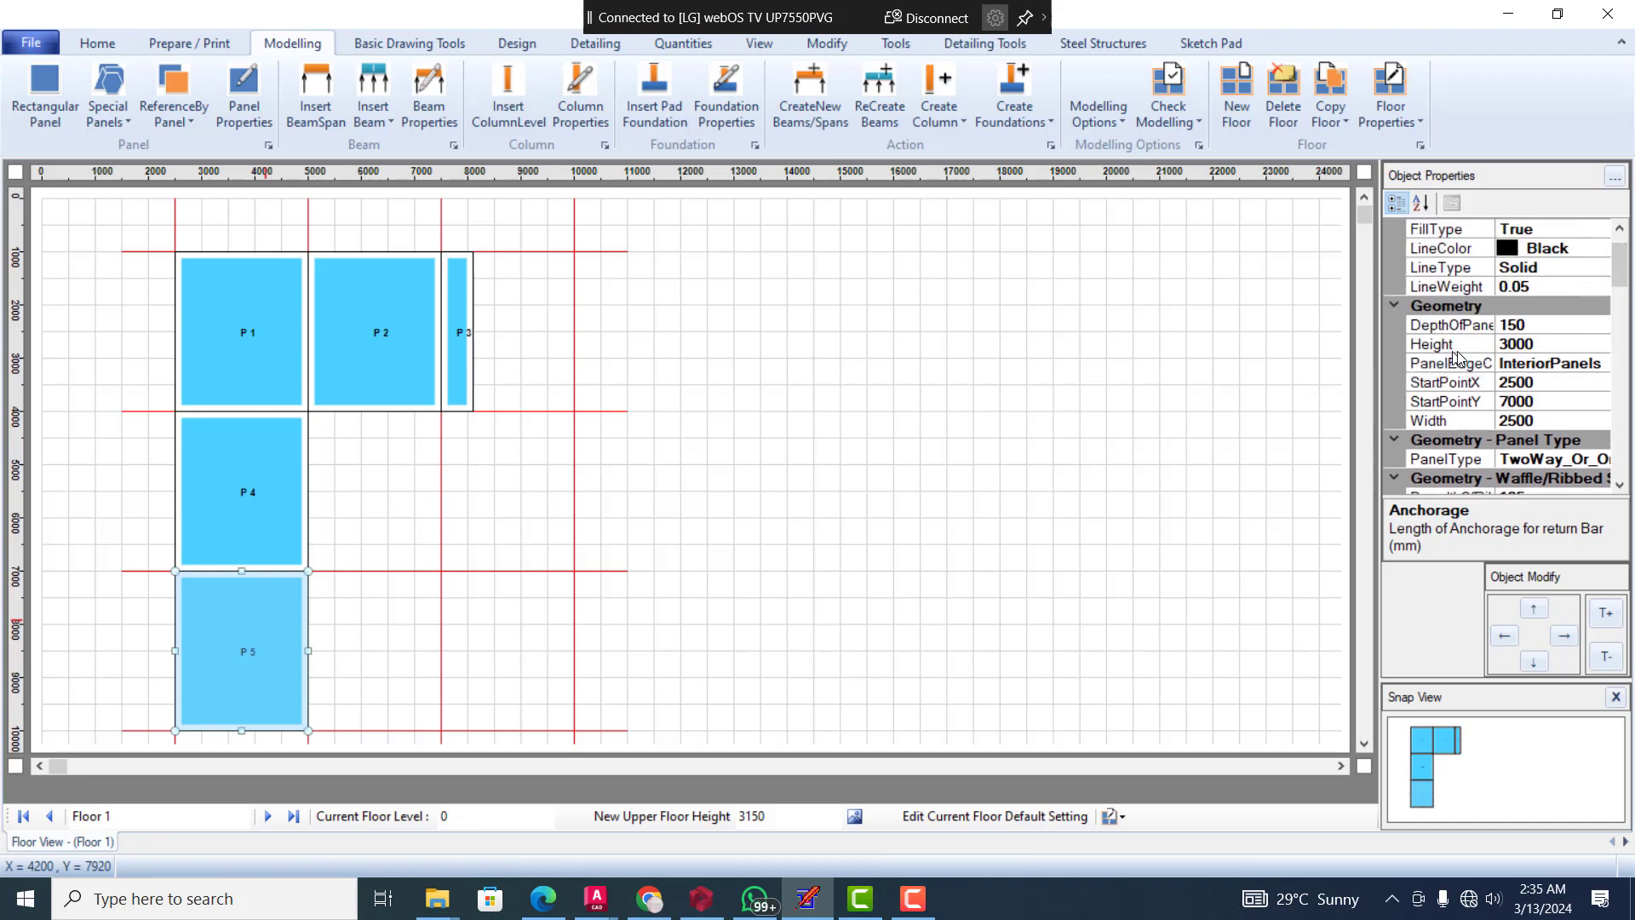
click(1521, 345)
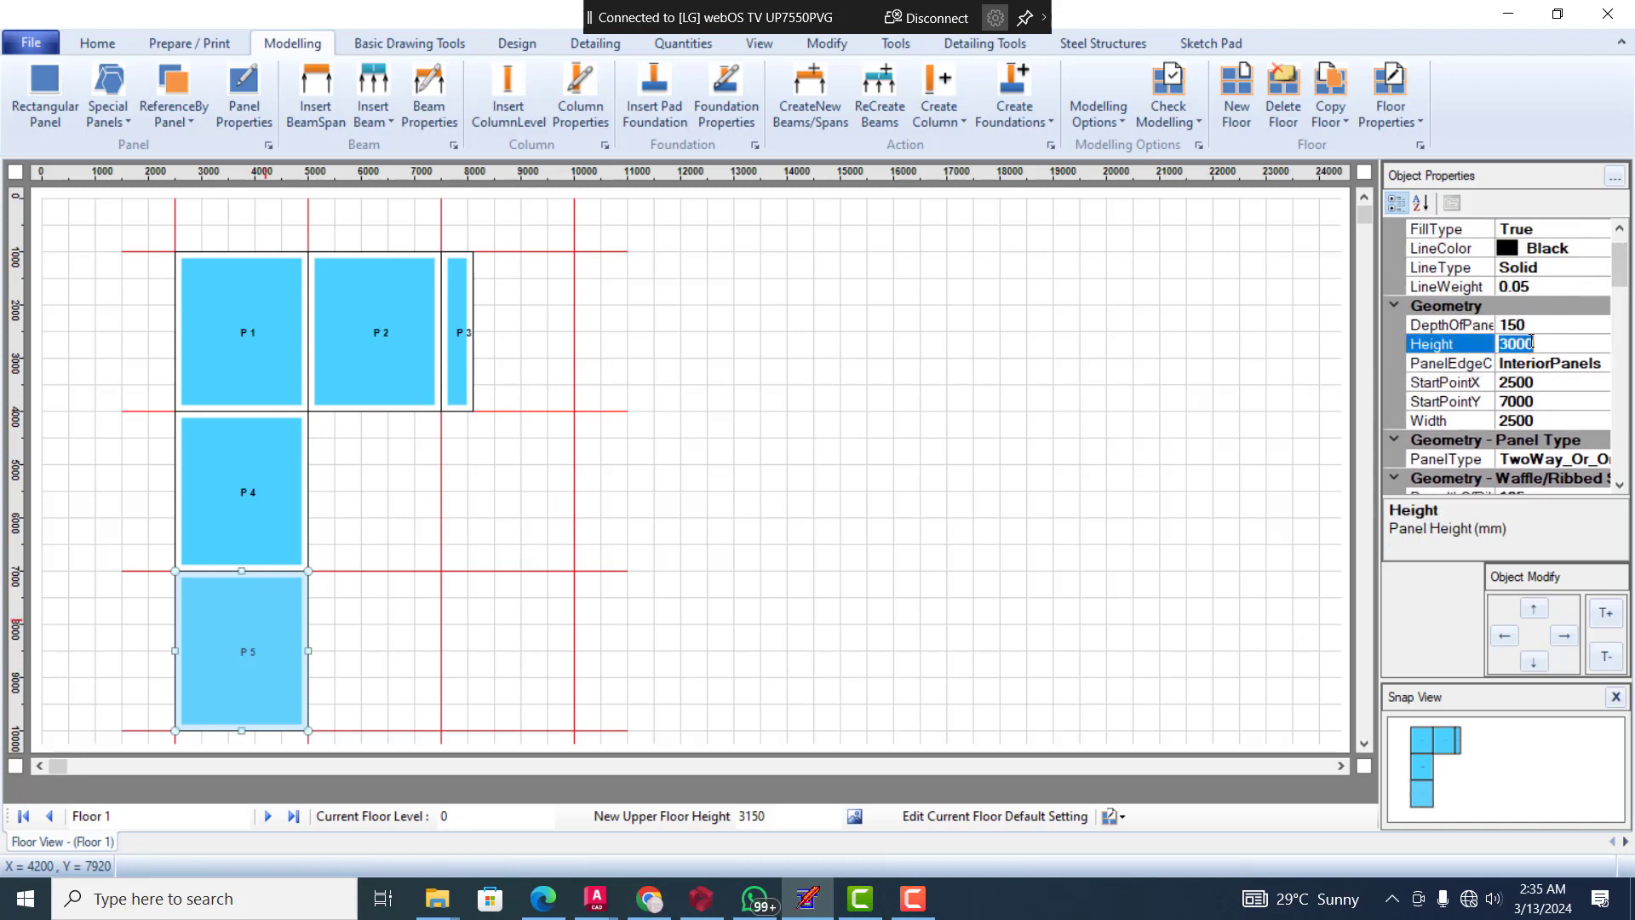
text(12)
key(Return)
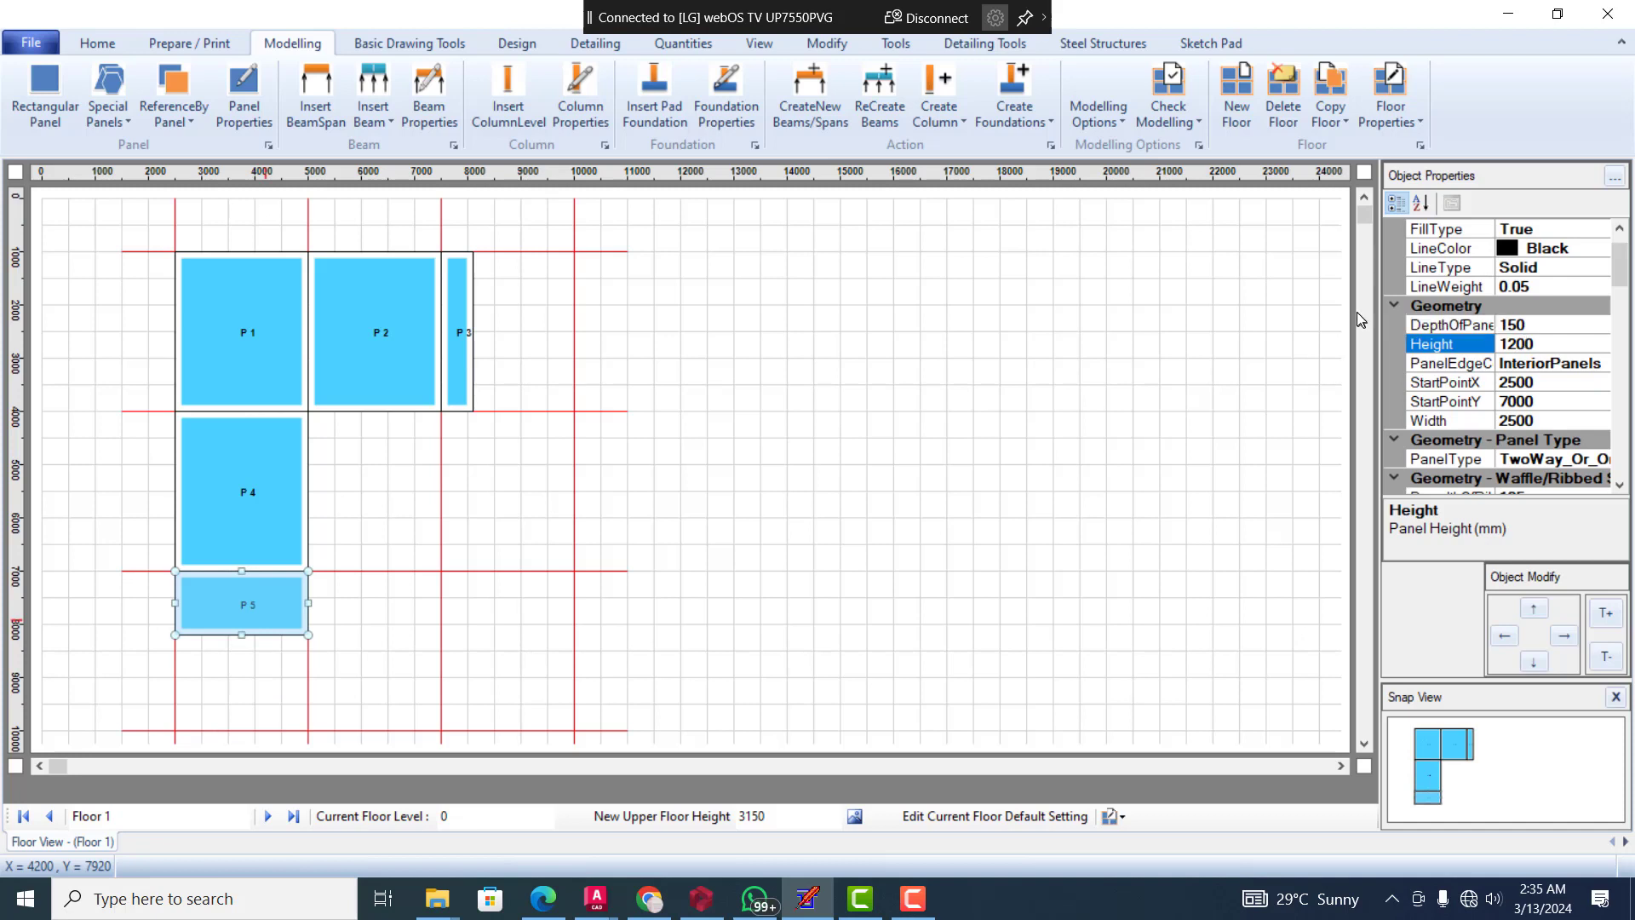
Create new beams and spans along the edges of all the floor panels
click(466, 466)
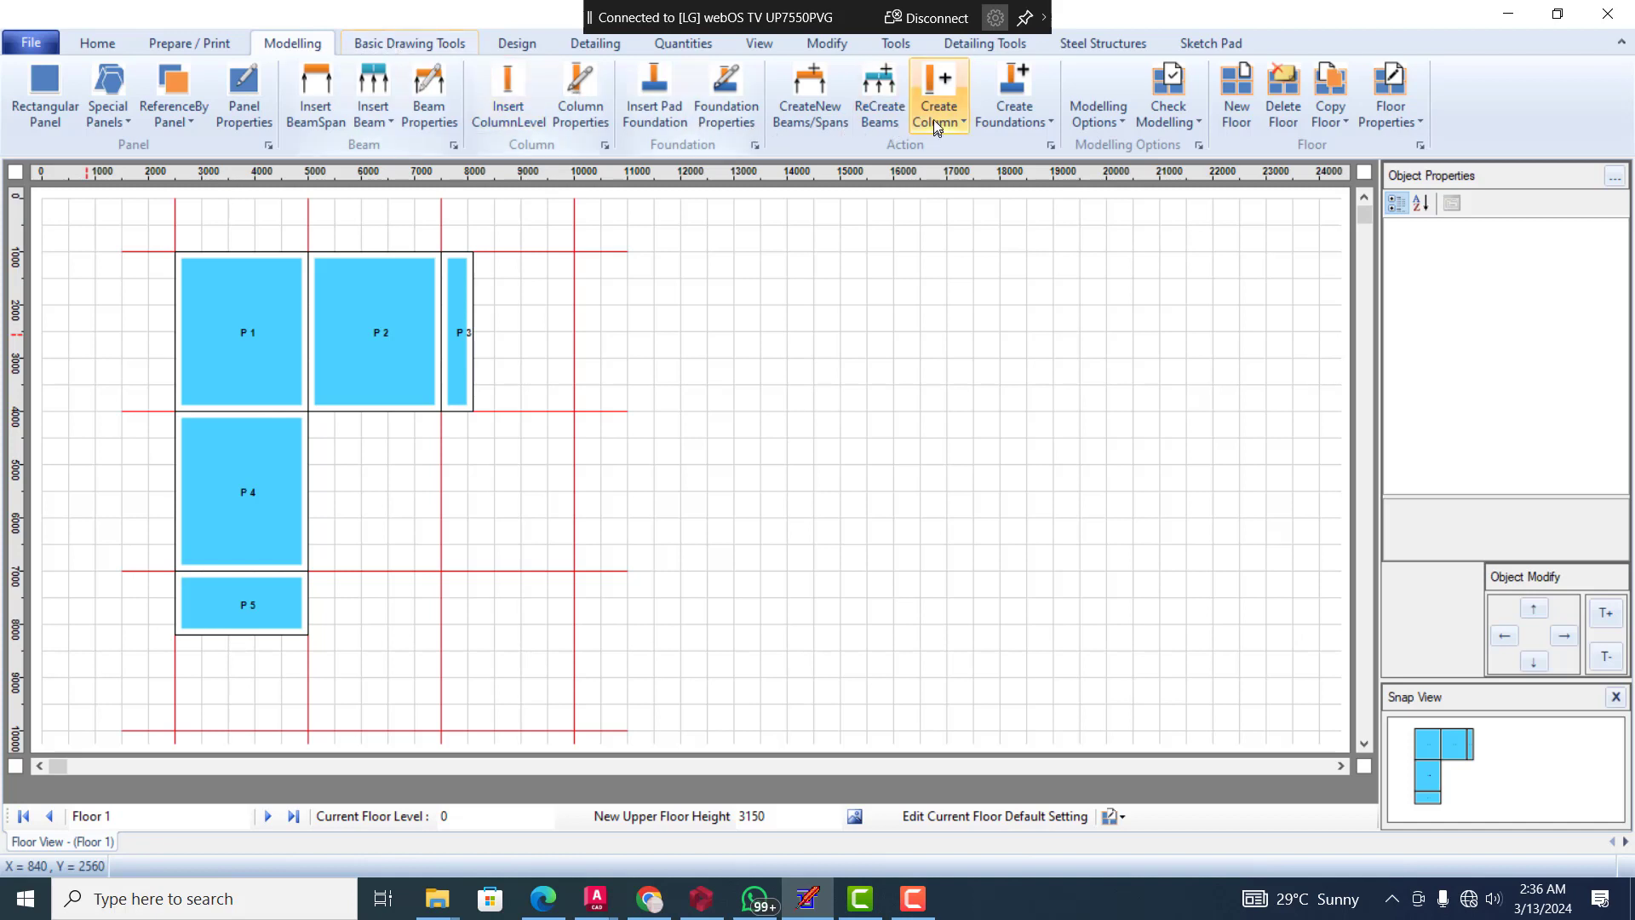
click(819, 114)
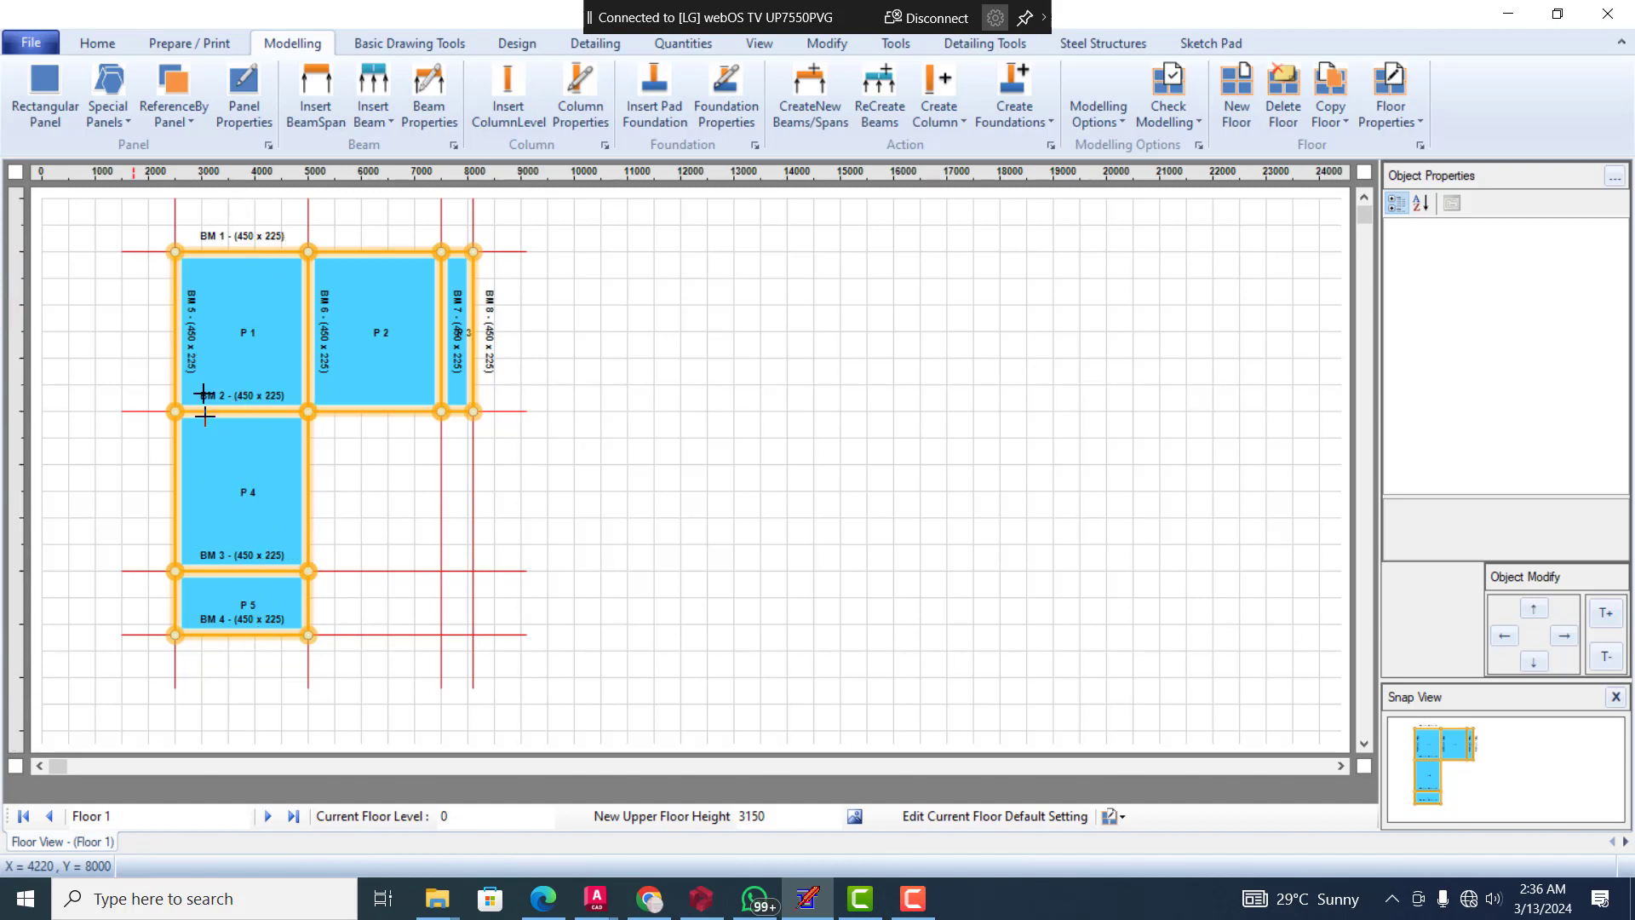
Delete span 1 of beam BM 8 at the outer edge of panel P 3, reconfiguring the column arrangement
click(471, 317)
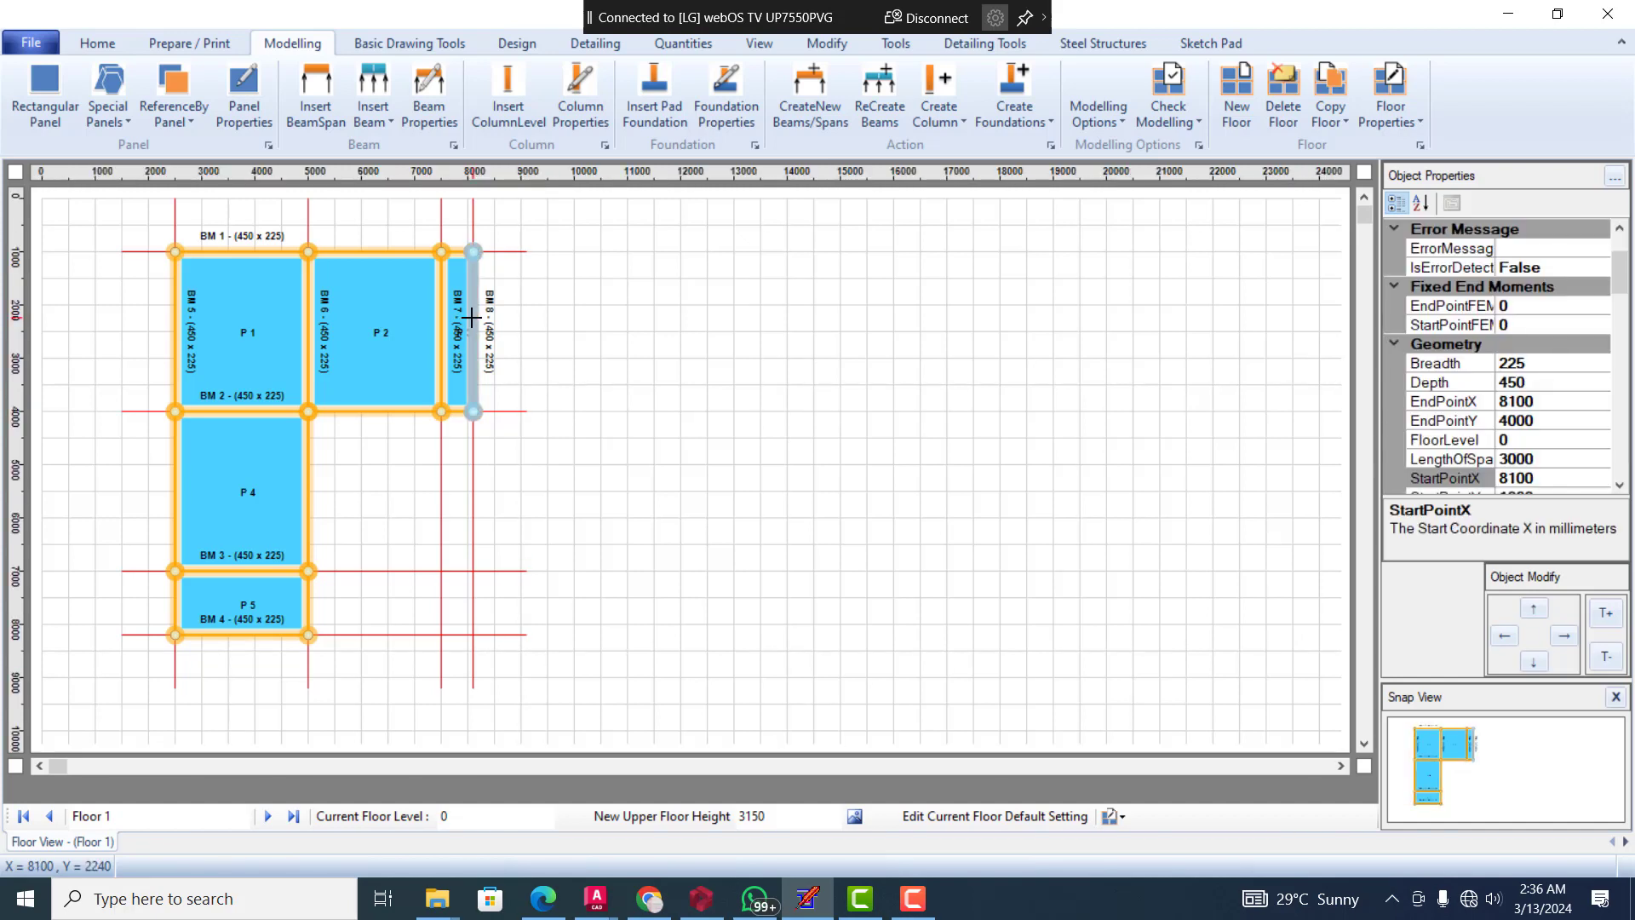
key(Delete)
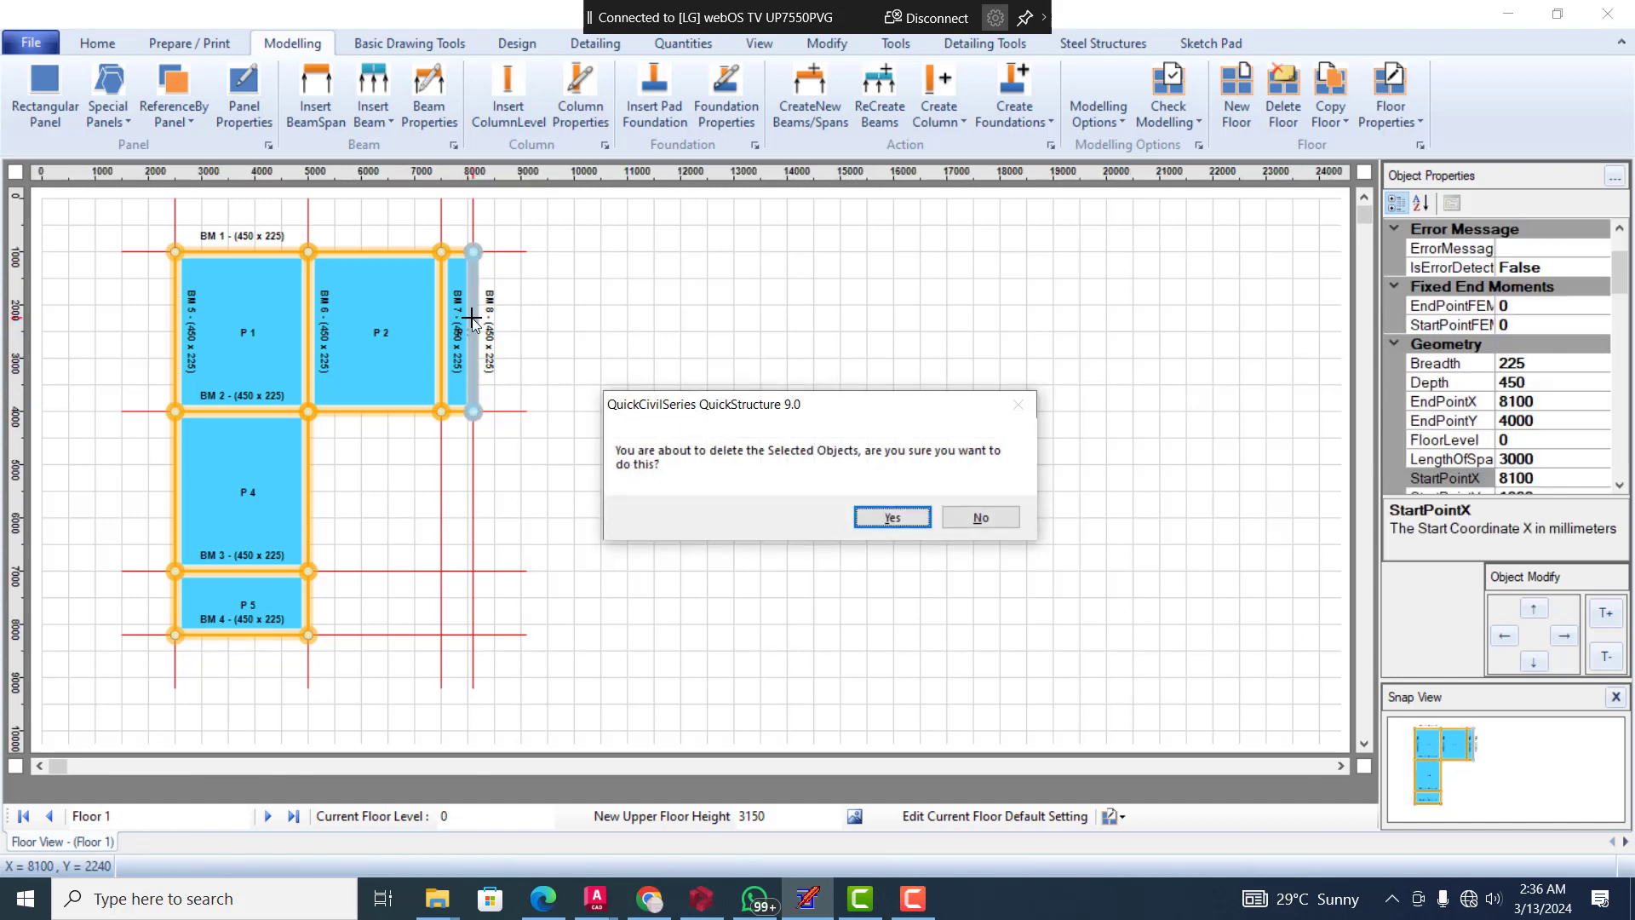
click(913, 517)
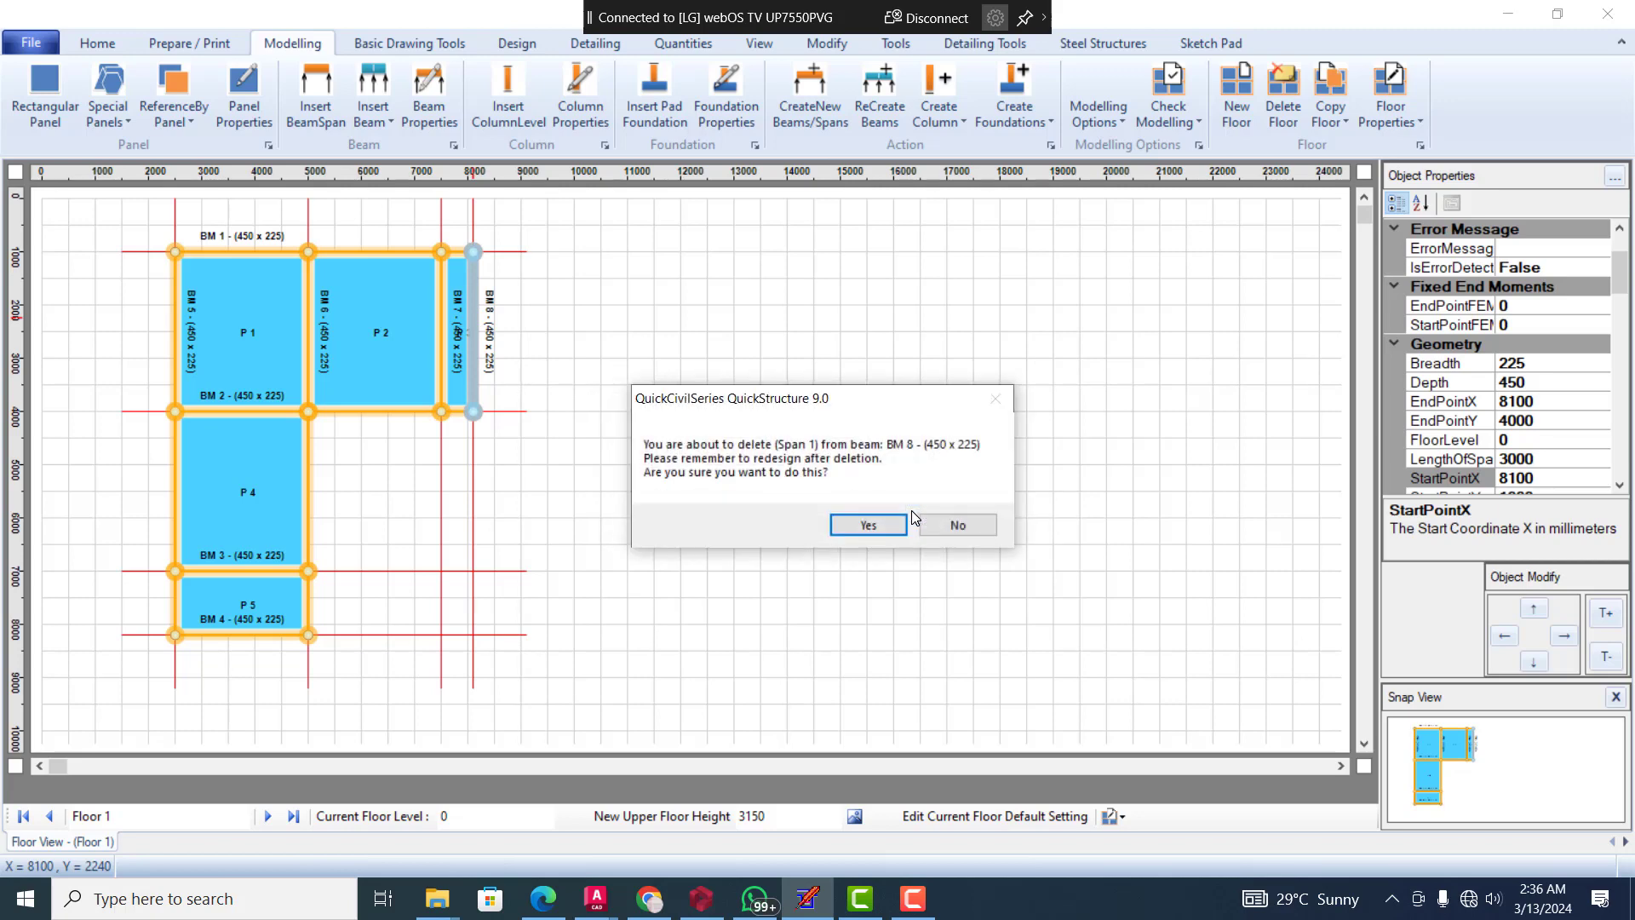
click(869, 535)
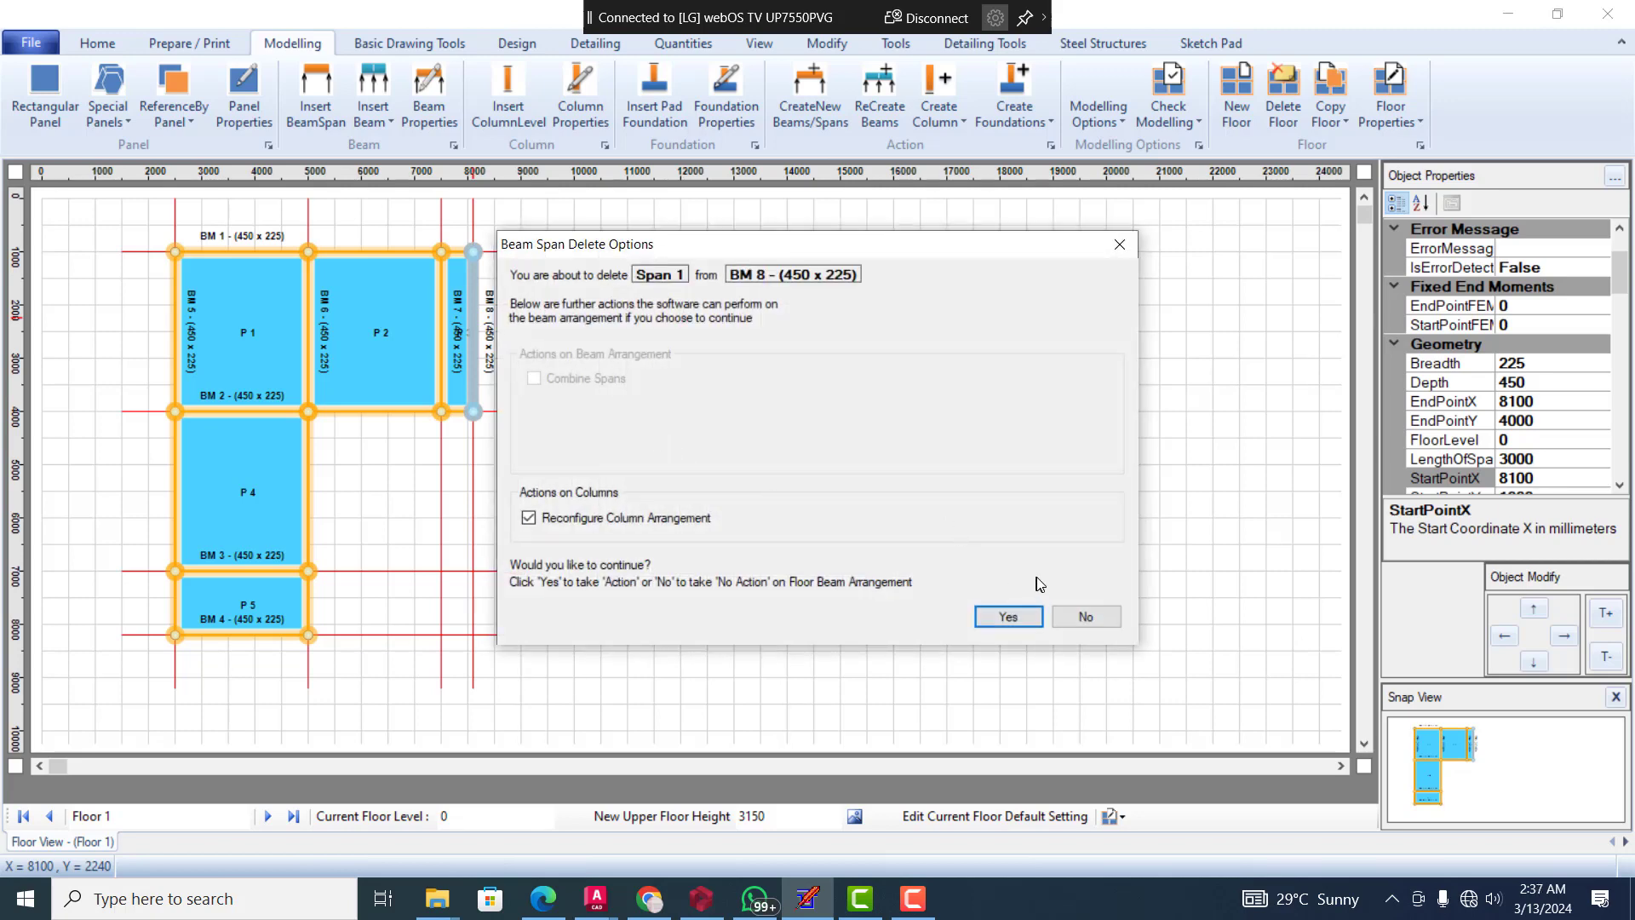
click(1015, 615)
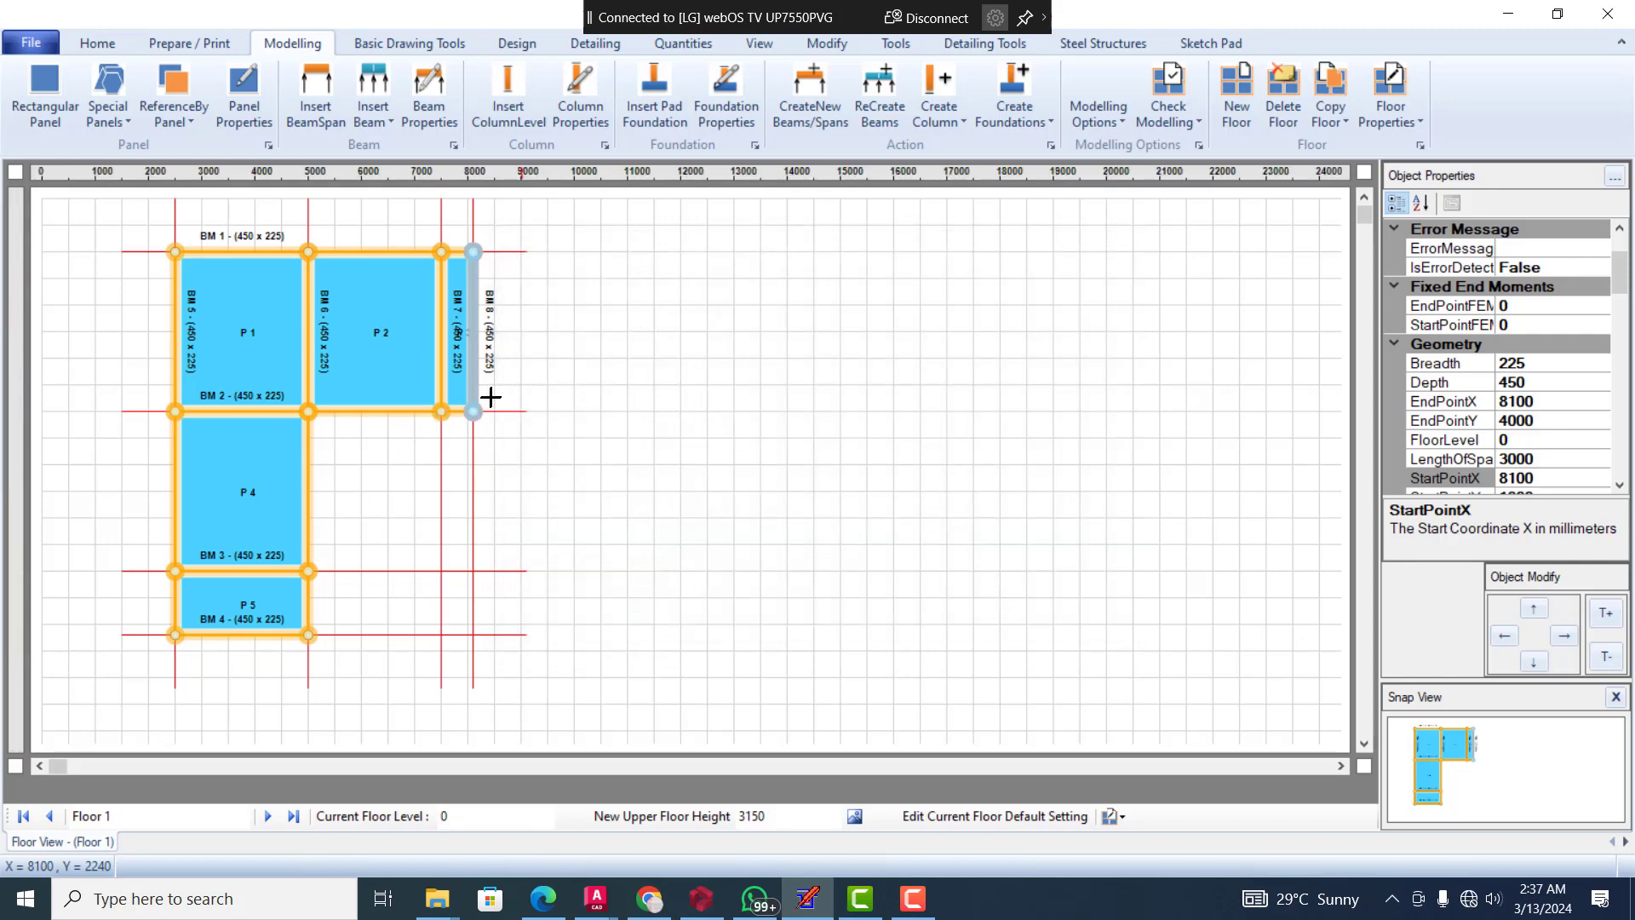
key(Delete)
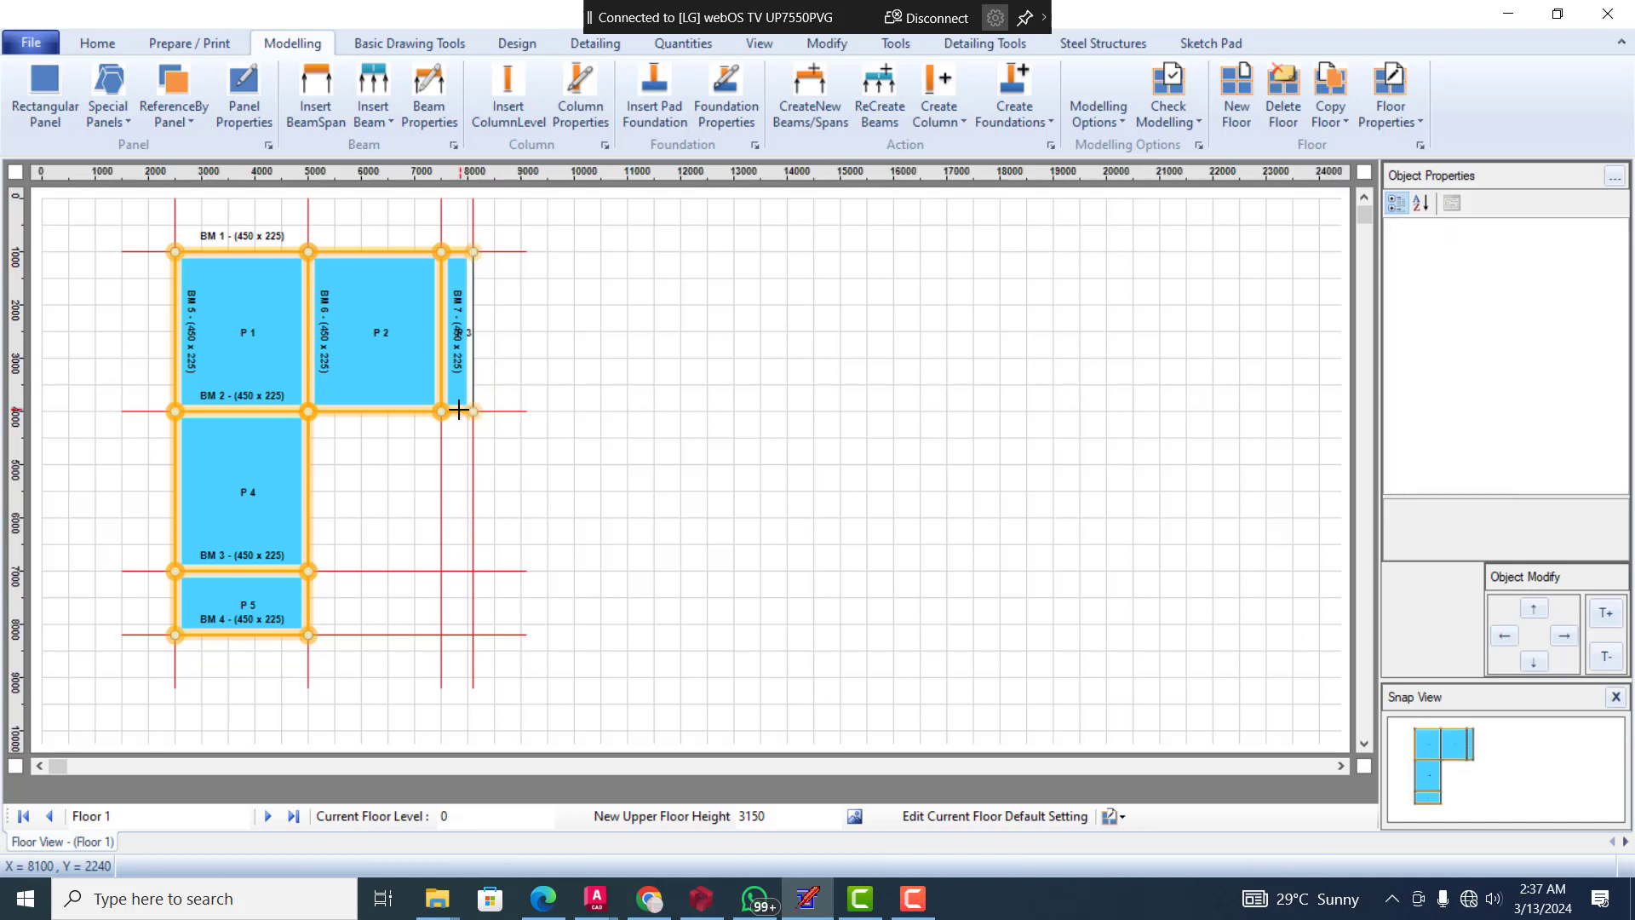
Delete span 3 of beam BM 2, stretching span 2, changing BM 7's end support to primary beam, and reconfiguring the beams and columns
click(461, 412)
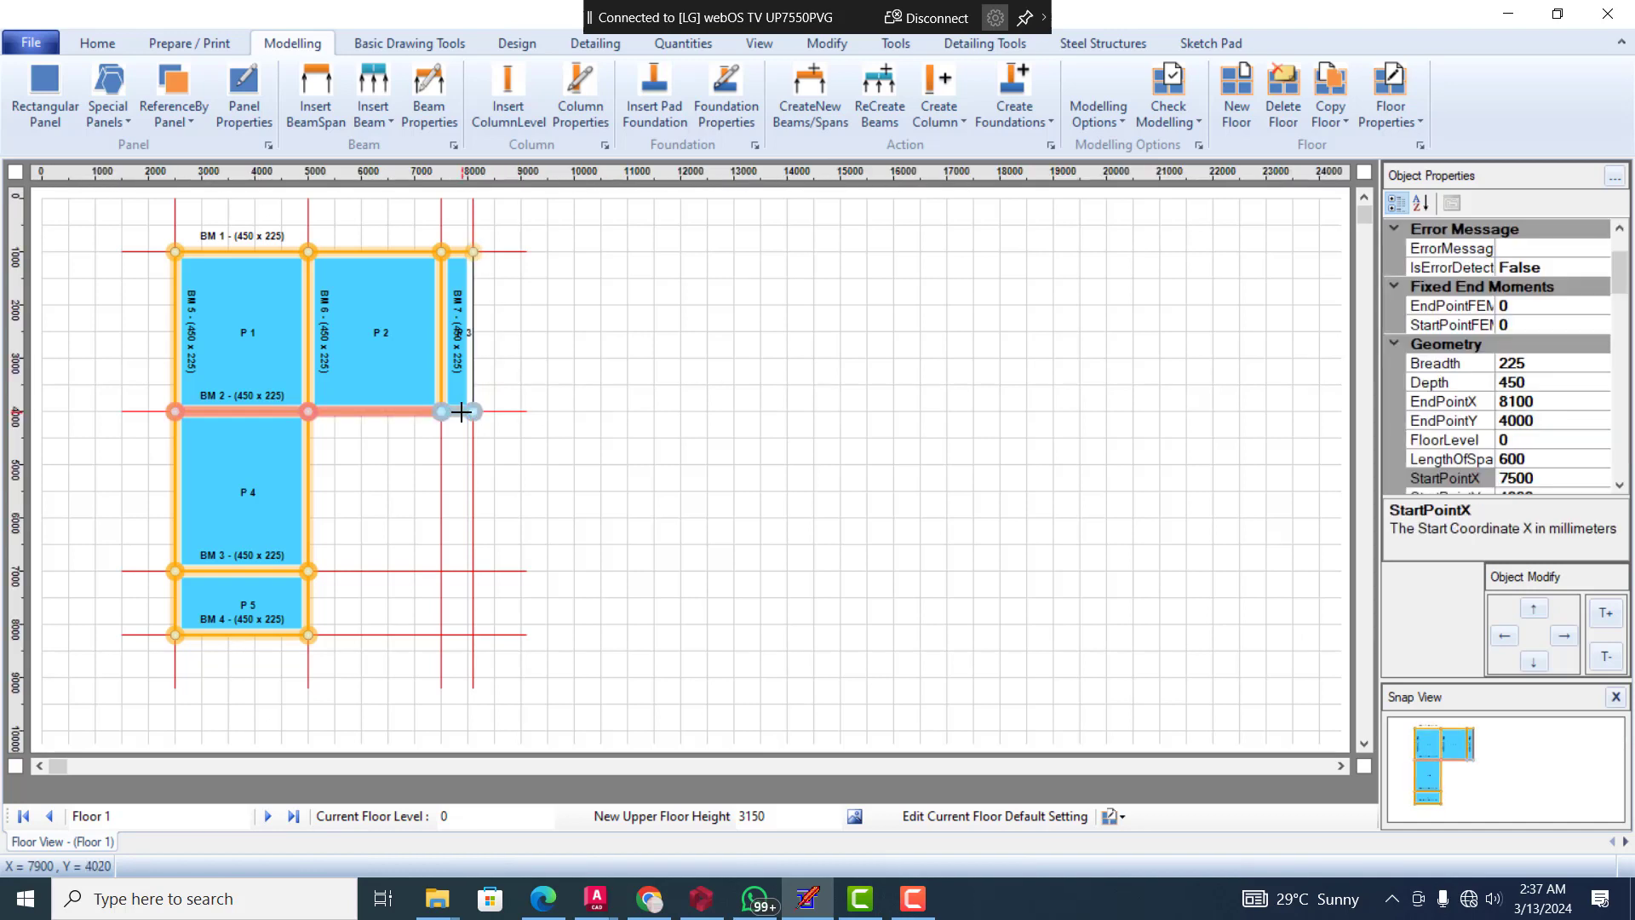
key(Delete)
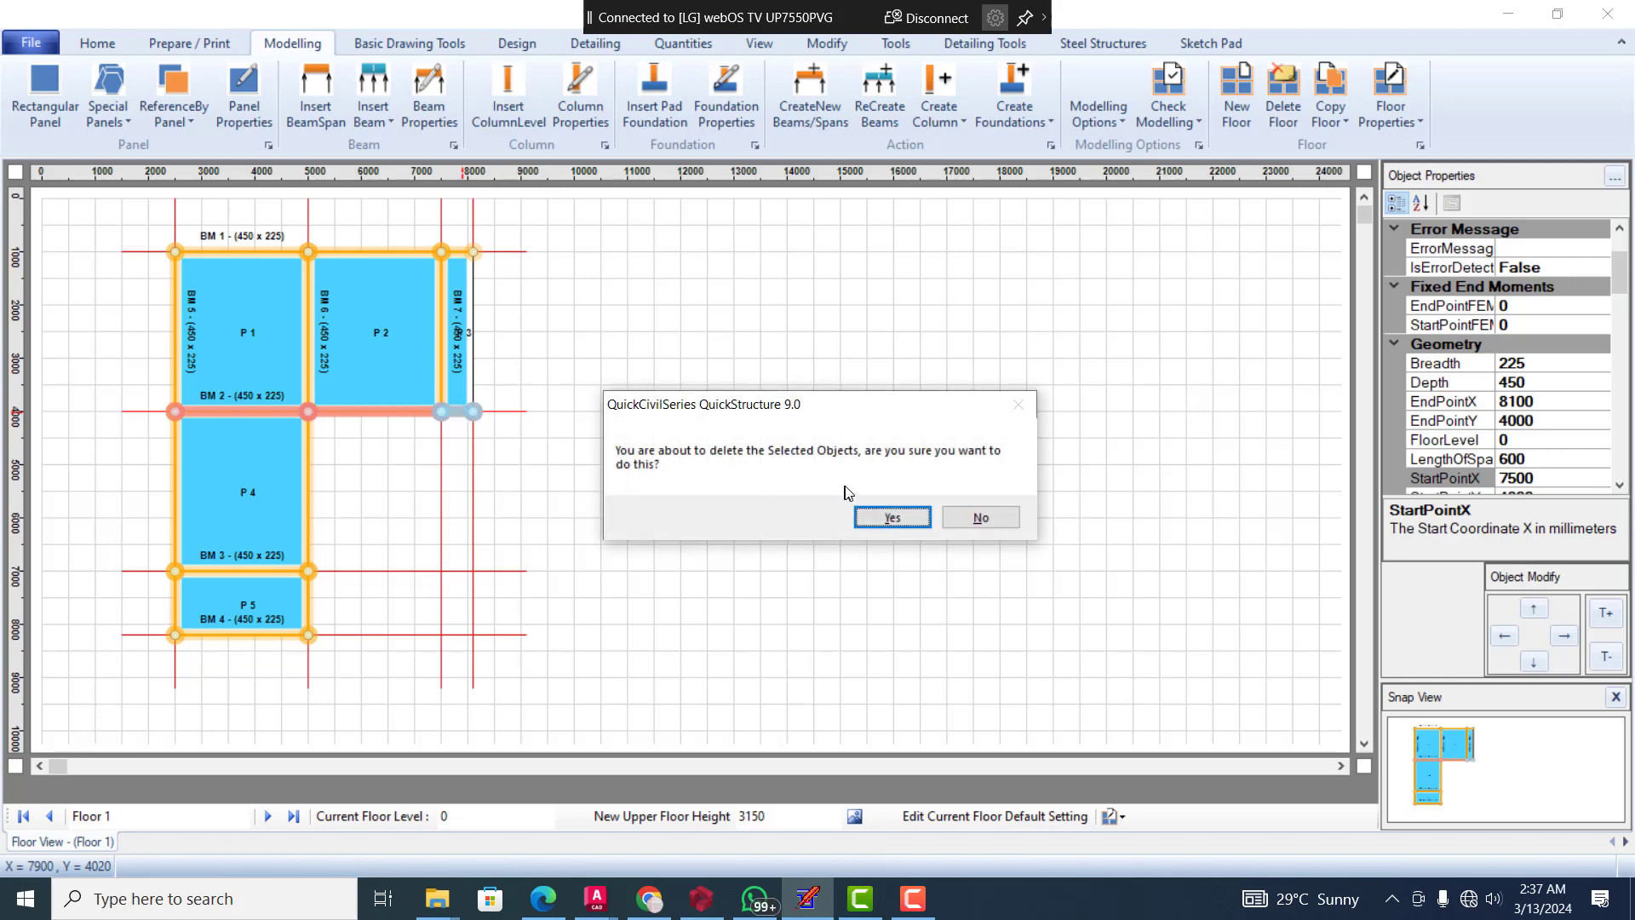
click(892, 518)
click(885, 520)
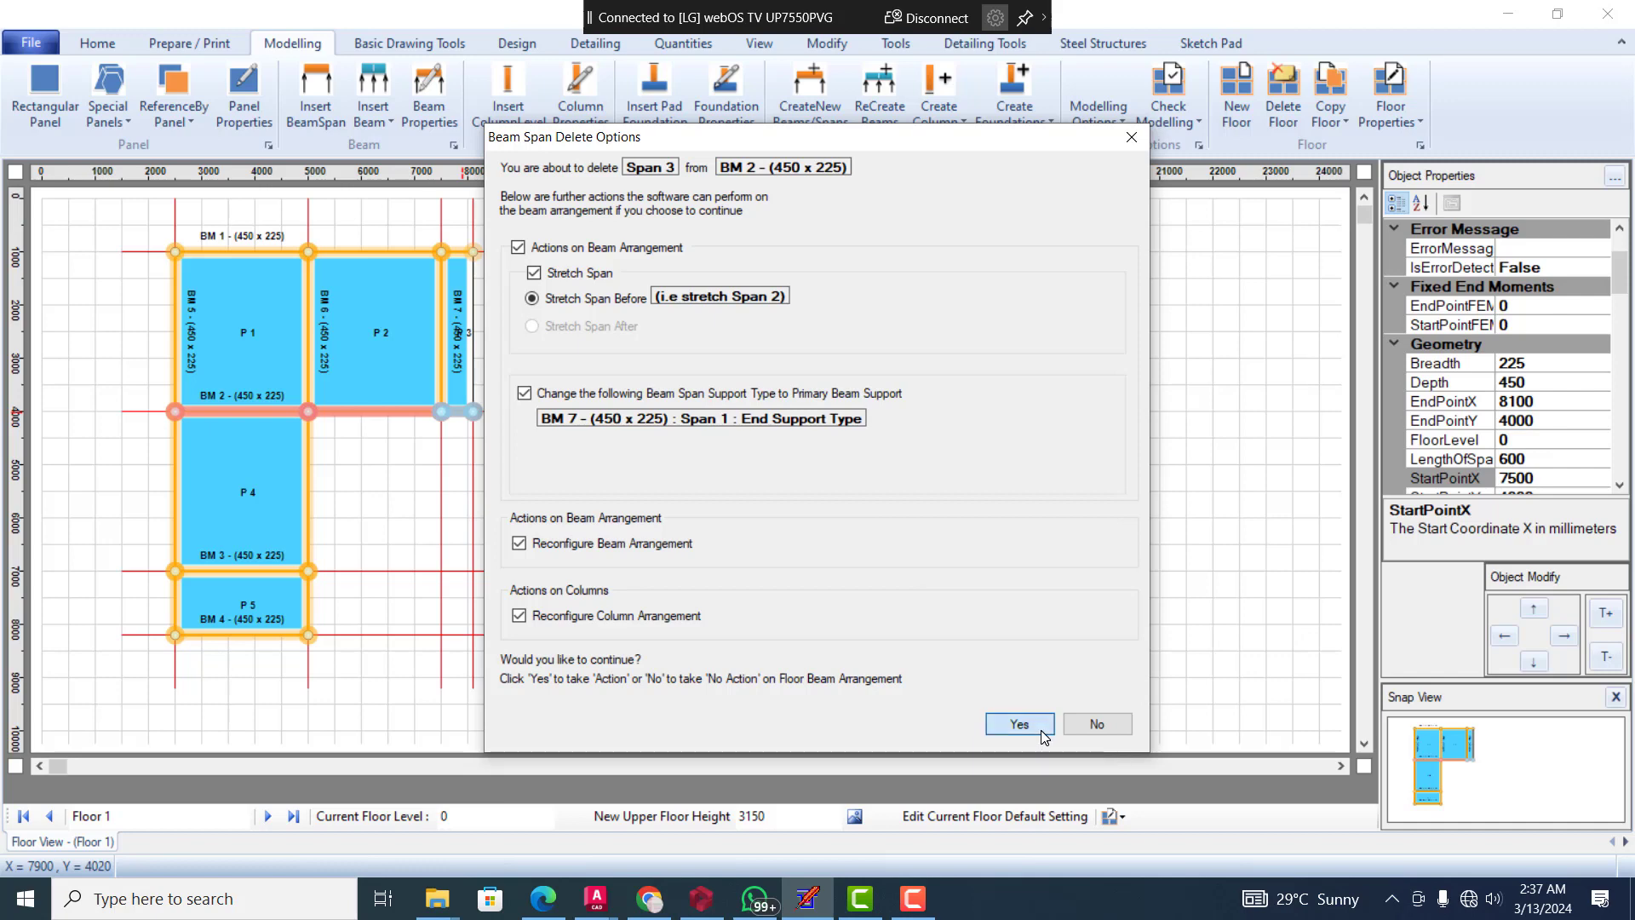
click(1039, 727)
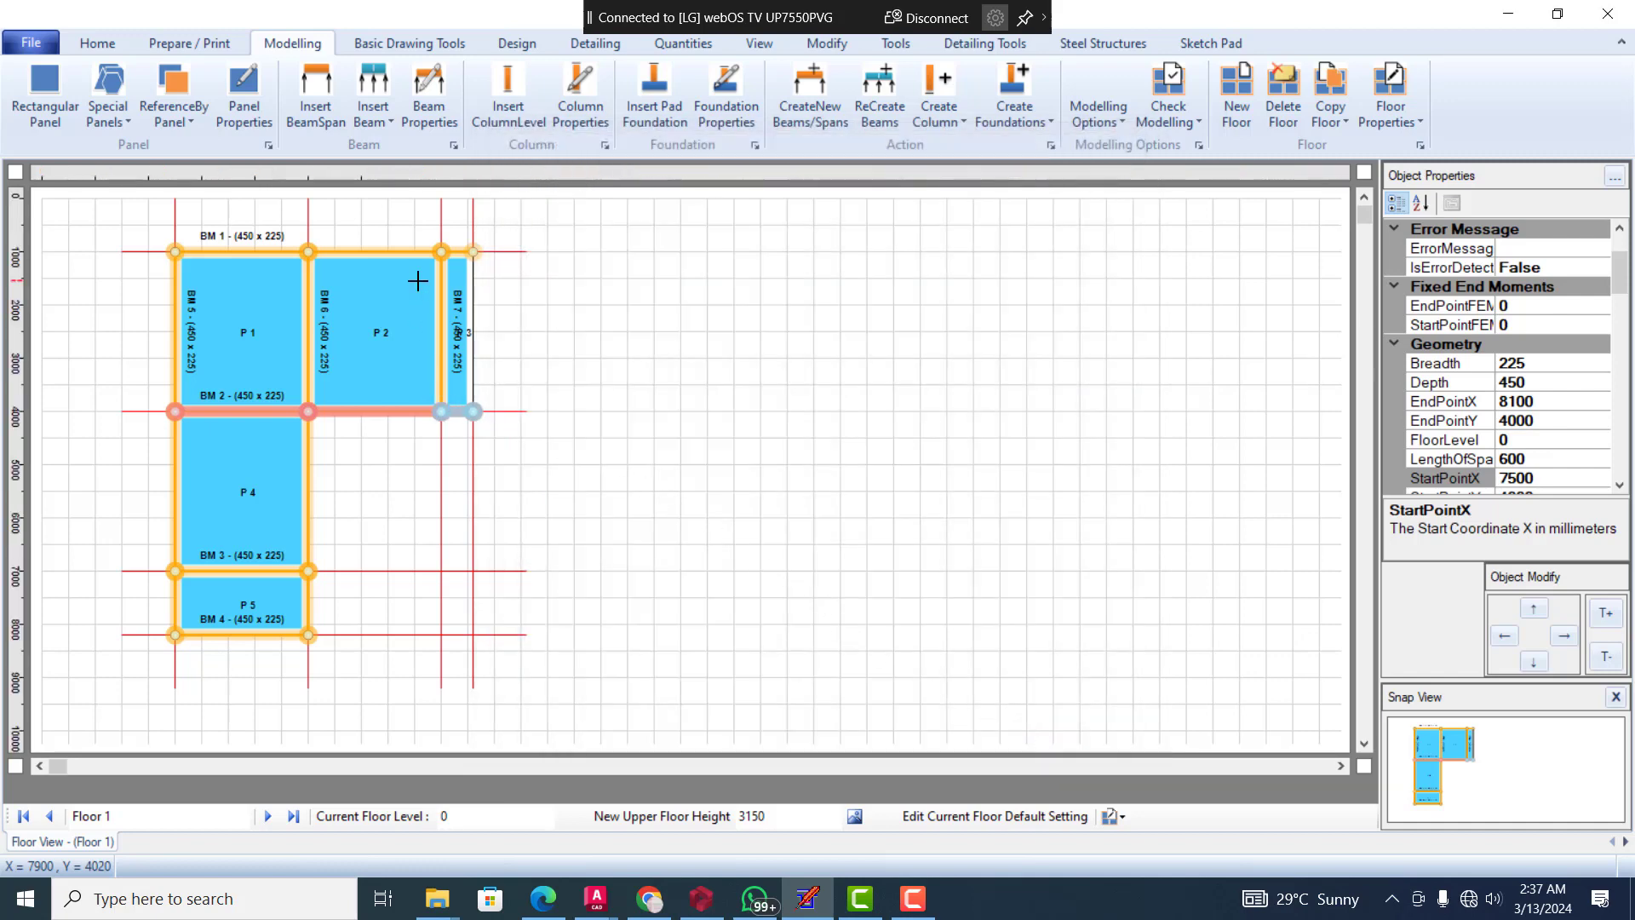
click(494, 280)
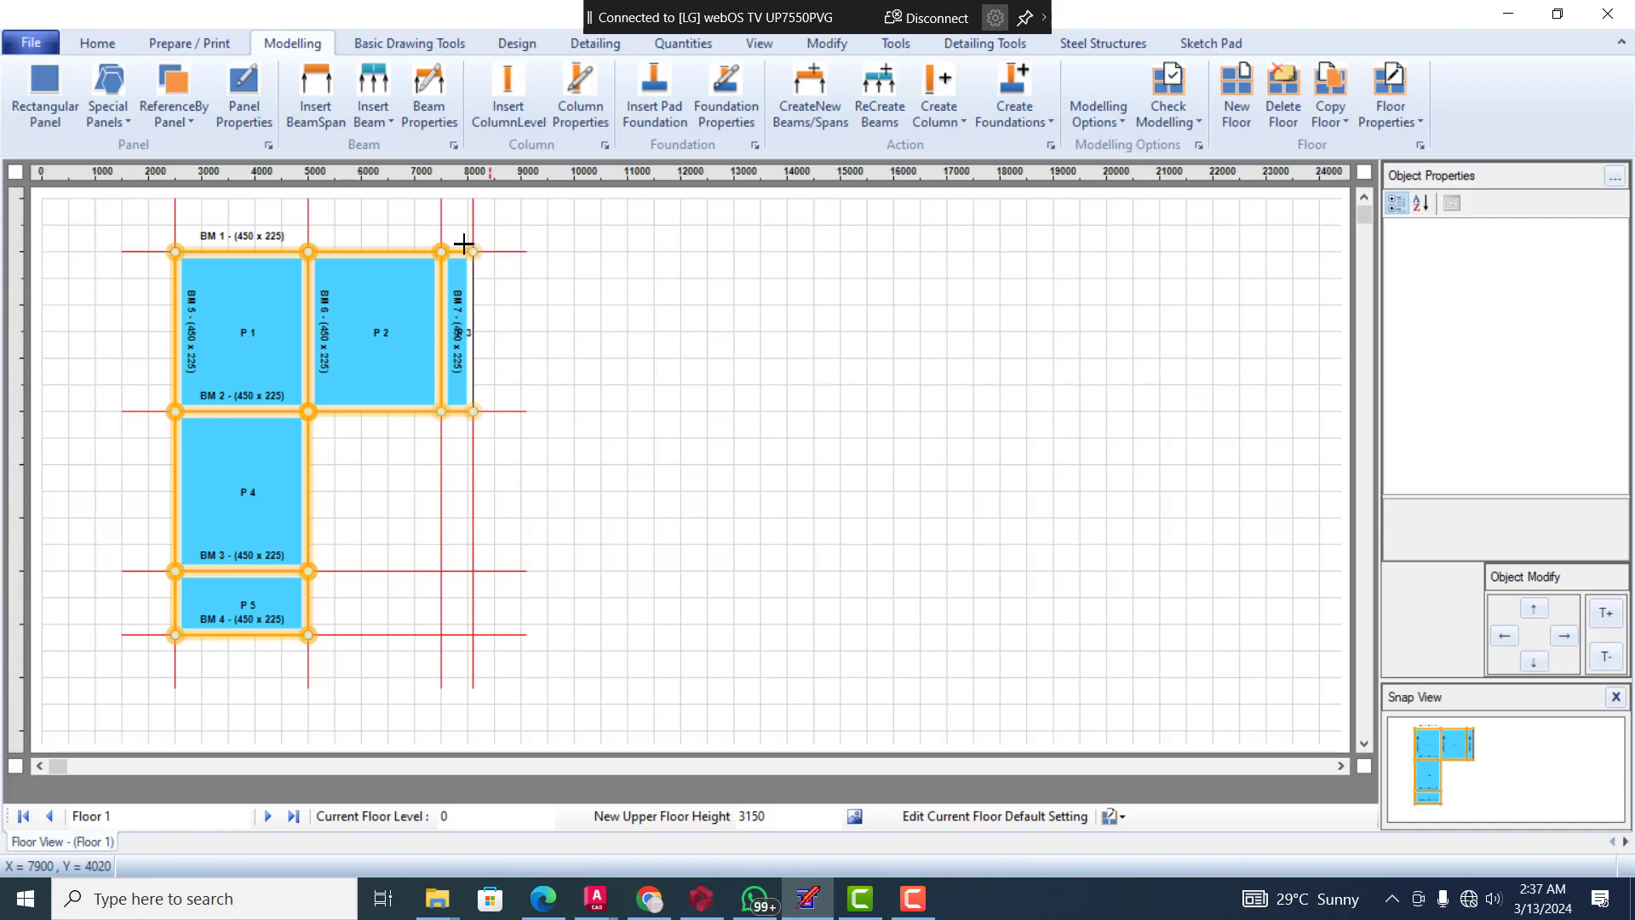
Delete span 3 of beam BM 1 along the edge of panel P 3 without stretching span 2
click(464, 253)
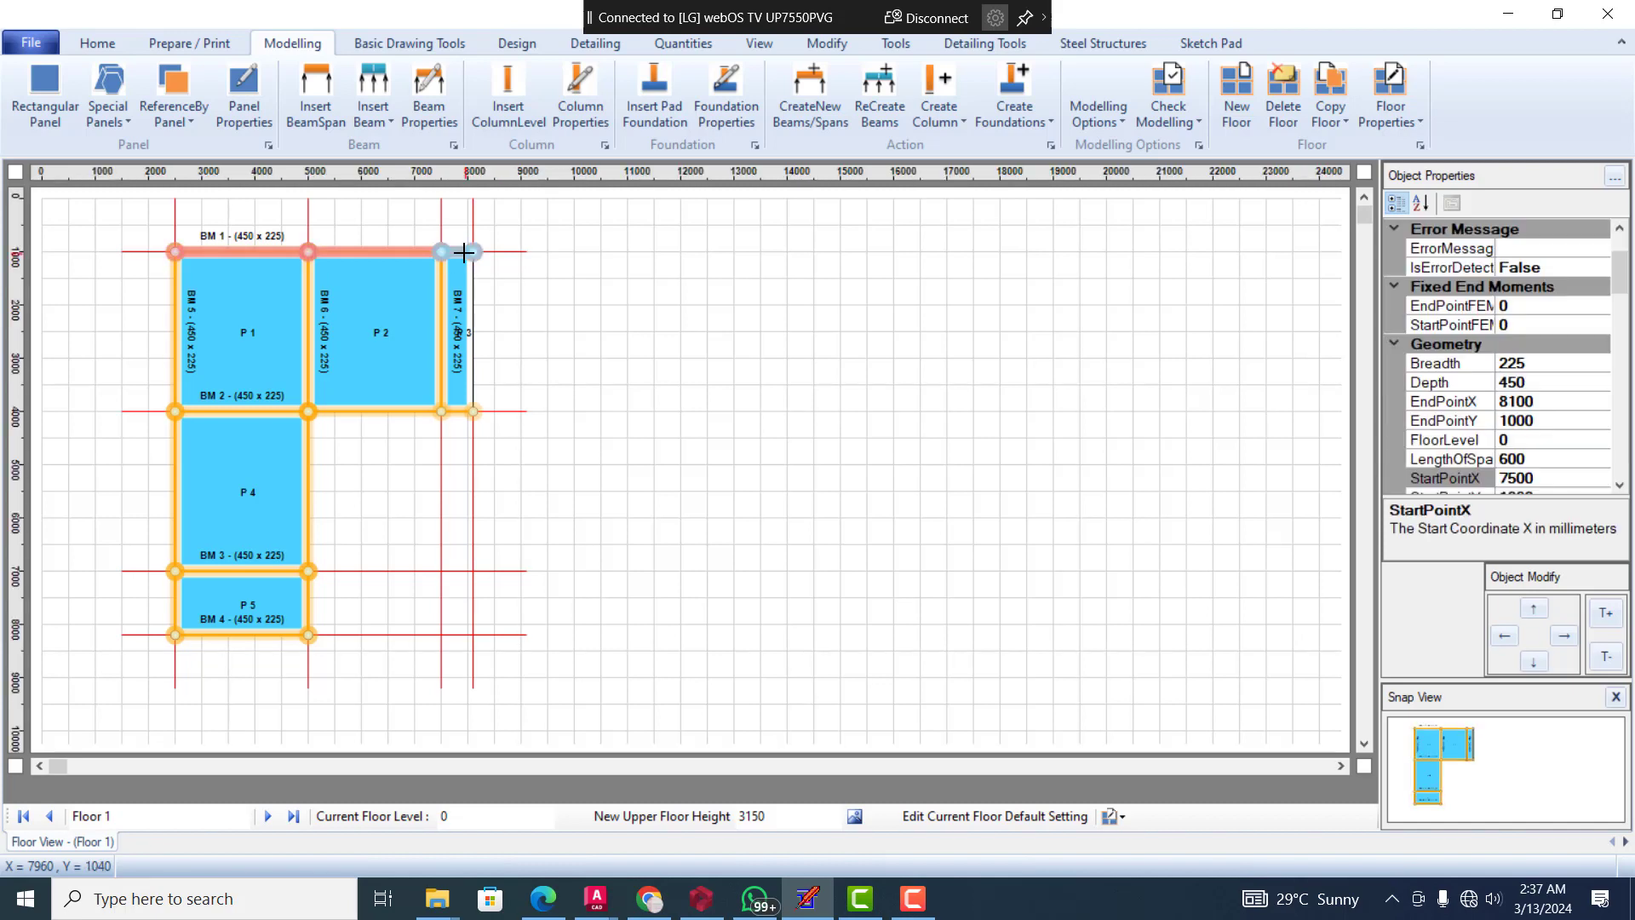
key(Delete)
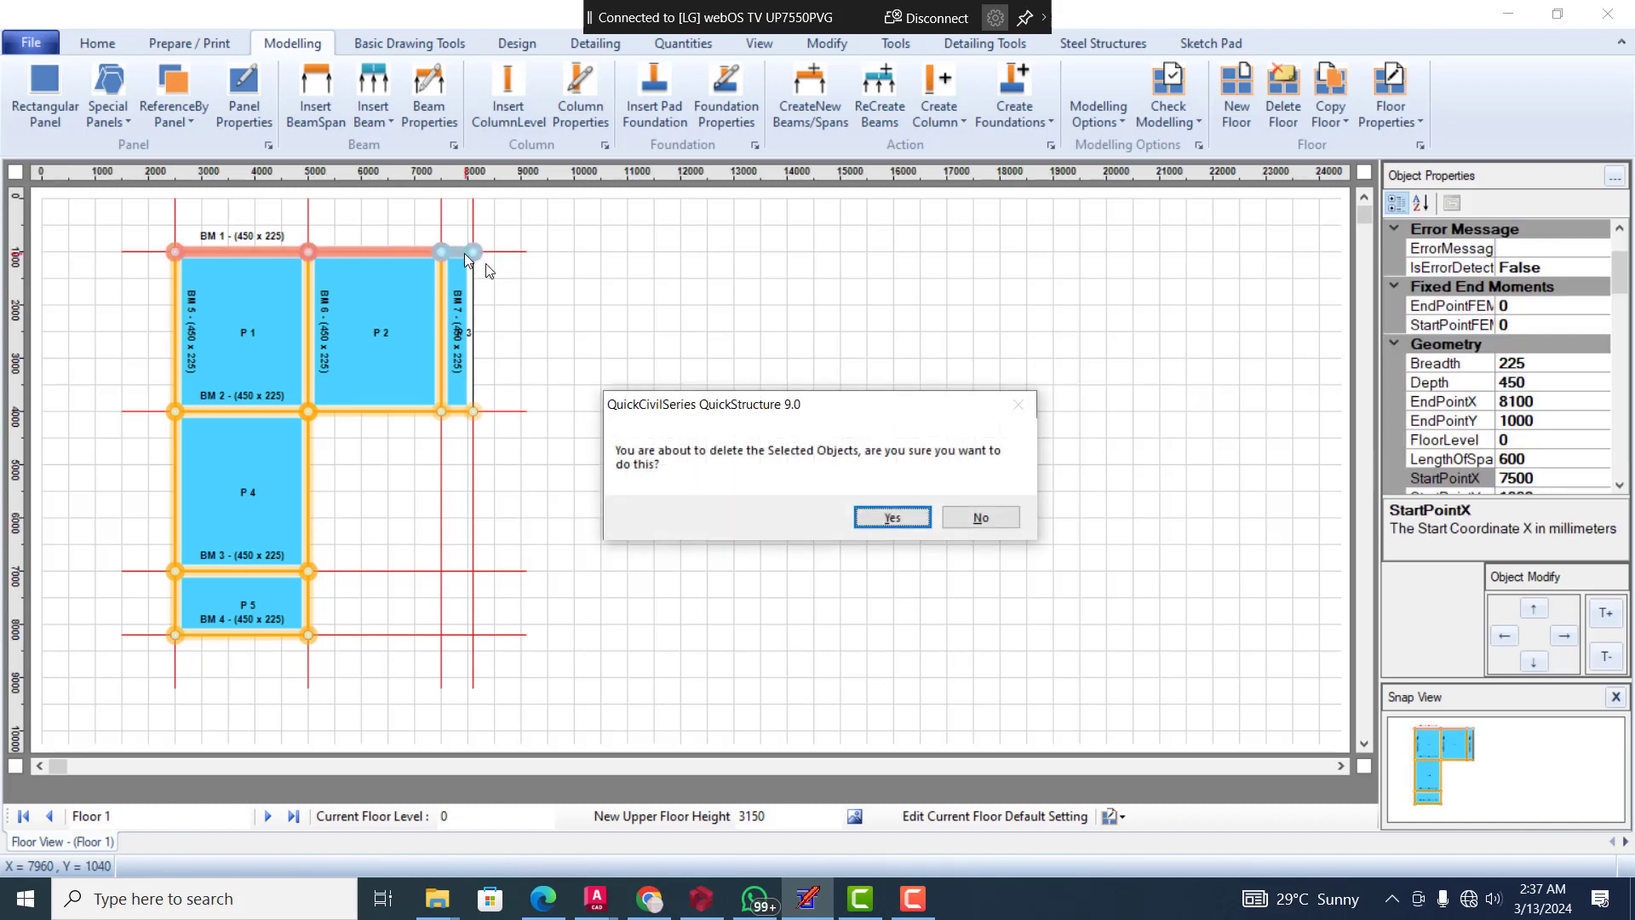
click(896, 520)
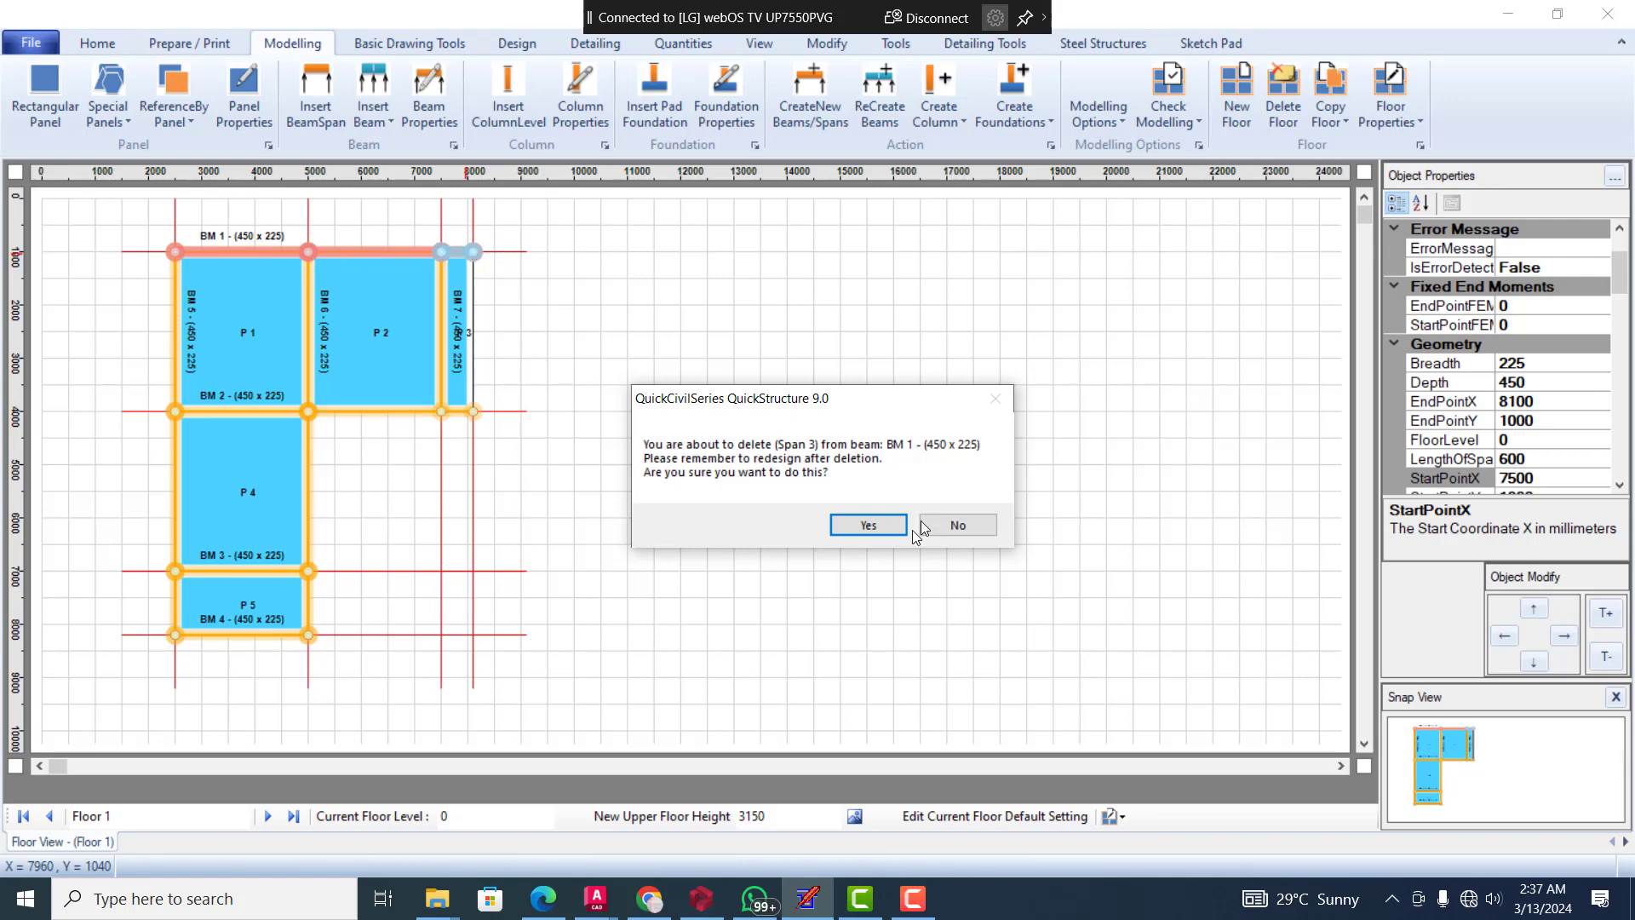
click(867, 526)
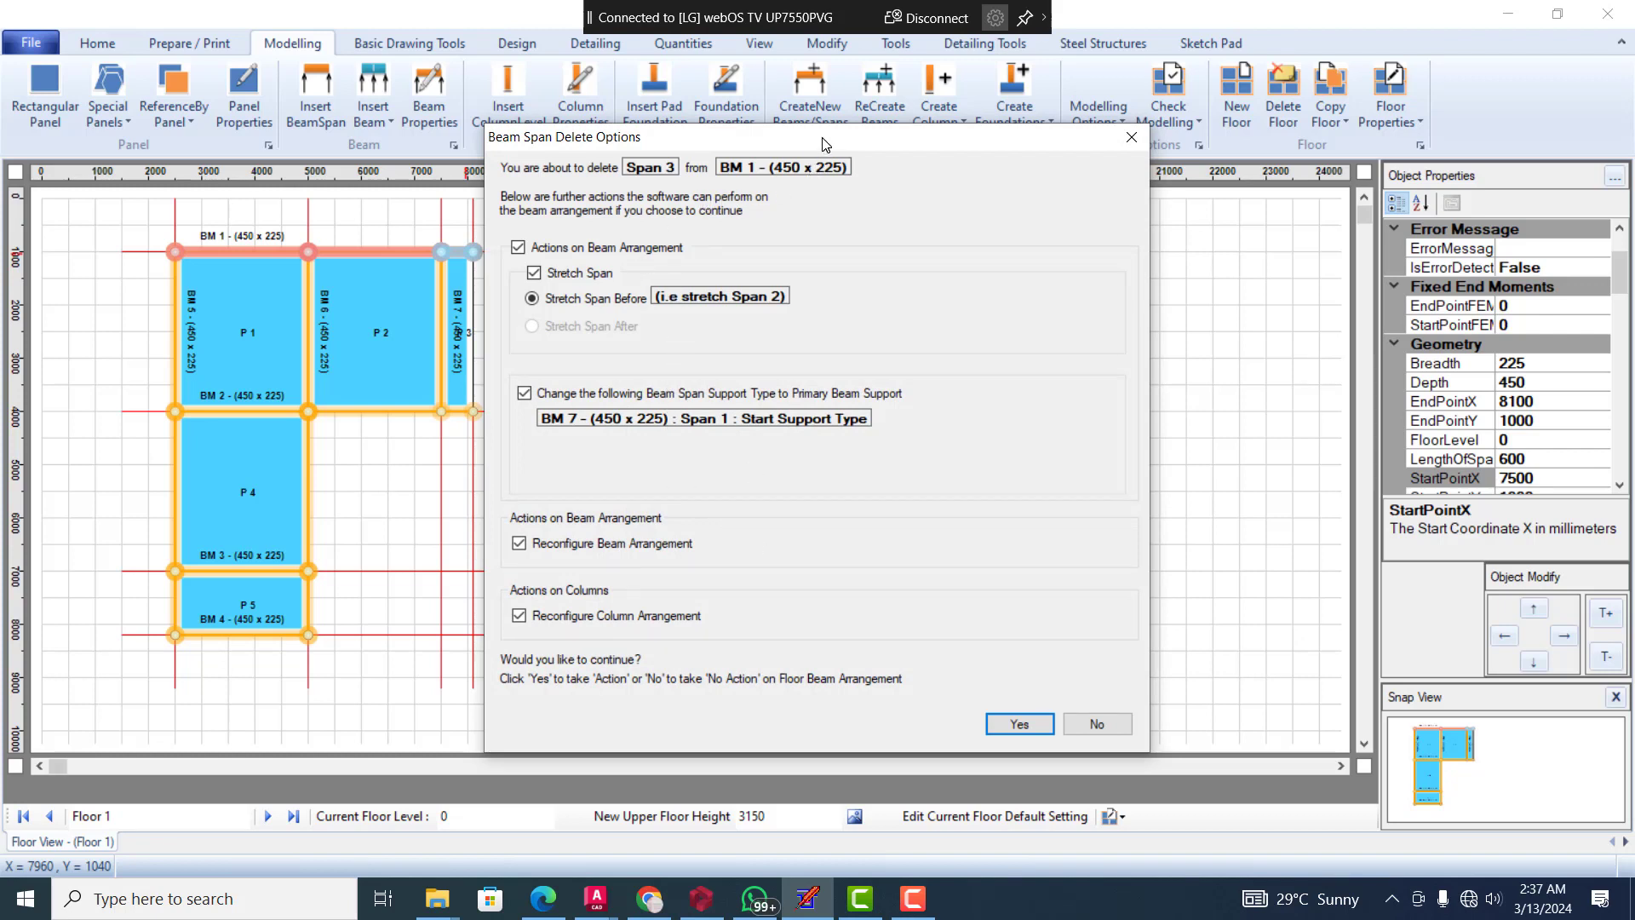
drag(824, 145, 910, 140)
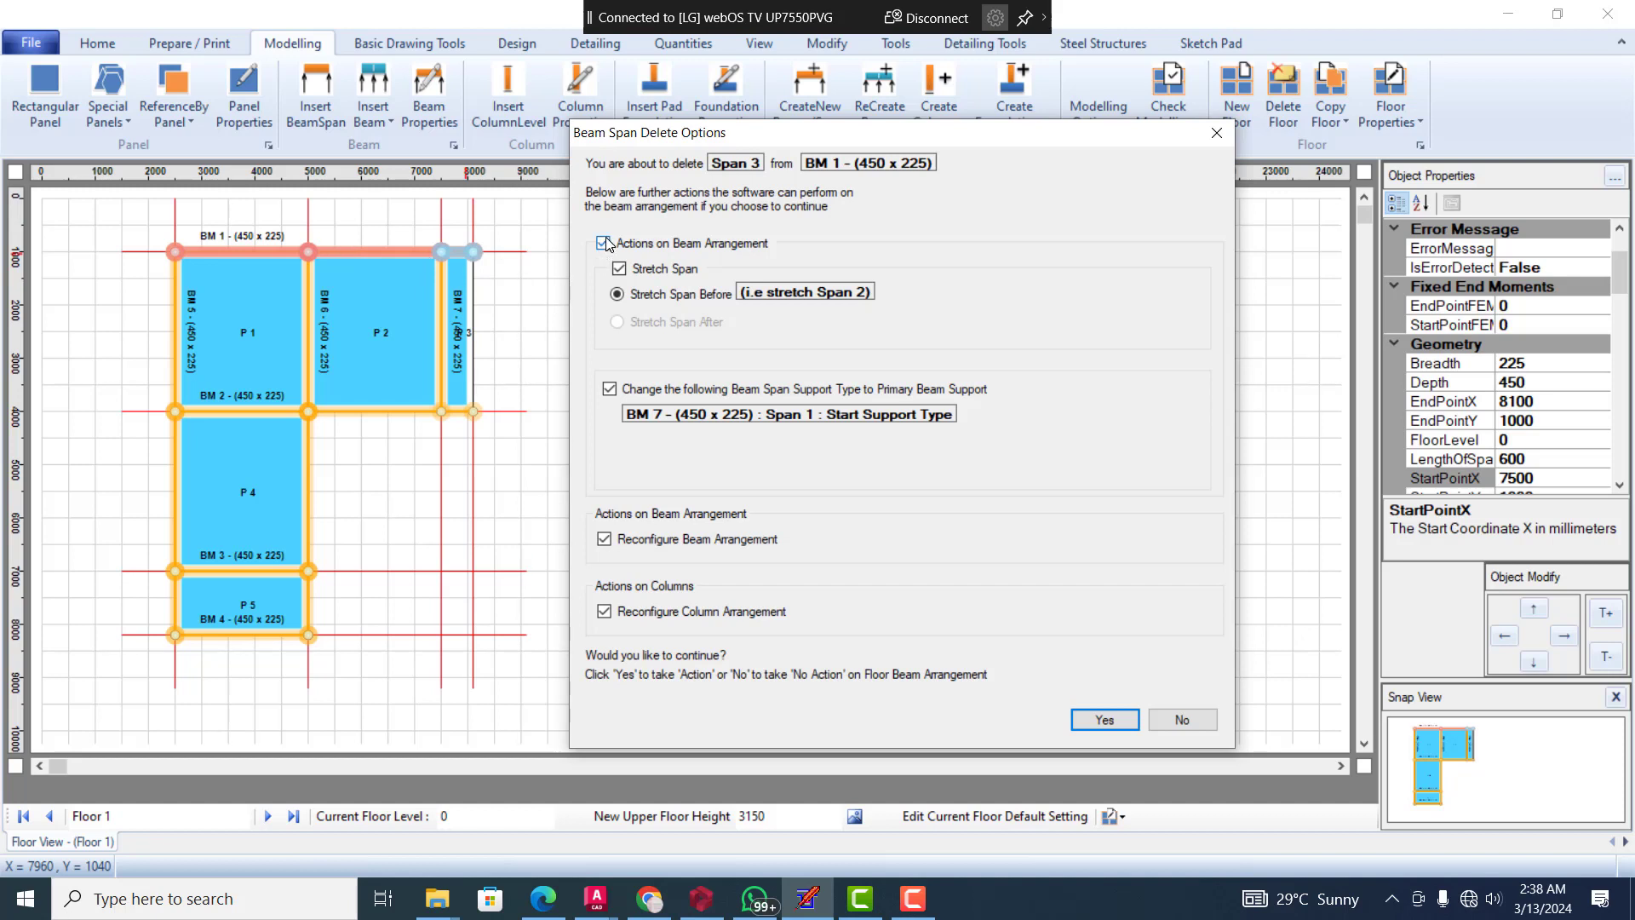
click(608, 389)
click(1105, 720)
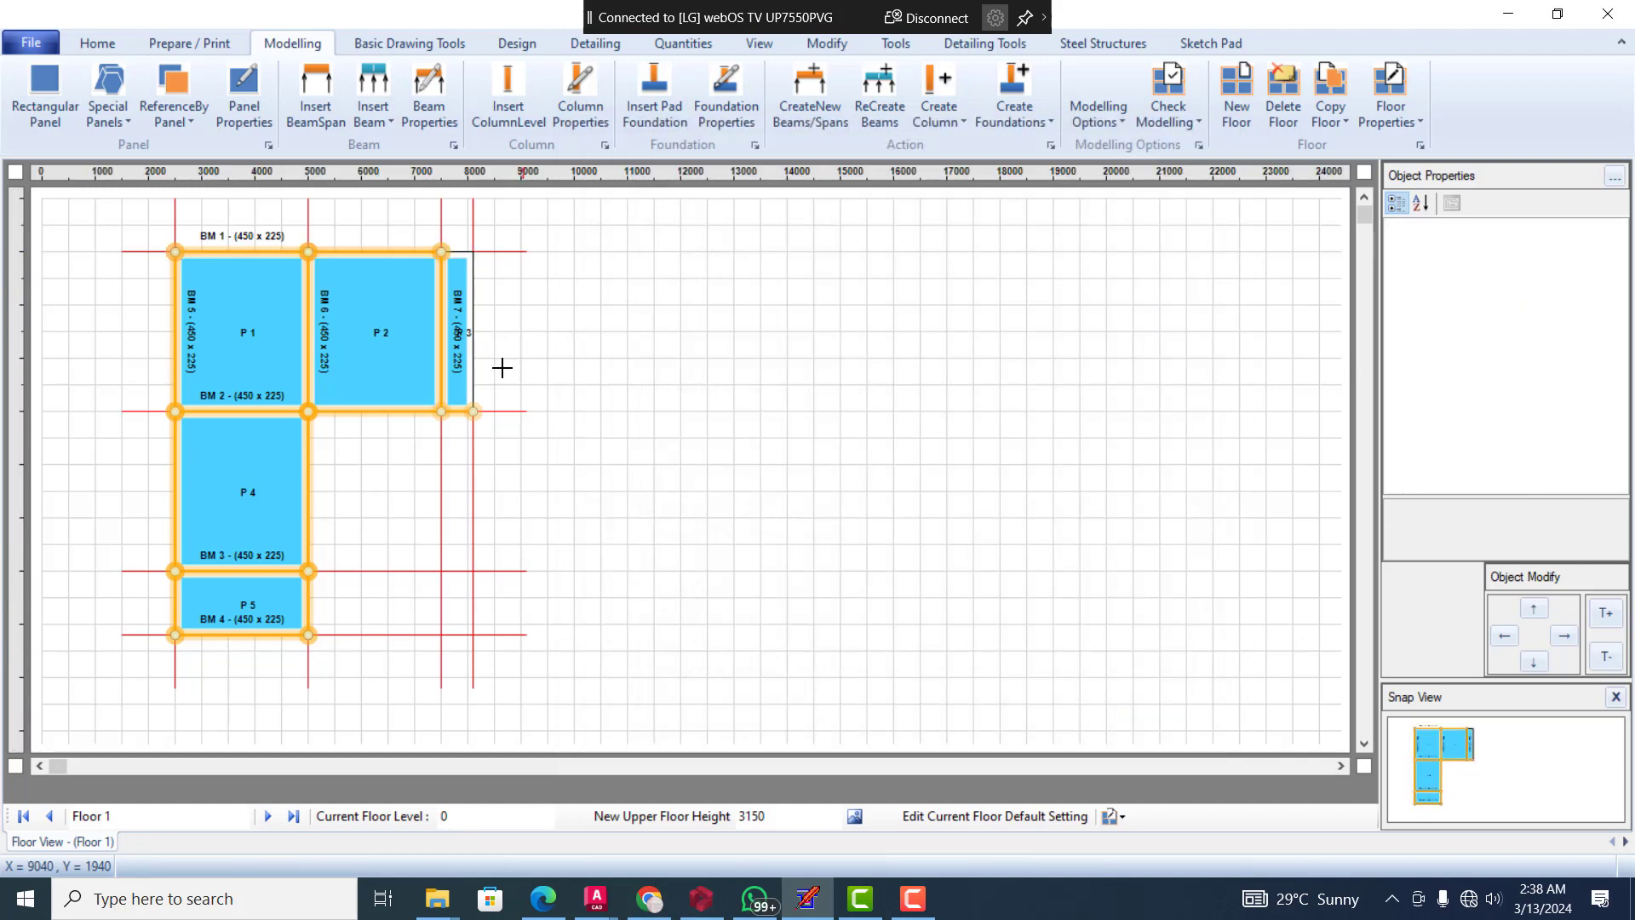
Reduce the last span of beam BM 2 so it ends at beam BM 7, at the corner of panel P 2
click(453, 412)
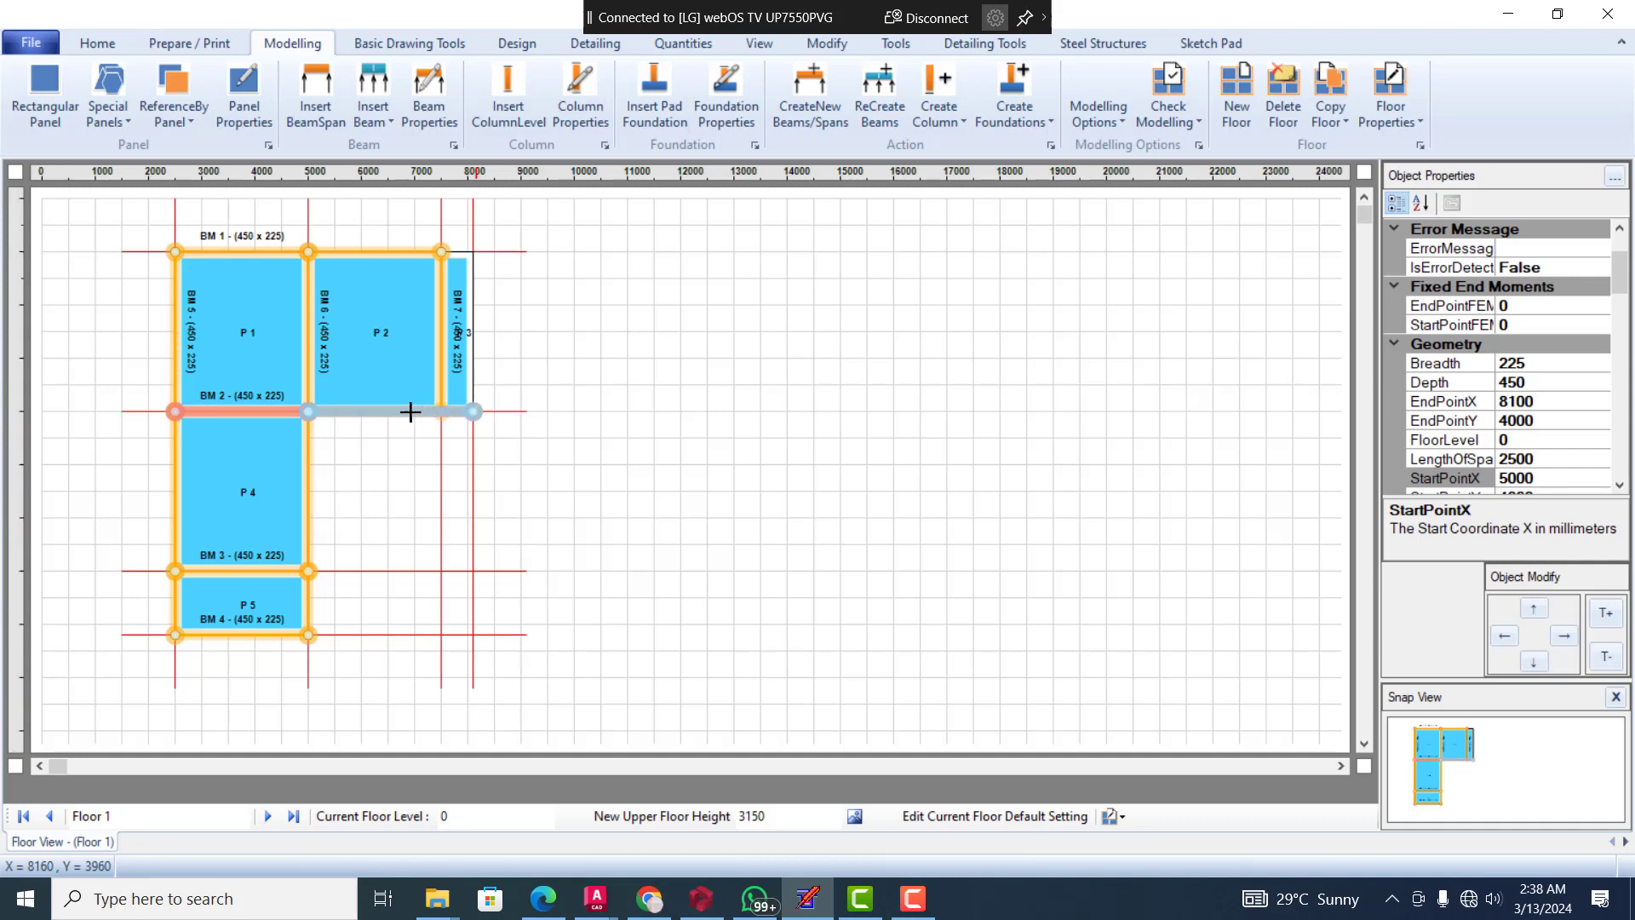
right_click(473, 412)
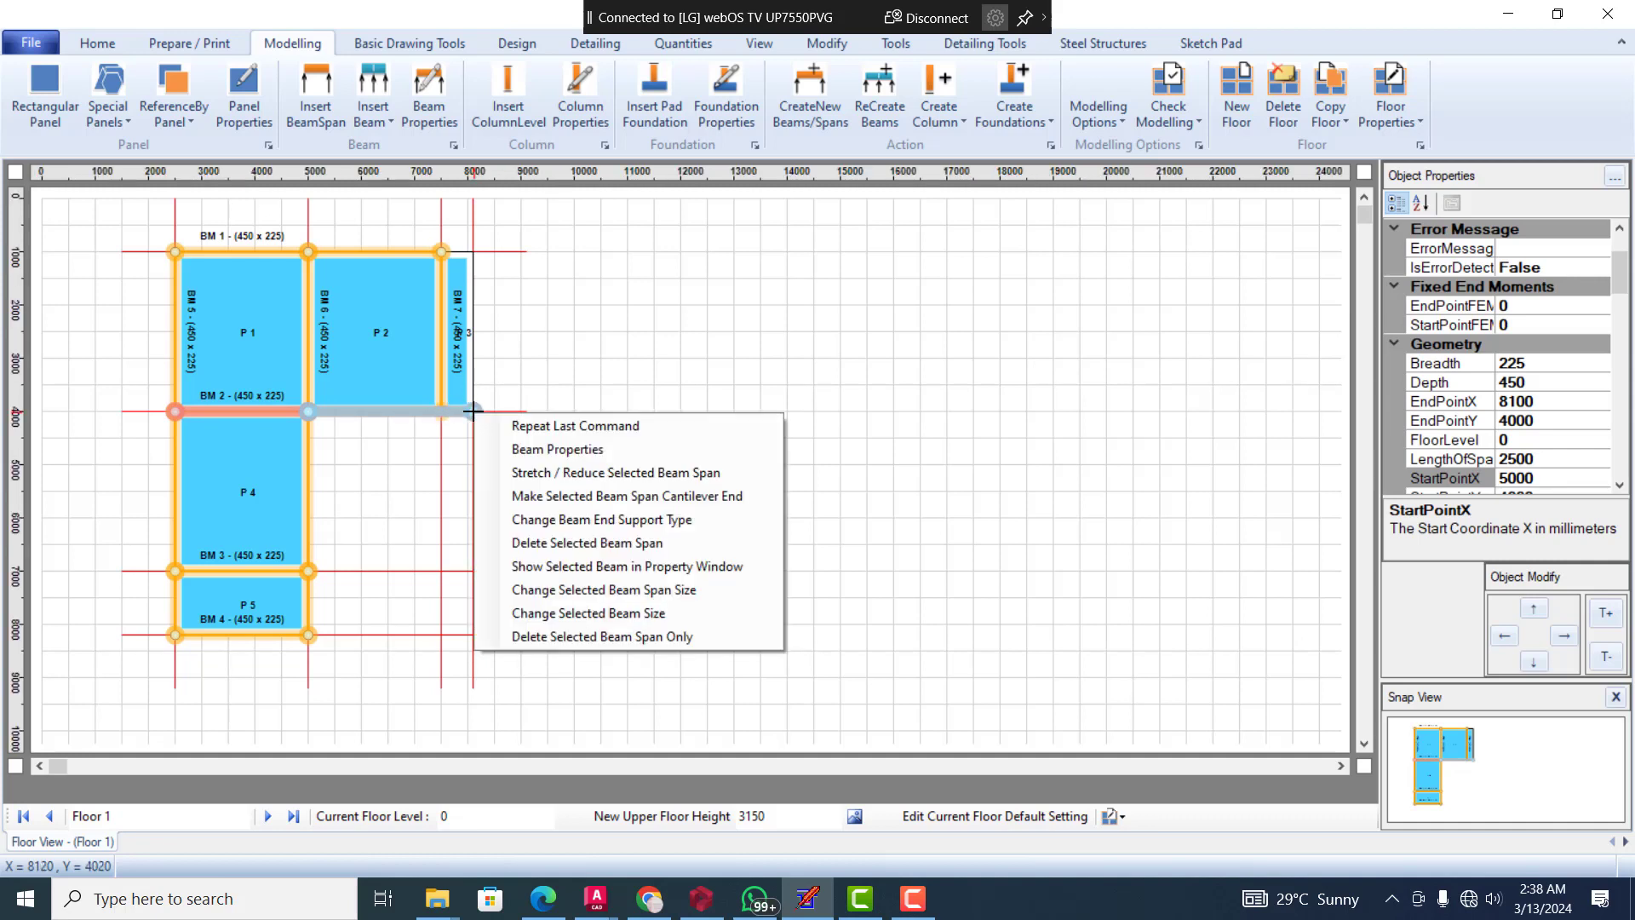
click(542, 471)
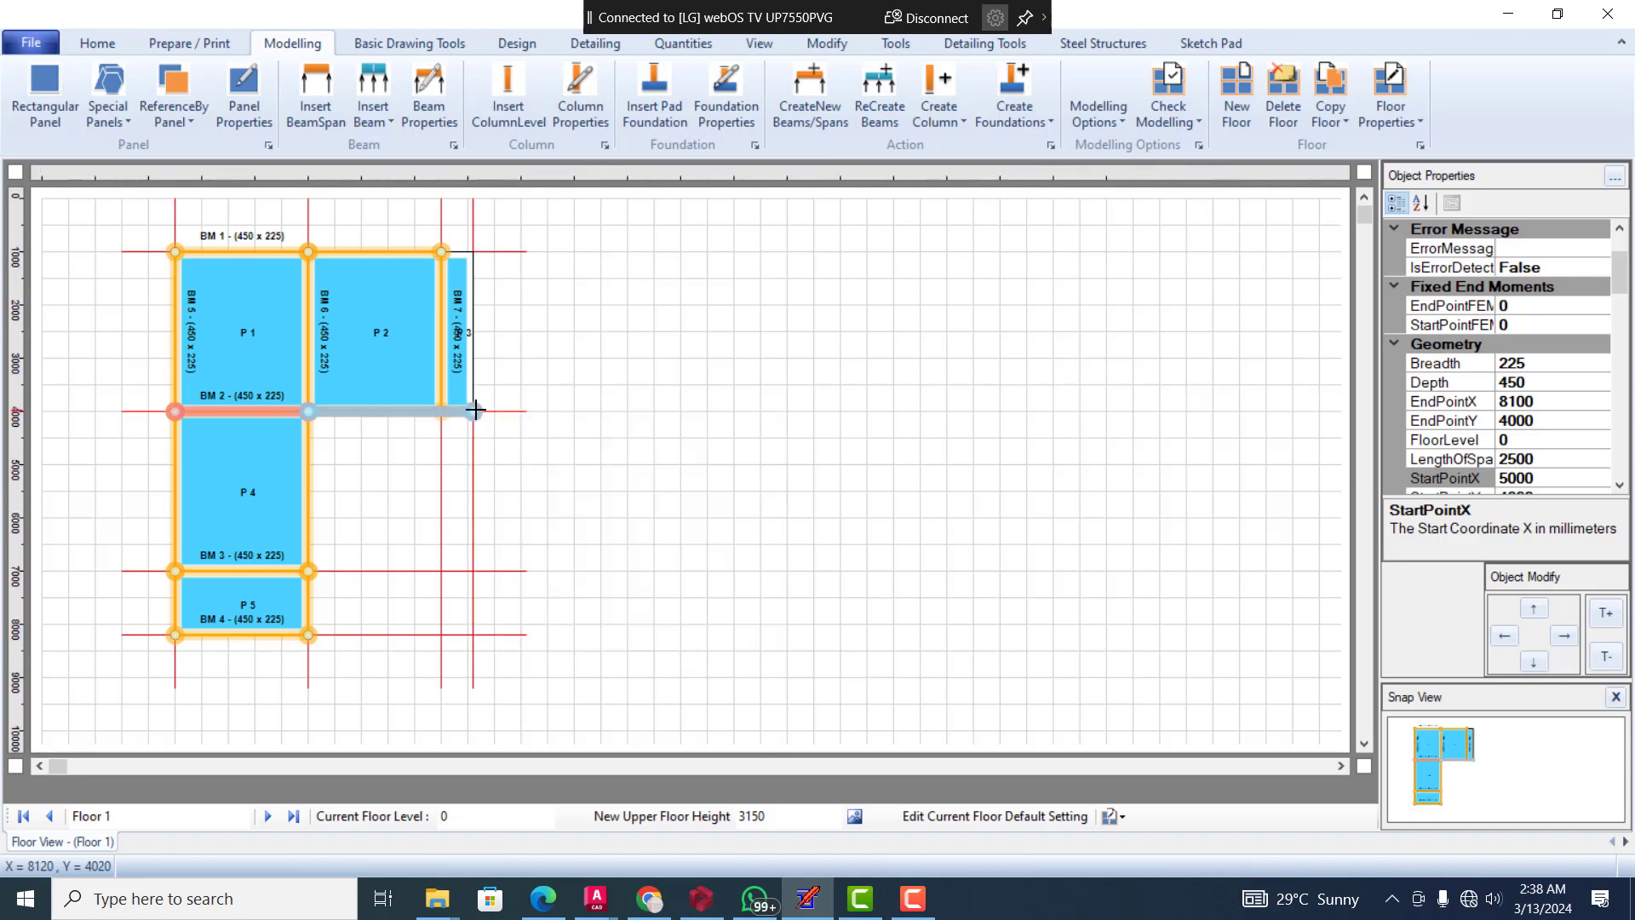
click(437, 410)
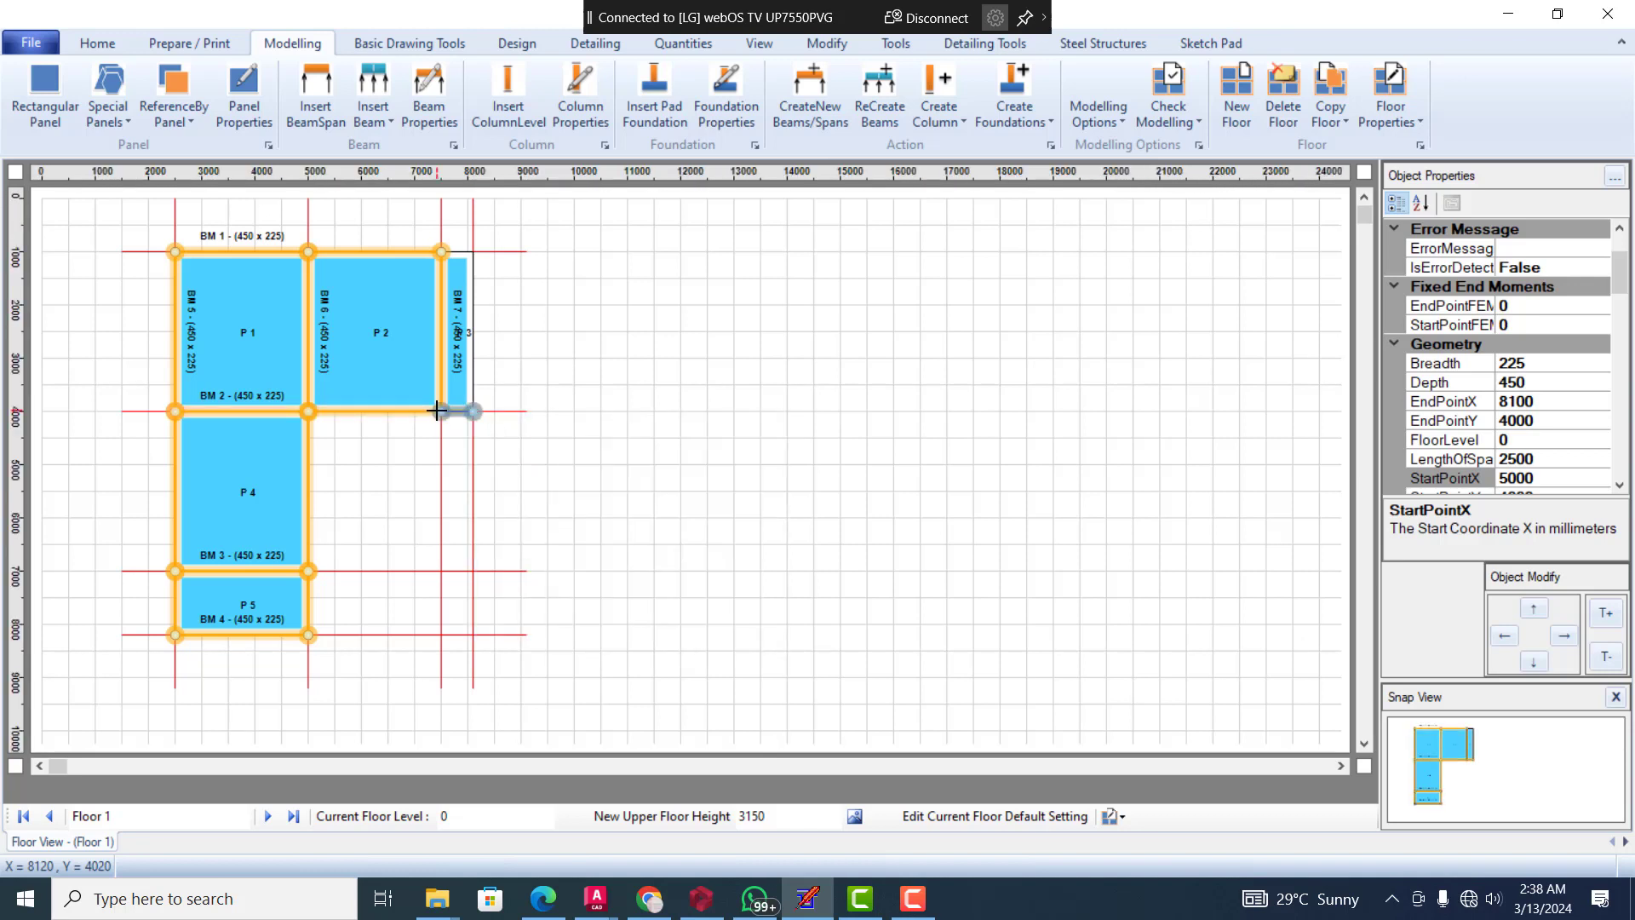
click(521, 384)
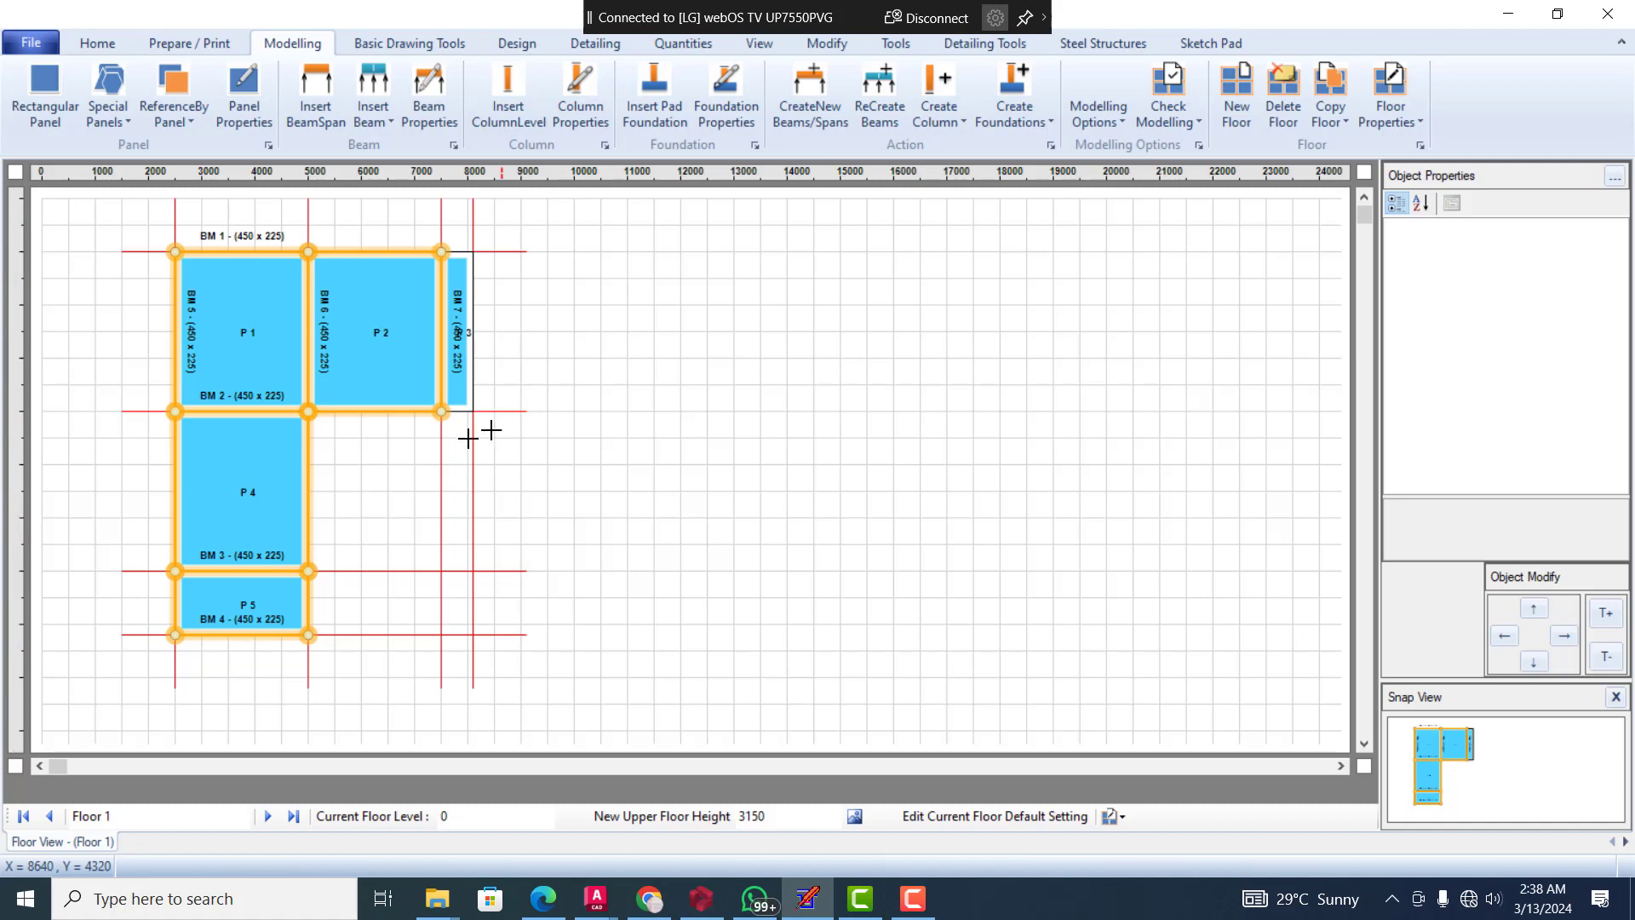
click(217, 635)
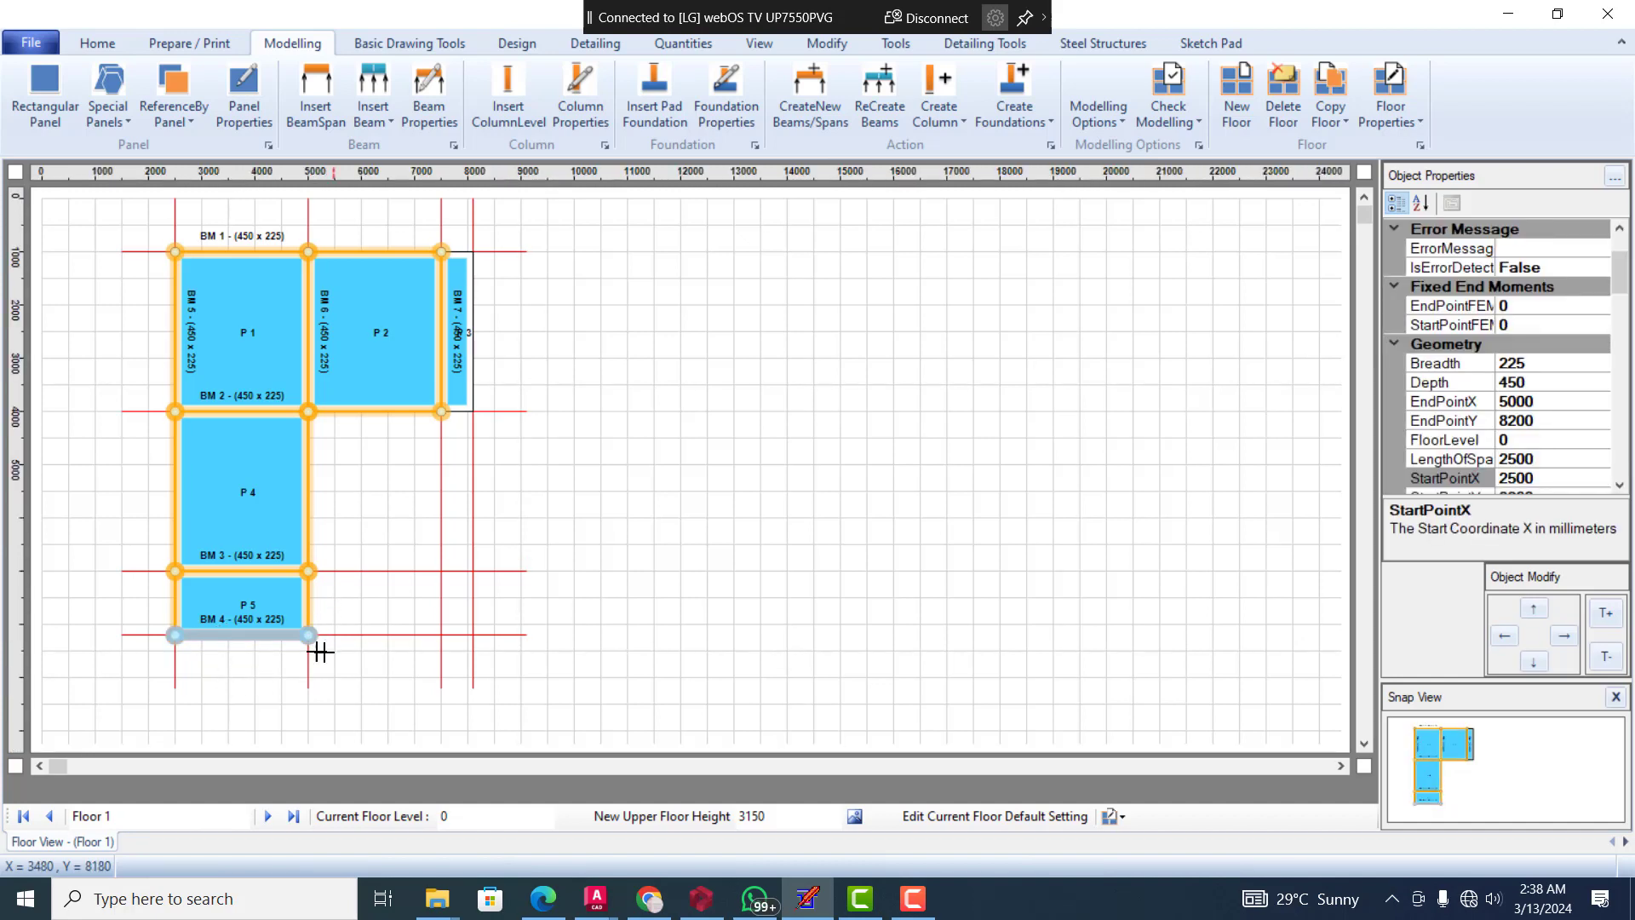
click(338, 653)
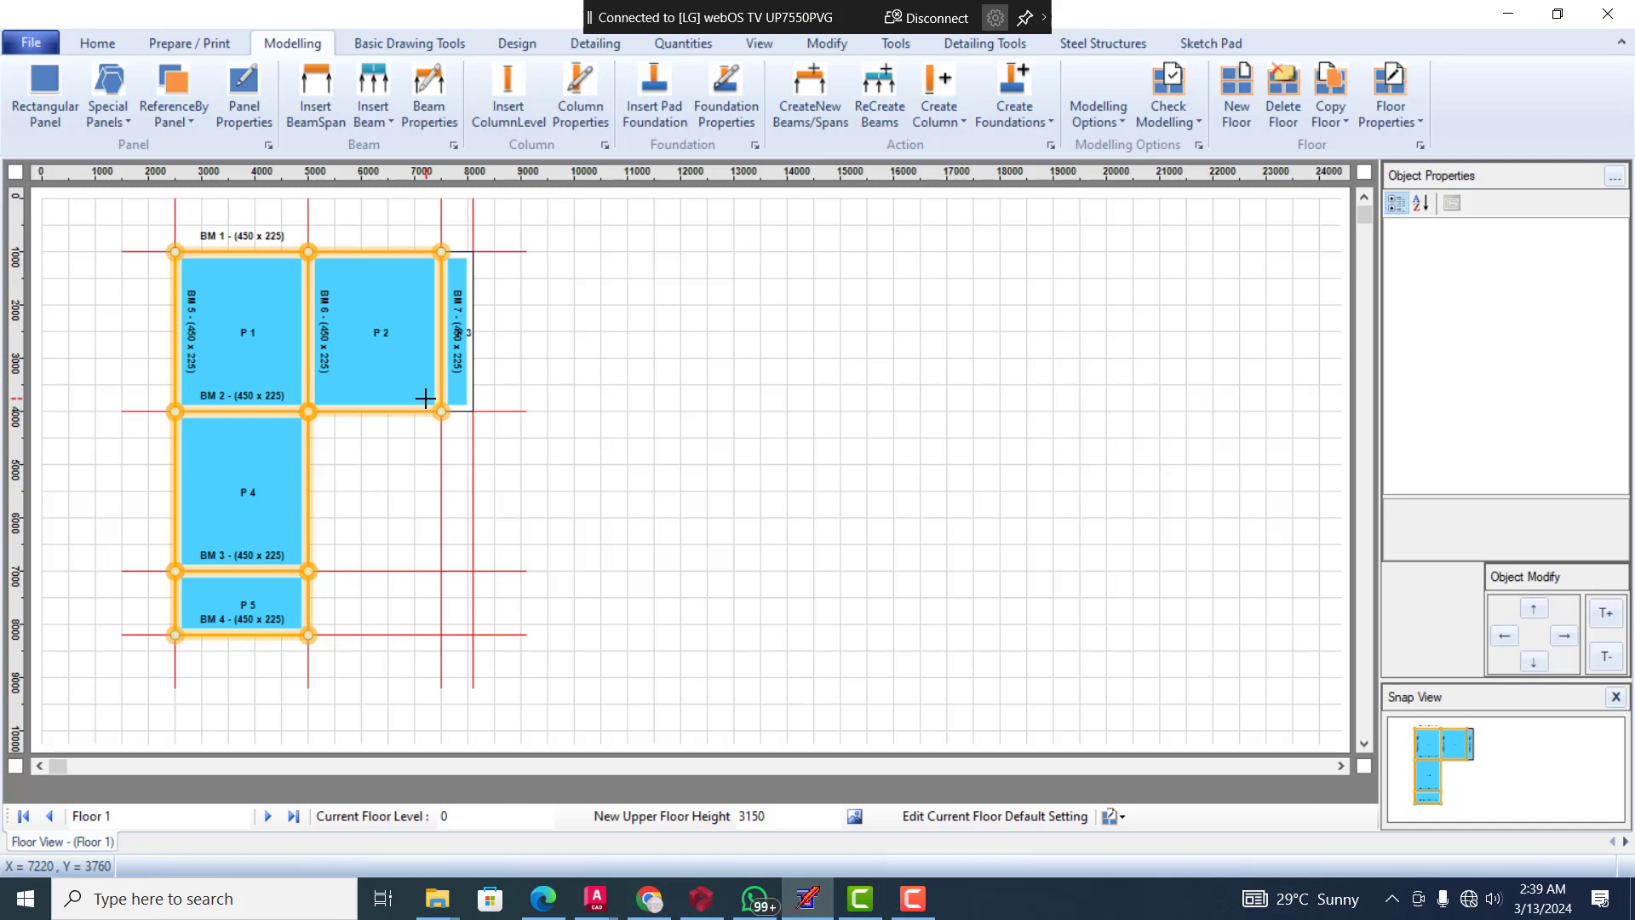
click(344, 406)
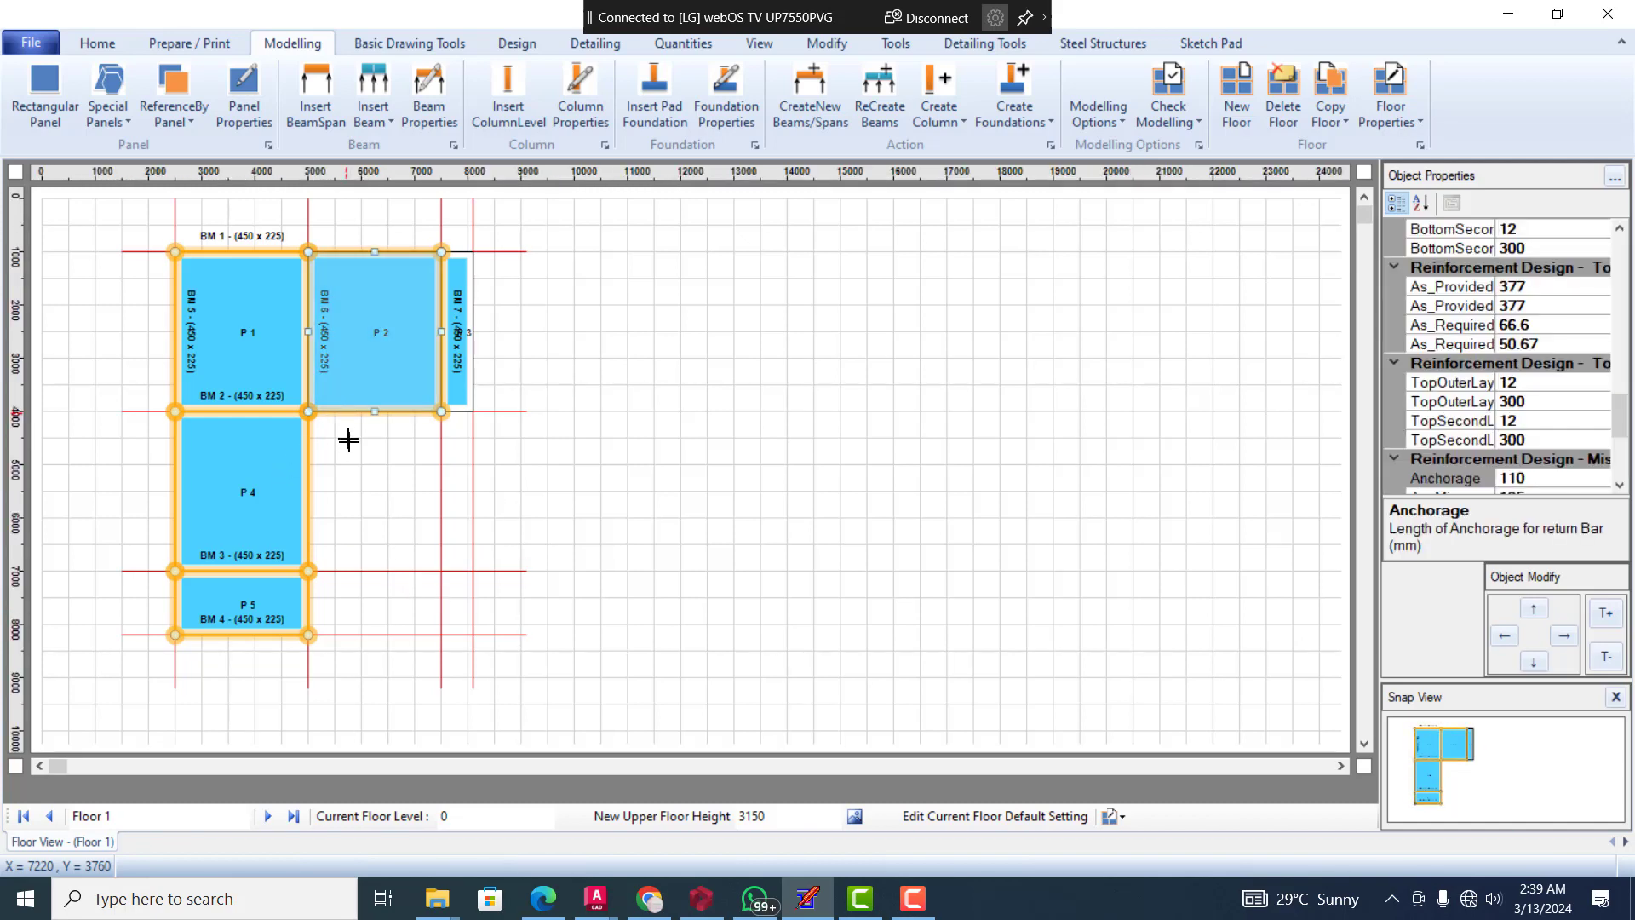
click(271, 410)
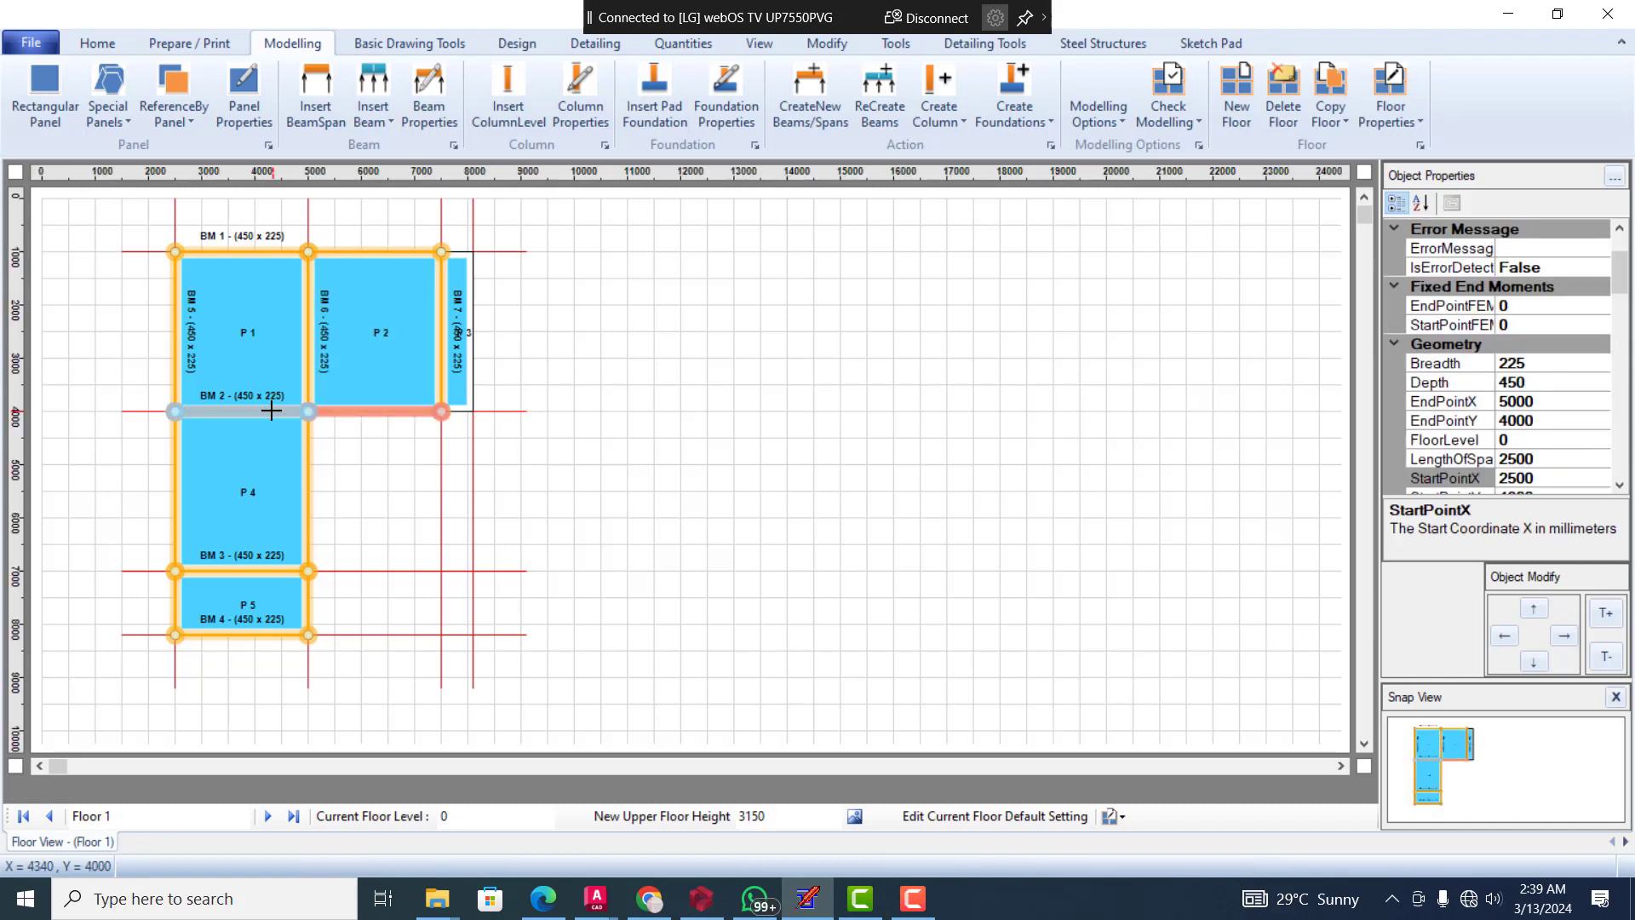
right_click(271, 410)
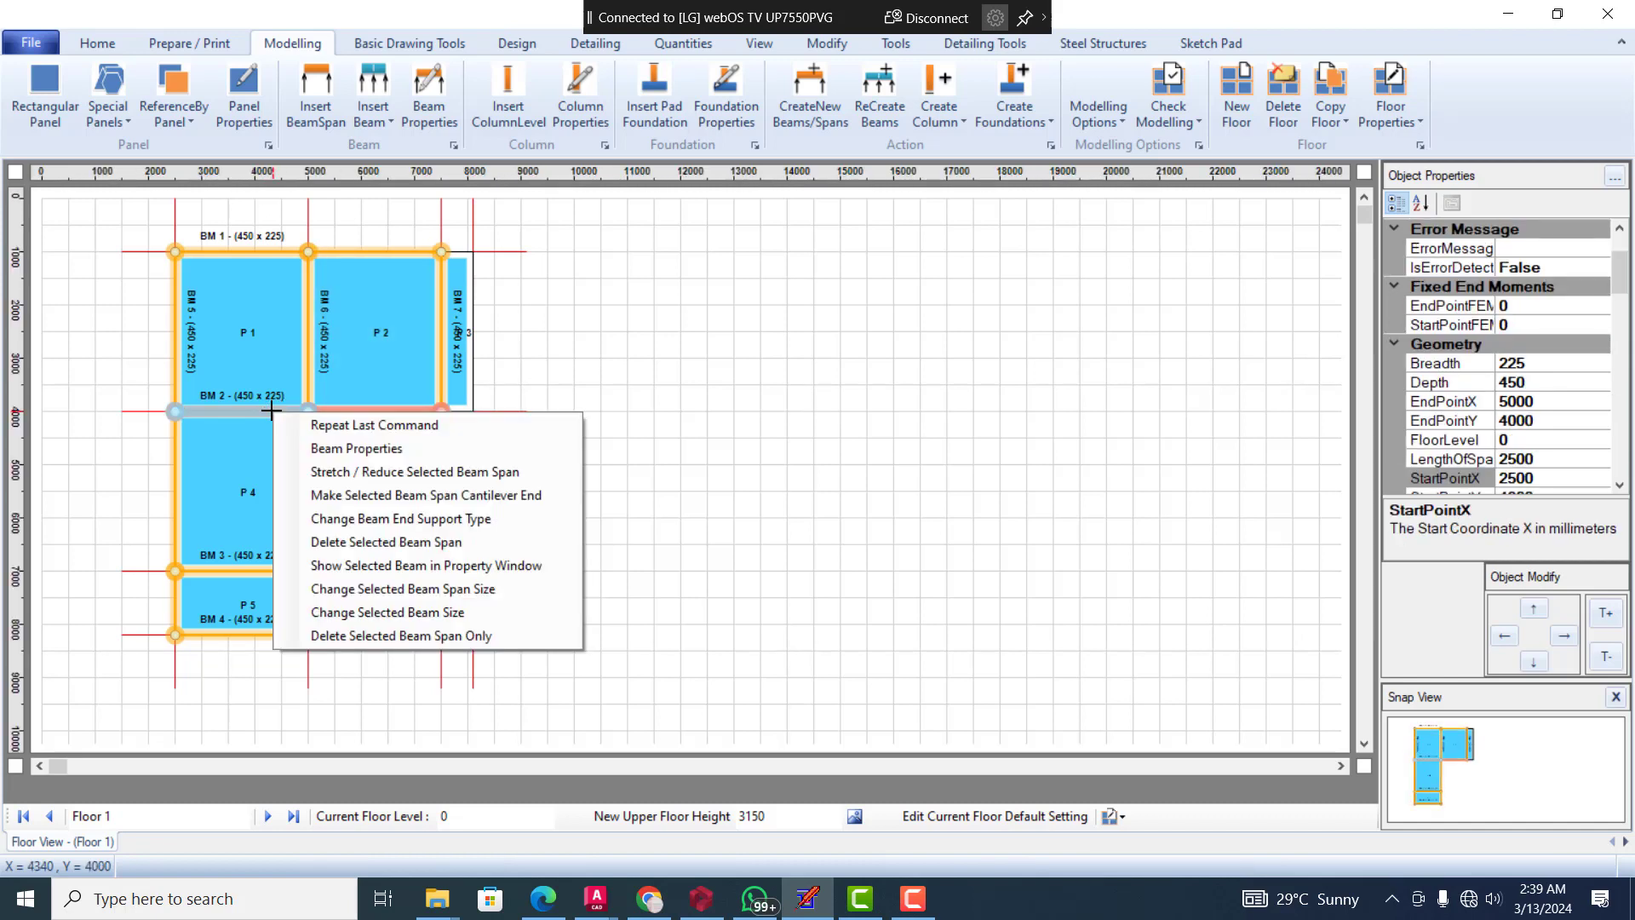
click(353, 475)
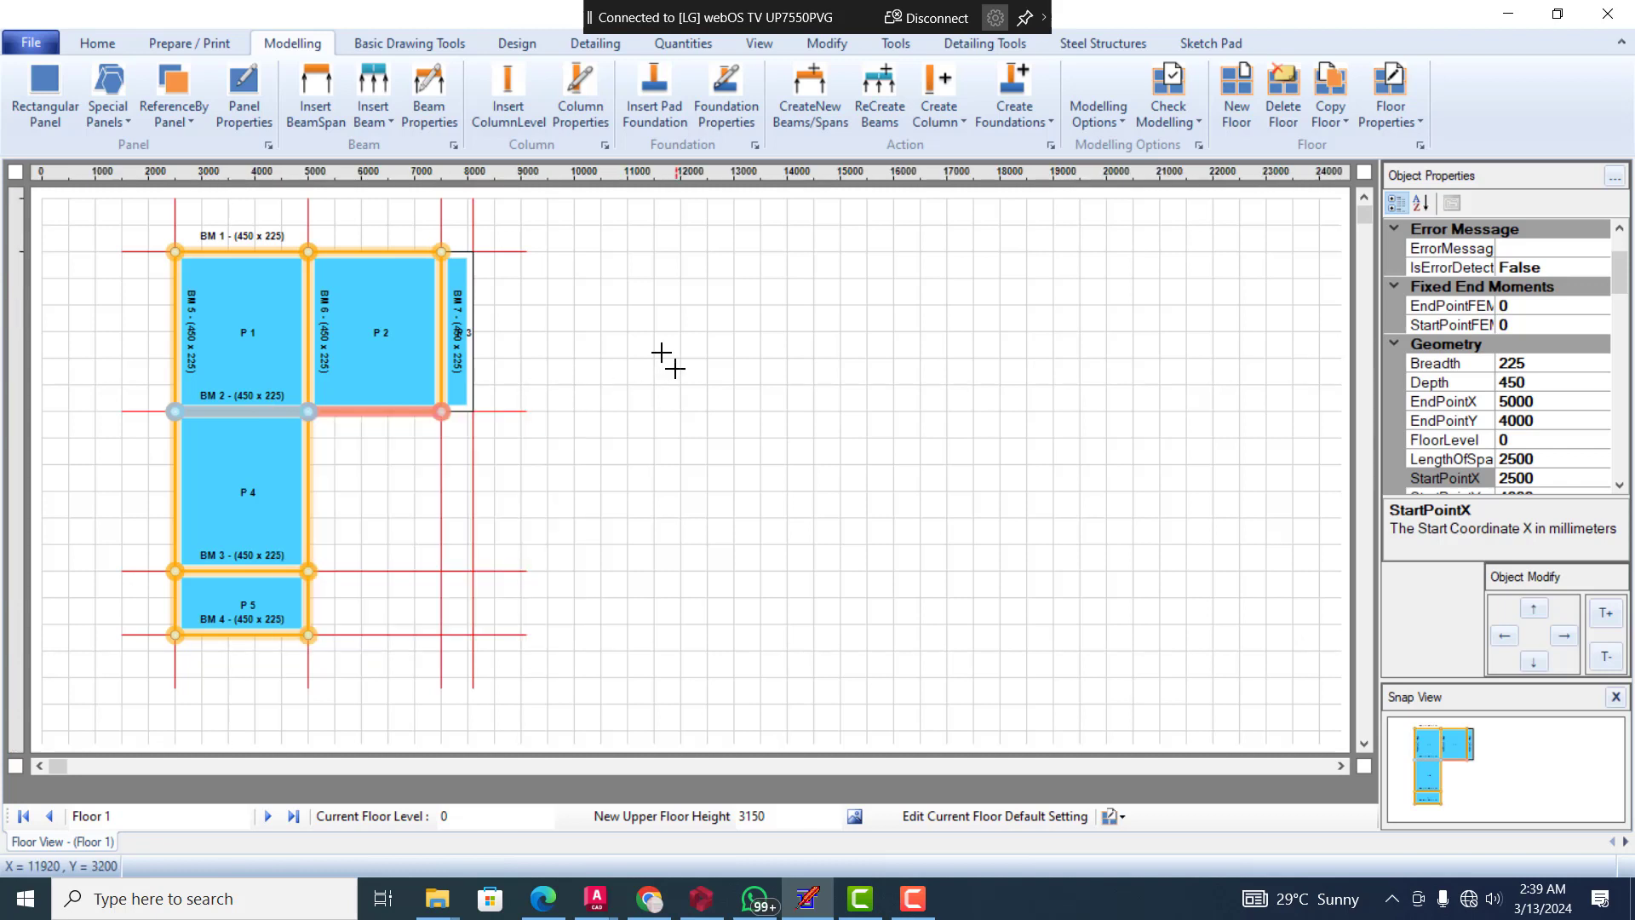
click(661, 352)
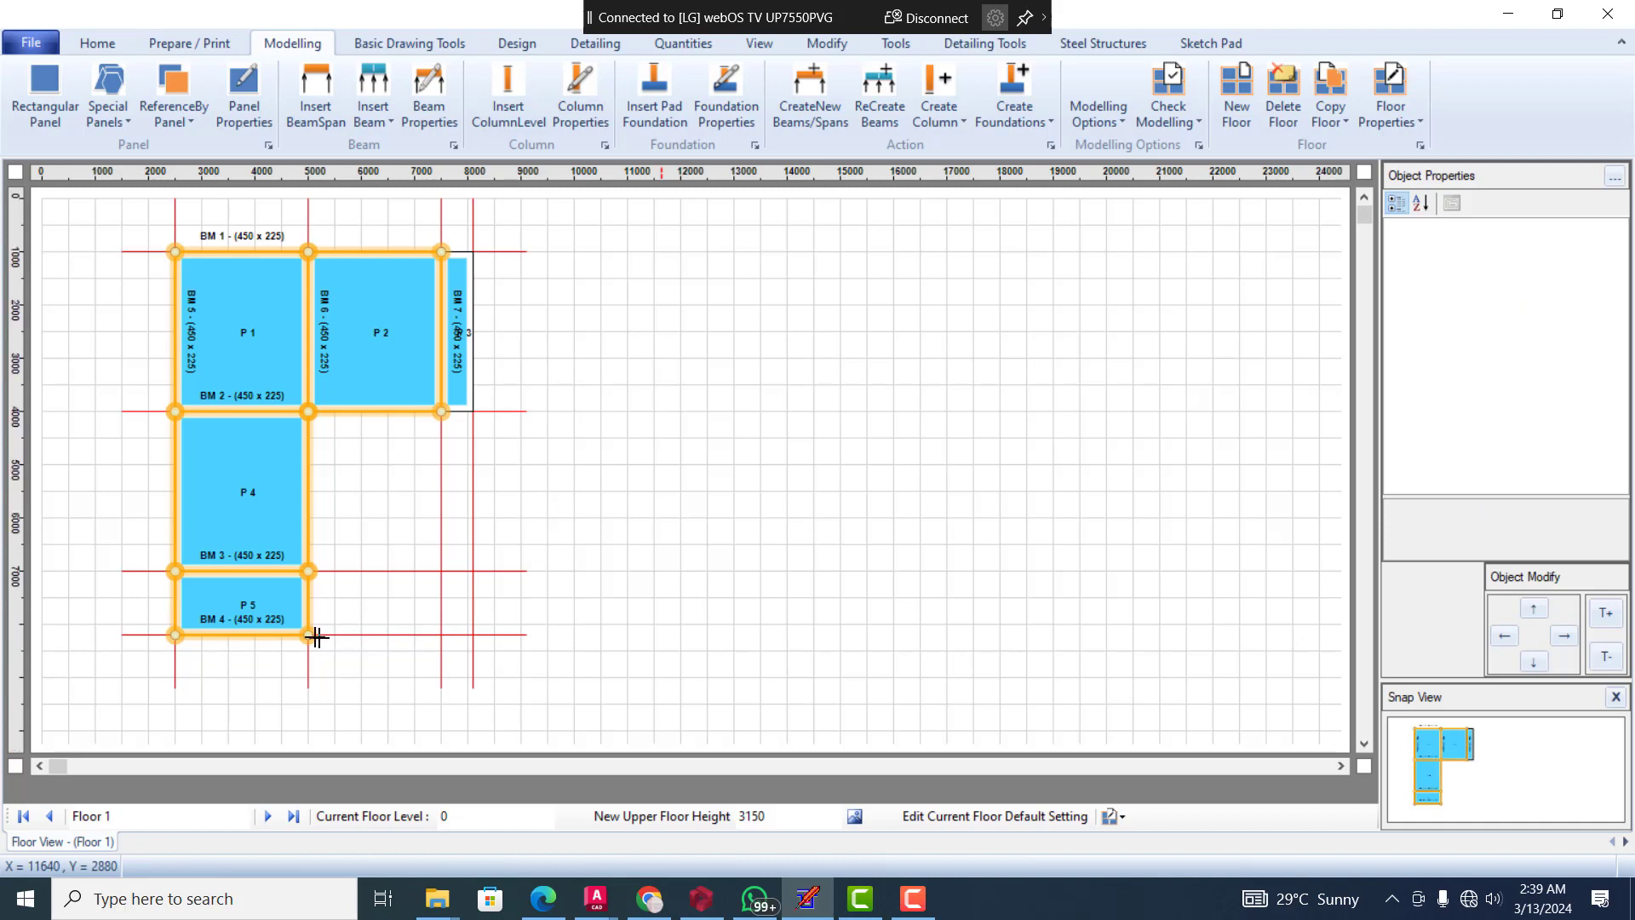
click(272, 634)
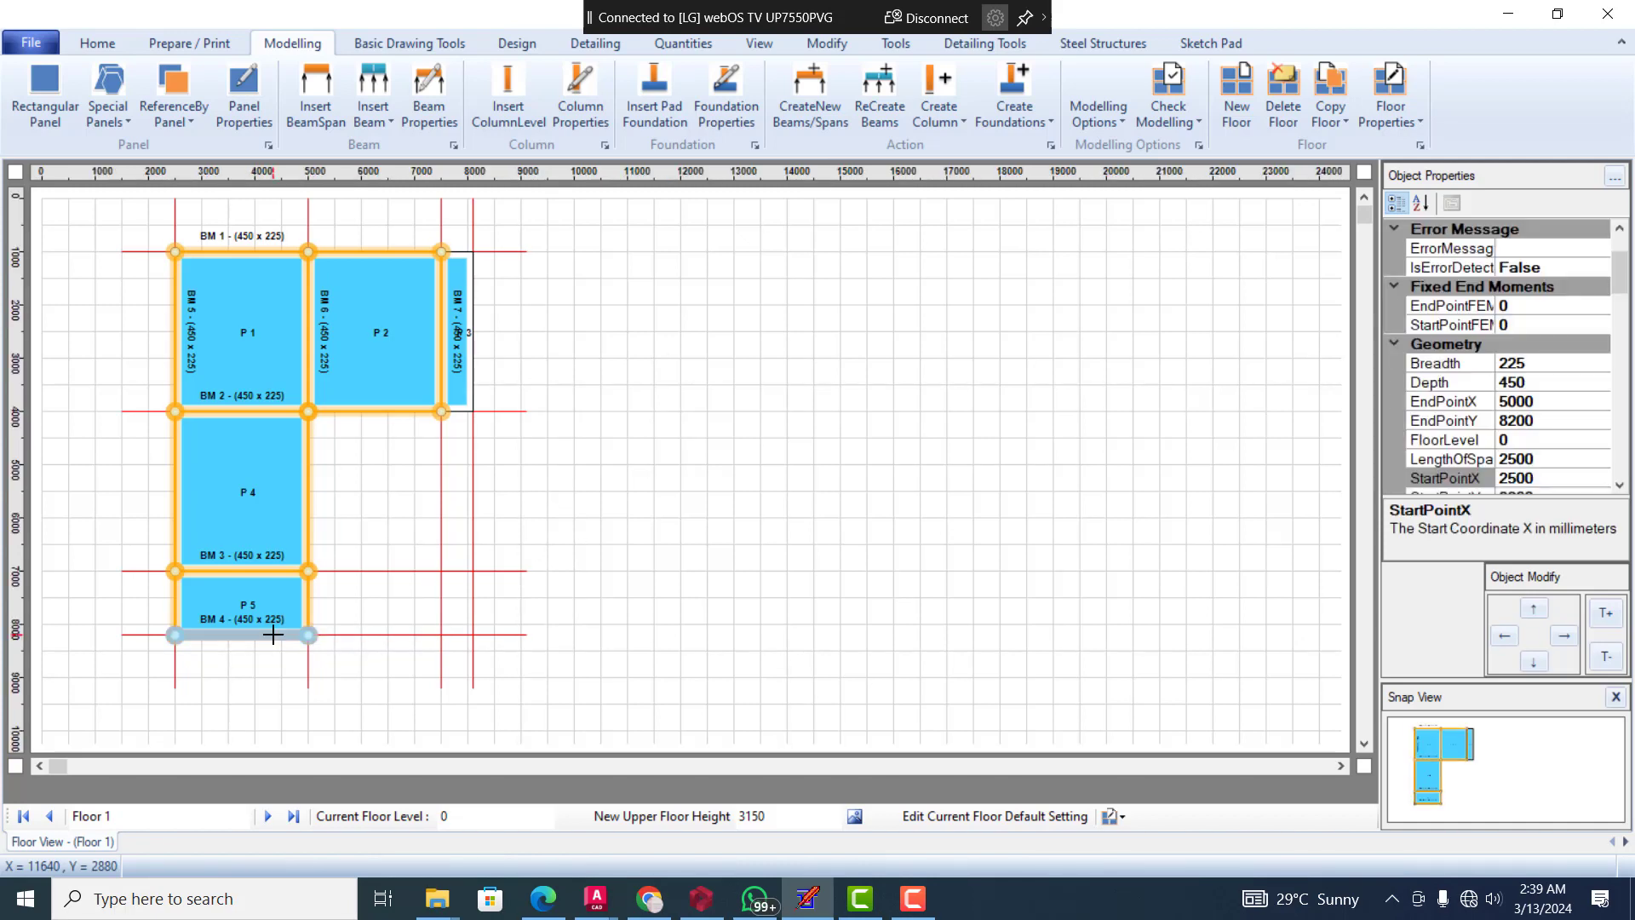
click(376, 600)
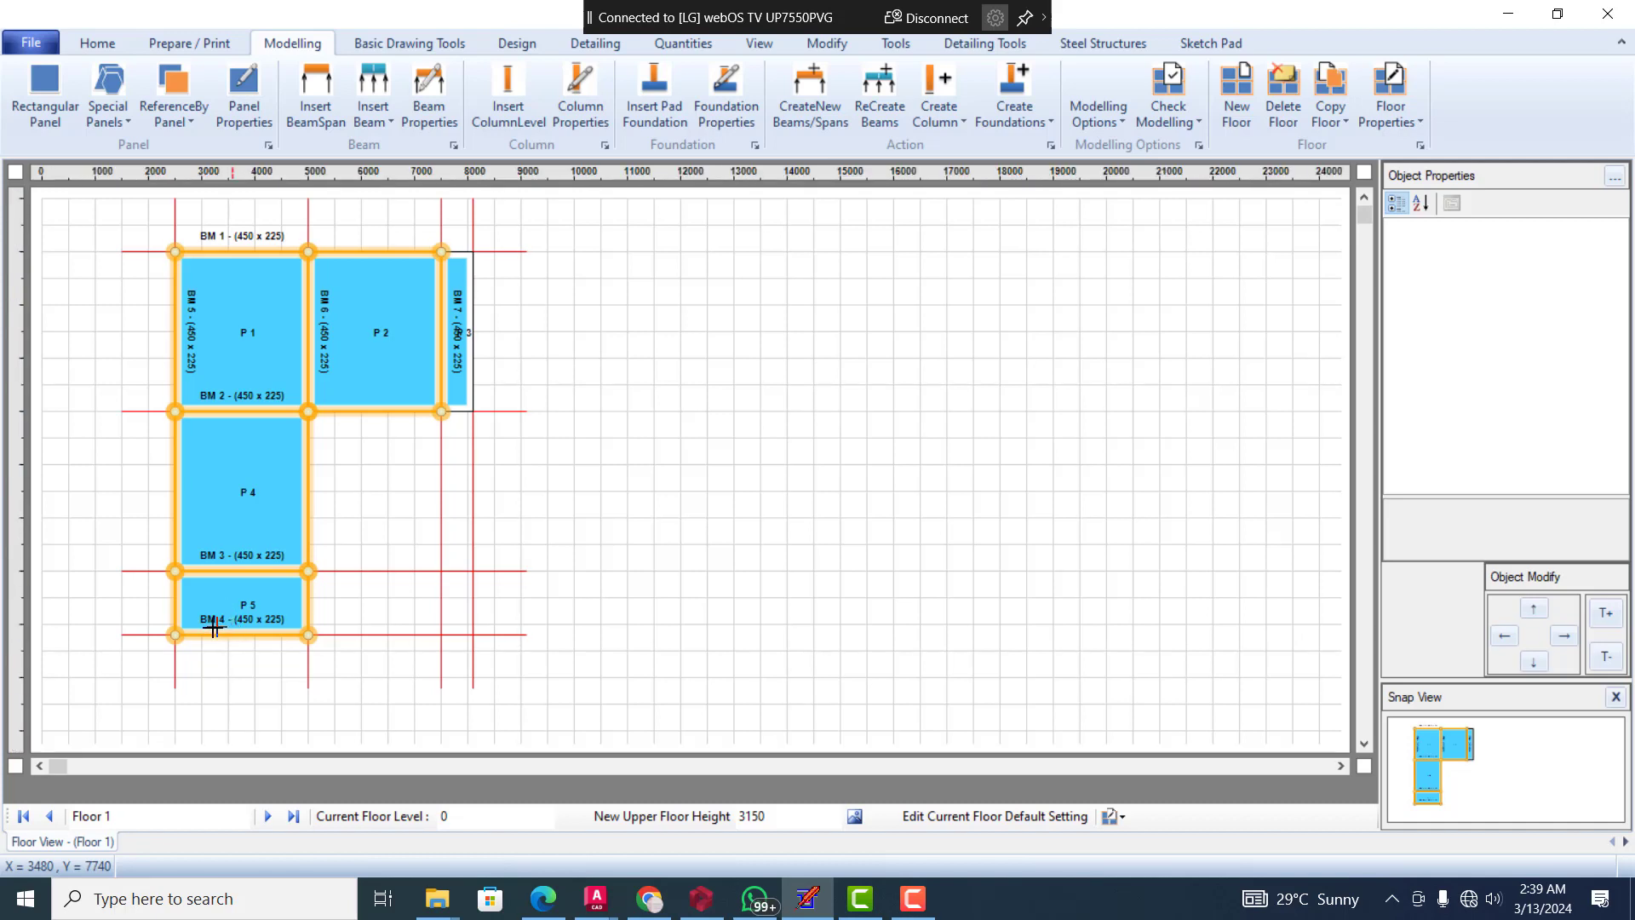
Set the end support type of beam BM 4, at the outer edge of panel P 5, to None
click(207, 635)
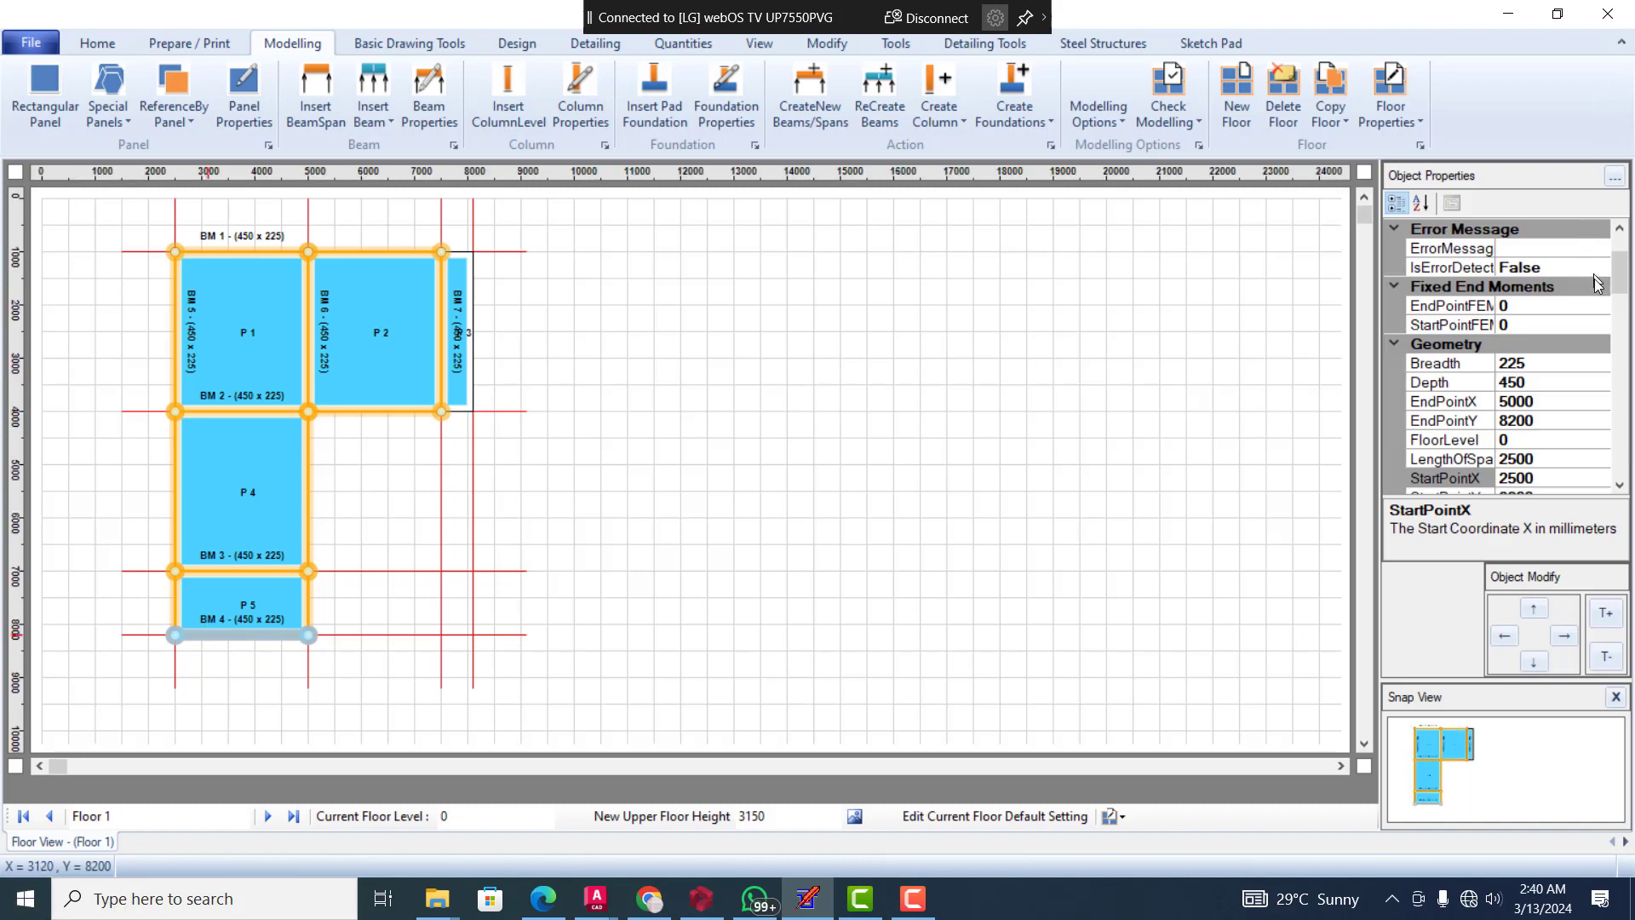
drag(1627, 265, 1627, 287)
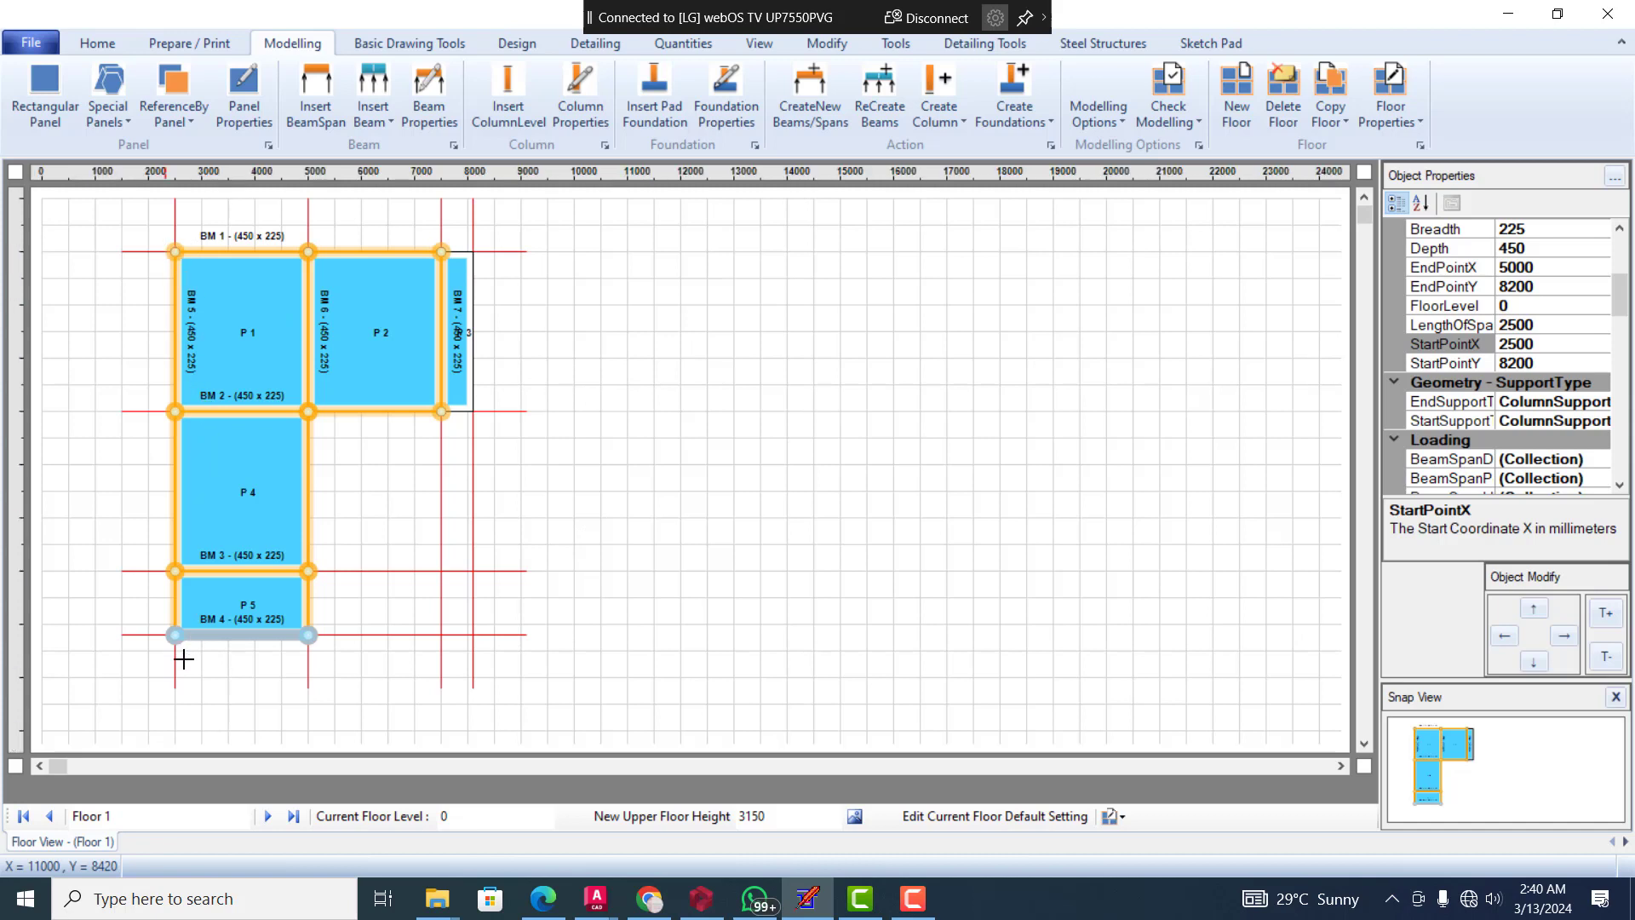
click(1581, 403)
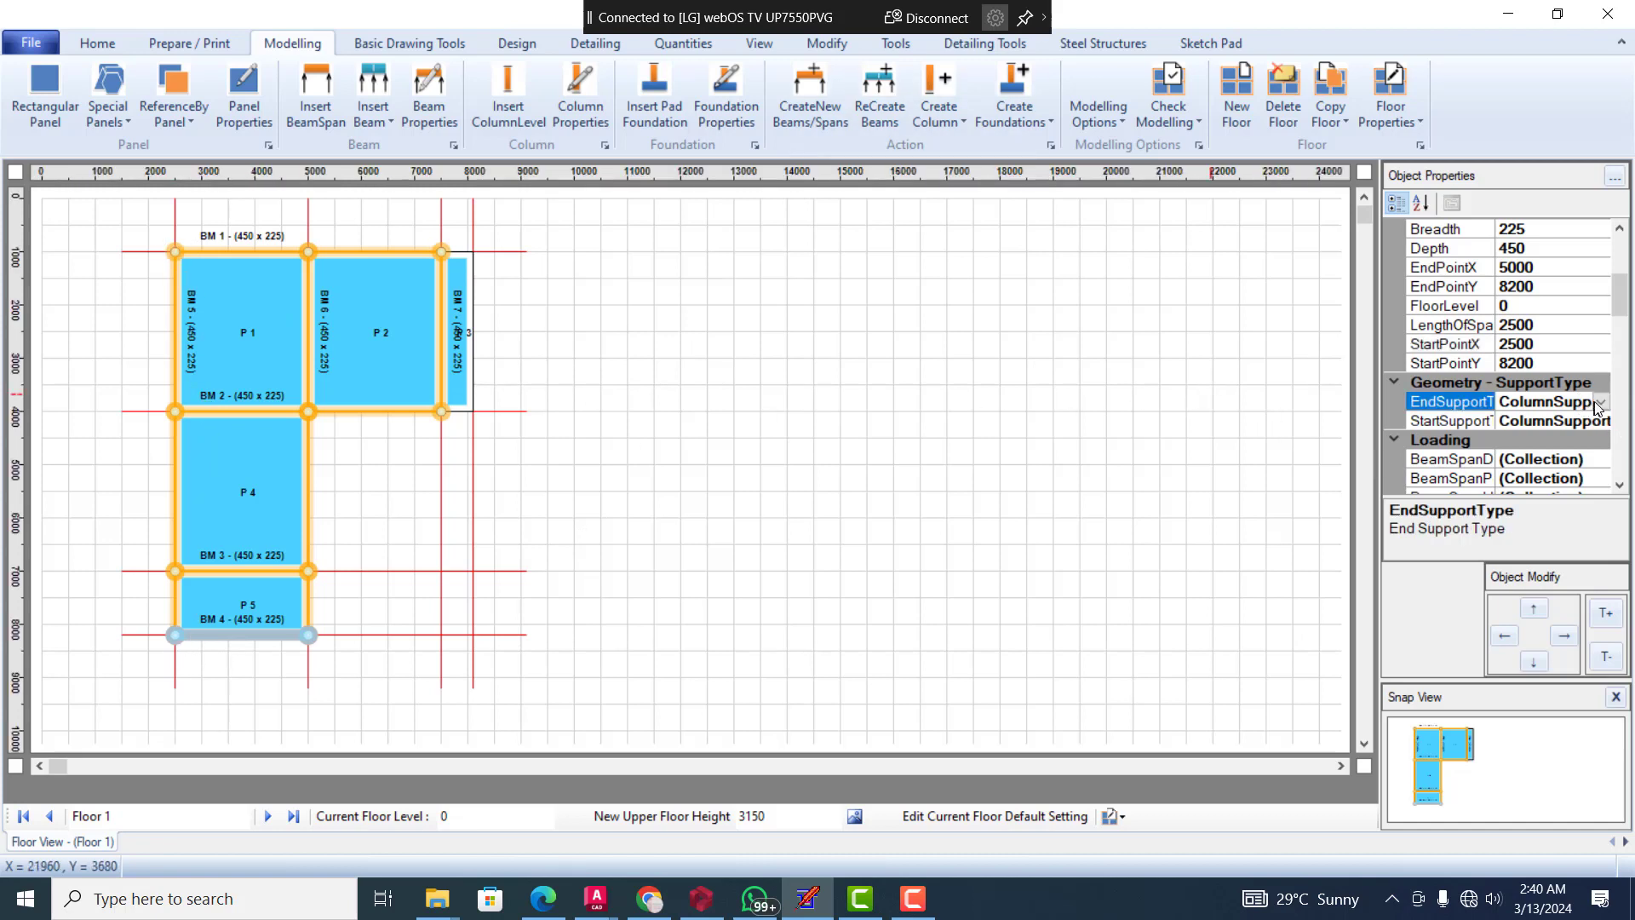
click(1601, 403)
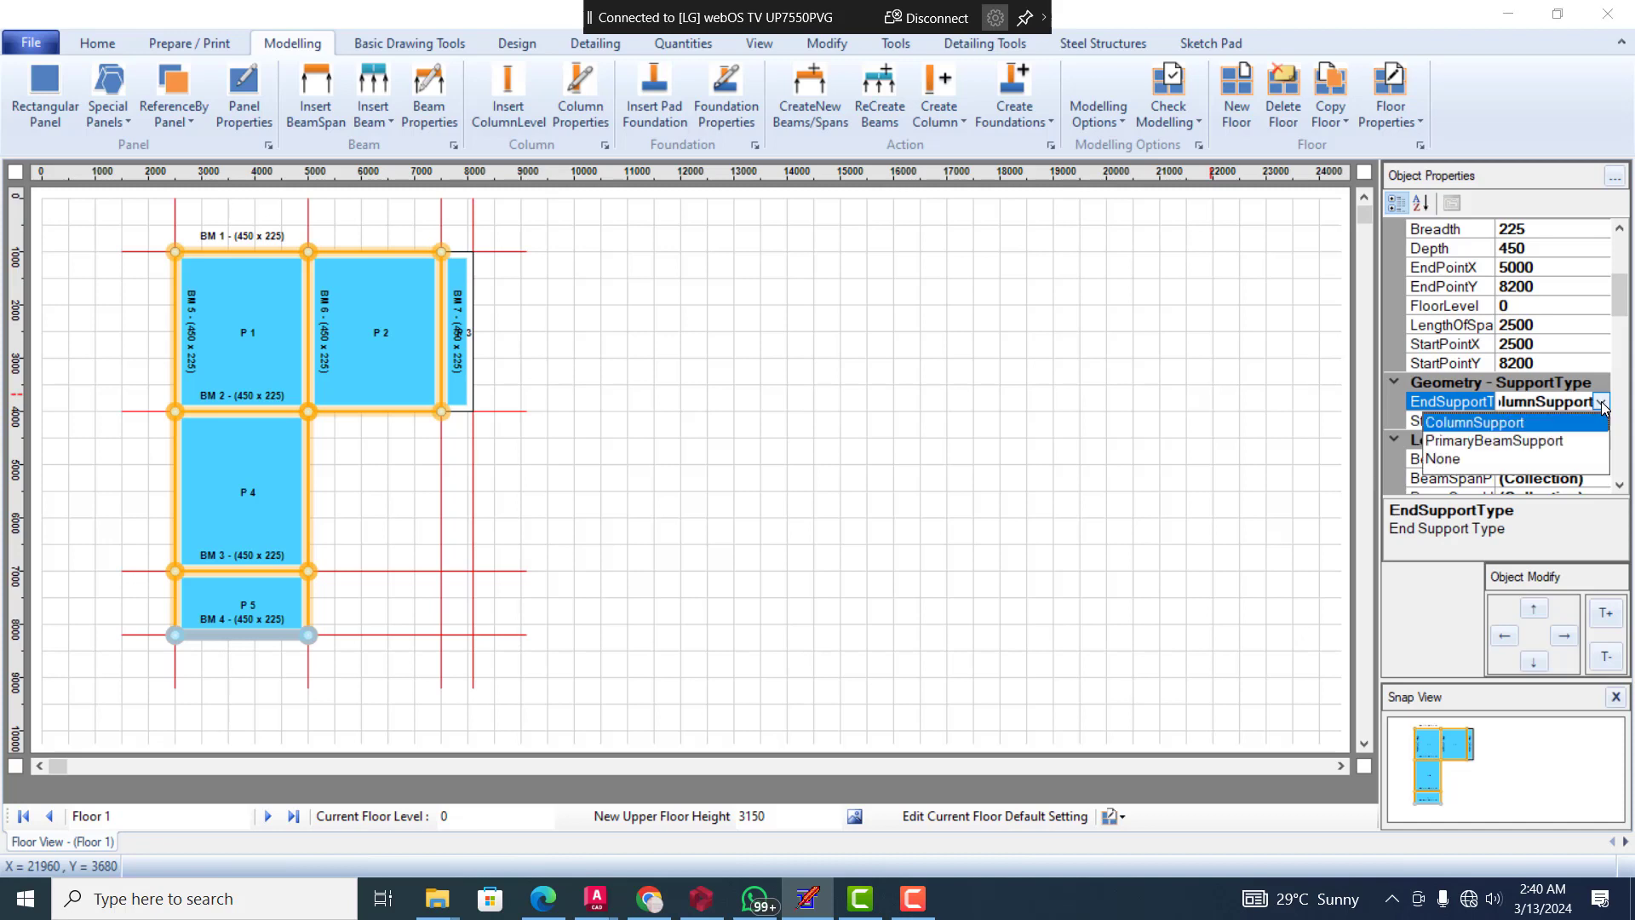
click(1457, 461)
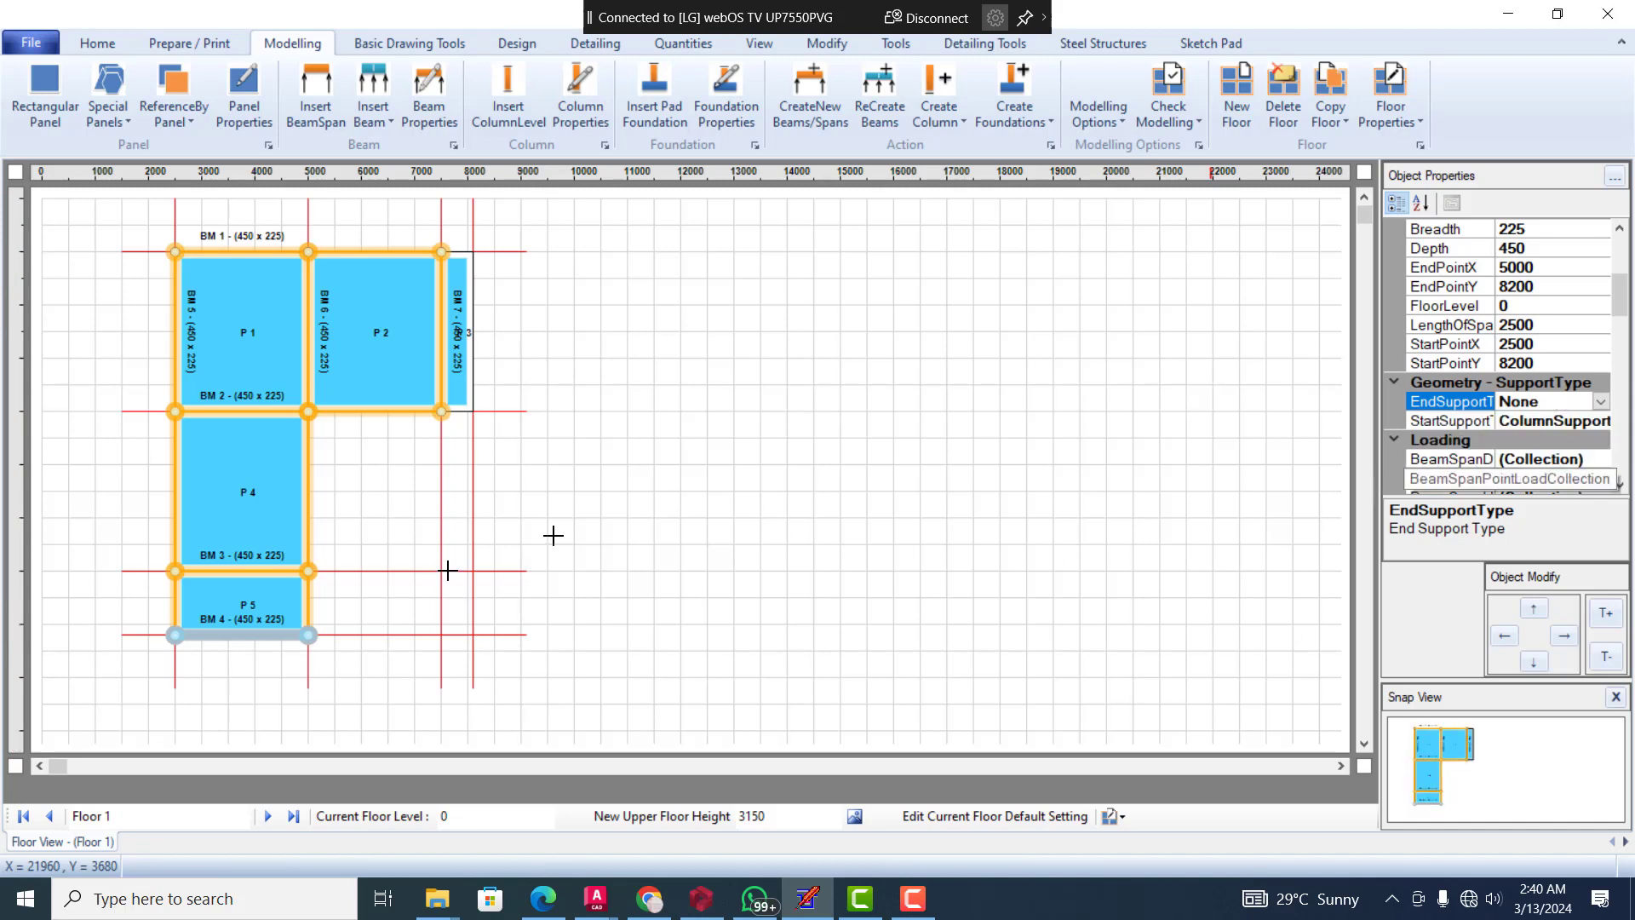
click(346, 604)
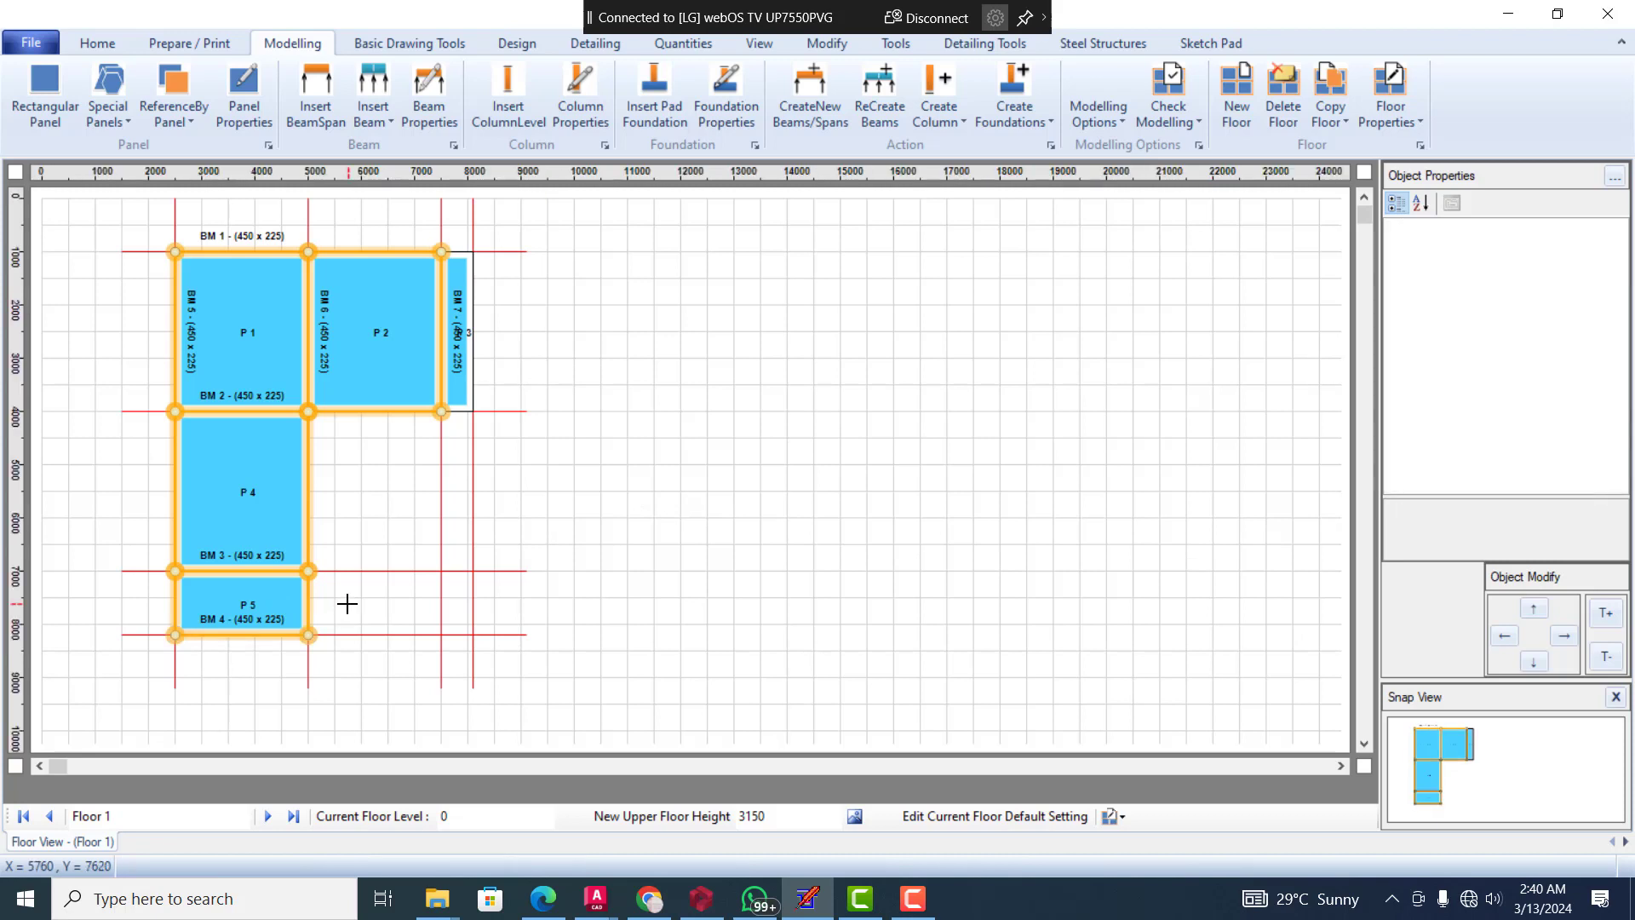
Set the start support type of beam BM 4 to None
click(261, 634)
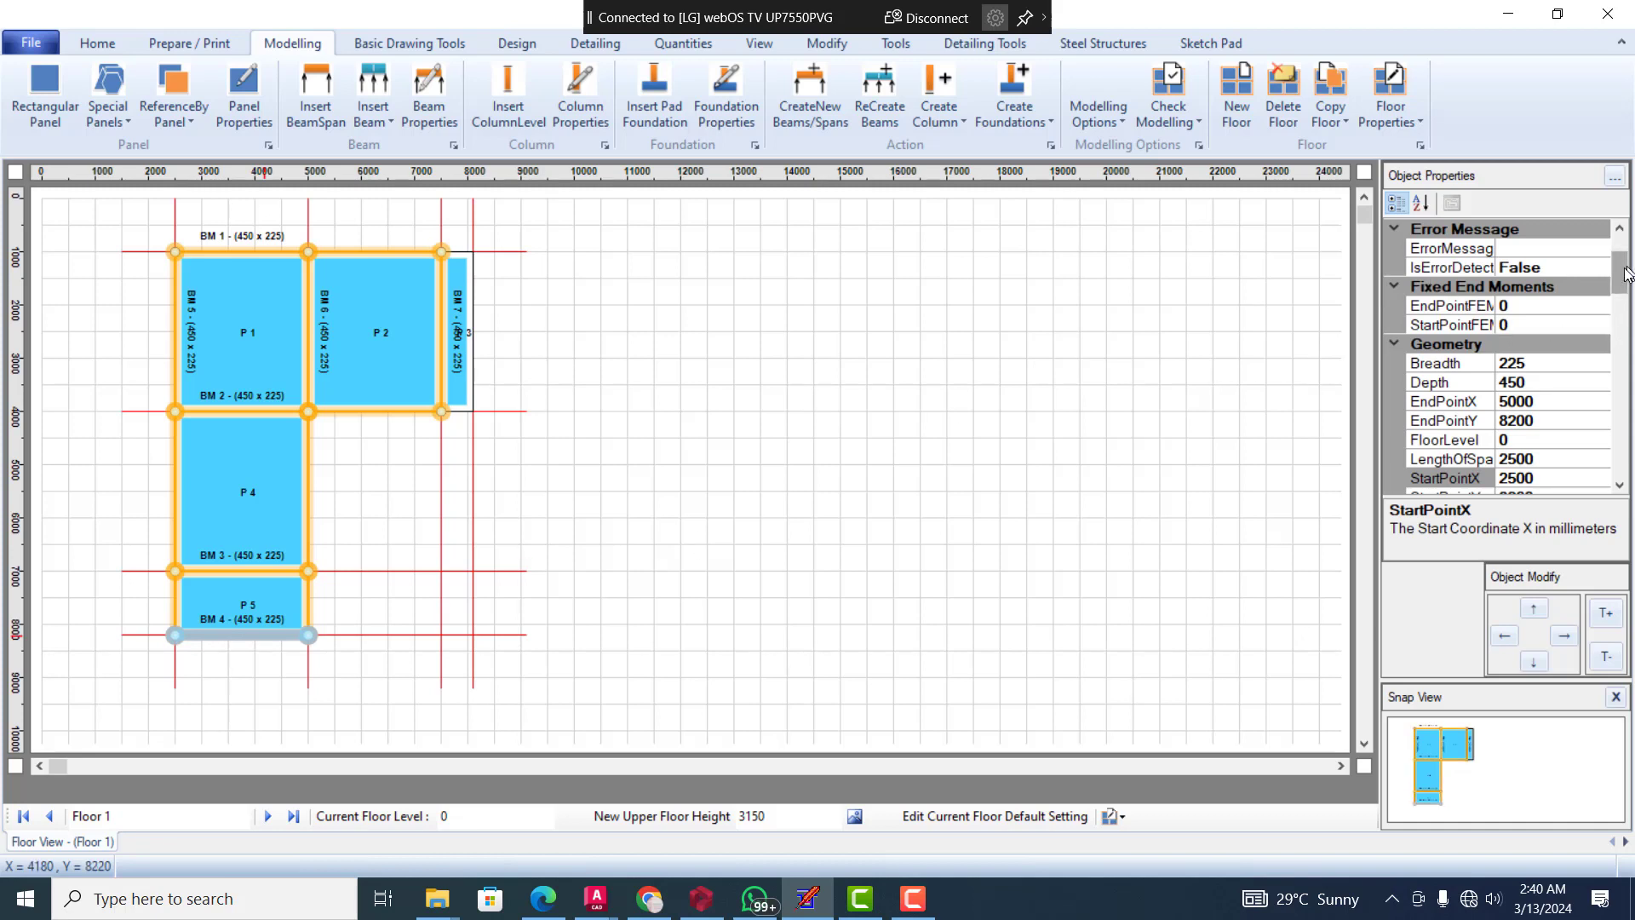
drag(1619, 273, 1621, 349)
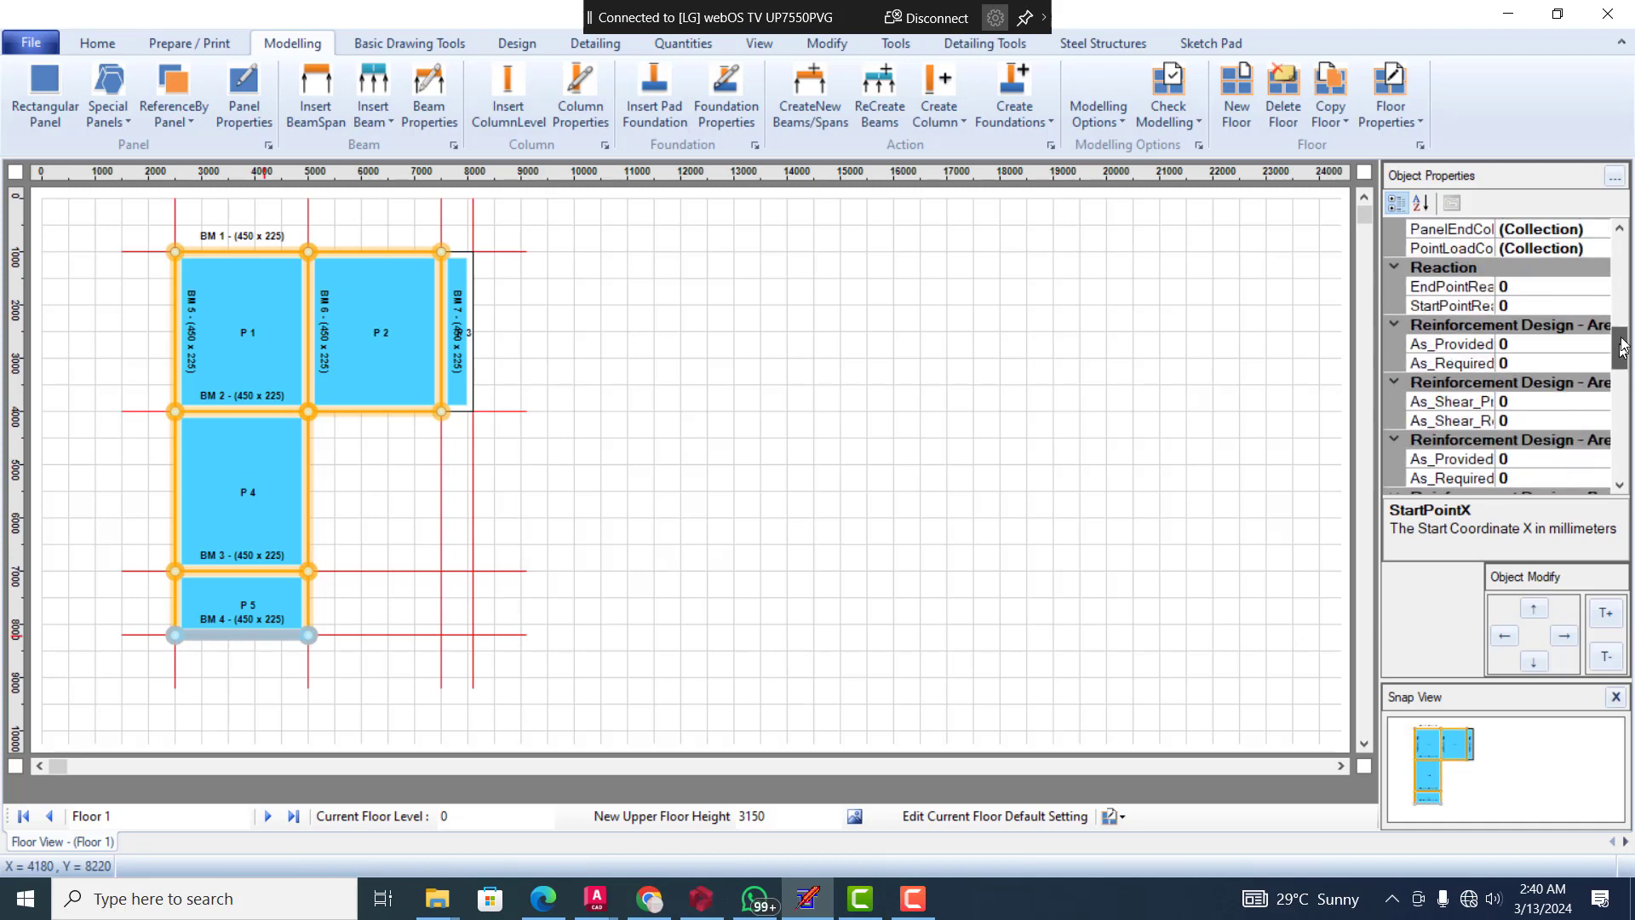
scroll(1621, 347, up, 3)
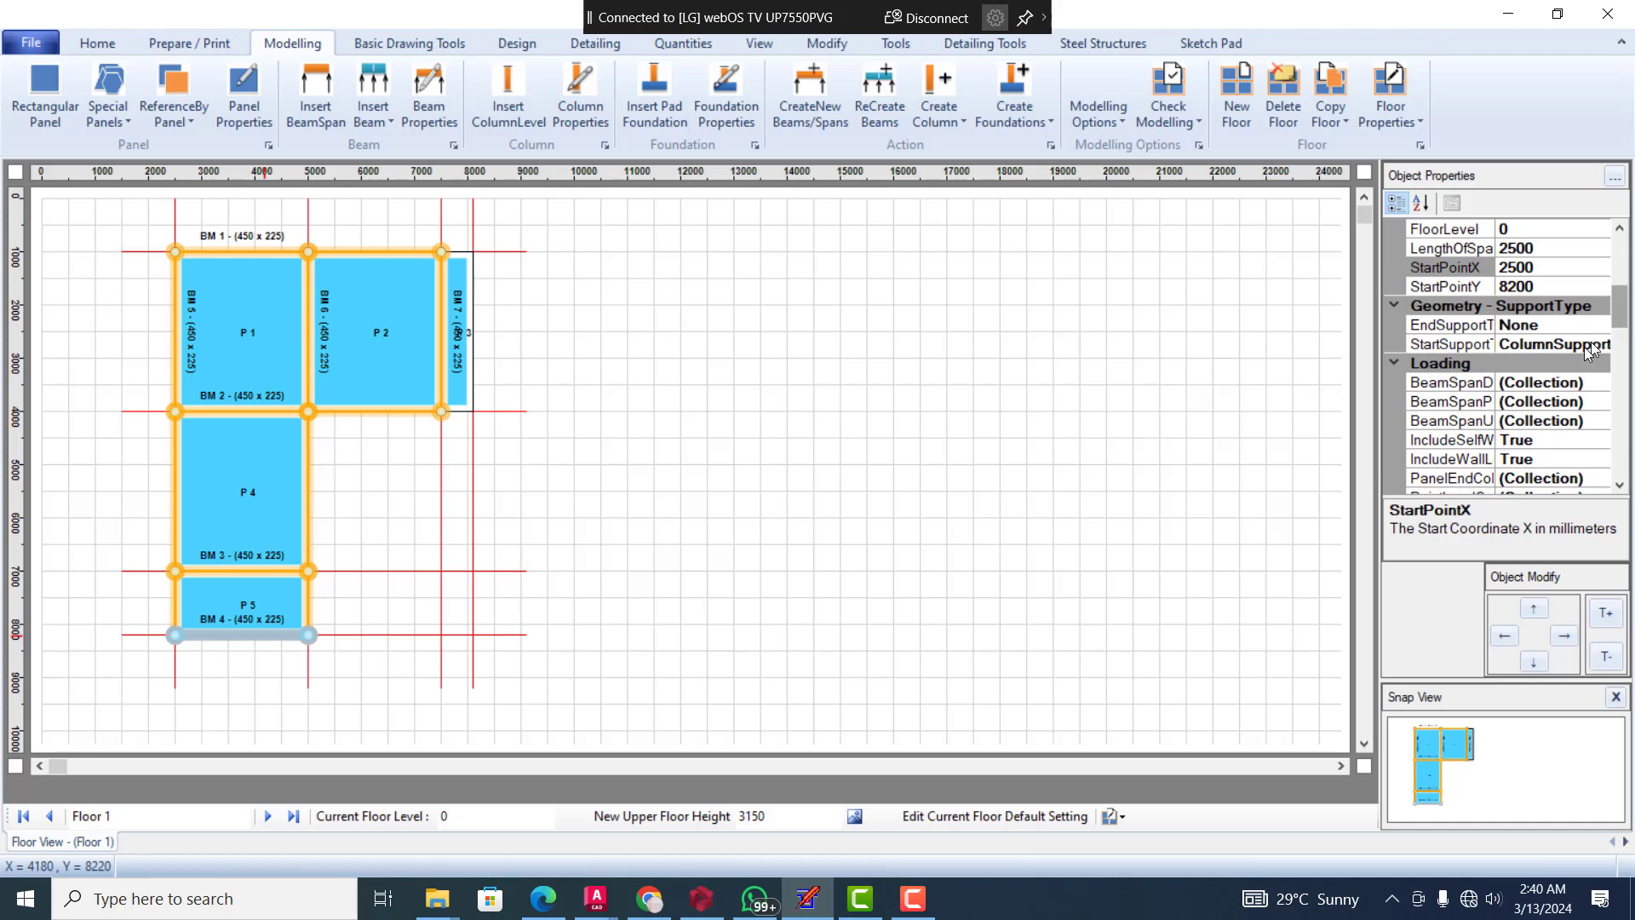
click(1589, 342)
click(1602, 346)
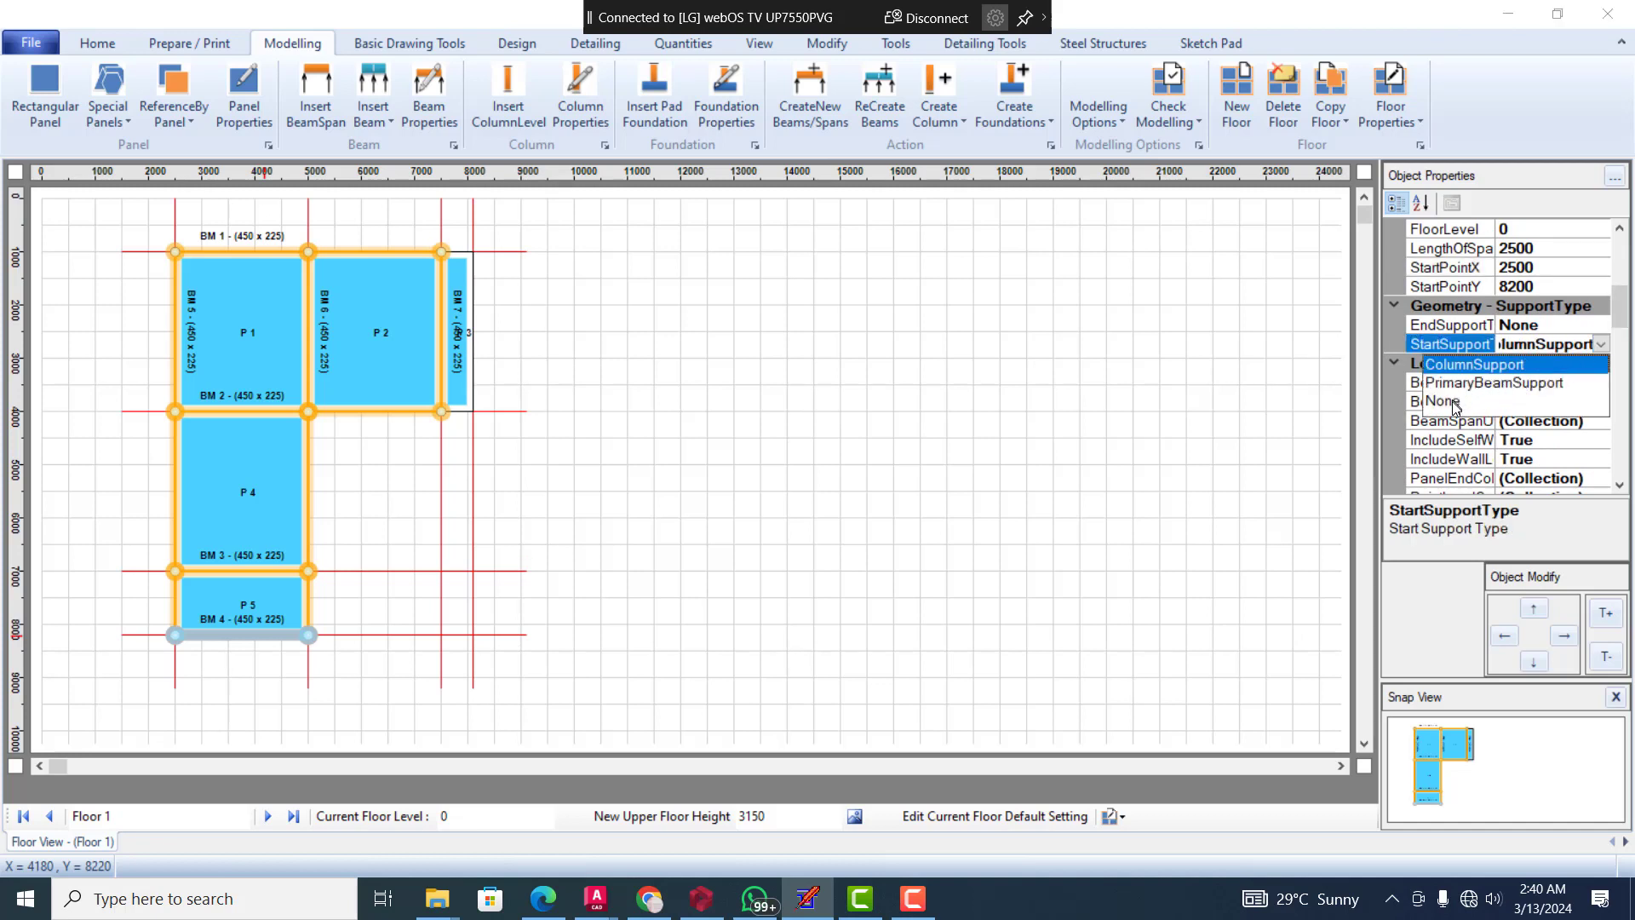
click(1456, 403)
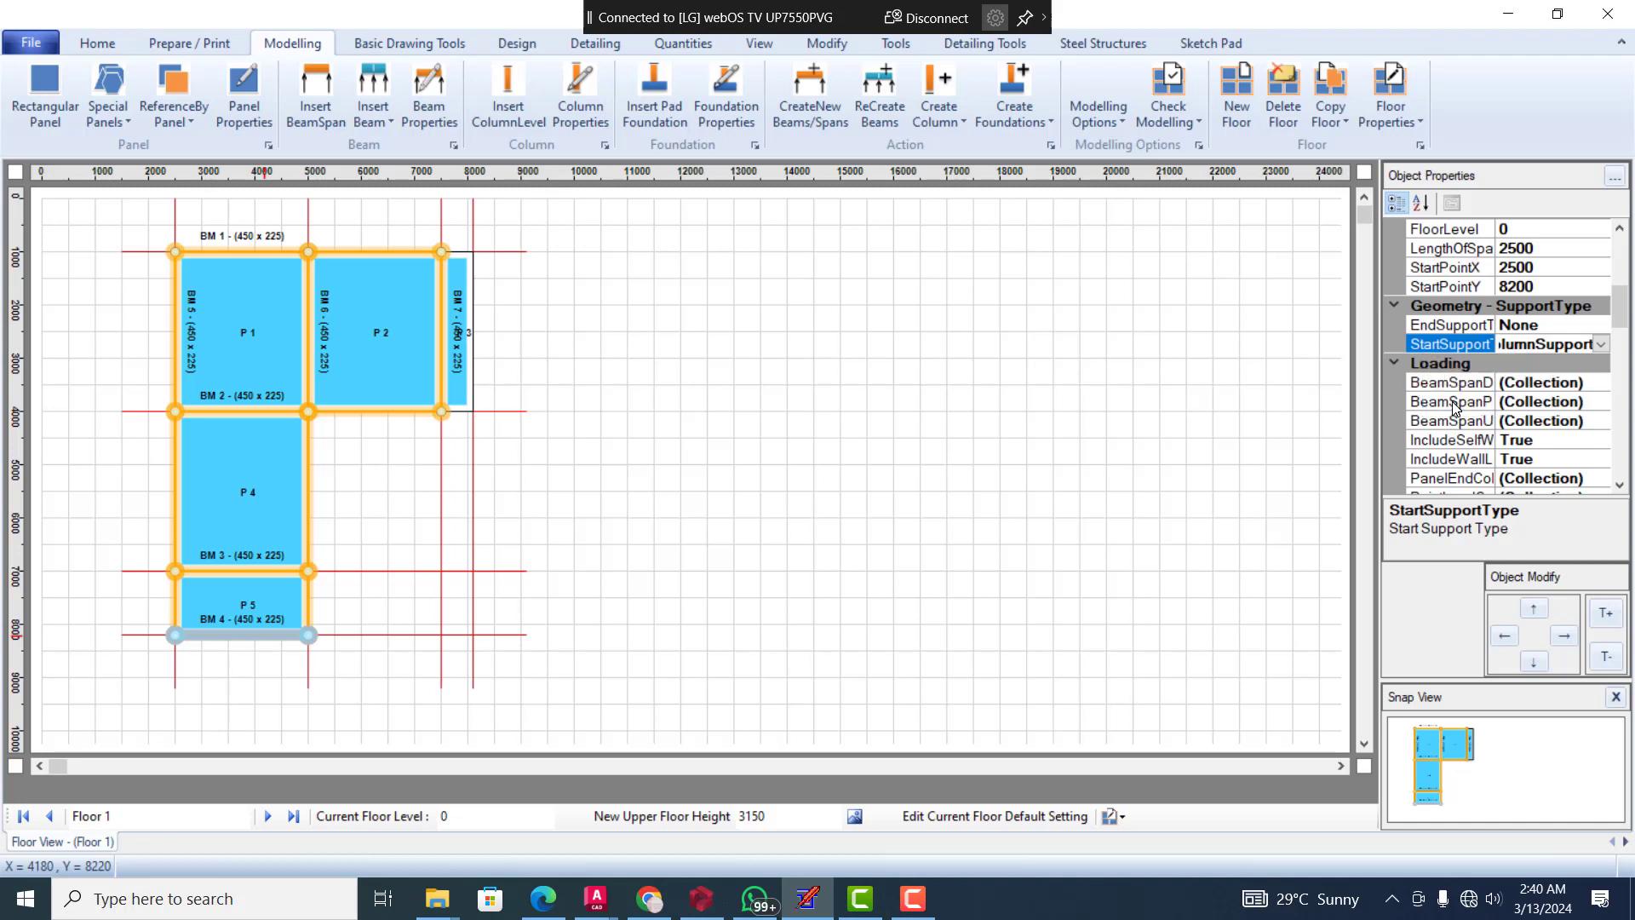
click(367, 606)
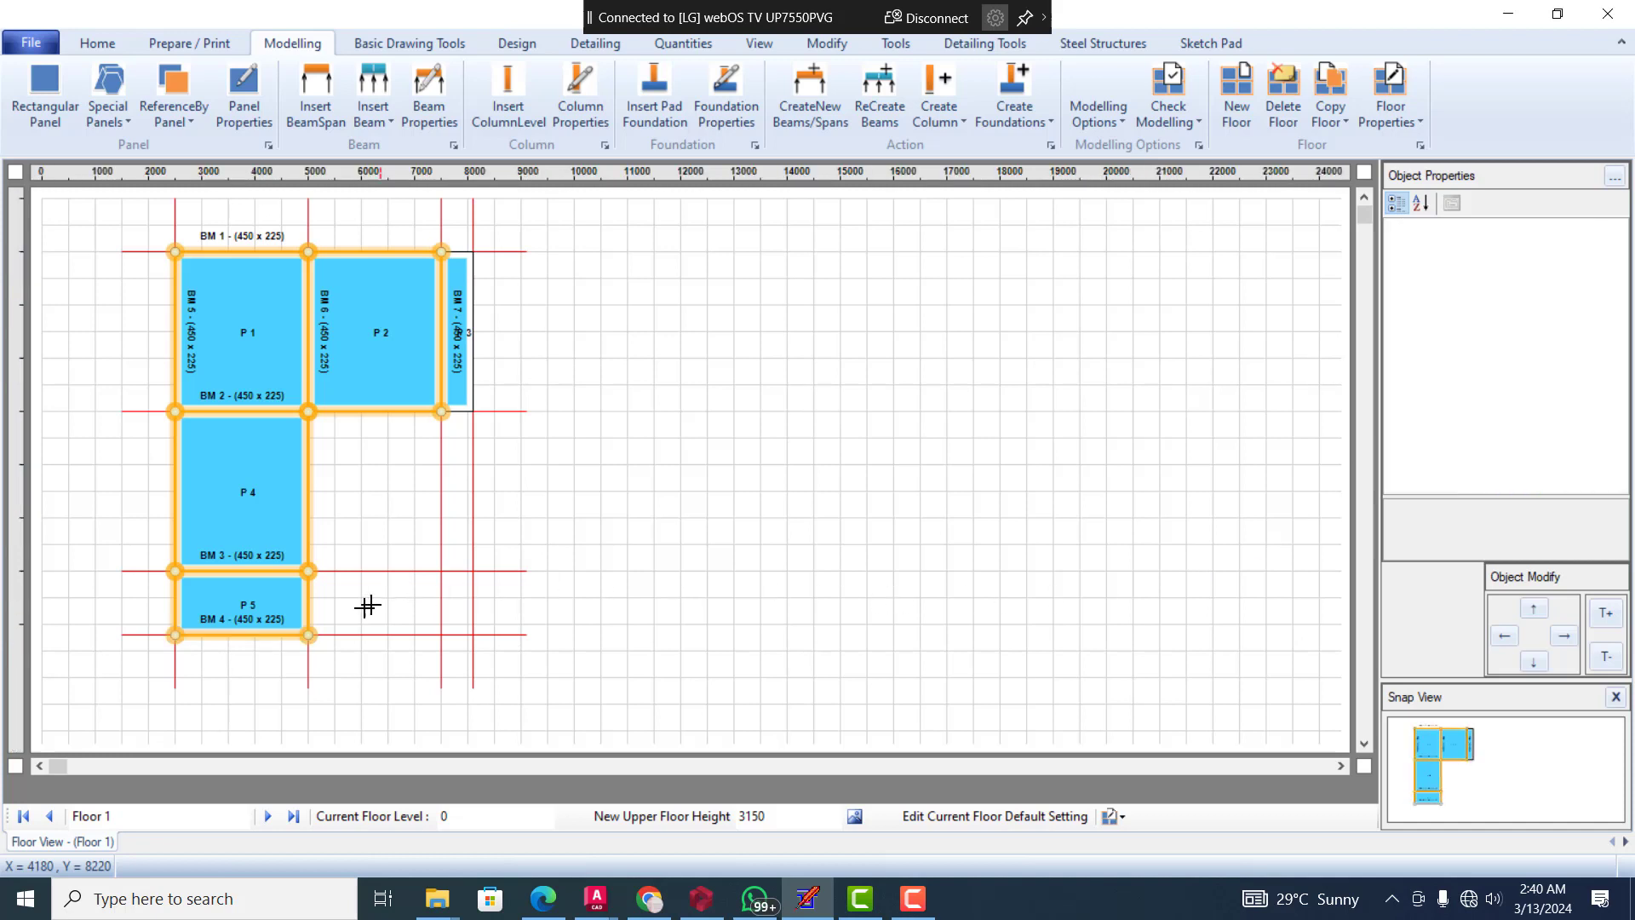
click(175, 601)
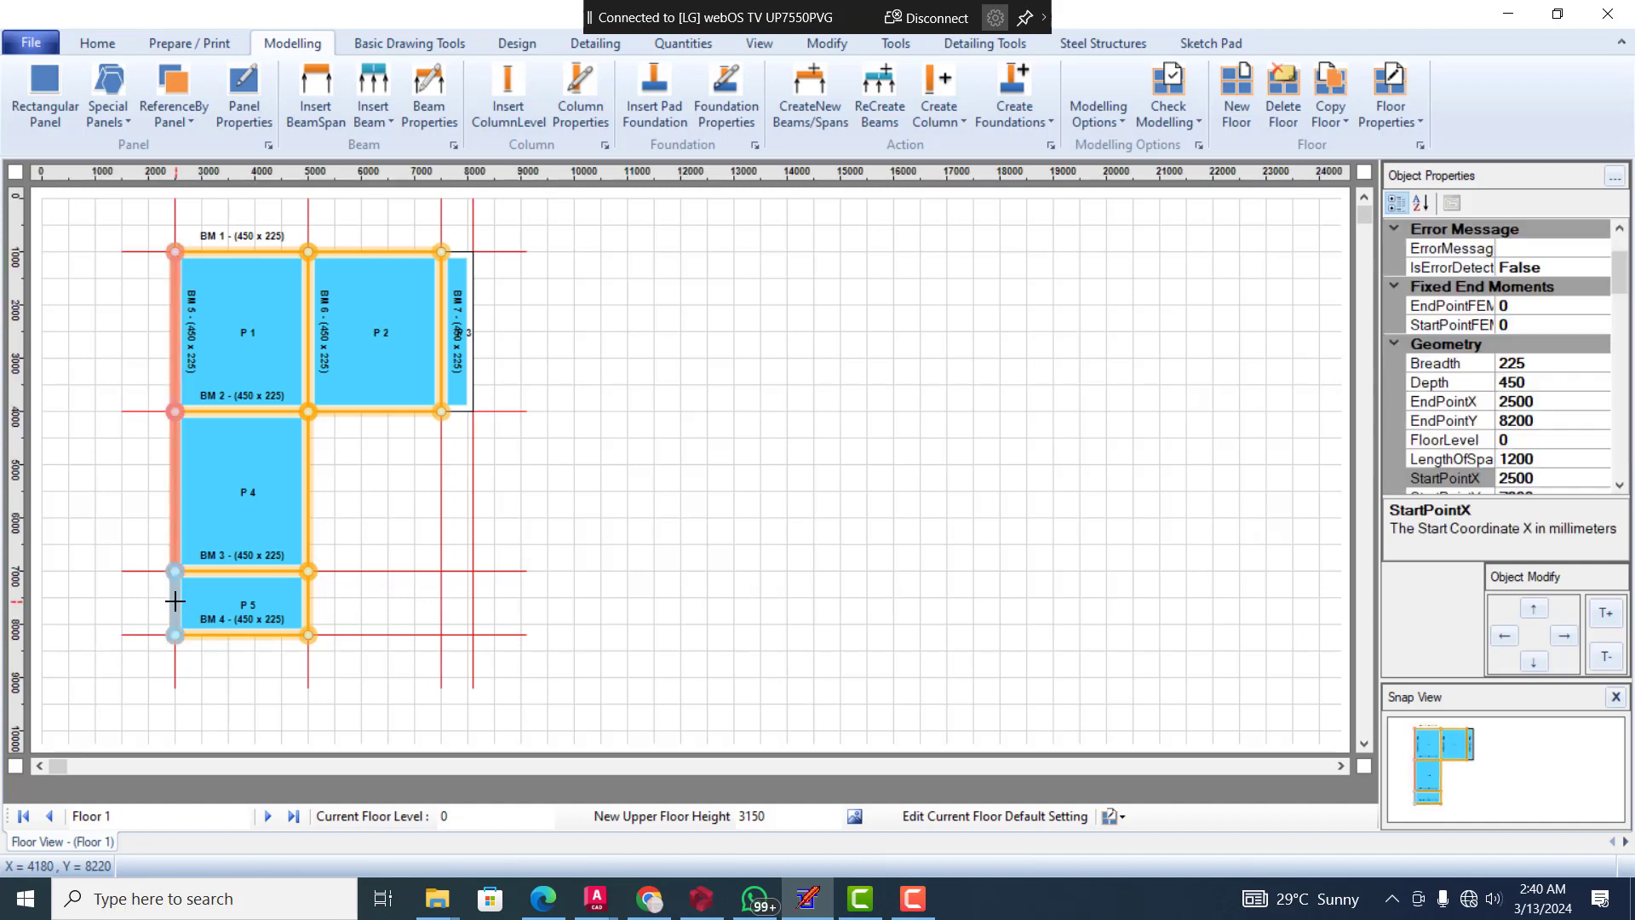
click(1625, 238)
drag(1621, 248, 1619, 286)
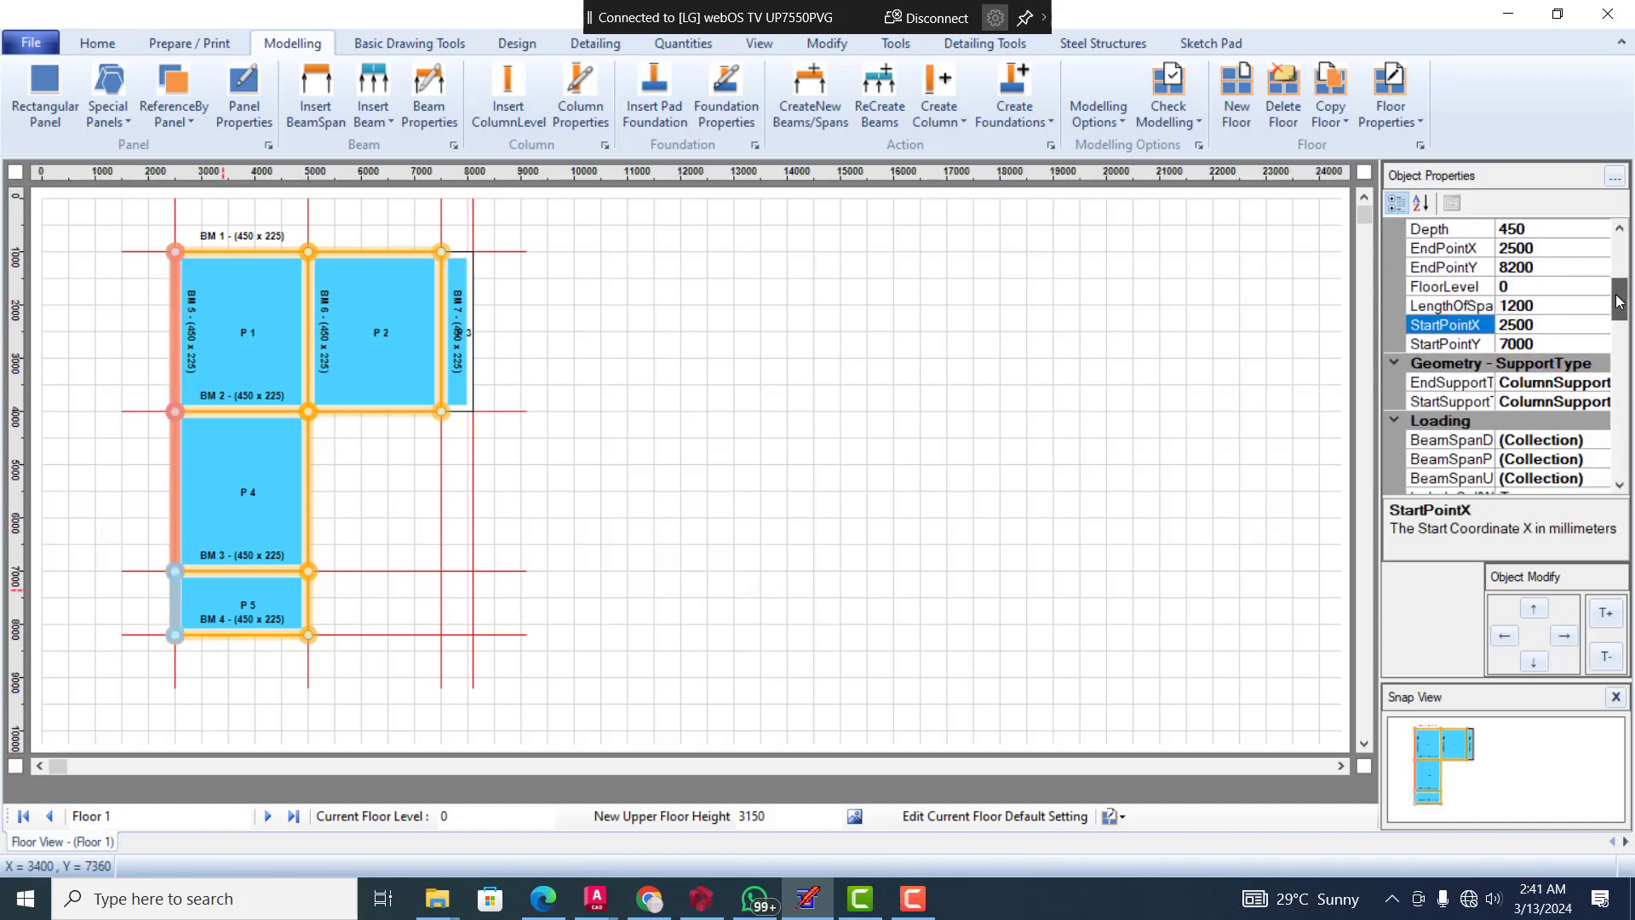
click(1576, 383)
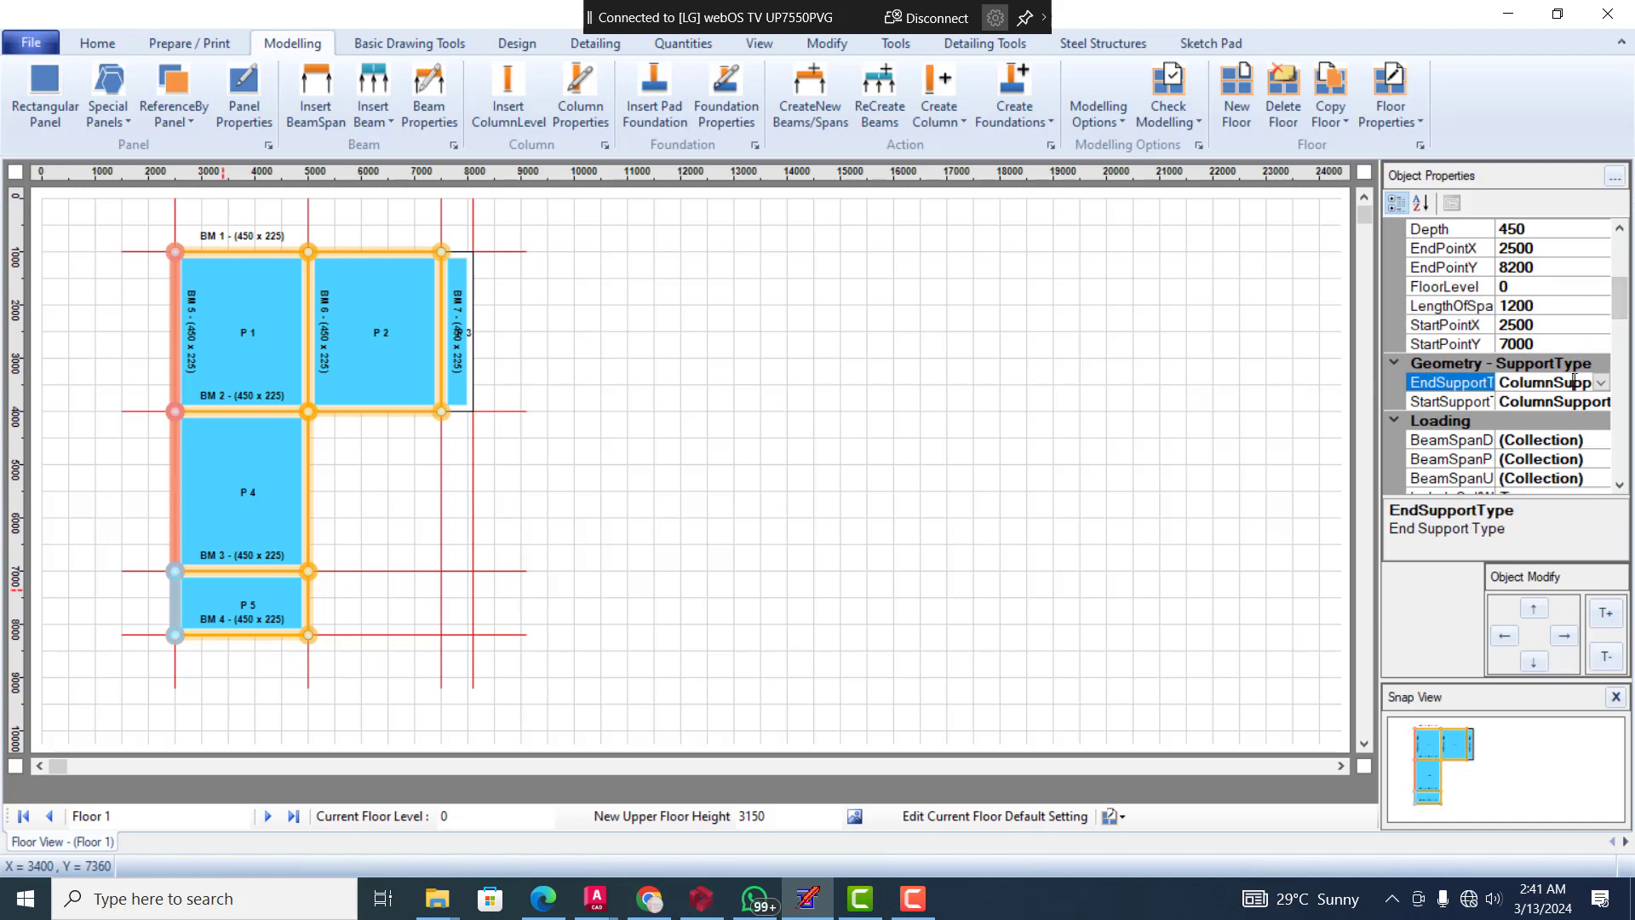
click(1601, 383)
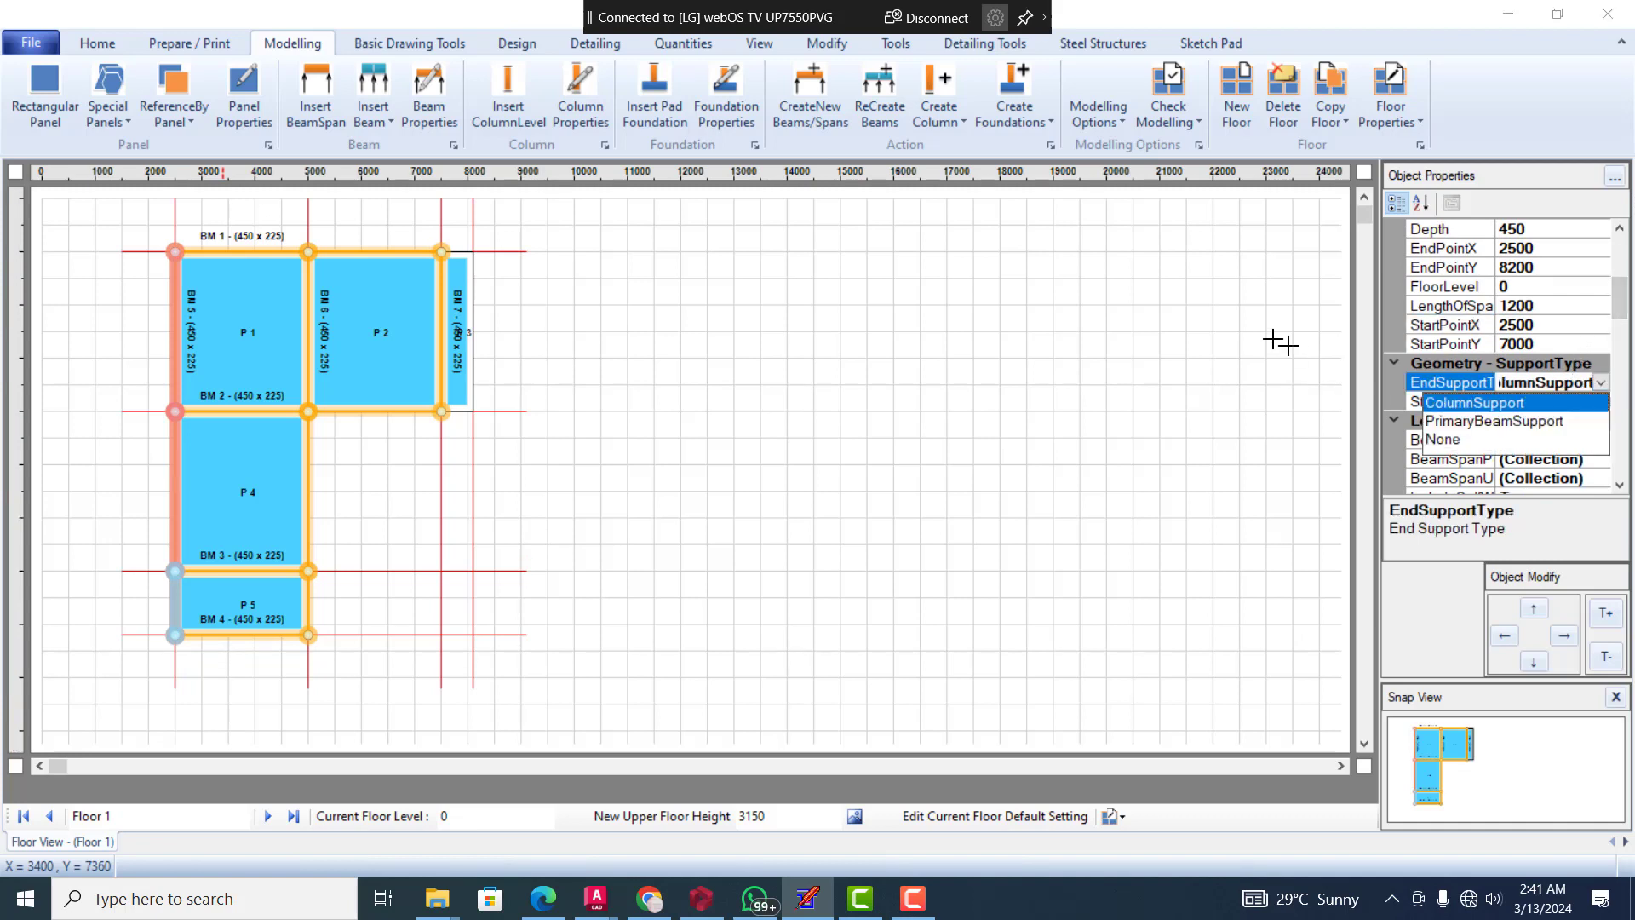
click(1121, 333)
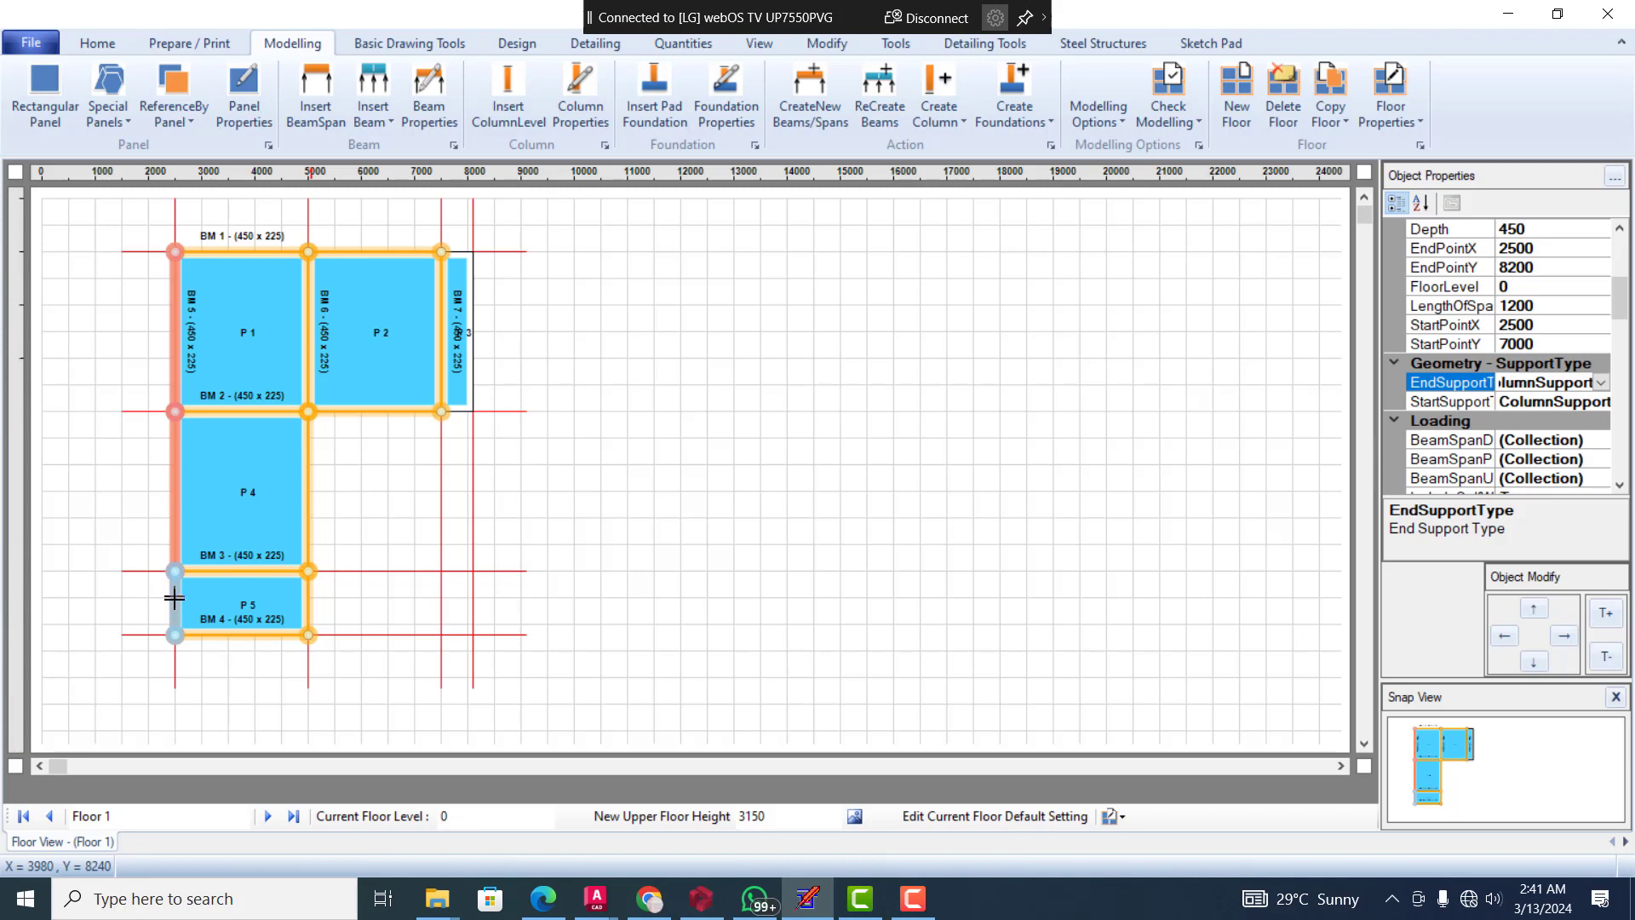
Check the start and end support types of beam BM 4 at the outer edge of panel P 5
click(245, 635)
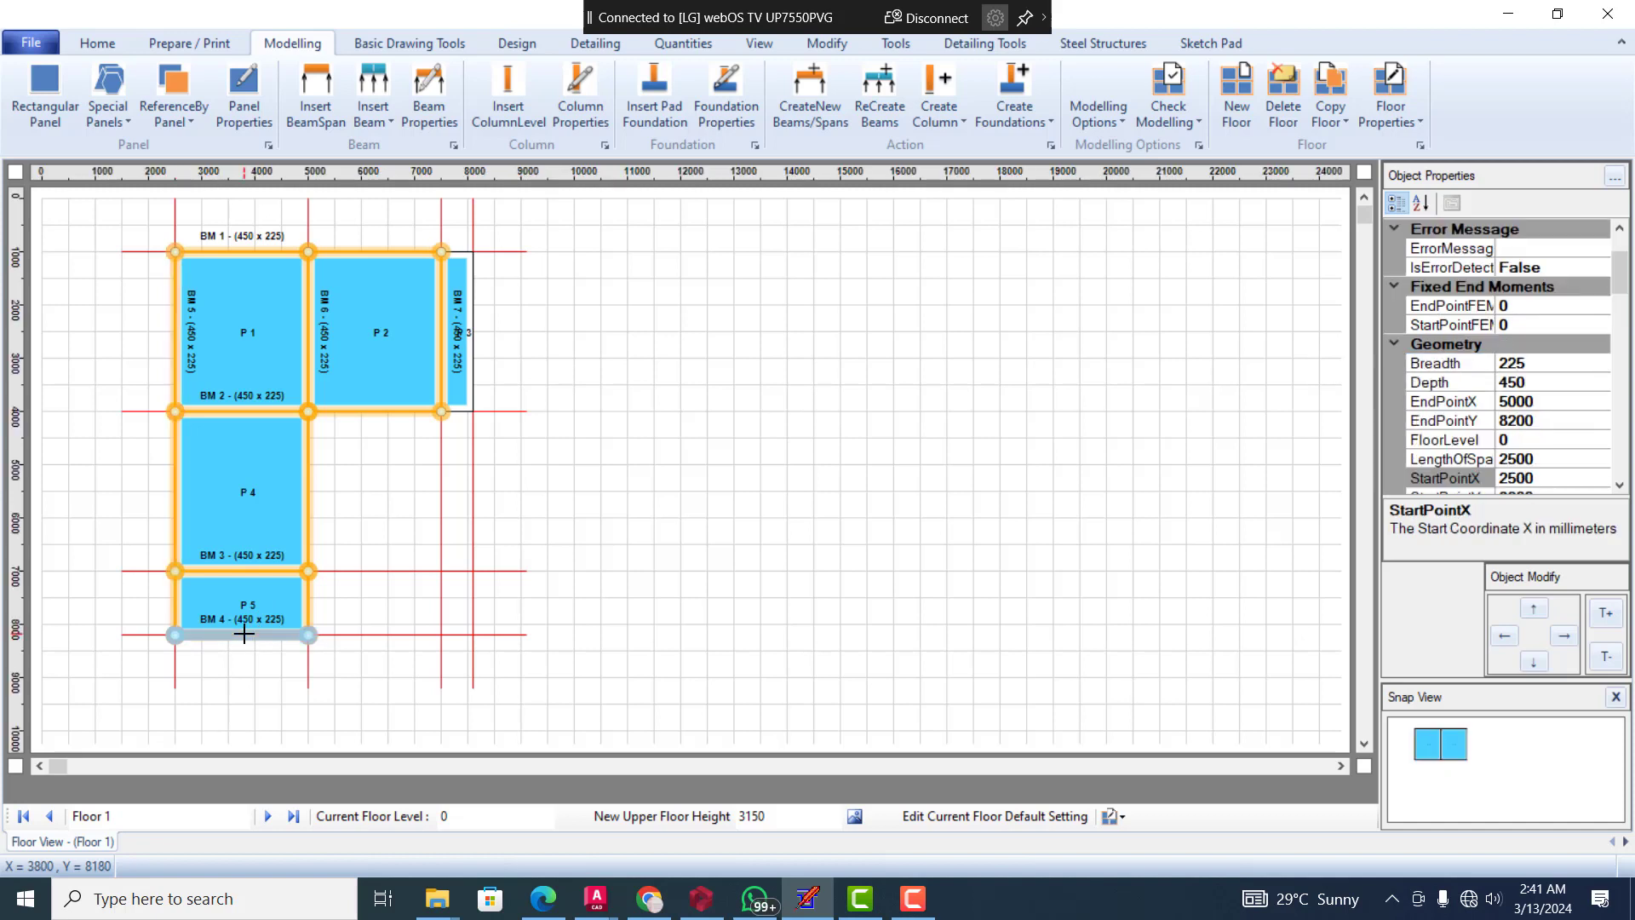
click(309, 600)
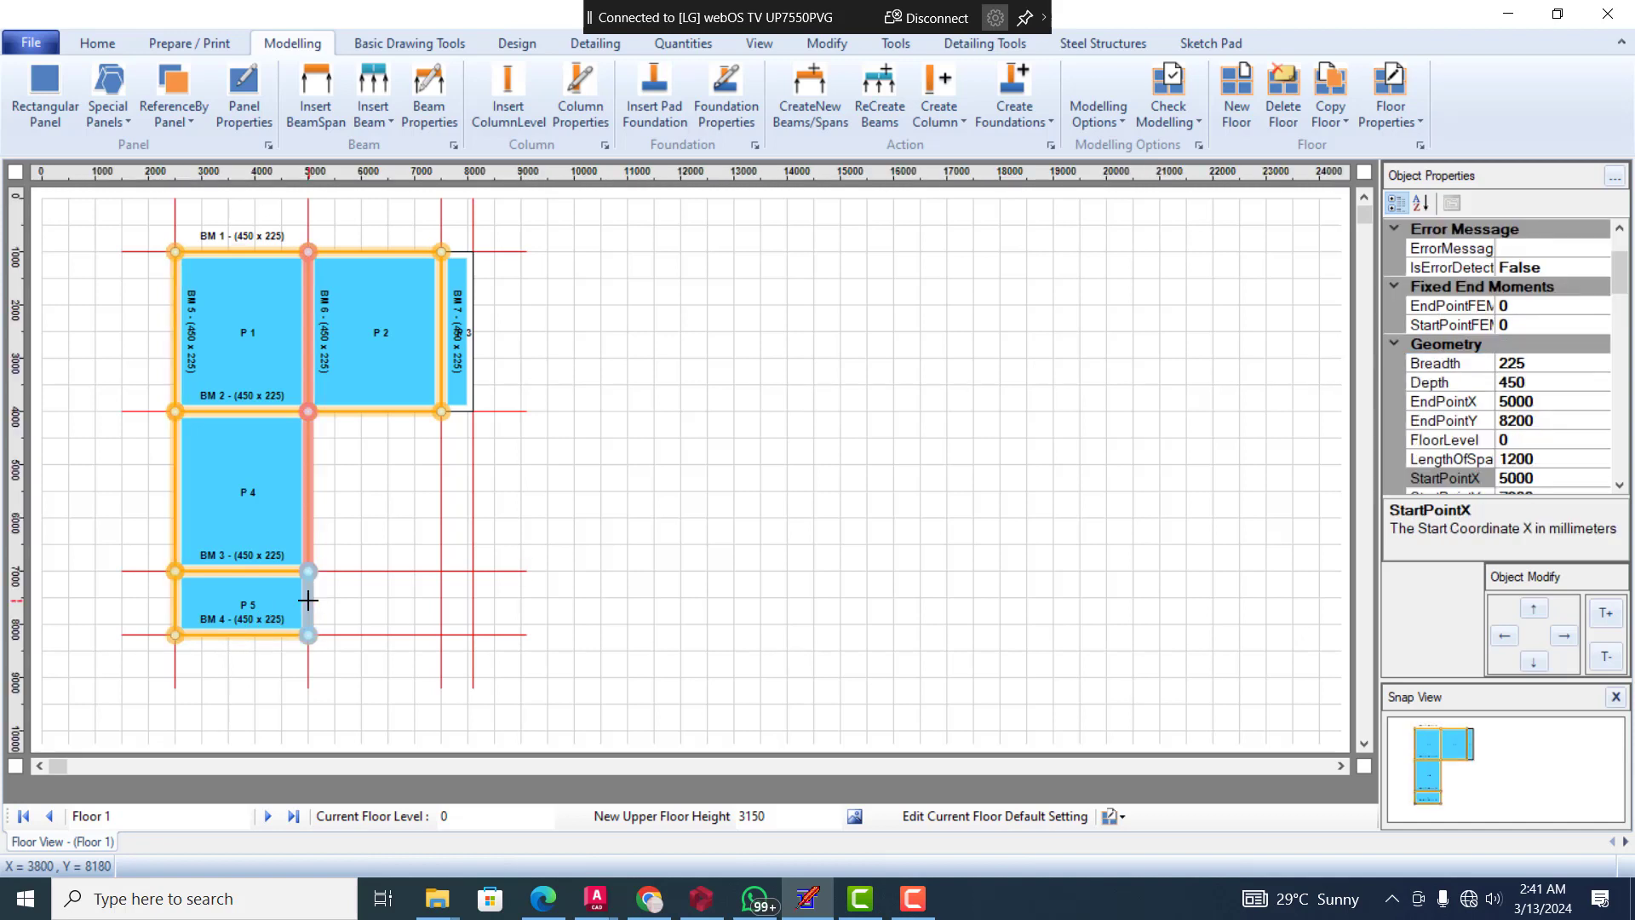
click(254, 635)
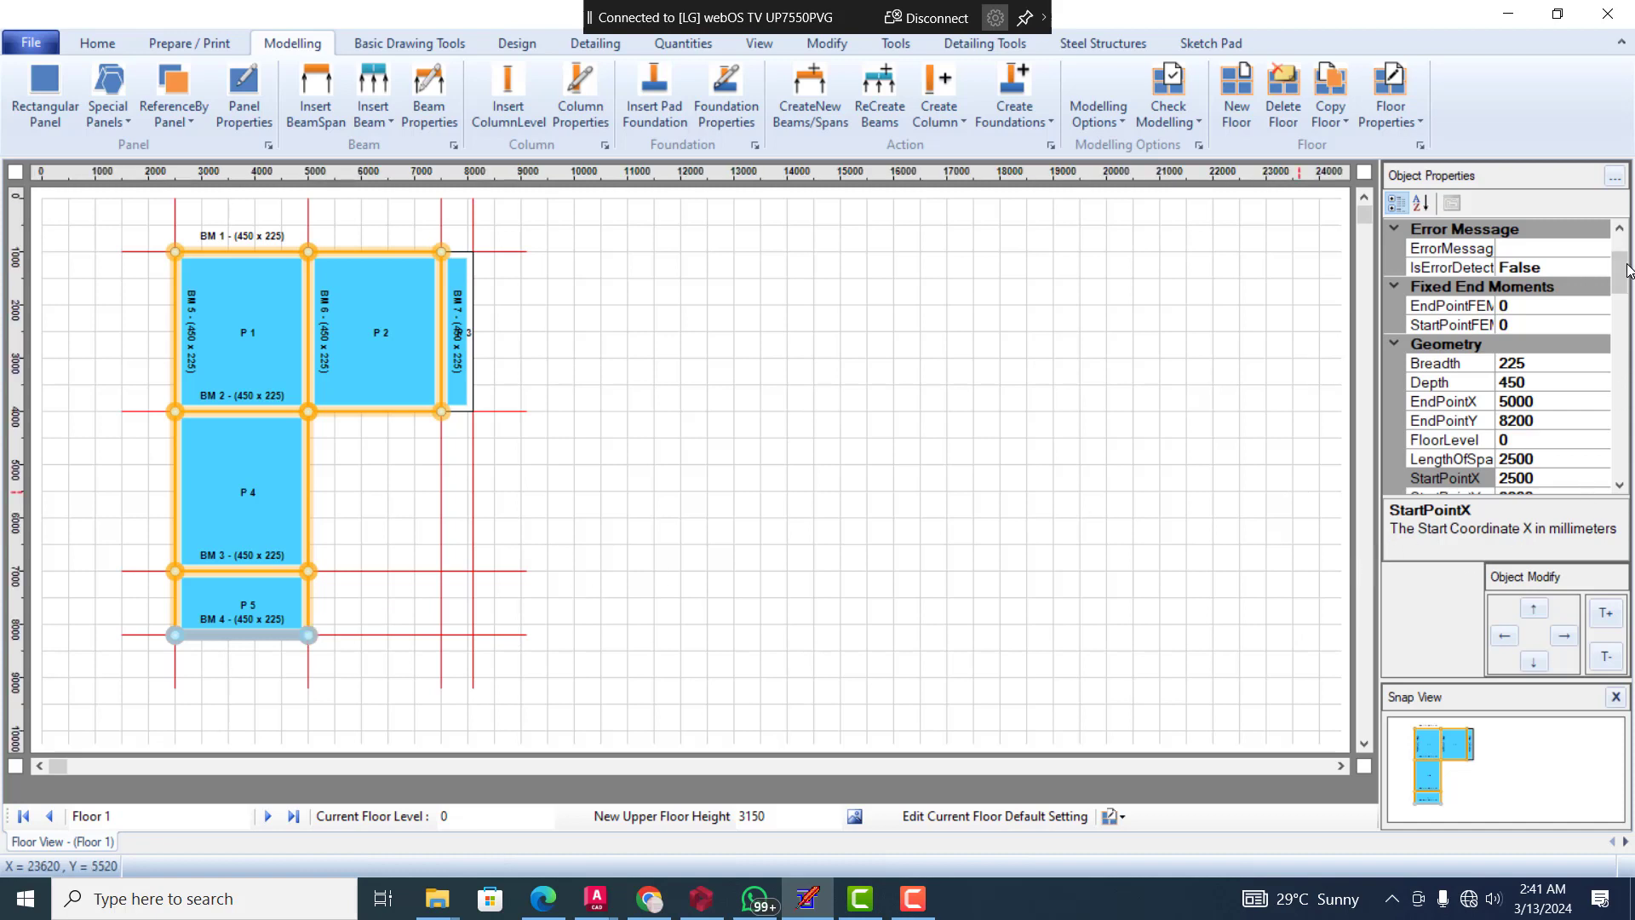
drag(1629, 271, 1620, 305)
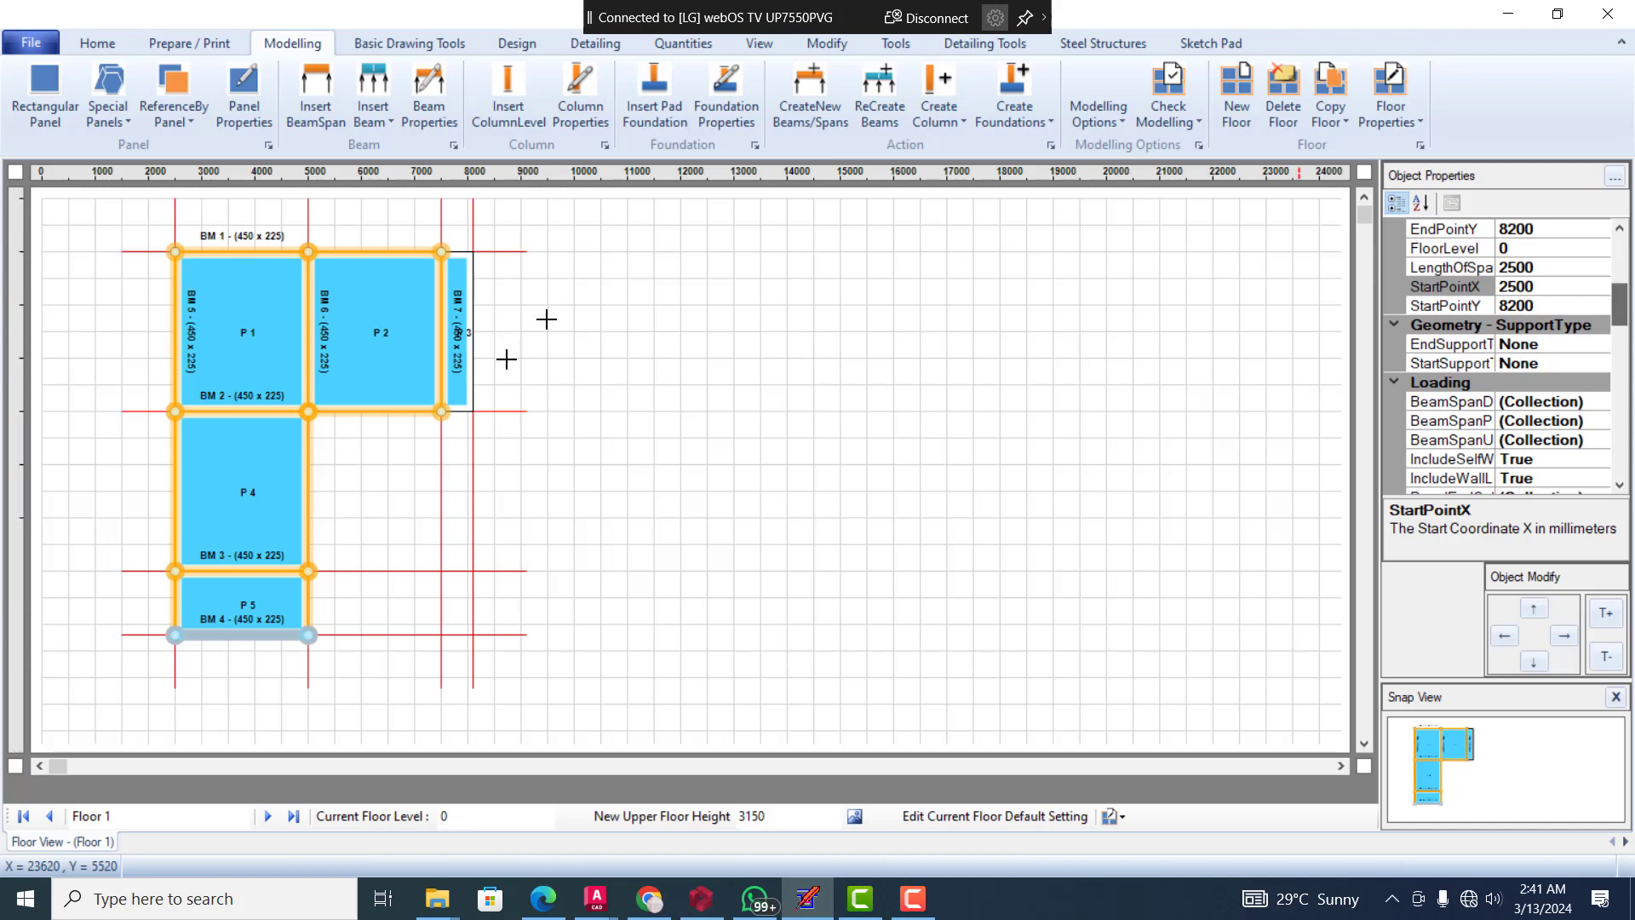
Set the end support type of beam BM 6's last span, alongside panel P 5, to PrimaryBeamSupport
click(310, 599)
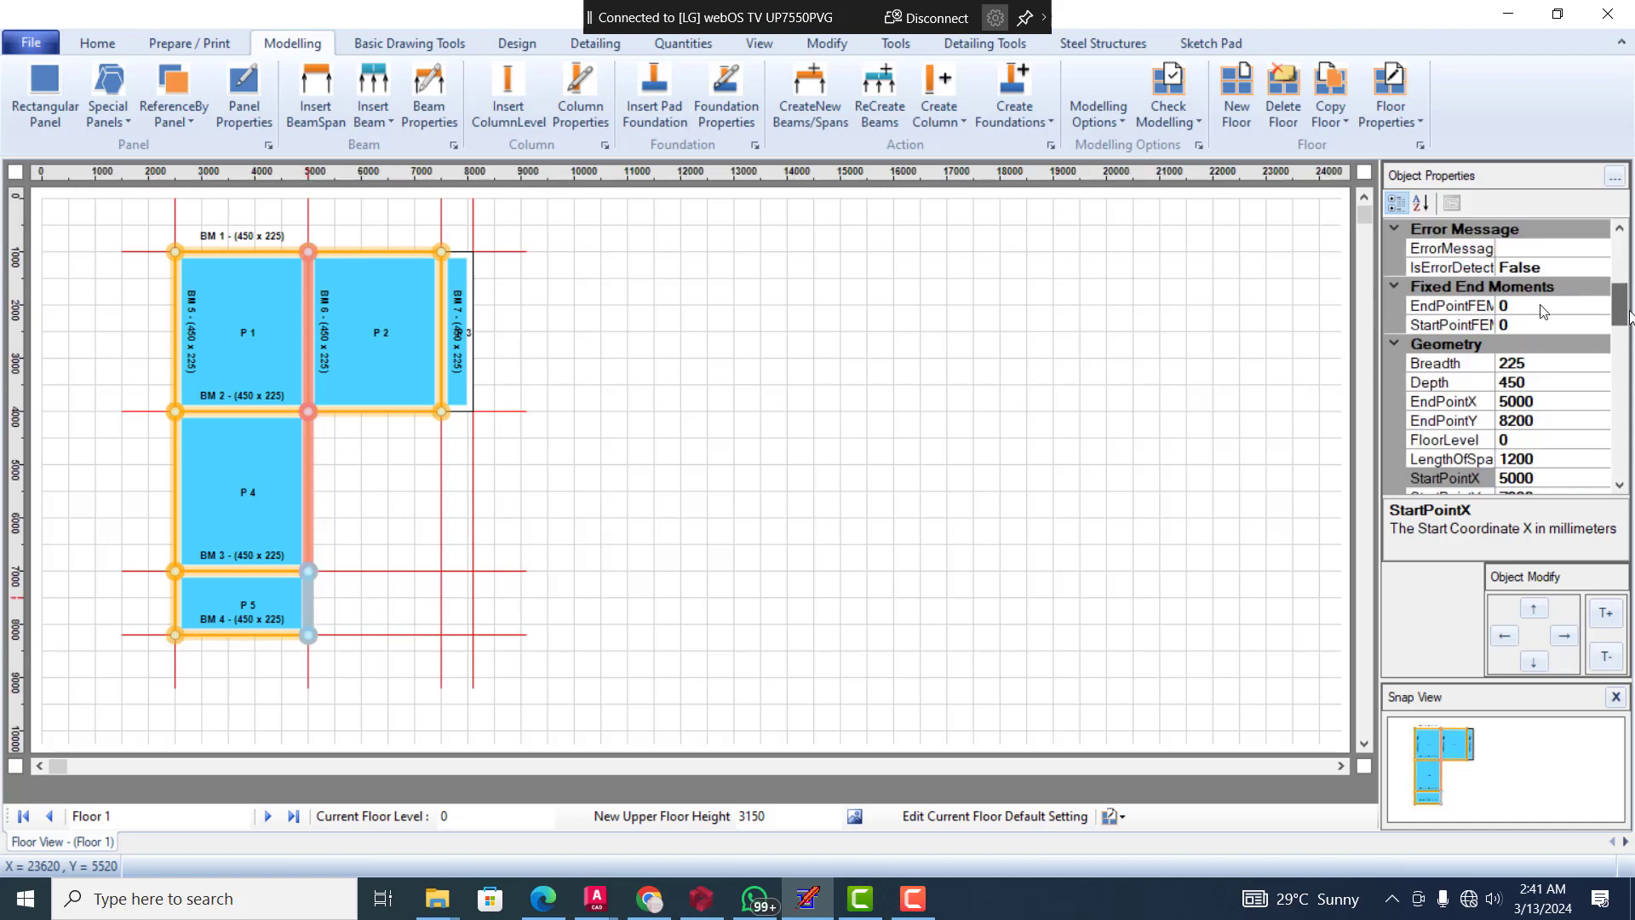
scroll(1626, 290, down, 2)
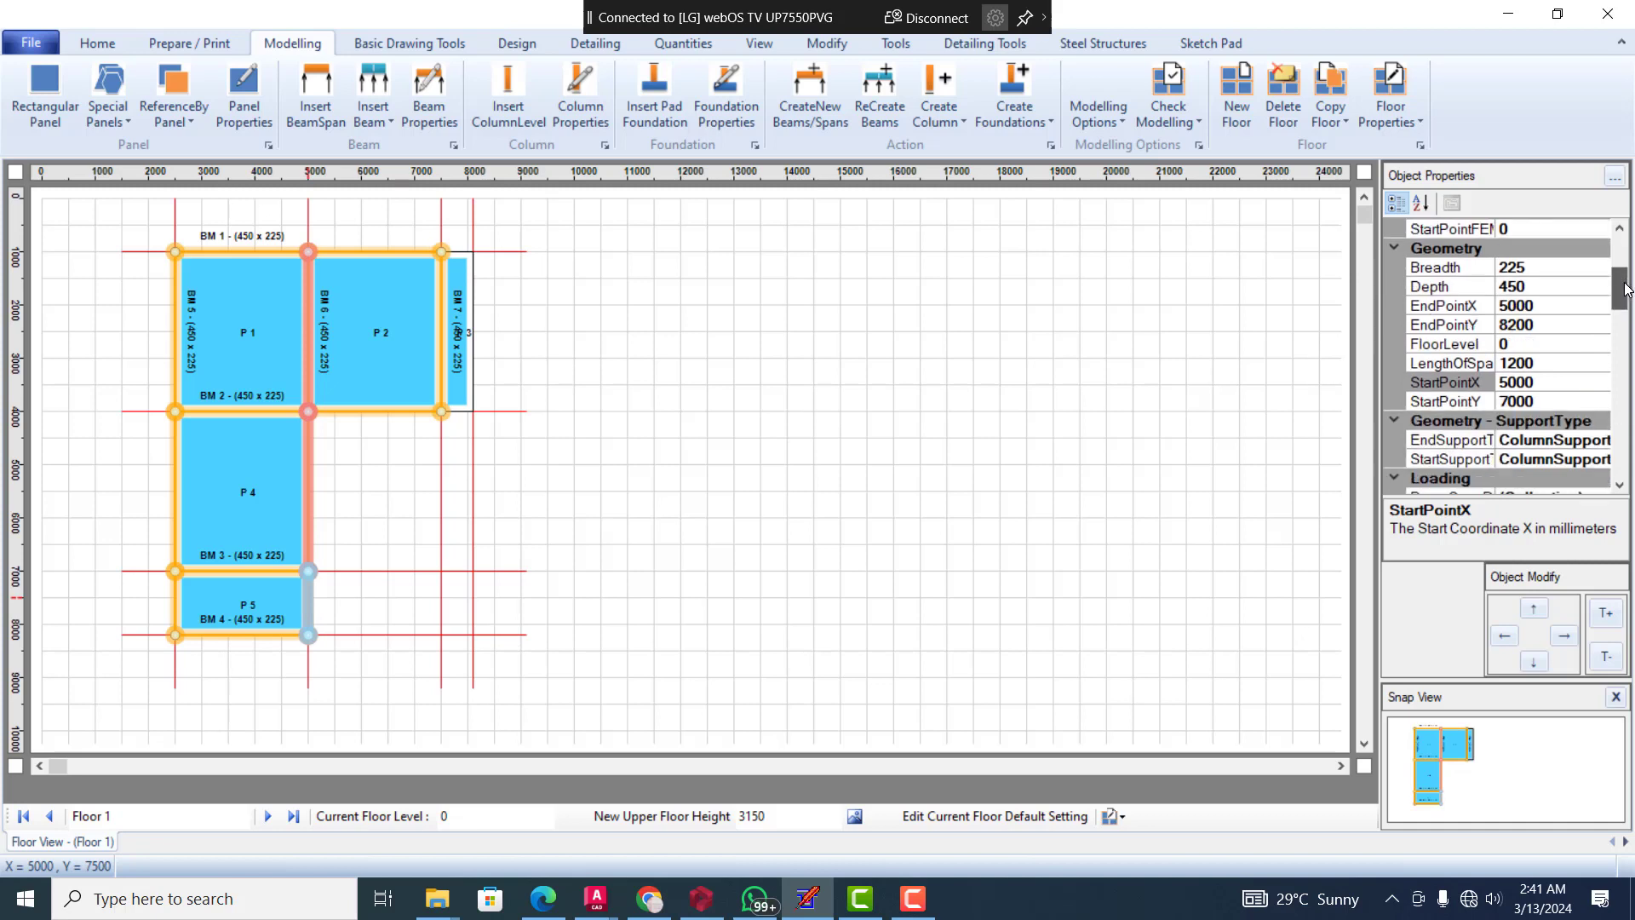
scroll(1626, 289, down, 1)
click(1591, 420)
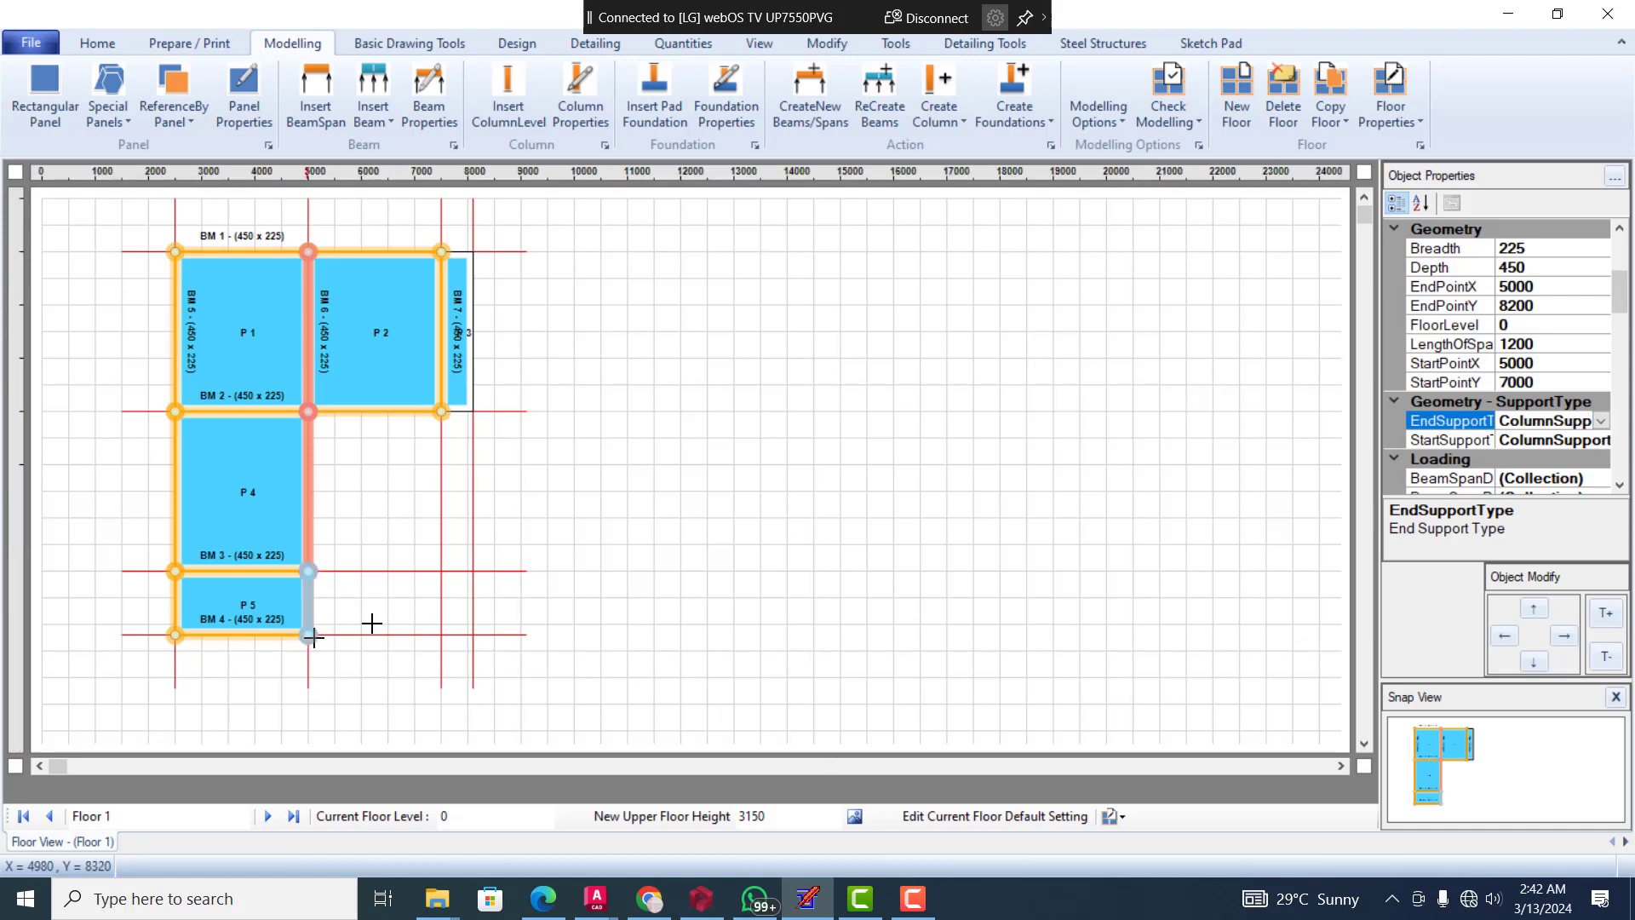
click(1602, 422)
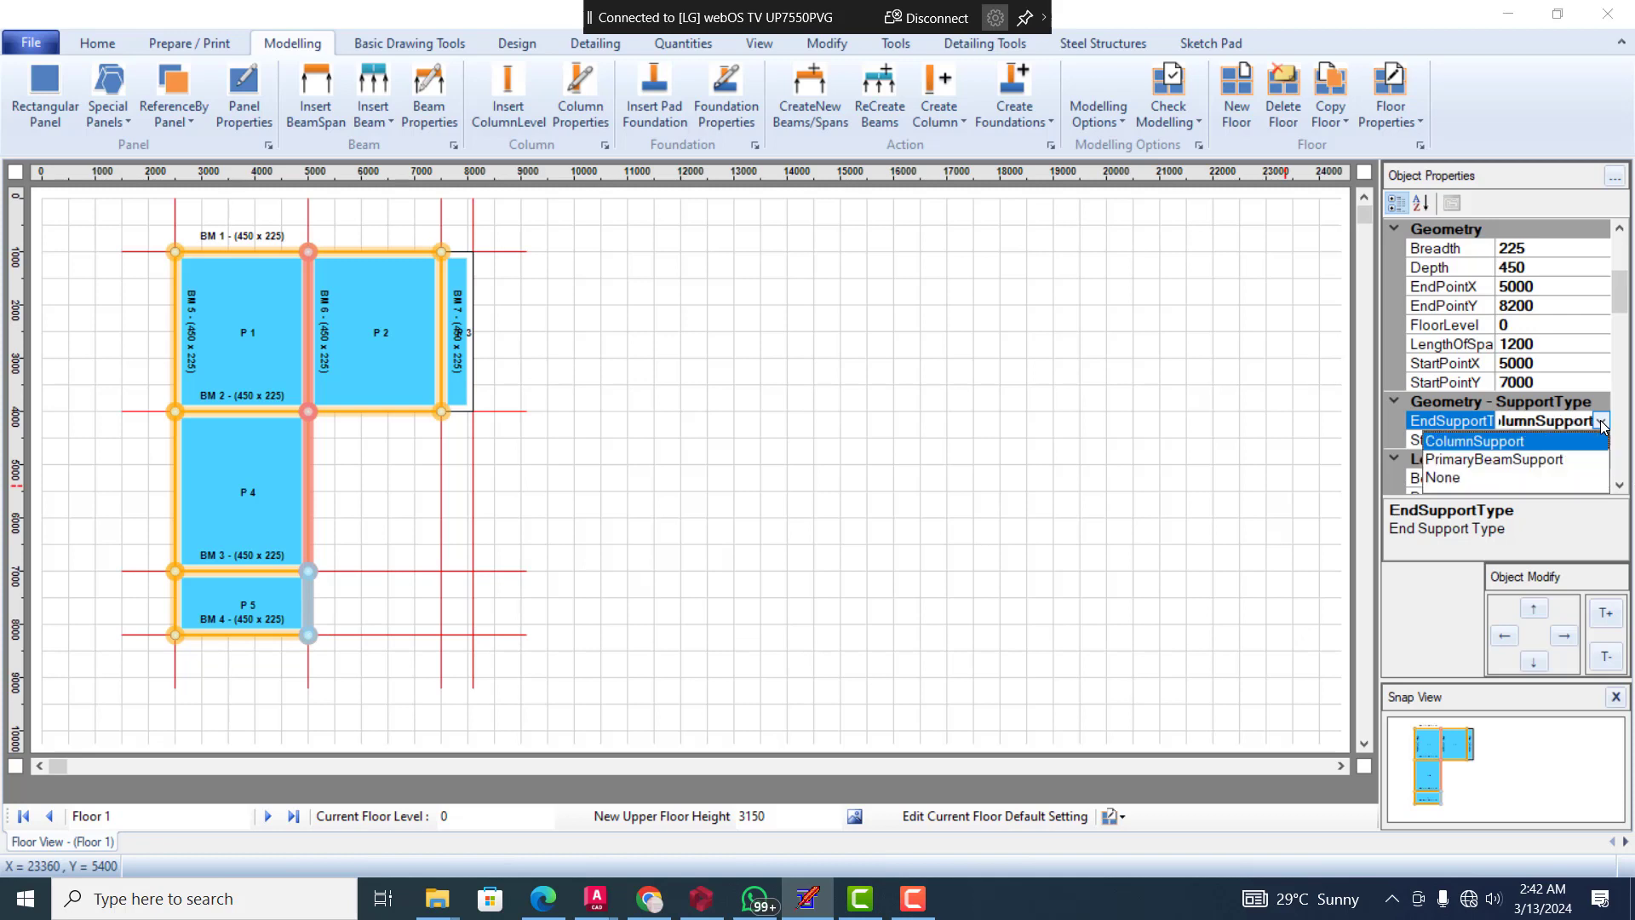
click(1509, 461)
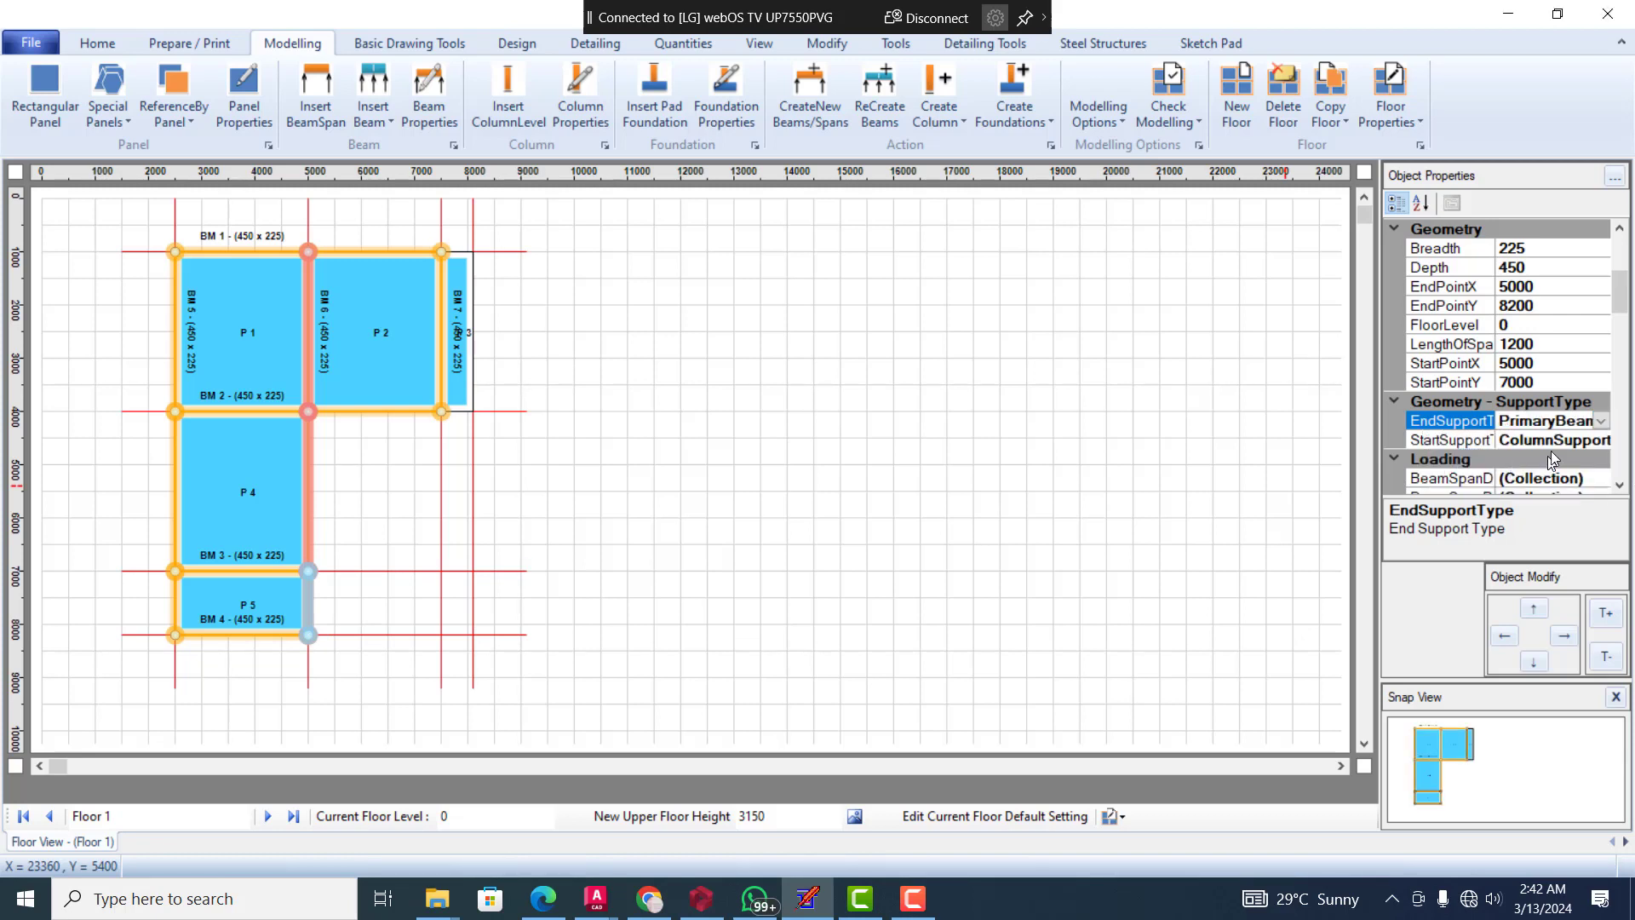
click(494, 590)
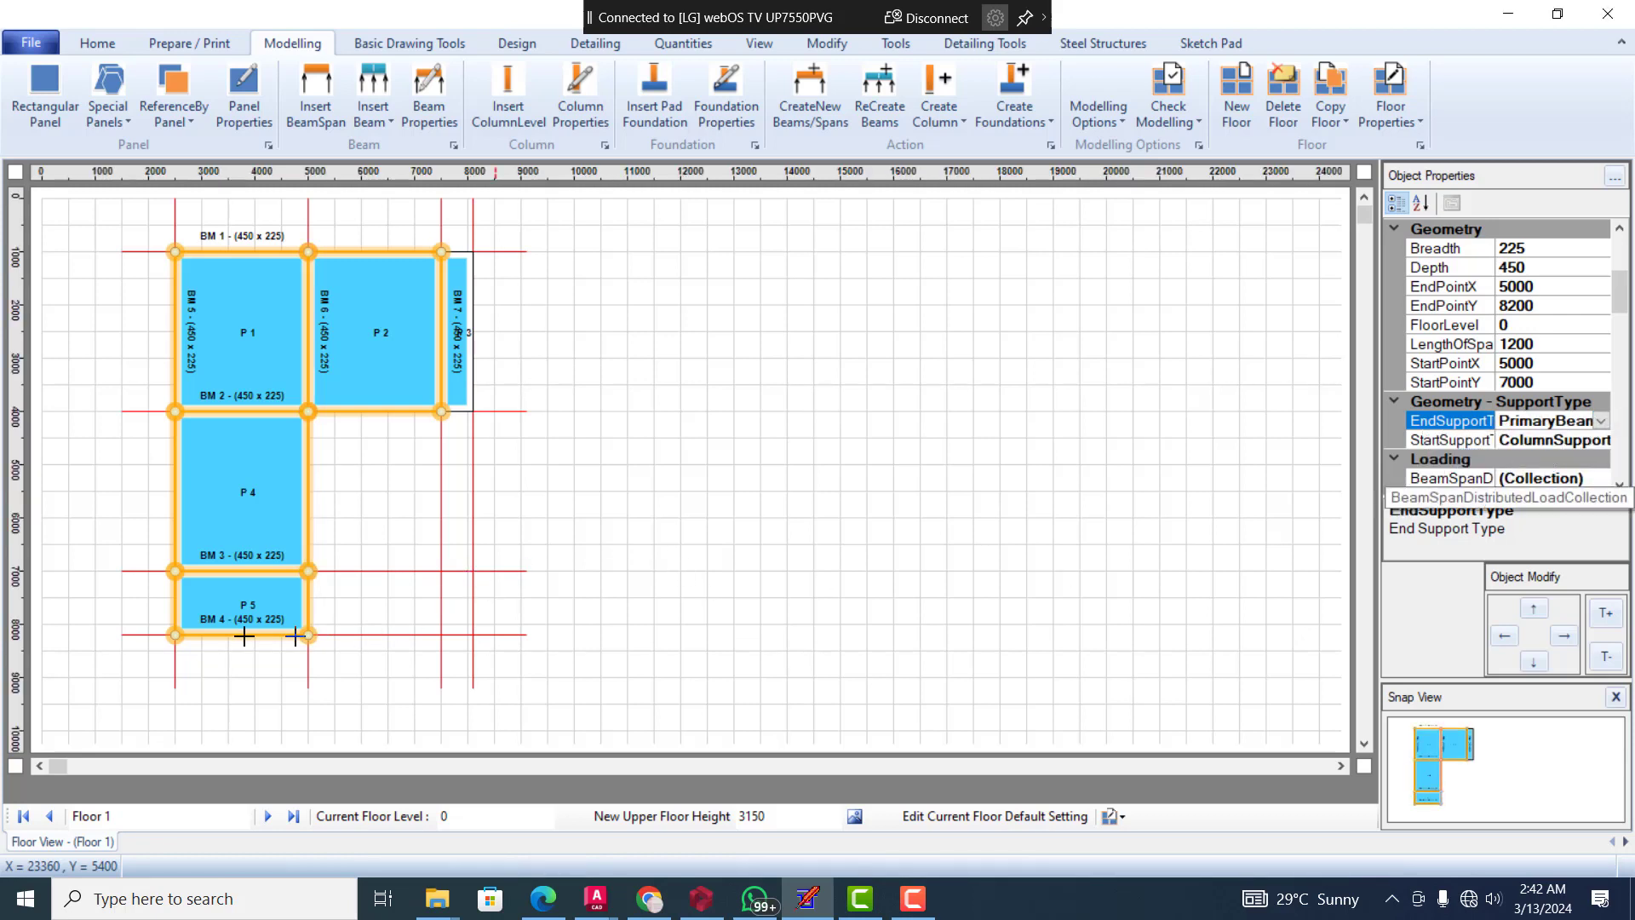
Set the end support type of beam BM 5's last span, alongside panel P 5, to PrimaryBeamSupport
click(173, 598)
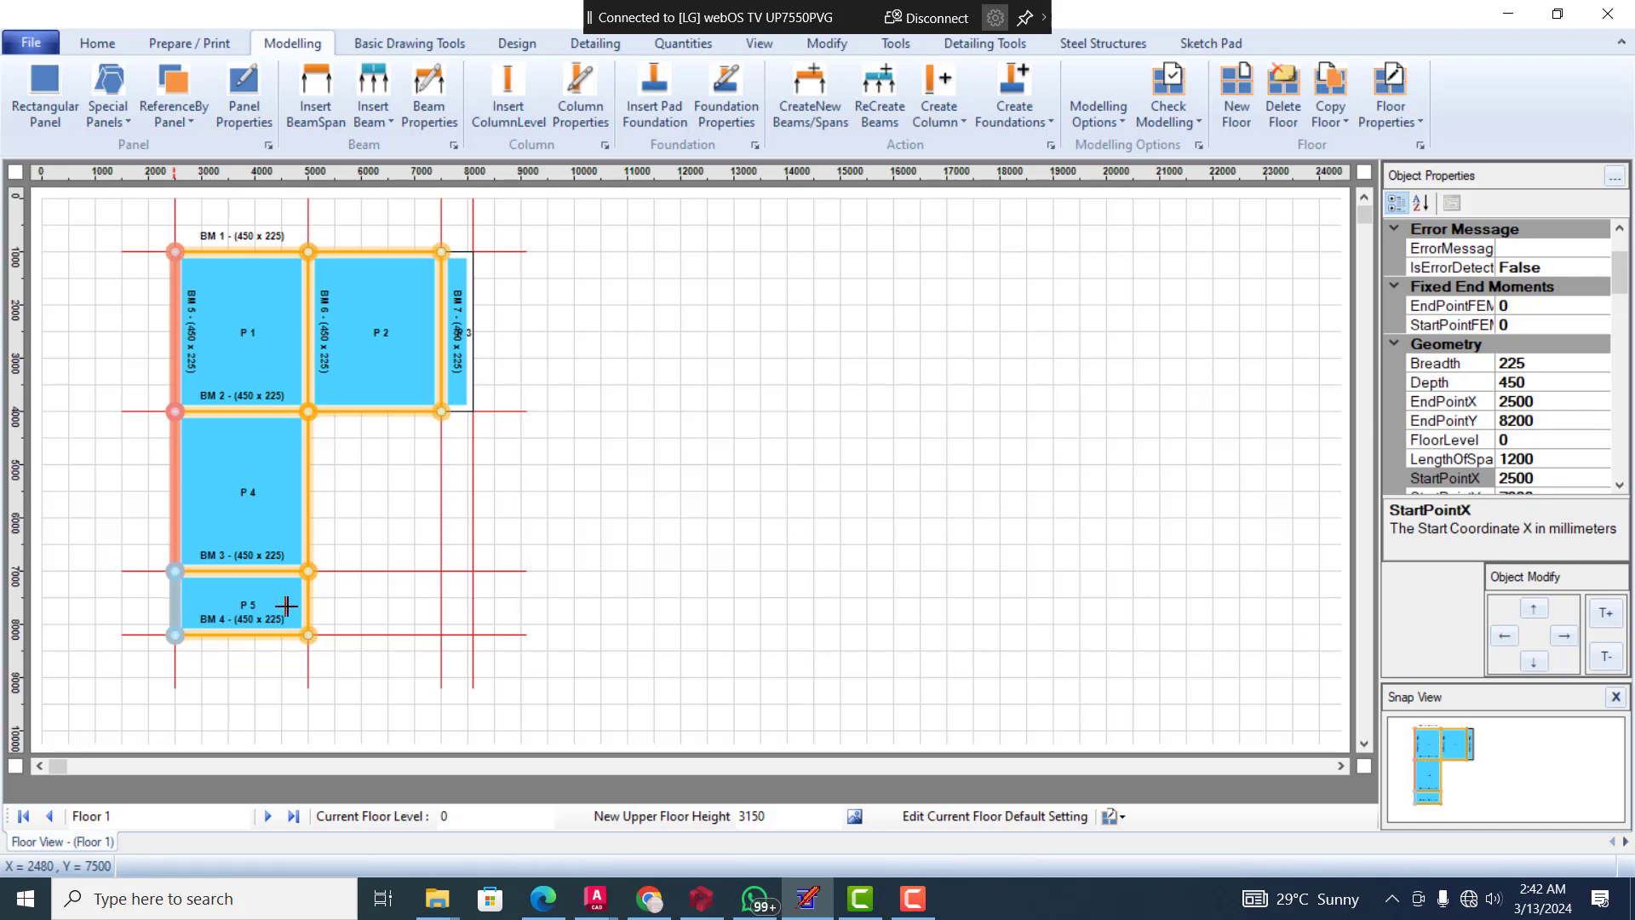
scroll(1545, 391, down, 2)
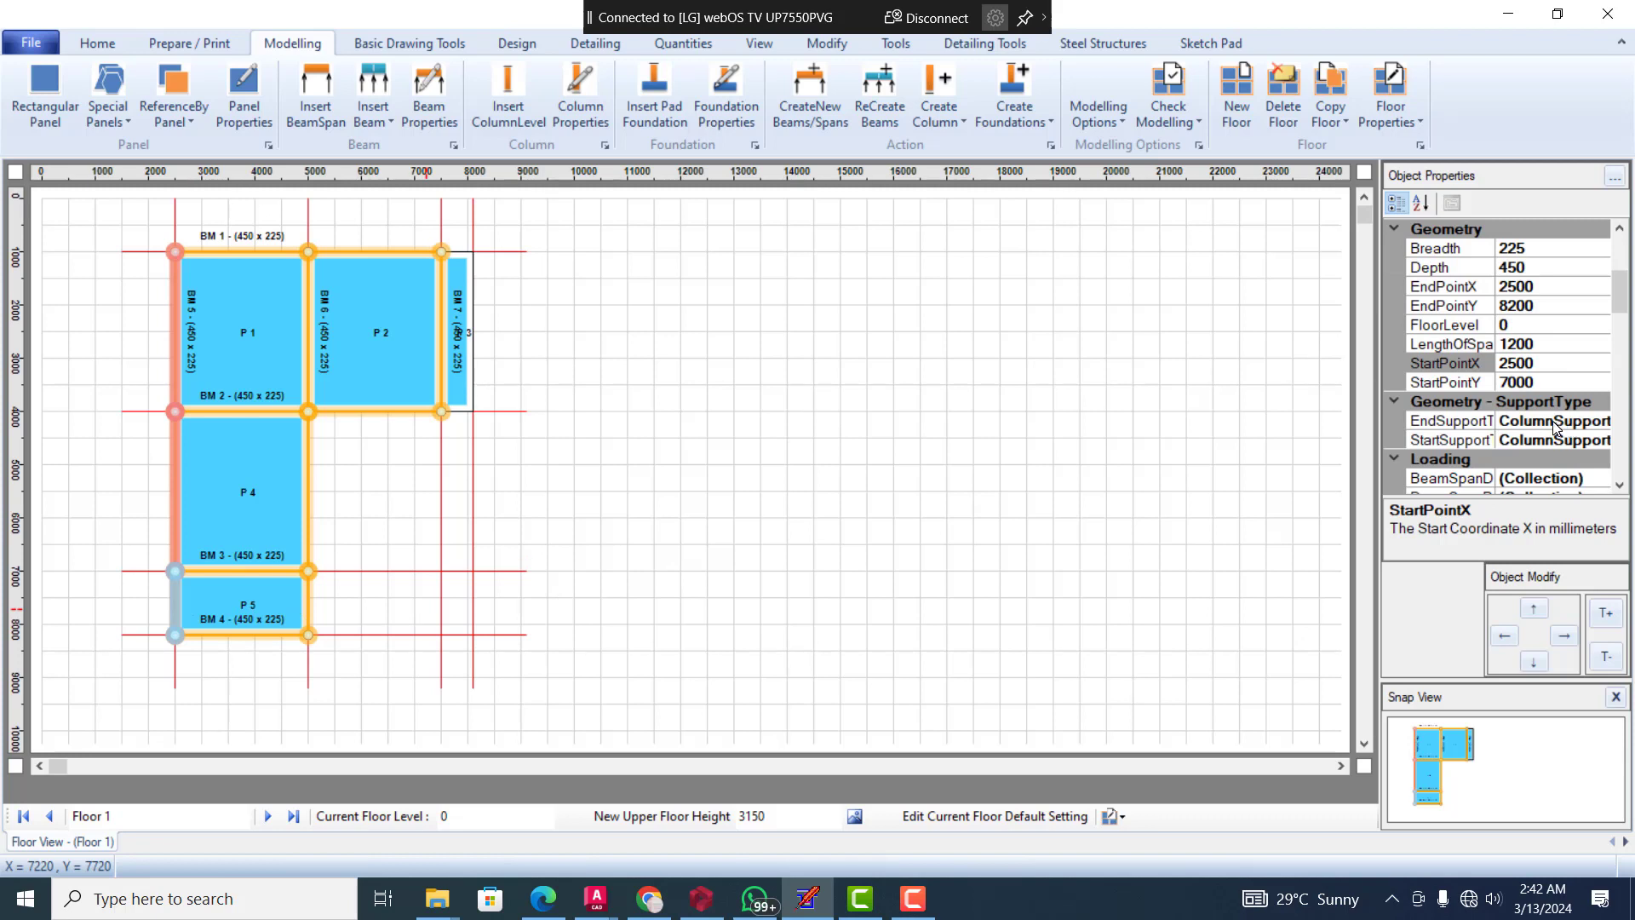
click(1553, 423)
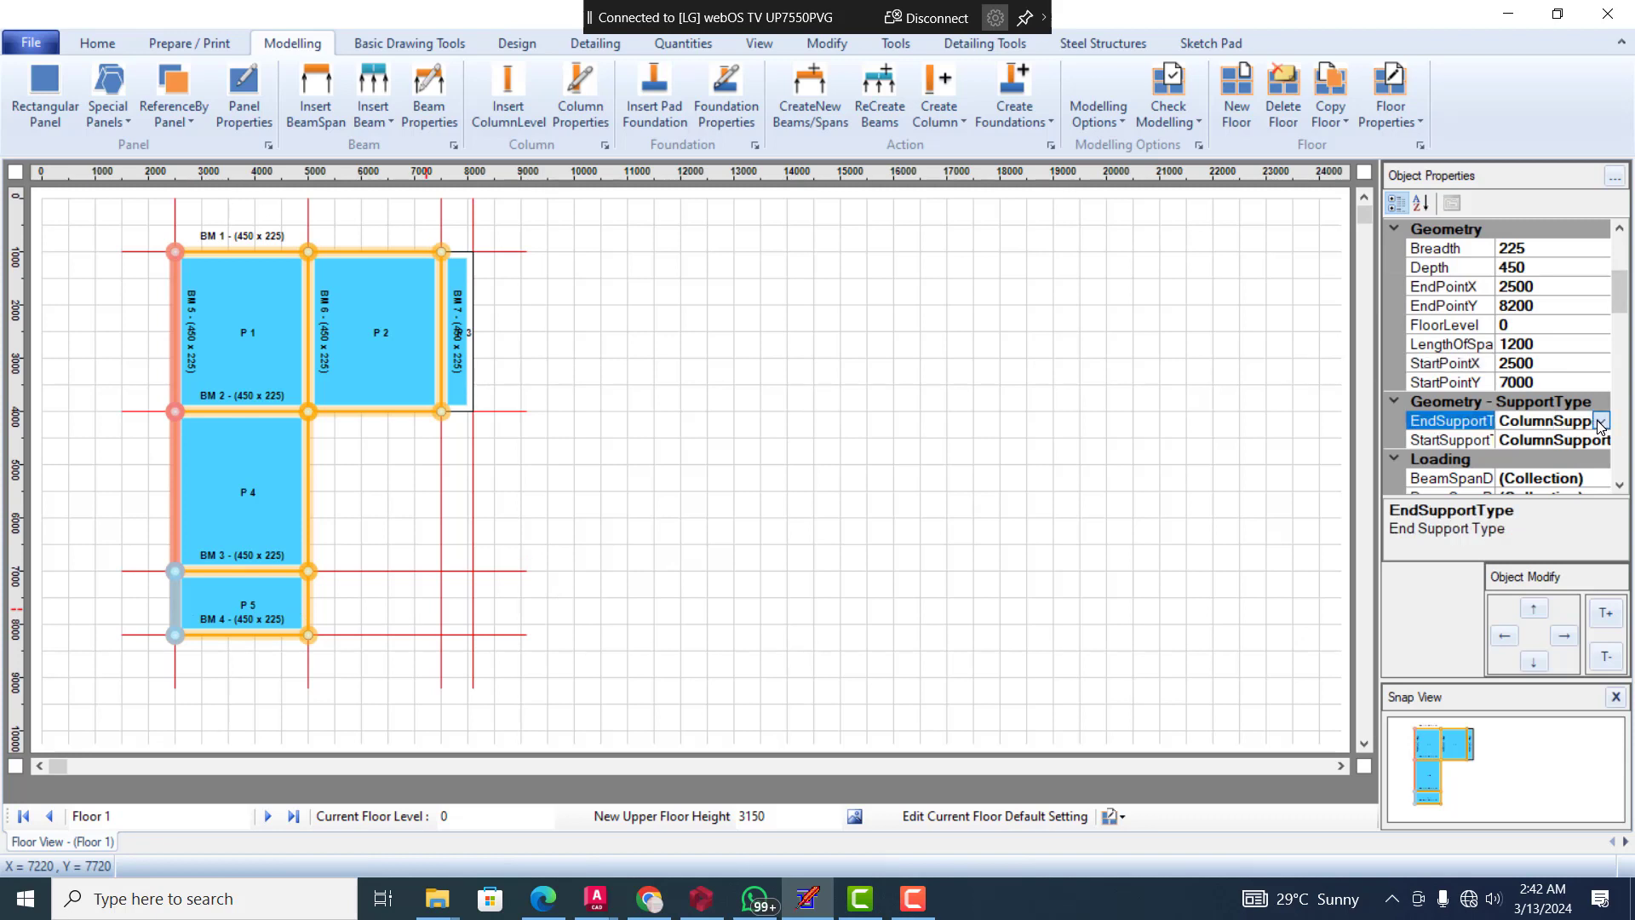
click(1601, 422)
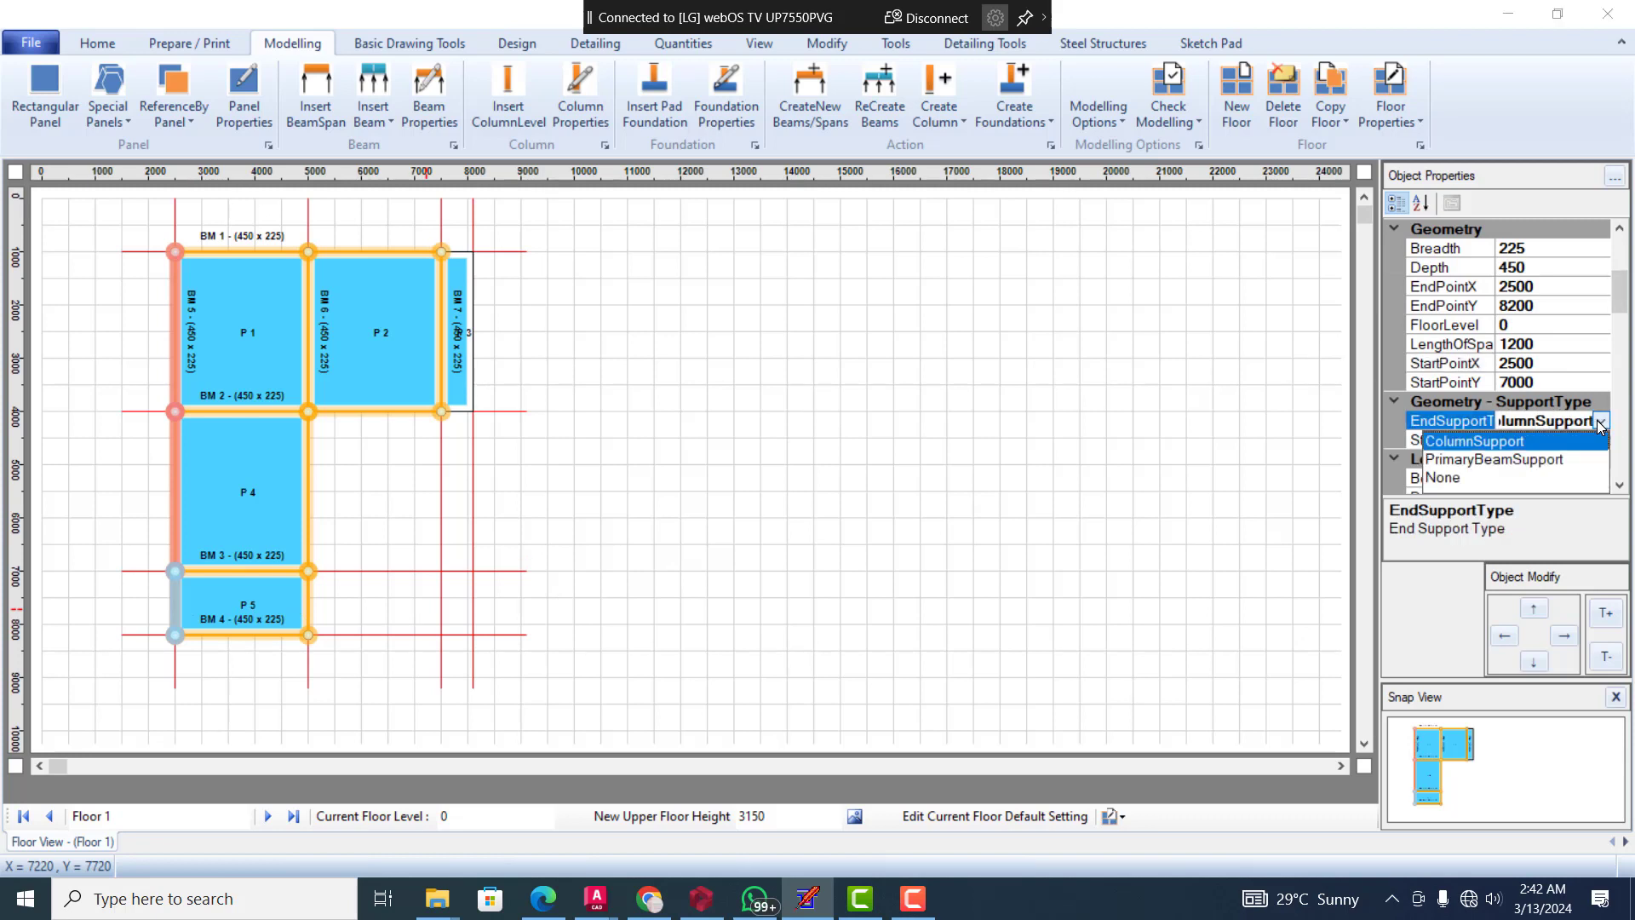
click(1493, 461)
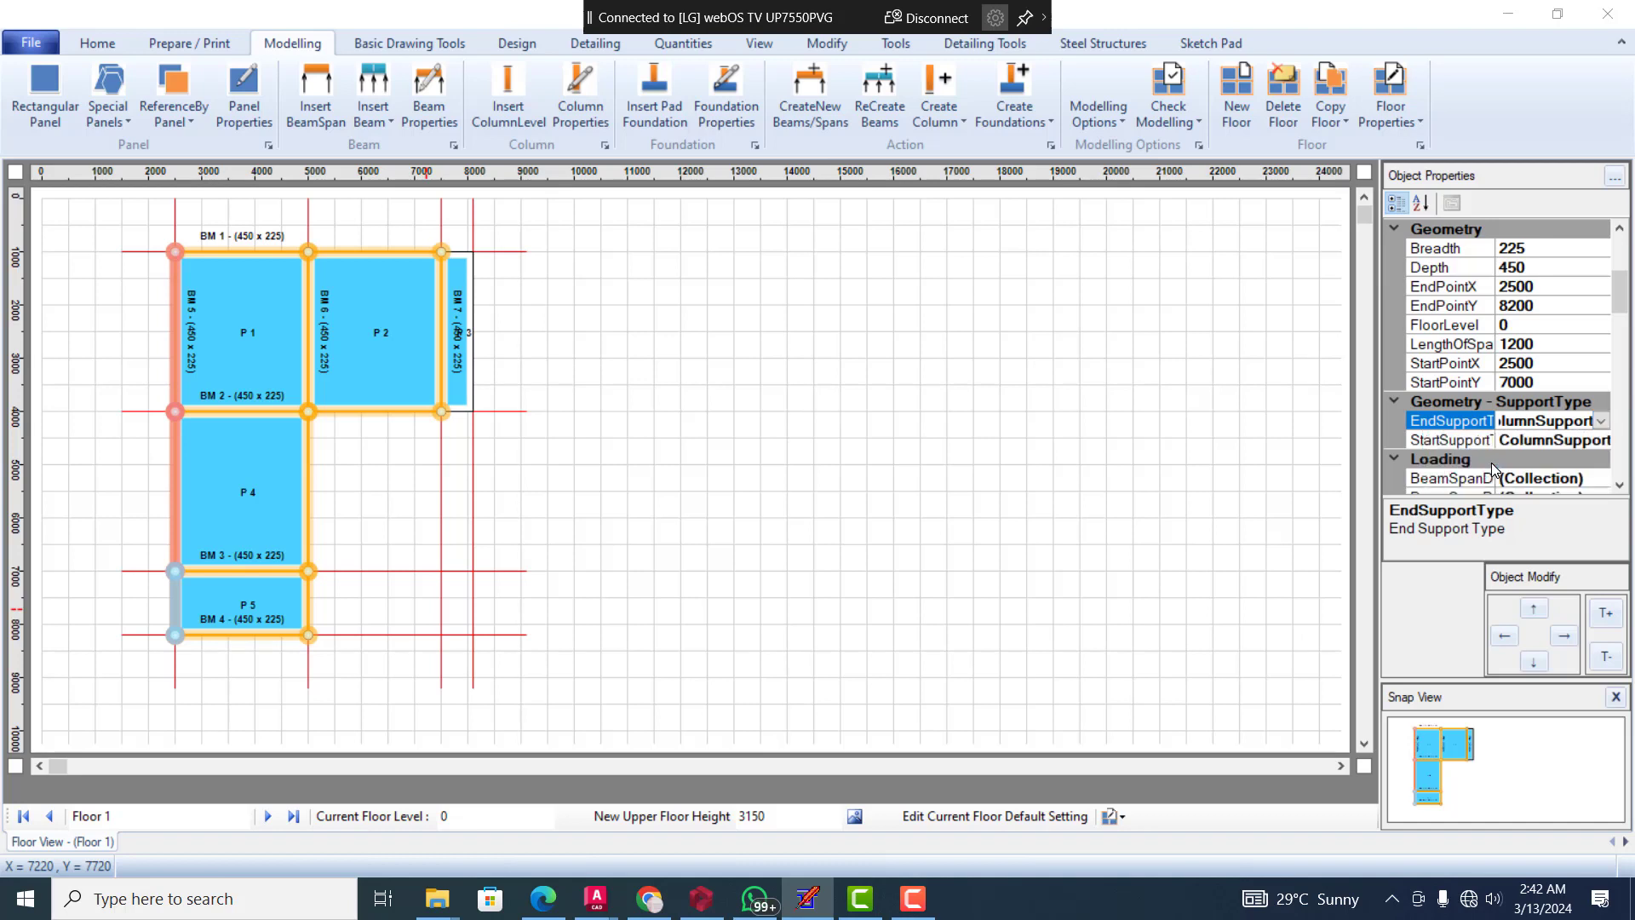
click(703, 424)
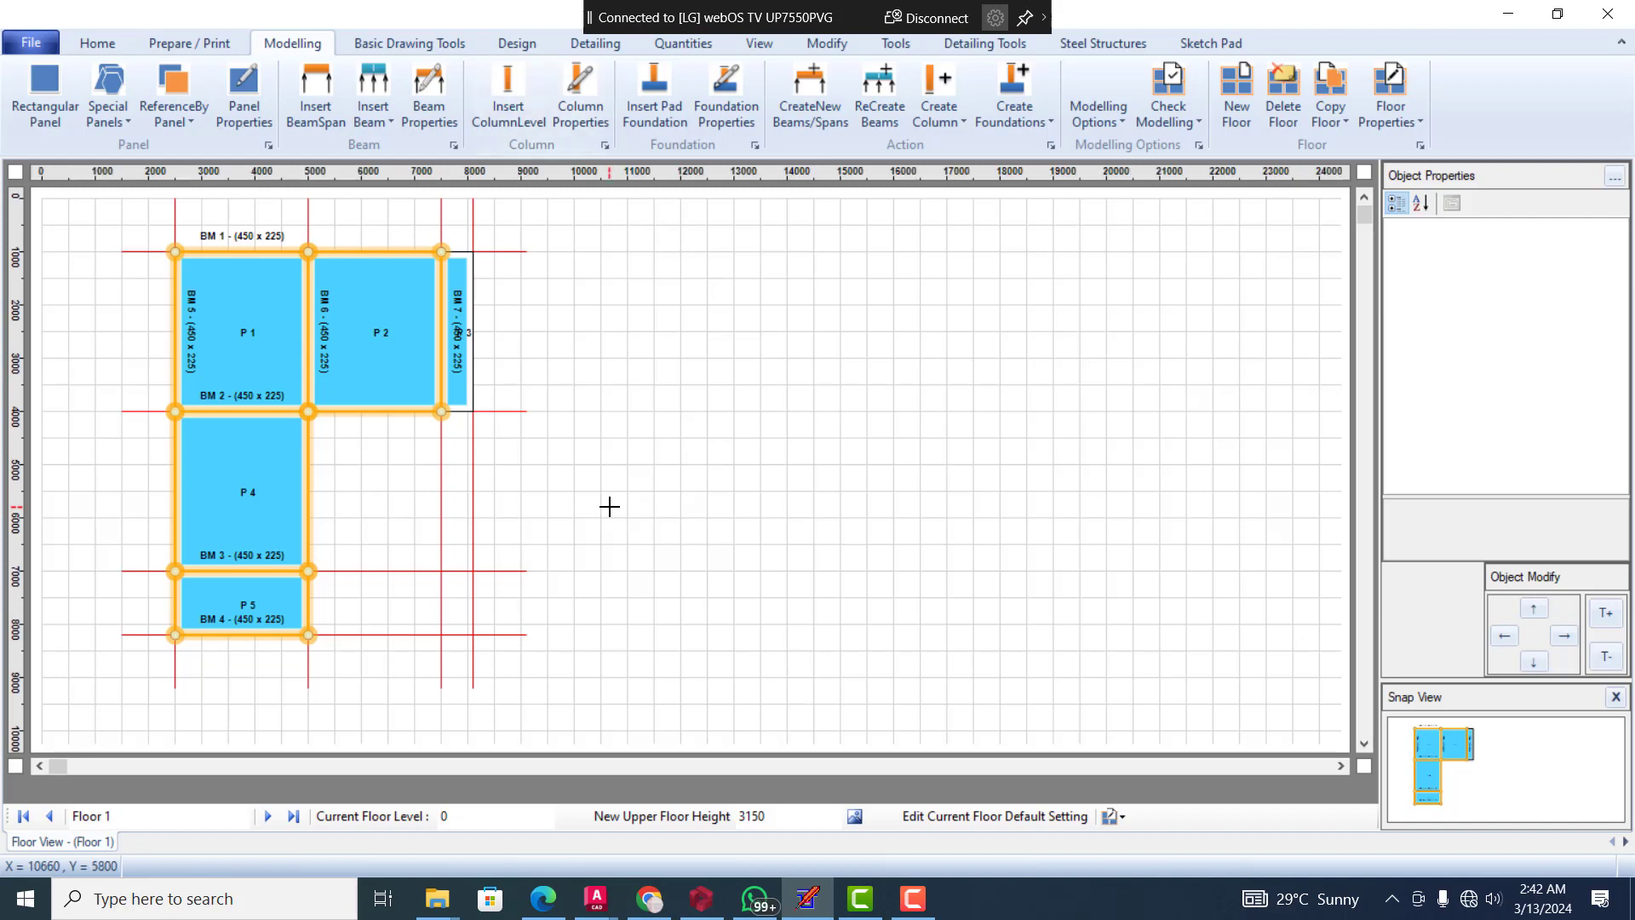
Examine the geometry, panel type, slab loading and moment properties of panel P 1
click(246, 318)
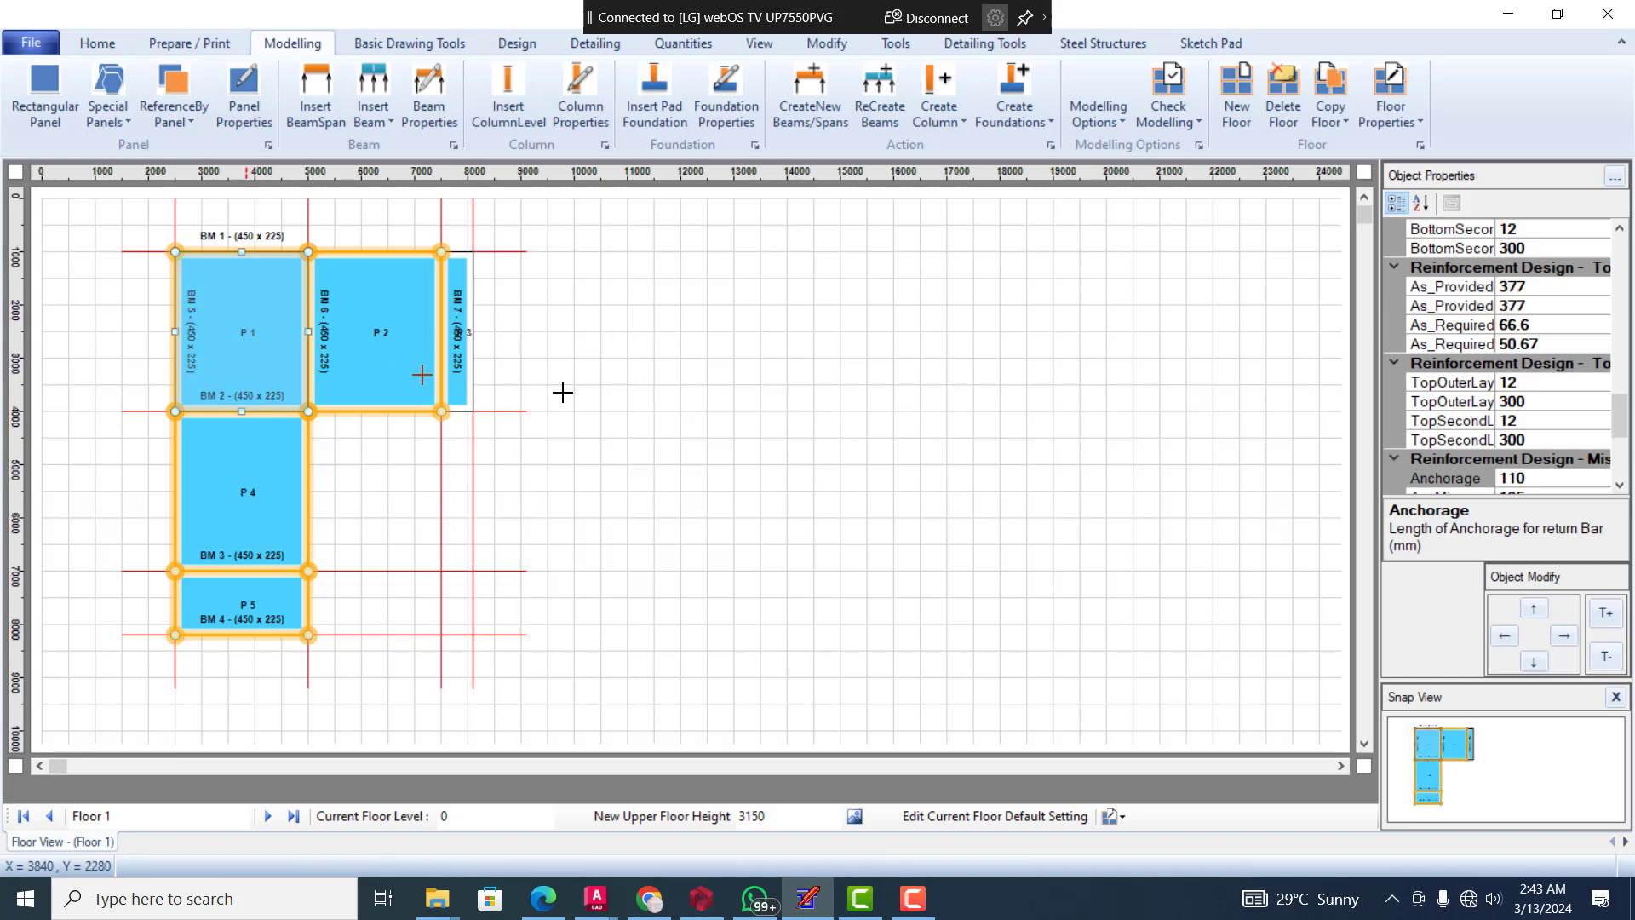
scroll(1576, 401, up, 3)
scroll(1577, 401, down, 1)
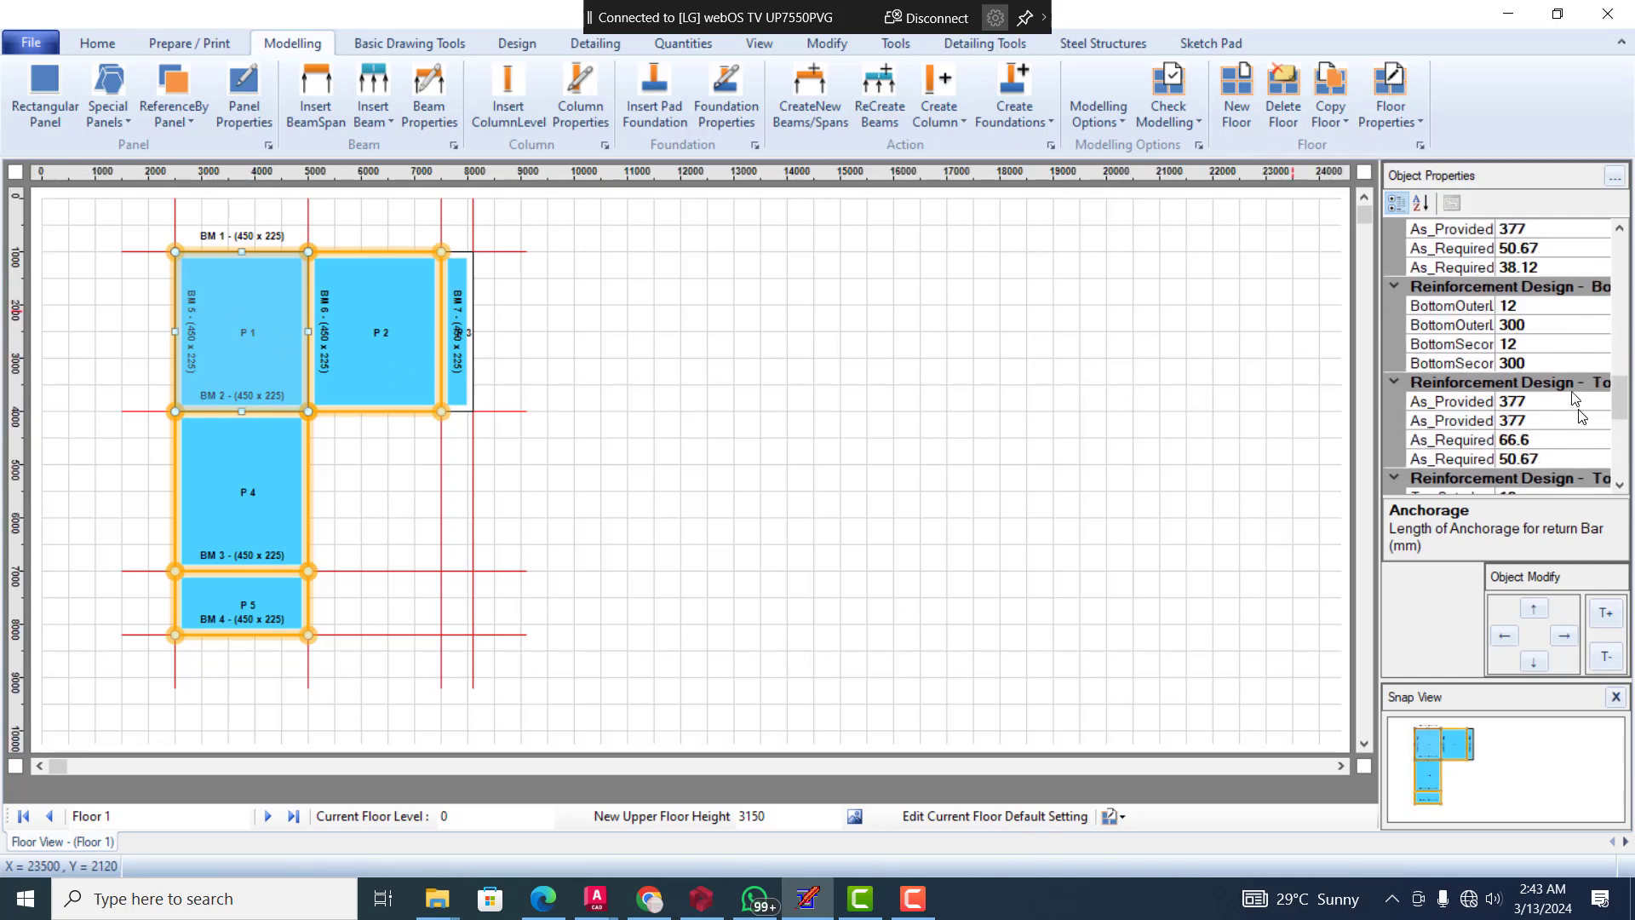
scroll(1577, 400, up, 8)
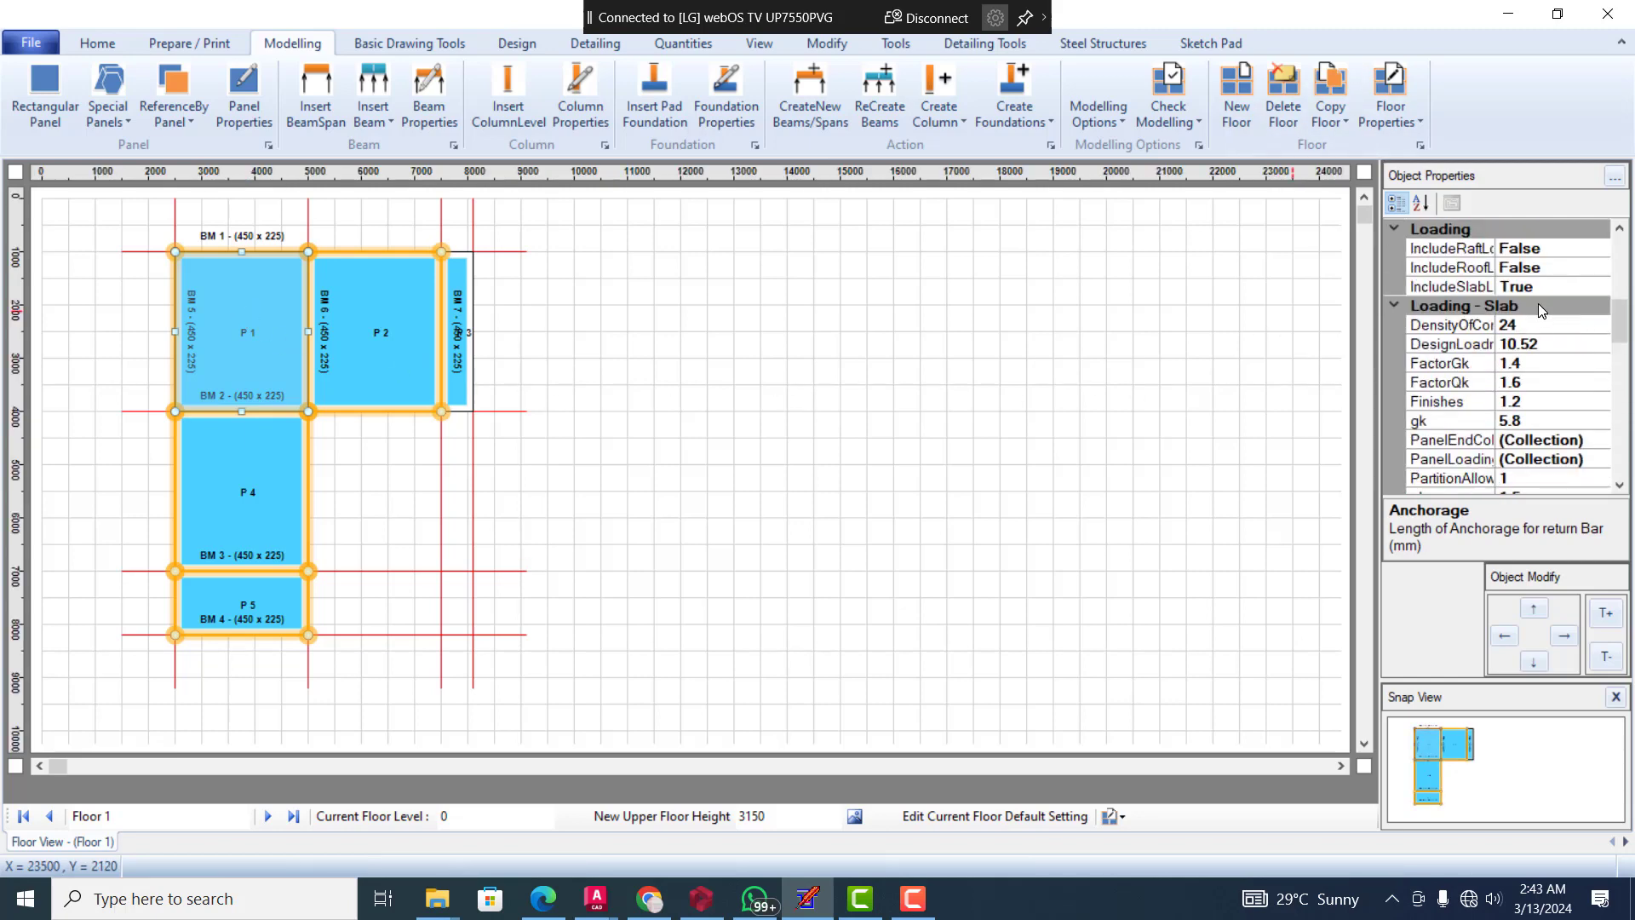
scroll(1562, 288, up, 6)
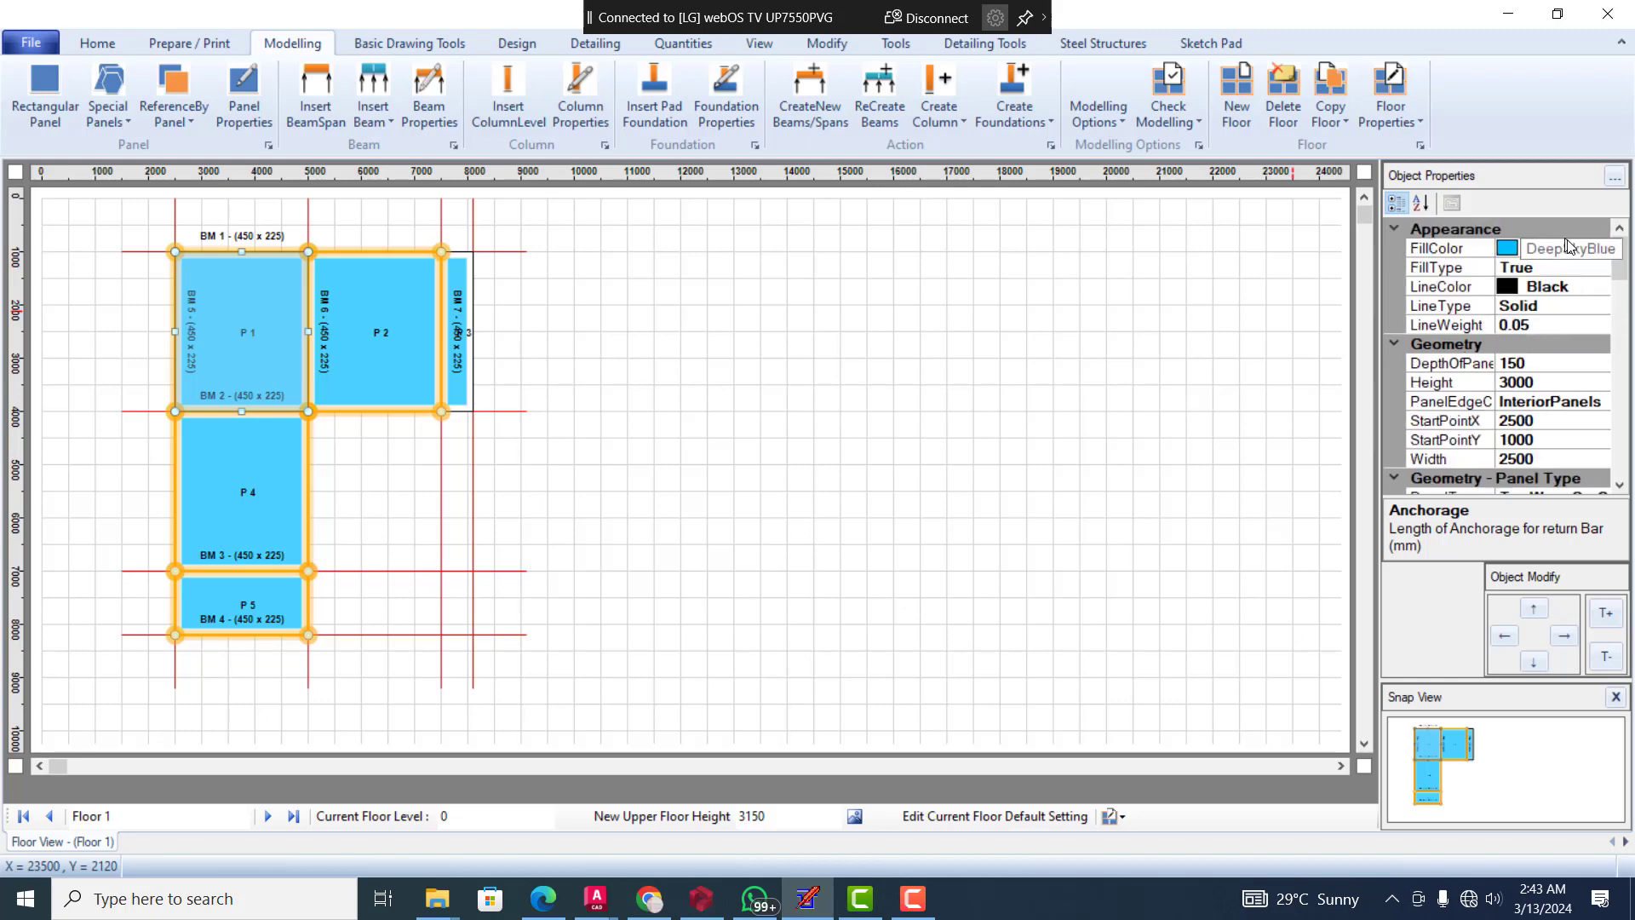
scroll(1549, 451, down, 3)
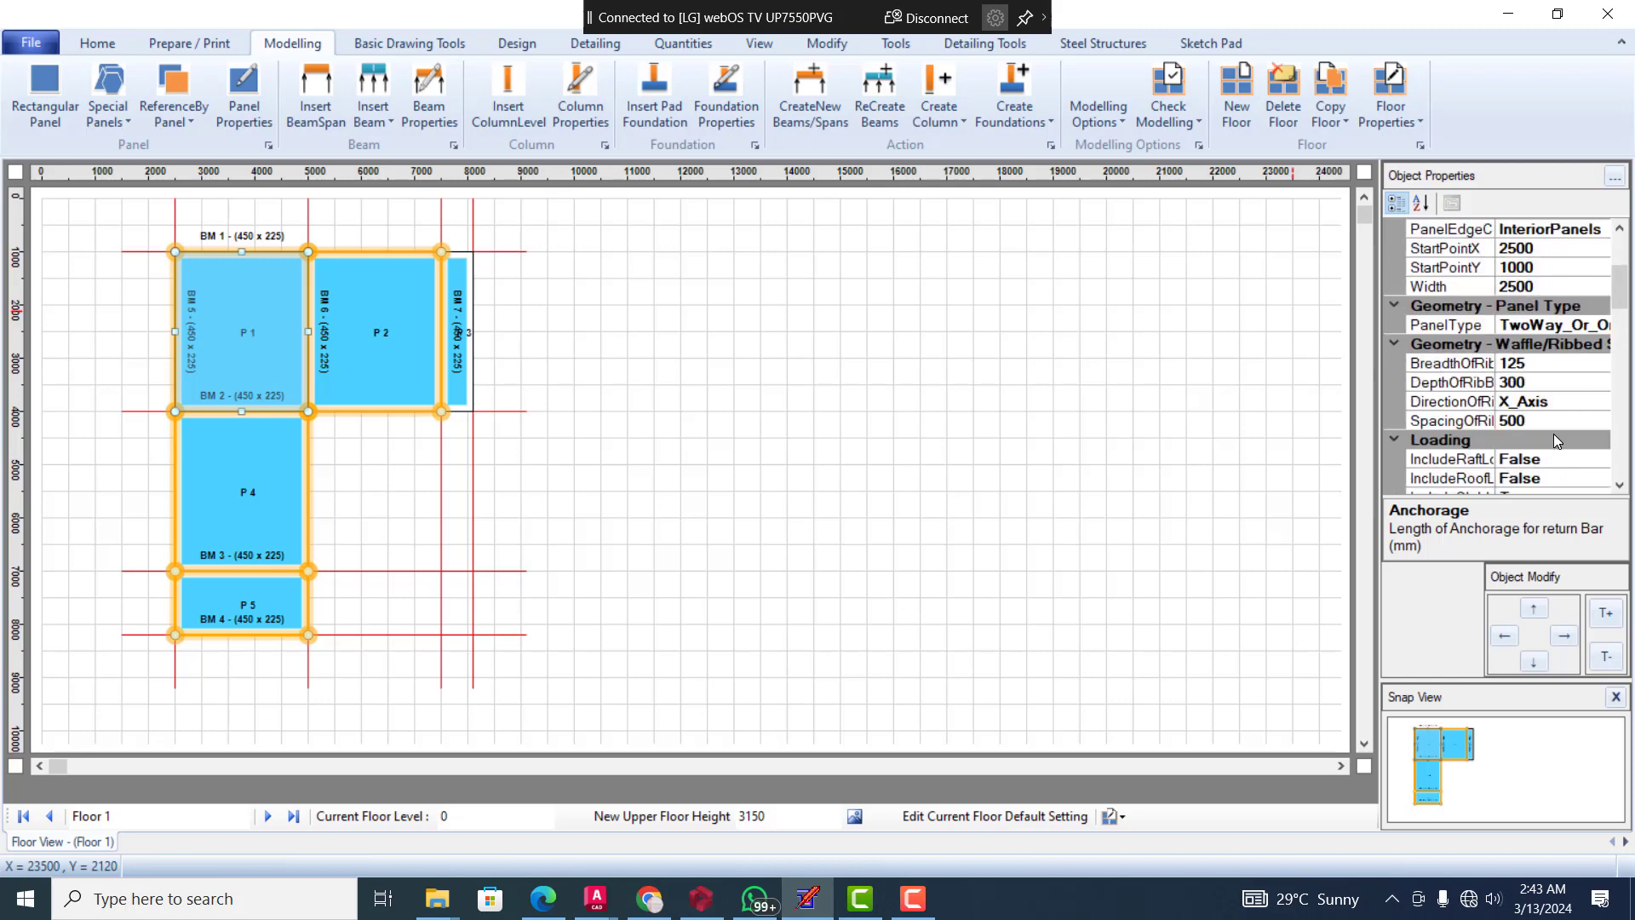
scroll(1544, 436, down, 3)
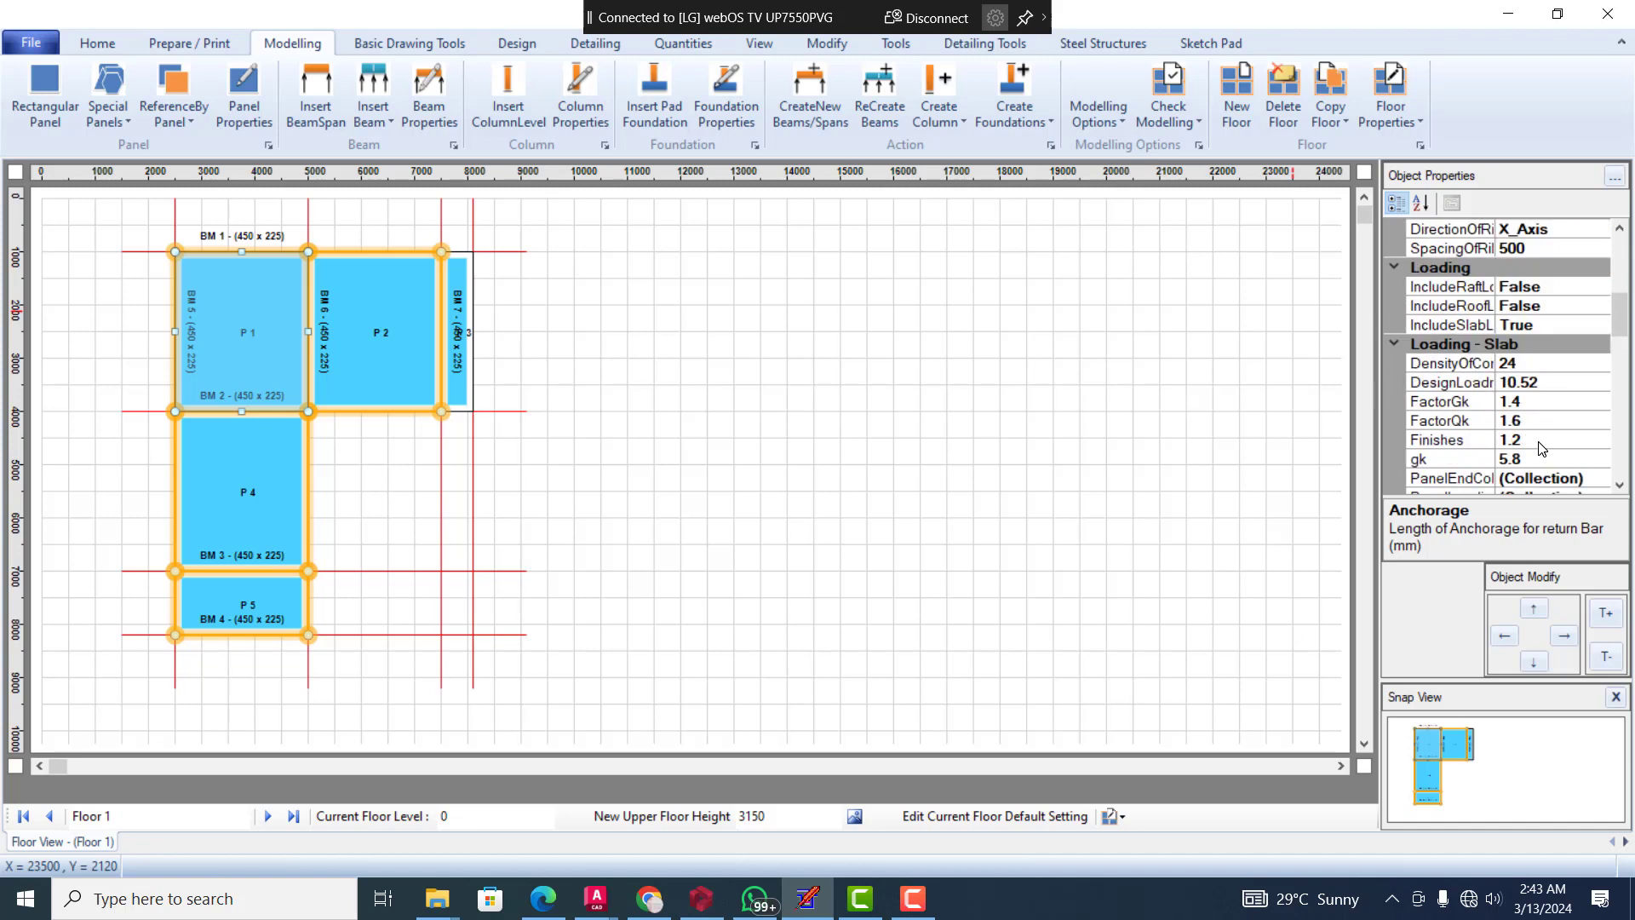
scroll(1544, 449, down, 1)
scroll(1542, 452, down, 4)
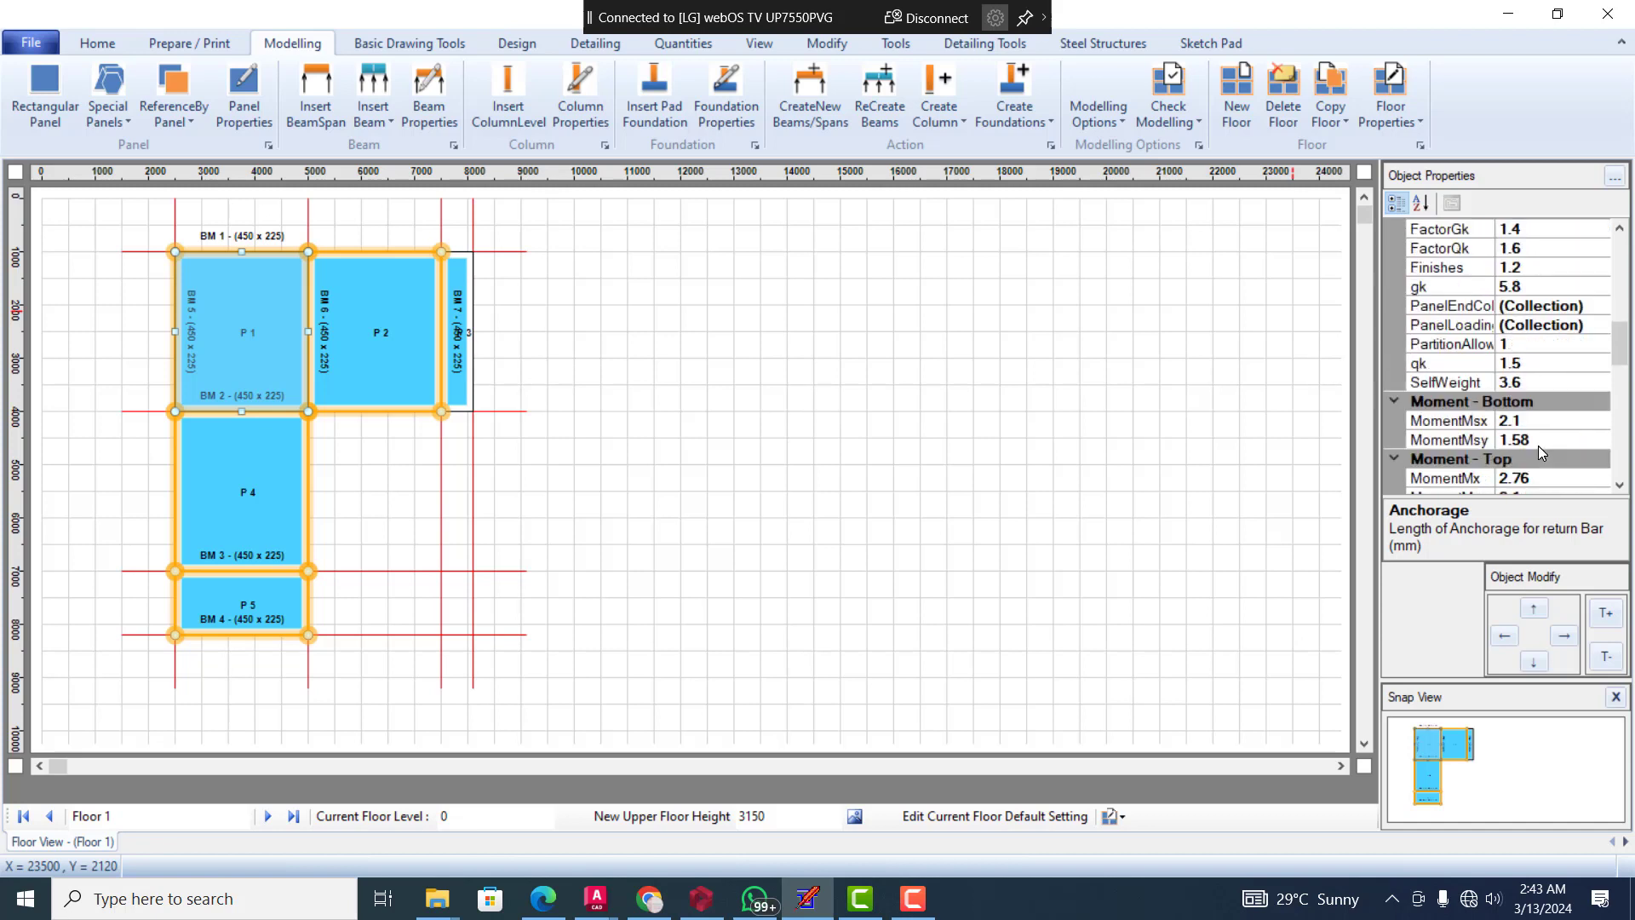
Examine panel P 1's required and provided reinforcement areas and its bar diameters and spacings for the bottom and top layers
scroll(1541, 458, down, 2)
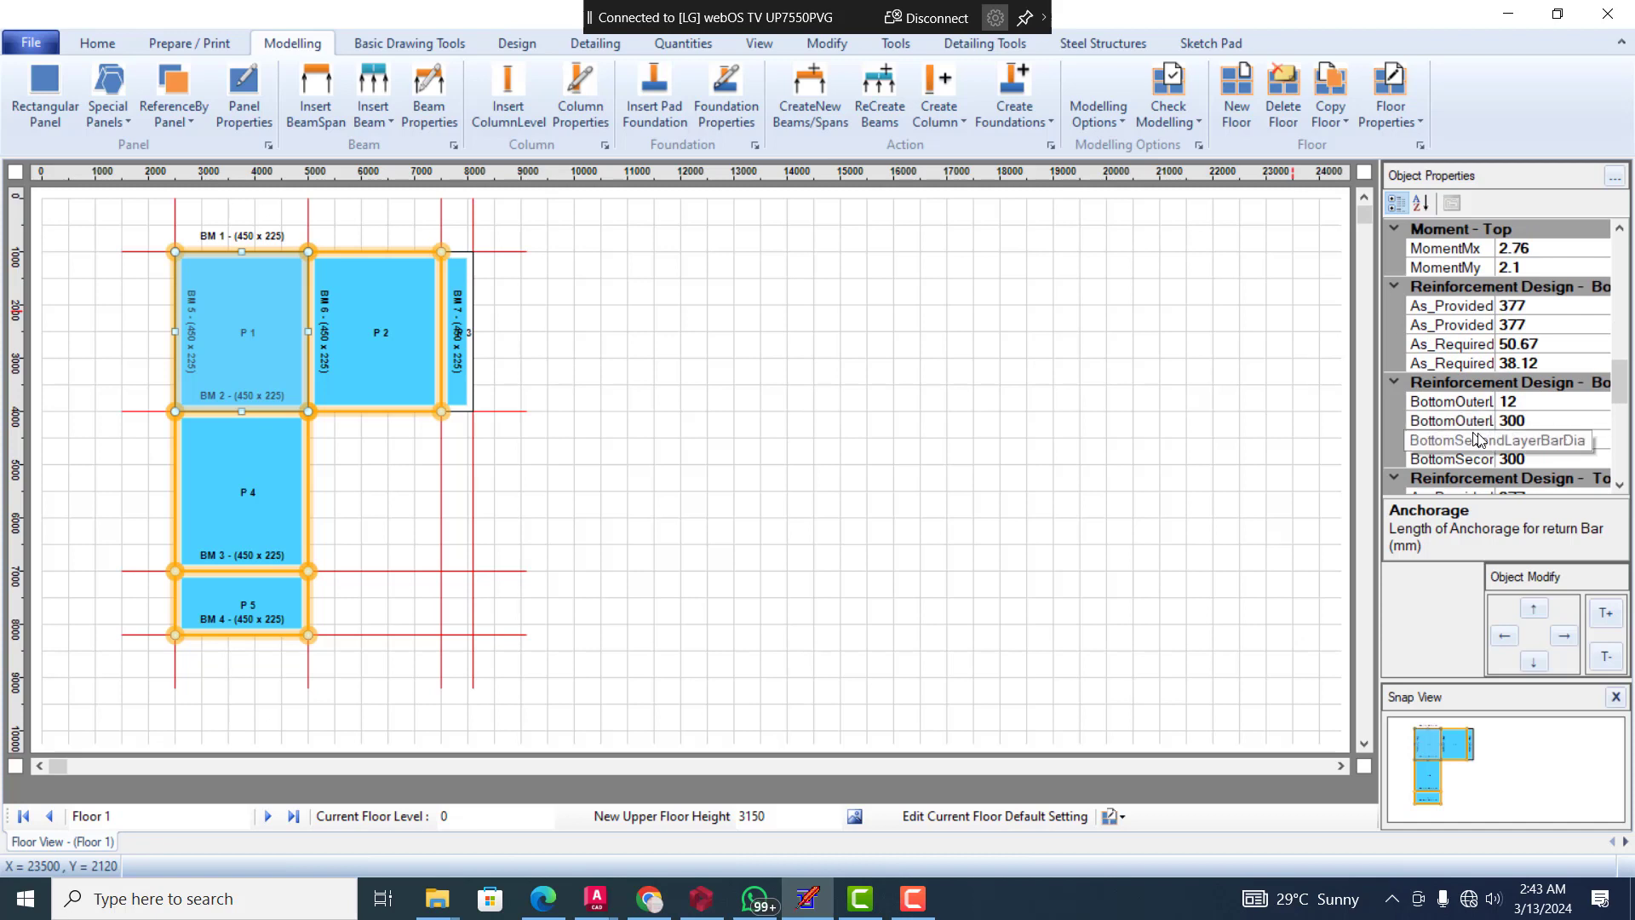
scroll(1525, 426, down, 1)
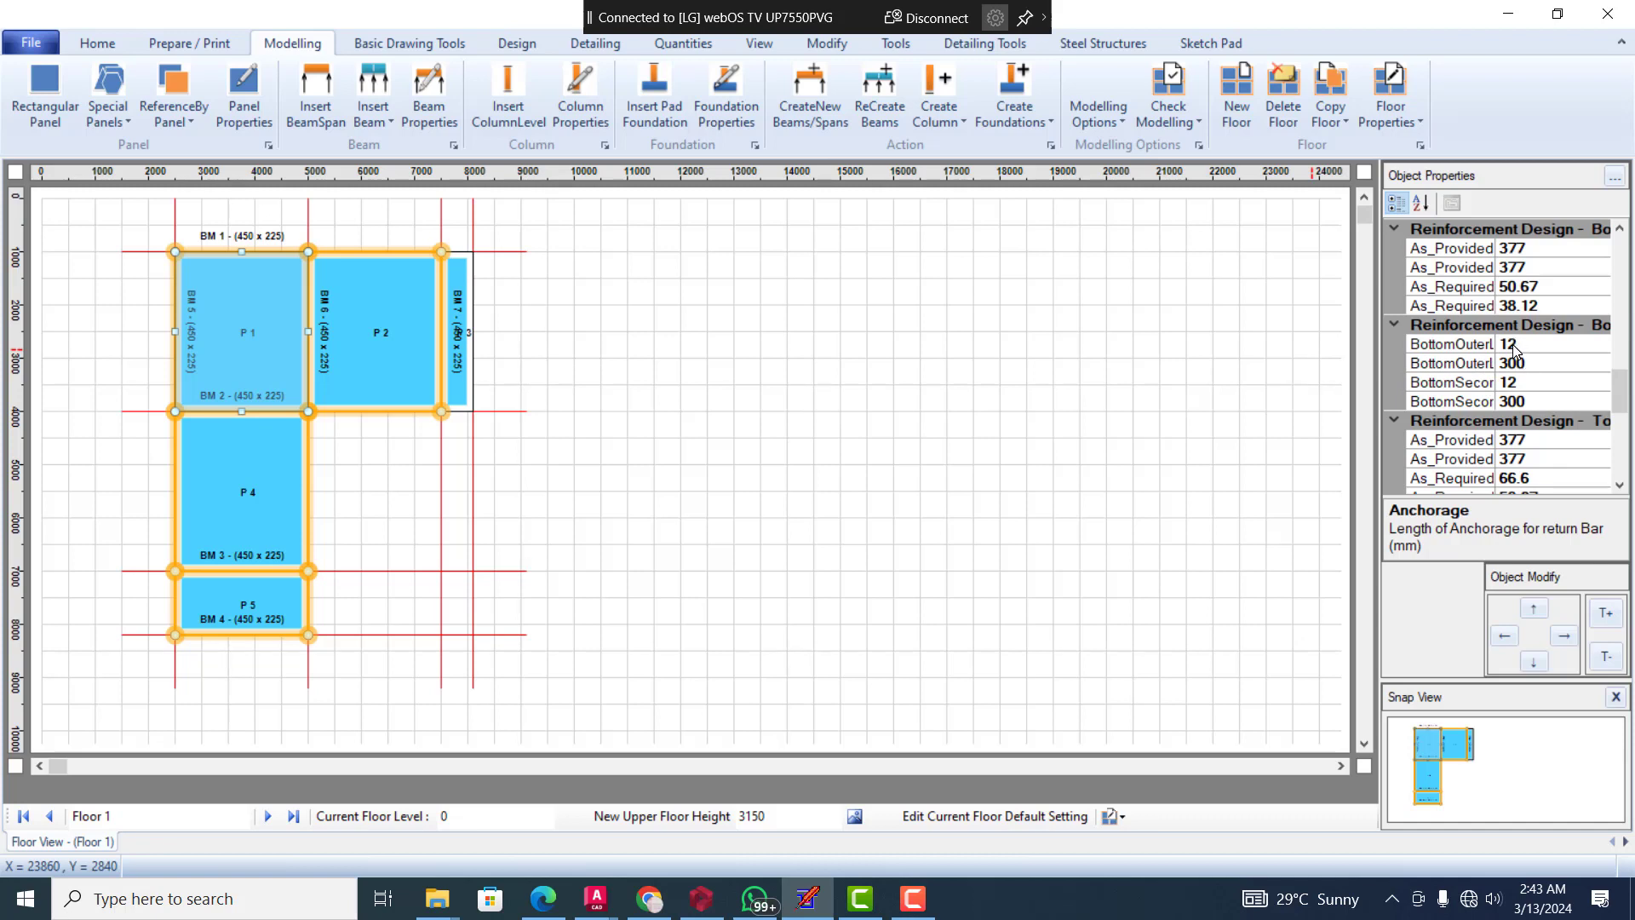
scroll(1548, 436, down, 1)
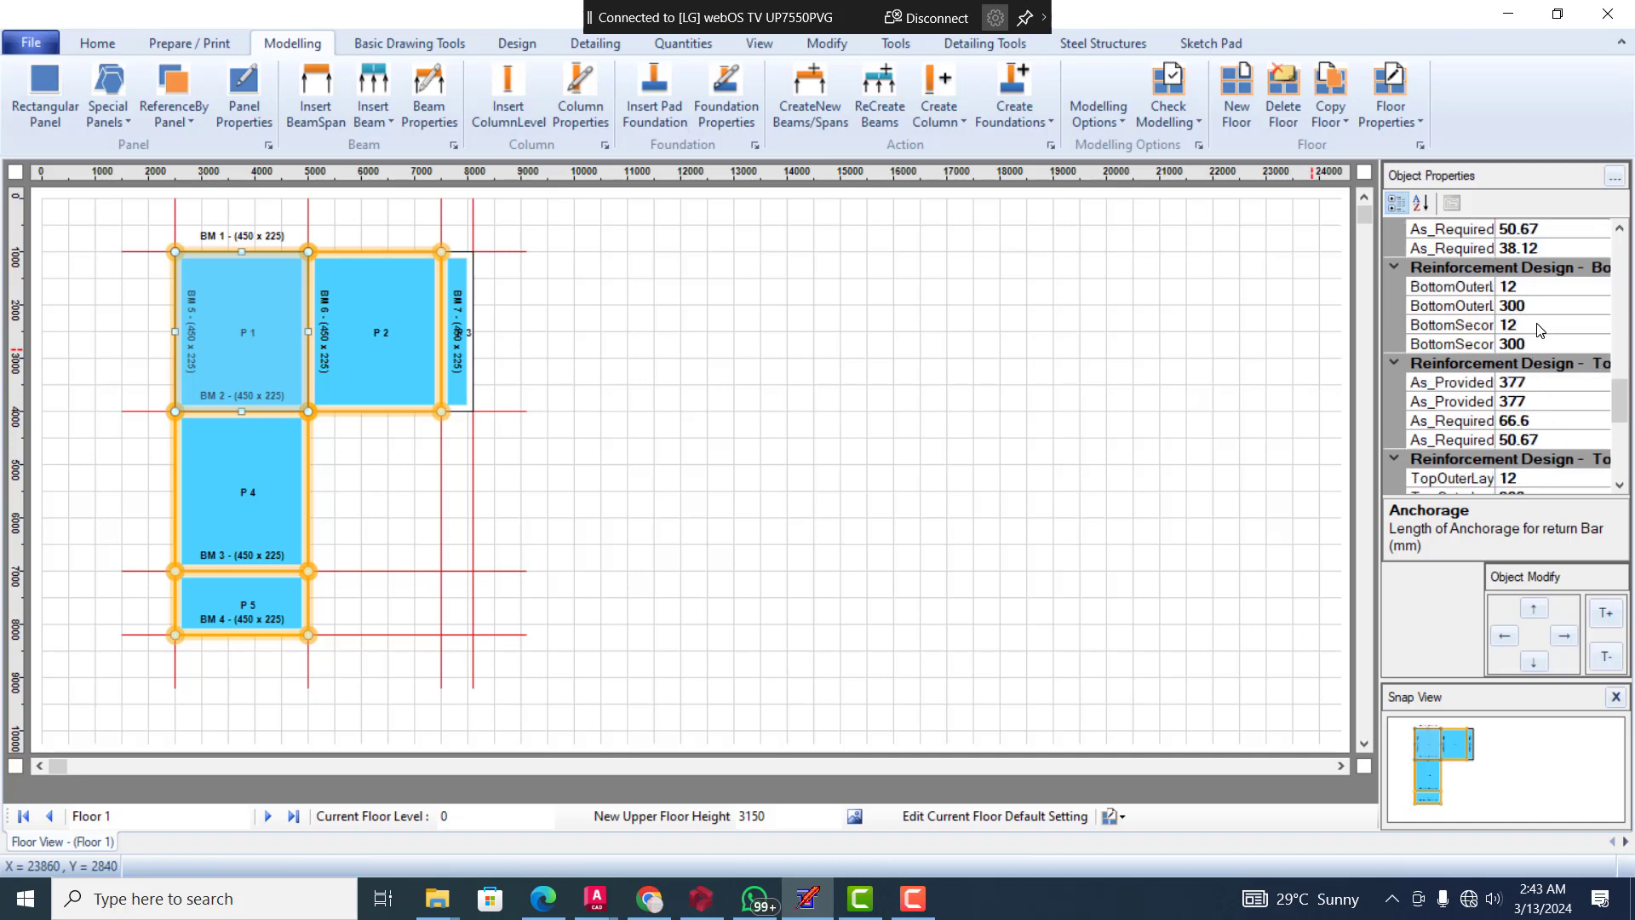
scroll(1520, 407, down, 1)
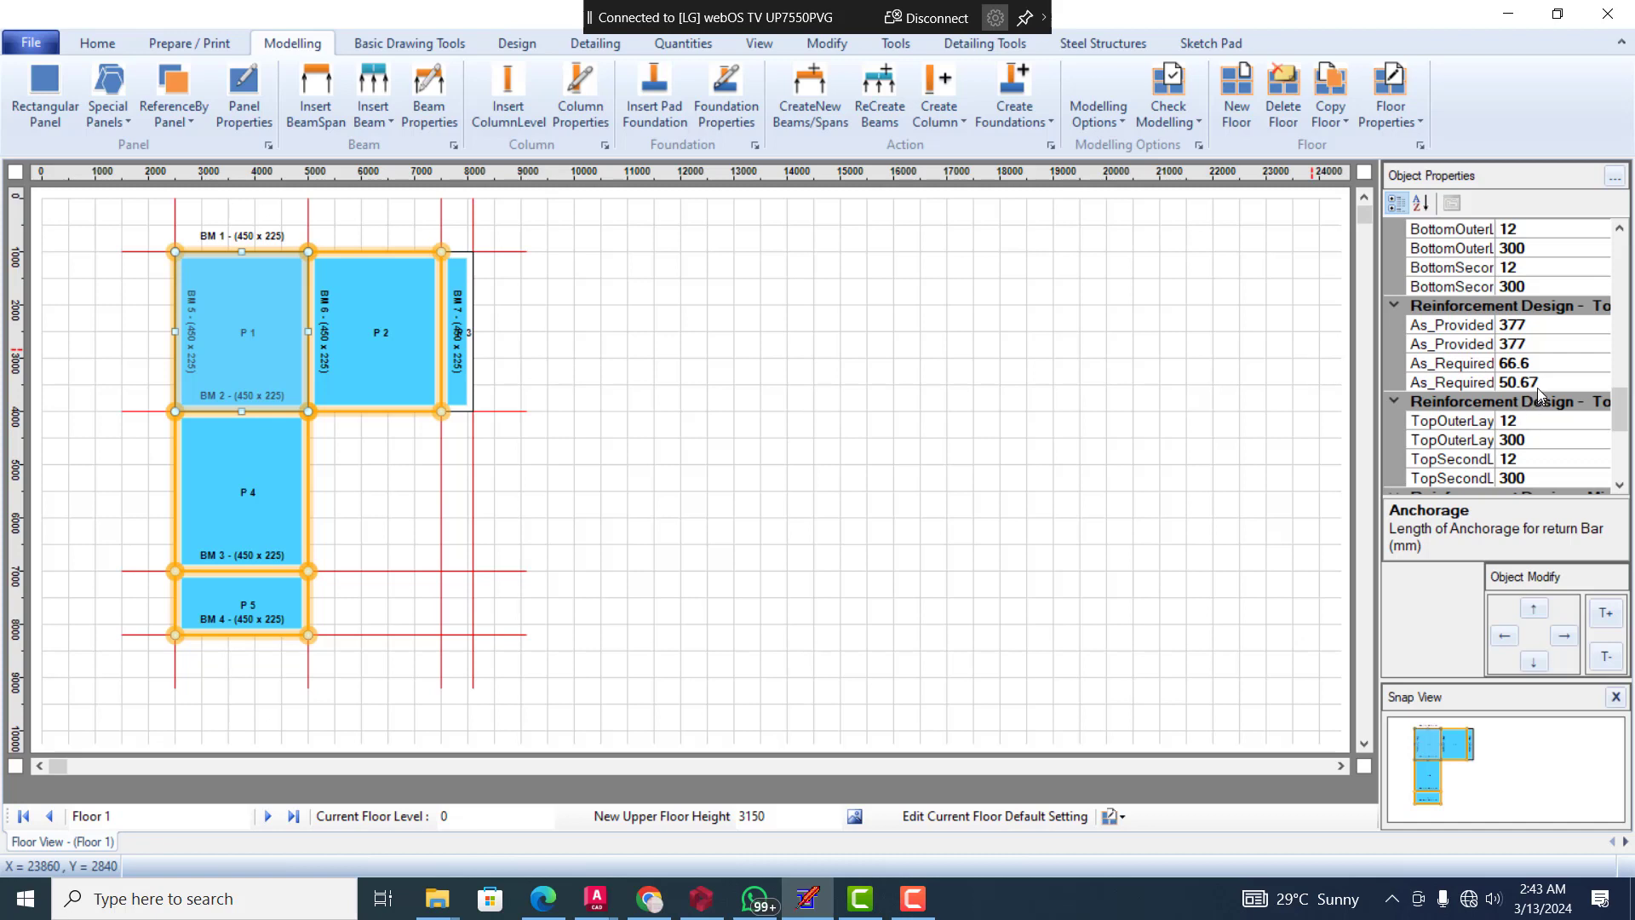
scroll(1533, 417, down, 1)
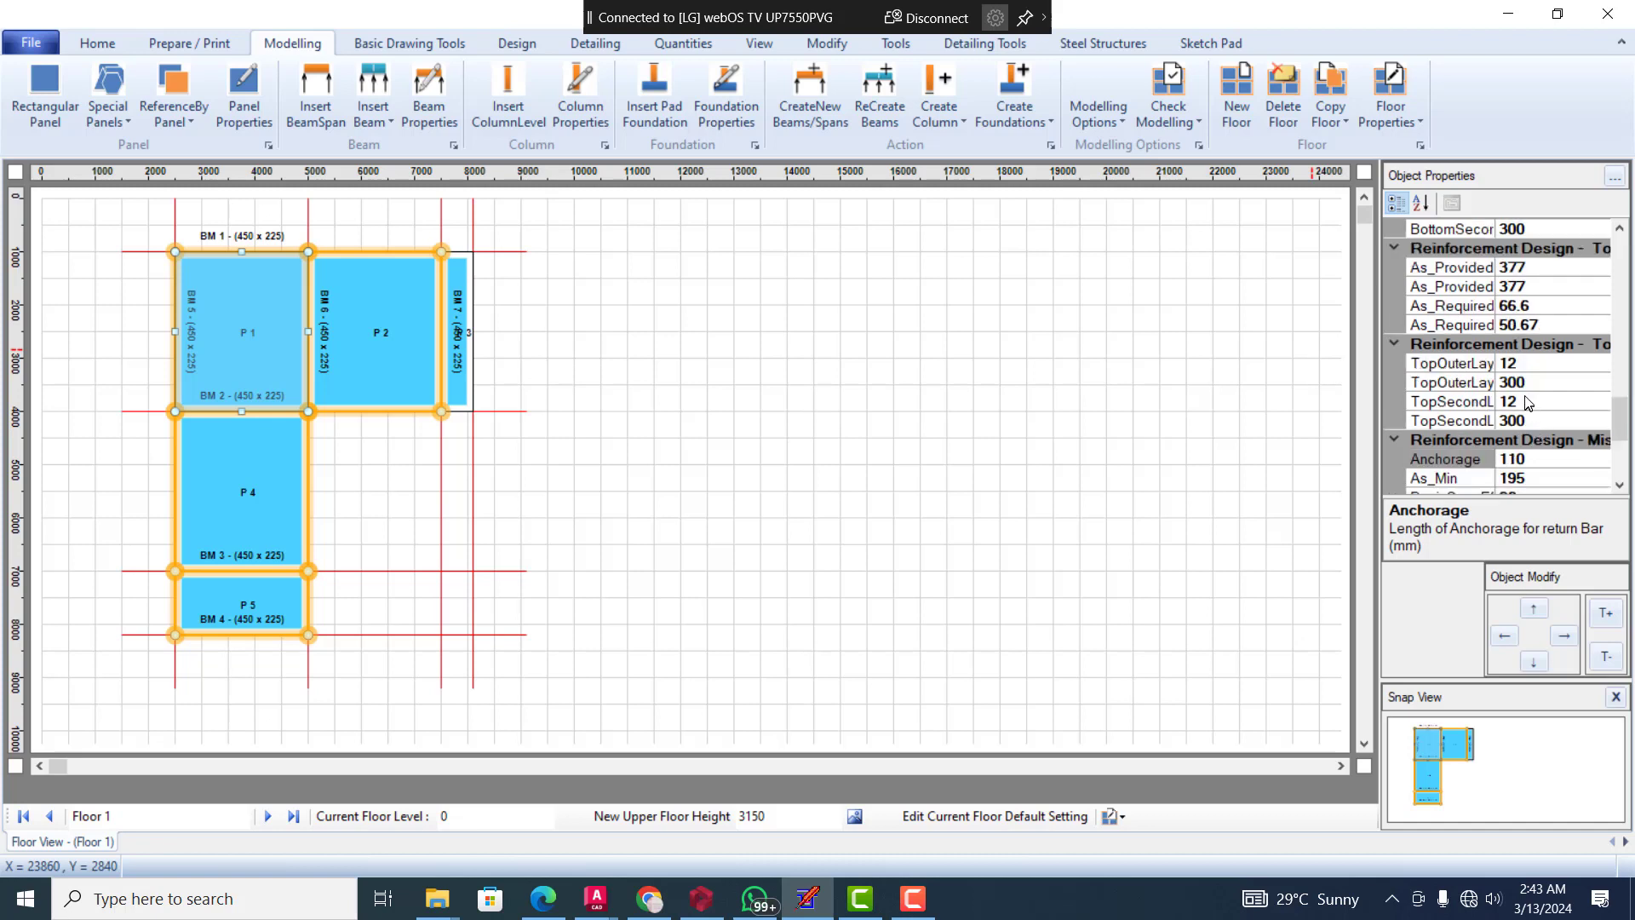
scroll(1493, 369, up, 2)
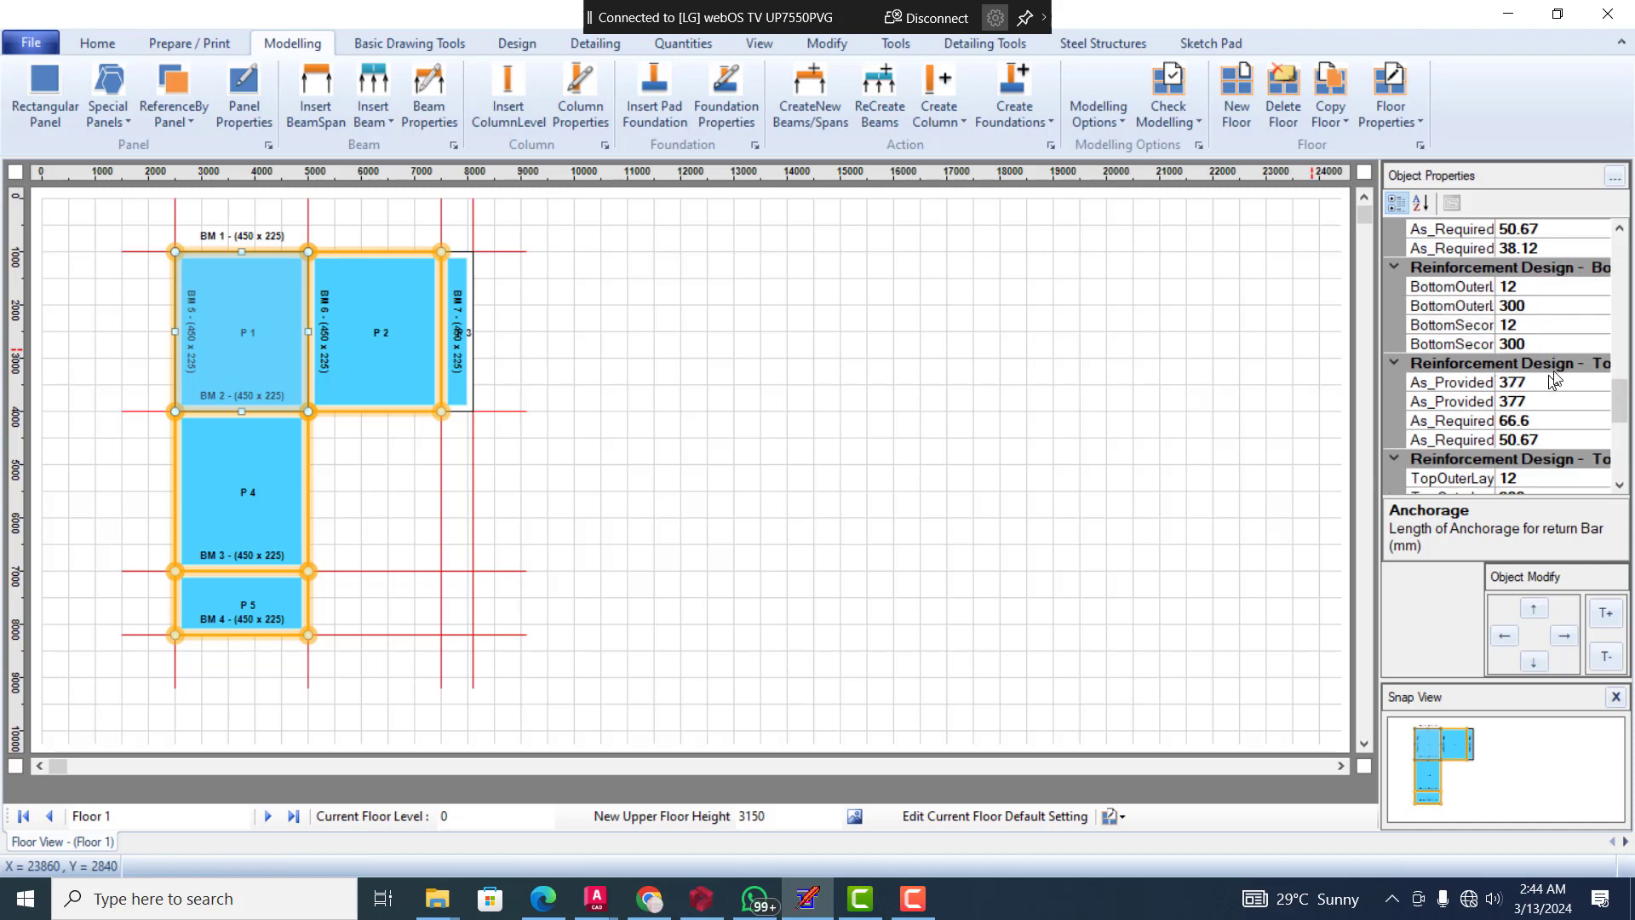
scroll(1567, 382, down, 1)
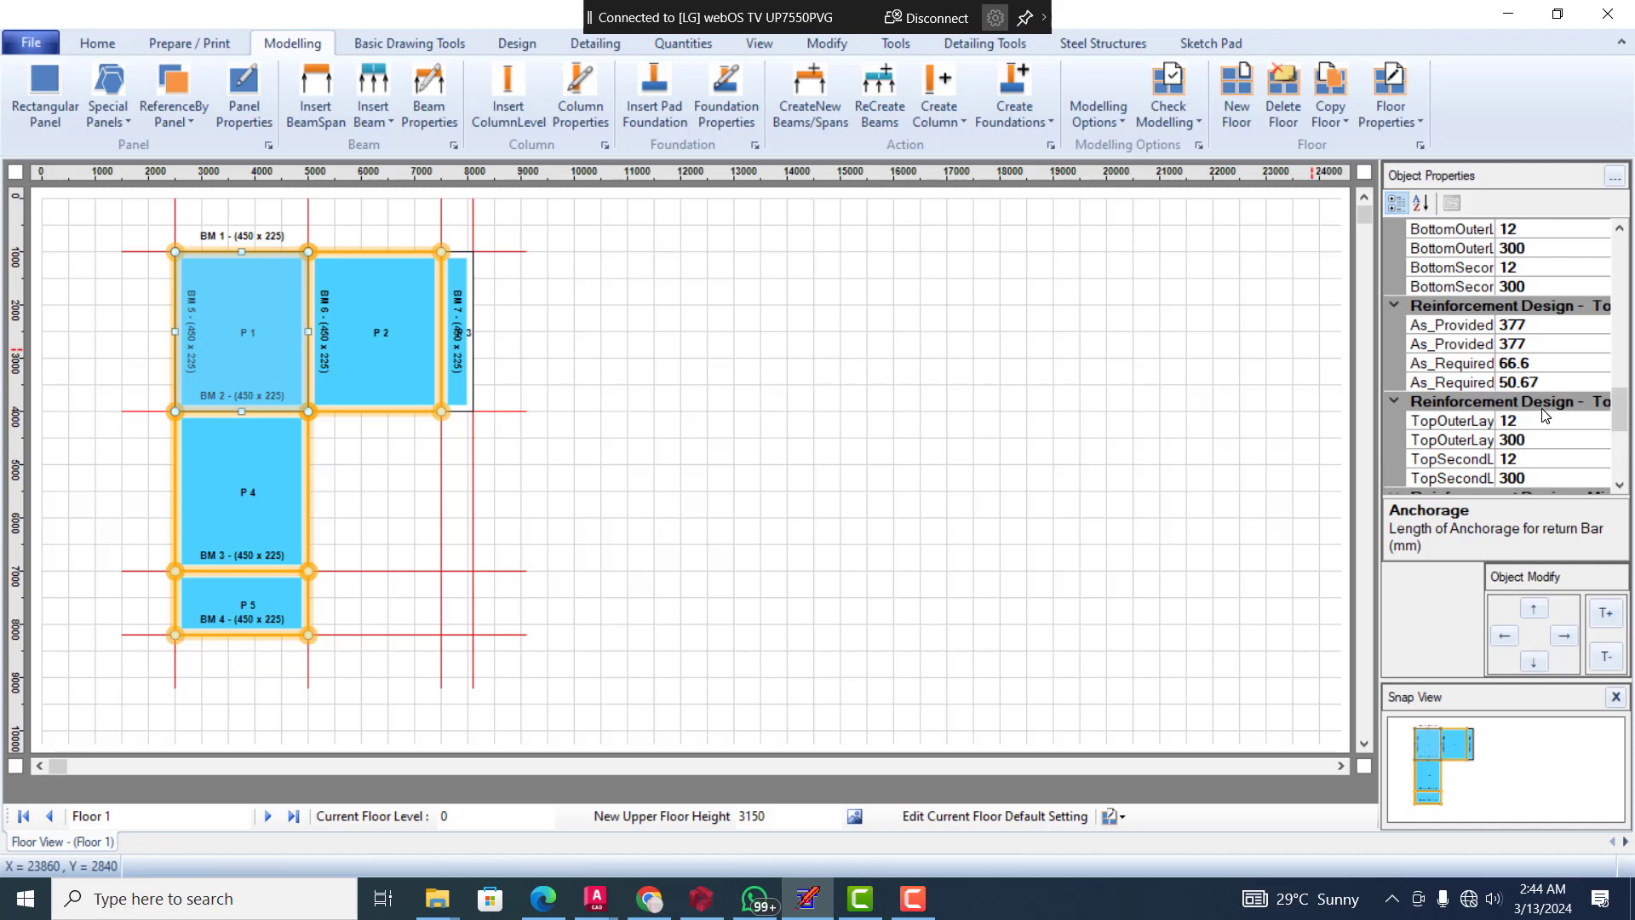
Examine panel P 1's reinforcement design values for the top and bottom layers, including the bottom outer layer bar diameter
scroll(1540, 418, down, 1)
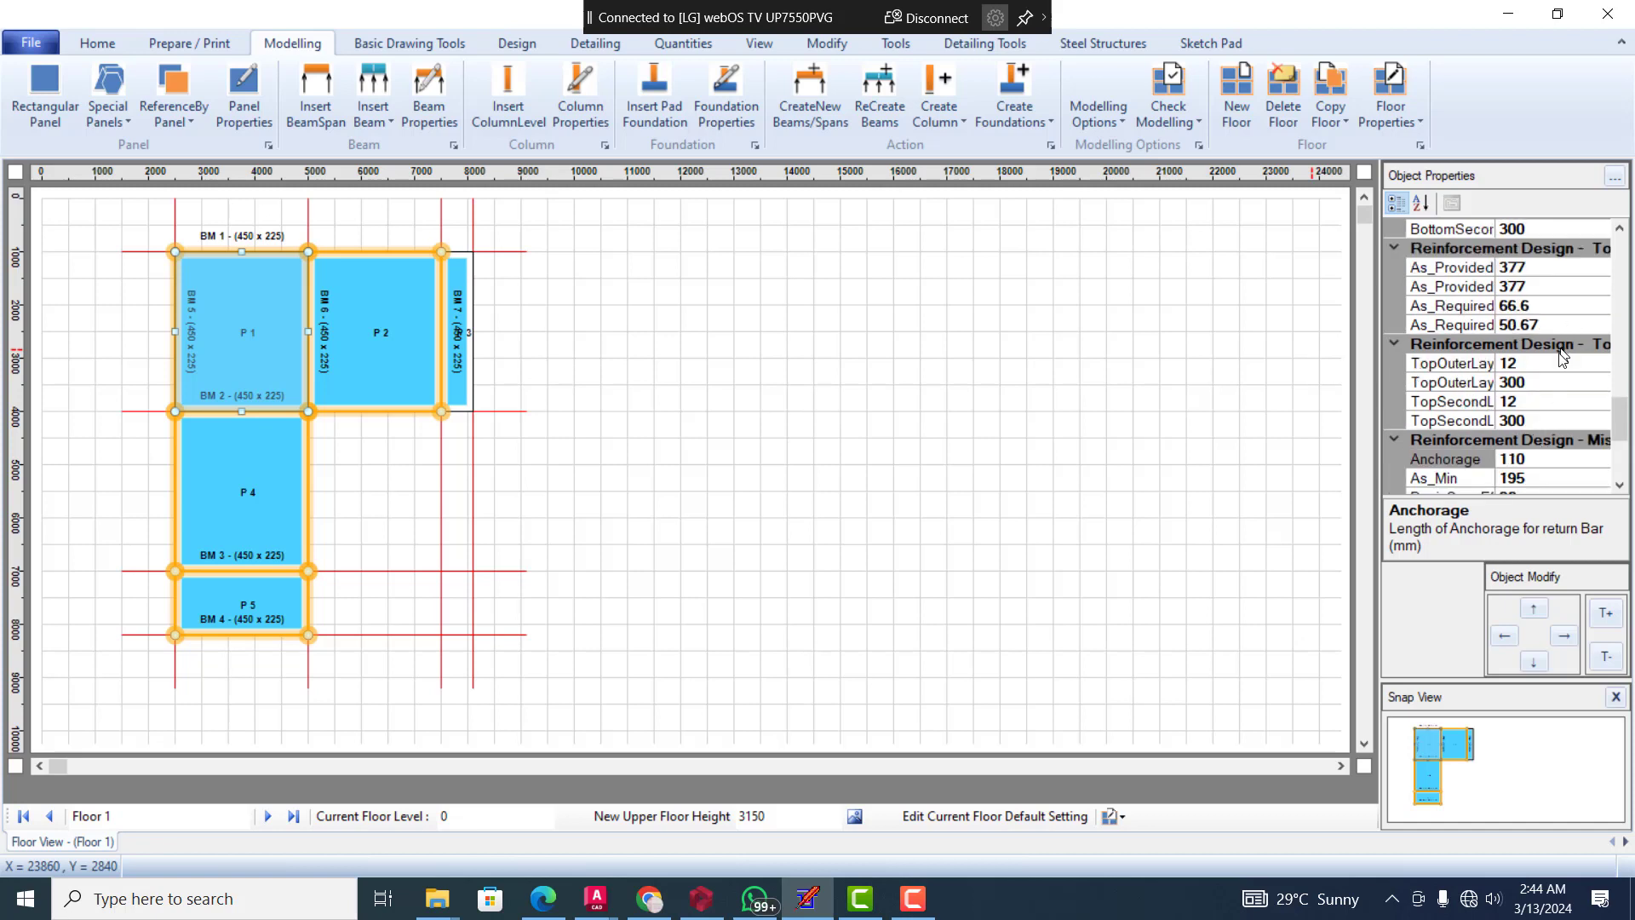
scroll(1563, 356, down, 2)
scroll(1551, 352, up, 2)
scroll(1551, 345, up, 1)
scroll(1557, 364, up, 2)
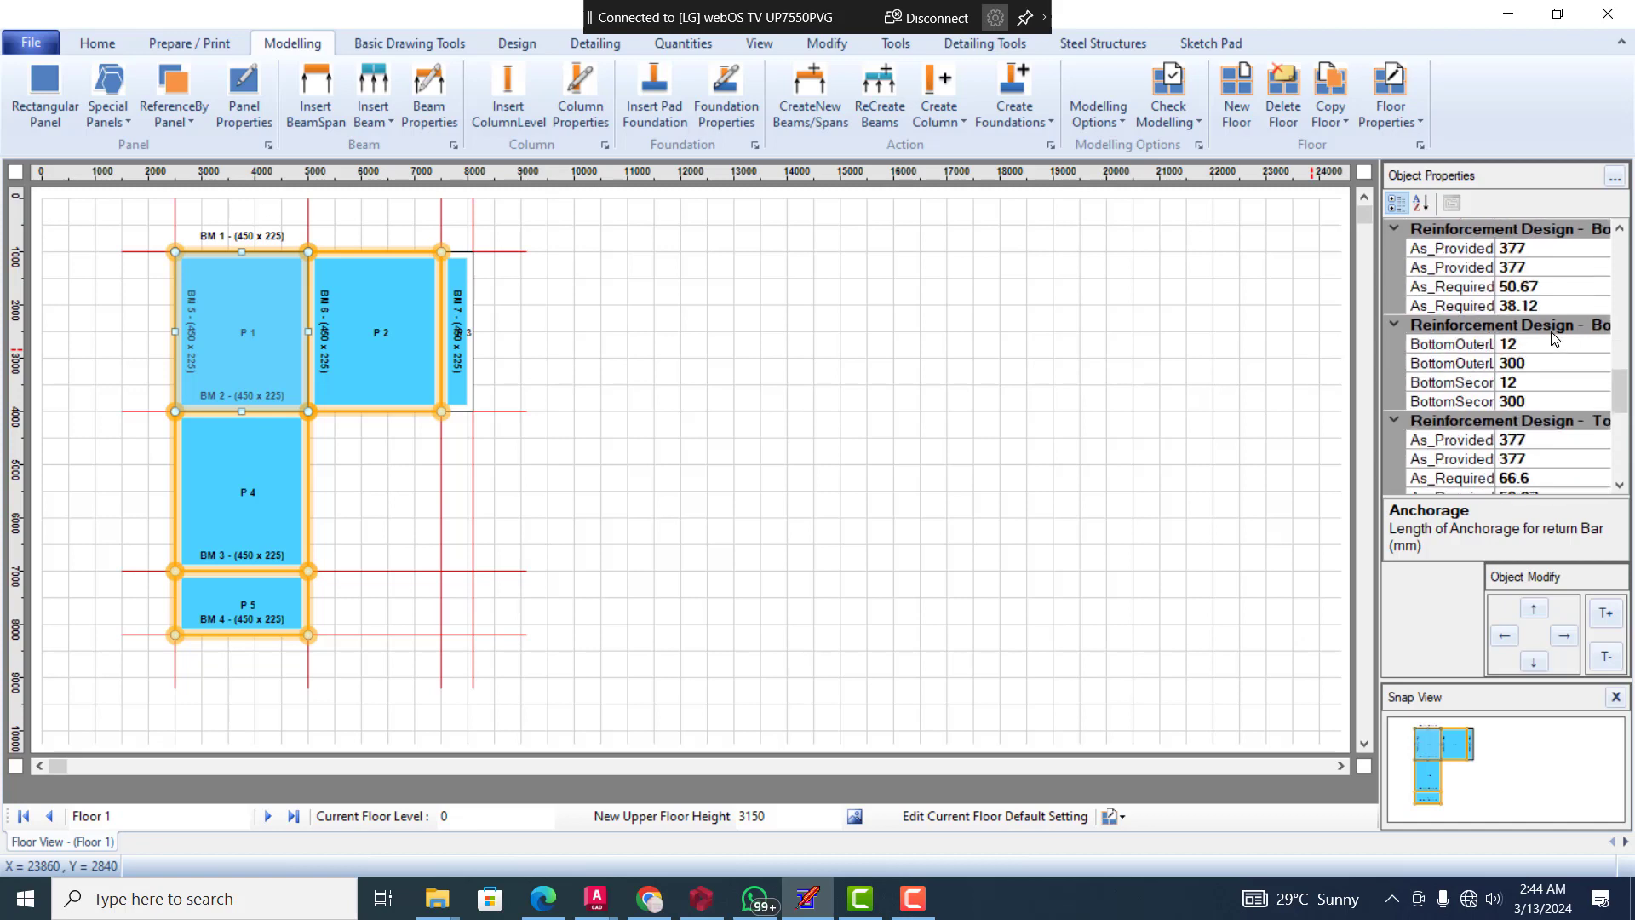
click(1525, 342)
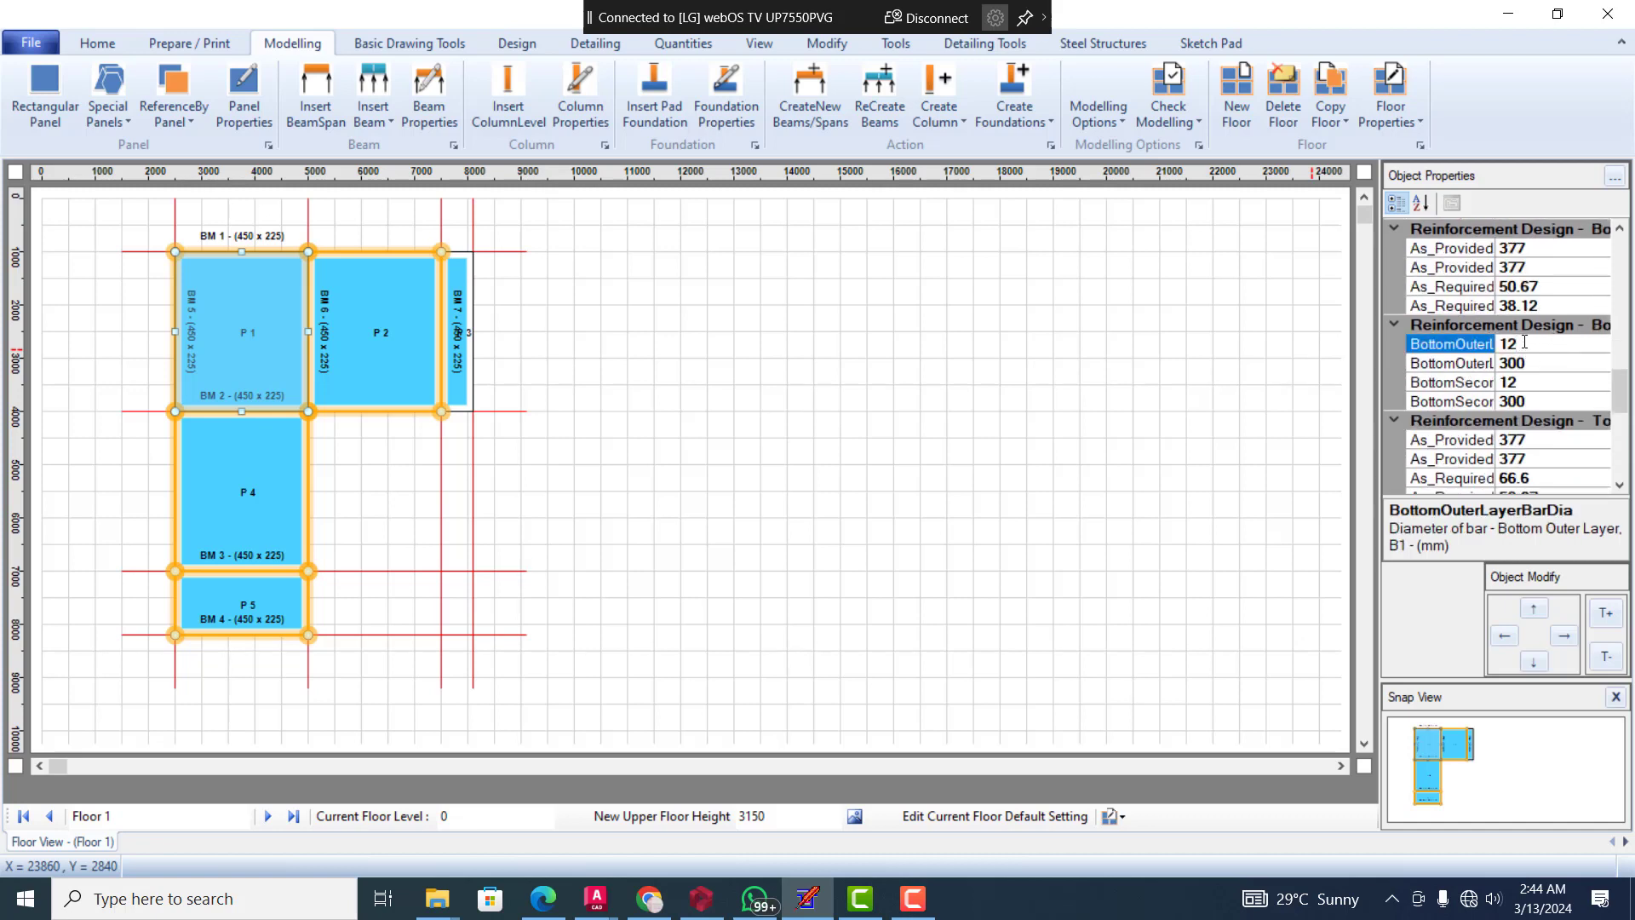
click(1525, 342)
click(1531, 343)
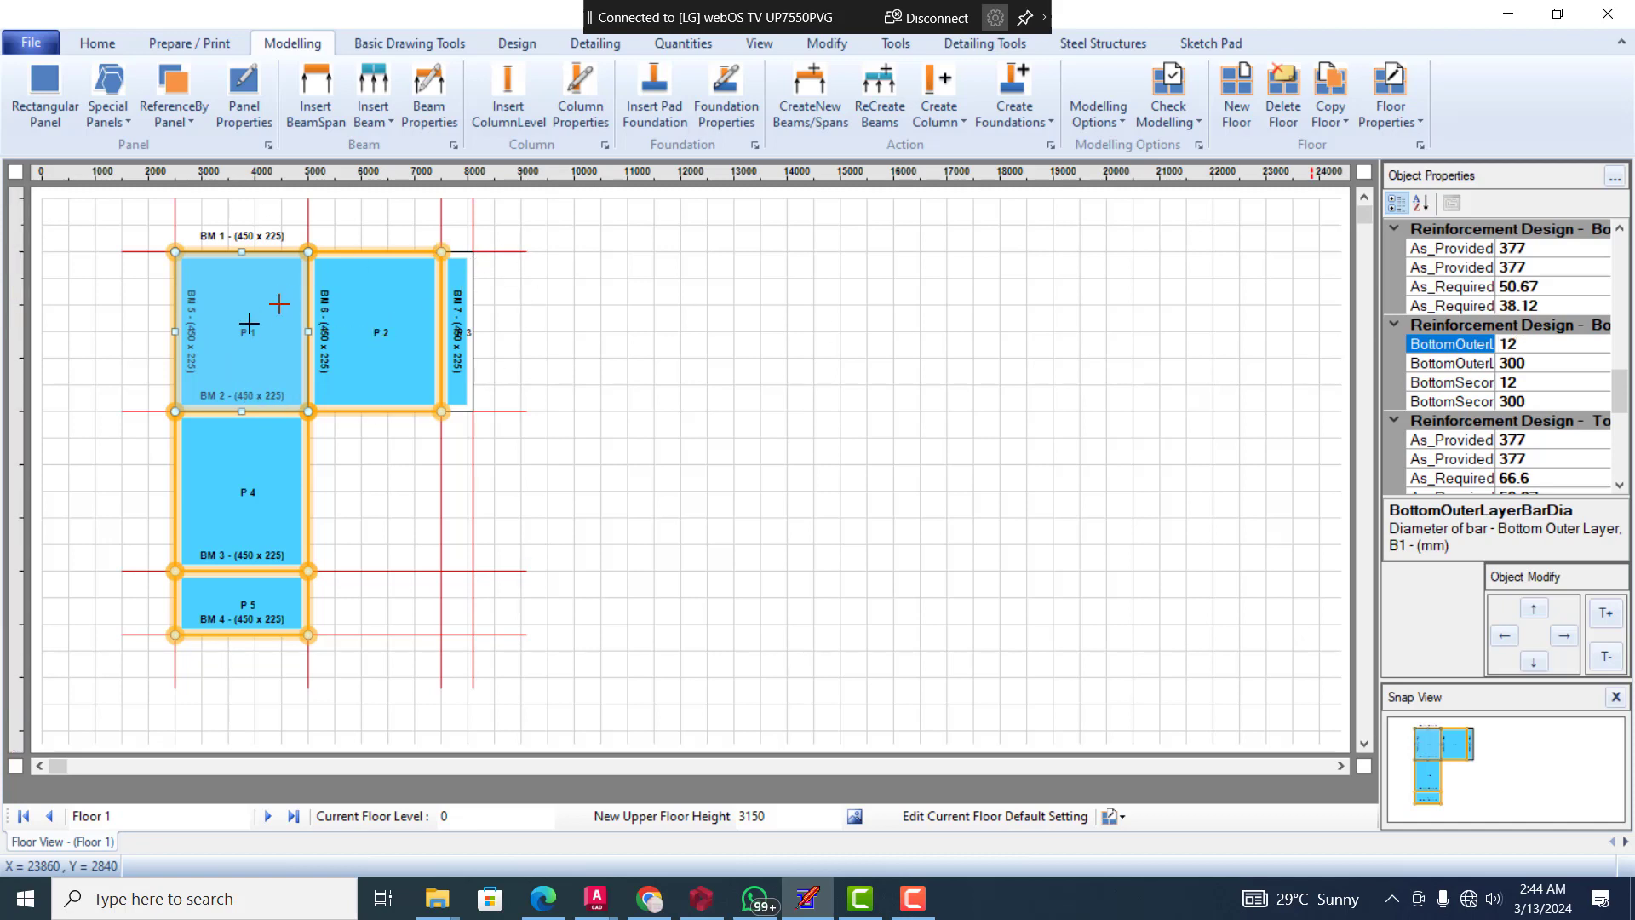
Set the edge condition of panel P 1 to Two_Adjacent_Edges_Discontinuous
click(509, 386)
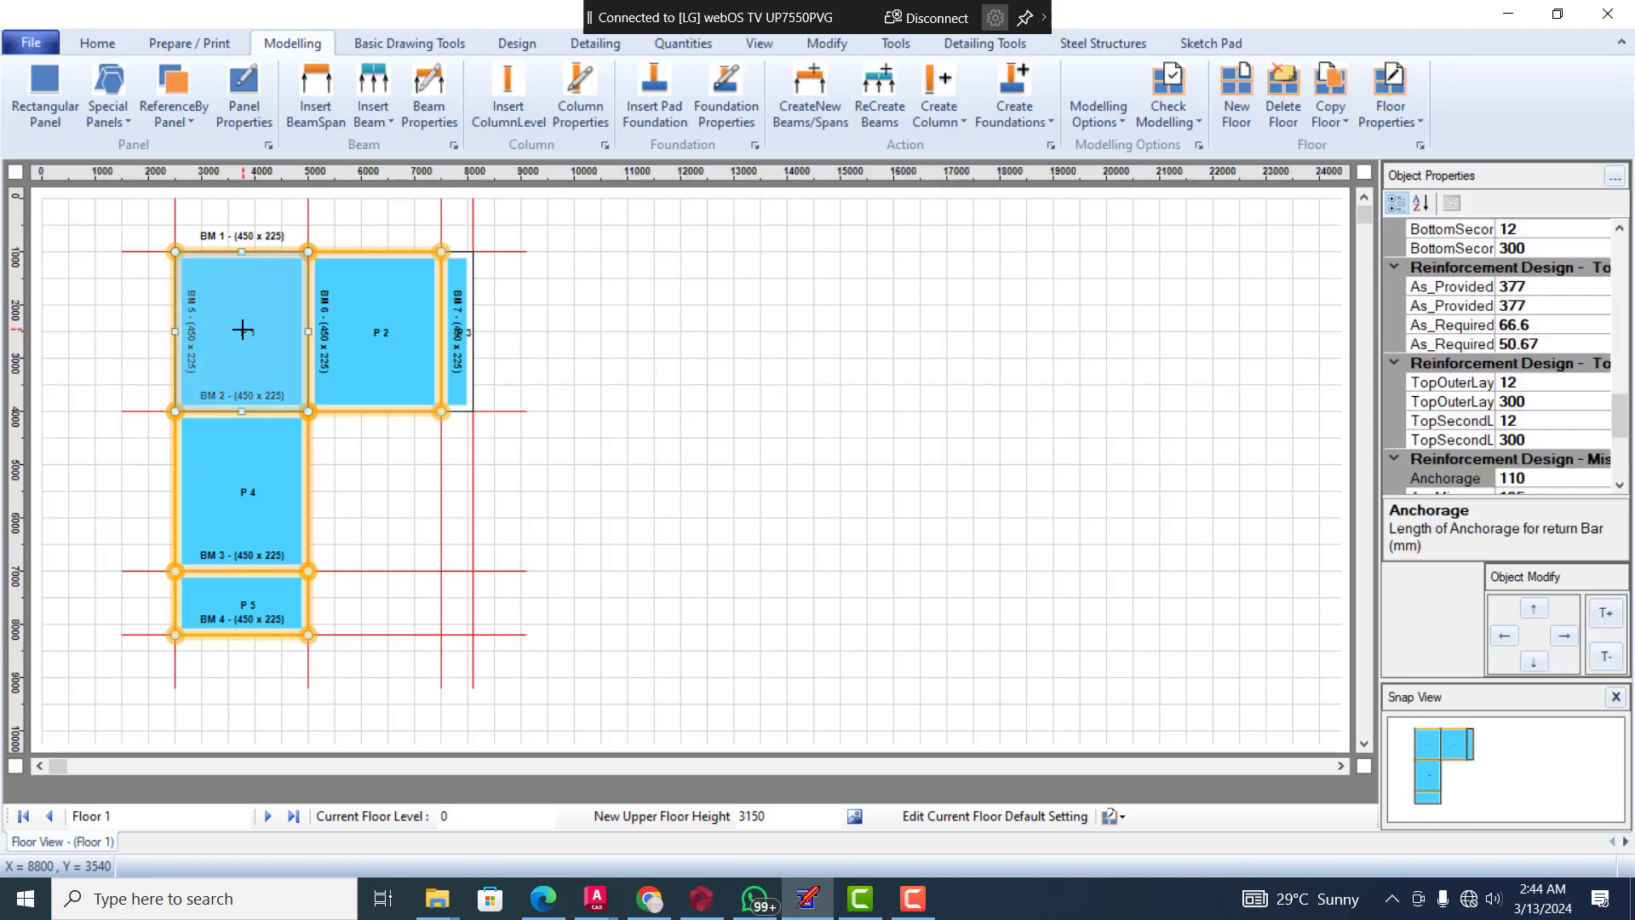
click(243, 330)
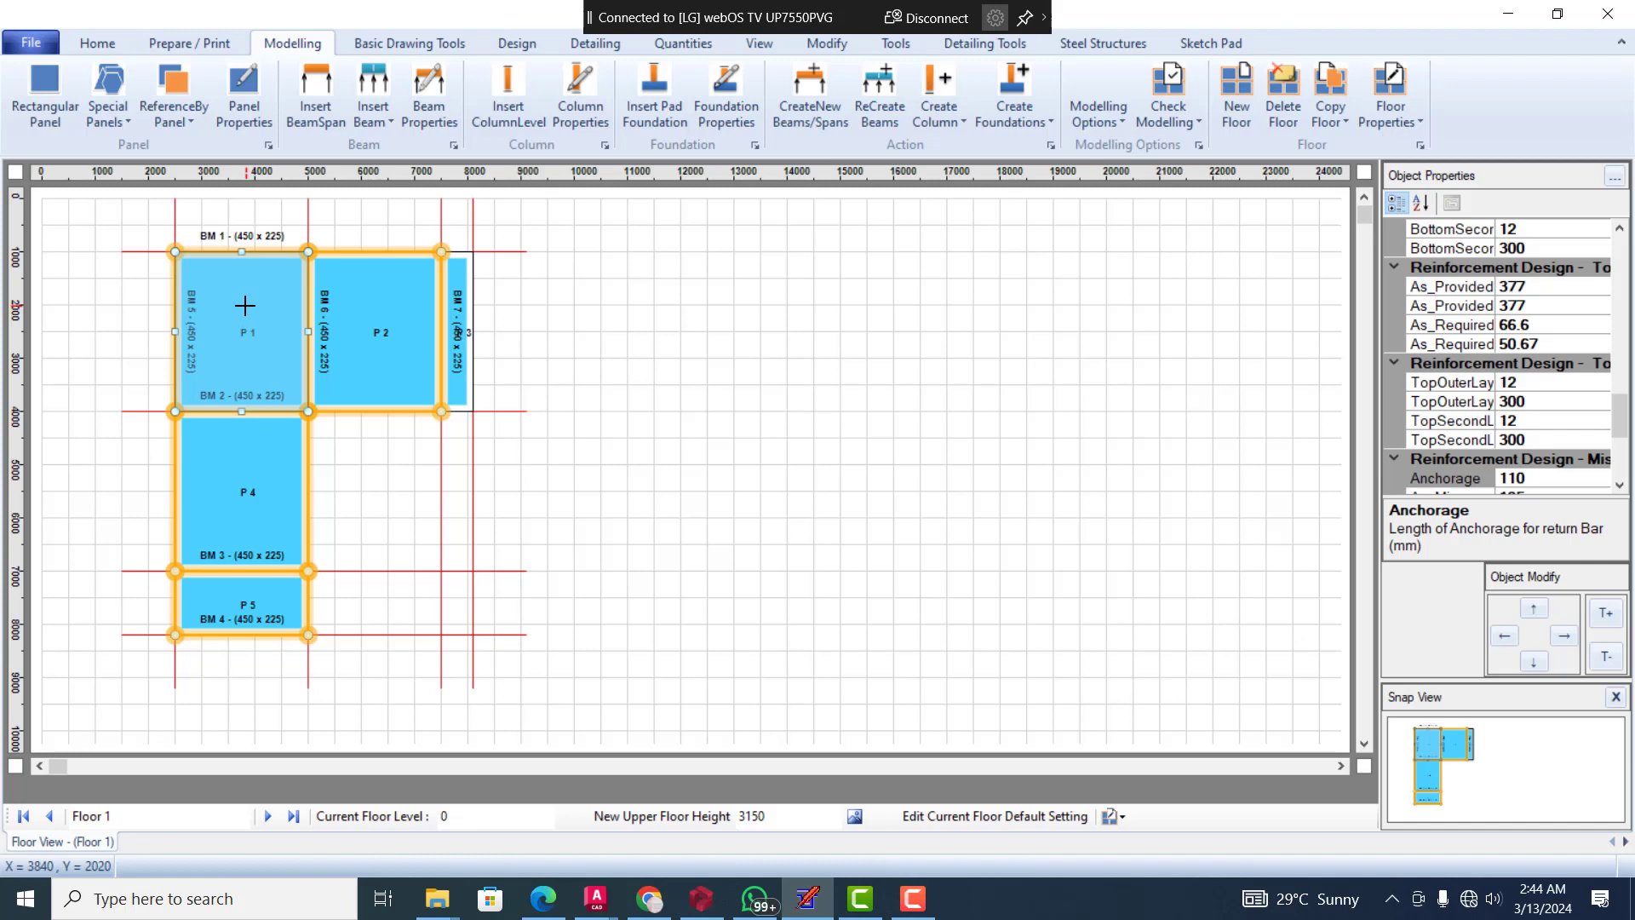
drag(1623, 430, 1625, 290)
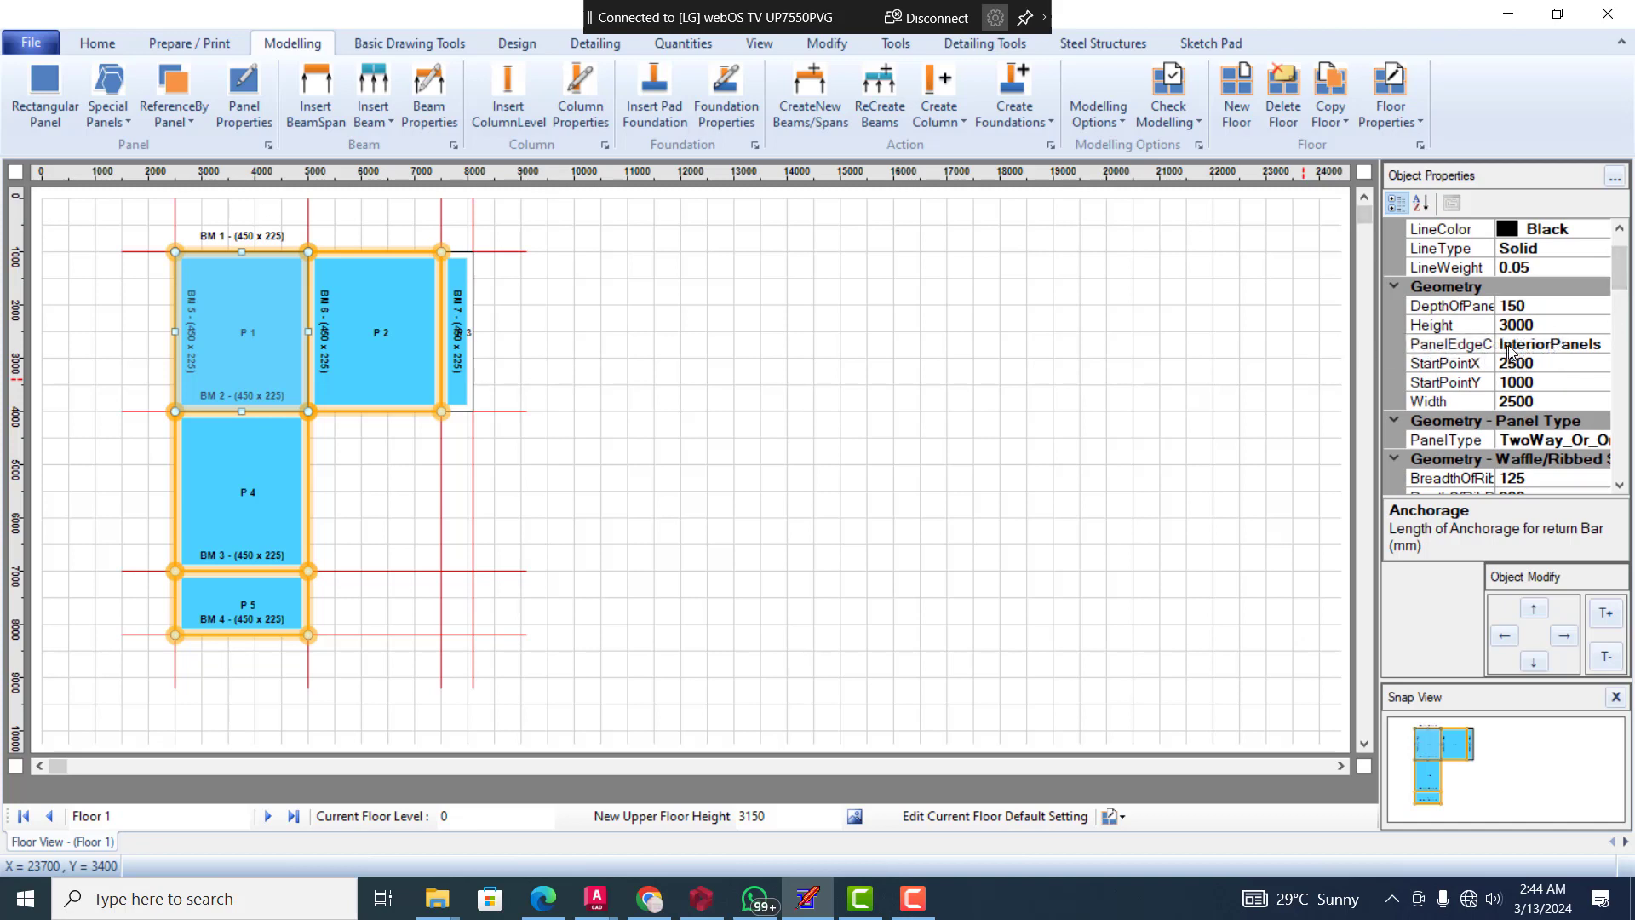
click(1589, 351)
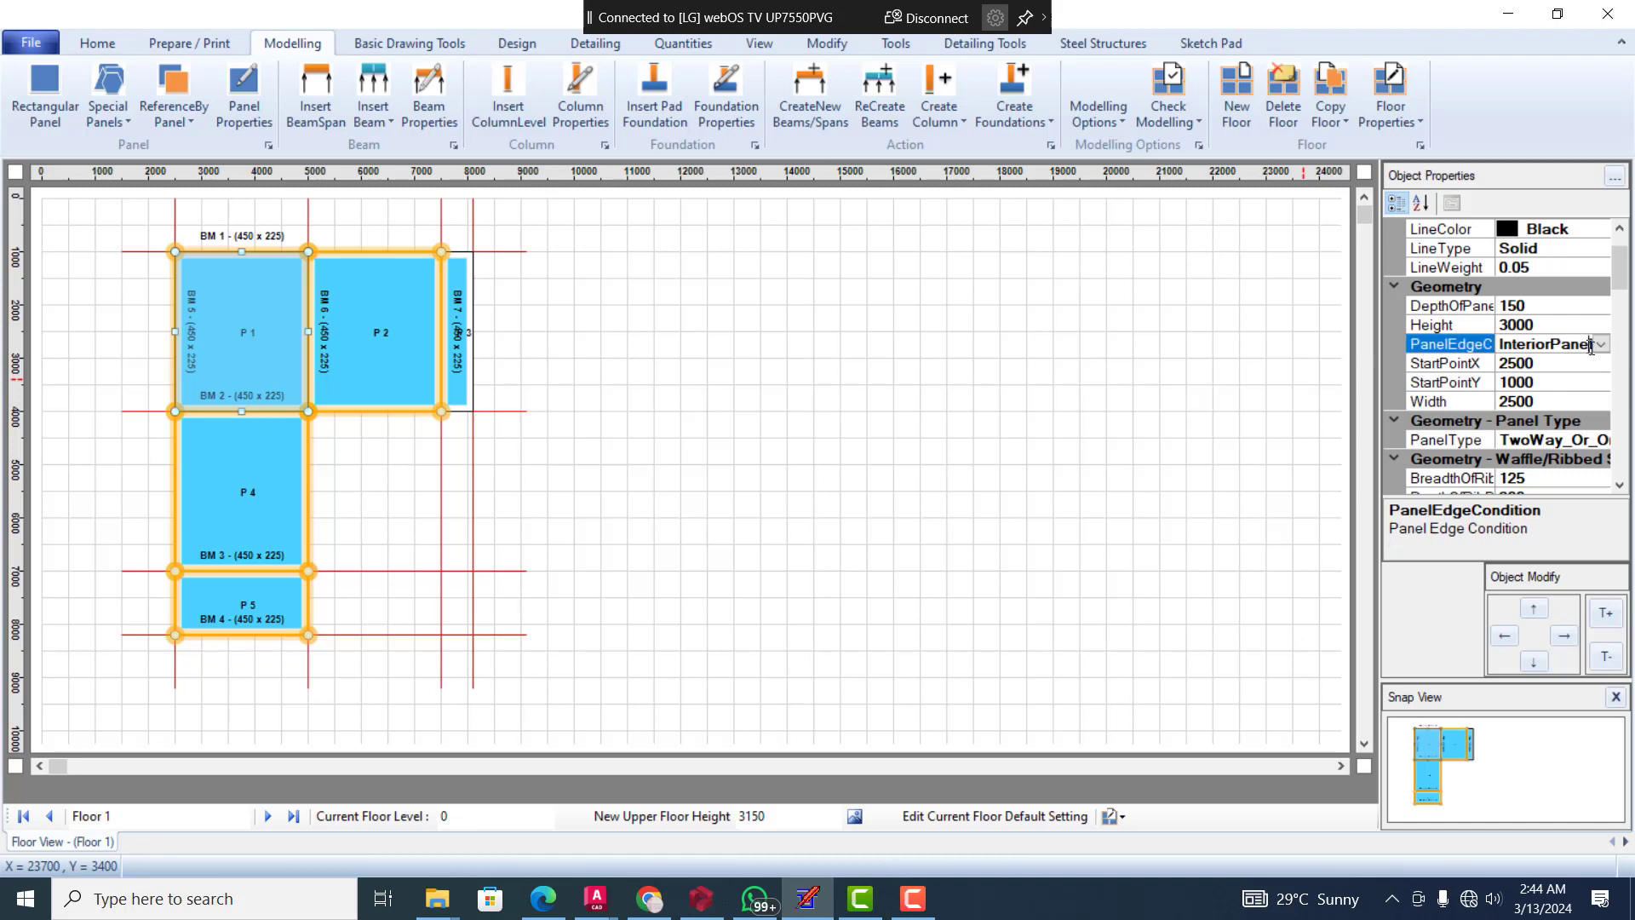
click(1602, 345)
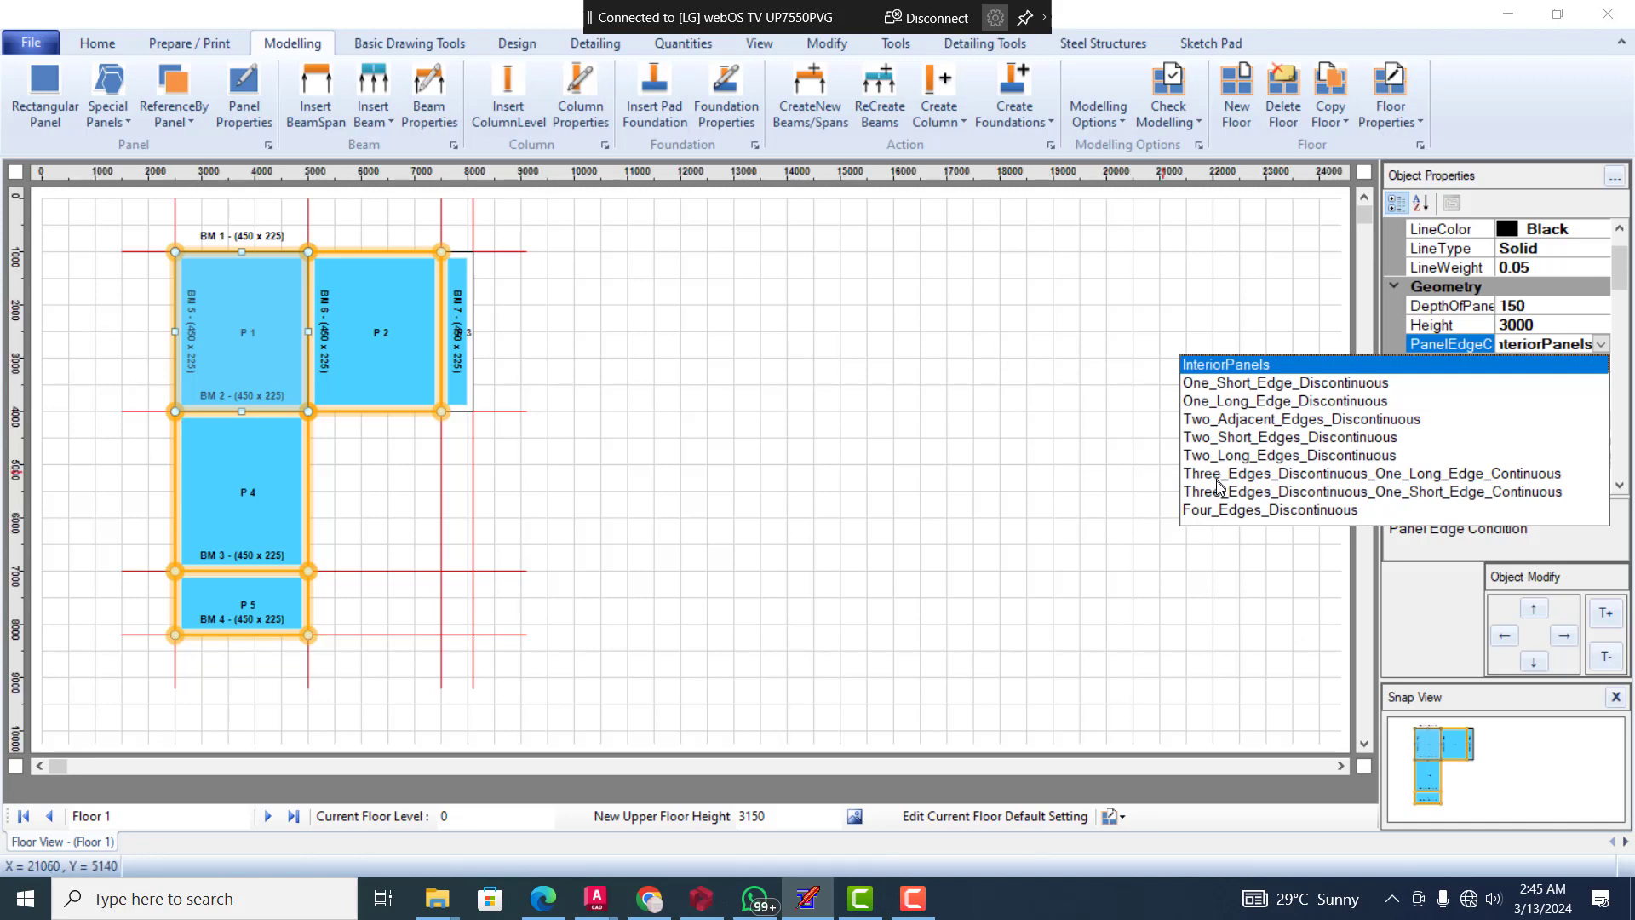
click(1286, 421)
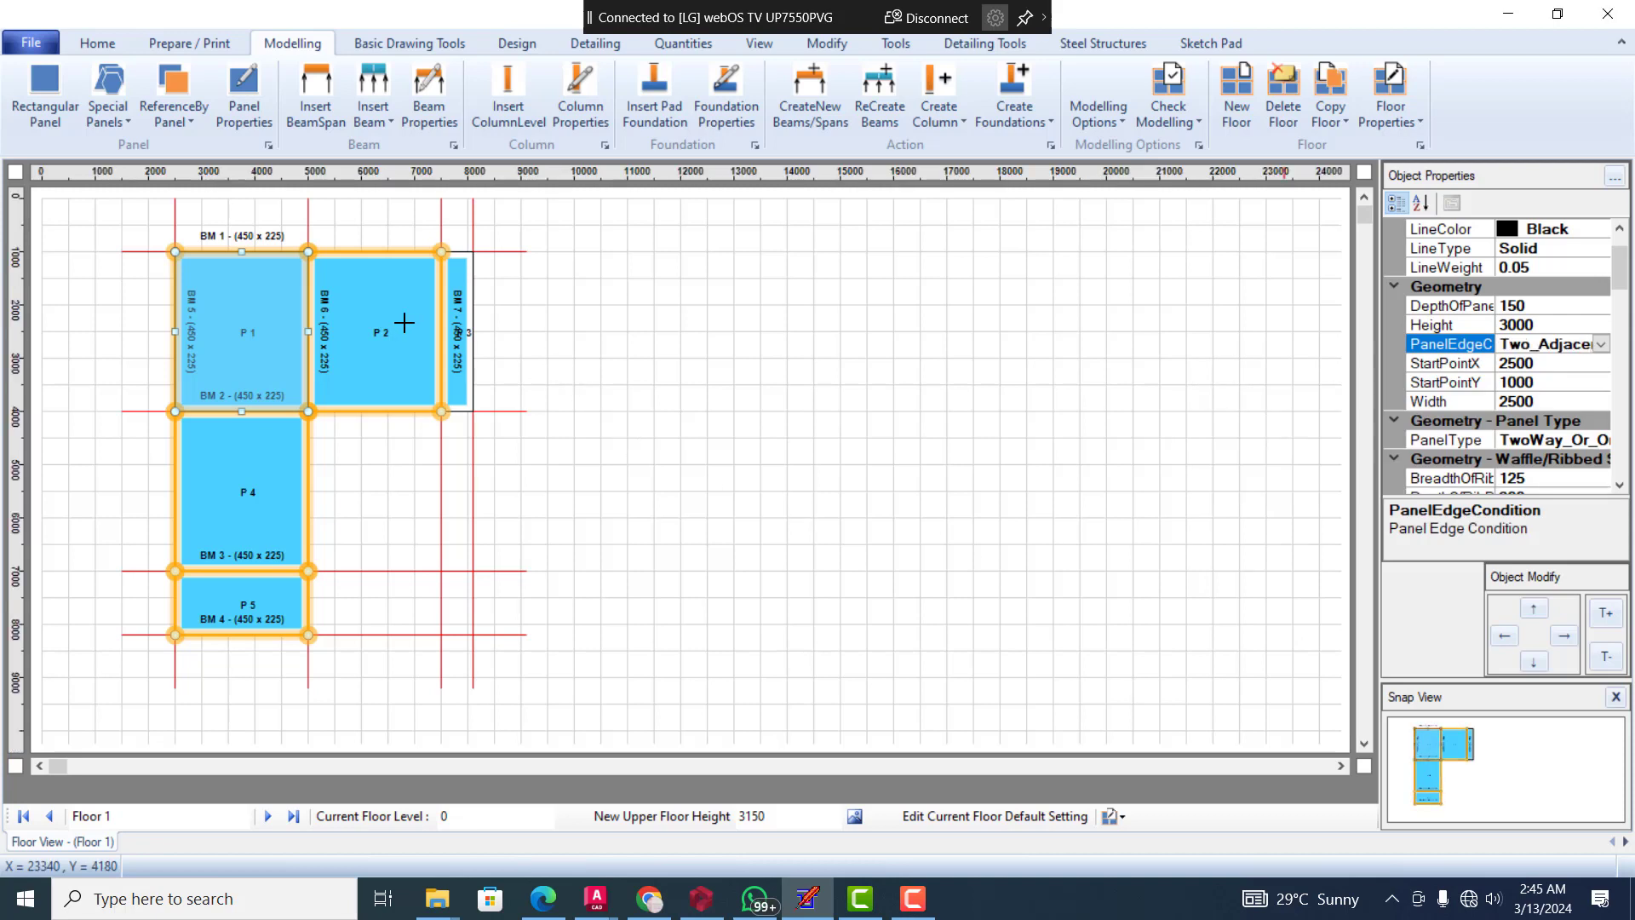
Set the edge condition of panel P 2 to Two_Short_Edges_Discontinuous
click(380, 344)
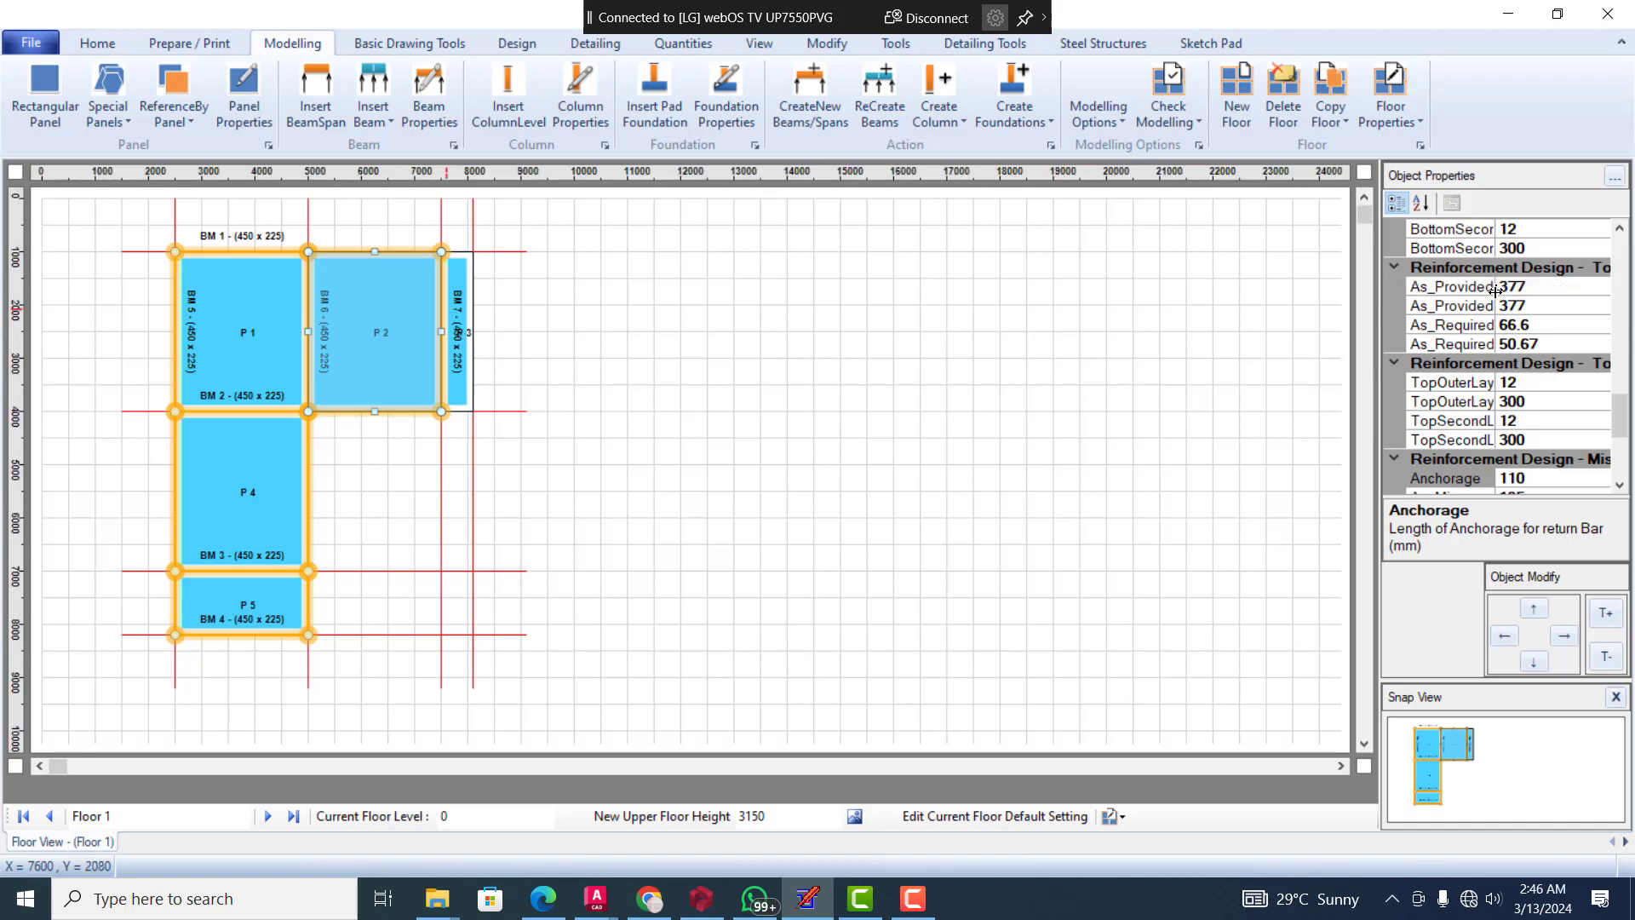
drag(1619, 429, 1624, 288)
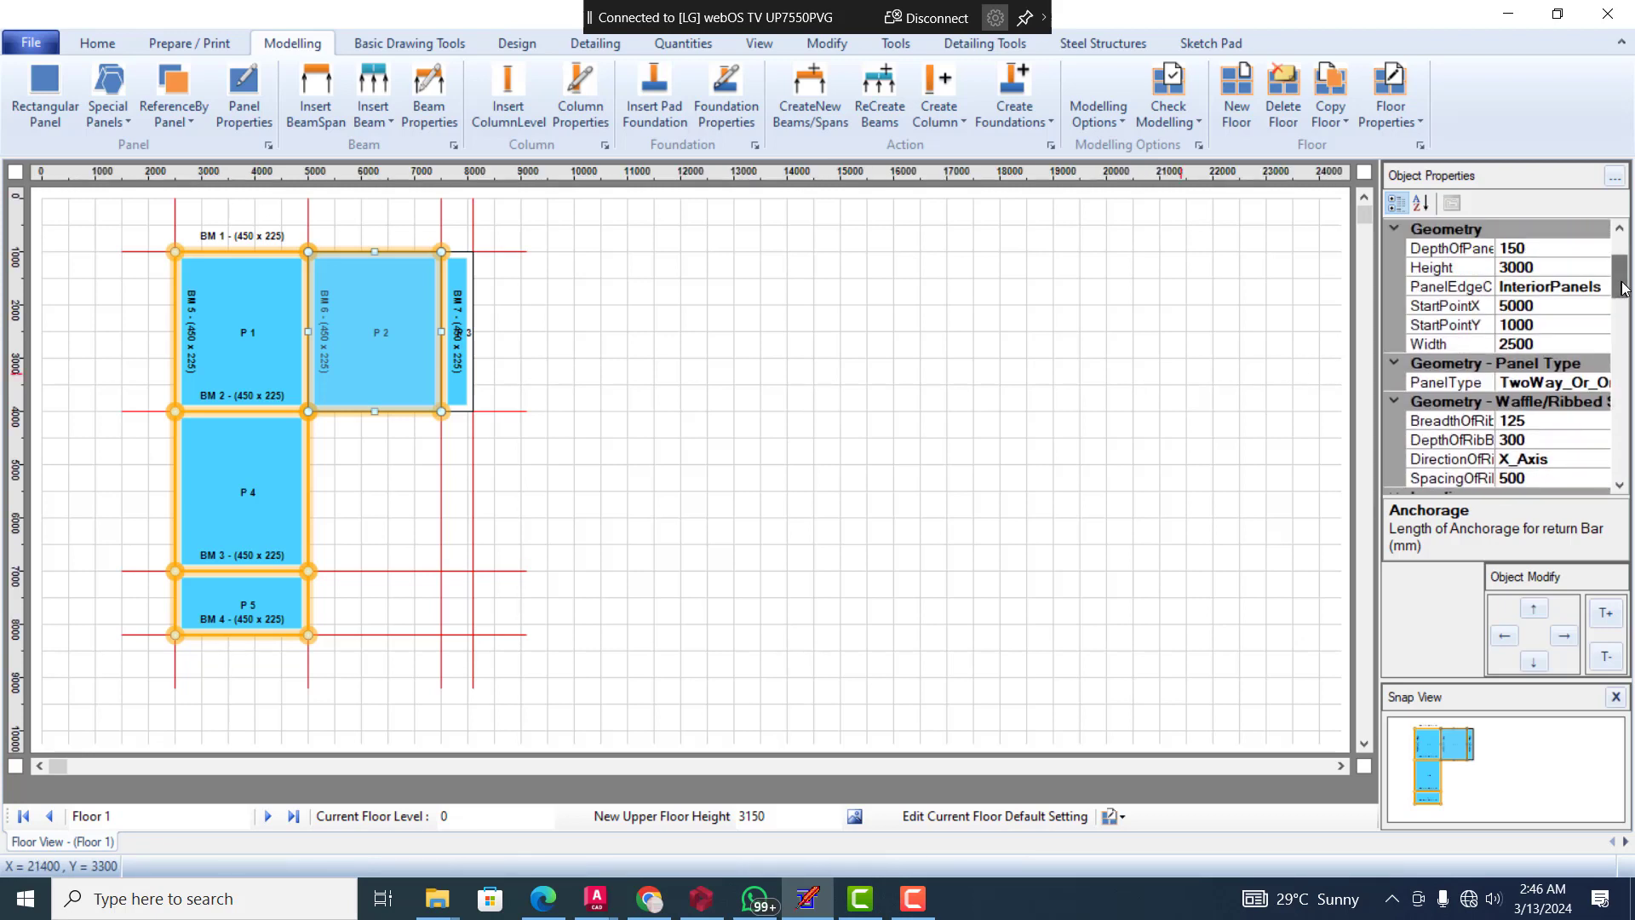
click(1579, 288)
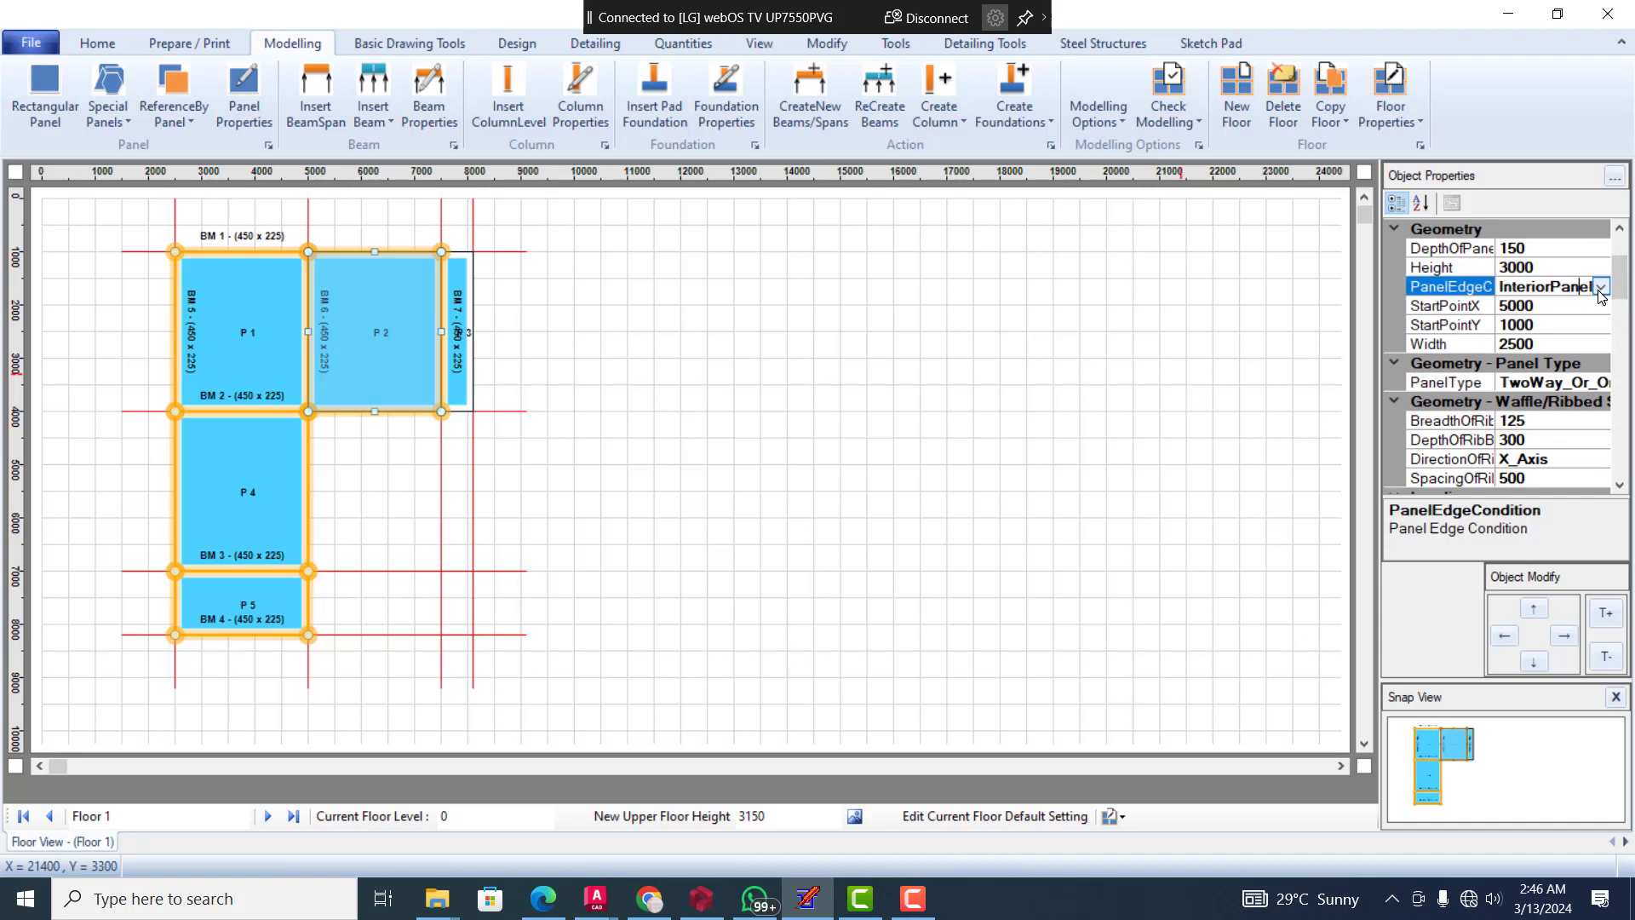
click(1598, 289)
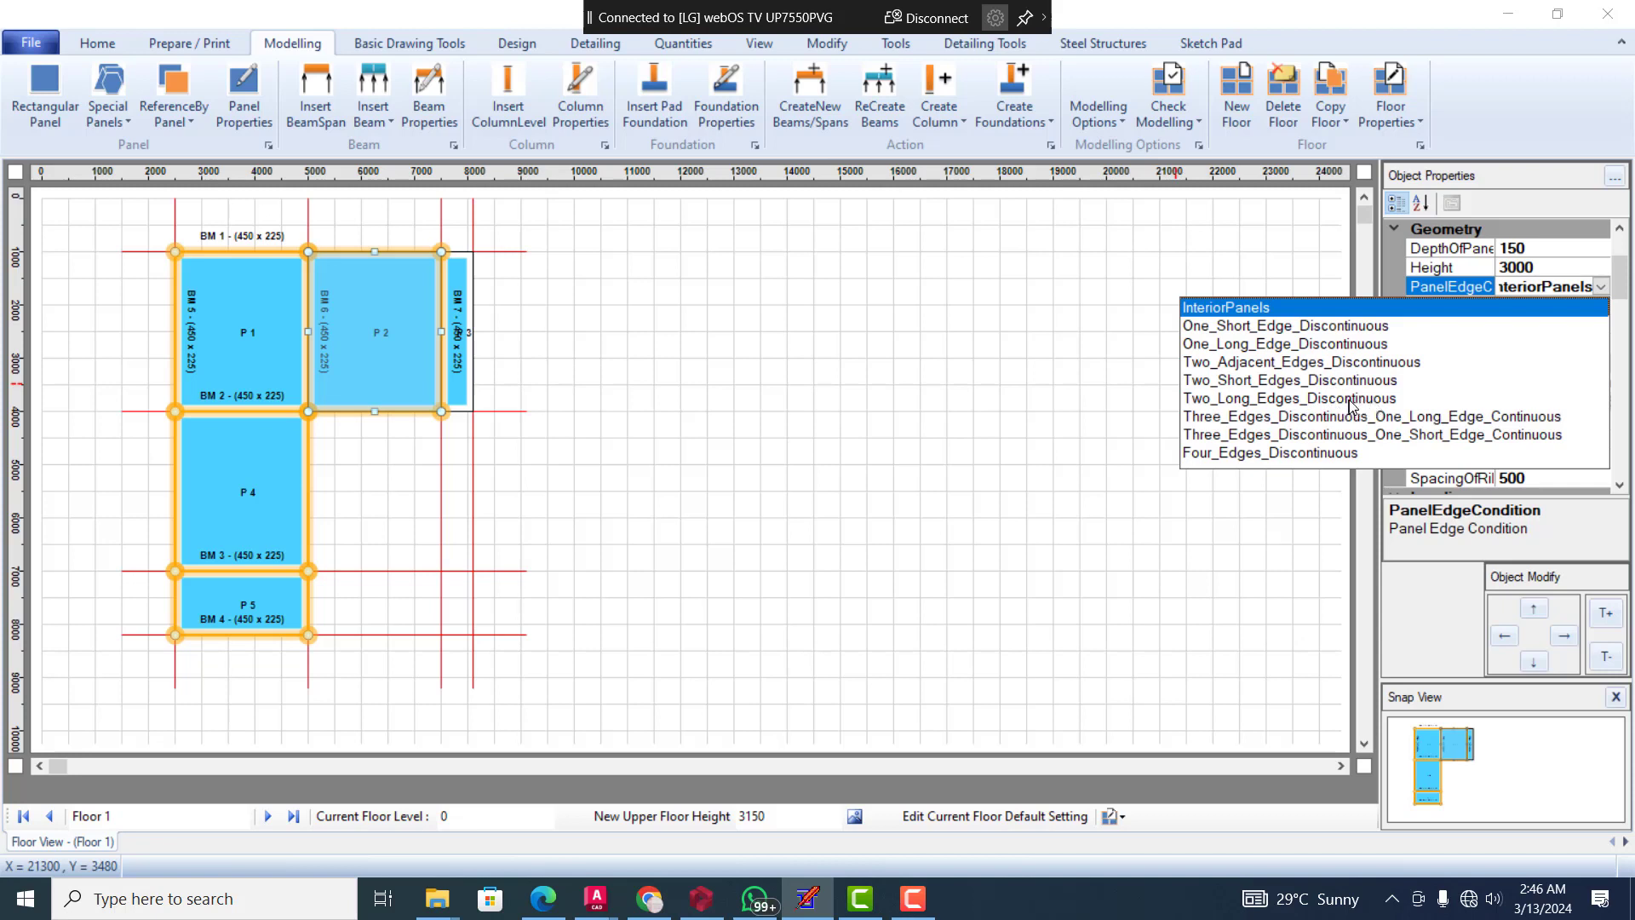
click(1310, 380)
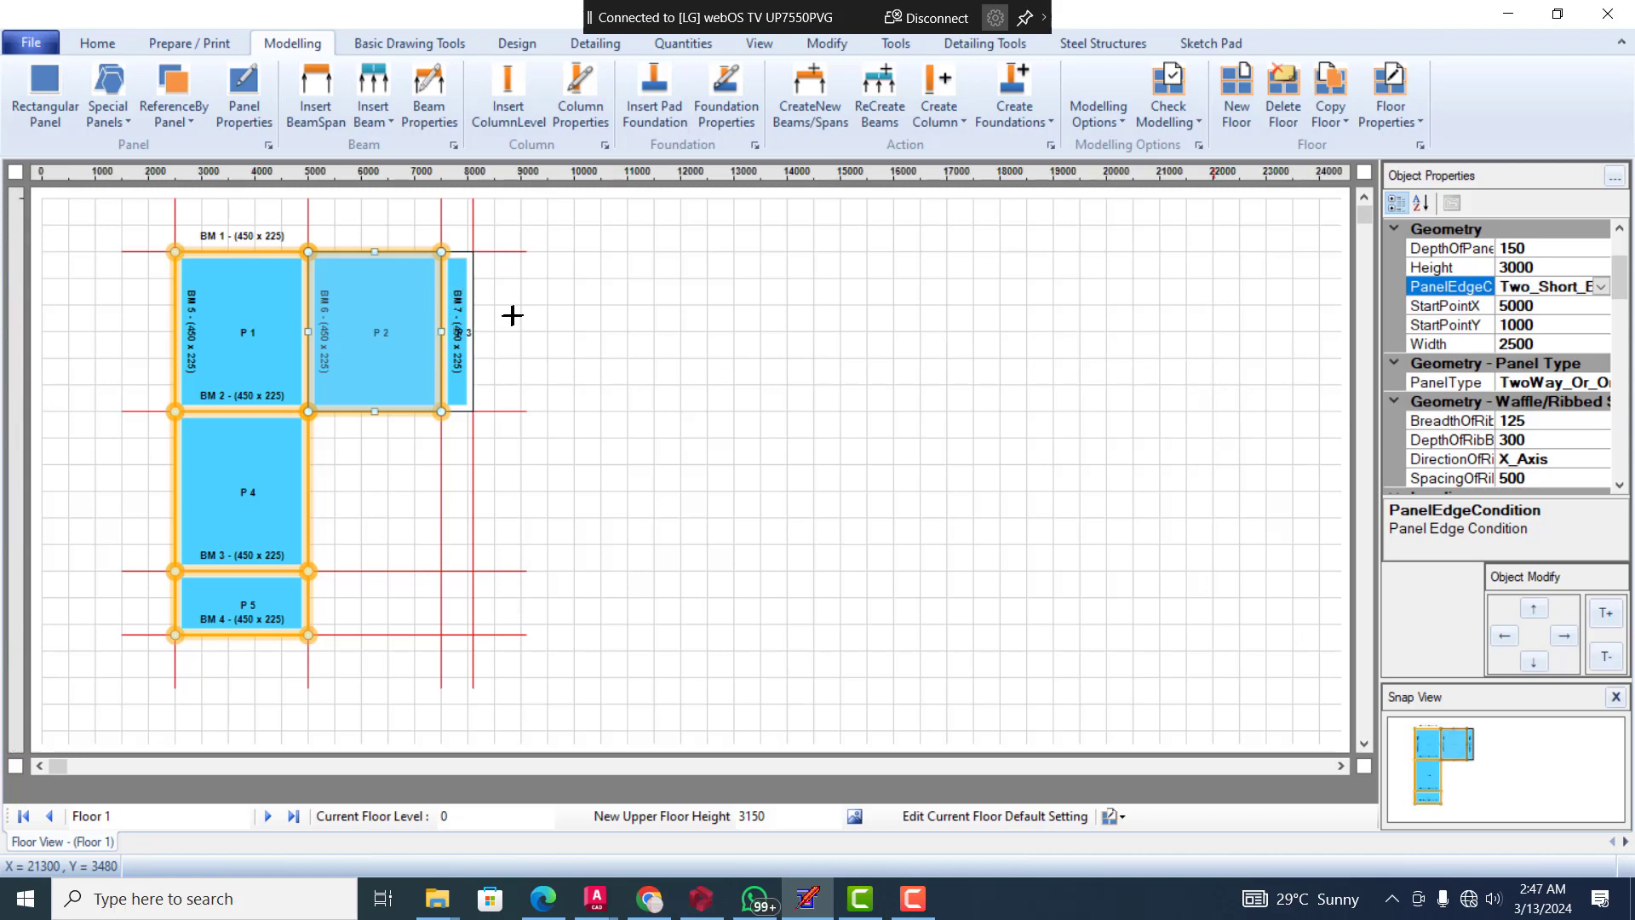
Set the edge condition of the narrow panel P 3 beside beam BM 7 to Three_Edges_Discontinuous_One_Long_Edge_Continuous
click(459, 309)
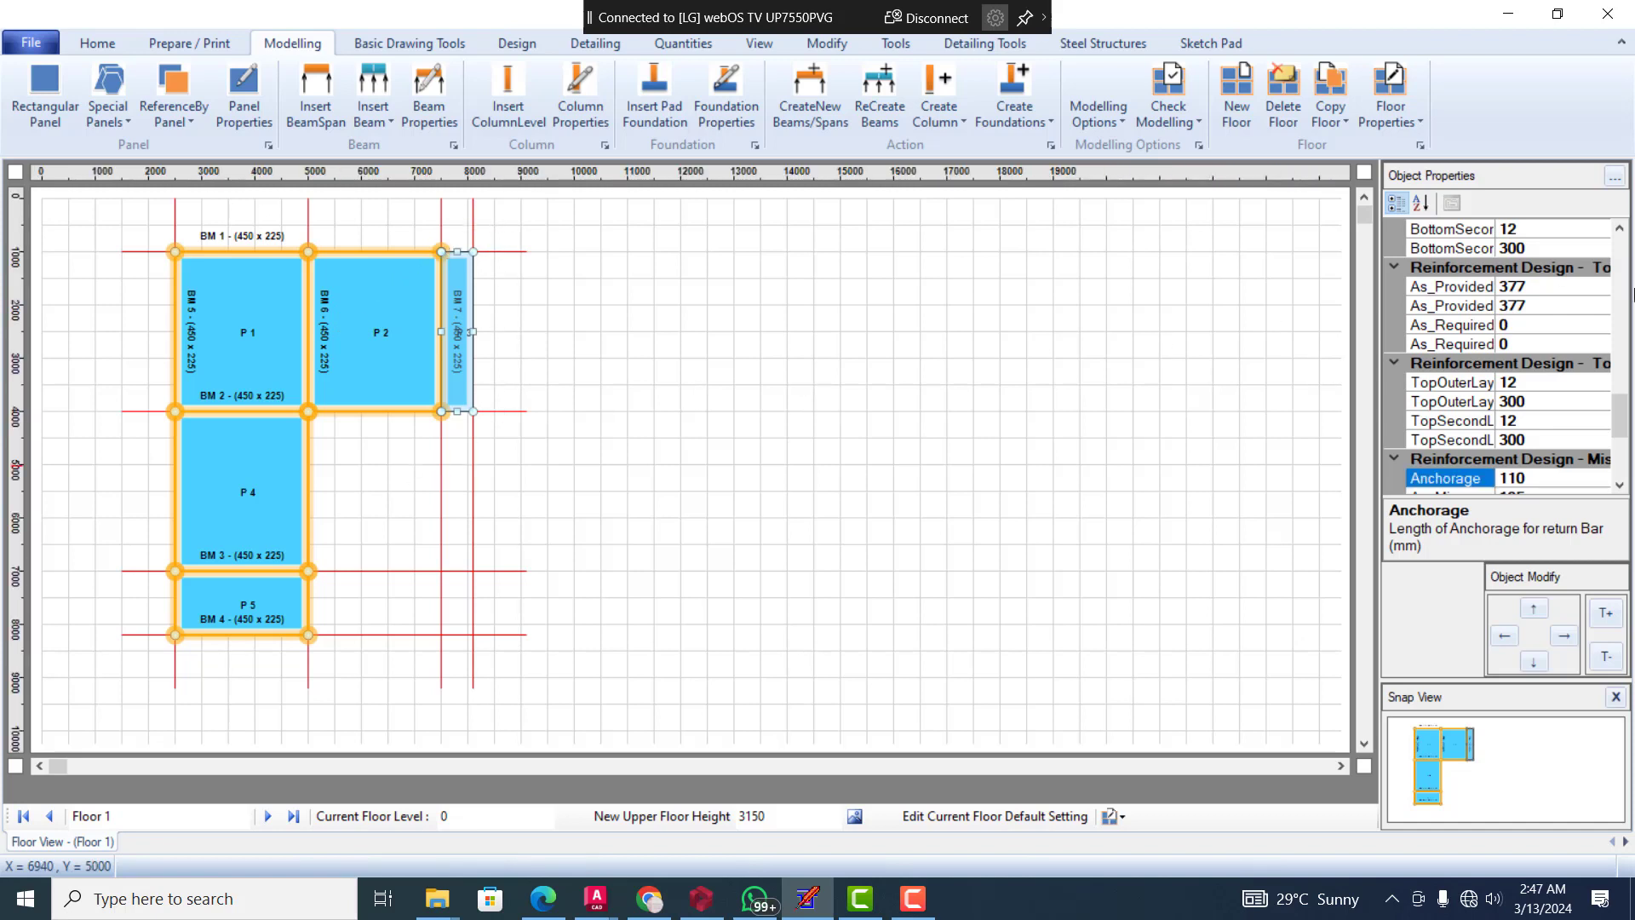
drag(1621, 431, 1623, 285)
click(1595, 312)
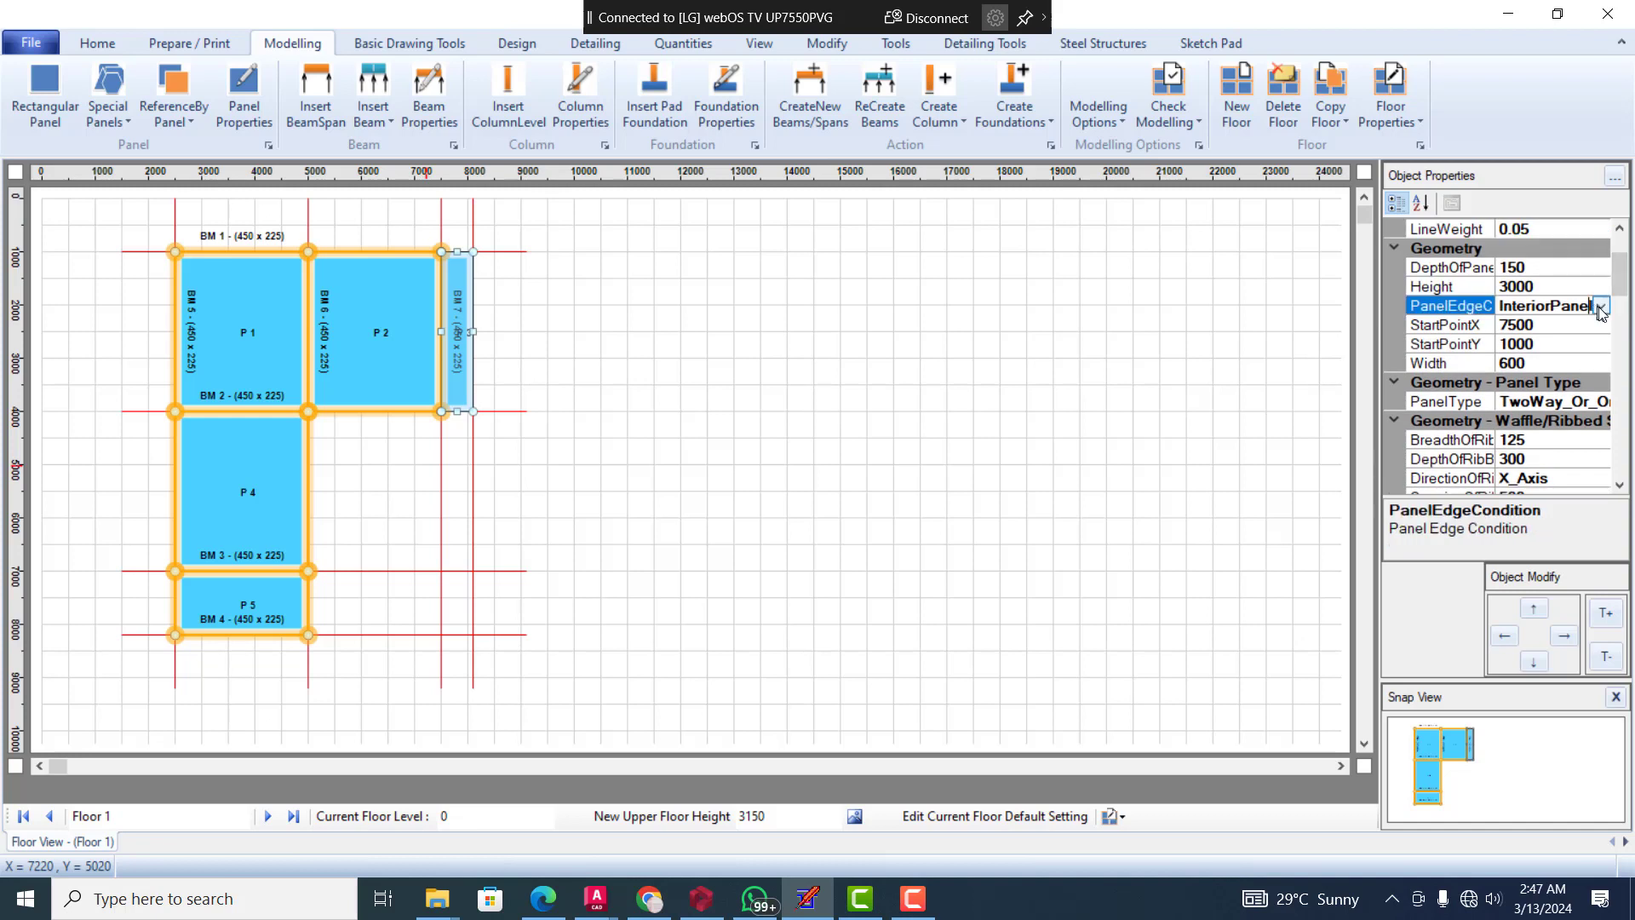
click(1601, 308)
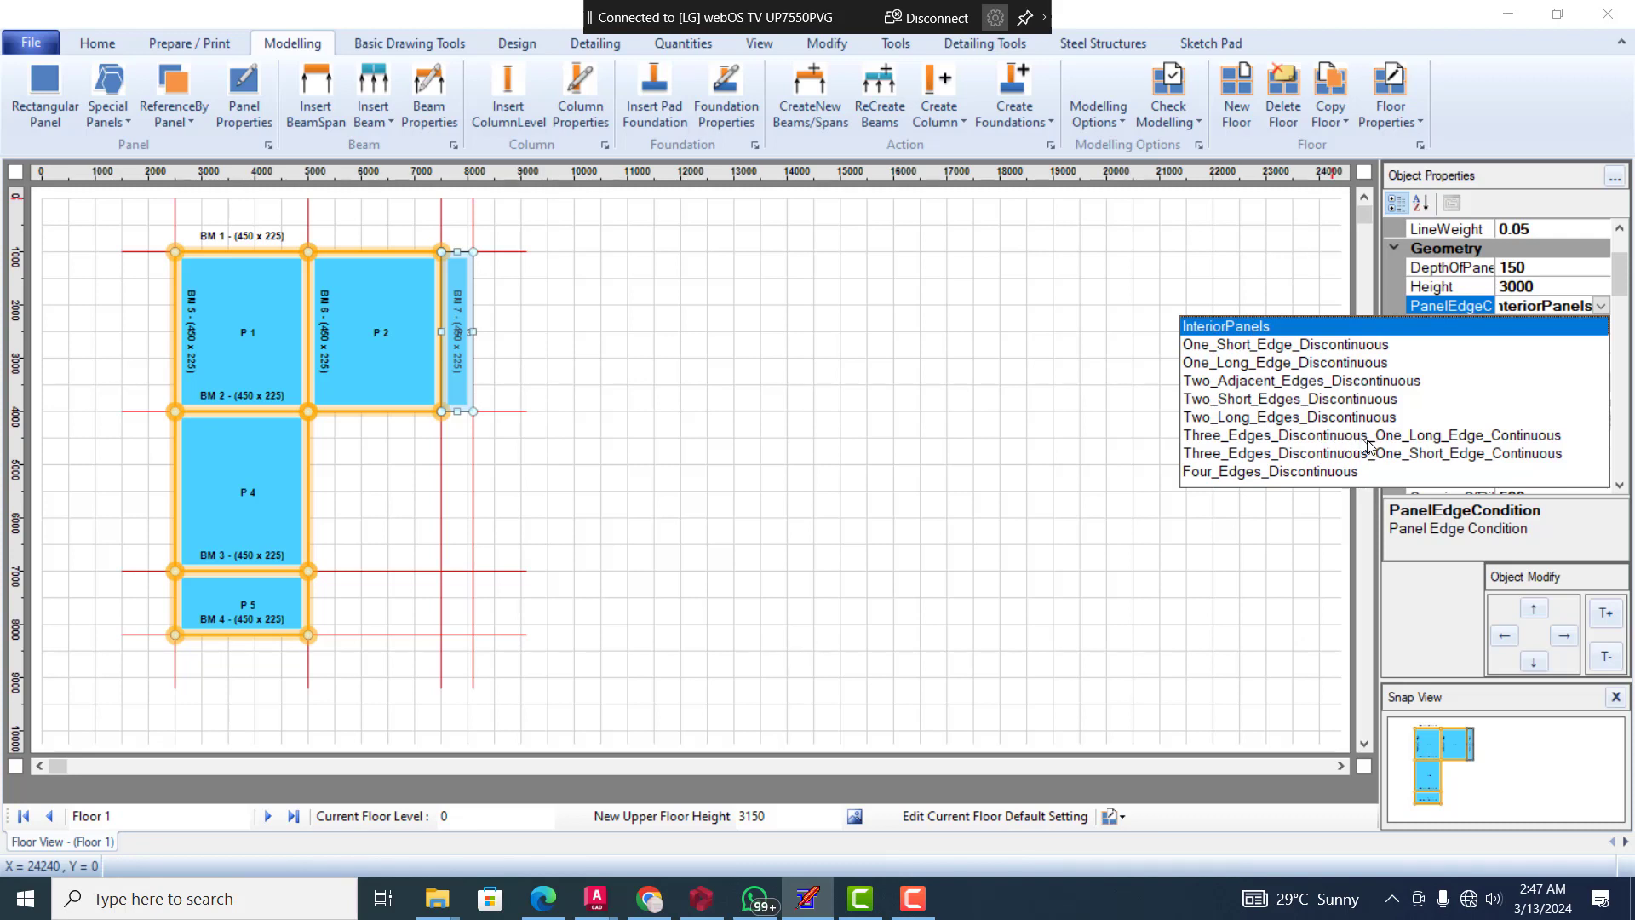
click(1485, 438)
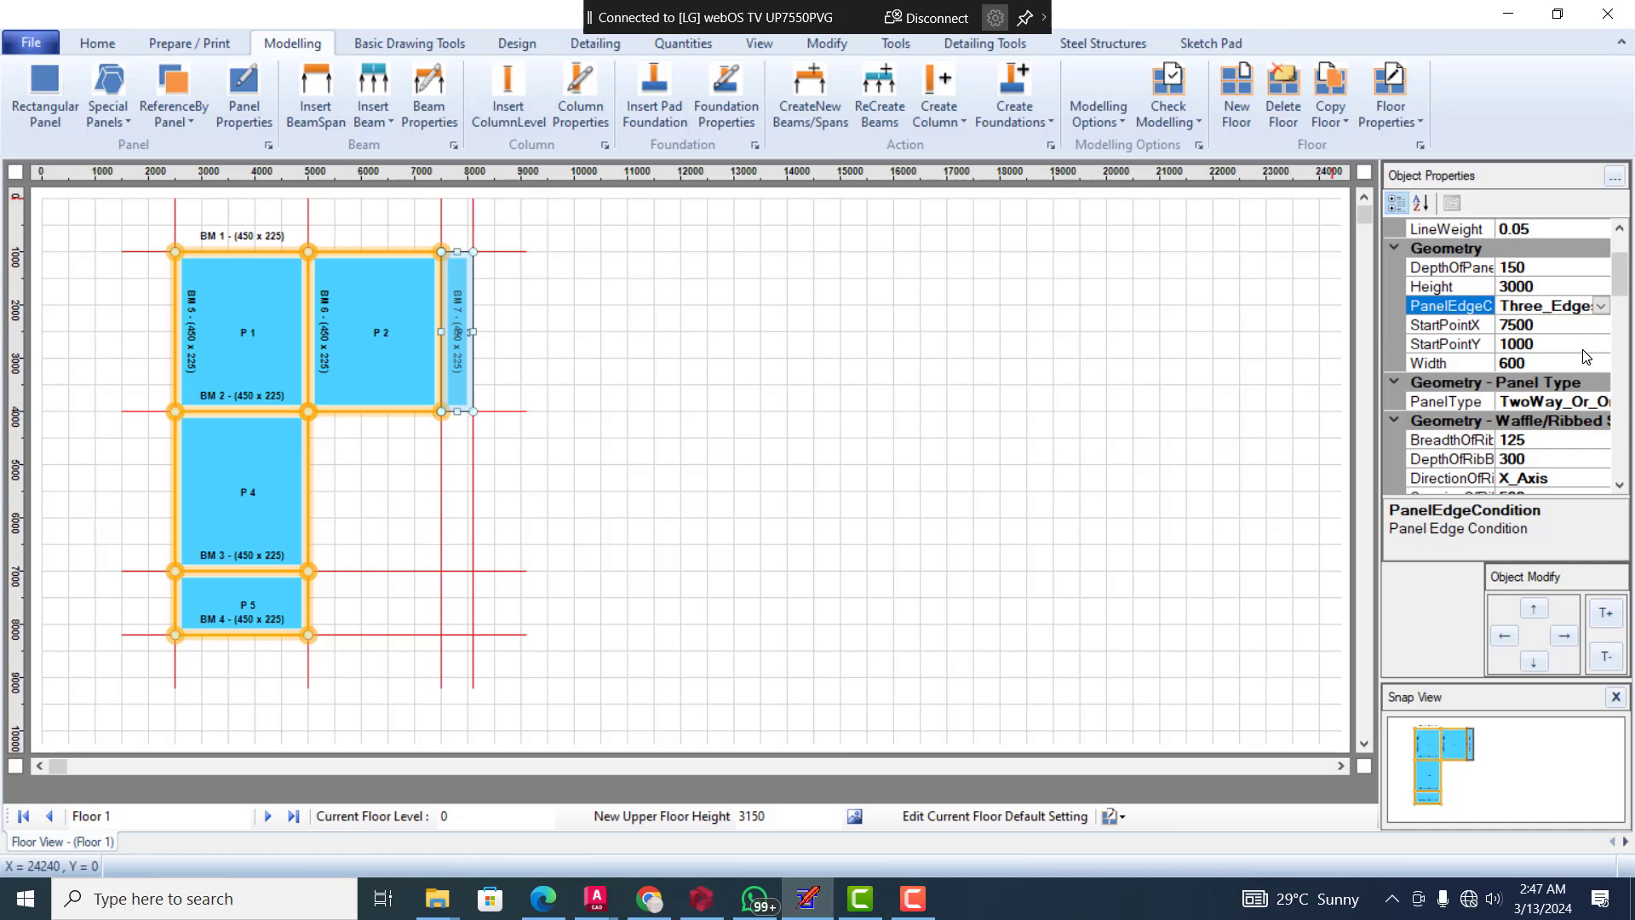
scroll(1586, 356, down, 1)
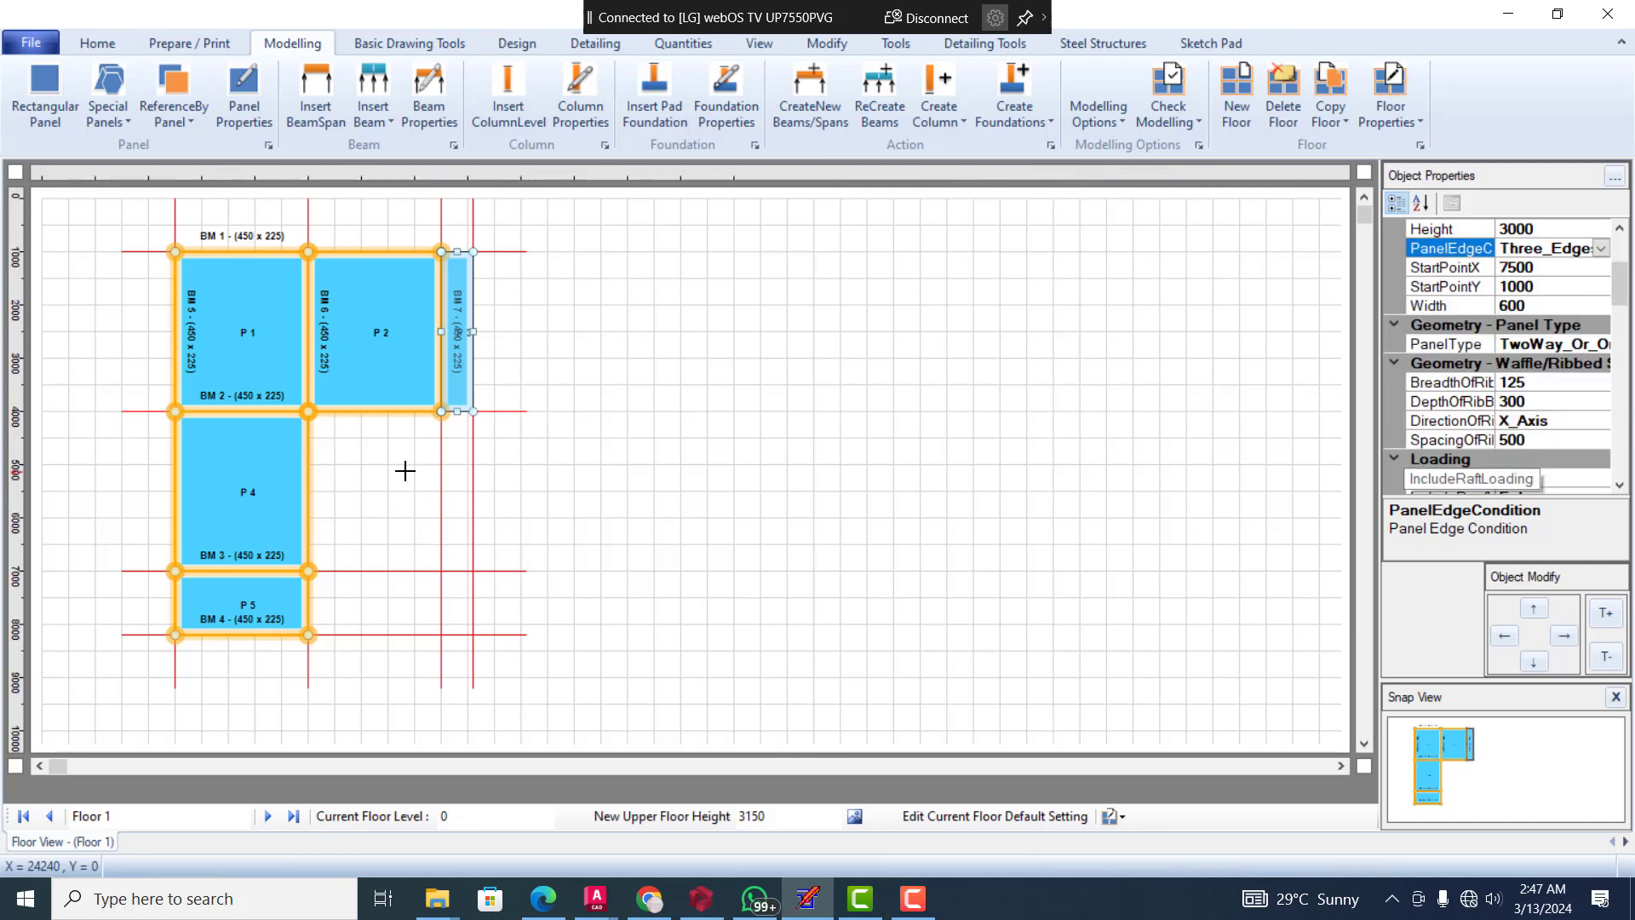
Try to set the edge condition of panel P 4 to Two_Long_Edges_Discontinuous
click(244, 515)
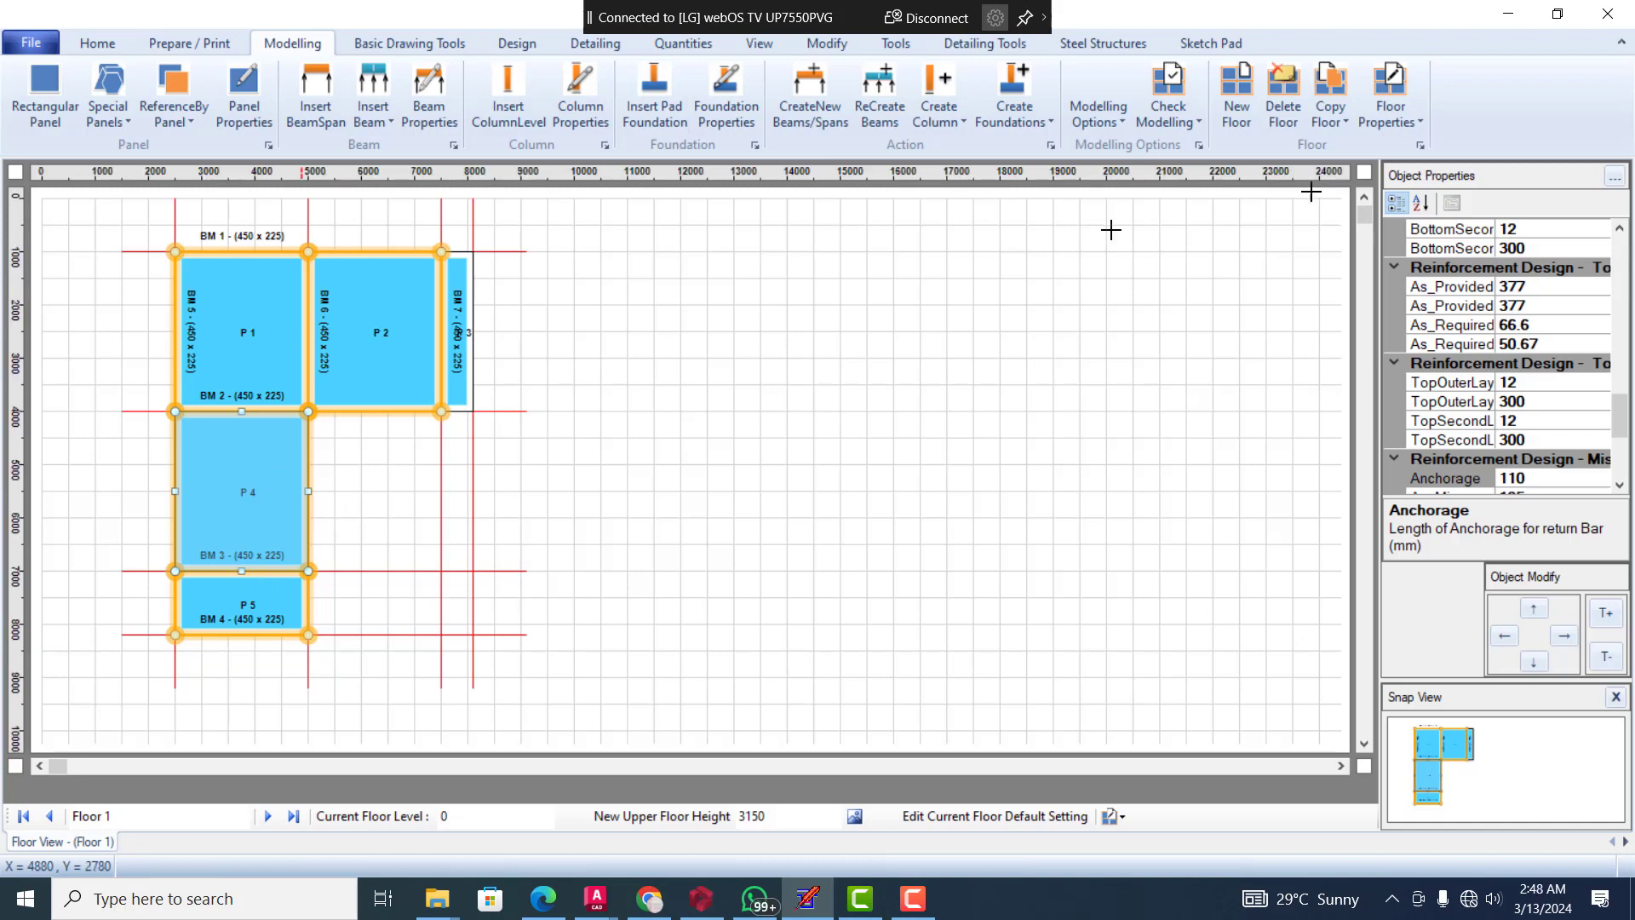
drag(1624, 431, 1623, 307)
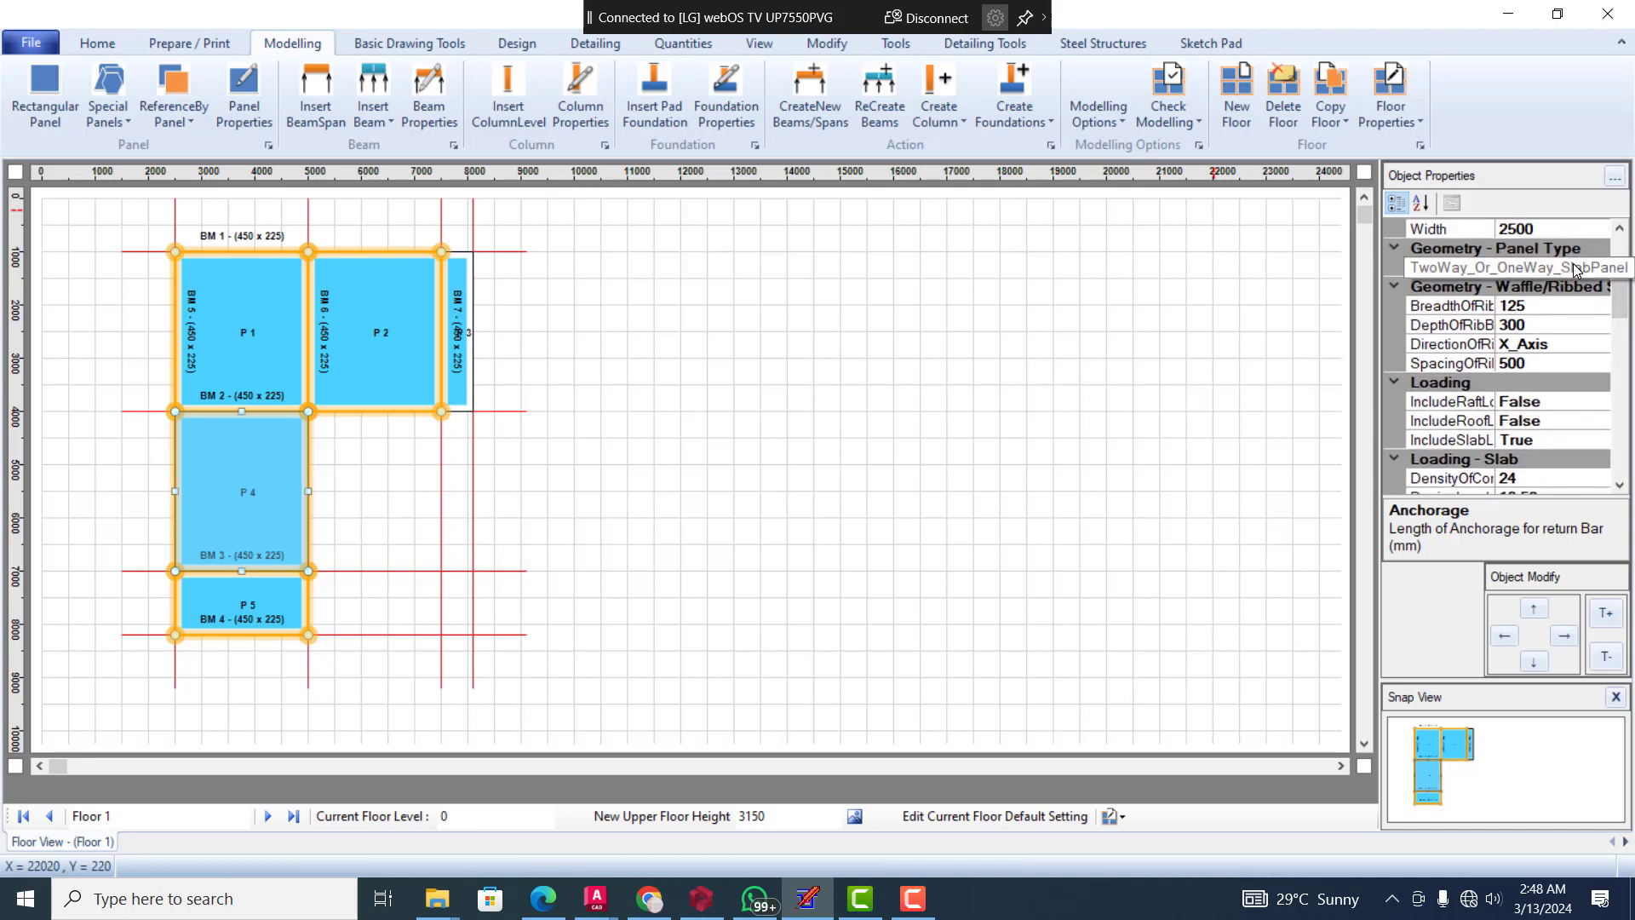
click(1580, 269)
click(1601, 269)
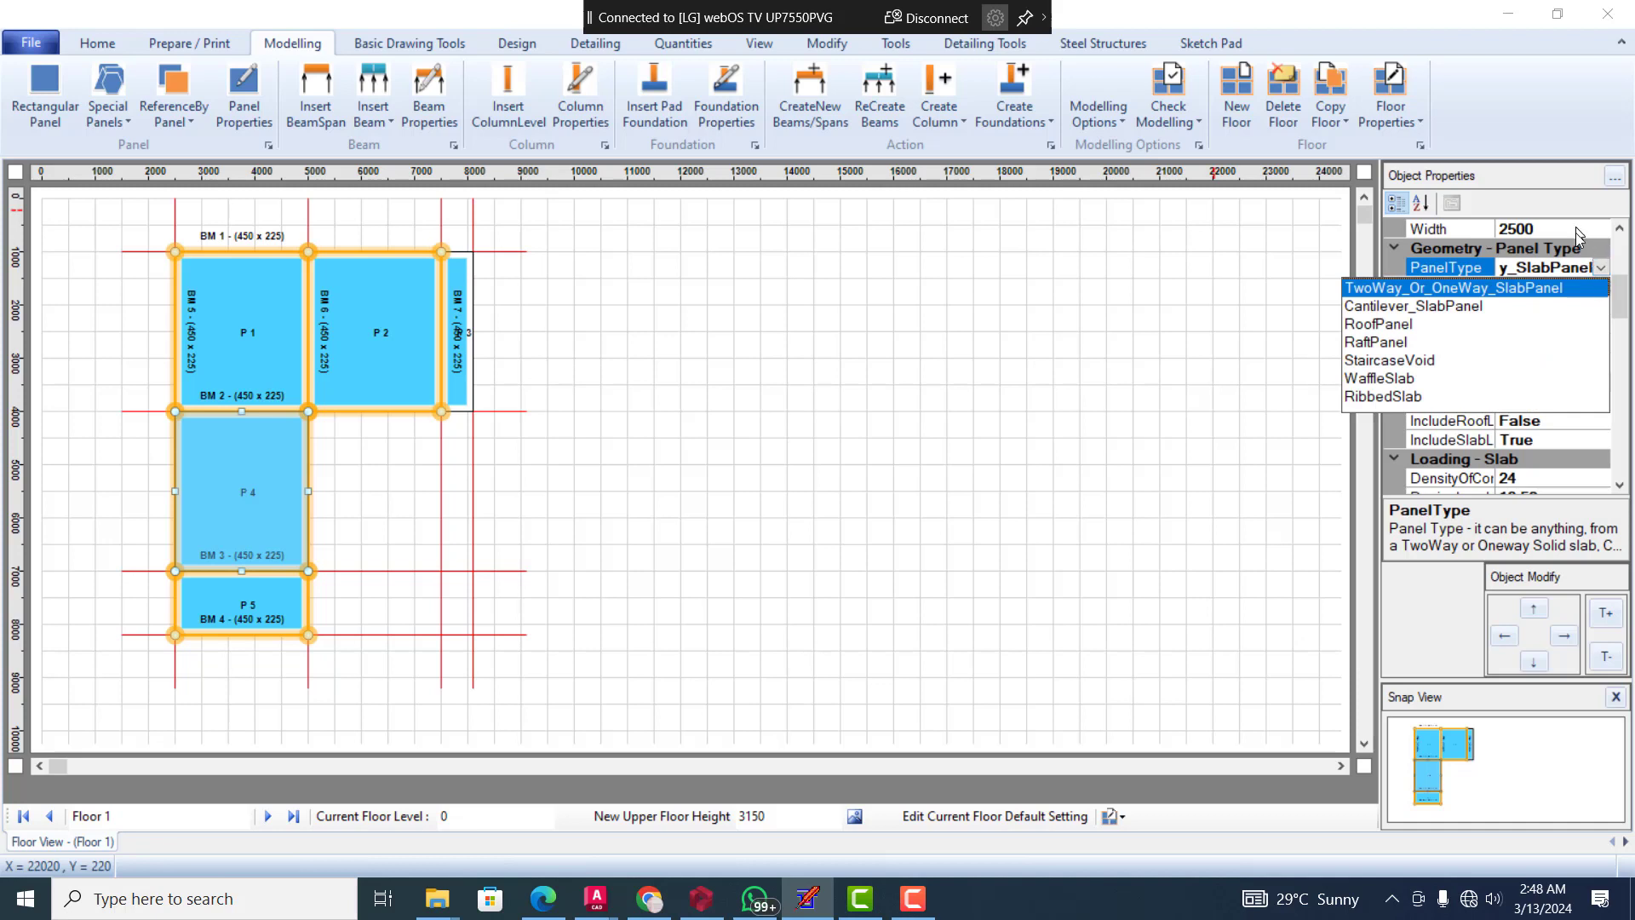
click(1609, 272)
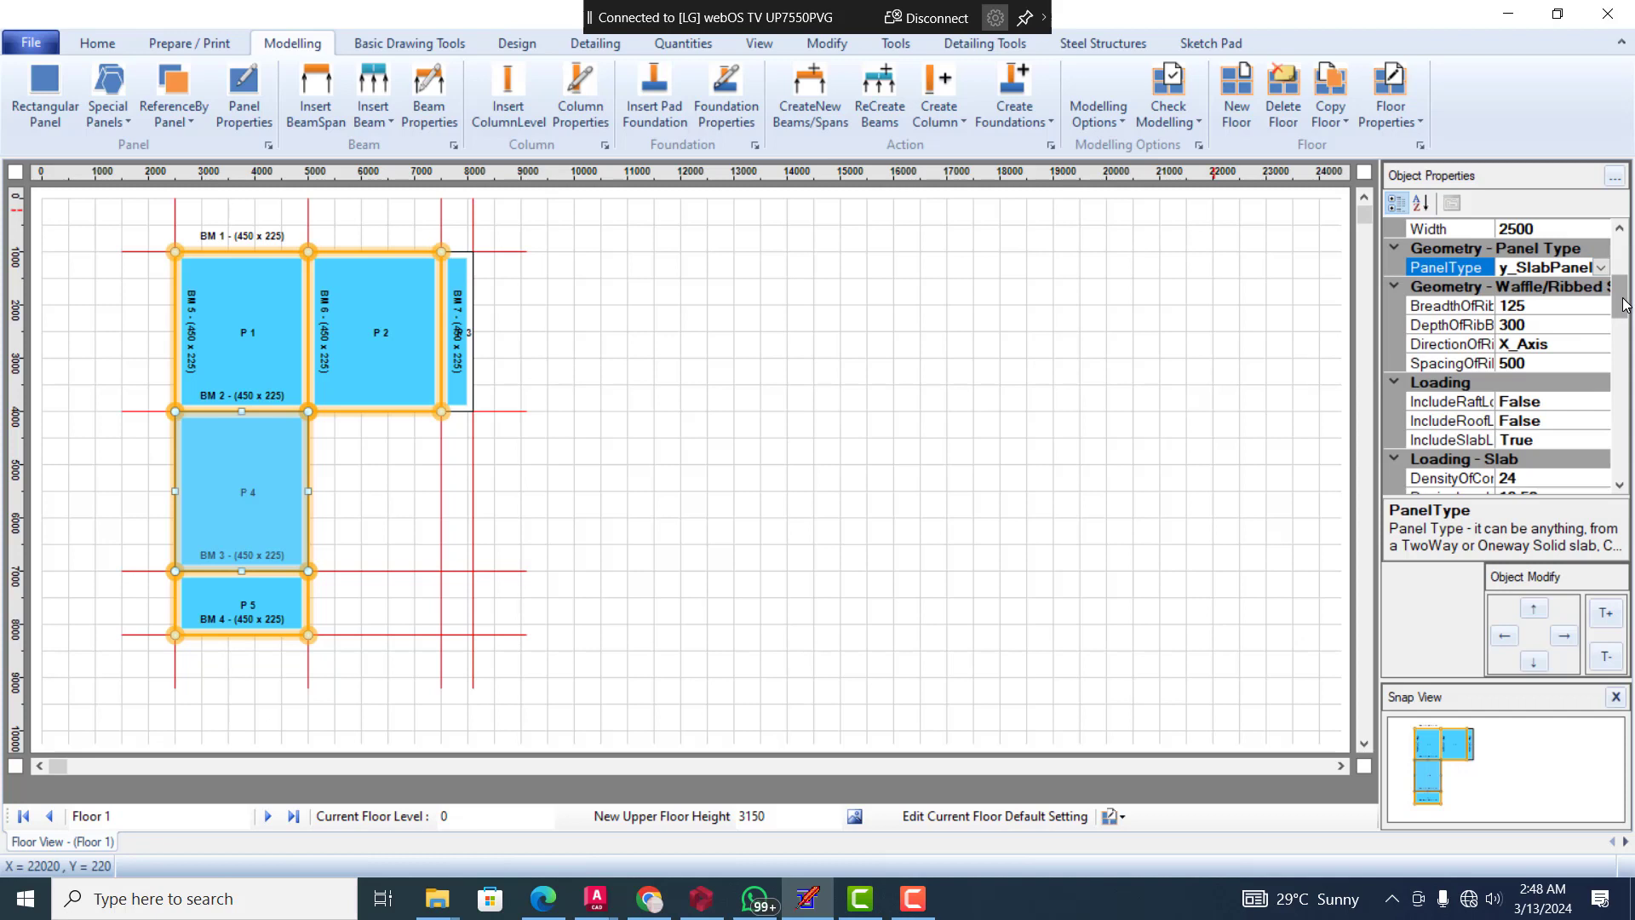
drag(1623, 299, 1618, 279)
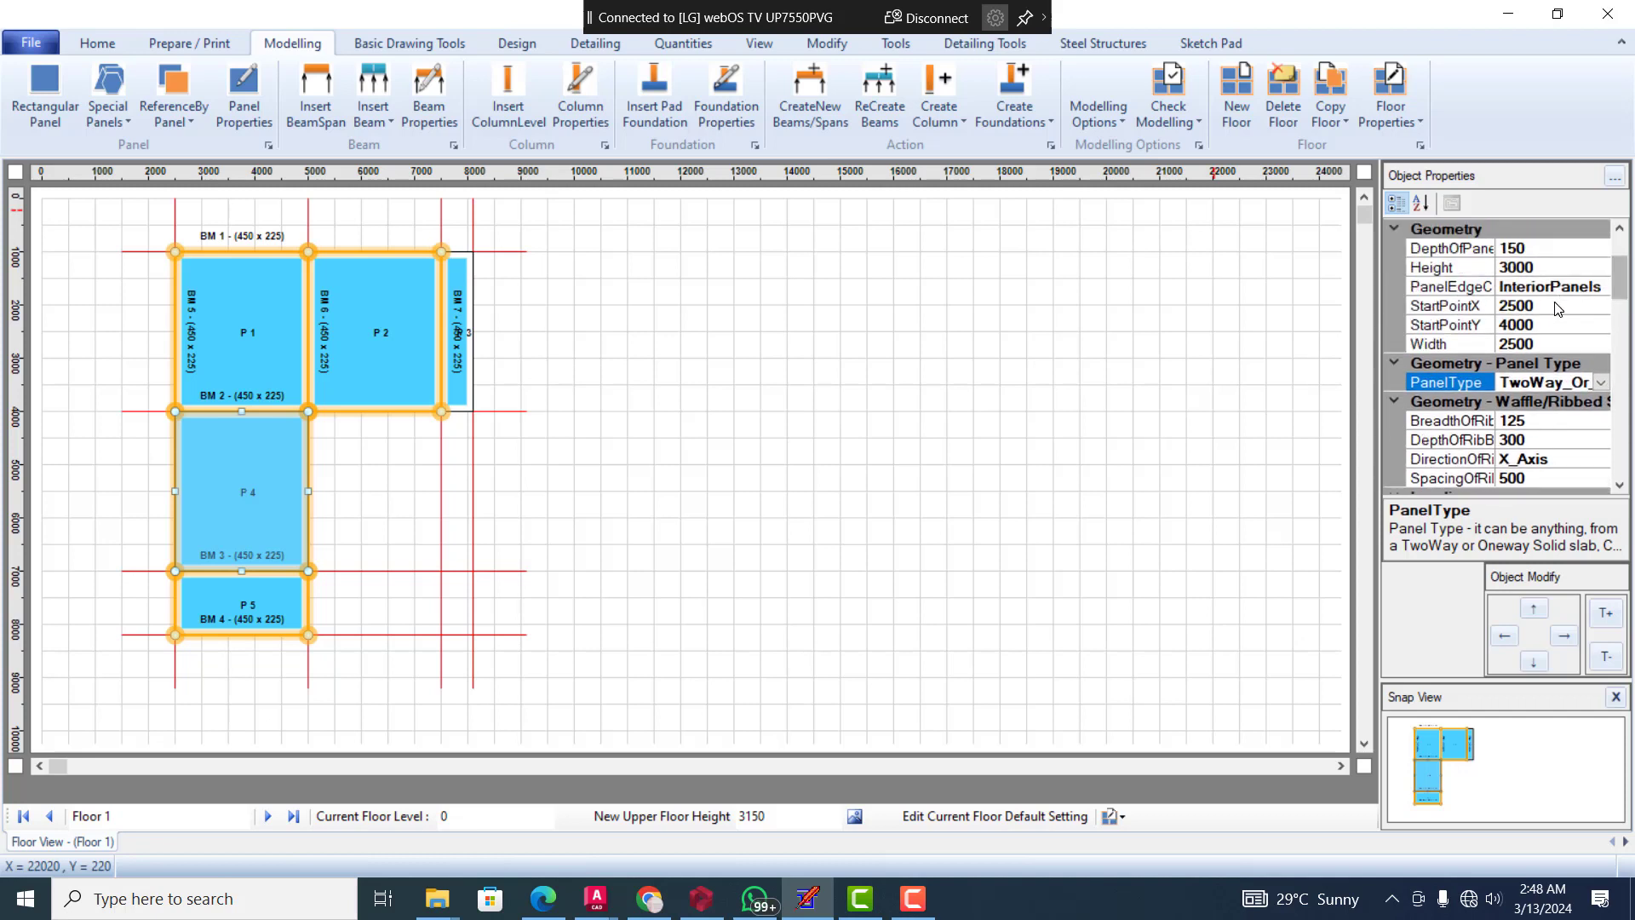
click(1605, 287)
click(1603, 287)
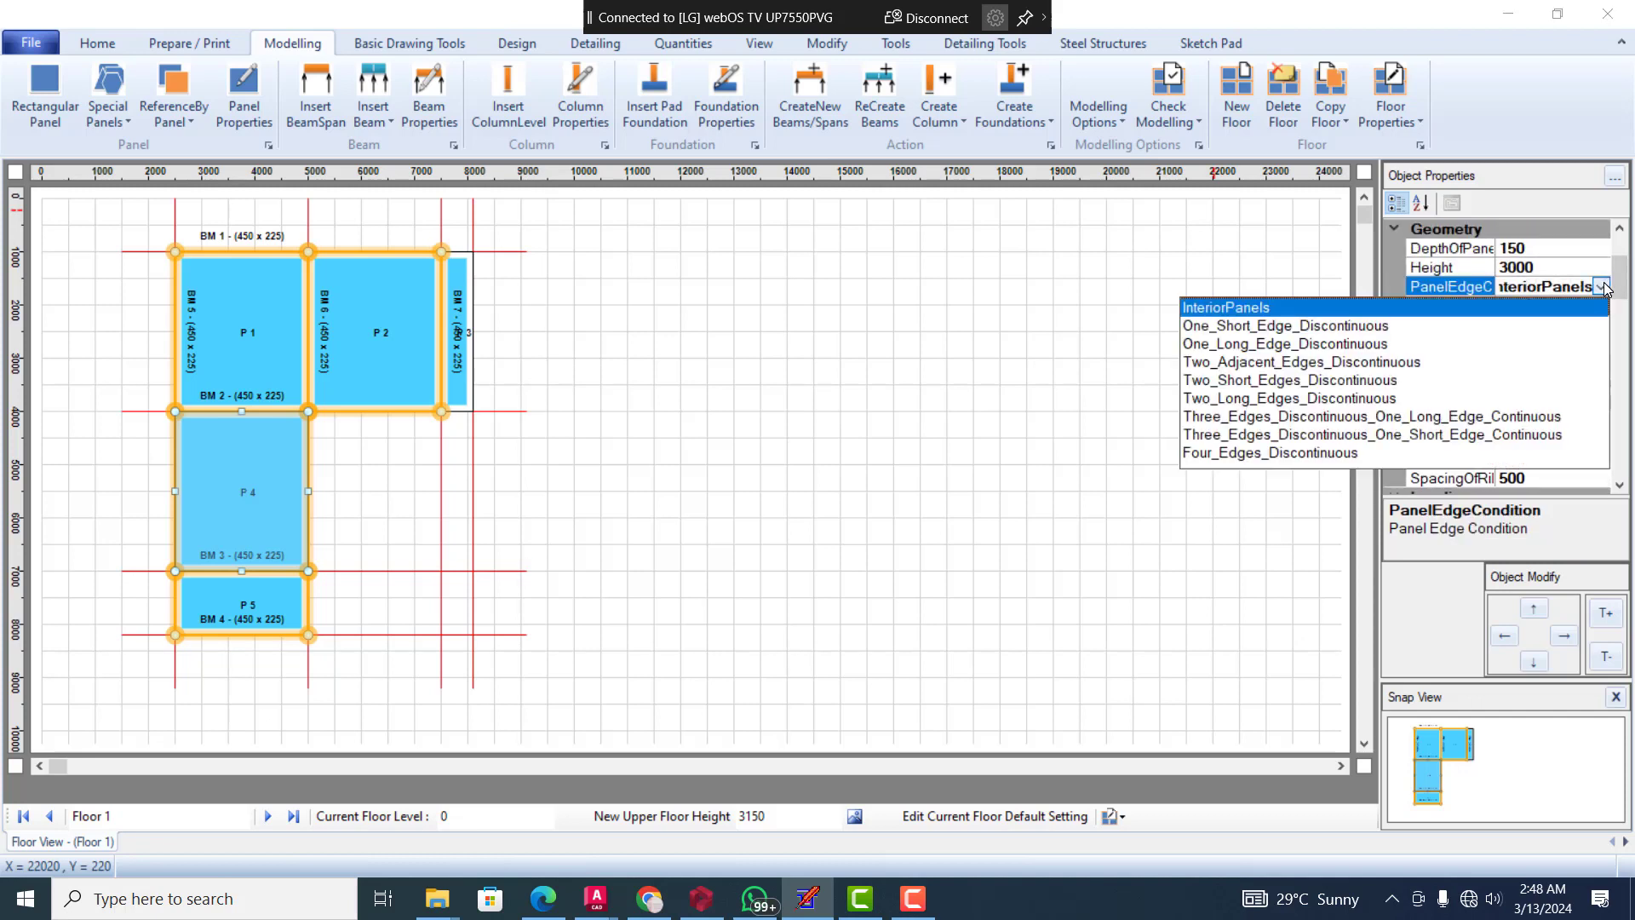
click(1287, 401)
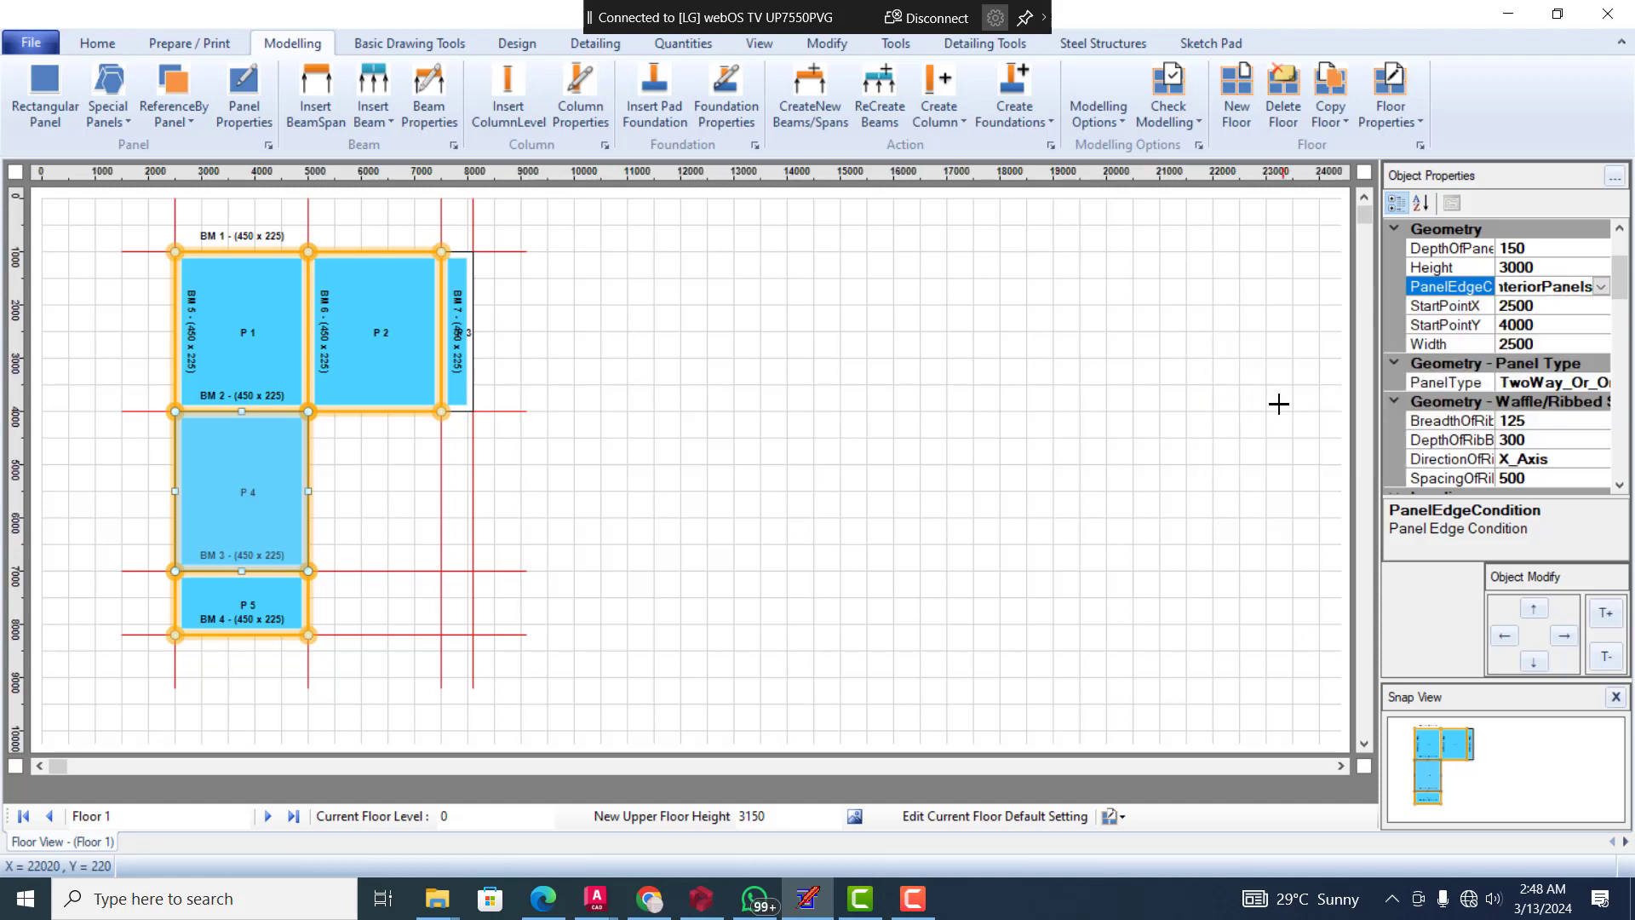
Try to set the edge condition of panel P 5 to Three_Edges_Discontinuous_One_Long_Edge_Continuous, and clear the selection
click(233, 604)
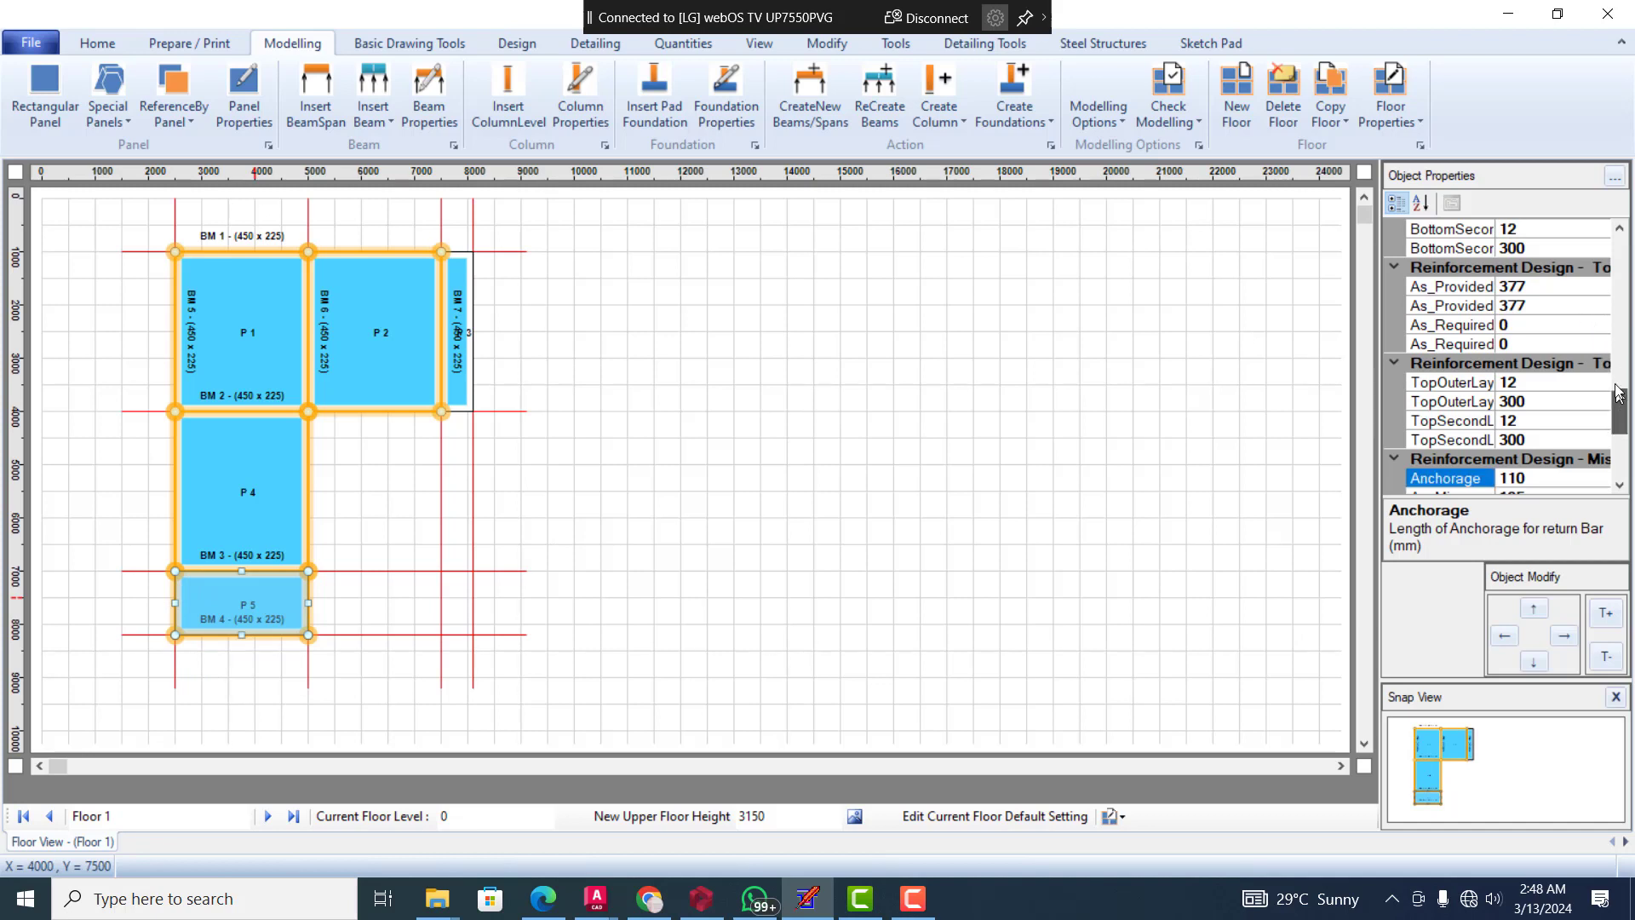
drag(1619, 411, 1614, 295)
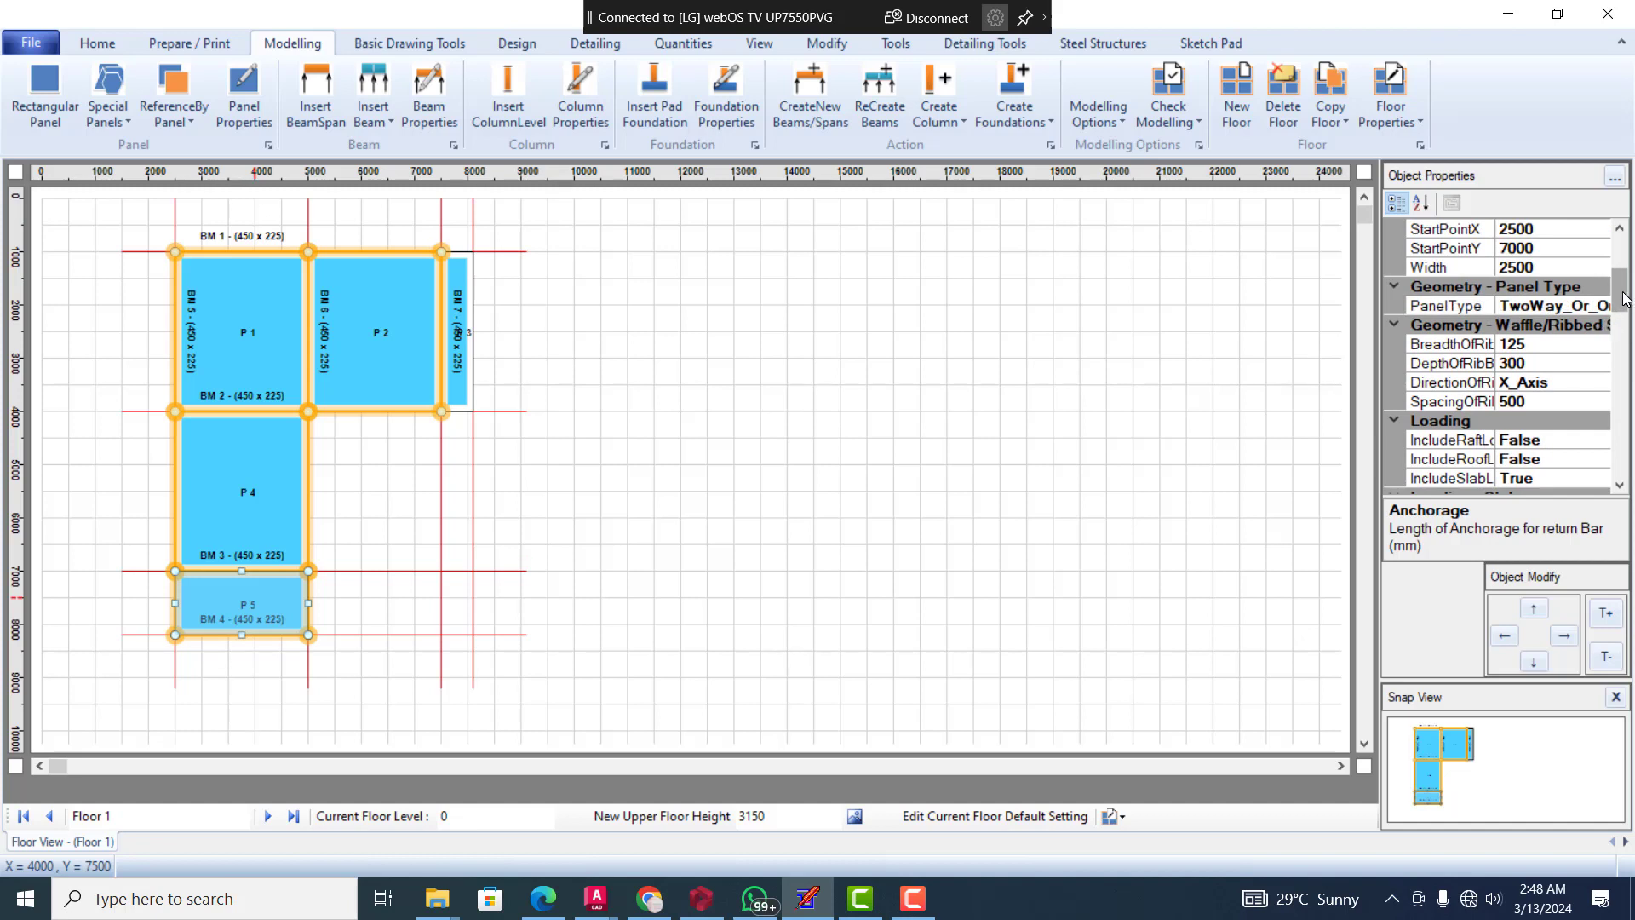
drag(1624, 292, 1621, 279)
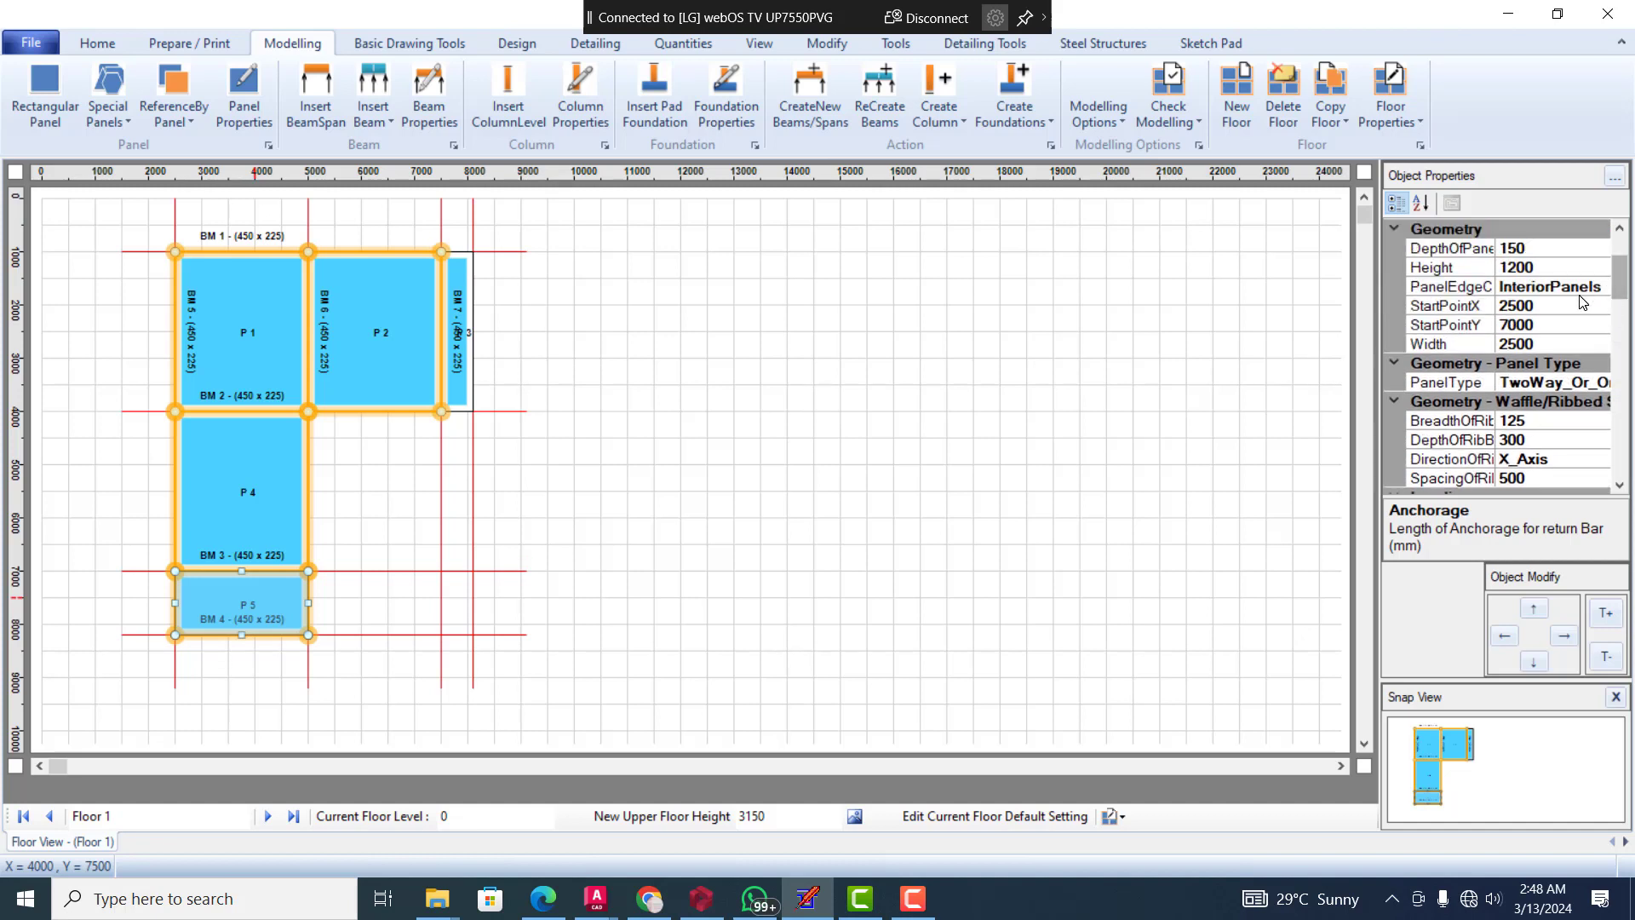
click(1583, 292)
click(1600, 290)
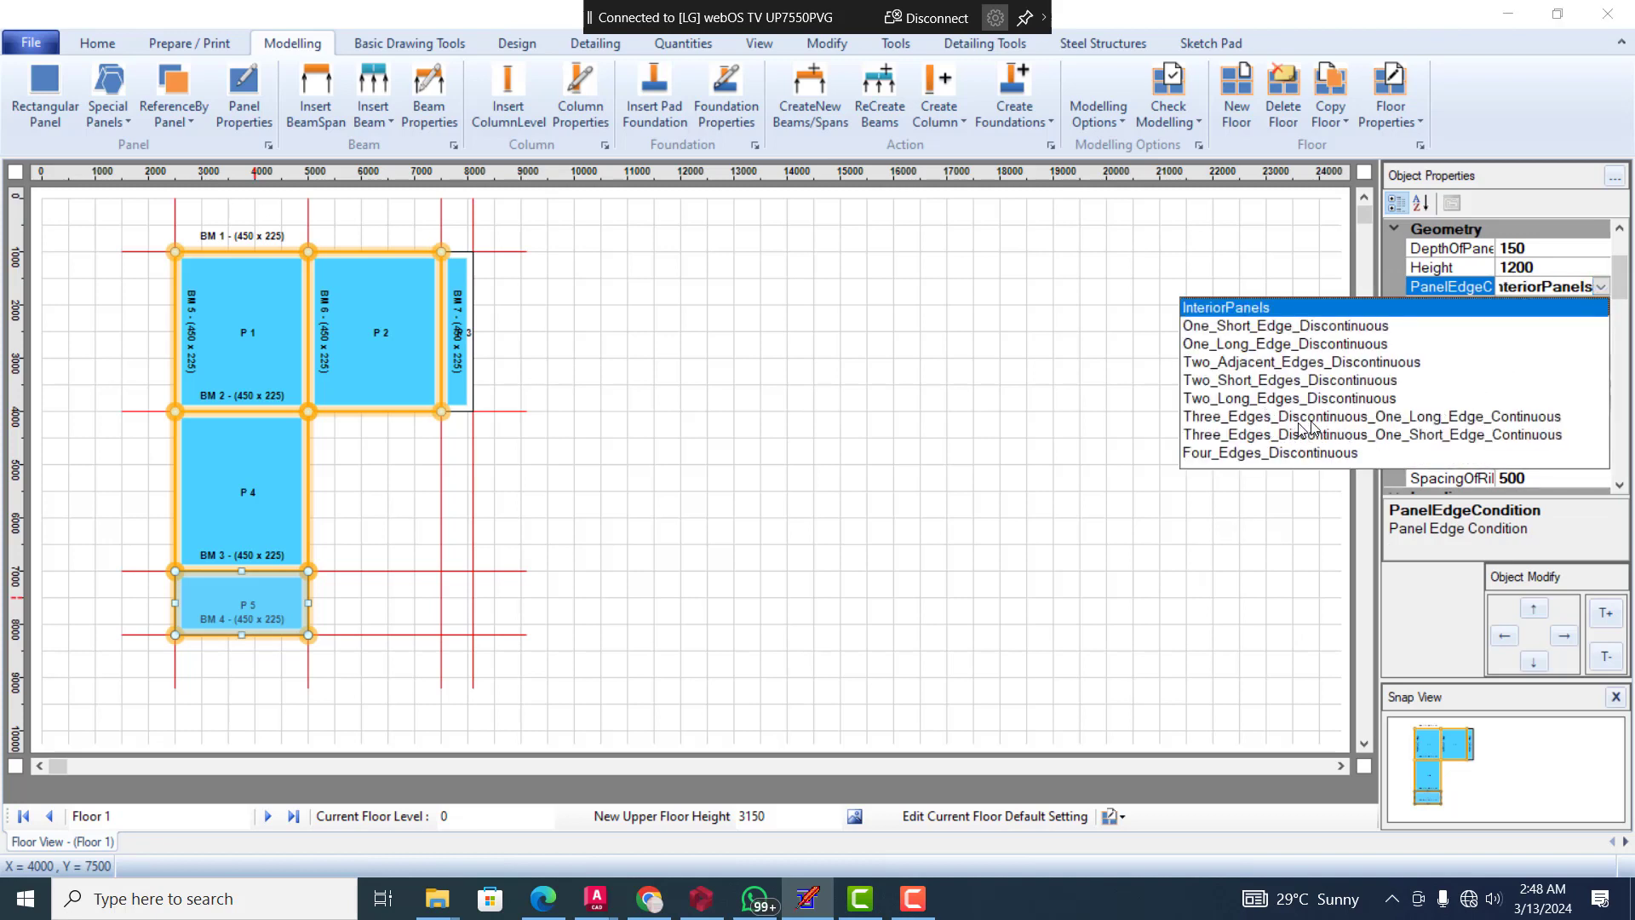
click(1424, 423)
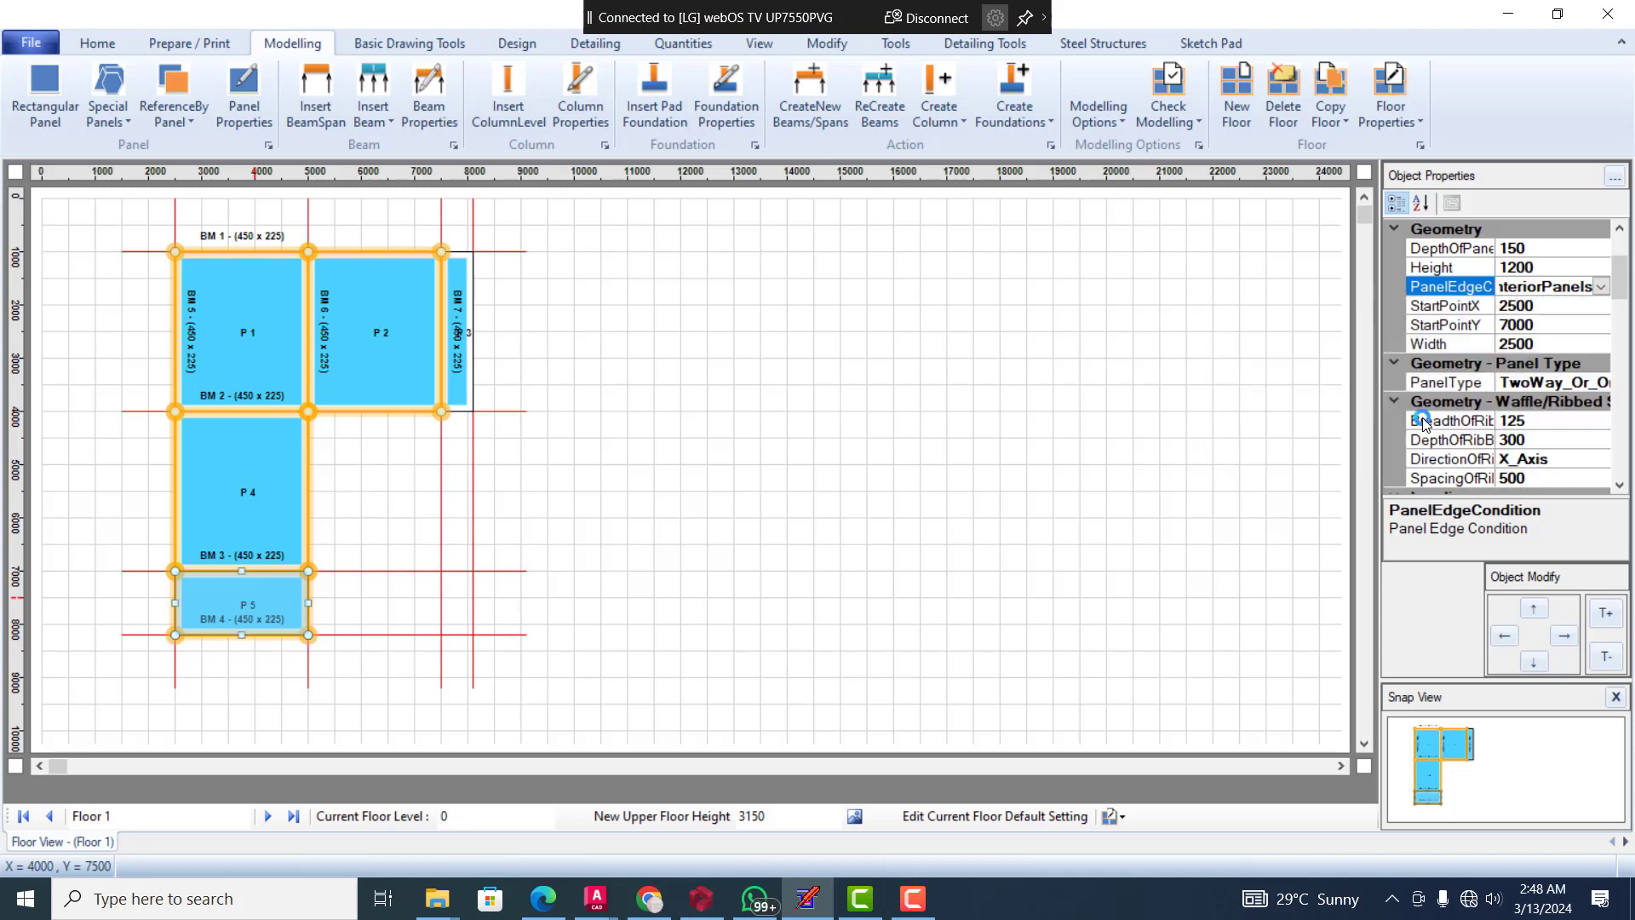
click(818, 454)
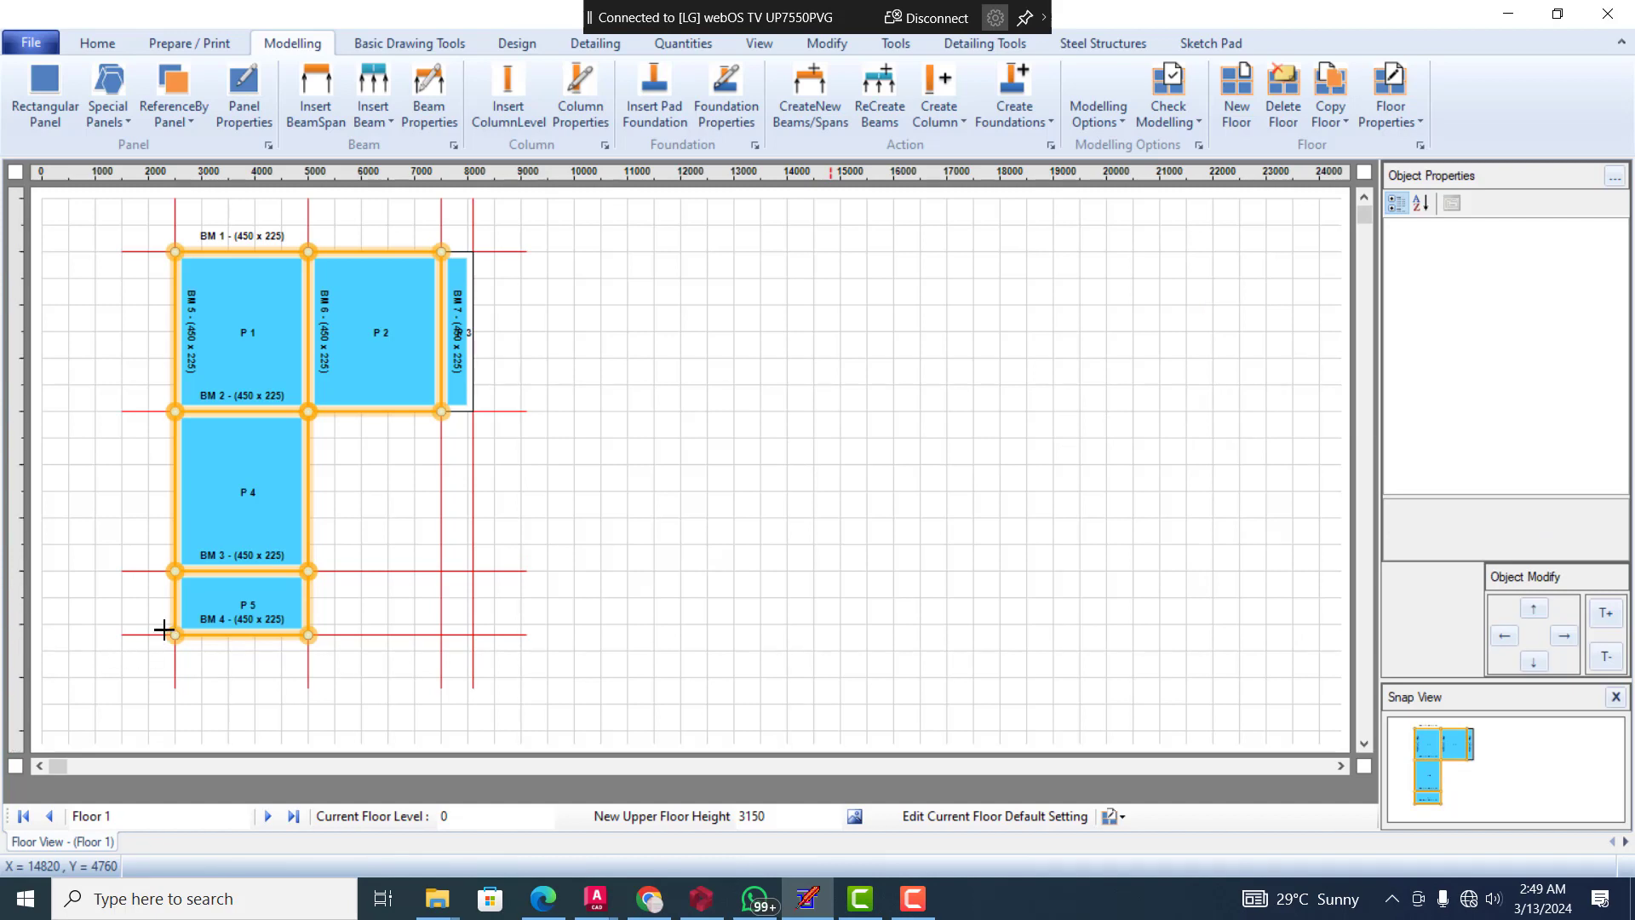
Review panel P 1's moments and its bottom reinforcement areas, bar diameters and spacings under the new edge condition
click(242, 313)
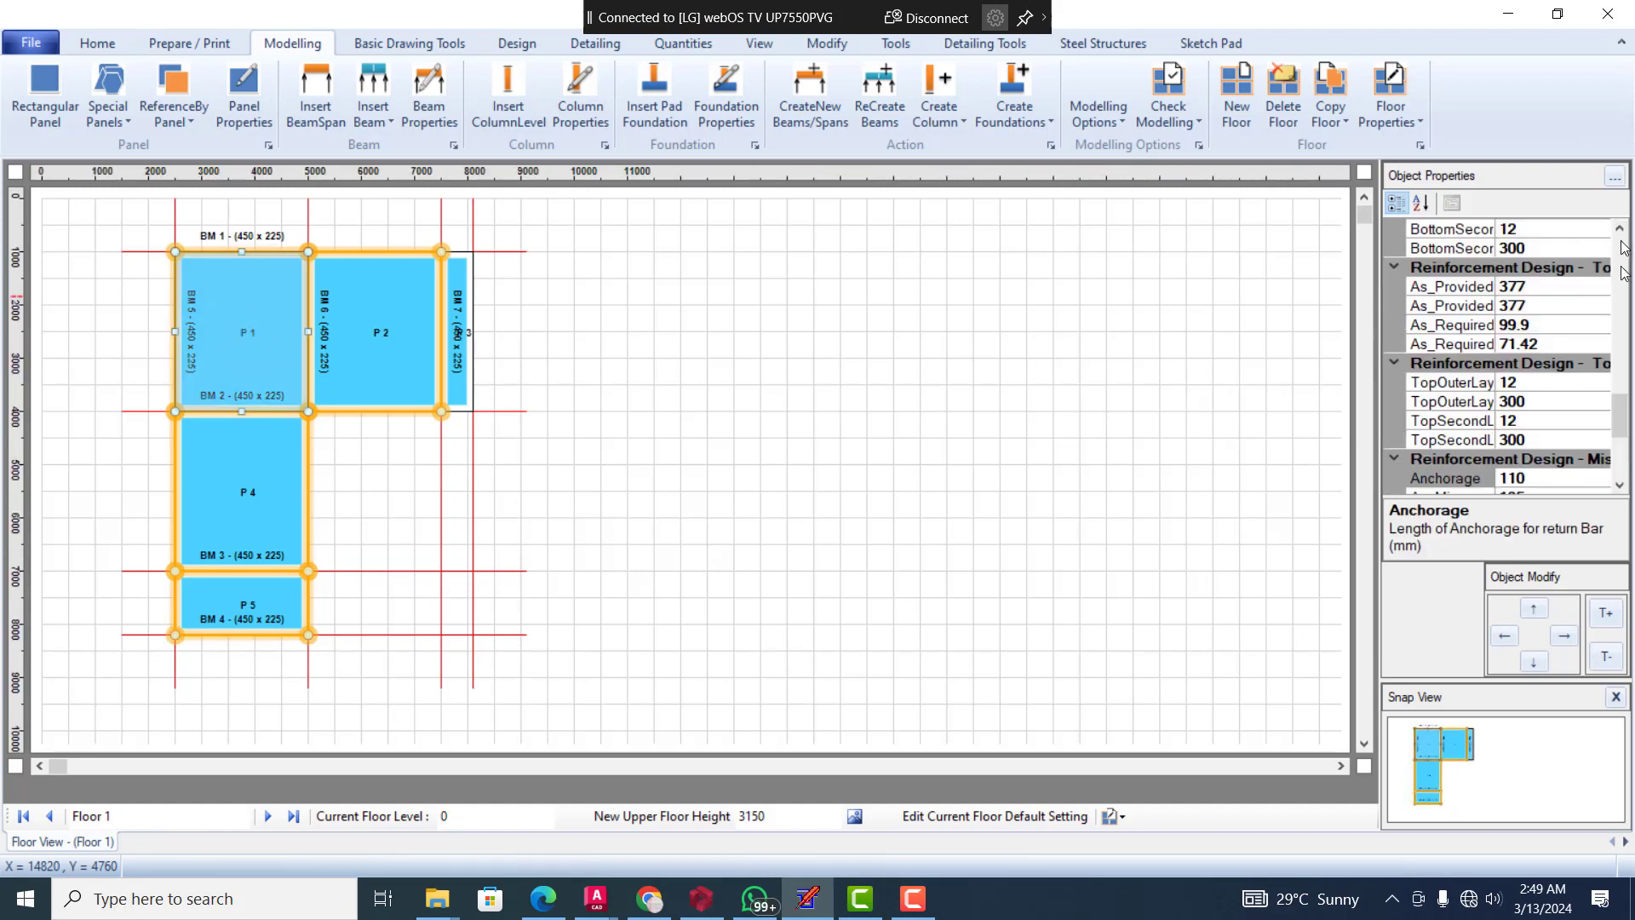
drag(1628, 428, 1629, 394)
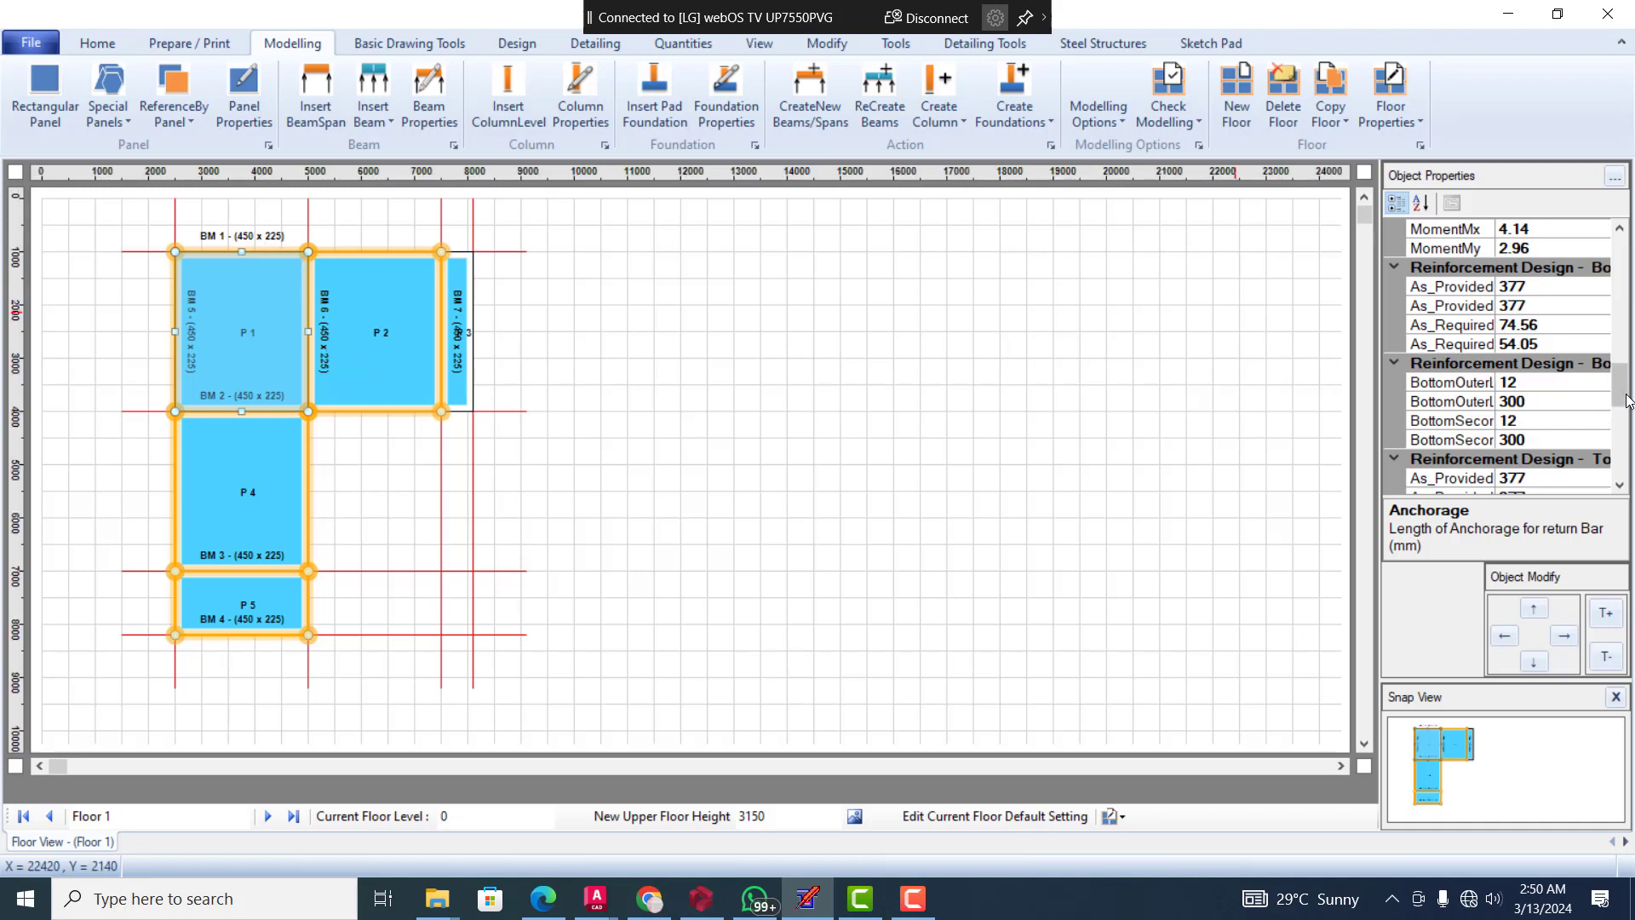
Set the panel type of panel P 1 to TwoWay_Or_OneWay_SlabPanel
drag(1619, 384, 1617, 293)
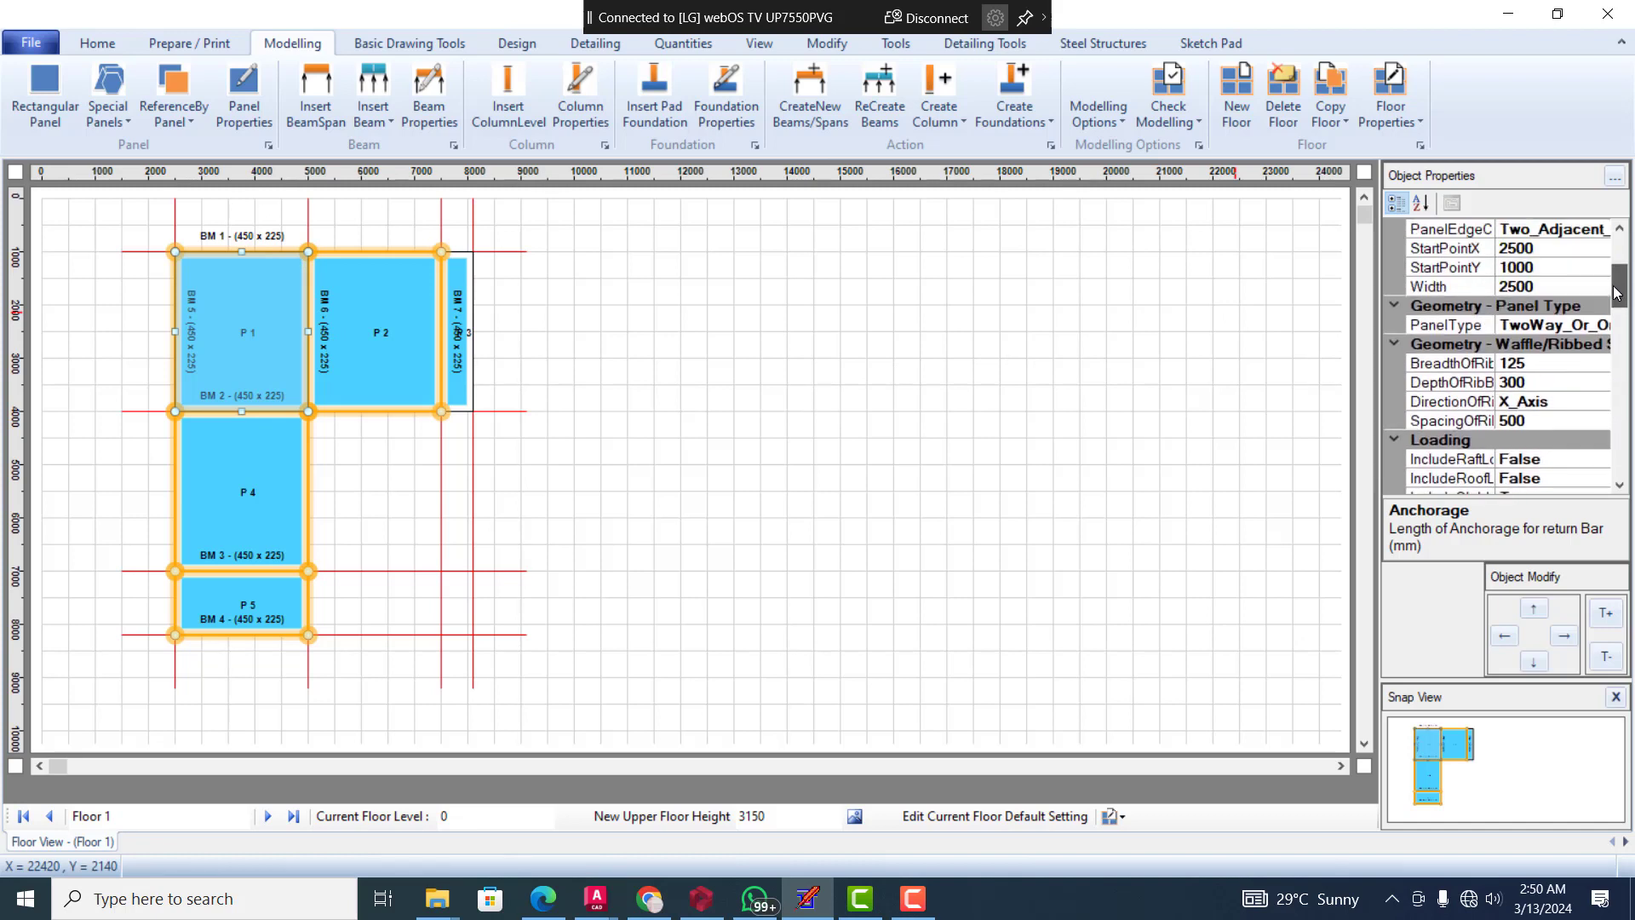
click(1563, 325)
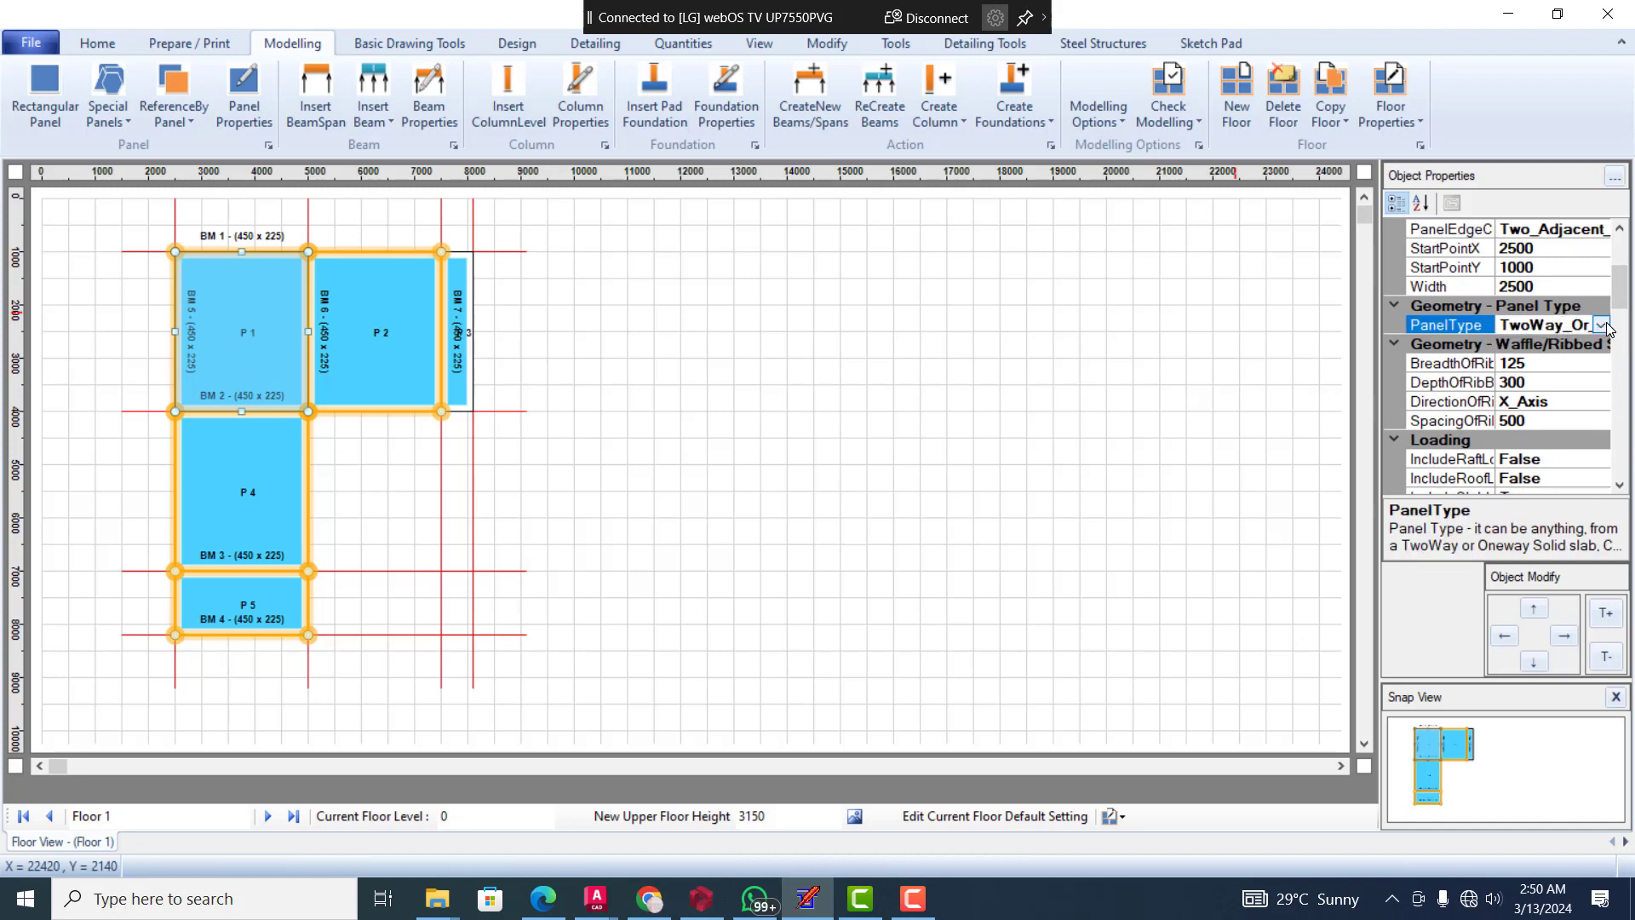
click(1602, 325)
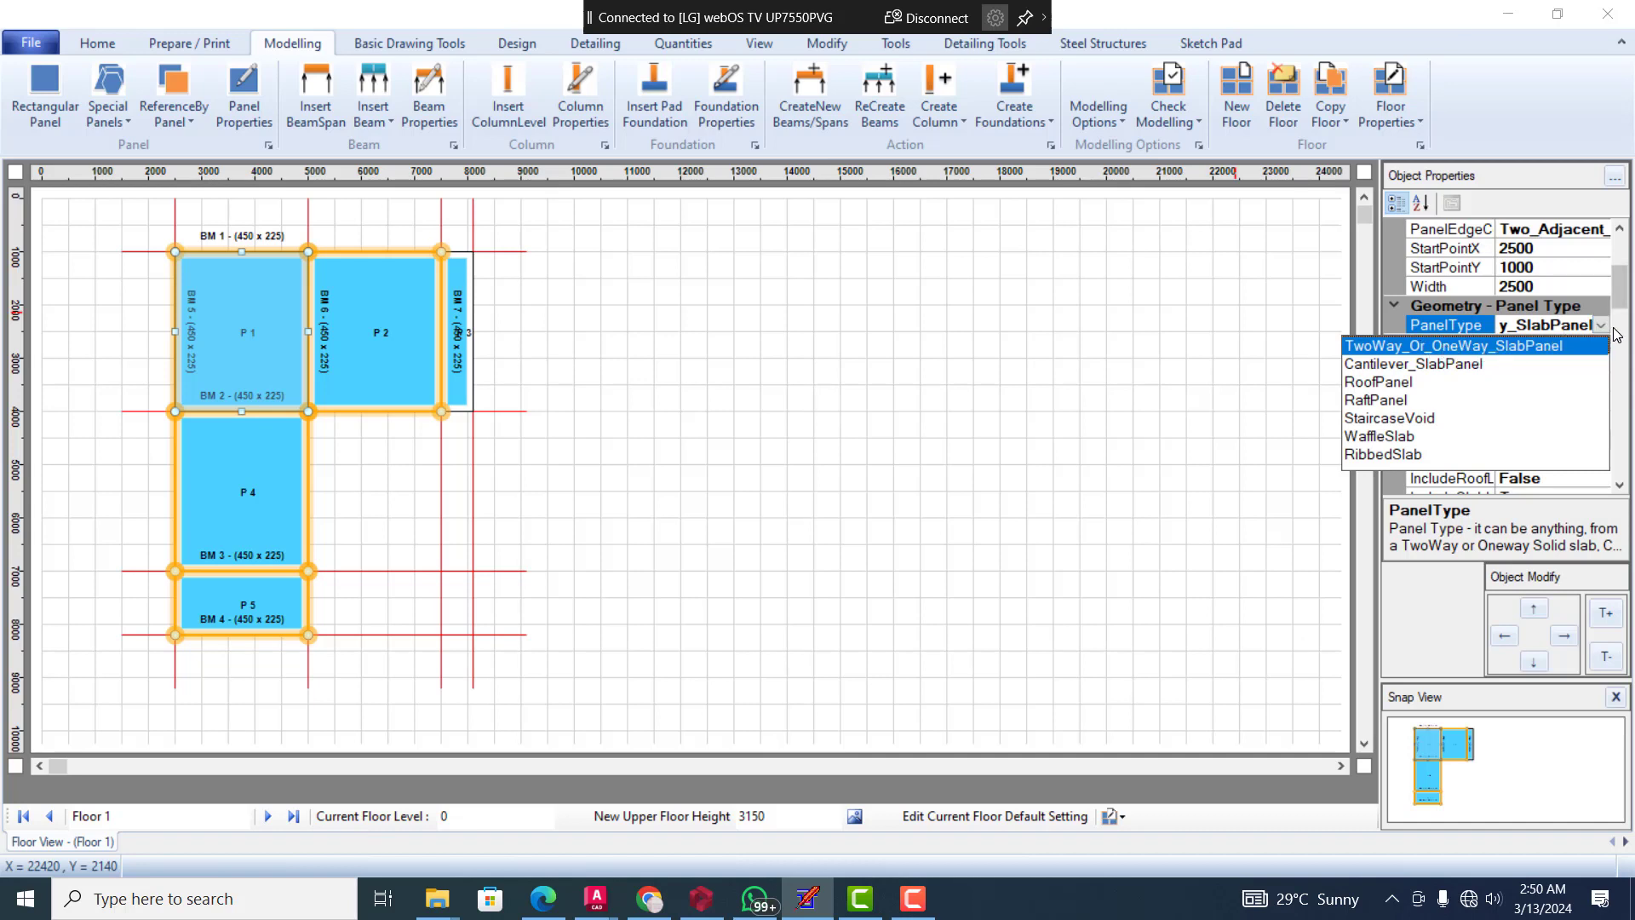
click(1576, 345)
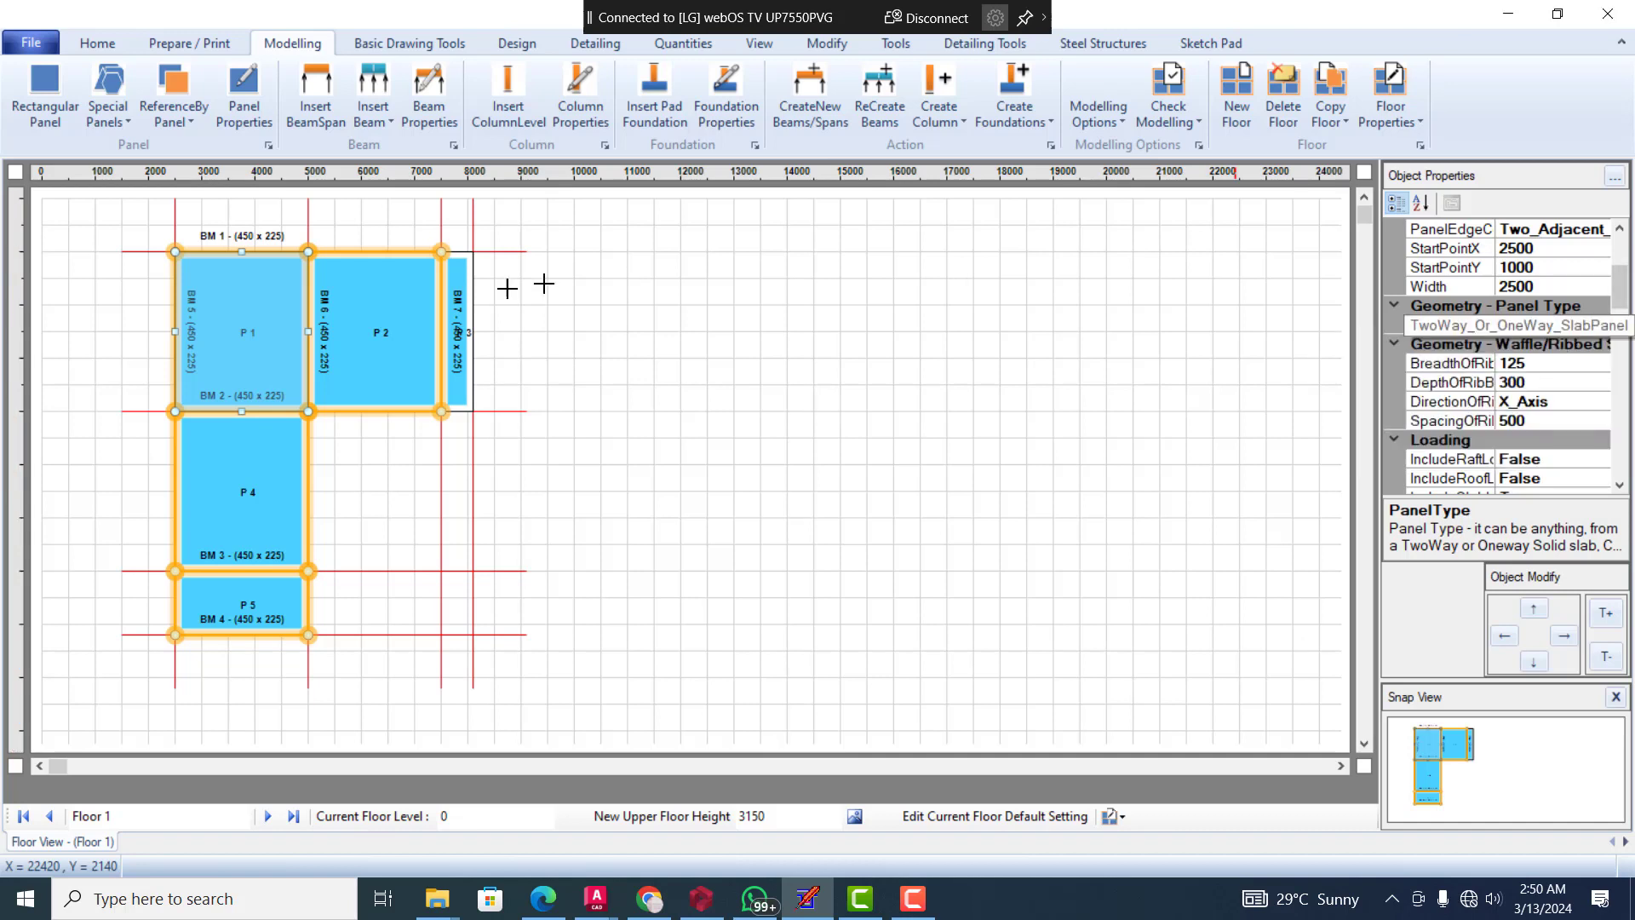
Check panel P 2's panel type and the available type options, and leave no panel selected
click(344, 336)
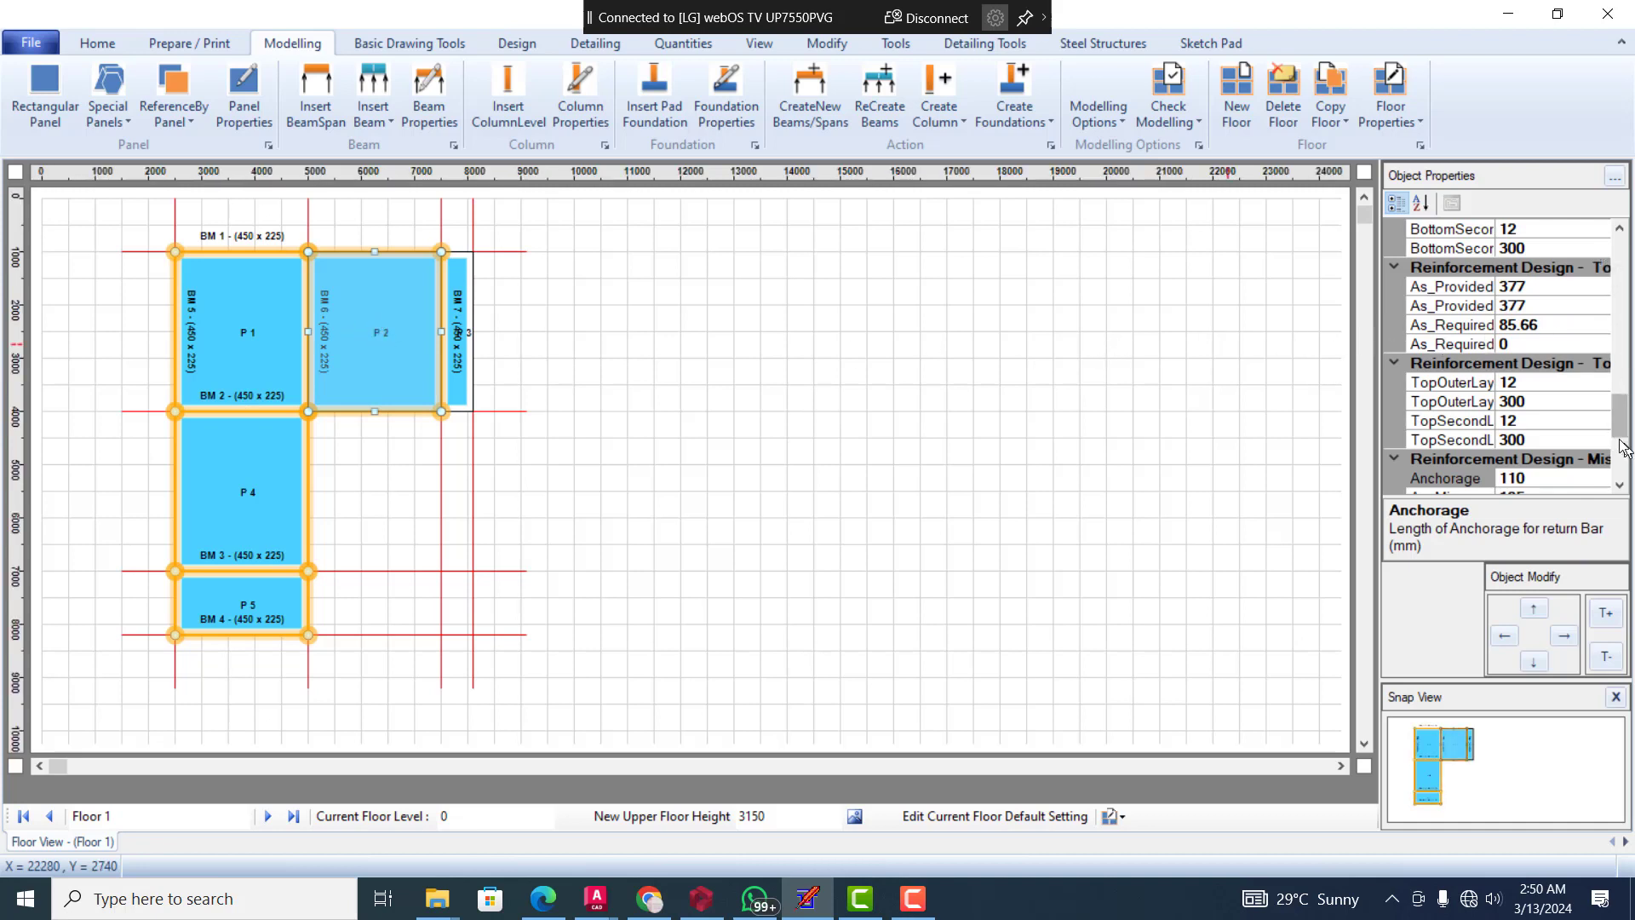
drag(1619, 431, 1613, 292)
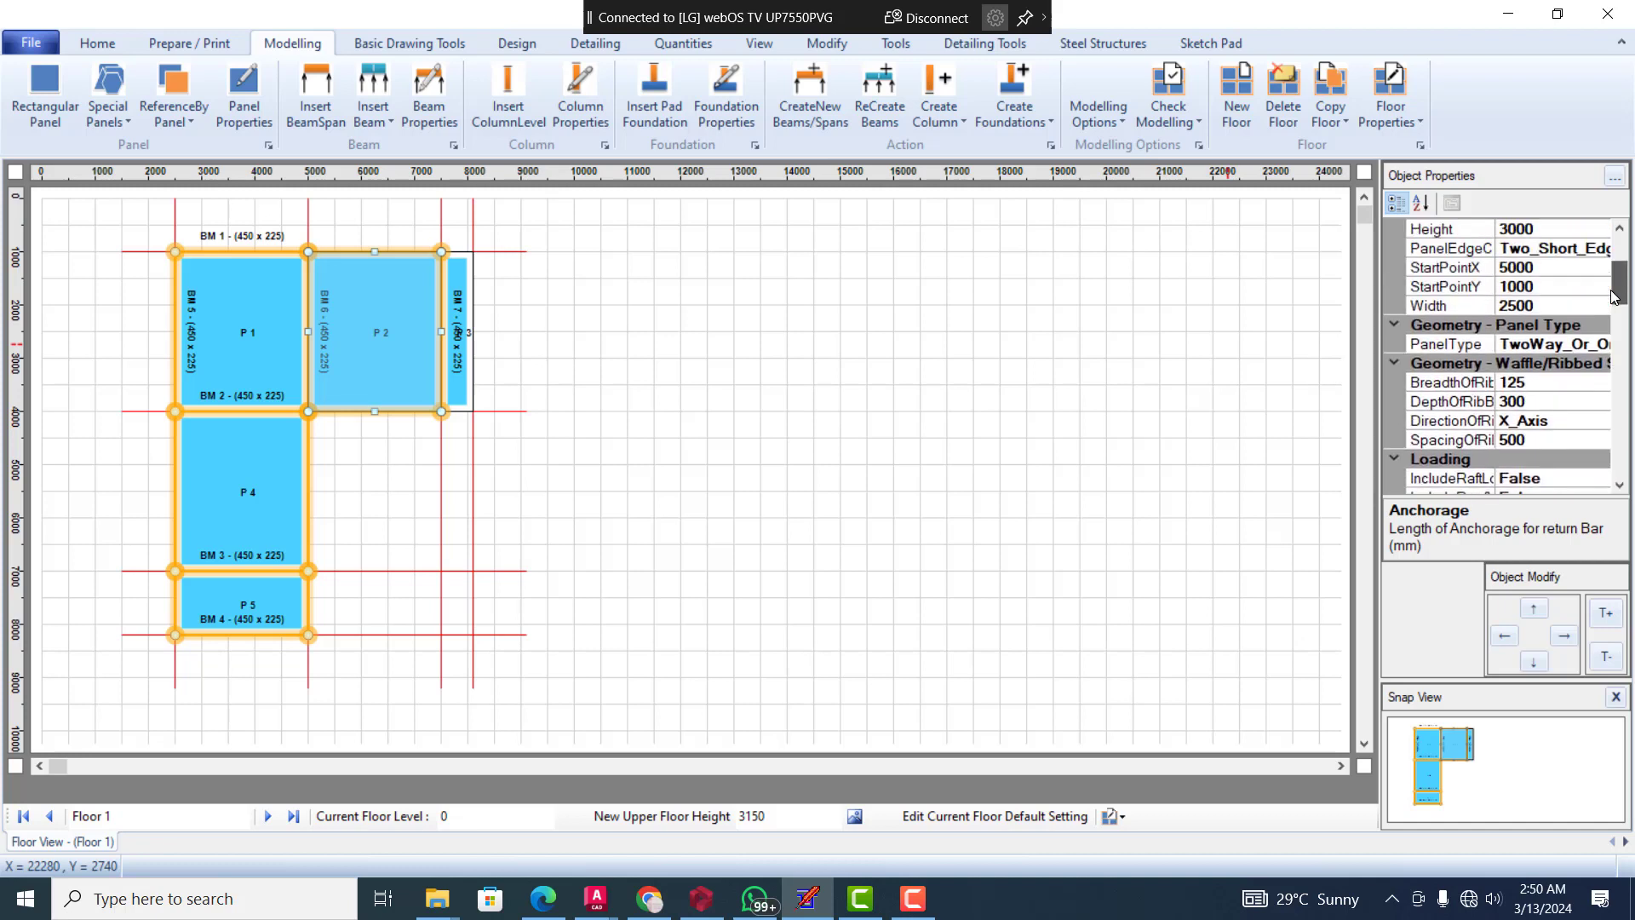
click(1581, 343)
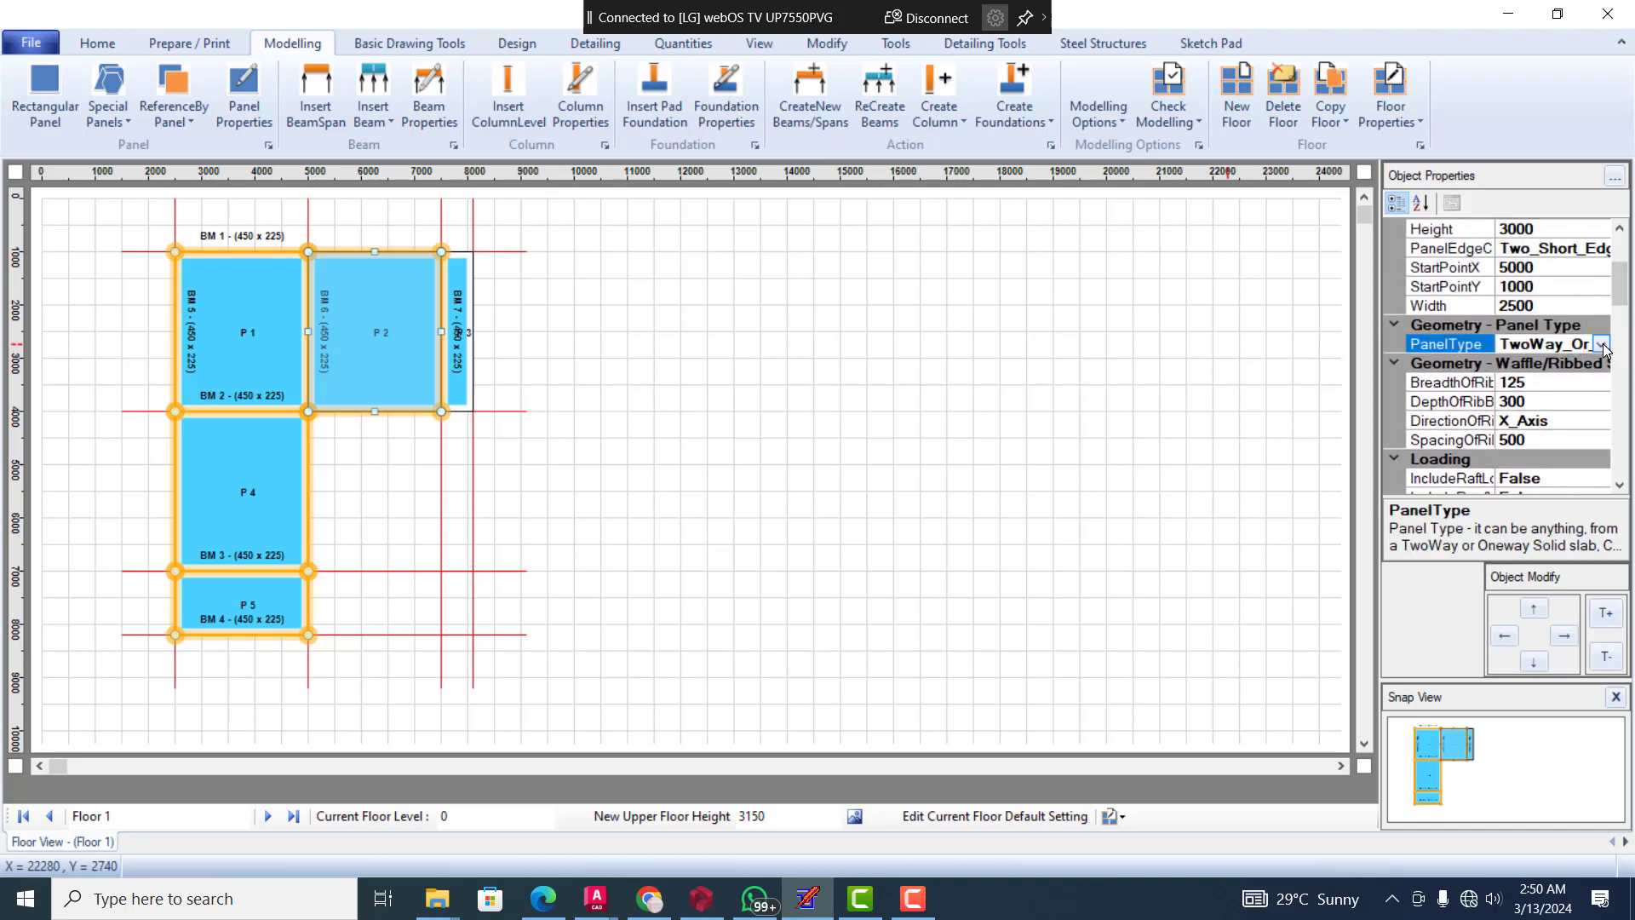
click(1603, 345)
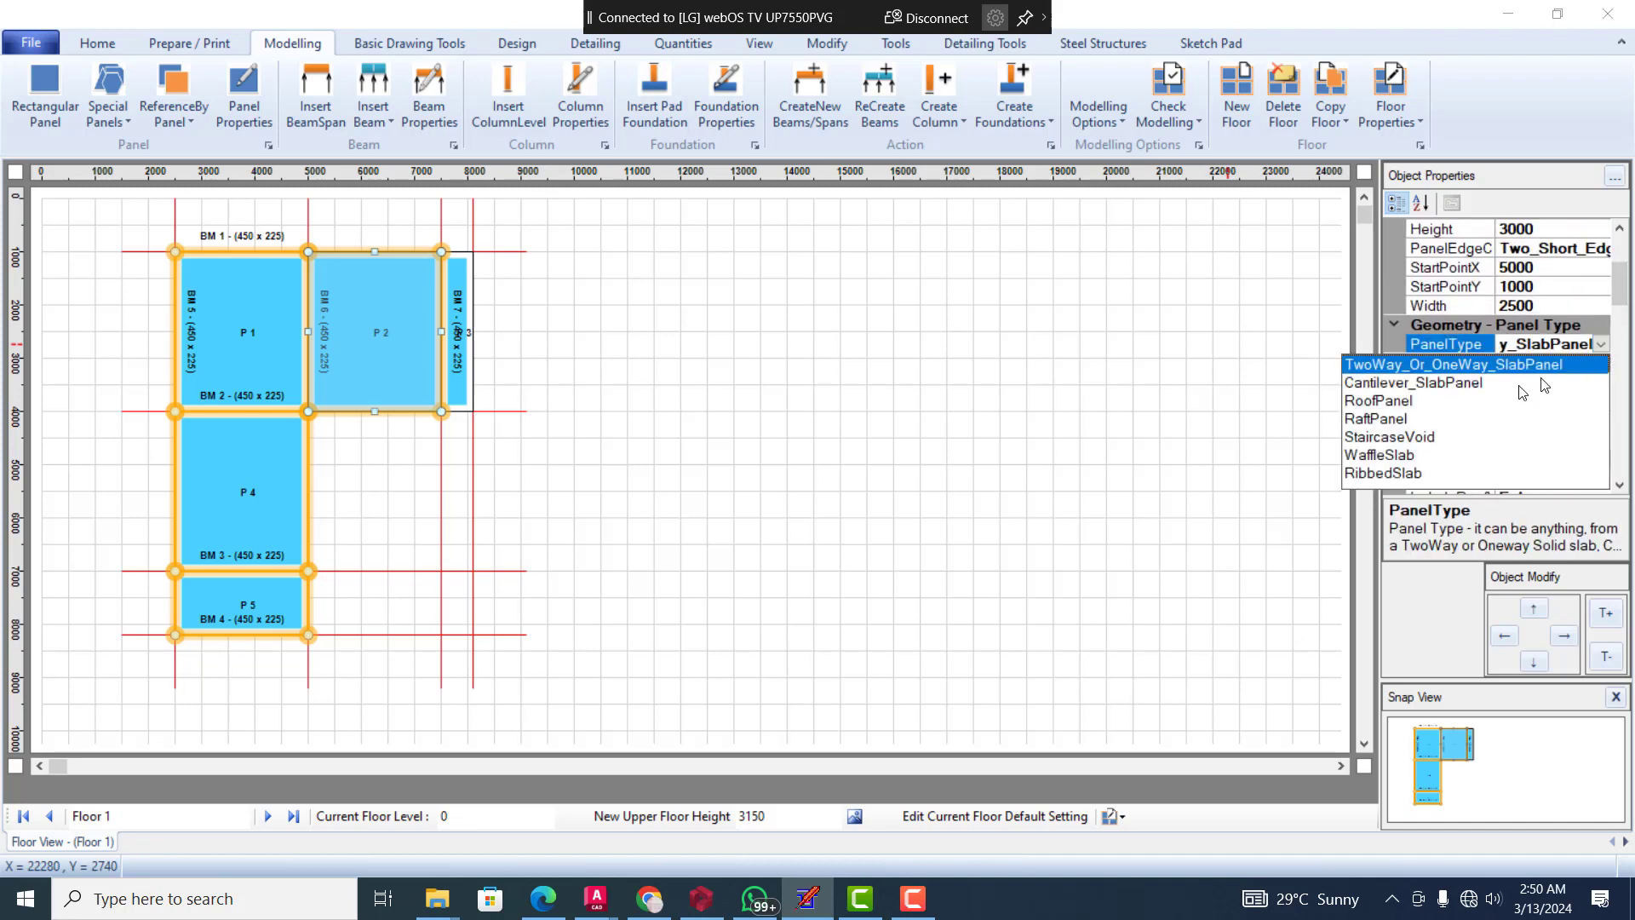
click(1602, 344)
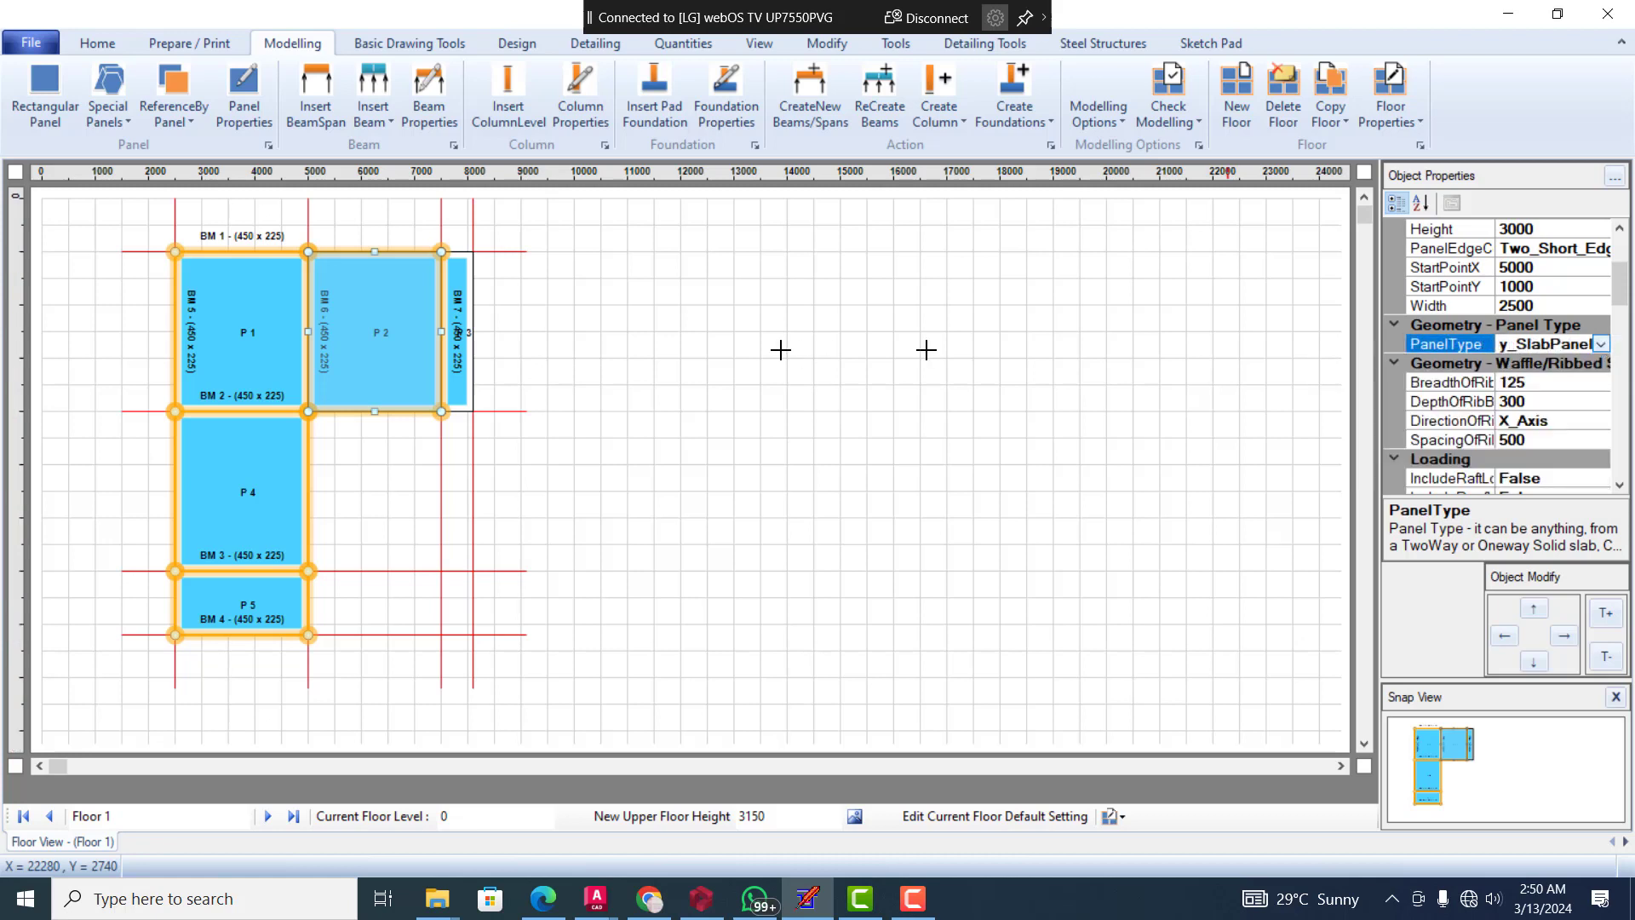
click(458, 290)
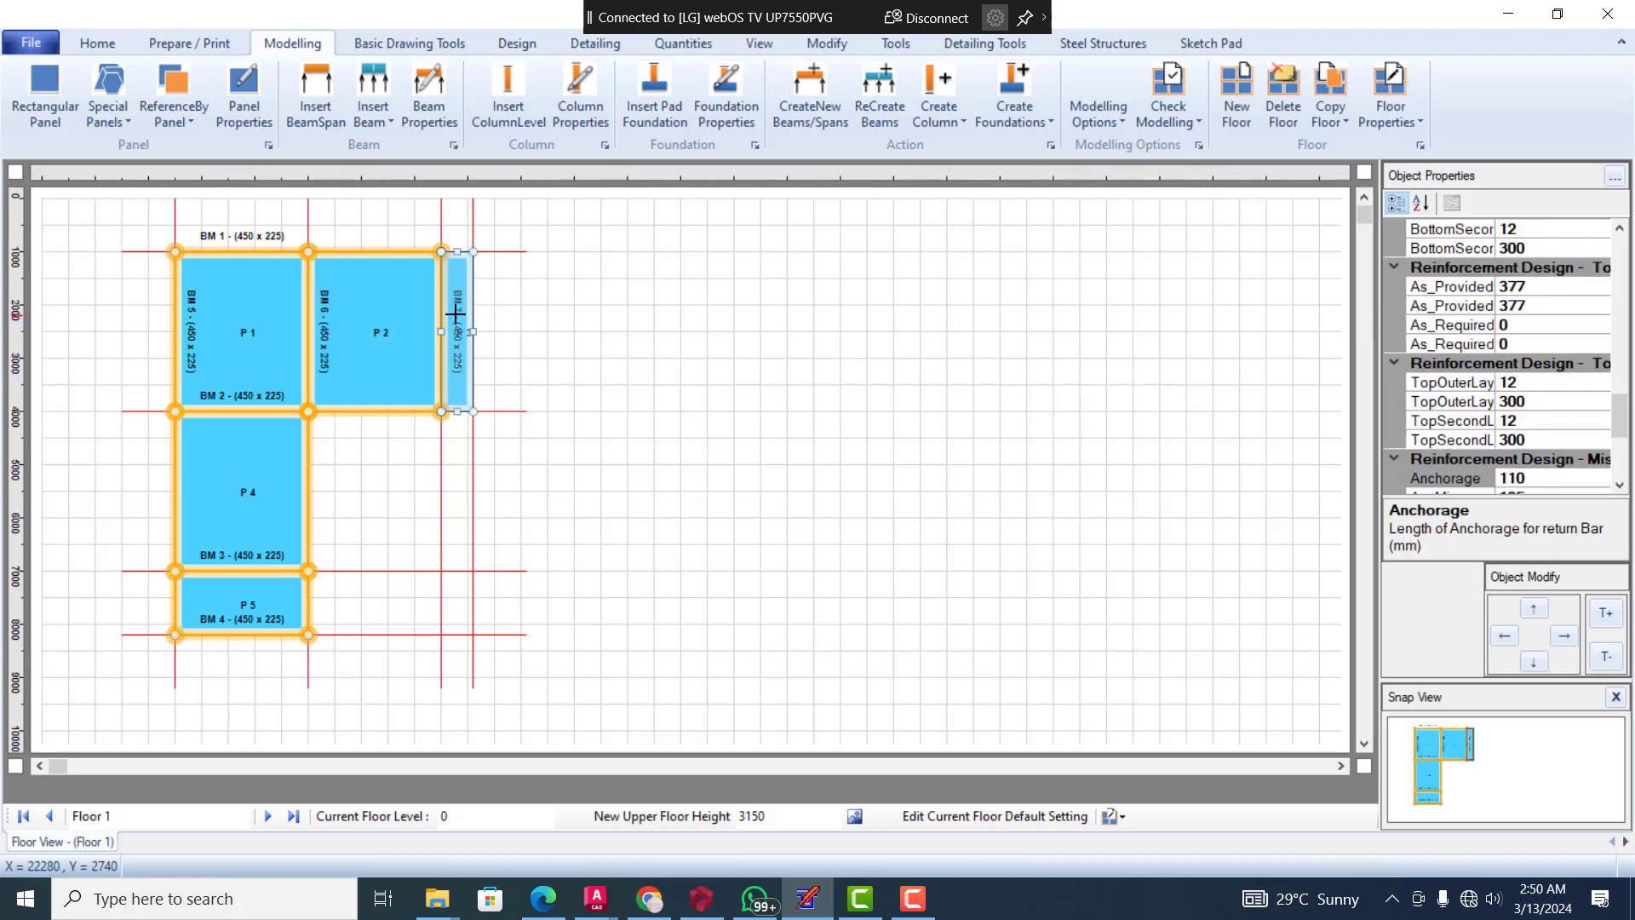
click(485, 282)
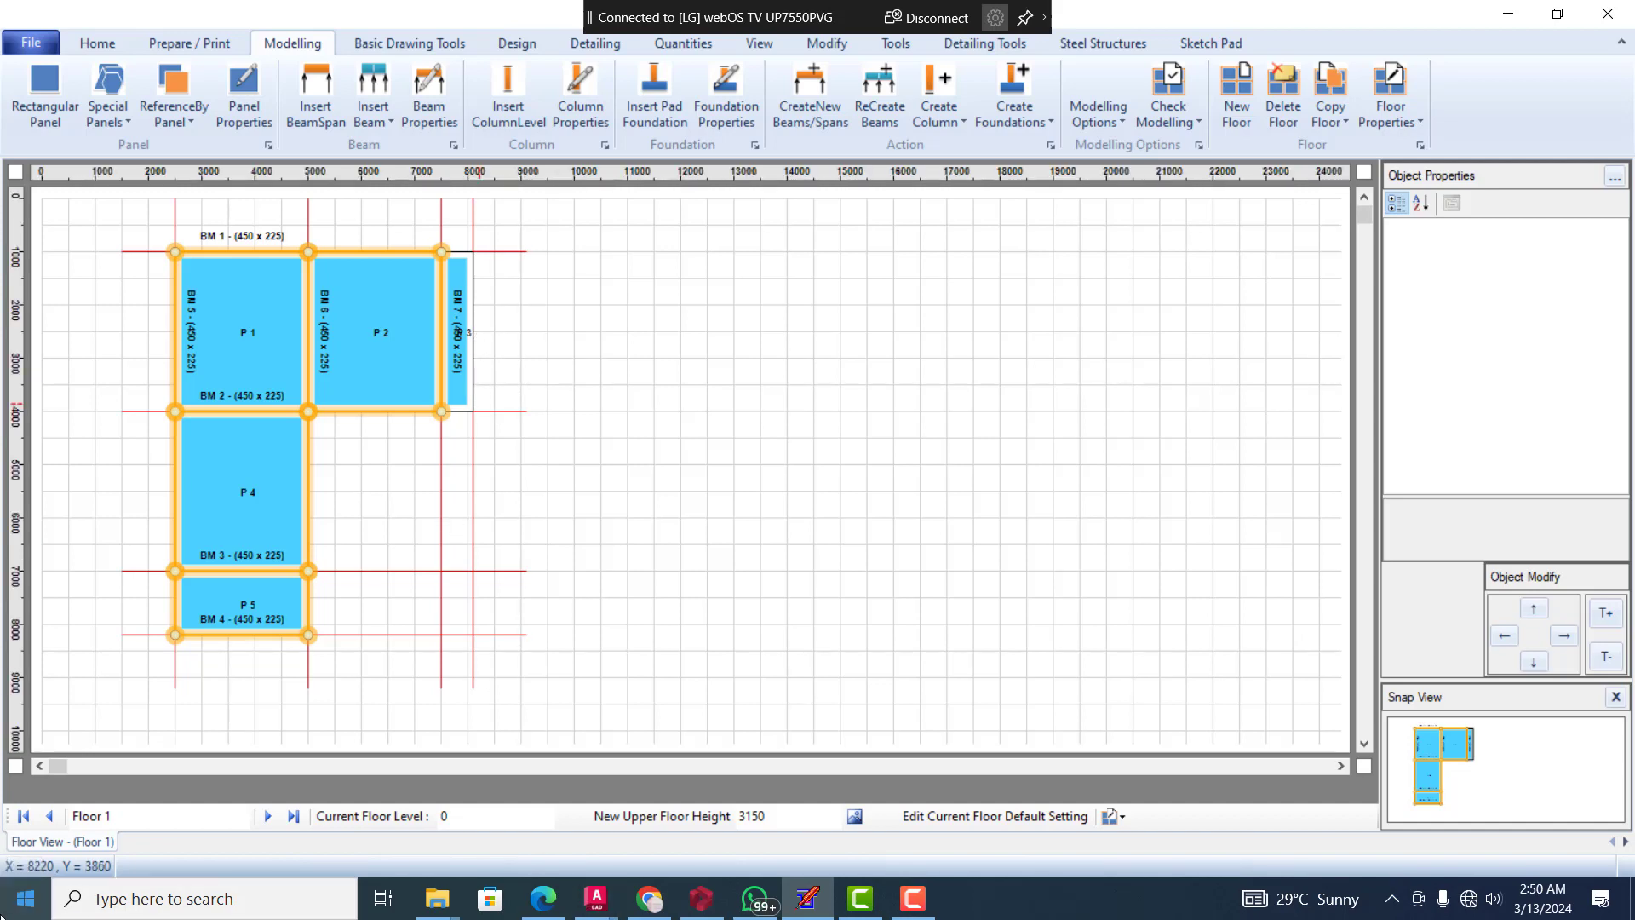
Open Calculator to divide 3000 by 600 for panel P 3's span ratio, and return to the floor plan
click(13, 913)
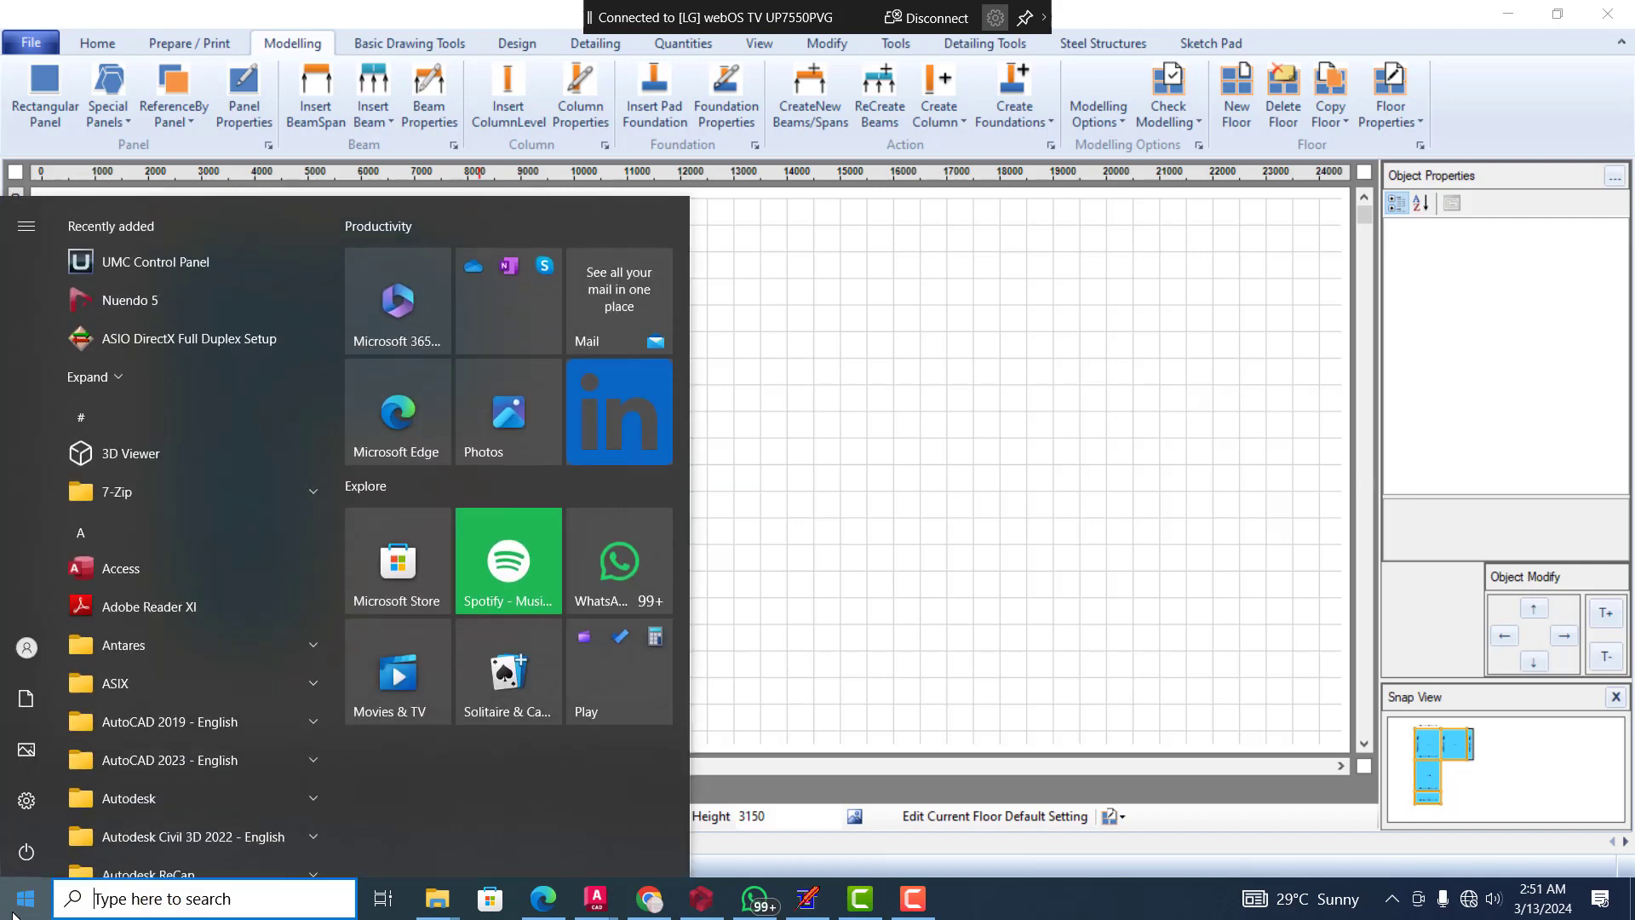
text(cal)
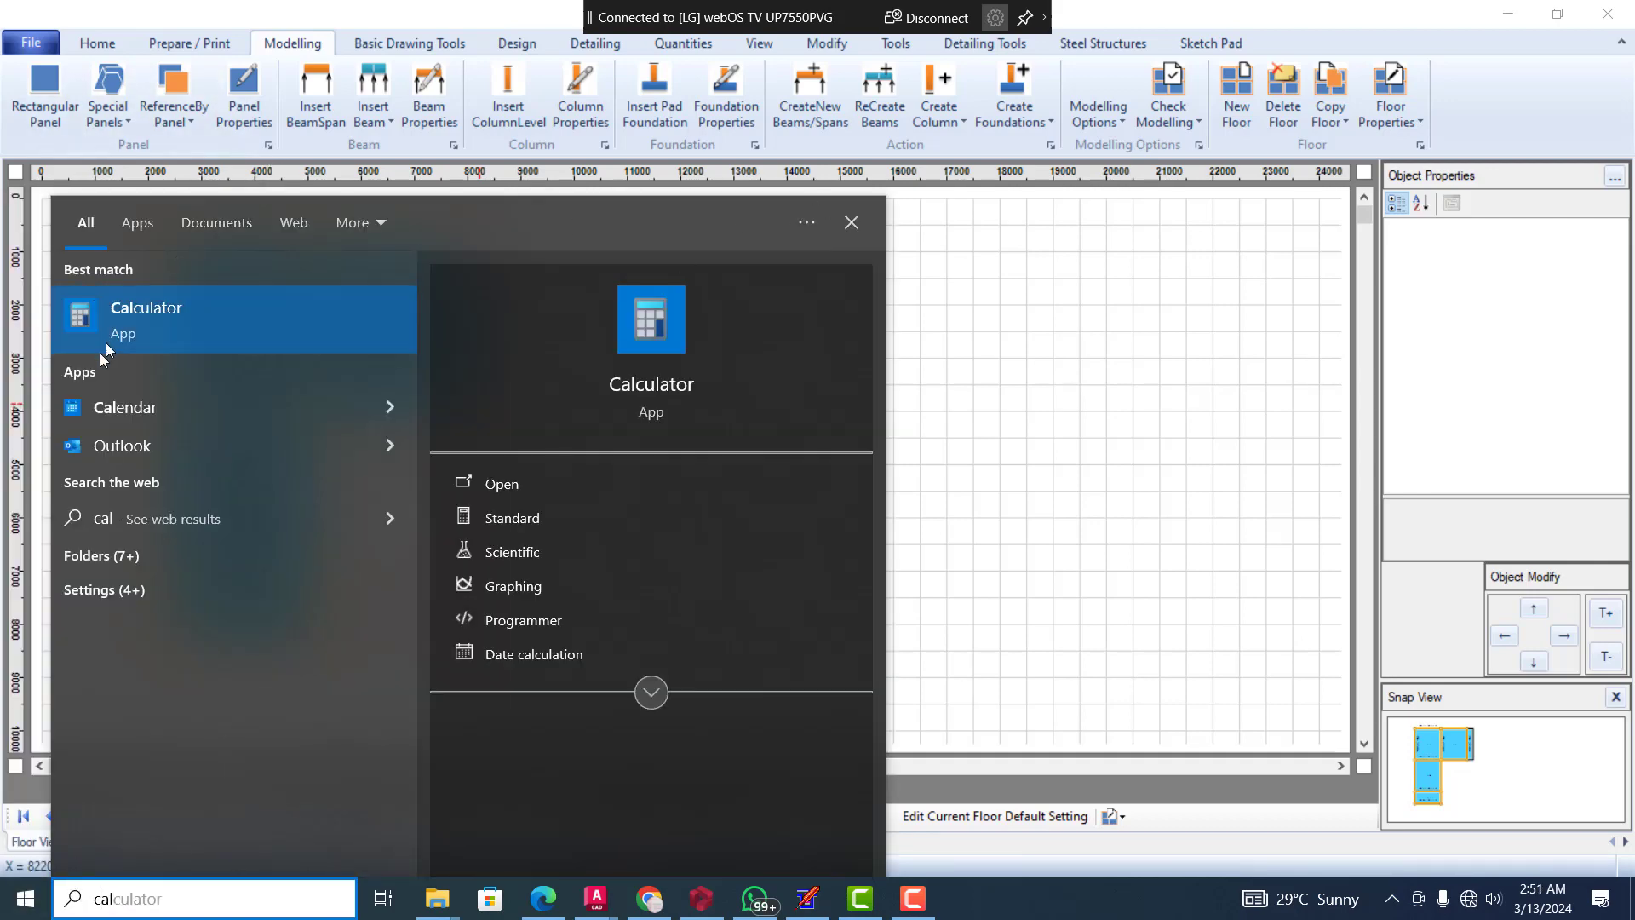
click(123, 334)
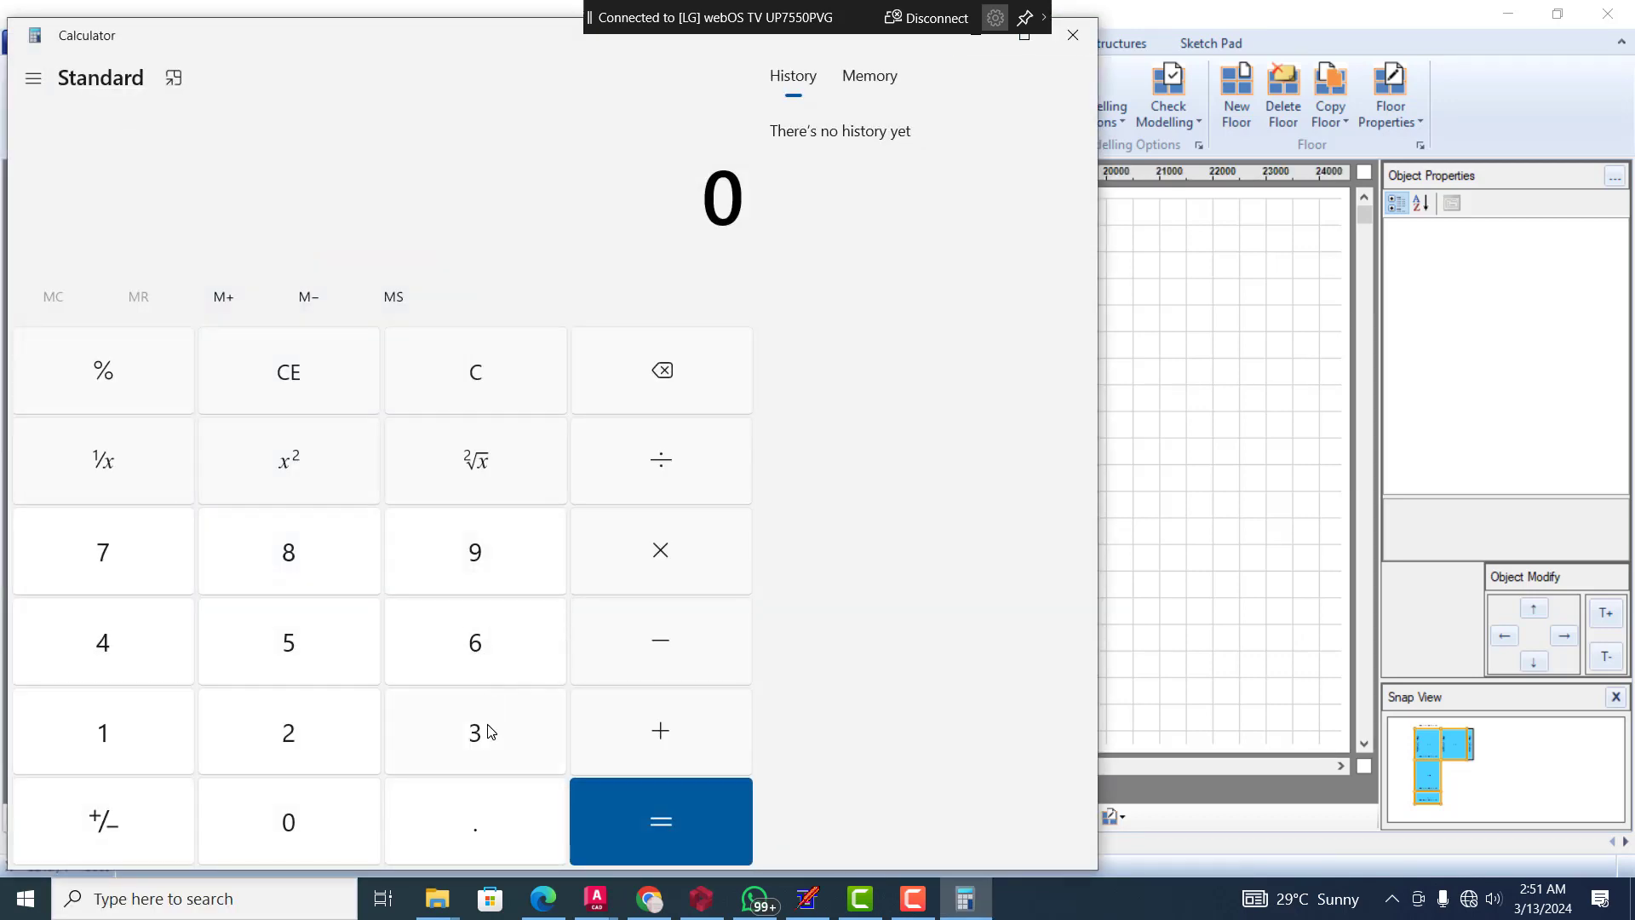
click(489, 732)
click(307, 832)
click(307, 833)
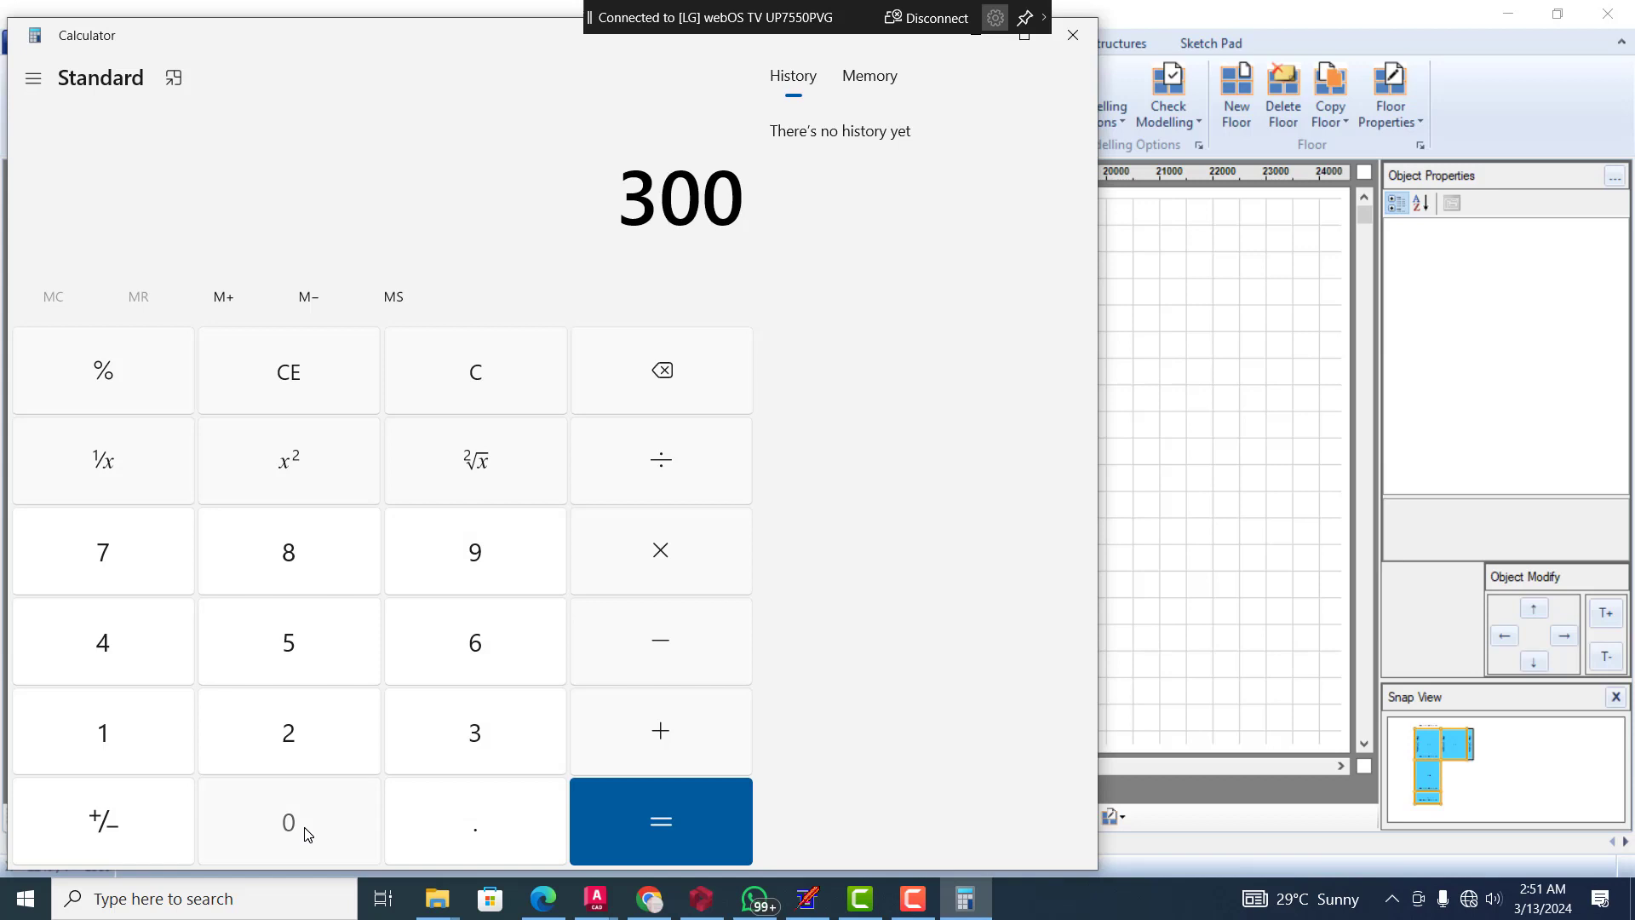
click(307, 832)
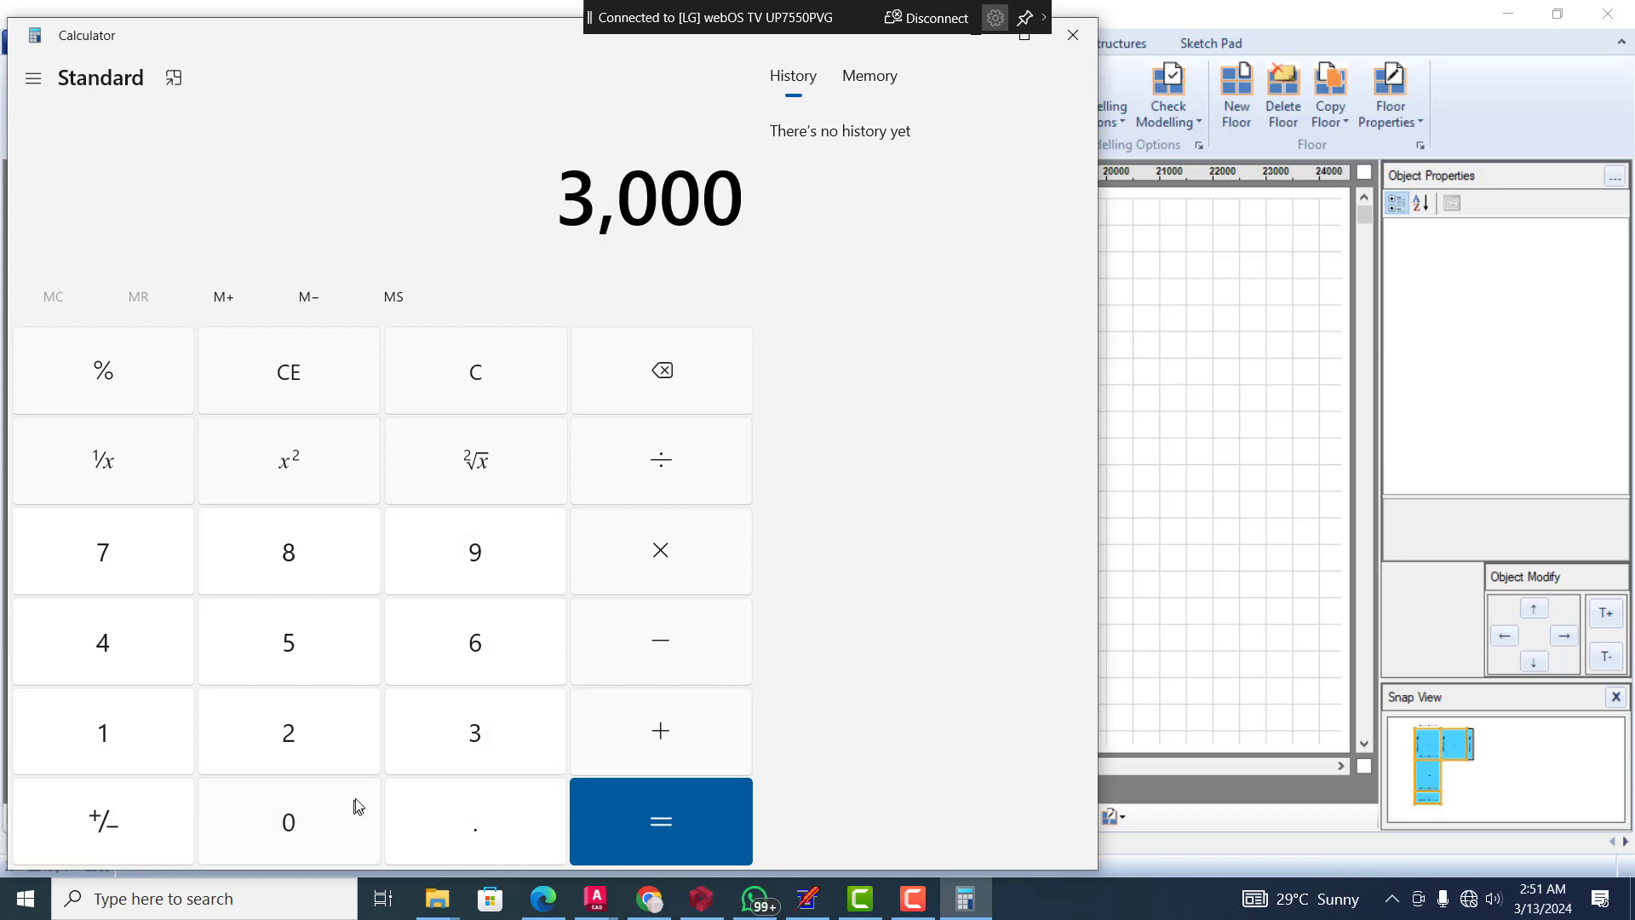
click(673, 483)
click(478, 665)
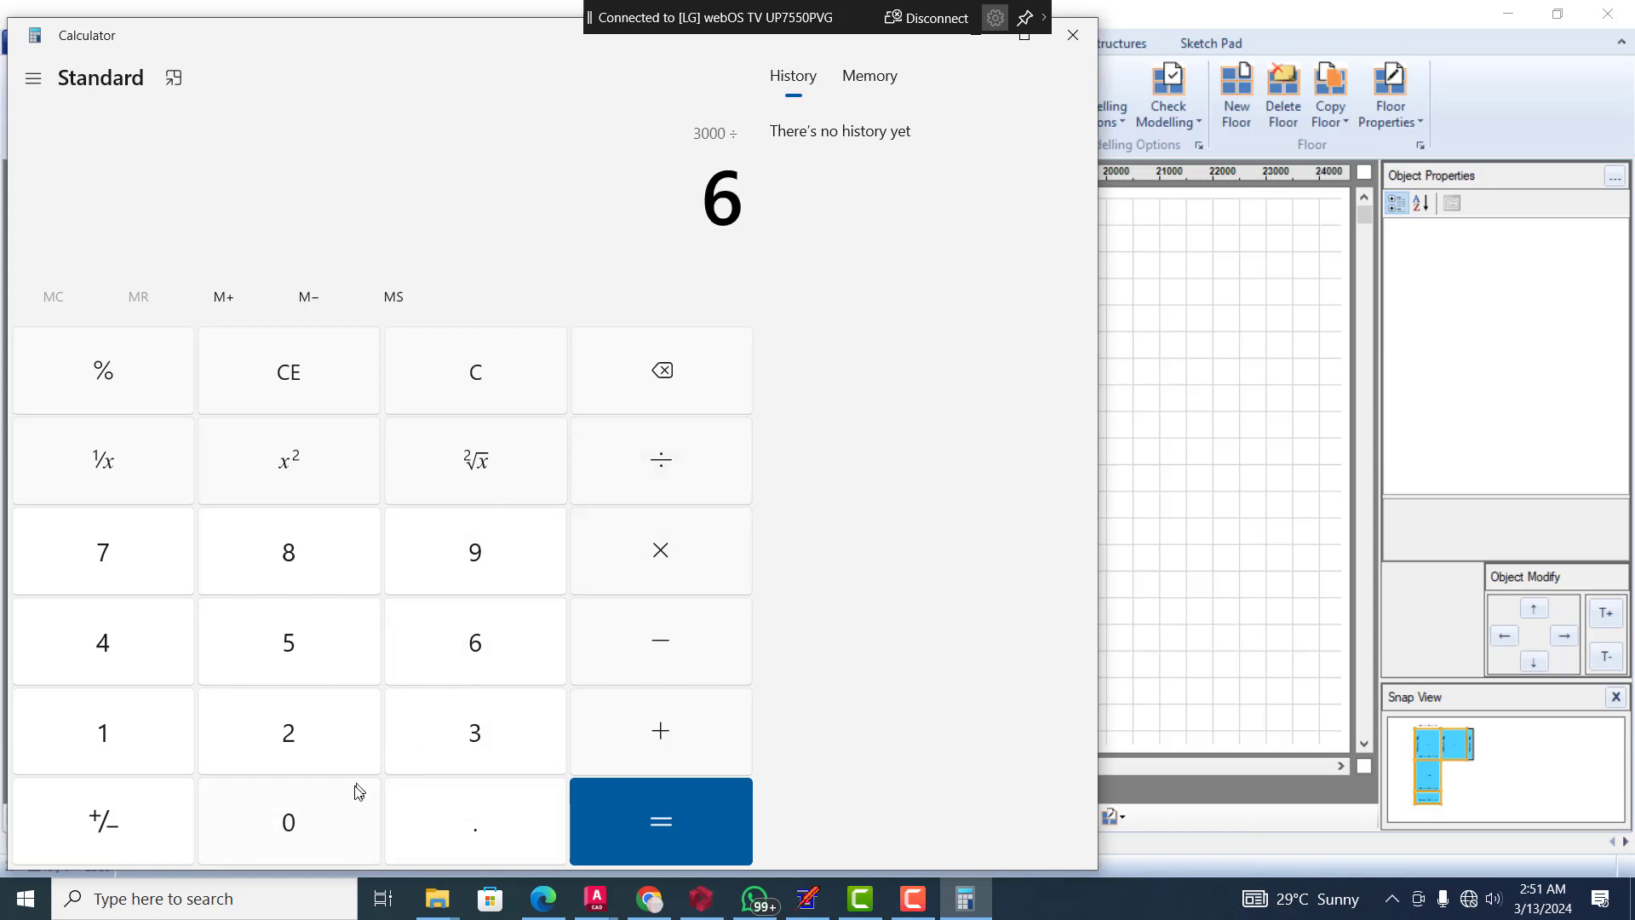
click(296, 833)
click(295, 832)
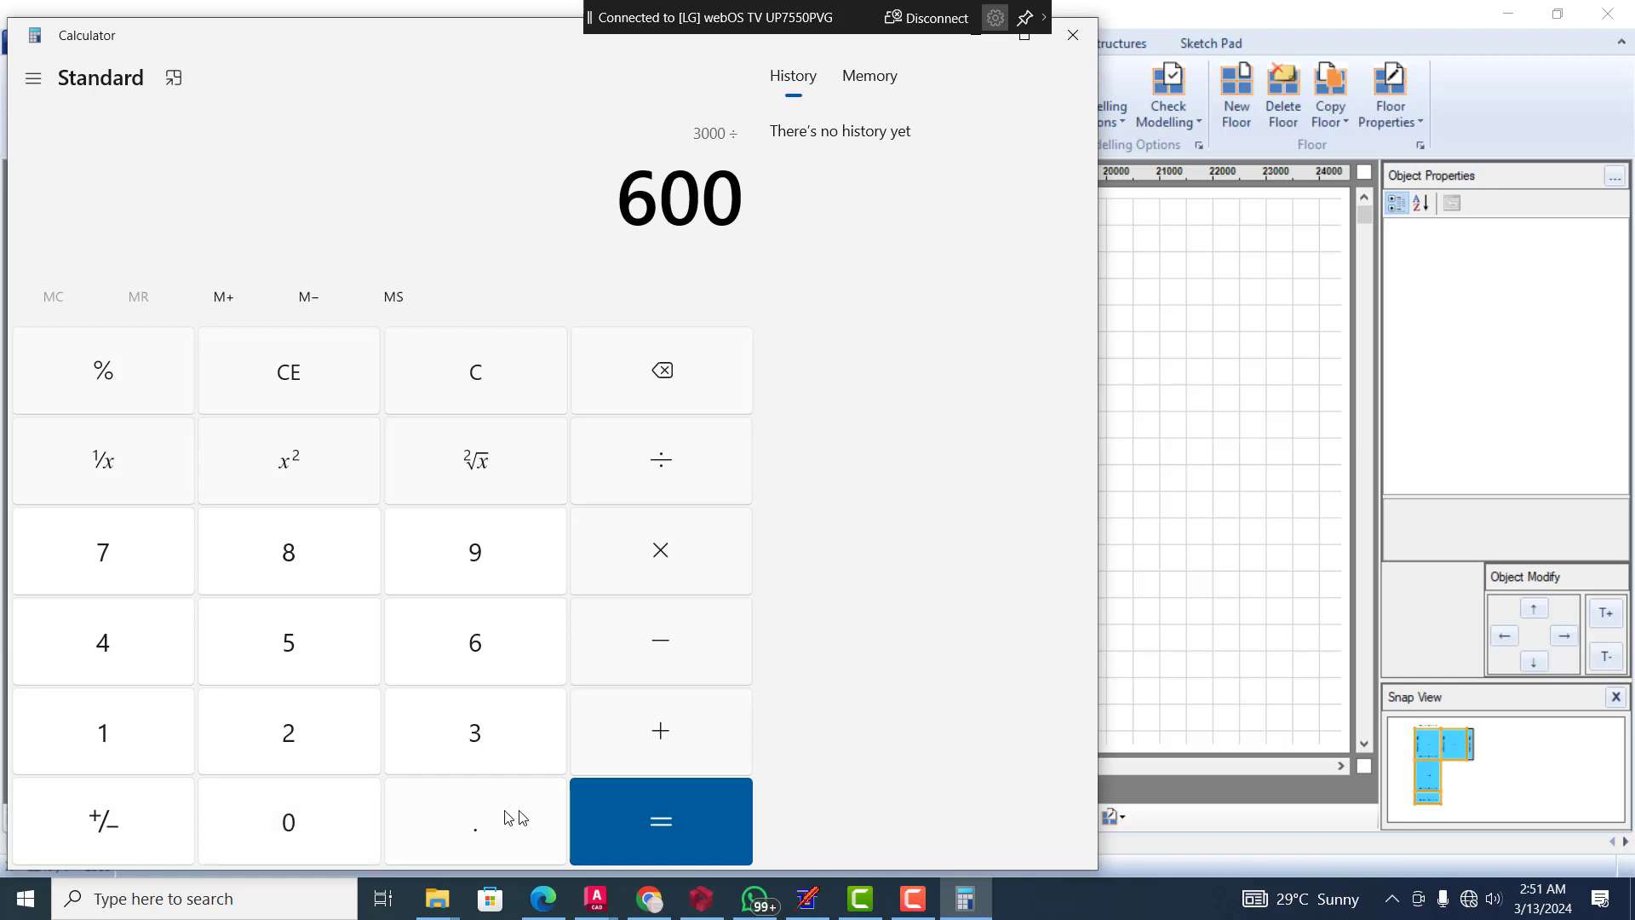
click(631, 834)
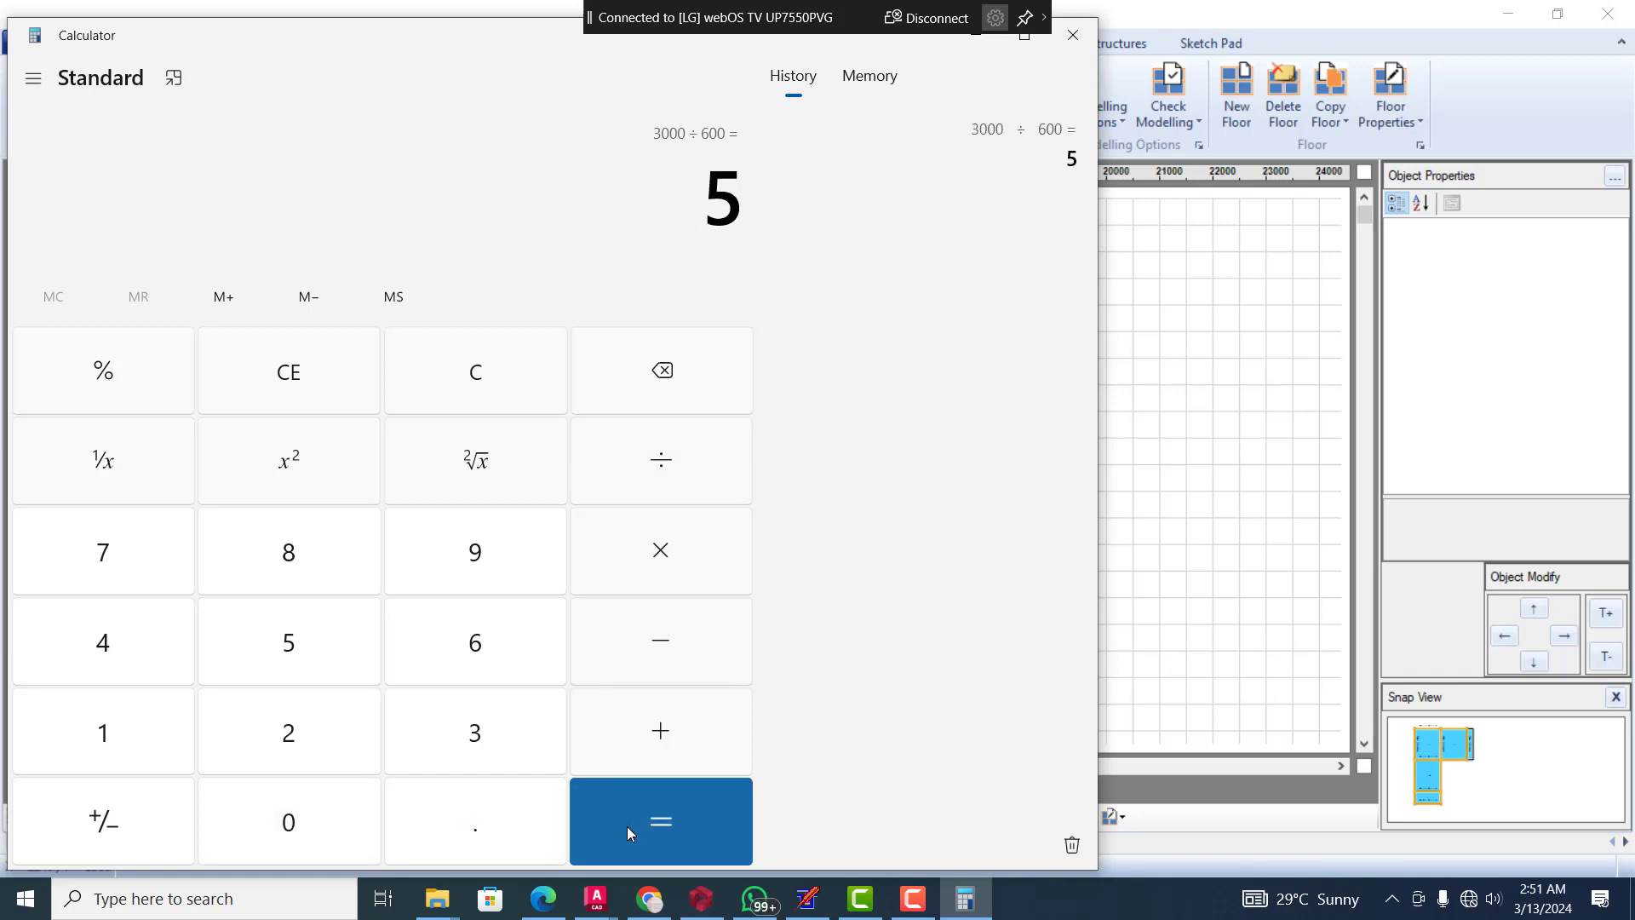
click(983, 38)
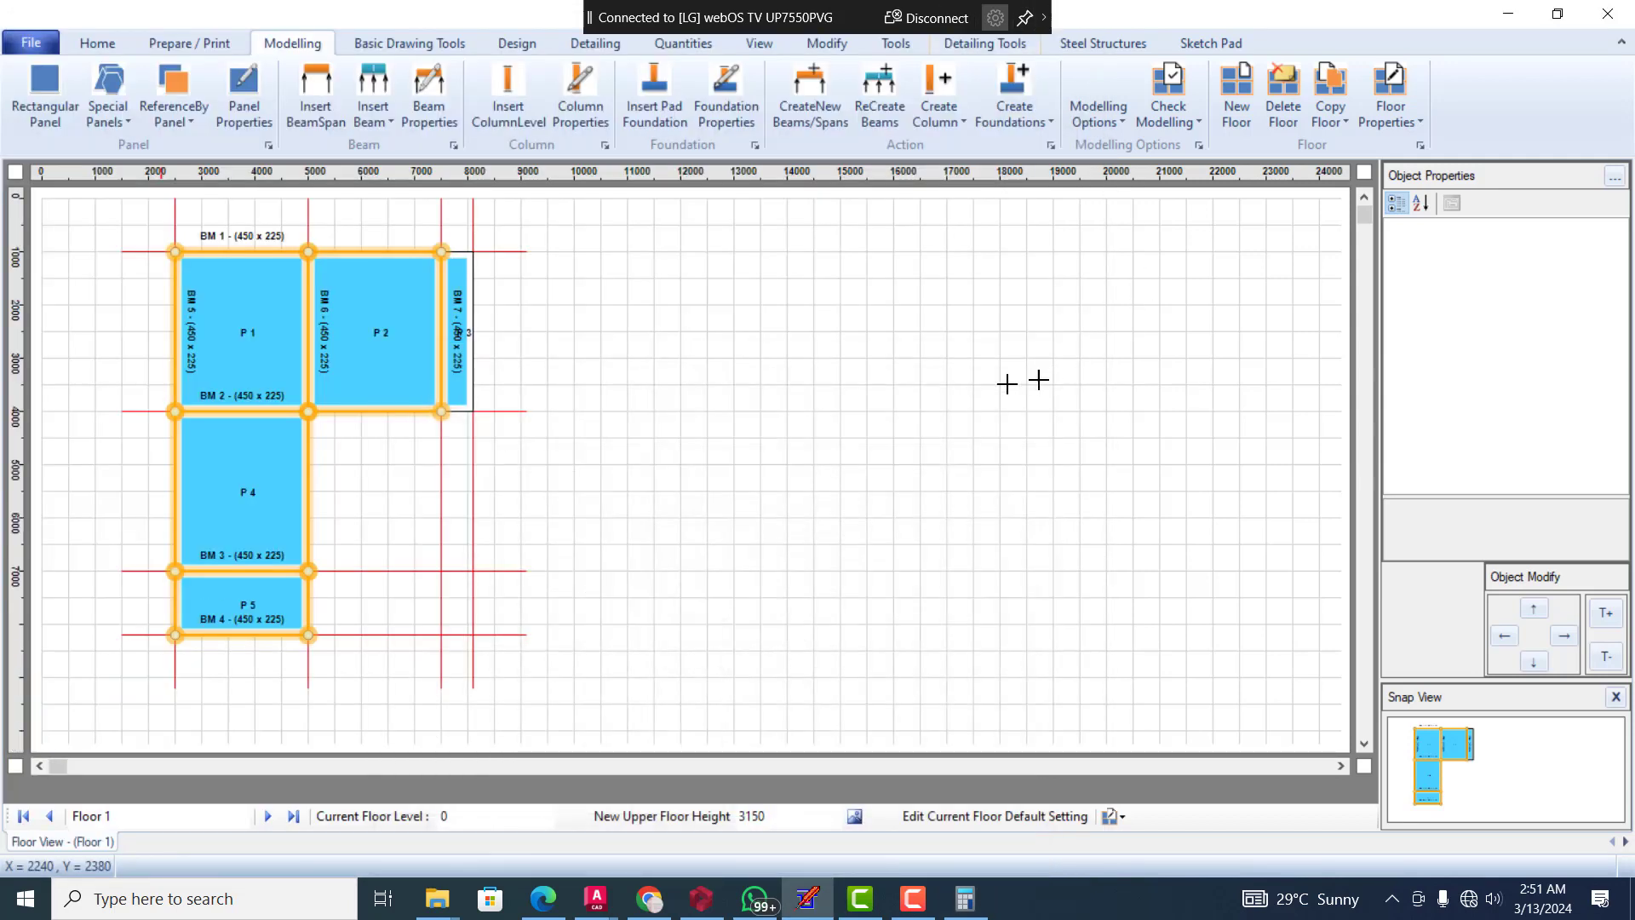
Check the panel type of the narrow panel P 3 and the available type options, keeping its type
click(458, 317)
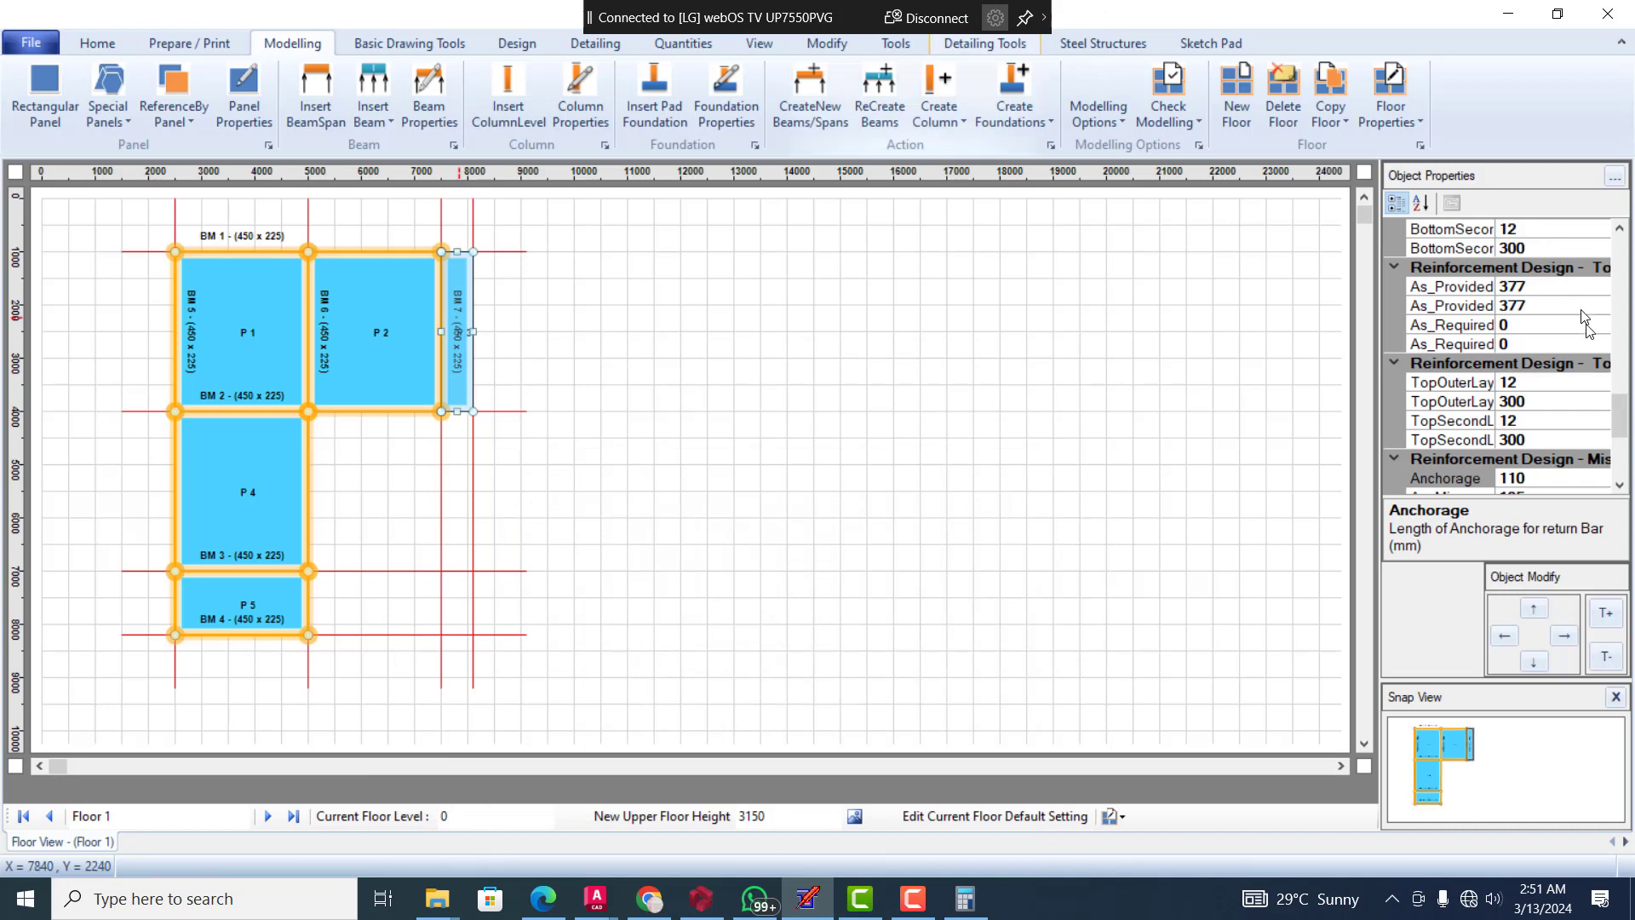
drag(1622, 417, 1619, 295)
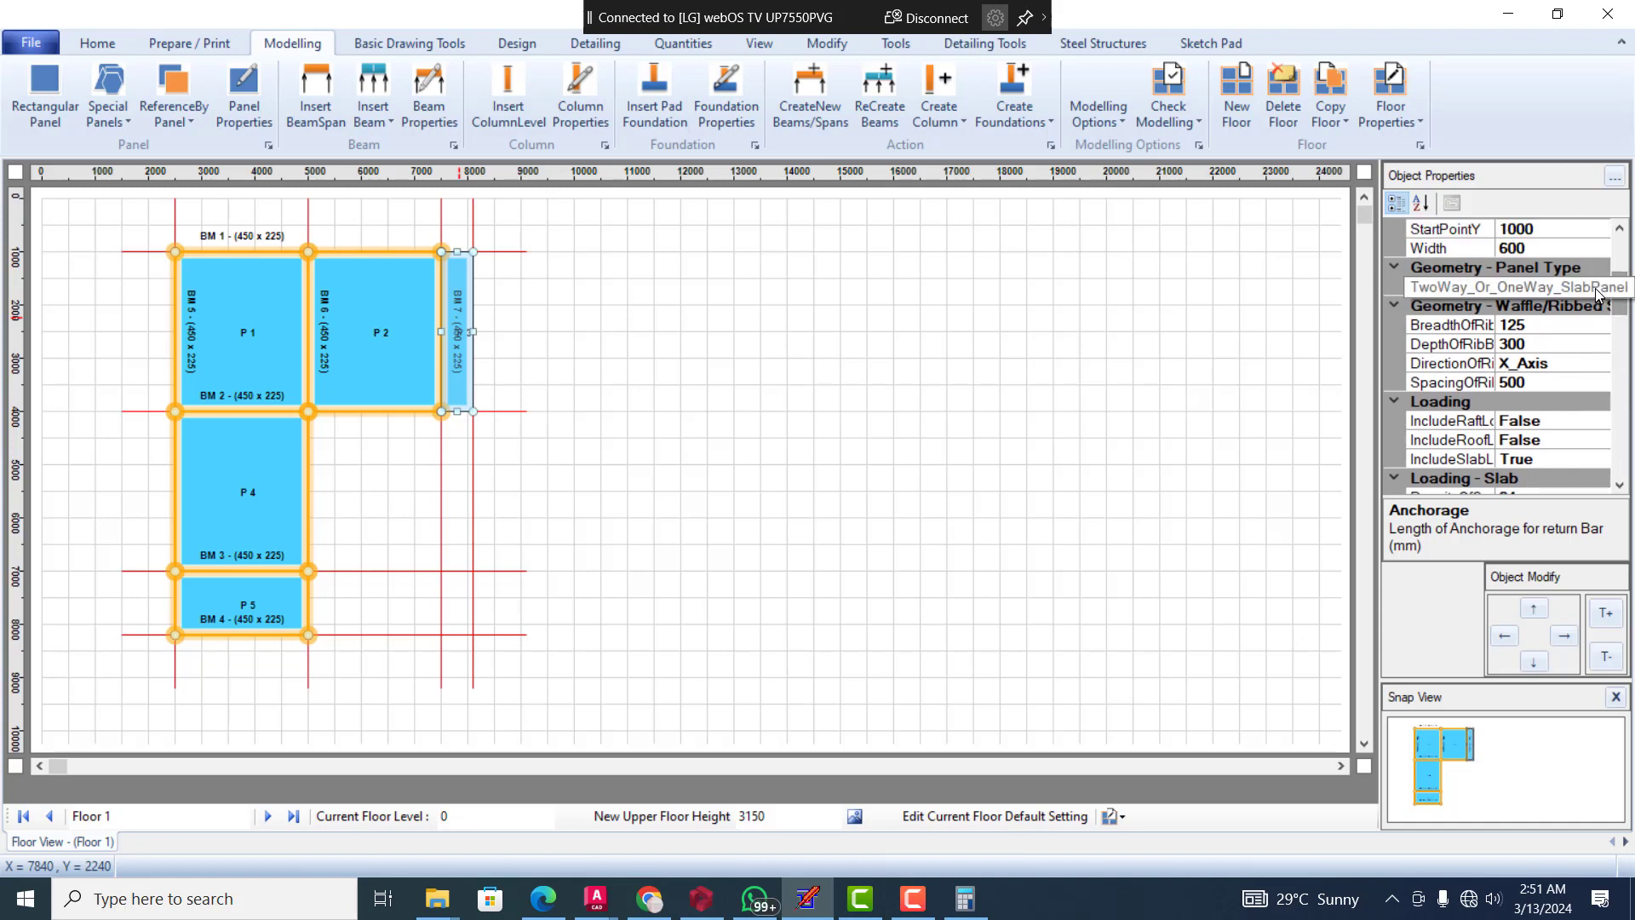
click(1600, 291)
click(1601, 288)
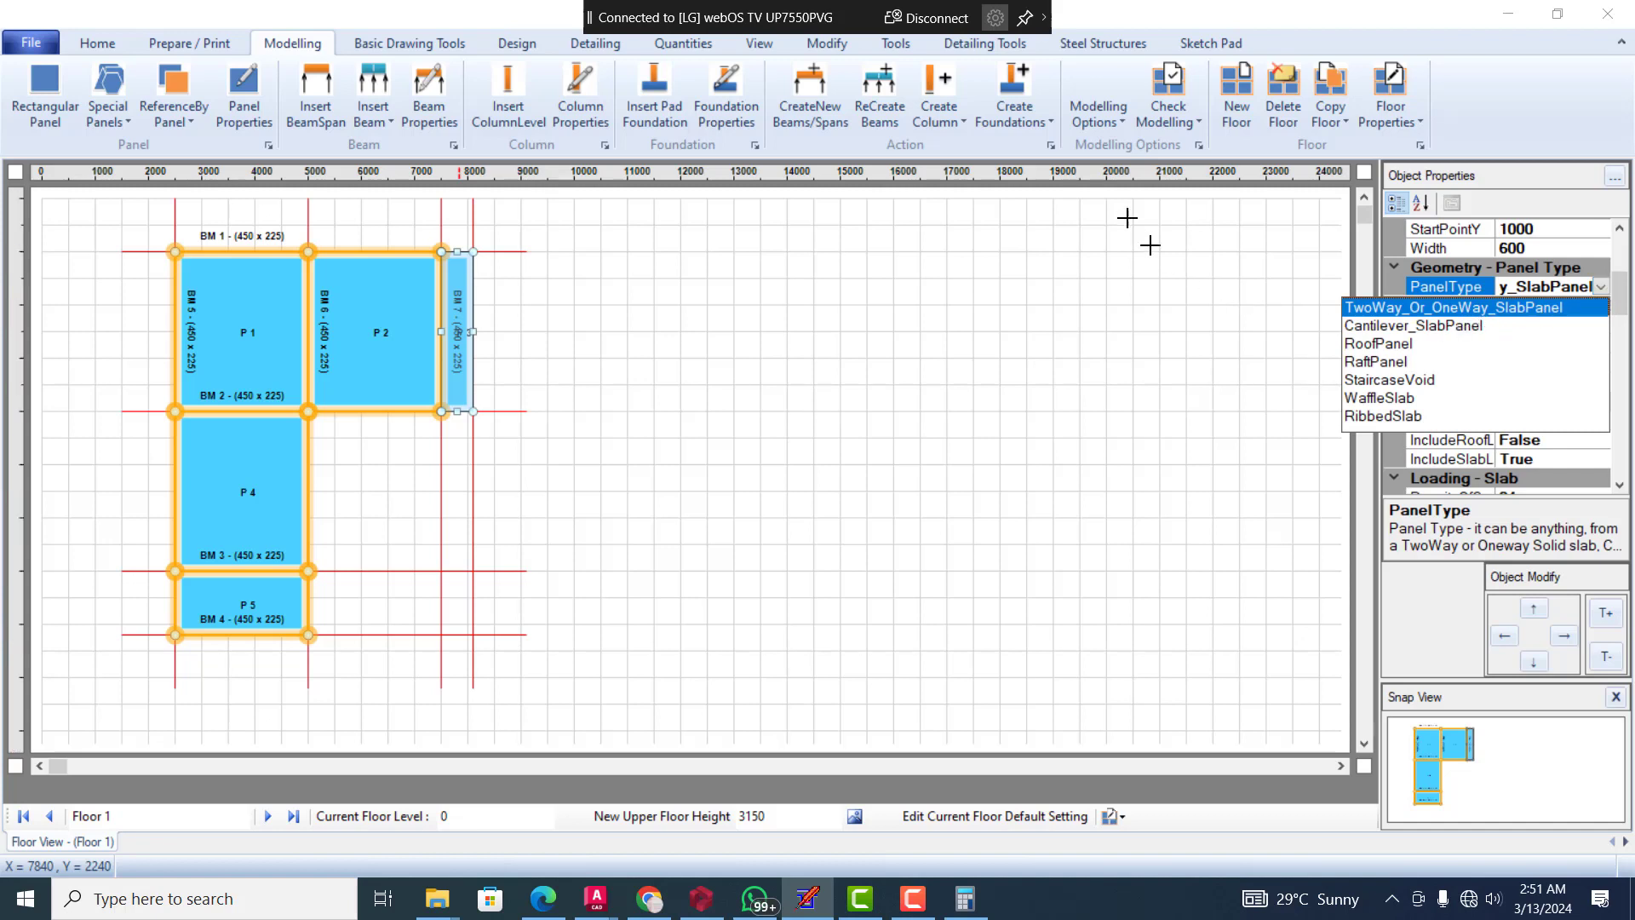
click(1103, 226)
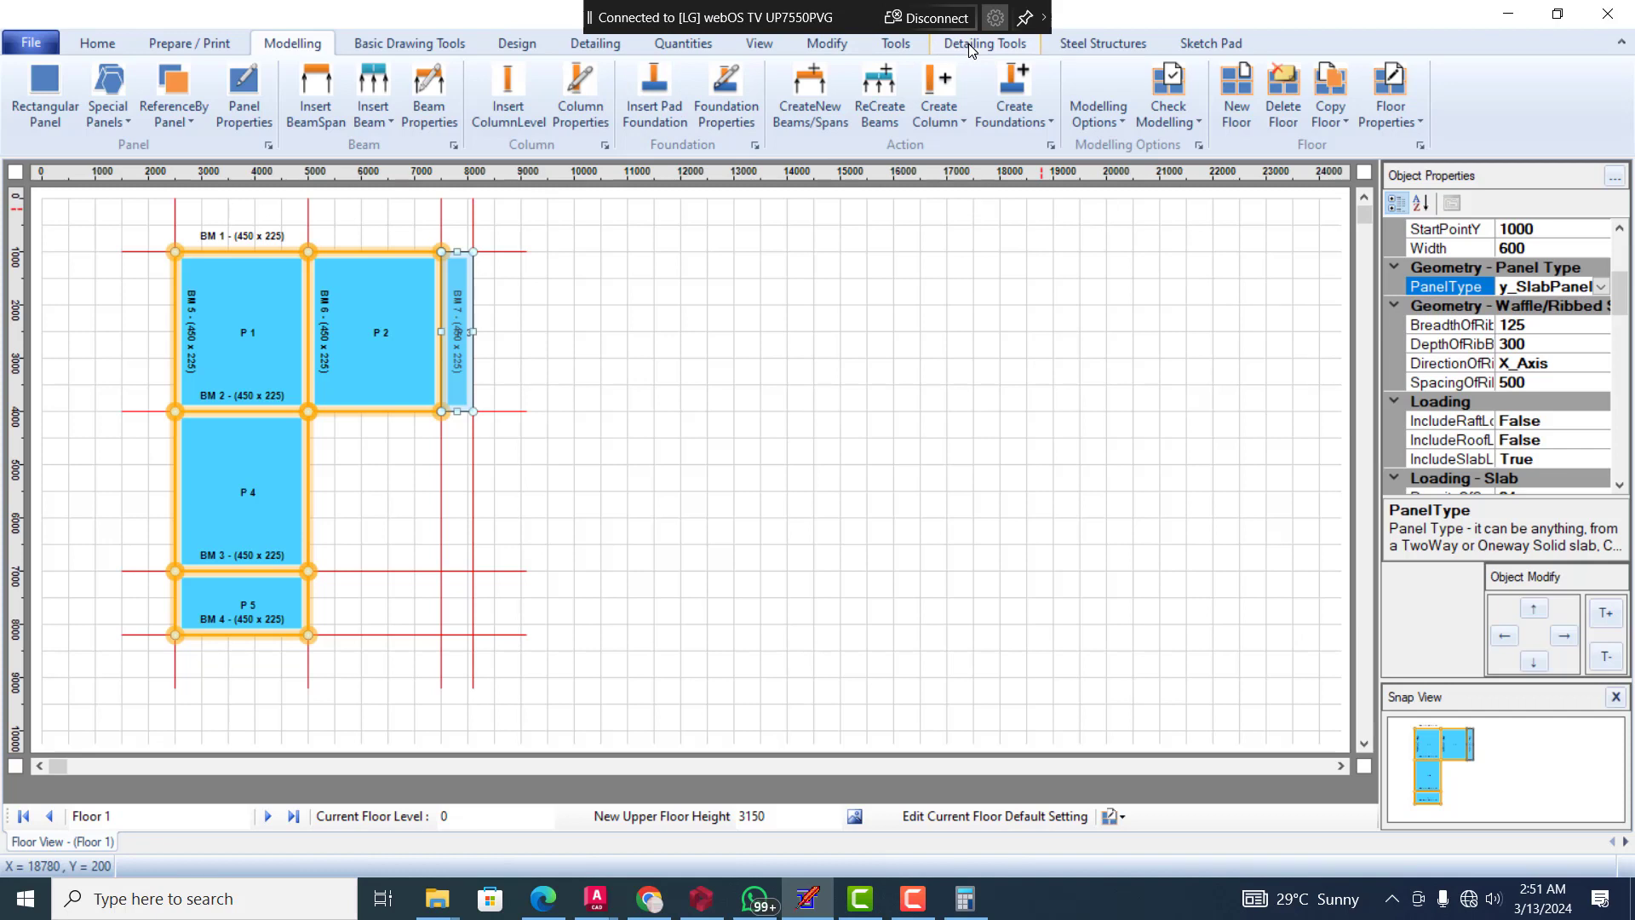
Run Detect Cantilever Slab on the floor and clear the panel selection
click(890, 47)
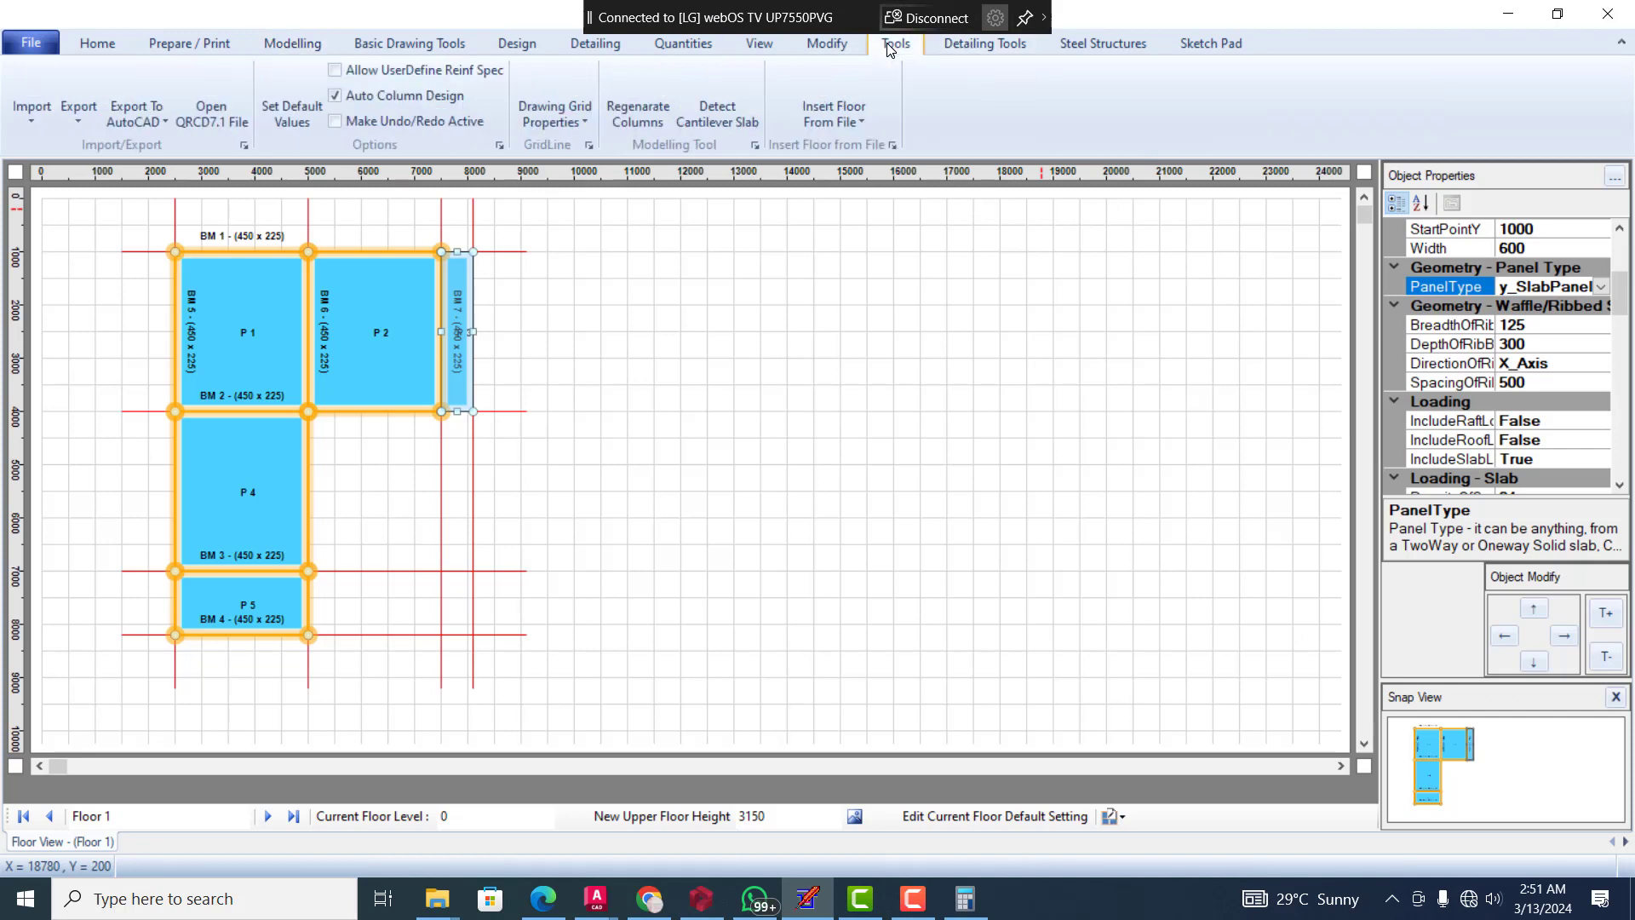
click(699, 104)
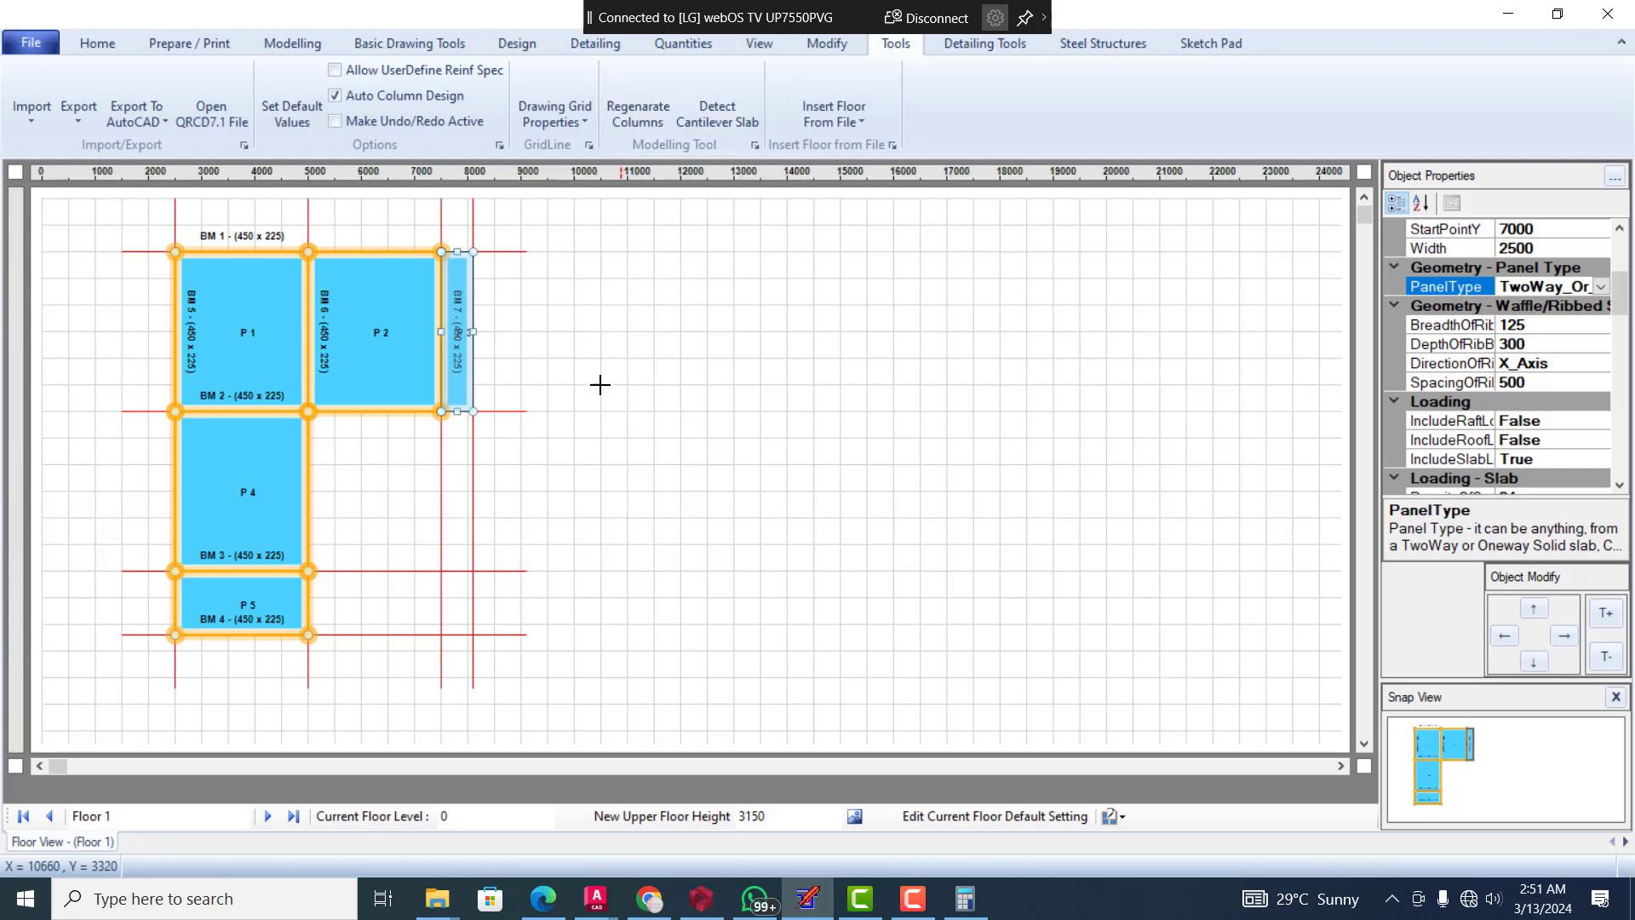
click(363, 235)
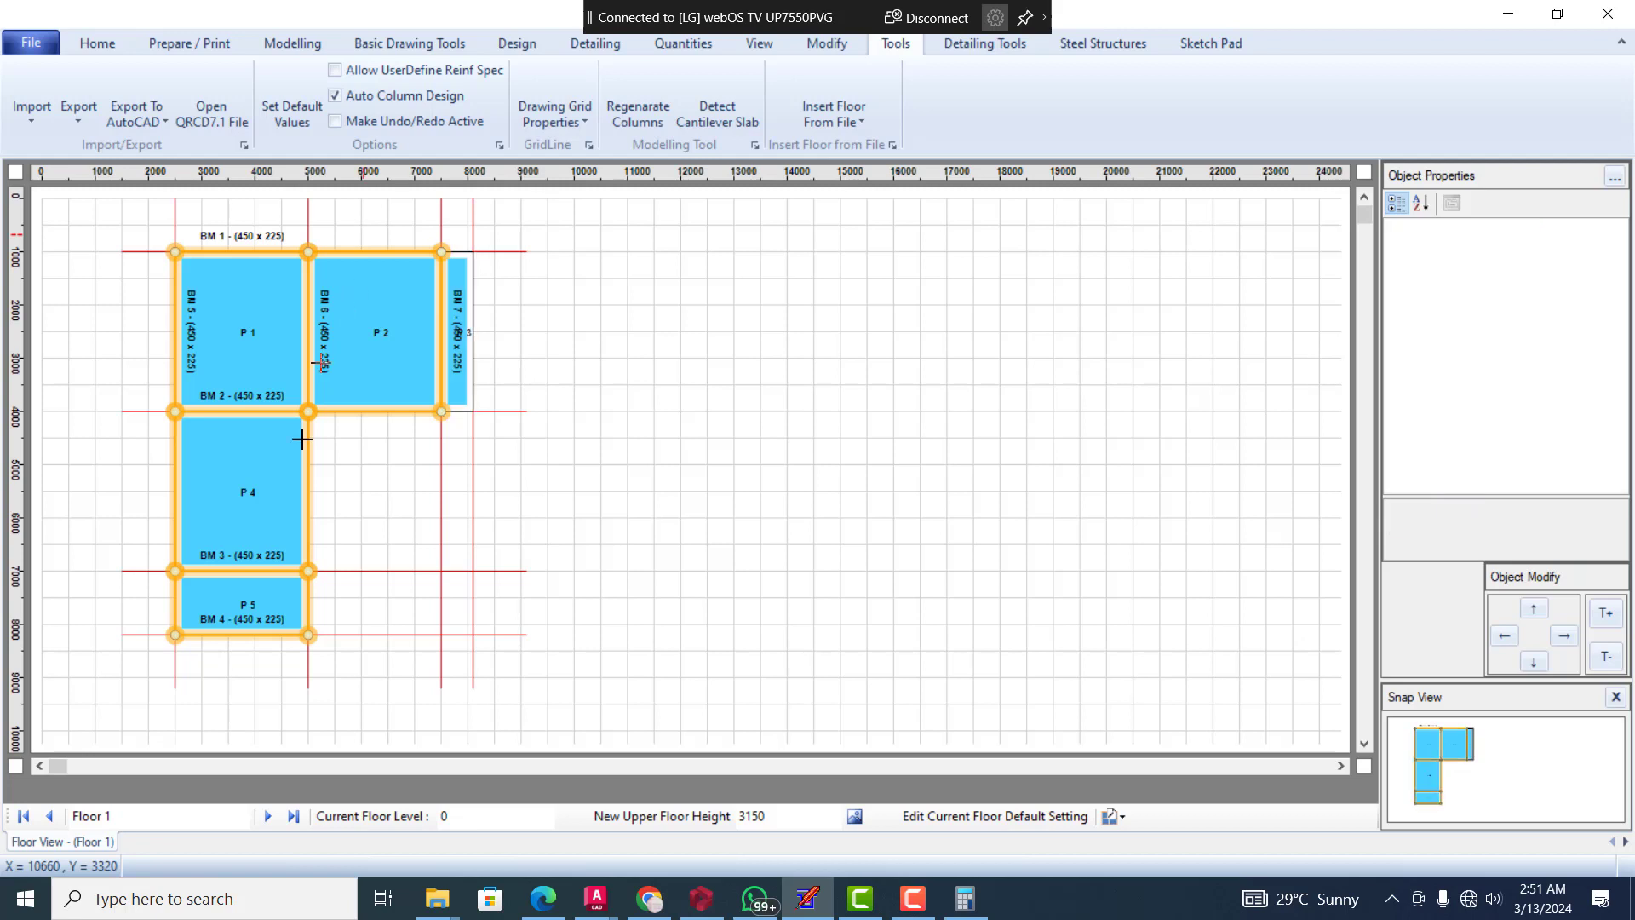
Set the panel type of panel P 5 to Cantilever_SlabPanel, and run Detect Cantilever Slab again
click(255, 614)
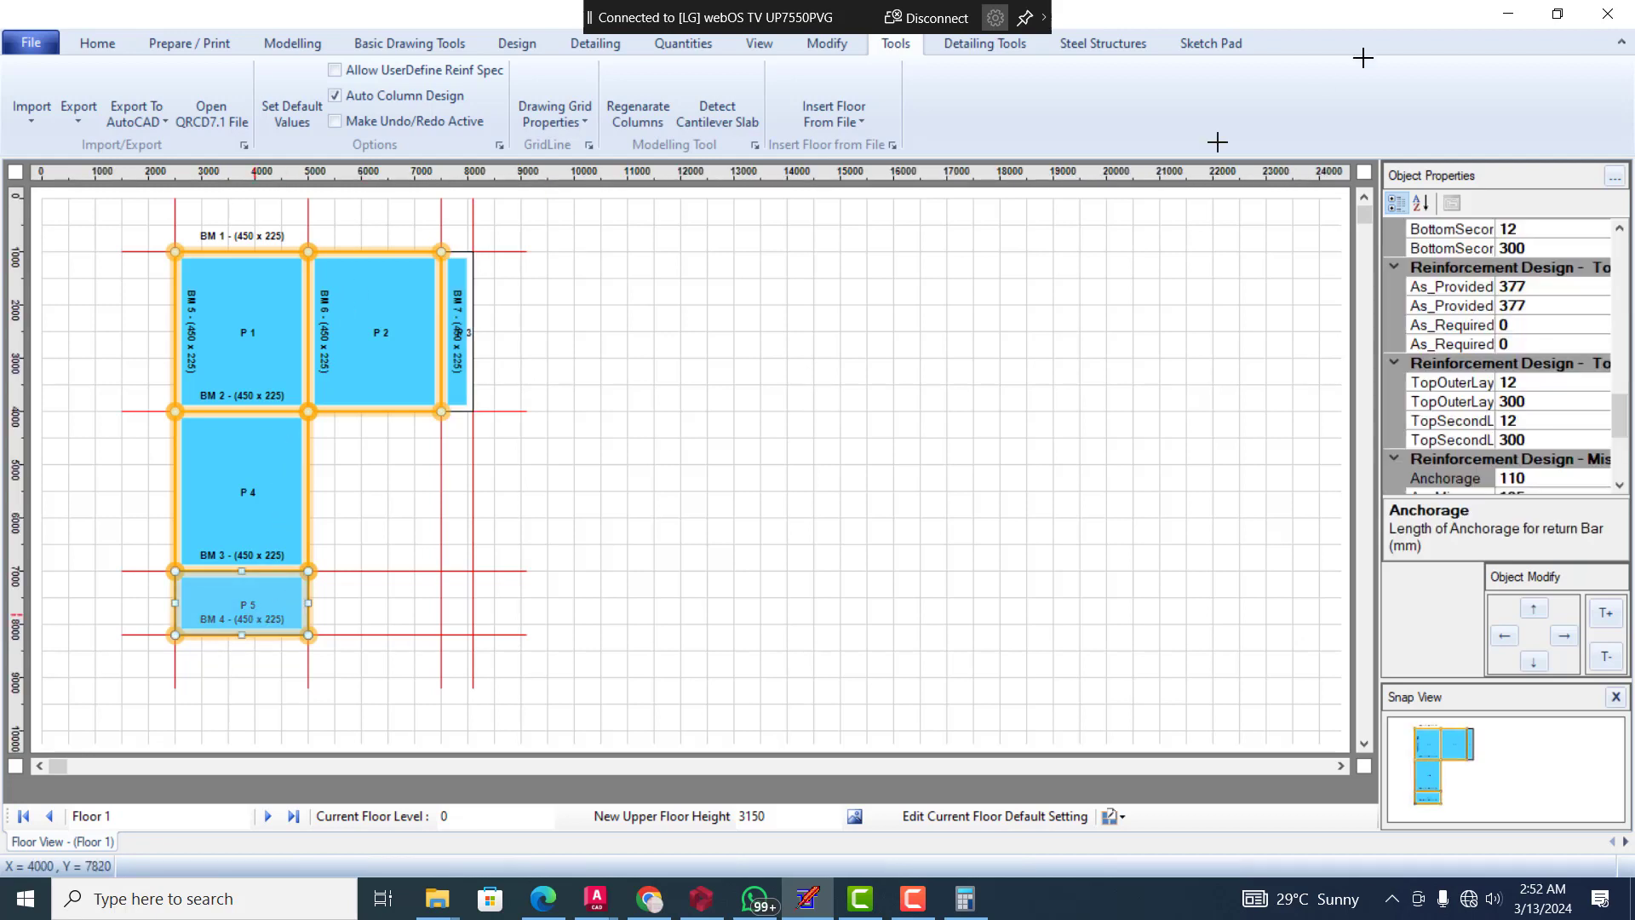
scroll(1552, 434, up, 10)
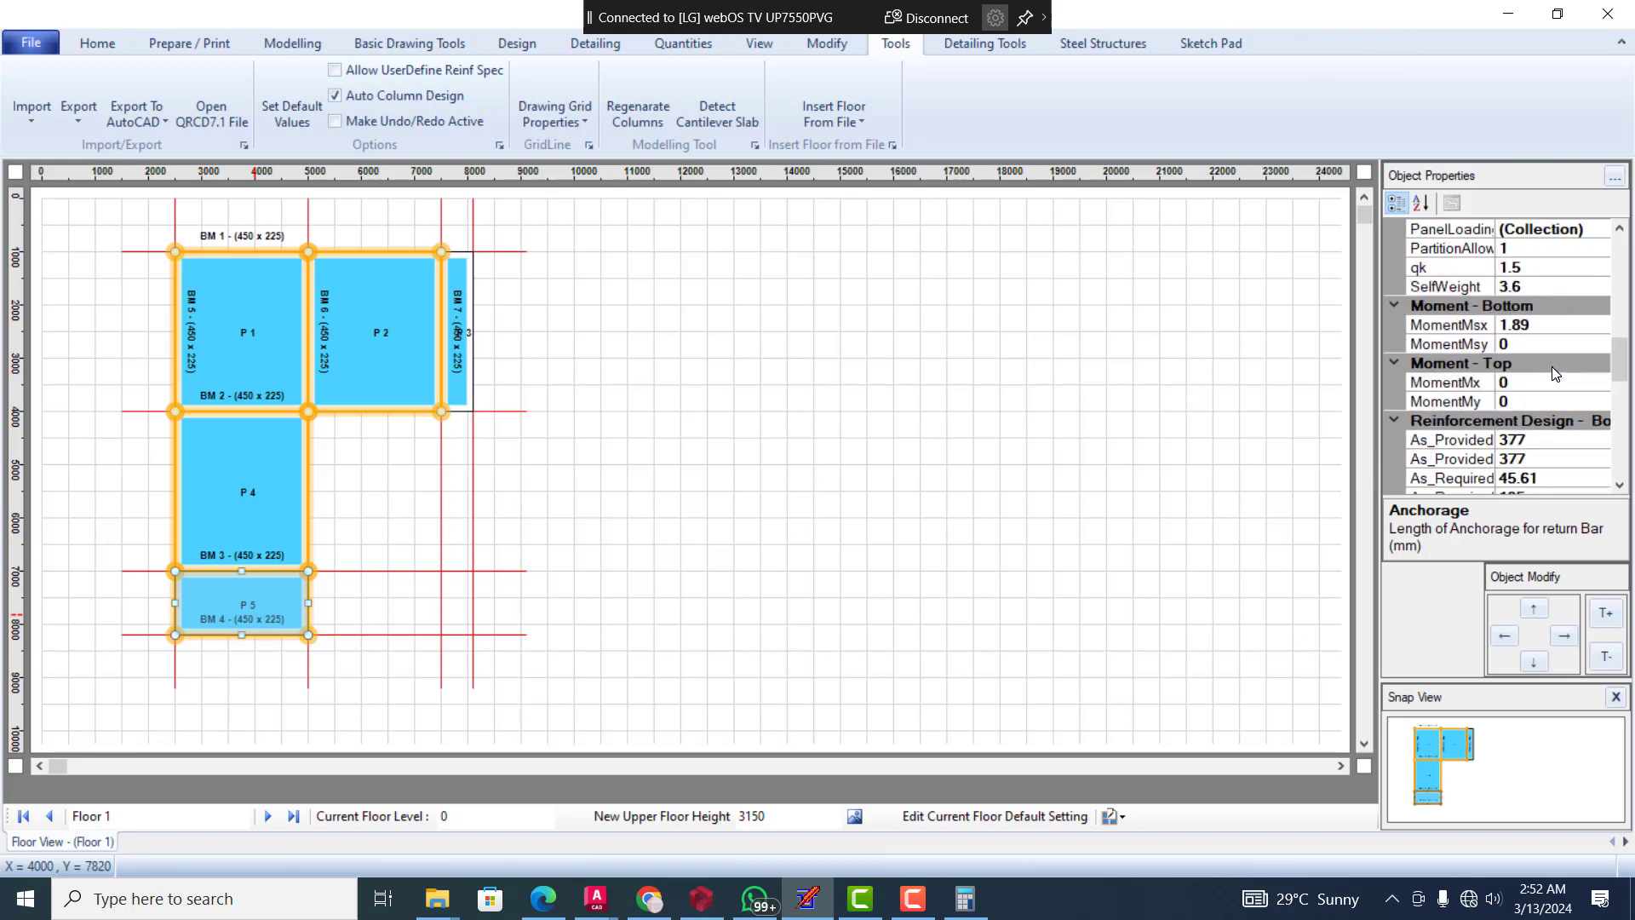
scroll(1567, 341, up, 5)
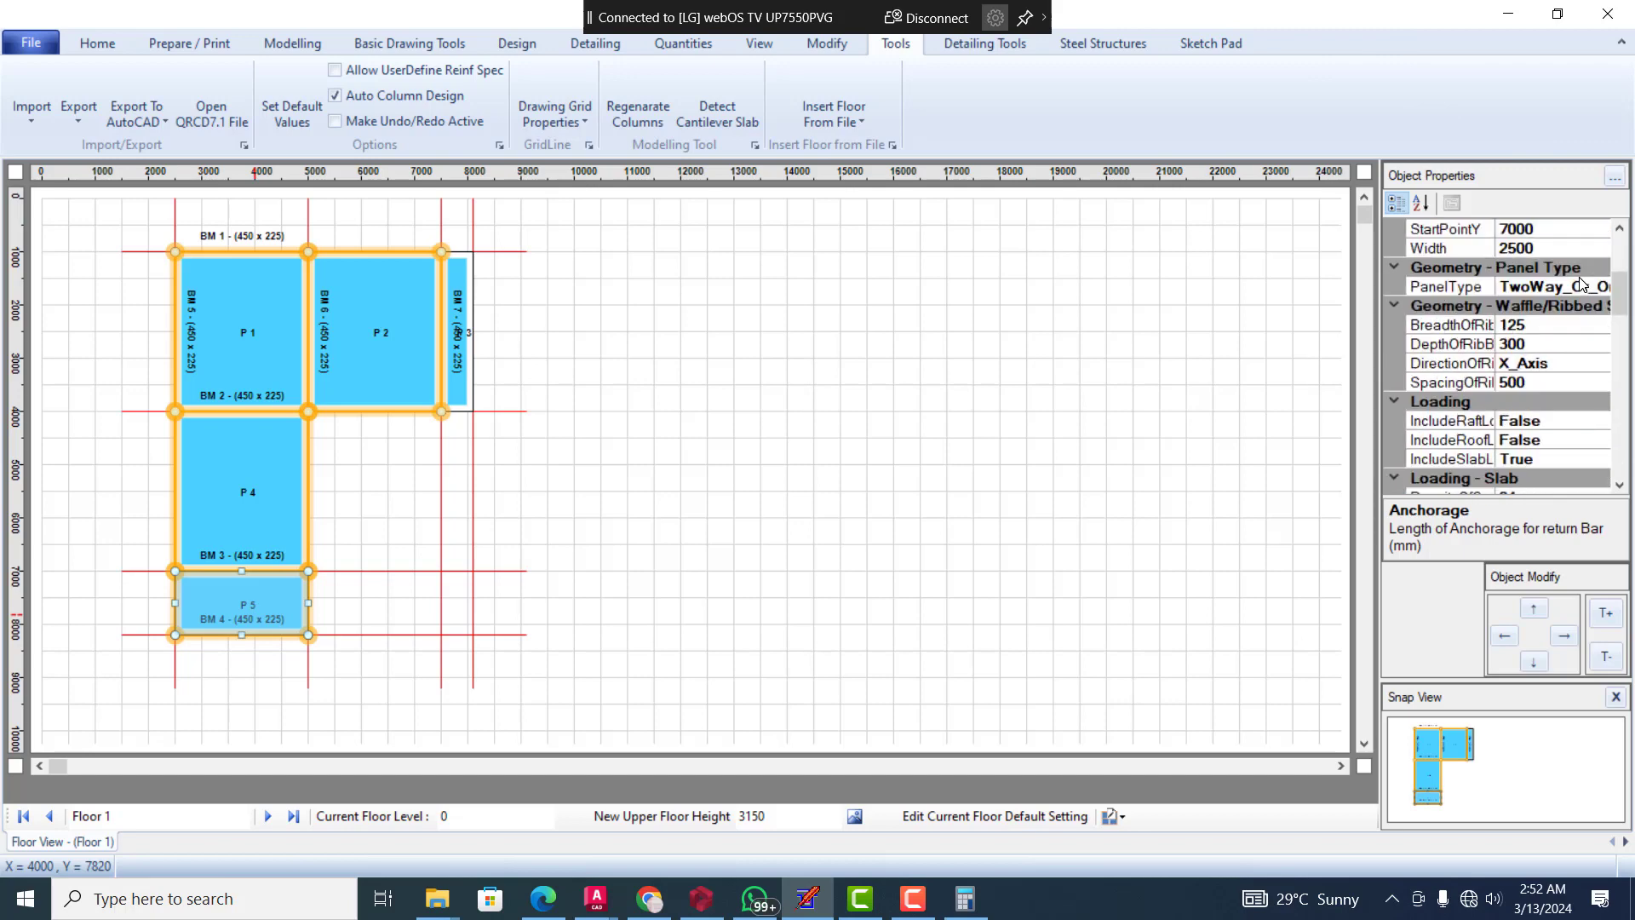
click(1574, 345)
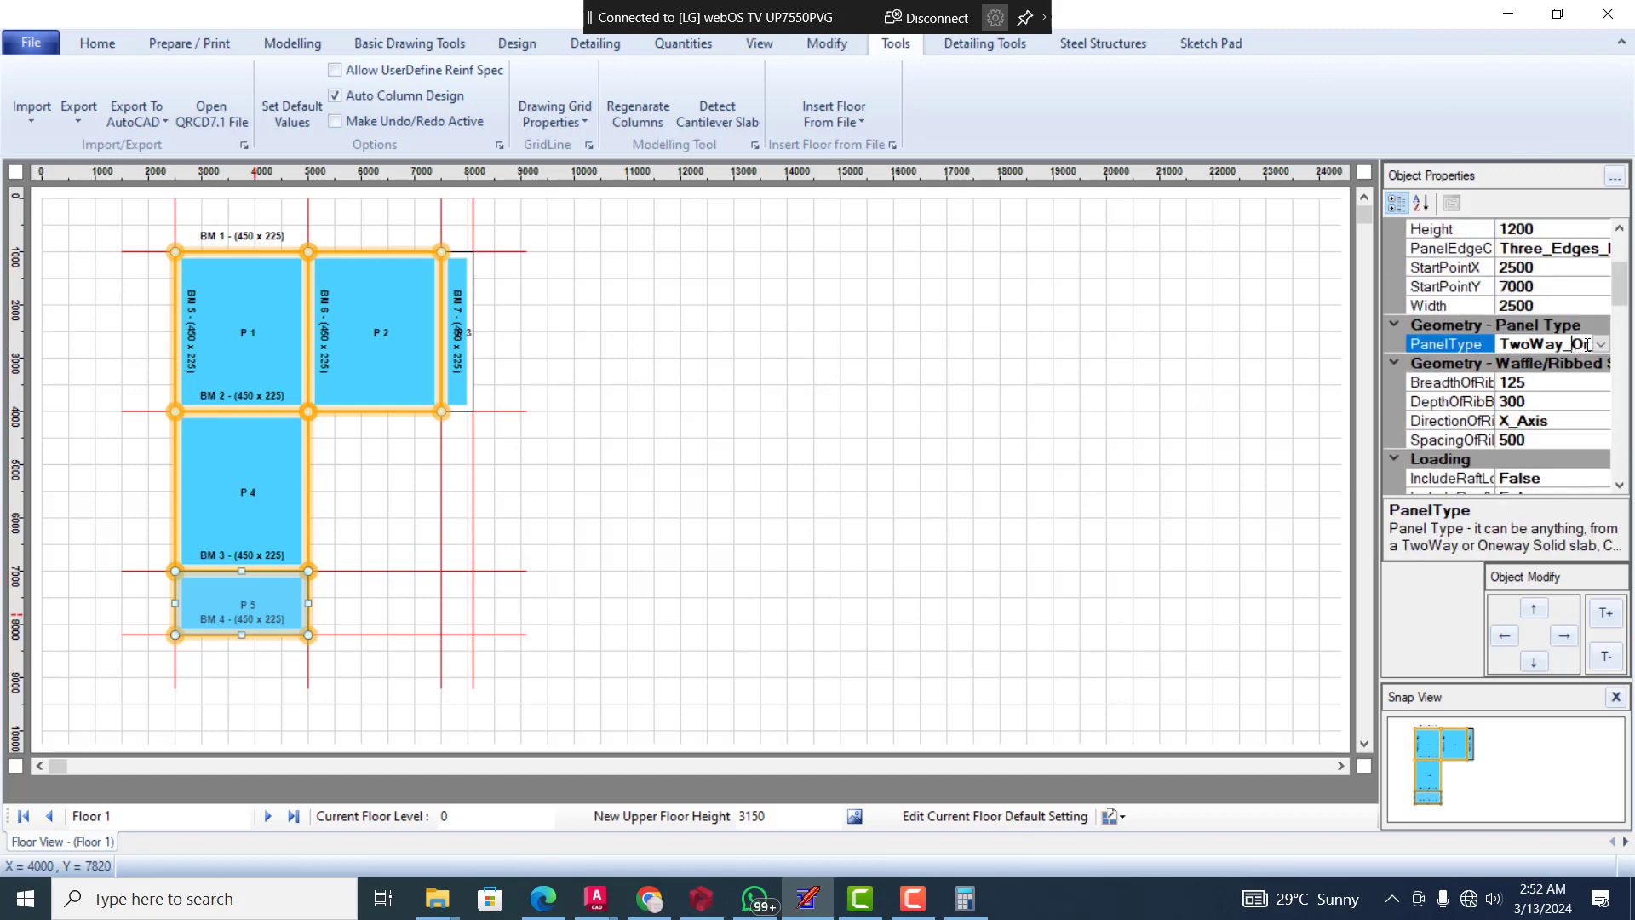
click(1602, 345)
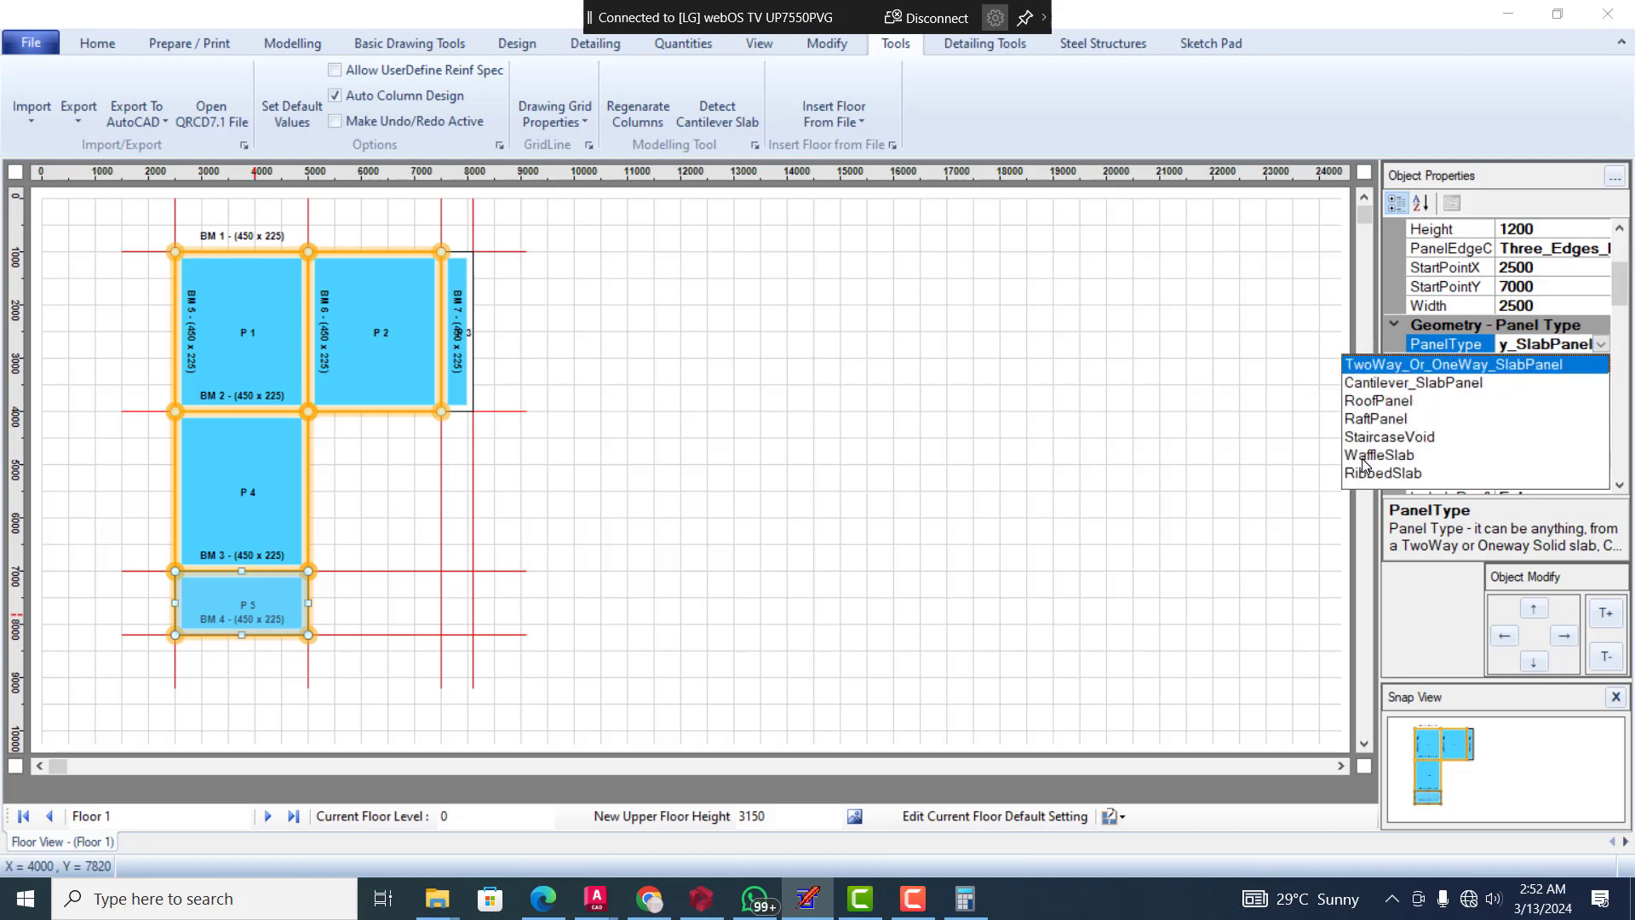
click(1402, 387)
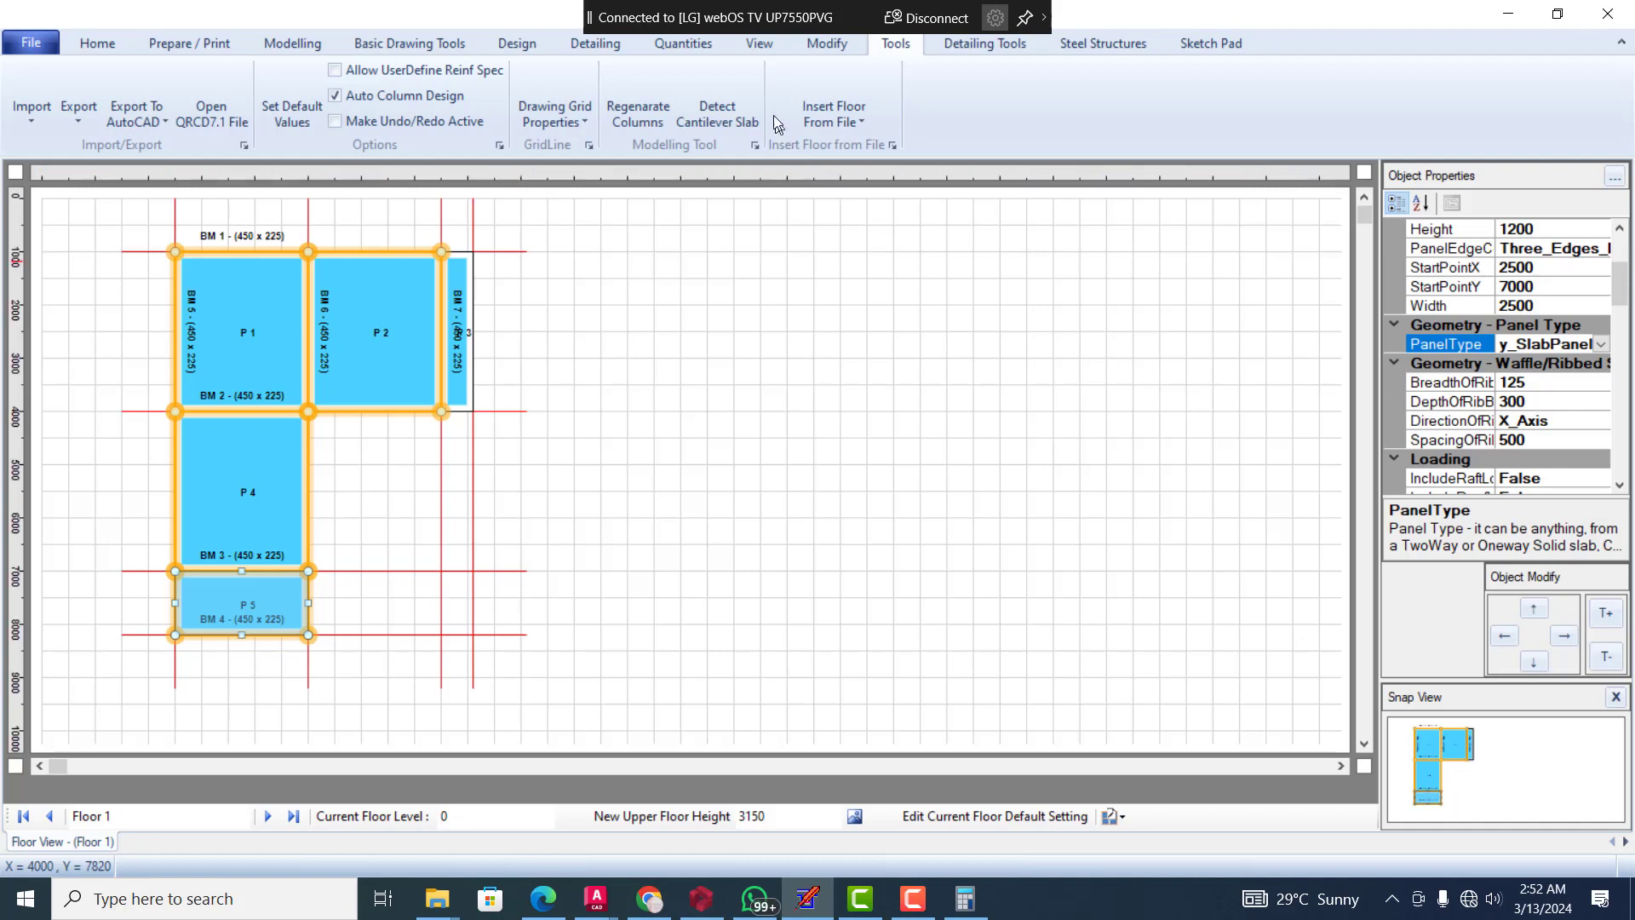
click(734, 117)
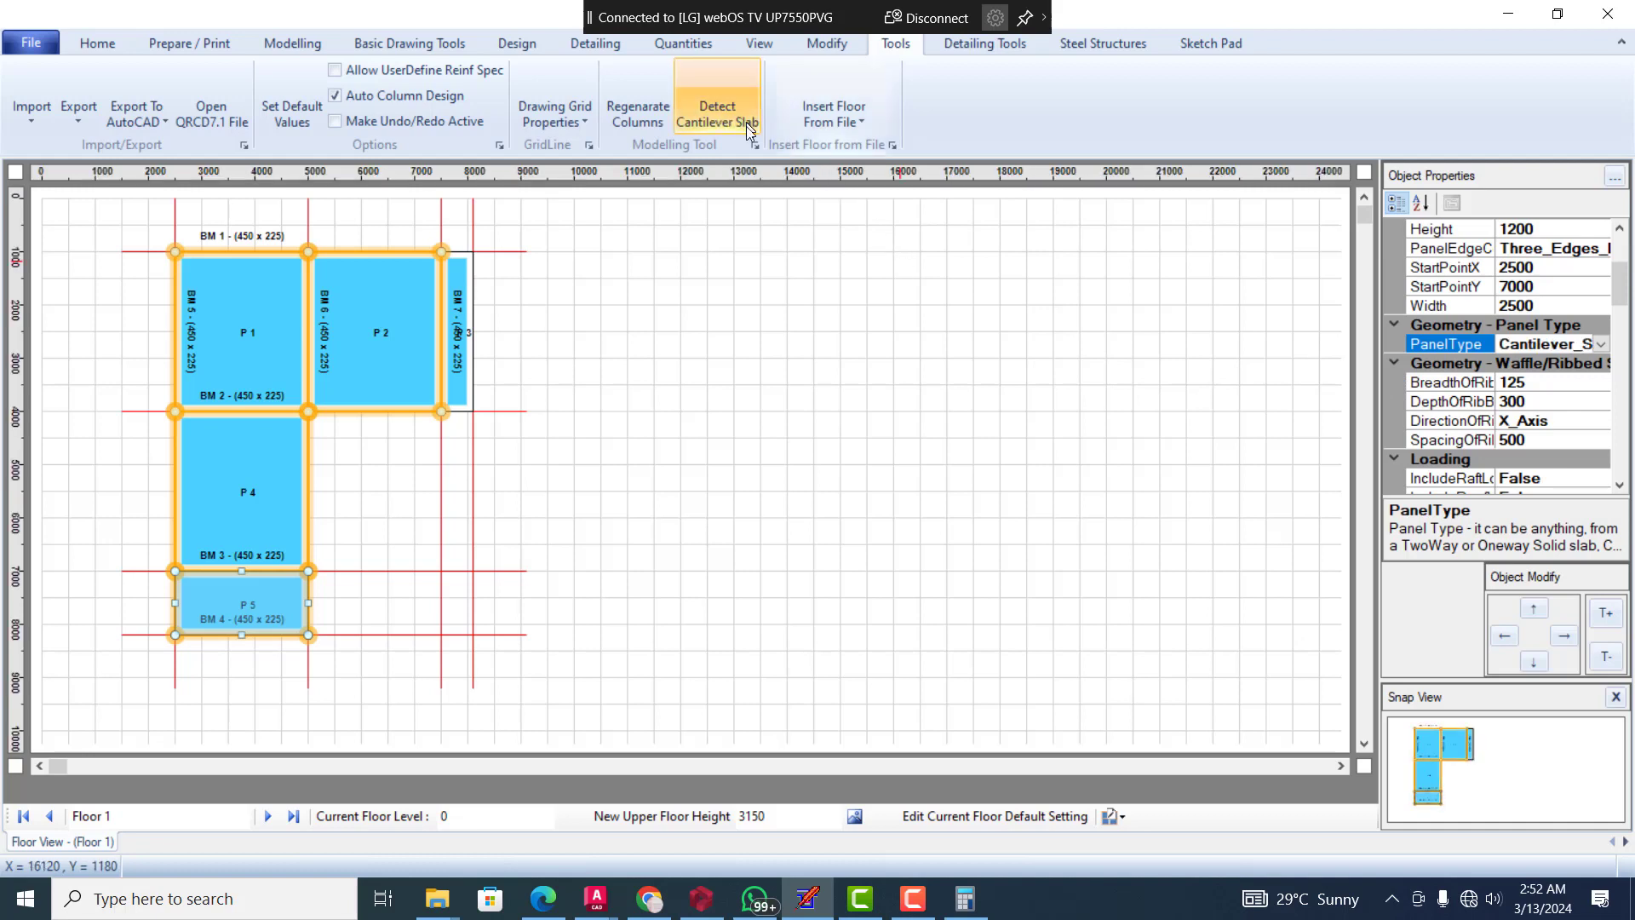
click(661, 322)
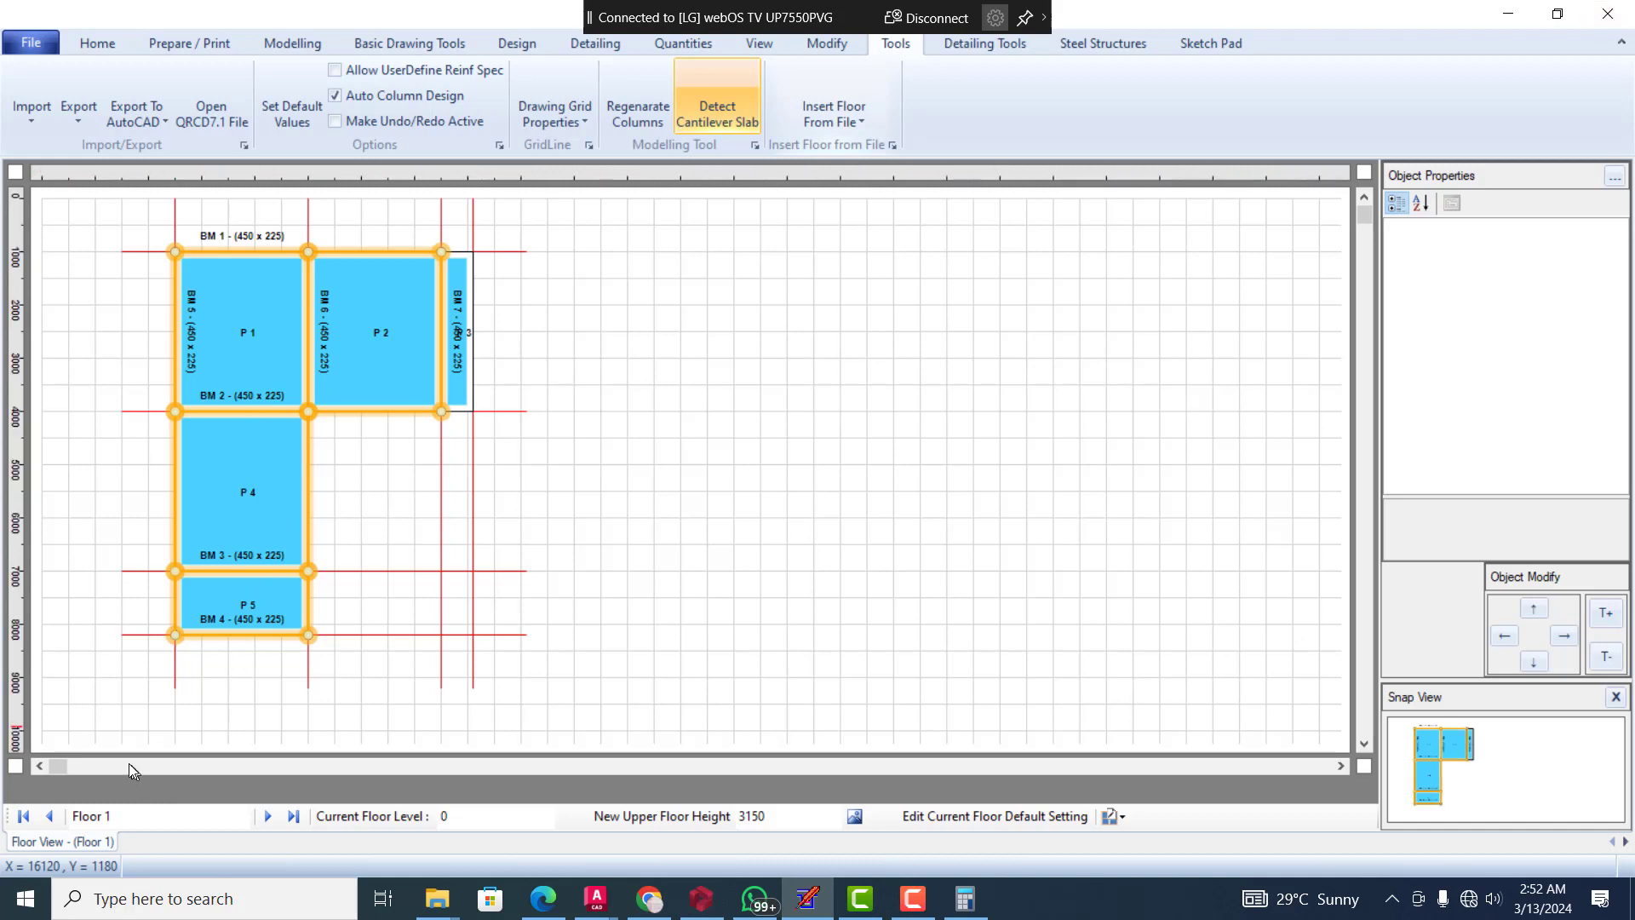
Check the start and end support types of the bottom beam BM 4, and clear the selection
click(188, 634)
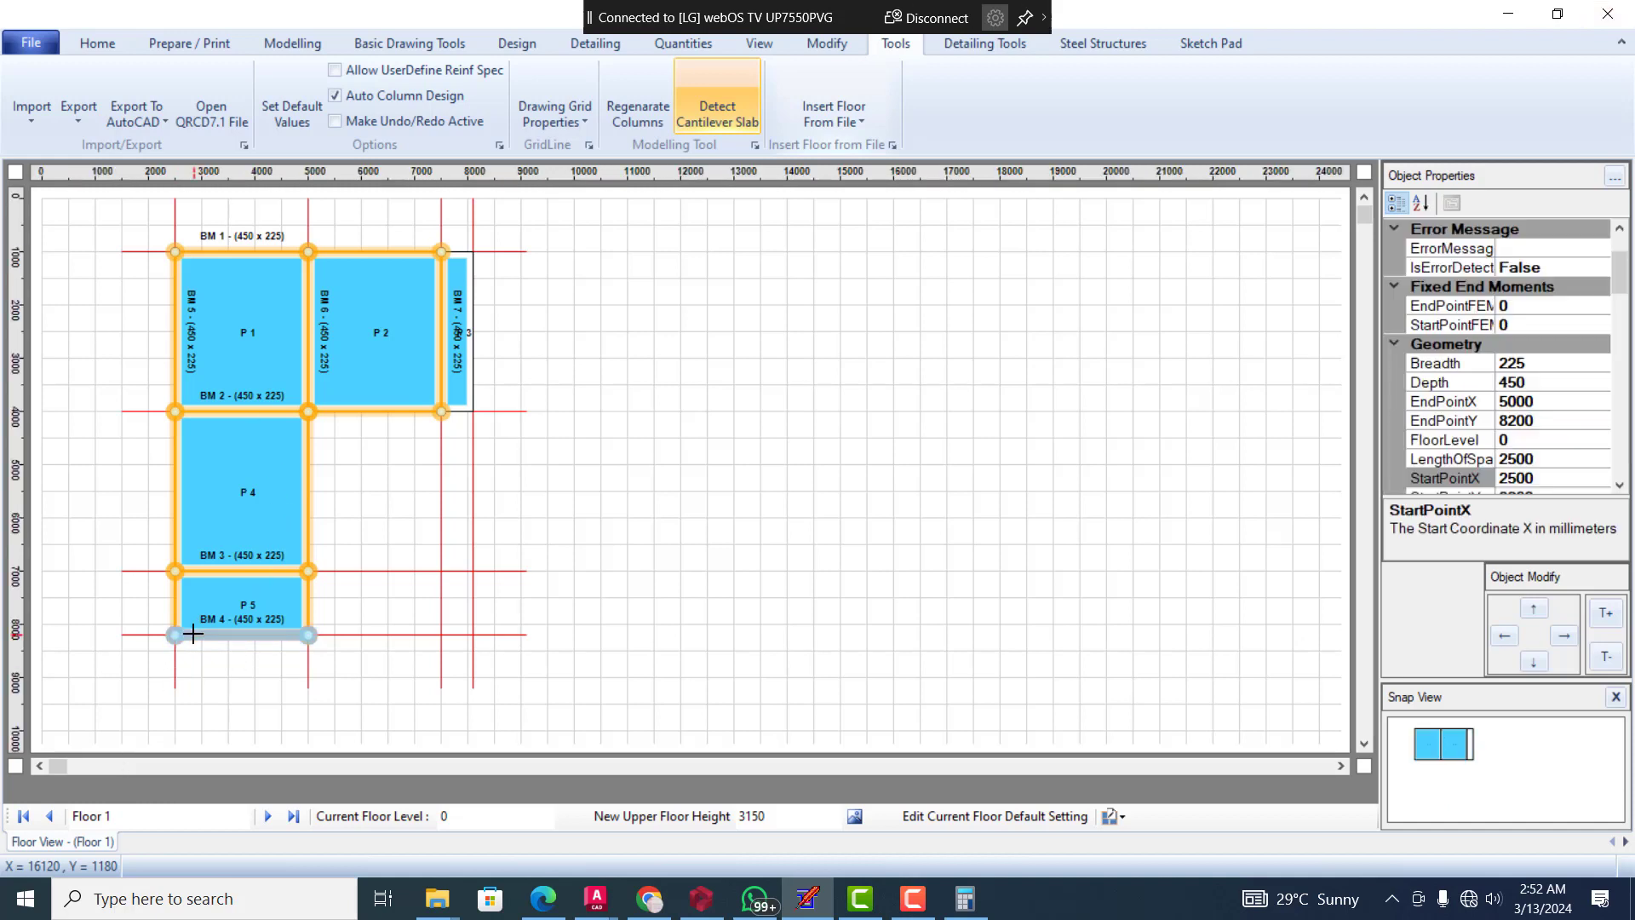
scroll(1572, 358, down, 3)
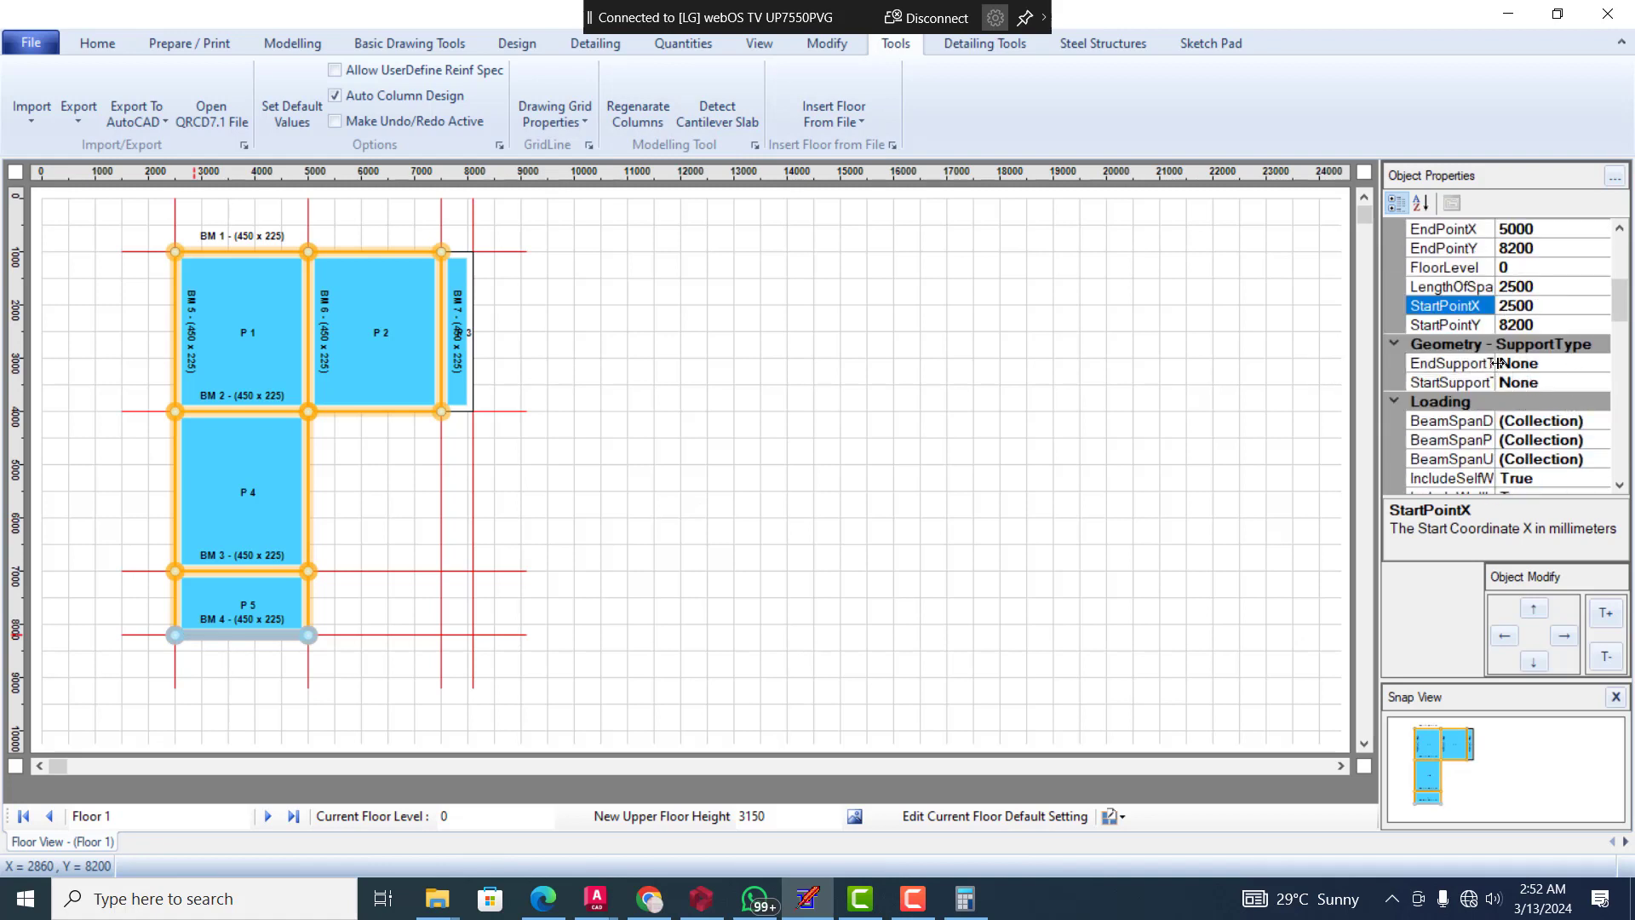
click(970, 355)
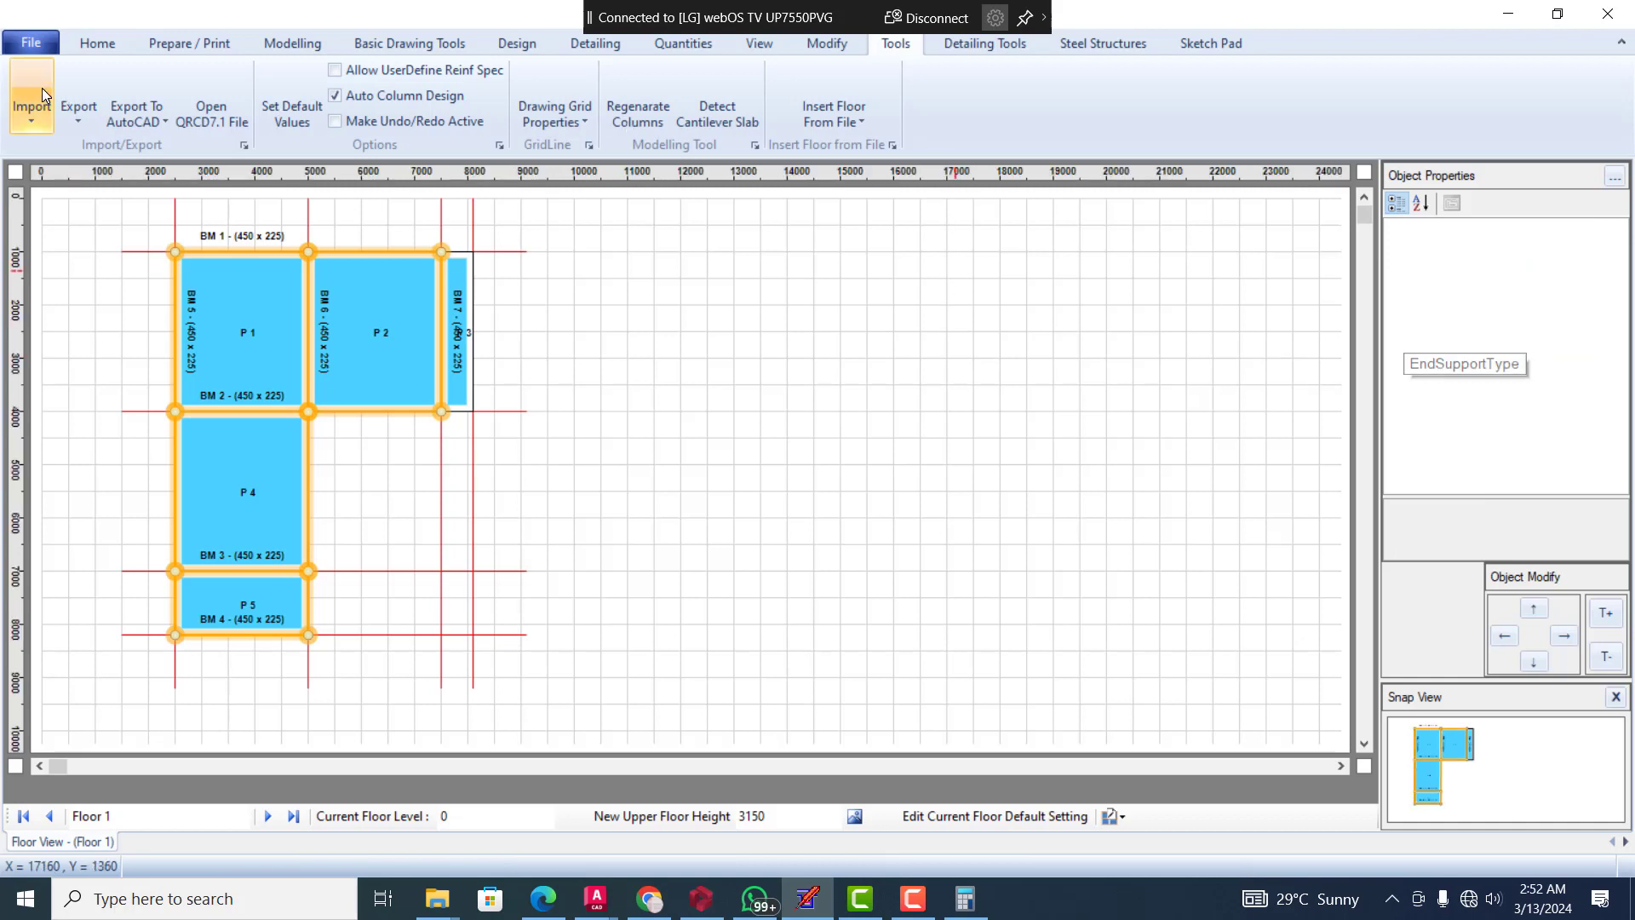
Create 2 additional floors copied from Floor 1 as the reference floor, making the last one roof level, and check the floor collection
click(282, 47)
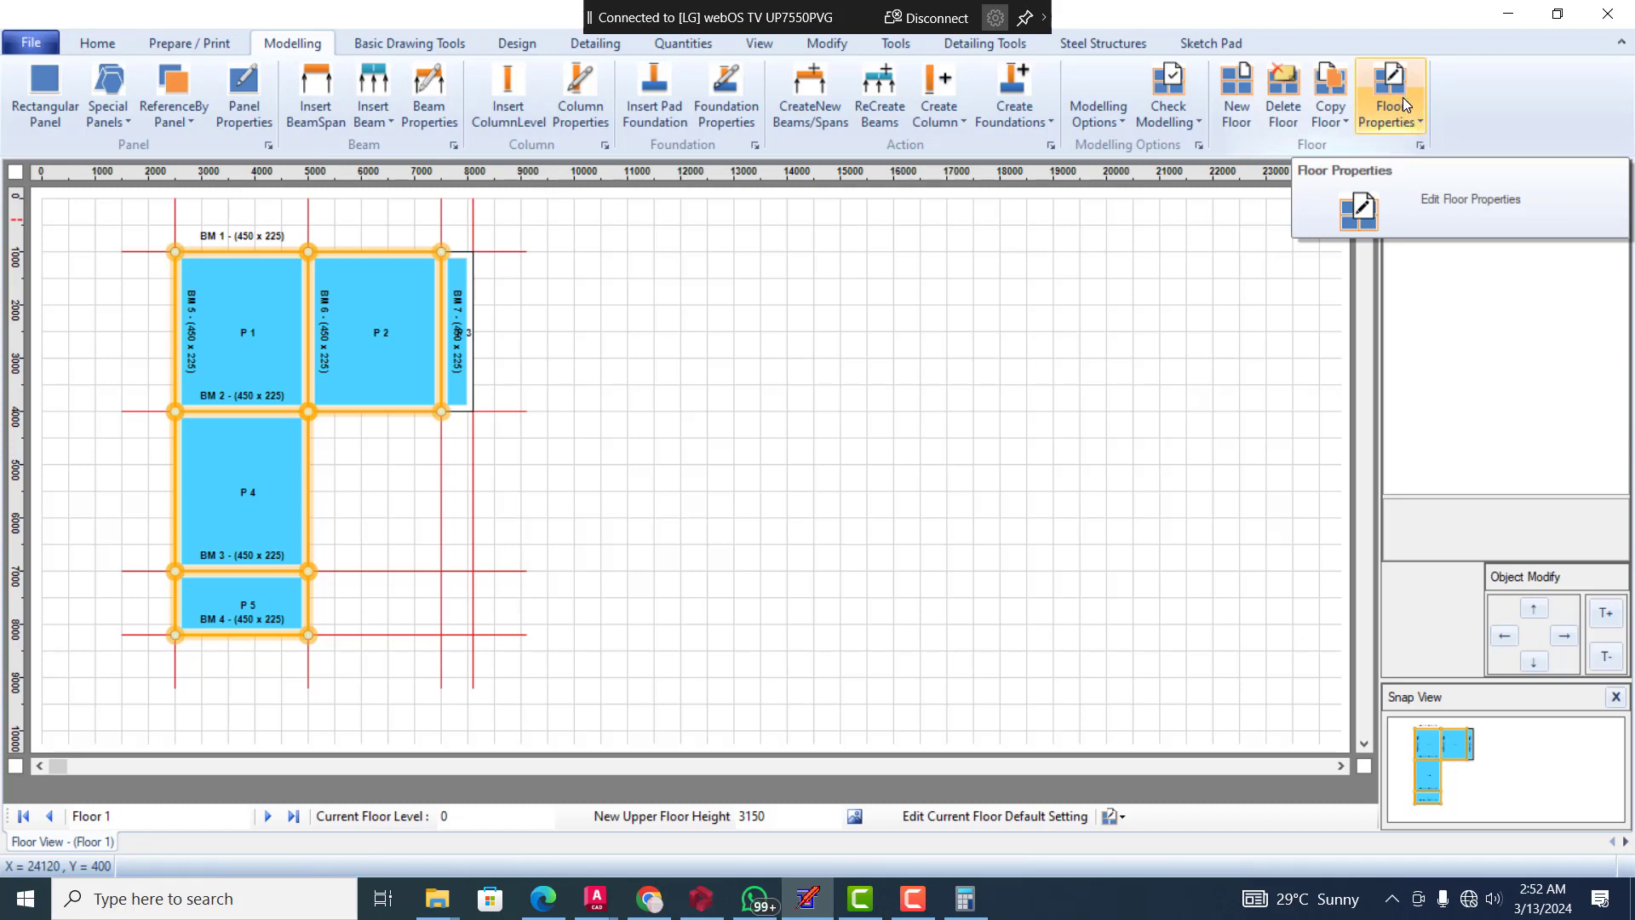
click(1345, 119)
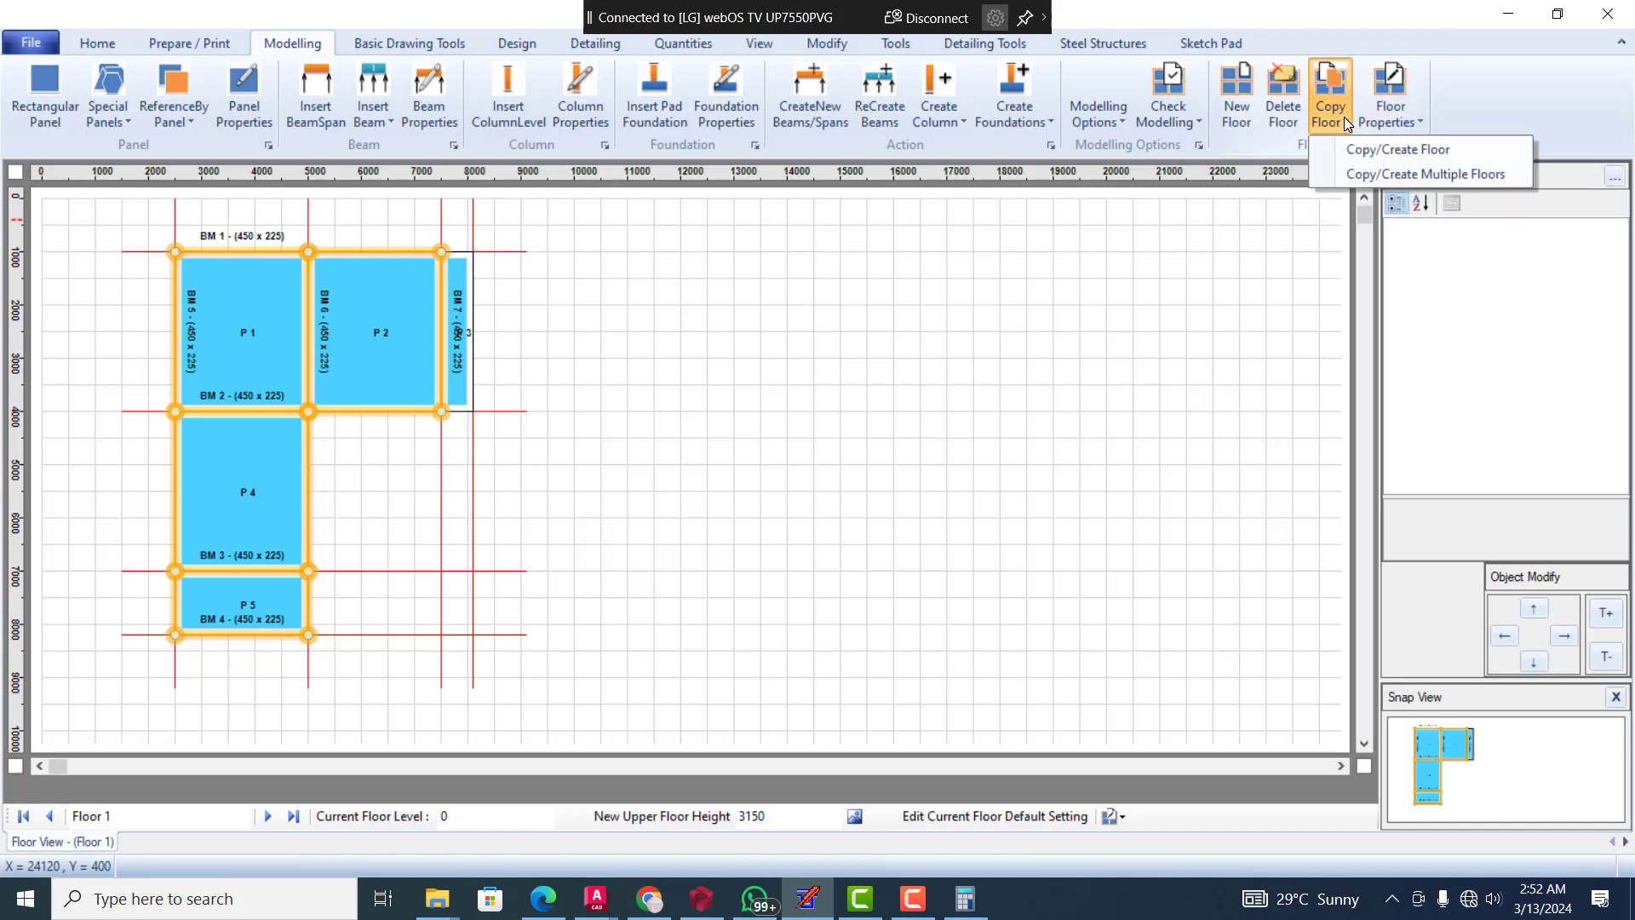
click(1395, 93)
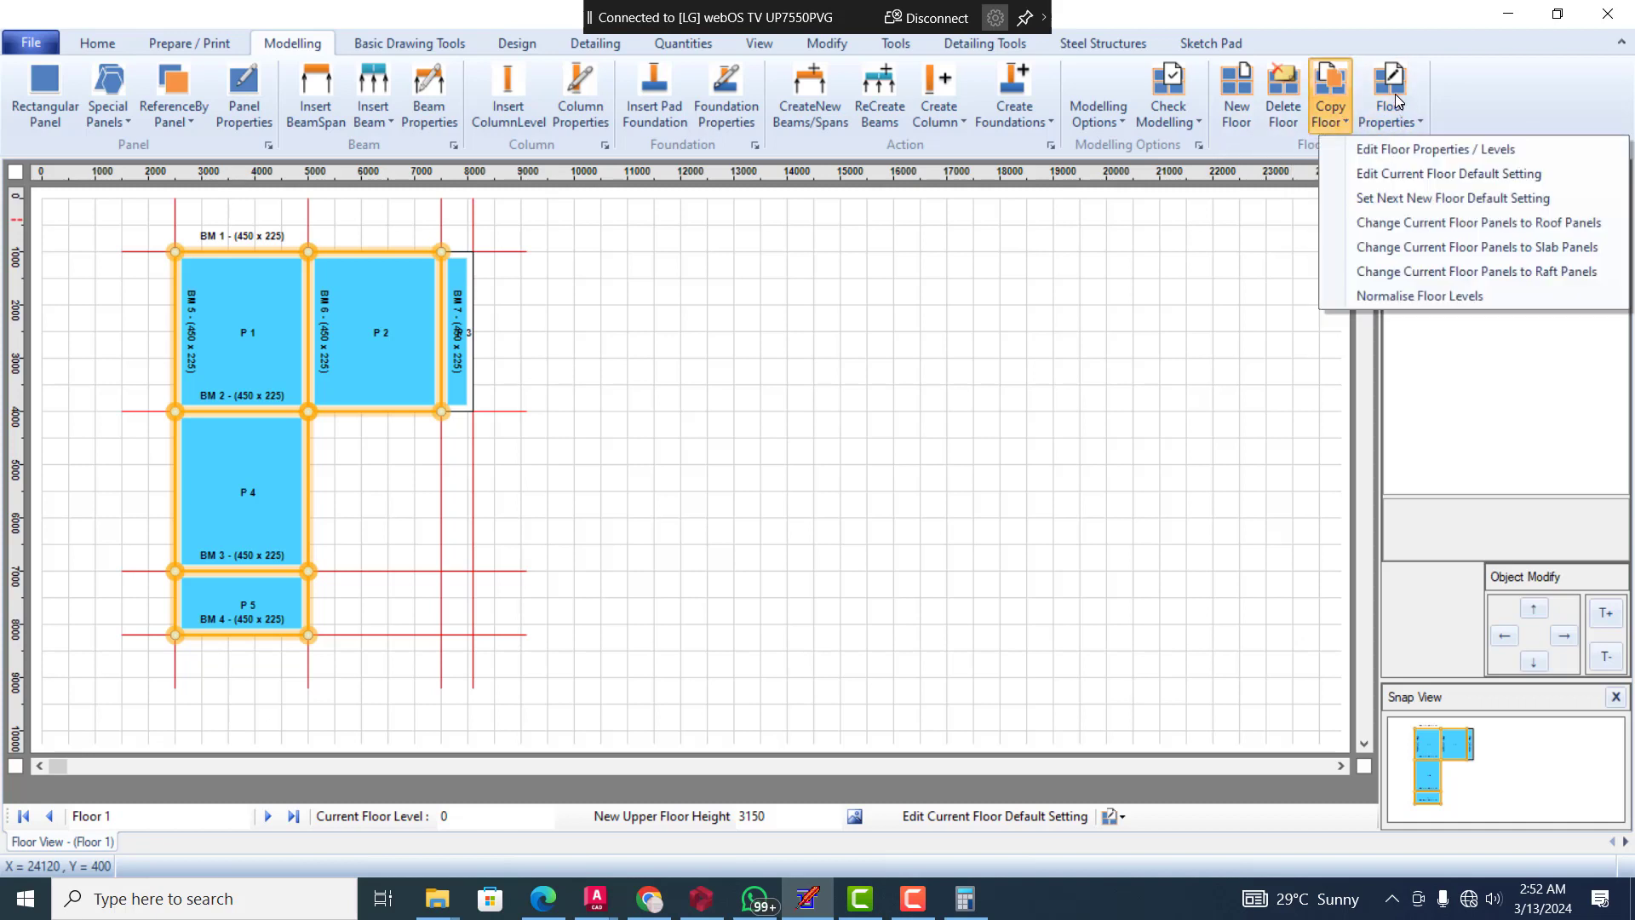
click(1506, 158)
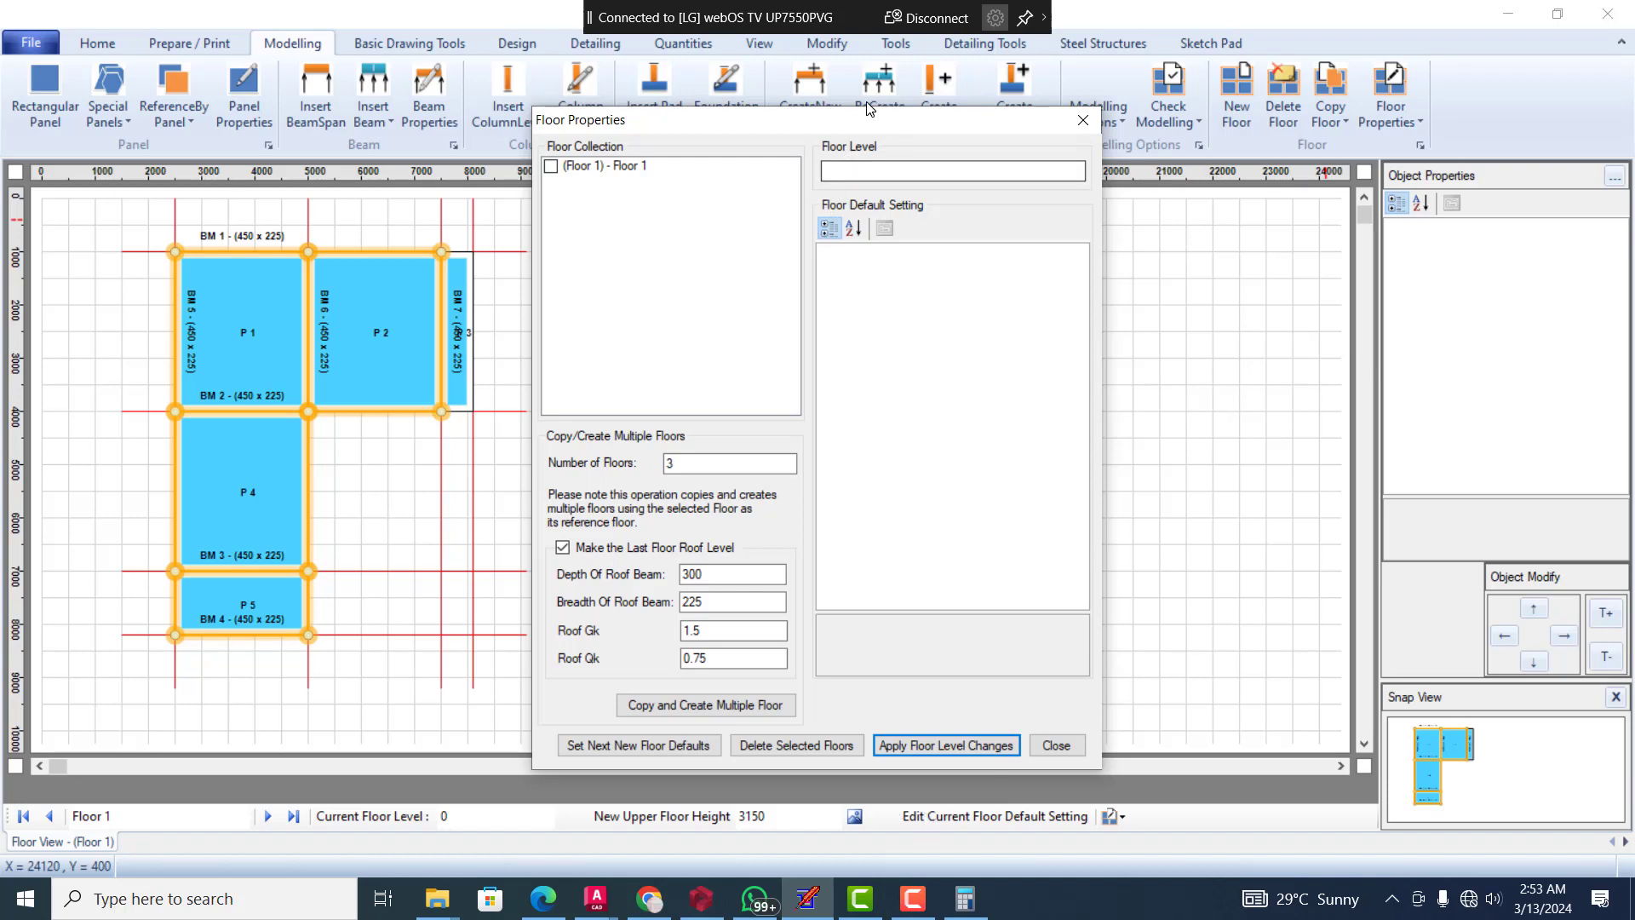
drag(869, 123, 838, 78)
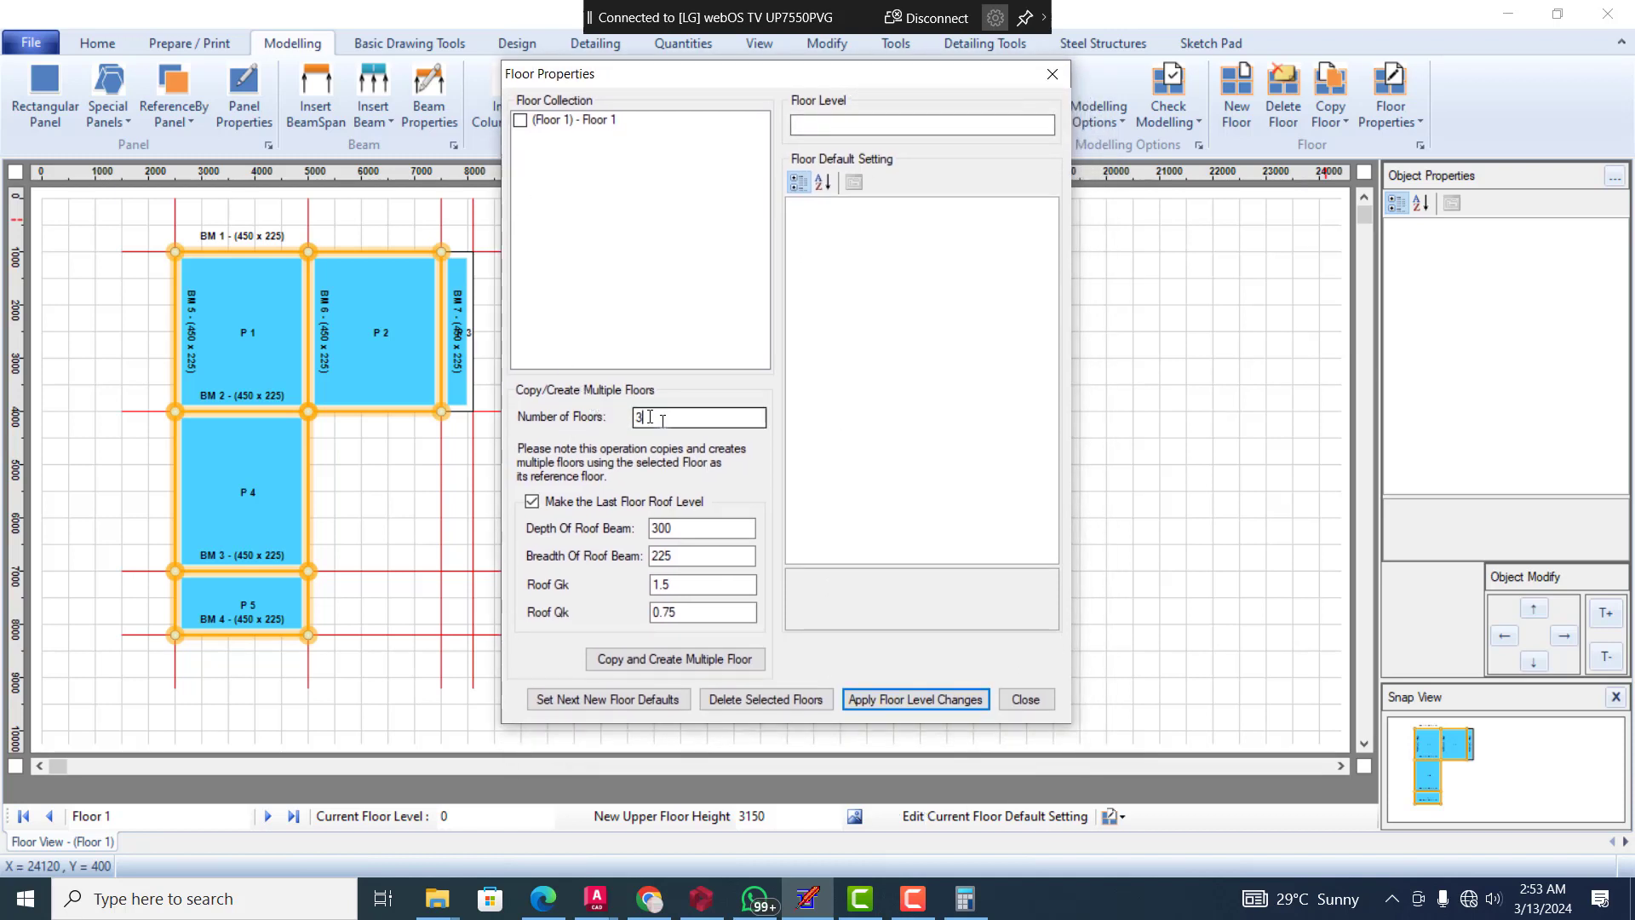
drag(652, 417, 634, 418)
click(670, 661)
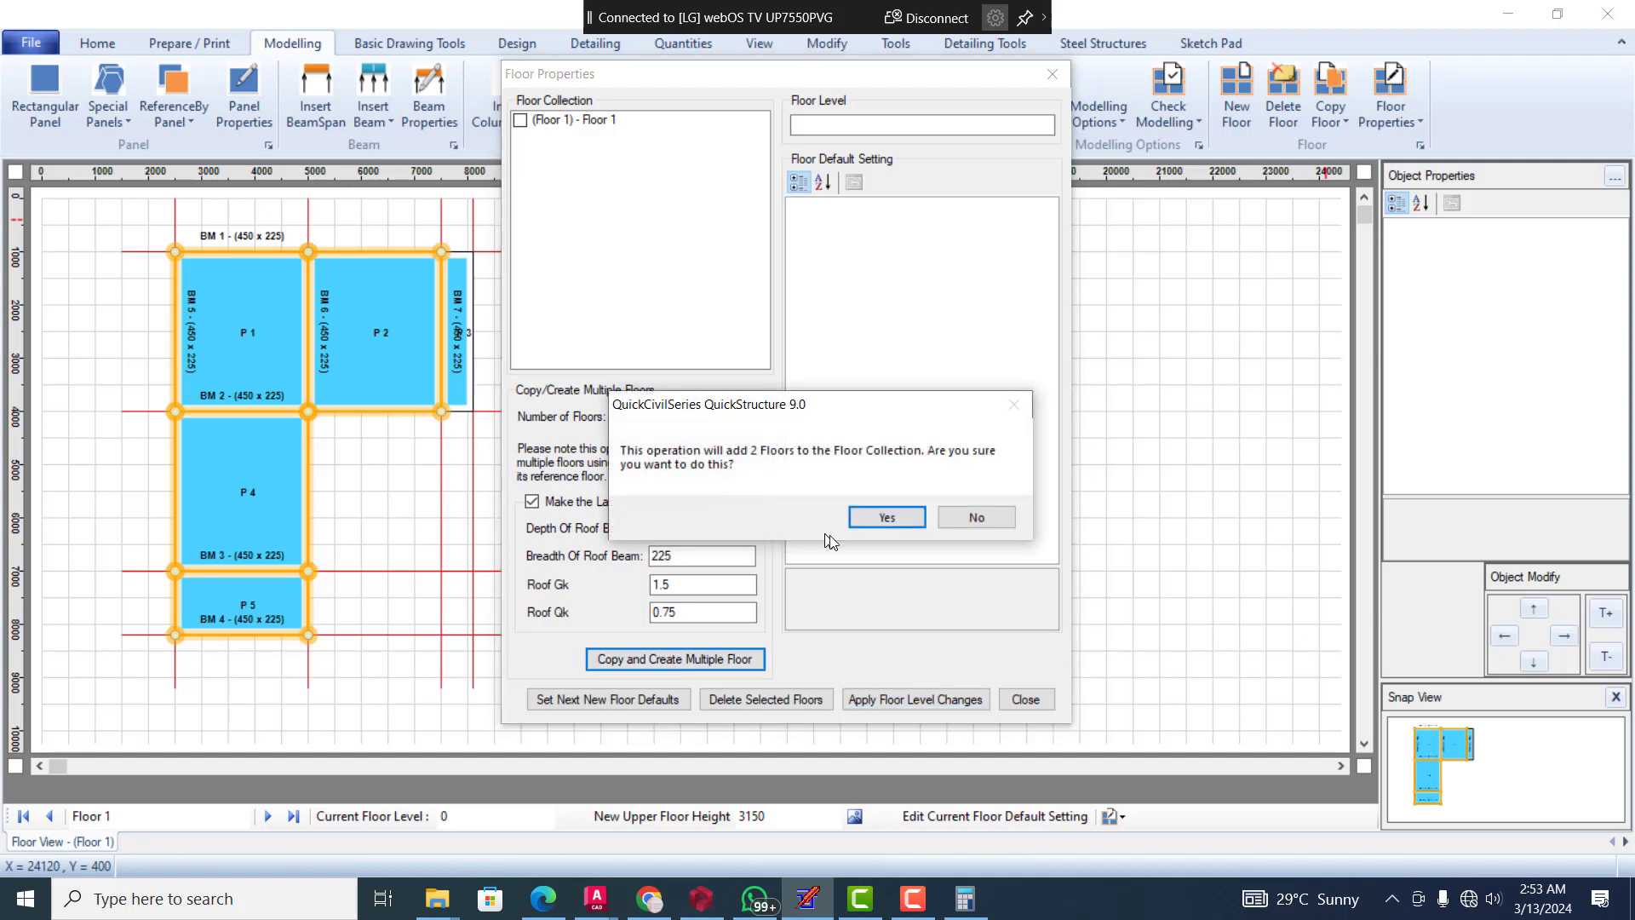
click(877, 511)
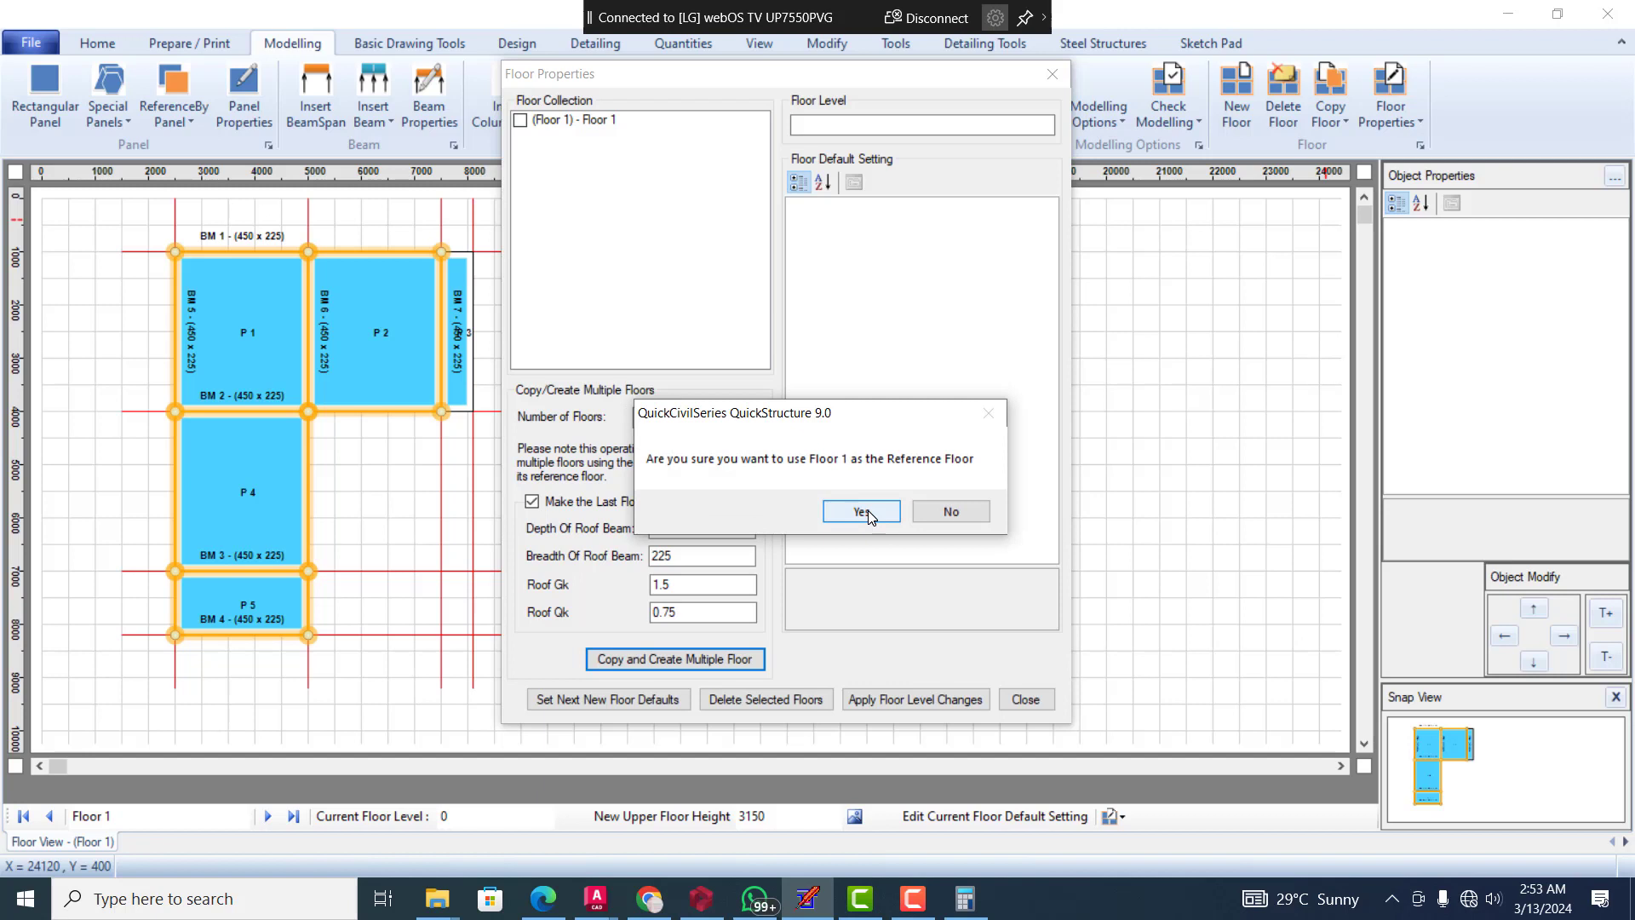
click(867, 510)
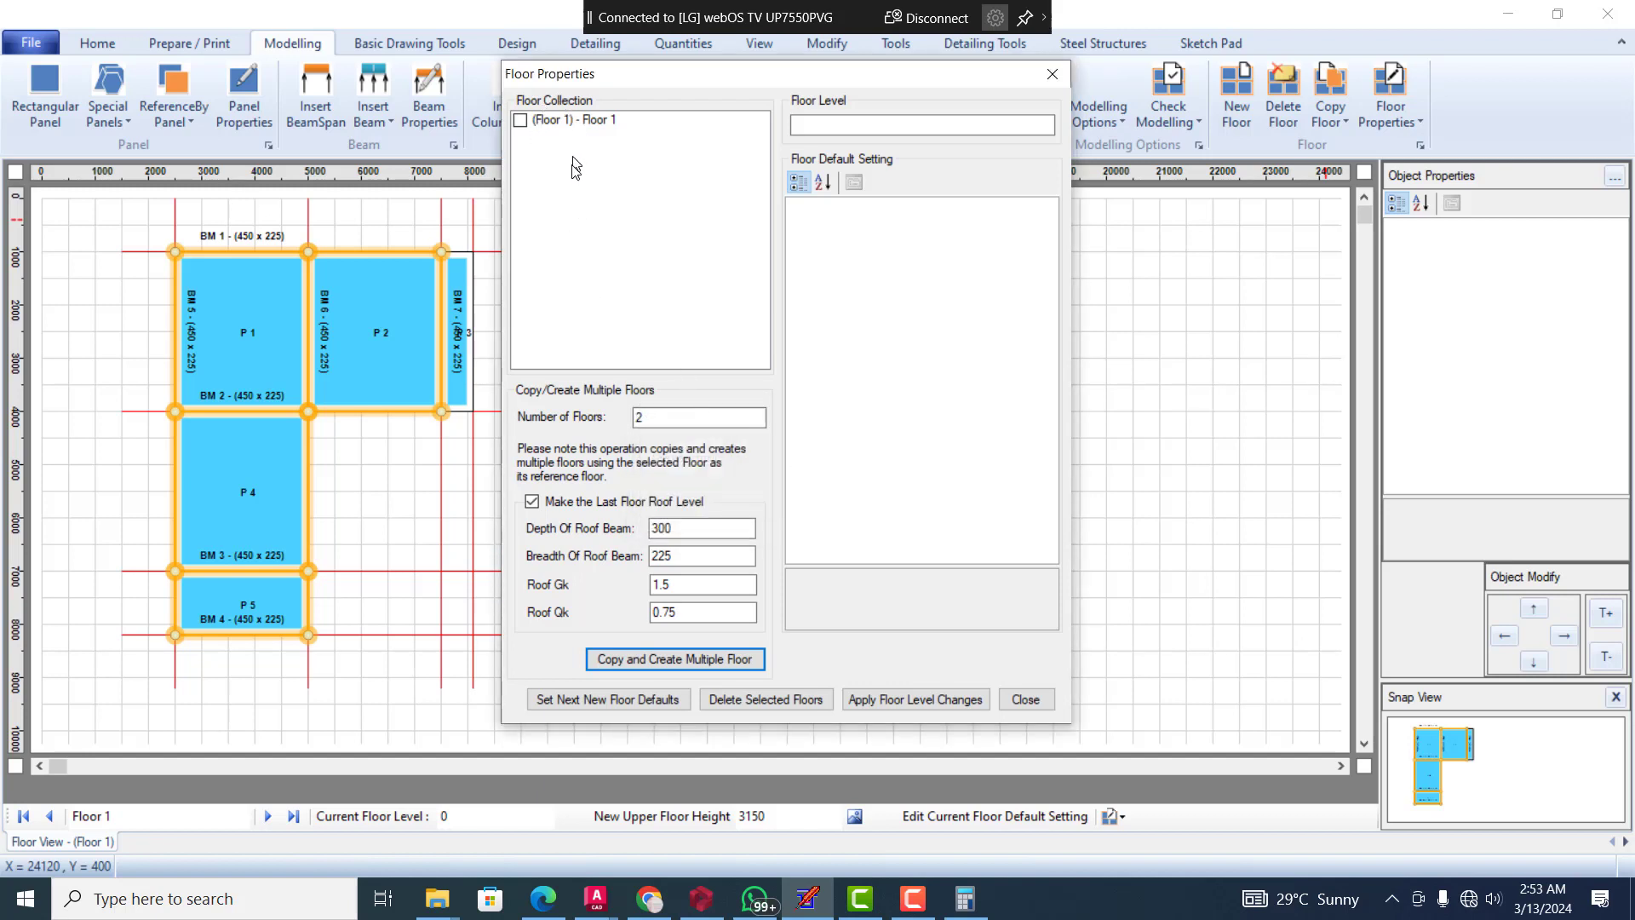
click(737, 656)
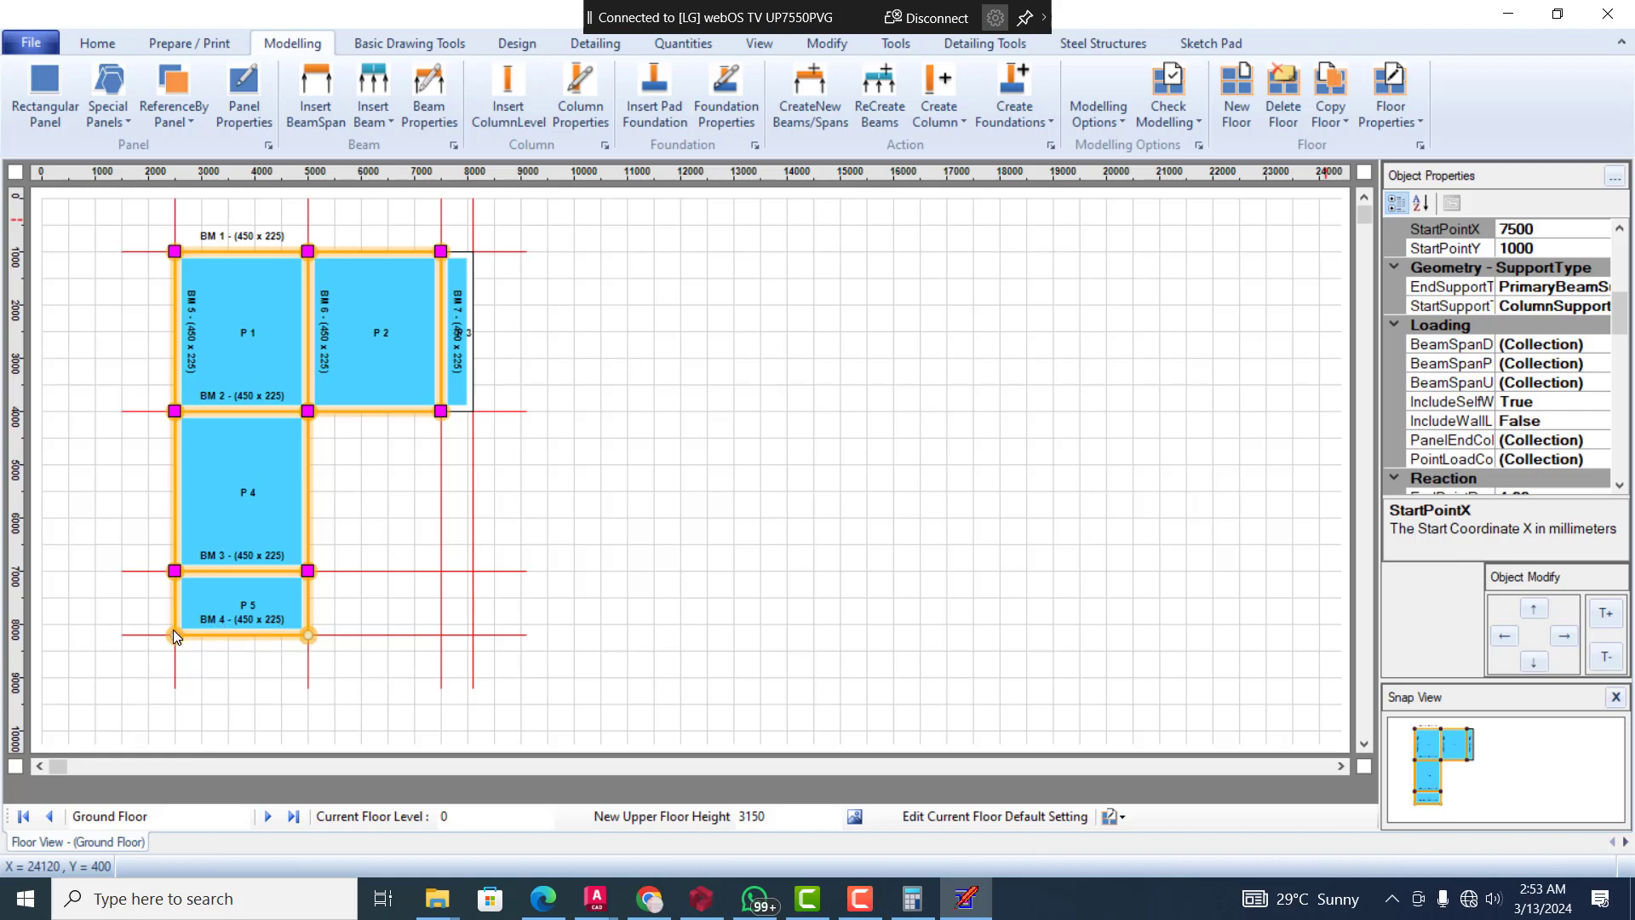
click(1392, 119)
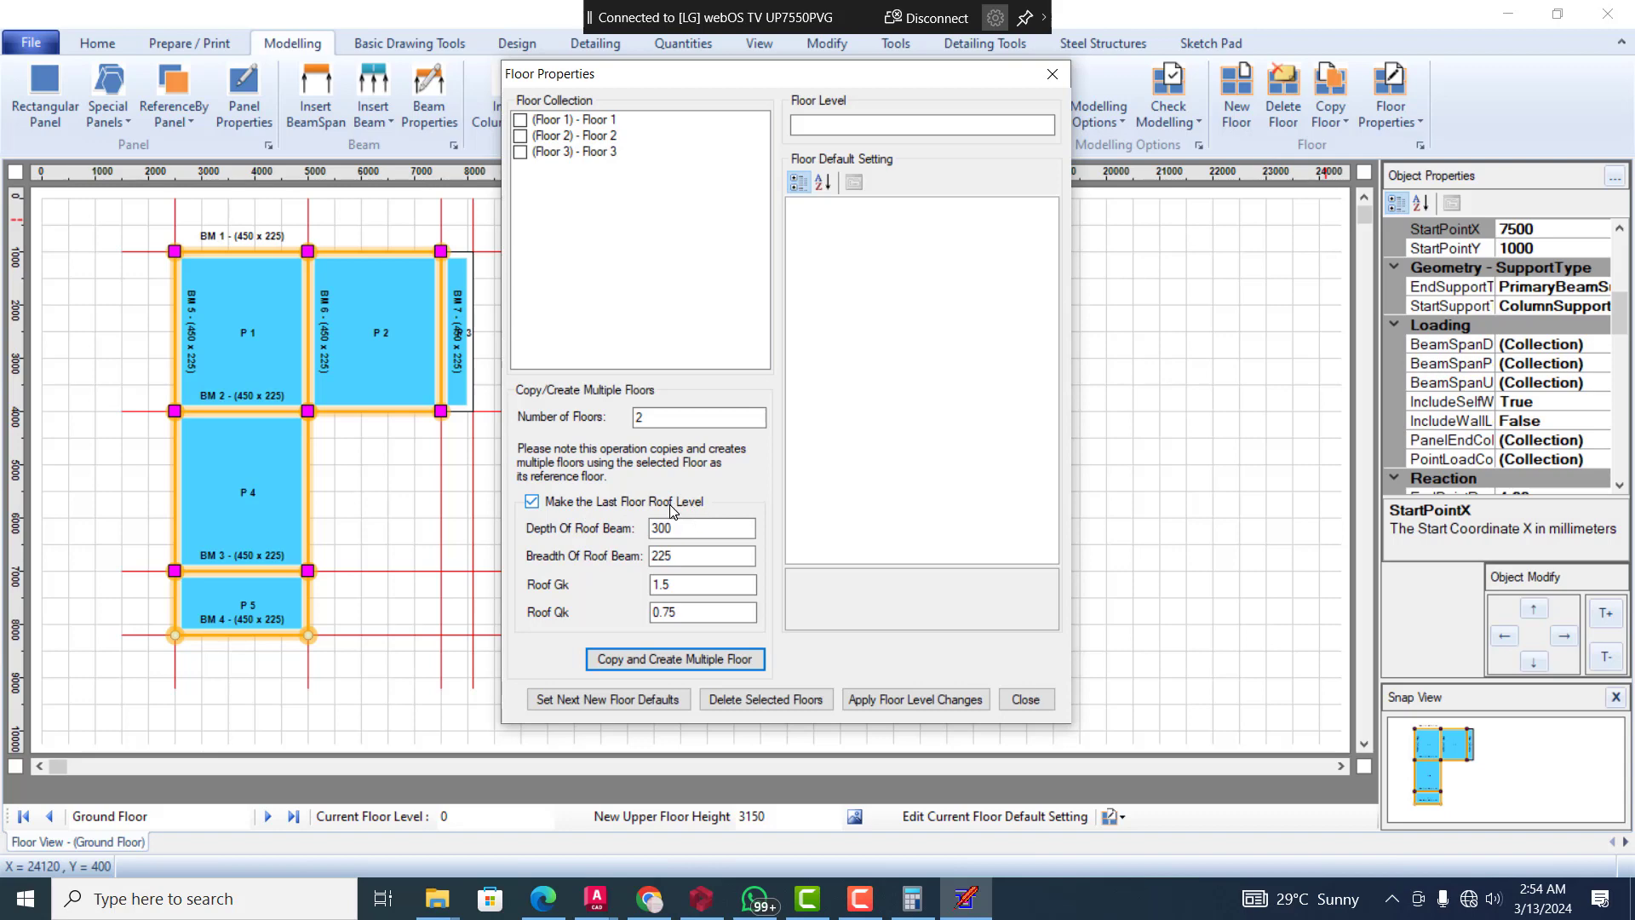
click(1027, 700)
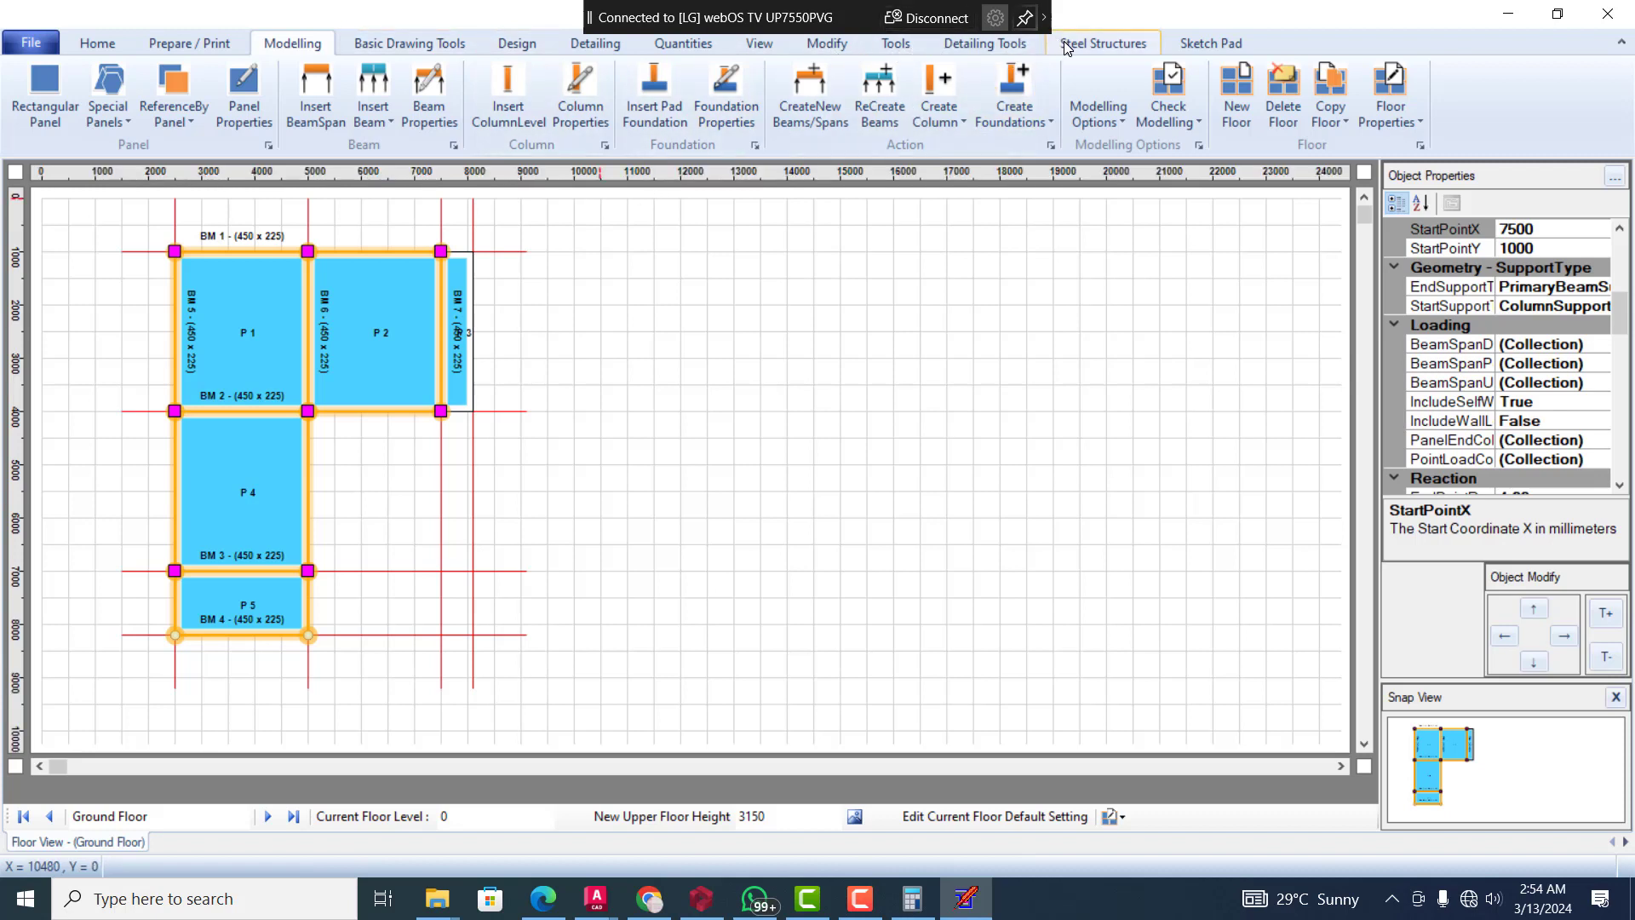
Switch to the Column Map View and delete column CT 2 between CT 1 and CT 3 on the upper beam line
click(757, 45)
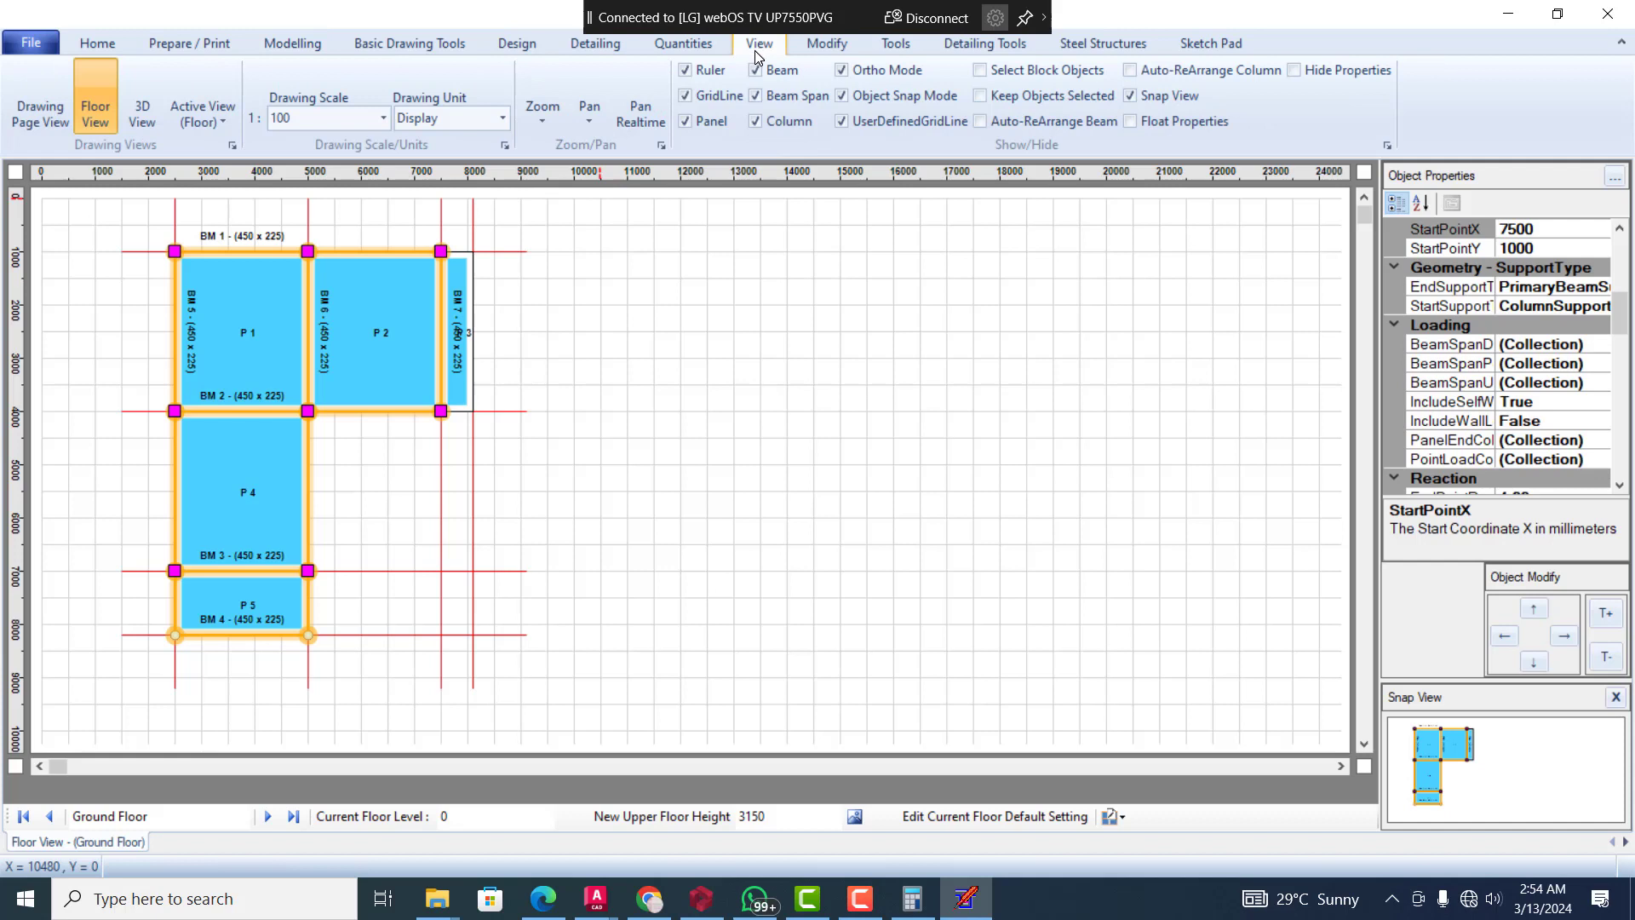
click(201, 124)
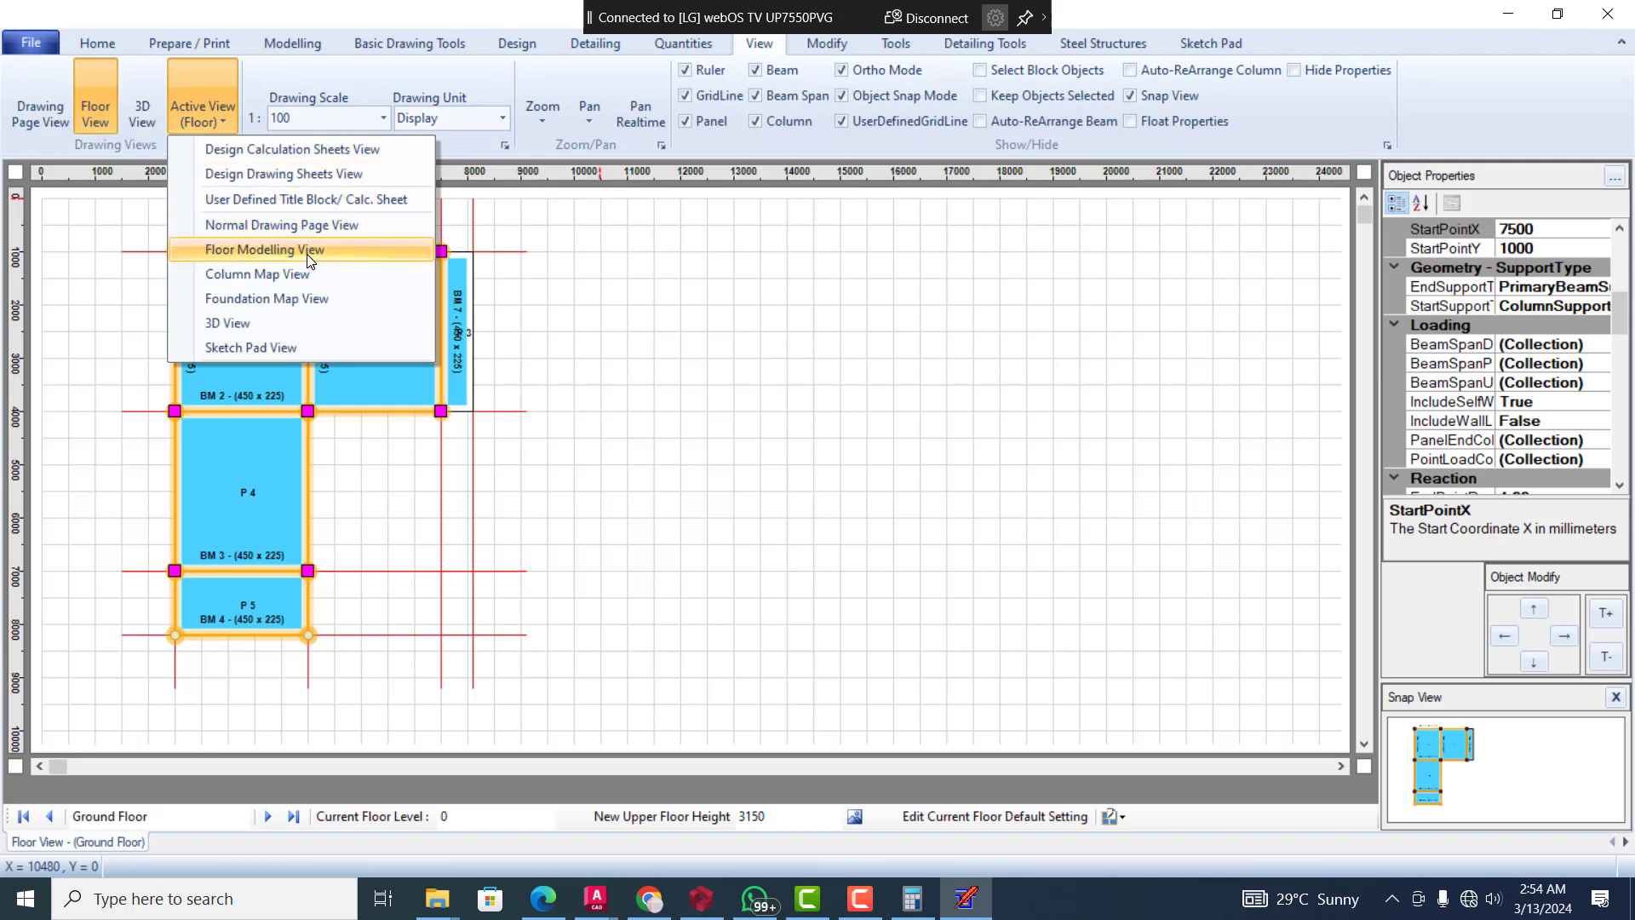
click(318, 273)
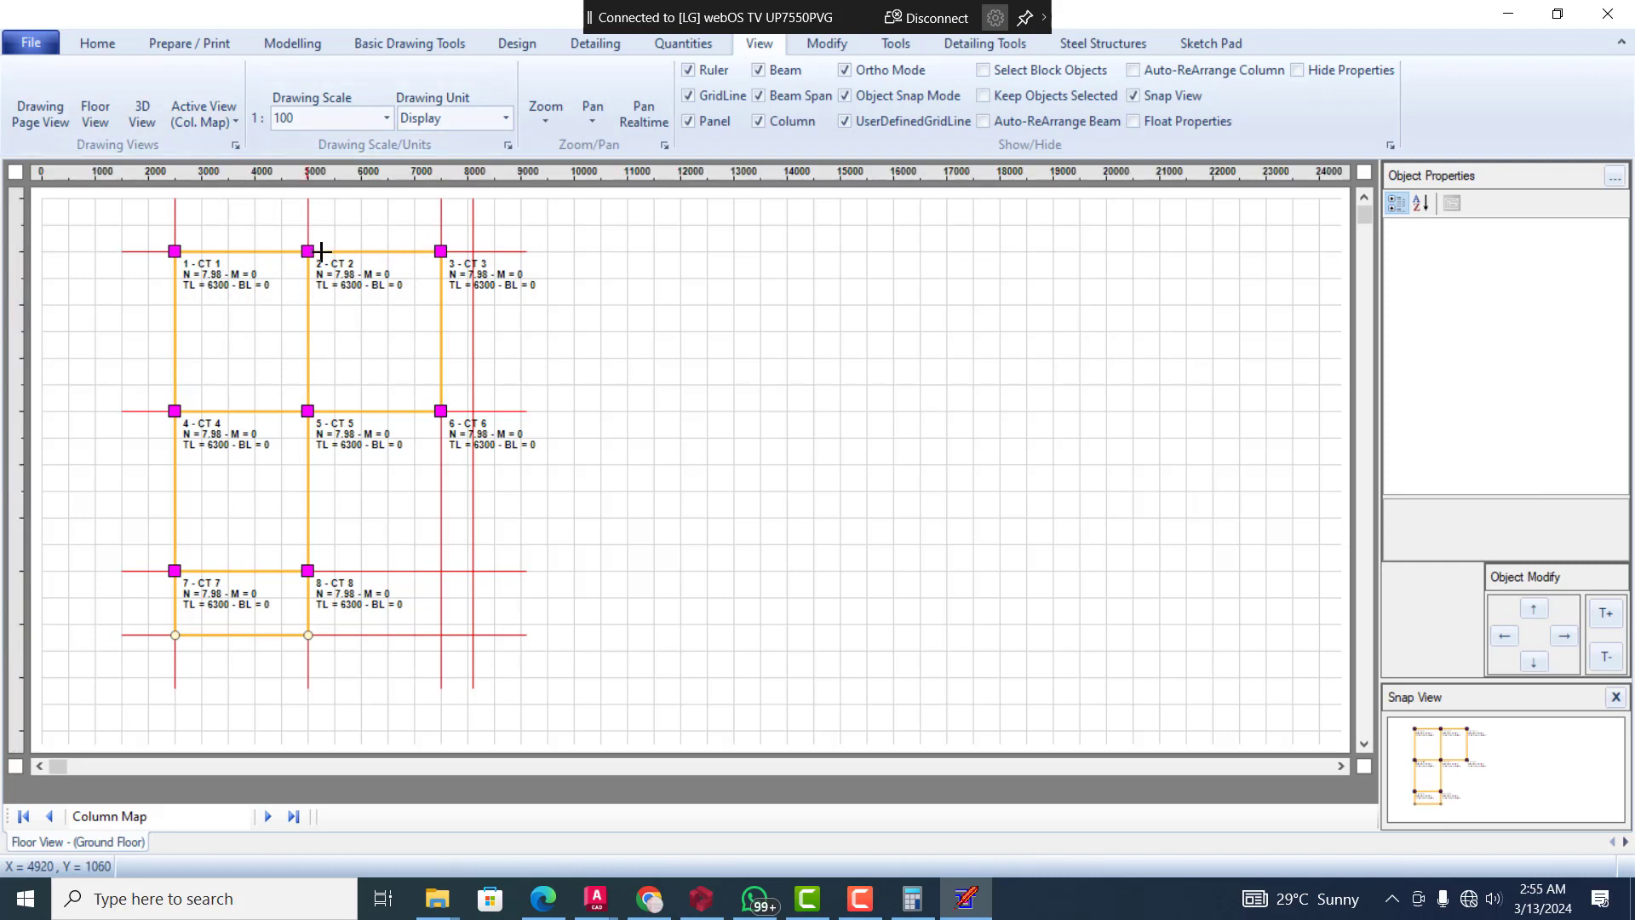
click(310, 249)
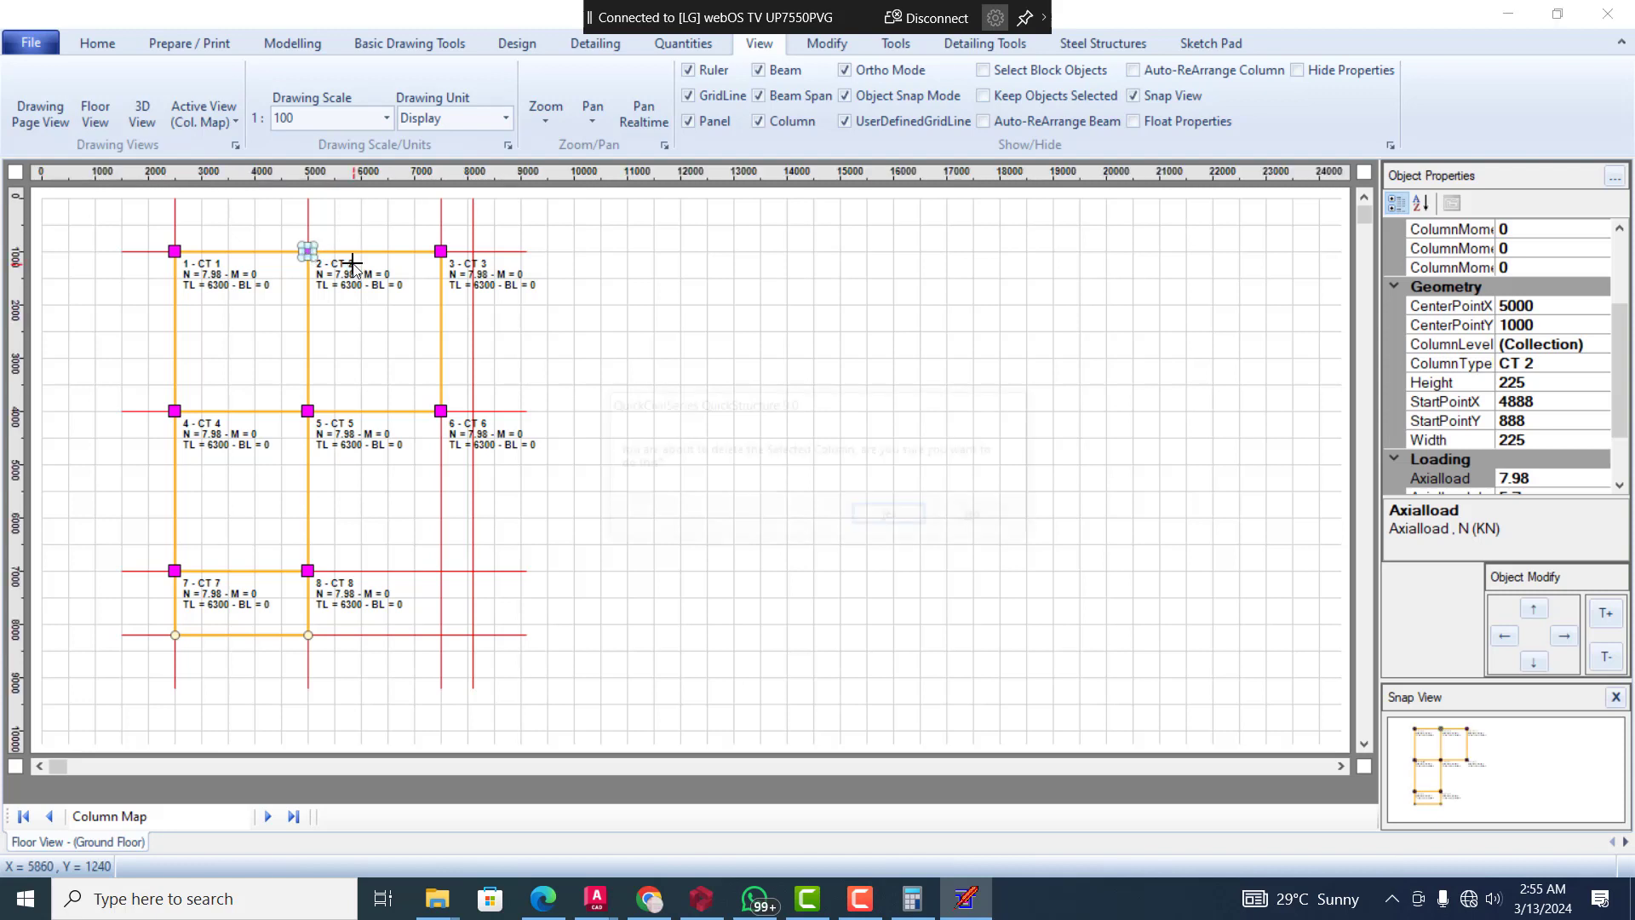
key(Delete)
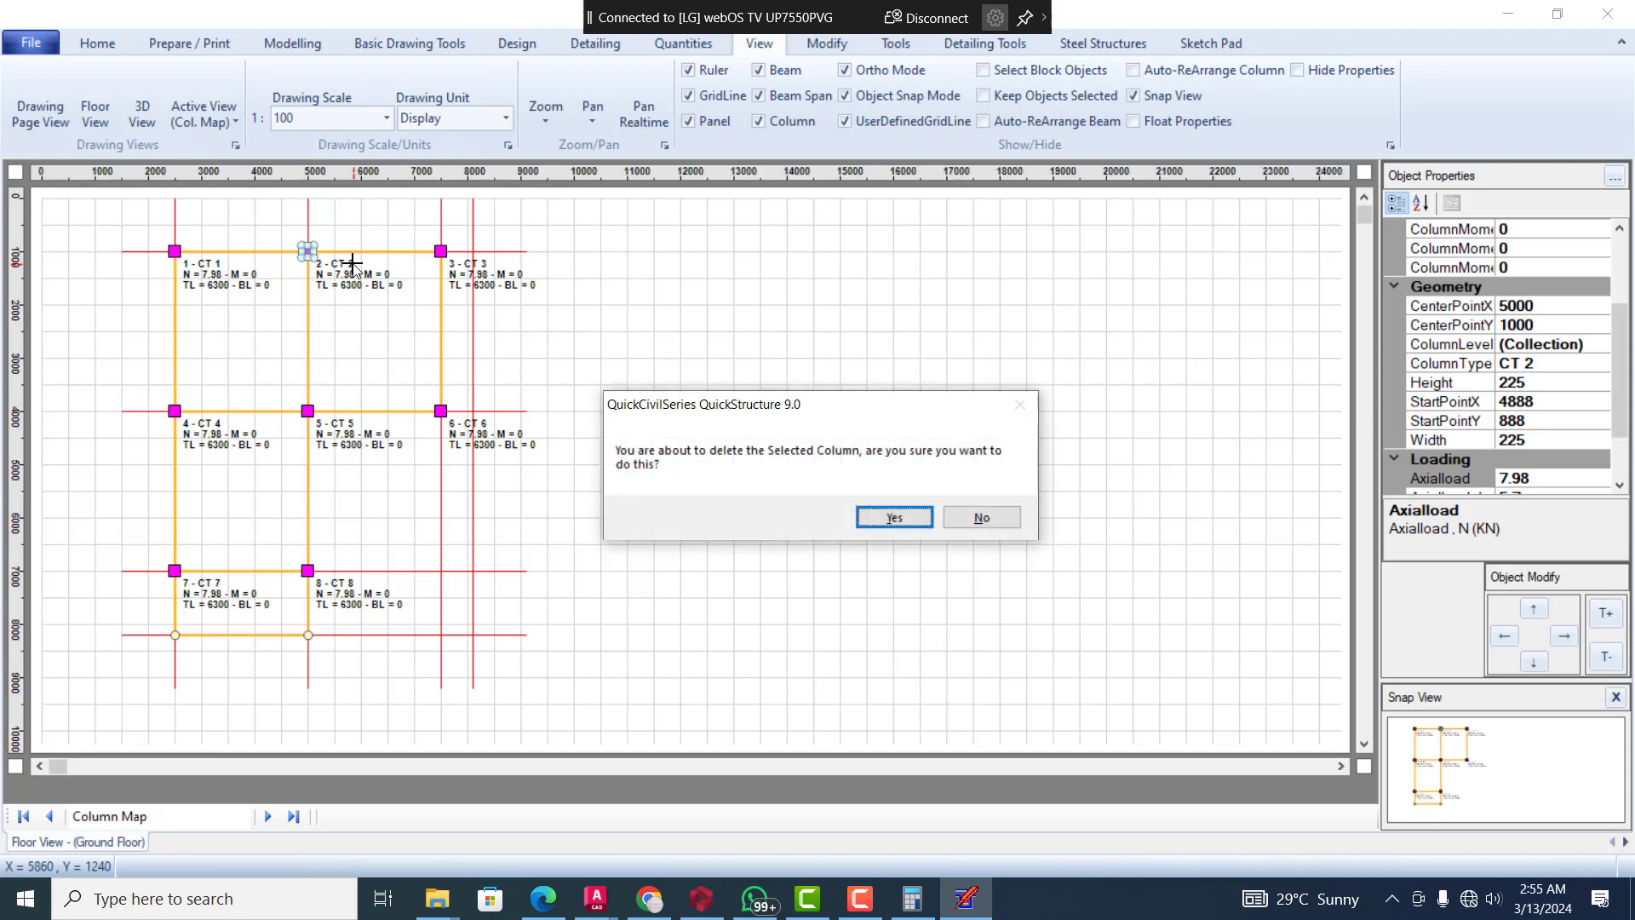
click(899, 517)
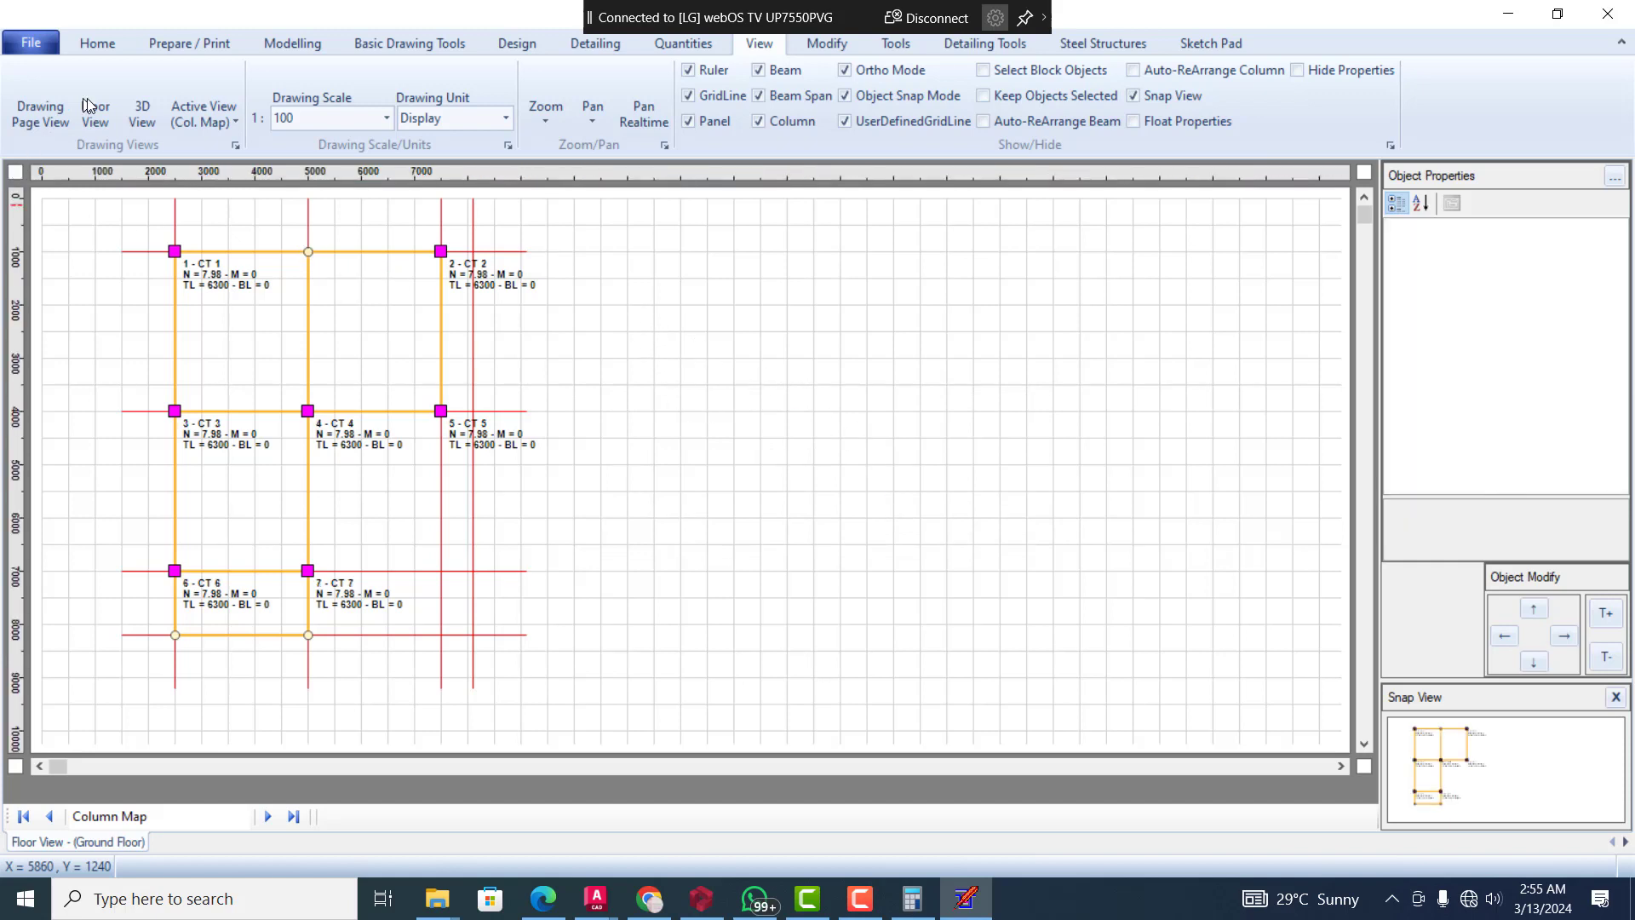
click(221, 126)
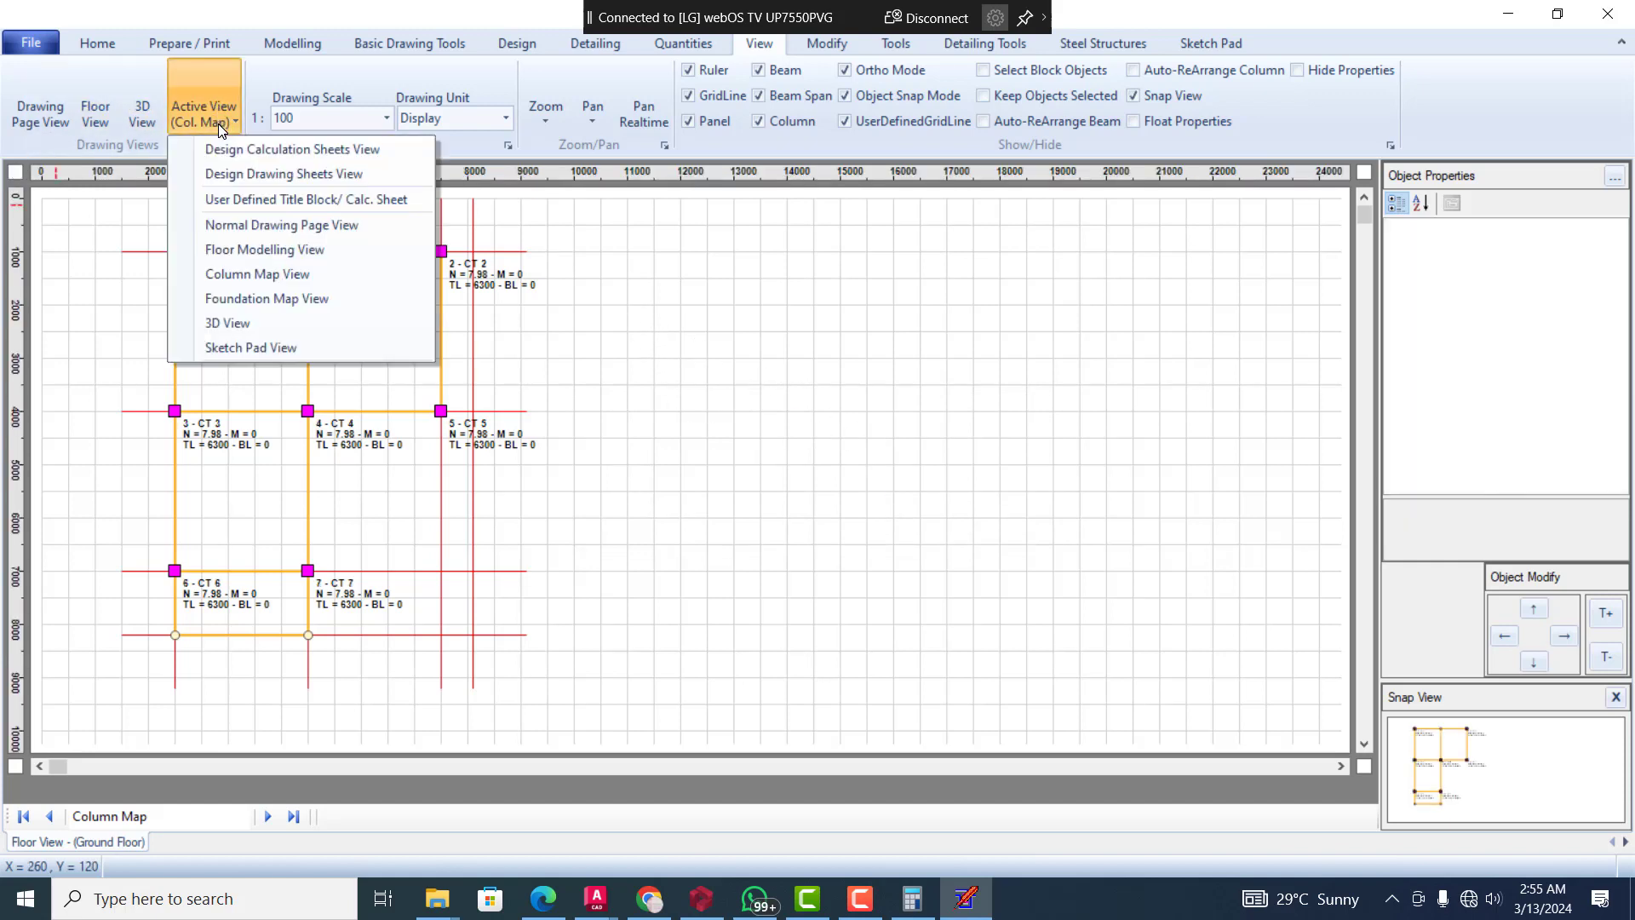
click(634, 299)
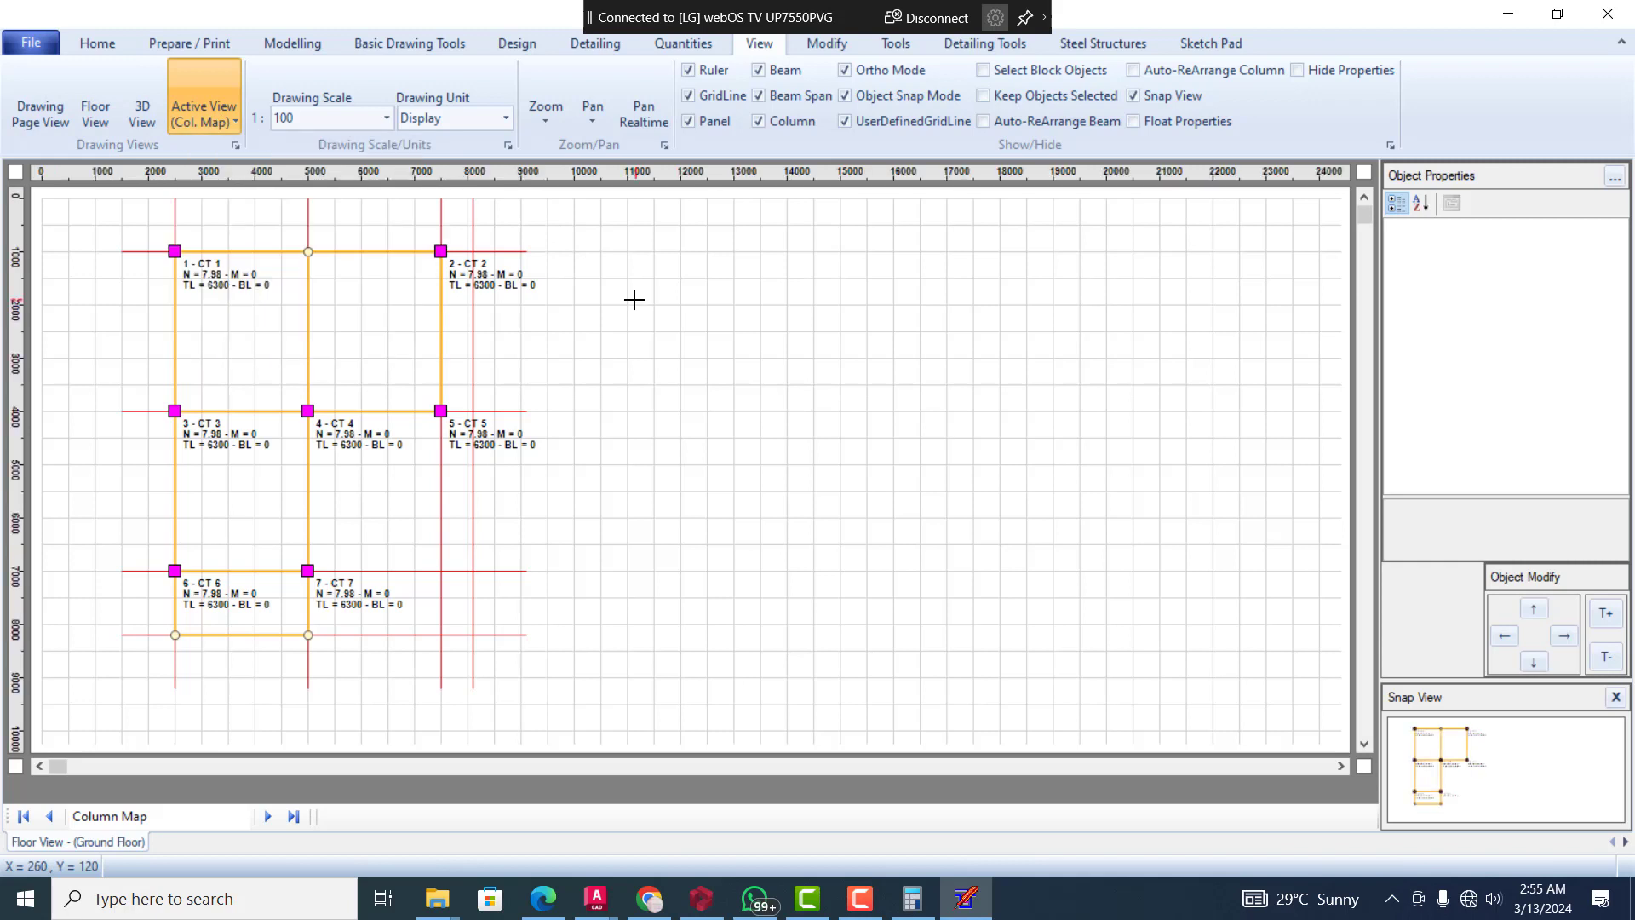
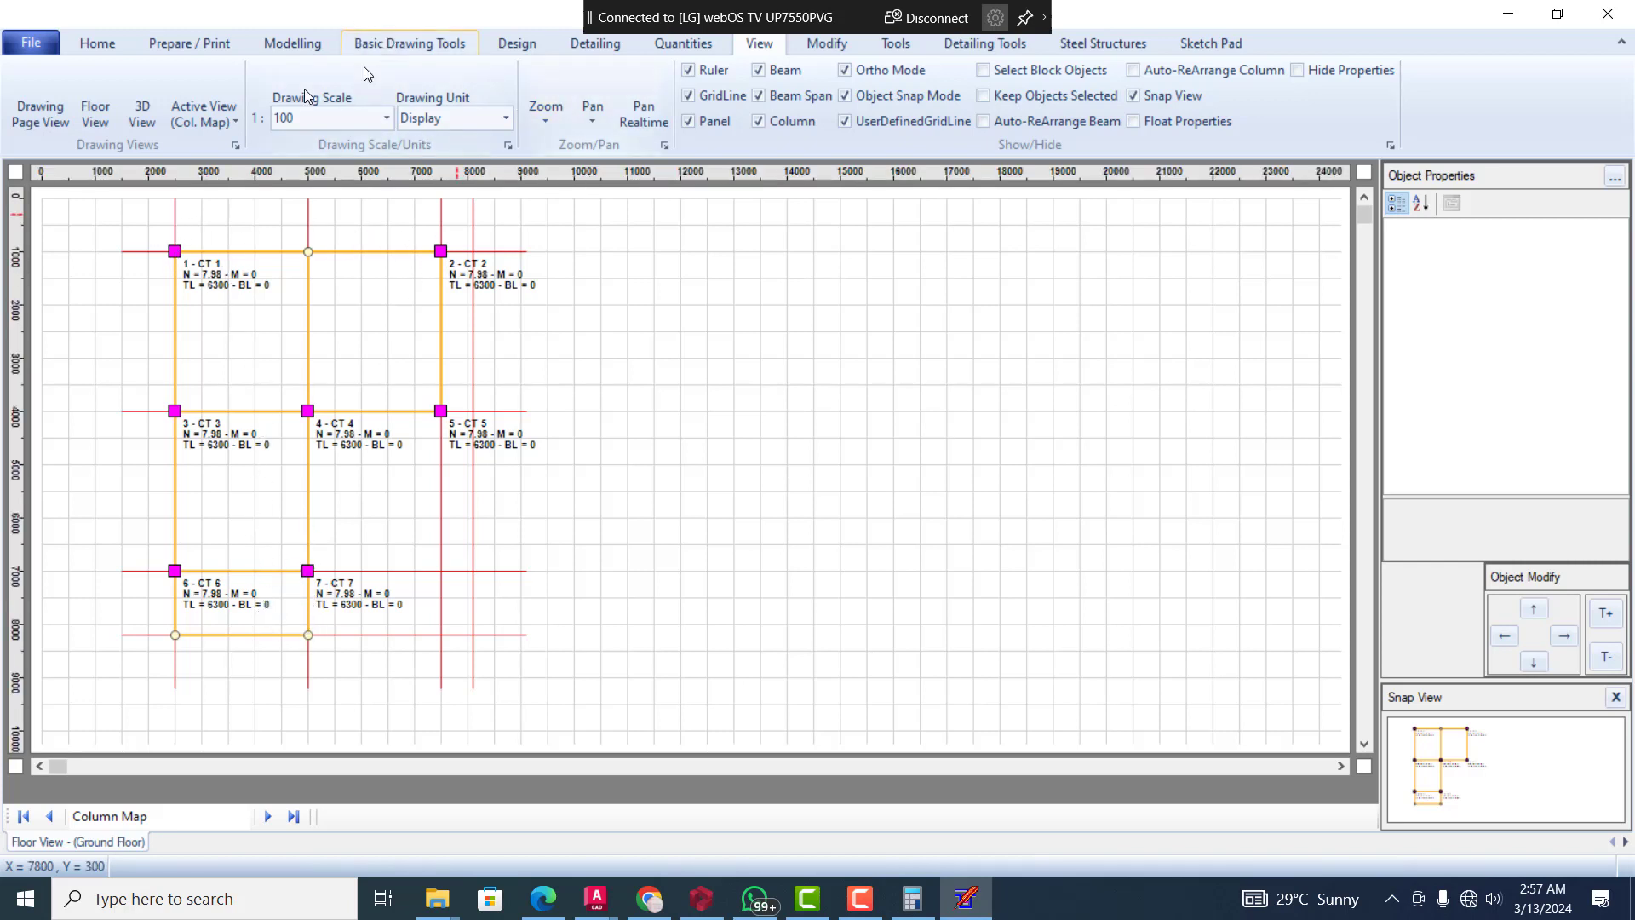
In the Floor Modelling View, delete Span 2 of beam BM 1, stretching Span 1 and reconfiguring the beam and column arrangement
click(215, 116)
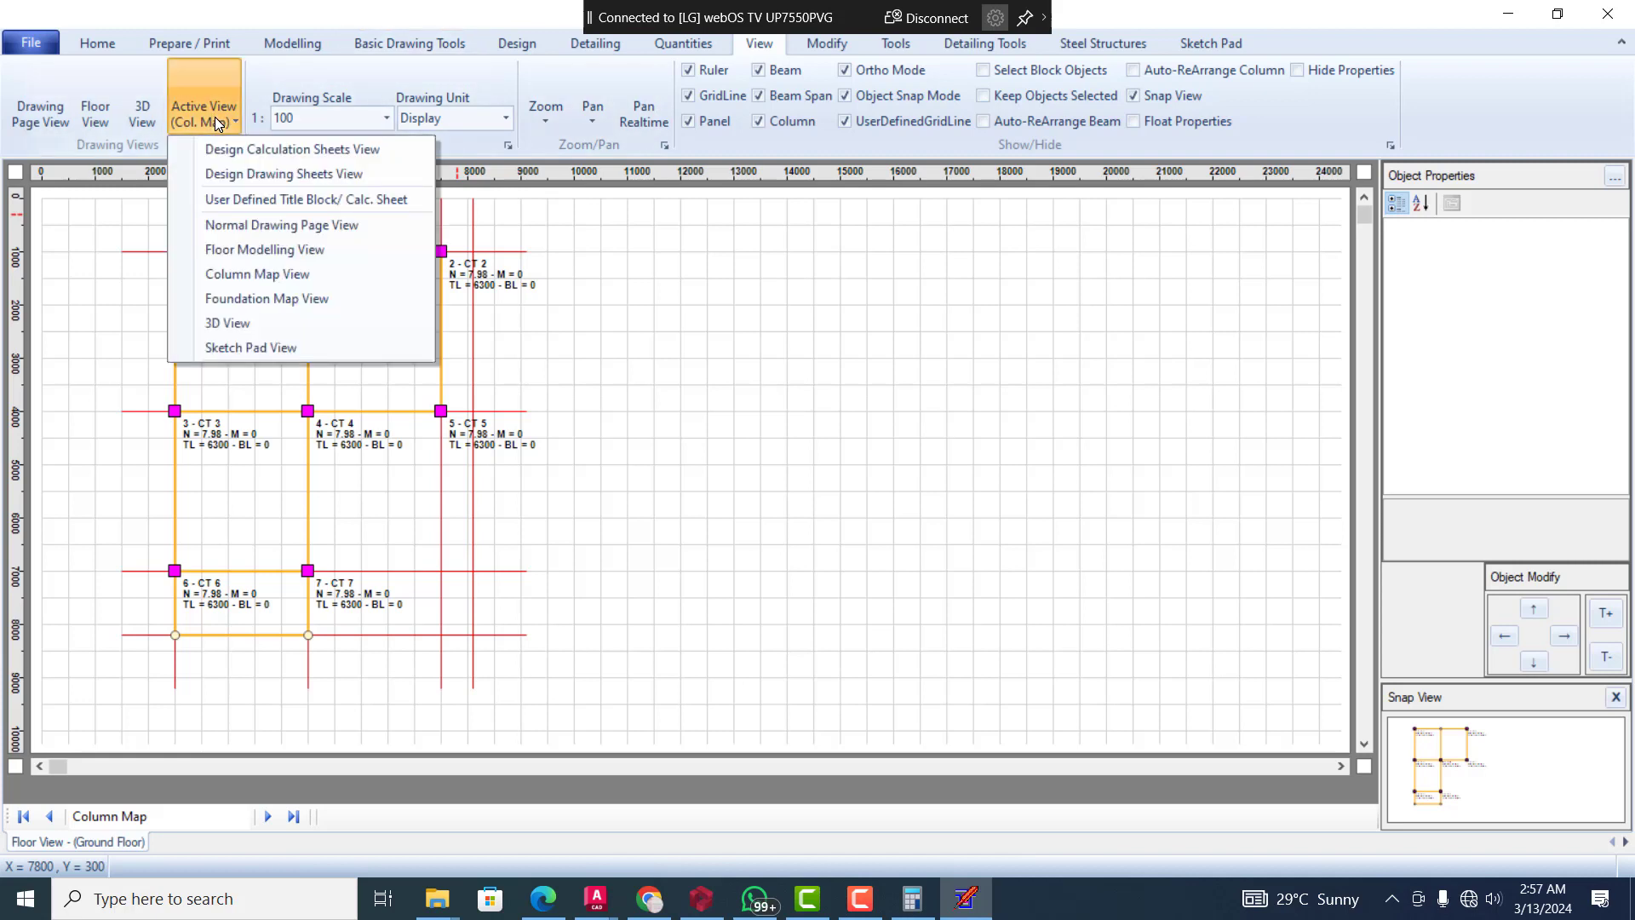
click(284, 250)
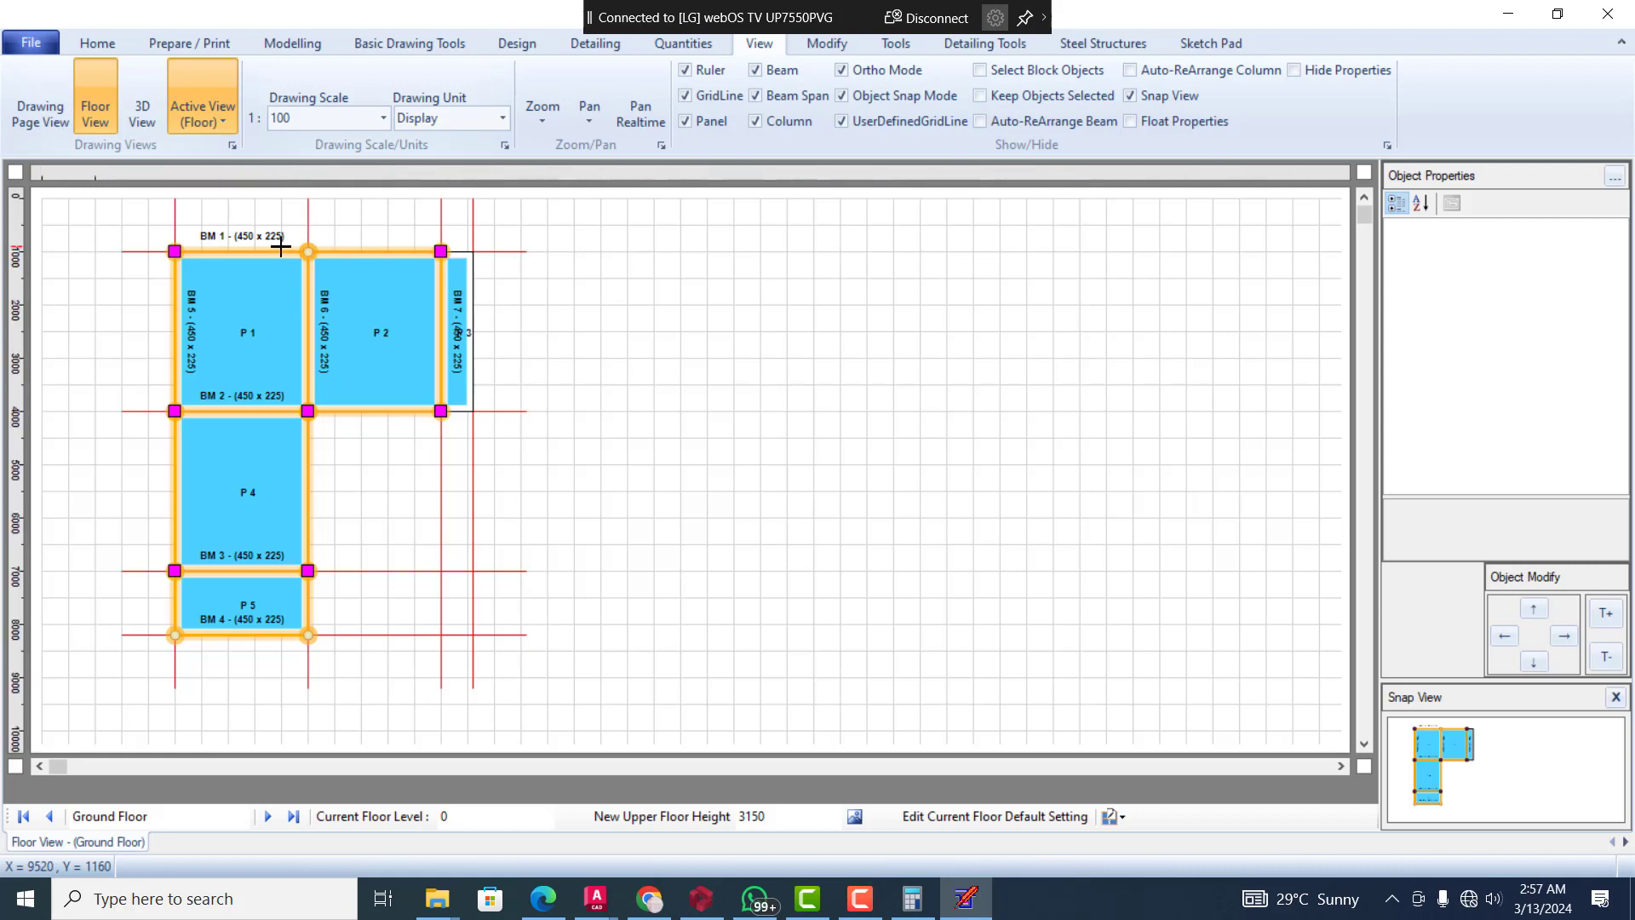
click(343, 249)
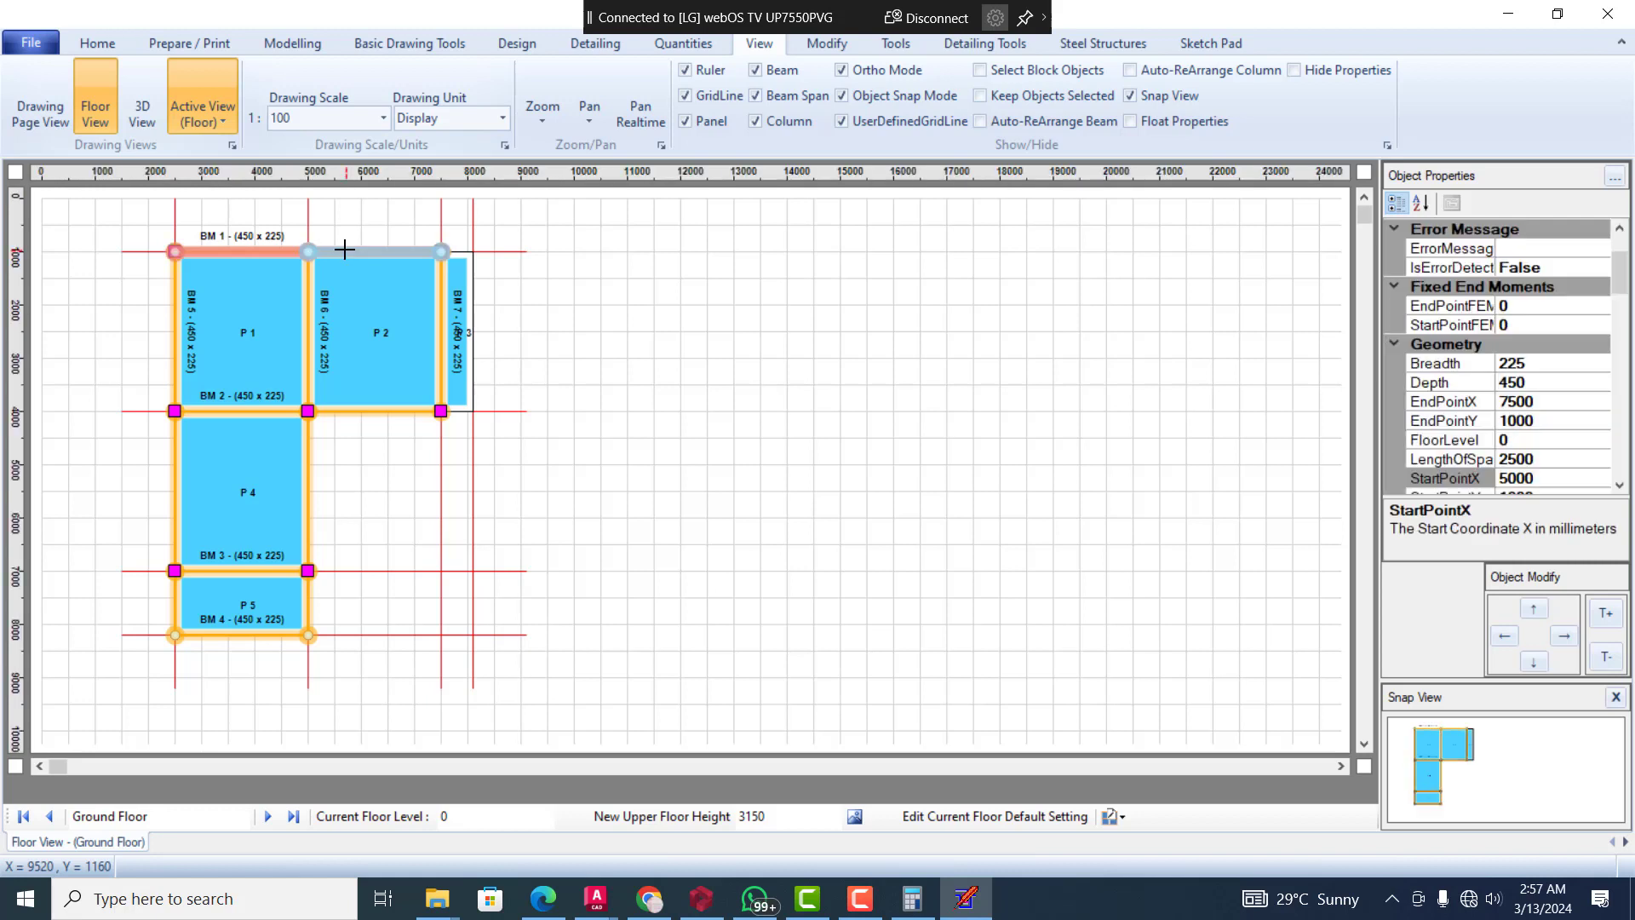
right_click(344, 249)
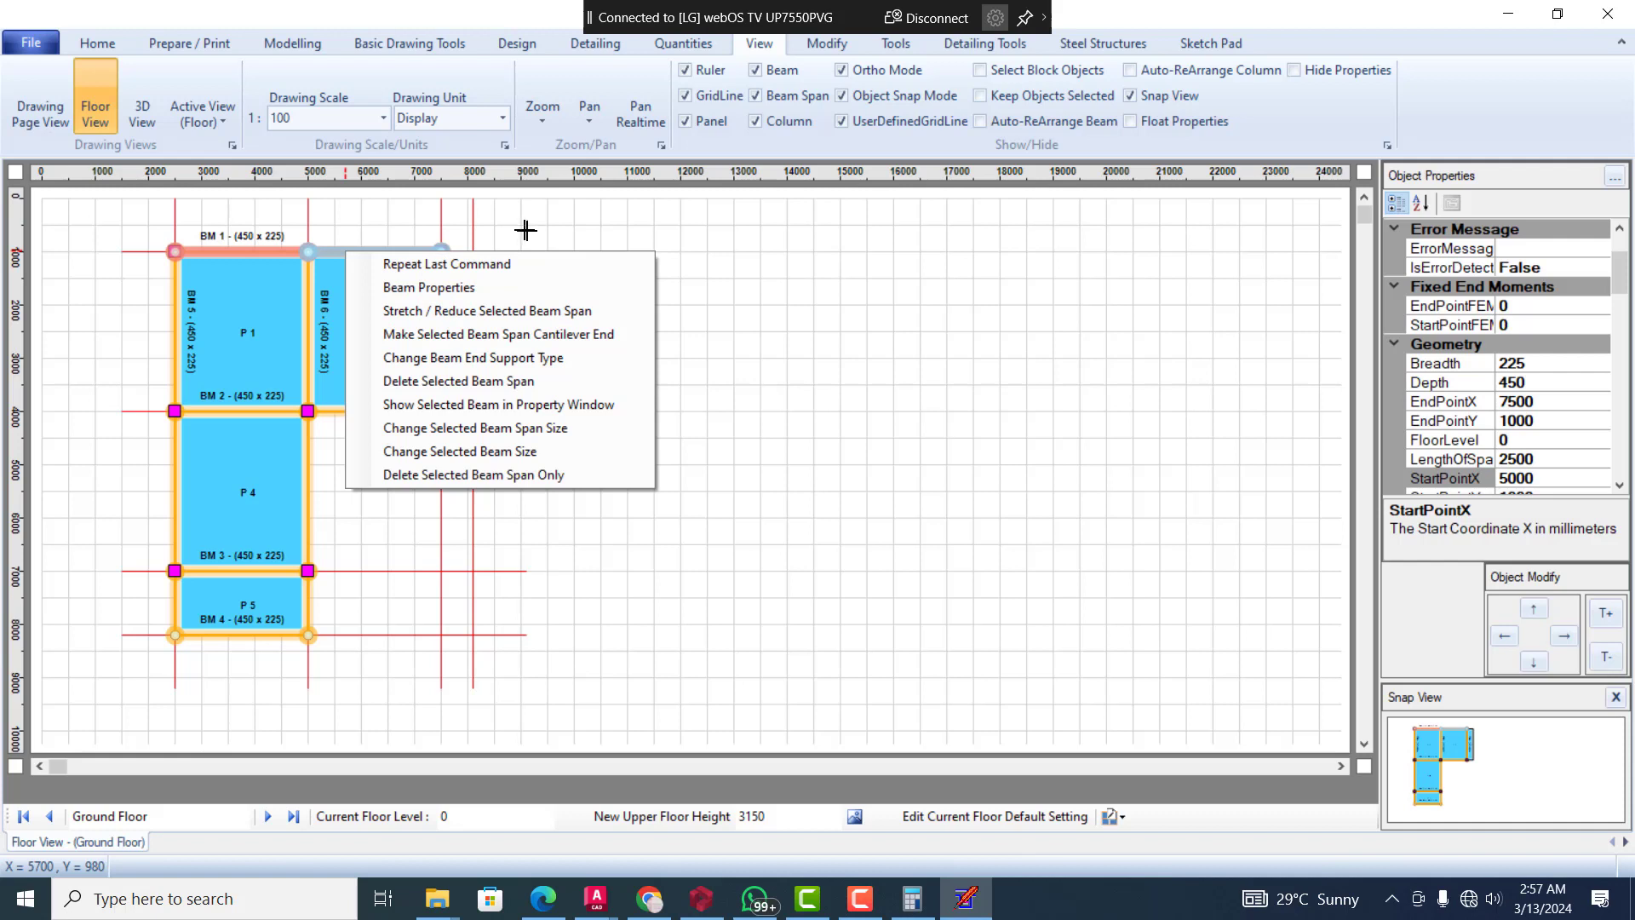
click(524, 389)
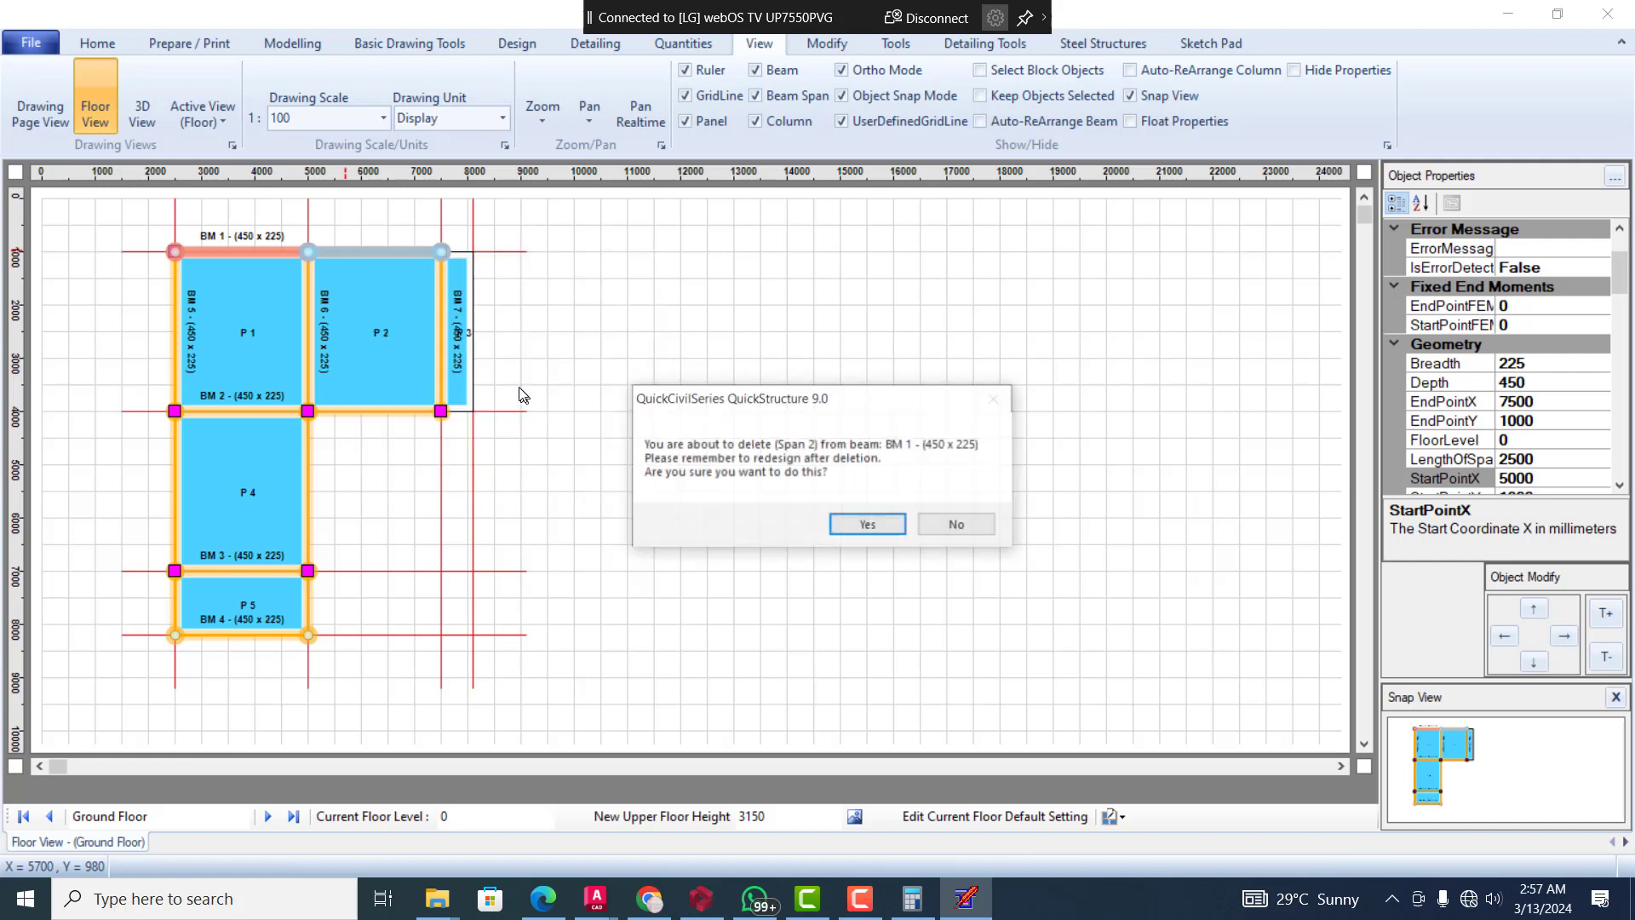
click(893, 527)
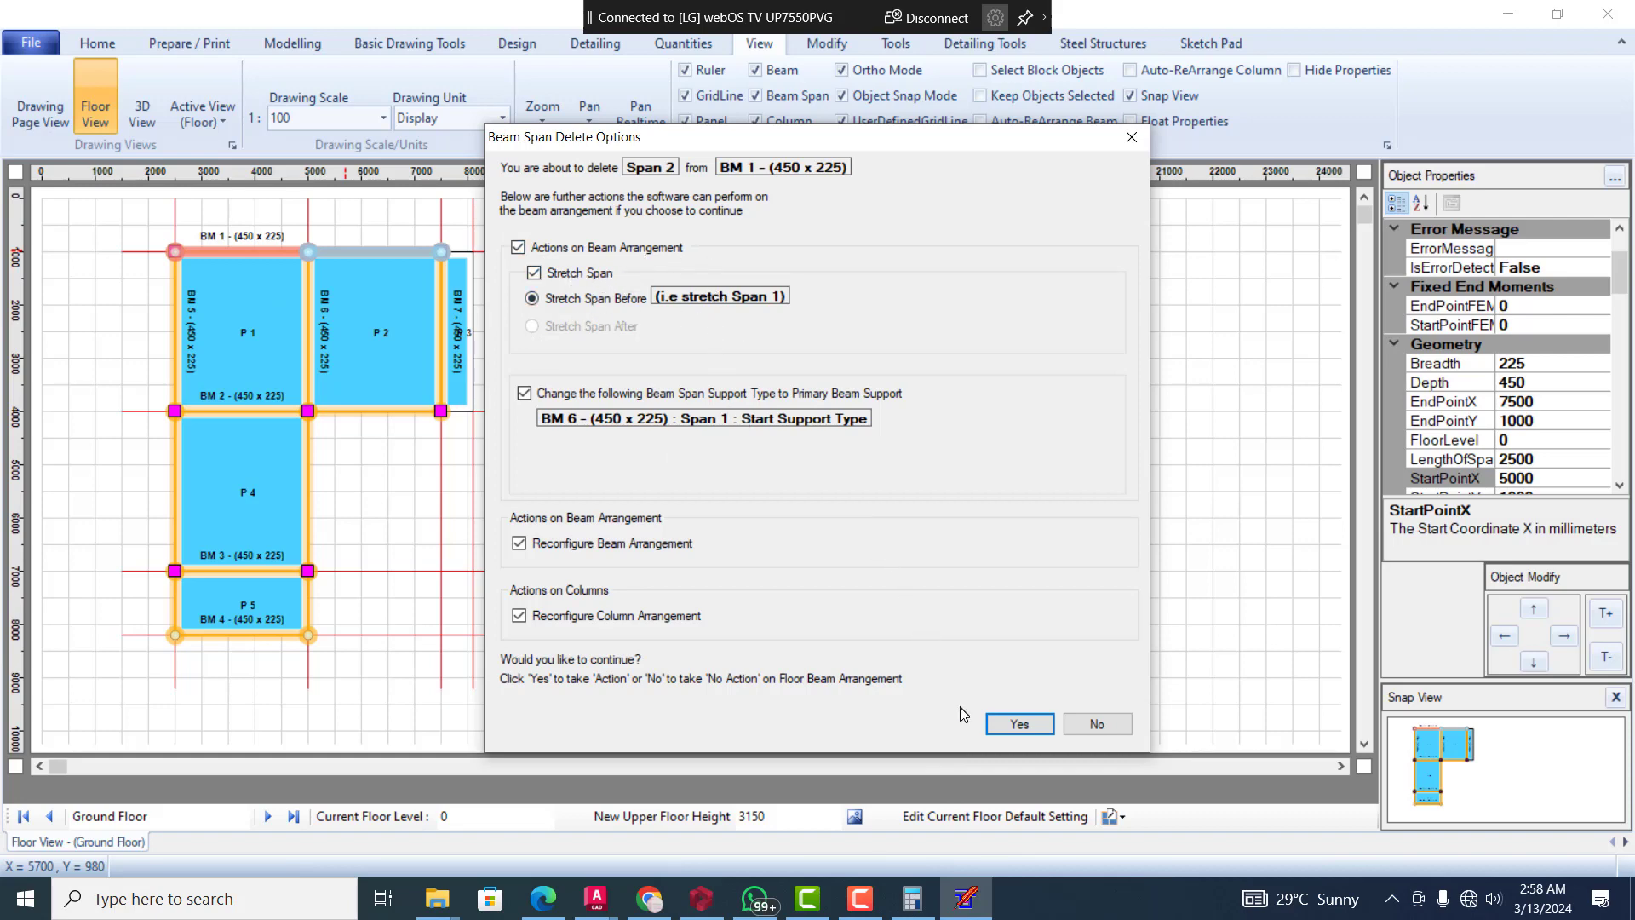
click(1022, 723)
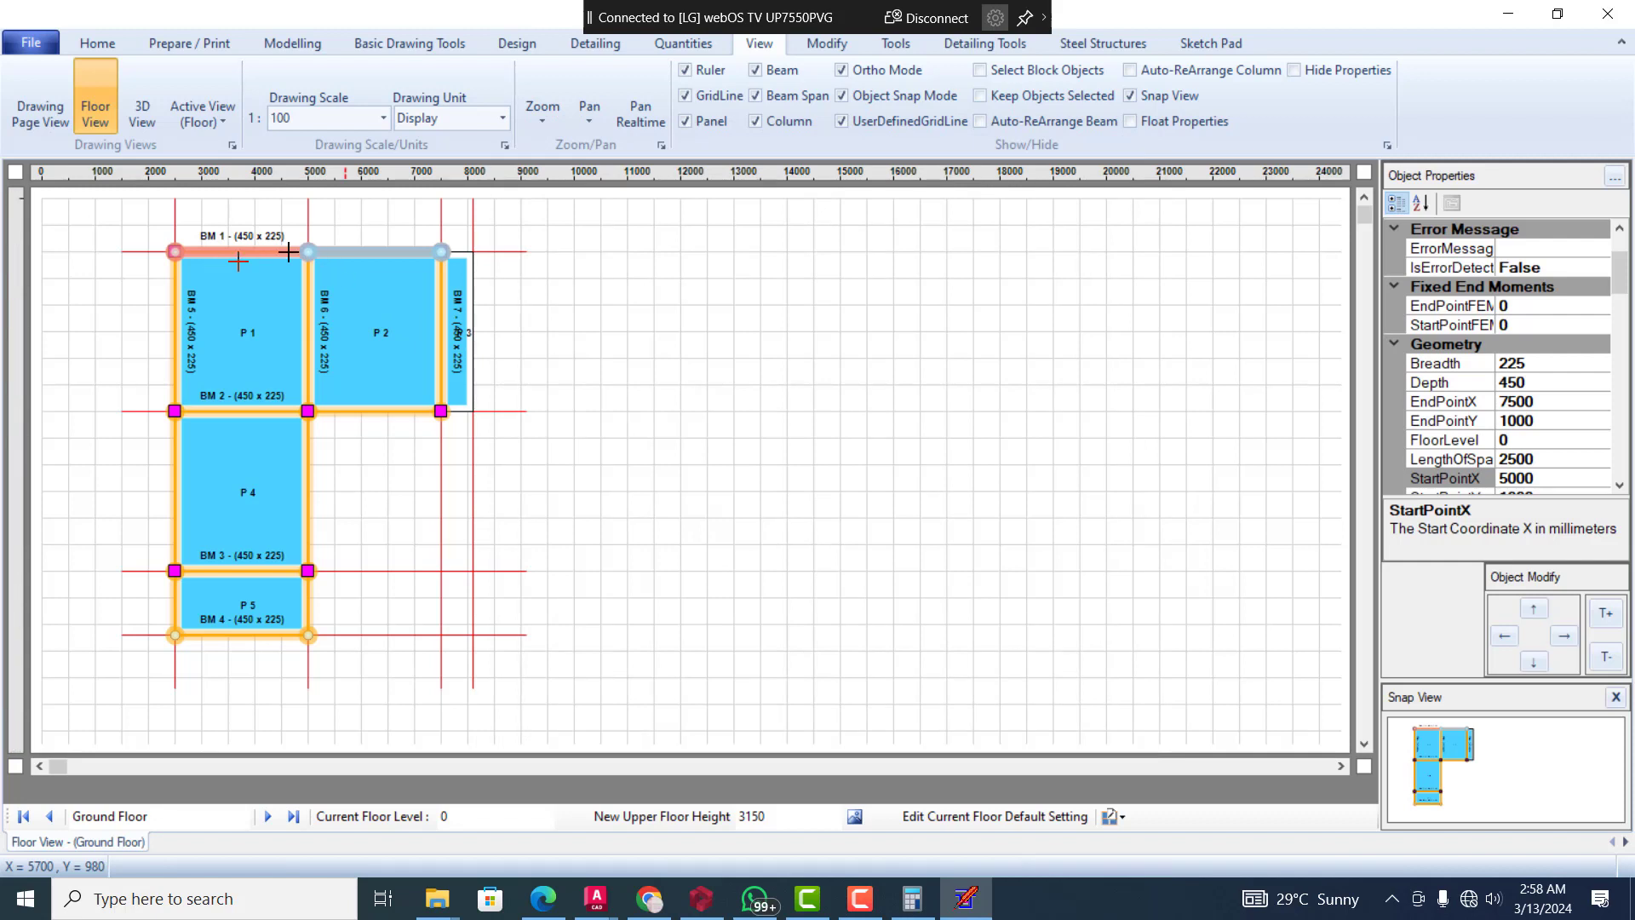
click(349, 249)
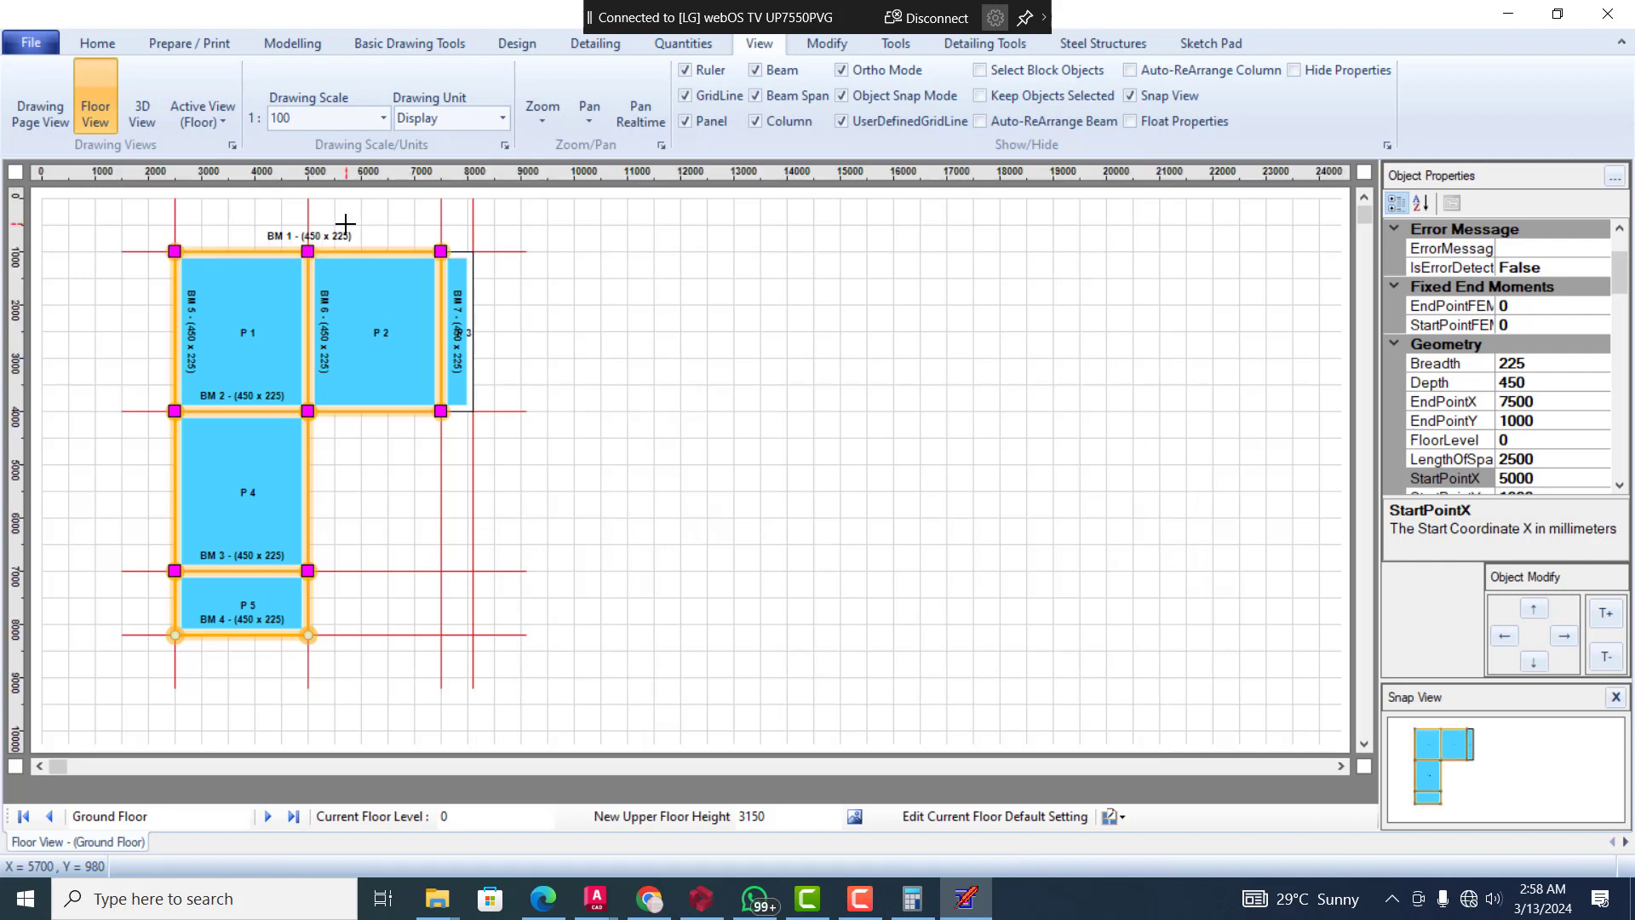
Inspect the middle column on beam BM 1 and the upper span of beam BM 6, and clear the selection
click(310, 247)
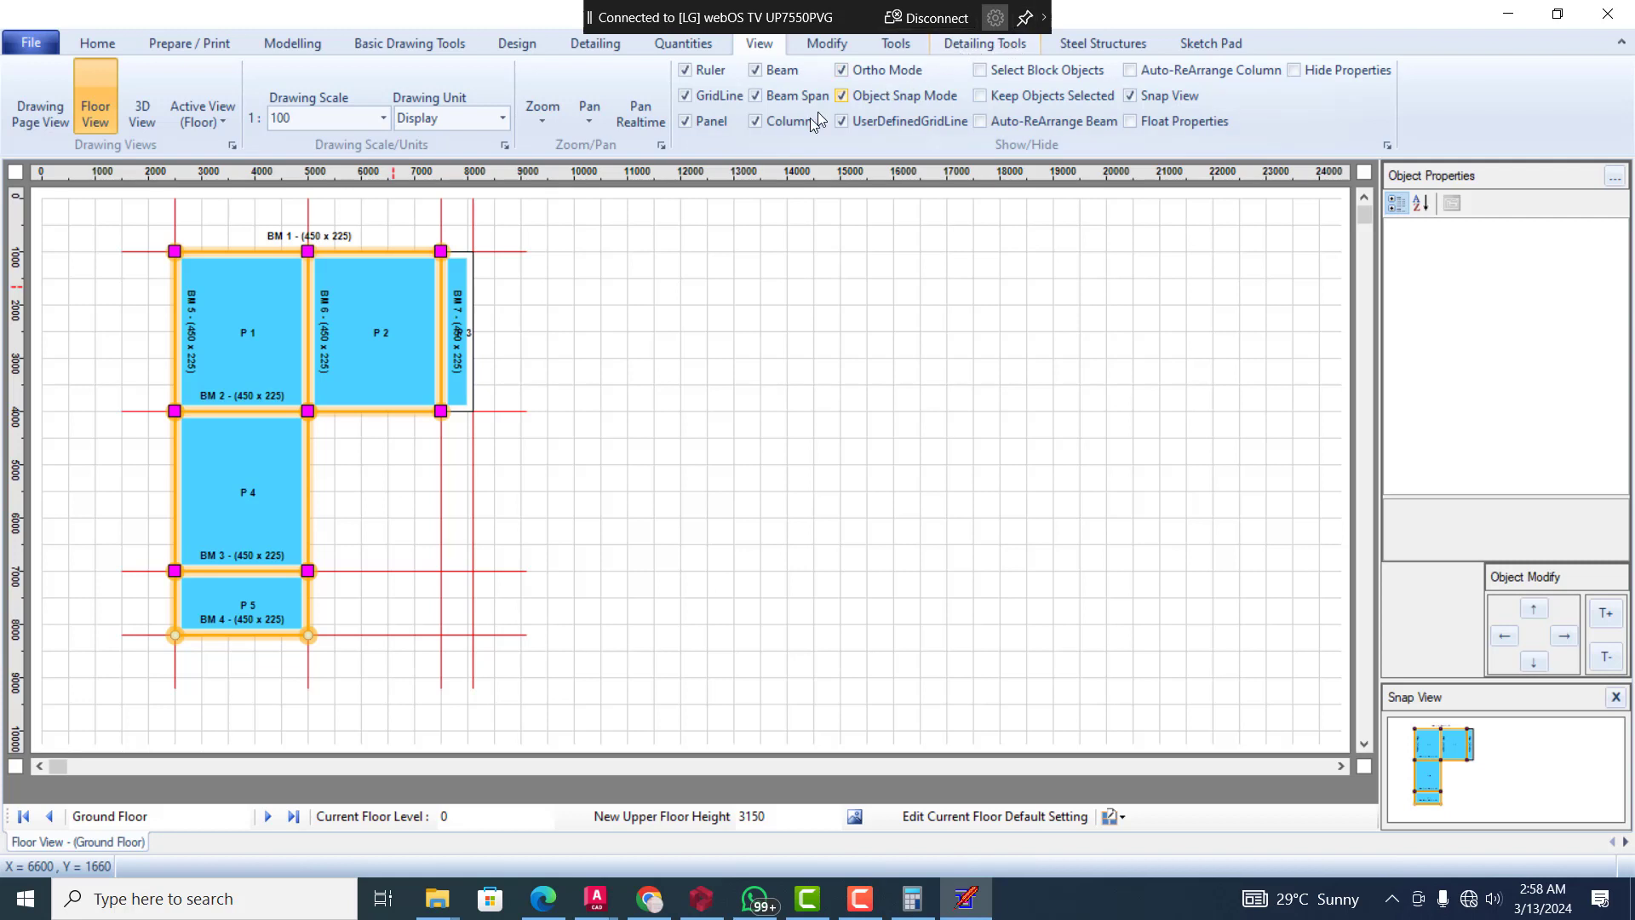
click(307, 316)
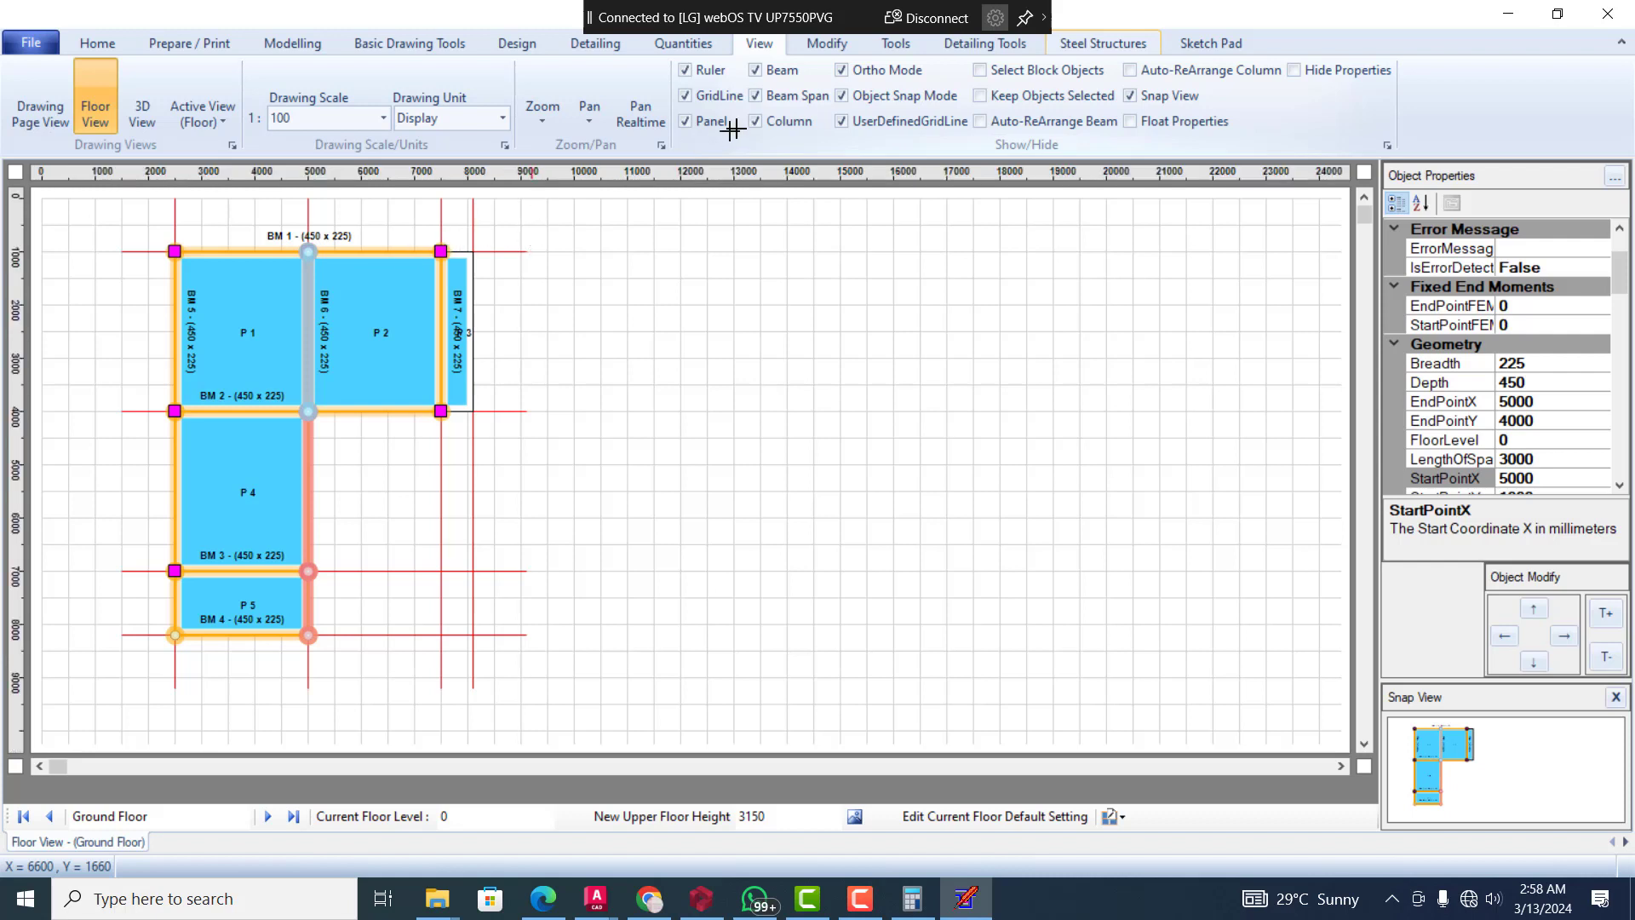
key(Escape)
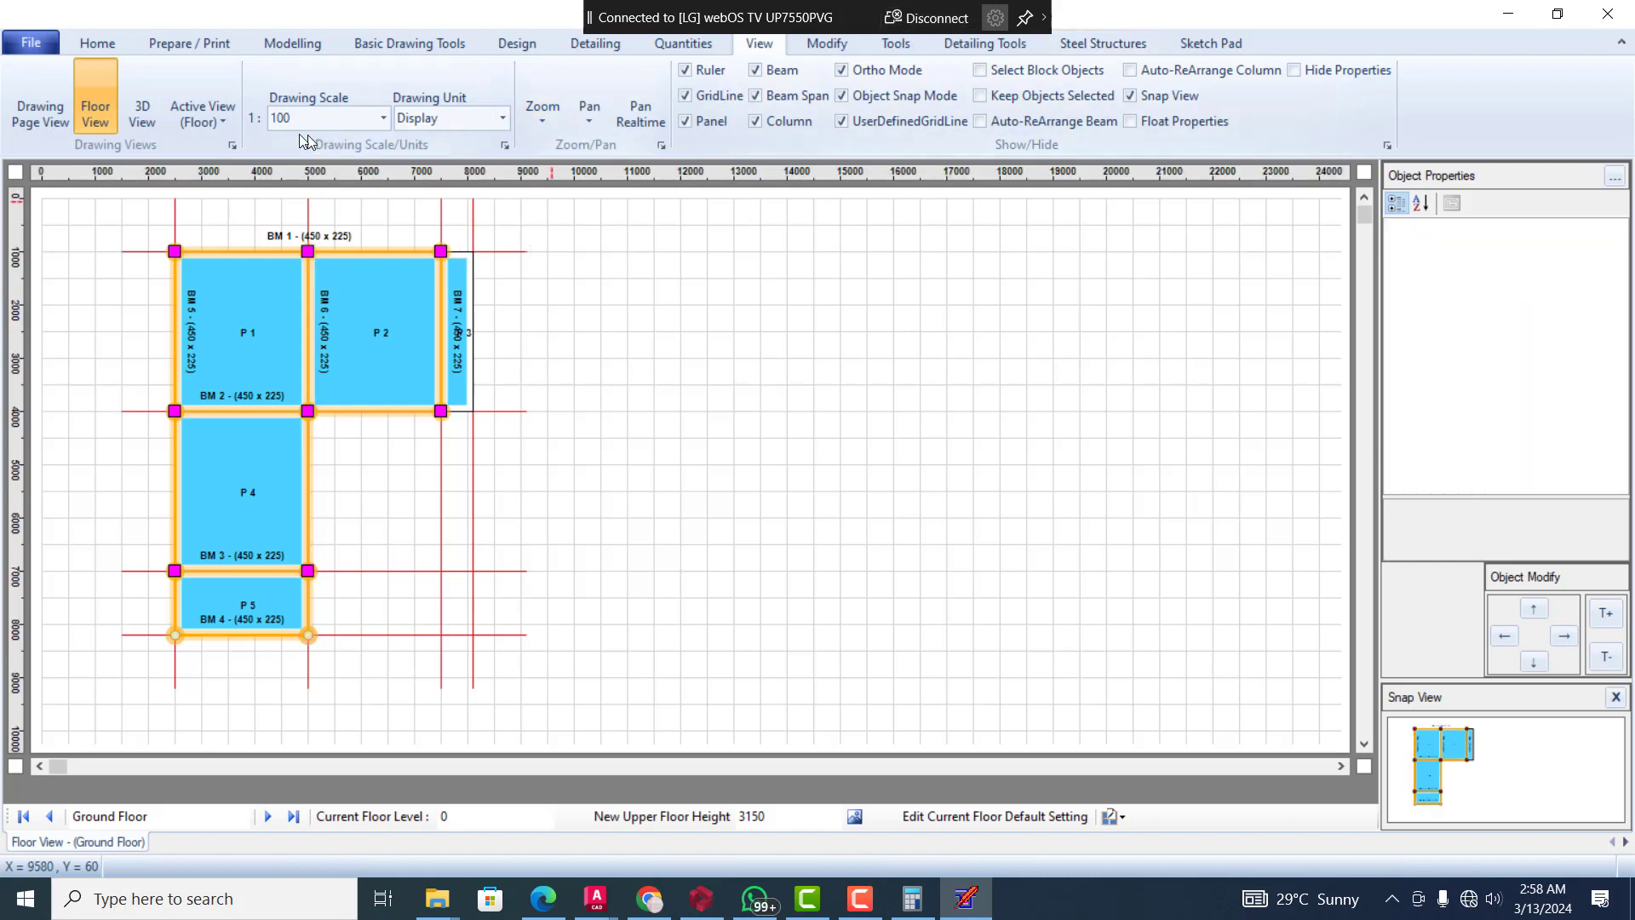
Switch to the Column Map View and delete the restored column CT 2 at the middle of the stretched beam BM 1
click(210, 126)
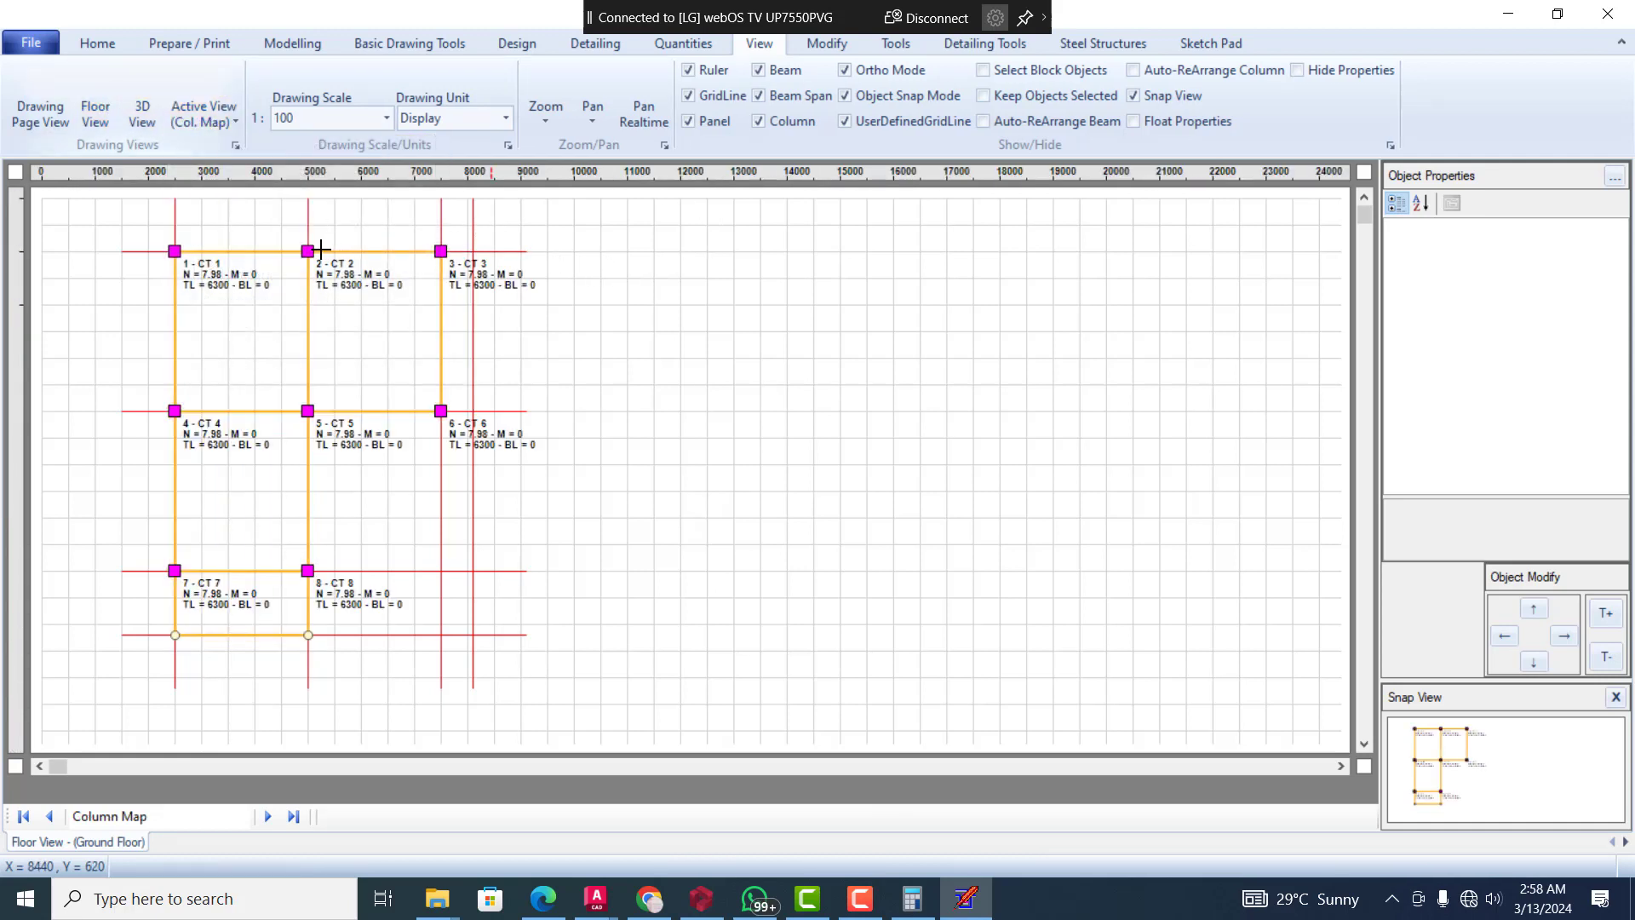
click(309, 250)
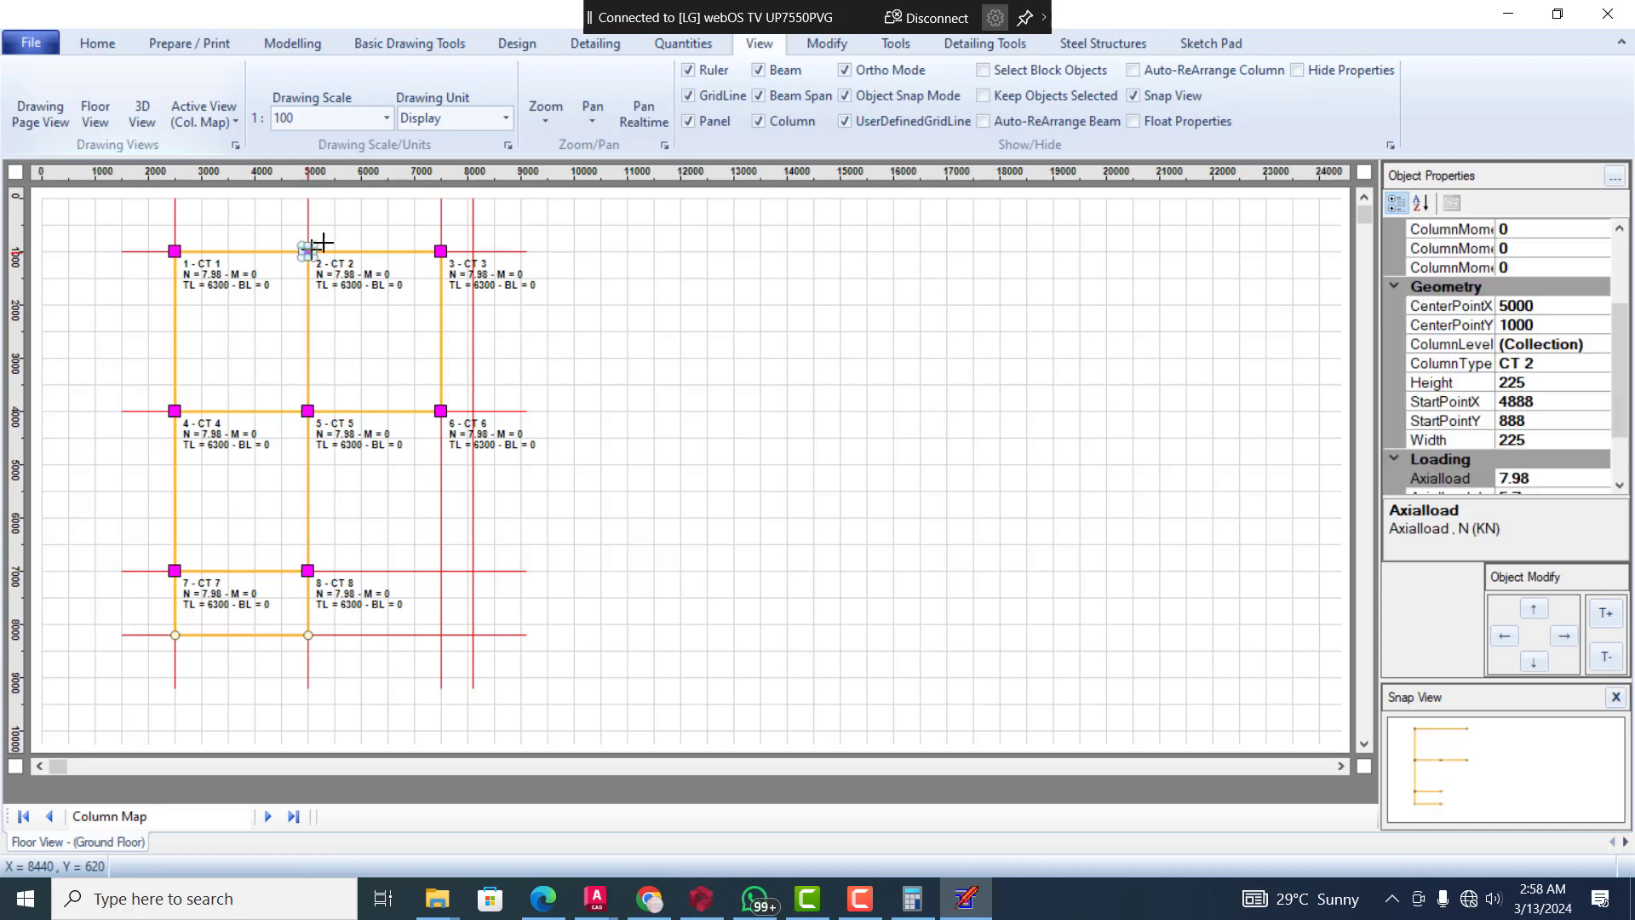
key(Delete)
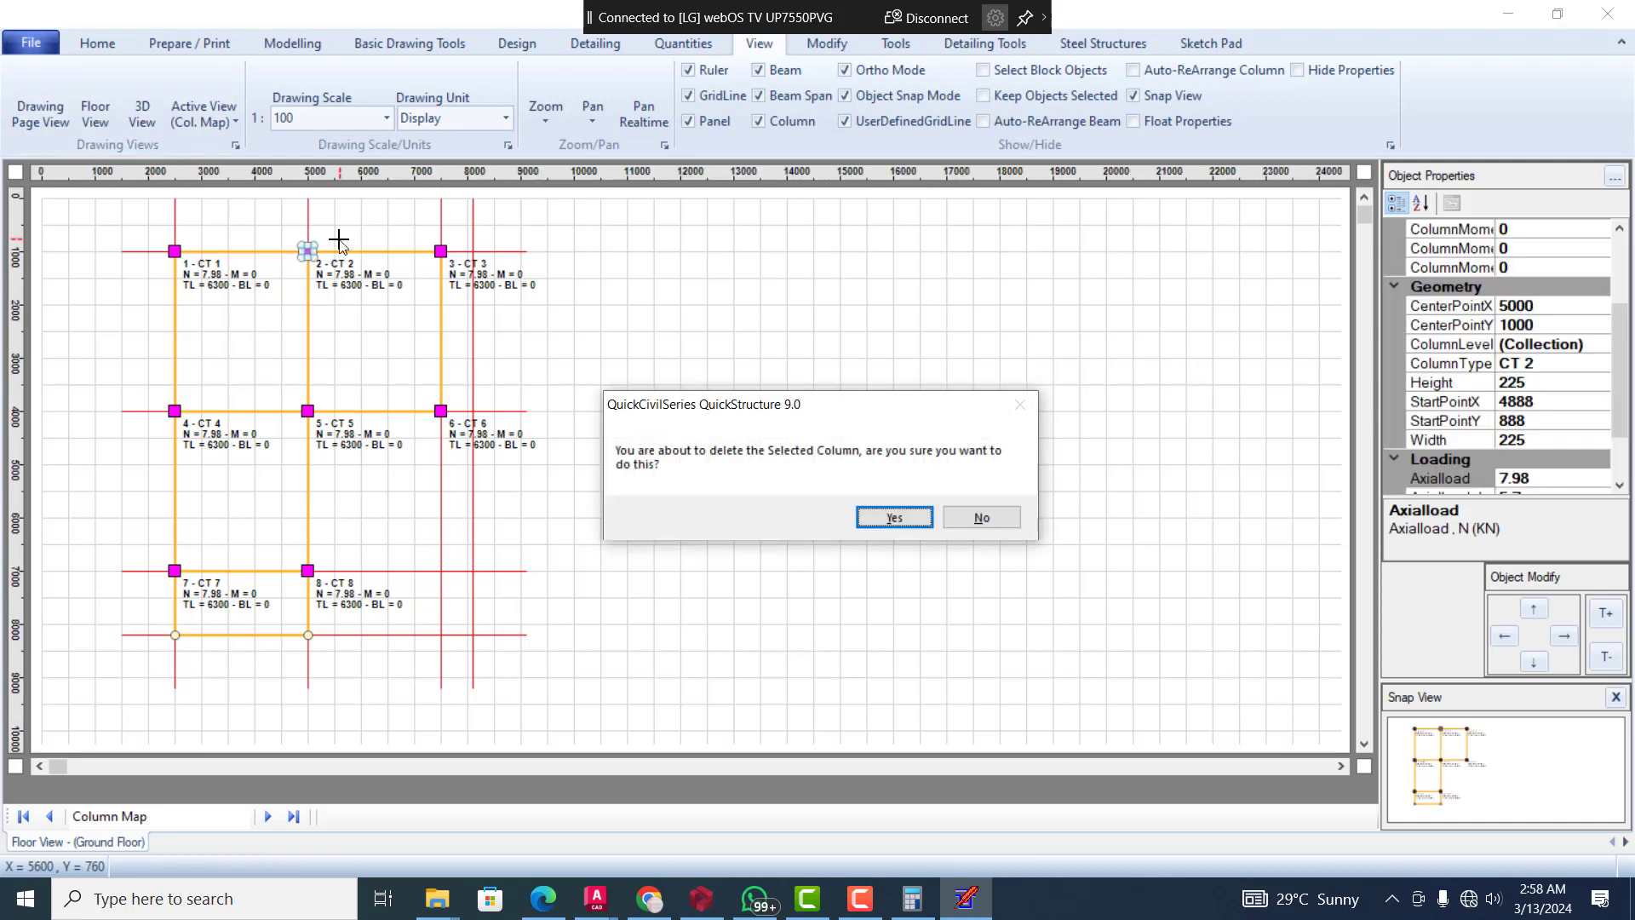
click(886, 517)
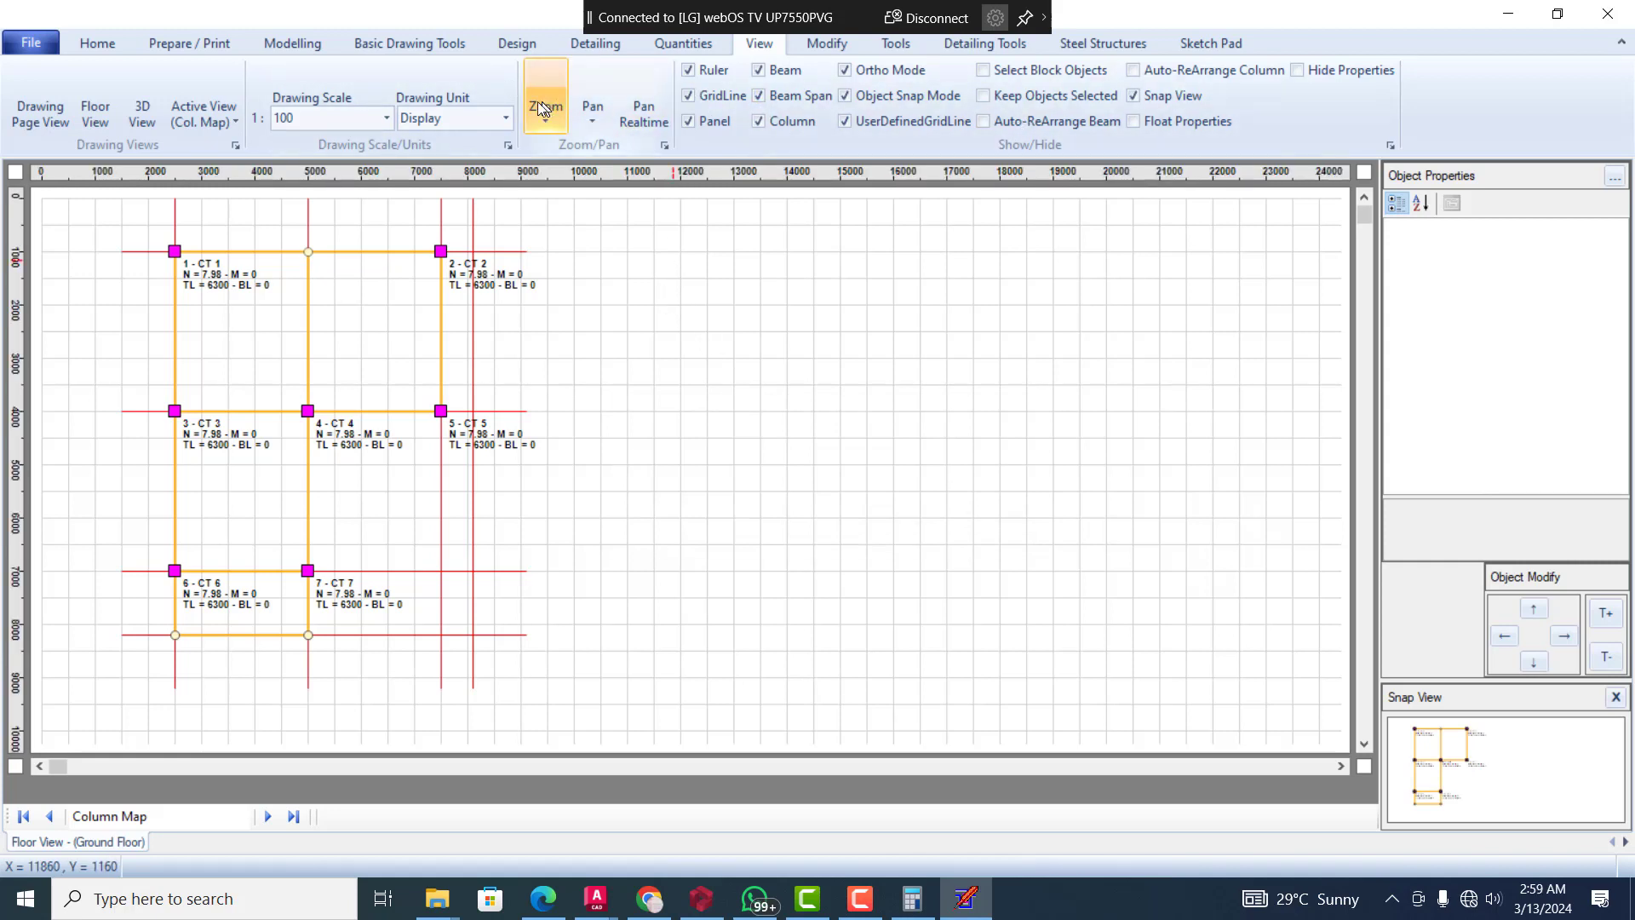
Return to the Floor Modelling View and inspect the properties of beam BM 1
click(205, 120)
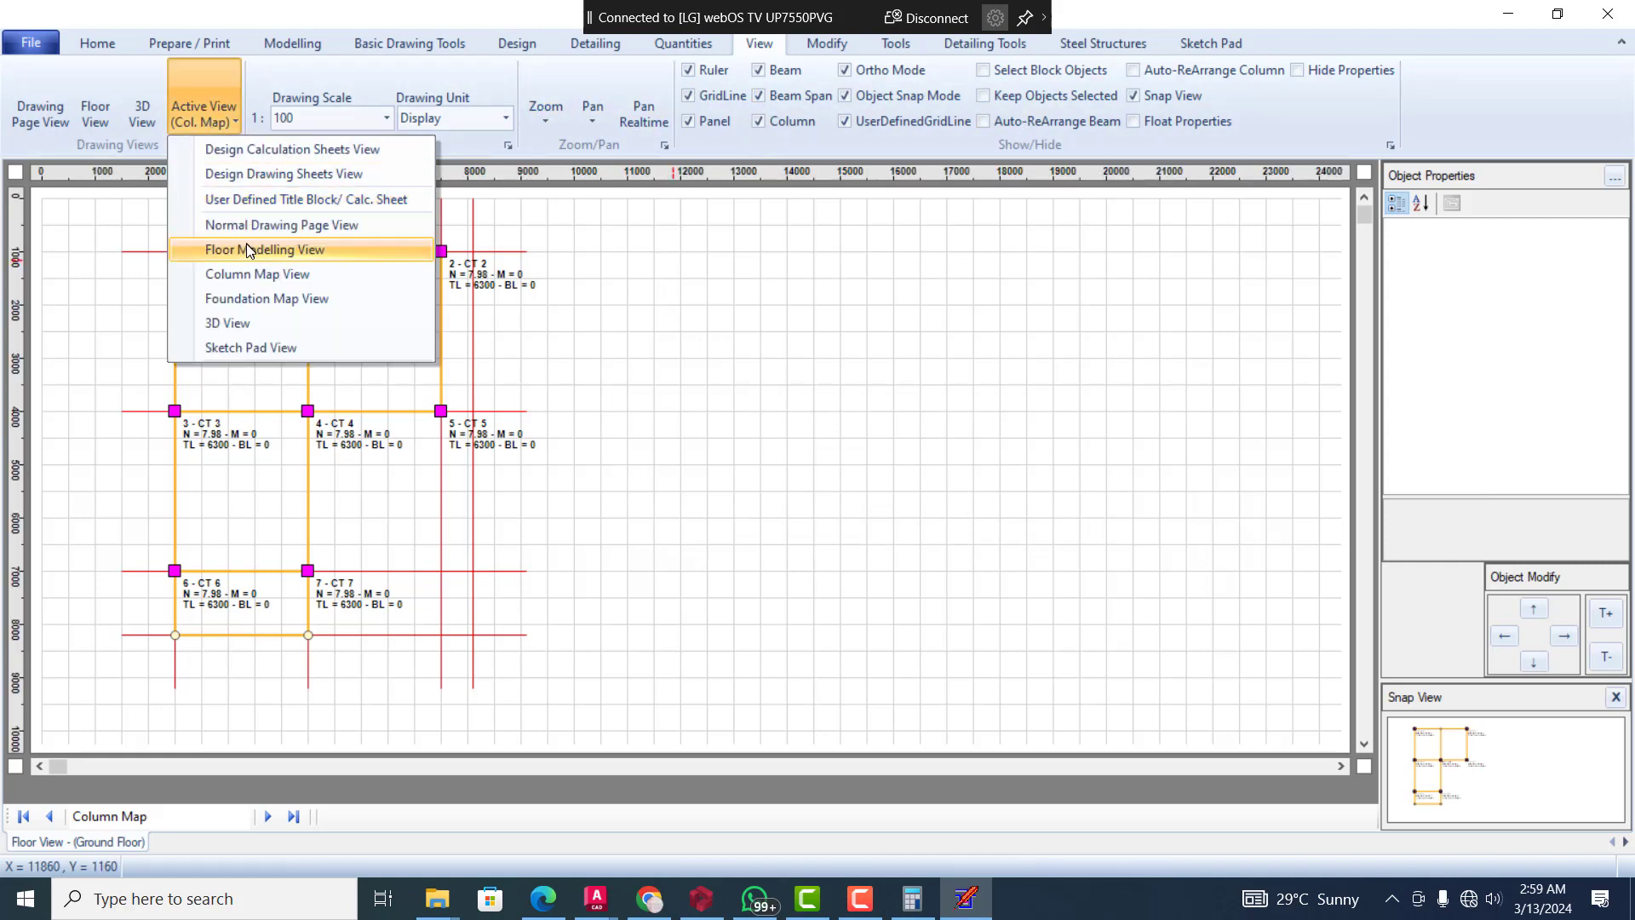
click(317, 251)
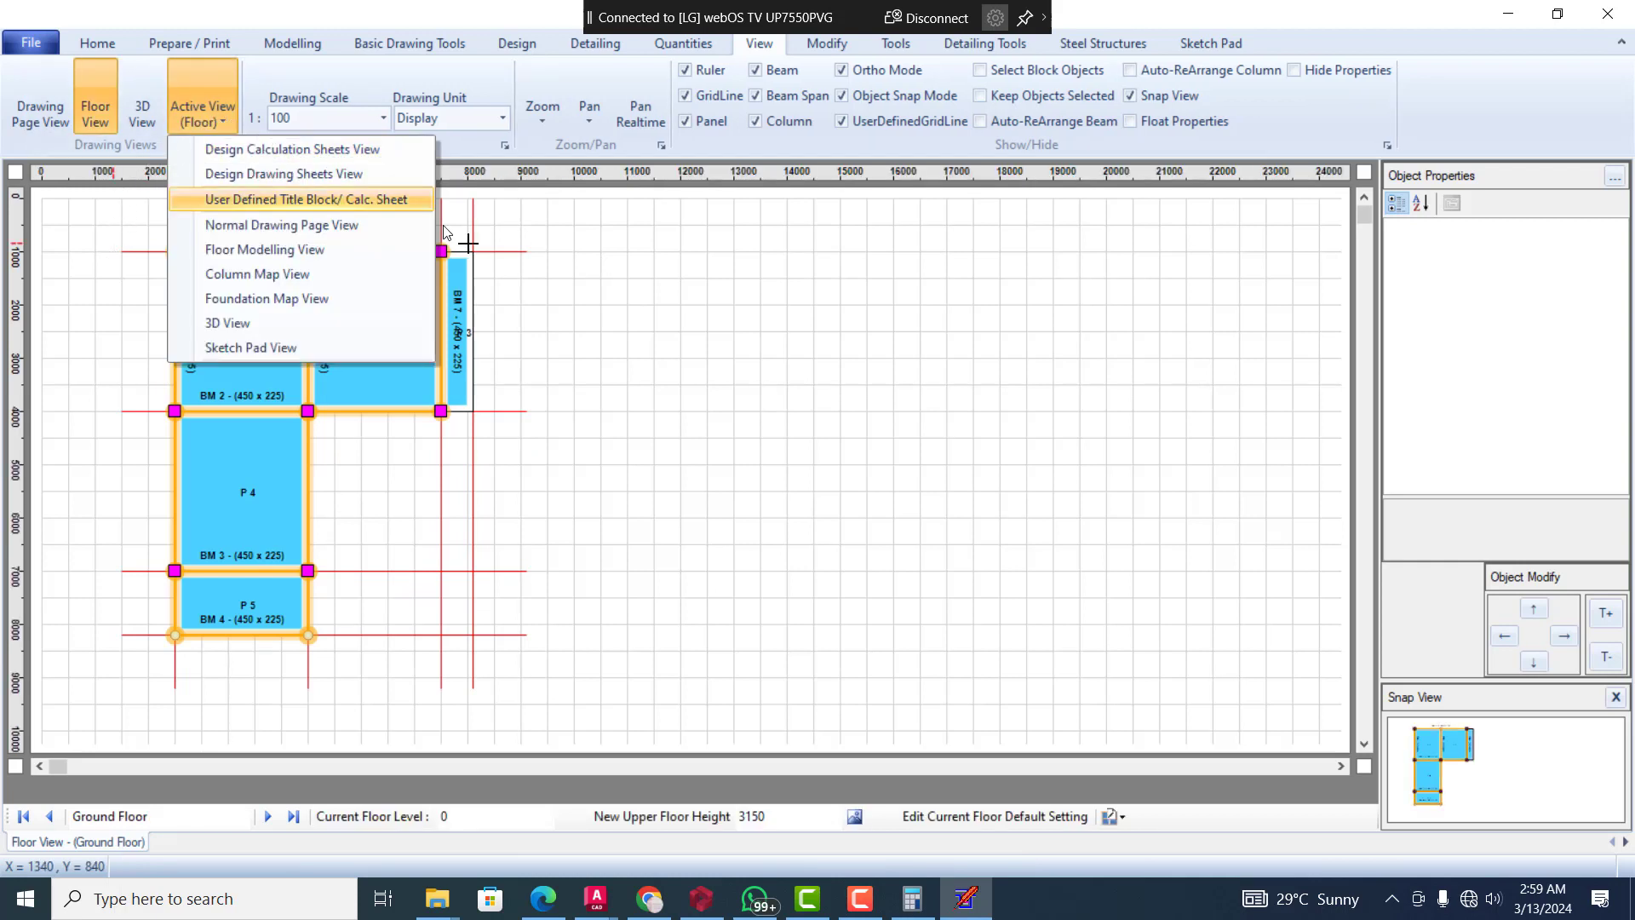
click(217, 120)
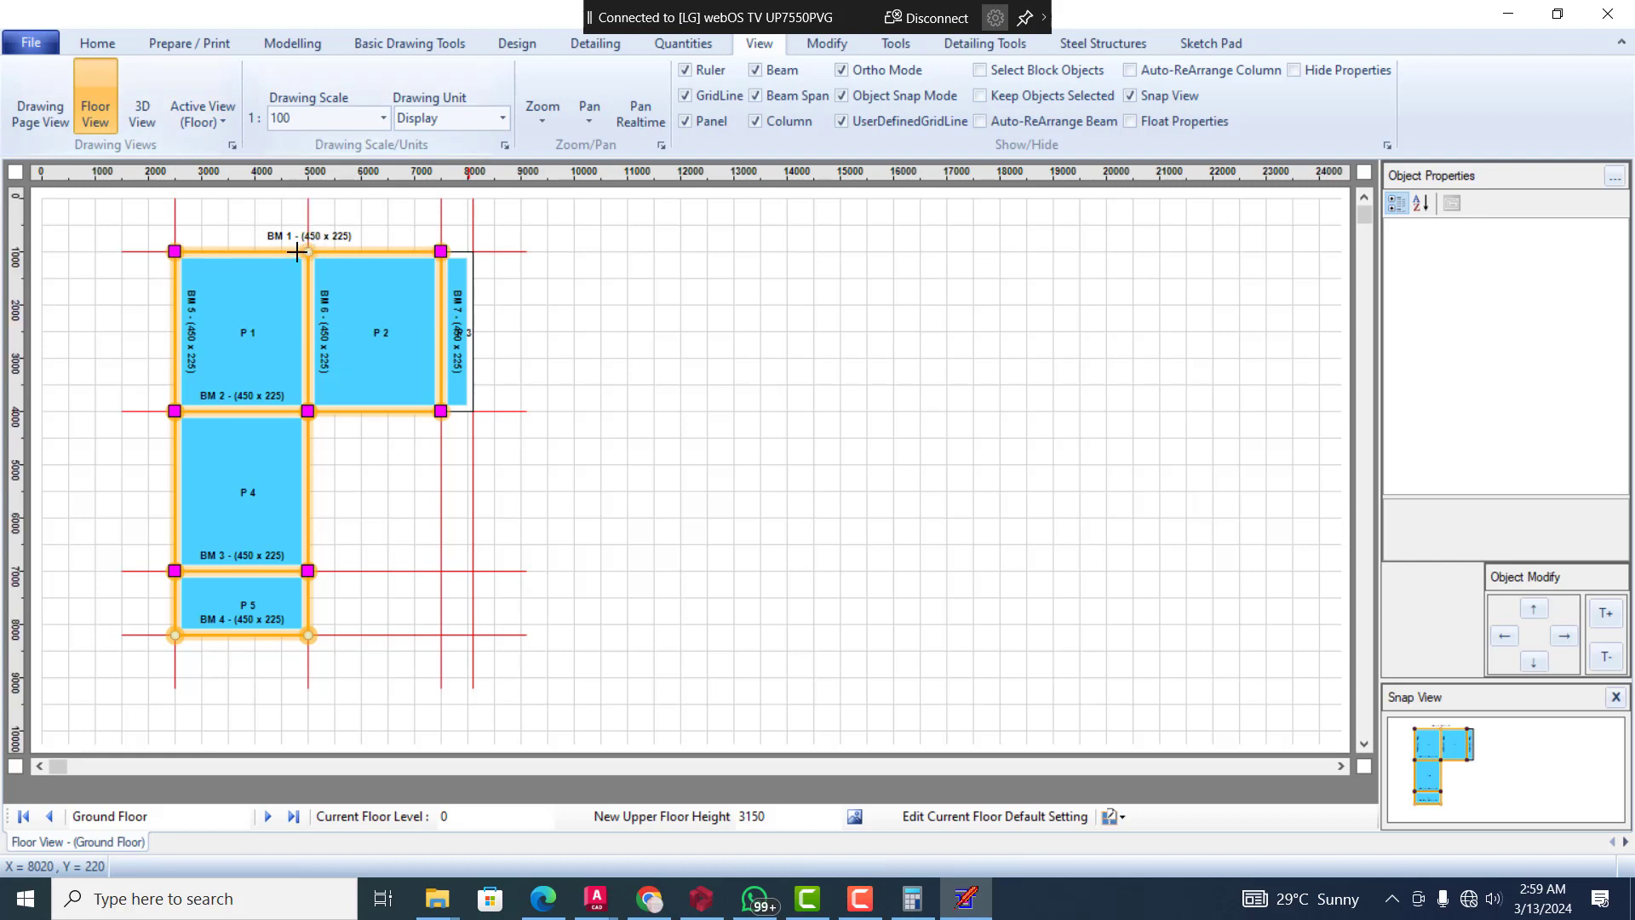
click(317, 252)
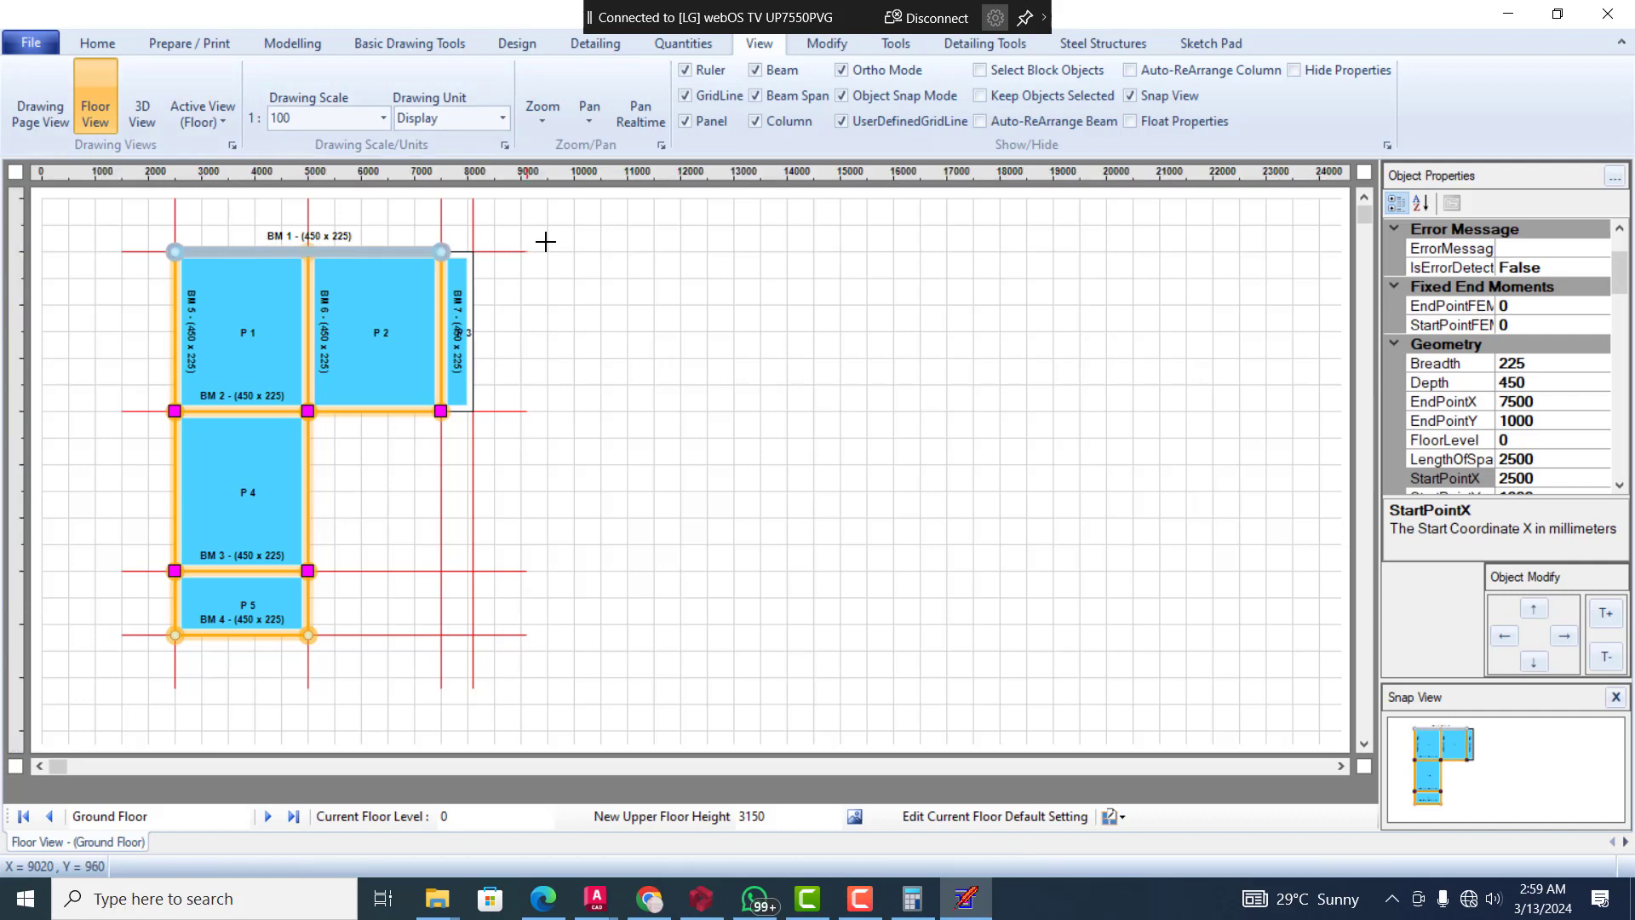
Check the support types of beam BM 6's upper span, choose PrimaryBeamSupport as its start support type, and clear the selection
click(308, 278)
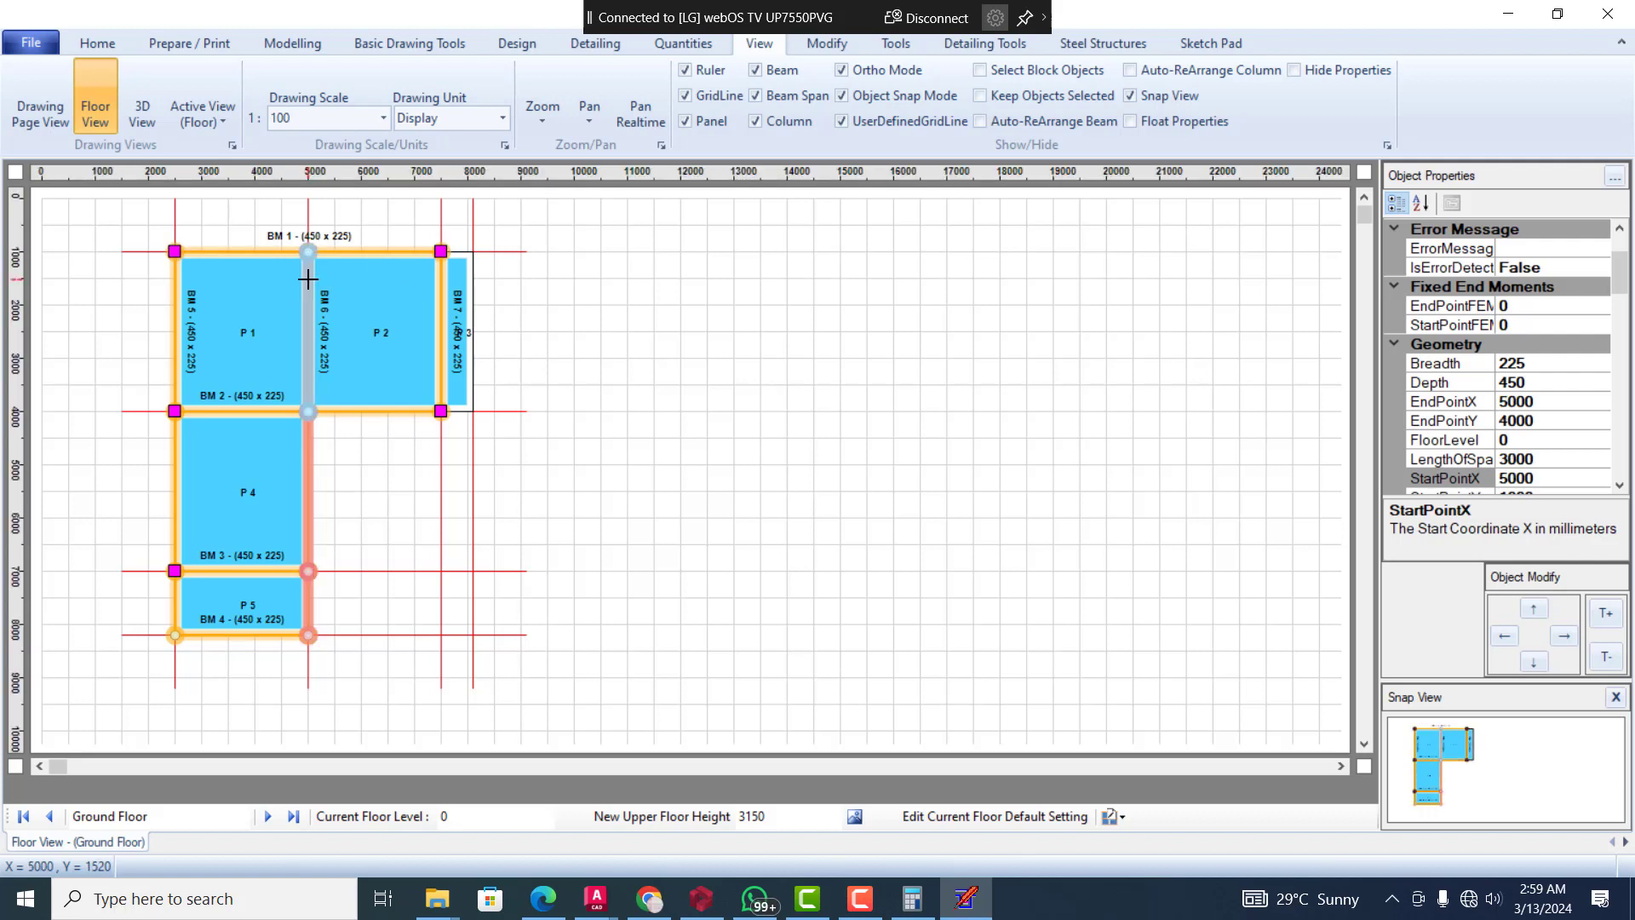
right_click(308, 278)
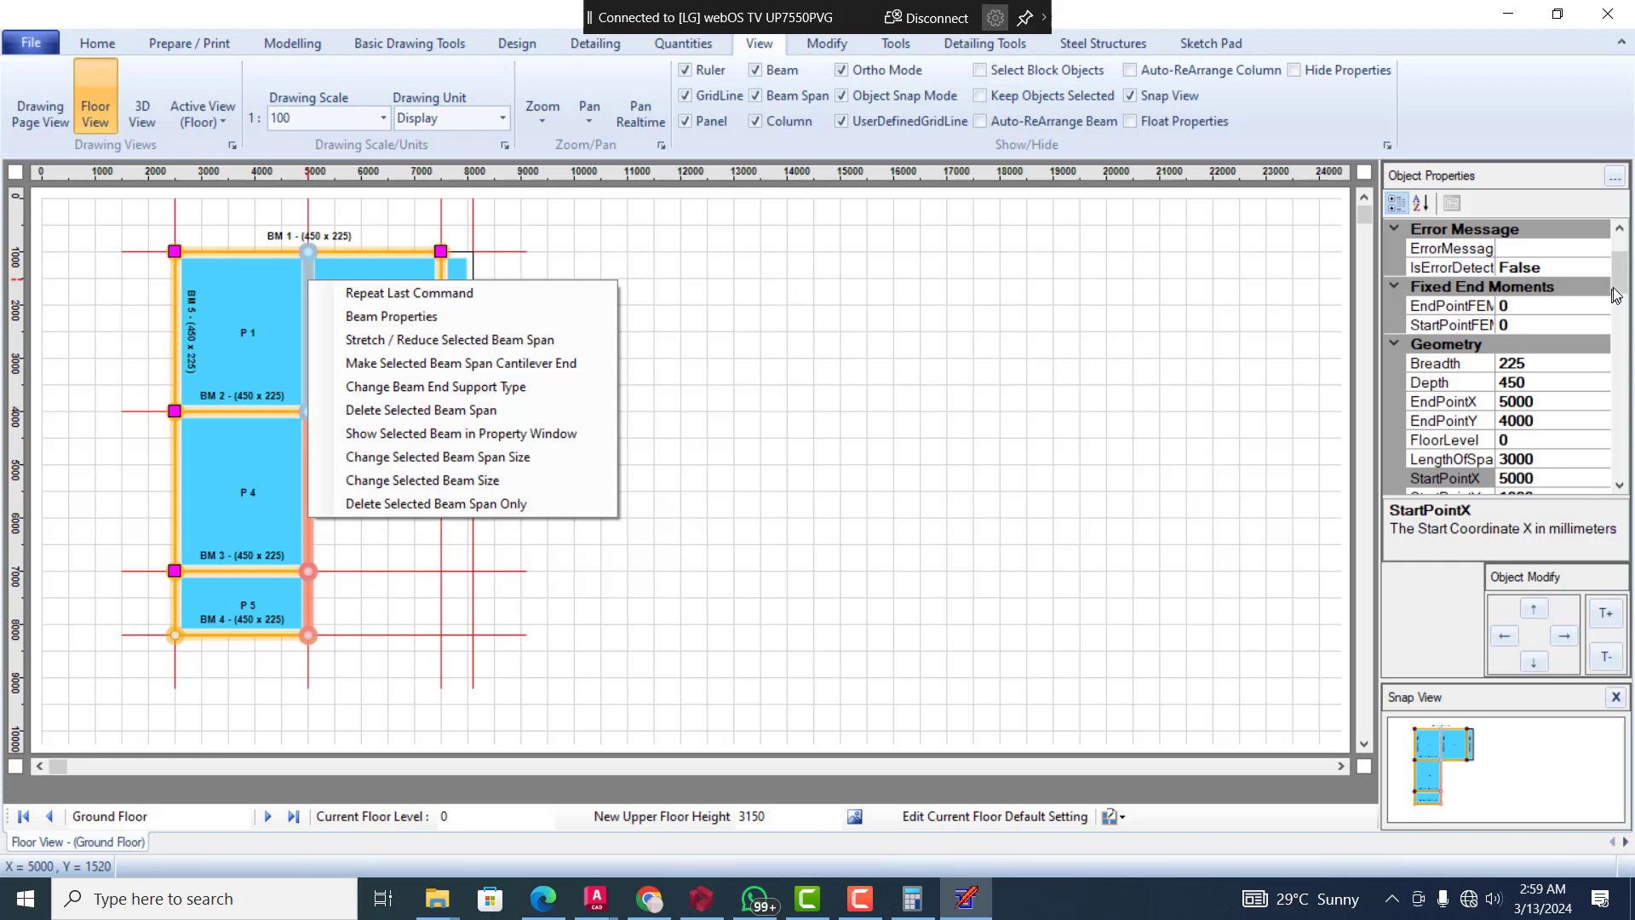
drag(1616, 294, 1634, 415)
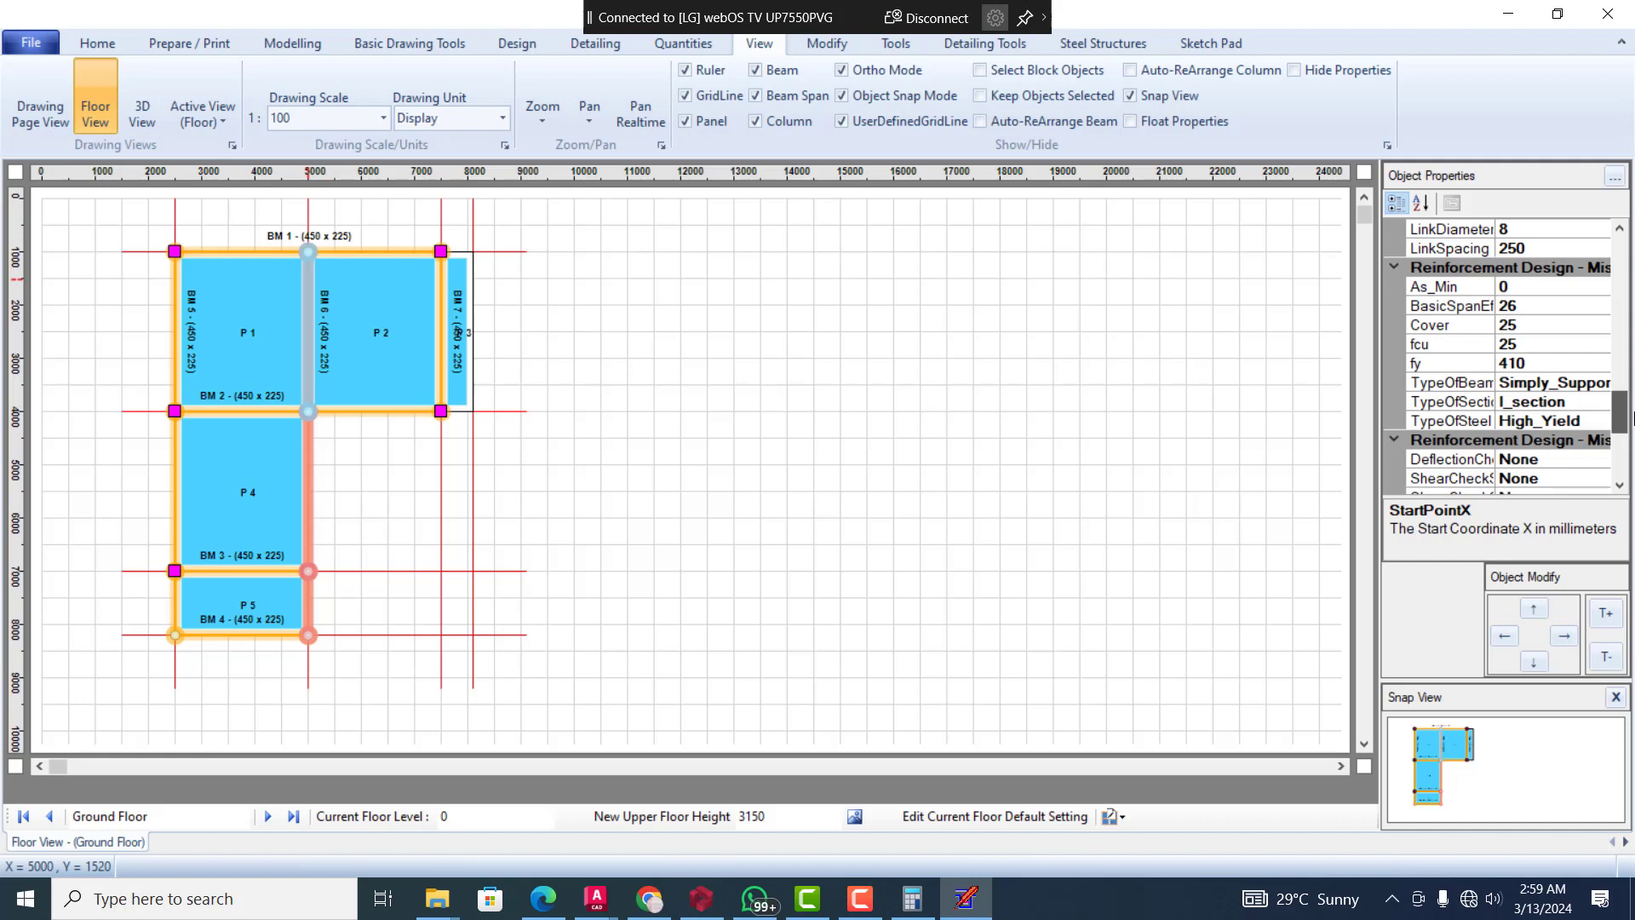
drag(1633, 419, 1633, 386)
drag(1634, 378, 1632, 326)
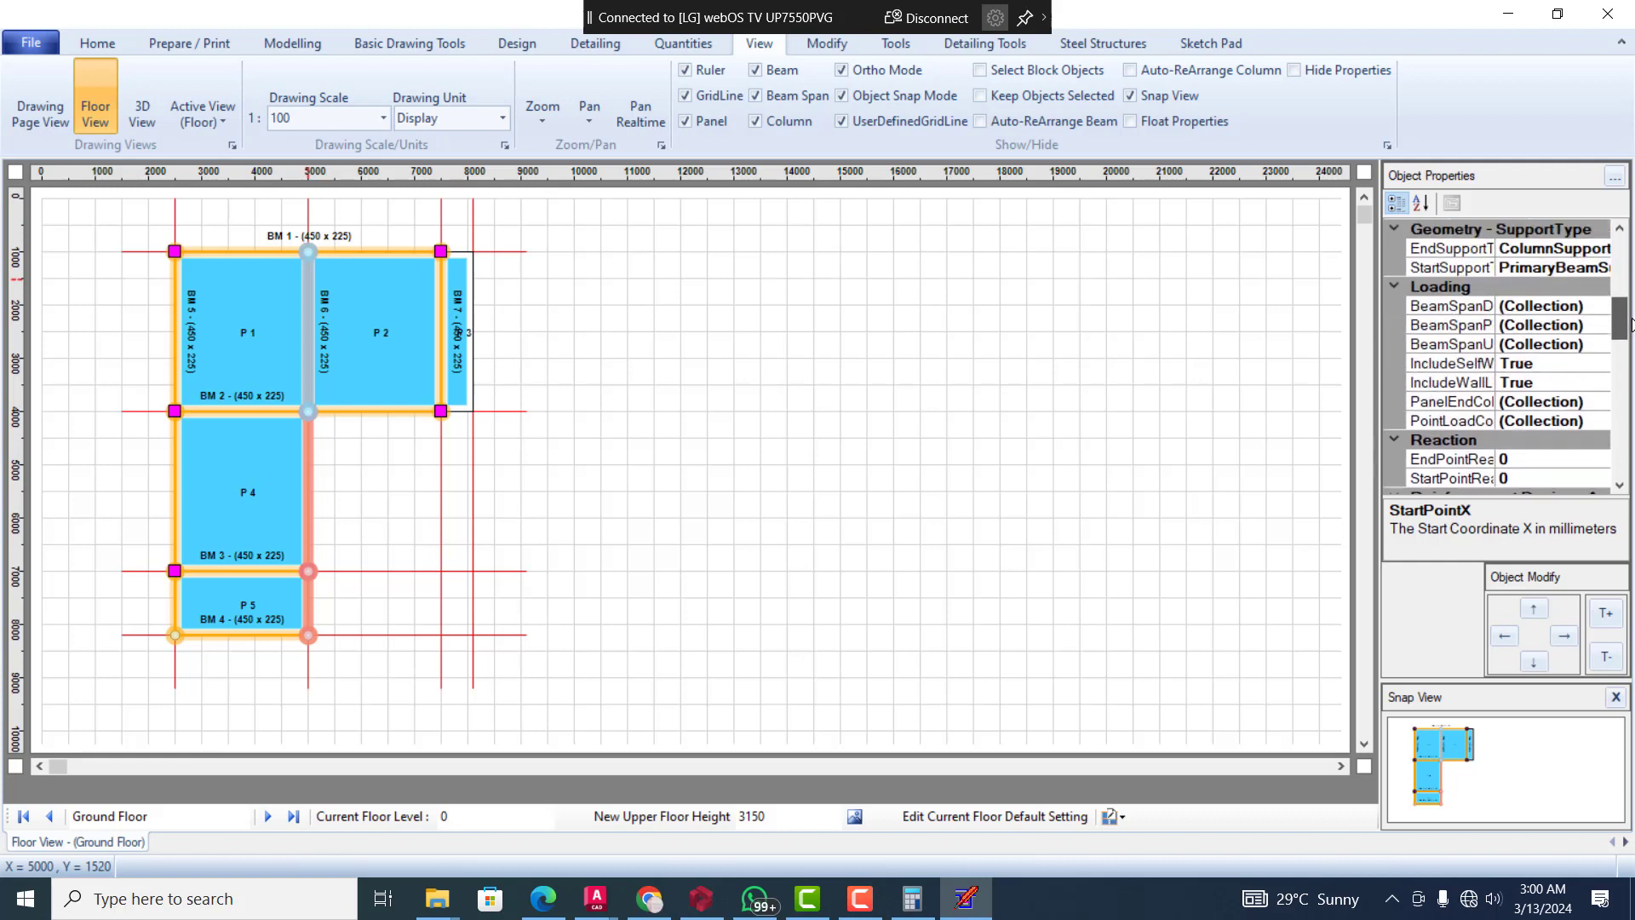
click(1620, 230)
click(1620, 230)
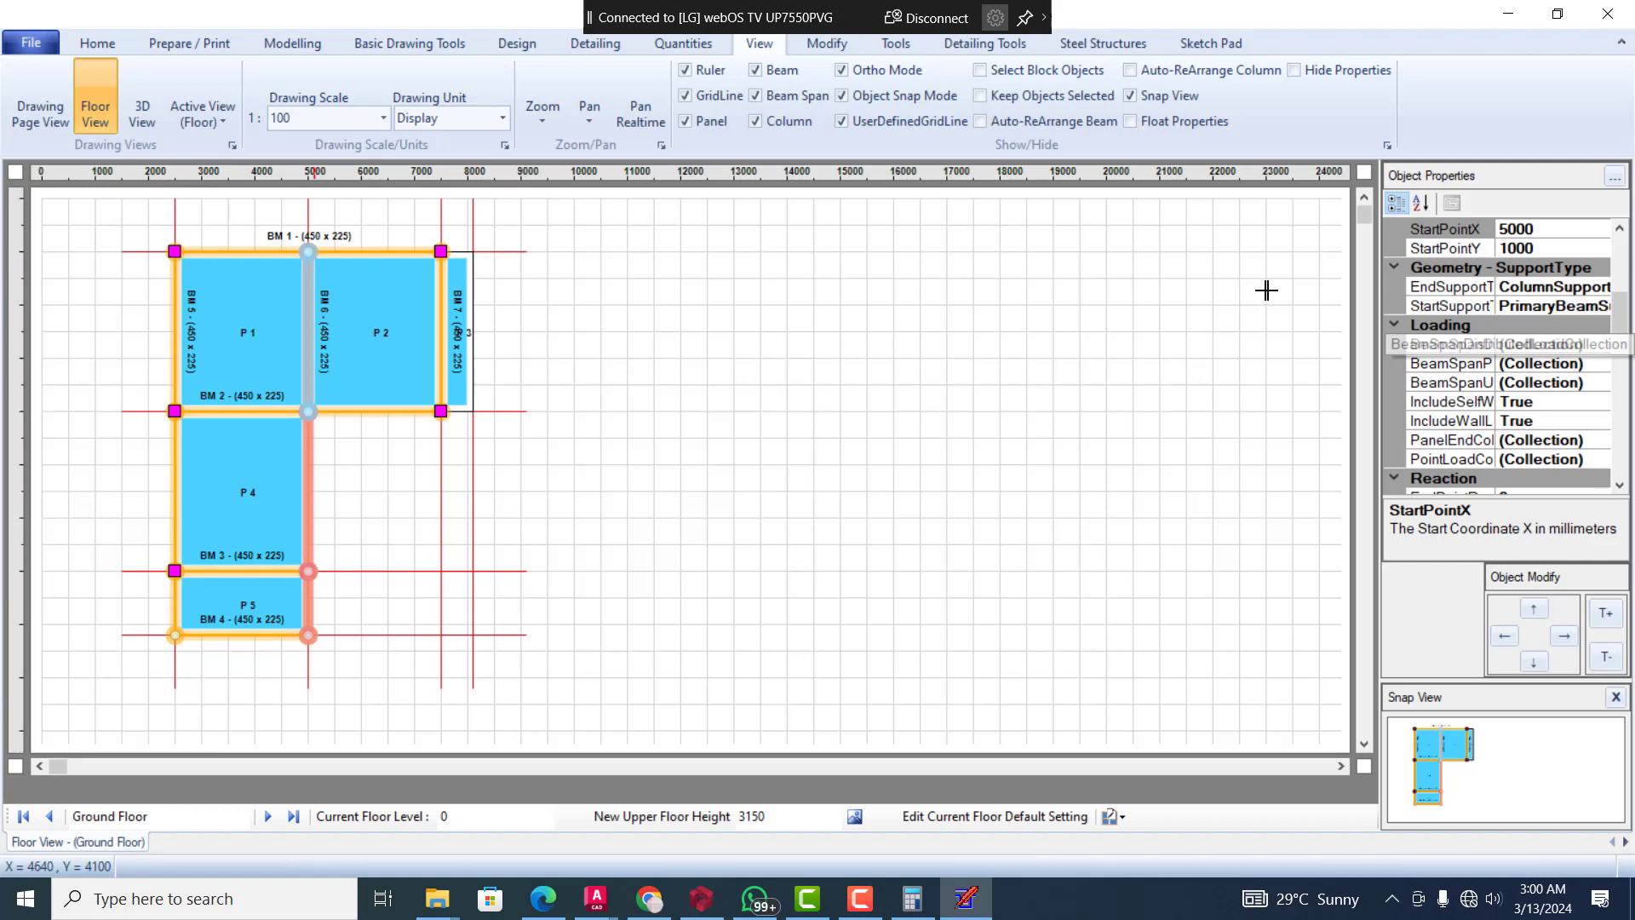
click(1576, 306)
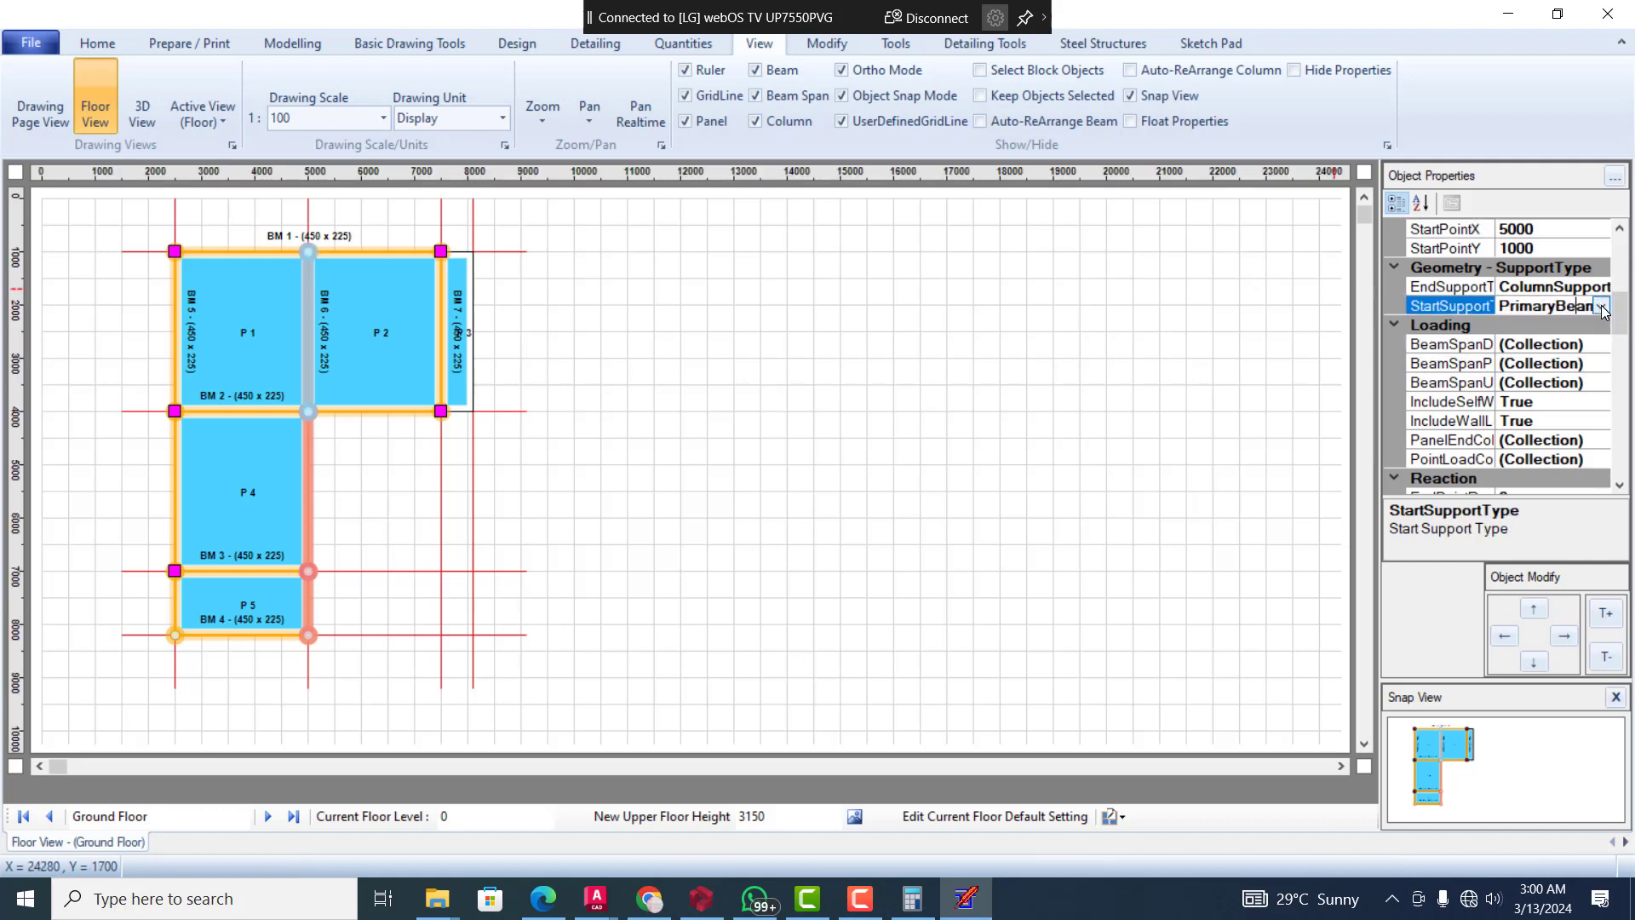
click(1601, 308)
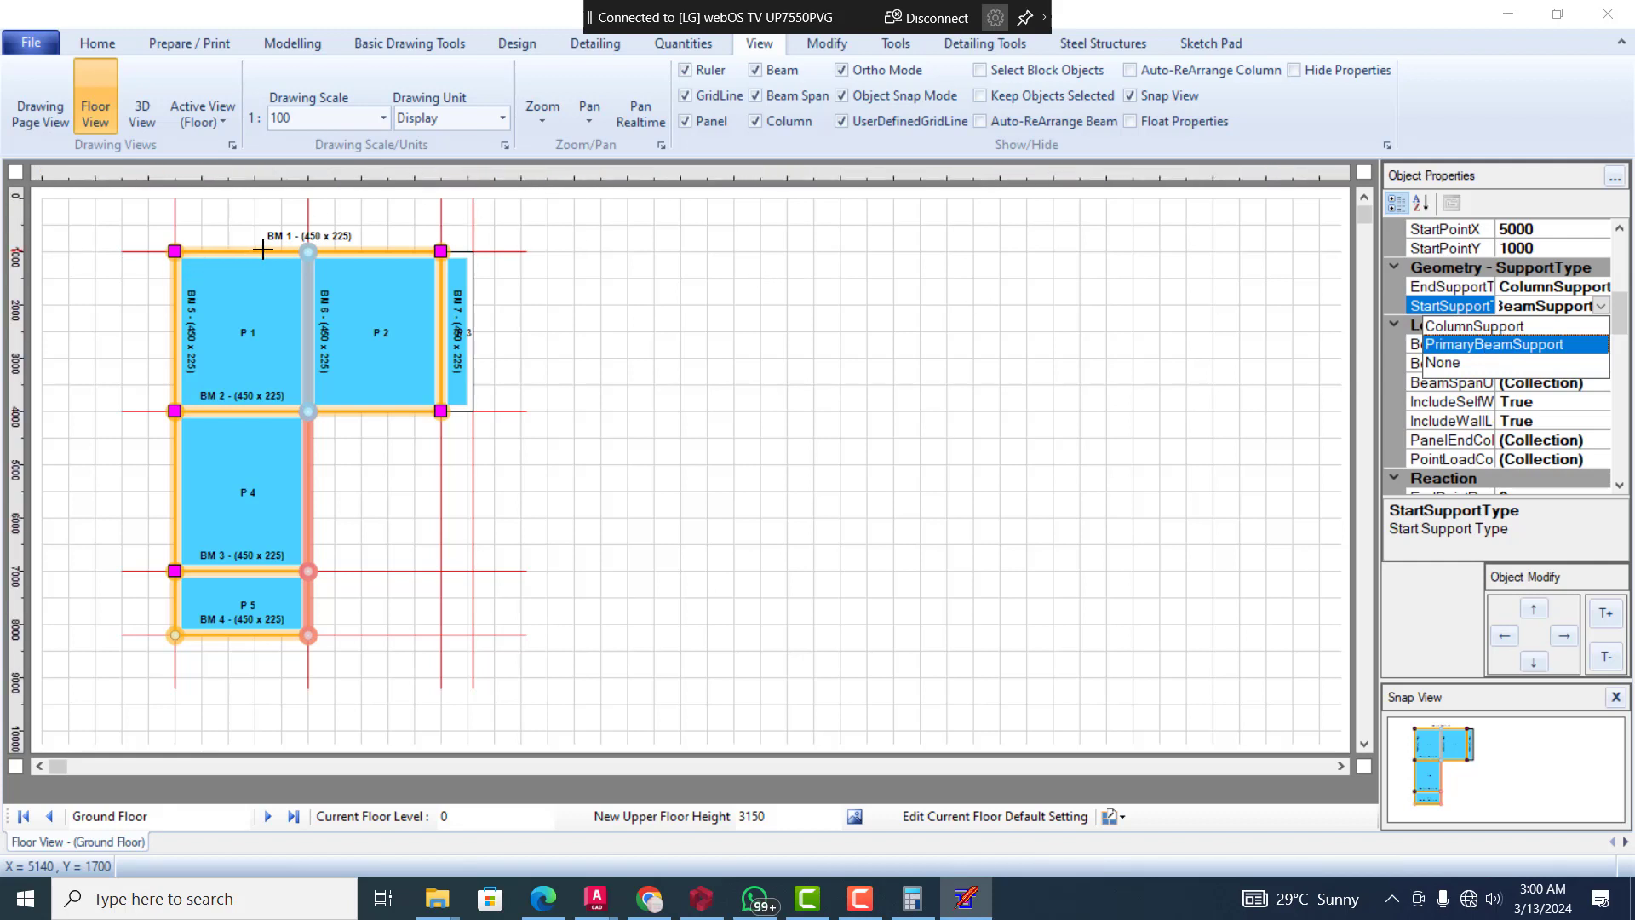
click(1506, 345)
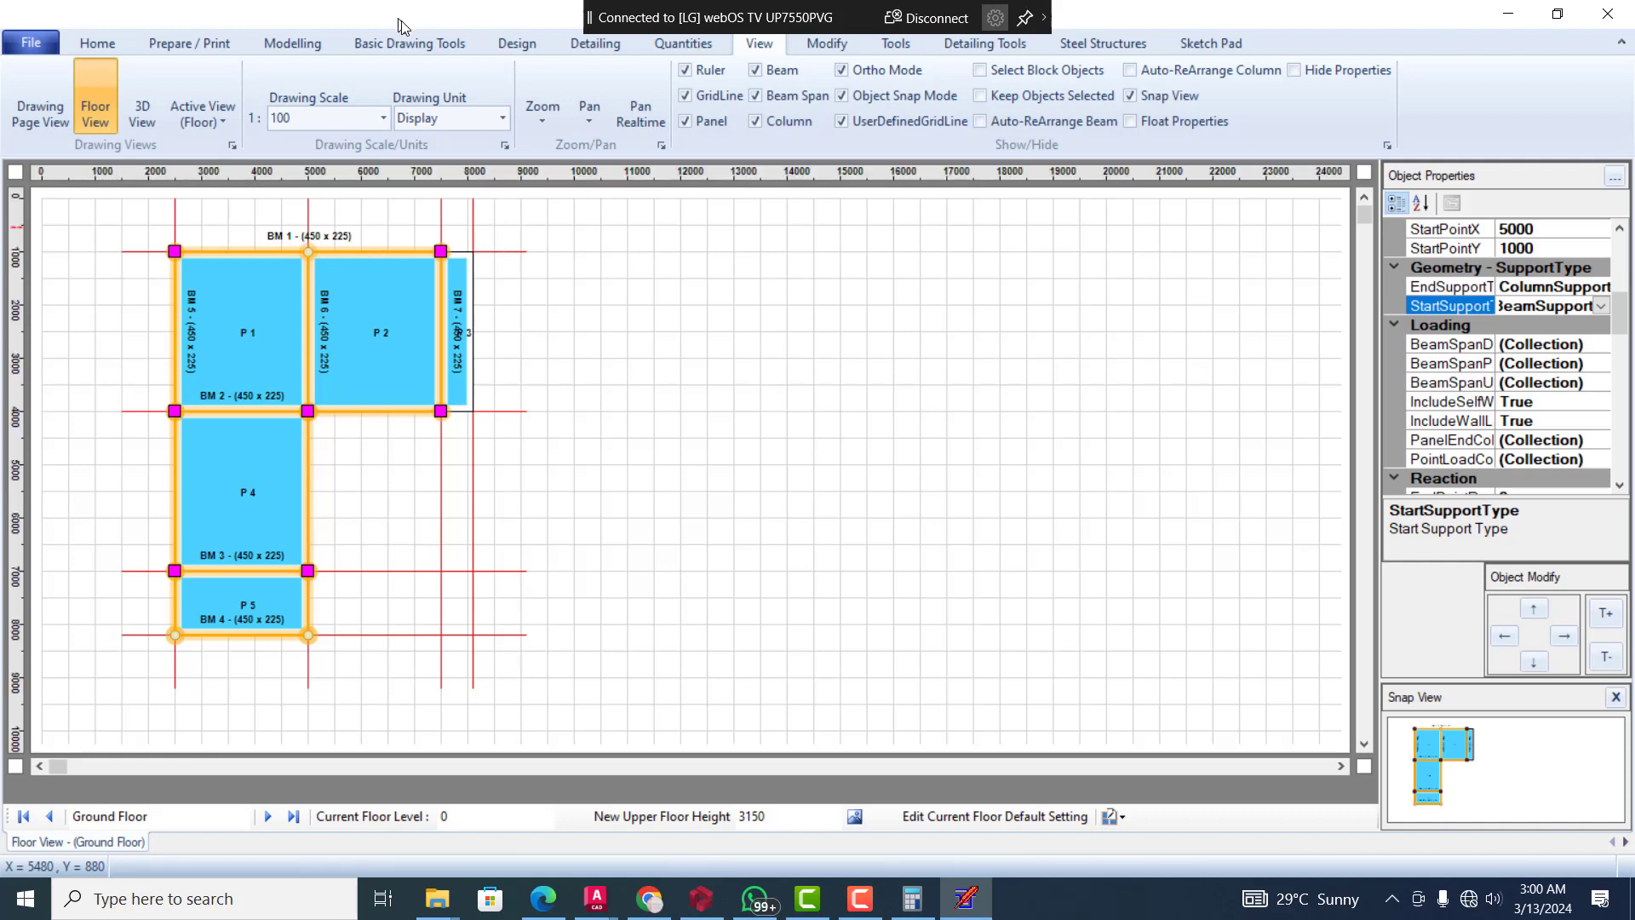
key(Escape)
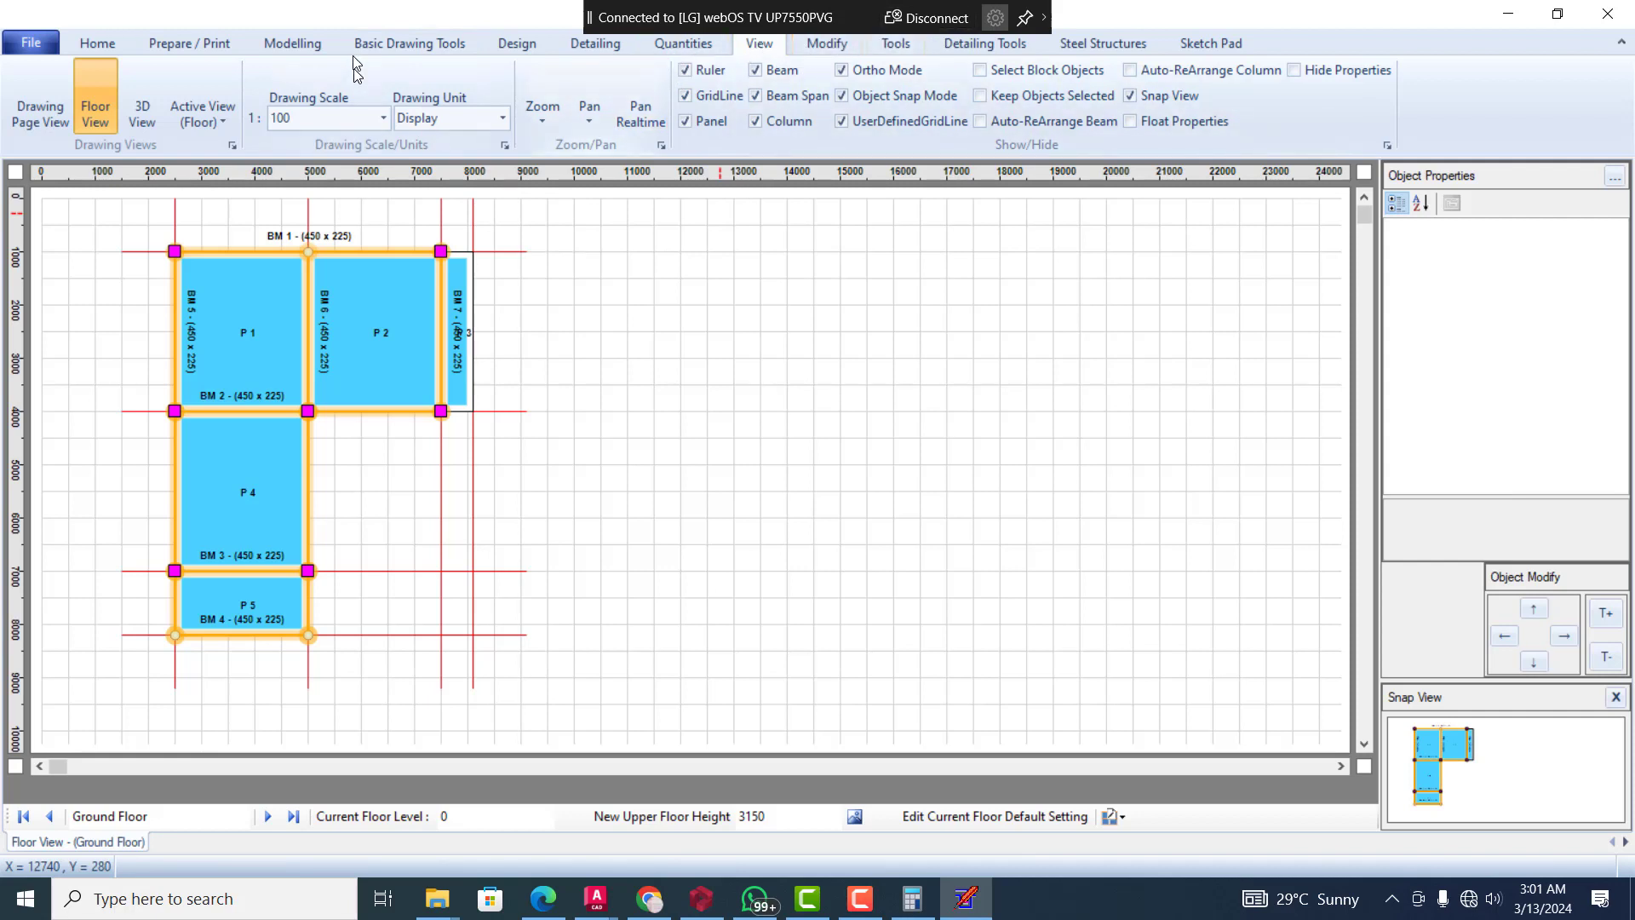
Start the Automatic Design with the preset check list and accept the check of the modelling for errors
click(294, 45)
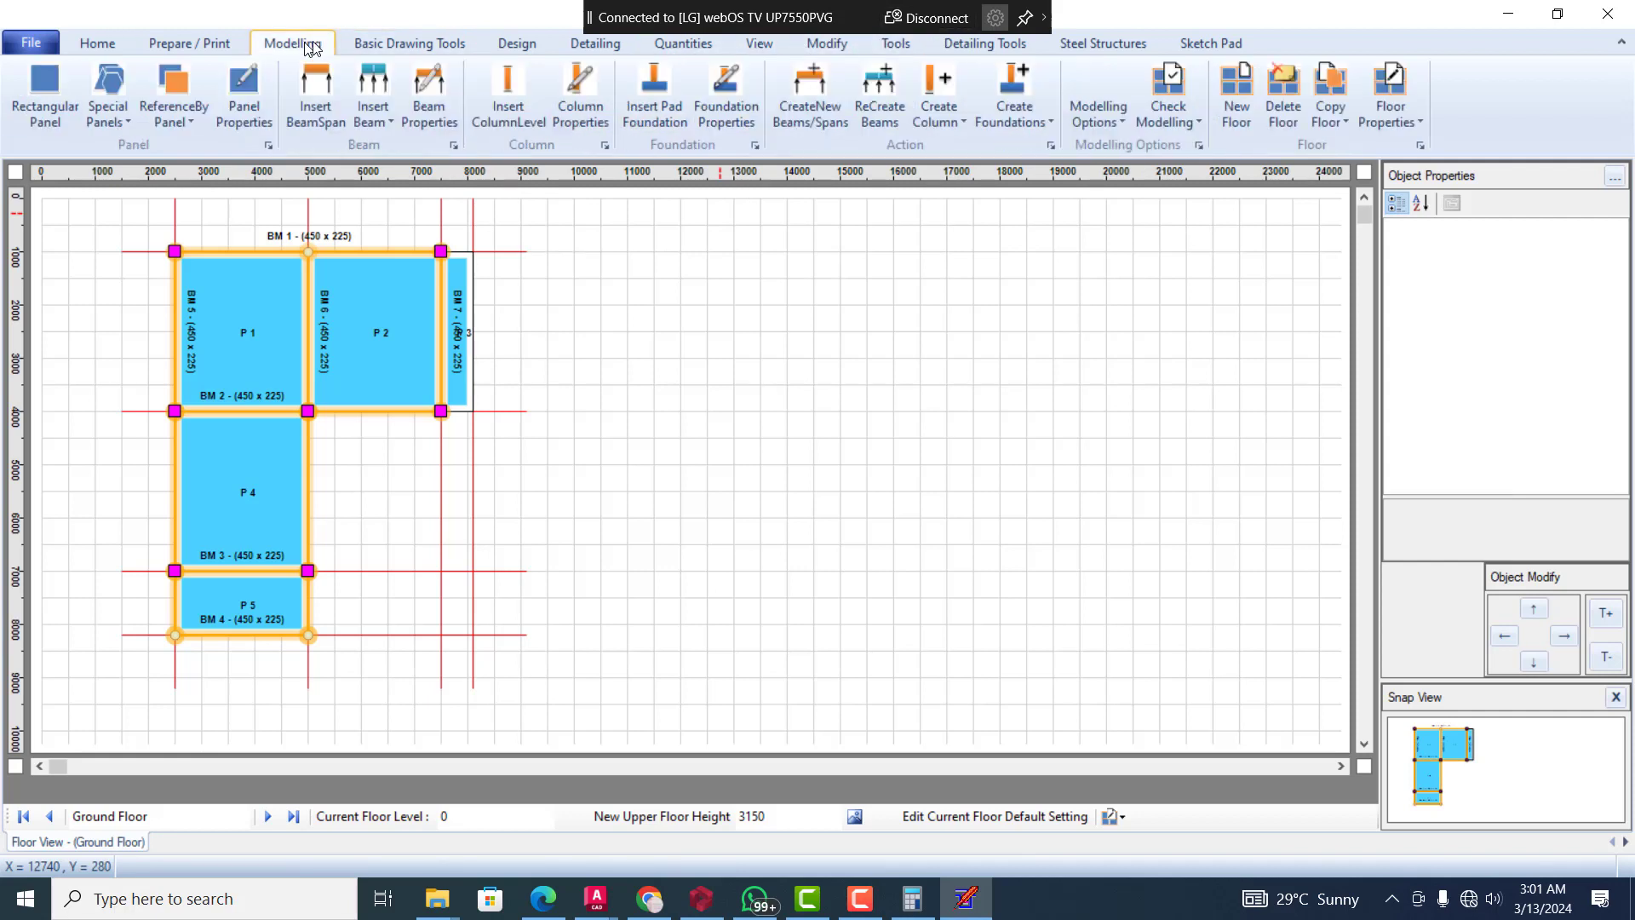
click(506, 44)
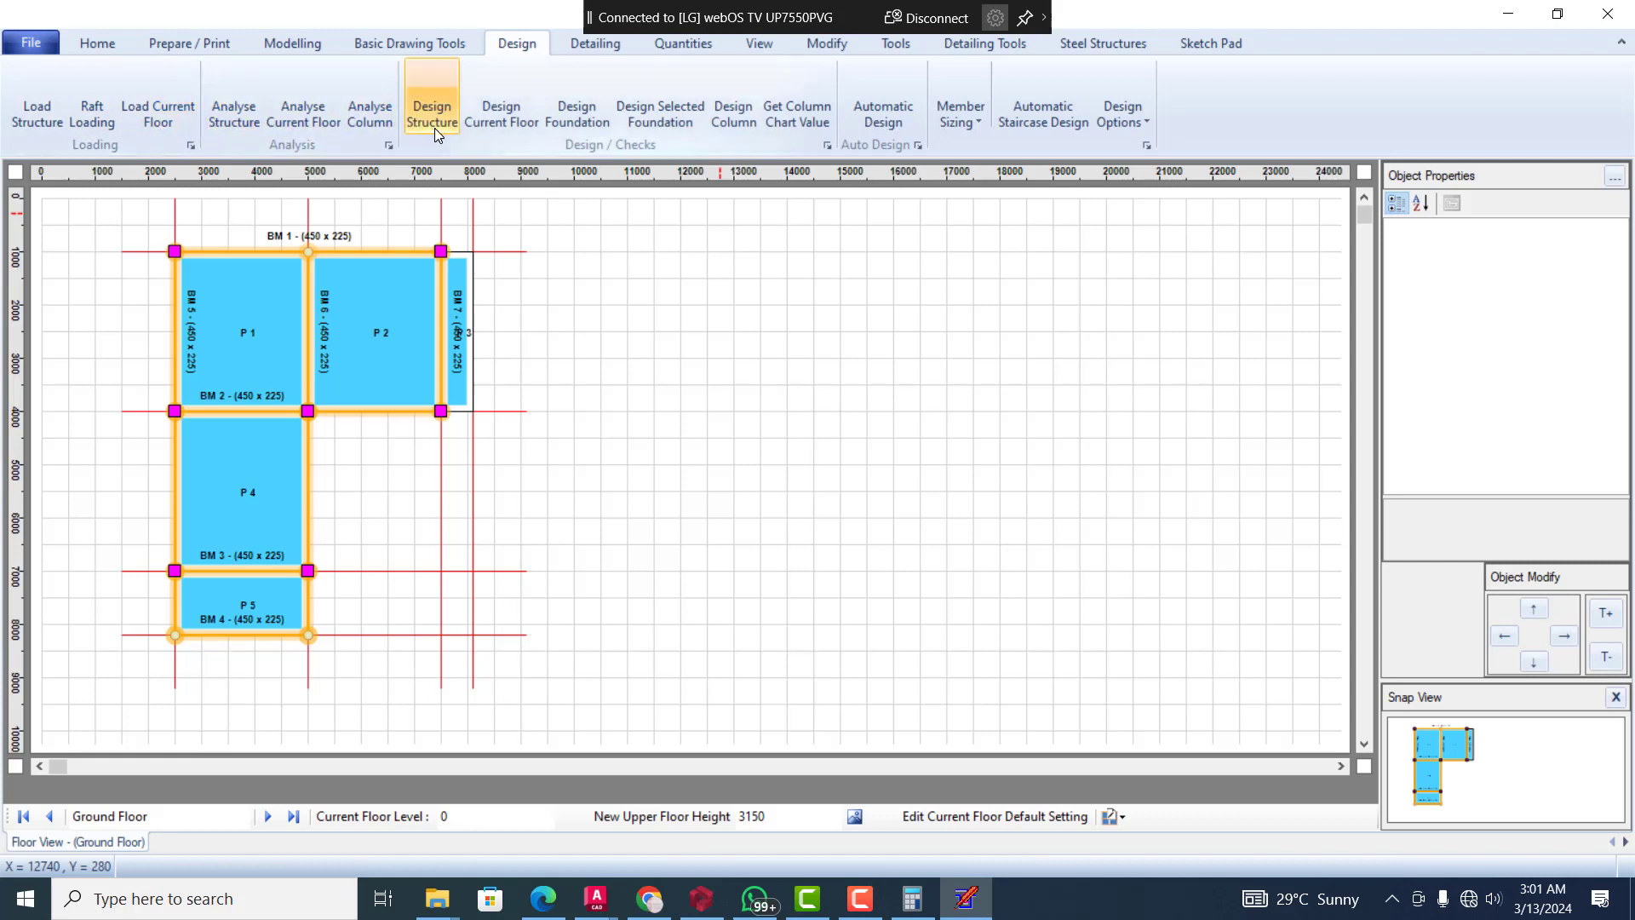
click(891, 110)
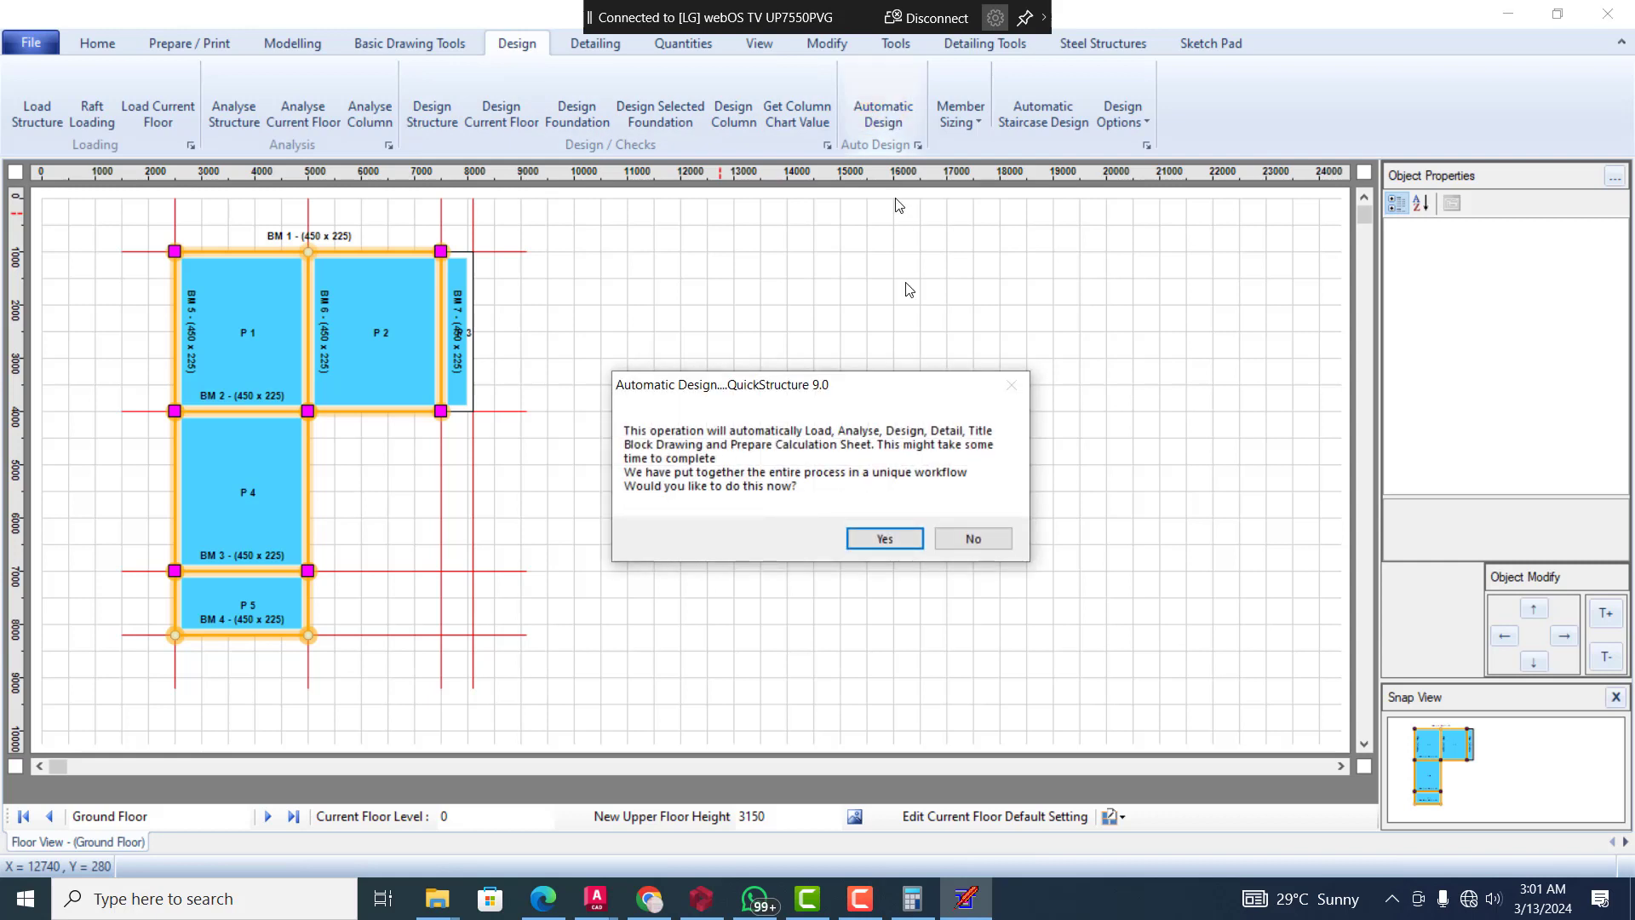
click(874, 544)
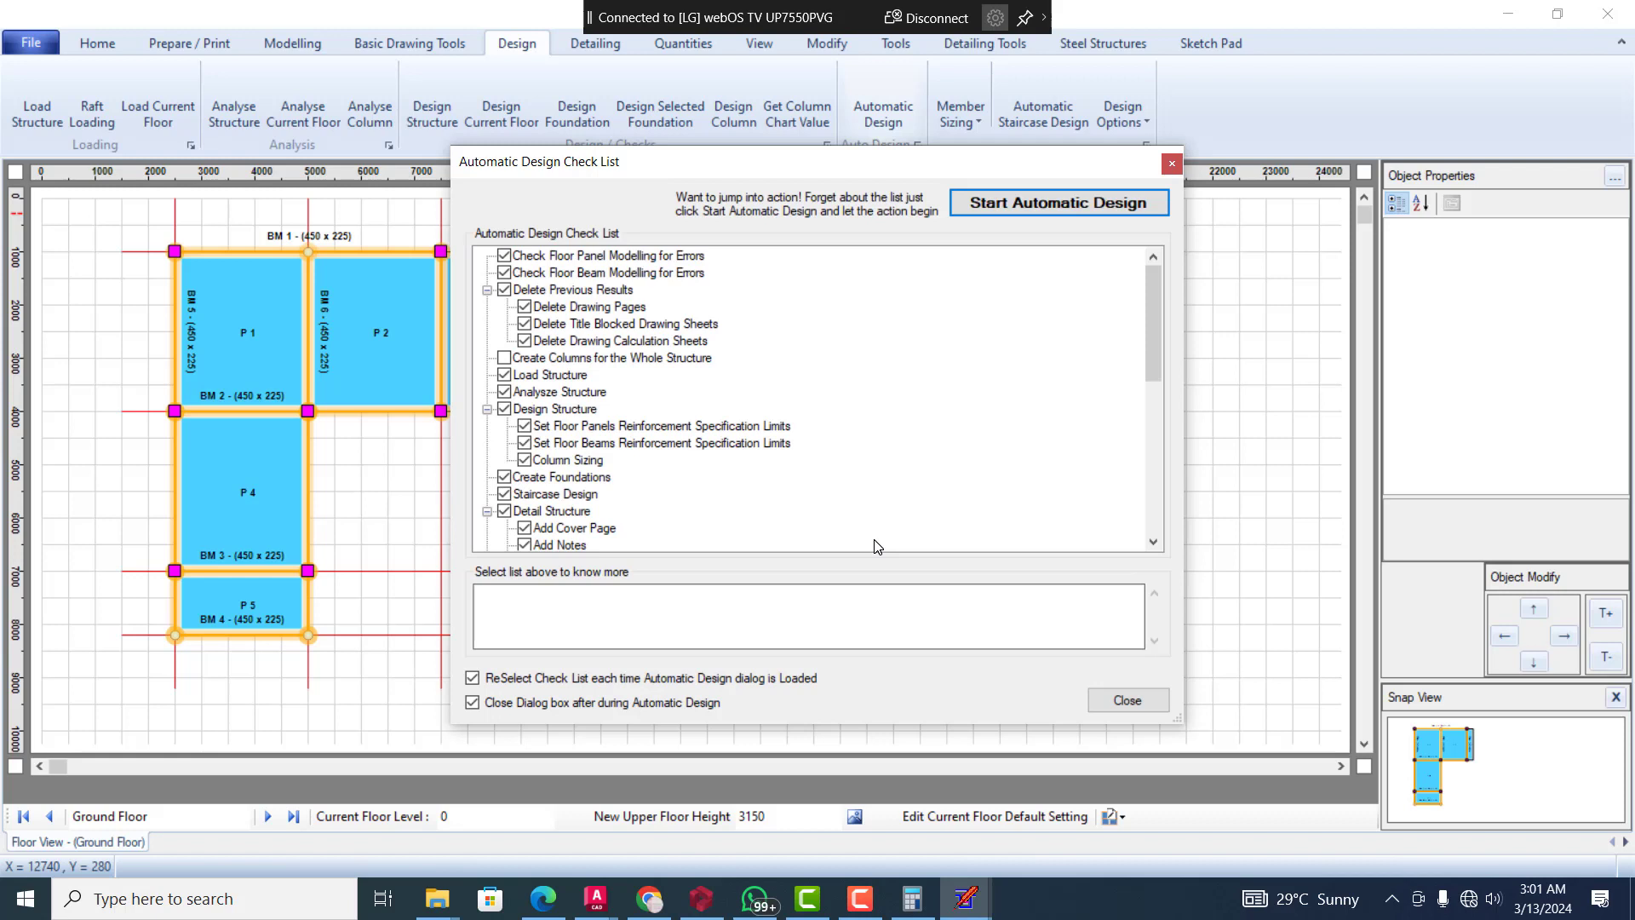
click(1098, 210)
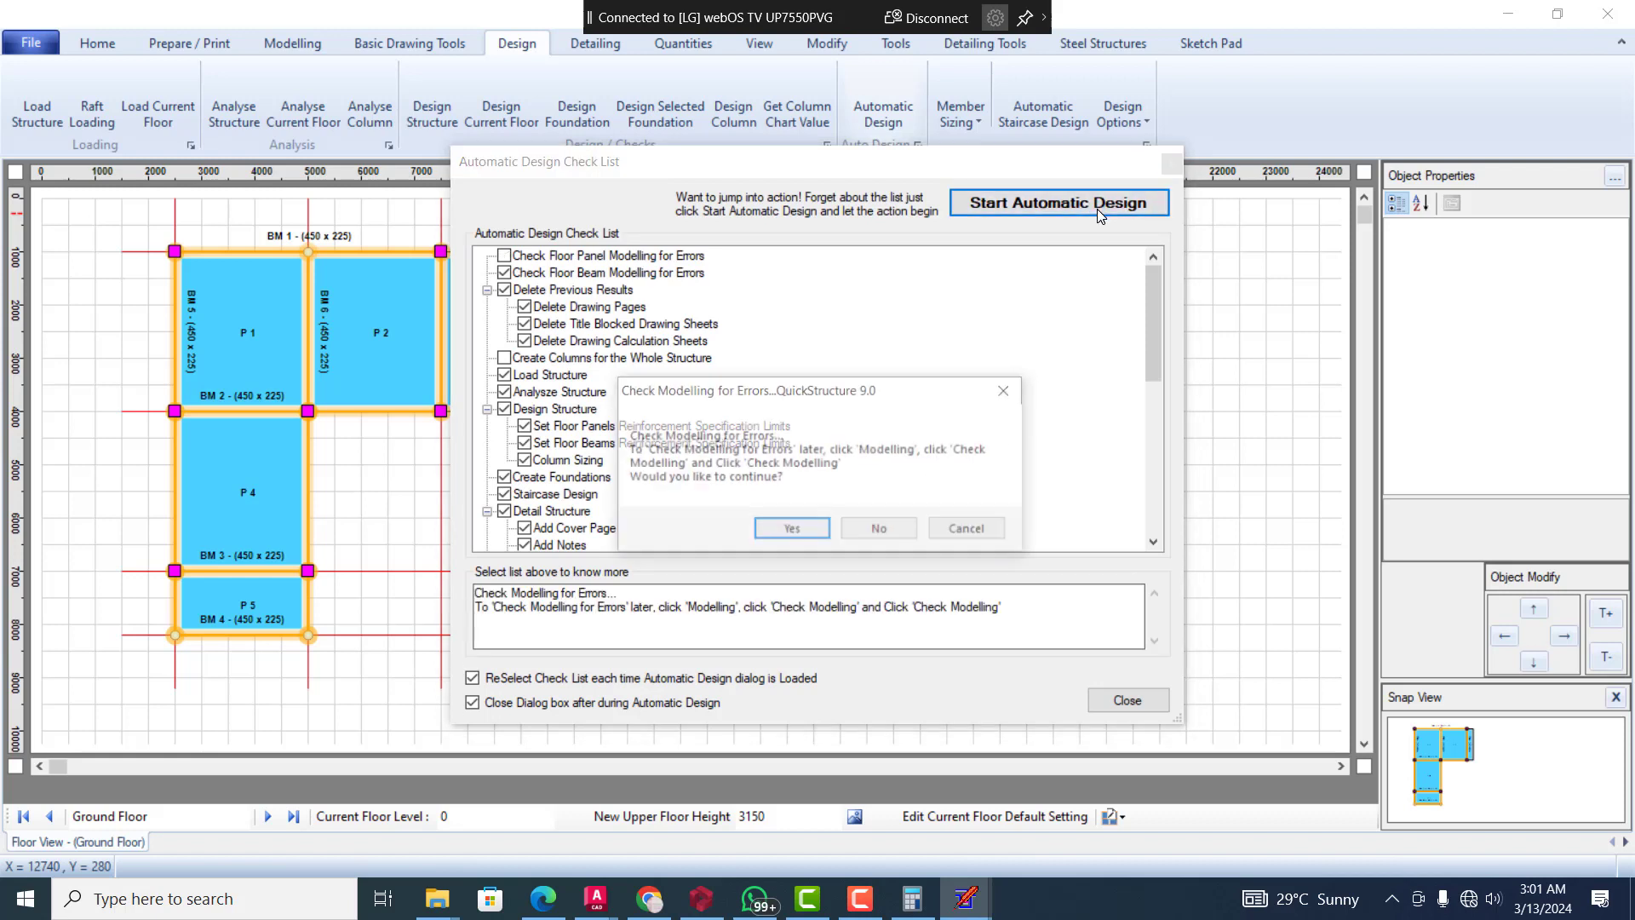
click(775, 532)
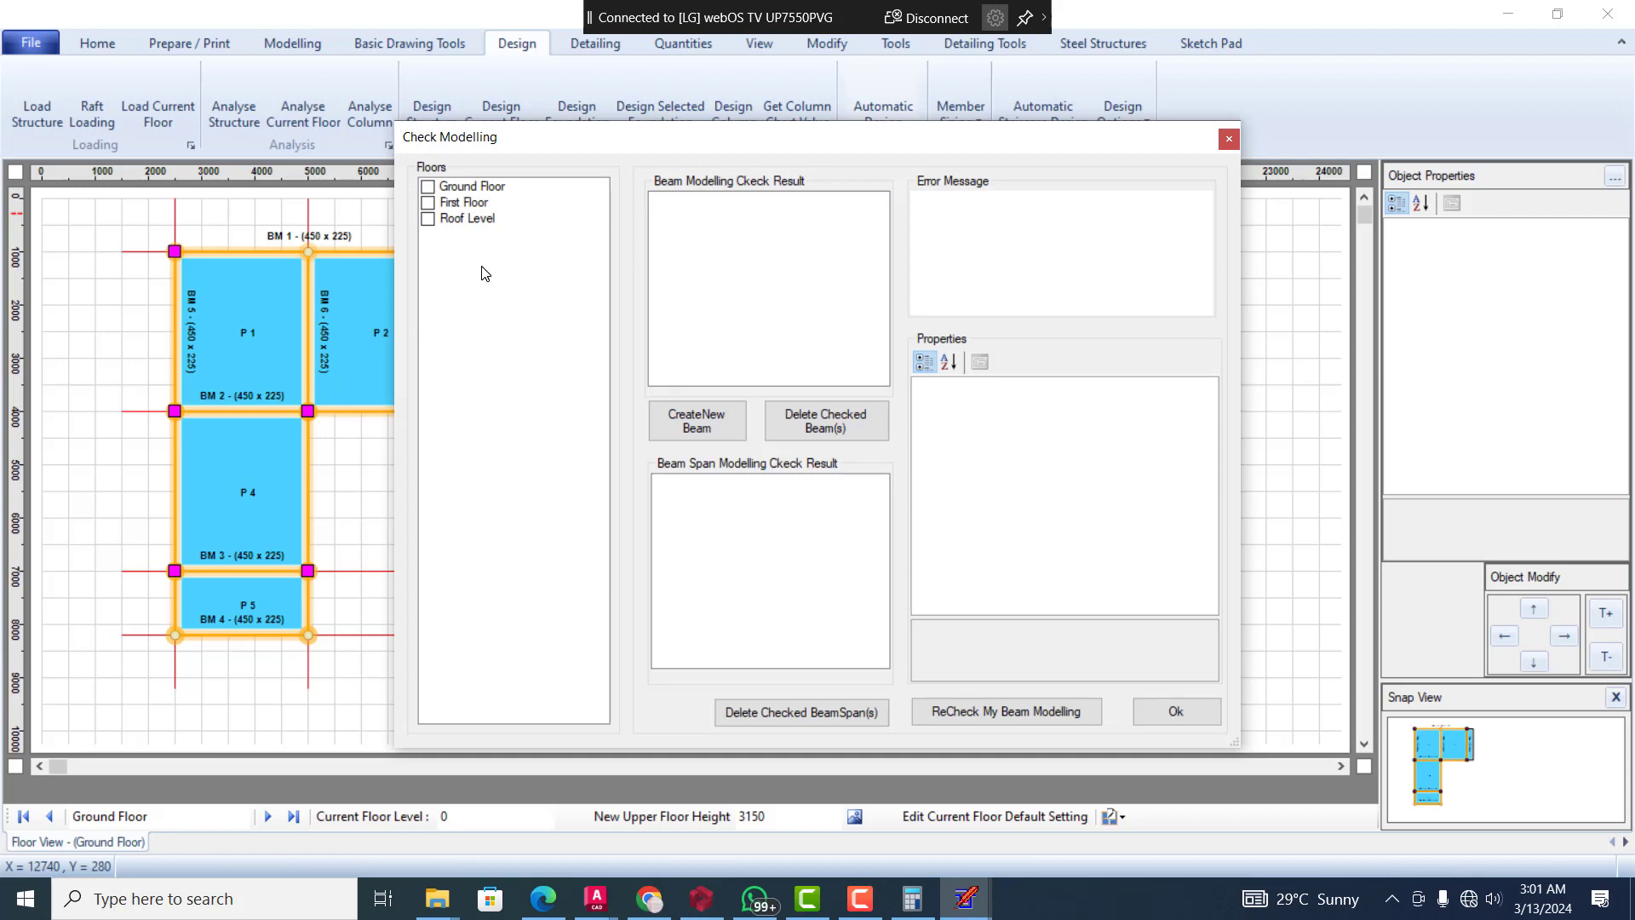
Review the beam modelling check results for the Ground Floor, First Floor and Roof Level, and close the check
click(430, 189)
click(431, 203)
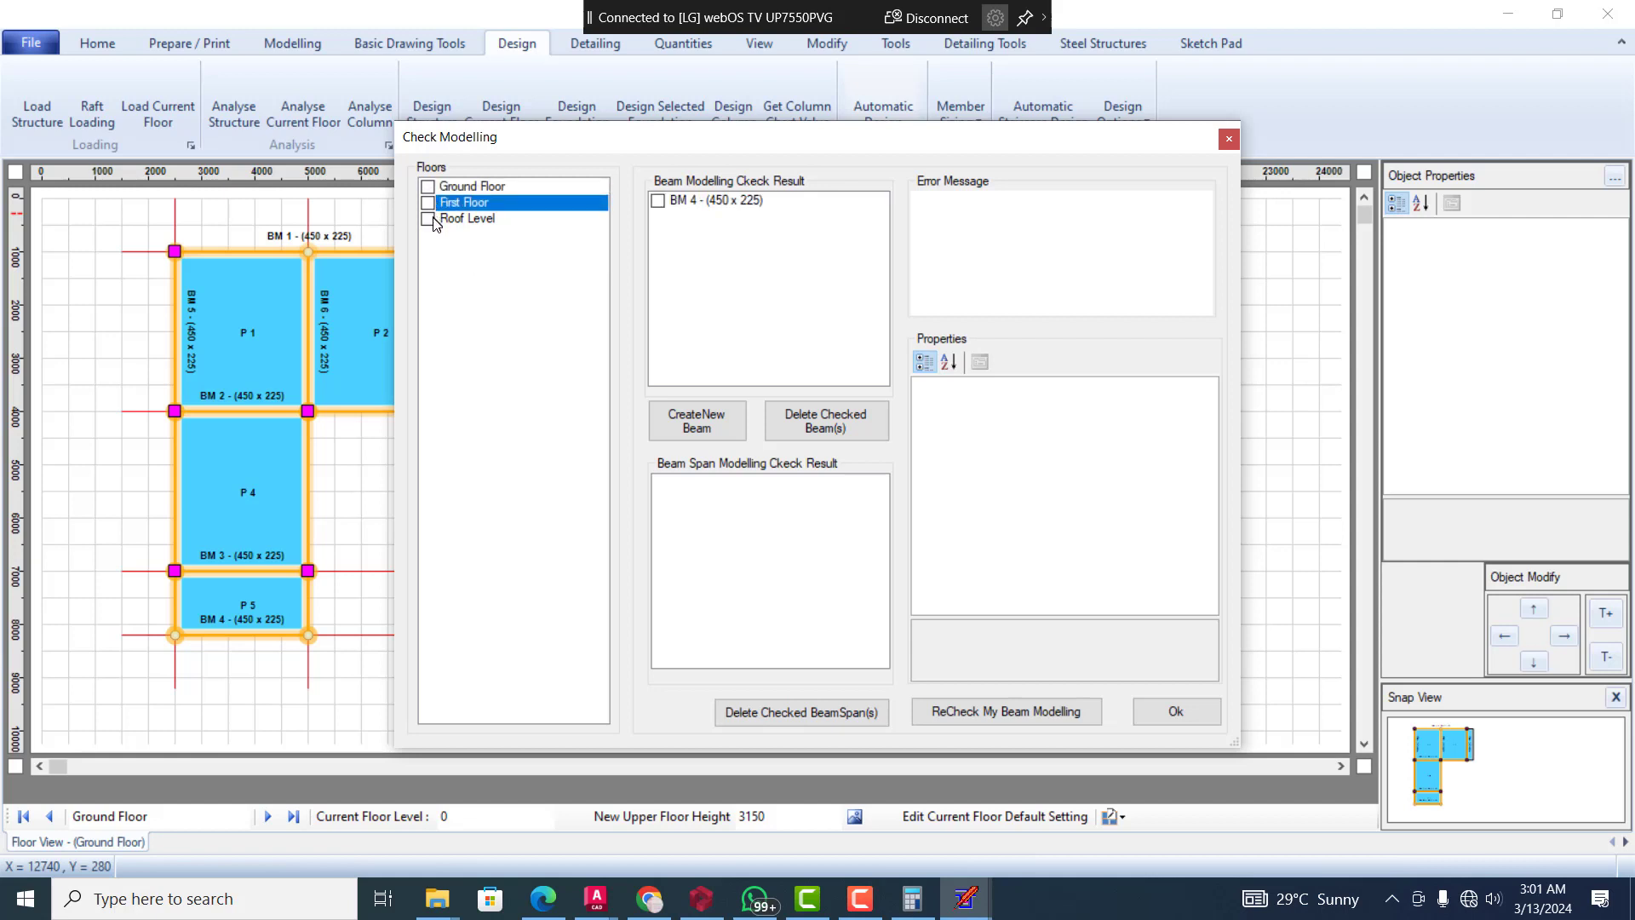
click(434, 220)
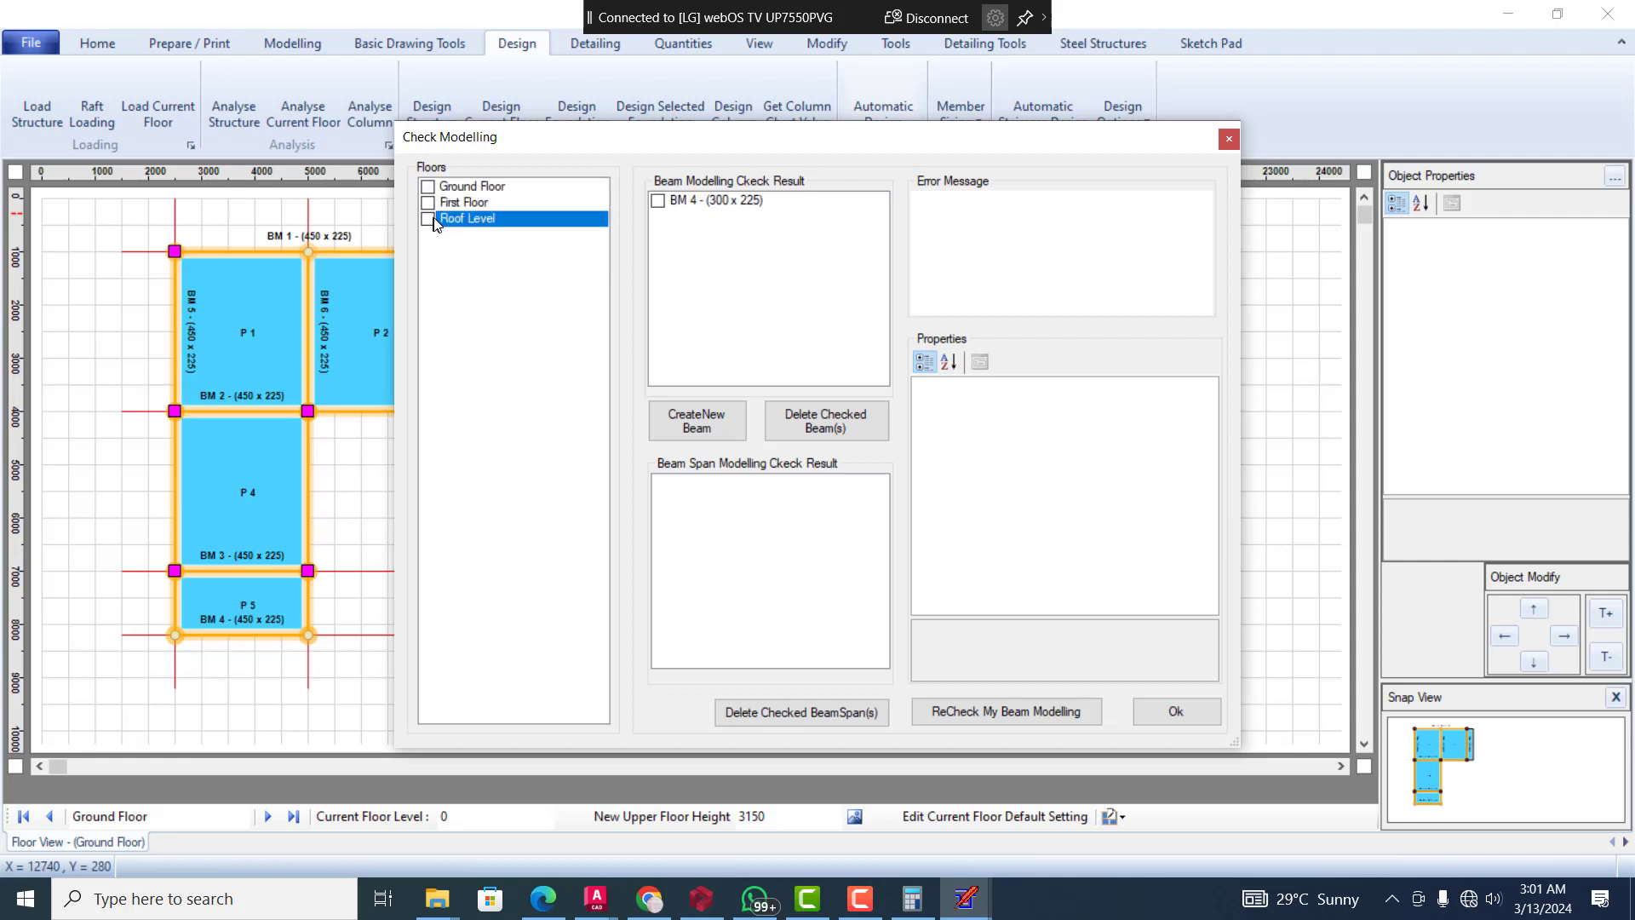
click(1175, 712)
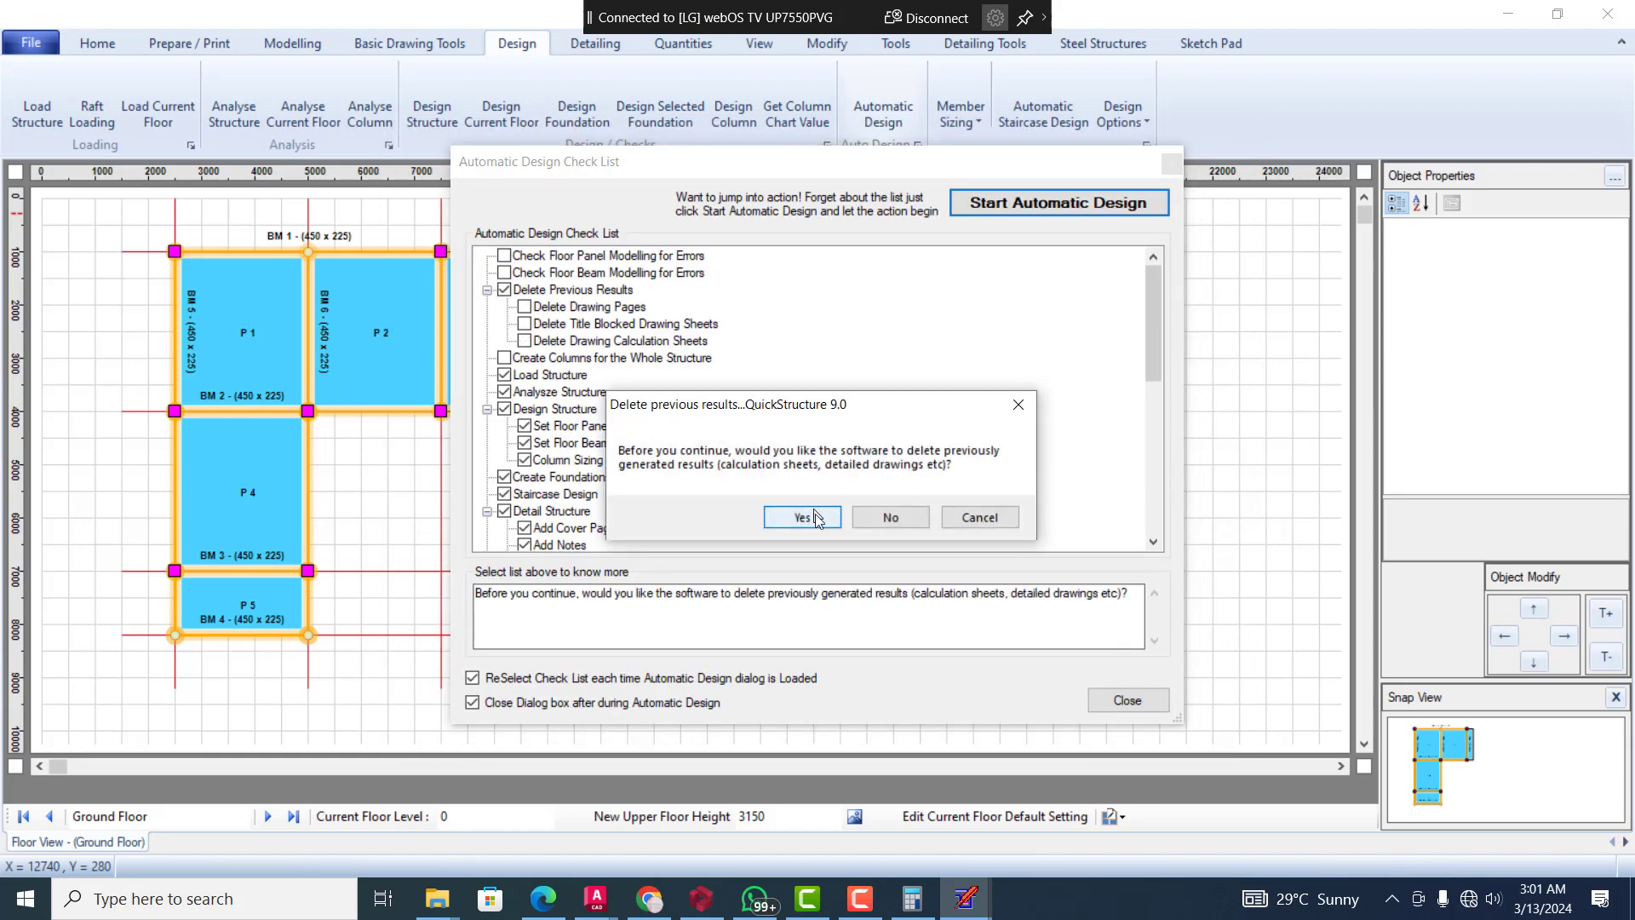
Accept deleting the previously generated results, loading the structure, and analysing the structure and its columns
click(815, 516)
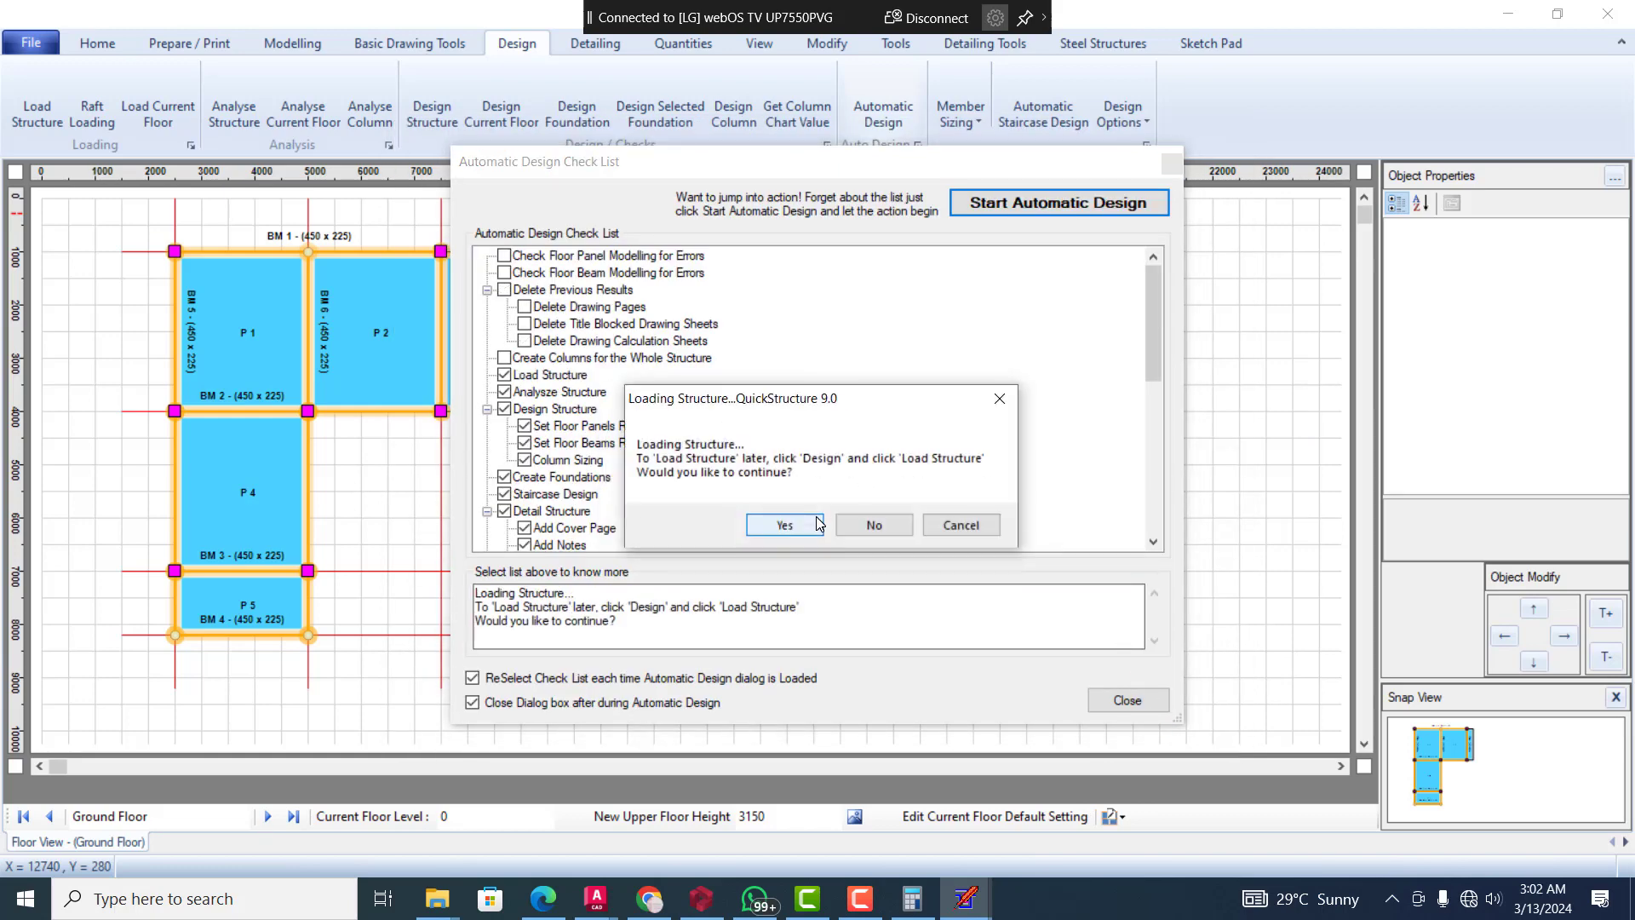
click(818, 524)
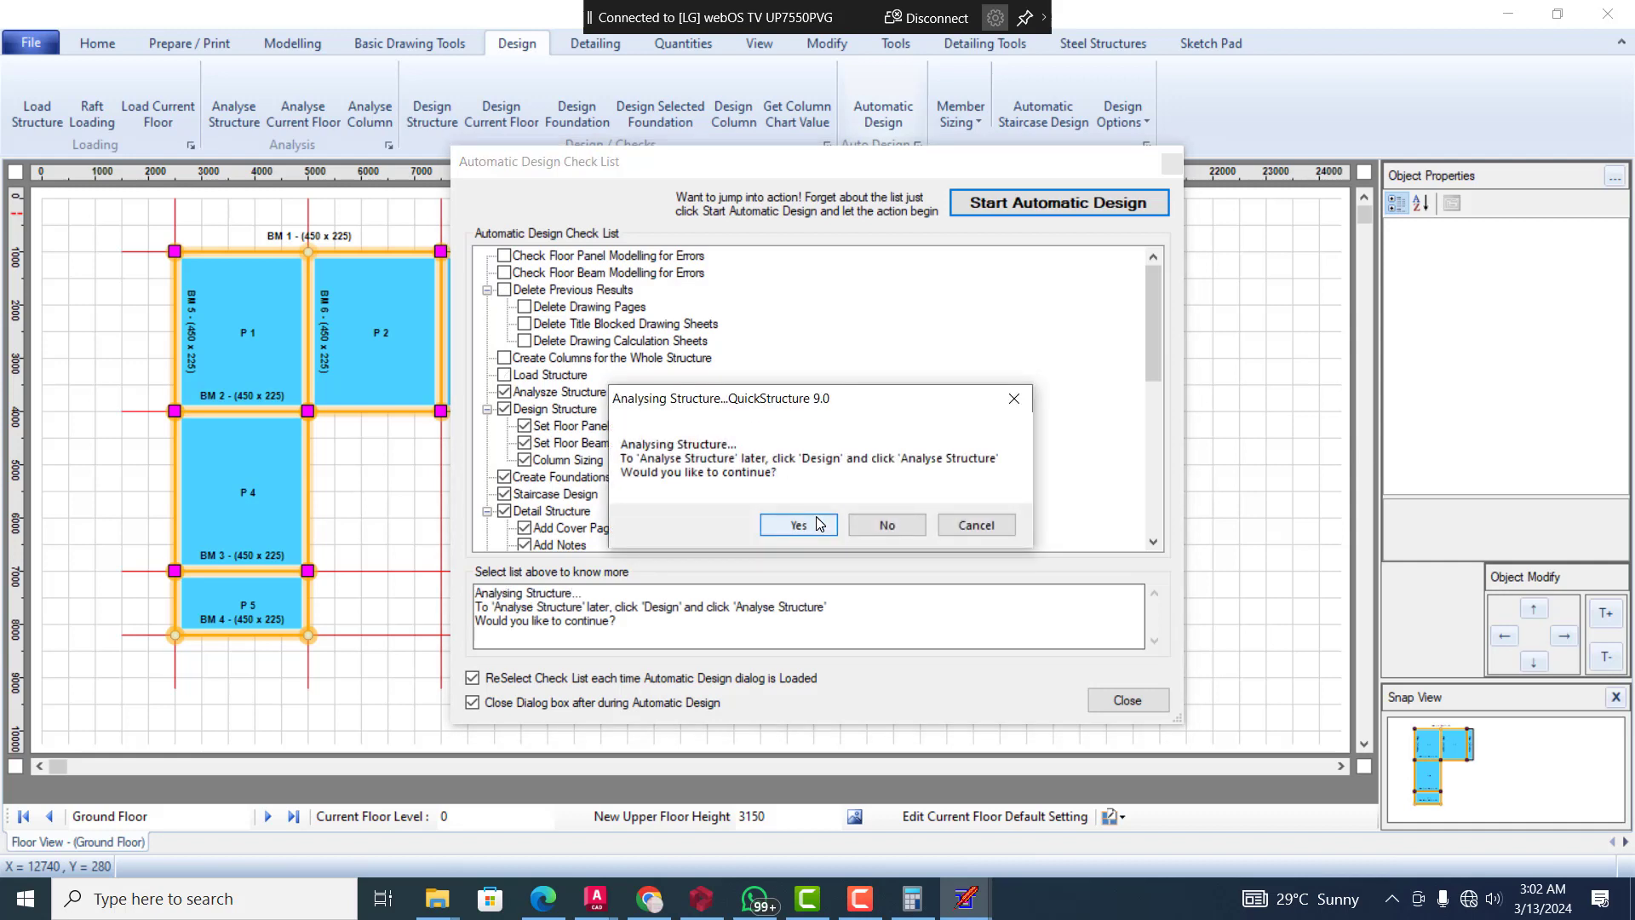
click(818, 524)
click(817, 523)
click(818, 524)
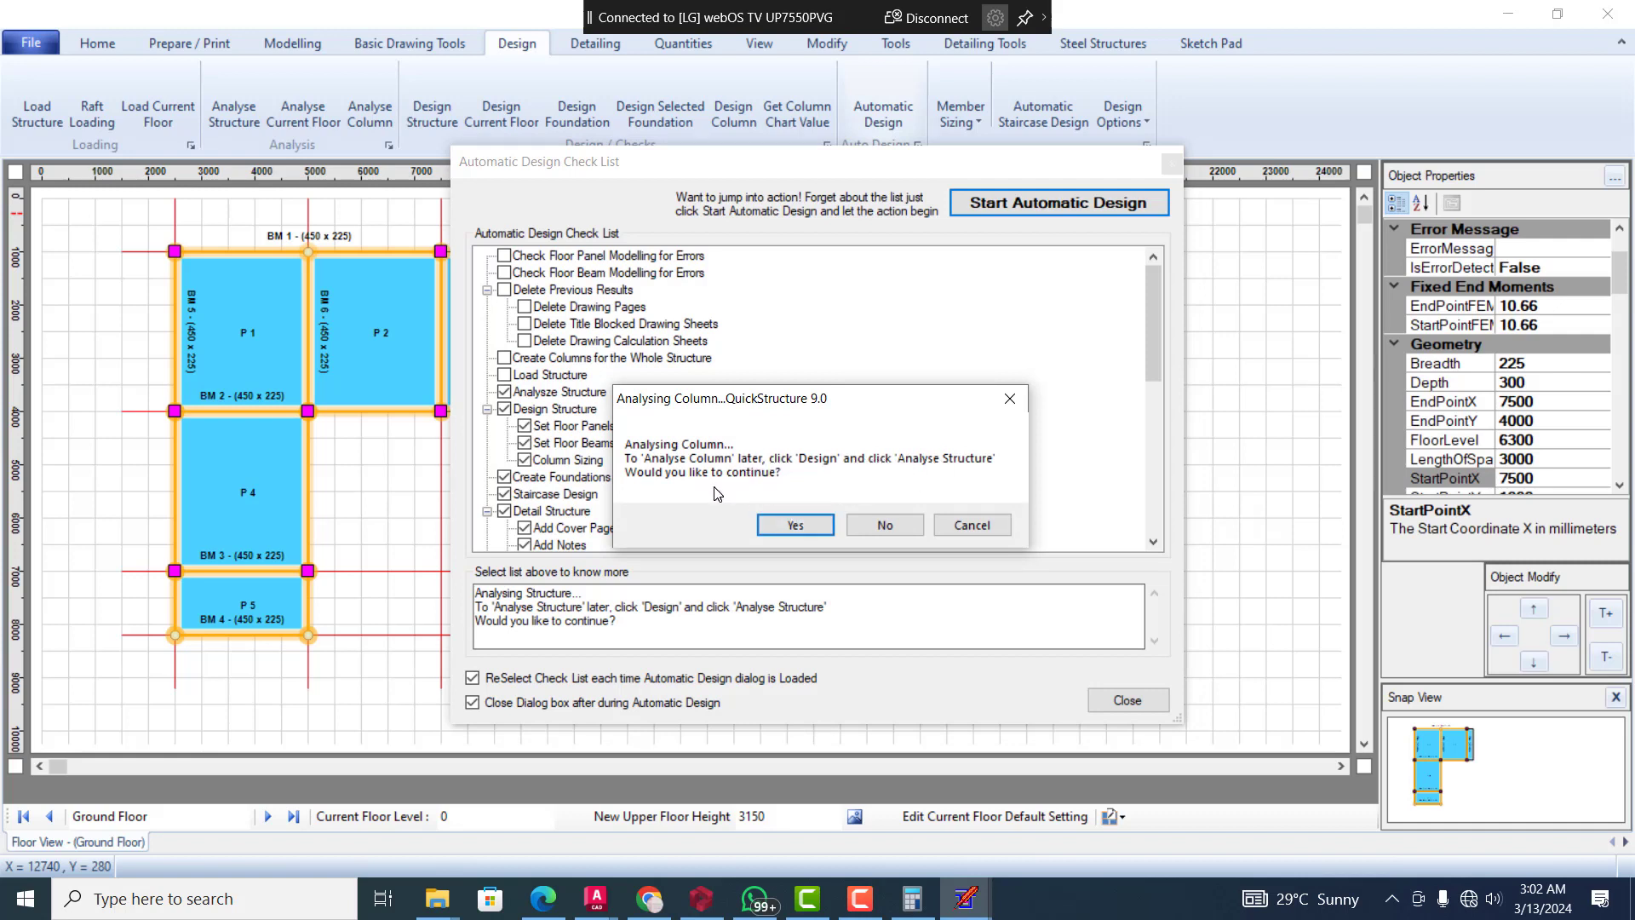
click(793, 528)
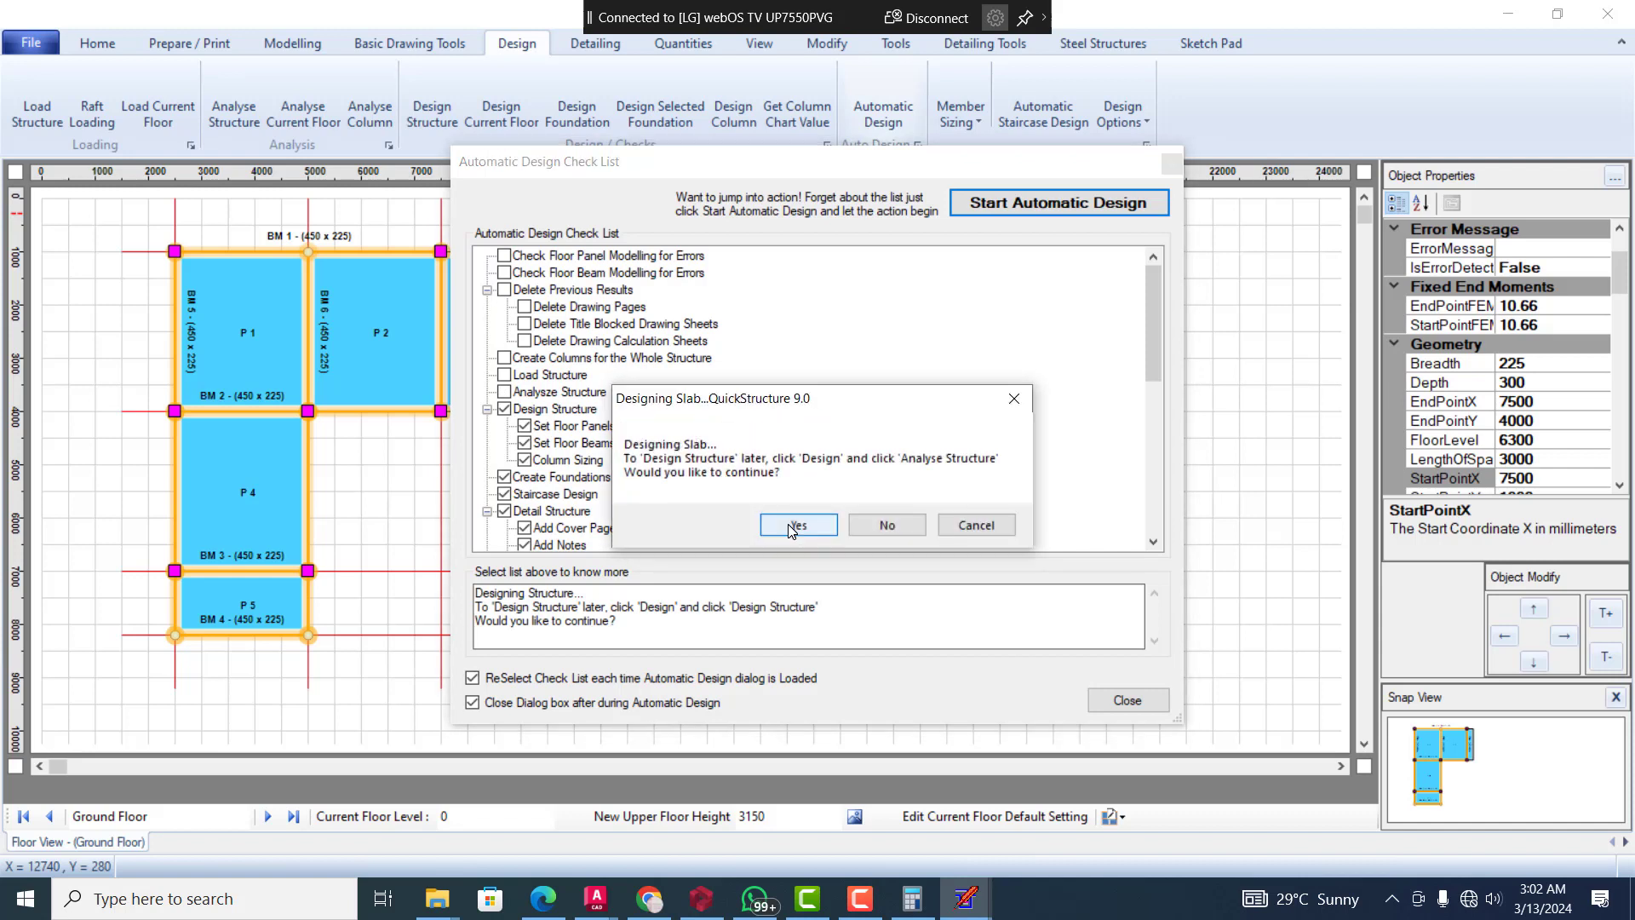
Accept the design stages from the slabs through to the columns
click(792, 528)
click(791, 528)
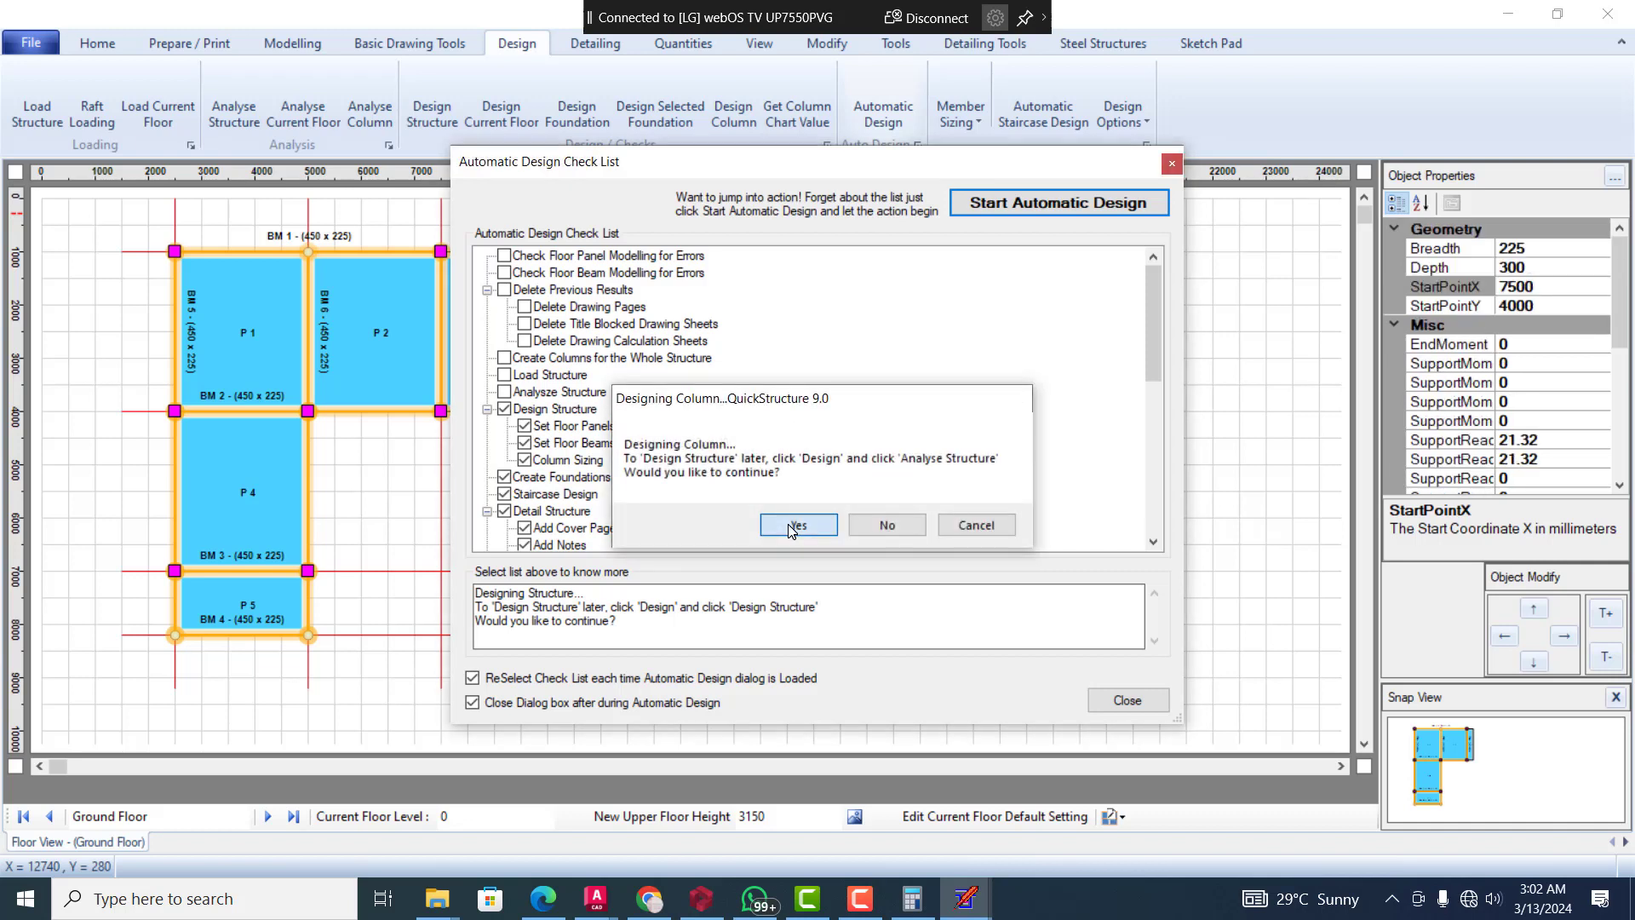
click(791, 527)
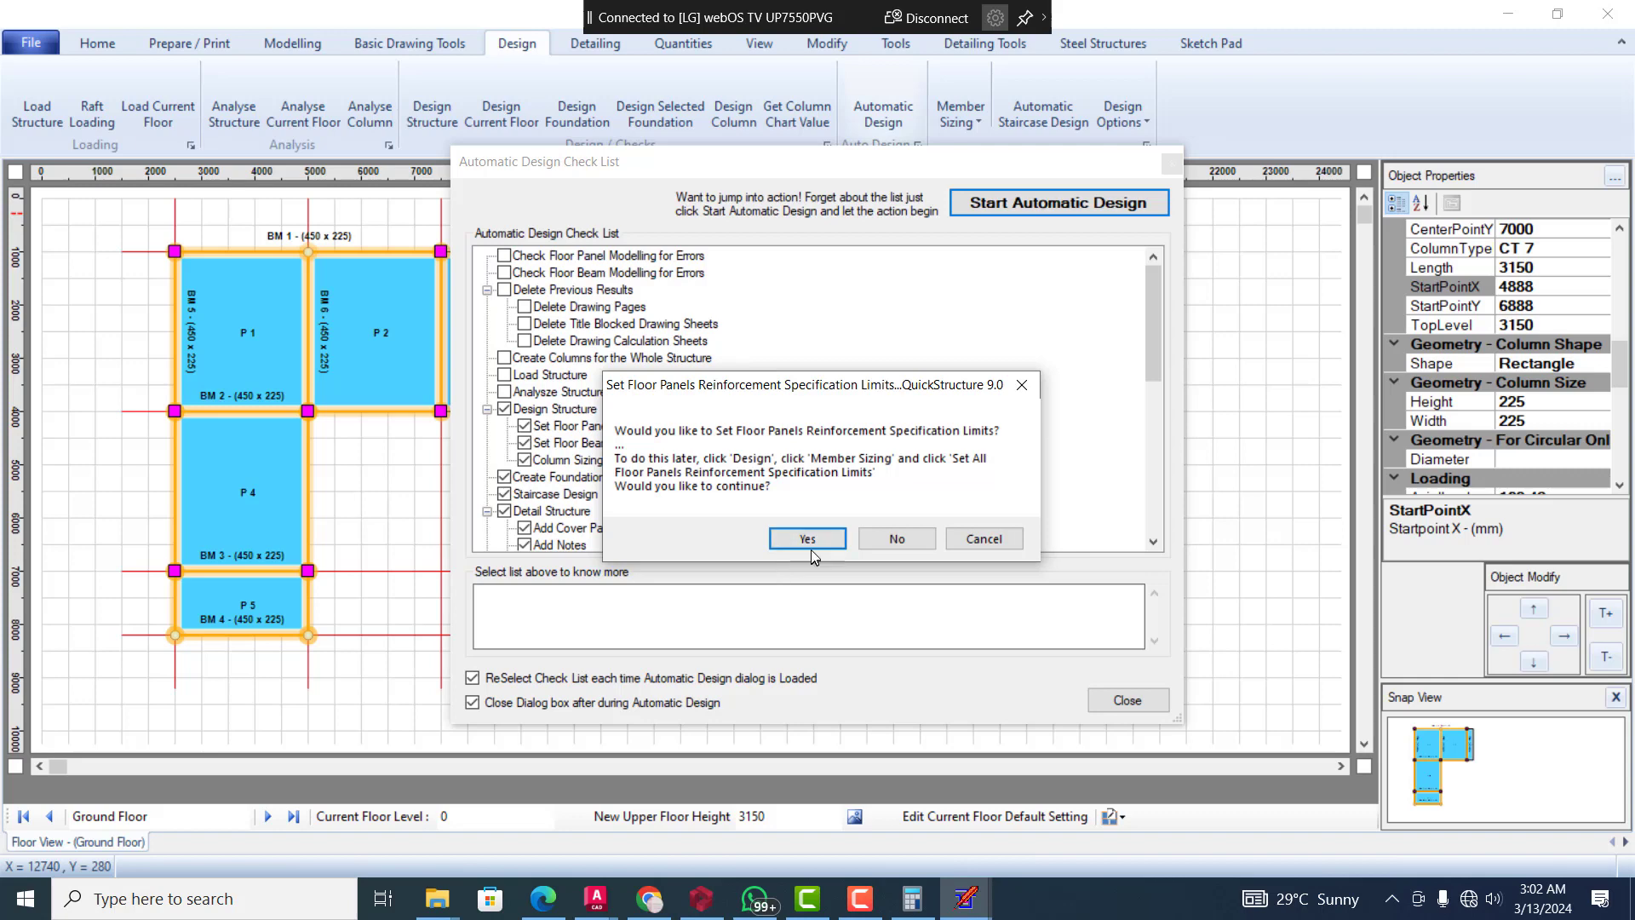
In the floor panel reinforcement limits, set the top distribution bars to minimum diameter 10, minimum spacing 300 and maximum spacing 300
click(809, 542)
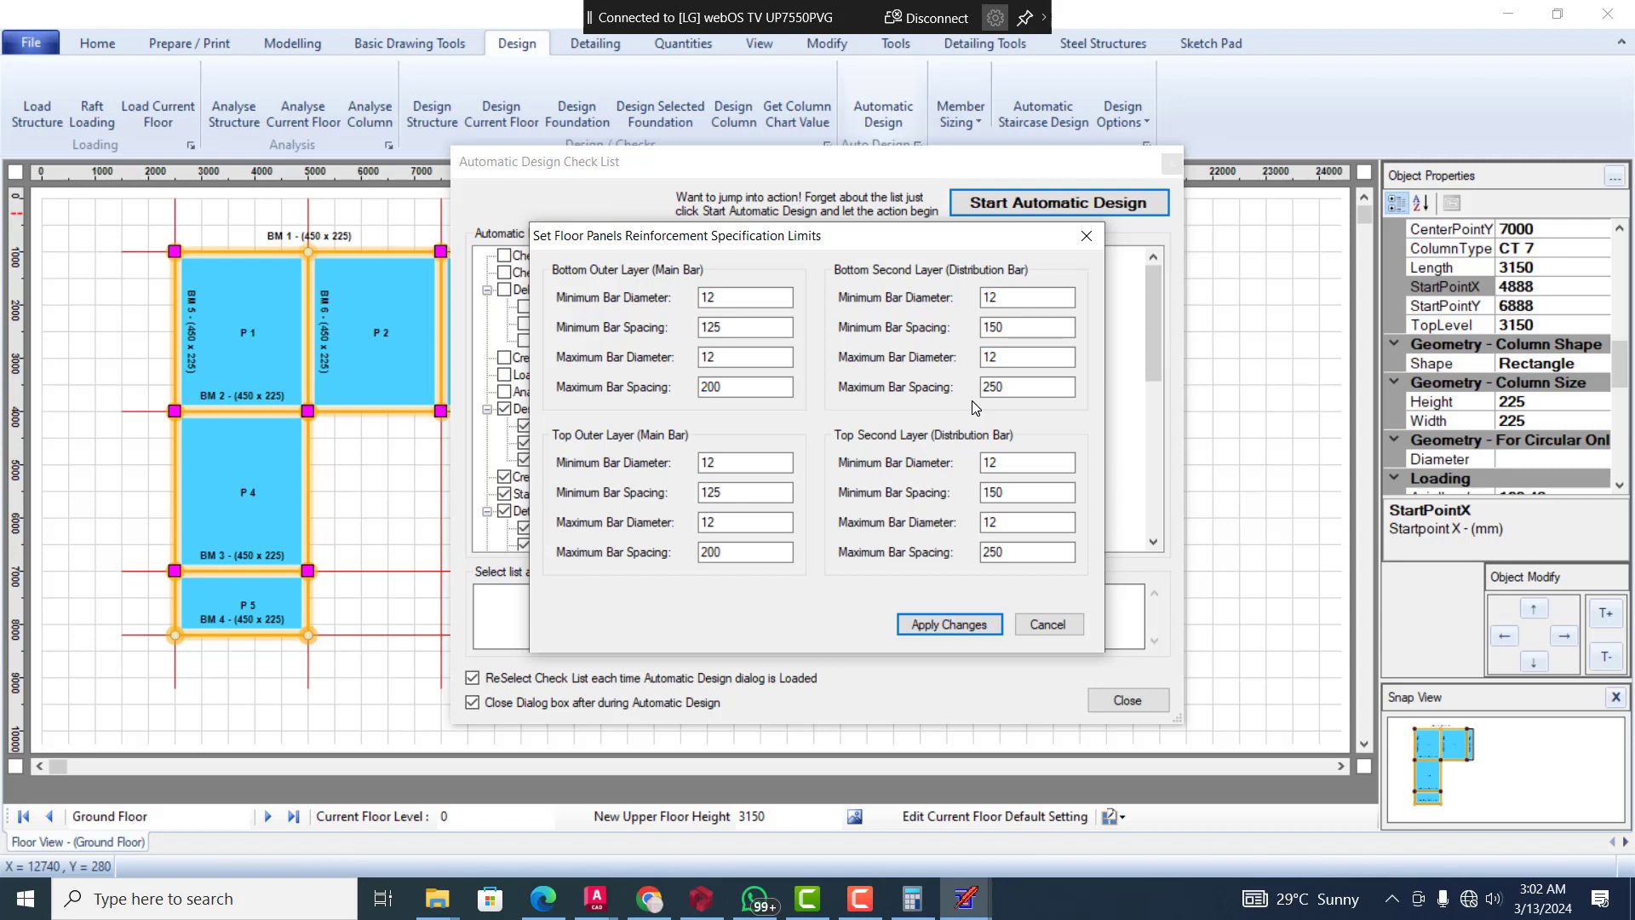
click(1017, 460)
double_click(1017, 460)
text(10)
double_click(1029, 552)
text(300)
double_click(1013, 493)
text(300)
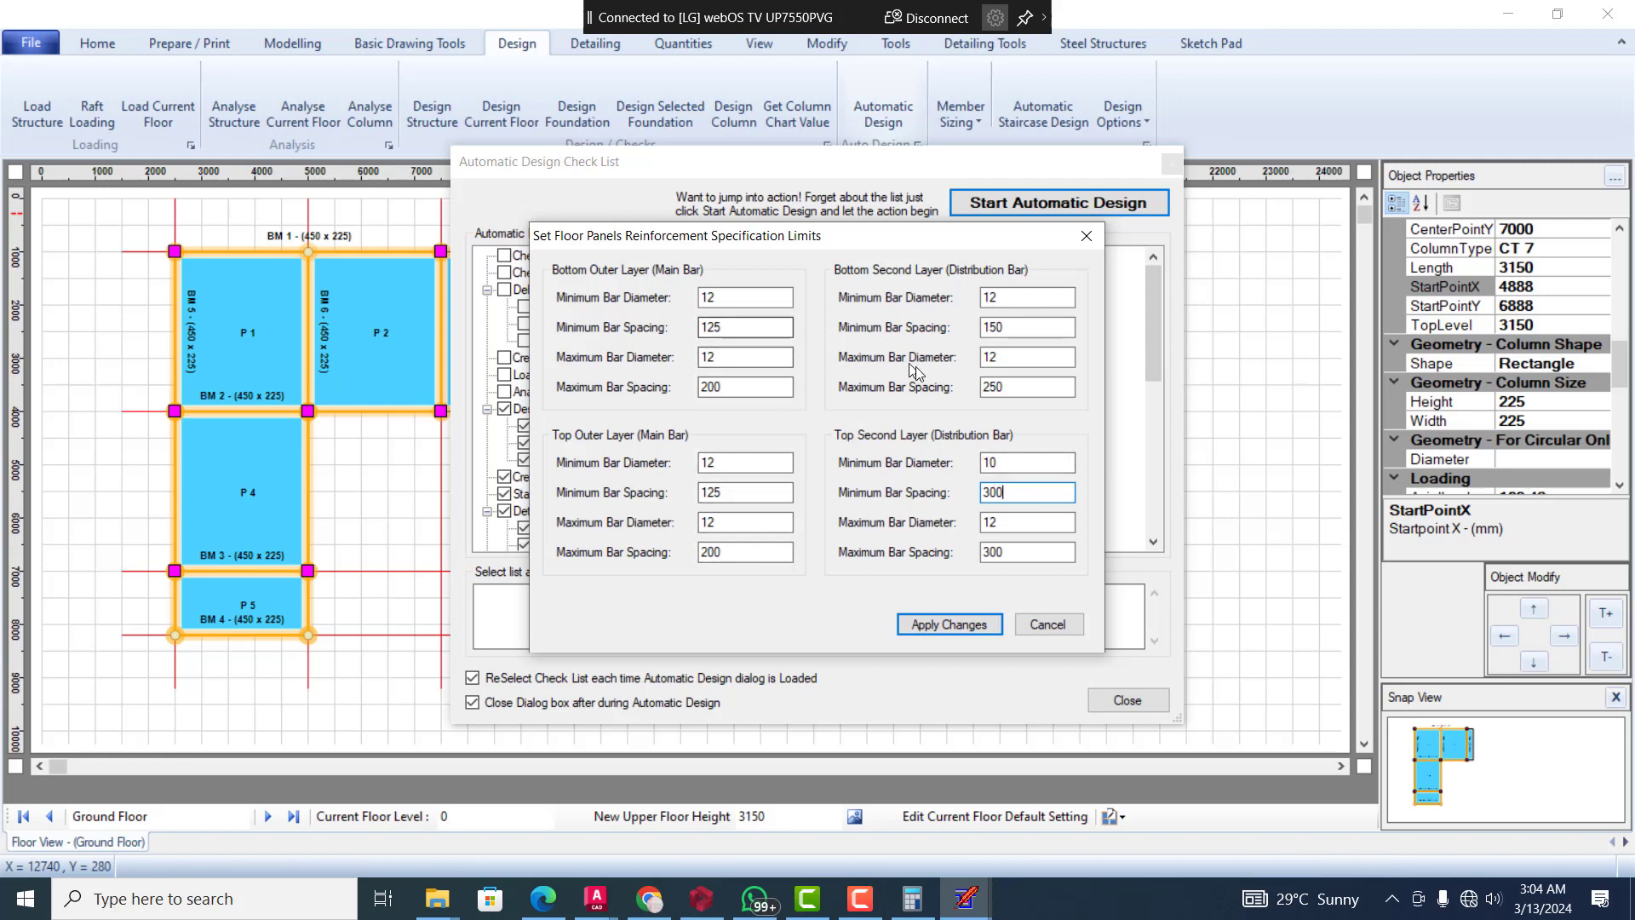
Set the bottom distribution bars' maximum spacing to 200 and apply the floor panel reinforcement limits
click(1013, 390)
double_click(1005, 389)
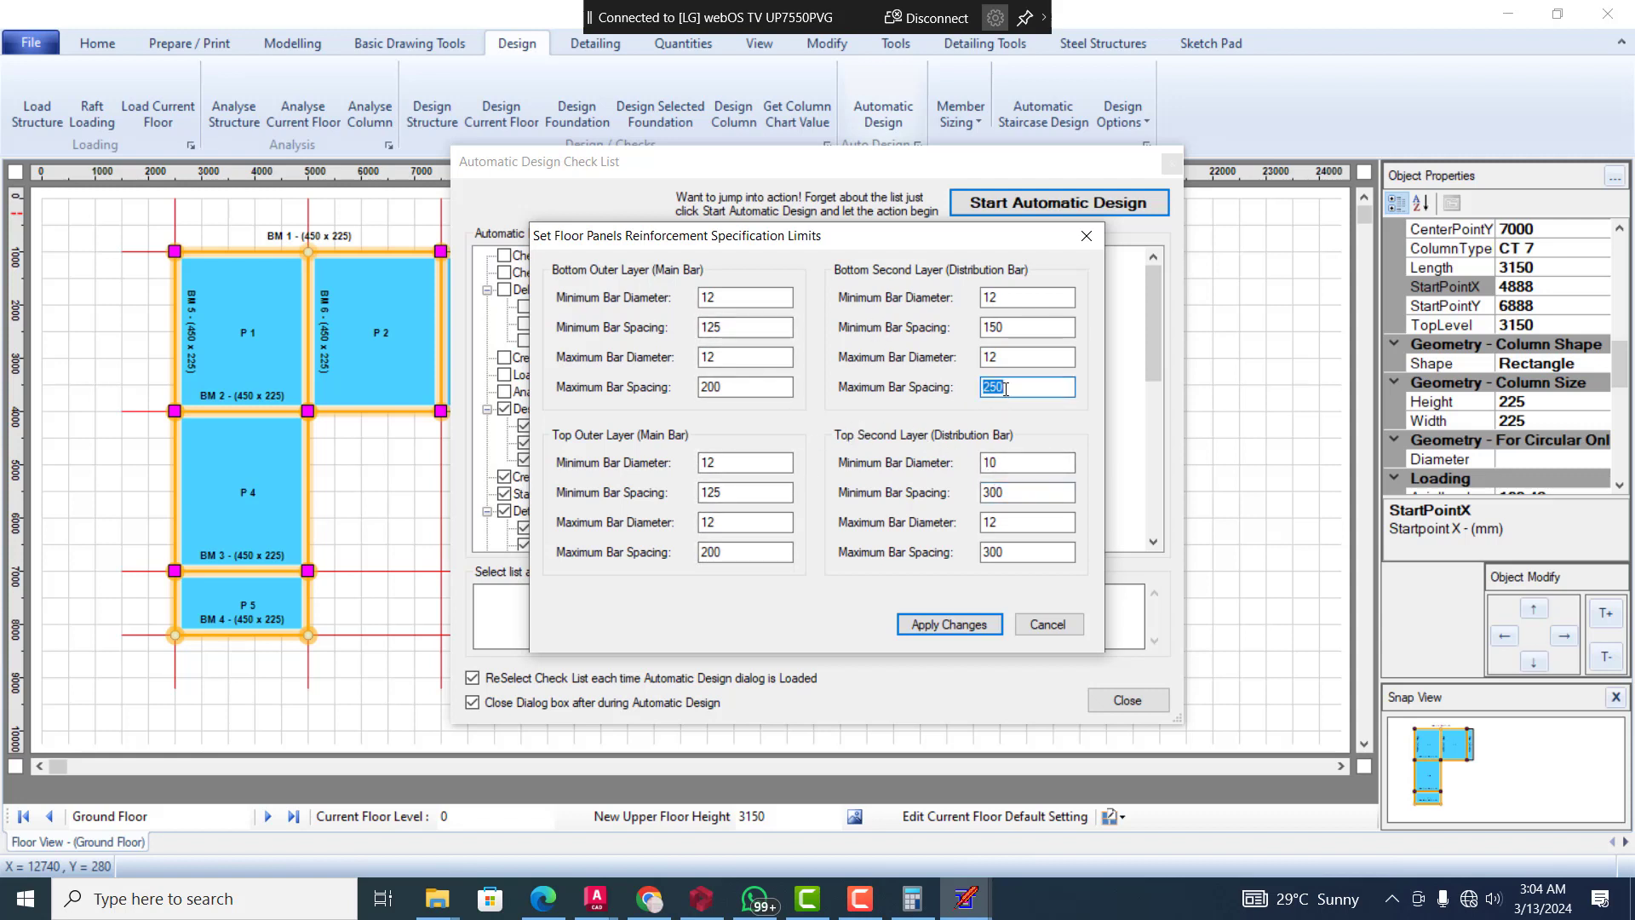
text(200)
click(940, 622)
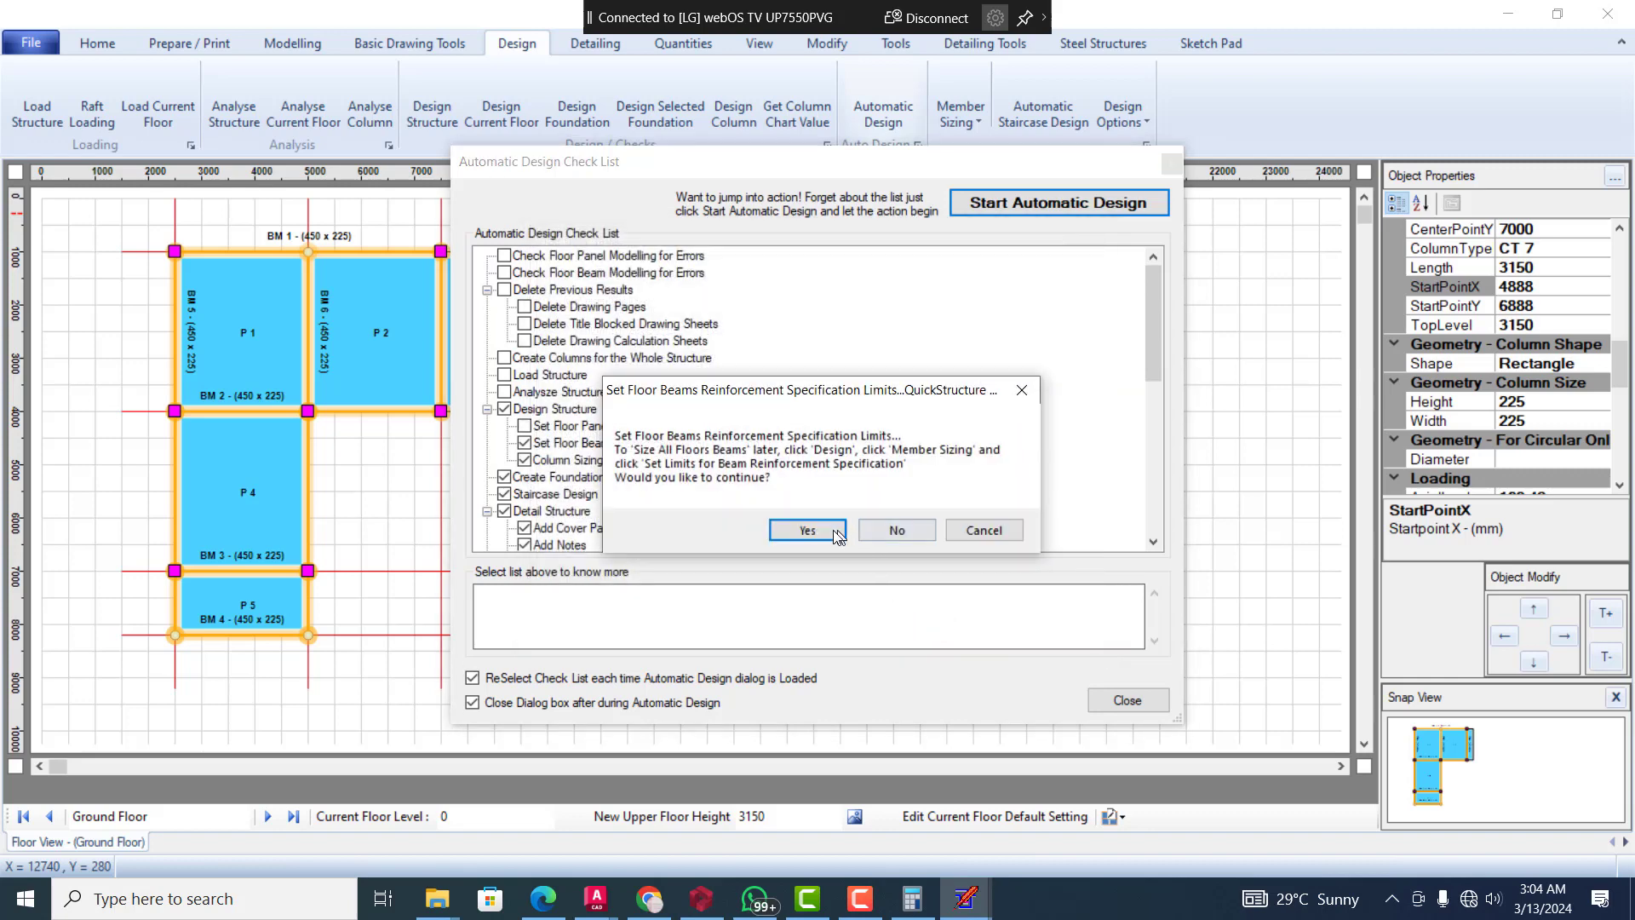
In the beam reinforcement limits, set the minimum link diameter to 10 and the minimum bar diameter to 16
click(833, 532)
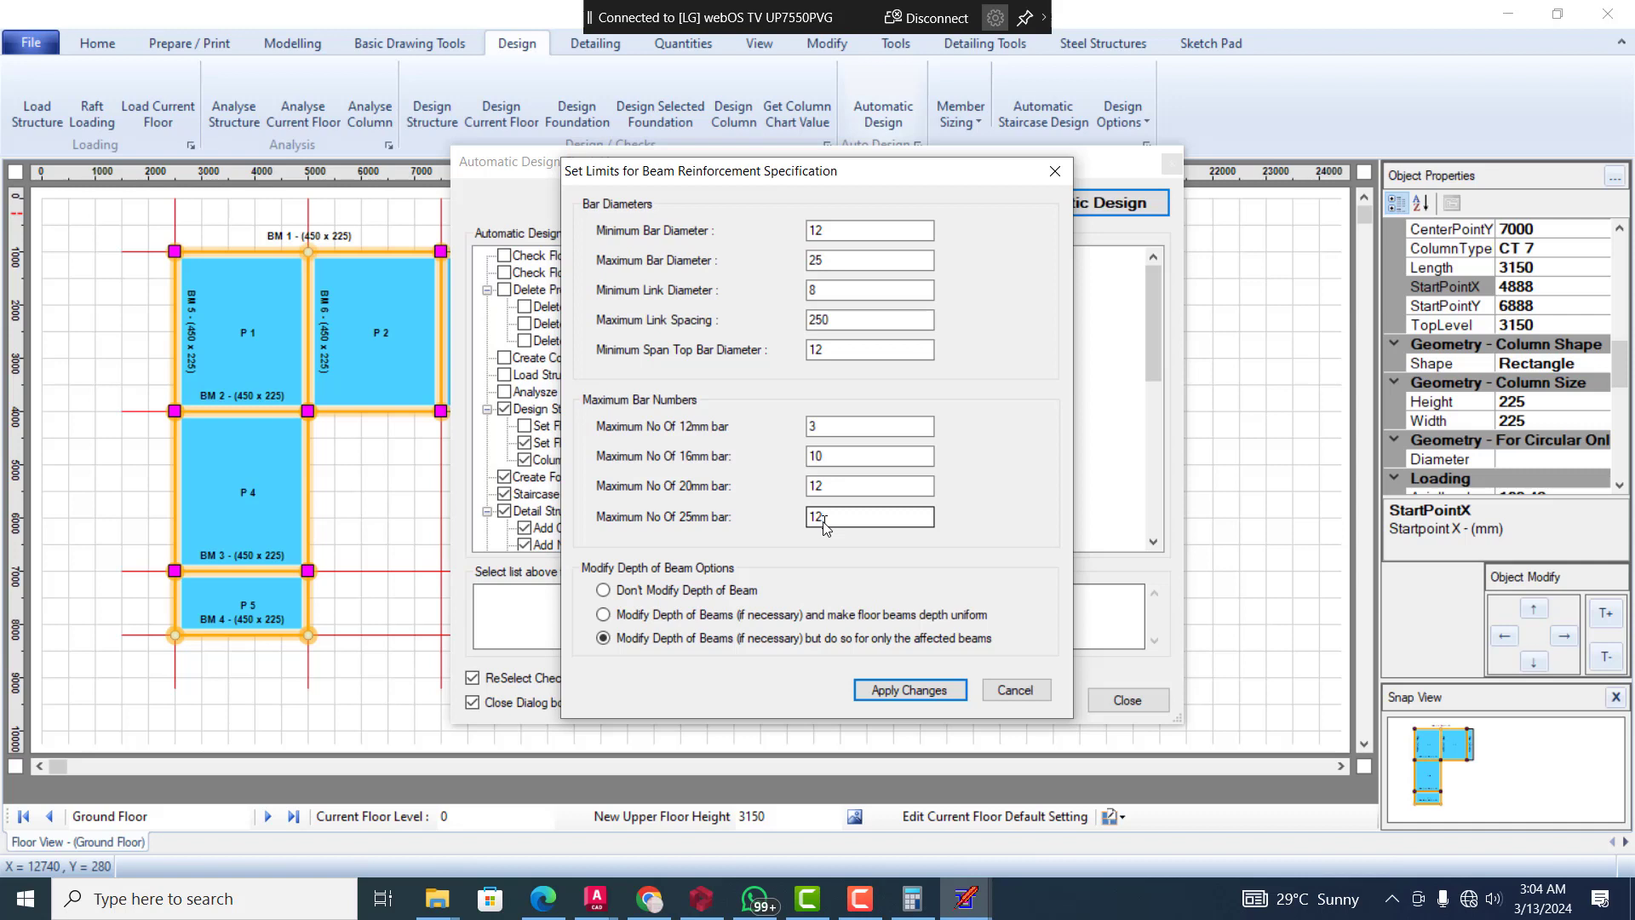
double_click(829, 289)
text(10)
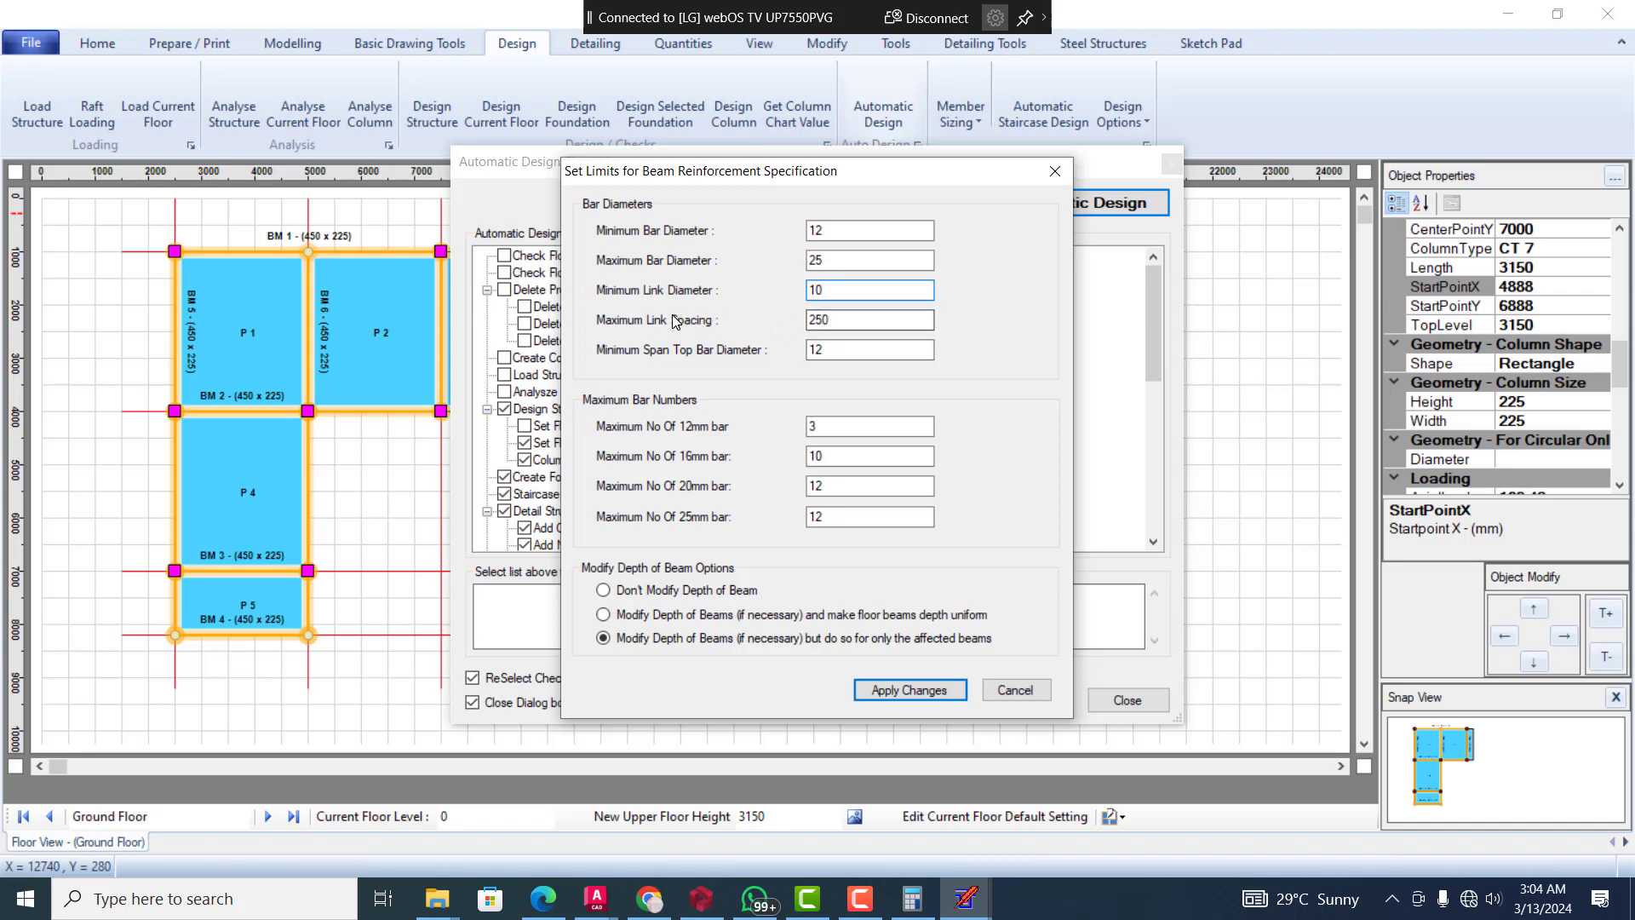
double_click(828, 239)
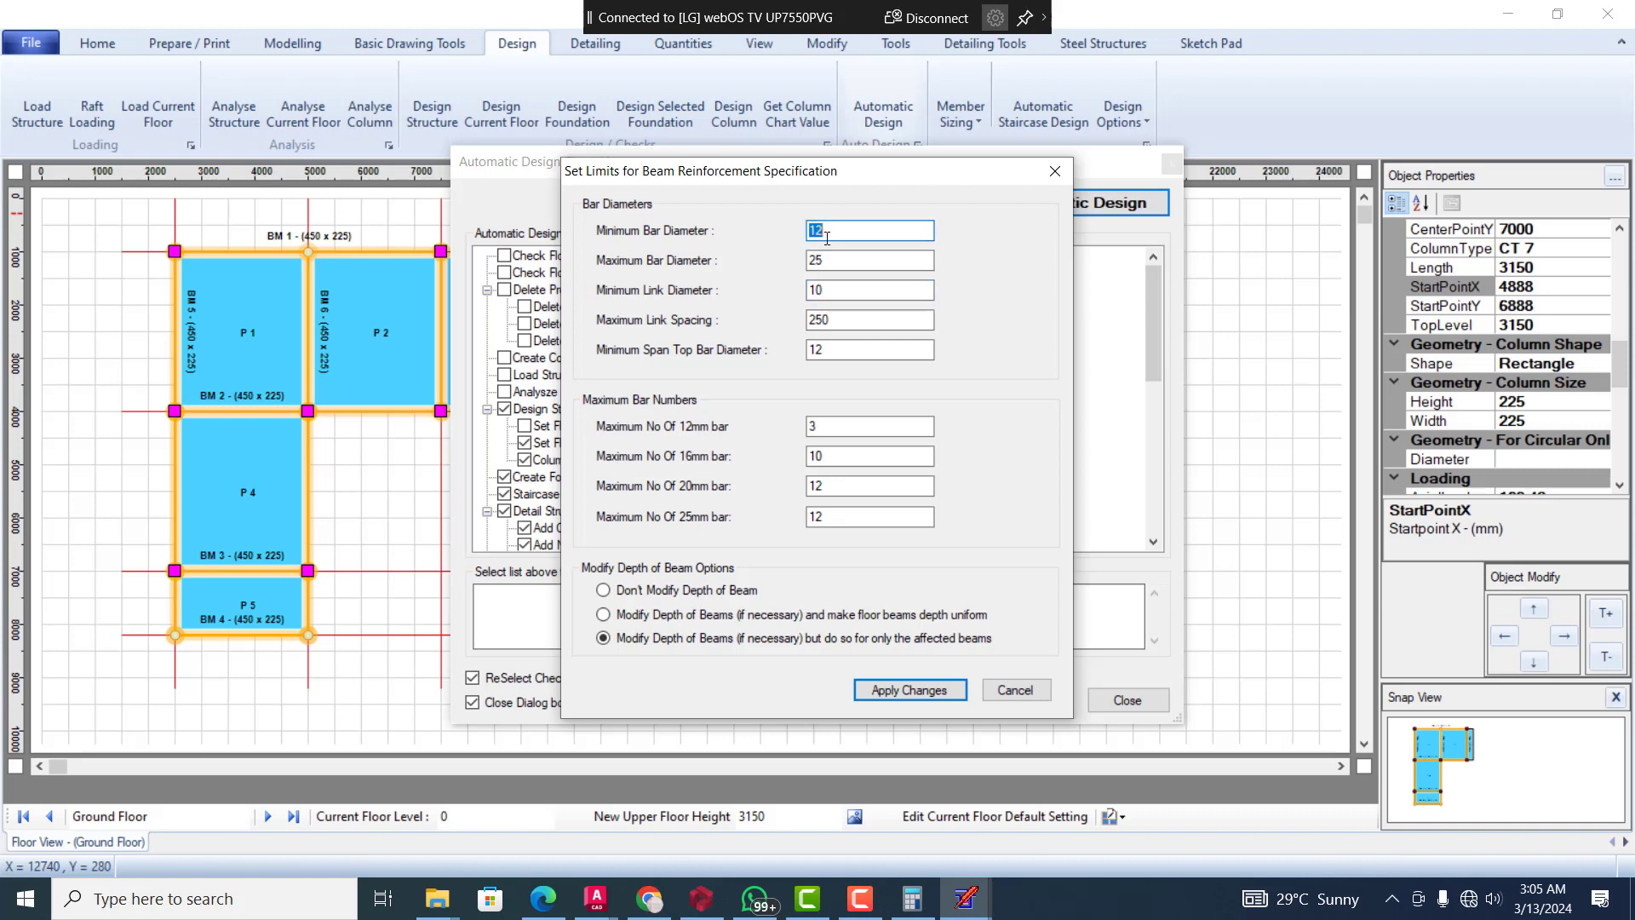
text(16)
Set the beams' minimum span top bar diameter and maximum bar diameter to 16
double_click(831, 348)
text(16)
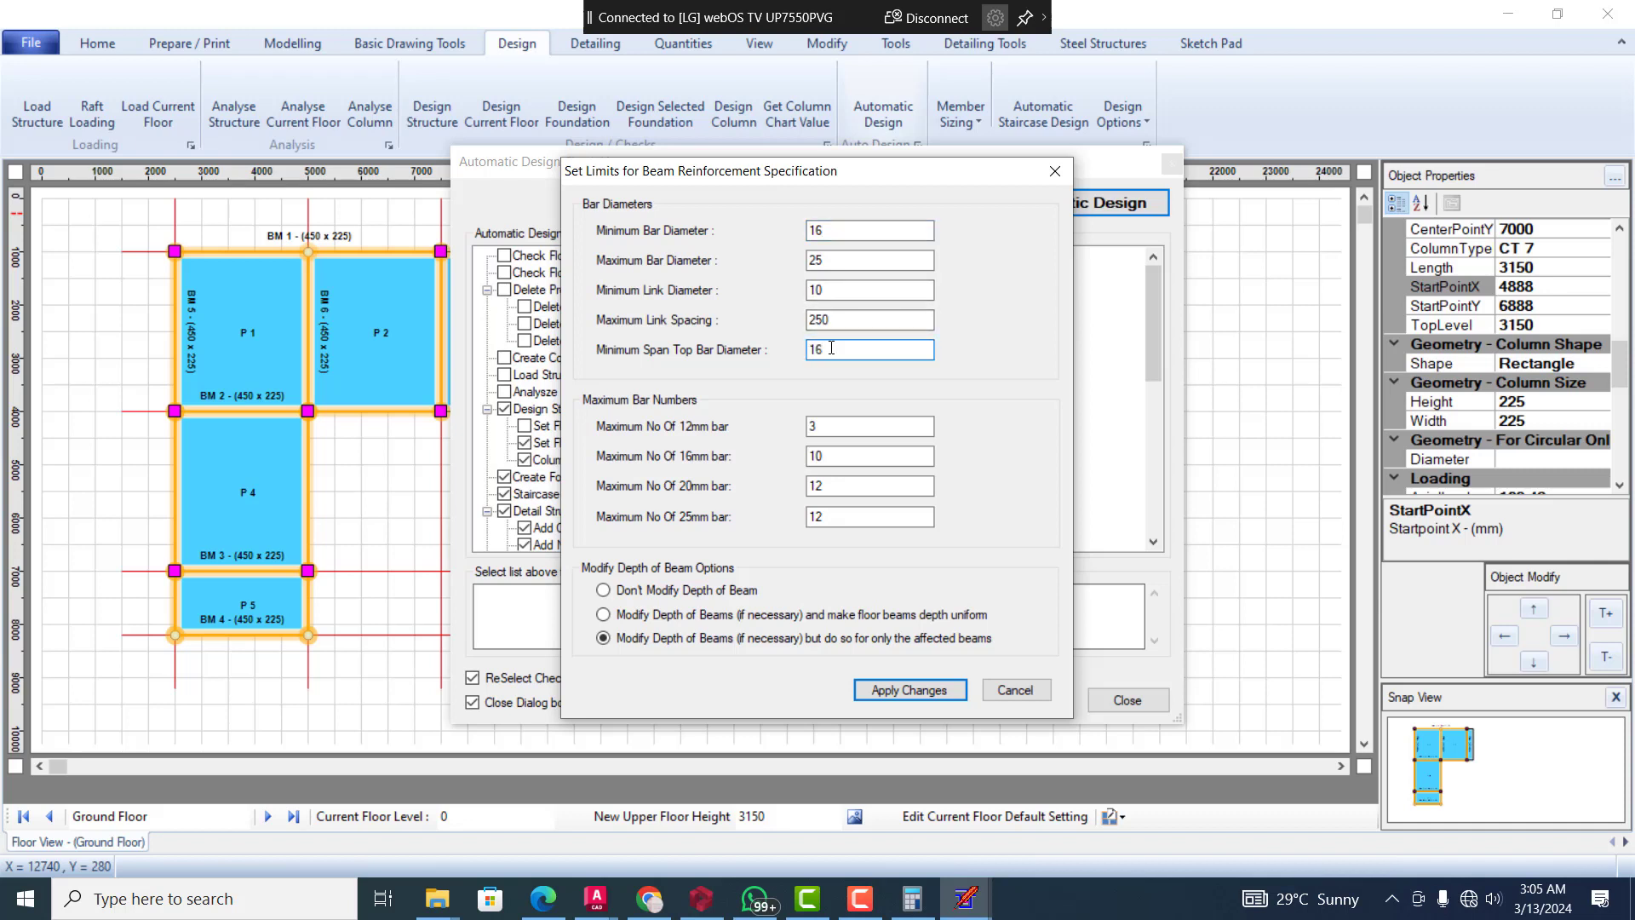
double_click(862, 268)
text(16)
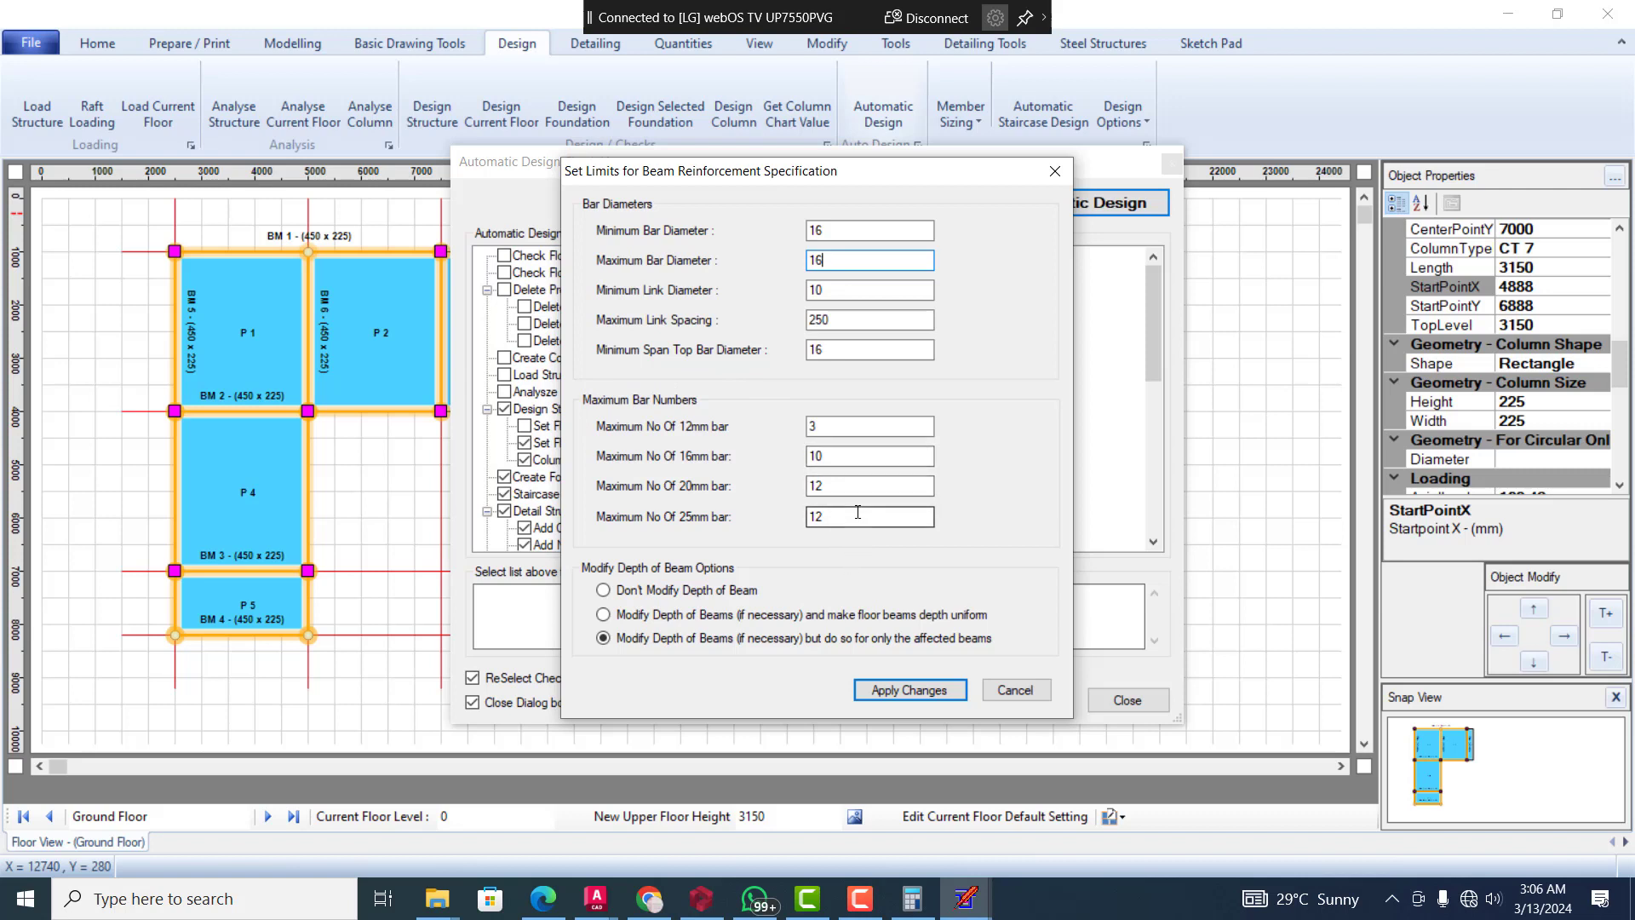
Choose modifying beam depth, if necessary, for only the affected beams, and apply the beam reinforcement limits
click(622, 616)
click(605, 615)
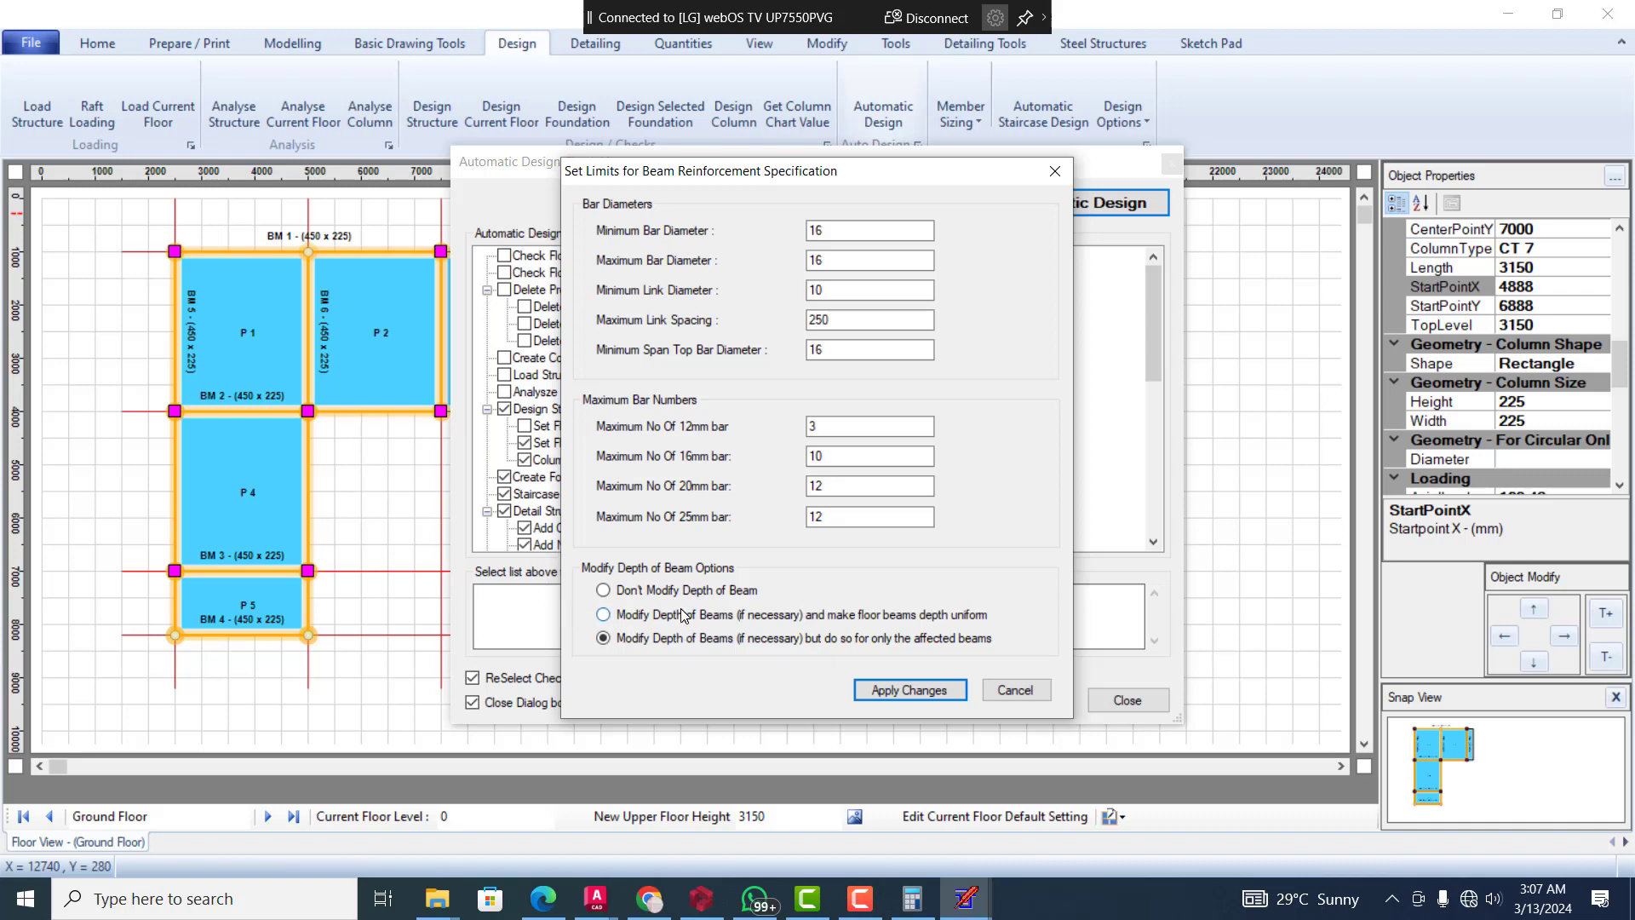
click(607, 589)
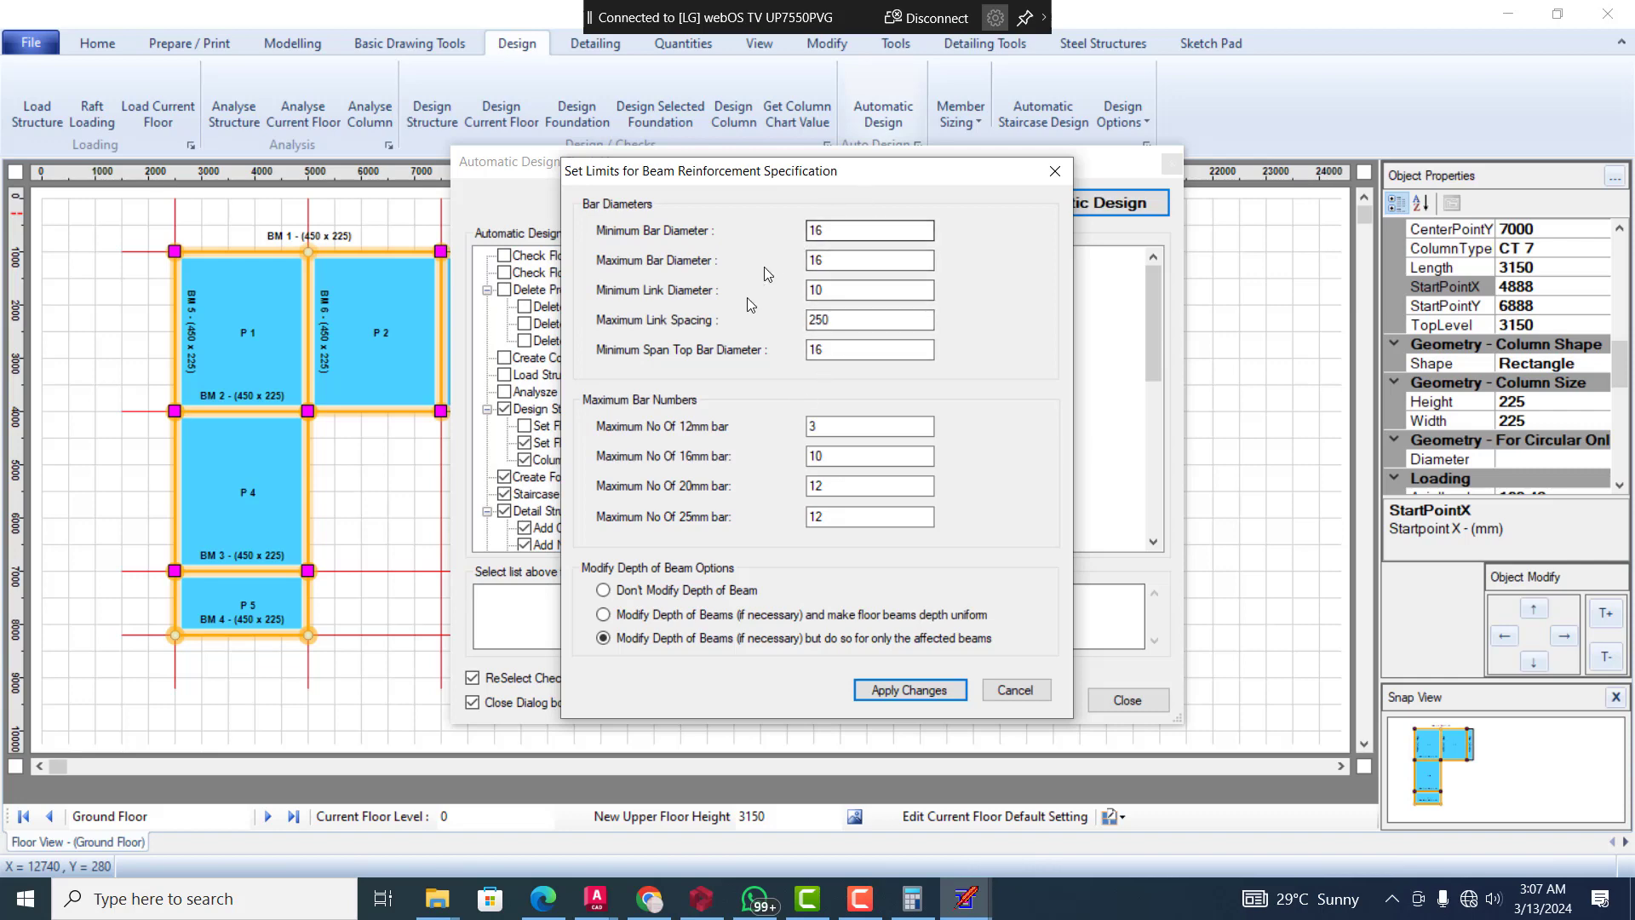
click(900, 691)
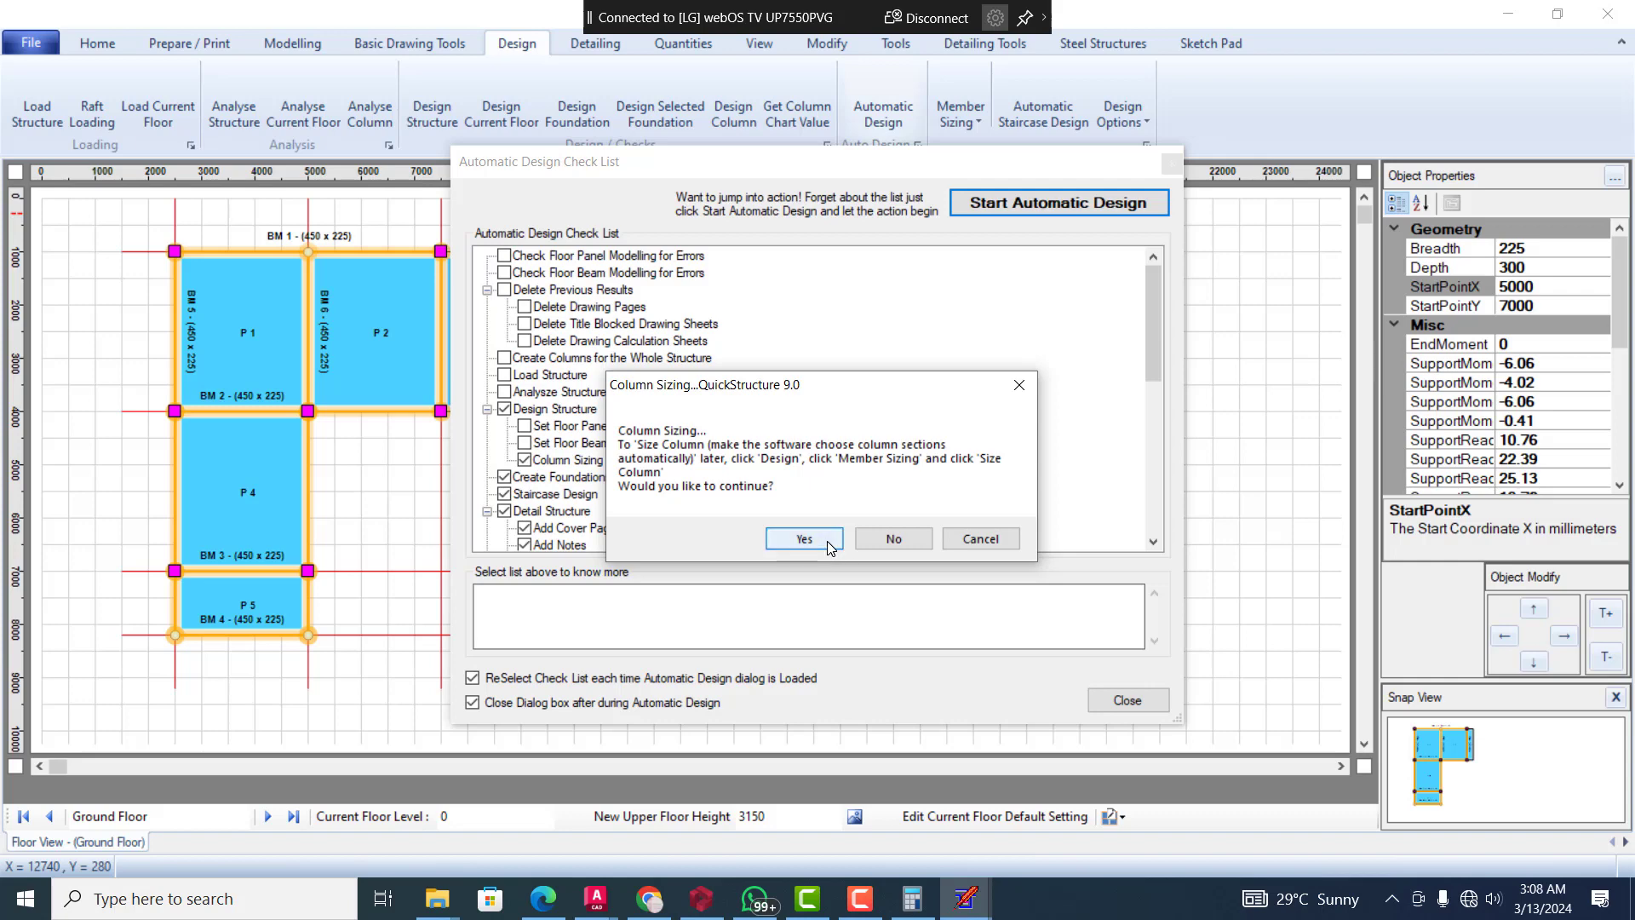
Proceed with column sizing using the Don't Size Column option, leaving column dimensions the way they are
click(828, 544)
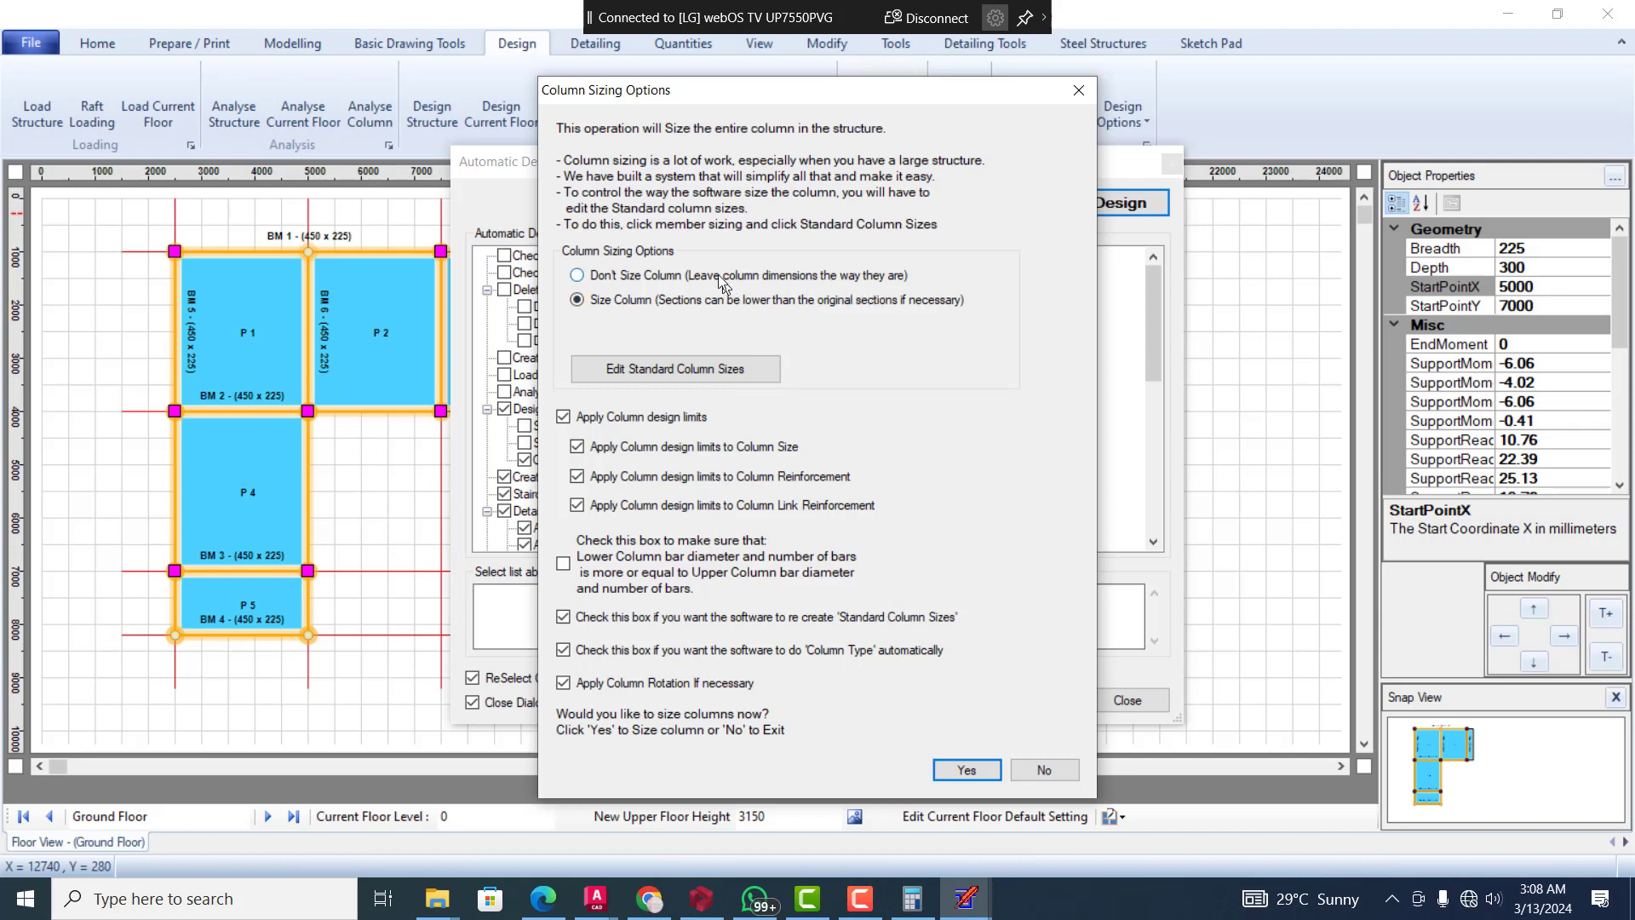
click(588, 277)
click(576, 300)
click(577, 276)
click(963, 775)
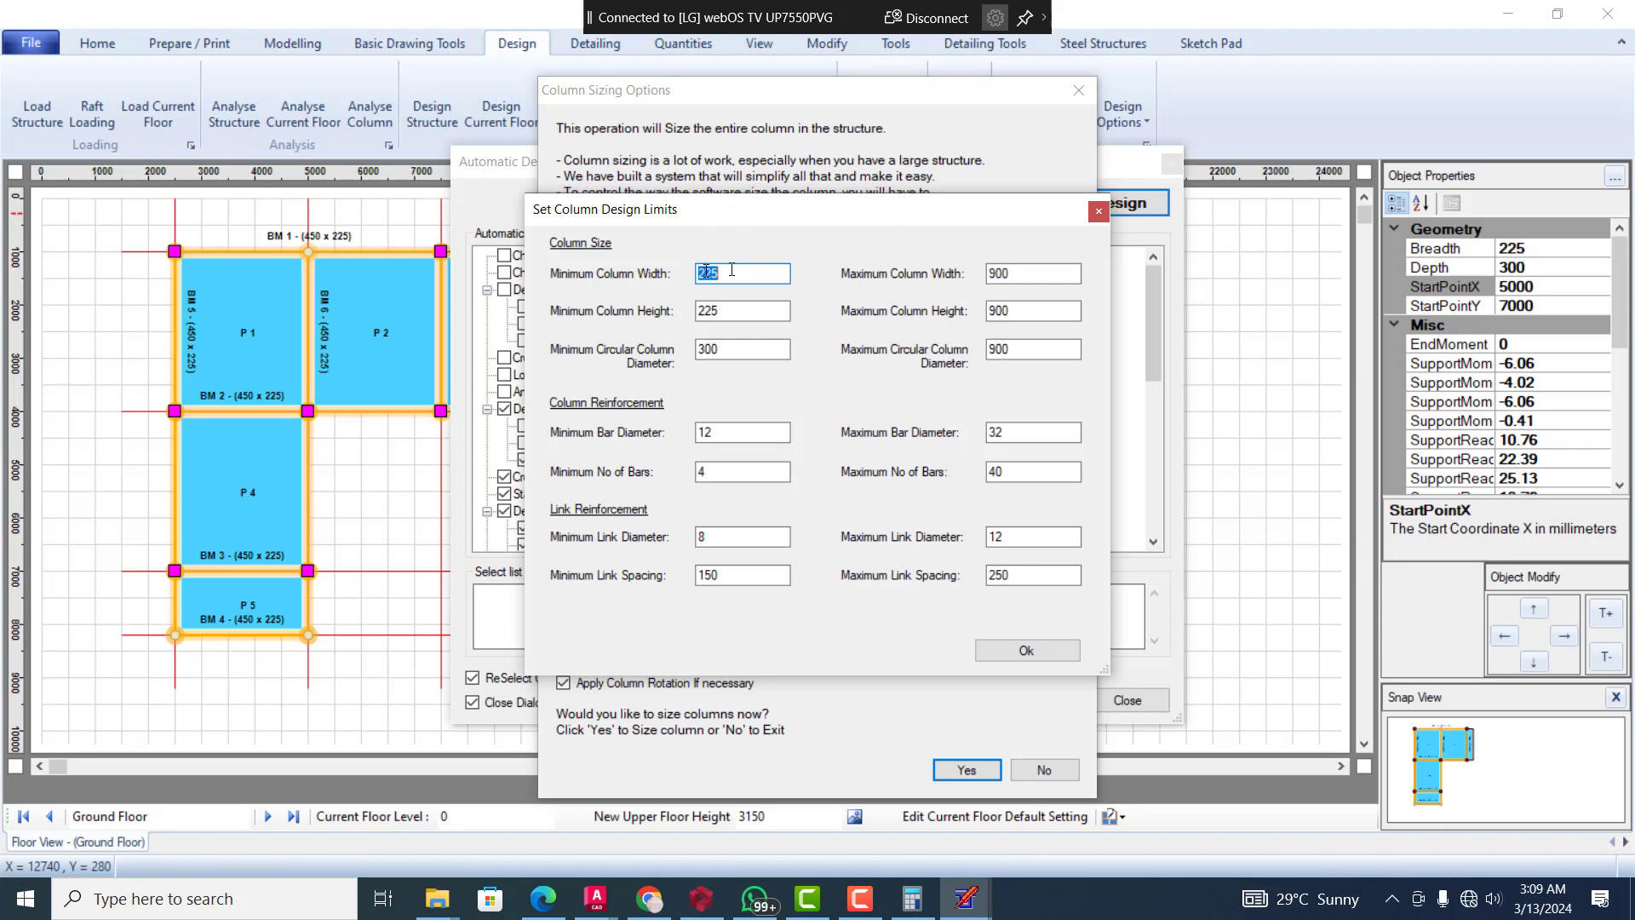
In the column design limits, set the minimum bar diameter to 16
click(759, 310)
click(765, 346)
click(762, 432)
drag(762, 432, 687, 436)
text(16)
click(735, 477)
Set the columns' minimum link diameter to 10 and confirm the column design limits
click(744, 539)
drag(744, 539, 679, 519)
double_click(754, 584)
click(1027, 577)
click(1029, 656)
key(Return)
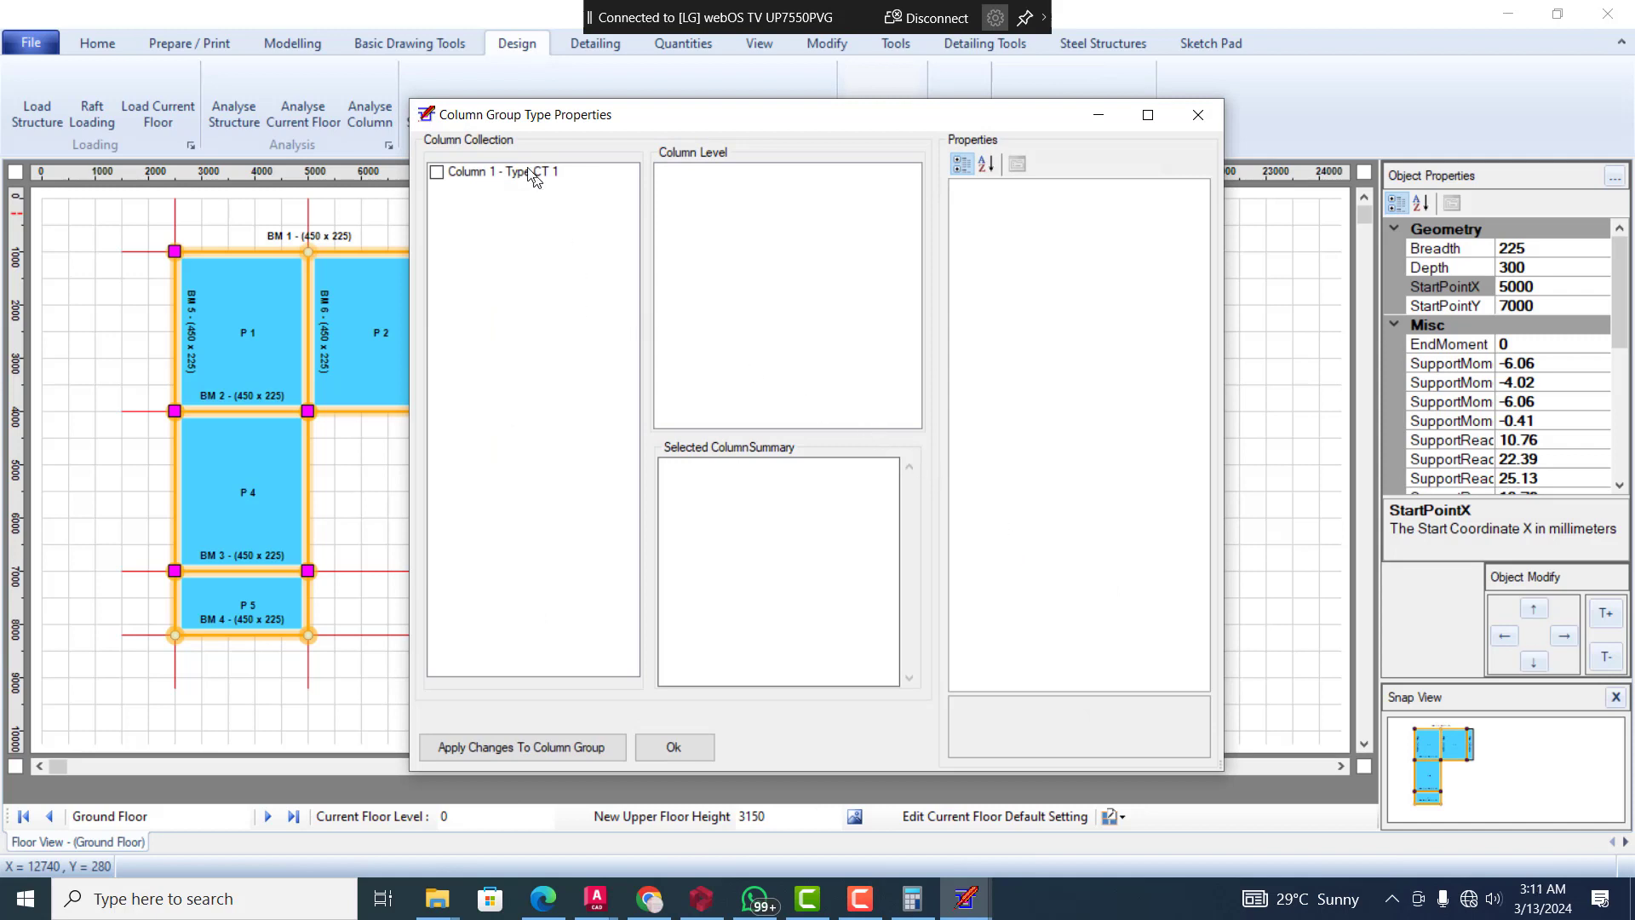
Review the properties and reinforcement summary of column type CT 1, and close the column group properties
click(449, 175)
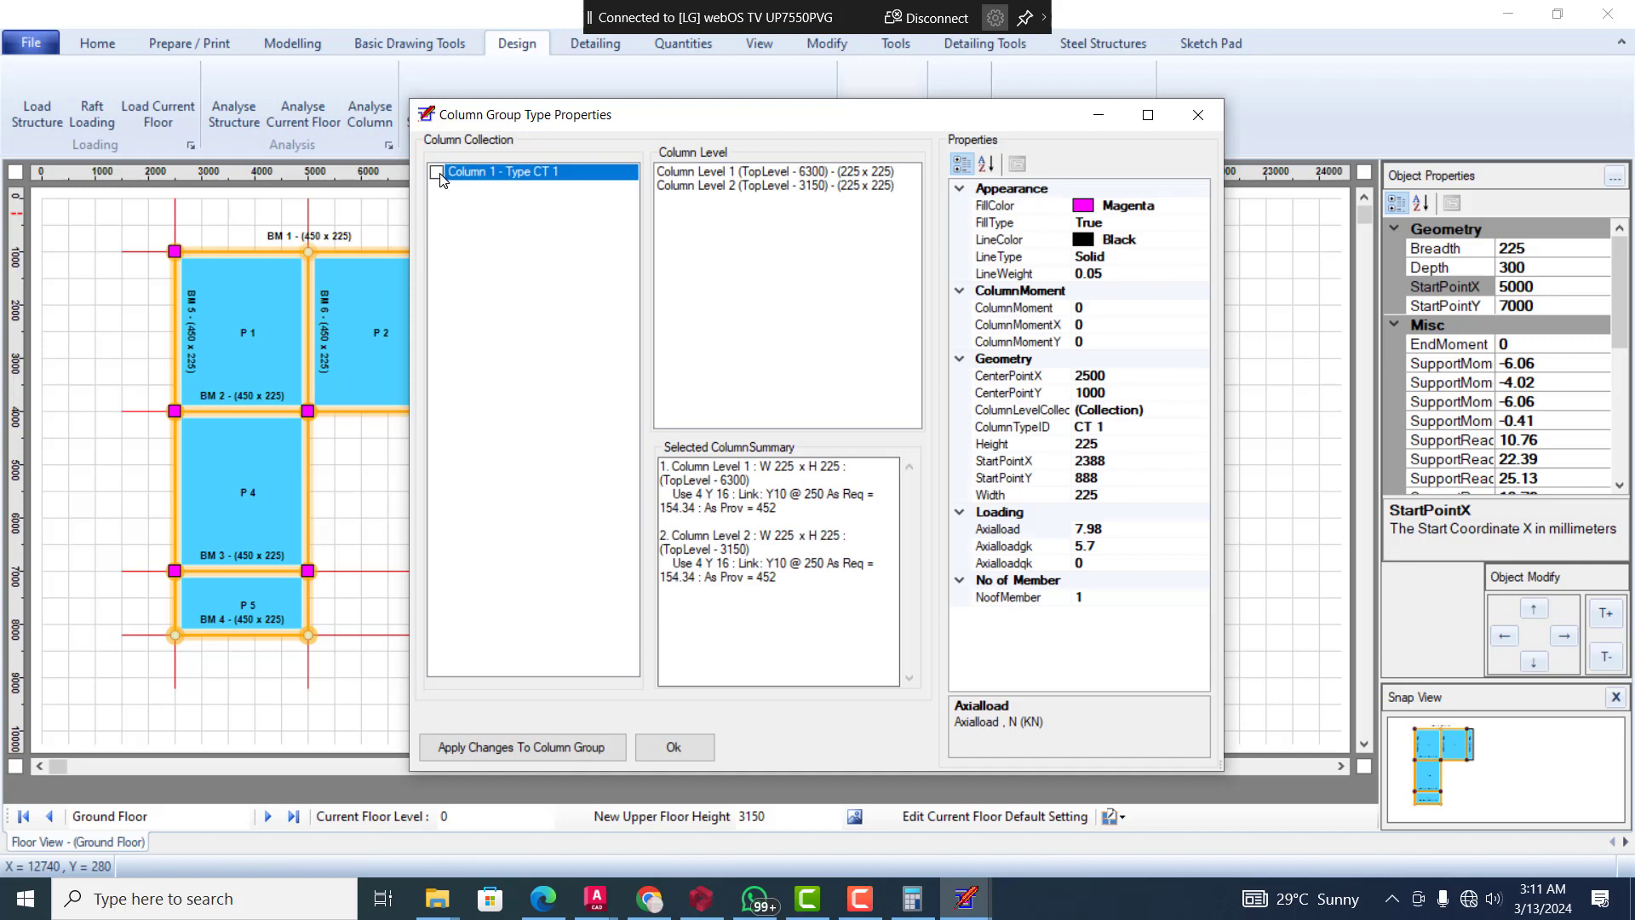
click(438, 173)
click(671, 743)
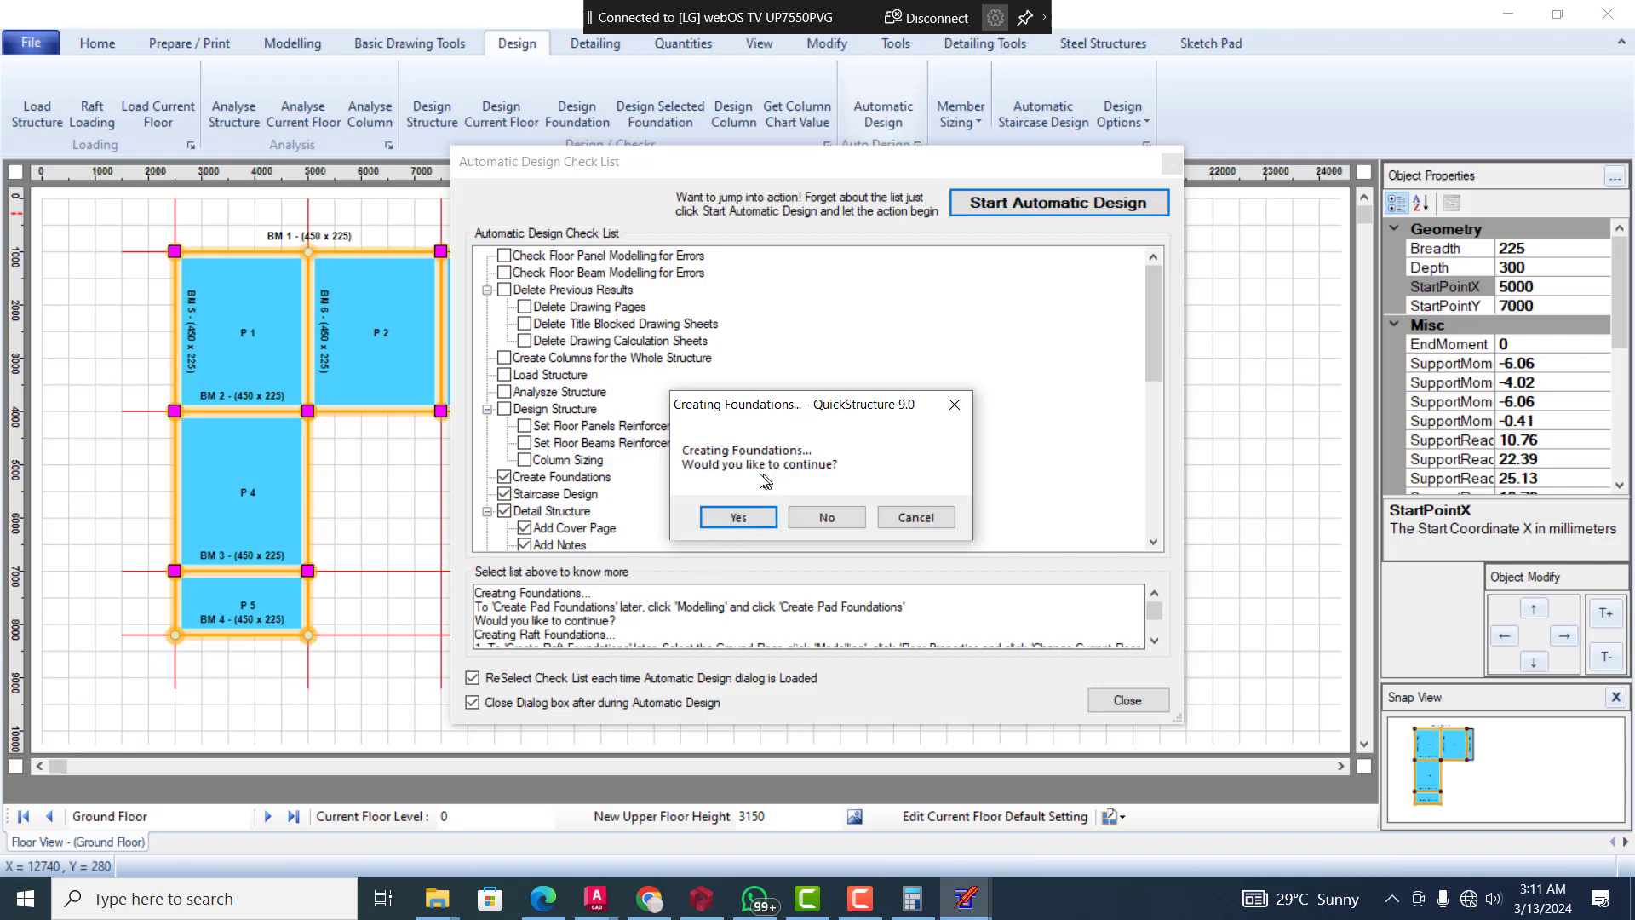
Accept creating foundations for the structure with Pad Foundation as the foundation type
click(761, 519)
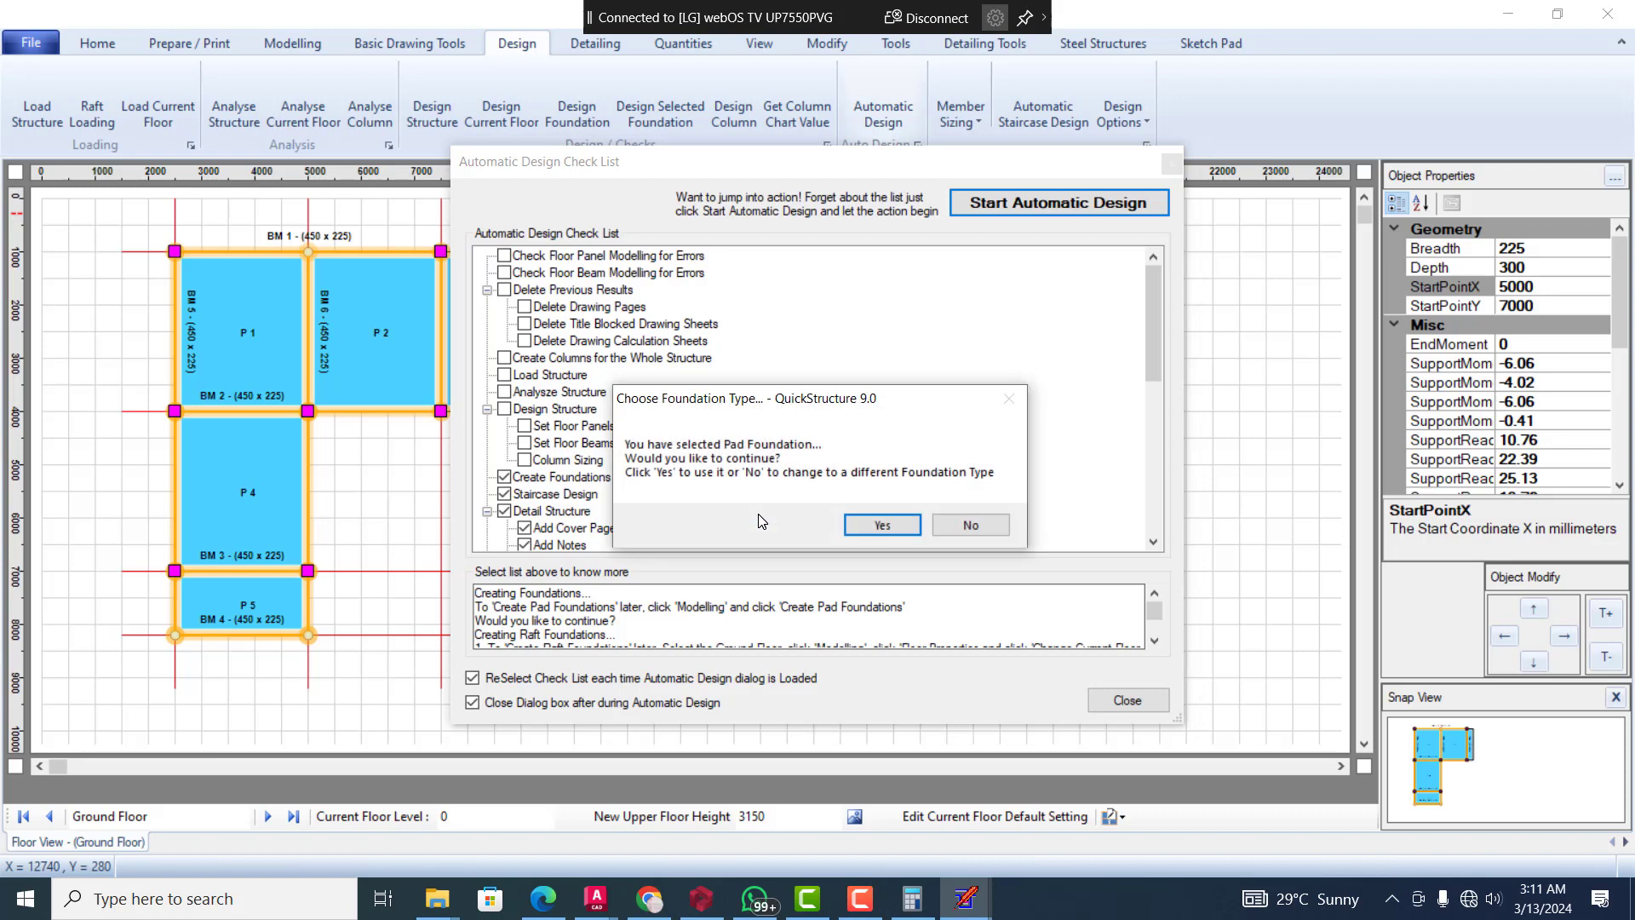
click(867, 519)
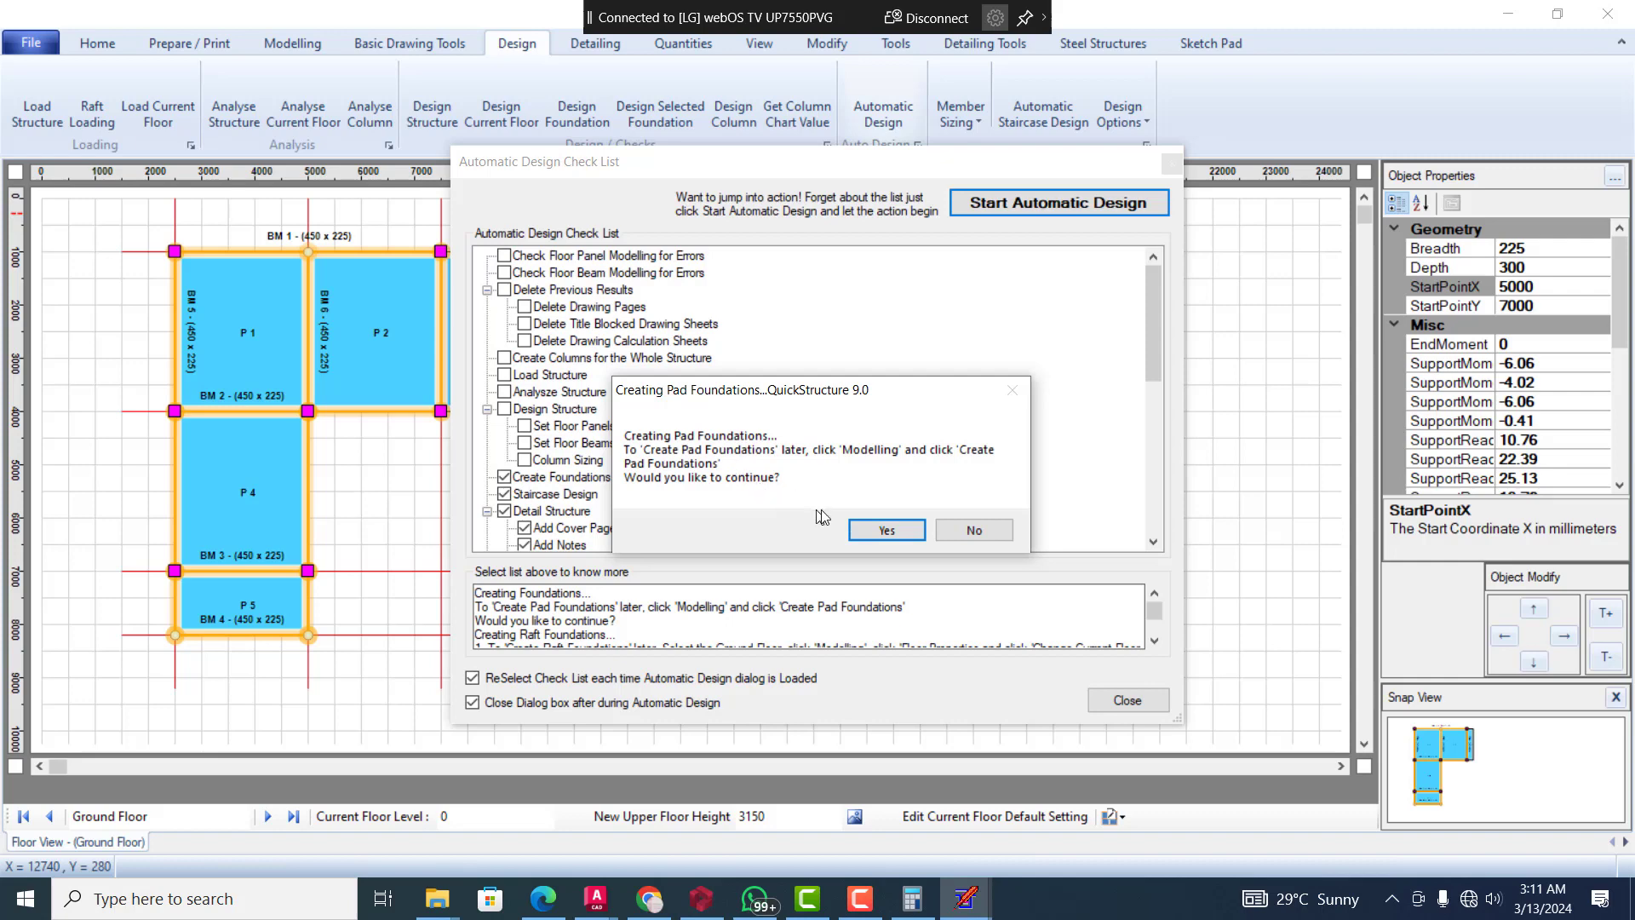
click(886, 529)
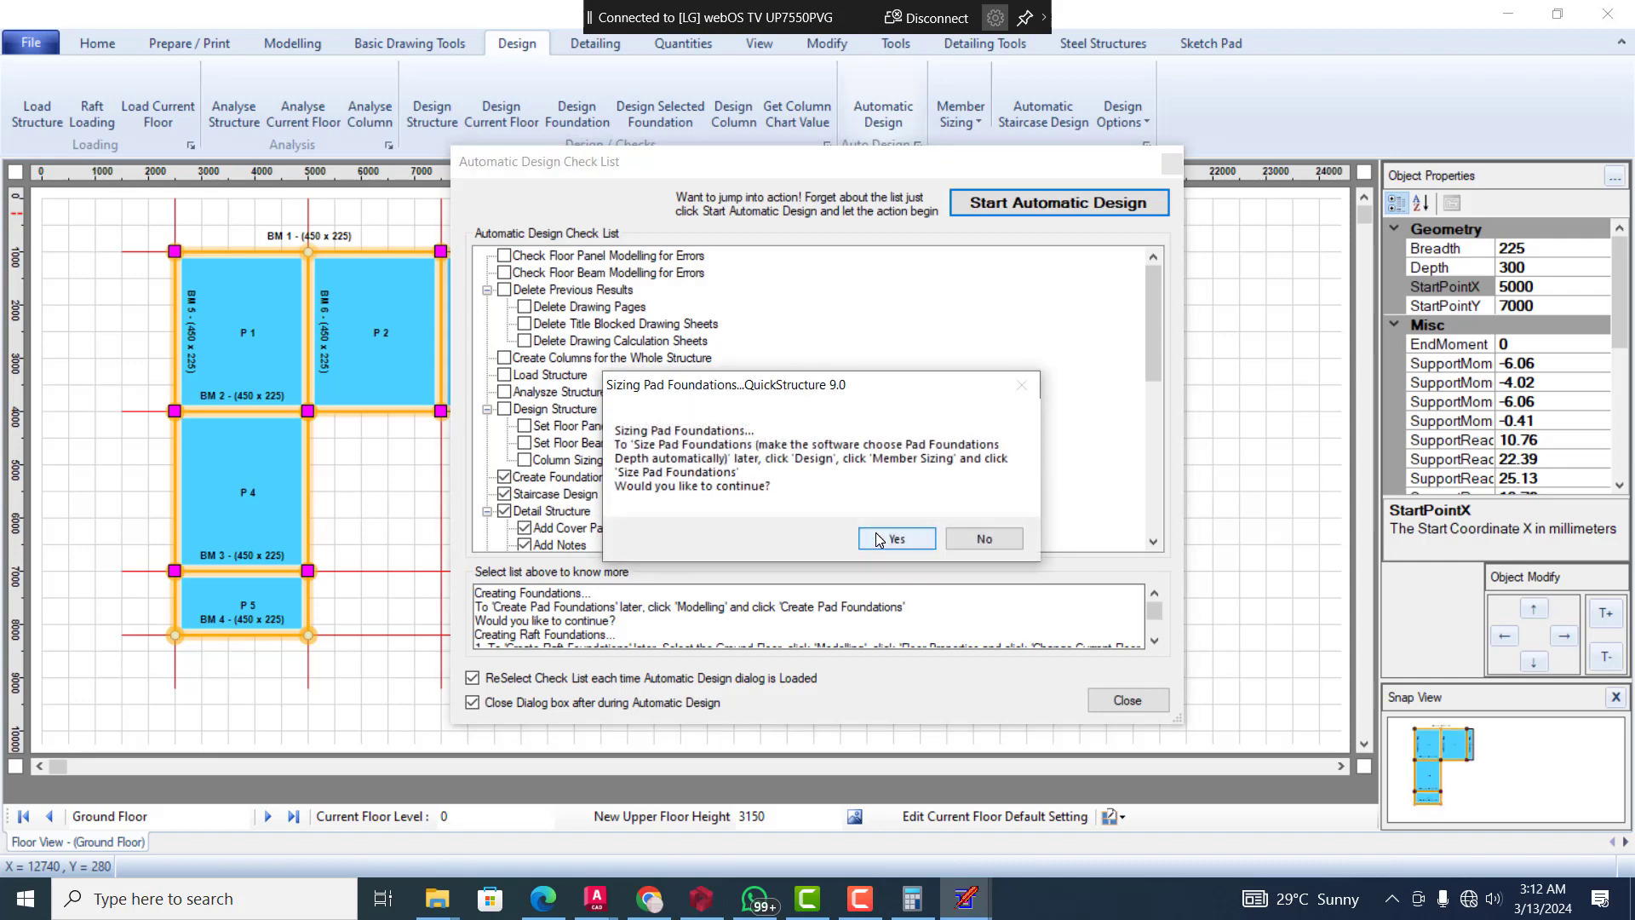
Accept sizing the pad foundations and set the minimum base thickness to 350
click(879, 539)
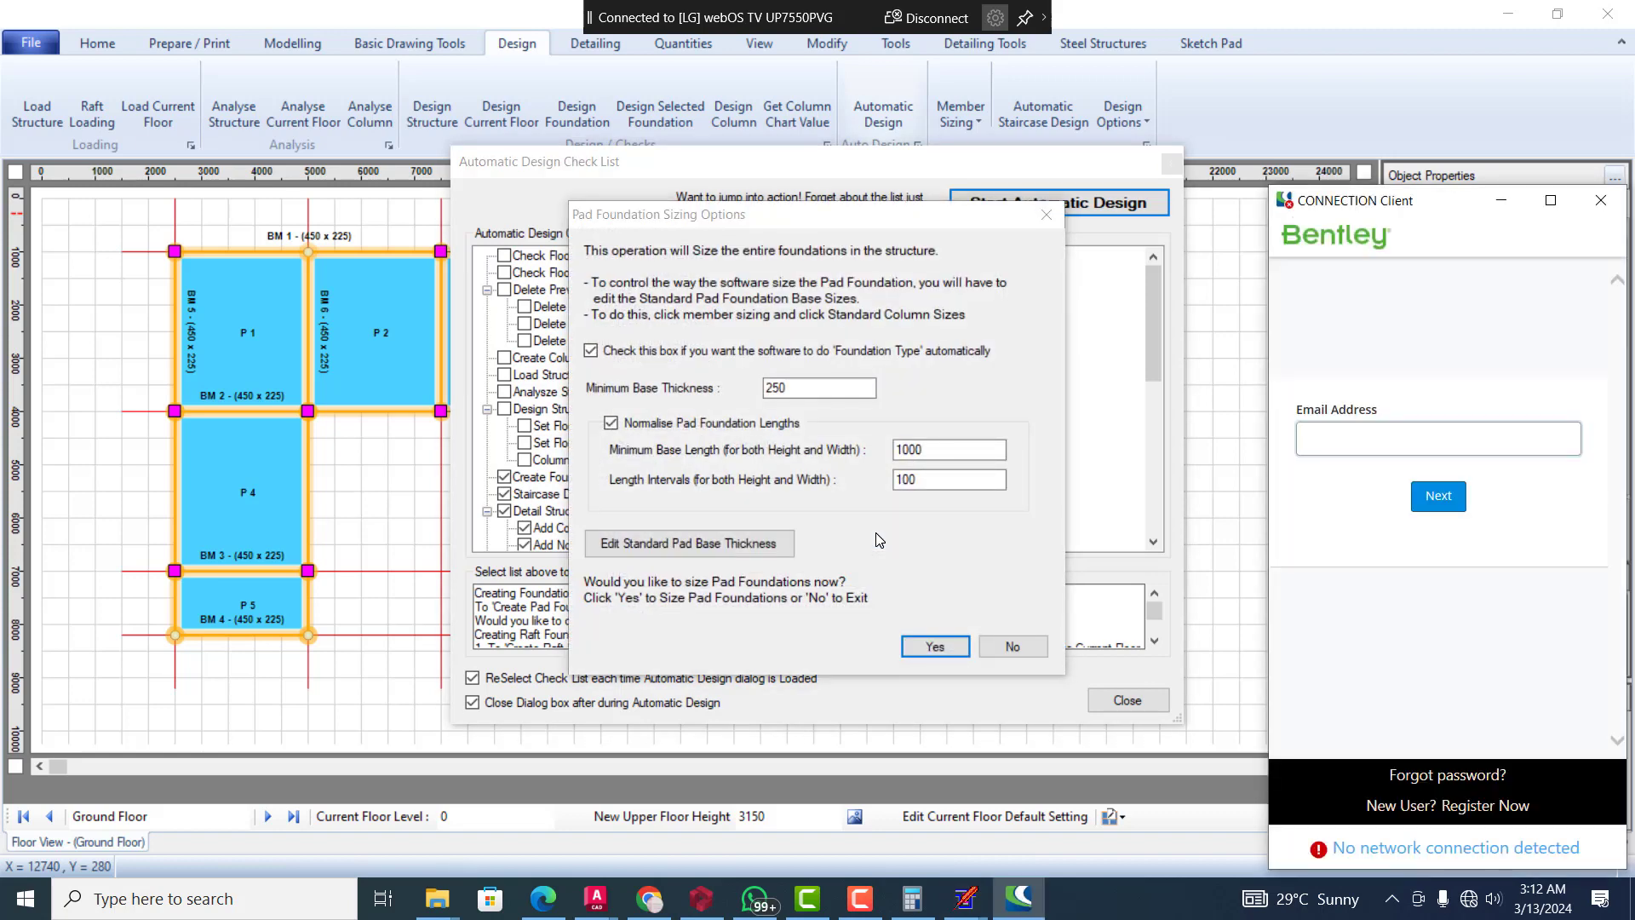
double_click(849, 388)
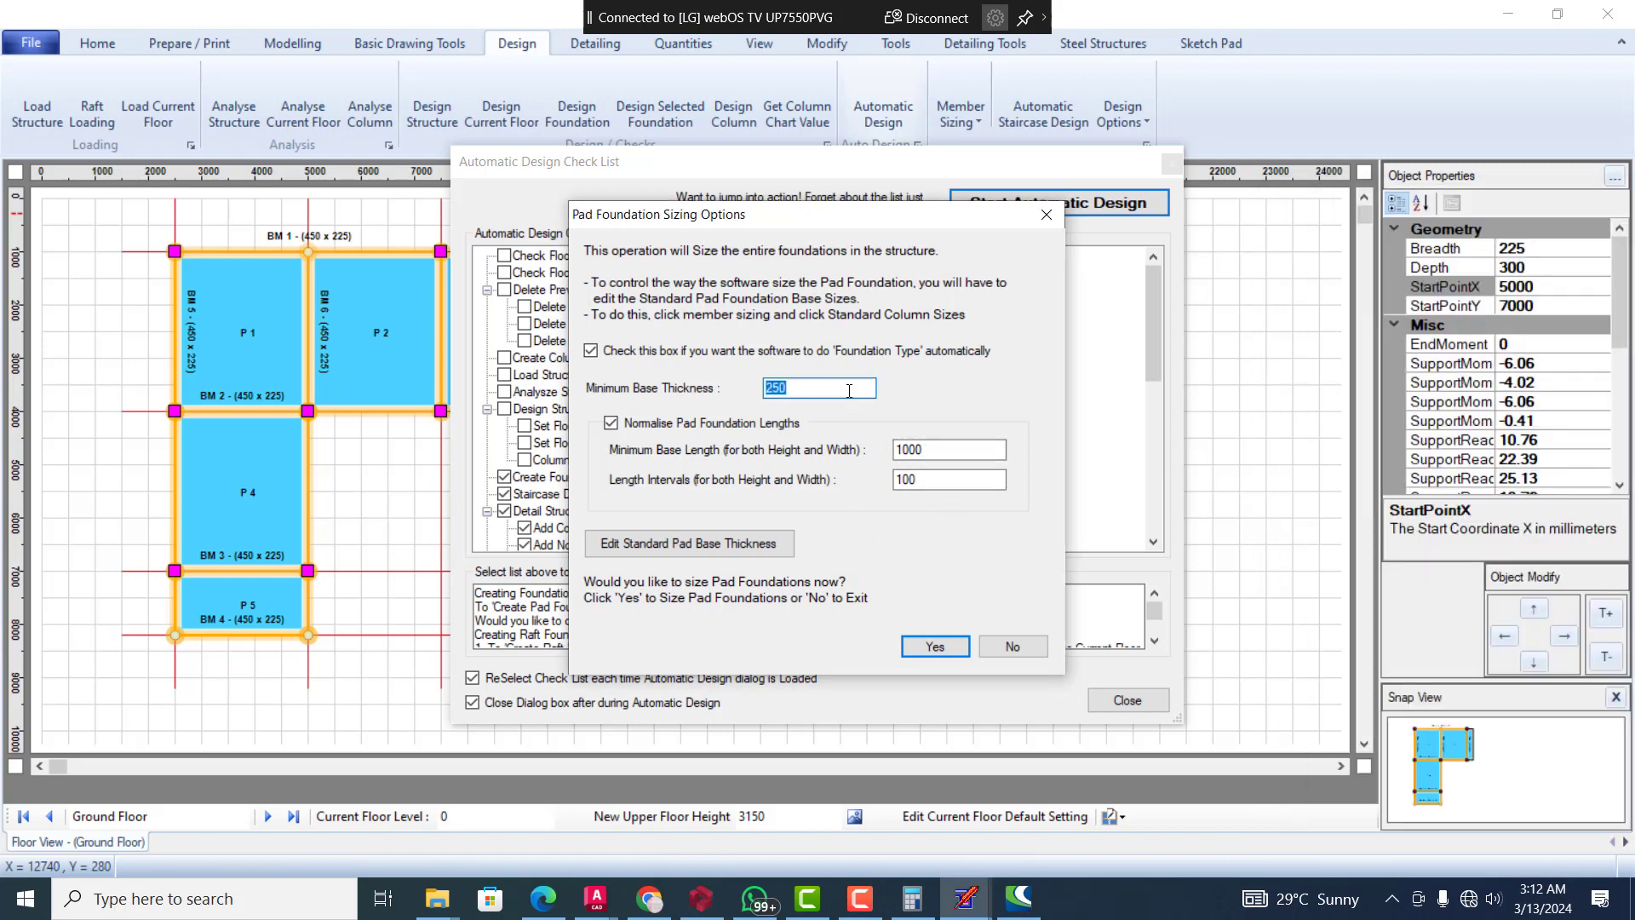
text(350)
Set the pad foundations' minimum base length to 1200, keep the length intervals at 100, and run the foundation sizing
click(939, 482)
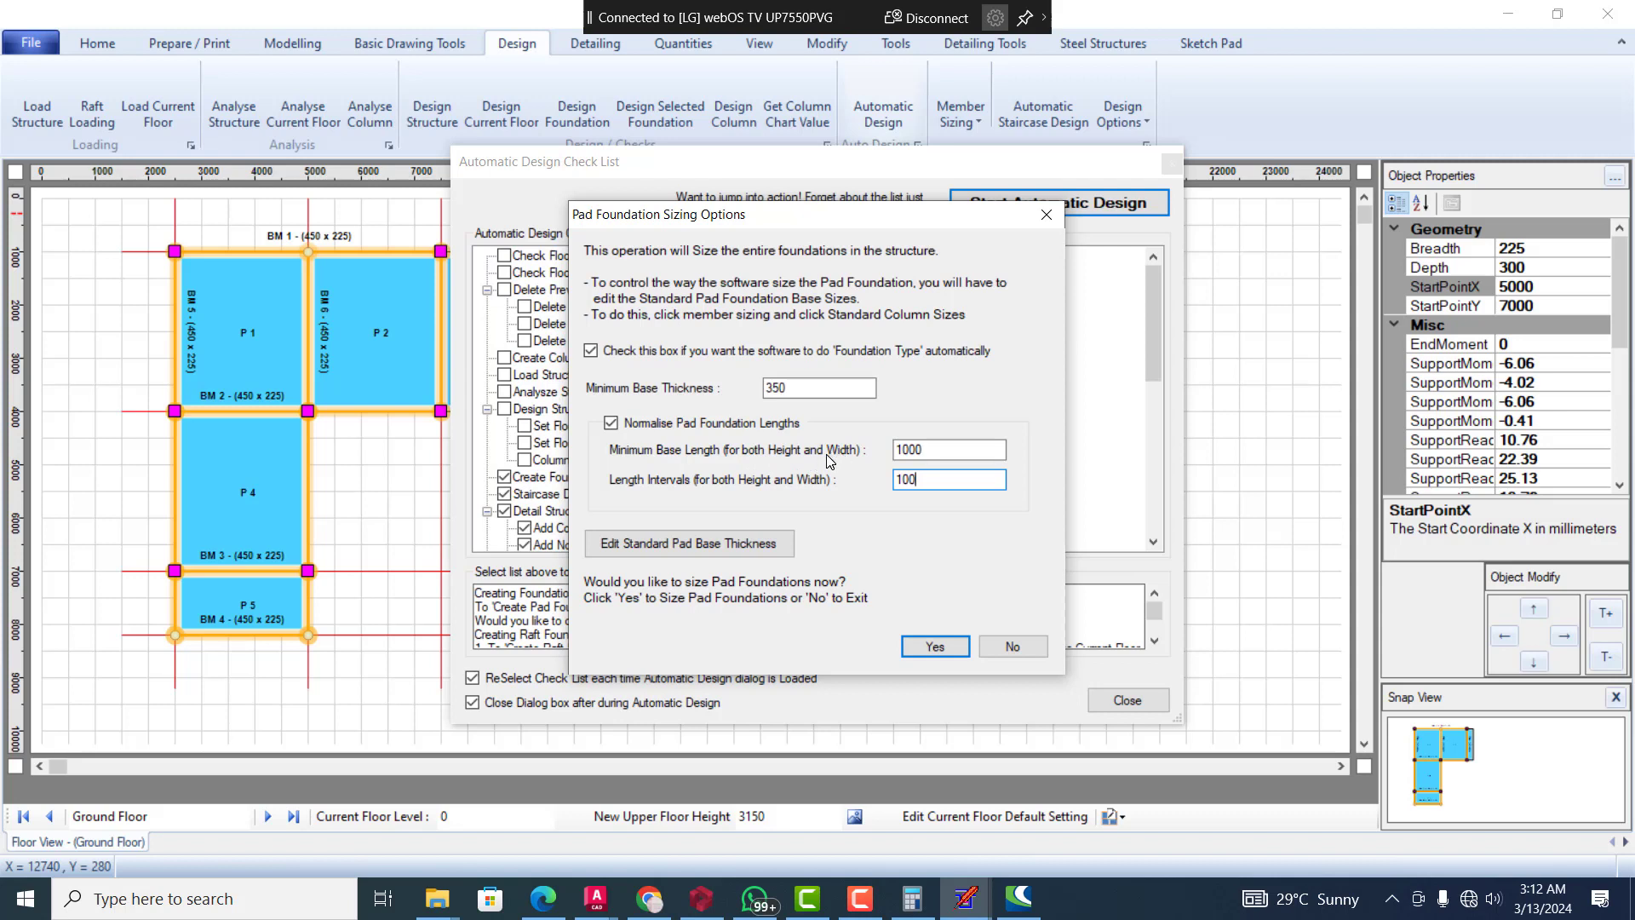
double_click(926, 449)
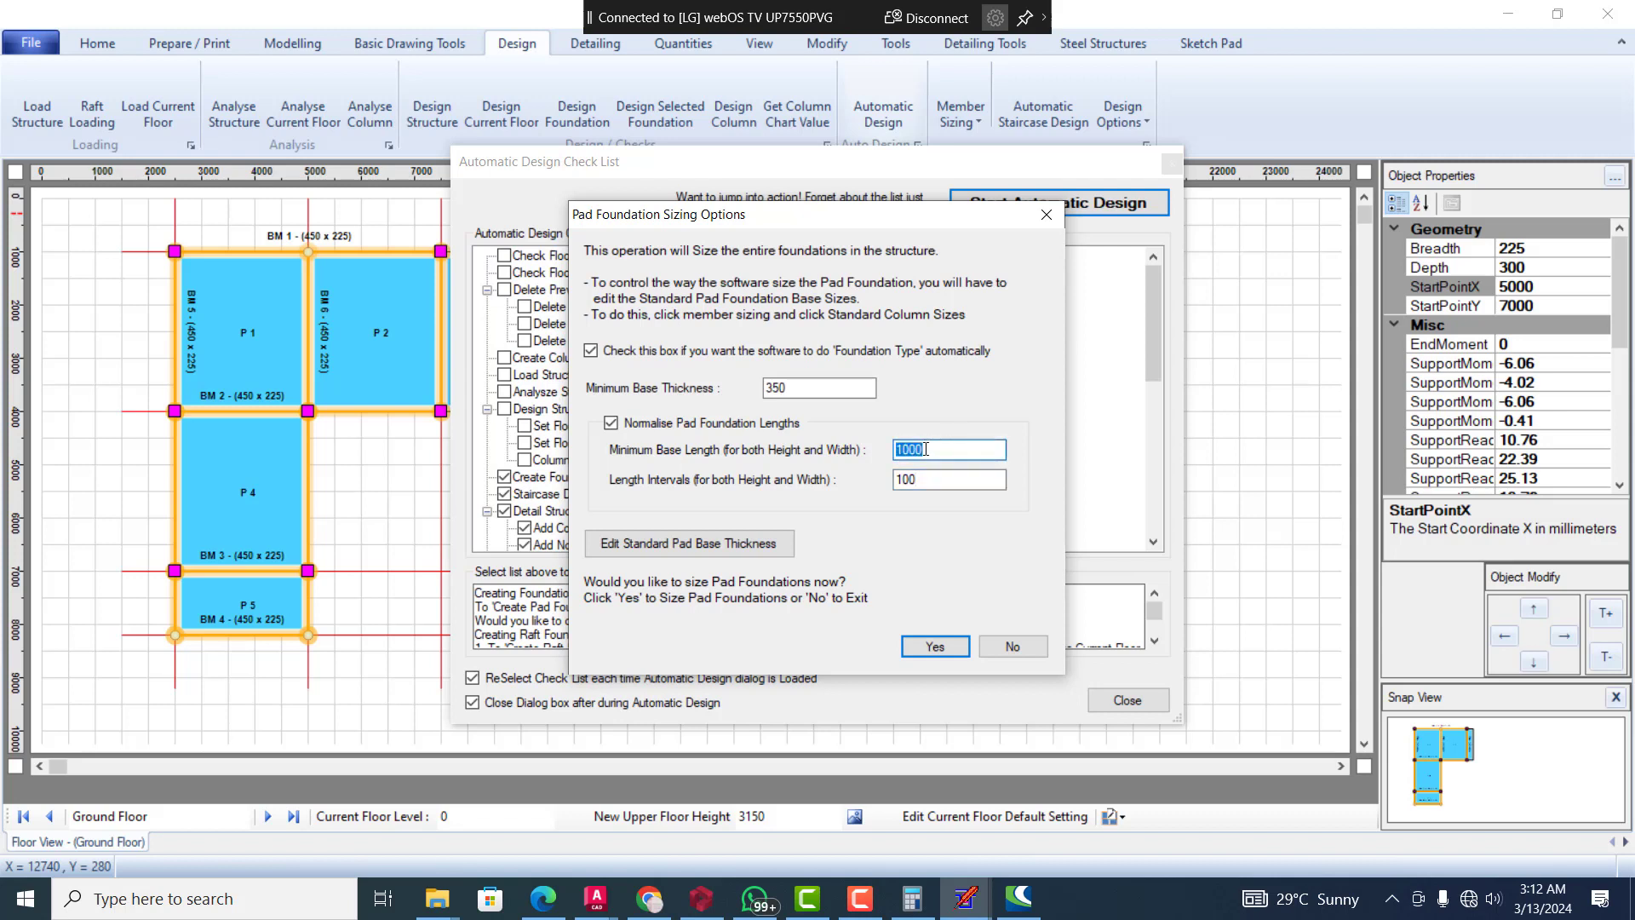
text(1200)
click(963, 476)
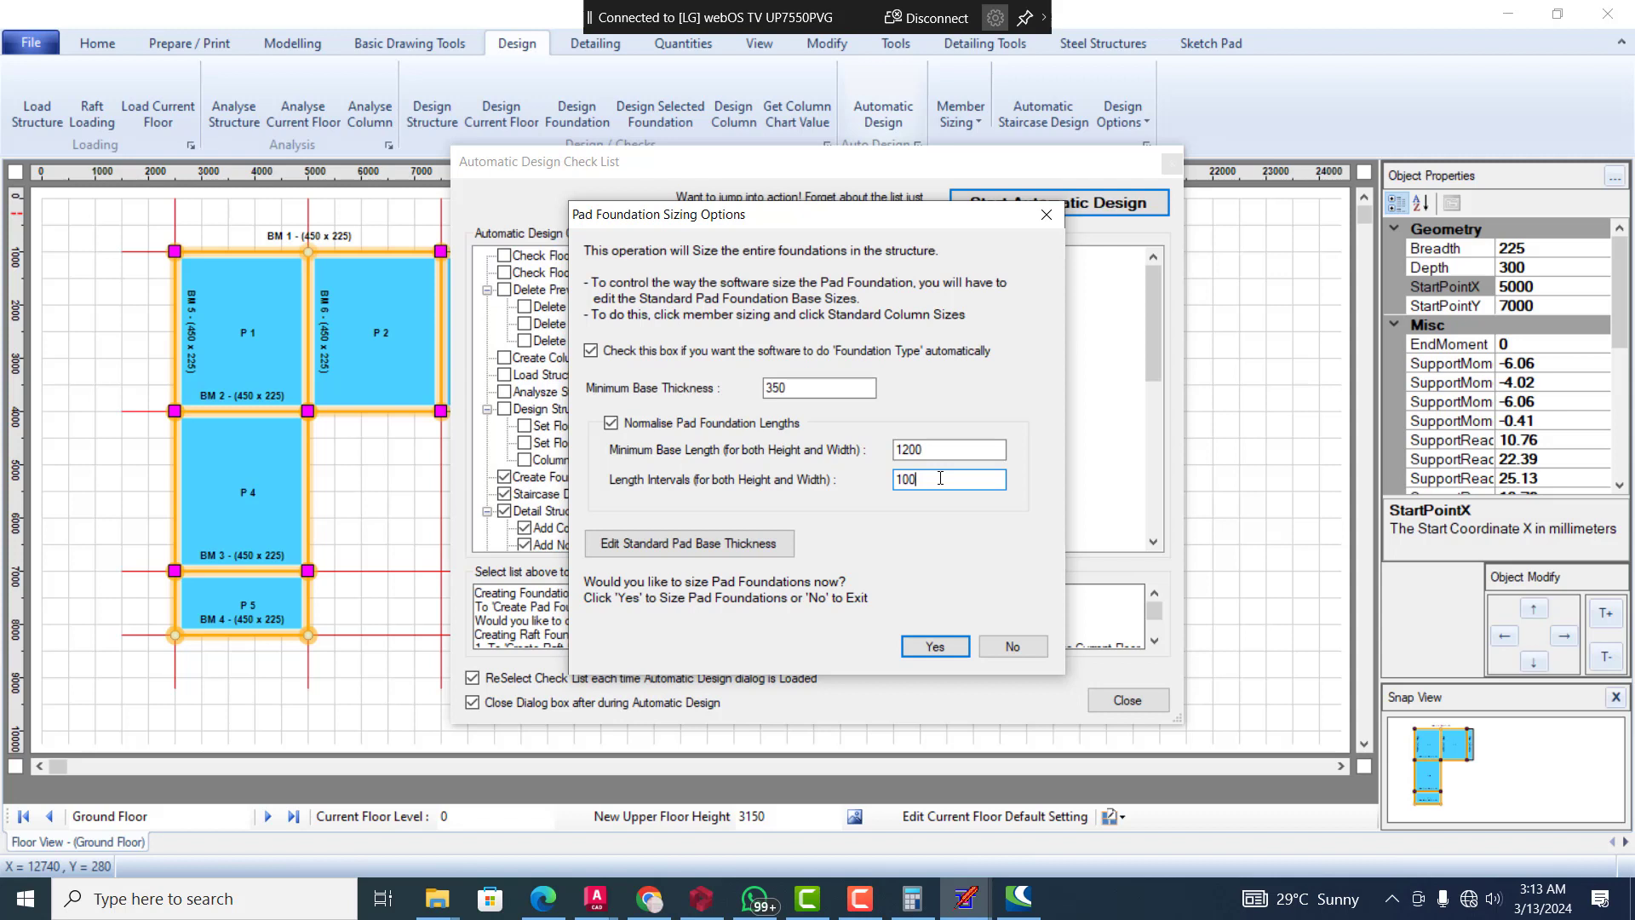
click(944, 445)
double_click(945, 486)
click(944, 486)
click(928, 647)
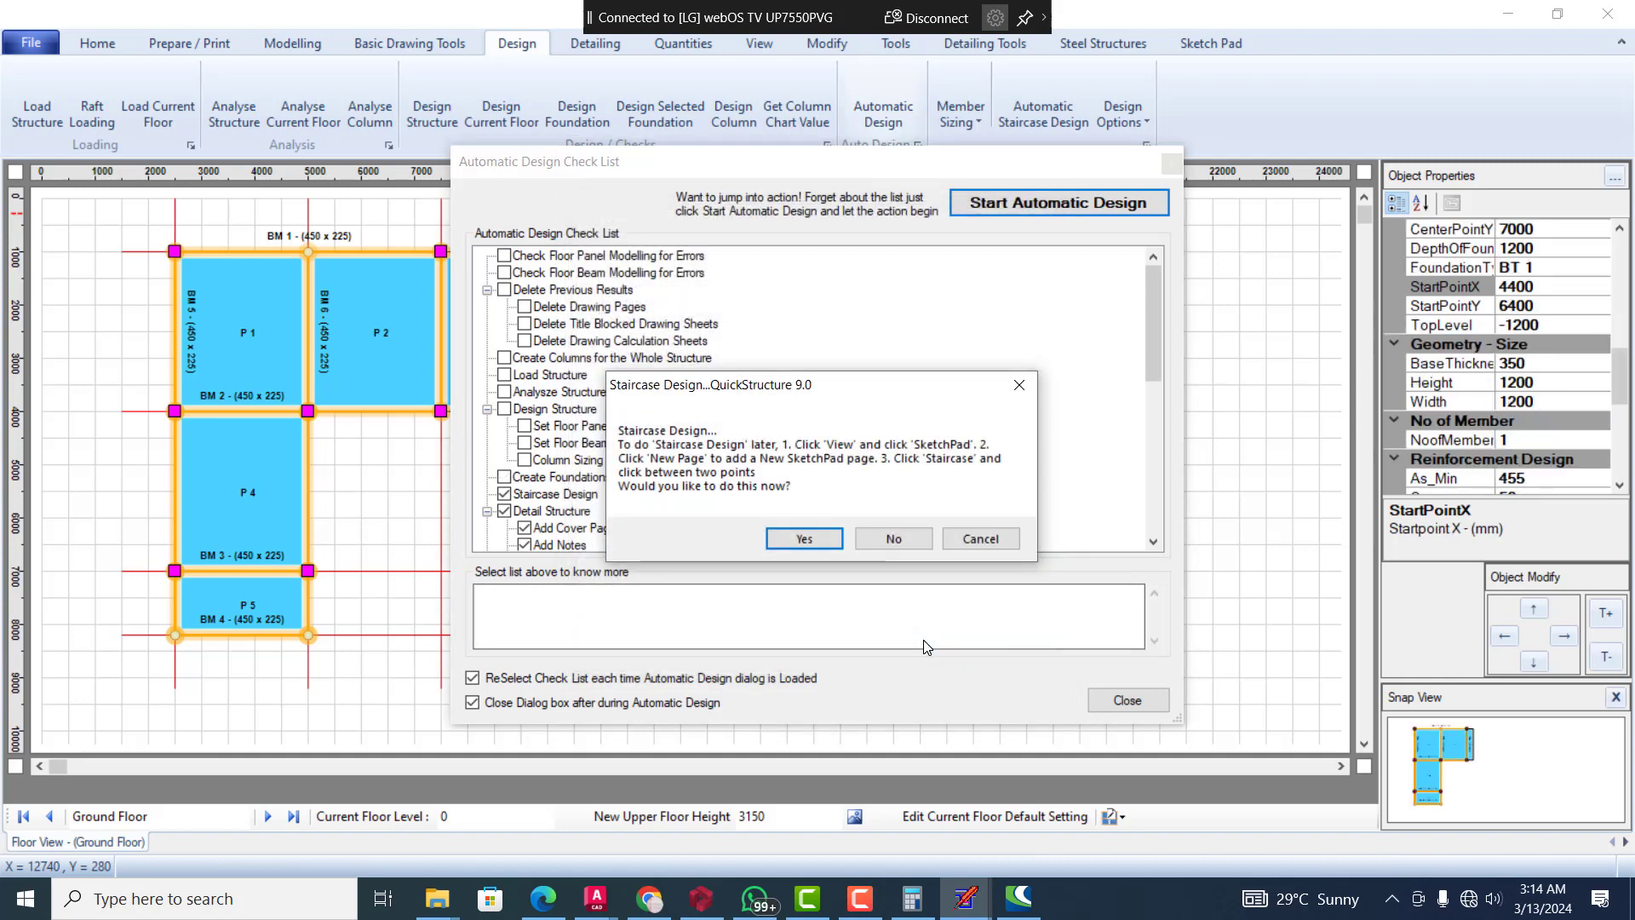
Accept the staircase design and review the number of steps, riser height, tread width, waist and stair width
click(805, 538)
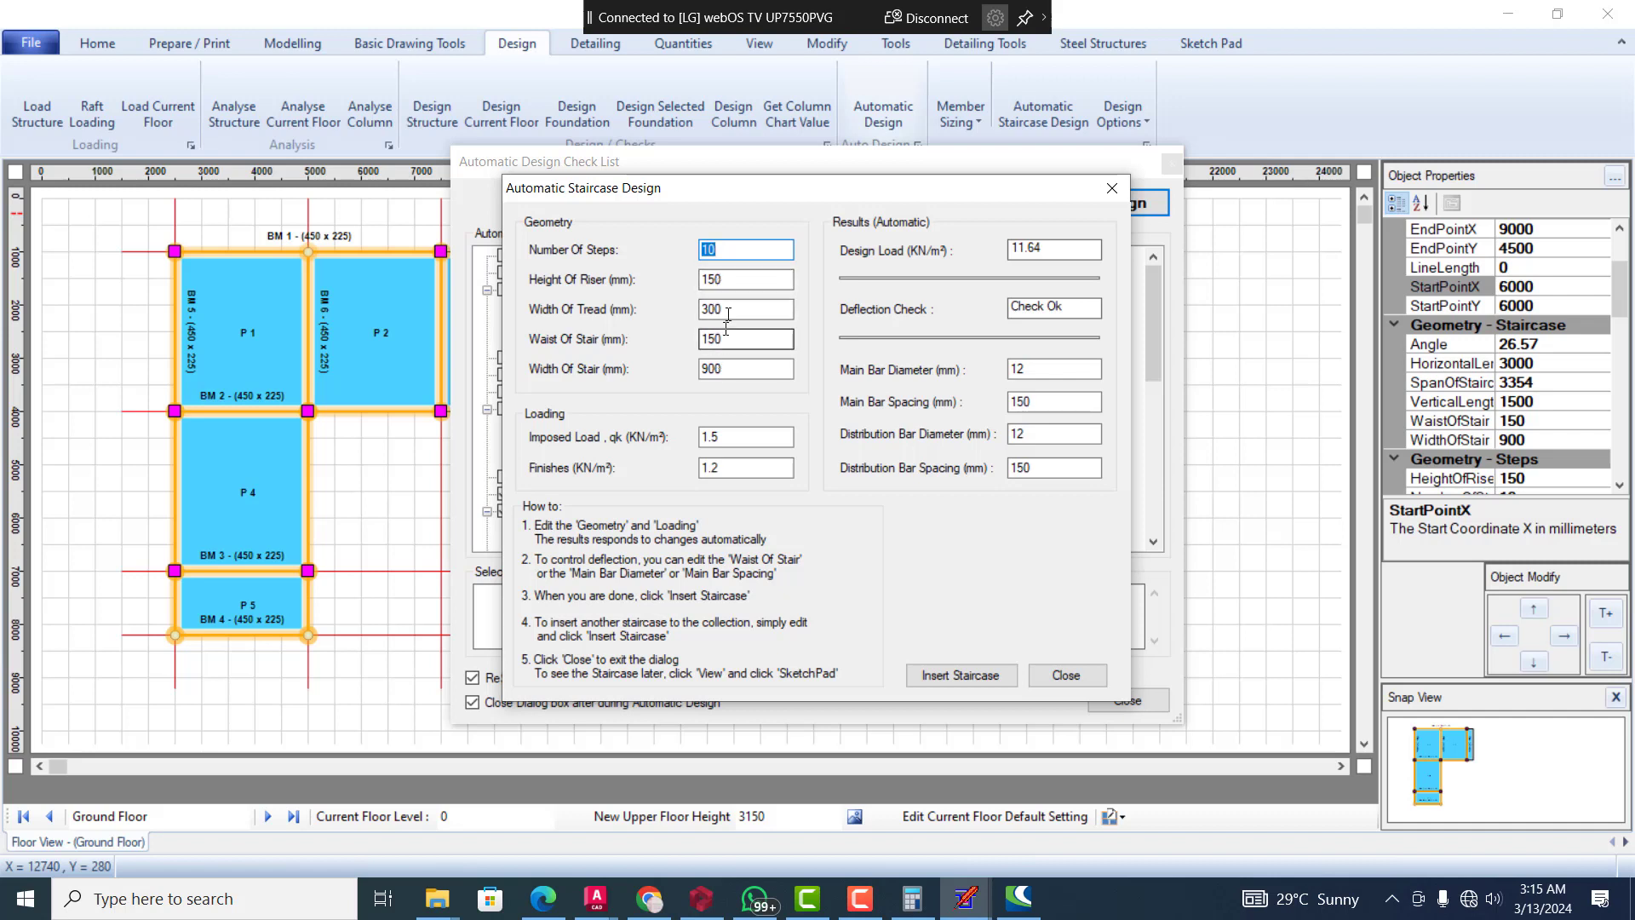
click(745, 281)
click(743, 307)
click(737, 338)
click(747, 372)
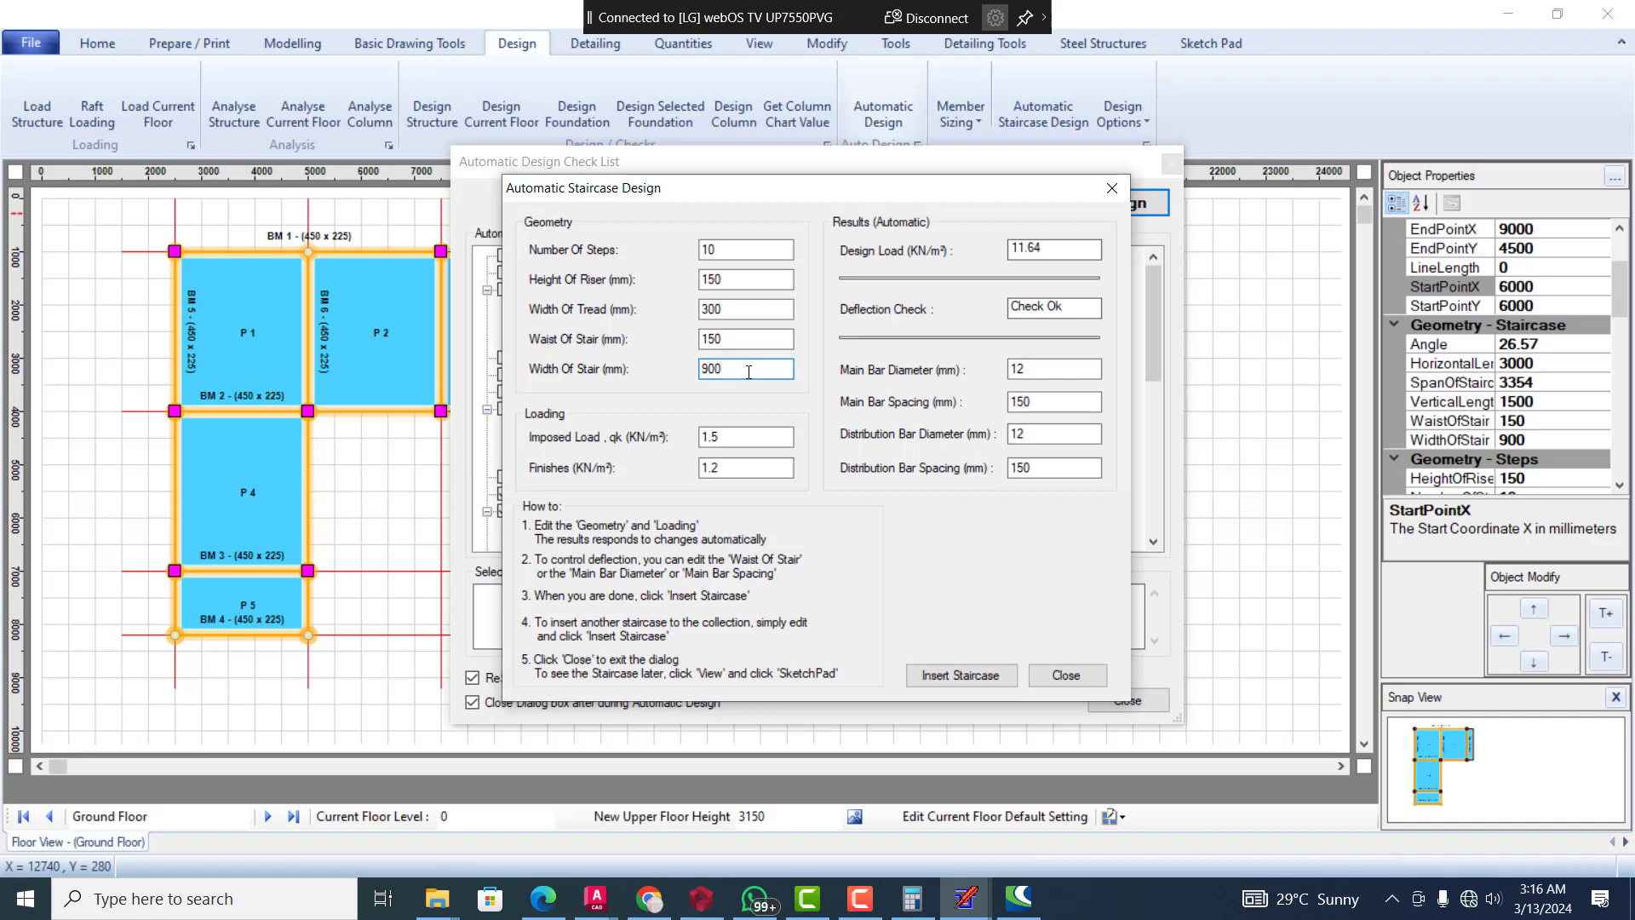
click(753, 336)
click(753, 309)
click(734, 280)
click(705, 249)
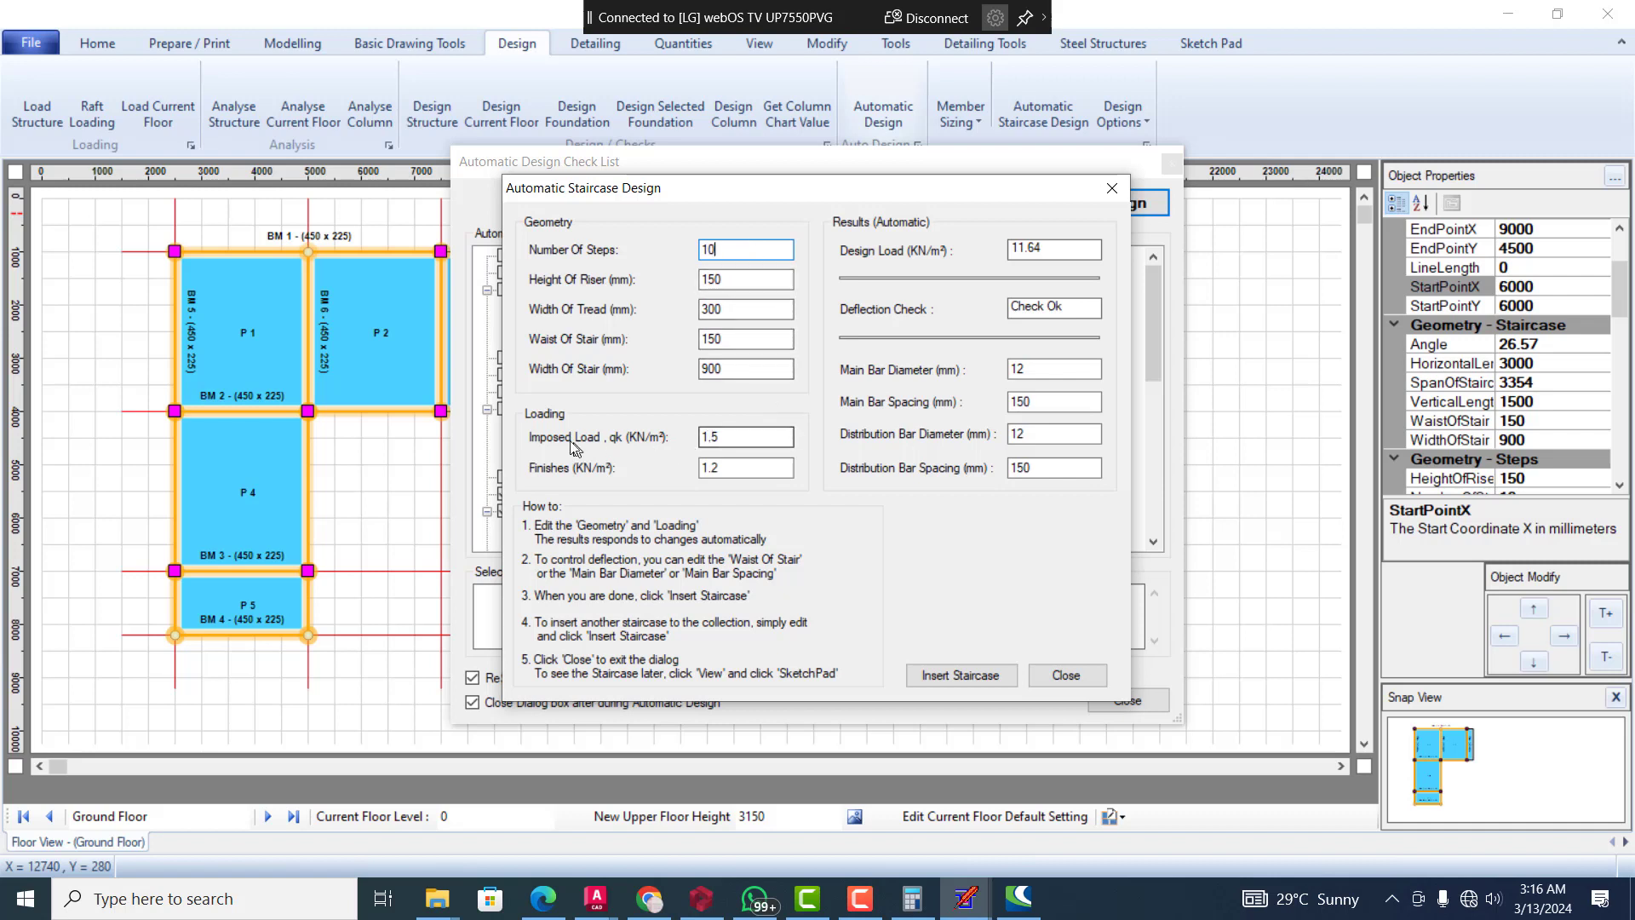
Review the staircase's imposed load and finishes, and its main and distribution bar settings
click(757, 440)
click(734, 468)
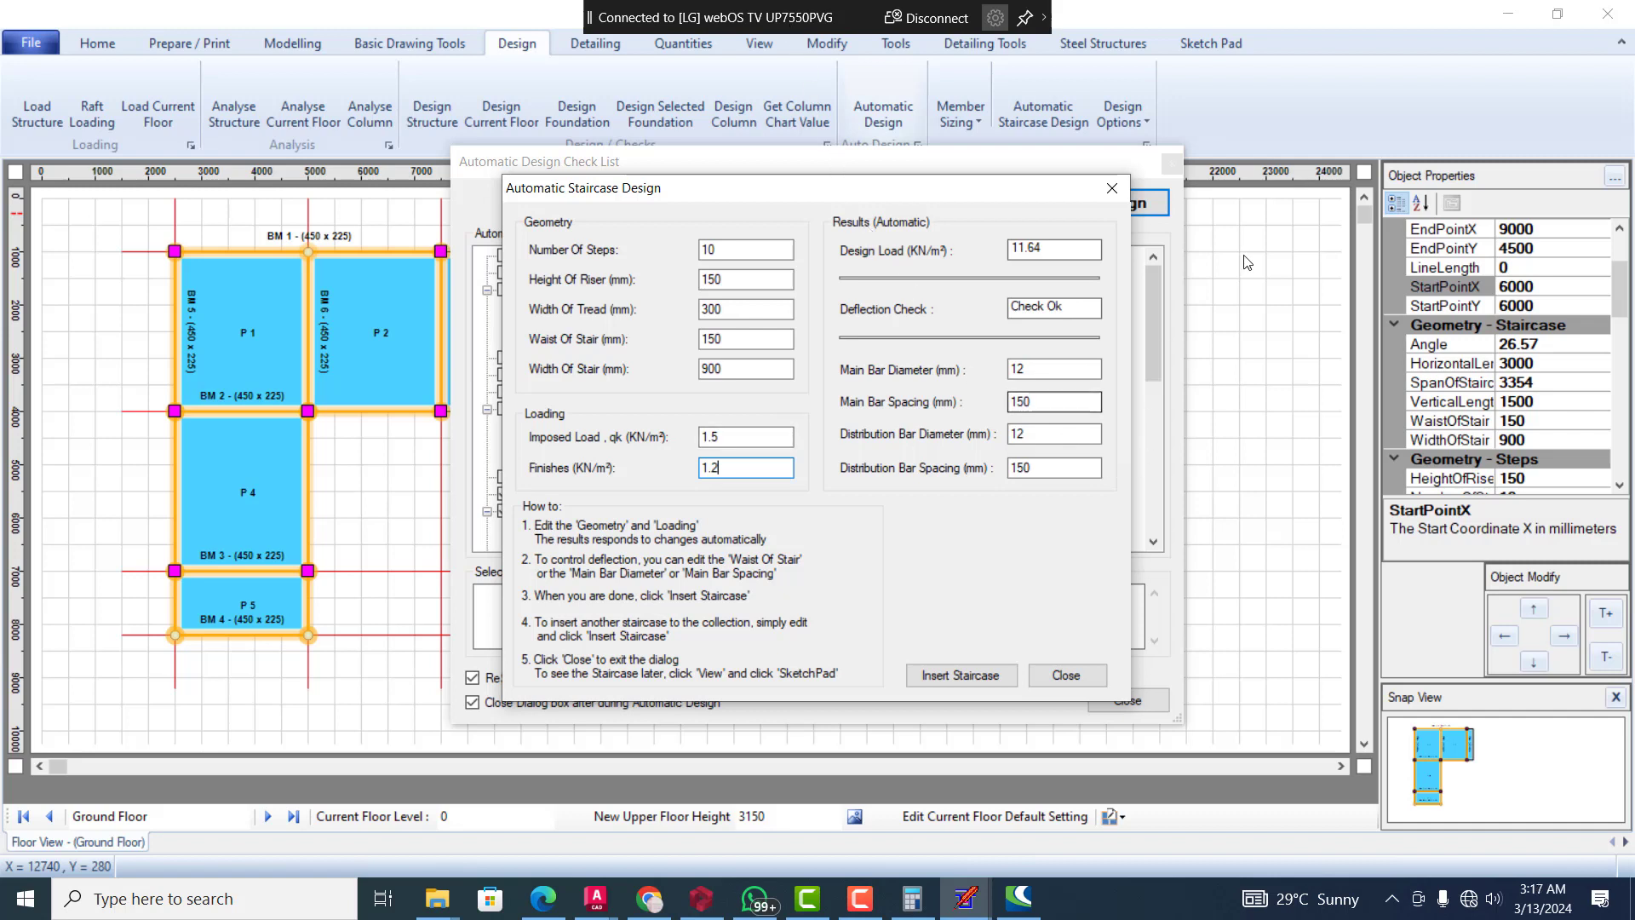
click(1064, 373)
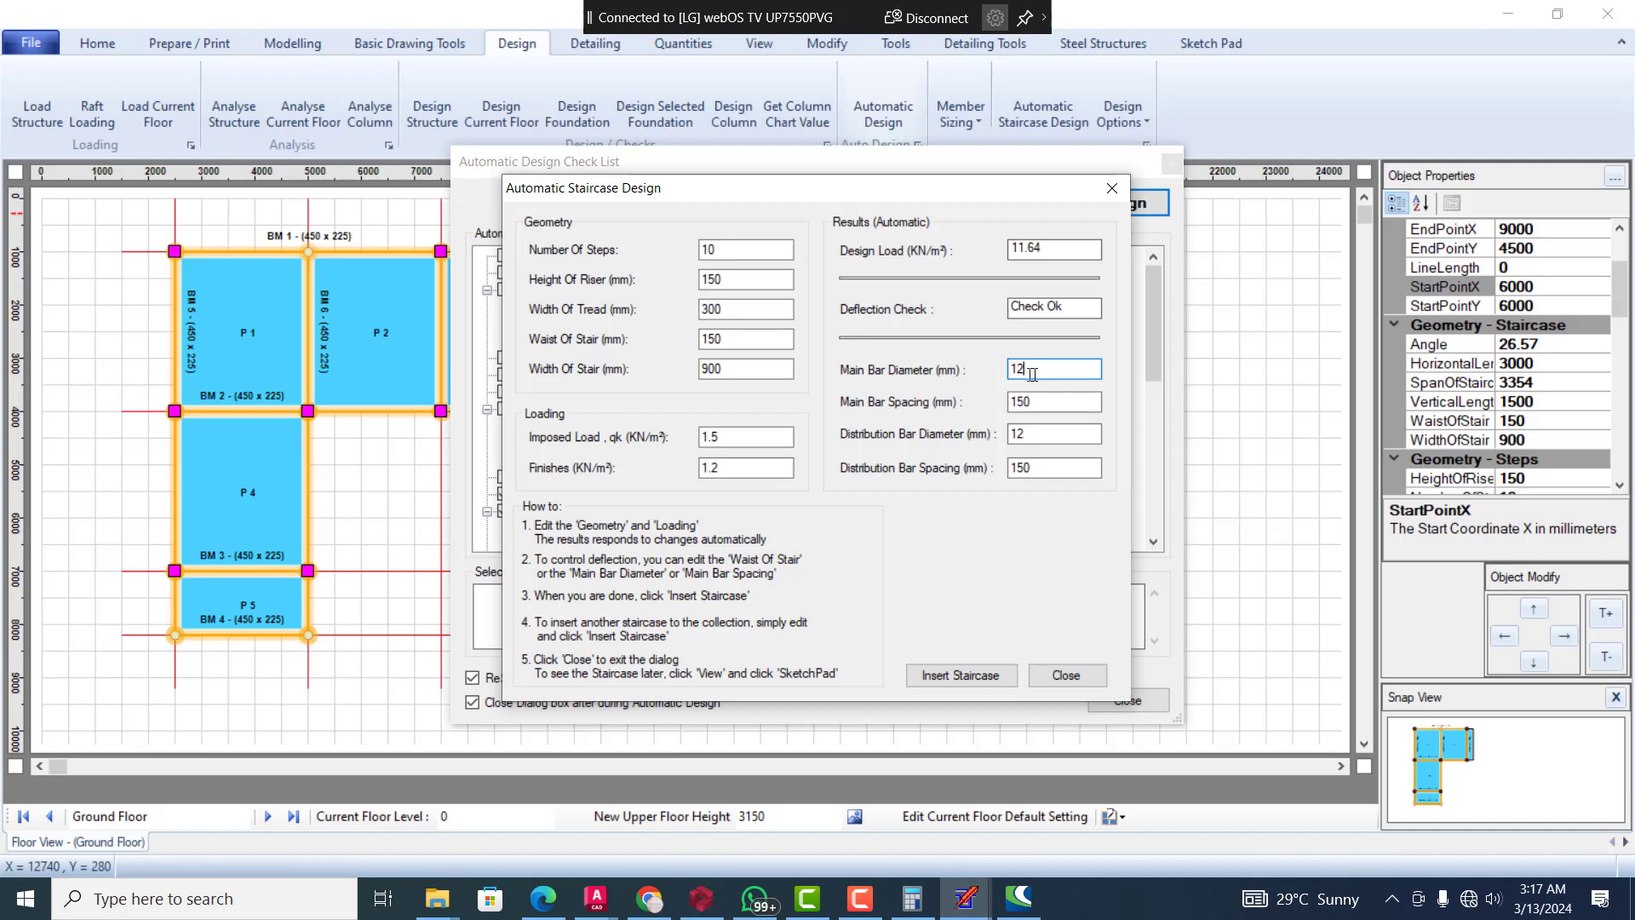
click(1067, 404)
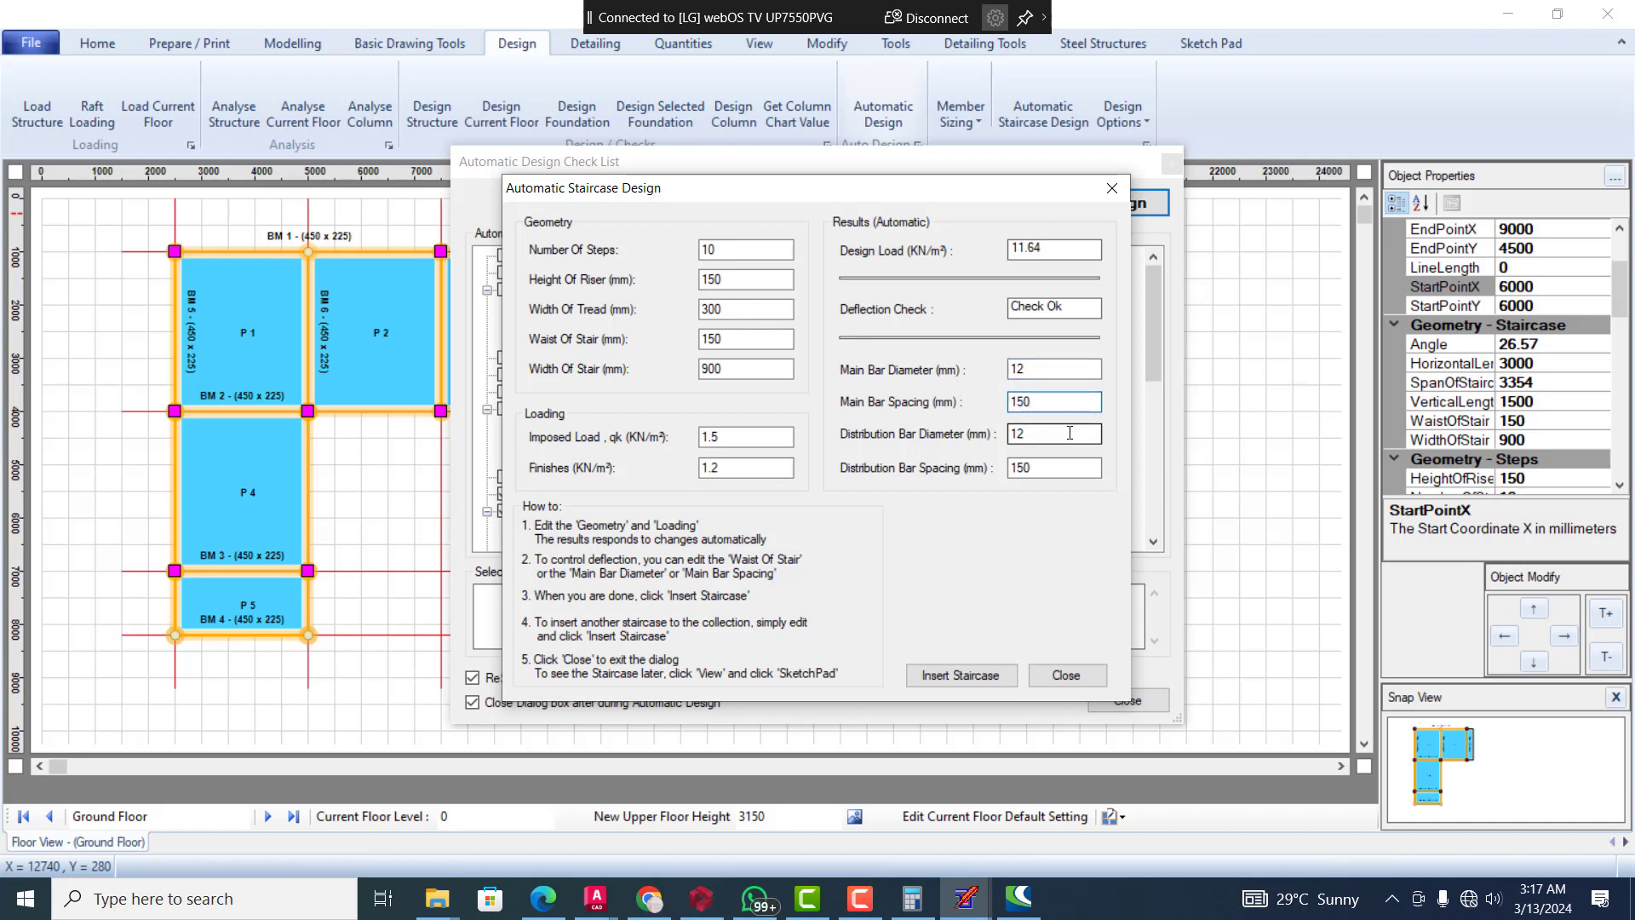
click(1070, 432)
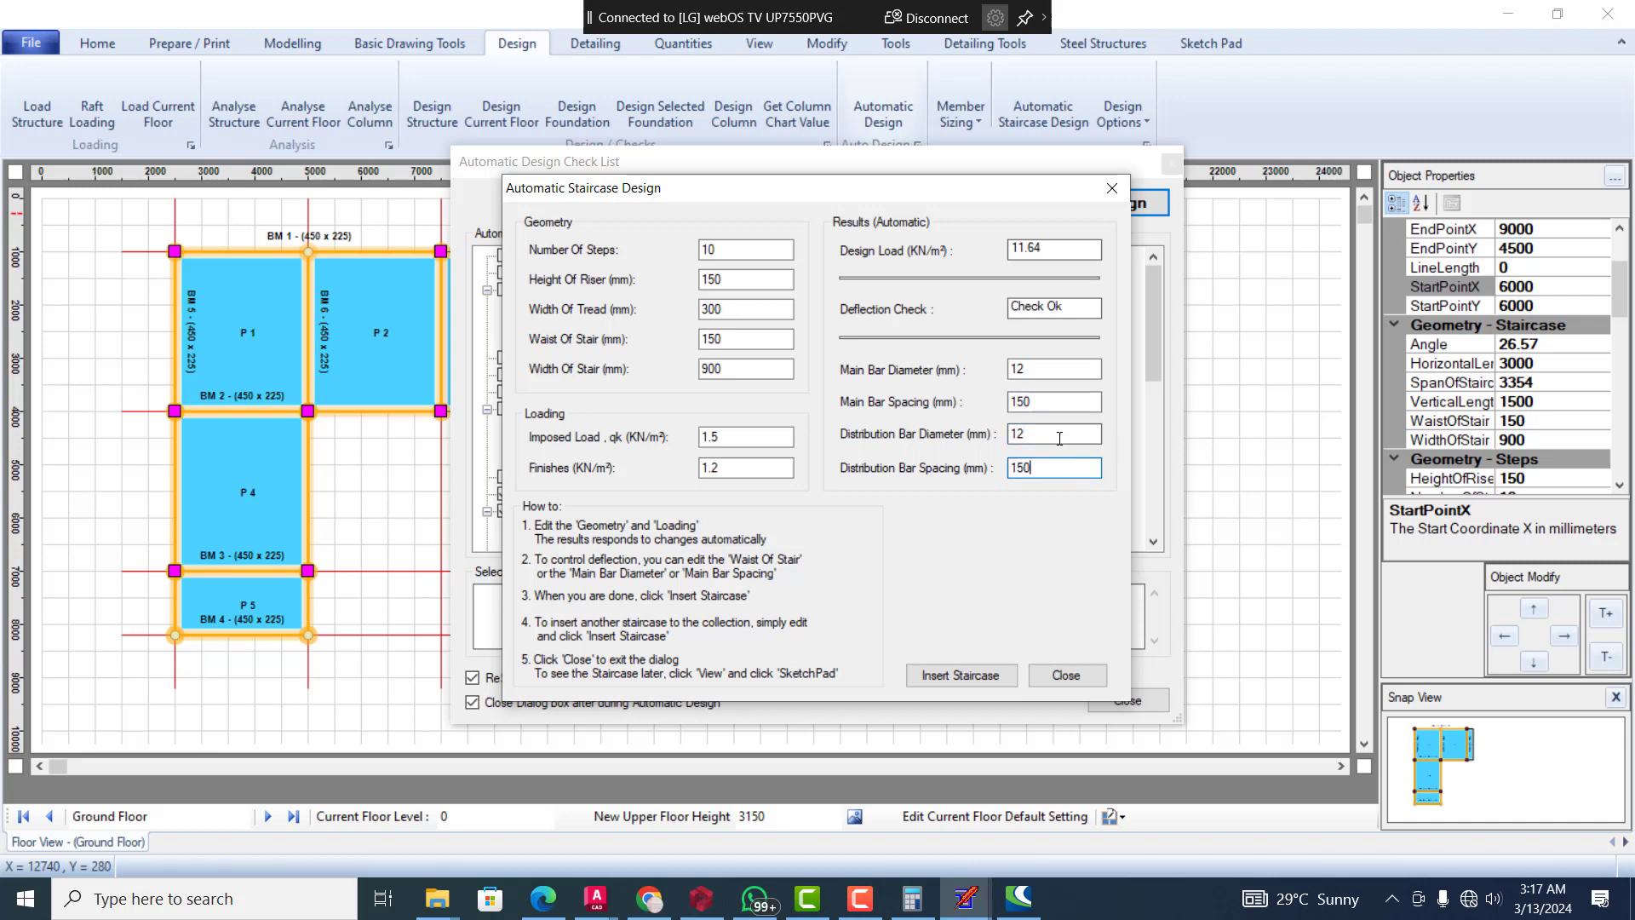
click(1069, 402)
Decline the staircase insertion prompt and re-enter the staircase finishes load as 1.2 kN/m²
click(957, 677)
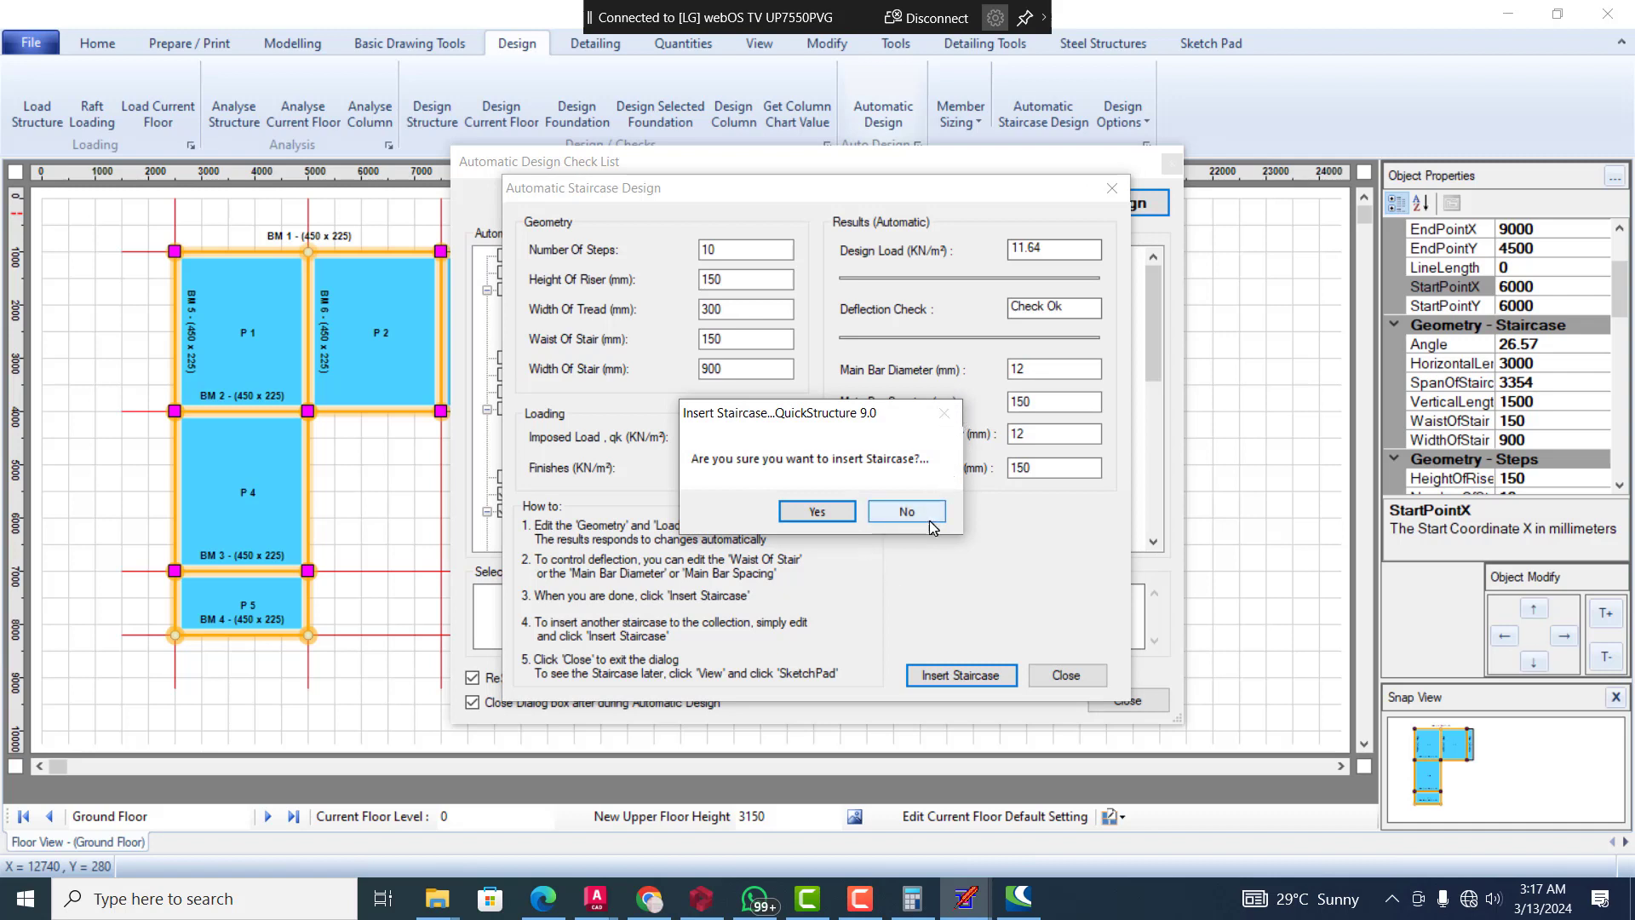
click(905, 511)
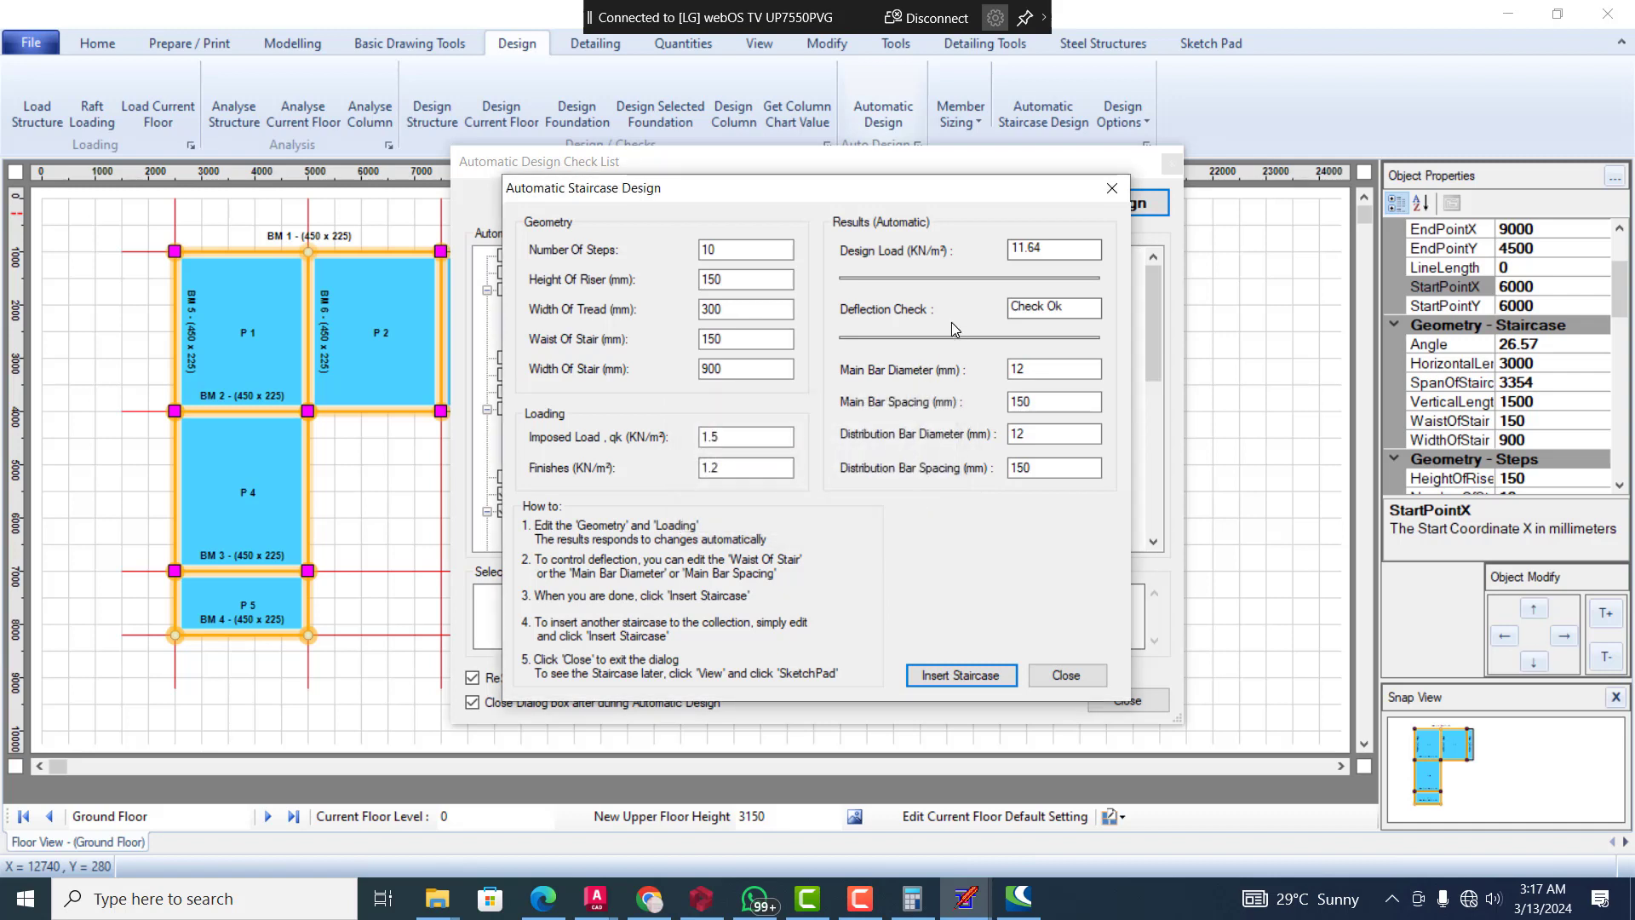
double_click(743, 469)
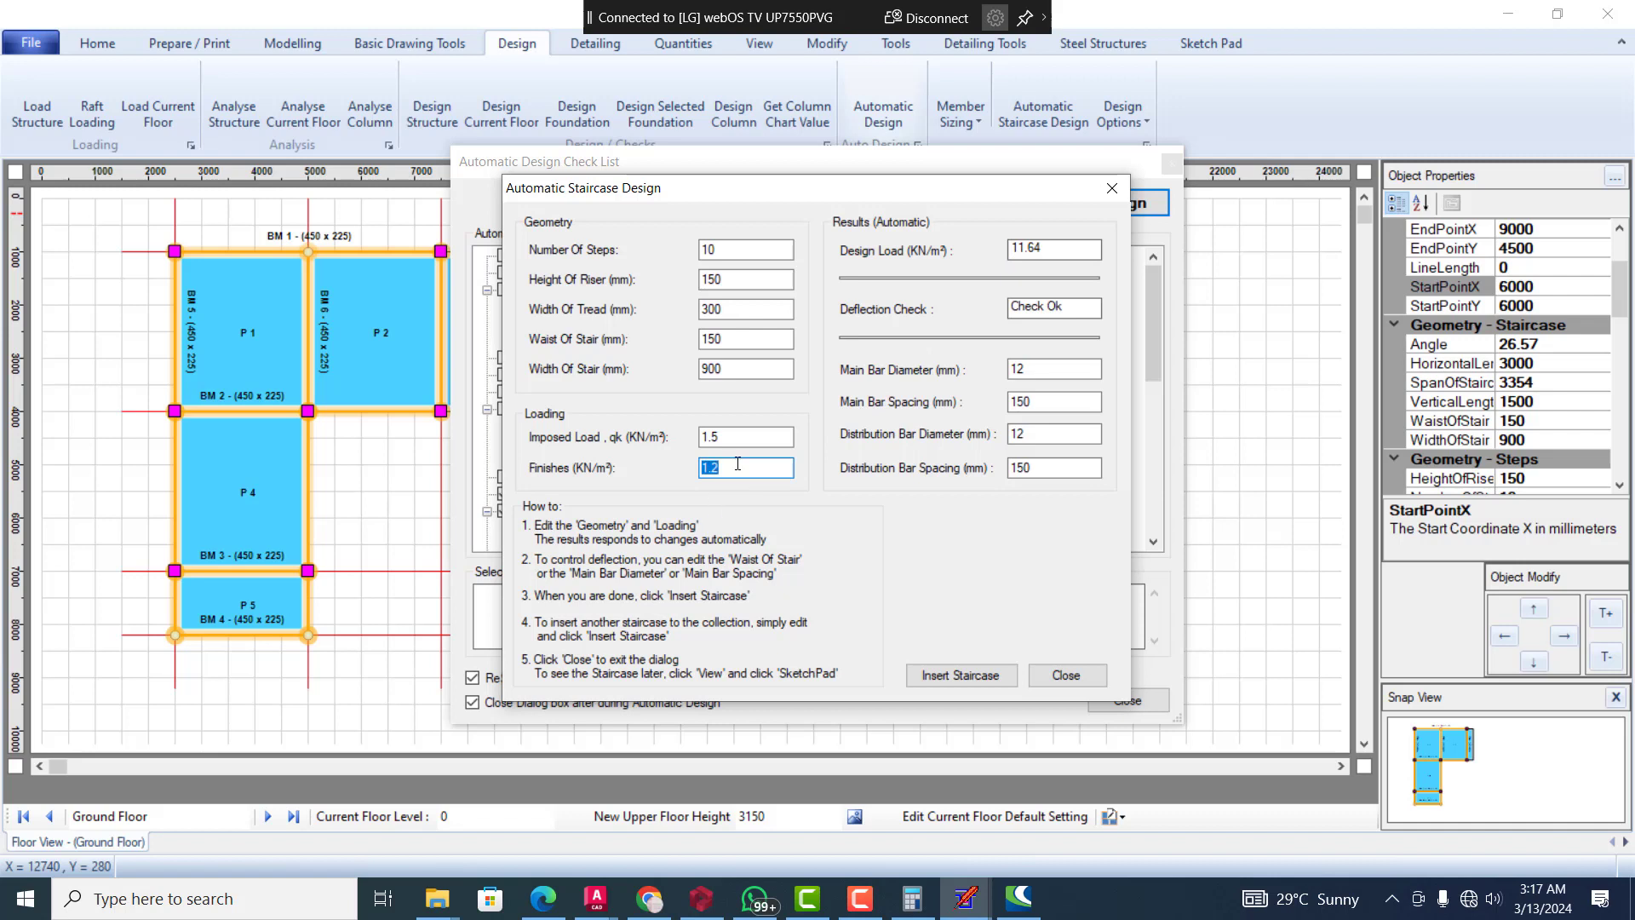
text(2)
key(BackSpace)
text(1.2)
Insert the designed staircase twice, confirming each insertion, and exit the automatic staircase design
click(949, 675)
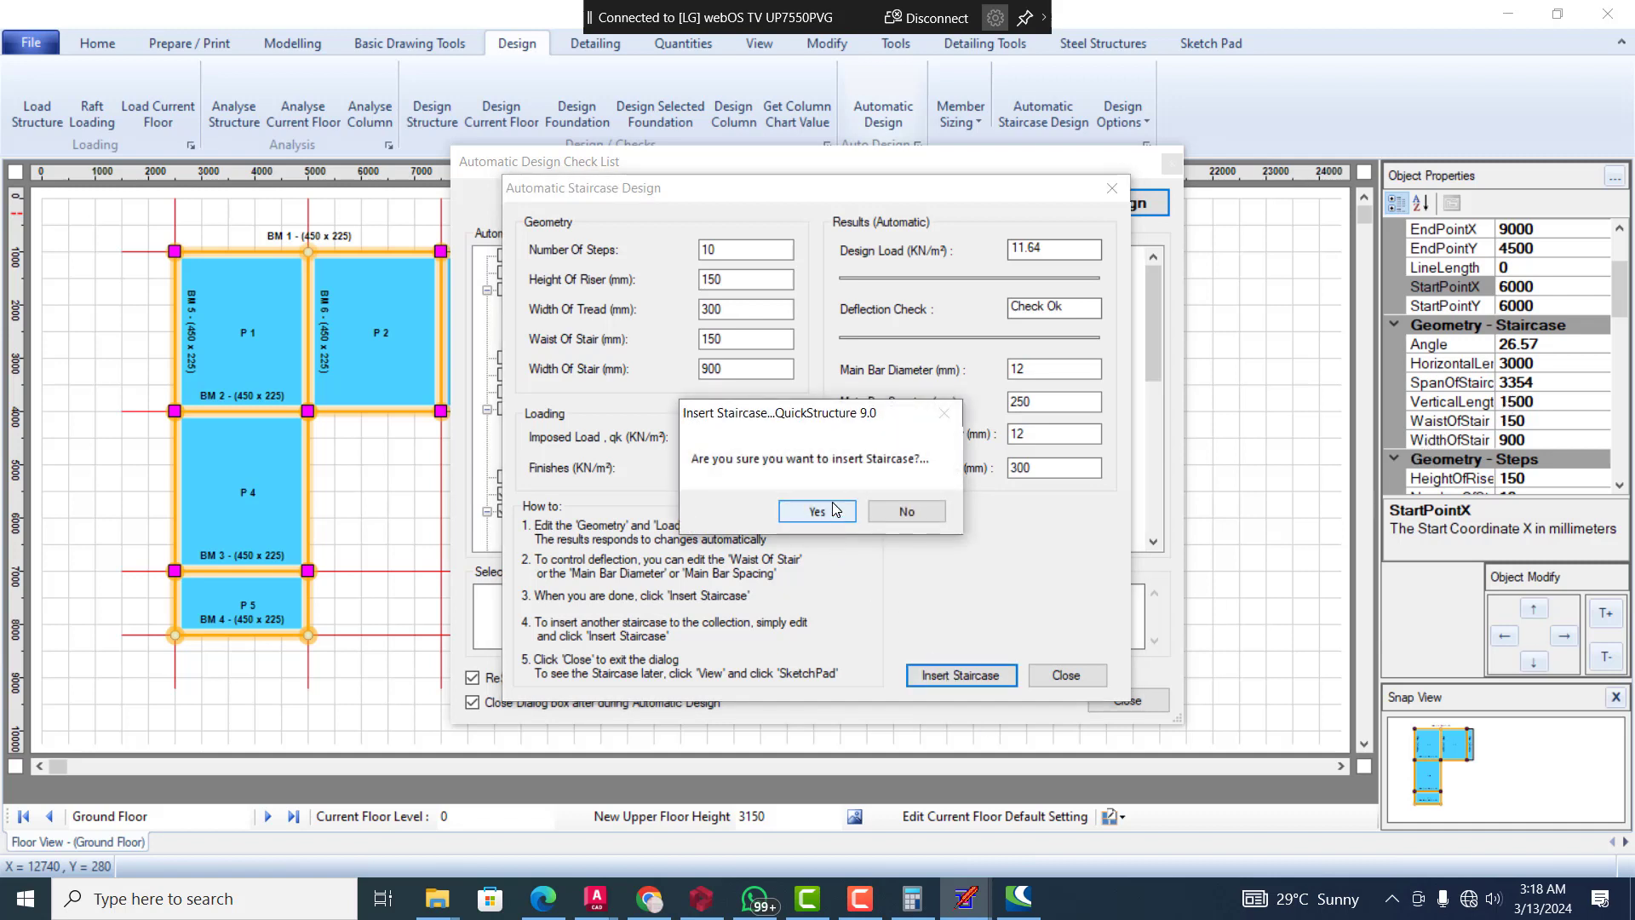
click(835, 510)
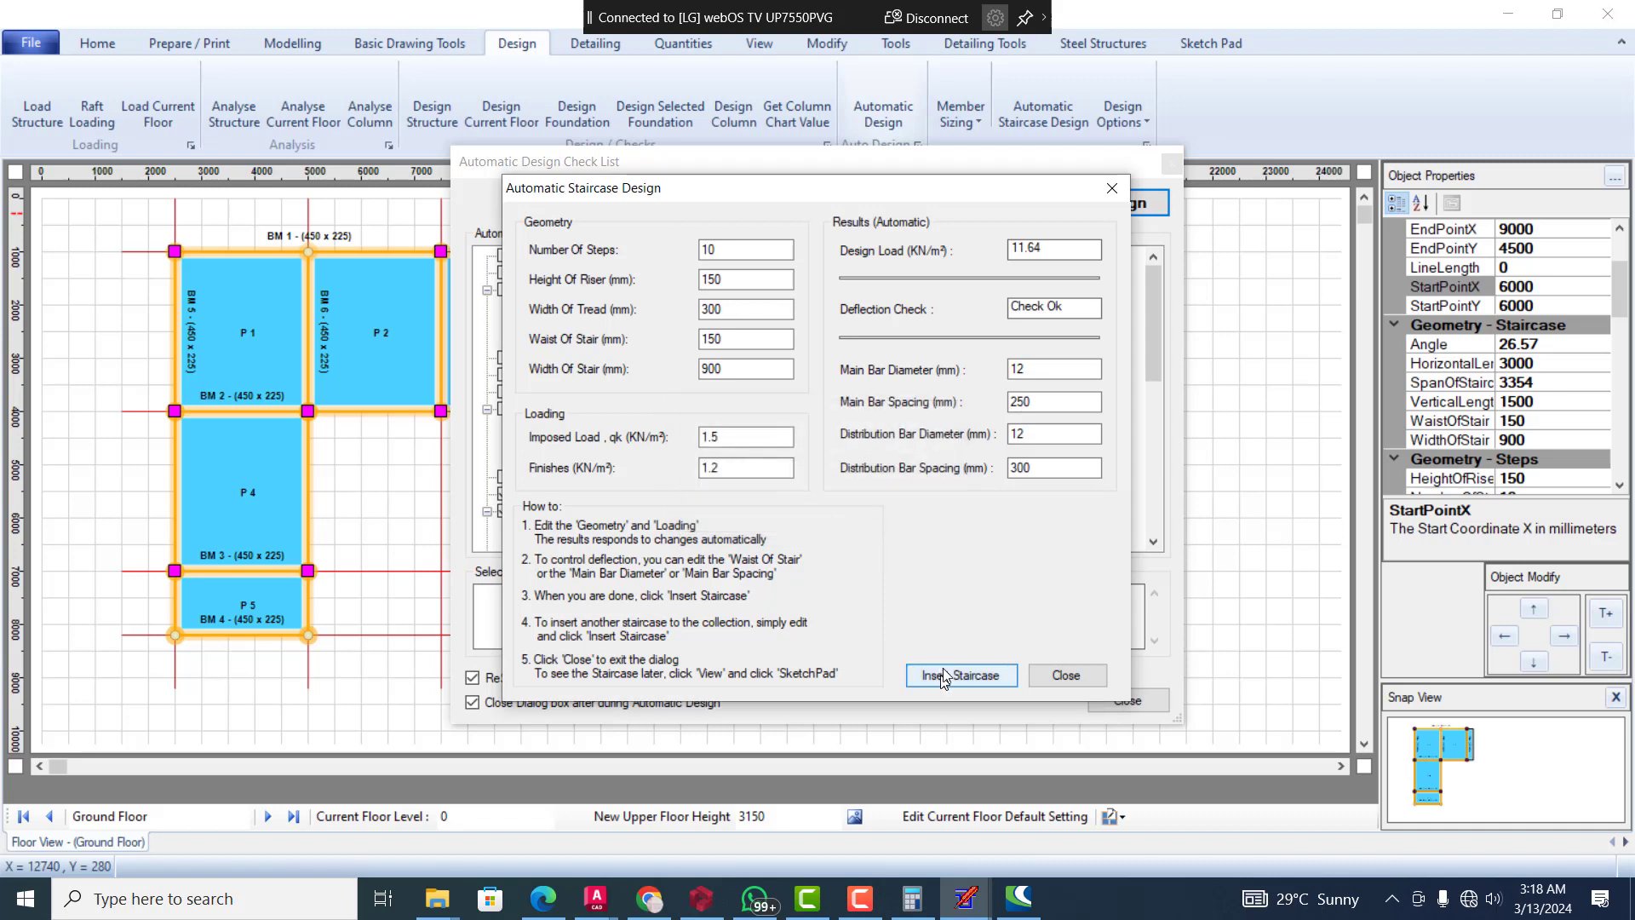
click(999, 678)
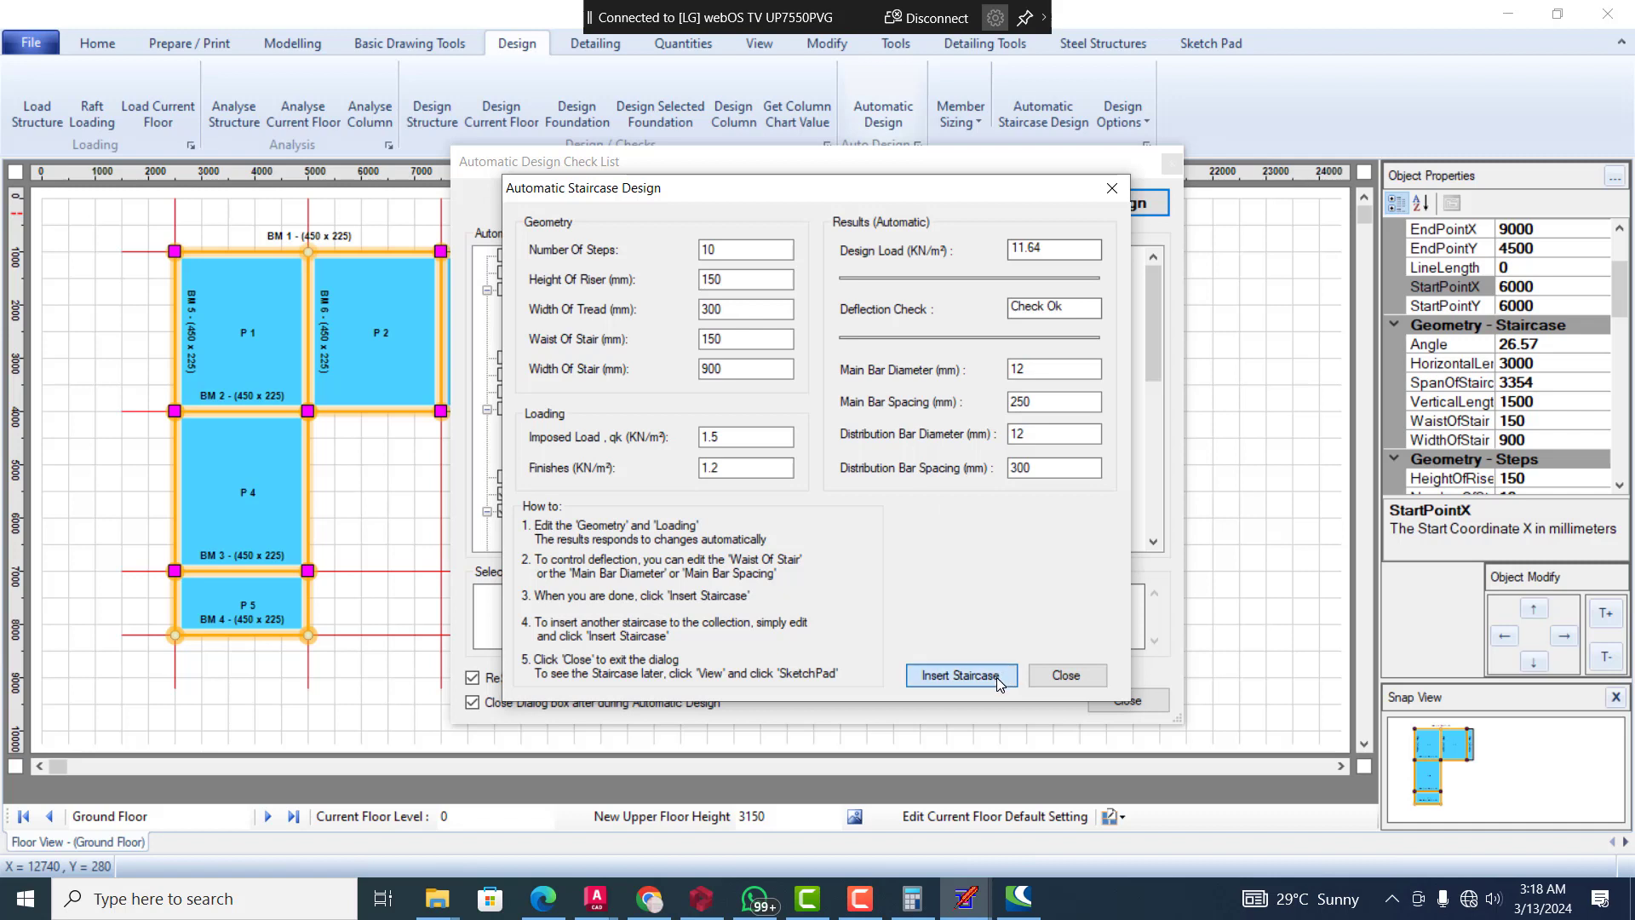
click(820, 509)
click(1040, 680)
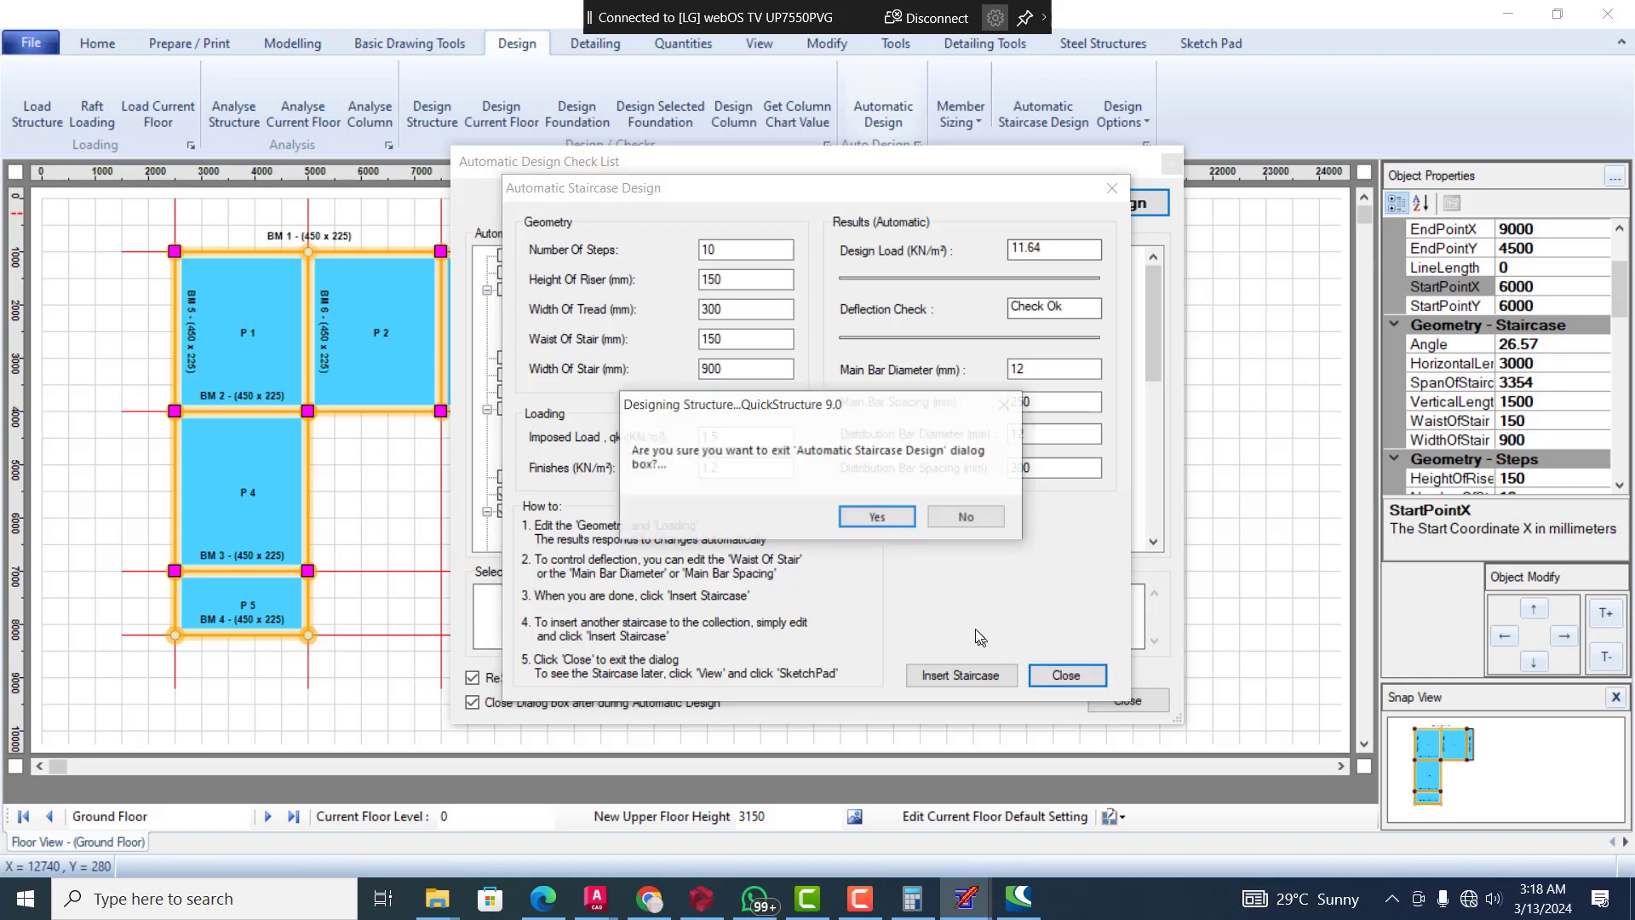
click(869, 517)
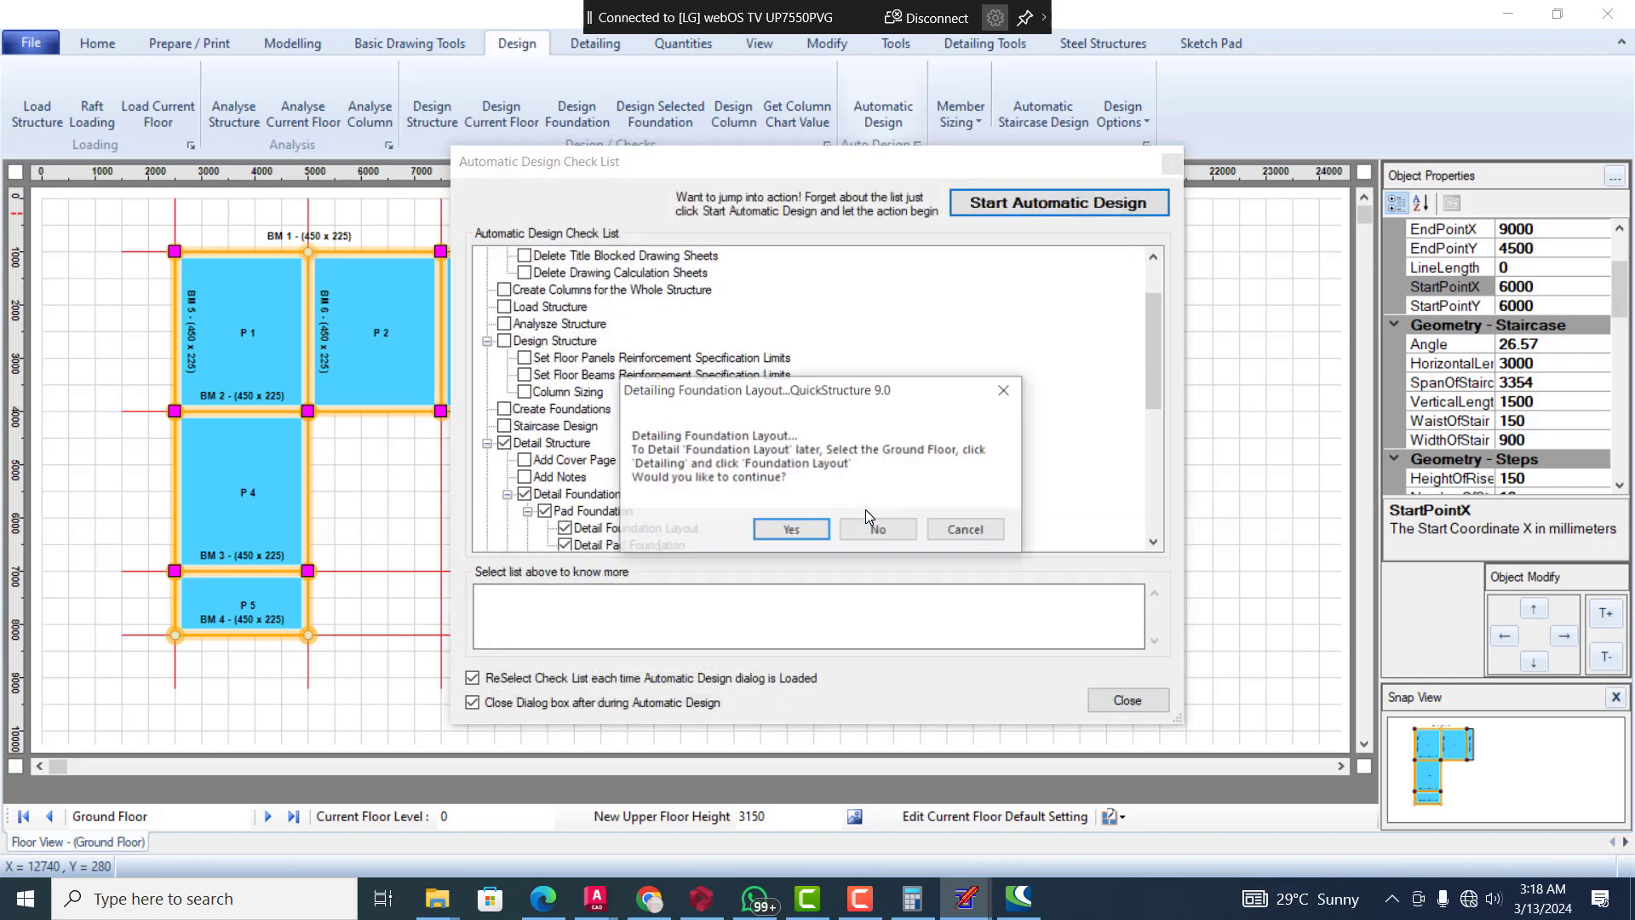
Accept detailing of the foundation layout, the pad foundations and the columns
click(809, 533)
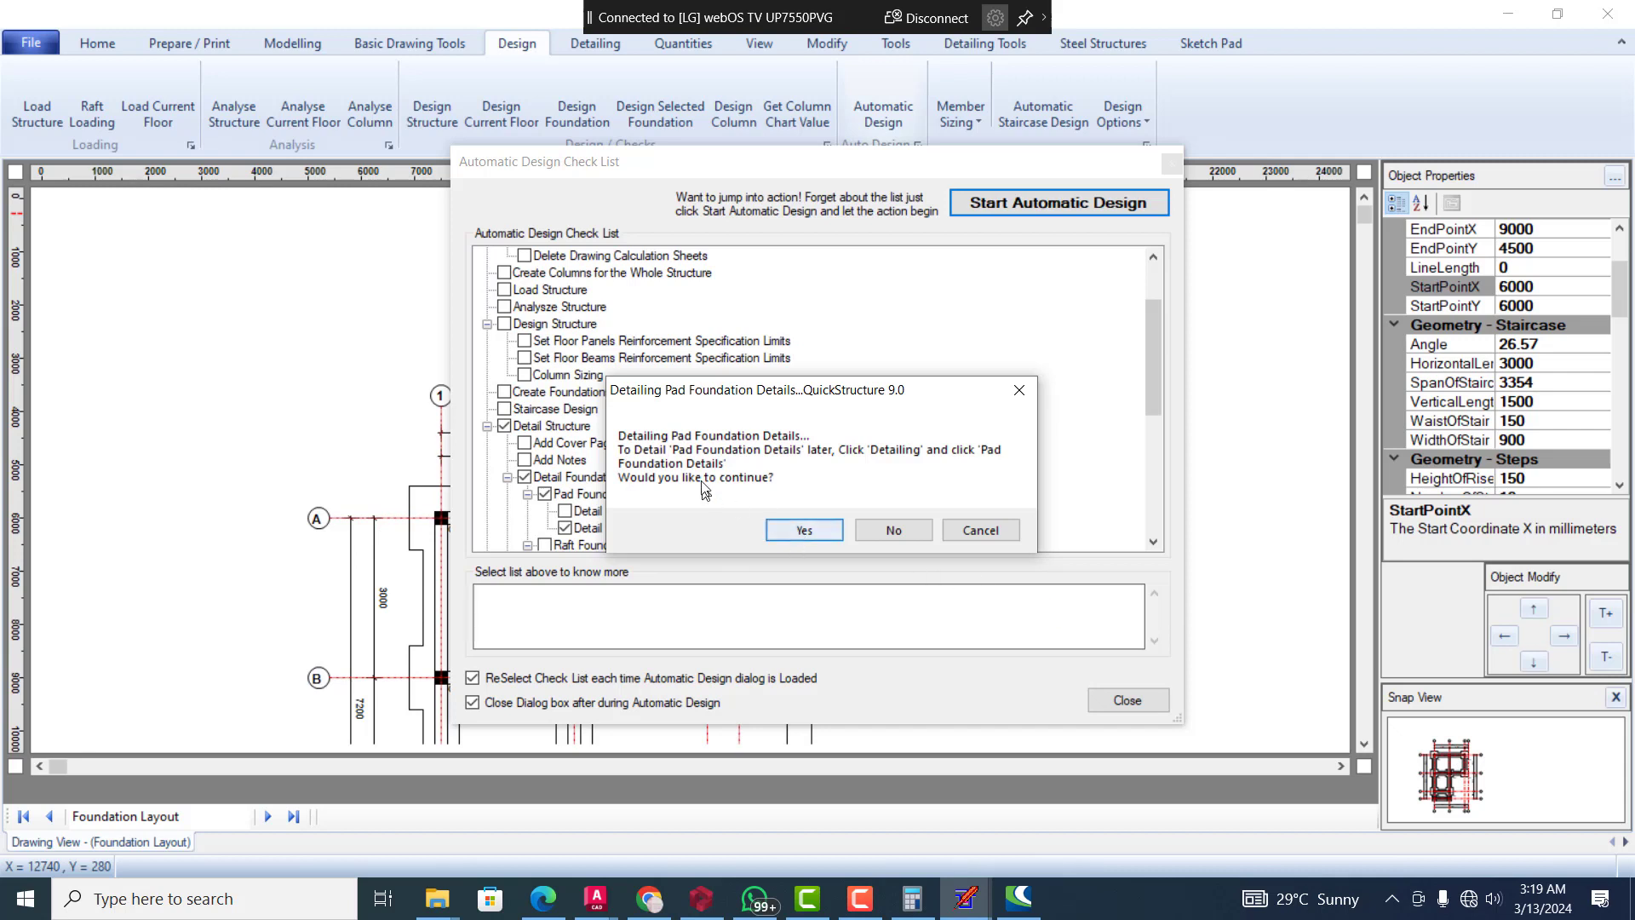
click(813, 535)
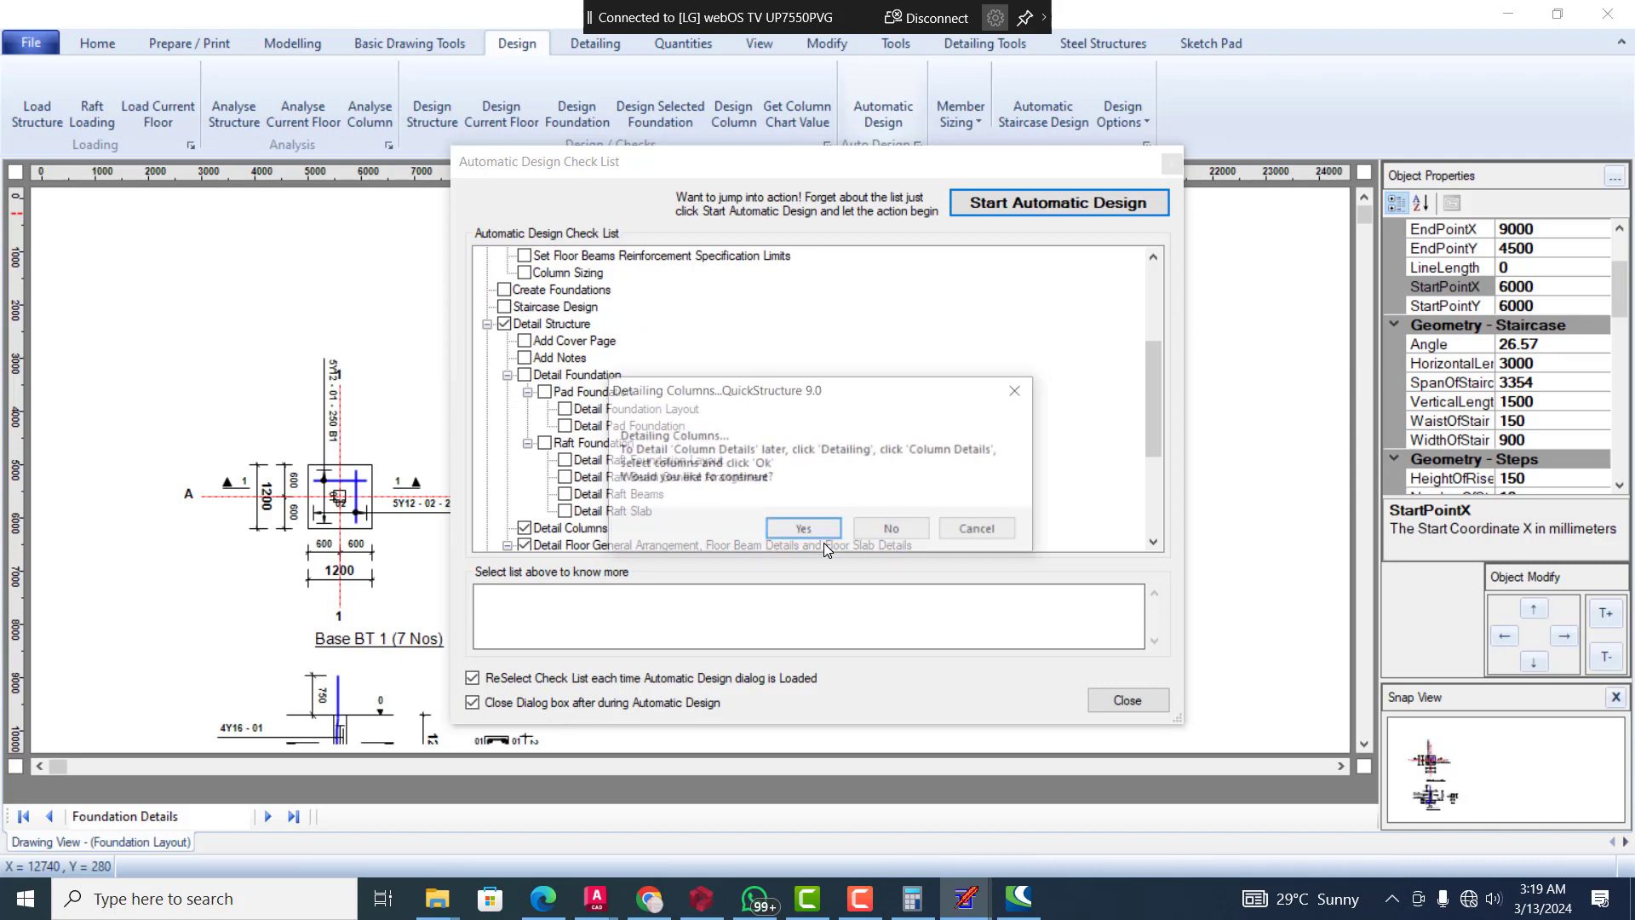
click(805, 532)
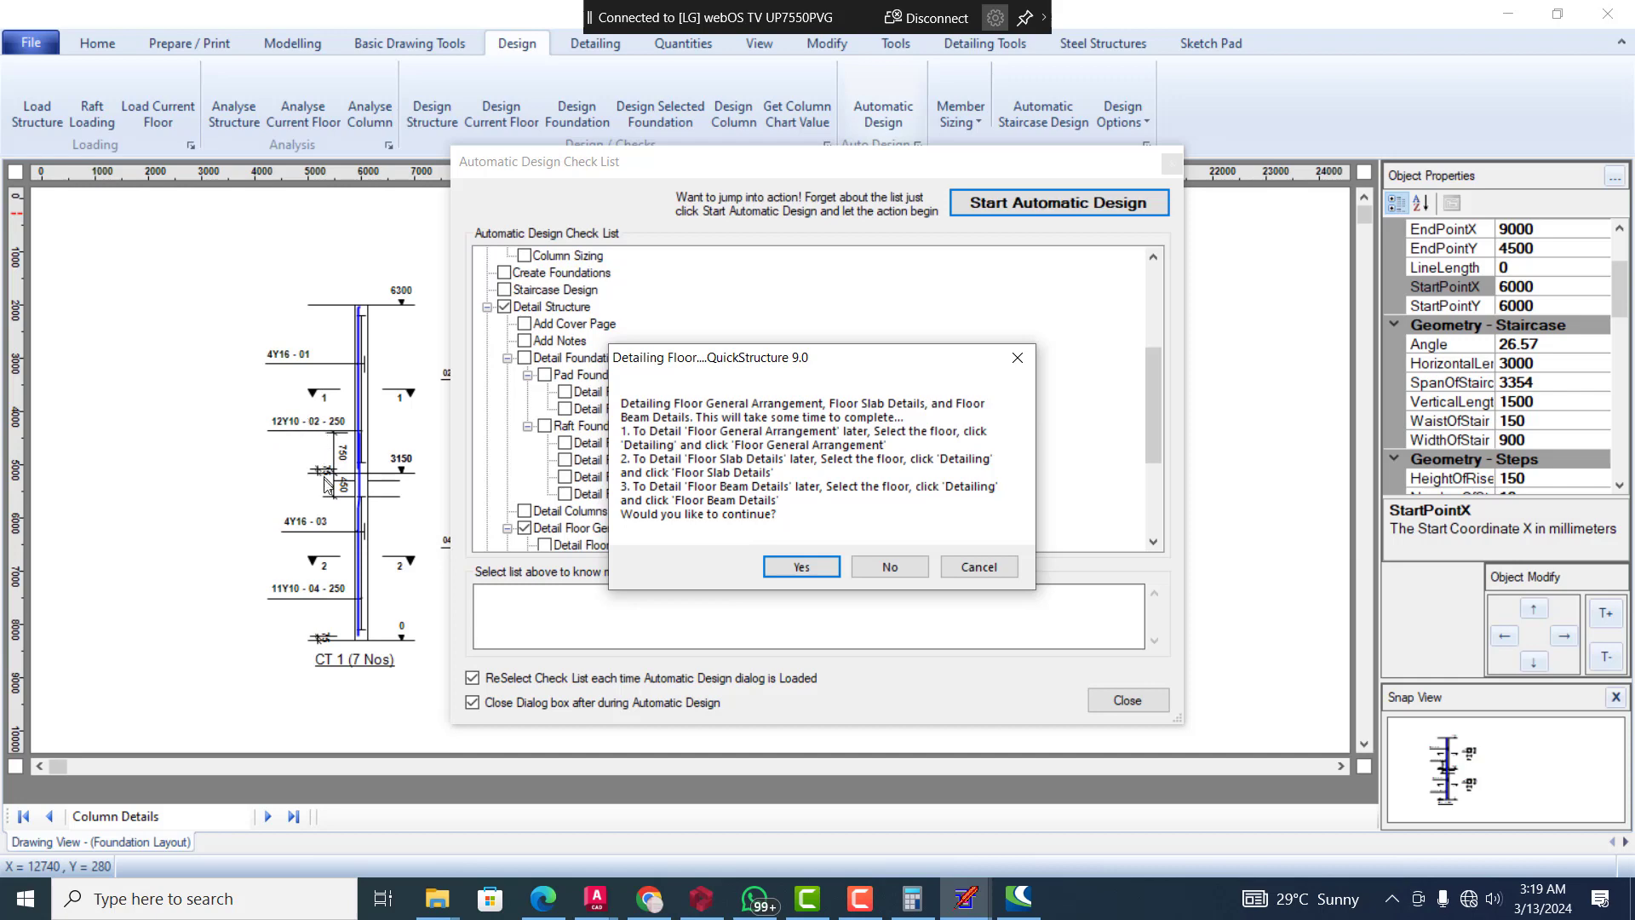
Accept detailing of the First Floor arrangement, slabs and beams and of the roof beam arrangement and roof beams, plus creation of the bar bending schedule
click(784, 564)
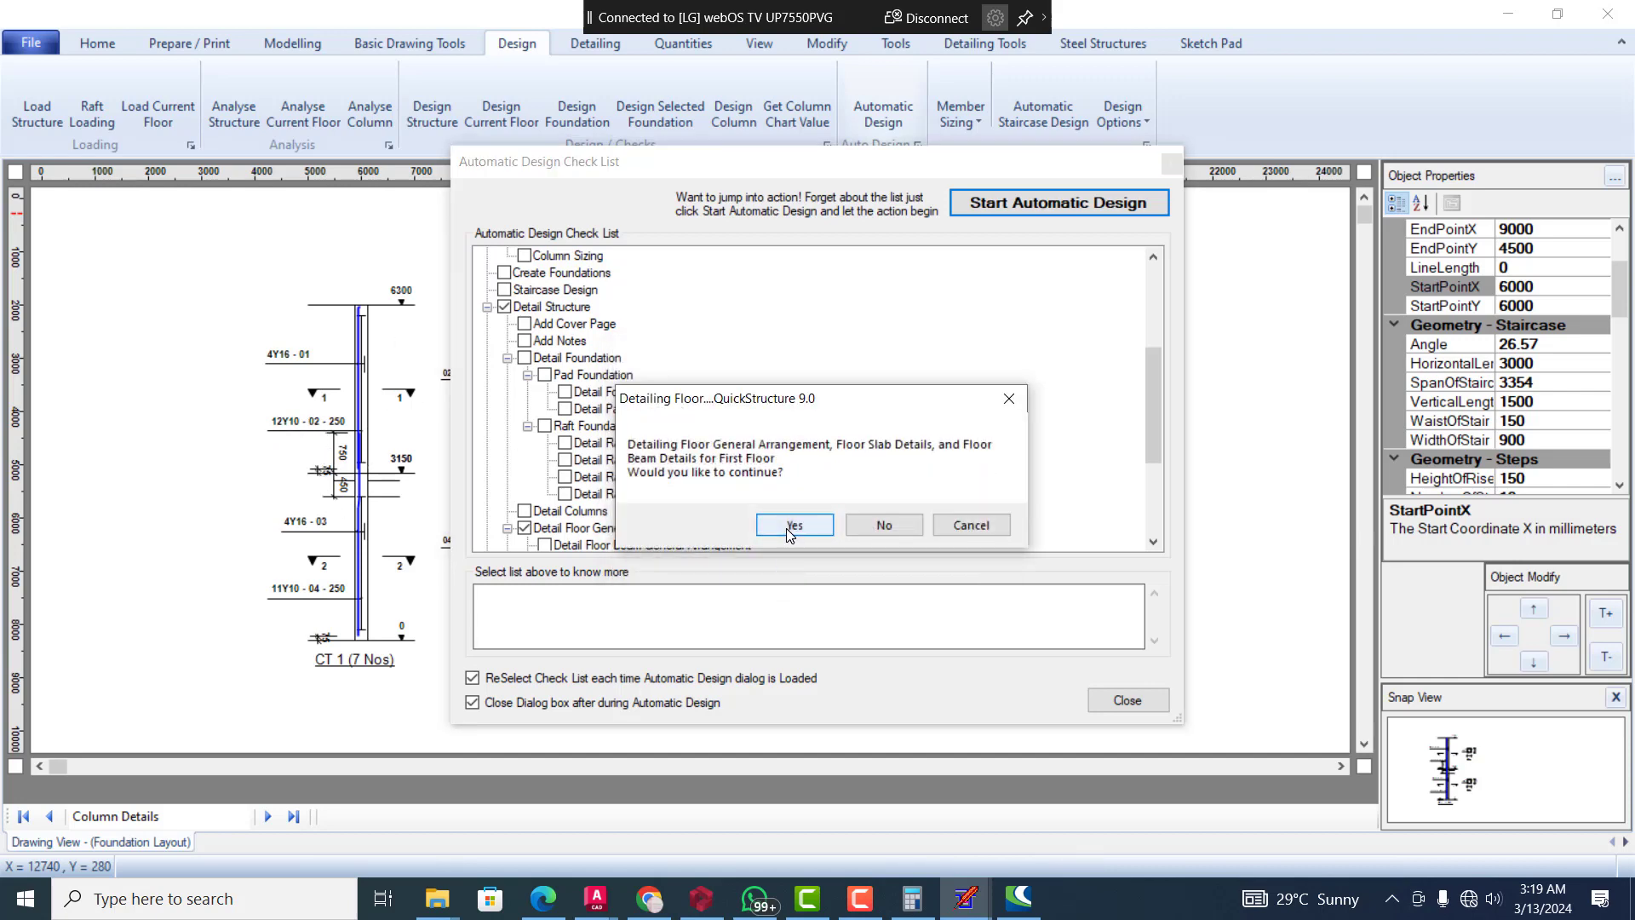
click(792, 527)
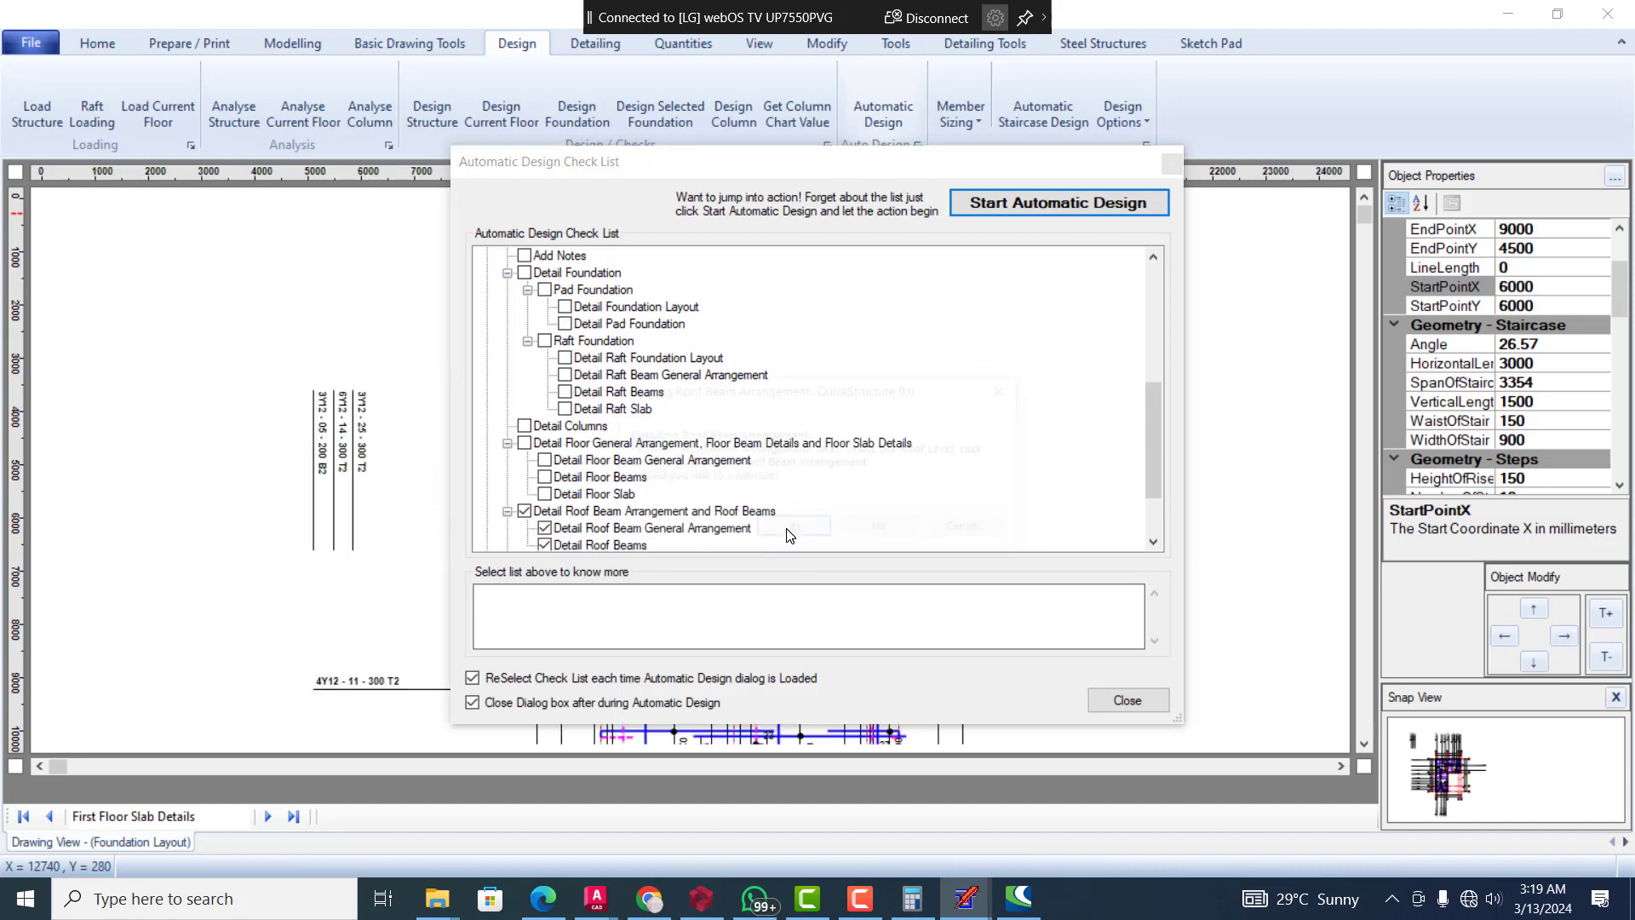
click(791, 529)
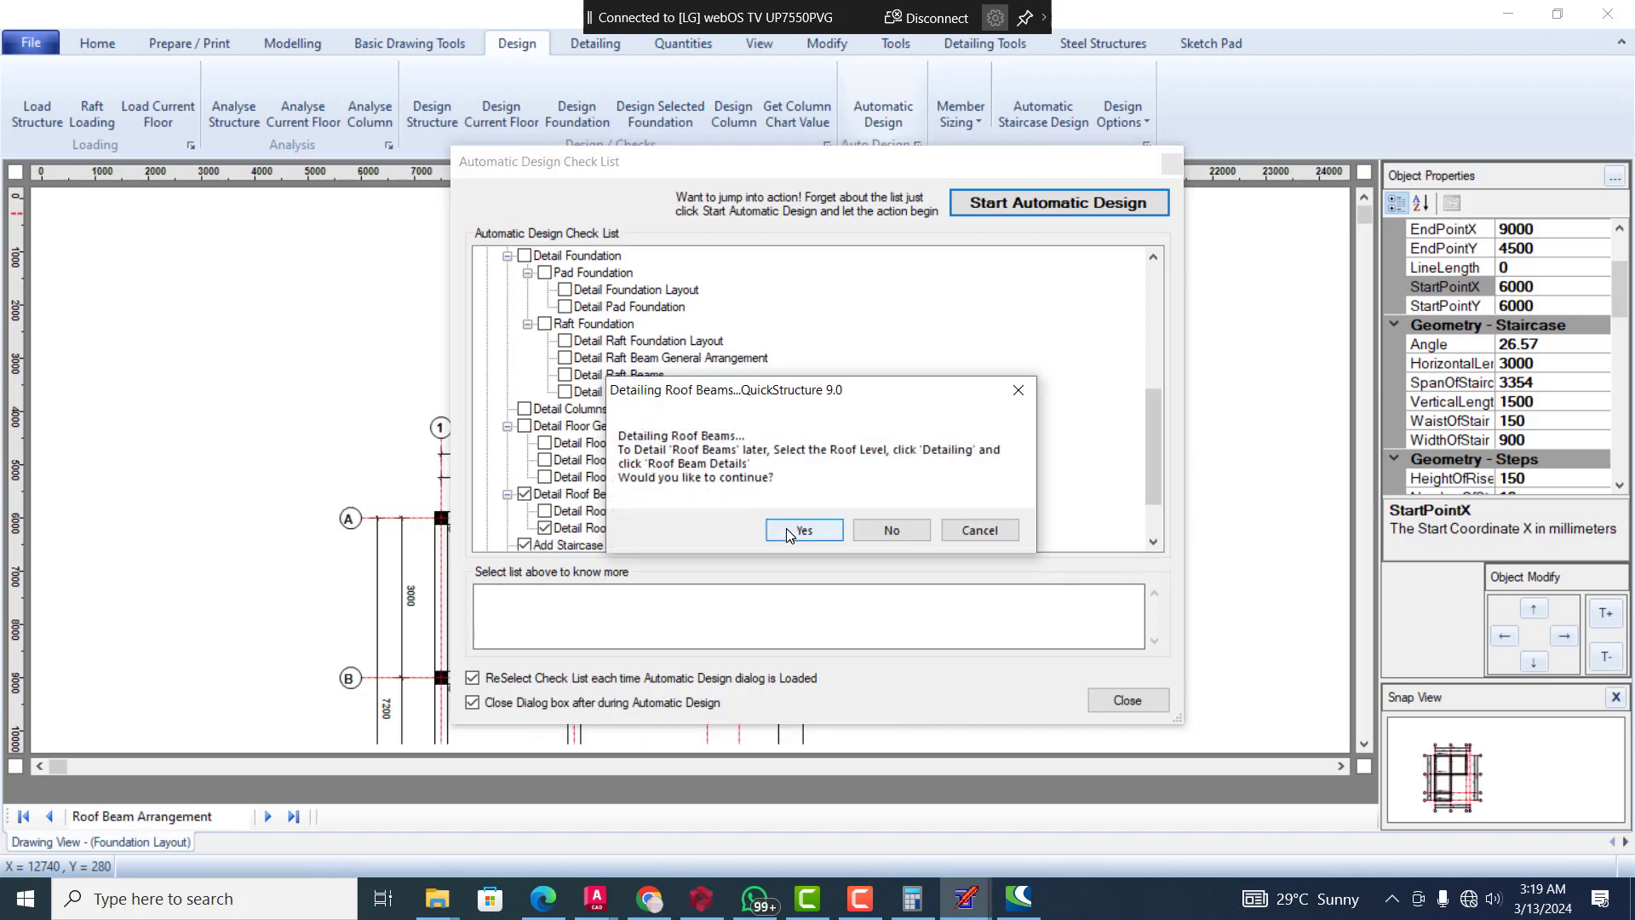
click(788, 531)
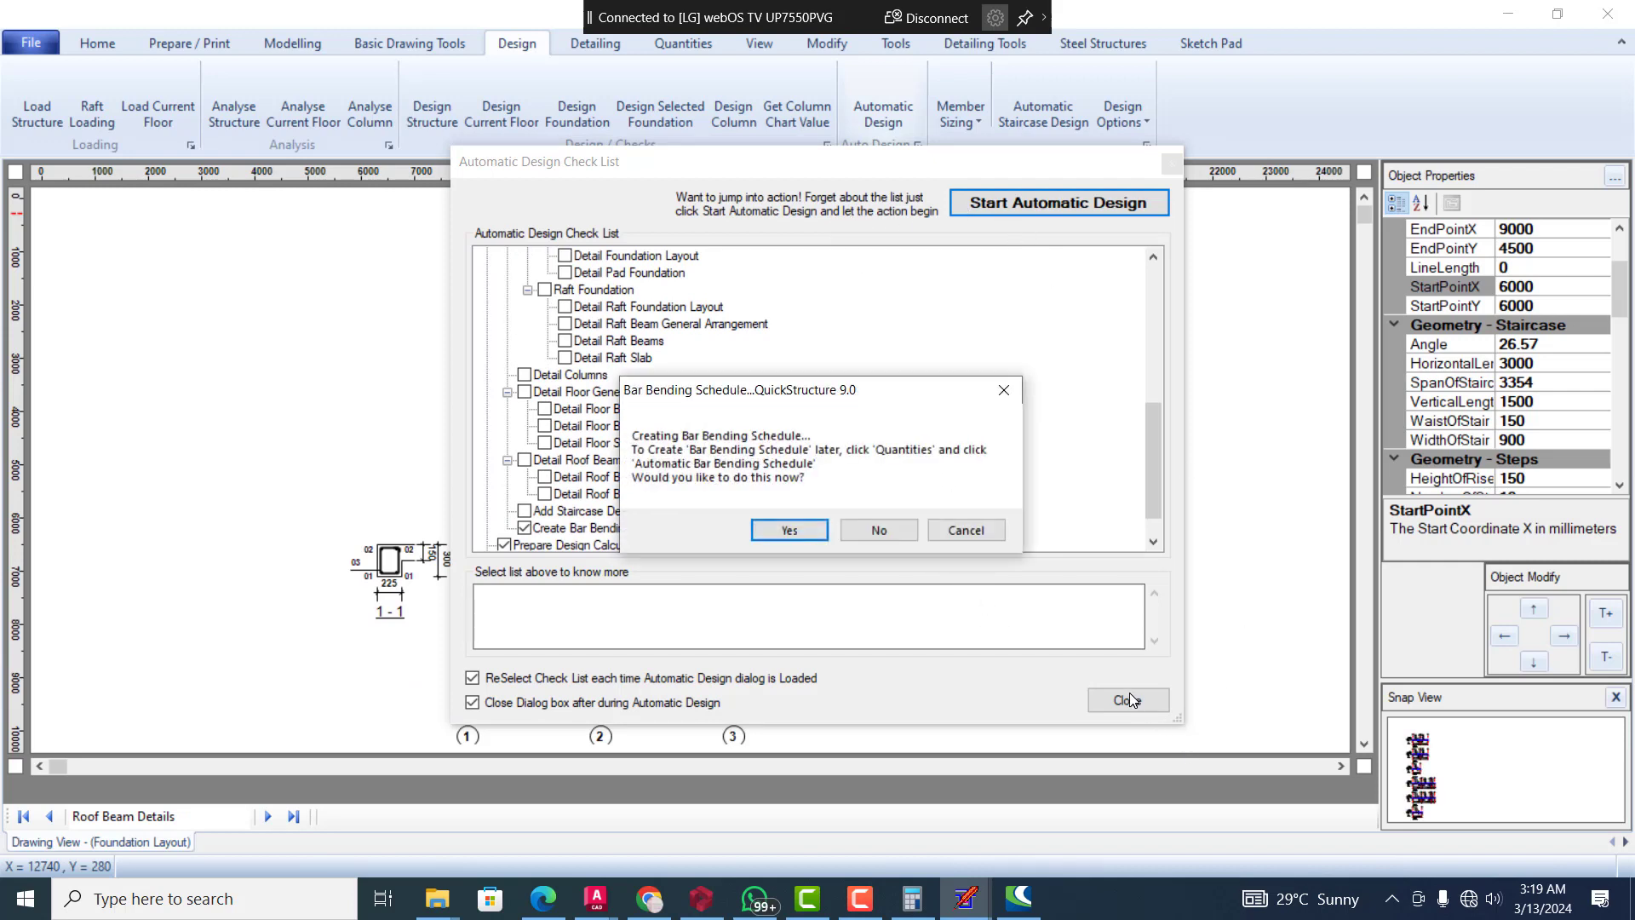
click(775, 530)
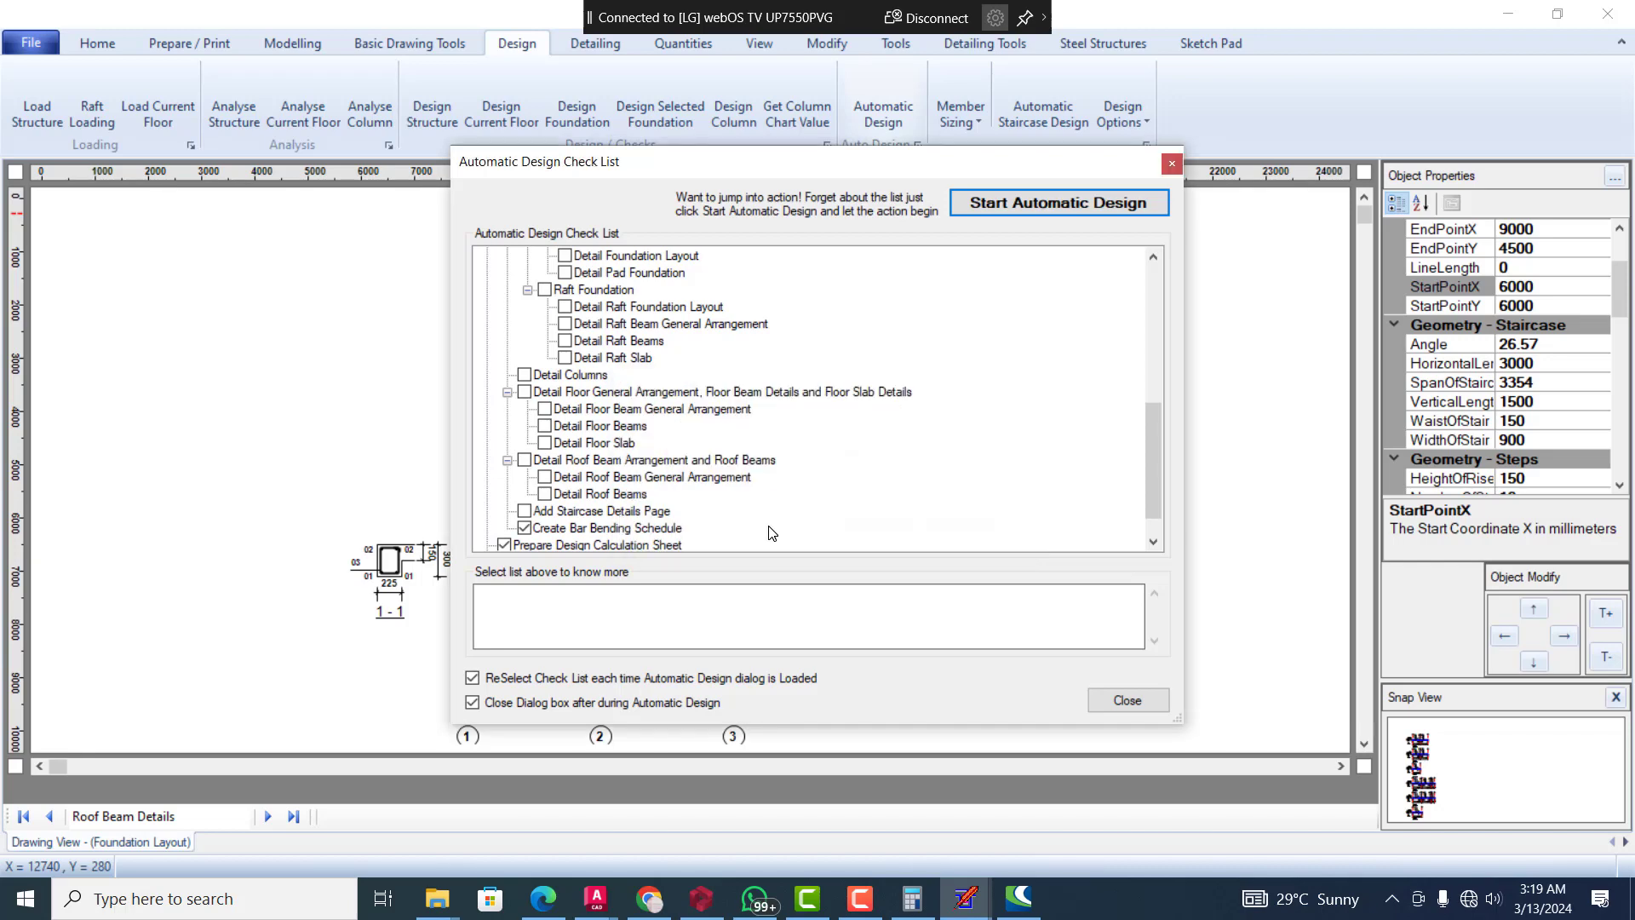
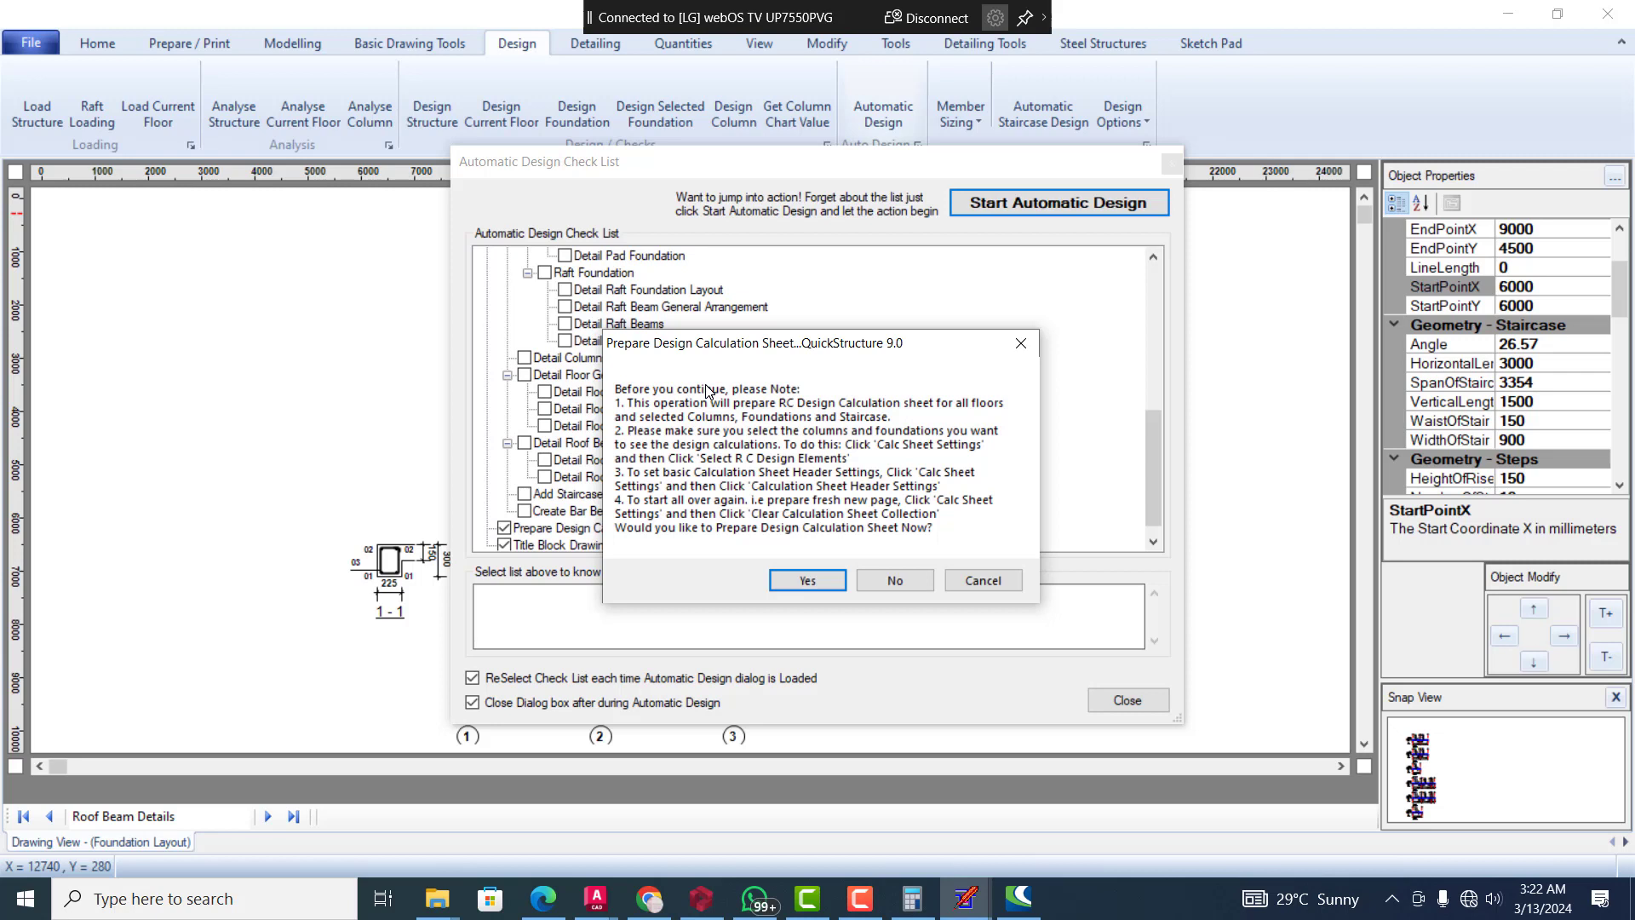
Prepare the part full detailed / part summary R C design calculation sheet on A4 portrait, including column, pad foundation and staircase calculations
click(811, 586)
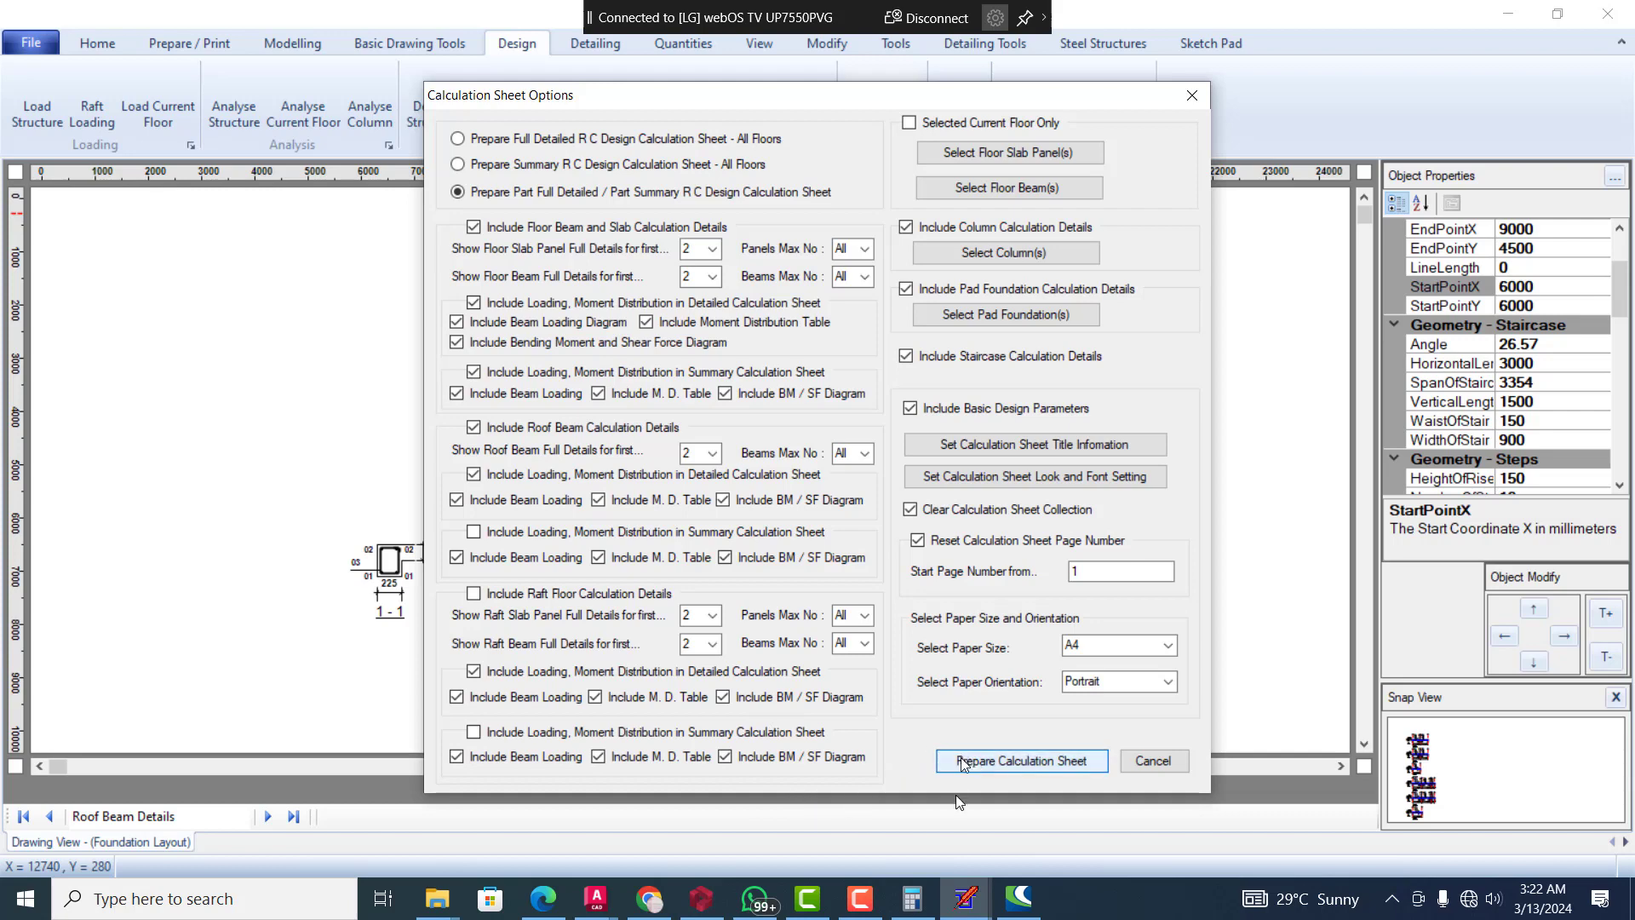
click(1014, 761)
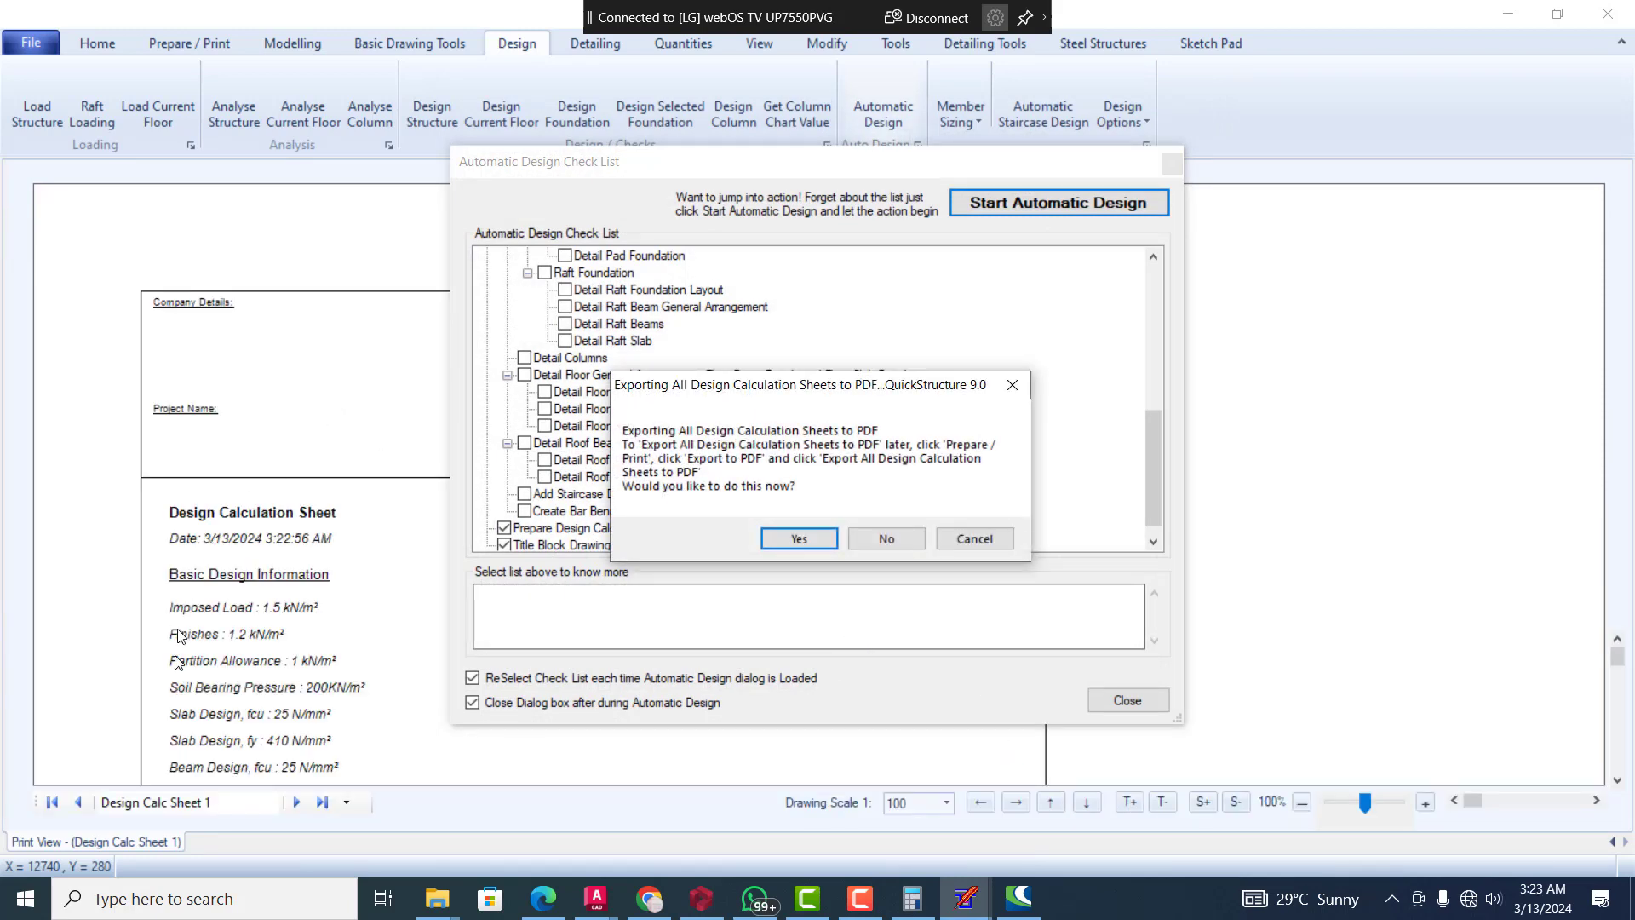
Accept exporting the calculation sheets to PDF and AutoCAD DXF, cancelling both file saves, and dismiss the unrelated sign-in window
click(824, 538)
click(874, 646)
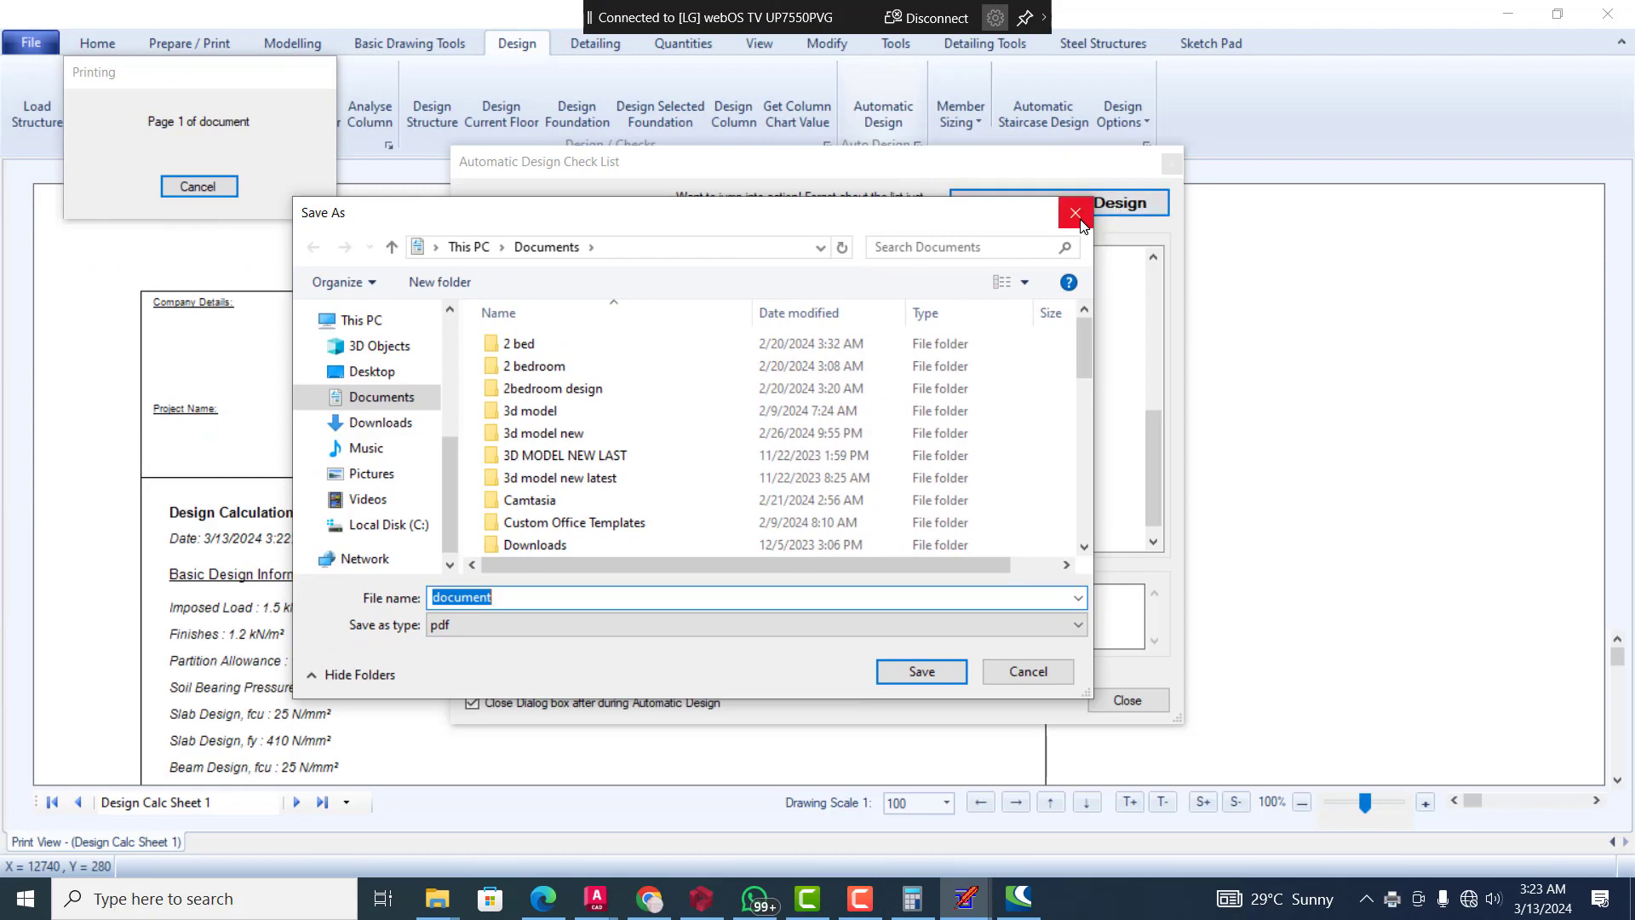
click(1075, 212)
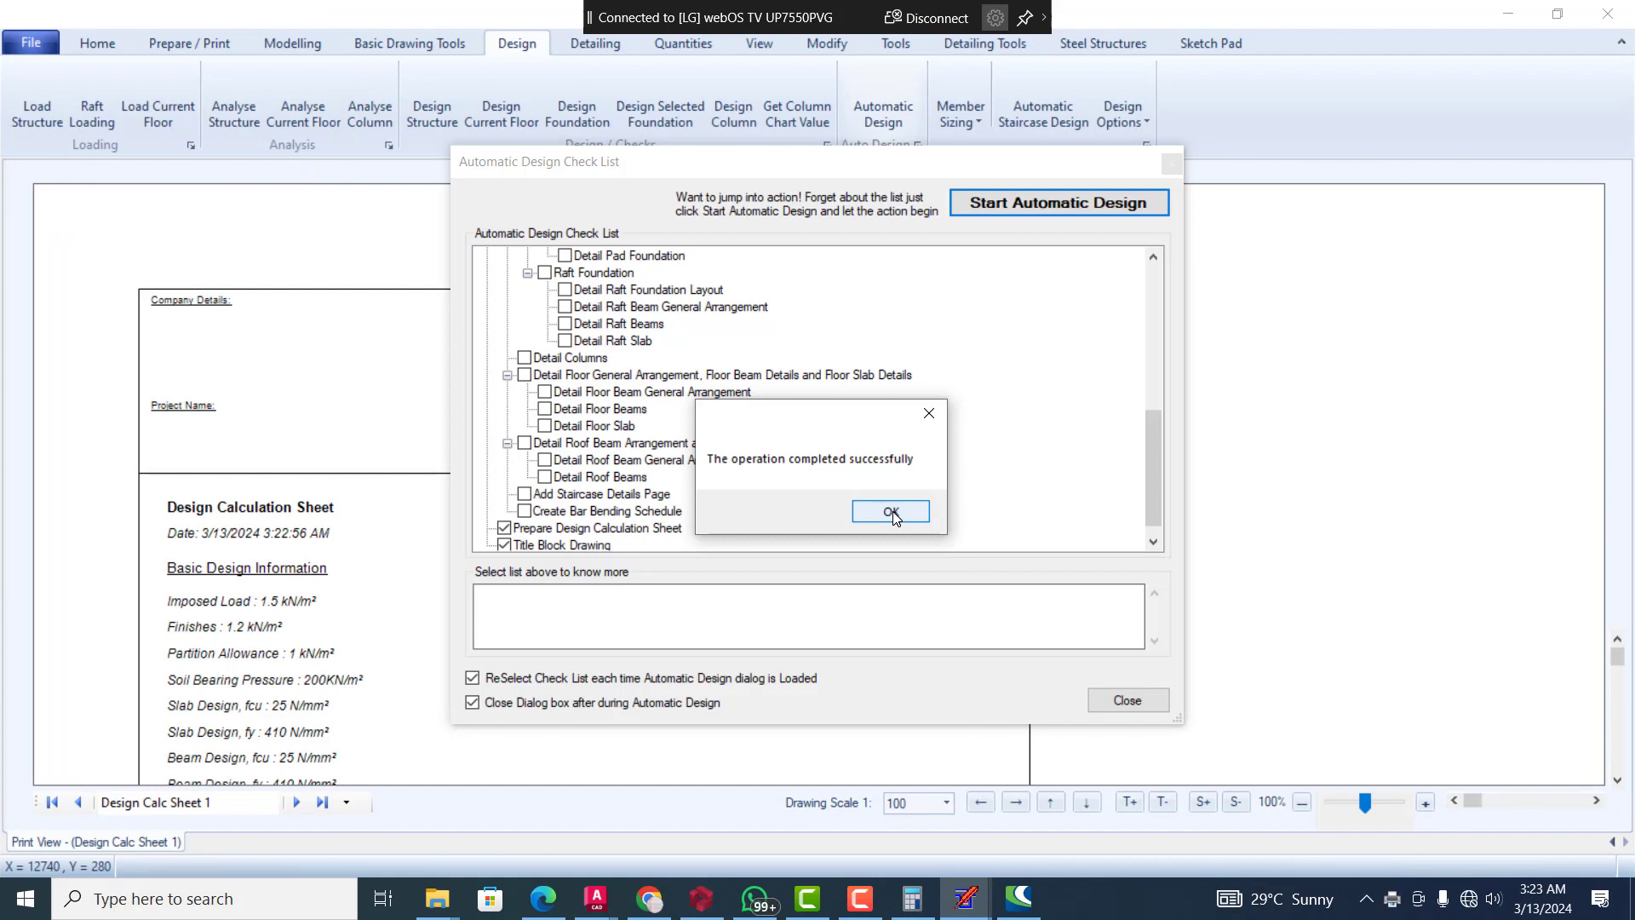
click(891, 511)
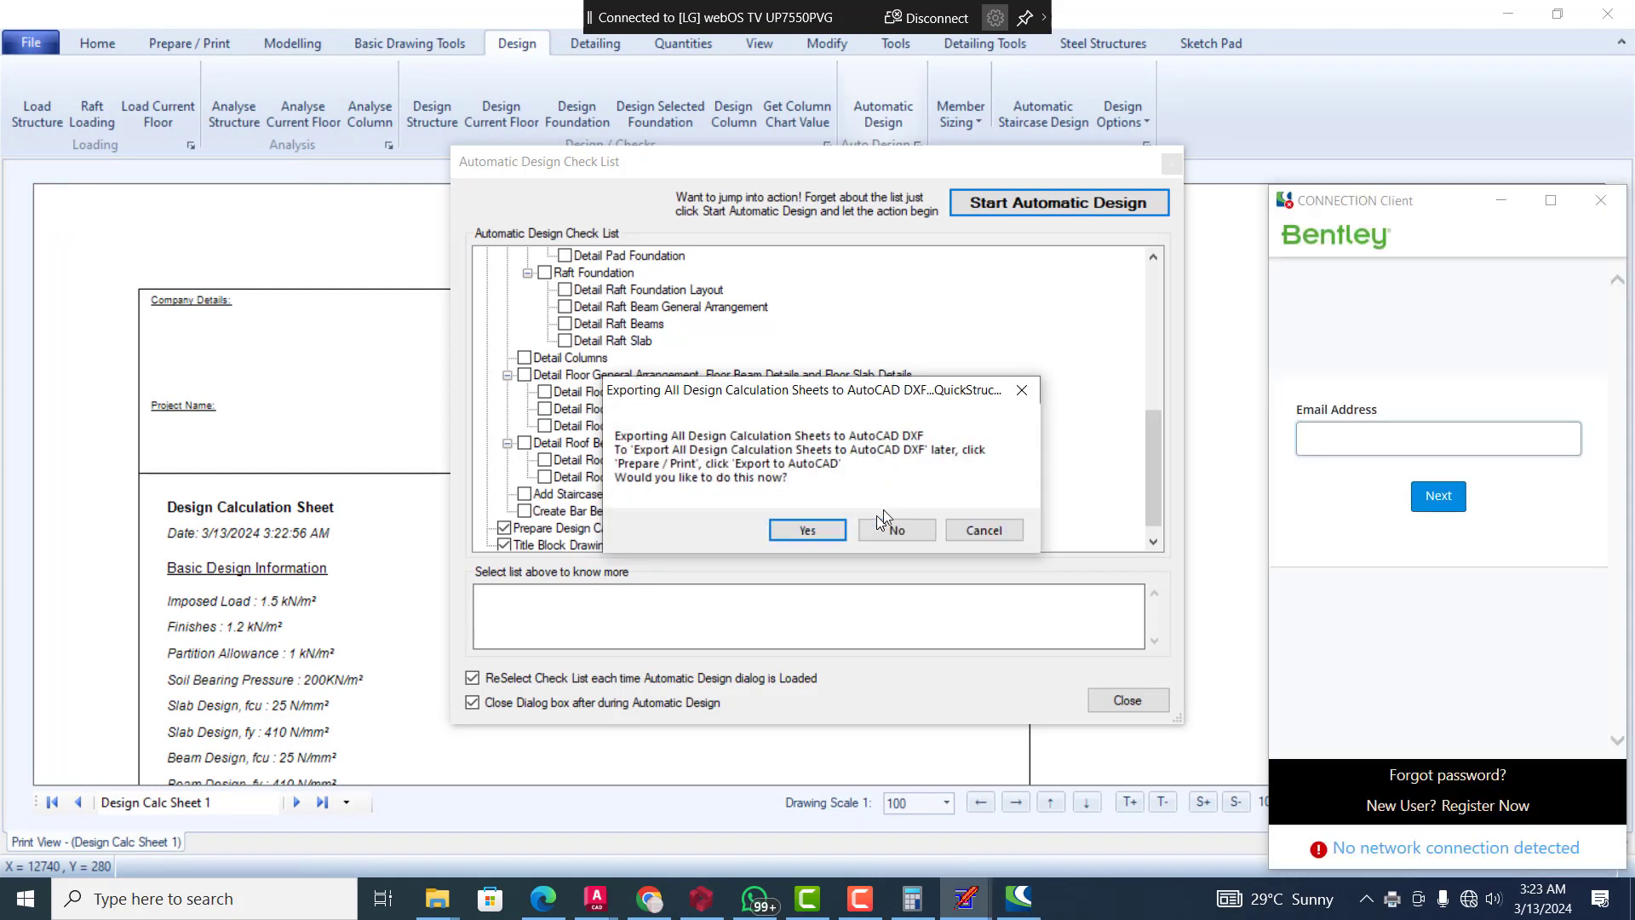
click(1602, 200)
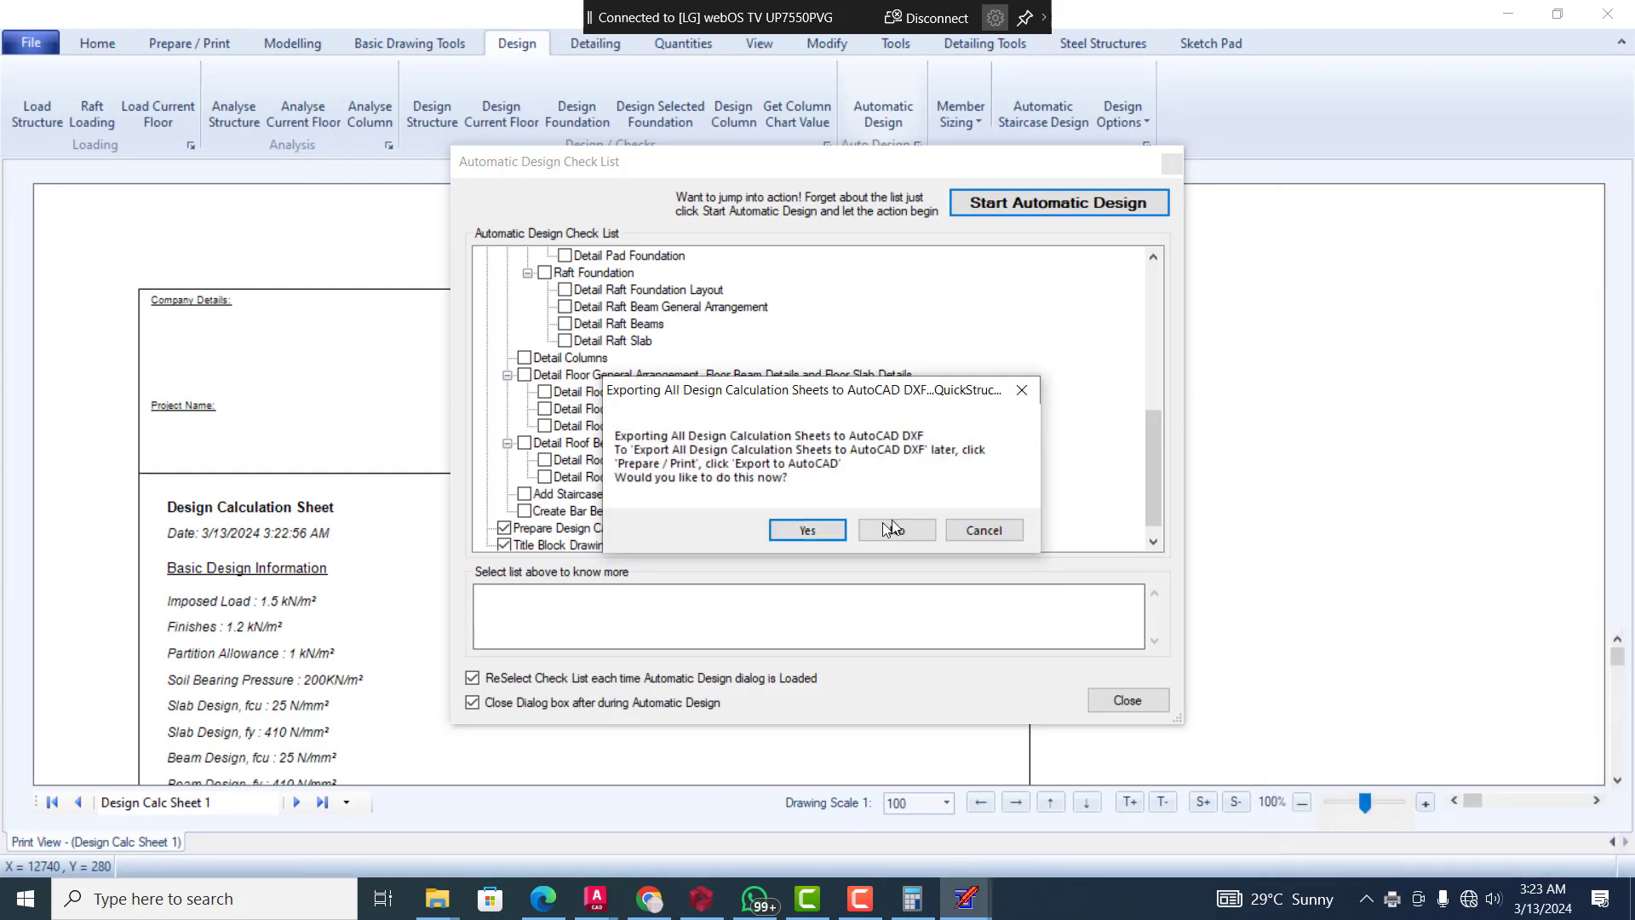
click(806, 530)
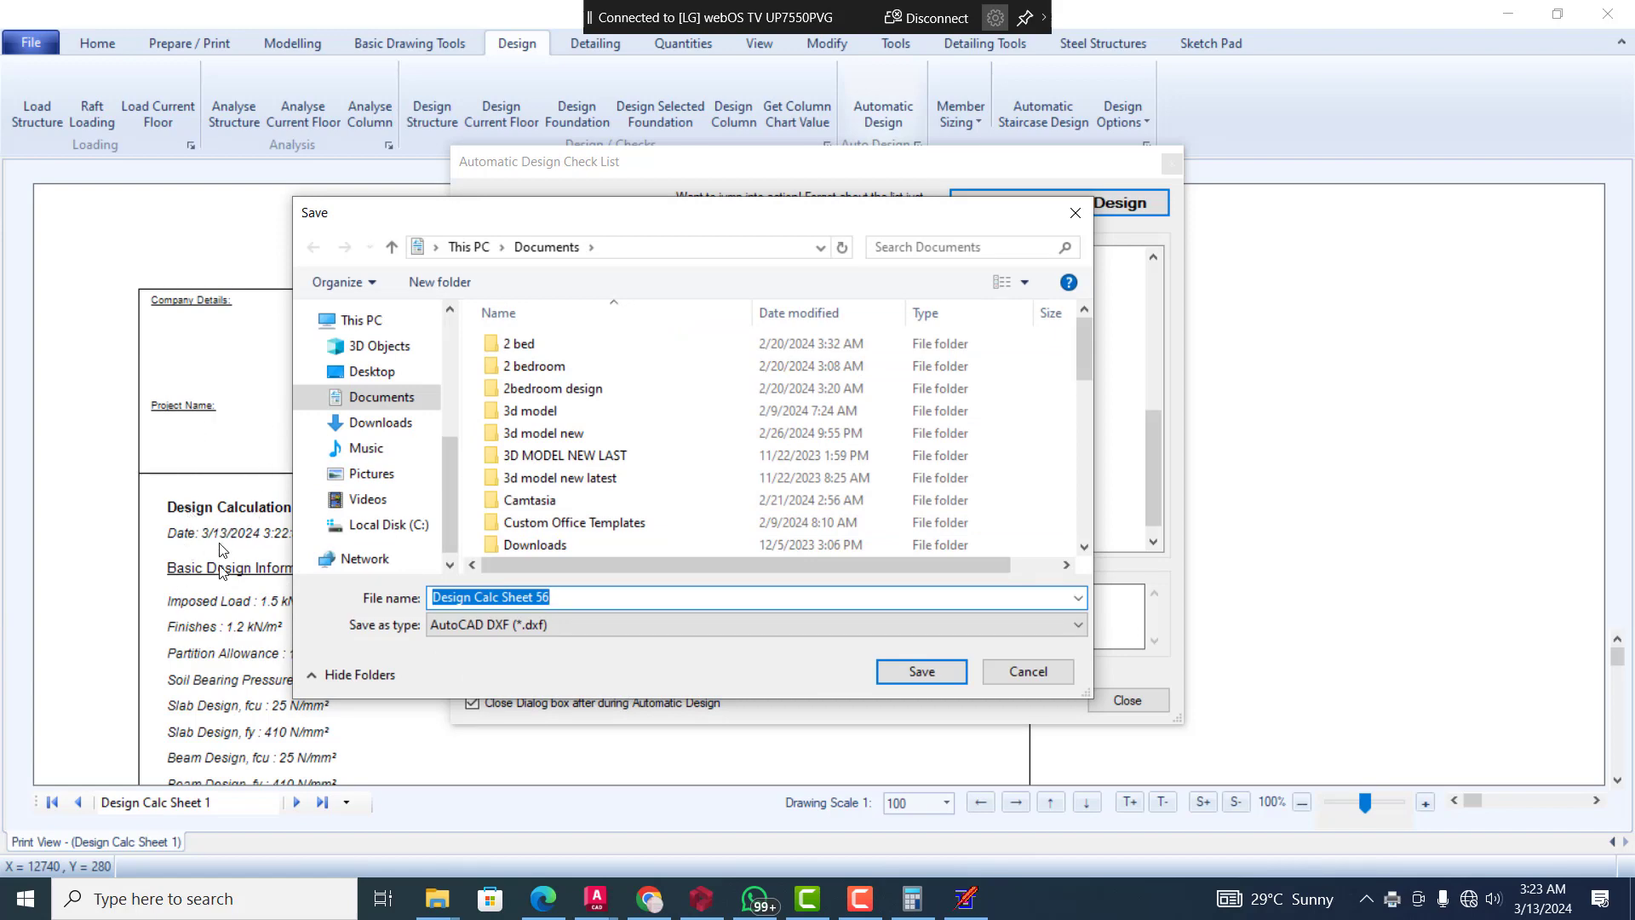
click(1004, 672)
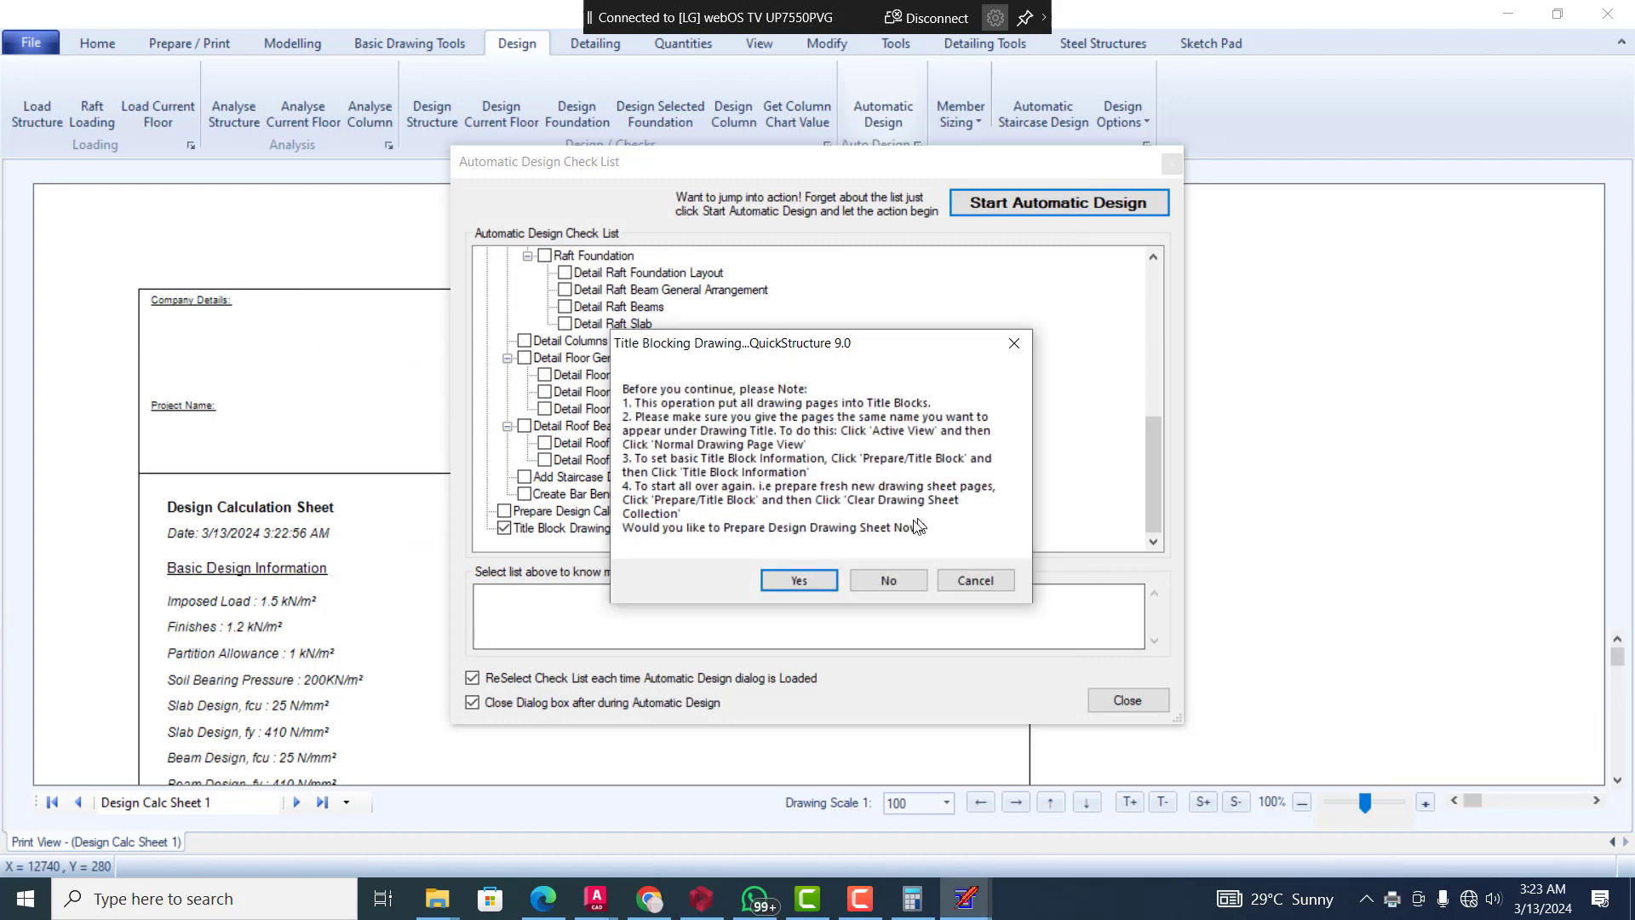
Title block all detailed drawings from Foundation Layout to Concrete Volume on A3 landscape, and decline exporting the drawing sheets
click(877, 580)
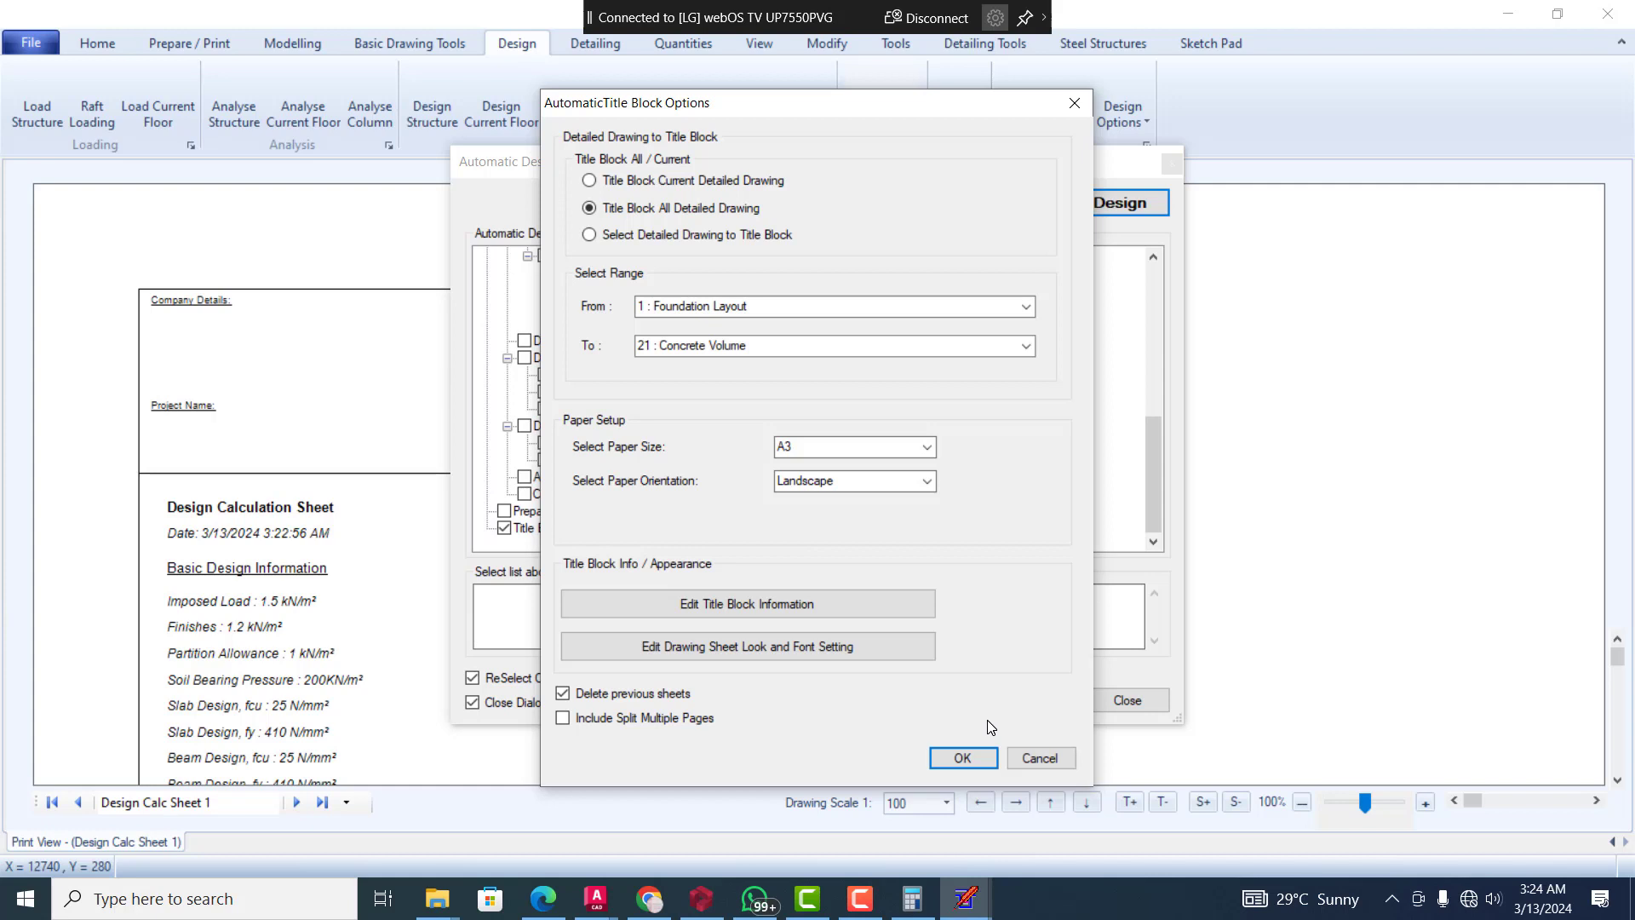
click(1031, 759)
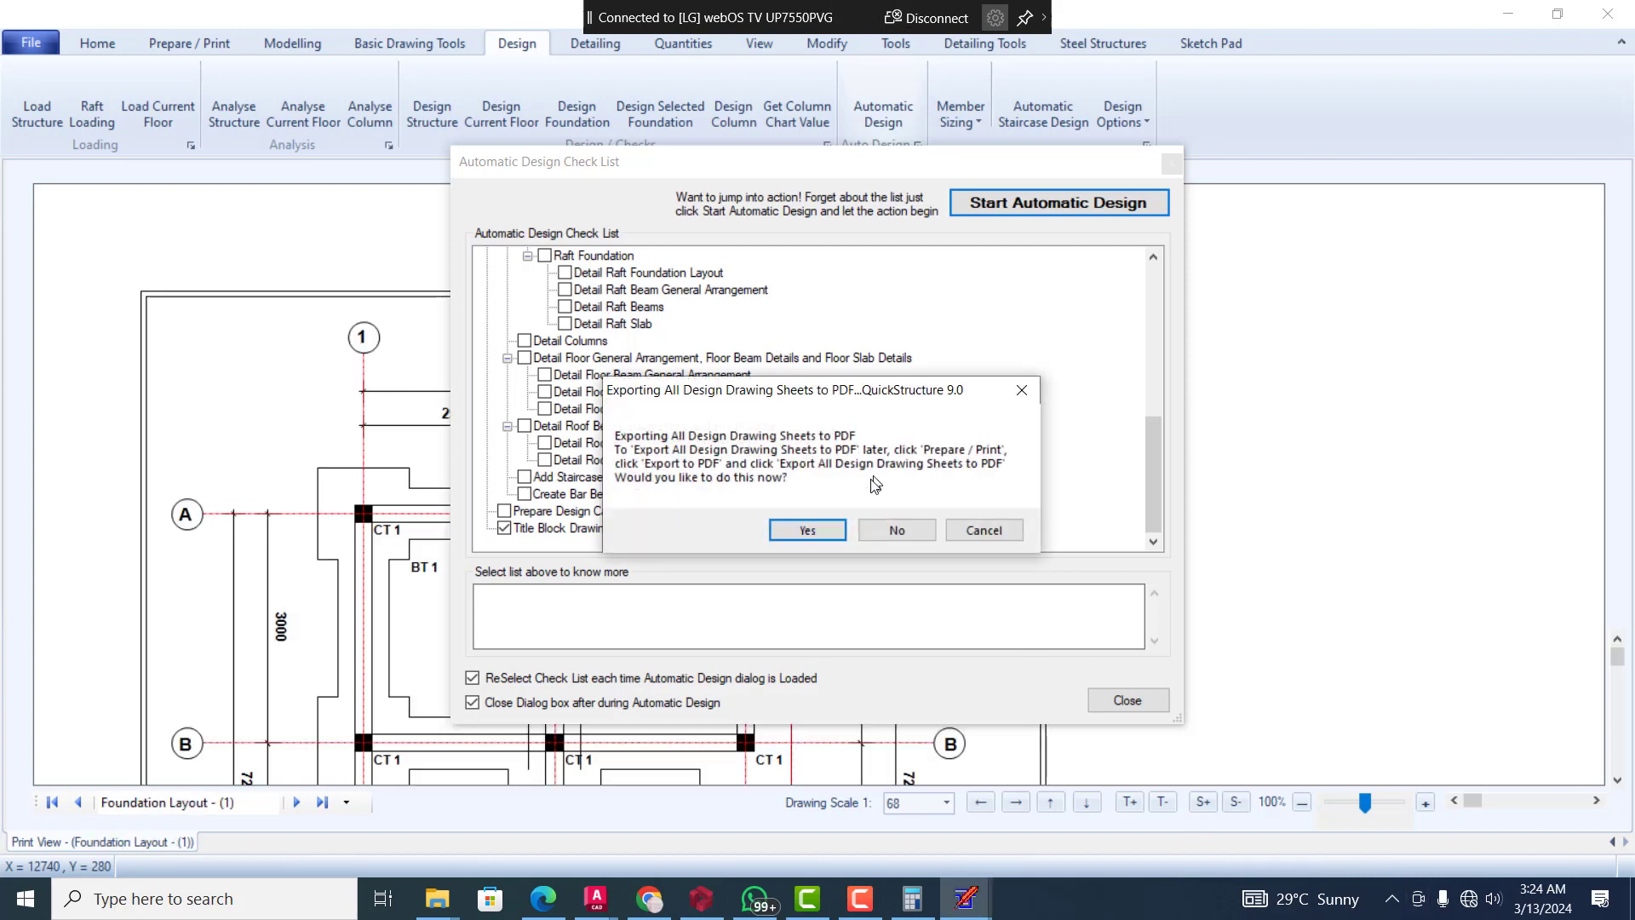
click(908, 528)
click(912, 529)
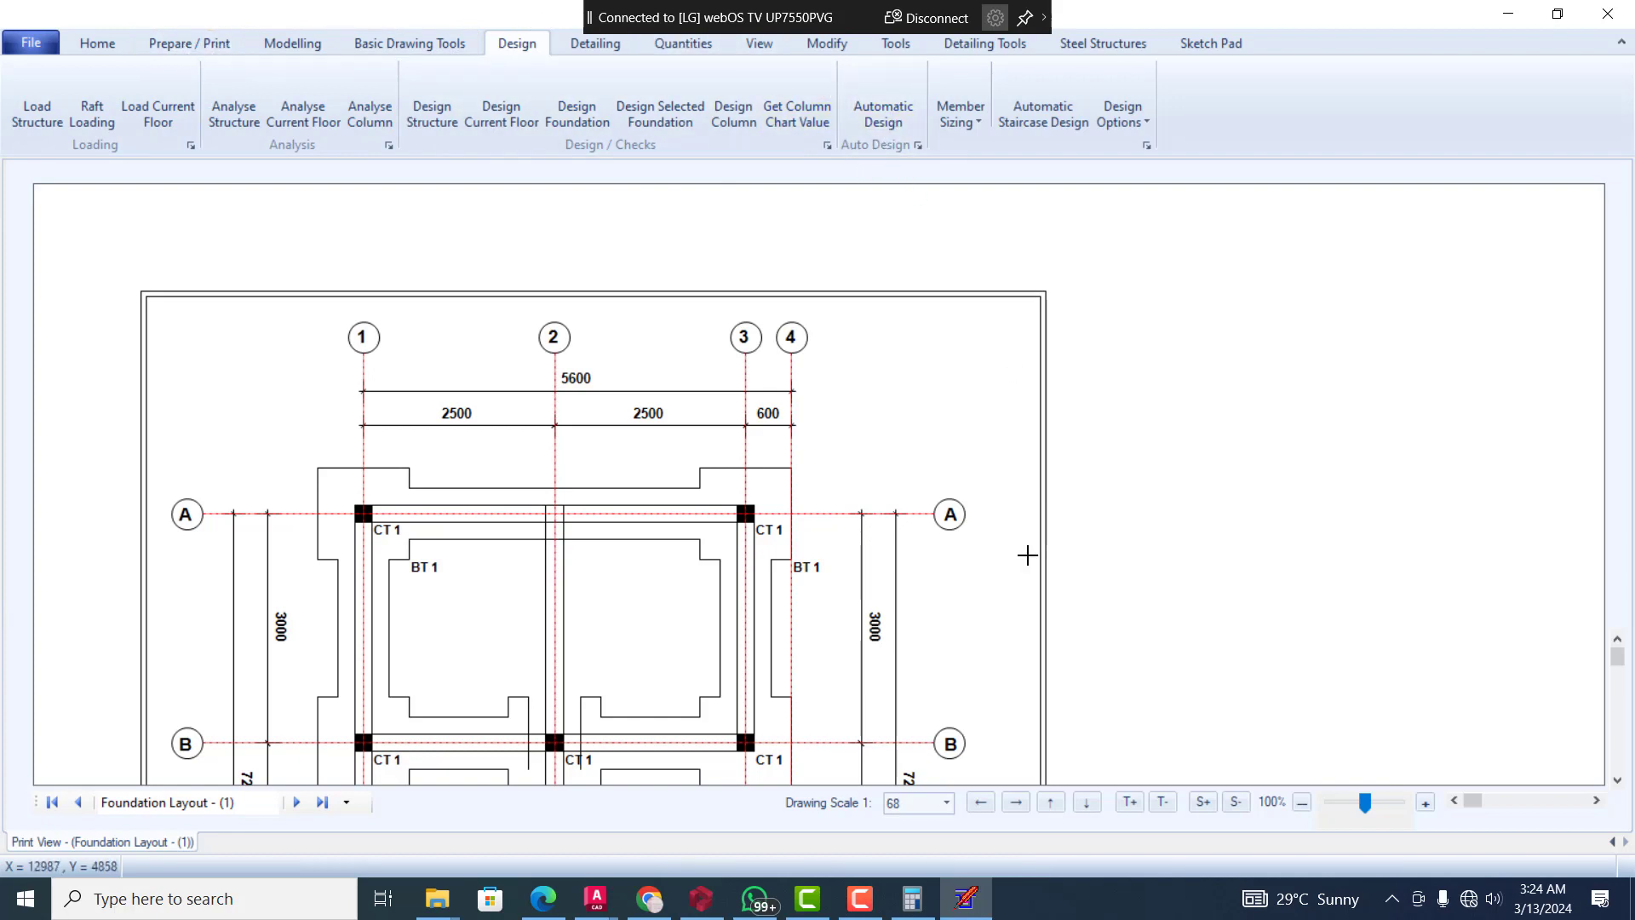
Examine the title-blocked foundation layout, including its grid dimensions, column positions and pad bases
click(1618, 779)
click(1617, 777)
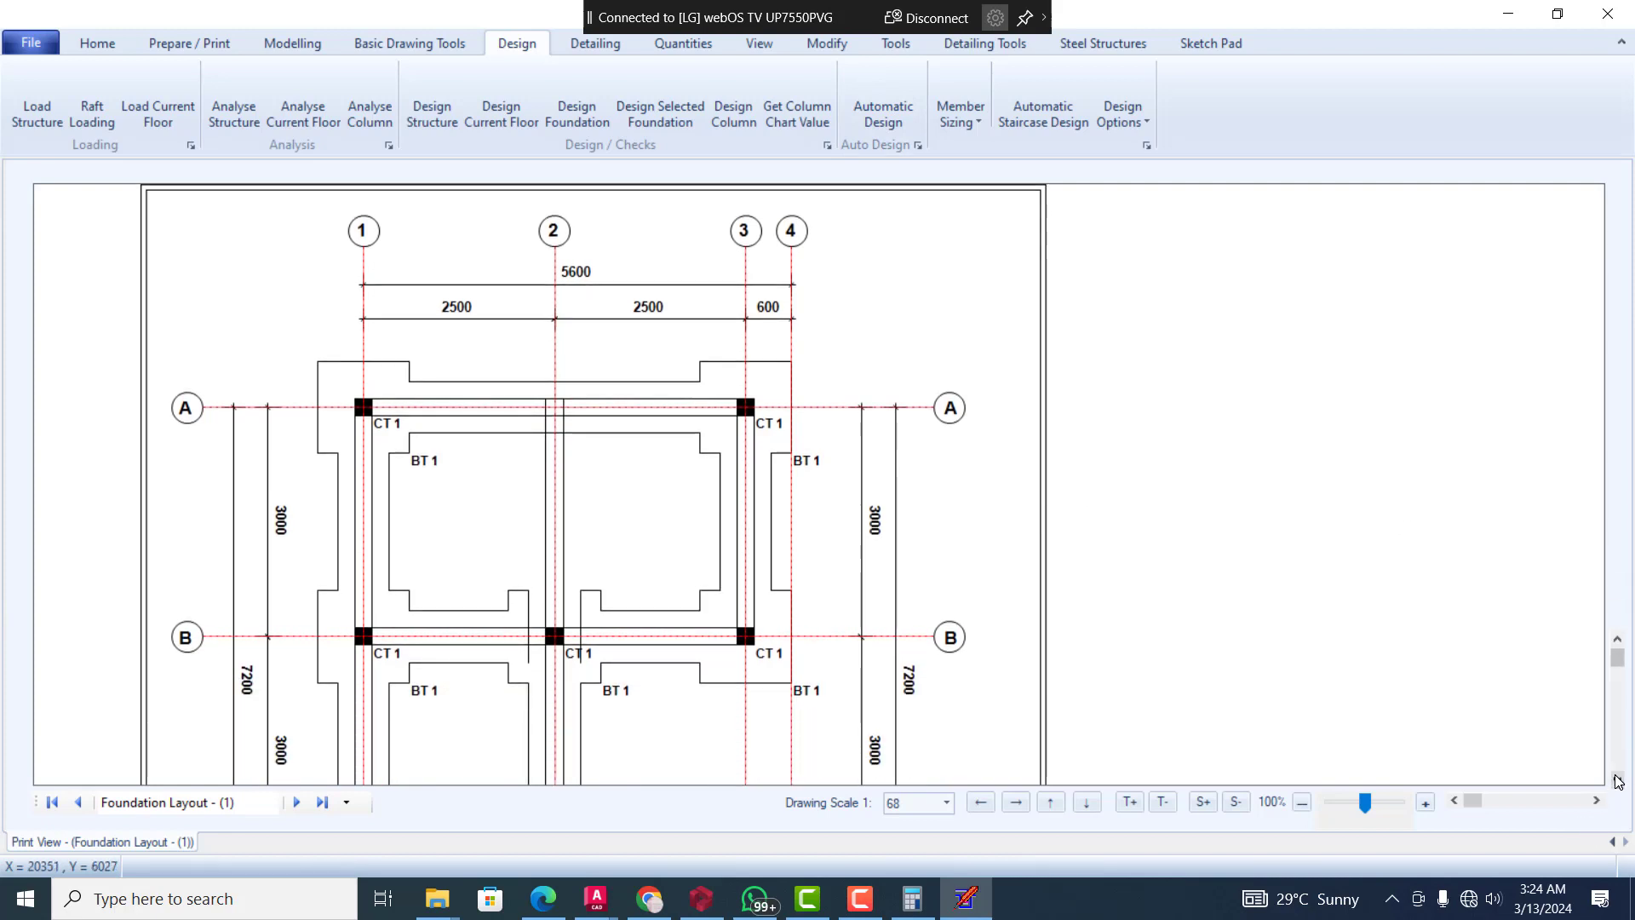
click(1617, 777)
click(1617, 777)
click(1617, 777)
click(1617, 776)
click(1617, 777)
click(1616, 777)
click(1617, 777)
click(1616, 779)
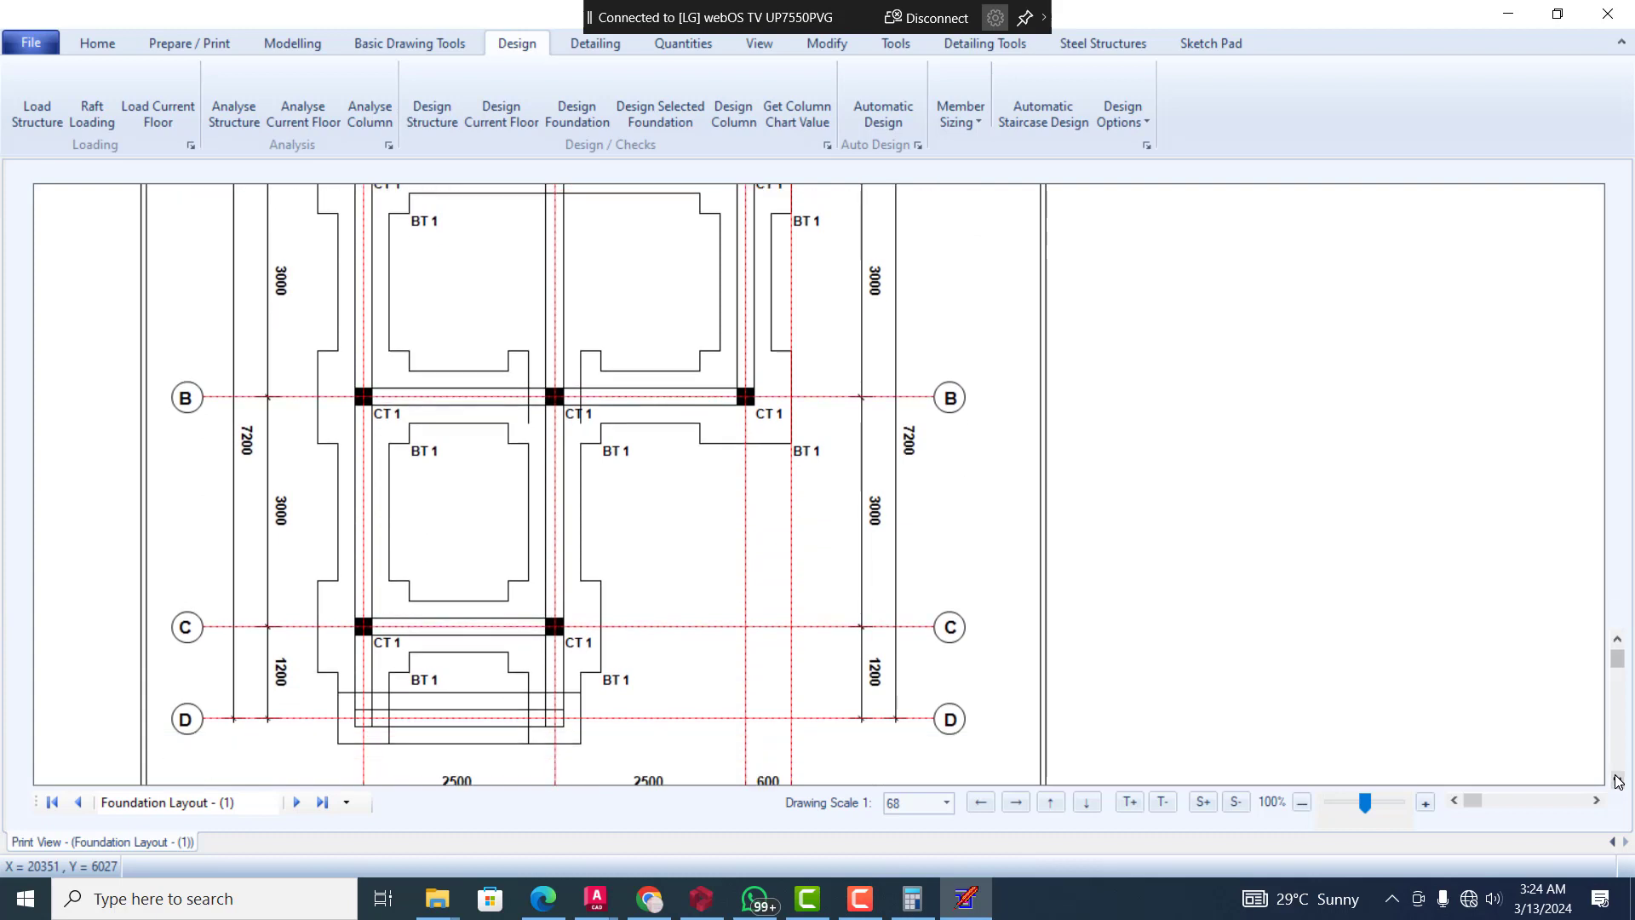
click(1616, 780)
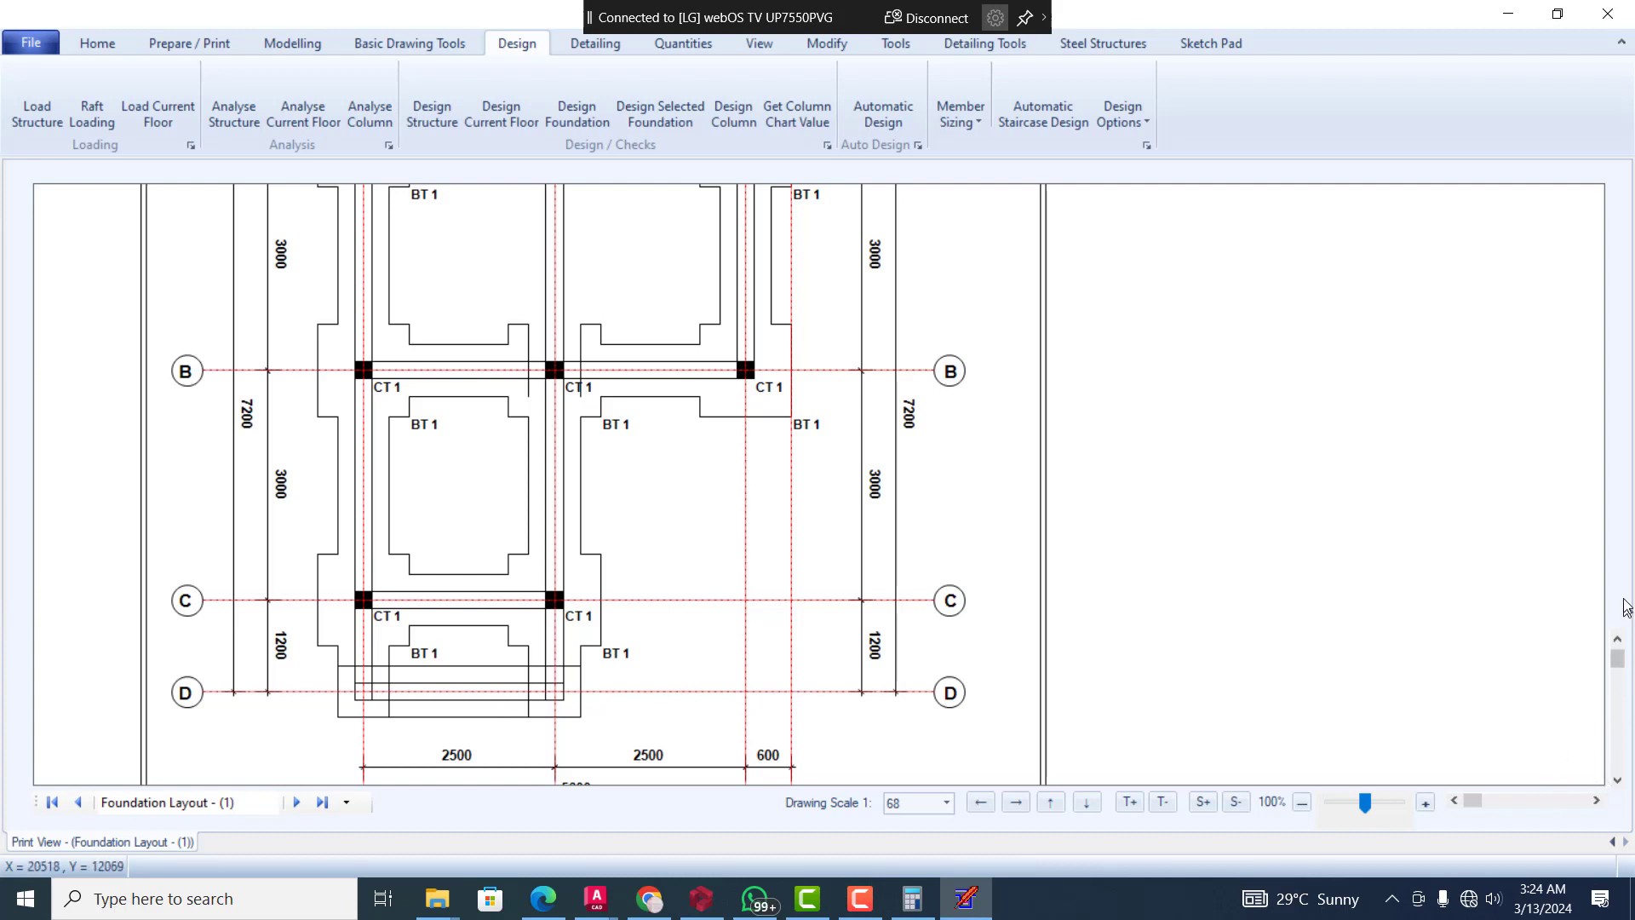
click(1621, 635)
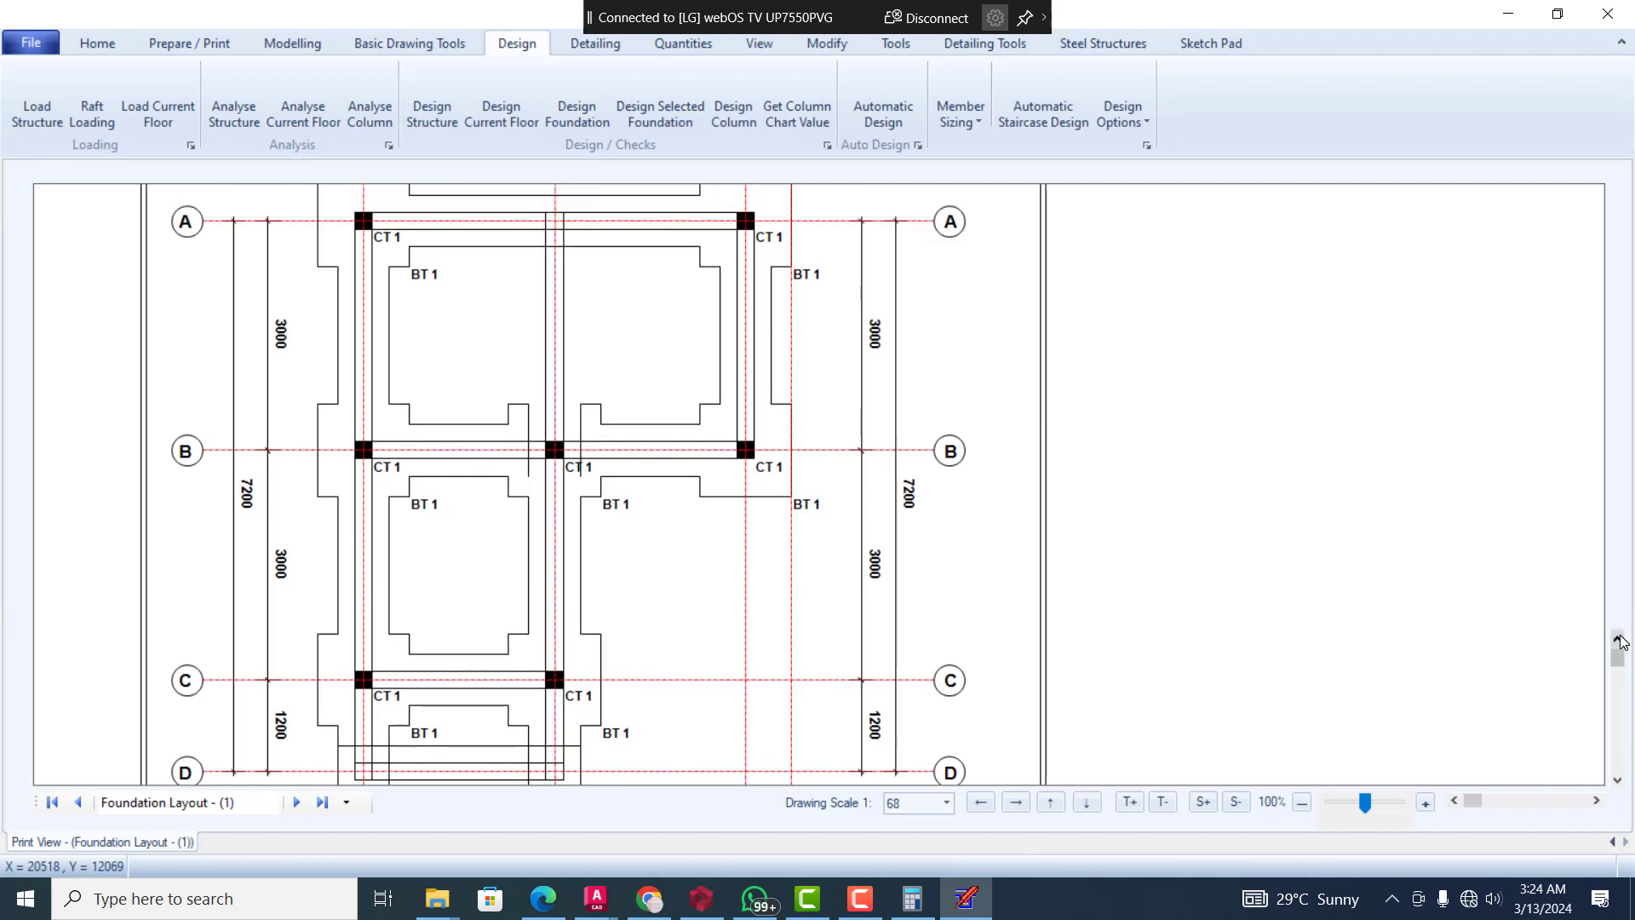
click(1621, 637)
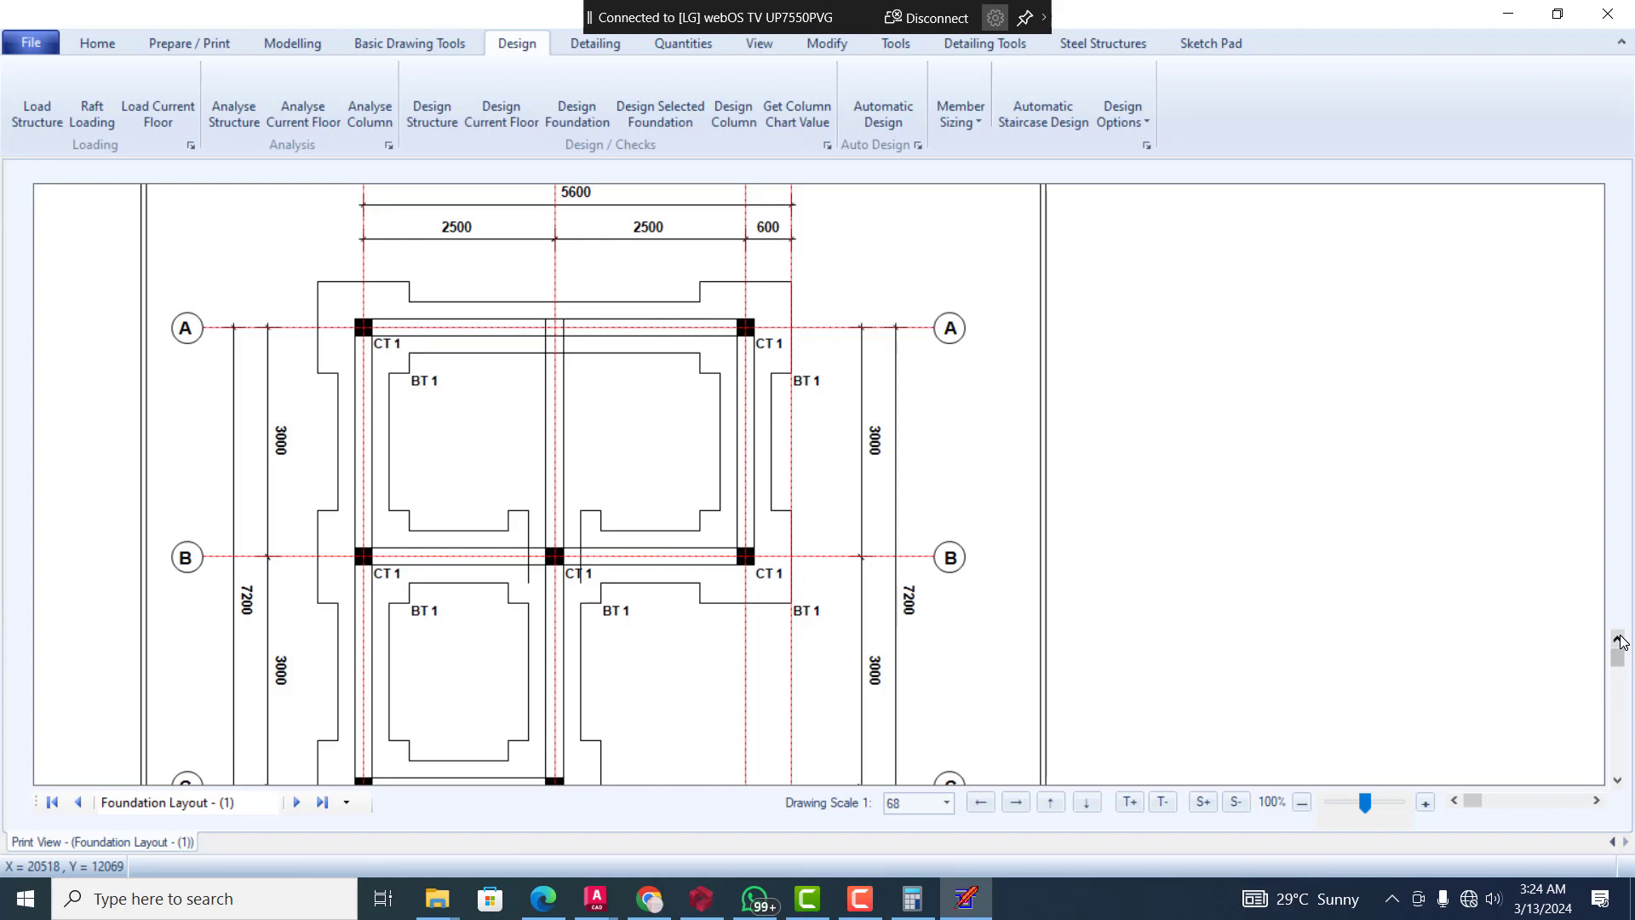
click(1618, 779)
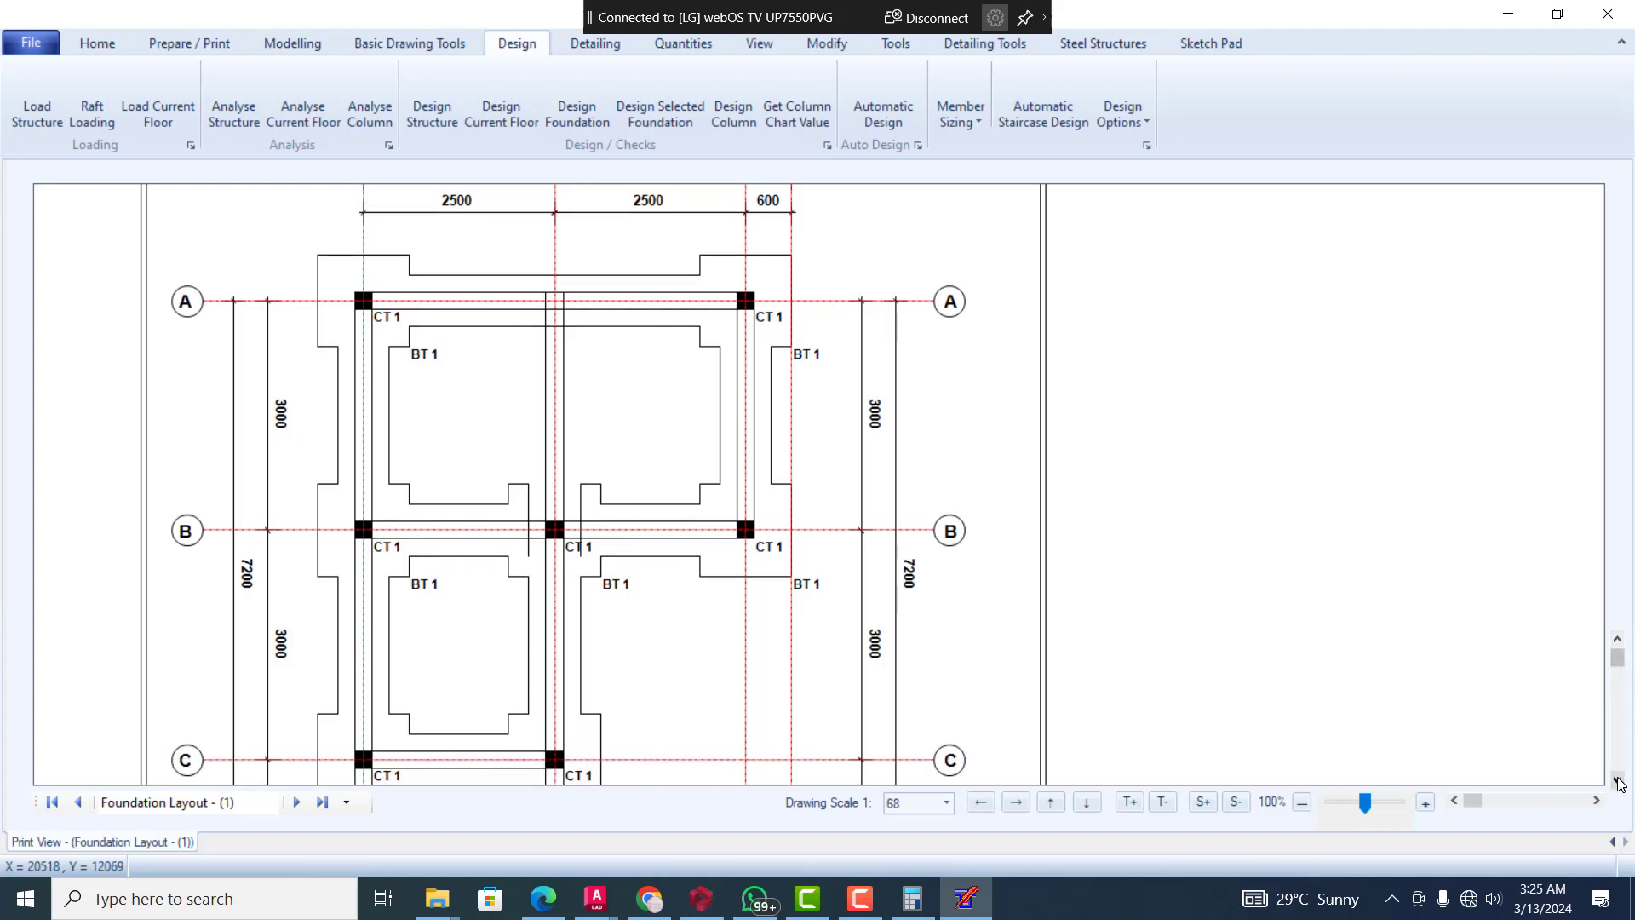
click(1617, 778)
click(1617, 779)
click(1616, 779)
click(1617, 779)
click(1617, 779)
click(1617, 779)
click(1617, 778)
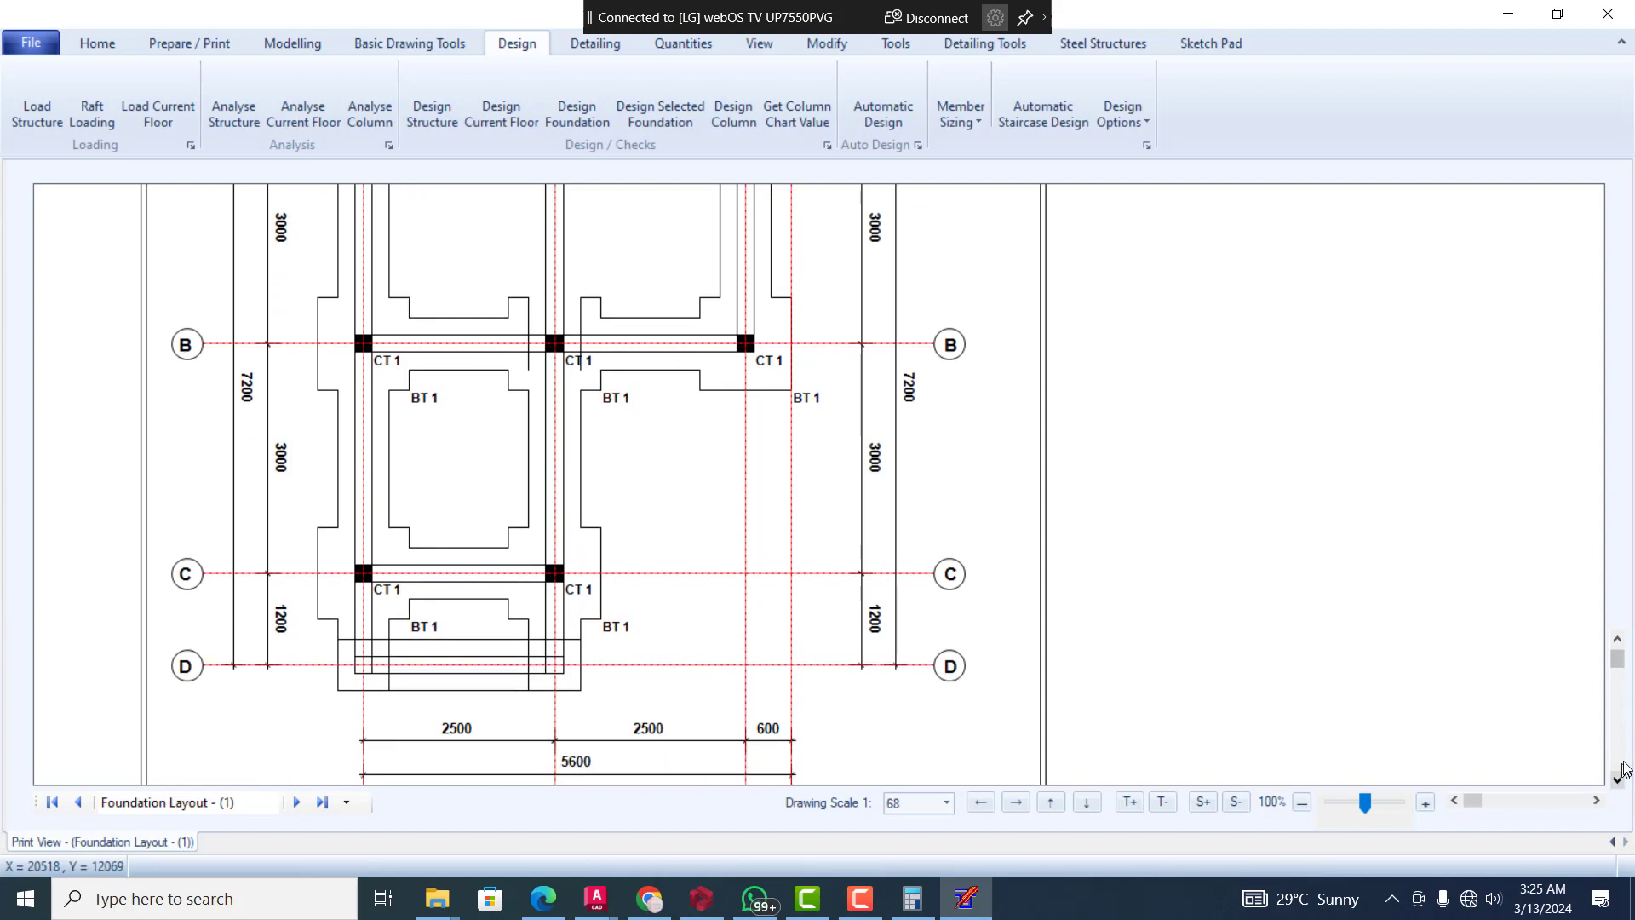
click(1618, 643)
click(1618, 643)
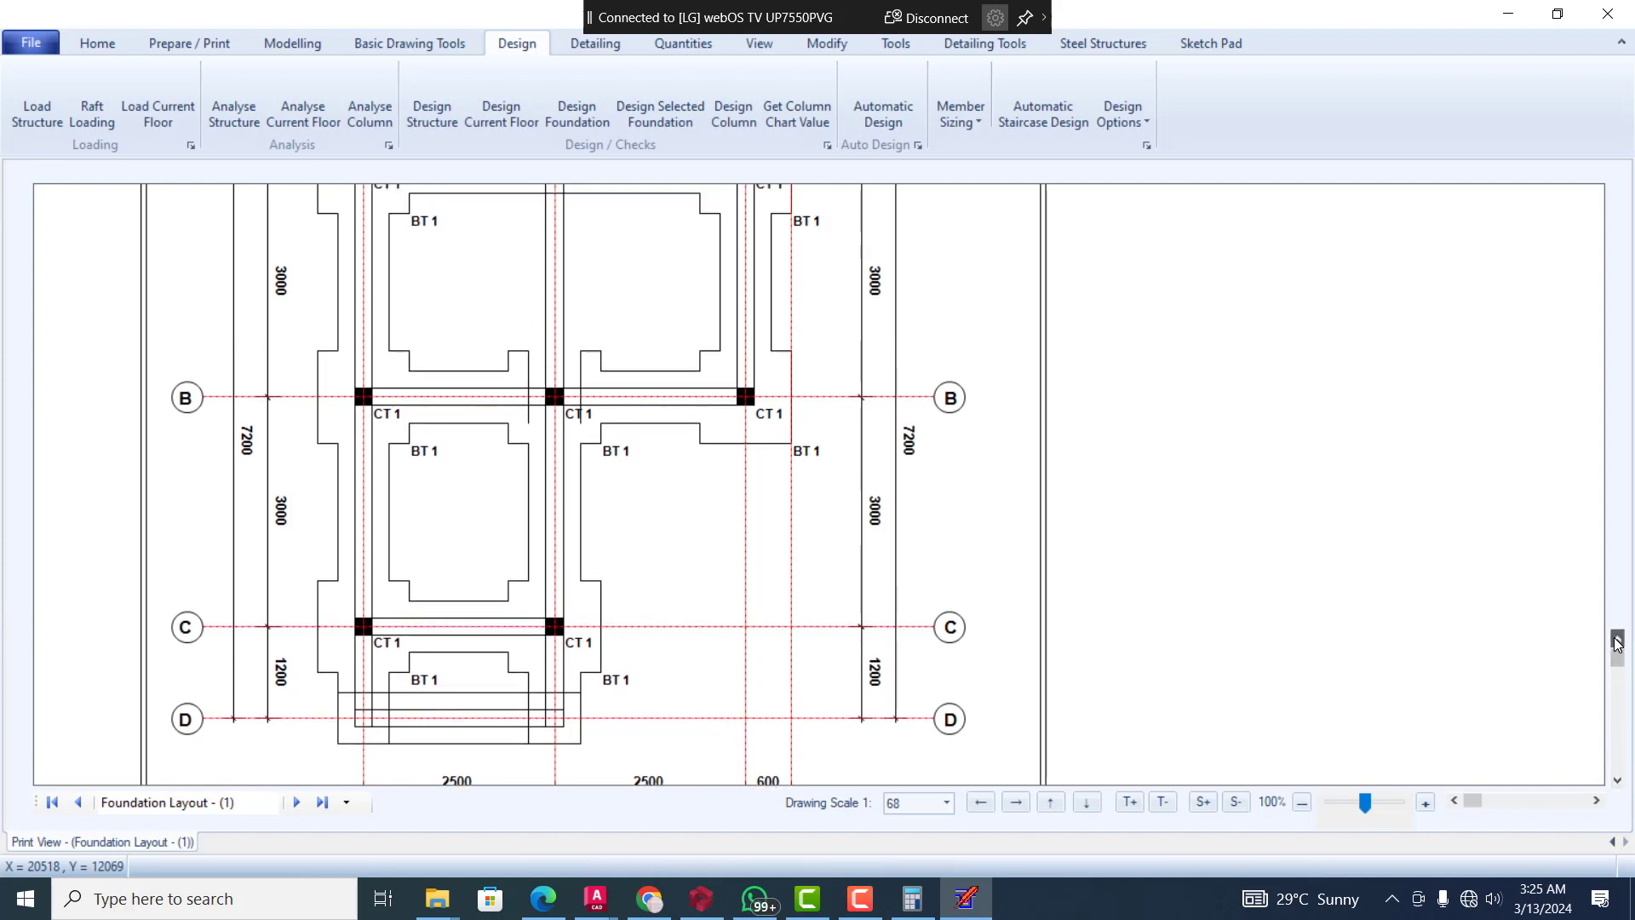
click(1618, 643)
click(1618, 643)
click(1618, 643)
click(1617, 643)
click(1617, 643)
click(1617, 643)
click(1617, 643)
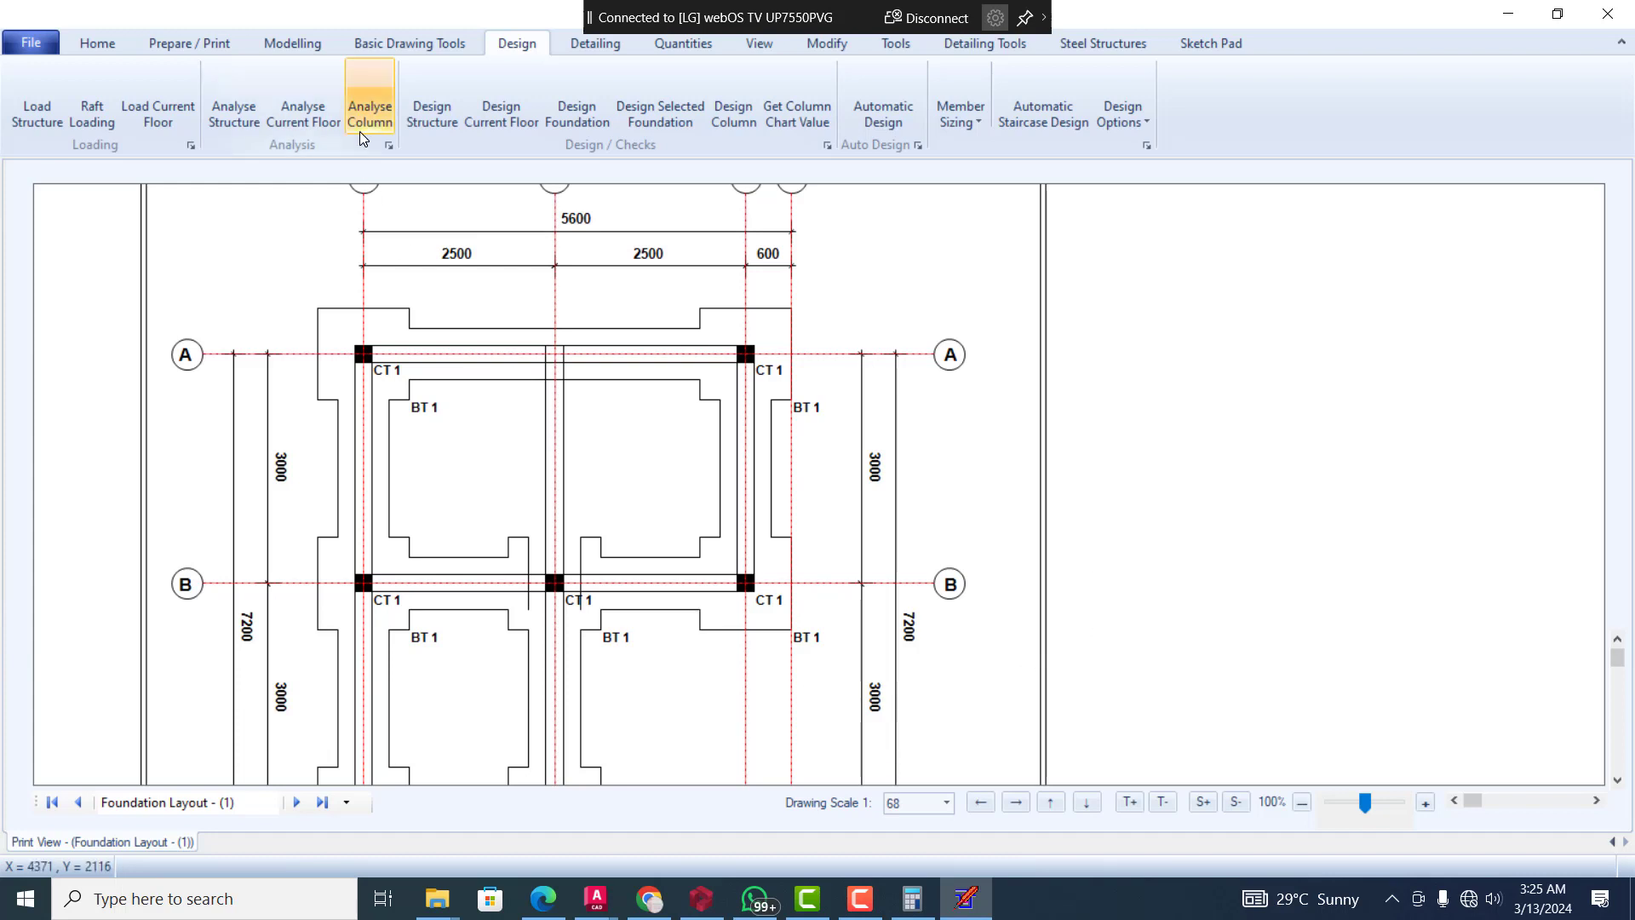
Examine the floor slab reinforcement details and the floor beam details from Beam 1 through Beam 7
click(576, 47)
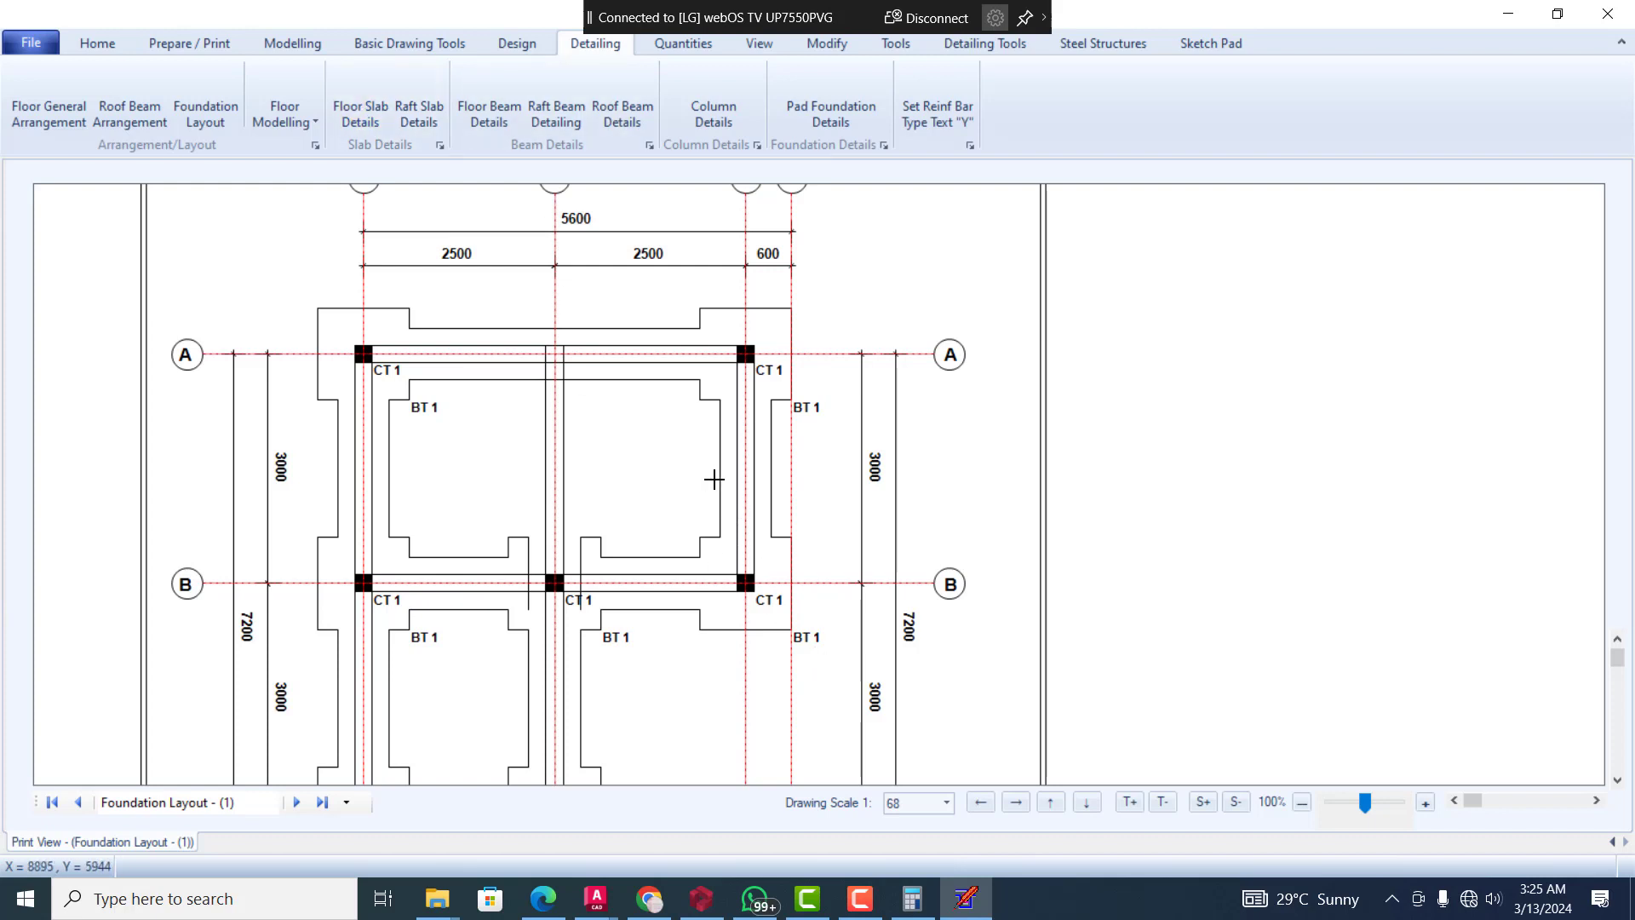
click(682, 479)
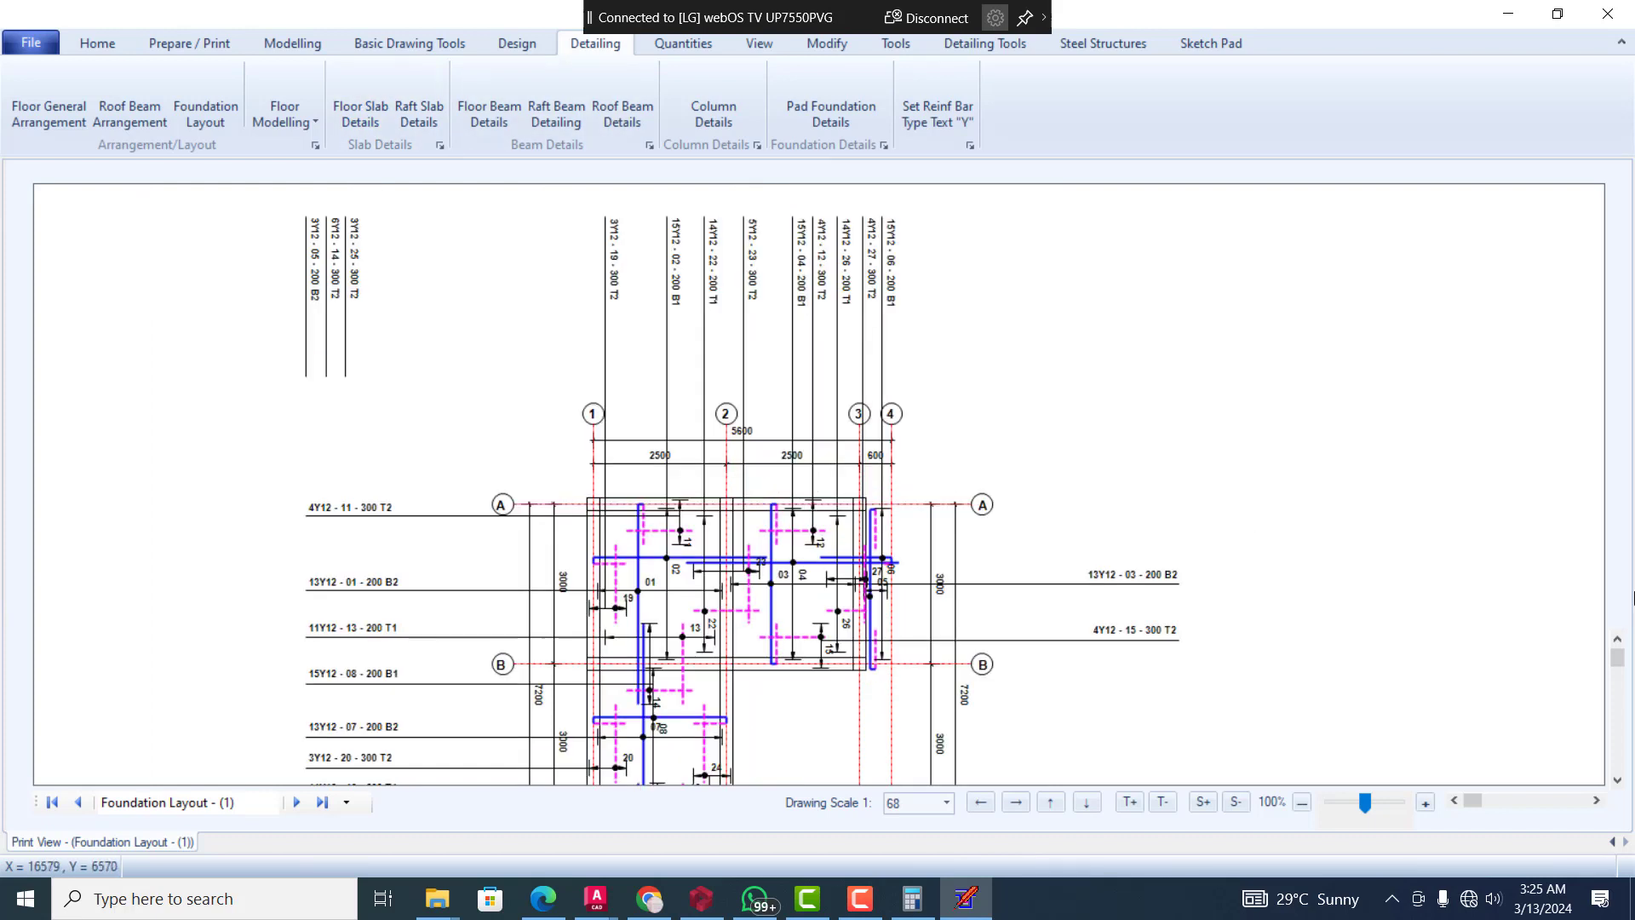
click(1617, 781)
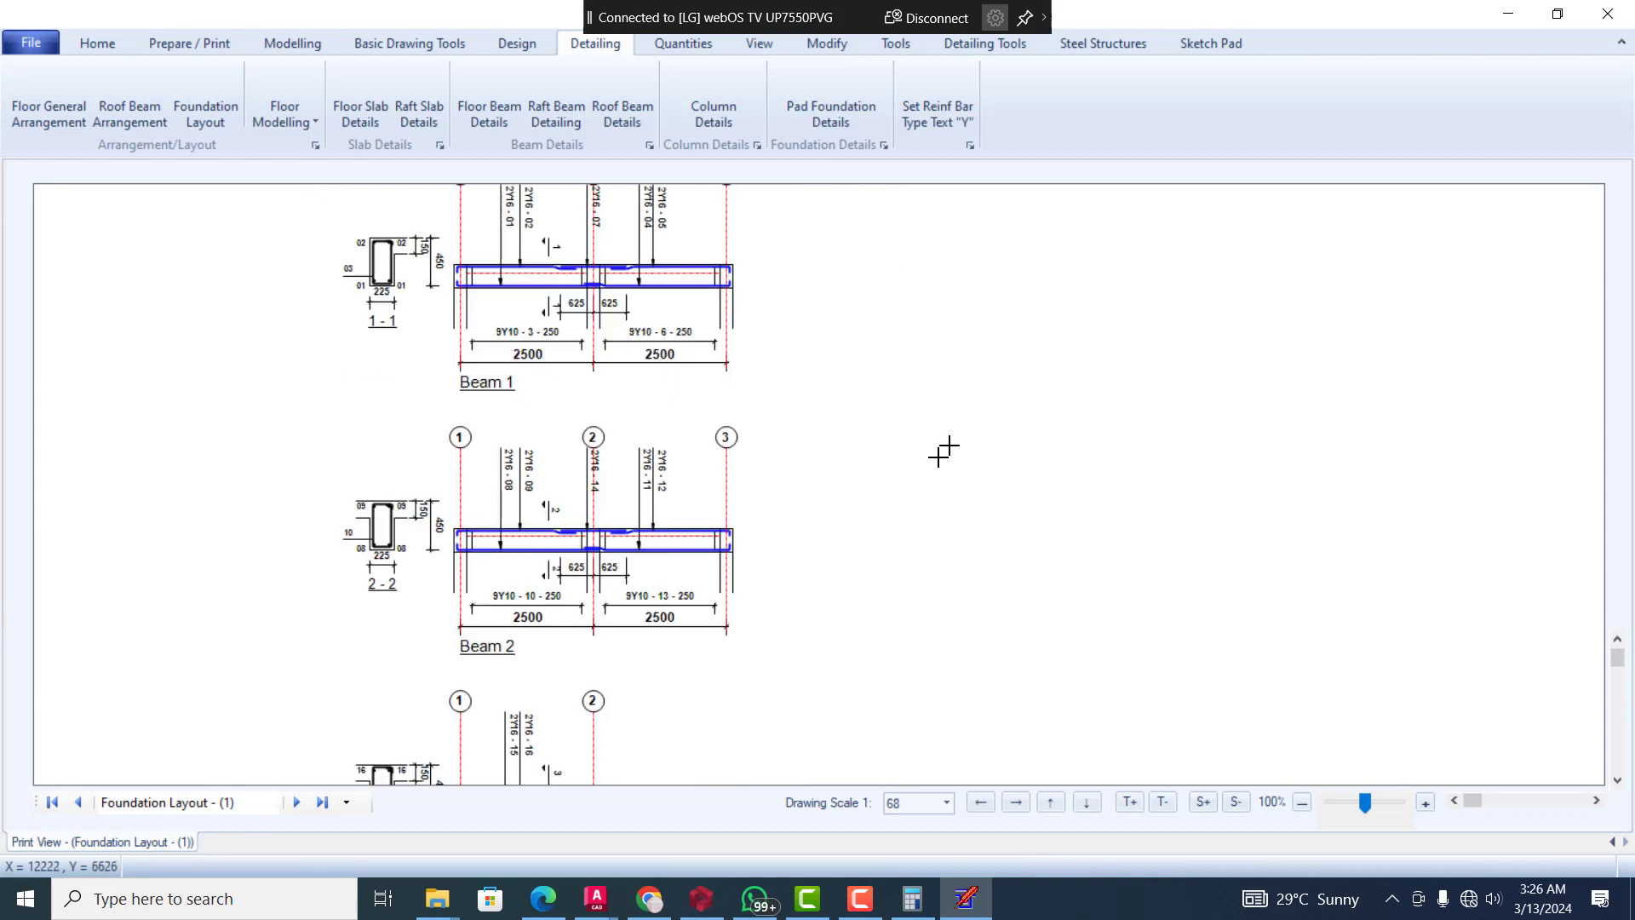
click(1620, 642)
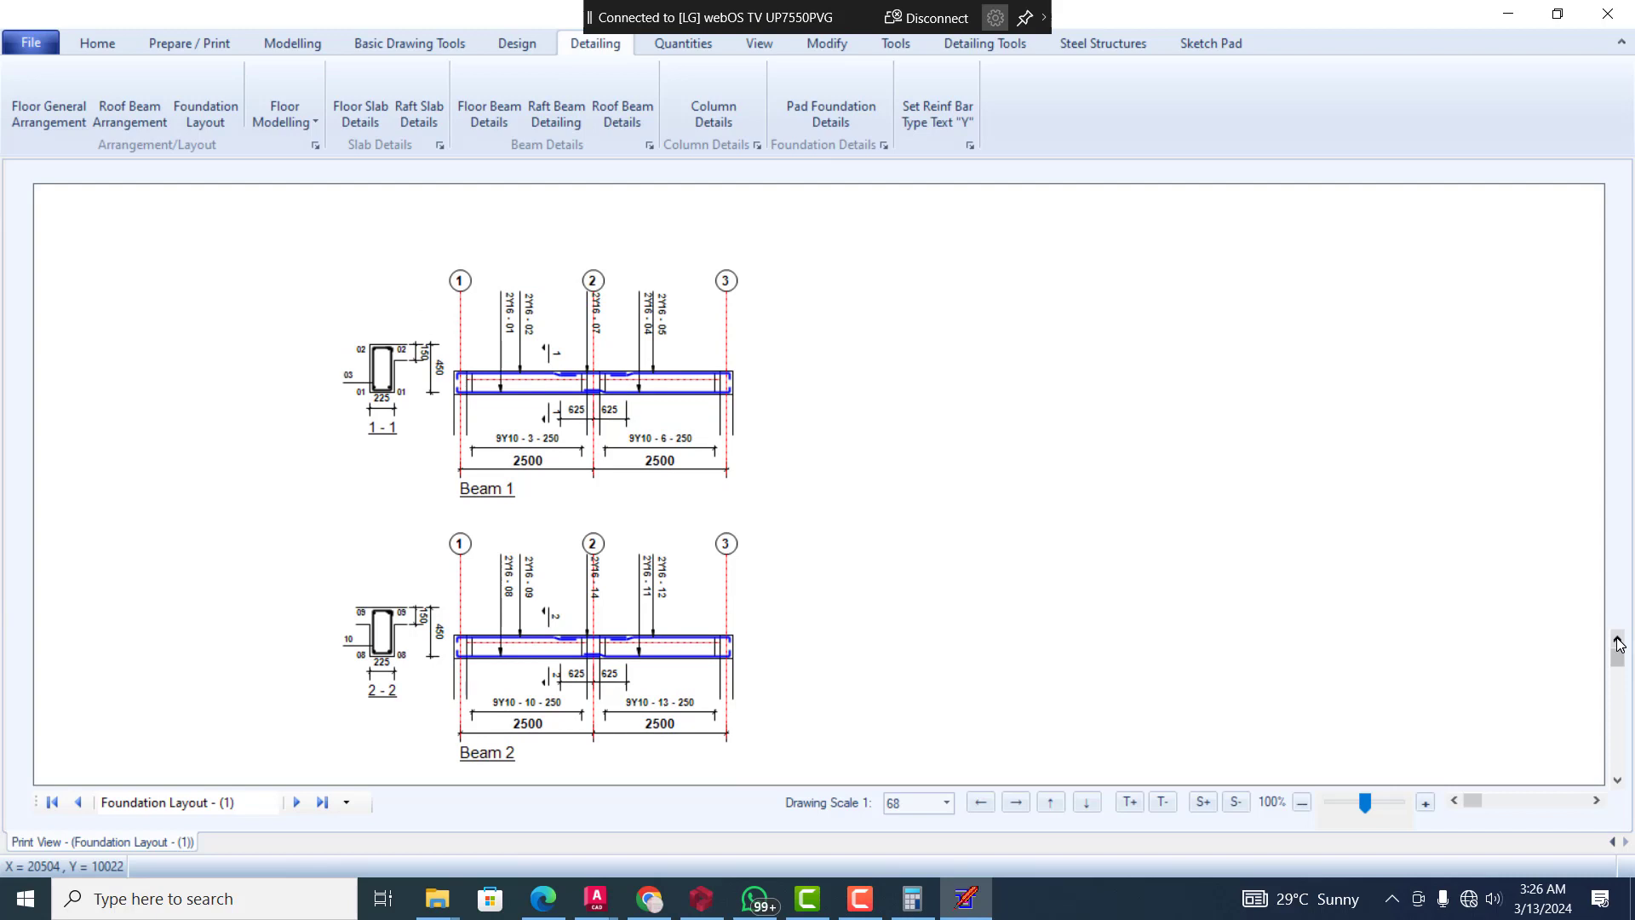
click(1620, 777)
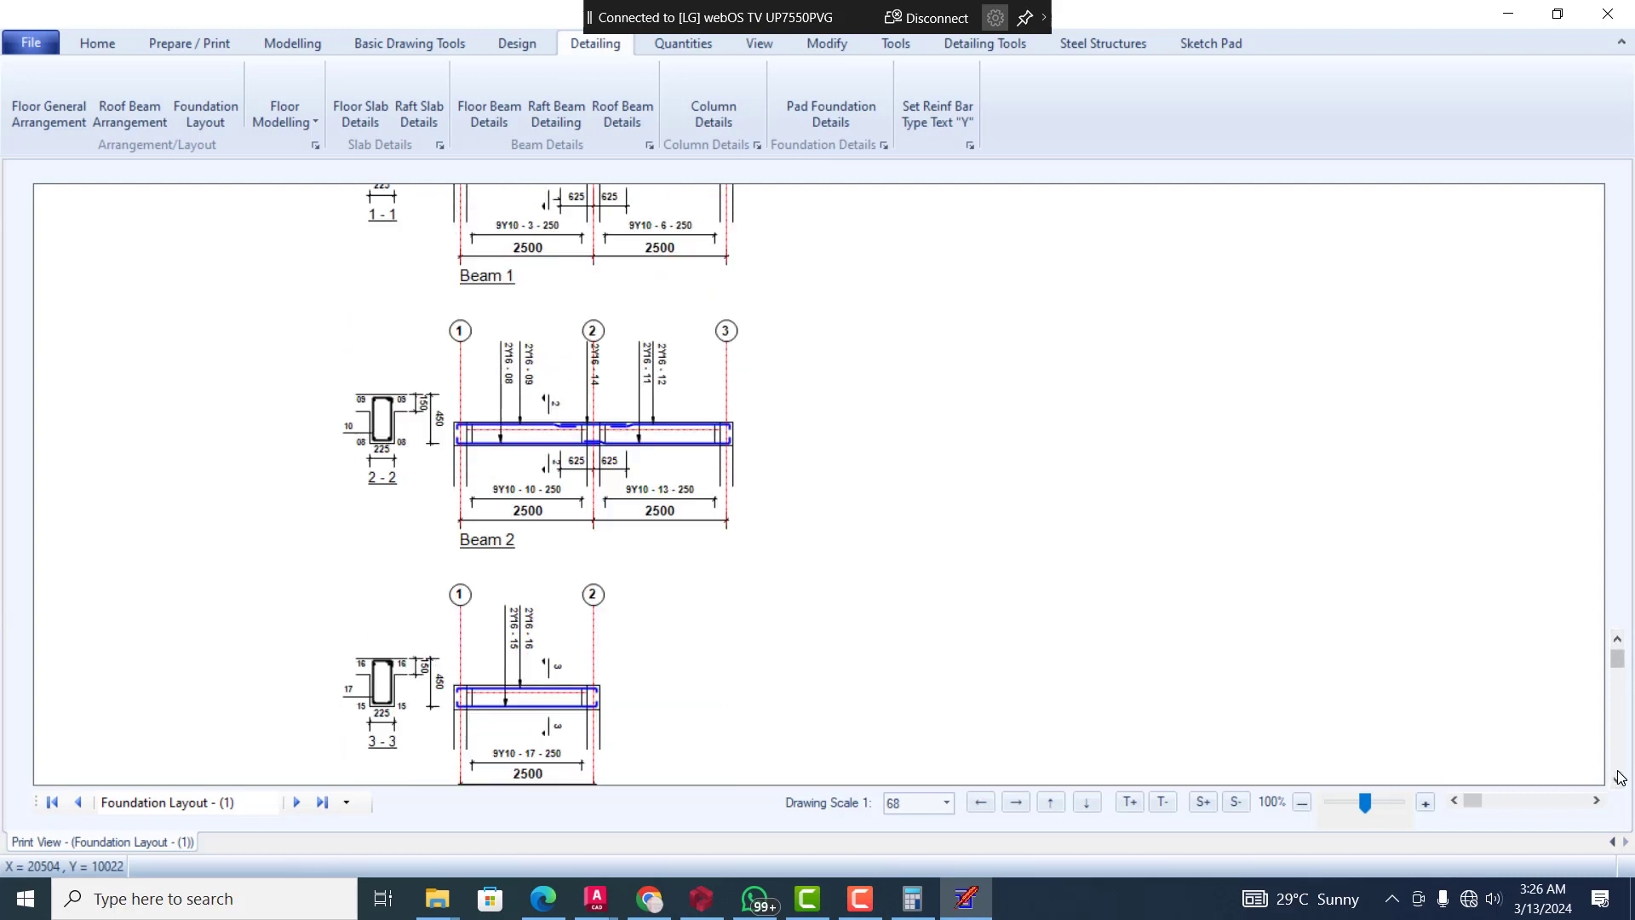
click(1620, 777)
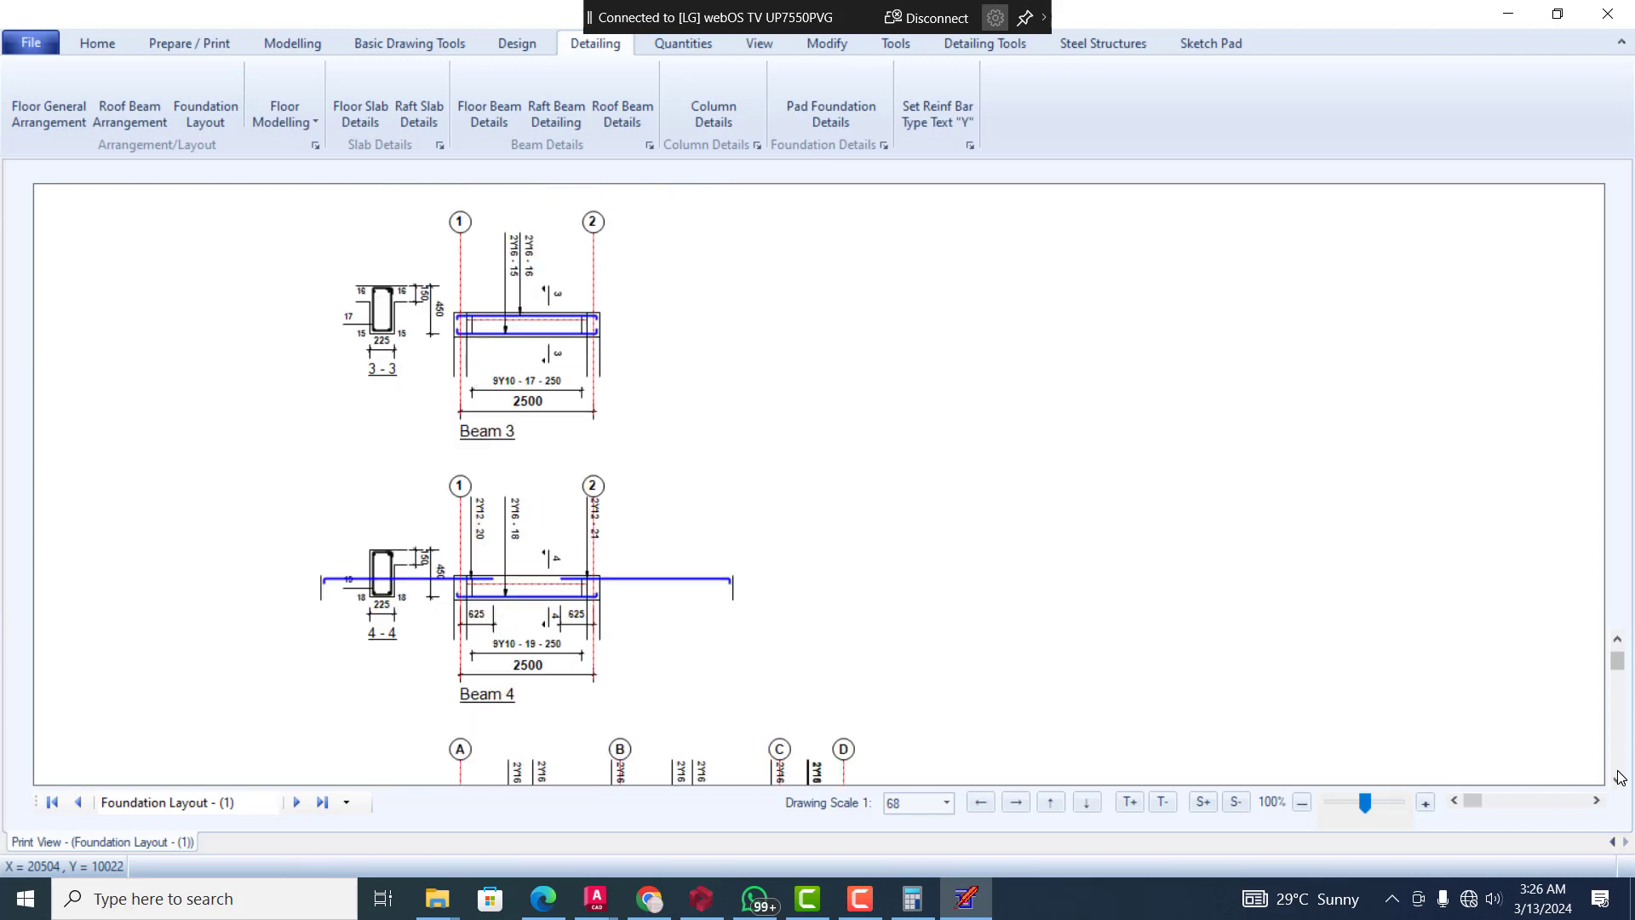
click(1620, 777)
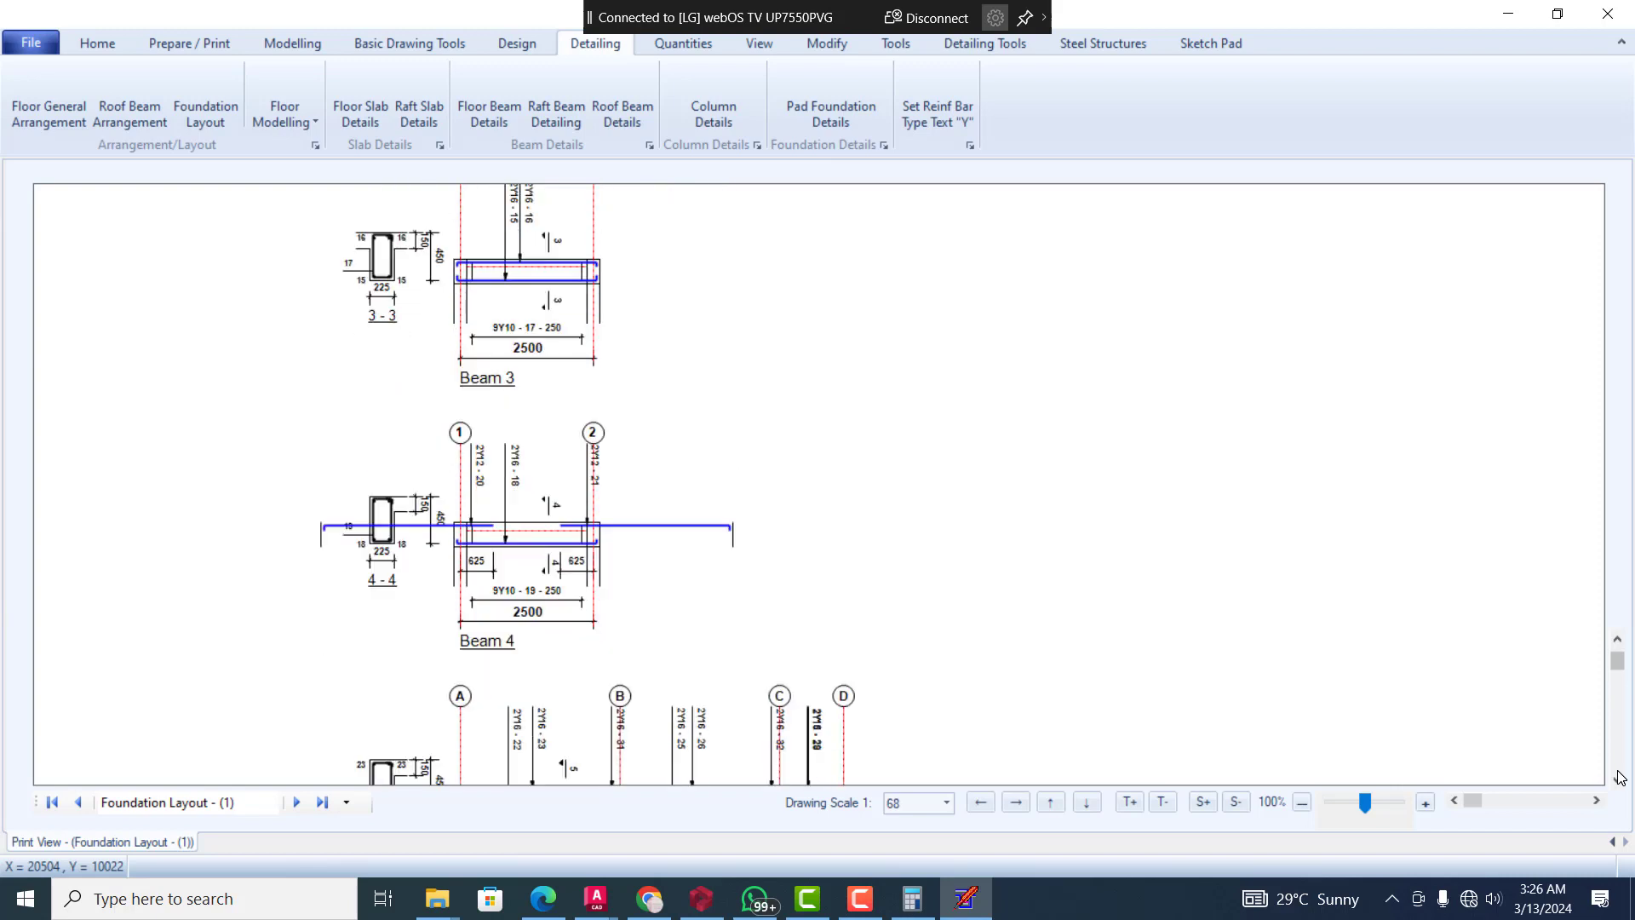
click(1620, 777)
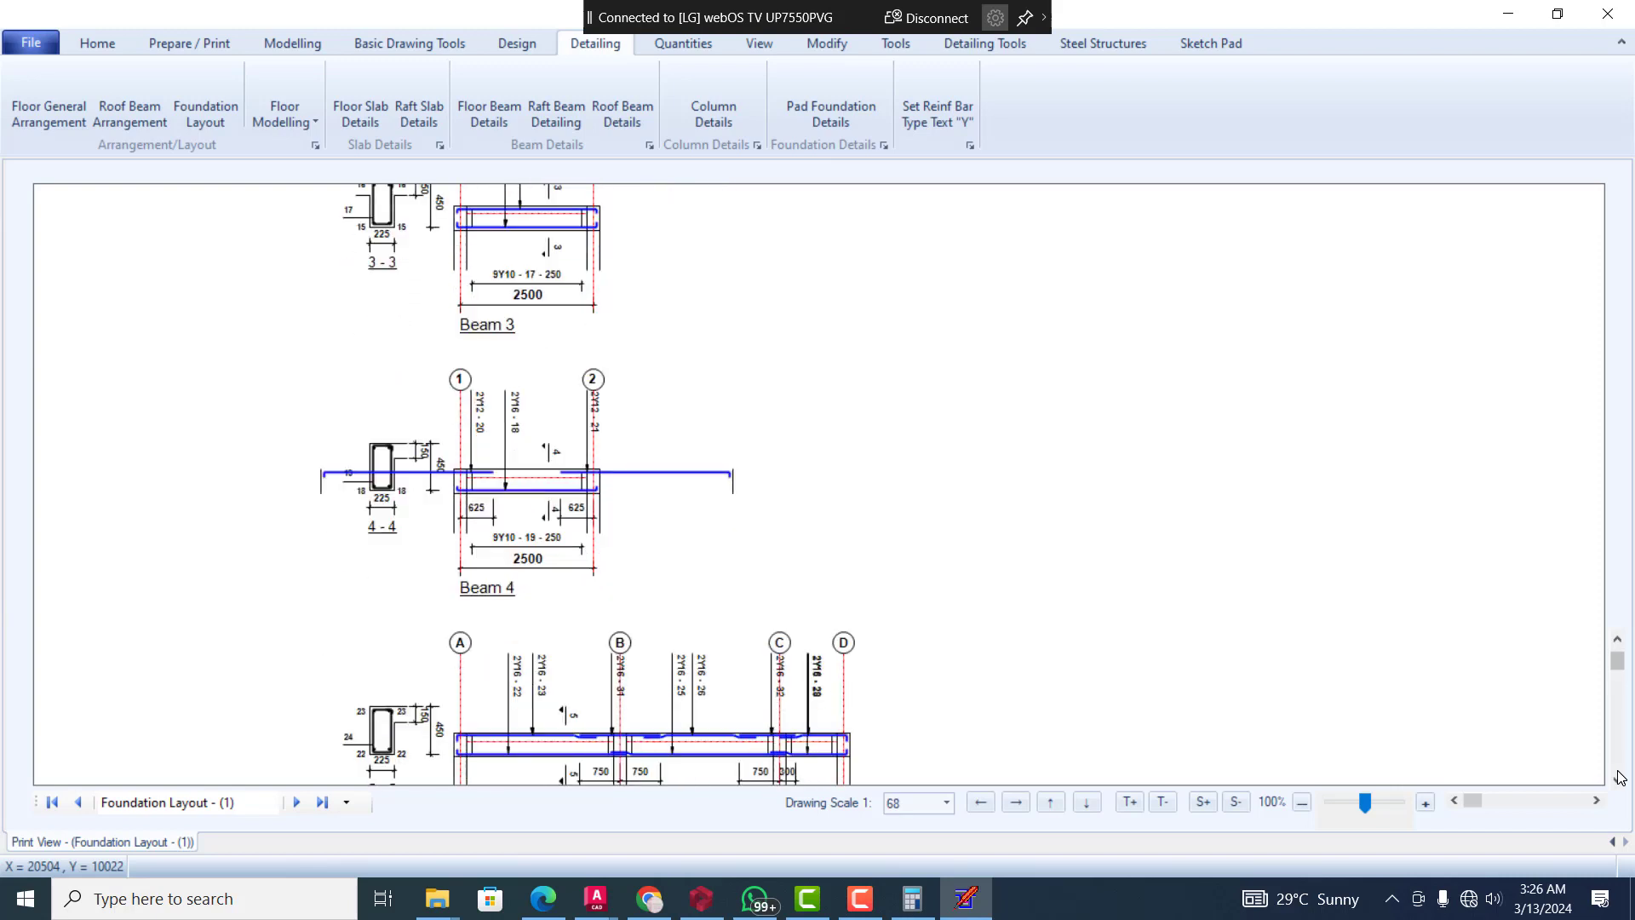
click(1620, 777)
click(1621, 777)
click(1620, 777)
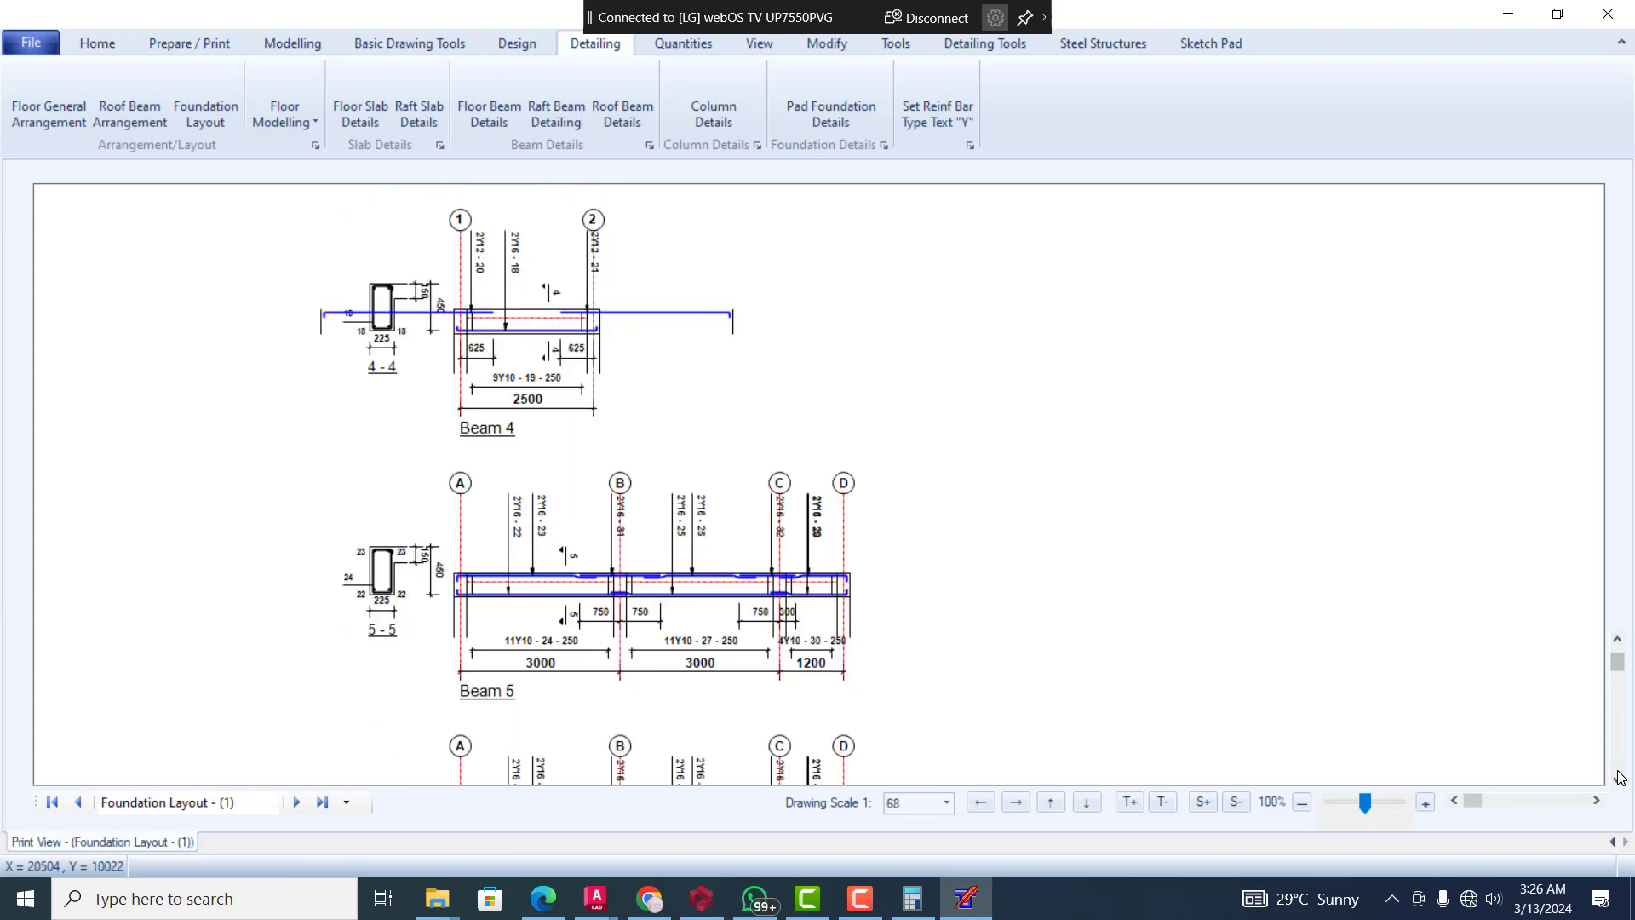
click(1620, 777)
click(1620, 777)
click(1620, 777)
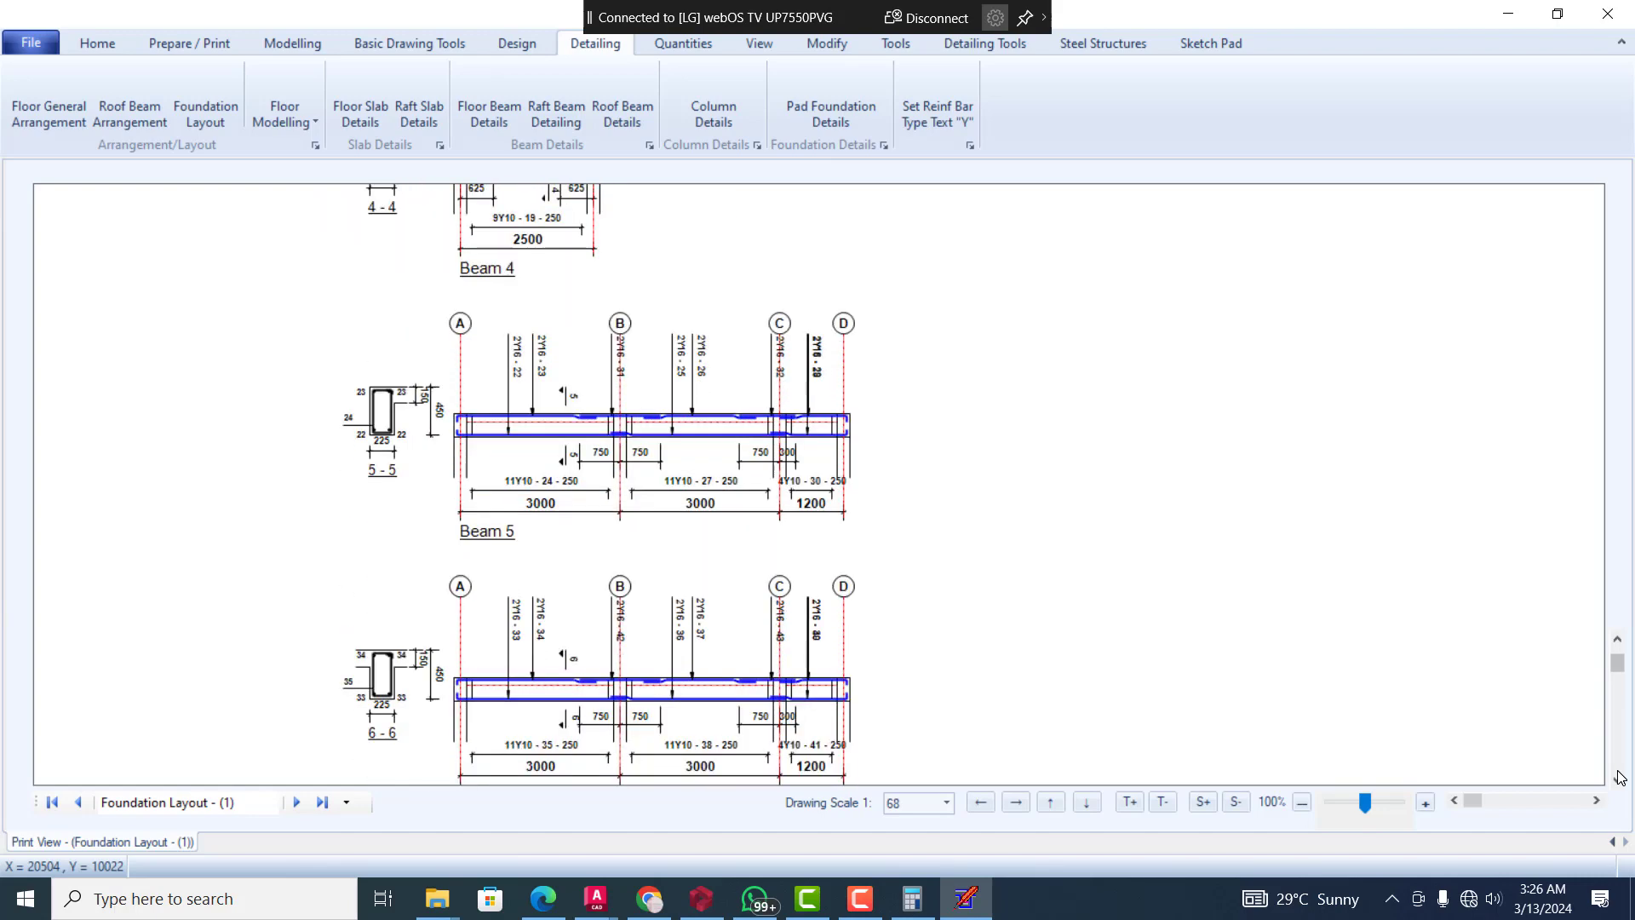
click(1620, 777)
click(1620, 777)
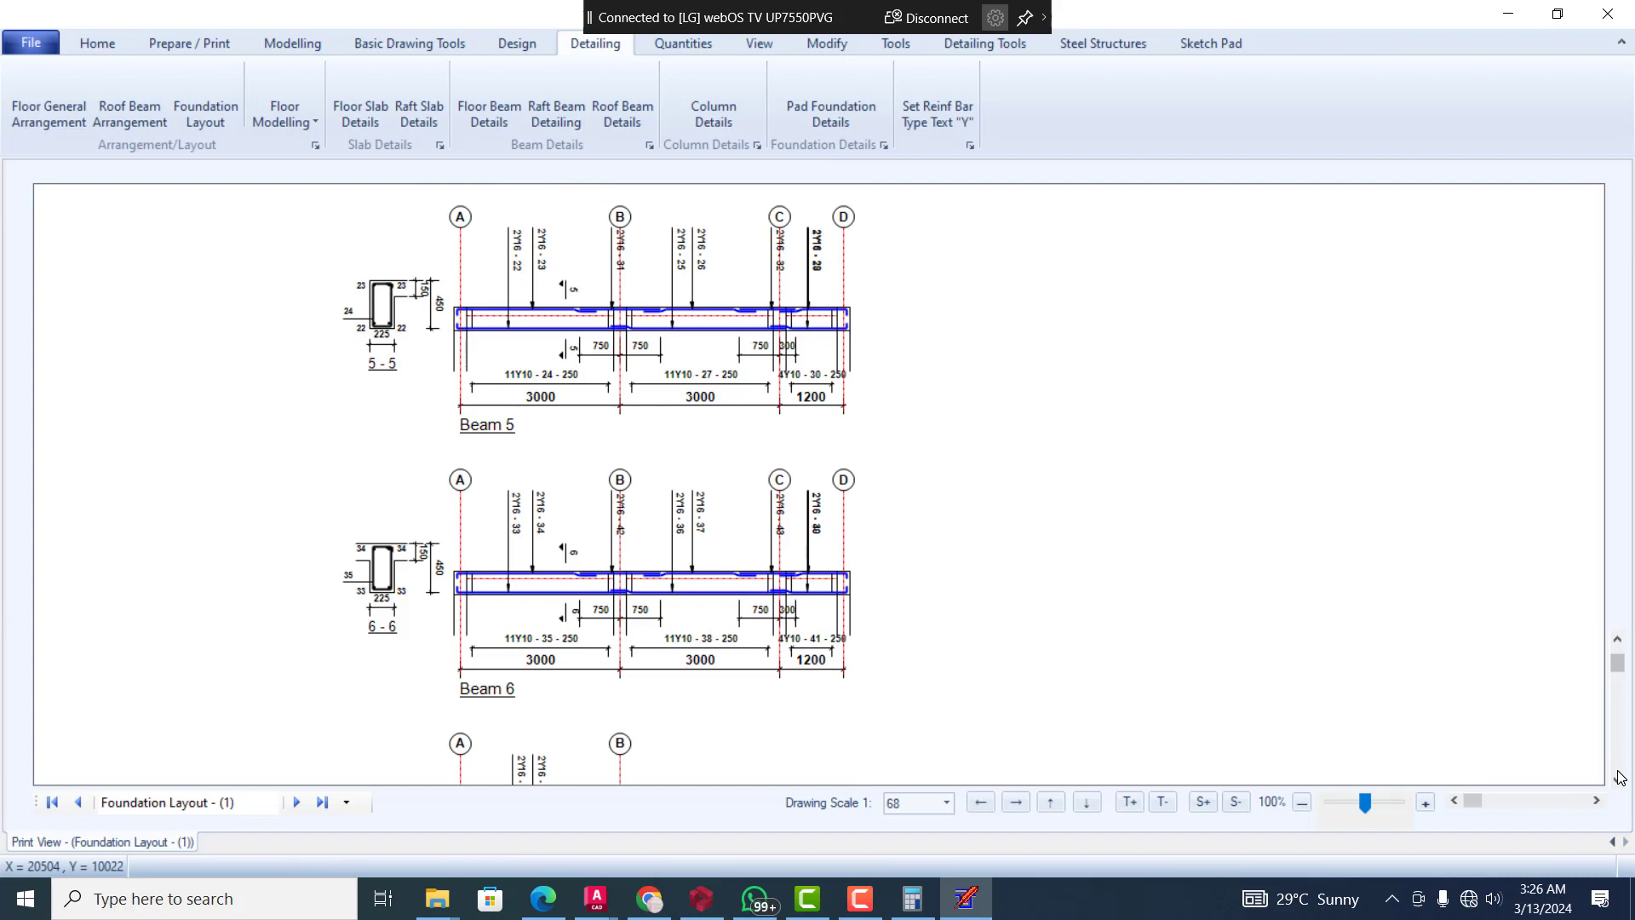
click(1621, 777)
click(1620, 777)
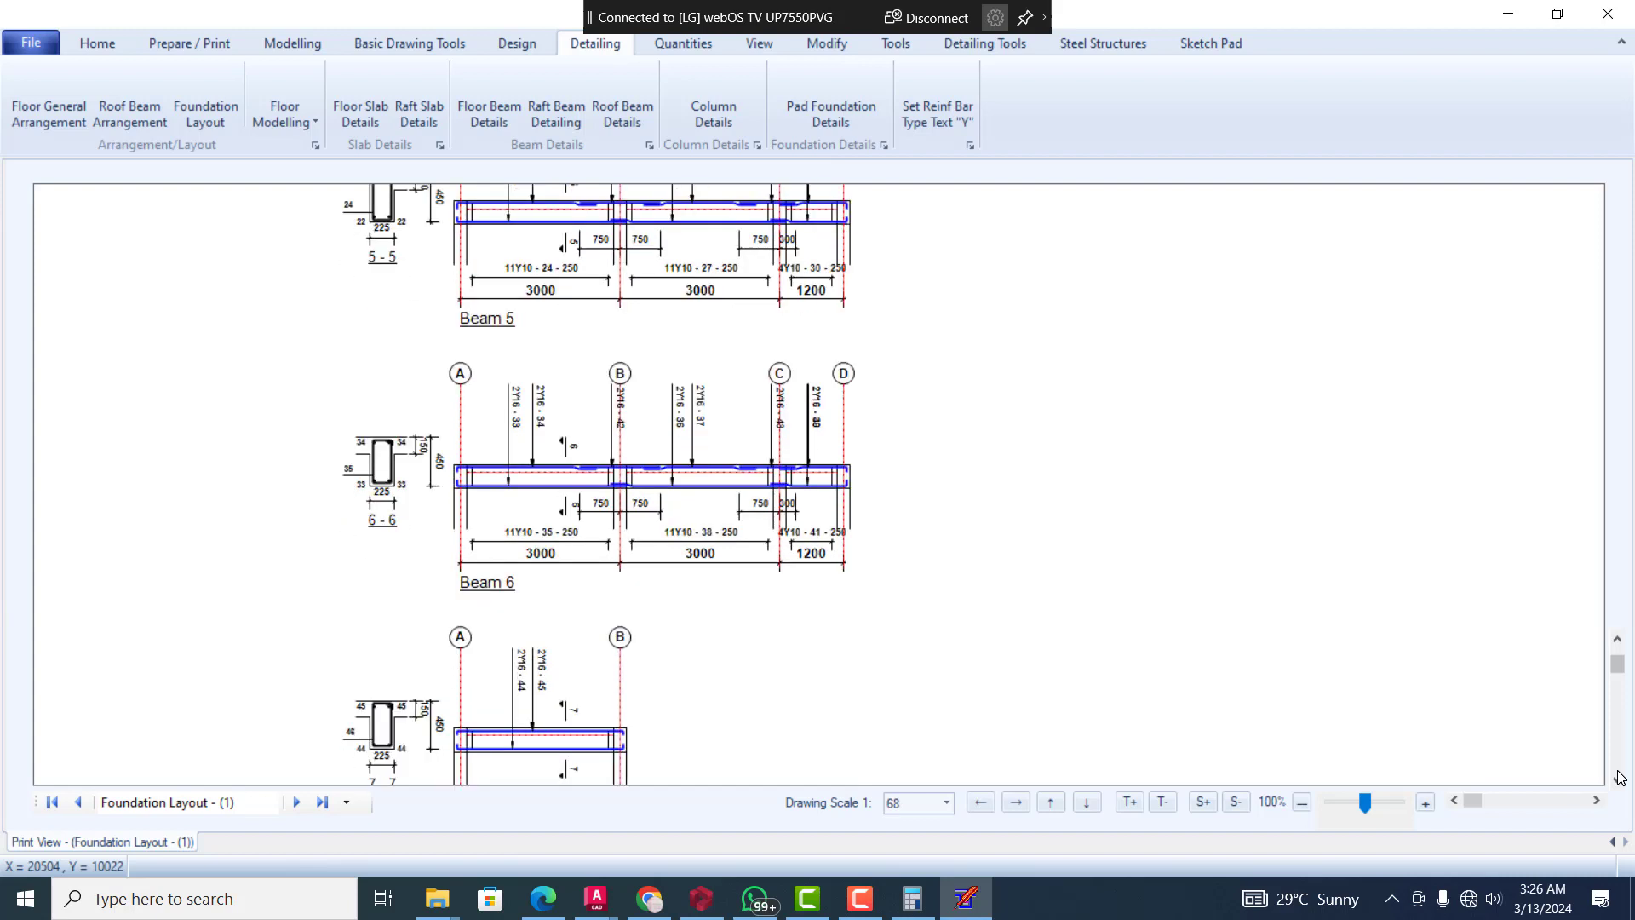
click(1620, 777)
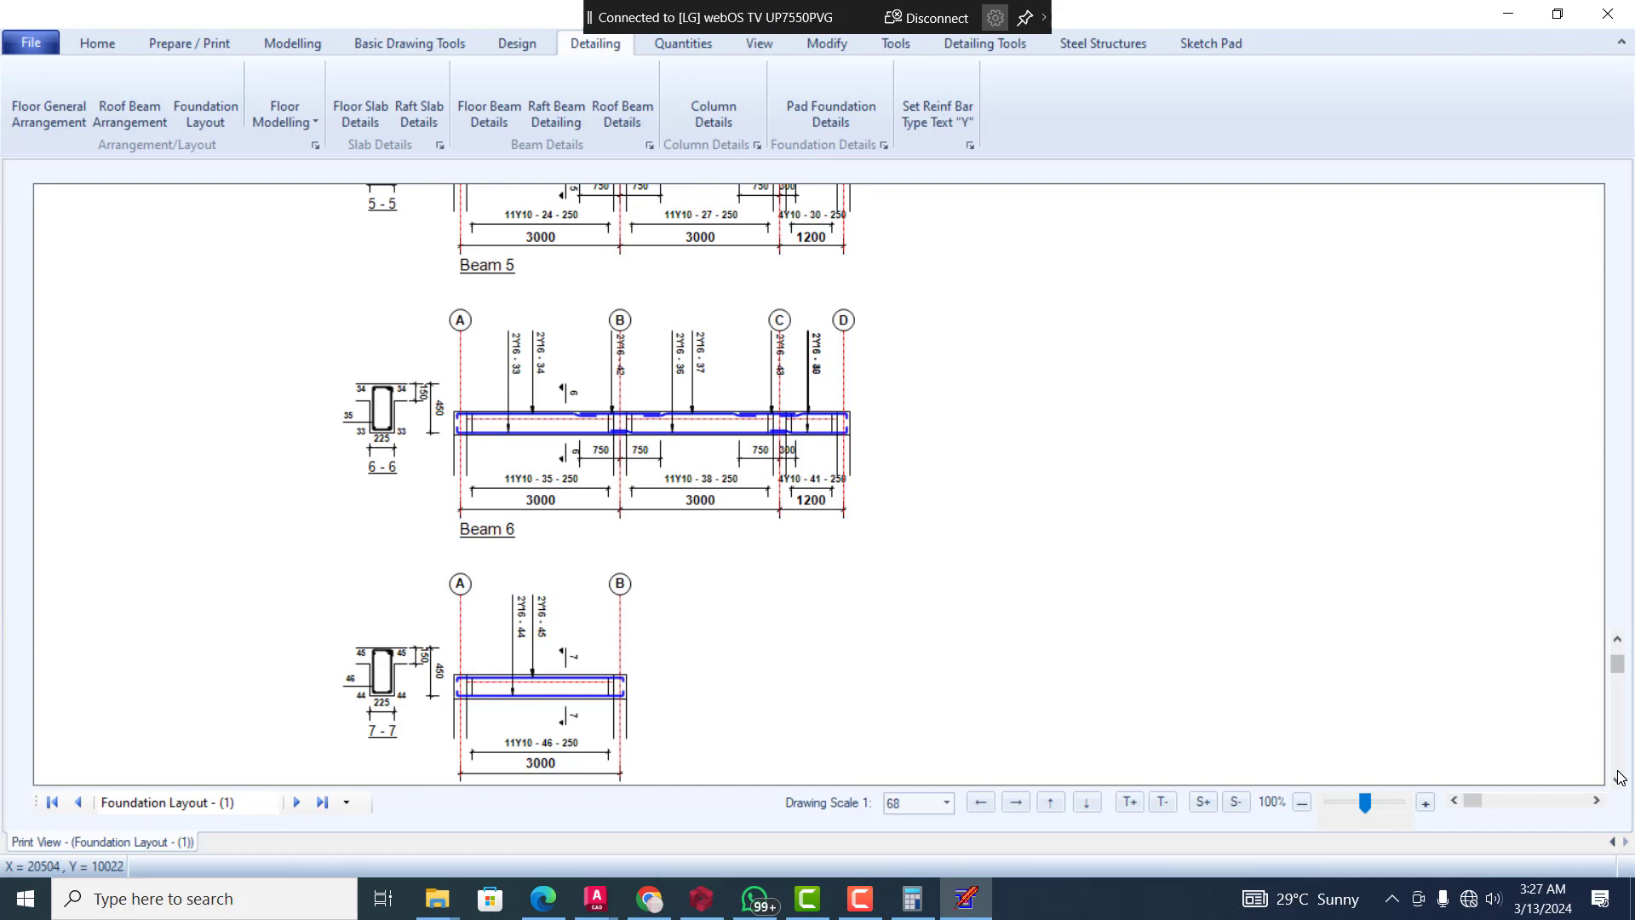
click(1617, 639)
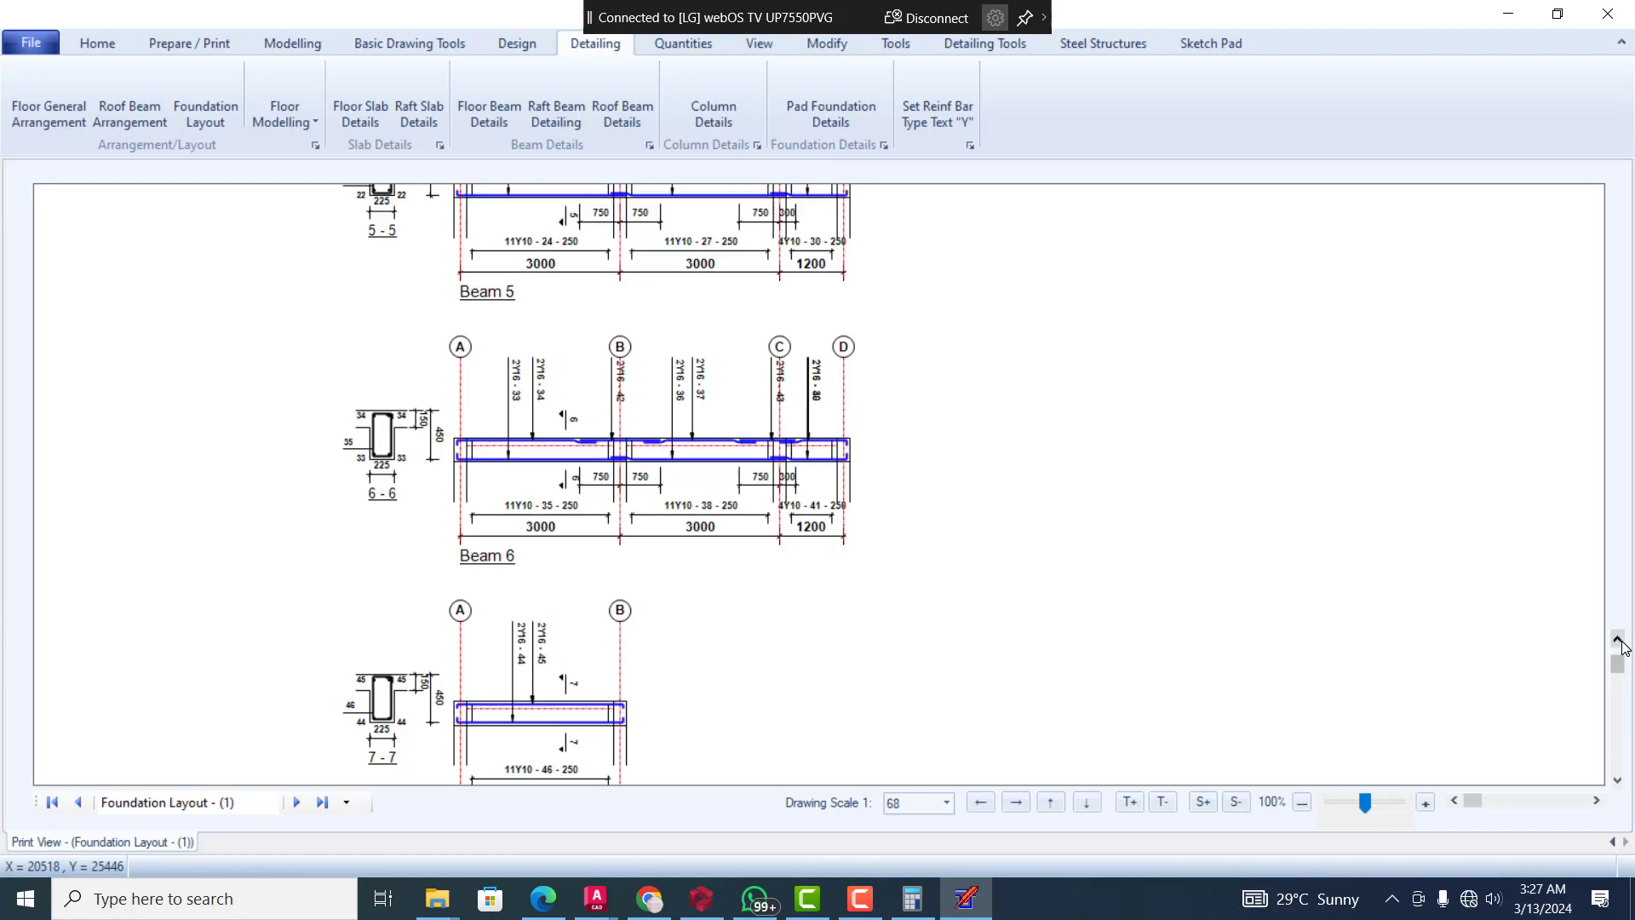
click(1618, 779)
click(1617, 779)
click(1617, 779)
click(1618, 779)
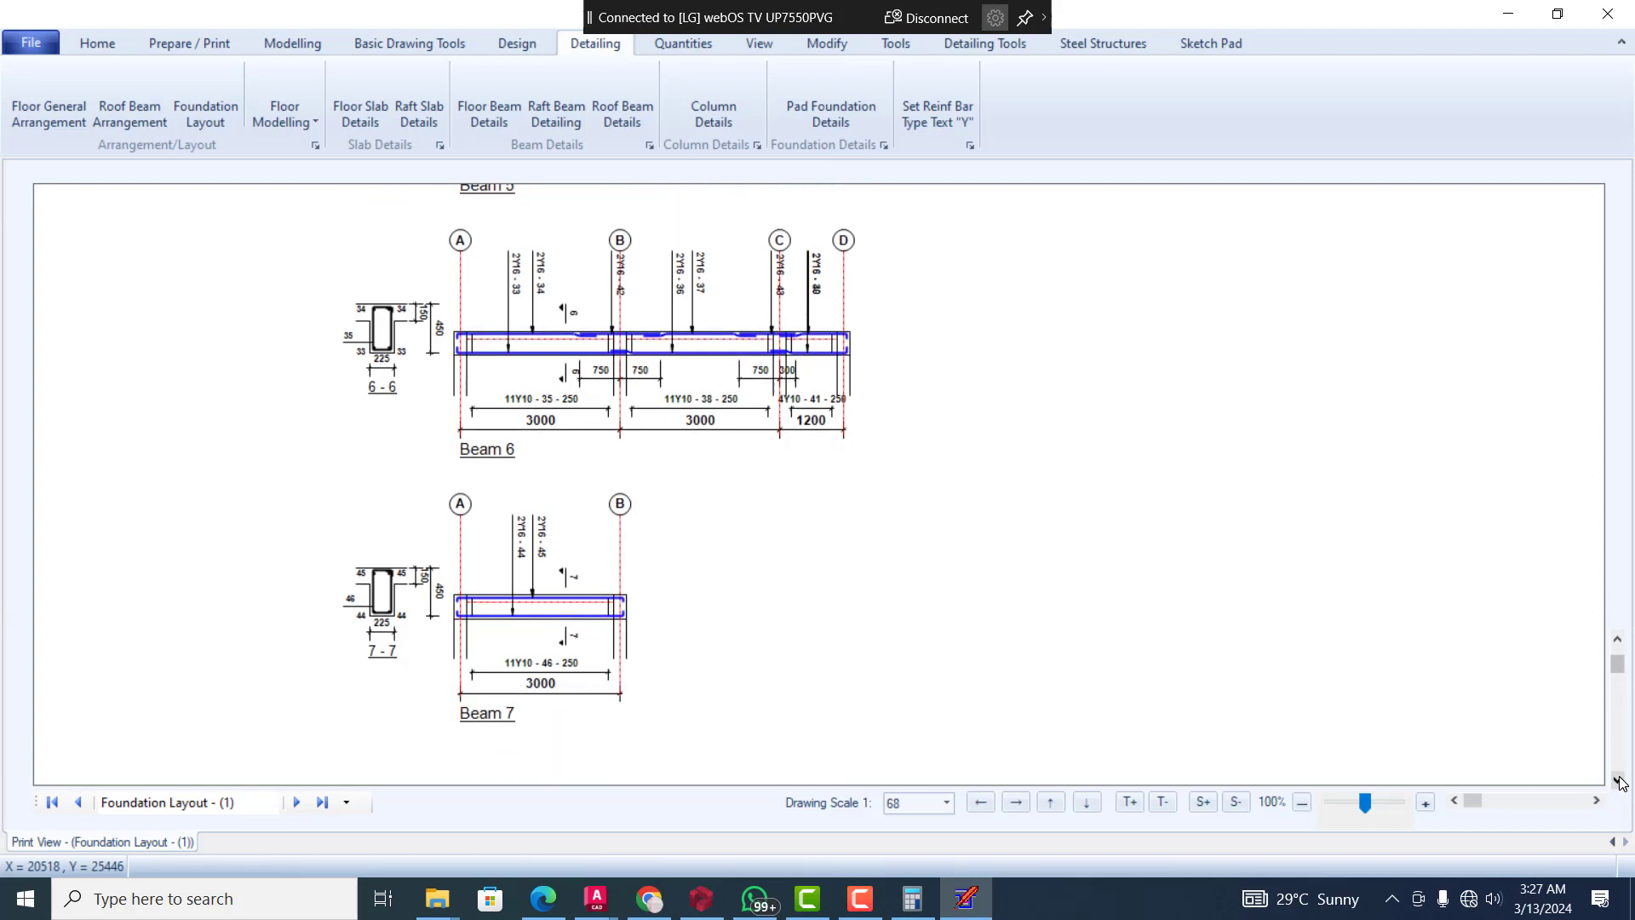
Examine the Beam 6 and Beam 7 details through to the end of the floor beam drawings
click(1618, 779)
click(1618, 779)
click(1618, 779)
click(1618, 778)
click(1618, 778)
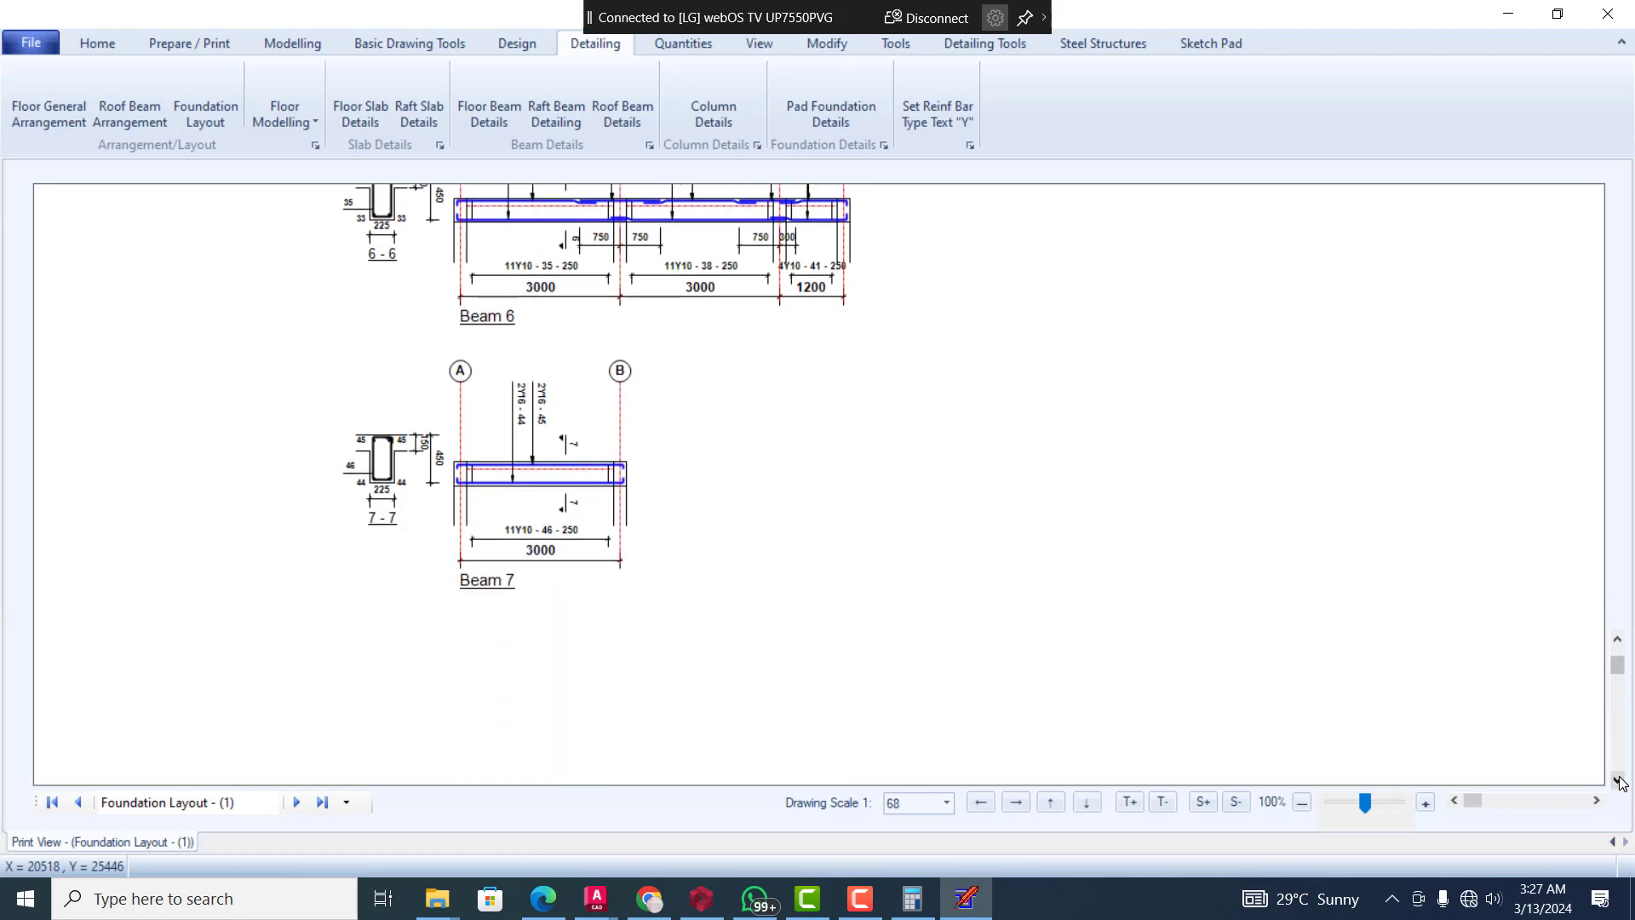
click(1618, 778)
click(1617, 779)
click(1618, 779)
click(1618, 778)
click(1618, 779)
click(1617, 778)
click(1618, 779)
click(1617, 778)
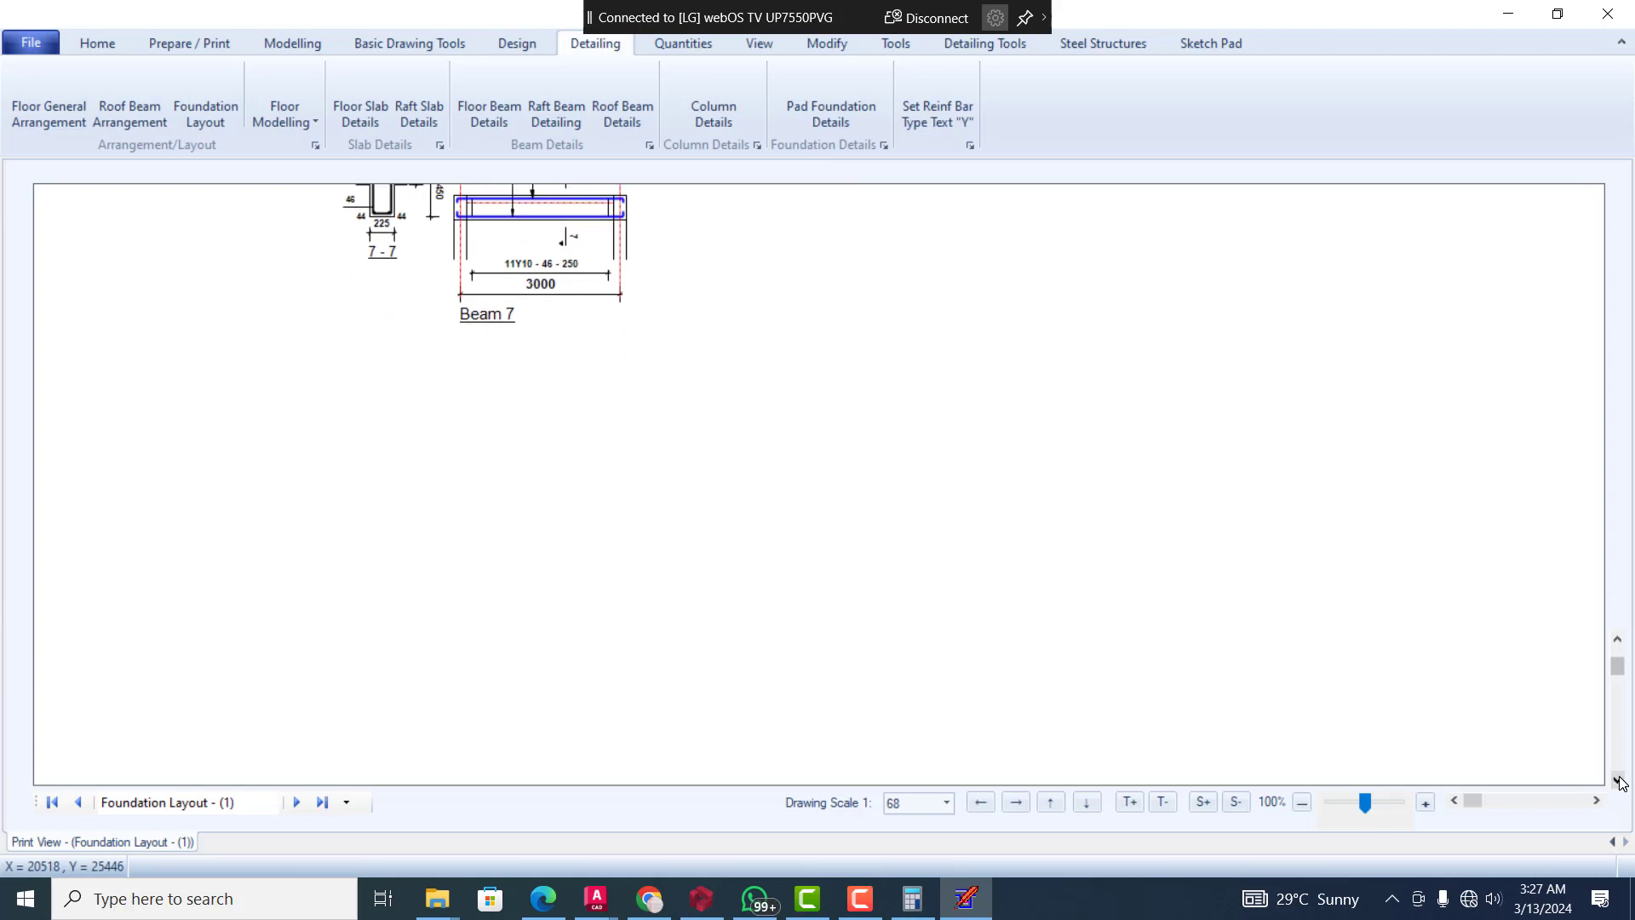
click(1618, 778)
click(1618, 778)
click(1618, 778)
click(1617, 779)
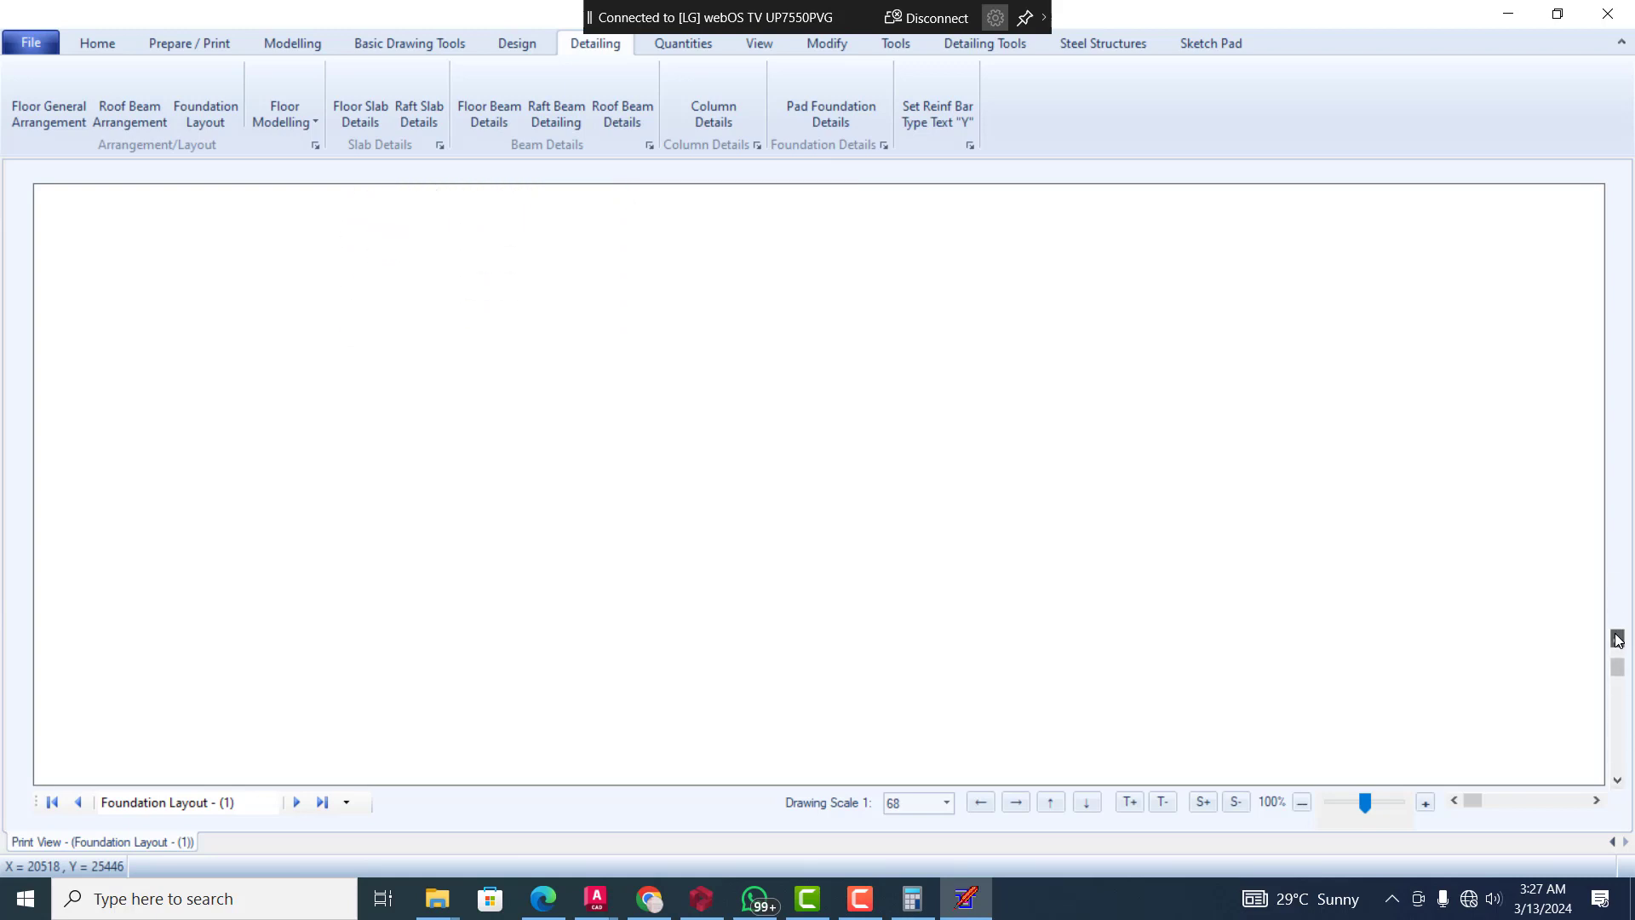
Review the floor beam details in reverse order from Beam 7 back to Beam 1, including their reinforcement and cross-sections
scroll(1618, 641, up, 10)
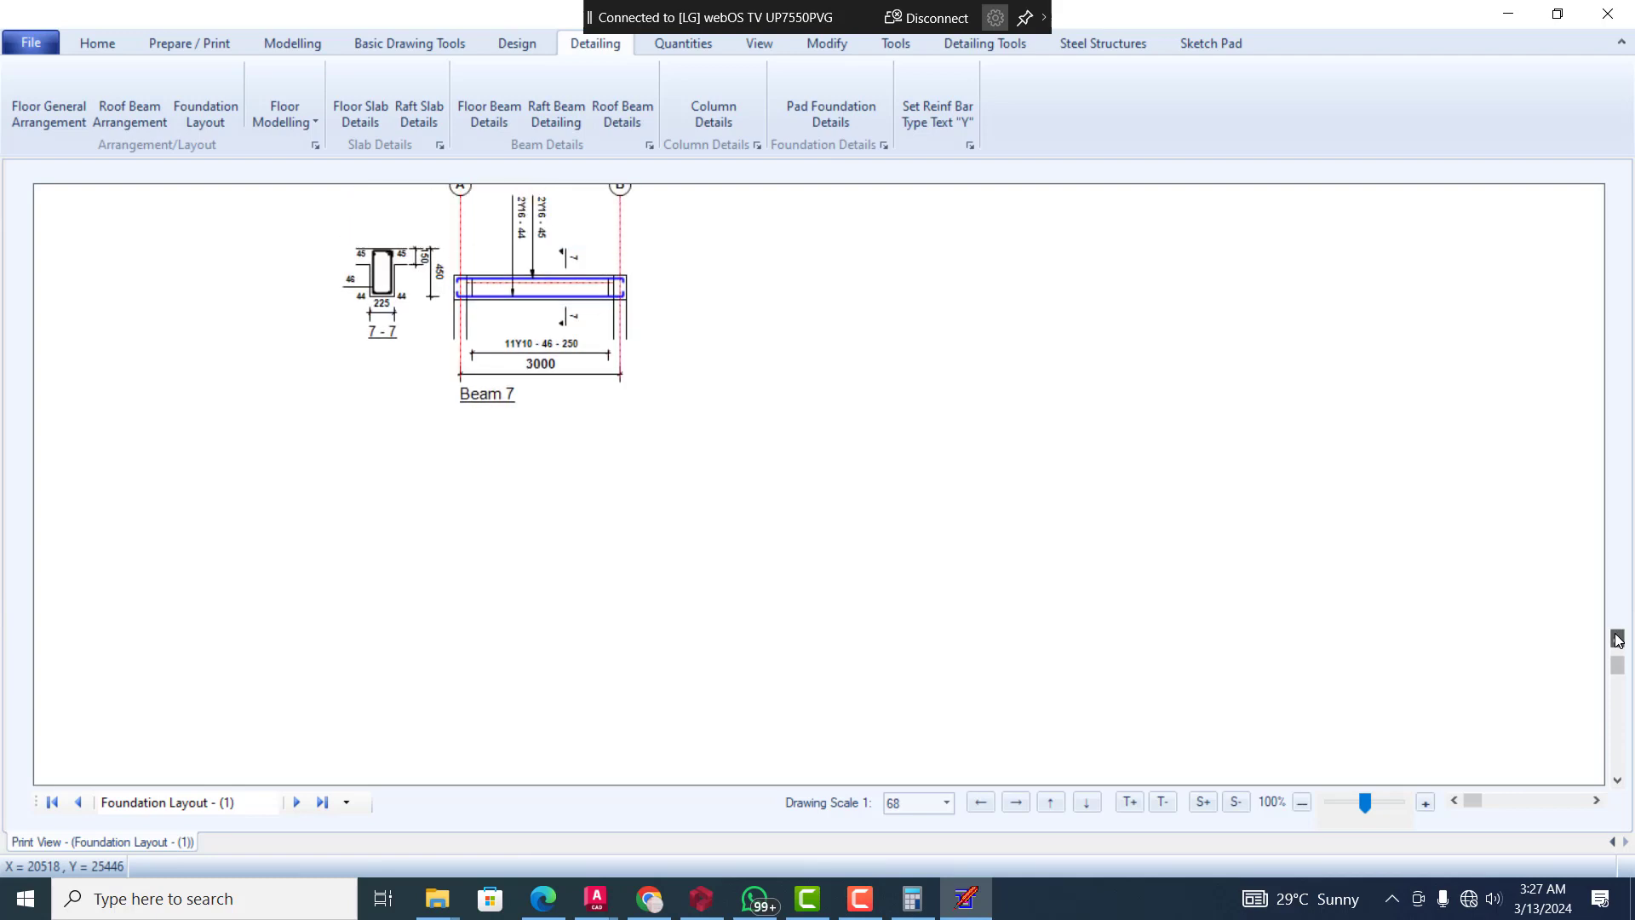
scroll(1618, 641, up, 9)
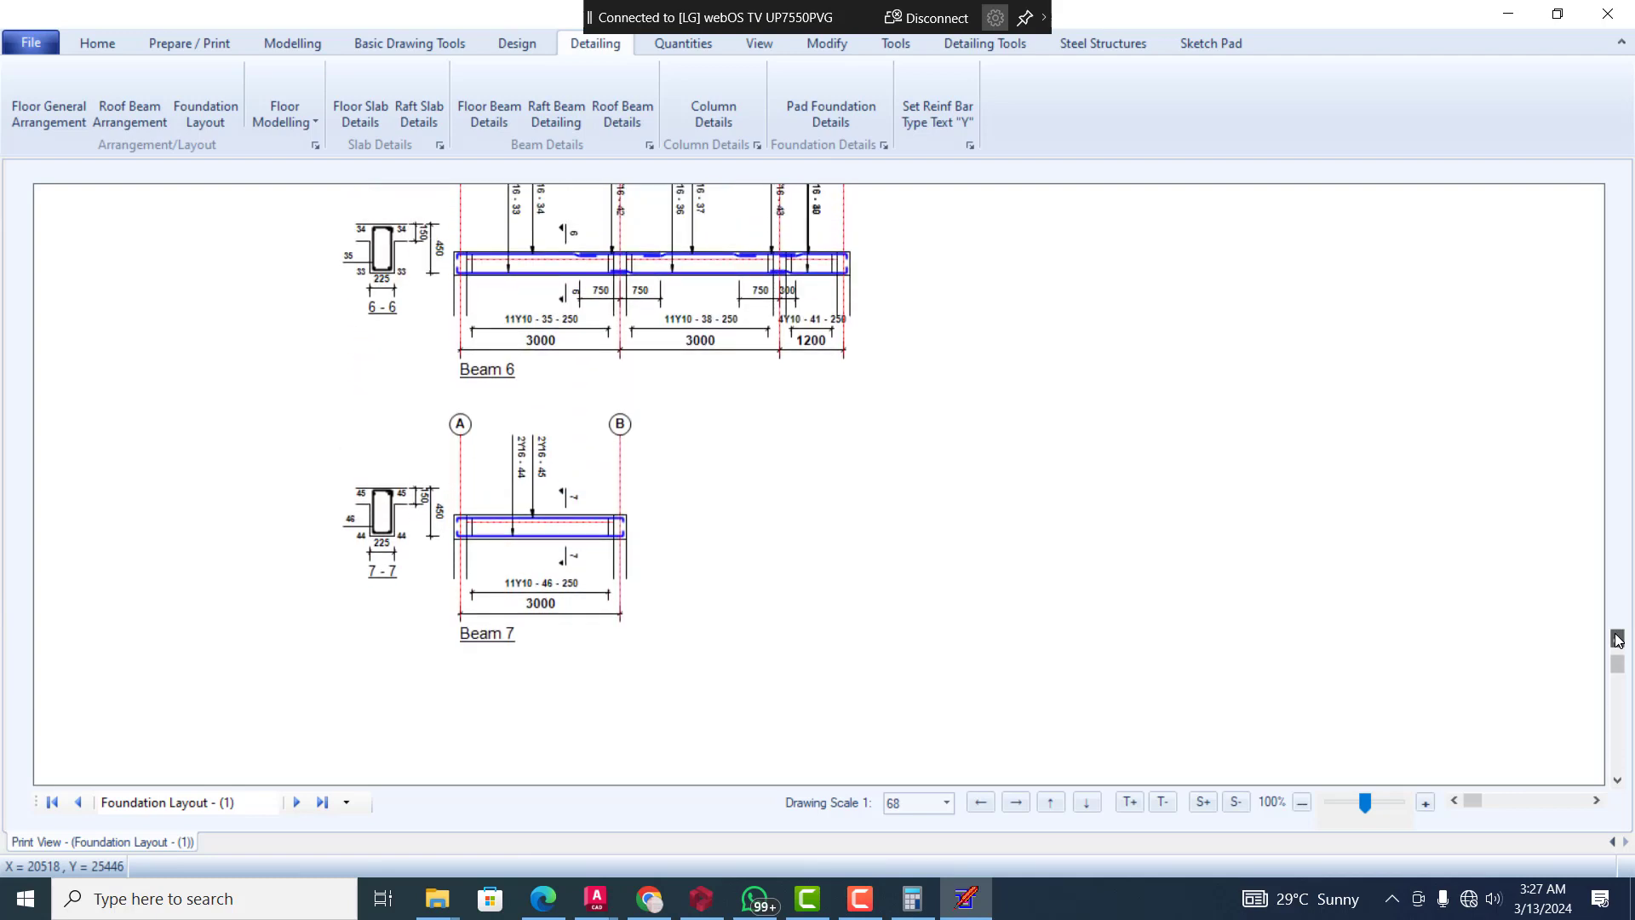
scroll(1618, 641, up, 10)
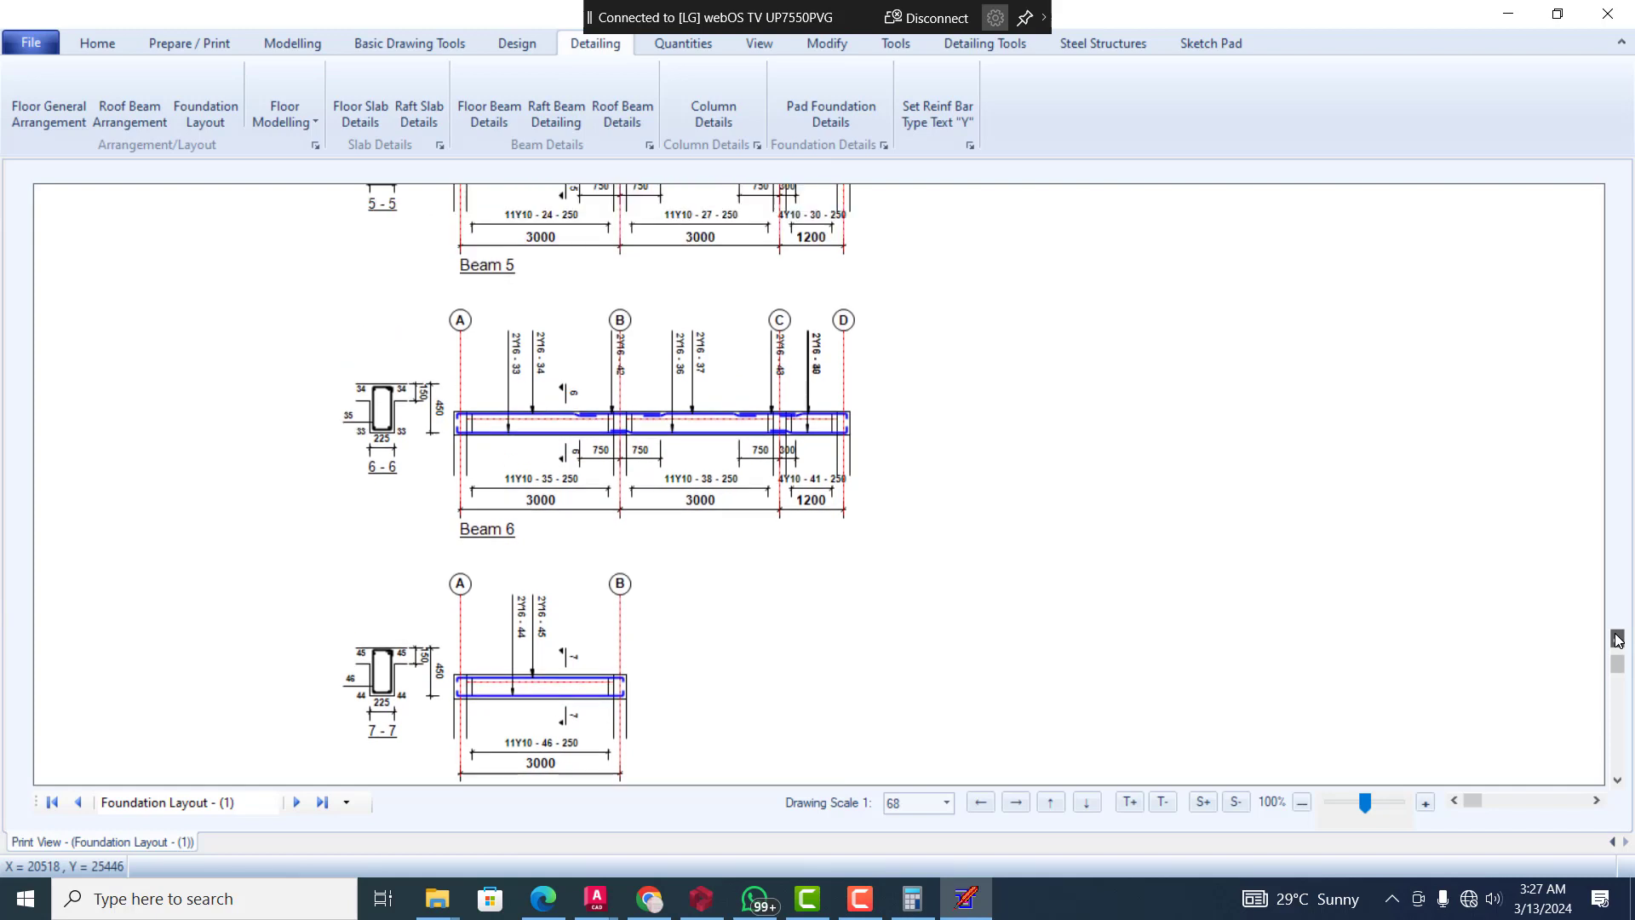
scroll(1618, 640, up, 10)
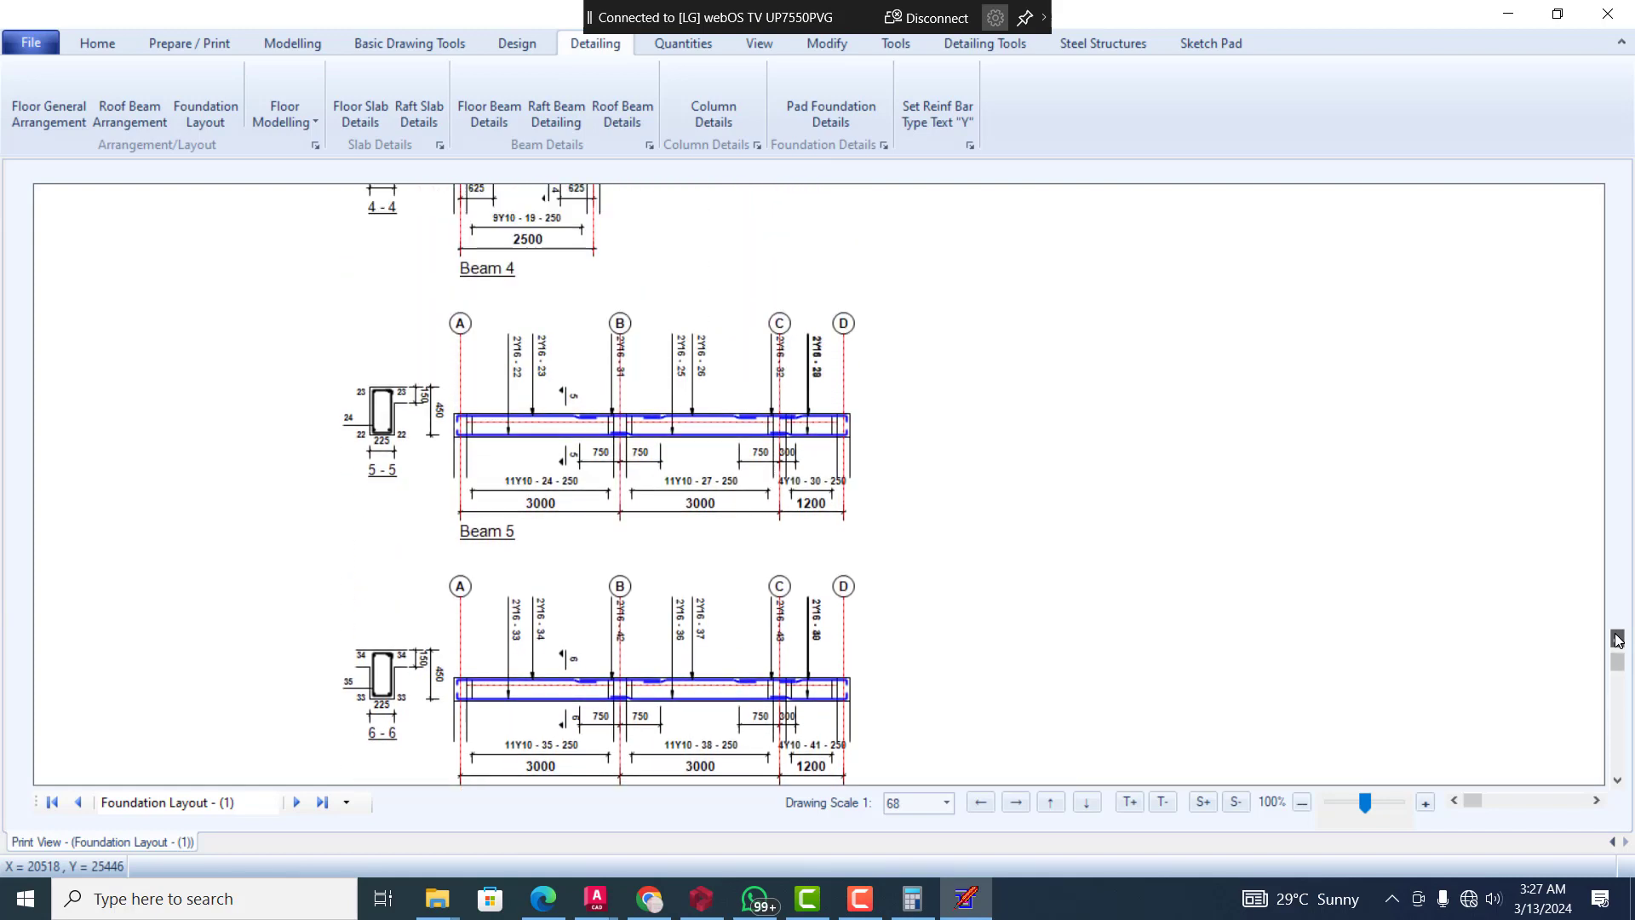
scroll(1617, 641, up, 11)
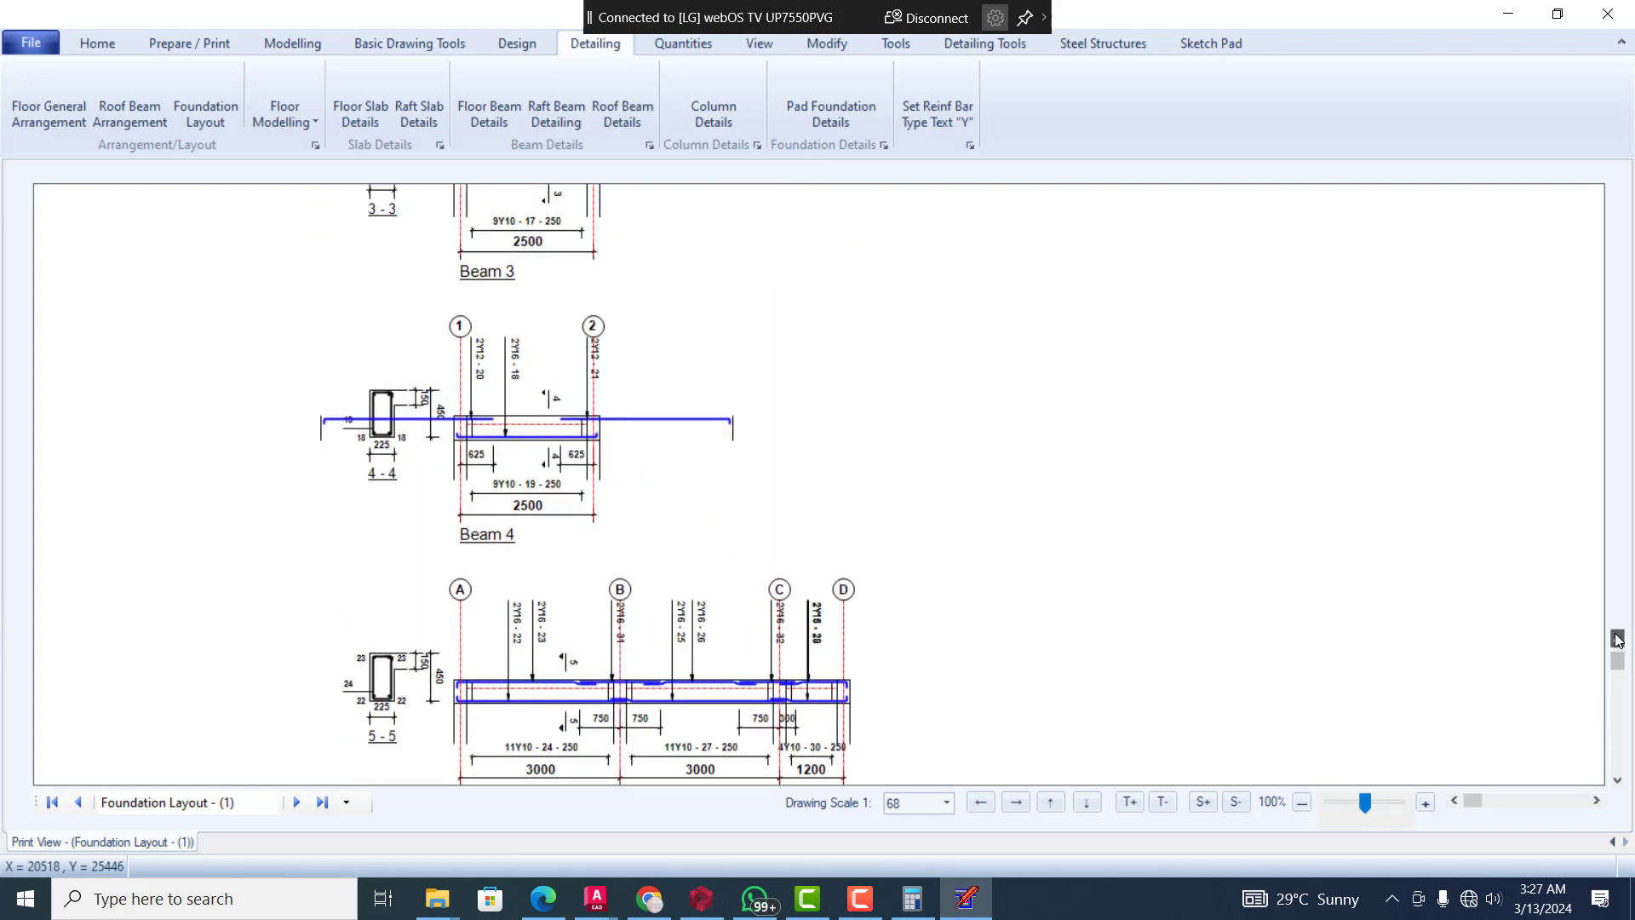
scroll(1618, 641, up, 10)
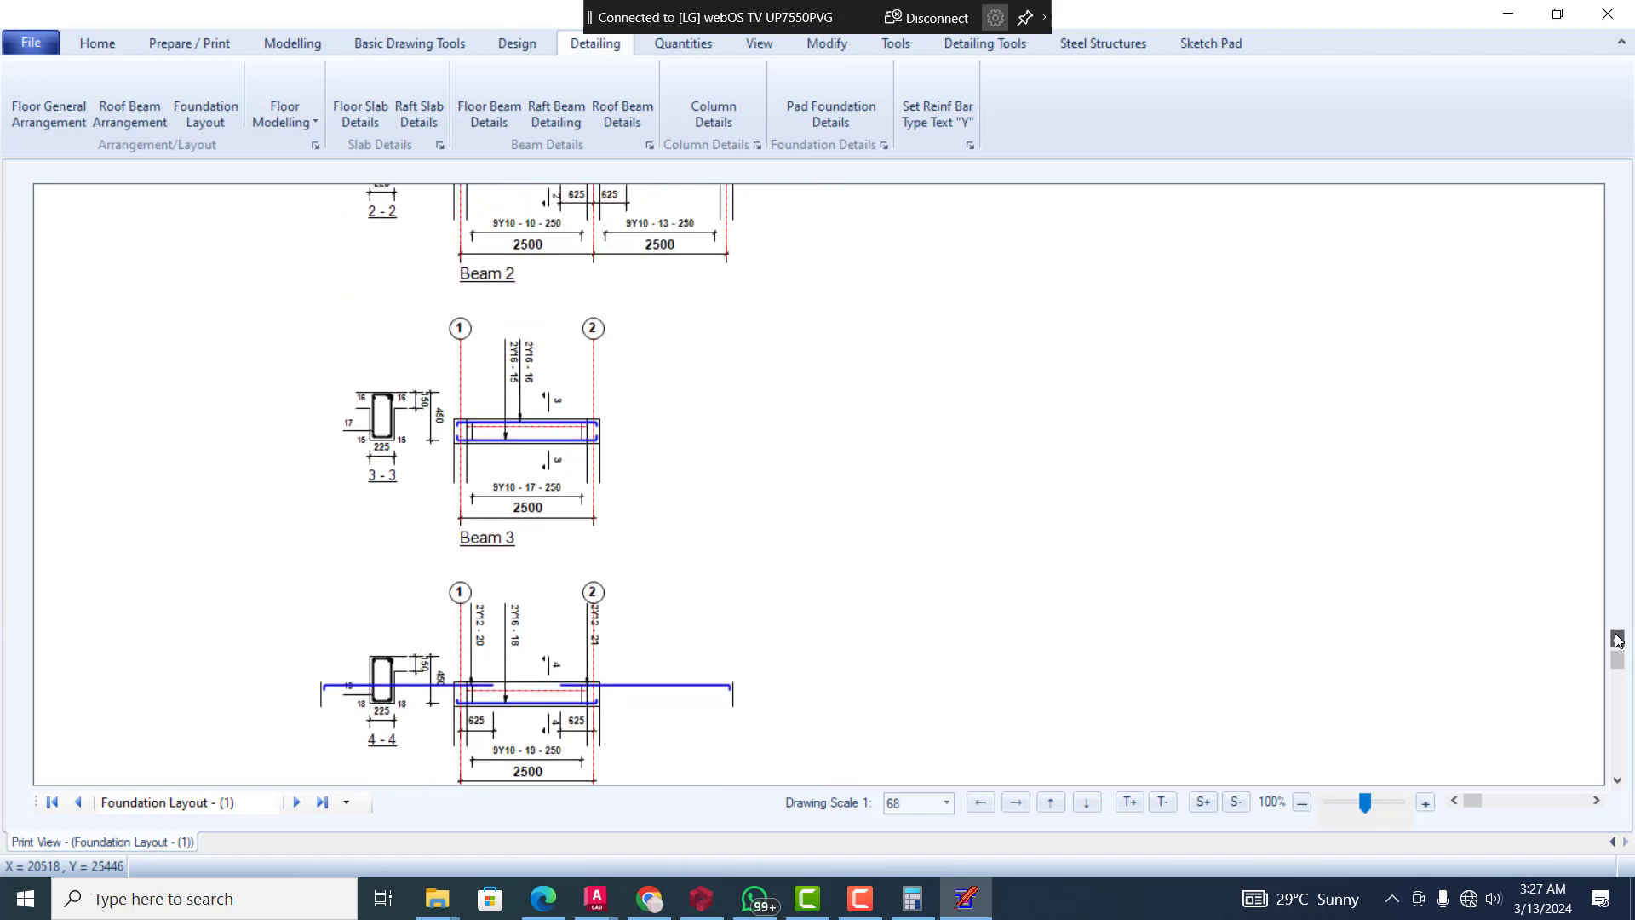
scroll(1618, 640, up, 10)
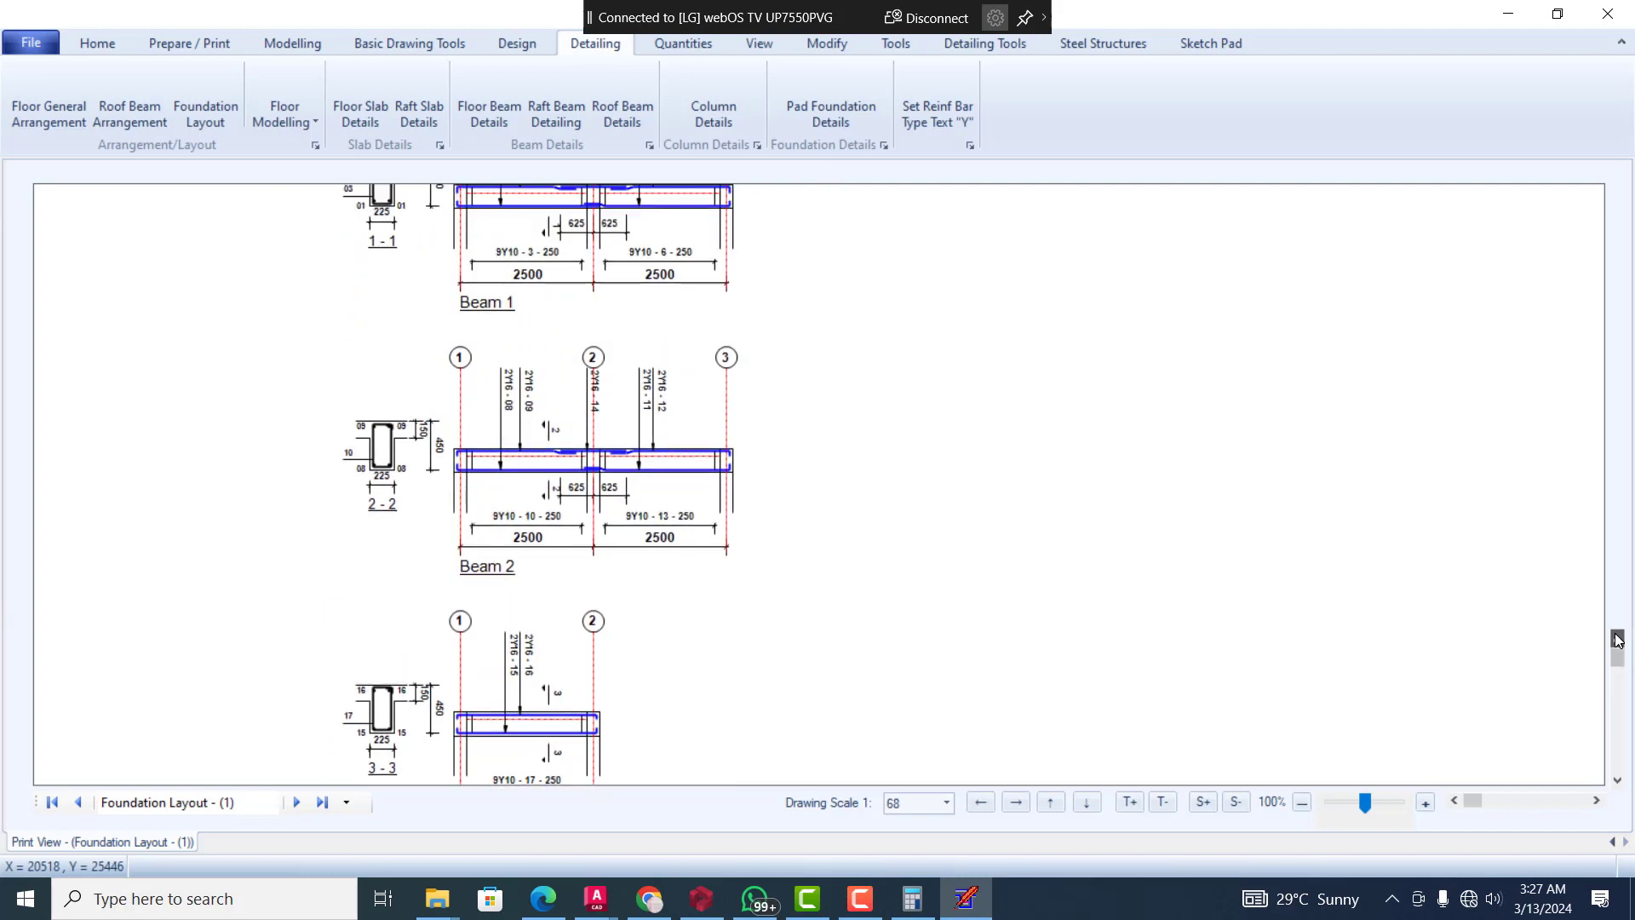
scroll(1617, 640, up, 6)
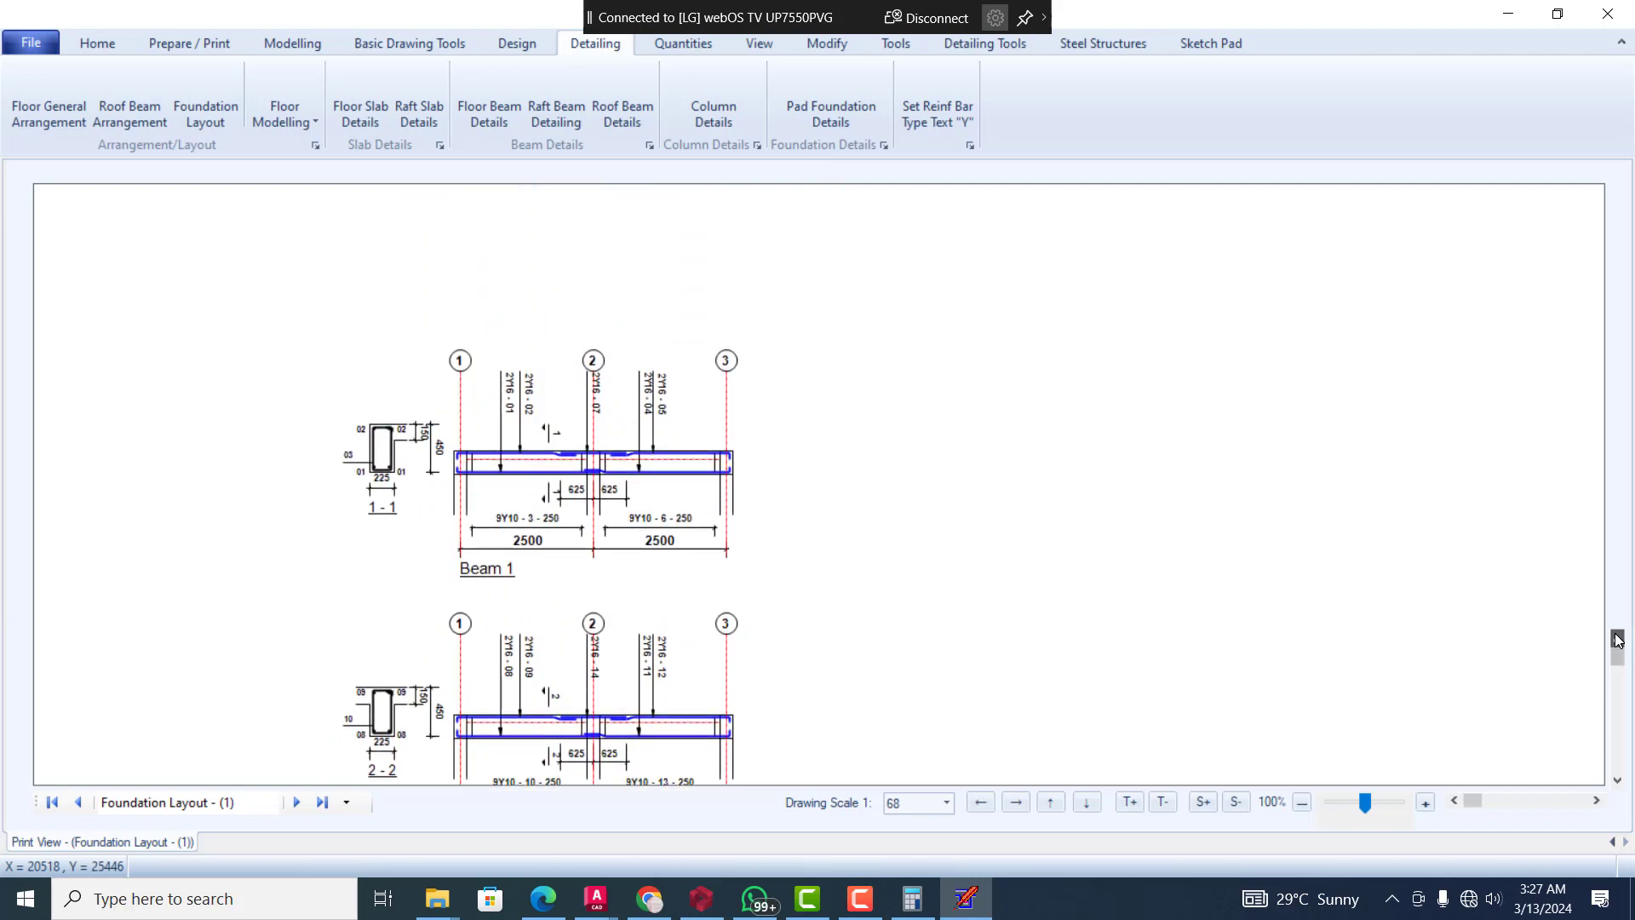
Return to the Beam 7 detail and recheck the spans and bar labels of each floor beam back to Beam 1
drag(1624, 667, 1624, 673)
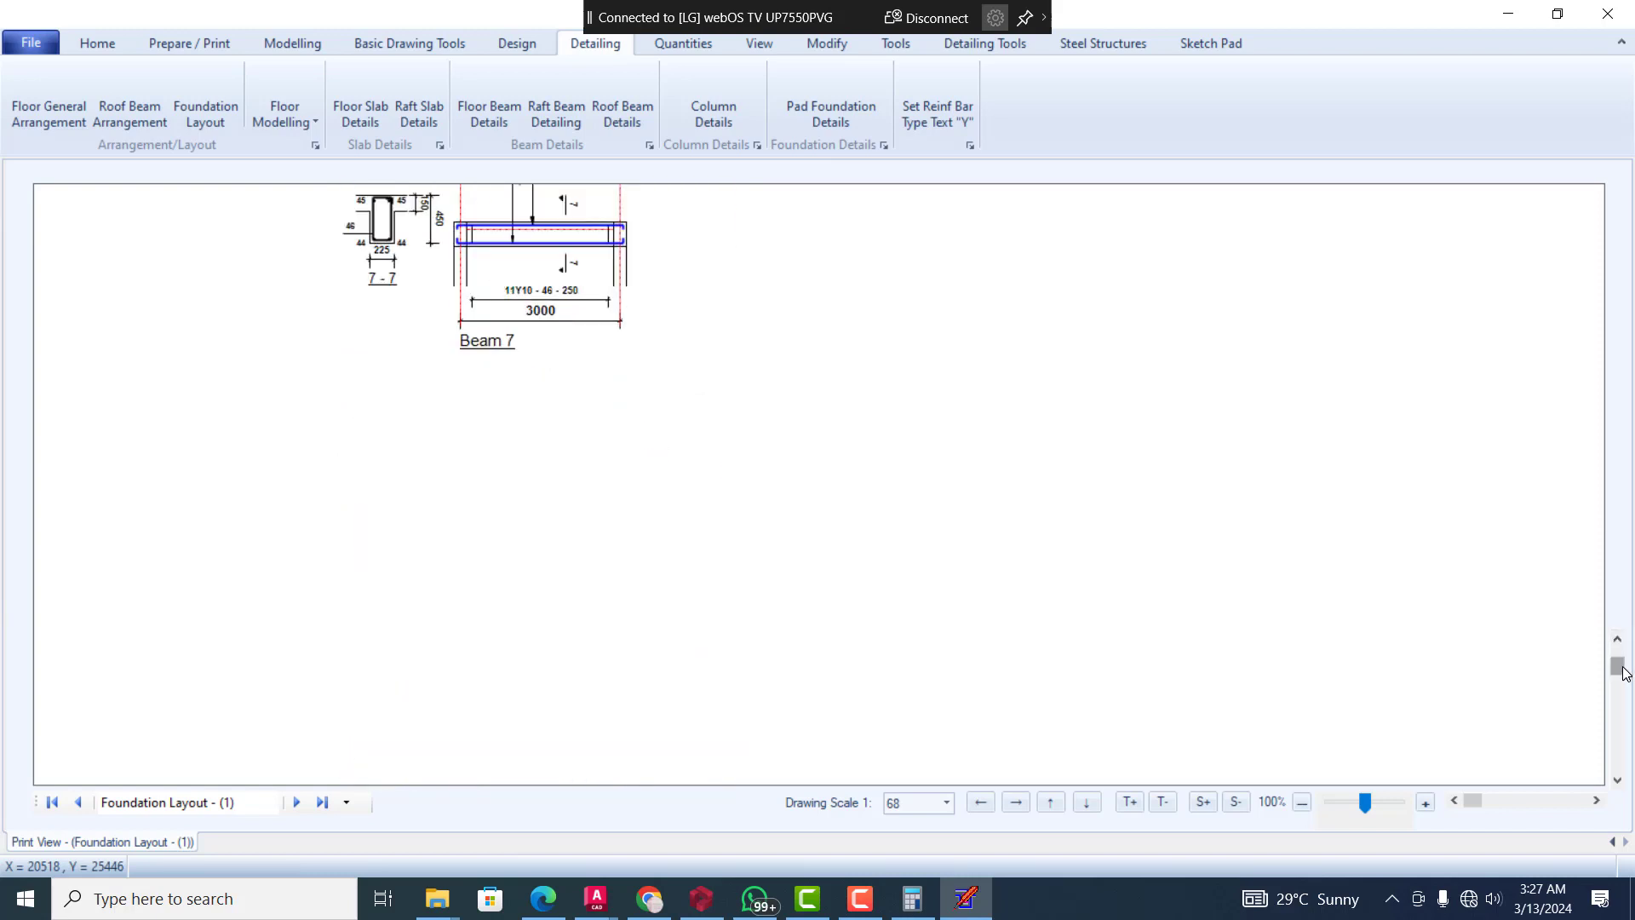
click(1617, 778)
click(1618, 778)
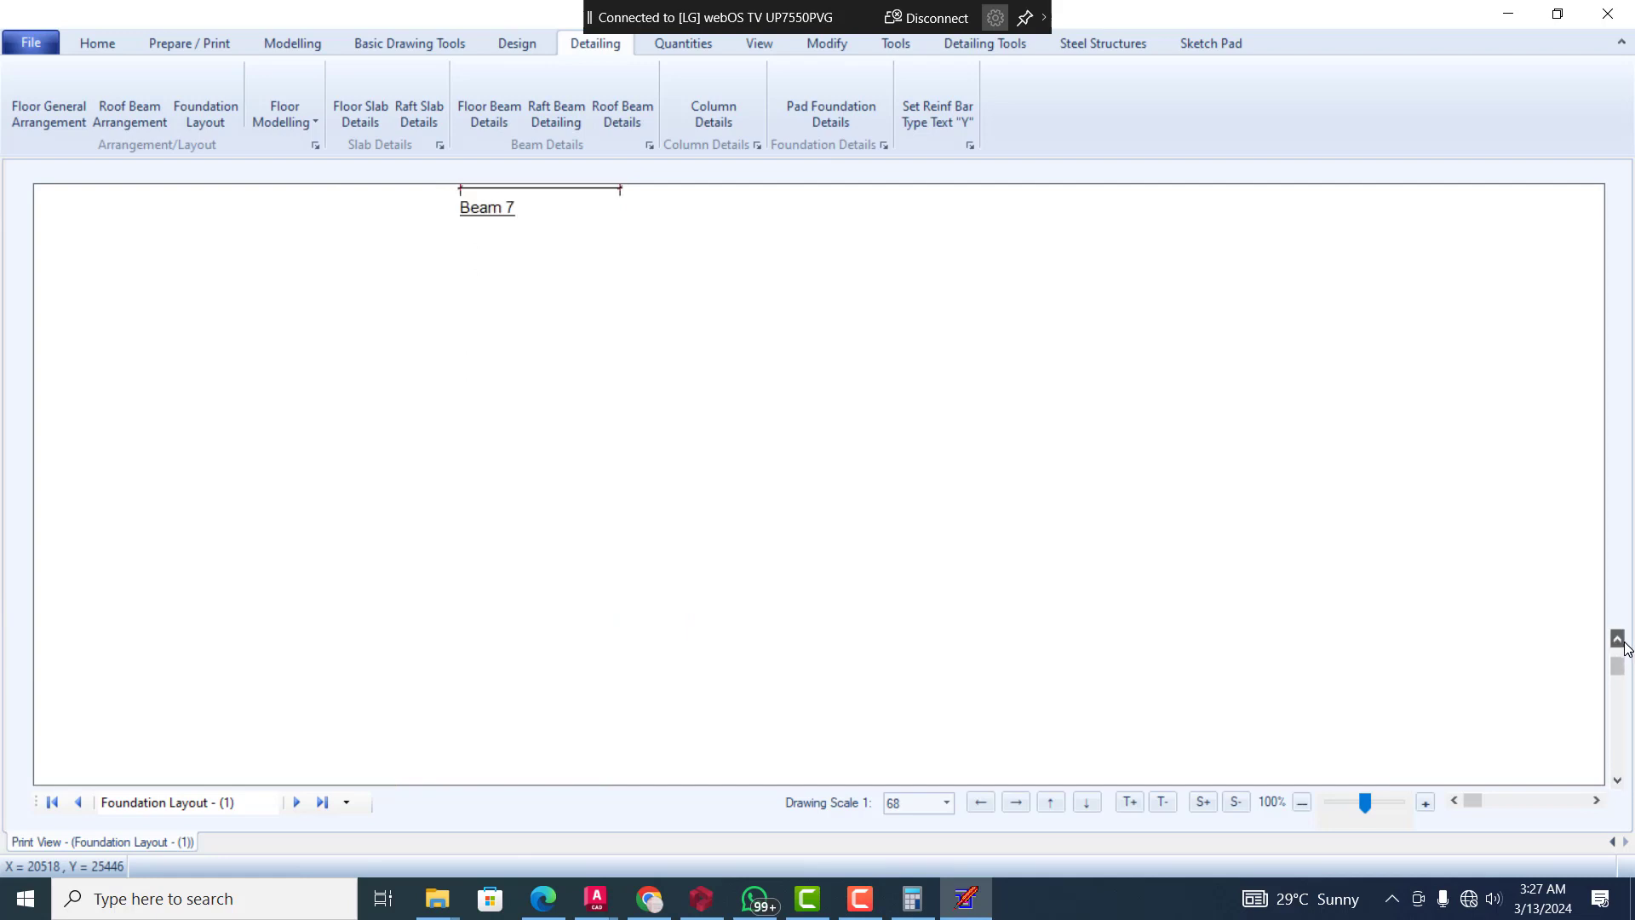
scroll(1626, 647, up, 12)
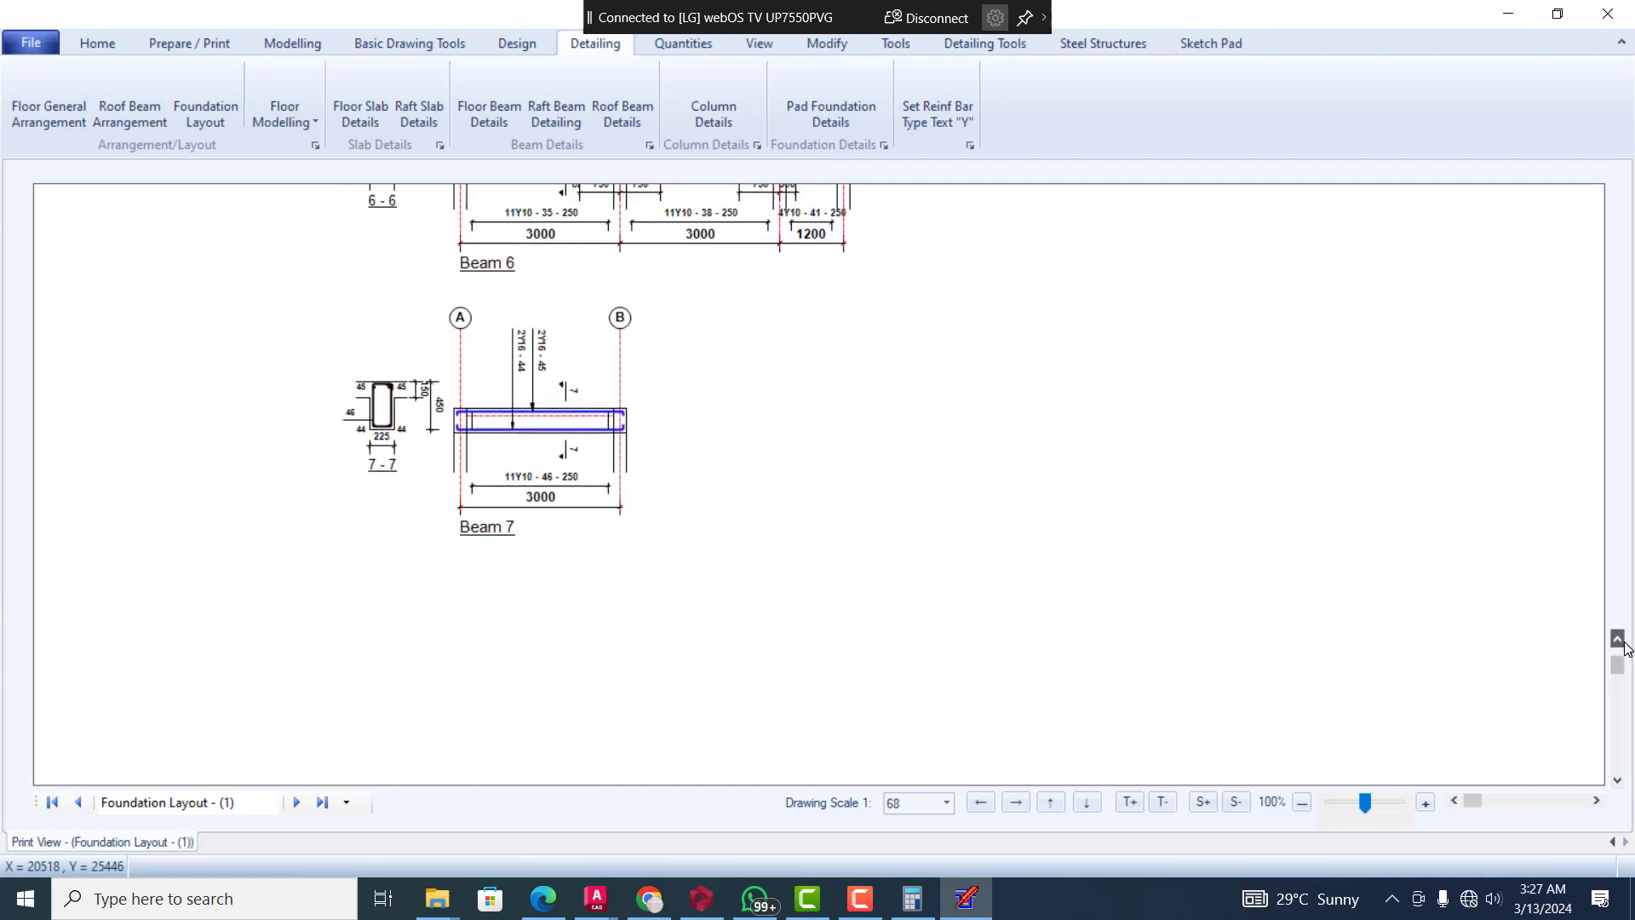
scroll(1626, 647, up, 10)
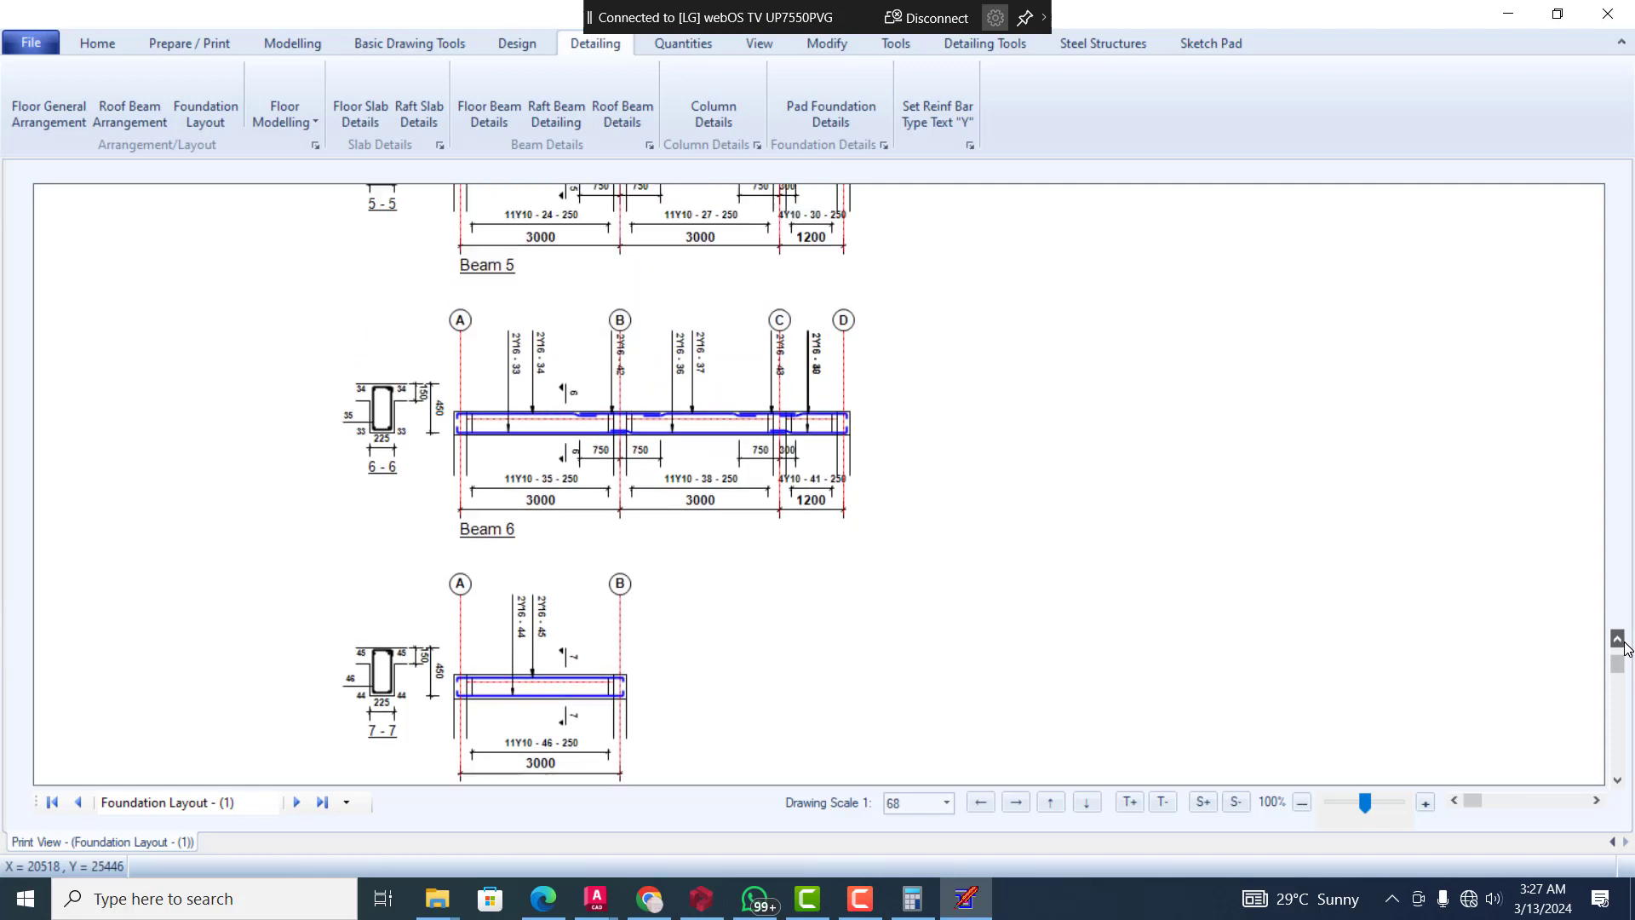
scroll(1626, 647, up, 2)
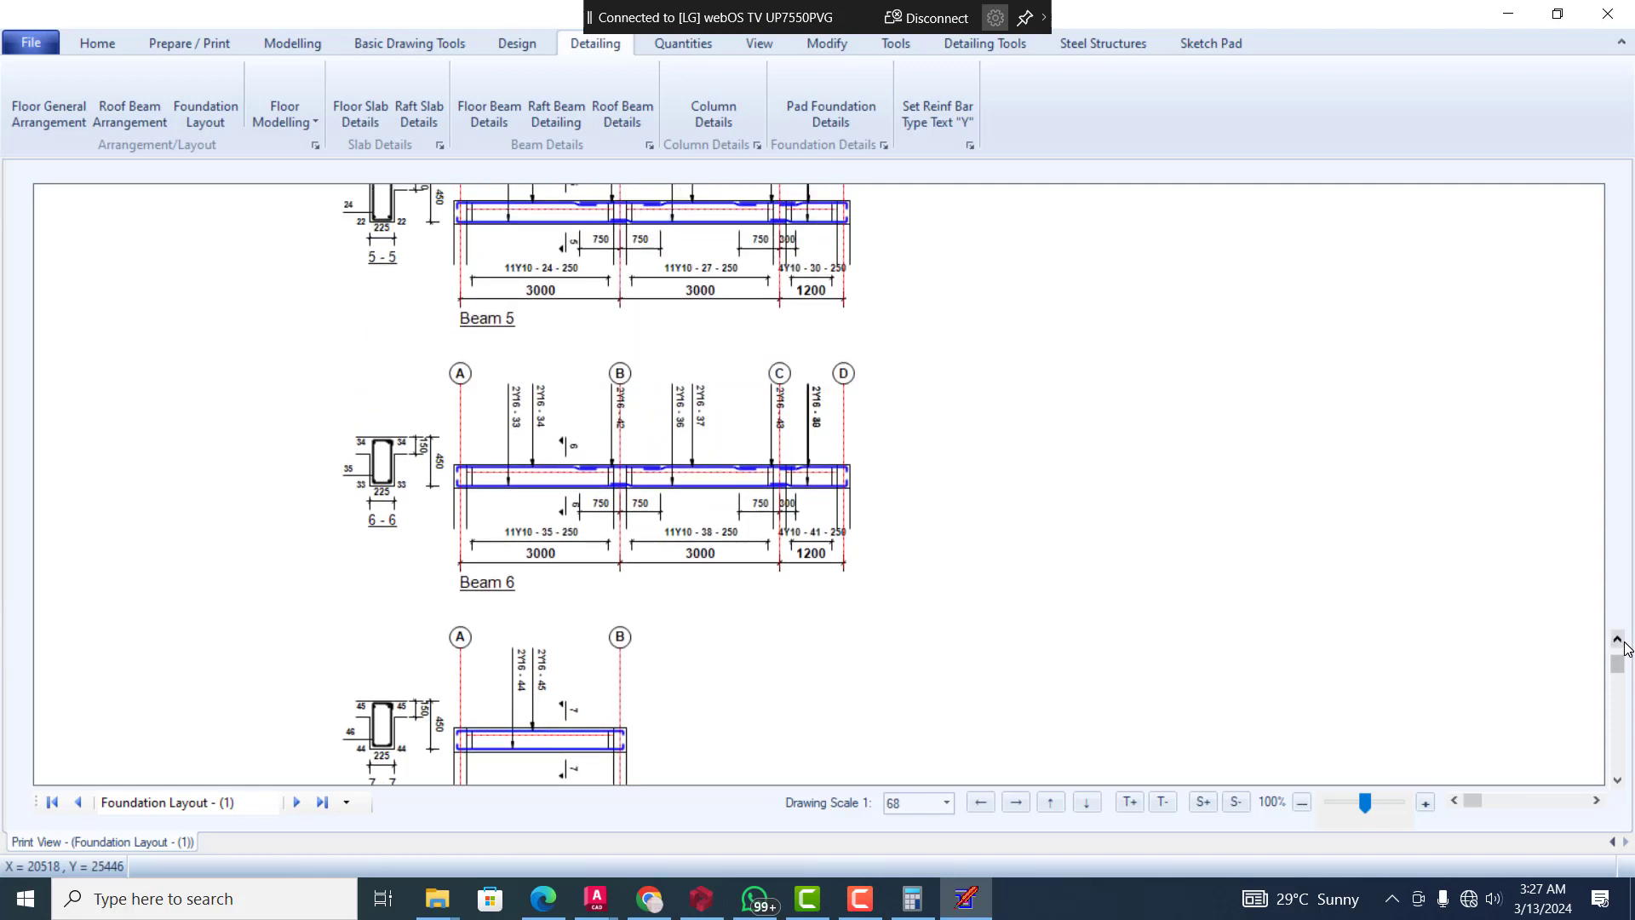
scroll(1626, 647, up, 6)
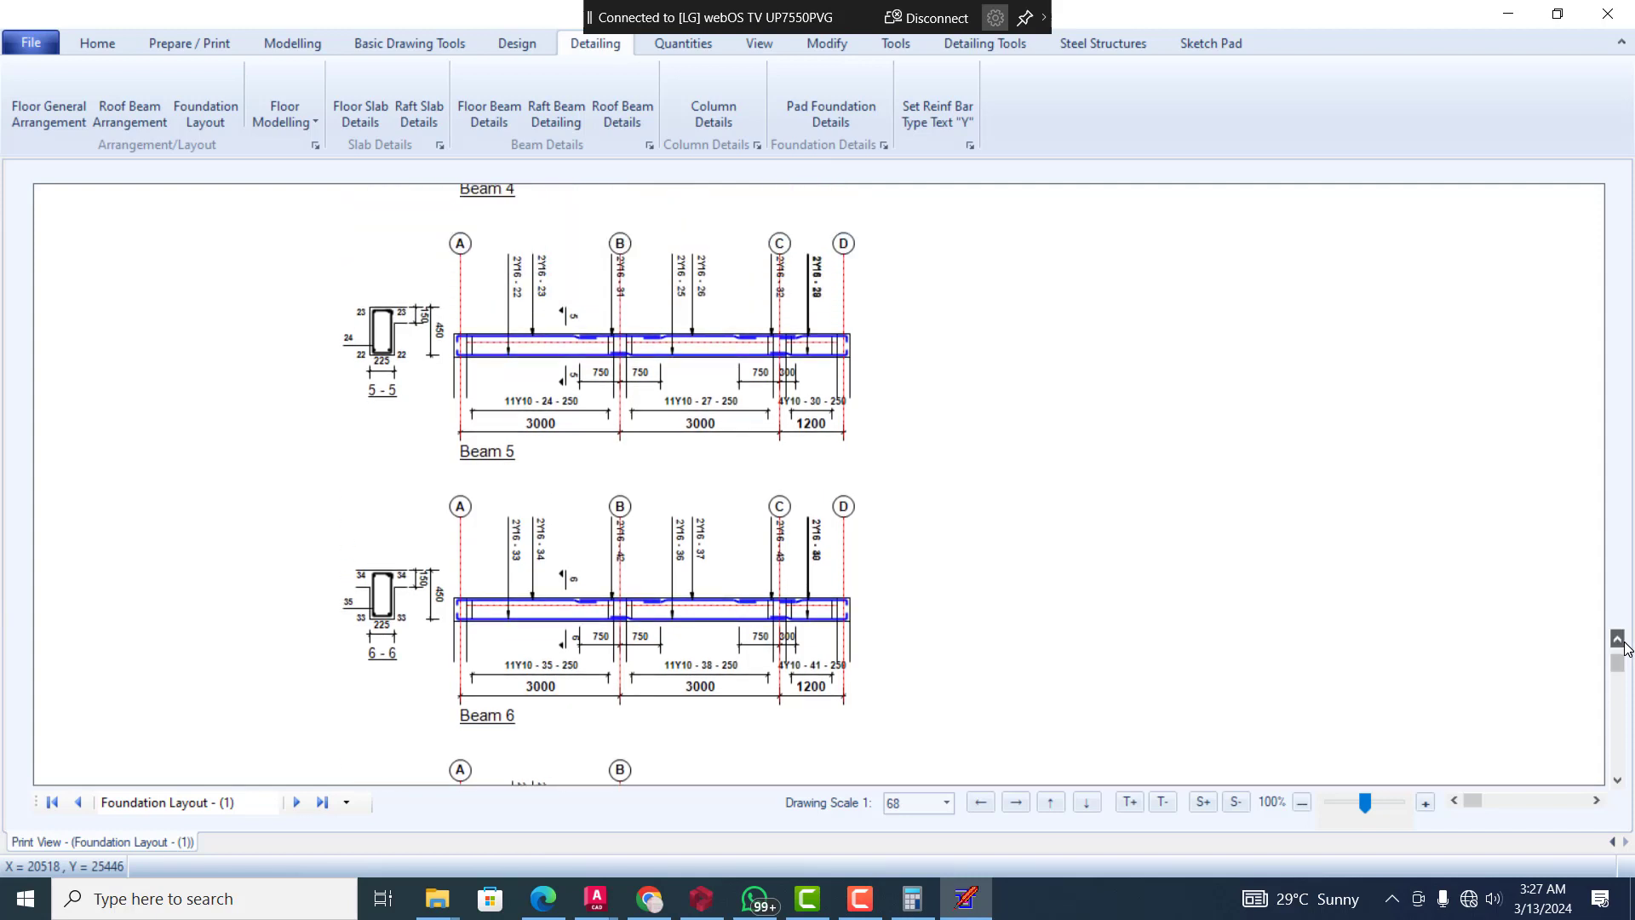
scroll(1626, 648, up, 7)
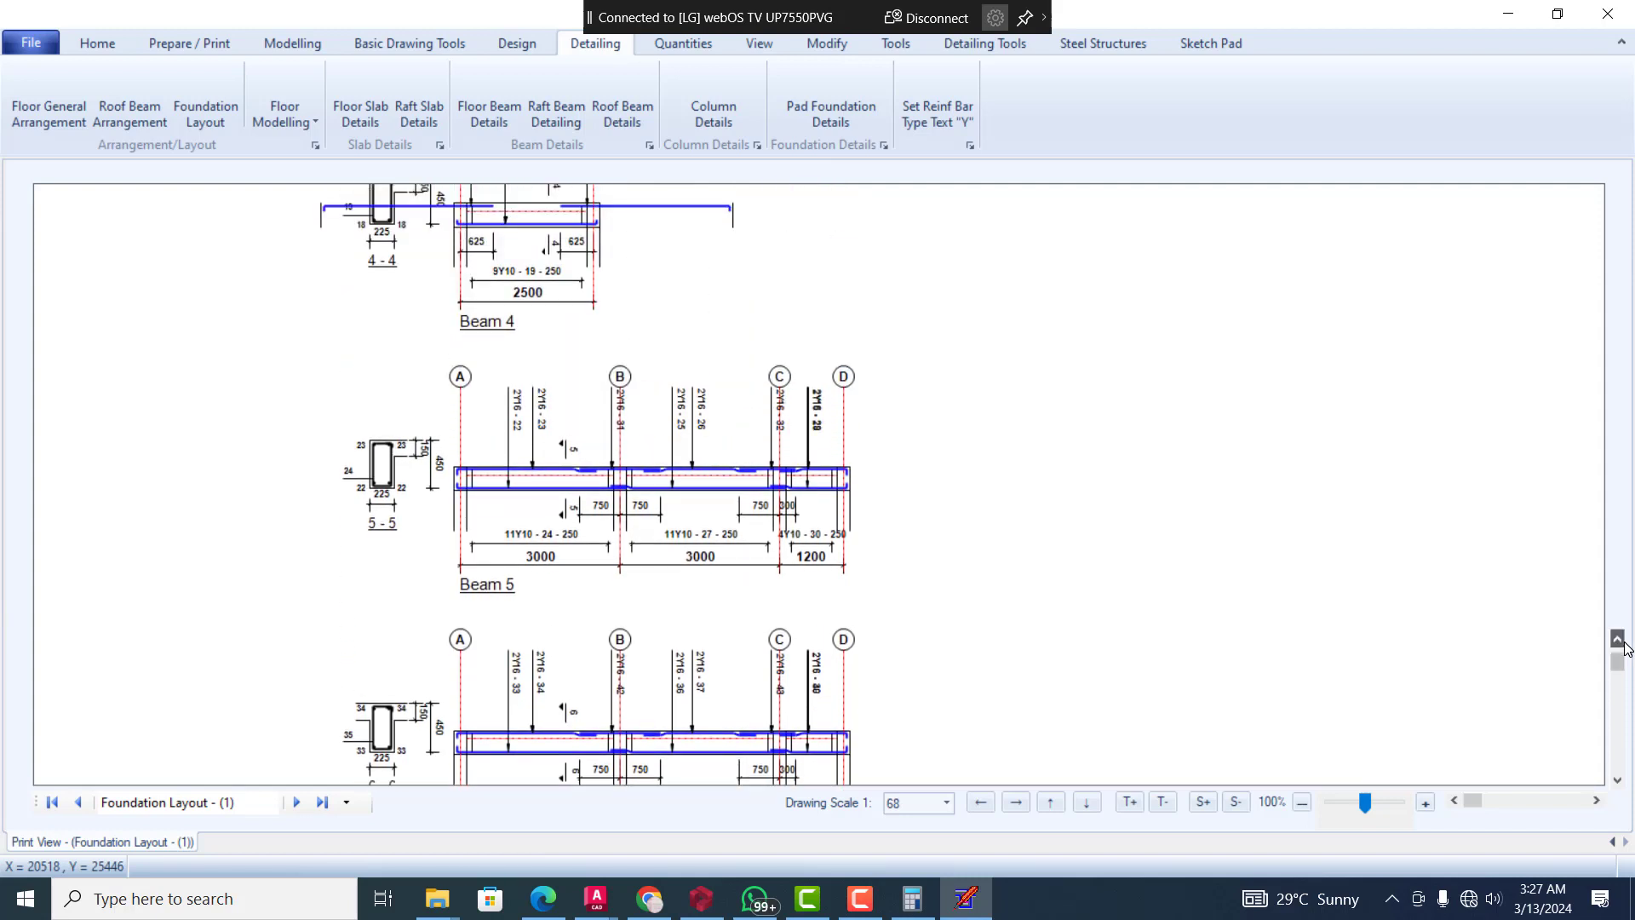
scroll(1626, 648, up, 3)
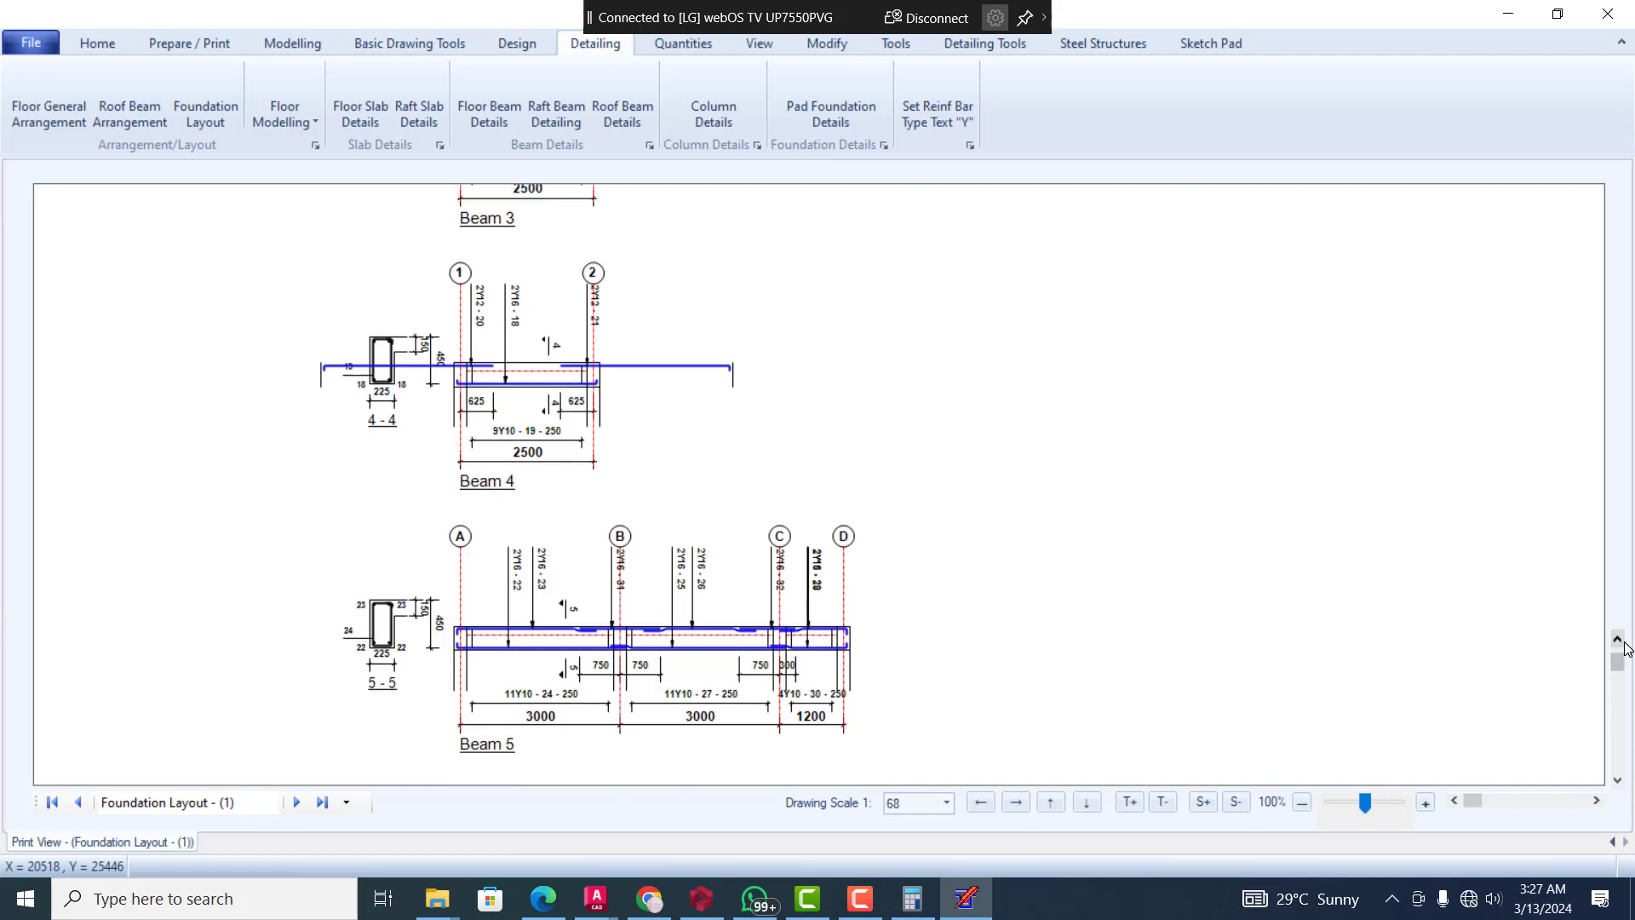
scroll(1626, 648, up, 7)
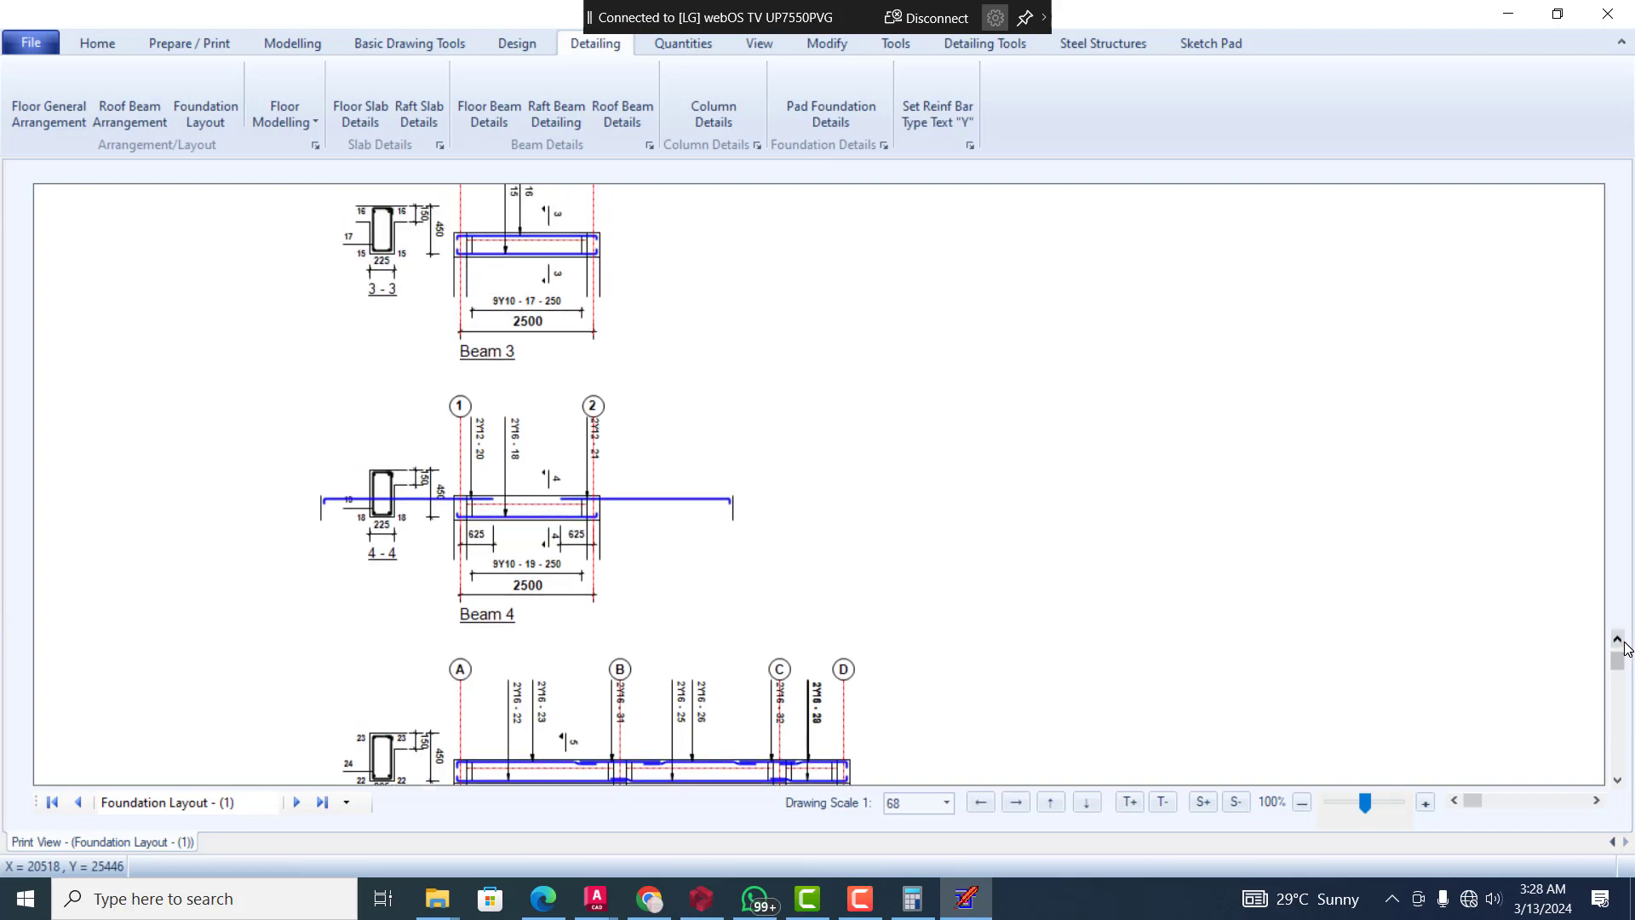
scroll(1626, 648, up, 9)
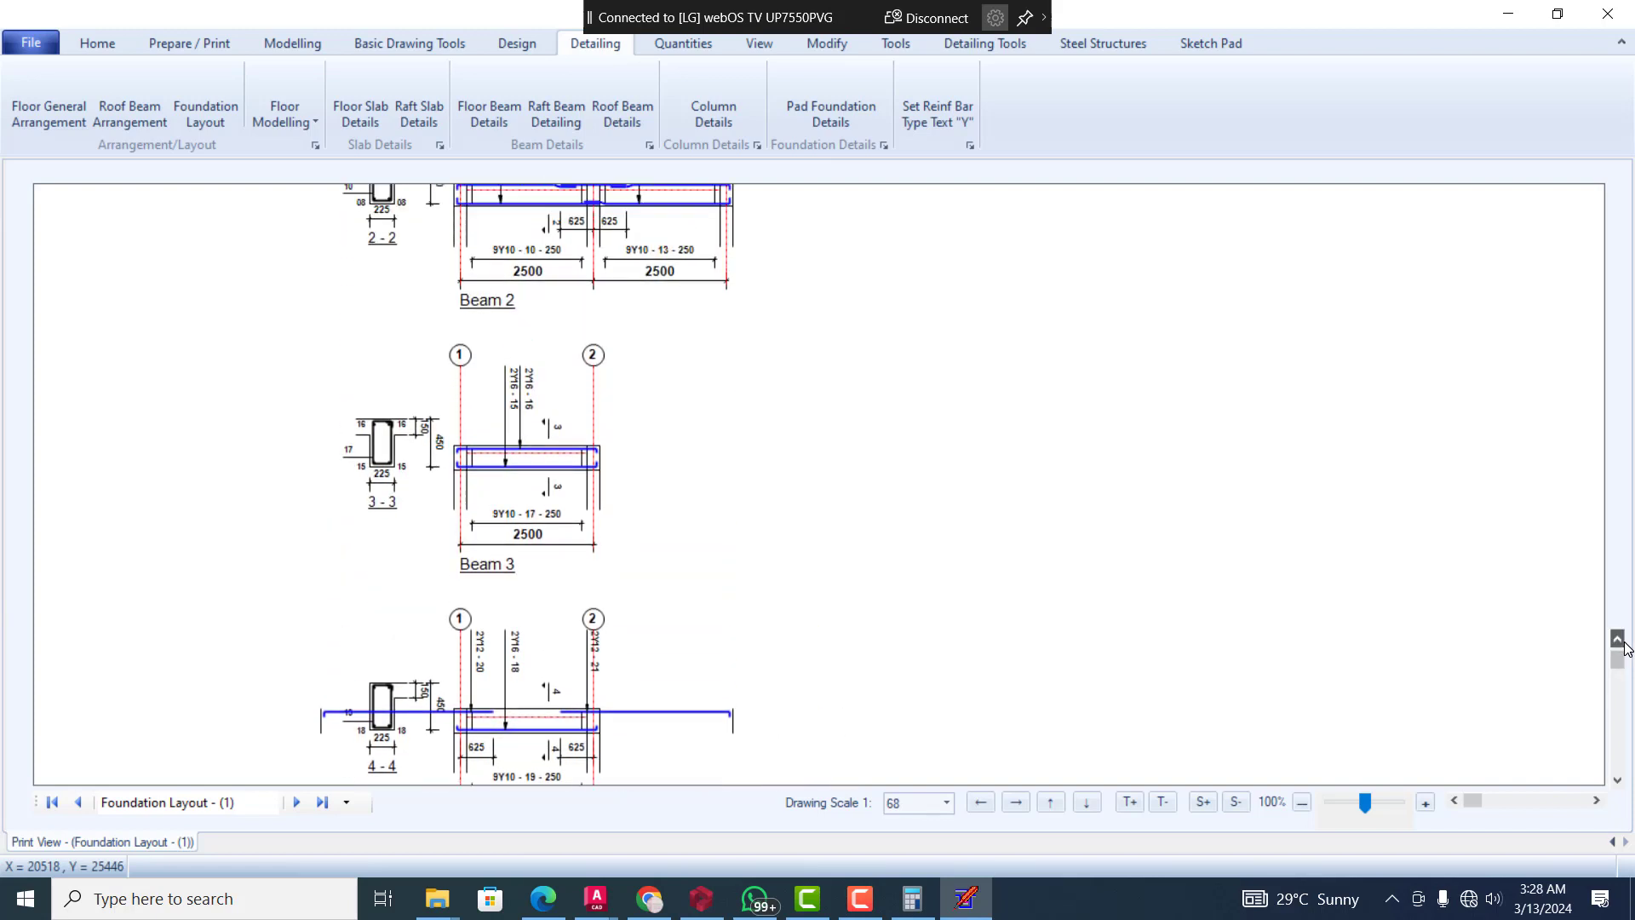
scroll(1626, 647, up, 9)
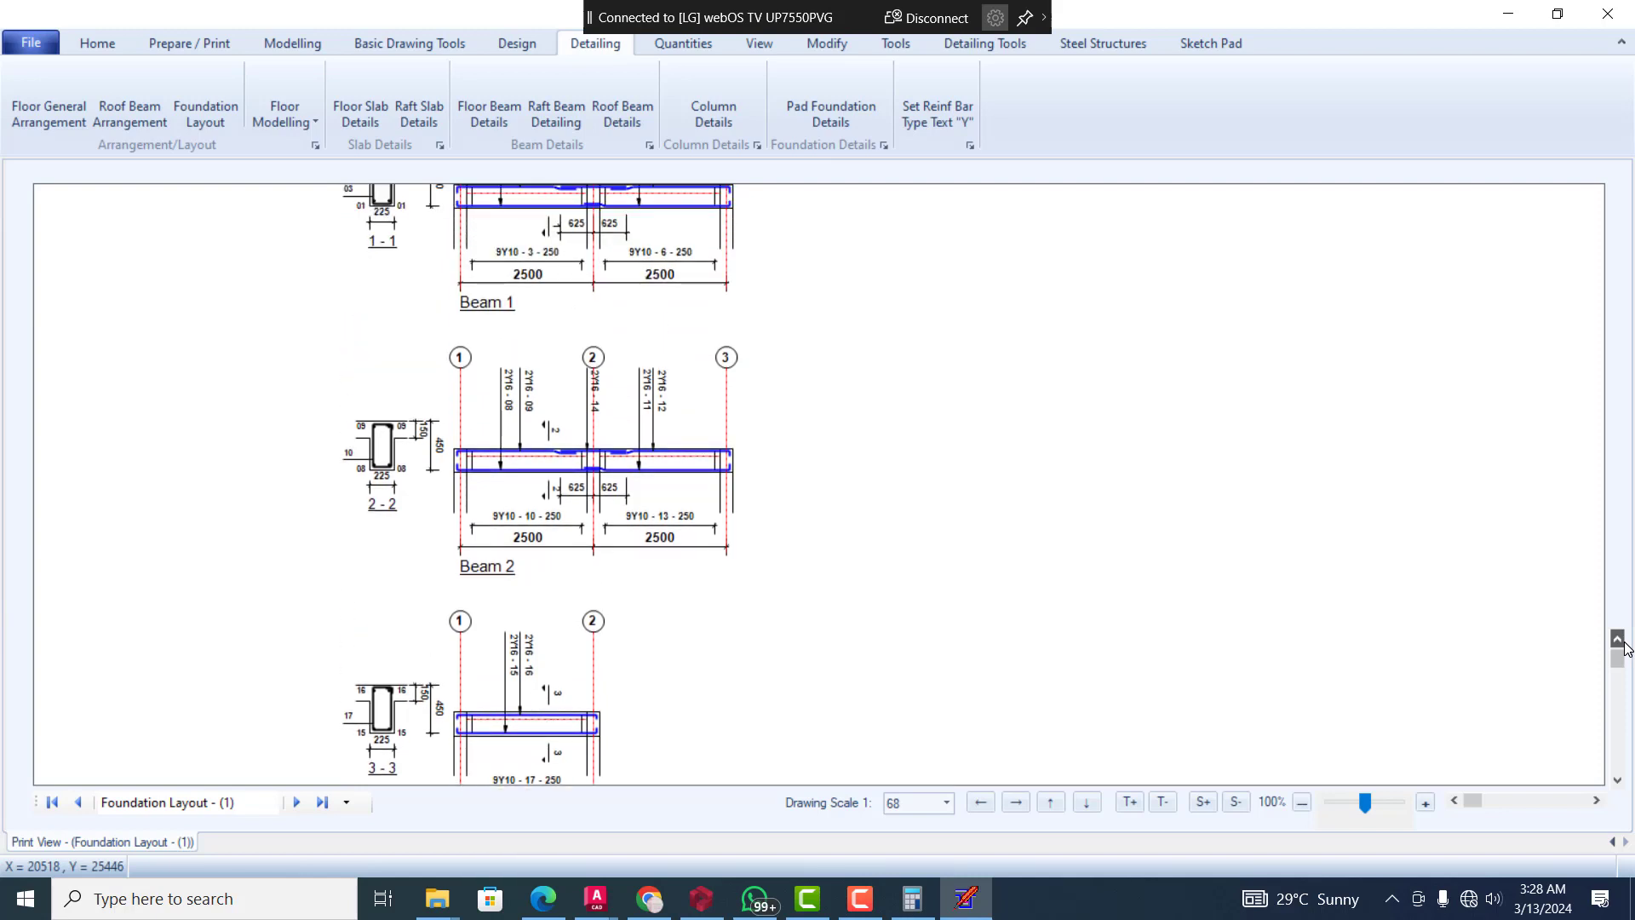
scroll(1626, 648, up, 10)
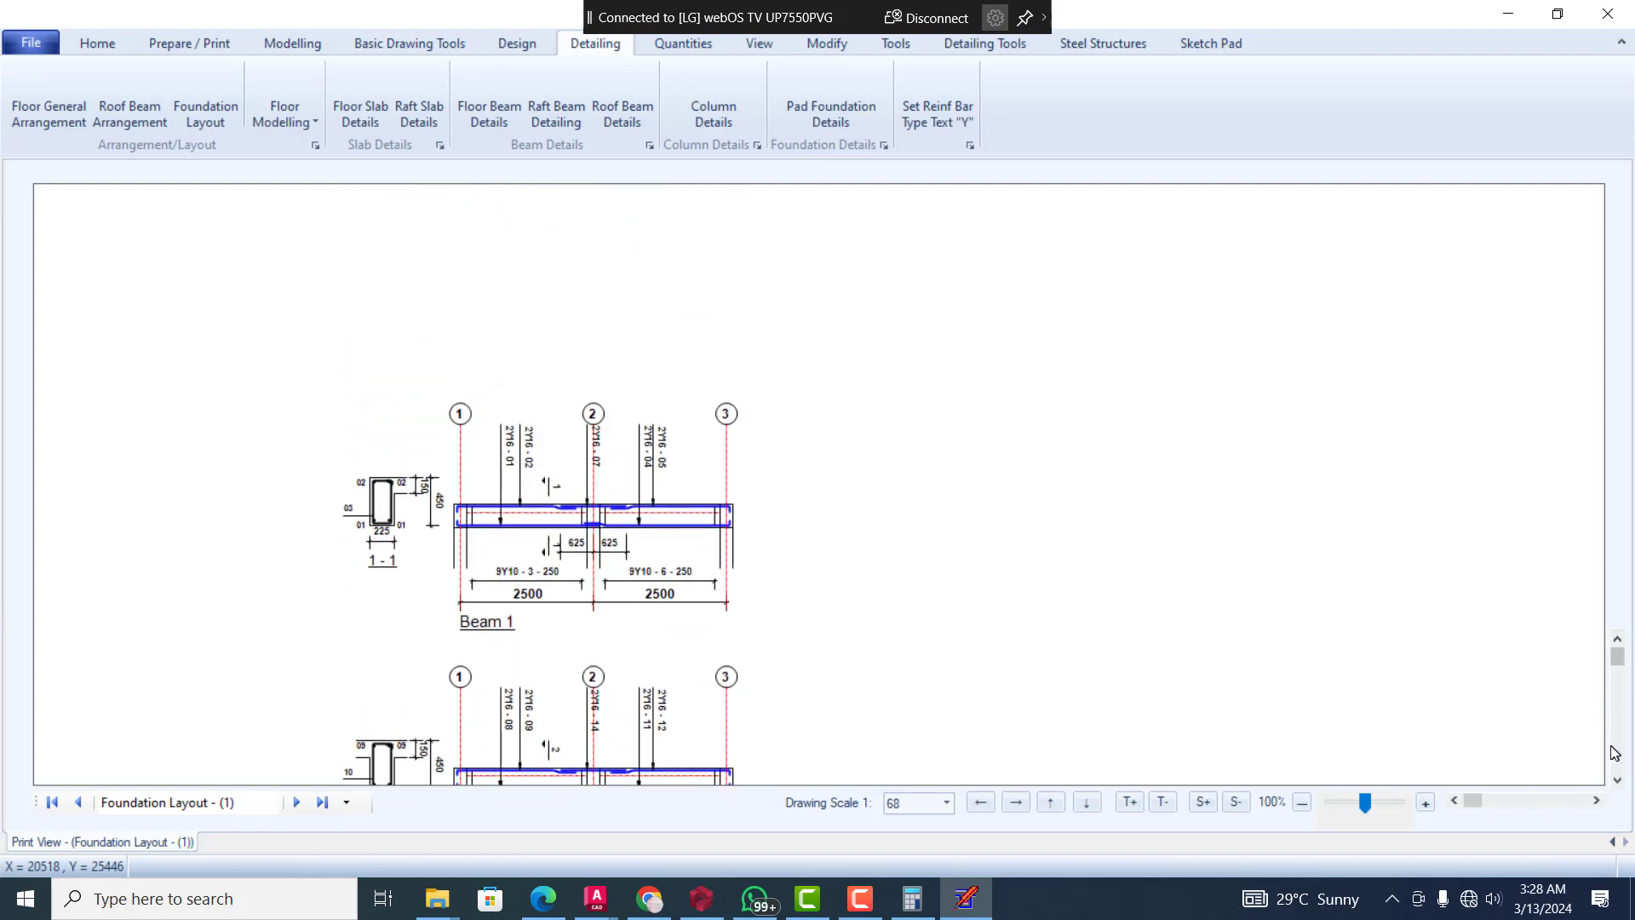
Examine the floor beam details from Beam 1 down to Beam 6, comparing the spans and reinforcement of Beams 4, 5 and 6
scroll(1620, 782, down, 7)
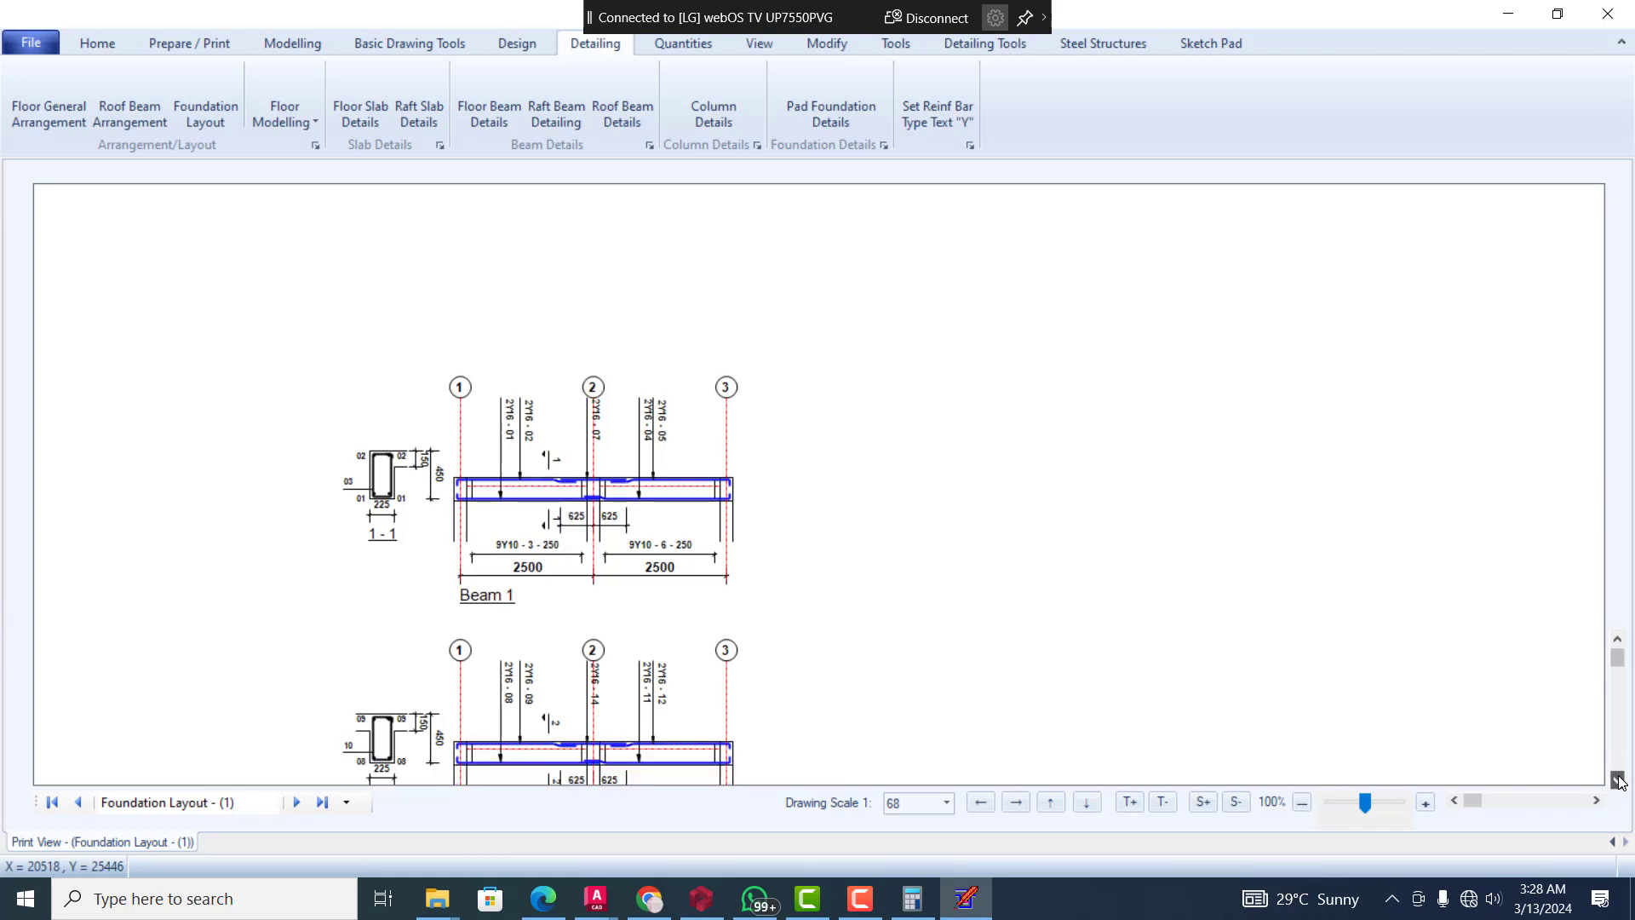
scroll(1620, 782, down, 10)
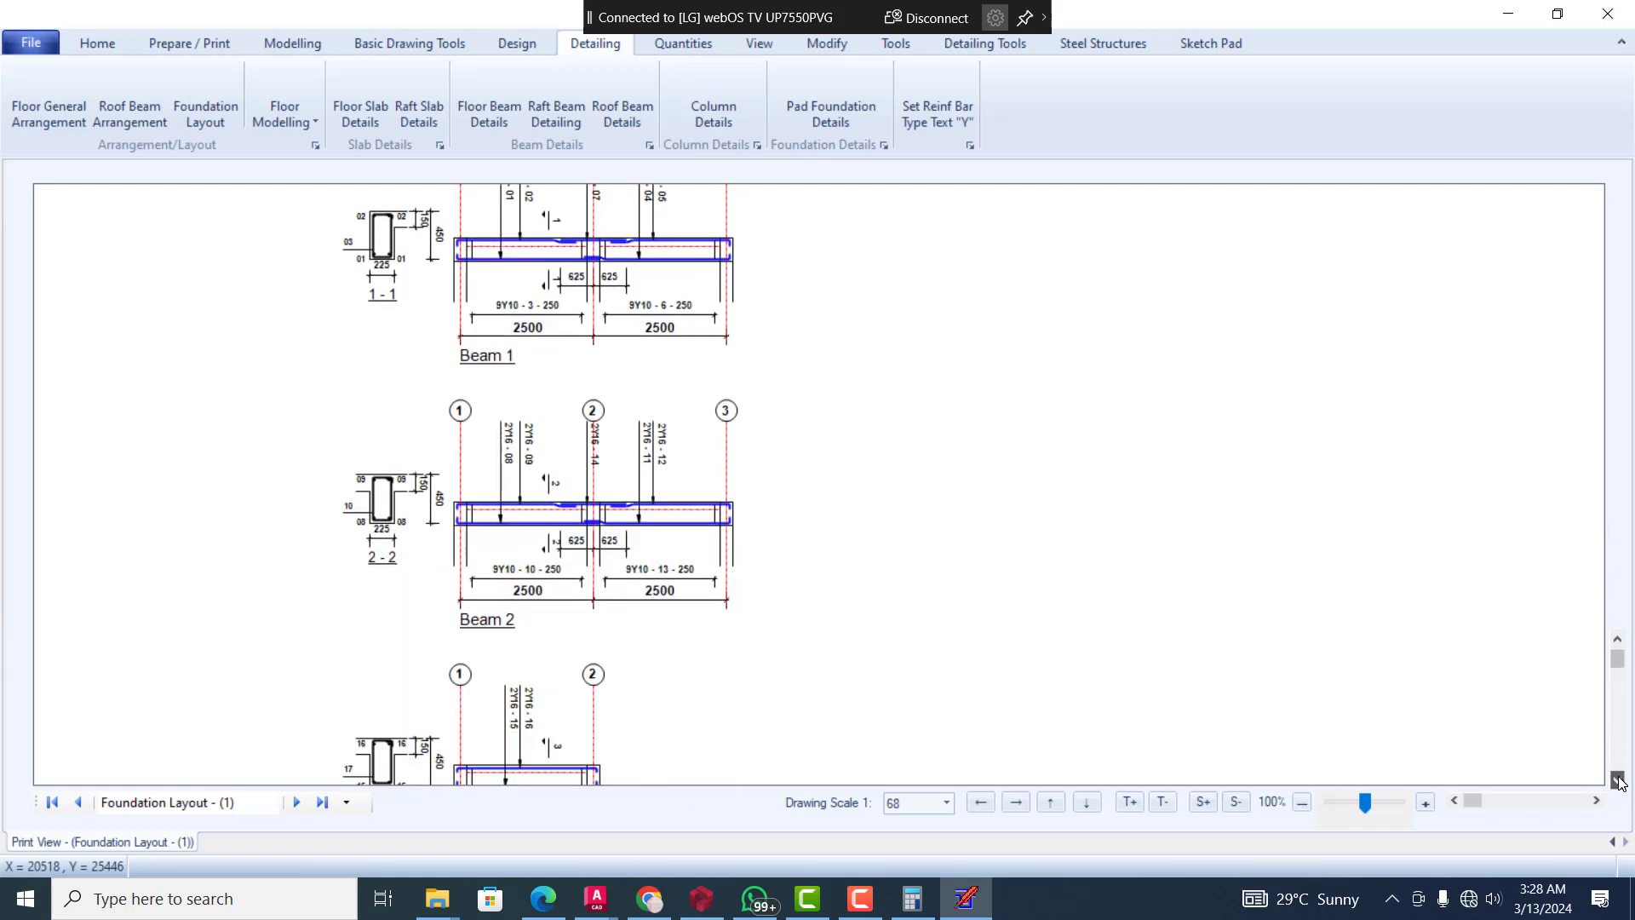
scroll(1621, 782, down, 10)
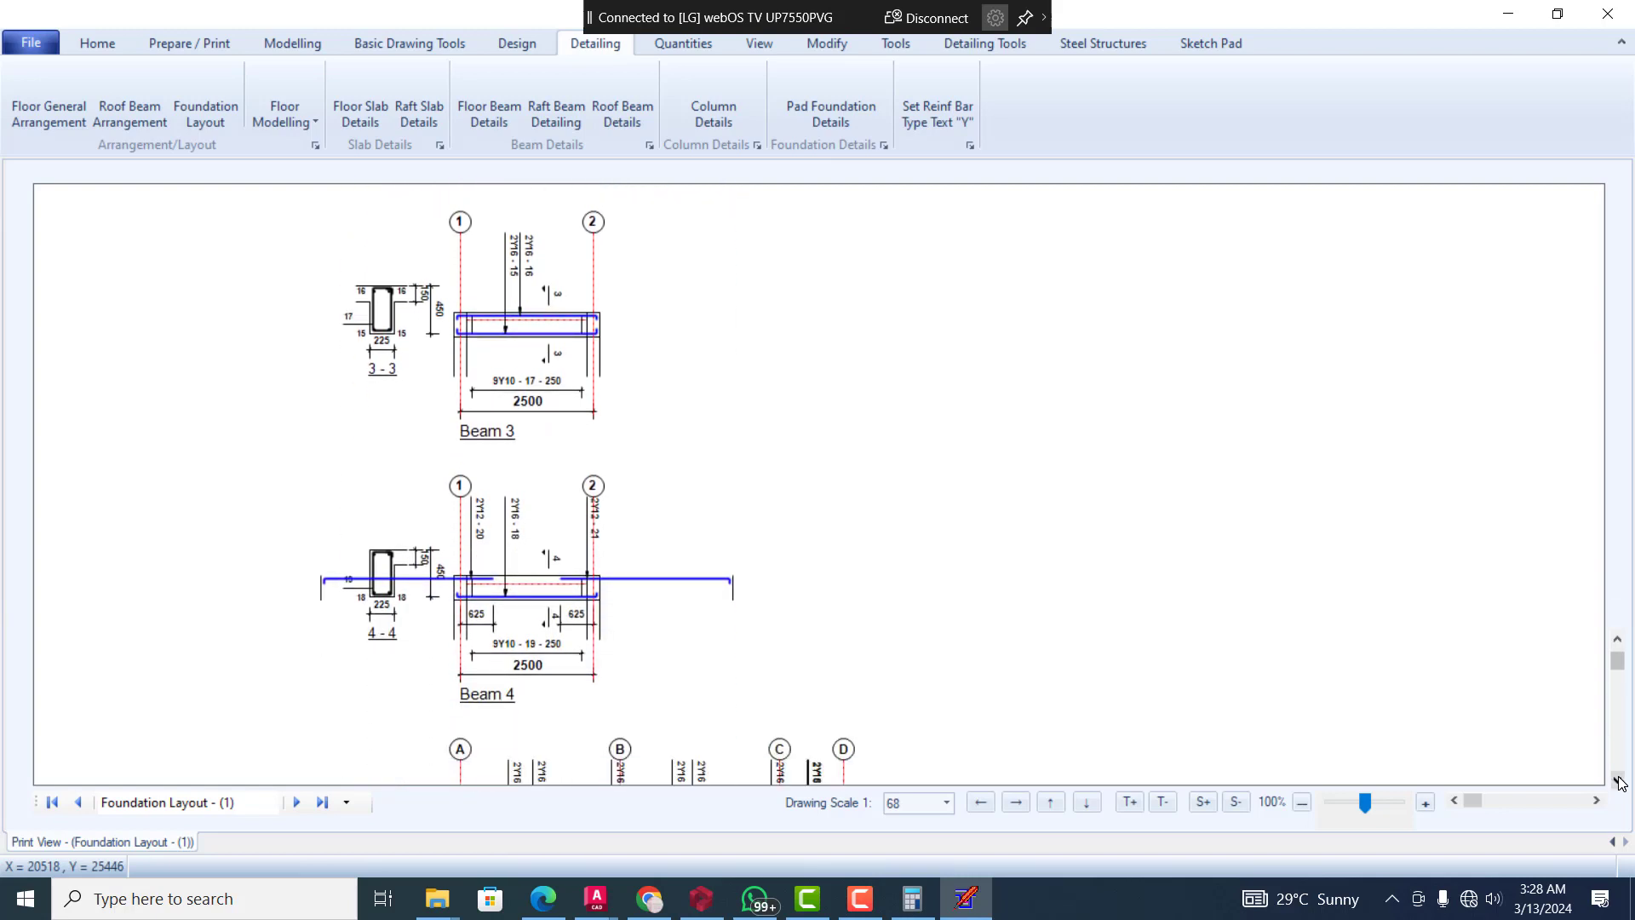
scroll(1620, 782, down, 6)
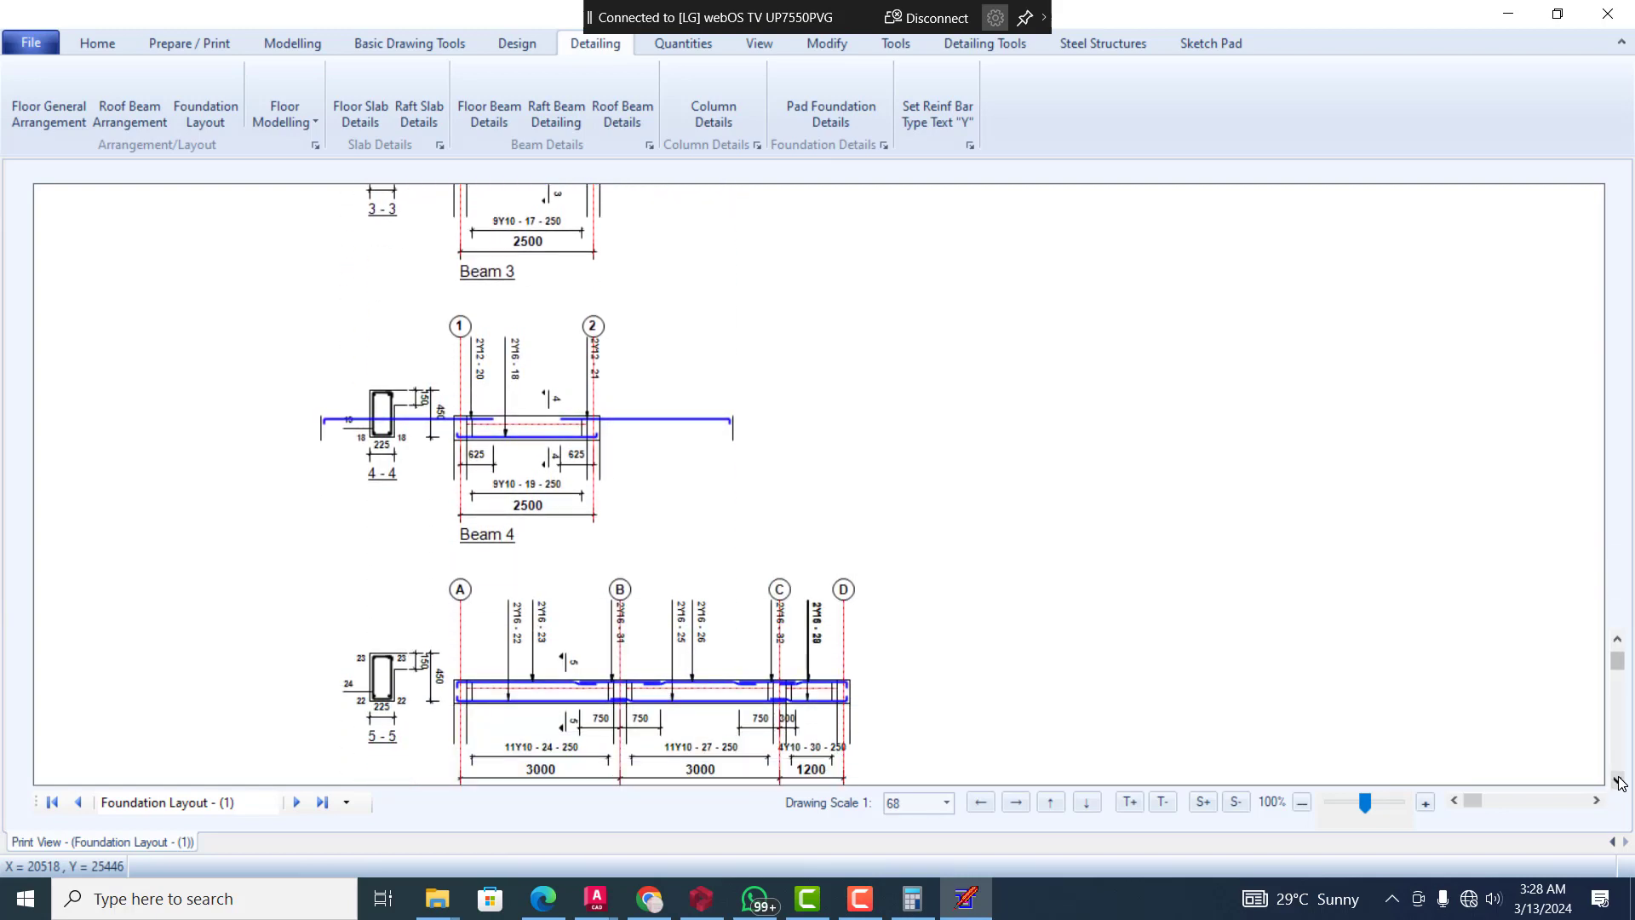
click(1618, 779)
click(1618, 779)
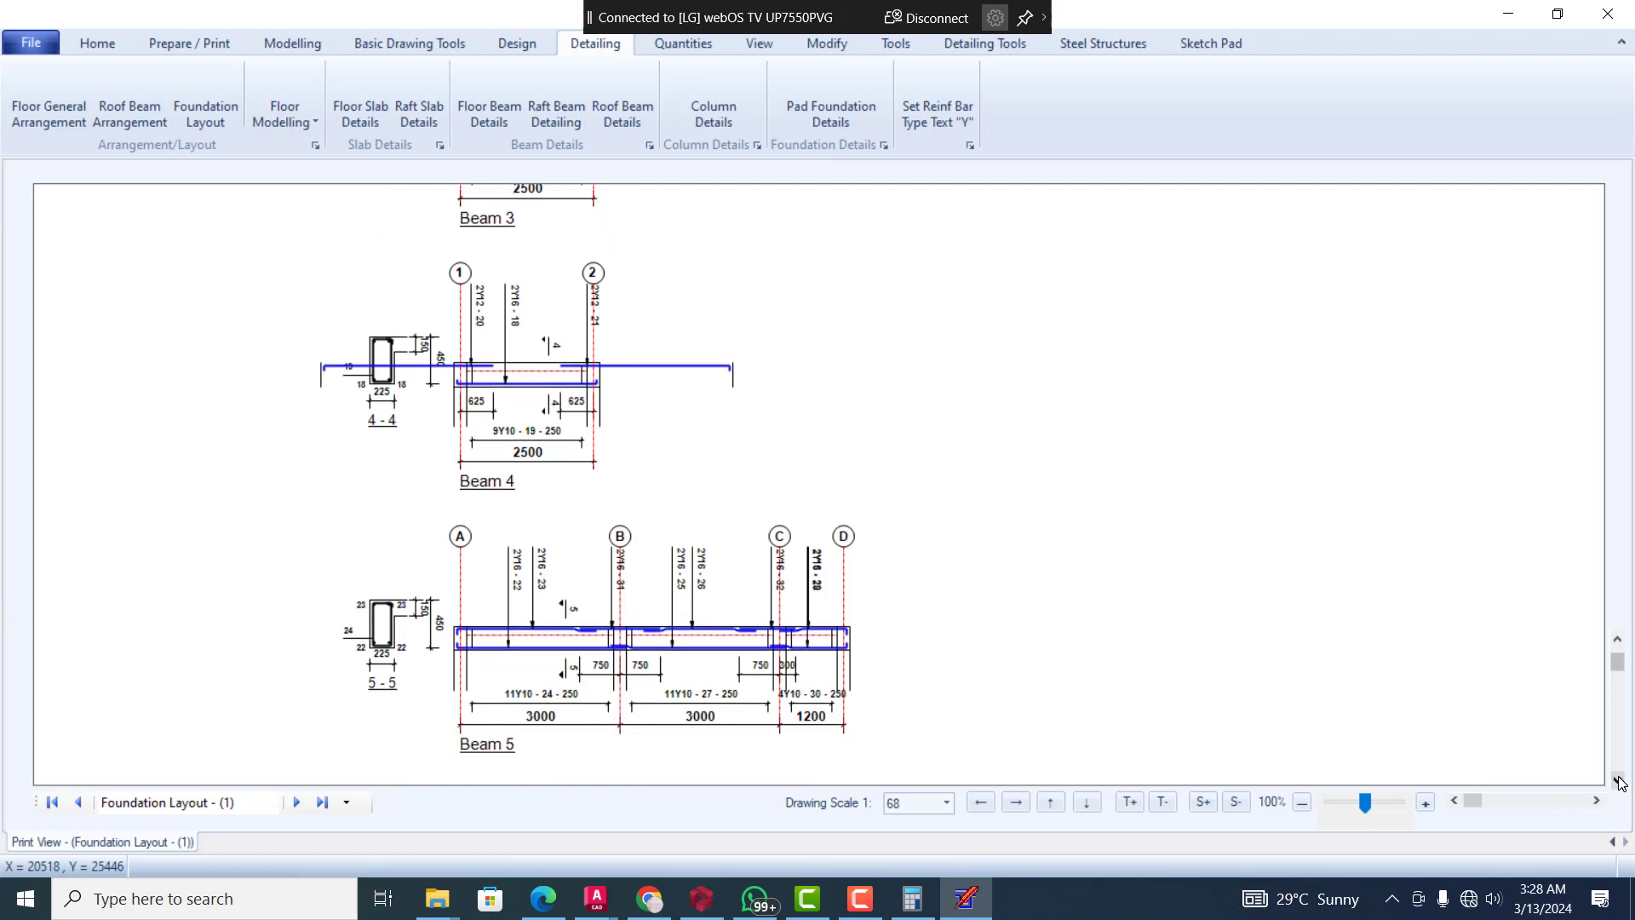
click(1617, 778)
click(1618, 779)
click(1617, 779)
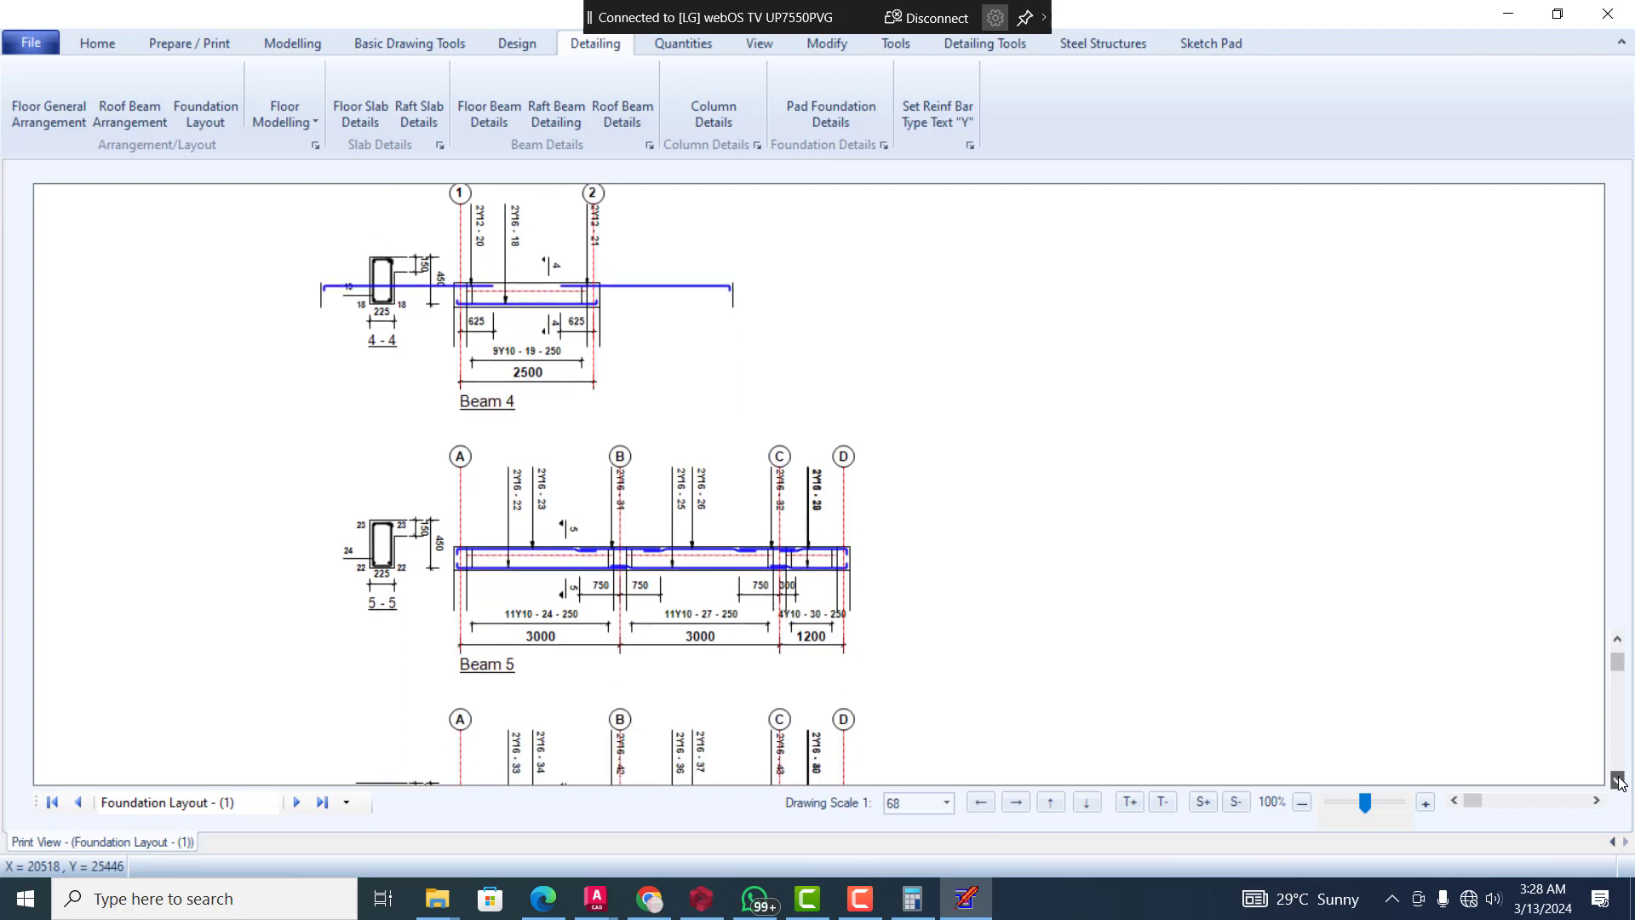
click(1617, 779)
click(1618, 778)
click(1618, 778)
click(1617, 779)
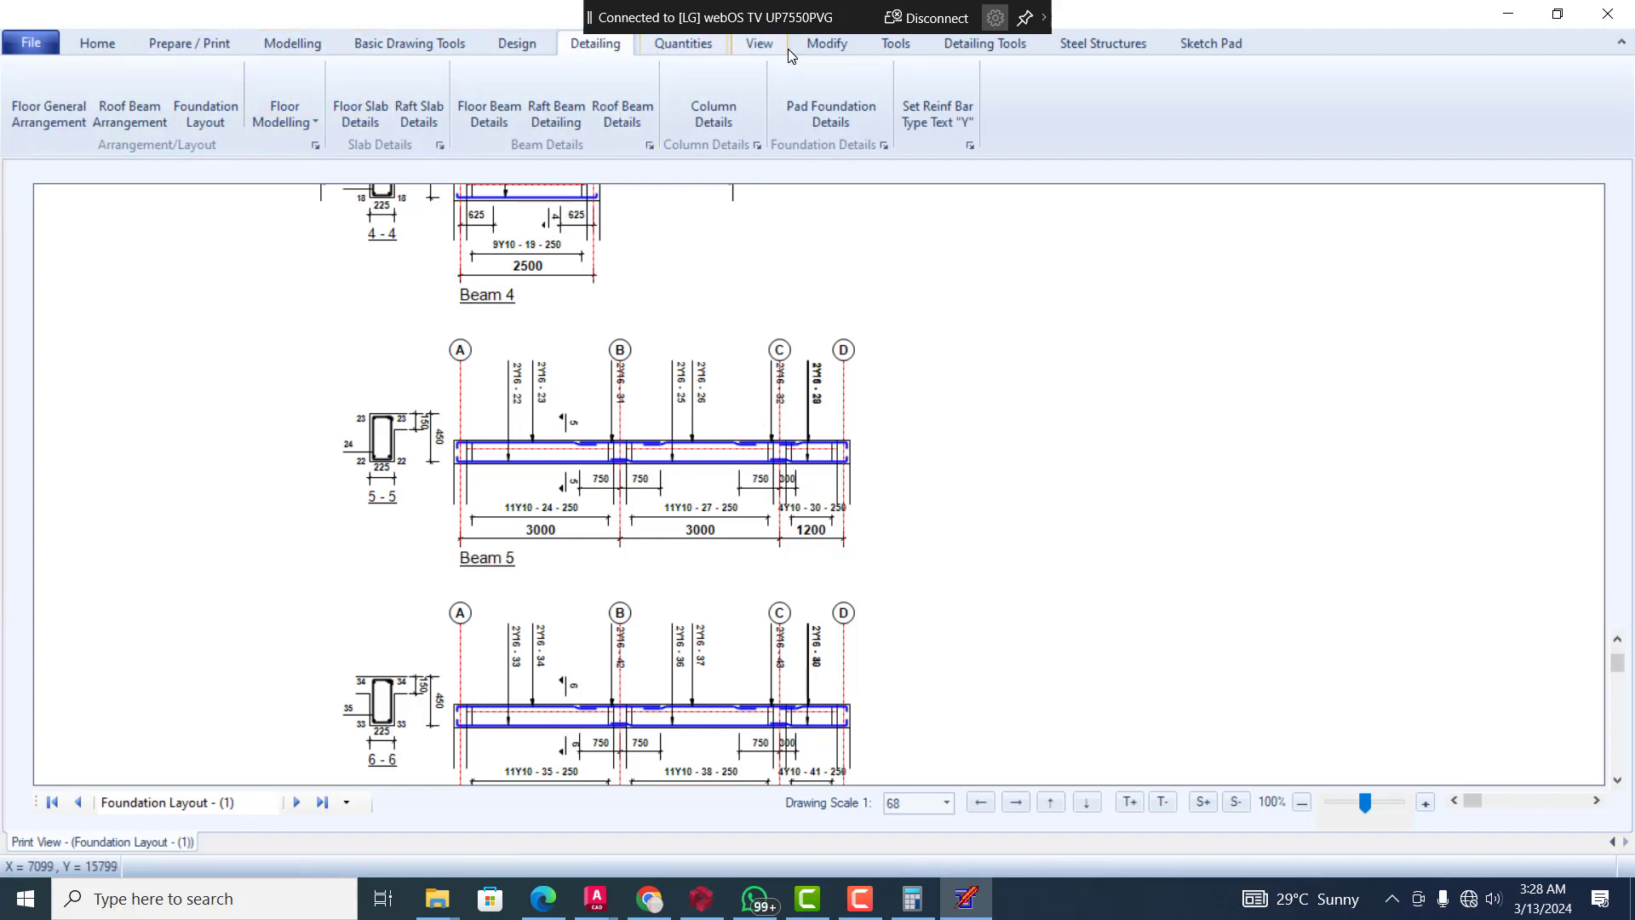
Switch to the Floor Modelling View, show the ground floor plan and select the BM 6 end span beside panel P 5
click(761, 44)
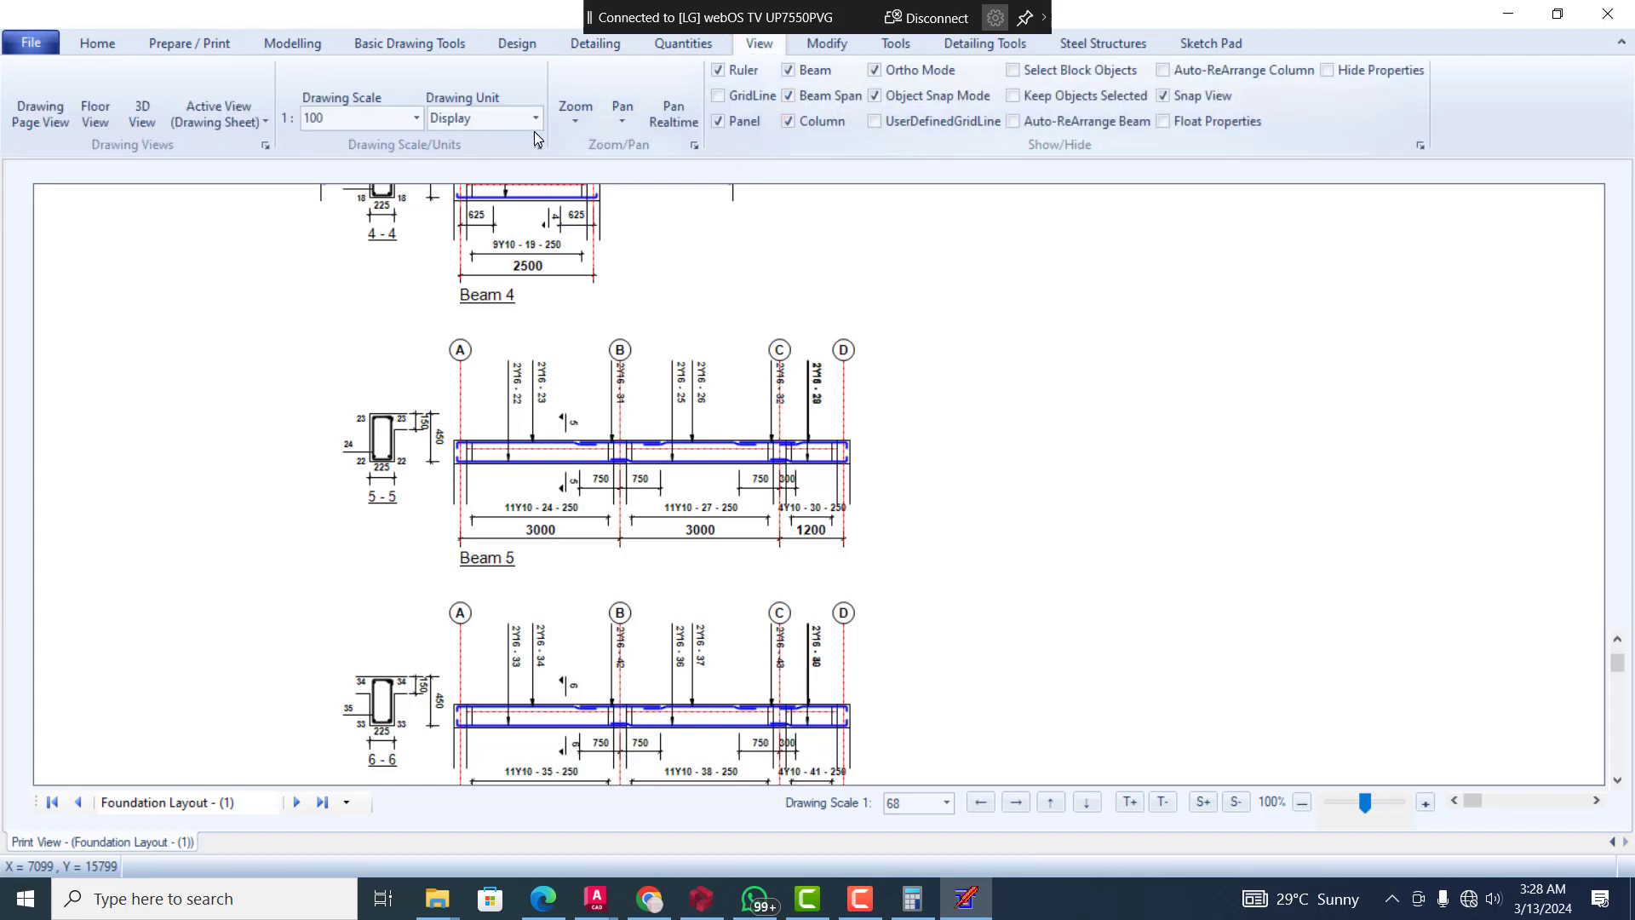
click(239, 125)
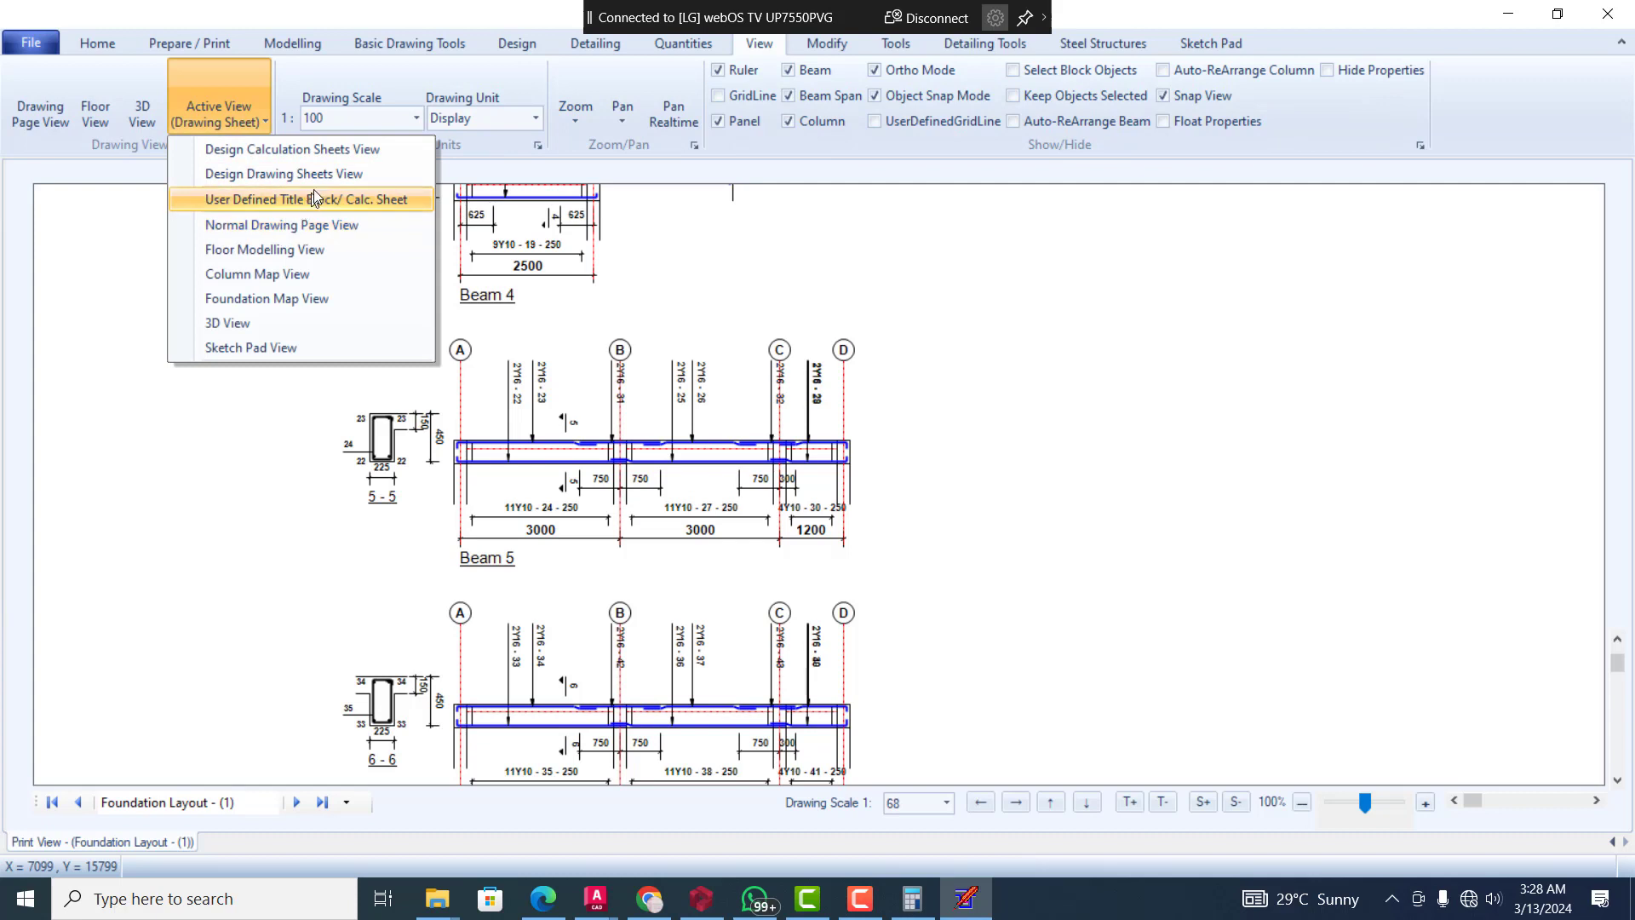
click(324, 248)
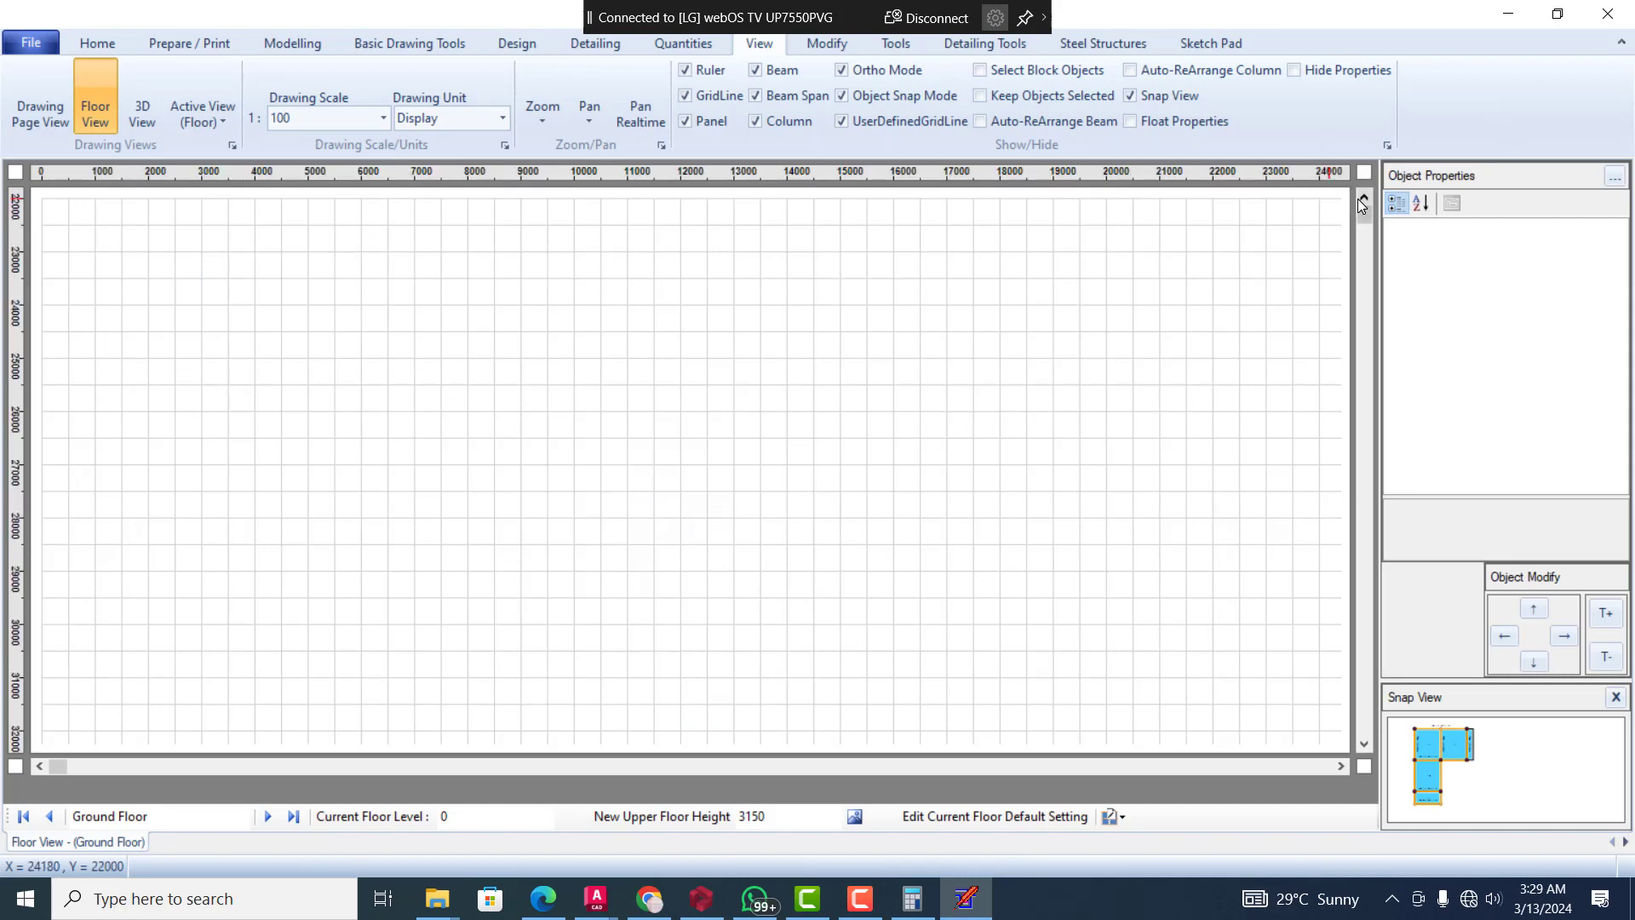
click(1360, 201)
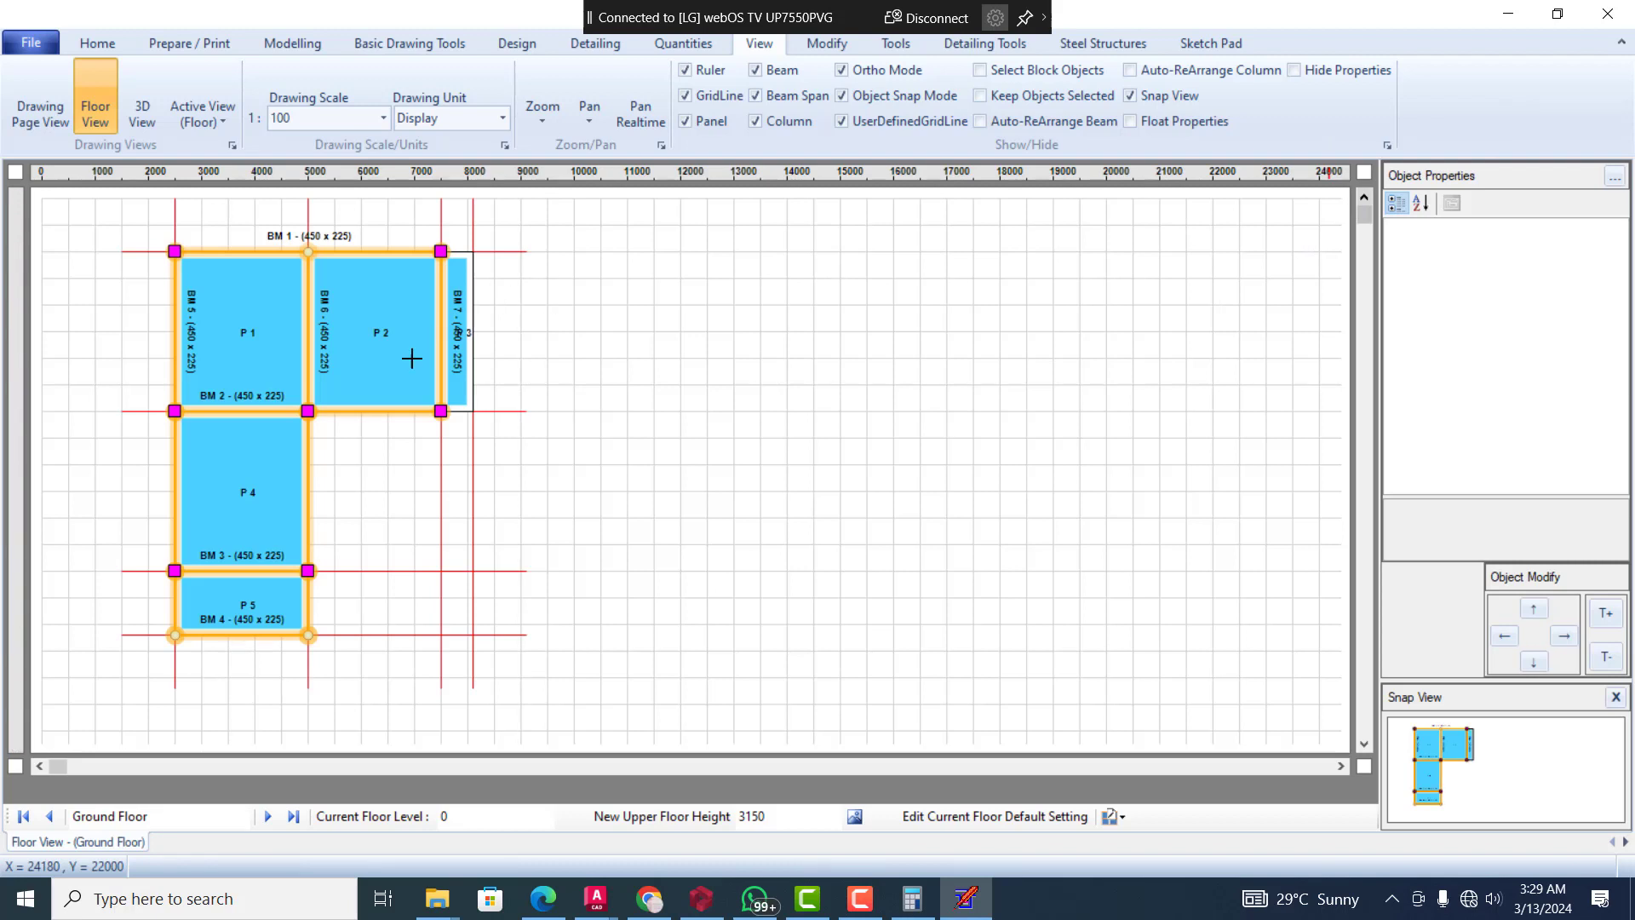
click(305, 609)
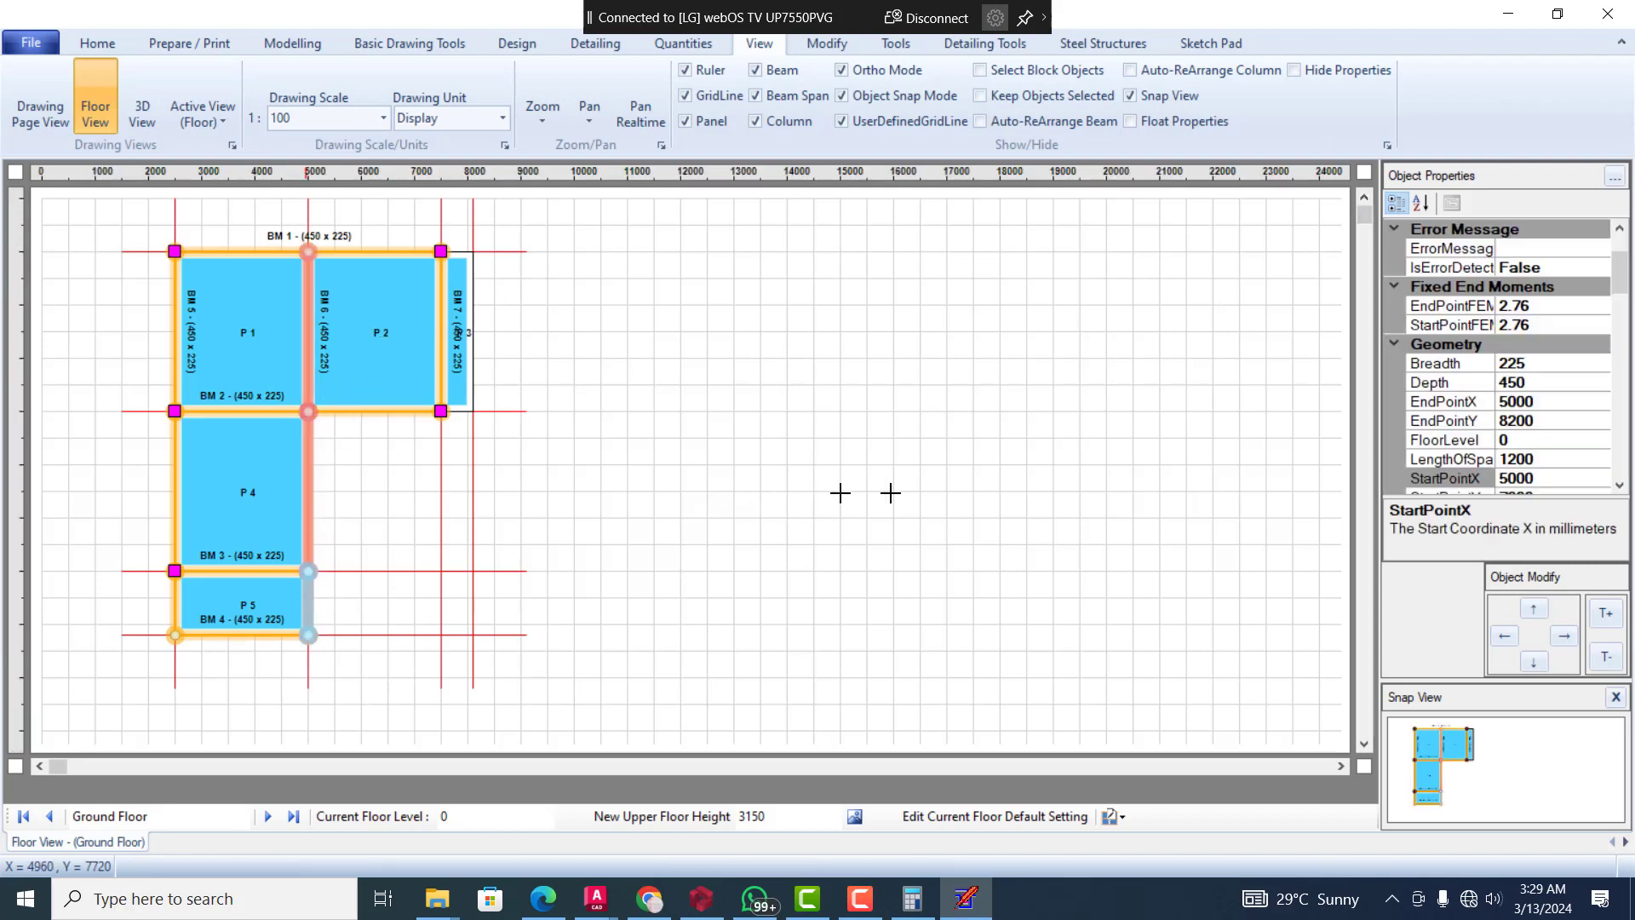
Set the end support type of the BM 6 end span beside panel P 5 to None on the ground floor
drag(1613, 269, 1627, 297)
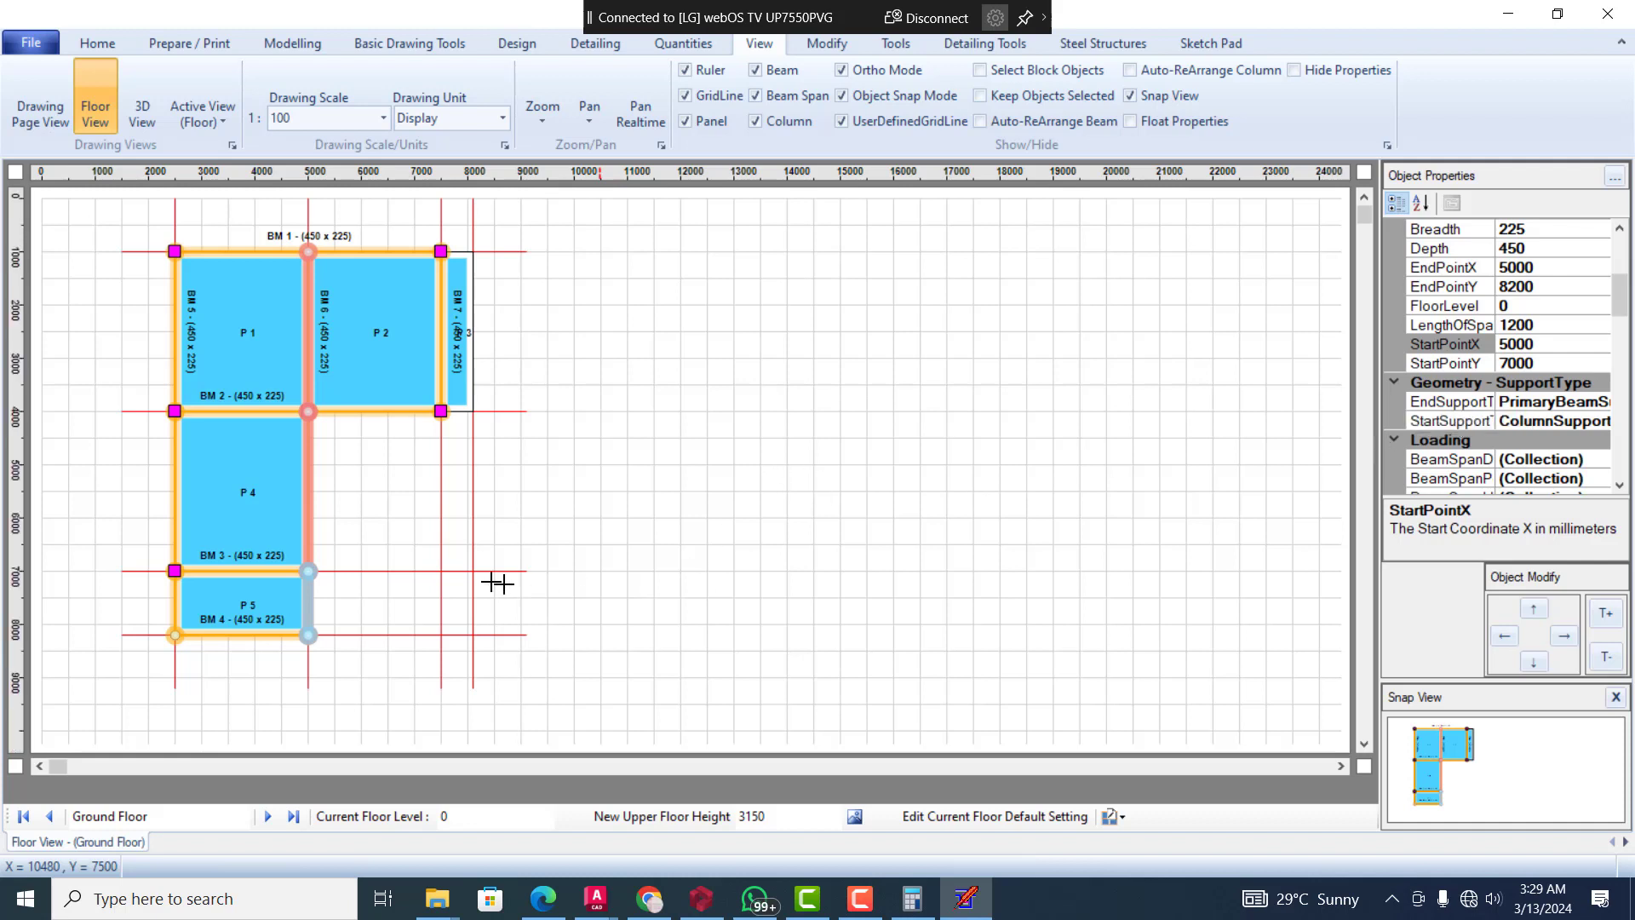
click(195, 635)
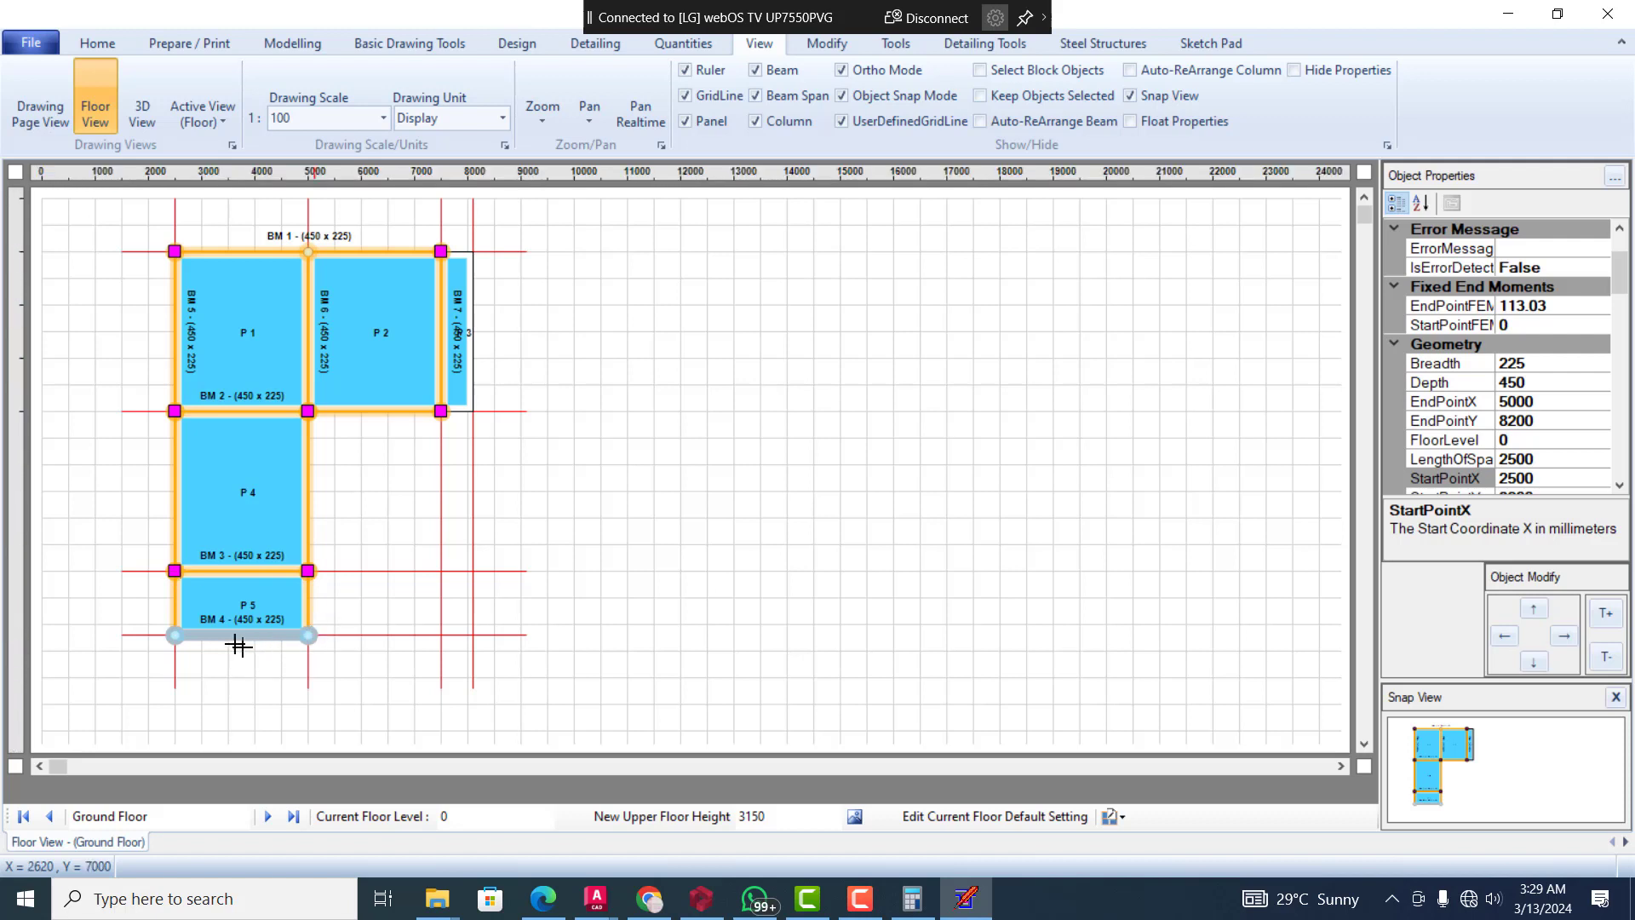
click(312, 608)
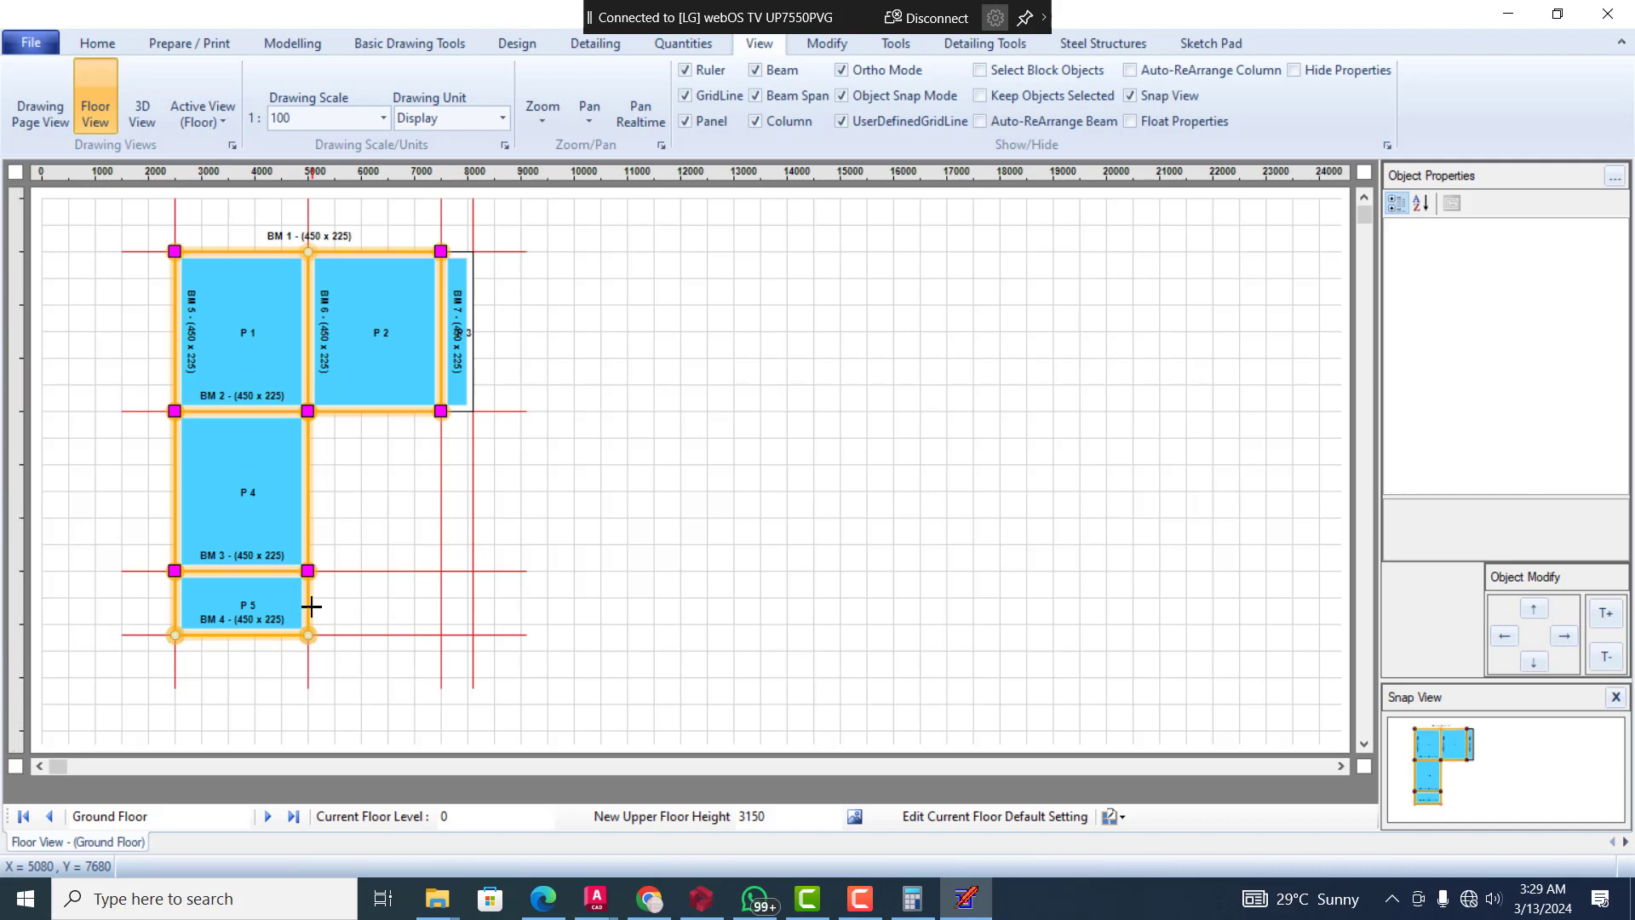
click(305, 599)
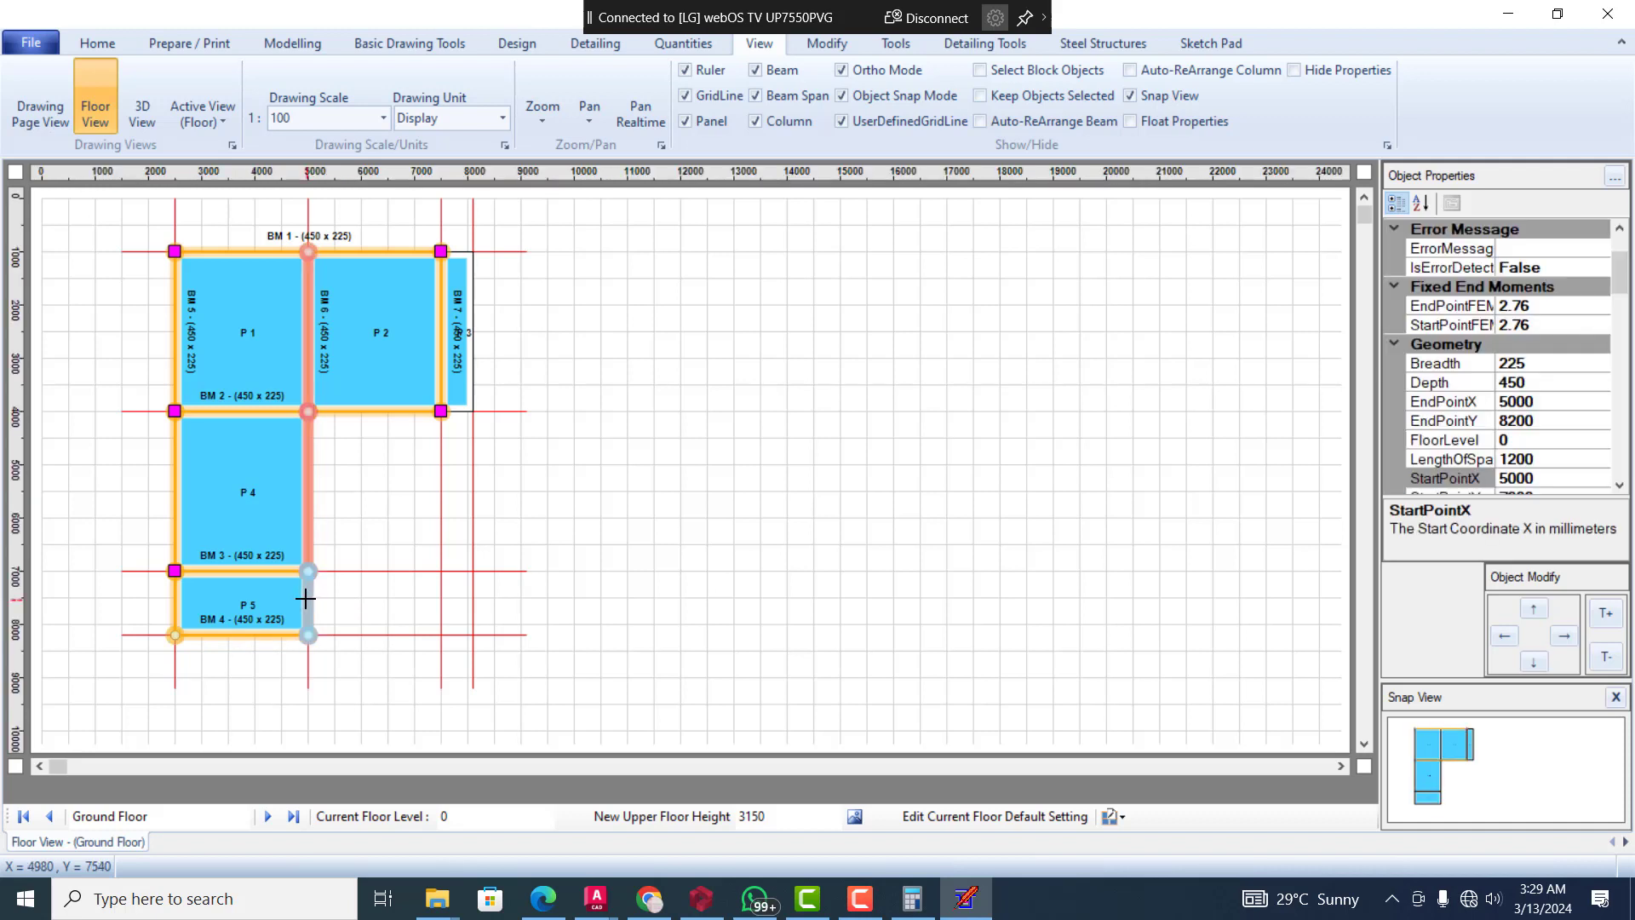
click(1620, 486)
click(1620, 488)
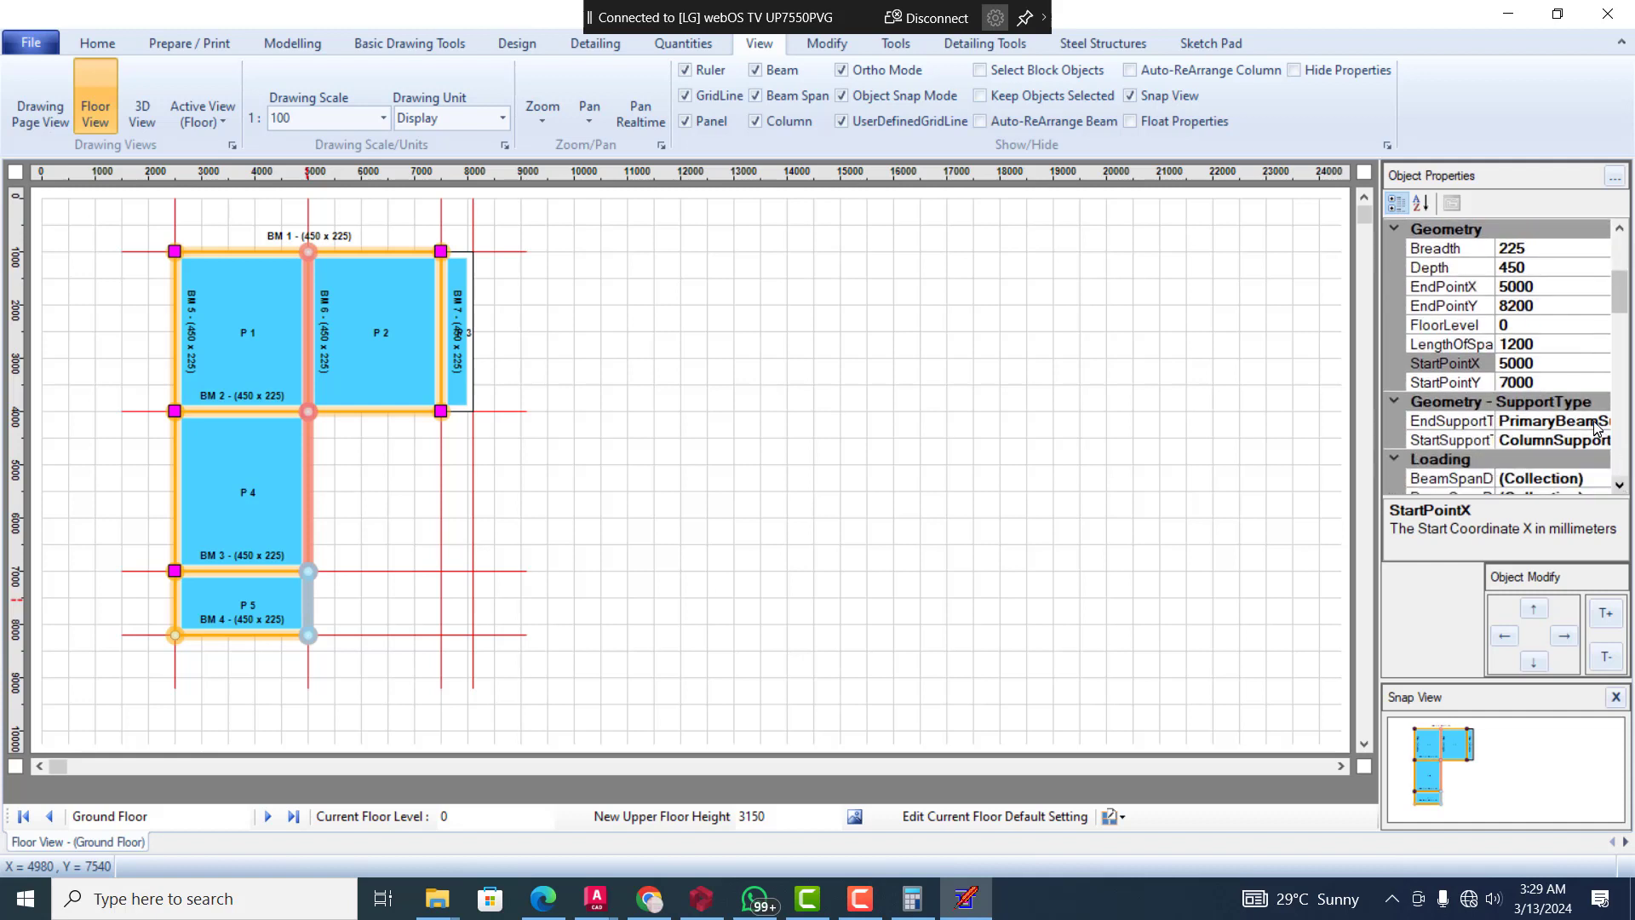
click(1590, 420)
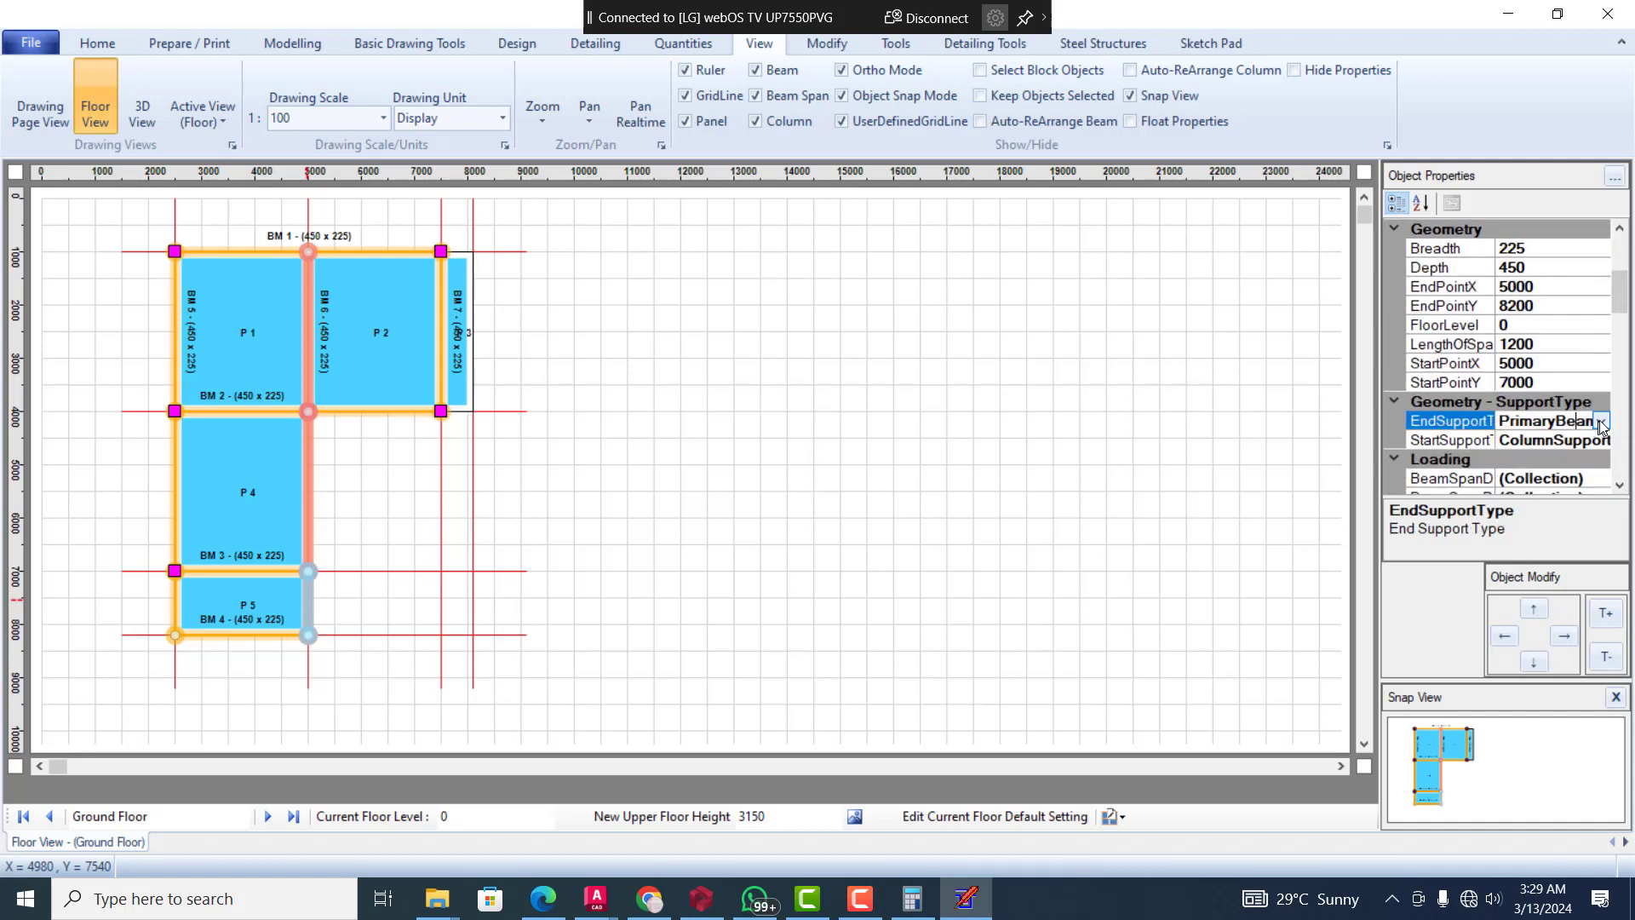
click(1602, 423)
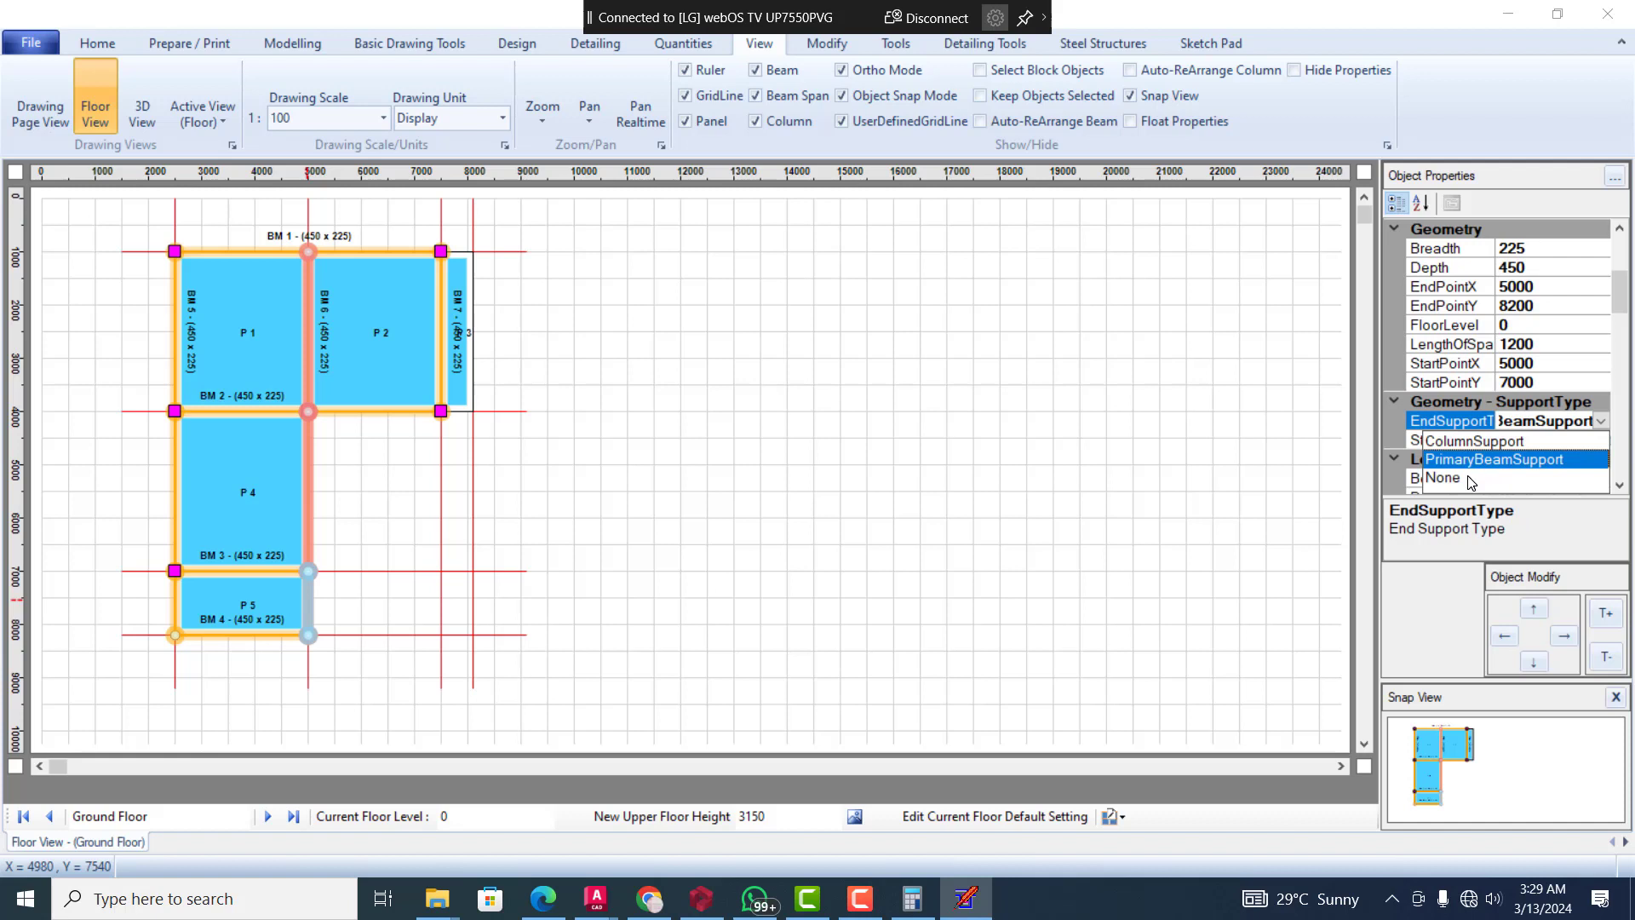
click(1469, 478)
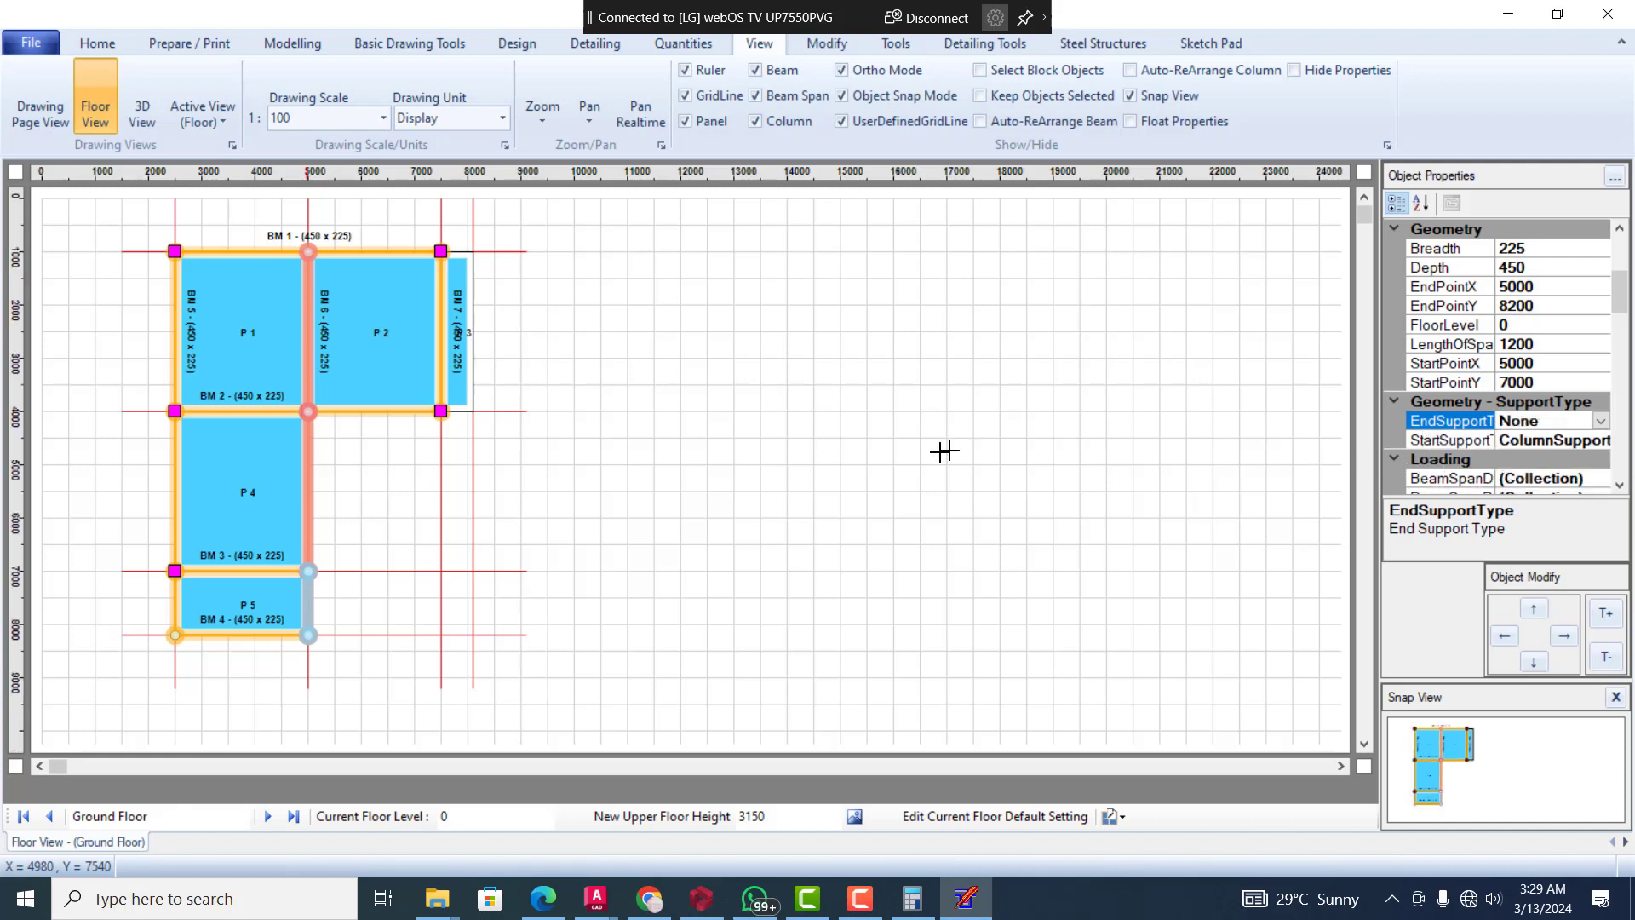
click(540, 512)
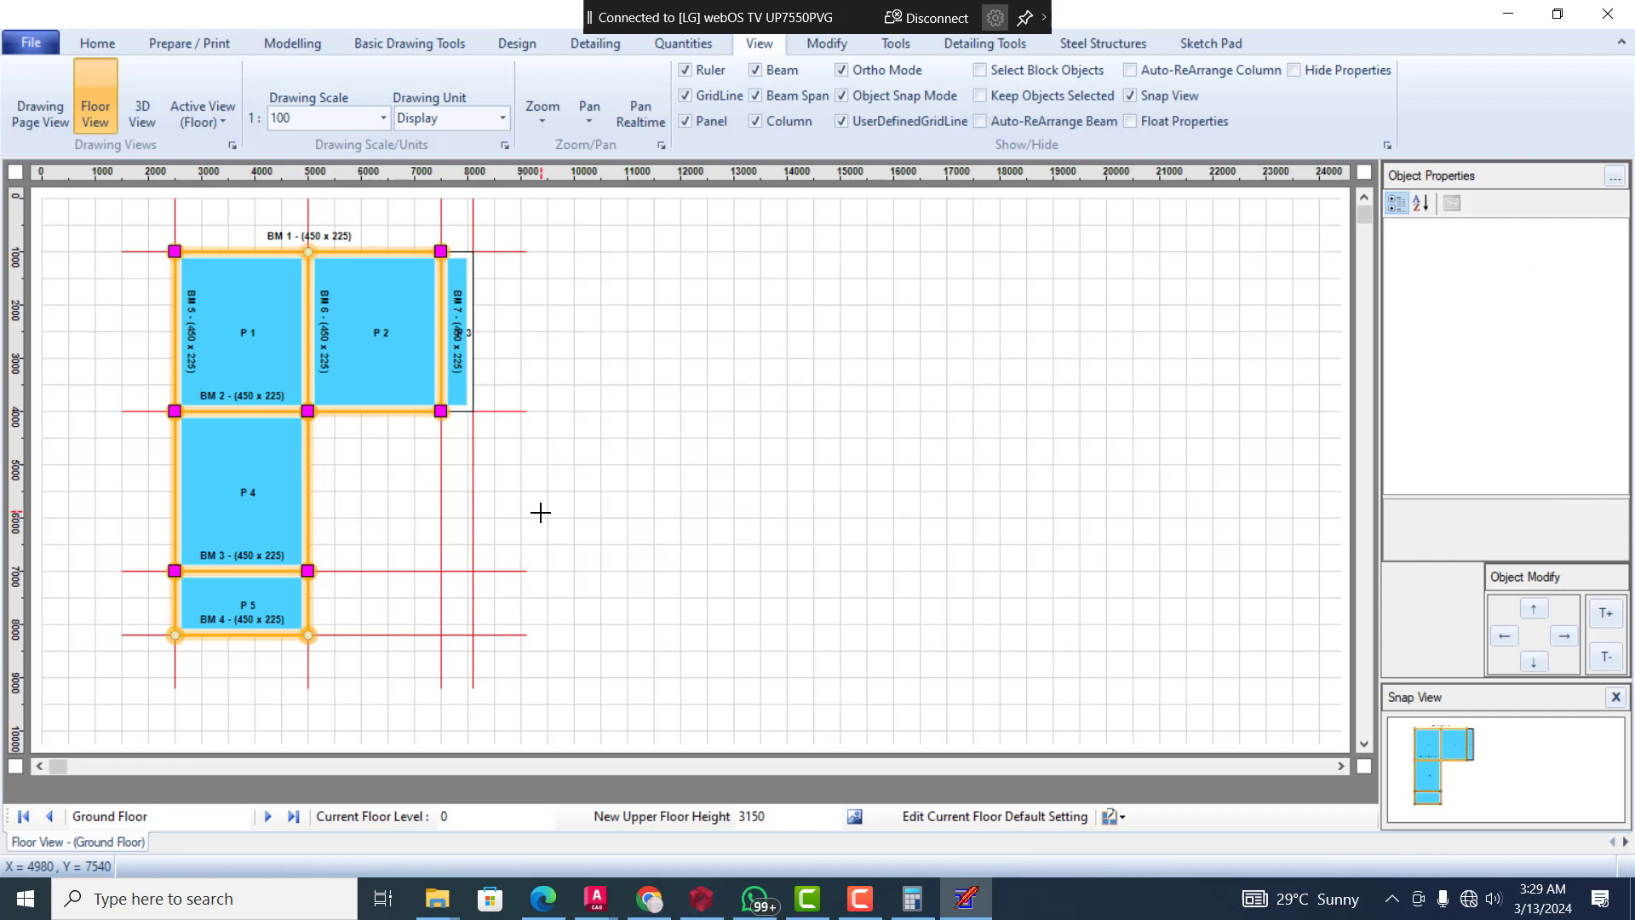
Set the end support type of the BM 5 end span beside panel P 5 to None on the ground floor
click(175, 610)
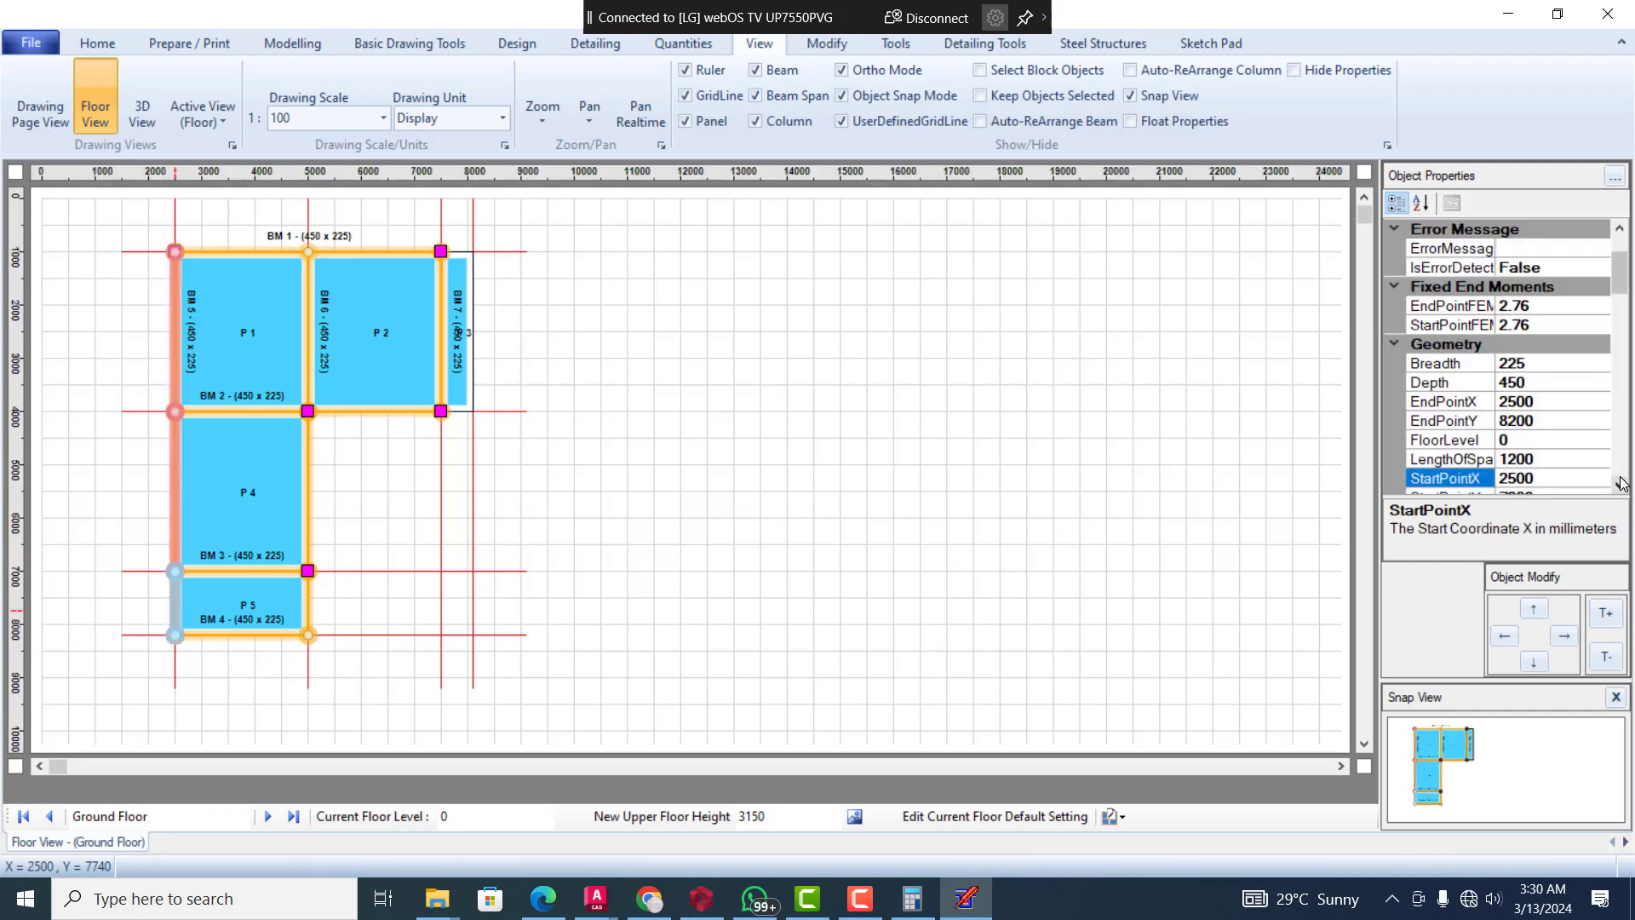
scroll(1621, 483, down, 5)
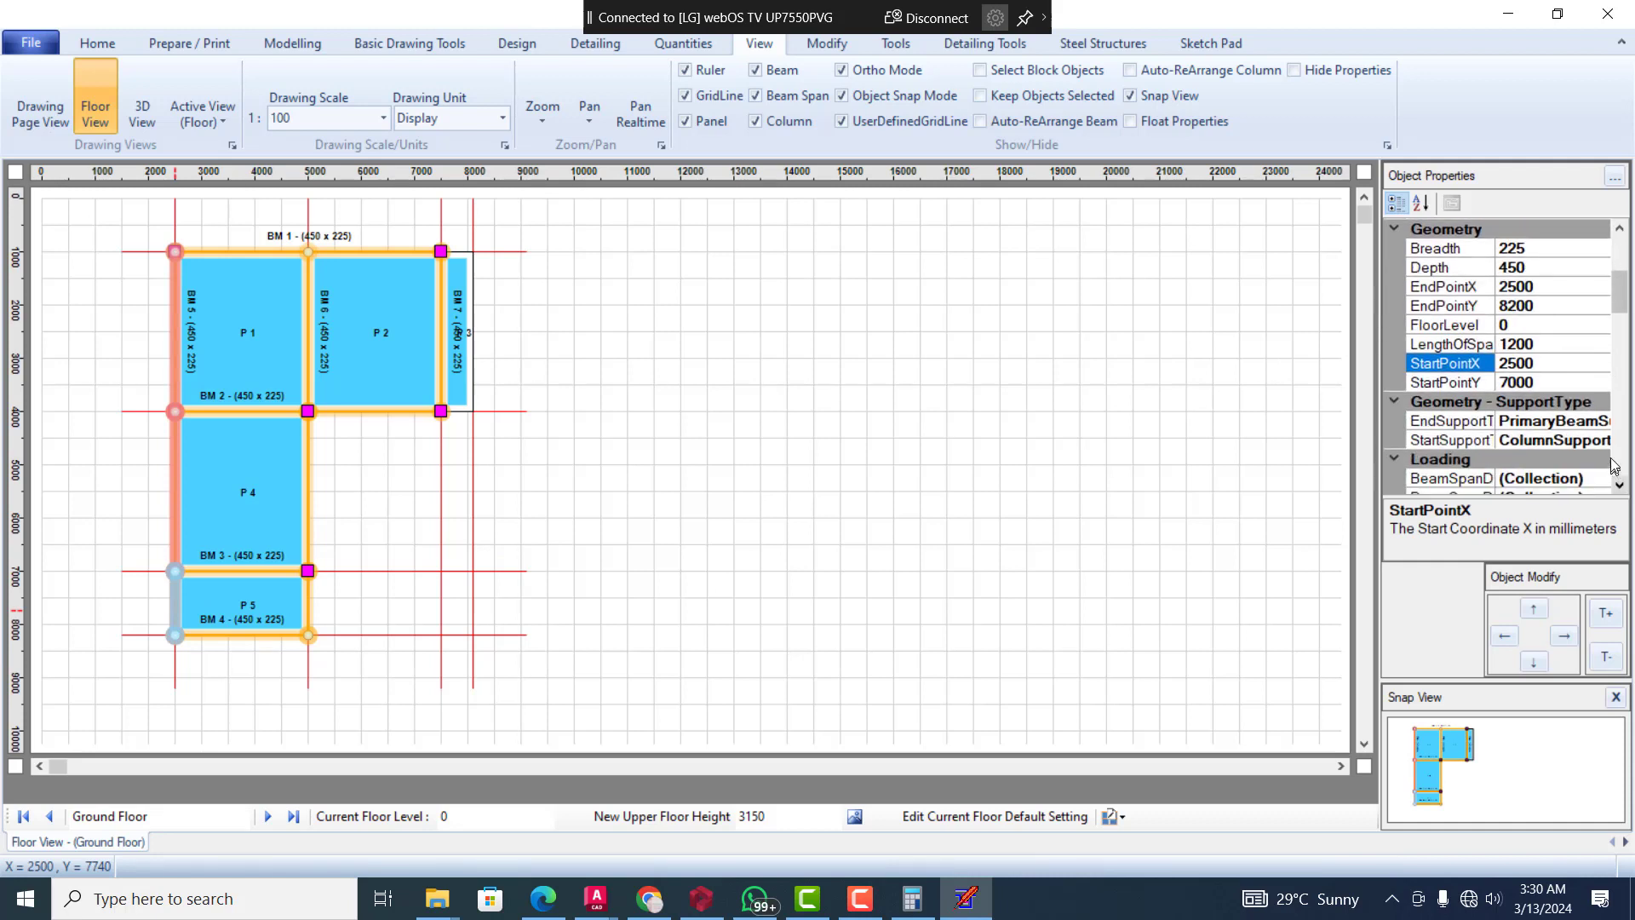
click(1604, 430)
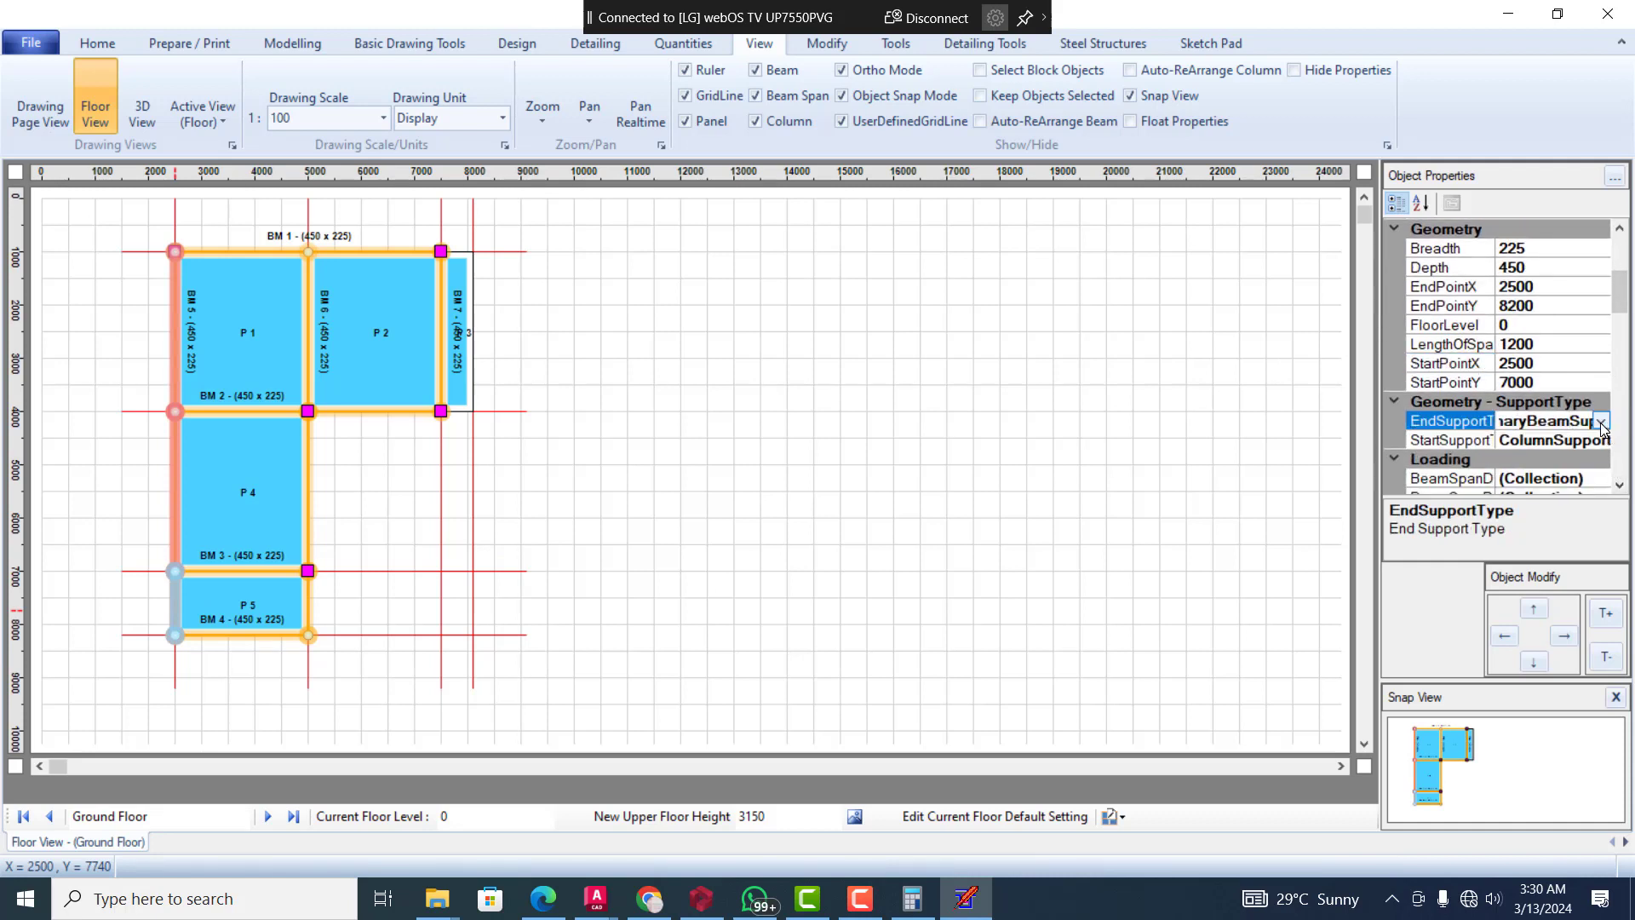
click(1603, 424)
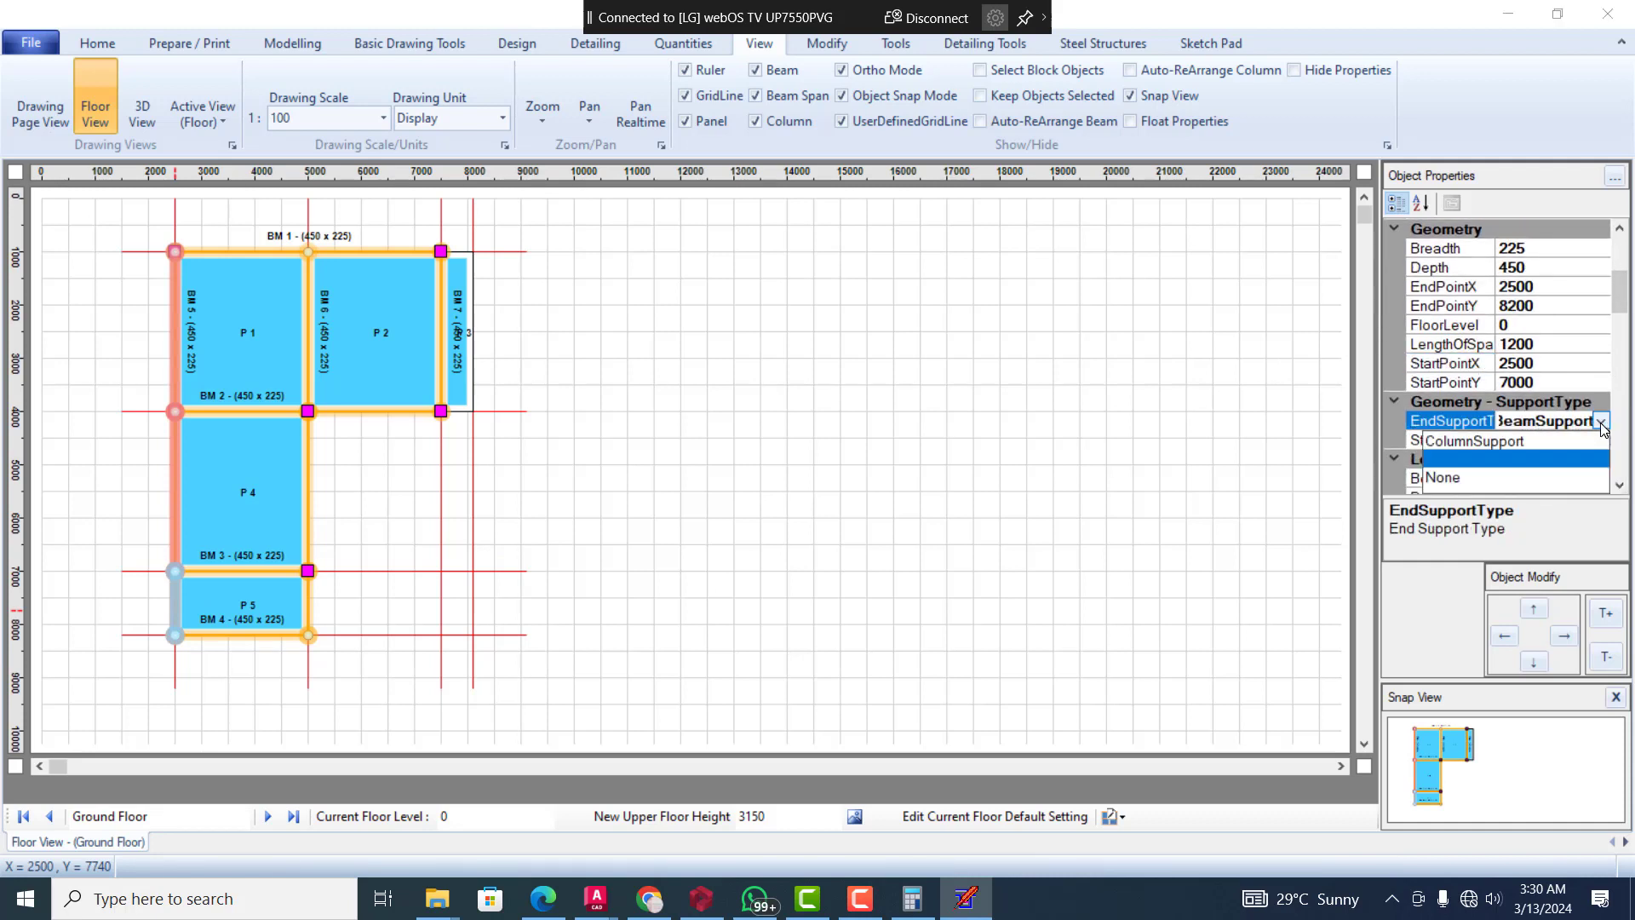
click(1441, 478)
click(1205, 409)
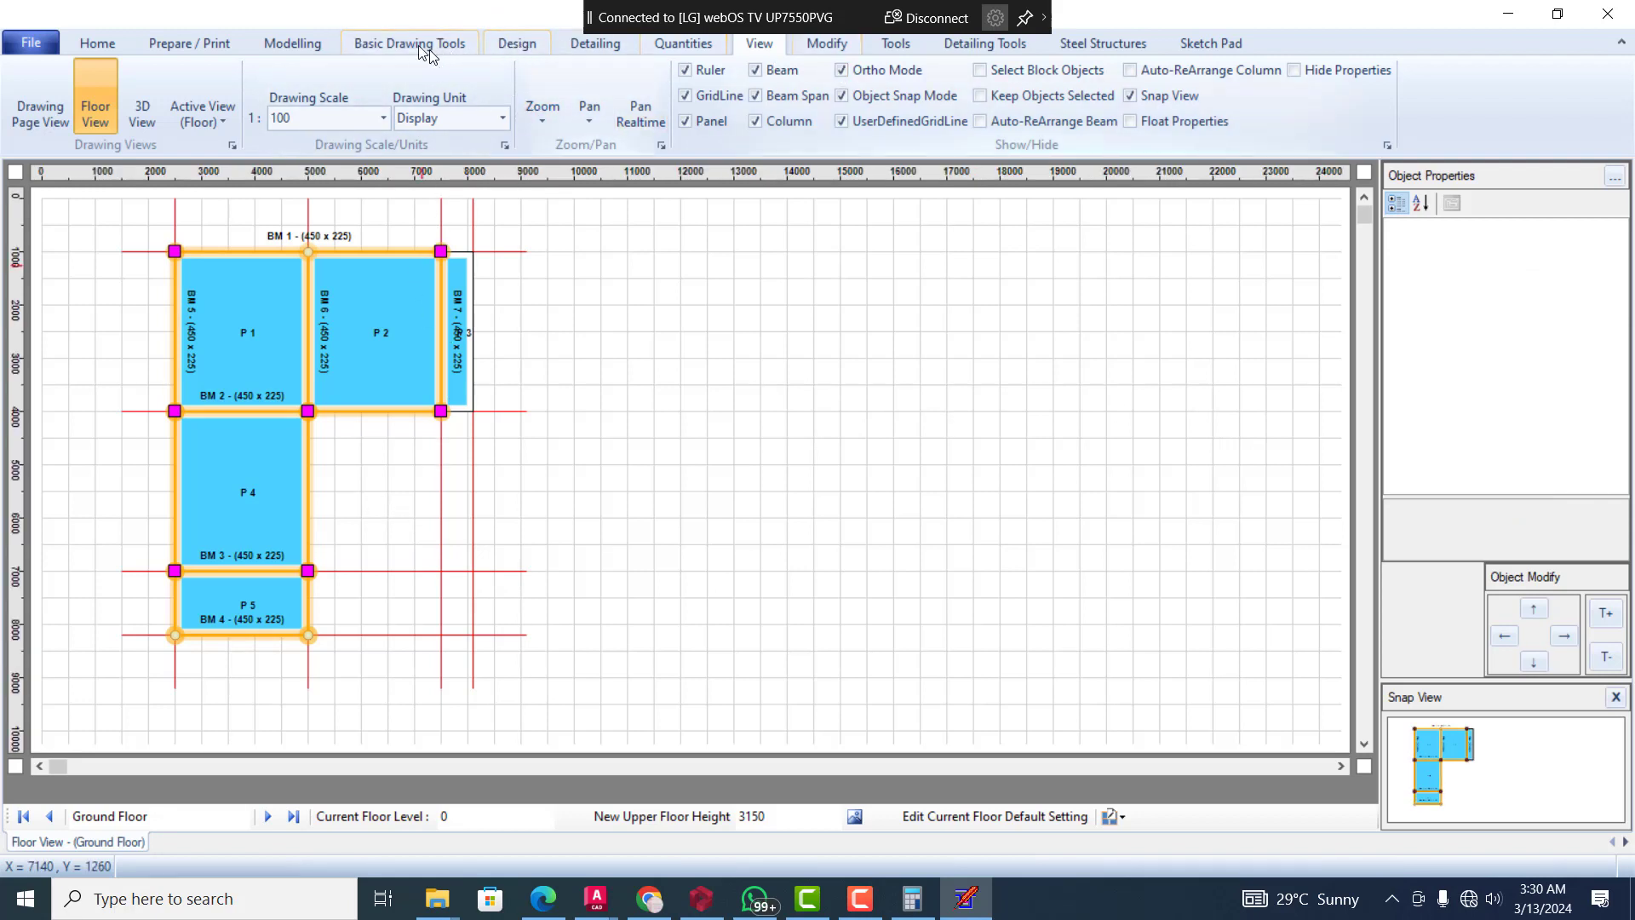
Change the Roof Level floor panels to roof panels and apply the floor default settings
click(538, 47)
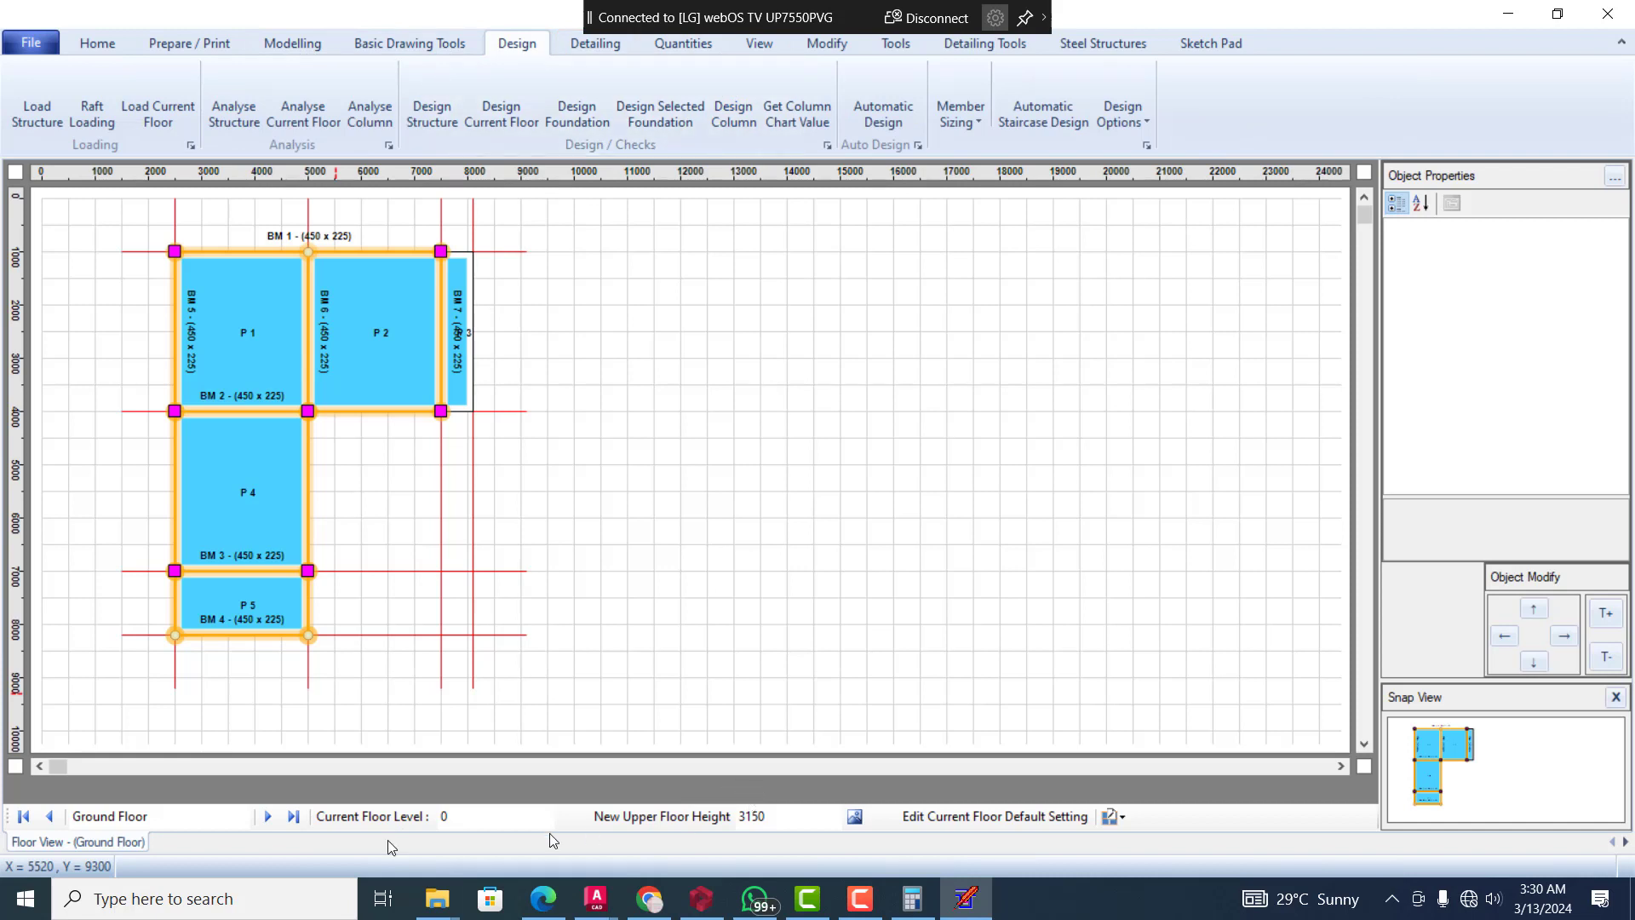
click(269, 817)
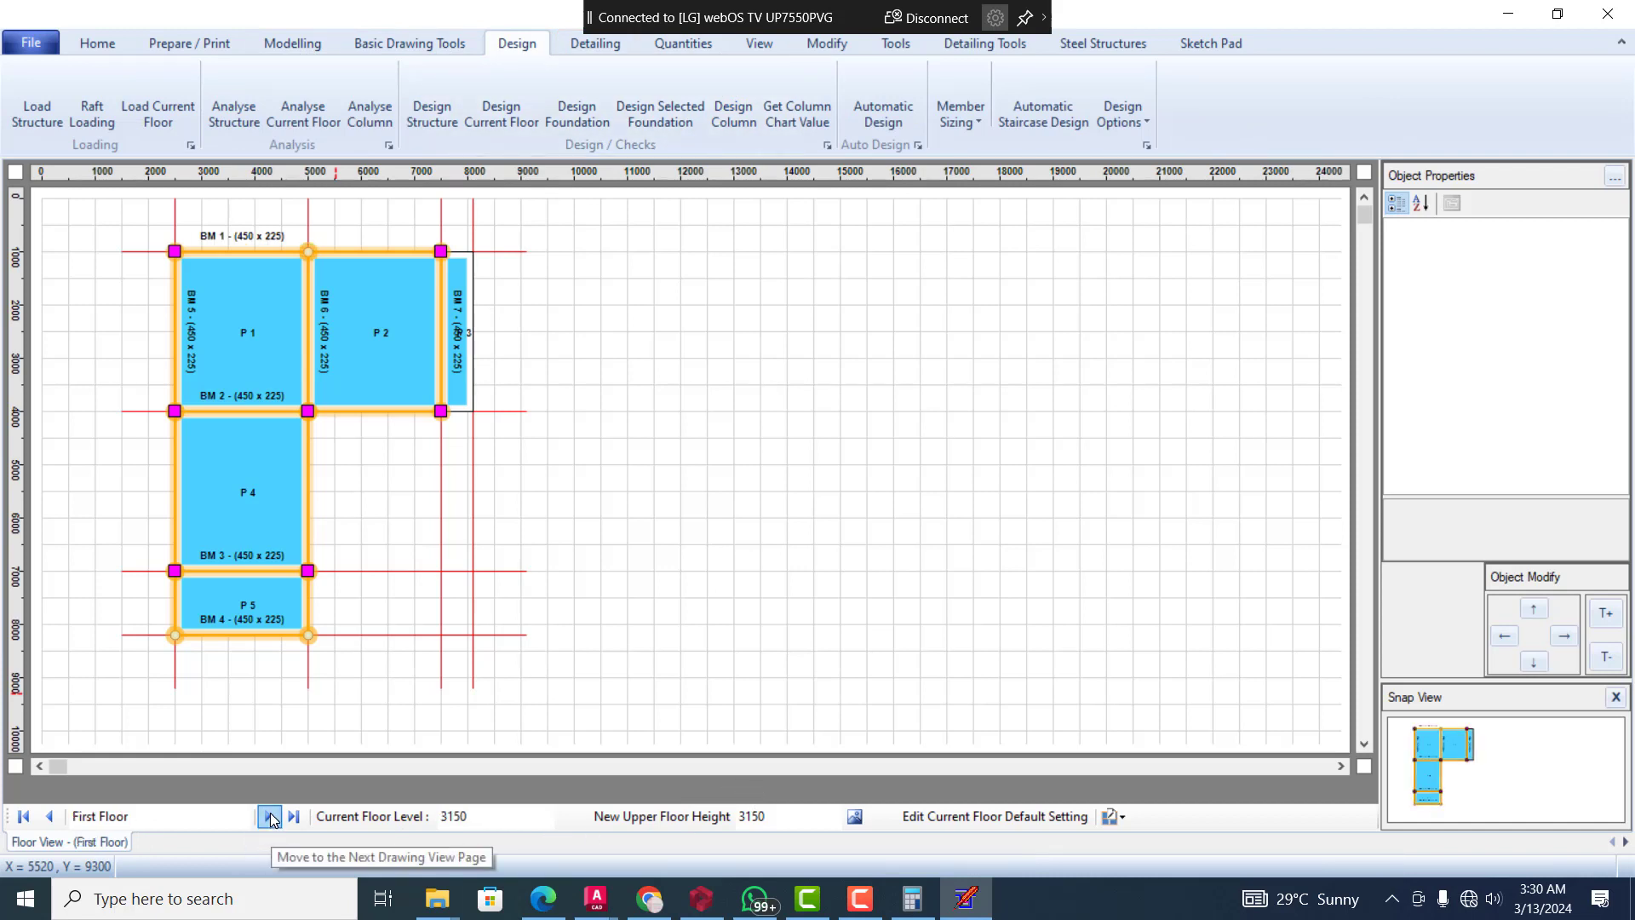
click(271, 818)
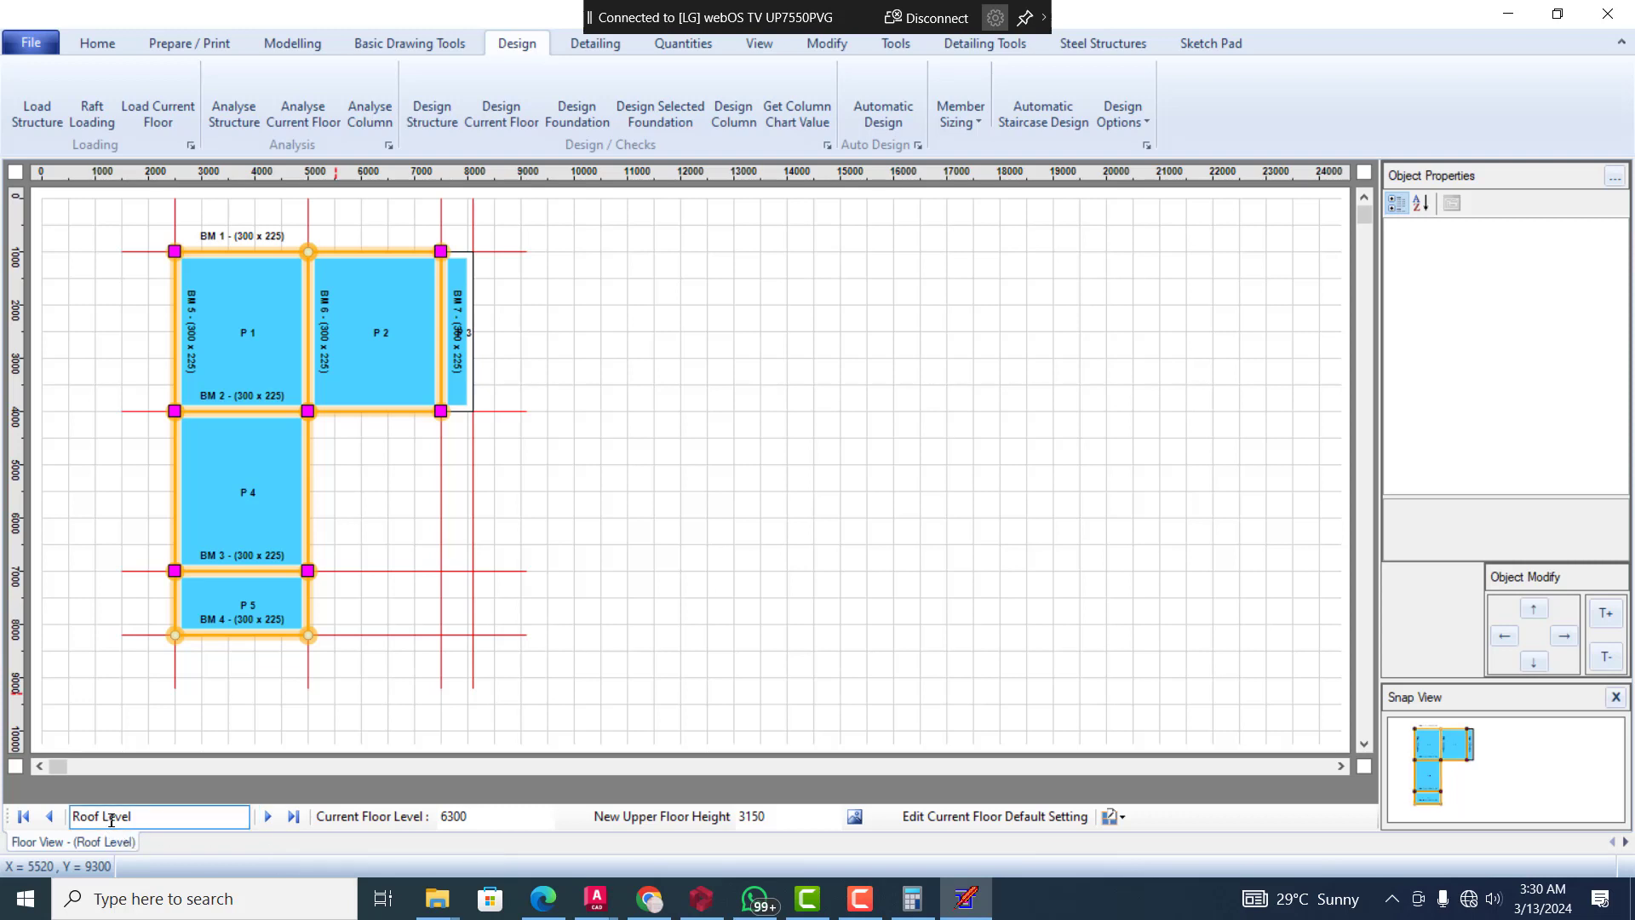
click(394, 48)
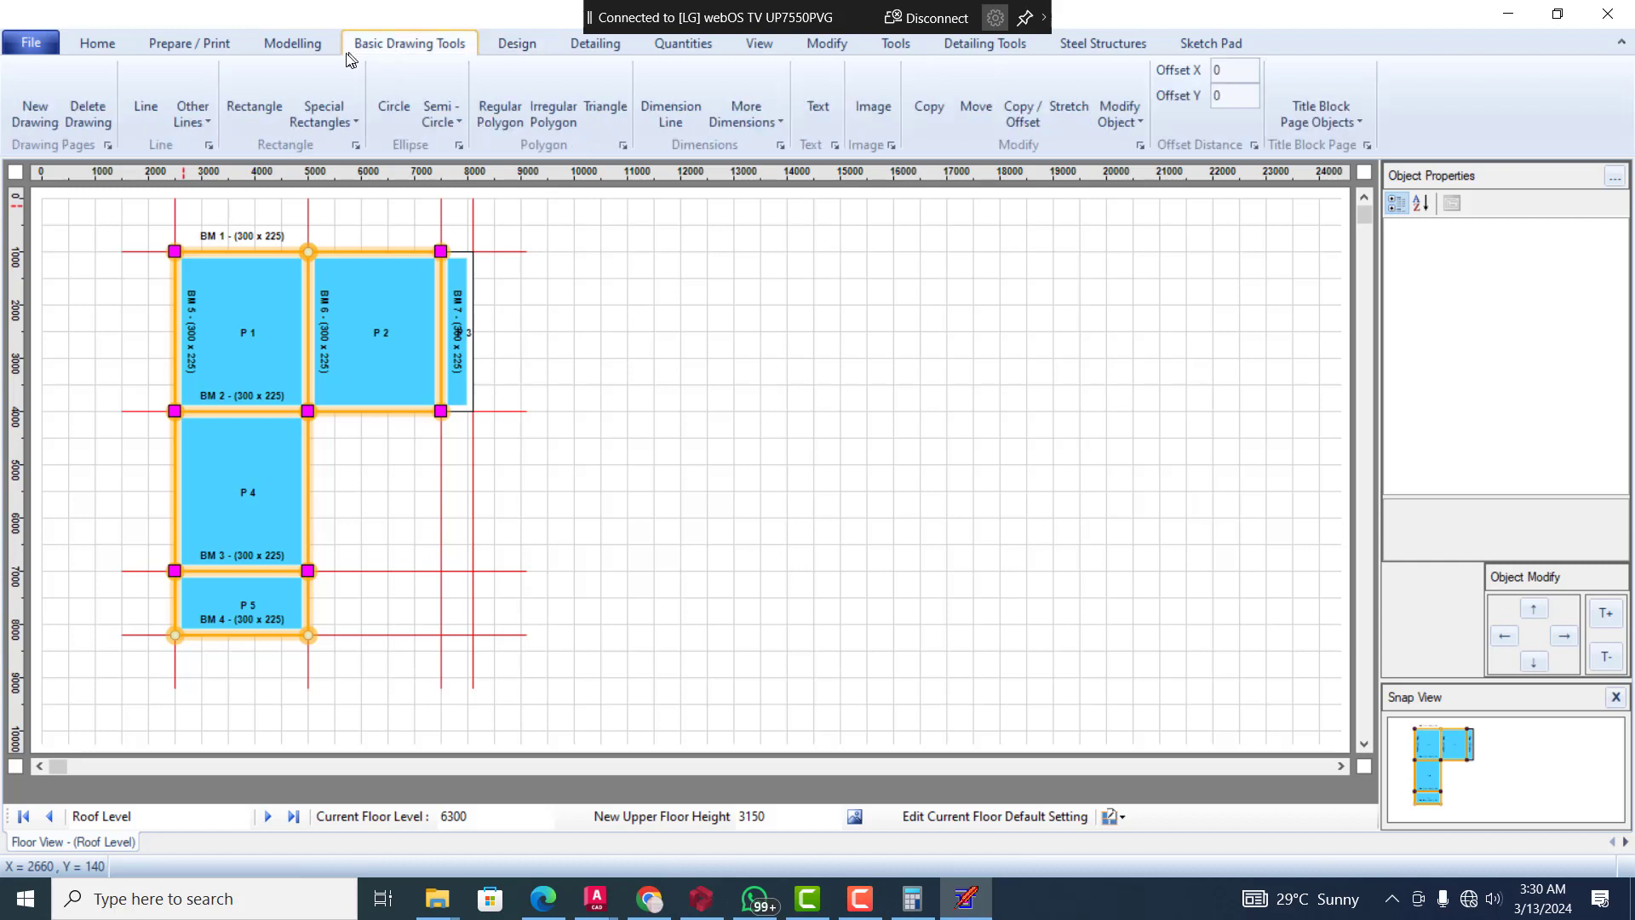
click(300, 49)
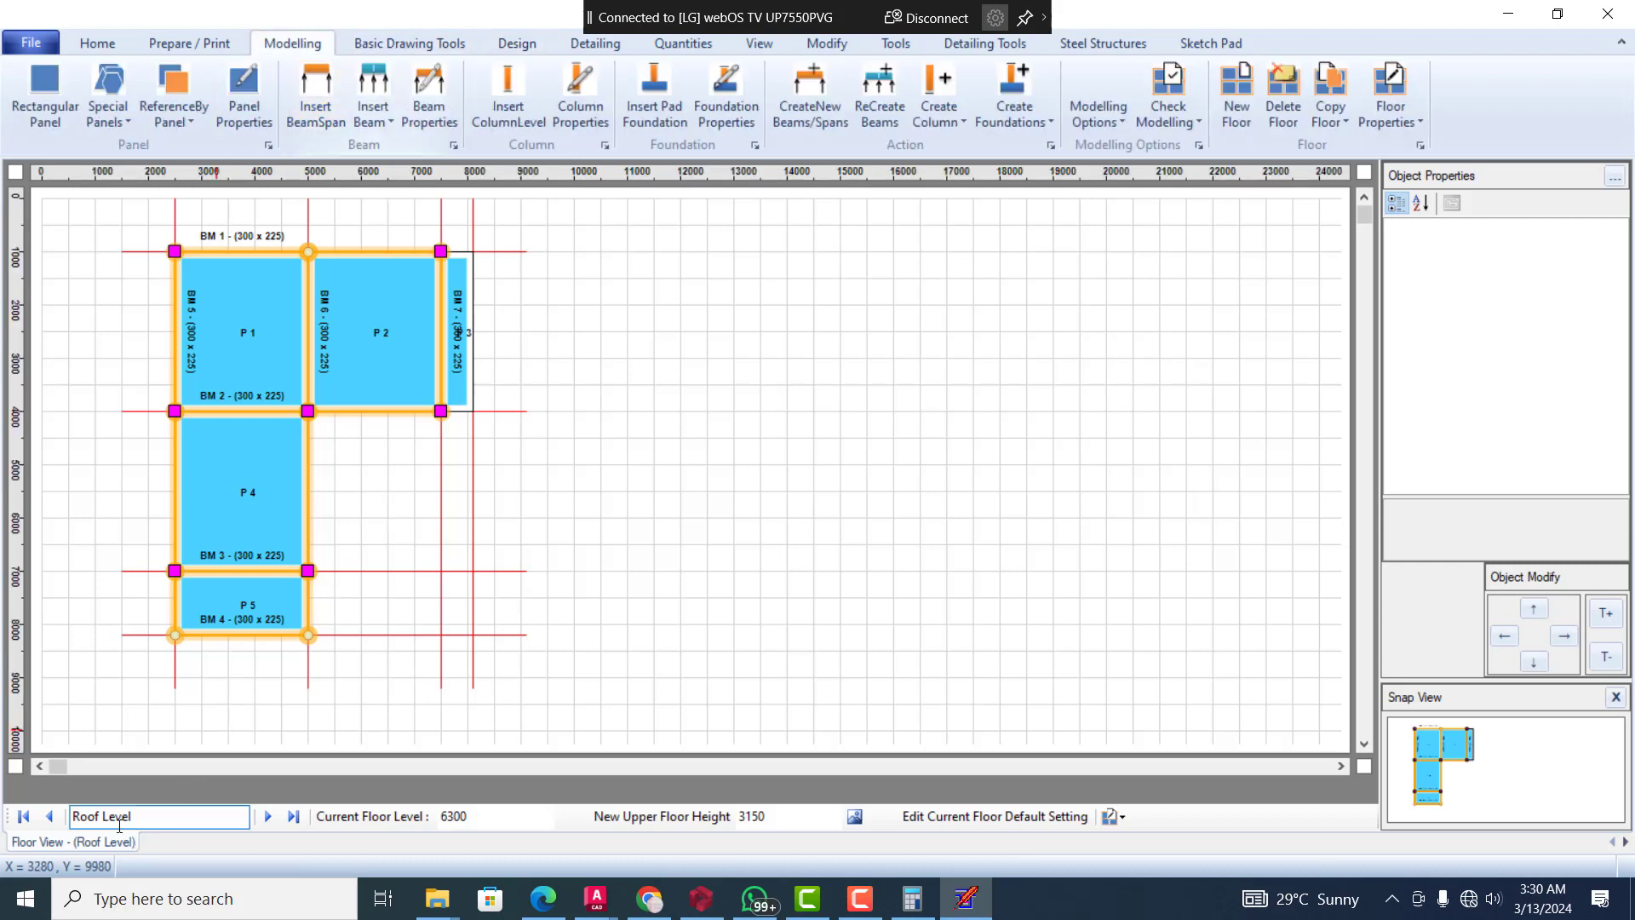
click(1398, 128)
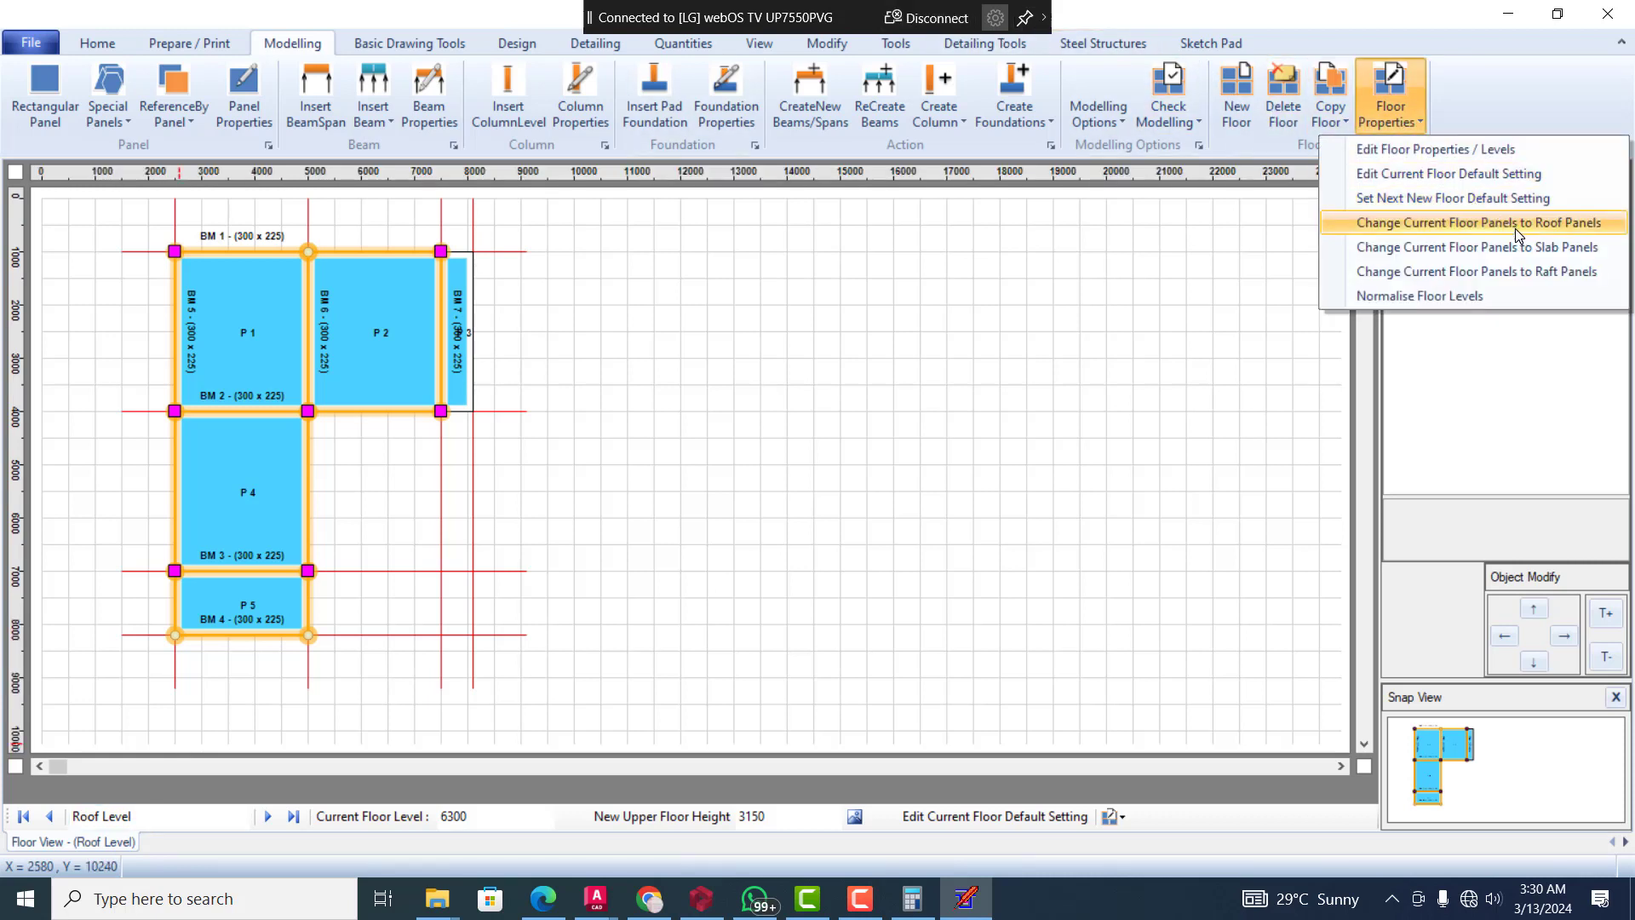
click(1586, 227)
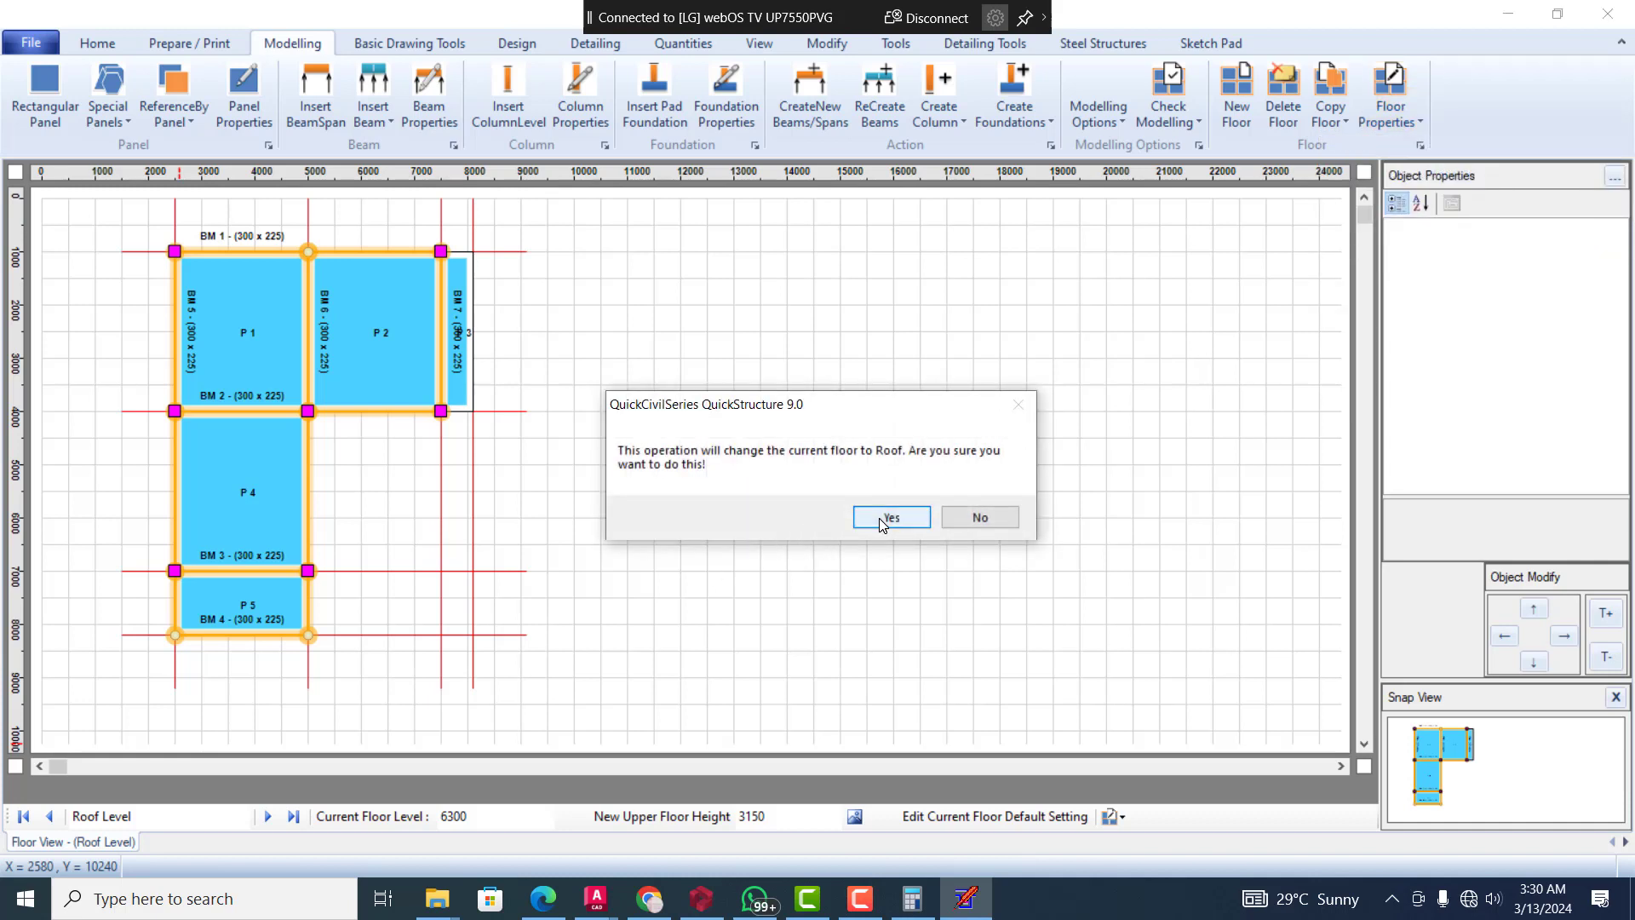
click(886, 519)
click(895, 539)
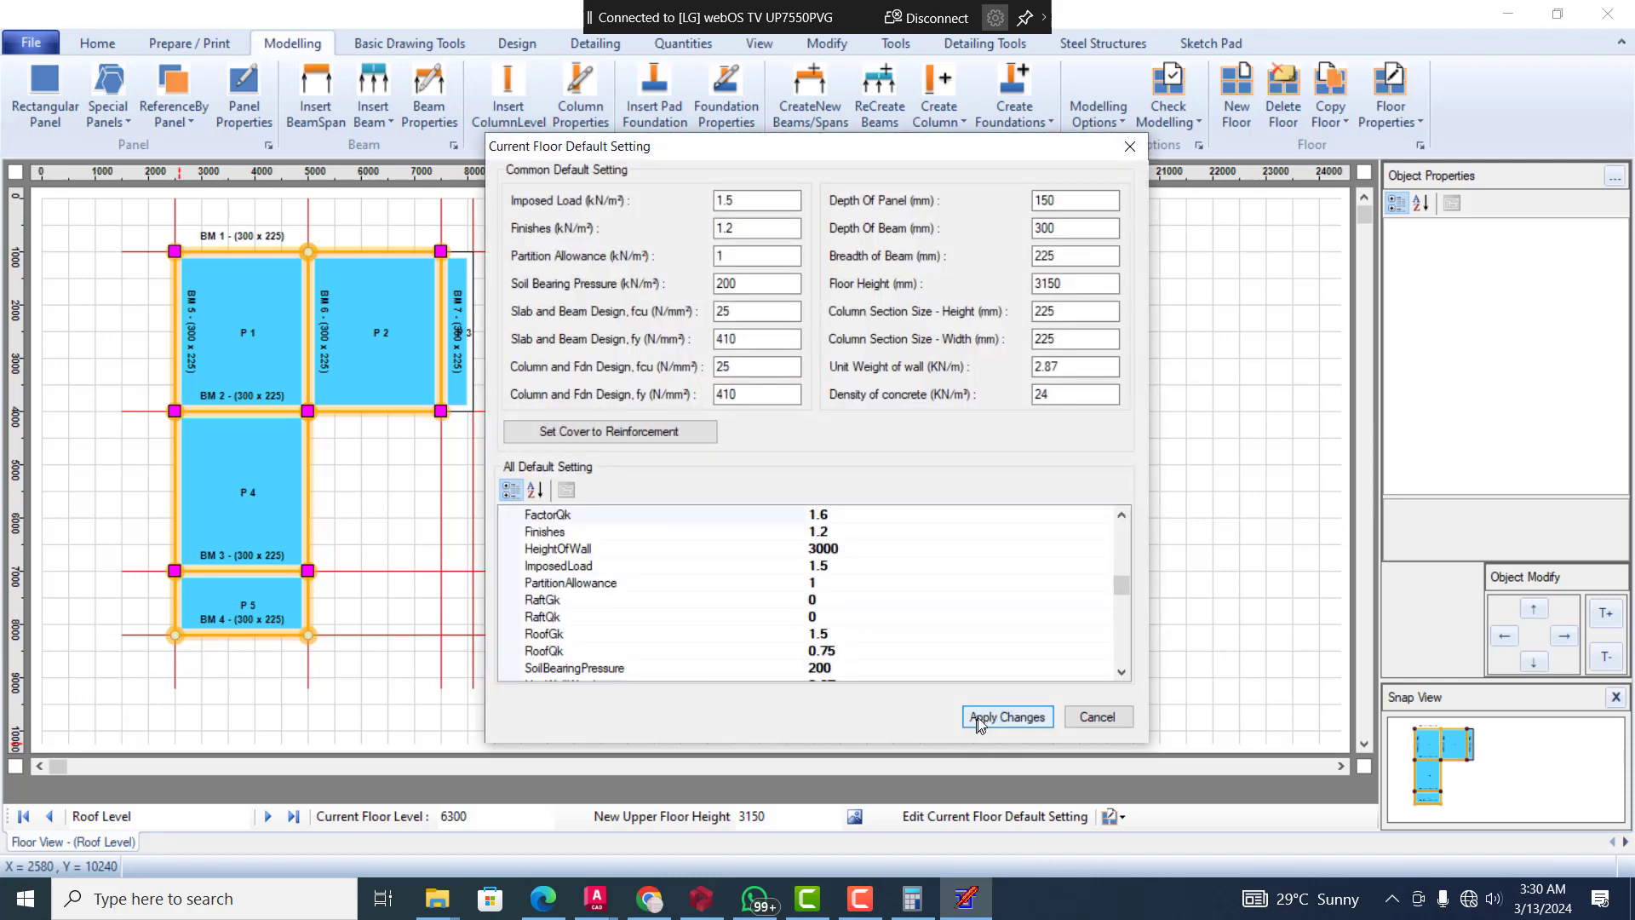
click(978, 717)
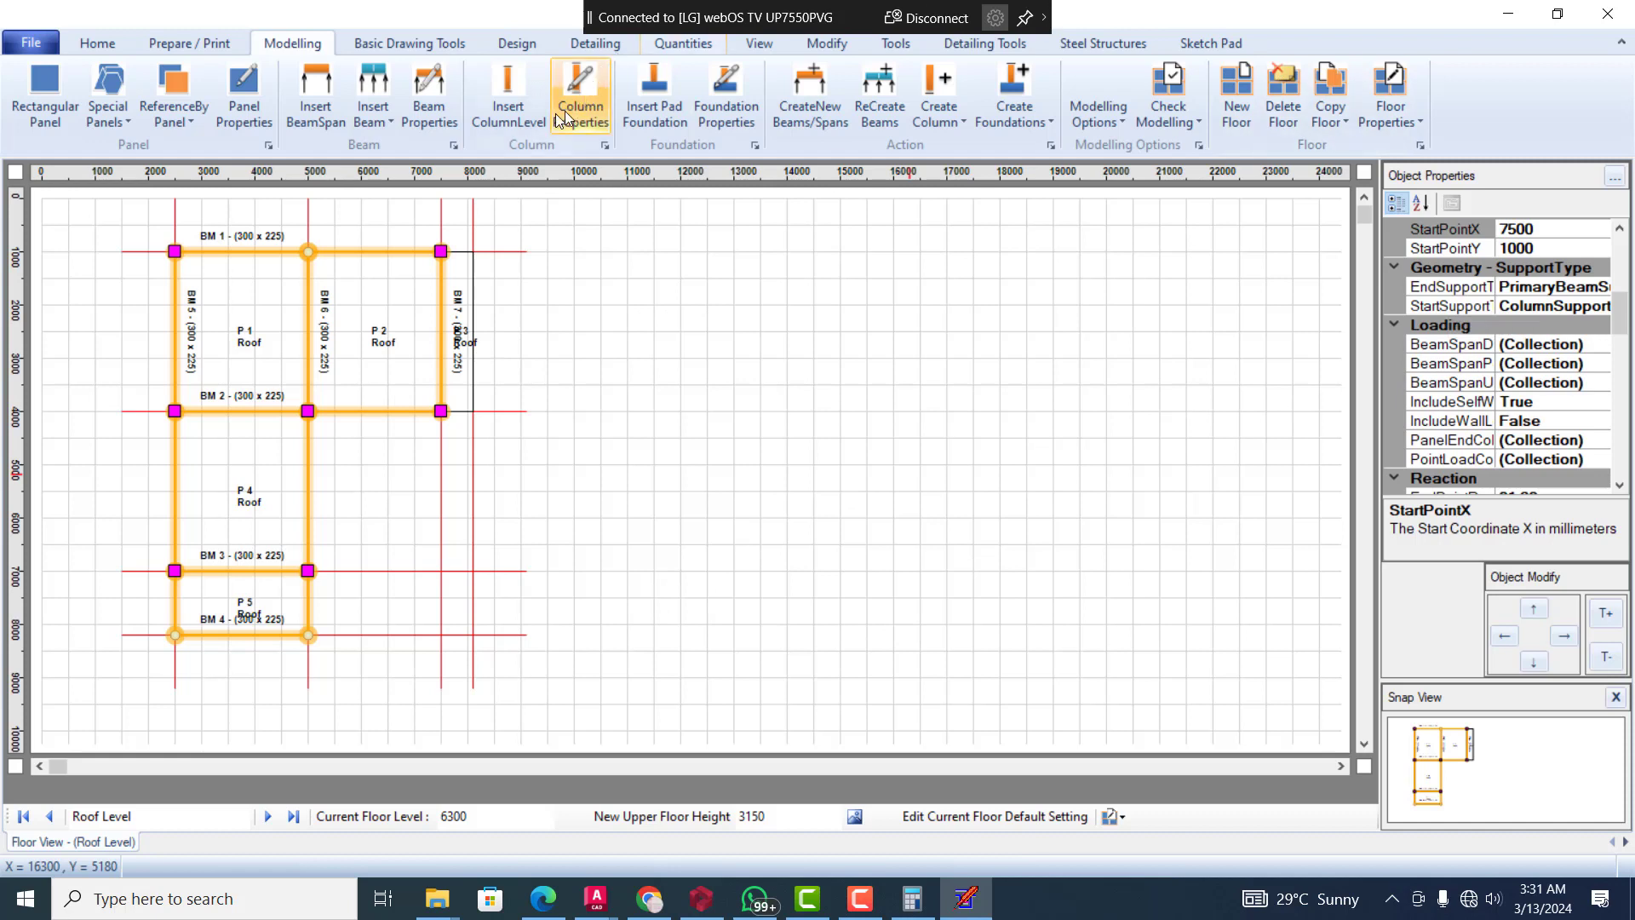
On the First Floor plan, set the end support type of the BM 5 end span beside panel P 5 to None
click(44, 822)
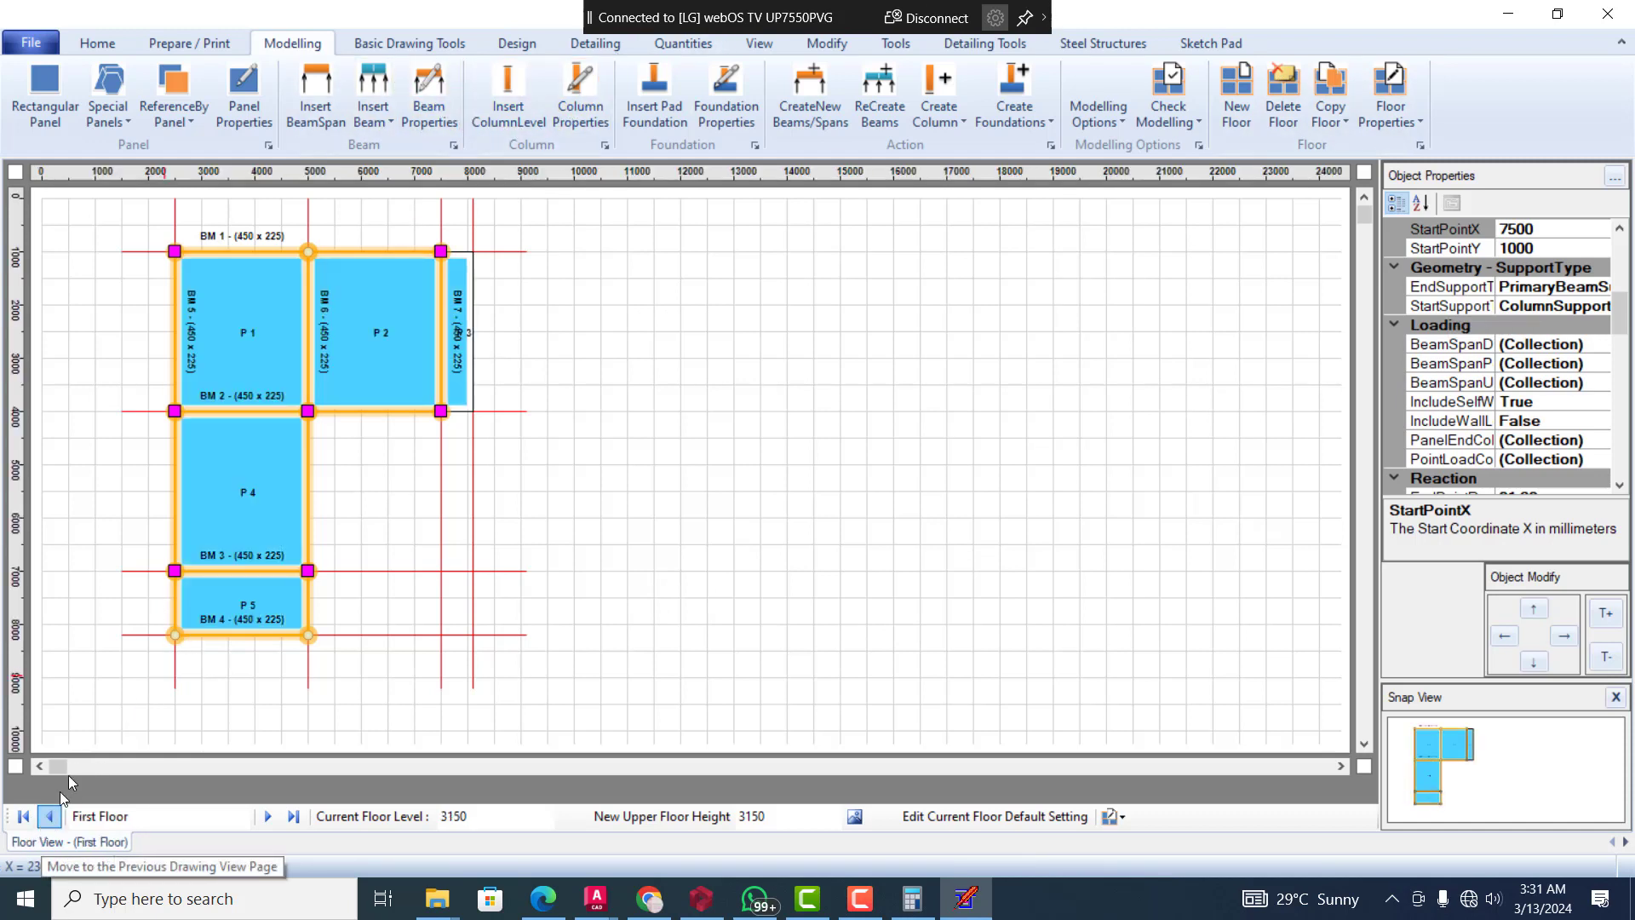
click(173, 608)
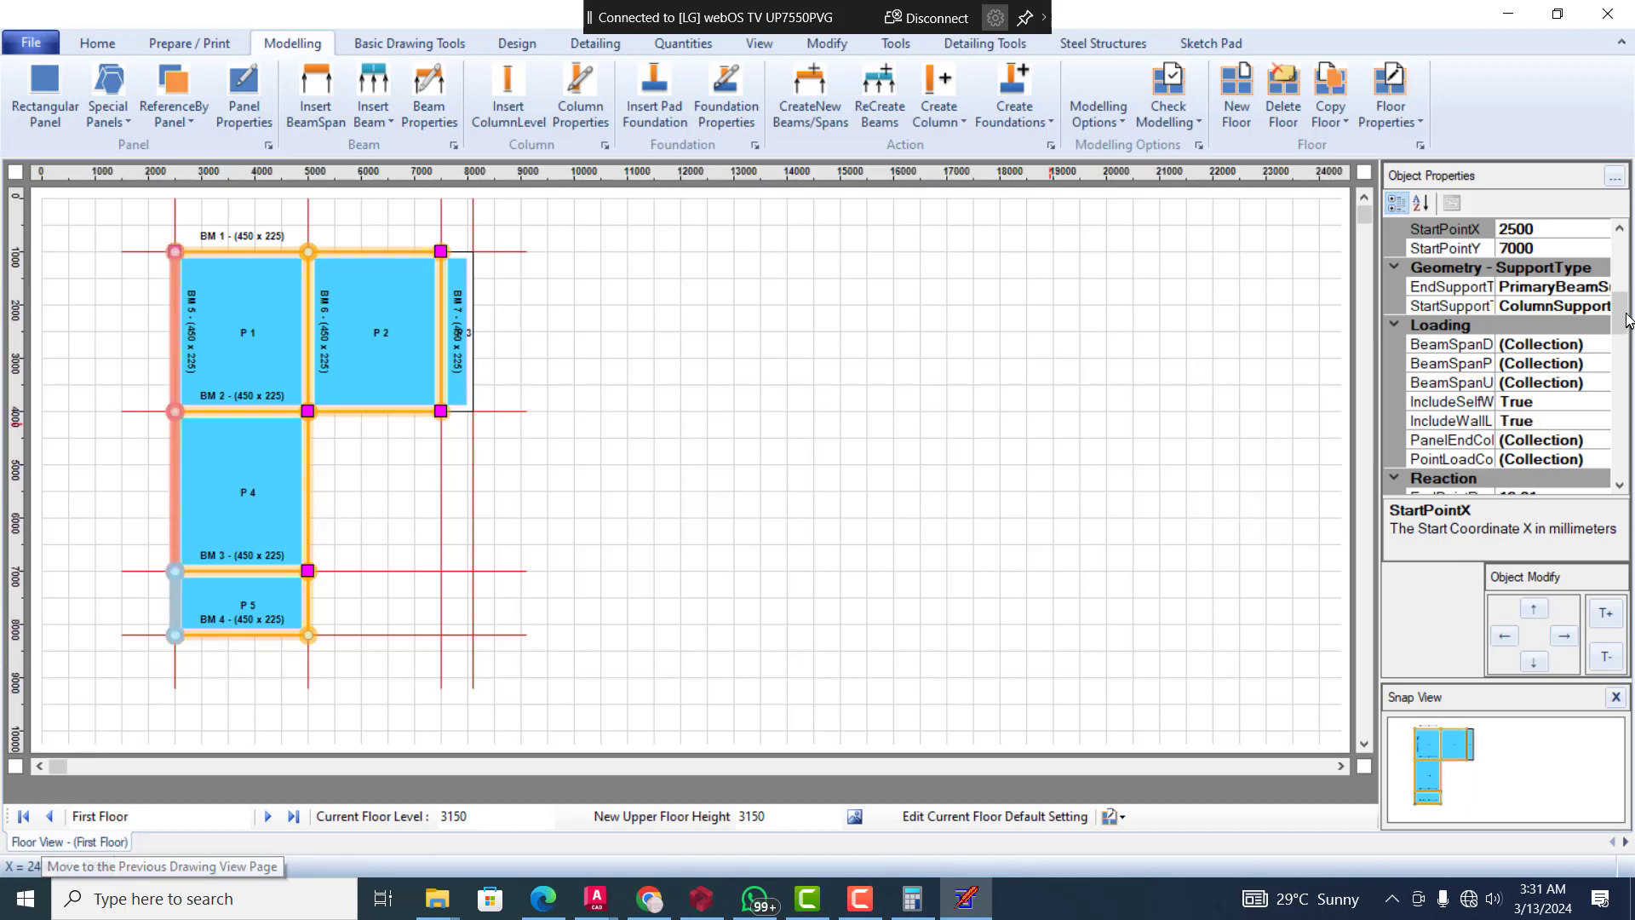
drag(1628, 314, 1628, 428)
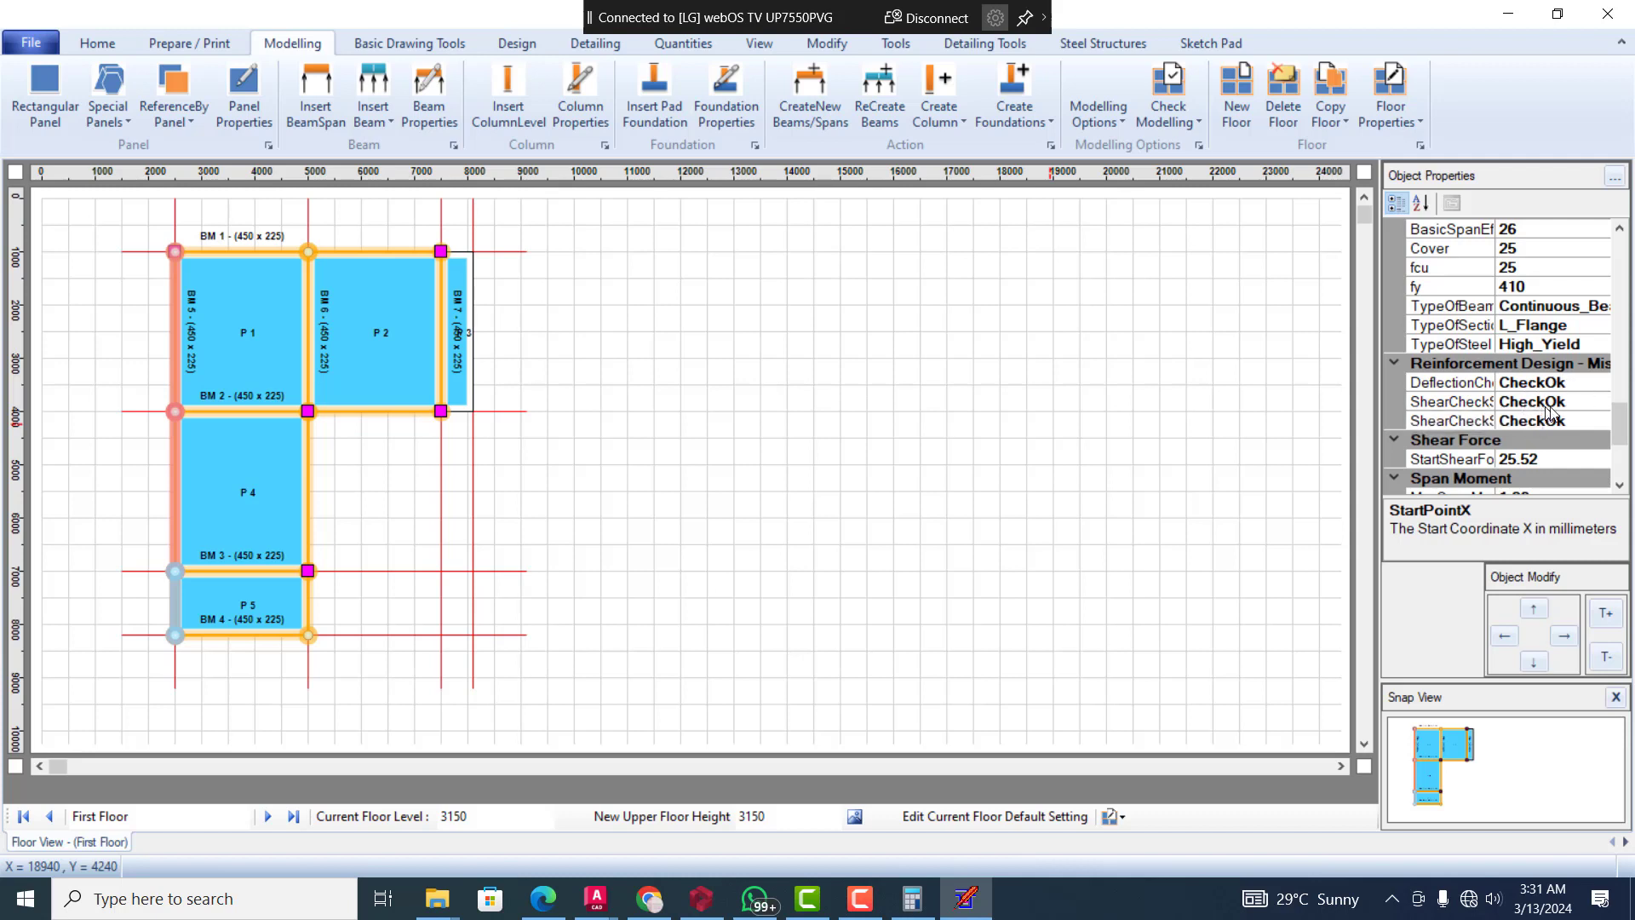
drag(1621, 429, 1508, 438)
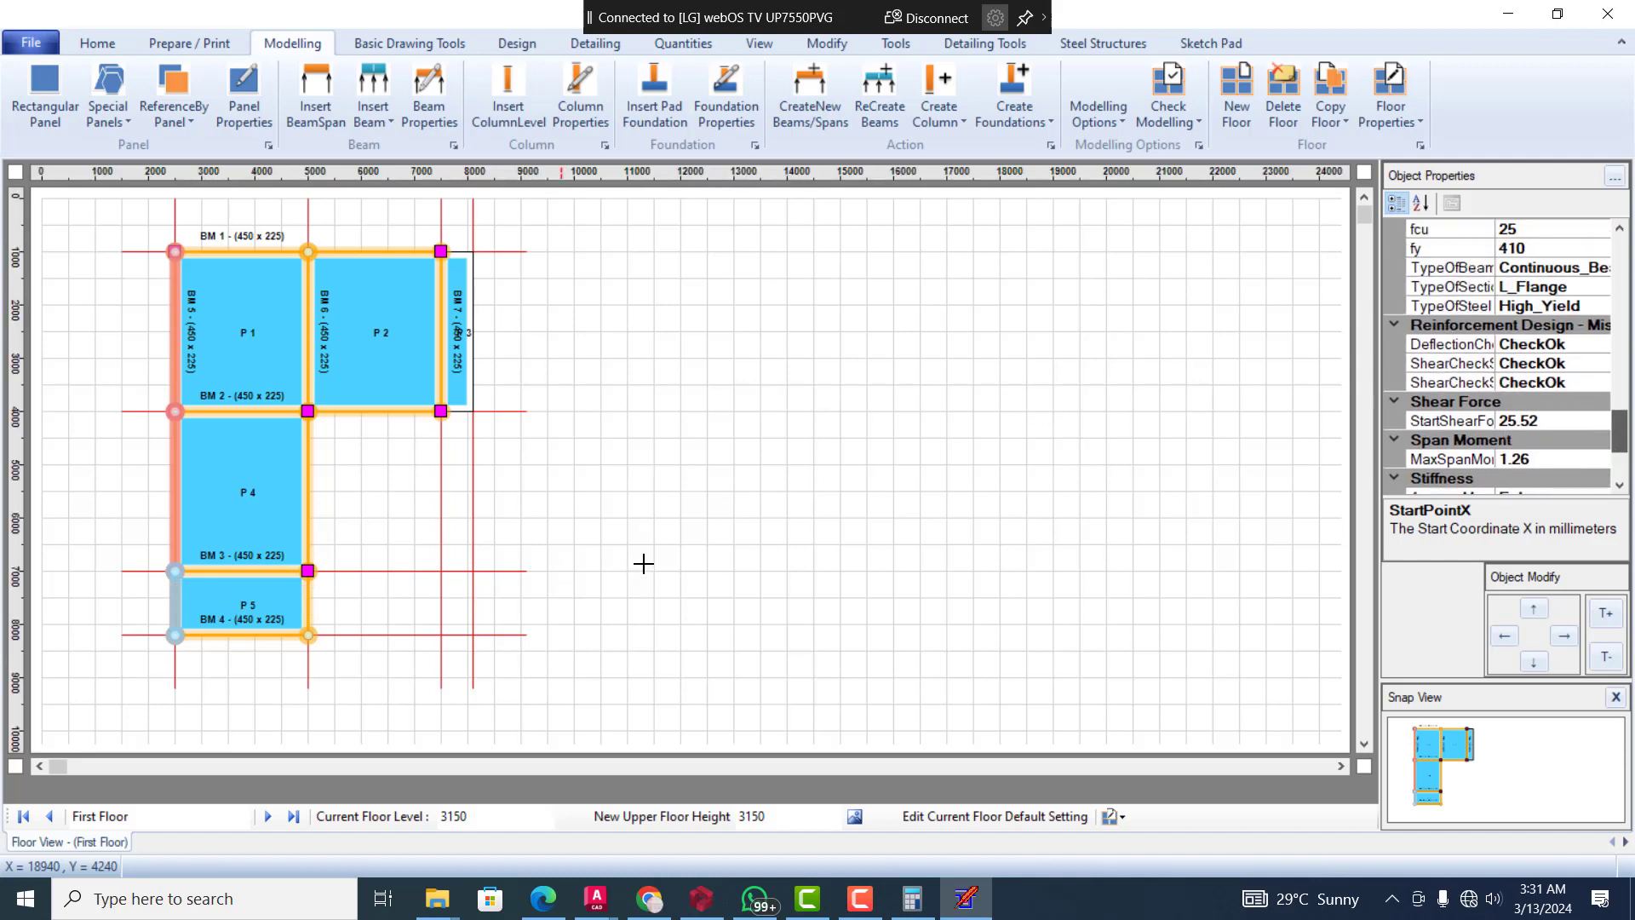
click(1620, 486)
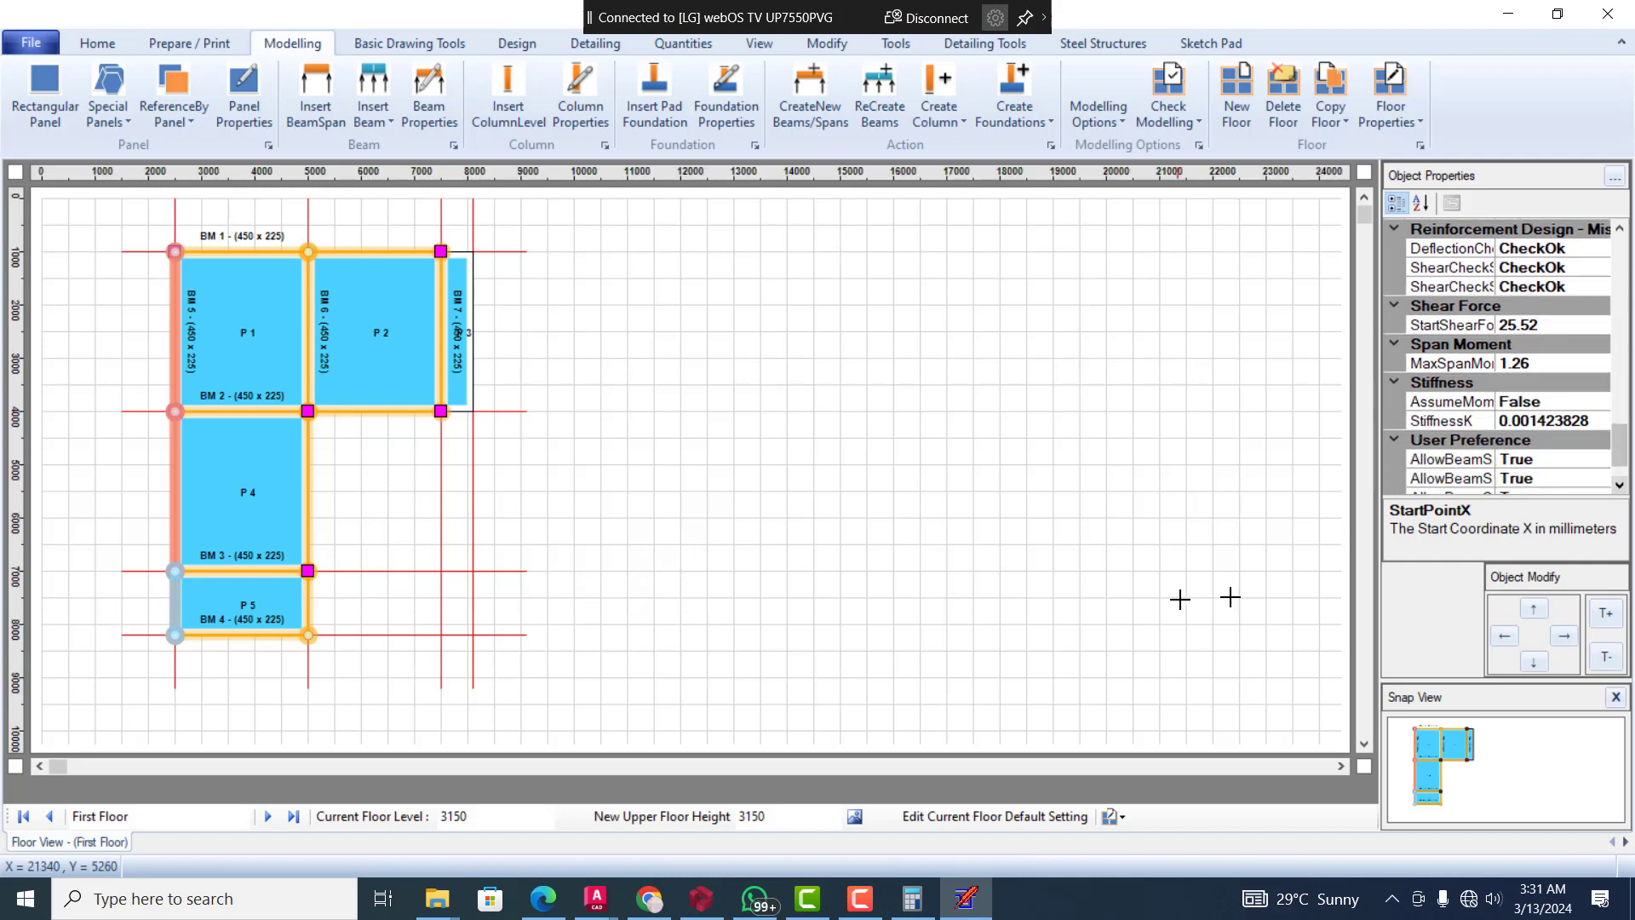
click(1620, 487)
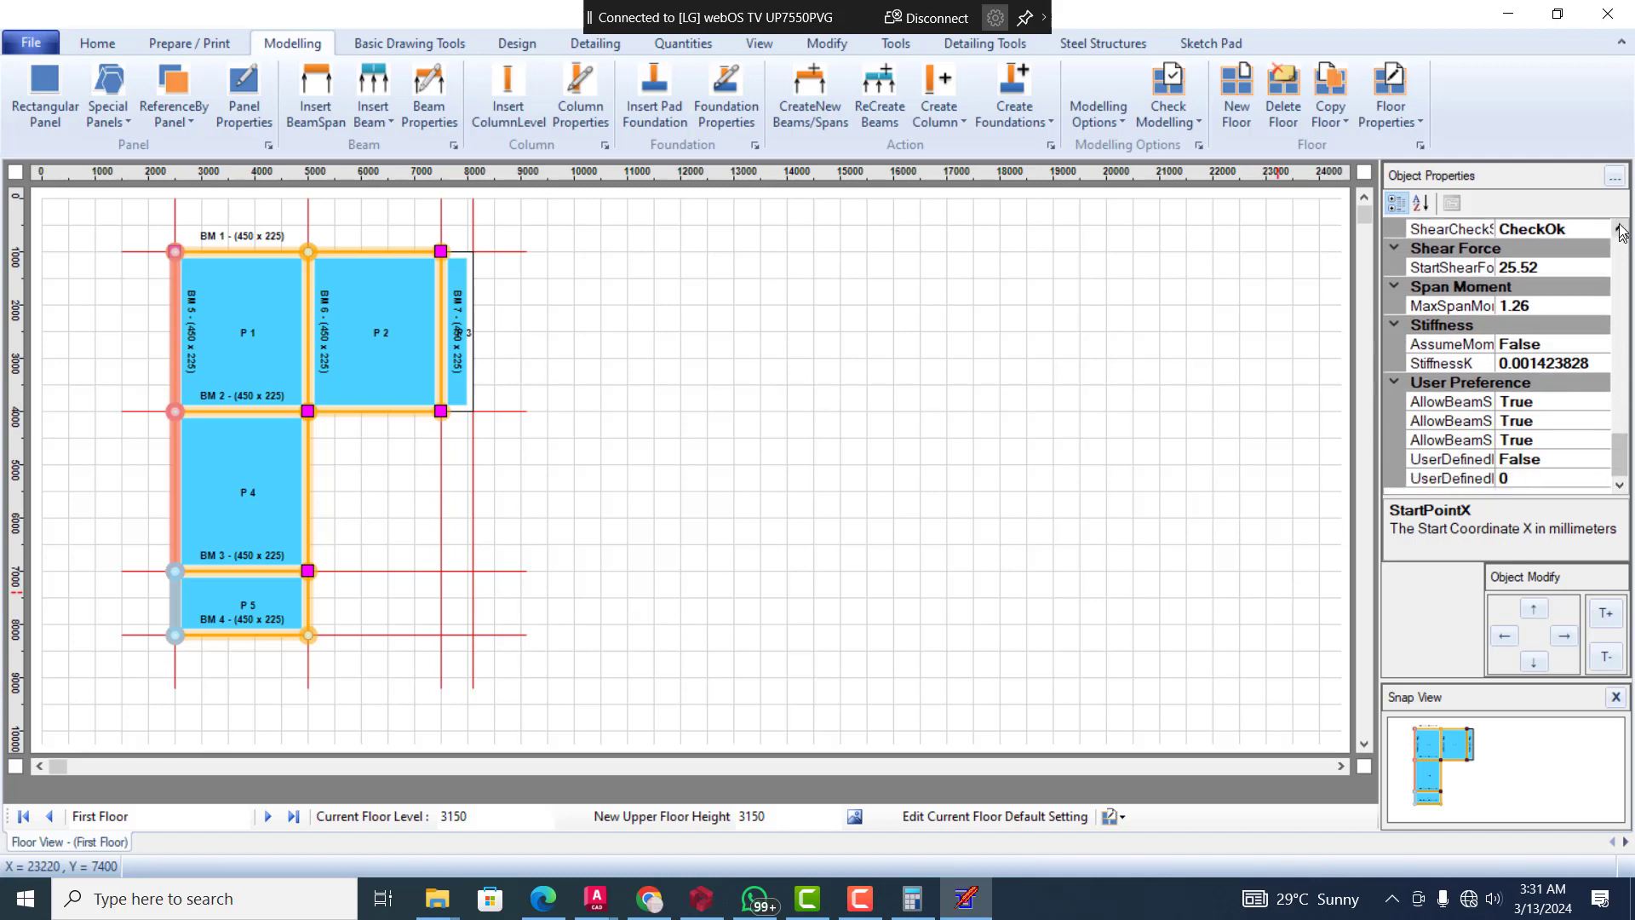
click(1620, 230)
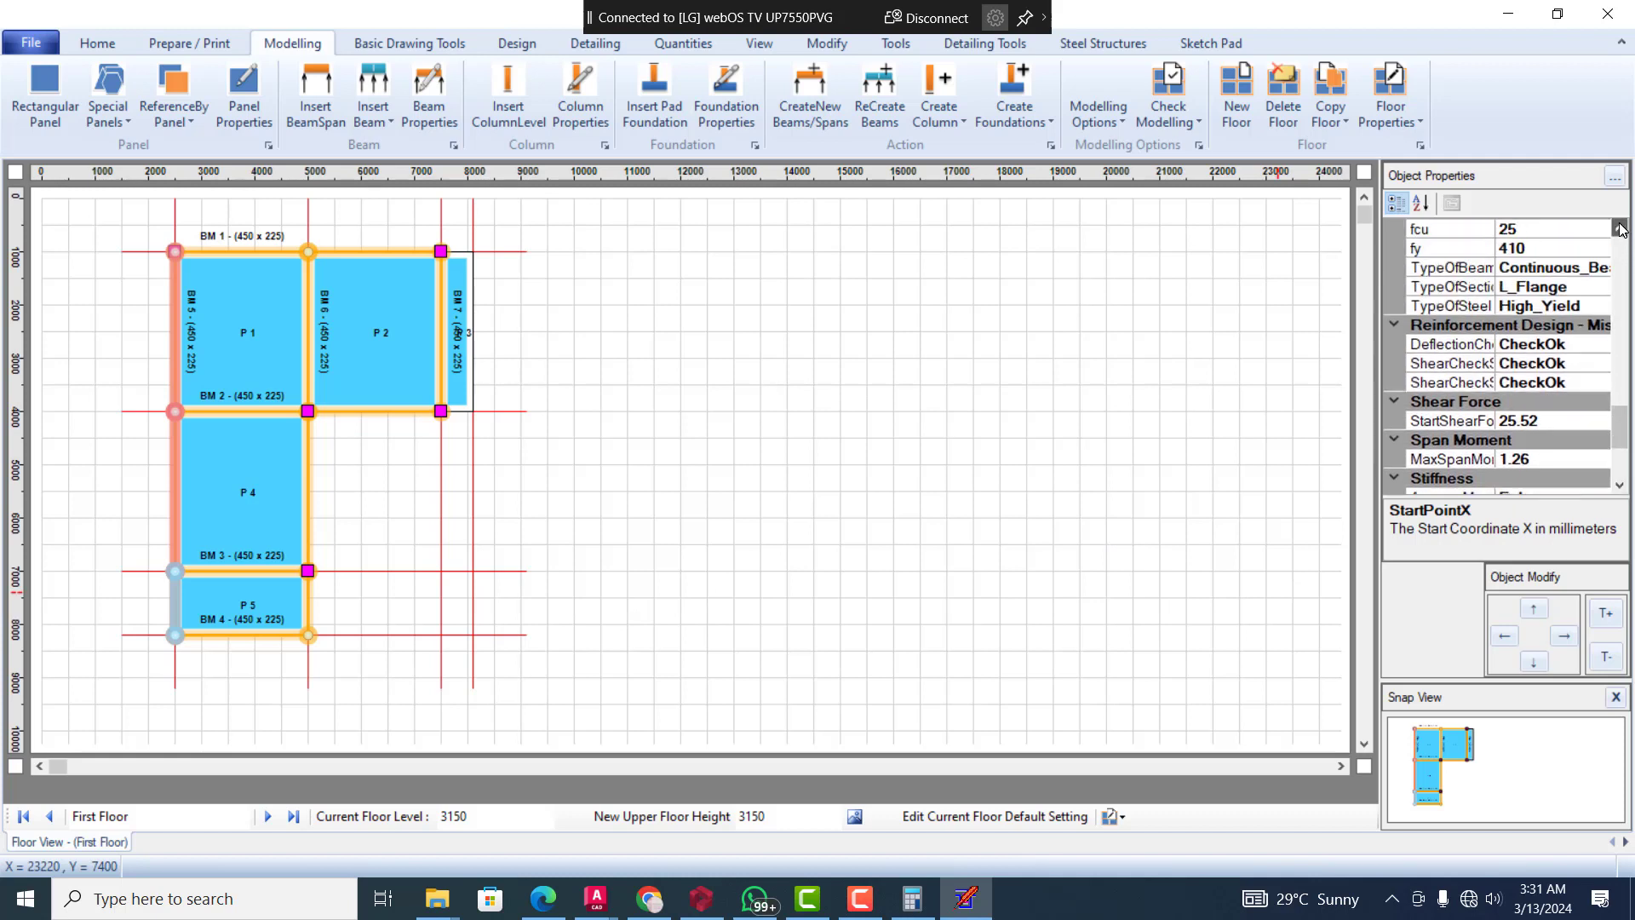
click(1620, 228)
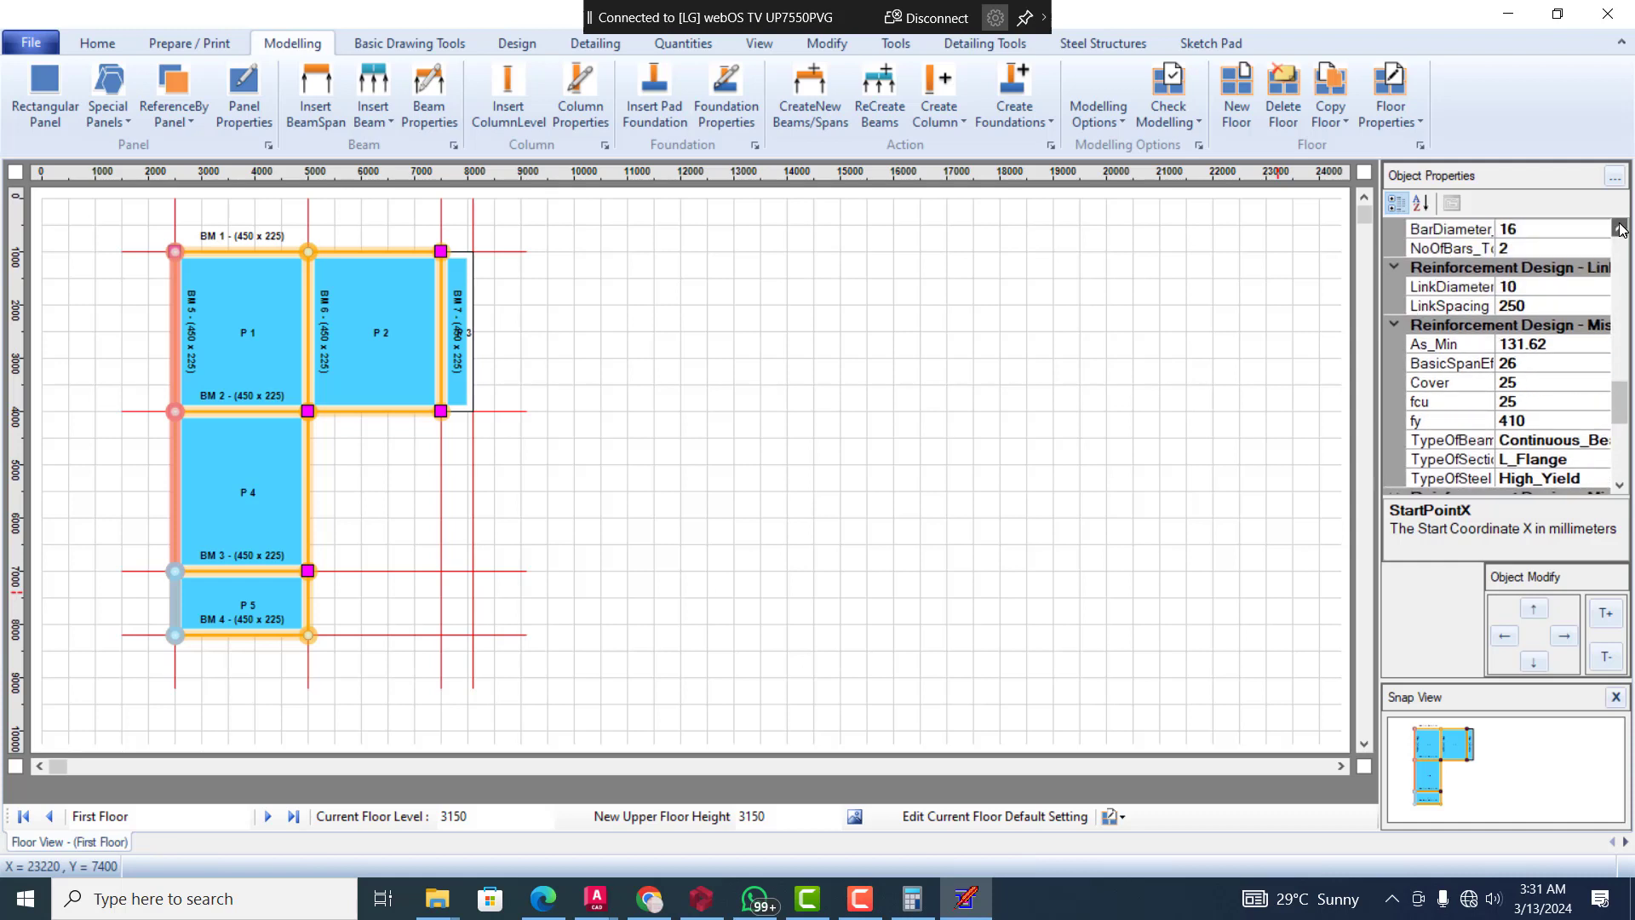
click(1620, 228)
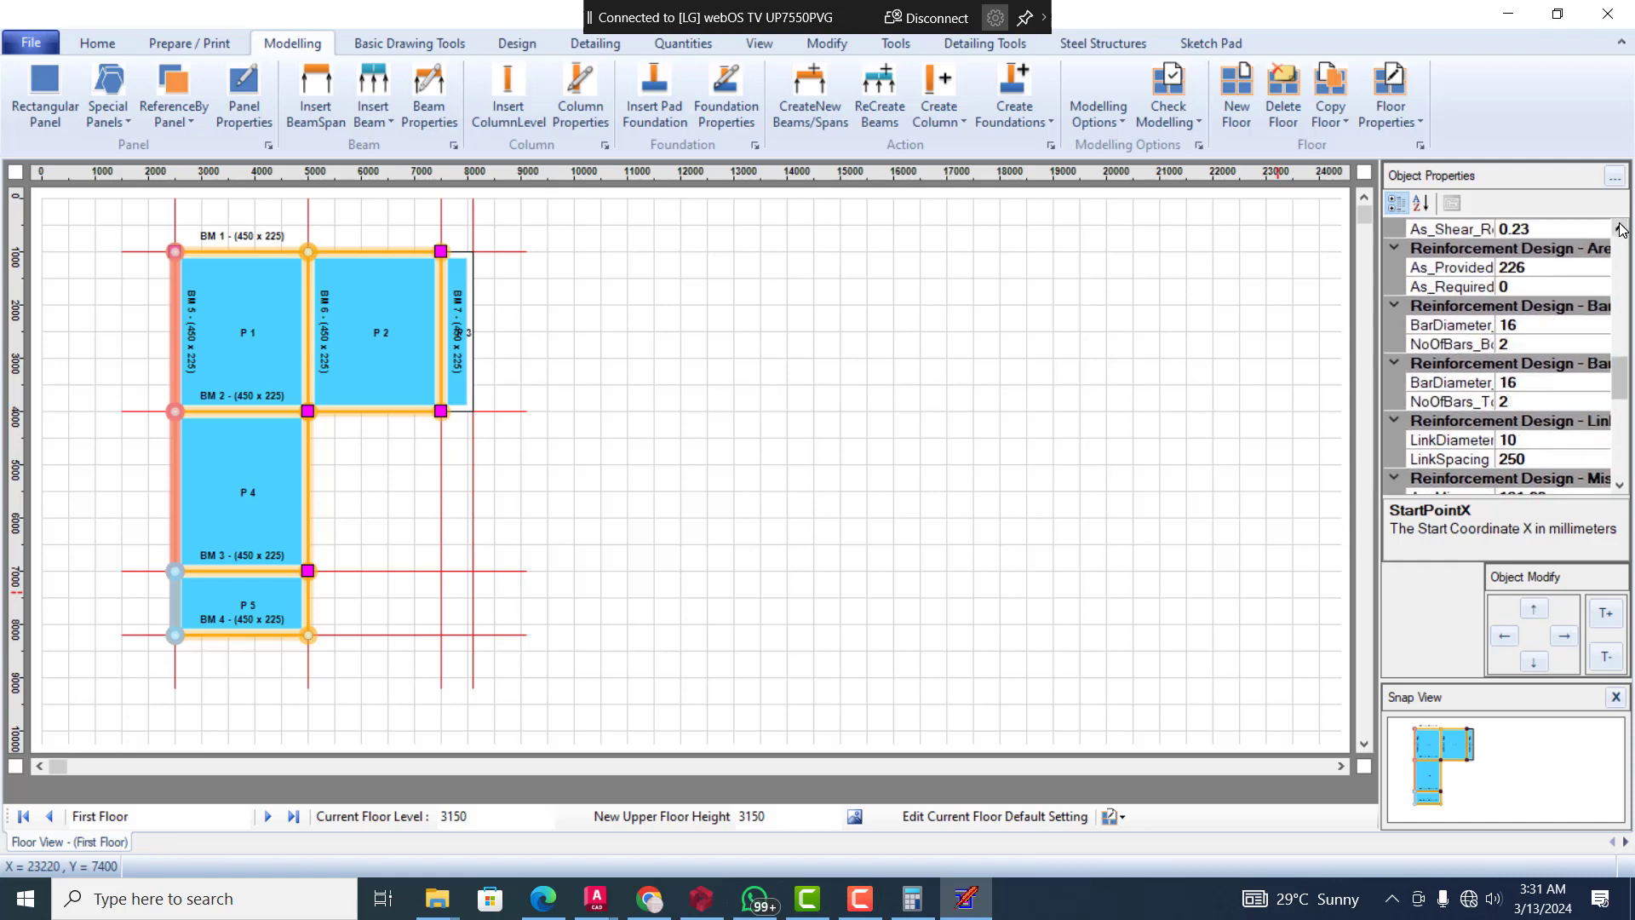
click(1621, 228)
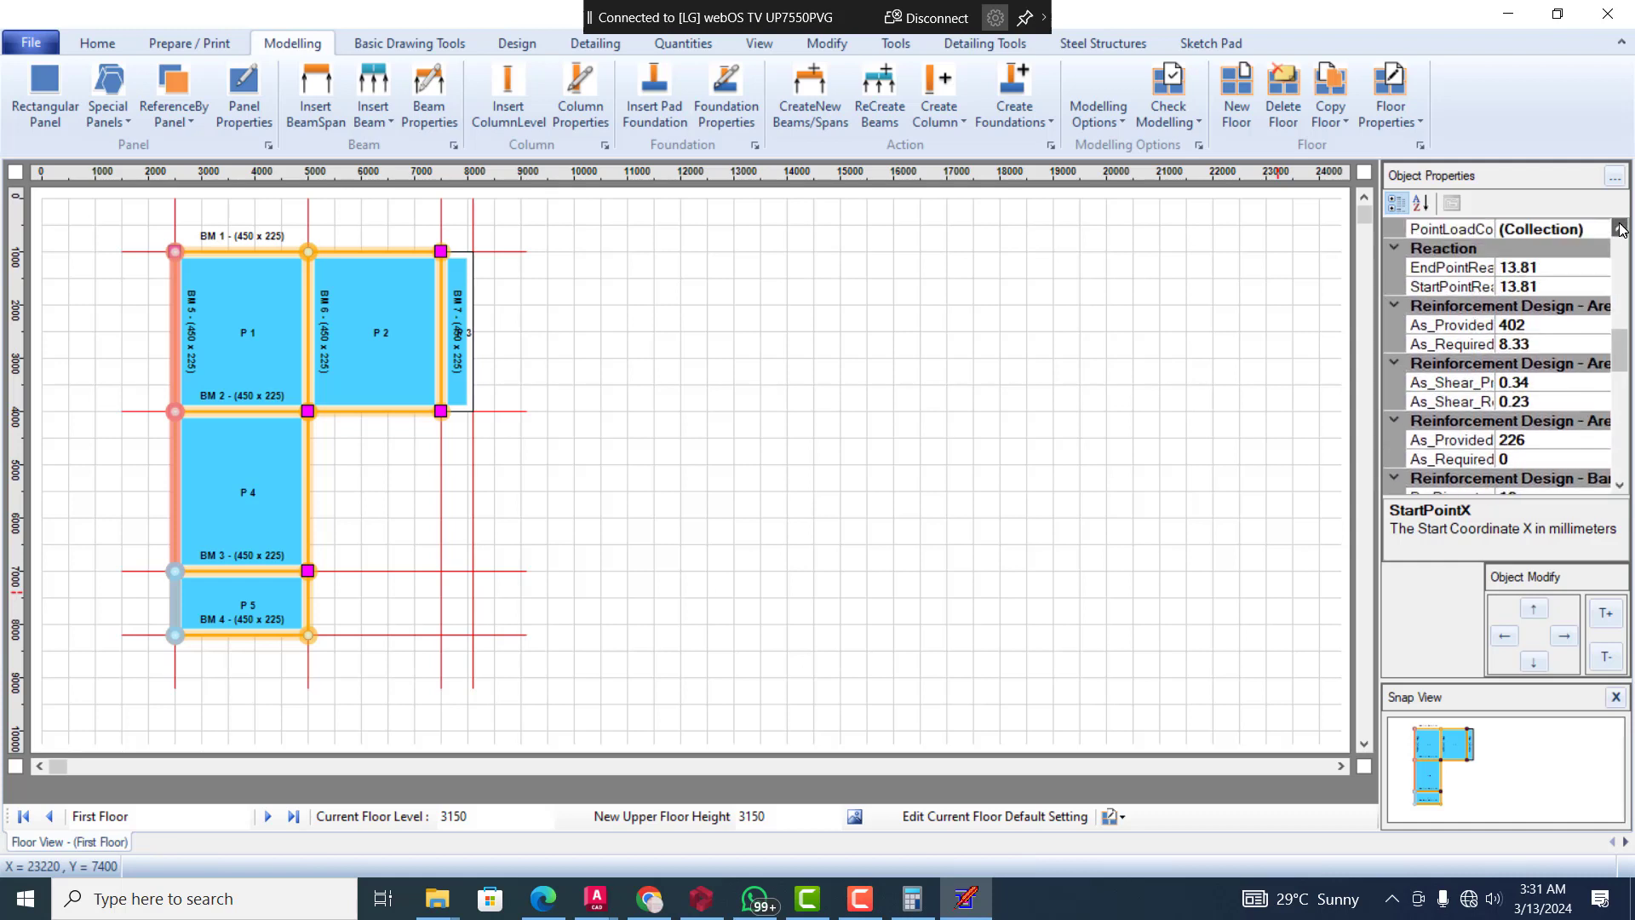
click(1620, 228)
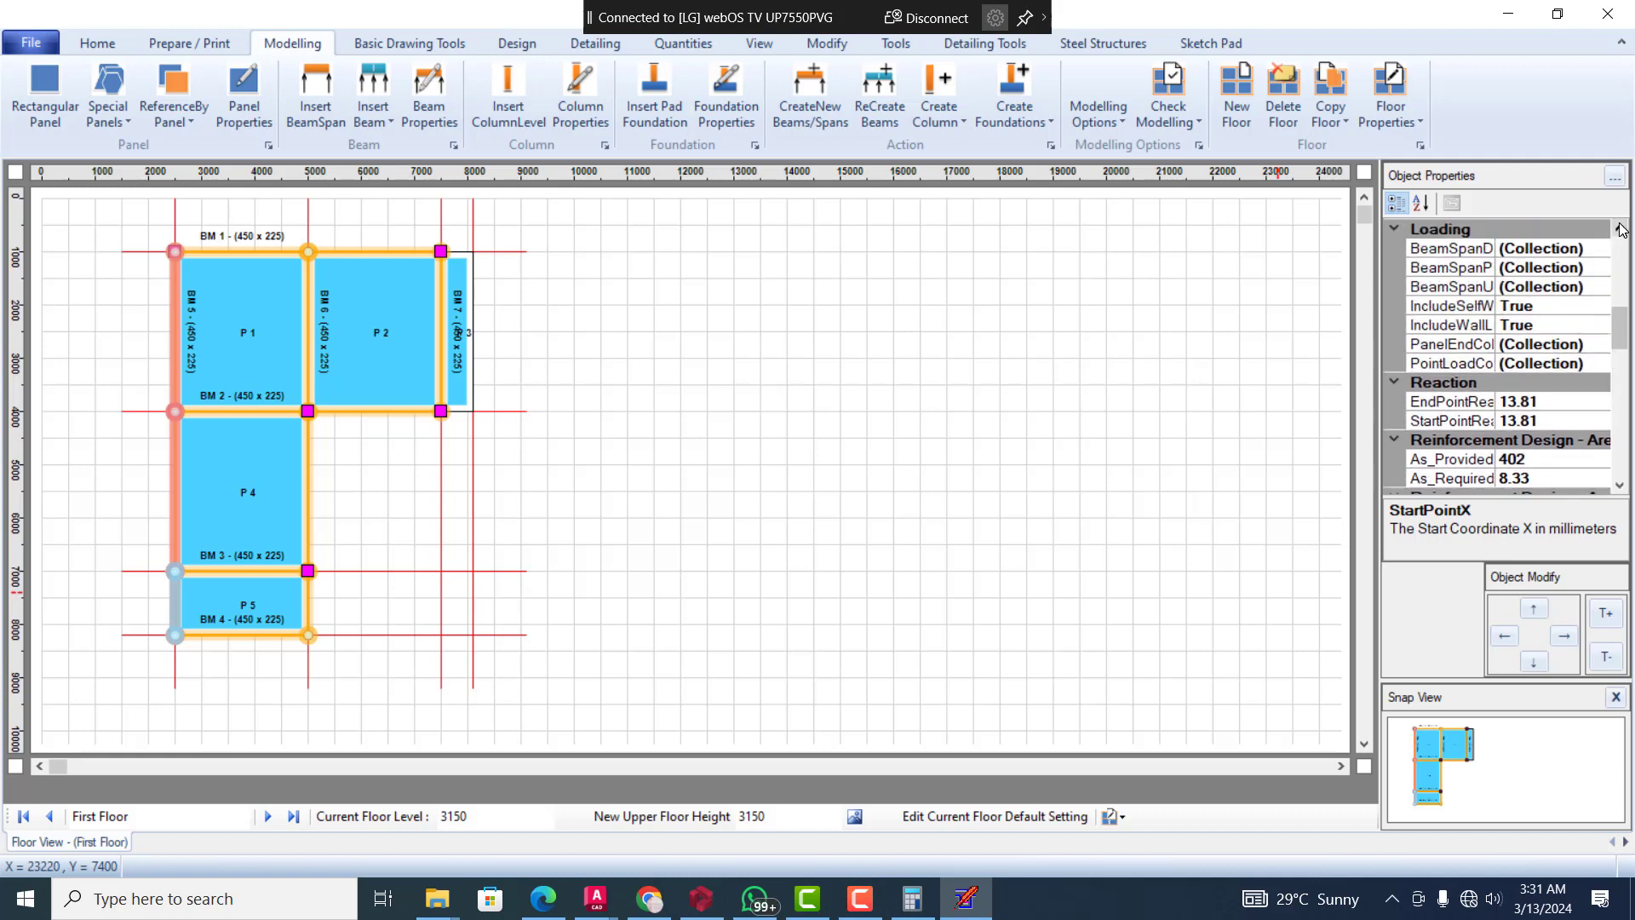
click(1620, 228)
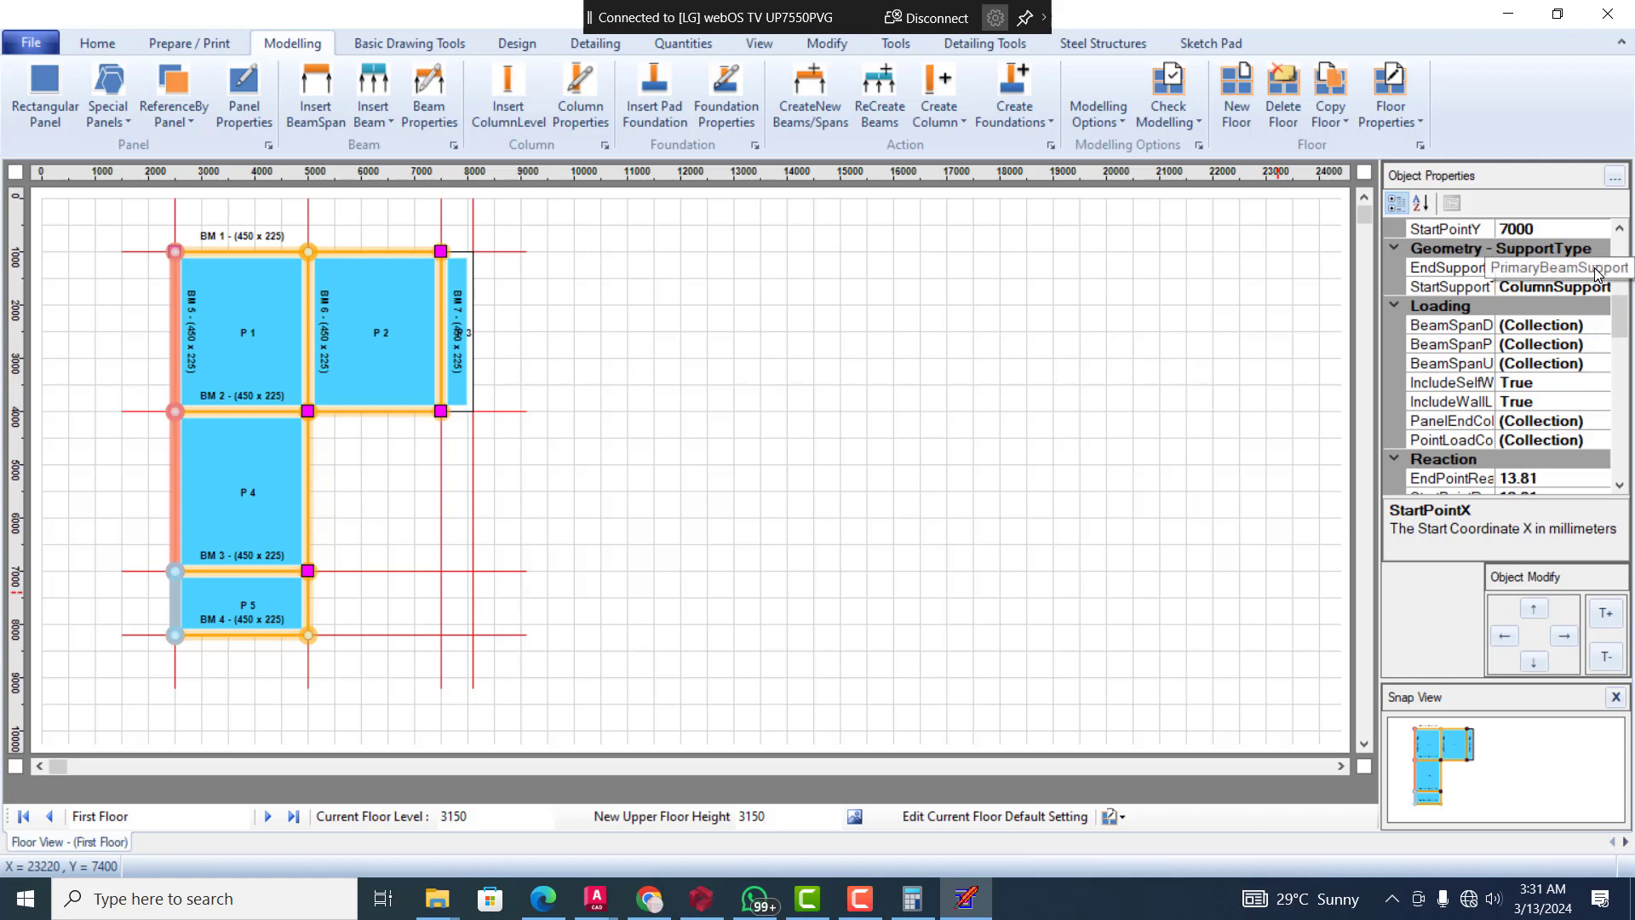
click(1598, 271)
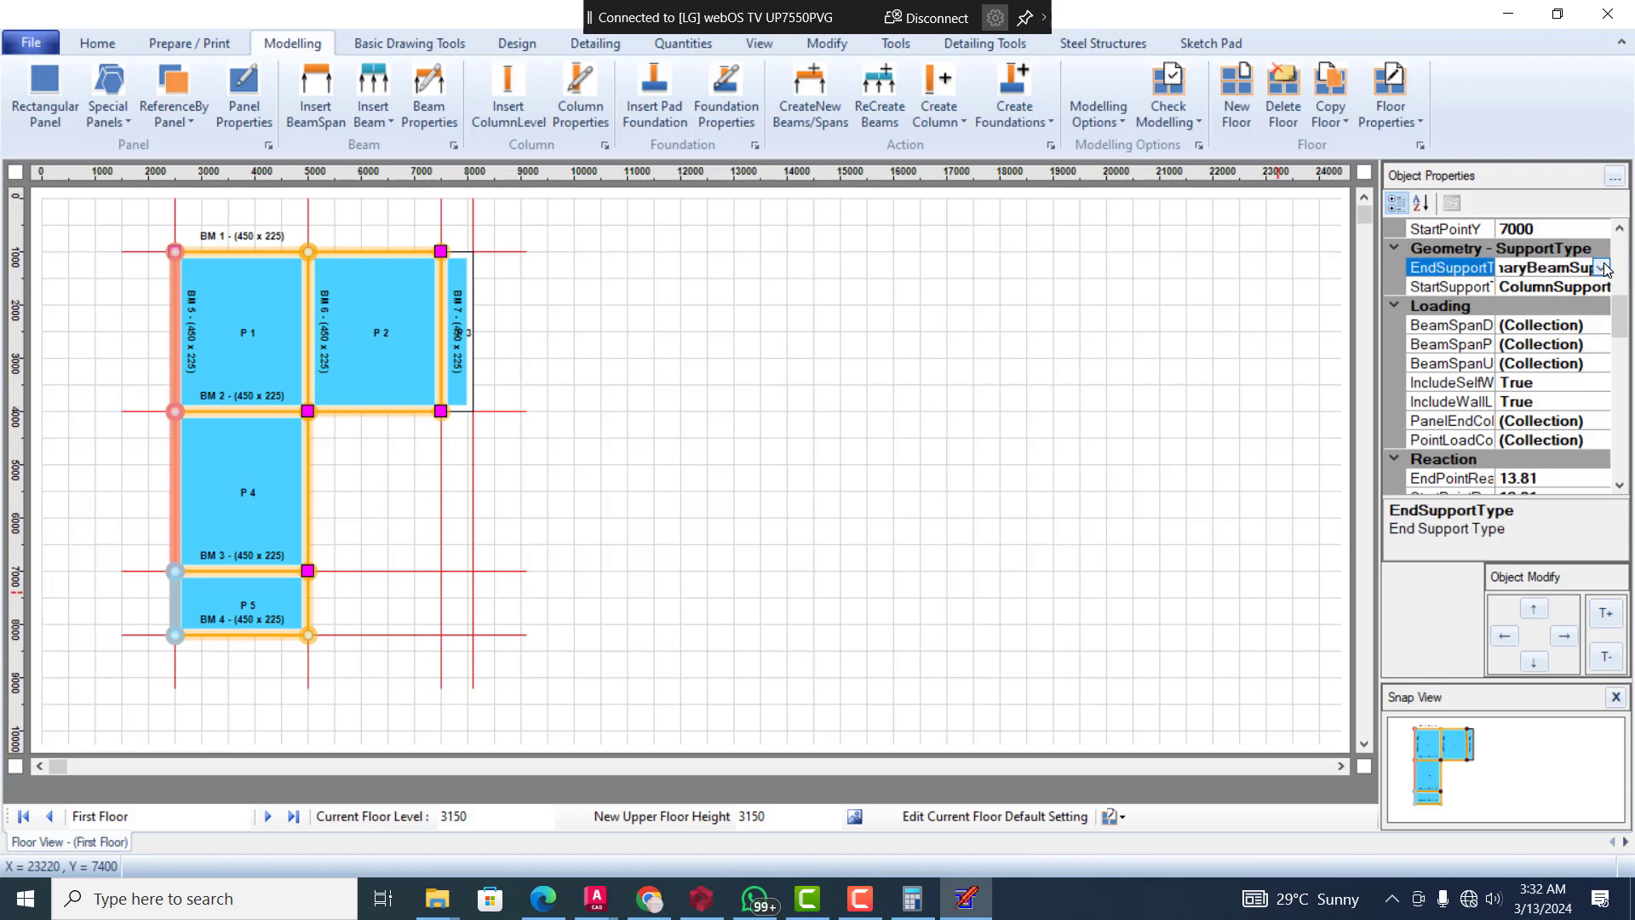
click(1603, 268)
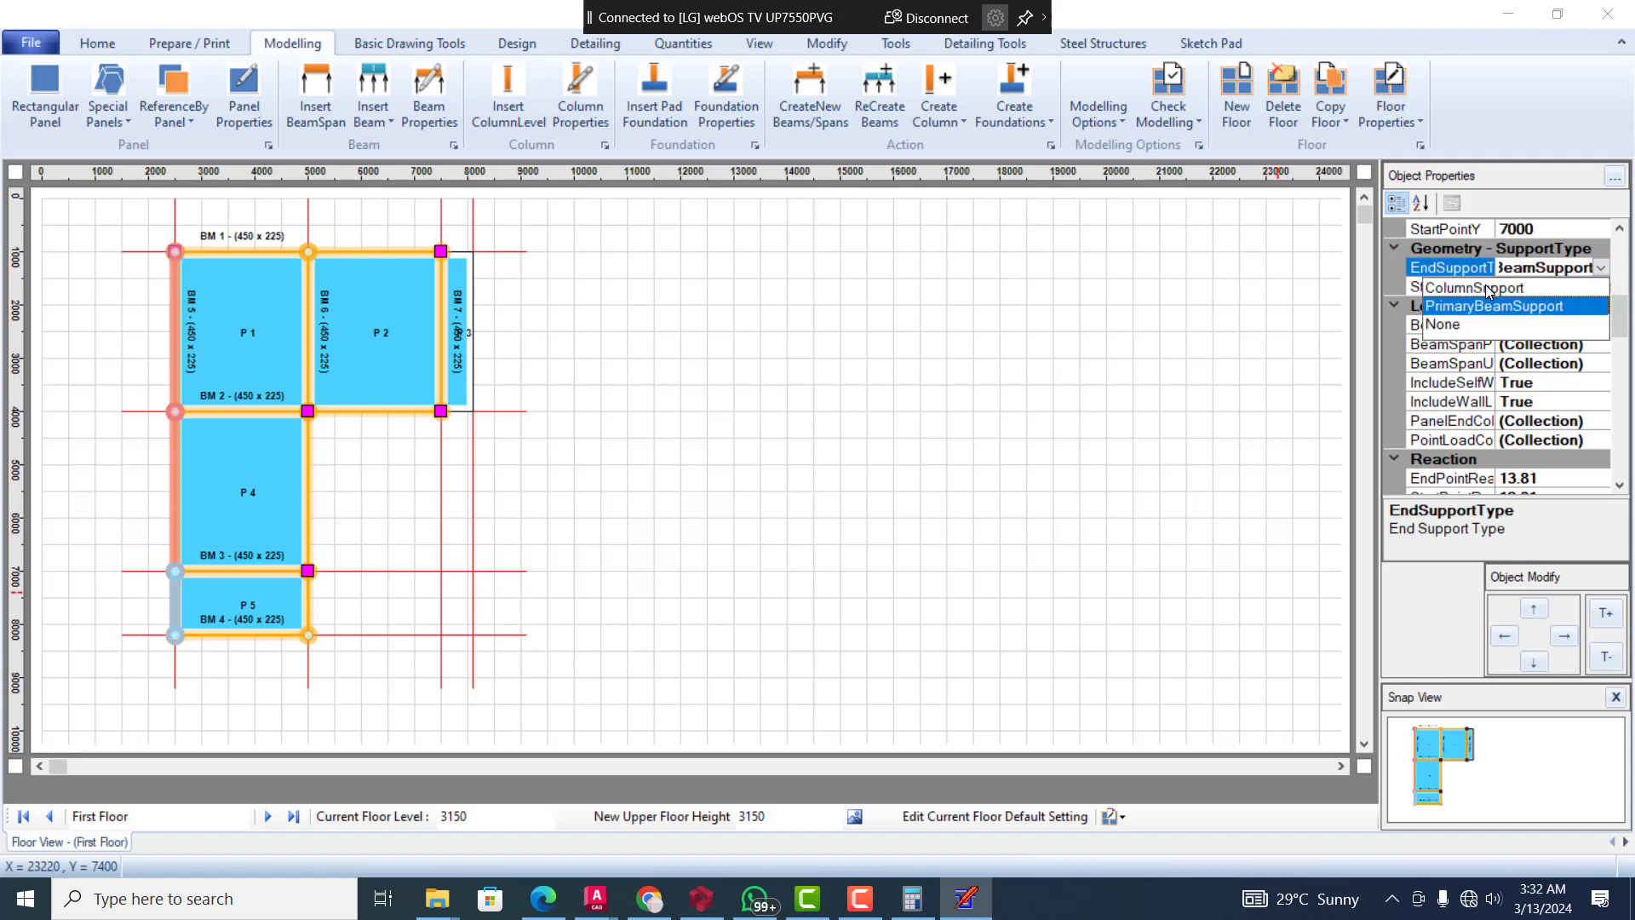
click(1462, 325)
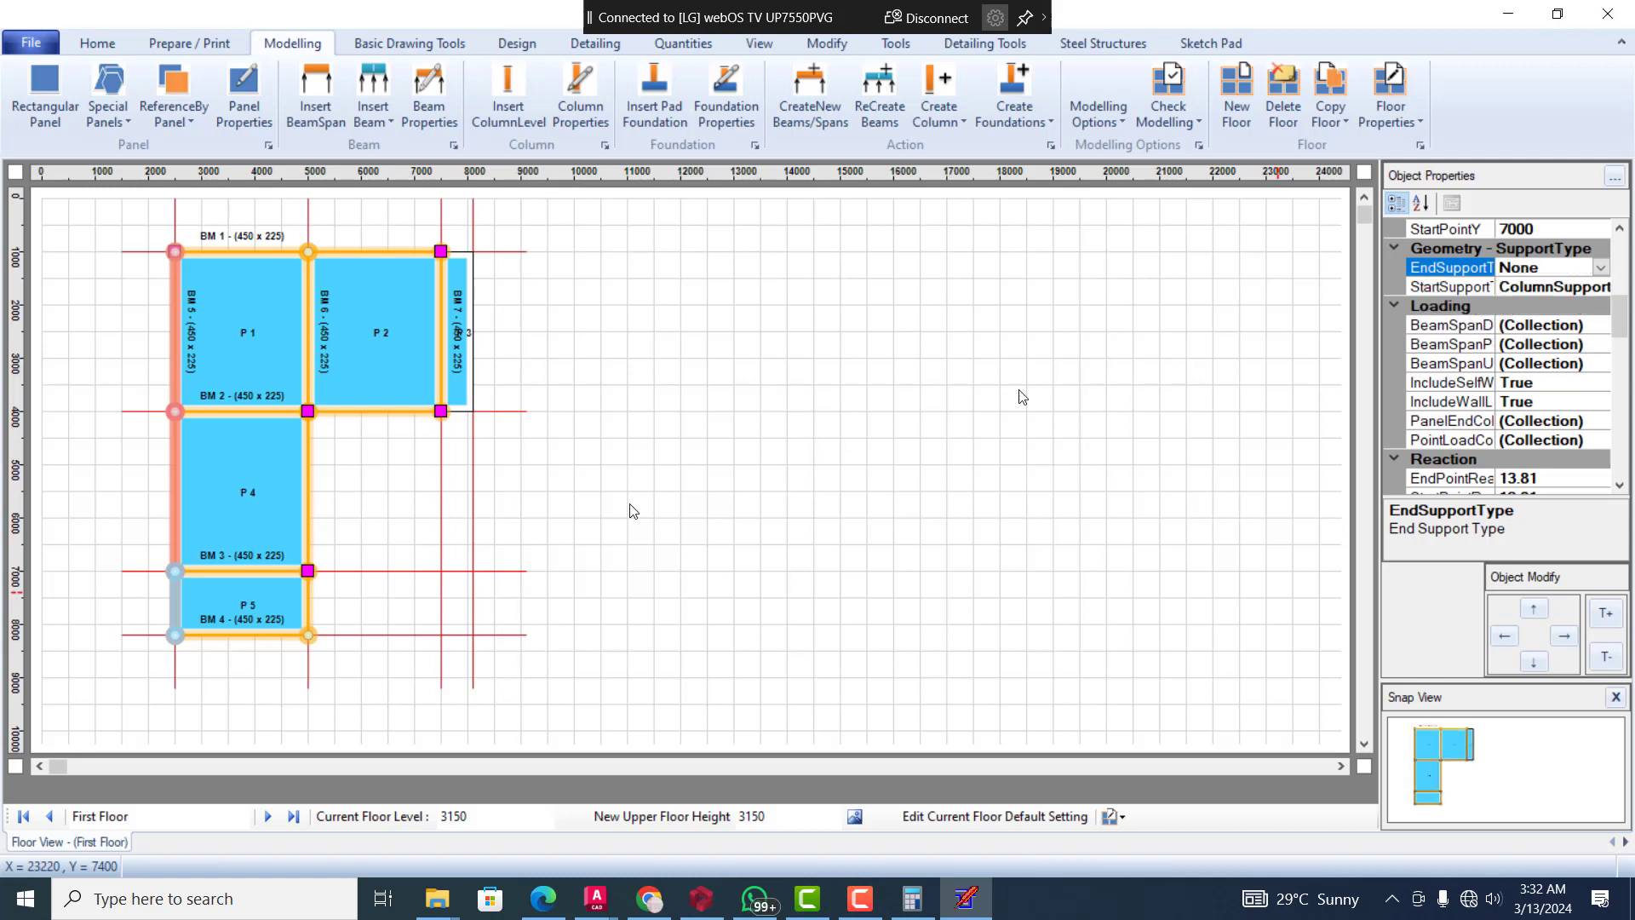
Set the end support type of the BM 6 end span beside panel P 5 to None on the First Floor and deselect it
click(312, 597)
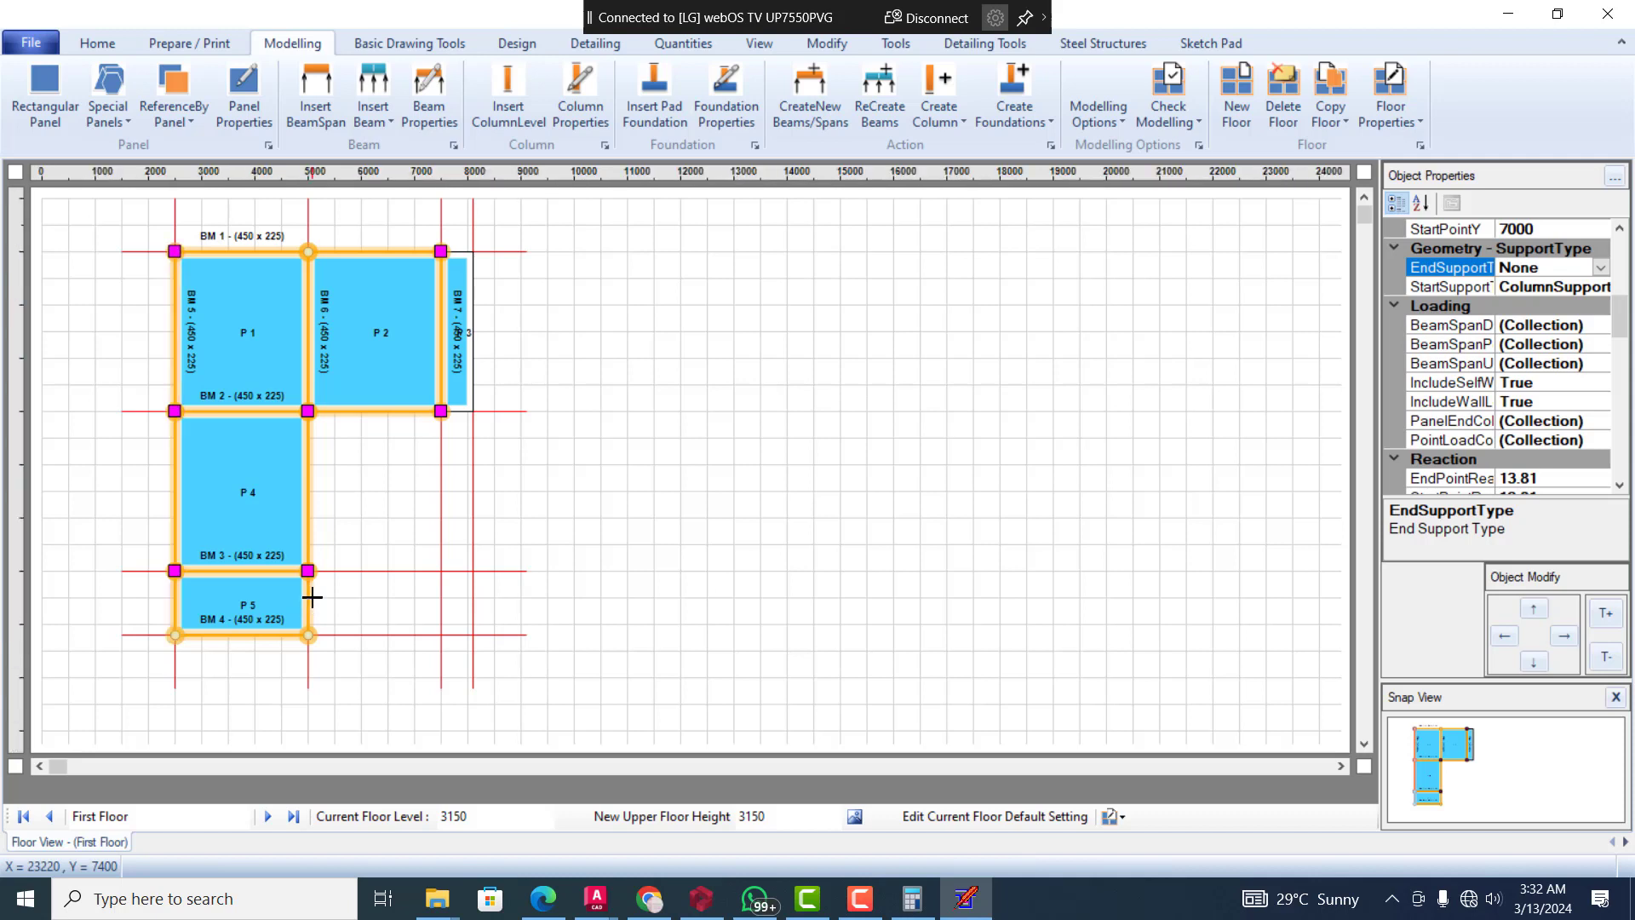
click(306, 592)
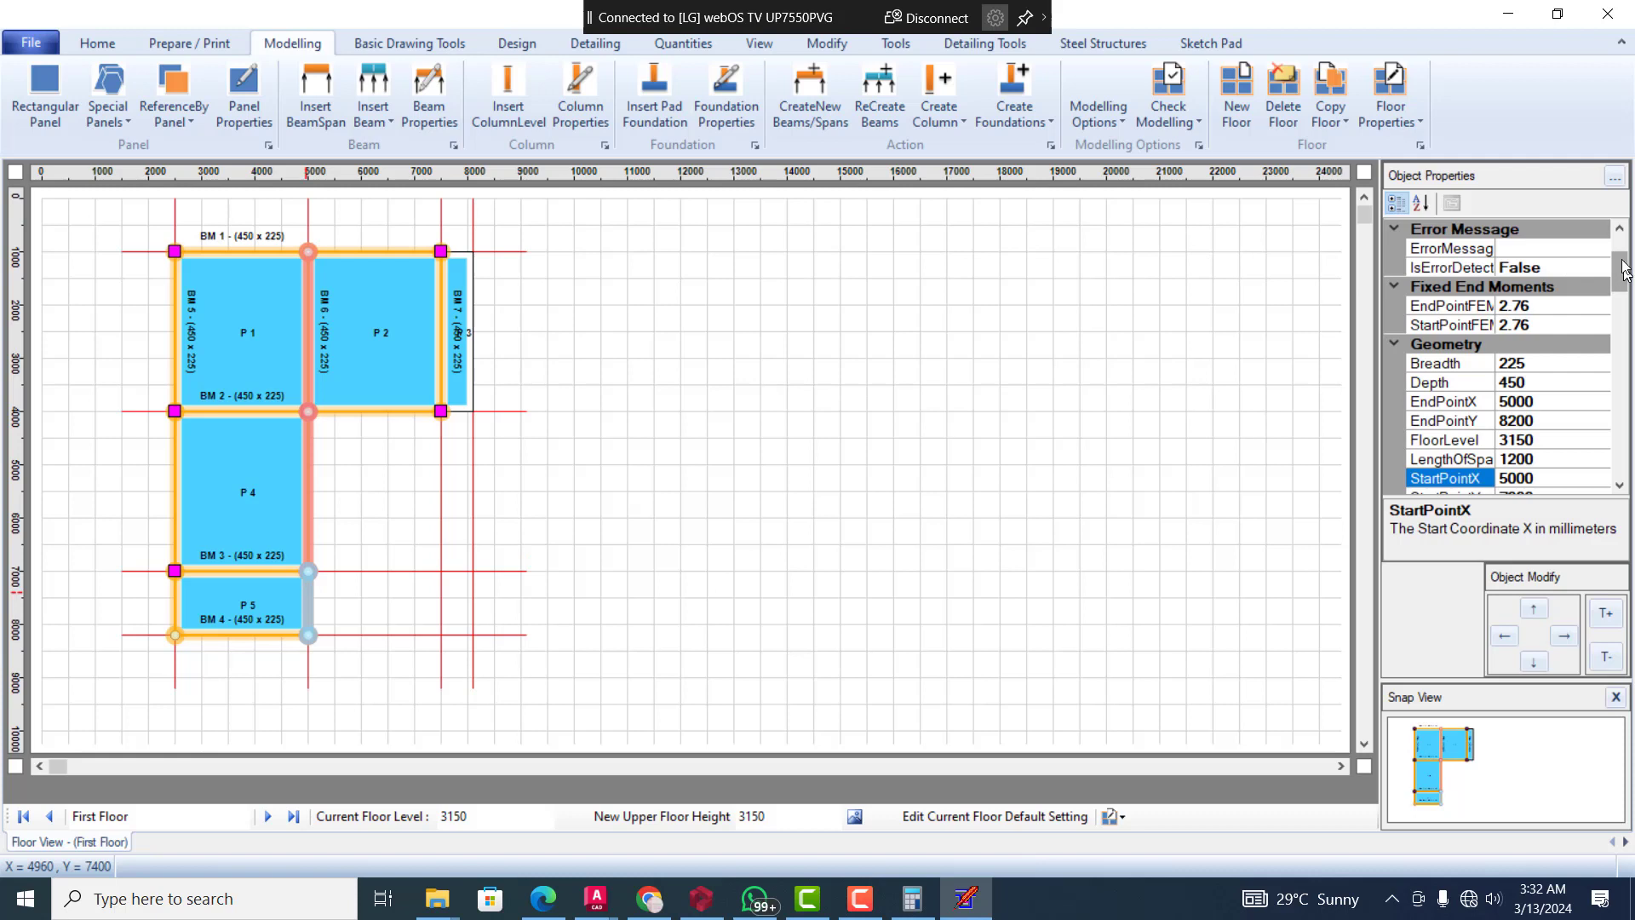
scroll(1625, 271, up, 2)
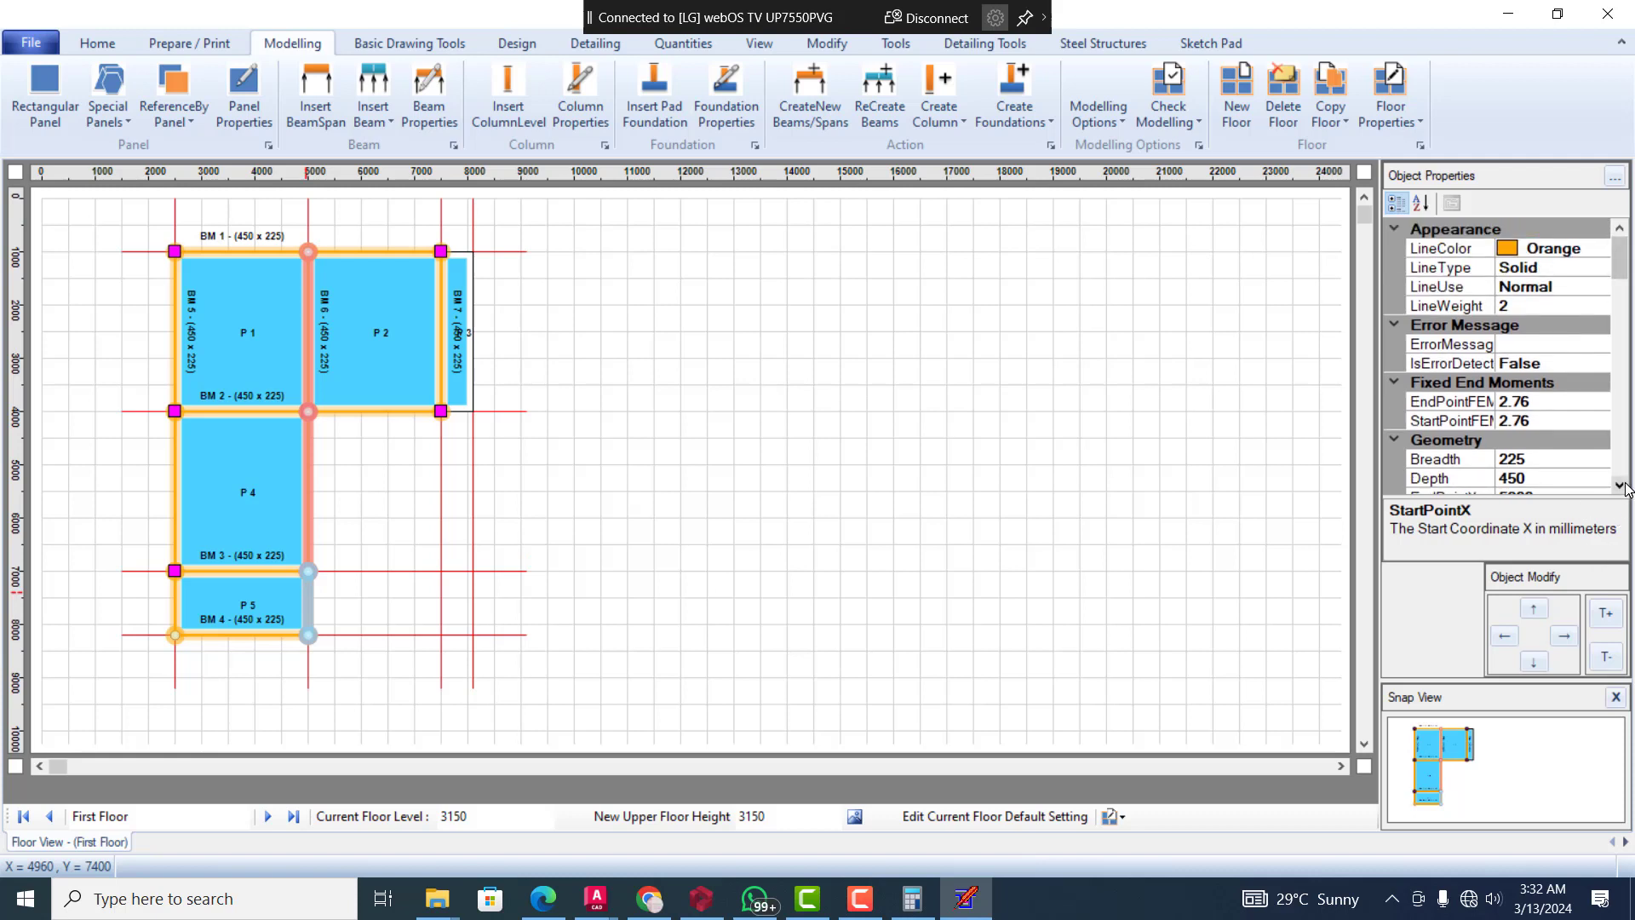
scroll(1625, 485, down, 3)
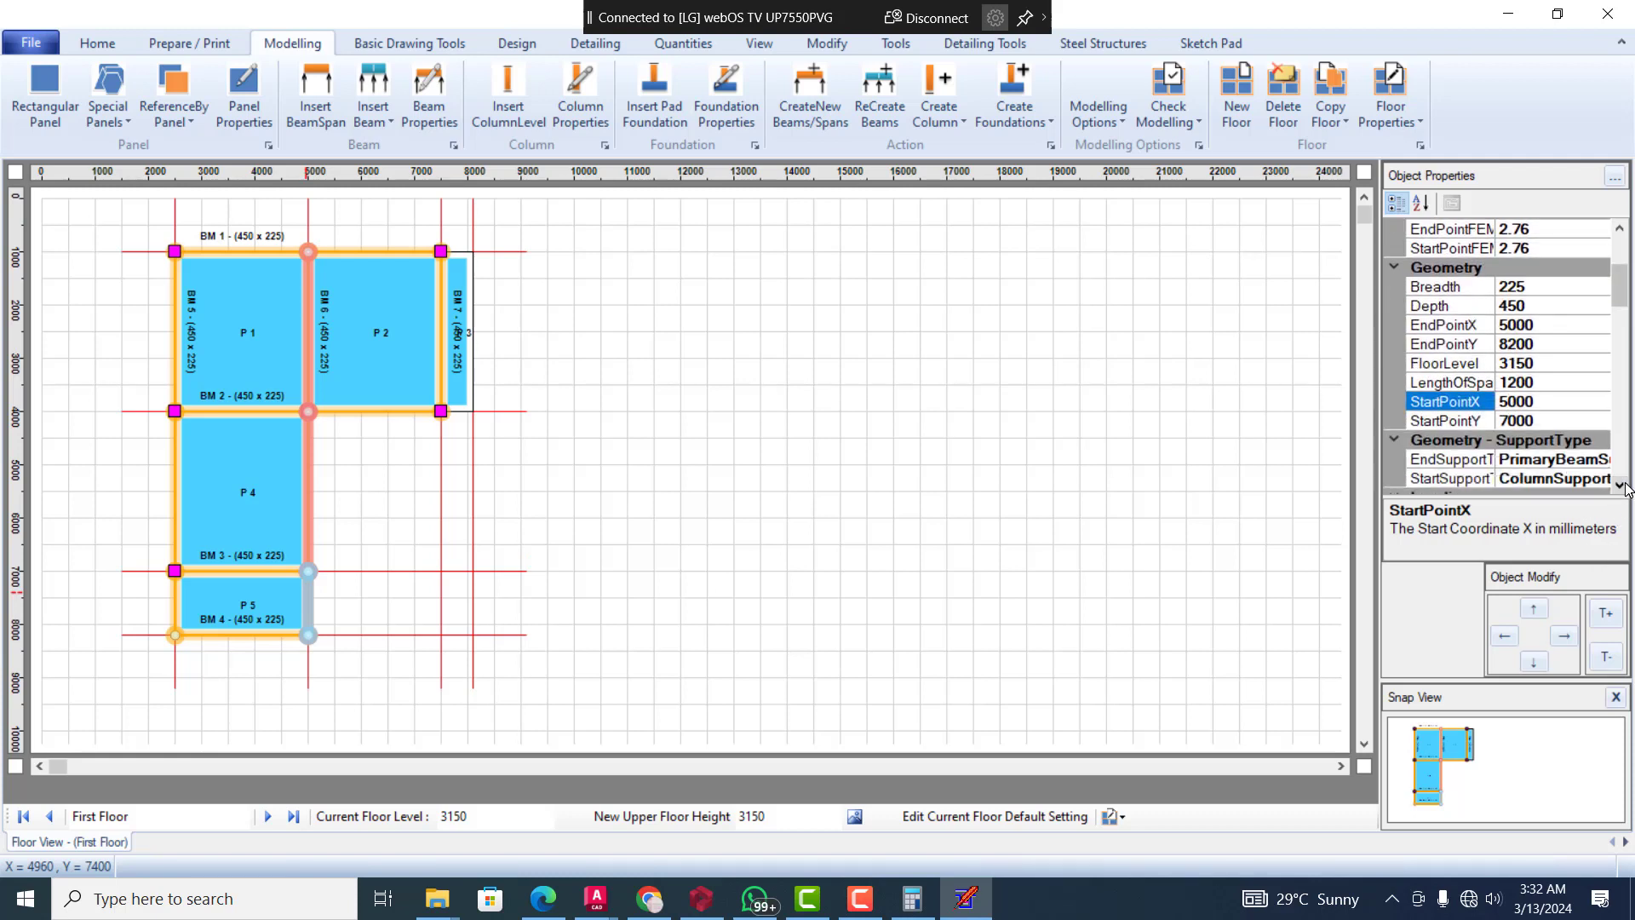
click(1626, 484)
click(1610, 442)
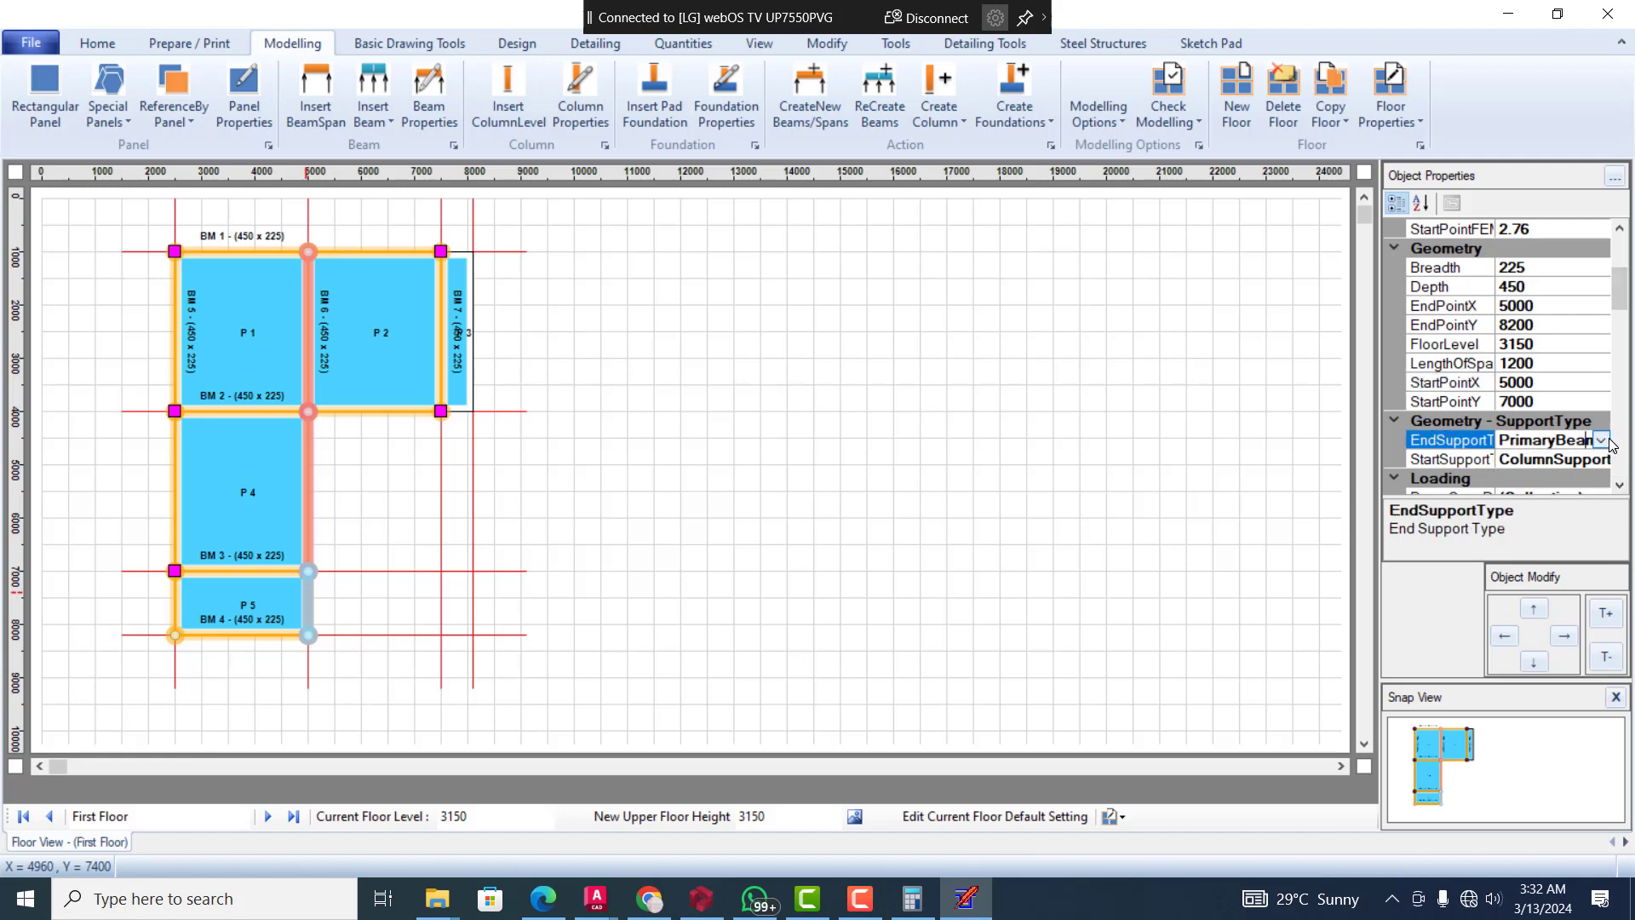
click(1601, 440)
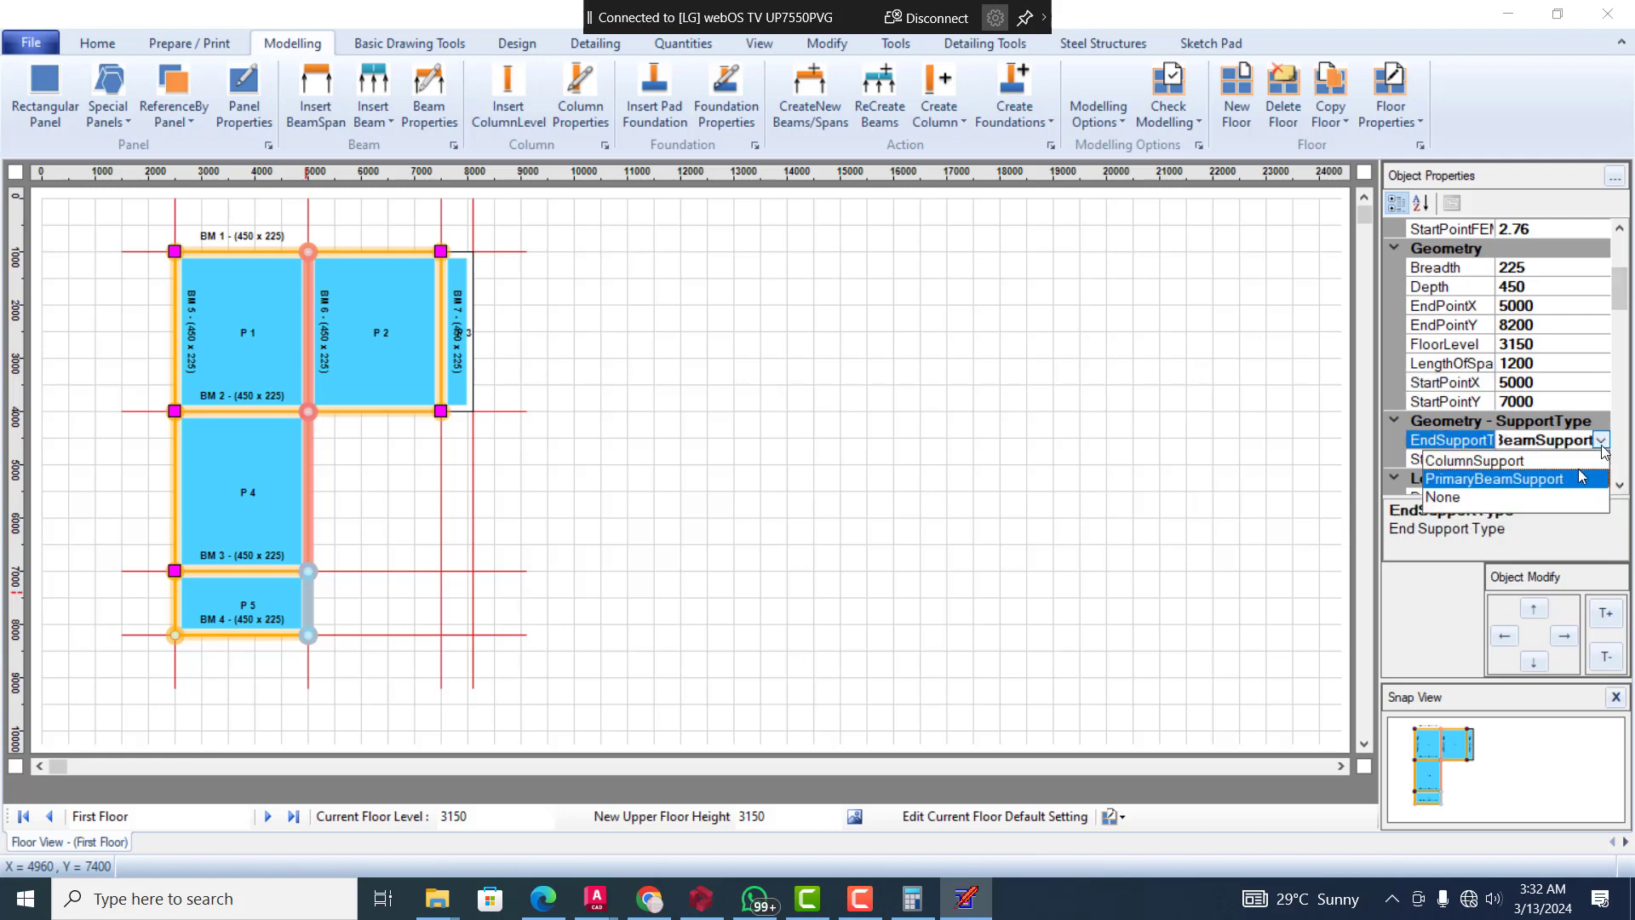
click(1445, 500)
click(886, 439)
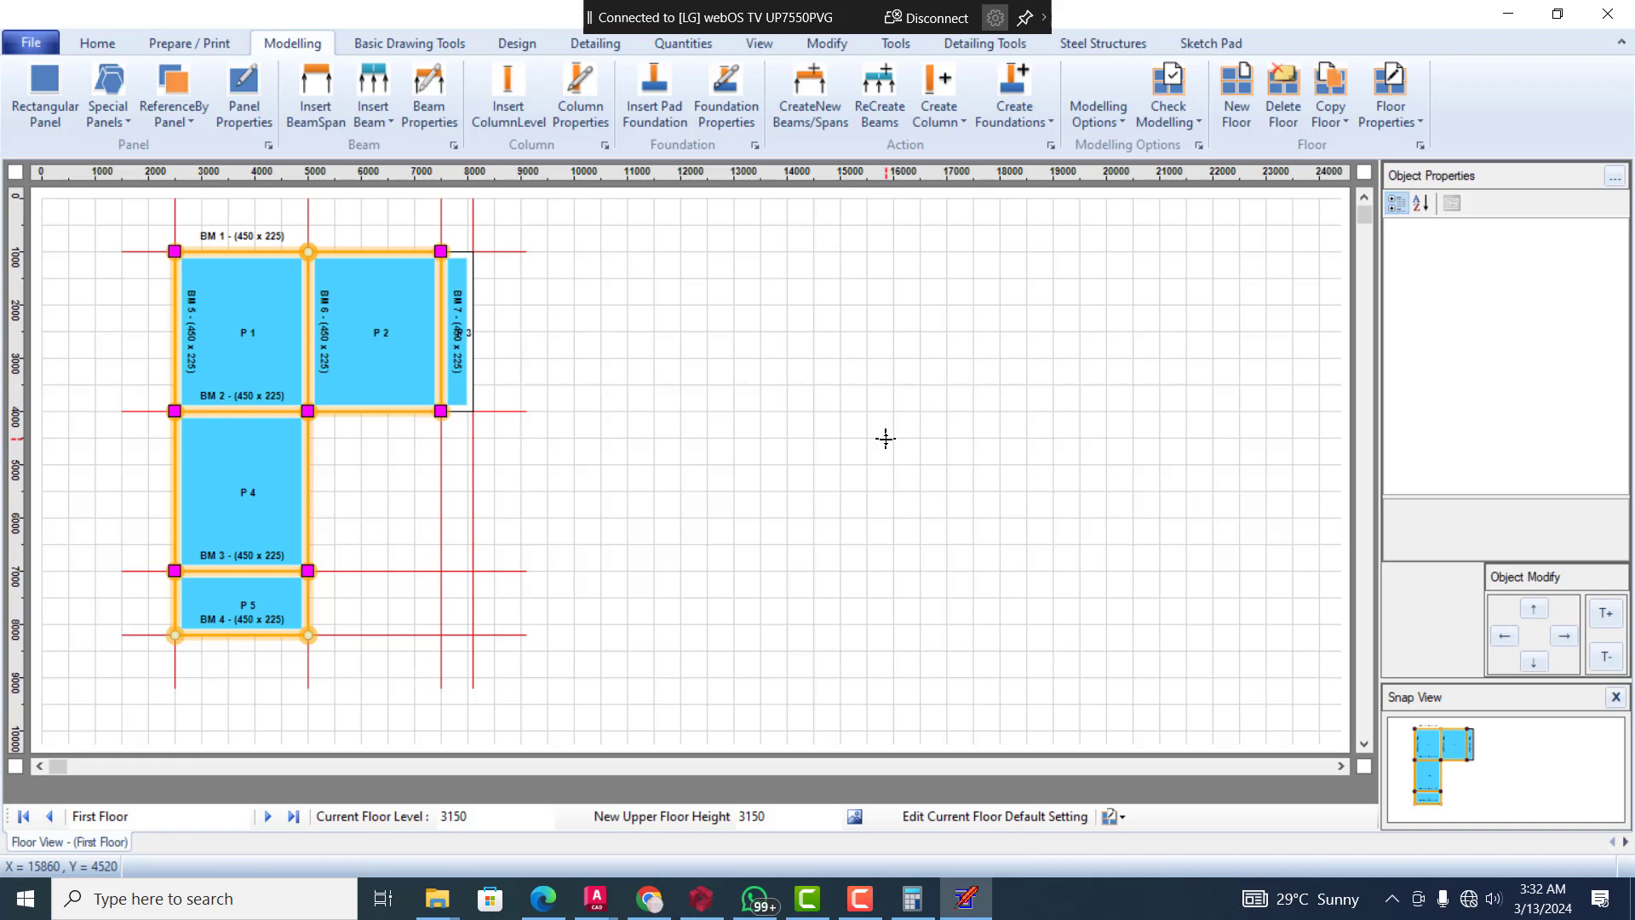
Start the Automatic Design with the default check list and run its floor beam modelling check
click(501, 53)
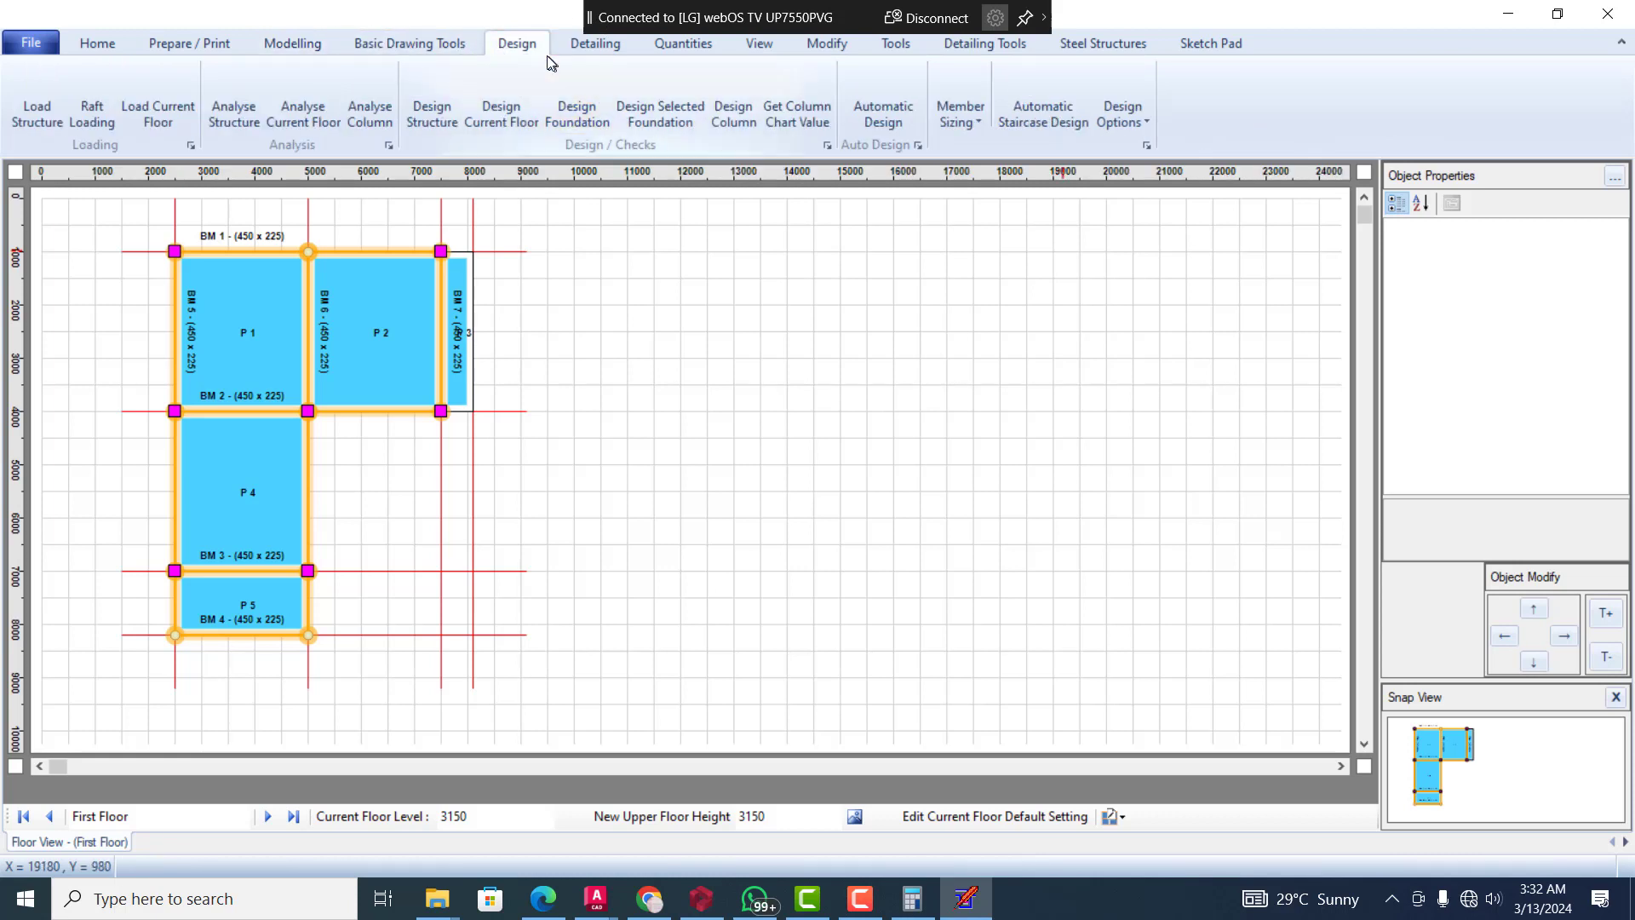
click(862, 94)
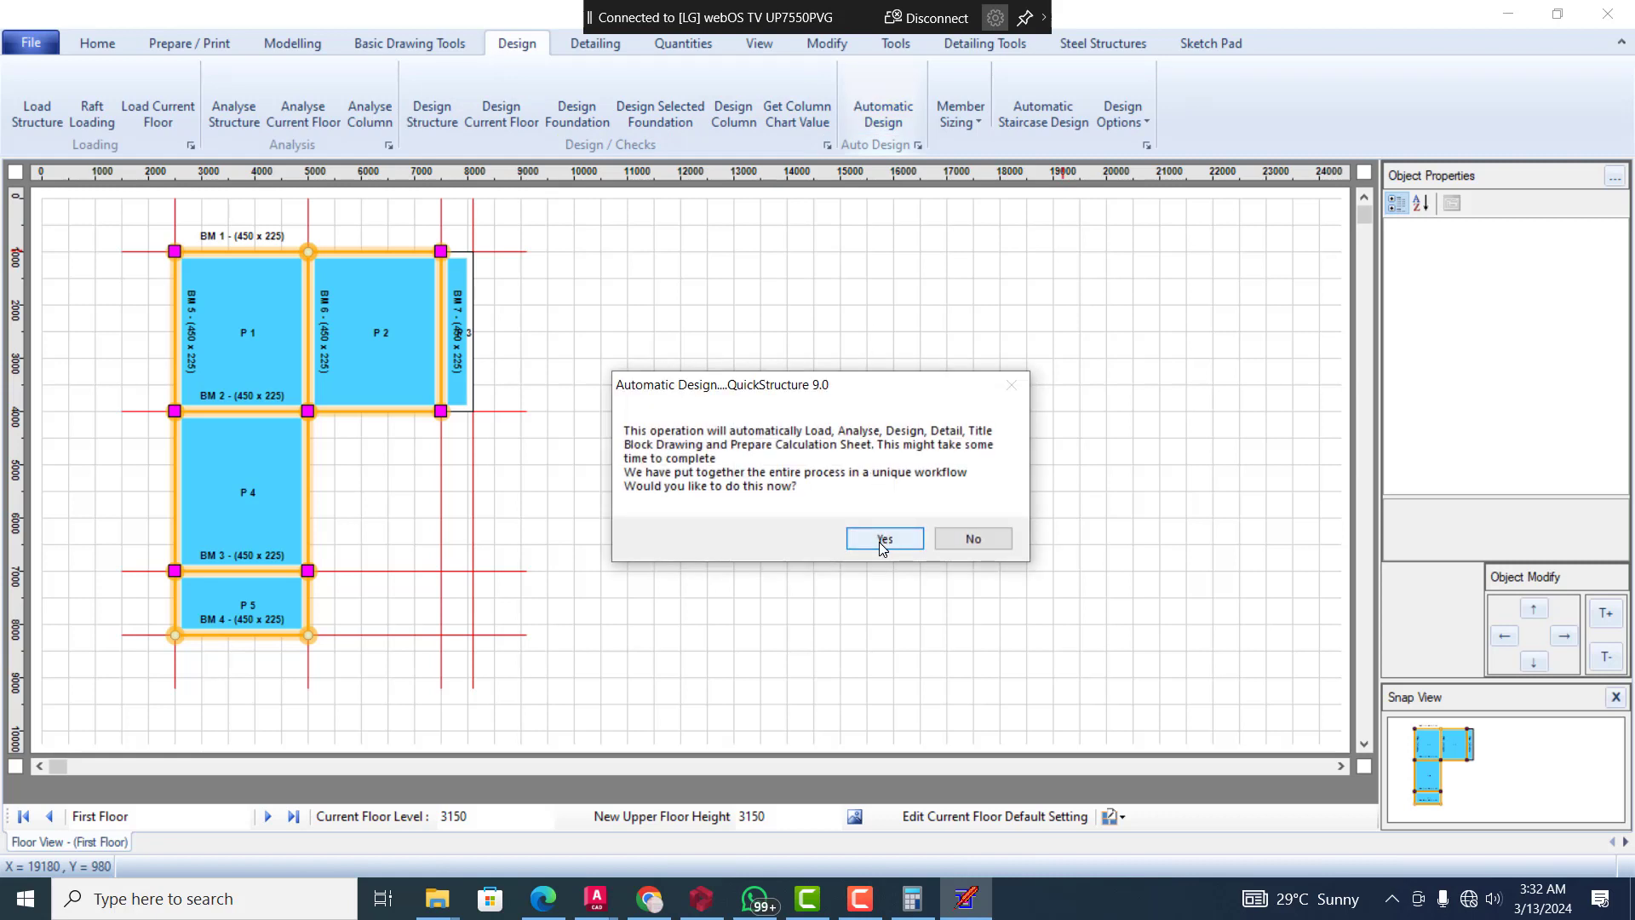
click(882, 538)
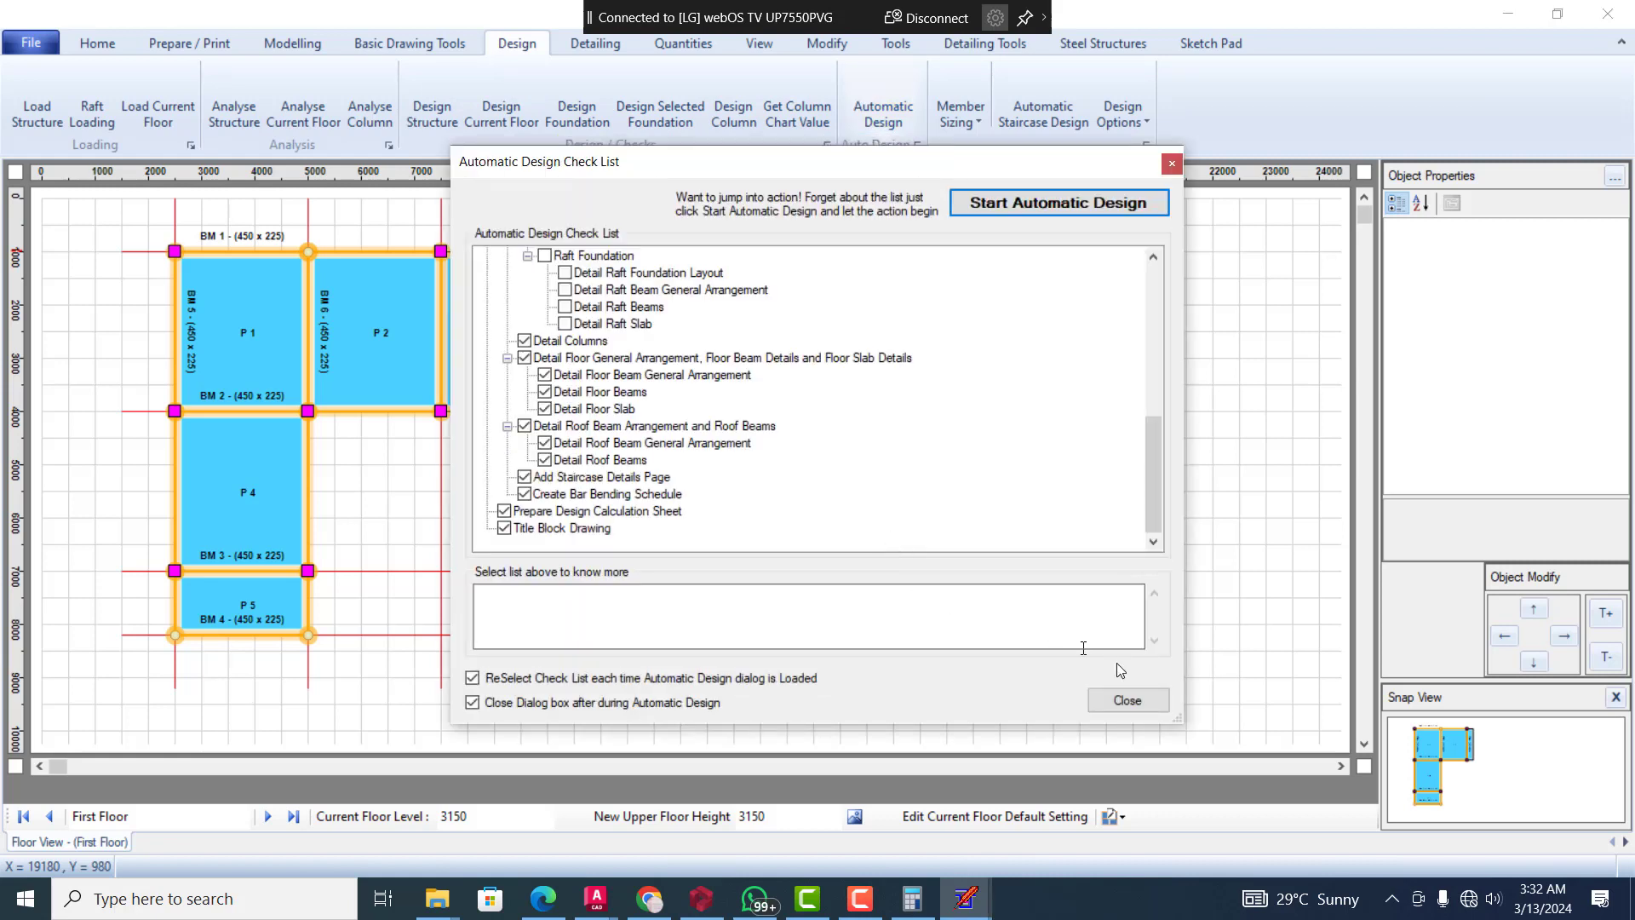
click(1097, 201)
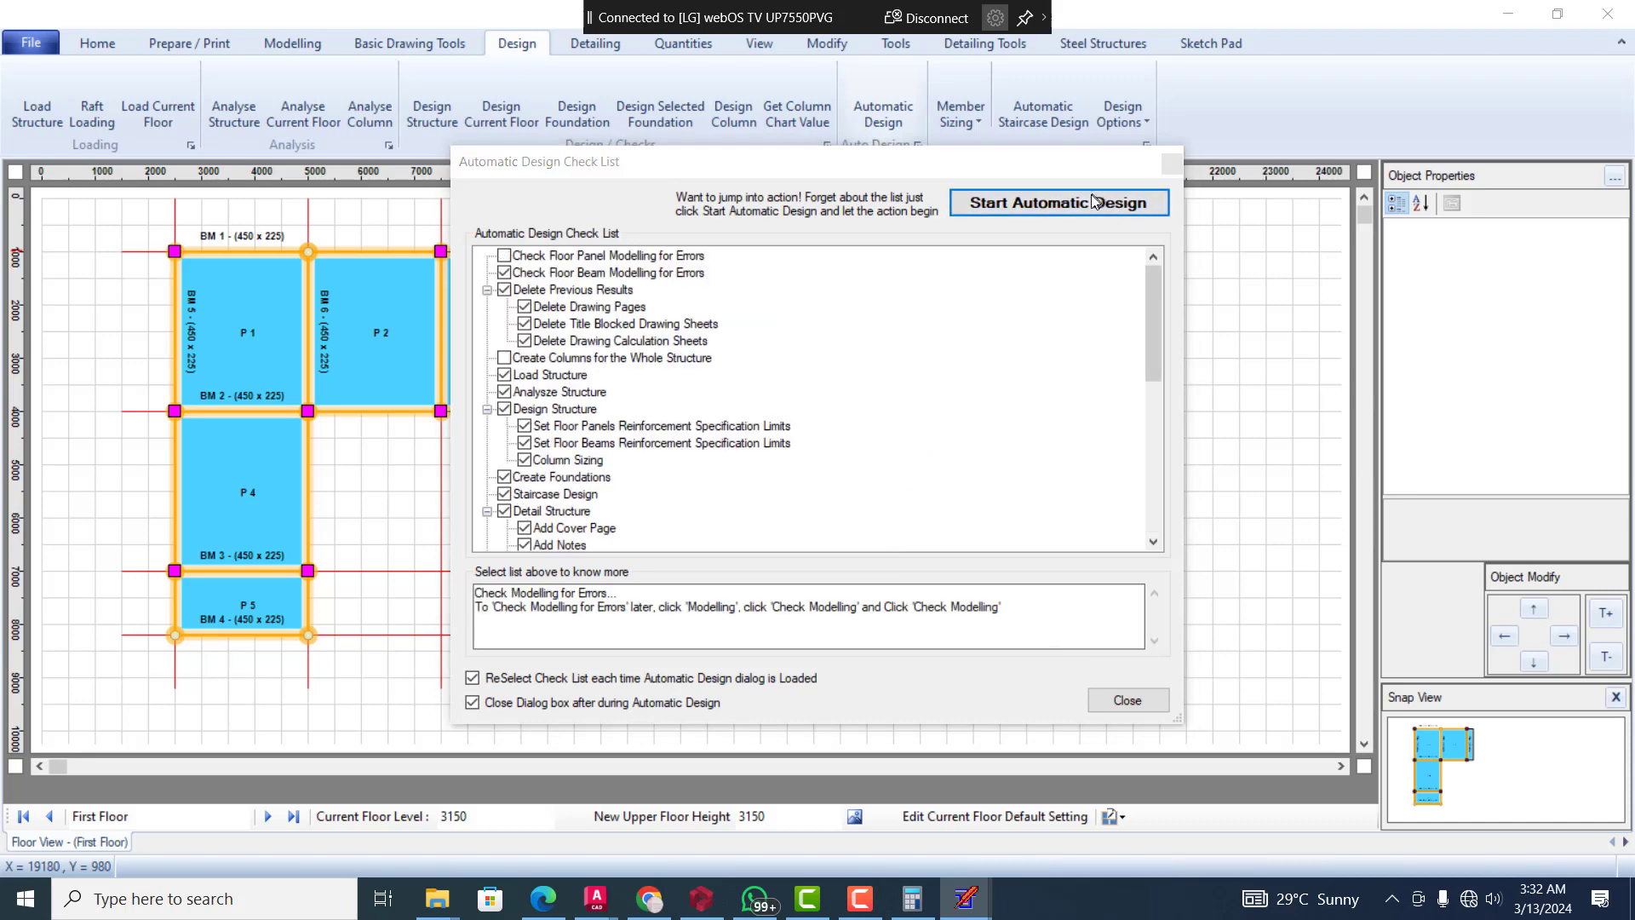
click(793, 530)
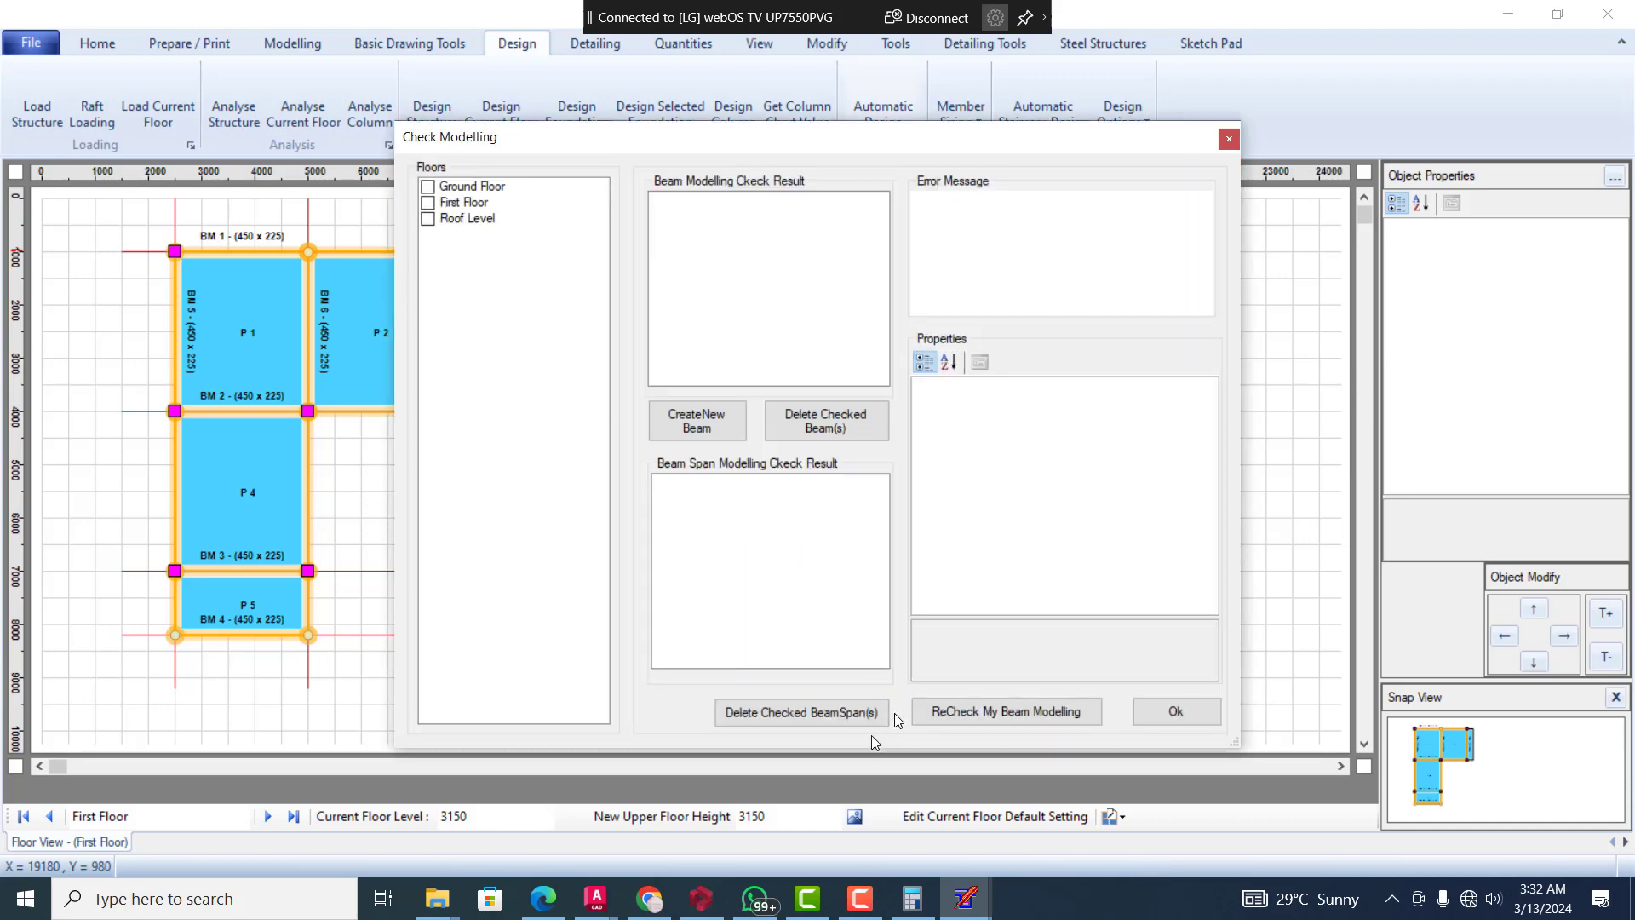
click(1148, 718)
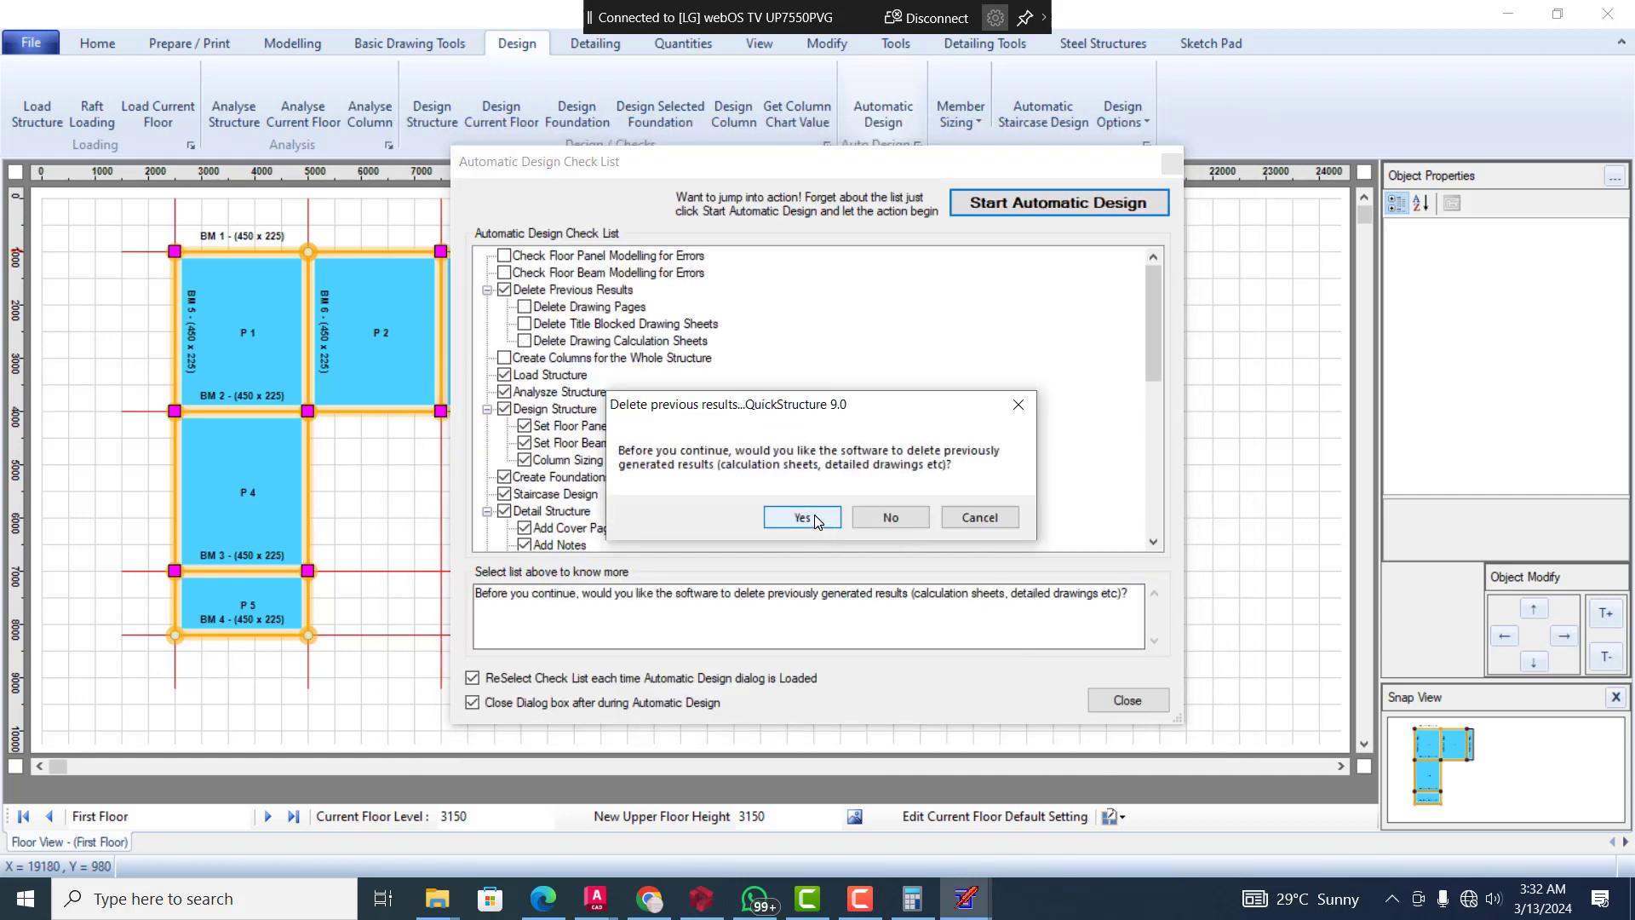
Delete the previously generated results and continue through loading and analysing the structure, including its beams and columns
click(815, 518)
click(815, 522)
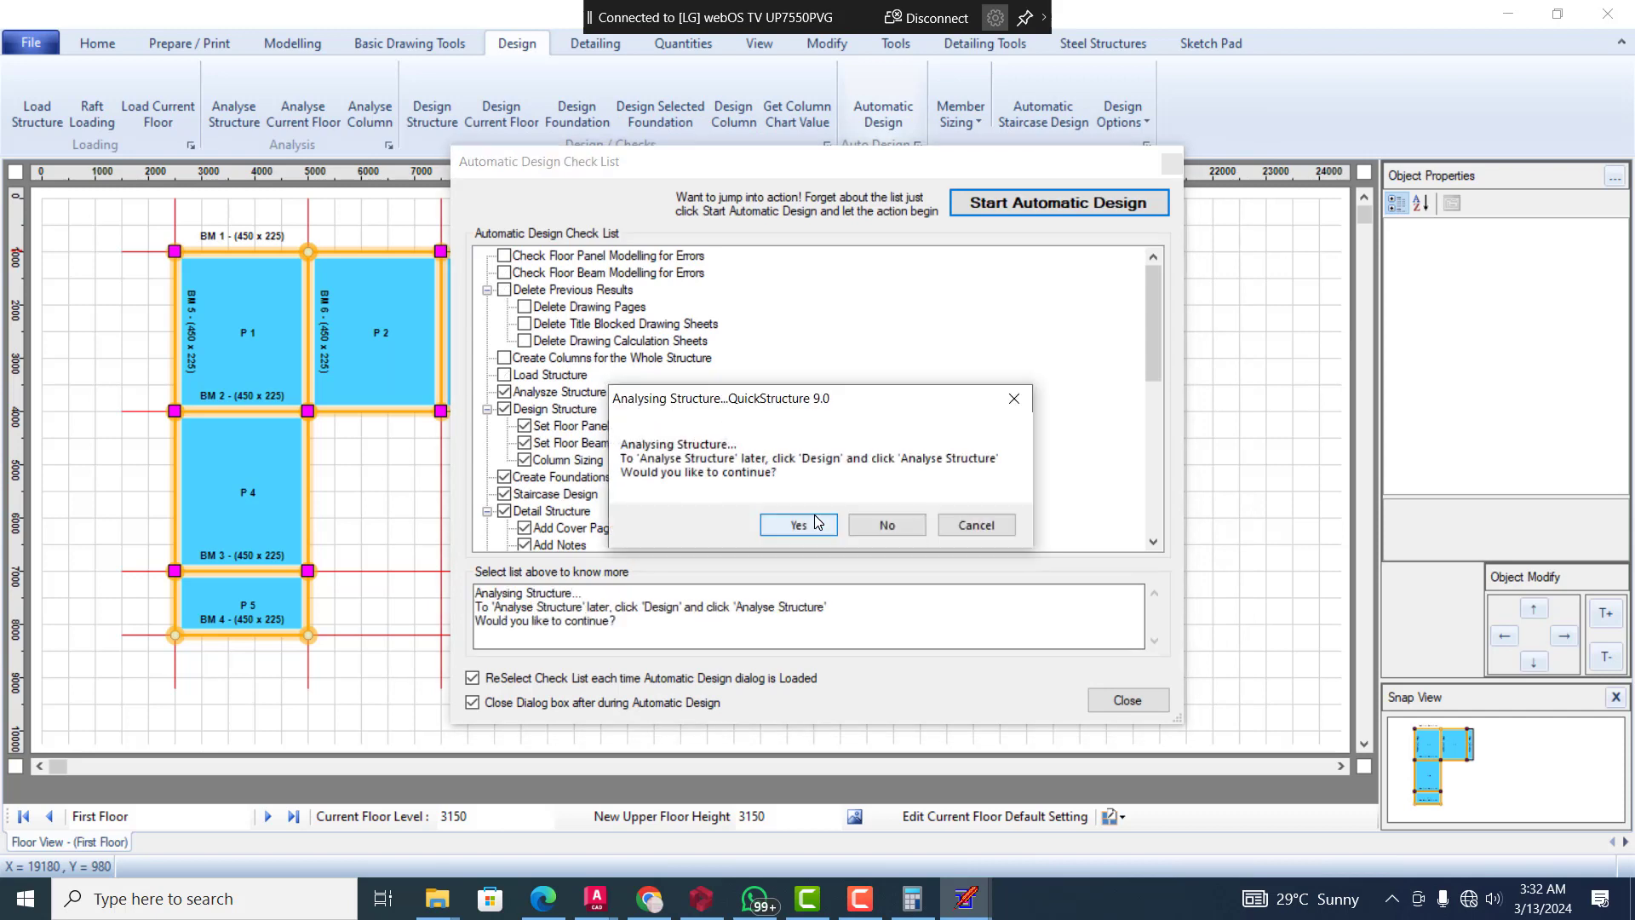
click(798, 525)
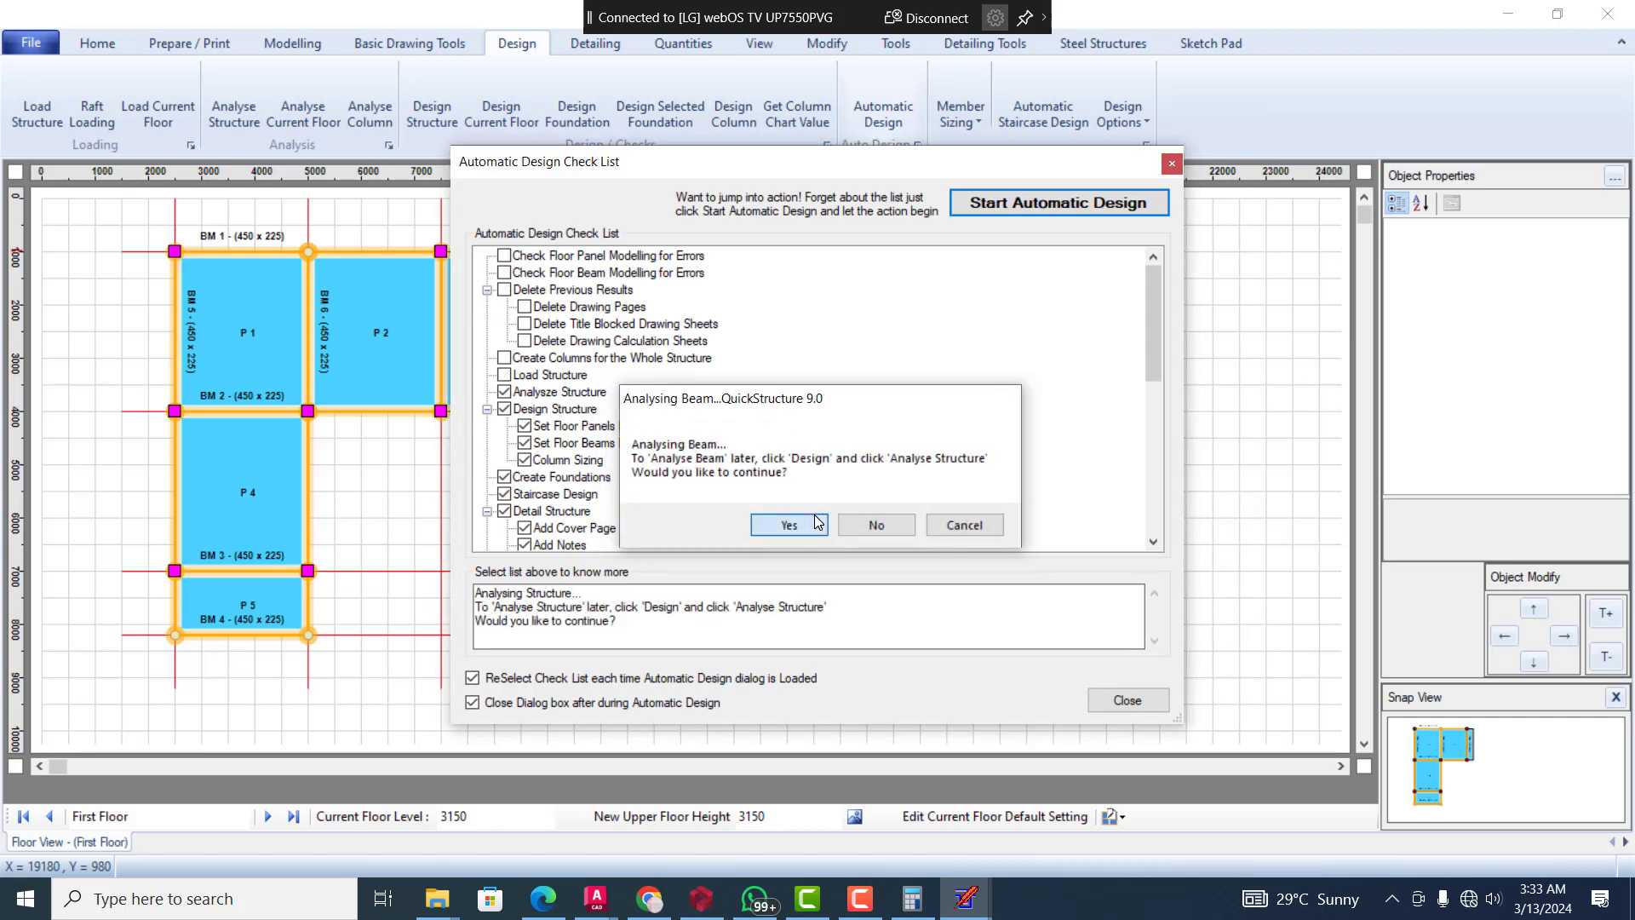
click(816, 523)
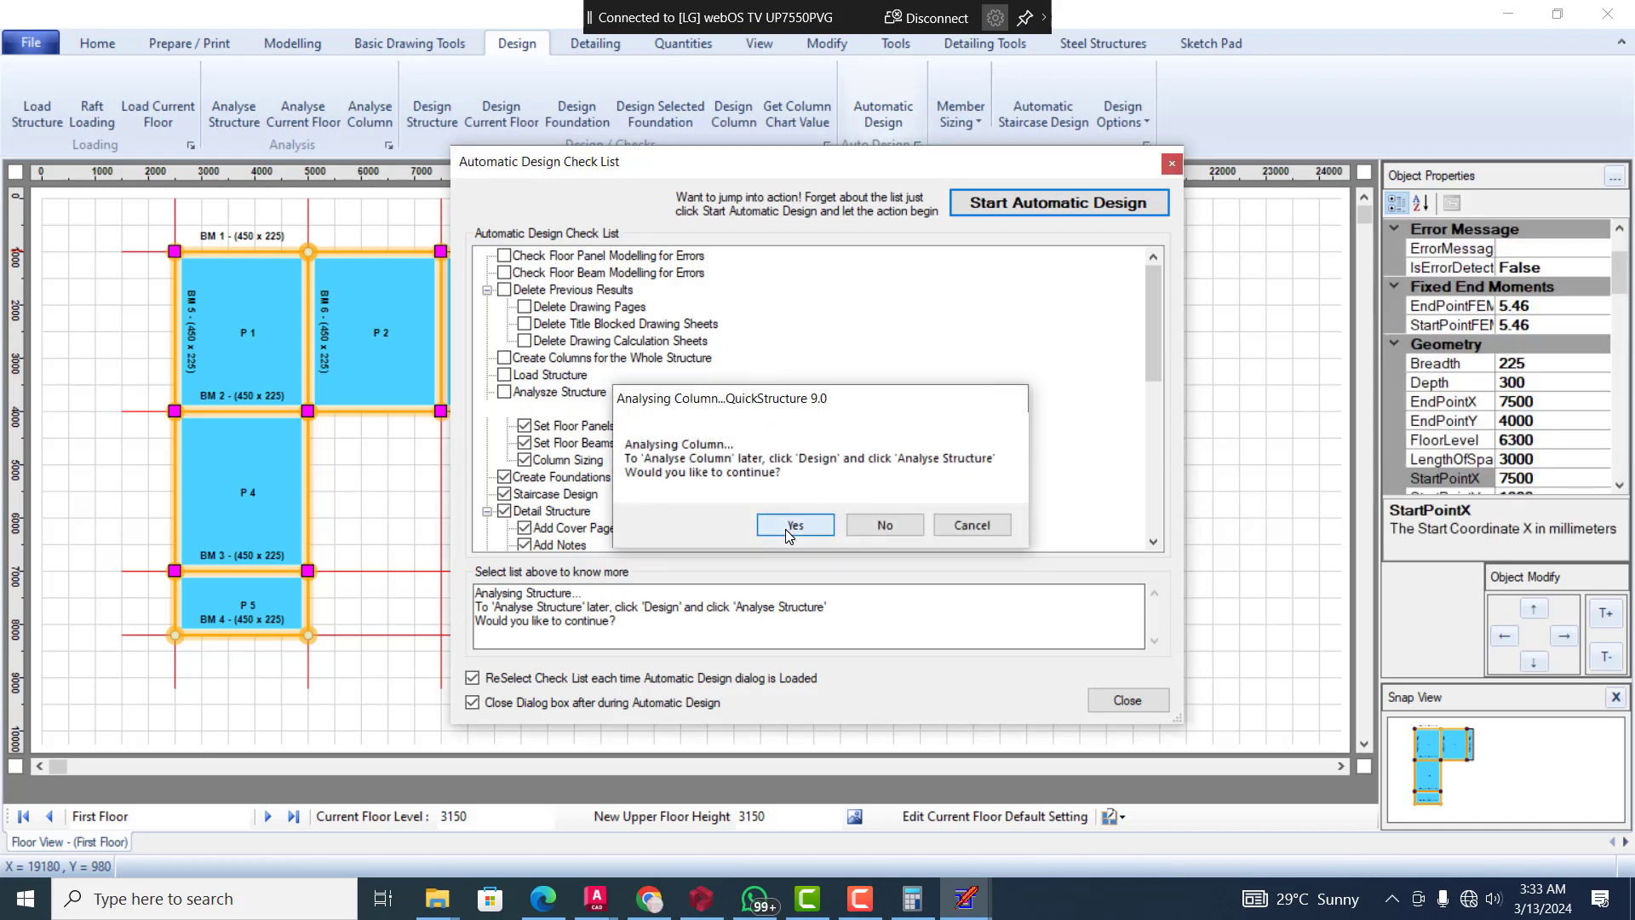
click(785, 529)
Continue the Automatic Design through analysing the columns and designing the structure's beams and columns
click(786, 529)
click(785, 529)
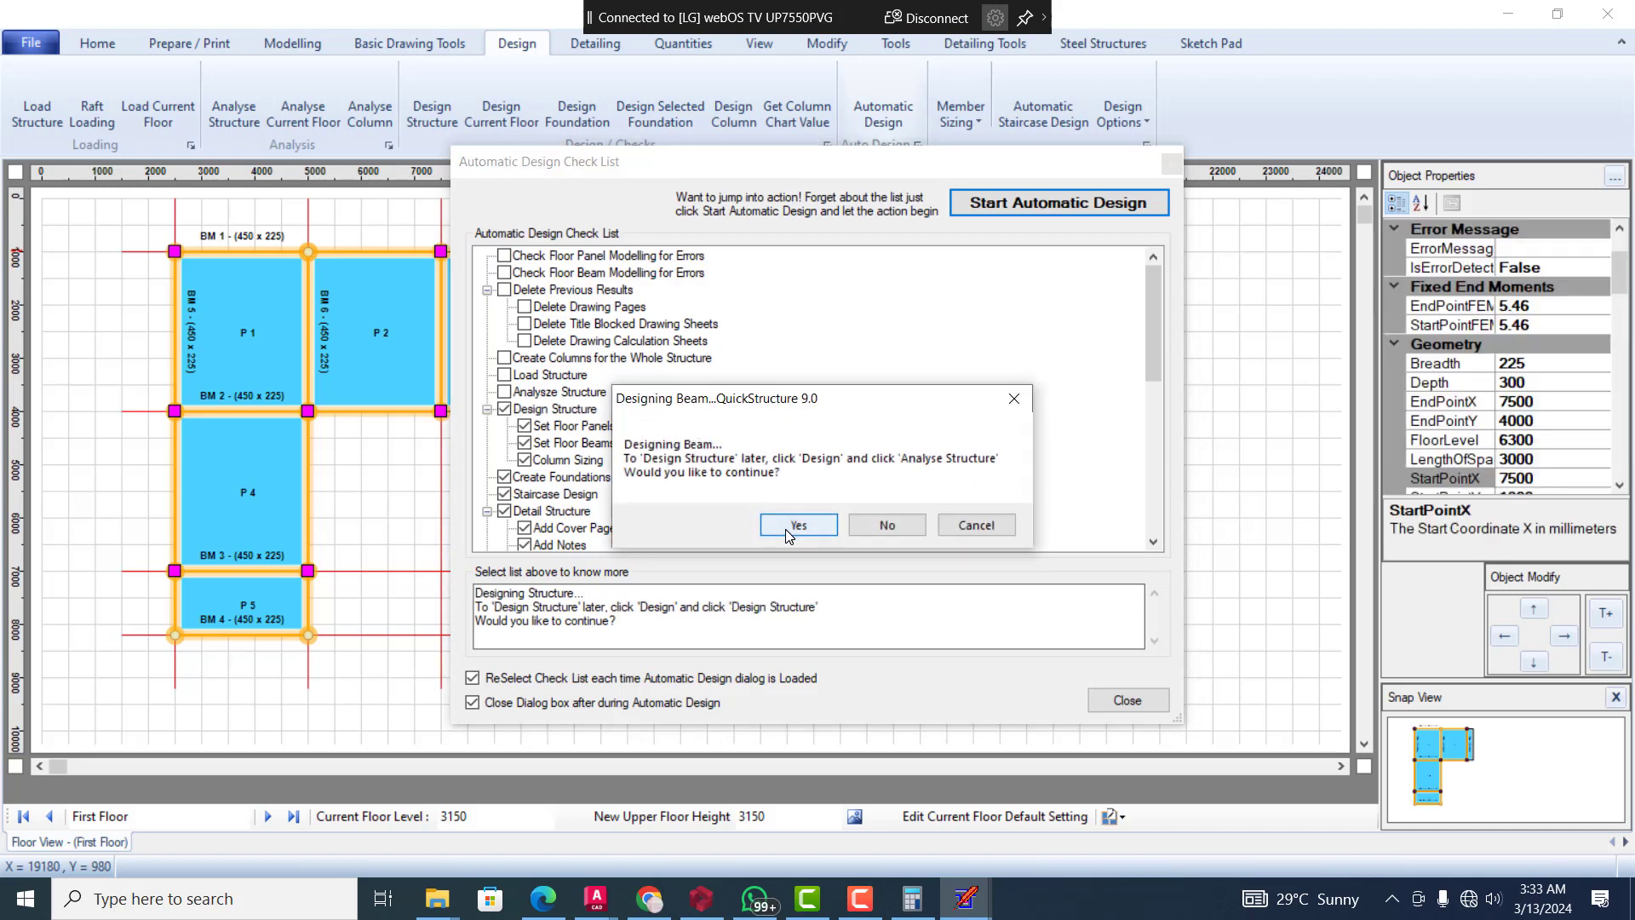
click(785, 529)
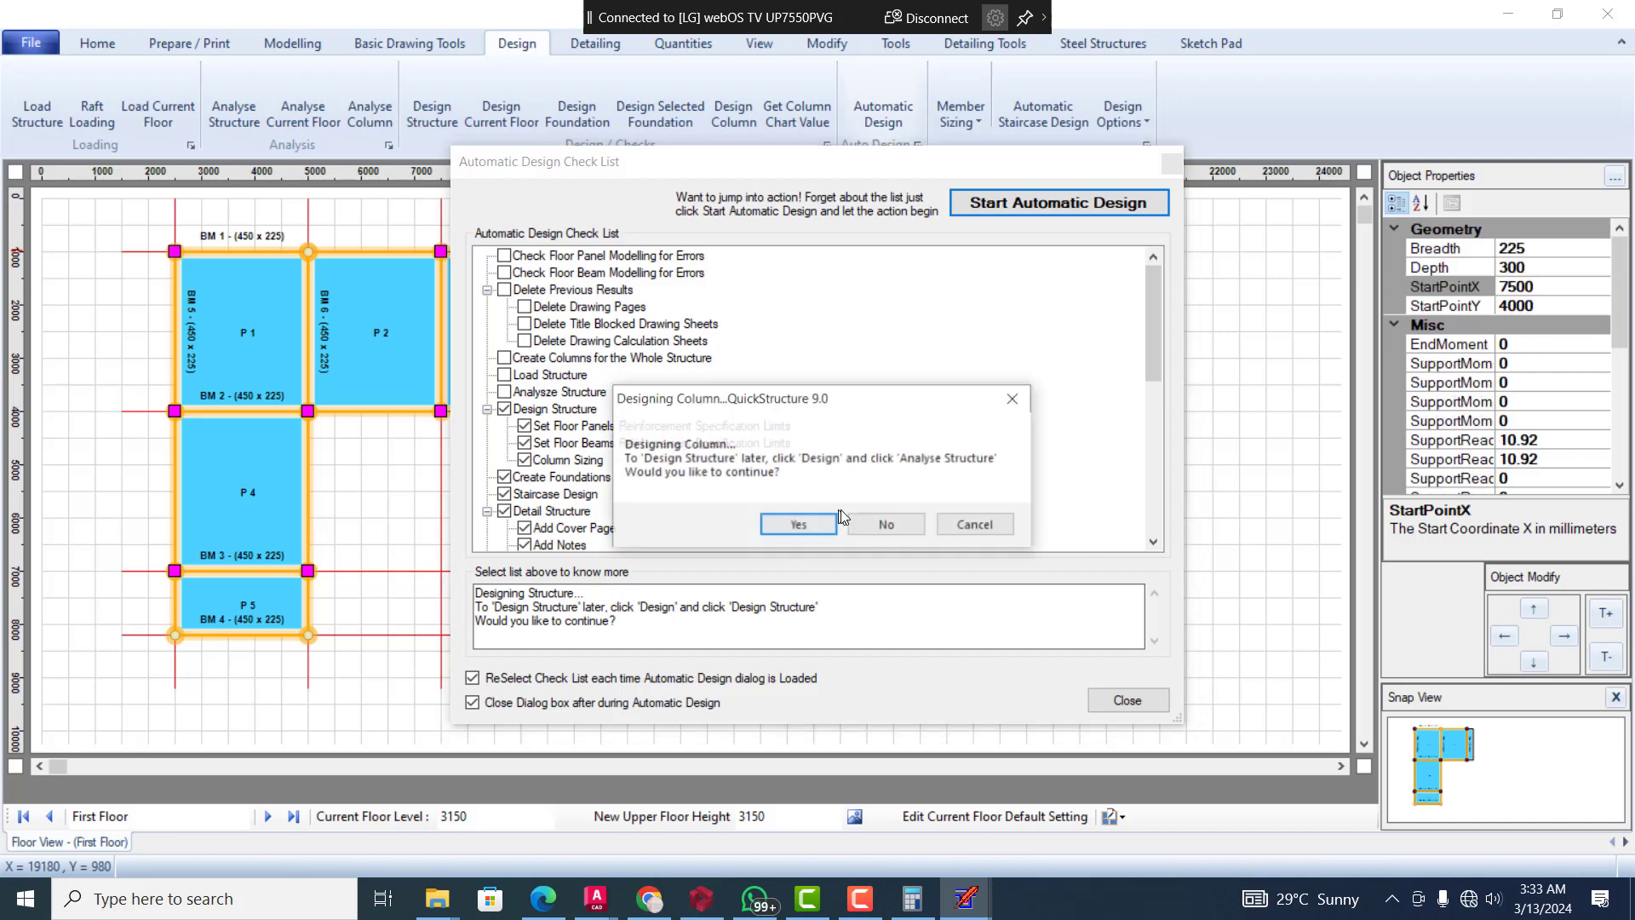
click(795, 529)
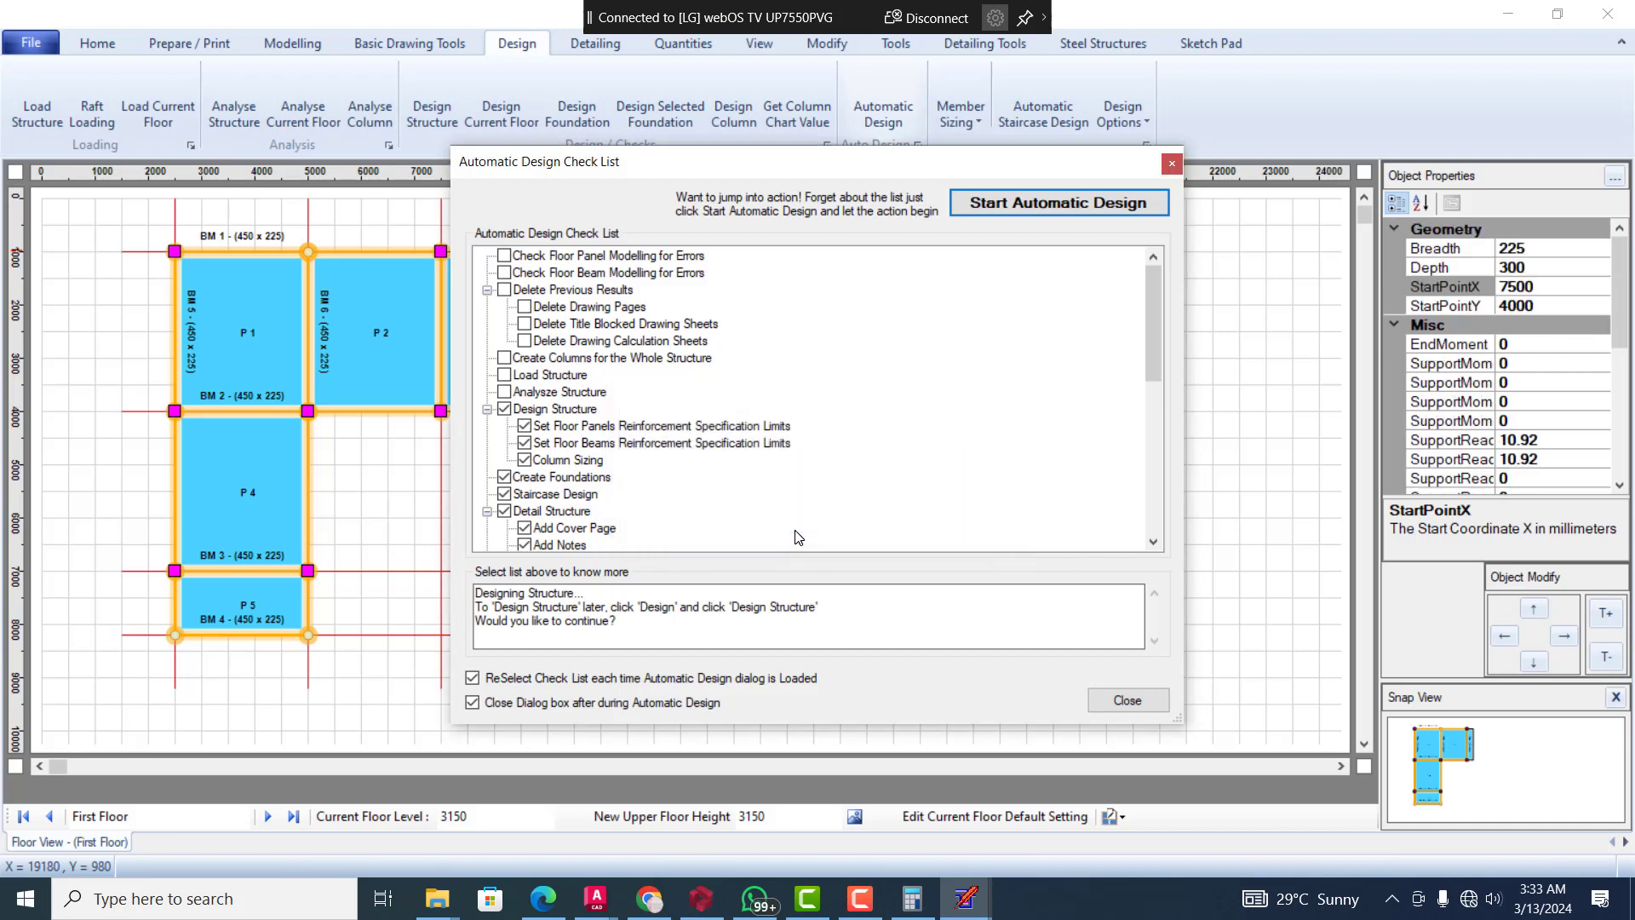
Apply the default reinforcement specification limits for the floor panels and the floor beams
click(796, 530)
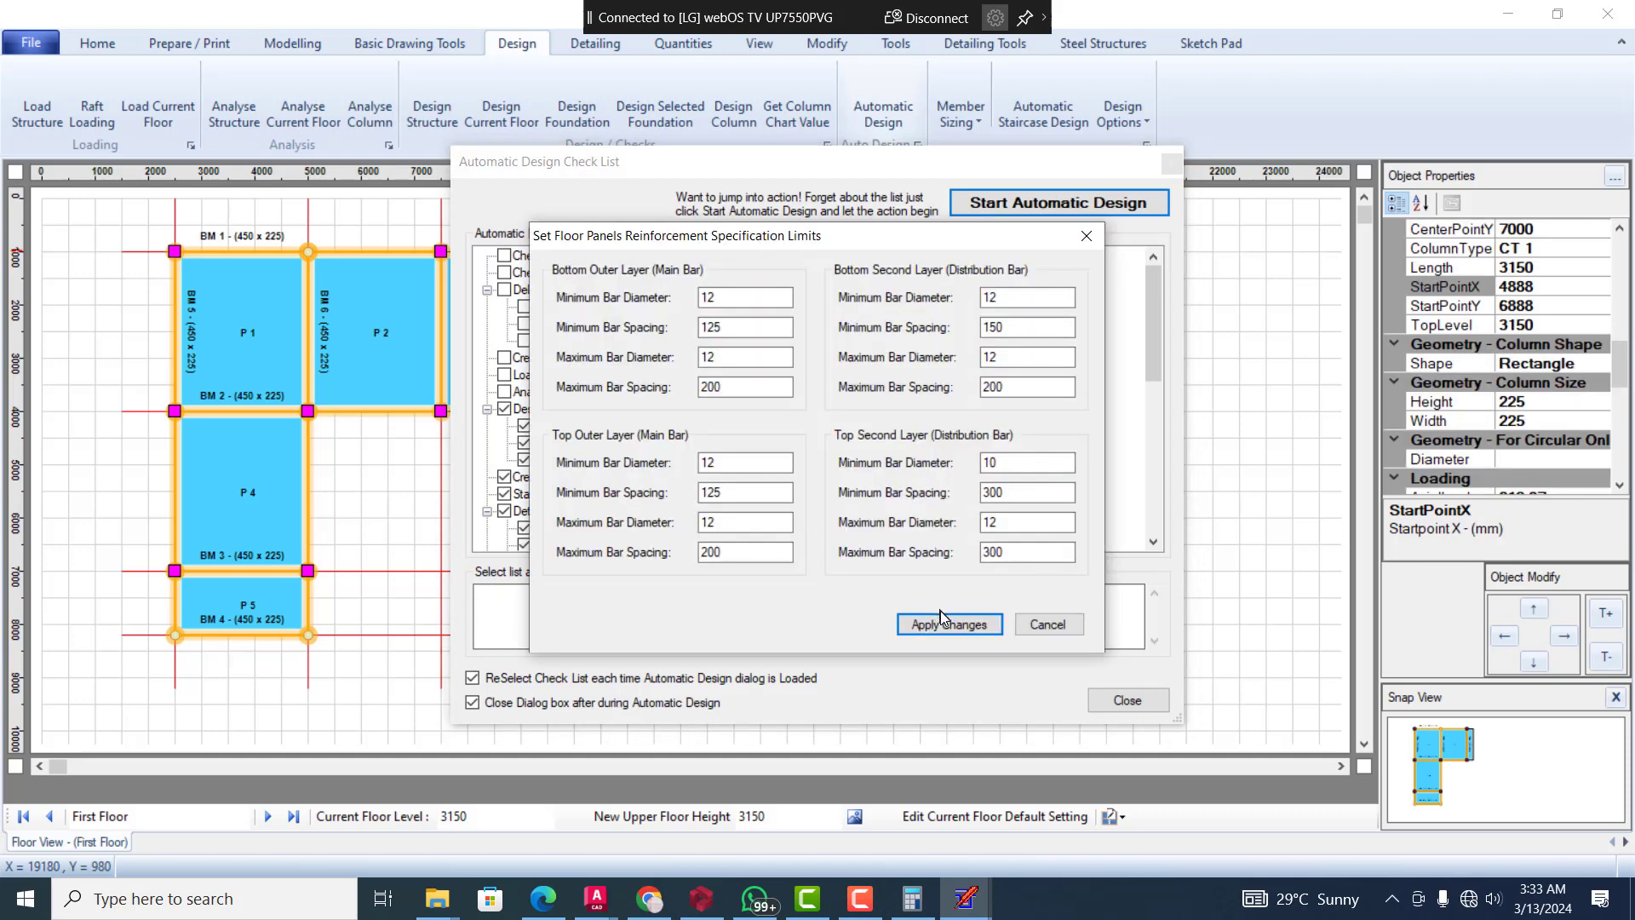
click(945, 627)
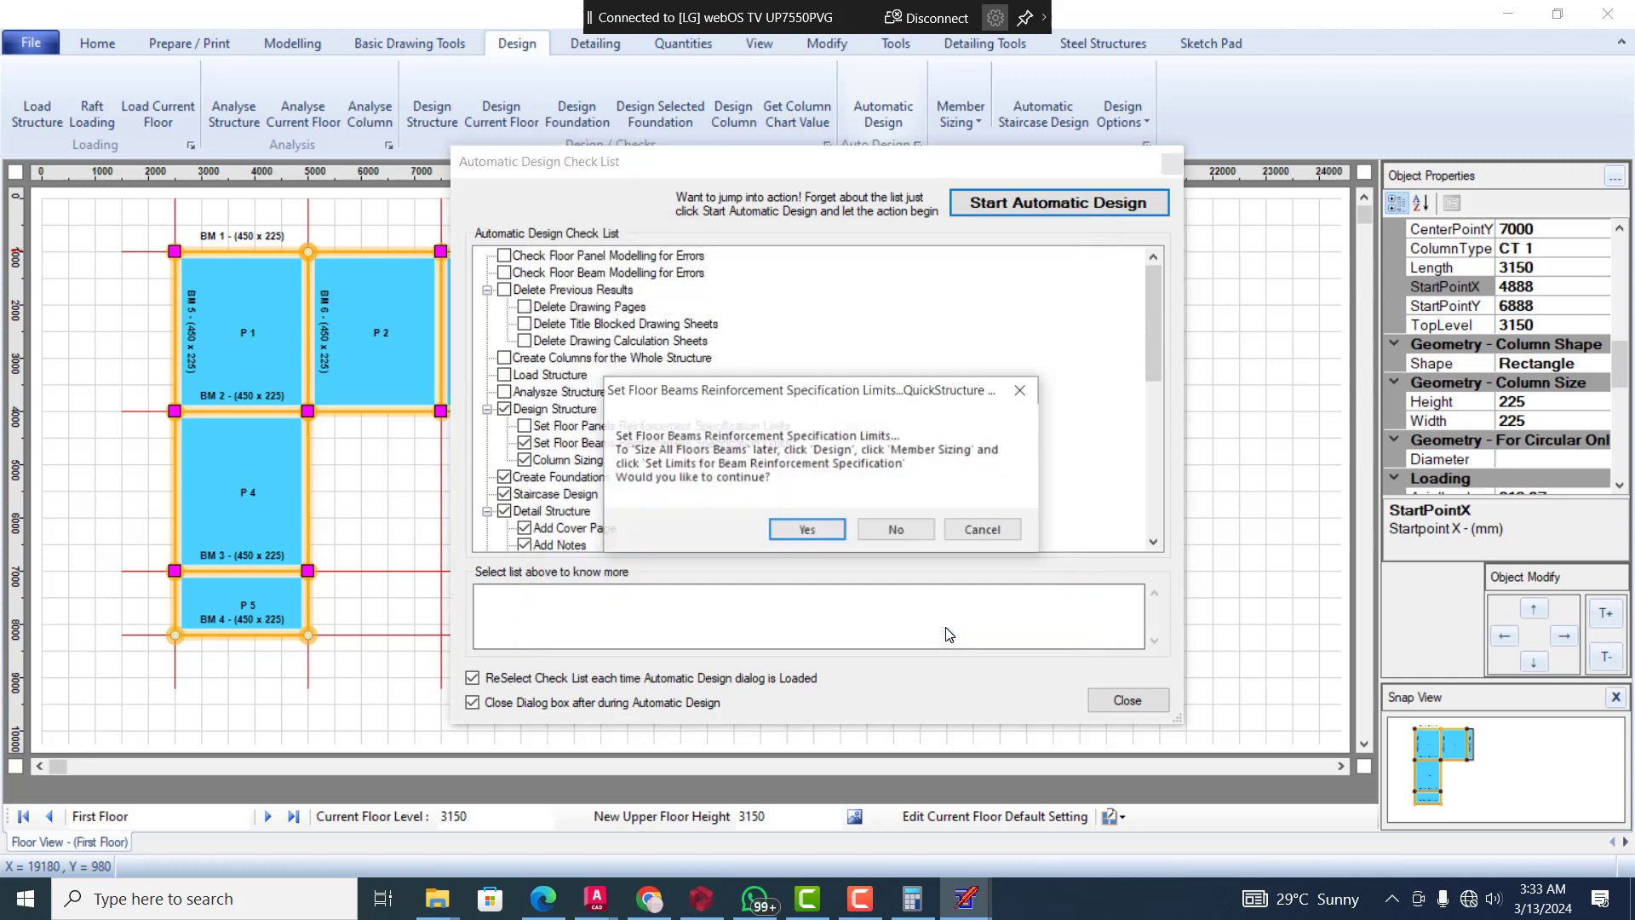
click(815, 535)
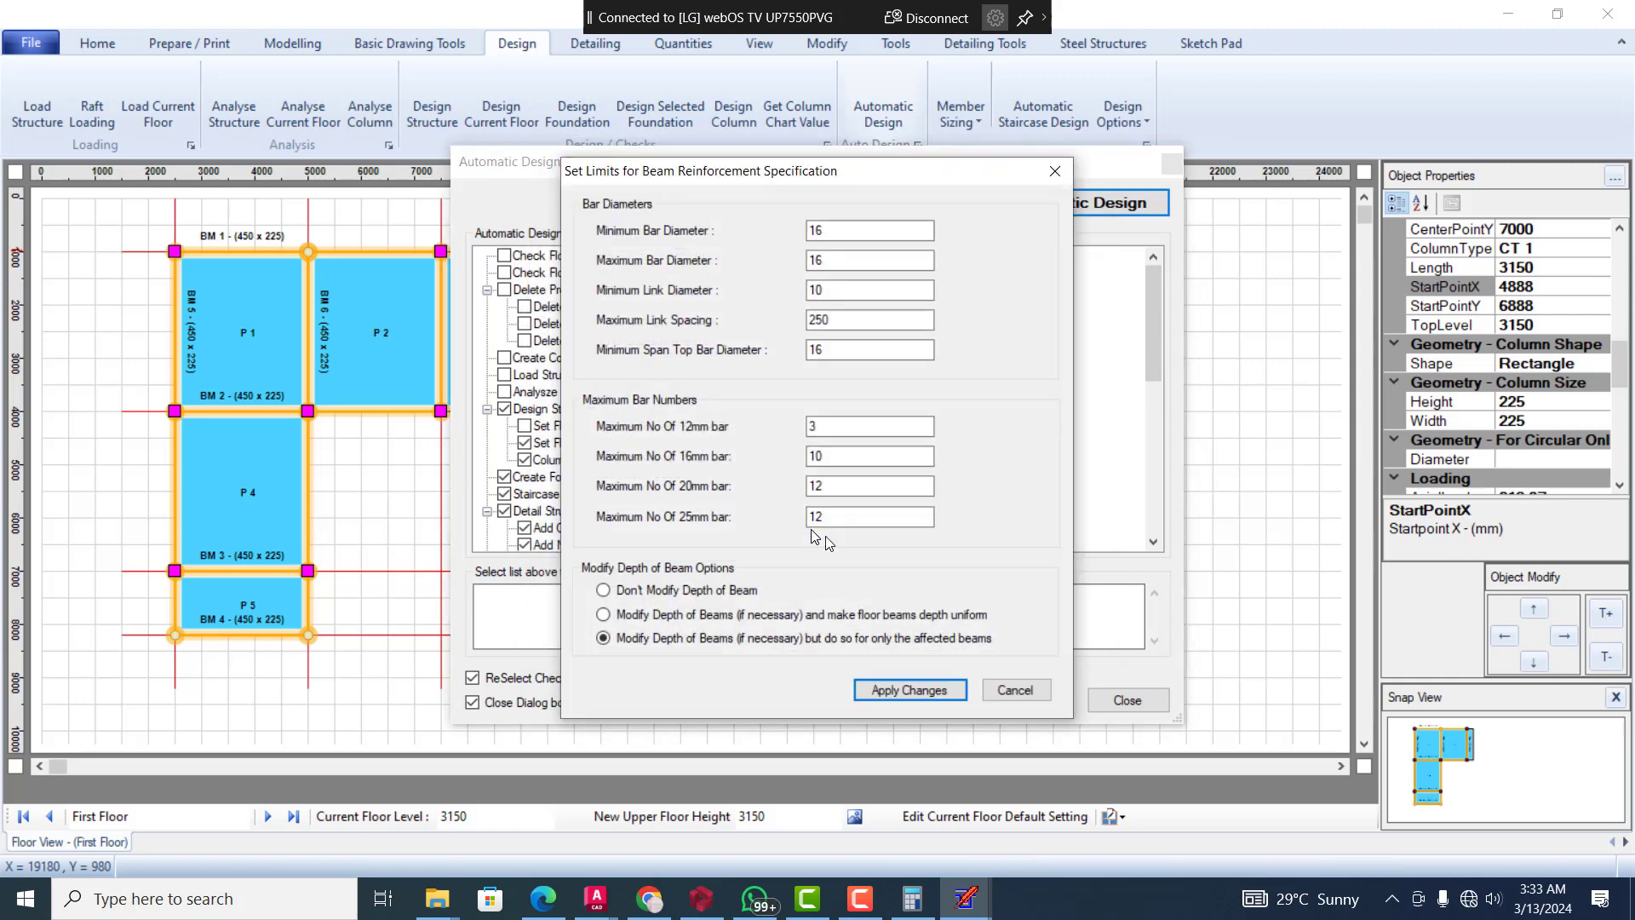
click(904, 691)
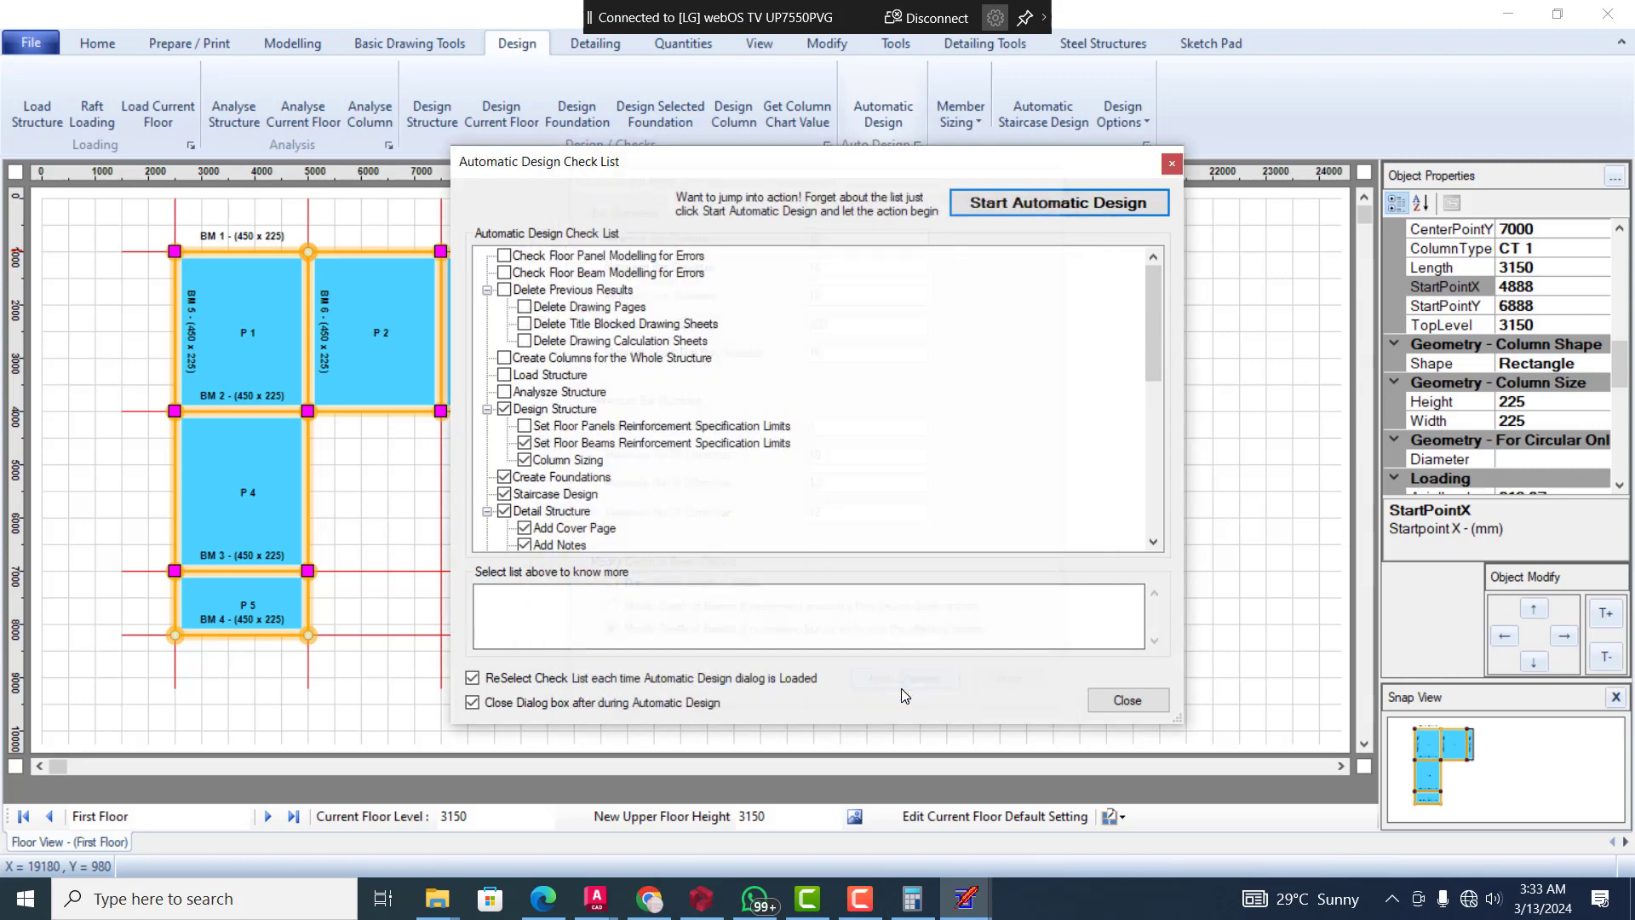
Size the columns with the default sizing options and design limits, then review and accept column group CT 1
click(807, 537)
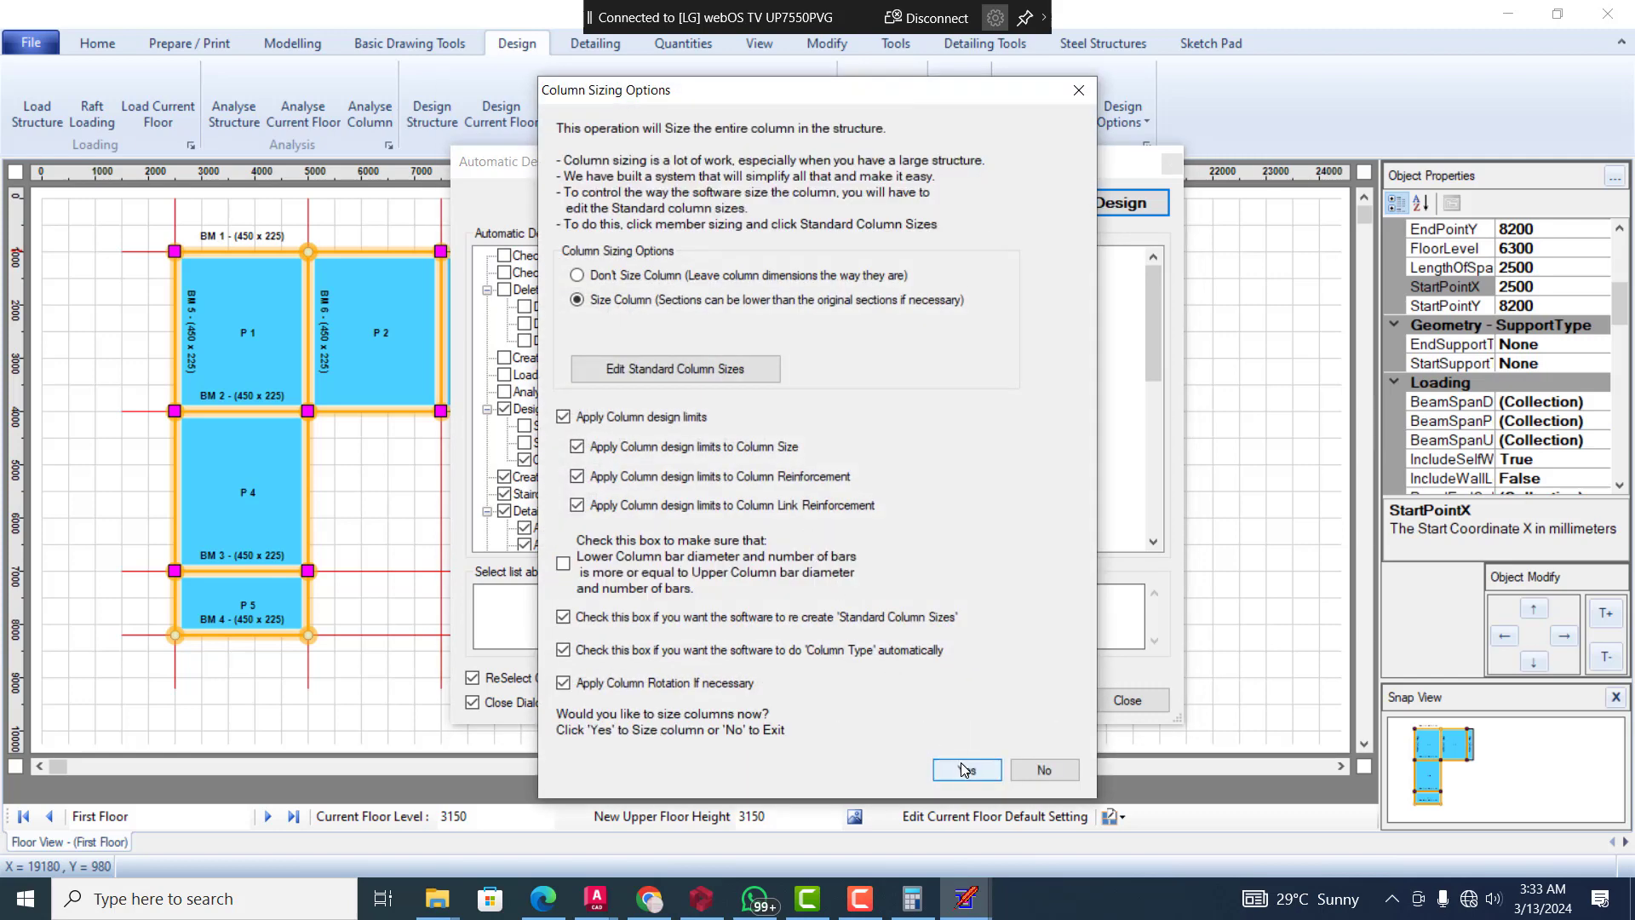
click(964, 769)
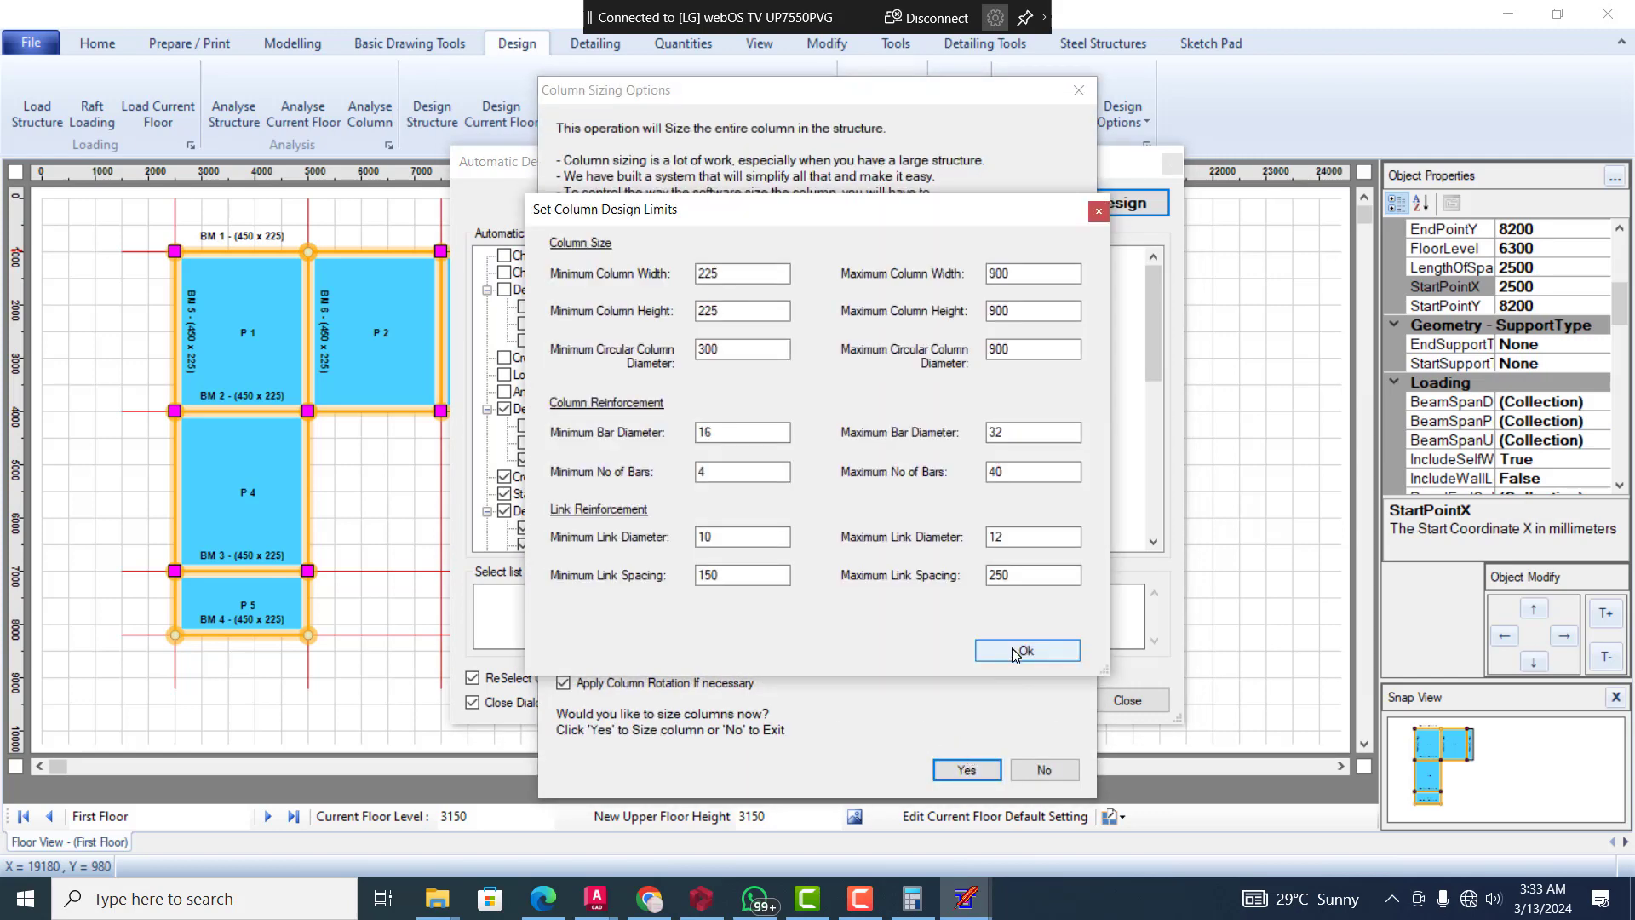
click(1016, 653)
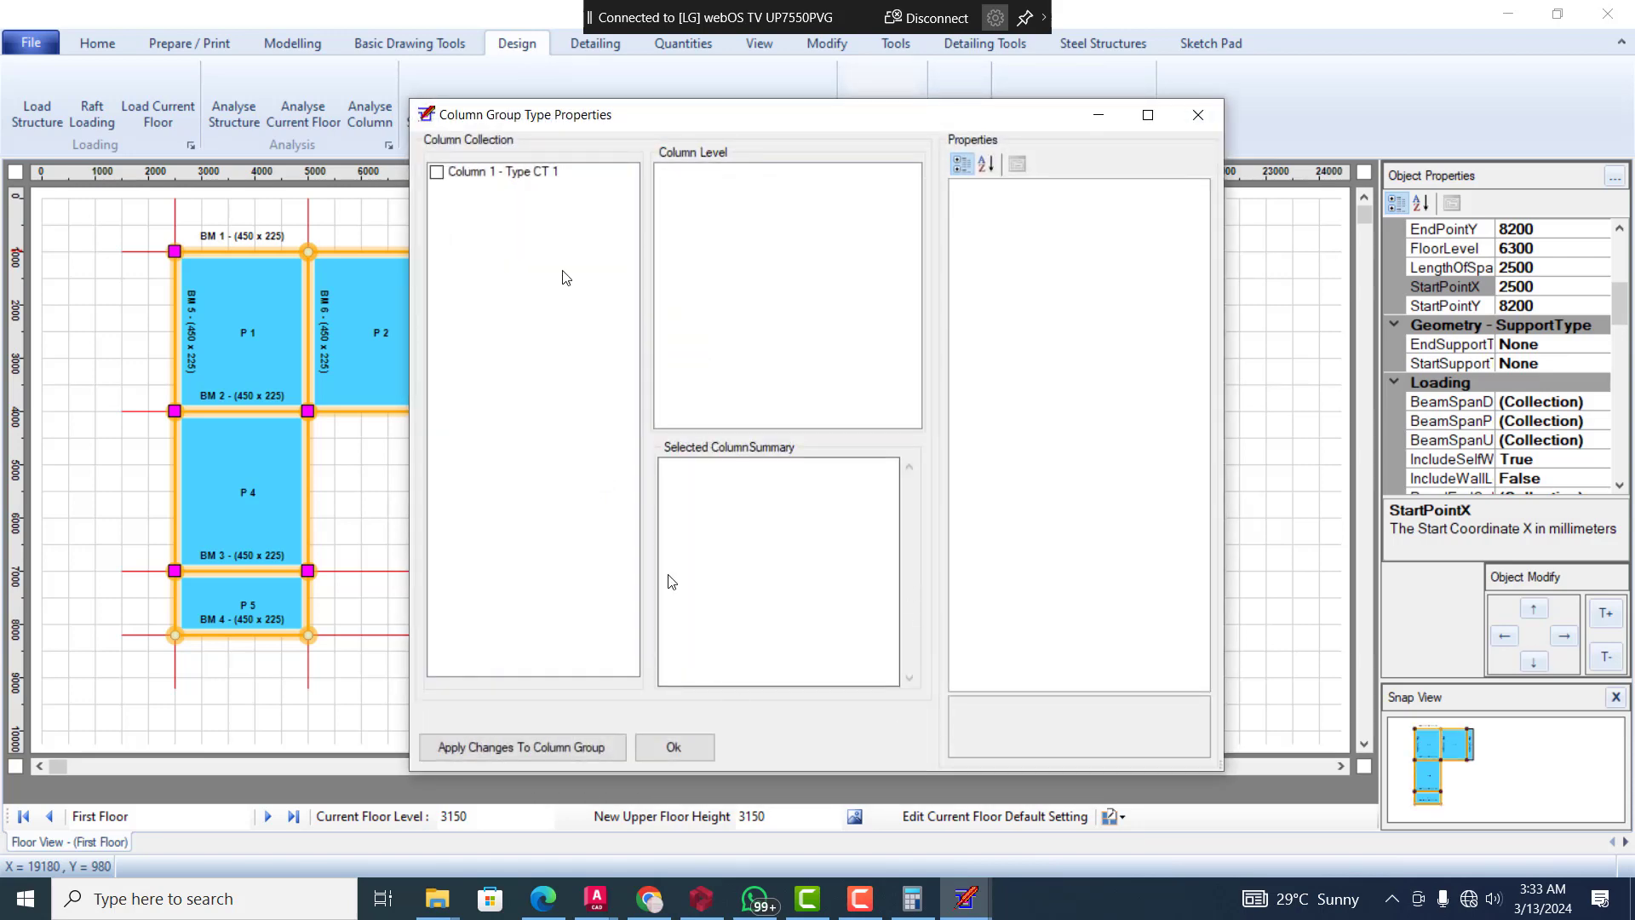
click(436, 171)
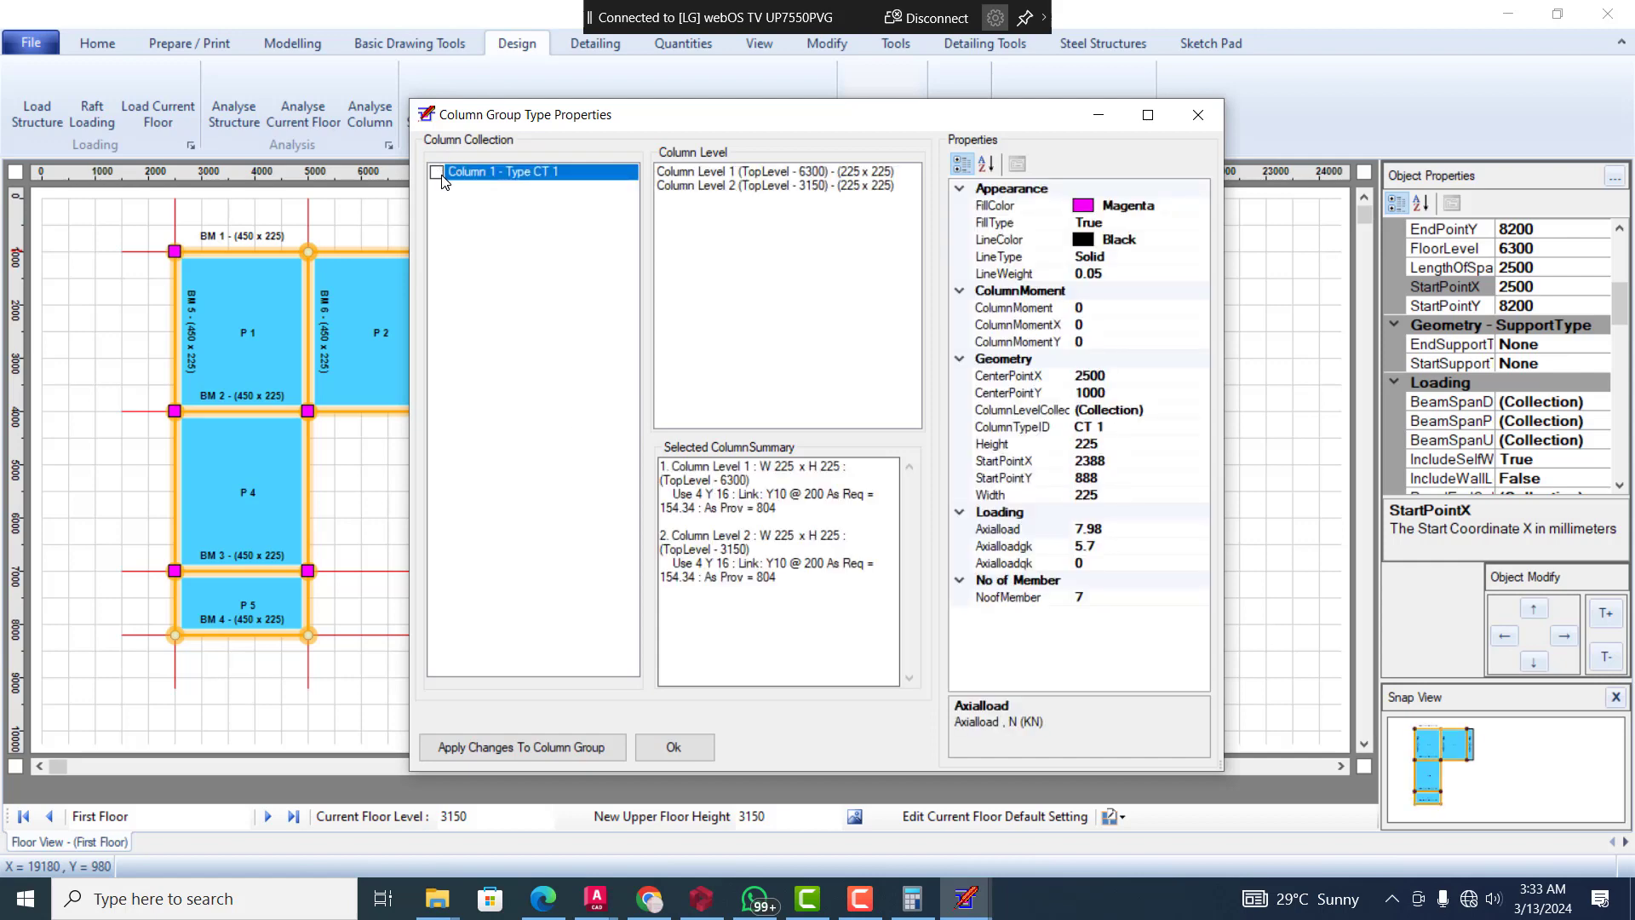
click(664, 747)
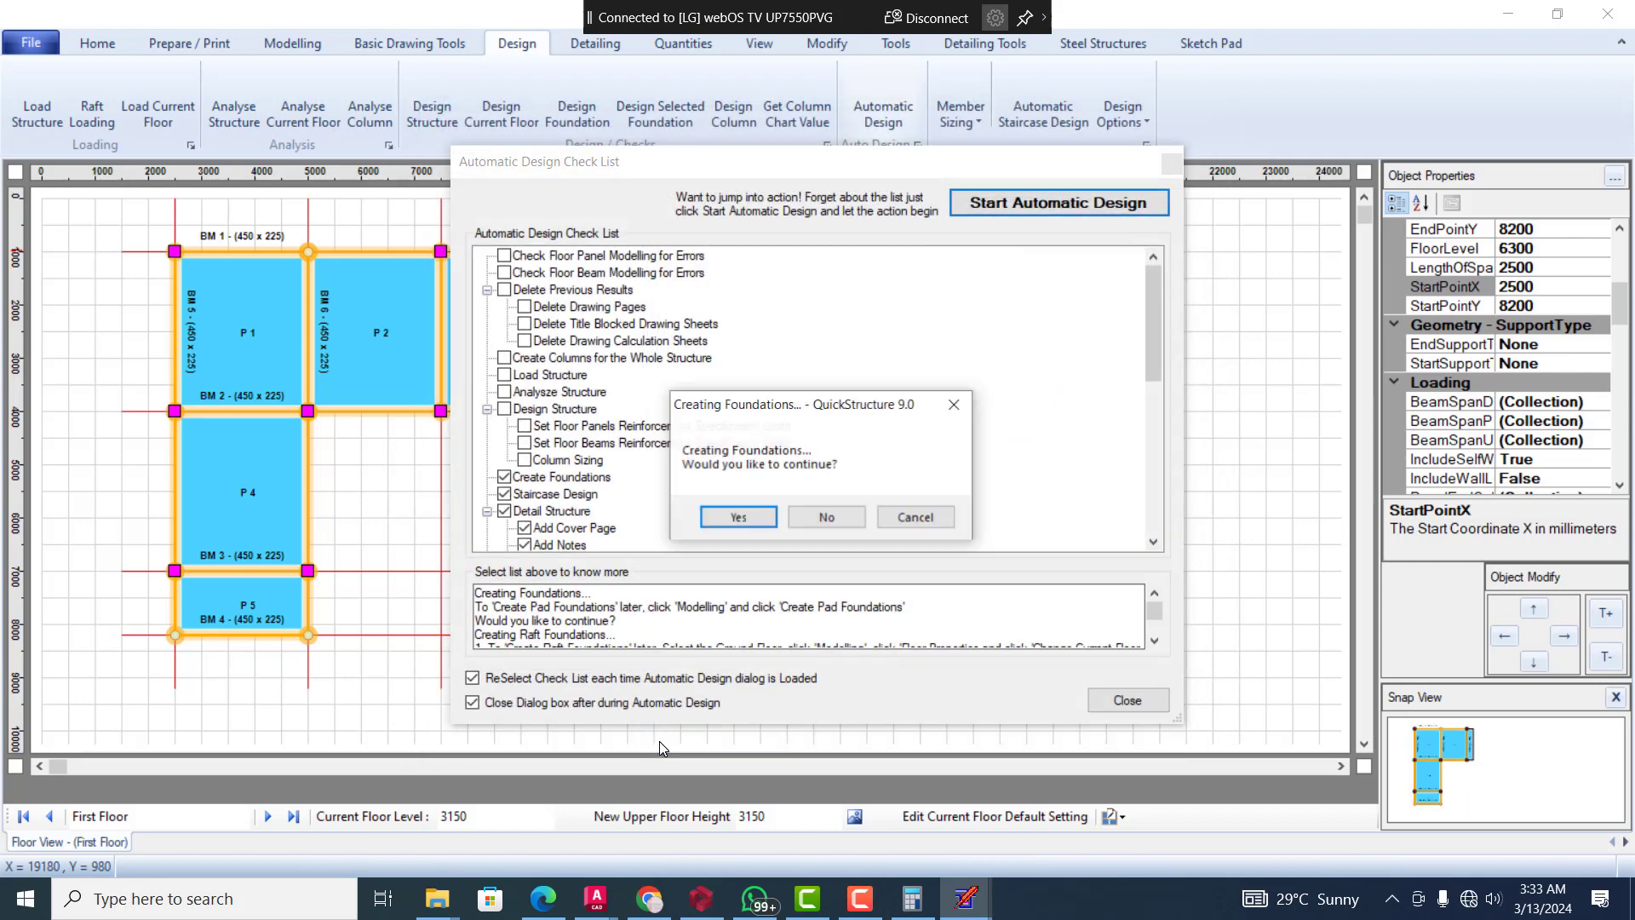
Create pad foundations and size them with a minimum base thickness of 350
click(738, 517)
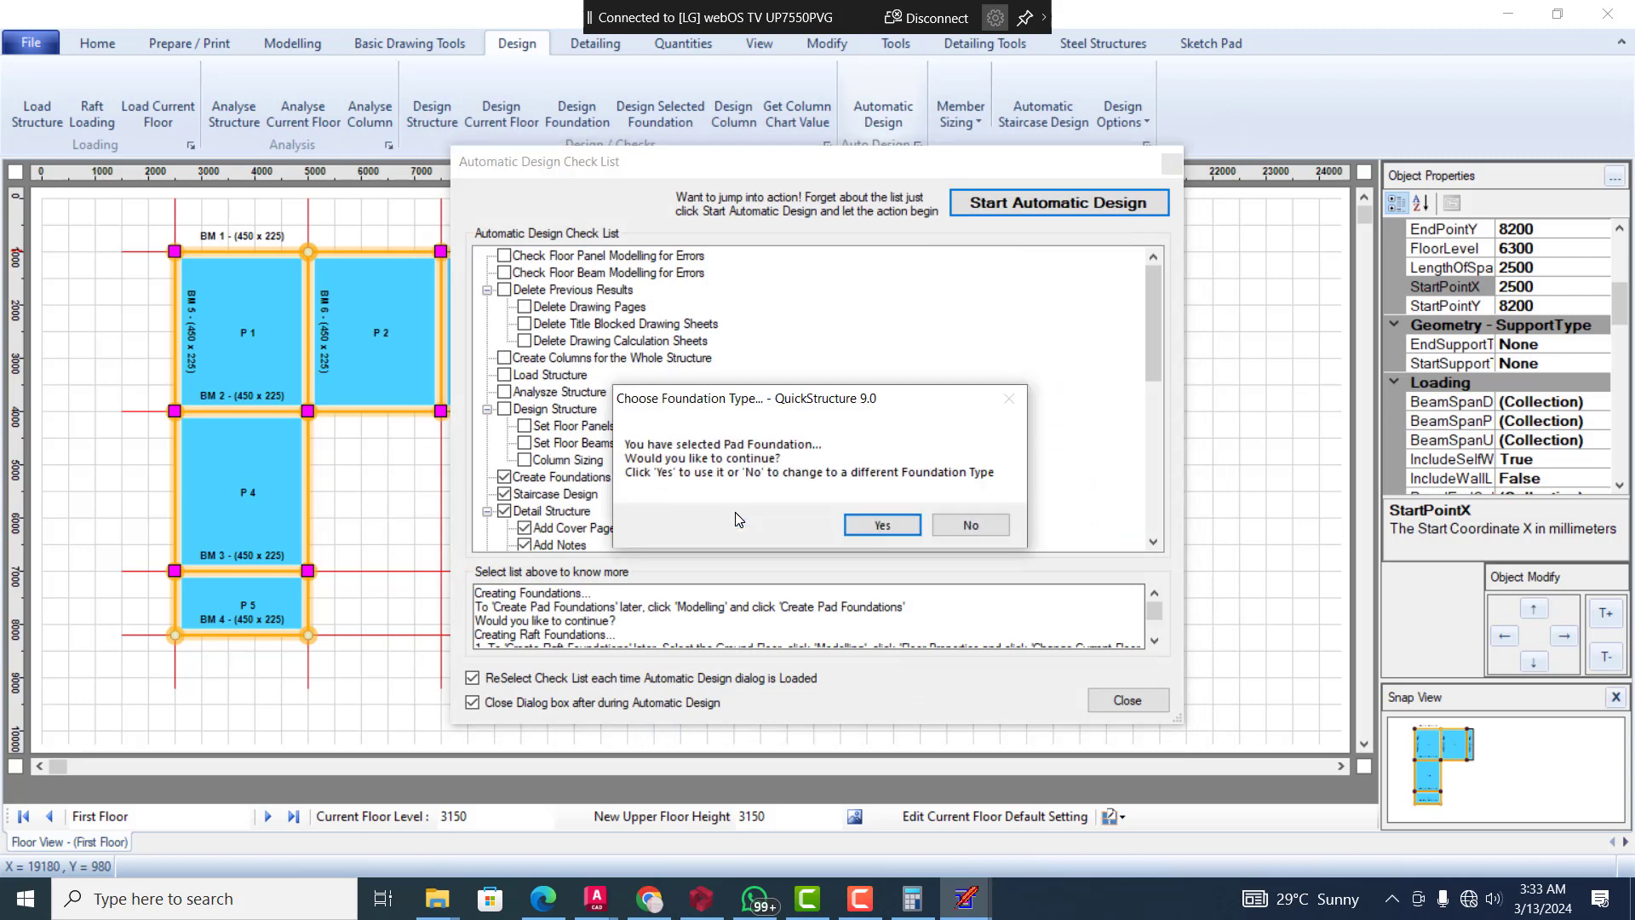
click(896, 527)
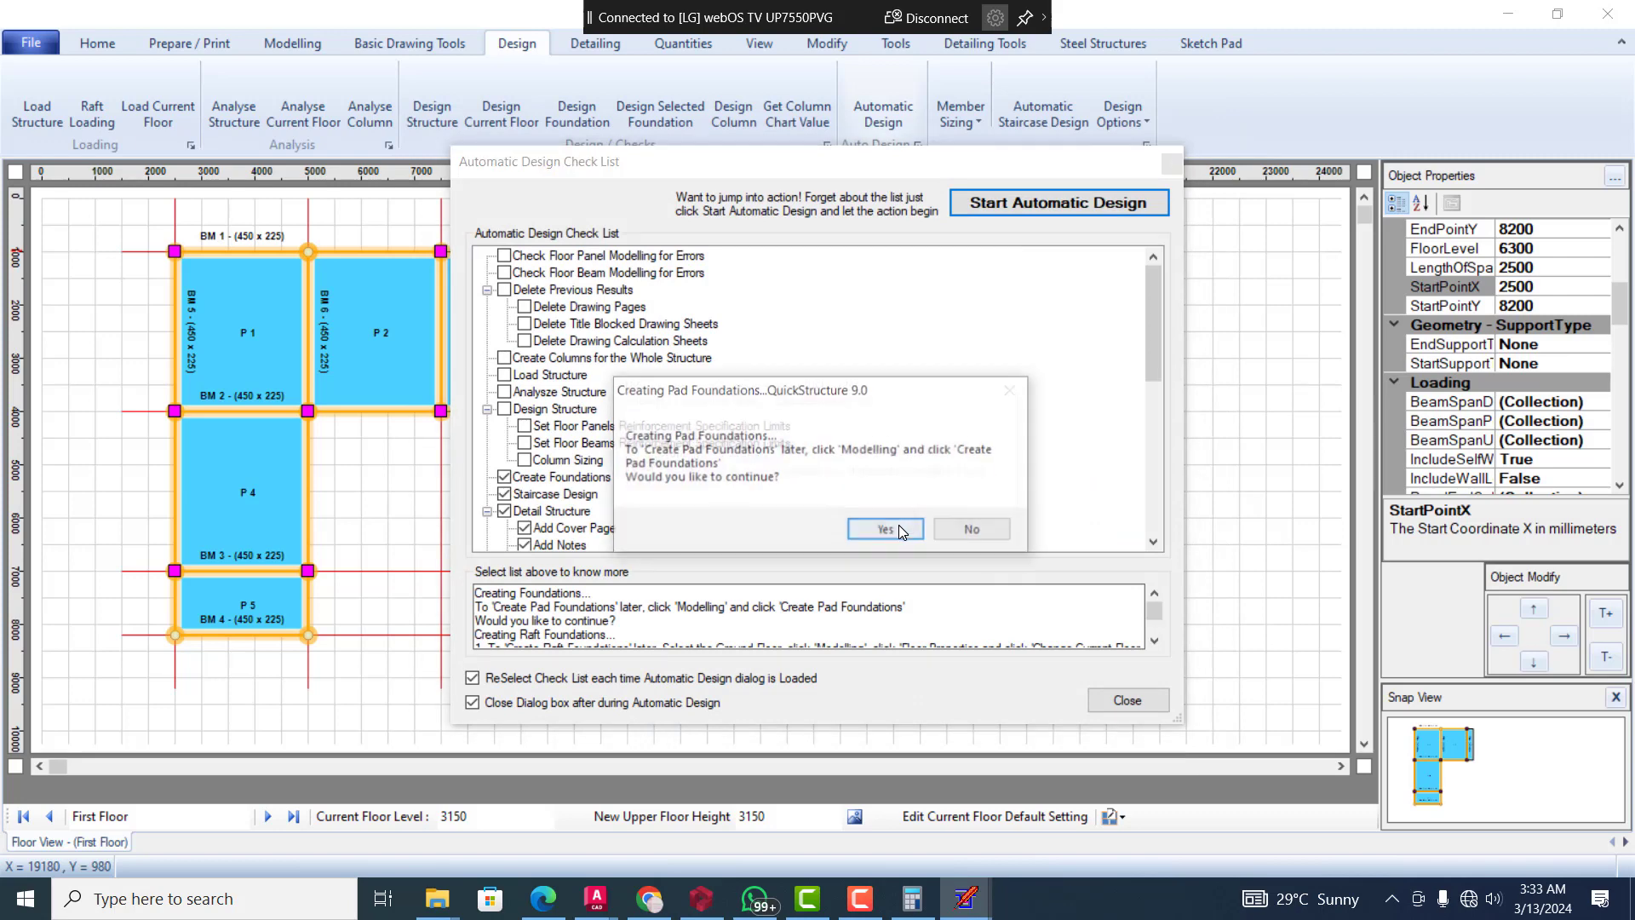
click(901, 529)
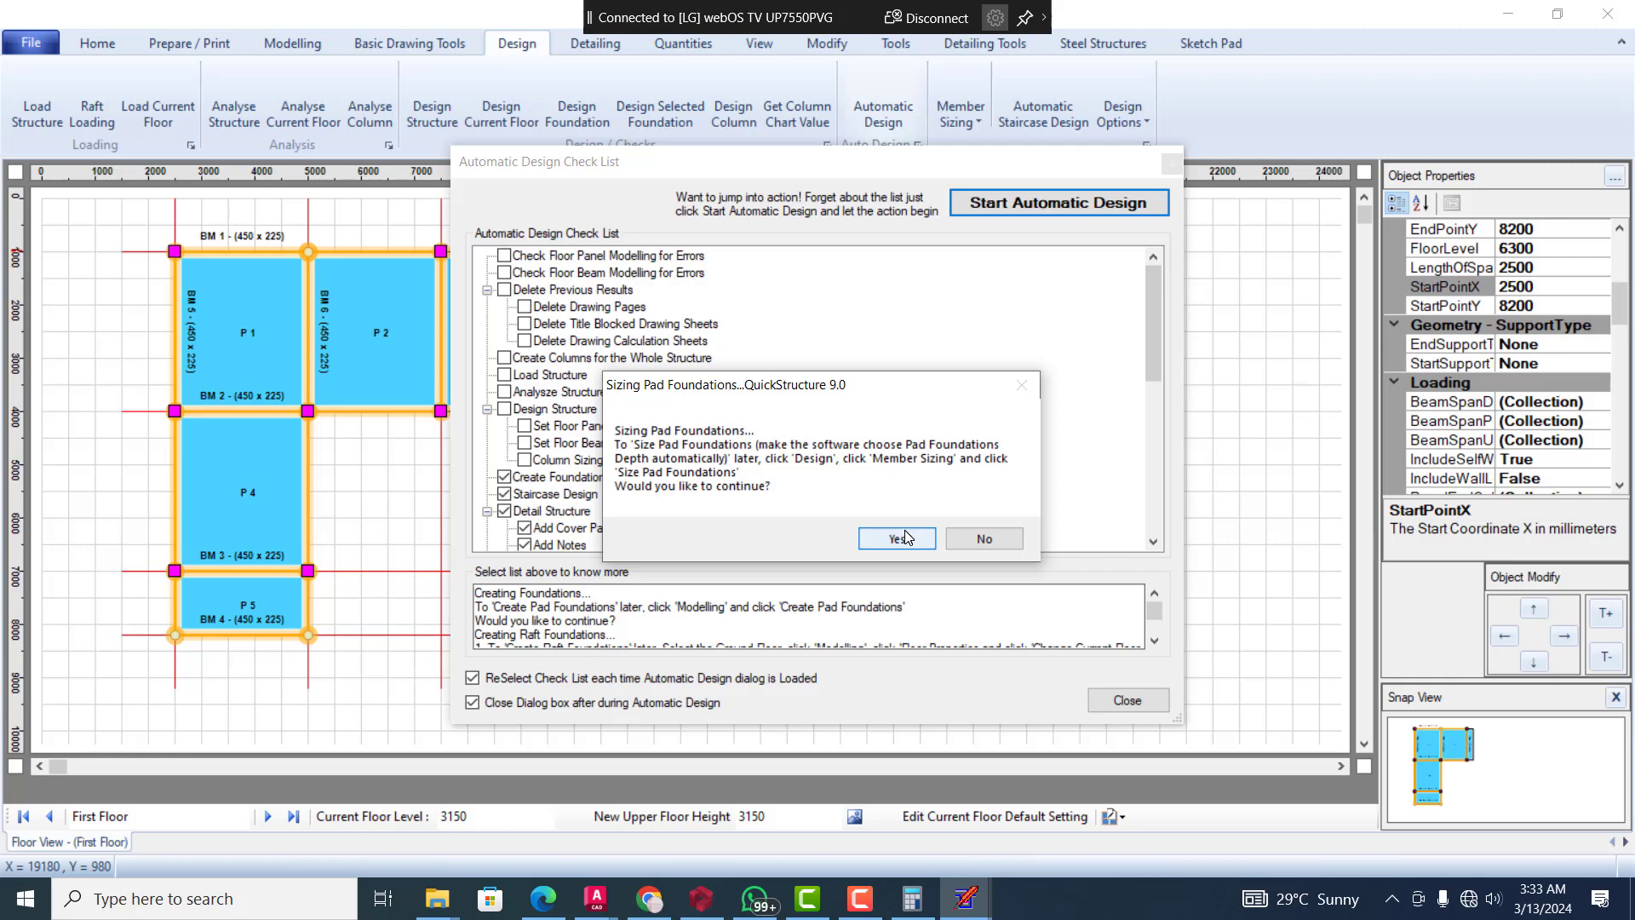
click(901, 534)
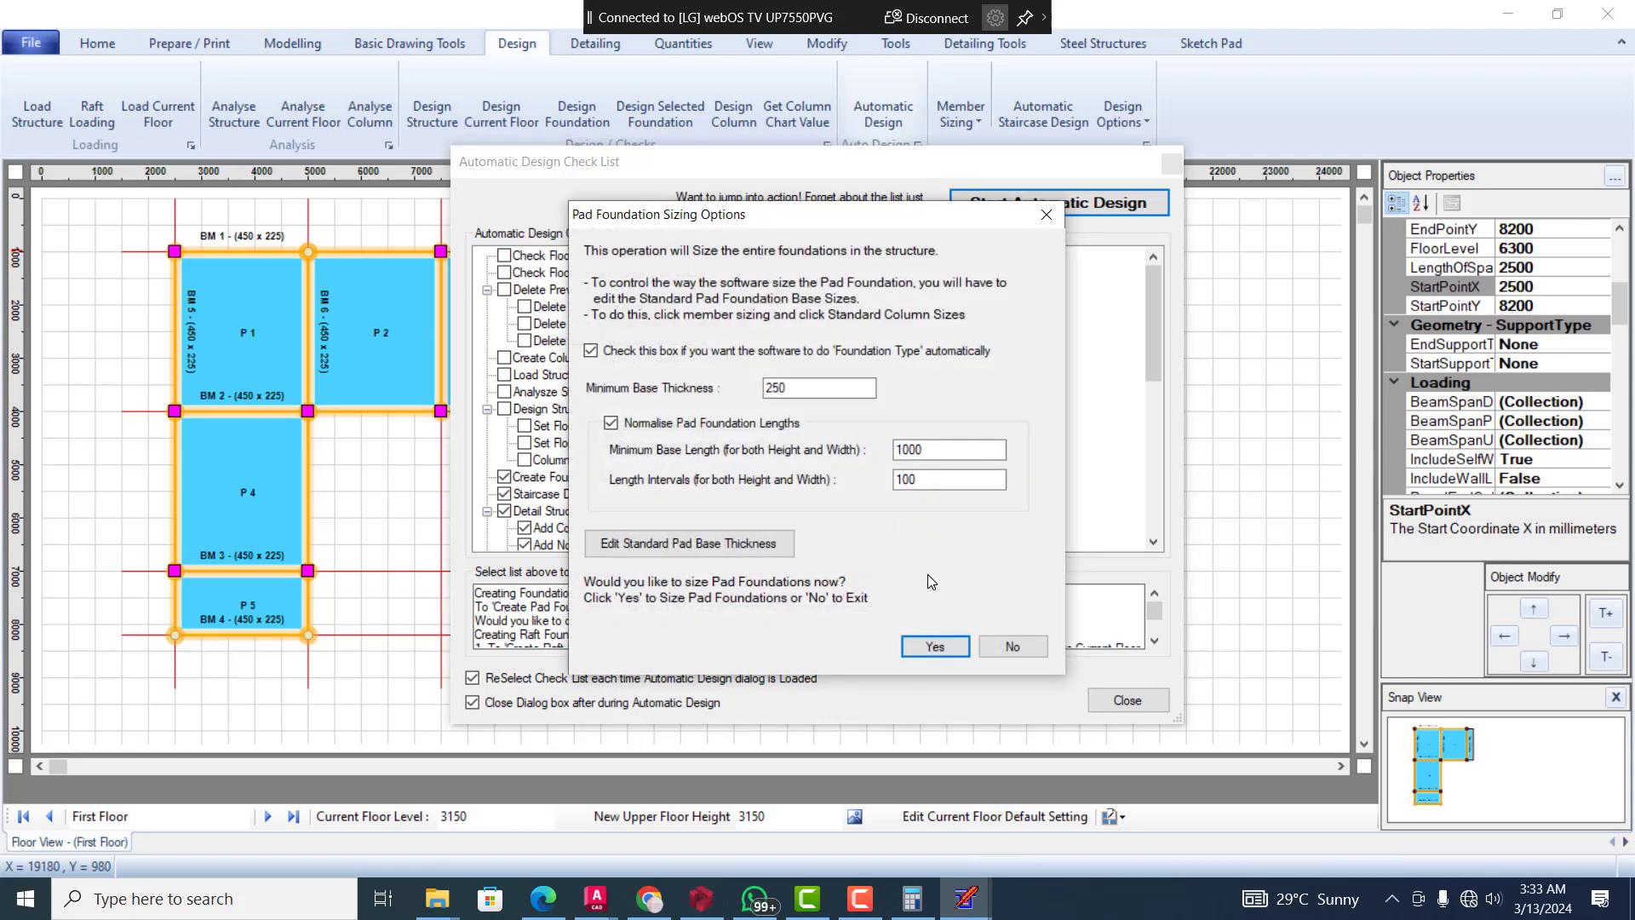
double_click(813, 387)
text(3)
click(935, 647)
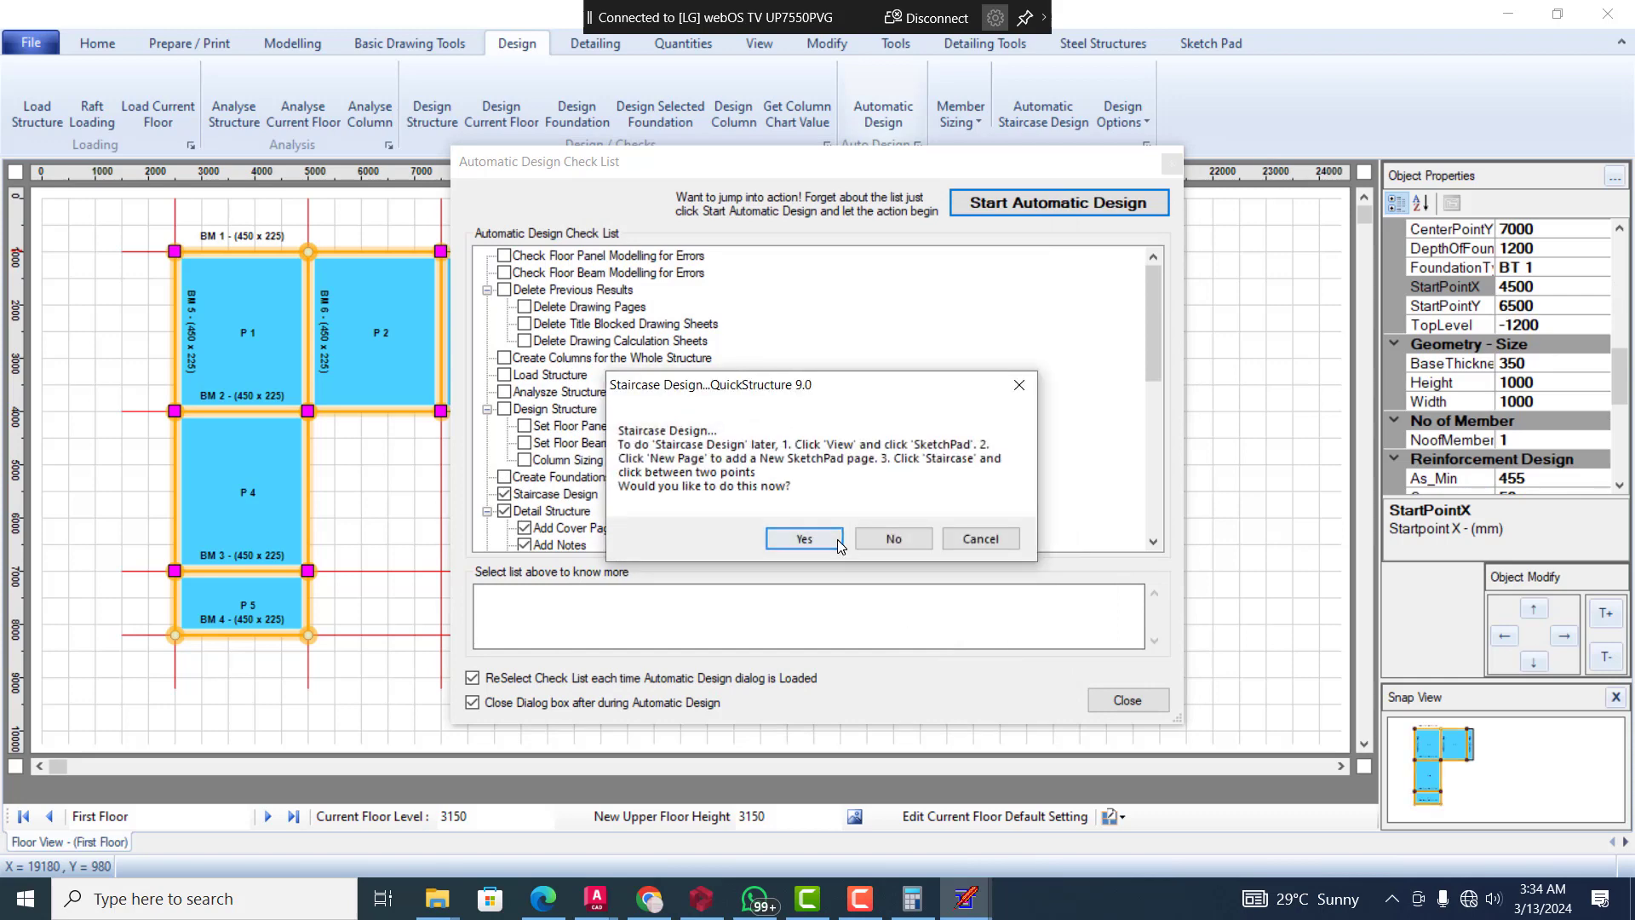
Open the Automatic Staircase Design, close it with its default values, and continue to detailing the structure
click(833, 539)
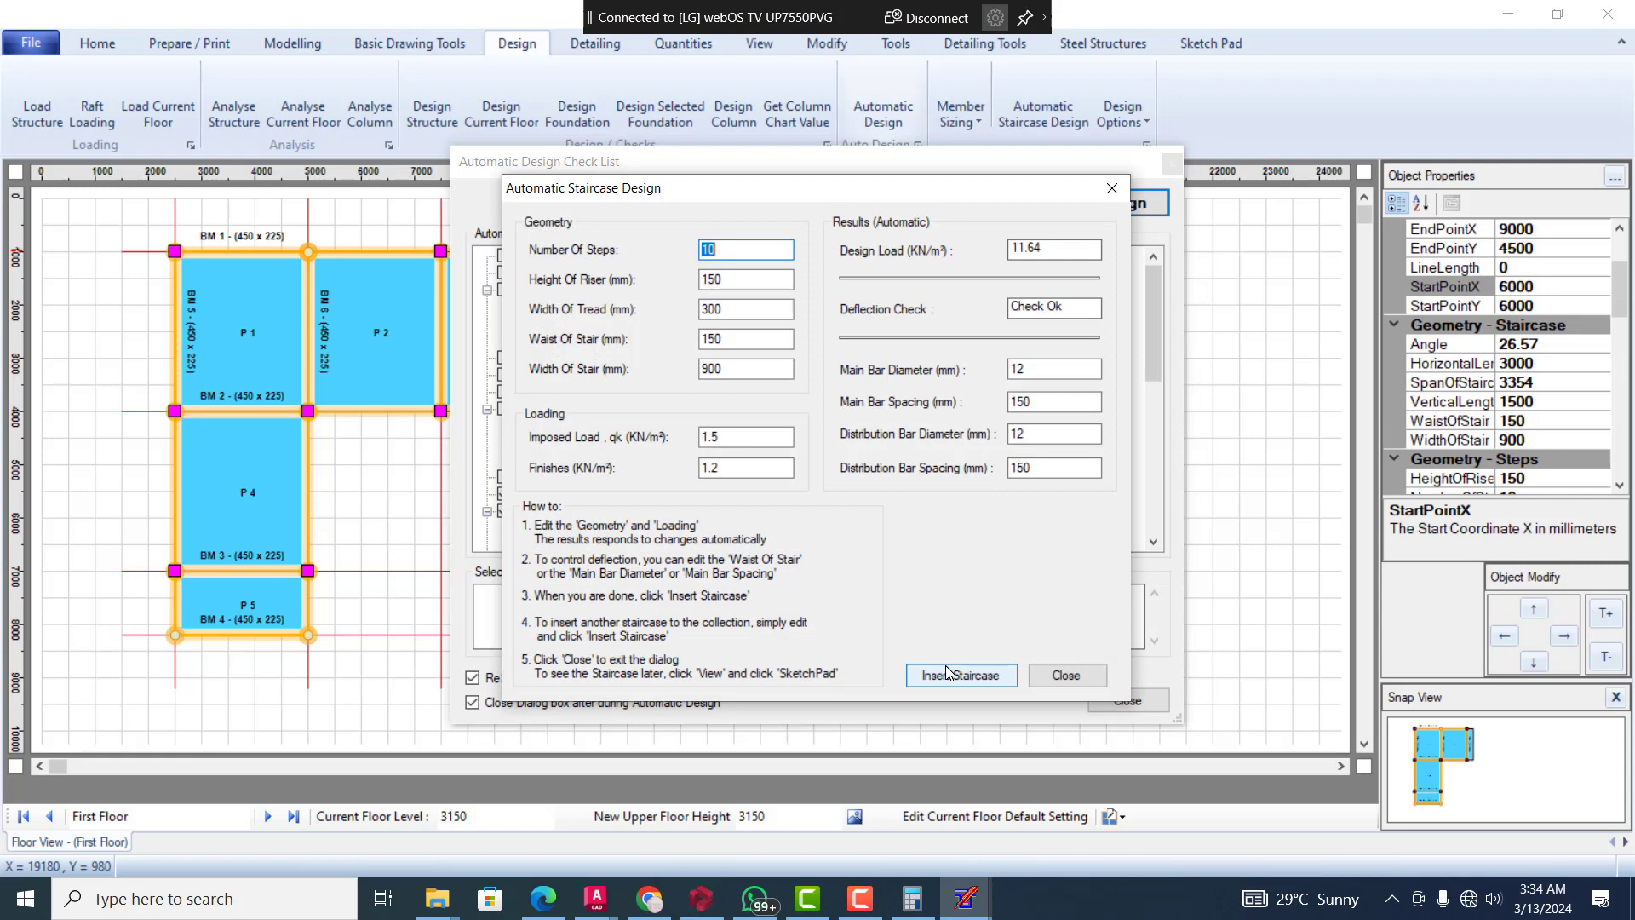
click(1067, 676)
click(858, 516)
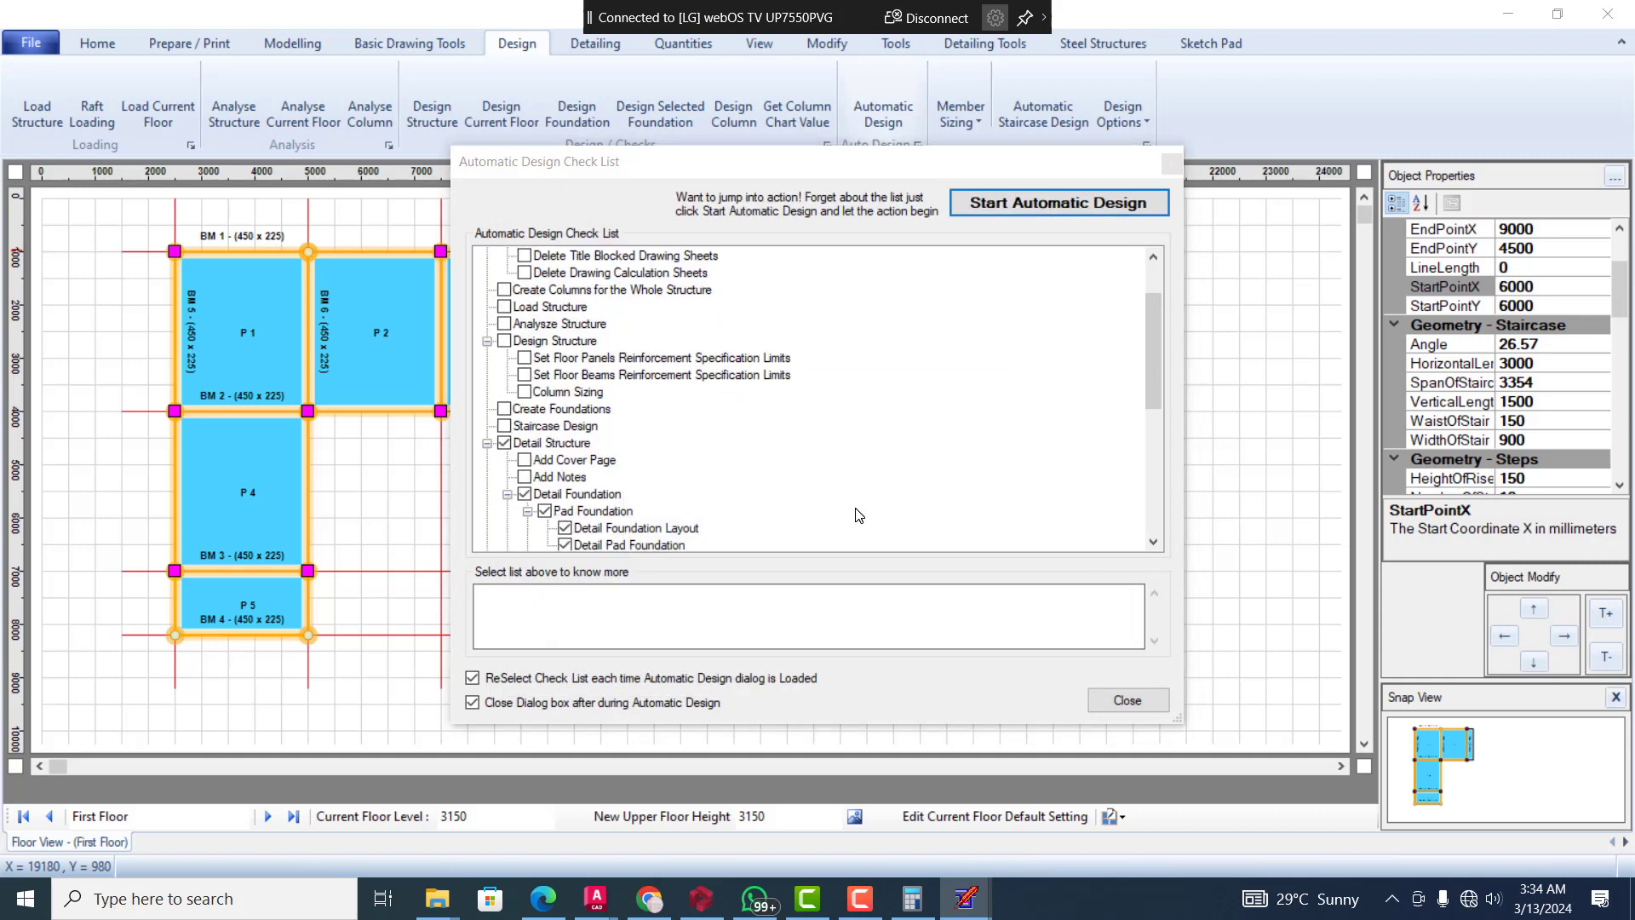
Detail the foundation layout, the pad foundations and the columns
click(795, 531)
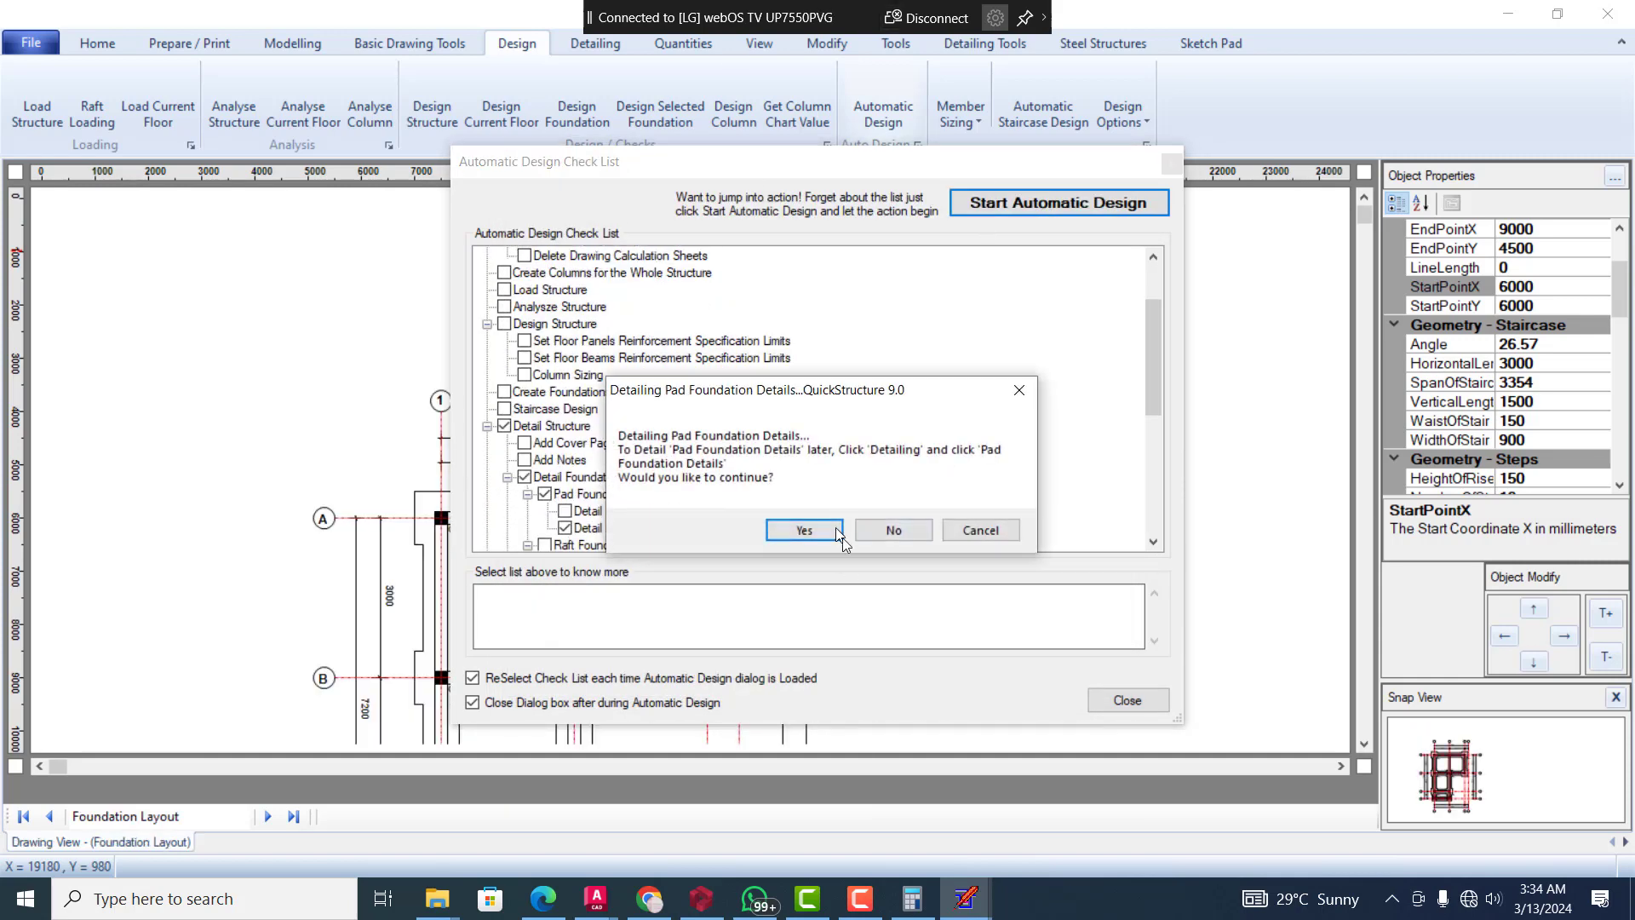
click(803, 532)
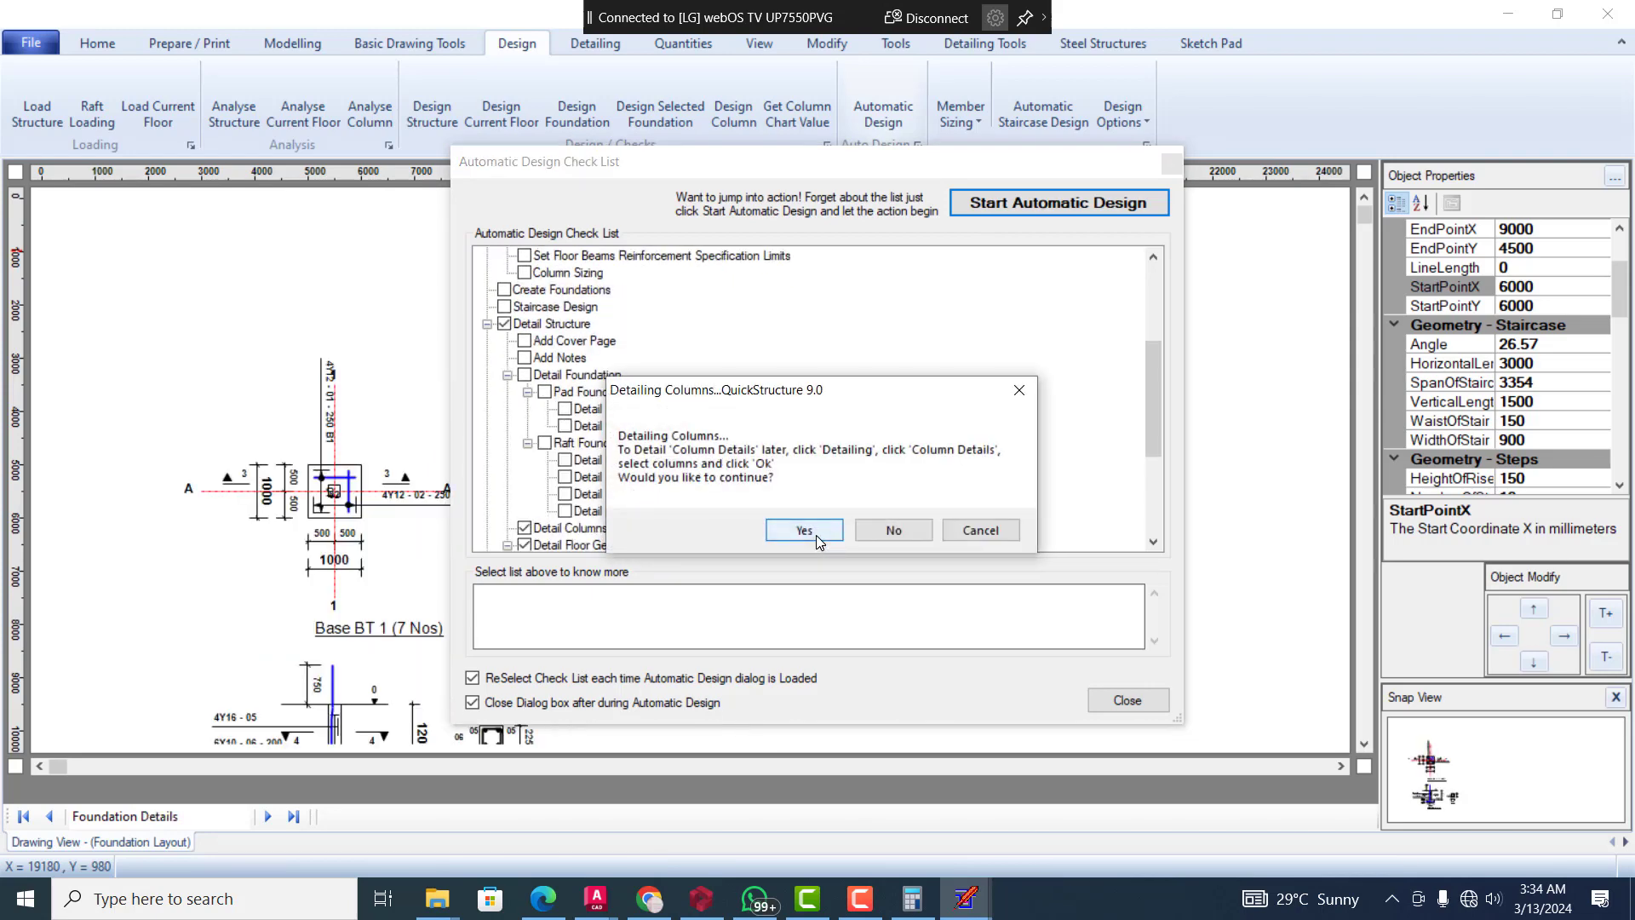
click(816, 537)
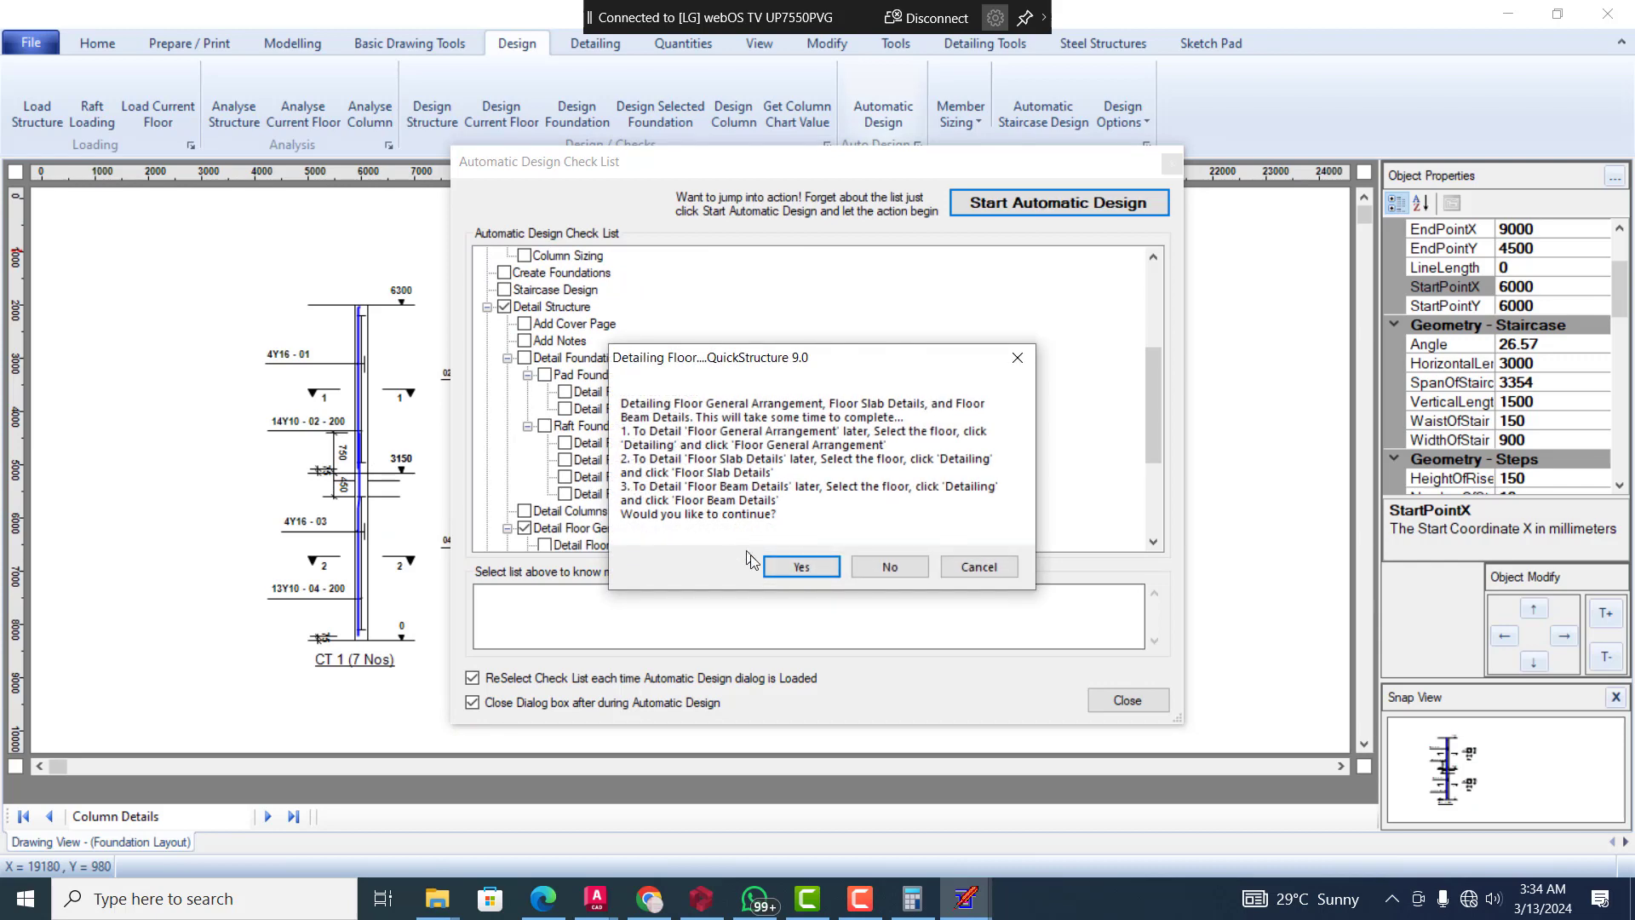
Detail the First Floor general arrangement, slabs and beams, plus the roof beam arrangement and roof beams
click(813, 568)
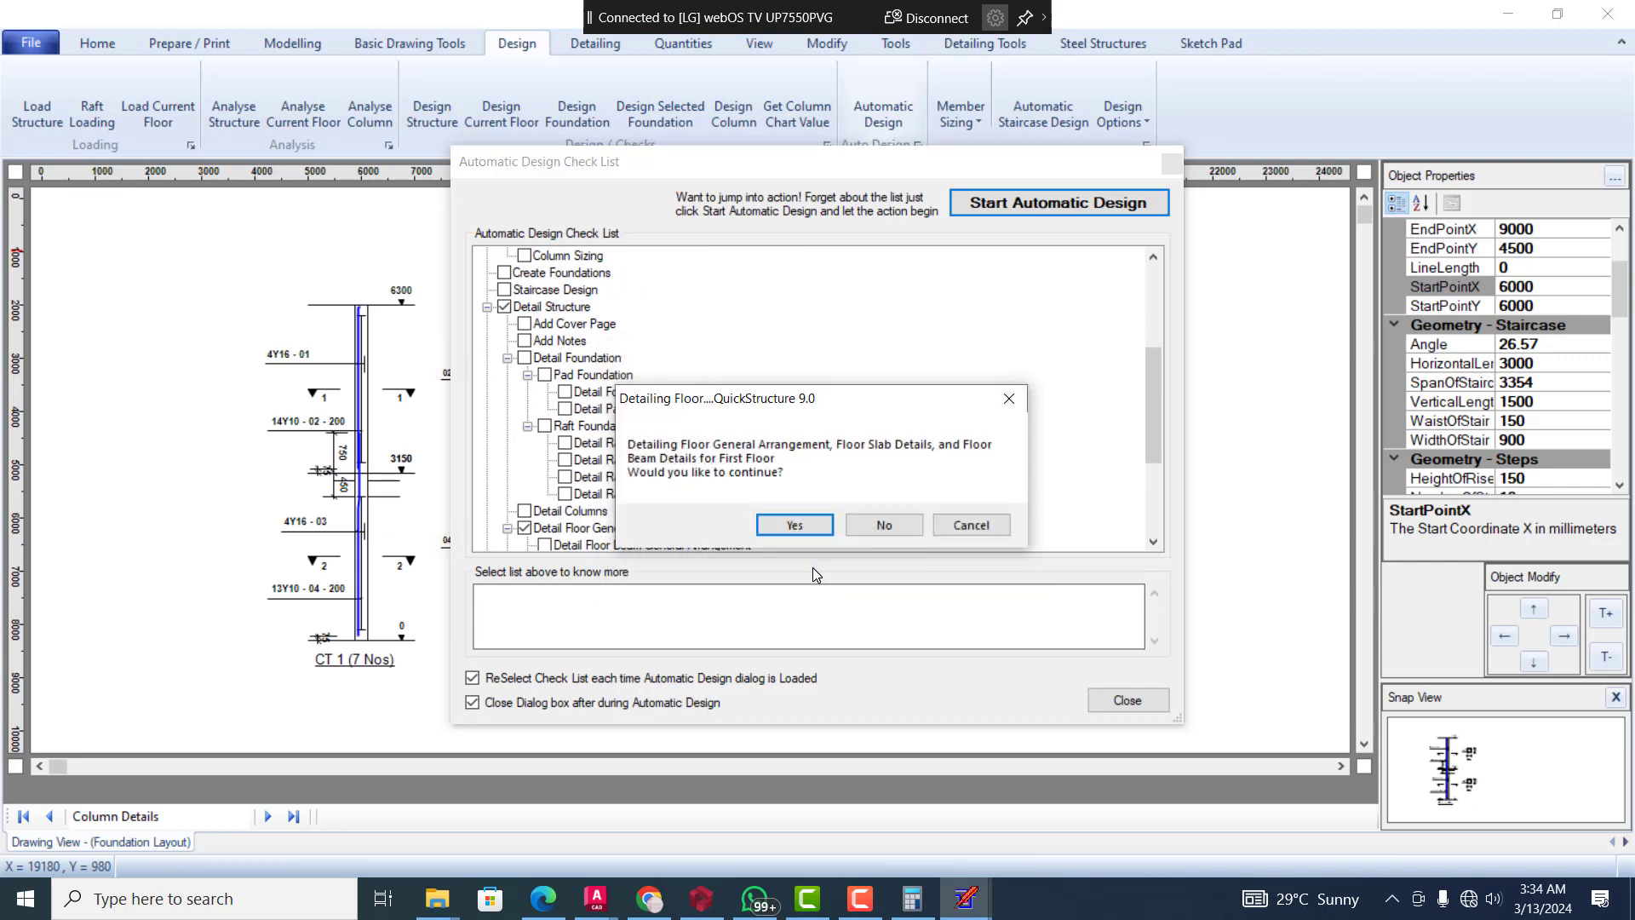
click(792, 526)
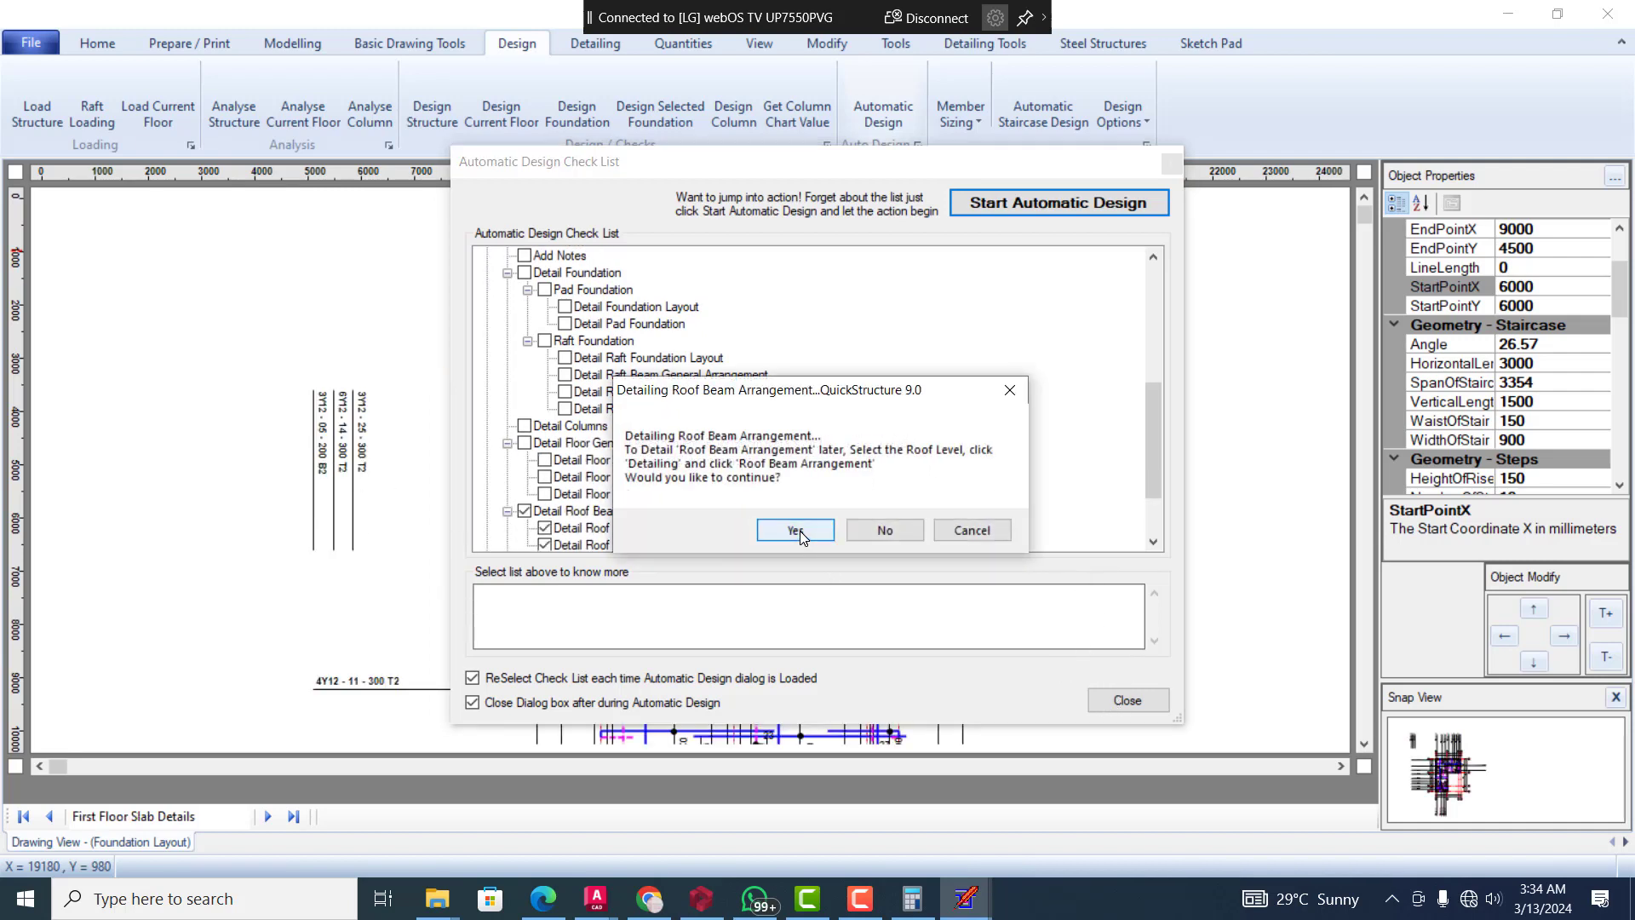
click(795, 529)
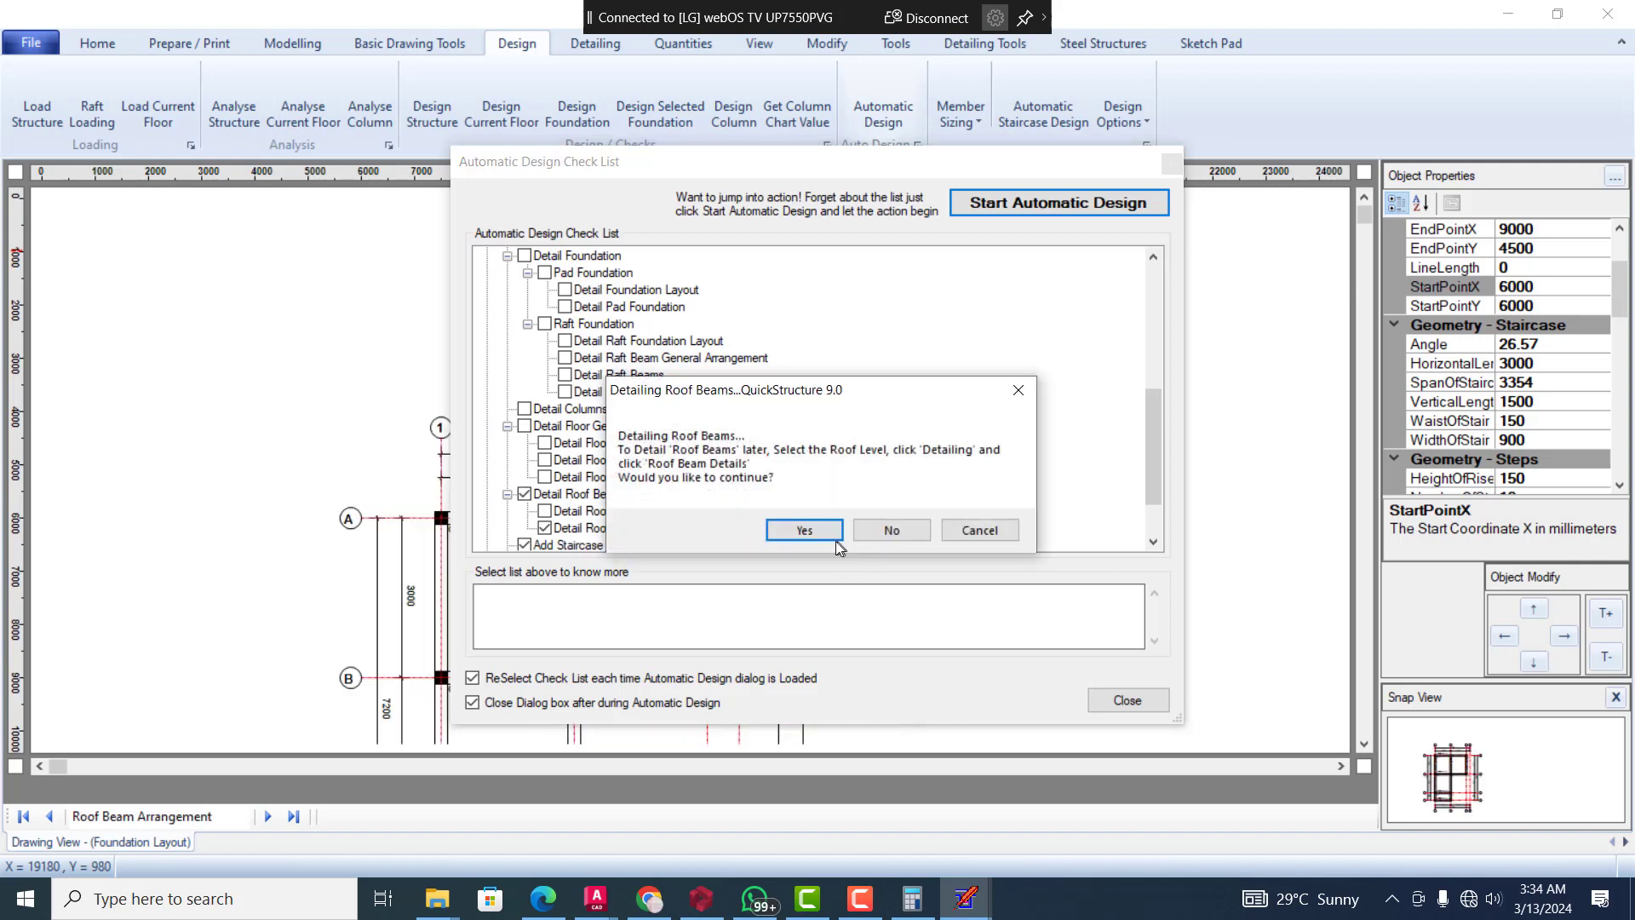
click(824, 535)
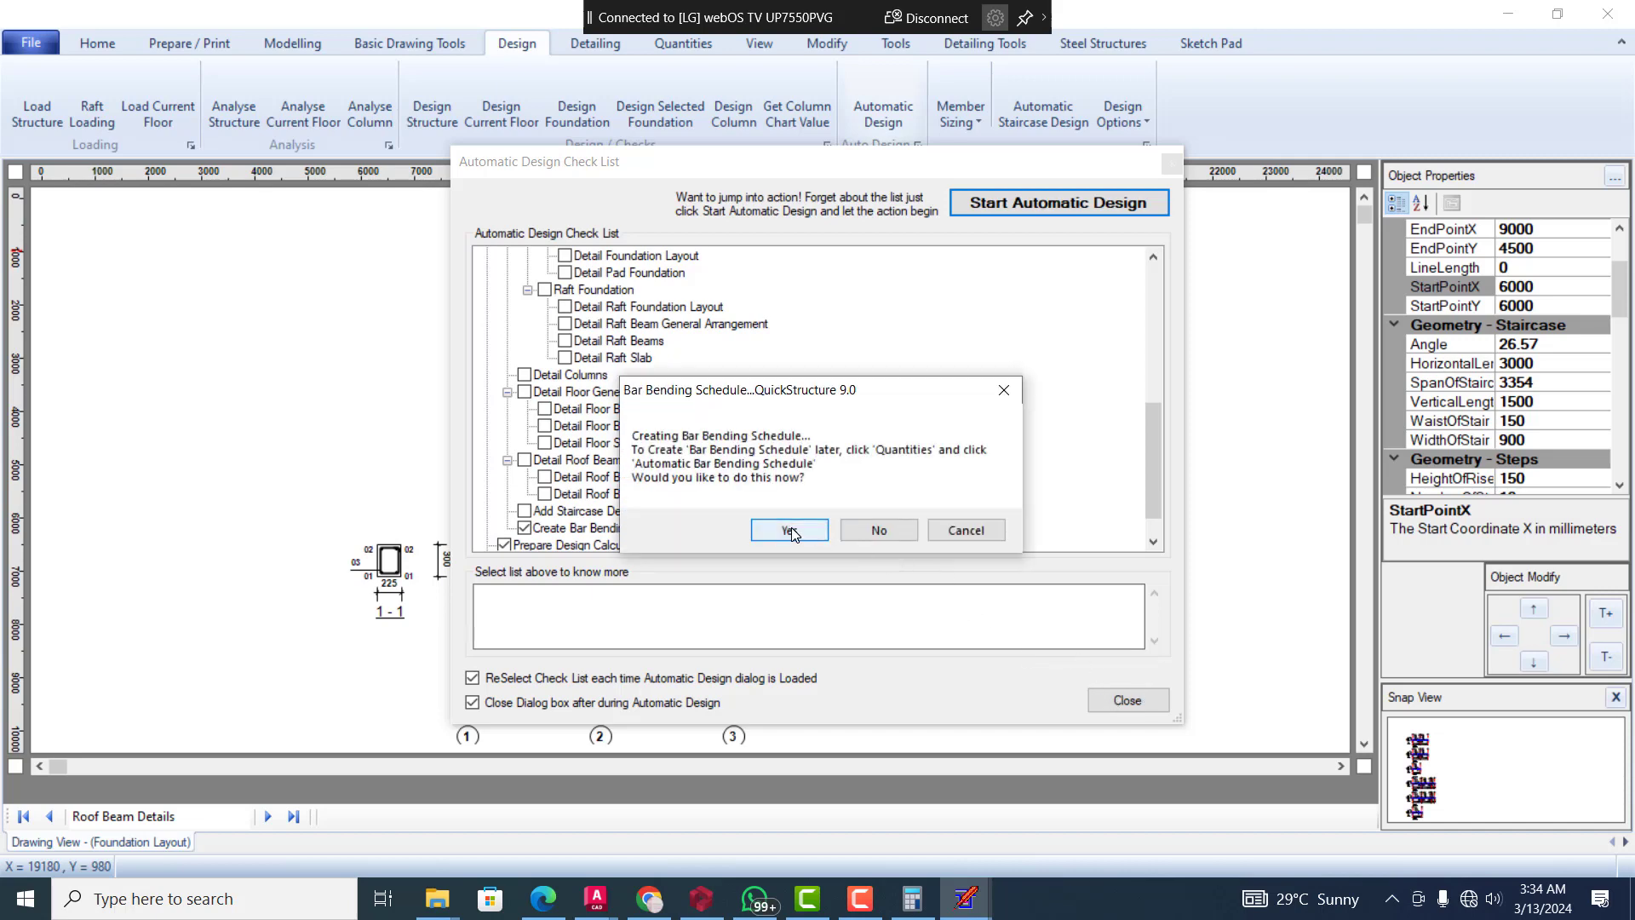
Create the bar bending schedule and finish the Automatic Design without preparing the calculation sheet or title-blocked drawings
click(792, 529)
click(809, 582)
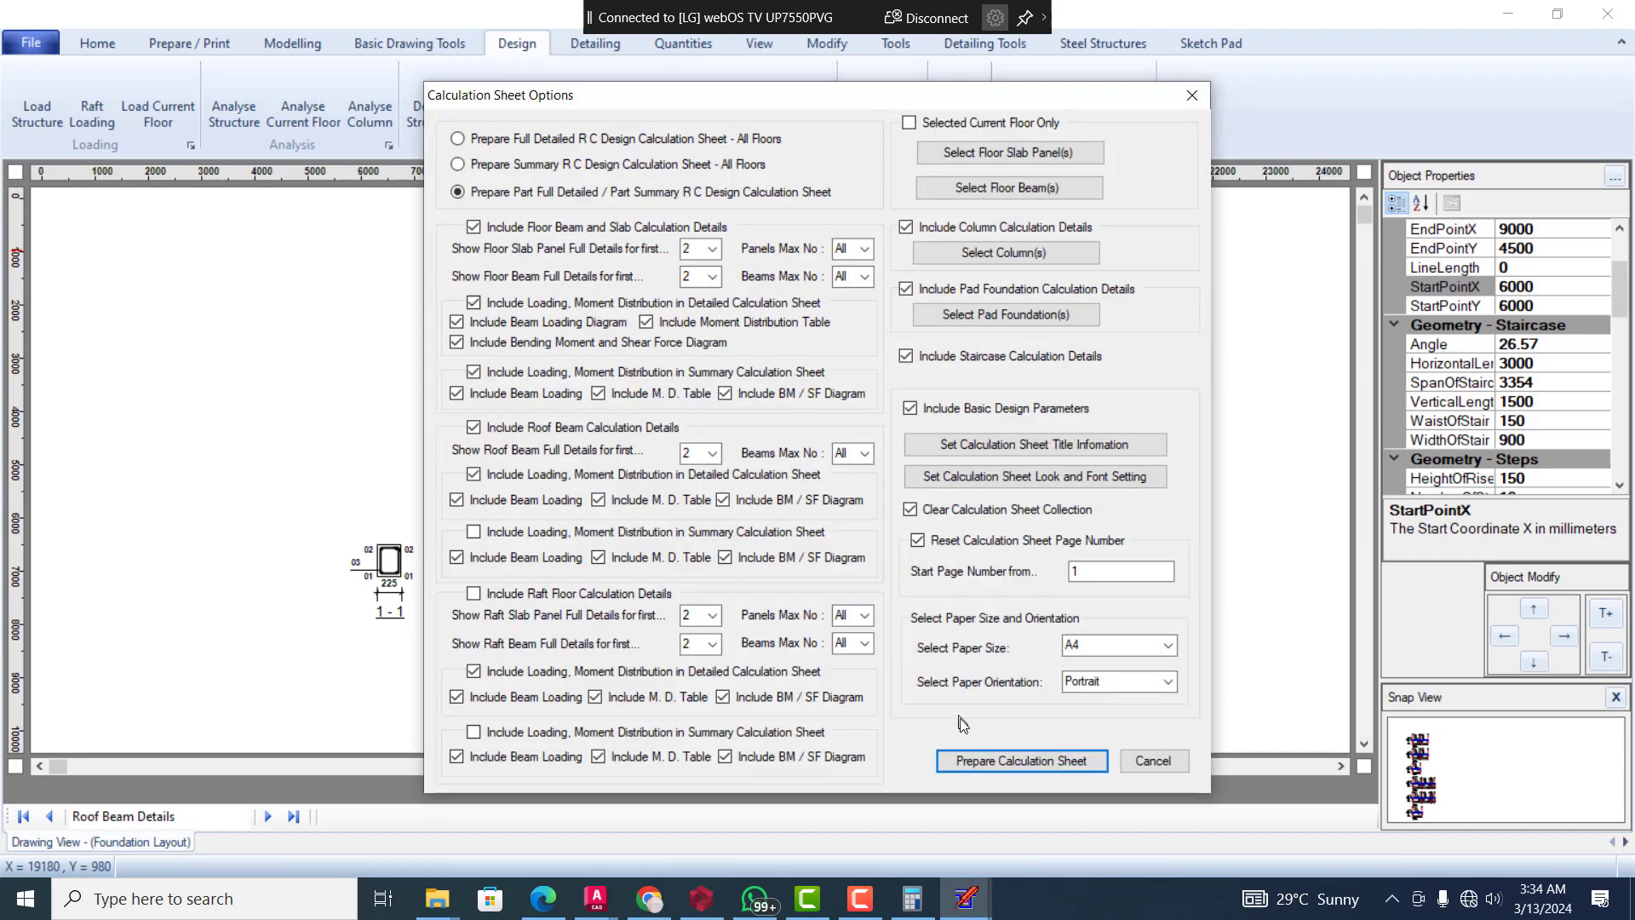
click(1131, 764)
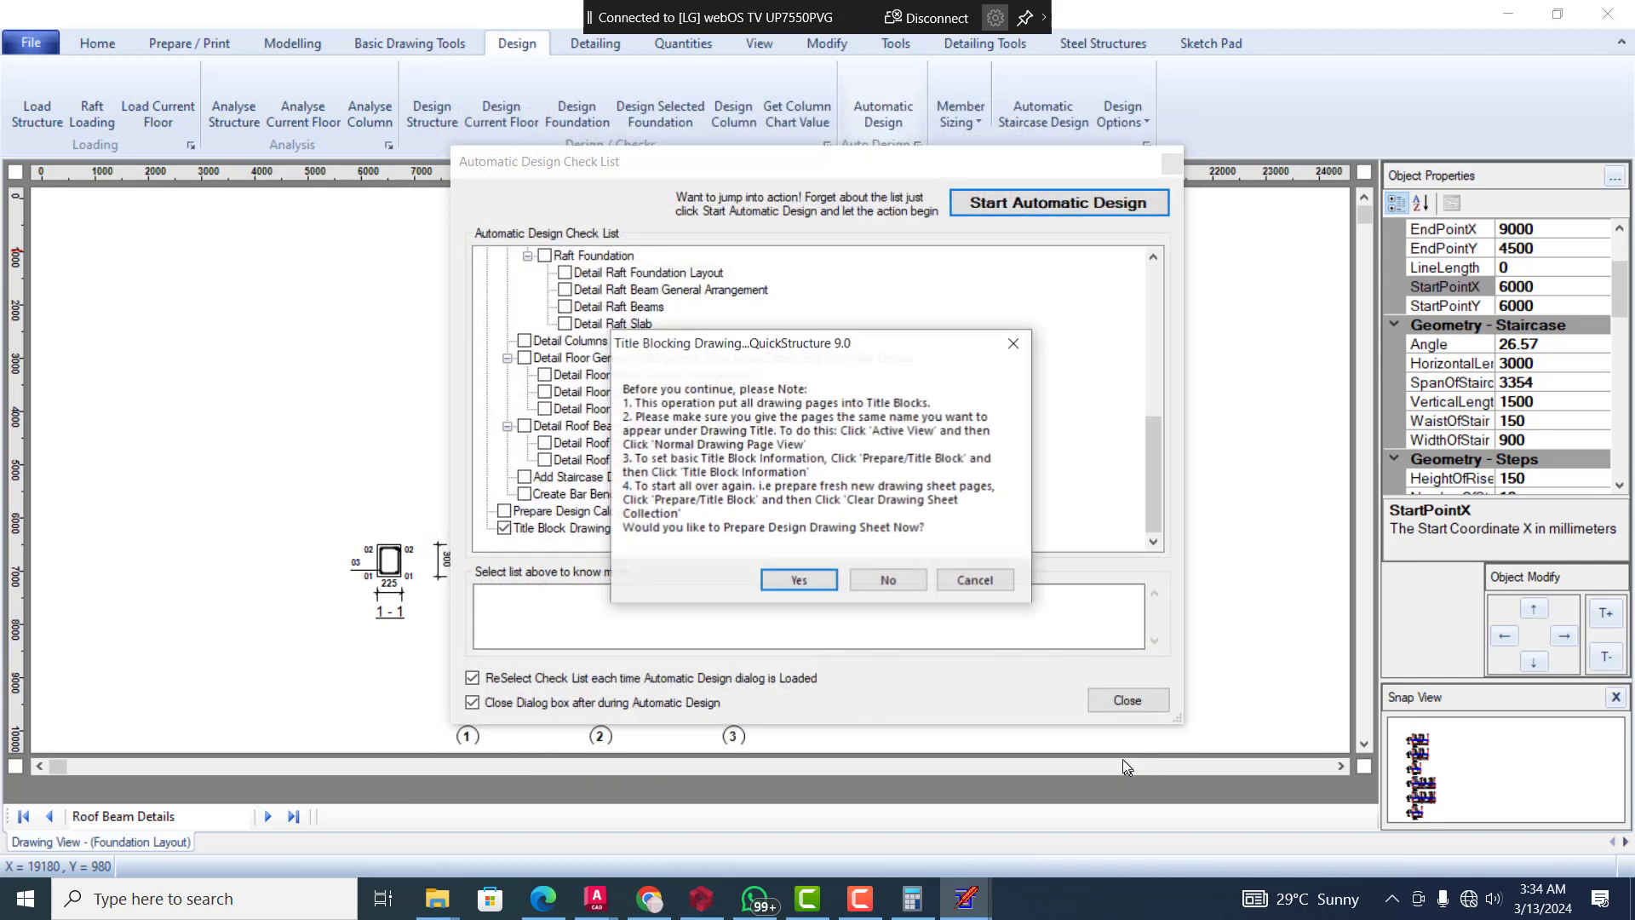
click(870, 580)
click(897, 530)
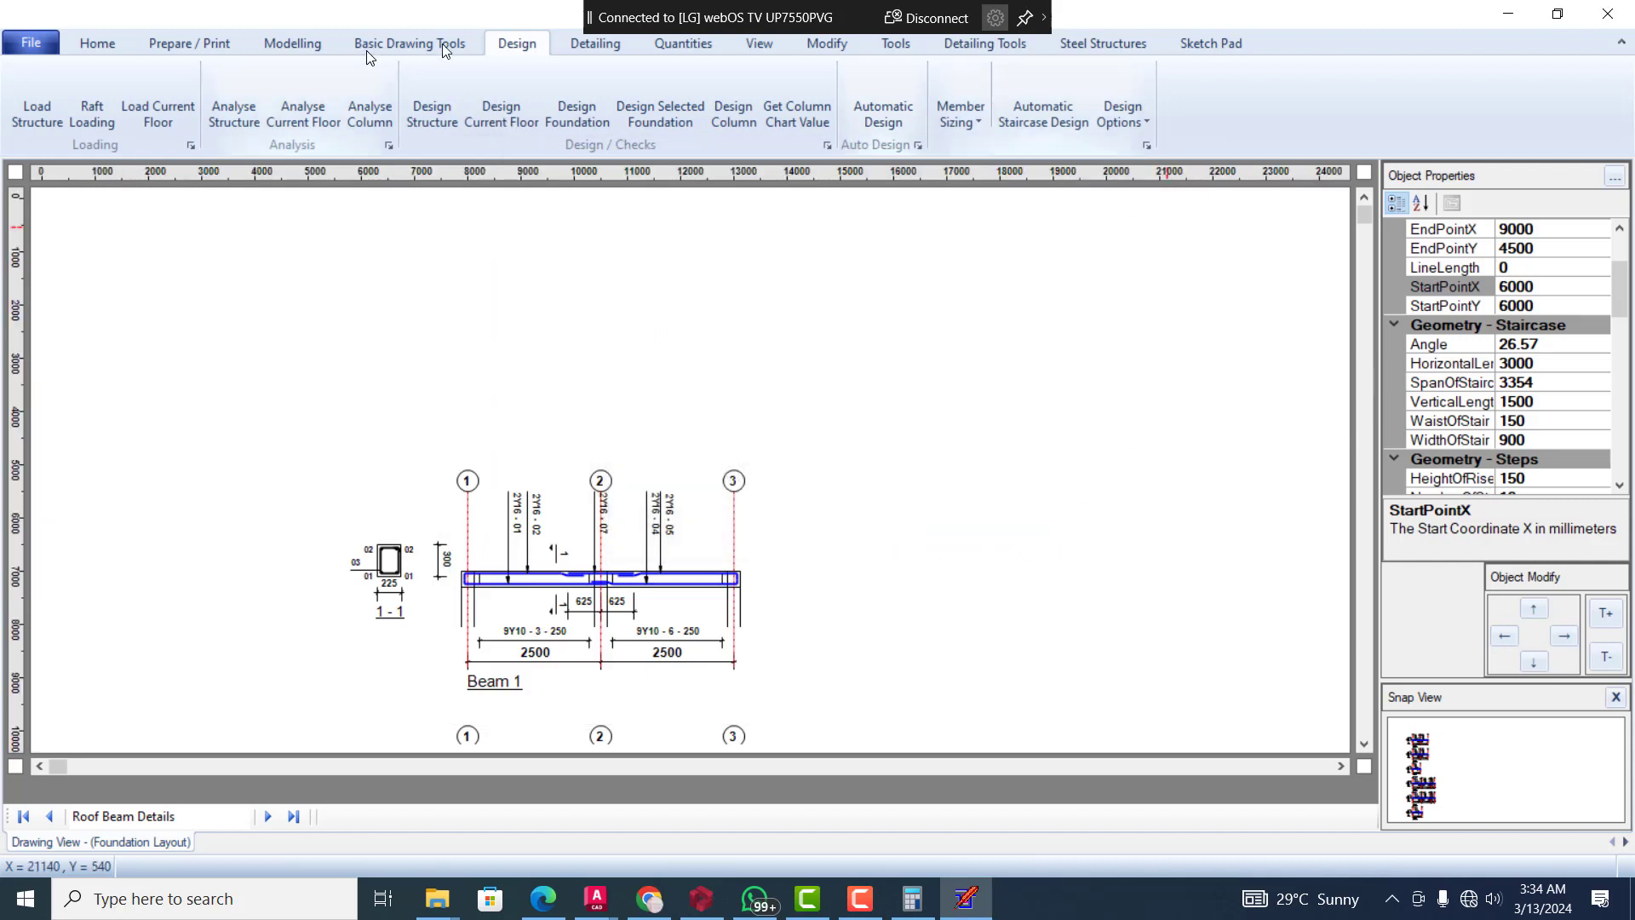
Generate the floor slab details drawing and examine the slab reinforcement across the whole plan
click(597, 45)
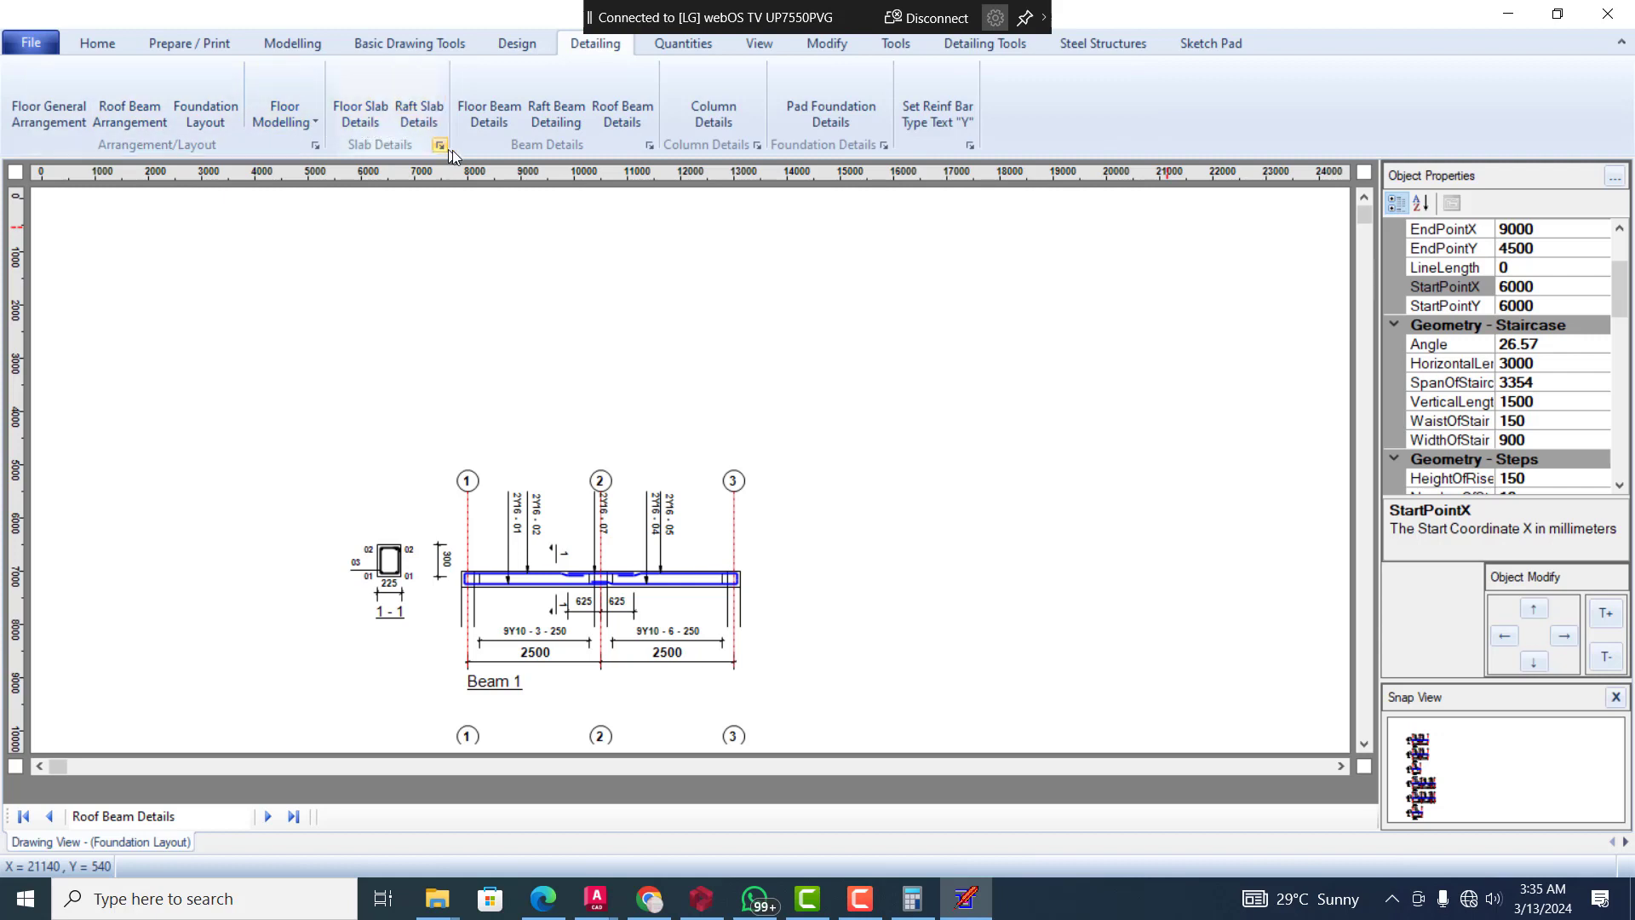
click(365, 115)
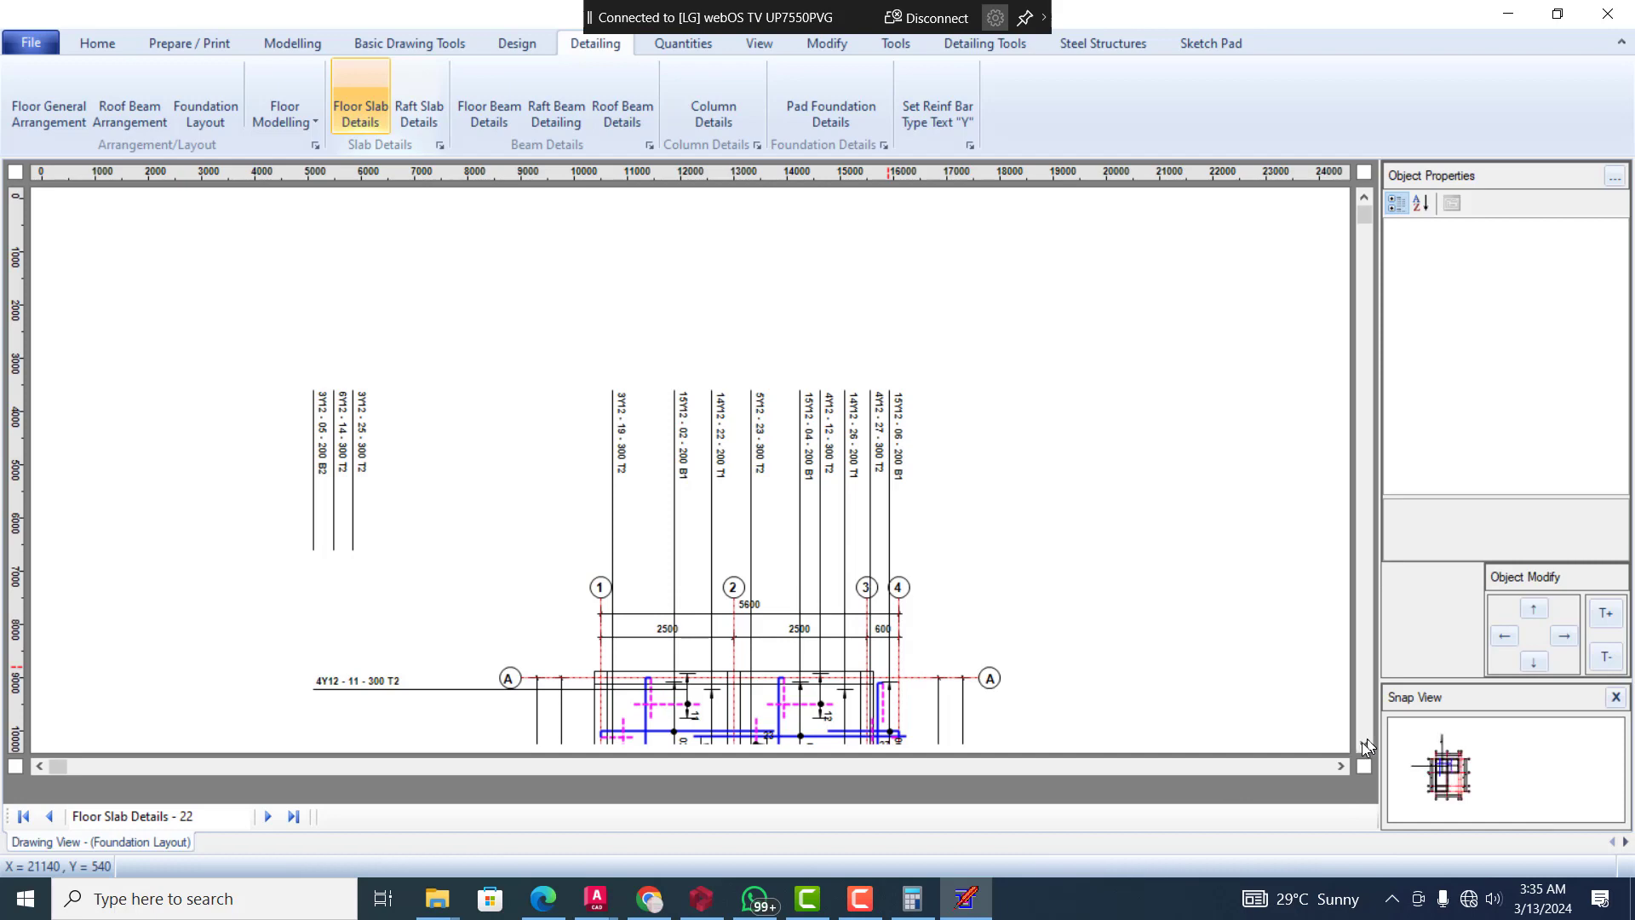
click(1364, 746)
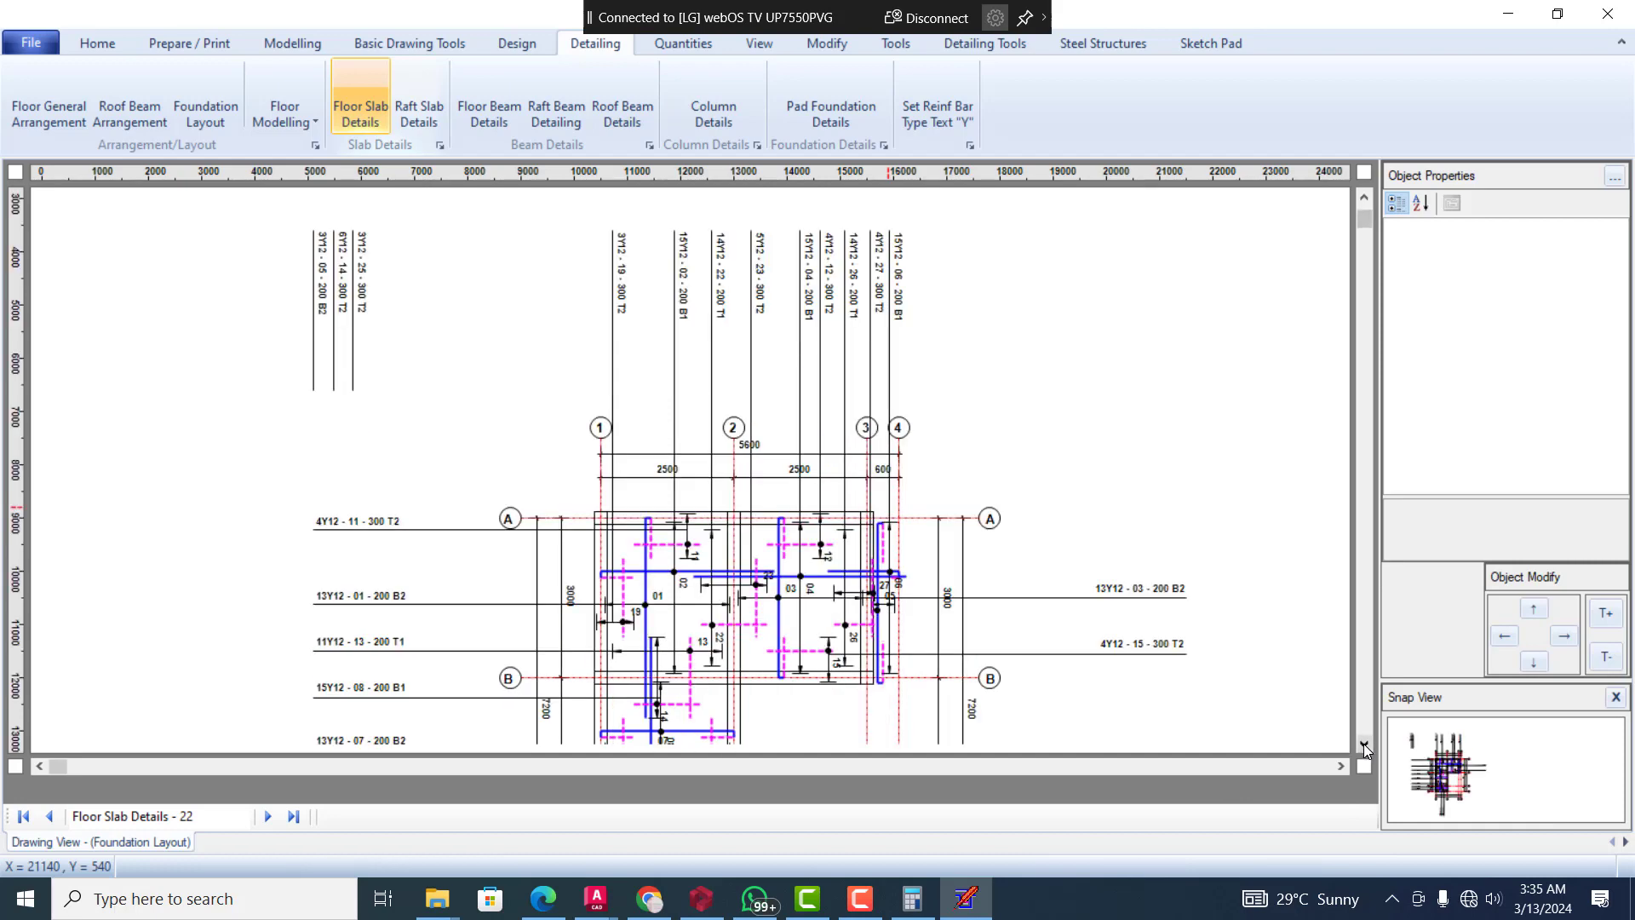
click(1364, 747)
click(1364, 746)
click(1363, 746)
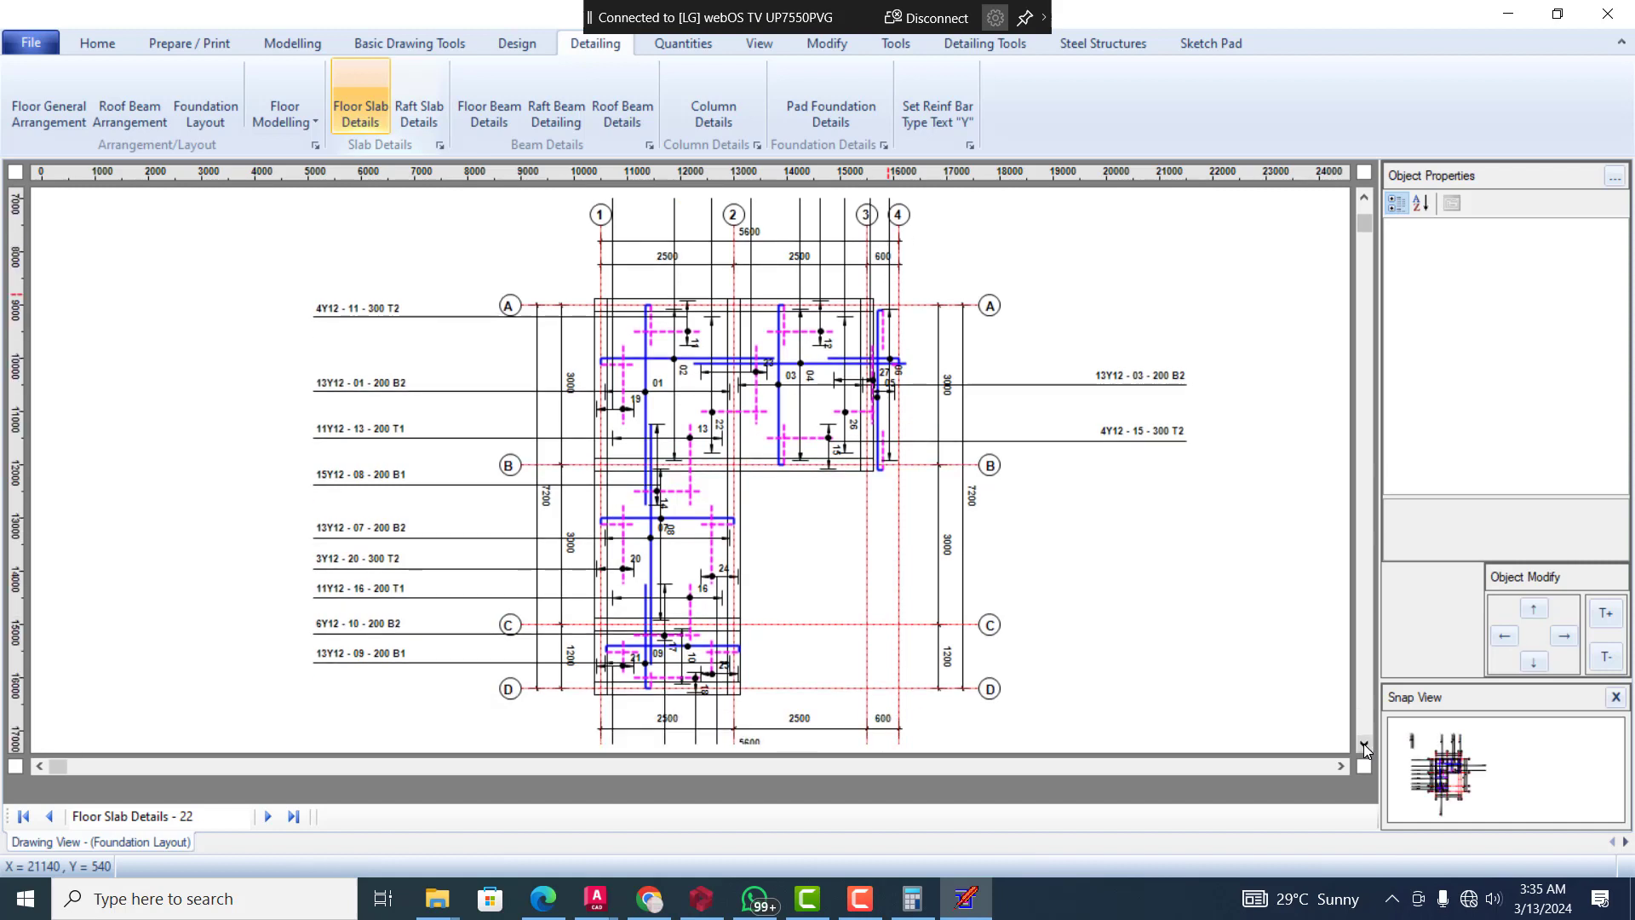
Generate the floor beam details drawing and examine the reinforcement and sections of Beams 1 and 2
click(490, 89)
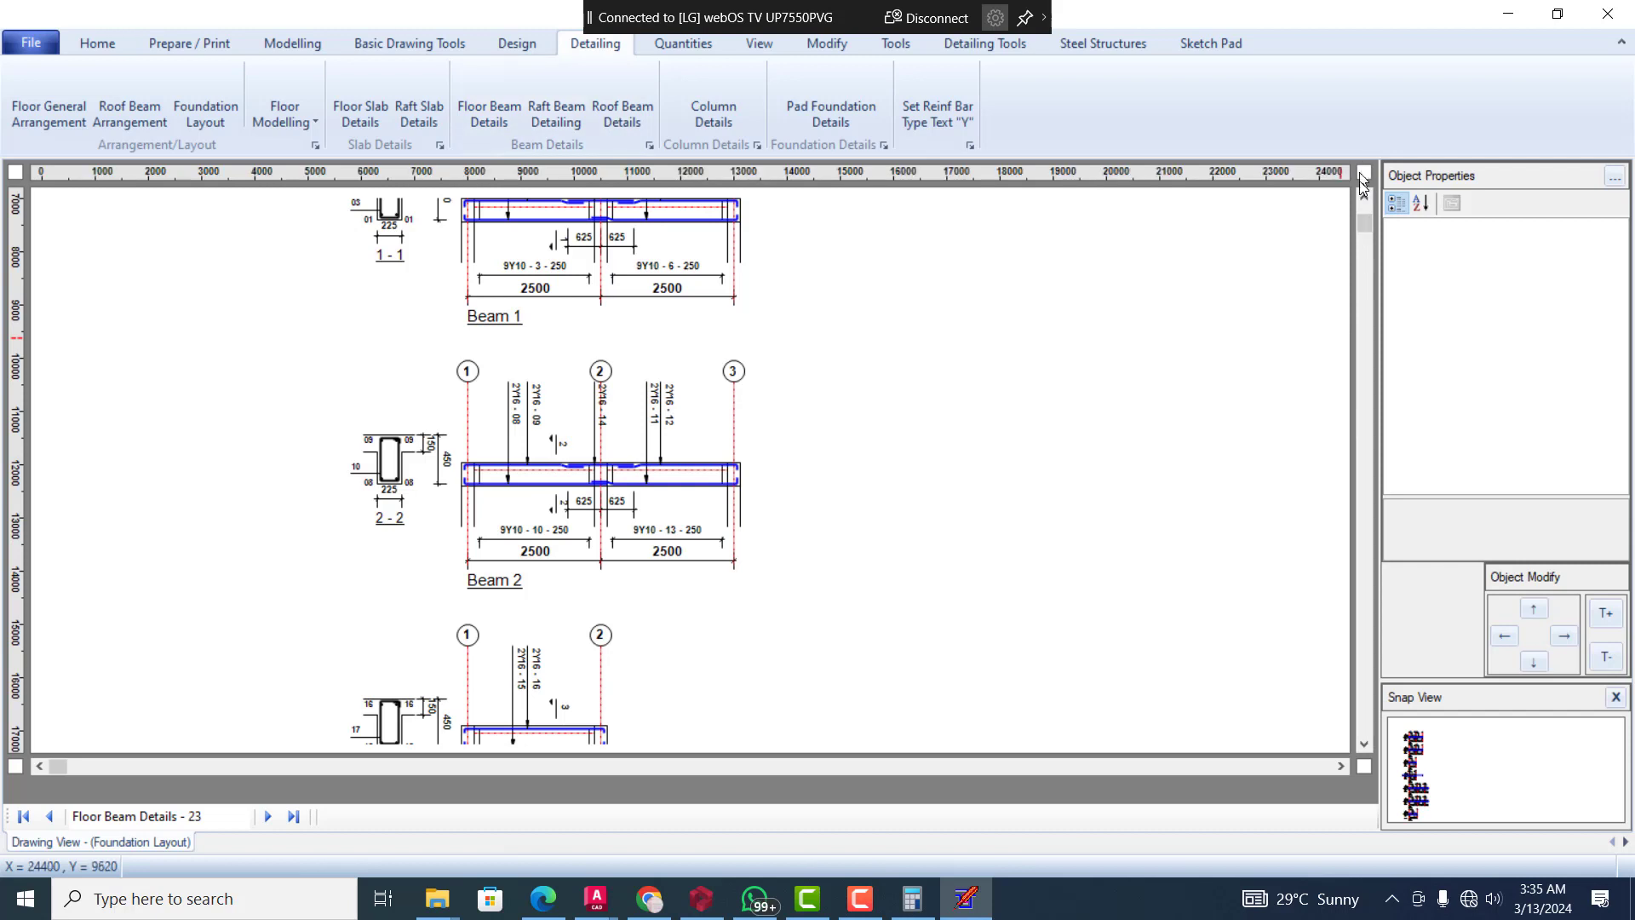
scroll(1365, 201, up, 2)
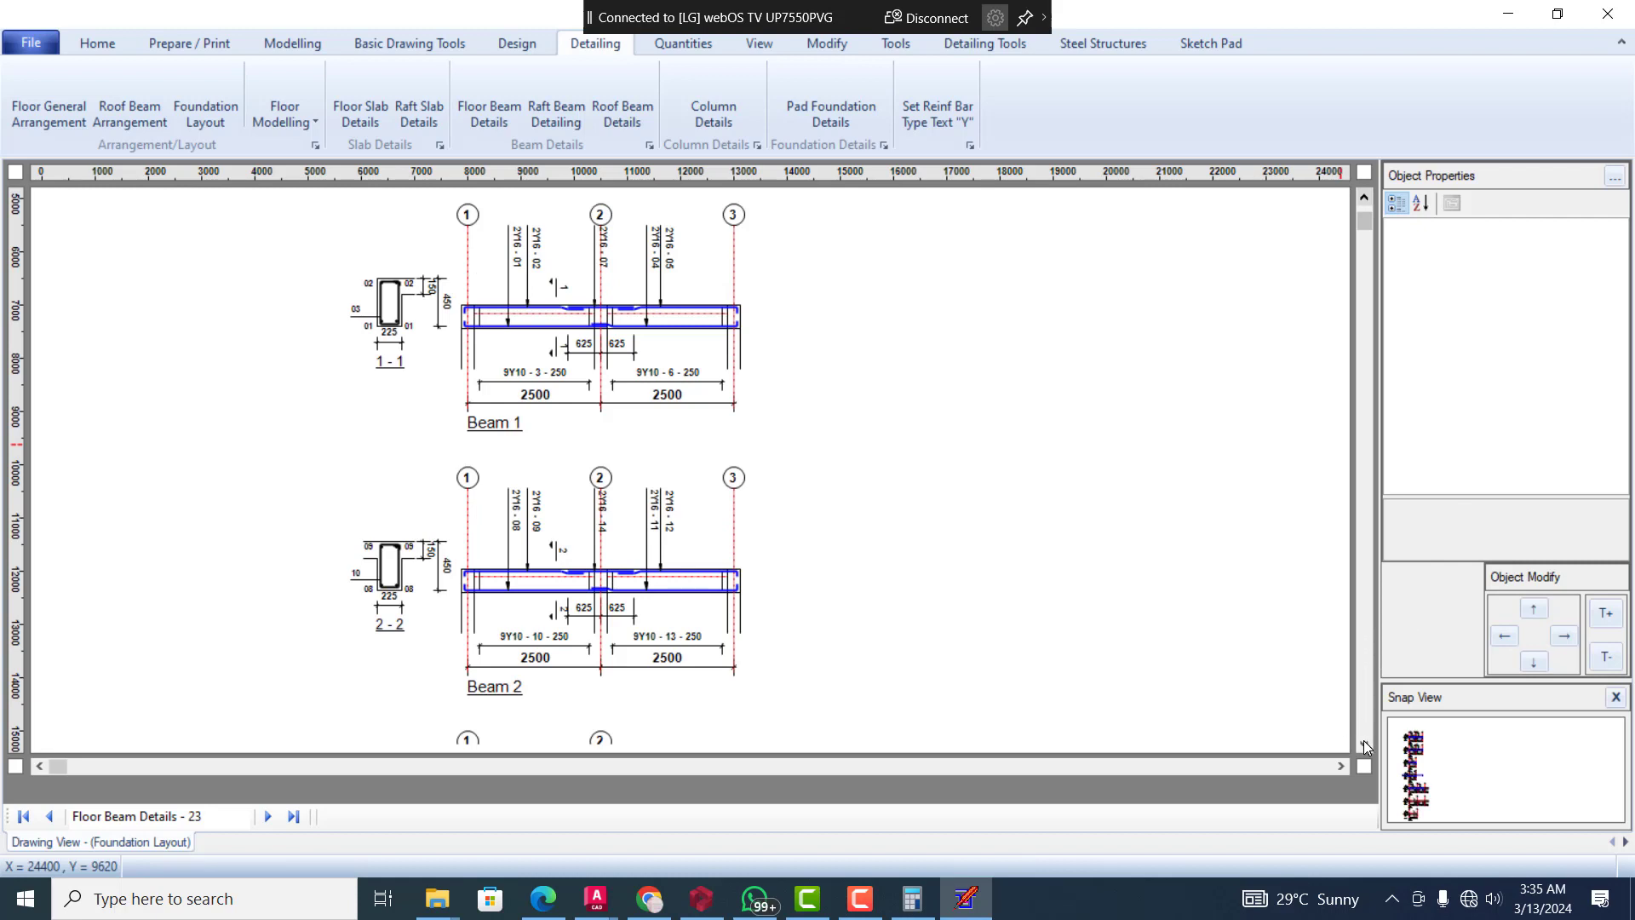
scroll(1366, 747, up, 2)
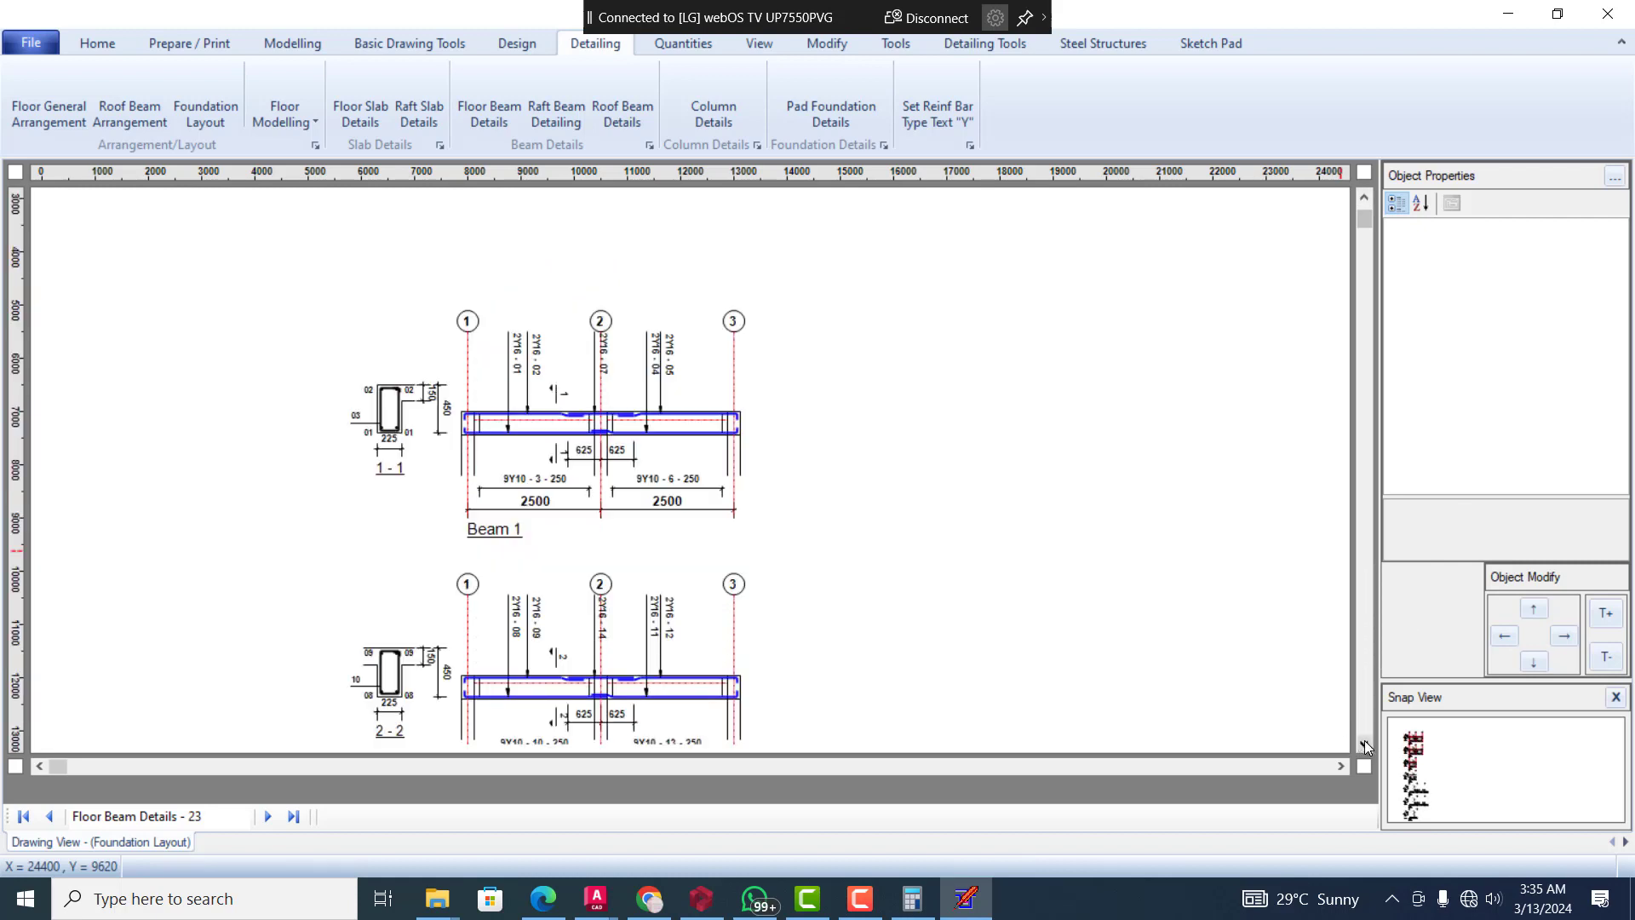
scroll(1366, 747, down, 2)
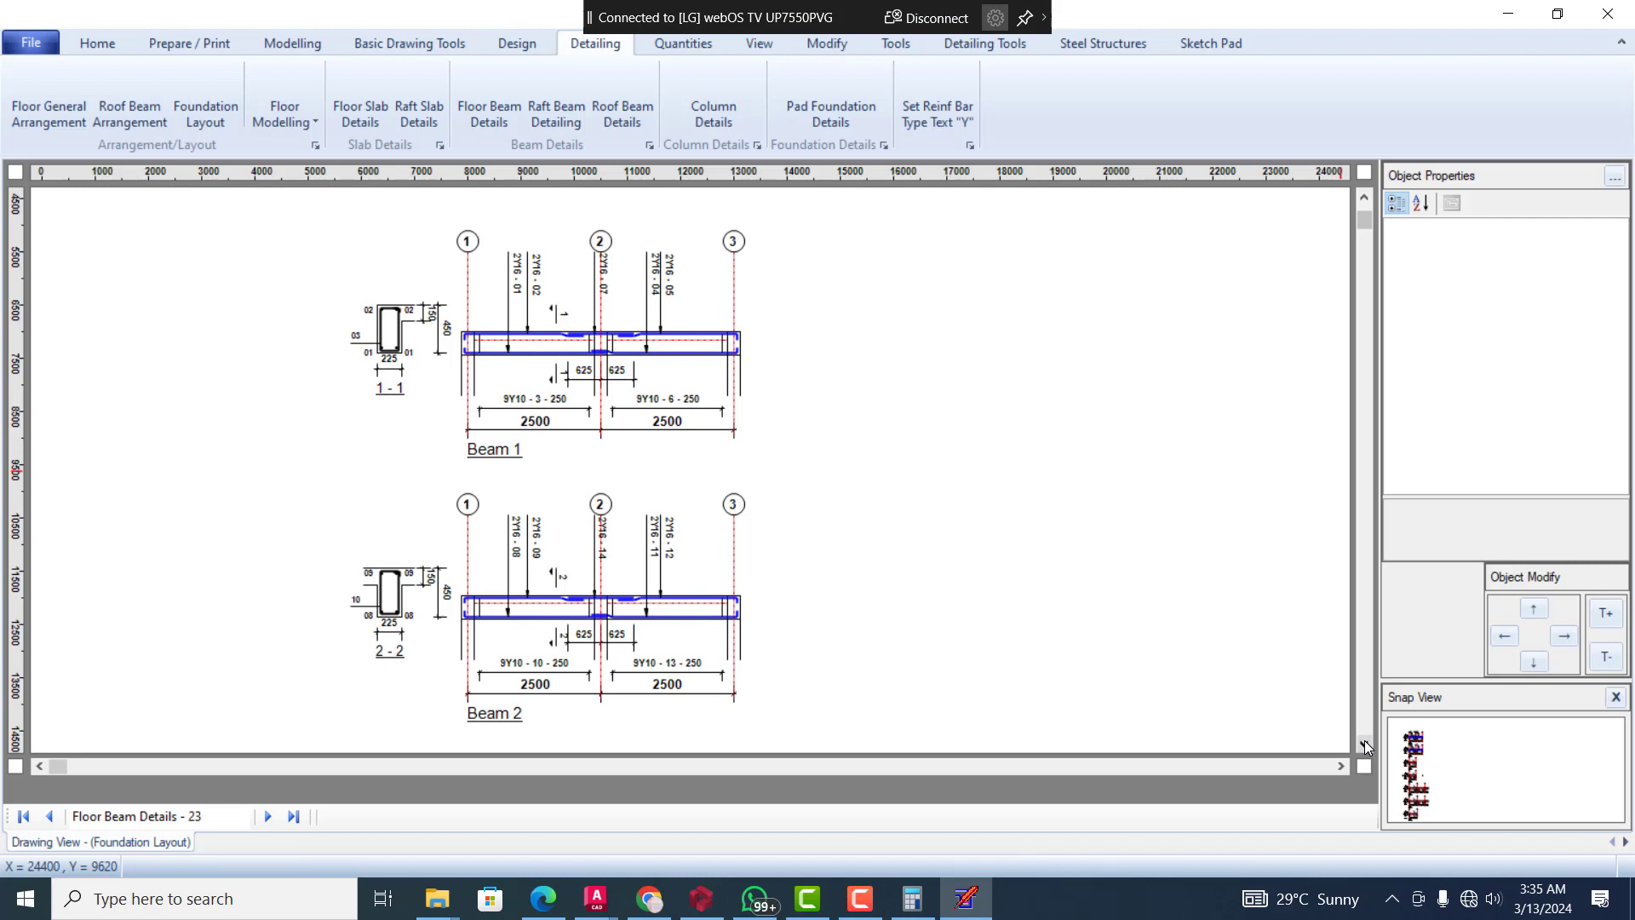
scroll(1365, 745, down, 3)
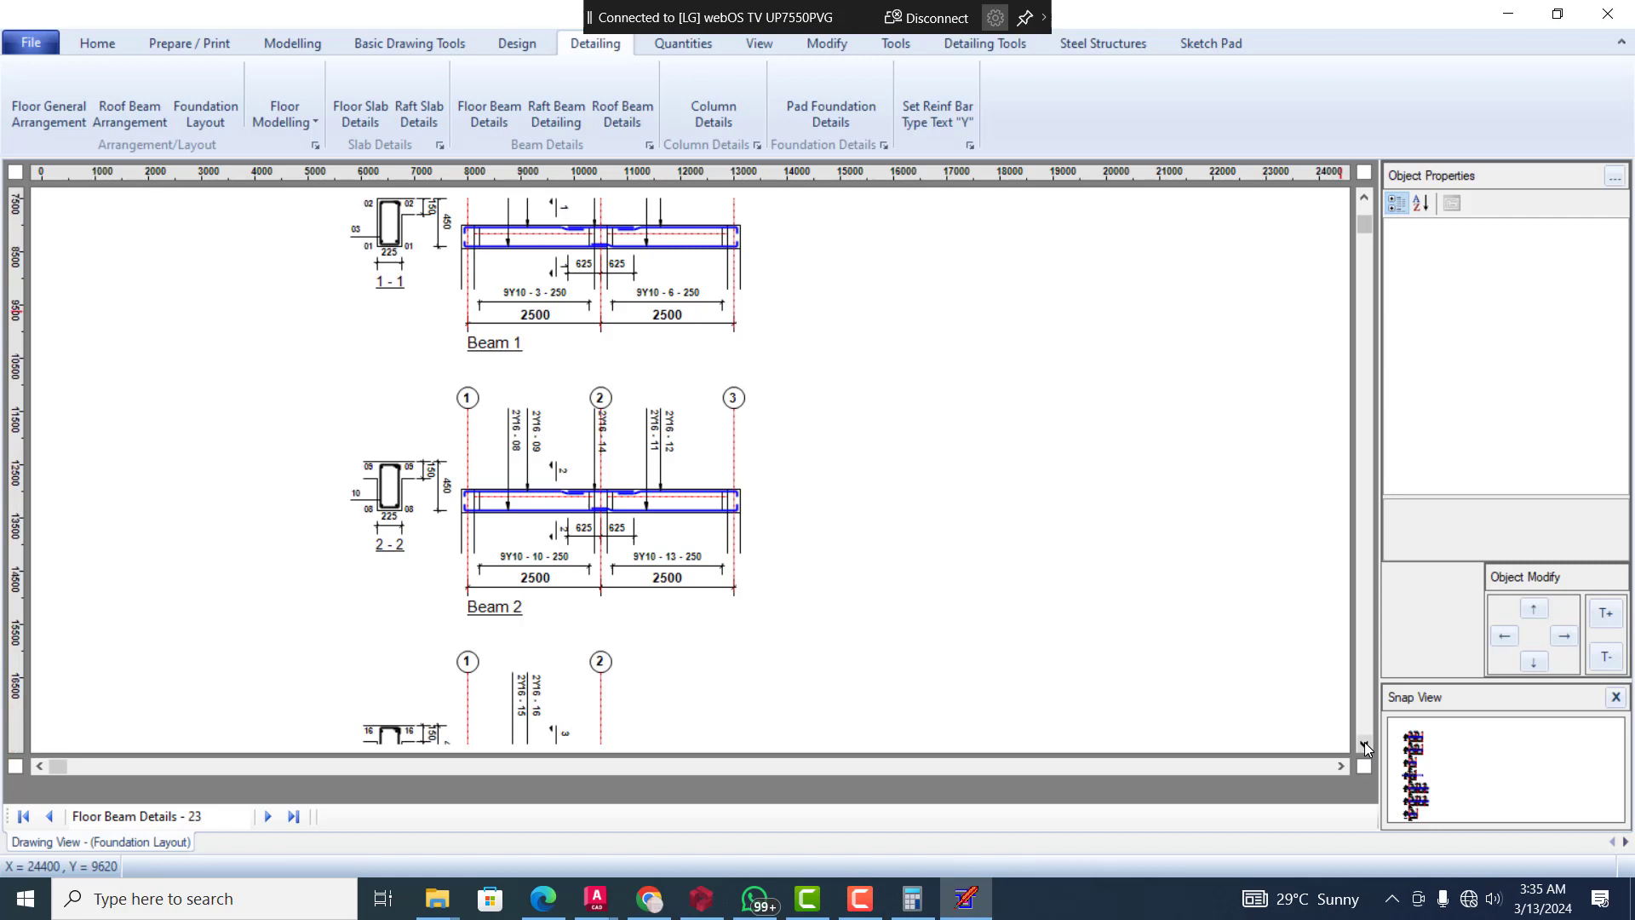
scroll(1365, 743, down, 2)
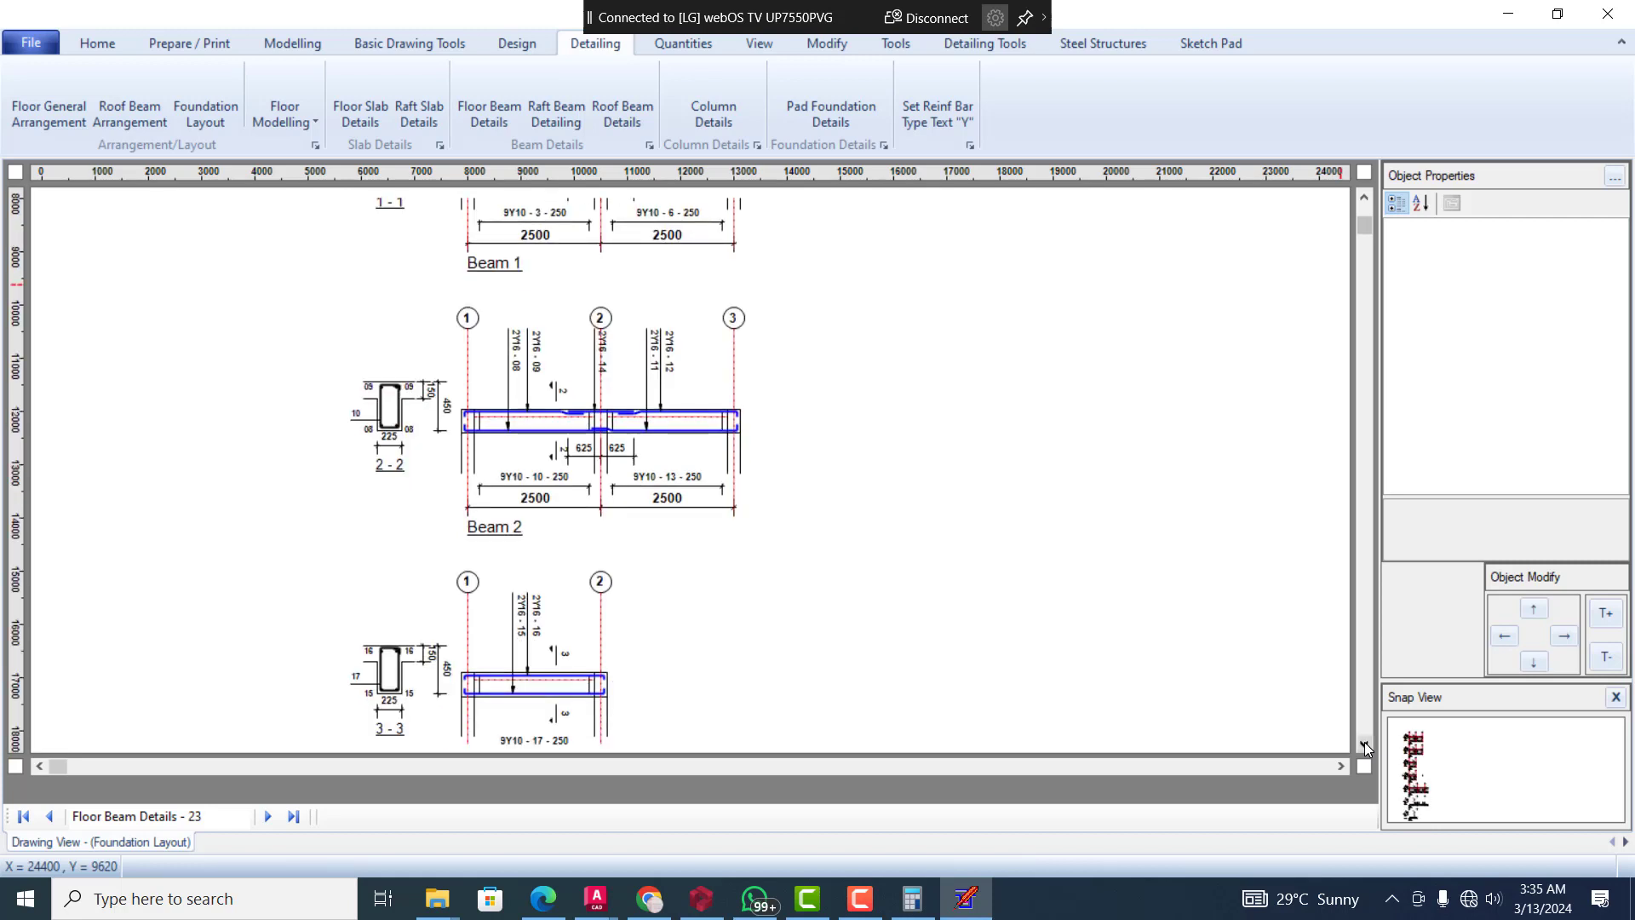
scroll(1365, 742, down, 1)
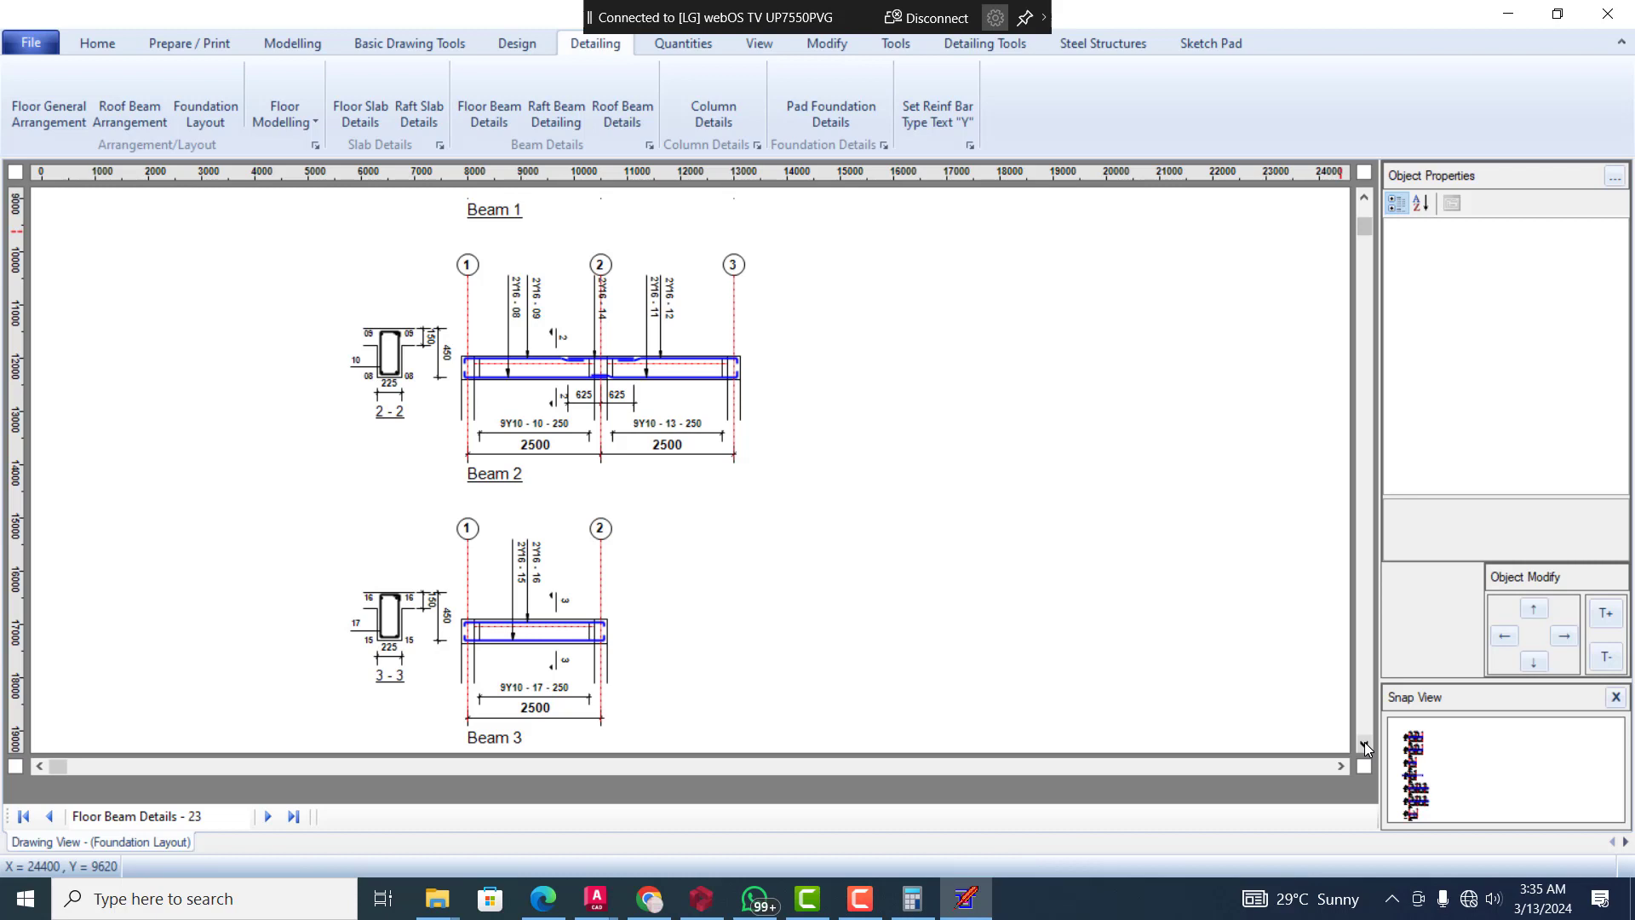
scroll(1364, 743, down, 2)
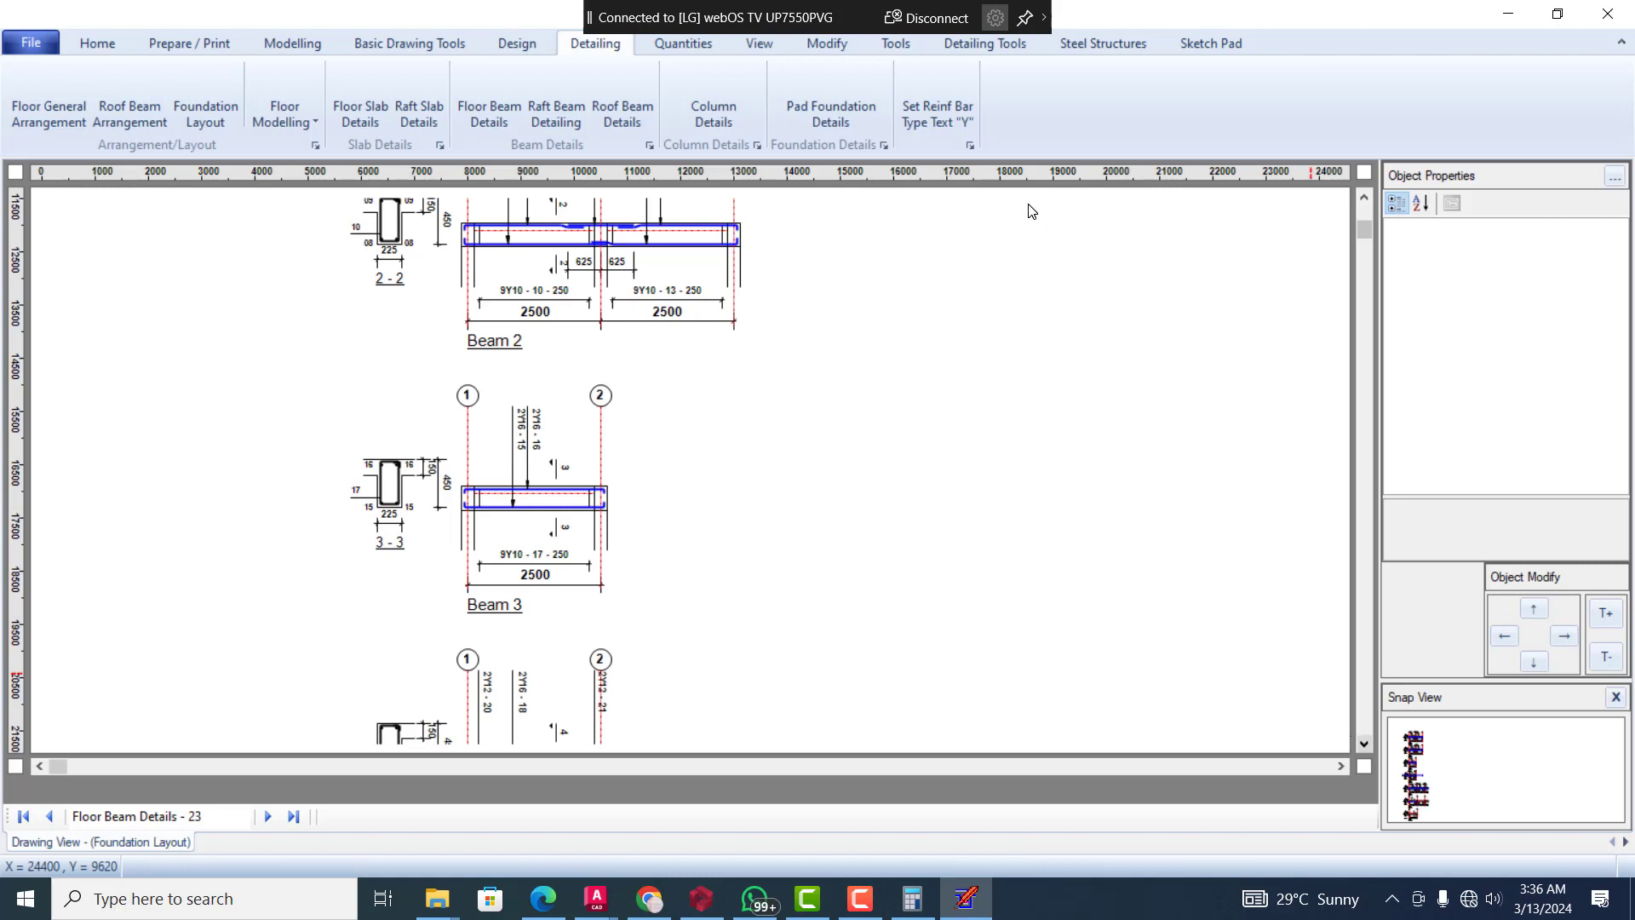
Examine the reinforcement details of Beams 3, 4 and 5, including the cantilever end of Beam 5
click(1364, 742)
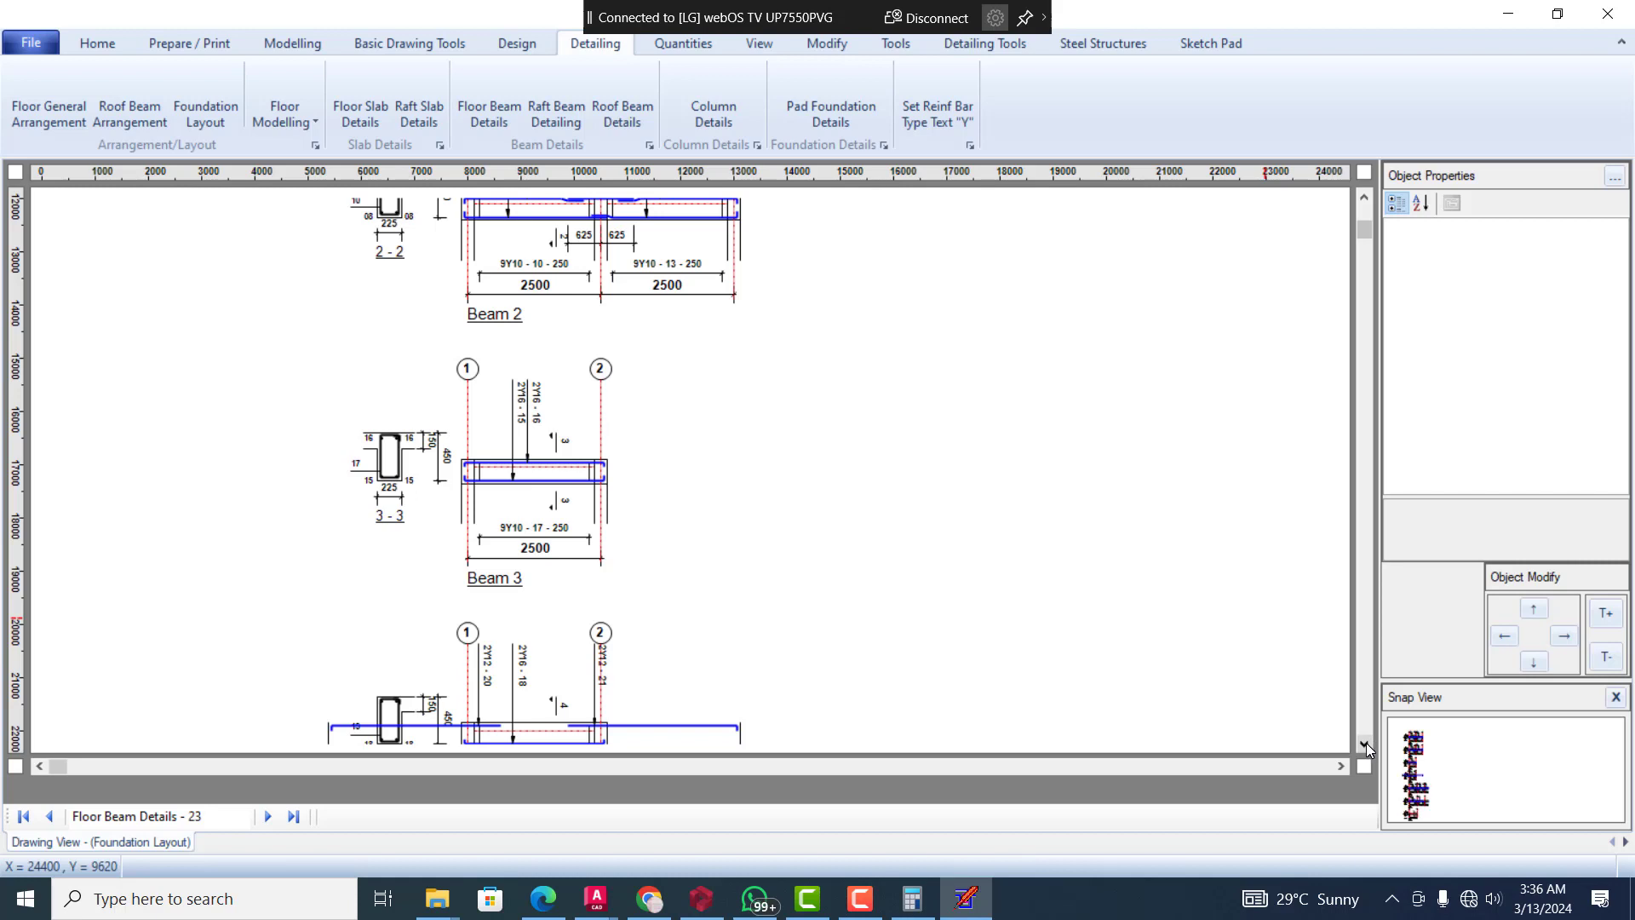
click(1366, 743)
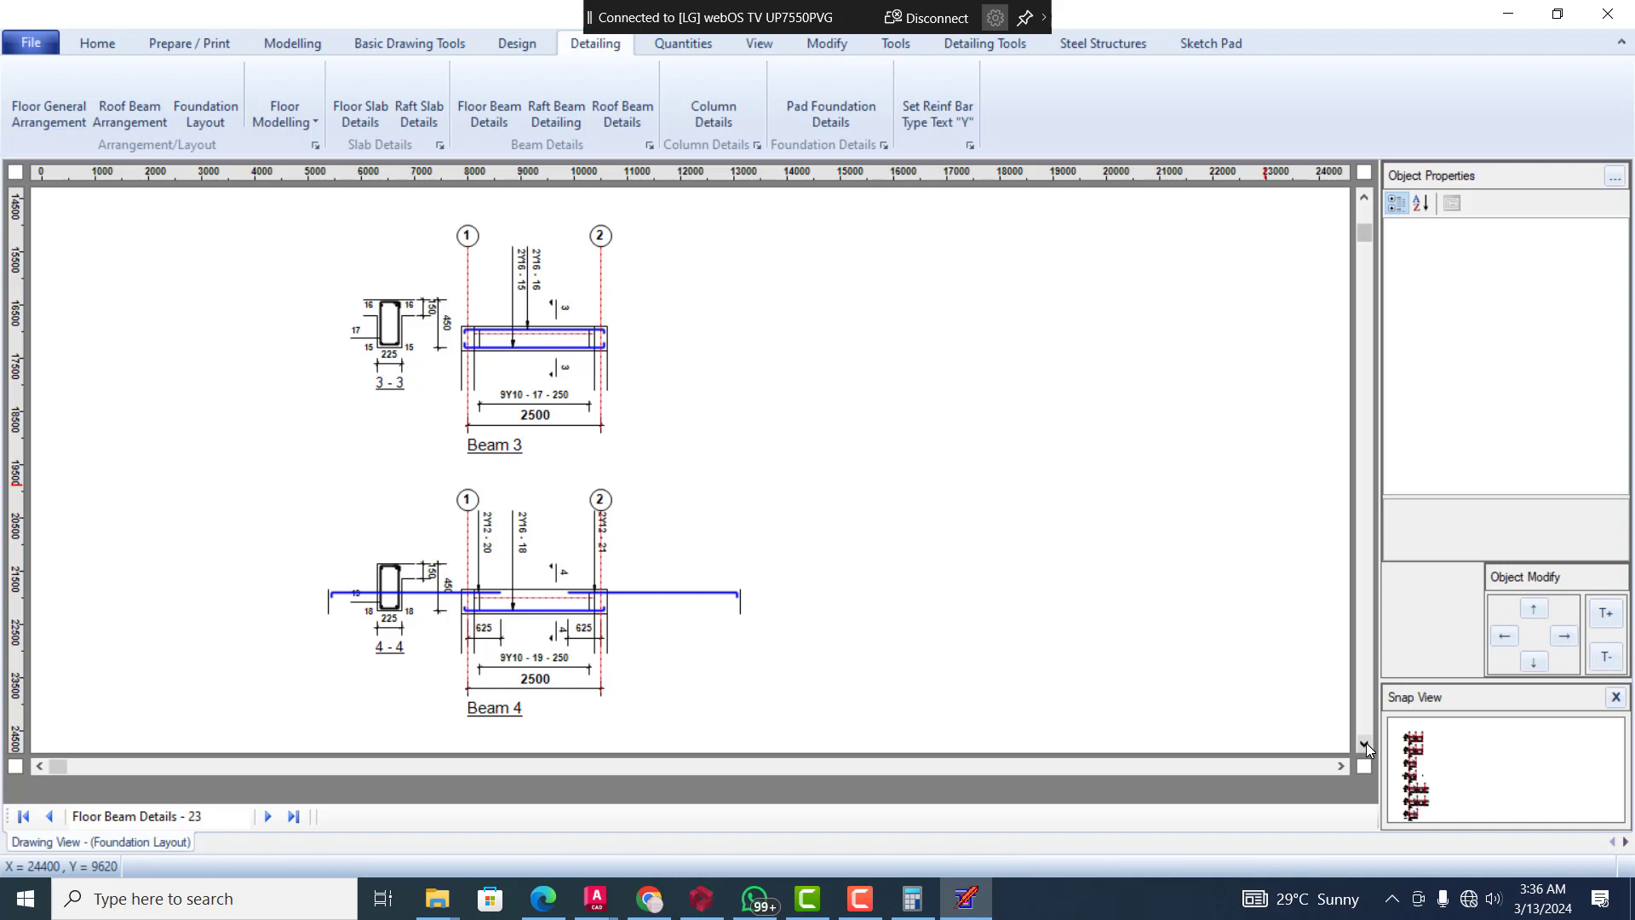
click(1366, 743)
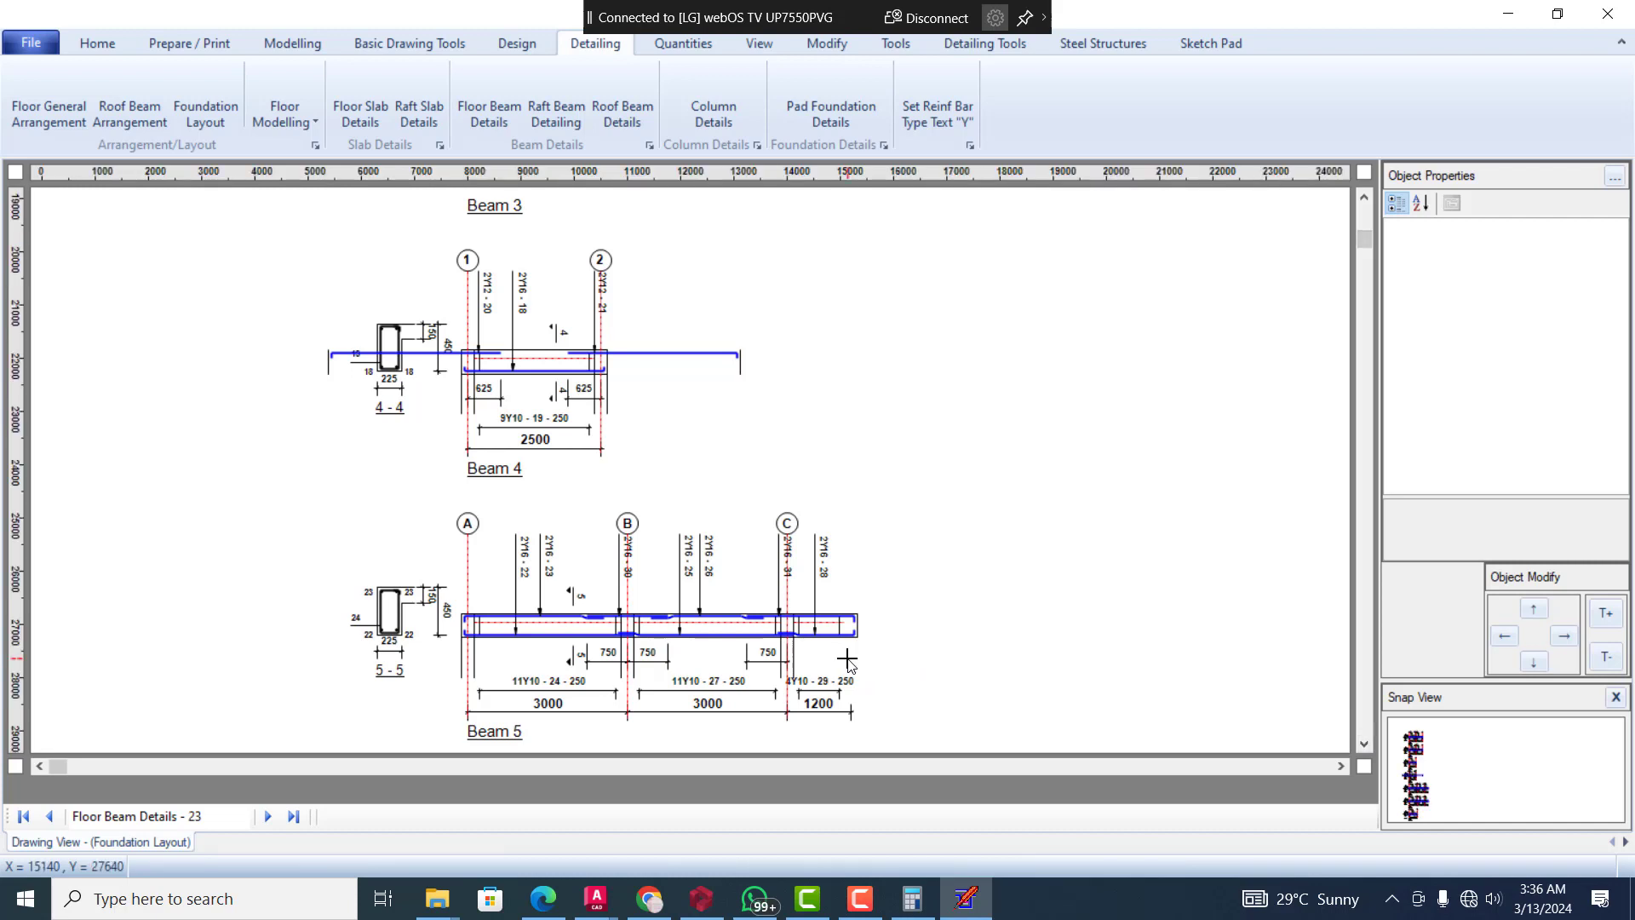
click(1364, 748)
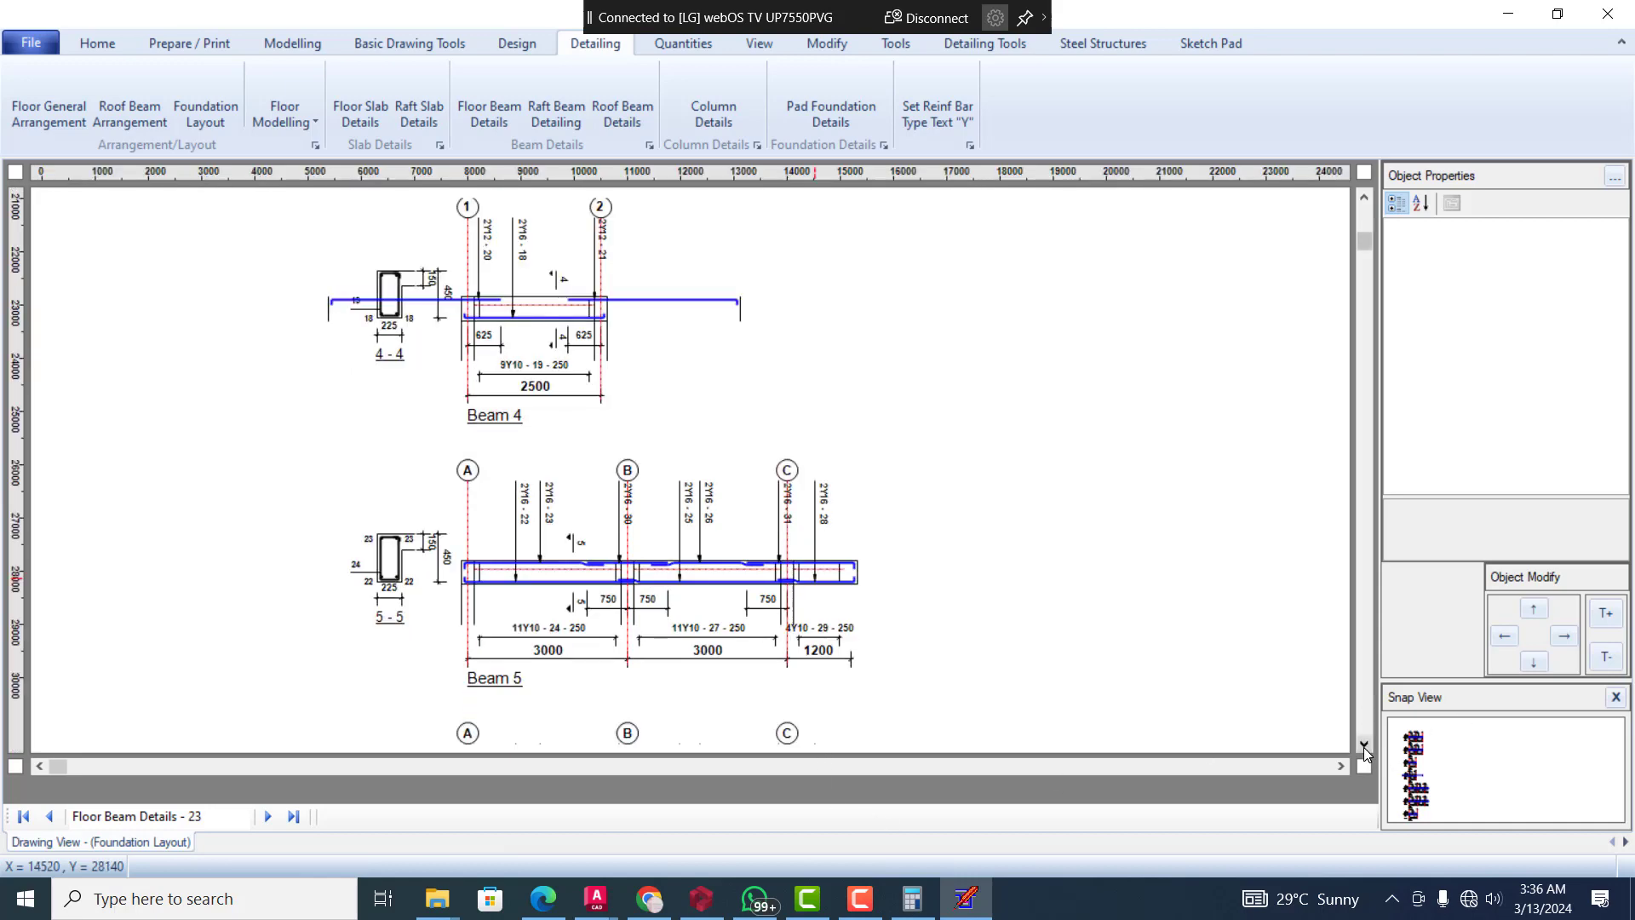
click(1364, 748)
click(1365, 748)
click(1365, 748)
click(1365, 747)
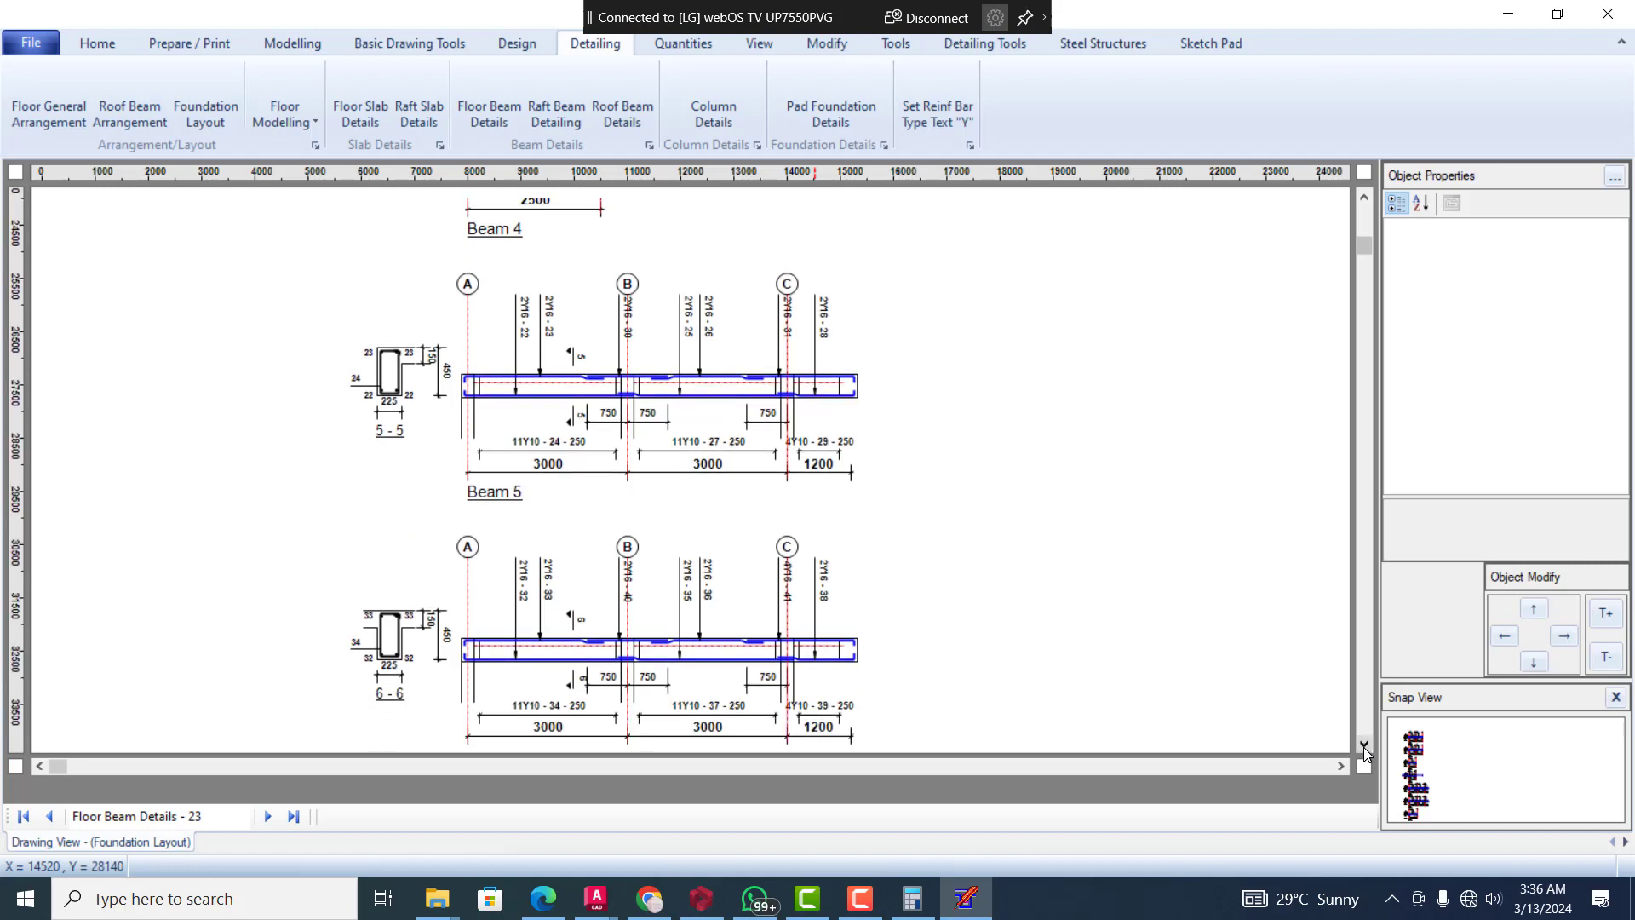
Examine the reinforcement details of Beams 6 and 7, and go back to Beam 1 at the start of the drawing
click(1364, 748)
click(1364, 748)
click(1364, 746)
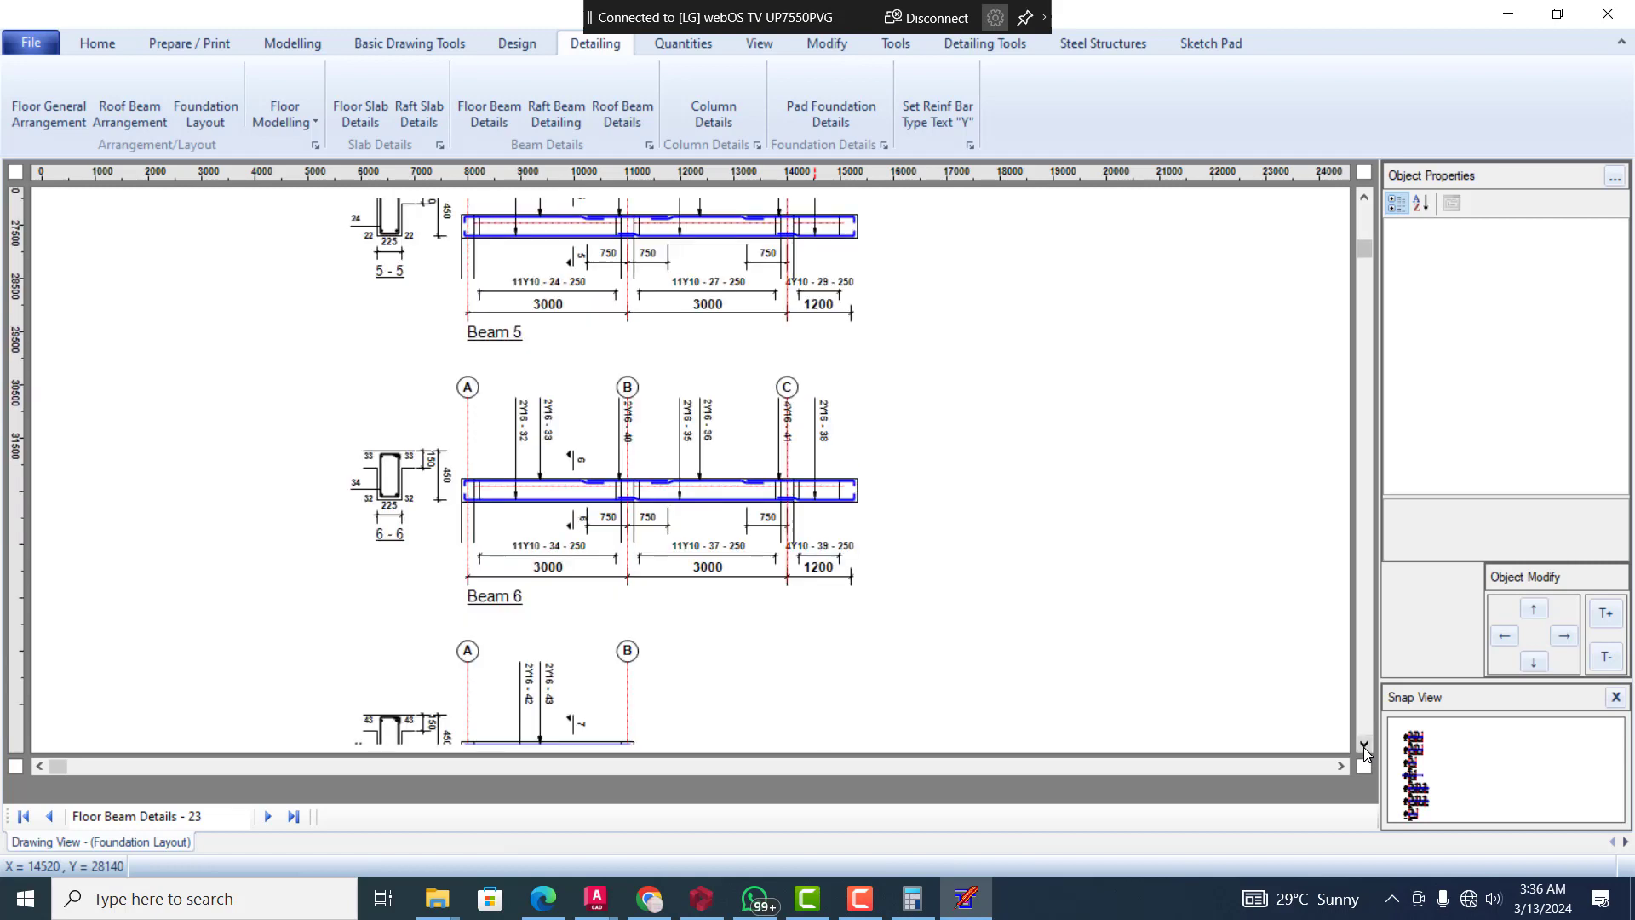
click(1363, 746)
click(1364, 746)
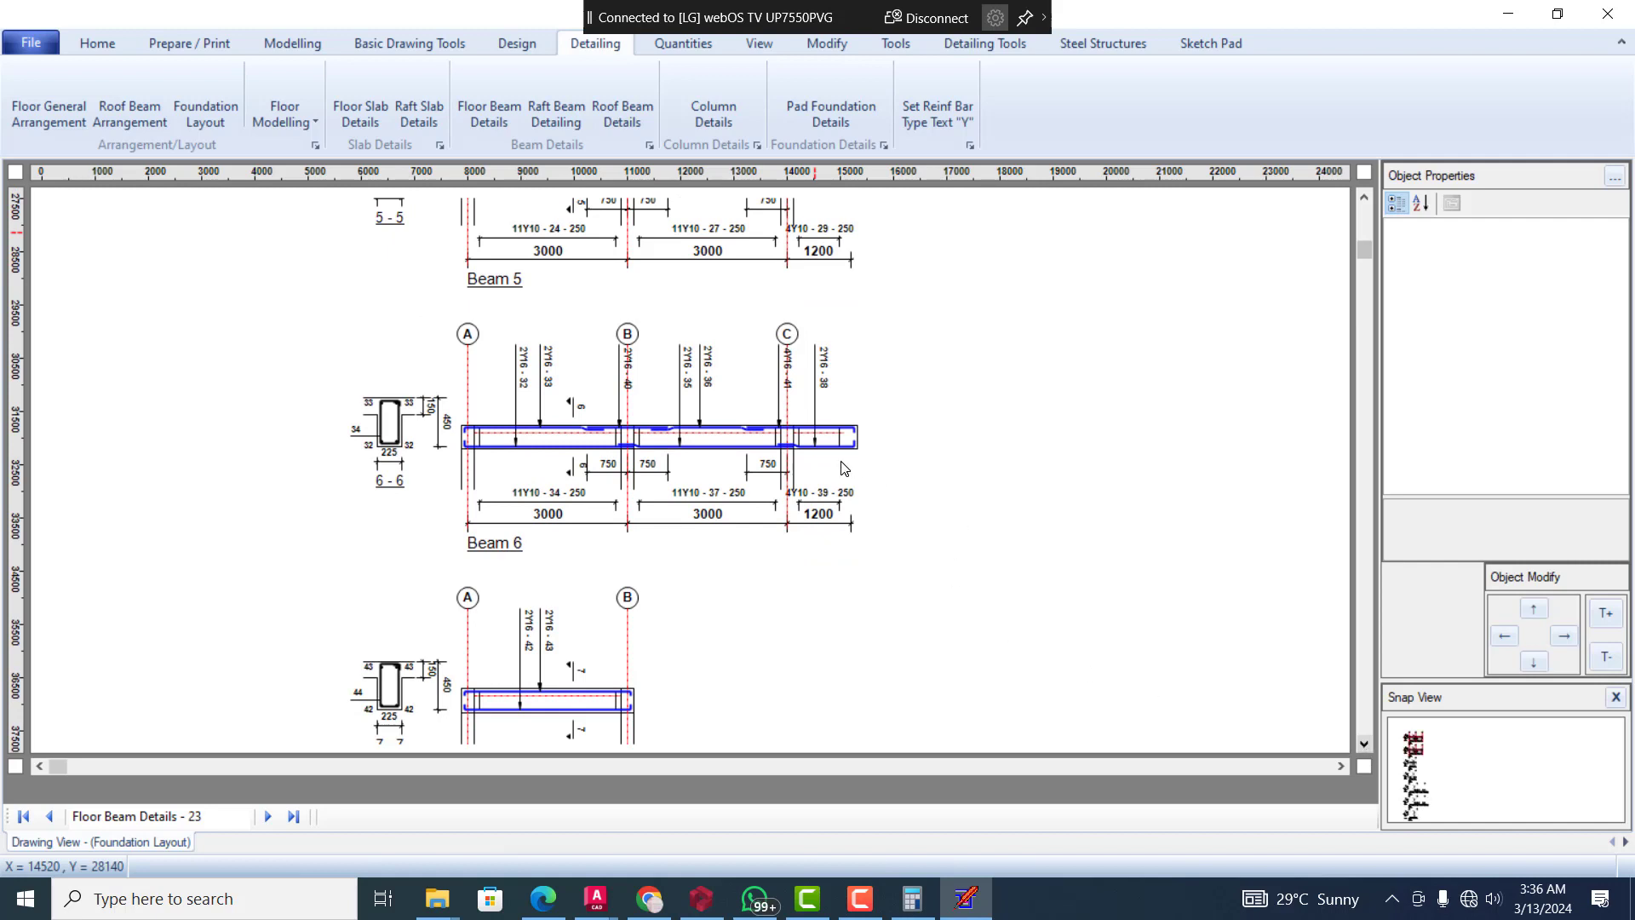
click(1365, 743)
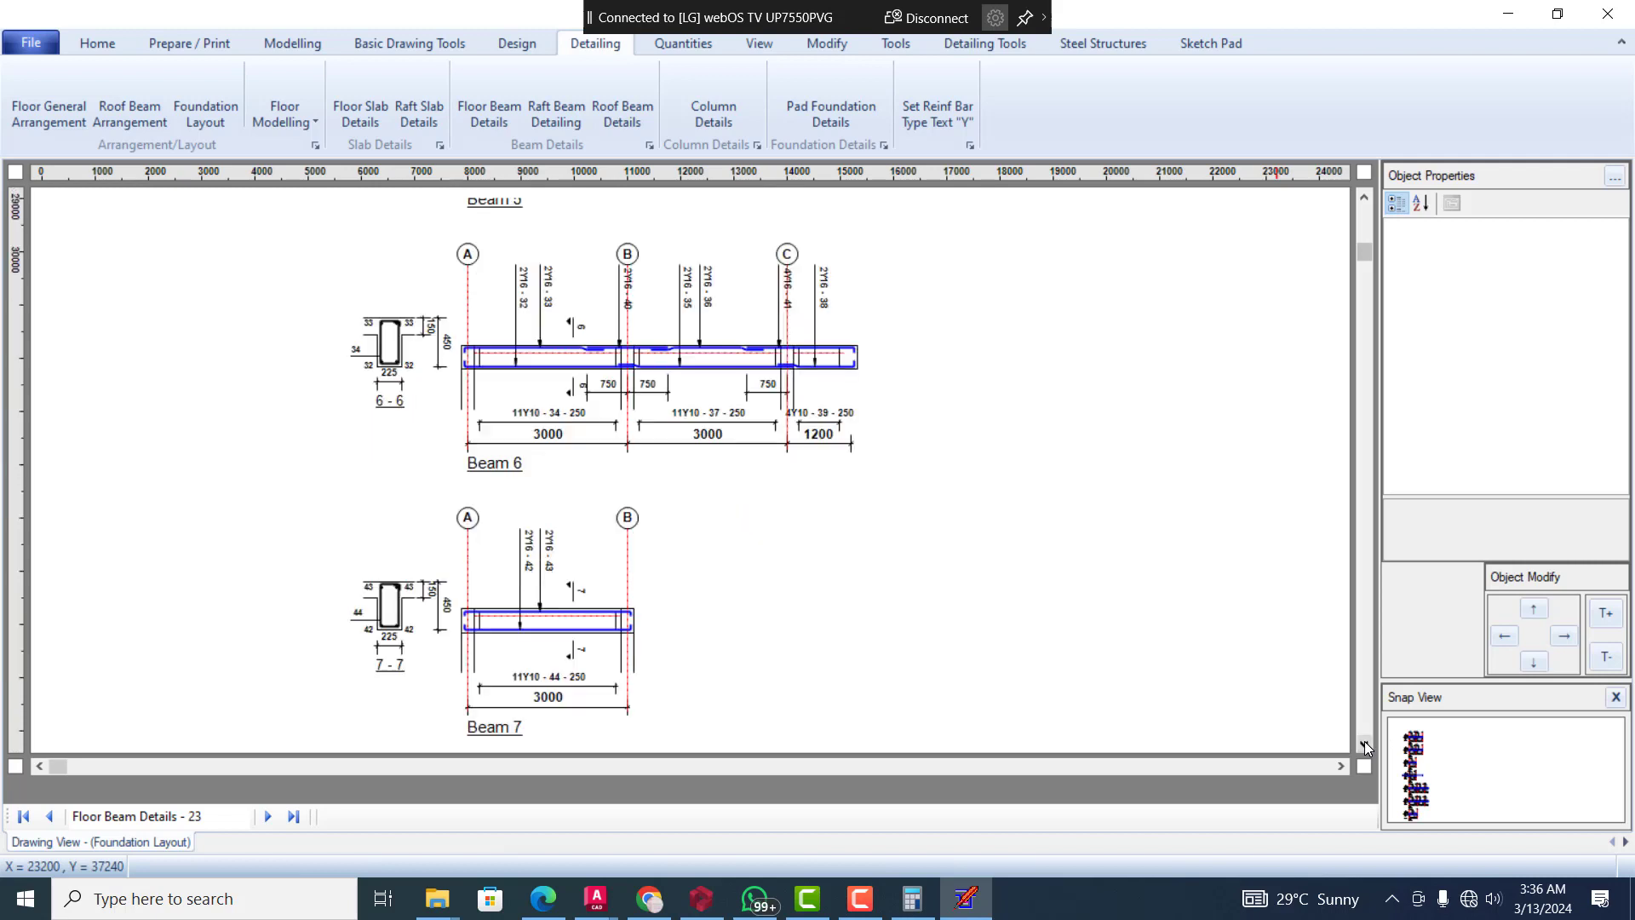
click(1364, 744)
click(1364, 744)
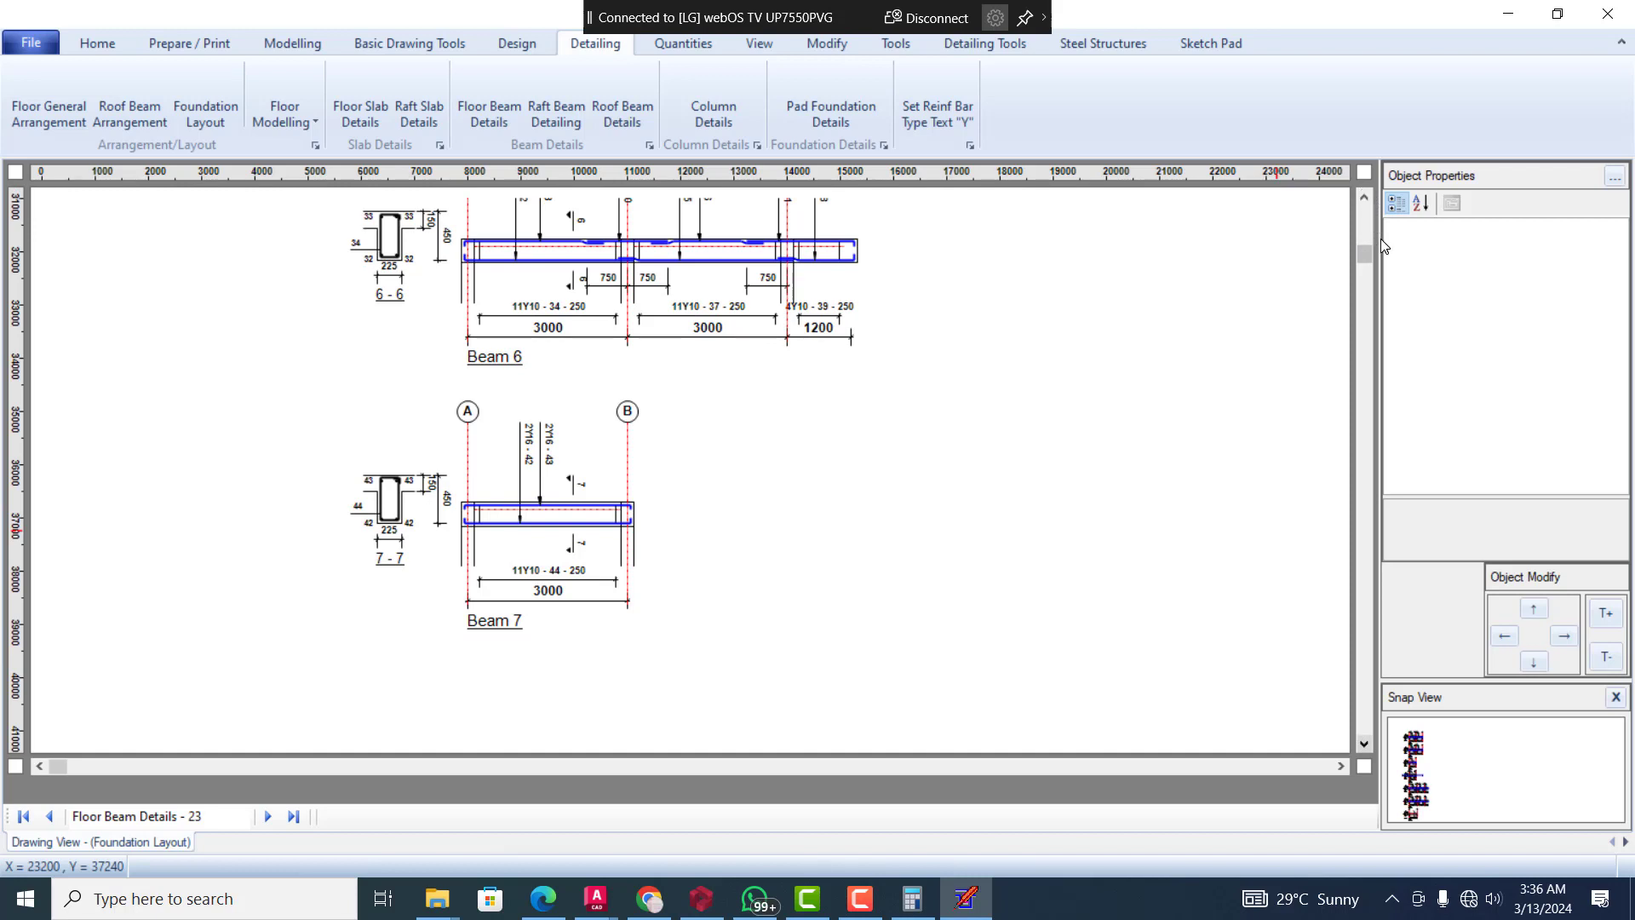
drag(1366, 254, 1367, 214)
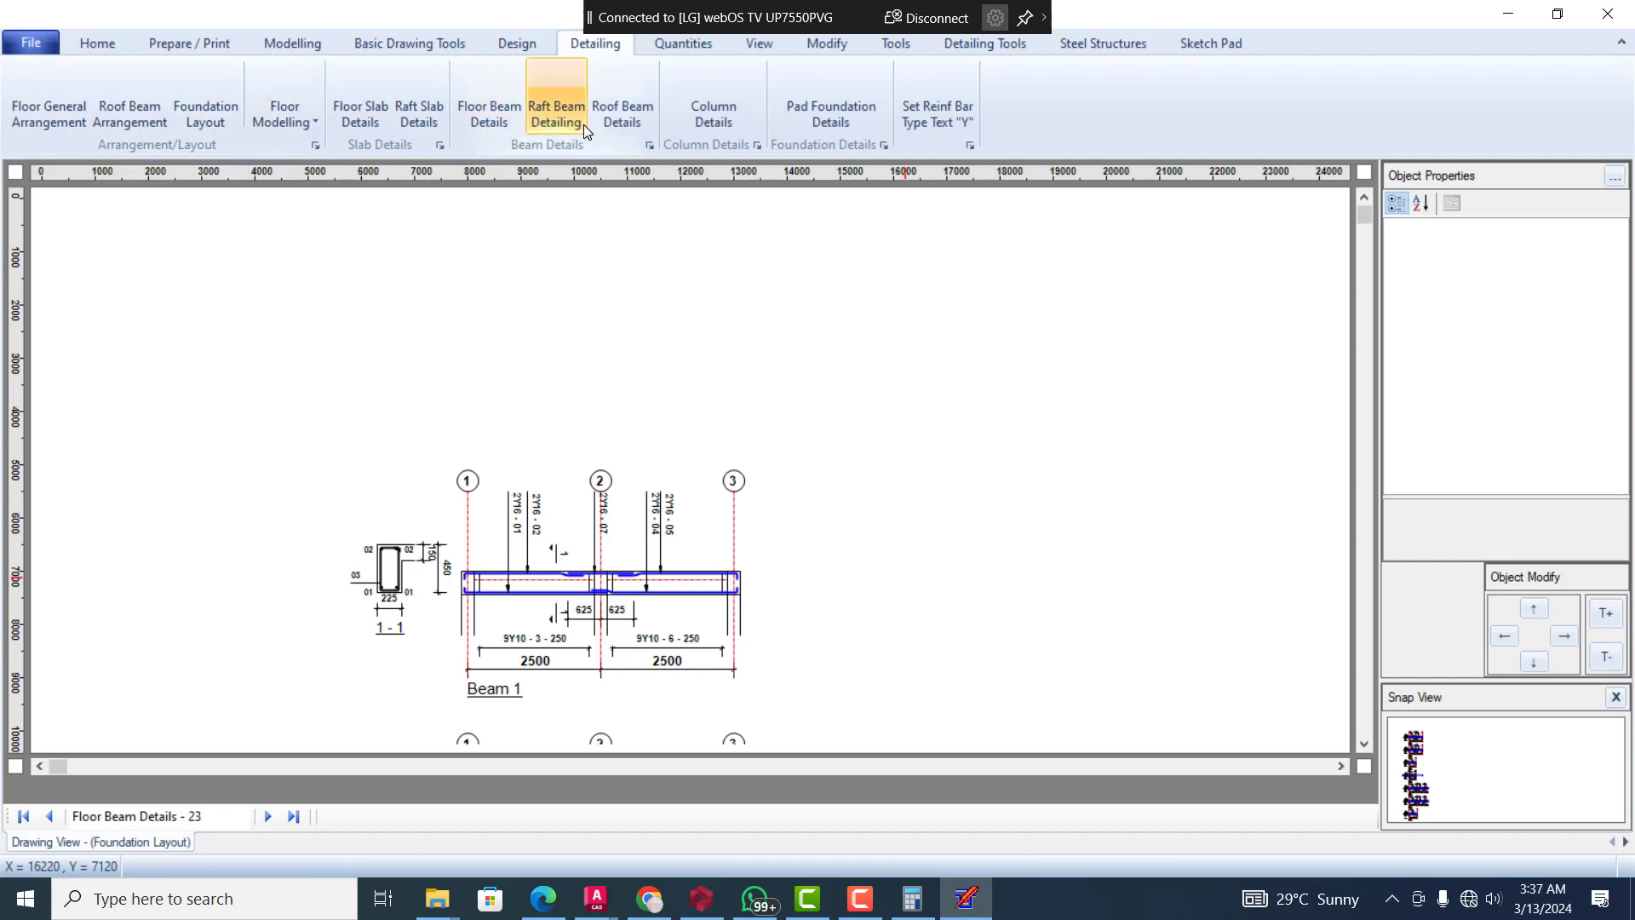
Generate the pad foundation details for Foundation 1 (BT 1) and examine the base plan and sections
click(834, 108)
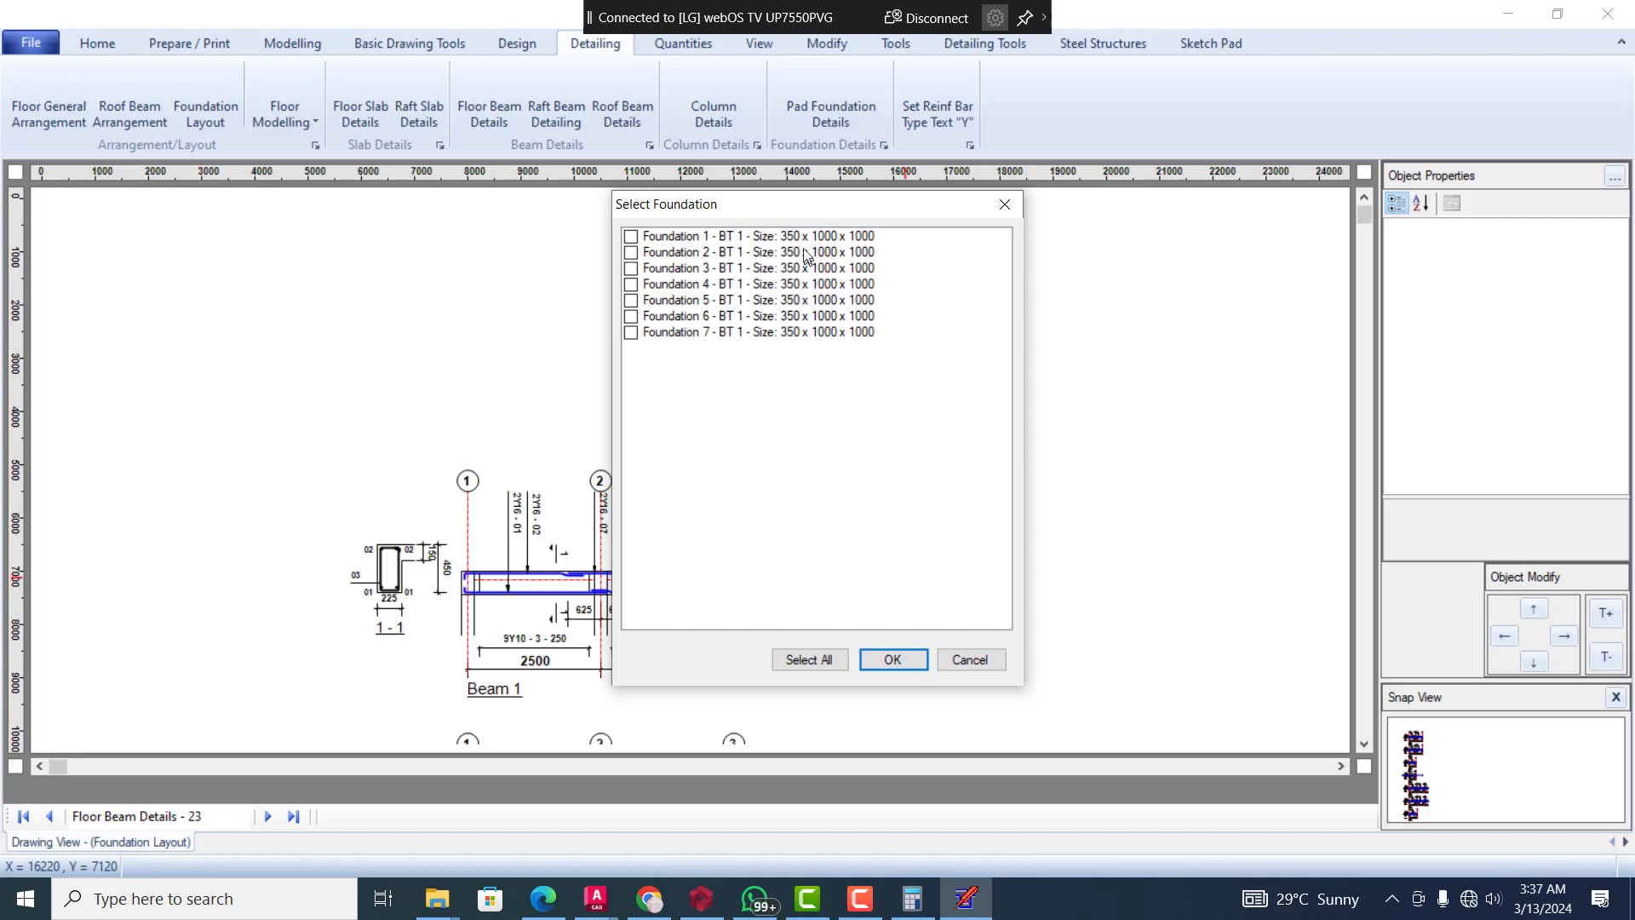
click(639, 242)
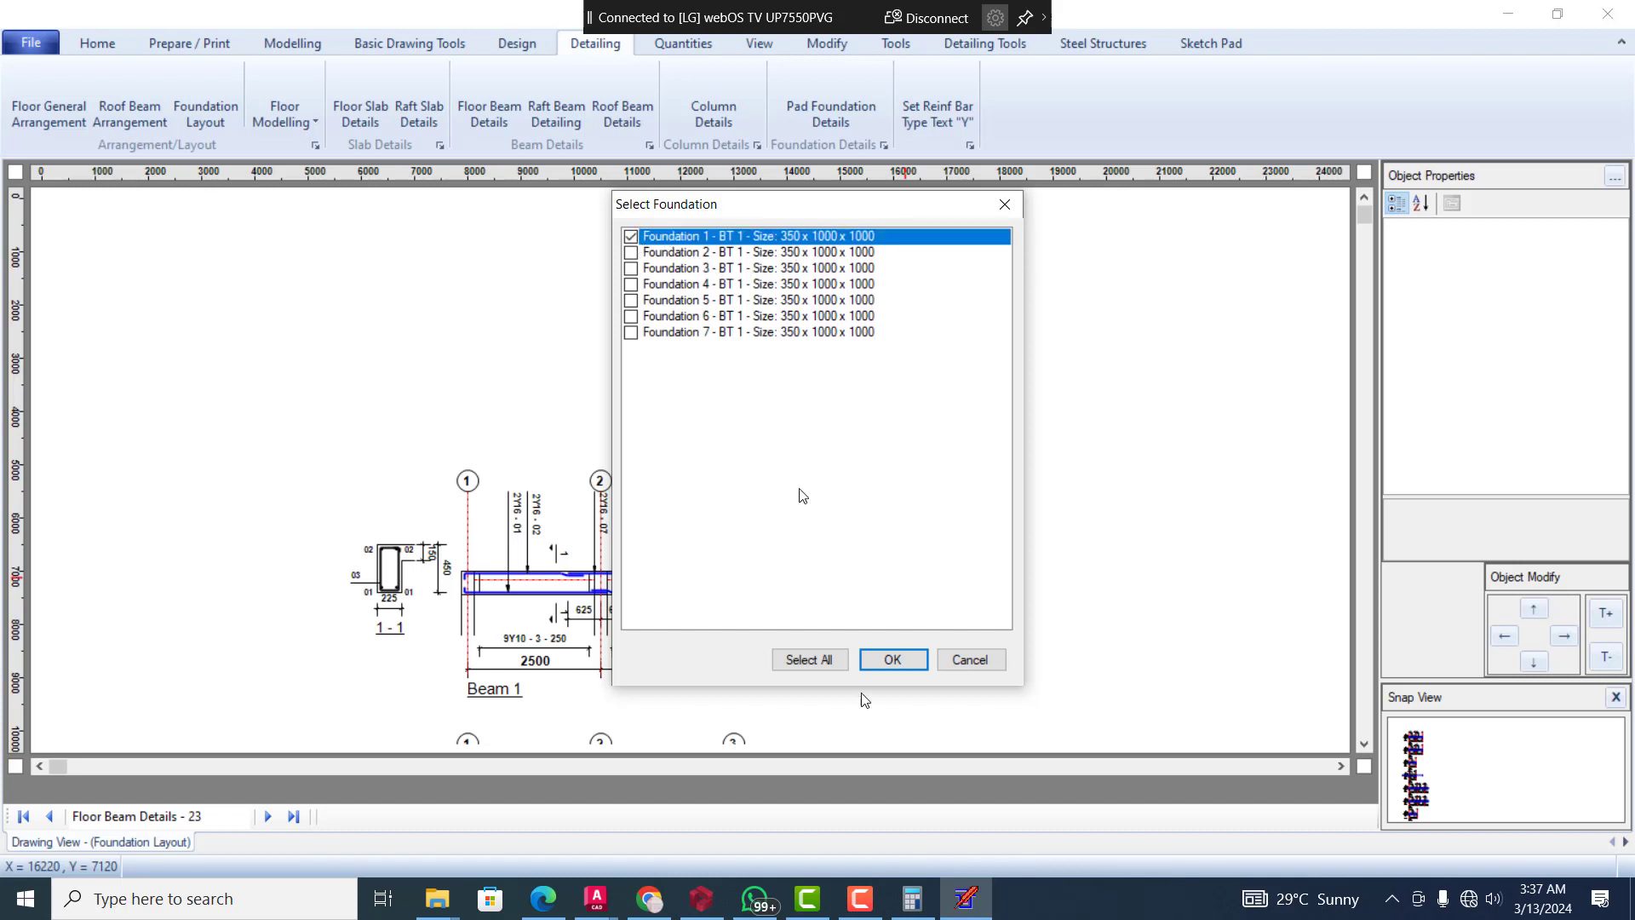
click(891, 658)
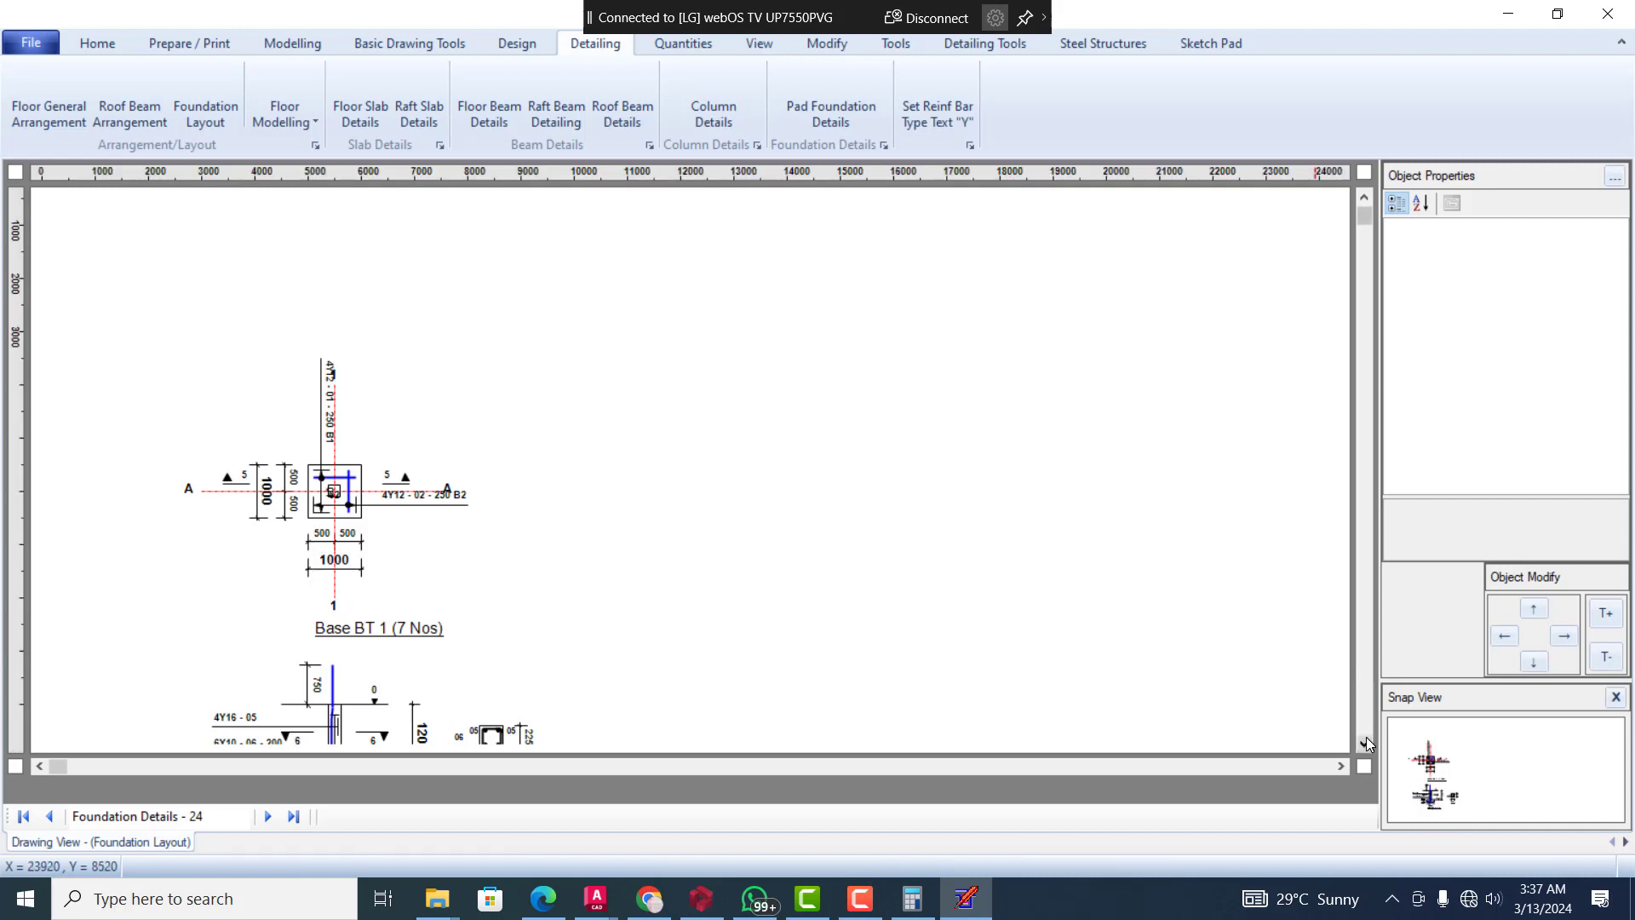
click(1366, 742)
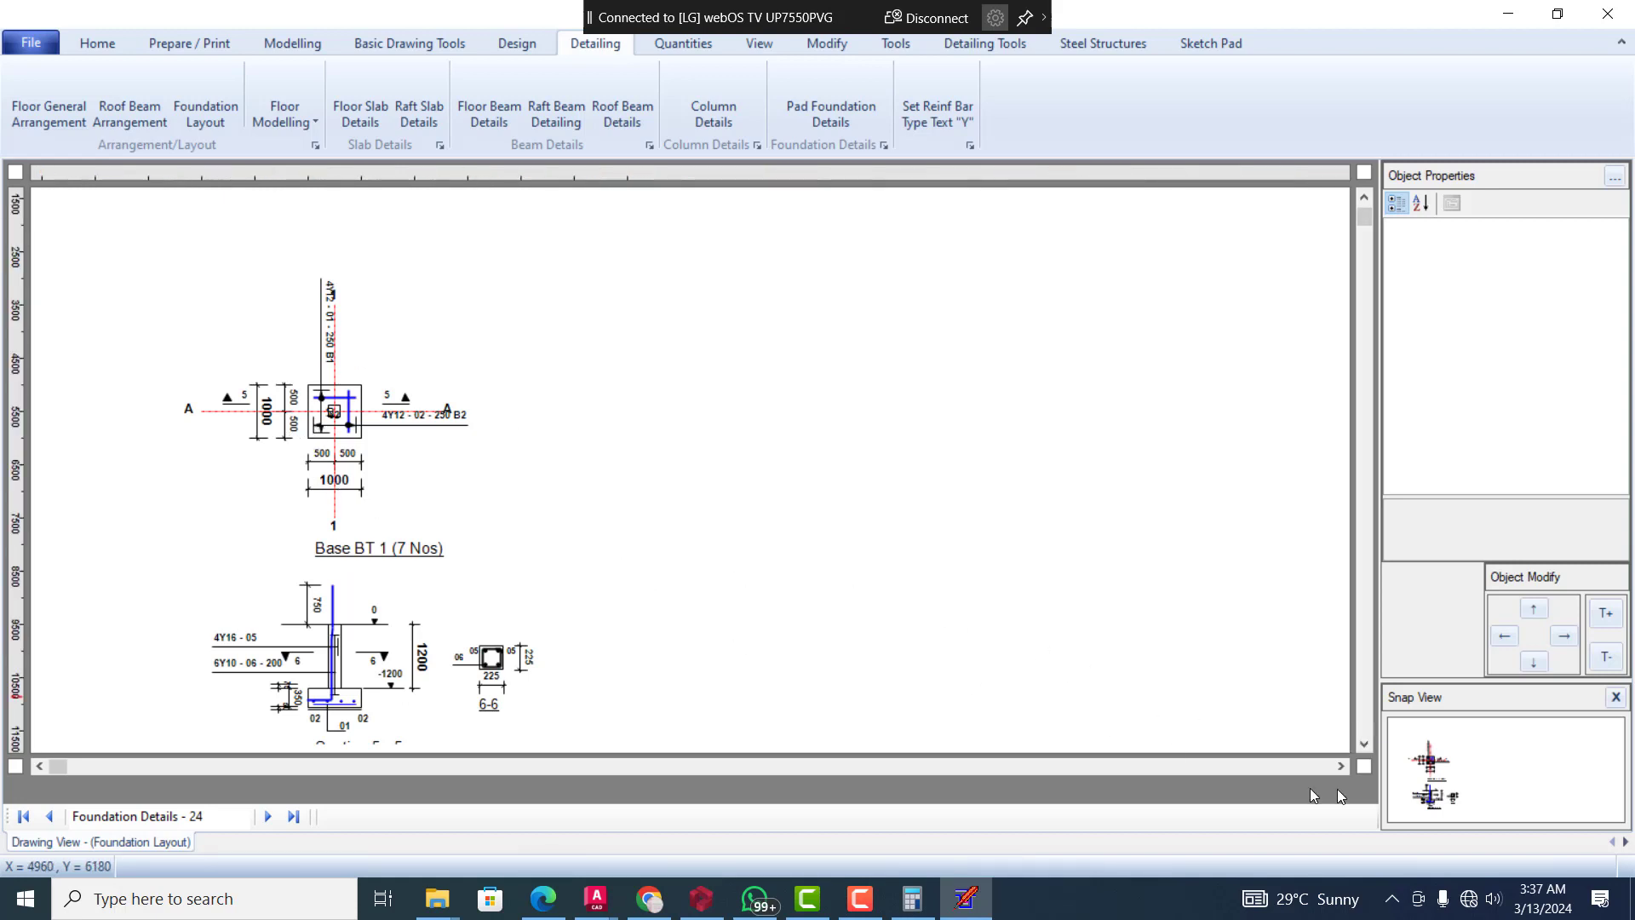
click(1365, 744)
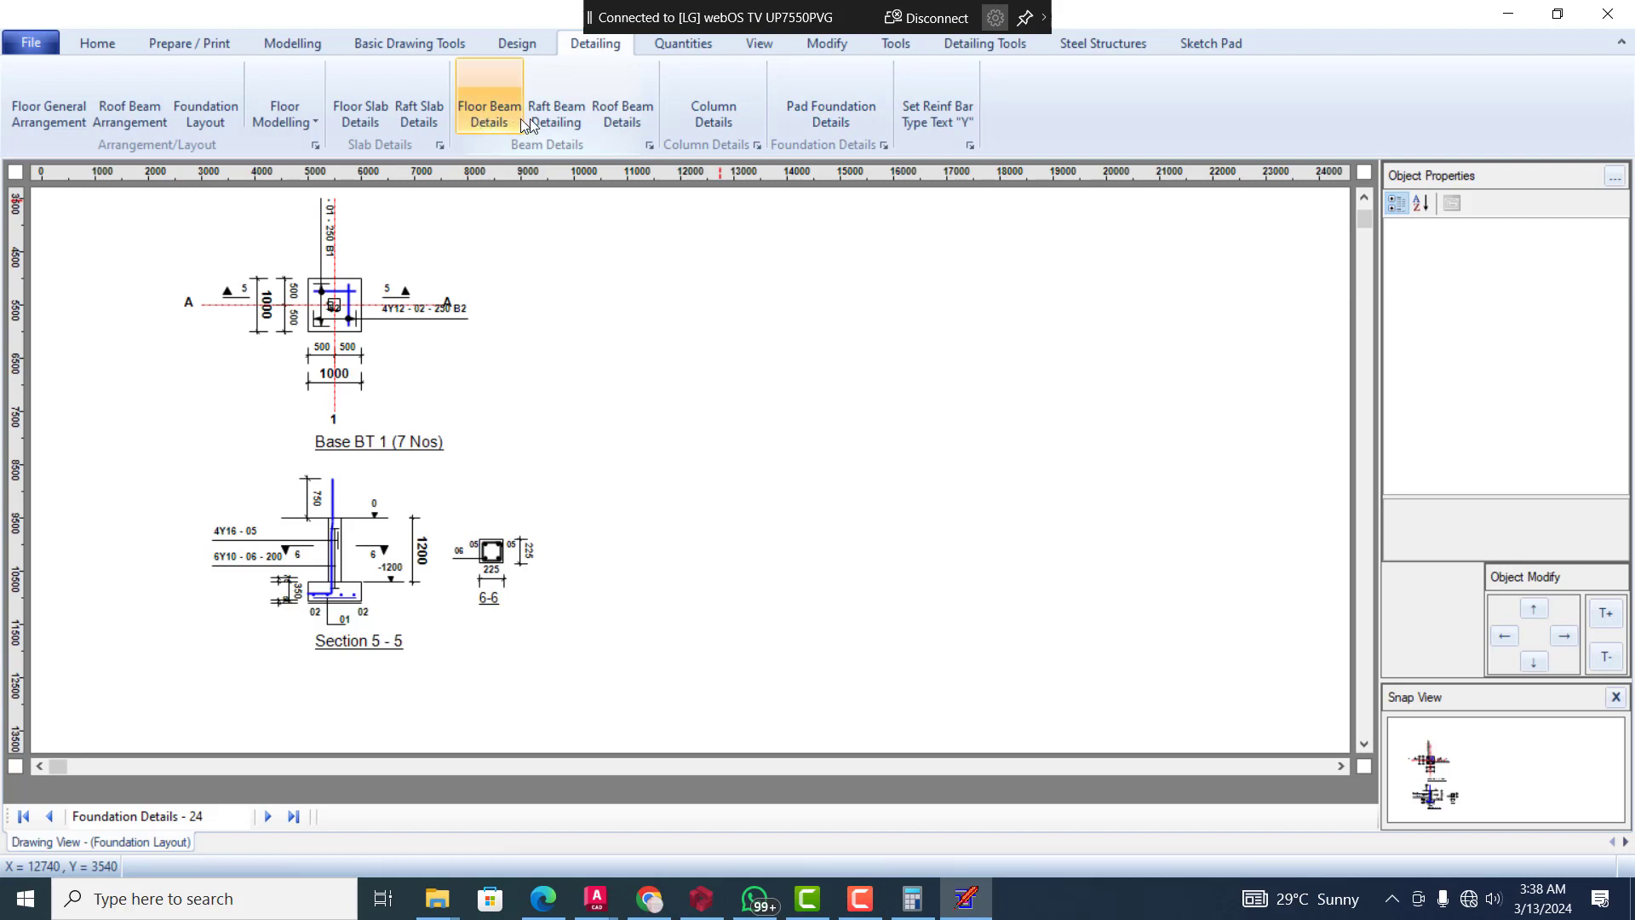
Generate the column details for Column 1 (CT 1) and examine the full column elevation and sections
click(728, 110)
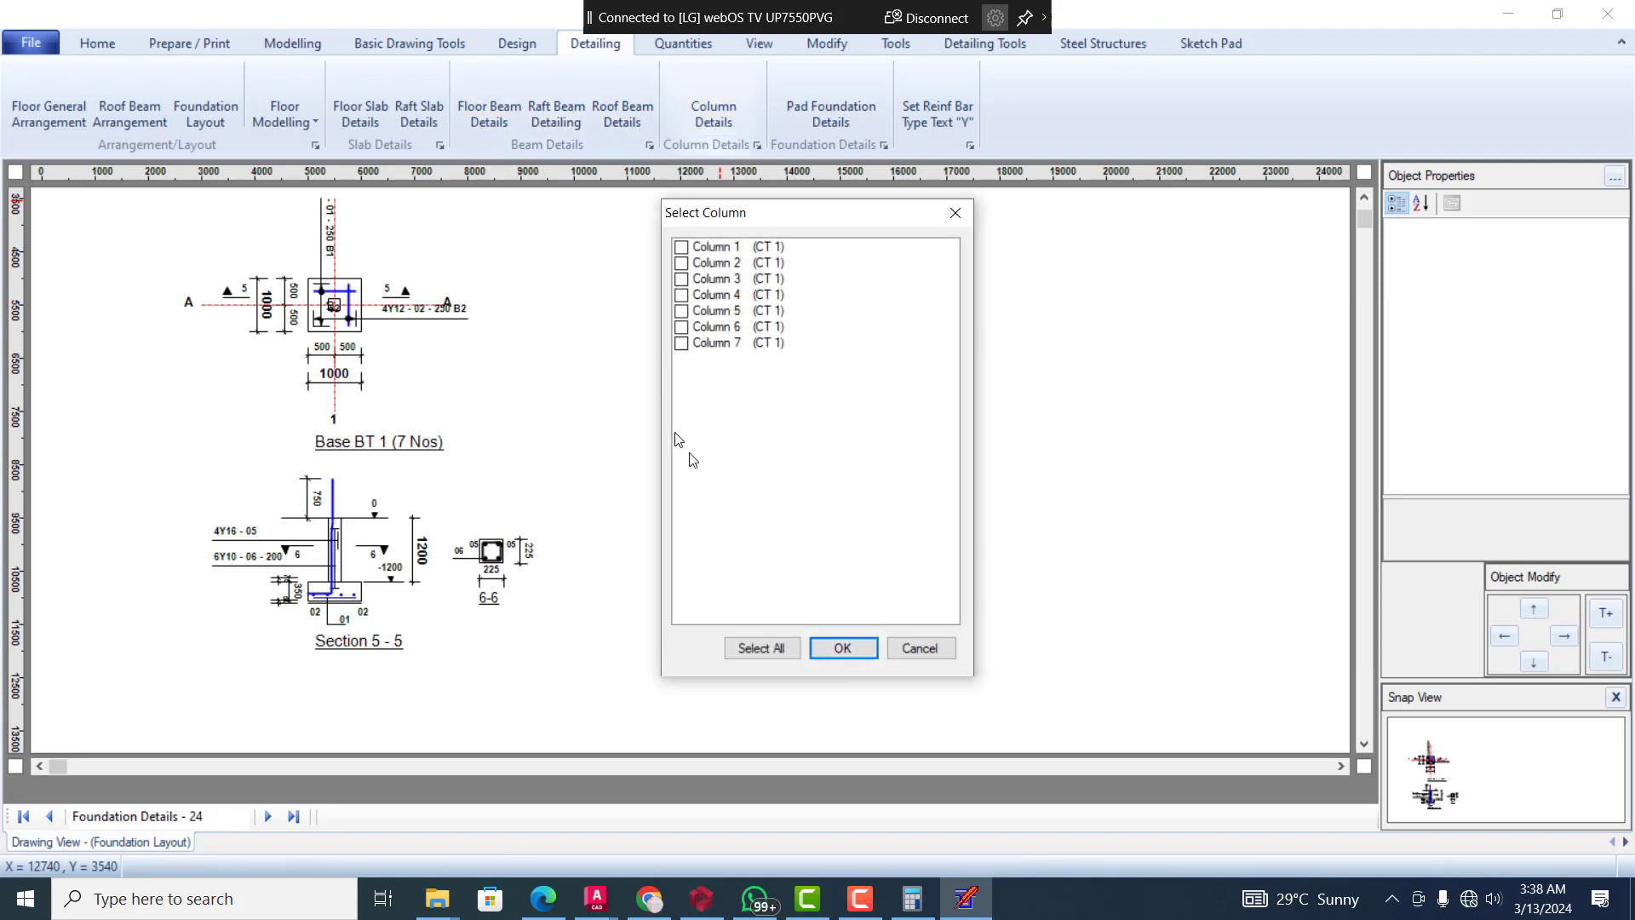
click(683, 249)
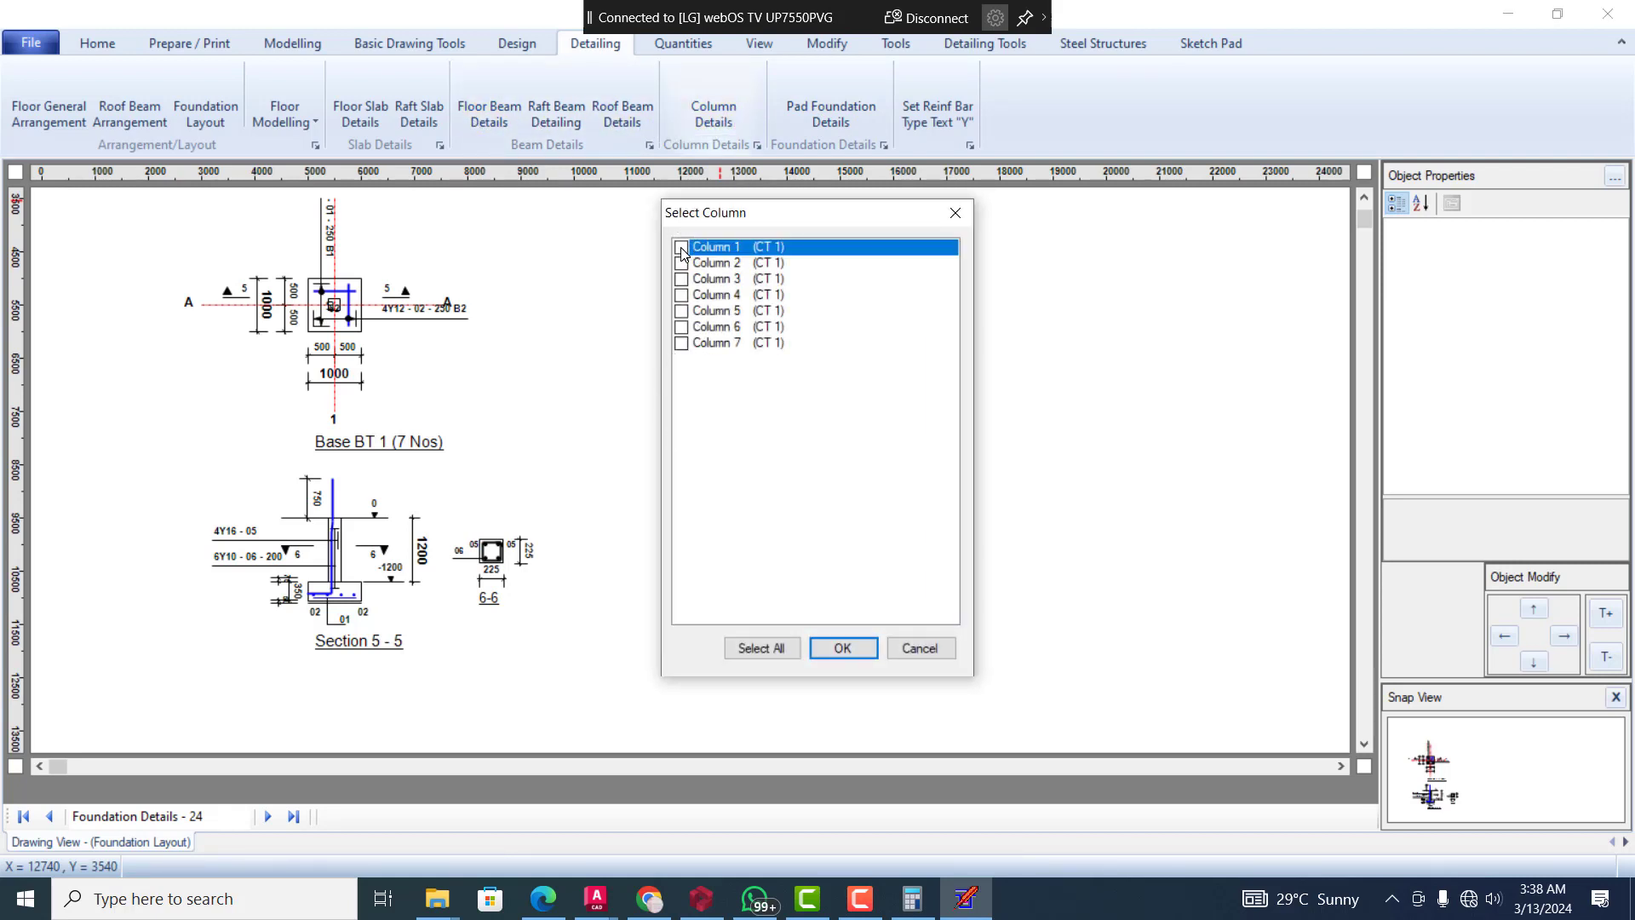
click(831, 651)
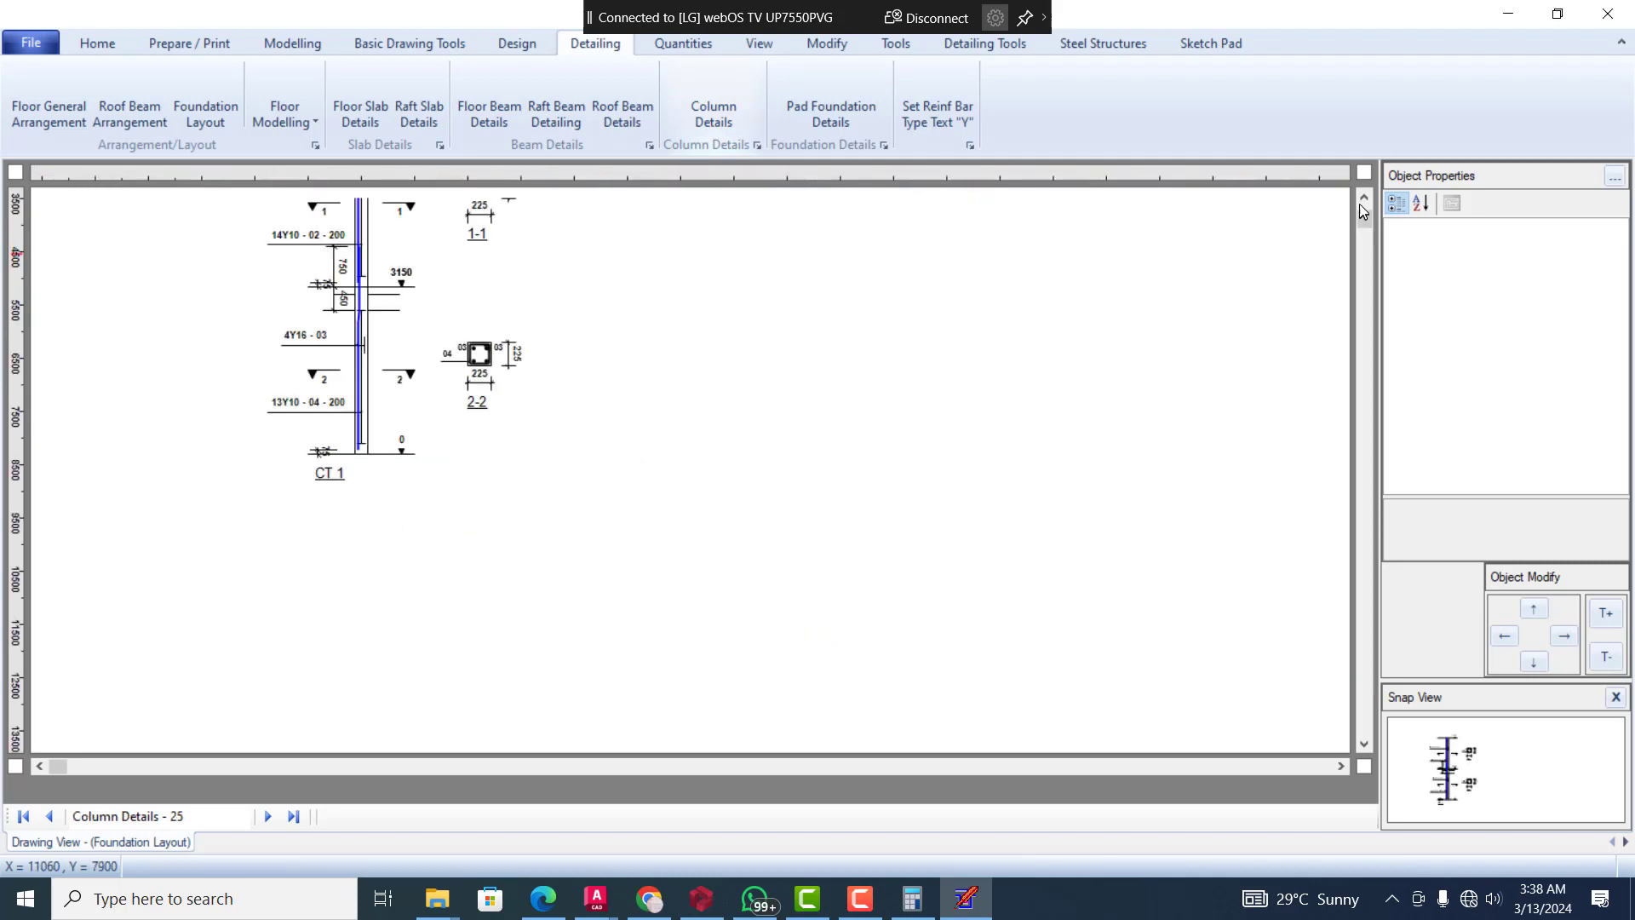
click(1363, 199)
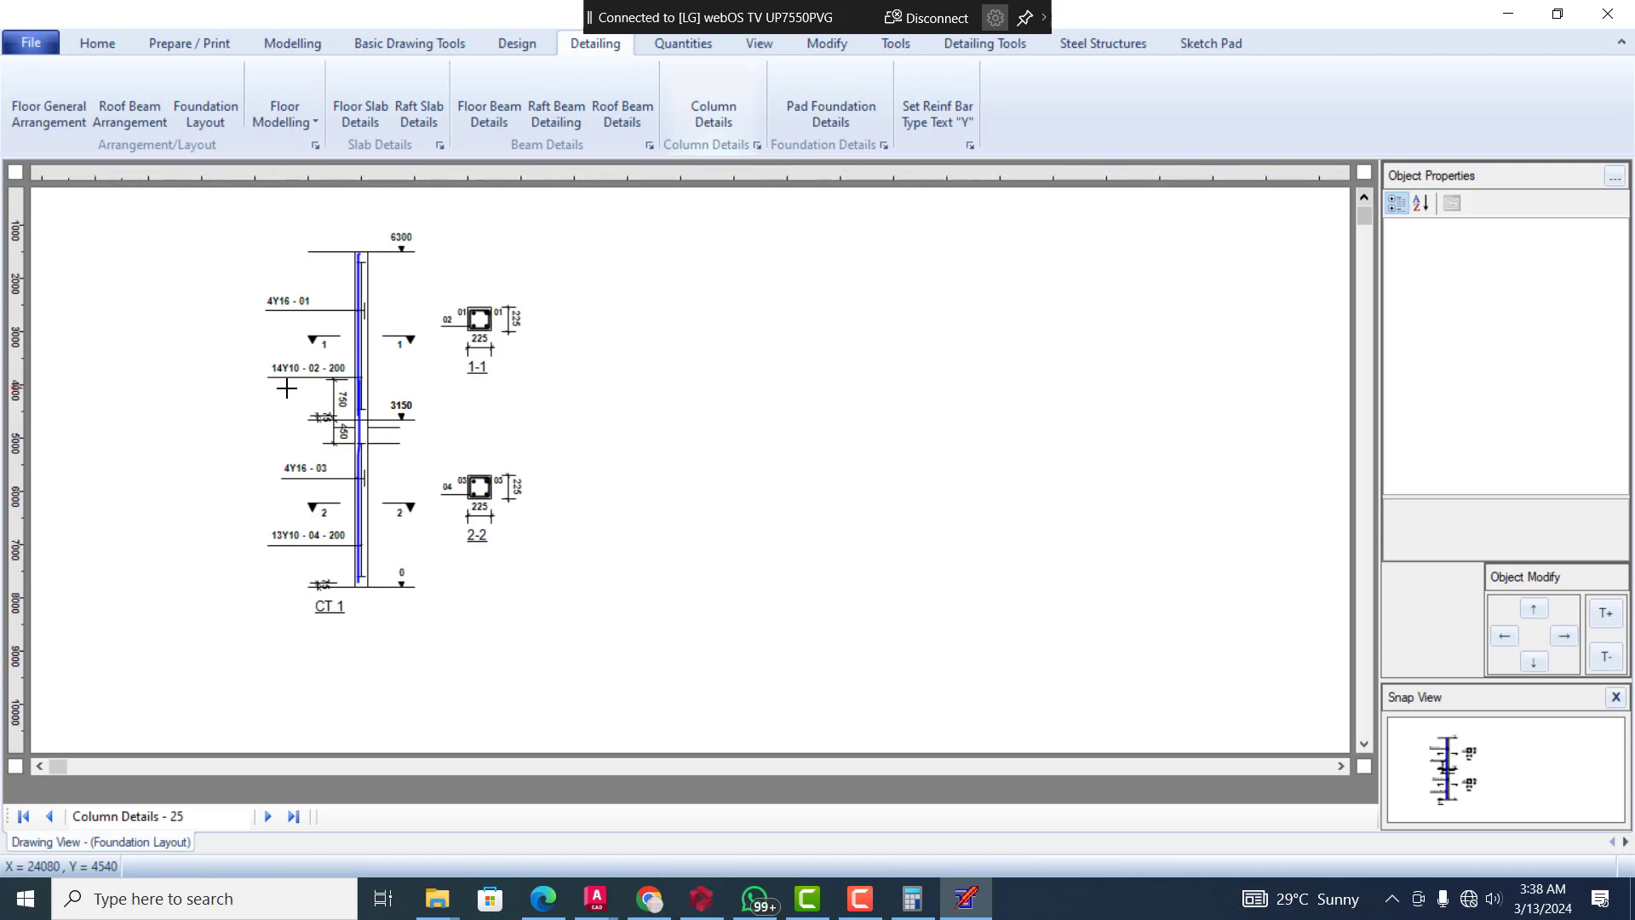
scroll(306, 391, up, 1)
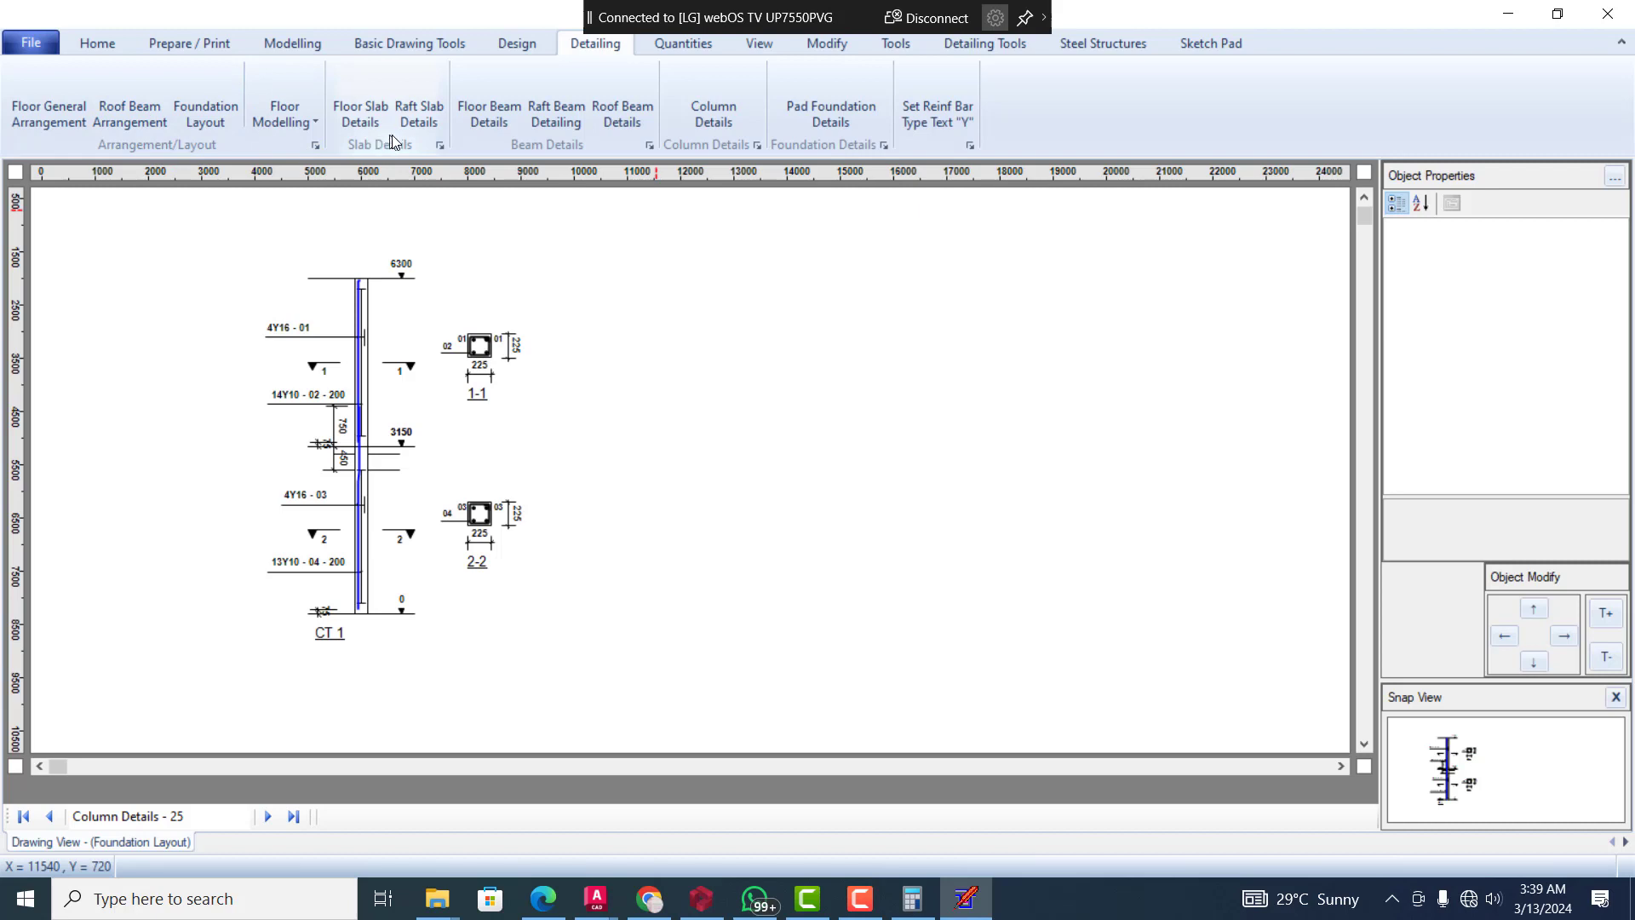
Create the bar bending schedule for the column details drawing and examine its bar entries and steel summary
click(683, 44)
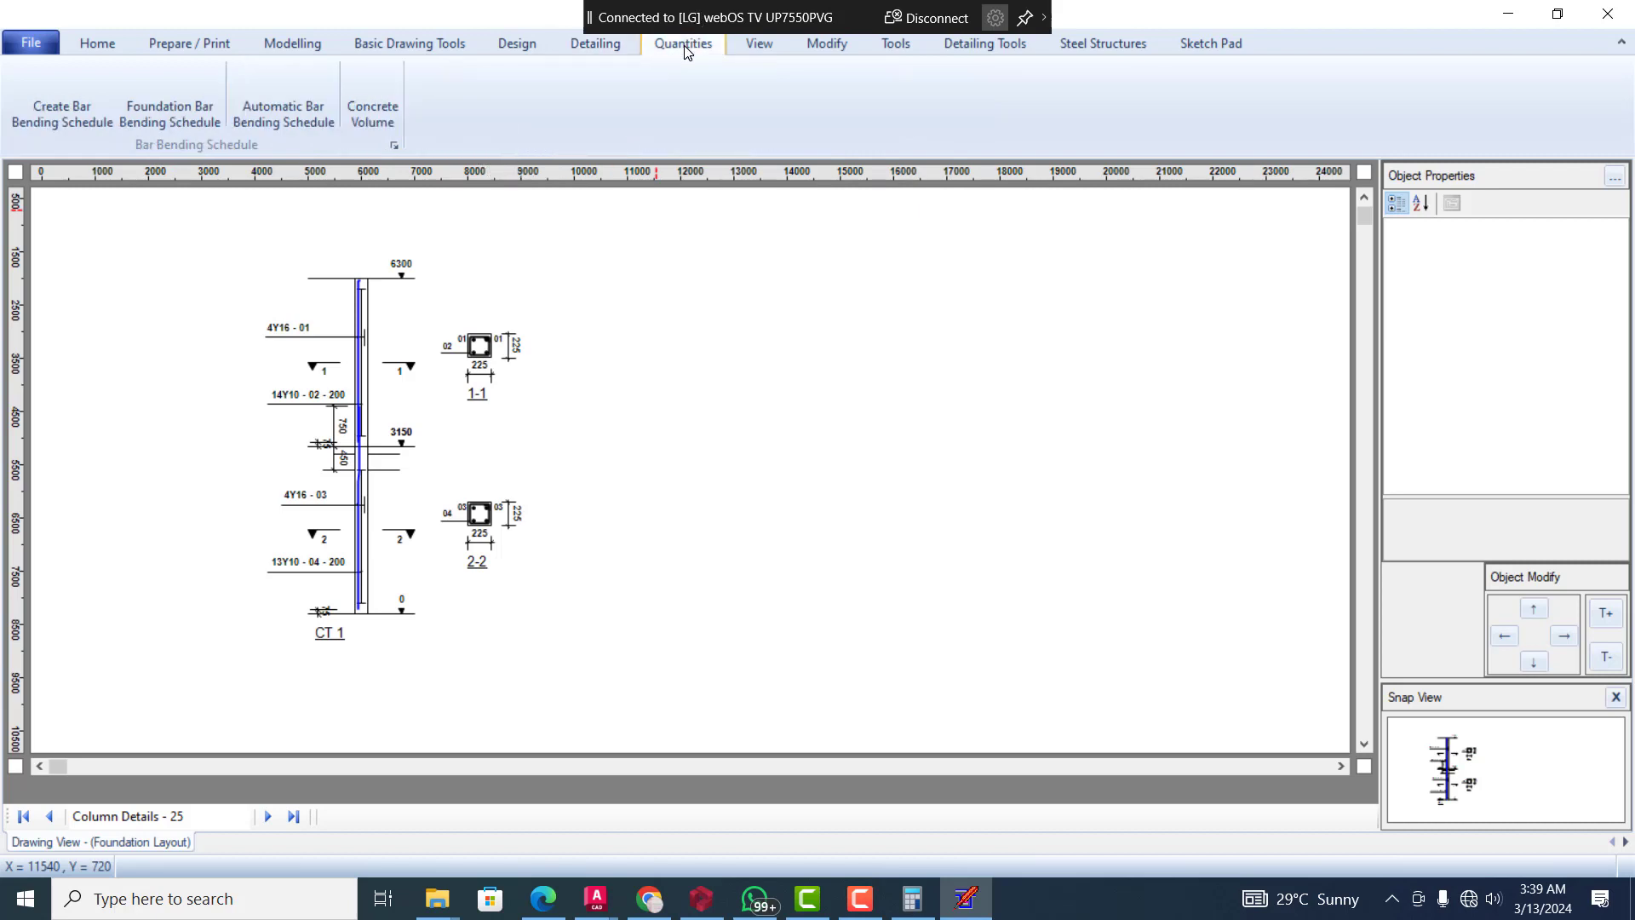
click(95, 115)
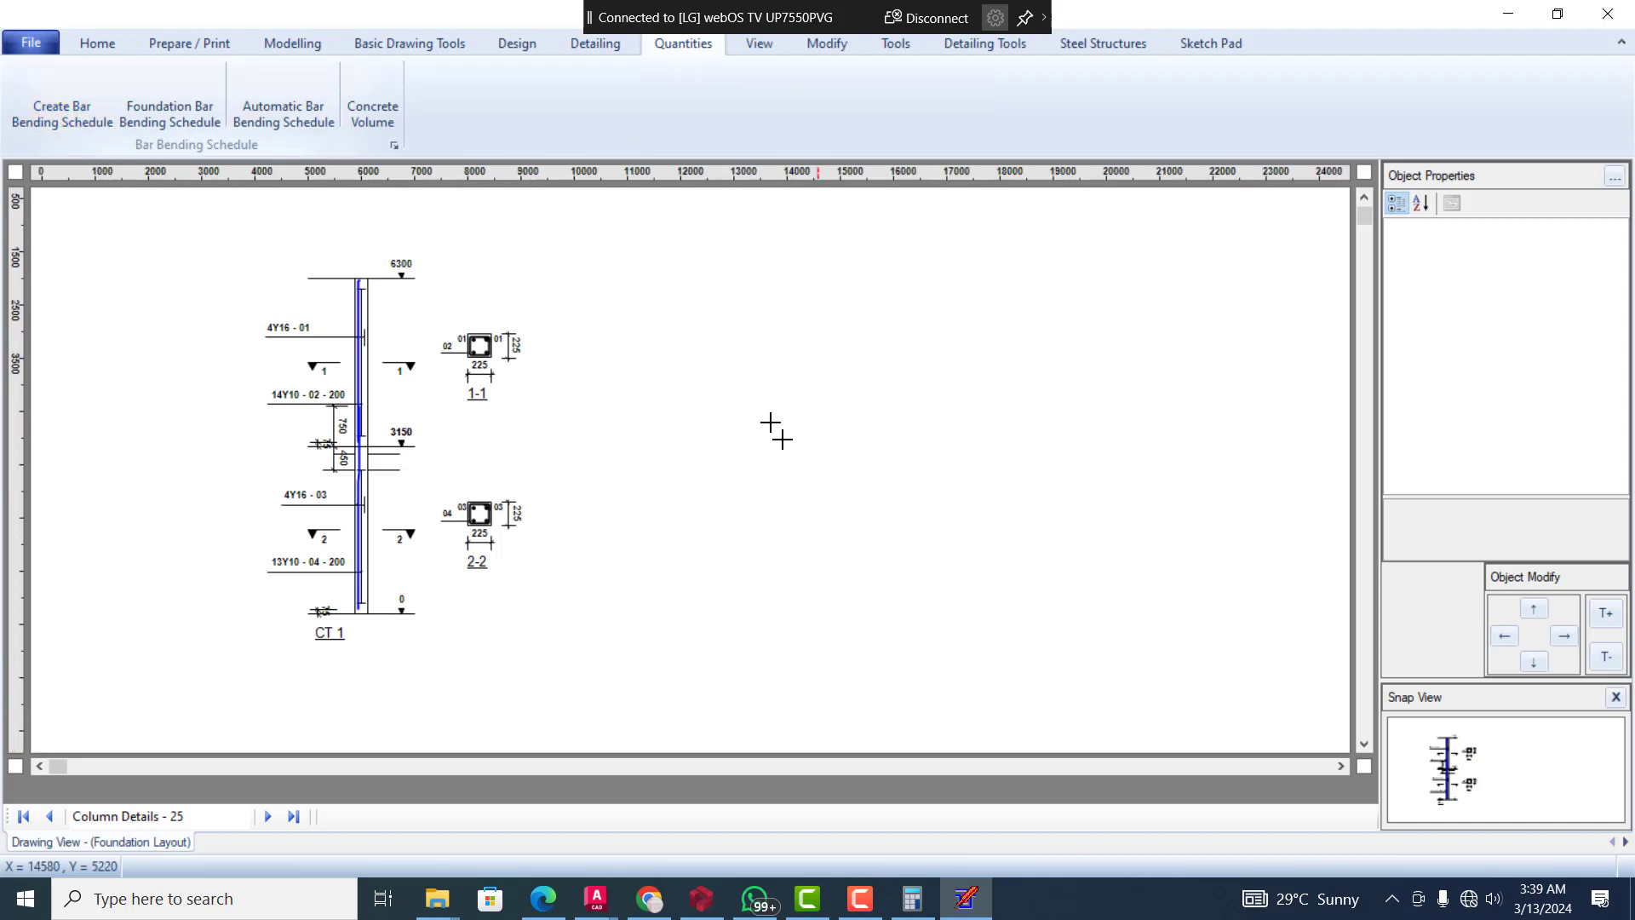
click(734, 336)
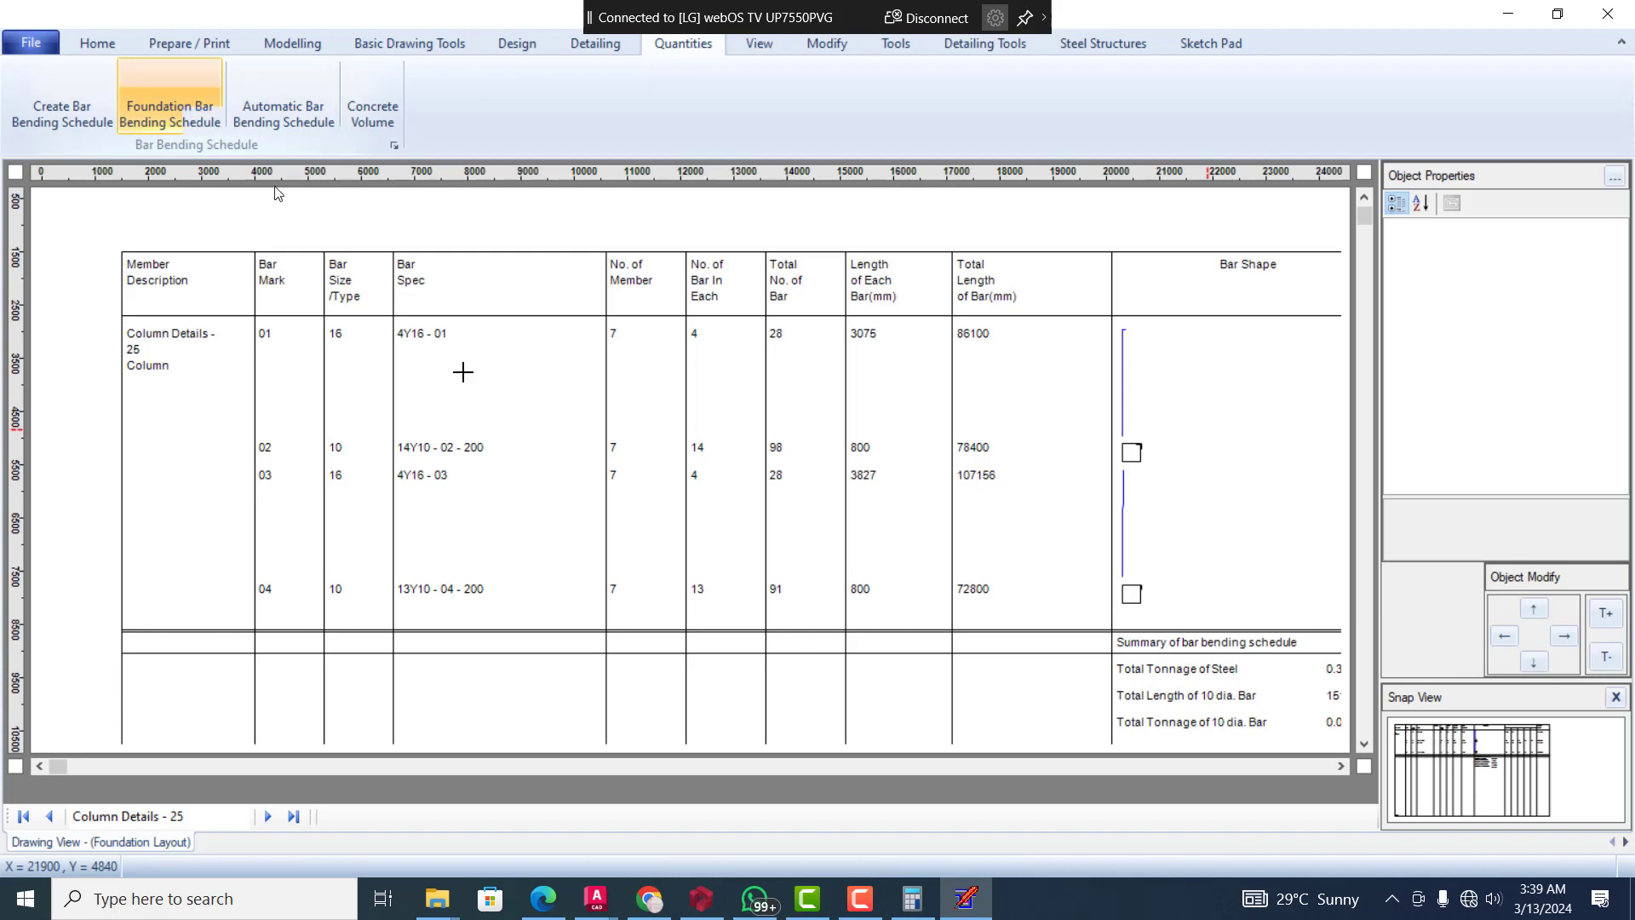
click(1363, 747)
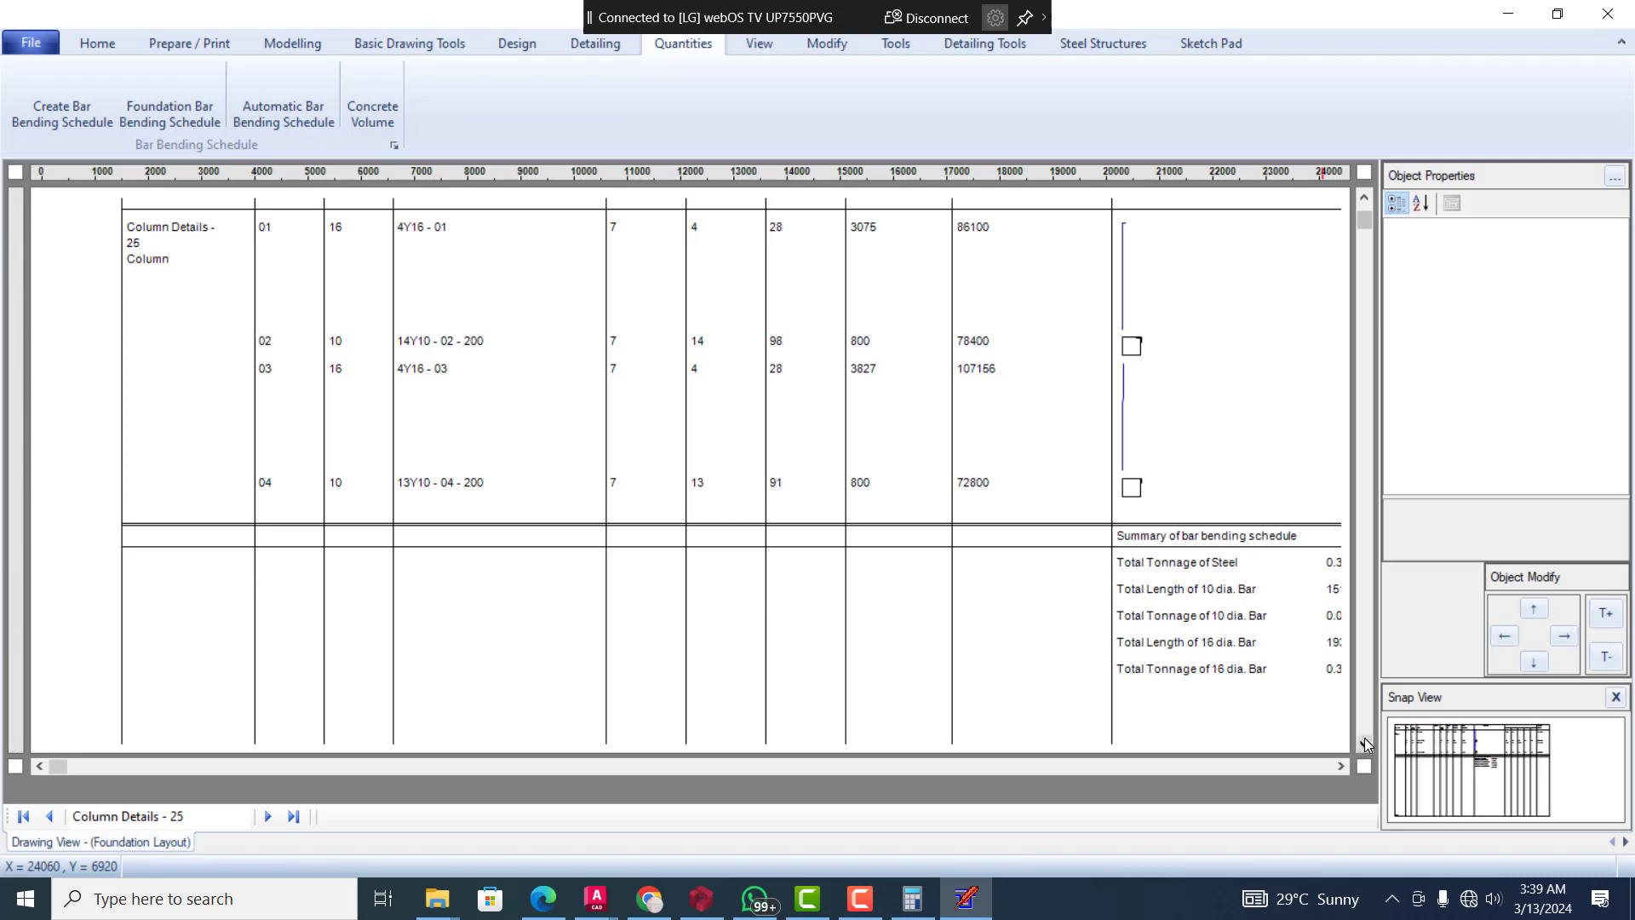
click(1364, 746)
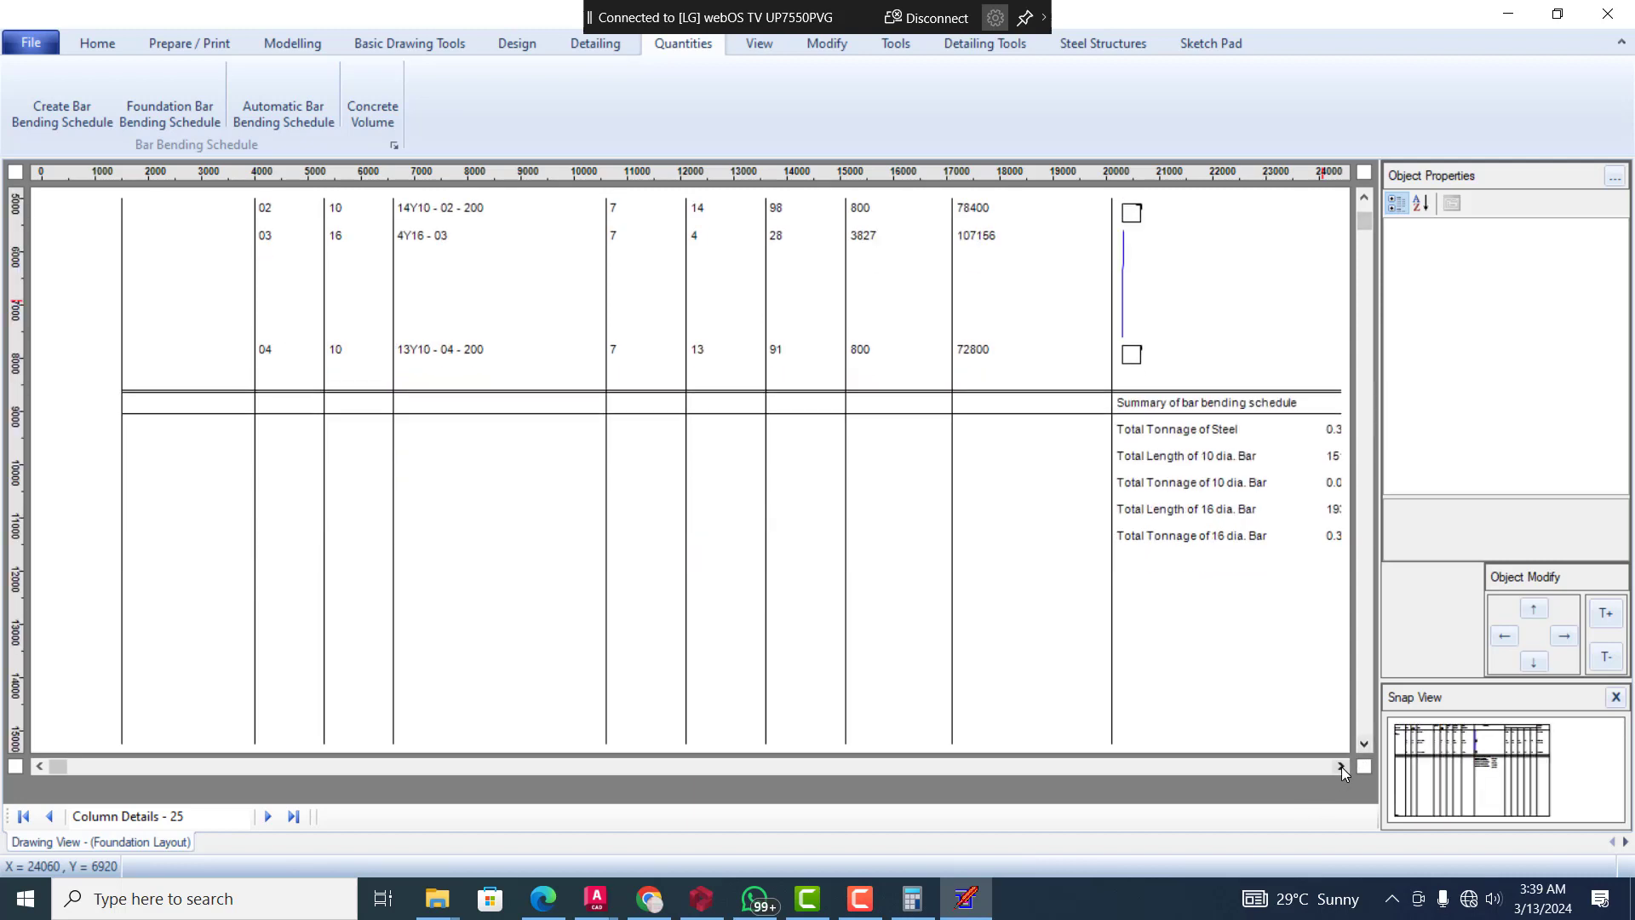
click(1342, 766)
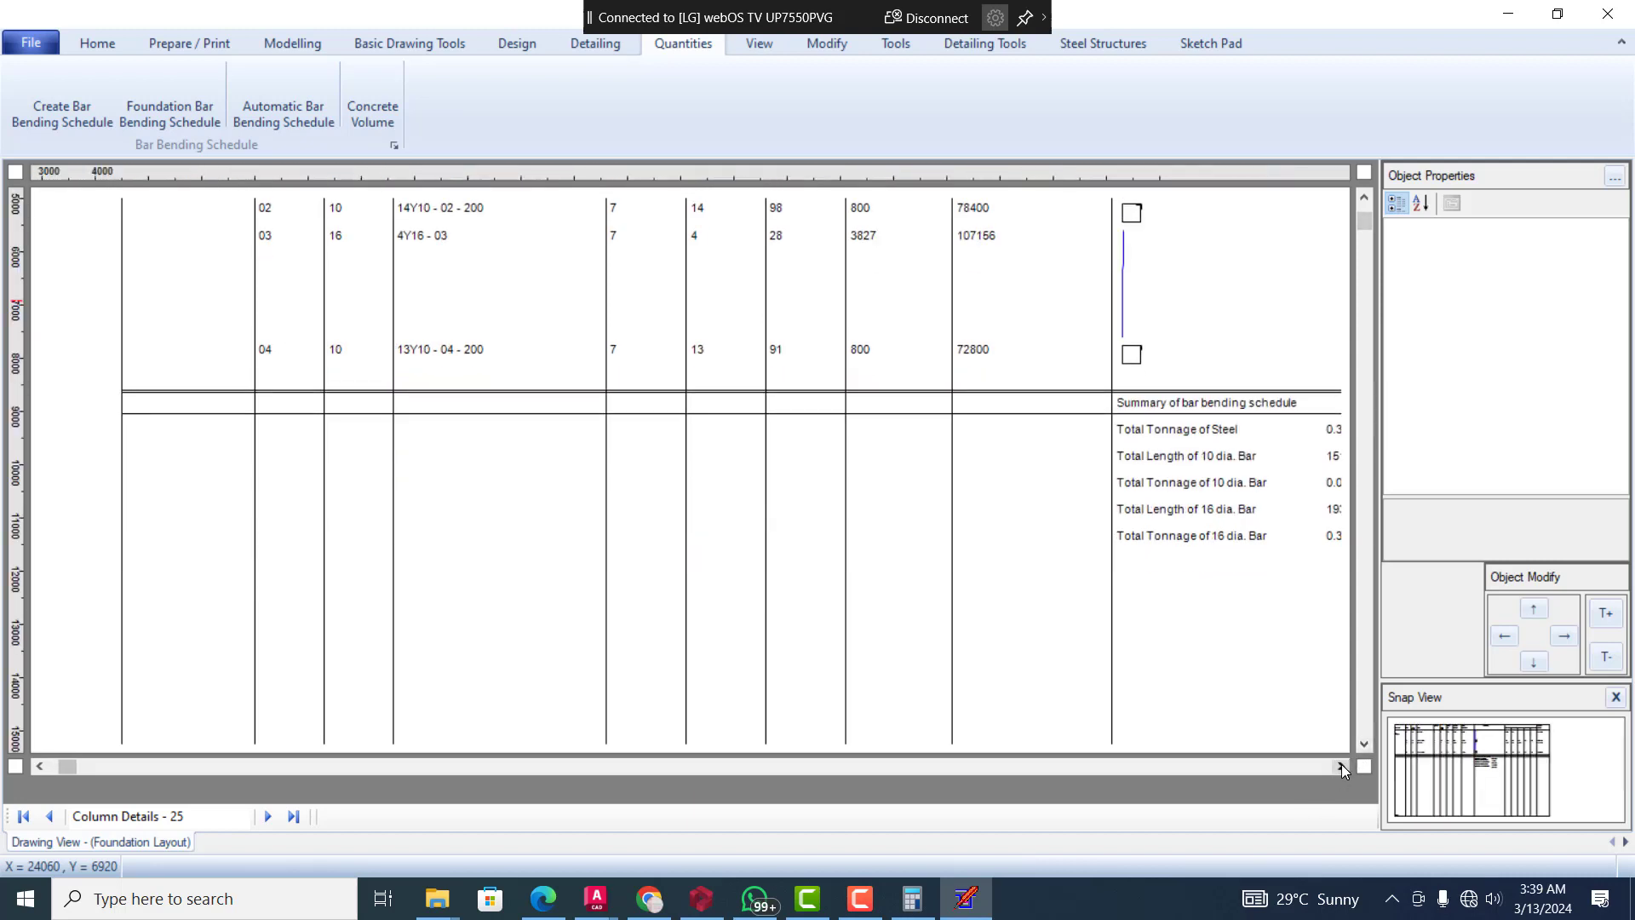
click(1342, 765)
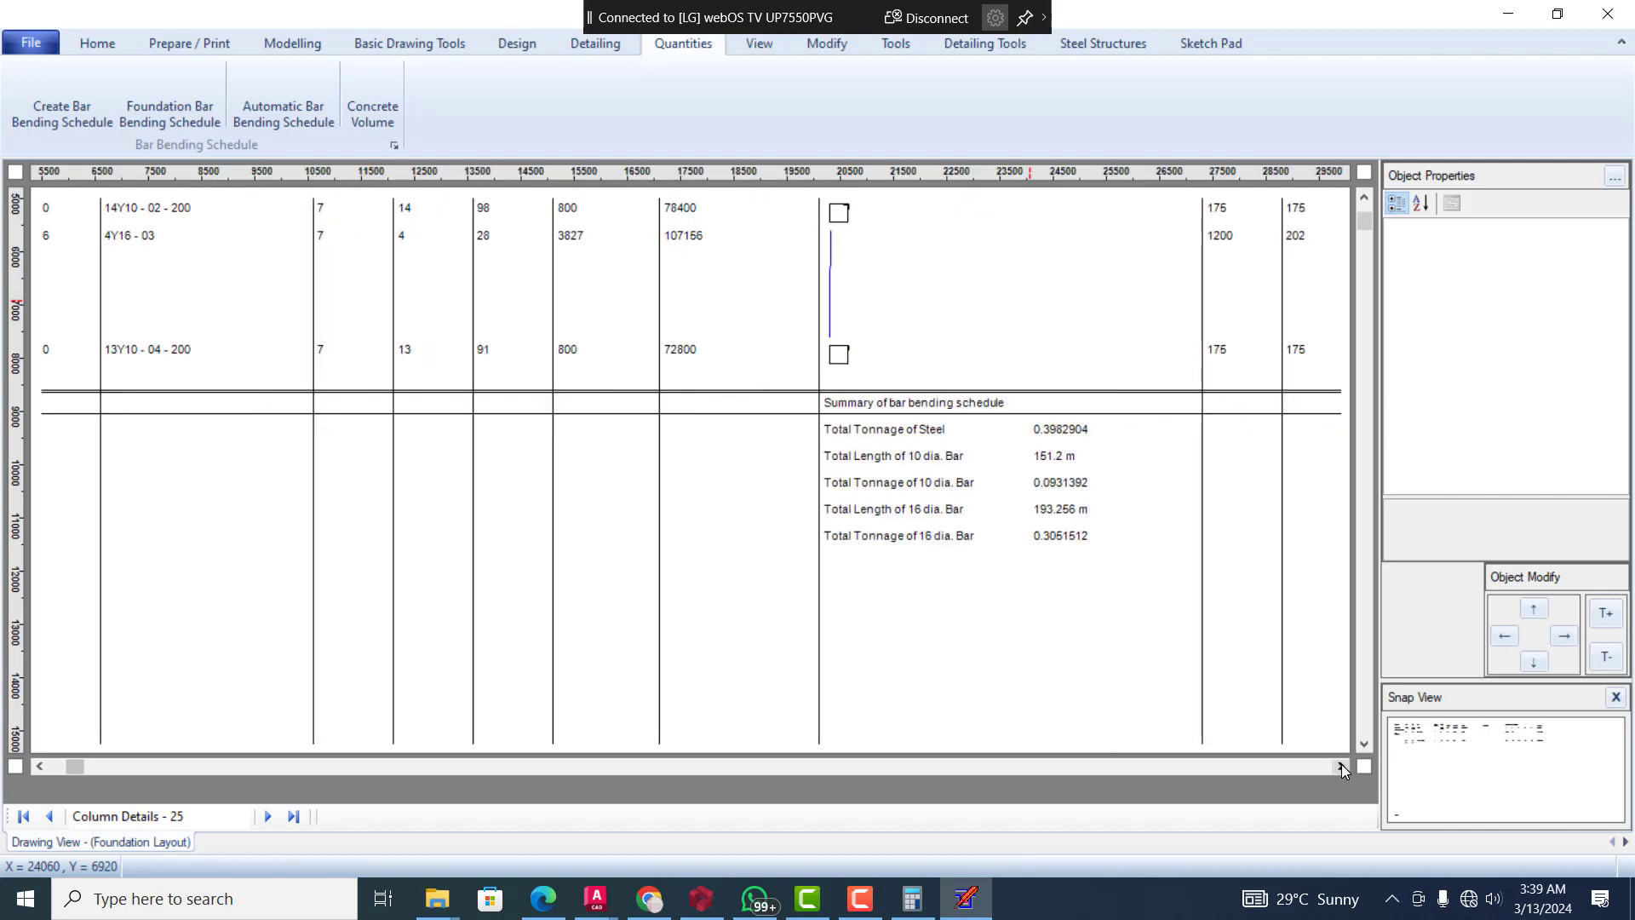
Examine the column bar bending schedule from its header rows across to the bar shape lengths and steel tonnage
click(1364, 198)
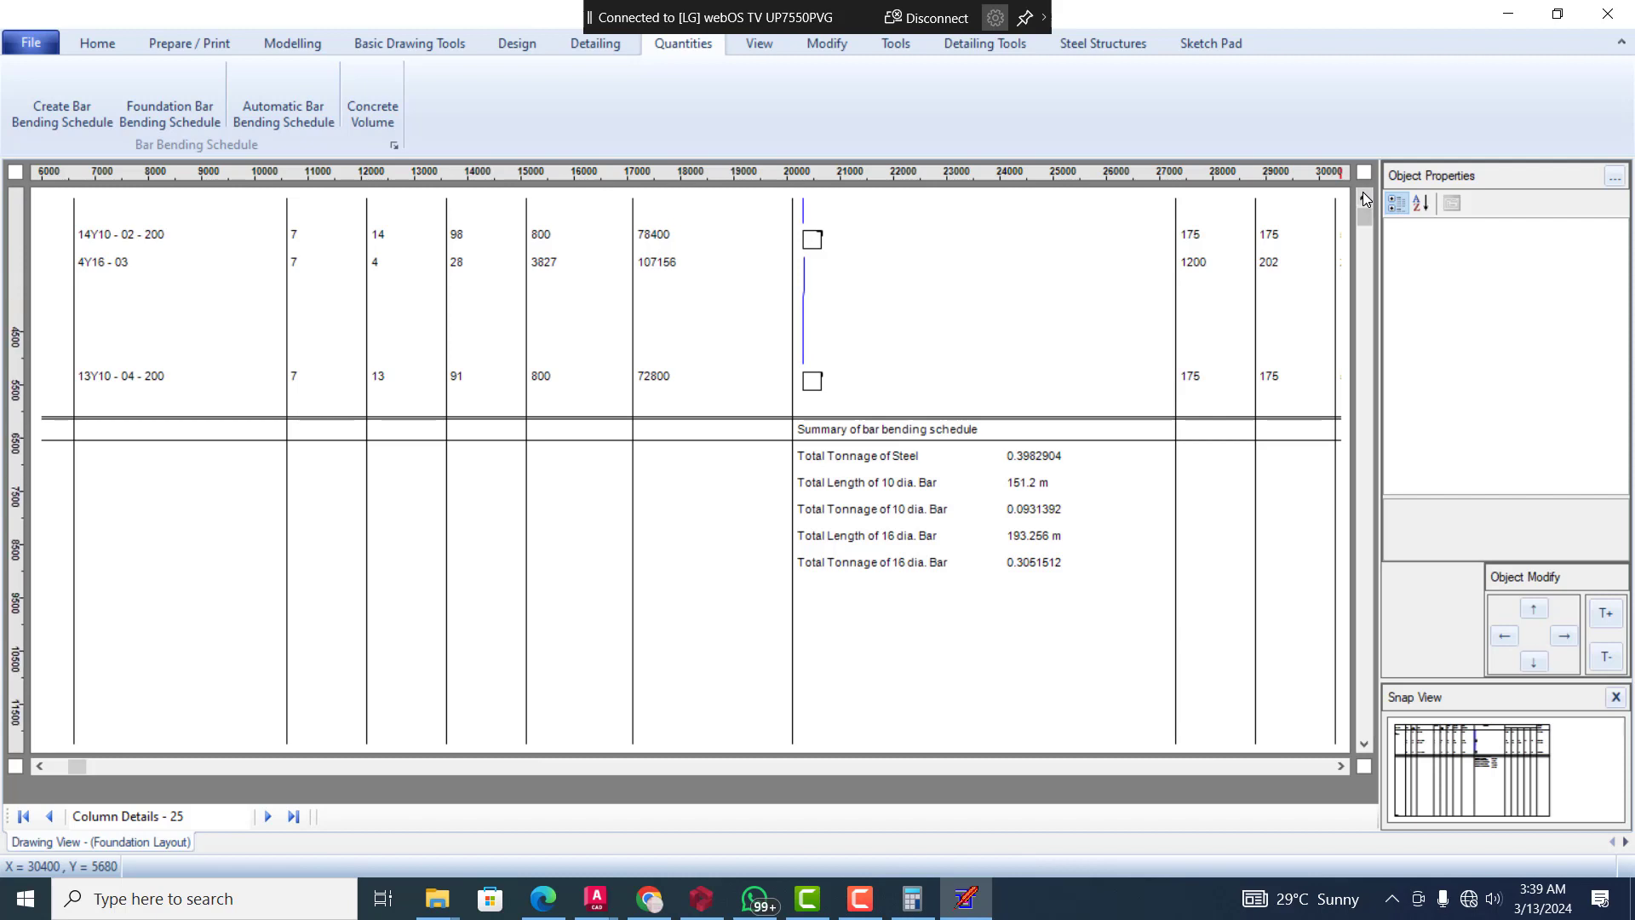
click(1365, 197)
click(1366, 198)
click(1366, 198)
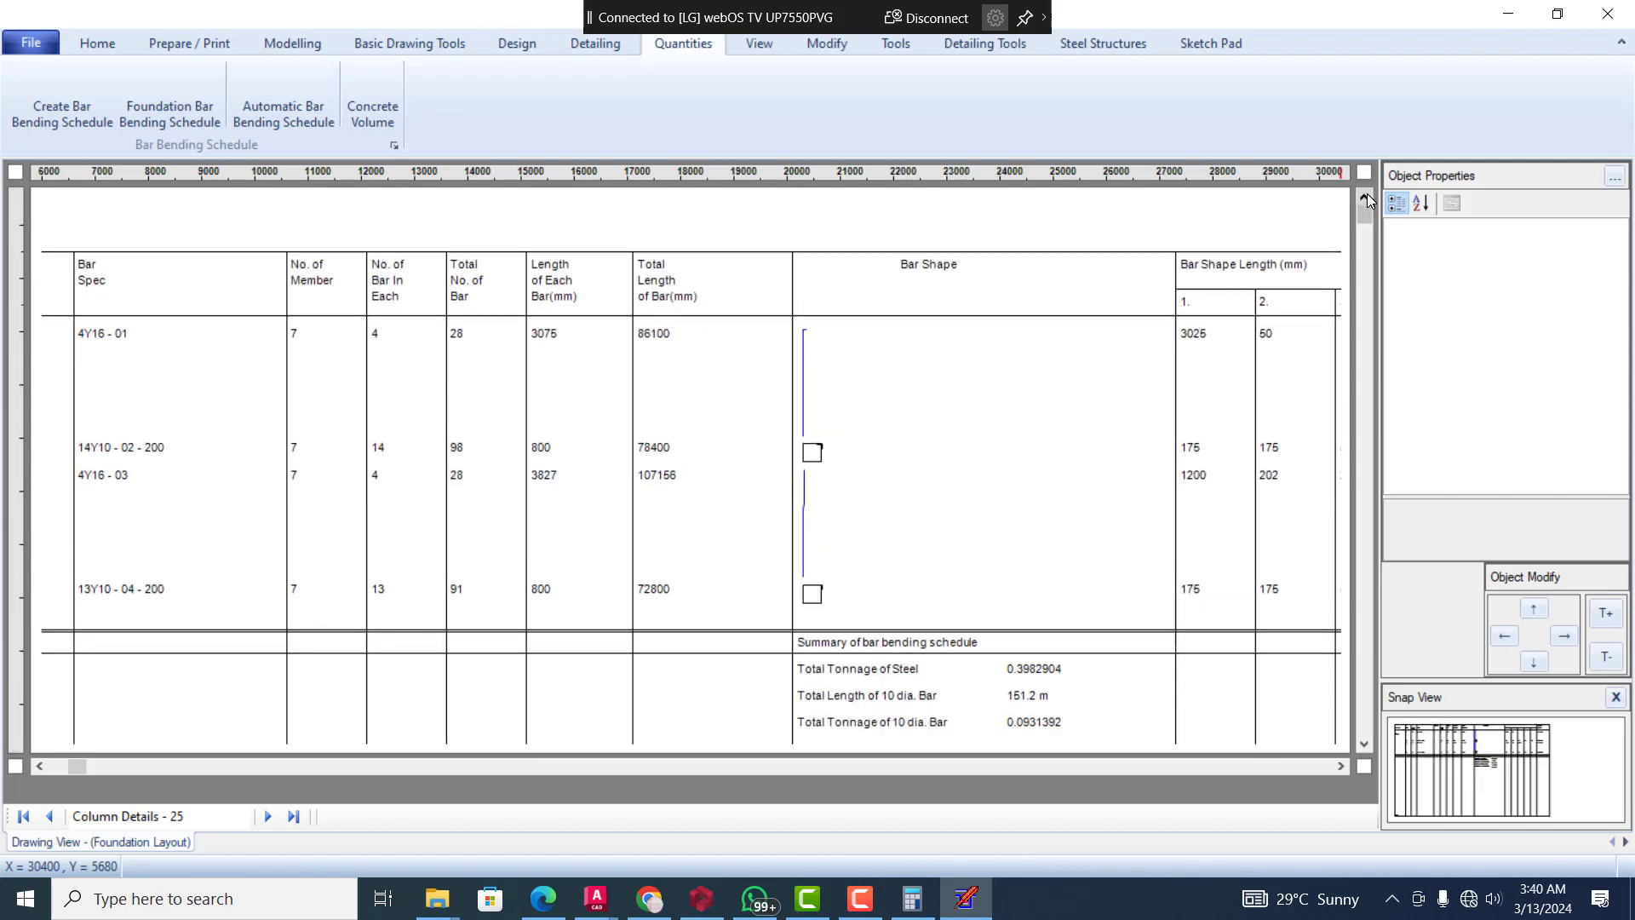
click(1365, 198)
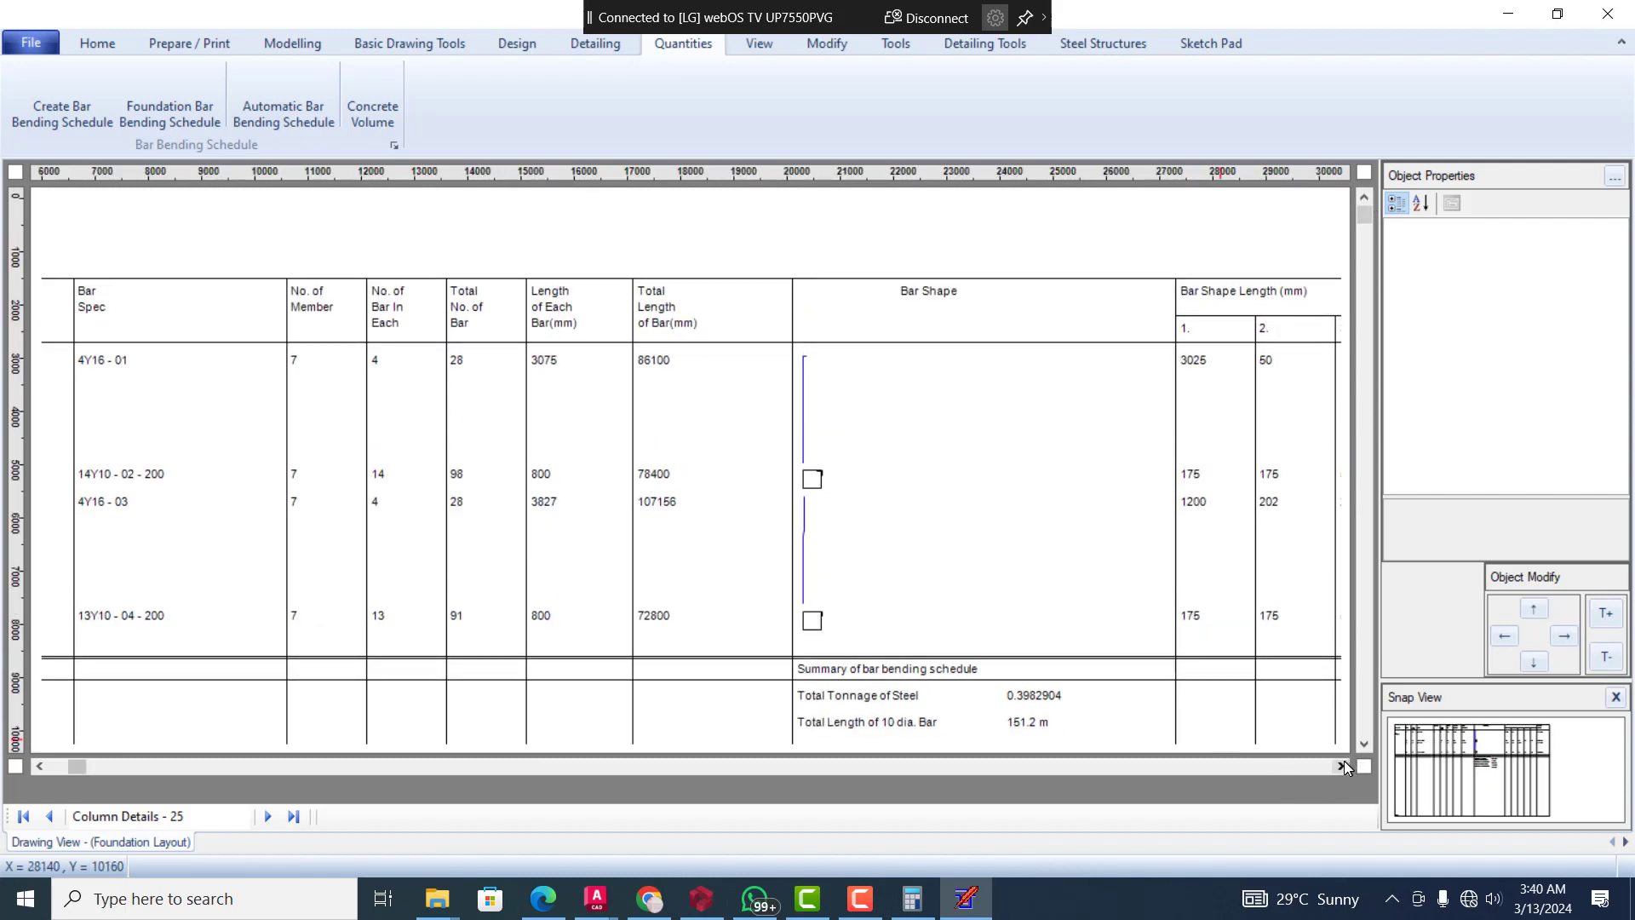
click(1340, 766)
click(1340, 766)
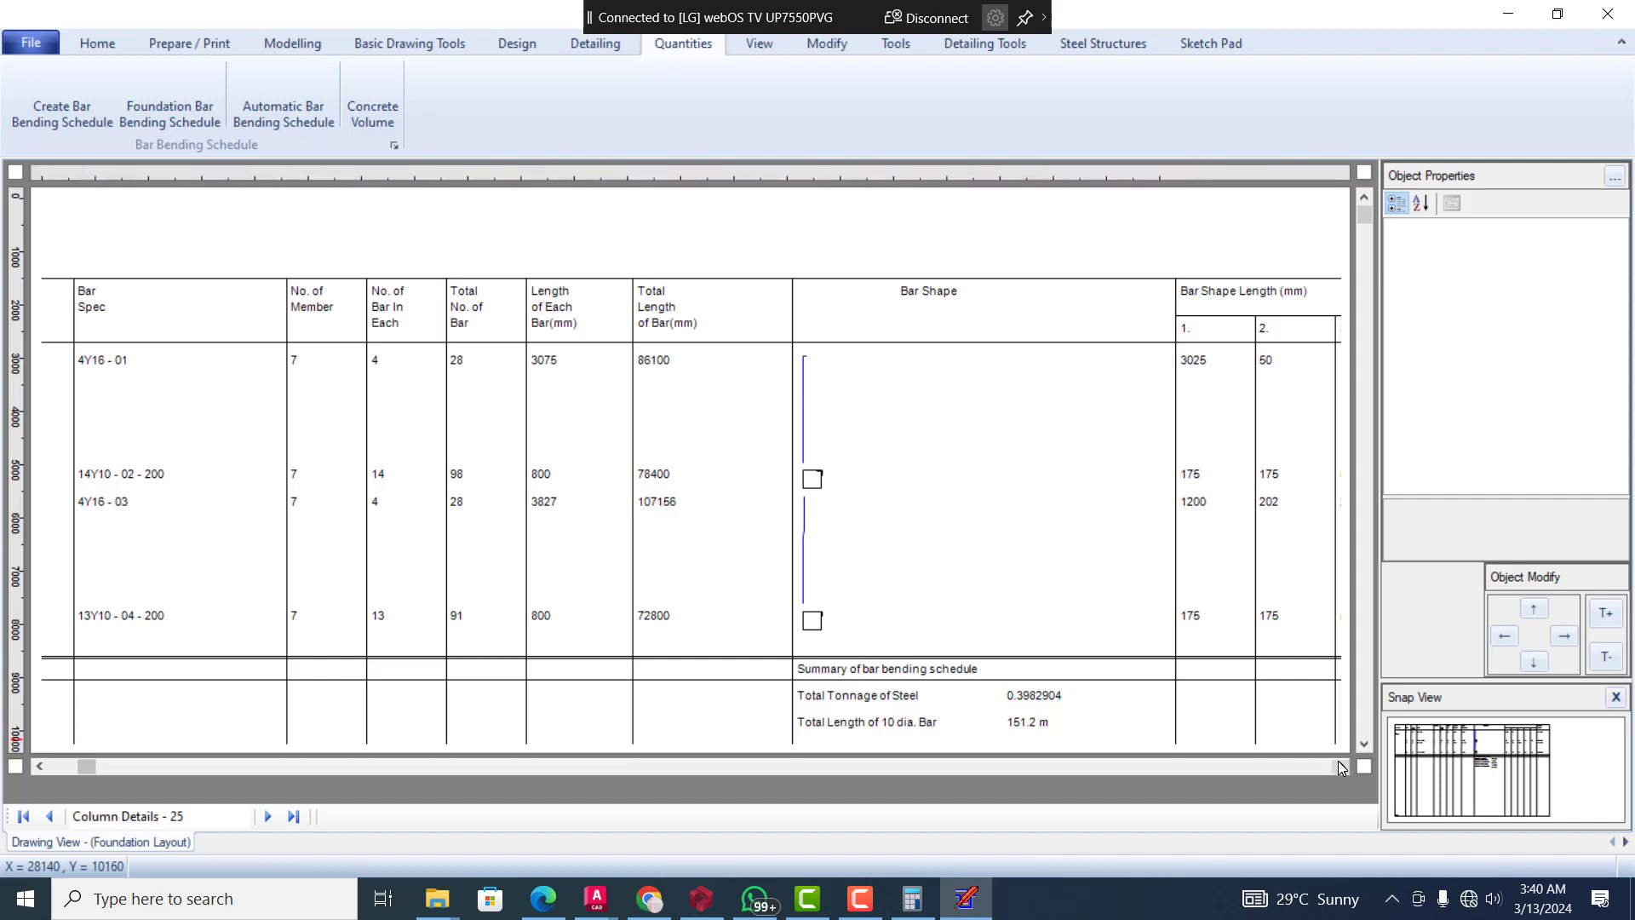
click(1340, 766)
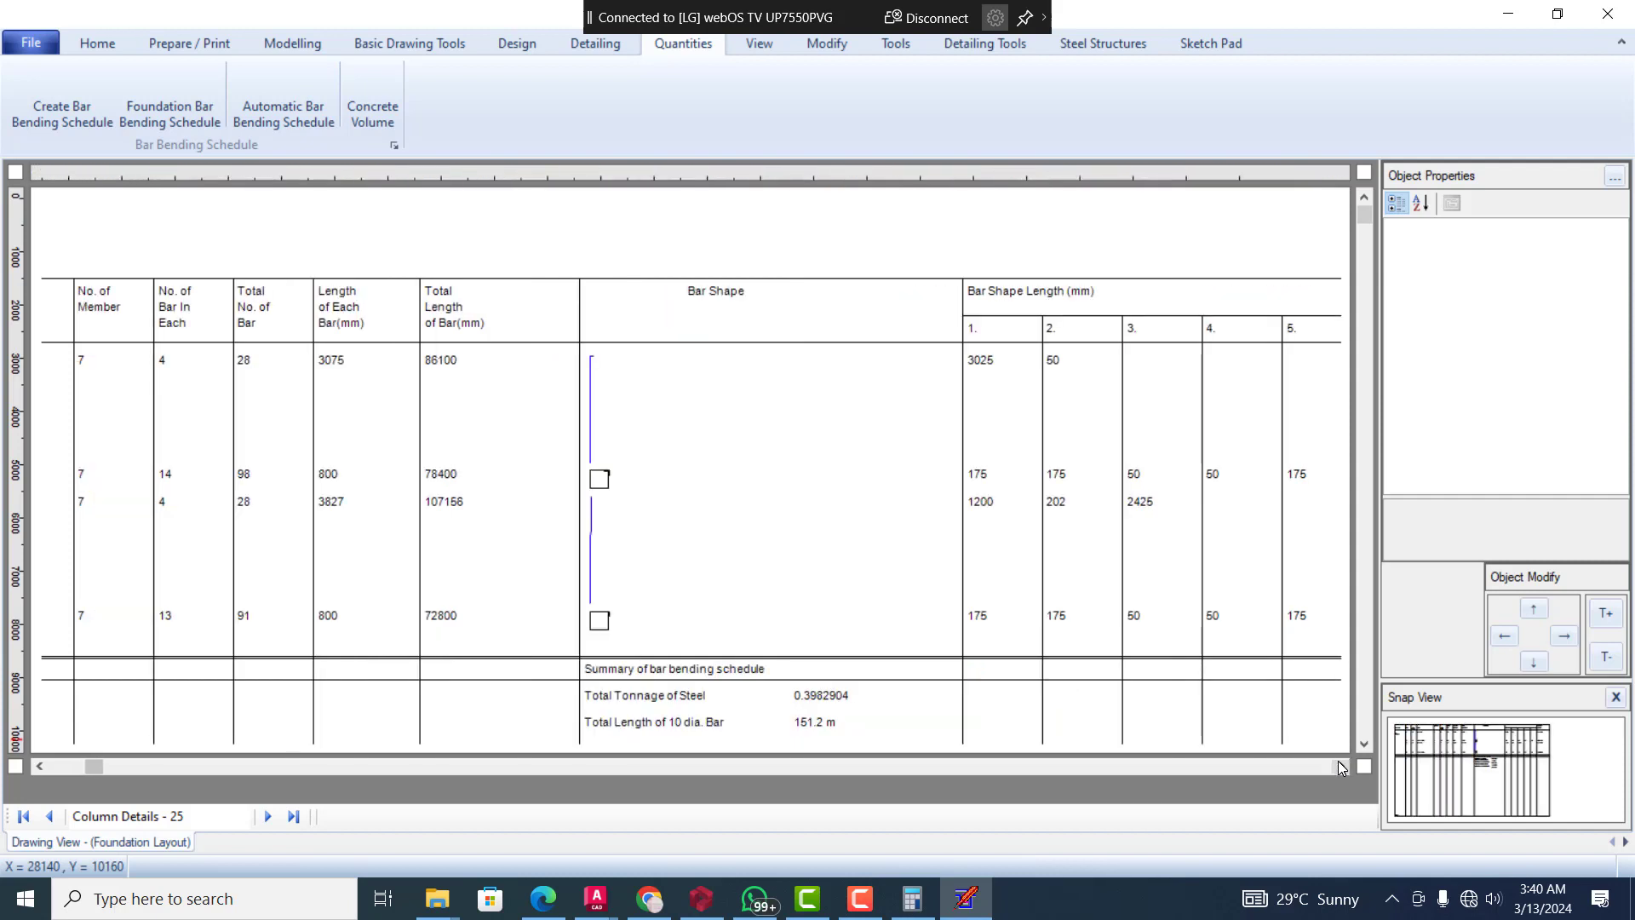
click(1339, 766)
click(1340, 766)
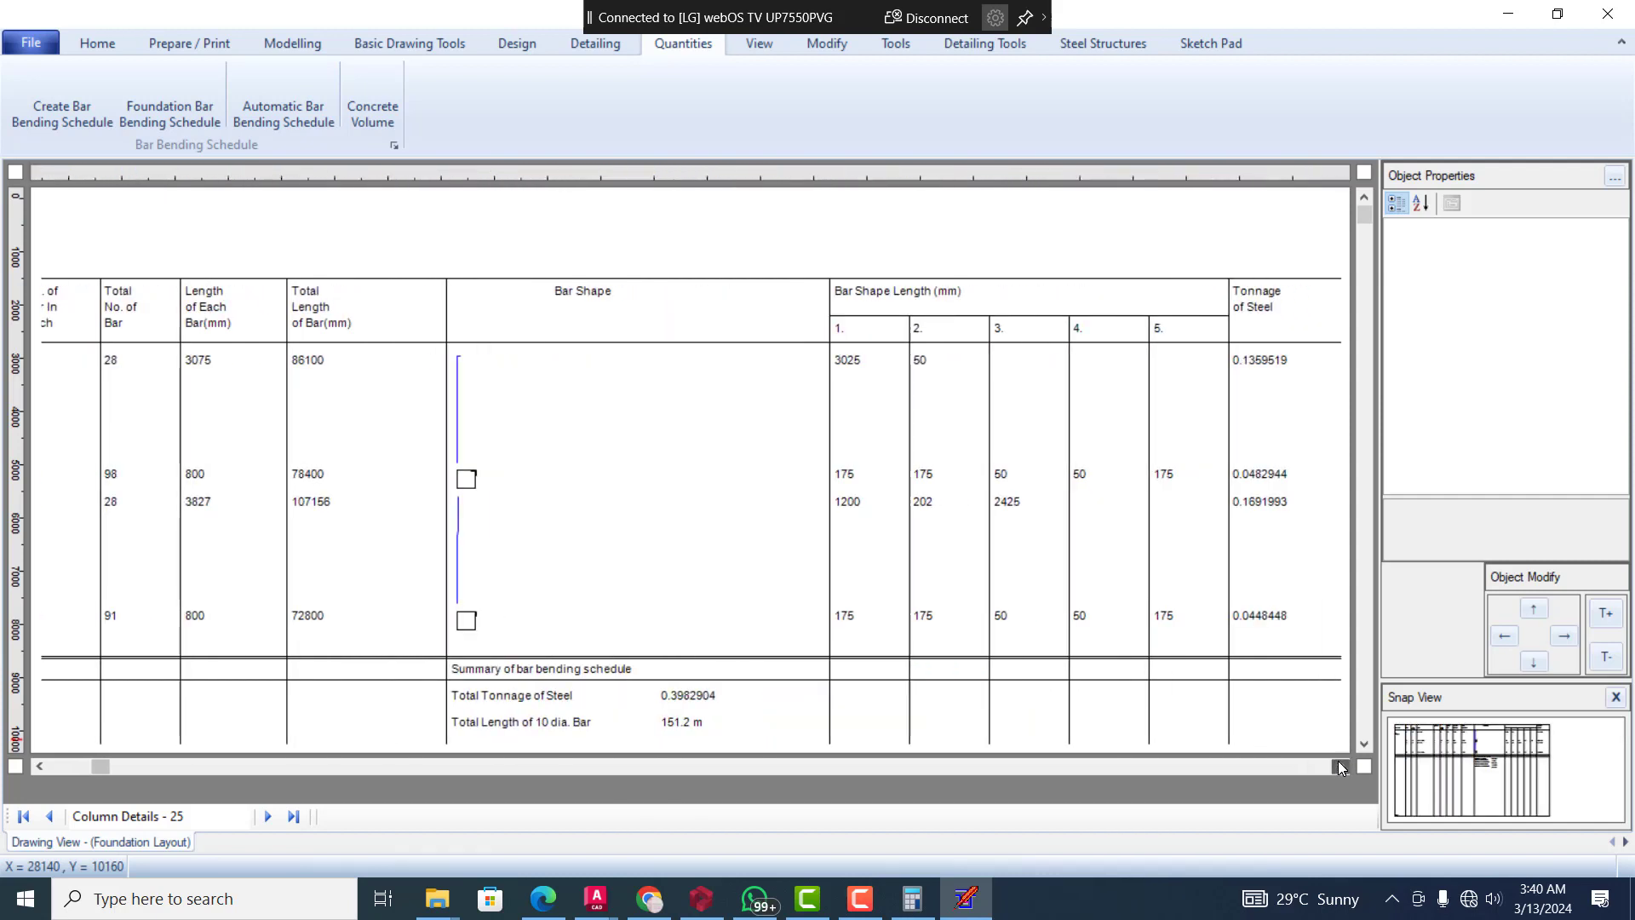
click(1340, 765)
click(1340, 766)
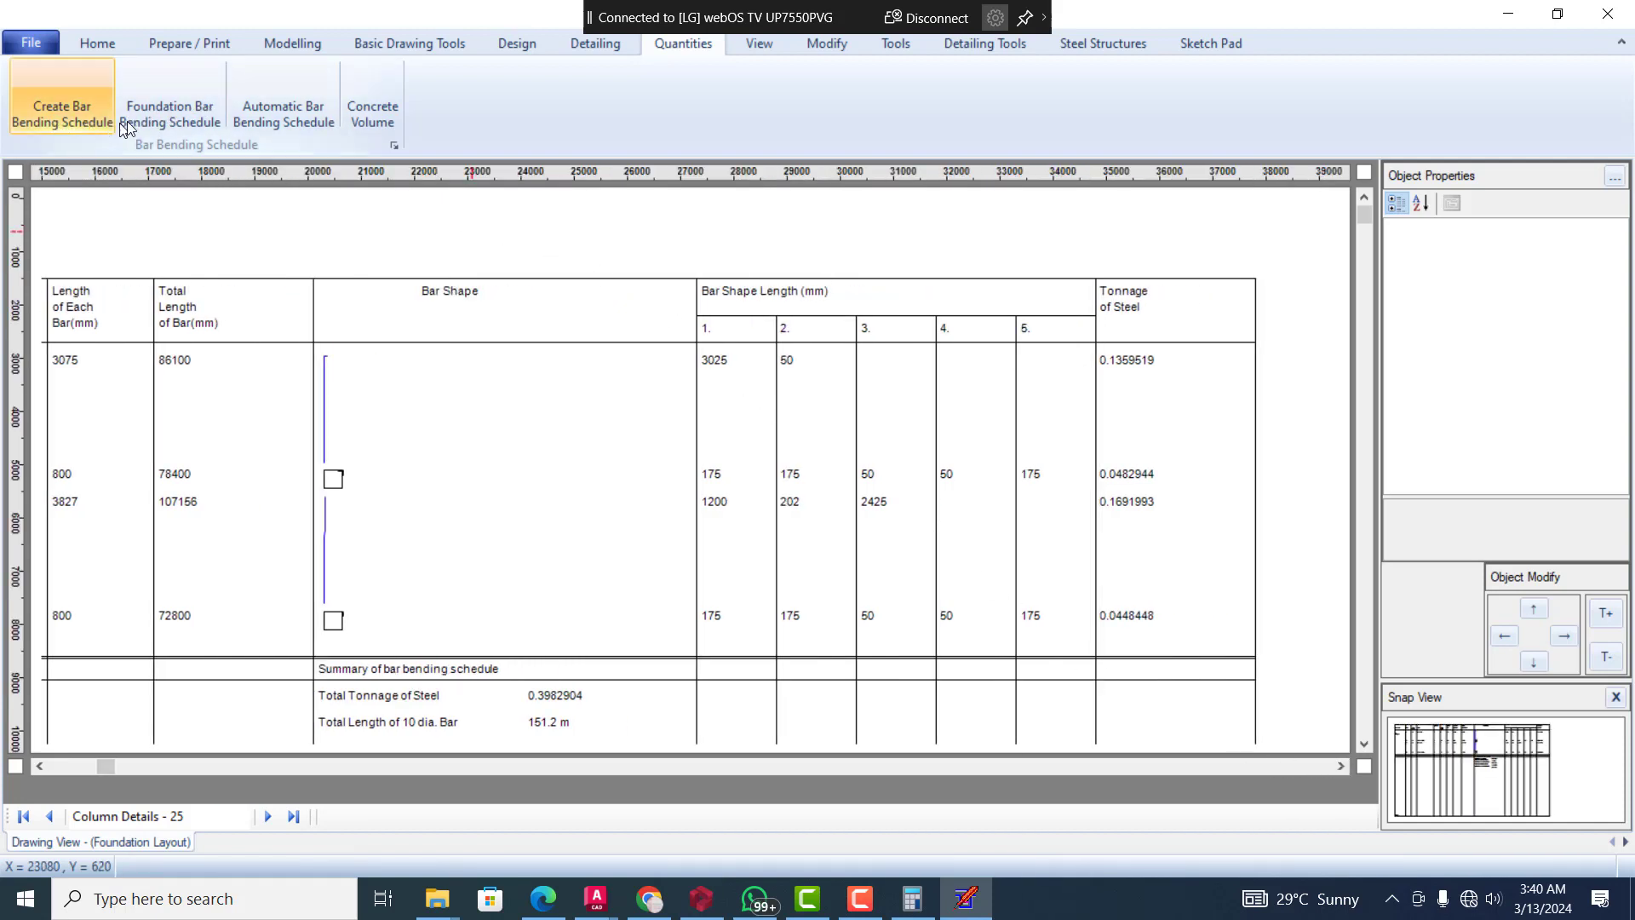
Generate the bar bending schedule for the whole structure and examine its steel summary by bar diameter
click(191, 115)
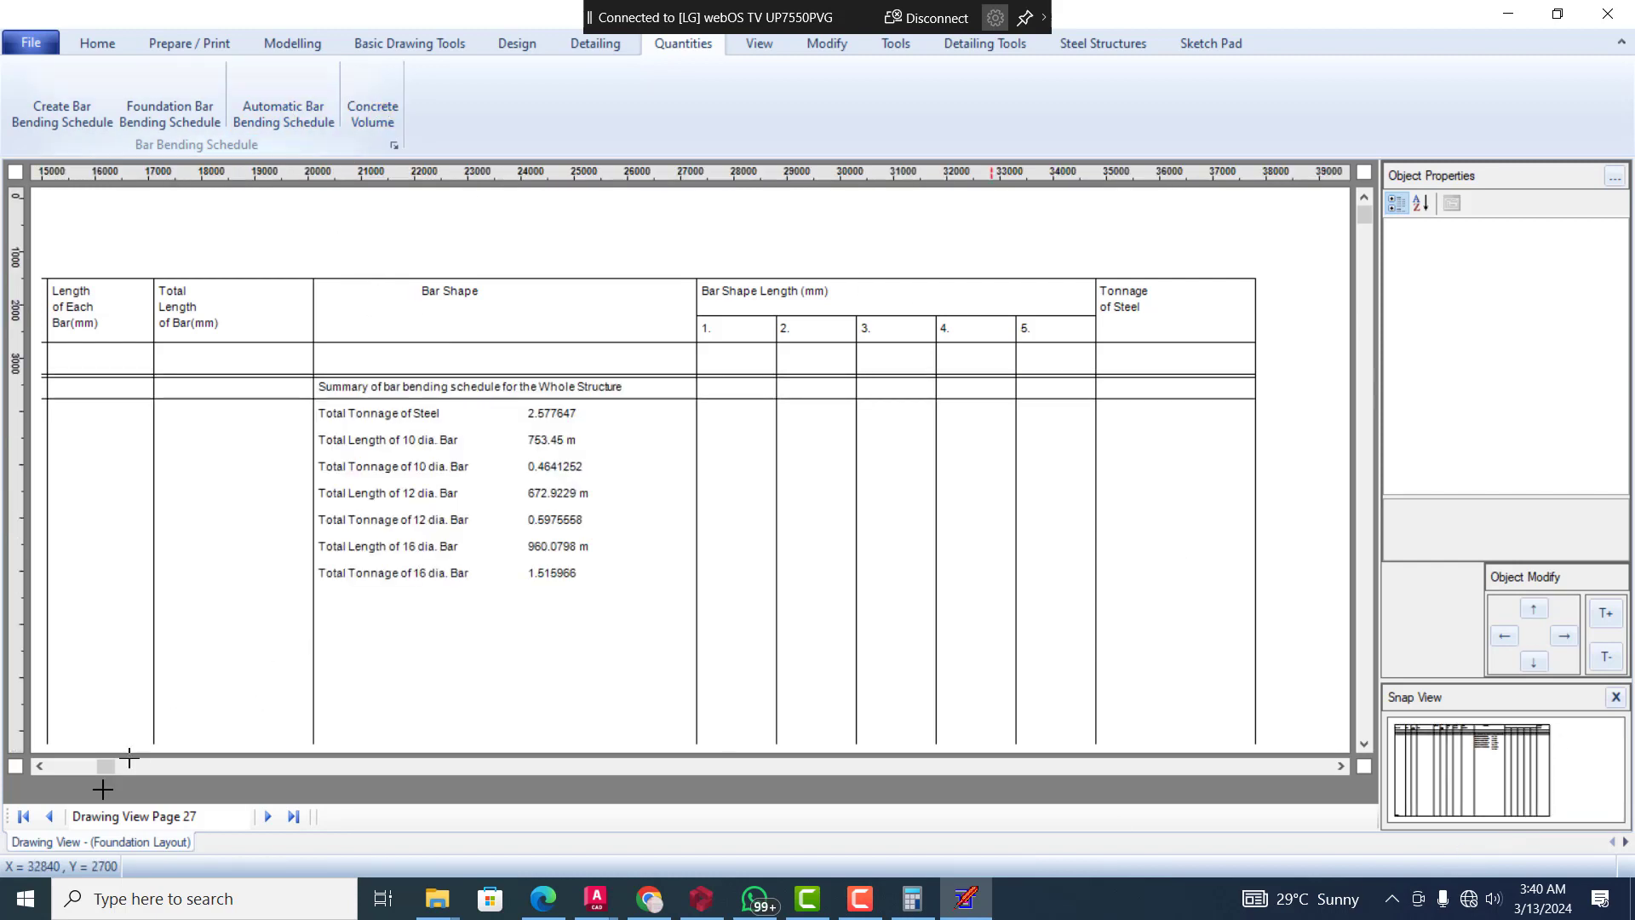
click(41, 768)
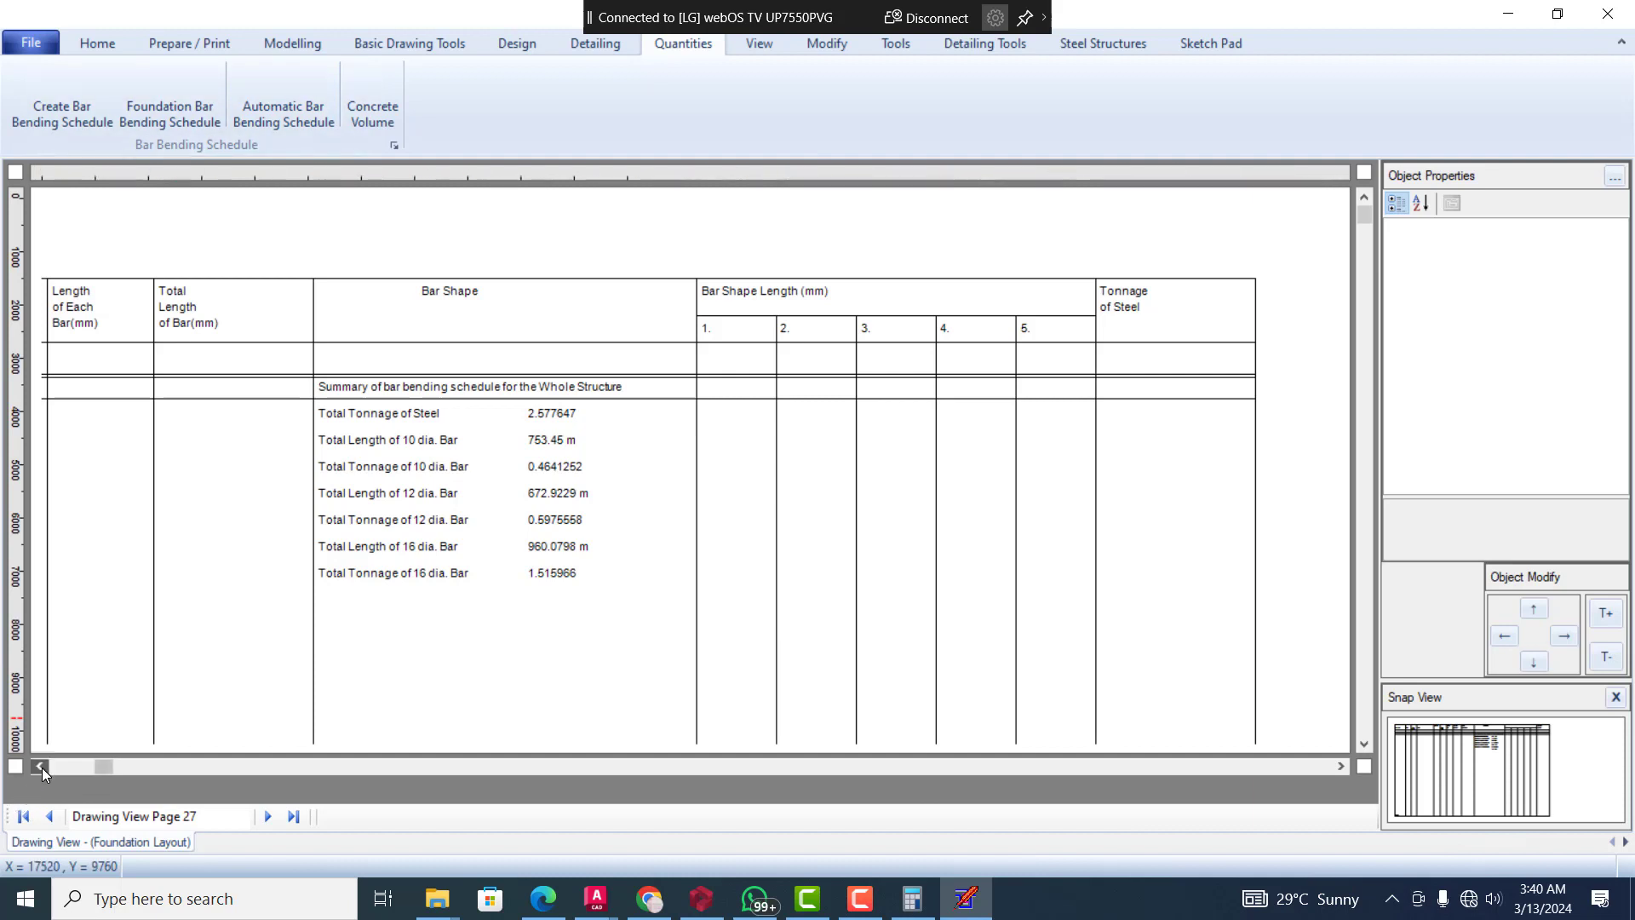
click(41, 768)
click(41, 768)
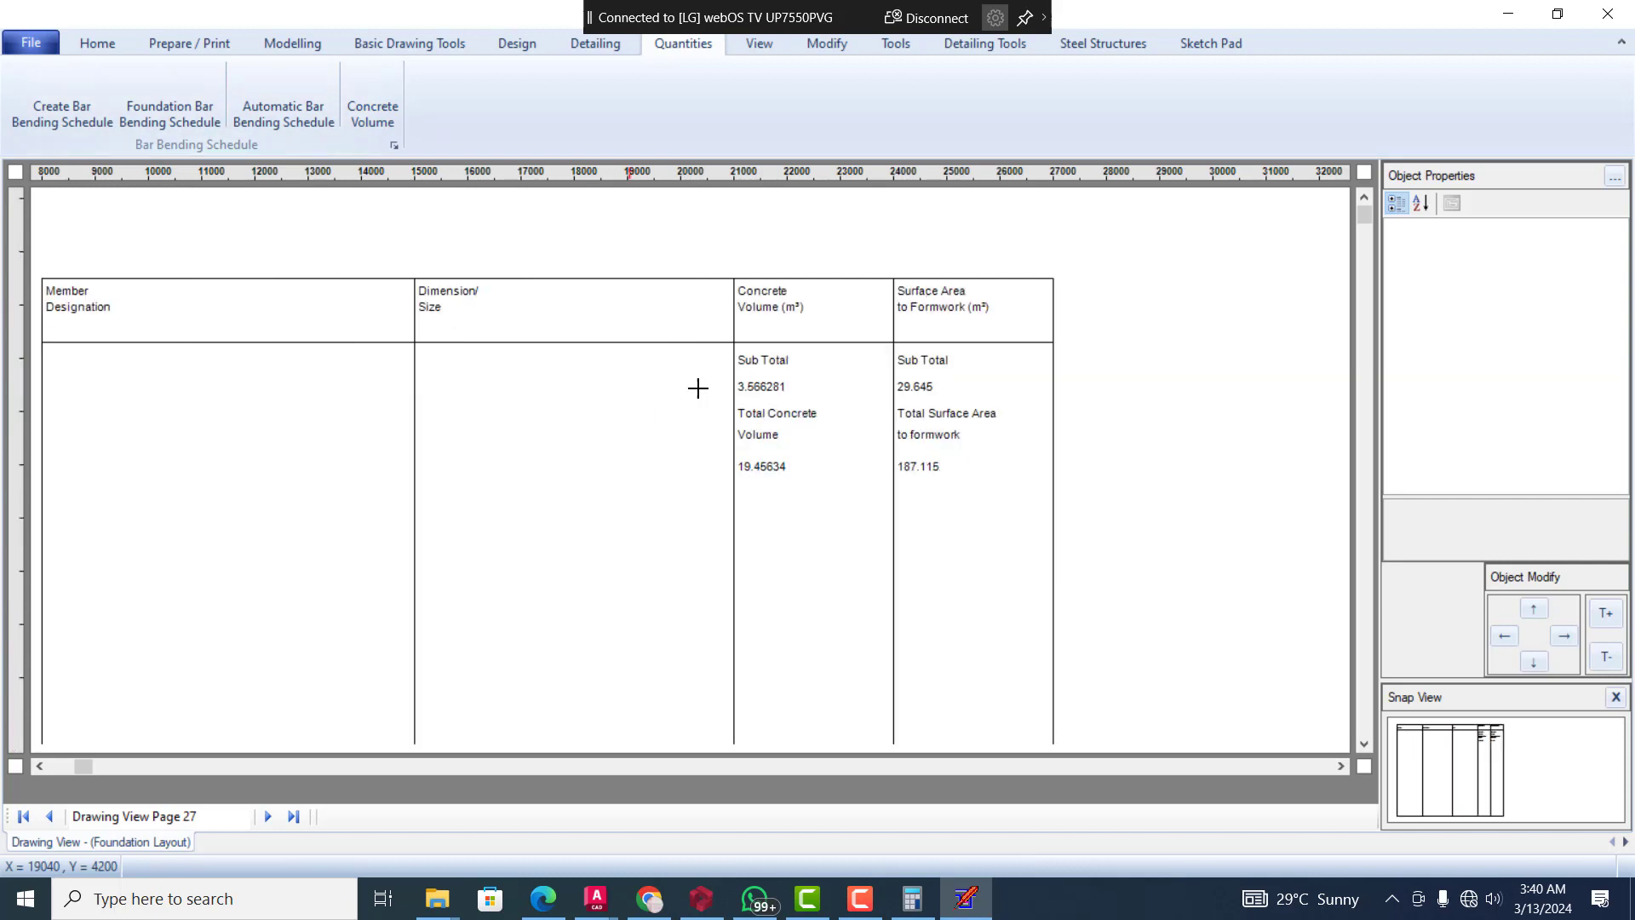
Generate the concrete volume schedule and examine its concrete volume and formwork surface area totals
click(44, 765)
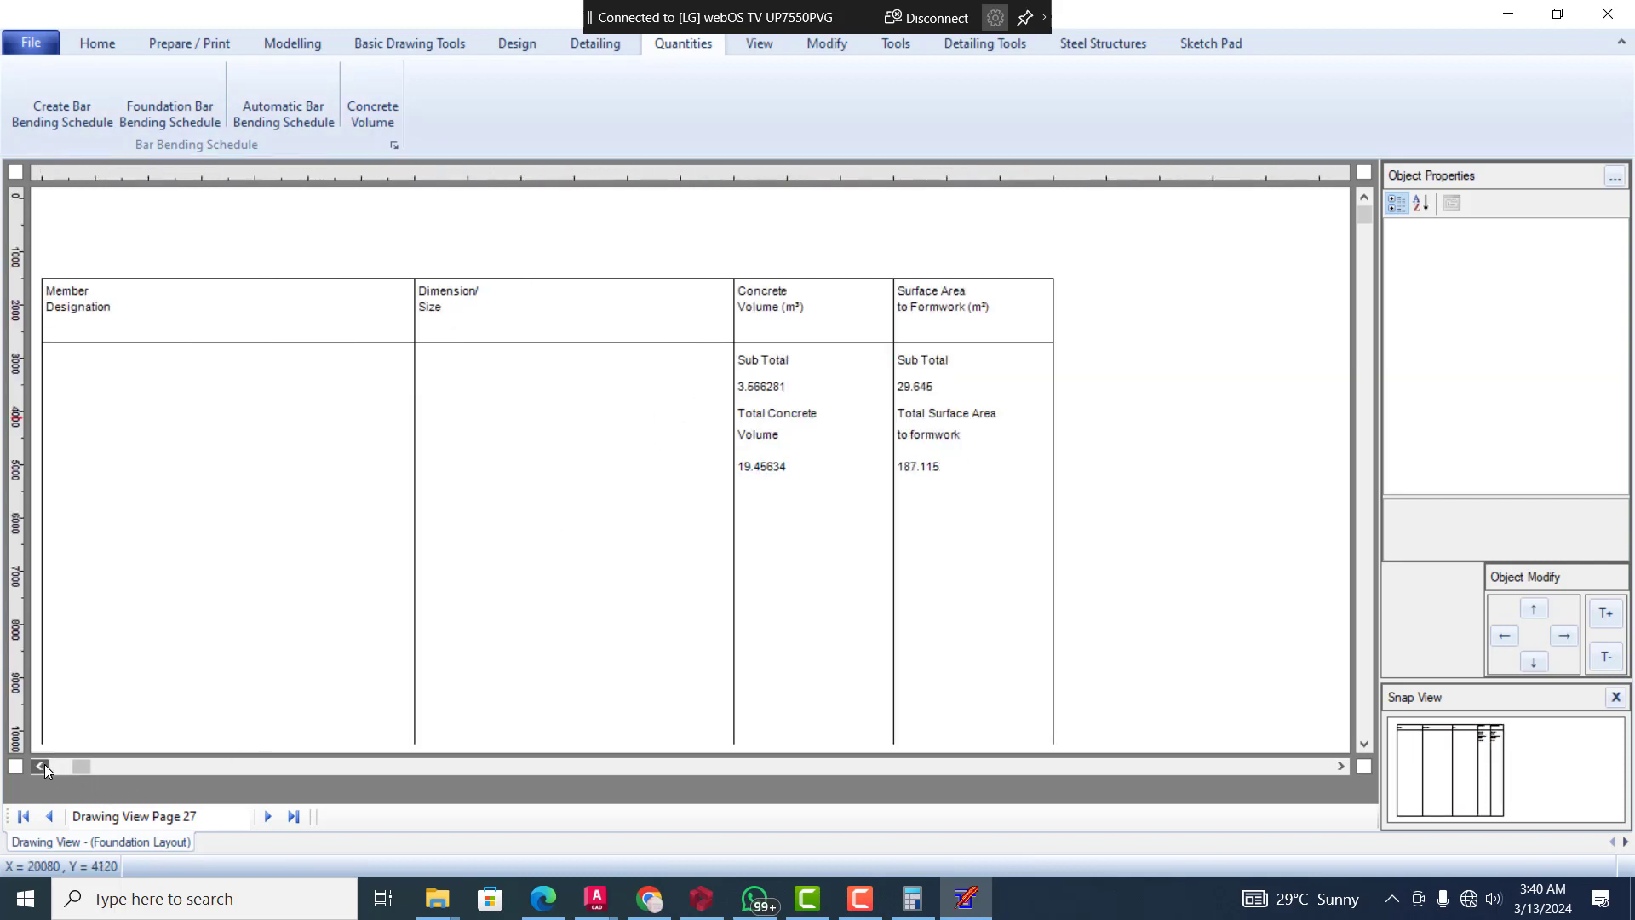
click(44, 764)
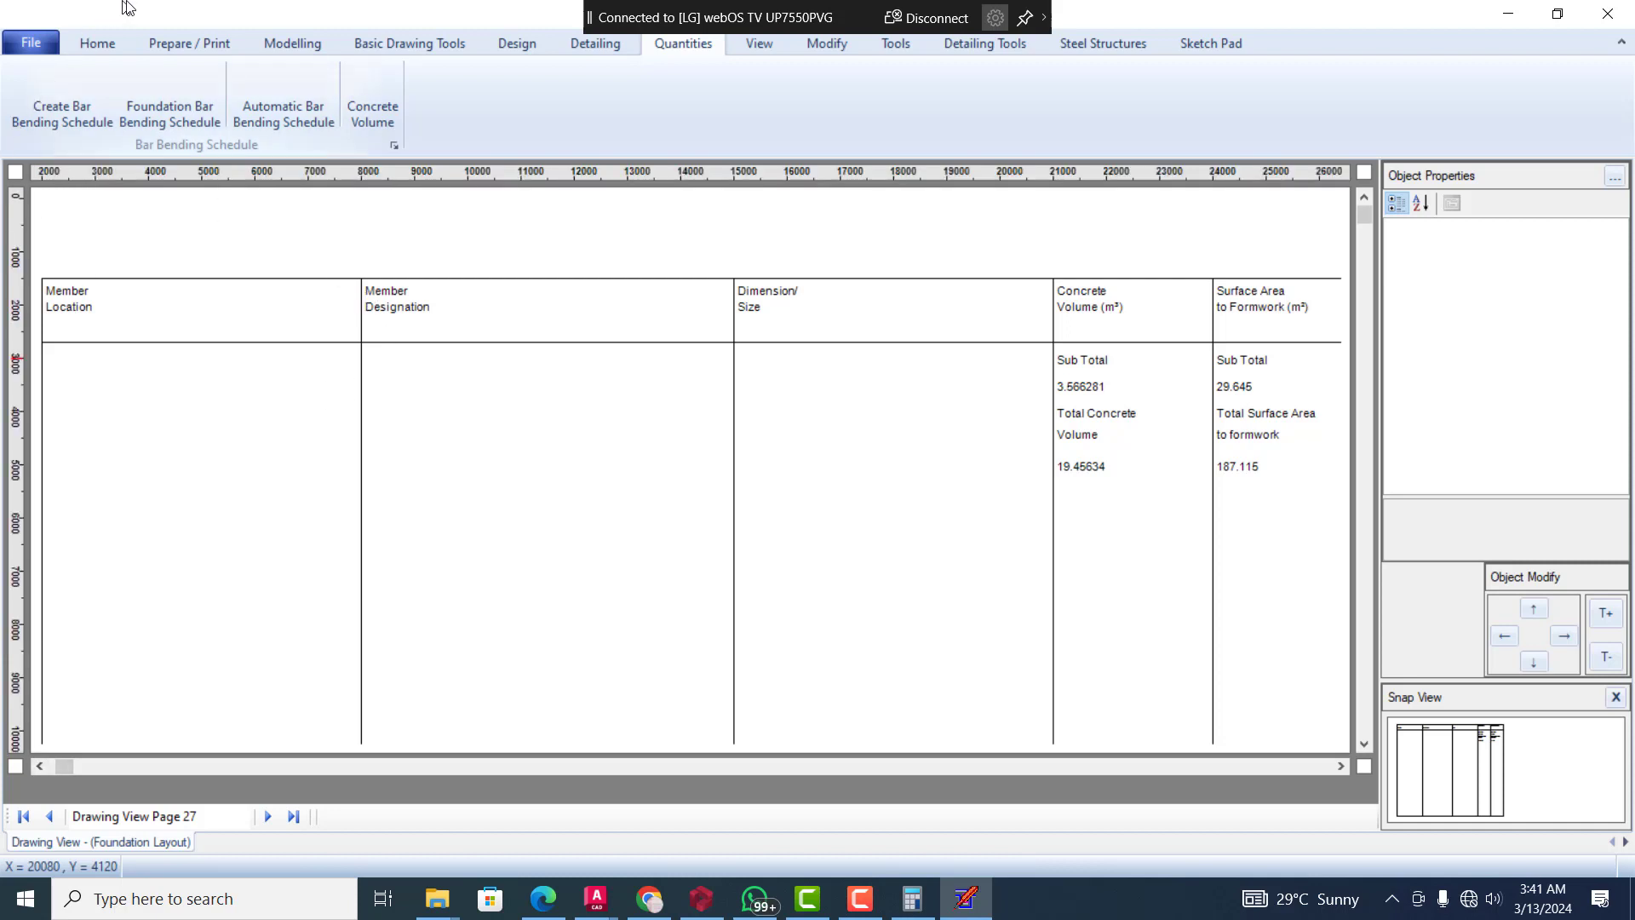
Export the Floor Slab Details drawing to AutoCAD as a DXF file named slab on the Desktop
click(180, 47)
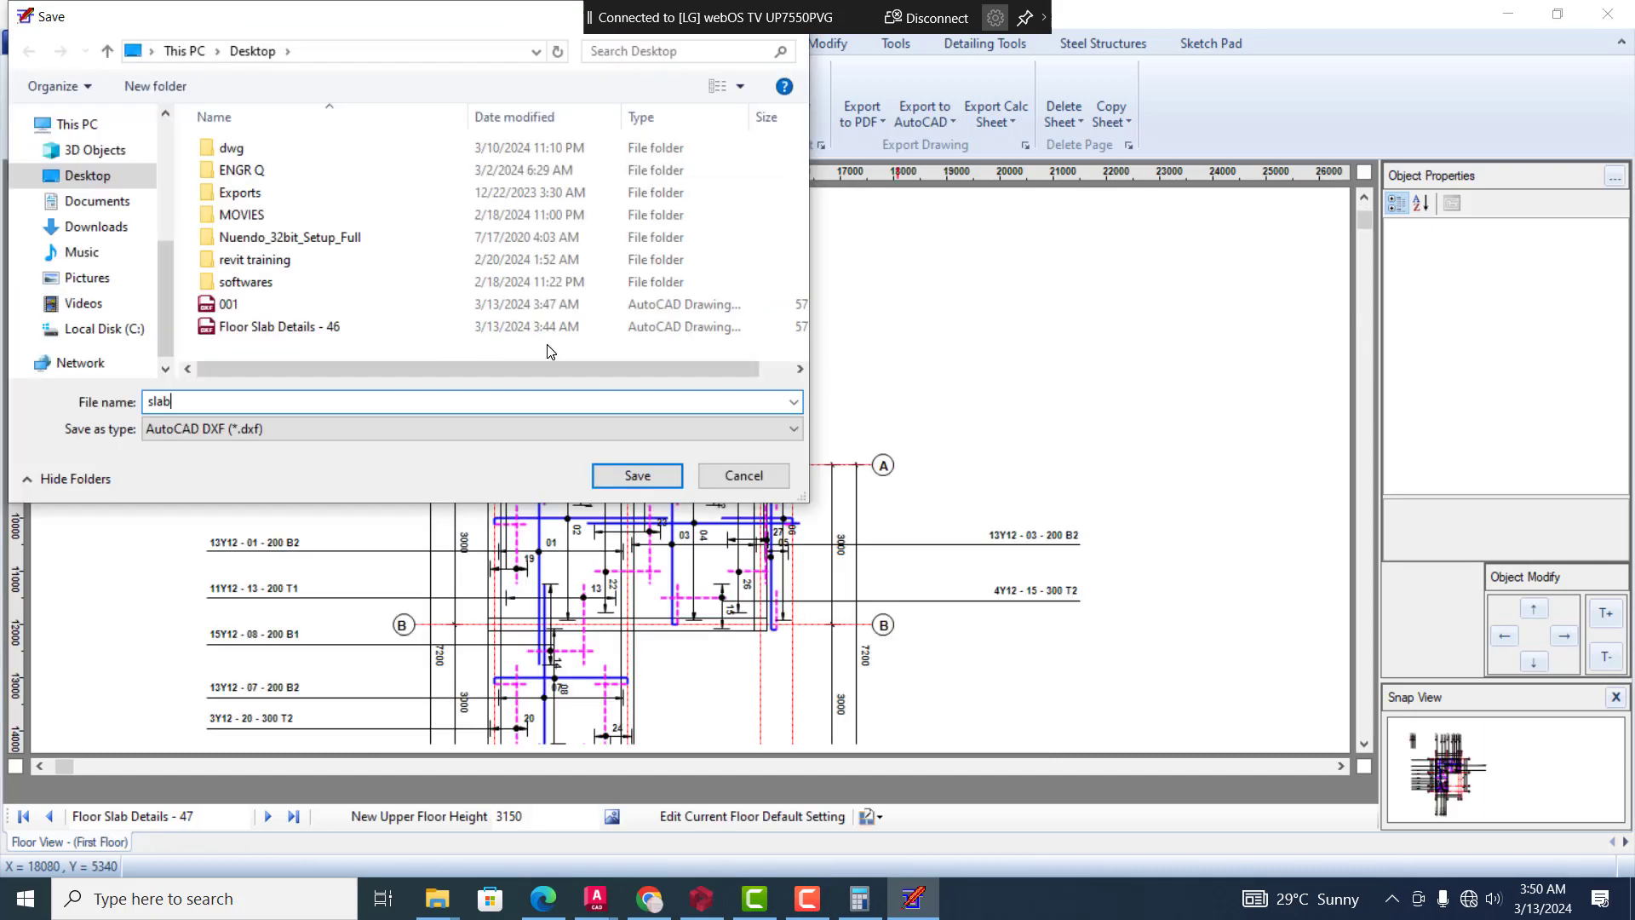
click(606, 476)
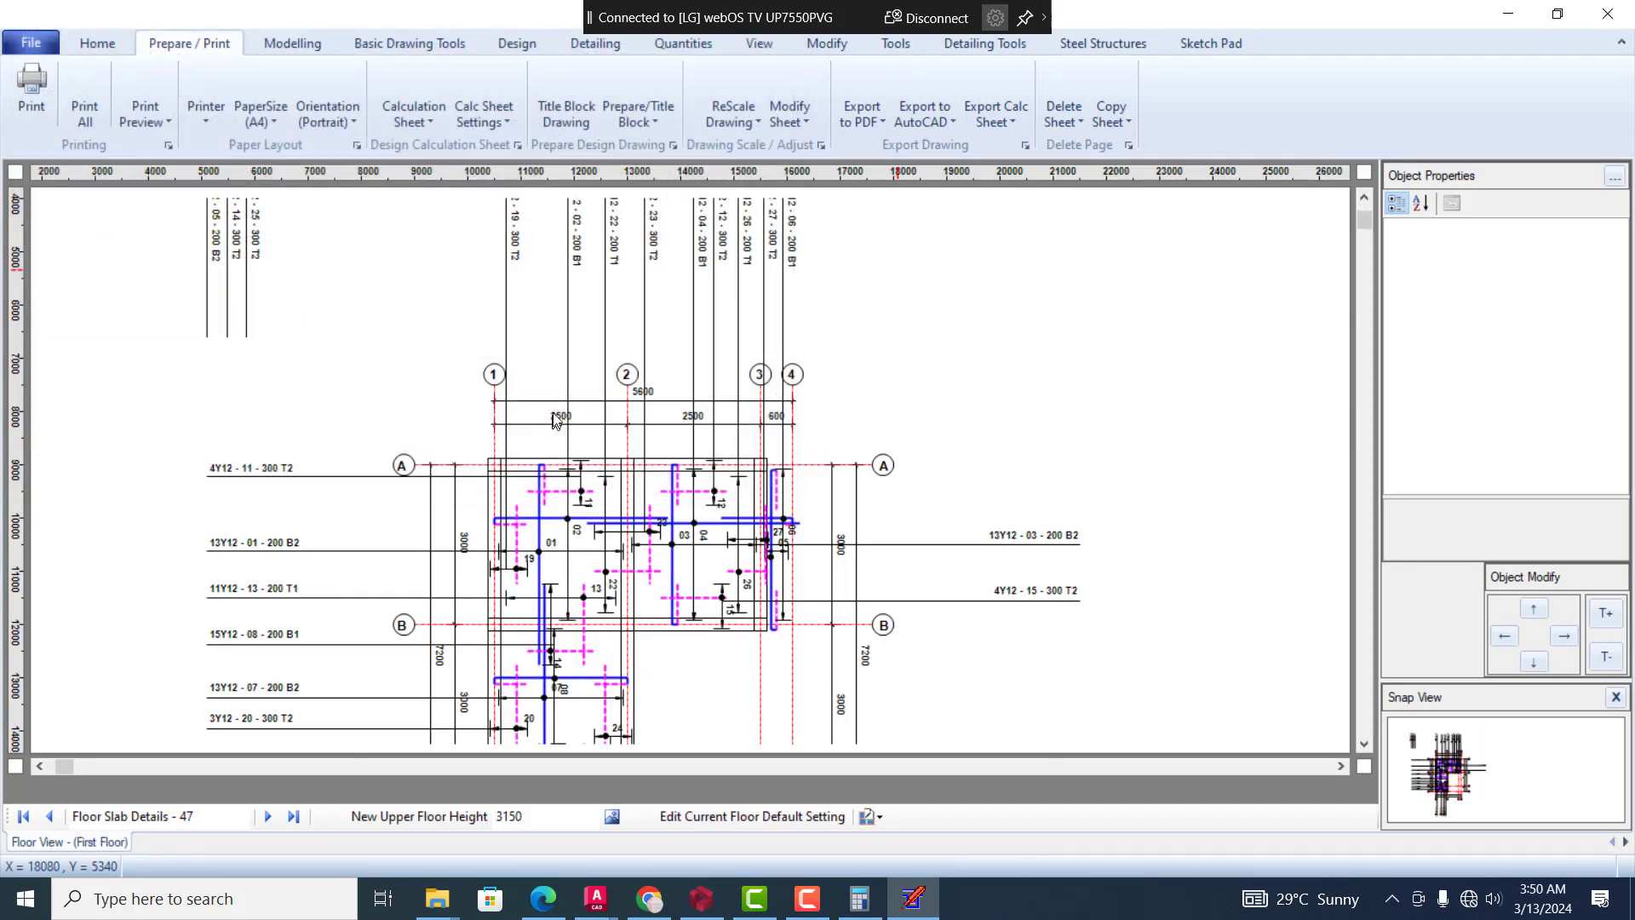
click(1508, 13)
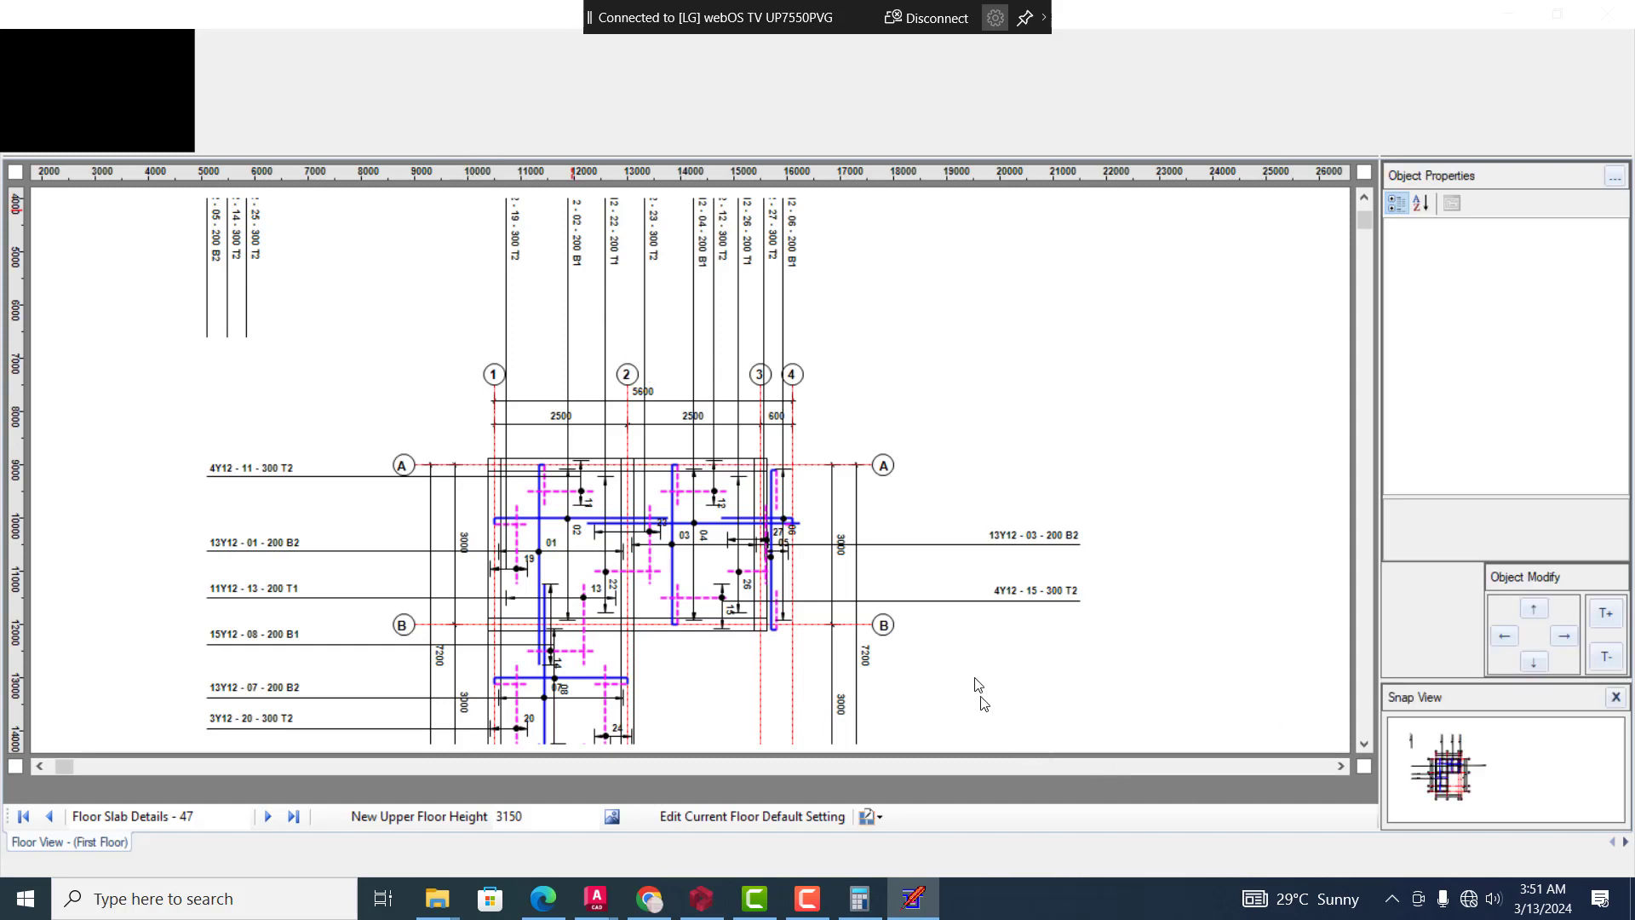
click(1366, 199)
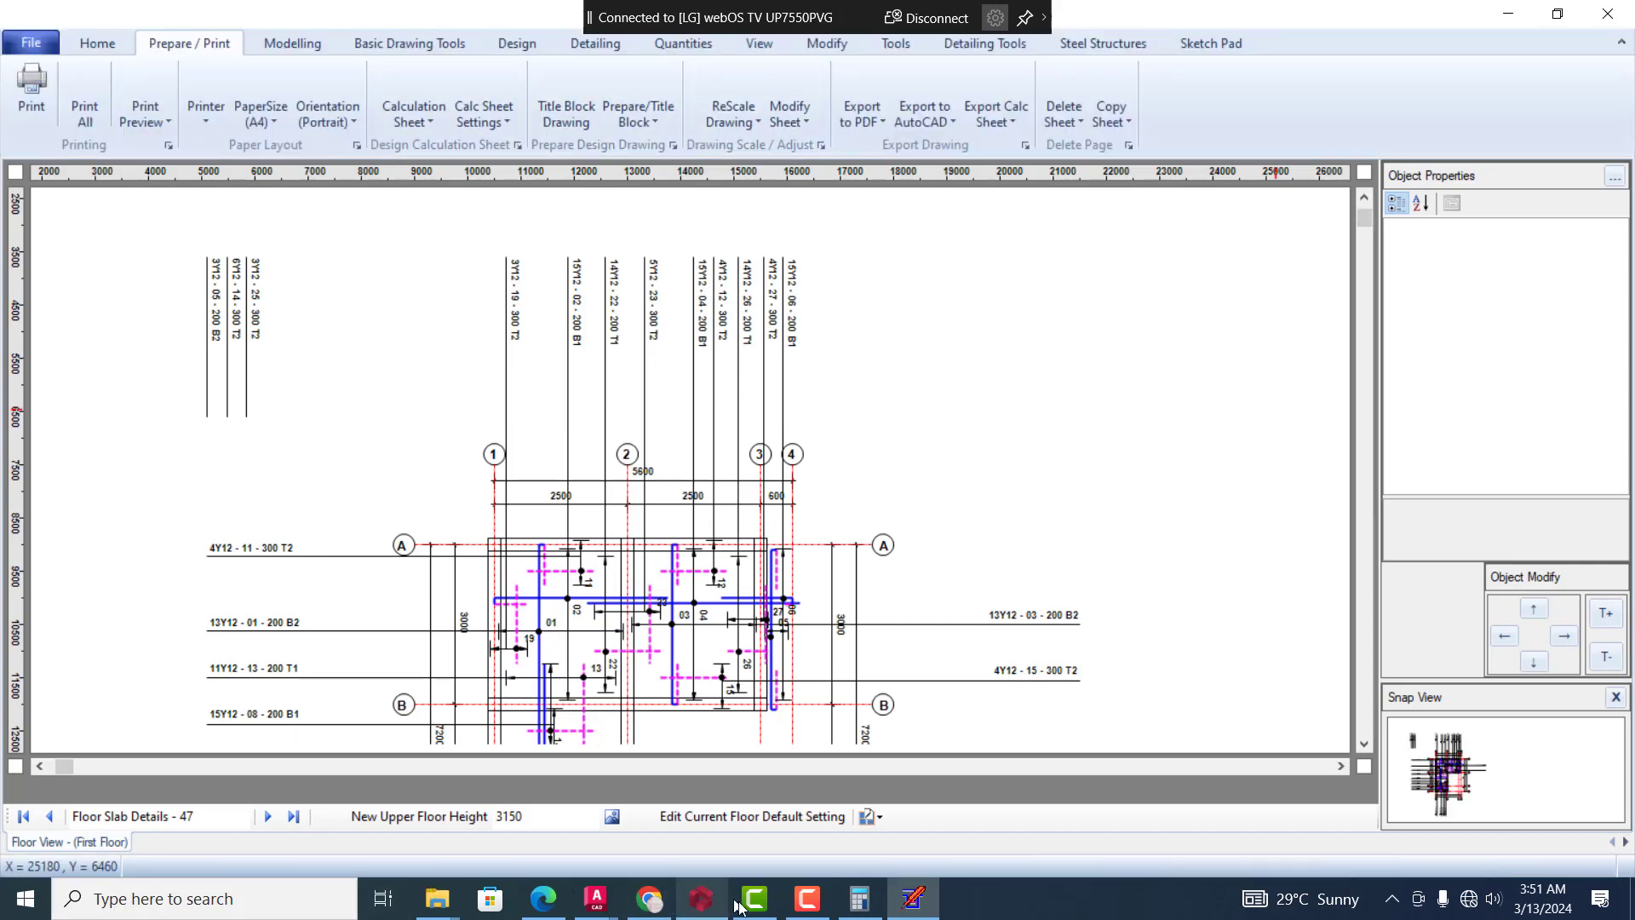
click(805, 911)
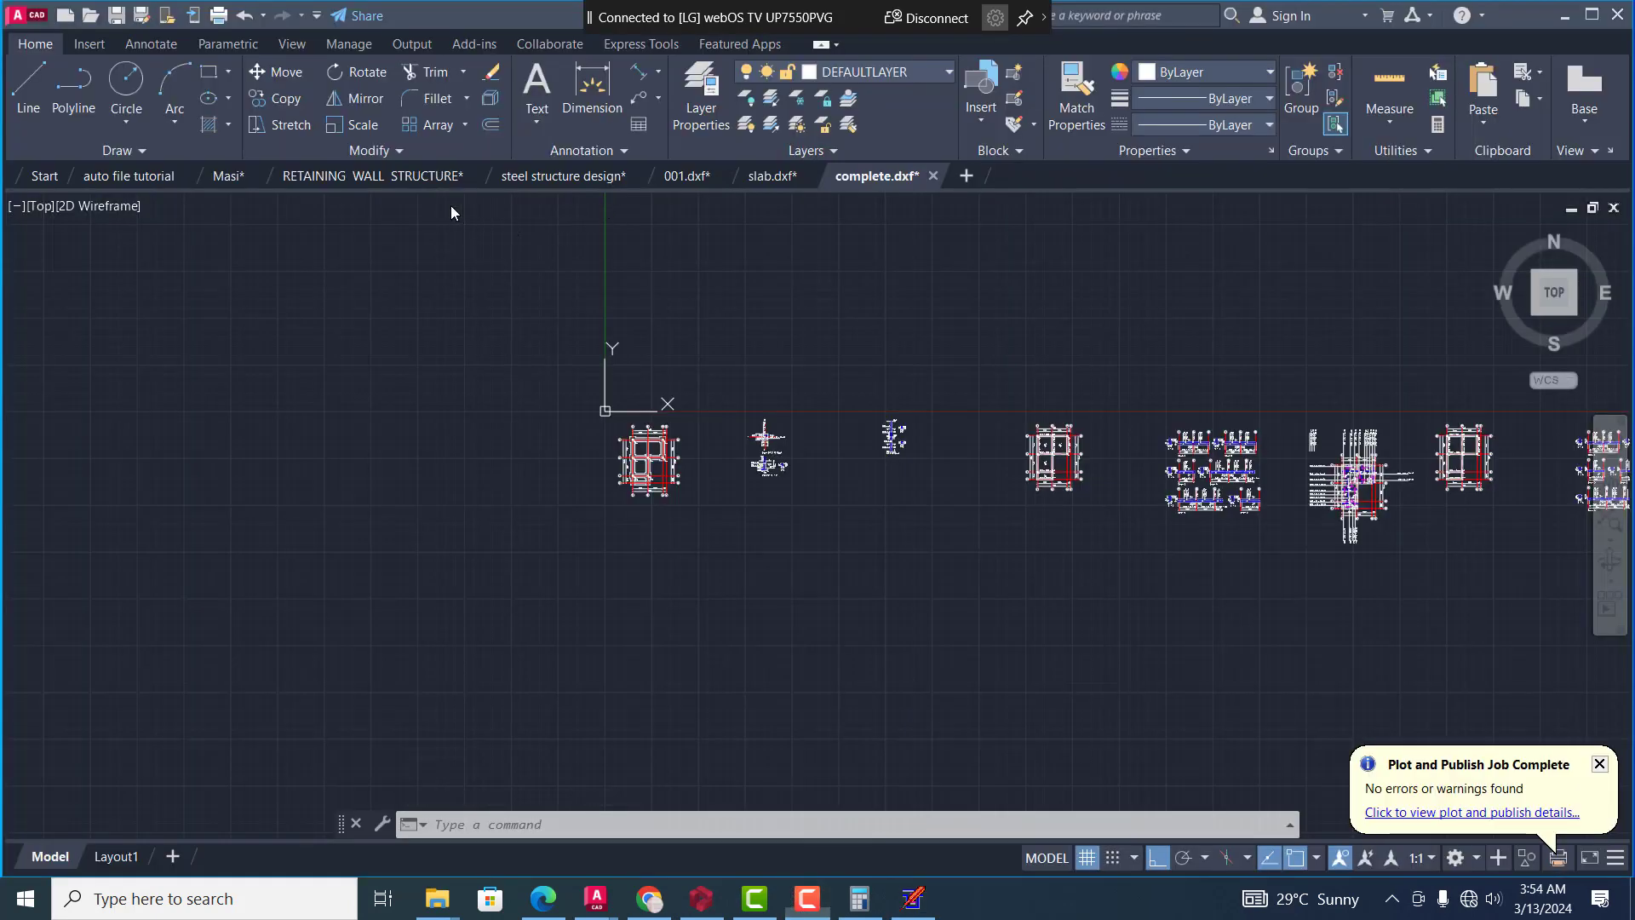
In AutoCAD, look over the exported sheets in complete.dxf, from the foundation layout along to the bar schedules
click(751, 554)
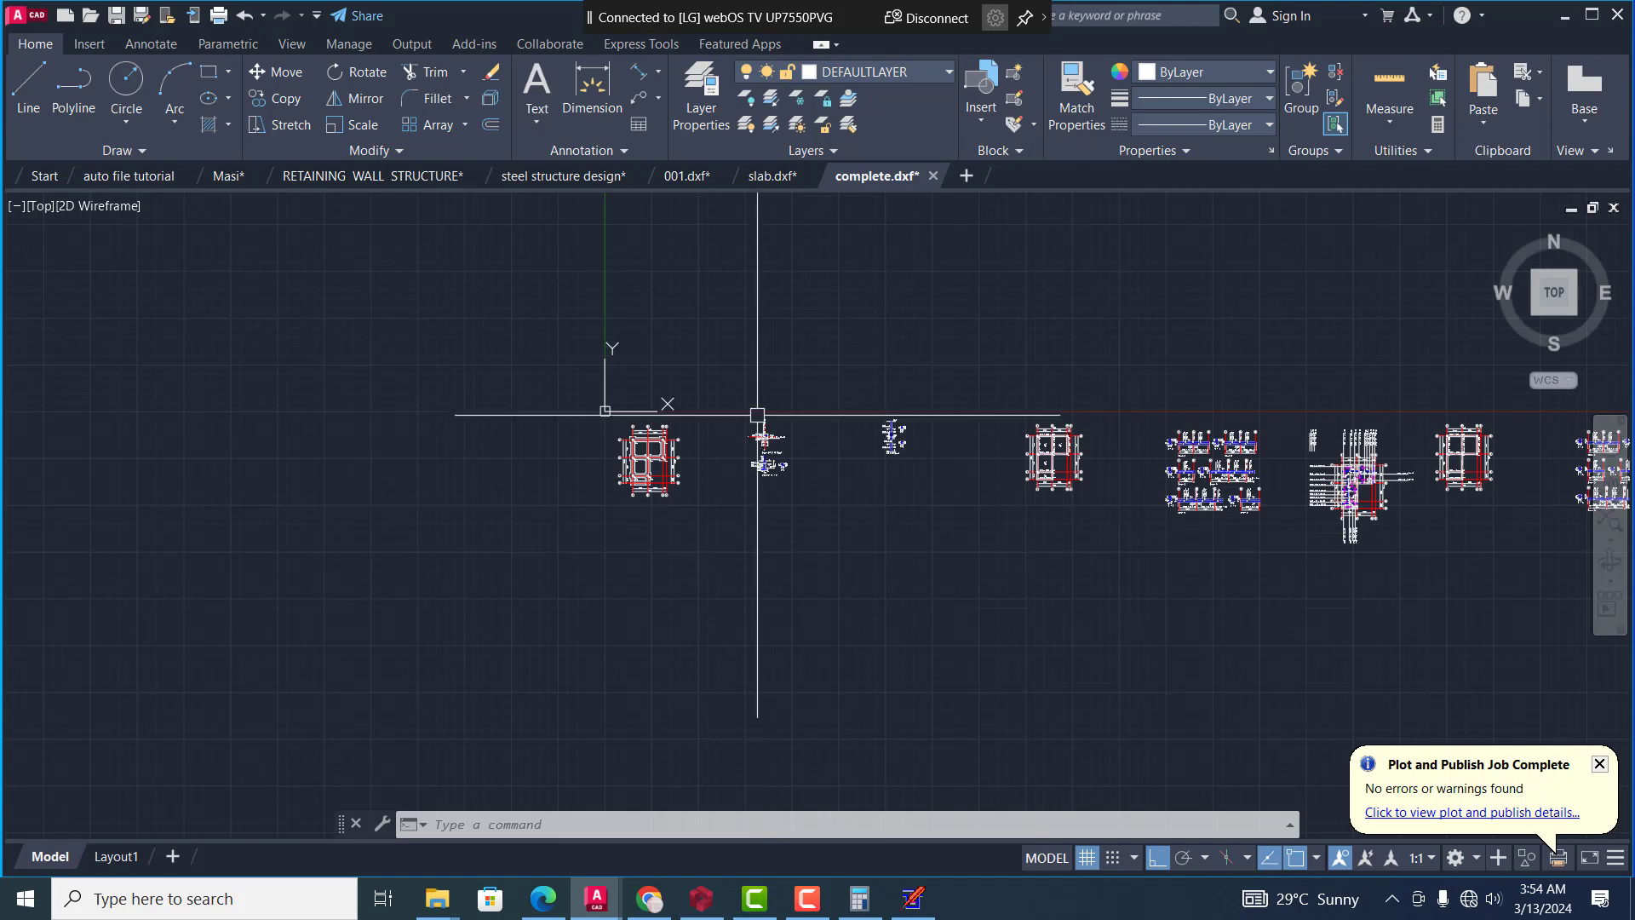
scroll(622, 477, down, 4)
scroll(623, 507, up, 6)
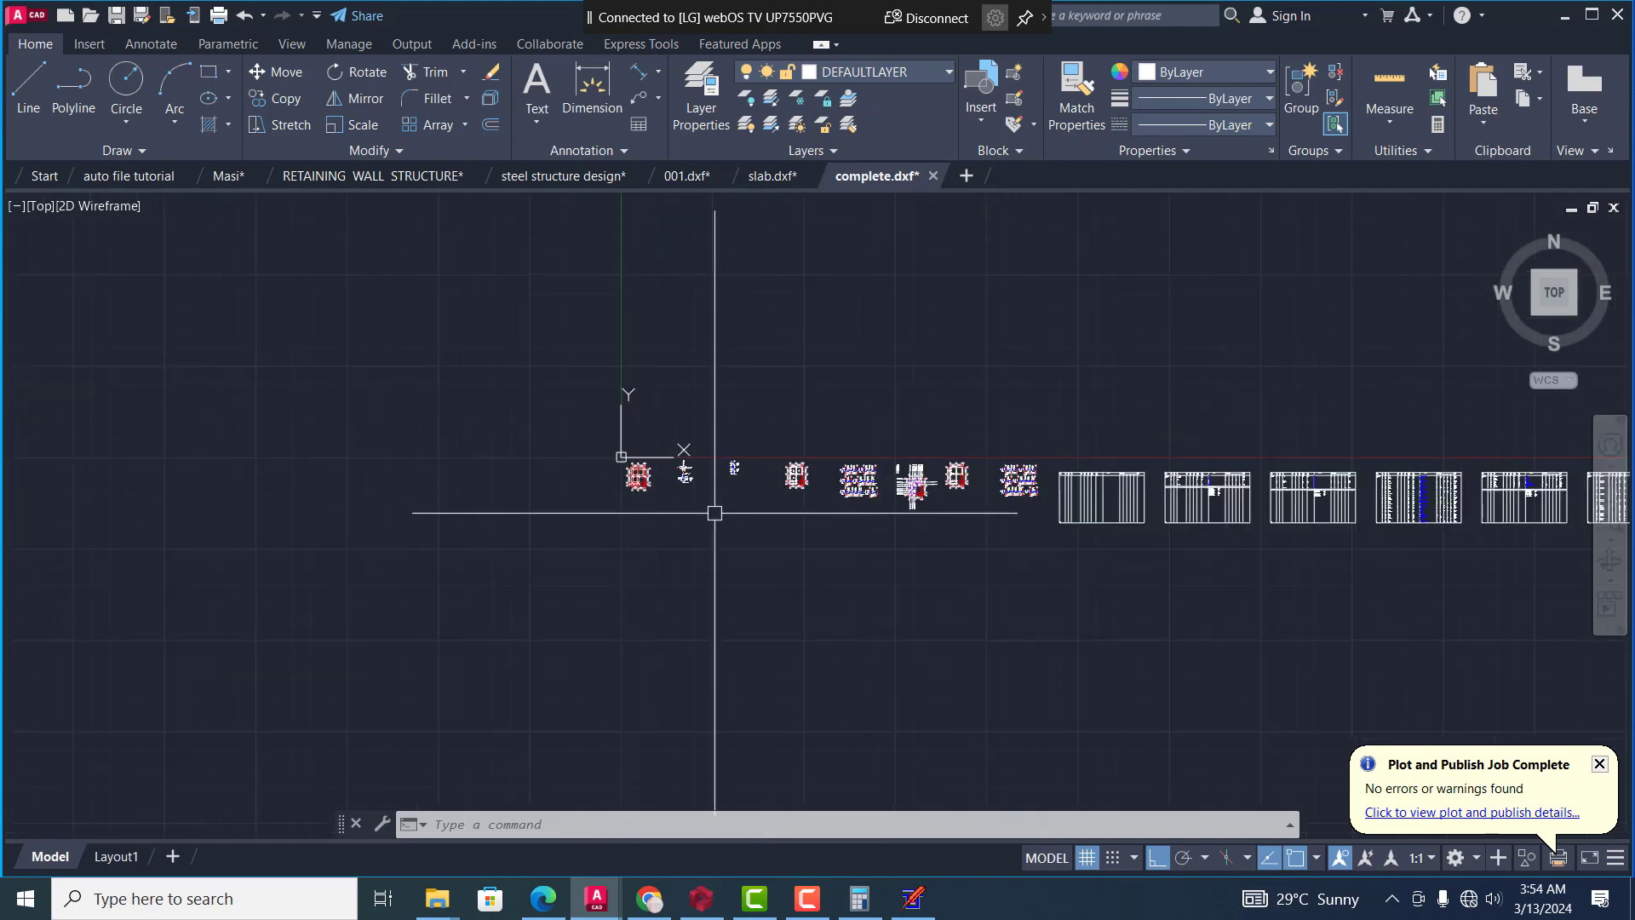
scroll(439, 397, up, 2)
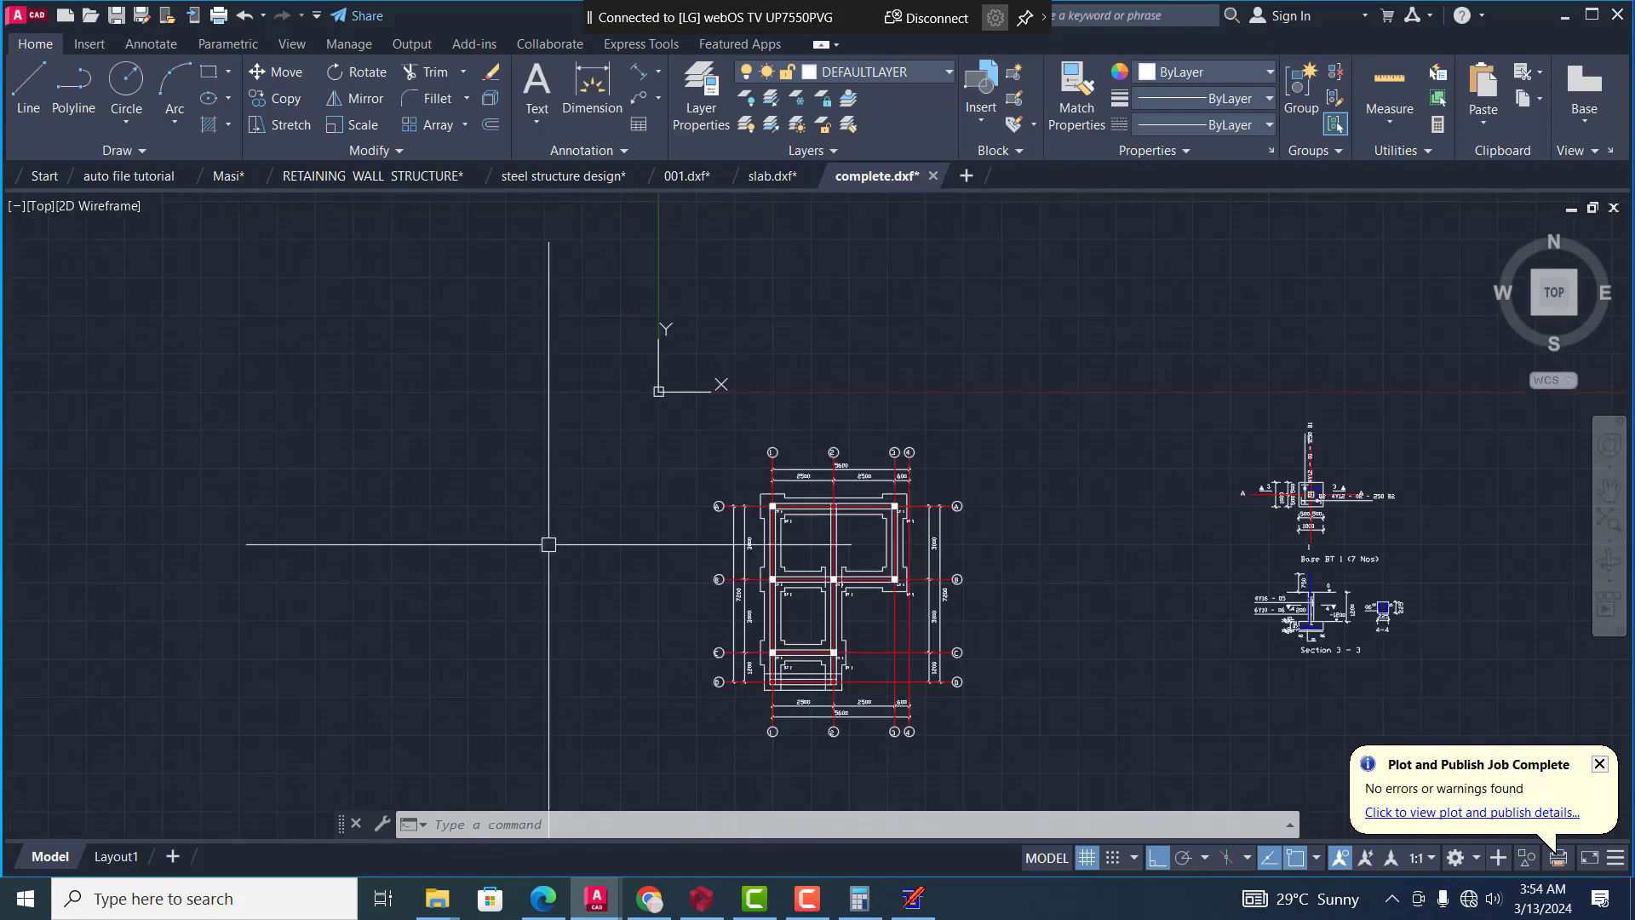
scroll(573, 535, down, 2)
scroll(574, 536, down, 3)
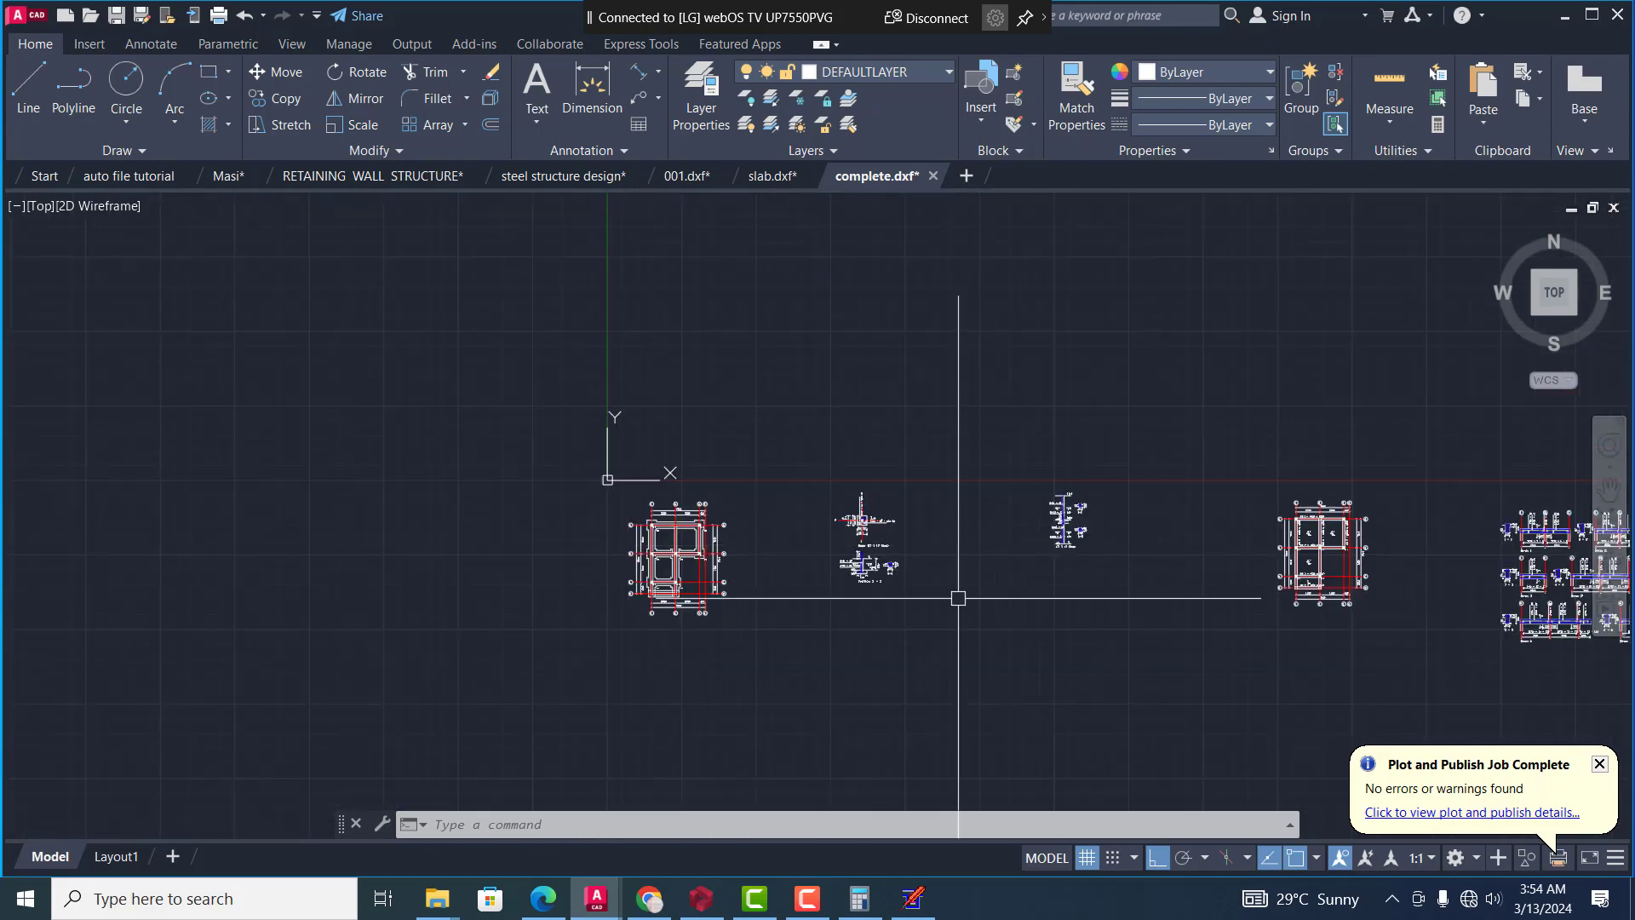
Examine the Base BT 1 foundation plan and Section 3-3 in the exported drawing
scroll(956, 595, up, 3)
scroll(748, 566, up, 4)
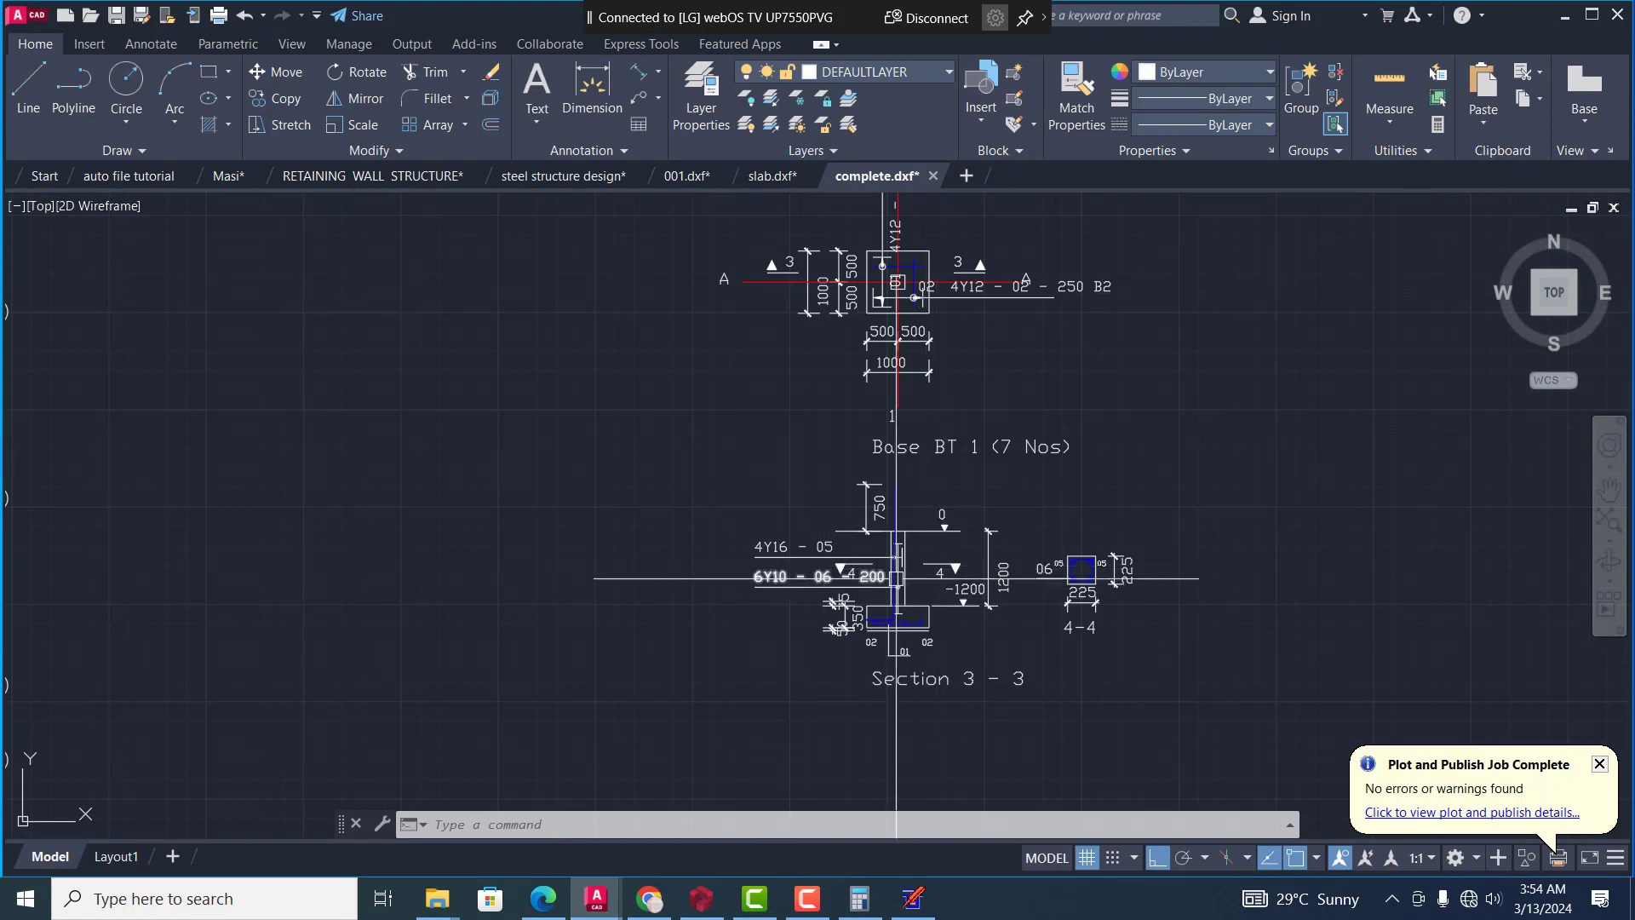
scroll(914, 518, down, 6)
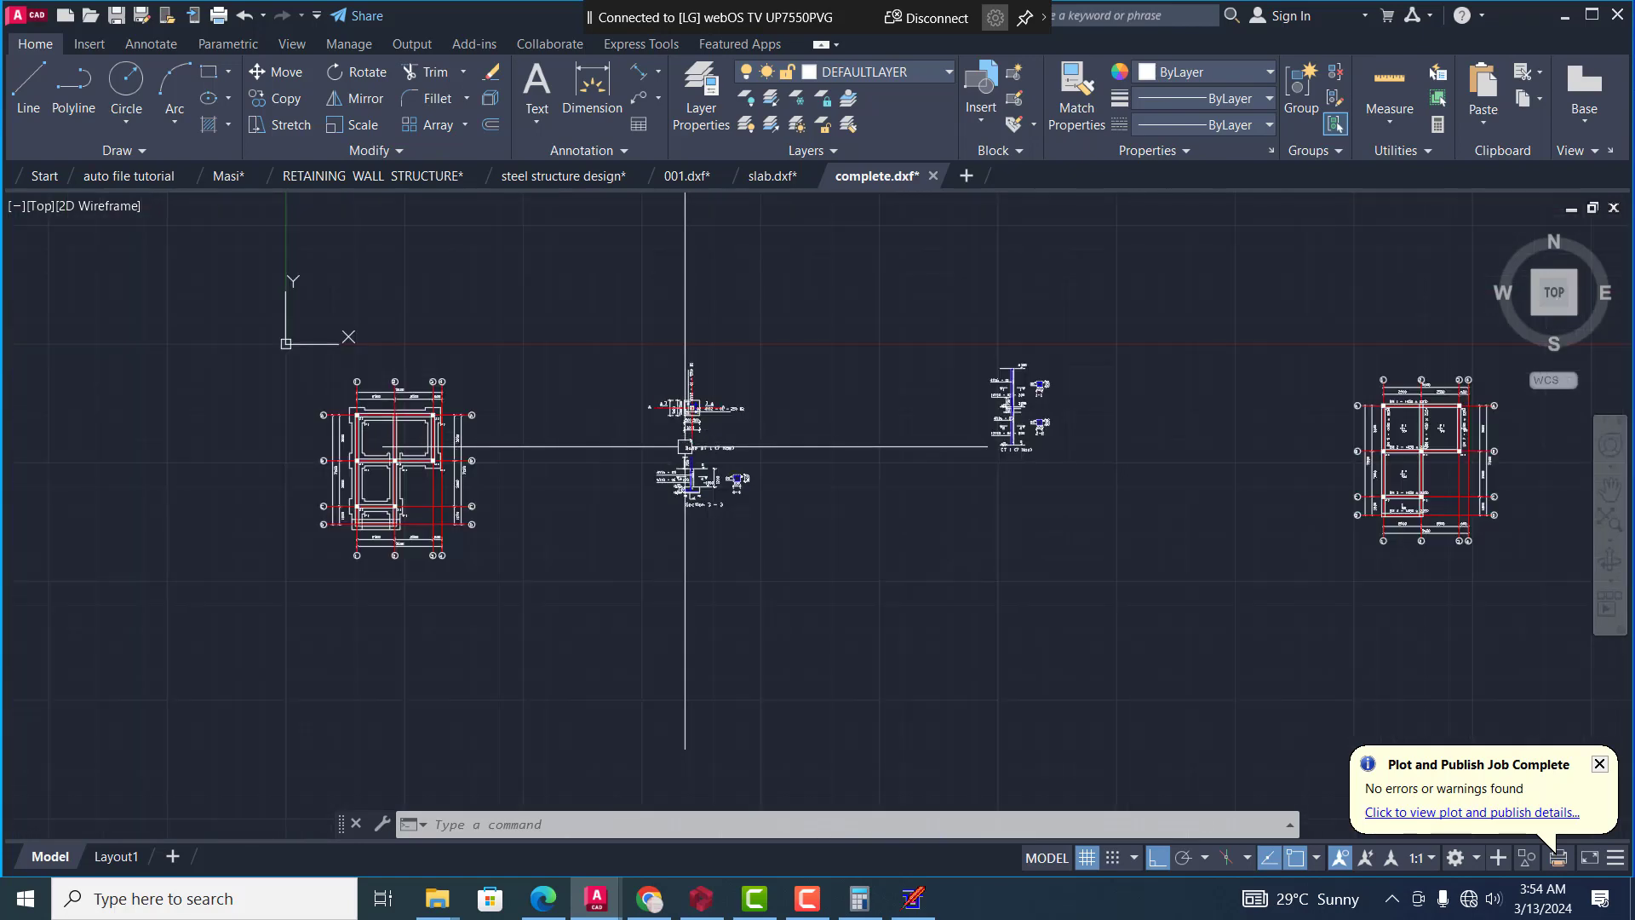
scroll(693, 456, up, 4)
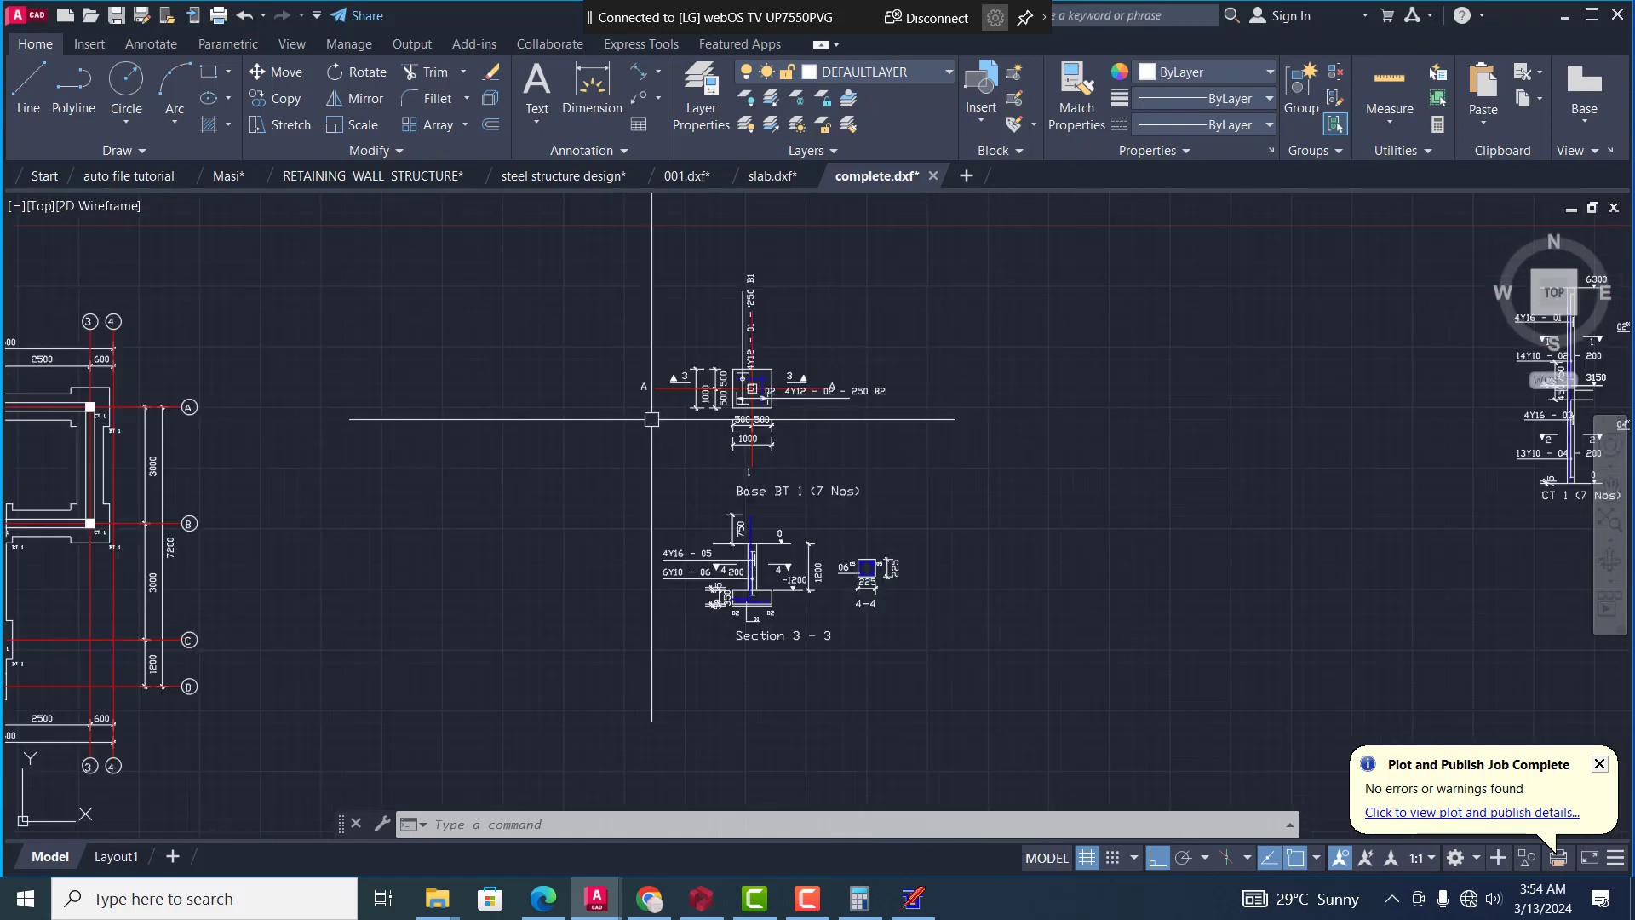
Examine the CT 1 column elevation with its reinforcement labels and cross sections 1-1 and 2-2
scroll(573, 452, down, 4)
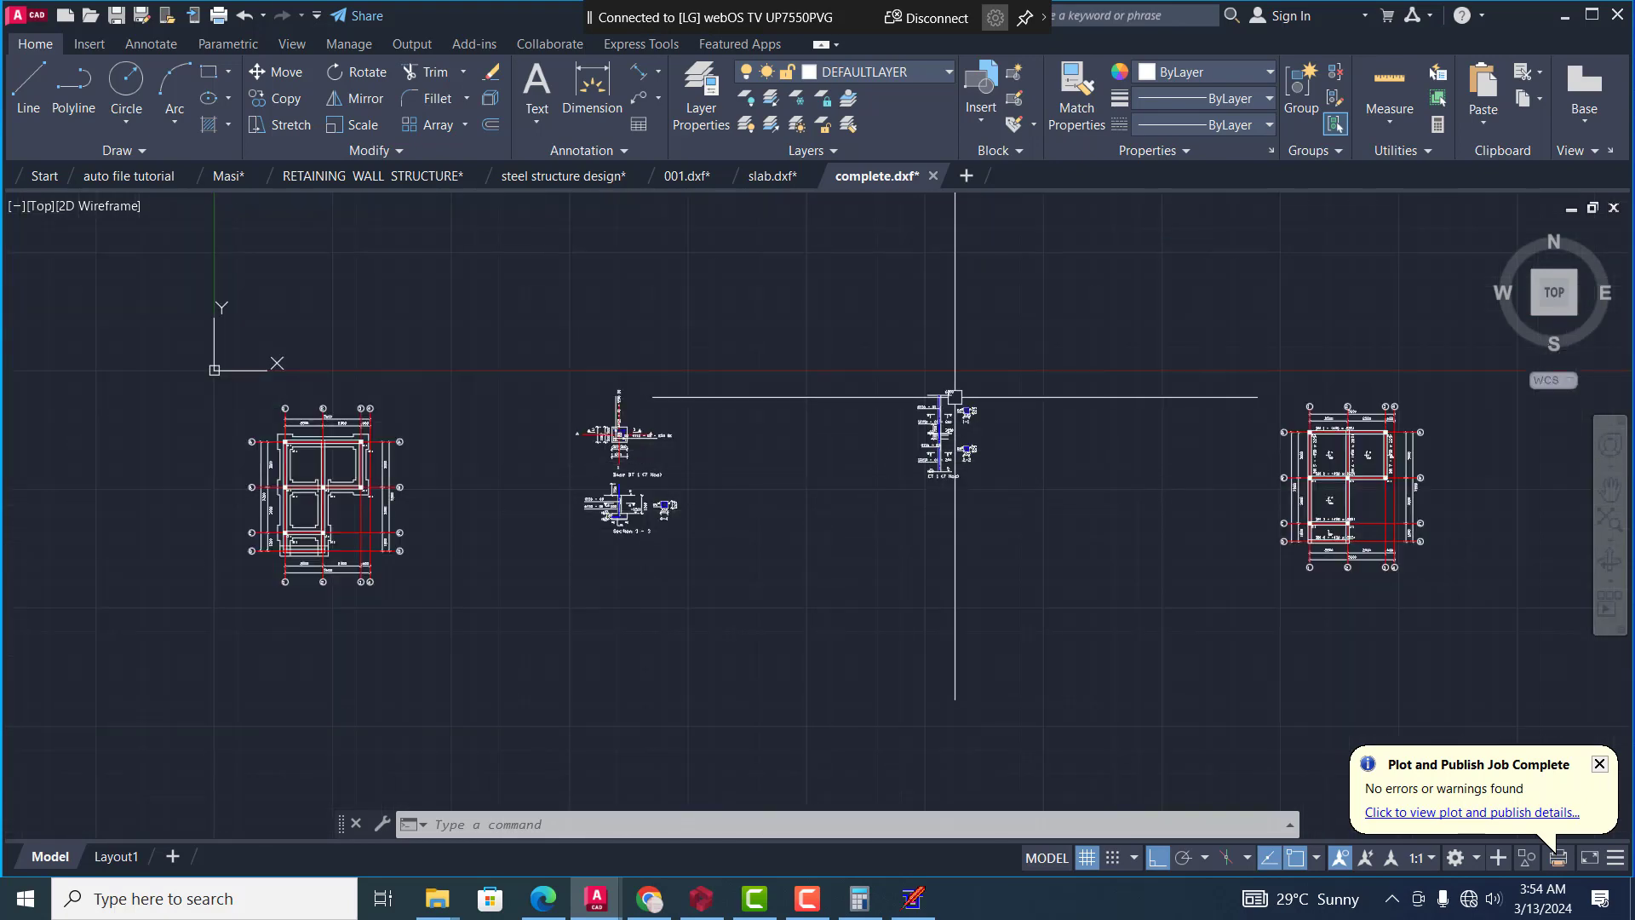
scroll(950, 417, up, 3)
mouse_move(937, 441)
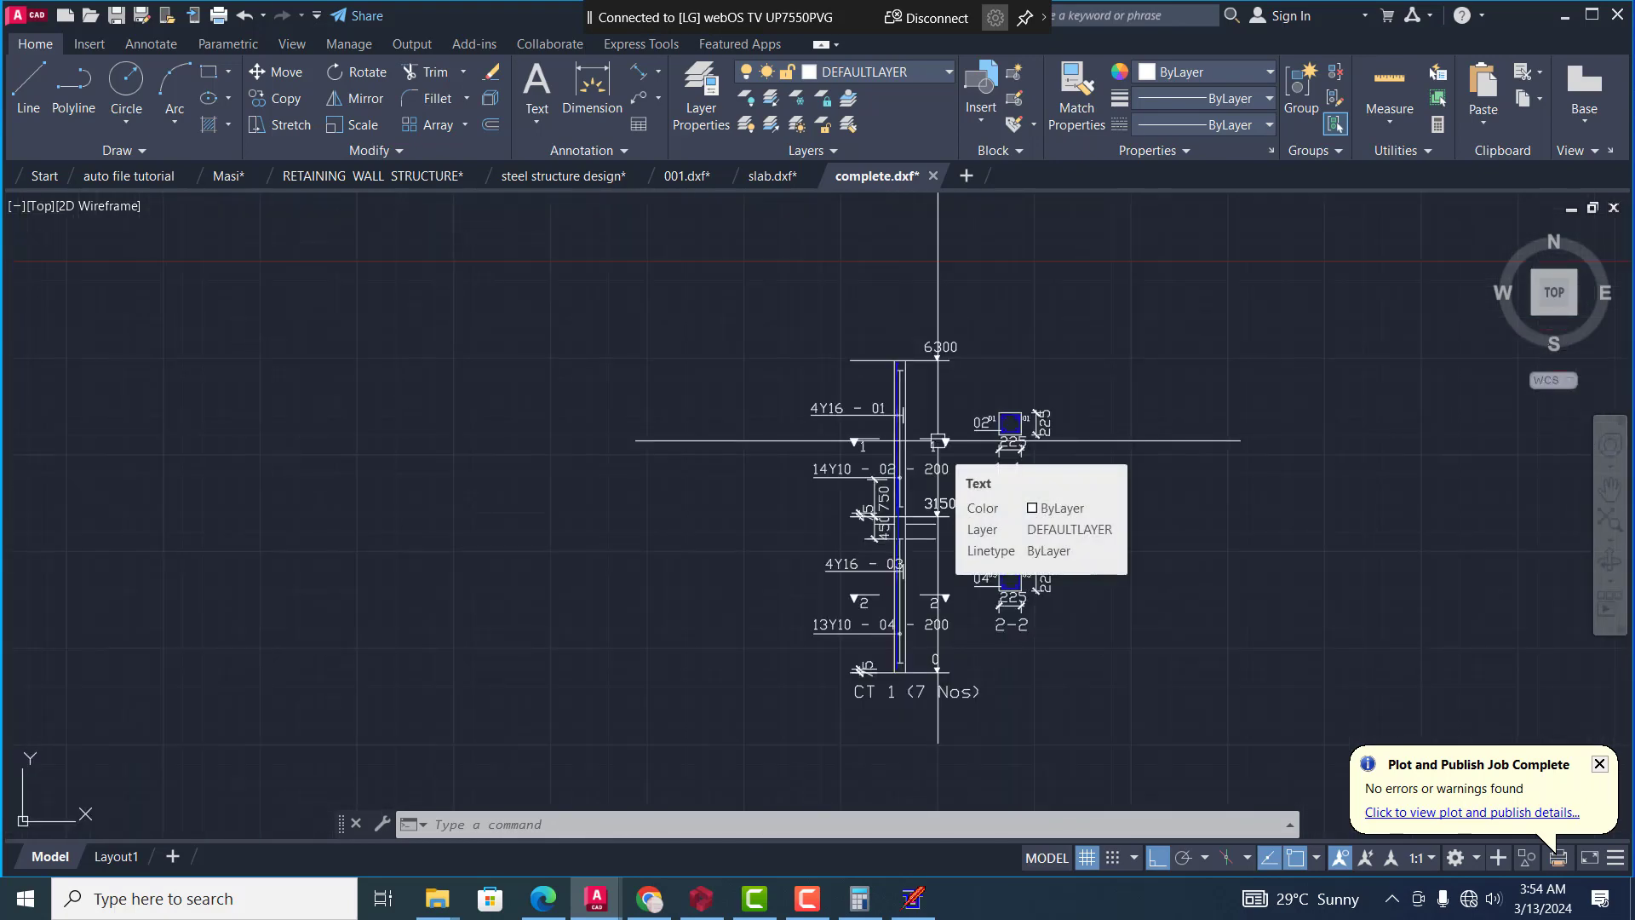
scroll(938, 442, up, 2)
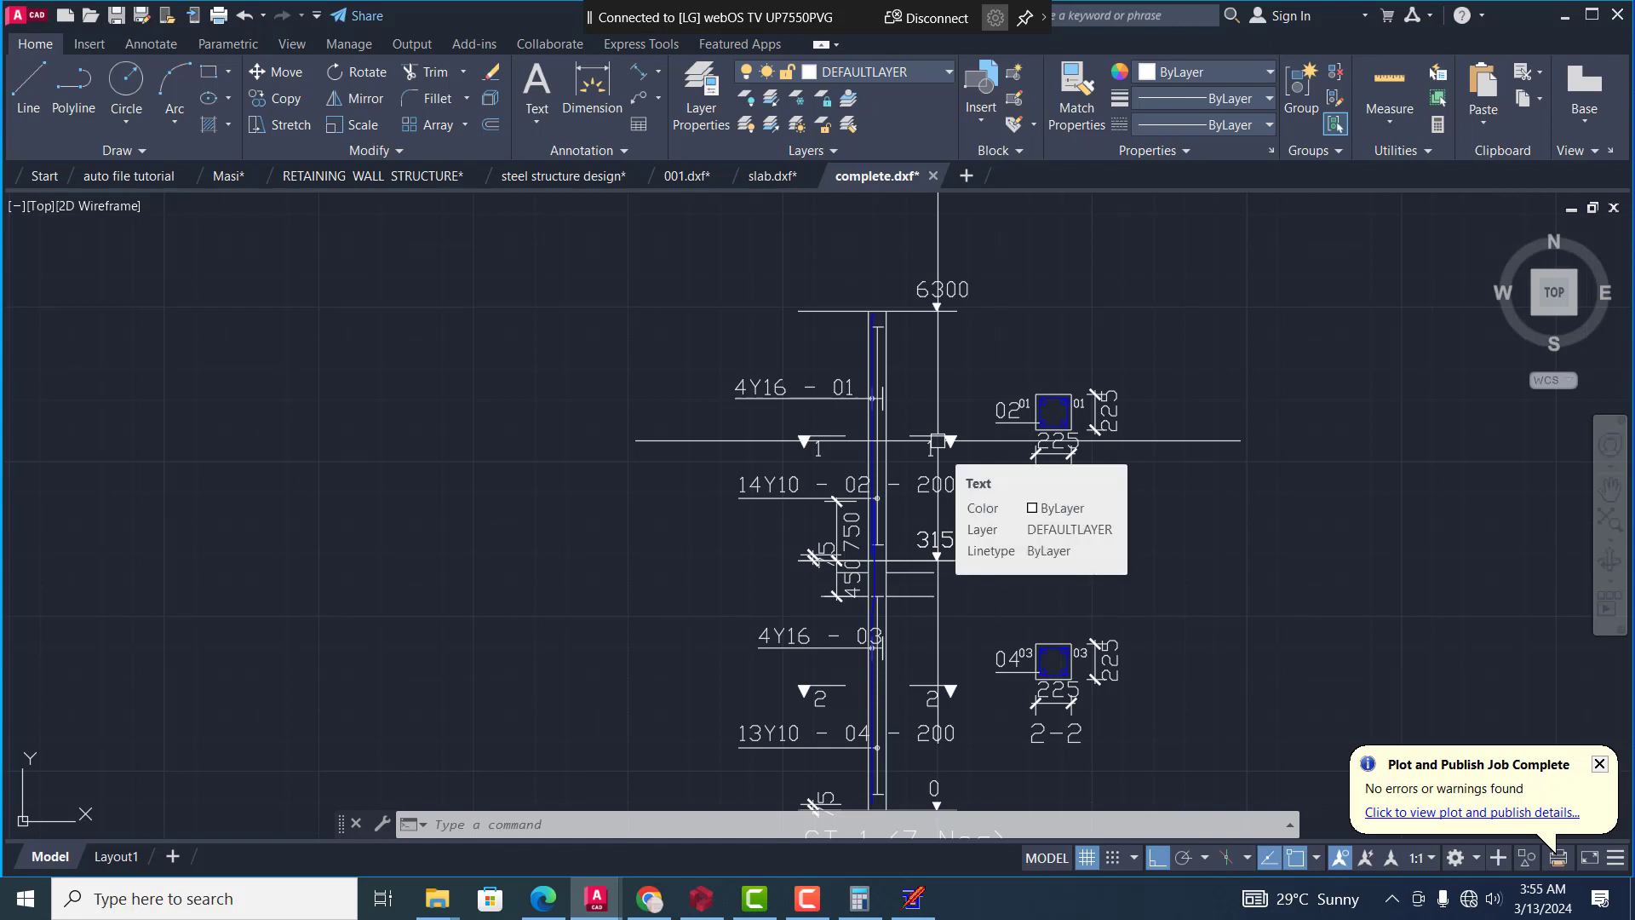
Examine the floor layout plan with beams BM 1 to BM 7 and the slab panel labels
scroll(938, 442, down, 6)
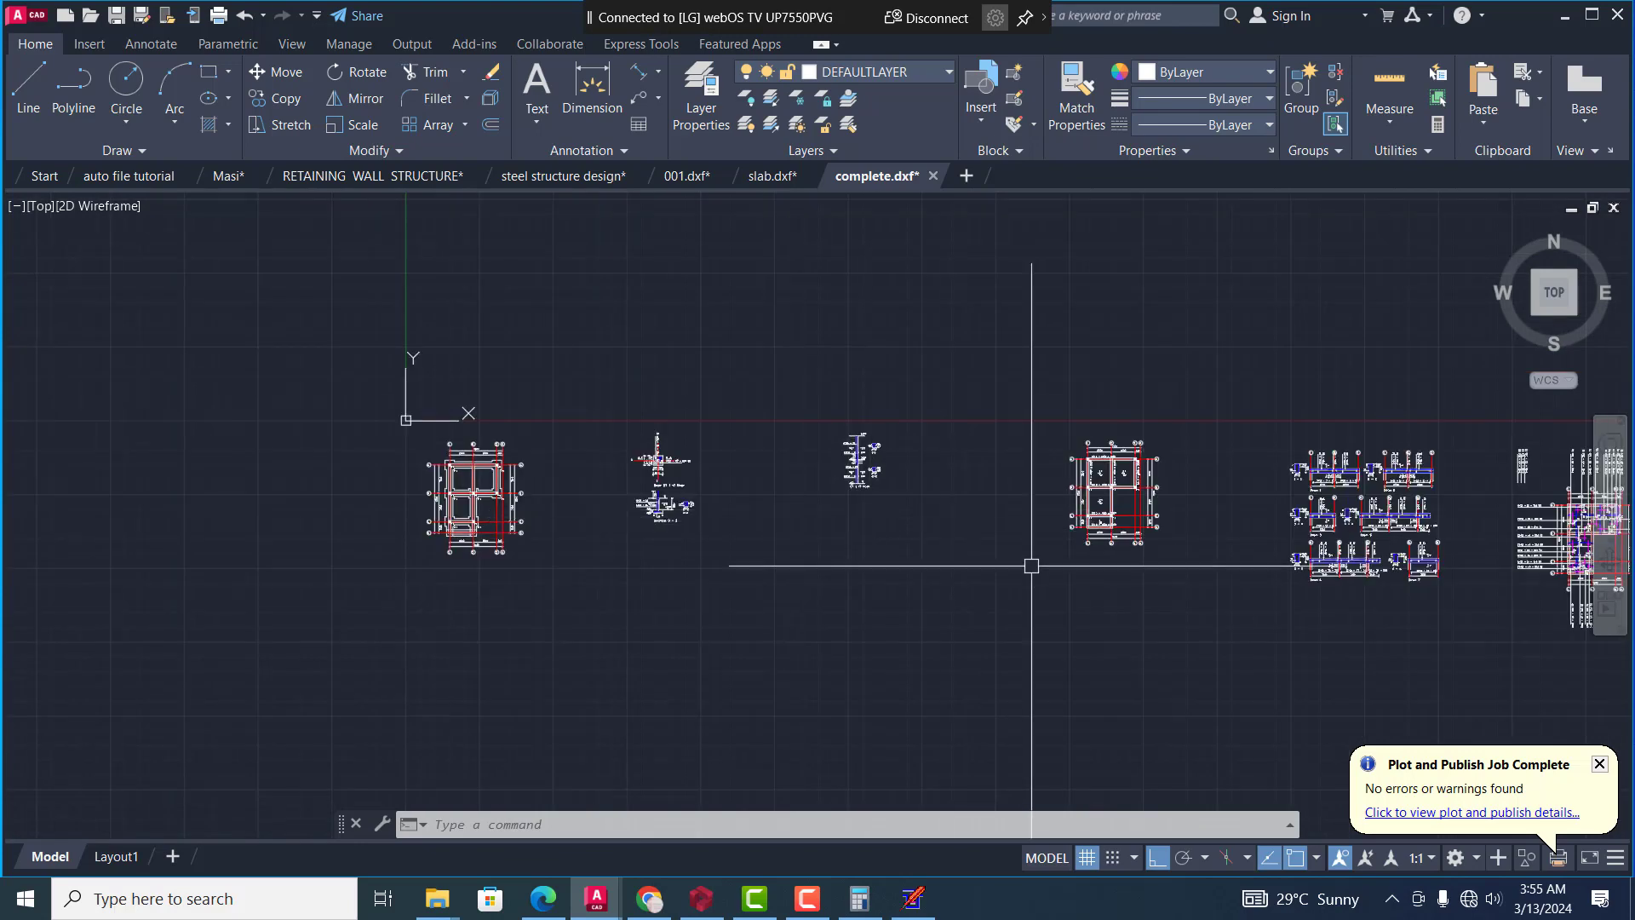
scroll(1145, 476, up, 6)
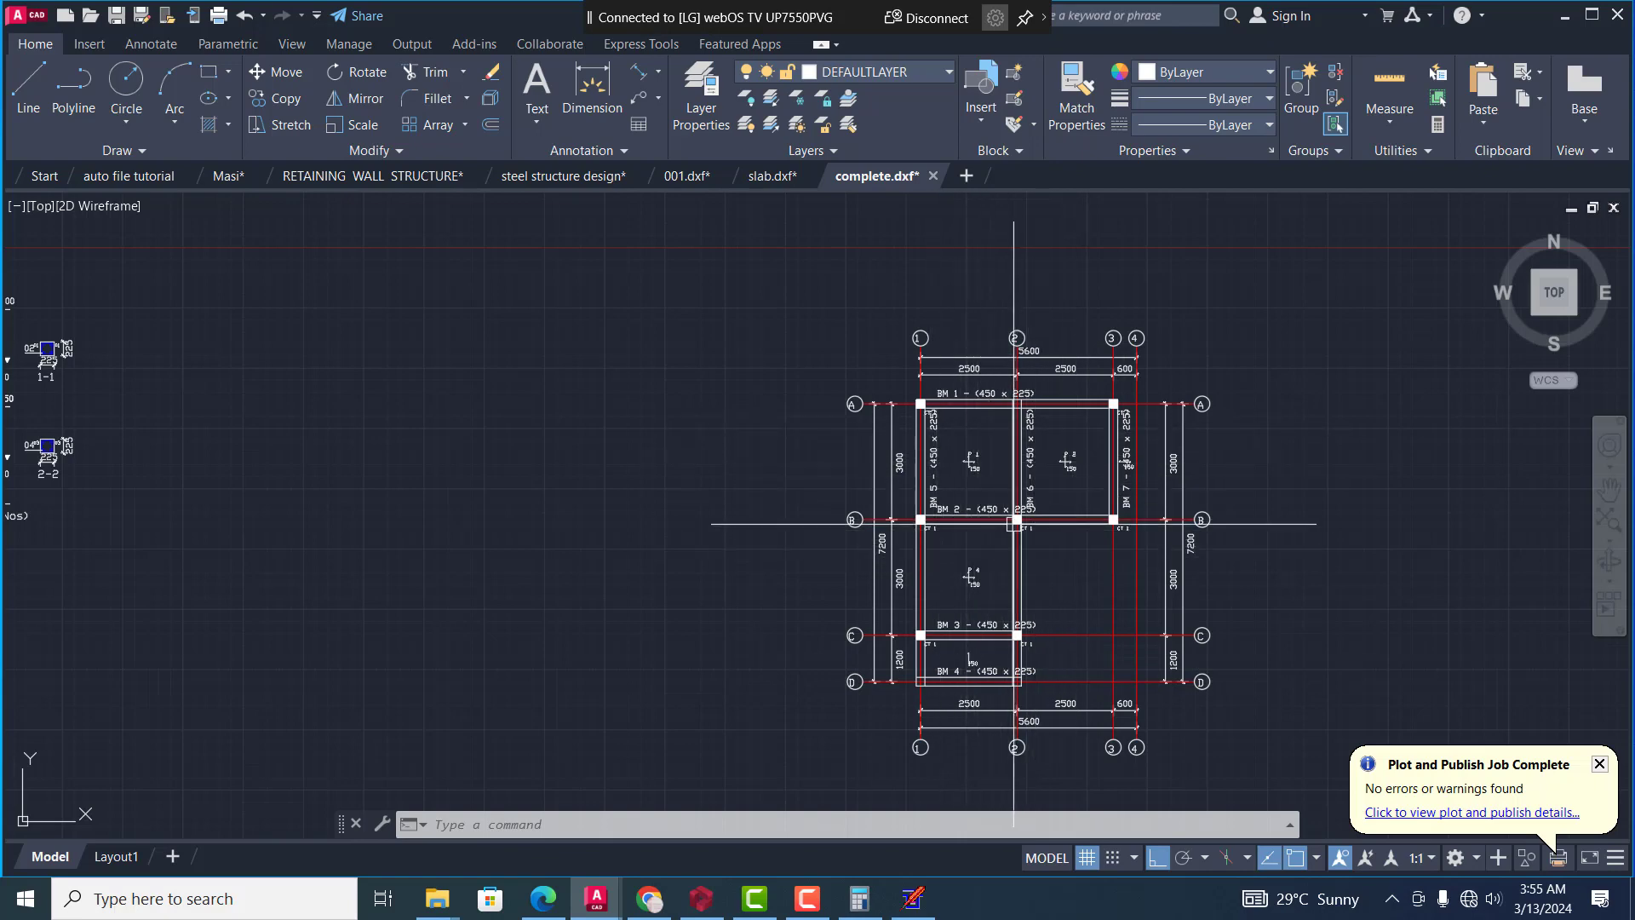
scroll(975, 460, up, 5)
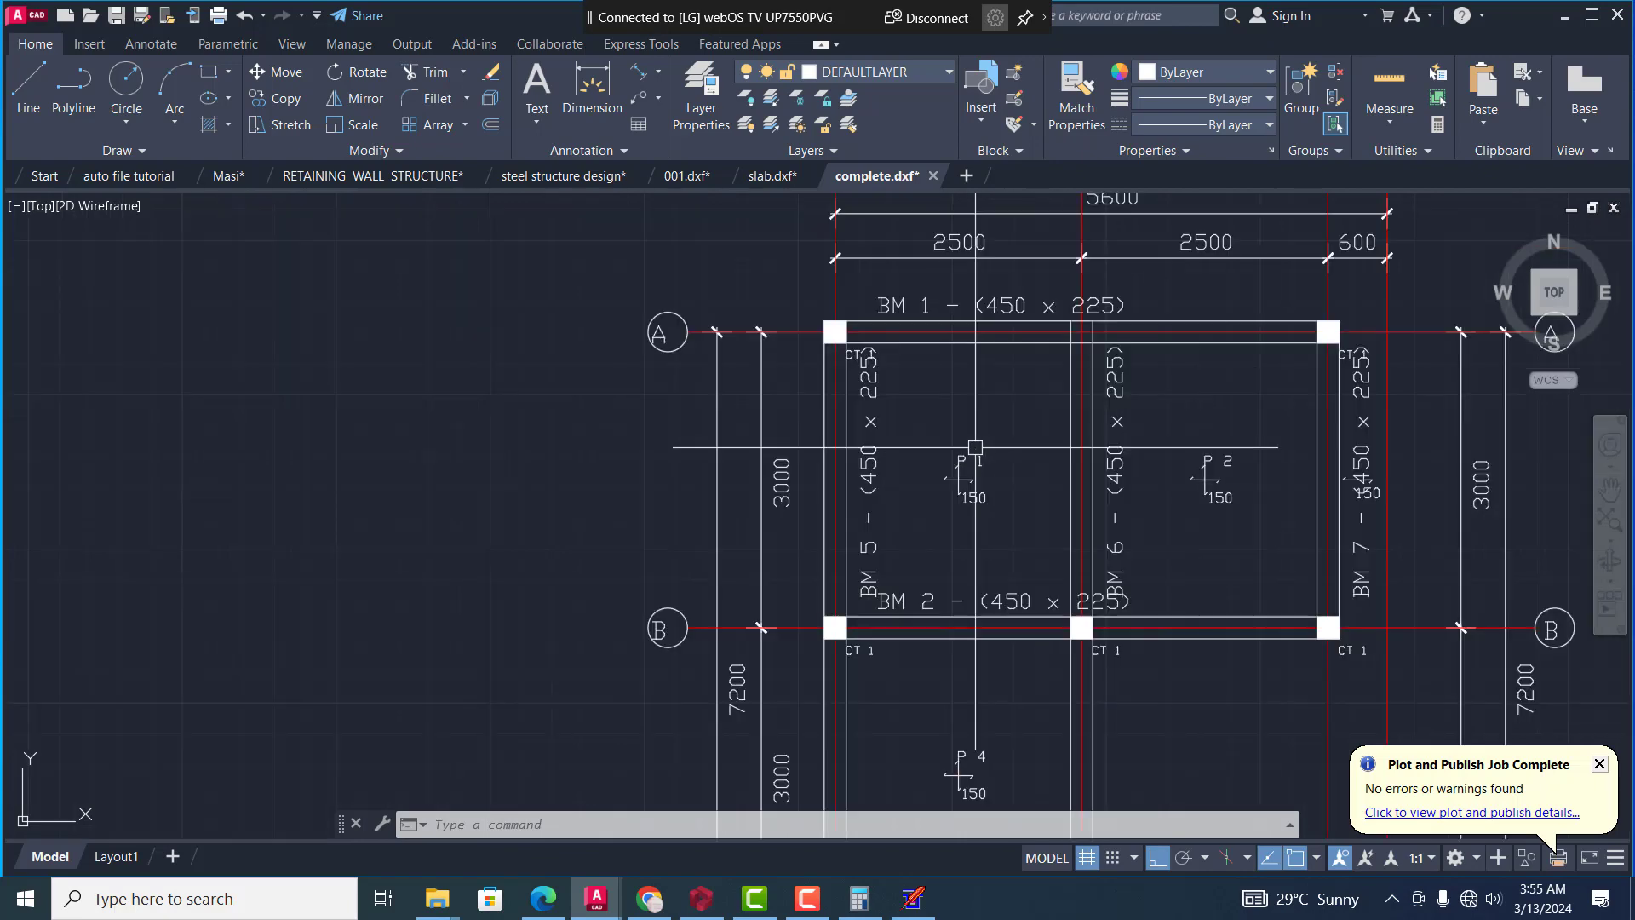
scroll(943, 468, down, 5)
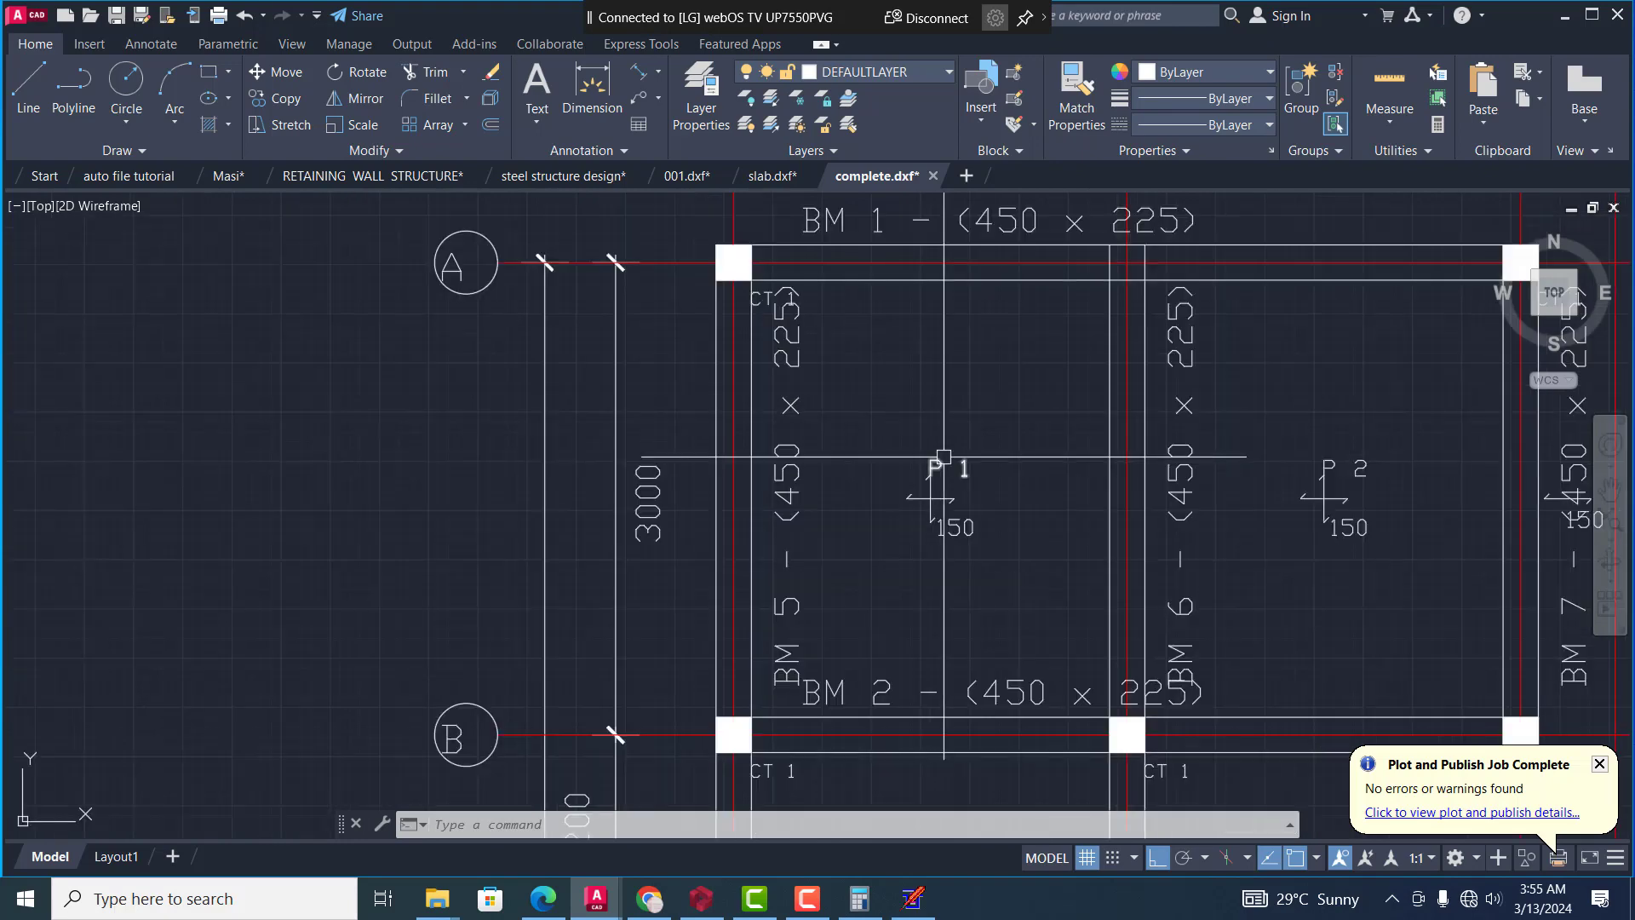
scroll(997, 407, down, 5)
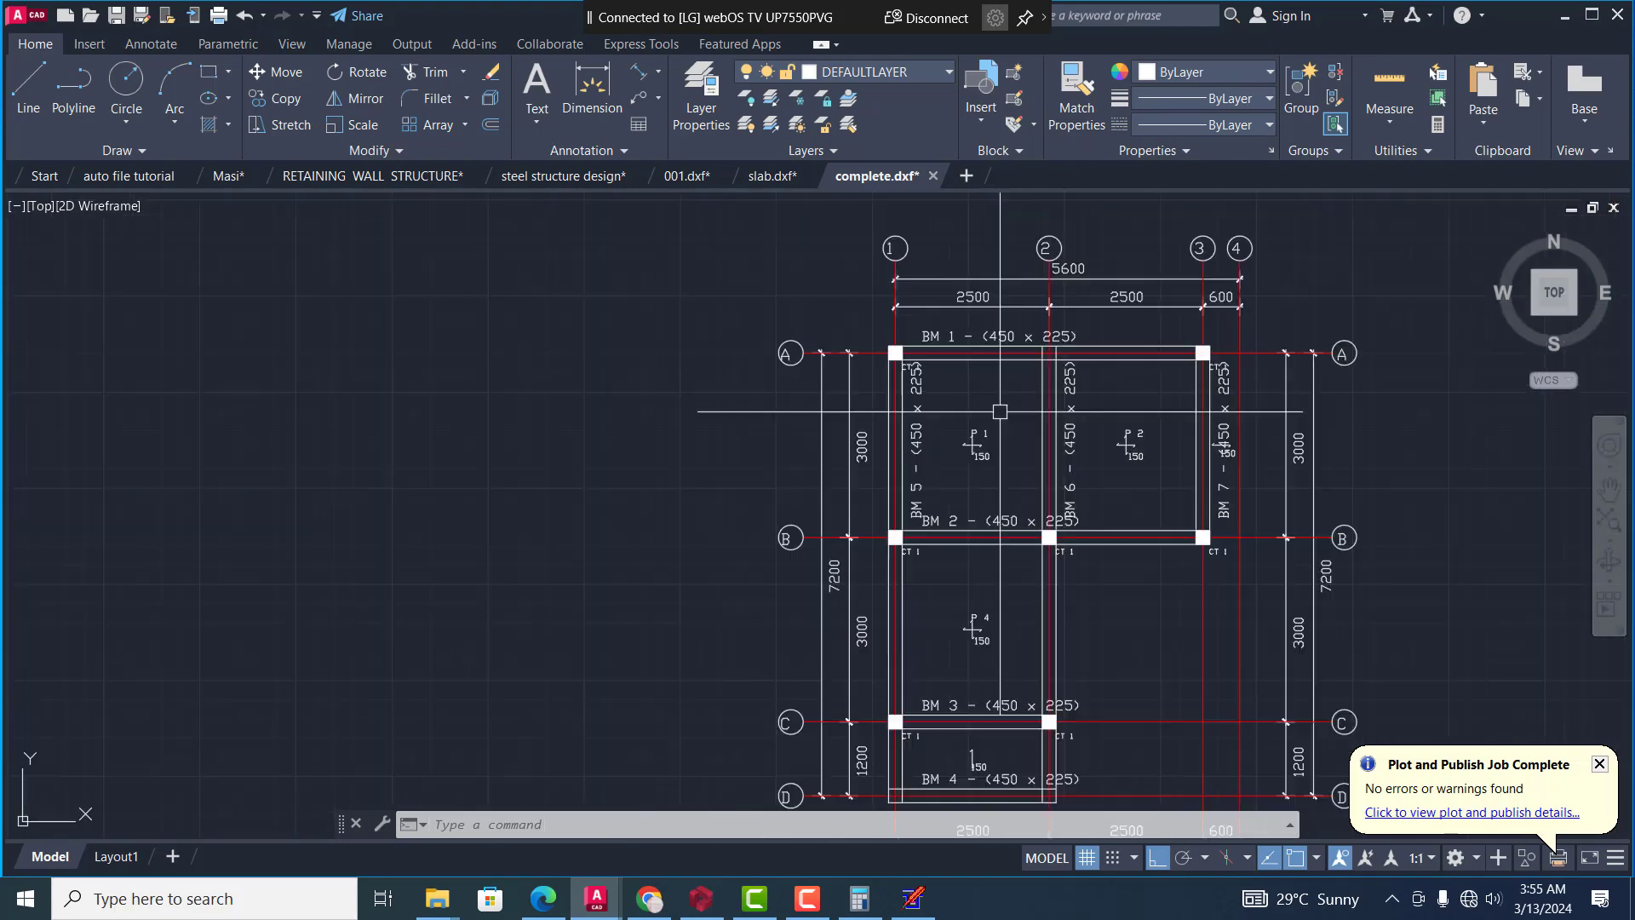
scroll(1056, 476, up, 3)
scroll(1055, 476, up, 2)
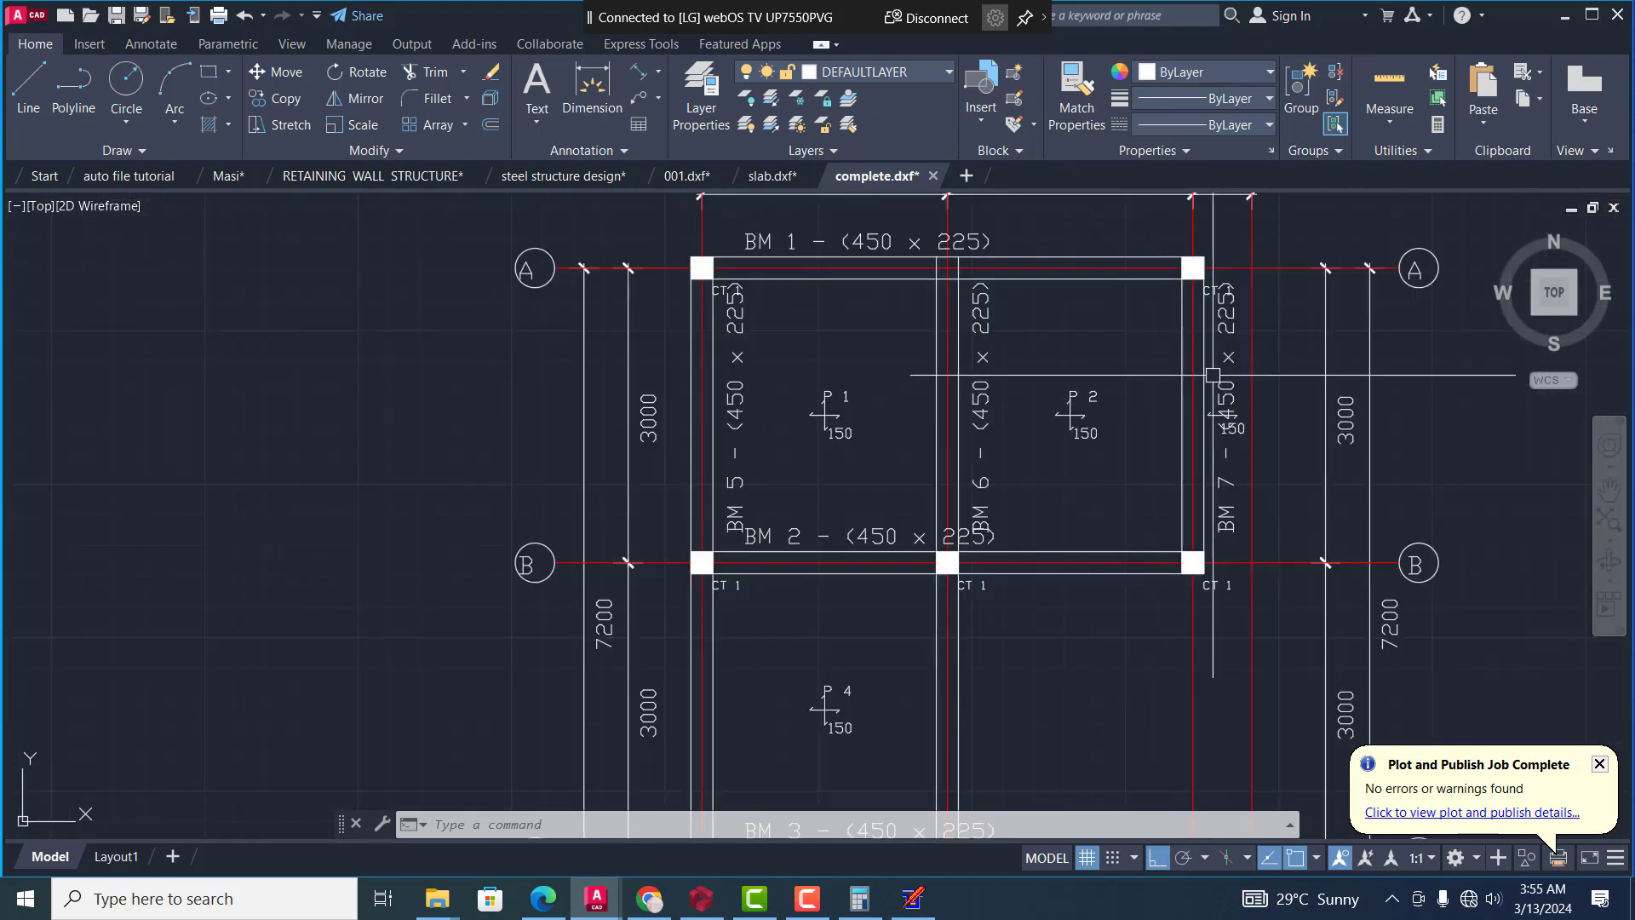
scroll(1235, 379, up, 4)
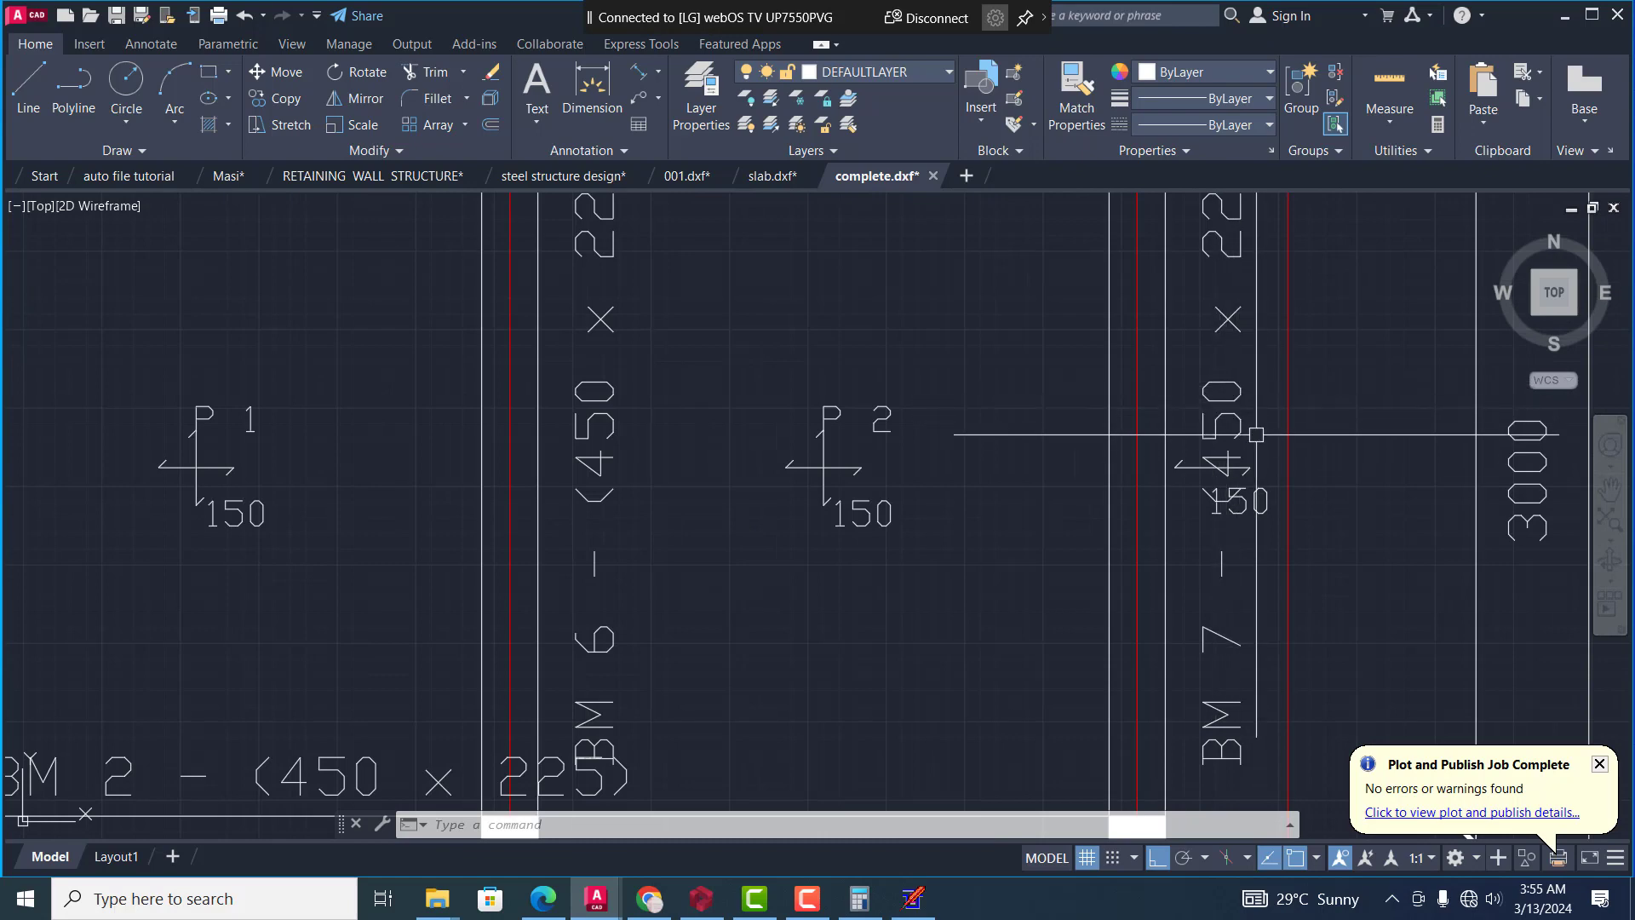
scroll(1209, 477, down, 2)
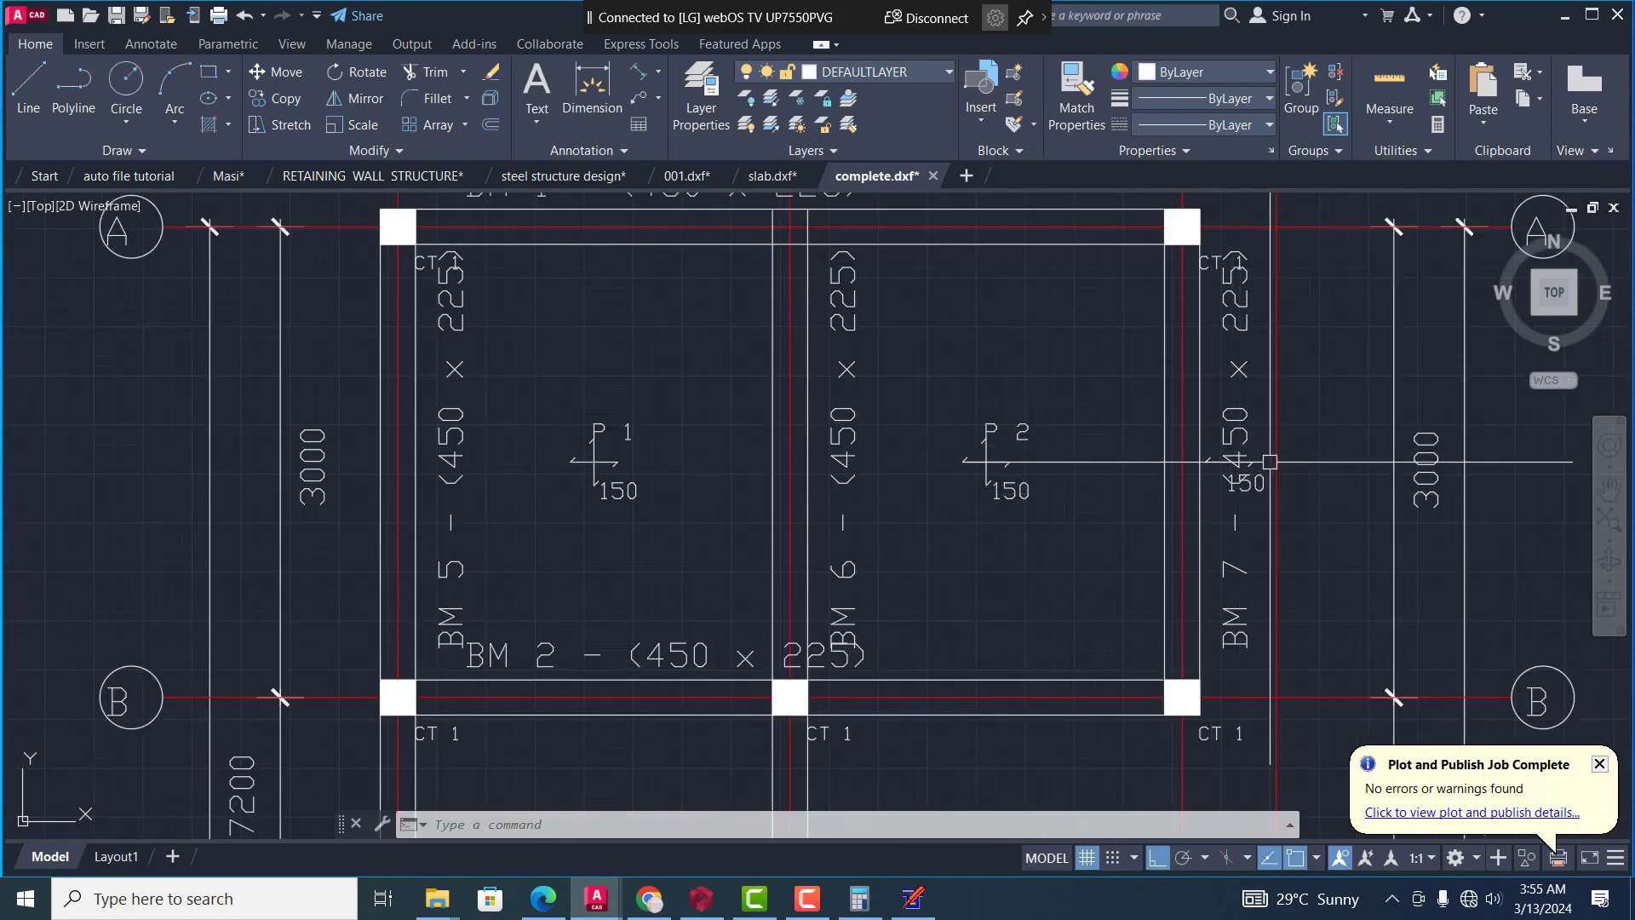
Examine the lower part of the floor layout plan around panel P 4 and beams BM 2, BM 3 and BM 4
scroll(1267, 461, down, 6)
scroll(1184, 647, up, 4)
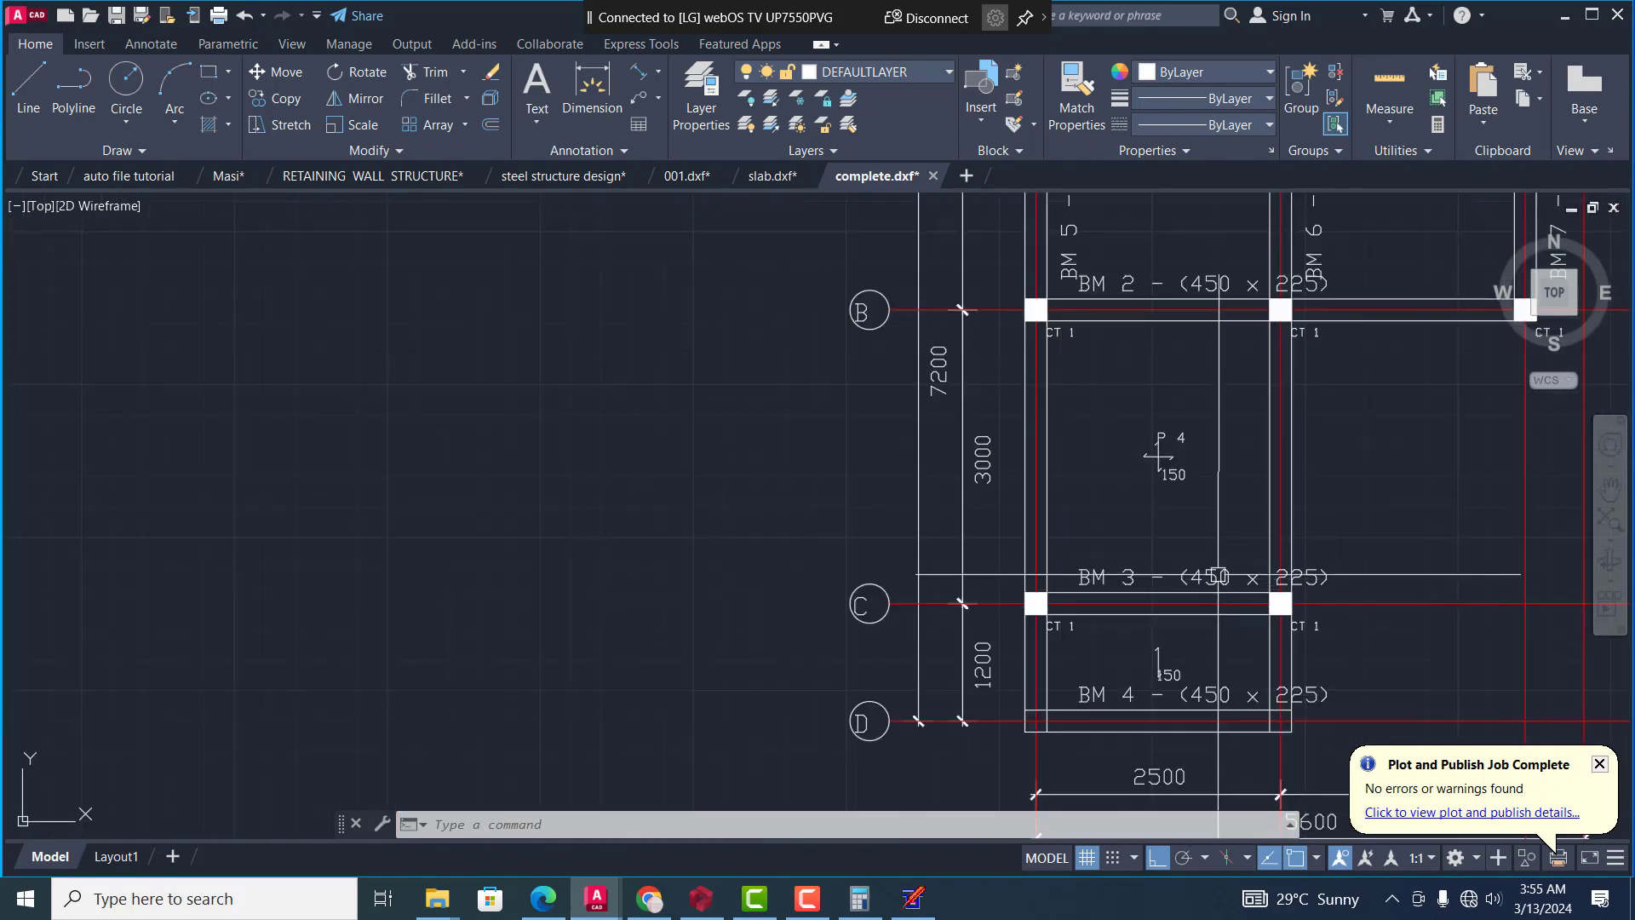
scroll(1209, 477, up, 2)
scroll(1209, 477, down, 5)
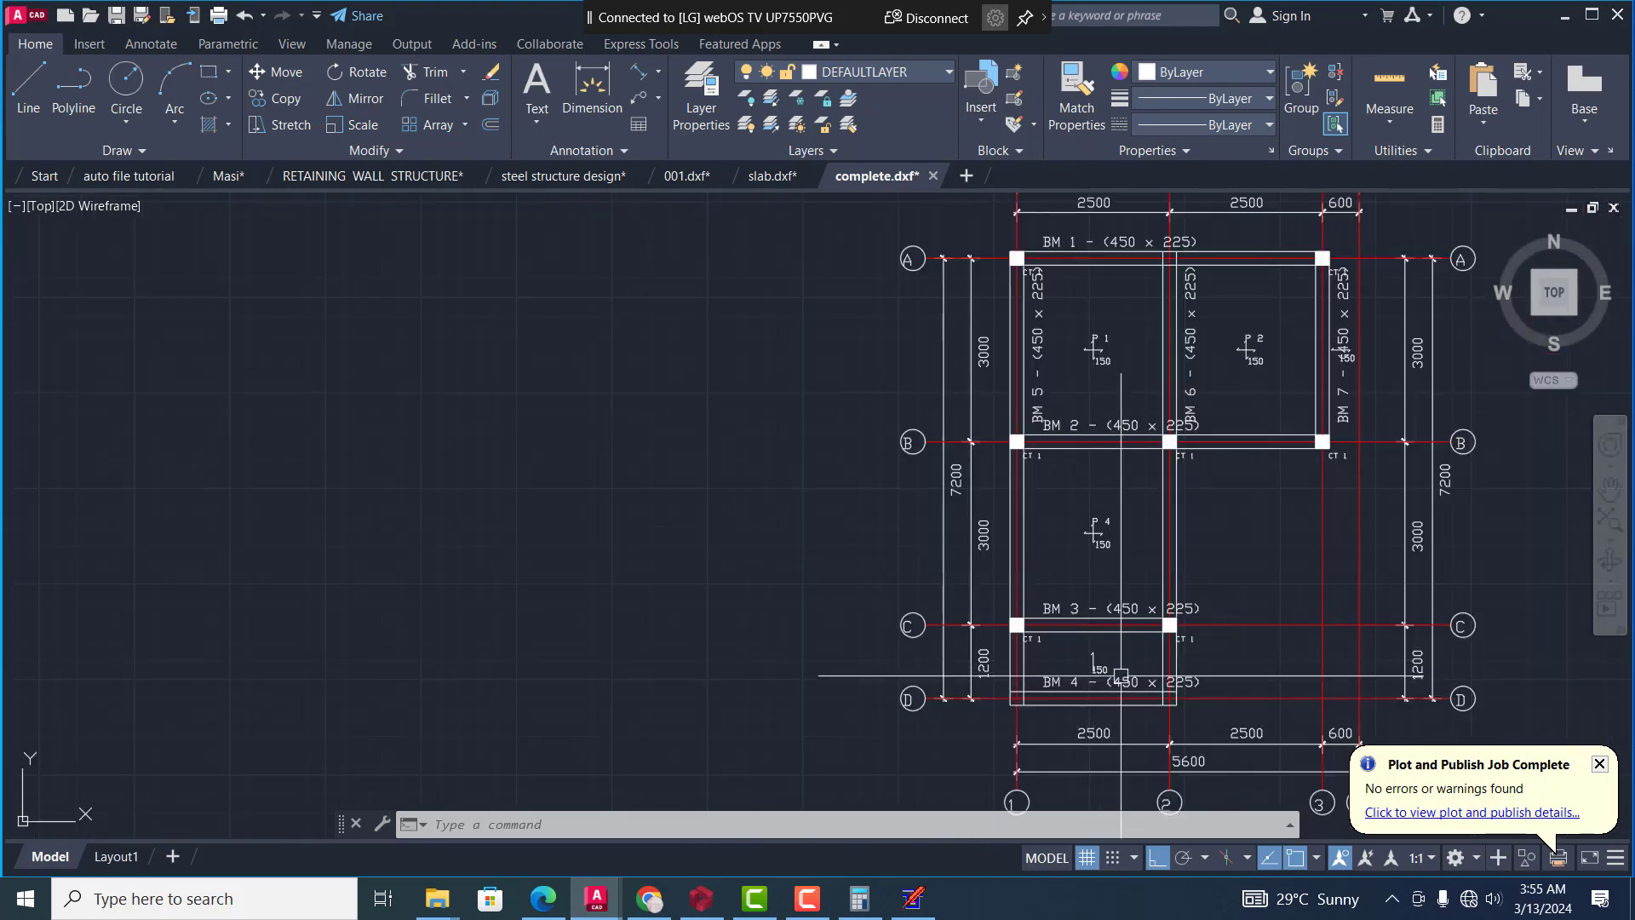
scroll(1102, 664, up, 5)
scroll(1103, 663, down, 8)
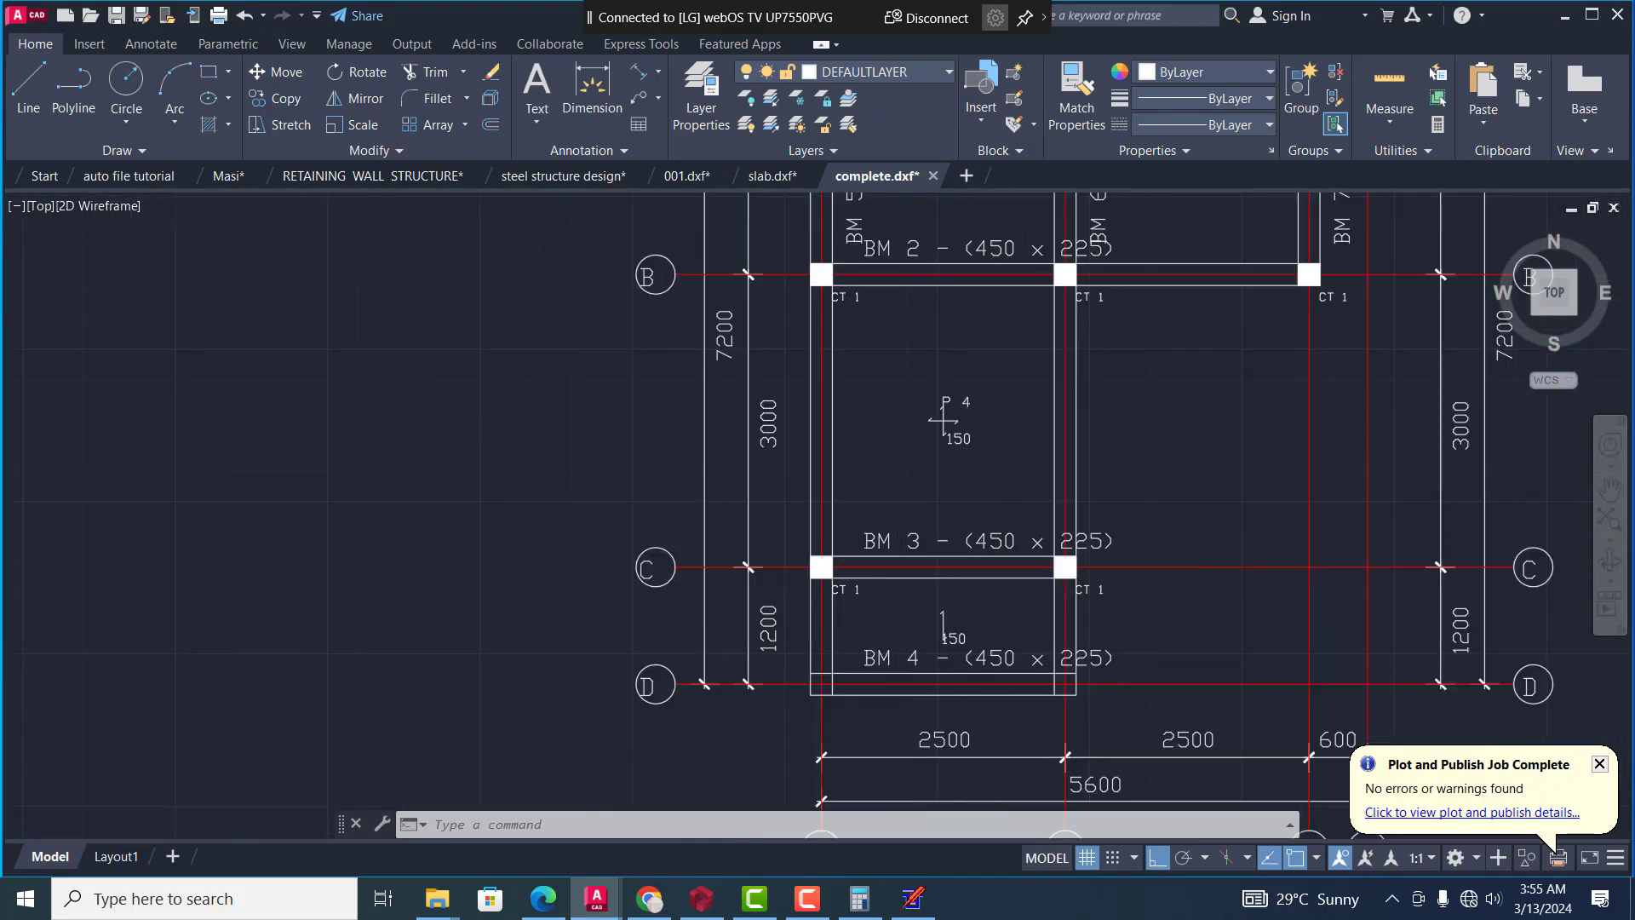
Look over the Beam 1 to Beam 7 detail sheet and the neighbouring slab reinforcement plan
scroll(861, 658, down, 1)
scroll(1022, 695, up, 5)
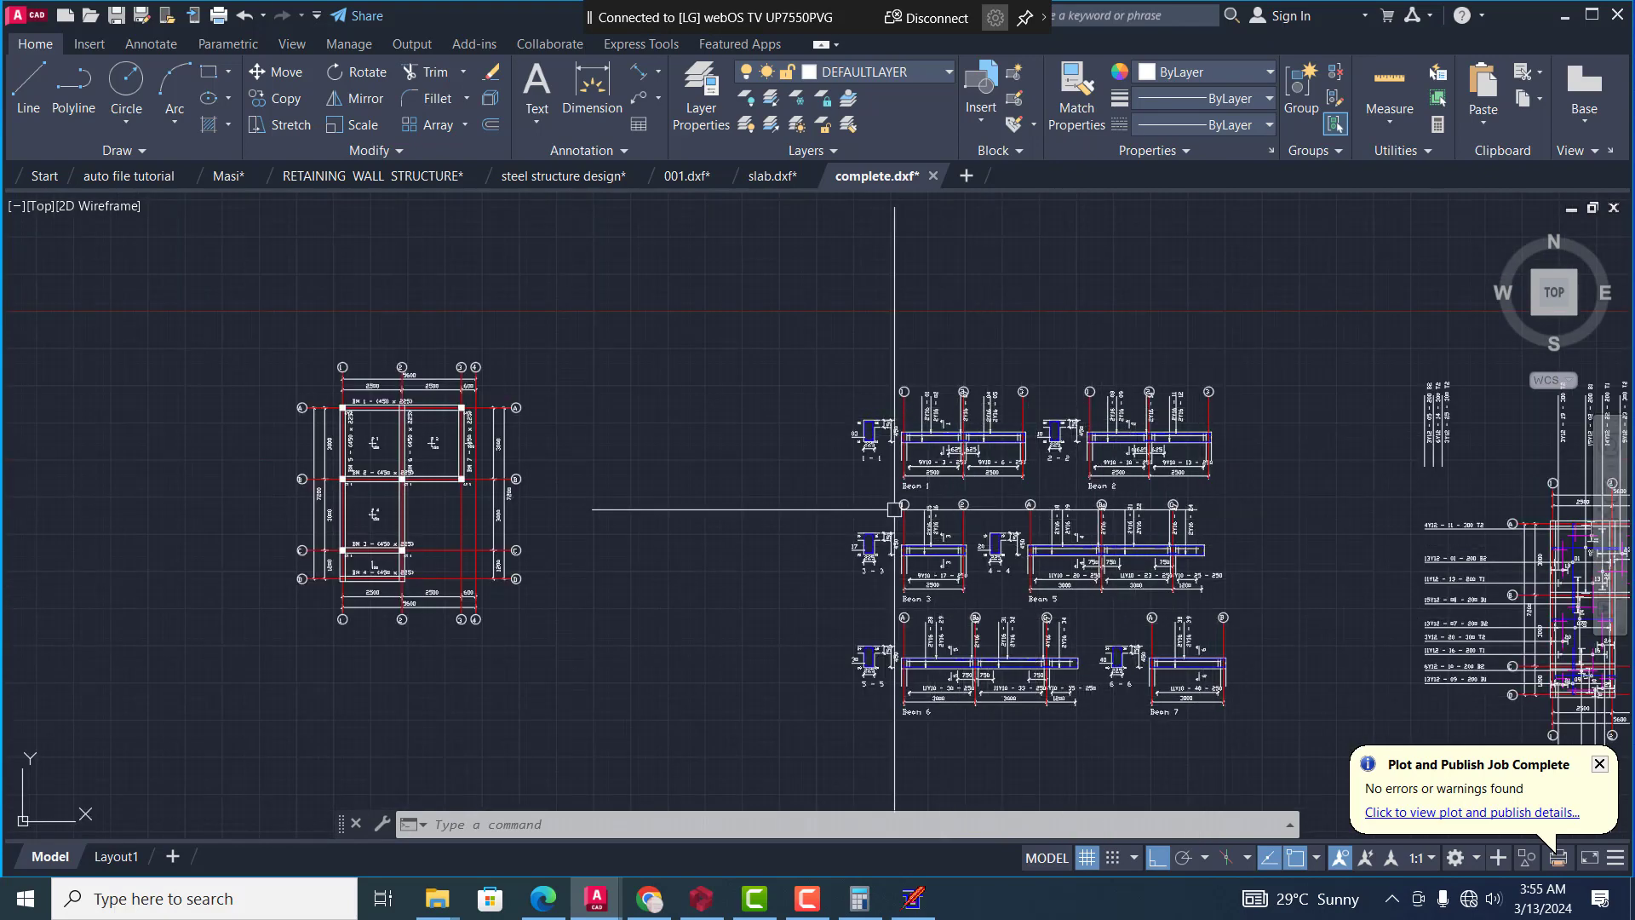
scroll(1065, 519, down, 4)
scroll(1200, 545, up, 6)
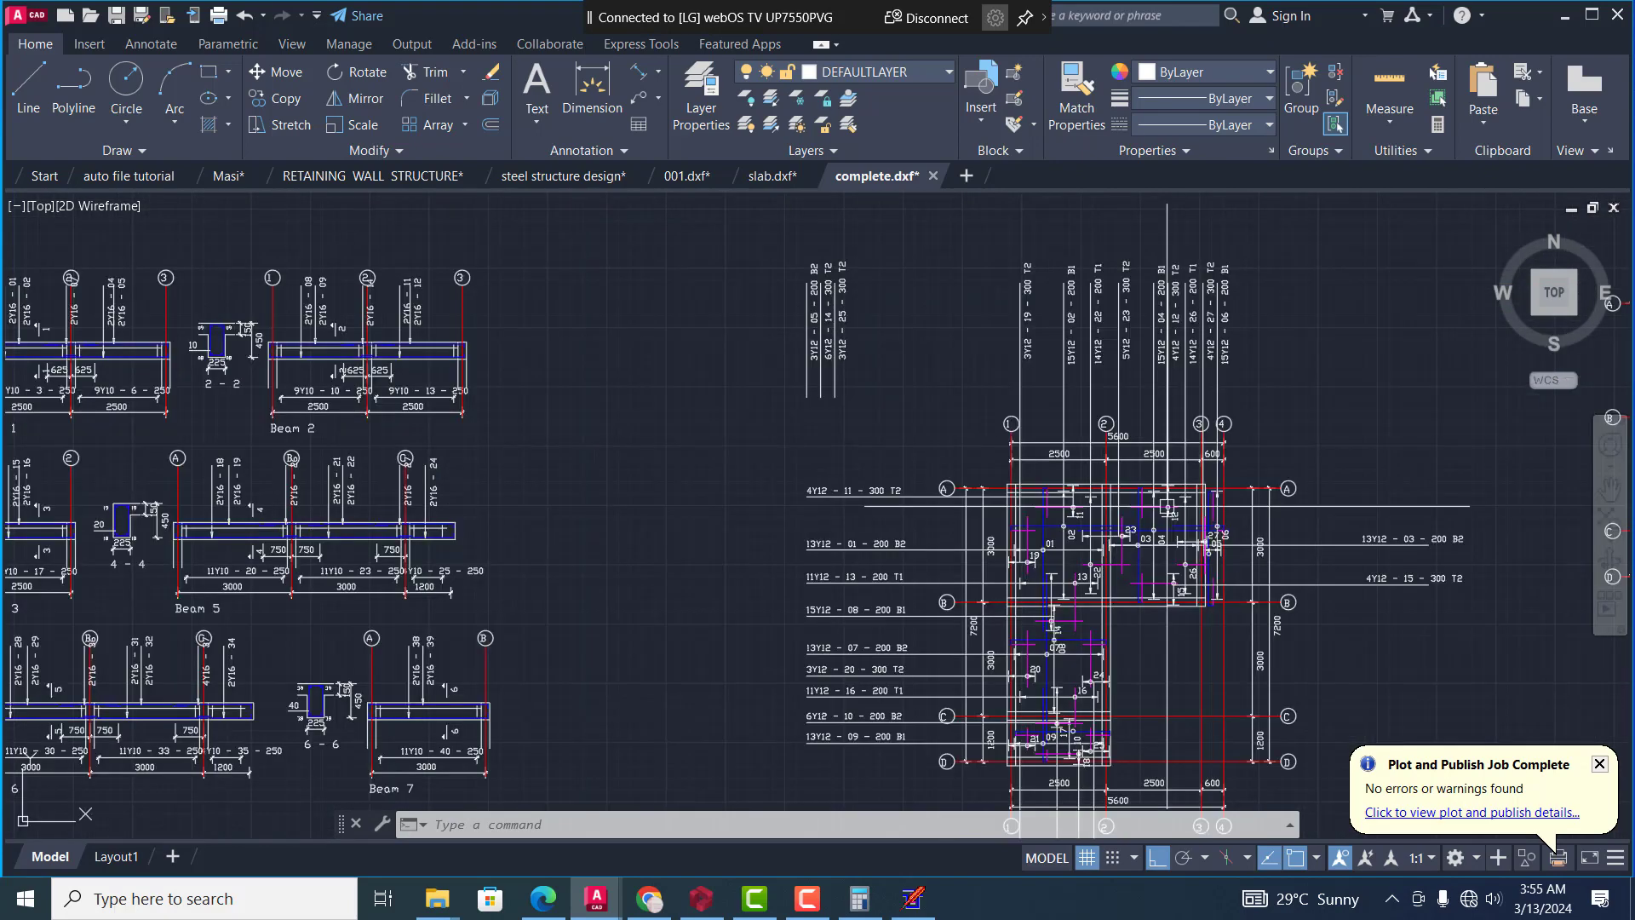
scroll(978, 475, down, 4)
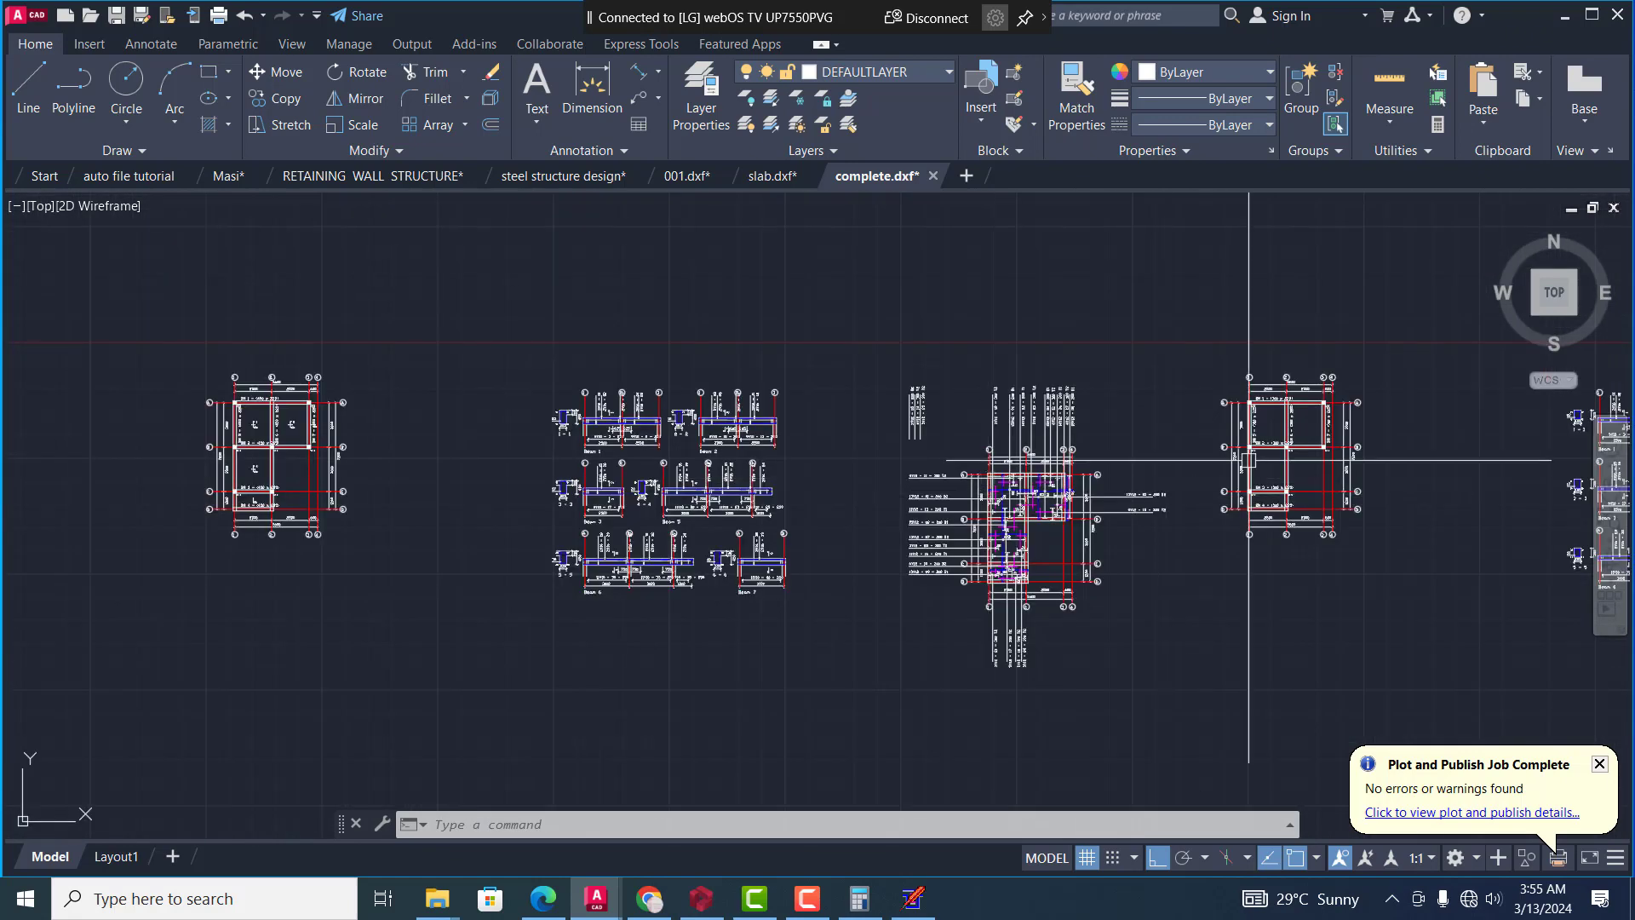
Examine the second layout plan, where beams BM 1 to BM 7 are labelled 300 x 225
scroll(1253, 477, up, 6)
scroll(1373, 338, up, 2)
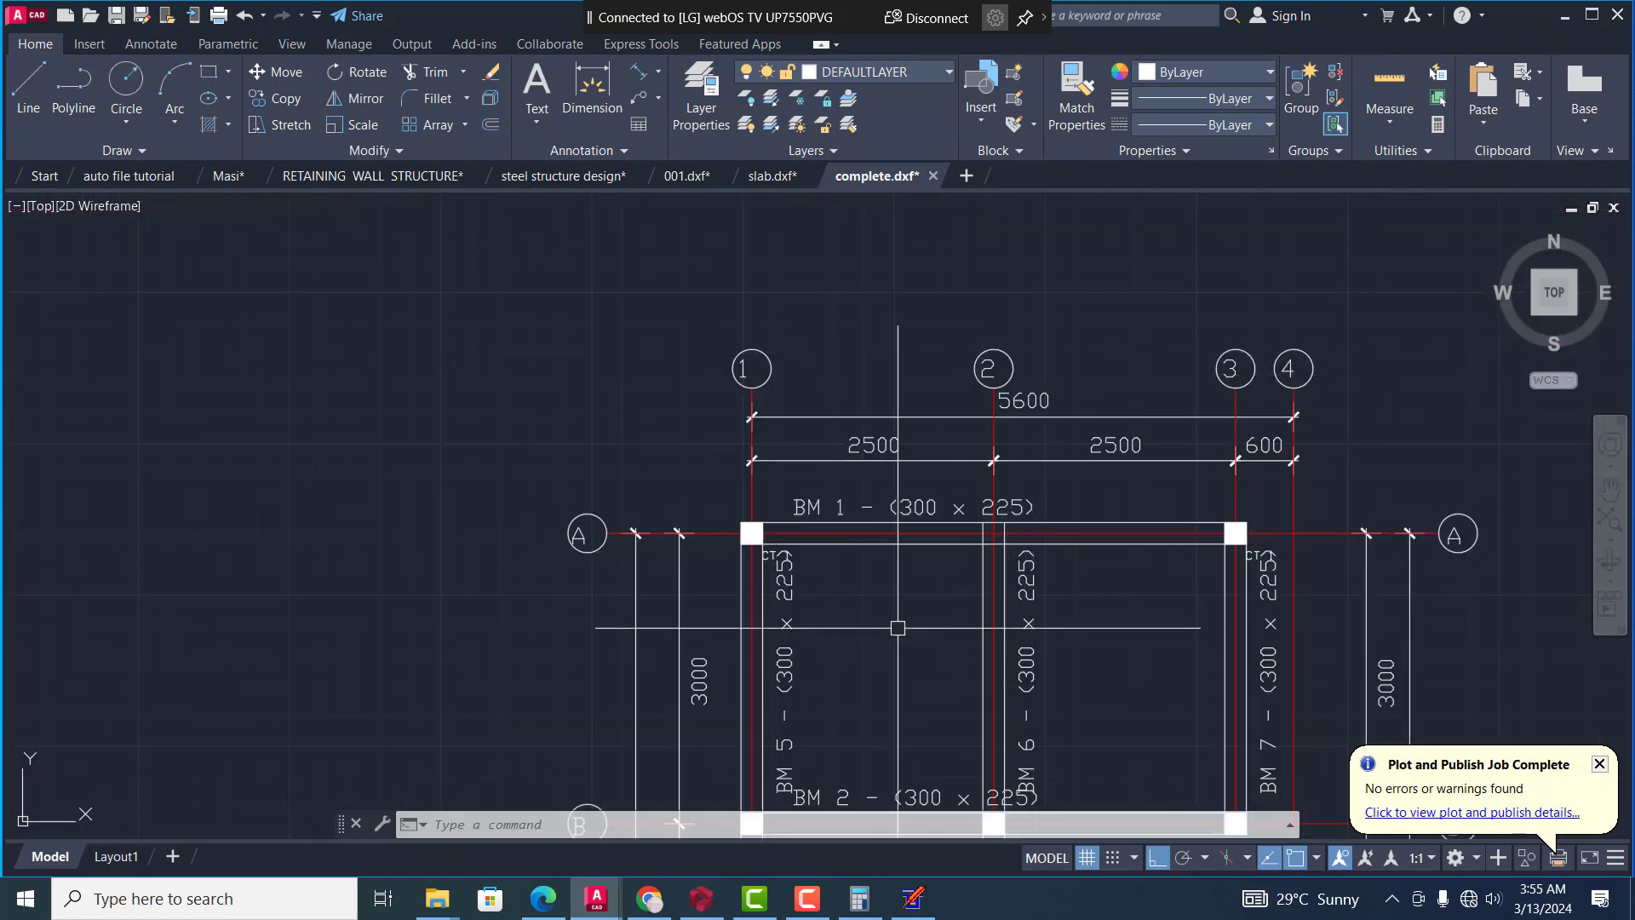
scroll(1030, 430, down, 4)
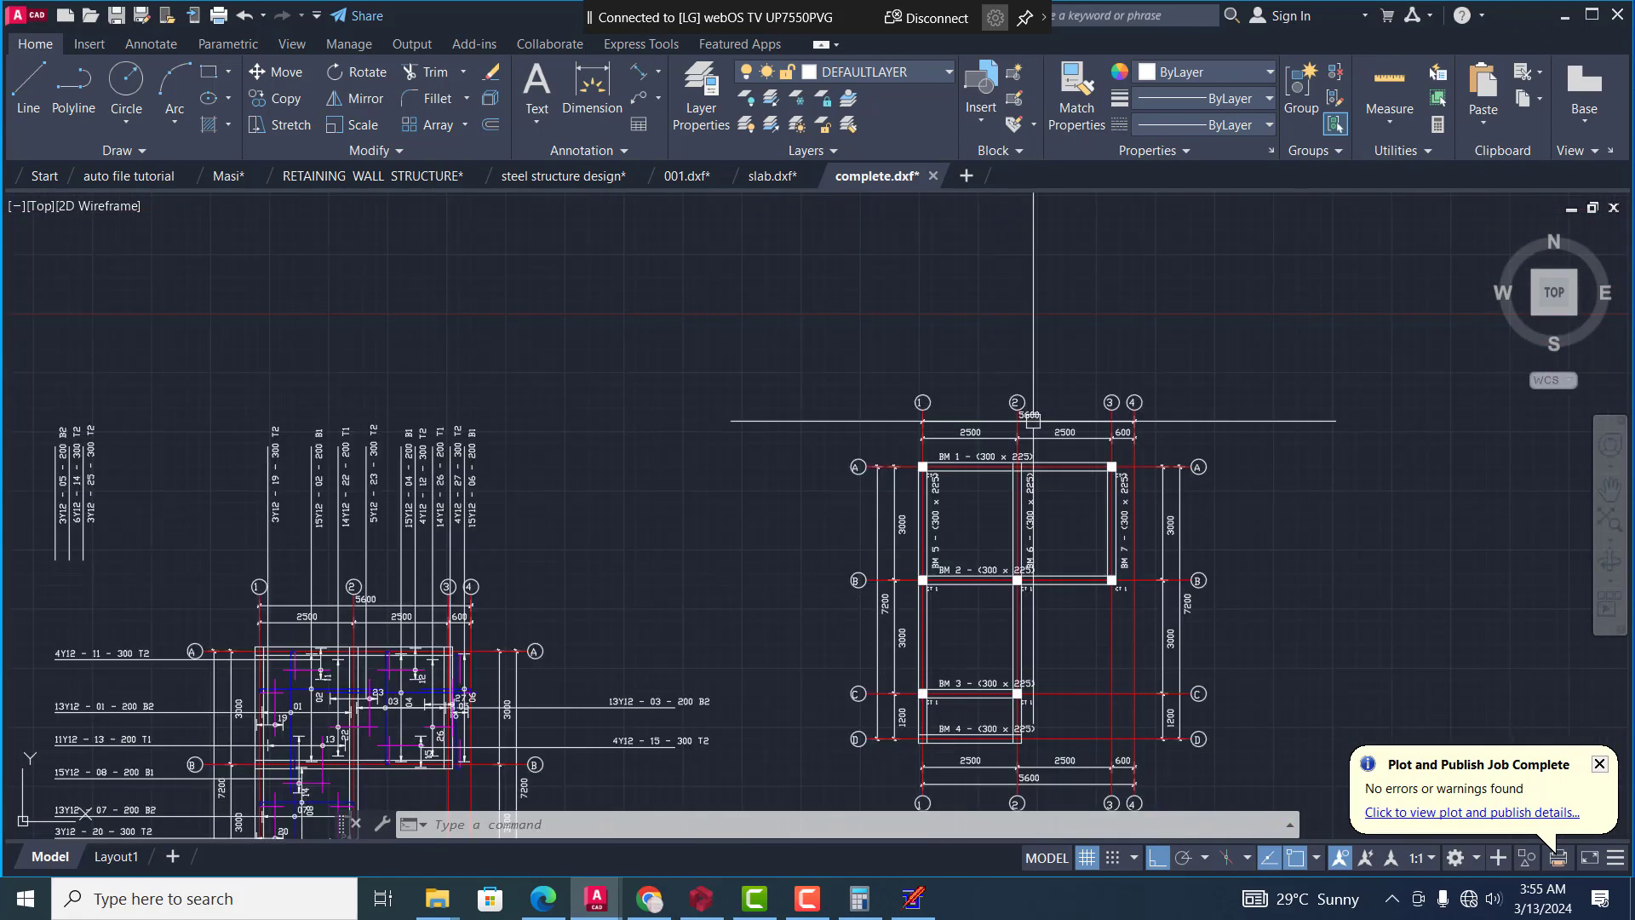
scroll(1024, 670, up, 4)
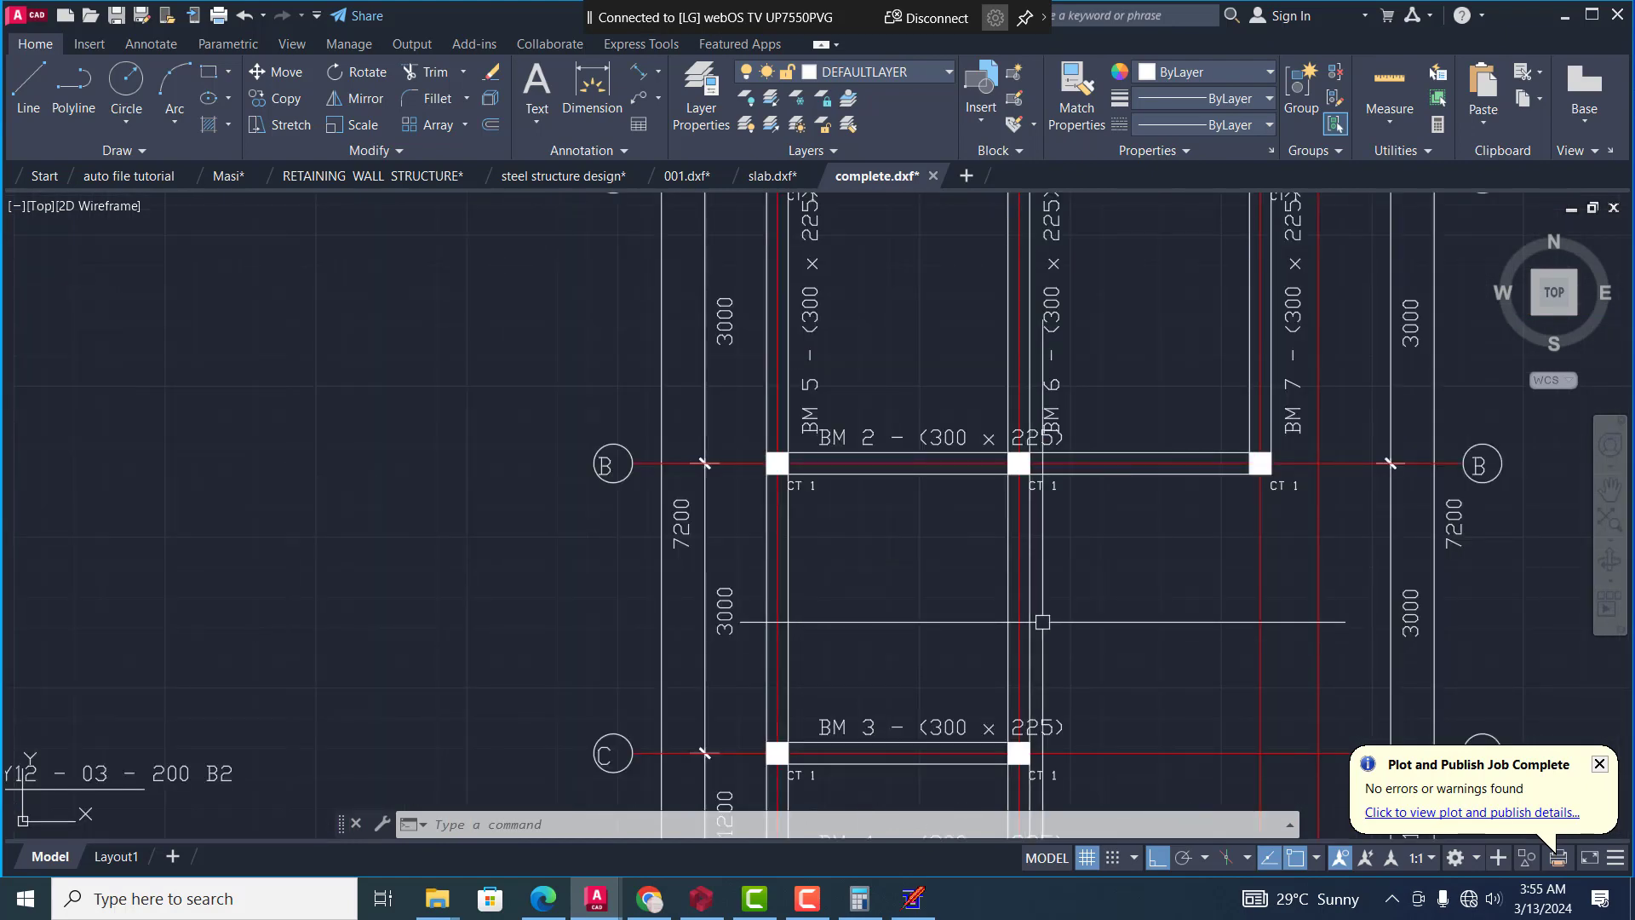
scroll(1069, 750, up, 4)
scroll(886, 539, down, 8)
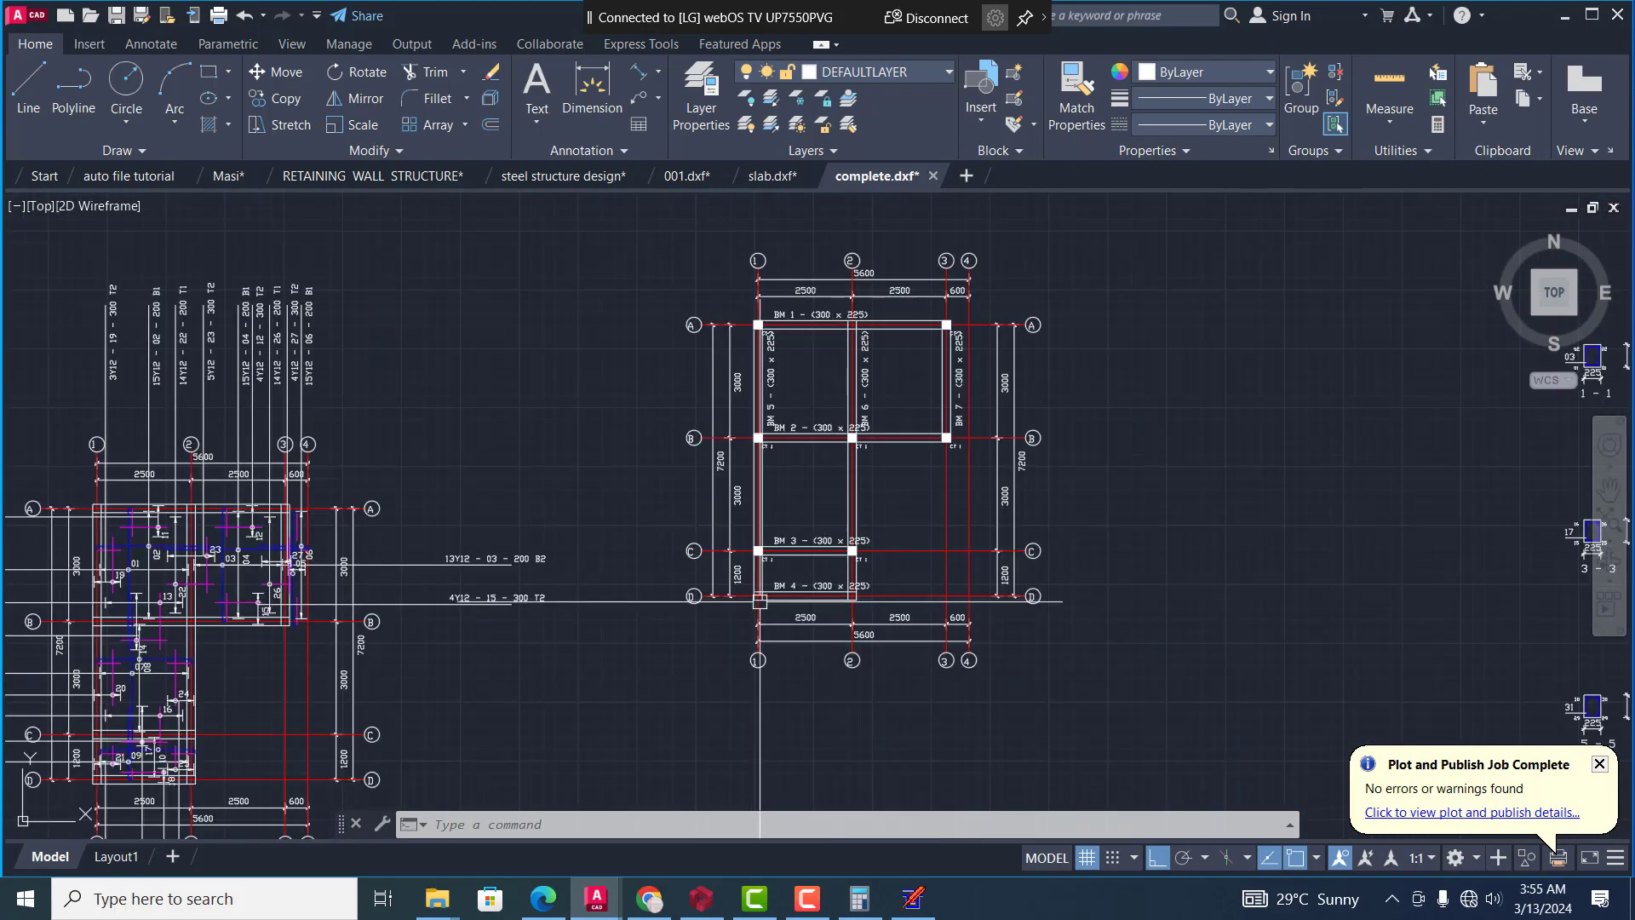
Look over the second set of beam details and the First Floor Beam bar schedule with its bar shapes and lengths
scroll(1022, 562, up, 6)
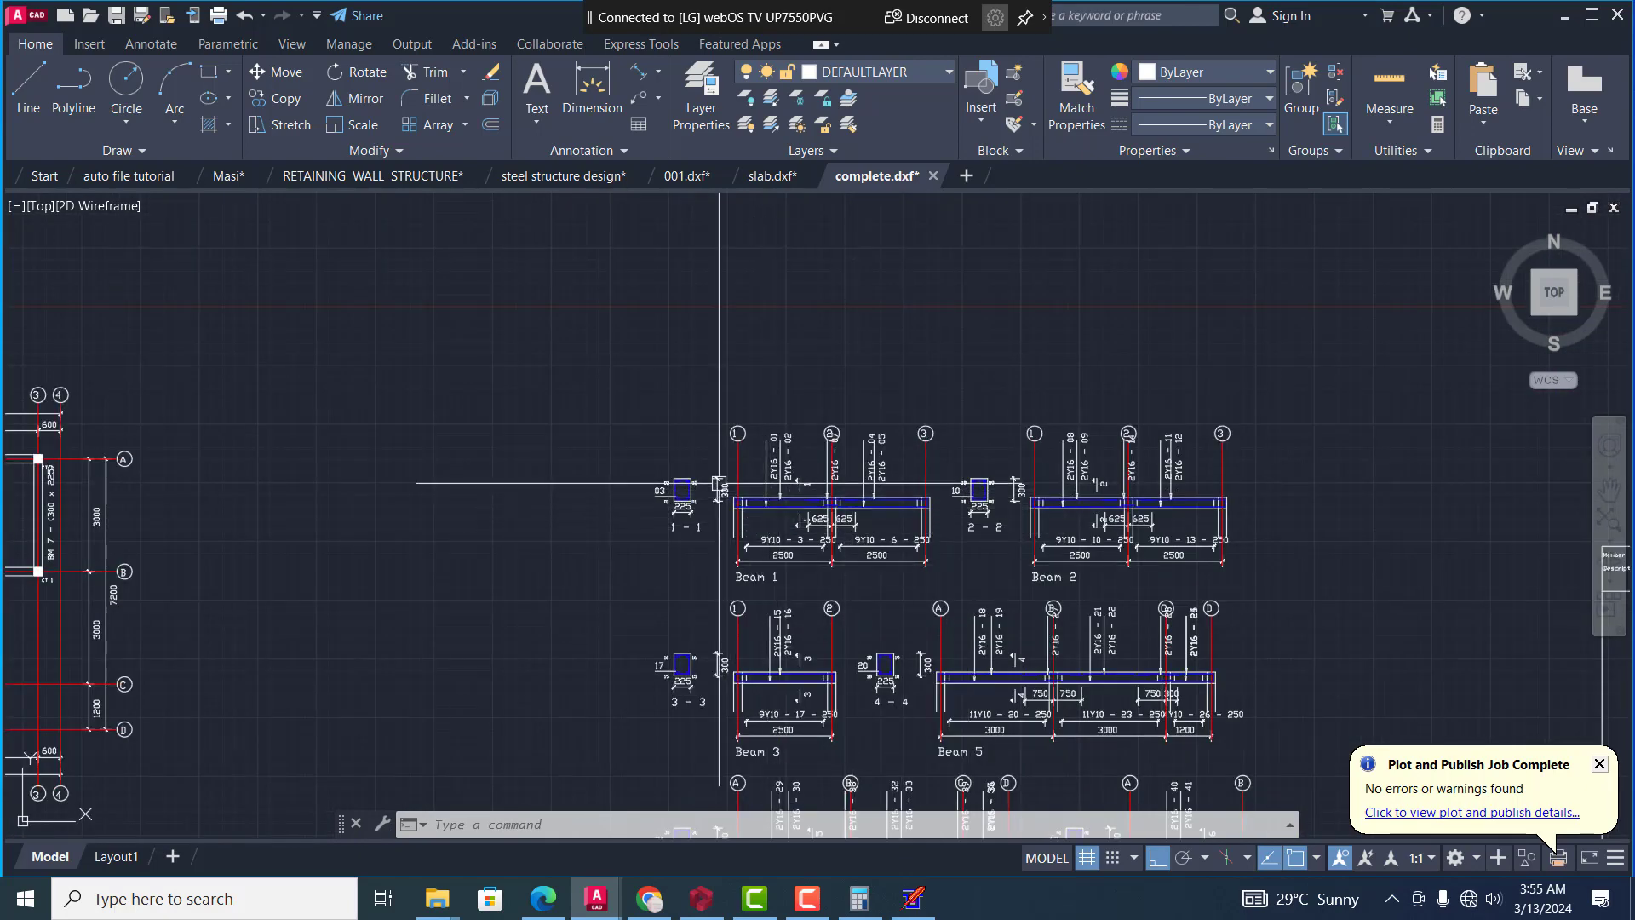
scroll(749, 511, down, 6)
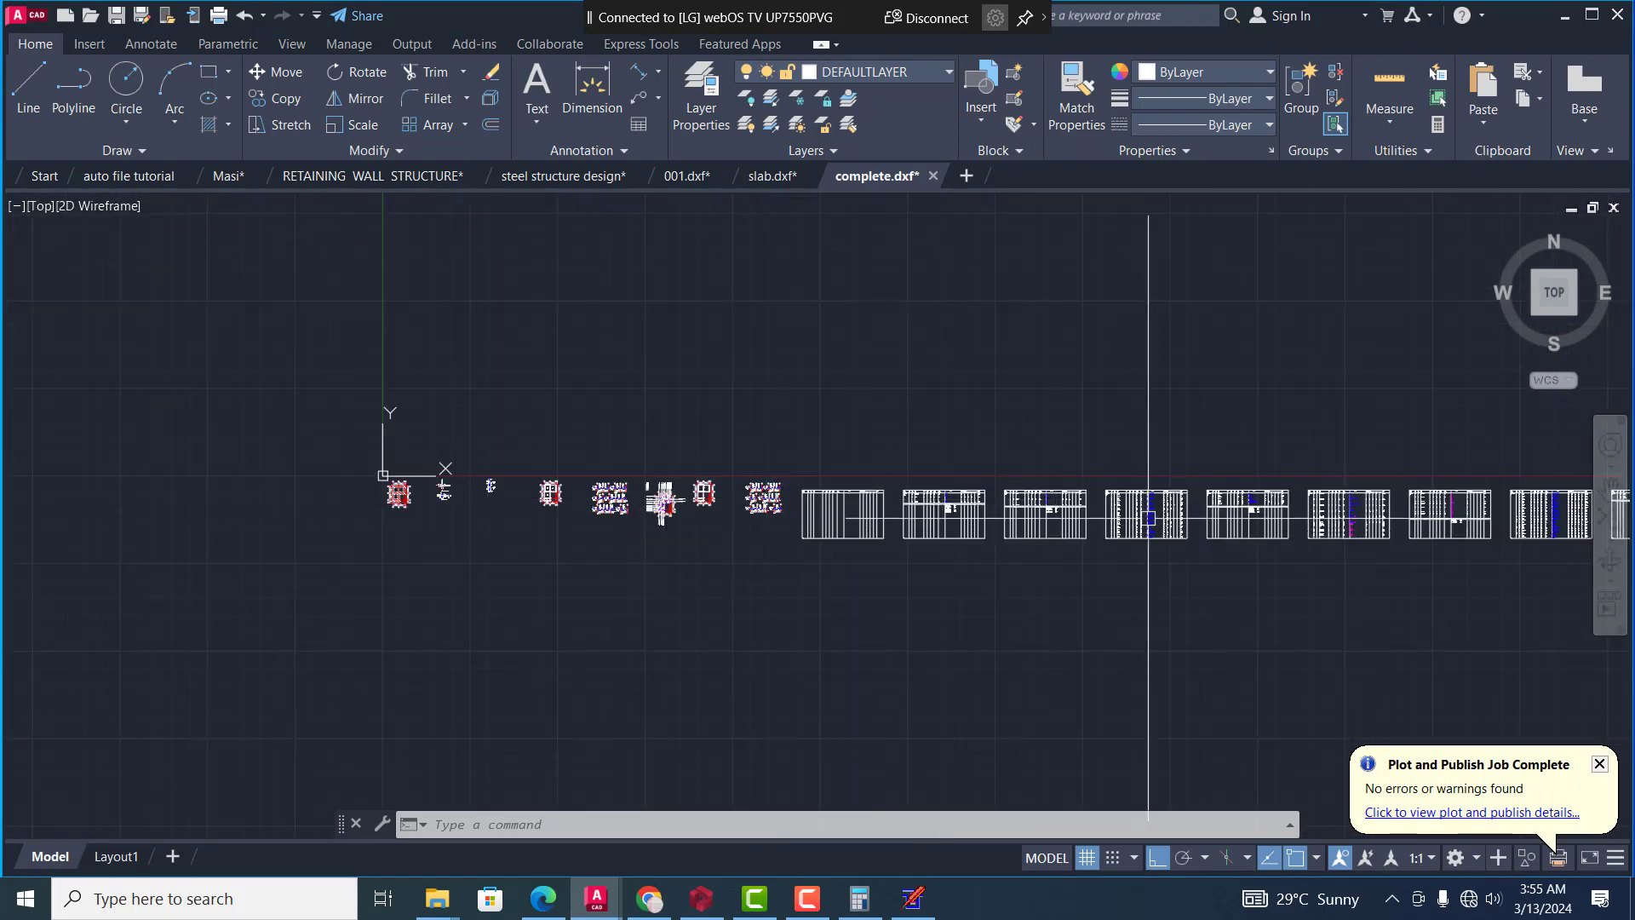
scroll(1150, 511, up, 8)
scroll(1099, 400, up, 4)
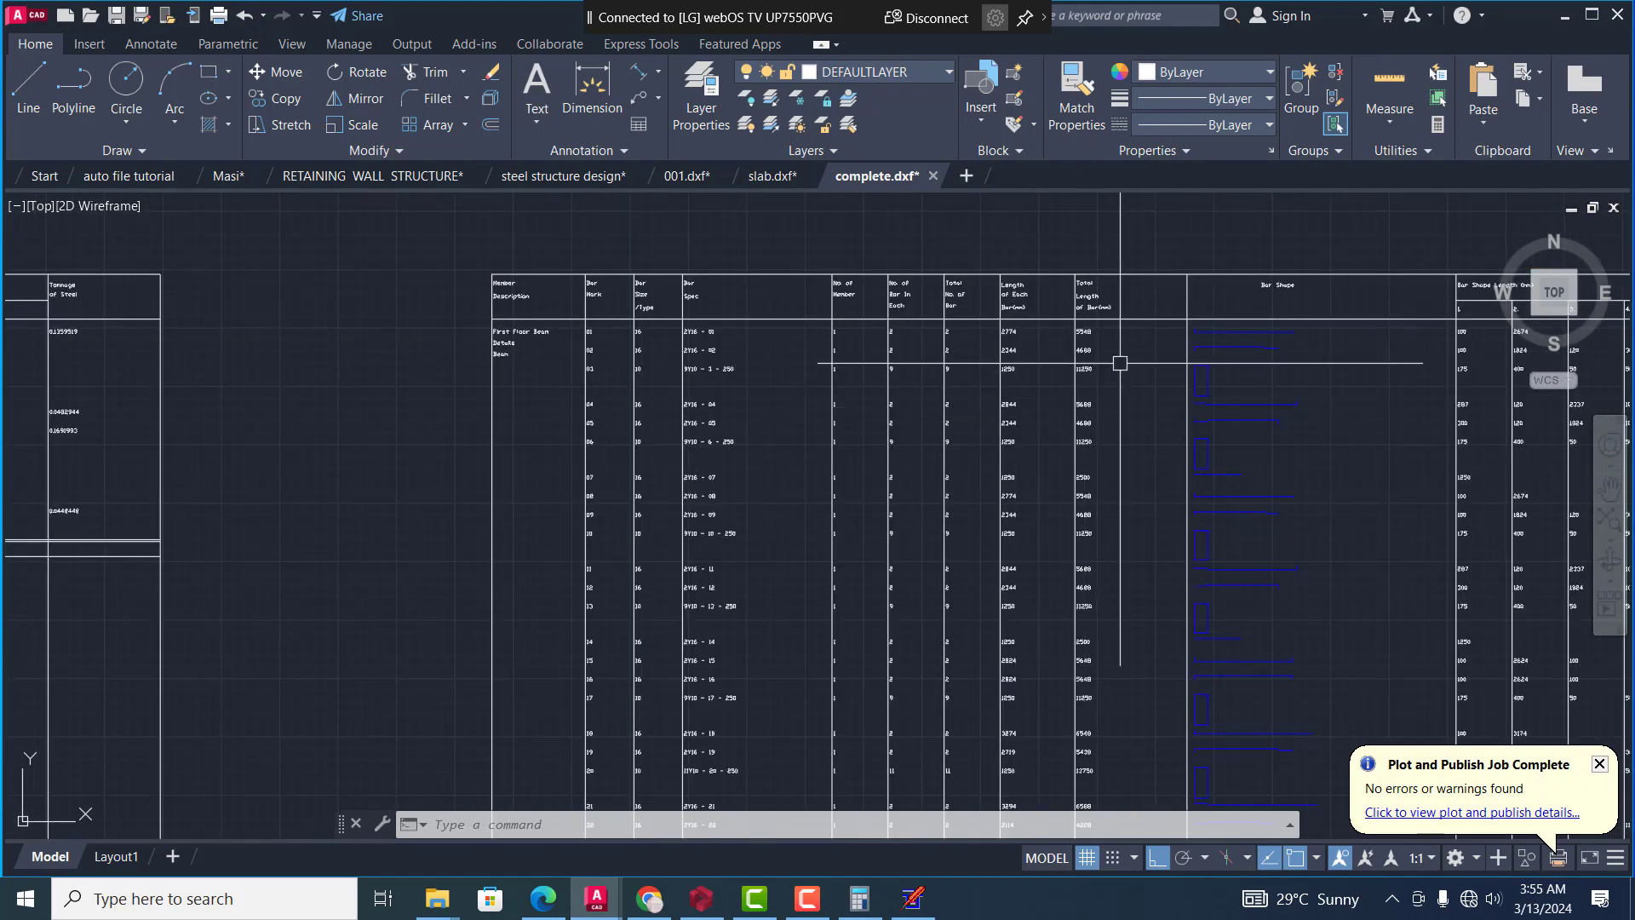
scroll(937, 417, down, 8)
scroll(820, 434, up, 10)
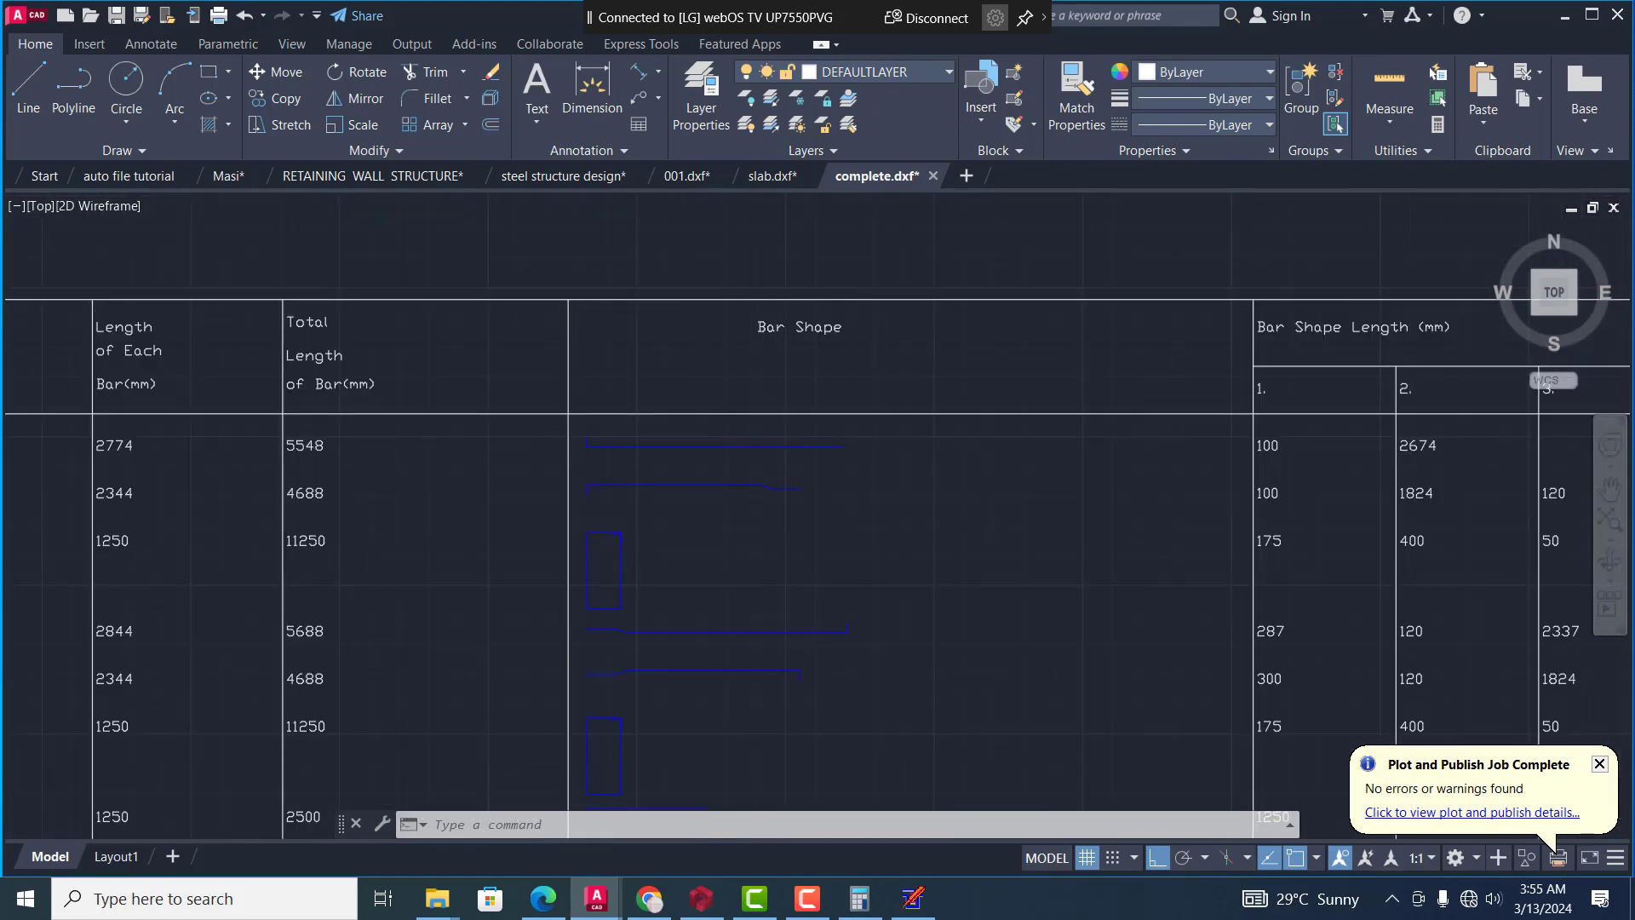
scroll(763, 534, down, 10)
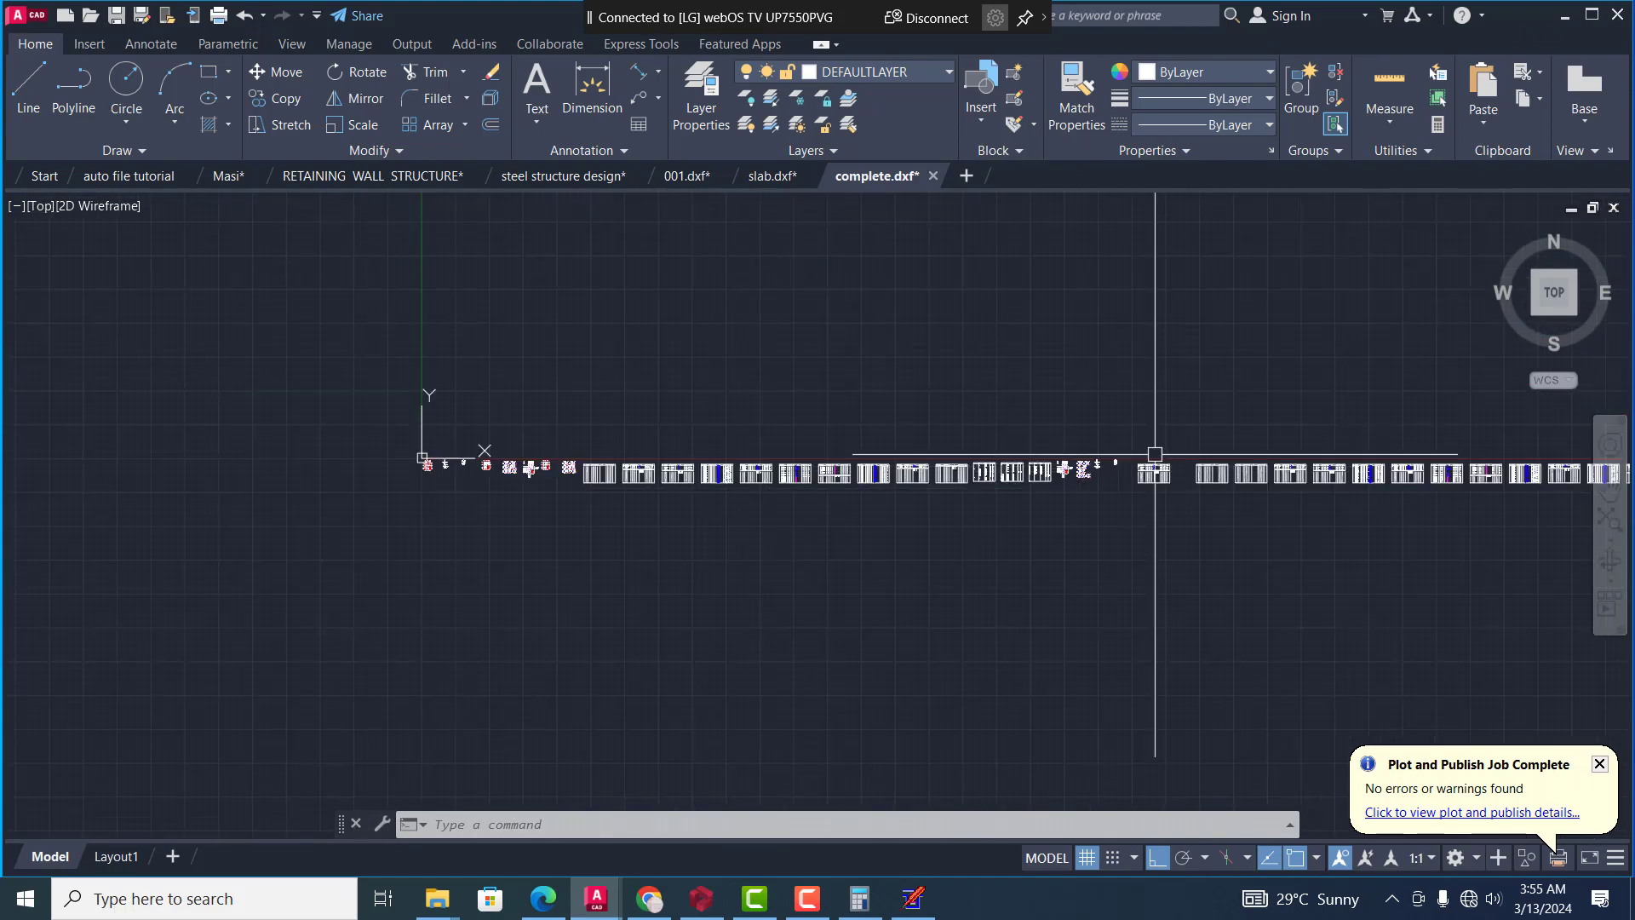
Look through the remaining schedule sheets up to the two slab reinforcement plans at the end of the row
scroll(1040, 467, up, 7)
scroll(990, 495, down, 8)
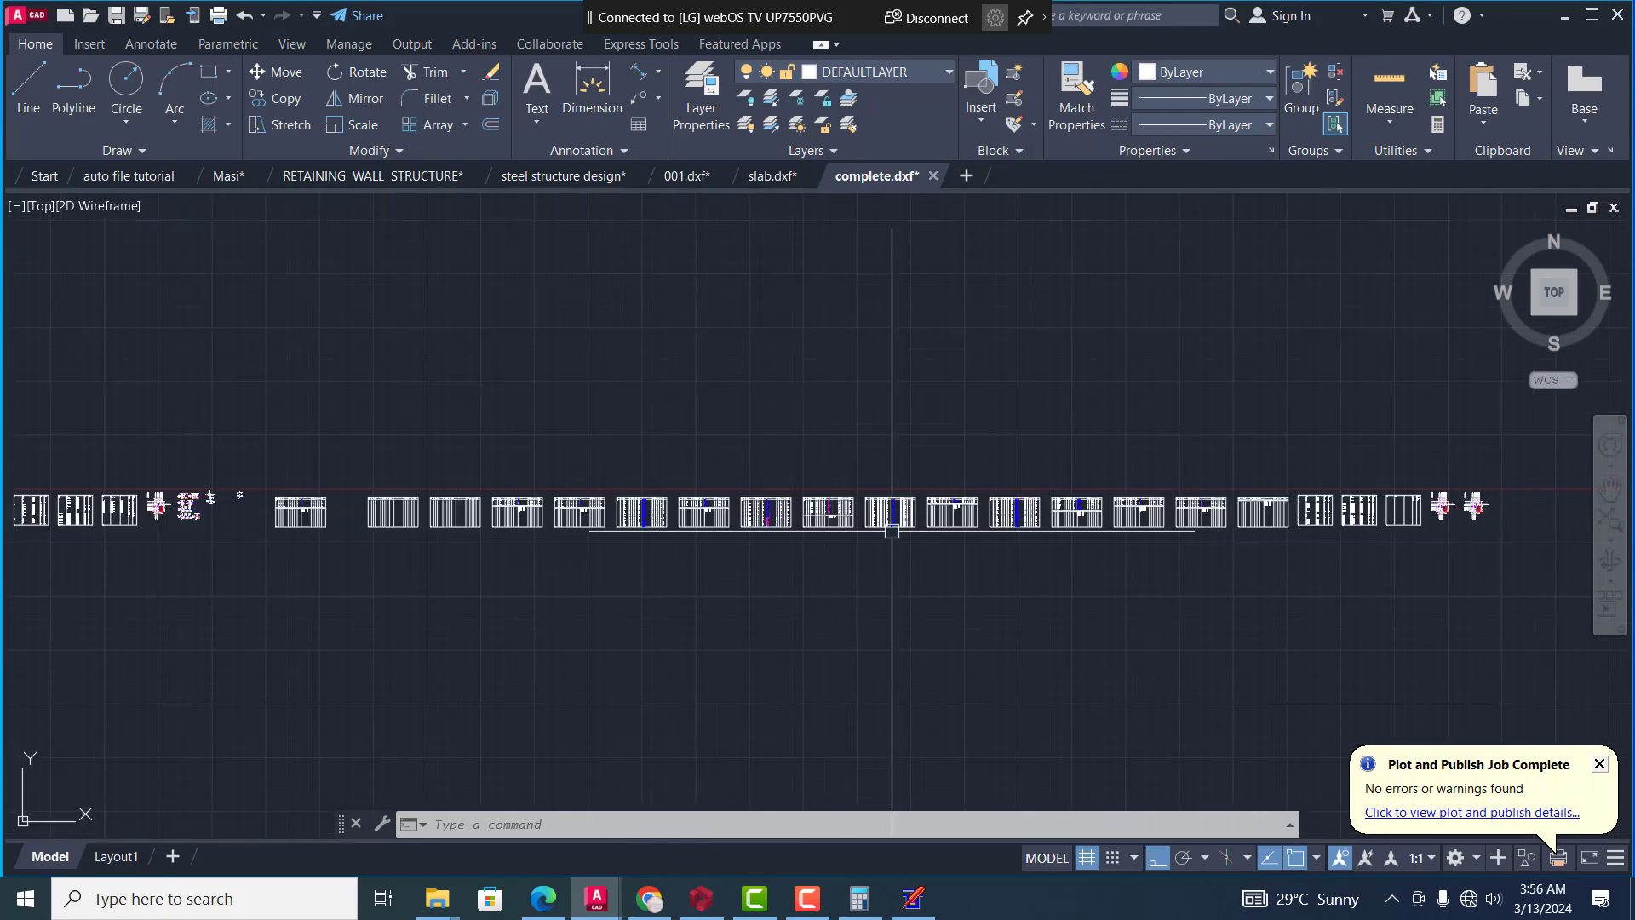
scroll(1496, 477, up, 5)
scroll(1374, 490, up, 4)
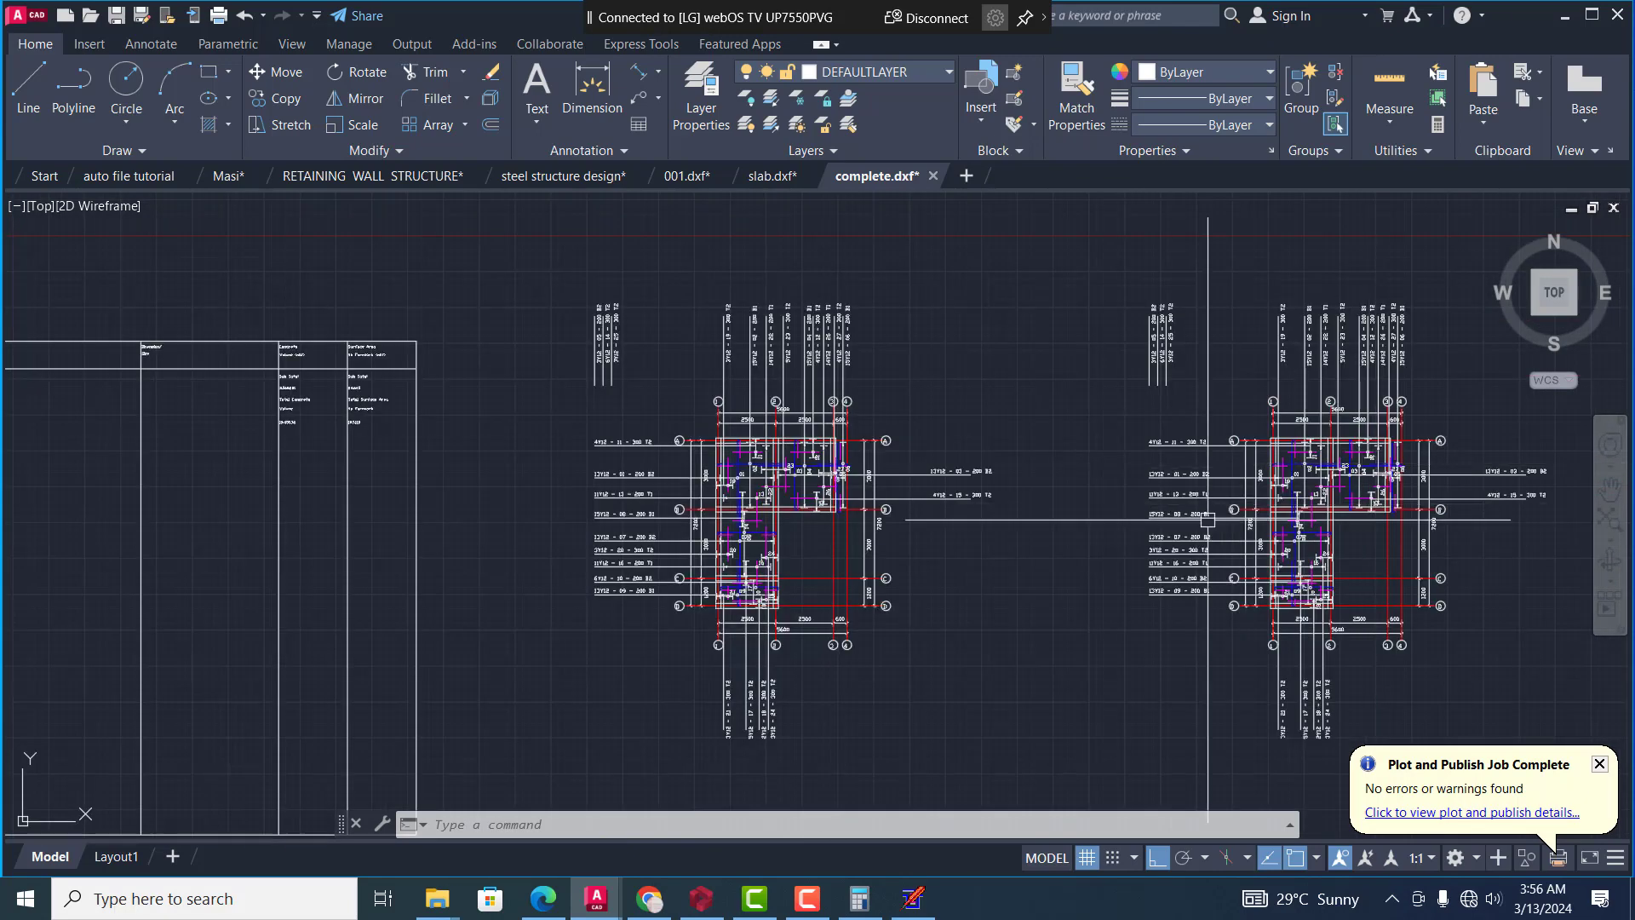
scroll(1410, 508, down, 8)
scroll(1410, 507, down, 3)
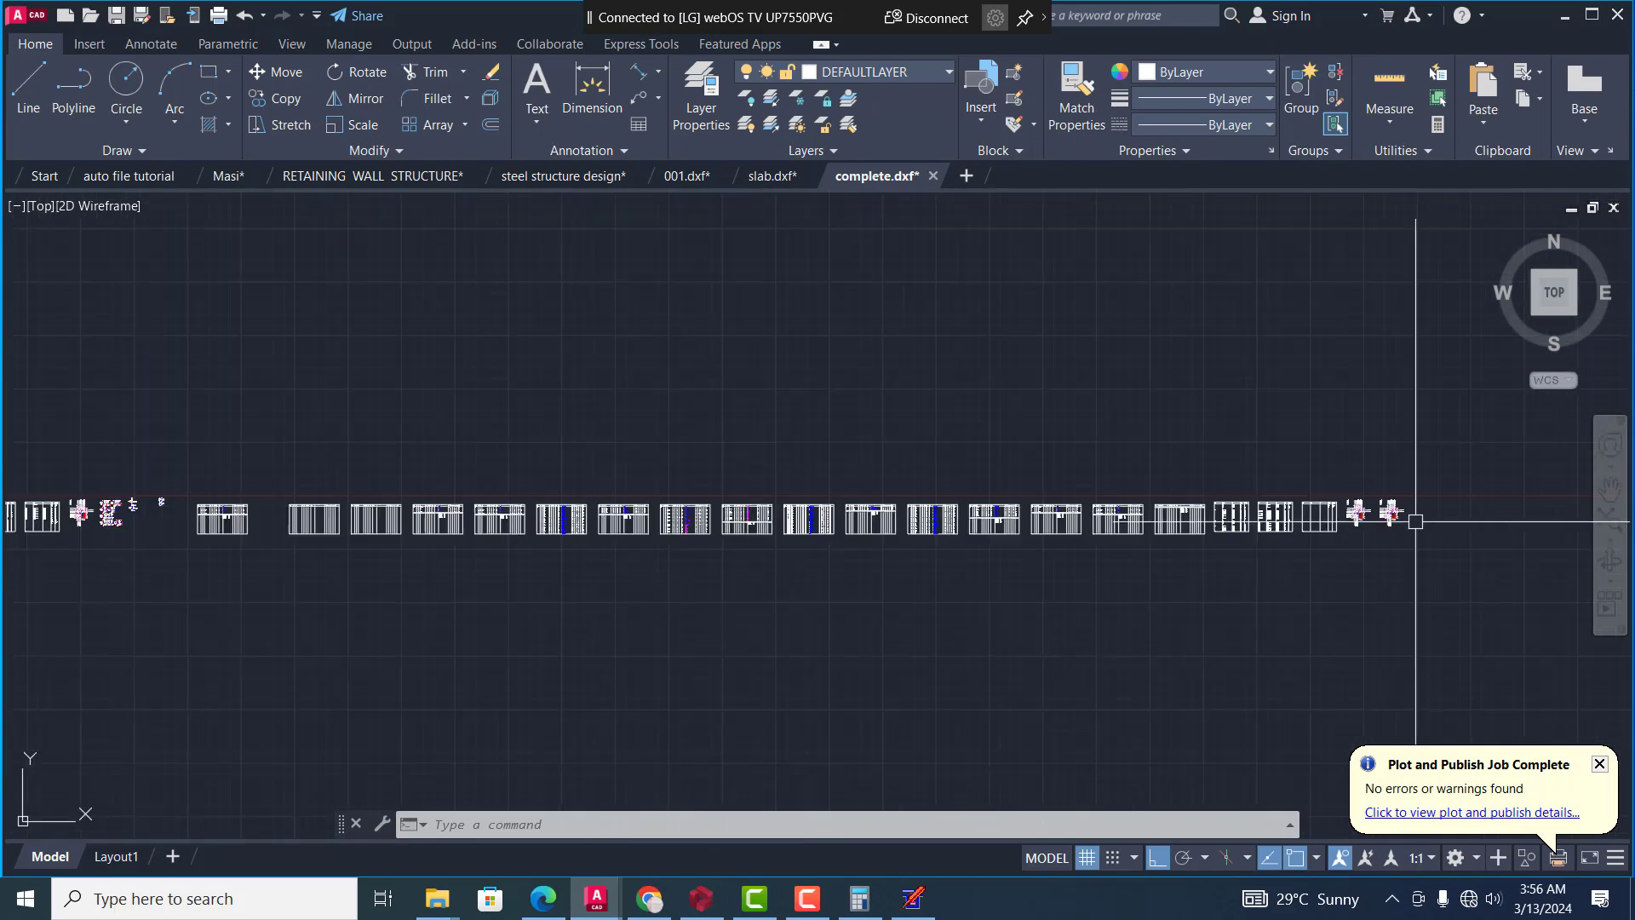
View the whole row of exported sheets and return to the foundation, column and floor layout drawings at its start
scroll(1143, 577, down, 1)
scroll(632, 603, down, 2)
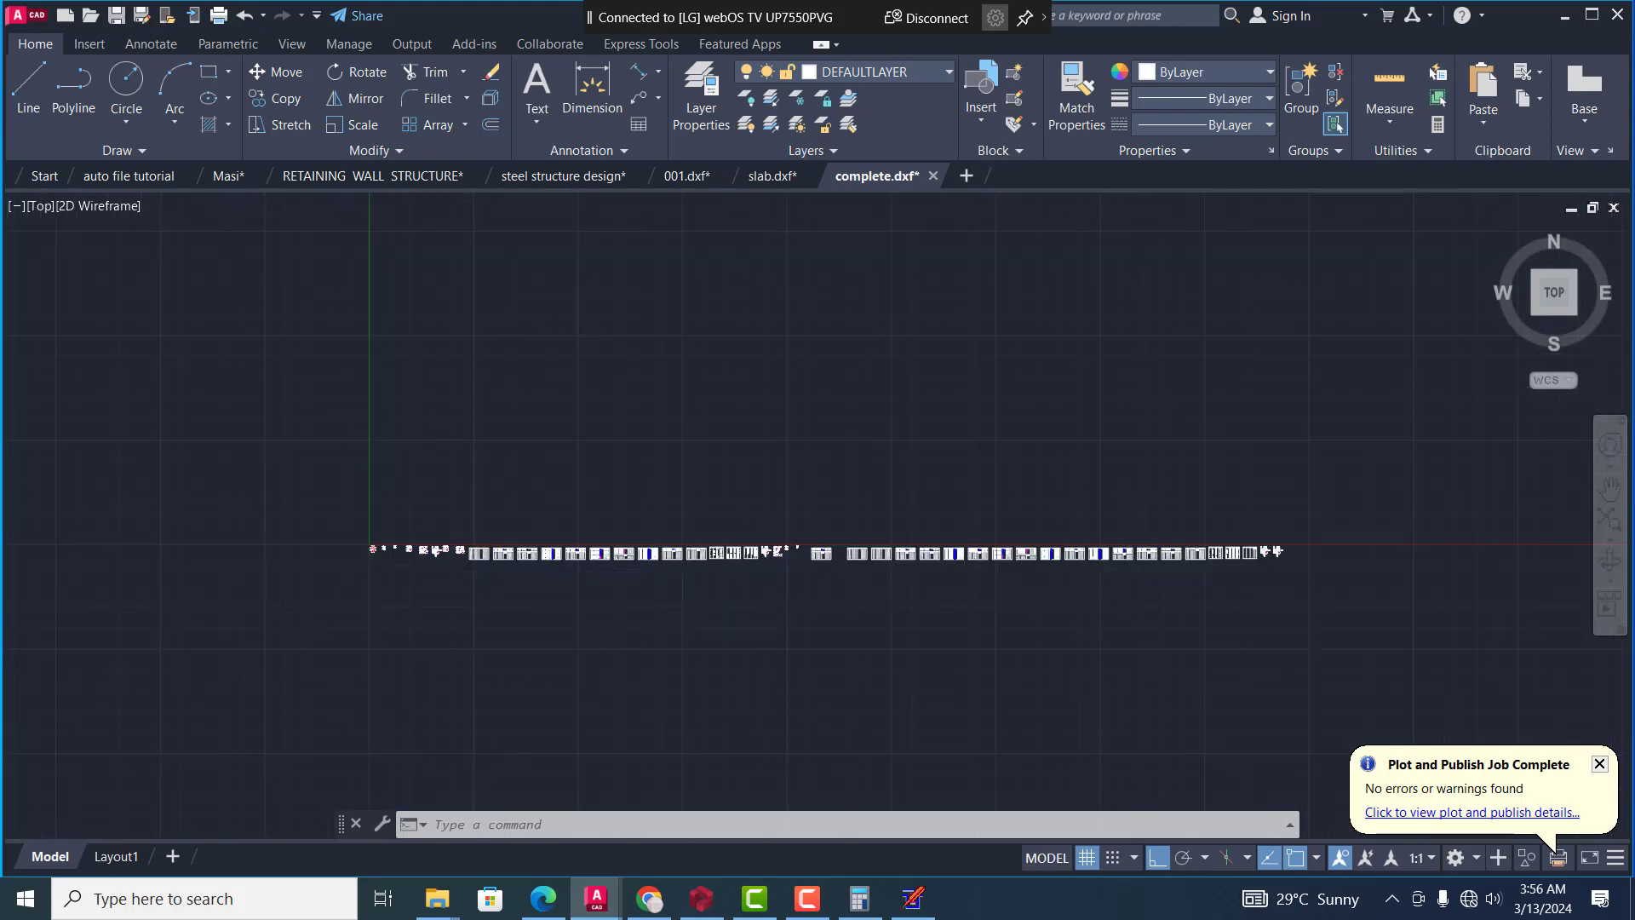
scroll(372, 537, up, 6)
scroll(394, 545, up, 4)
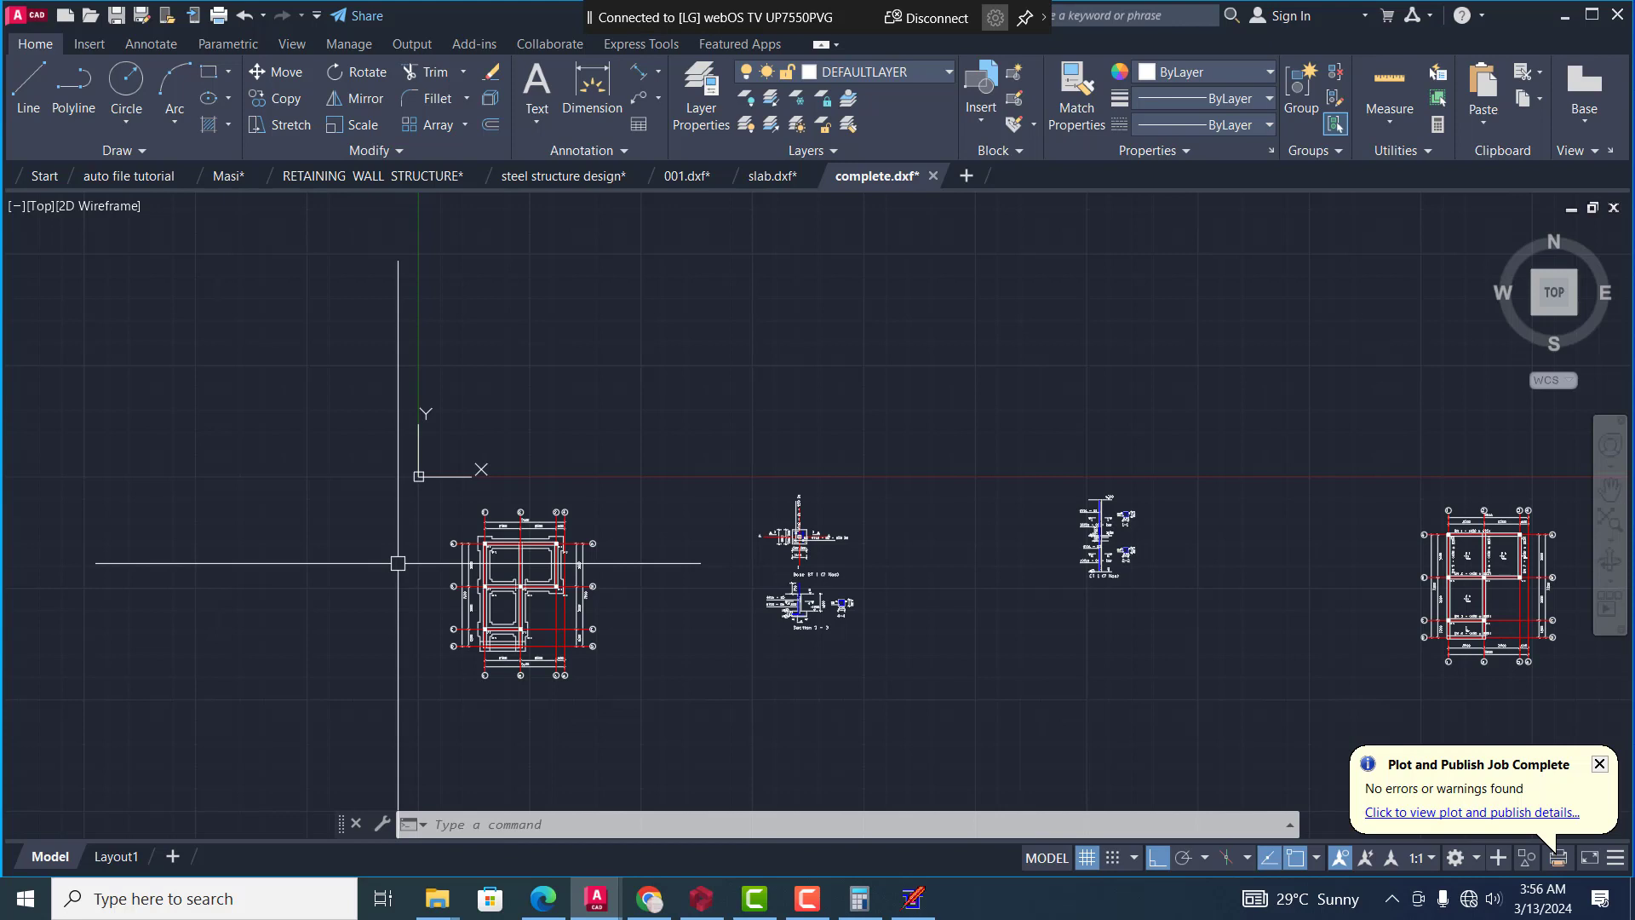
scroll(398, 563, down, 3)
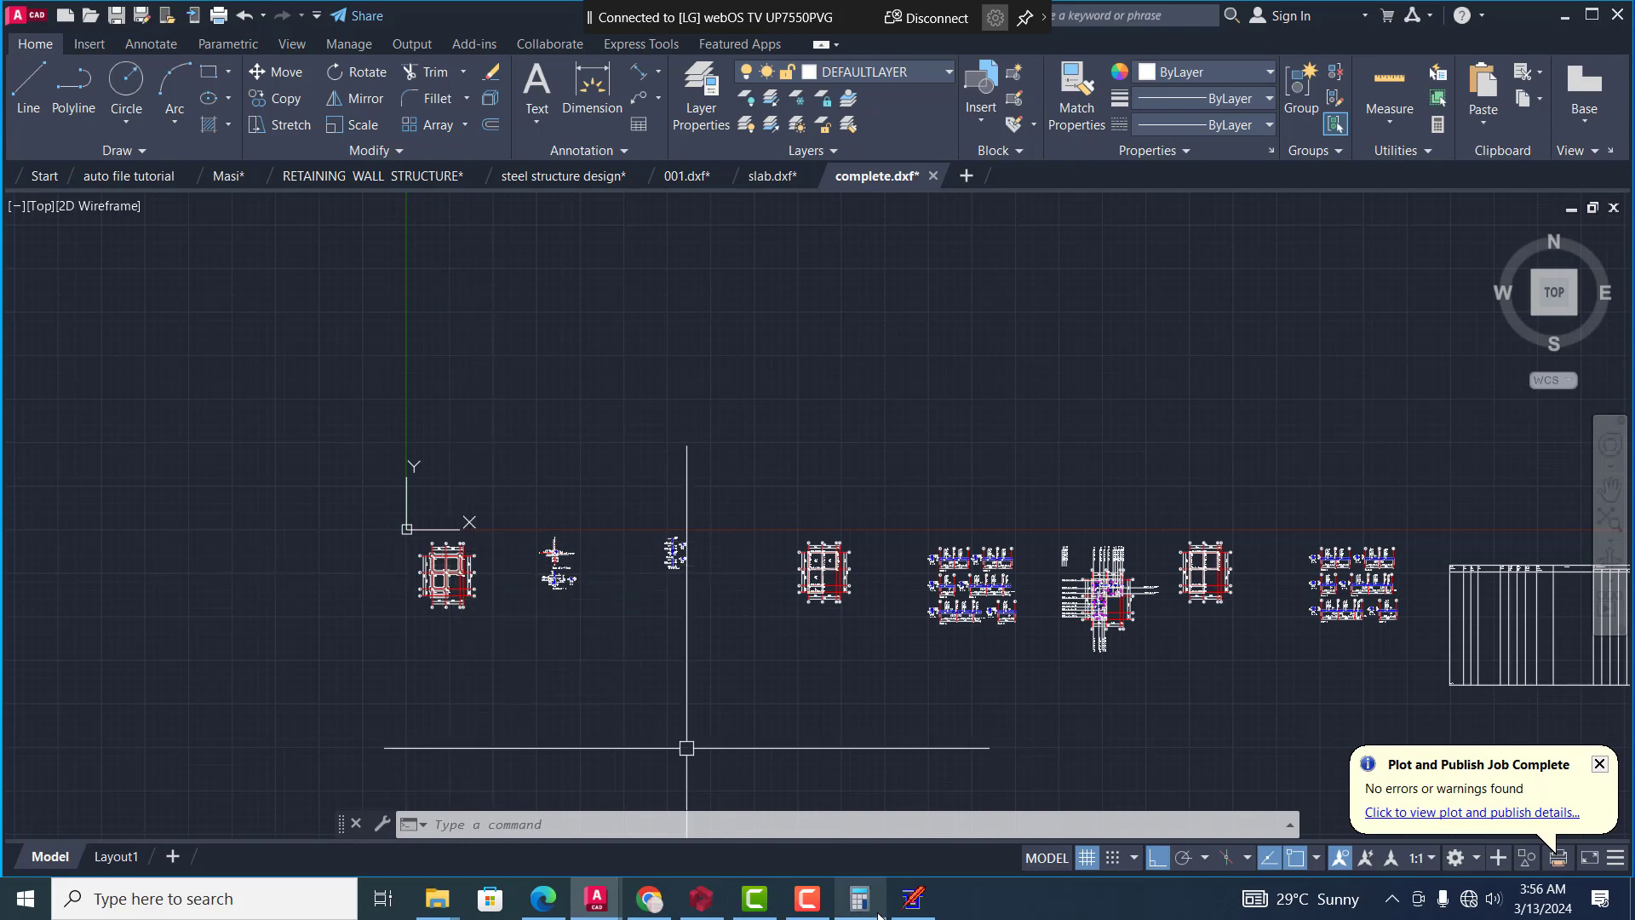
Switch to the structural design program and open the Floor Modelling View, bringing the whole ground floor plan into view
click(912, 896)
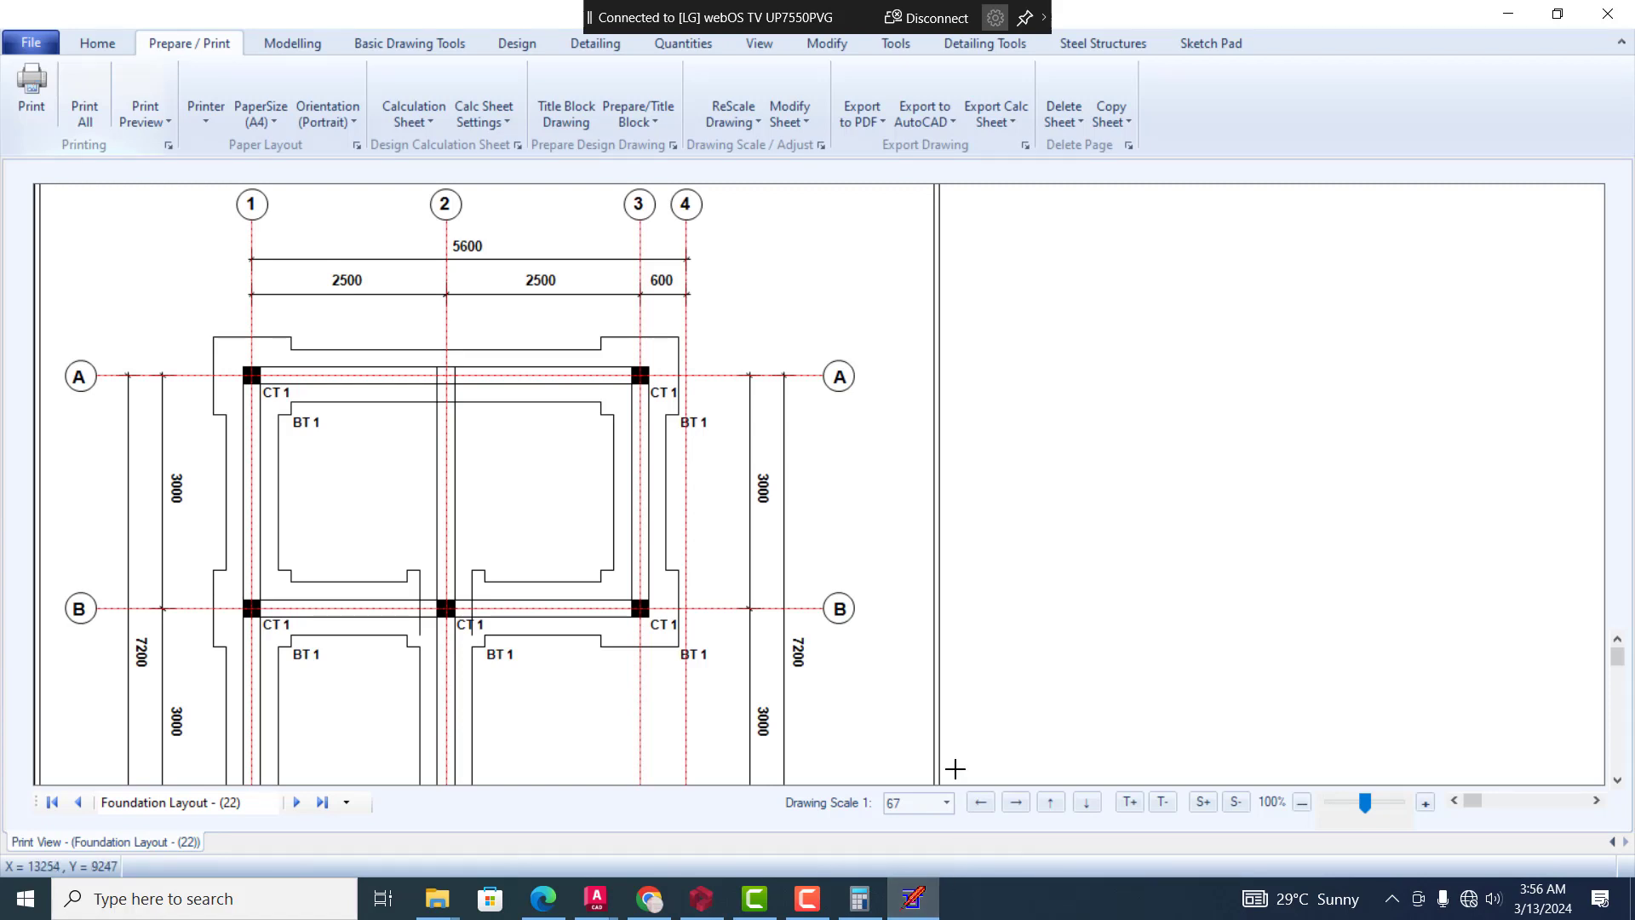
click(760, 44)
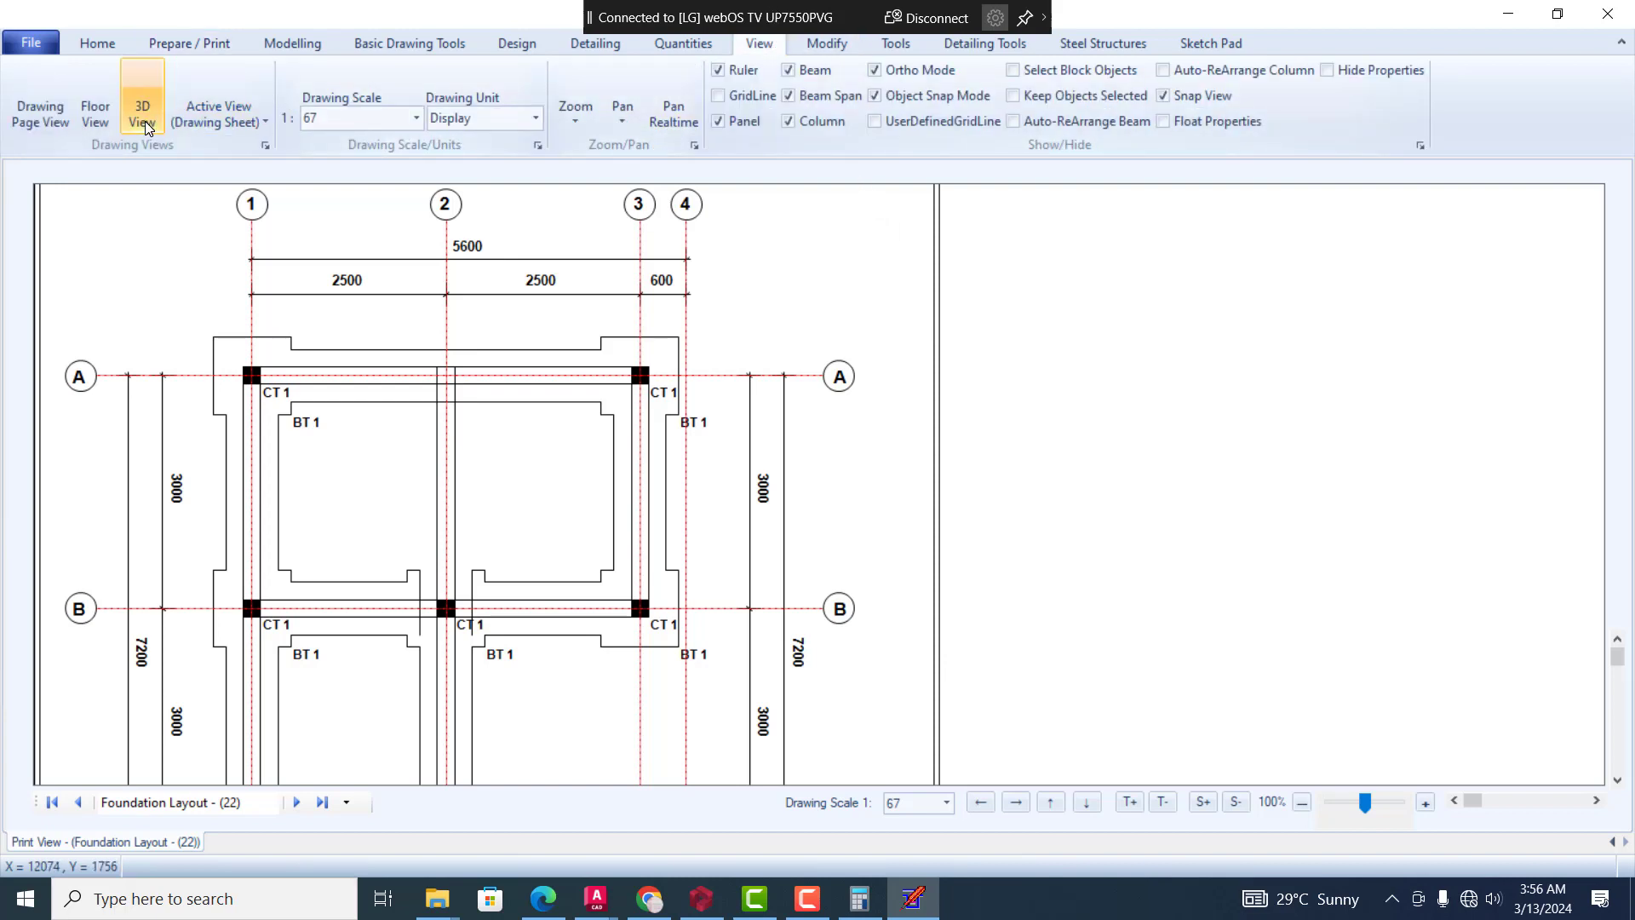
click(264, 126)
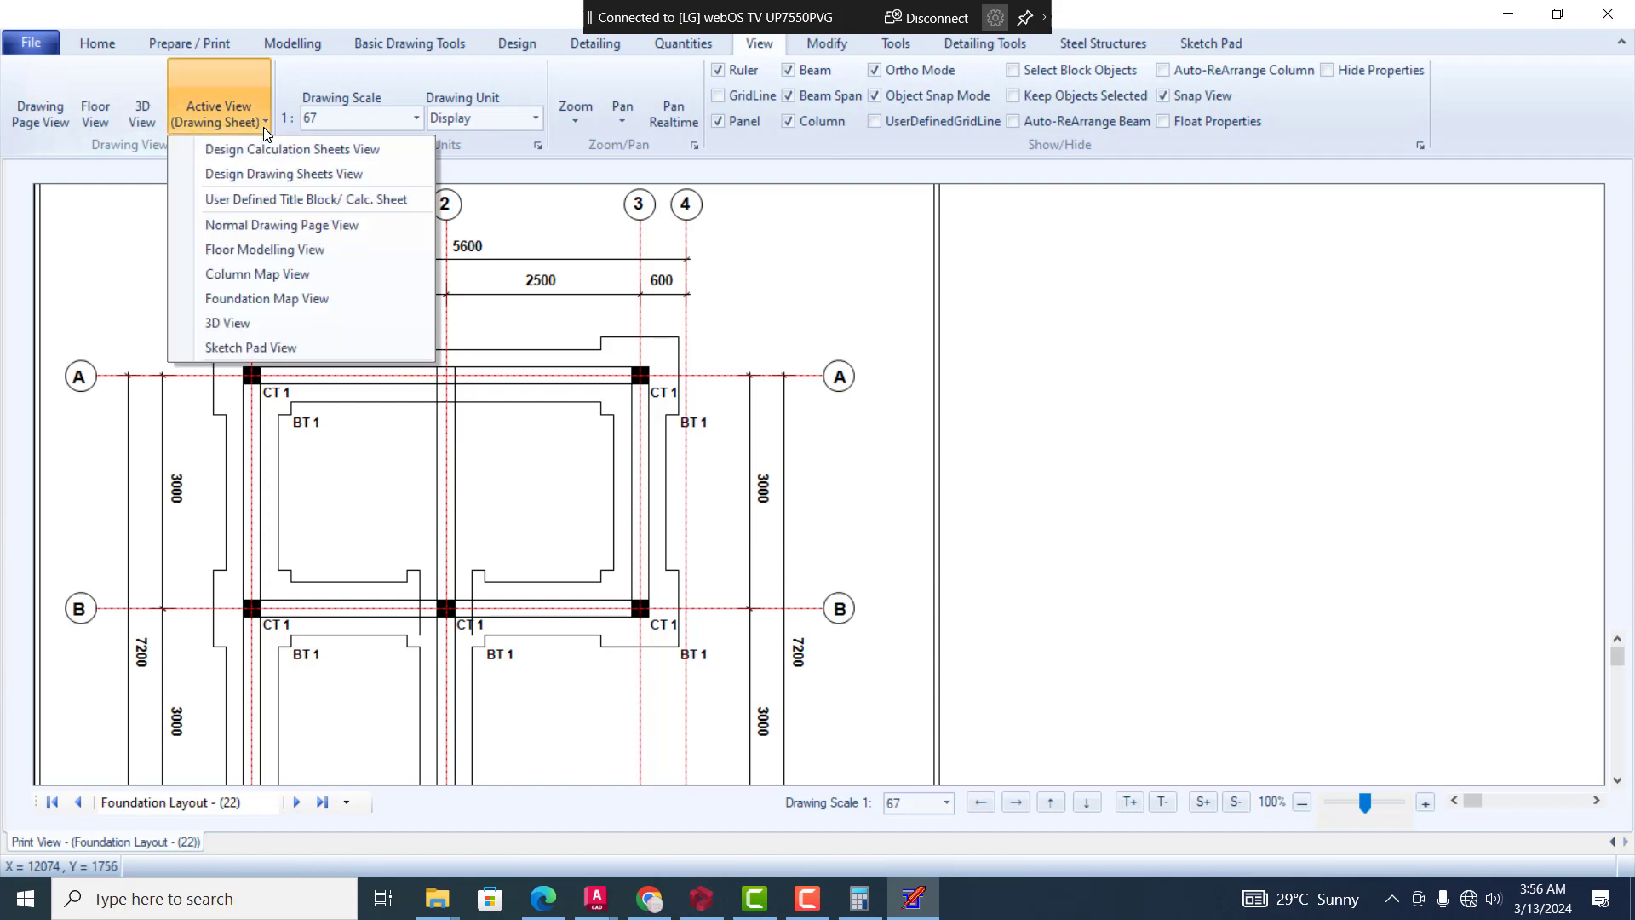
click(275, 260)
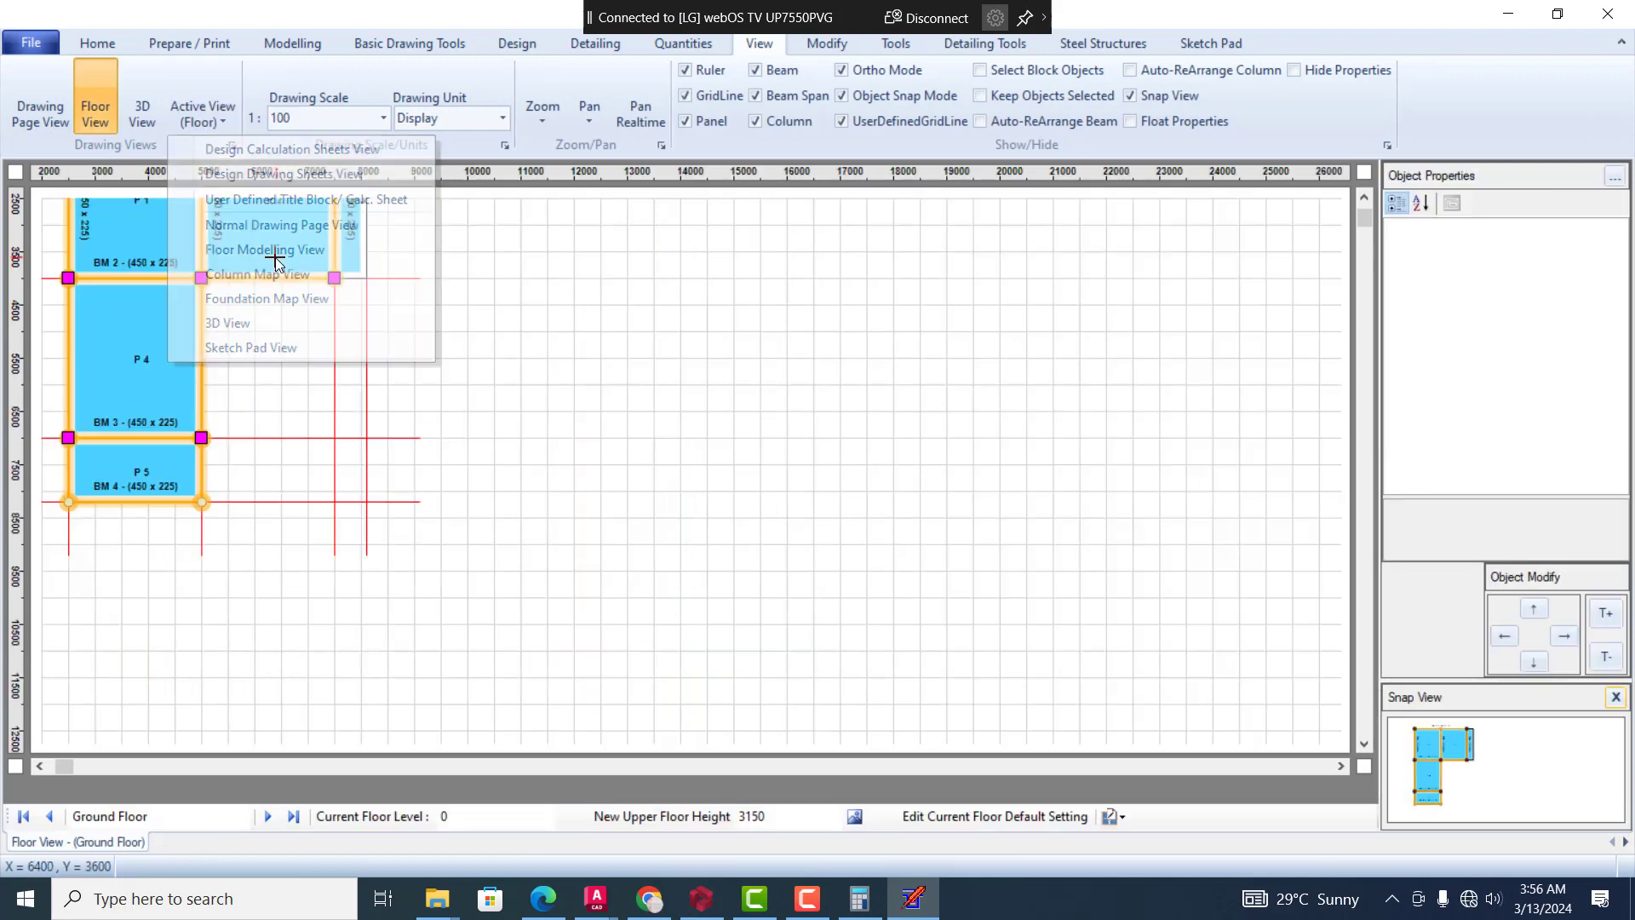
click(1366, 199)
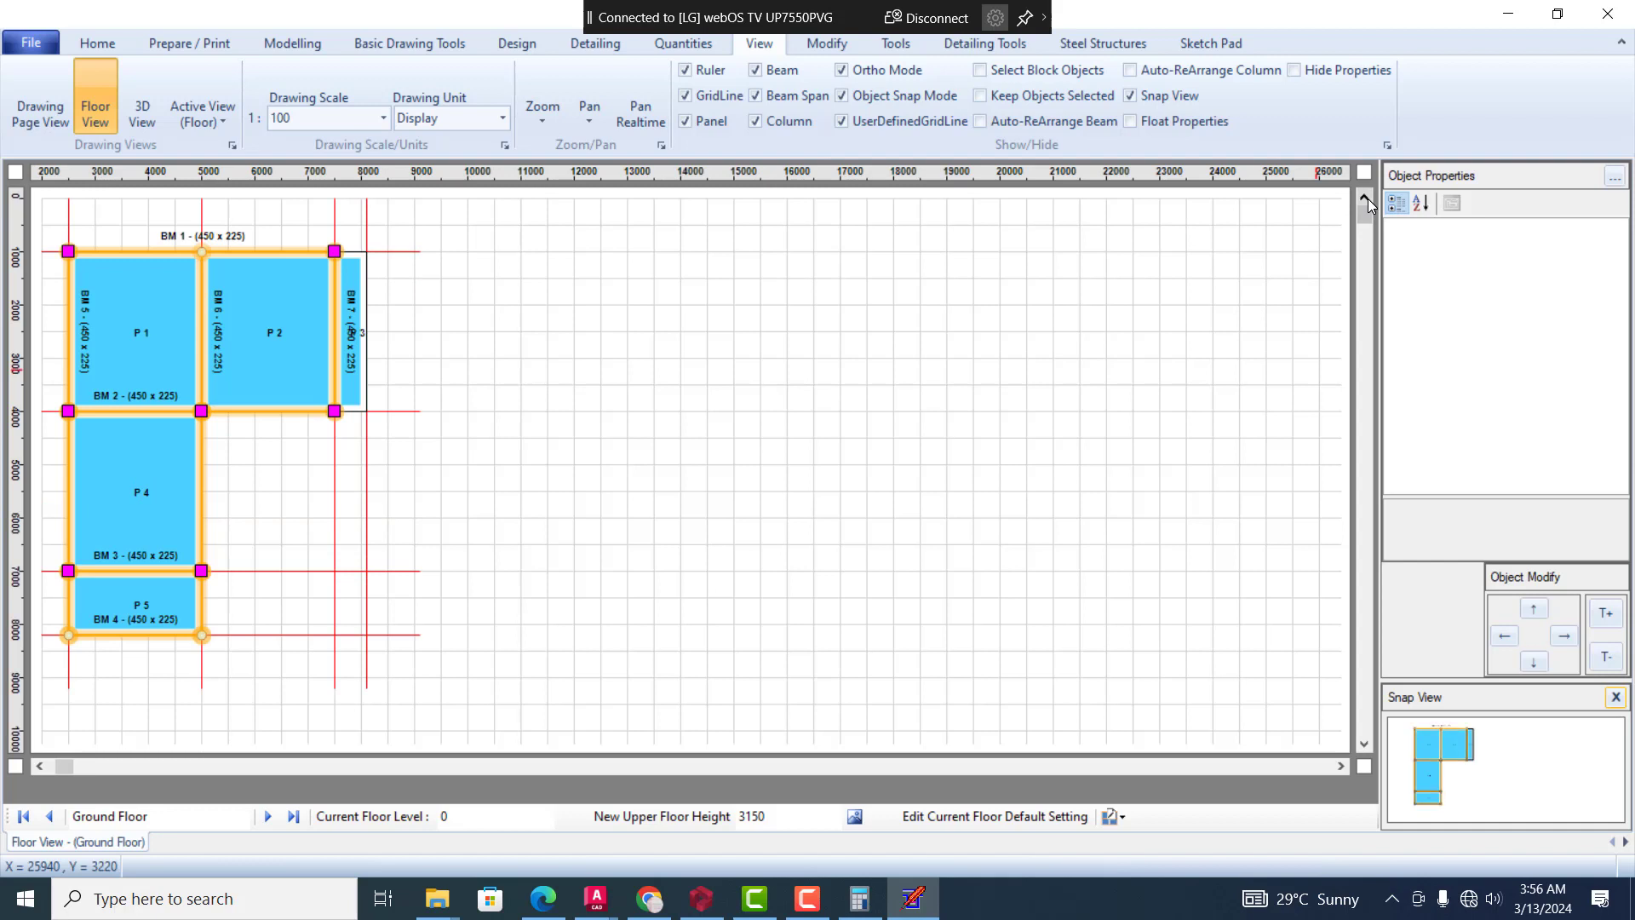
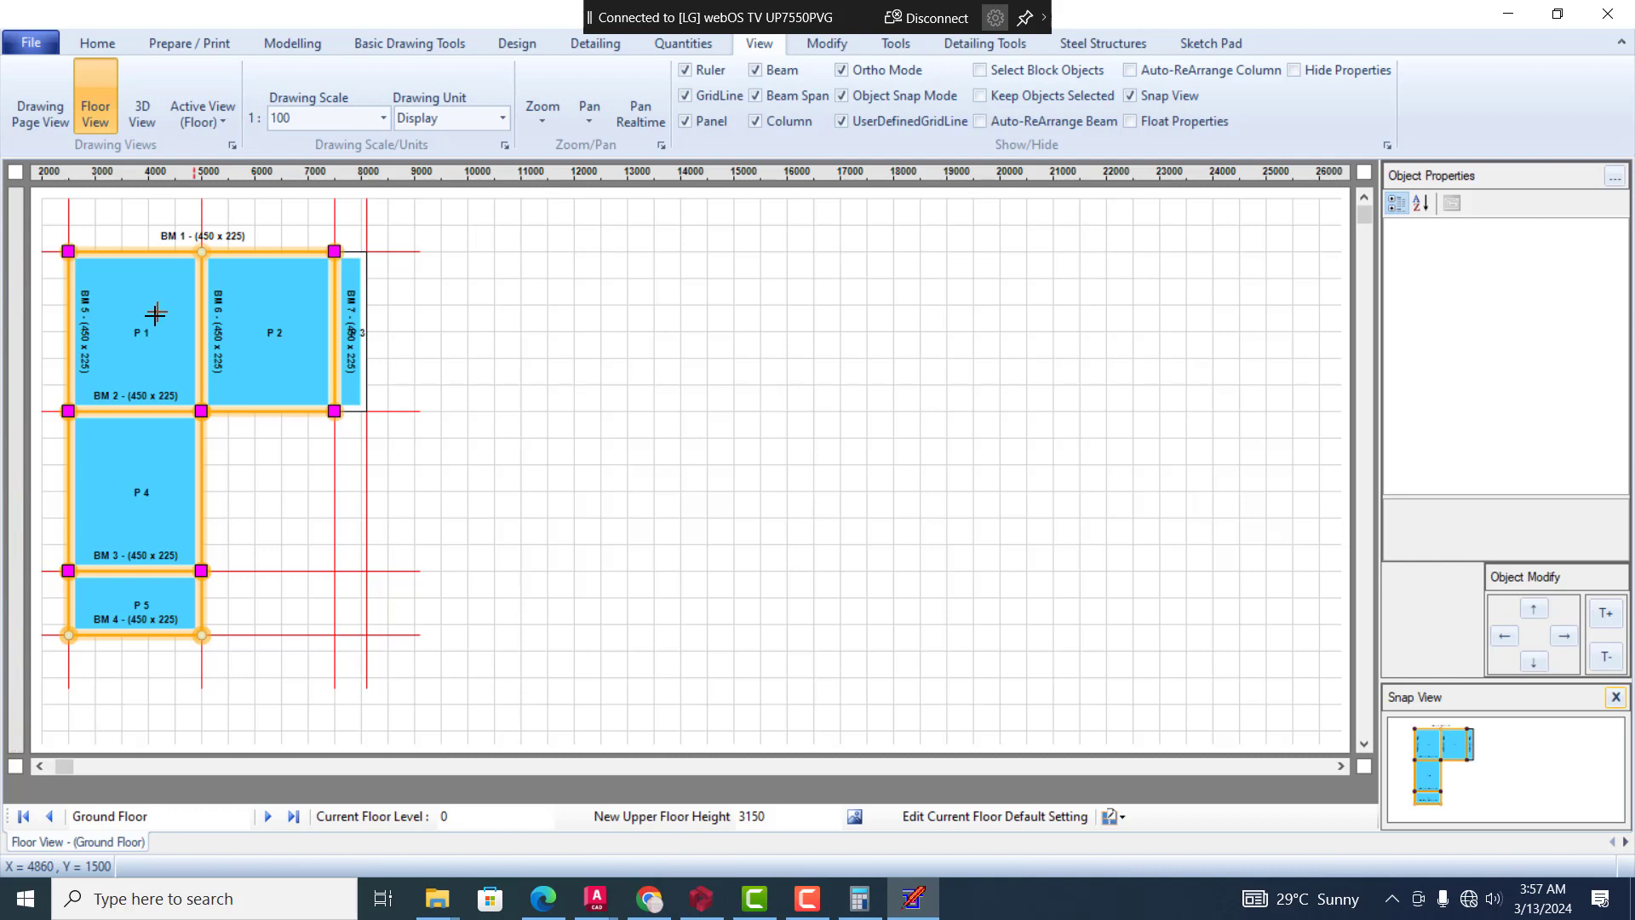
Examine the properties and available commands of beam BM 1 and the adjoining panel P 2 on the ground floor plan
click(160, 253)
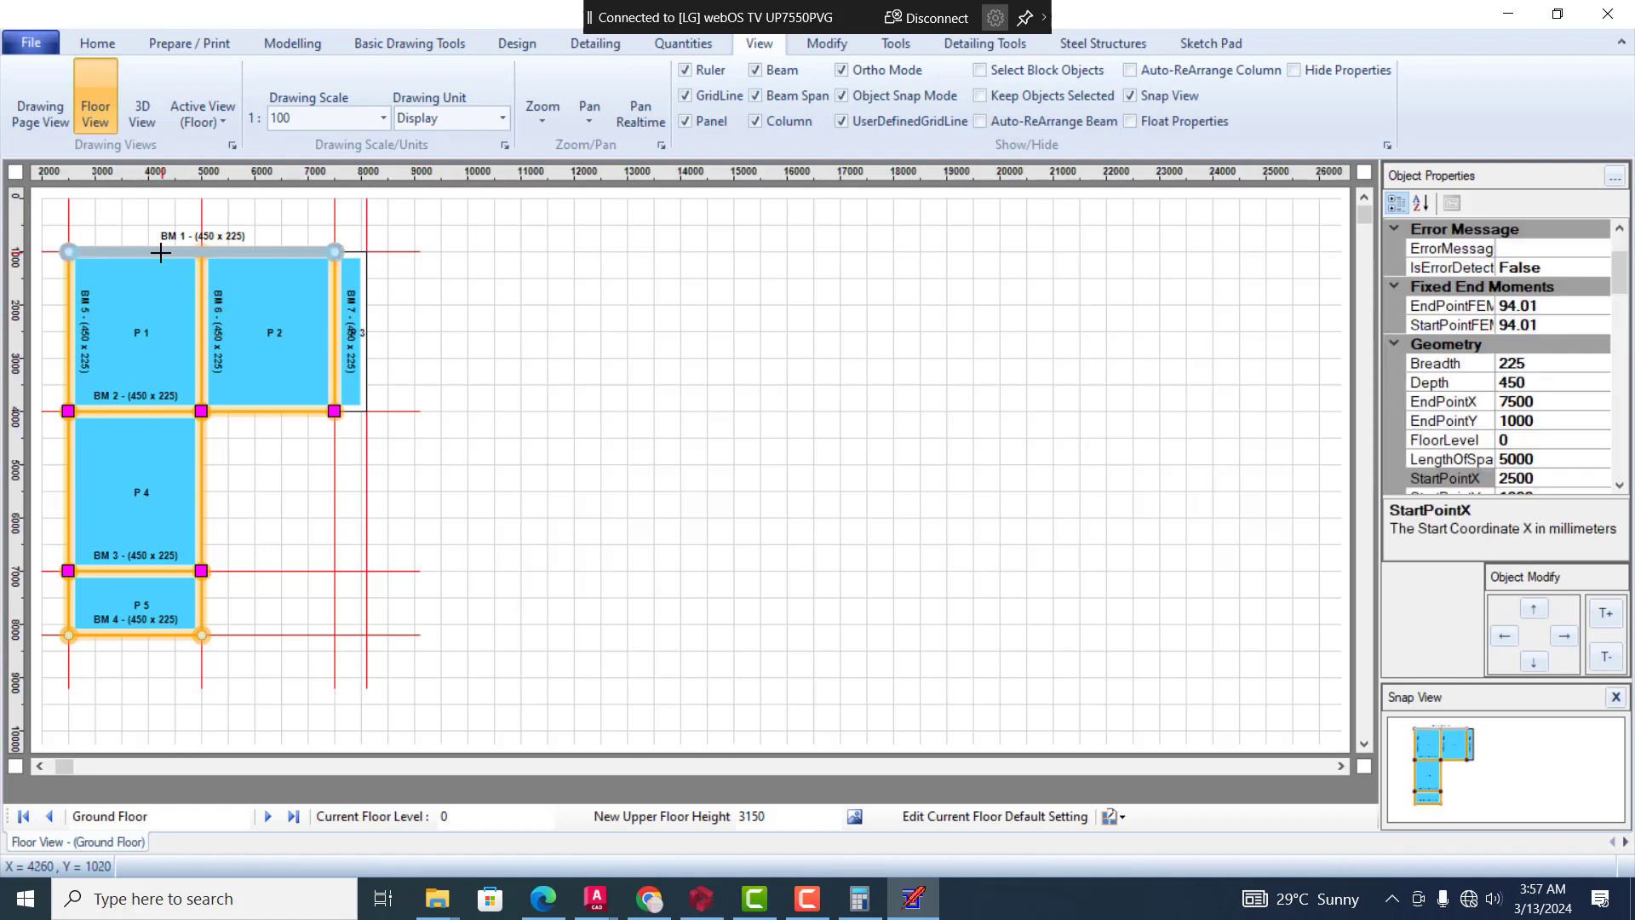
right_click(160, 253)
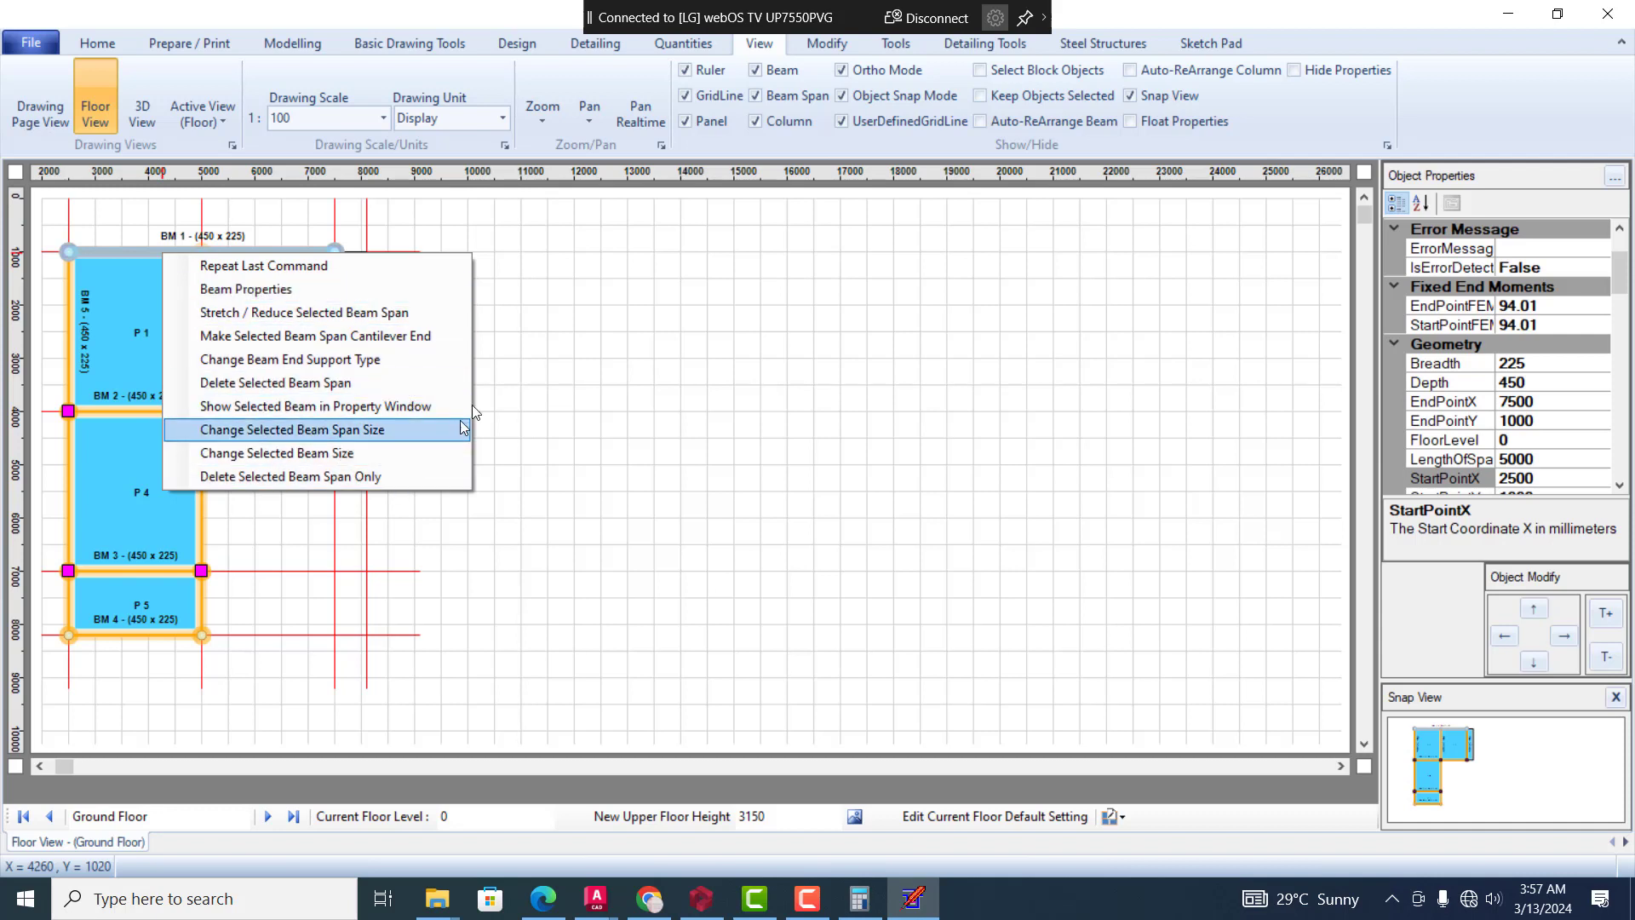
click(1204, 48)
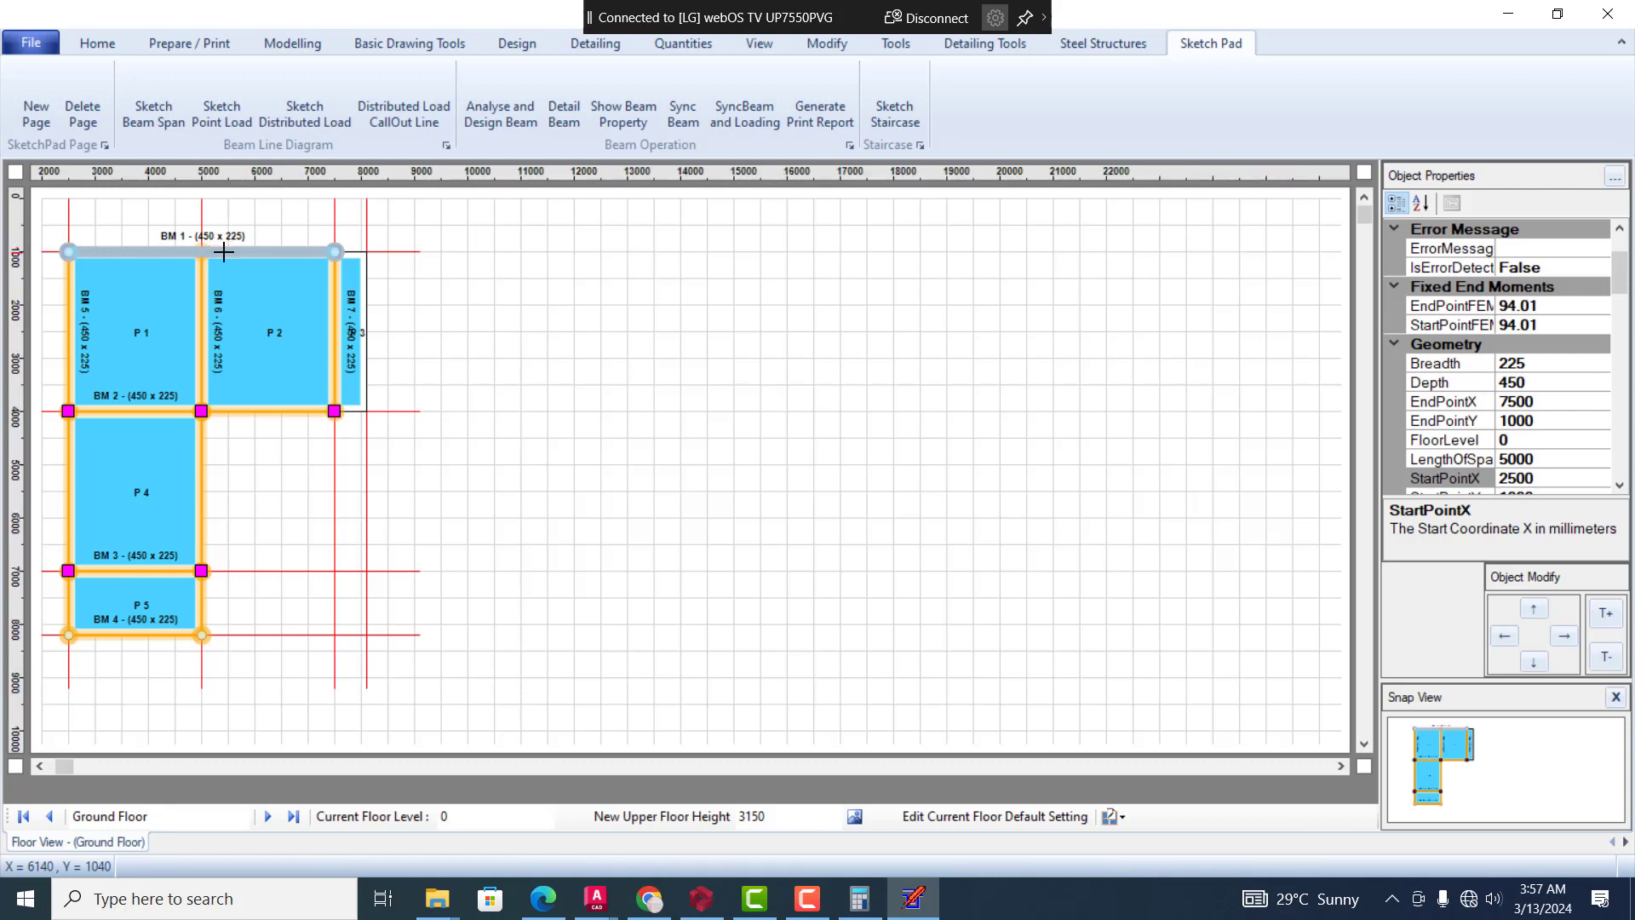
click(157, 118)
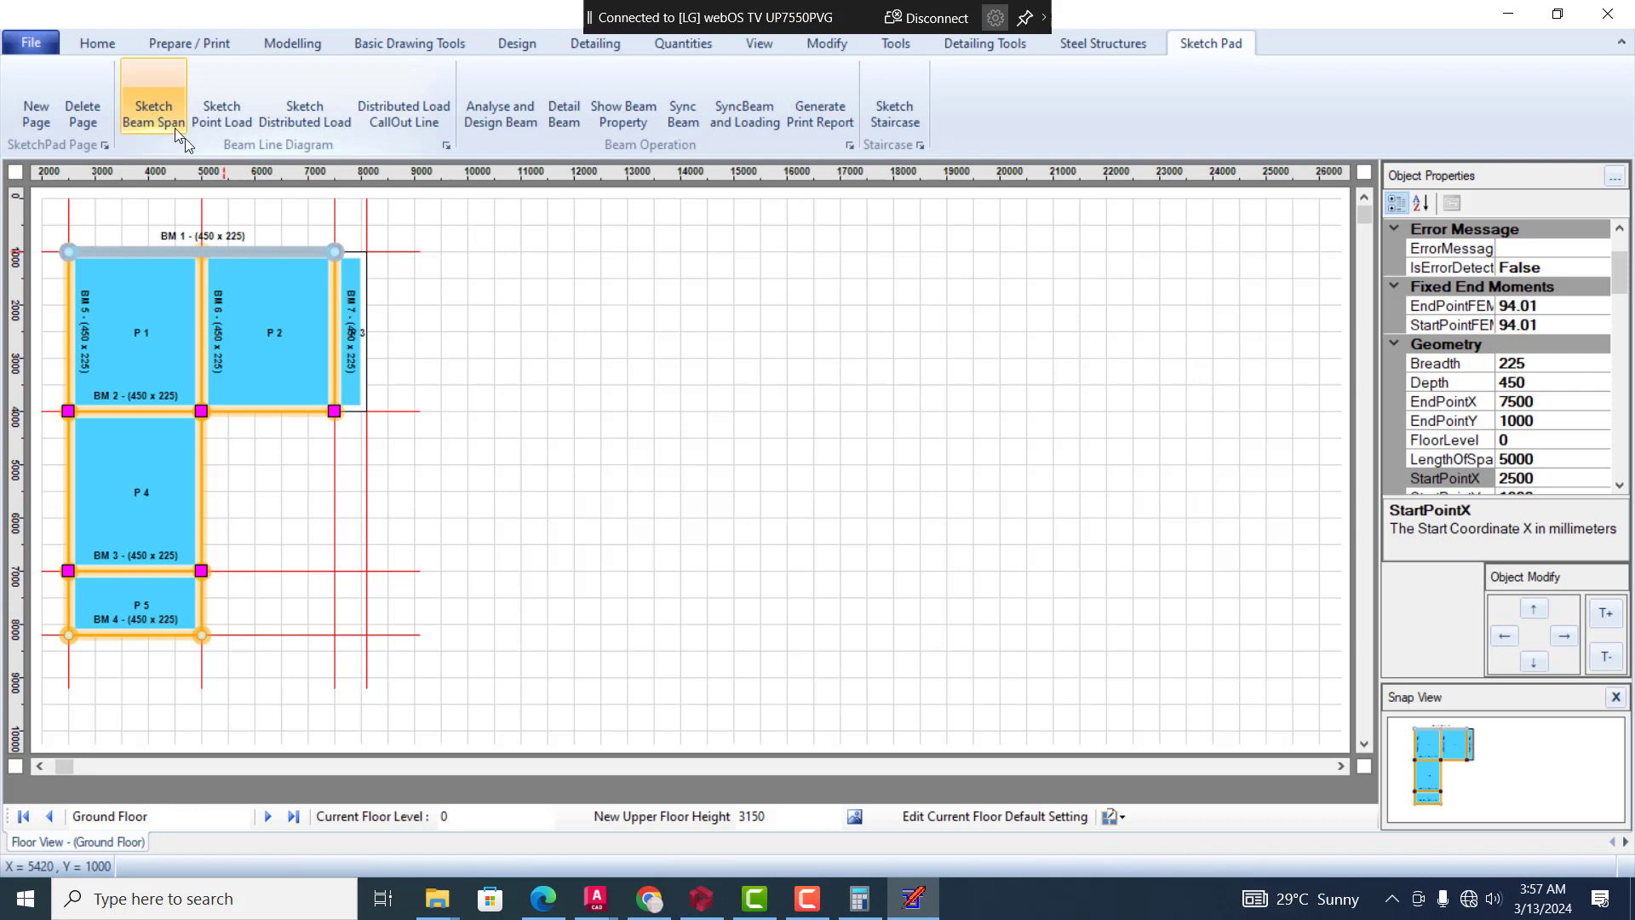
right_click(238, 254)
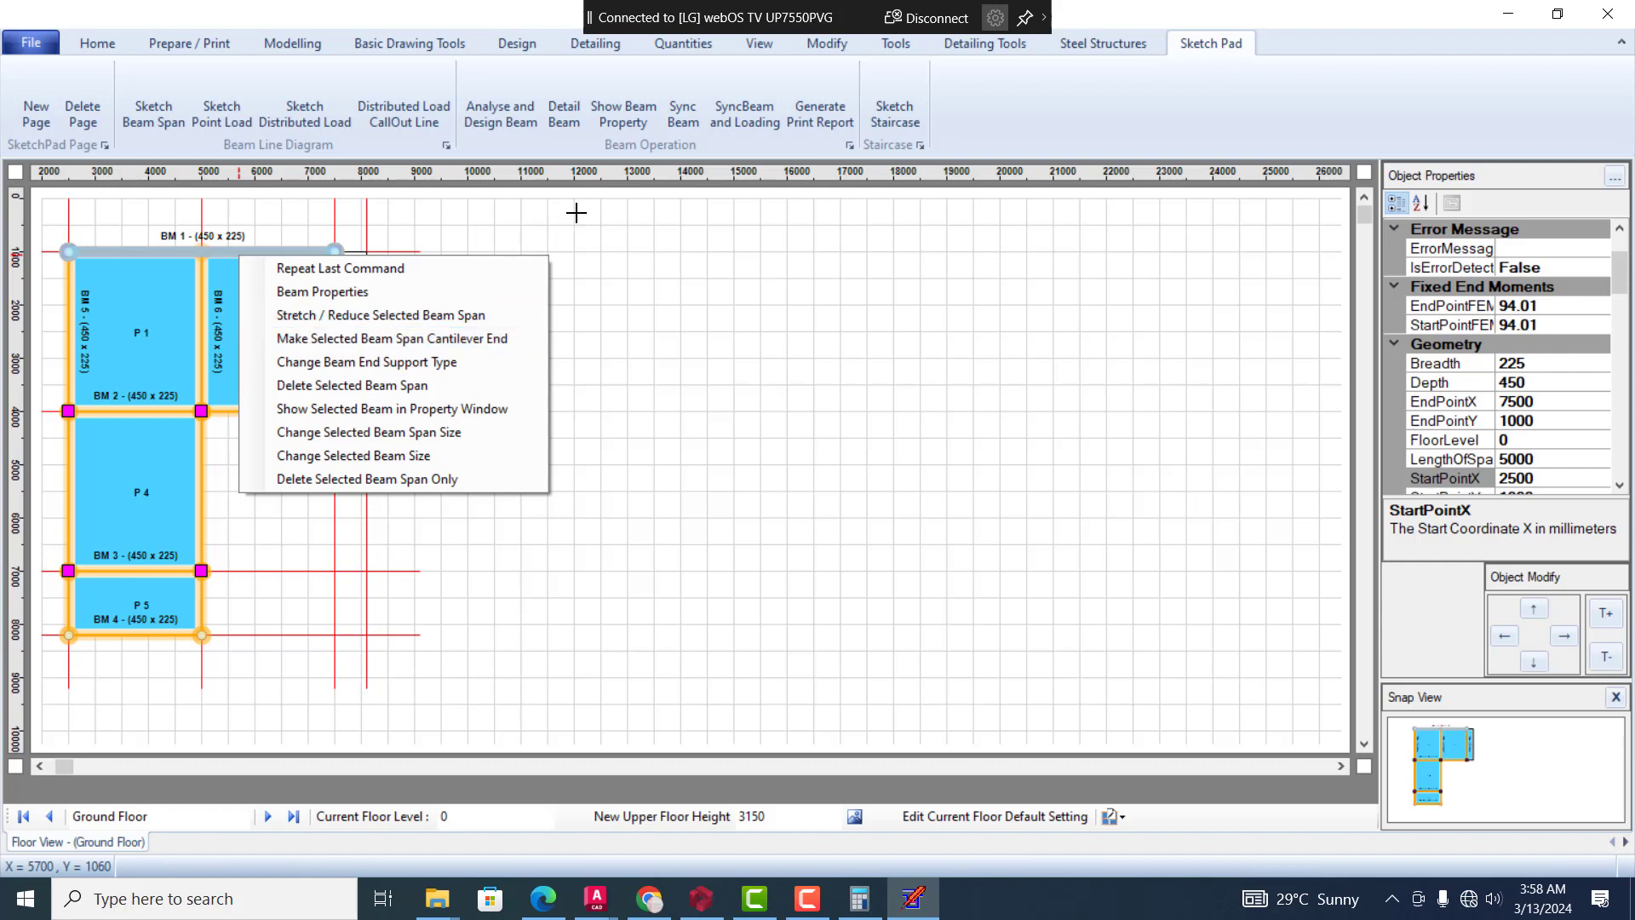
click(755, 293)
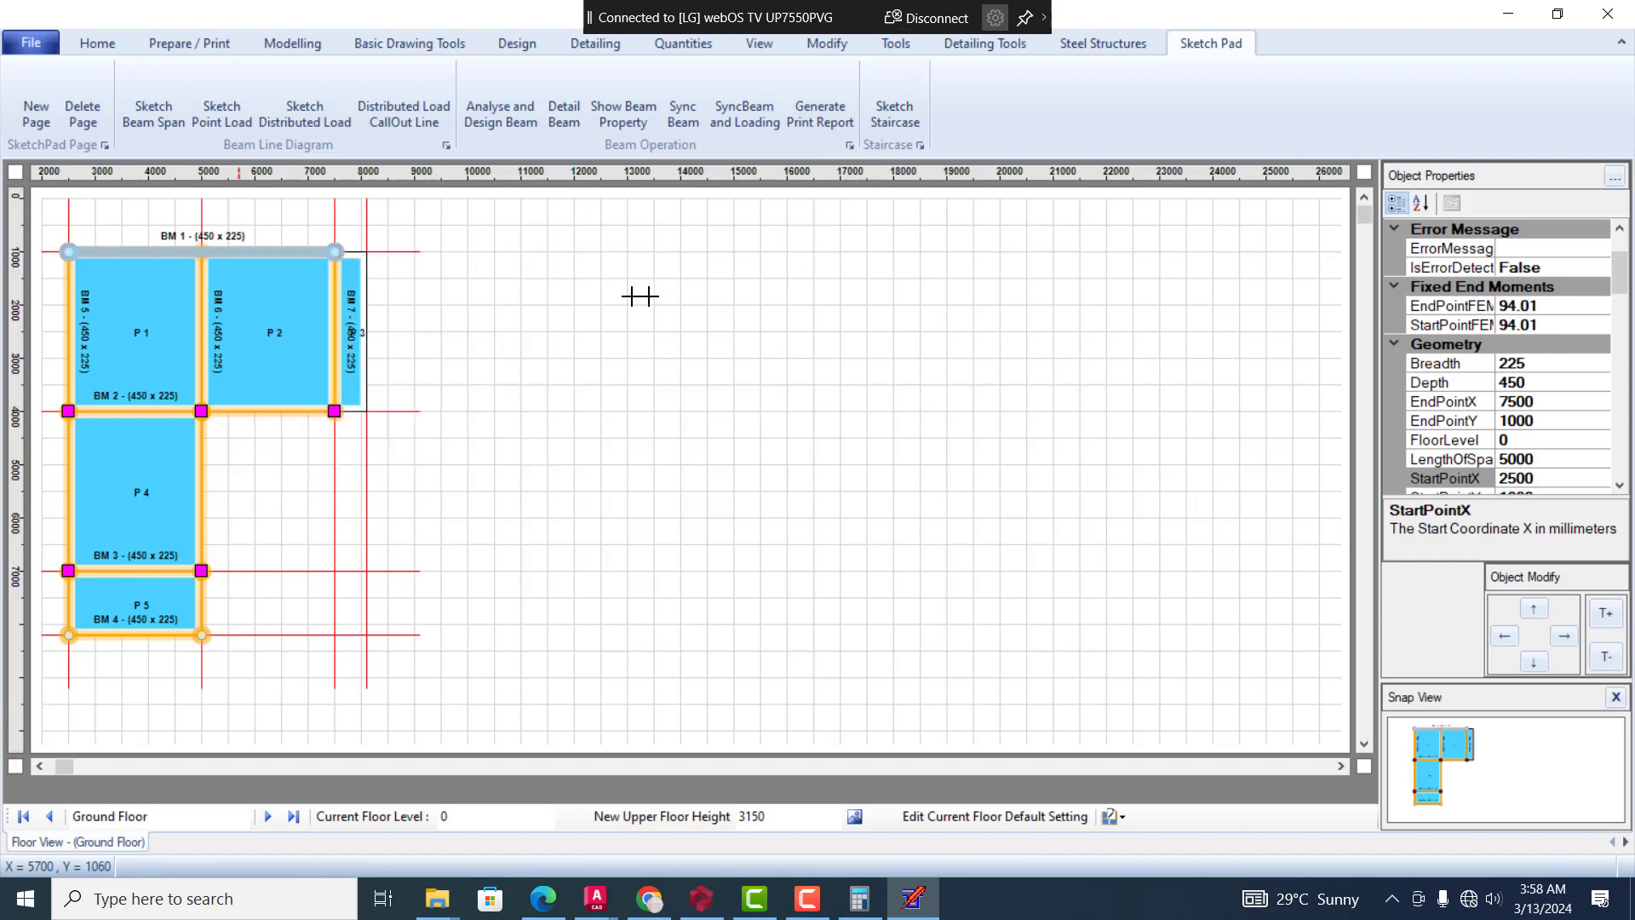
click(302, 254)
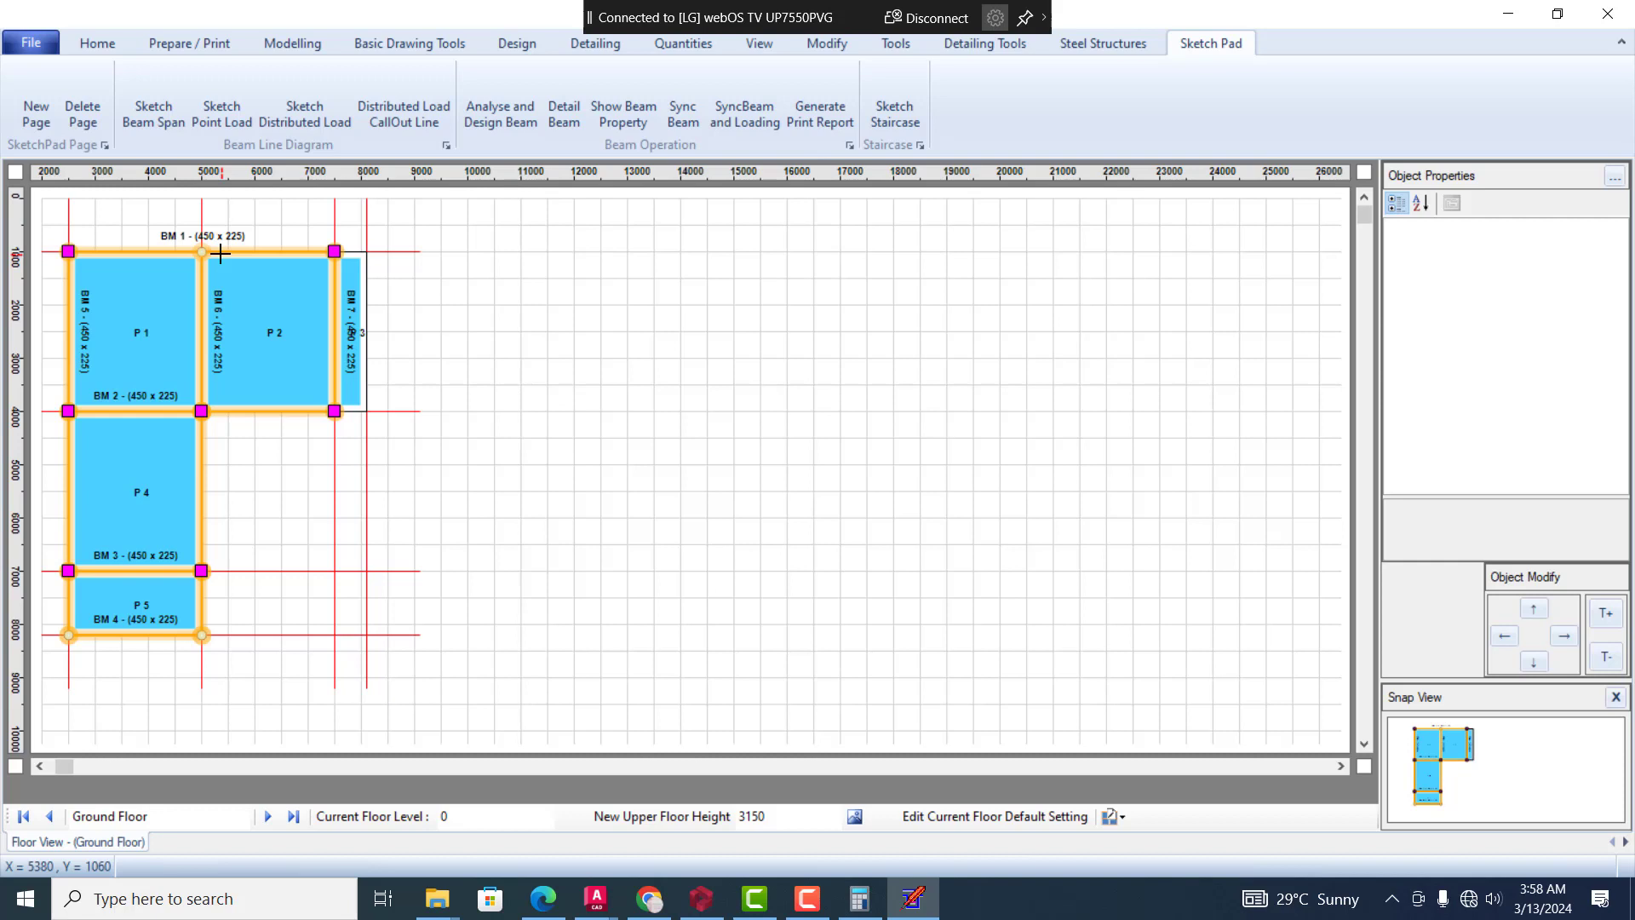
click(221, 254)
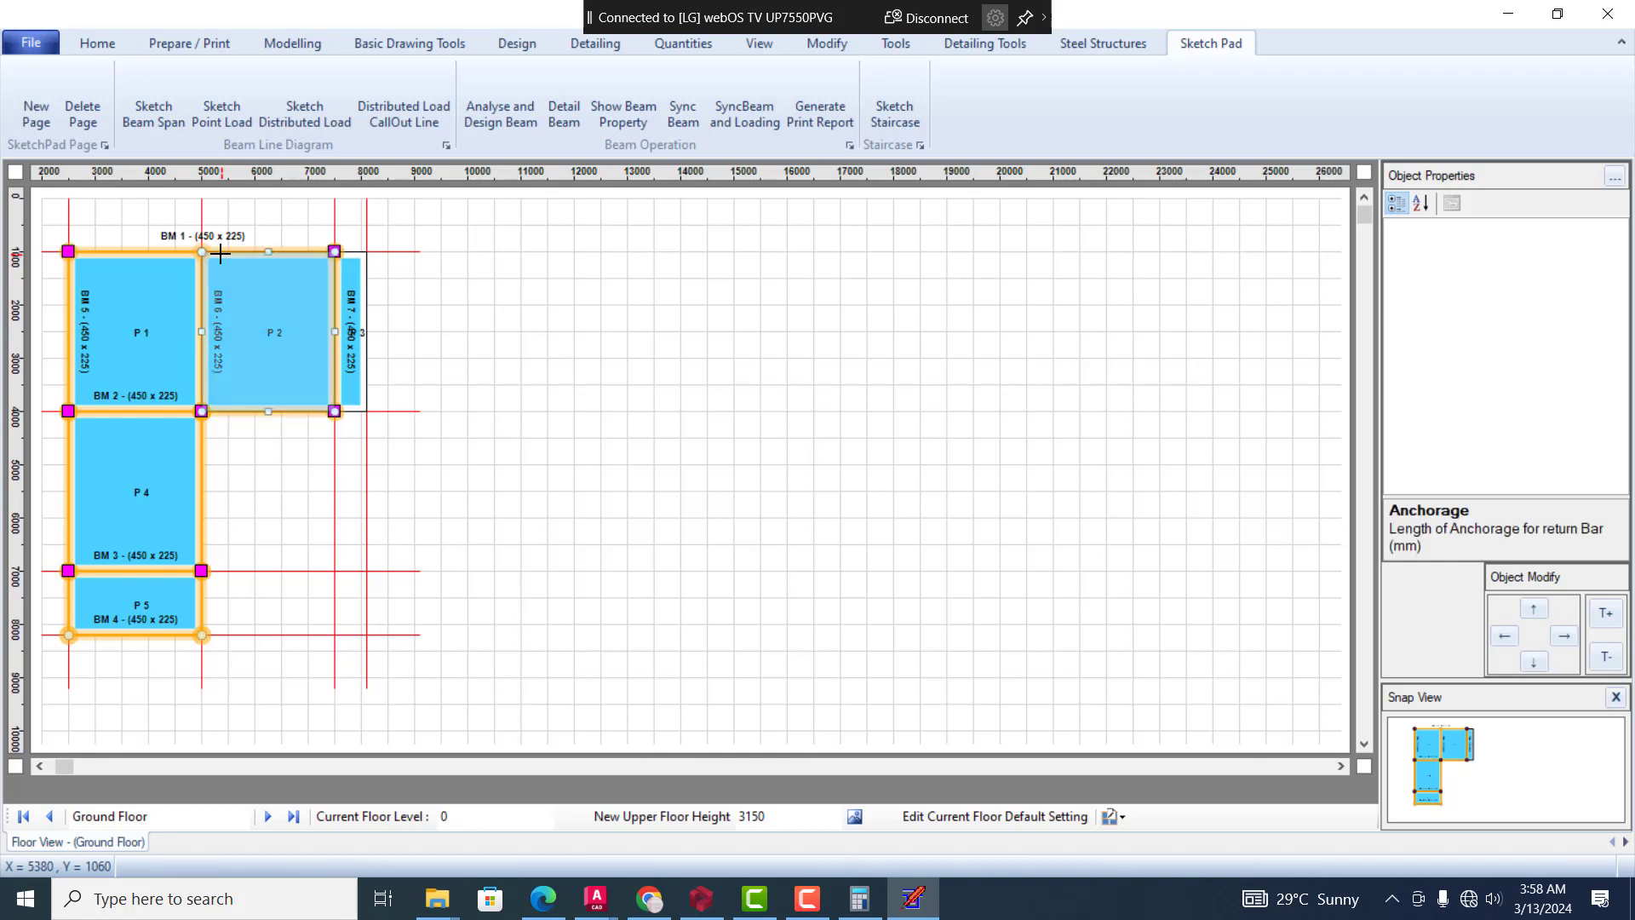
click(159, 249)
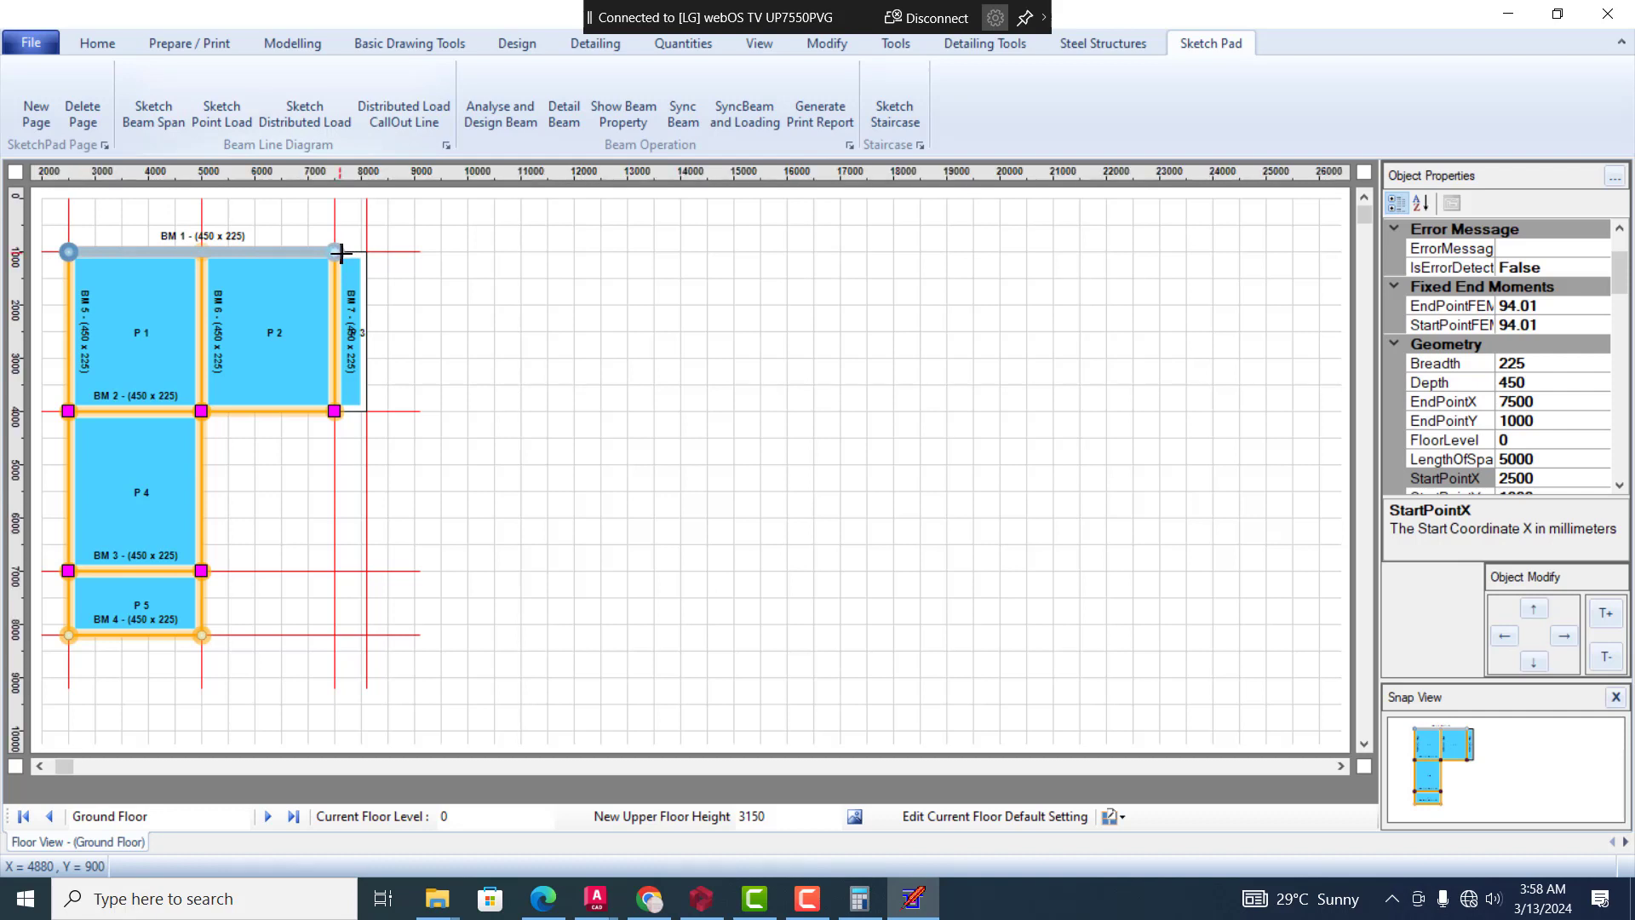
click(281, 252)
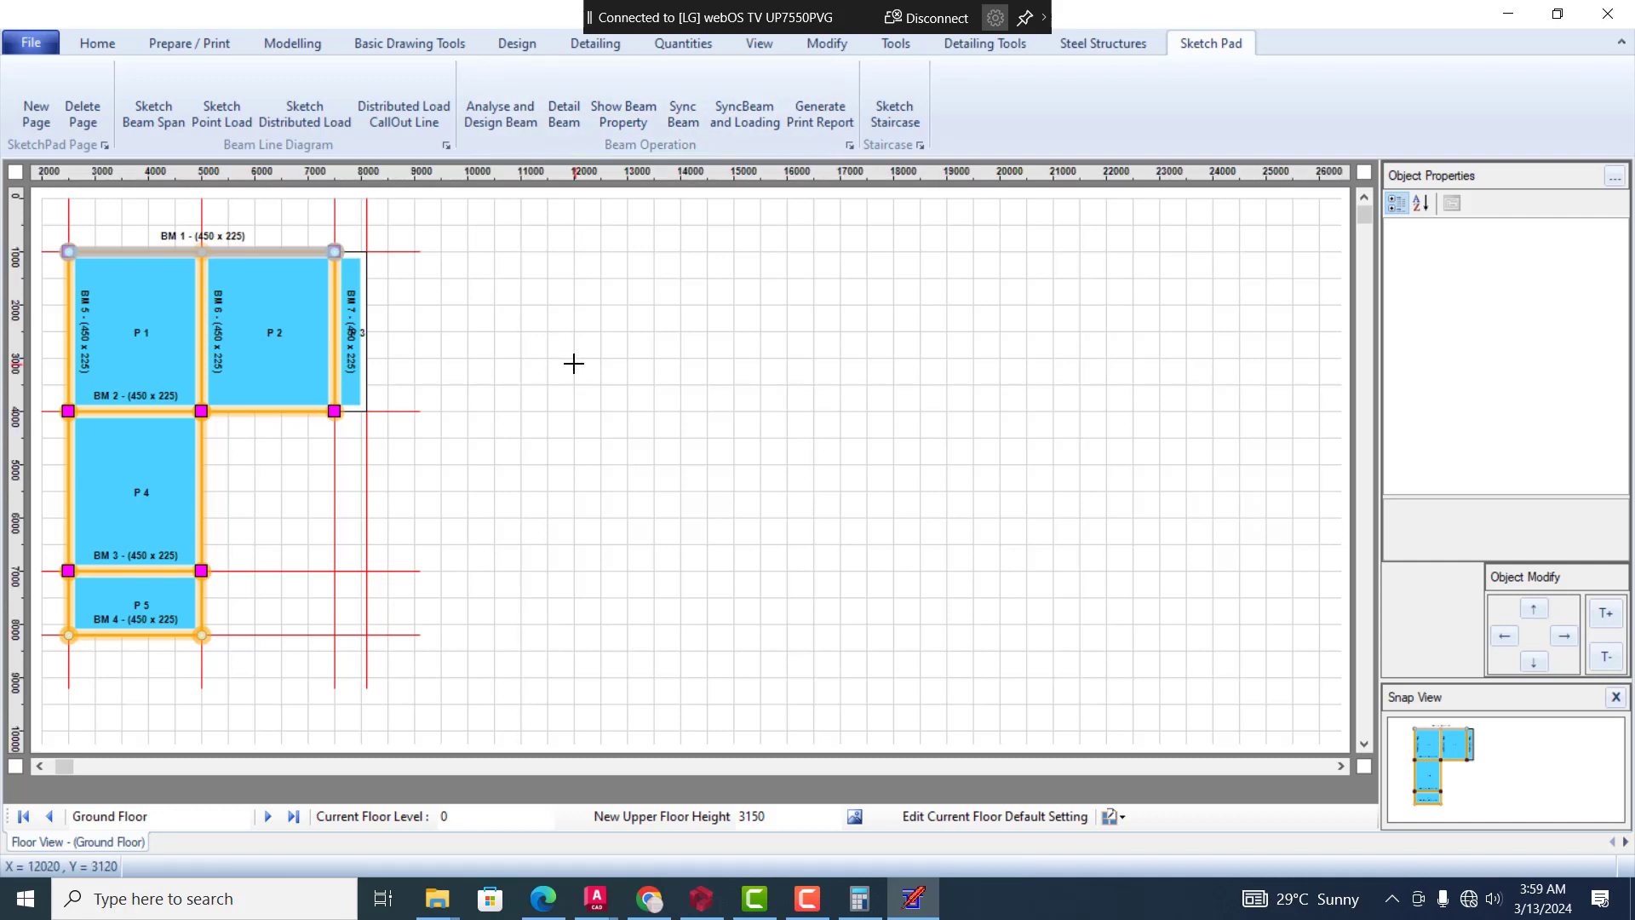
click(629, 310)
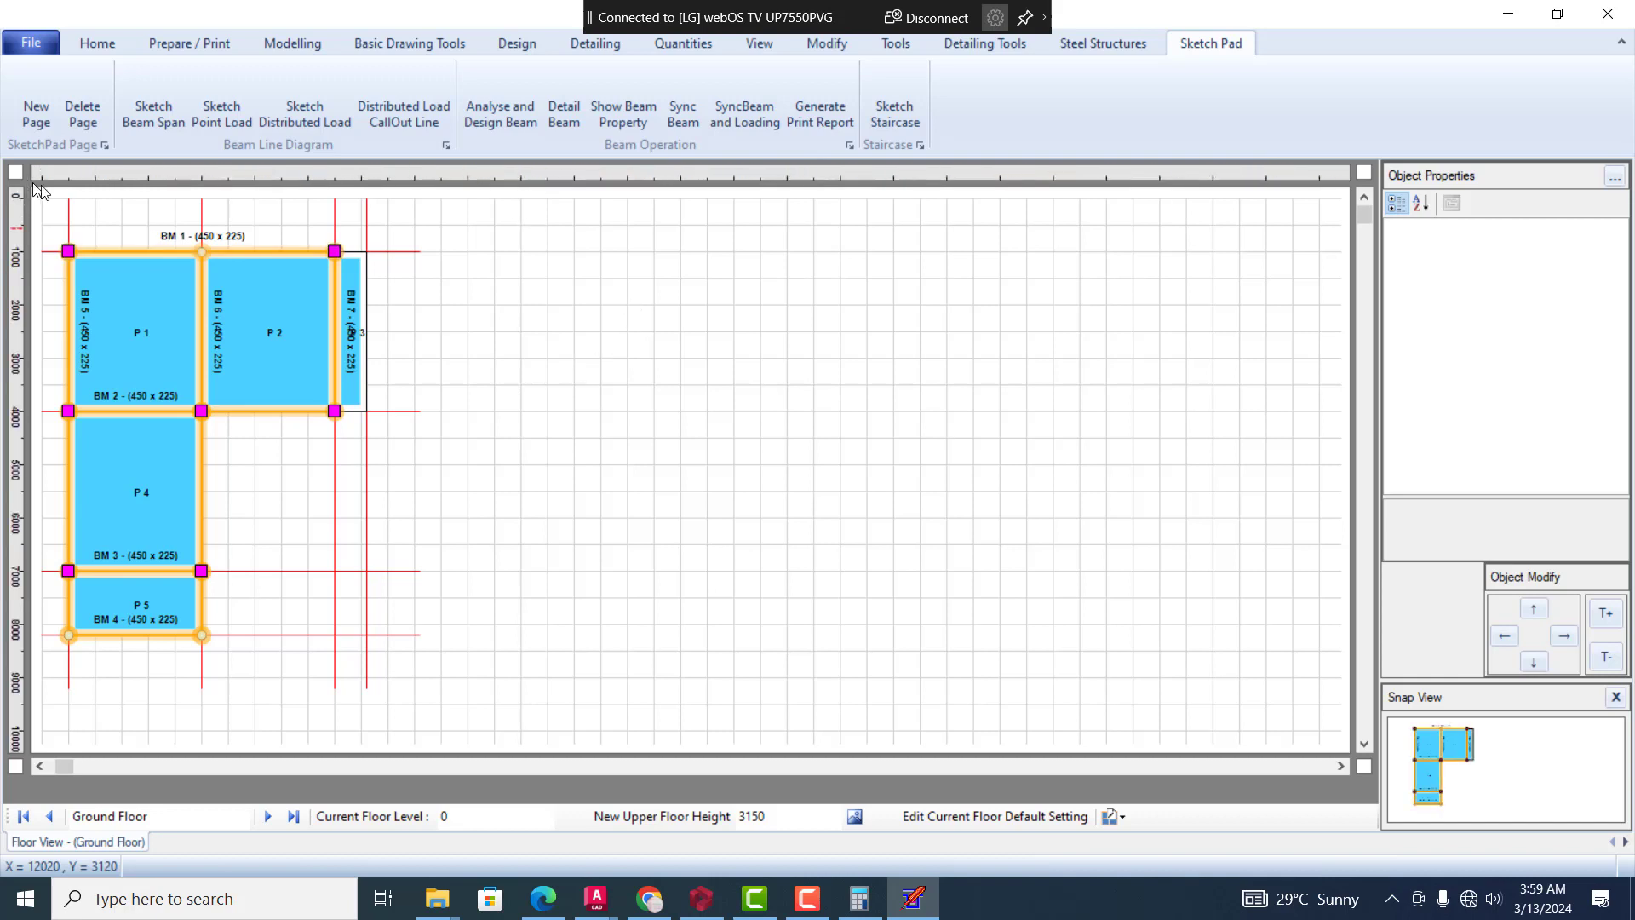
click(272, 250)
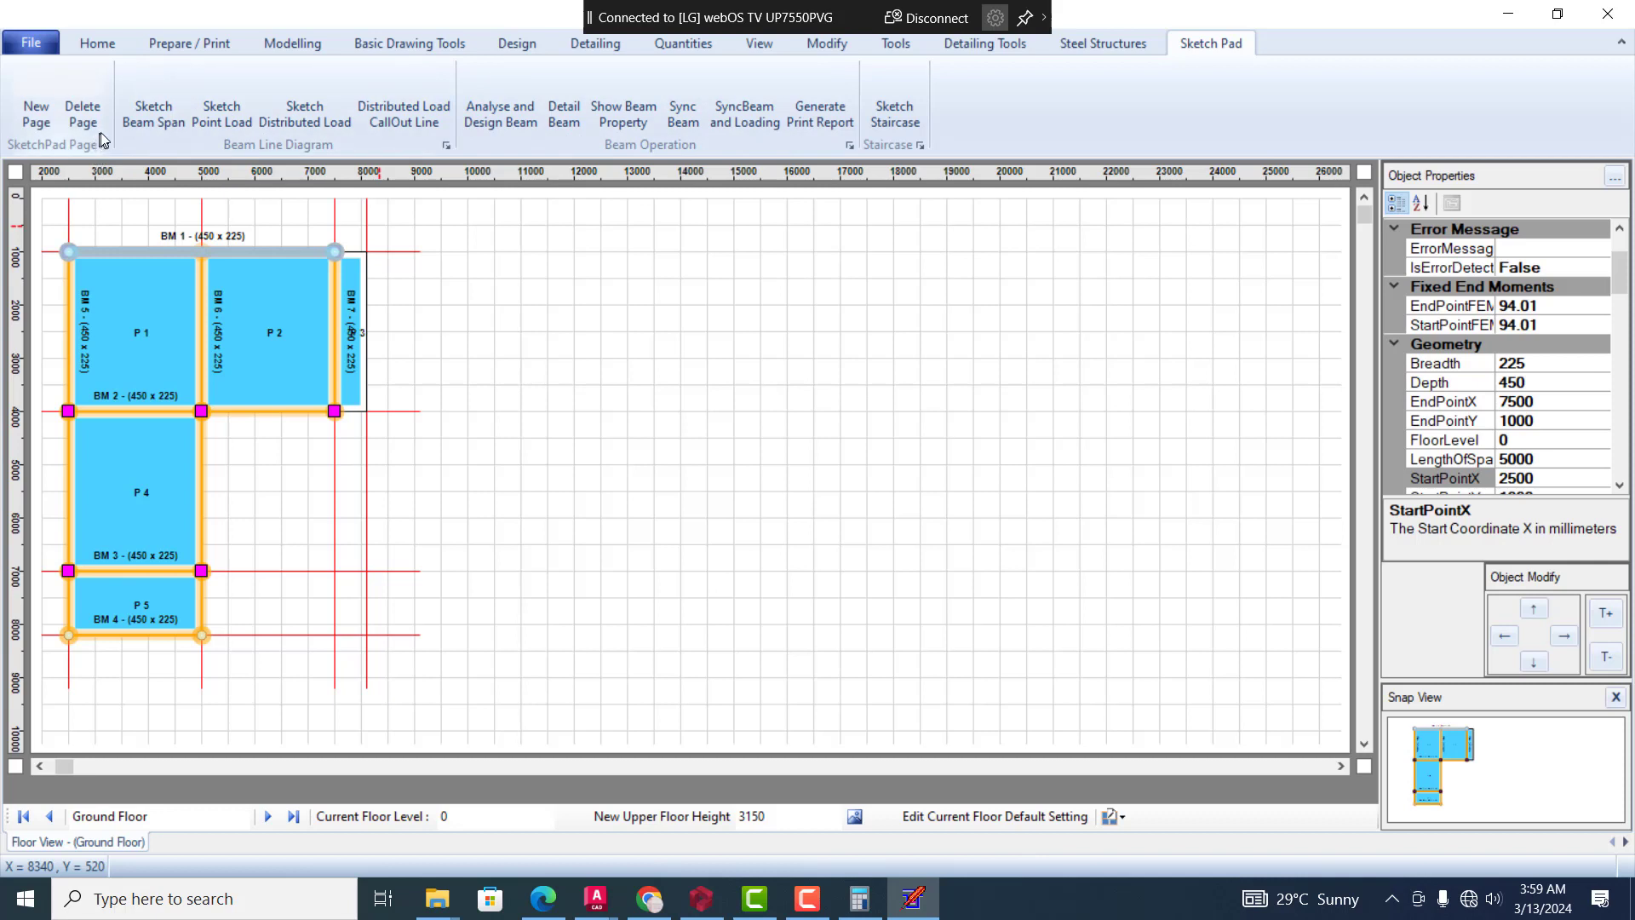
Try to sketch a horizontal beam span about 6000 mm long in the empty area beside the floor plan
click(152, 131)
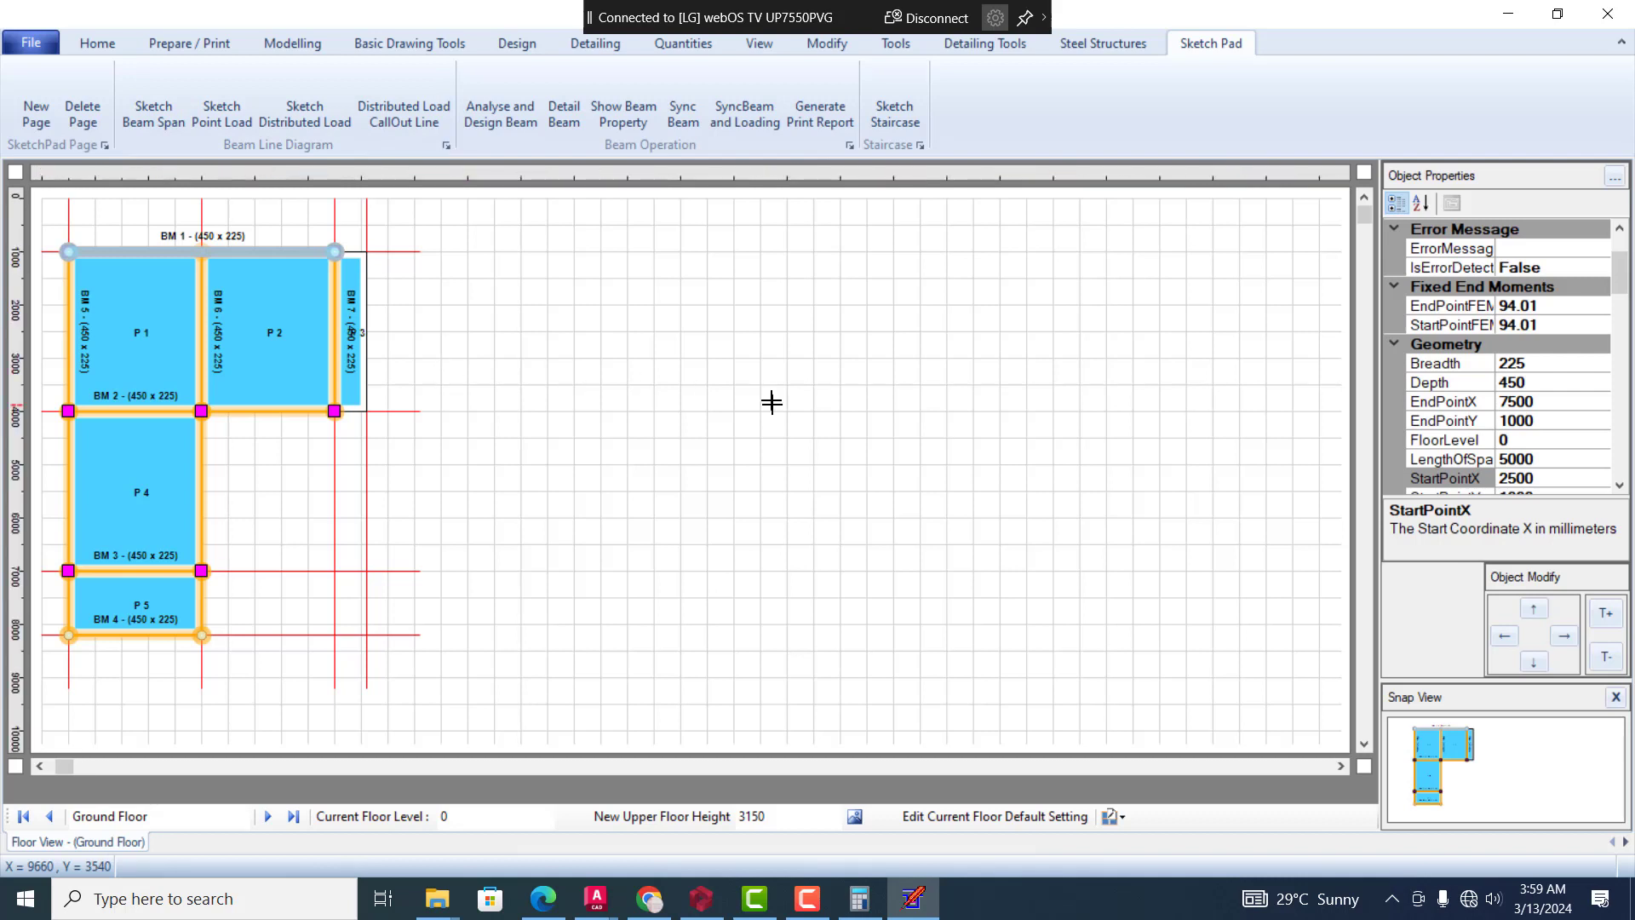
click(770, 348)
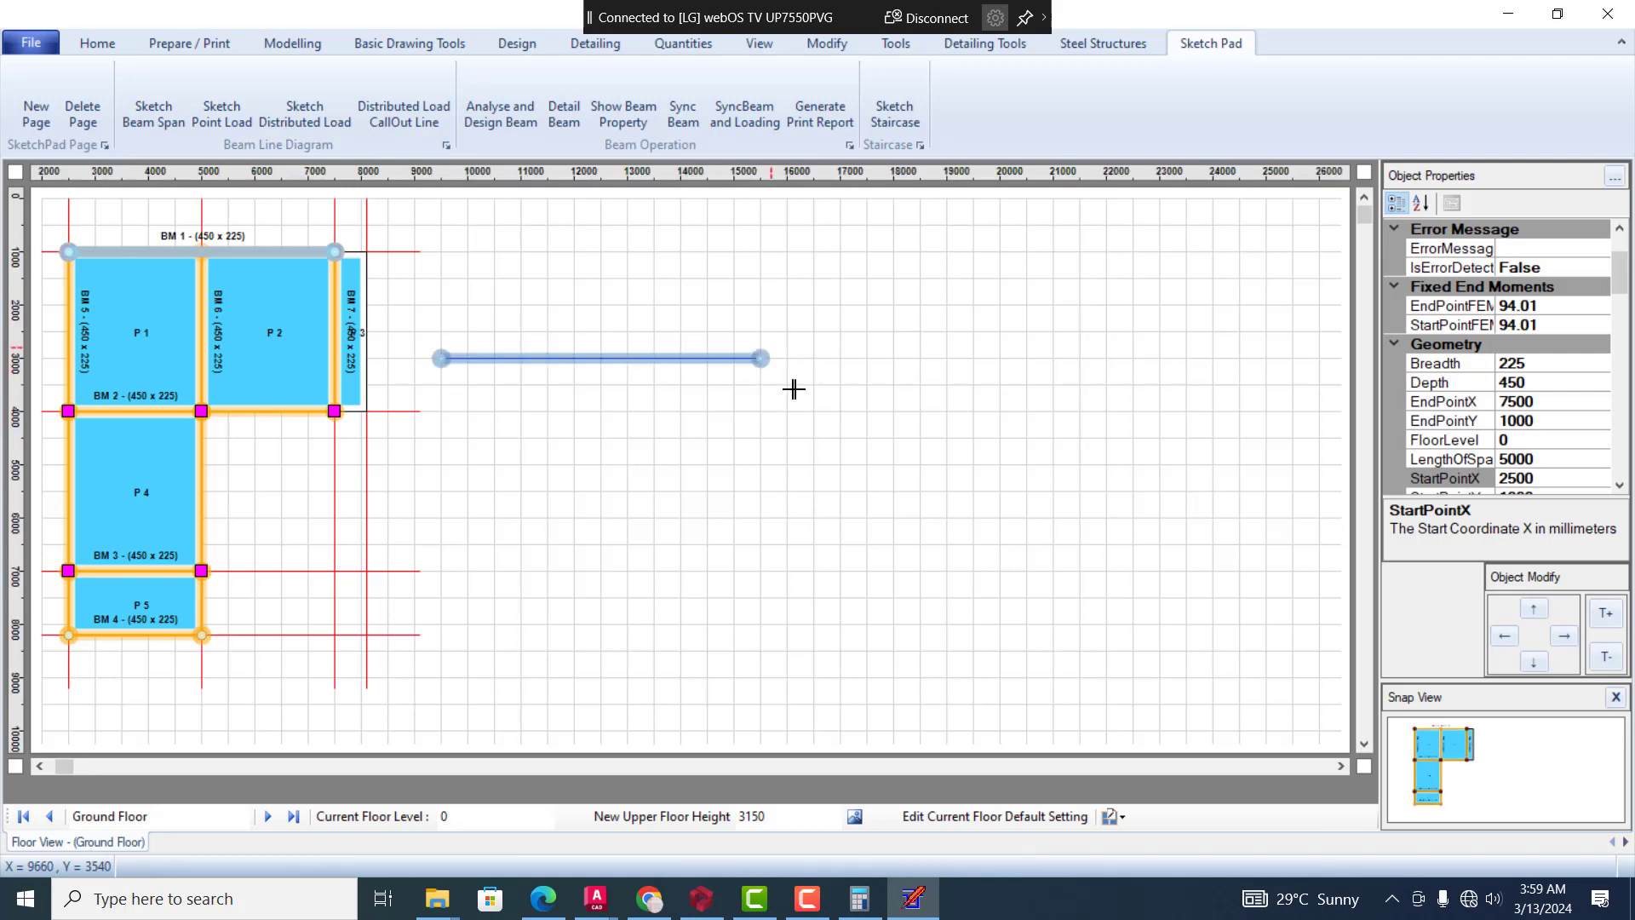
key(ctrl+z)
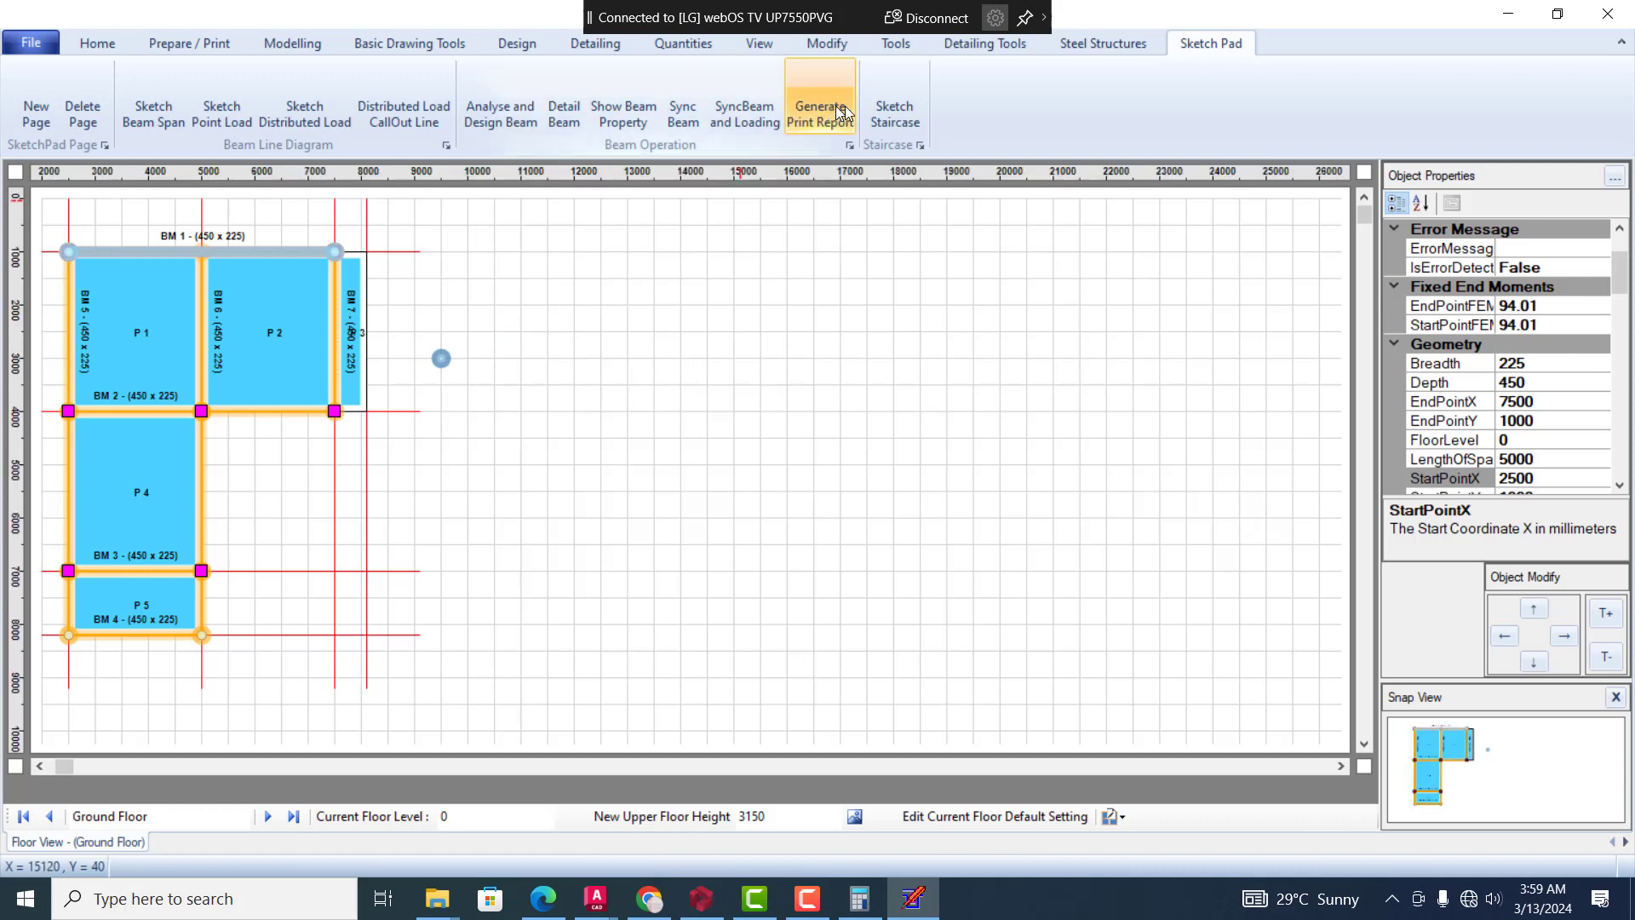
click(641, 381)
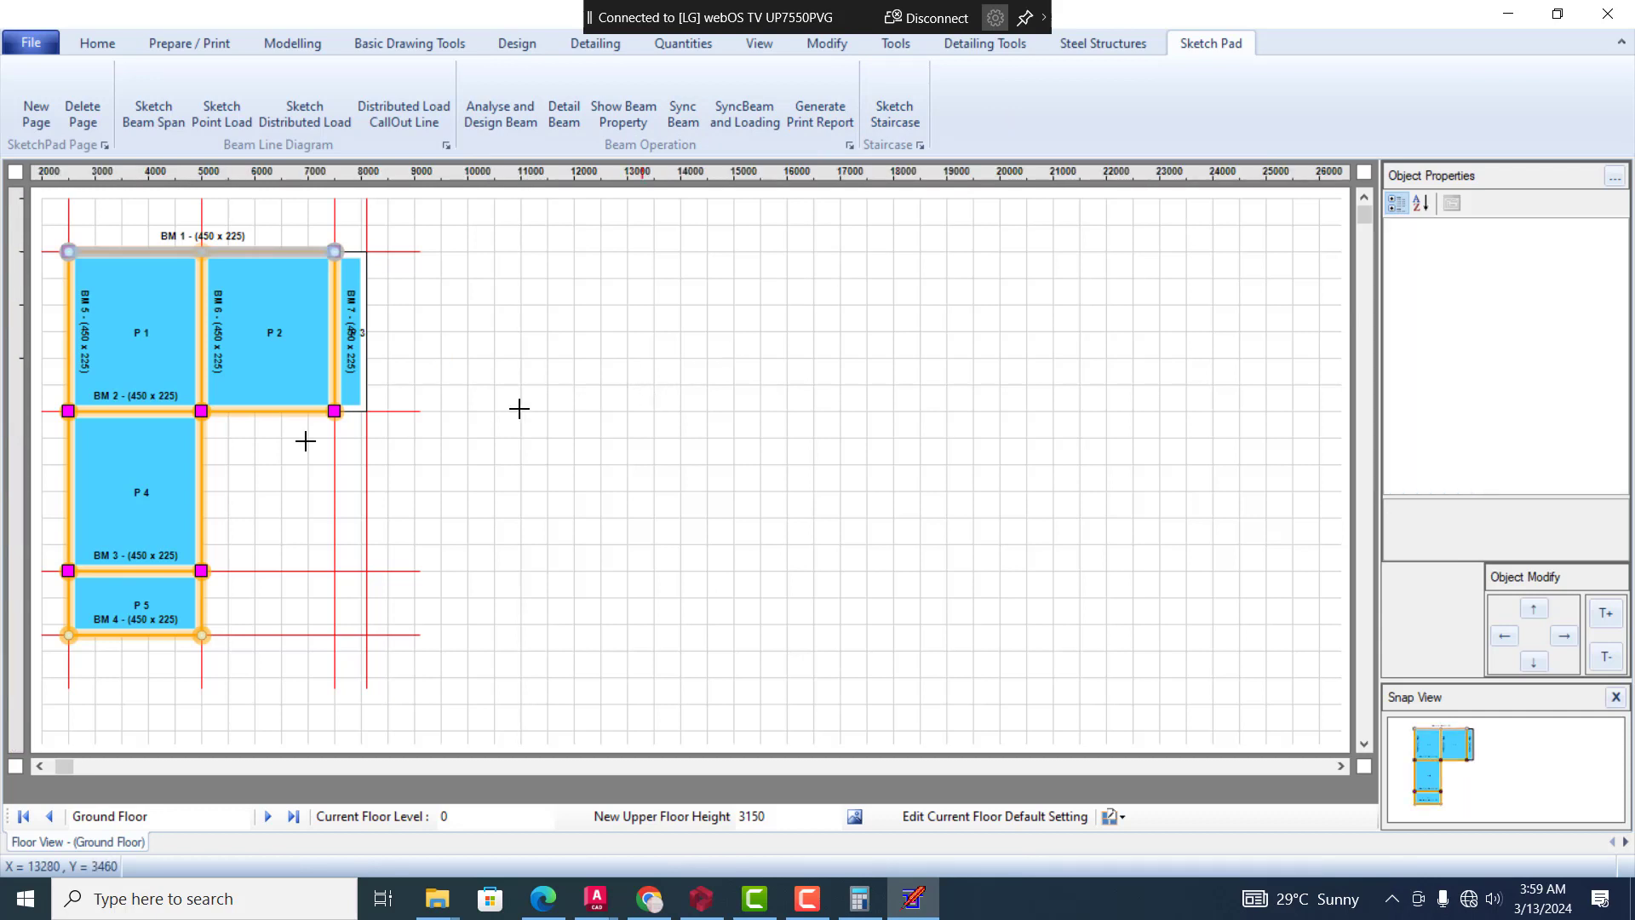
right_click(189, 252)
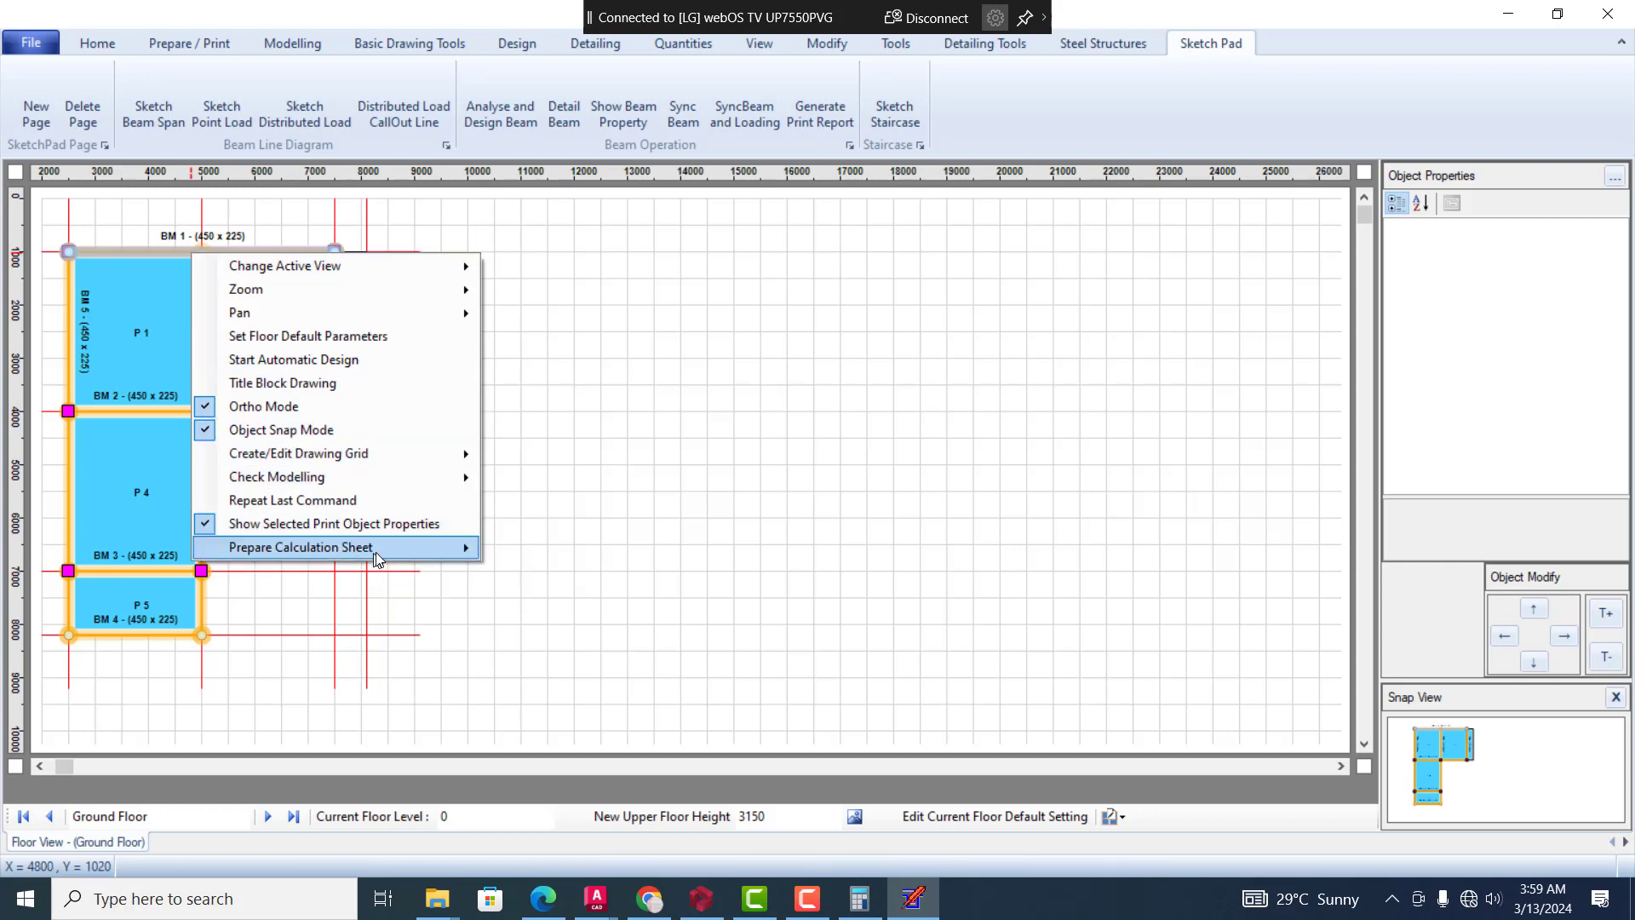
mouse_move(377, 557)
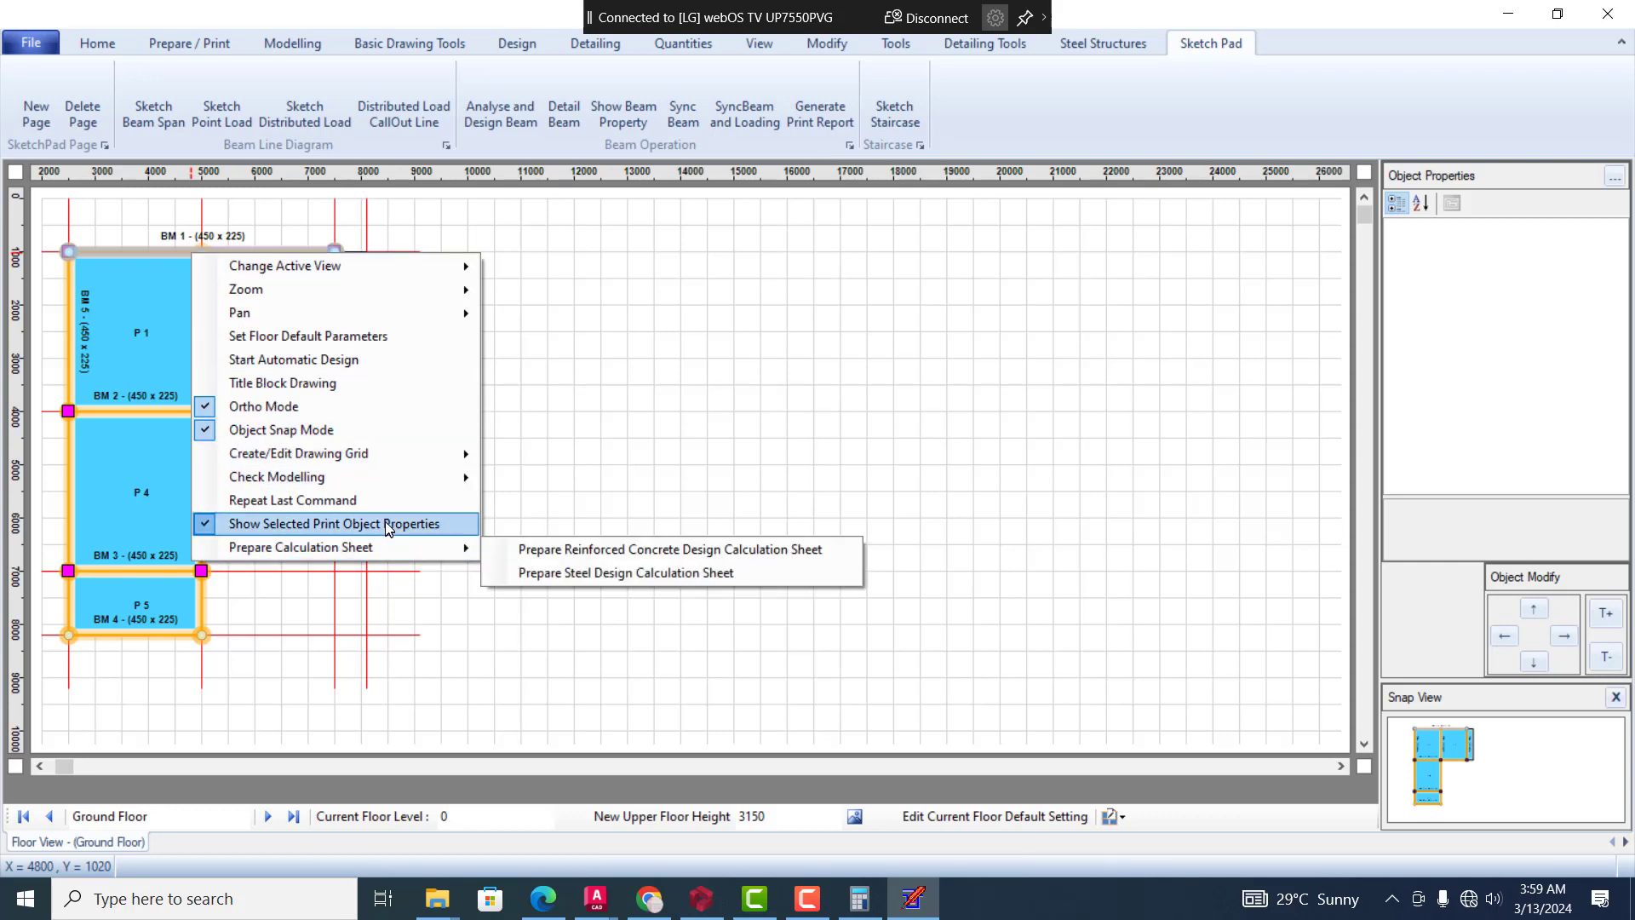
mouse_move(442, 476)
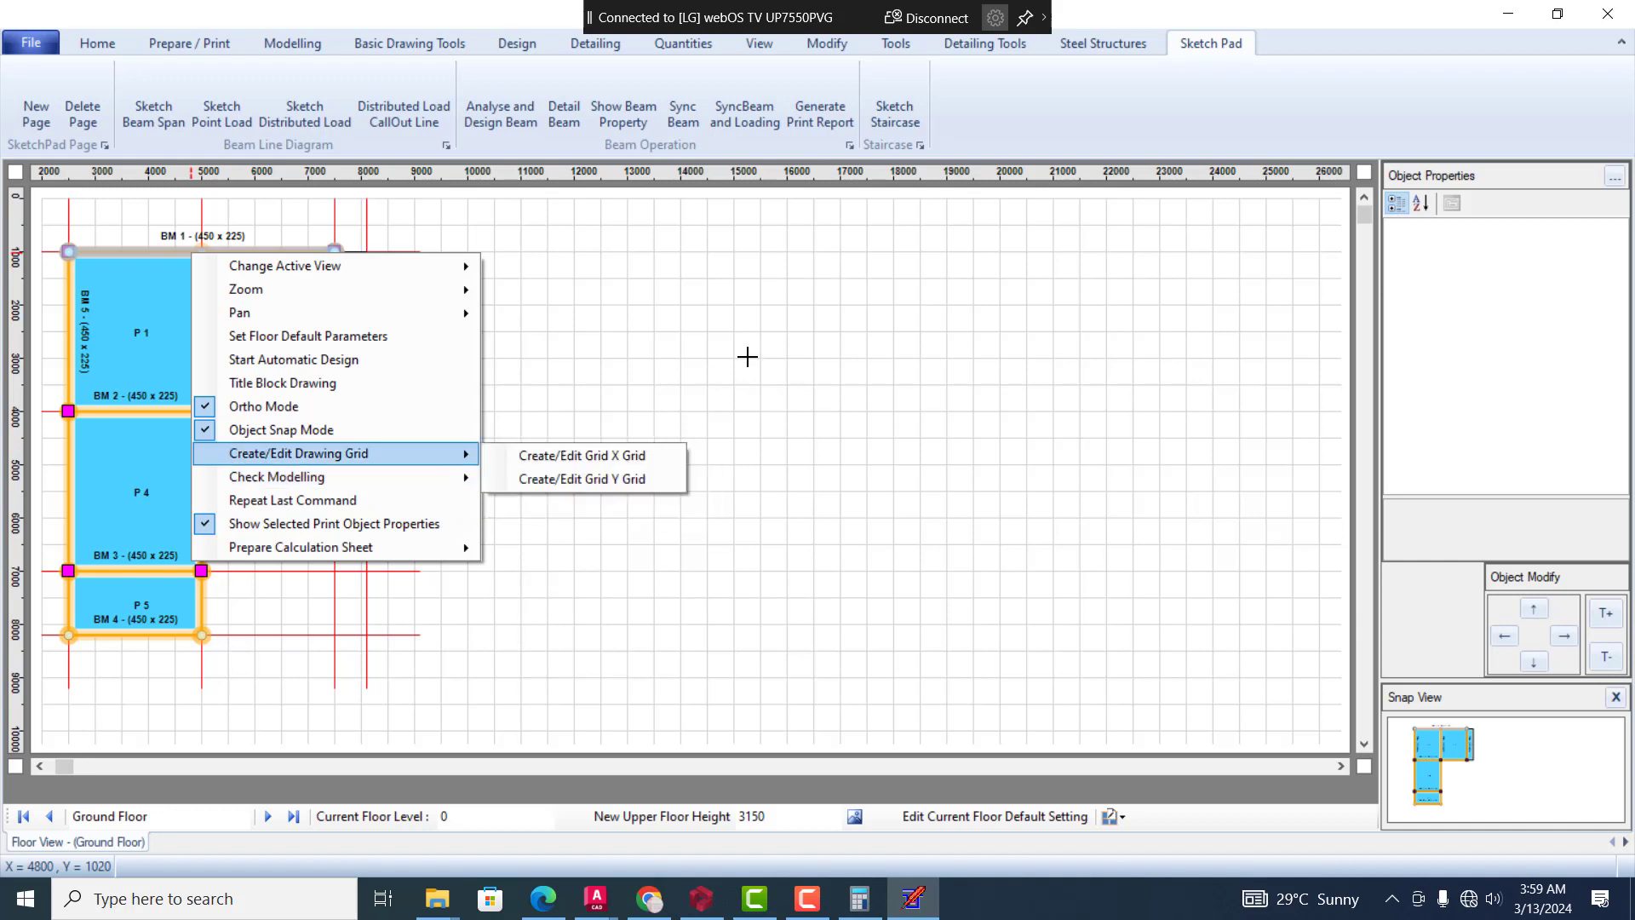
click(747, 357)
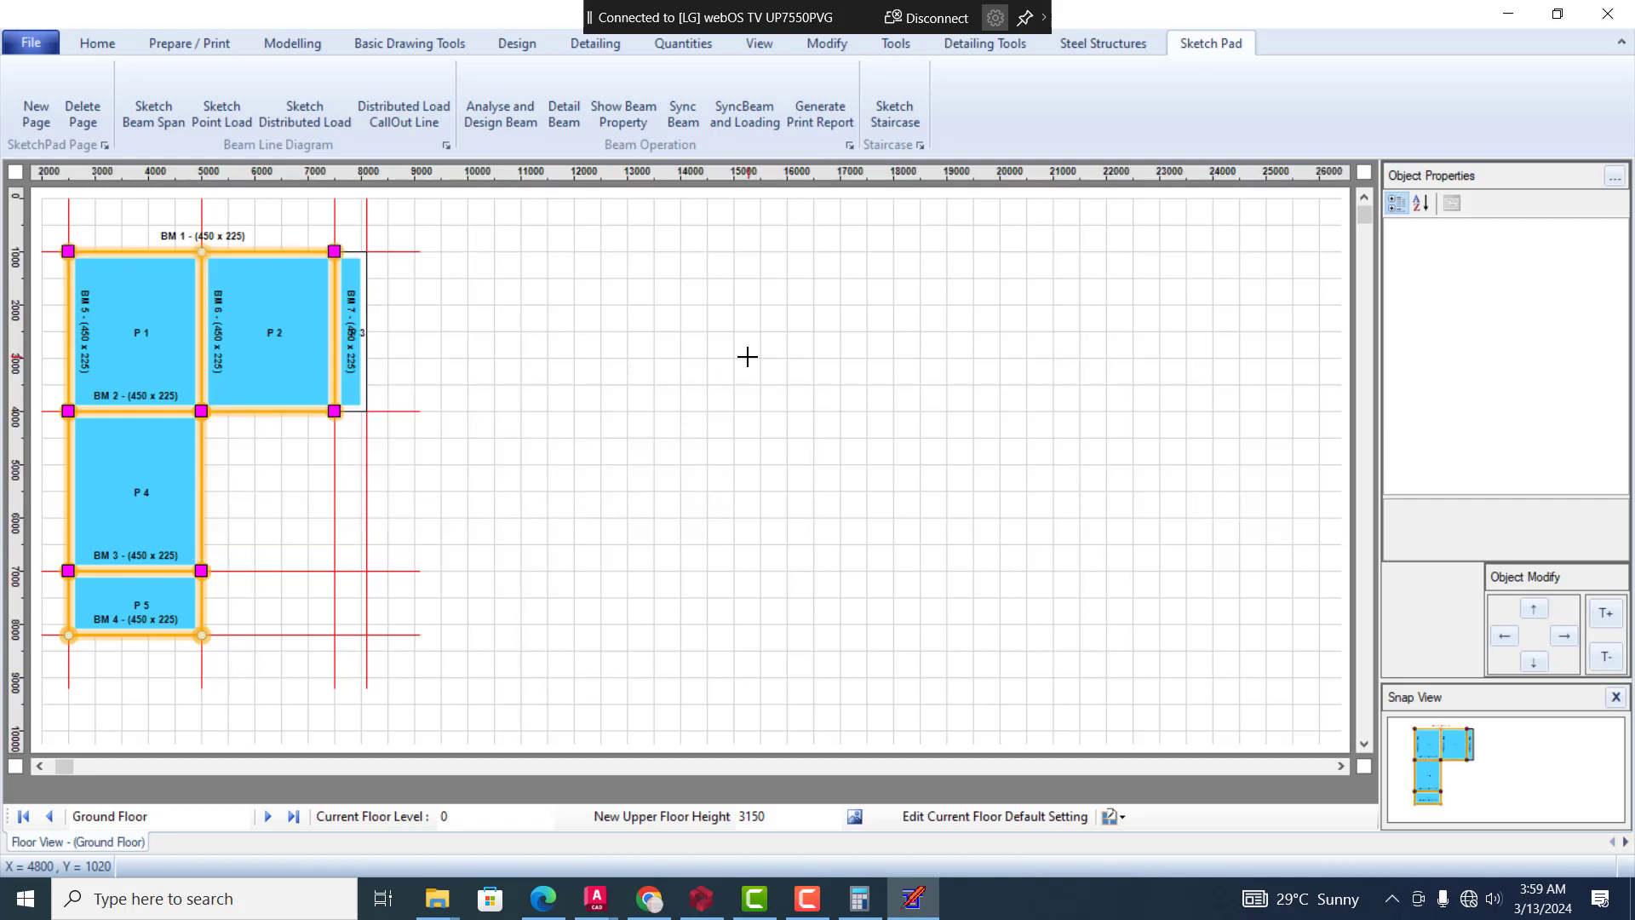
click(183, 252)
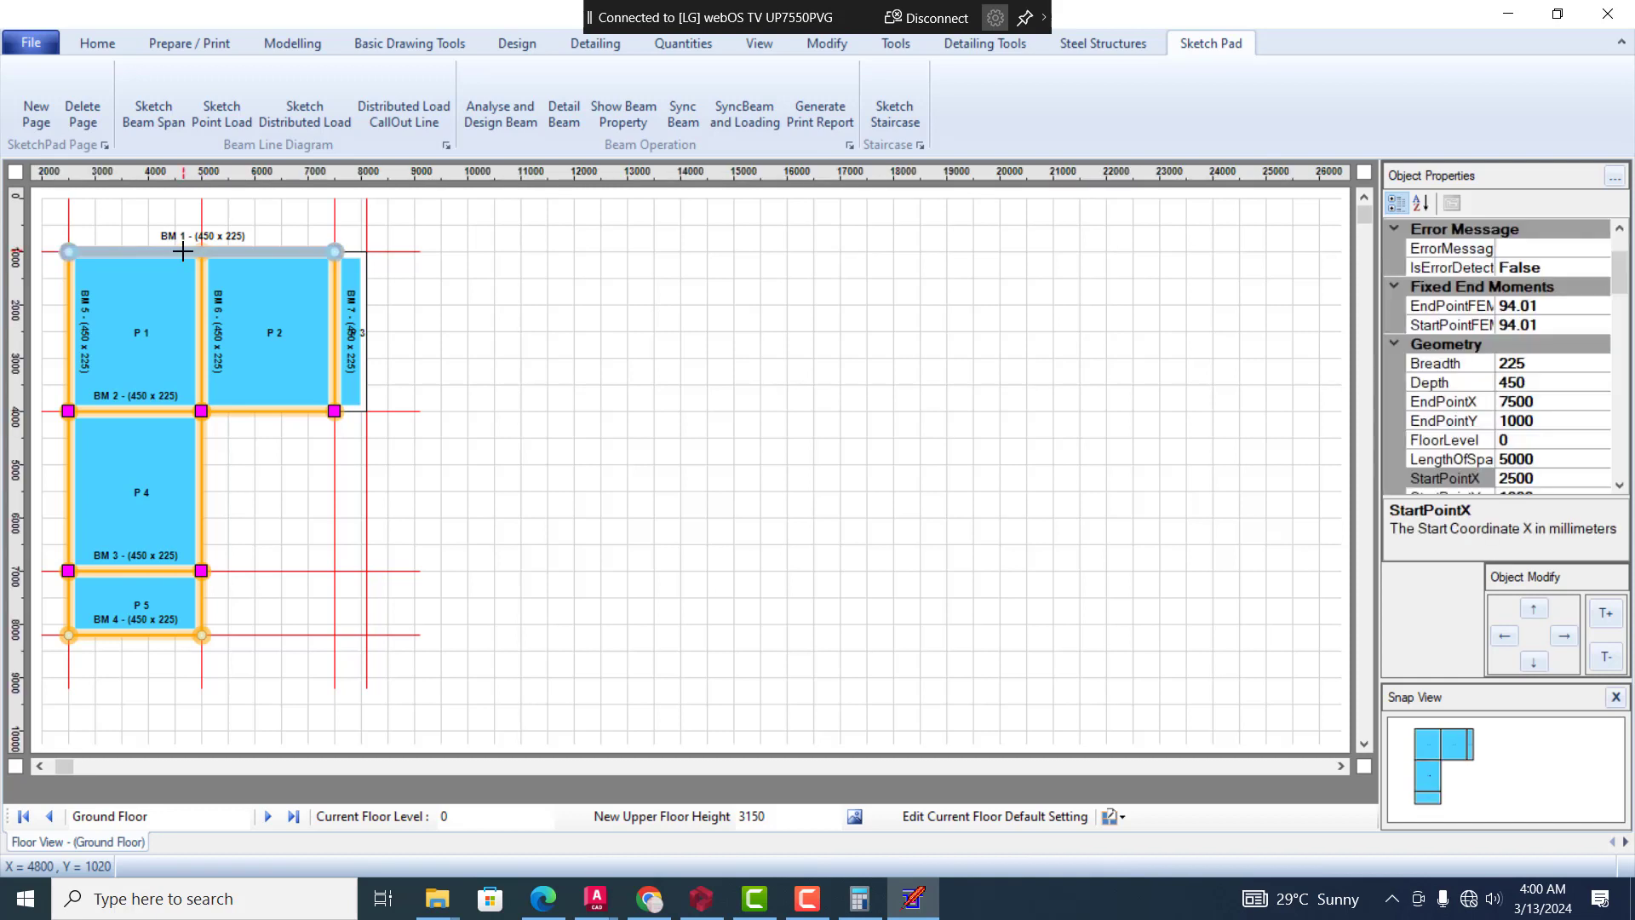
right_click(182, 251)
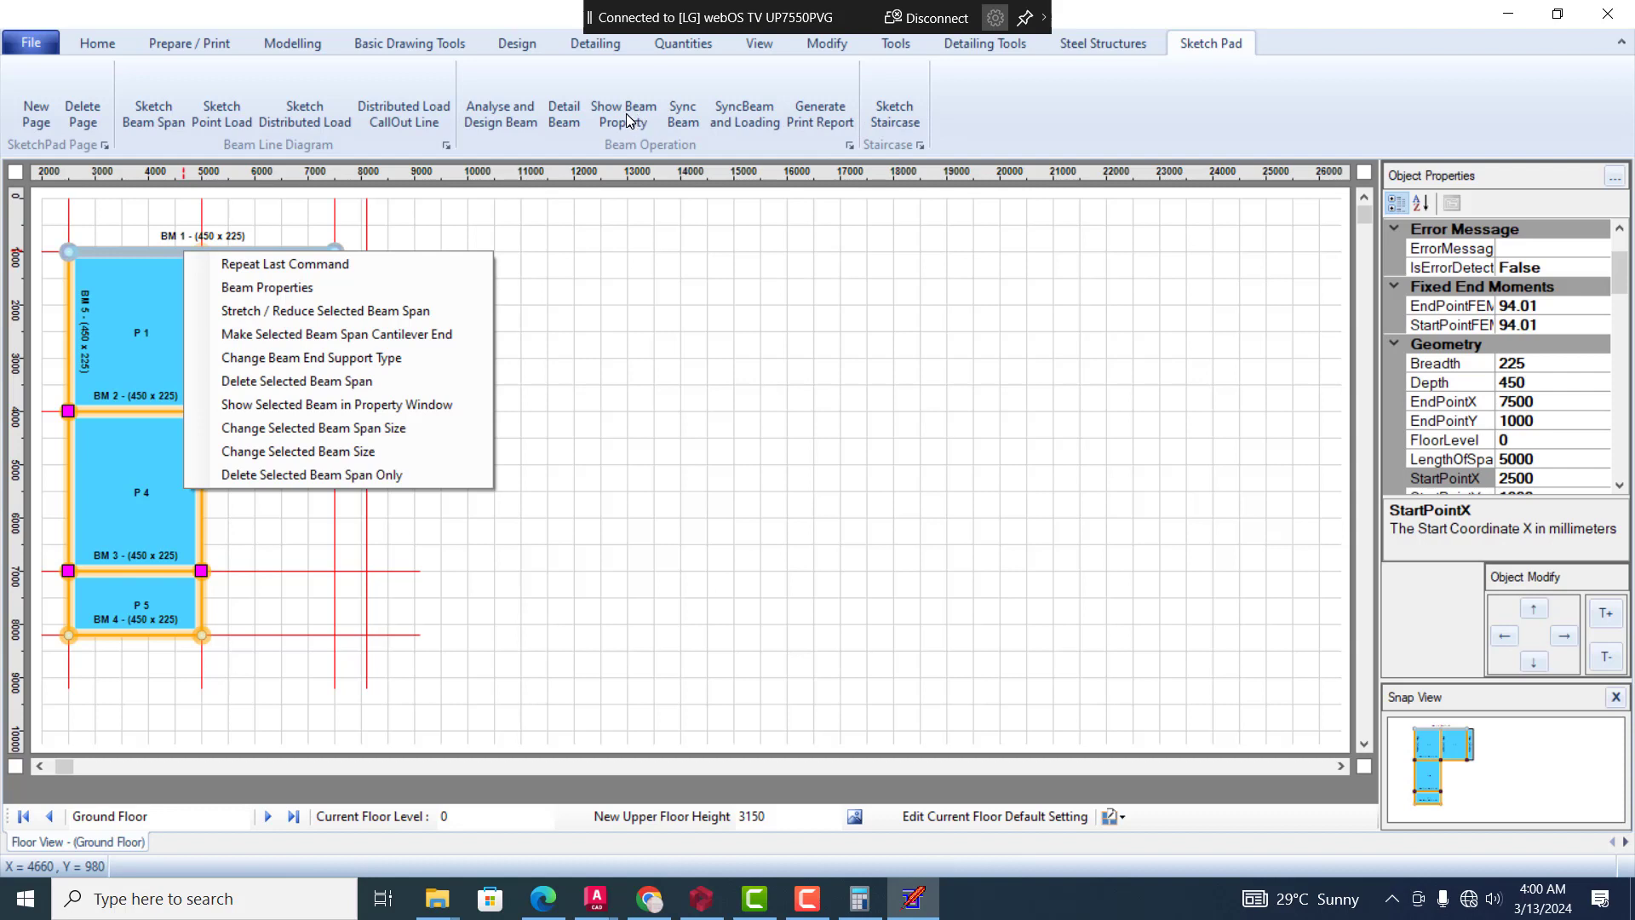
Try to draw a short horizontal line about 1000 mm long beside the floor plan with the sketching tools
click(371, 100)
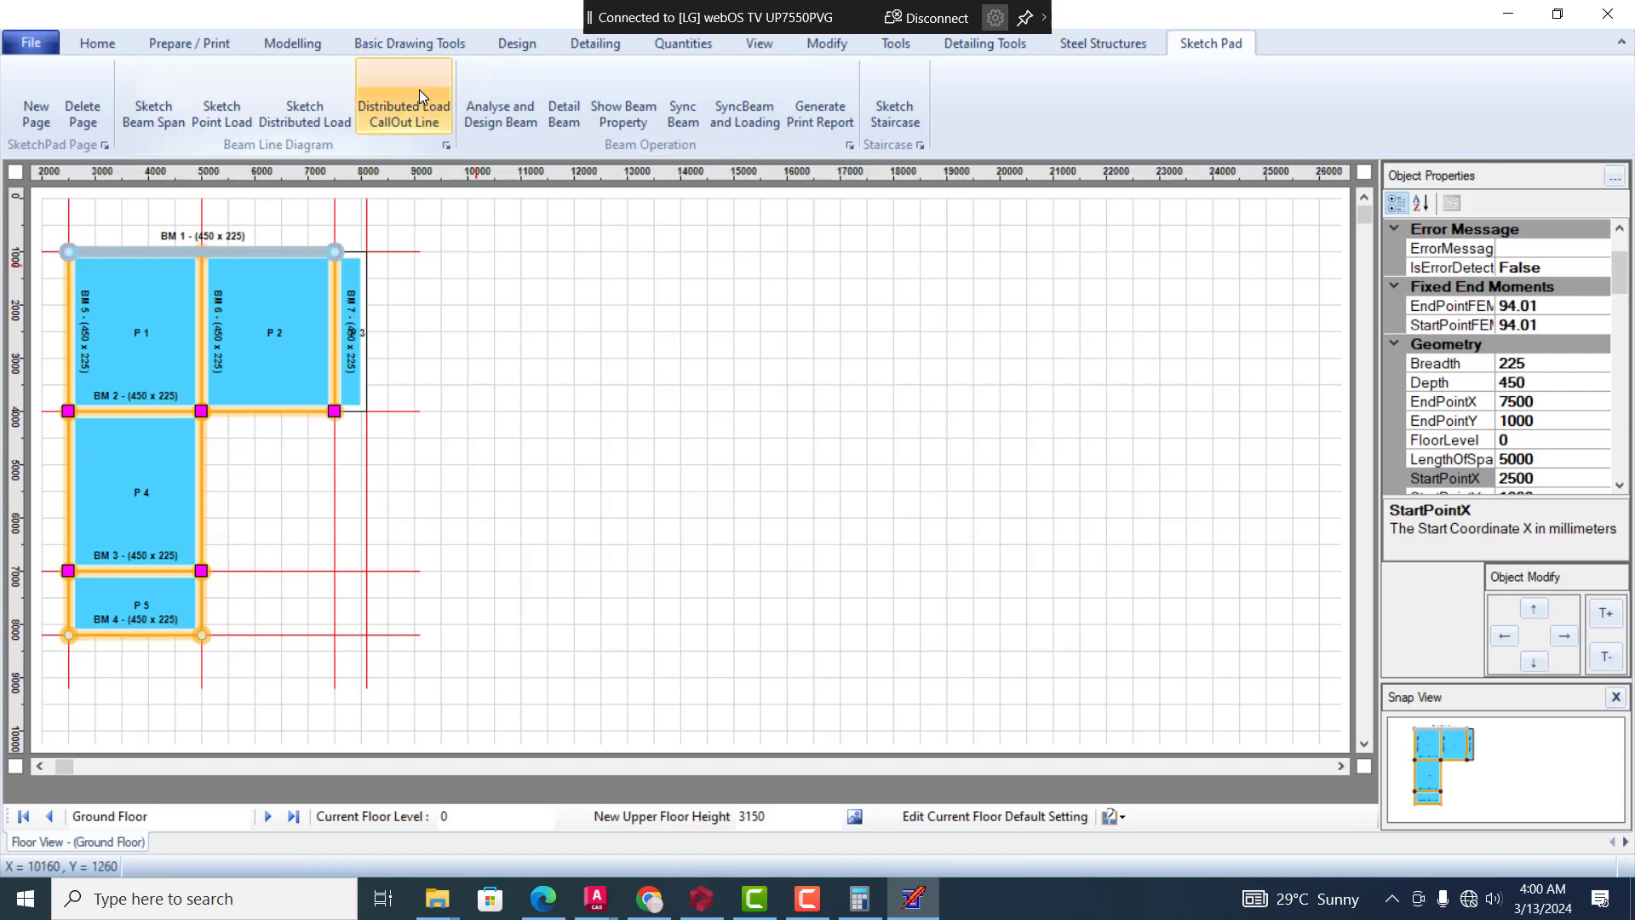
click(522, 305)
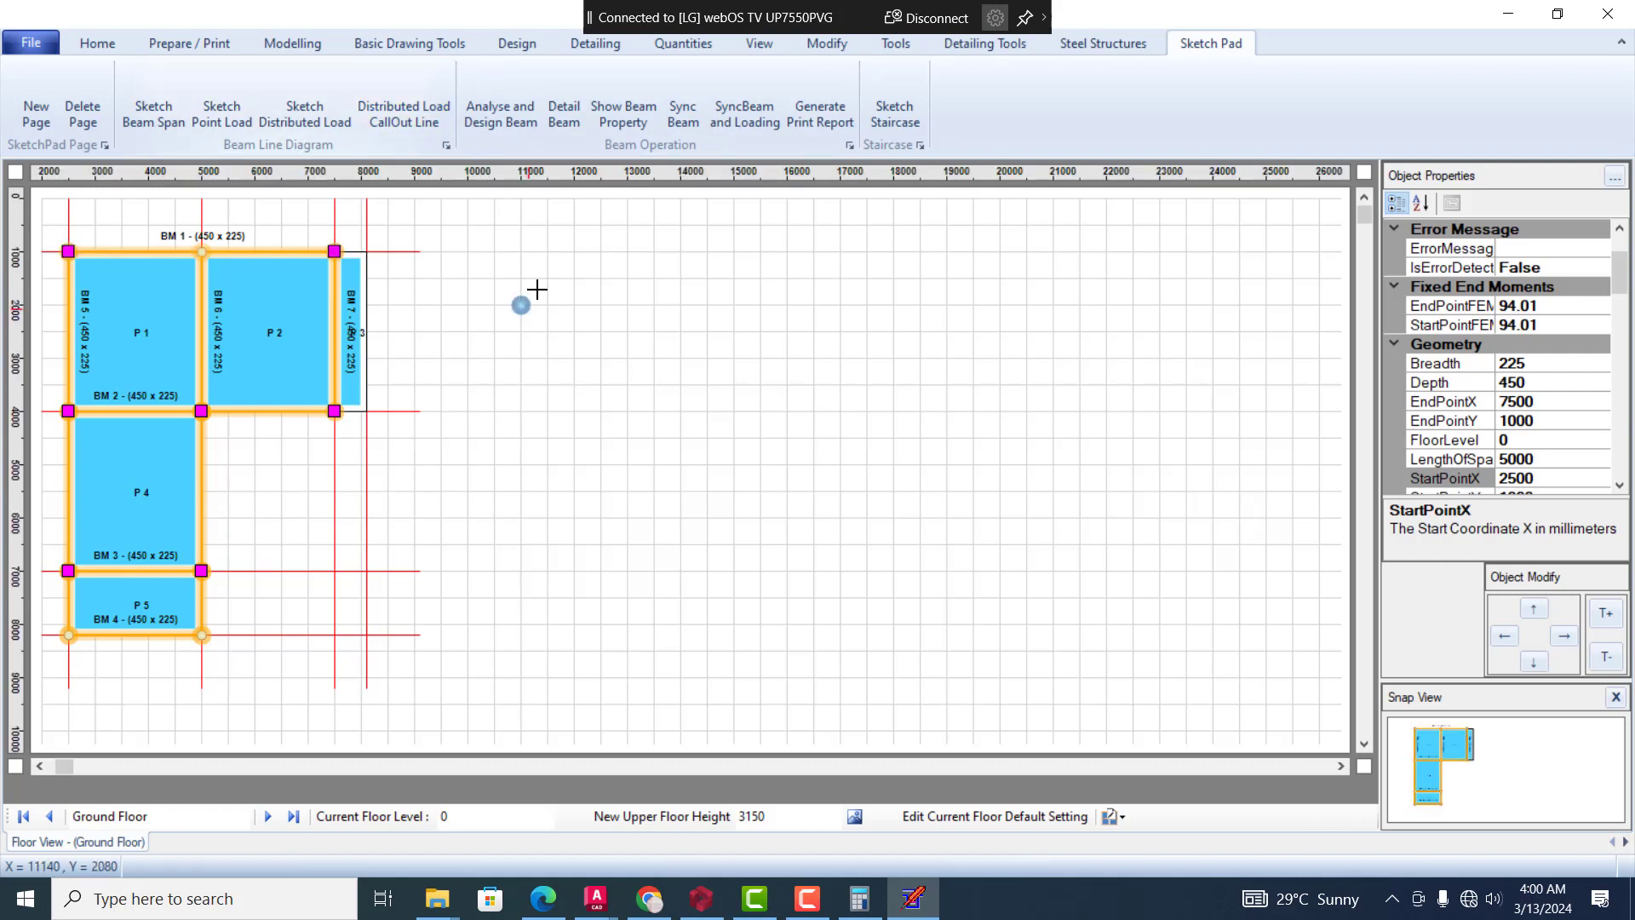
click(469, 257)
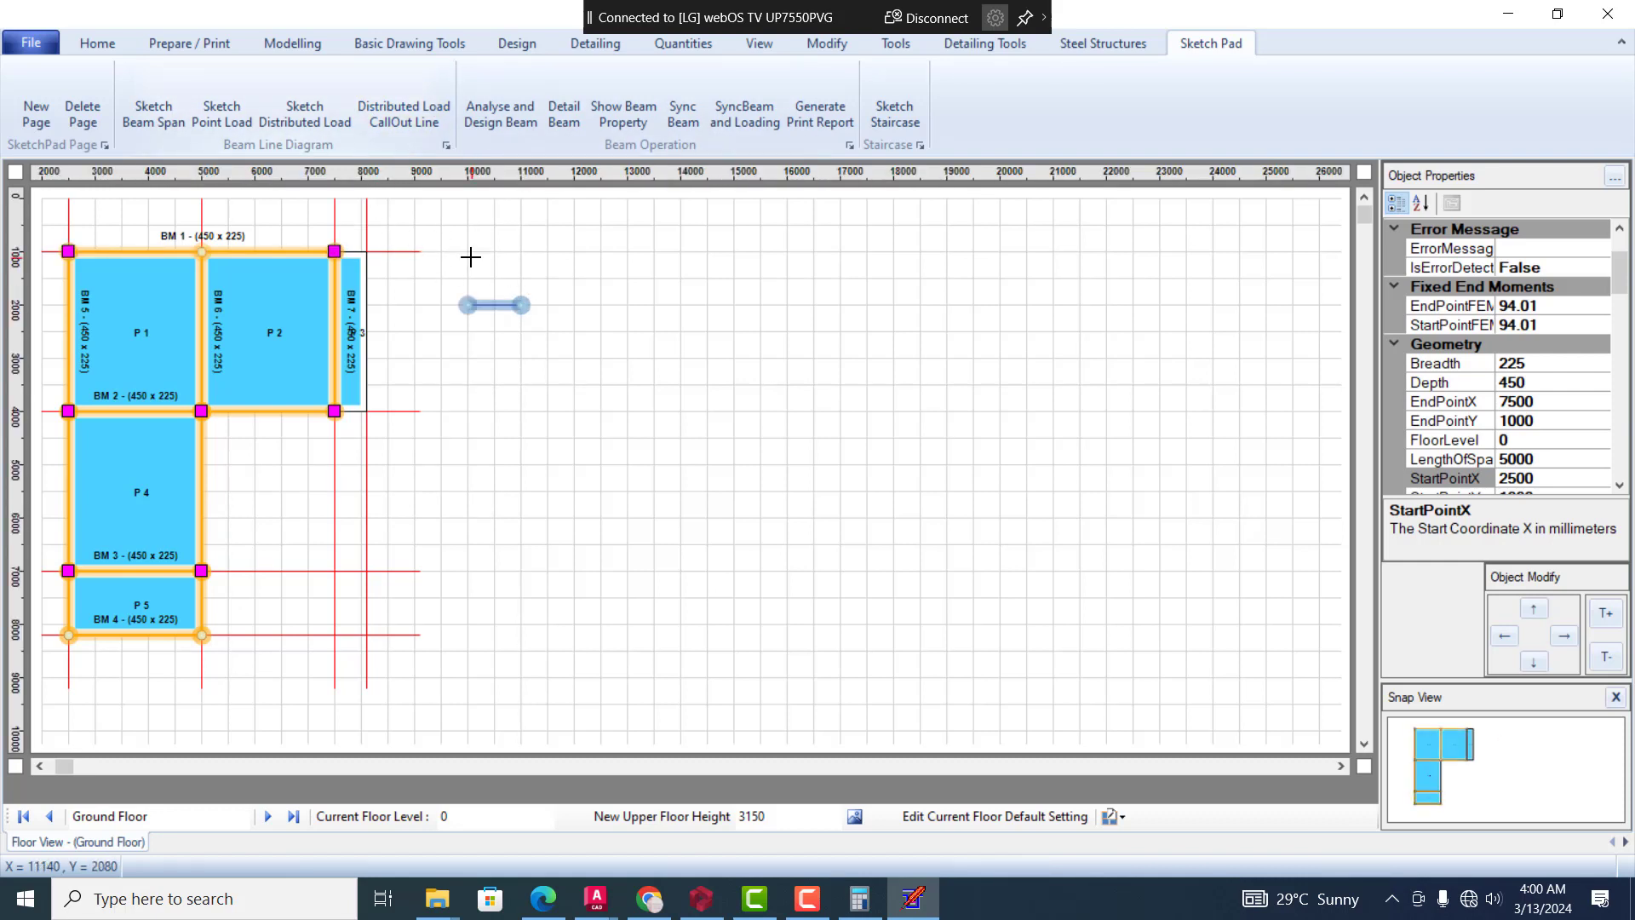
key(Escape)
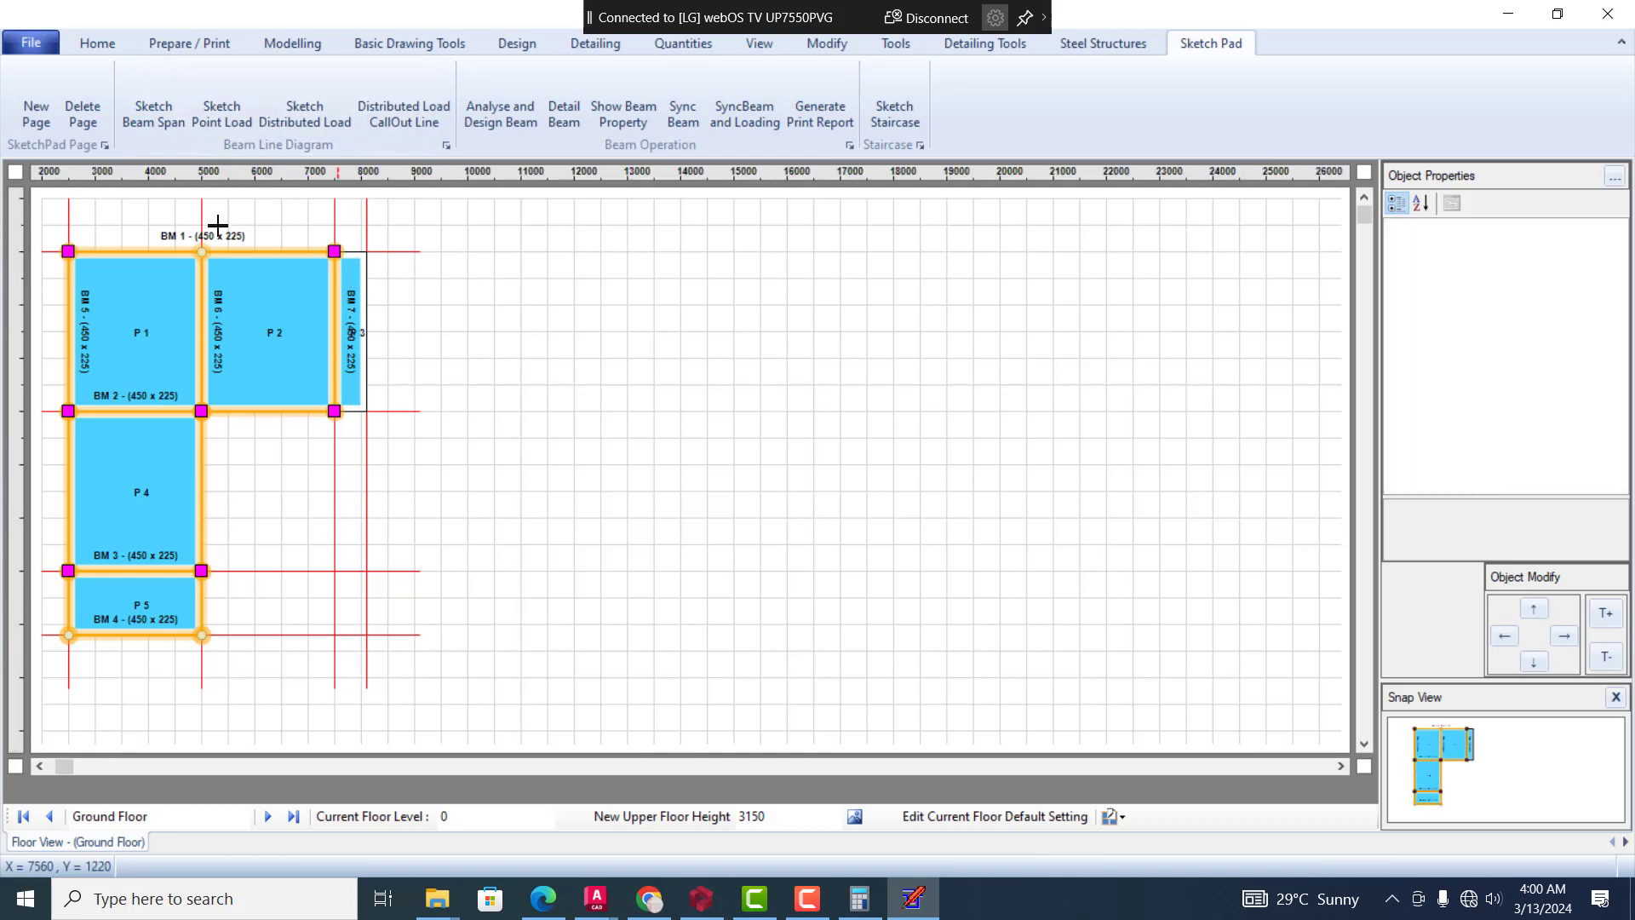
Look over the beam operation, steel structure, detailing and modify tools, and the project file commands
click(230, 252)
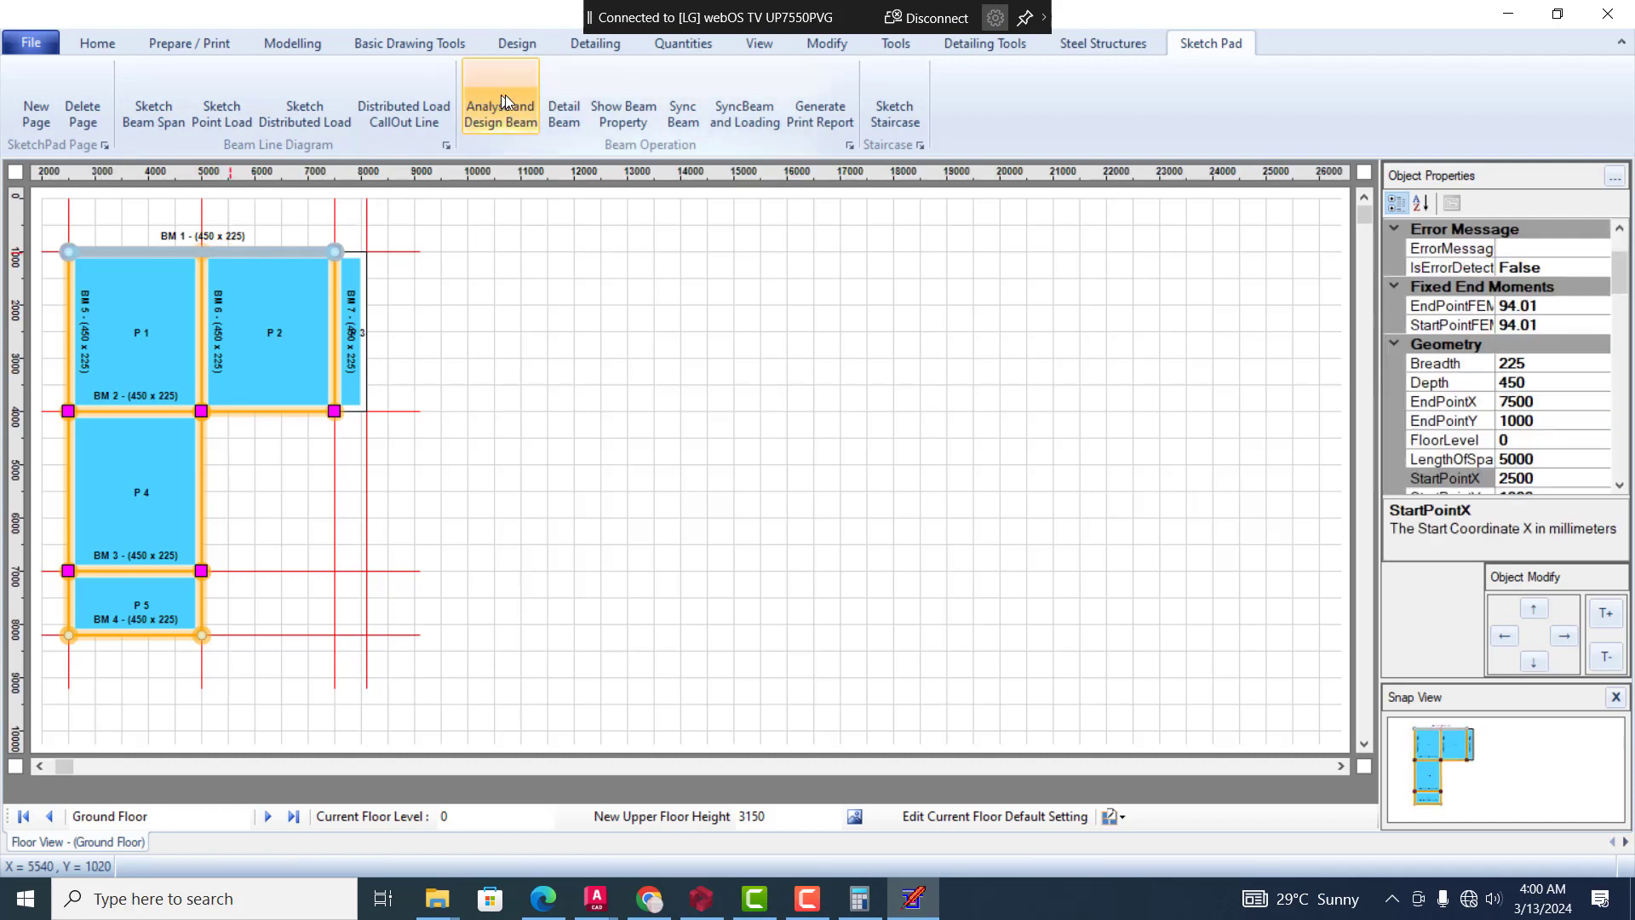
click(557, 111)
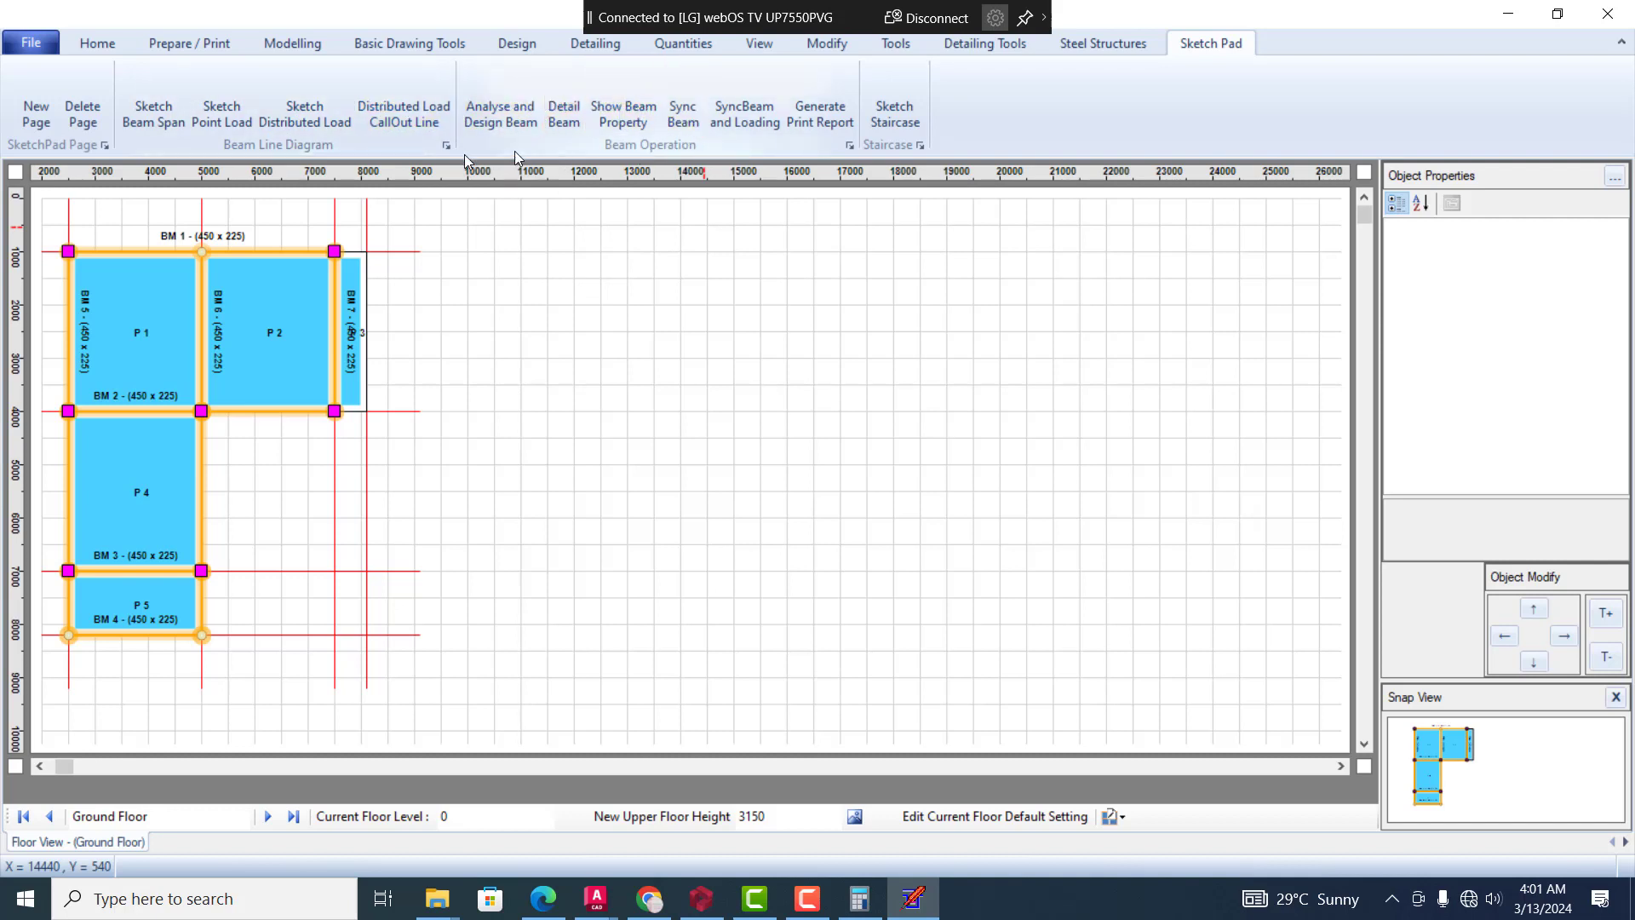
click(1118, 47)
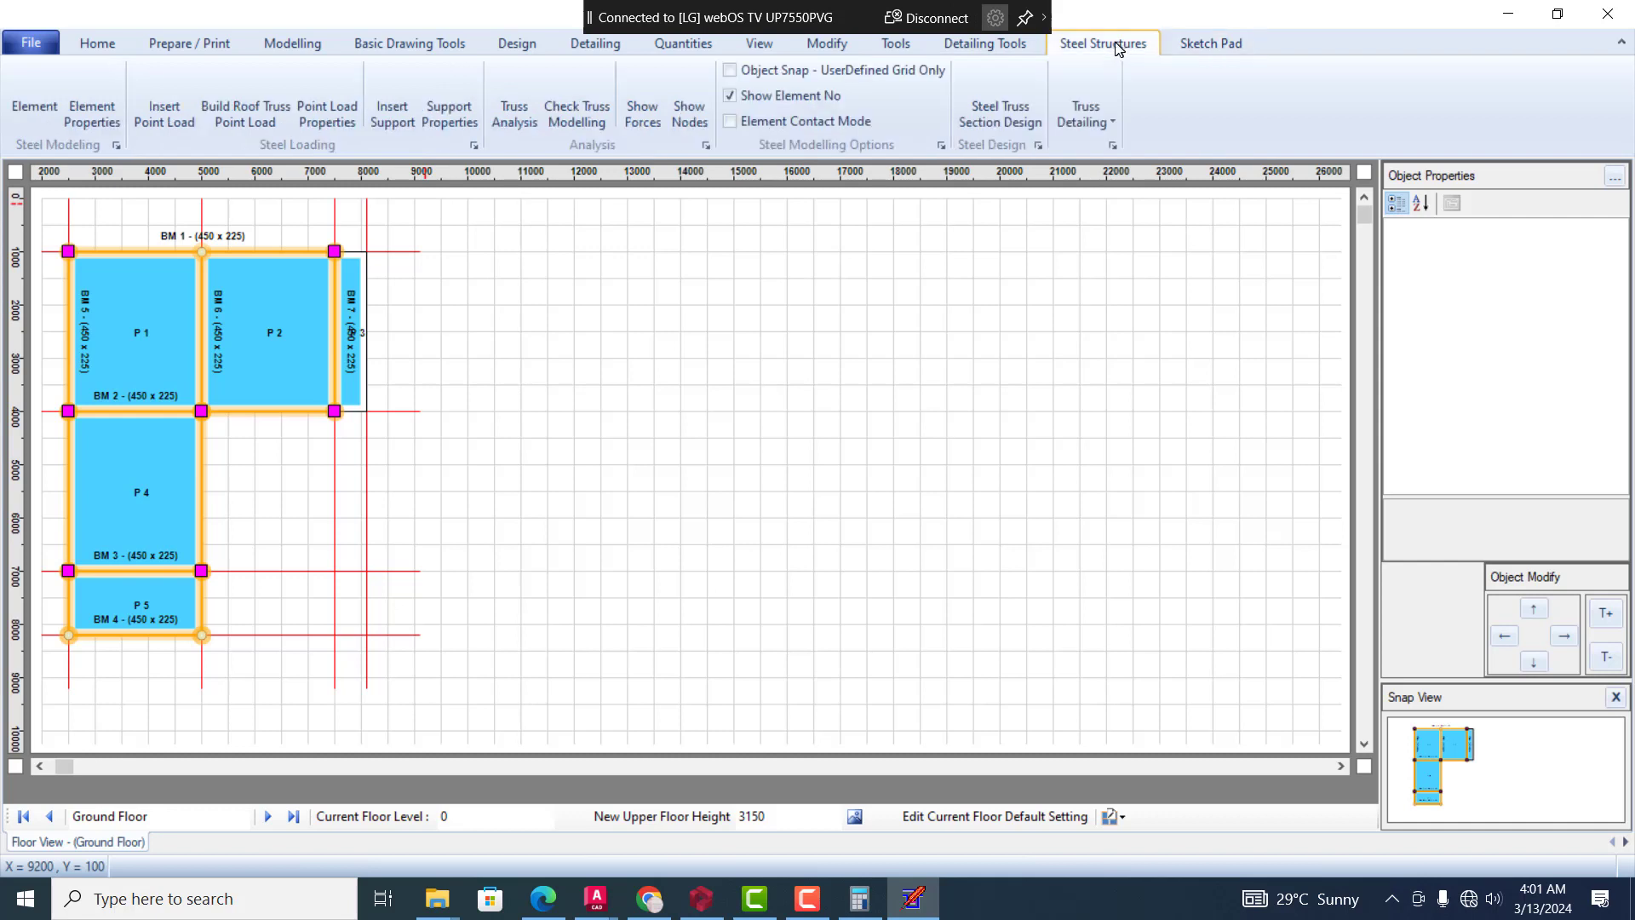
click(1013, 47)
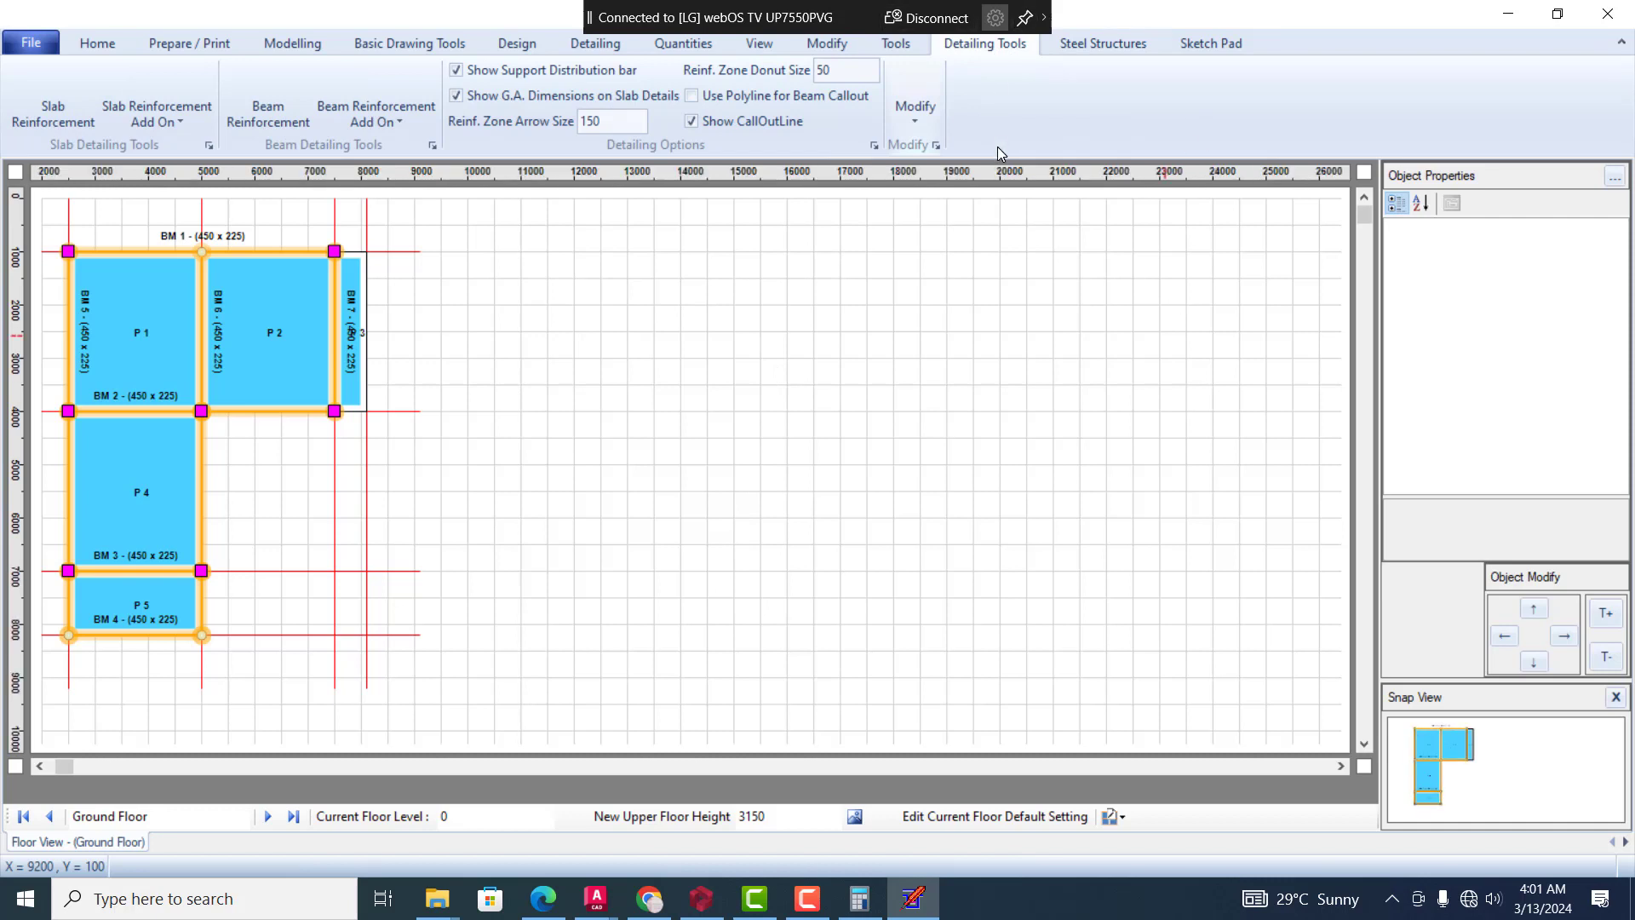
click(1201, 43)
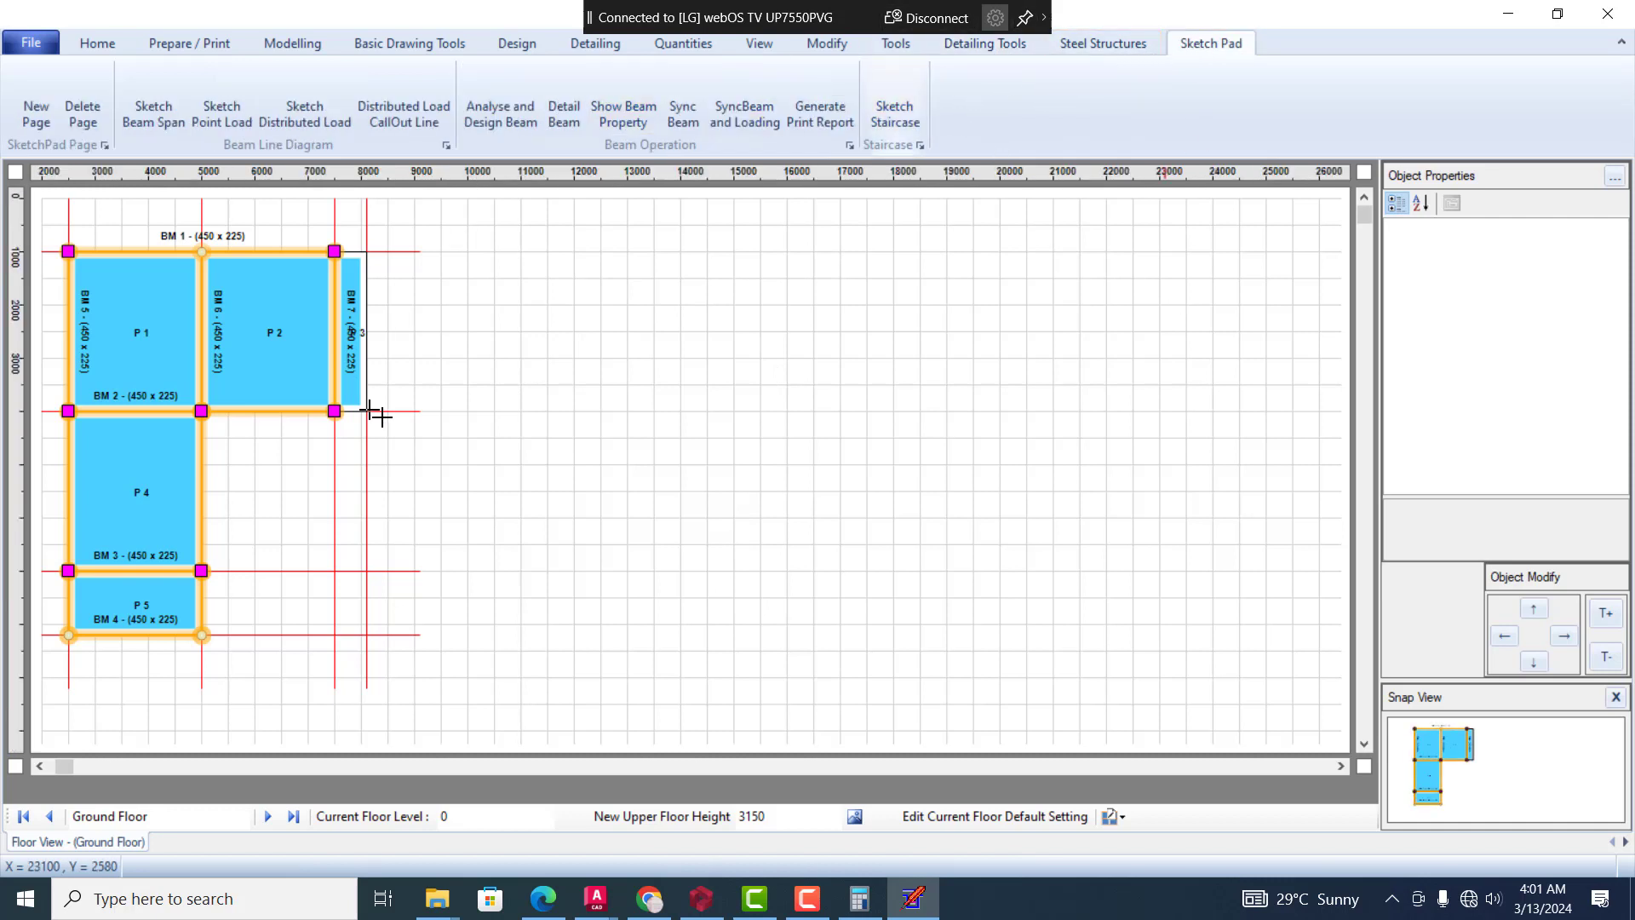
click(1117, 39)
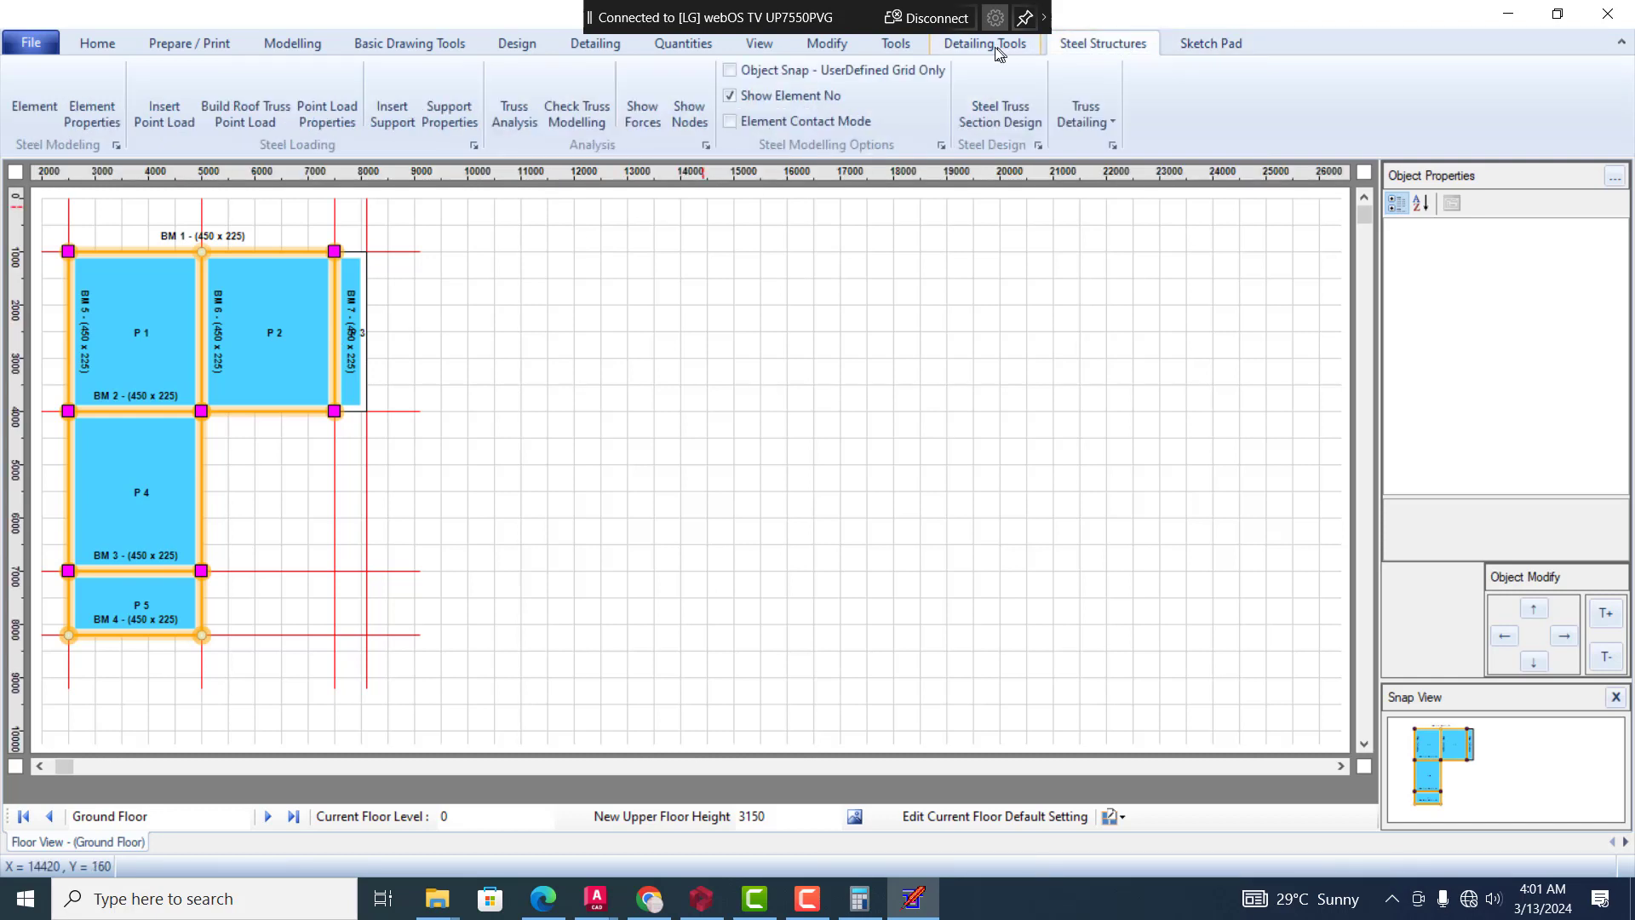
click(964, 44)
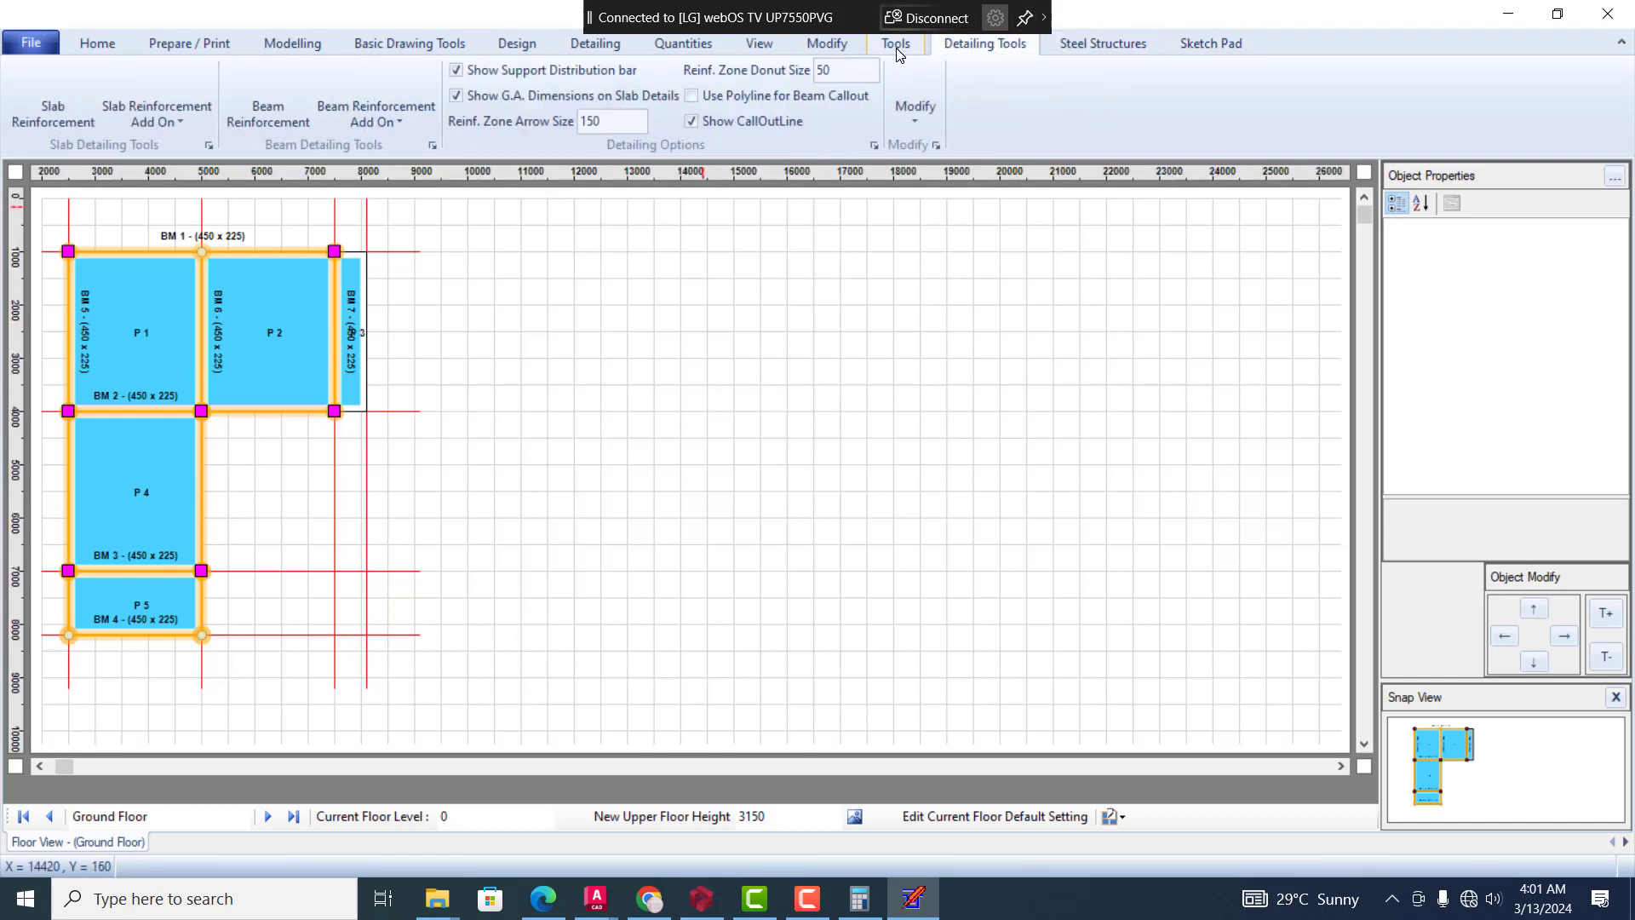
click(897, 47)
click(835, 42)
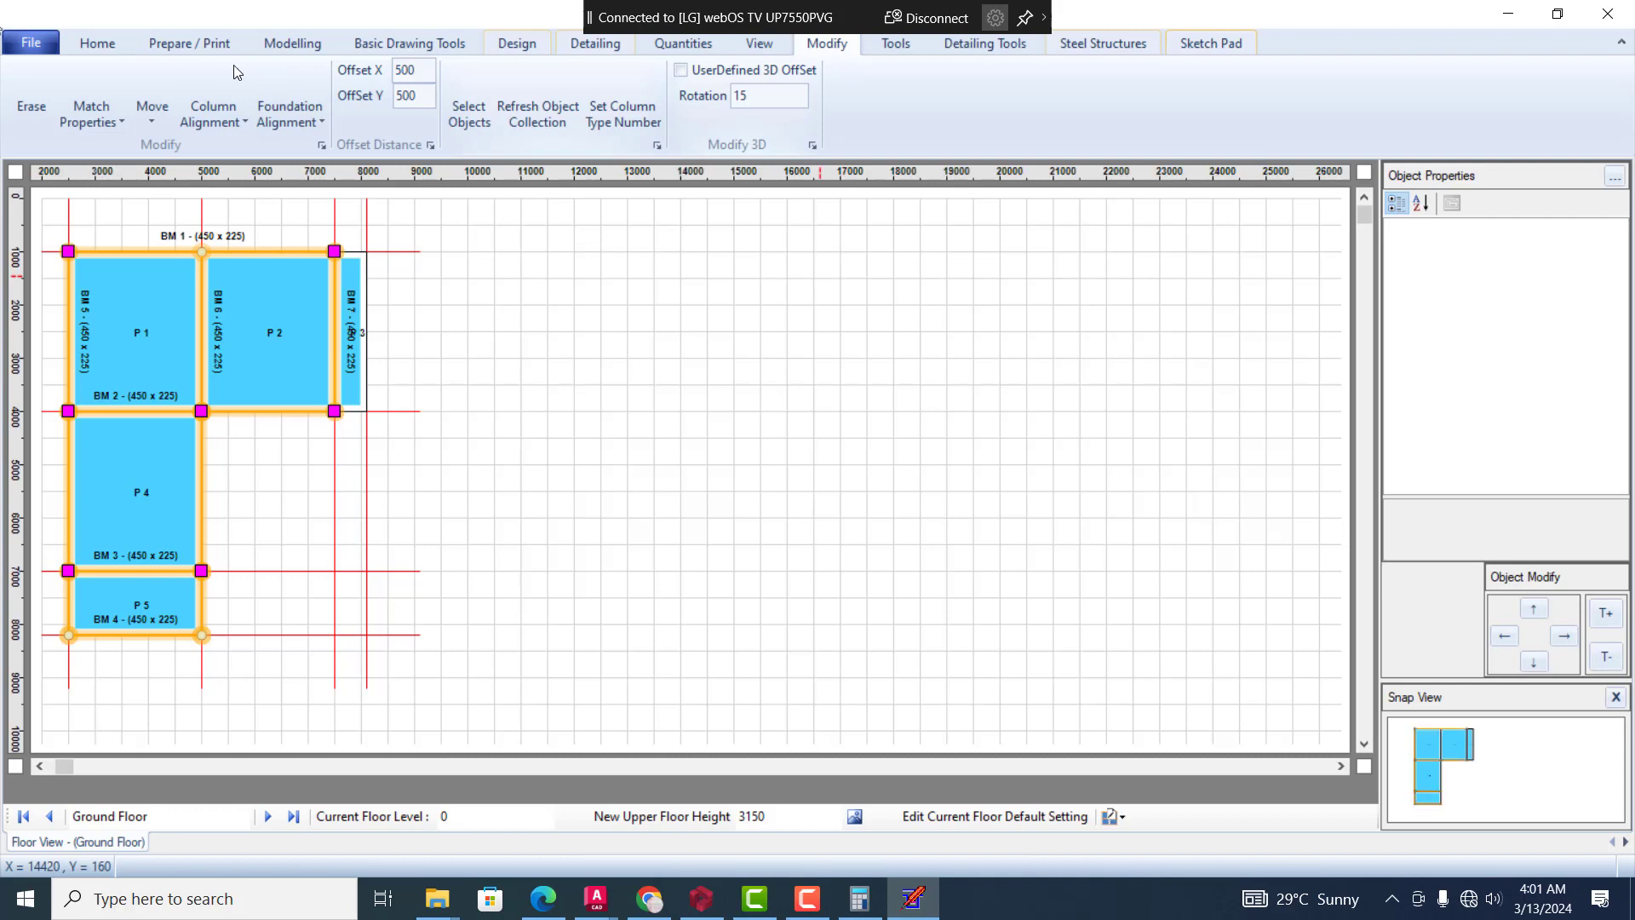
click(31, 44)
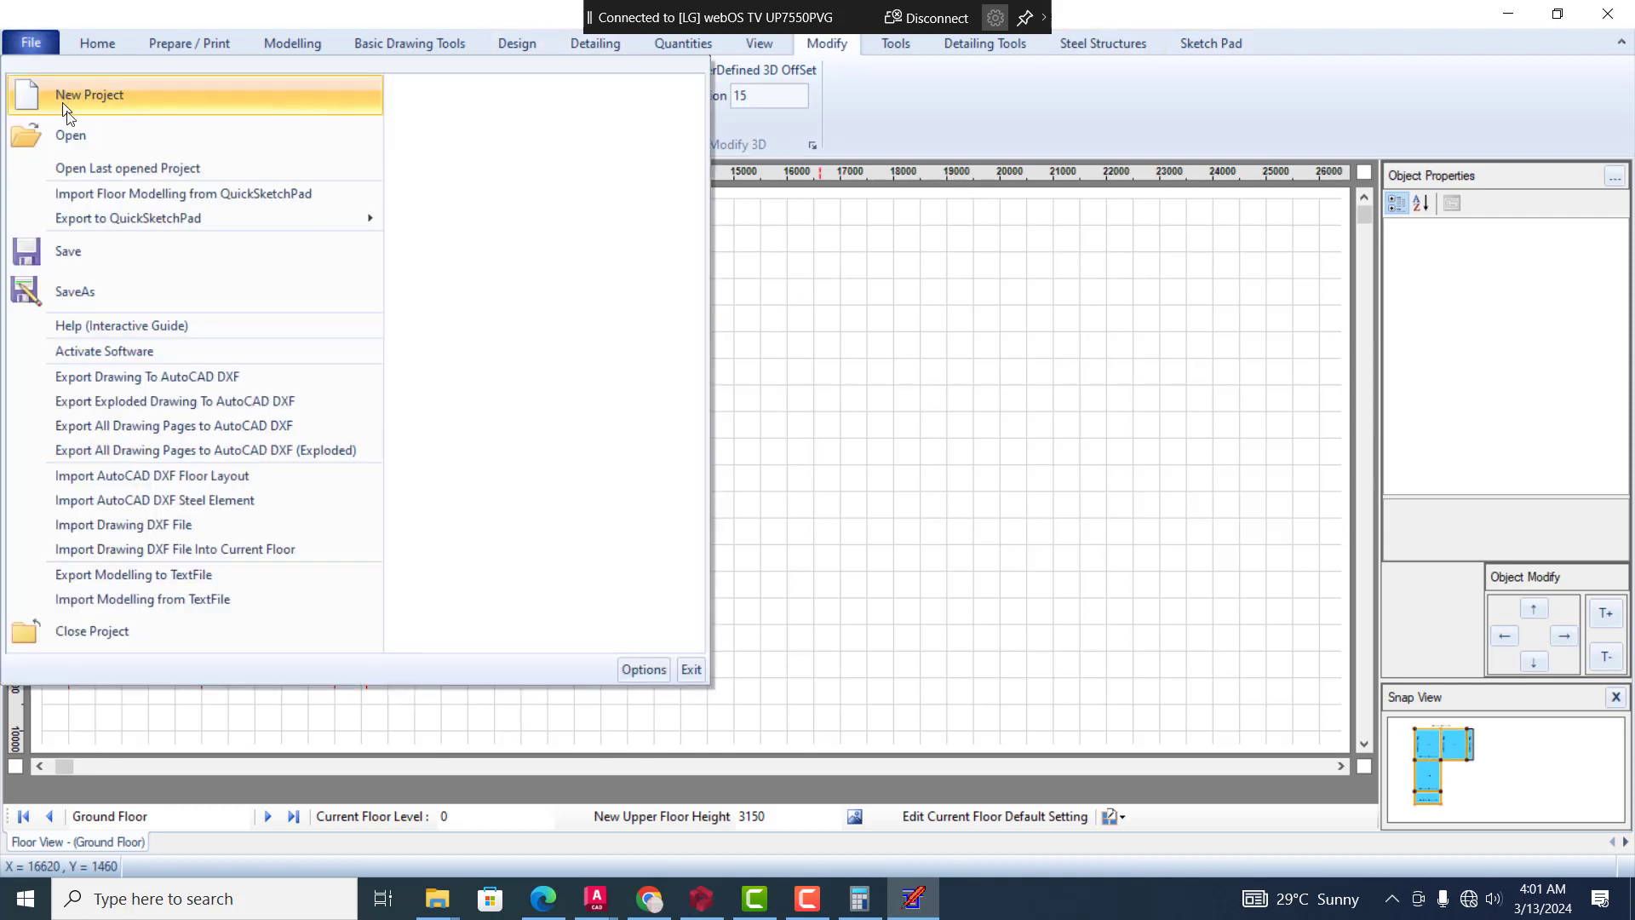
Save the project to the Desktop as a QuickDraughting Studio (*.cqd) file, named with the engineer's title and name
click(128, 253)
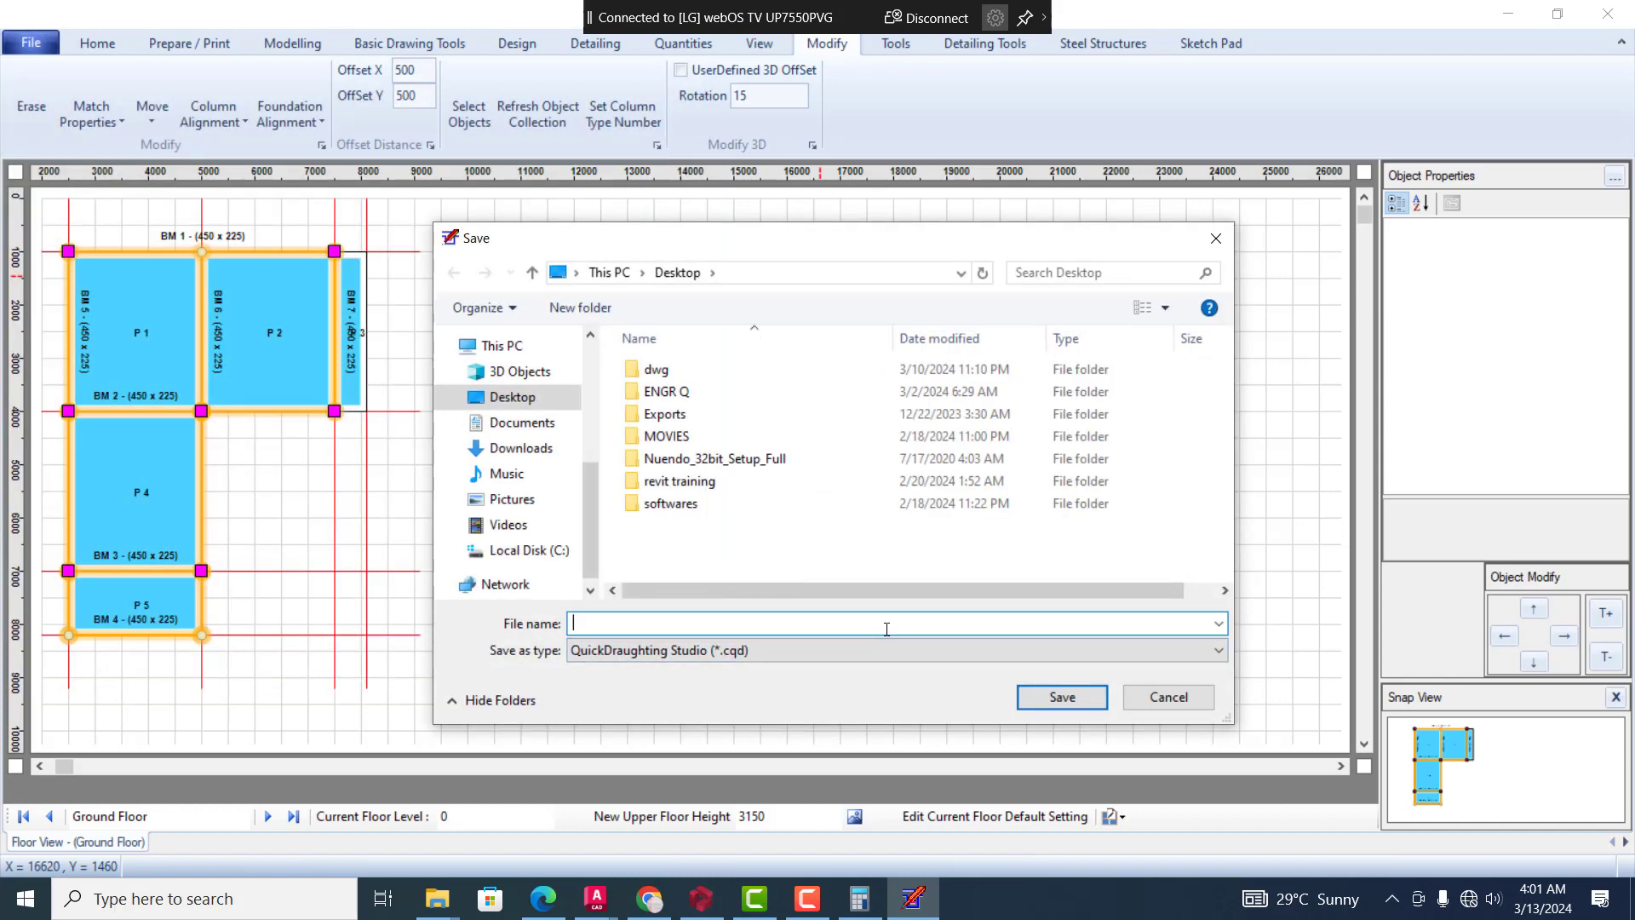
text(E)
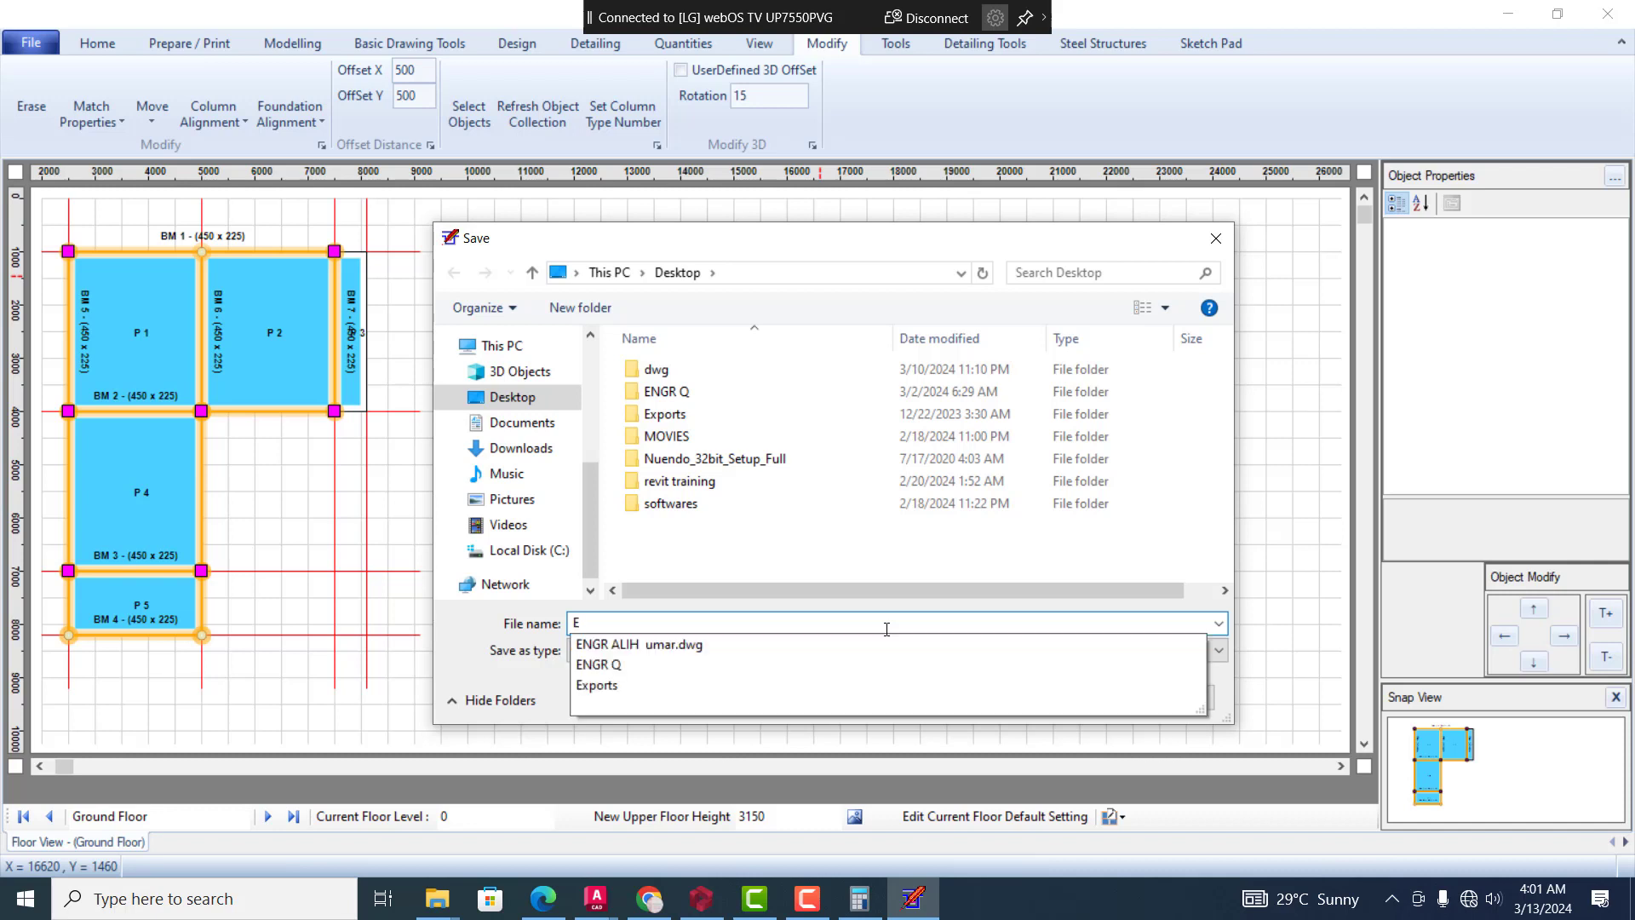
text(ngr)
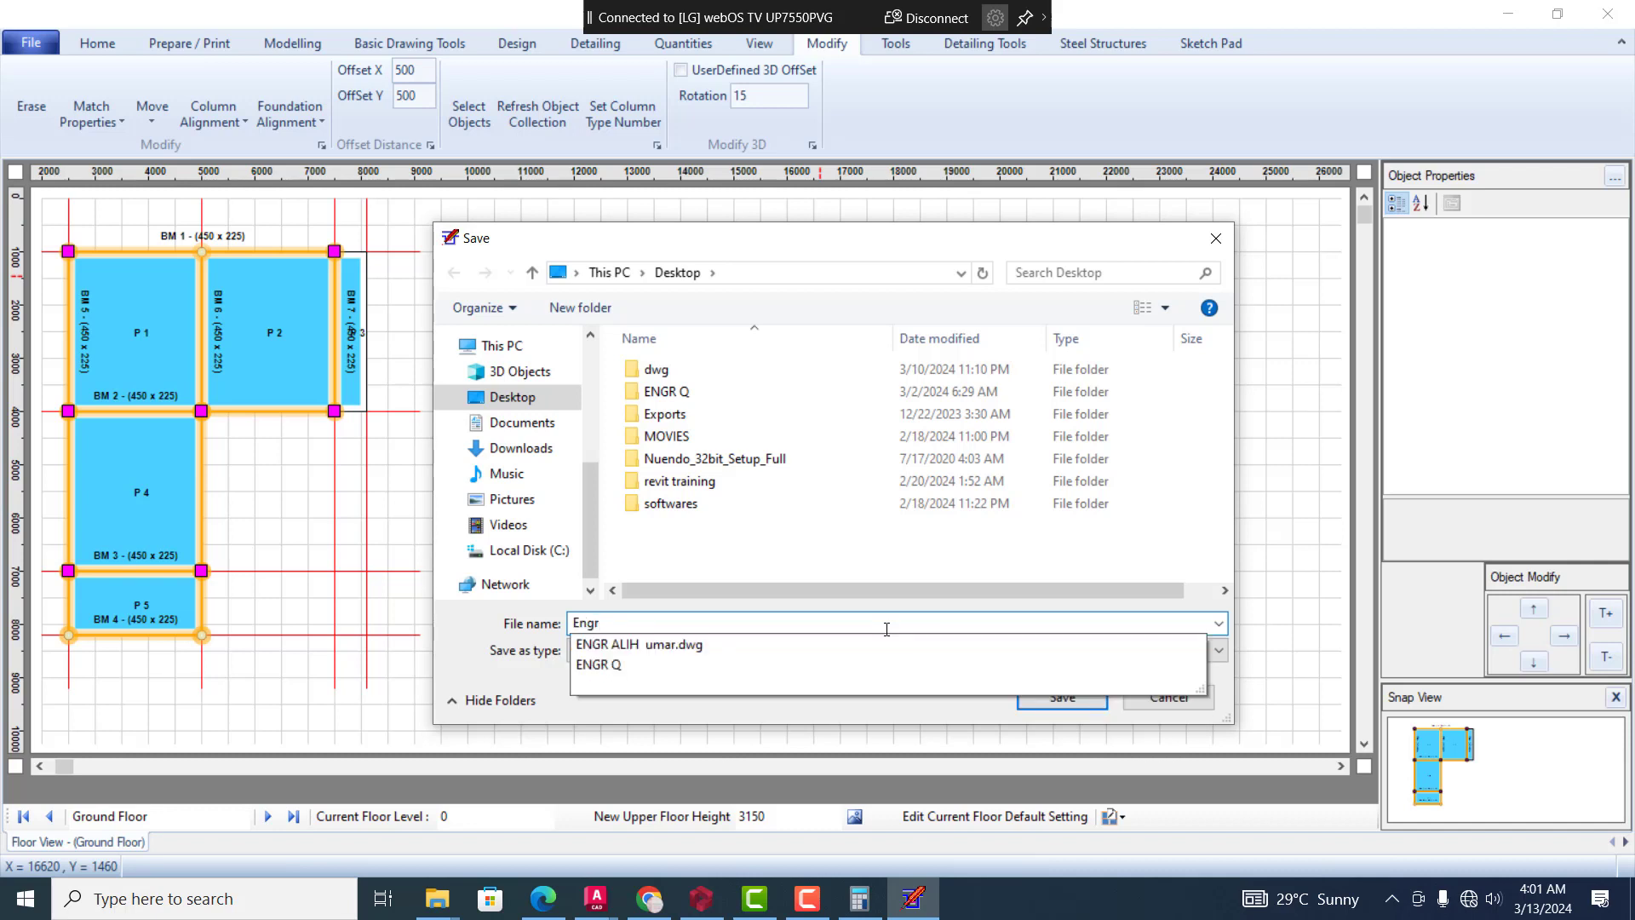
text( Dauda)
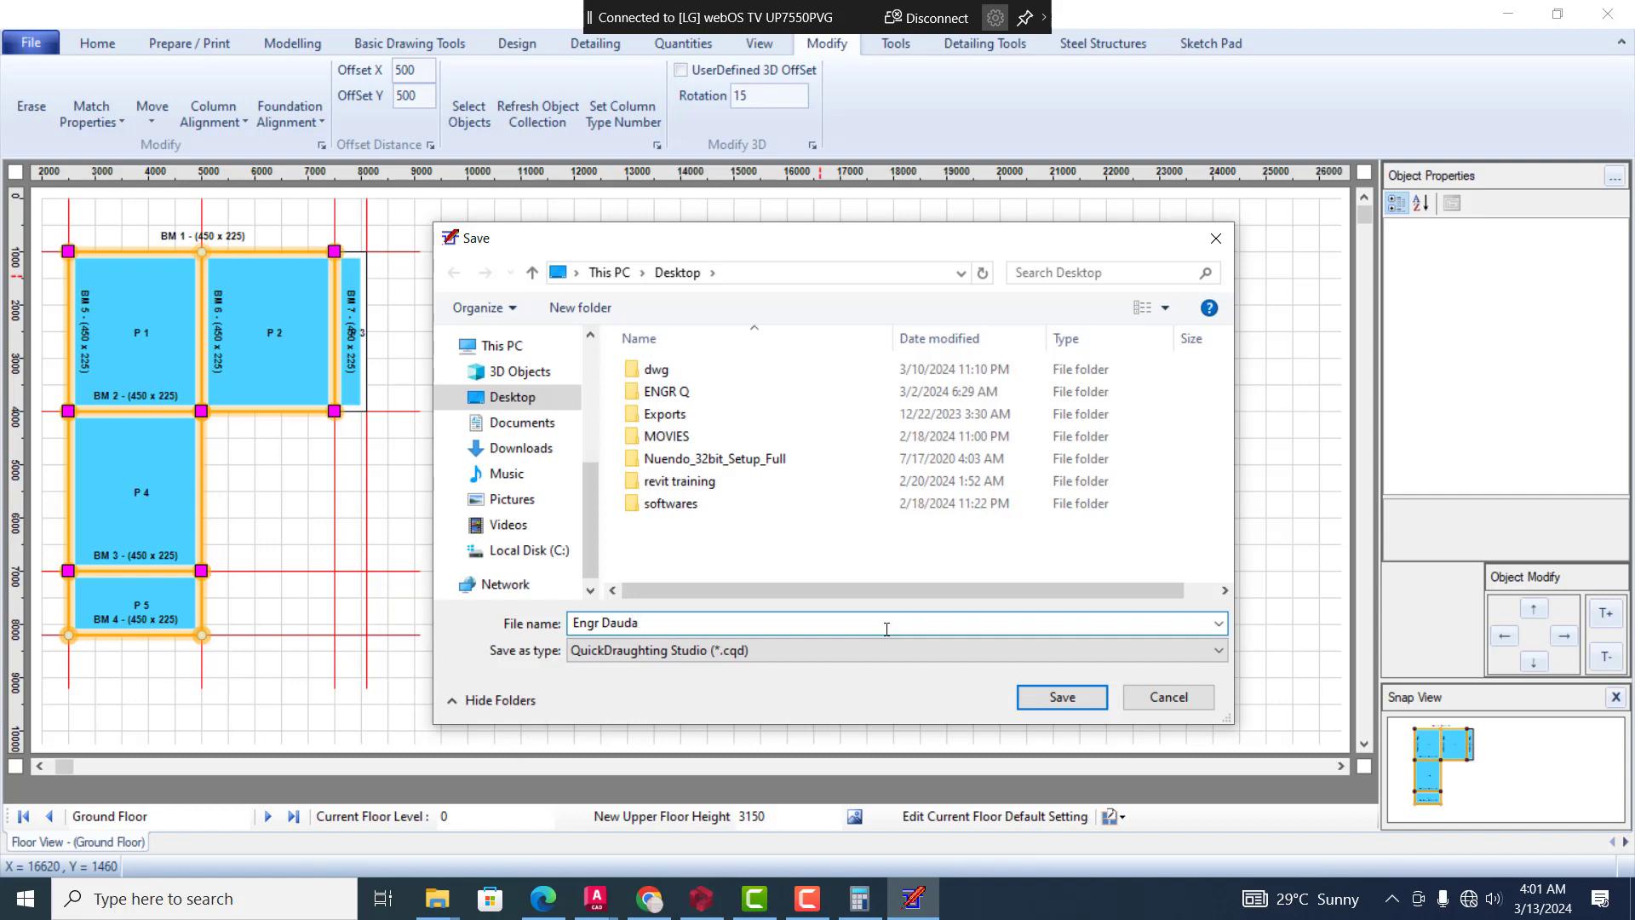
click(1035, 697)
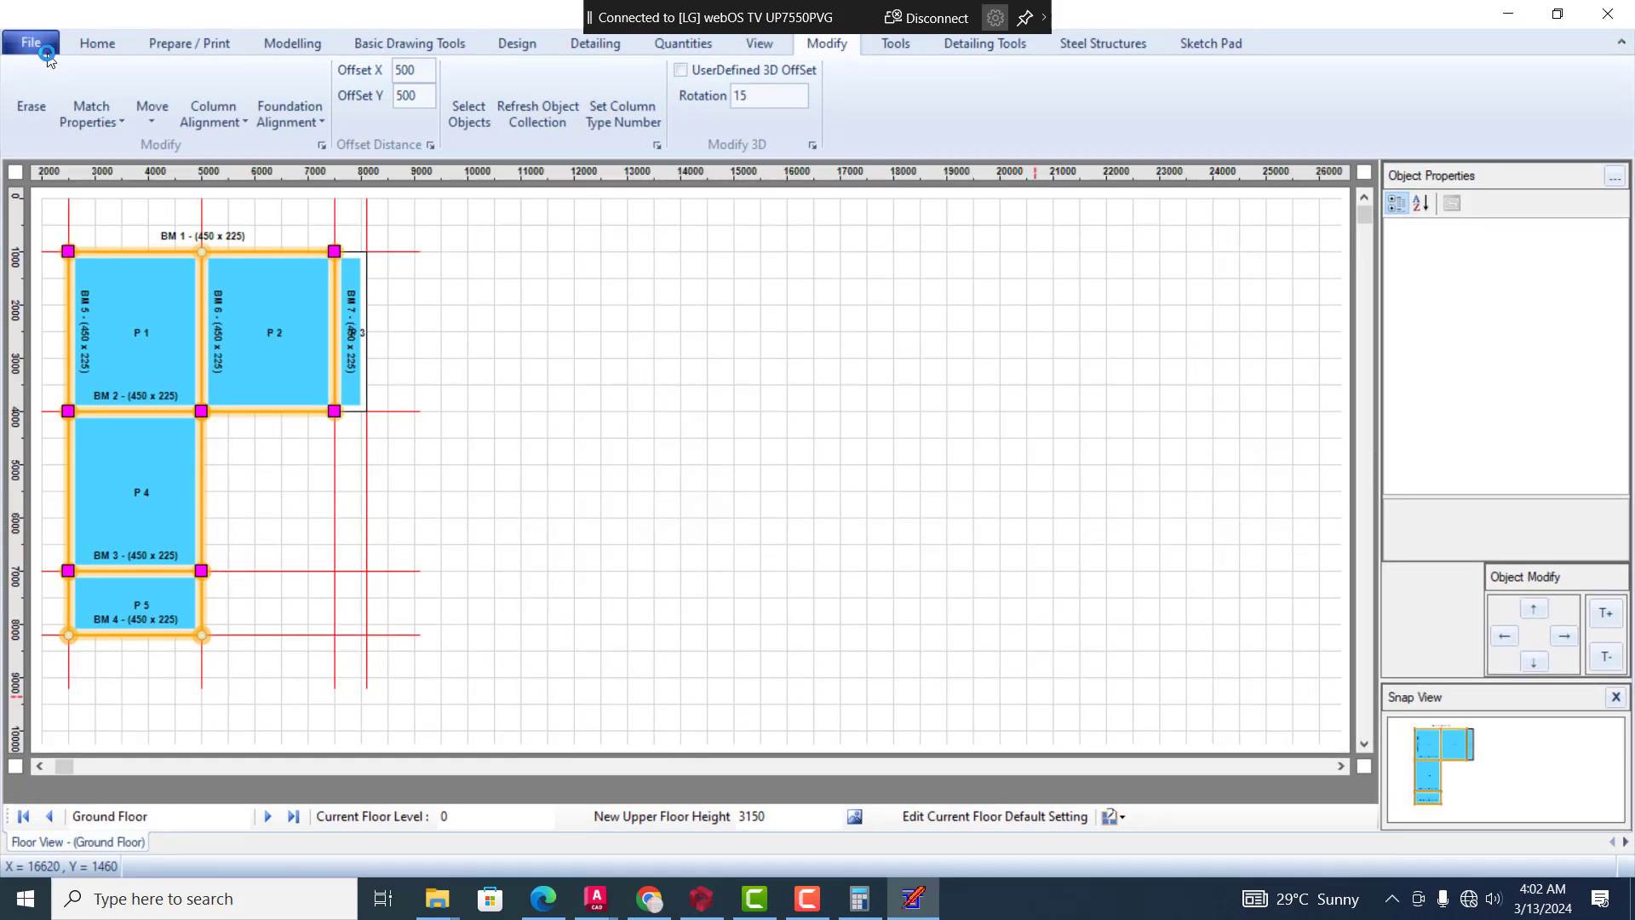
Minimise the structural design, AutoCAD and Camtasia windows to reach the desktop
click(1507, 14)
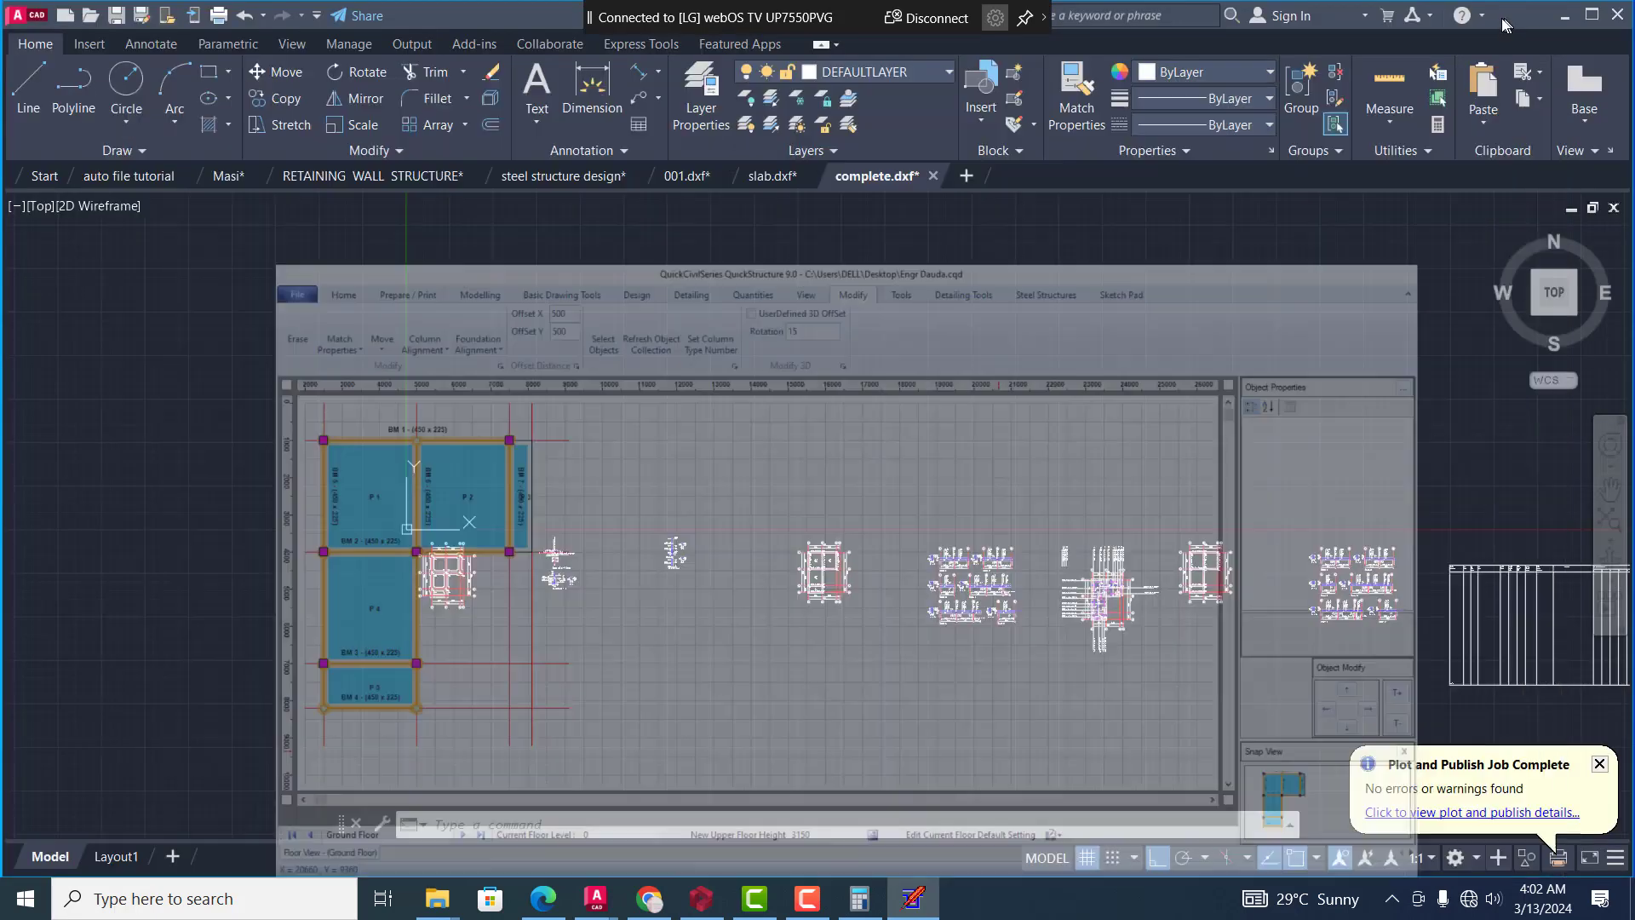
click(1563, 17)
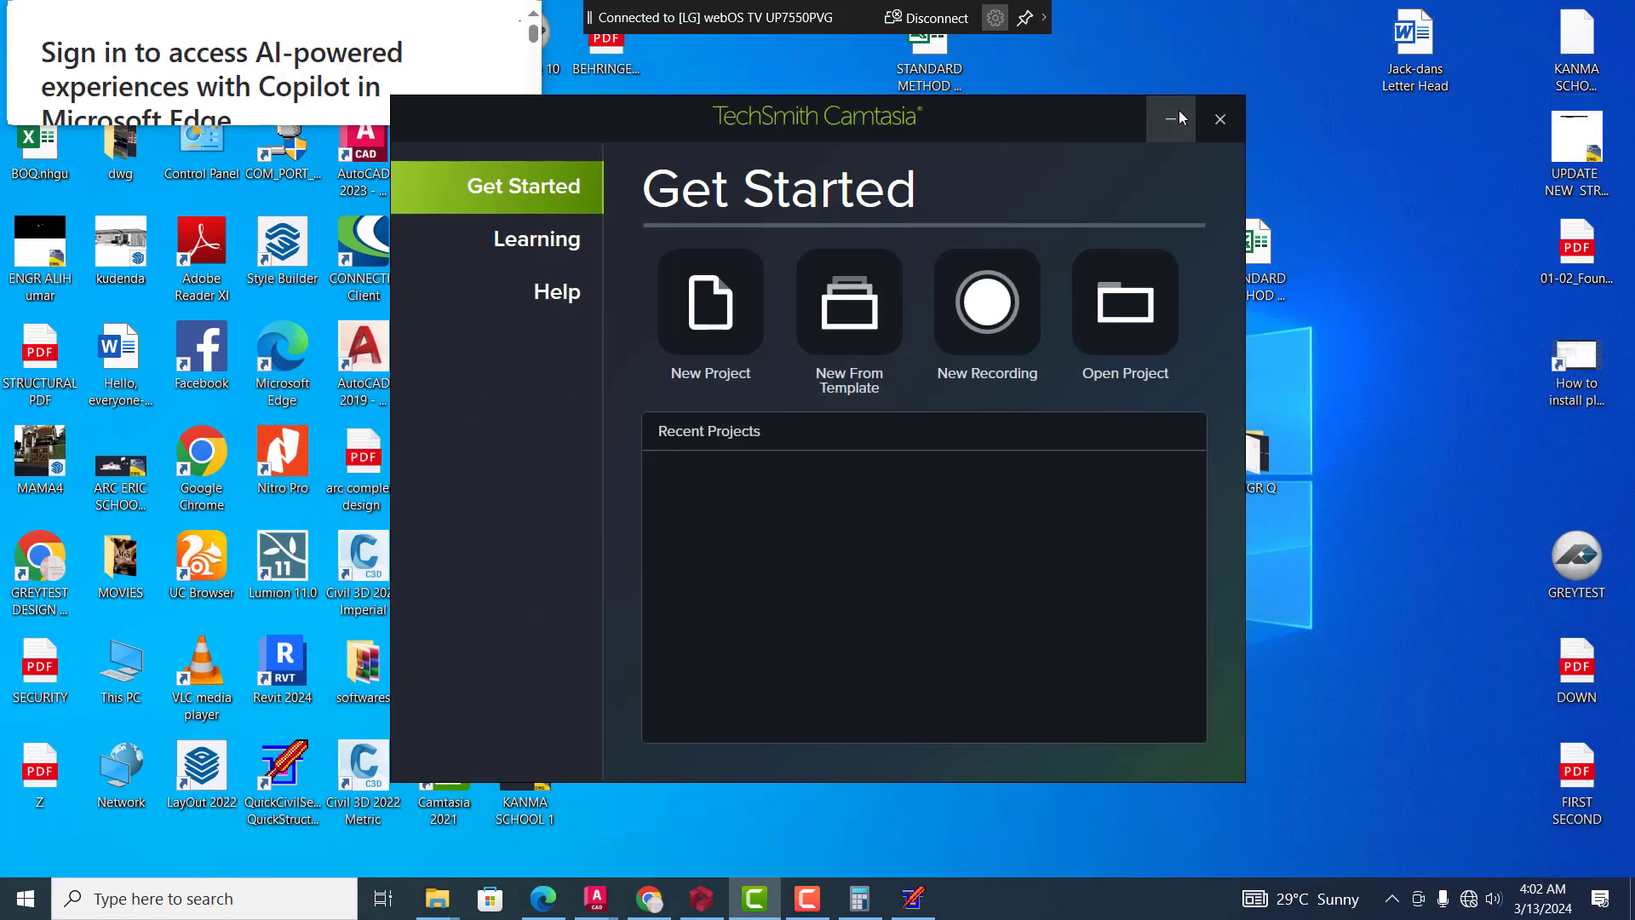
click(1172, 119)
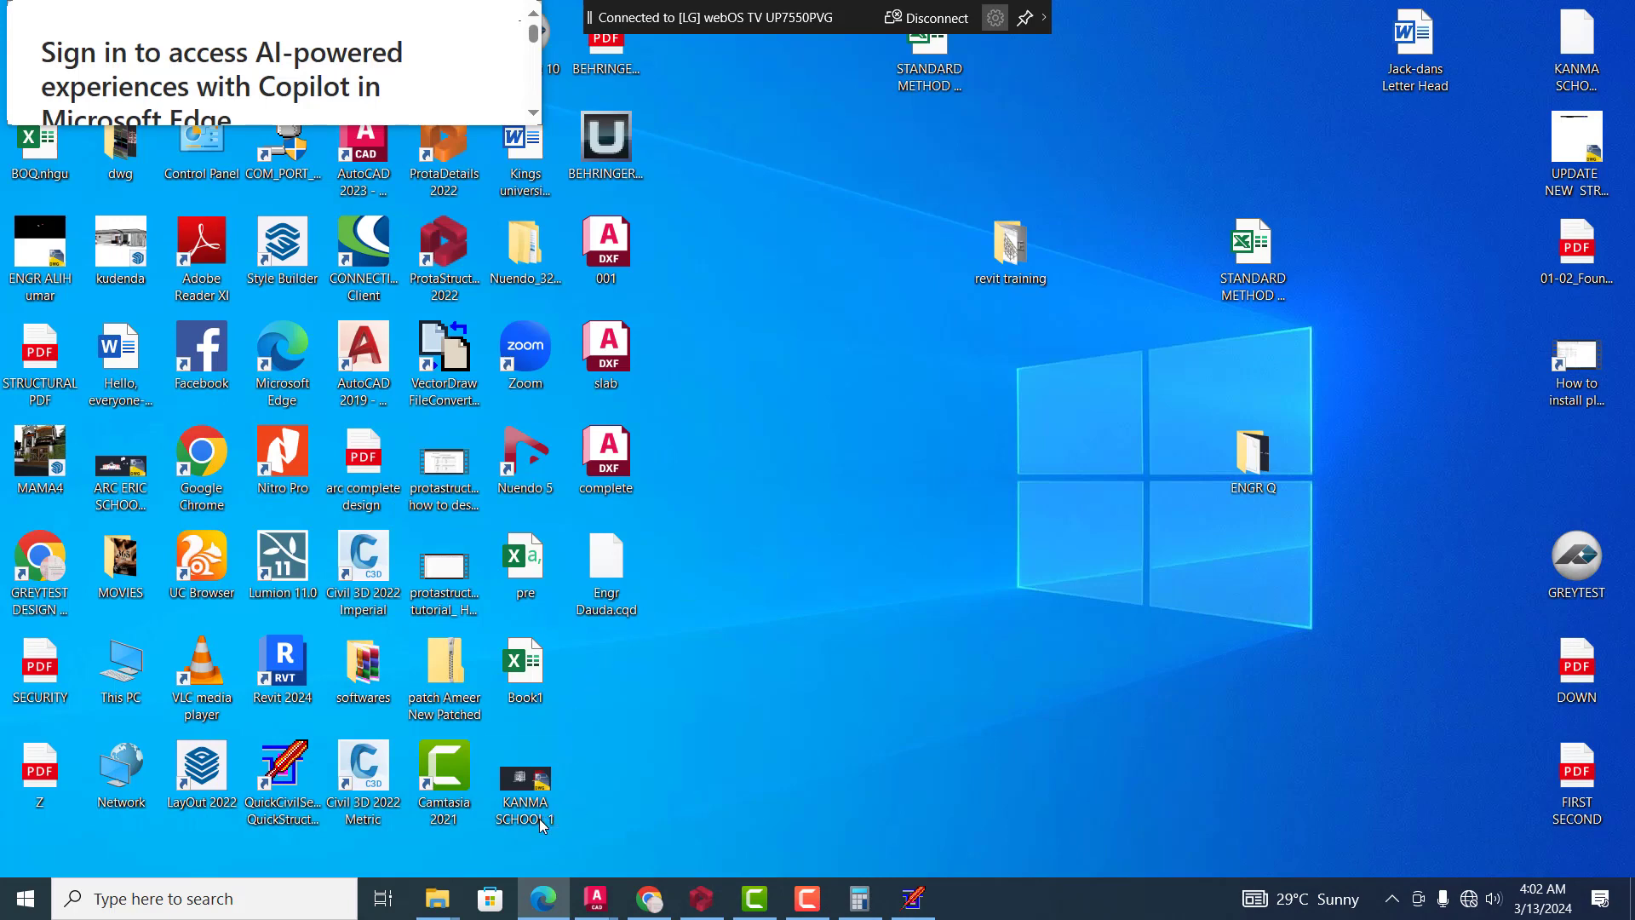
Search the computer for "autofile" and dismiss the search
click(265, 911)
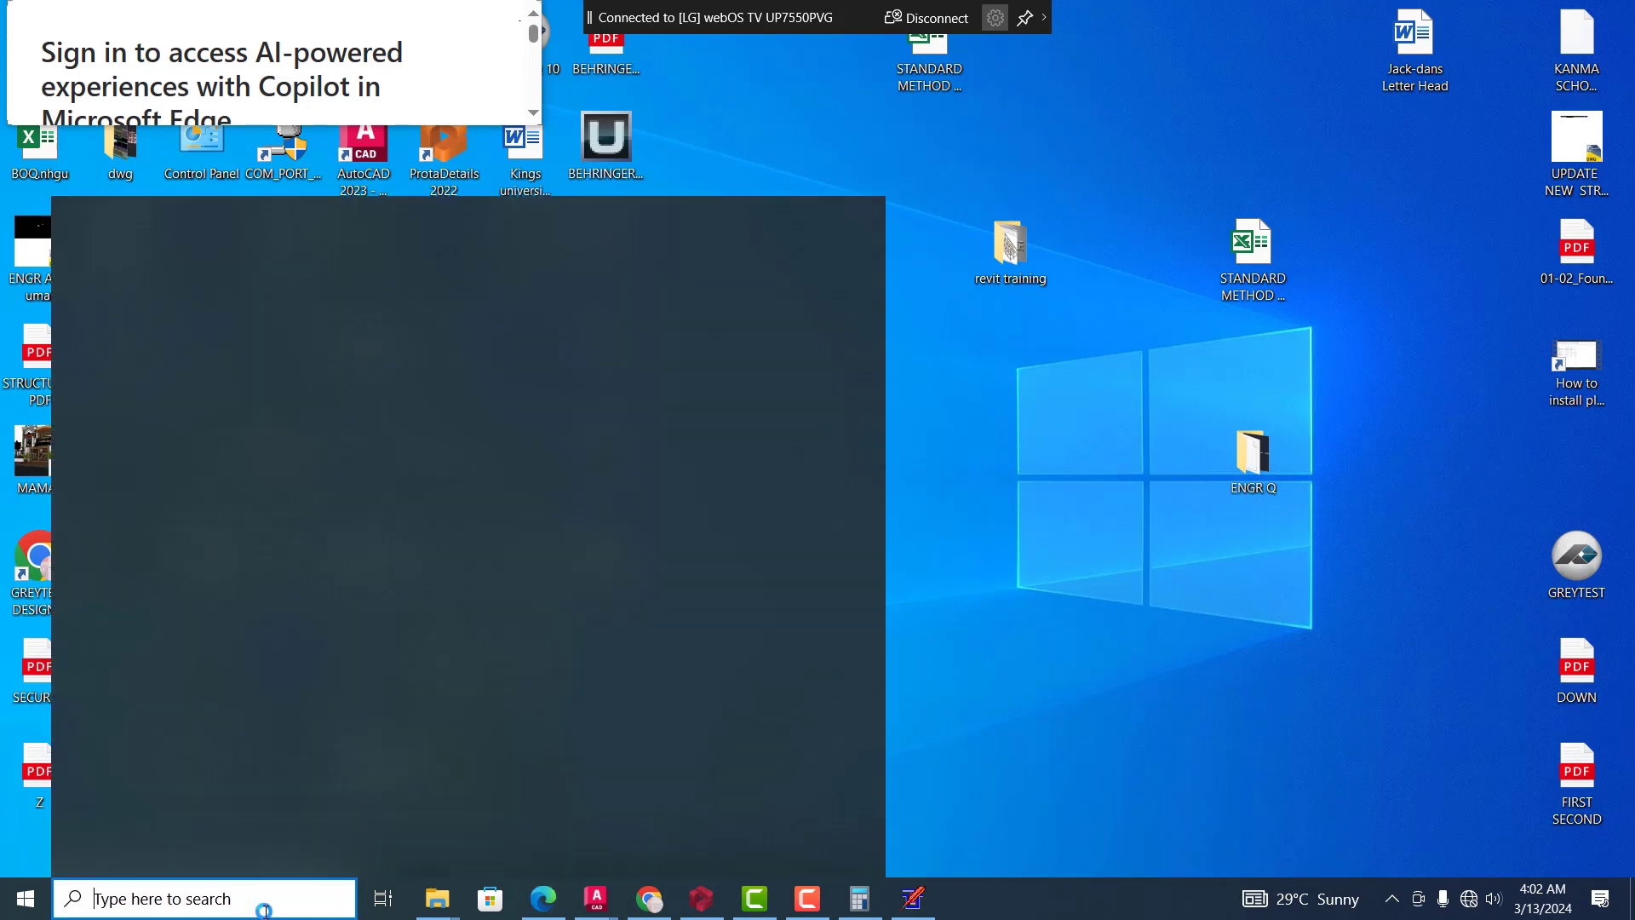
text(a)
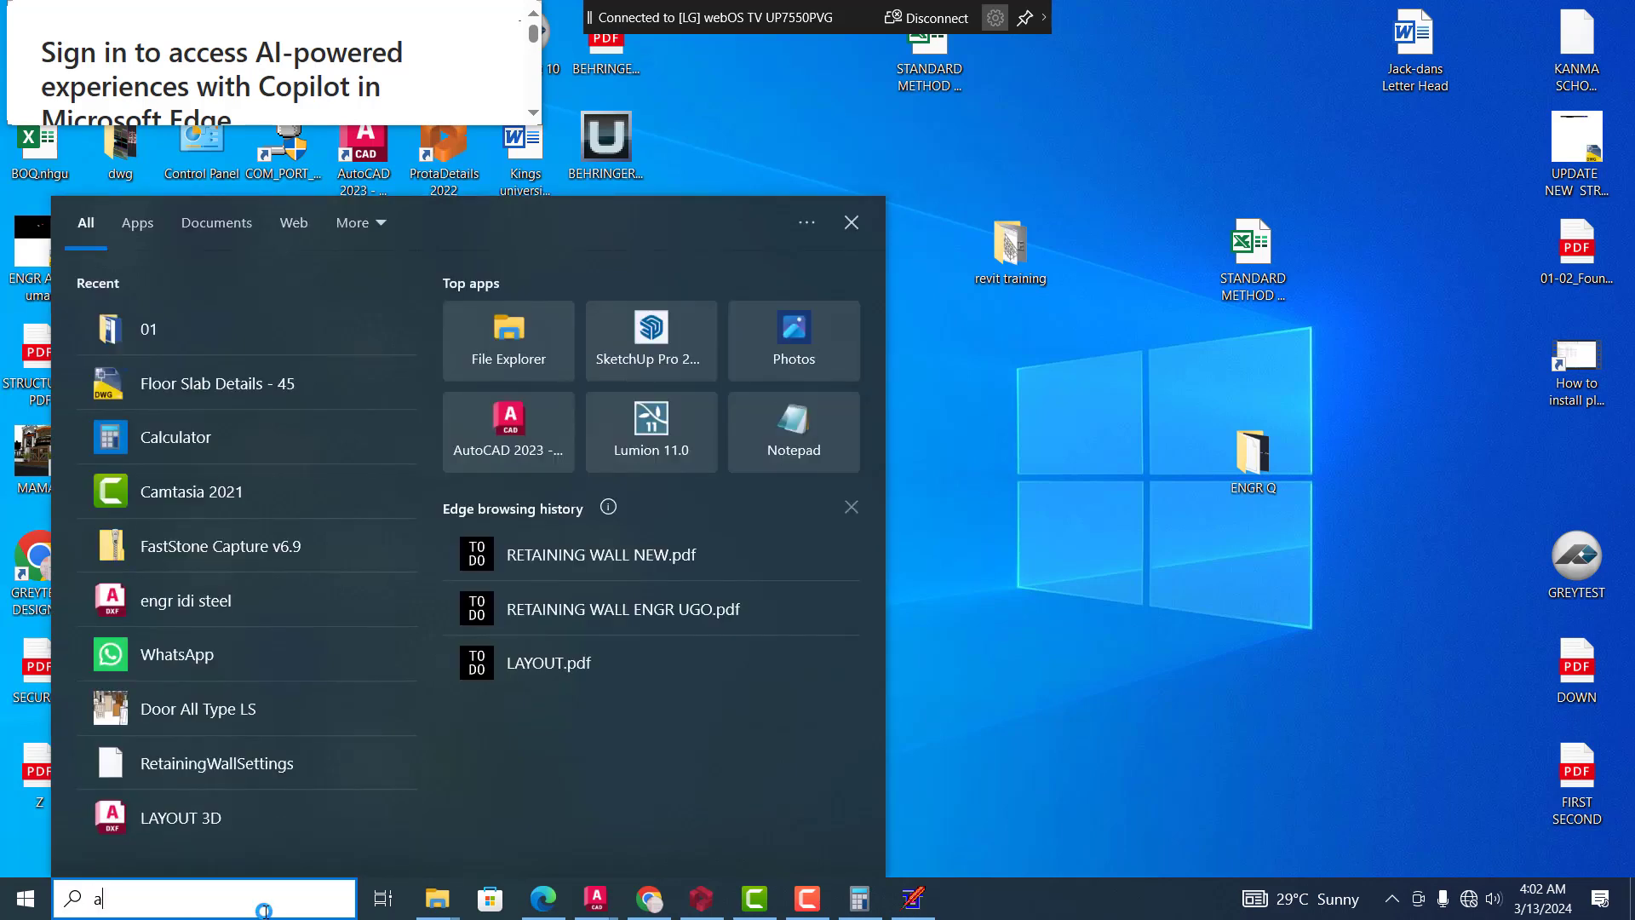
text(uto)
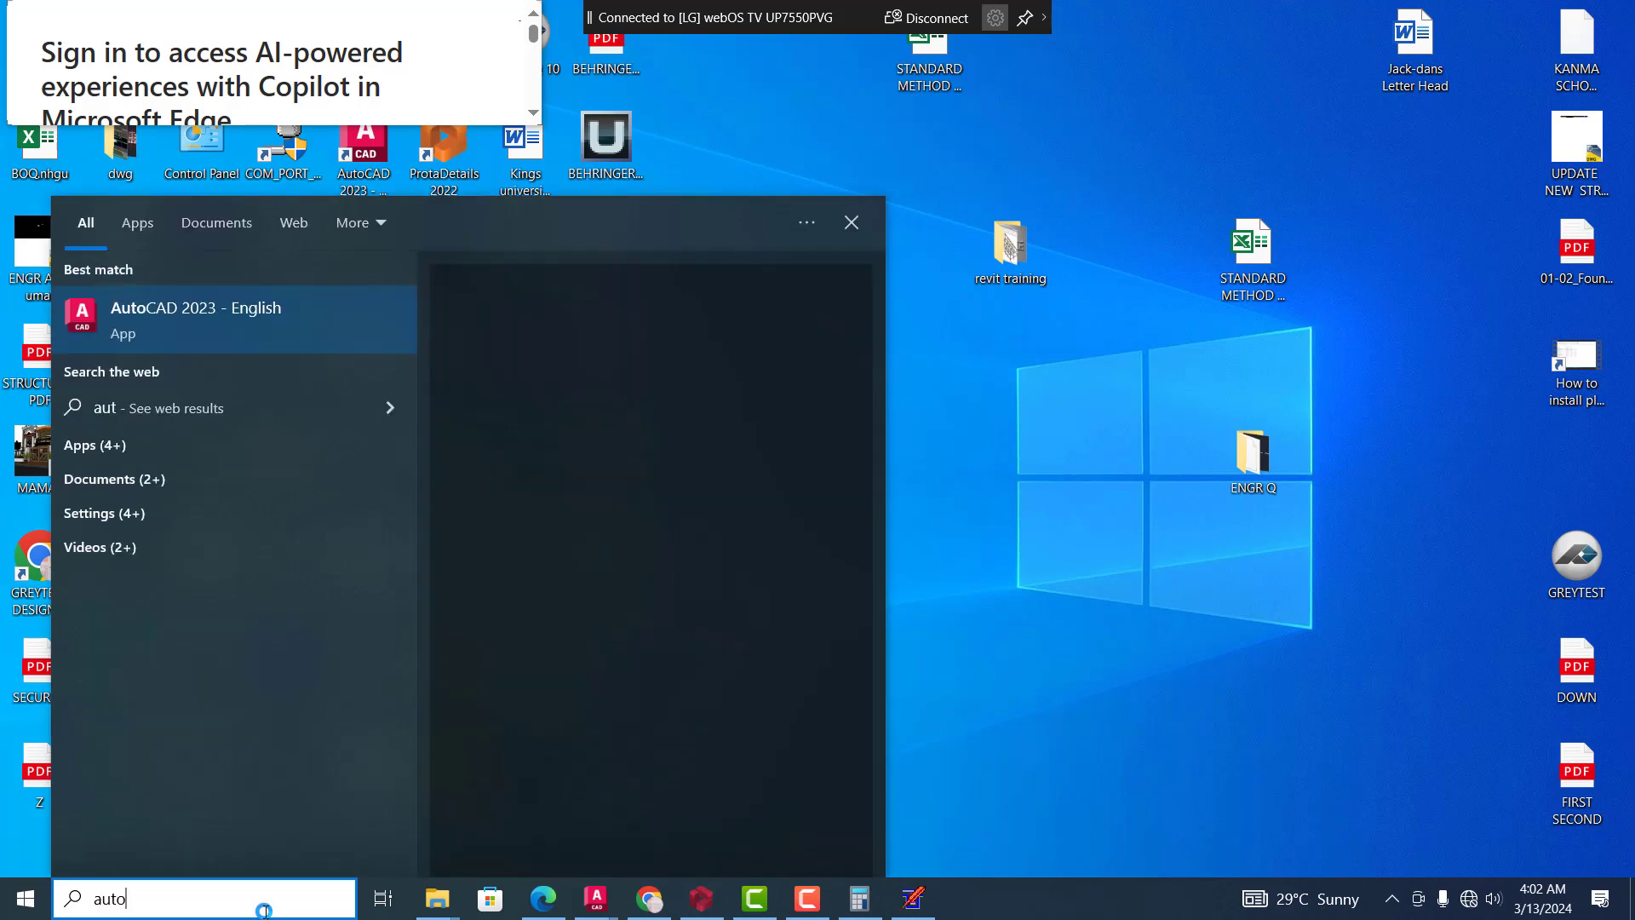
text(cad)
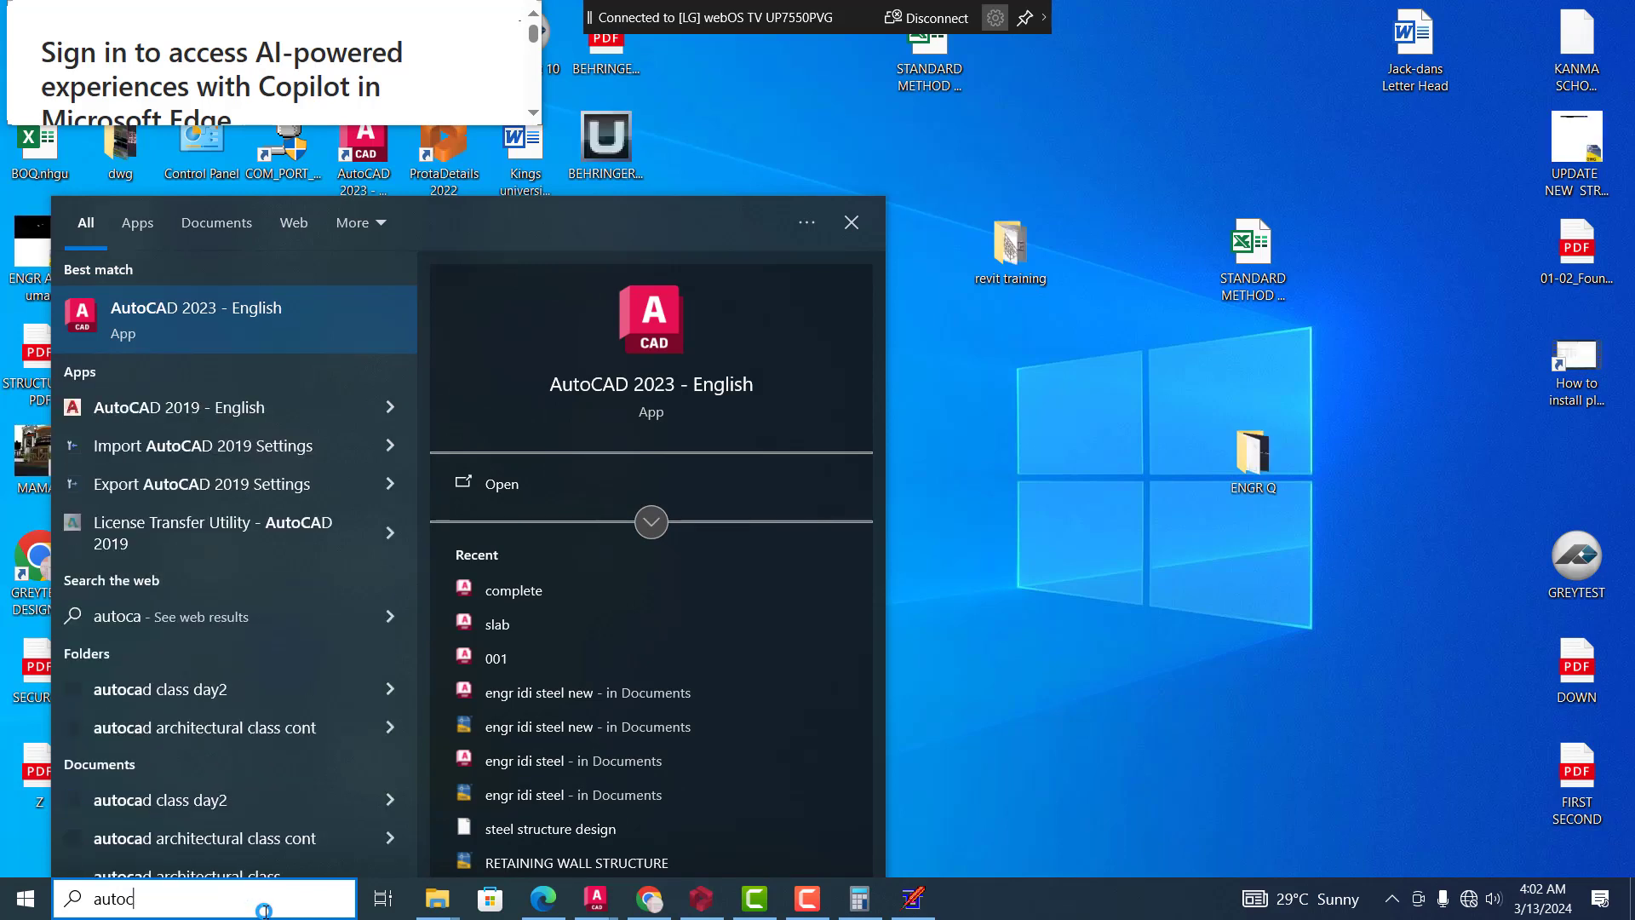
key(BackSpace)
text(fi)
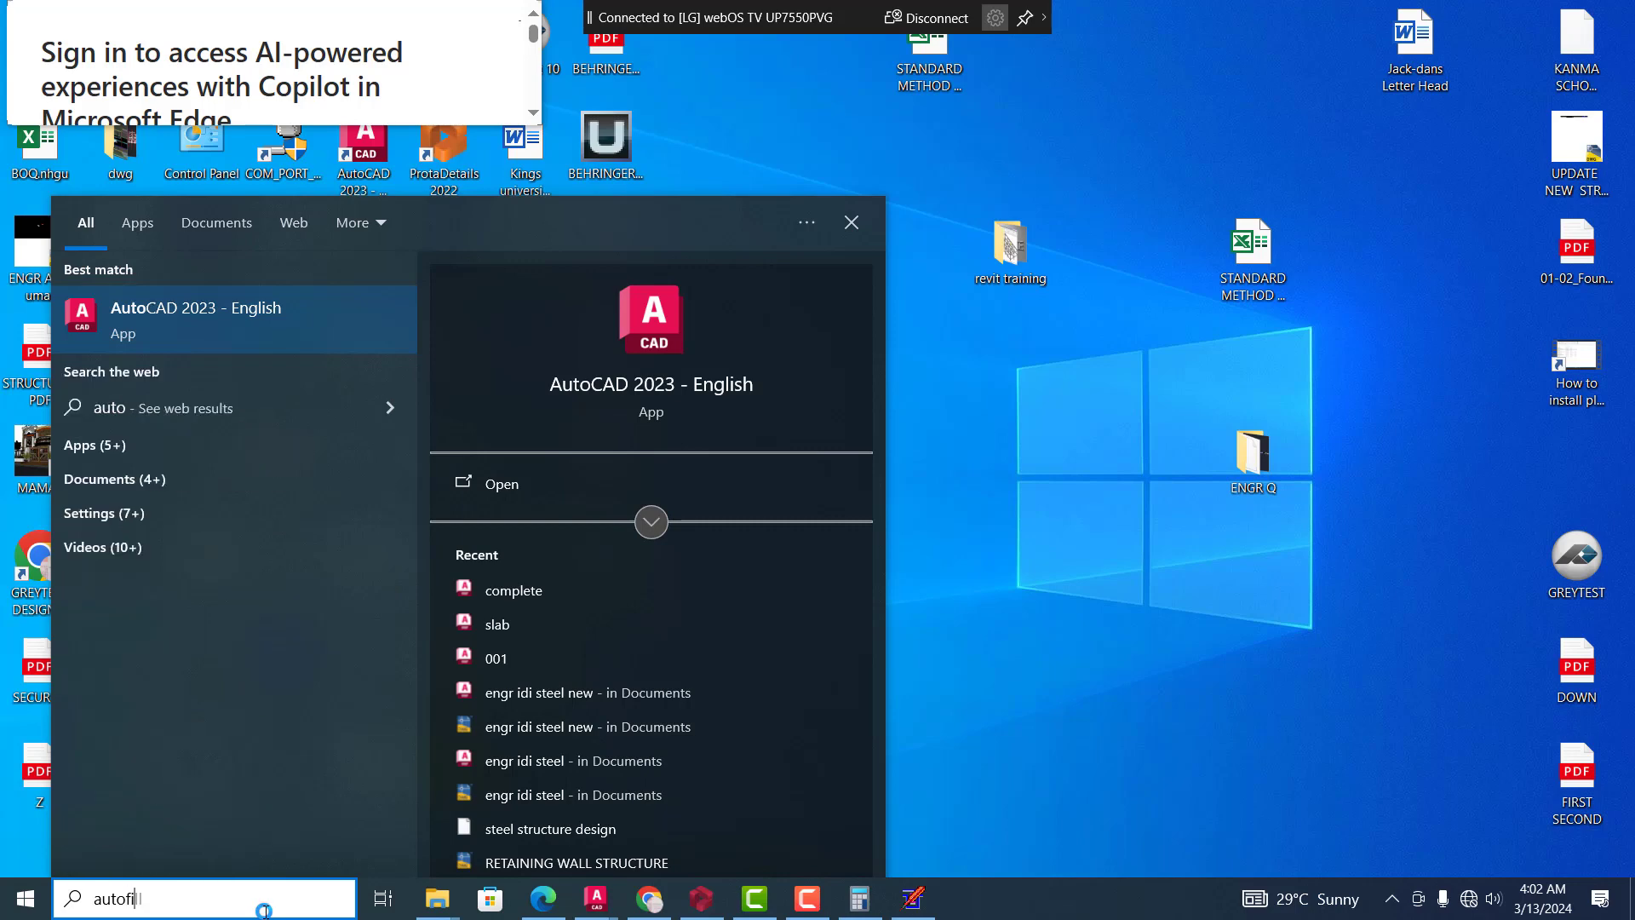
text(le)
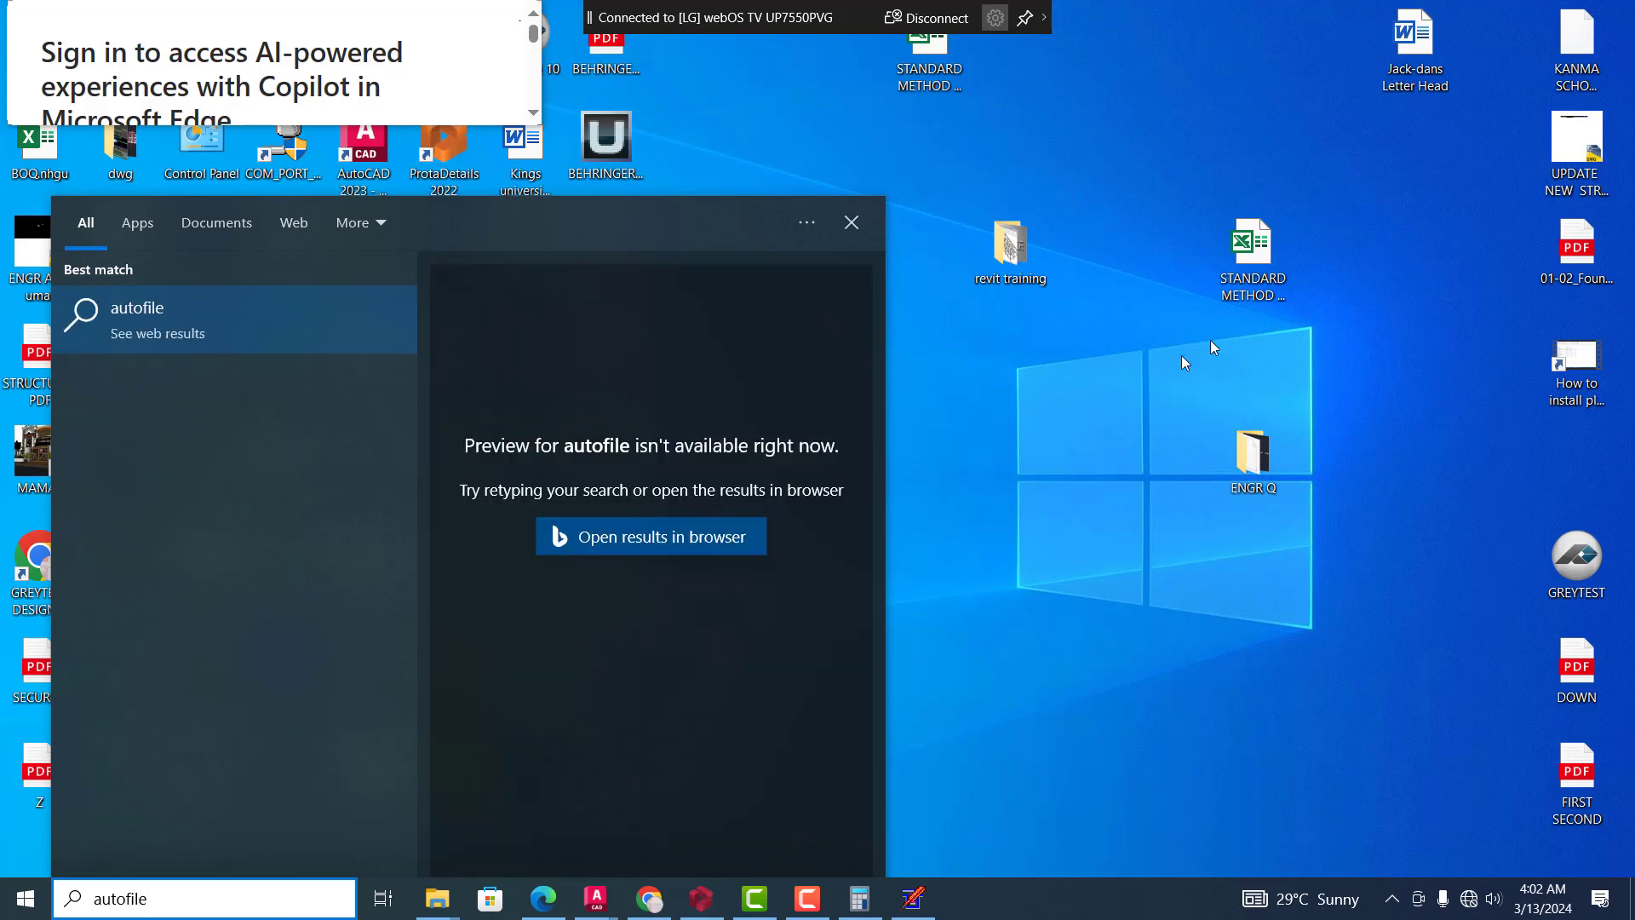
key(Escape)
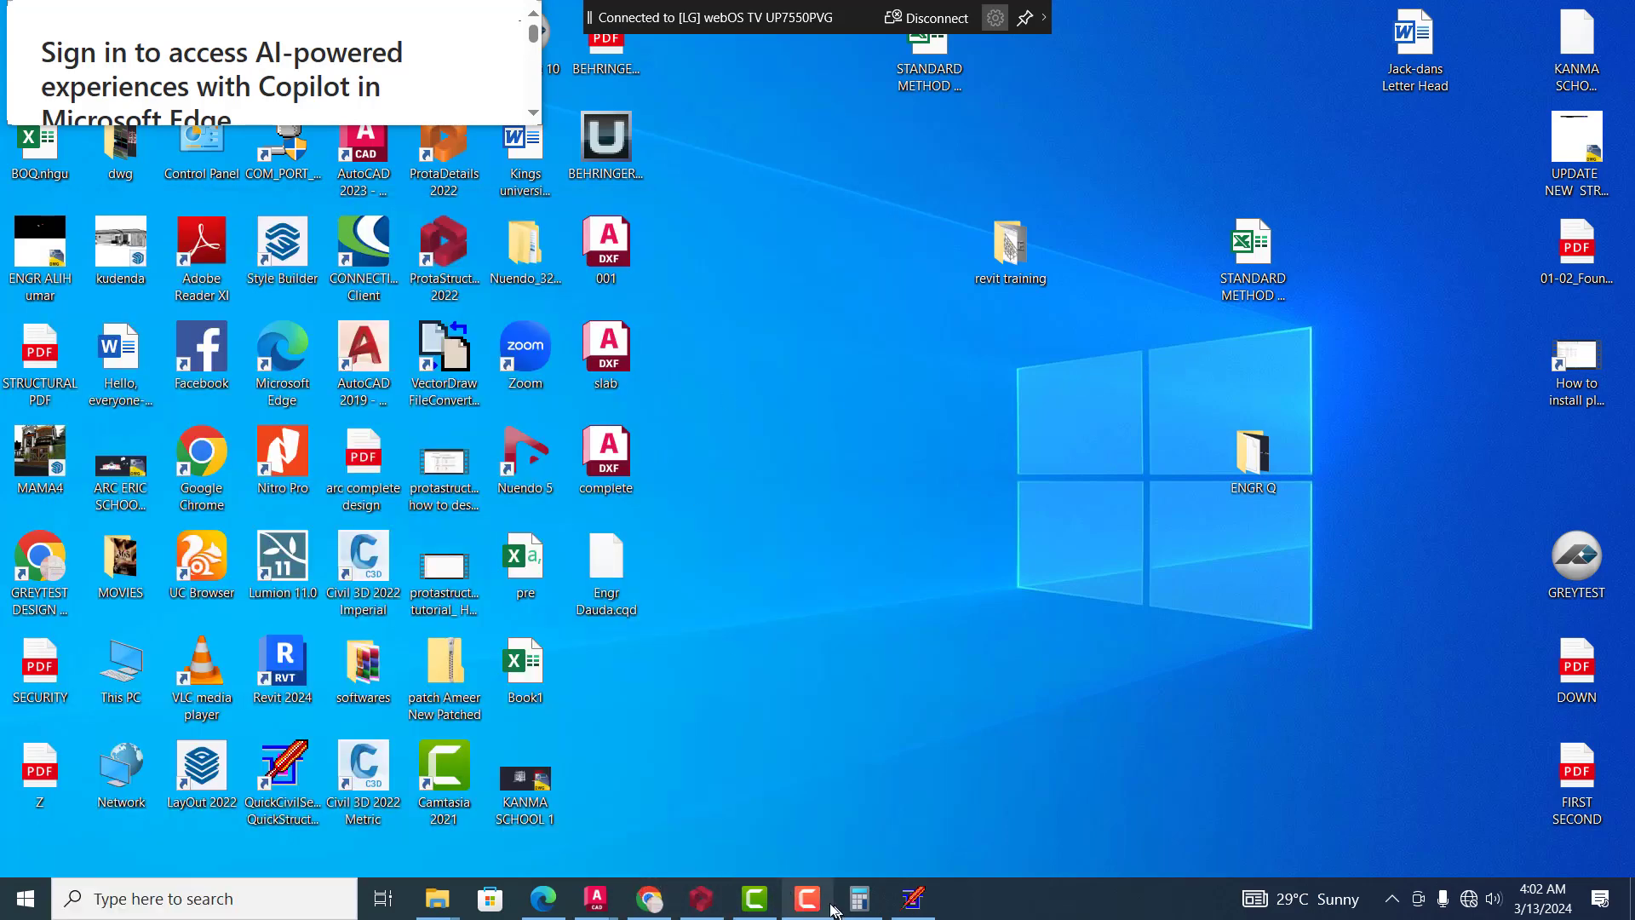
Switch to AutoCAD and look over the sheets and details in the RETAINING WALL STRUCTURE drawing
mouse_move(602, 900)
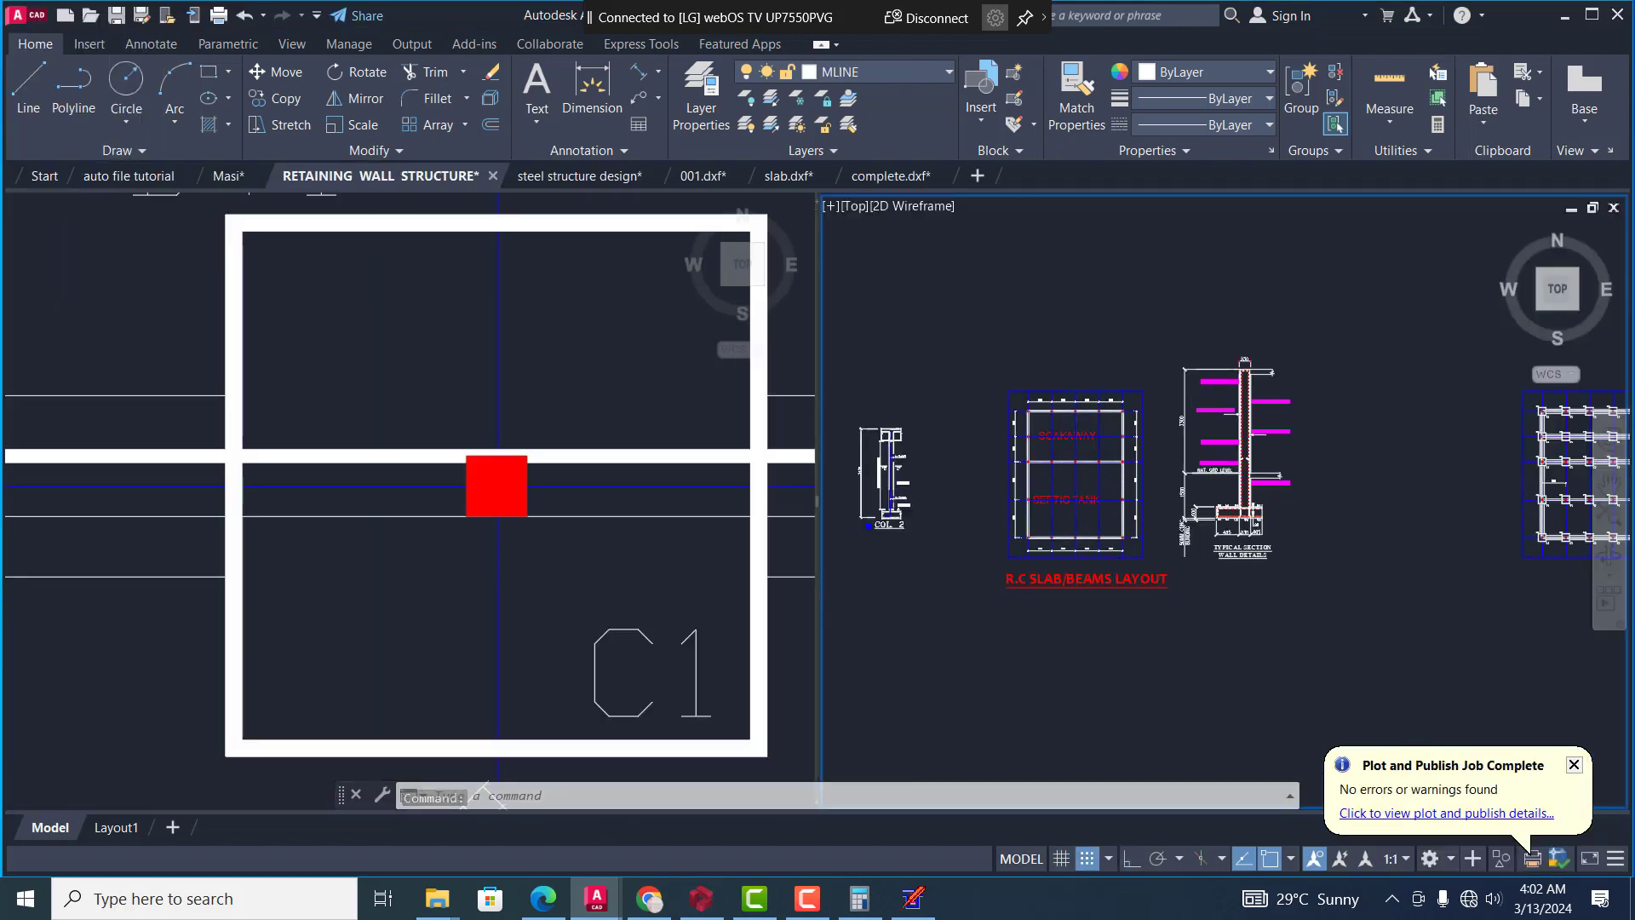
scroll(1155, 498, up, 6)
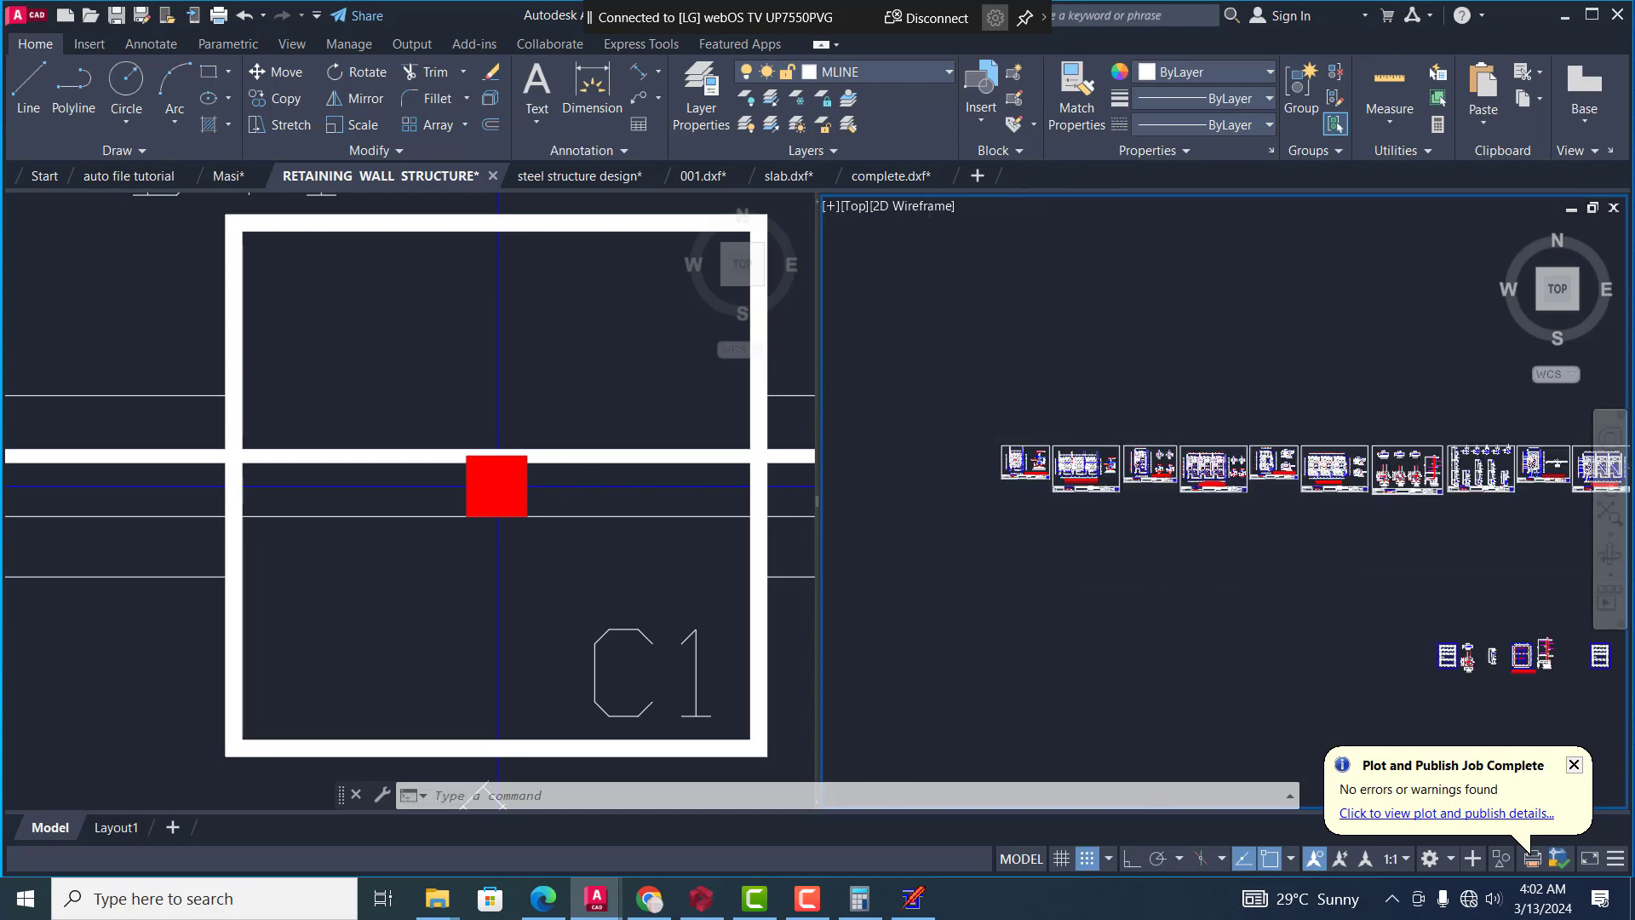
scroll(1022, 506, down, 4)
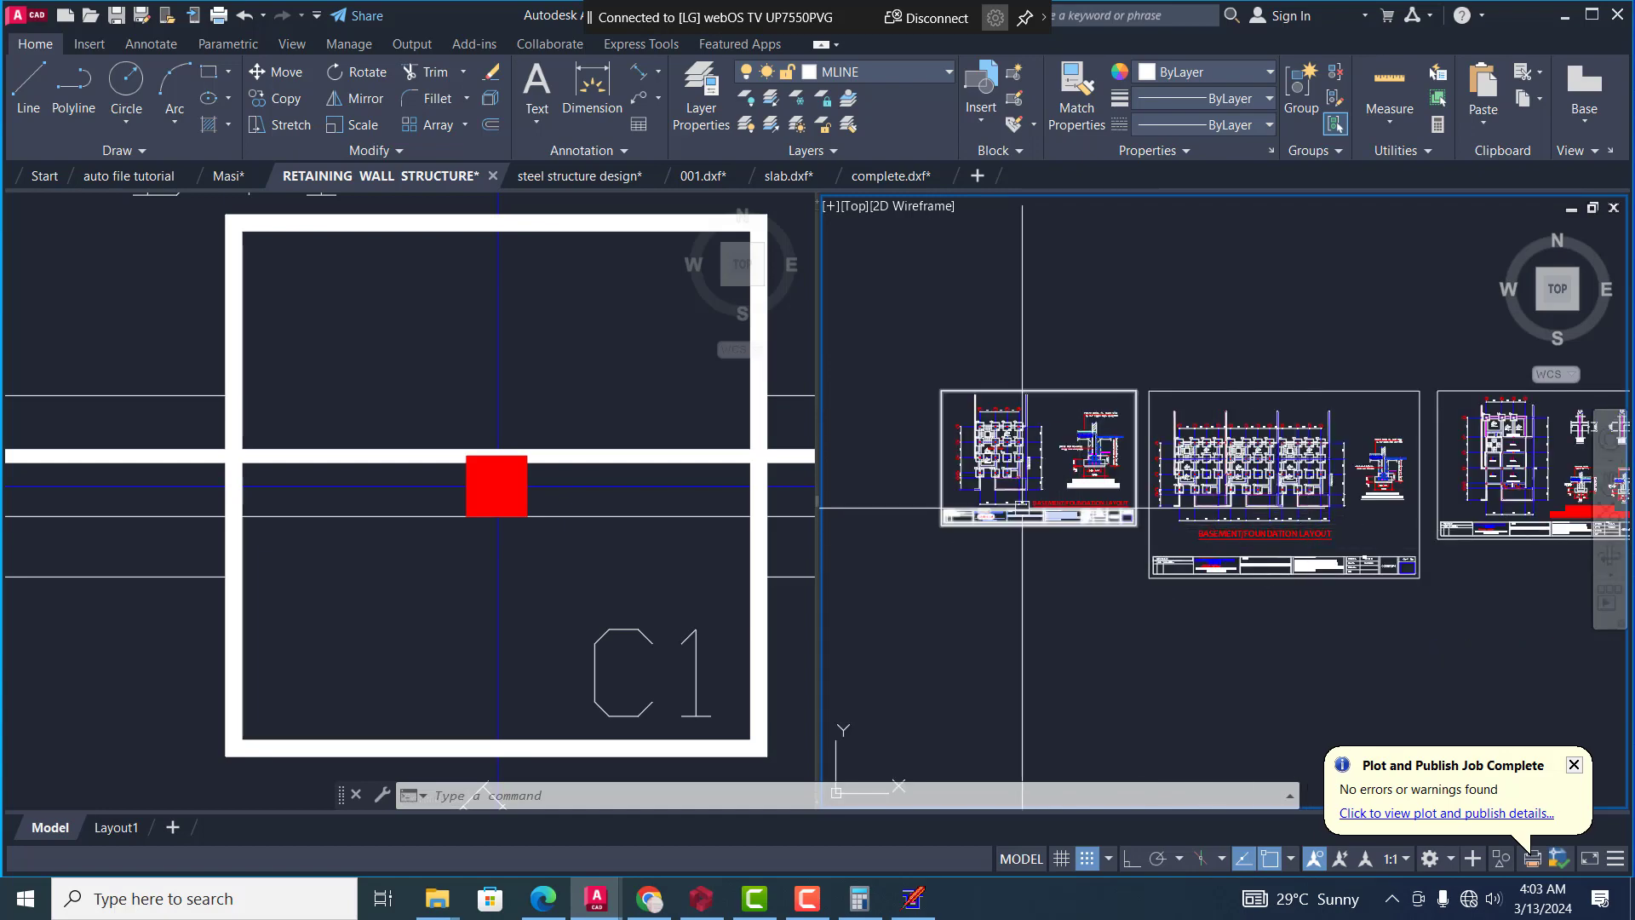
scroll(1302, 677, up, 5)
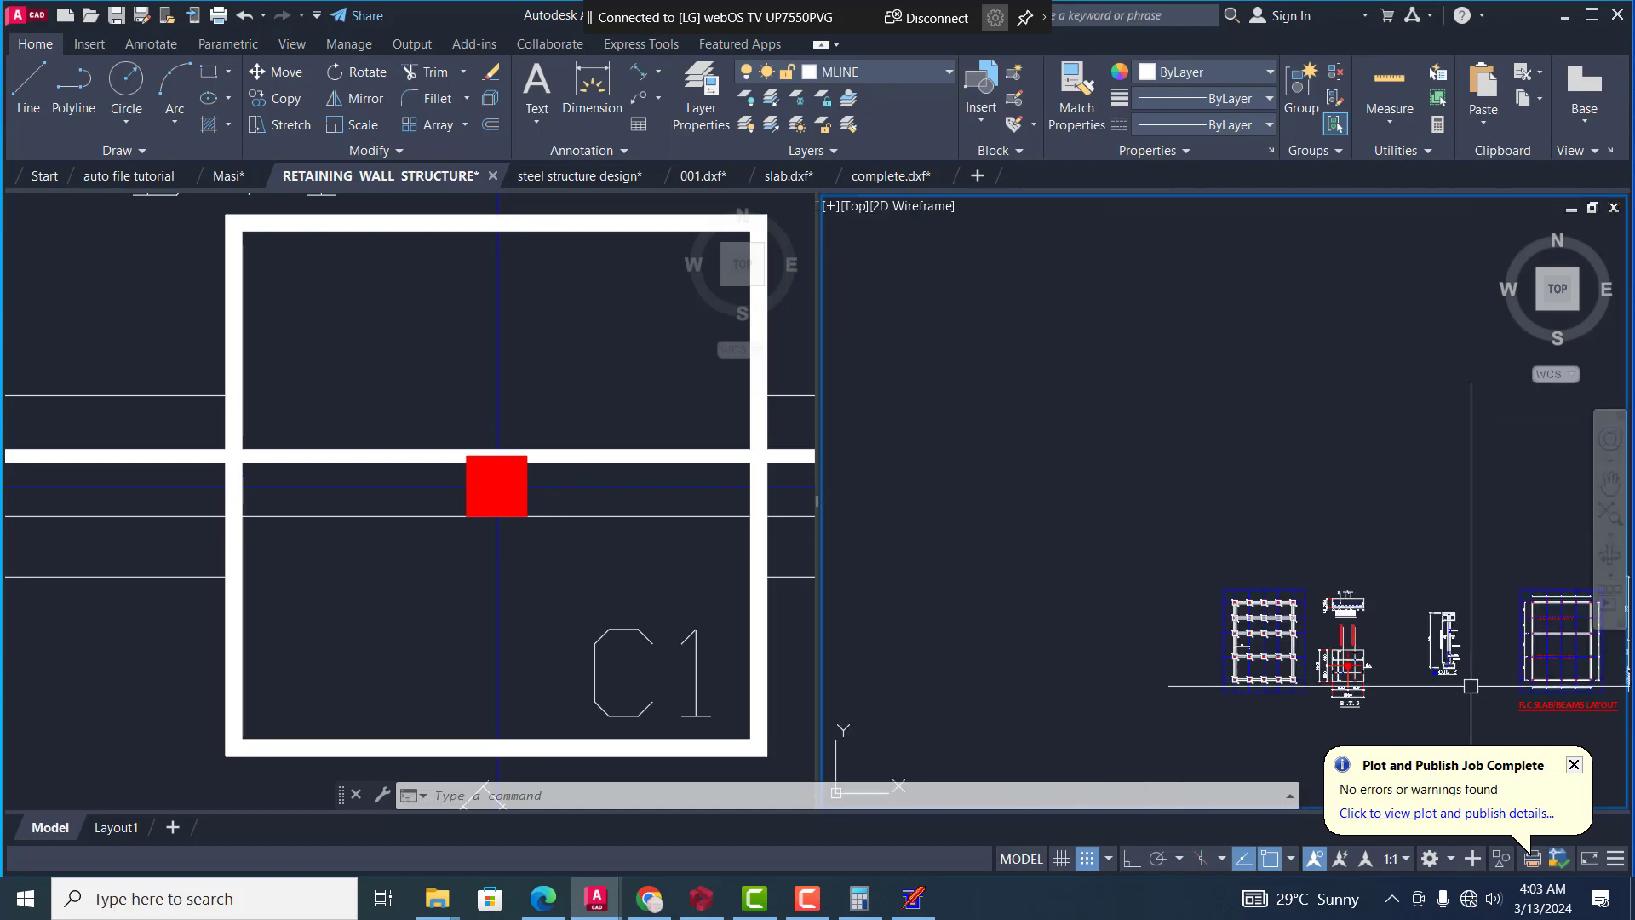
scroll(1094, 620, down, 5)
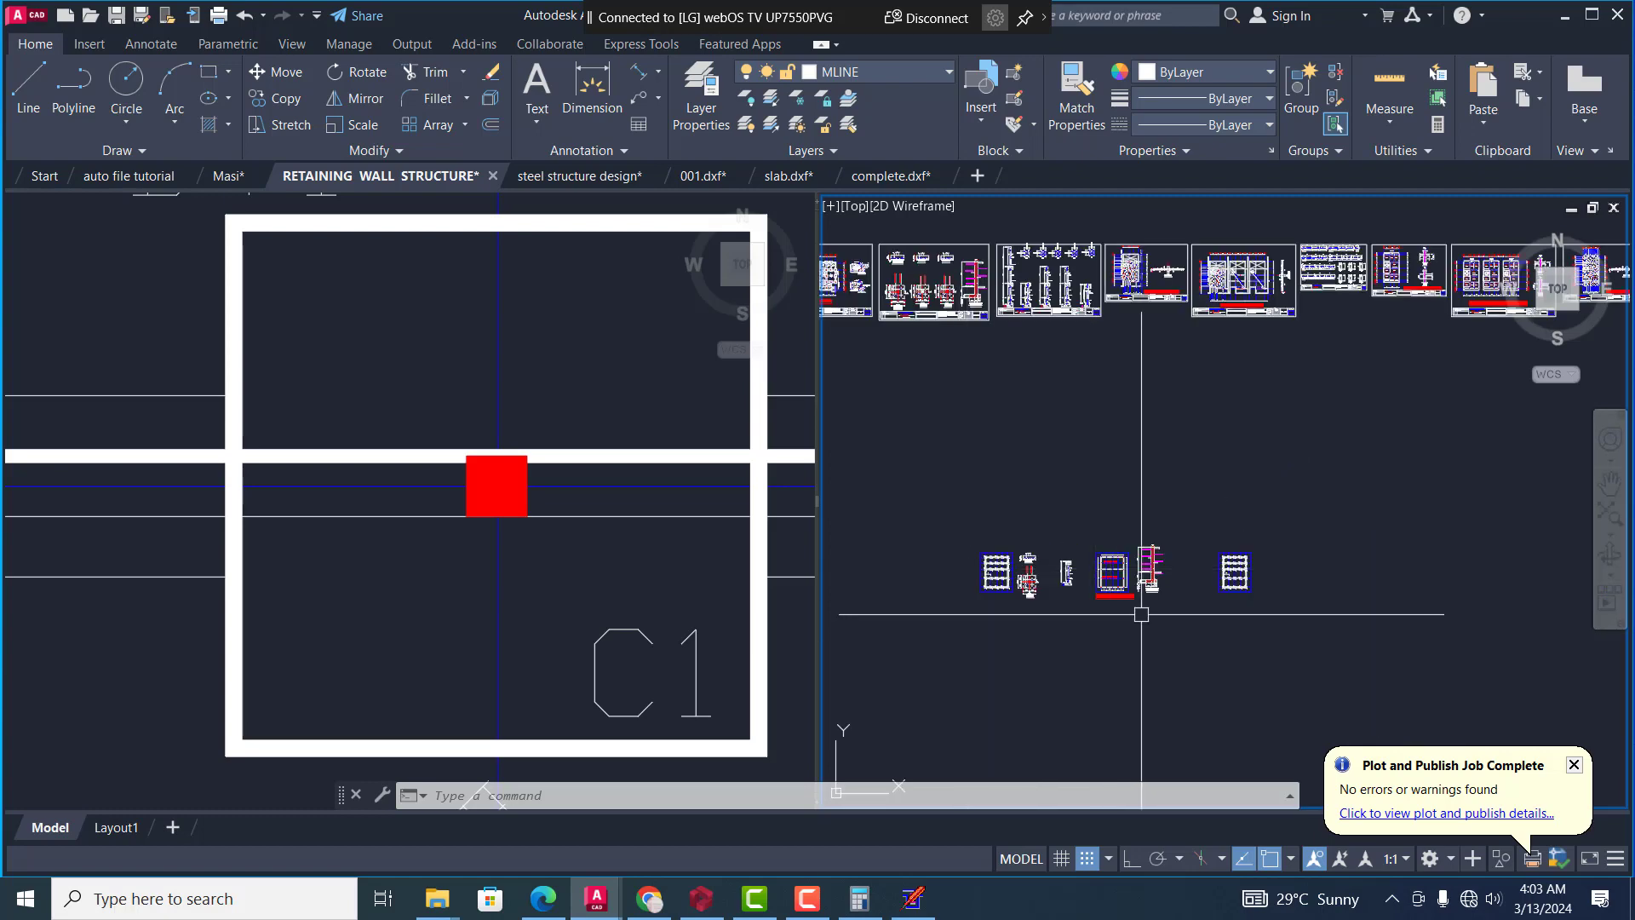
scroll(1154, 575, down, 2)
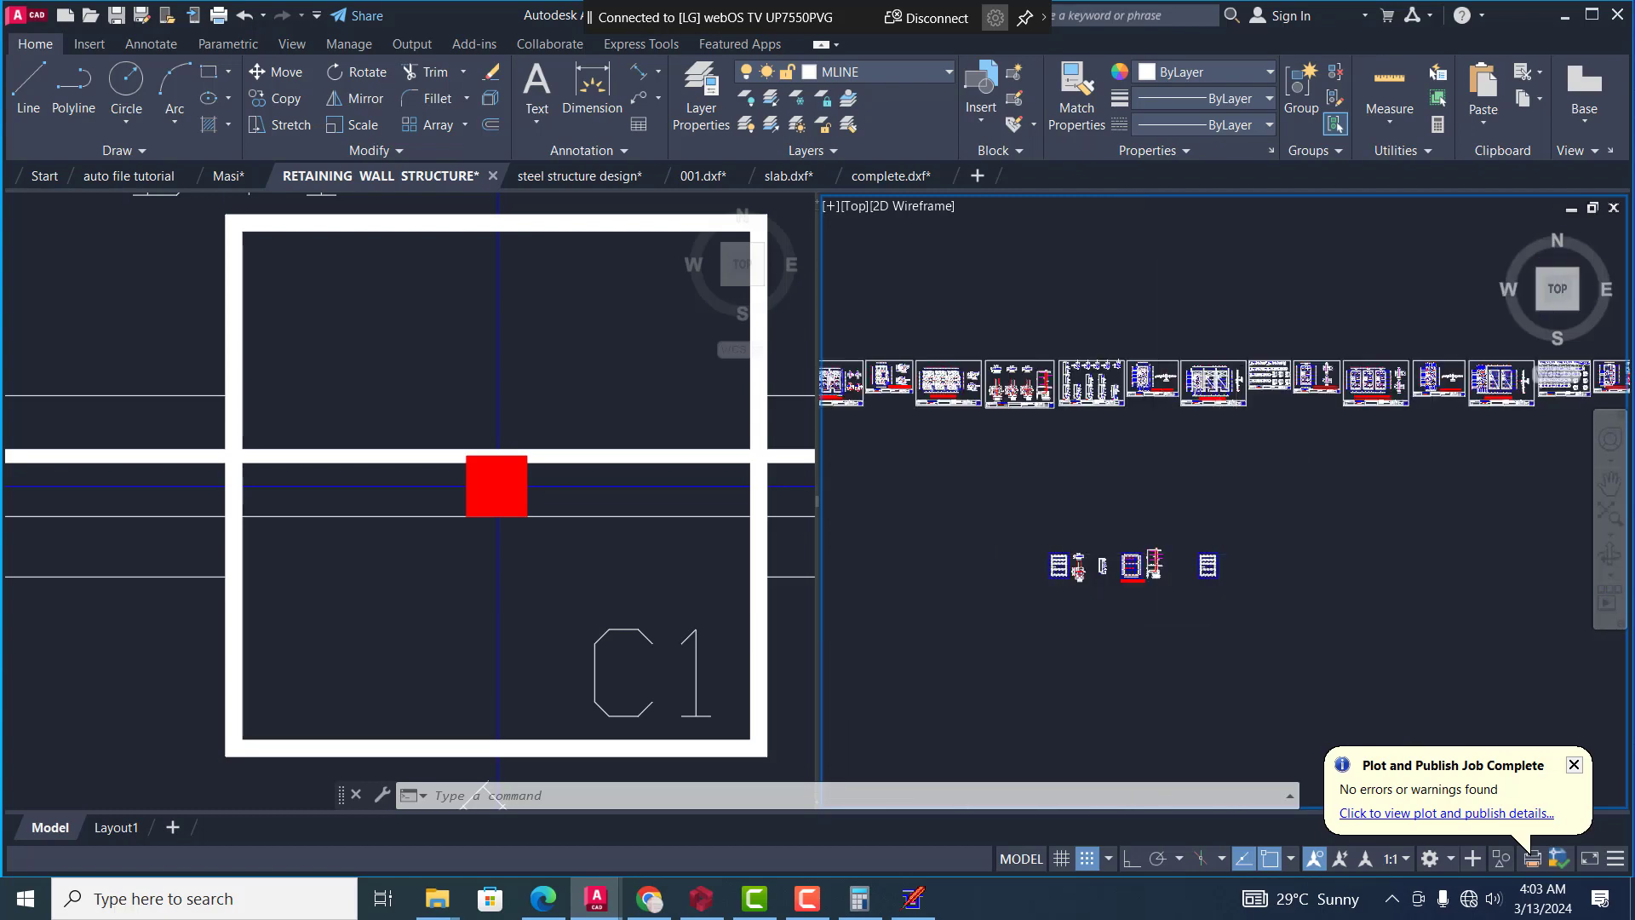
scroll(1216, 648, up, 2)
scroll(1070, 601, up, 4)
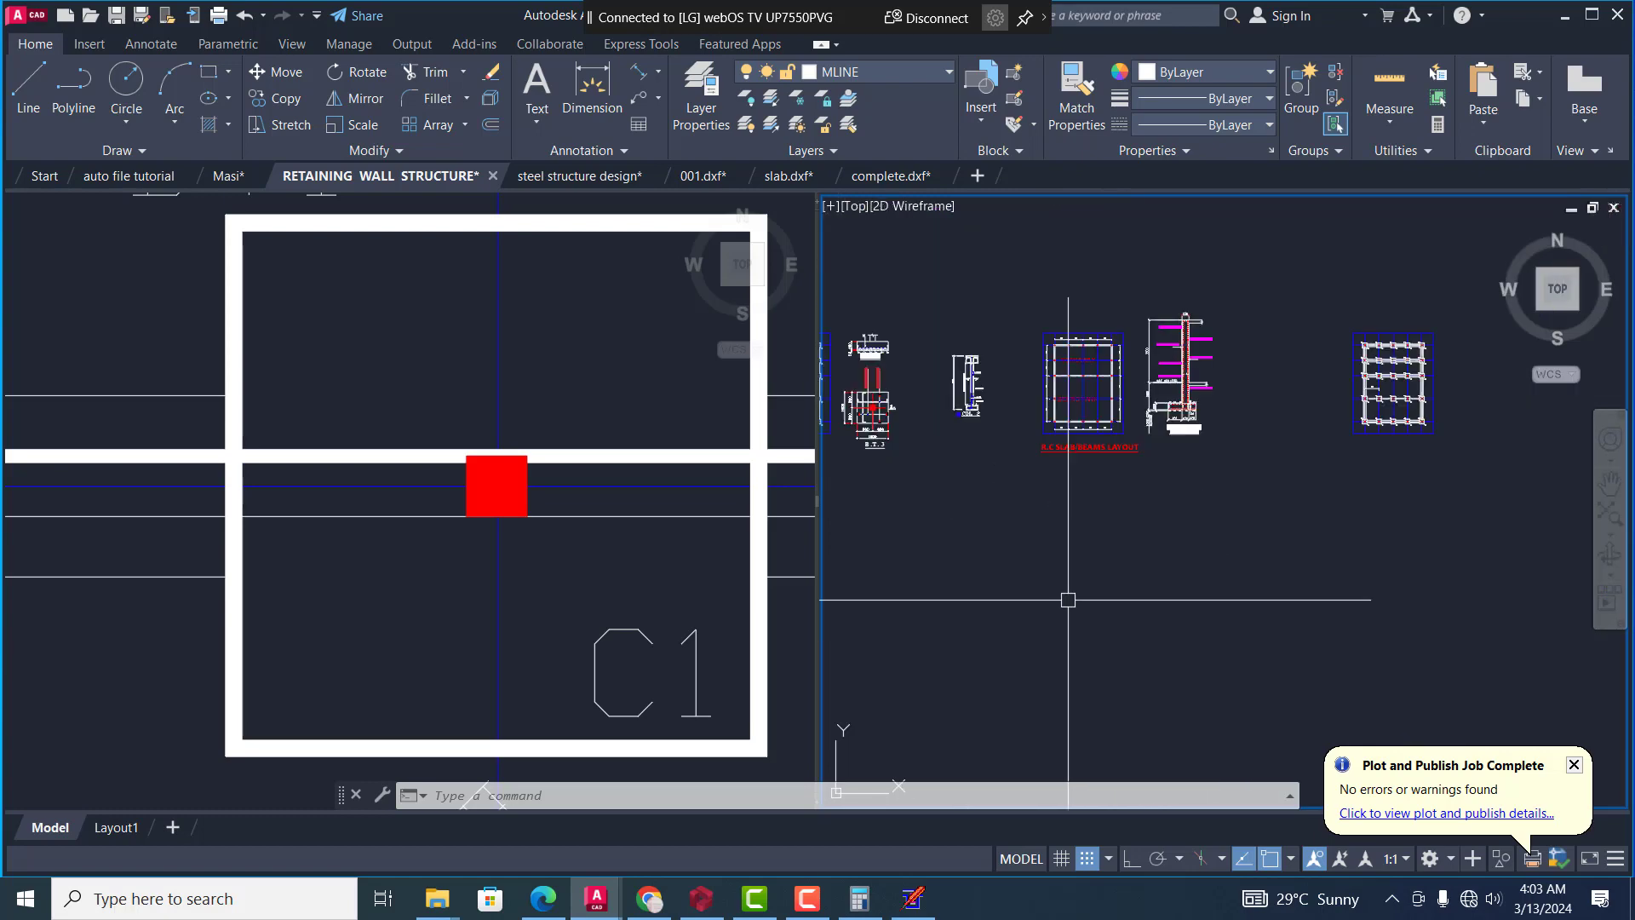
Start a line in the empty area below the R.C SLAB/BEAMS LAYOUT and check the polar tracking and object snap settings
text(l)
key(Return)
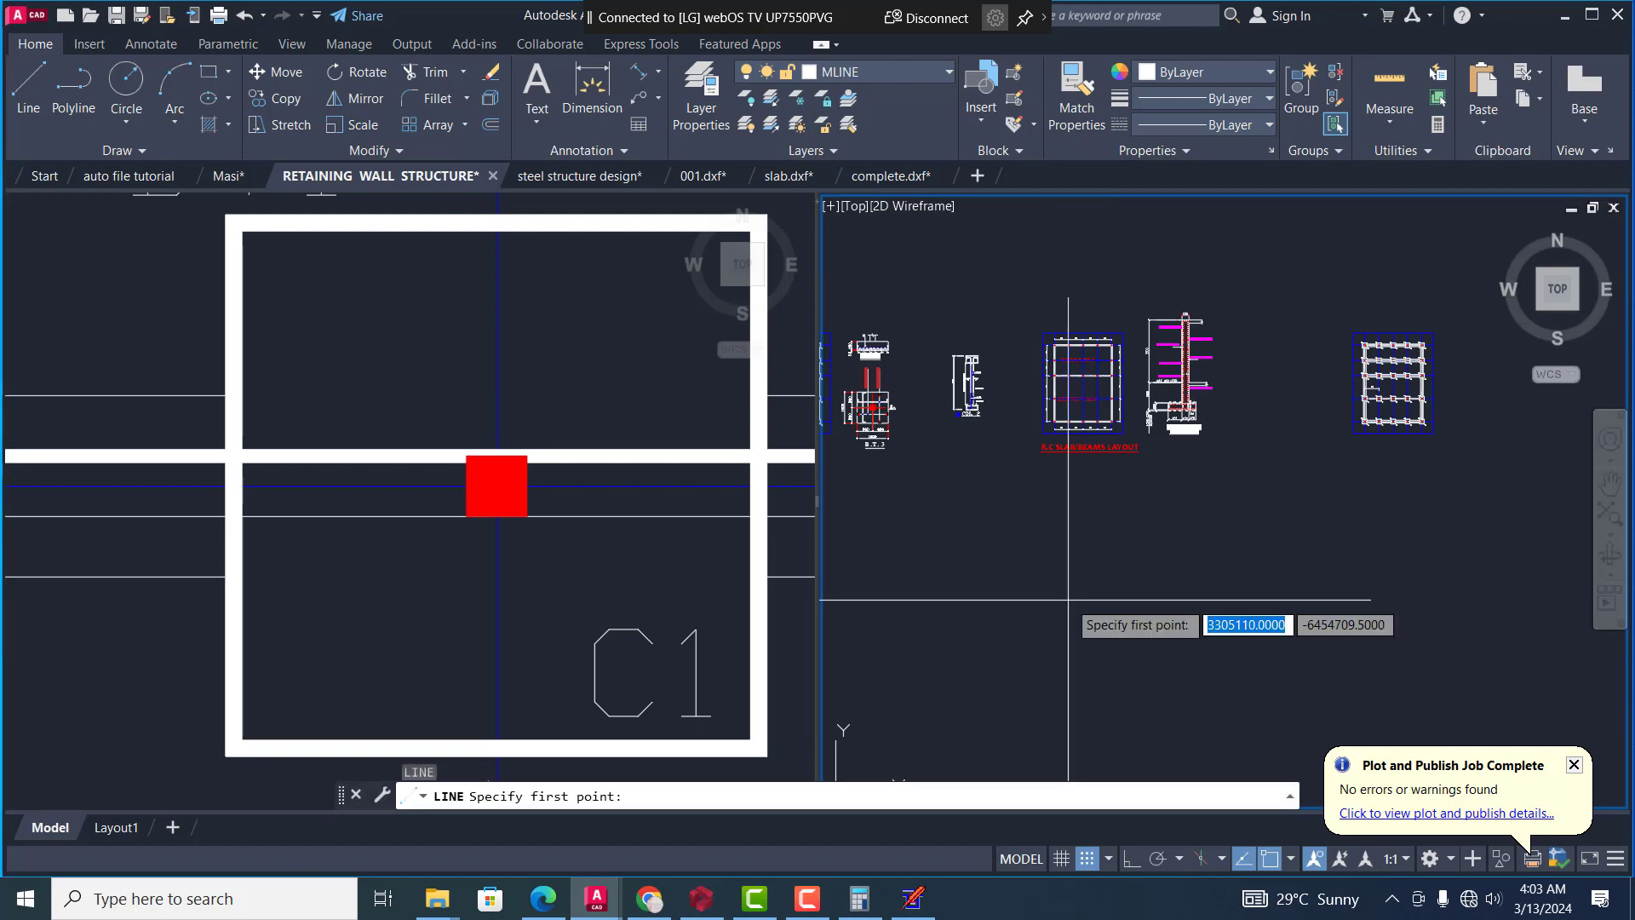
click(1070, 580)
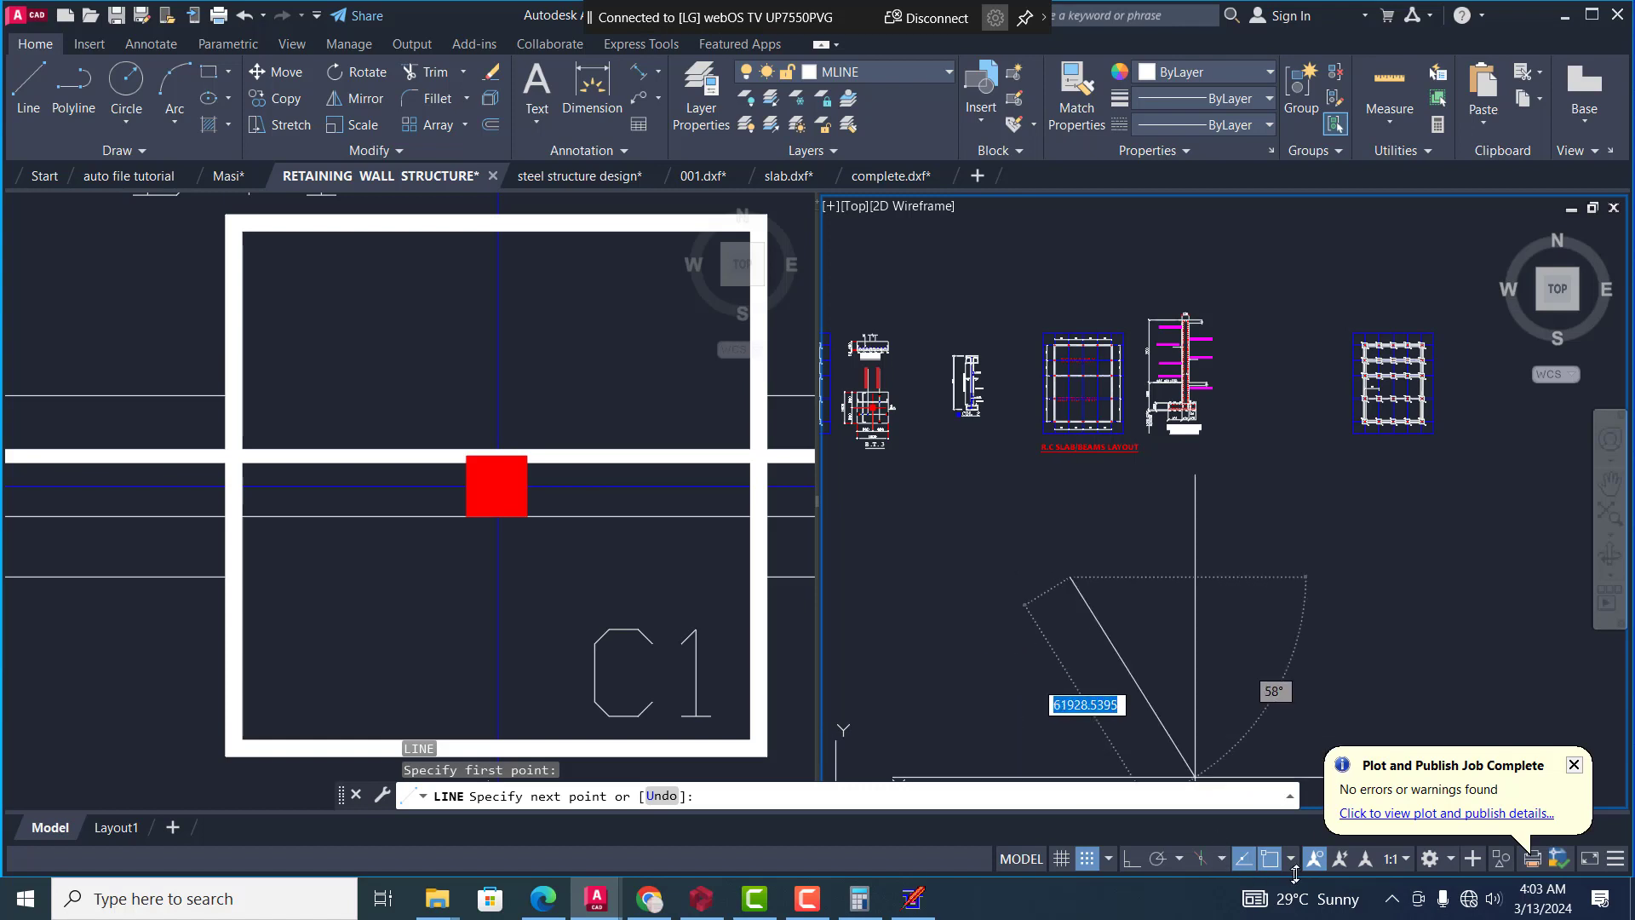
click(1183, 861)
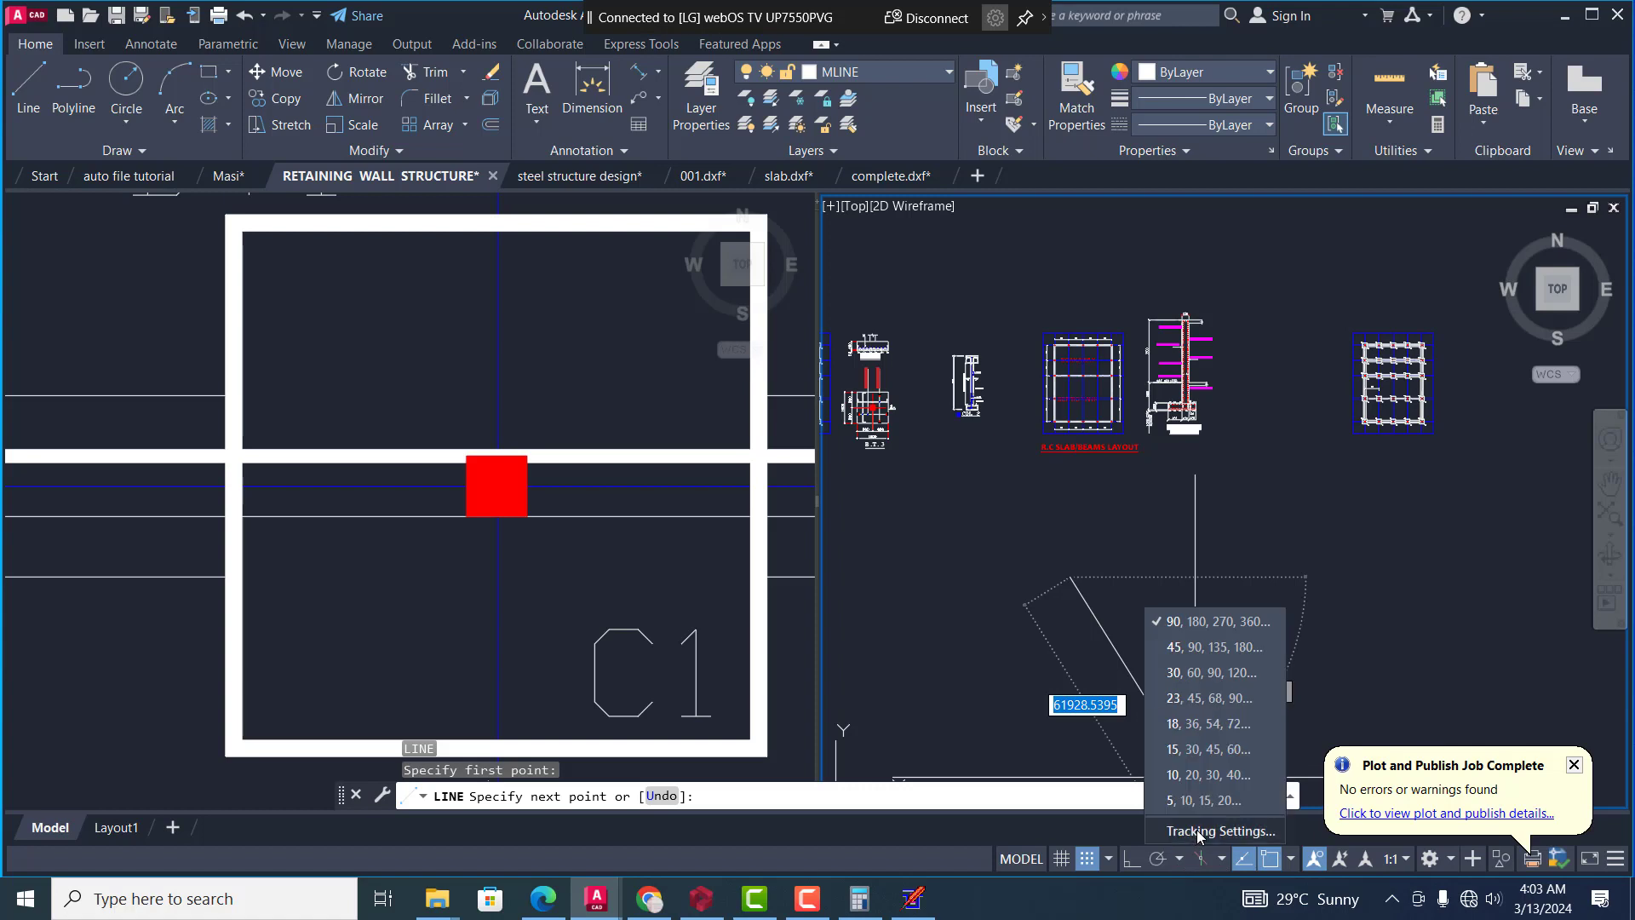
click(1198, 829)
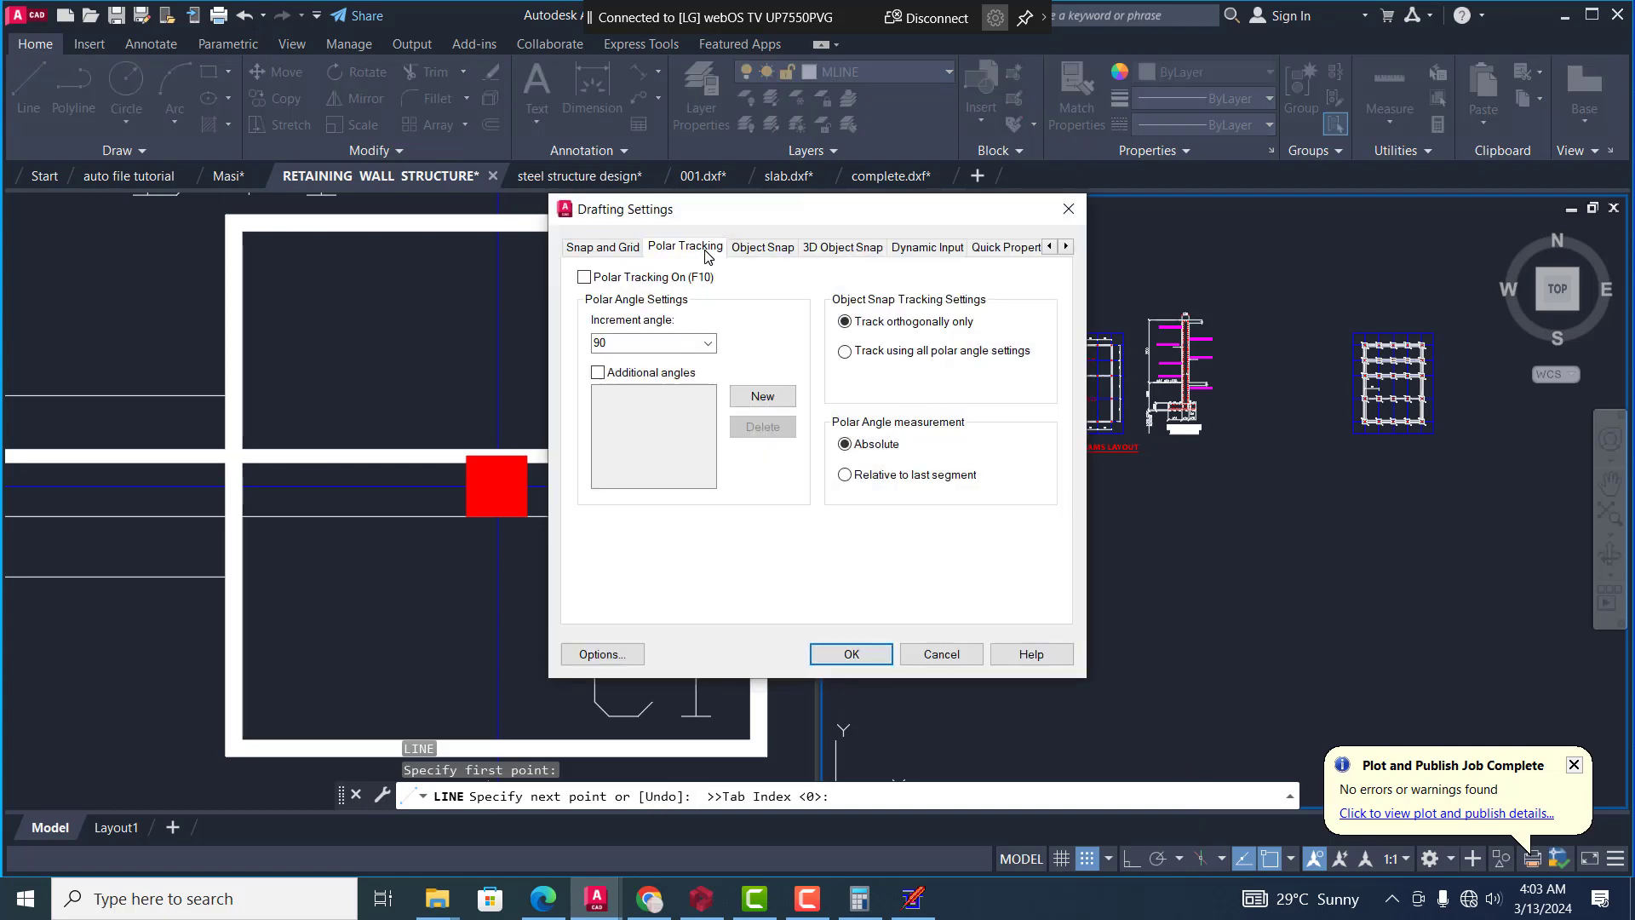
click(754, 247)
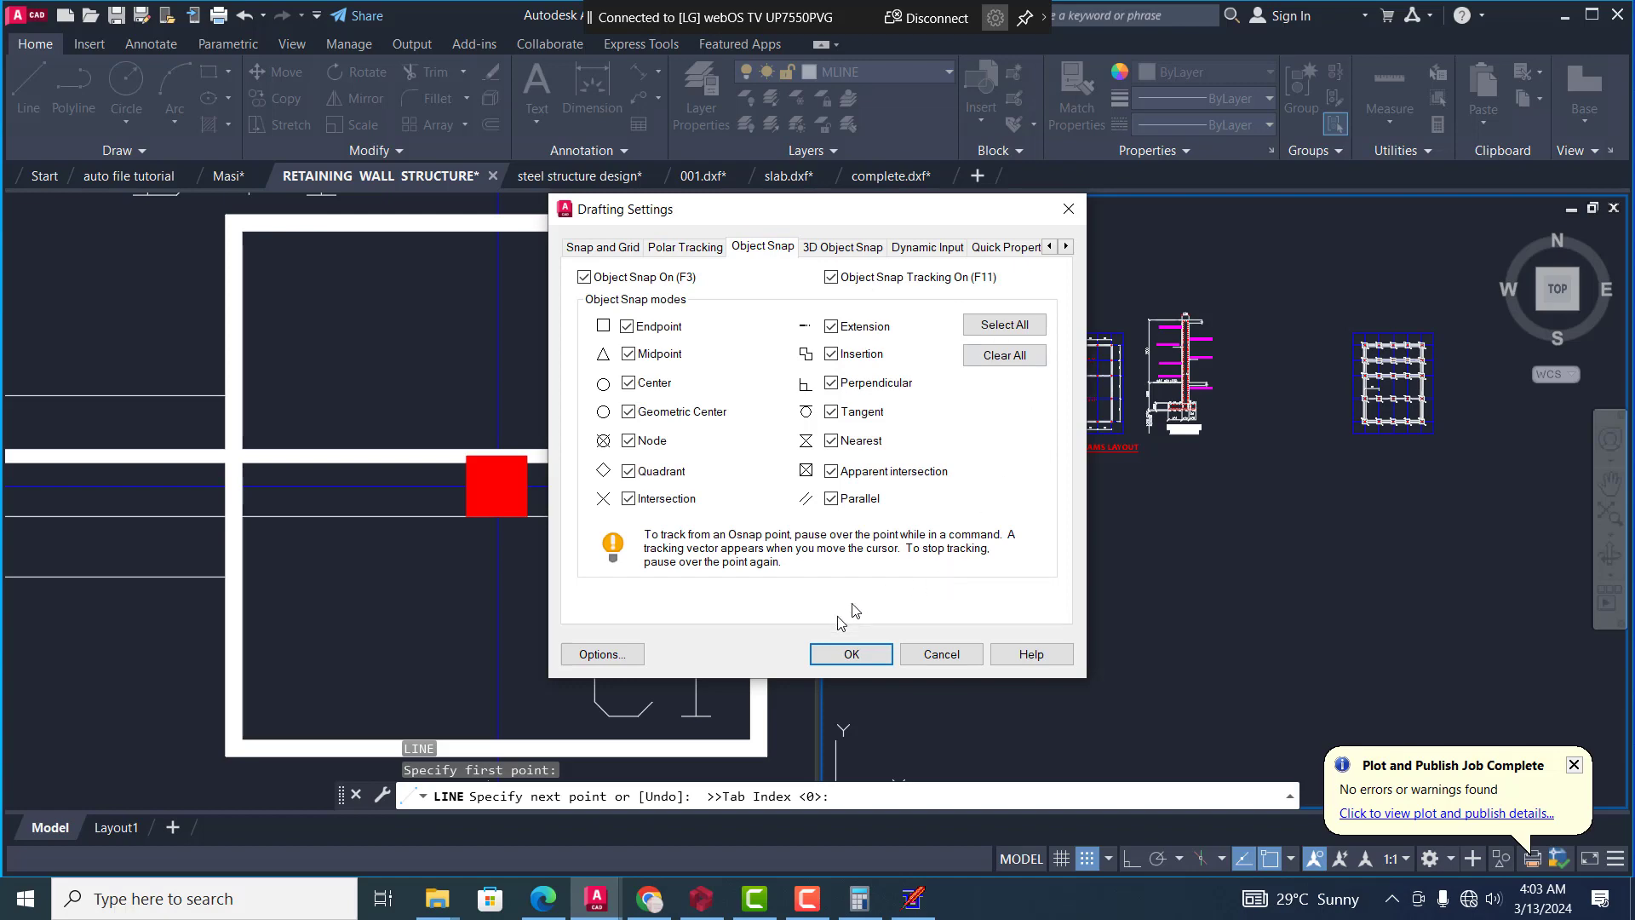
key(Return)
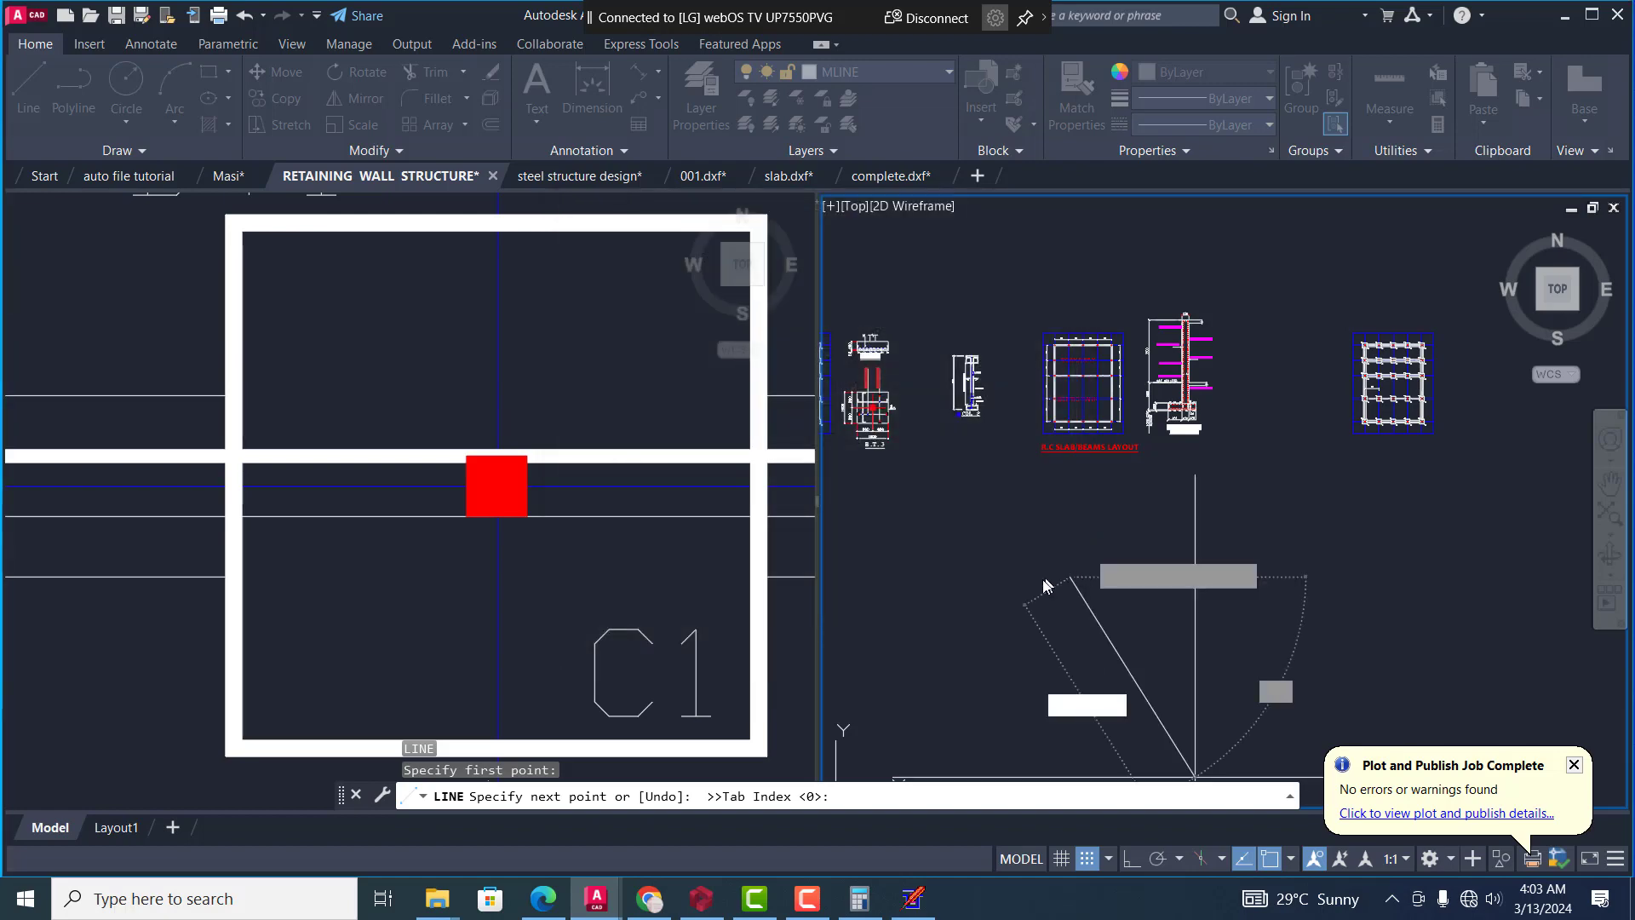
Complete the line as a single vertical segment below the layouts, with polar tracking on
scroll(1013, 470, down, 4)
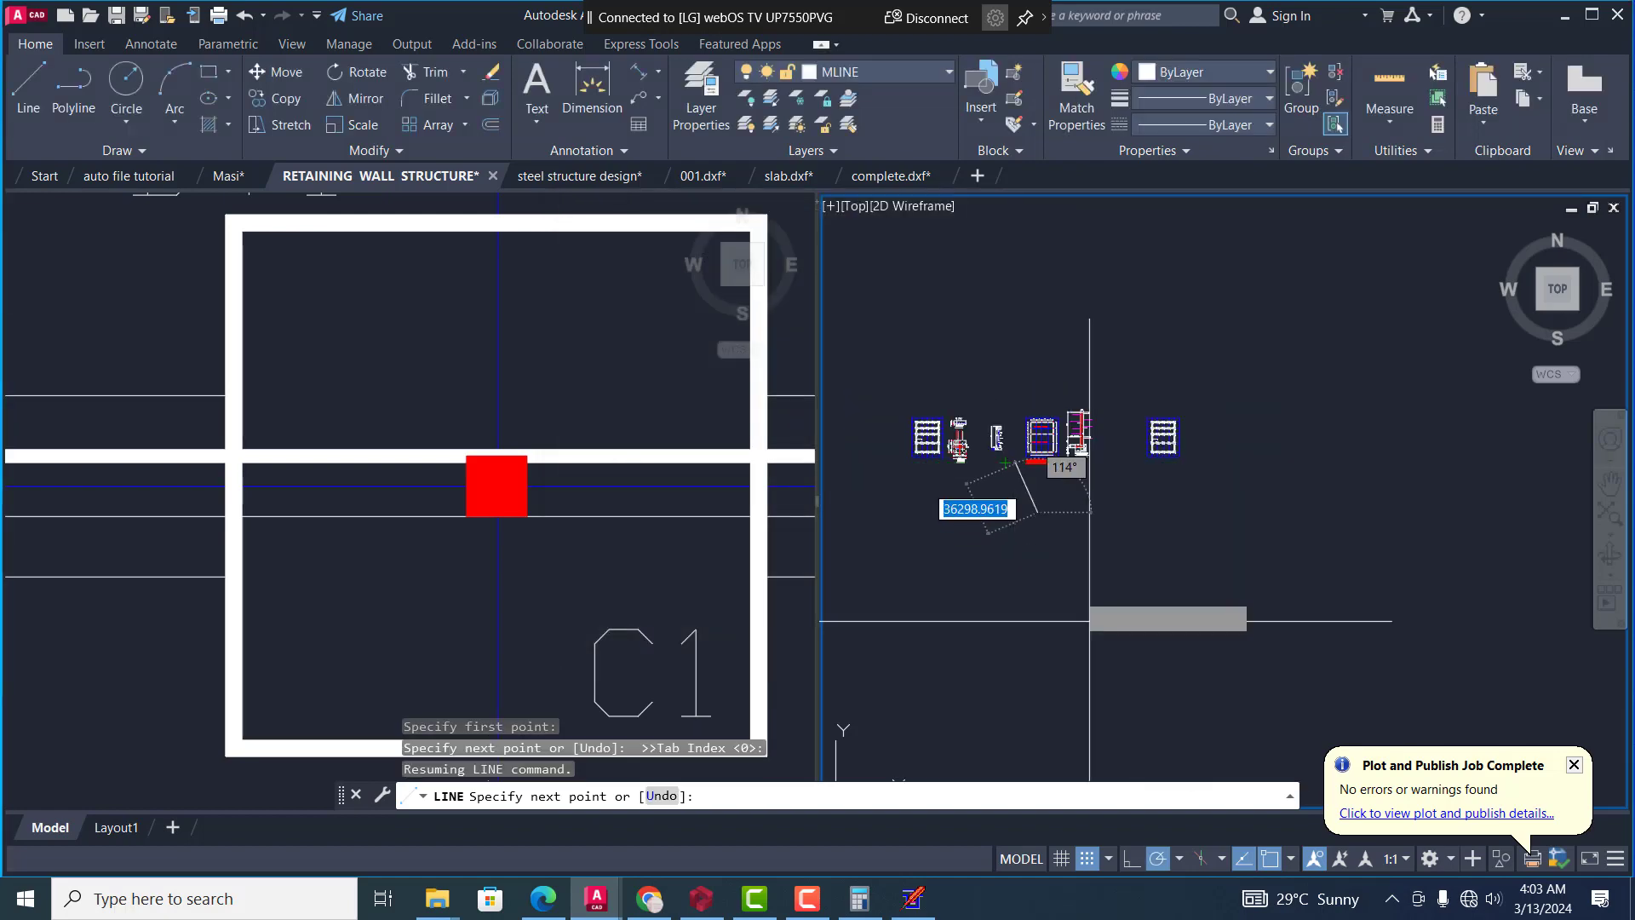
scroll(1078, 588, up, 4)
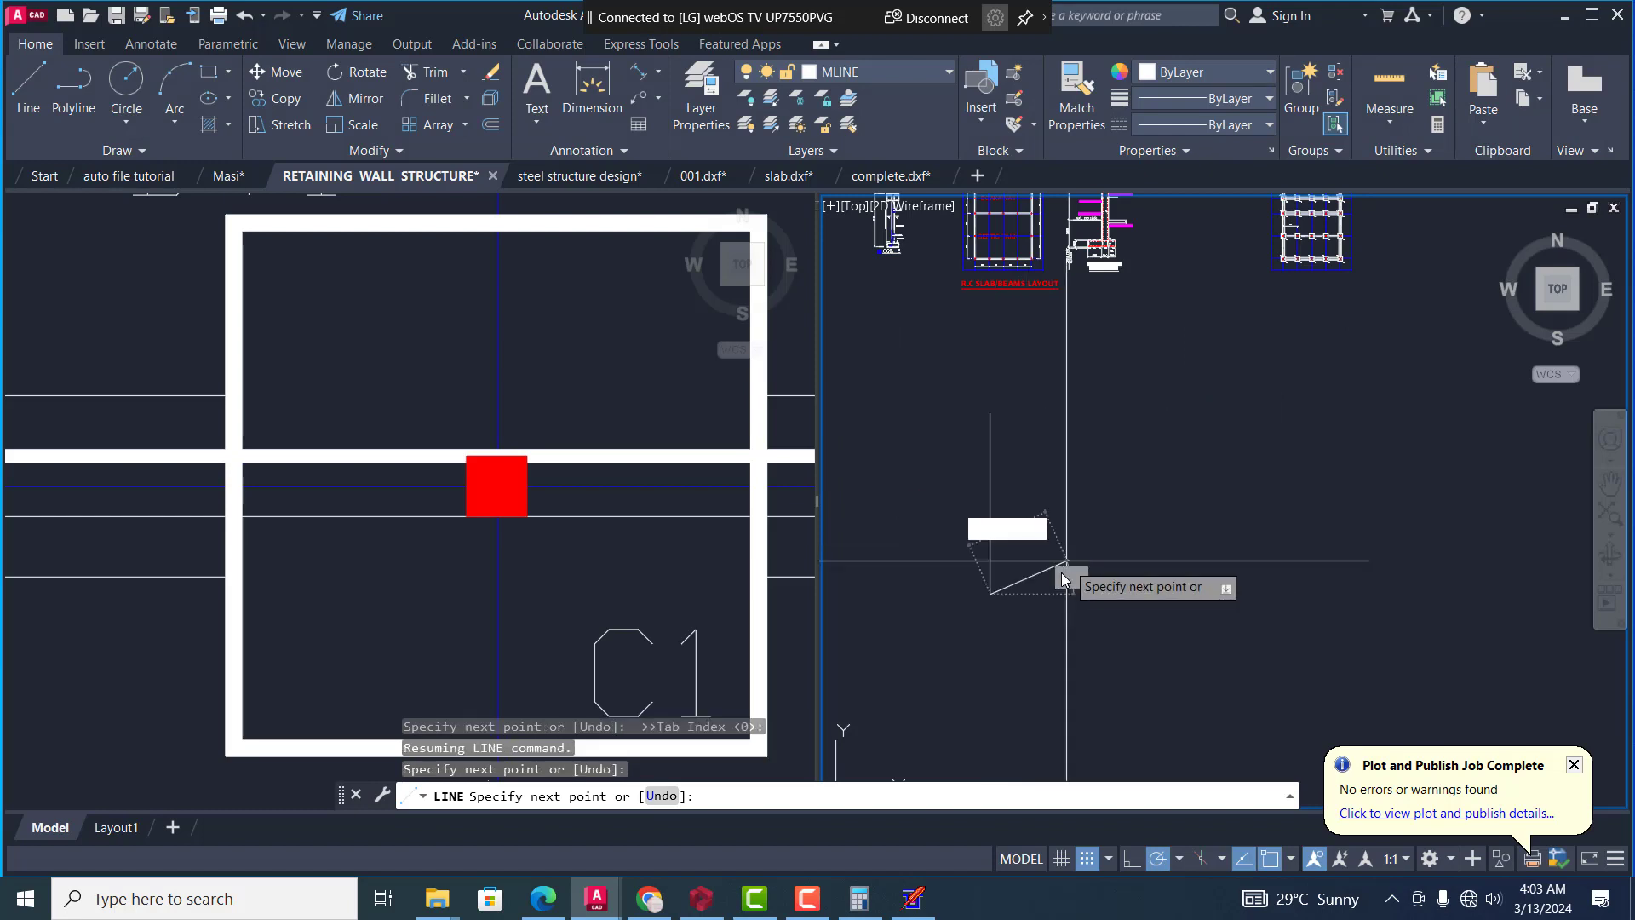
key(Escape)
key(Escape)
key(Escape)
key(Escape)
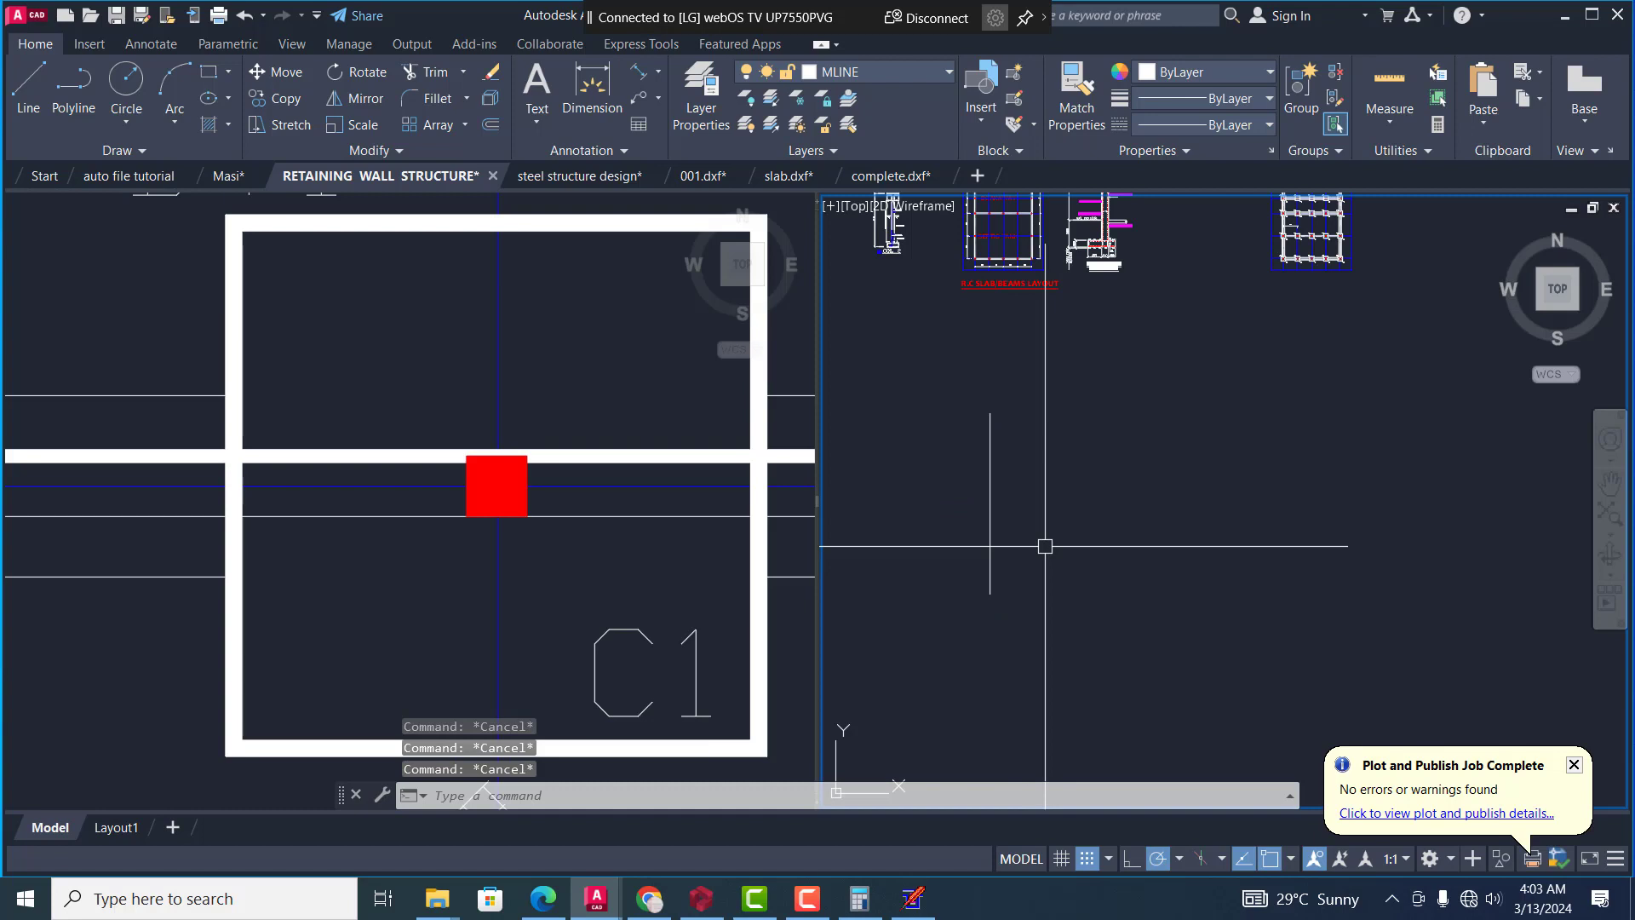
Offset the new vertical line 3500 to its right side
text(o)
key(Return)
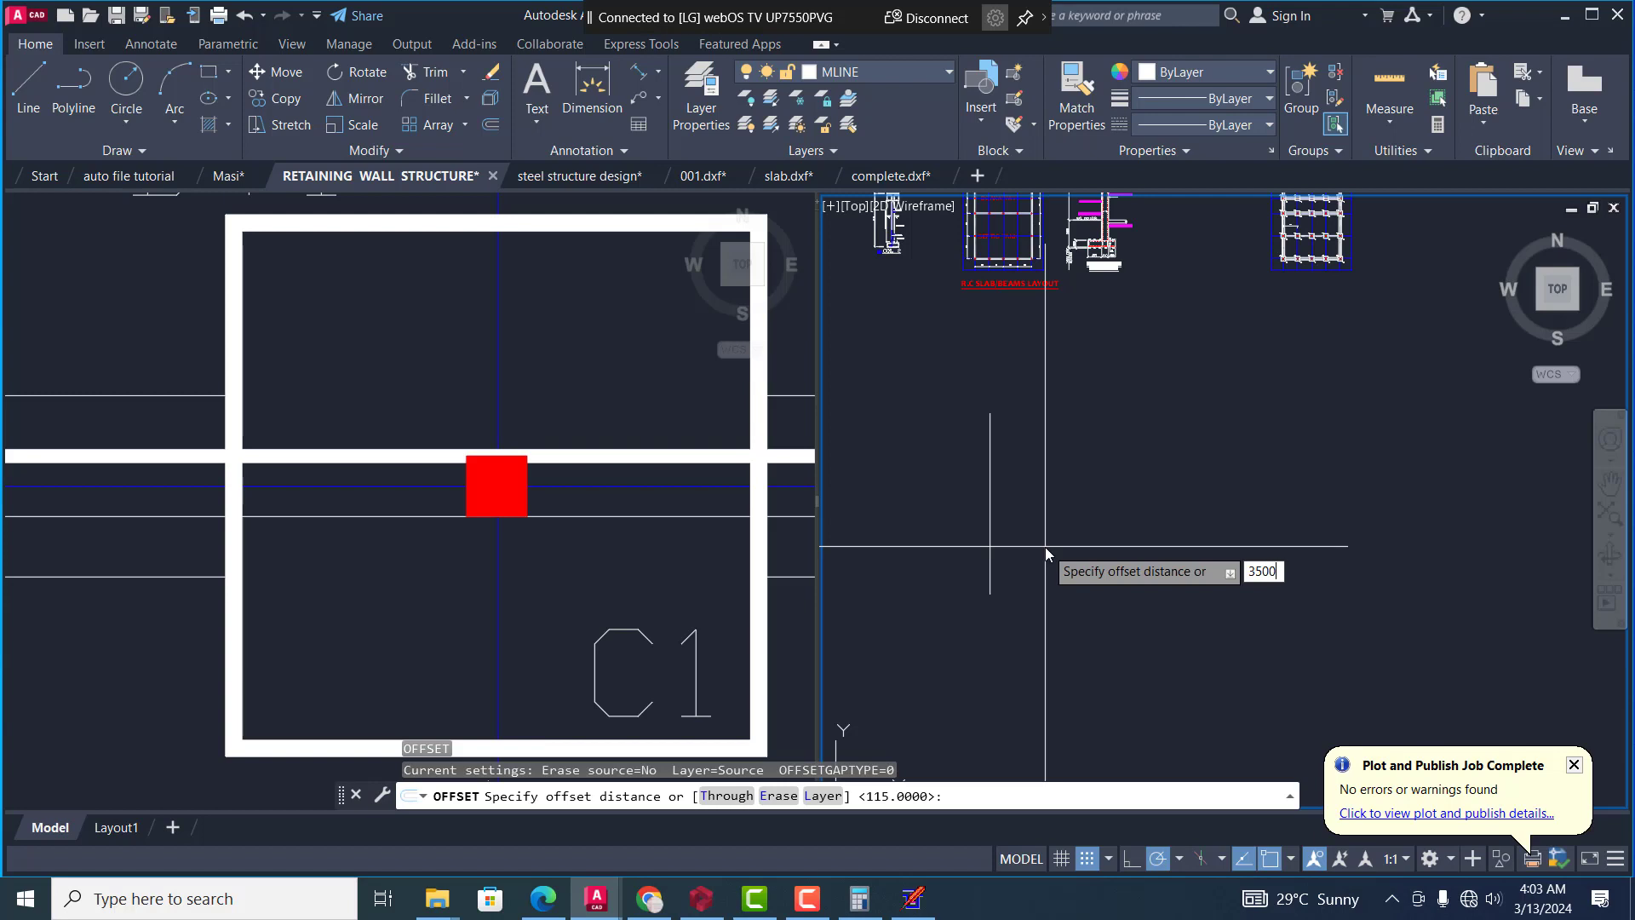
key(Return)
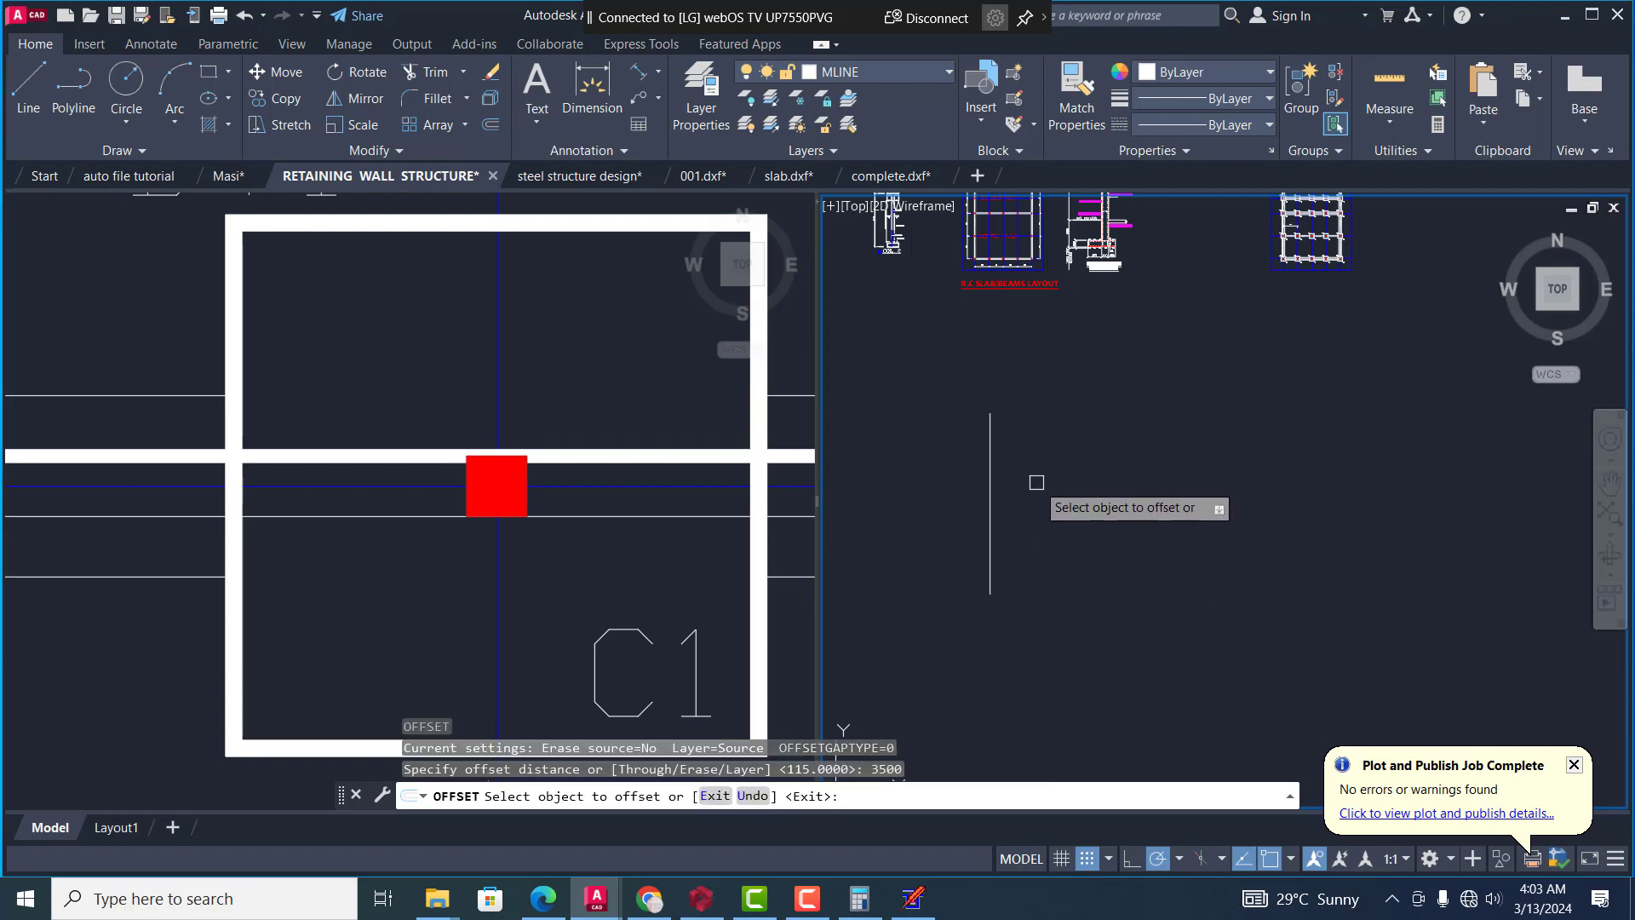
click(989, 439)
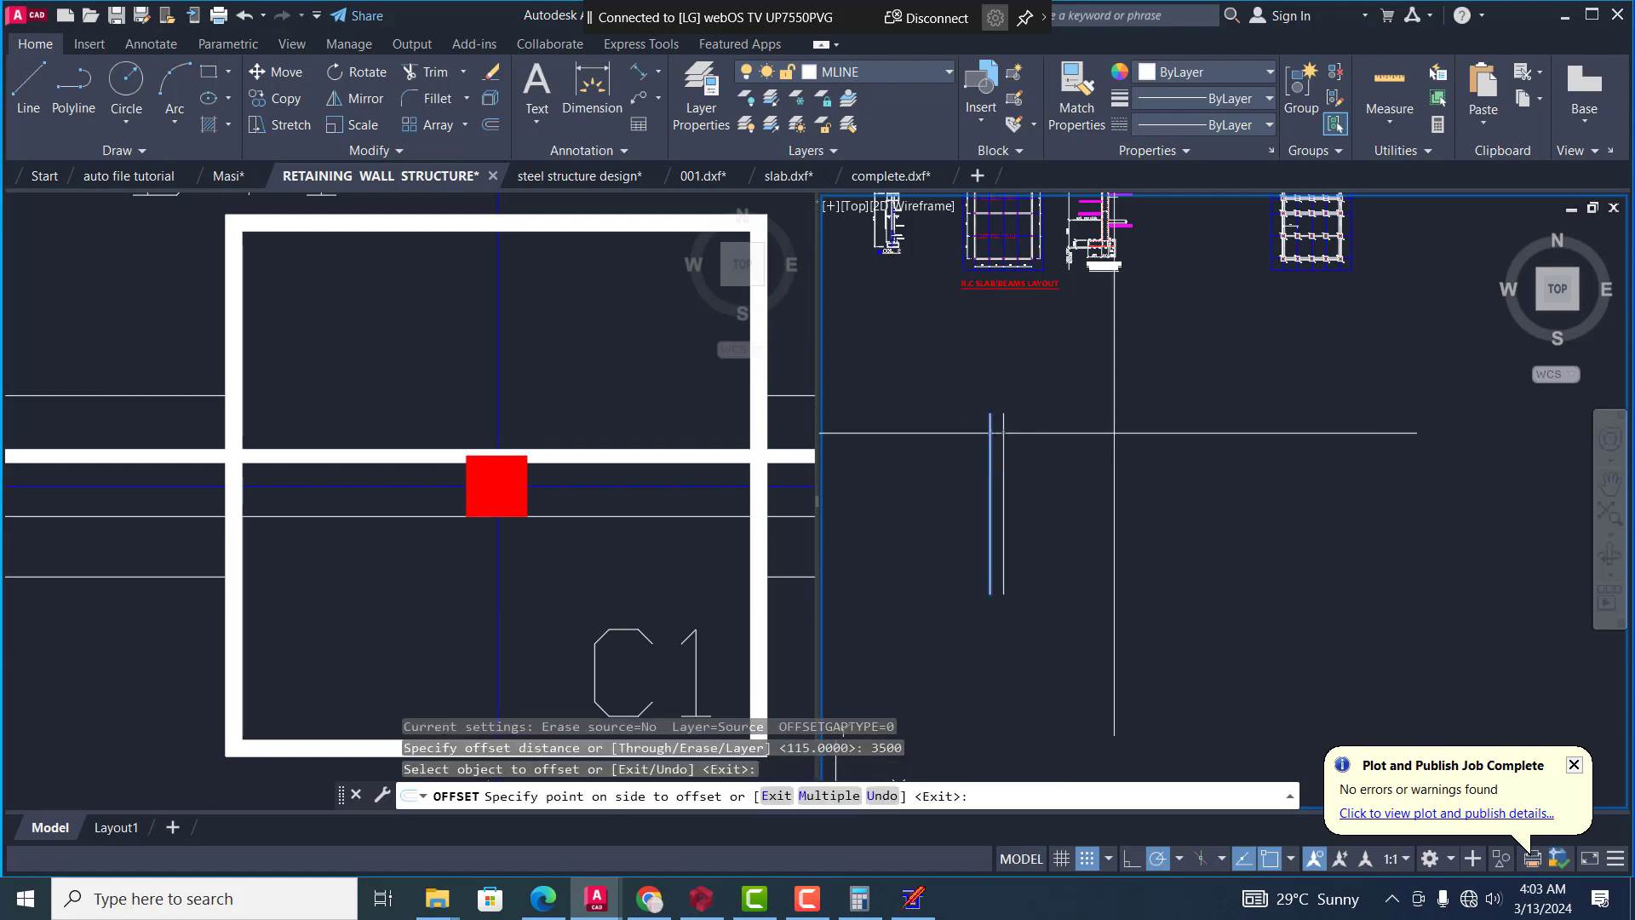
click(1116, 456)
scroll(968, 428, up, 4)
key(Escape)
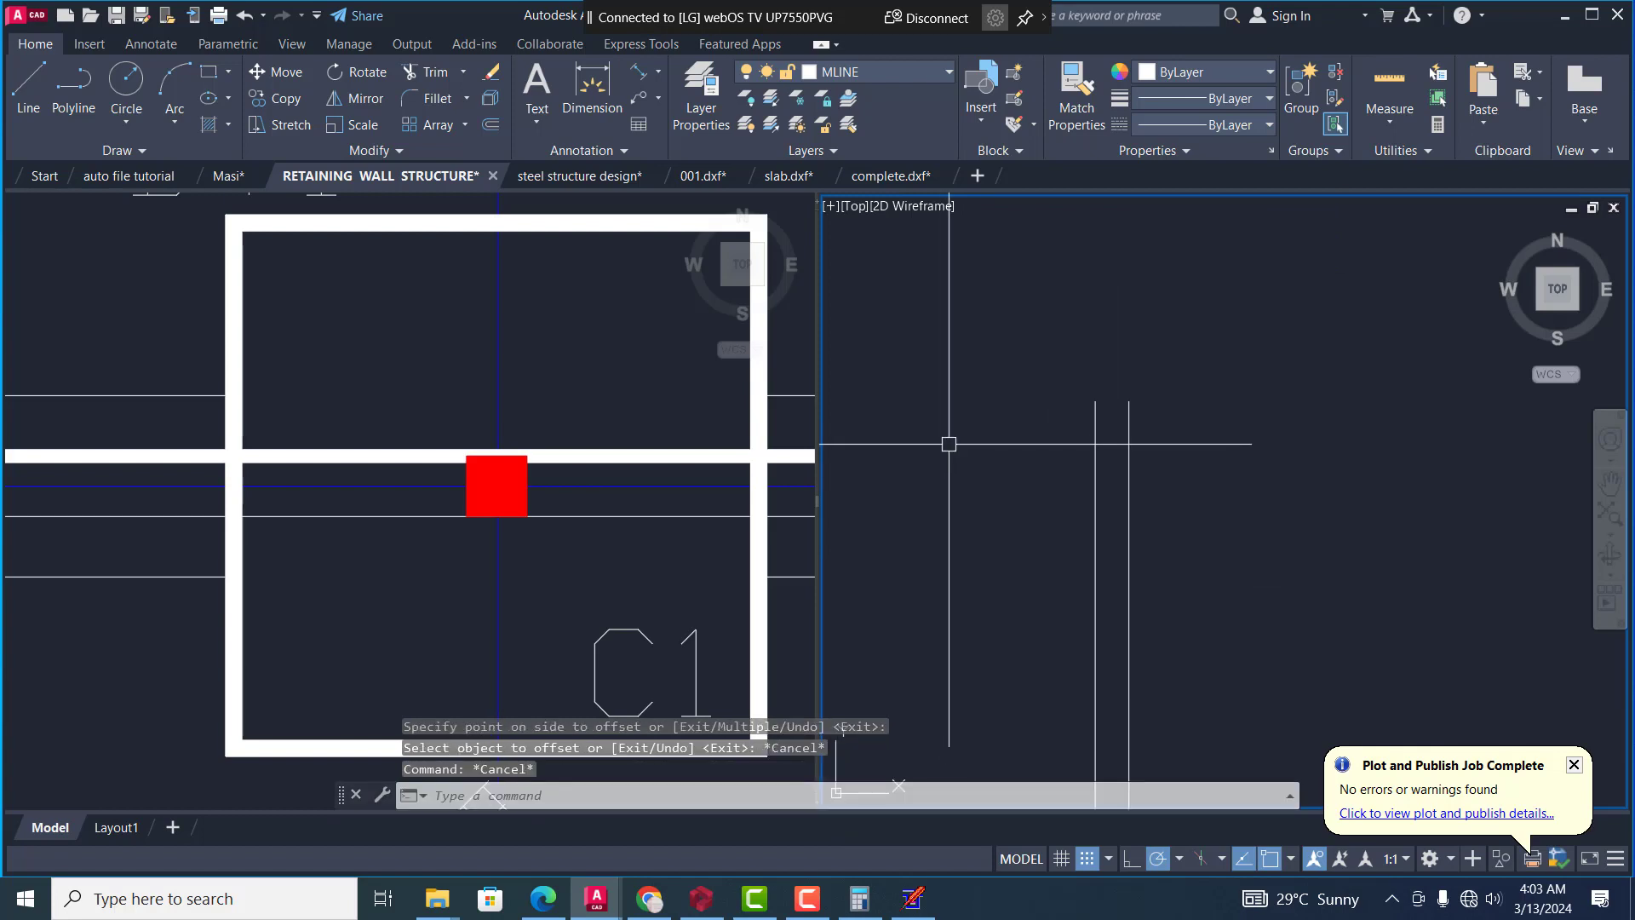
Draw a single horizontal line crossing the upper part of the two vertical lines and extending past both
text(l)
key(Return)
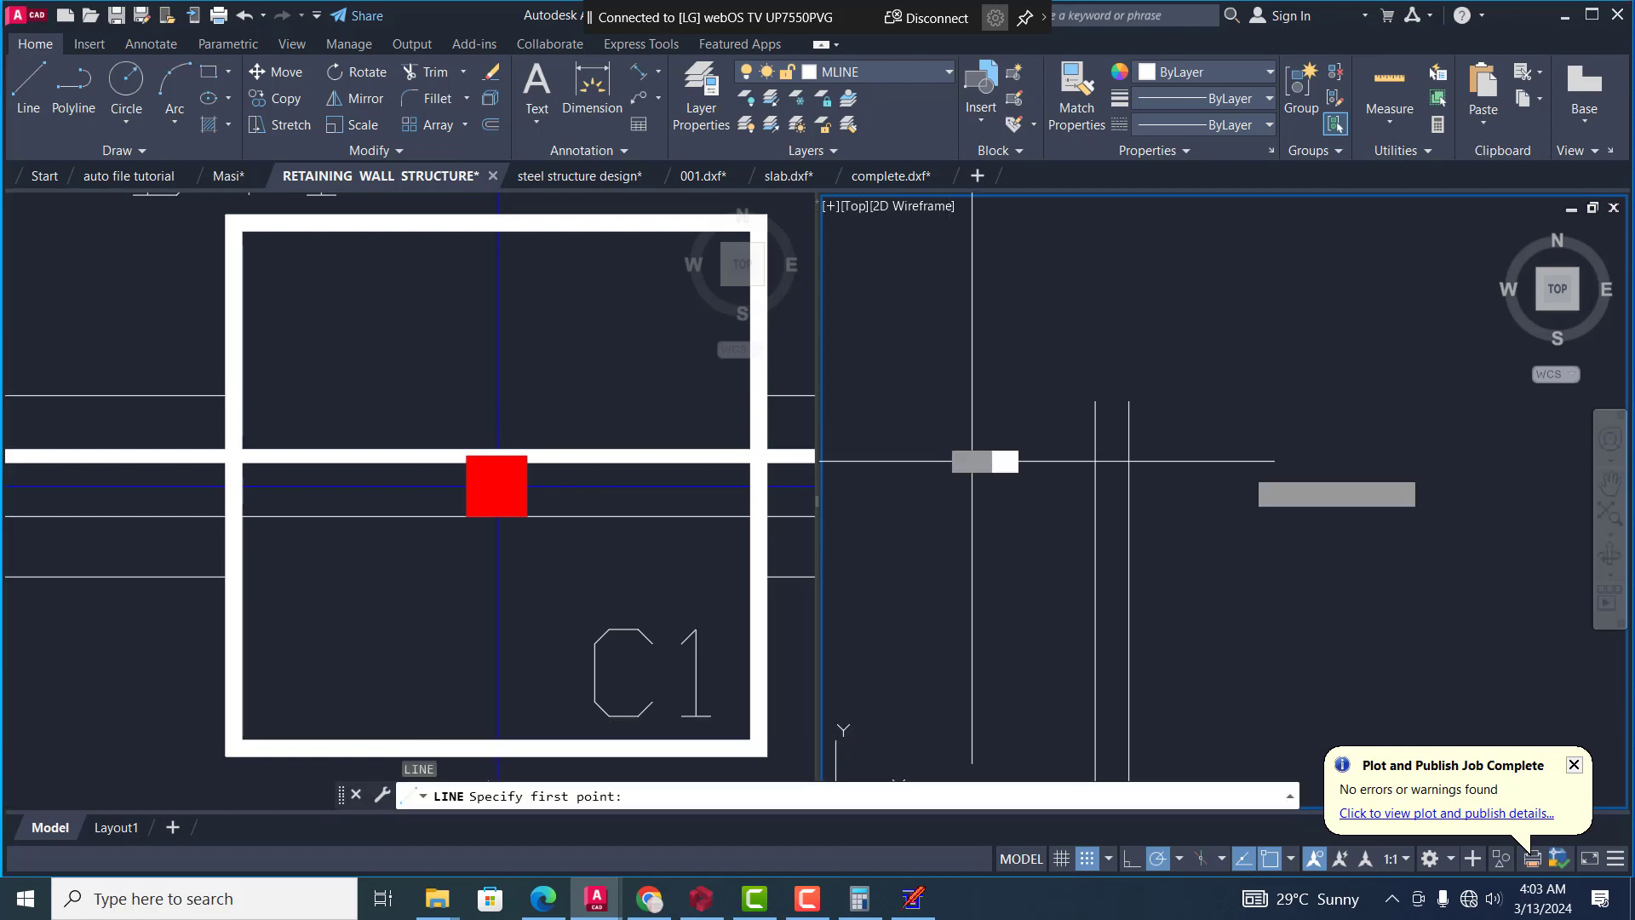
click(972, 461)
click(1302, 461)
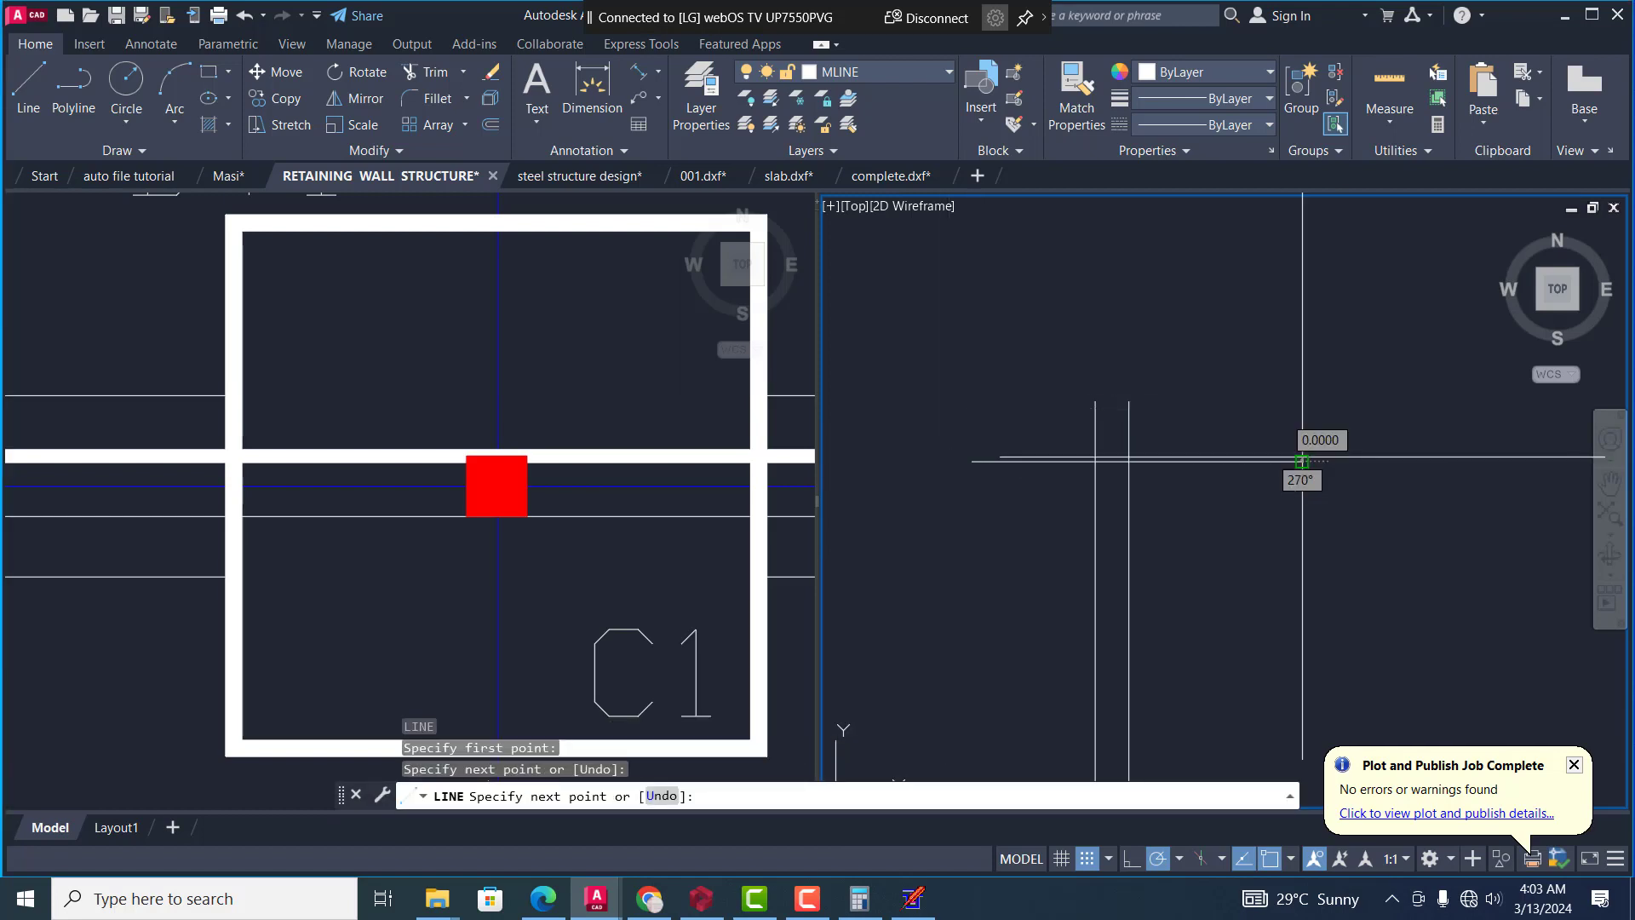
key(Escape)
Offset the new horizontal line 4000 downward
text(o)
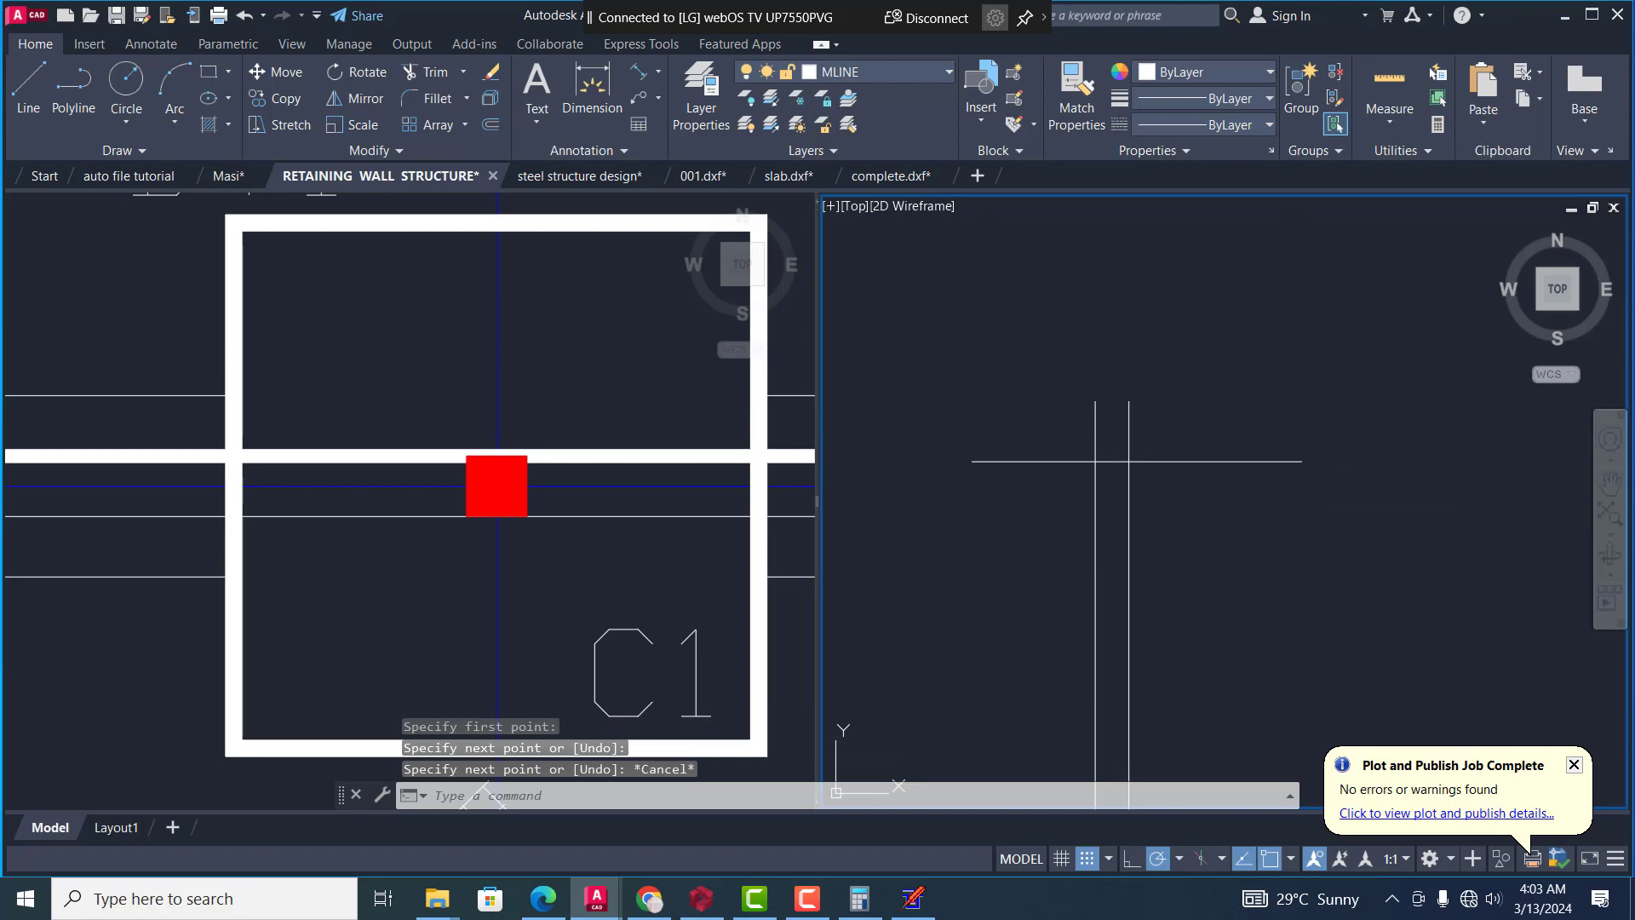
key(Return)
text(4000)
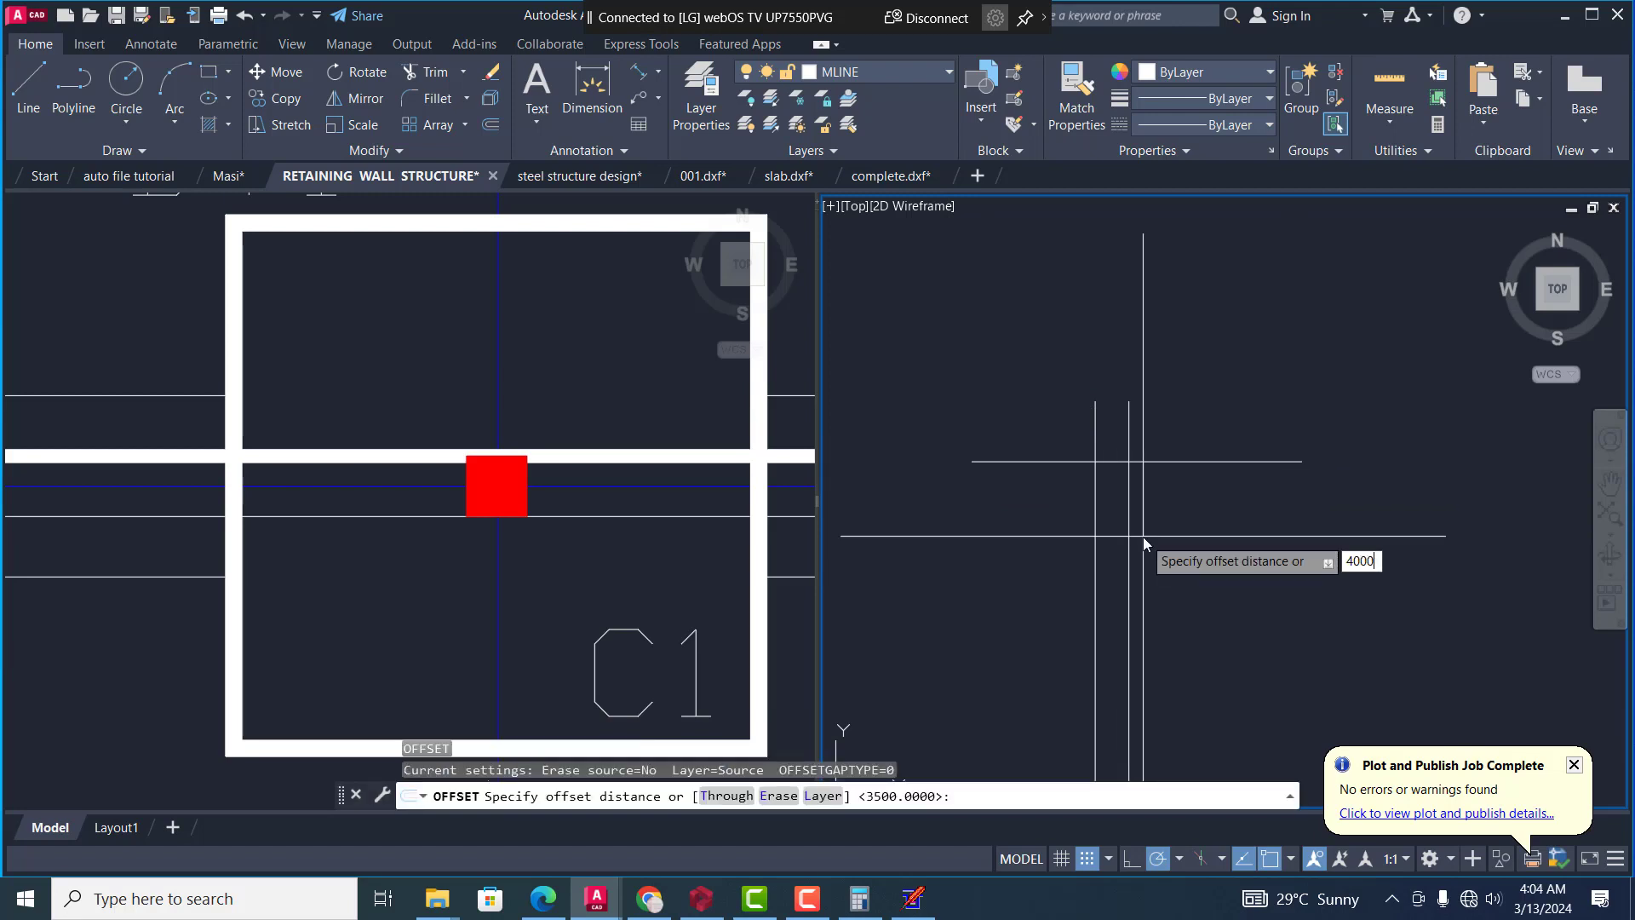
key(Return)
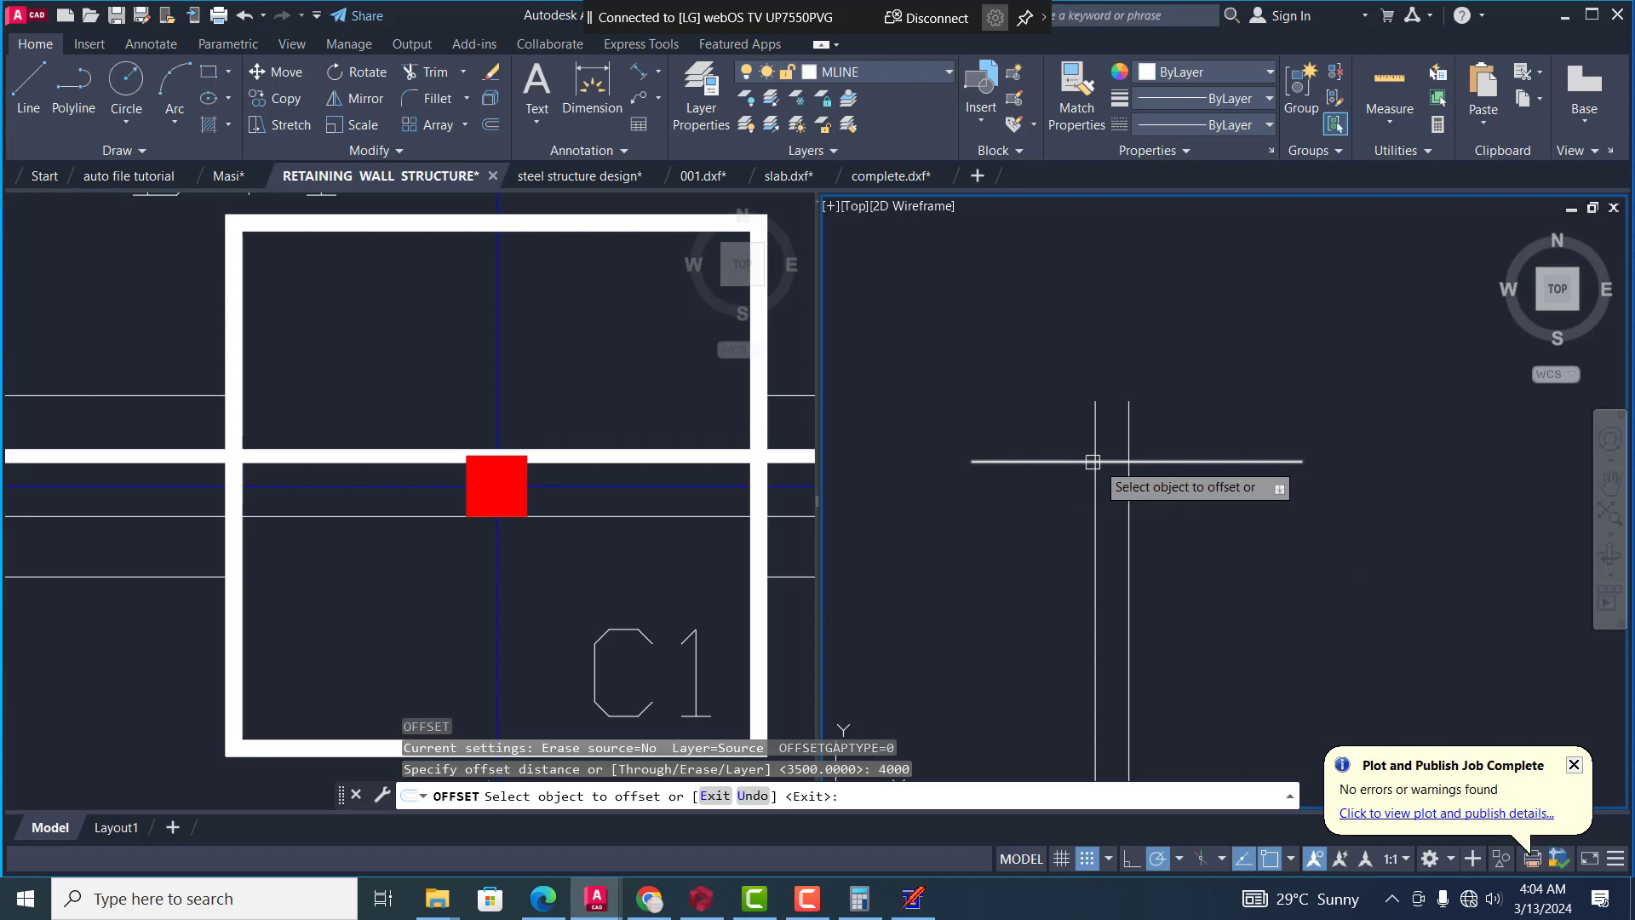
click(1186, 462)
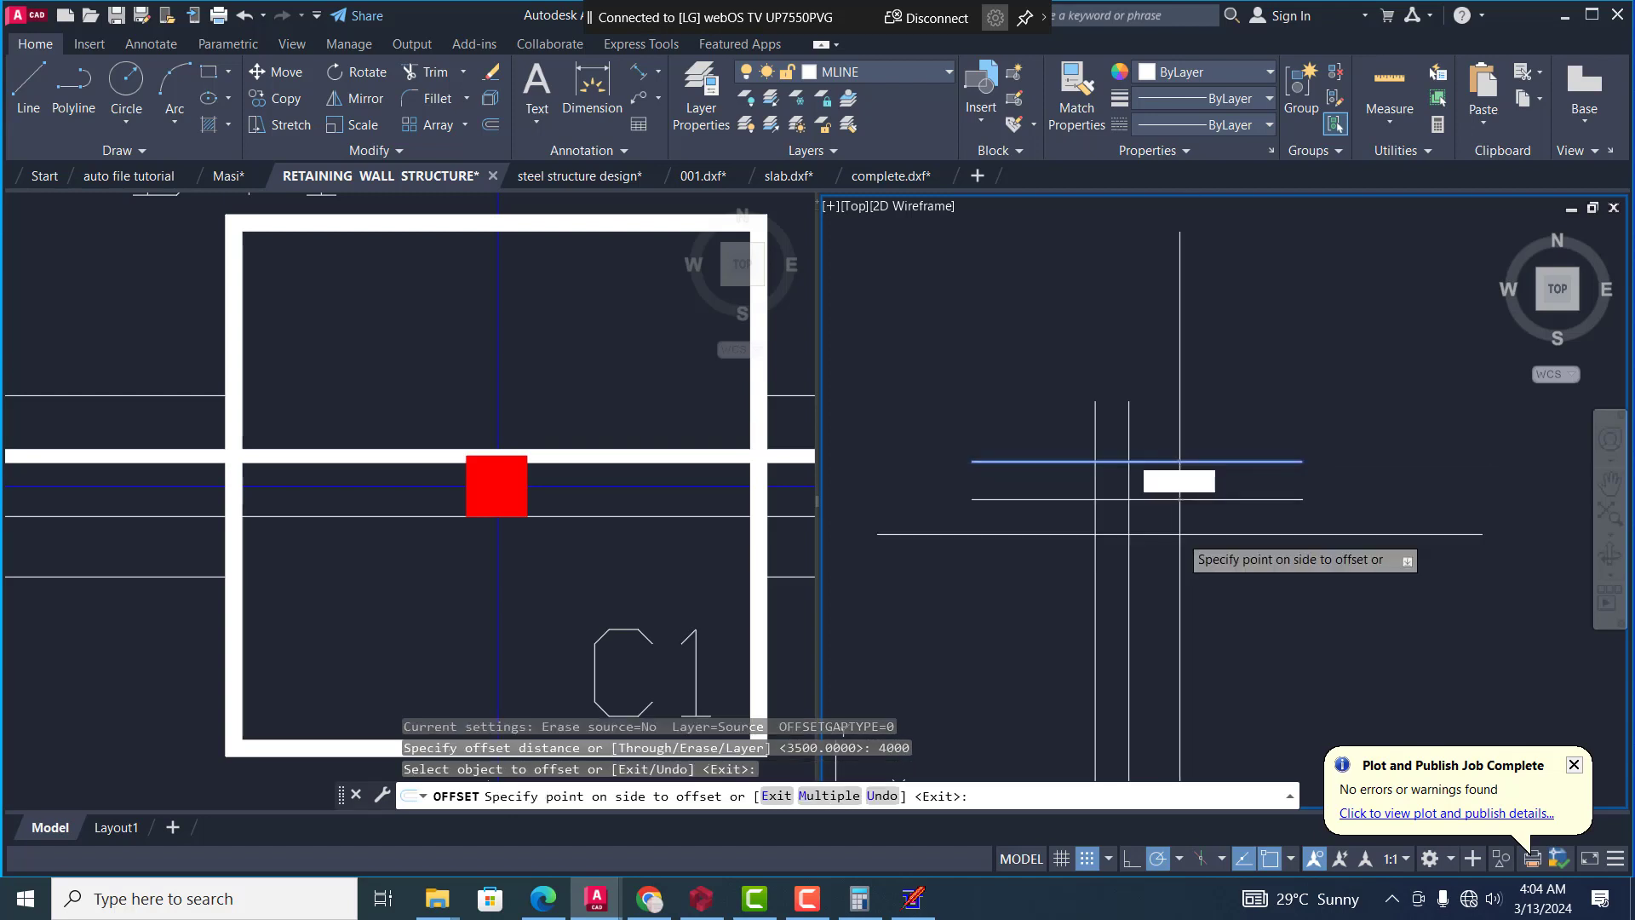
click(1177, 529)
key(Escape)
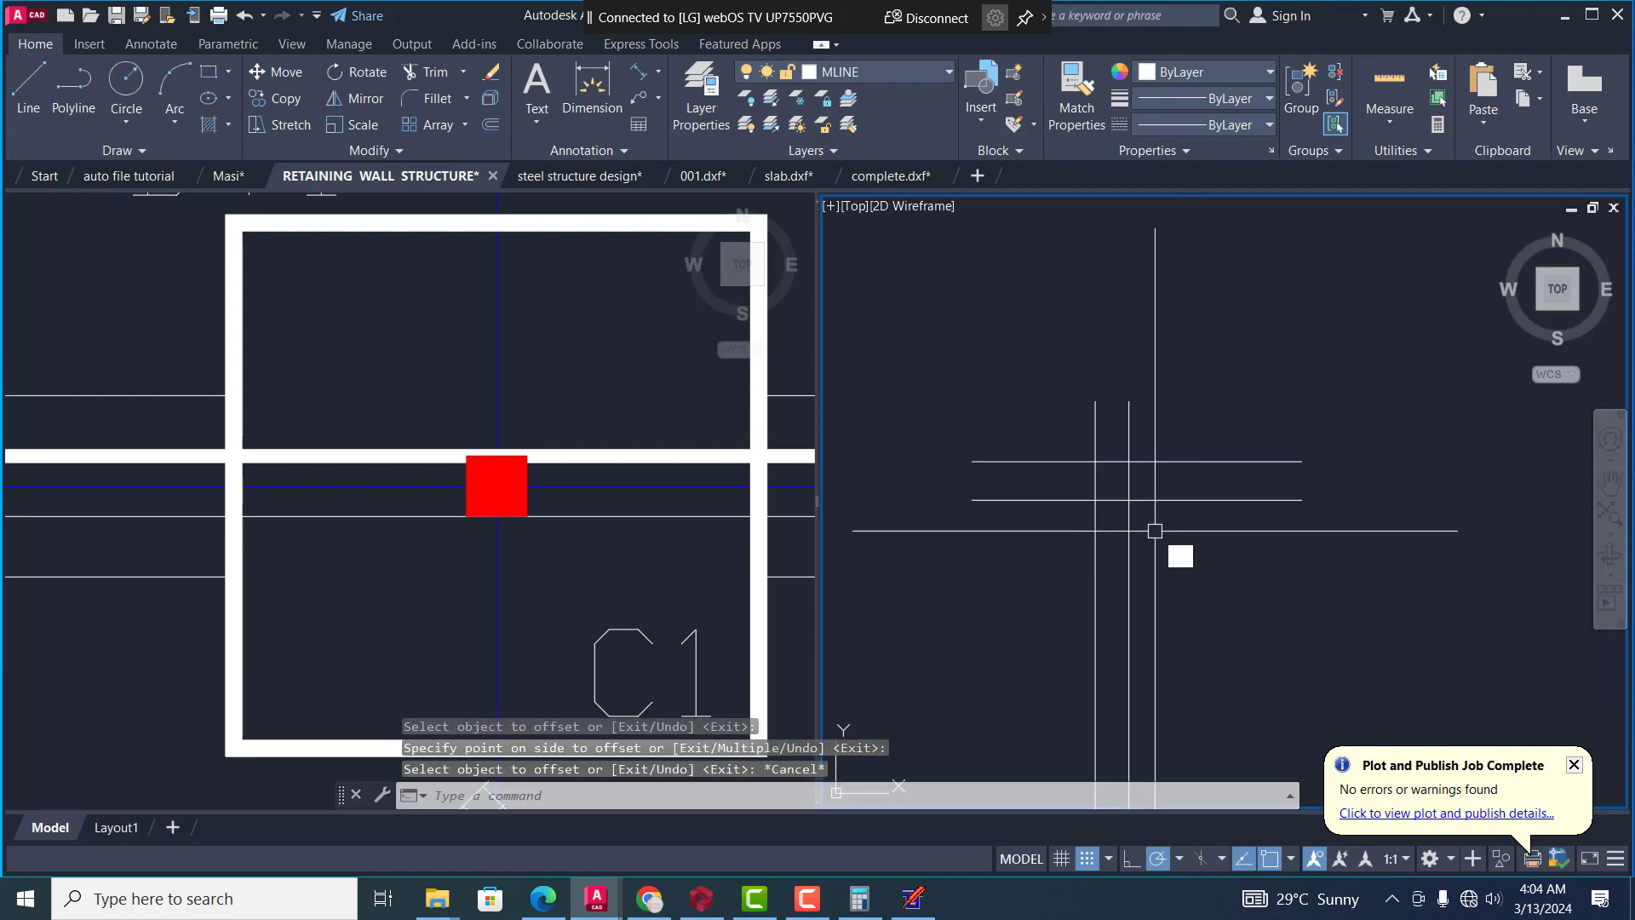
Offset the rightmost vertical line 3000 to its right side
key(Return)
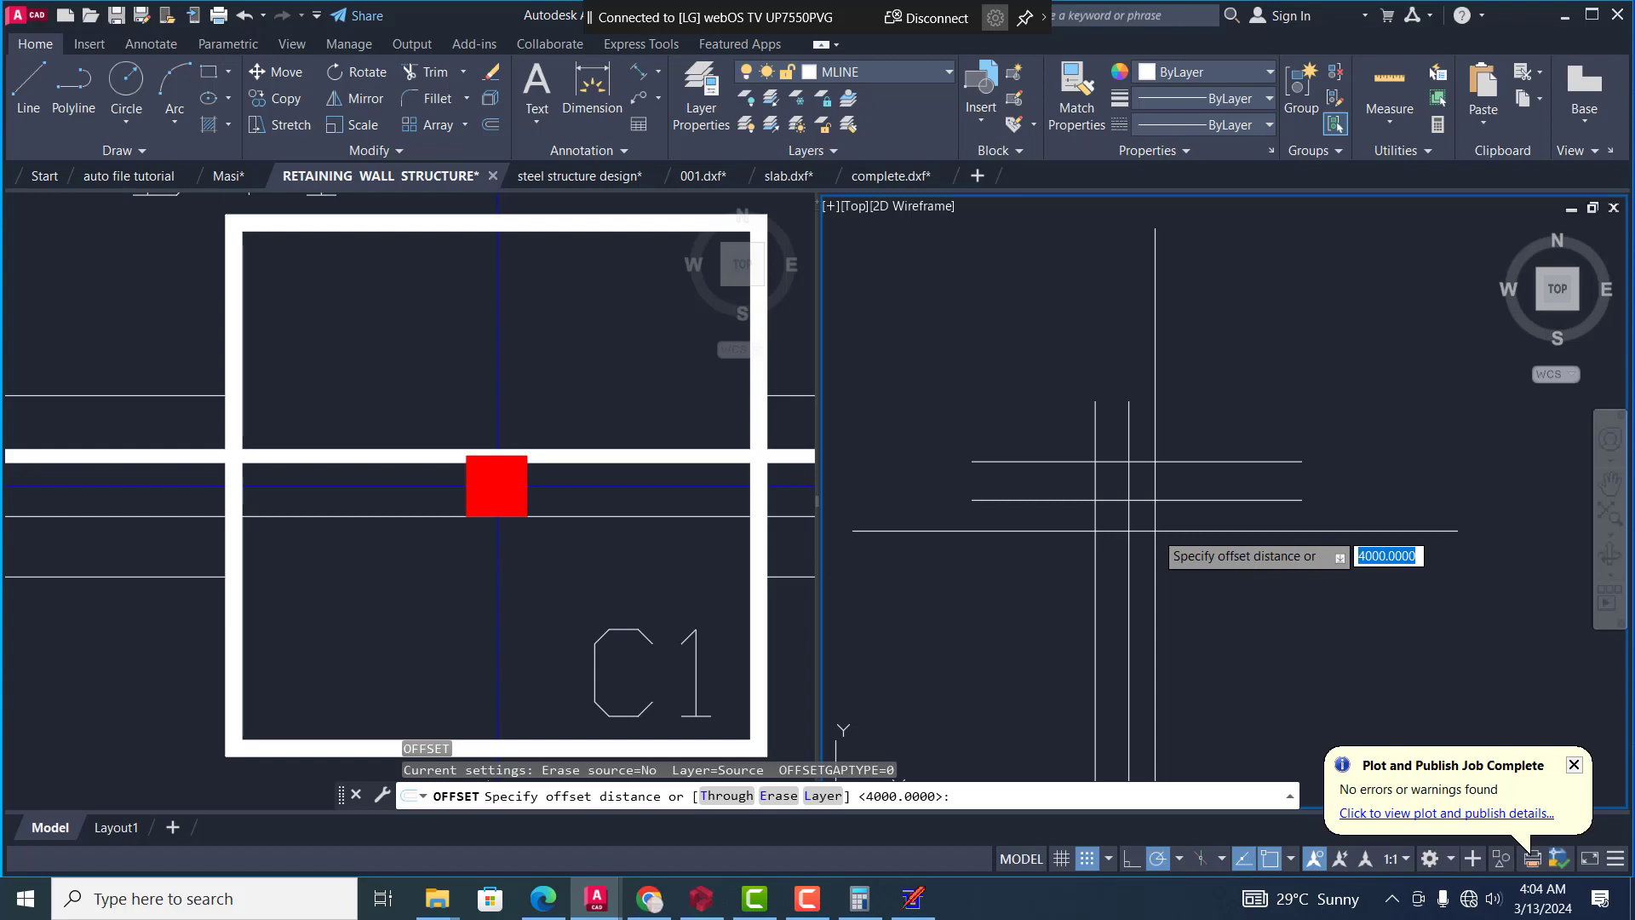
text(3000)
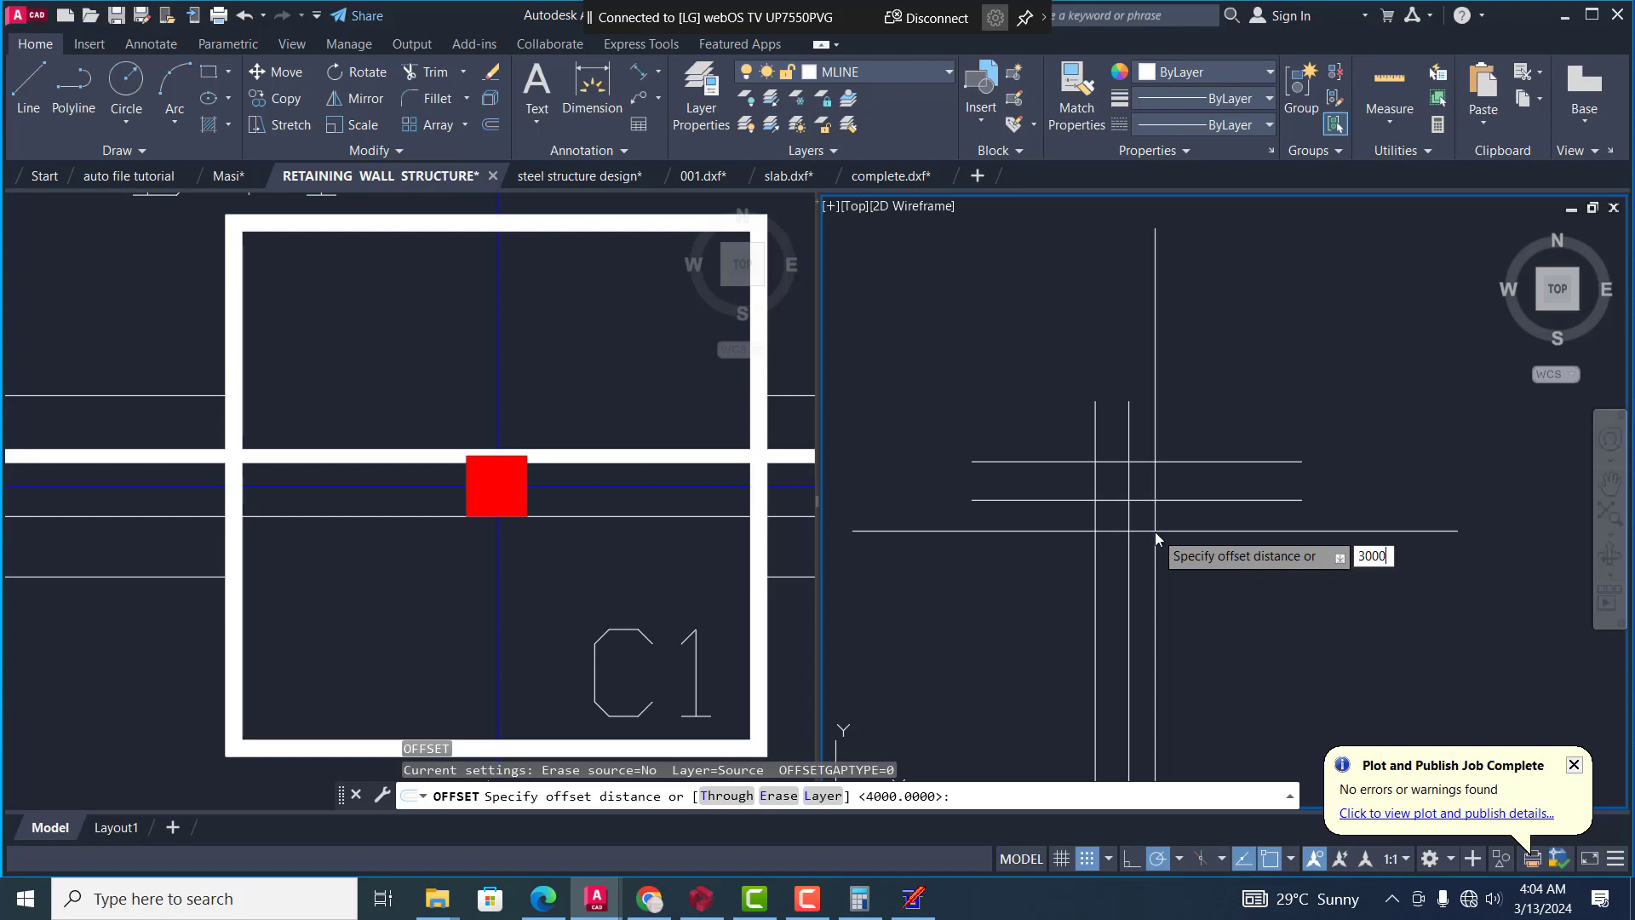
key(Return)
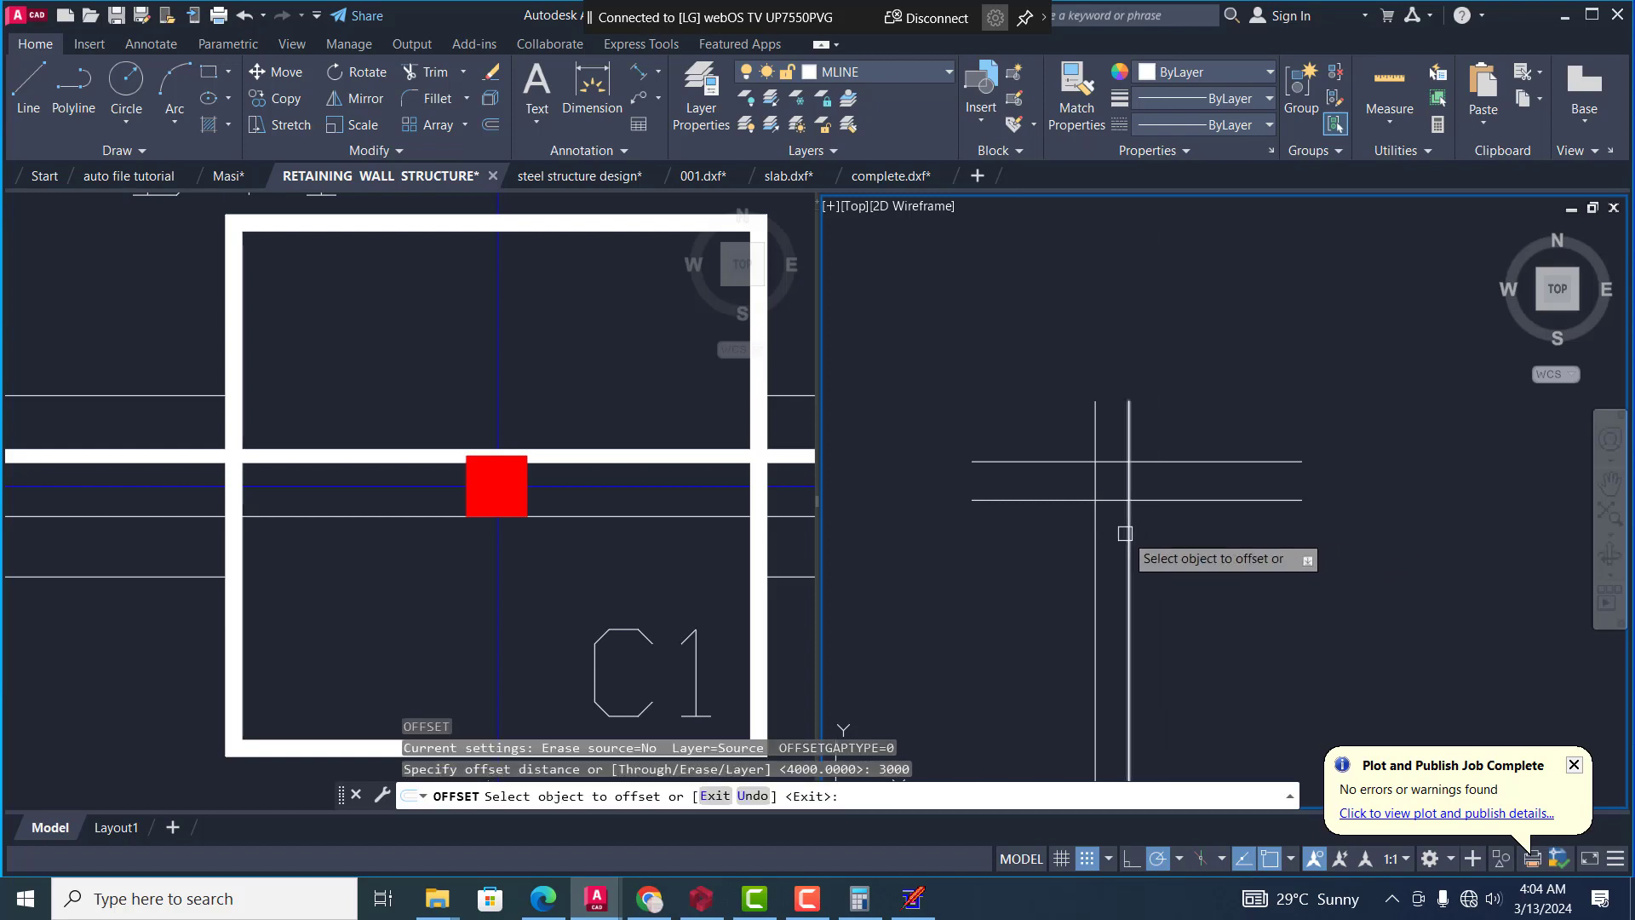
click(1129, 534)
click(1213, 515)
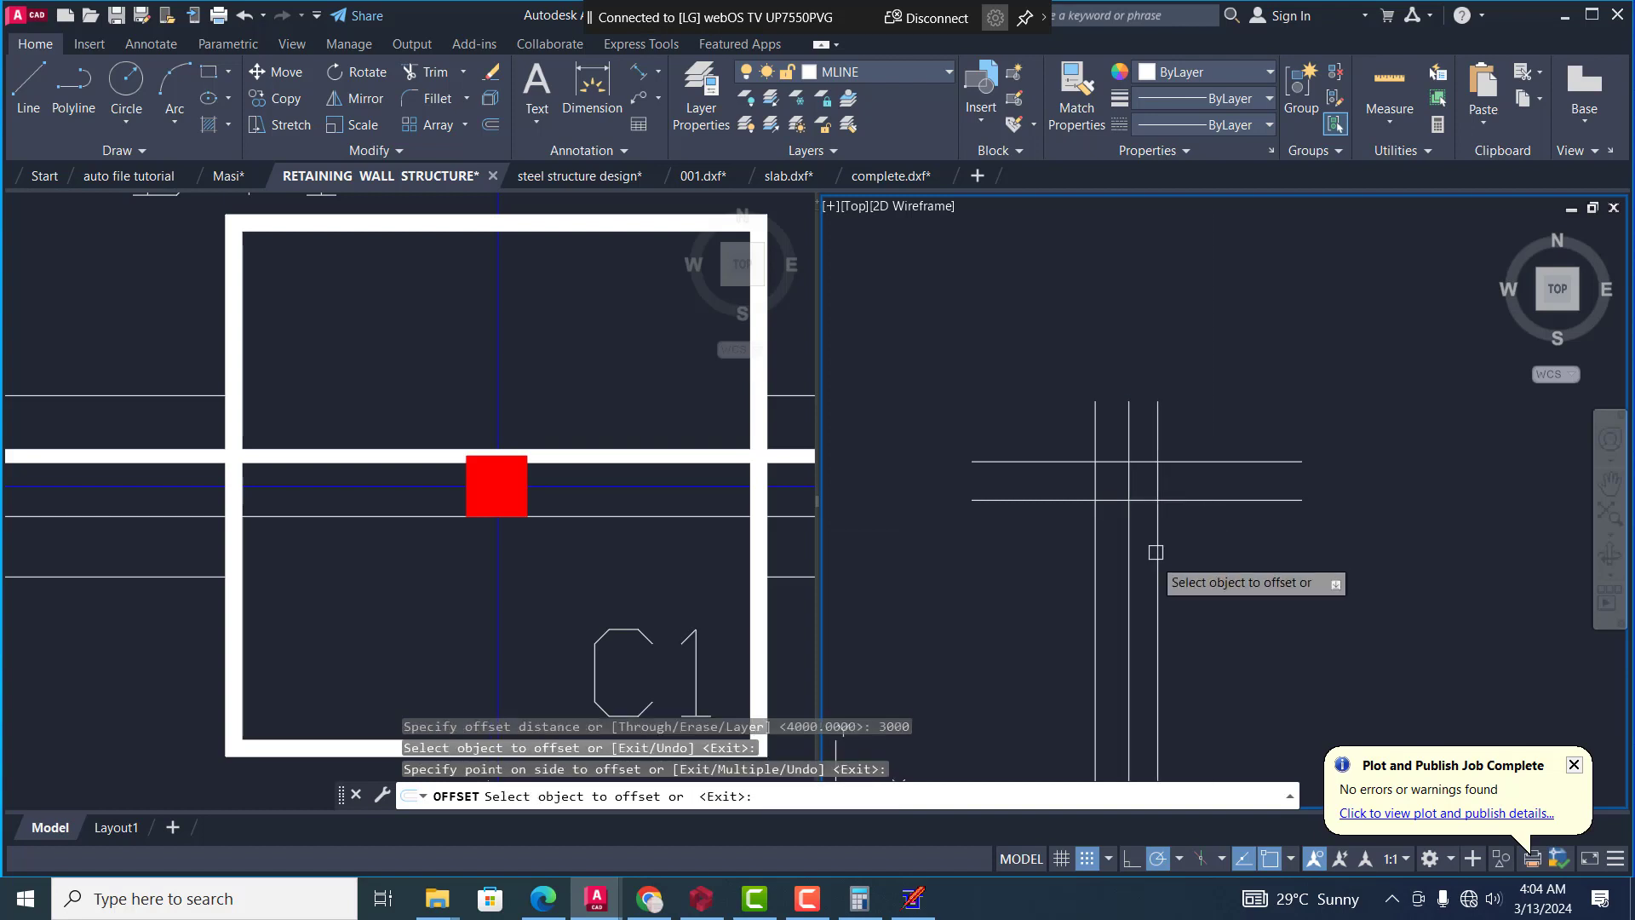
key(Escape)
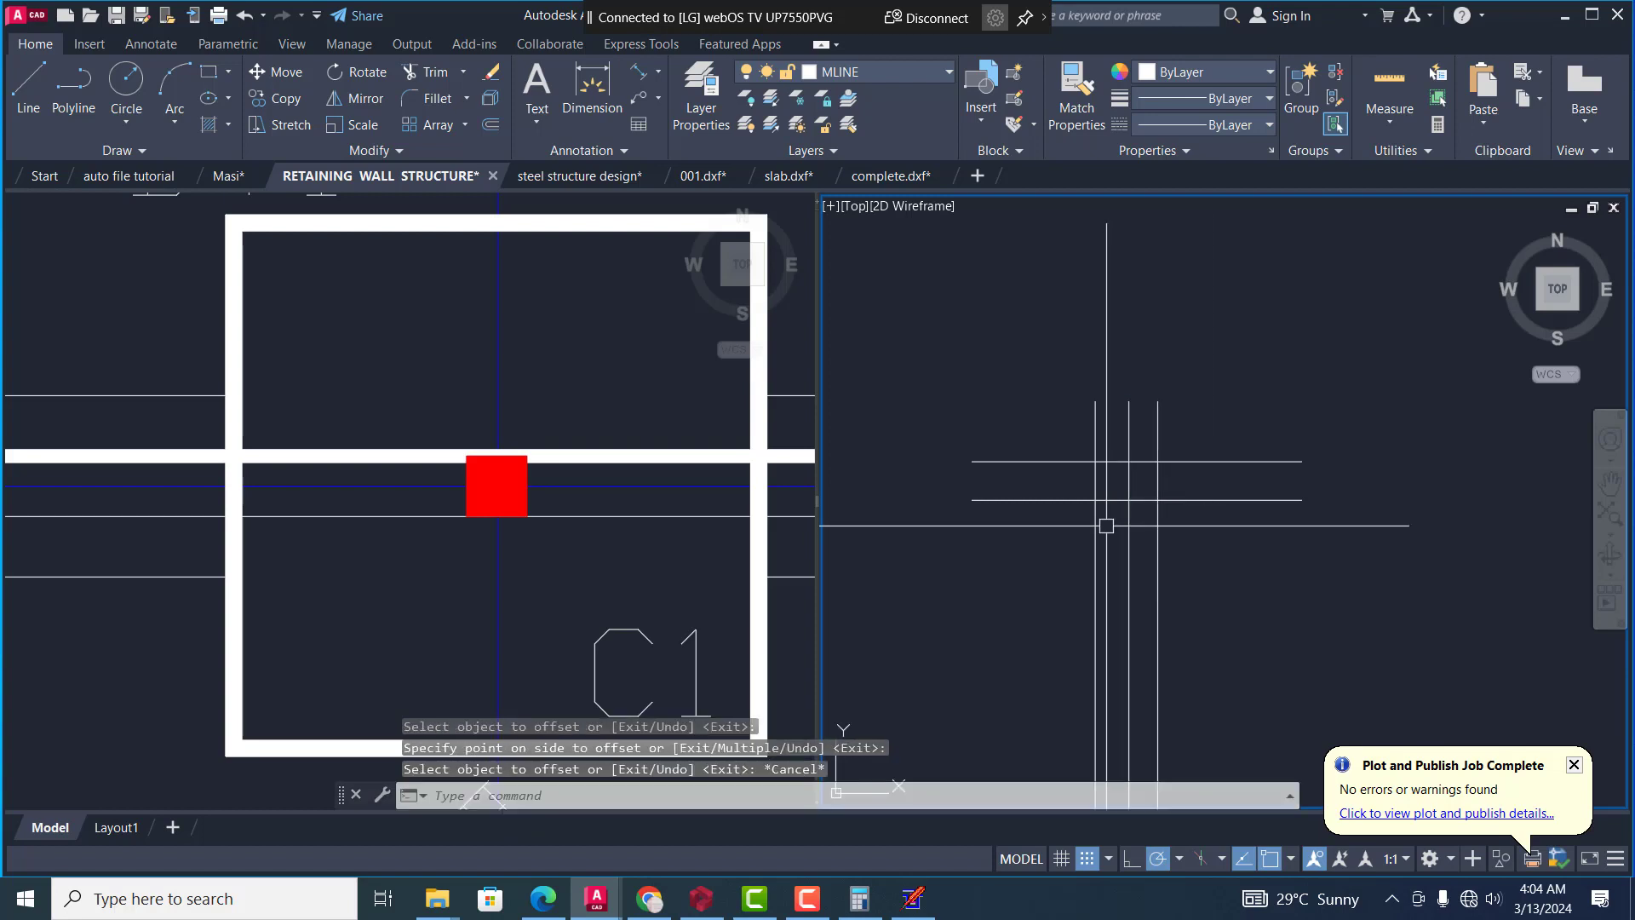
Offset the lower horizontal line 1200 downward
key(Return)
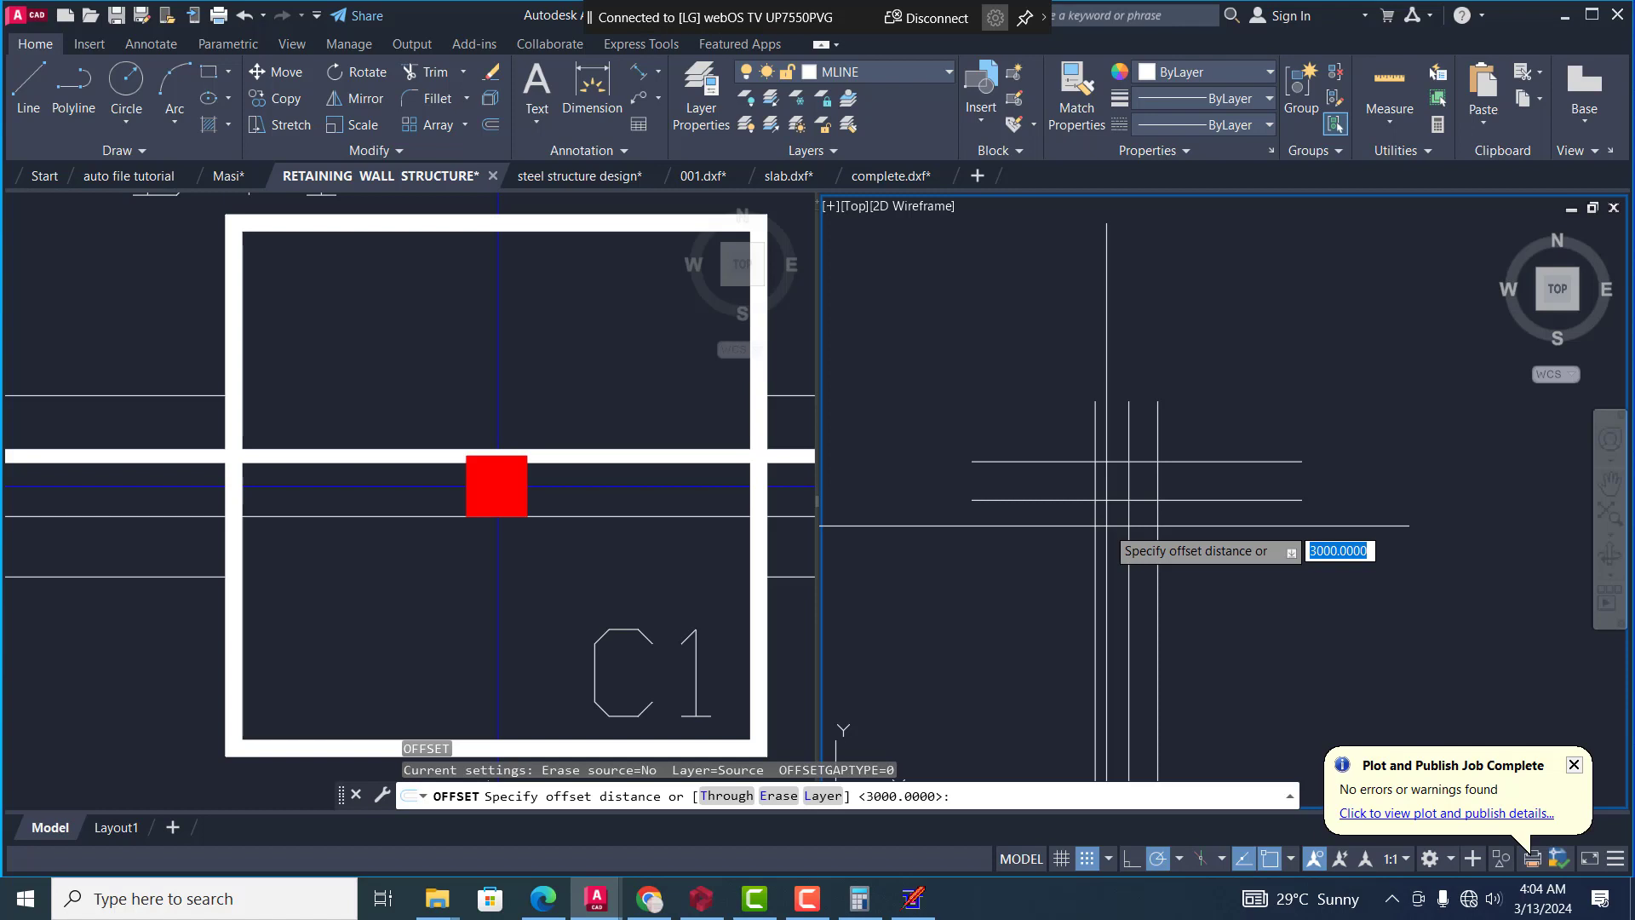
text(1200)
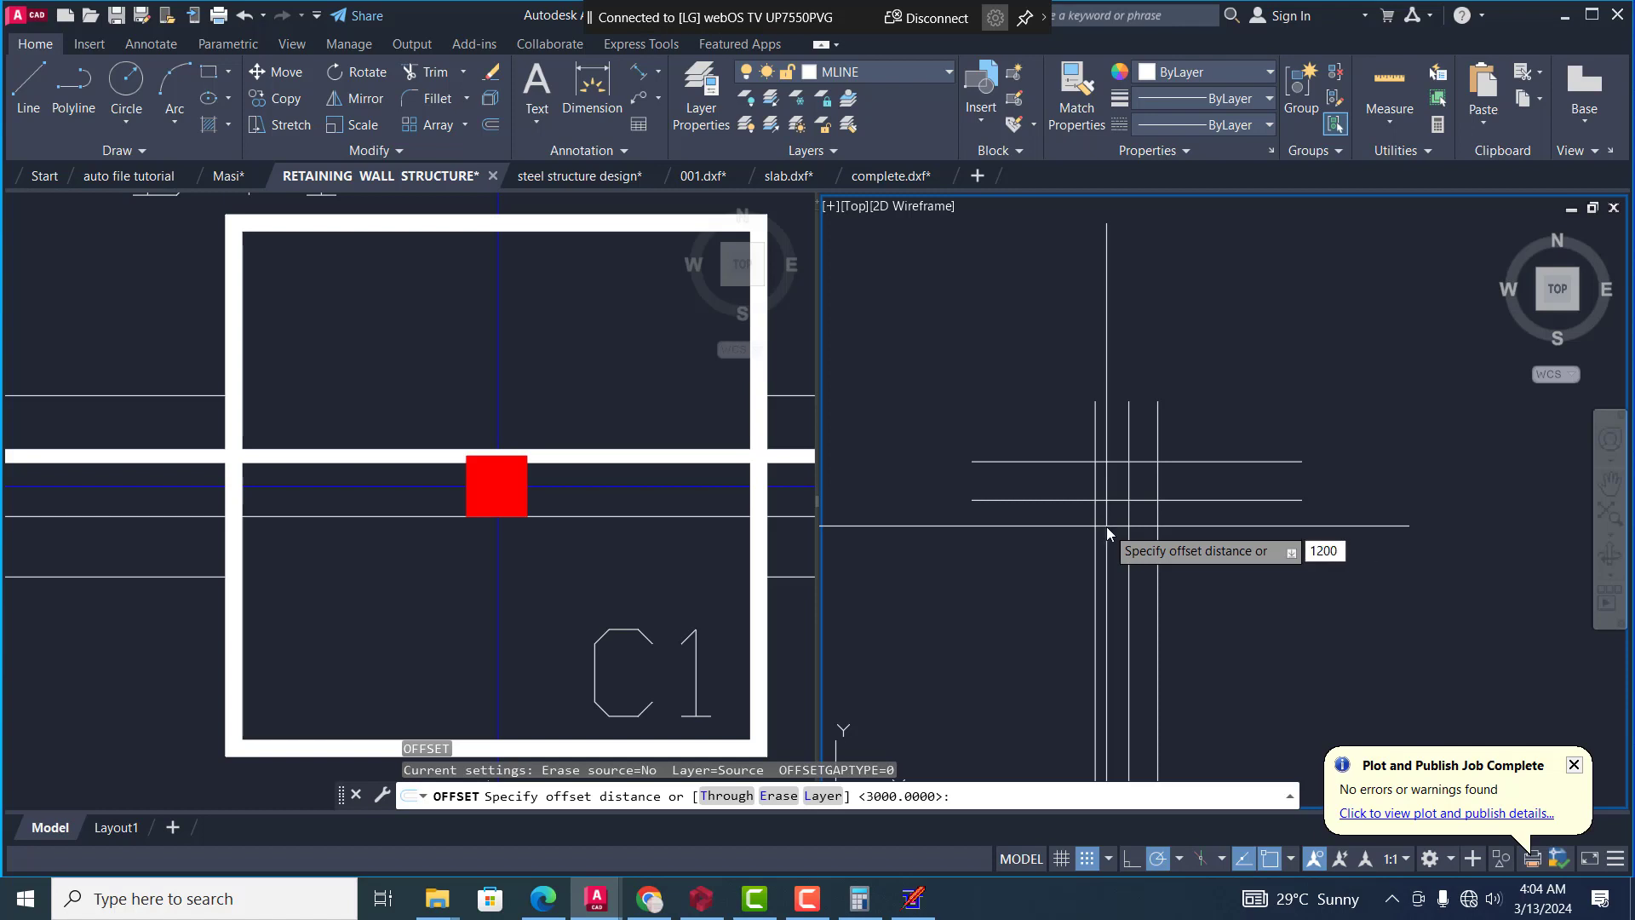
key(Return)
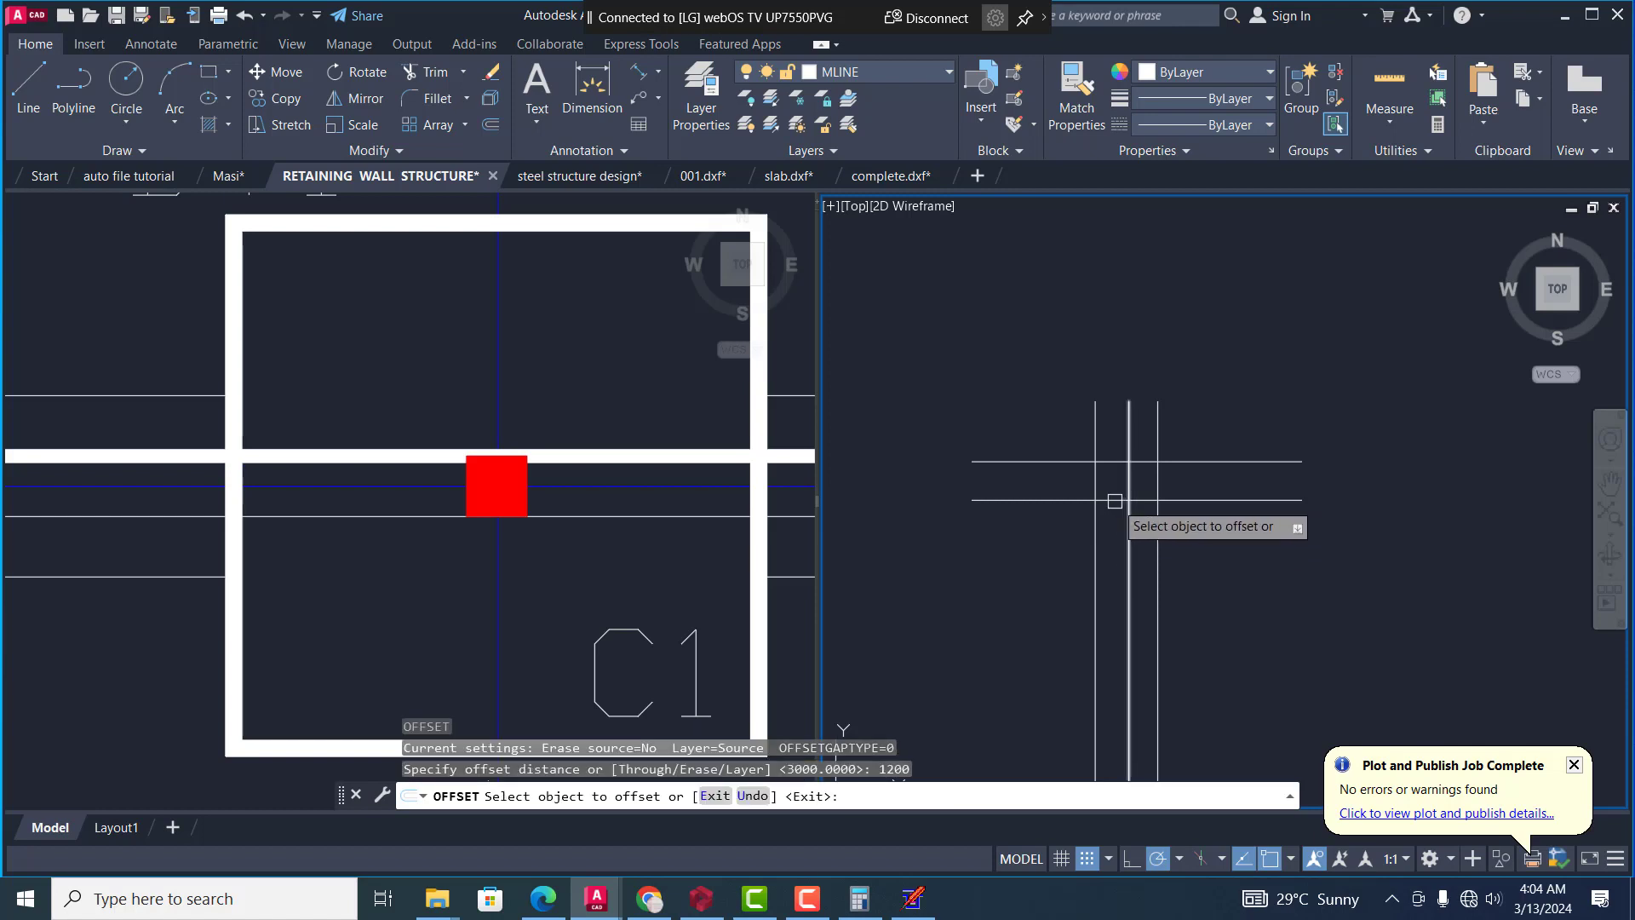
click(1115, 501)
click(1115, 560)
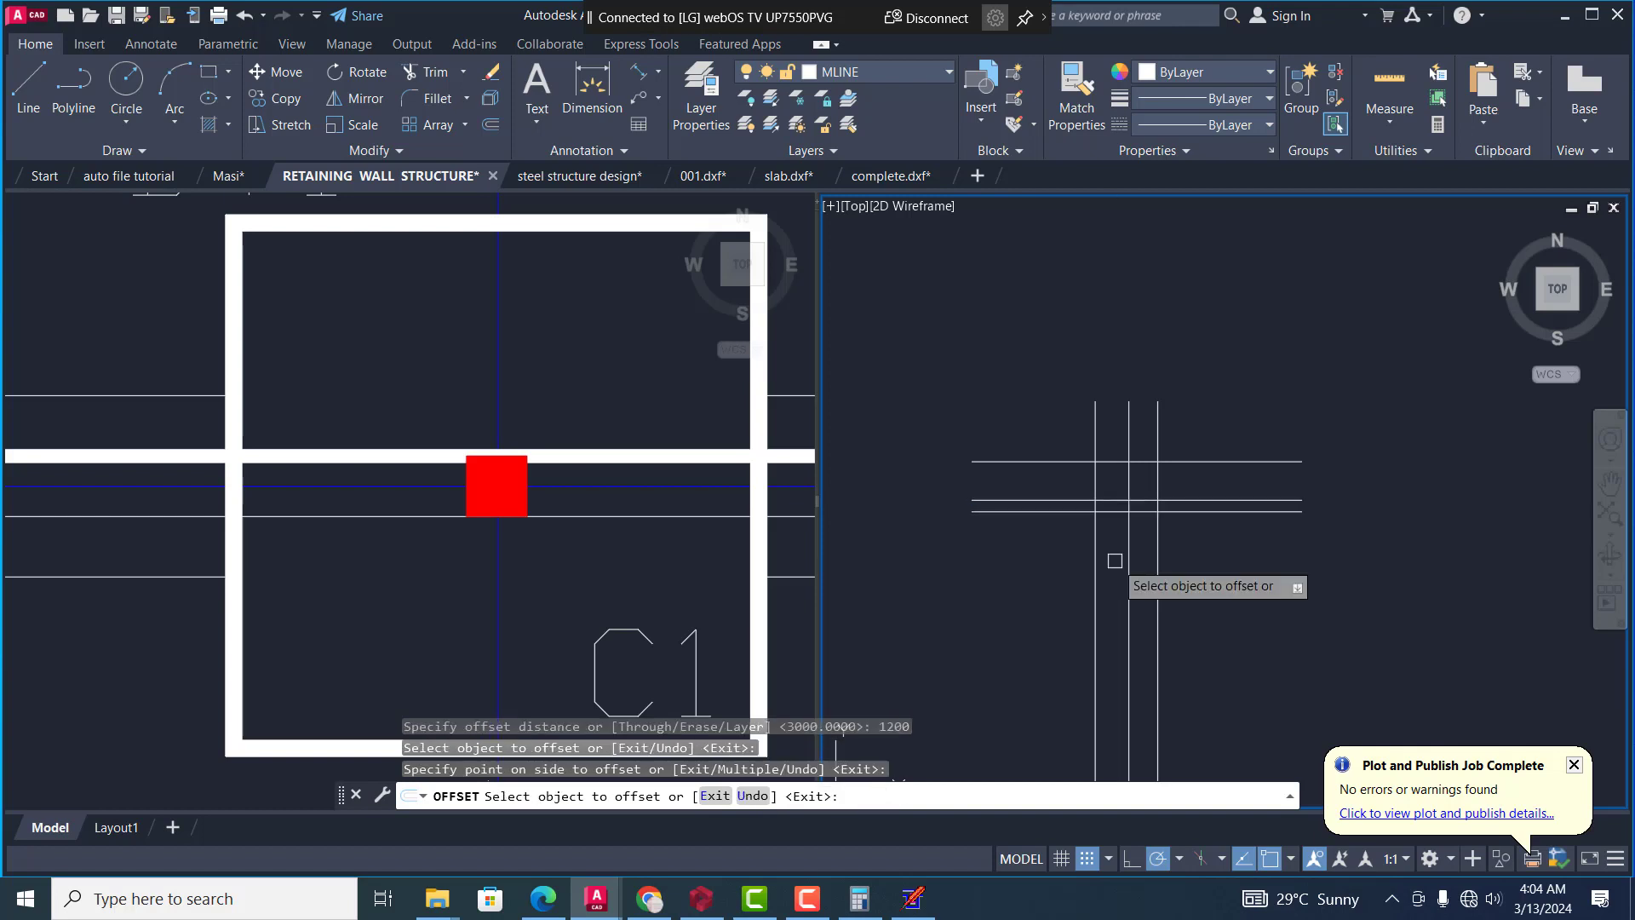
key(Escape)
Fillet the uppermost horizontal line with the outer right and outer left vertical lines to form two square top corners
scroll(1164, 456, up, 4)
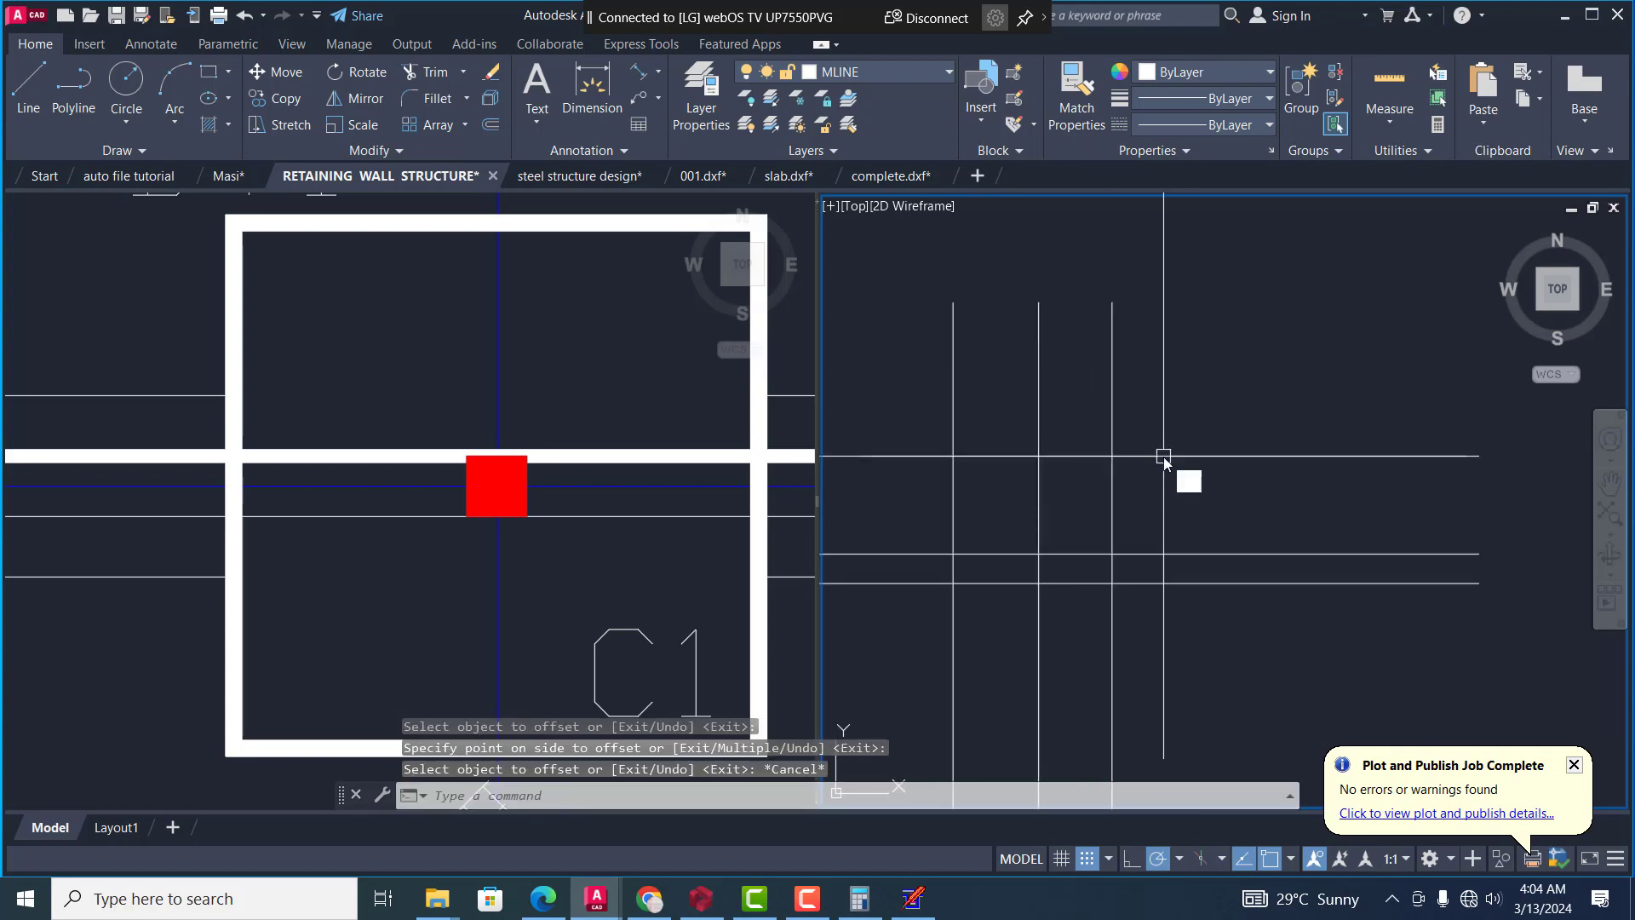
text(f)
key(Return)
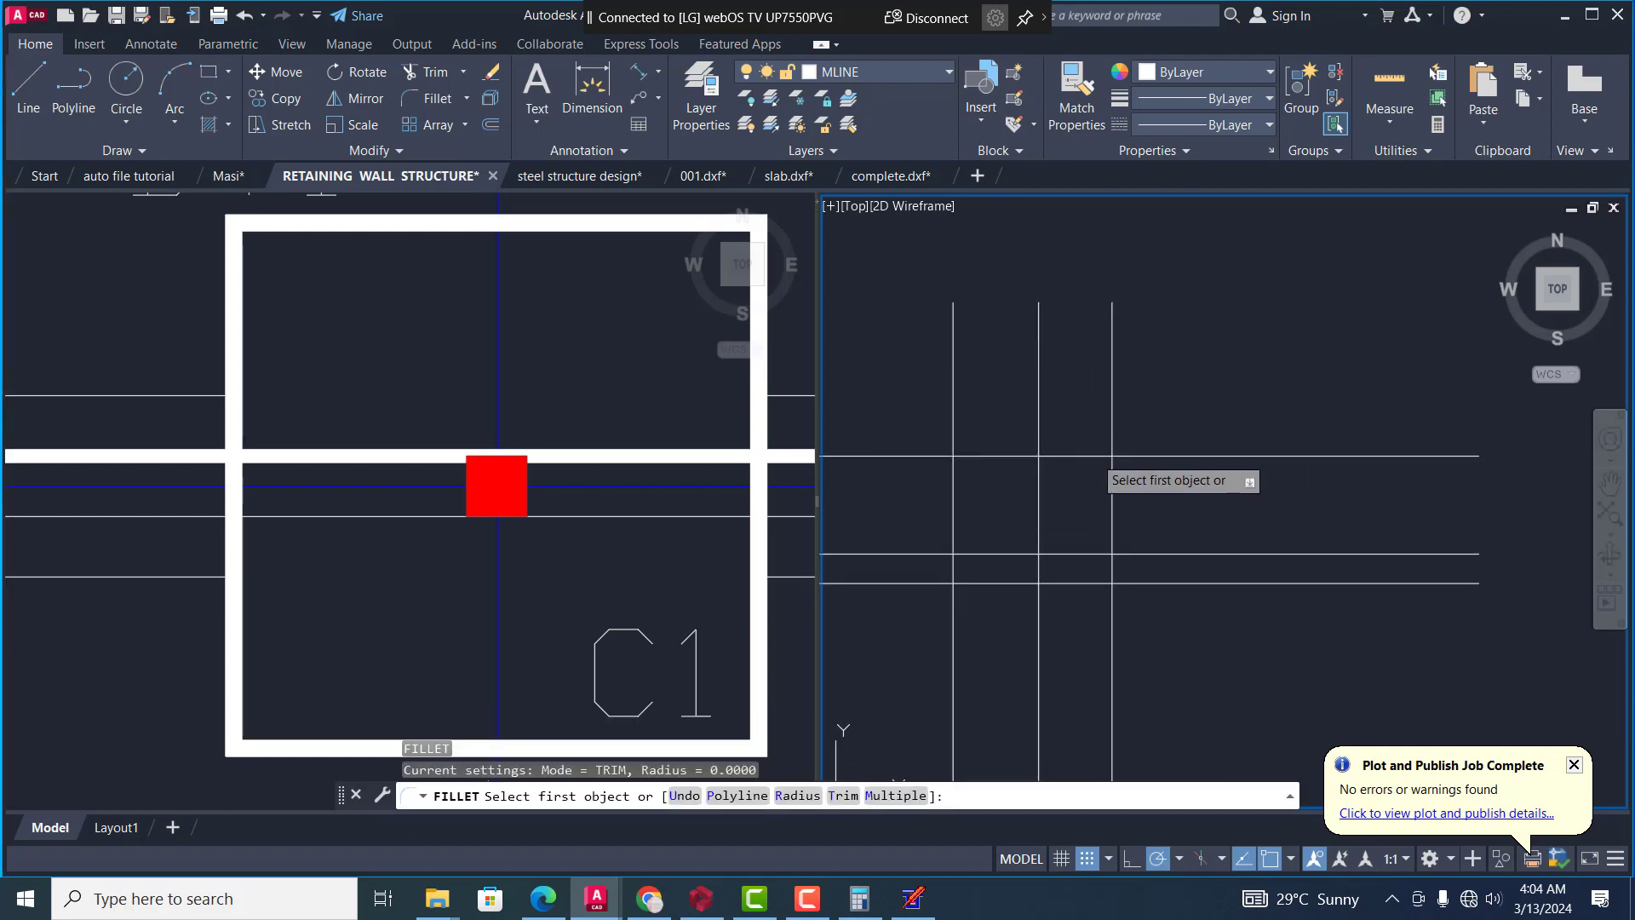
click(1095, 456)
click(1113, 475)
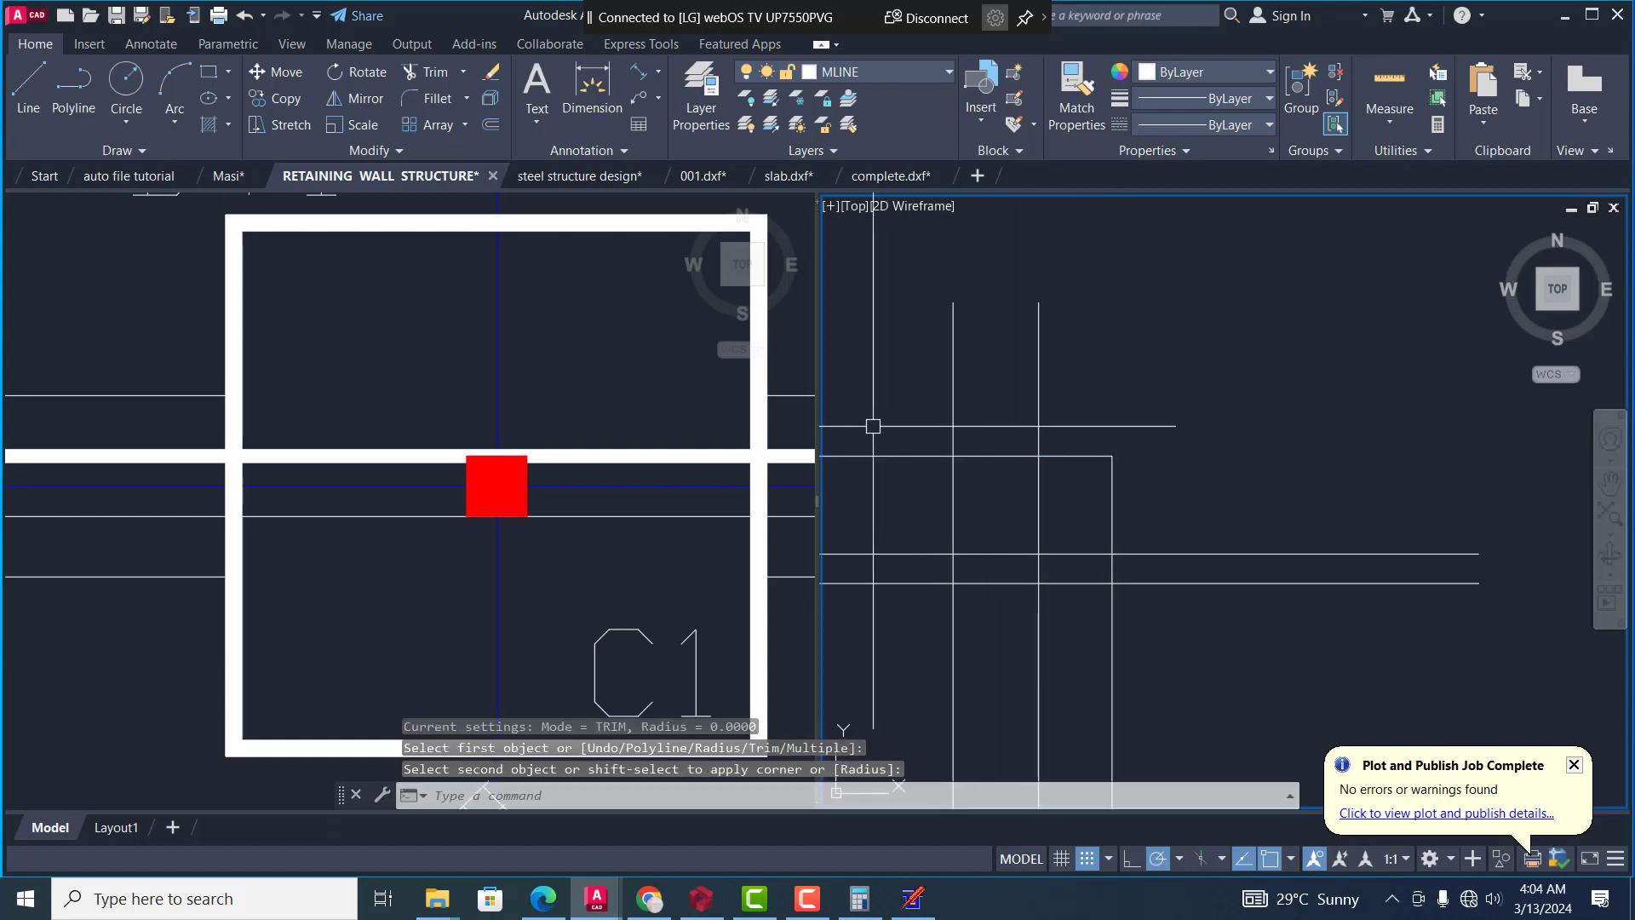
key(Return)
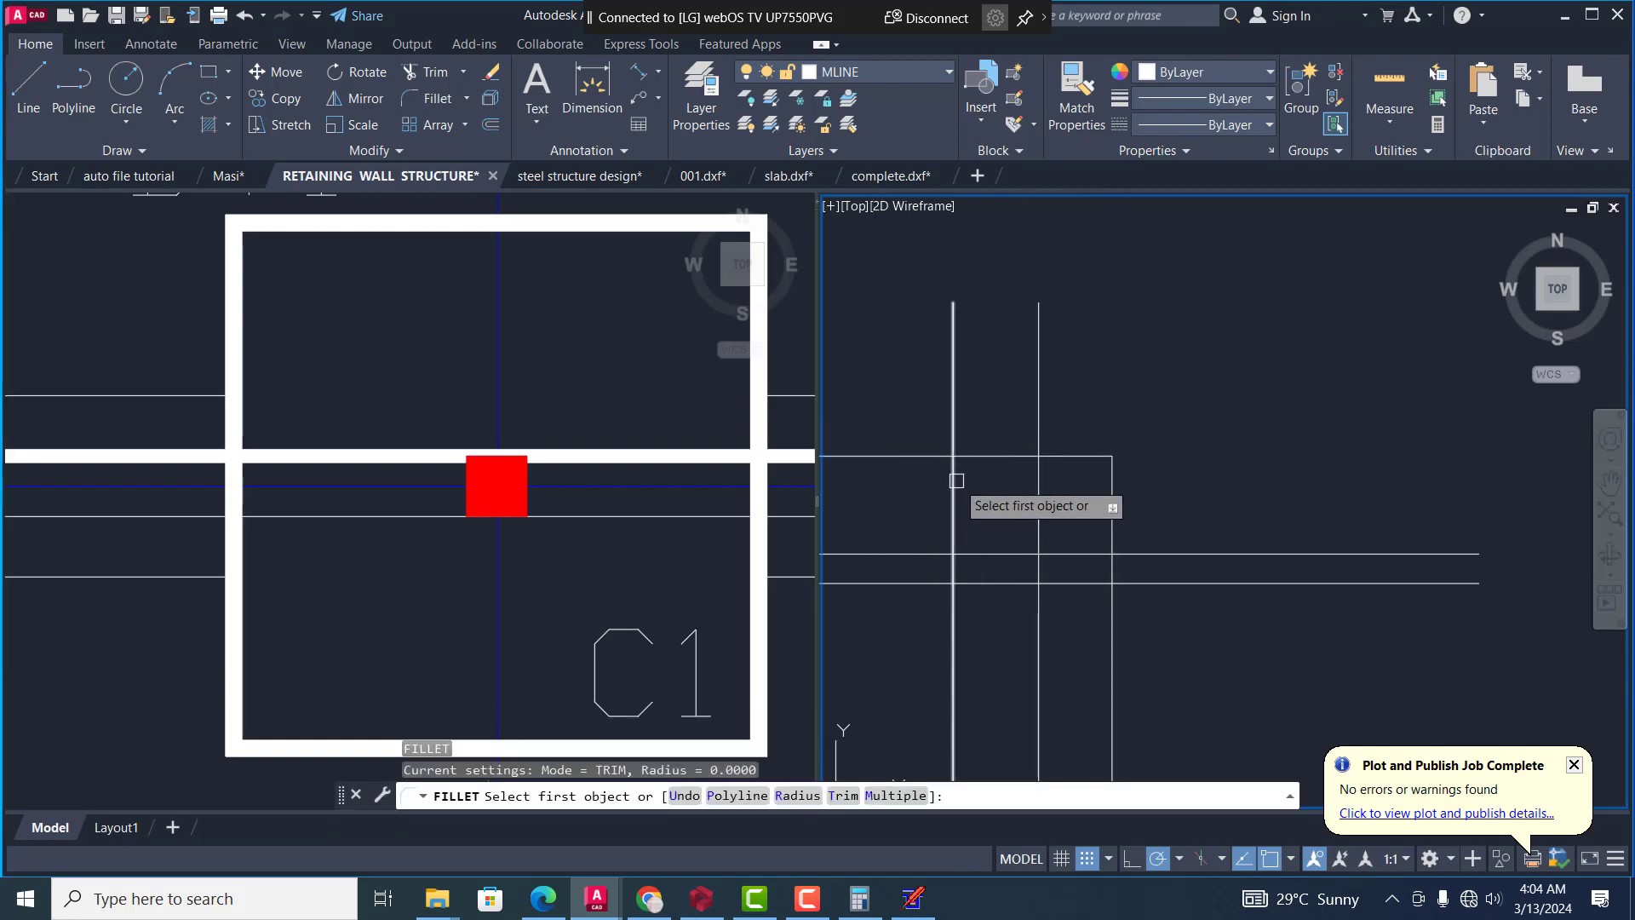
click(957, 480)
click(986, 455)
scroll(964, 481, down, 3)
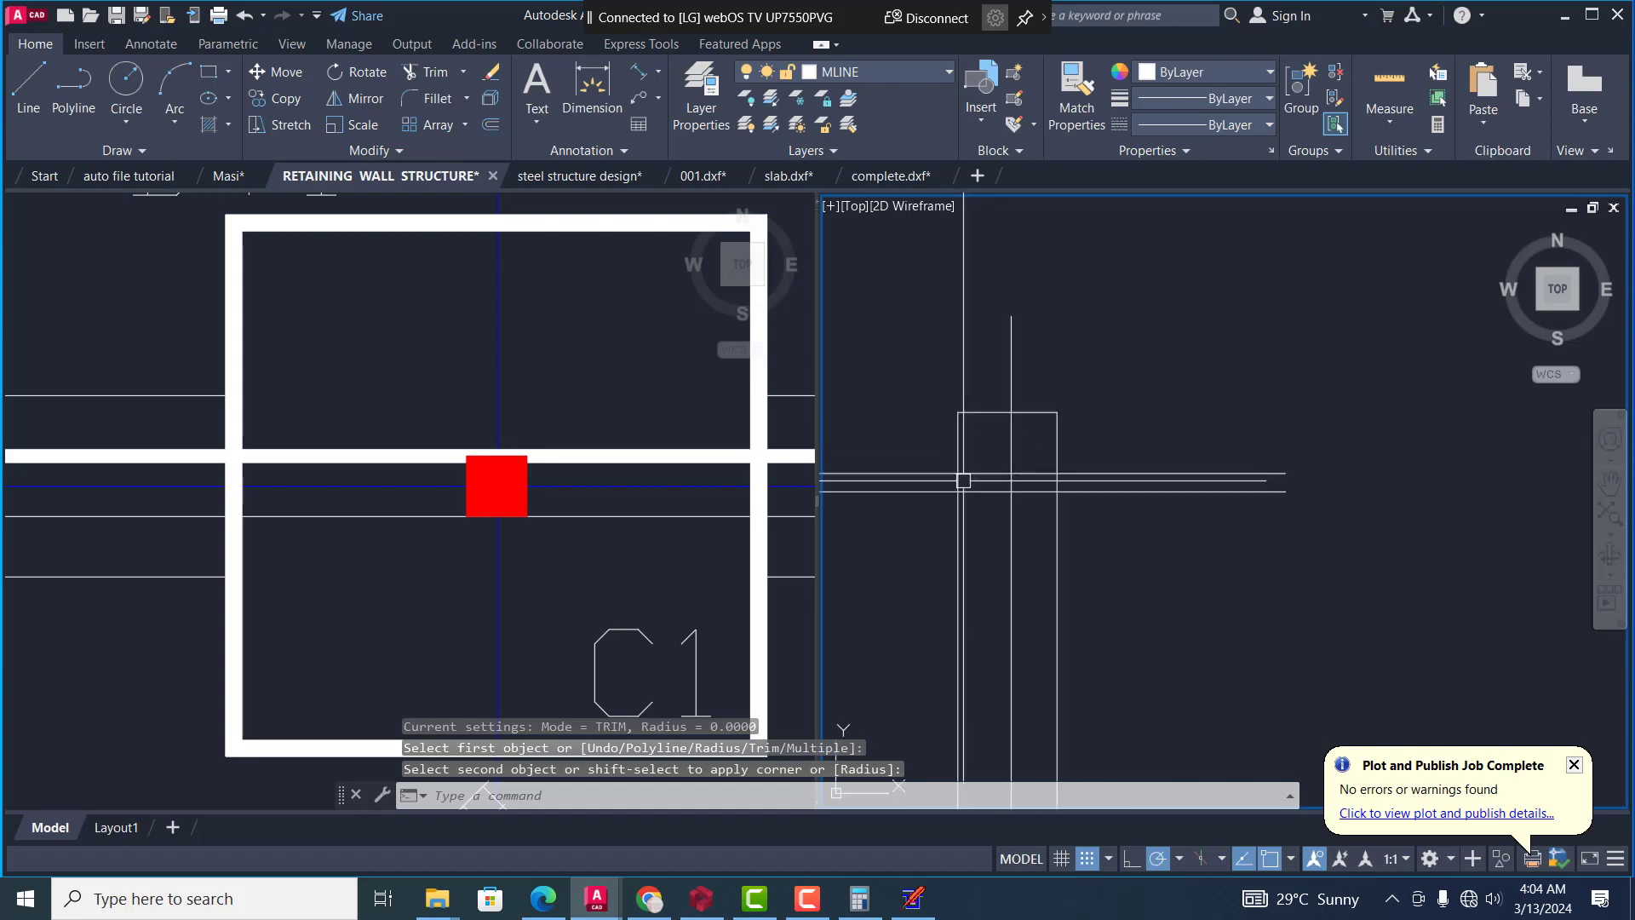
Draw a rectangle around the line grid as a trimming boundary, slightly outside its filleted top corners and below the lowest horizontal line
scroll(964, 481, up, 2)
text(rec)
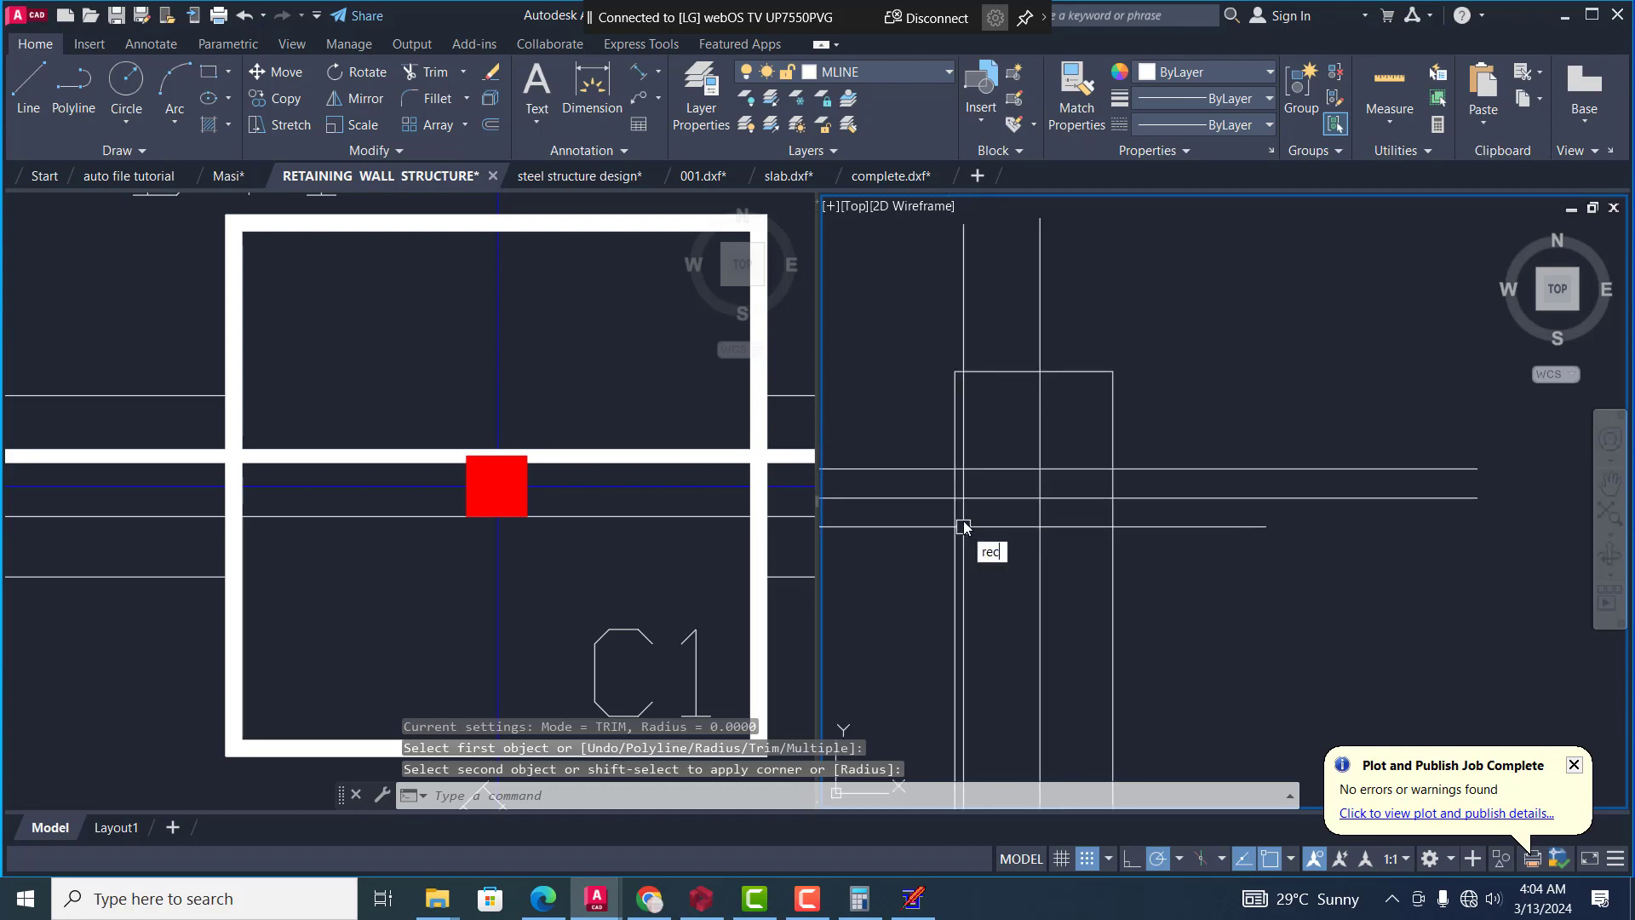
text(t)
key(Return)
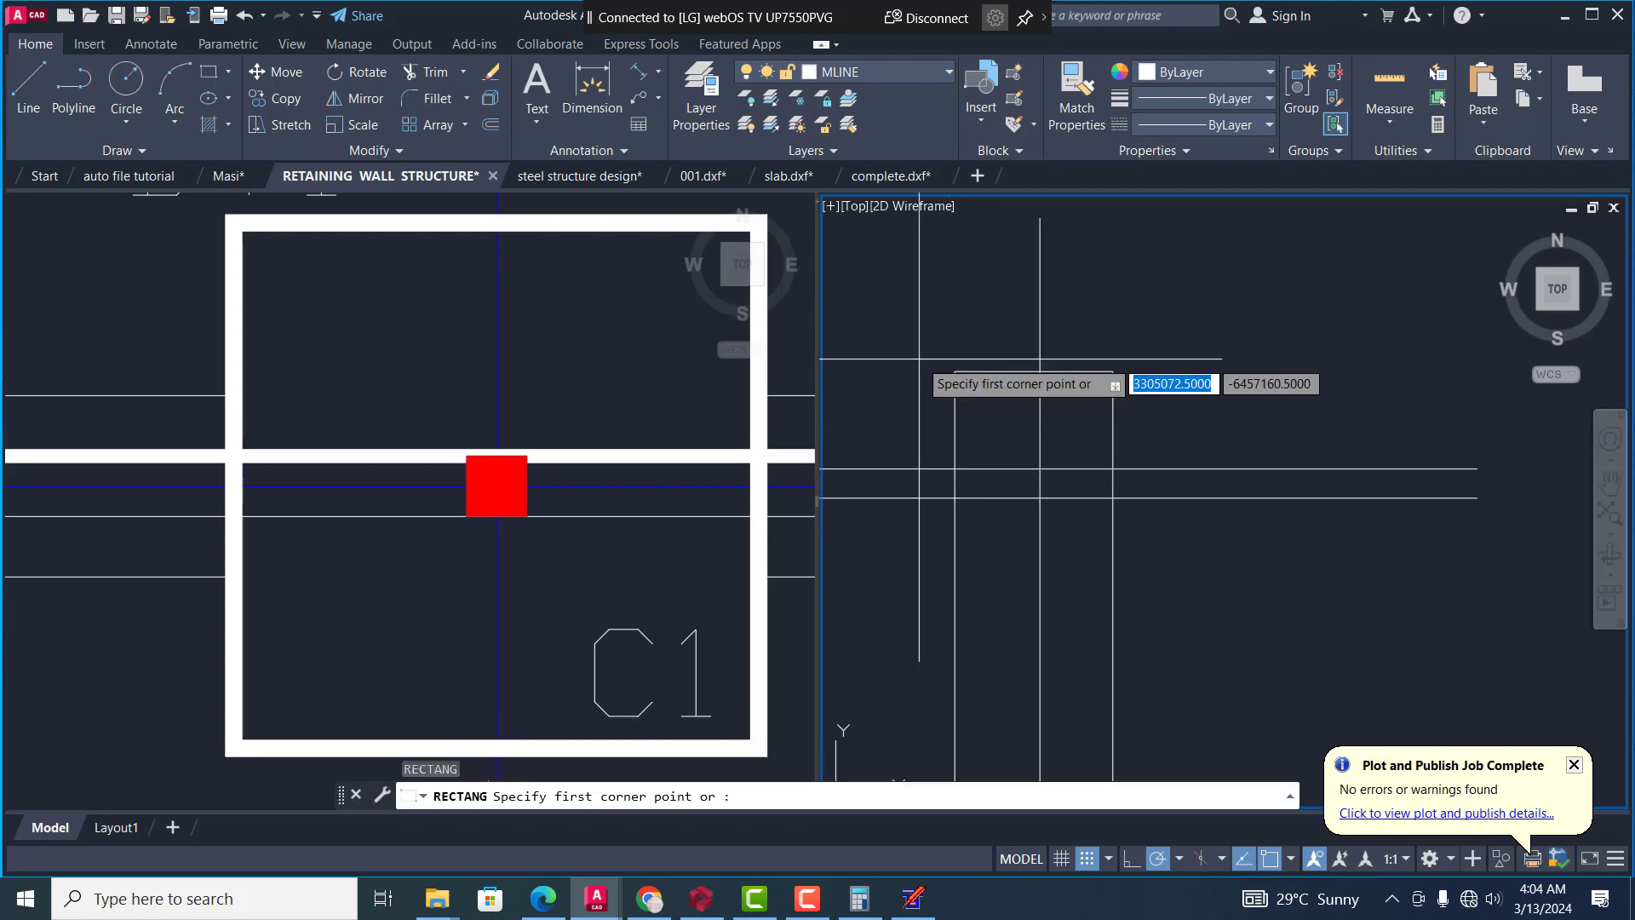
click(919, 343)
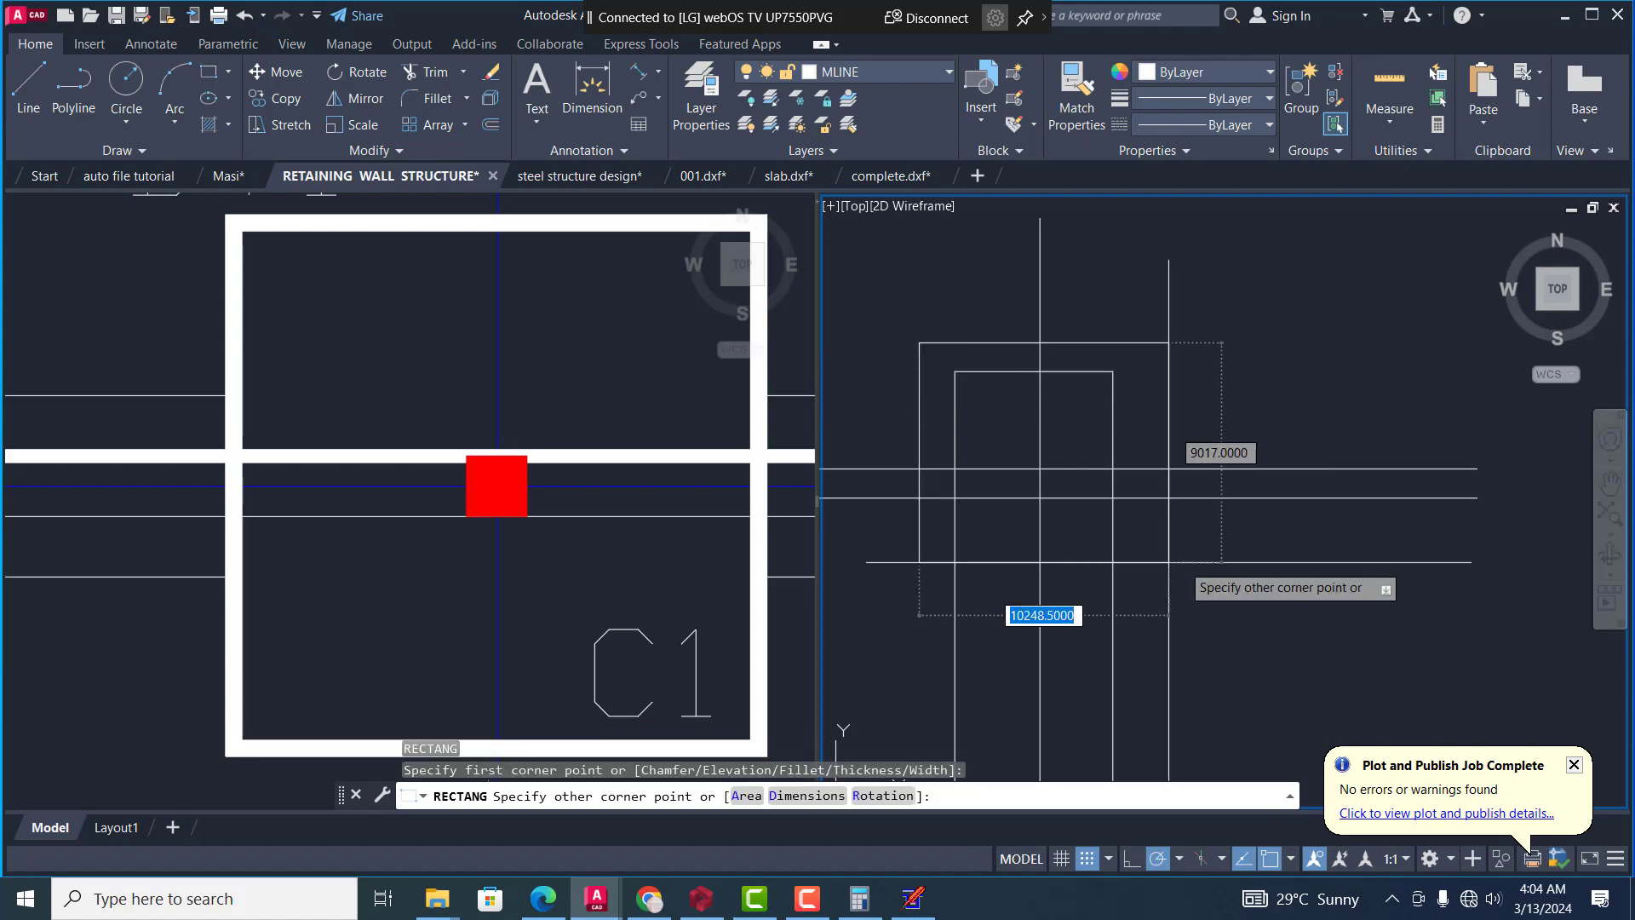
click(1183, 542)
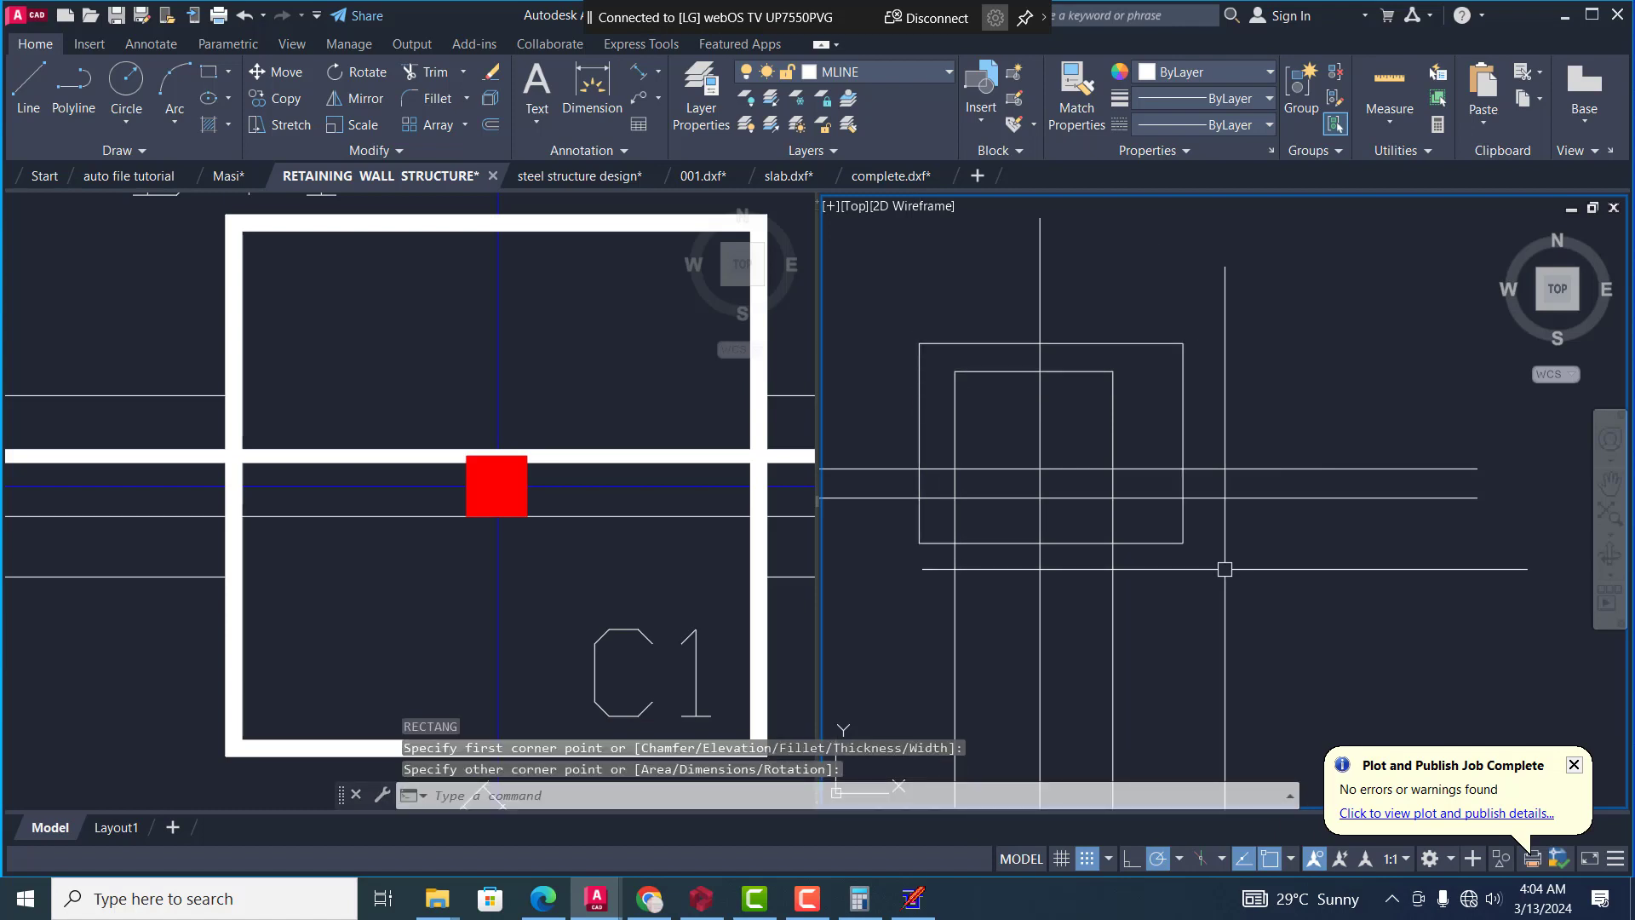
Trim all horizontal and vertical line ends that extend outside the surrounding rectangle
text(tr)
key(Return)
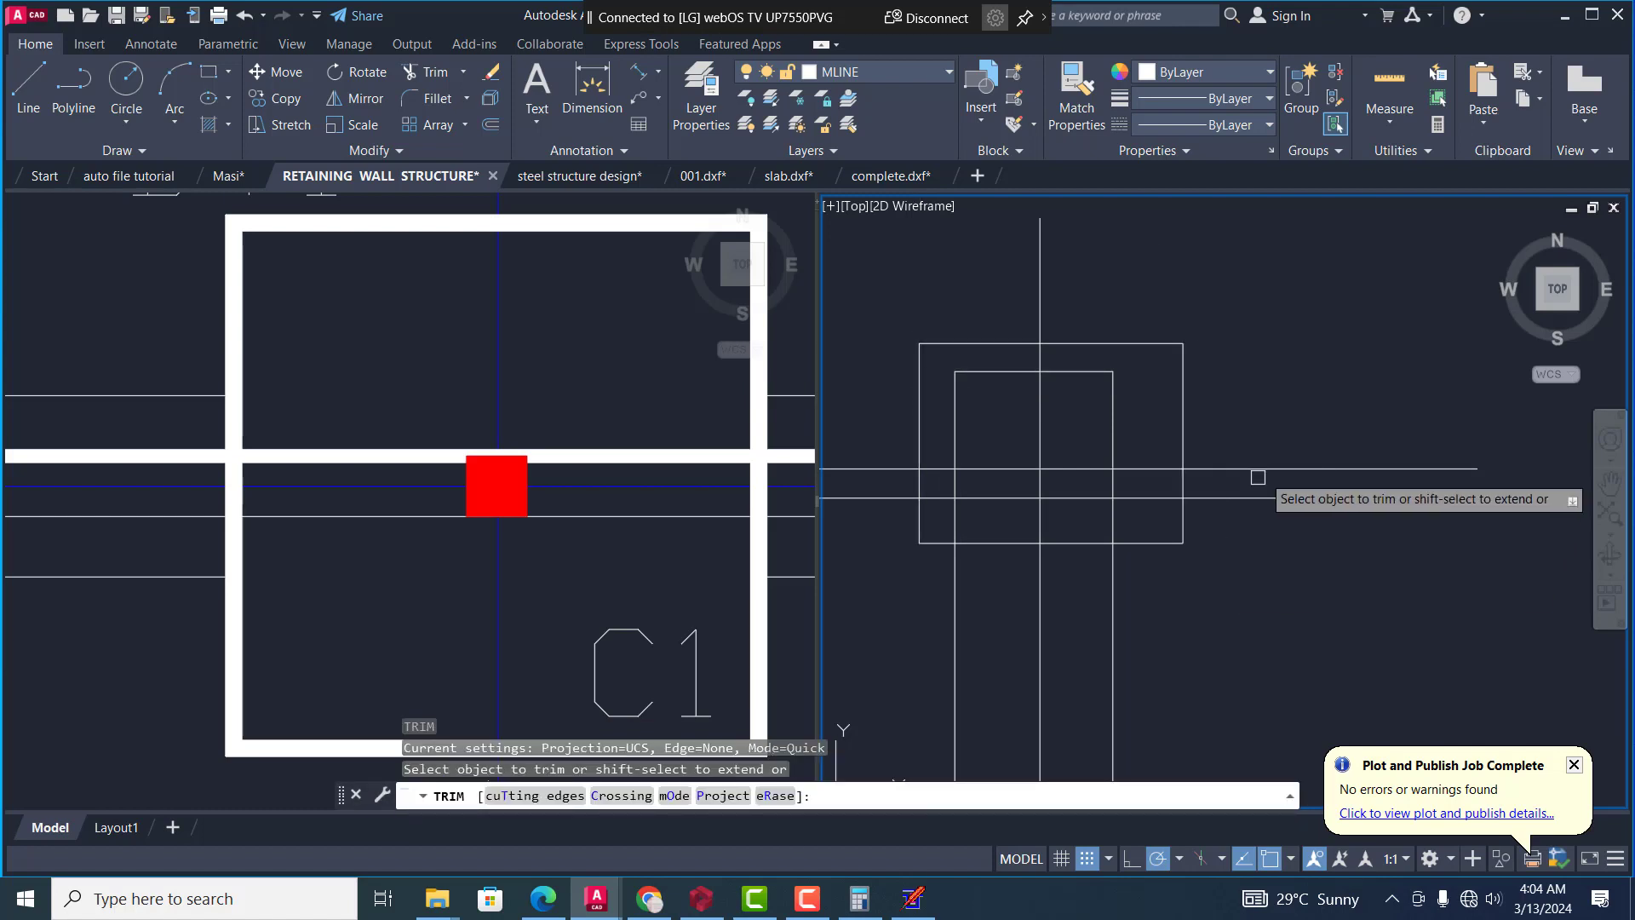
click(1280, 457)
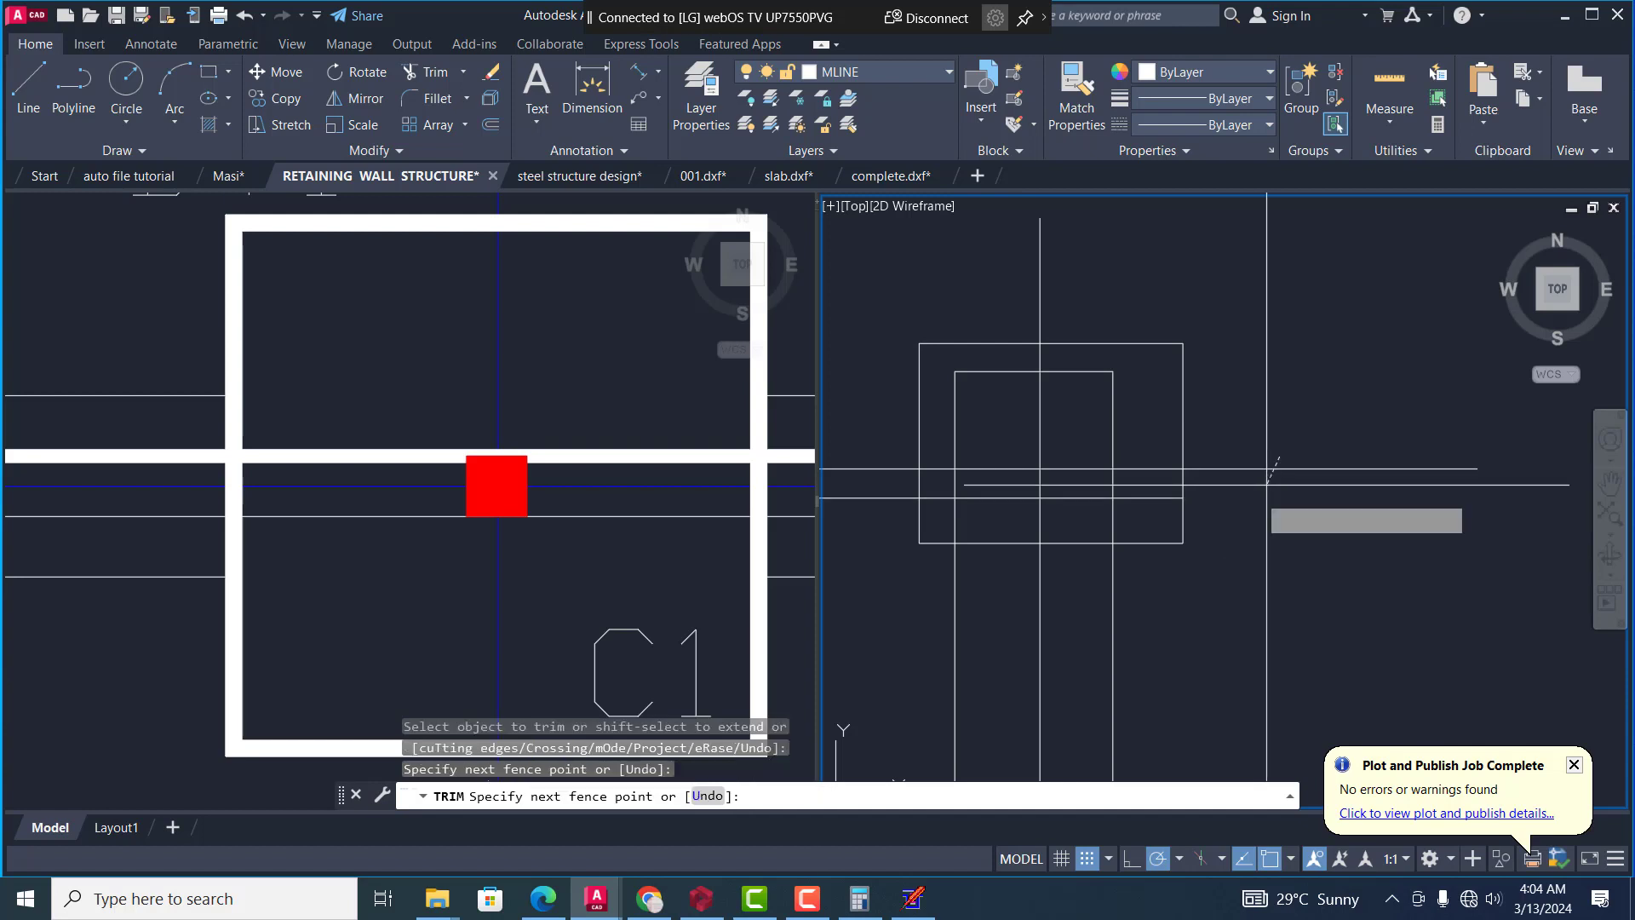
click(1254, 505)
click(1102, 611)
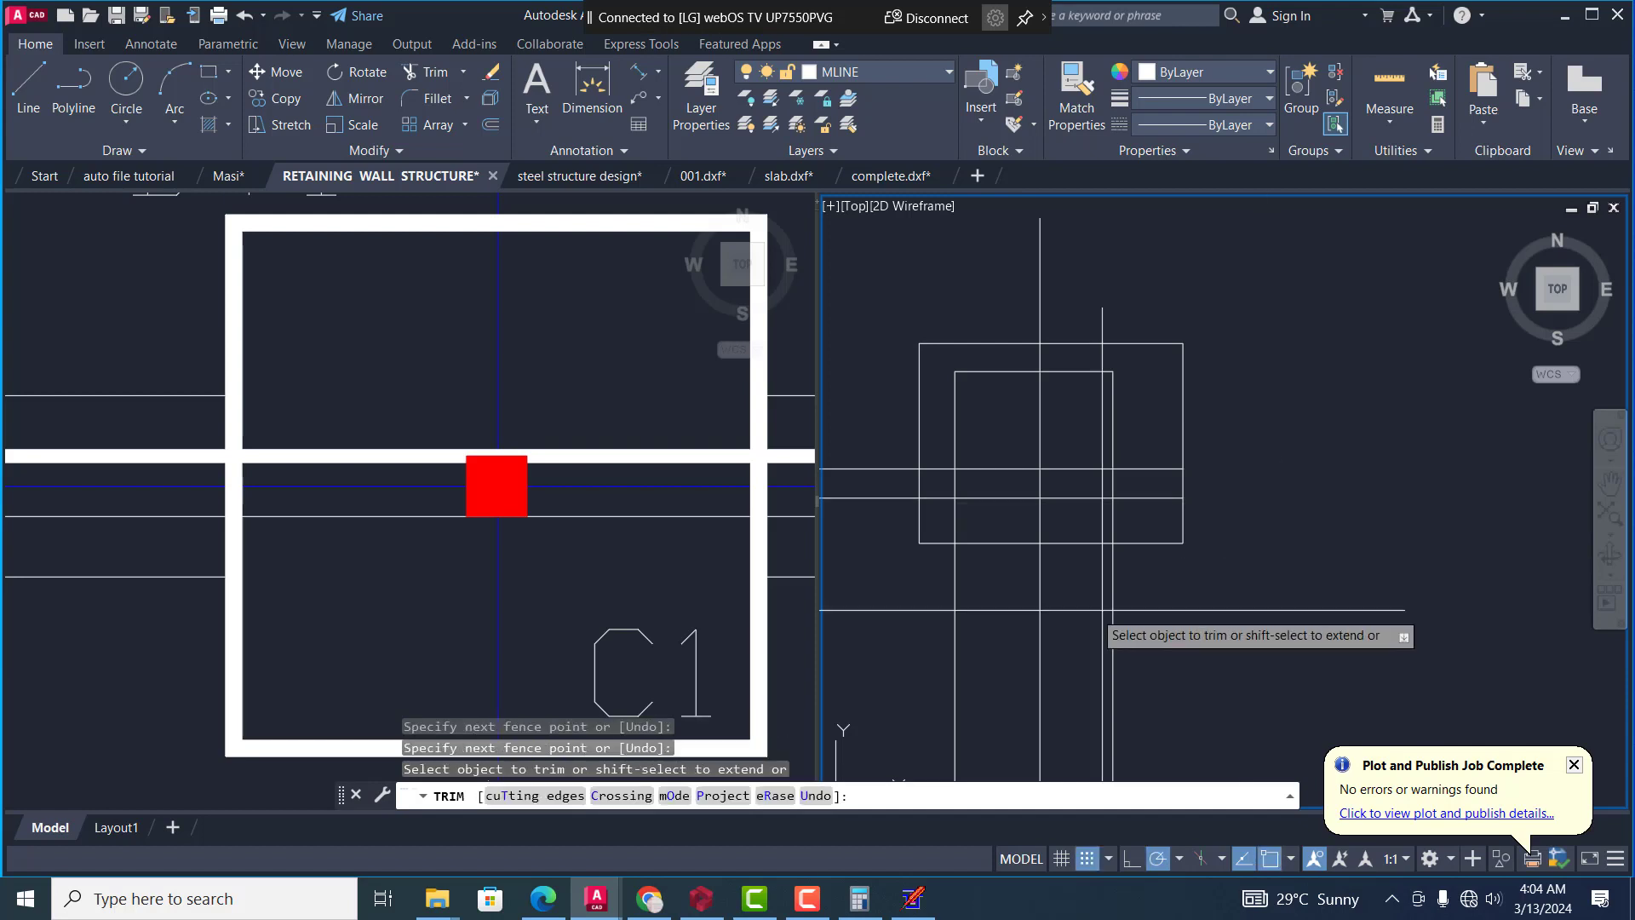
click(827, 624)
key(Return)
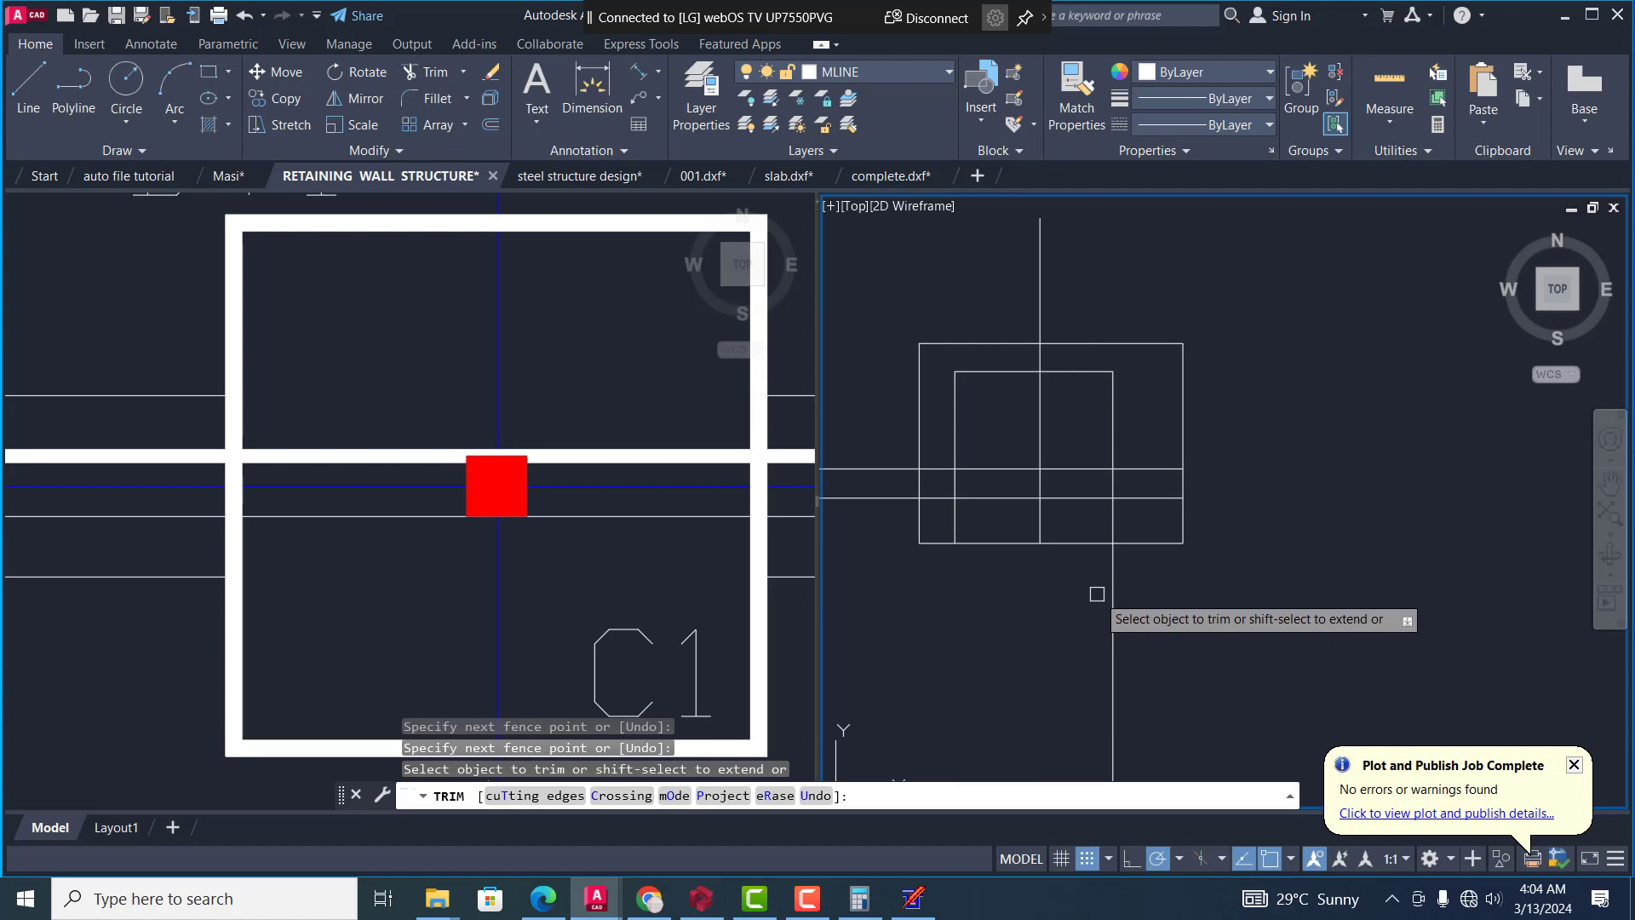
click(1109, 589)
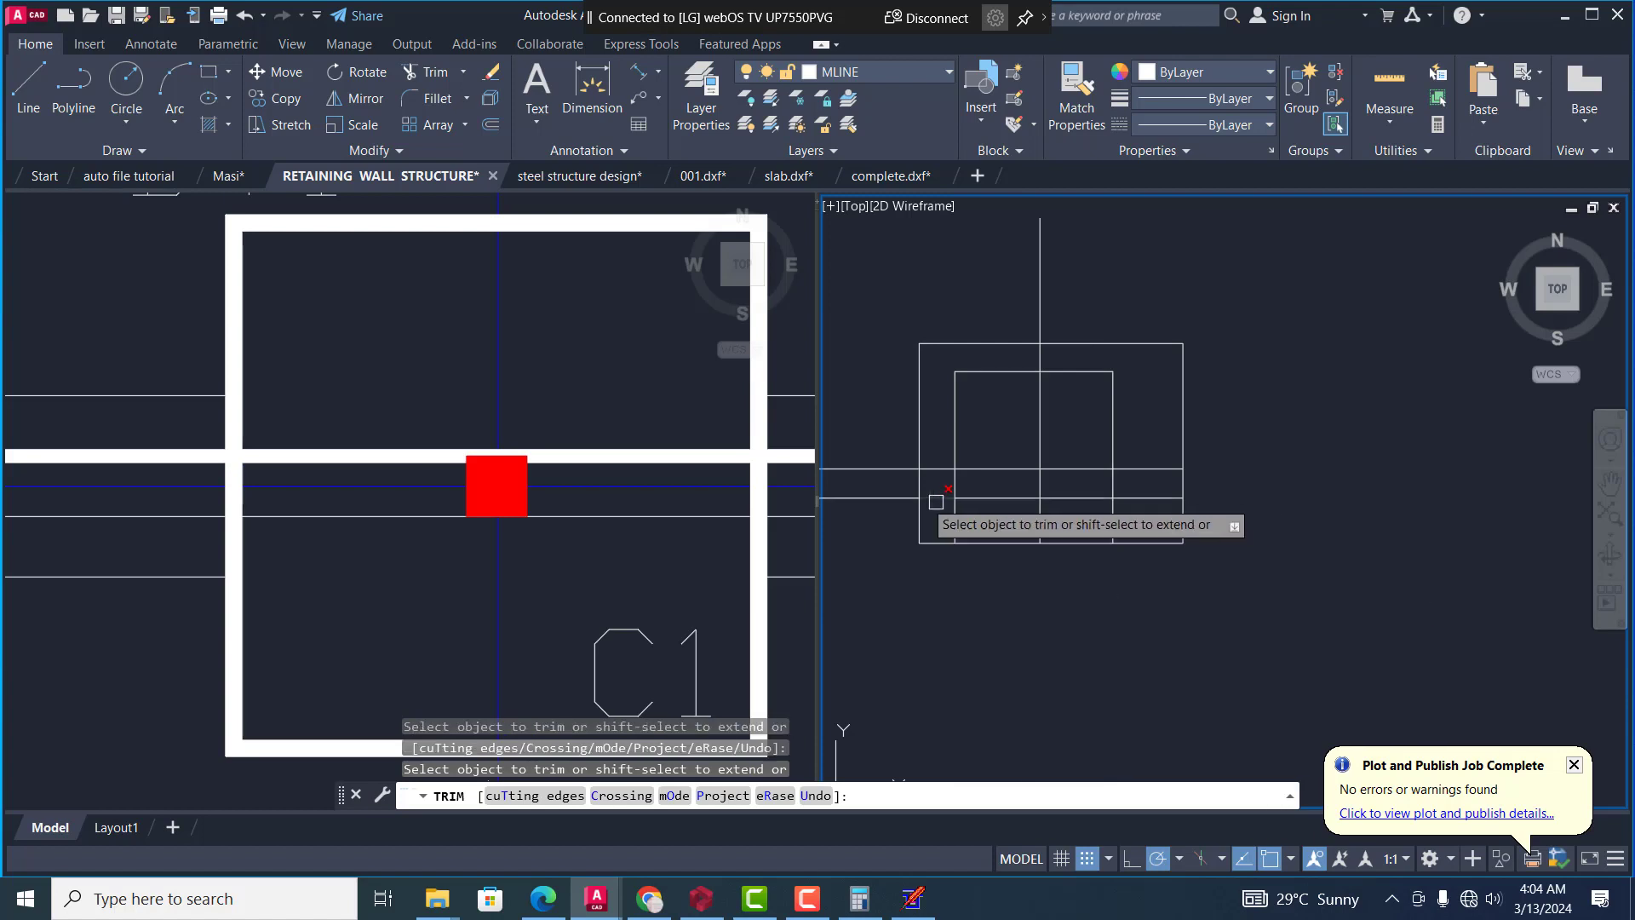
click(896, 468)
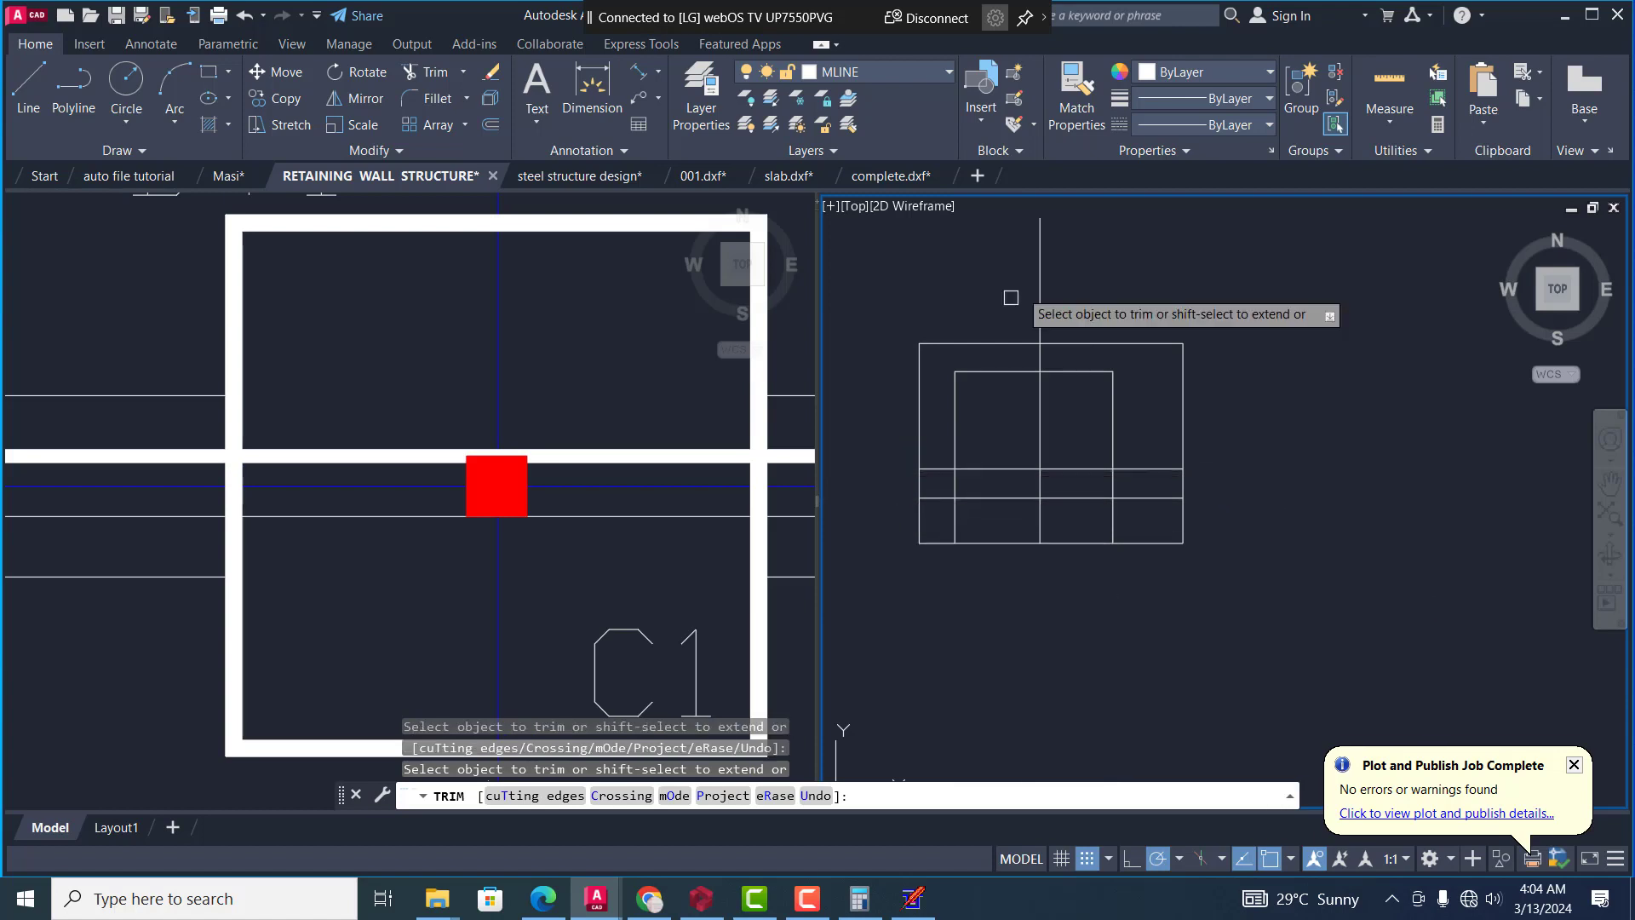
click(1038, 300)
key(Escape)
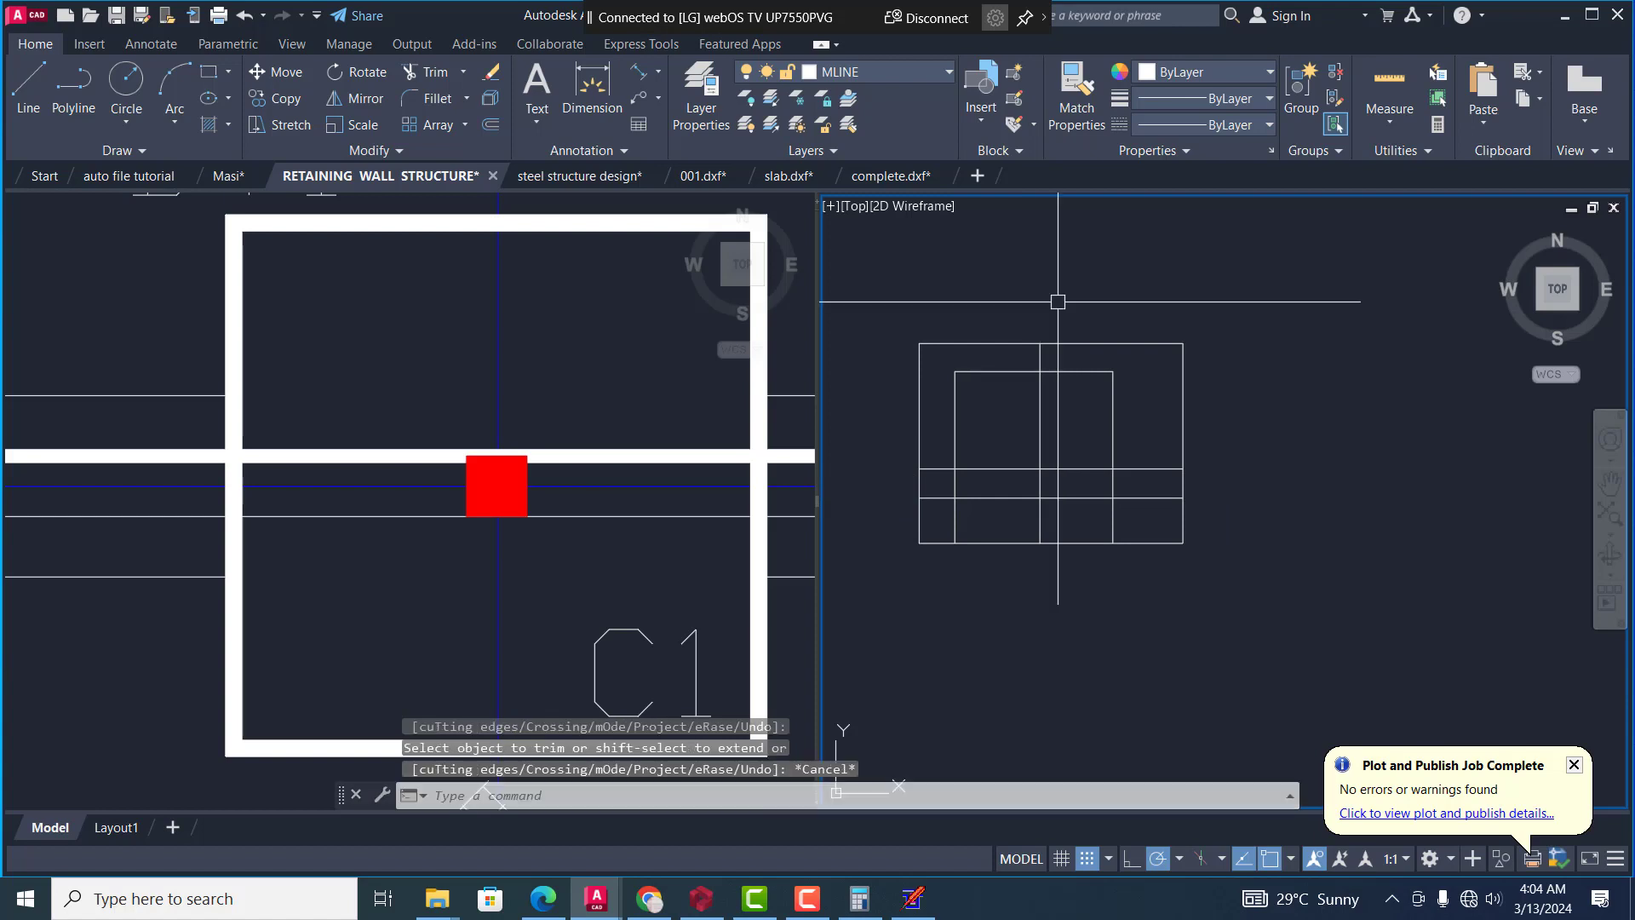
Erase the rectangle surrounding the trimmed line grid
text(e)
key(Return)
click(1136, 344)
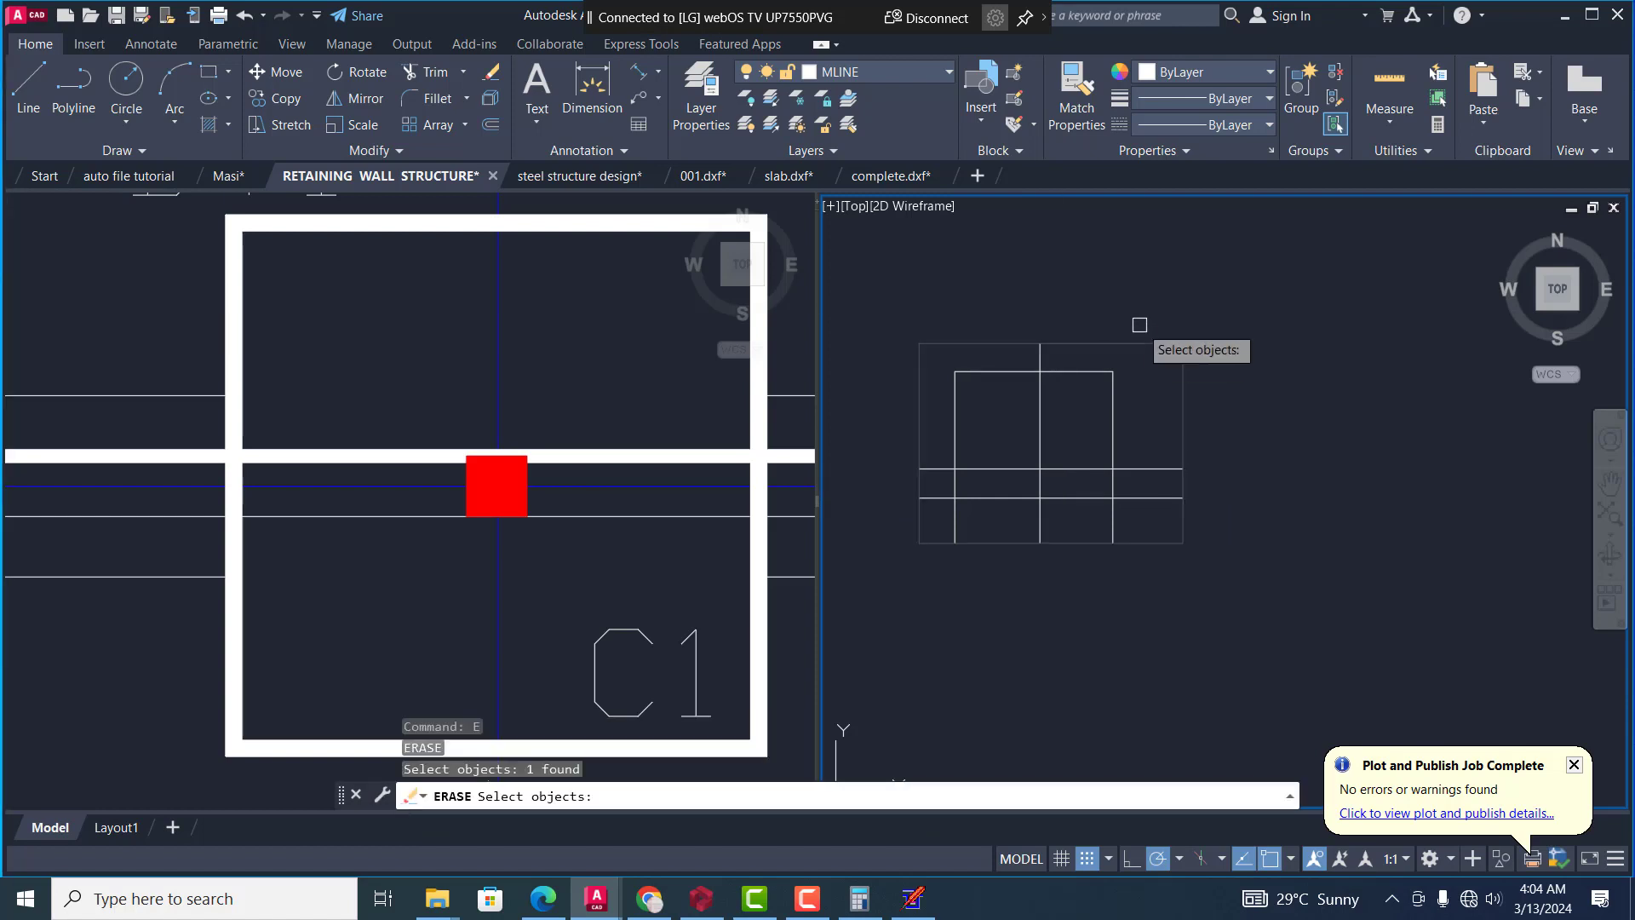
key(Return)
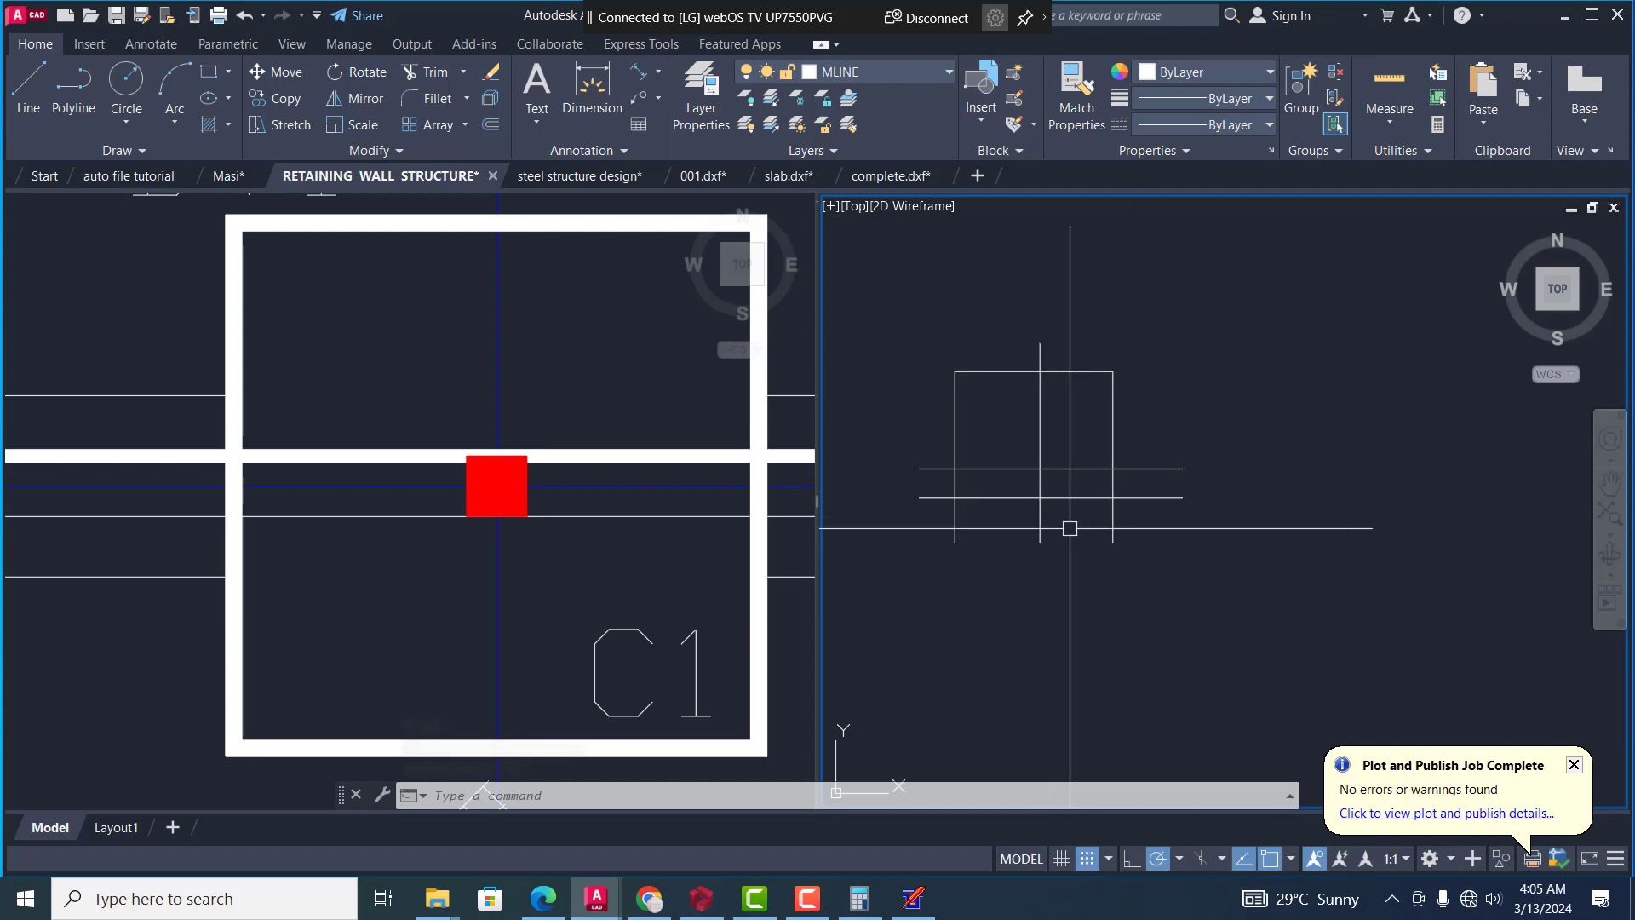
Offset the grid's outer right vertical line and uppermost horizontal line outward by 3000
text(o)
key(Return)
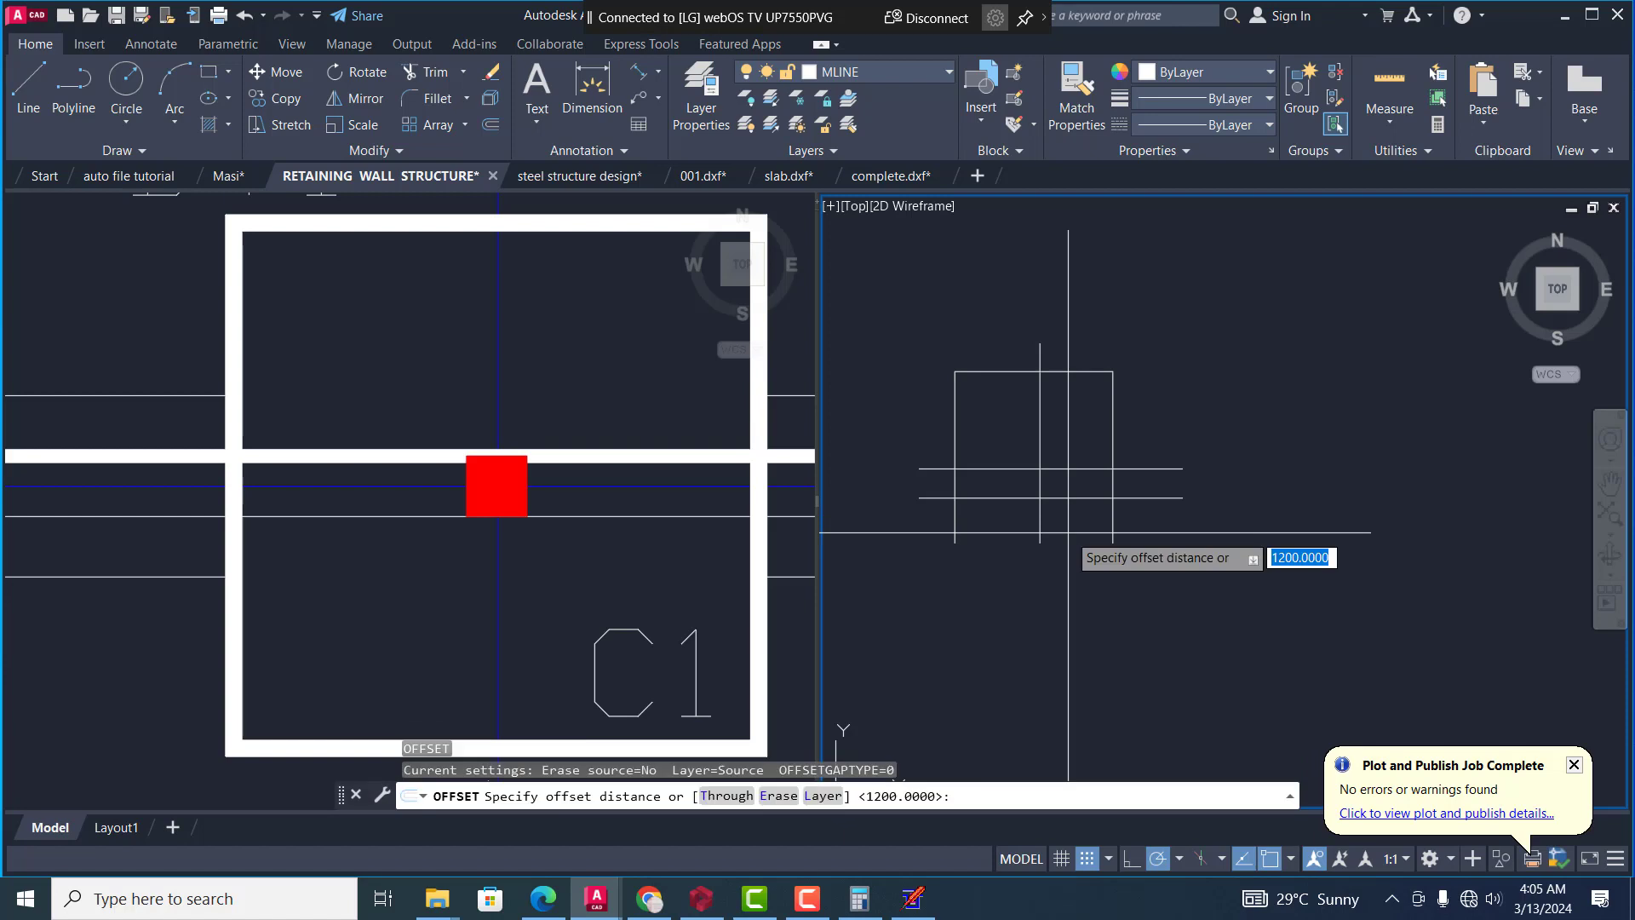
text(300)
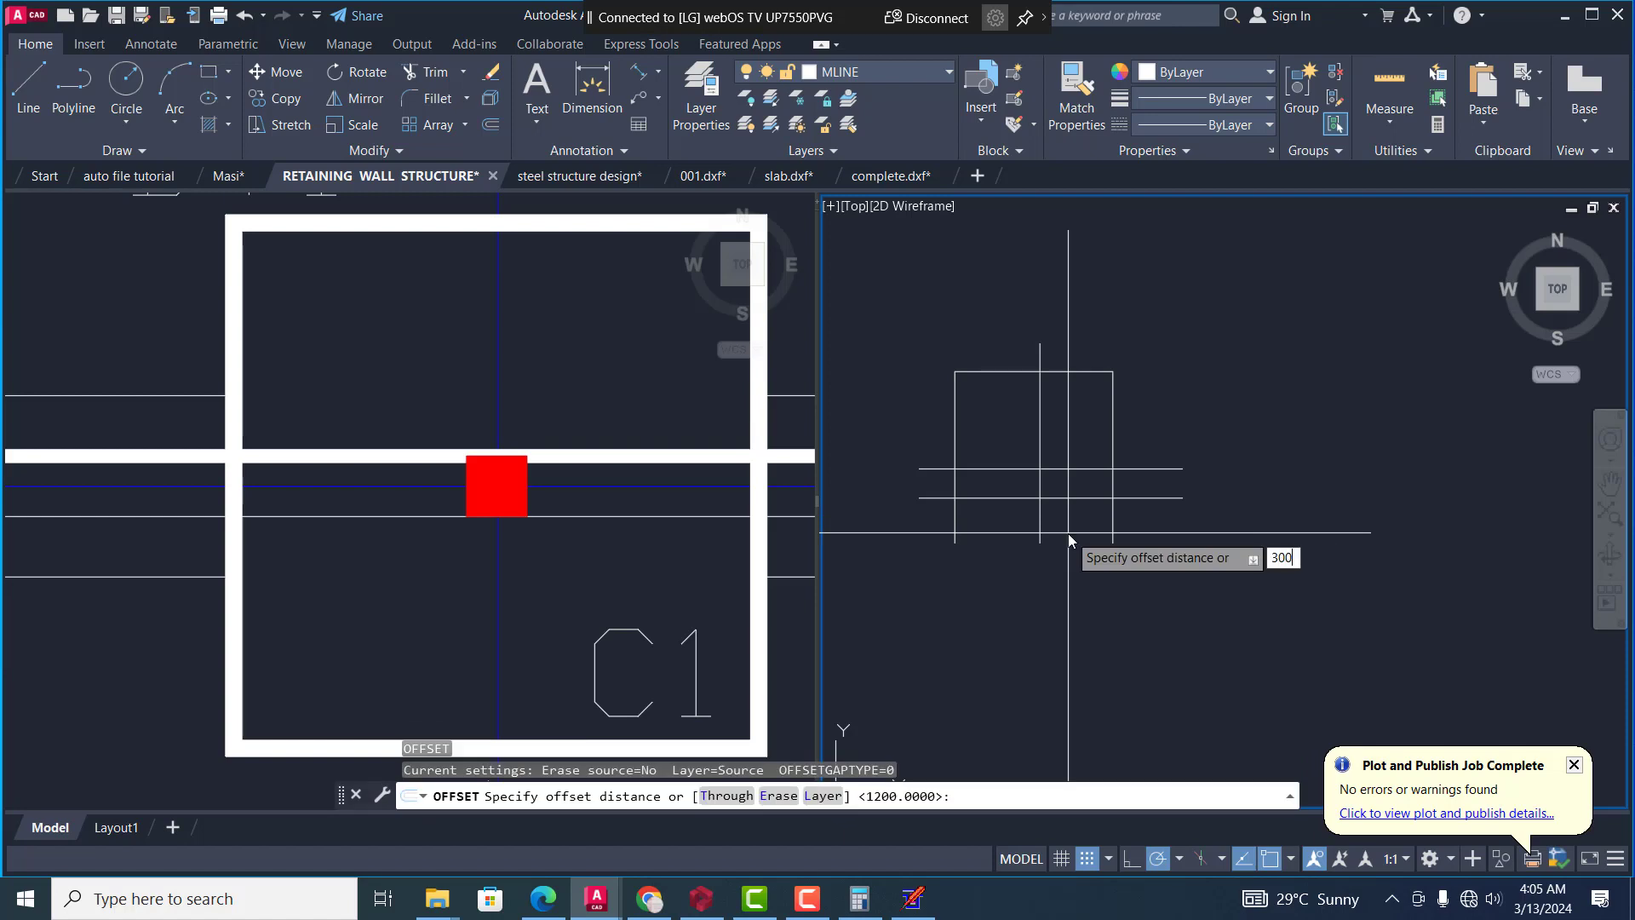
text(0)
key(Return)
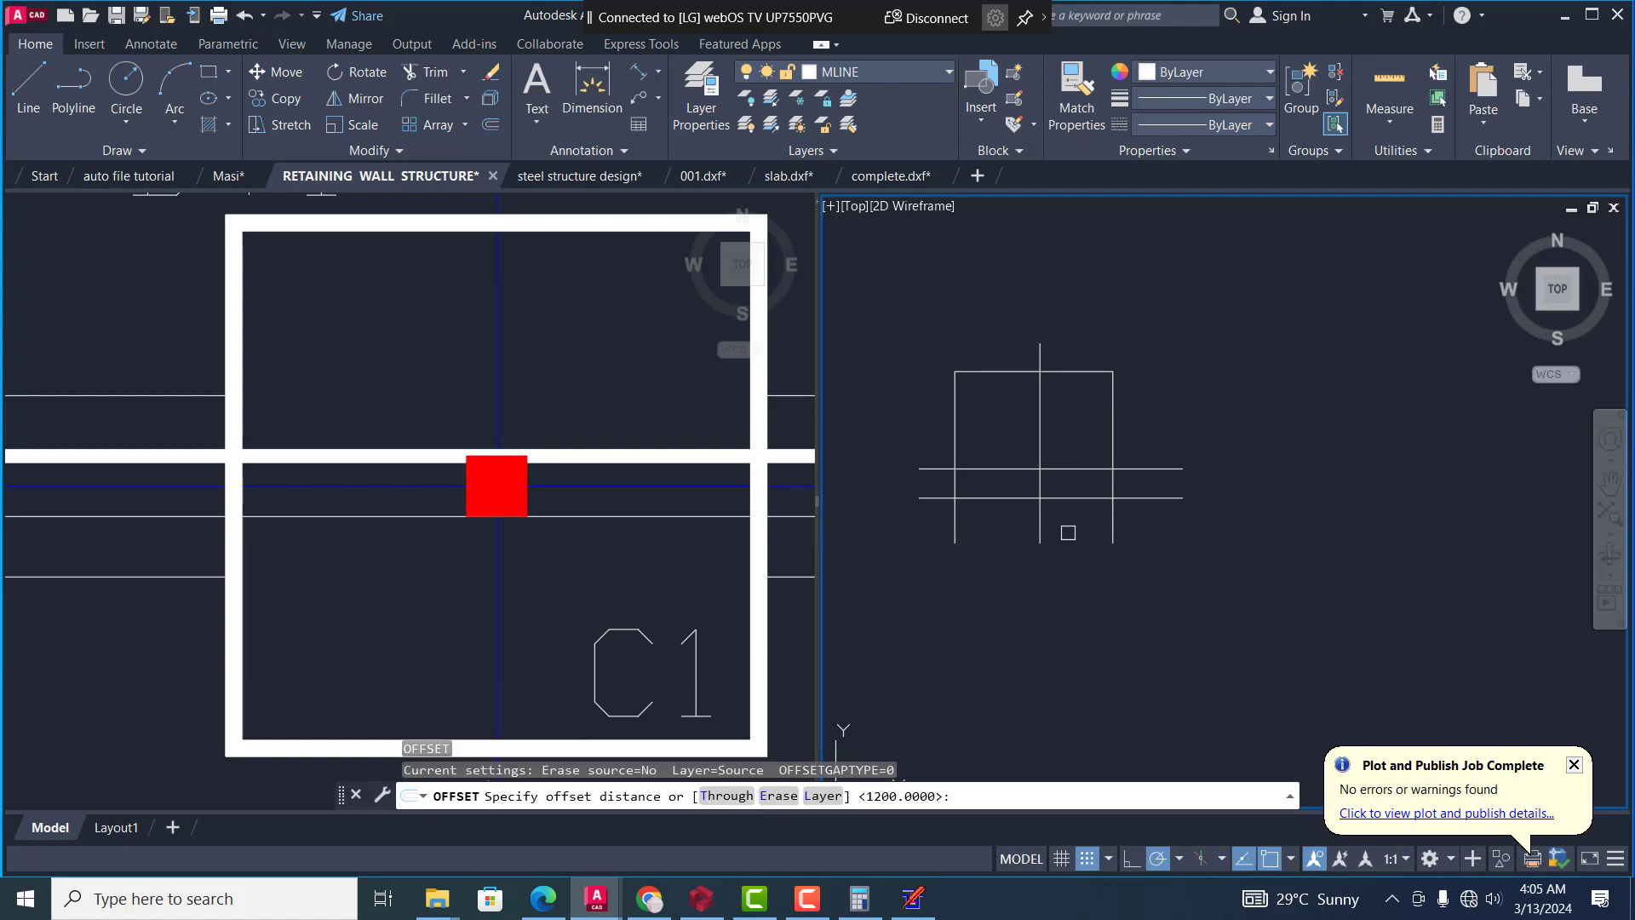
click(1116, 411)
click(1150, 400)
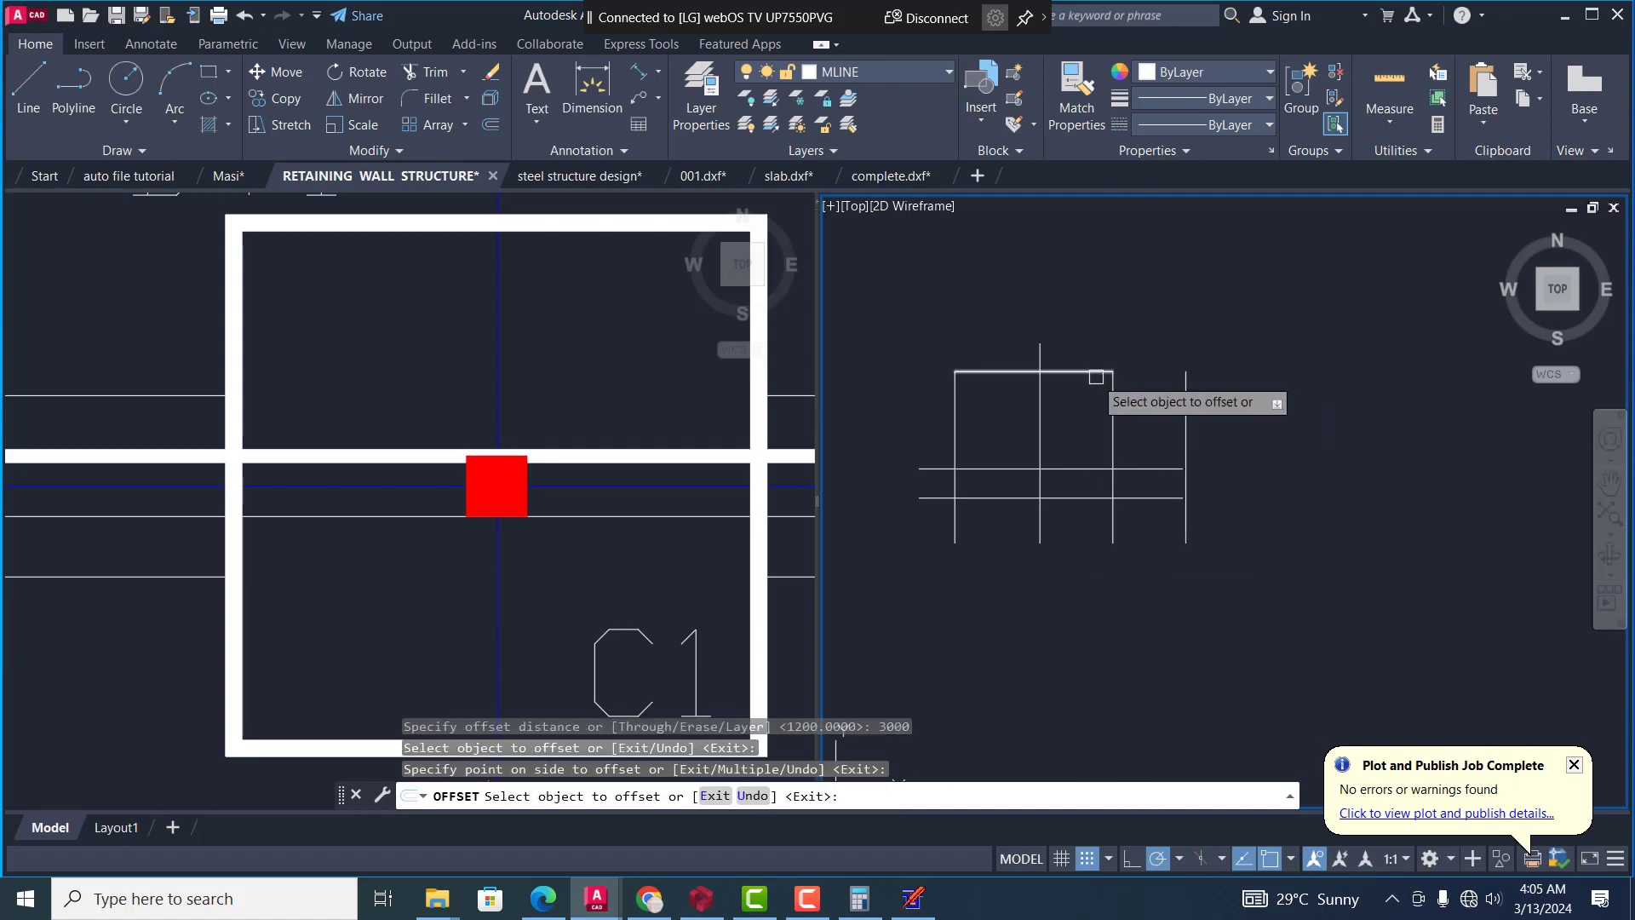
click(1096, 372)
click(1101, 253)
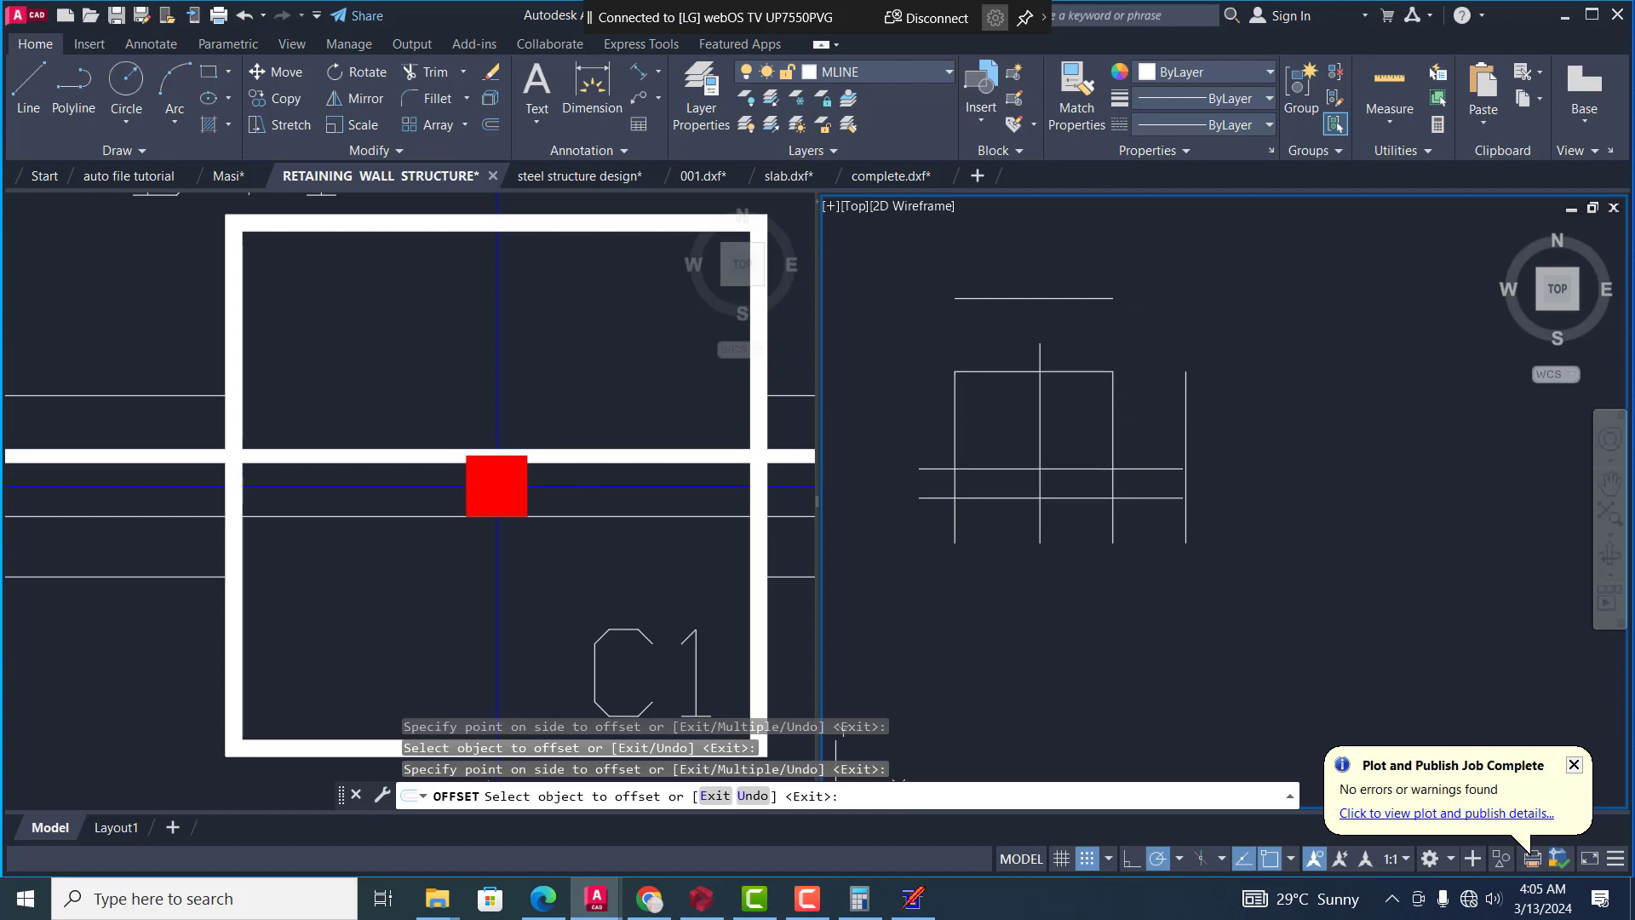
Offset the outer left vertical line and the lowest horizontal line outward by the same 3000 distance
click(955, 426)
click(903, 358)
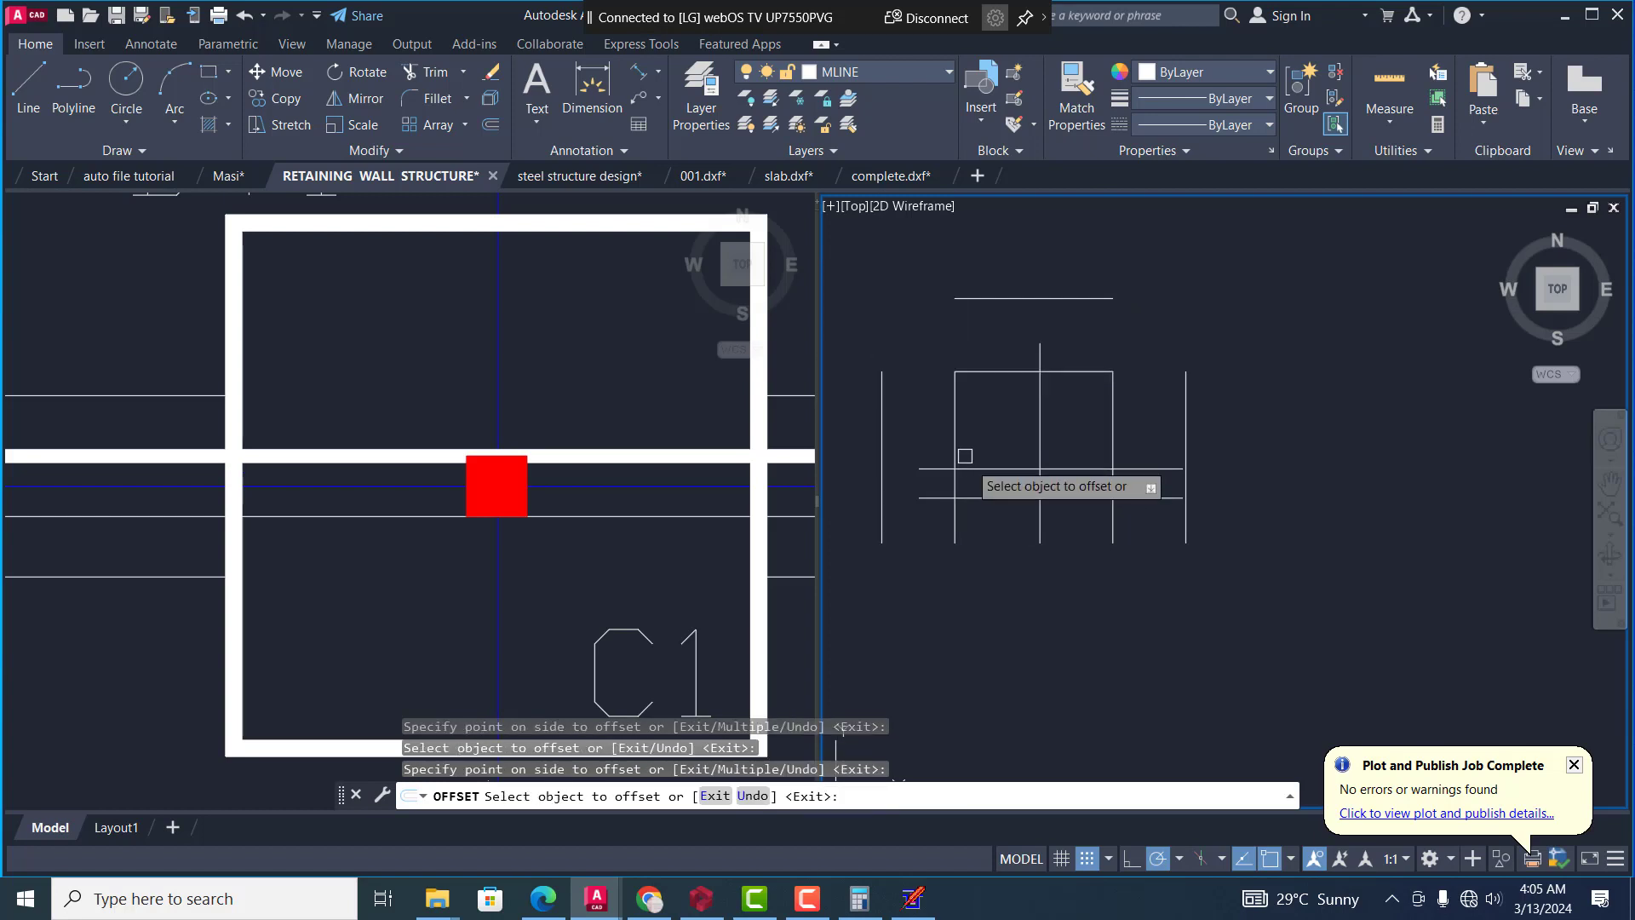
click(979, 497)
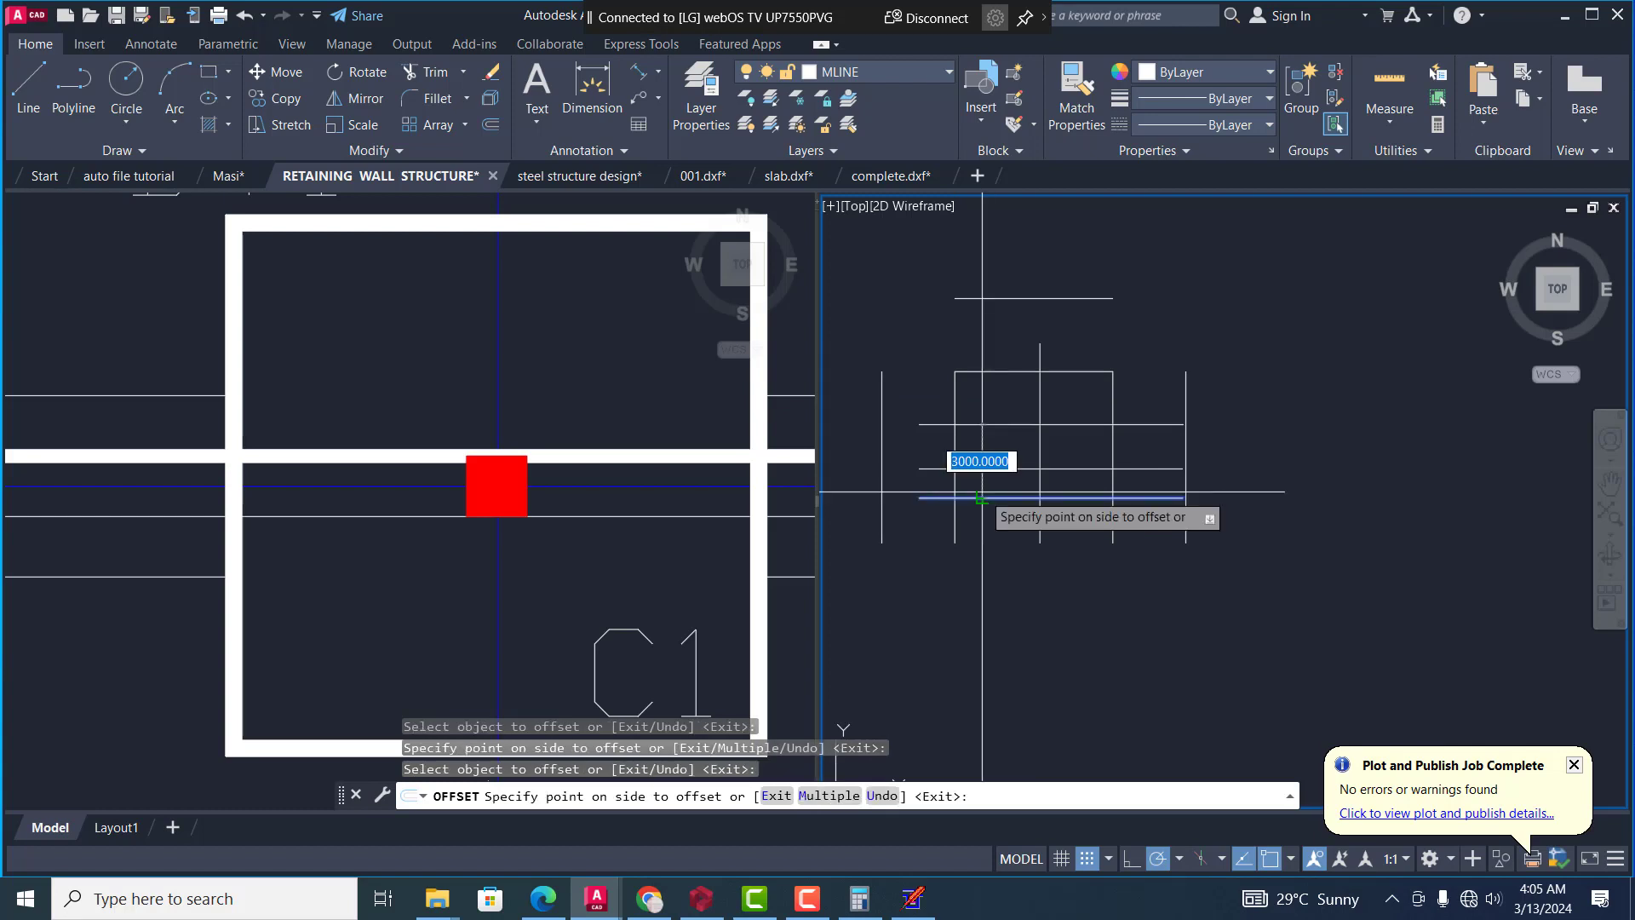
click(969, 609)
key(Escape)
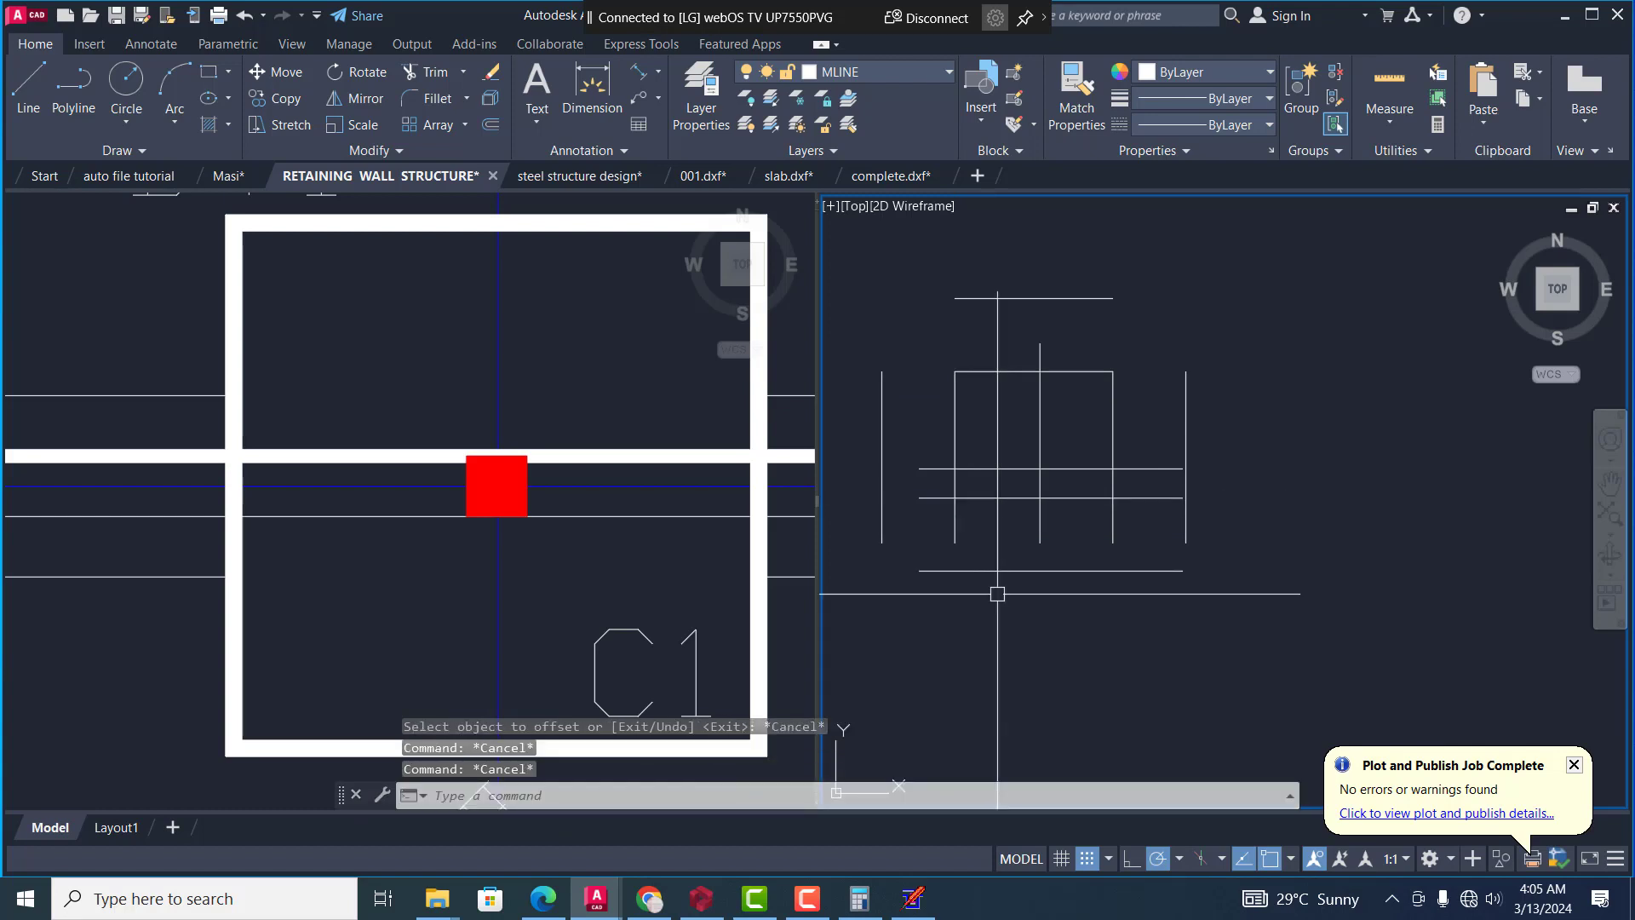
Fillet the new upper horizontal offset line with the left and right offset verticals into square top corners at radius 0
text(f)
key(Return)
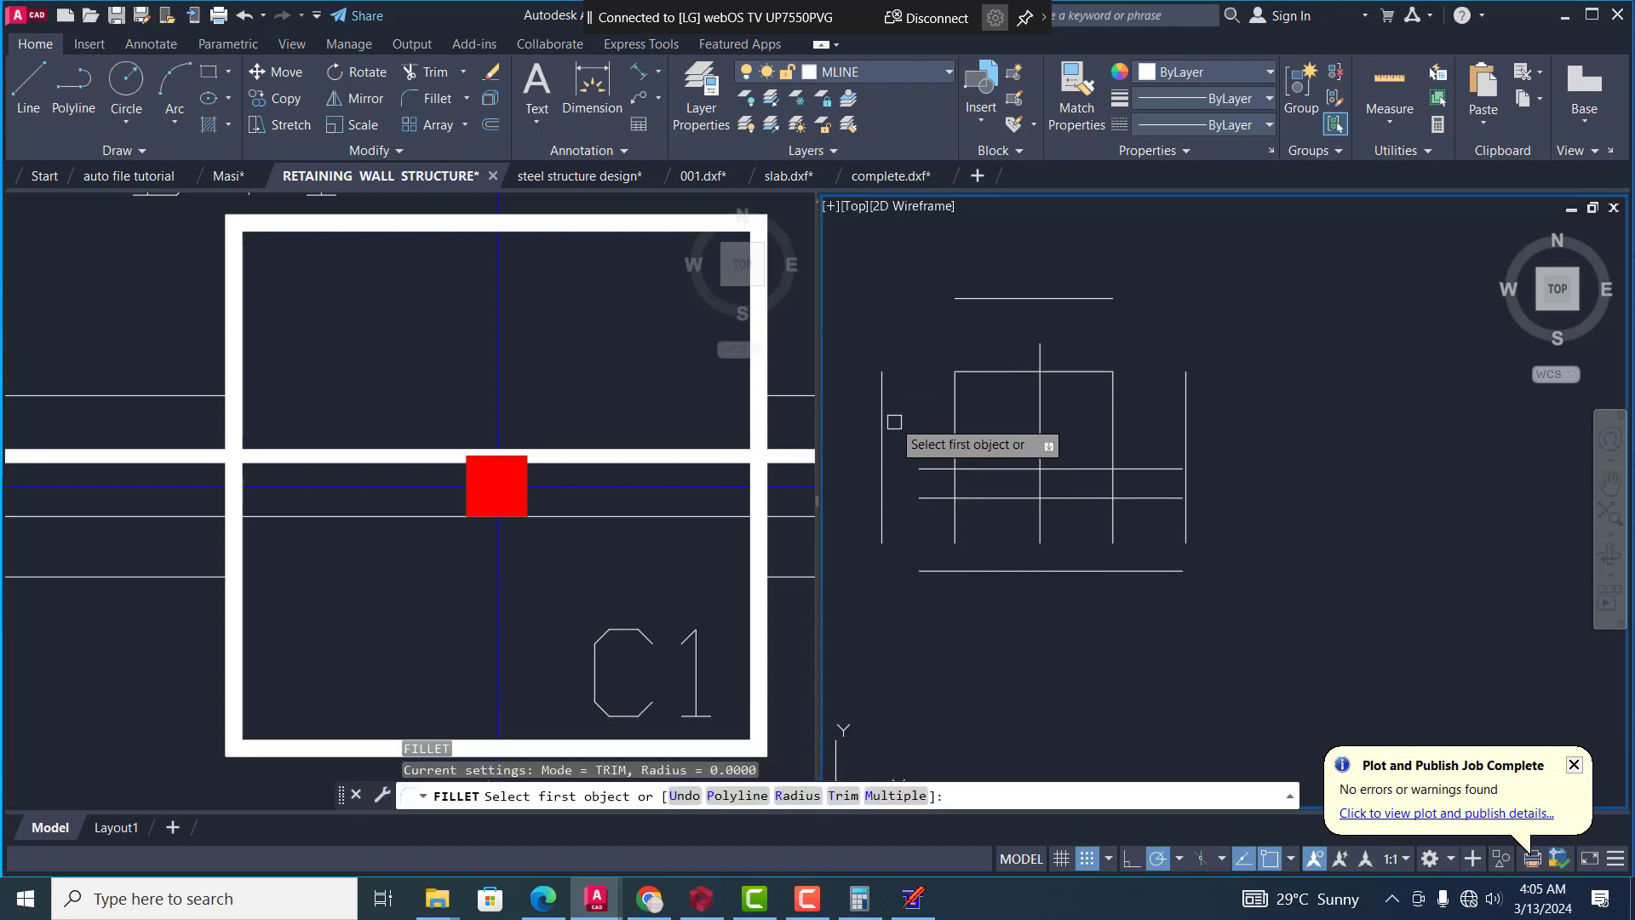
click(882, 423)
click(1072, 297)
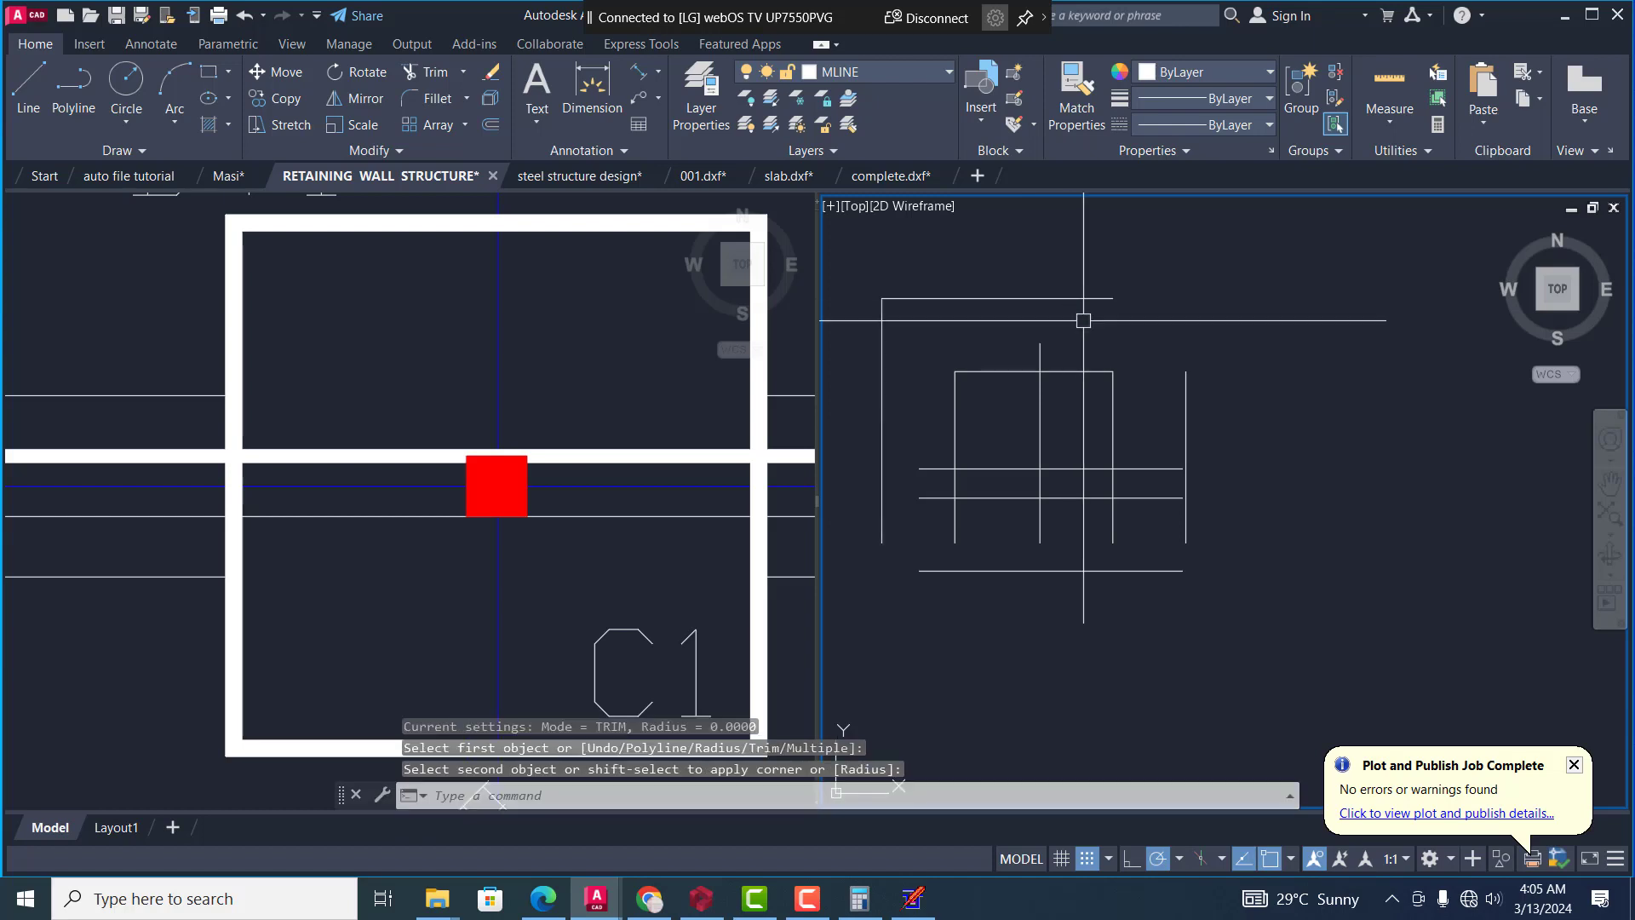
key(Return)
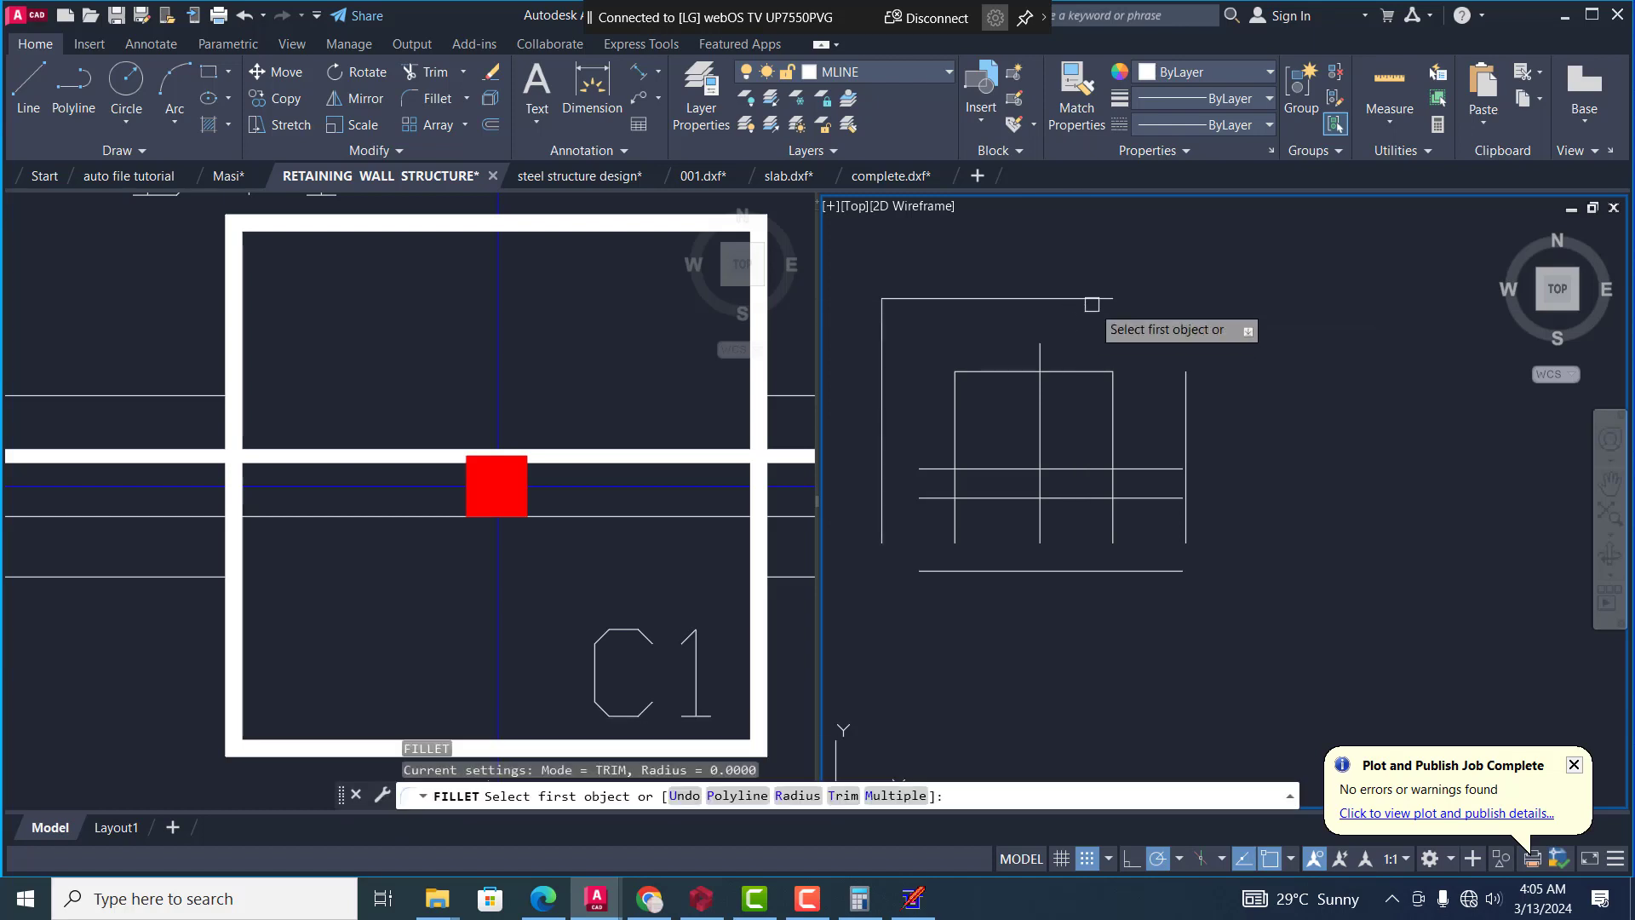
click(1106, 299)
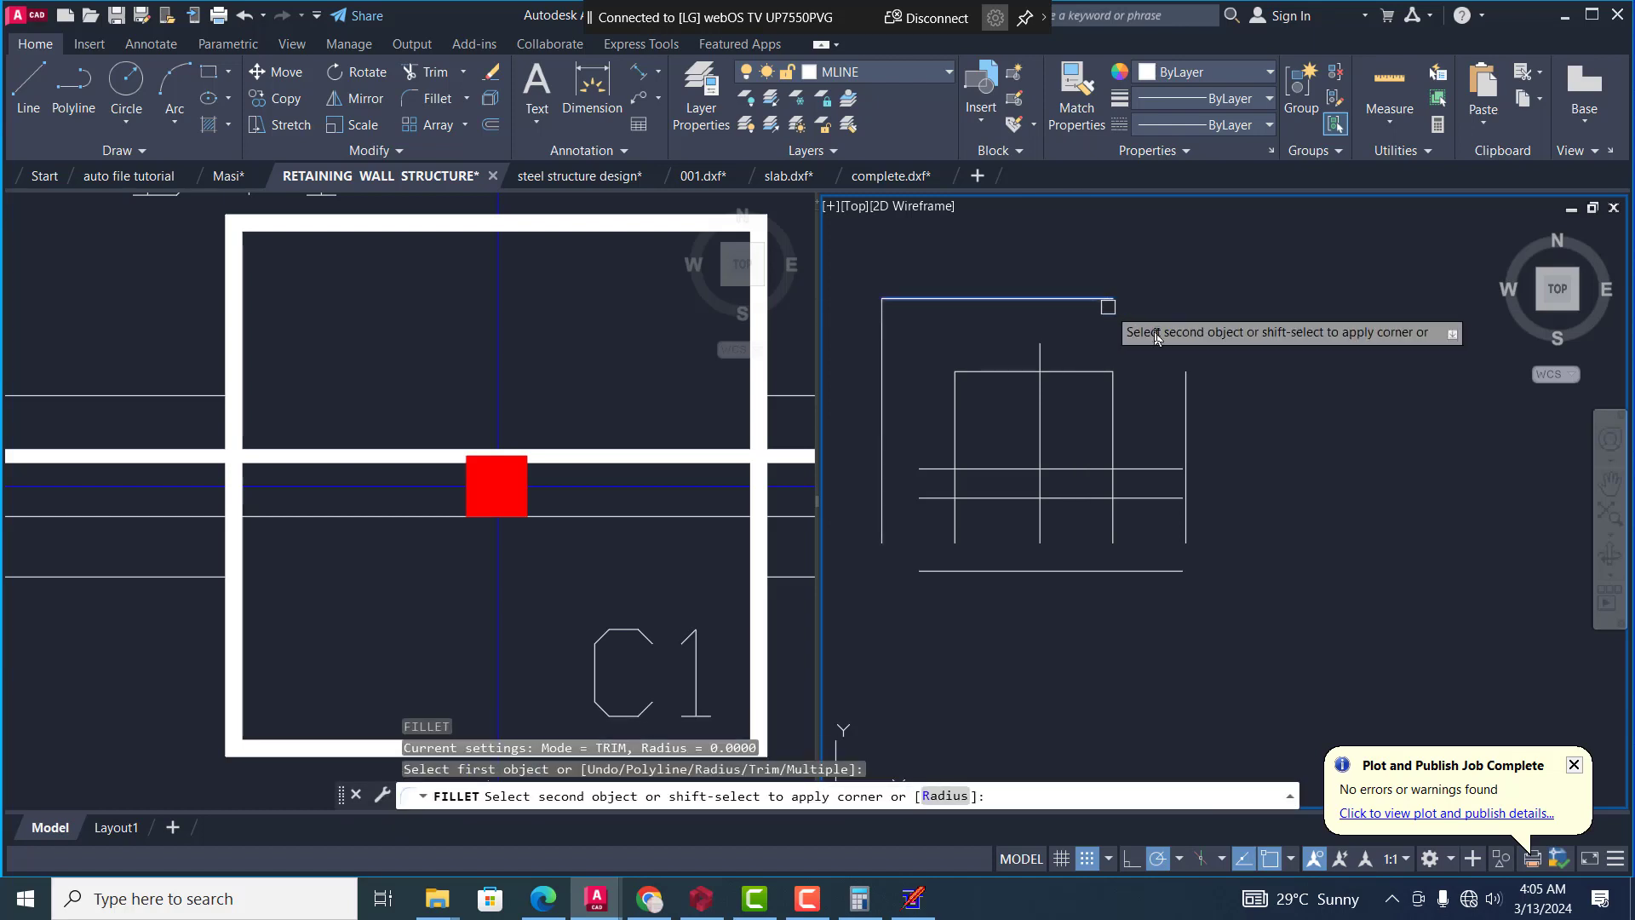
click(1185, 385)
Fillet the lowest offset line with the right and left offset verticals to close the outer boundary's bottom corners
key(Return)
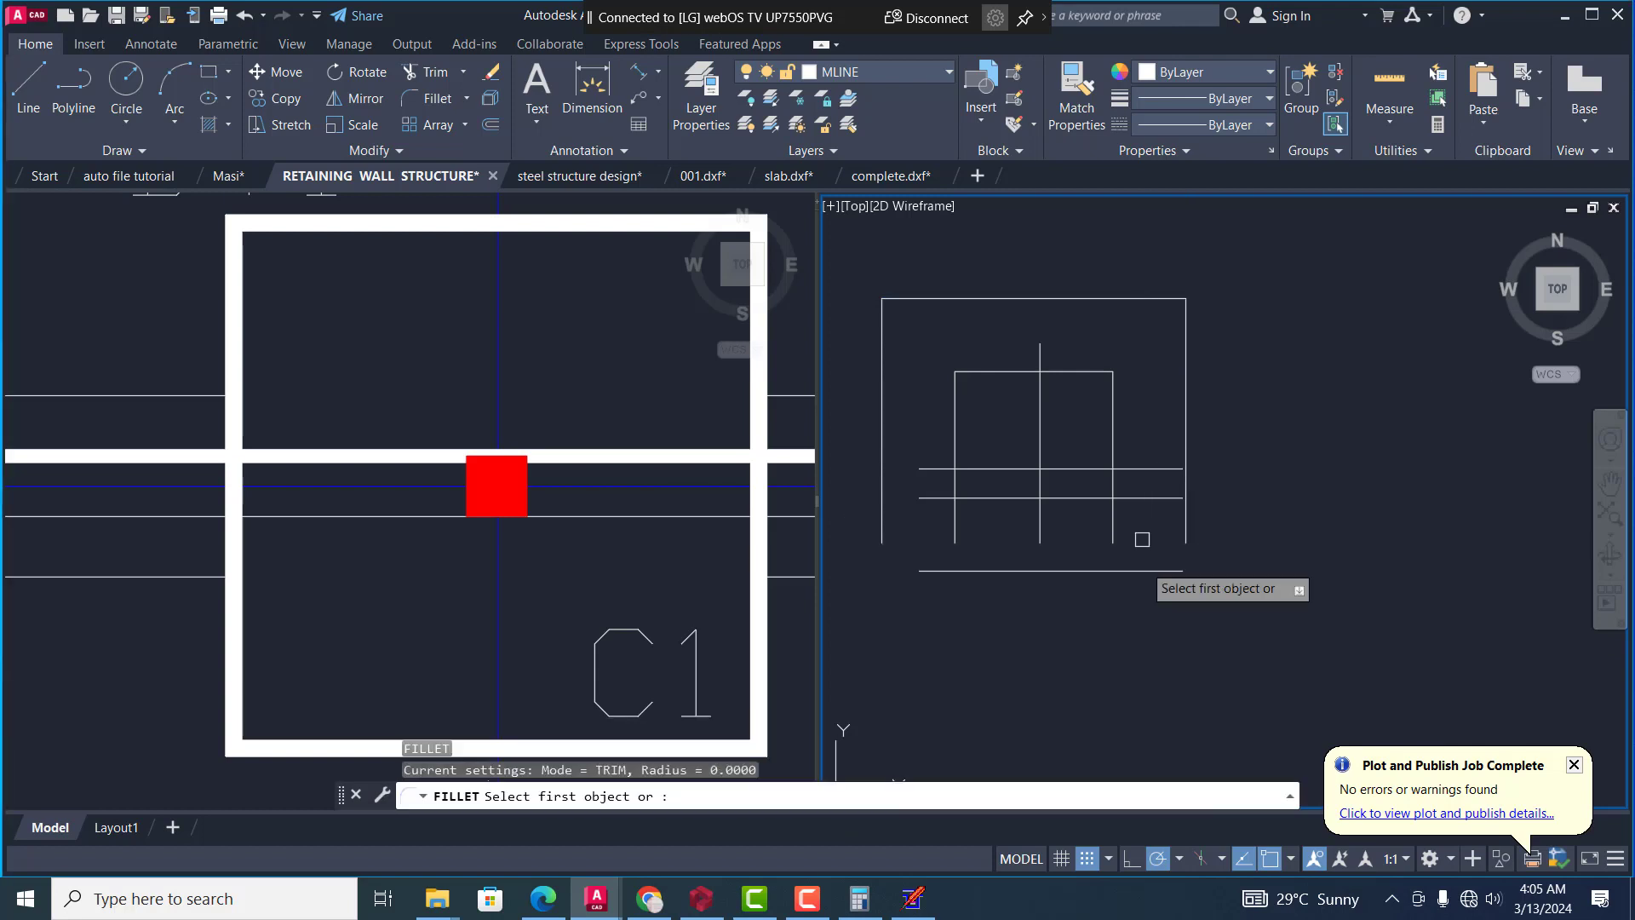
click(1139, 570)
click(1187, 524)
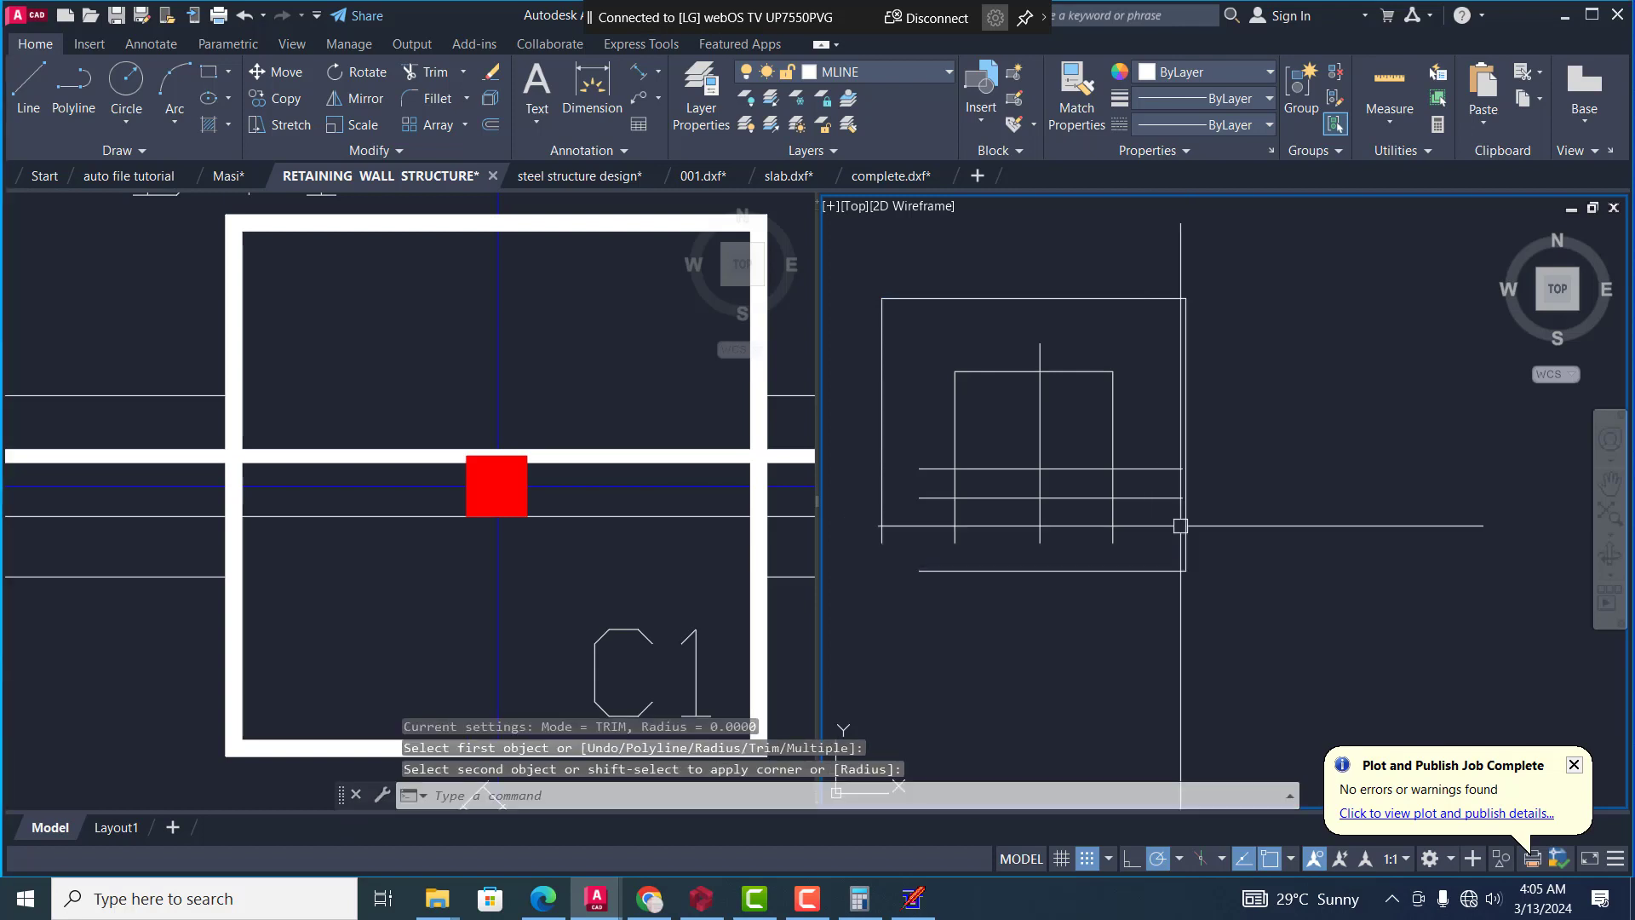
key(space)
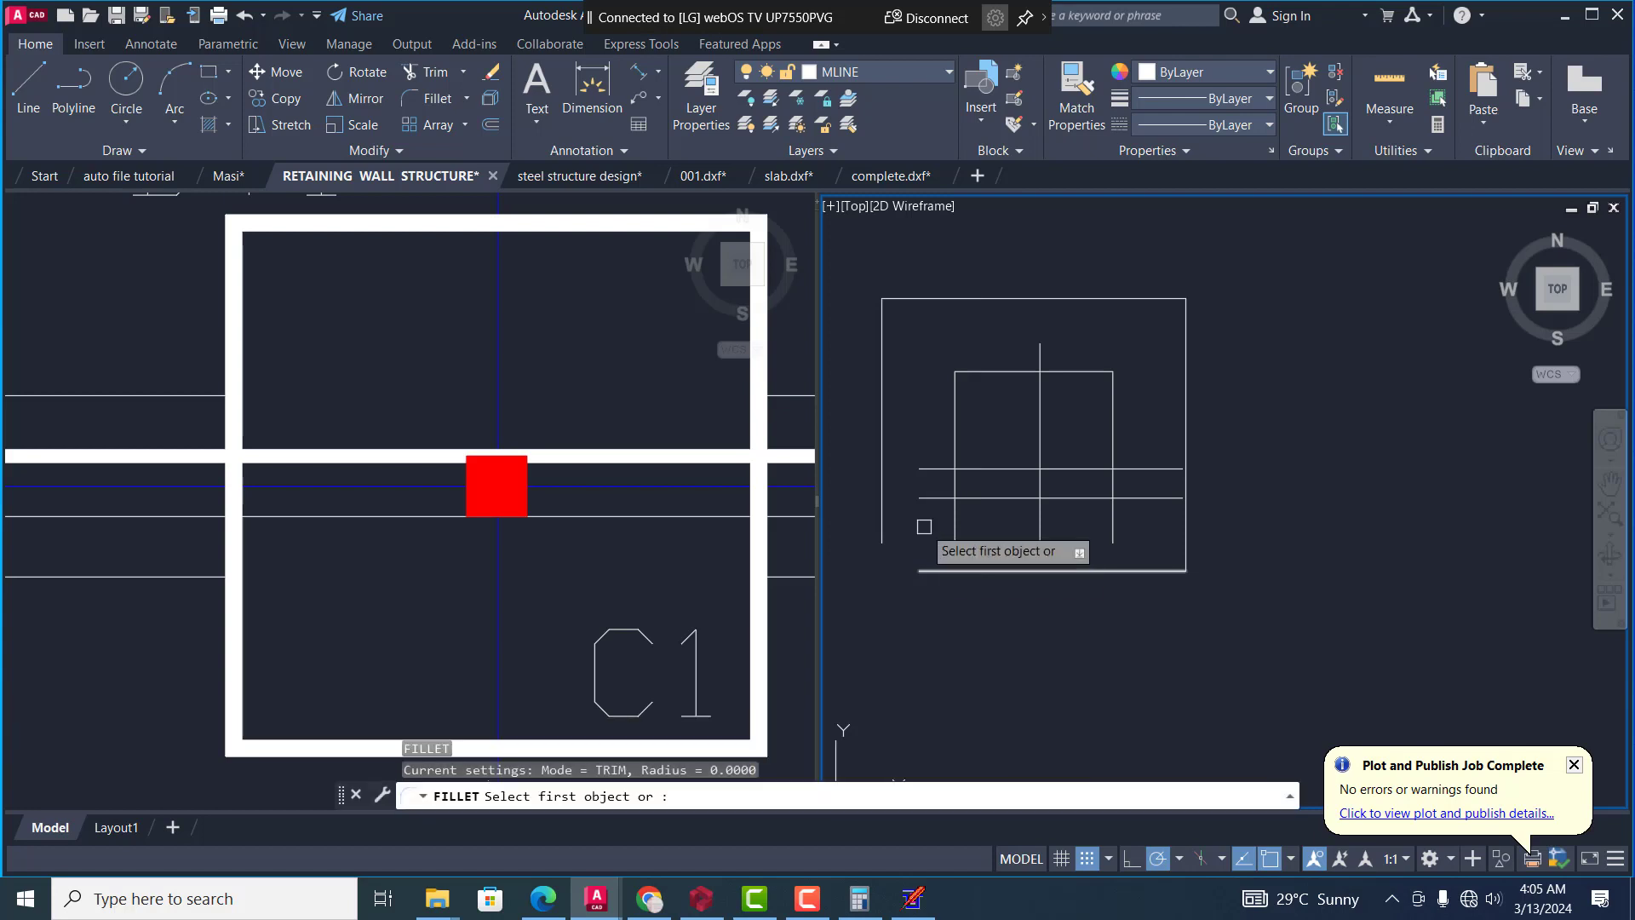
click(886, 488)
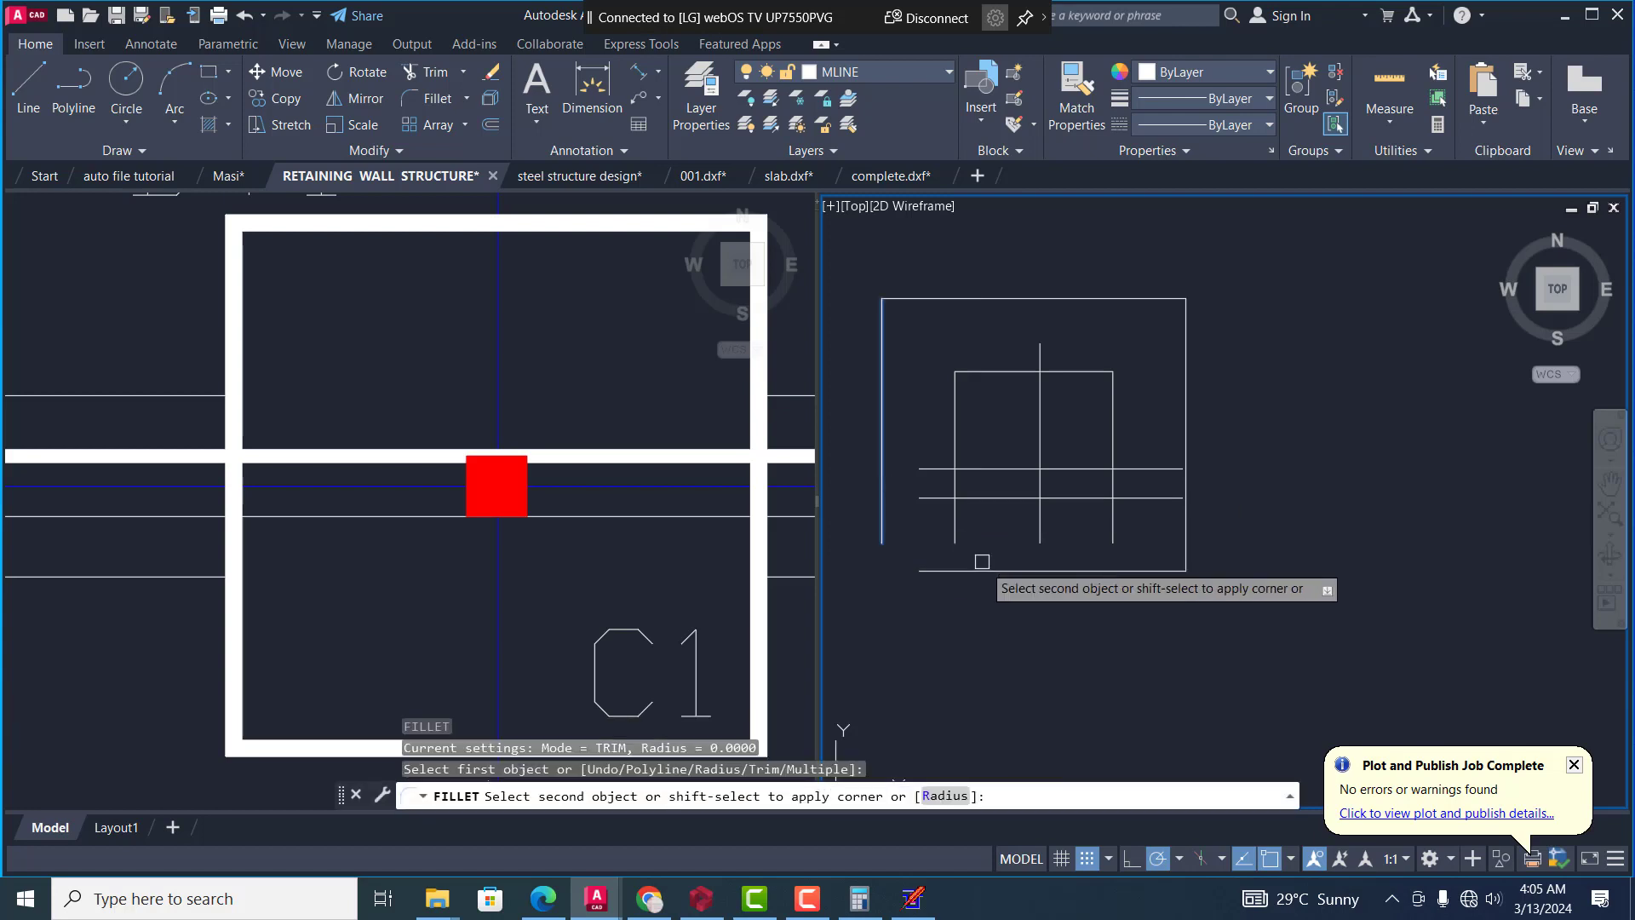
click(979, 564)
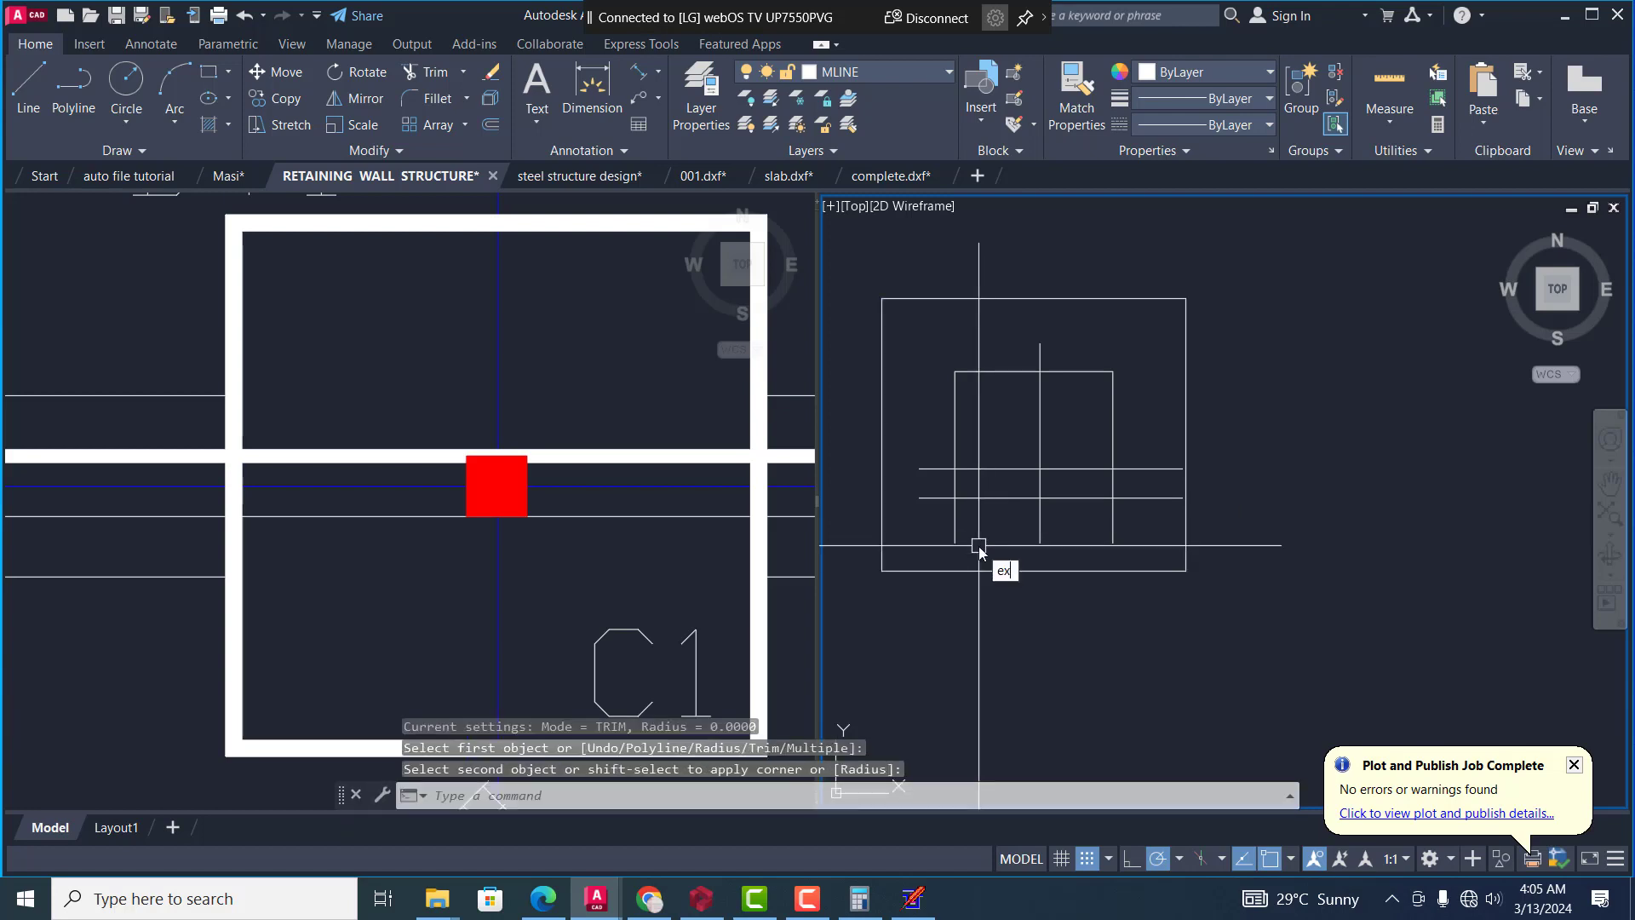
text(ex)
key(space)
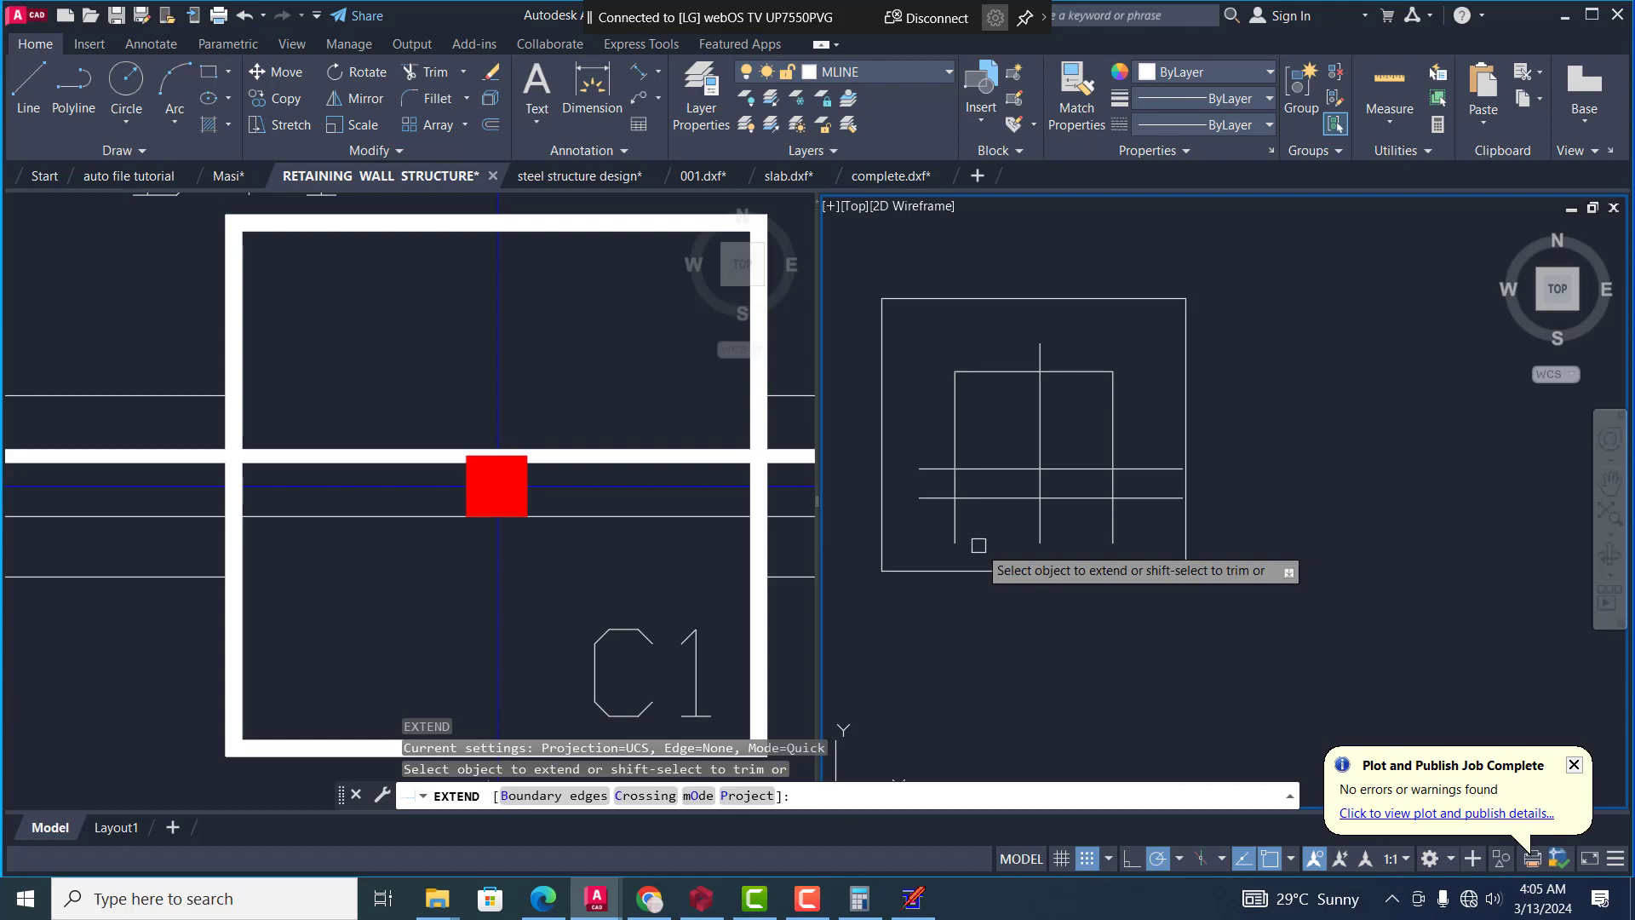
key(Escape)
key(Escape)
Match the properties of the blue horizontal centre line through the red C1 column onto all grid lines inside the outer boundary
click(661, 567)
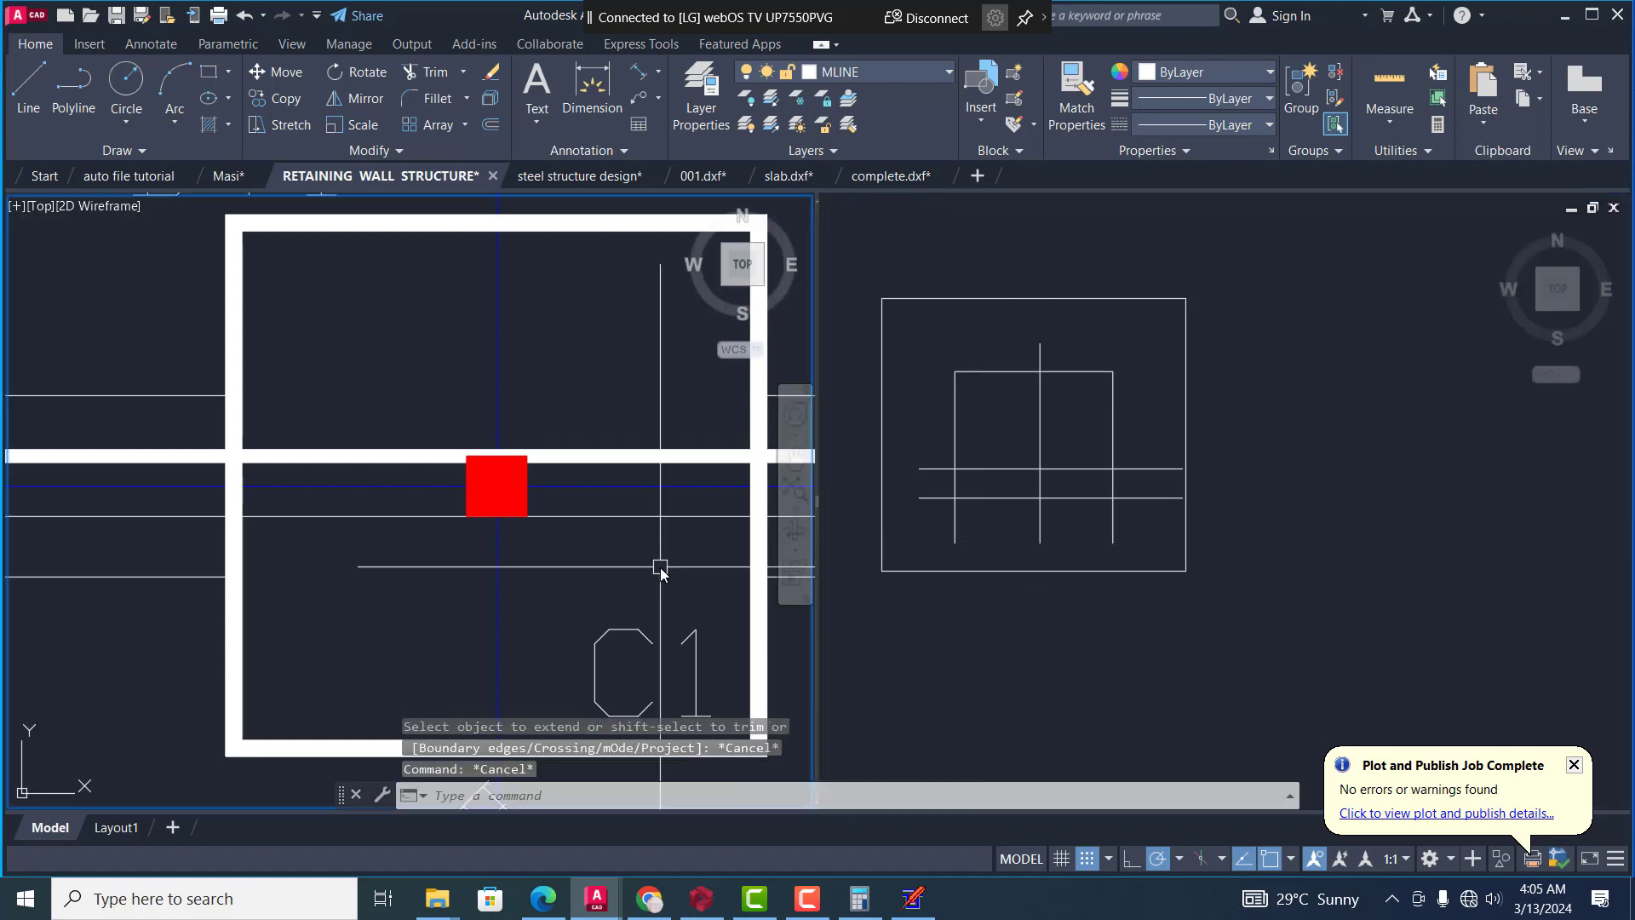
text(ma)
key(space)
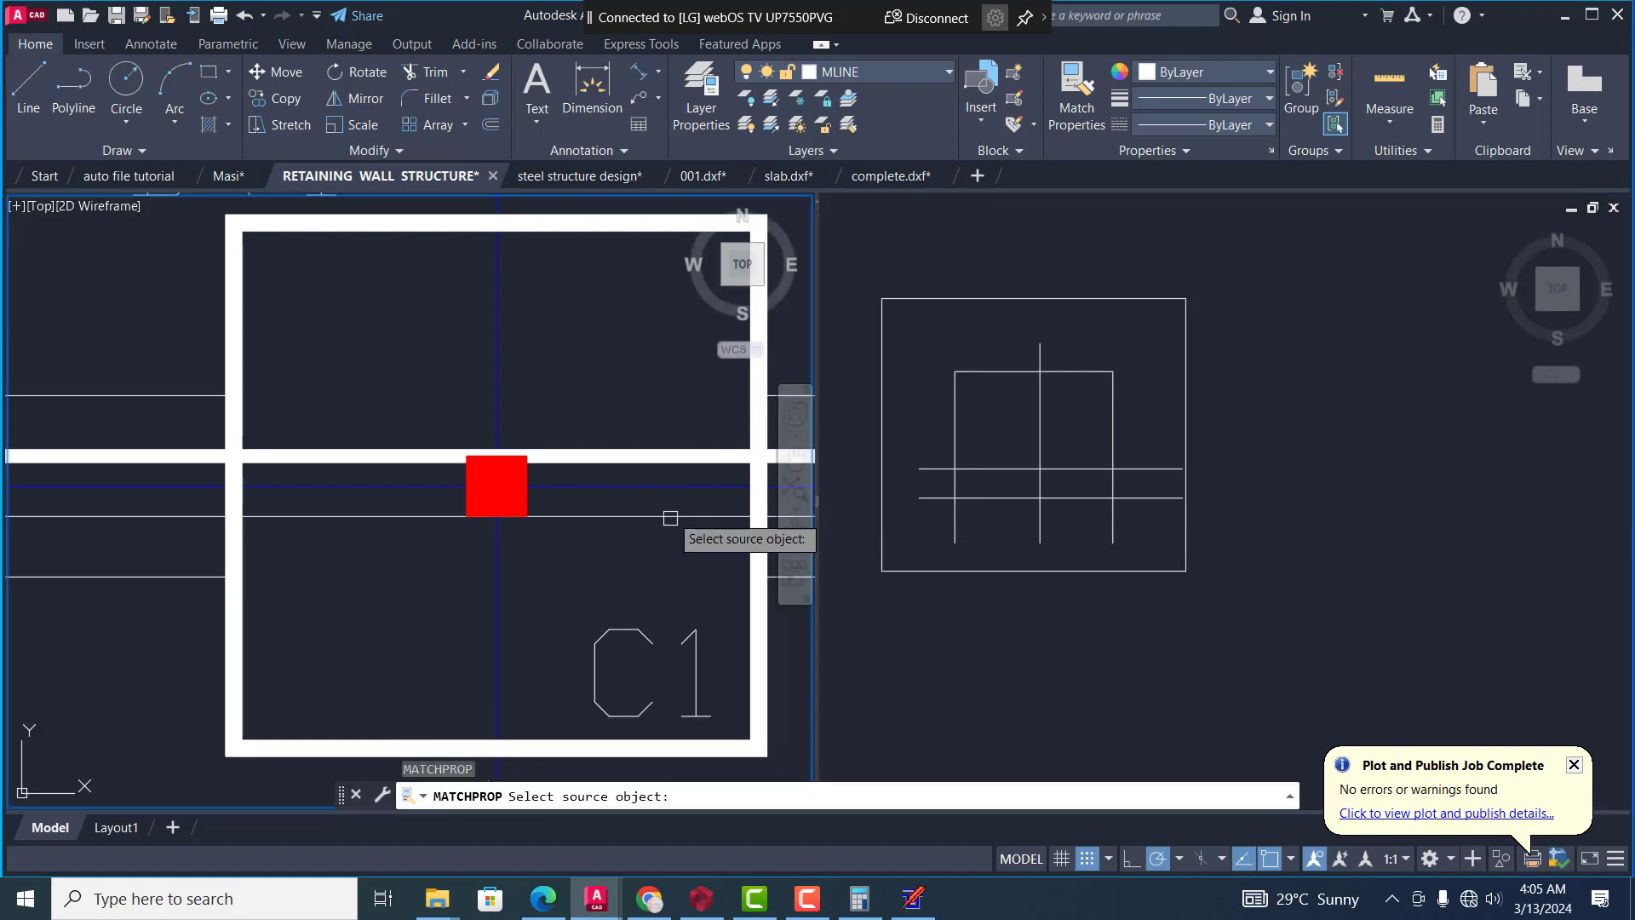
click(682, 488)
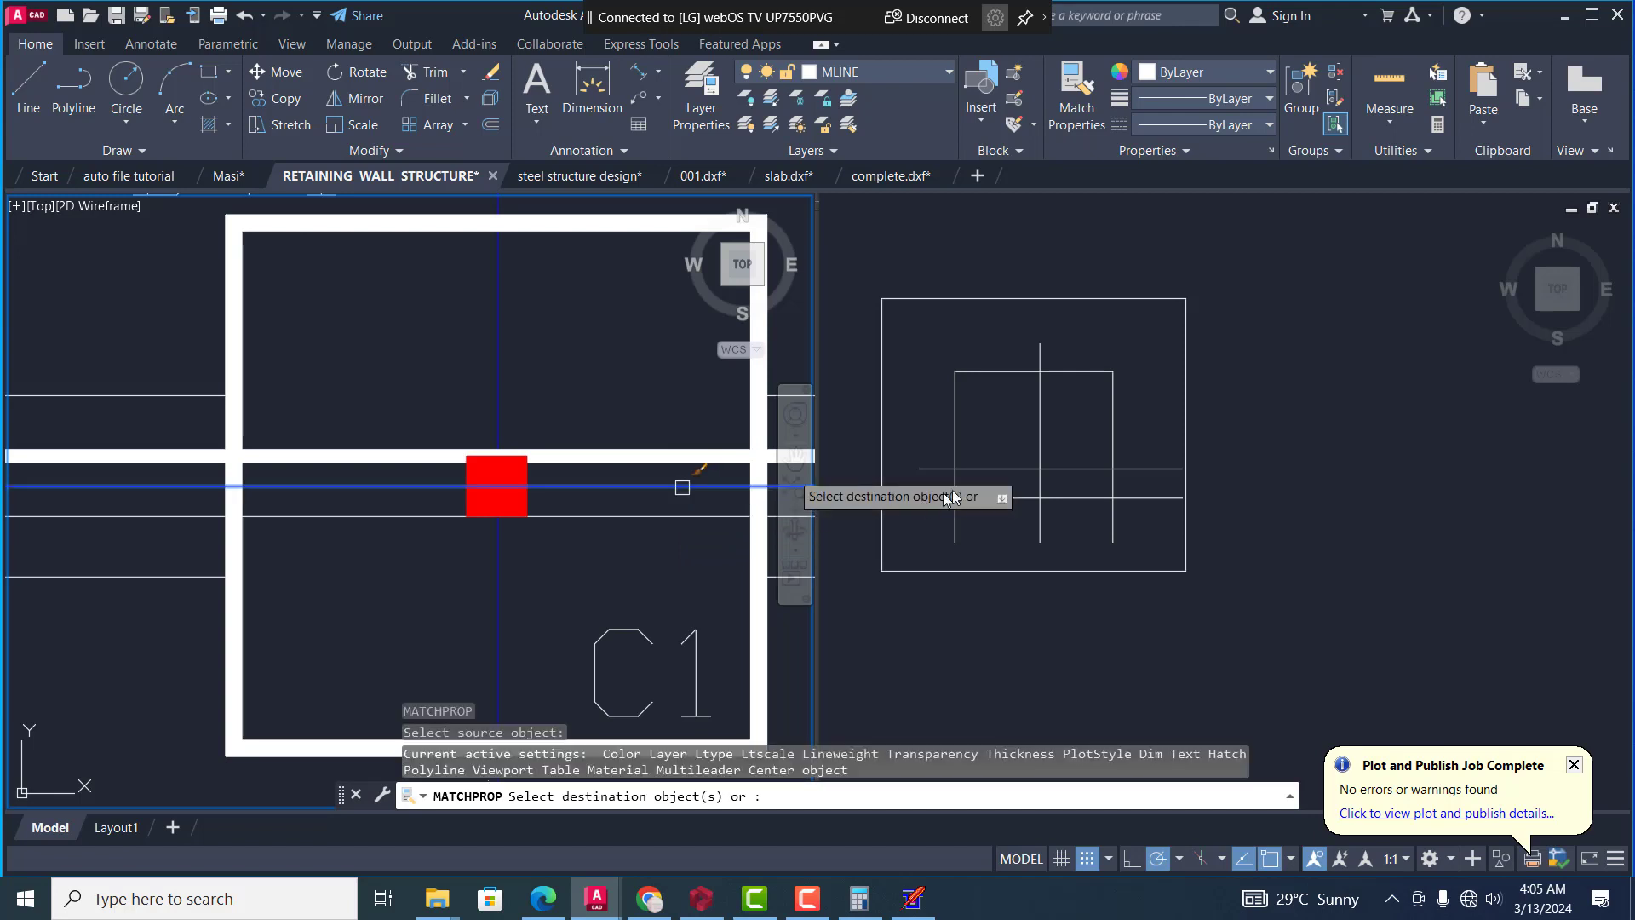
click(1009, 513)
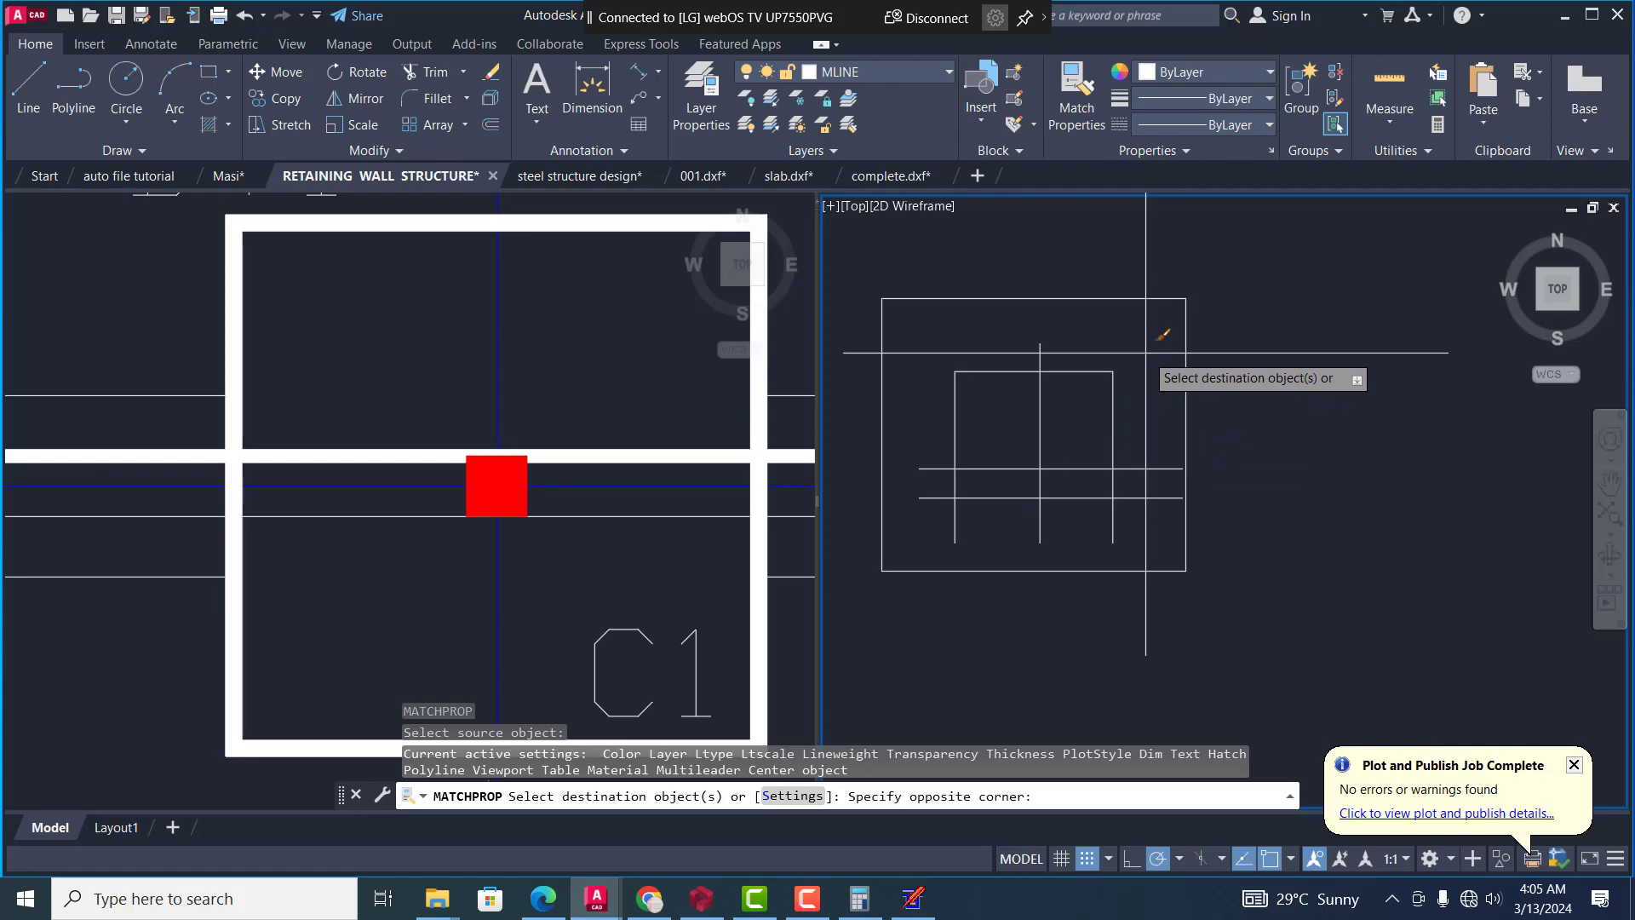
click(932, 554)
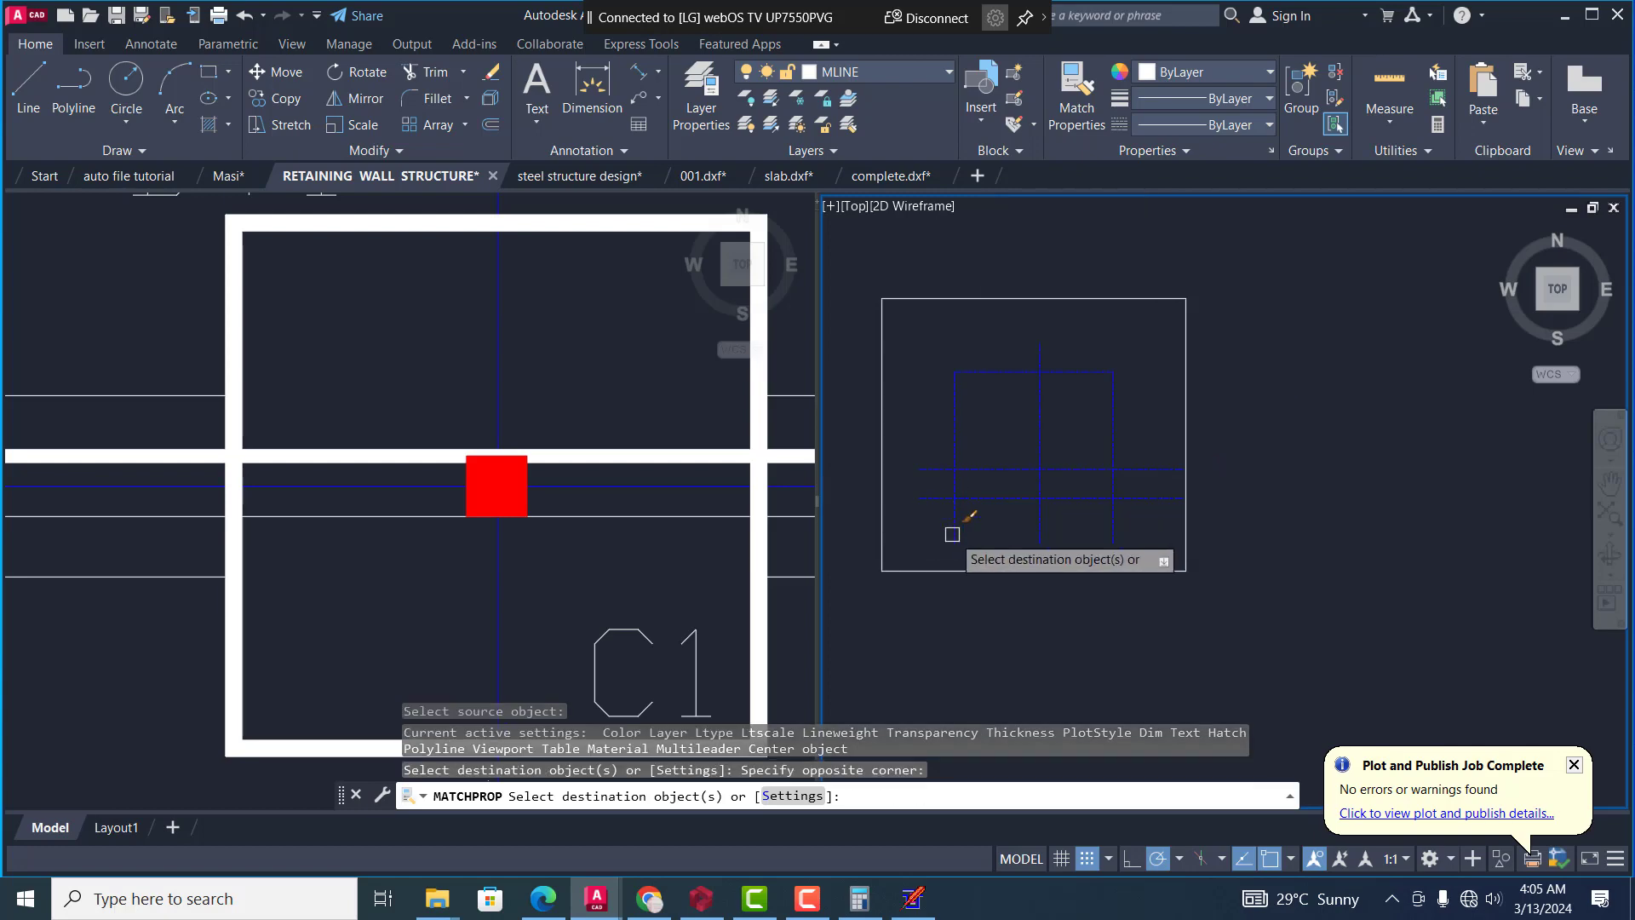
key(F1)
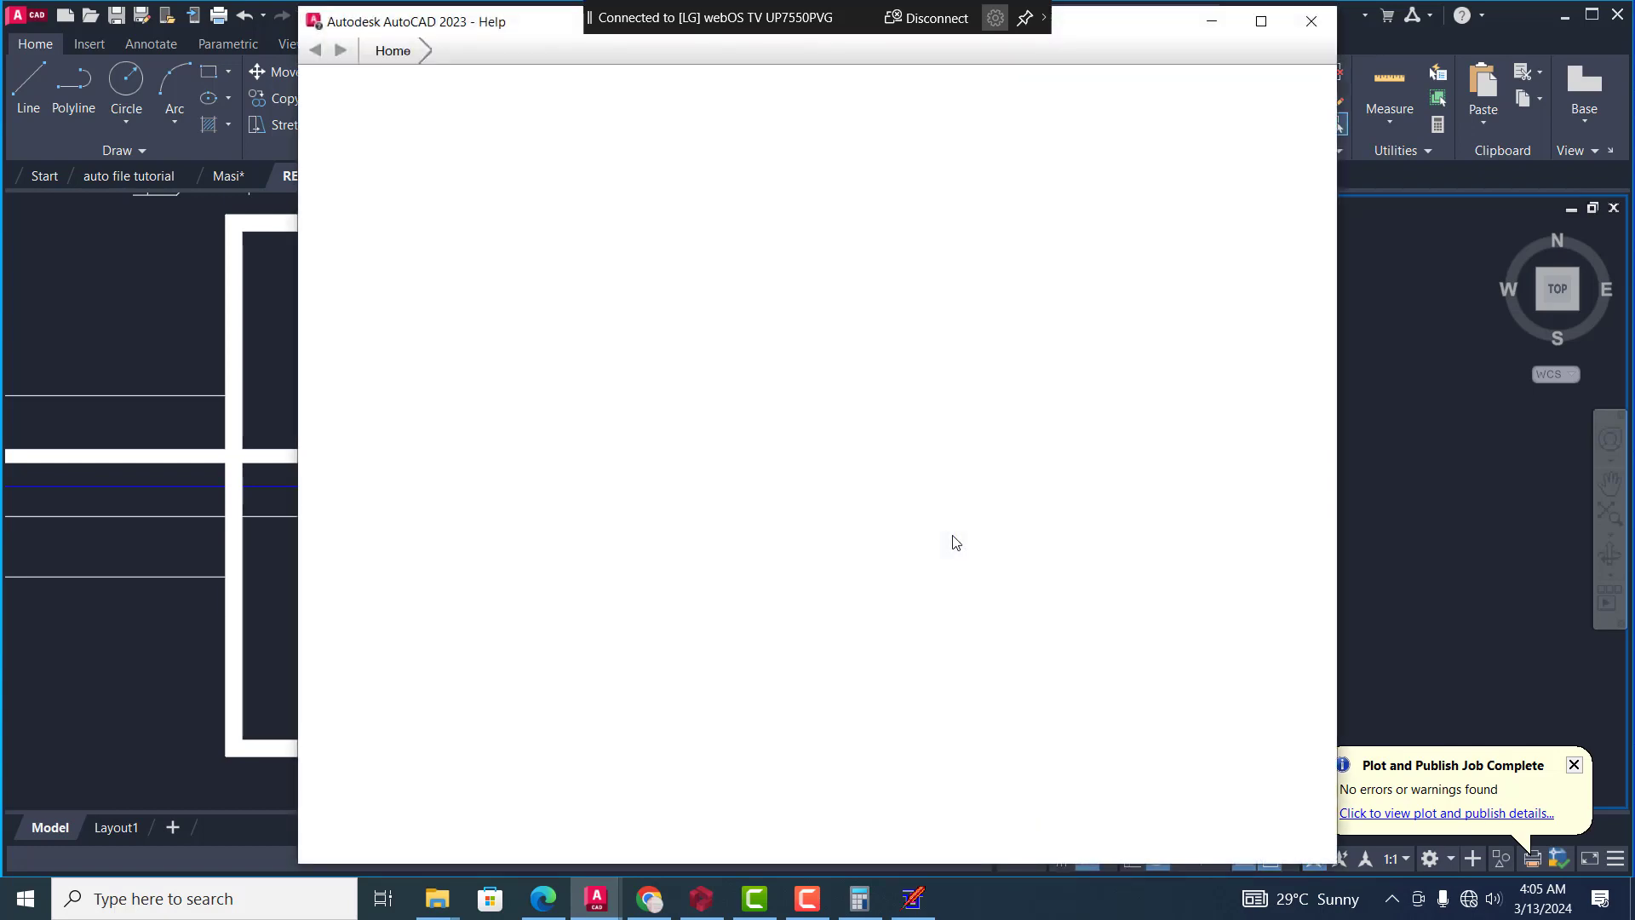
key(Escape)
key(Escape)
key(Escape)
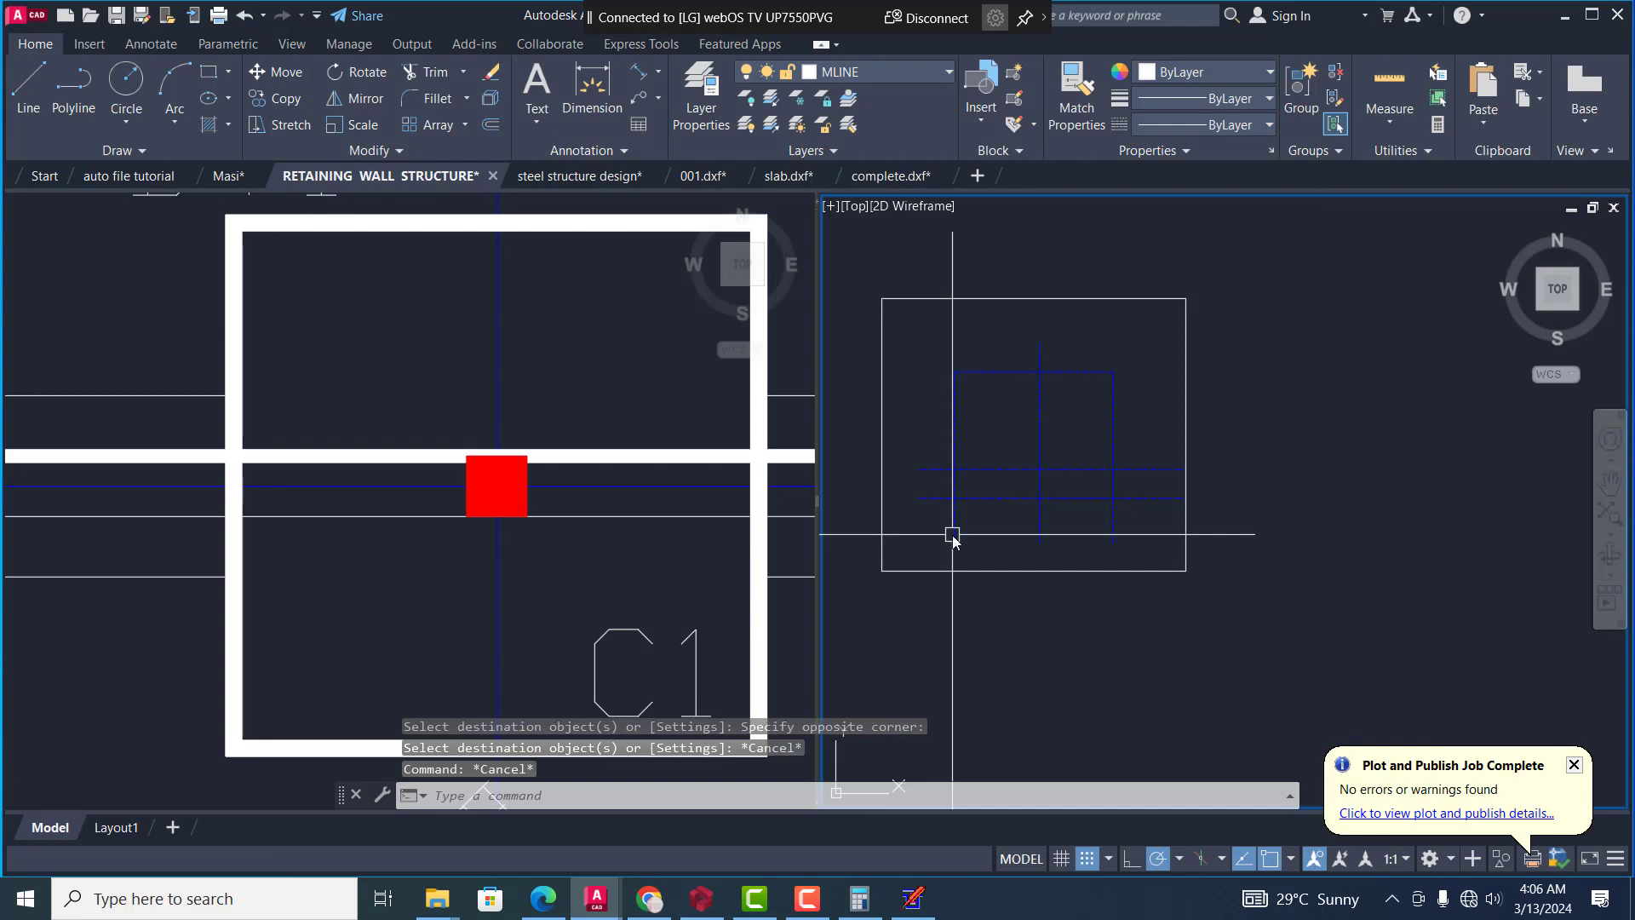
Offset the grid's left vertical line by 115 to both sides
text(o)
key(Return)
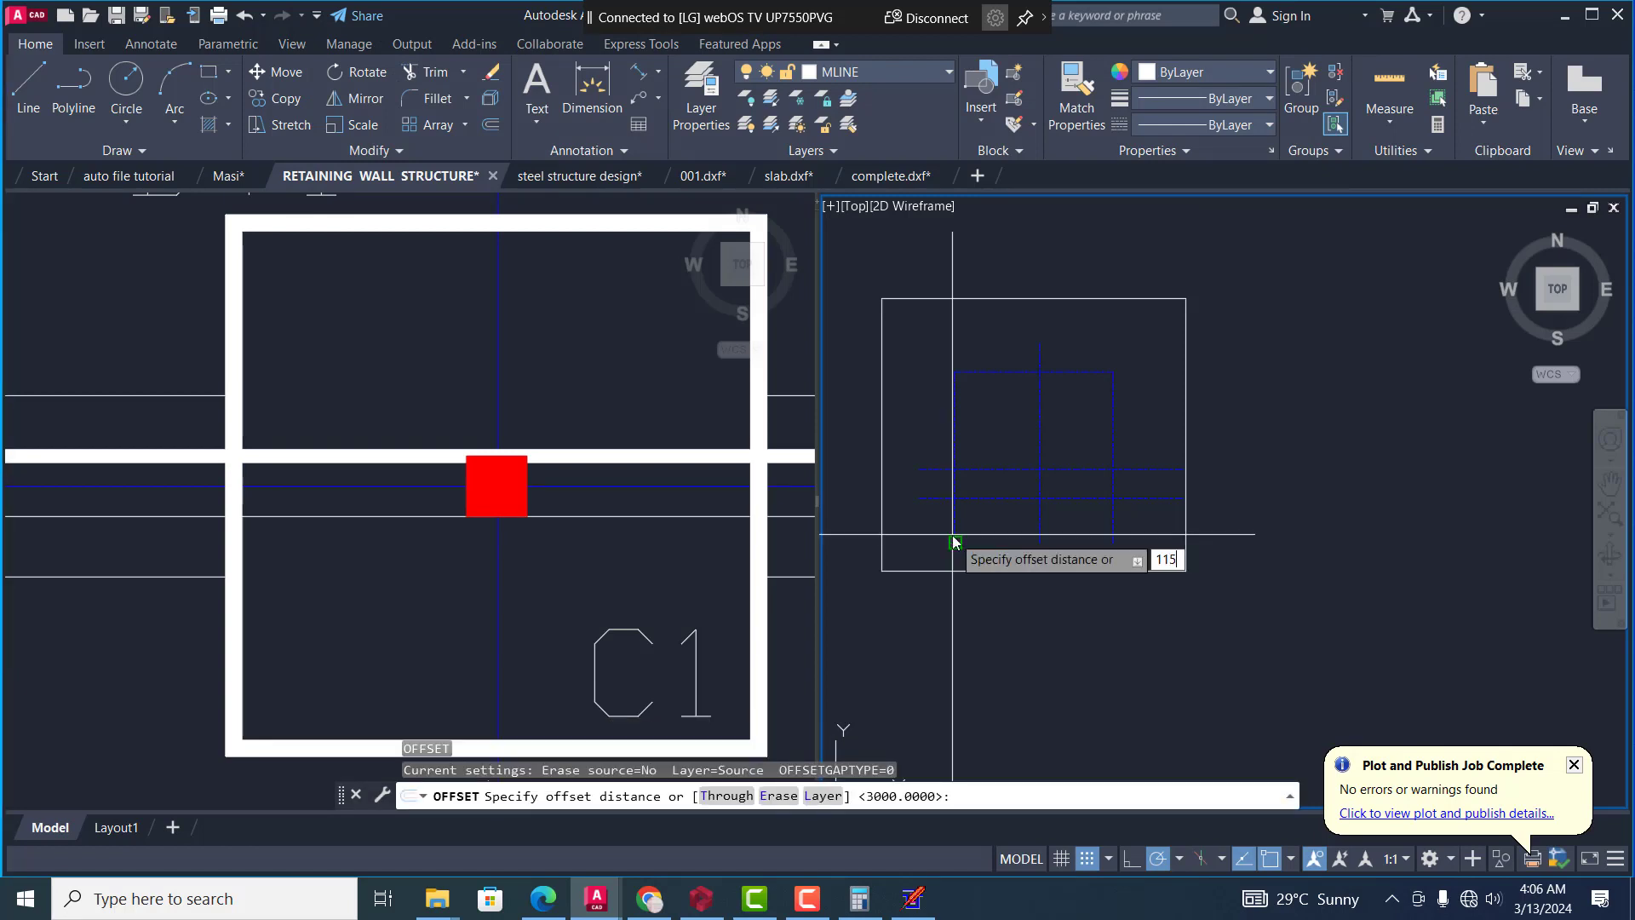
text(115)
key(Return)
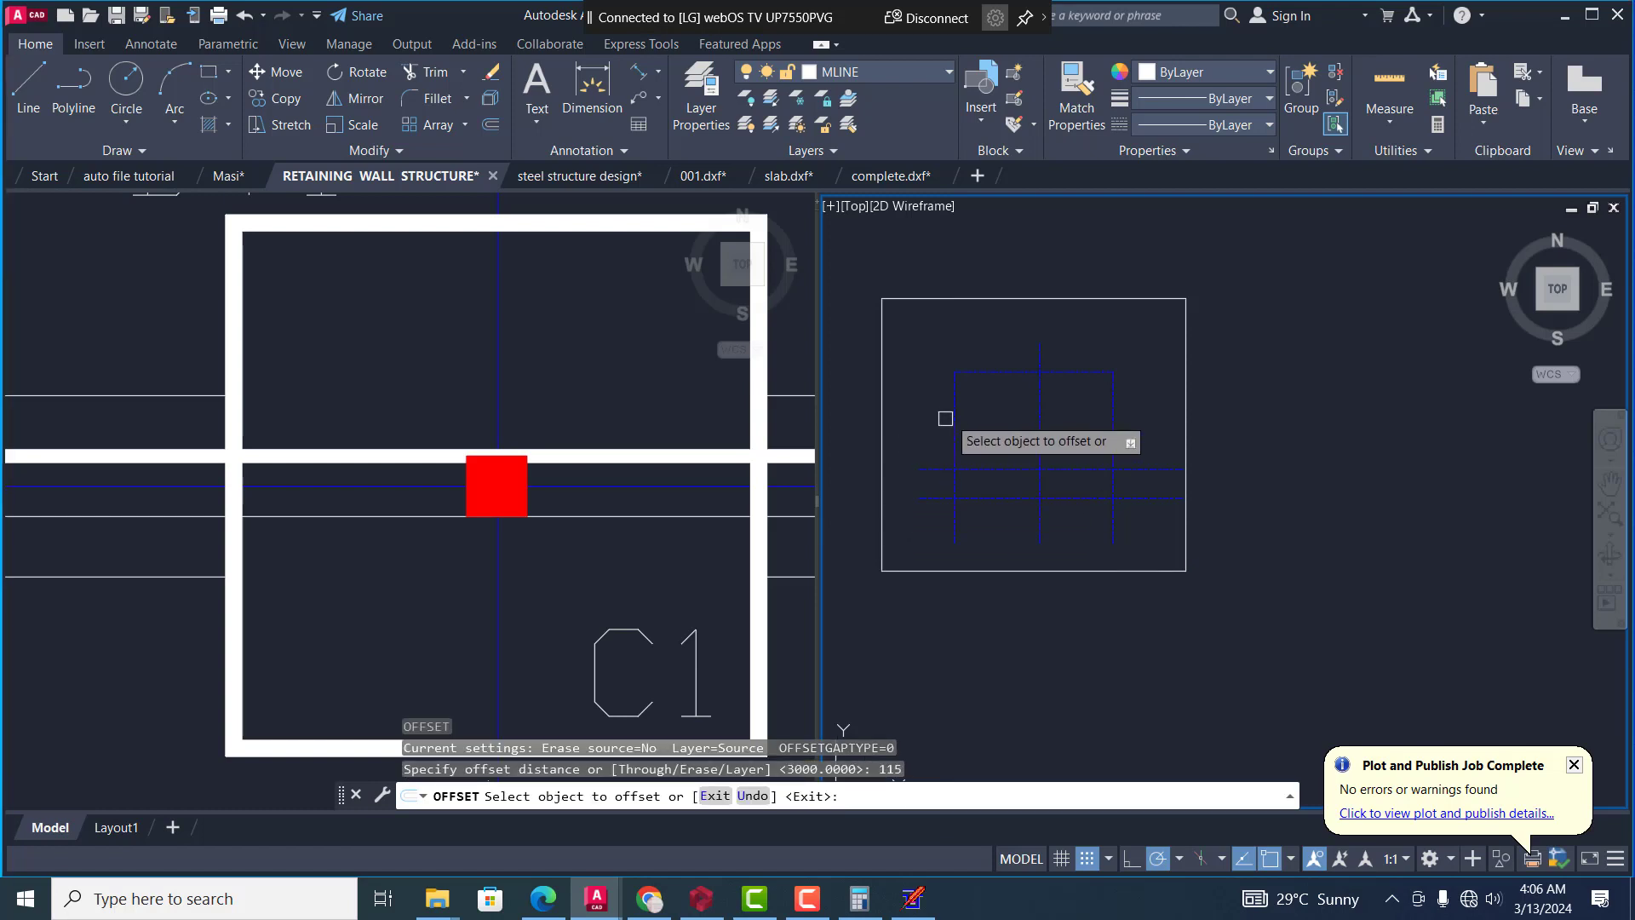
click(957, 413)
click(1003, 427)
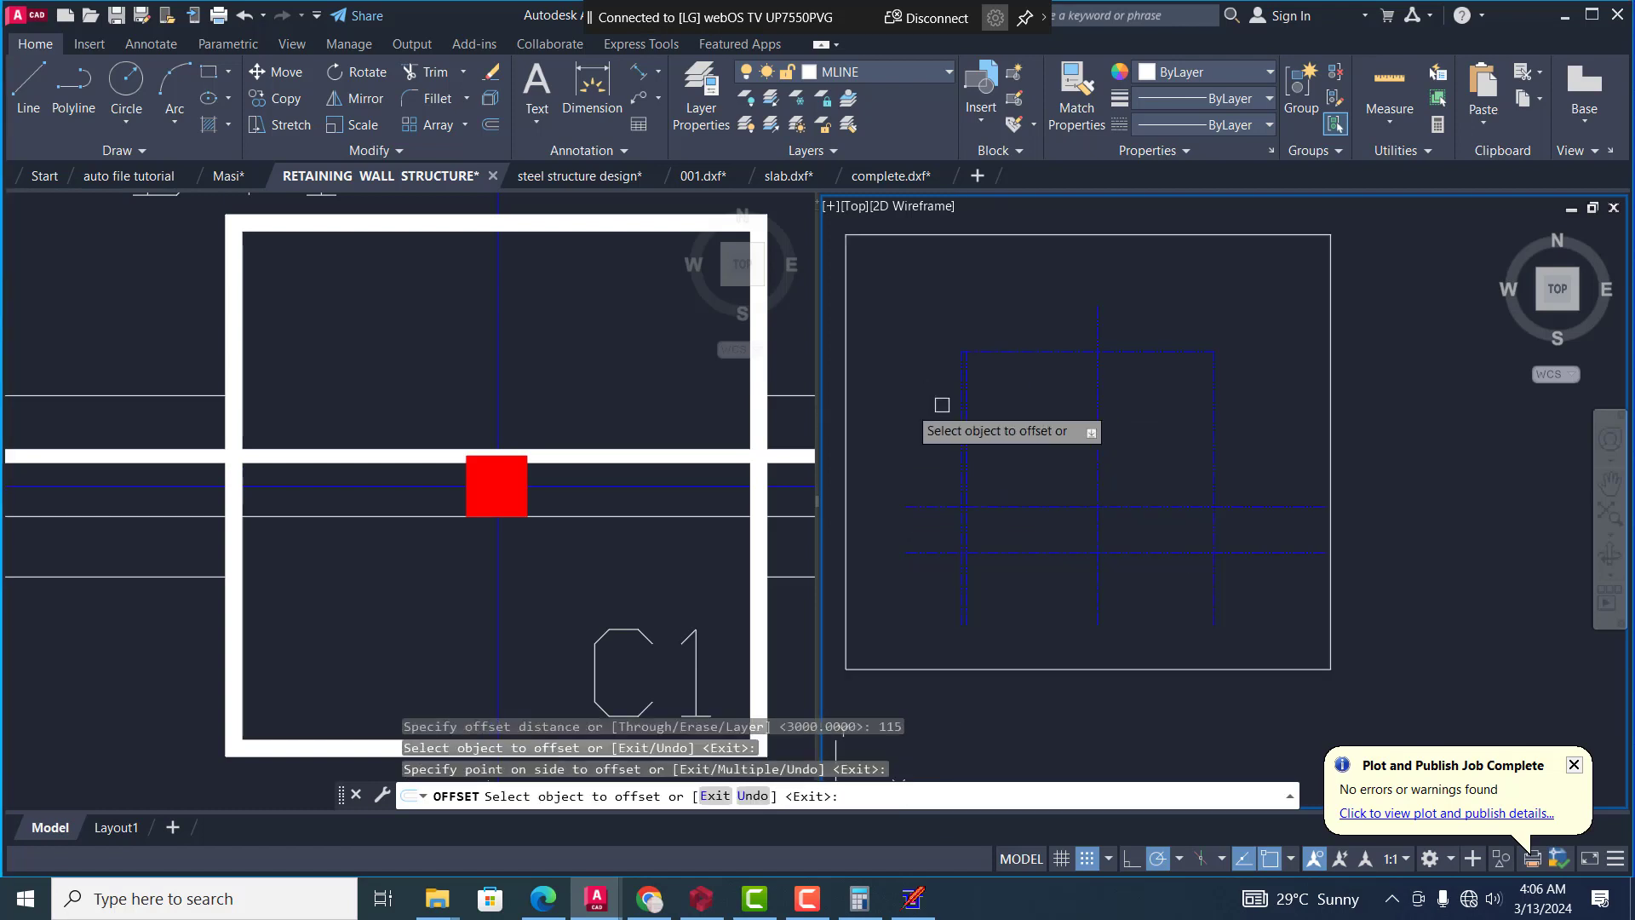
scroll(937, 407, up, 3)
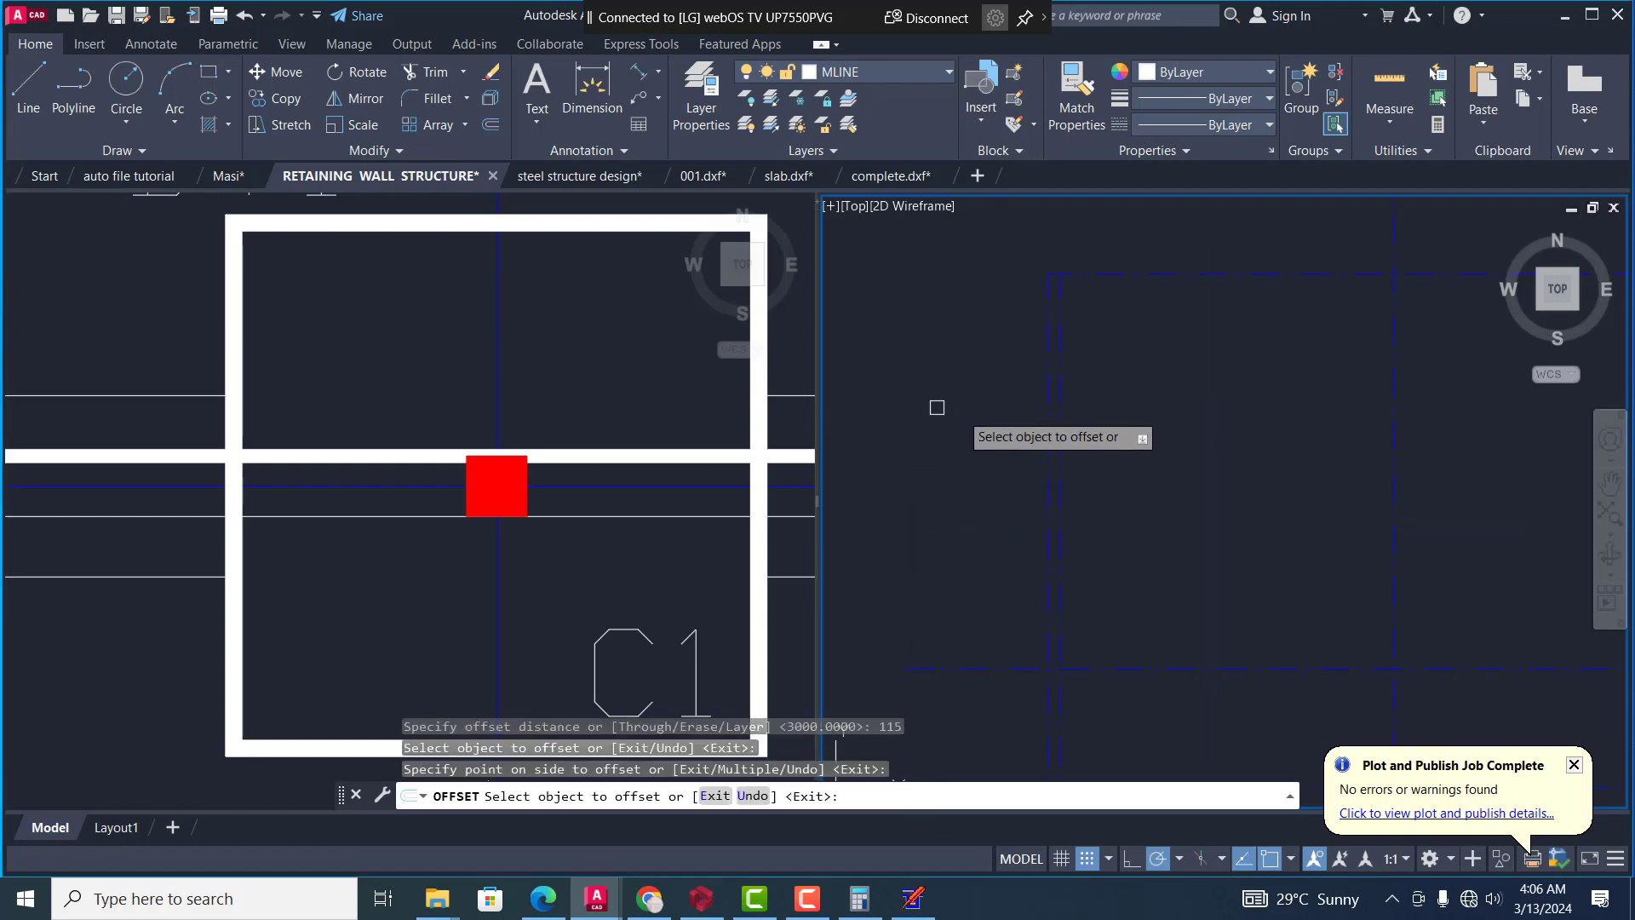
click(1049, 412)
click(977, 367)
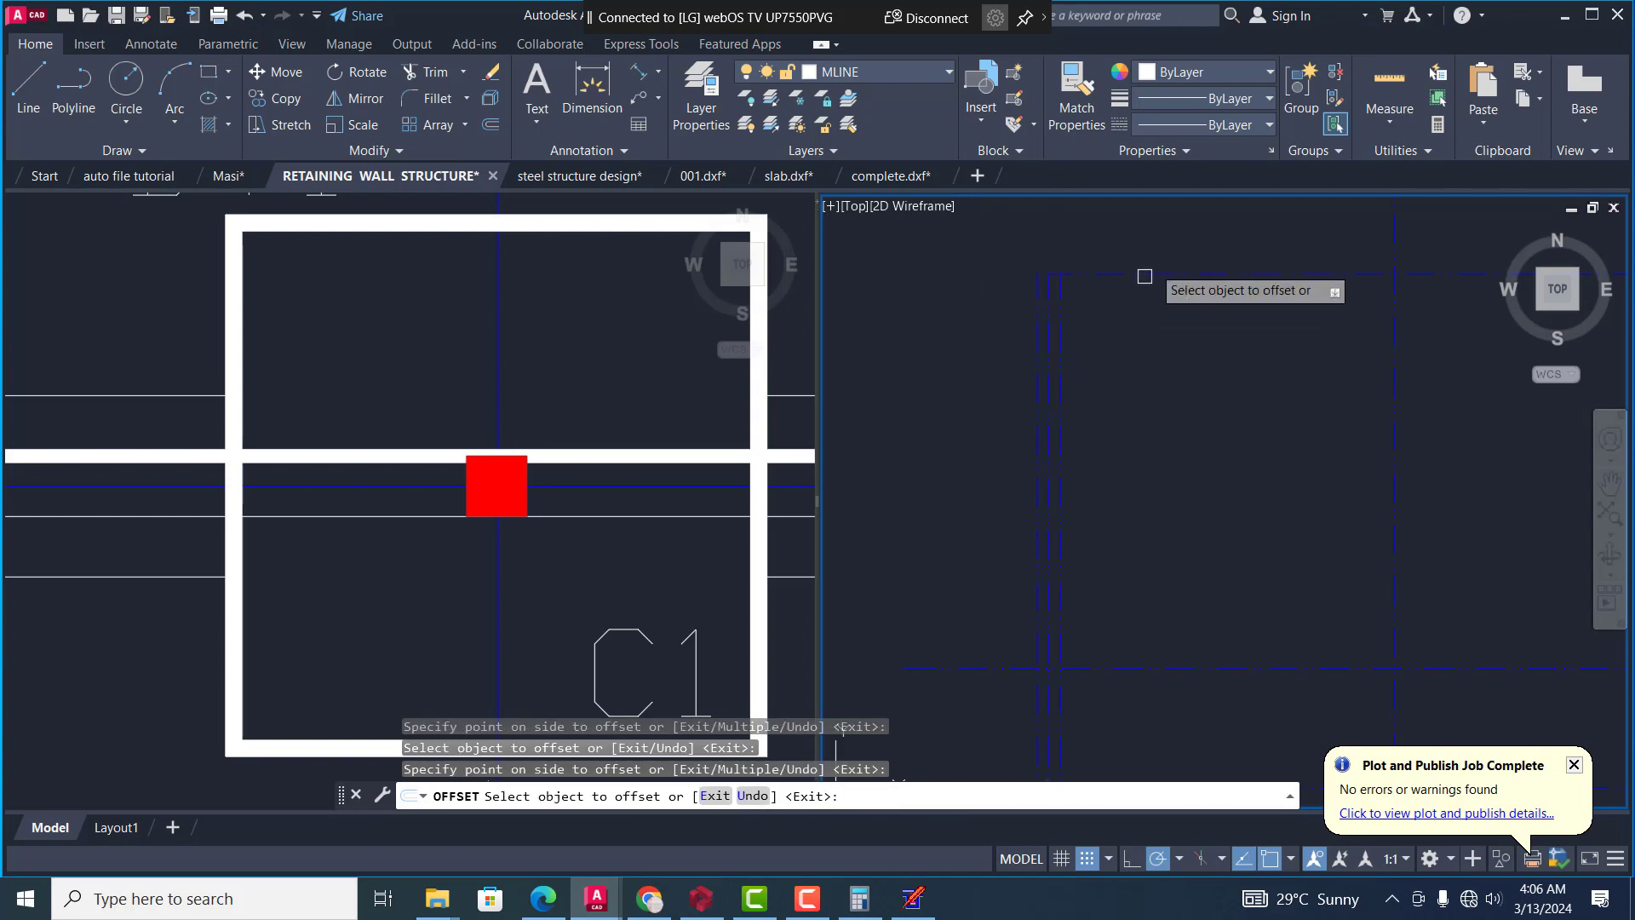
Offset the grid's uppermost blue horizontal line by 115 above and below
click(1145, 274)
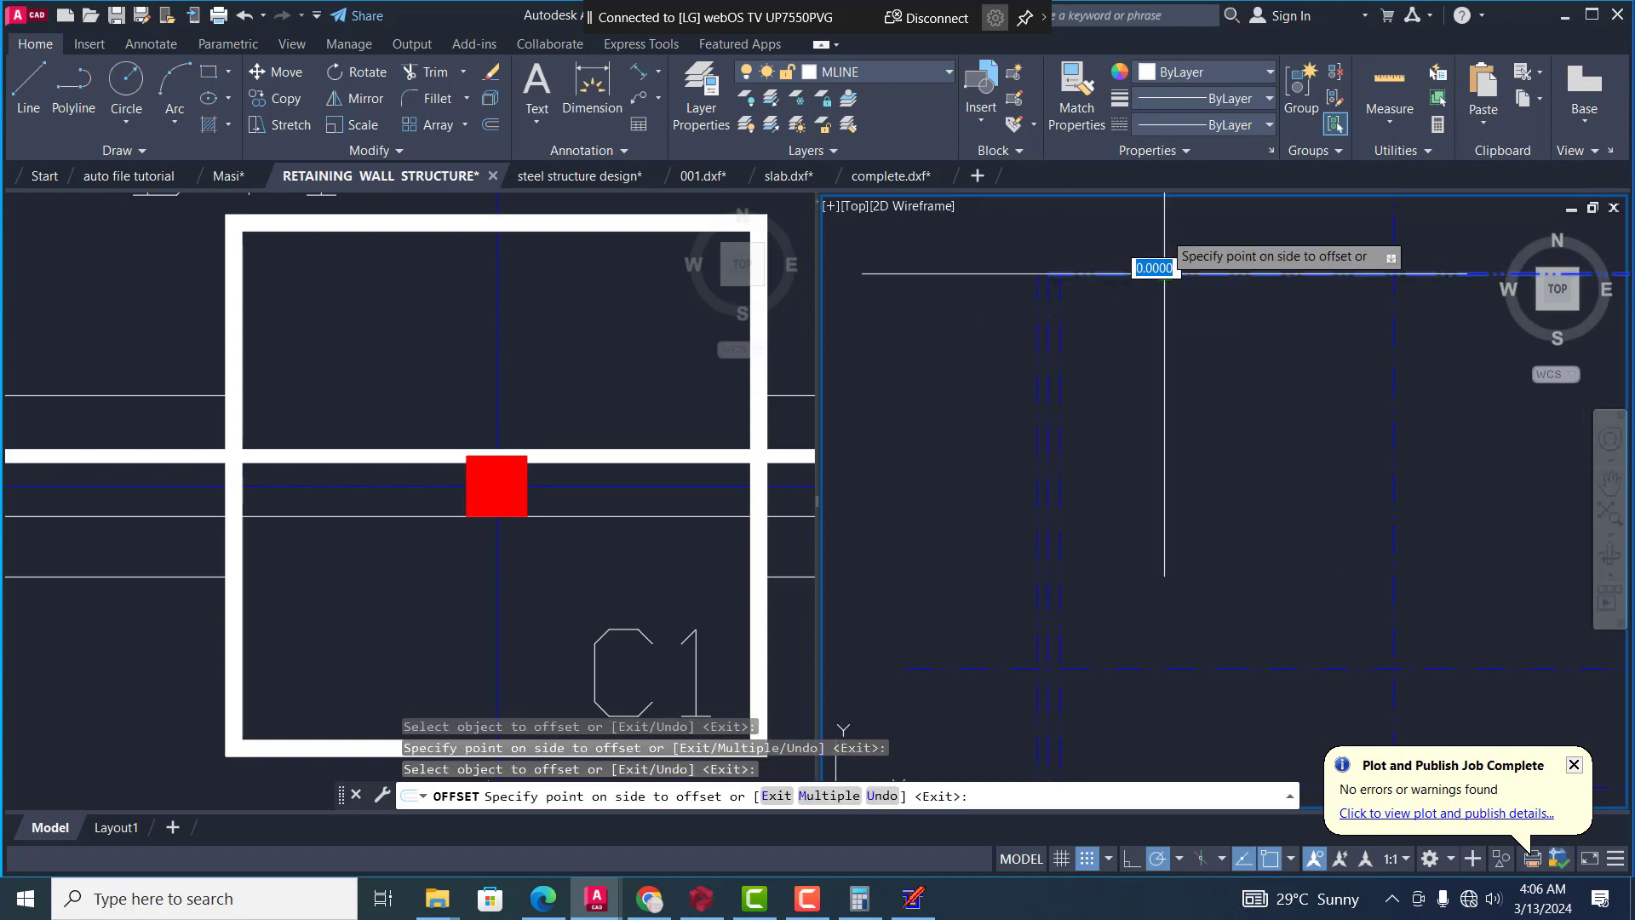
click(1141, 249)
click(1163, 274)
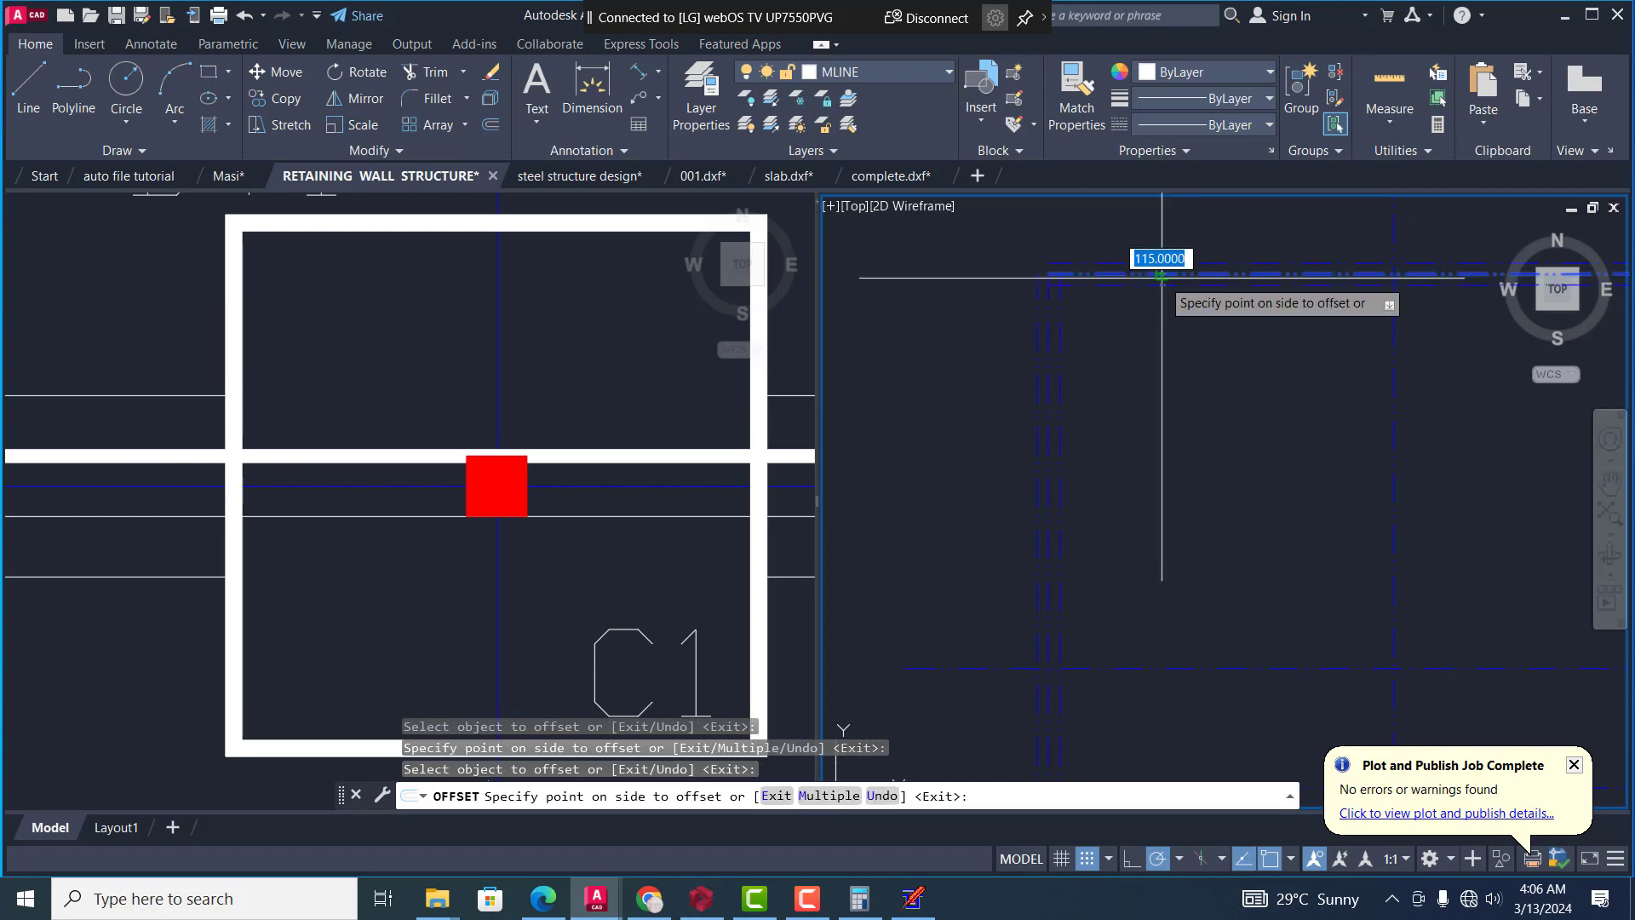
click(1164, 279)
Offset the grid's middle vertical line by 115 to both sides
scroll(945, 327, down, 5)
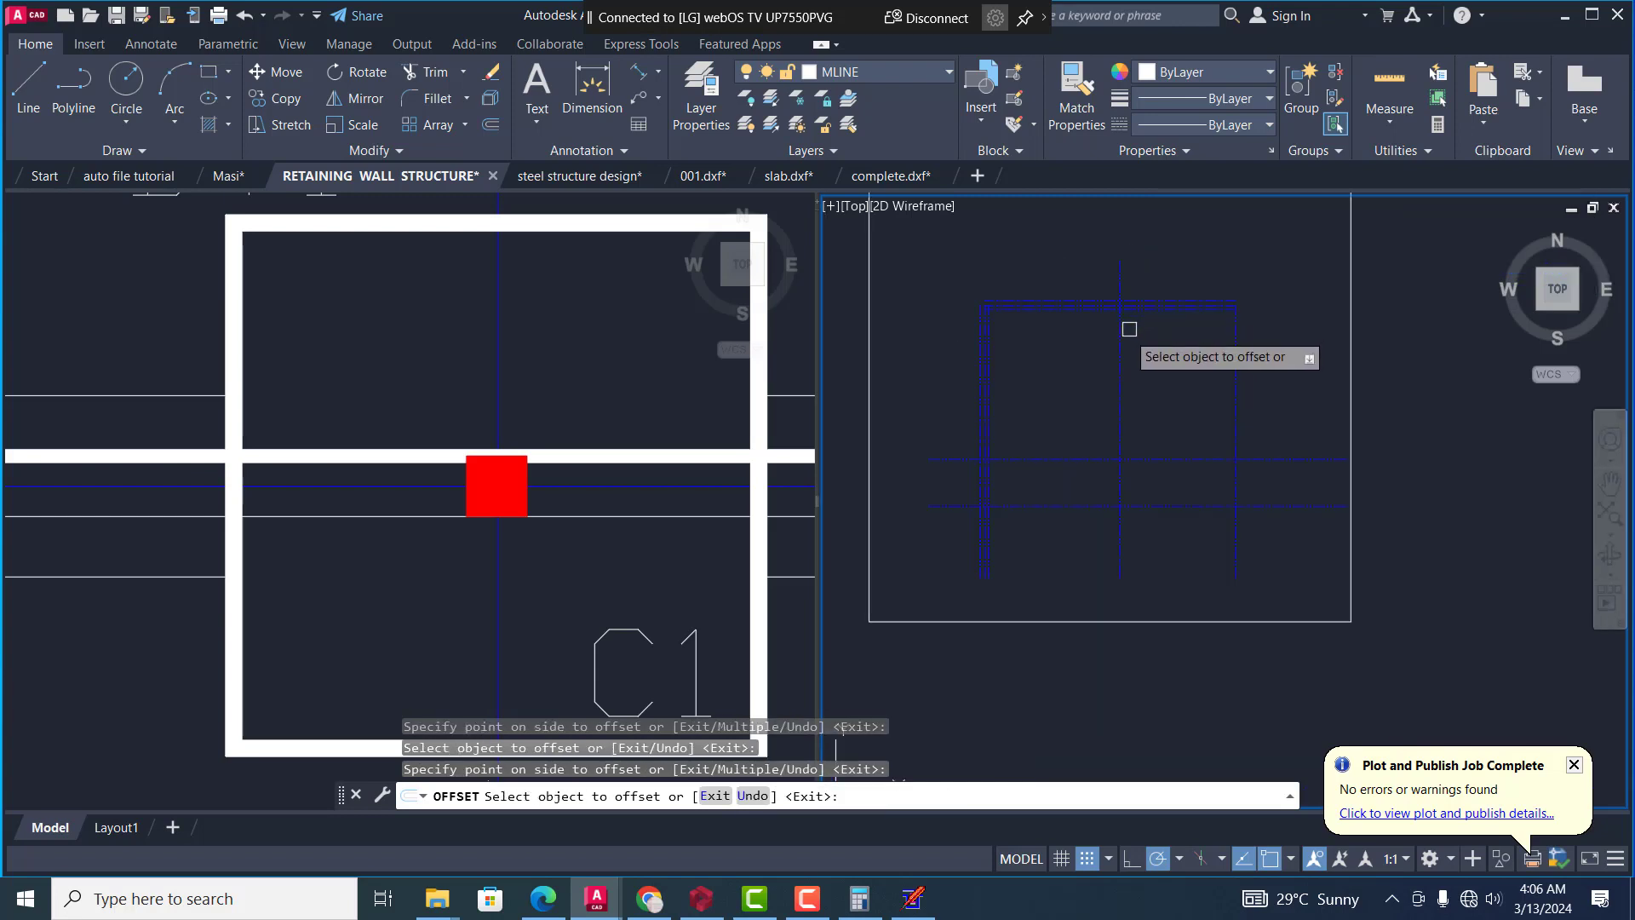
click(1120, 330)
click(1113, 337)
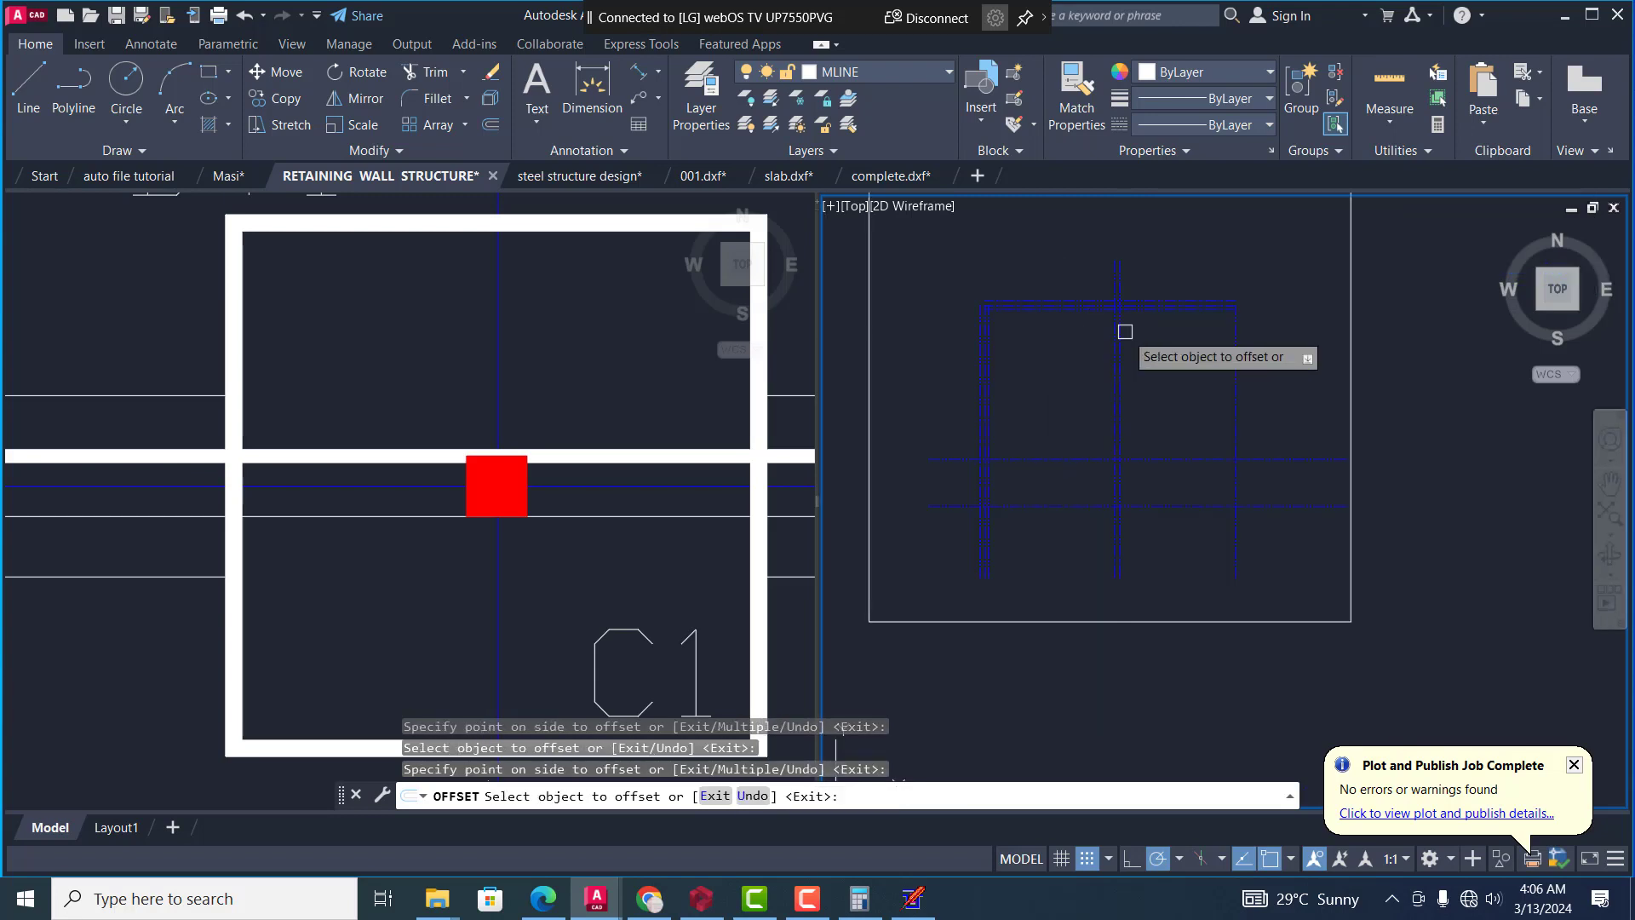
scroll(1139, 341, up, 3)
click(1109, 345)
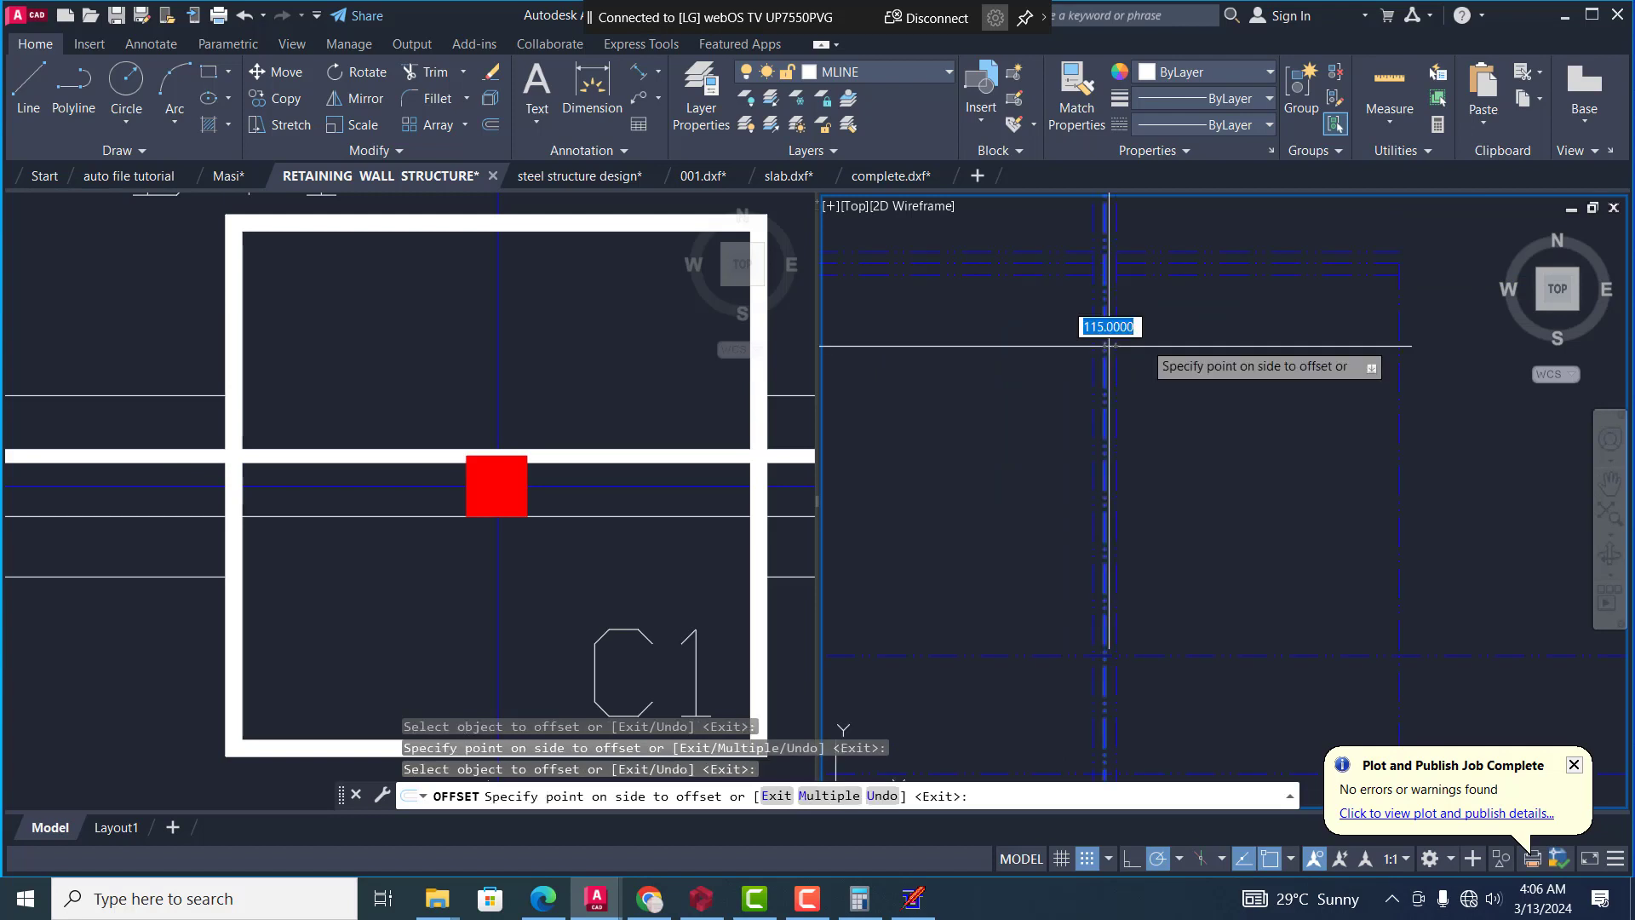
click(1159, 340)
Offset the grid's right vertical line by 115 to both sides
scroll(1109, 339, down, 2)
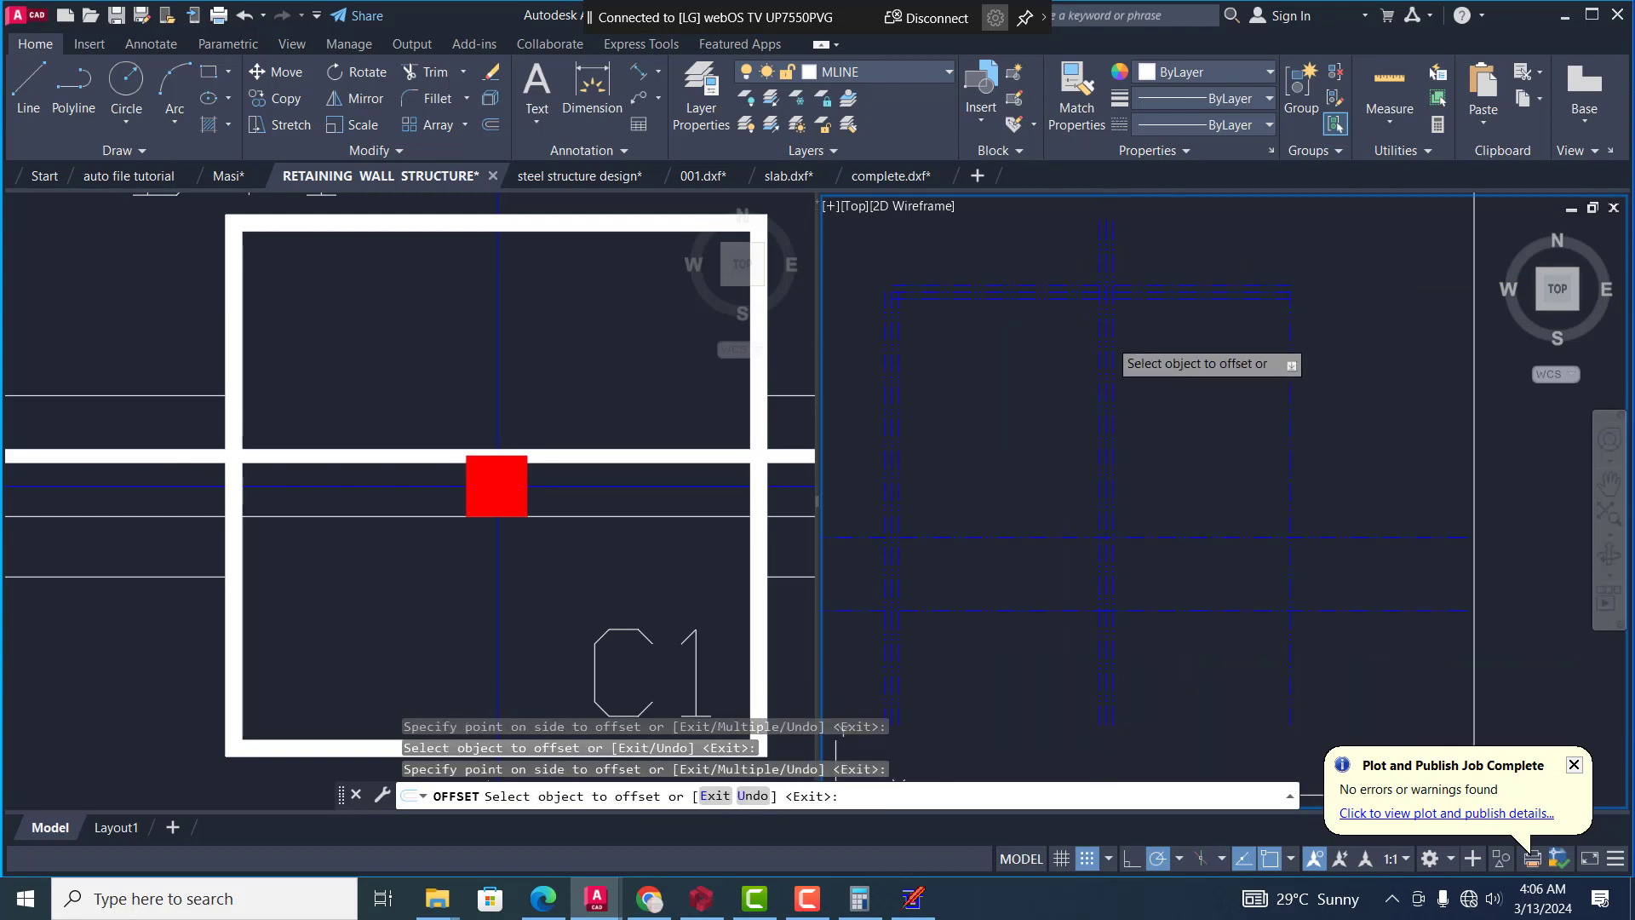
click(1287, 340)
click(1233, 327)
scroll(1299, 340, up, 2)
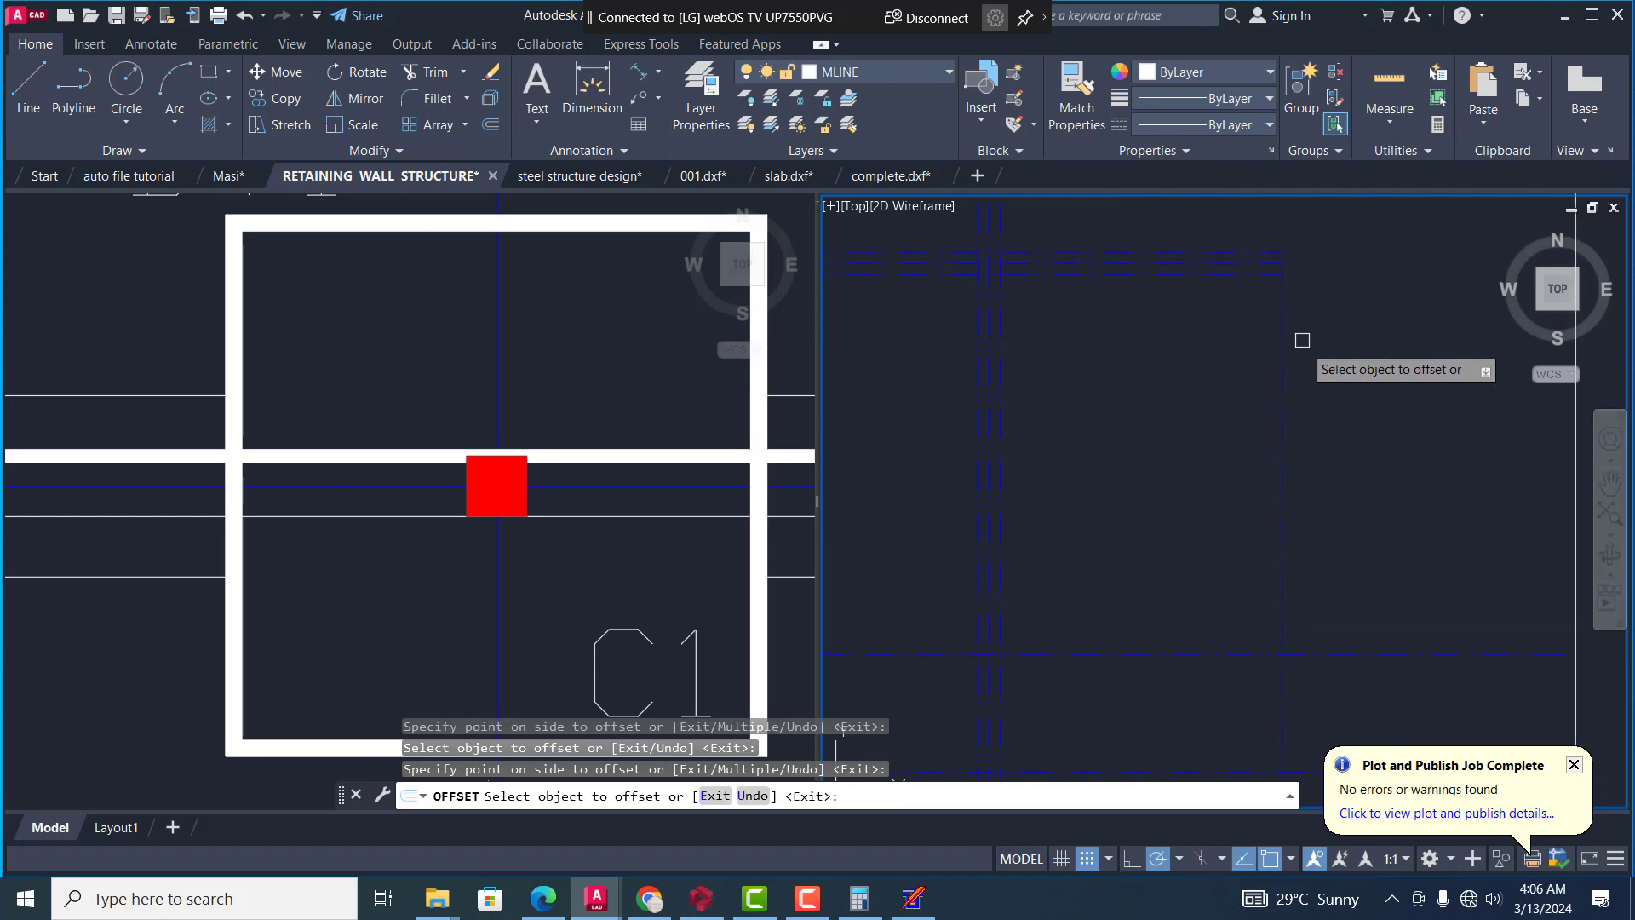
Offset the upper of the two lower horizontal grid lines by 115 above and below
scroll(1259, 364, down, 5)
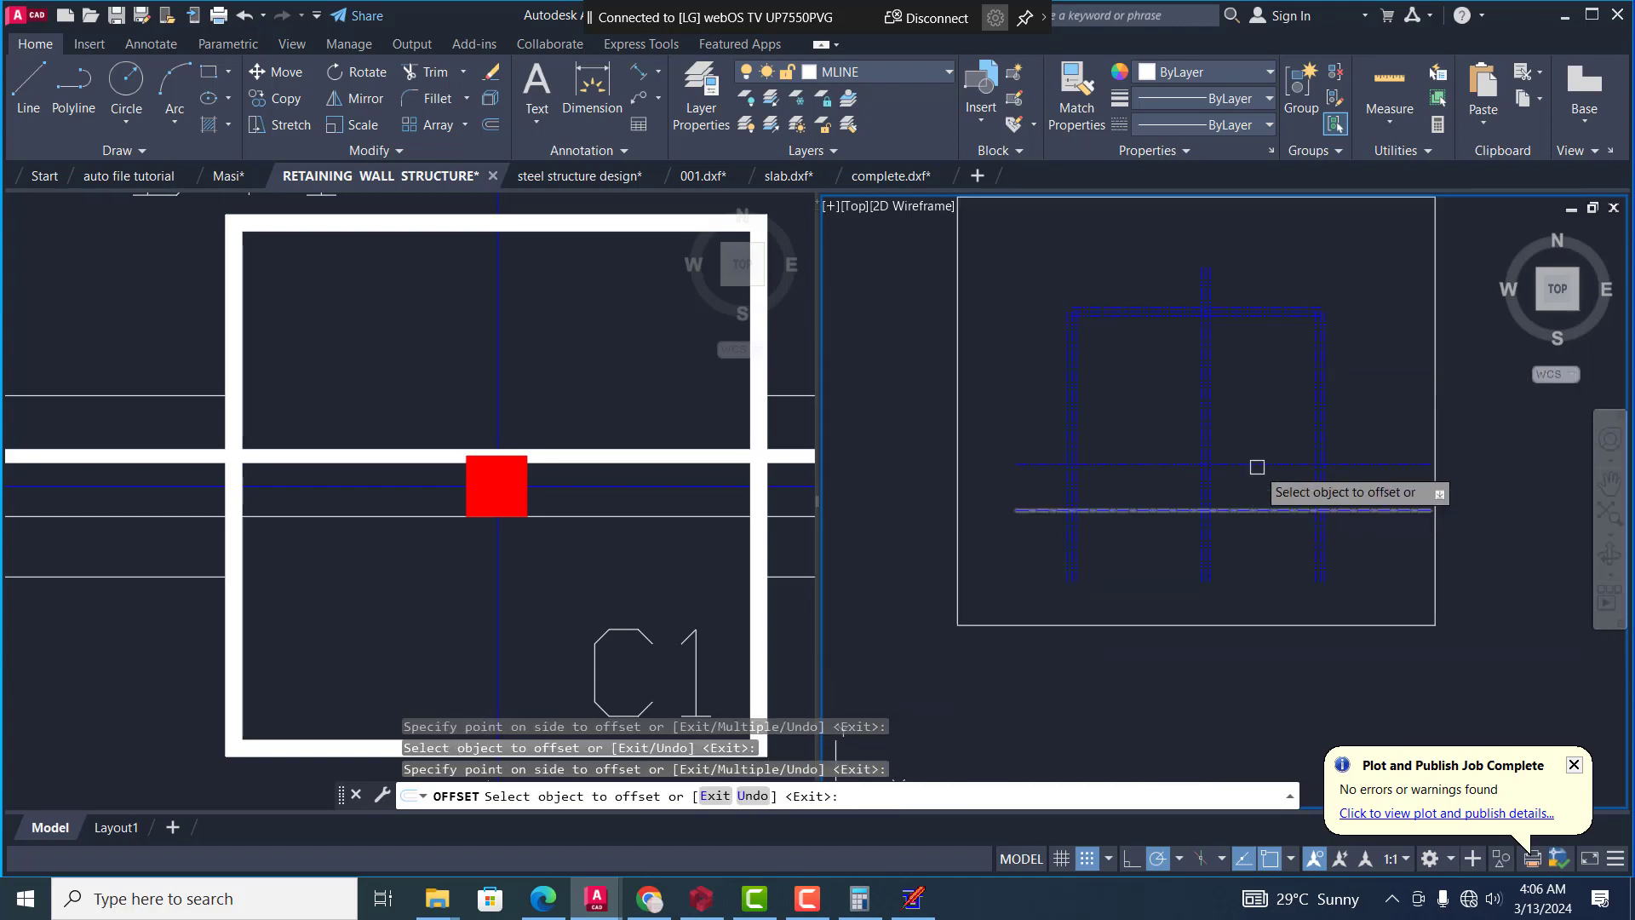
click(1257, 465)
click(1265, 422)
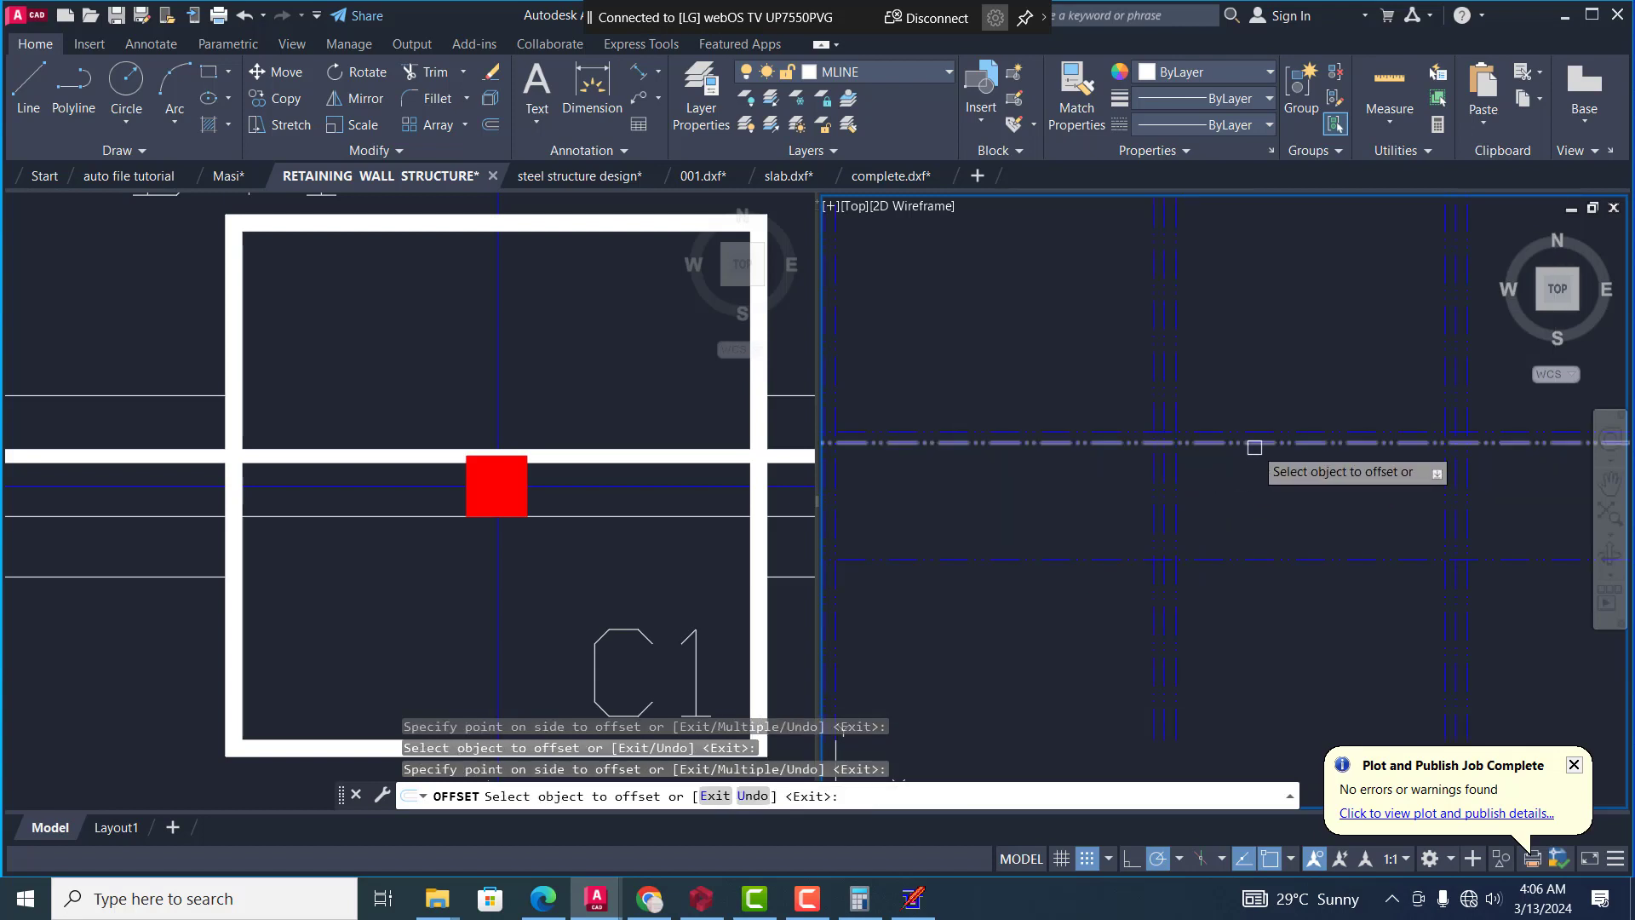
click(1240, 443)
click(1240, 491)
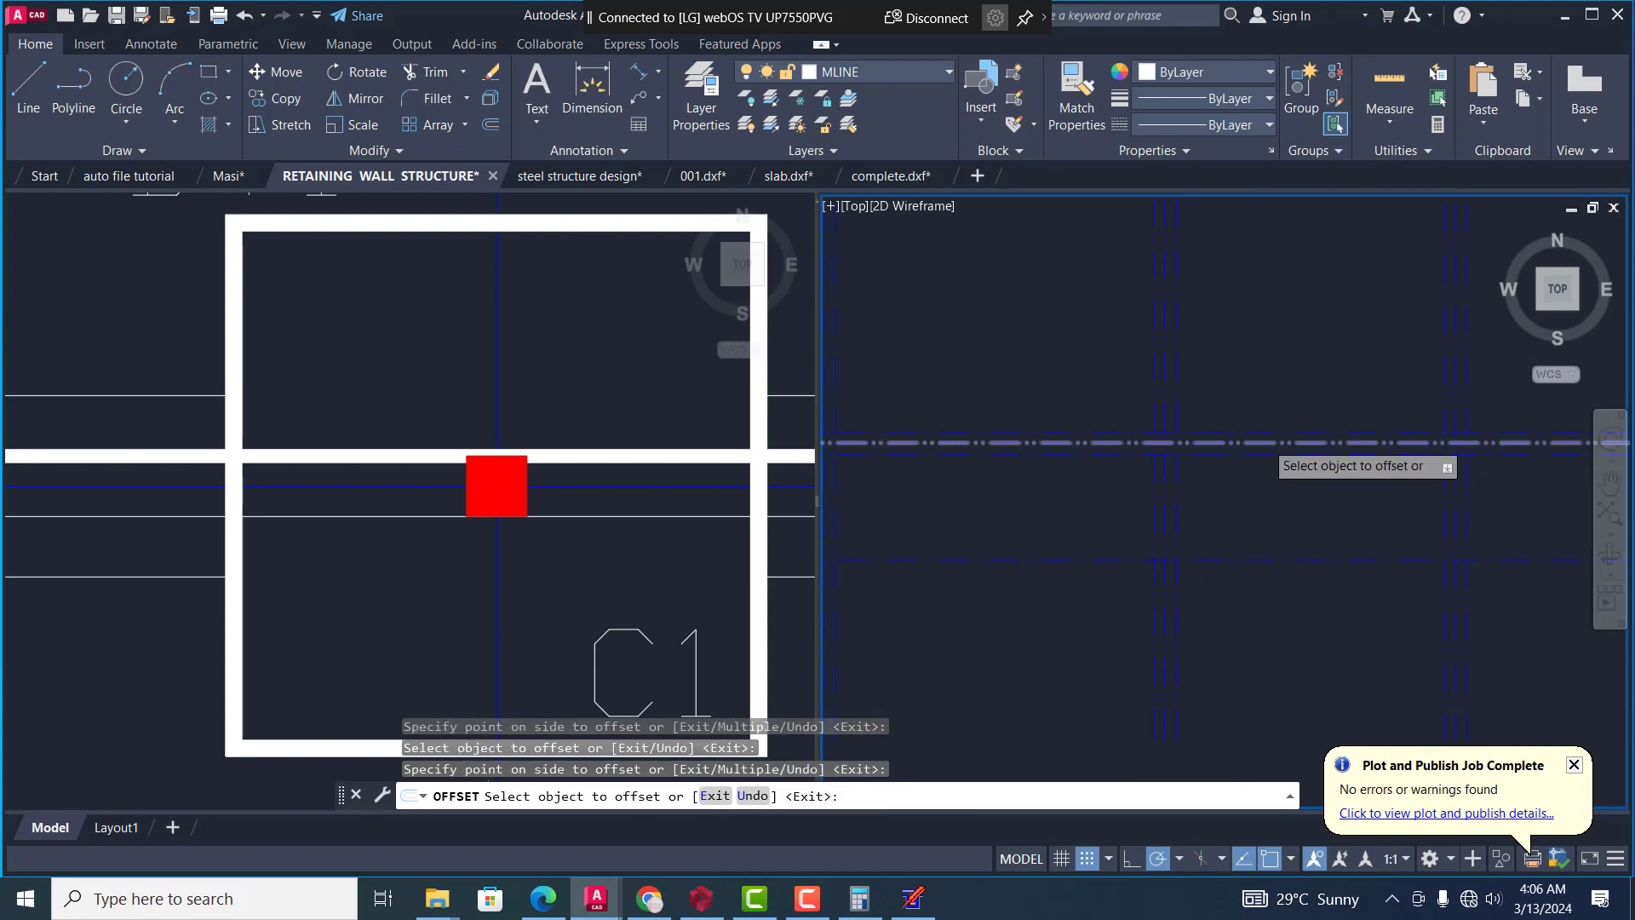
Offset the grid's lowest horizontal line by 115 above and below, and end the offsetting
scroll(1073, 512, down, 2)
scroll(1074, 511, up, 4)
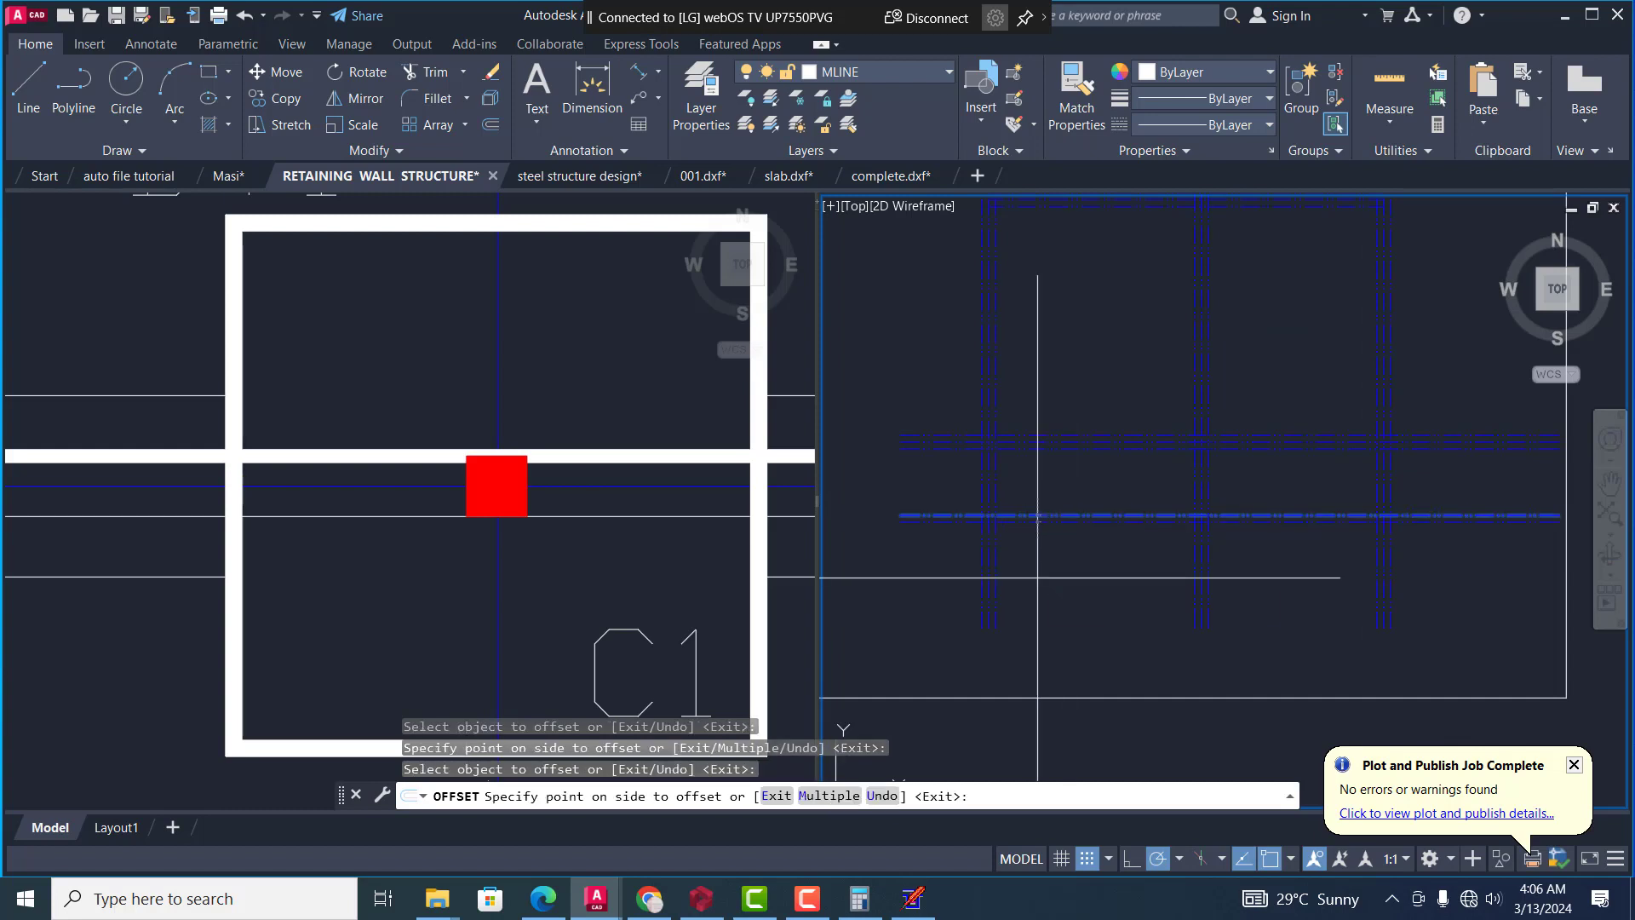
scroll(1077, 508, down, 3)
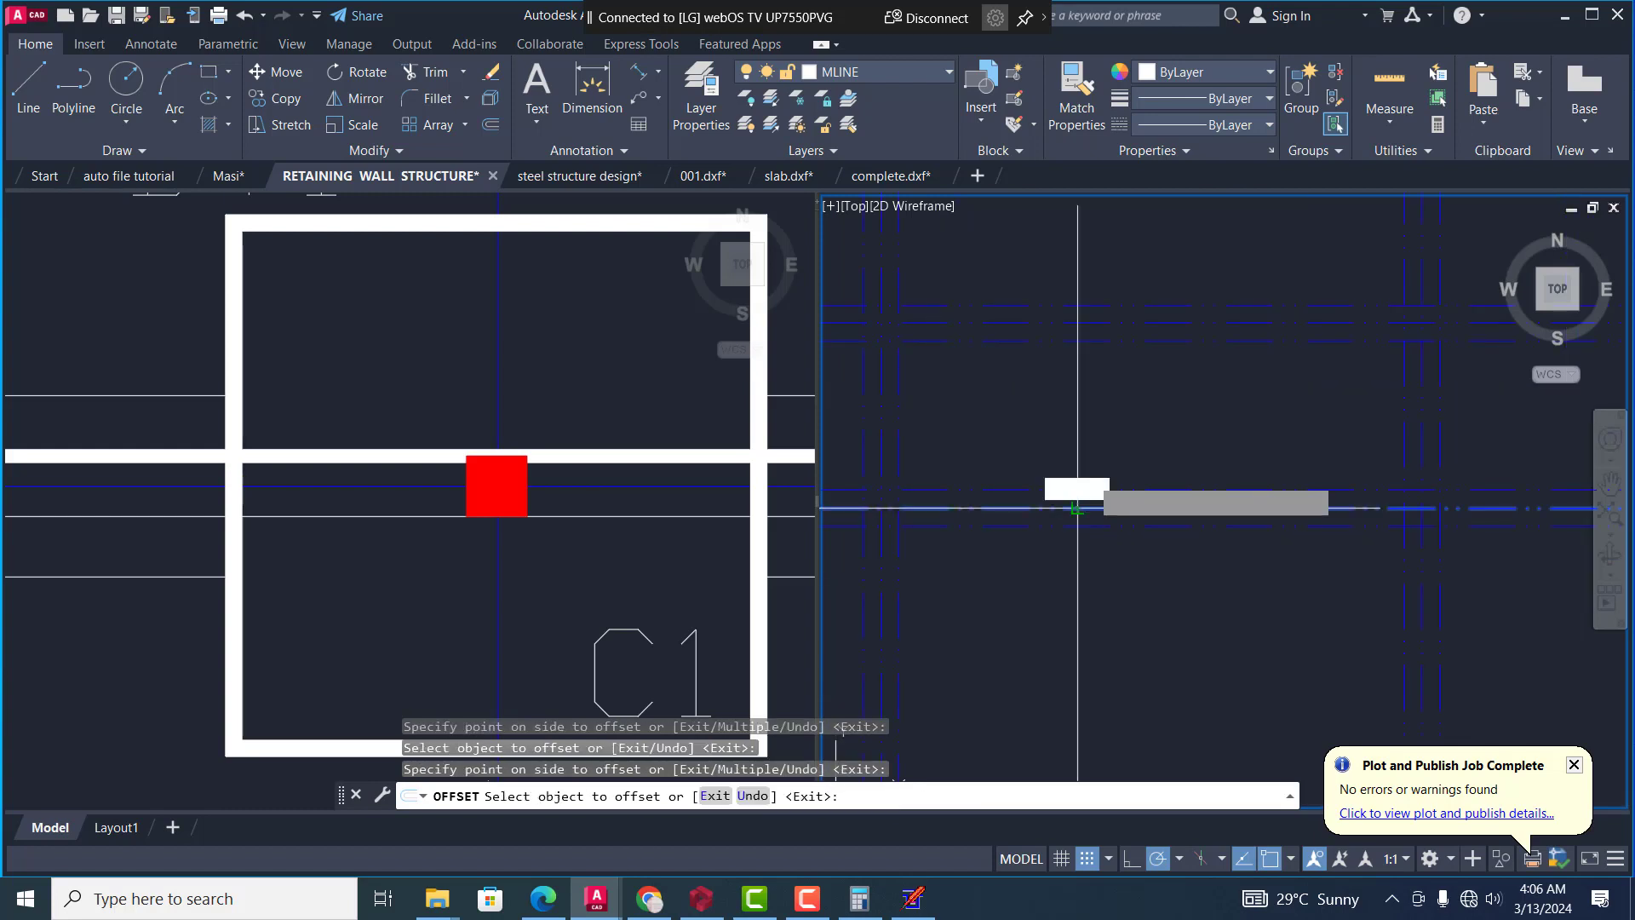
key(Escape)
key(Escape)
key(Escape)
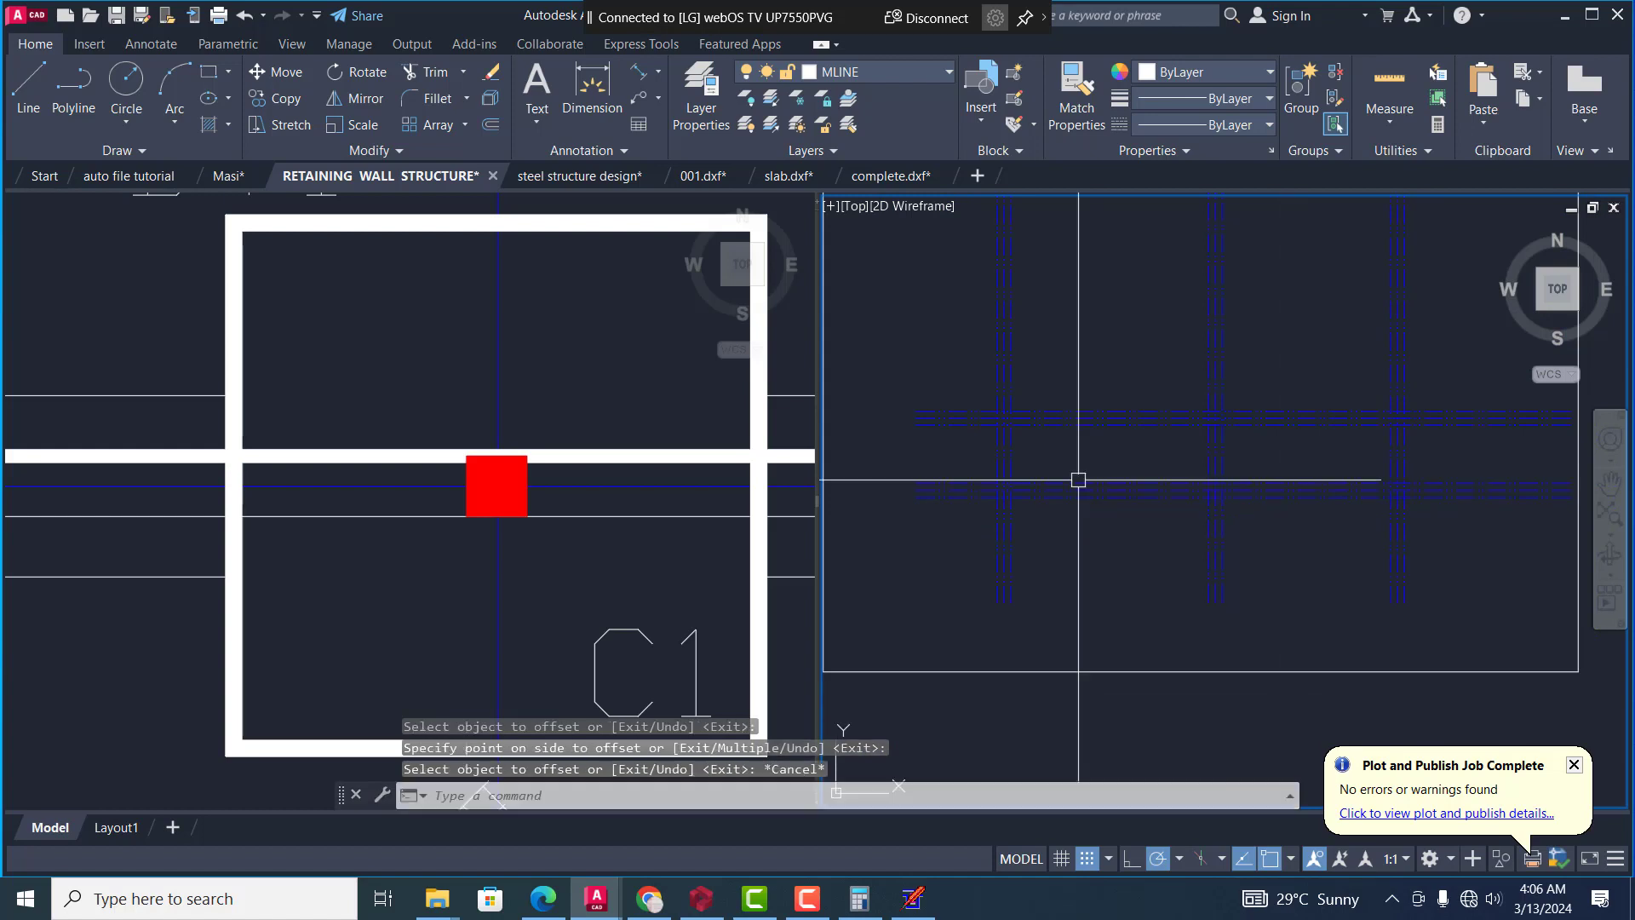
Match the properties of the thick white horizontal line through the C1 footings onto the outermost left offset line of the grid
text(ma)
key(Return)
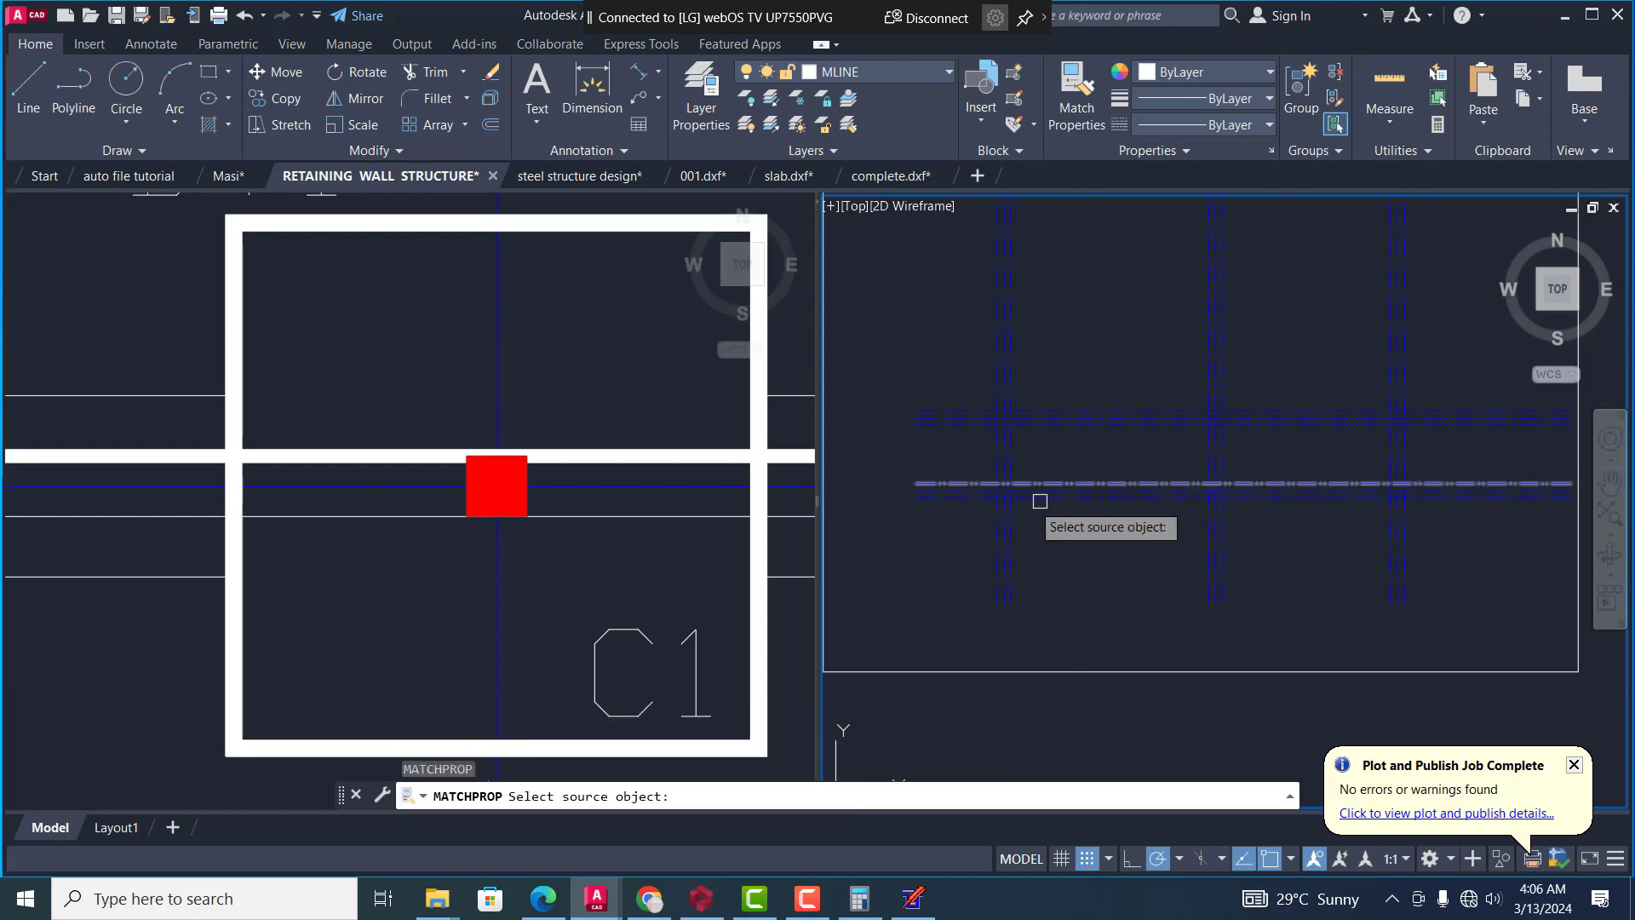
click(709, 535)
scroll(606, 506, down, 2)
scroll(586, 504, down, 2)
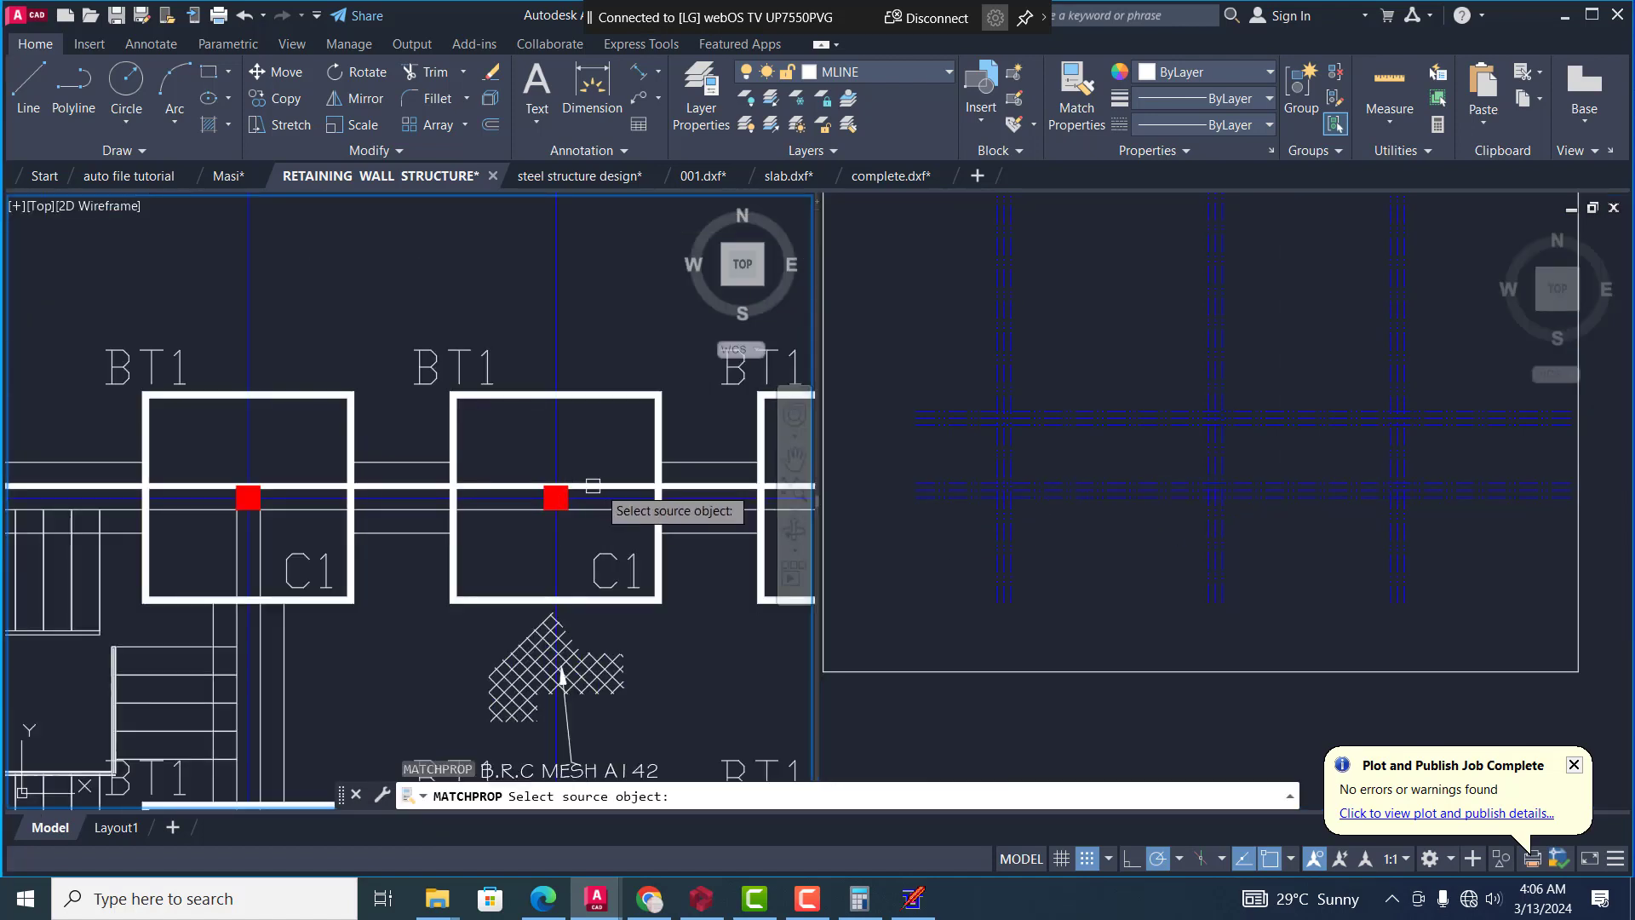
click(601, 485)
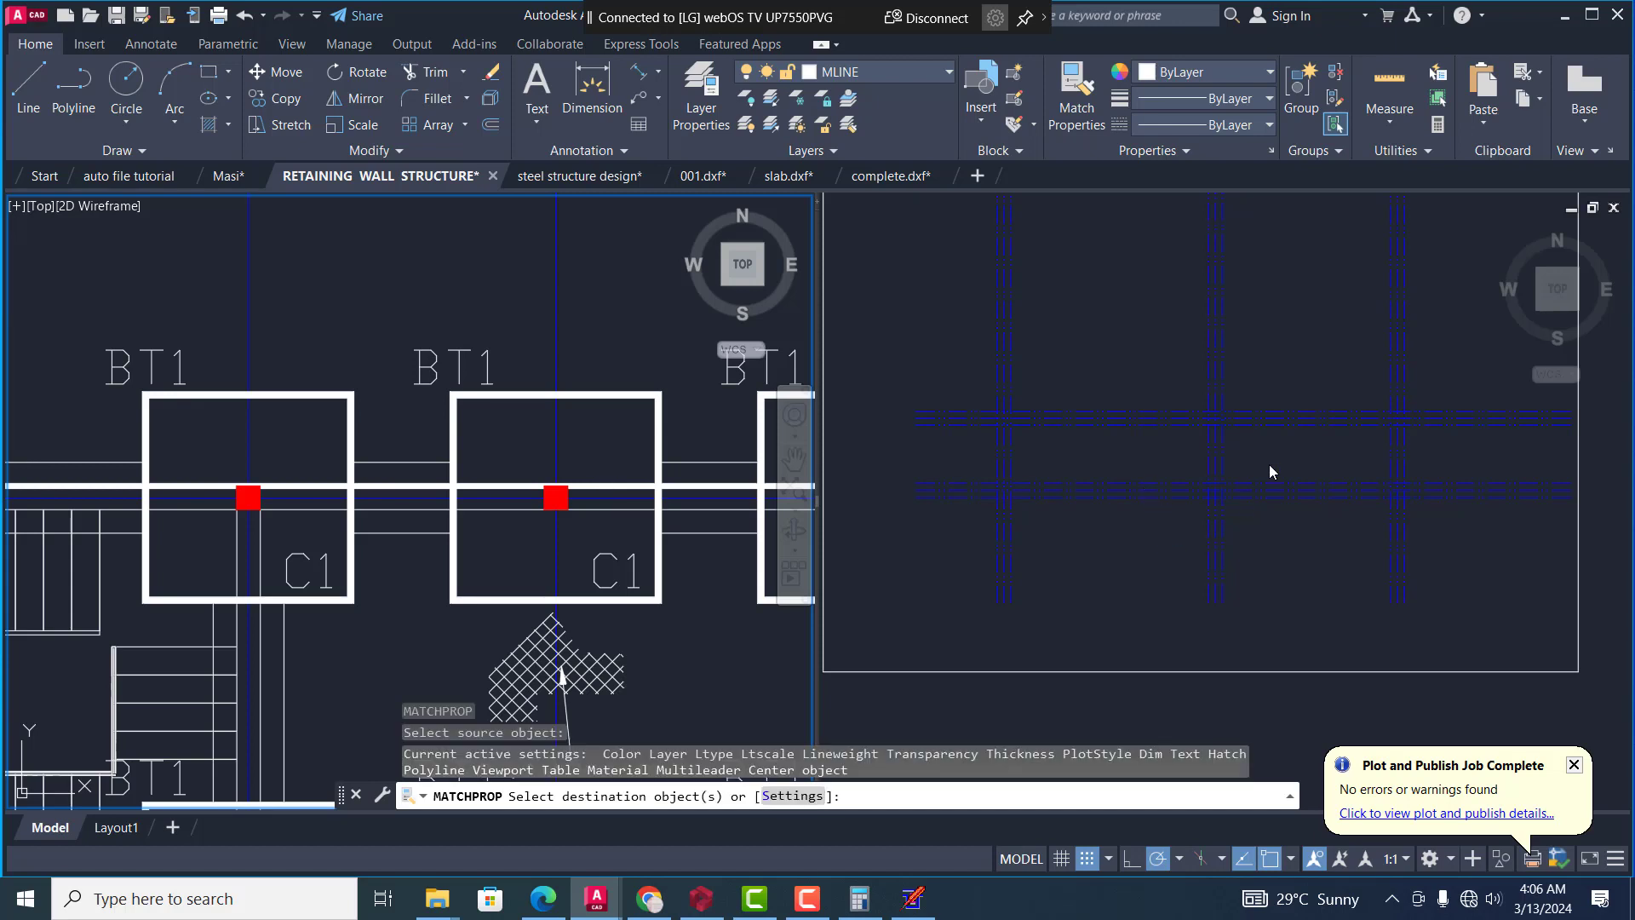
click(1004, 467)
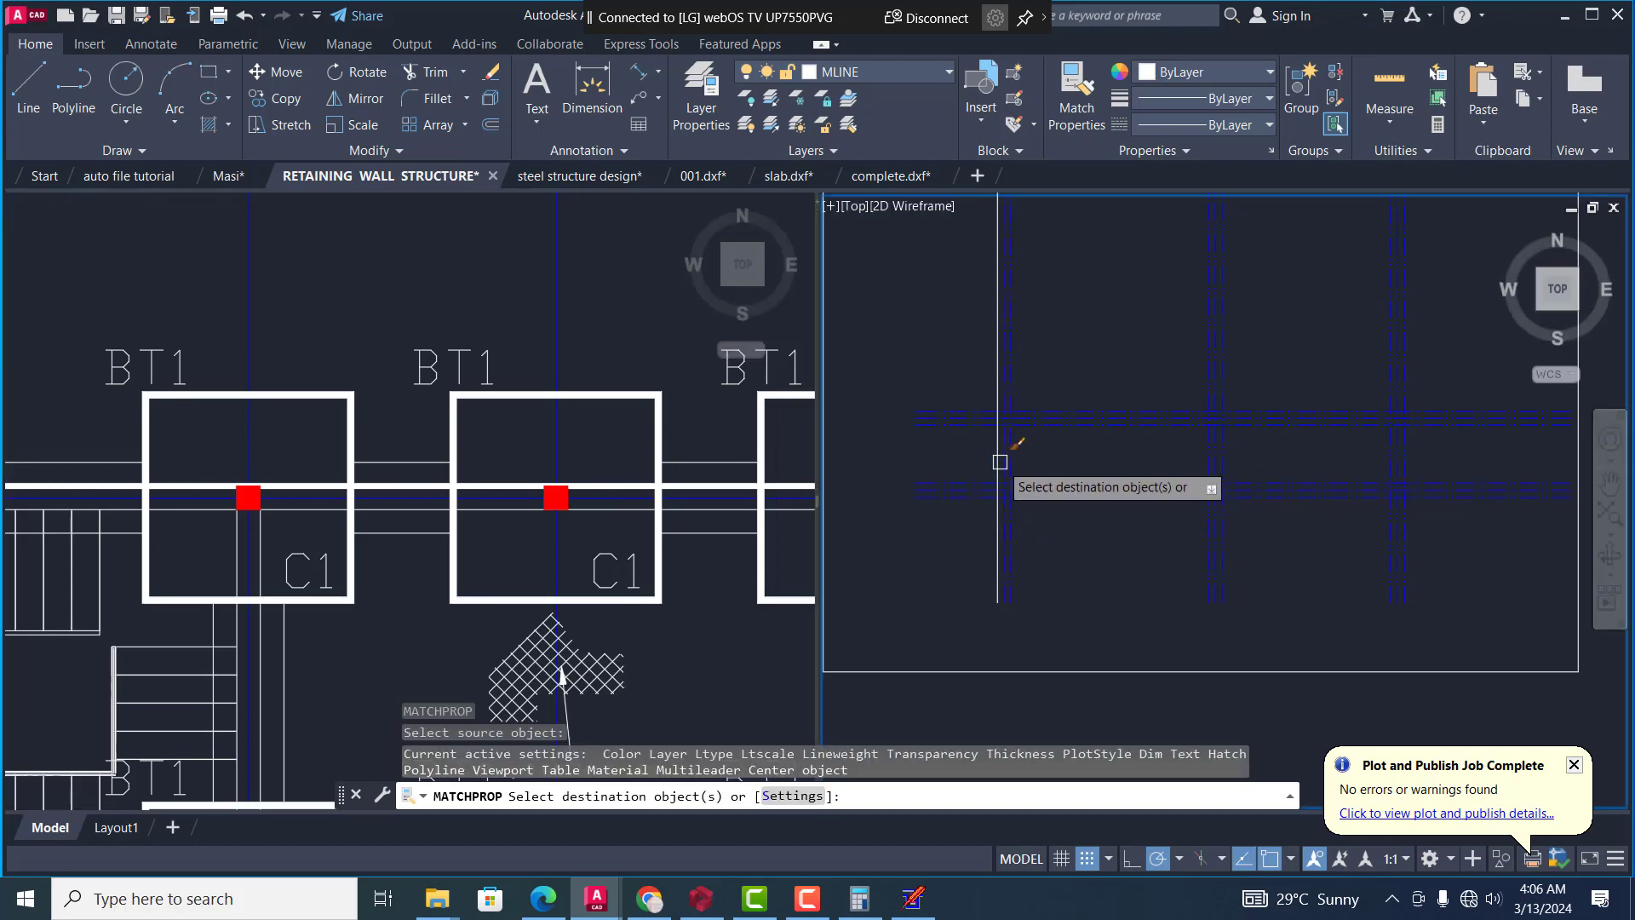
Apply the same white continuous-line properties to the outermost upper, right and lowest offset lines of the plan
scroll(979, 511, down, 3)
scroll(1227, 366, up, 5)
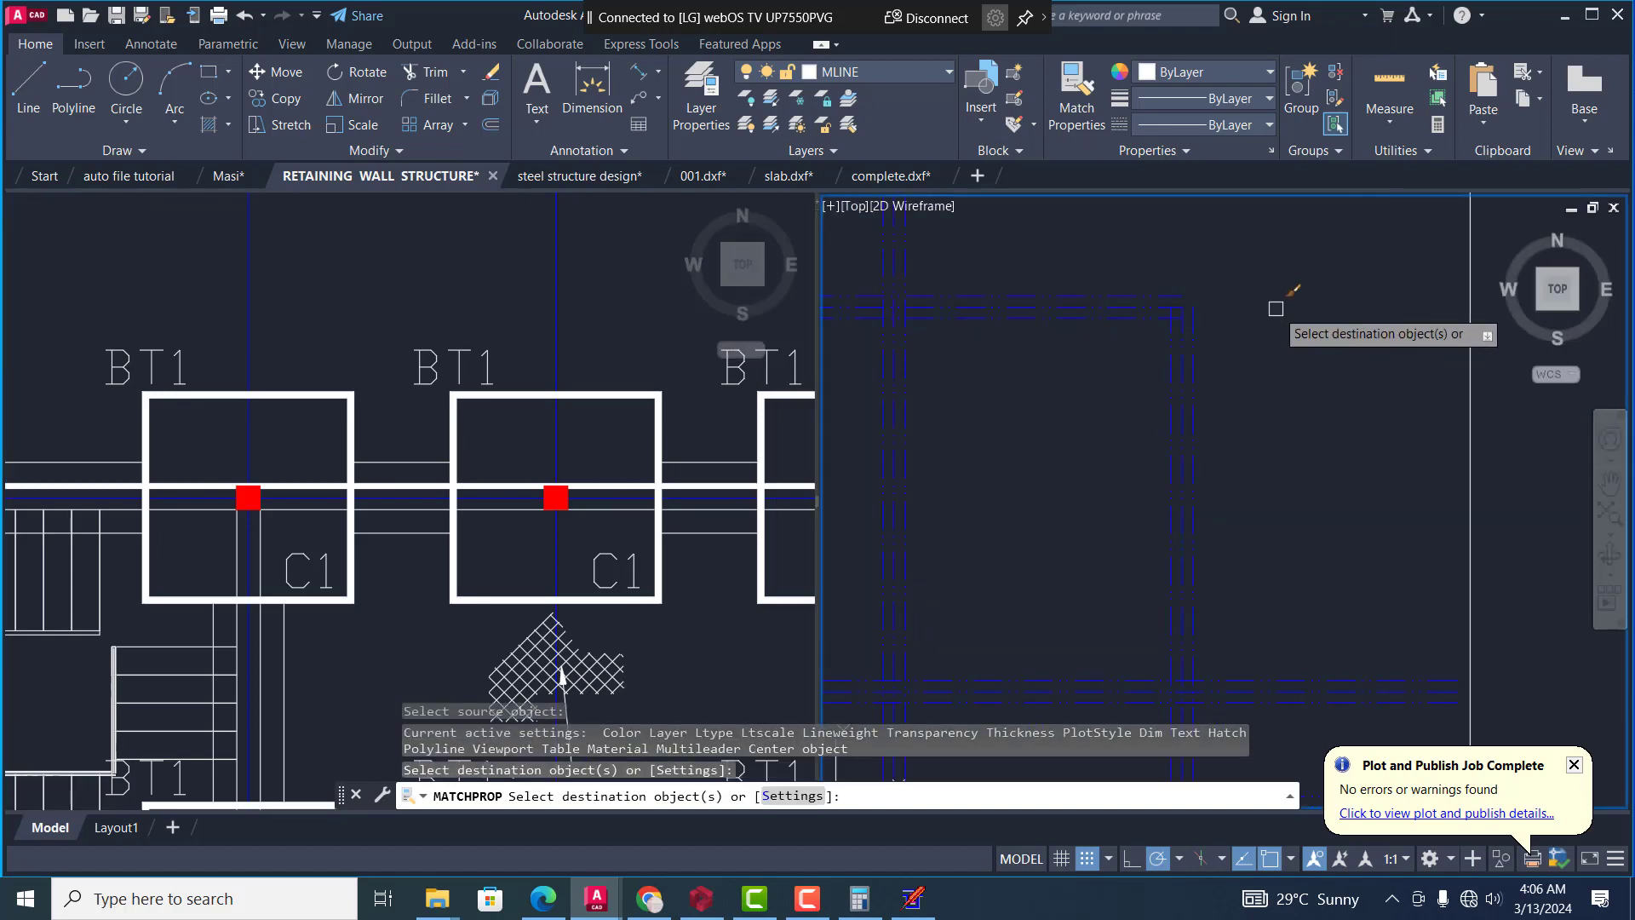
click(1181, 292)
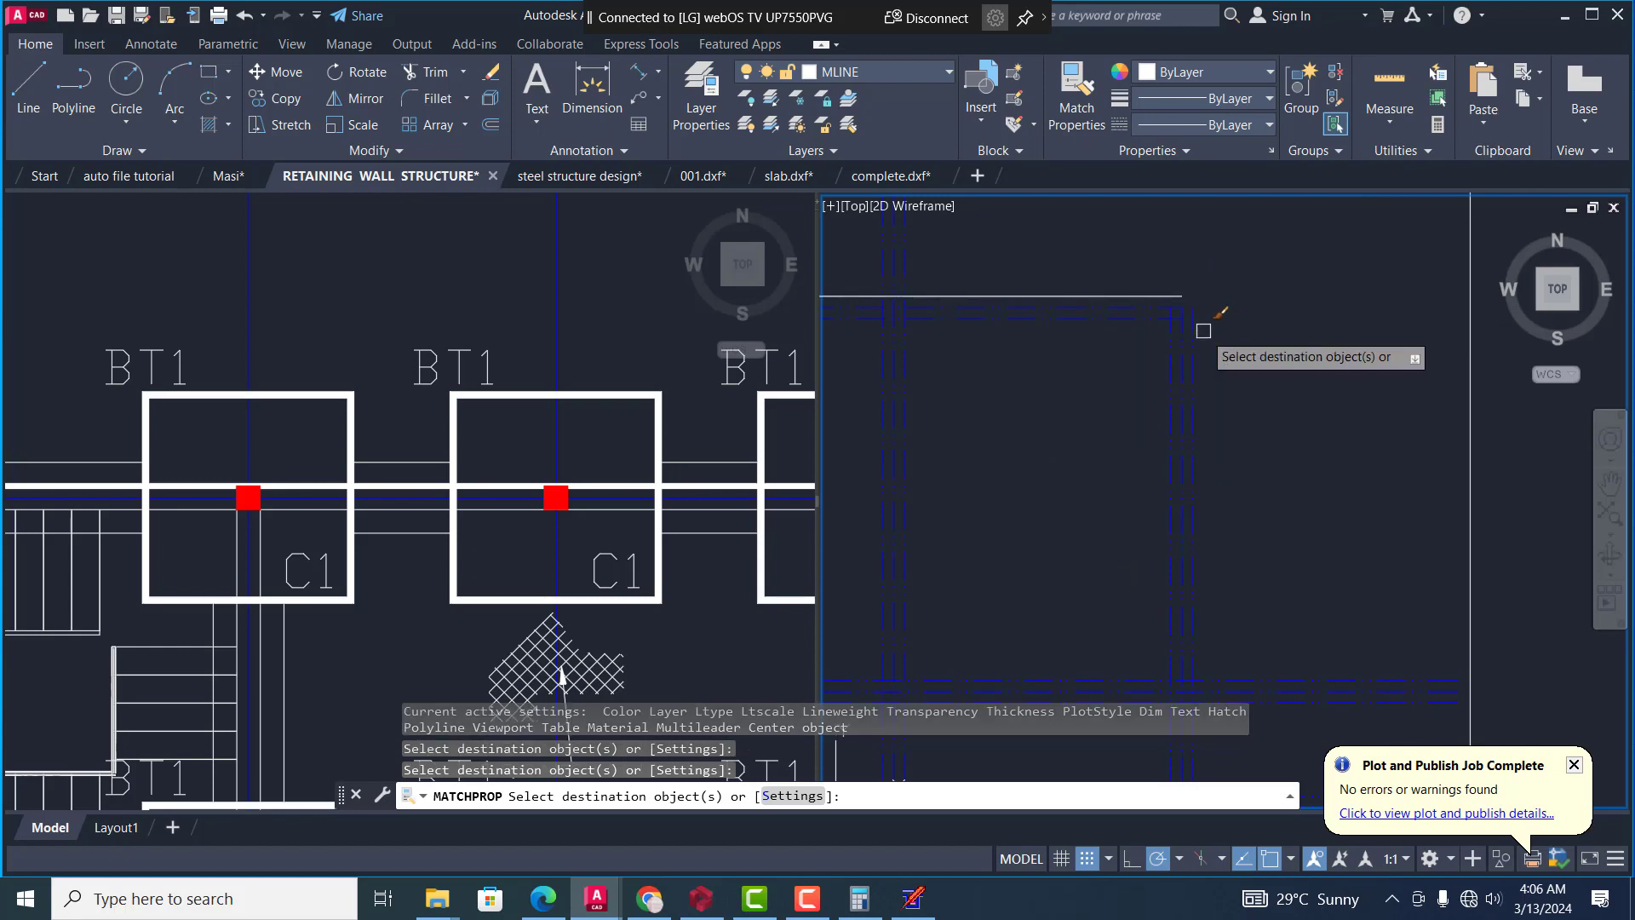
click(1198, 339)
scroll(1234, 308, down, 2)
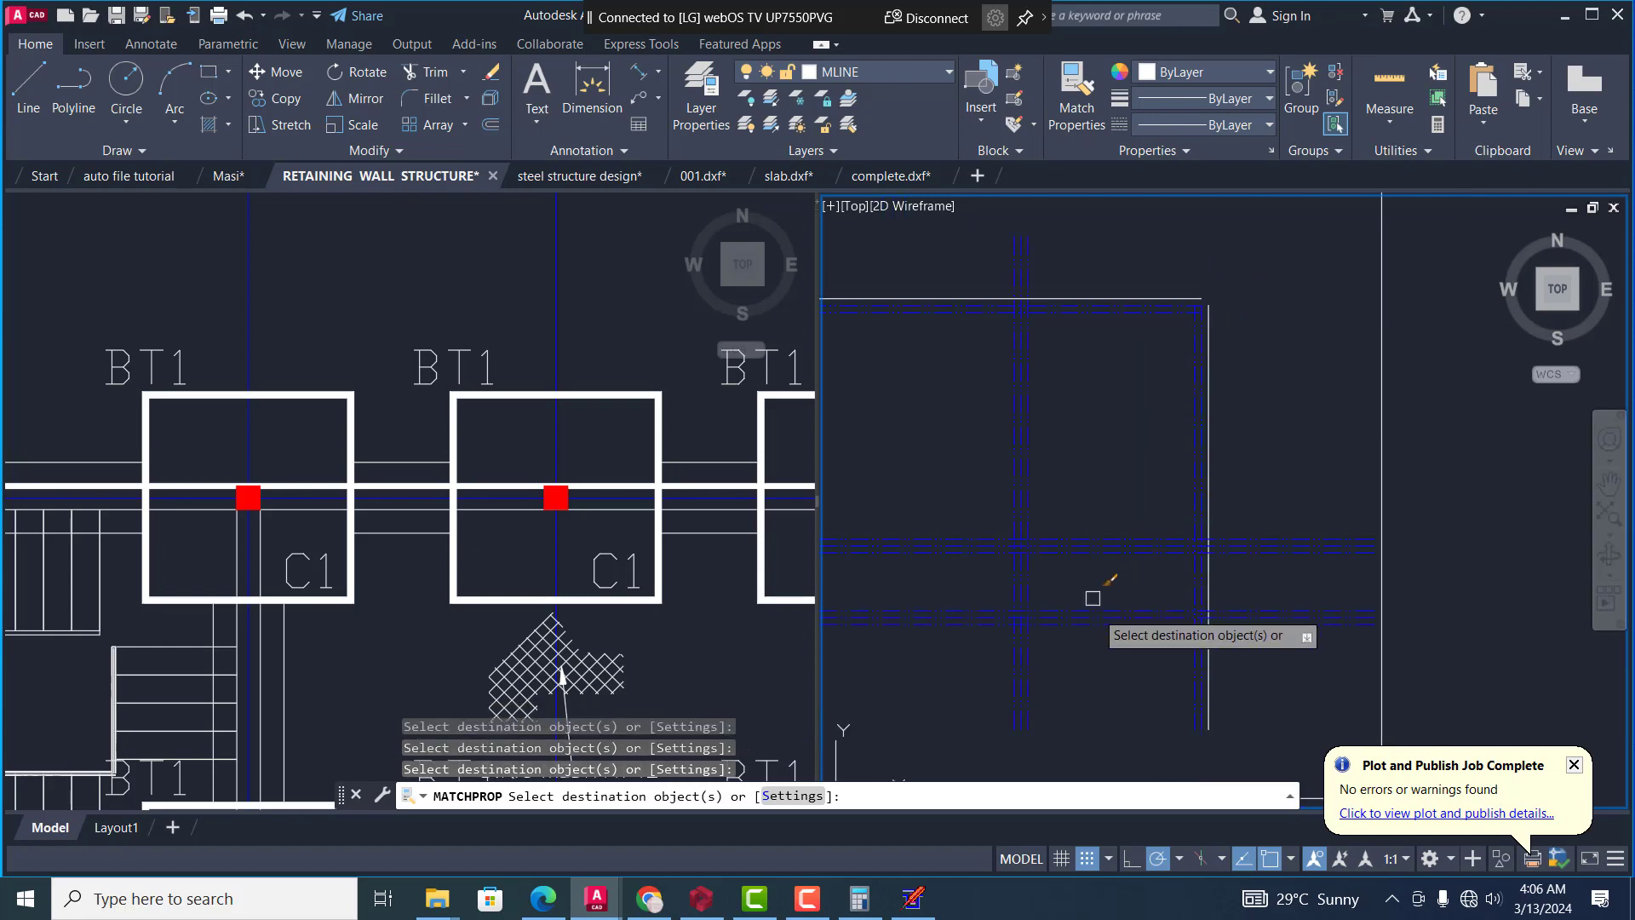
scroll(1079, 636, up, 2)
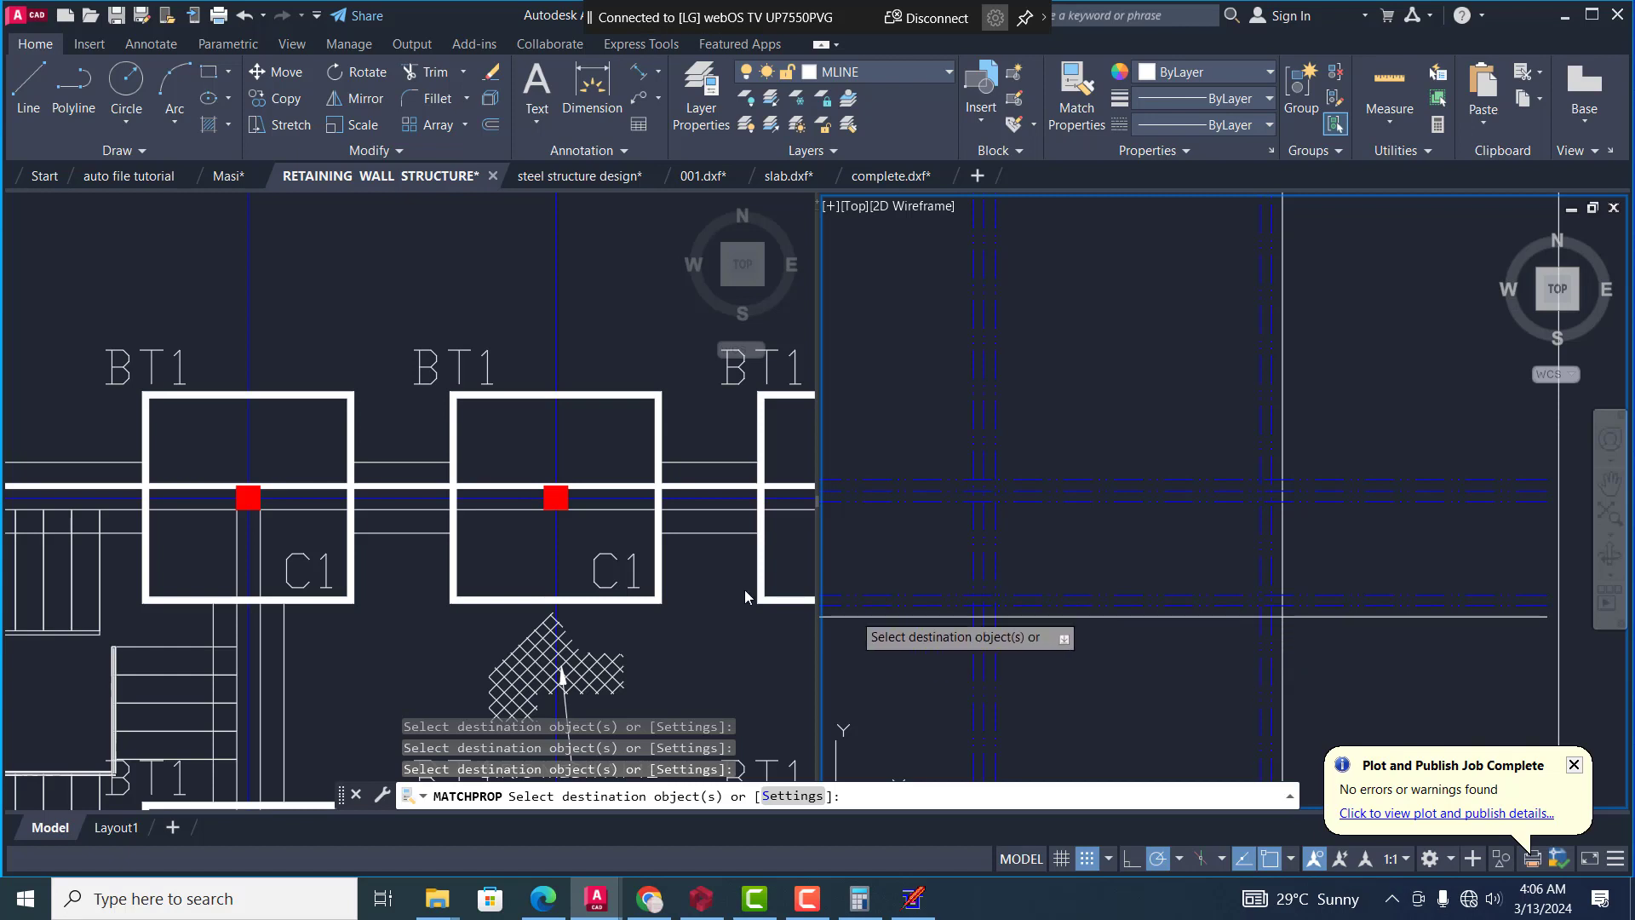
key(Escape)
Match the properties of the thin line just below the blue centre line through C1 onto the right wall's inner offset line
click(675, 561)
text(m)
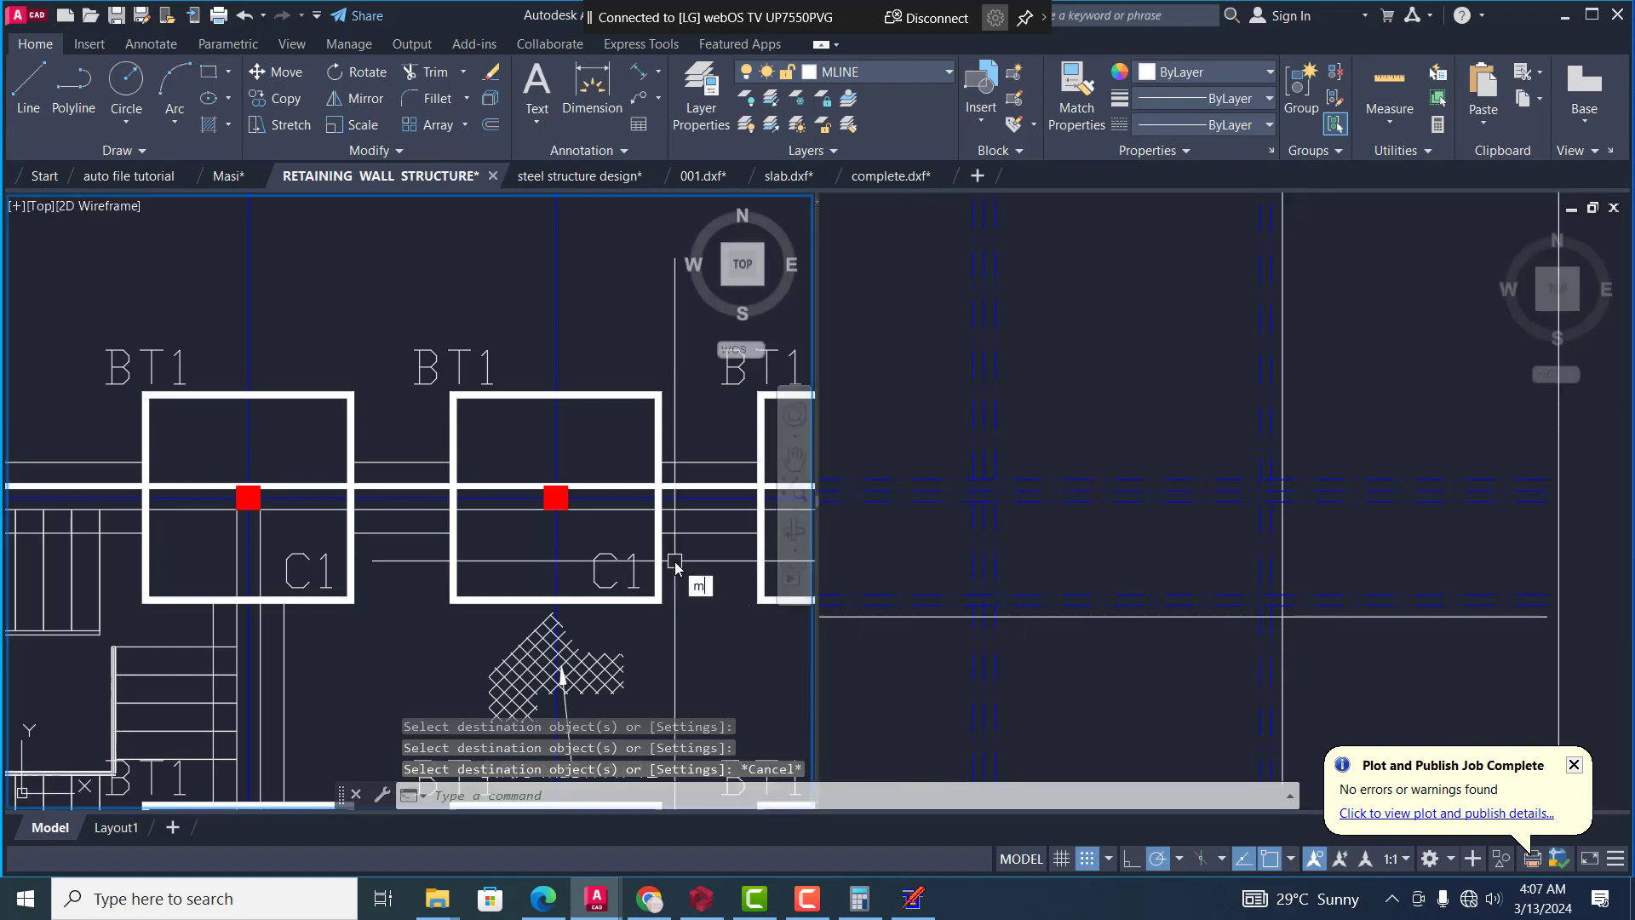
text(a)
key(Return)
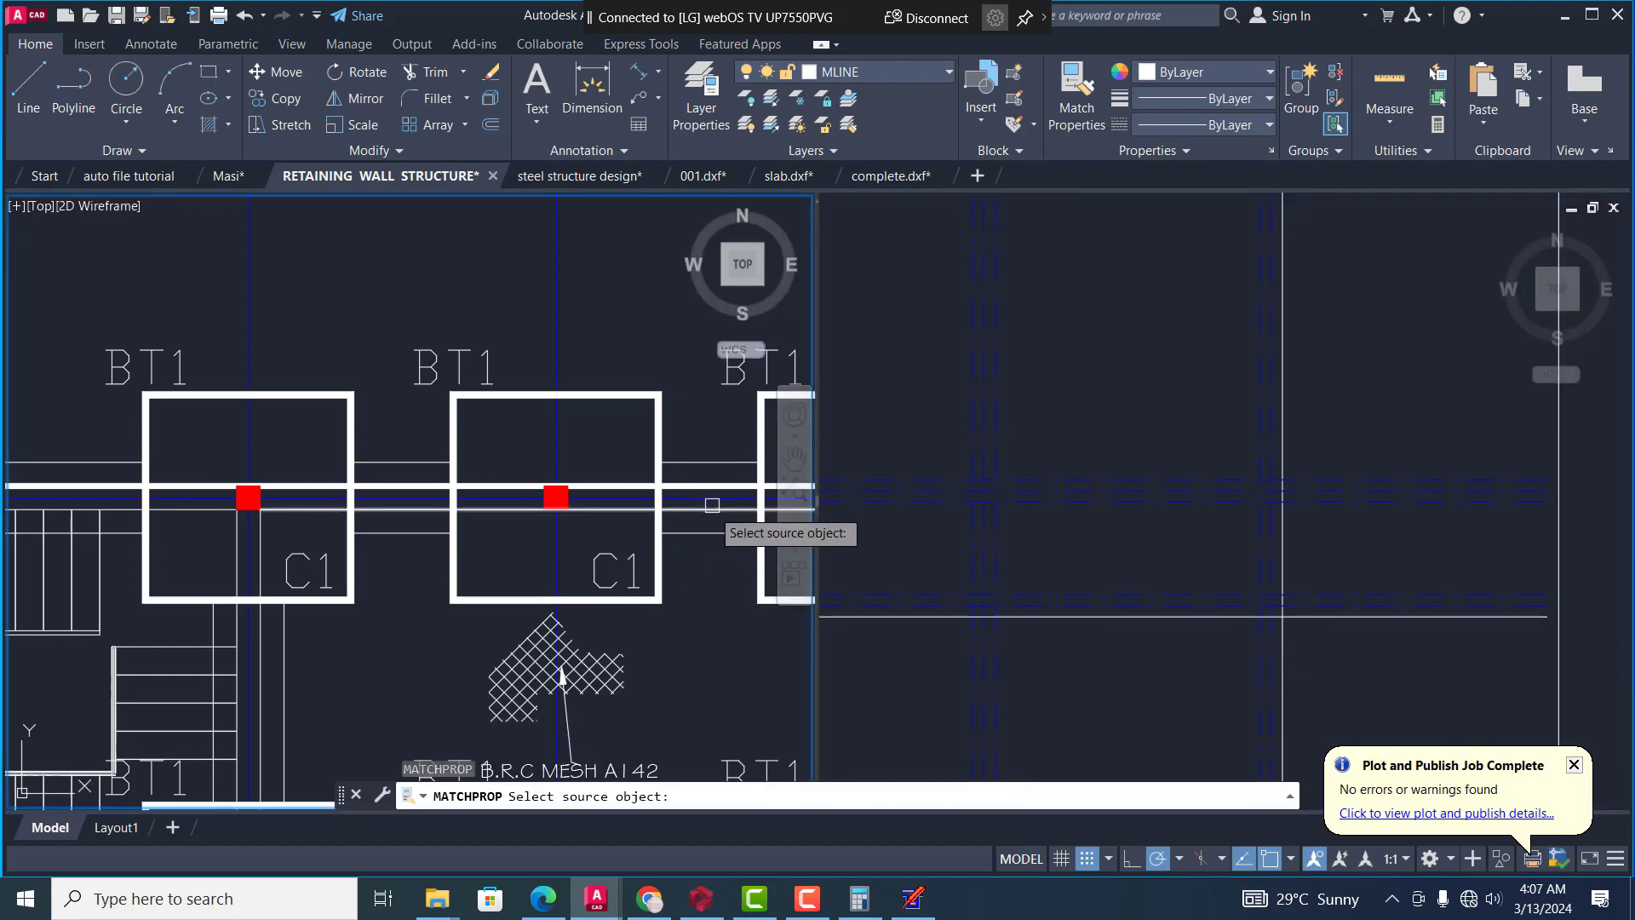
click(711, 508)
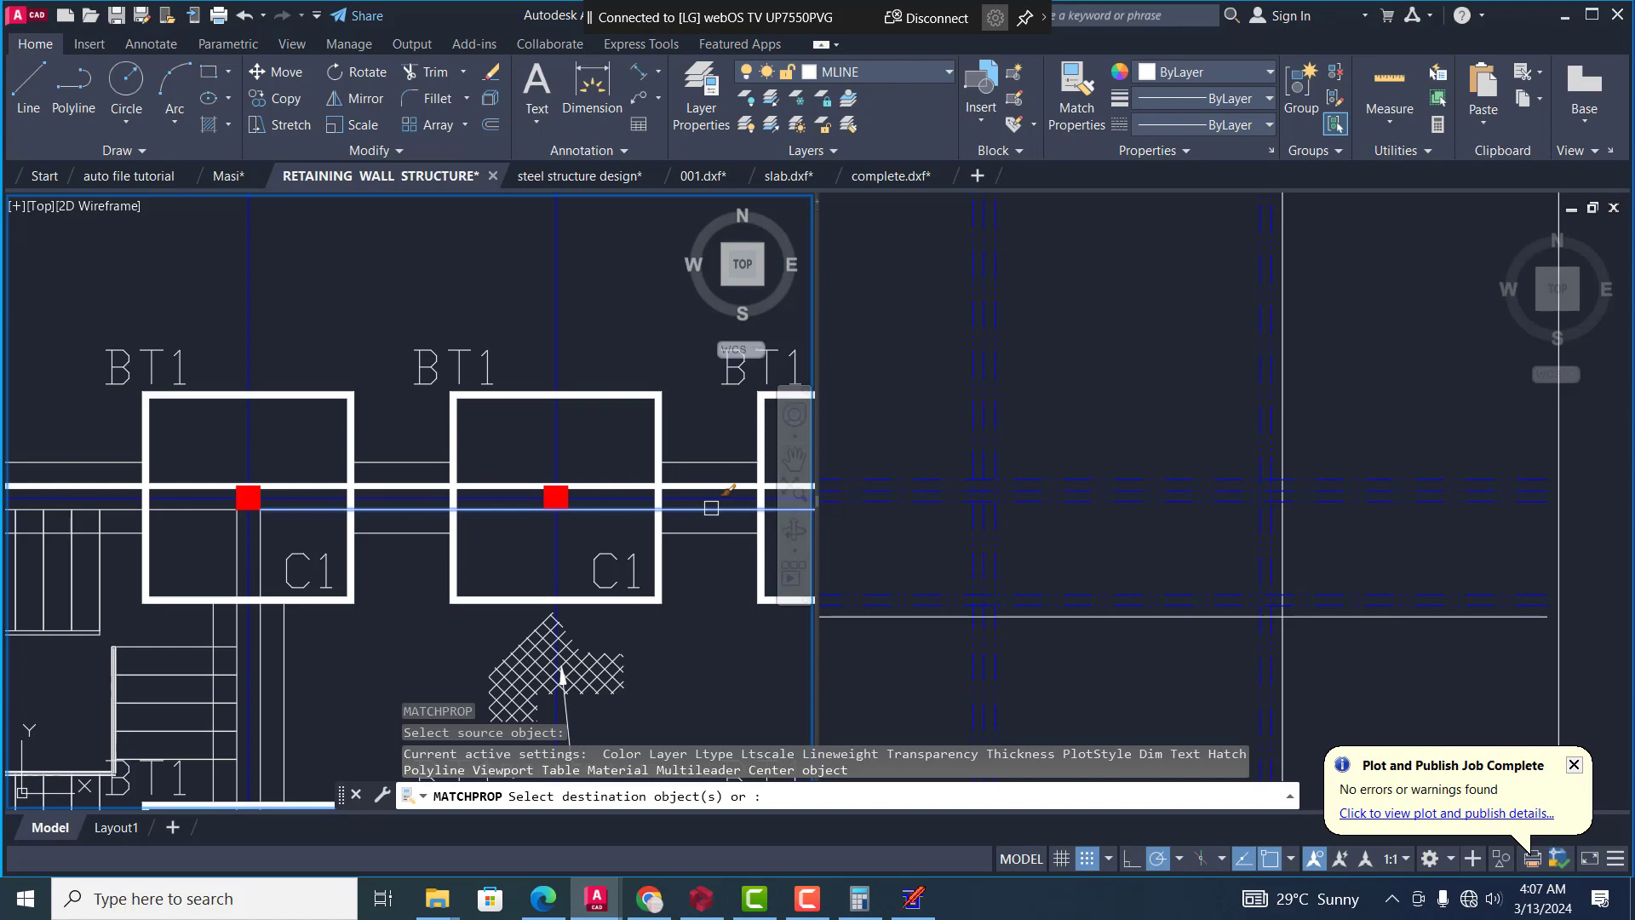
click(1260, 564)
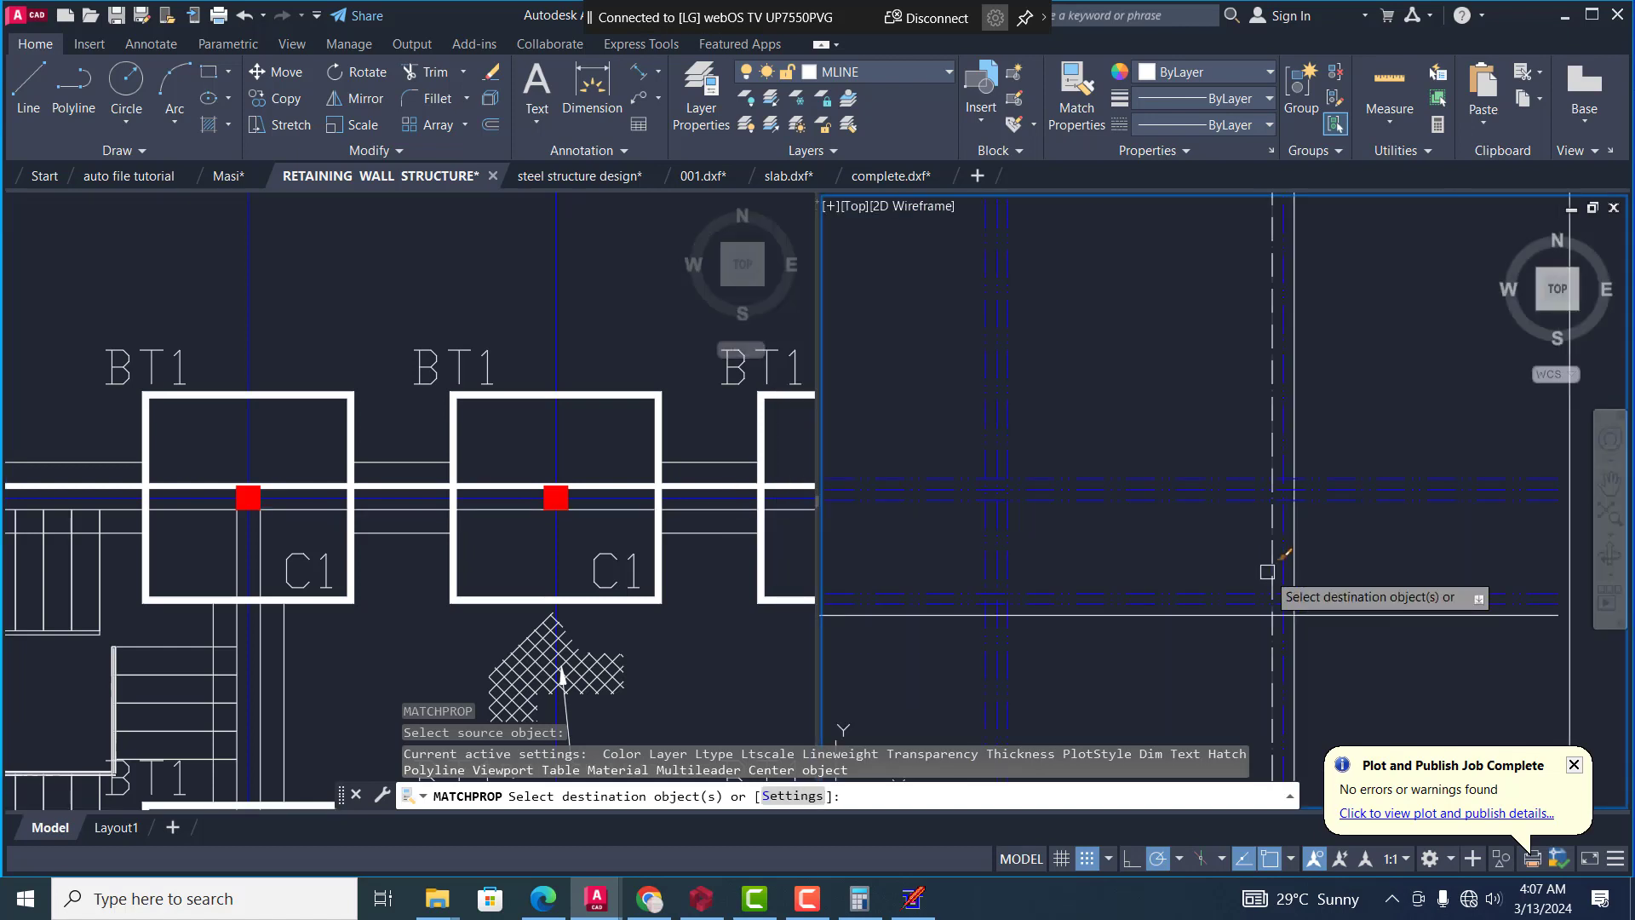
click(1268, 571)
Apply the same dashed properties to the lowest wall's inner line and both offsets of the intermediate horizontal and vertical grid lines
click(1227, 591)
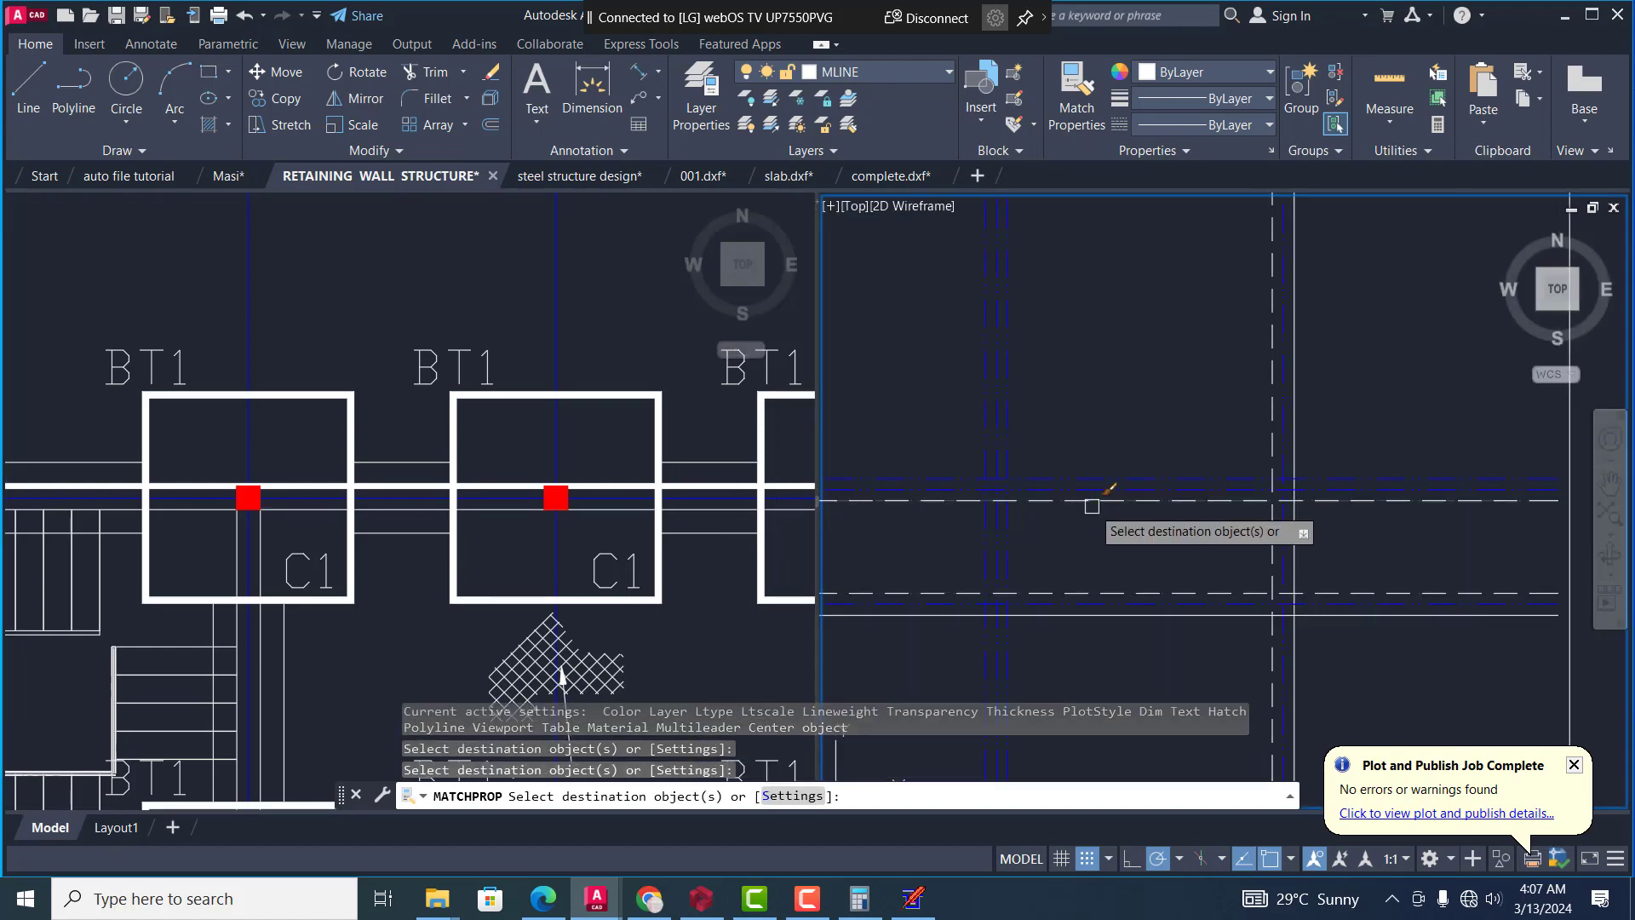
click(1094, 471)
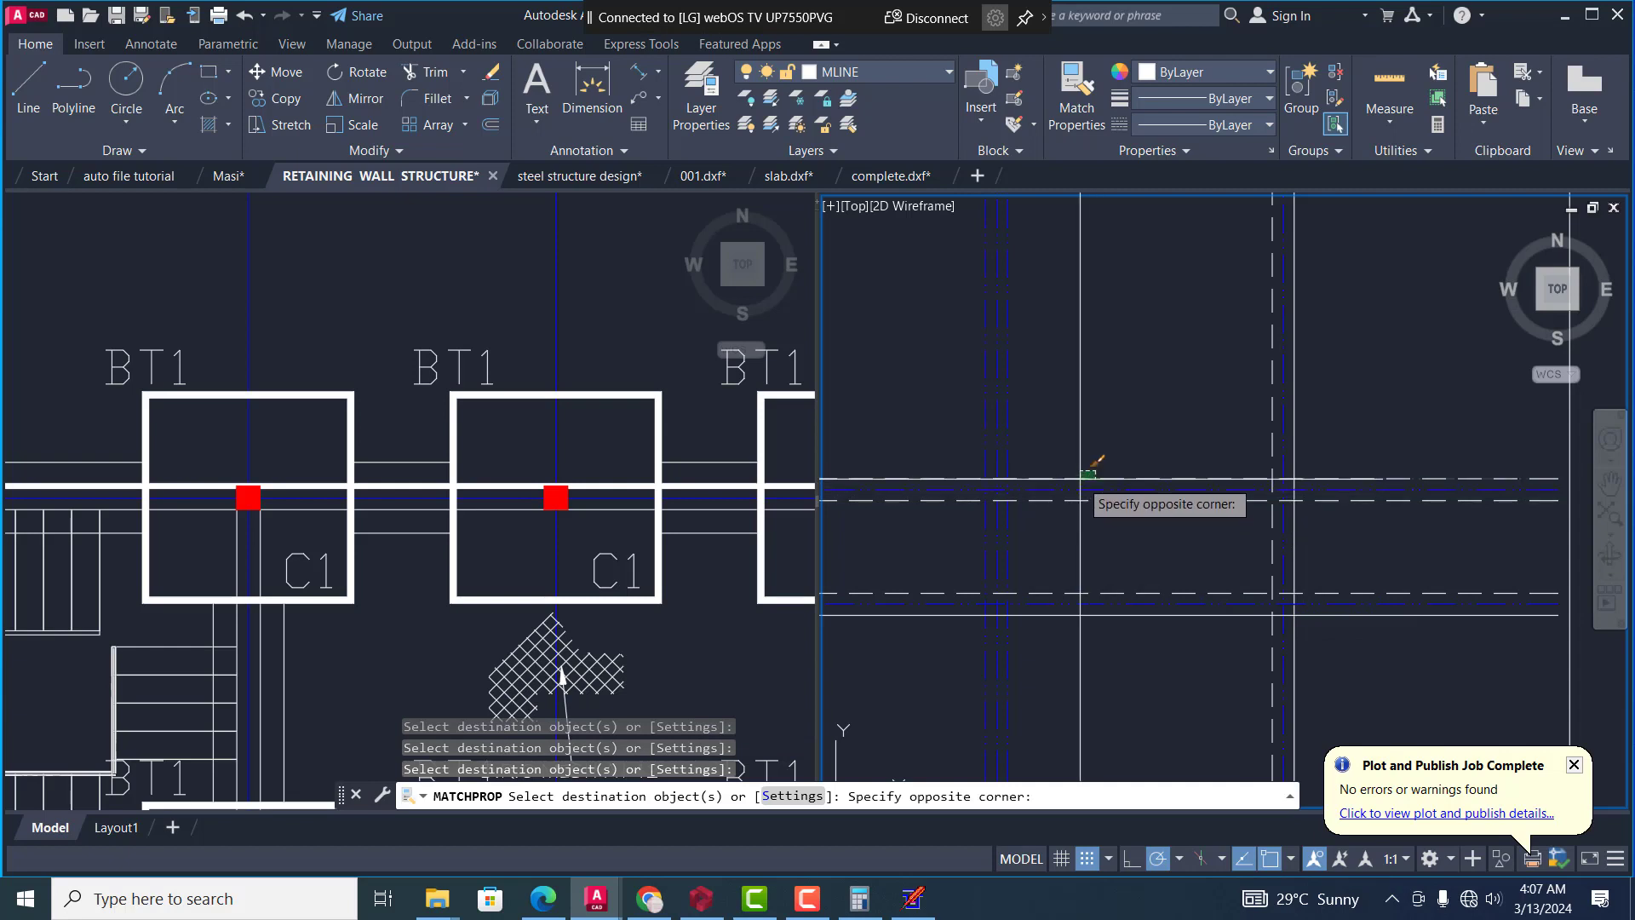
click(1083, 476)
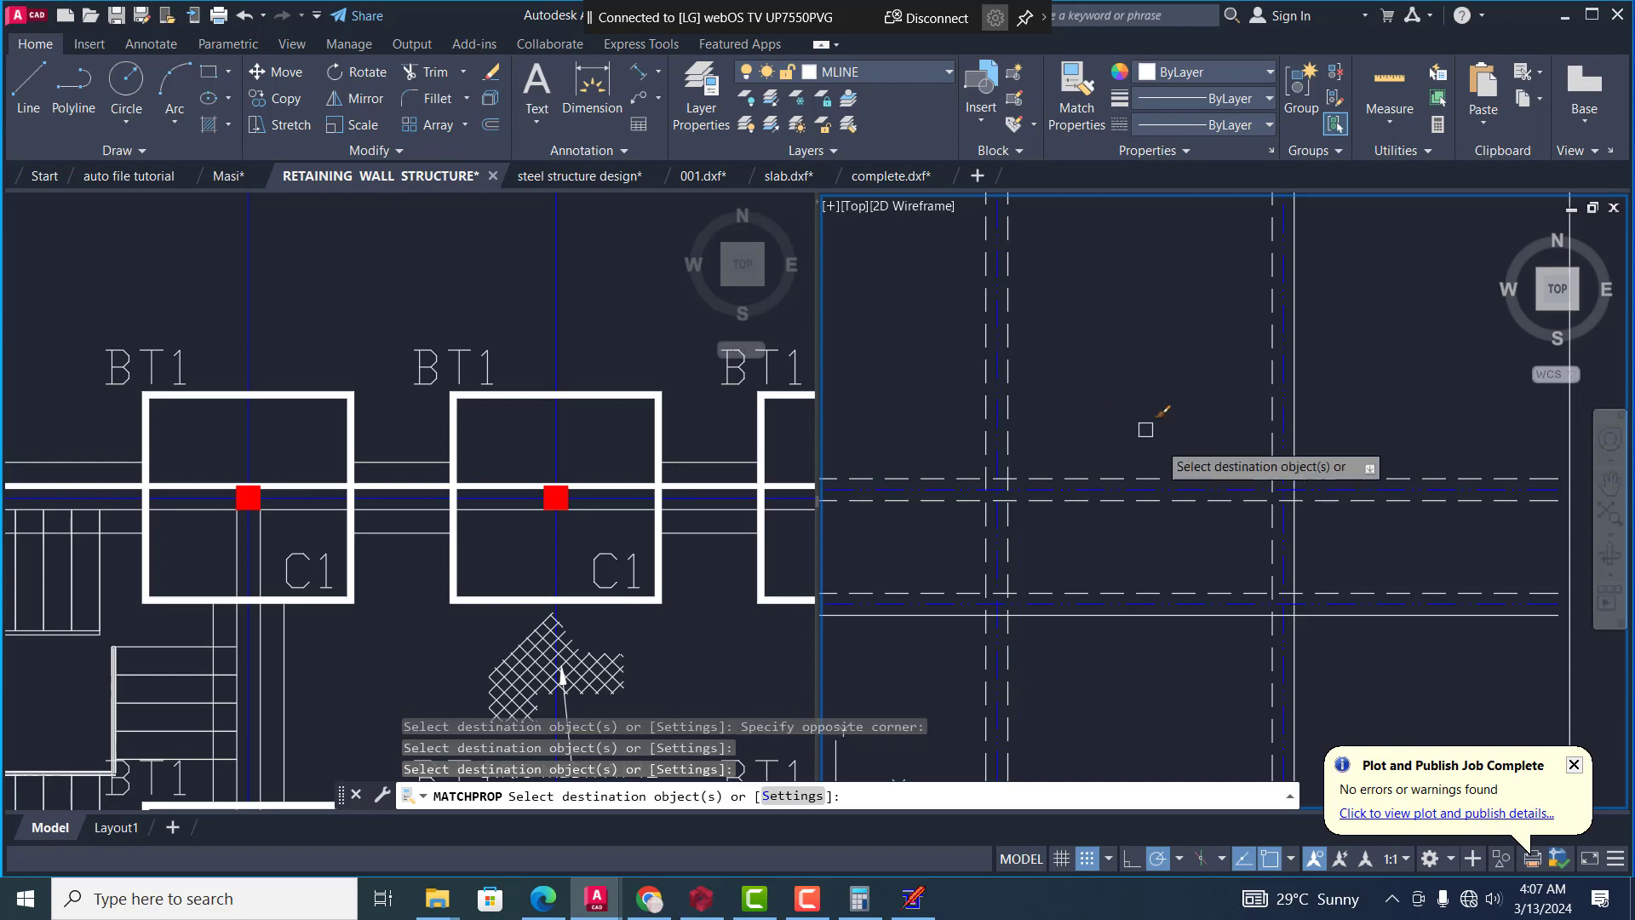
Apply the same dashed properties to the inner offset lines of the left and upper walls, and end the property matching
scroll(1163, 460, down, 2)
scroll(858, 256, up, 4)
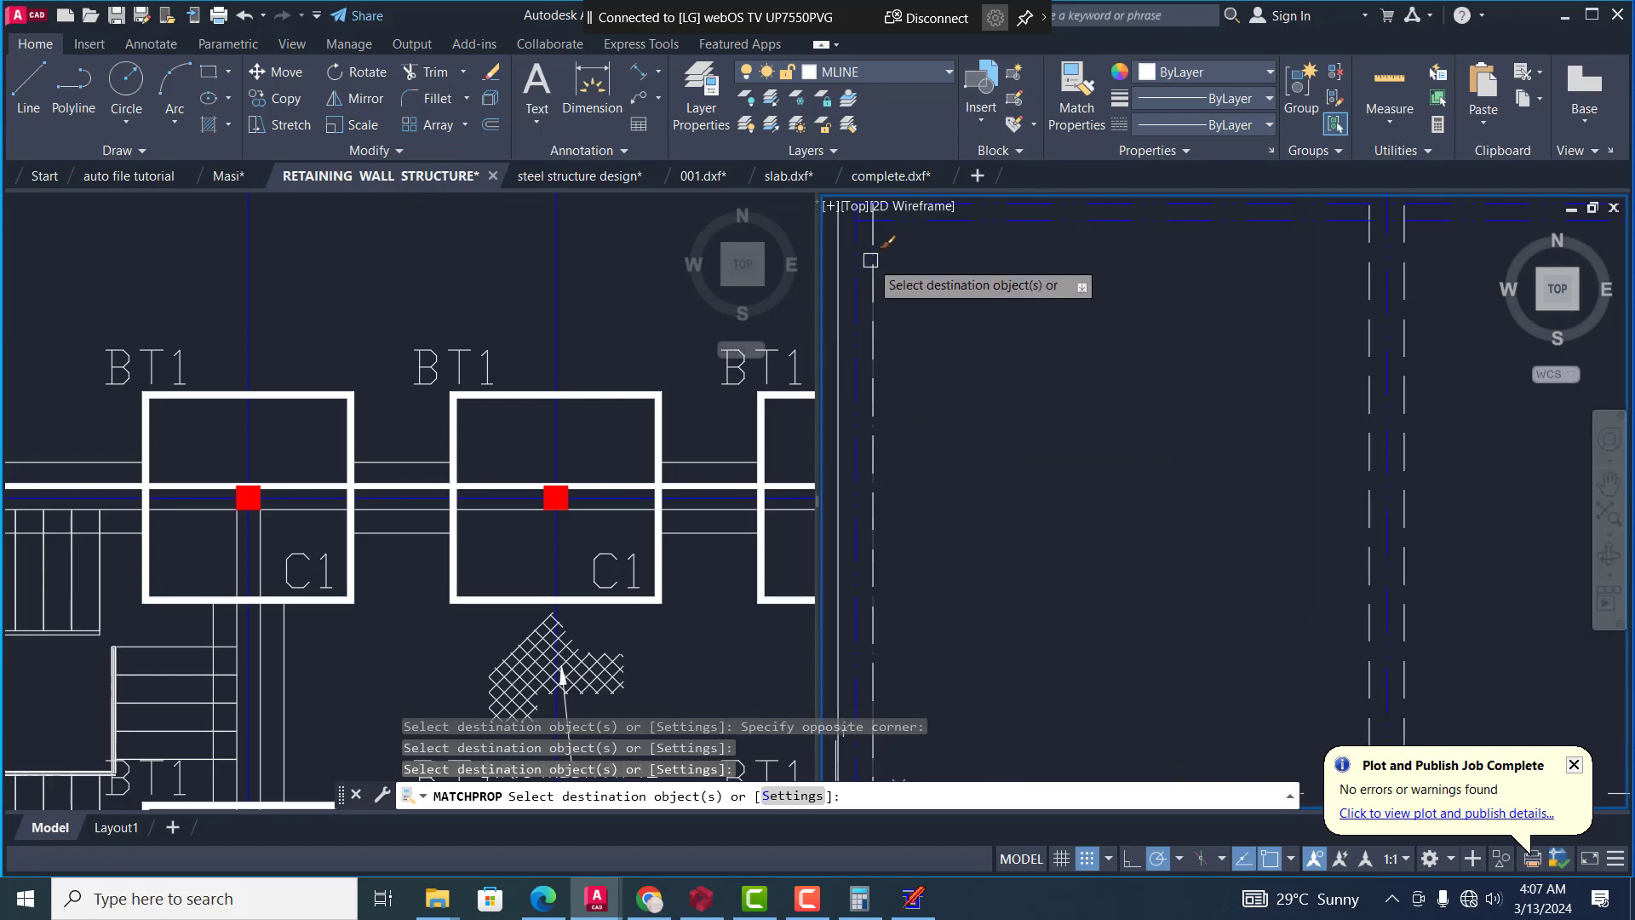
click(872, 272)
click(944, 228)
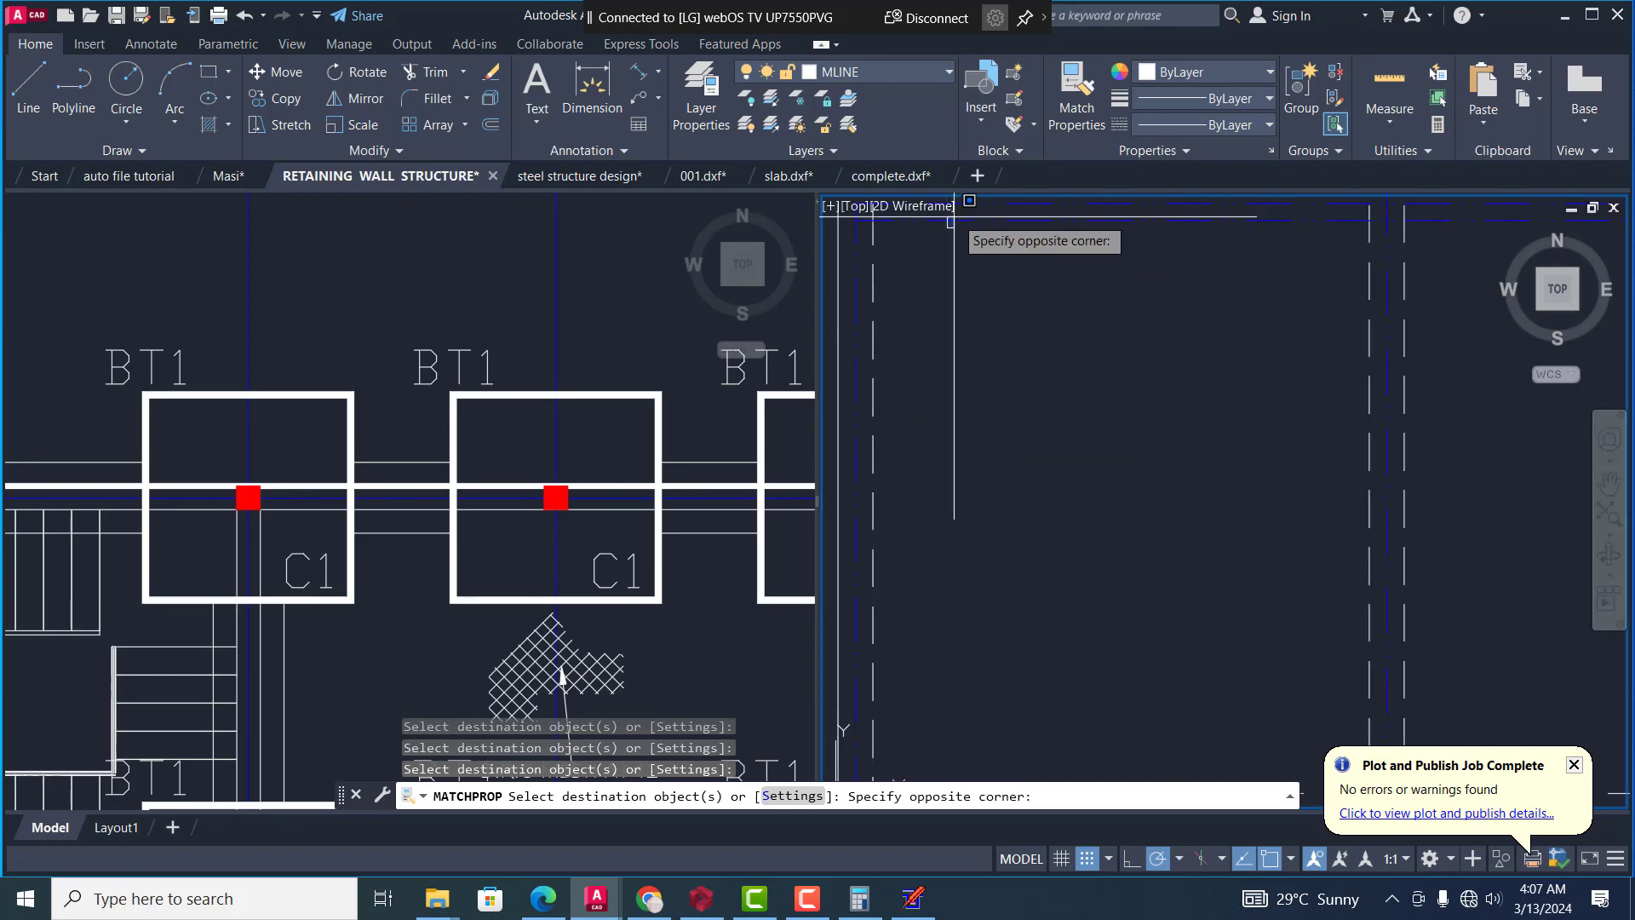
click(952, 216)
click(960, 224)
scroll(994, 312, down, 2)
scroll(996, 317, down, 1)
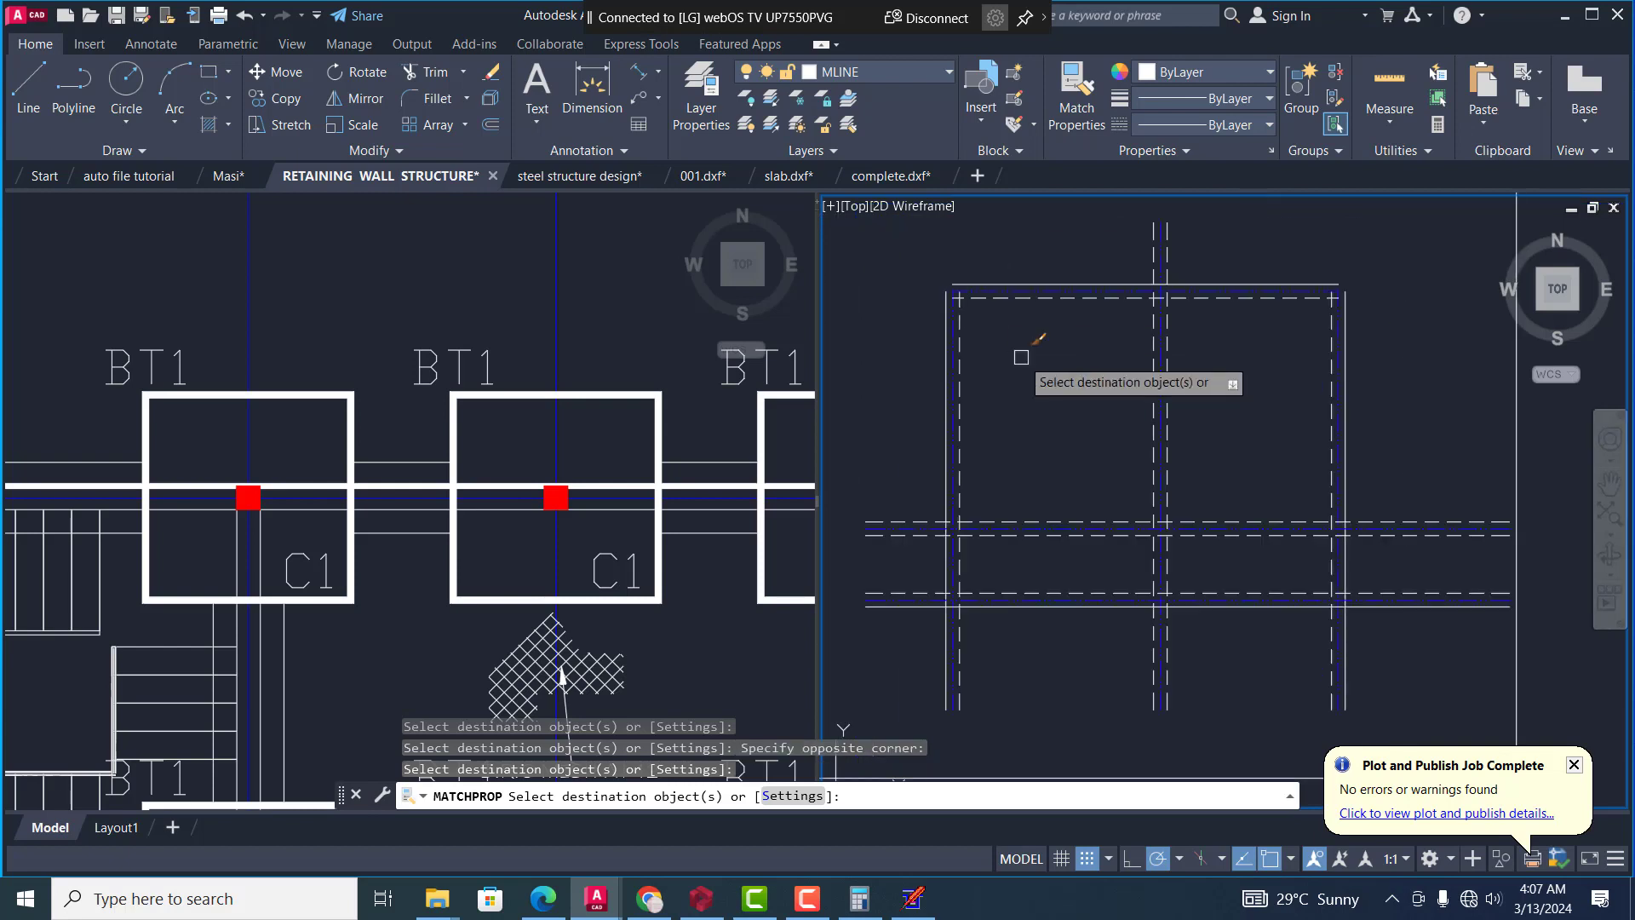
key(Escape)
key(Escape)
key(Escape)
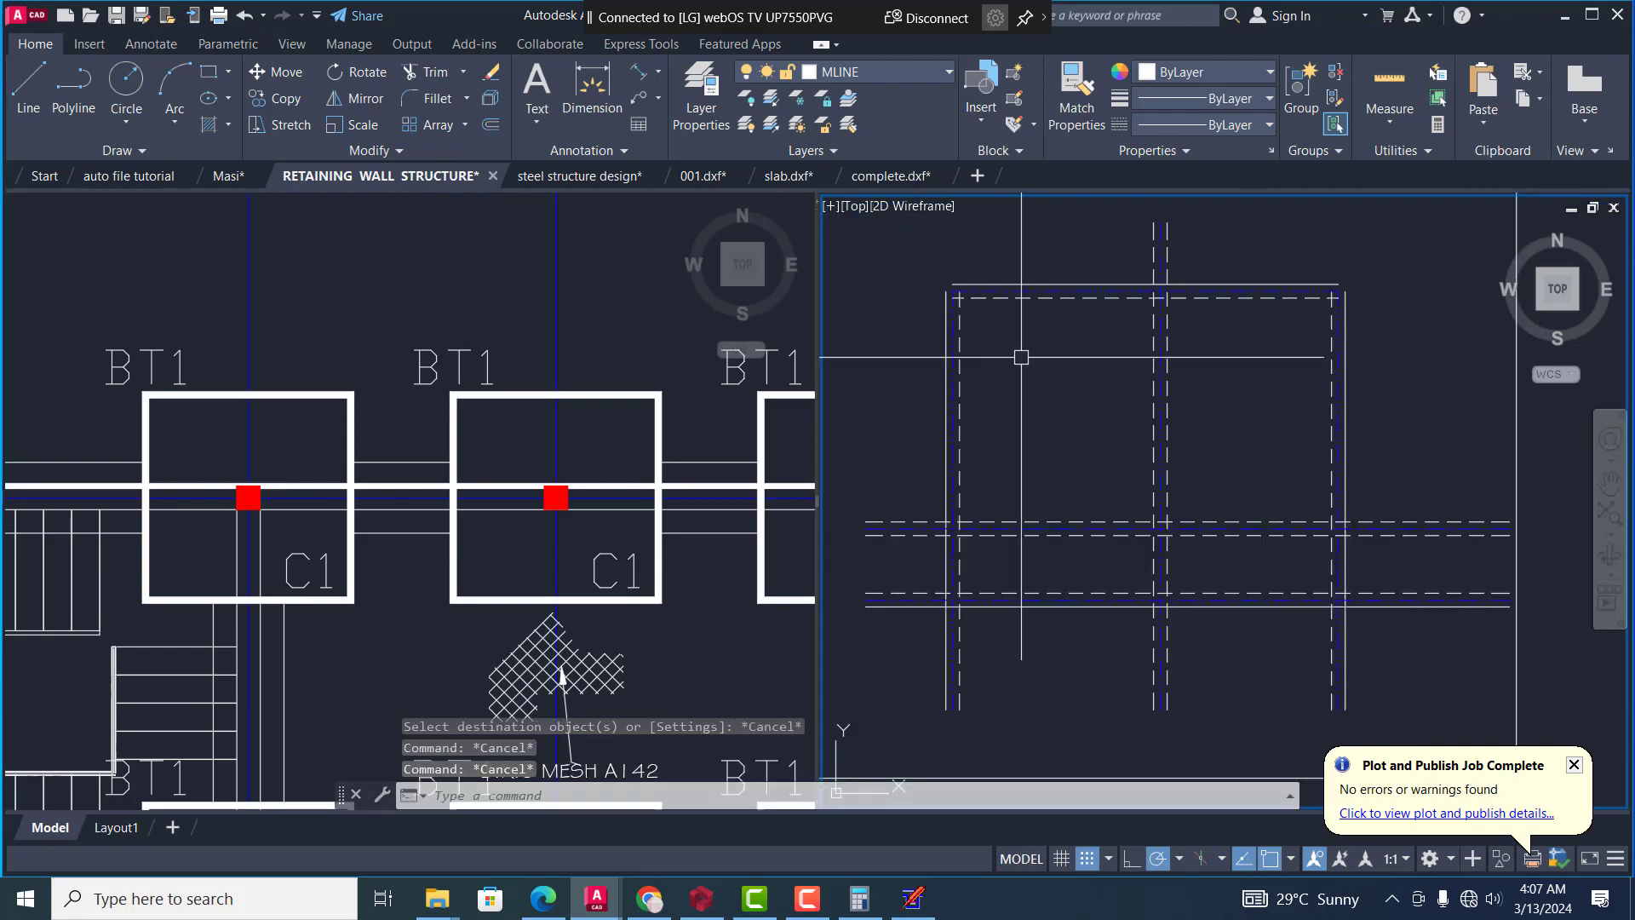
Fillet the inner dashed left and upper wall lines with radius 0 to close their corner
text(f)
key(Return)
scroll(901, 238, up, 4)
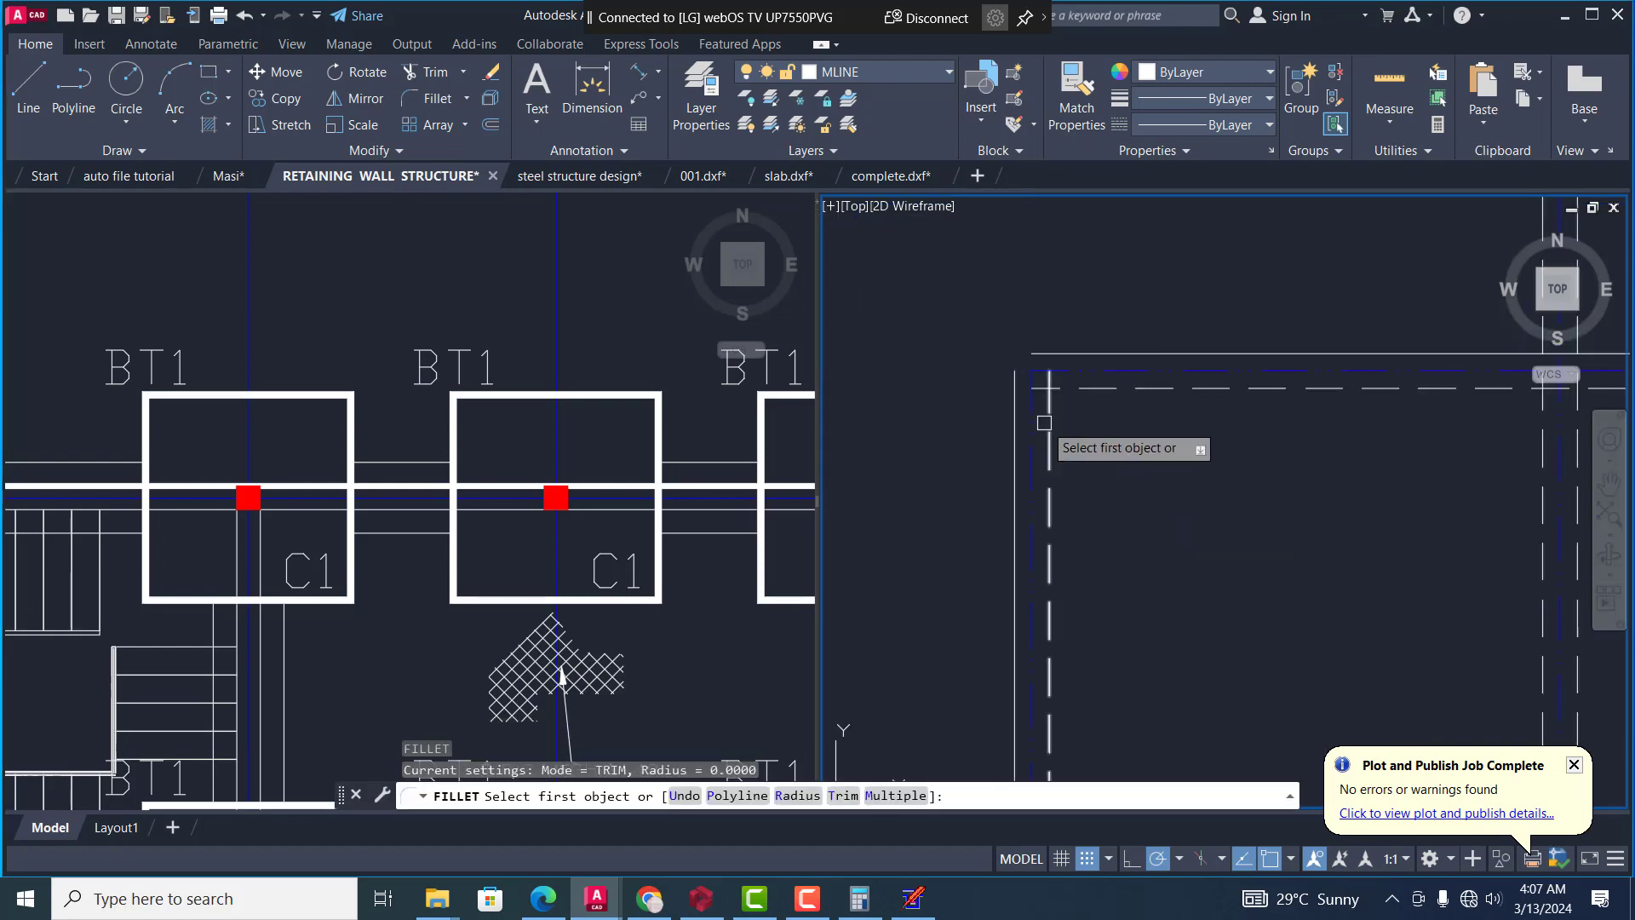
click(1044, 423)
click(1094, 387)
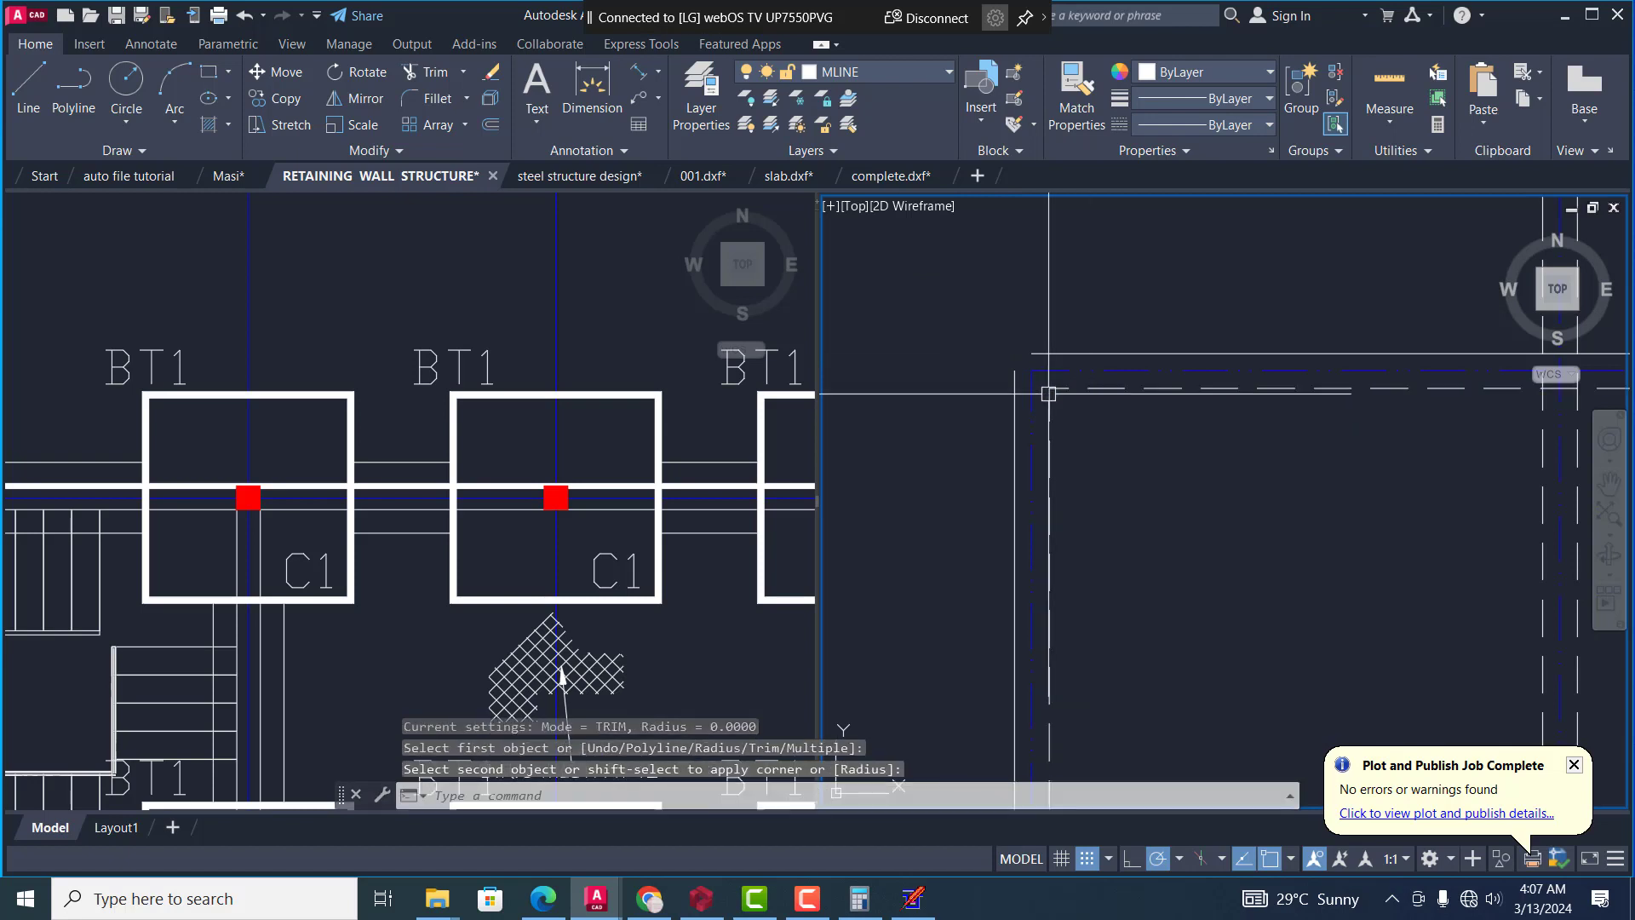
Fillet the outer continuous left and upper wall lines with radius 0 to close the plan's upper-left corner
key(Return)
click(1008, 409)
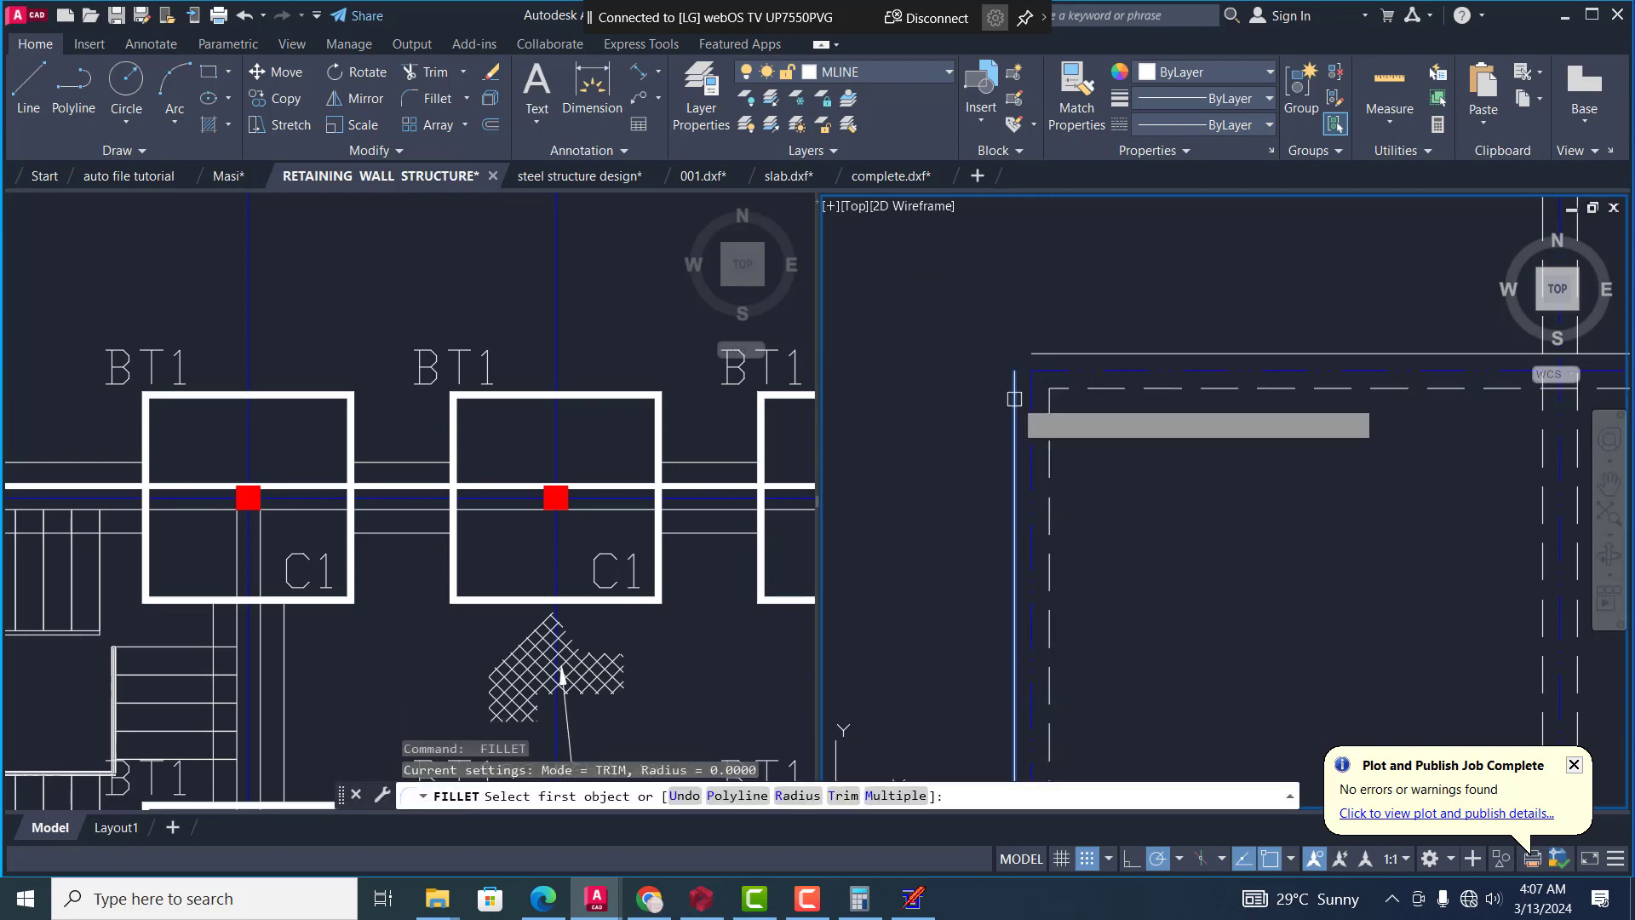
scroll(1046, 354, down, 2)
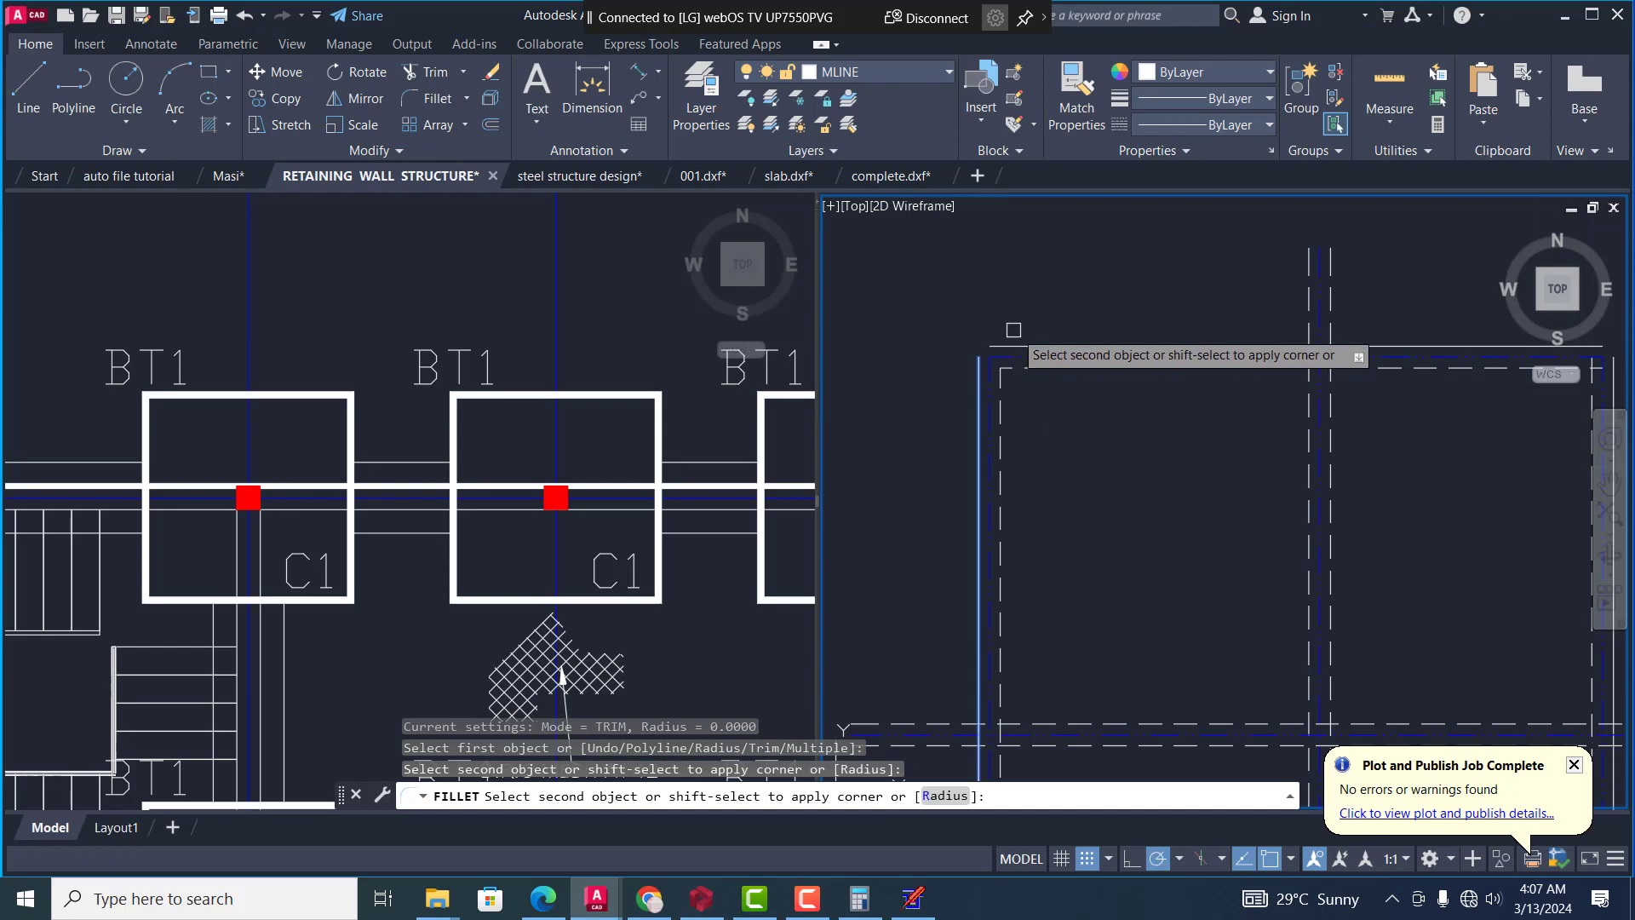
click(1027, 345)
scroll(908, 368, down, 4)
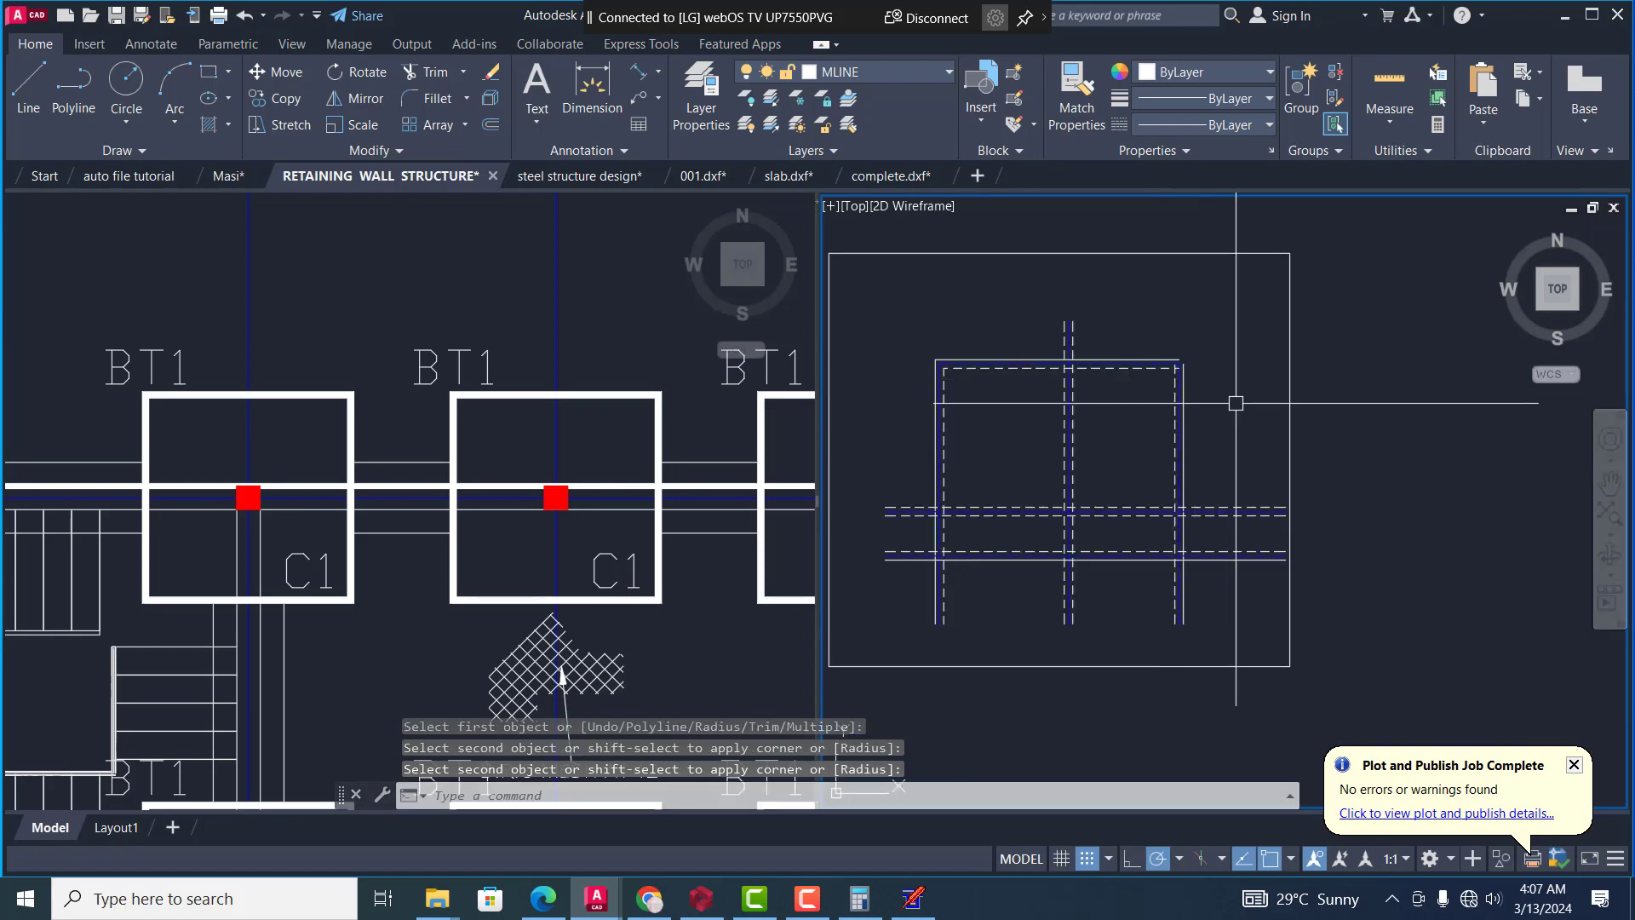
Fillet the inner dashed and the outer continuous lines of the upper and right walls with radius 0 to close the plan's upper-right corner
scroll(1234, 400, up, 4)
scroll(1125, 371, up, 2)
key(Return)
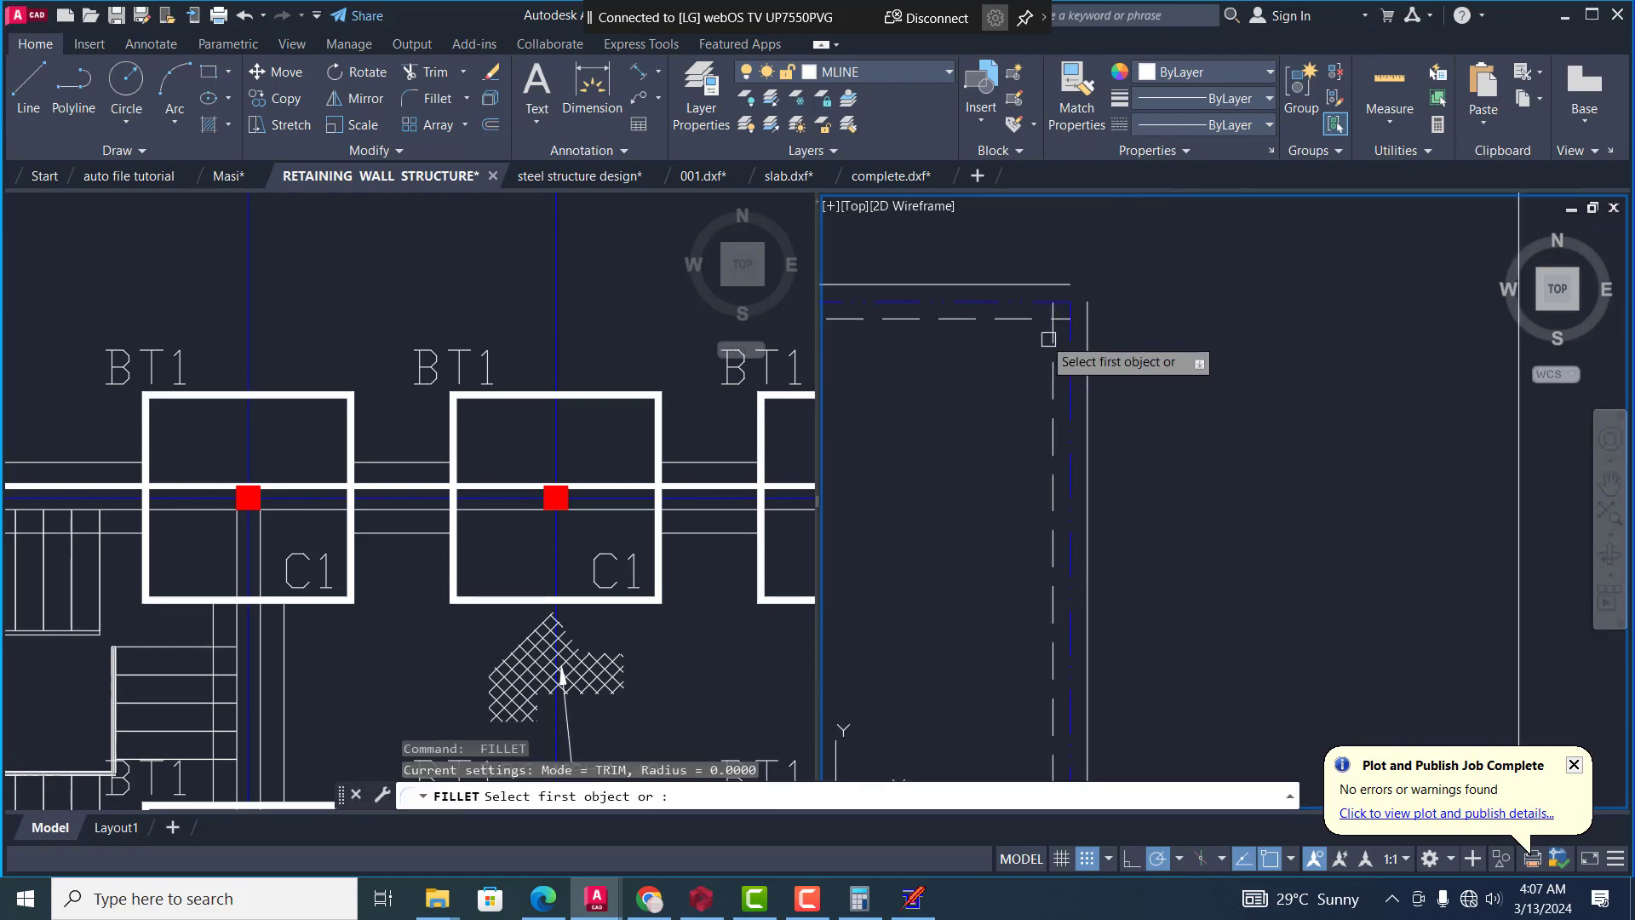
click(1020, 315)
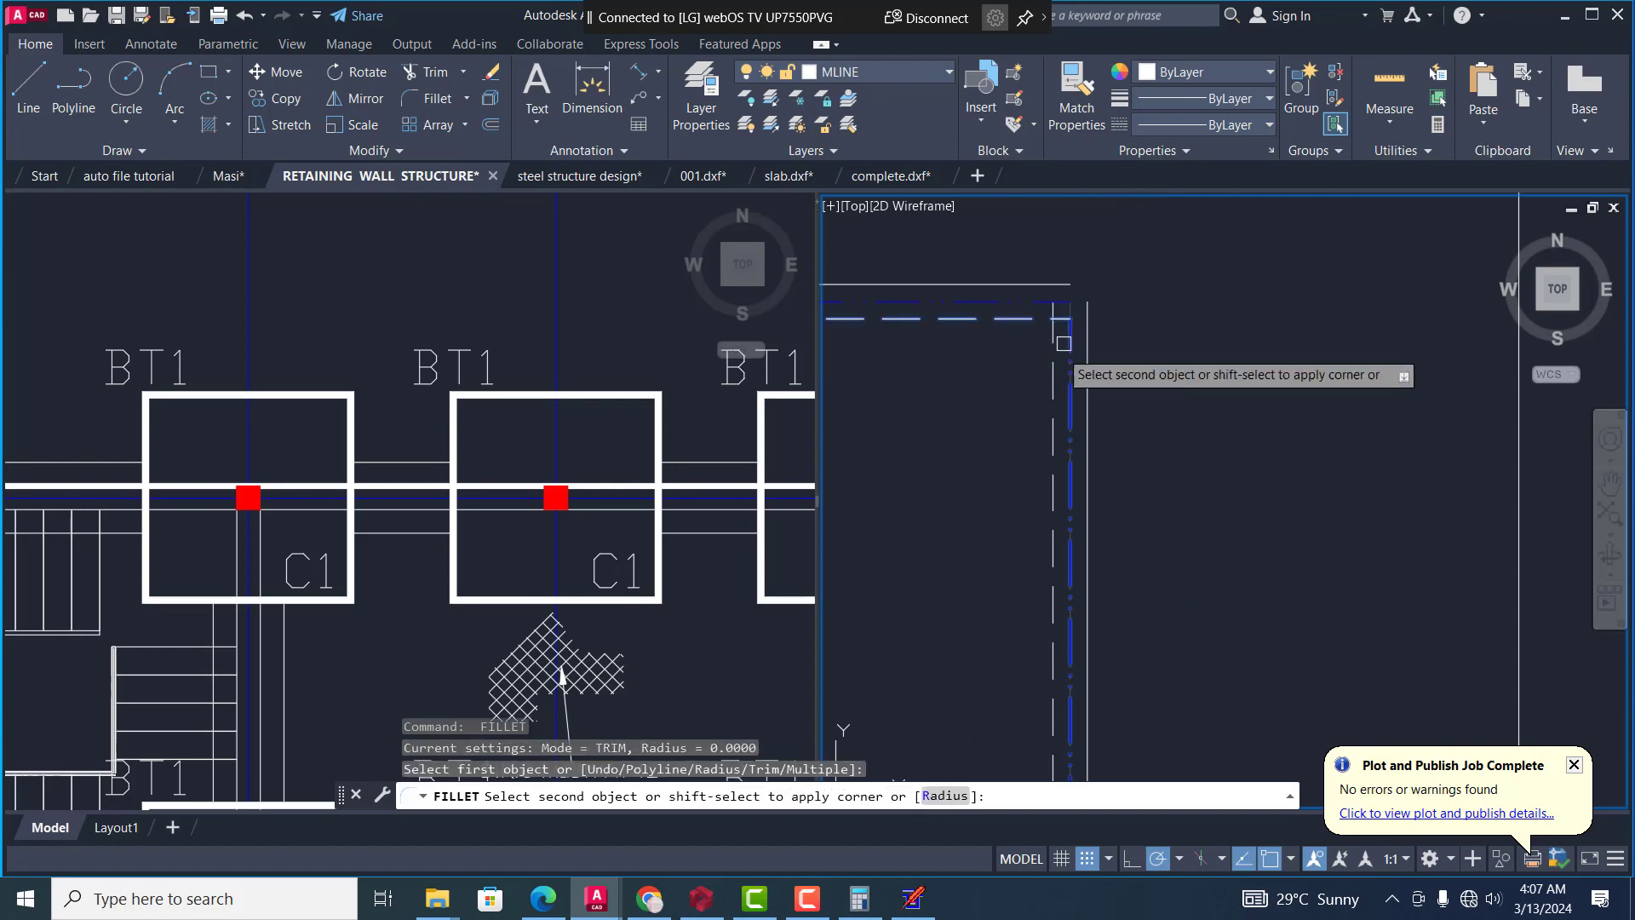
click(1053, 358)
key(Return)
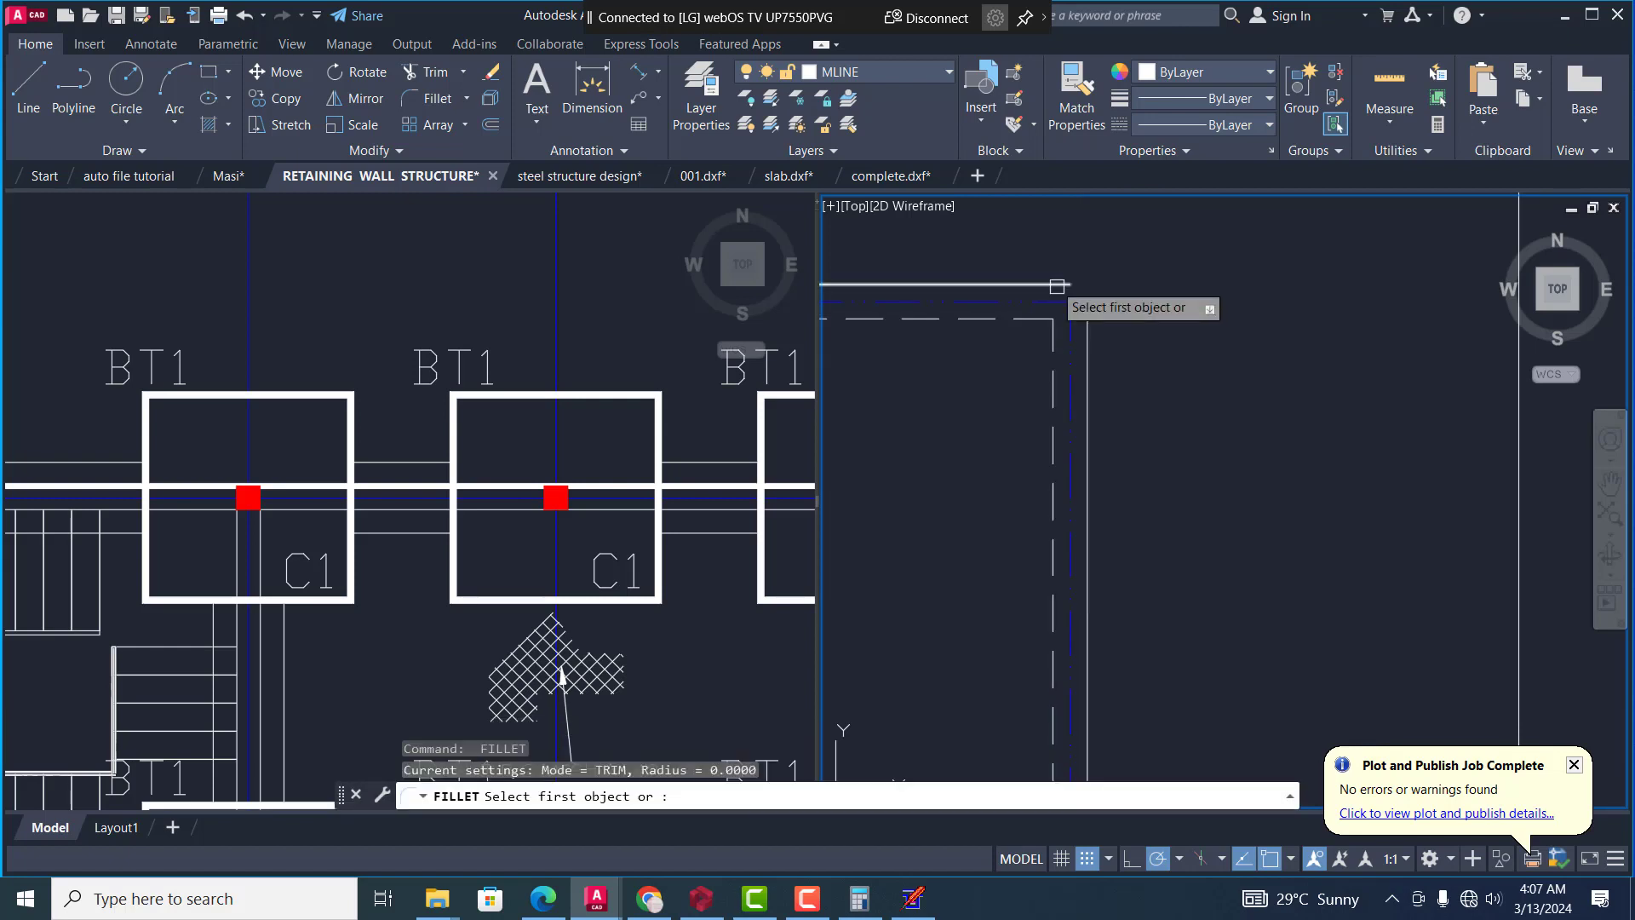
click(1057, 283)
click(1085, 315)
scroll(1085, 358, down, 4)
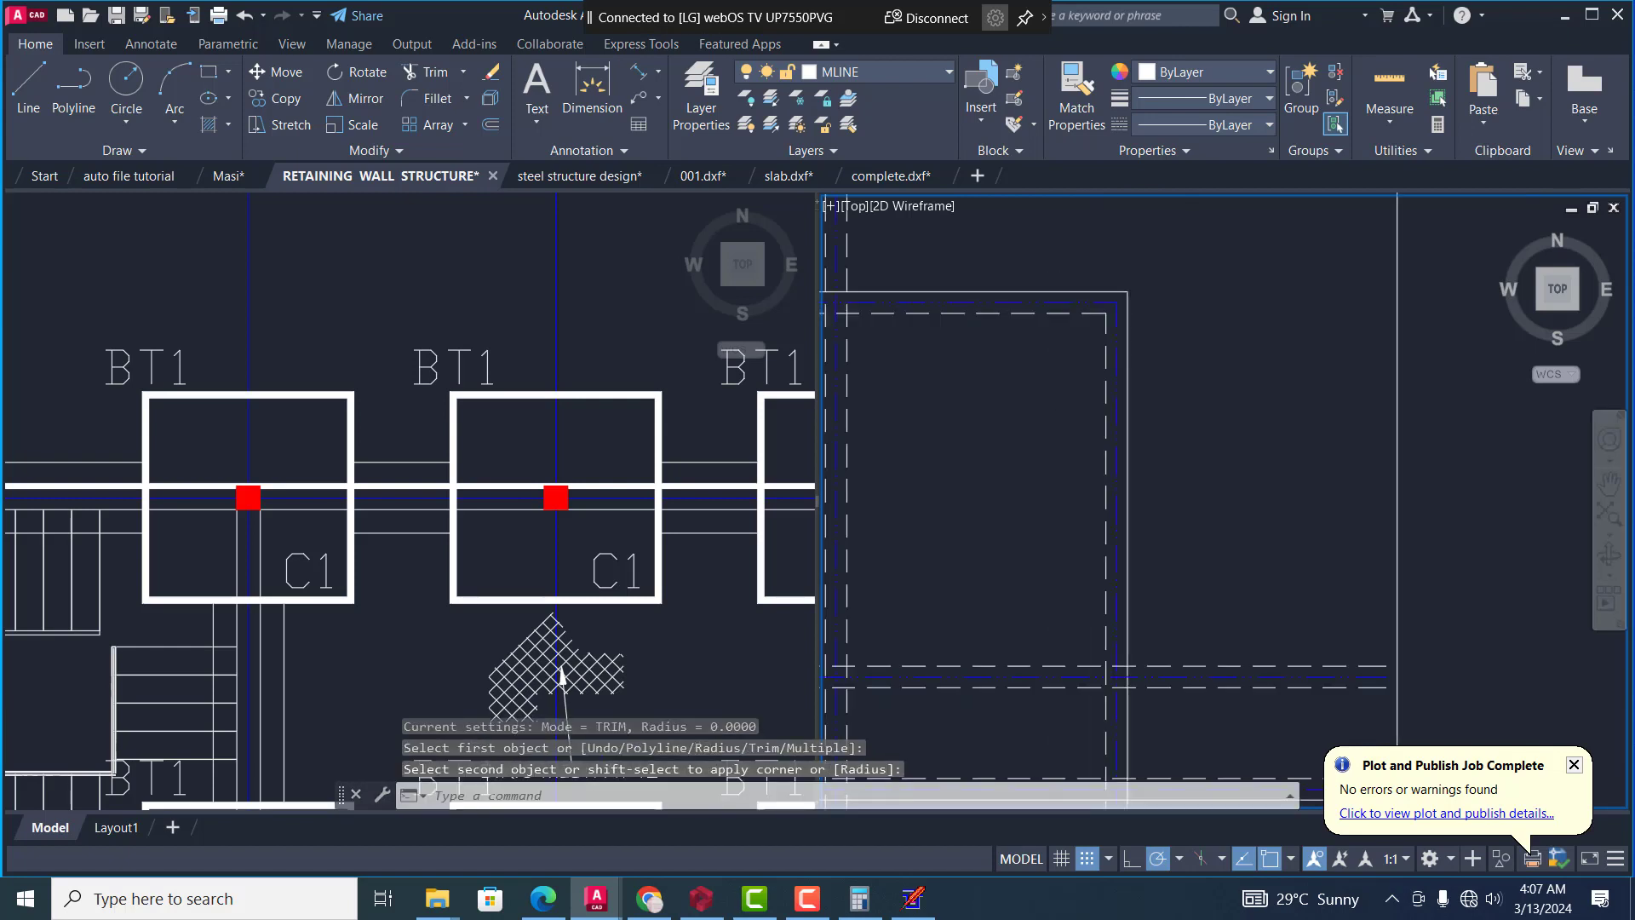
Fillet the inner dashed and outer continuous lines of the left and lowest walls with radius 0 to close the lower-left corner
scroll(942, 525, up, 5)
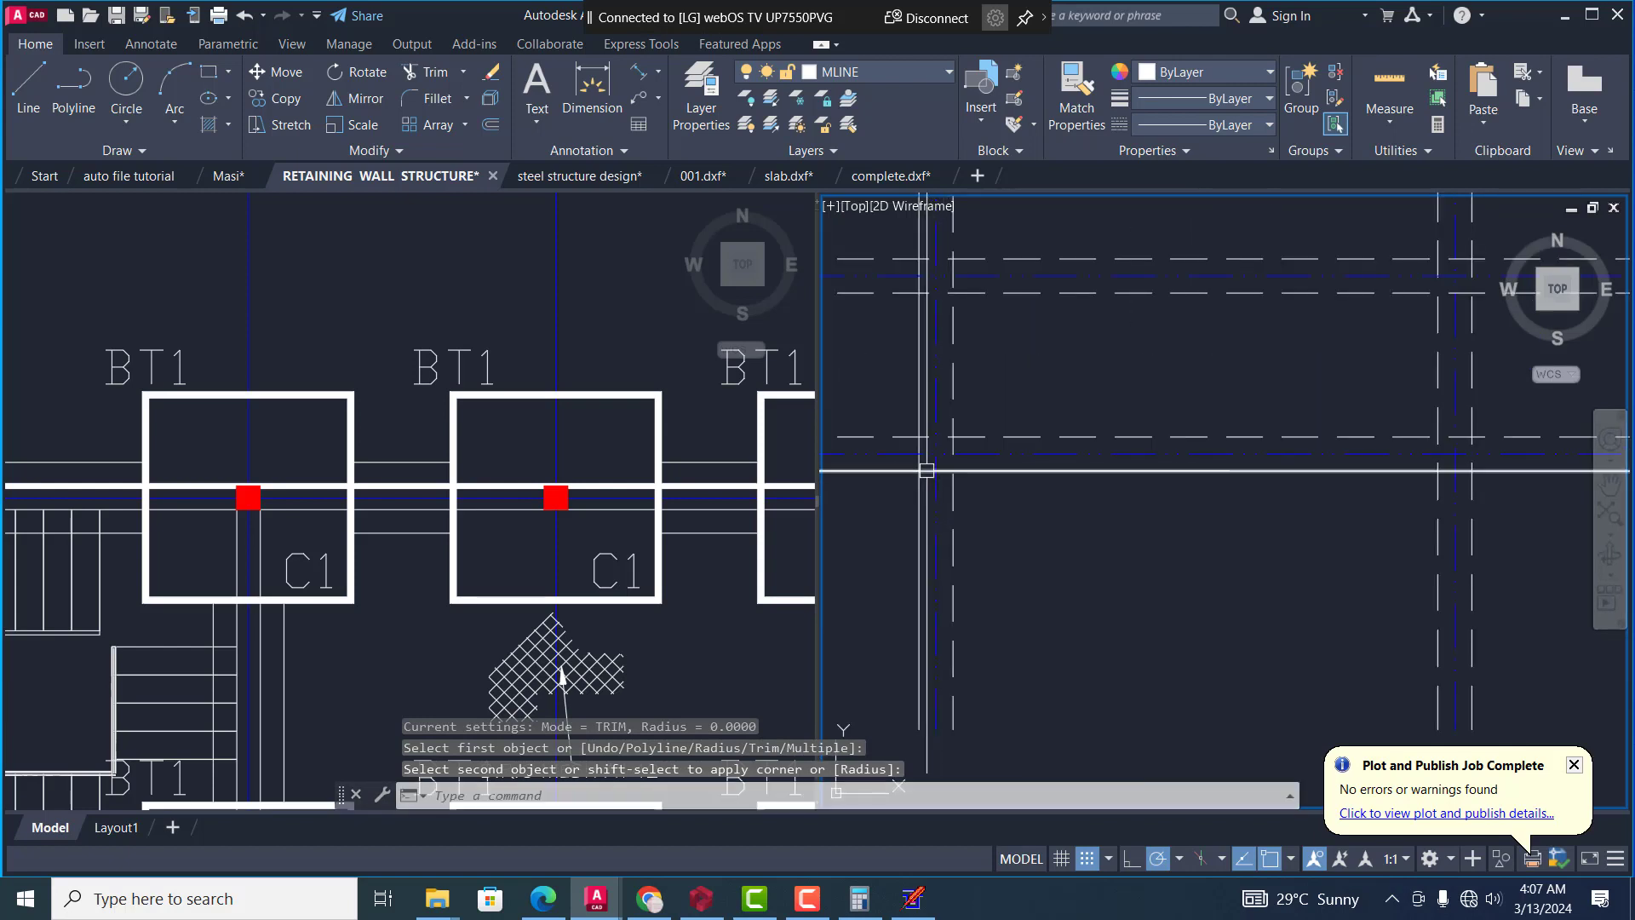
key(Return)
click(955, 416)
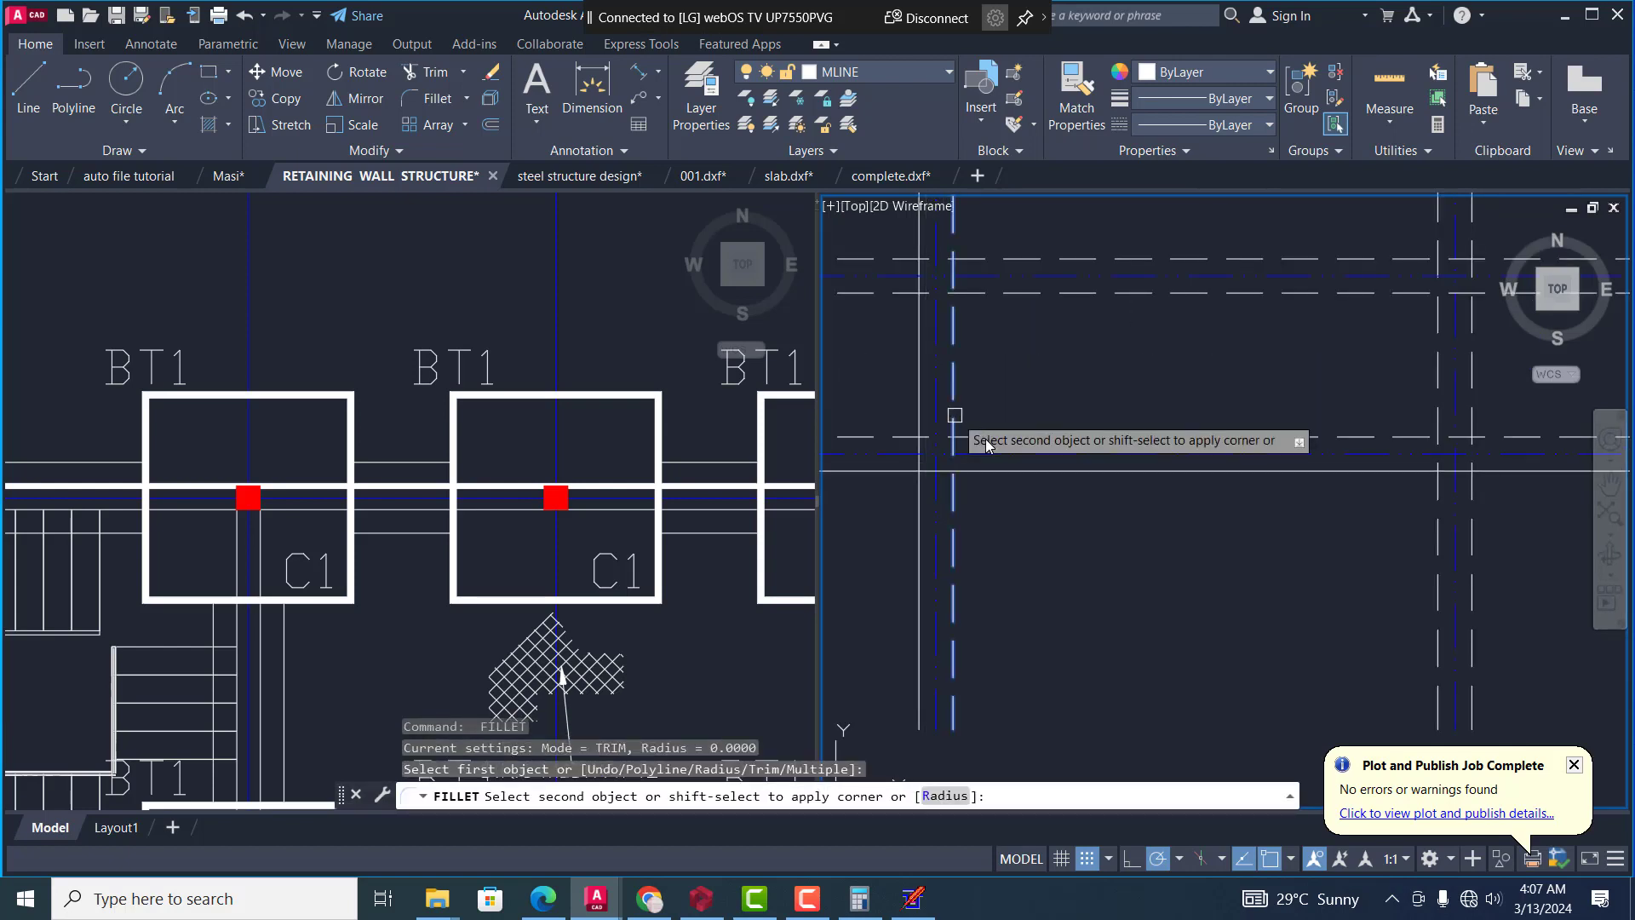
click(984, 438)
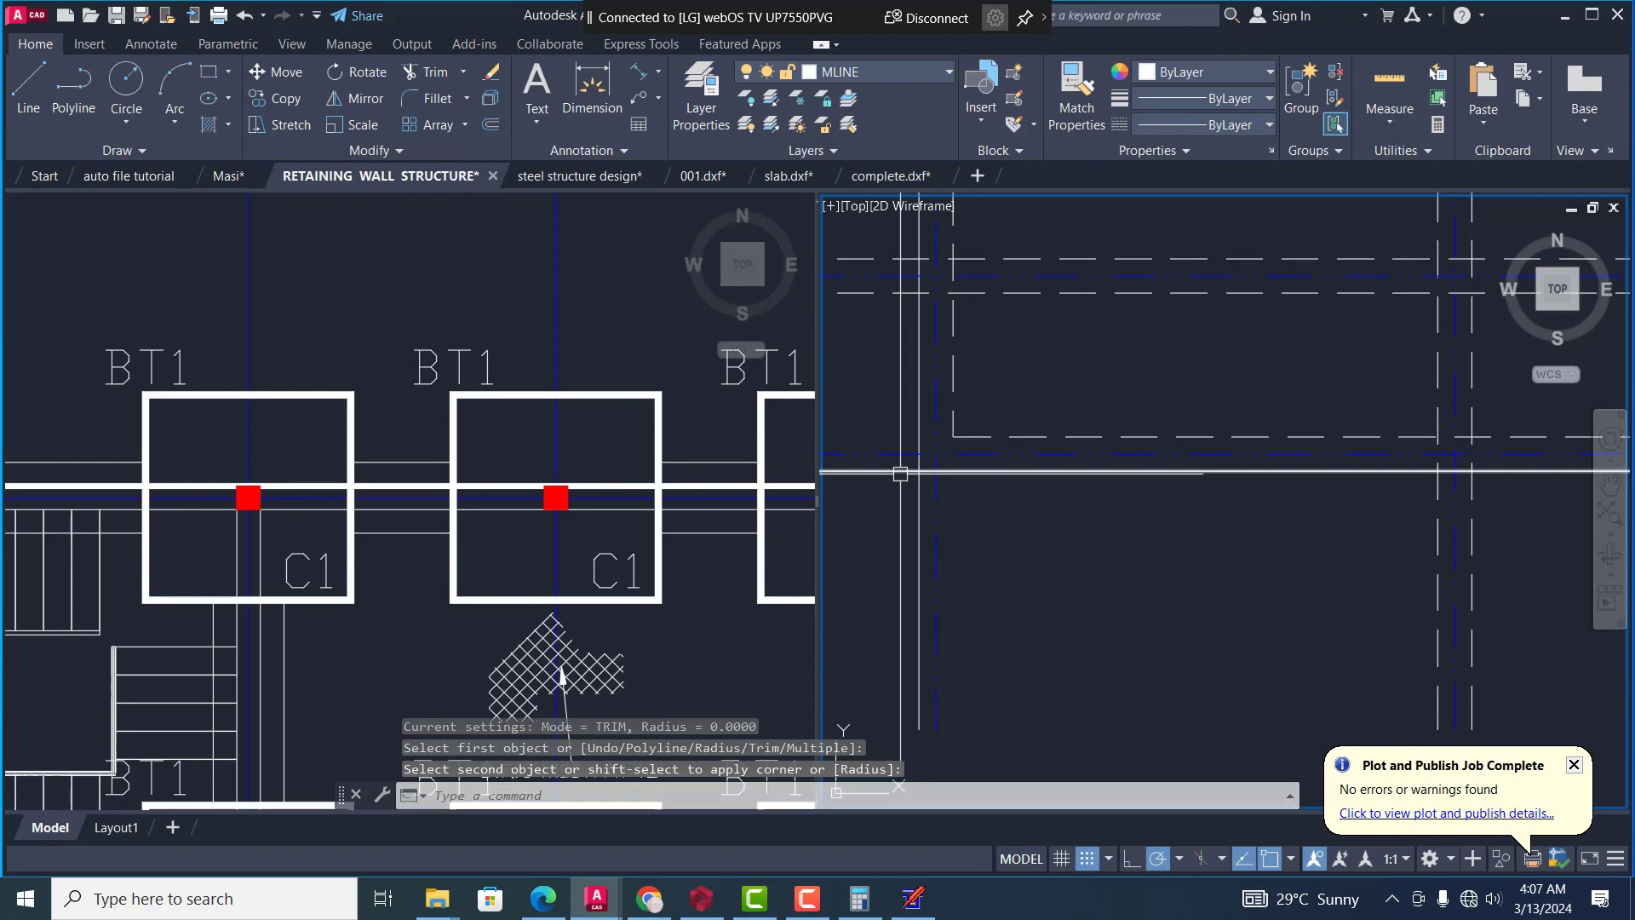
key(Return)
click(919, 417)
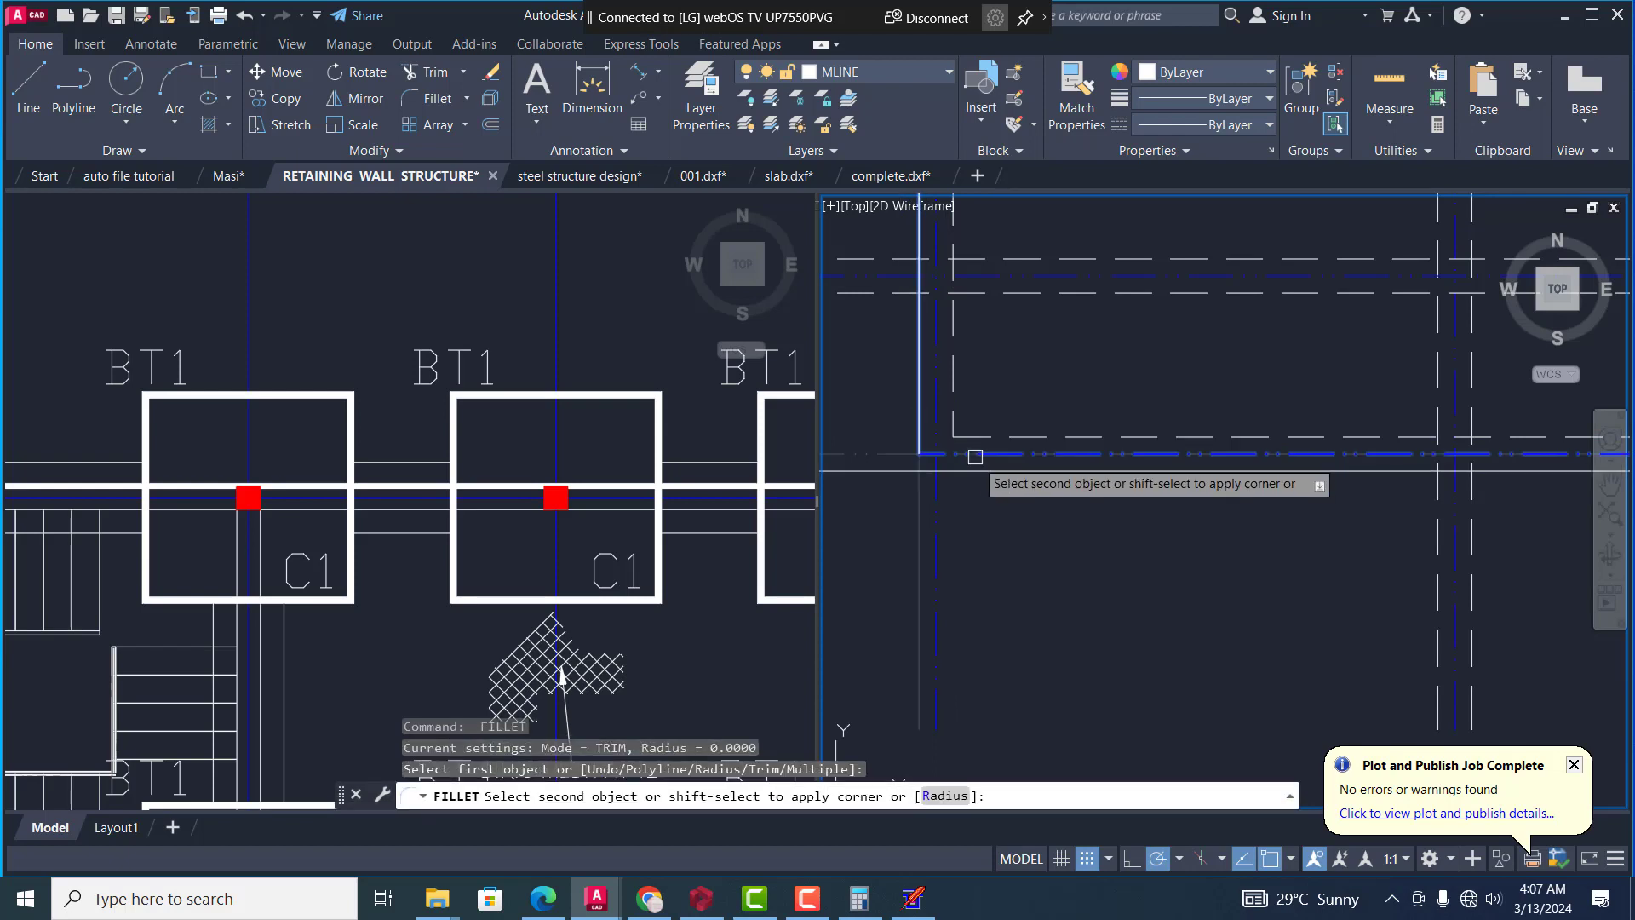
click(980, 470)
scroll(986, 514, down, 4)
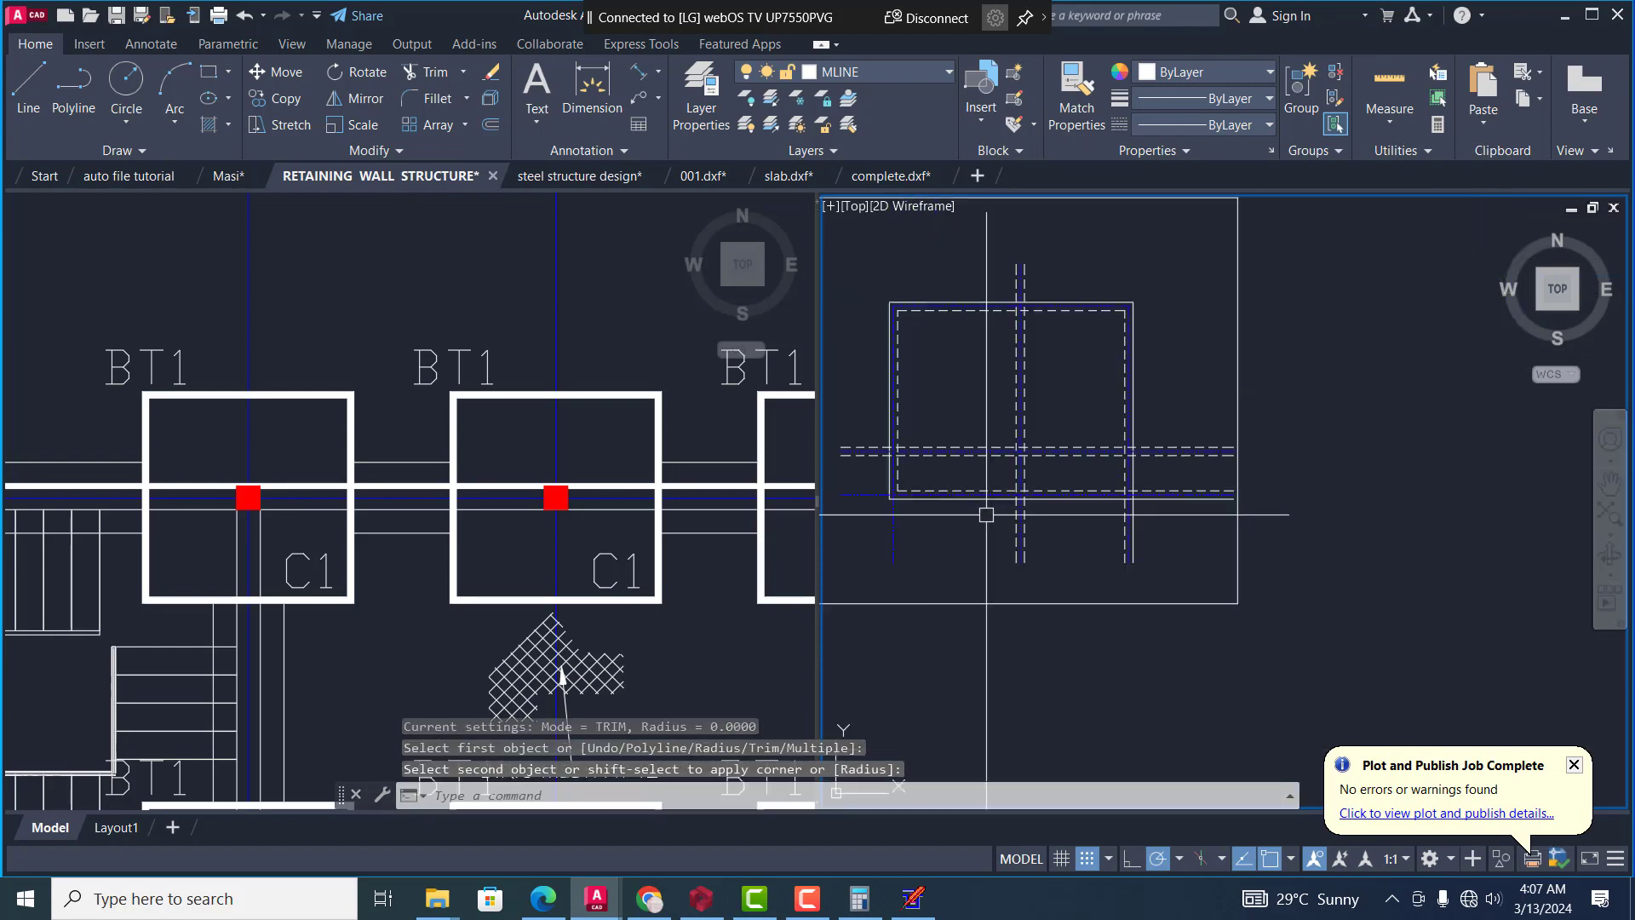
Fillet the outer continuous and inner dashed lines of the lowest and right walls with radius 0 to close the lower-right corner
key(Return)
scroll(1115, 519, up, 4)
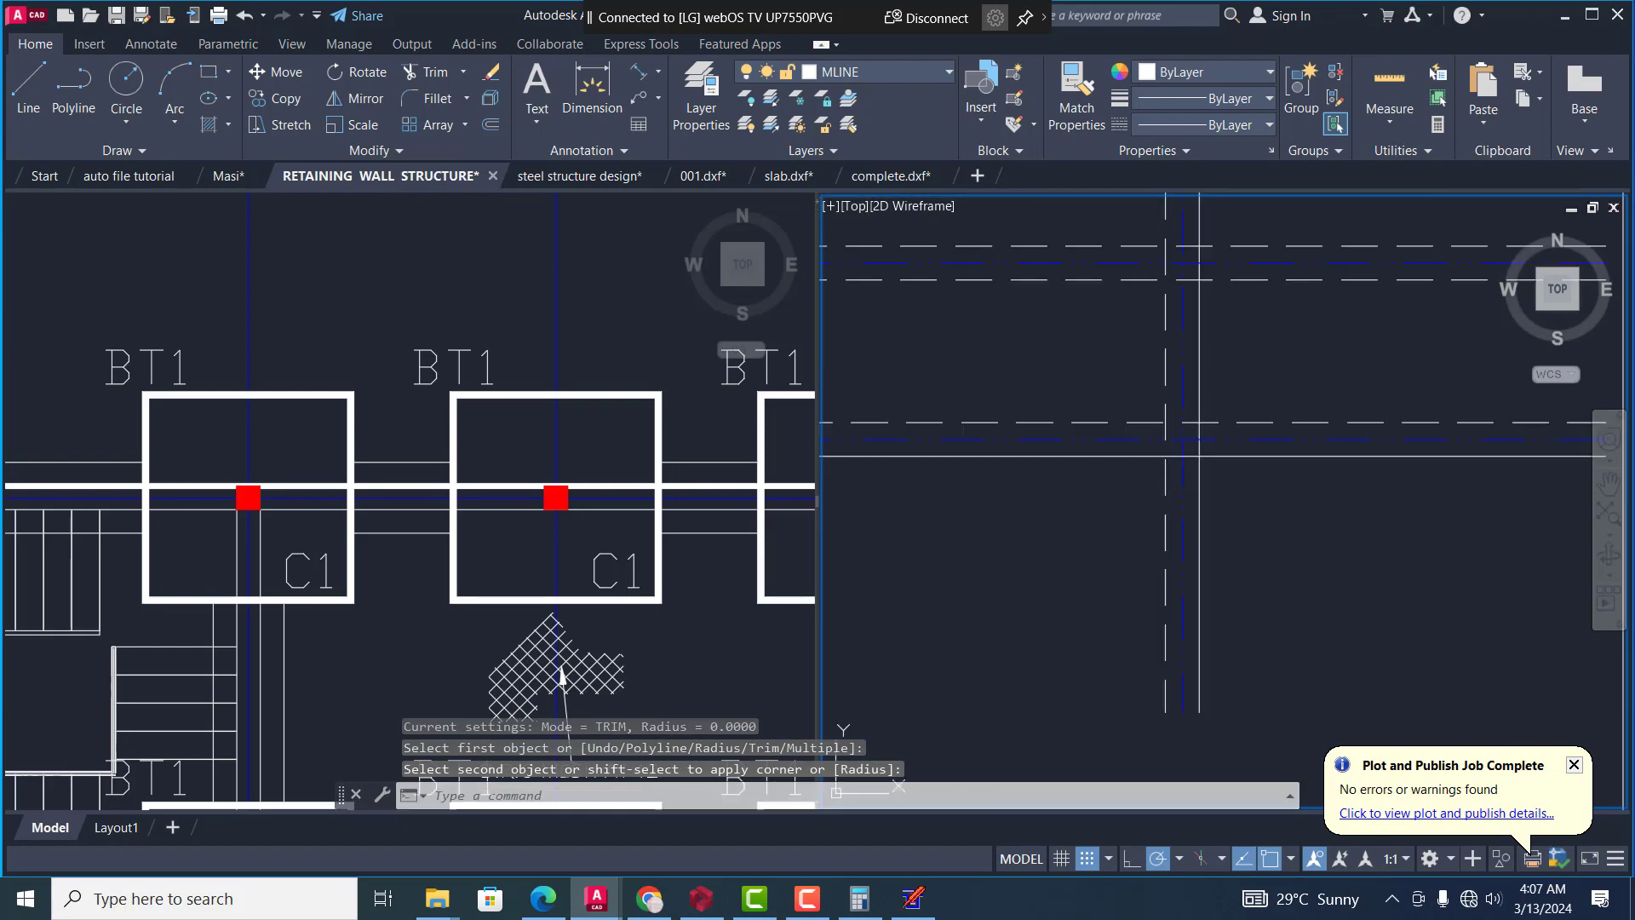
click(1137, 457)
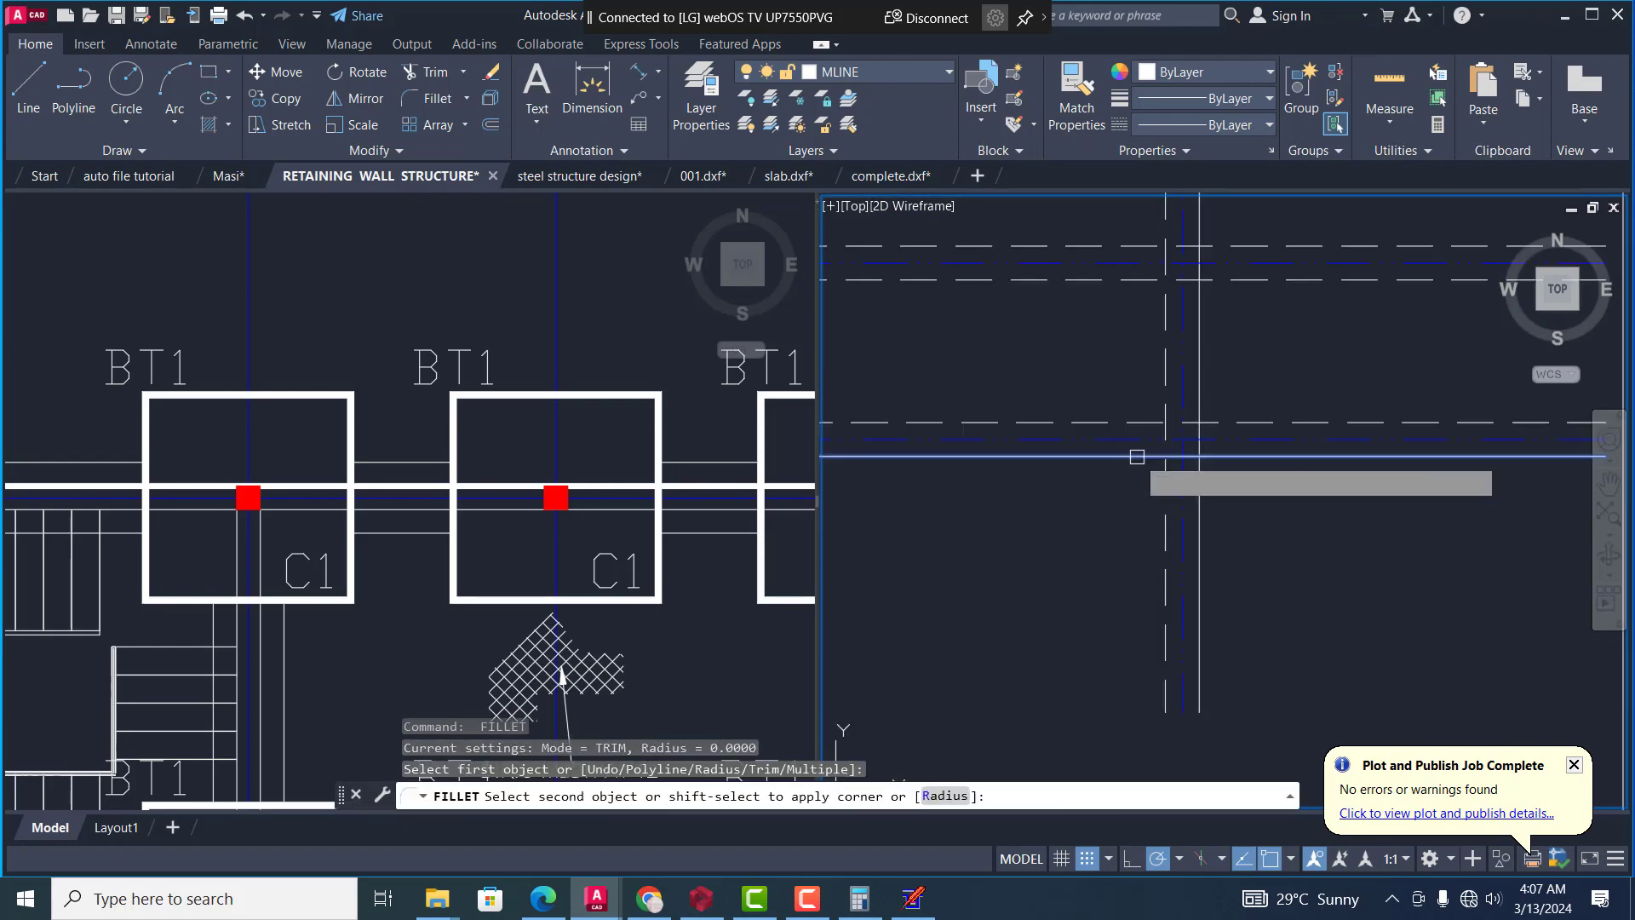
click(1203, 383)
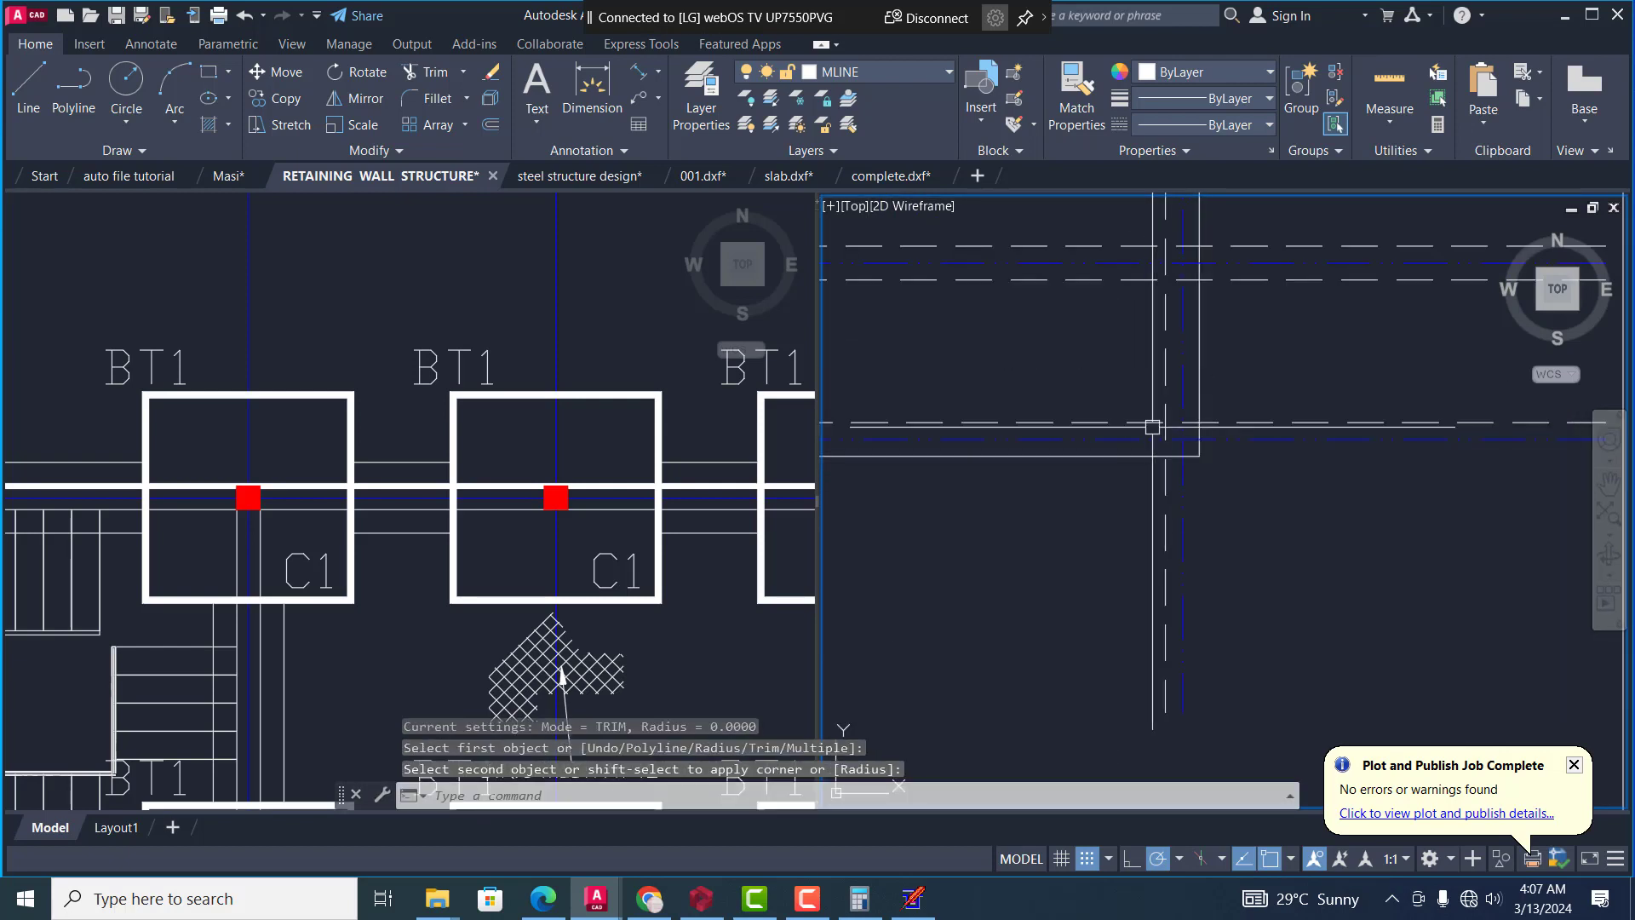
key(Return)
click(1117, 422)
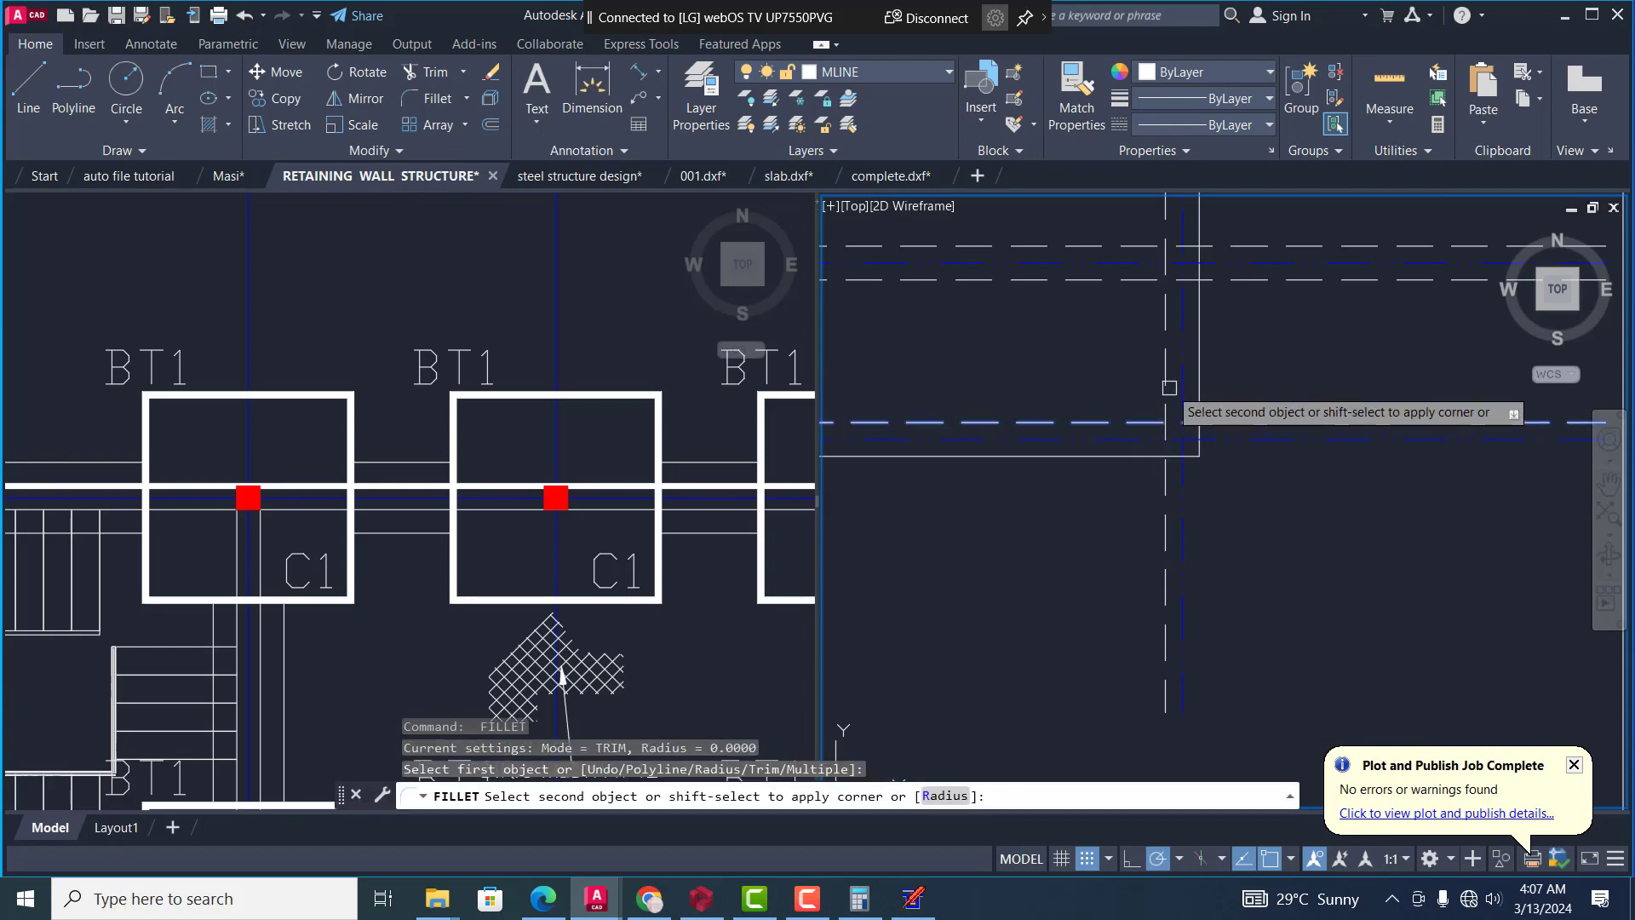
click(1170, 385)
scroll(1180, 409, down, 4)
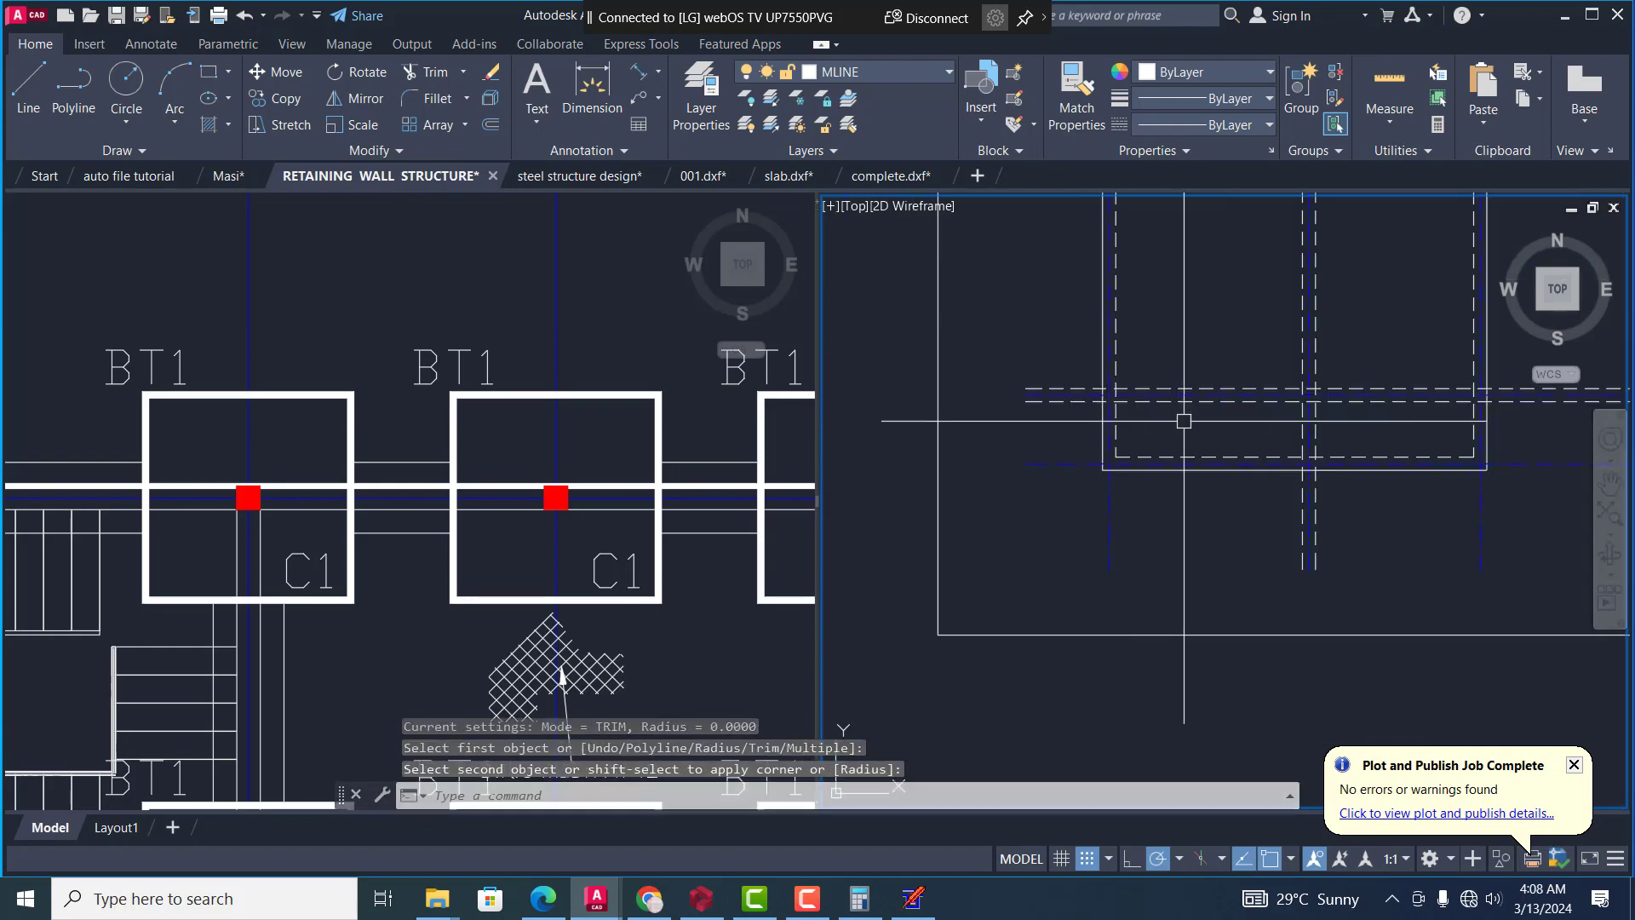
Trim both dashed lines of the intermediate horizontal wall back to the left wall's inner dashed line, using that line as the cutting edge
scroll(1134, 398, up, 2)
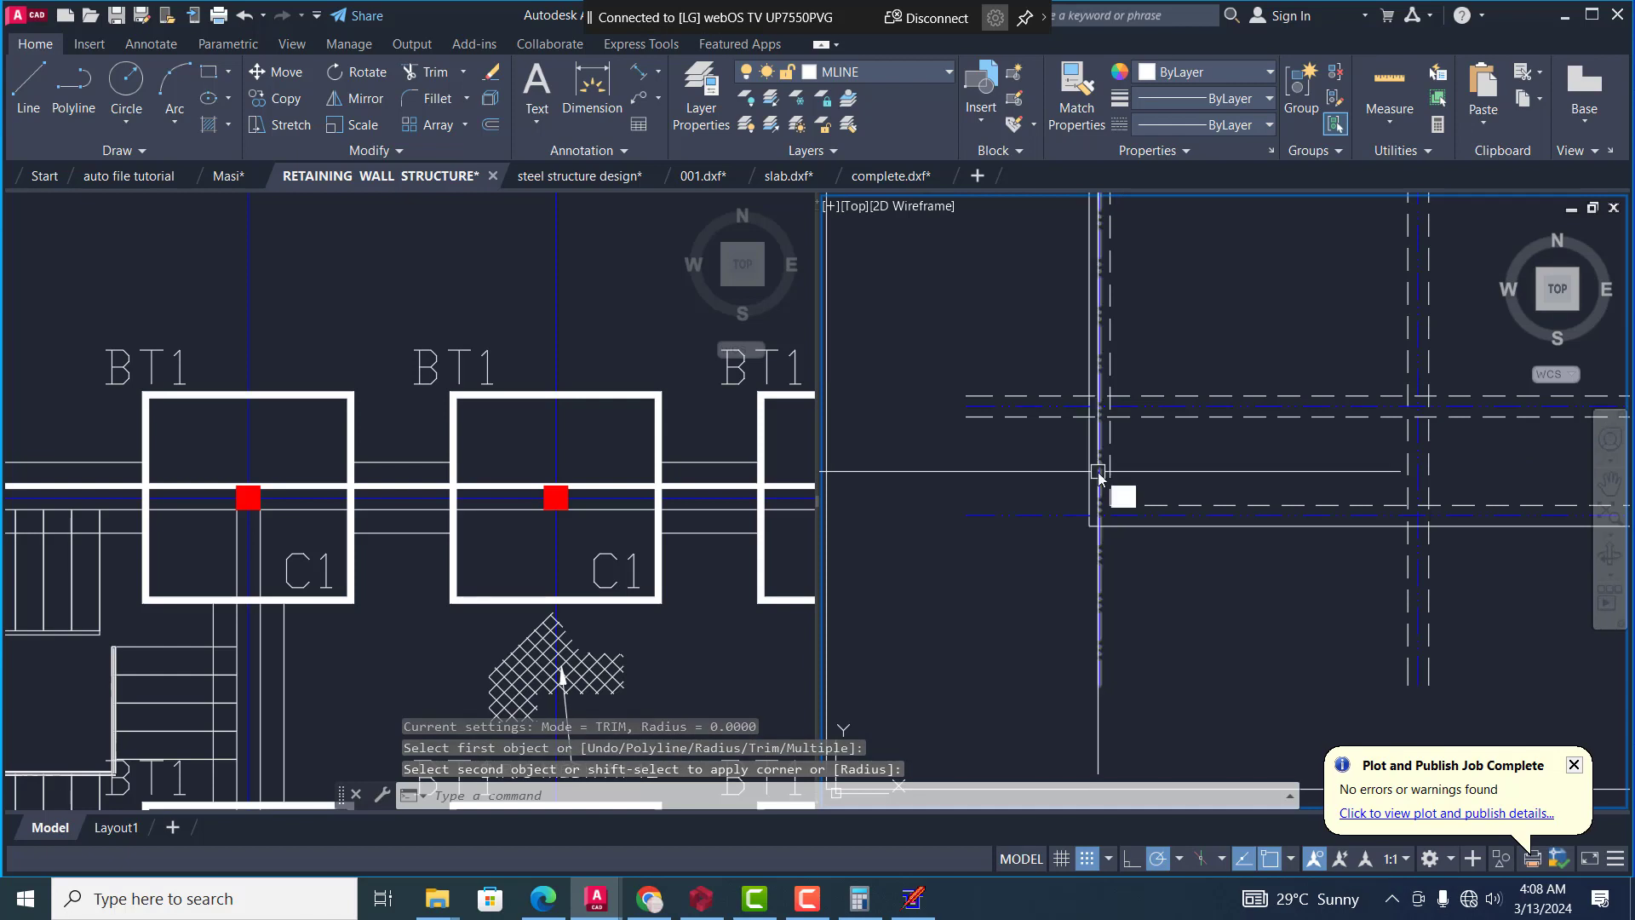
text(tr)
key(Return)
text(t)
key(Return)
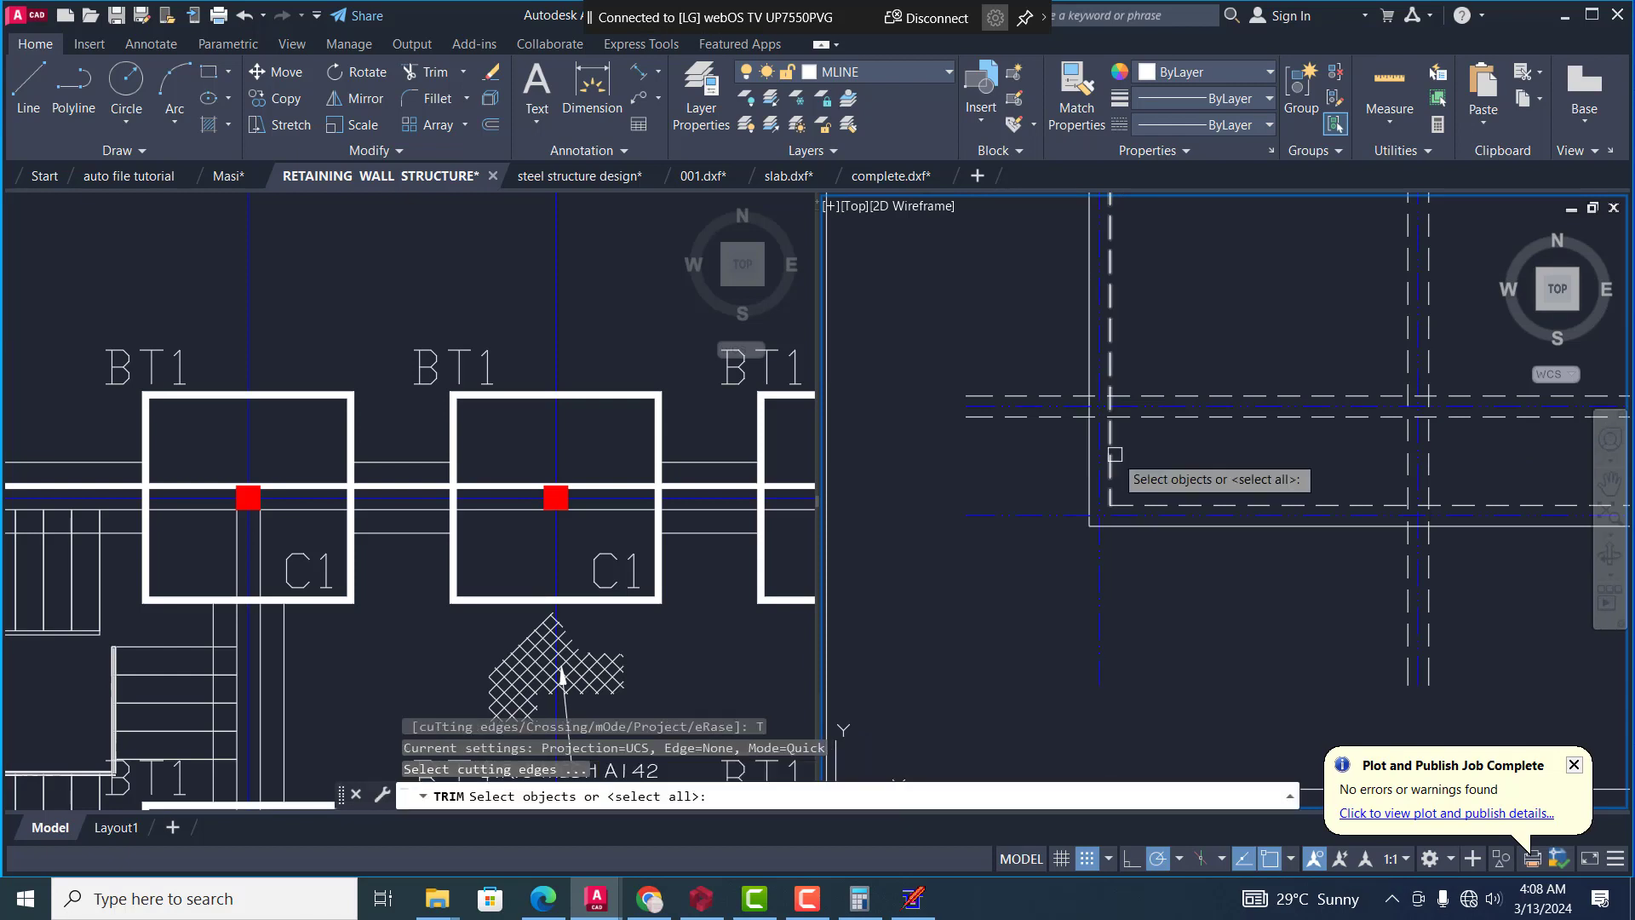
scroll(1035, 435, up, 2)
click(1044, 421)
key(Return)
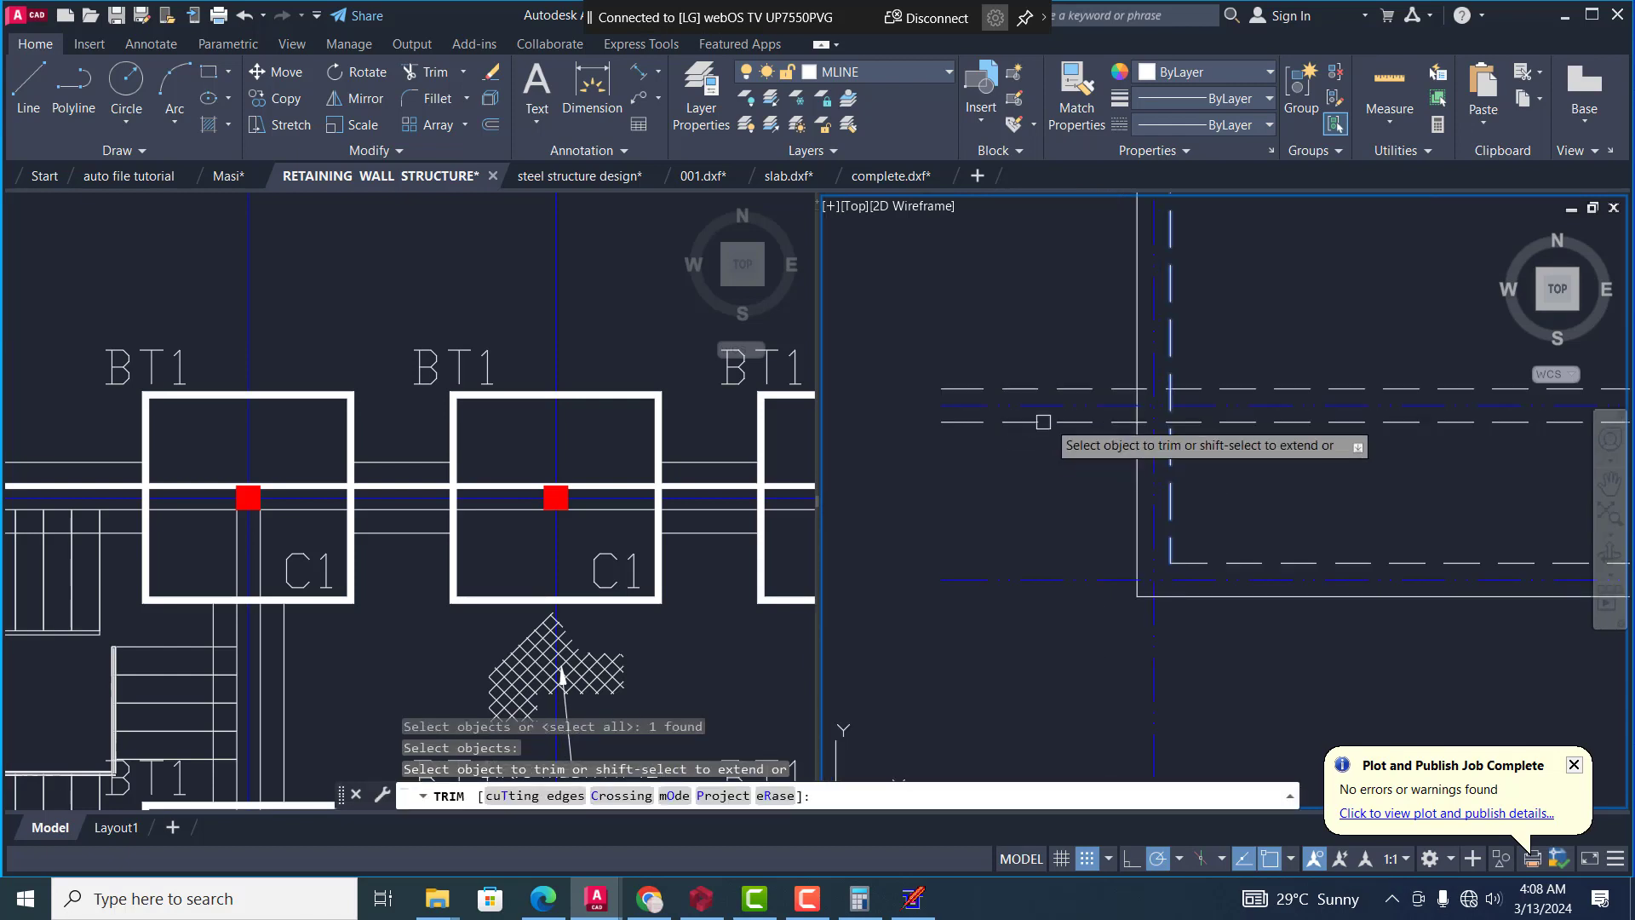
click(1051, 416)
click(1072, 389)
scroll(986, 442, down, 2)
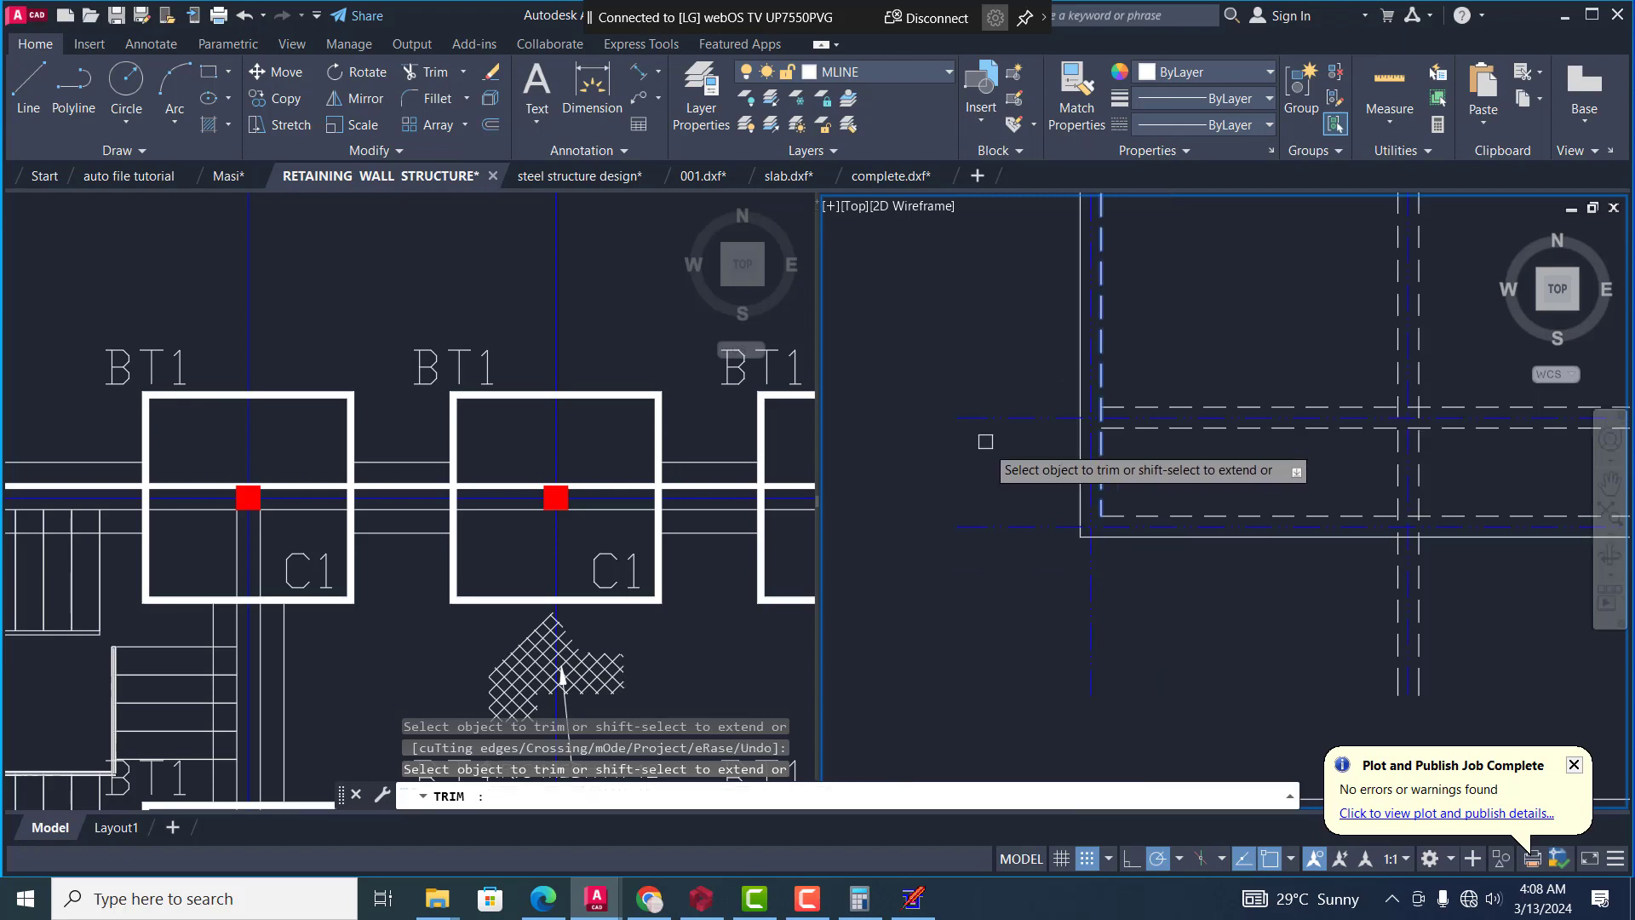
scroll(1079, 510, down, 2)
scroll(1171, 500, up, 2)
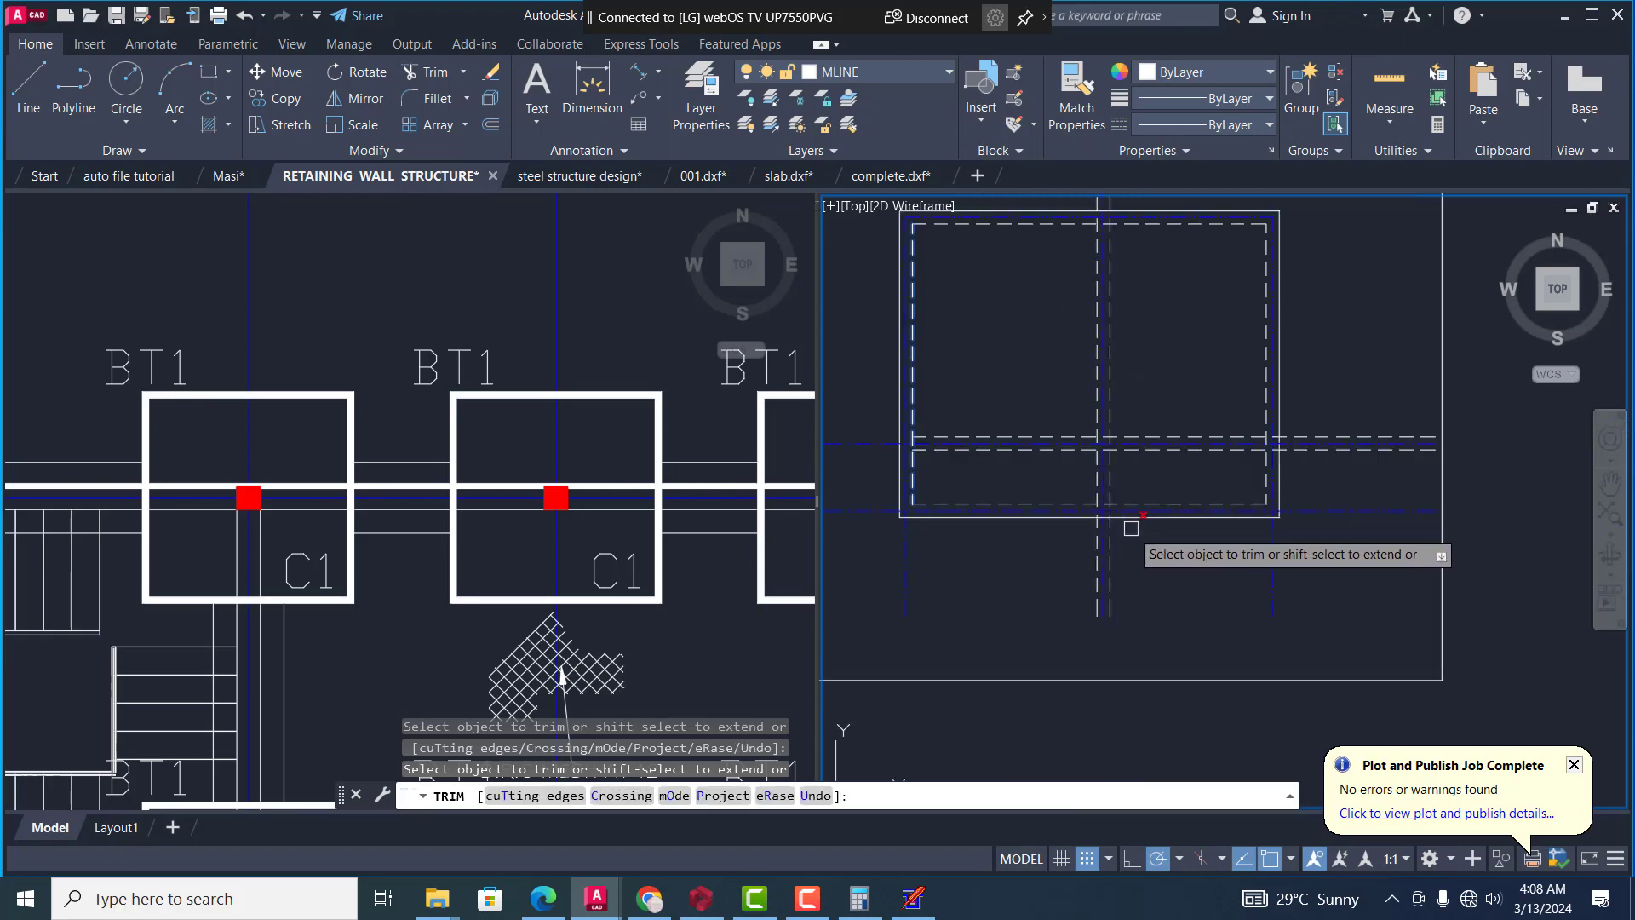
key(Return)
text(tr)
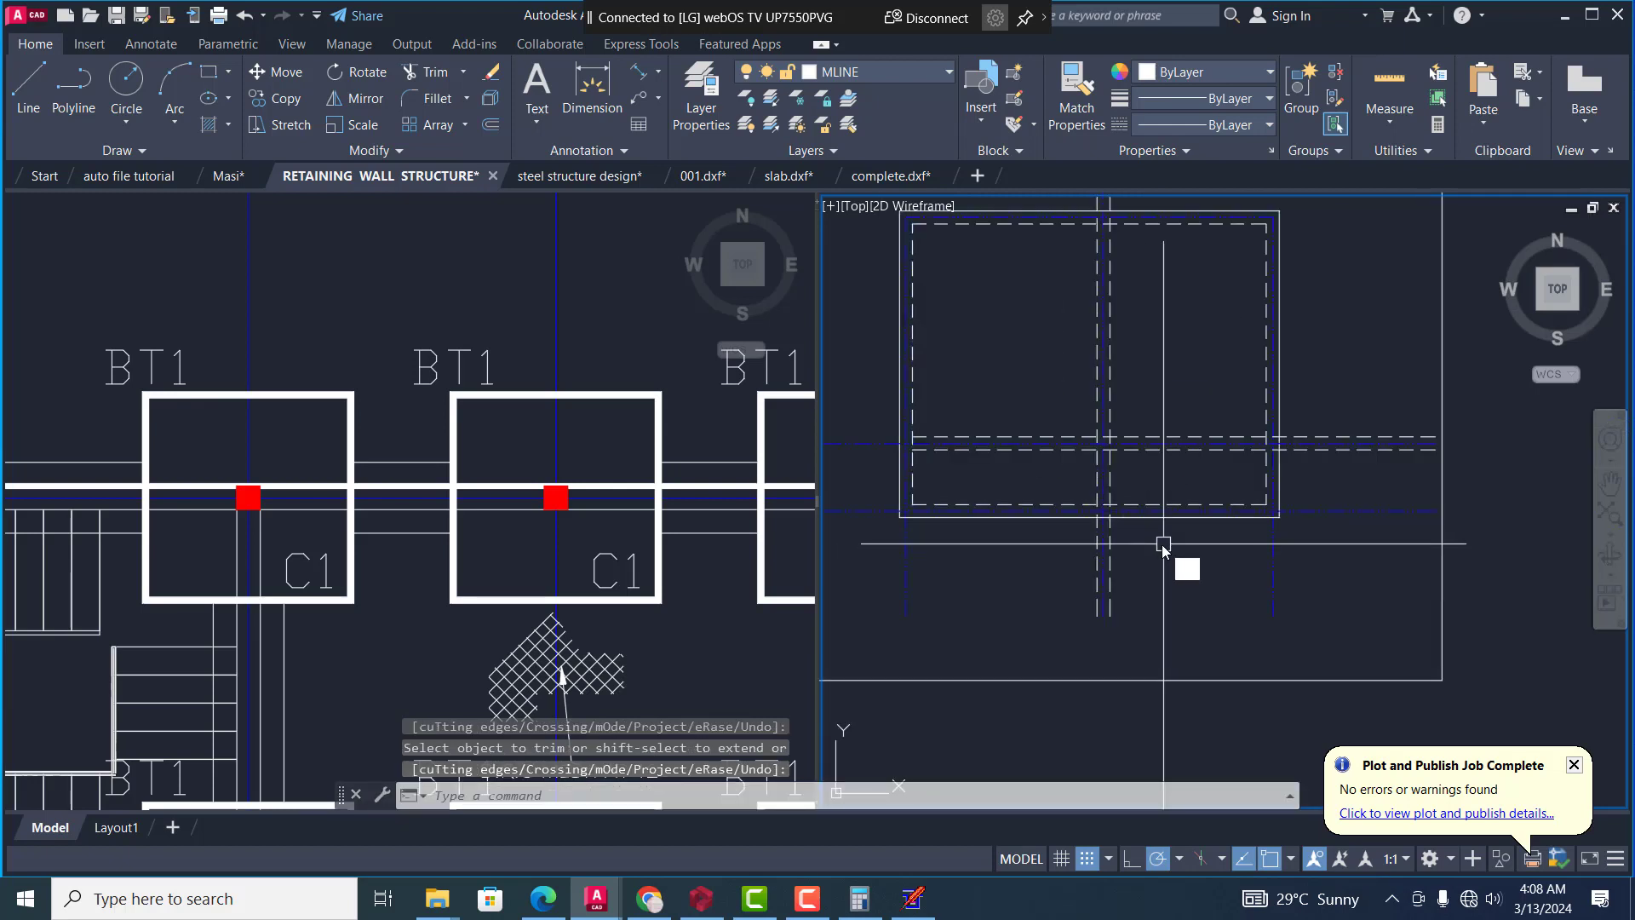
key(Return)
text(t)
key(Return)
scroll(1163, 544, up, 2)
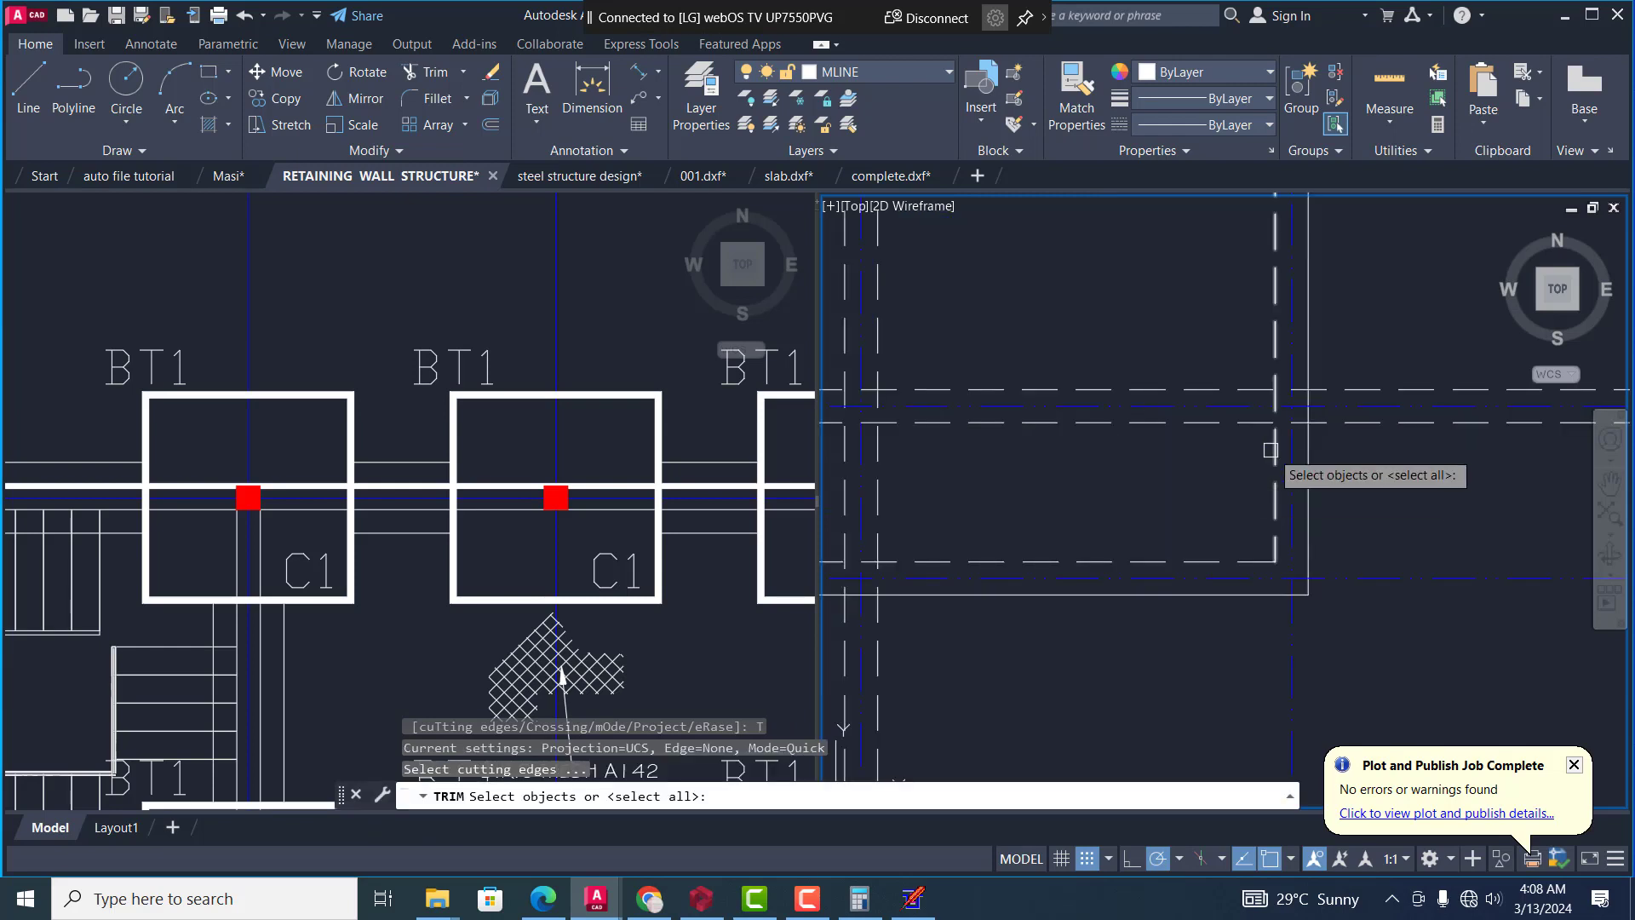
click(1271, 449)
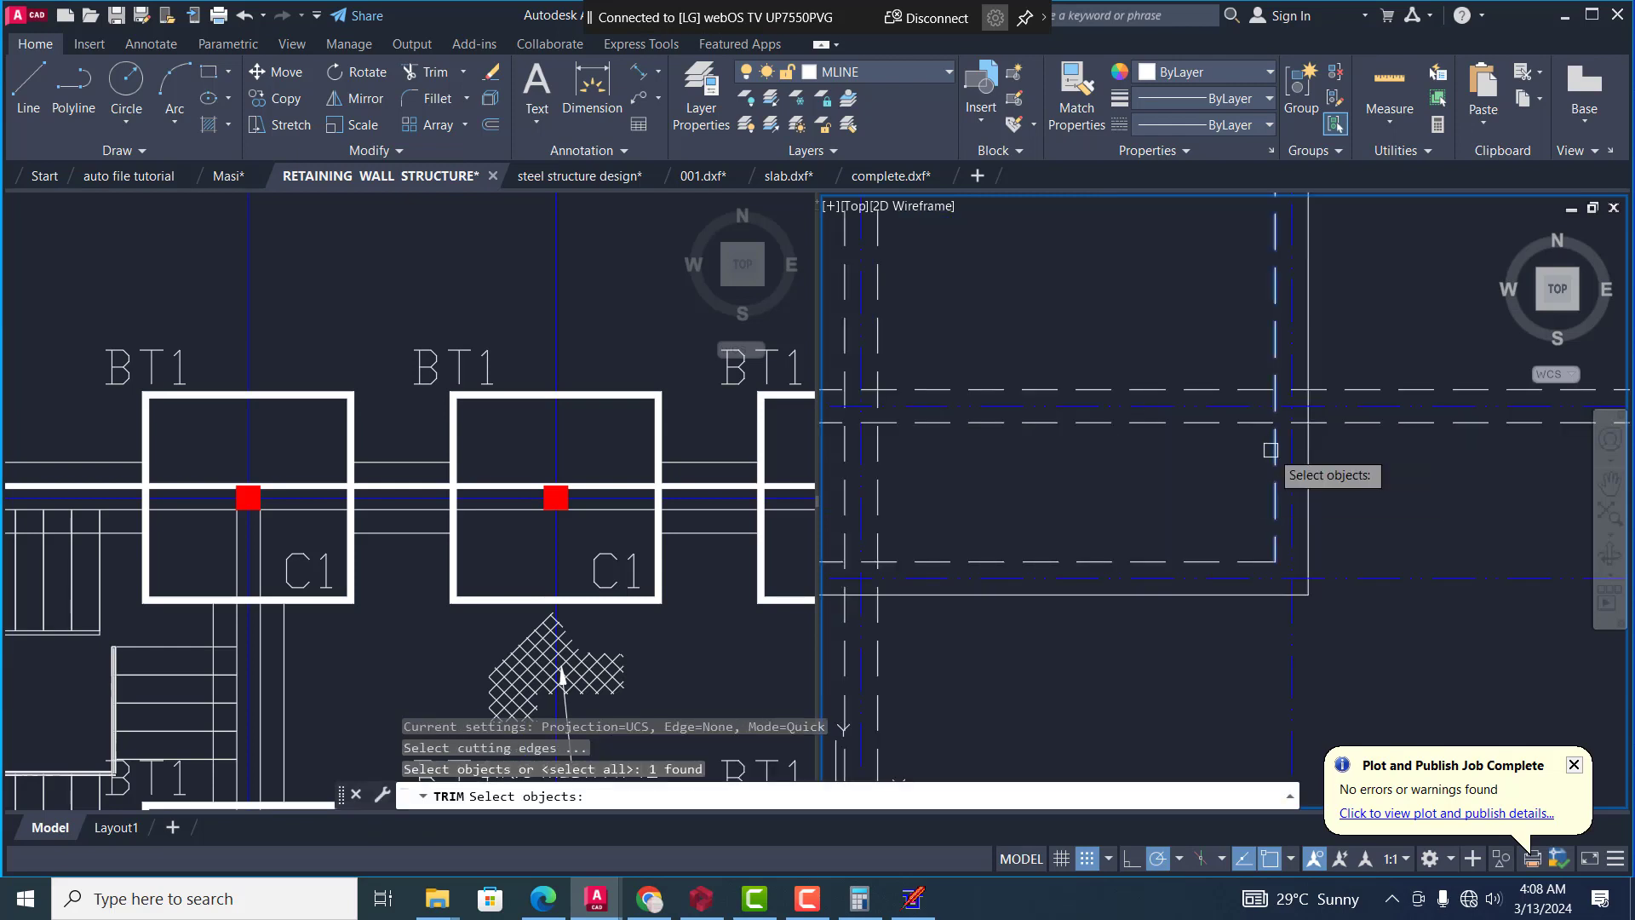
click(1369, 424)
key(Escape)
key(Escape)
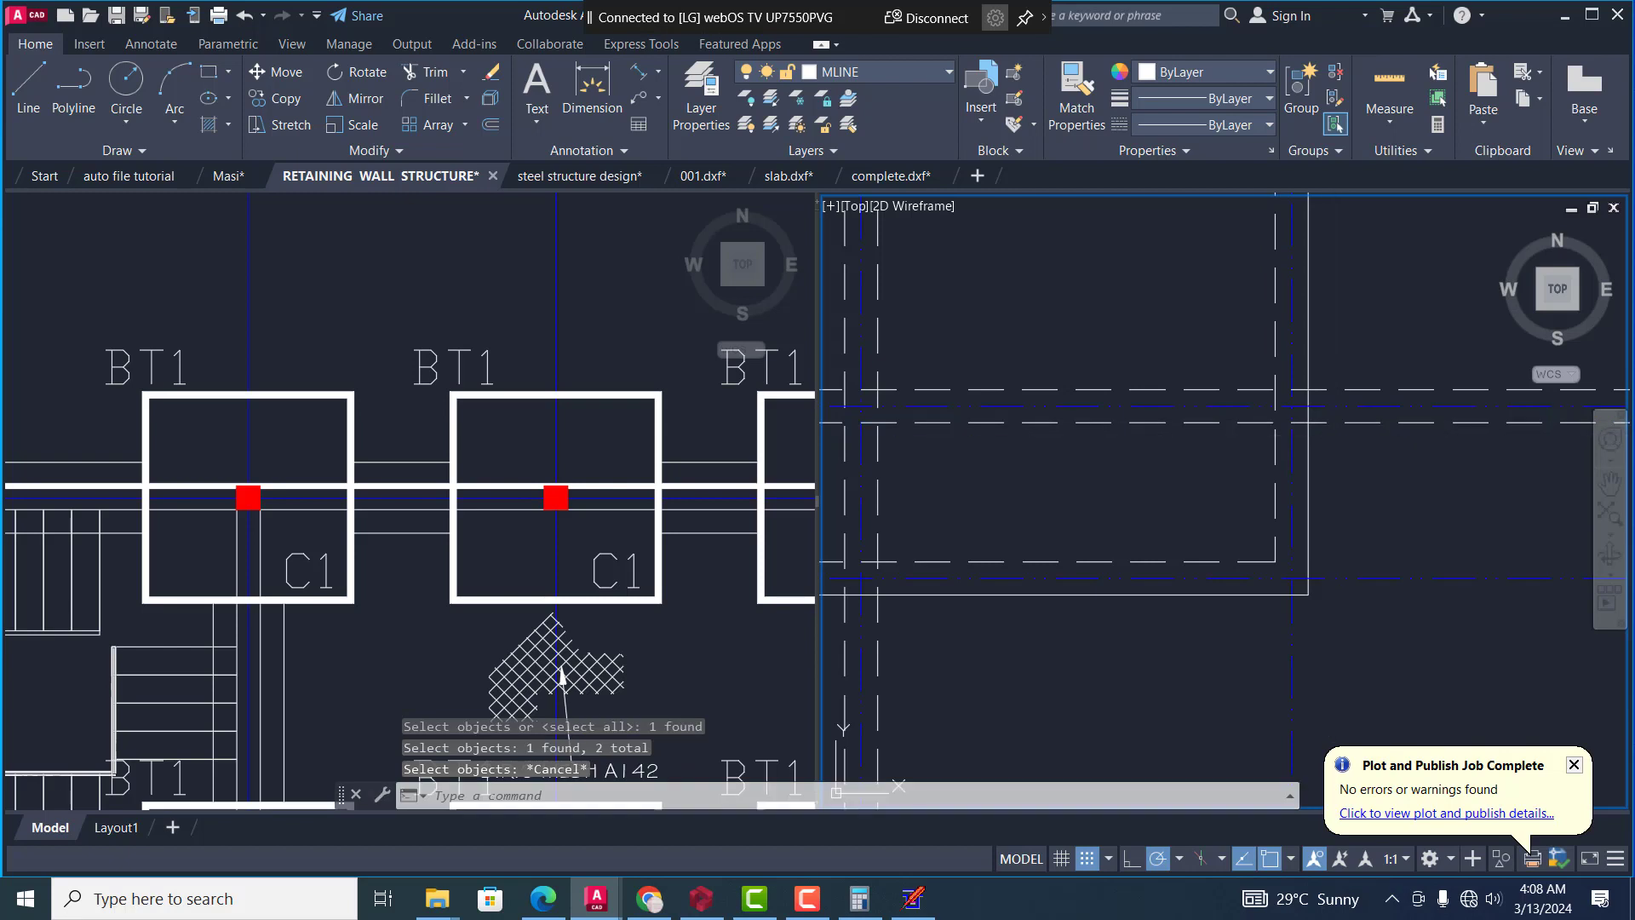
text(tr)
key(space)
text(t)
key(space)
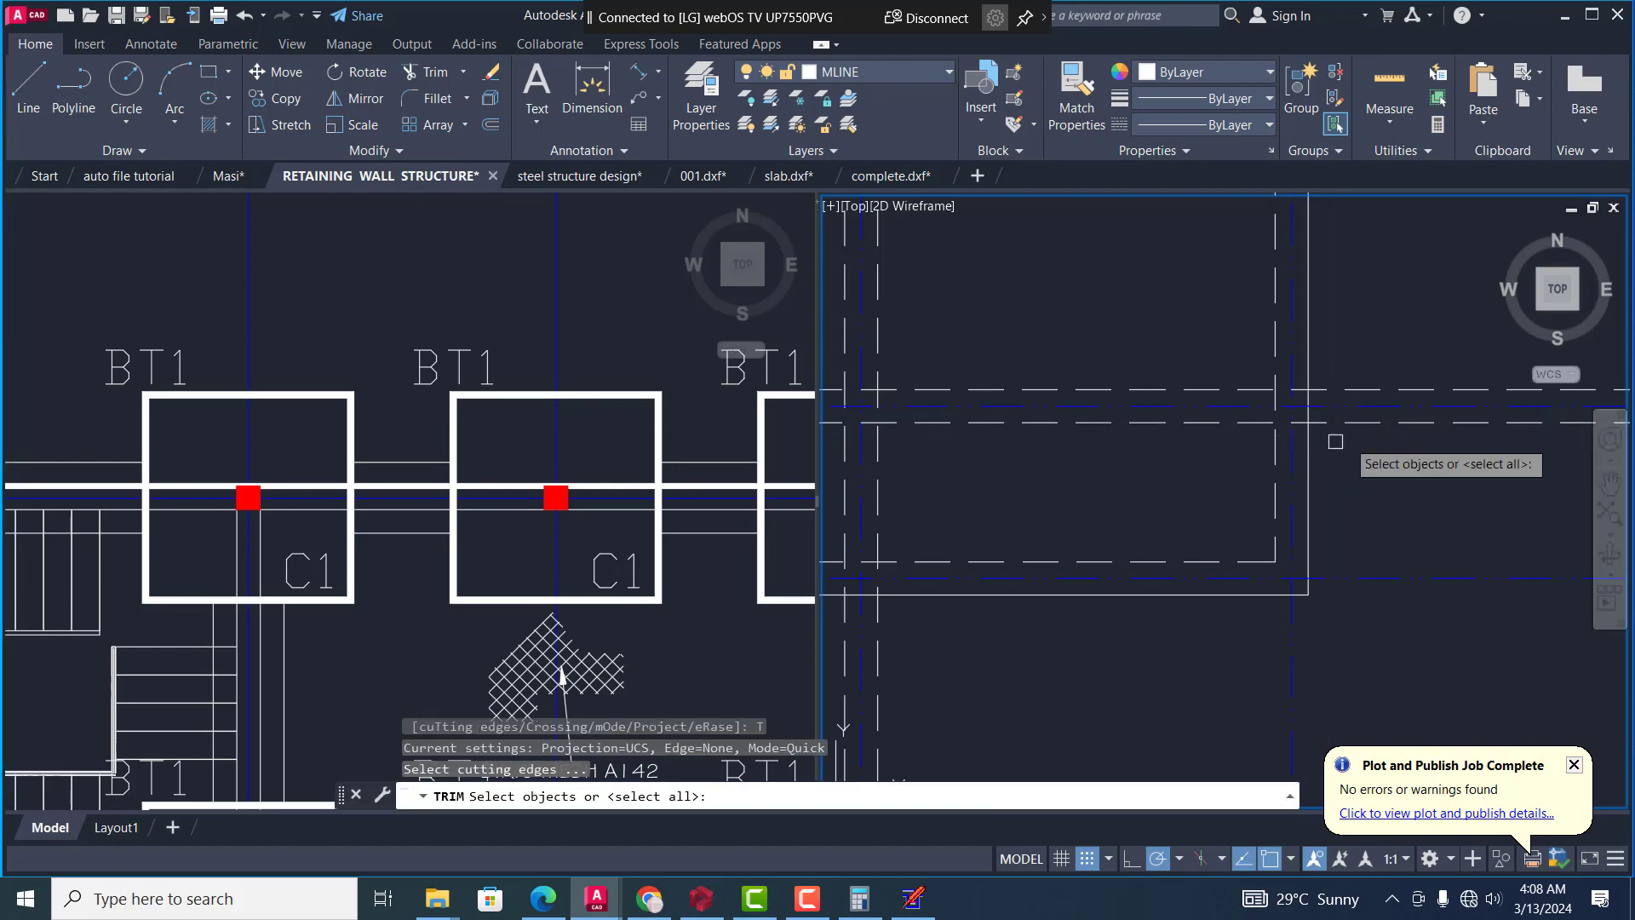
click(1360, 431)
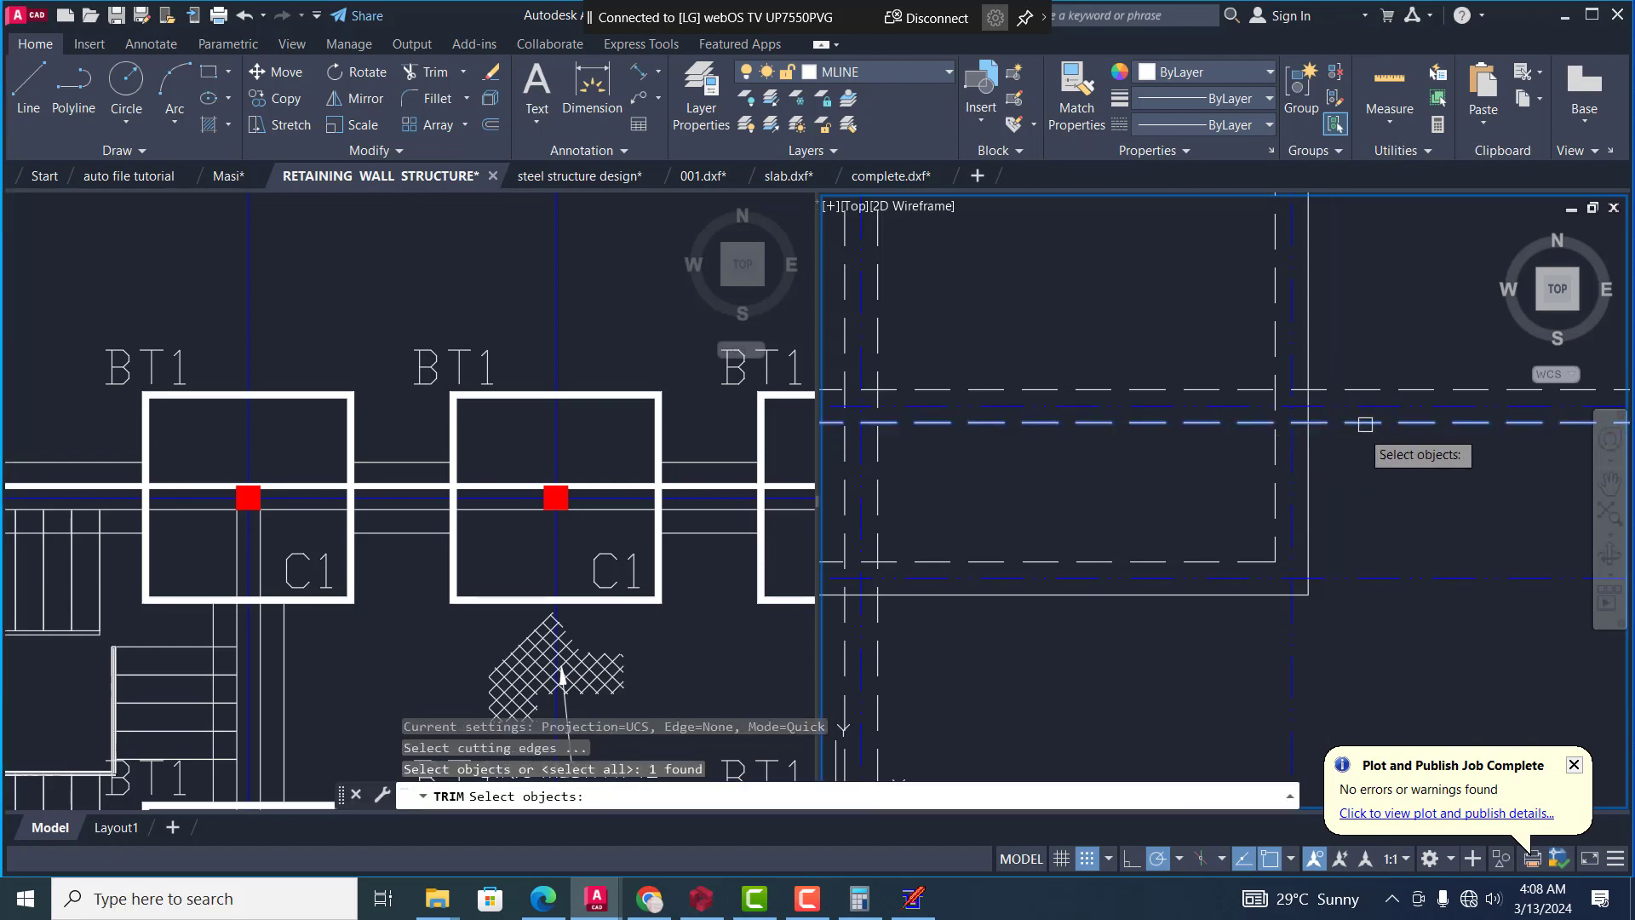
key(Escape)
key(Escape)
key(Escape)
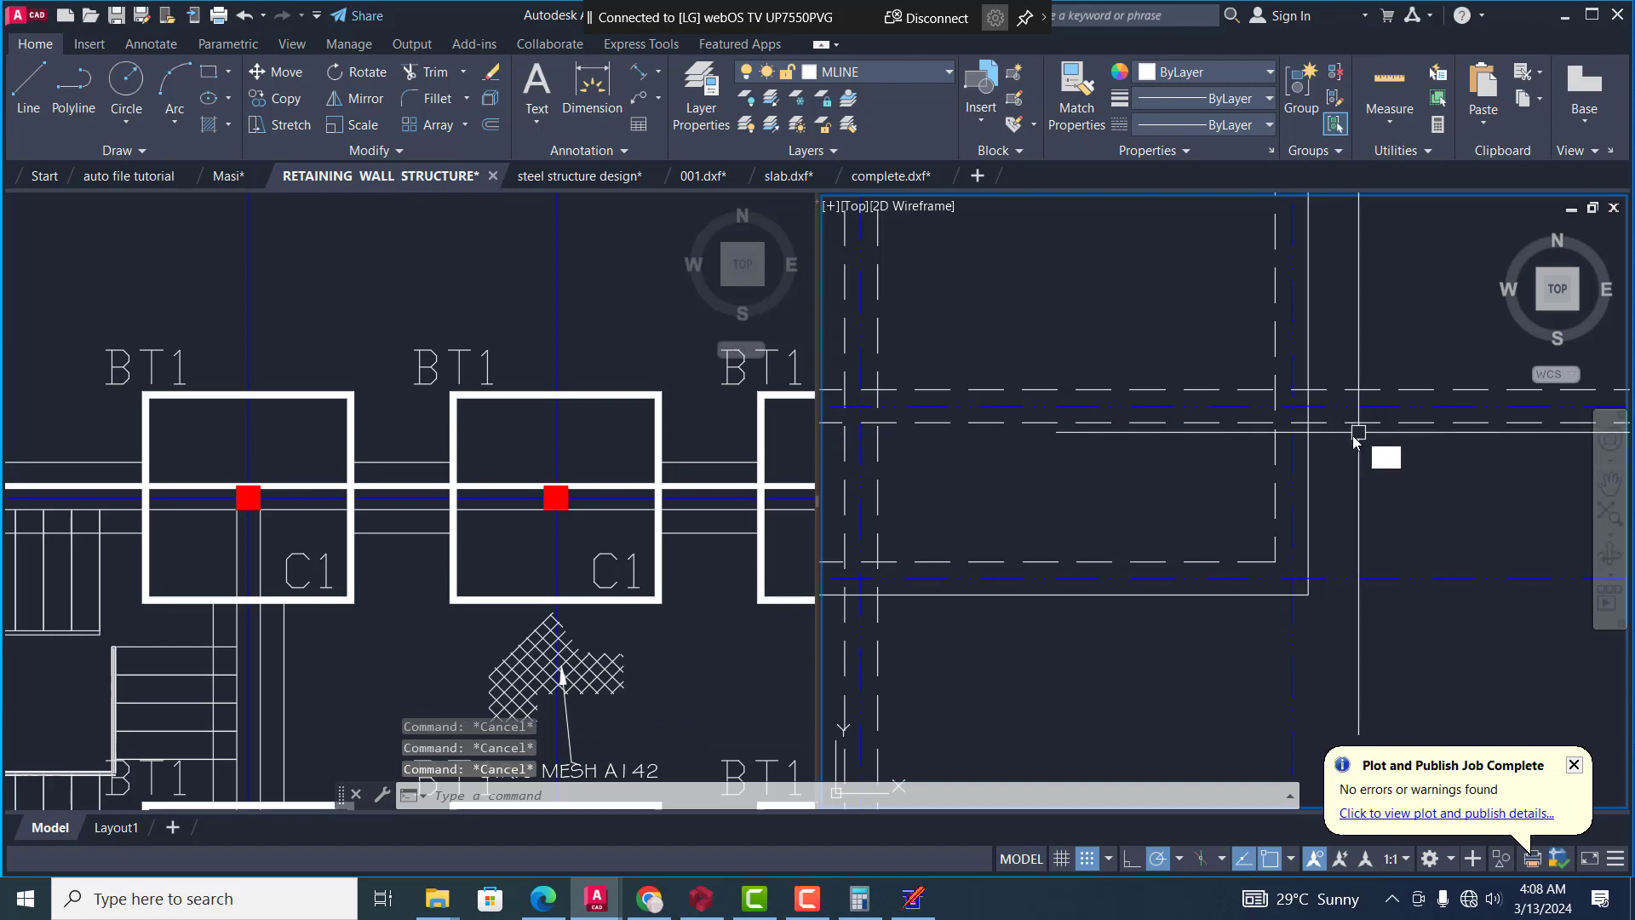
Trim both dashed lines of the intermediate horizontal wall back to the right wall's inner dashed line, using that line as the cutting edge
text(tr)
key(space)
text(t)
key(space)
click(1276, 456)
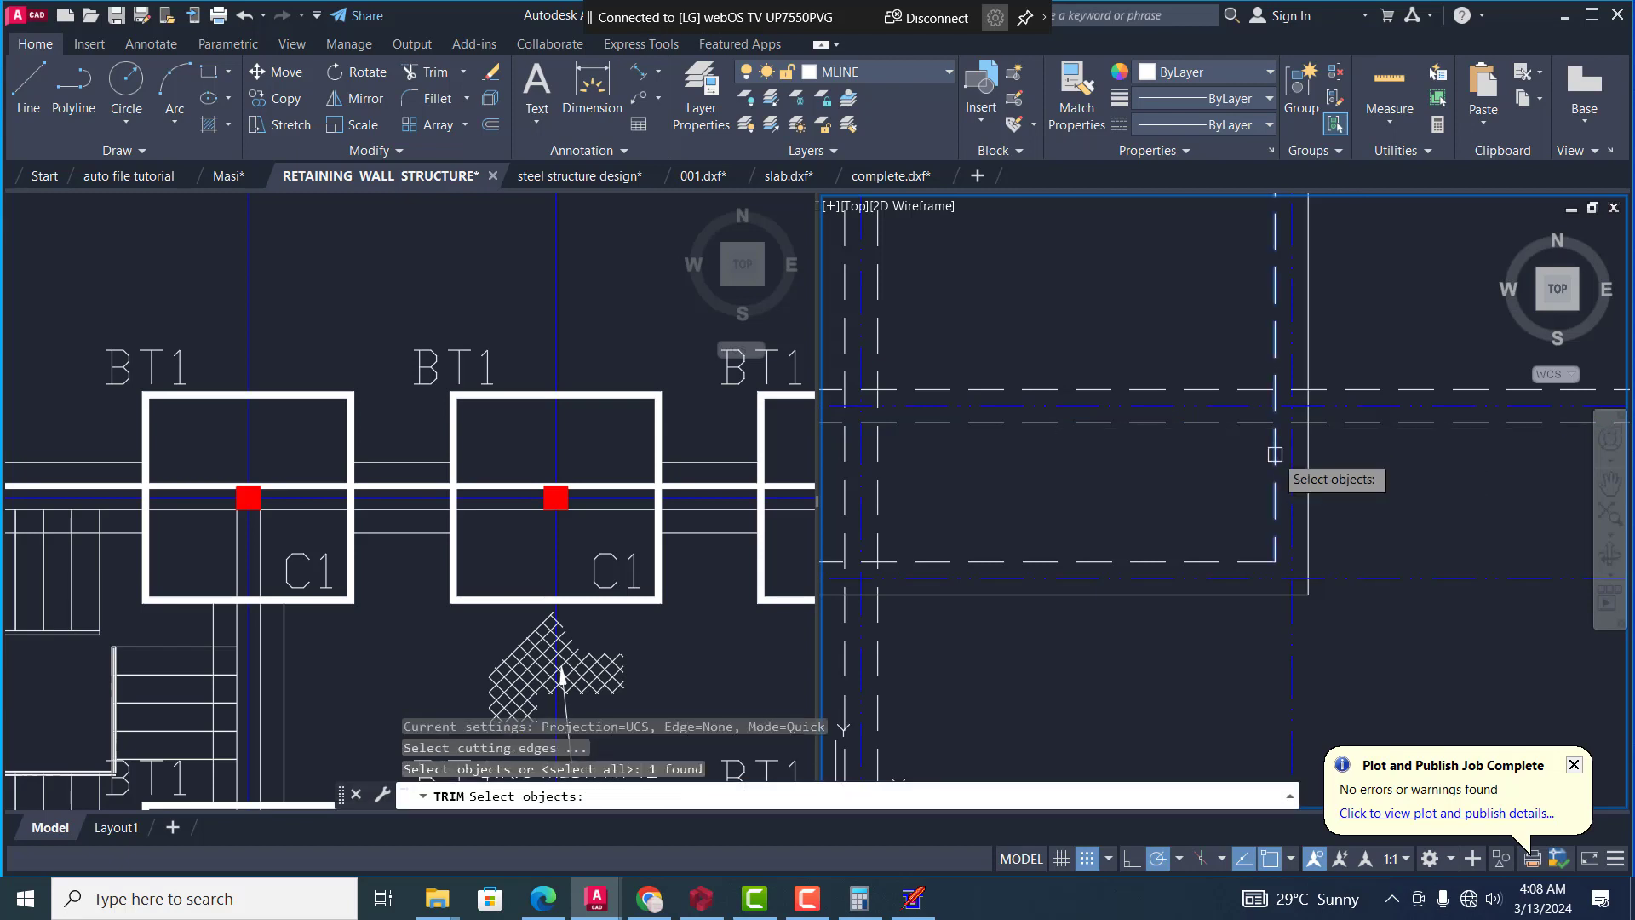
key(space)
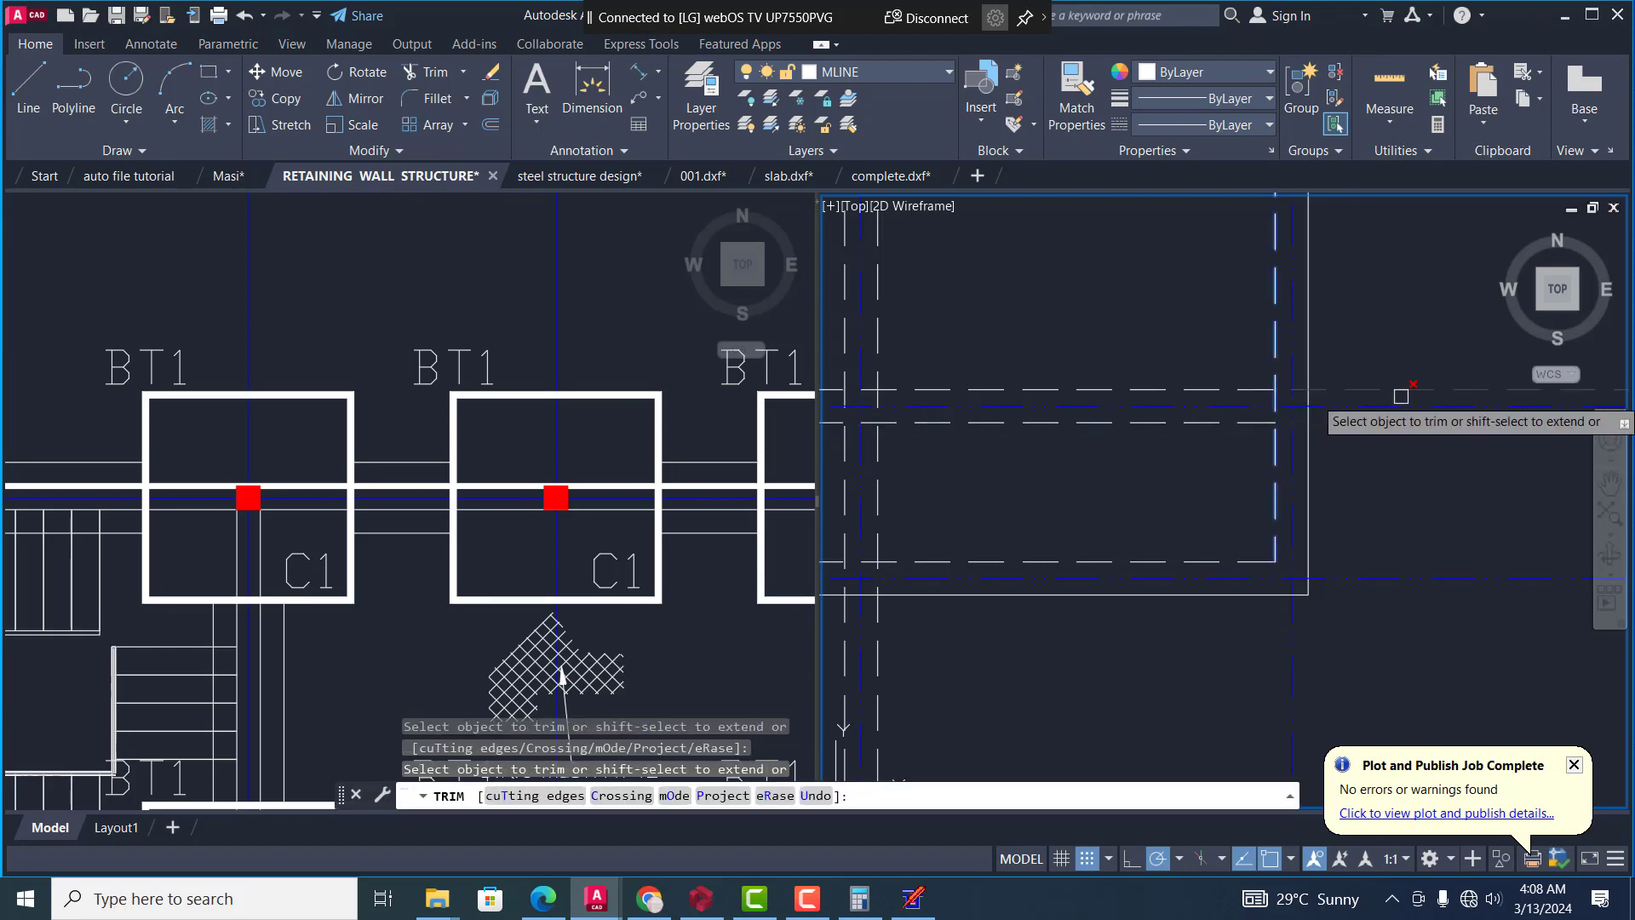
scroll(1380, 422, down, 5)
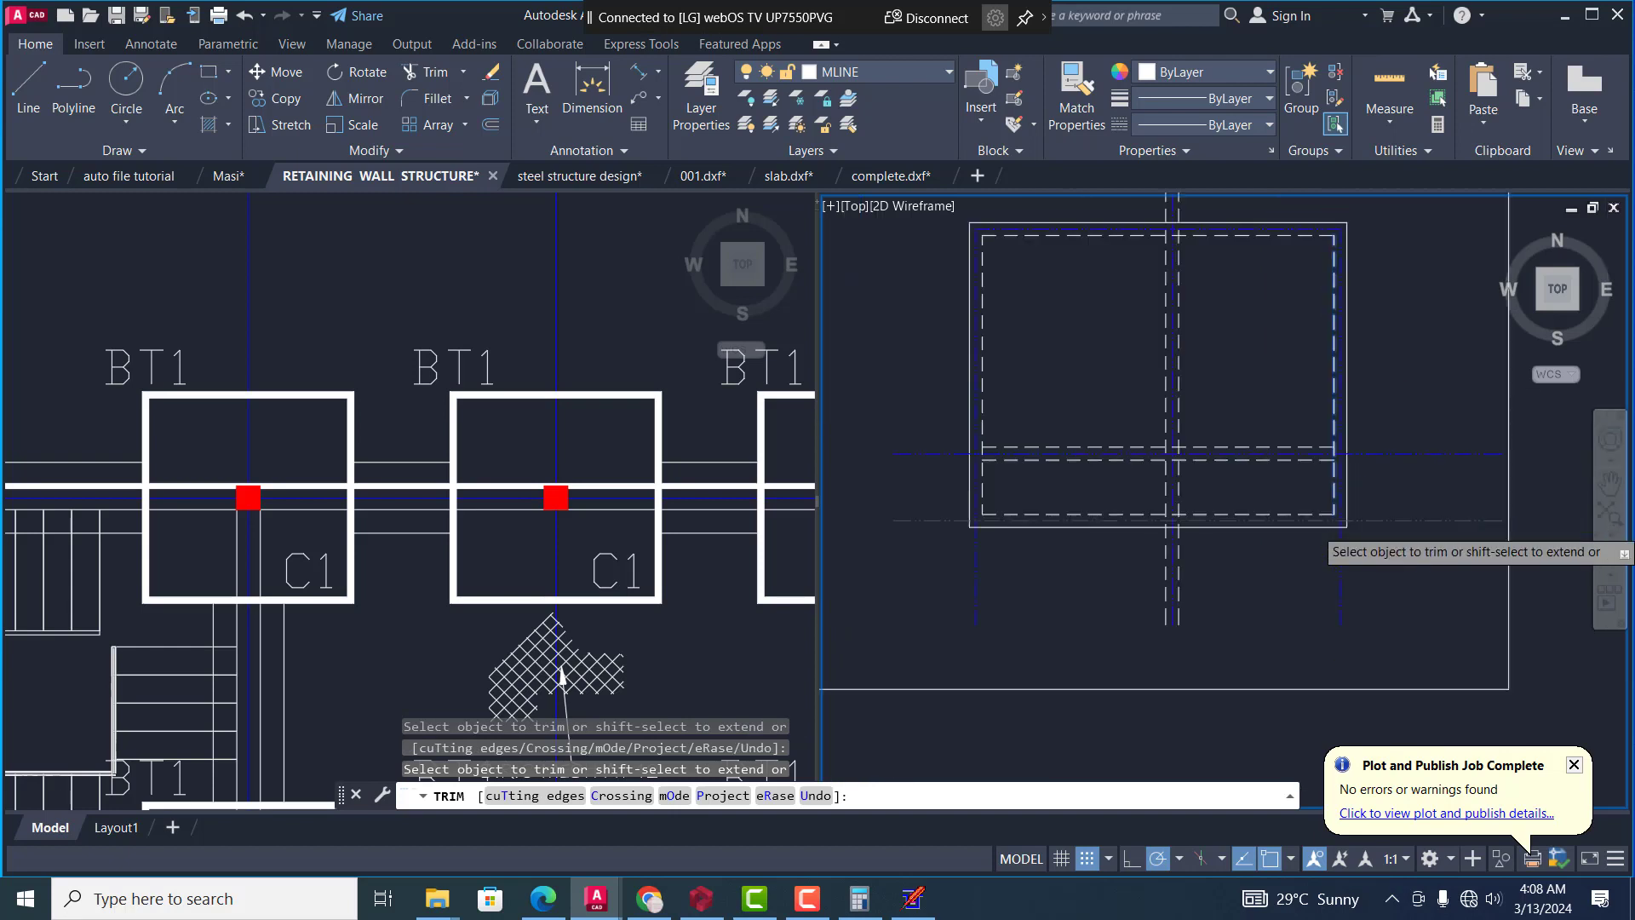
key(Escape)
key(Escape)
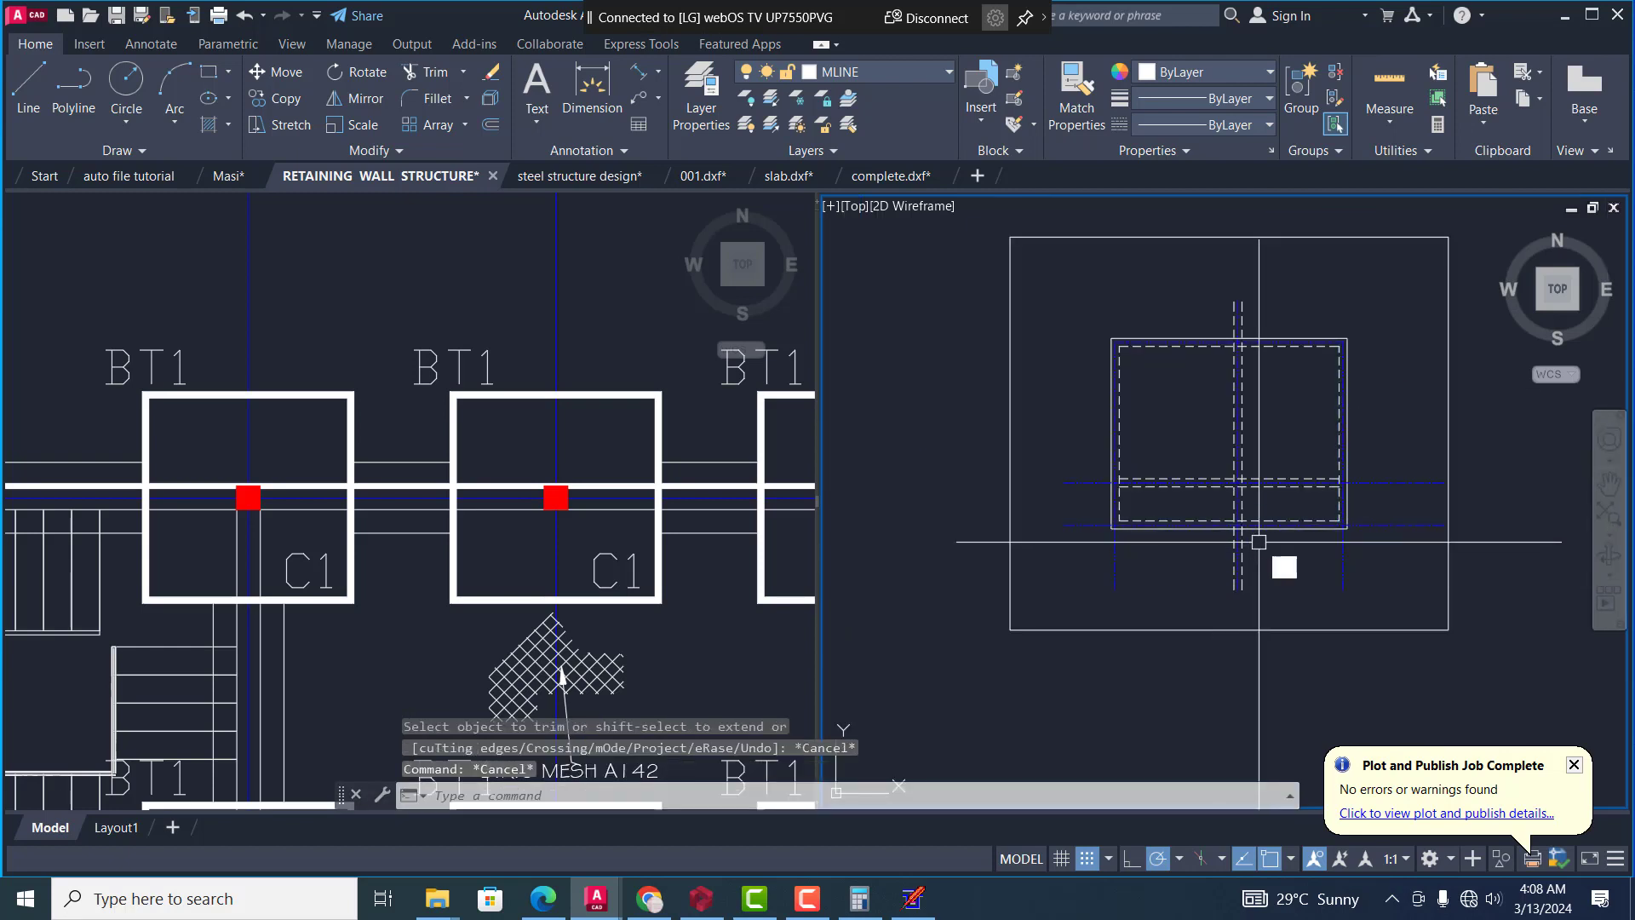
Trim both dashed lines of the intermediate vertical wall back to the inner dashed lines of the highest and lowest walls, using those as cutting edges
text(tr)
key(space)
text(t)
key(space)
scroll(1258, 537, up, 6)
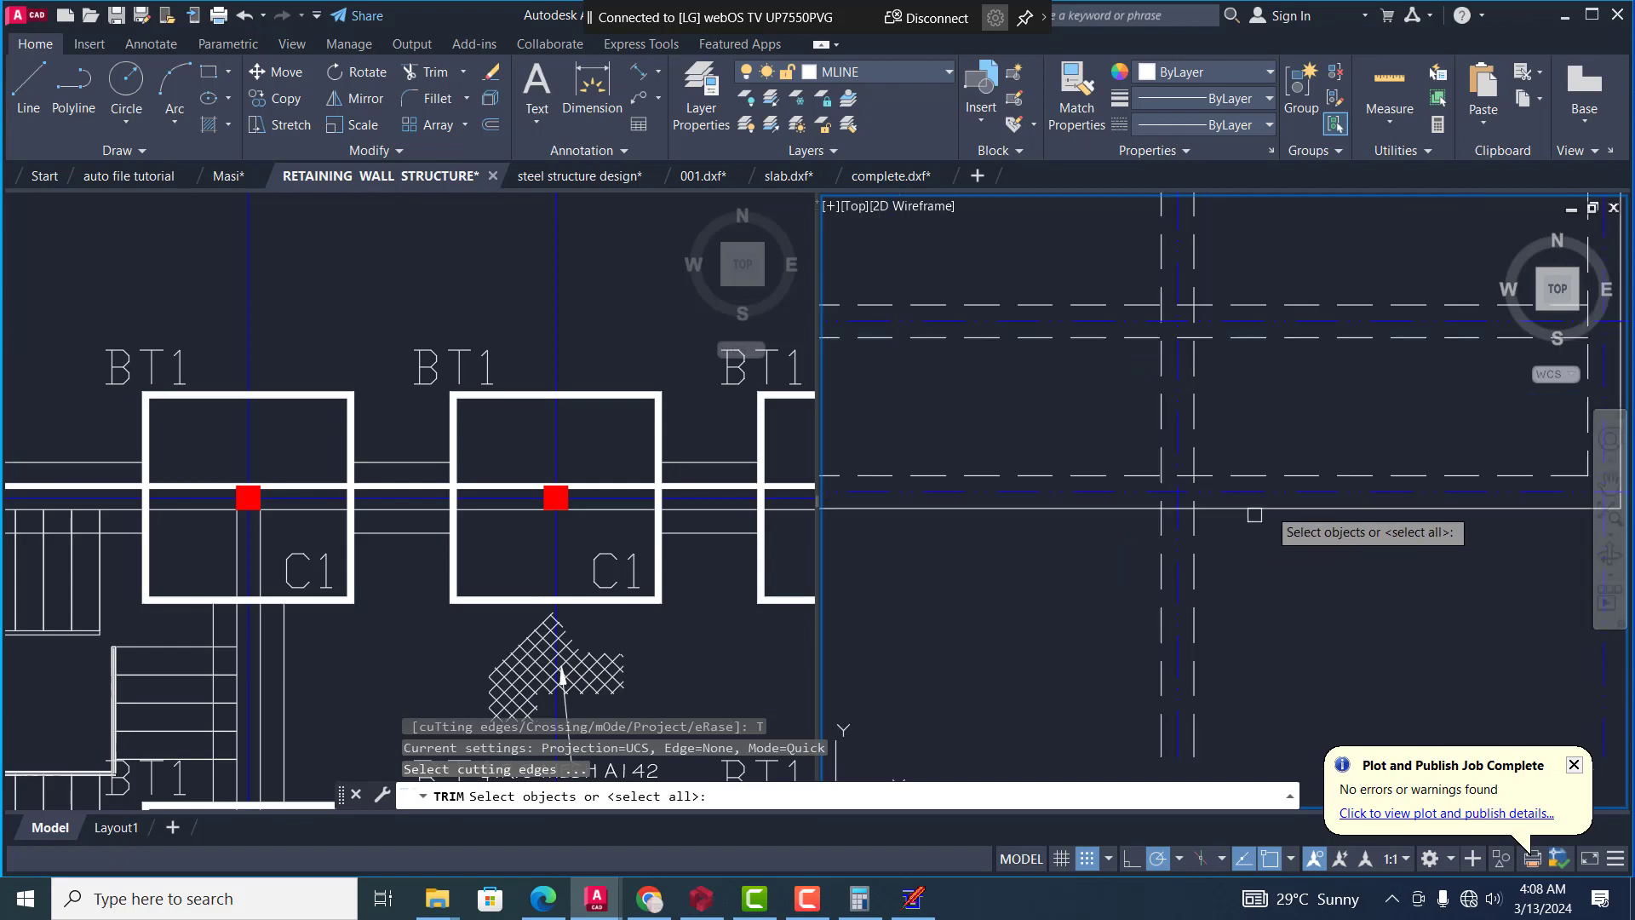
click(1292, 476)
scroll(1288, 532, down, 2)
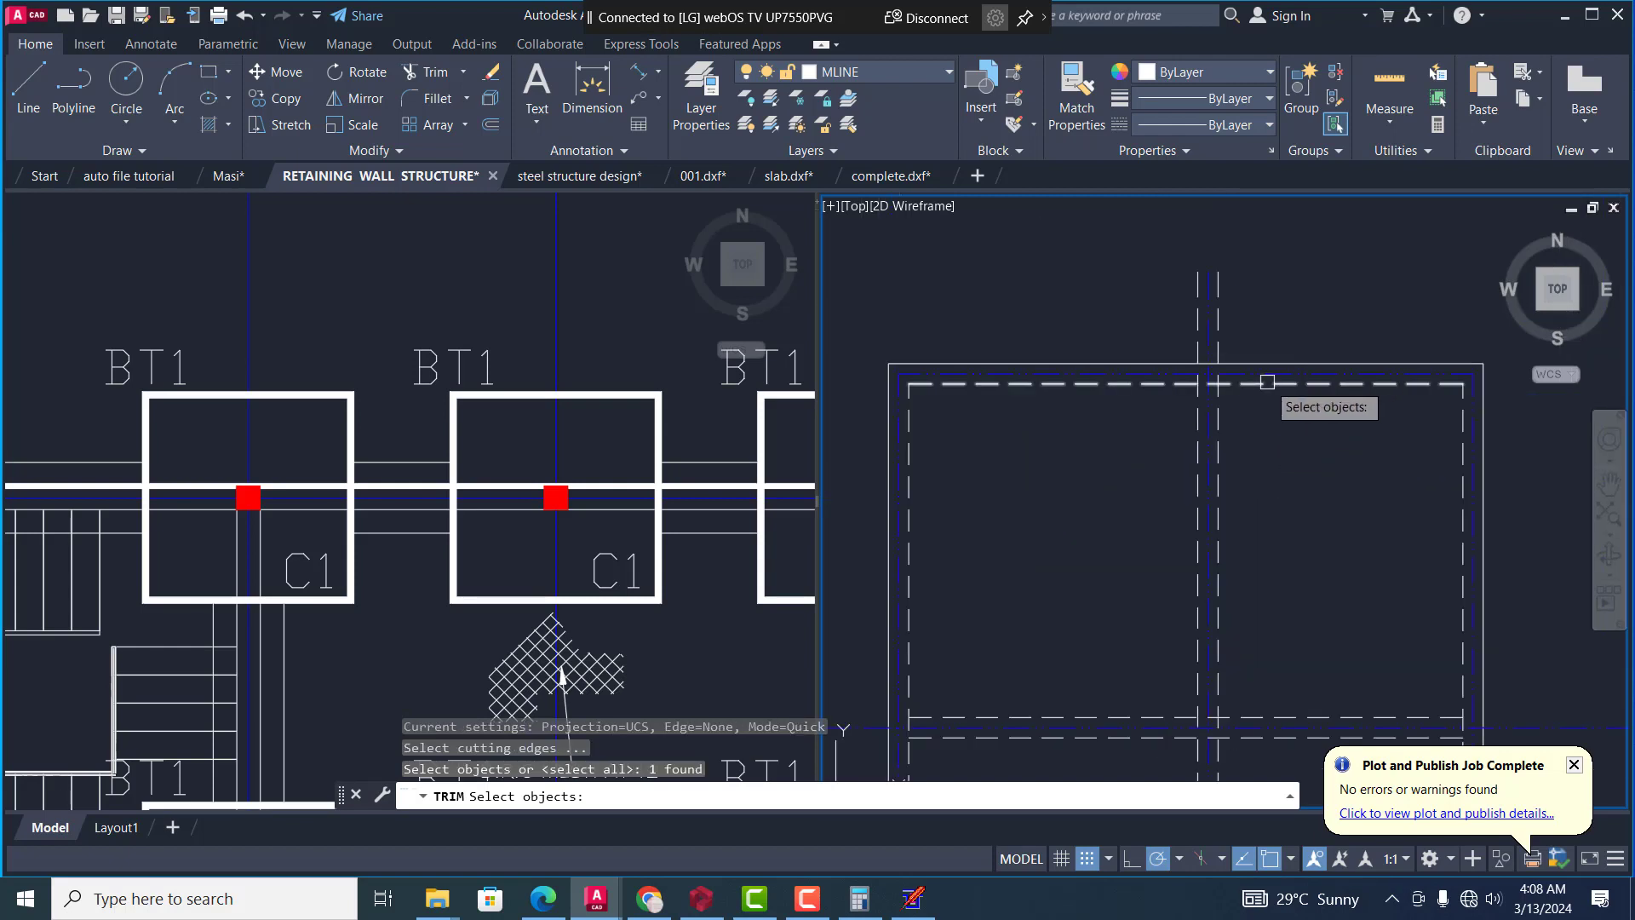
click(1270, 381)
key(space)
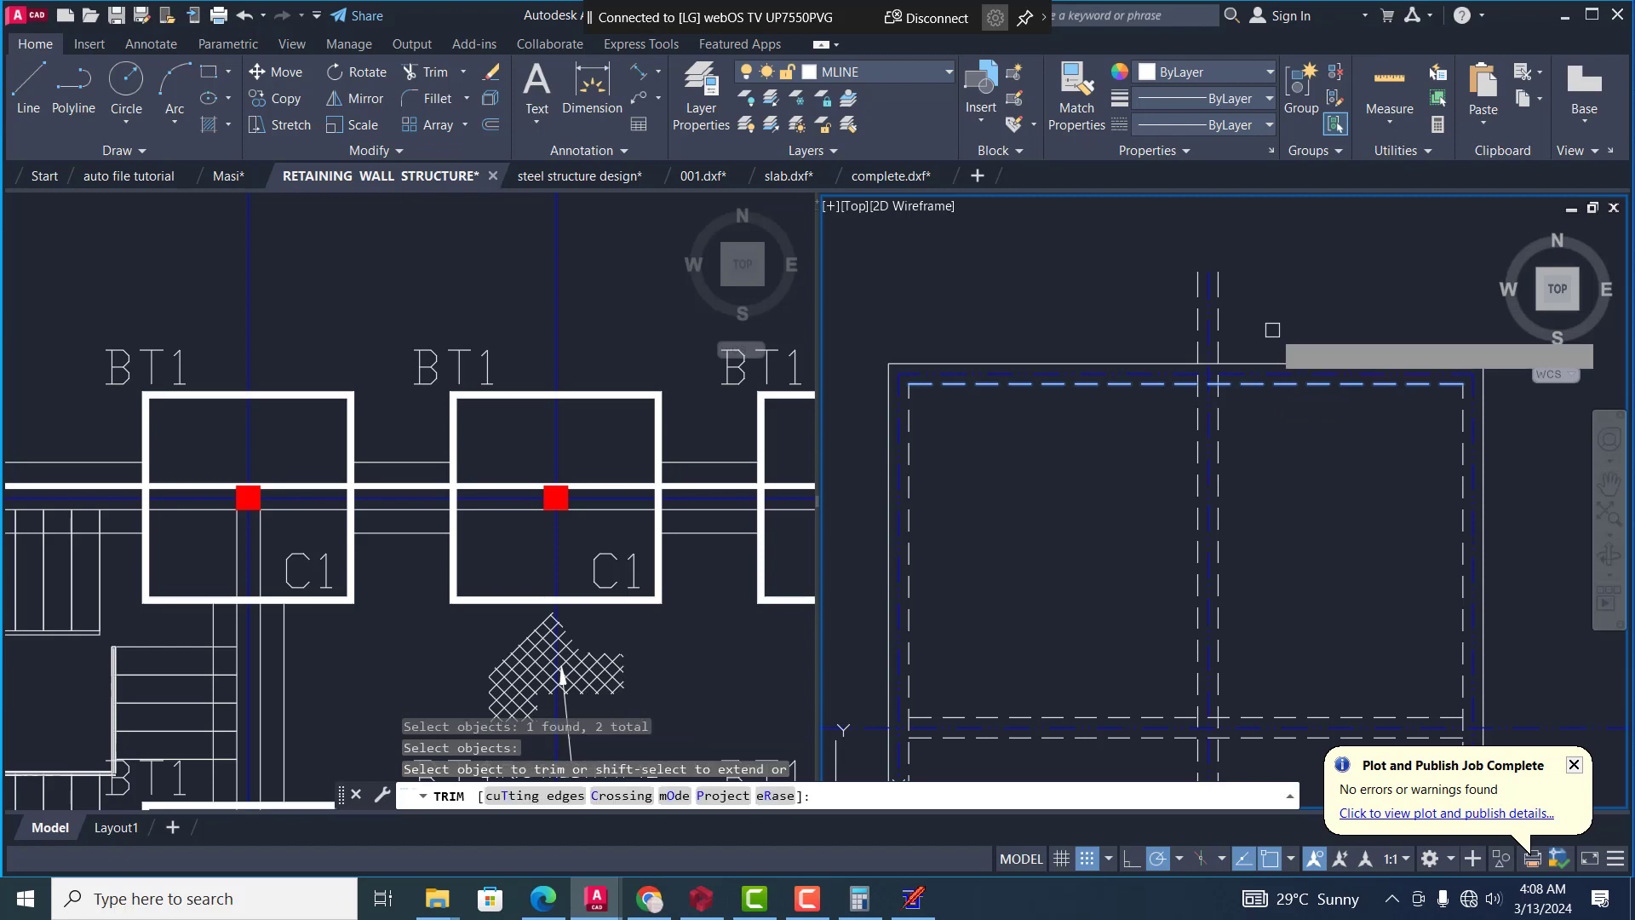
click(1216, 313)
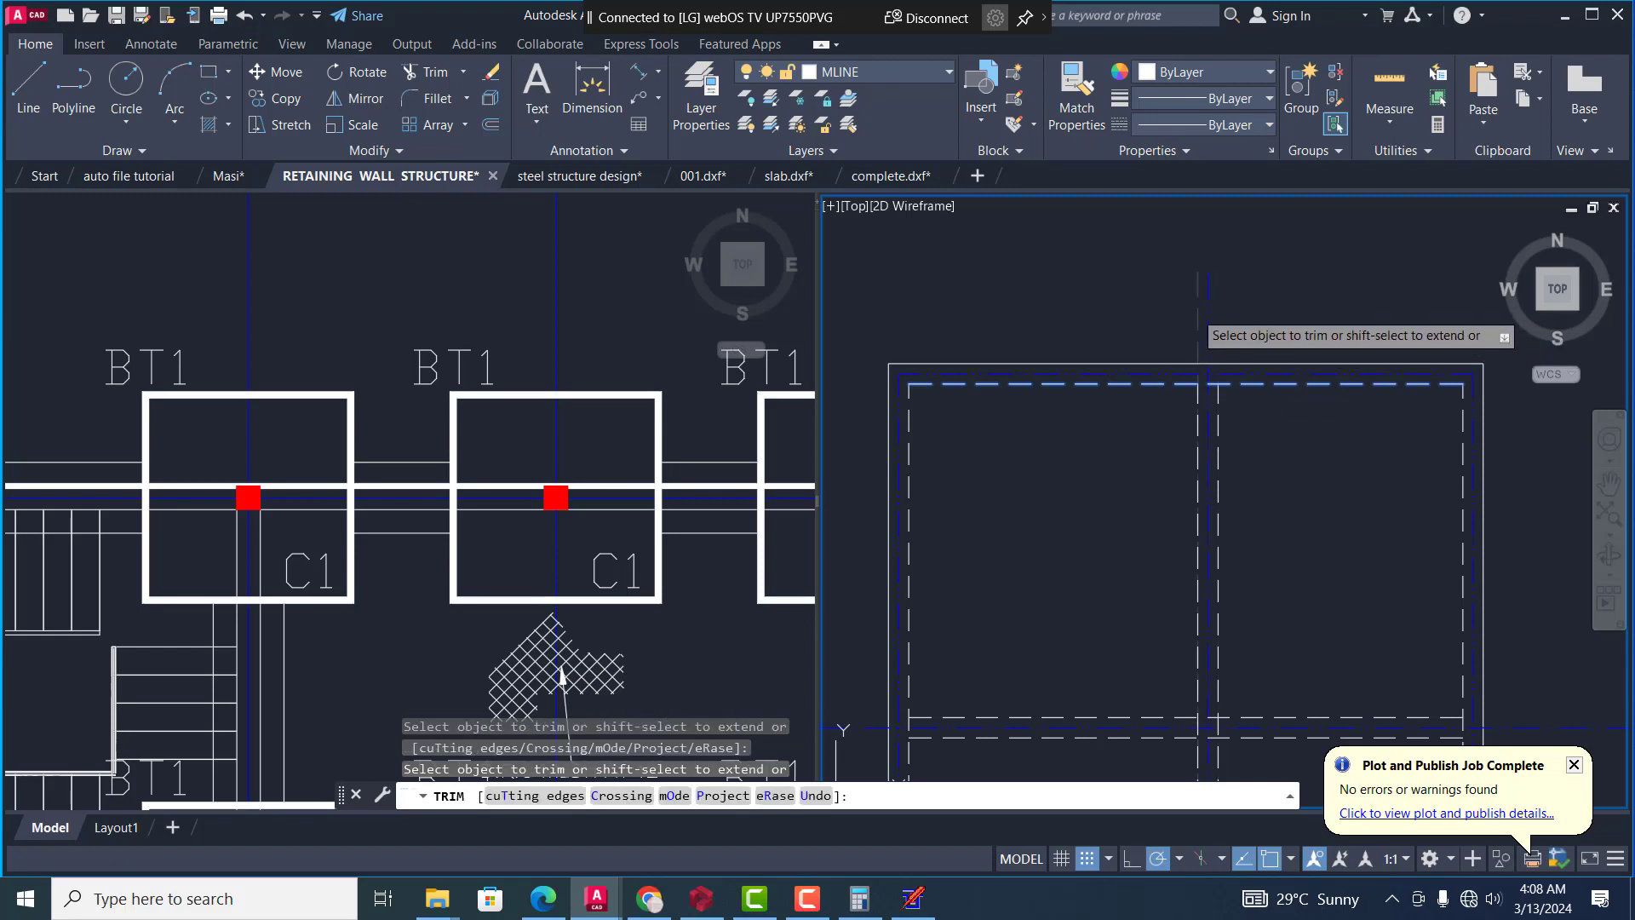
scroll(1226, 503, up, 5)
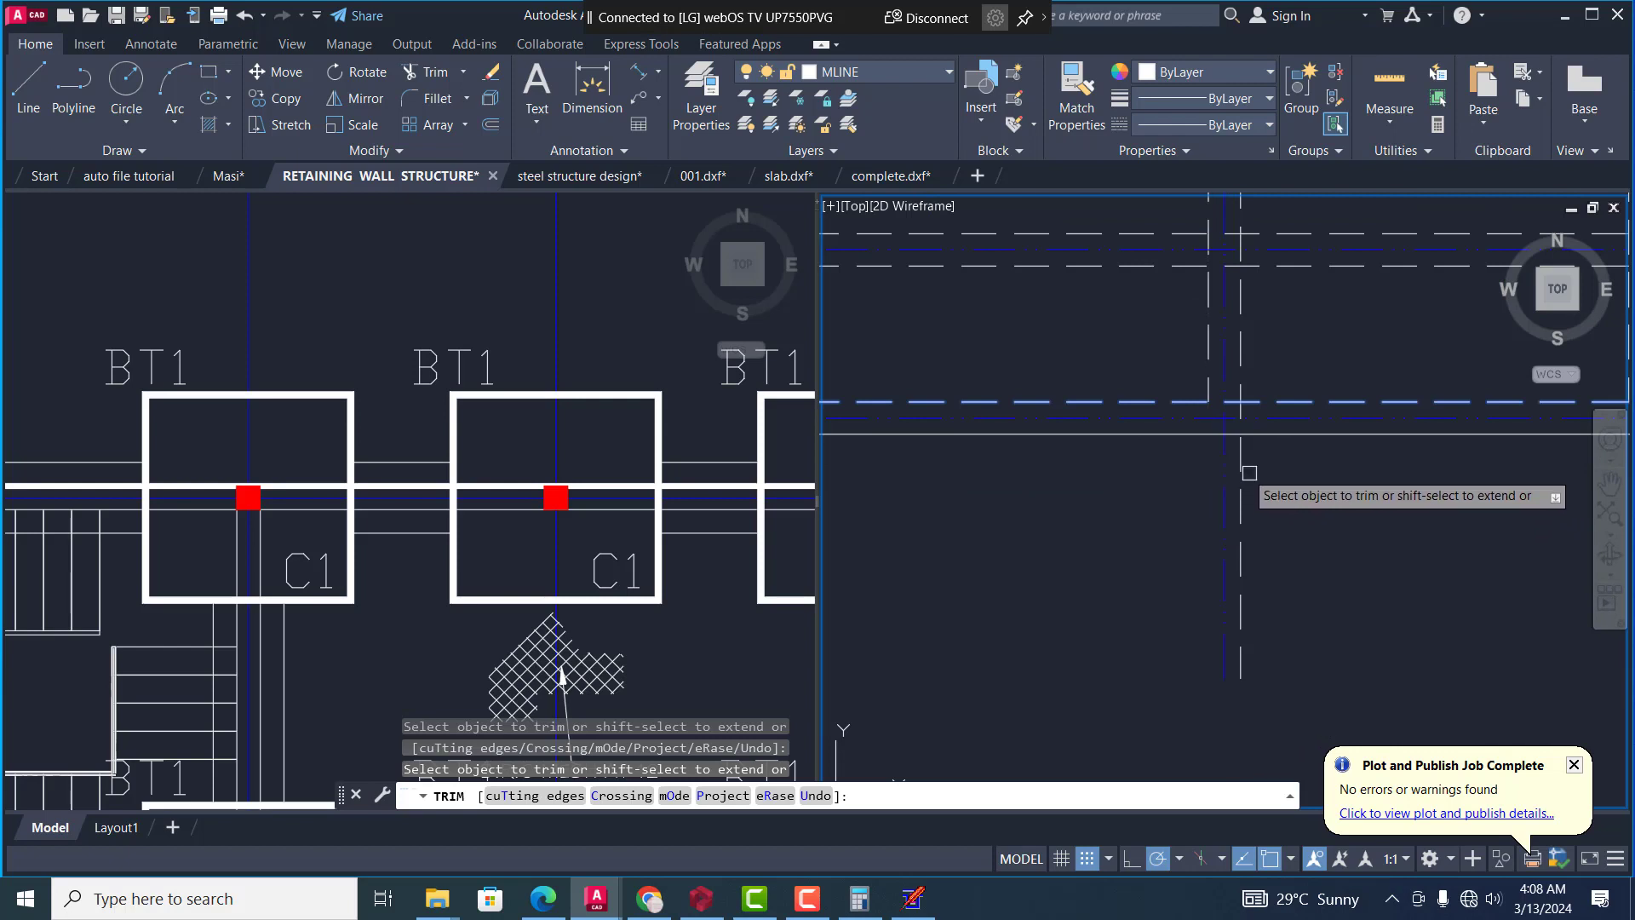
scroll(1252, 485, down, 4)
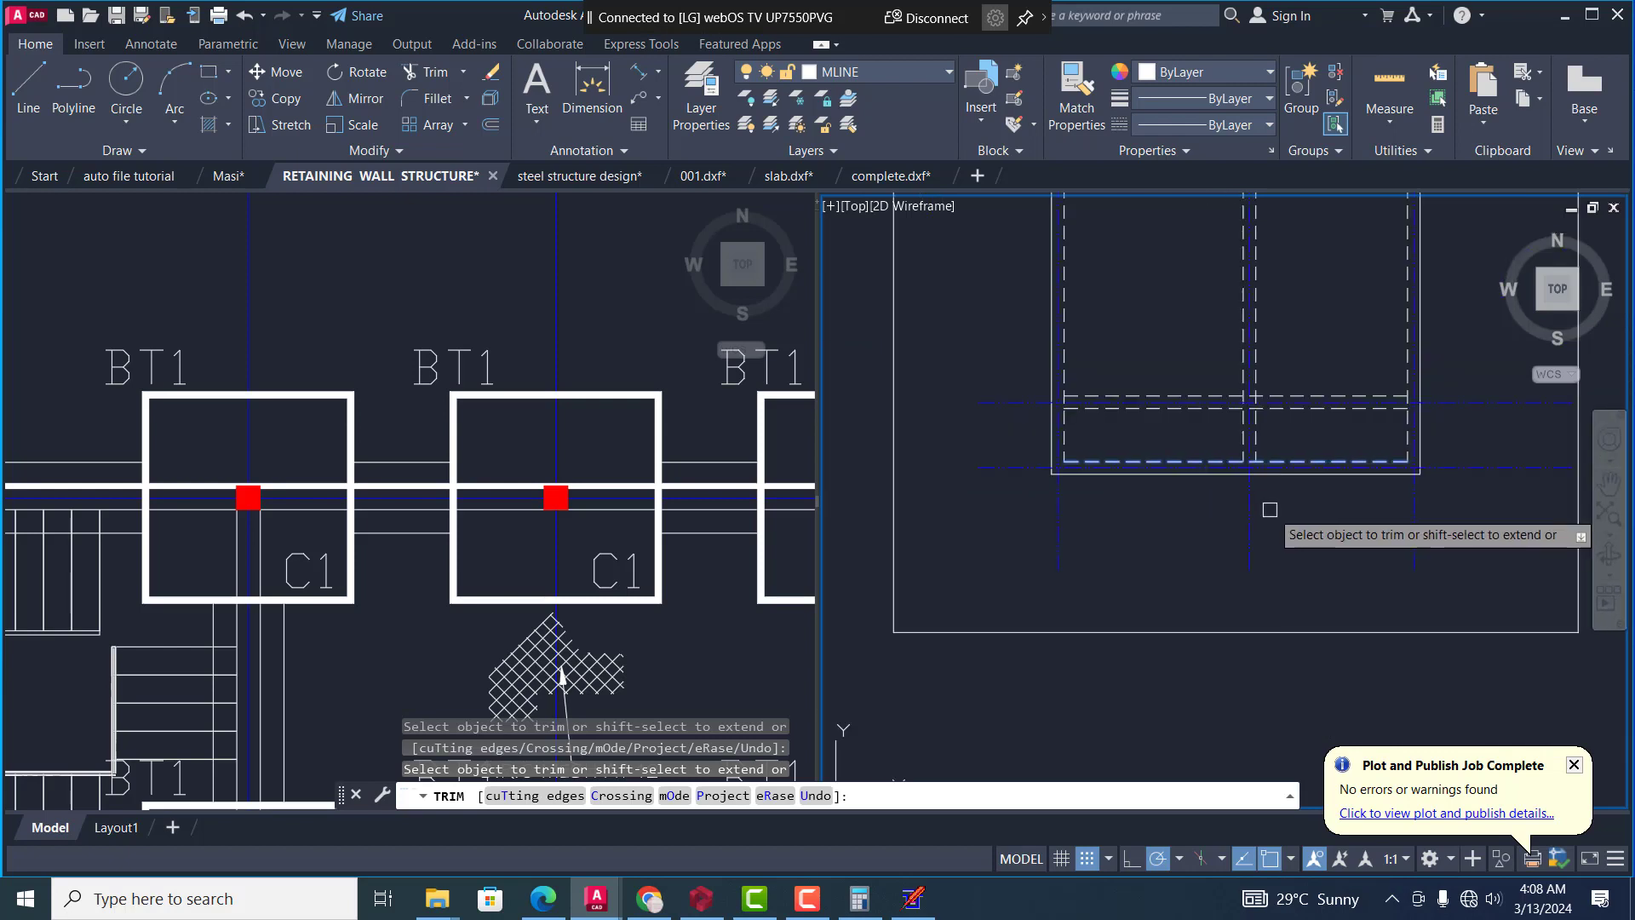
key(Escape)
scroll(1272, 504, down, 4)
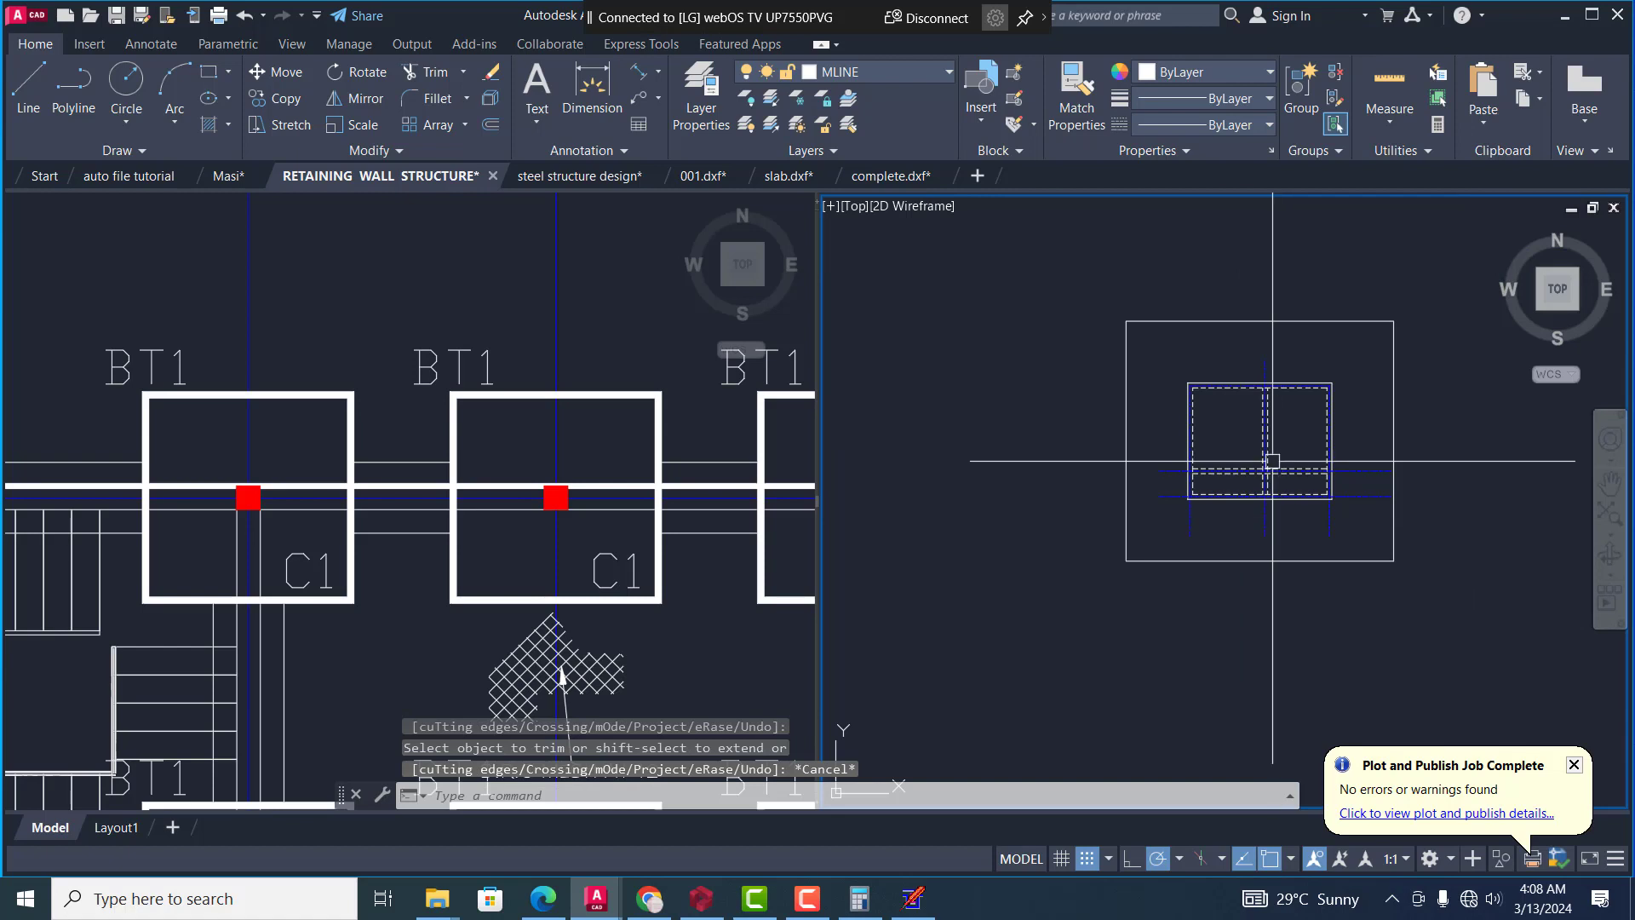
scroll(1272, 462, up, 7)
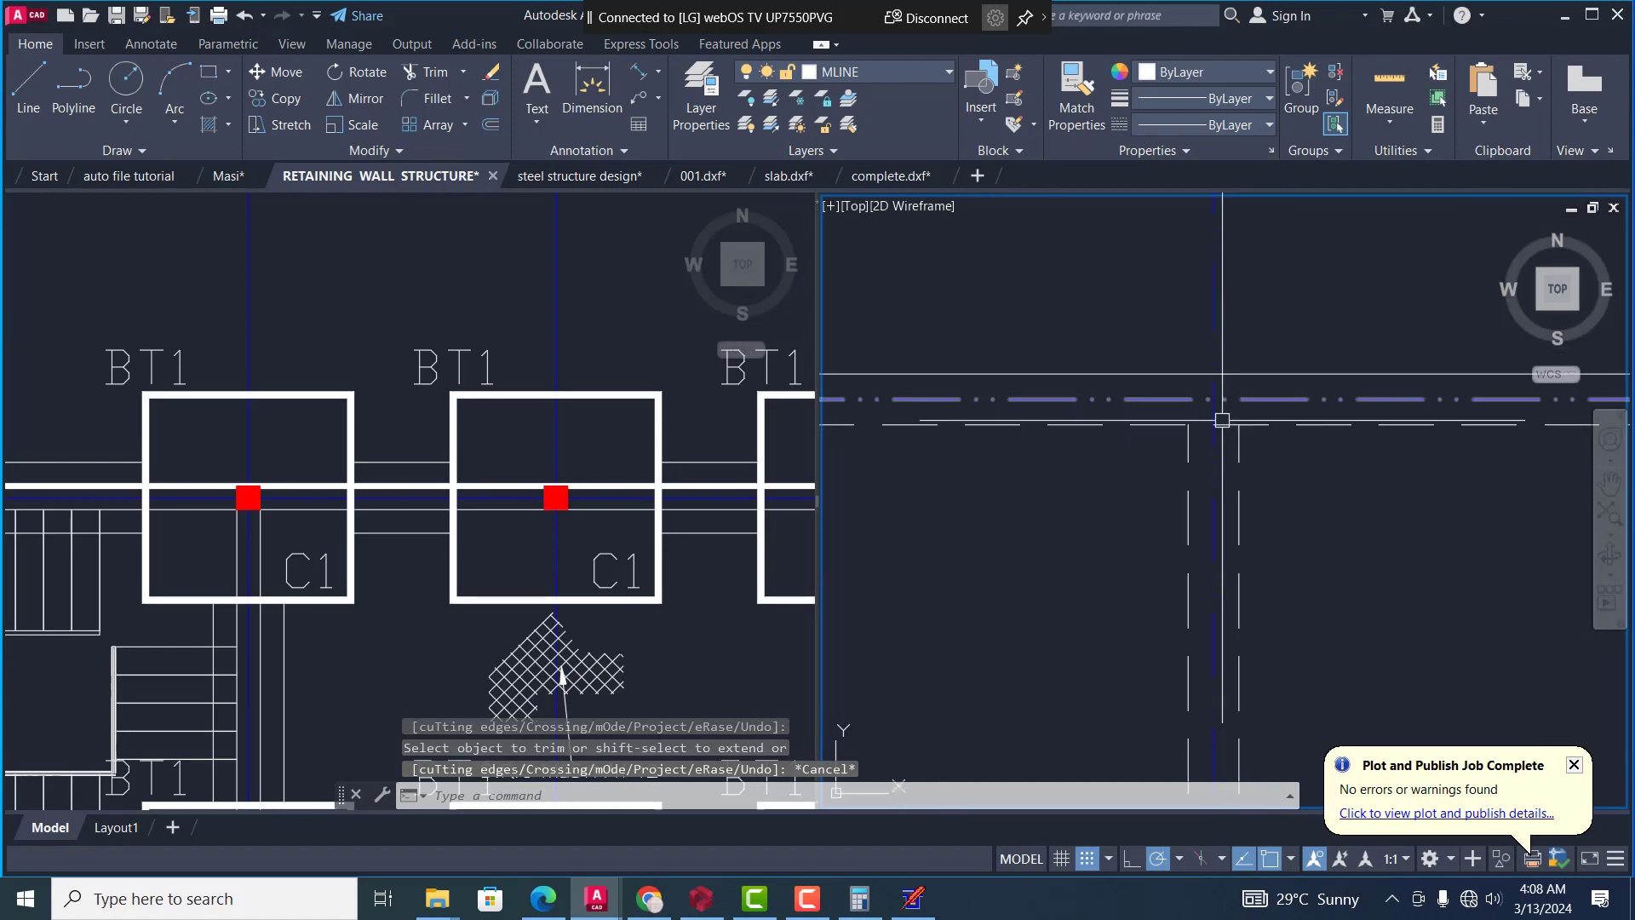
scroll(1222, 420, down, 6)
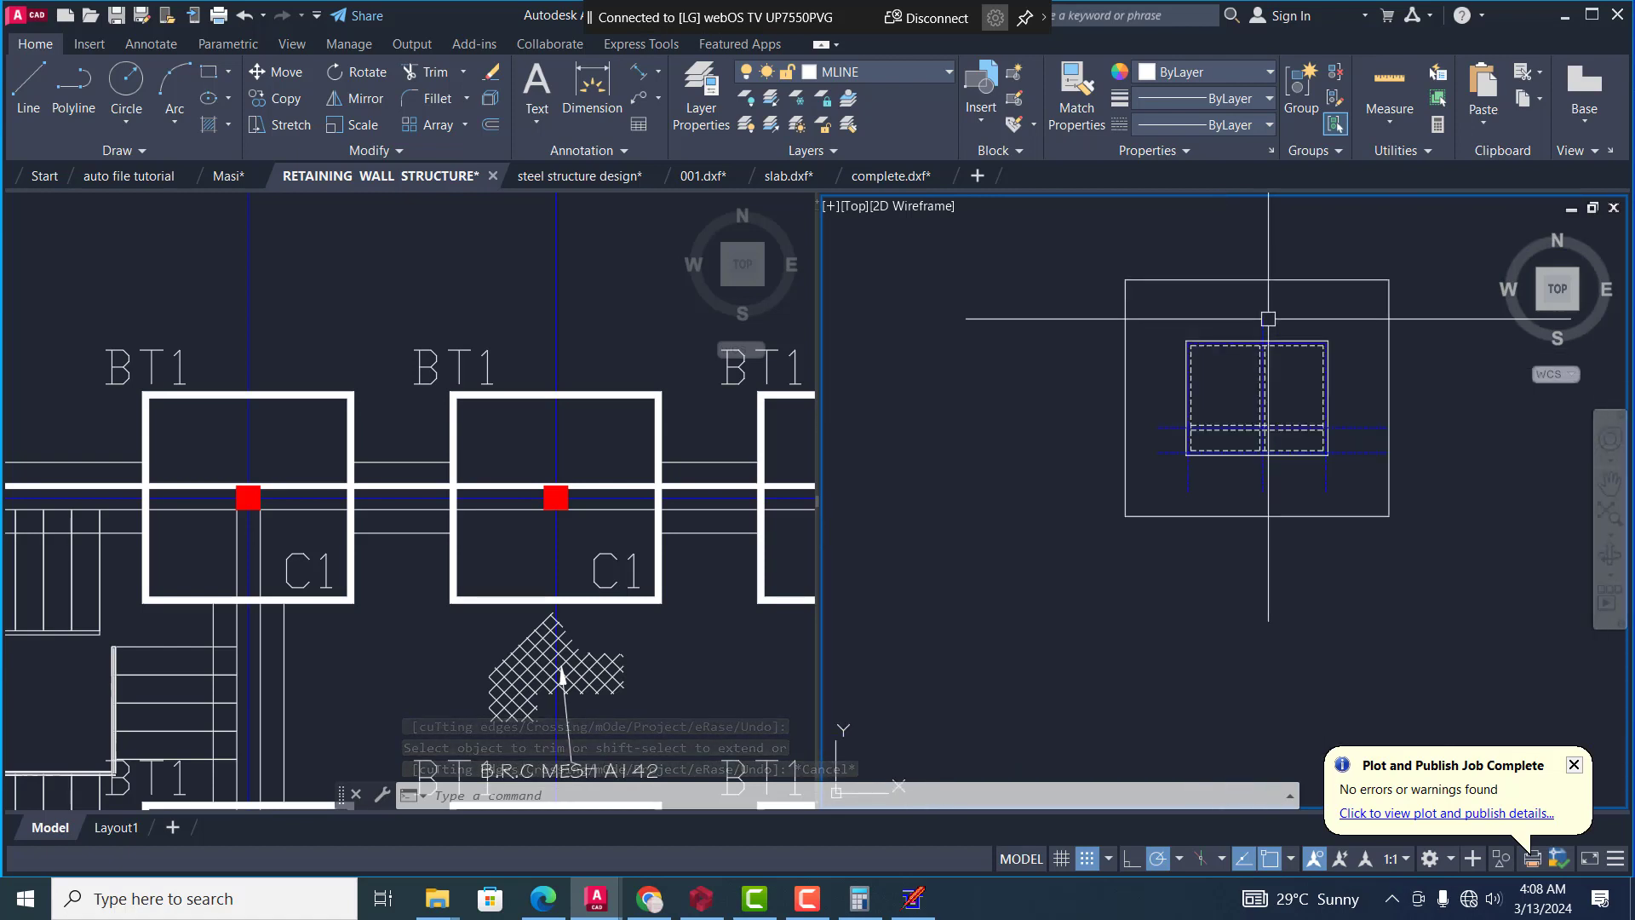
scroll(1268, 319, up, 4)
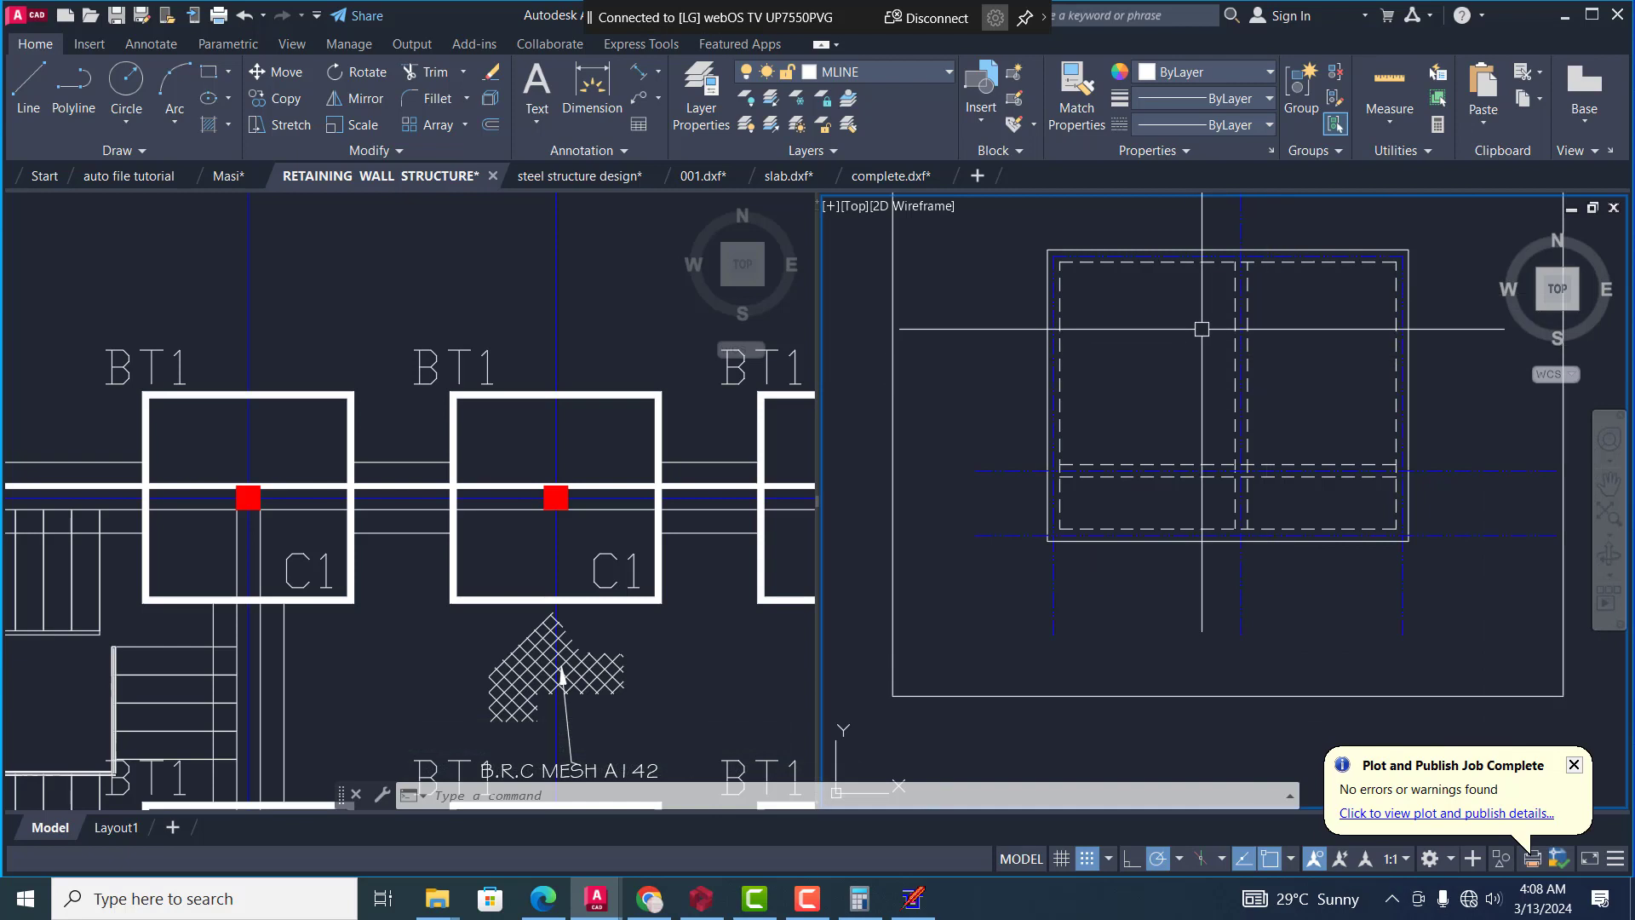
scroll(1177, 352, down, 2)
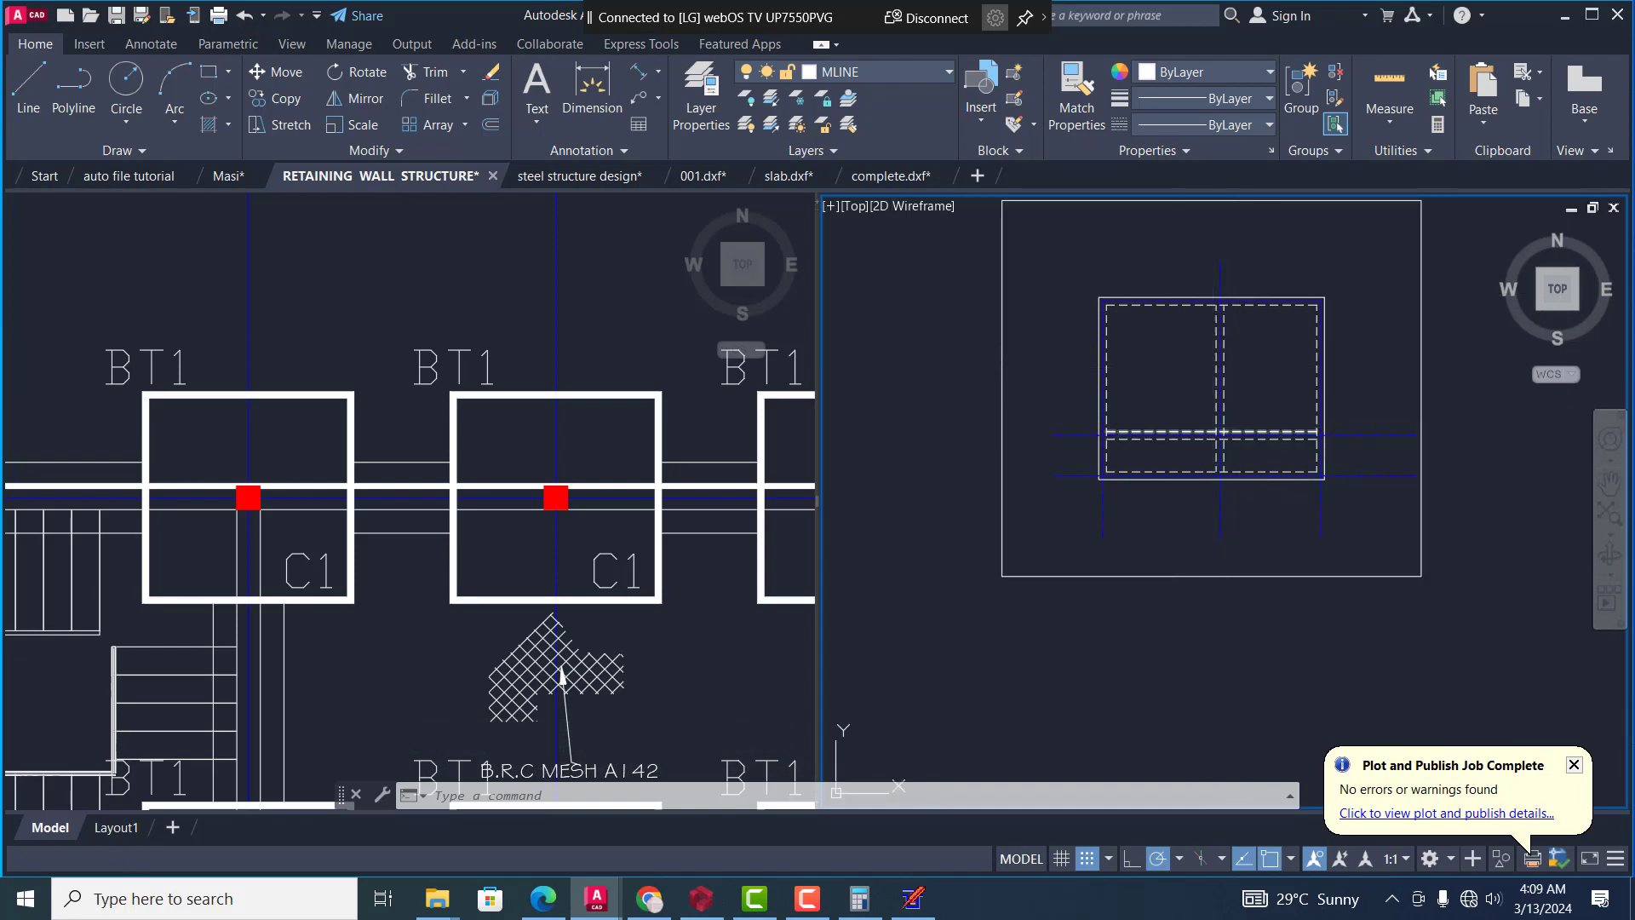
text(ex)
key(Return)
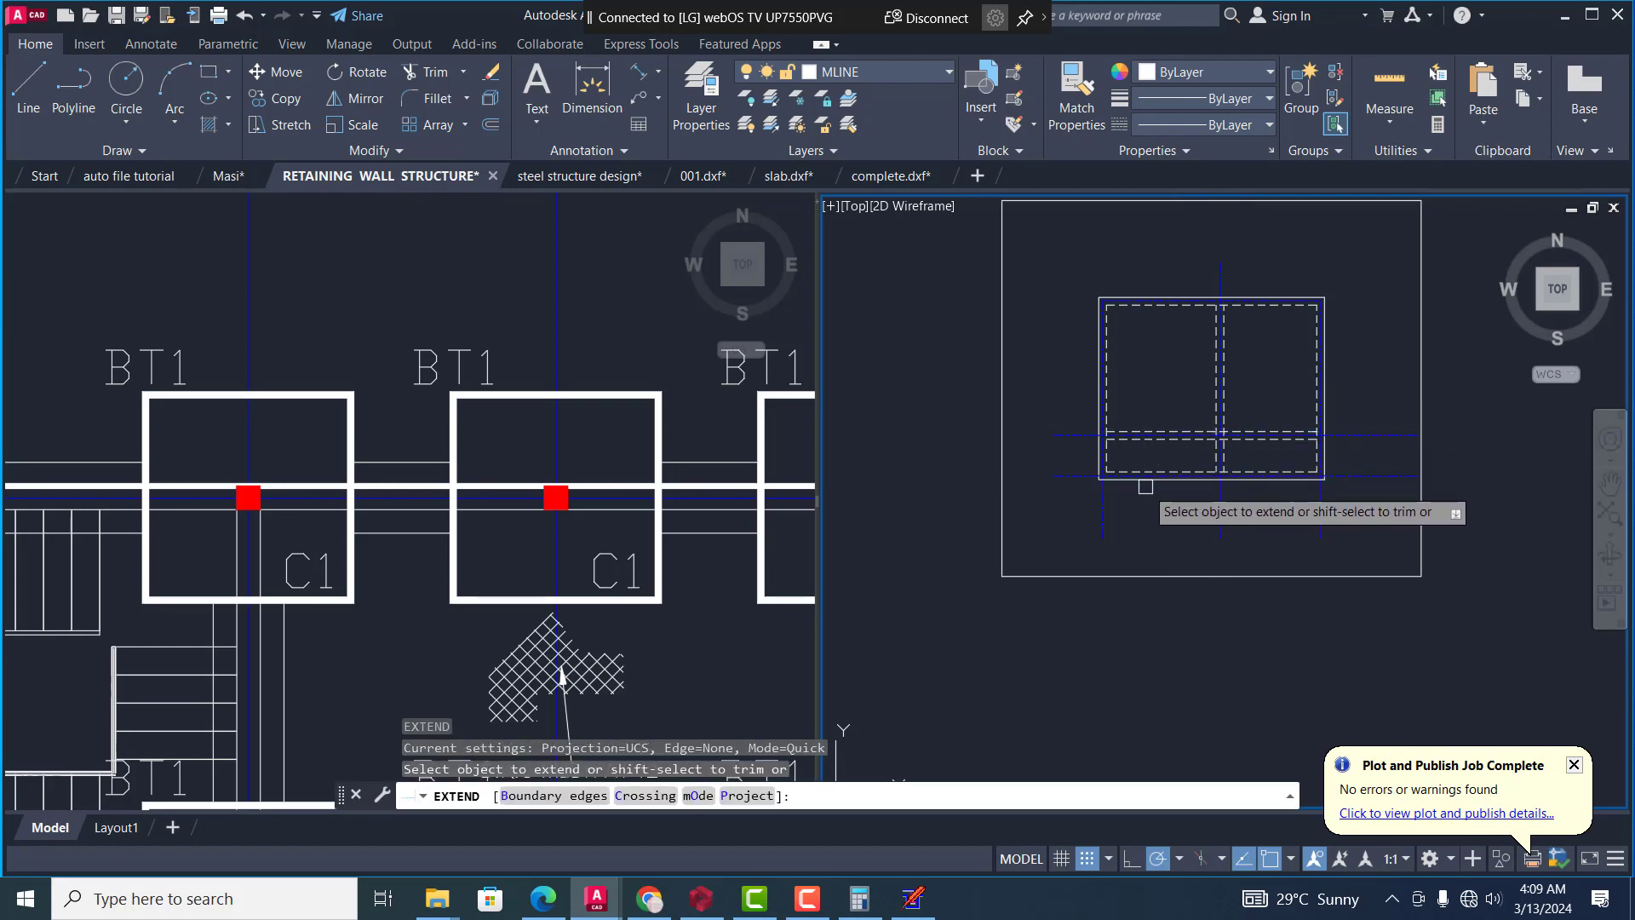
key(Escape)
key(Escape)
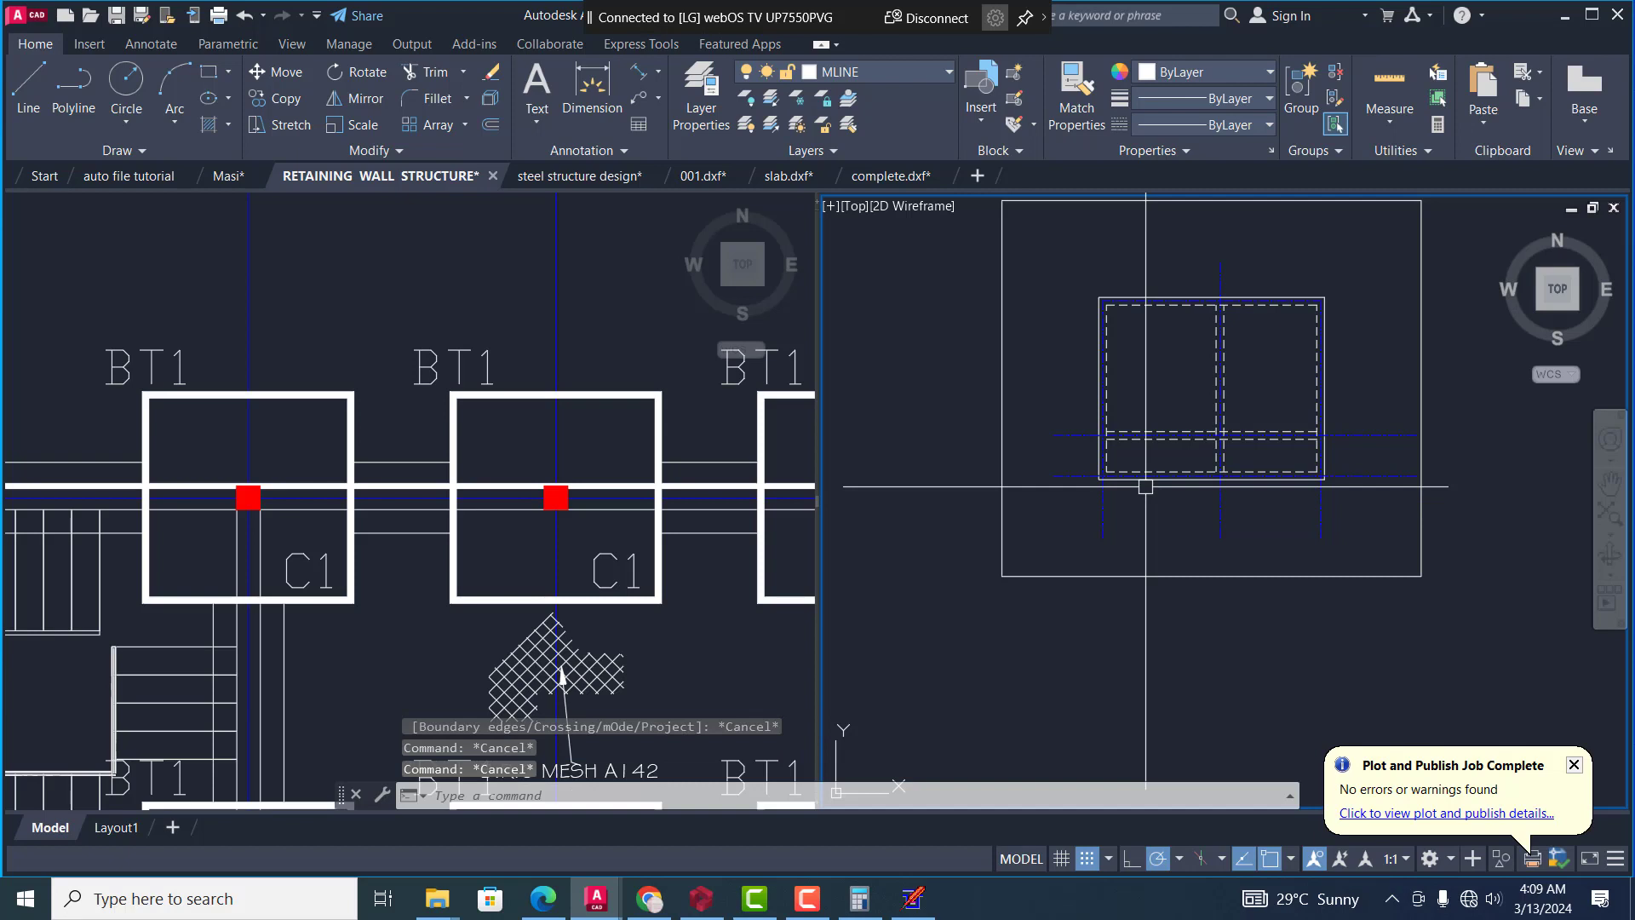
Extend the lower ends of the three vertical centre lines to the outer boundary rectangle, using its four sides as boundary edges
key(Return)
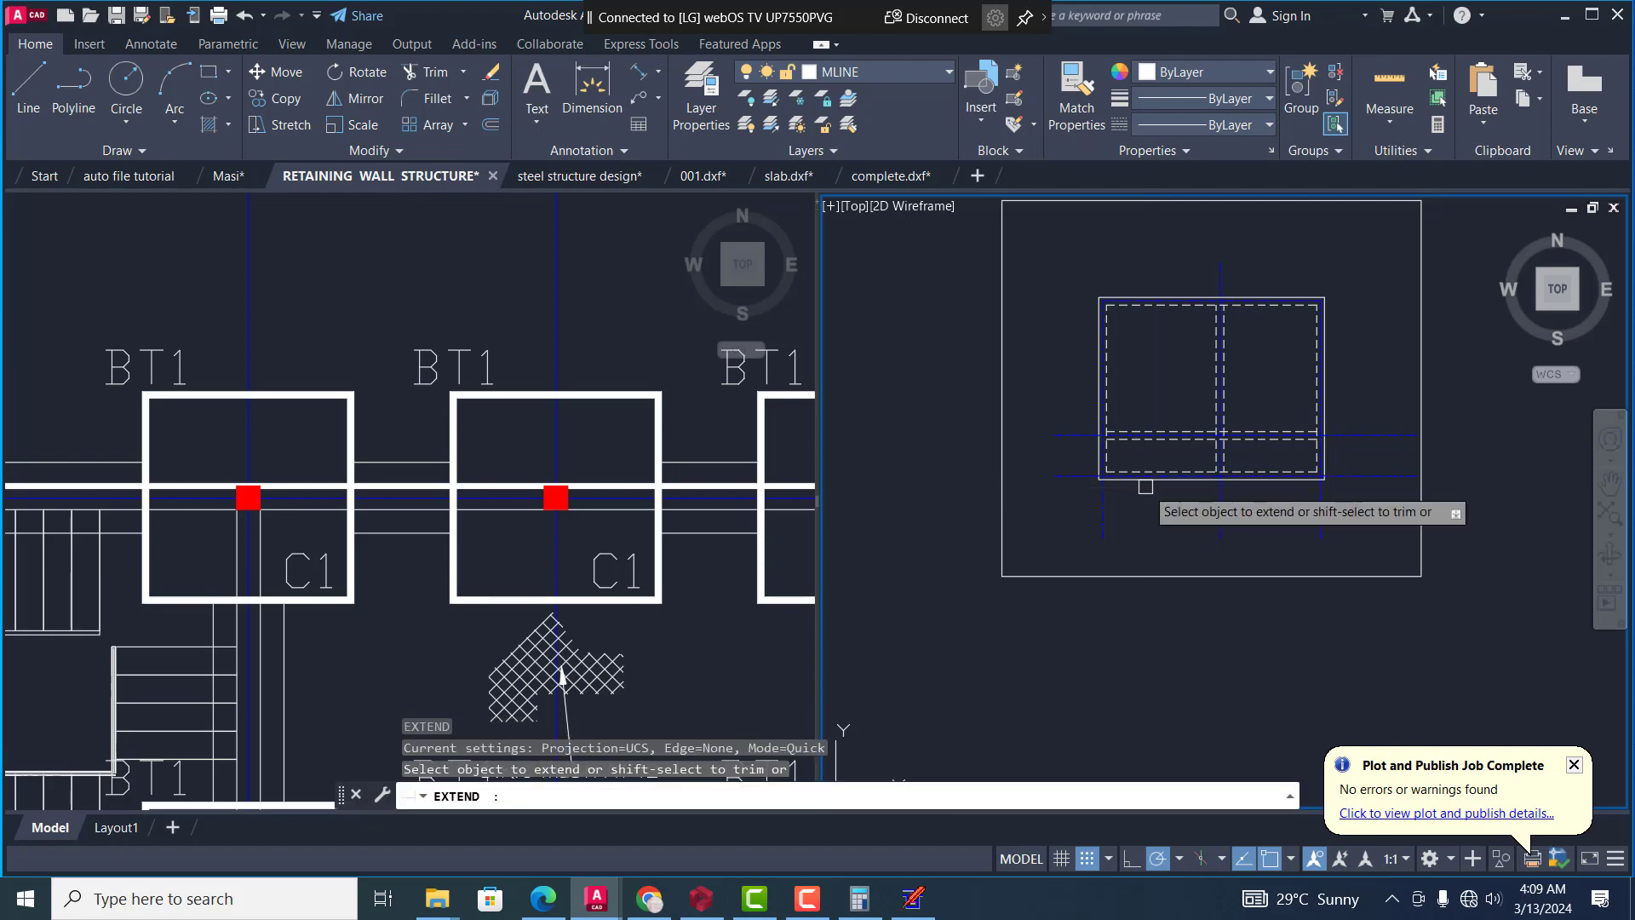
text(b)
key(Return)
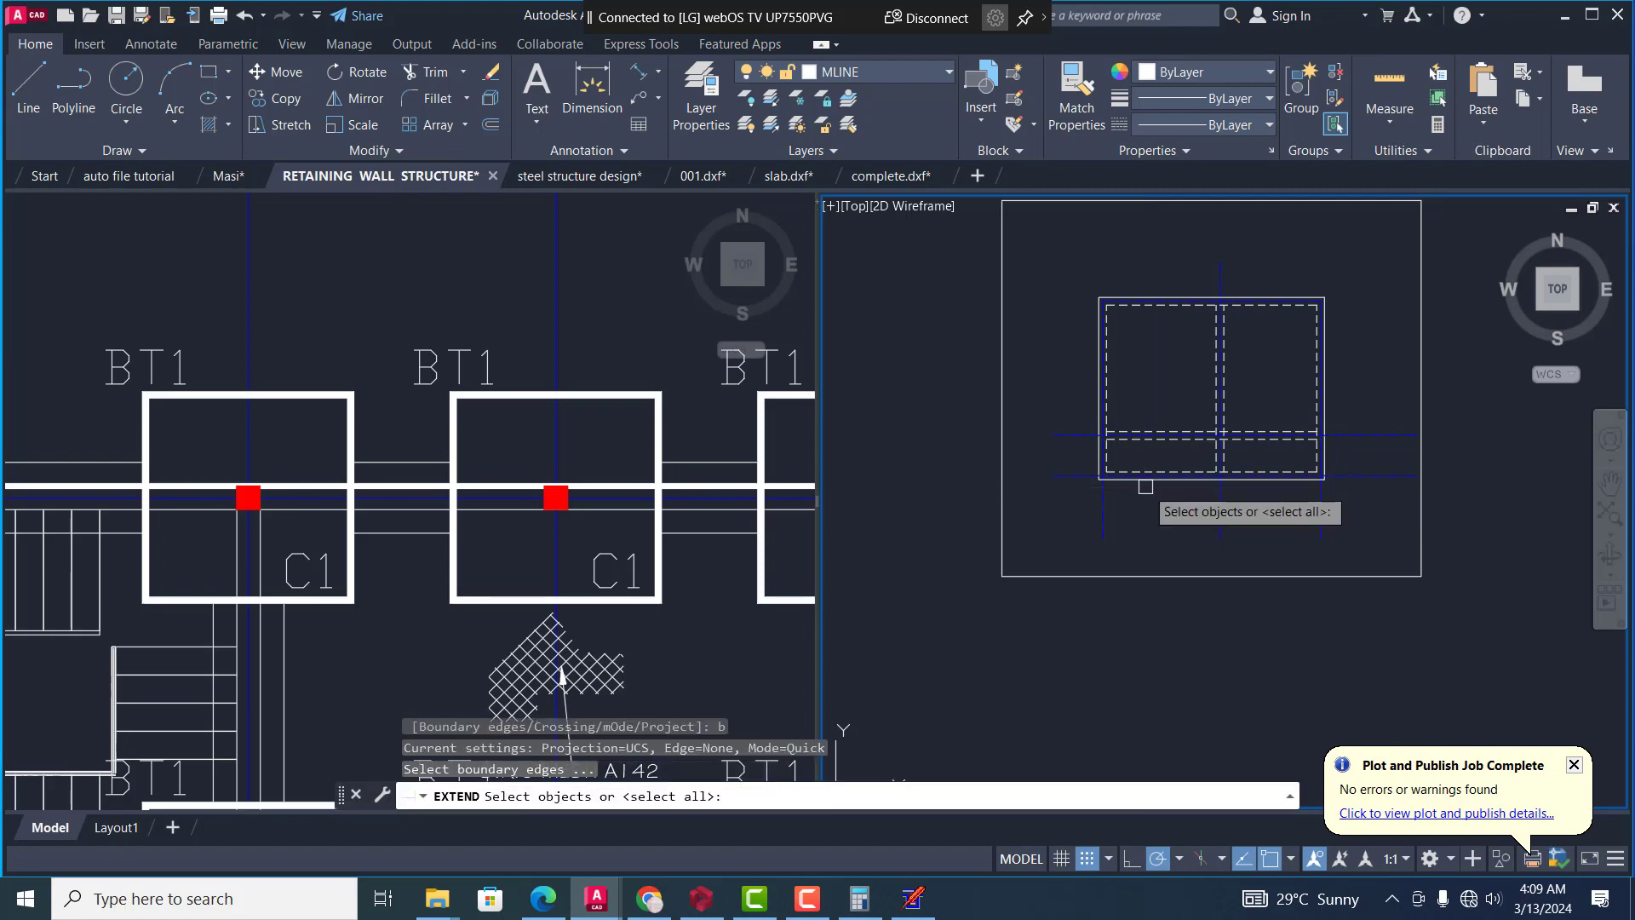
click(1159, 574)
click(1003, 294)
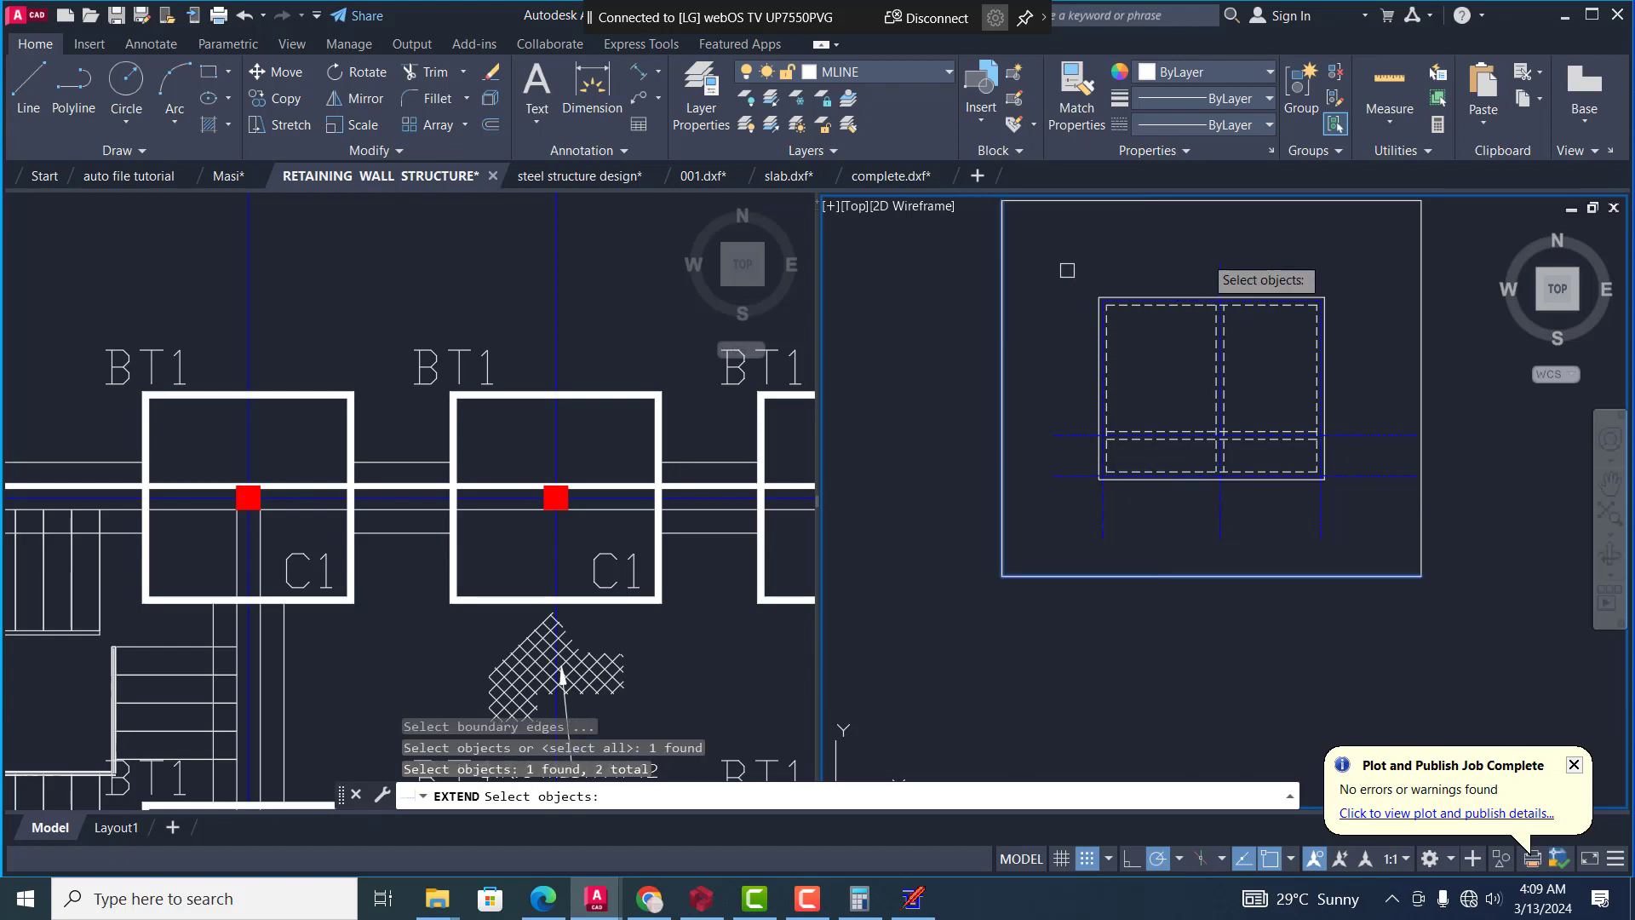
click(1356, 205)
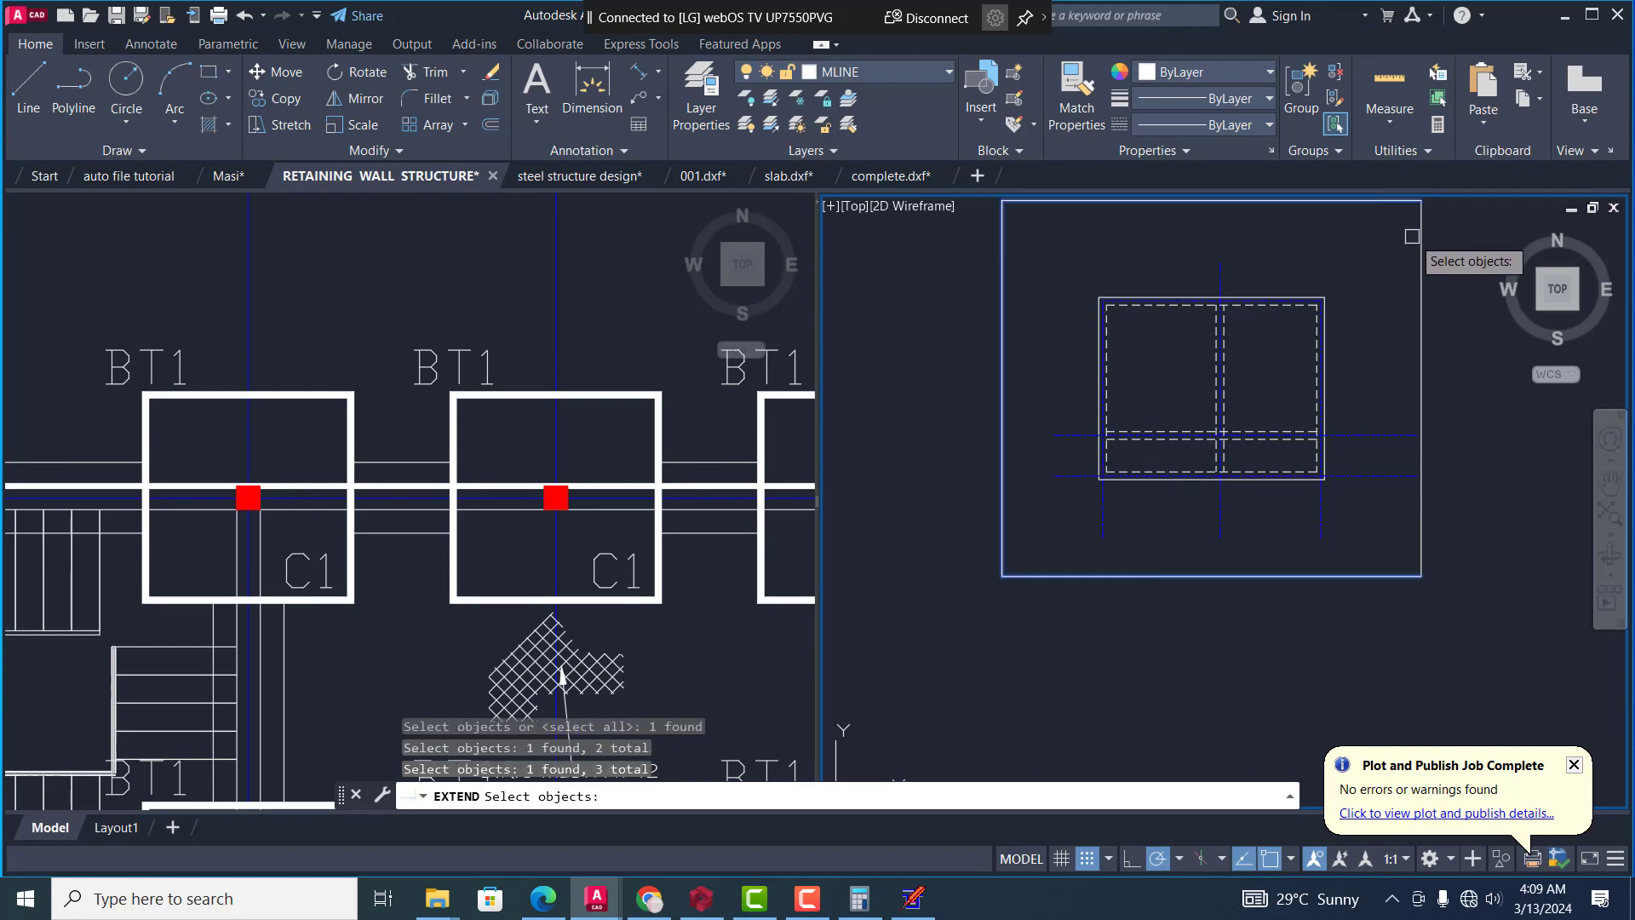
click(1420, 238)
key(Return)
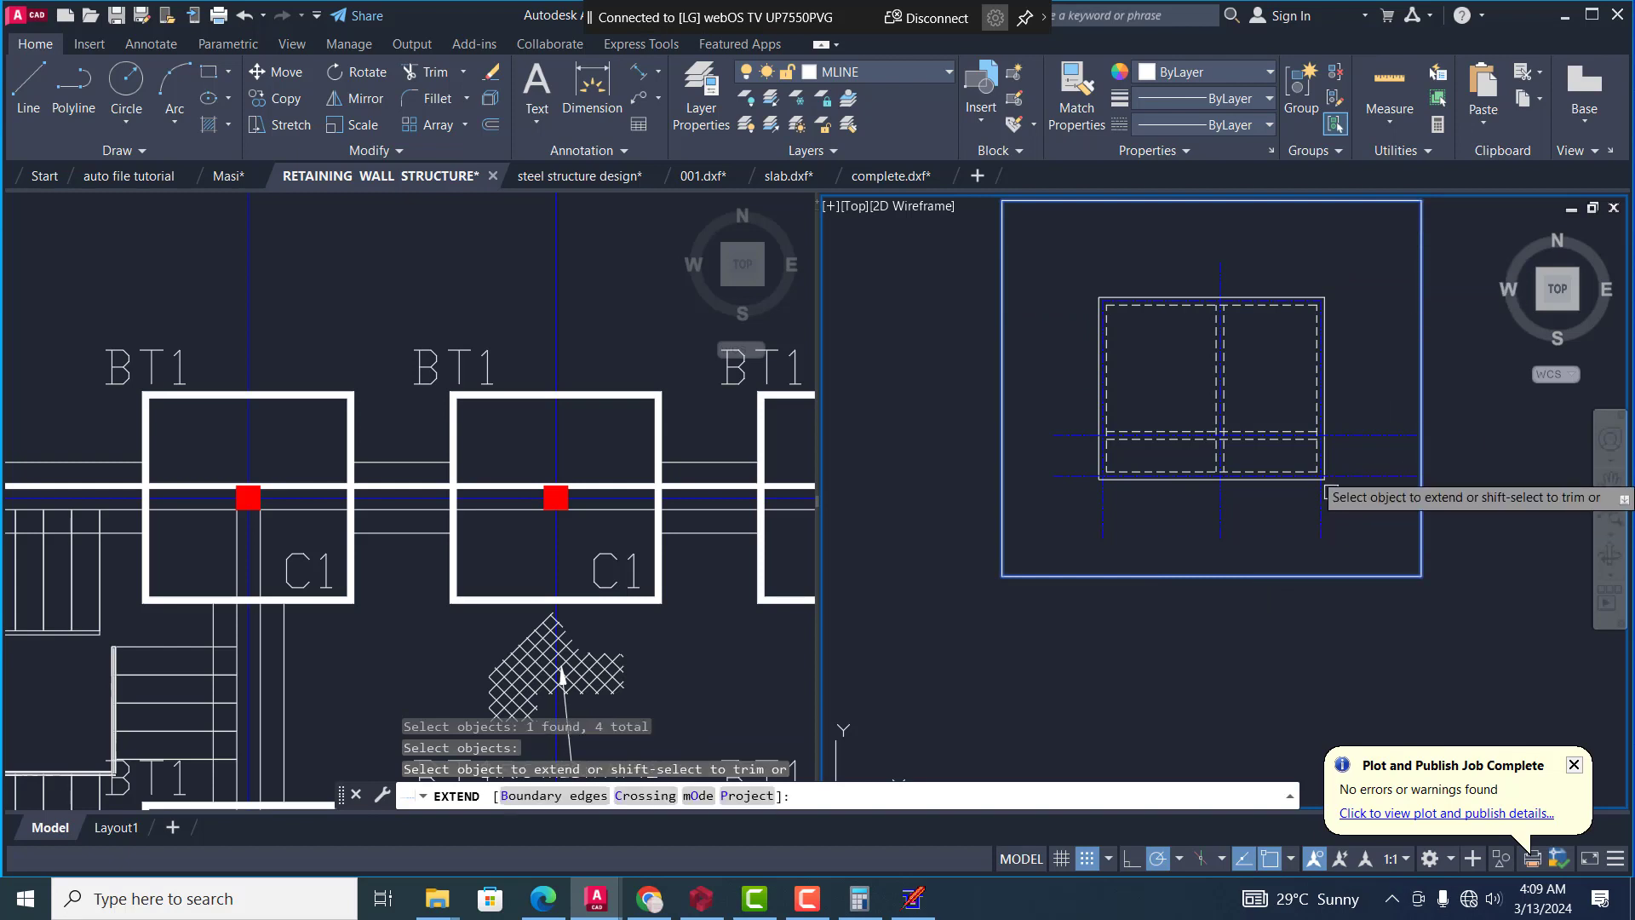
scroll(1188, 517, up, 2)
click(1240, 528)
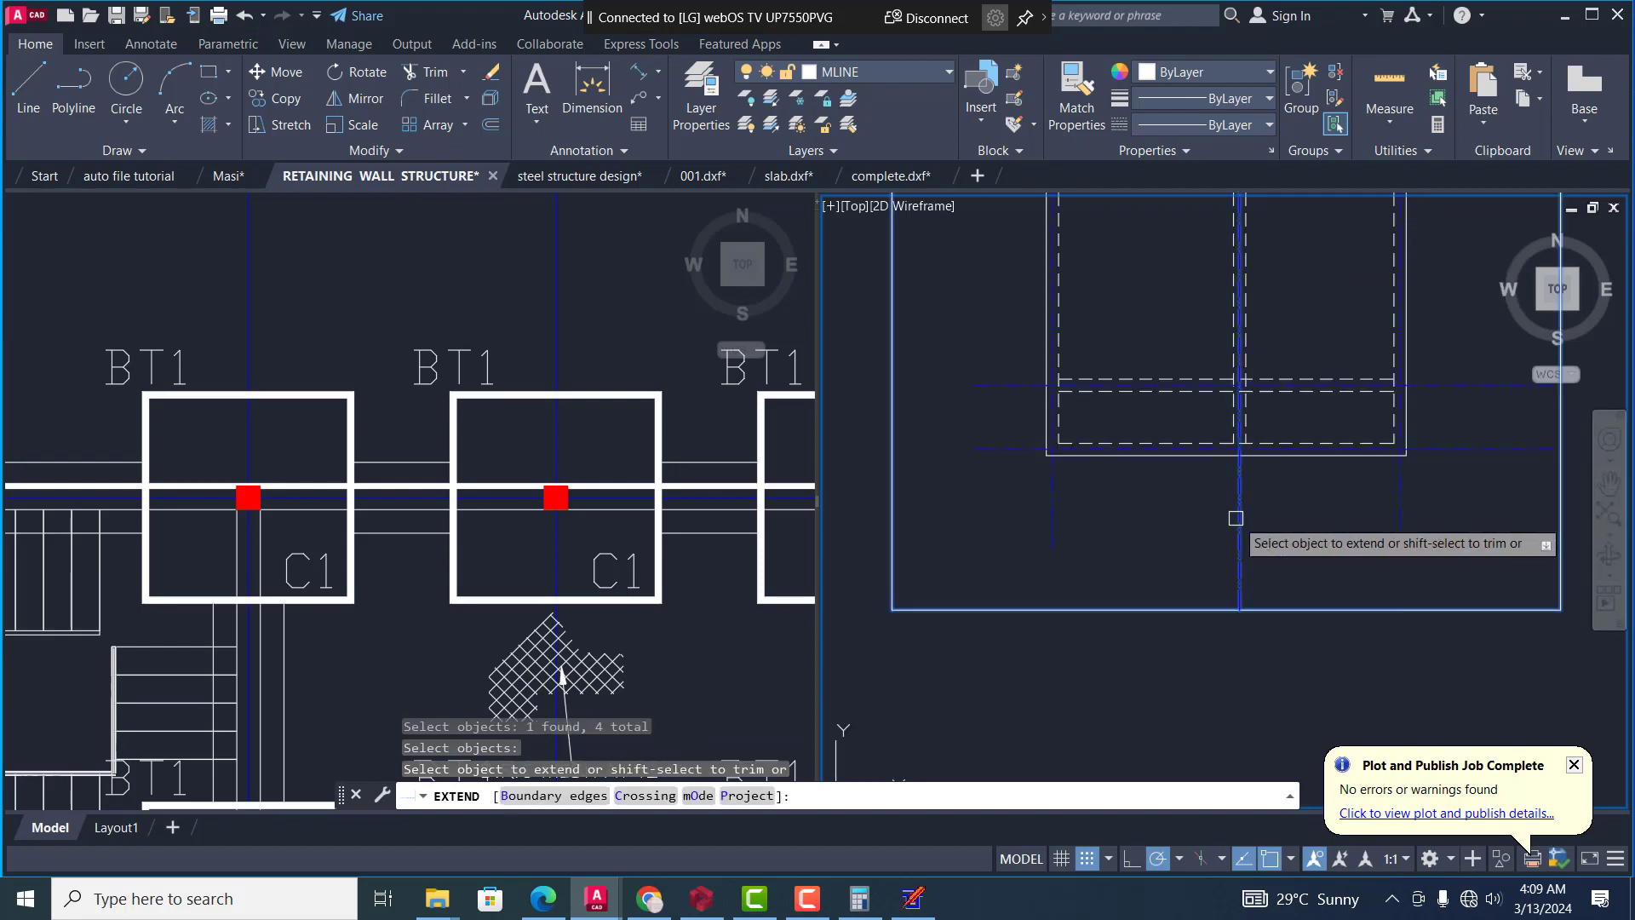
click(1406, 506)
click(1049, 514)
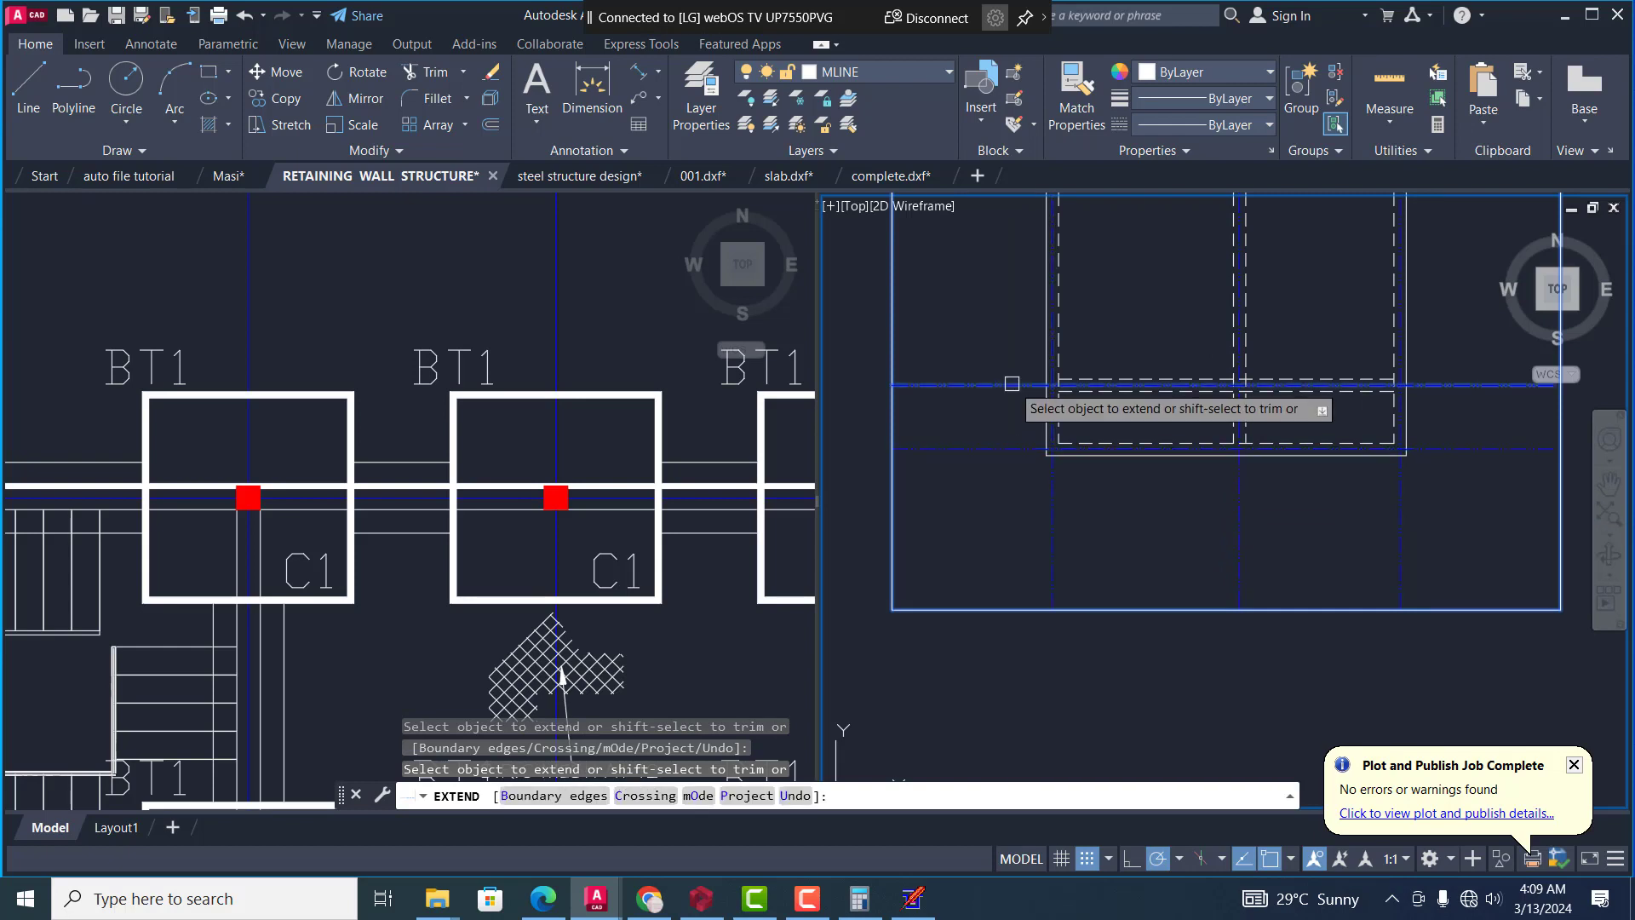
Extend the ends of the horizontal centre lines and the upper ends of the vertical centre lines to the outer boundary rectangle
scroll(1031, 426, down, 2)
scroll(1032, 379, up, 5)
scroll(1108, 376, up, 4)
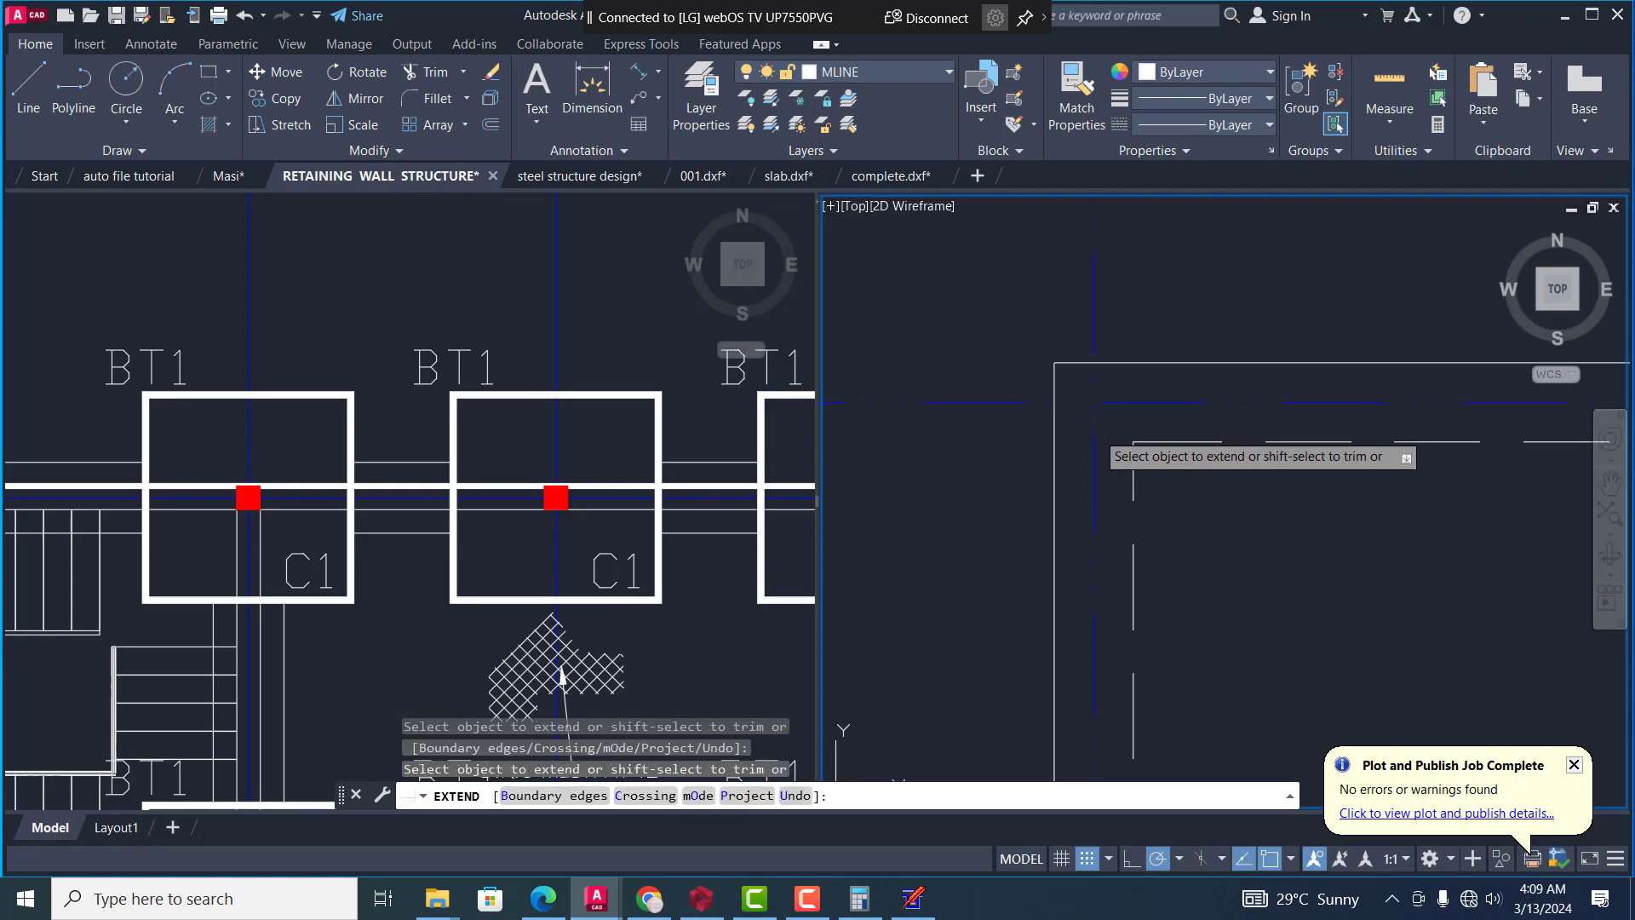
scroll(937, 473, down, 2)
scroll(994, 445, down, 2)
scroll(1099, 435, up, 5)
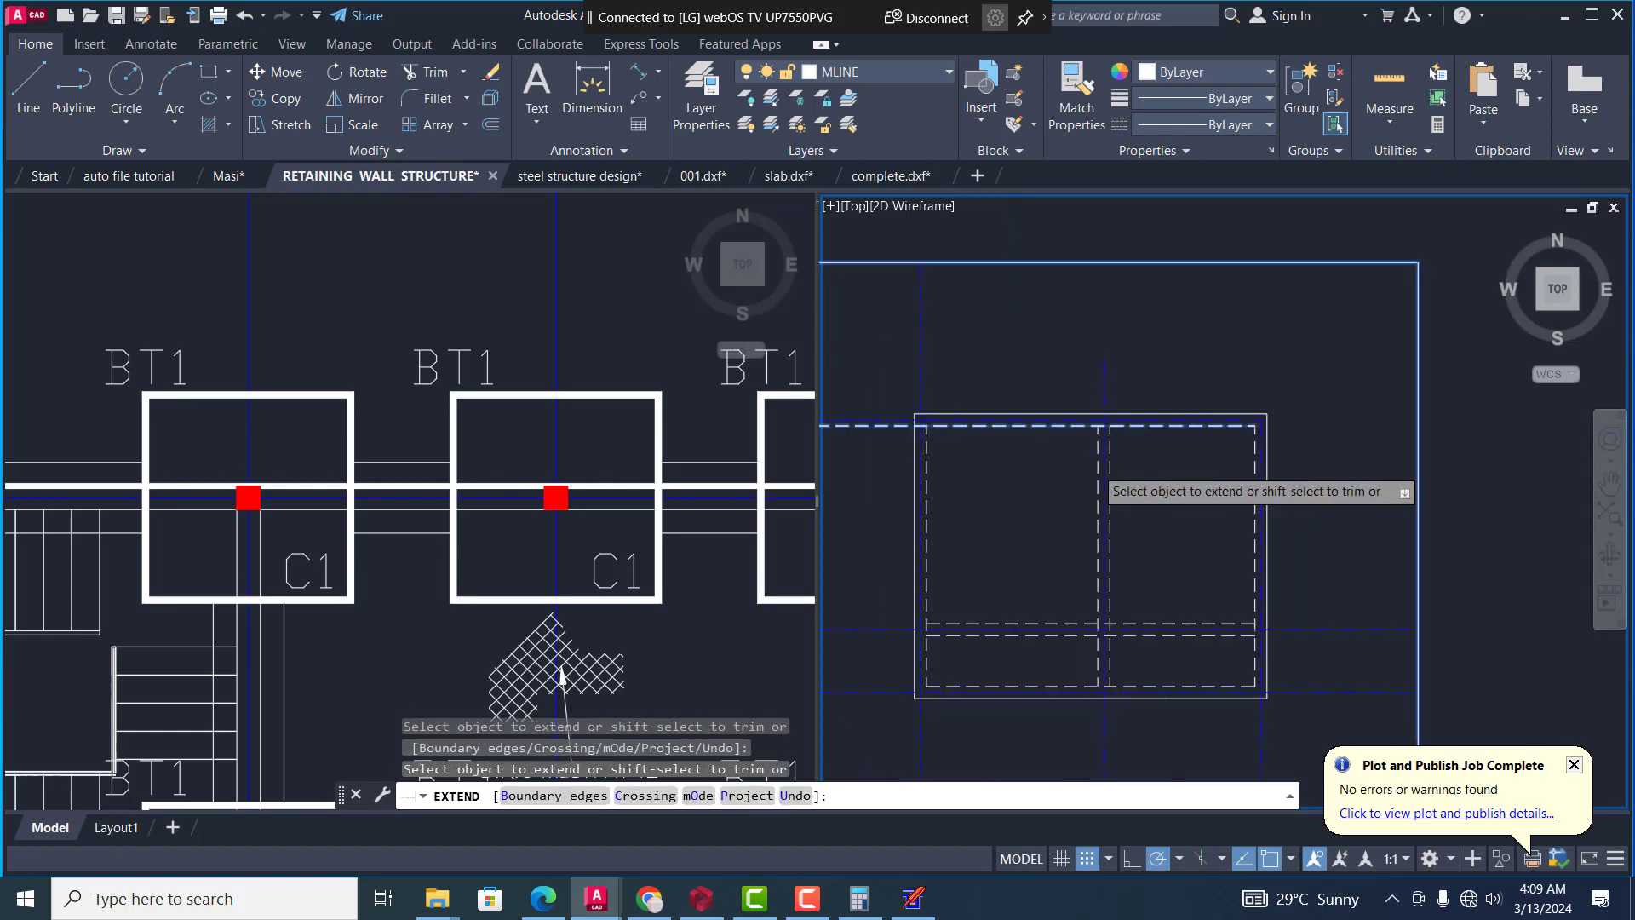
scroll(1158, 442, down, 4)
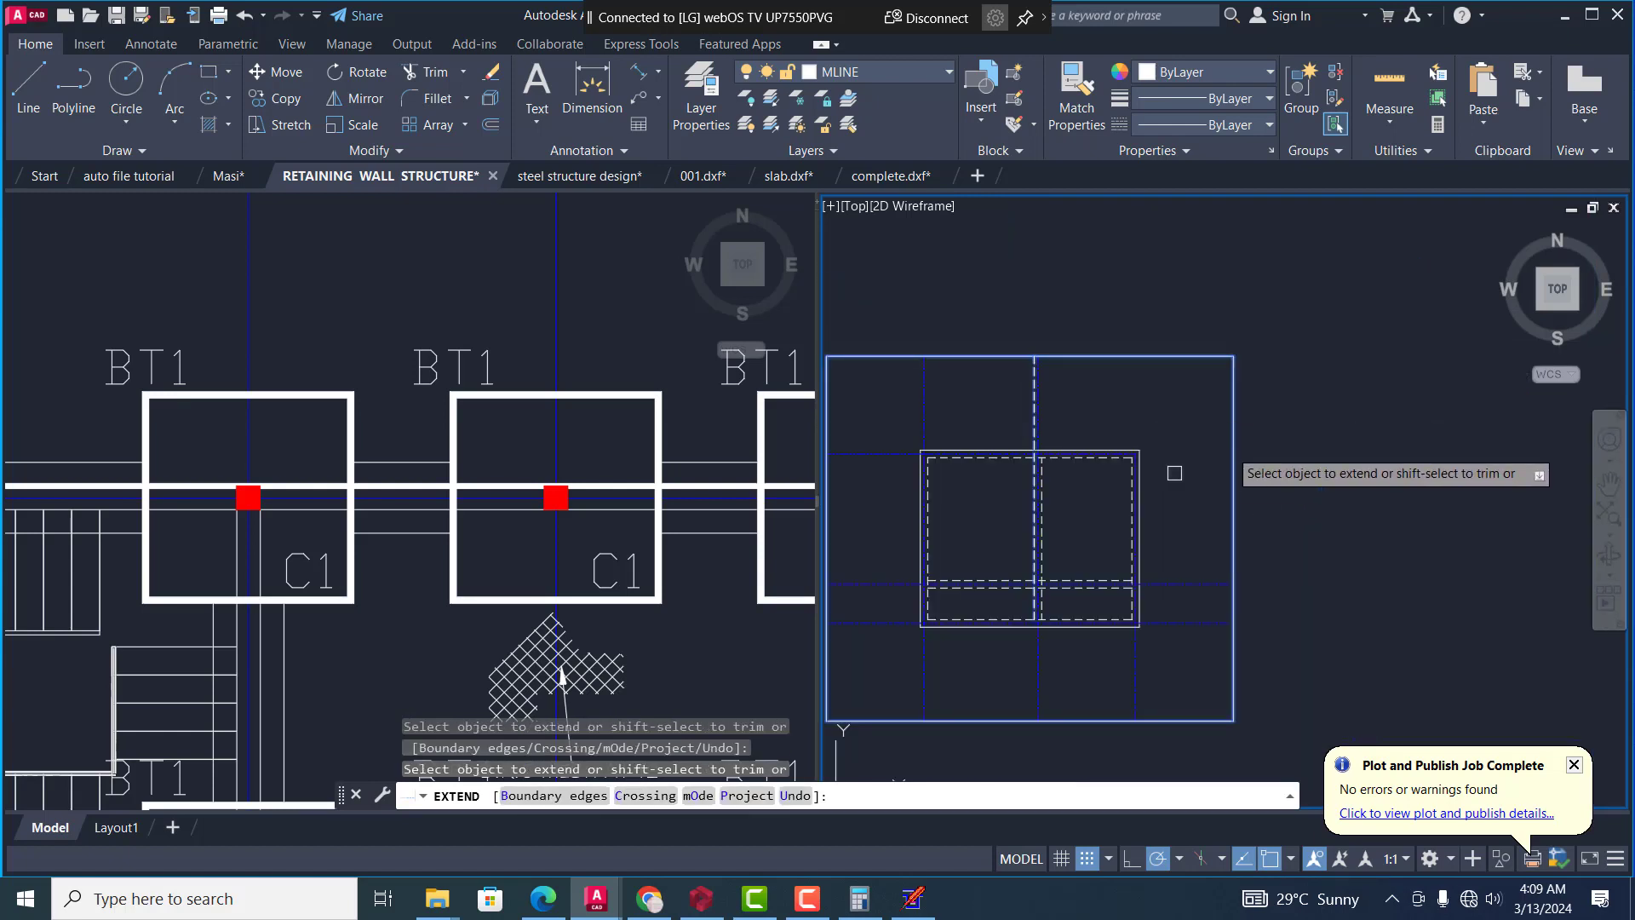
scroll(1172, 471, up, 5)
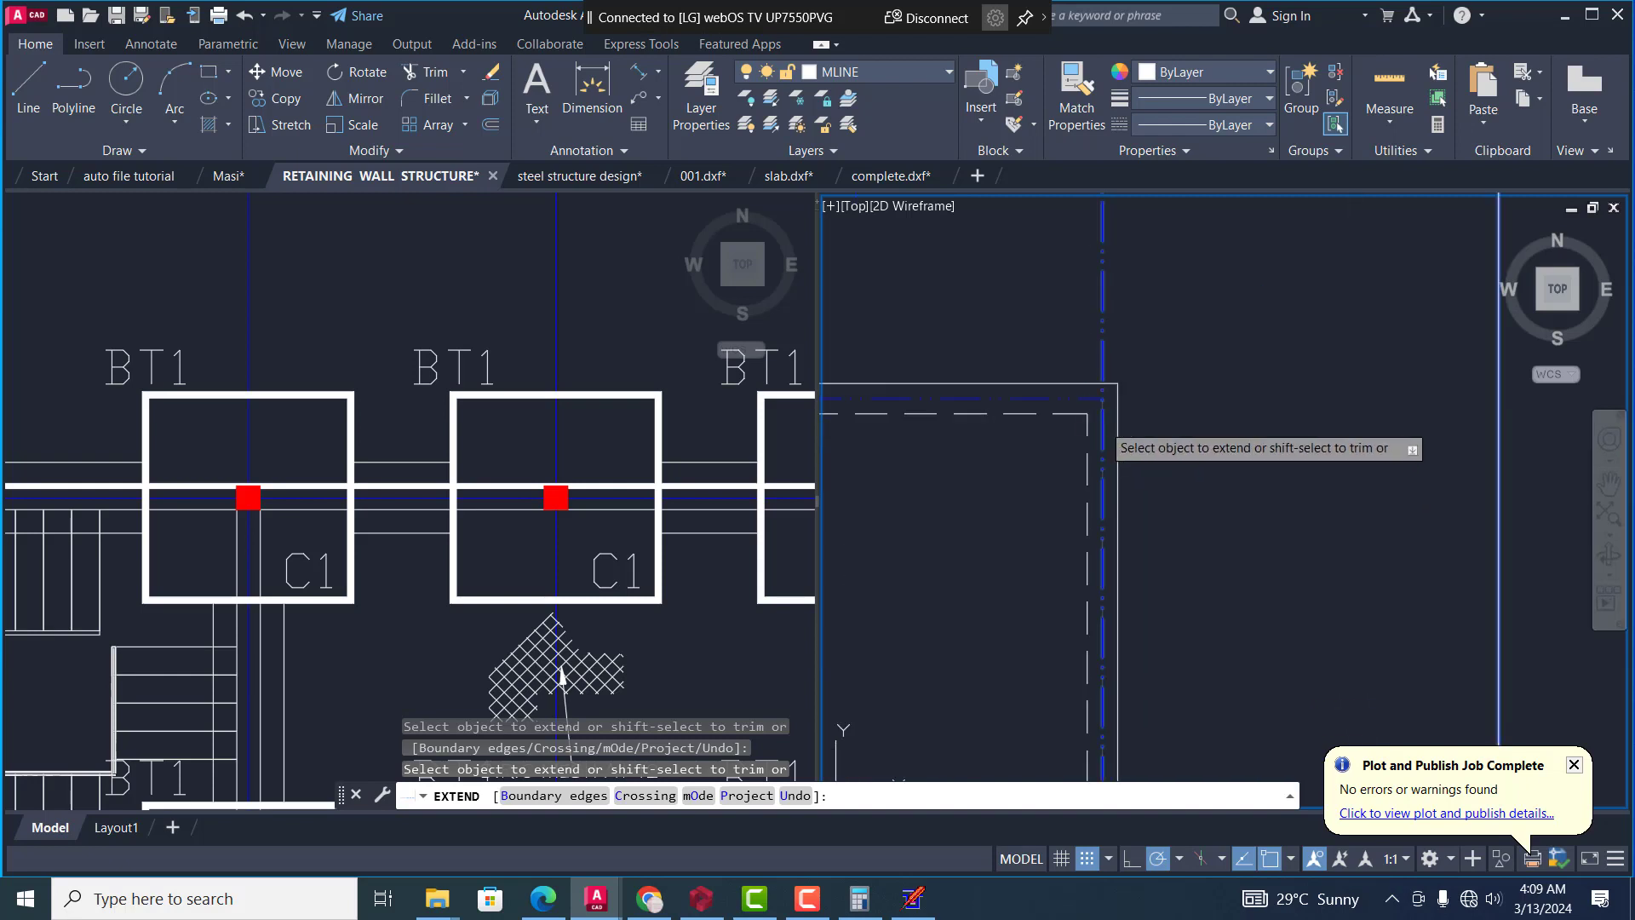
scroll(1252, 356, down, 5)
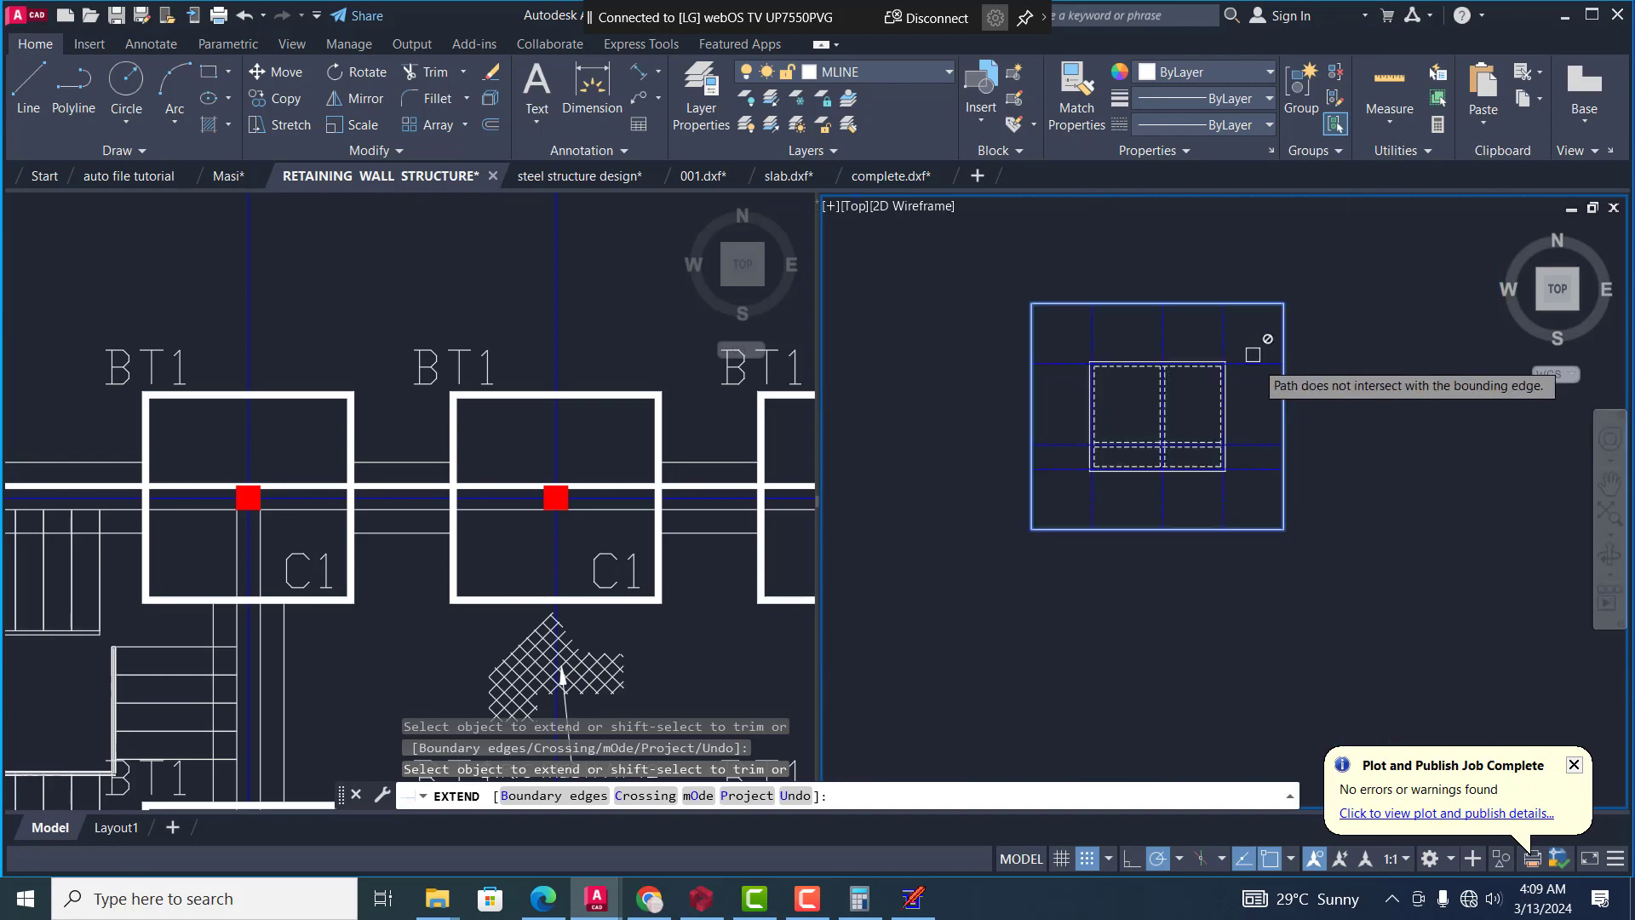
key(Escape)
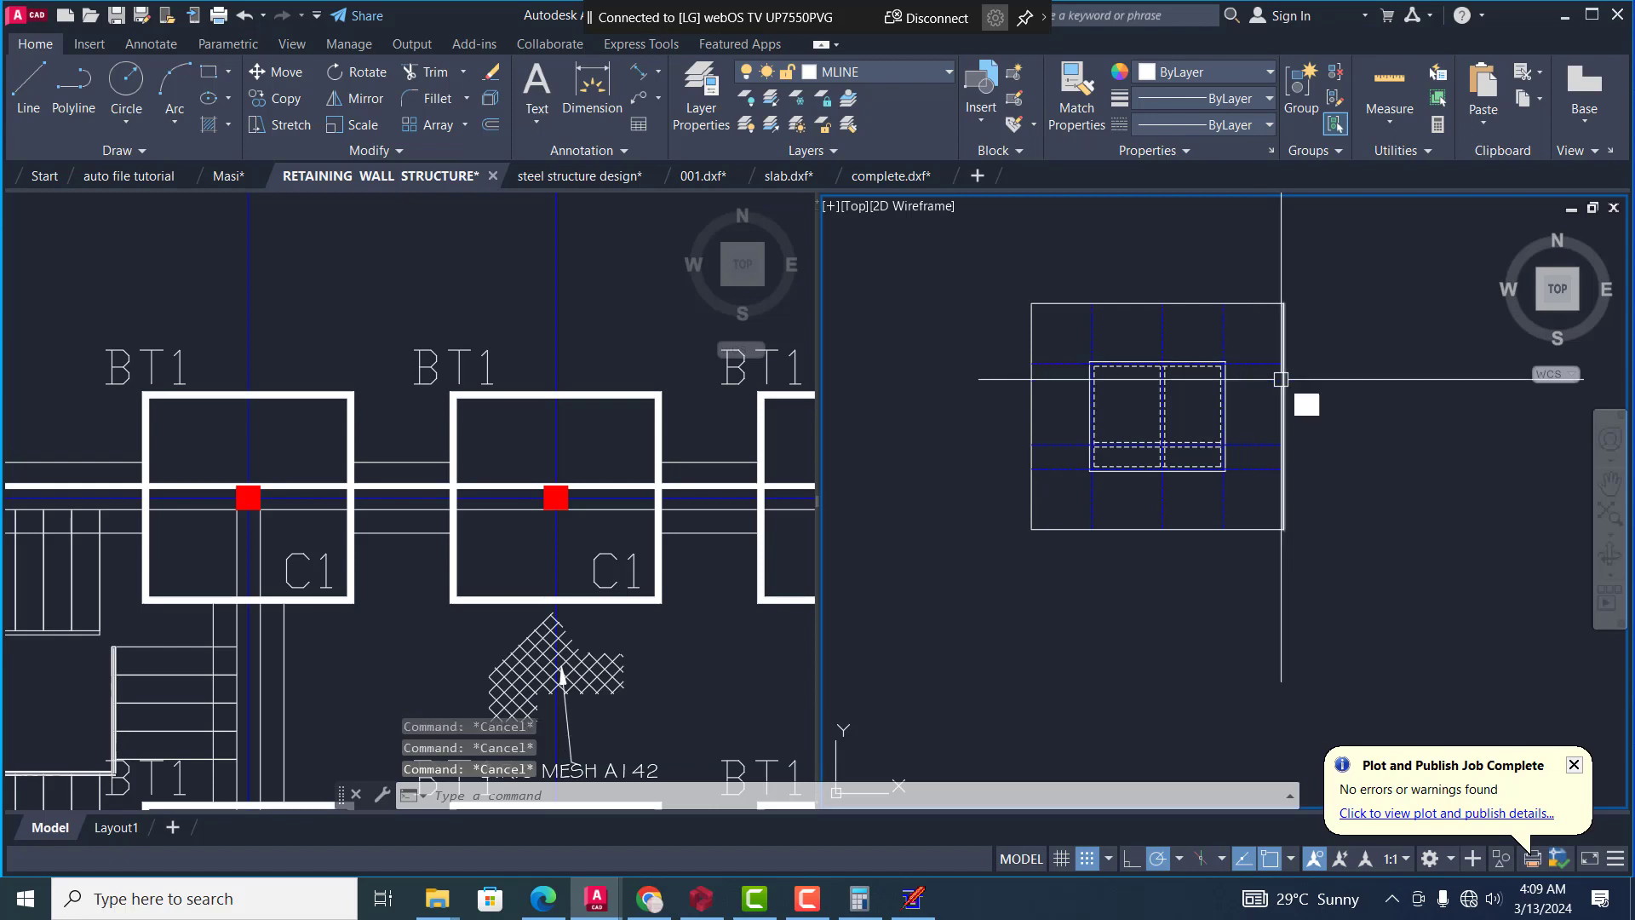
text(e)
key(Return)
scroll(1167, 454, up, 2)
key(Escape)
Trim away both dashed lines of the intermediate horizontal wall right of the intermediate vertical wall, using that wall's left dashed line as the cutting edge
scroll(1159, 463, up, 3)
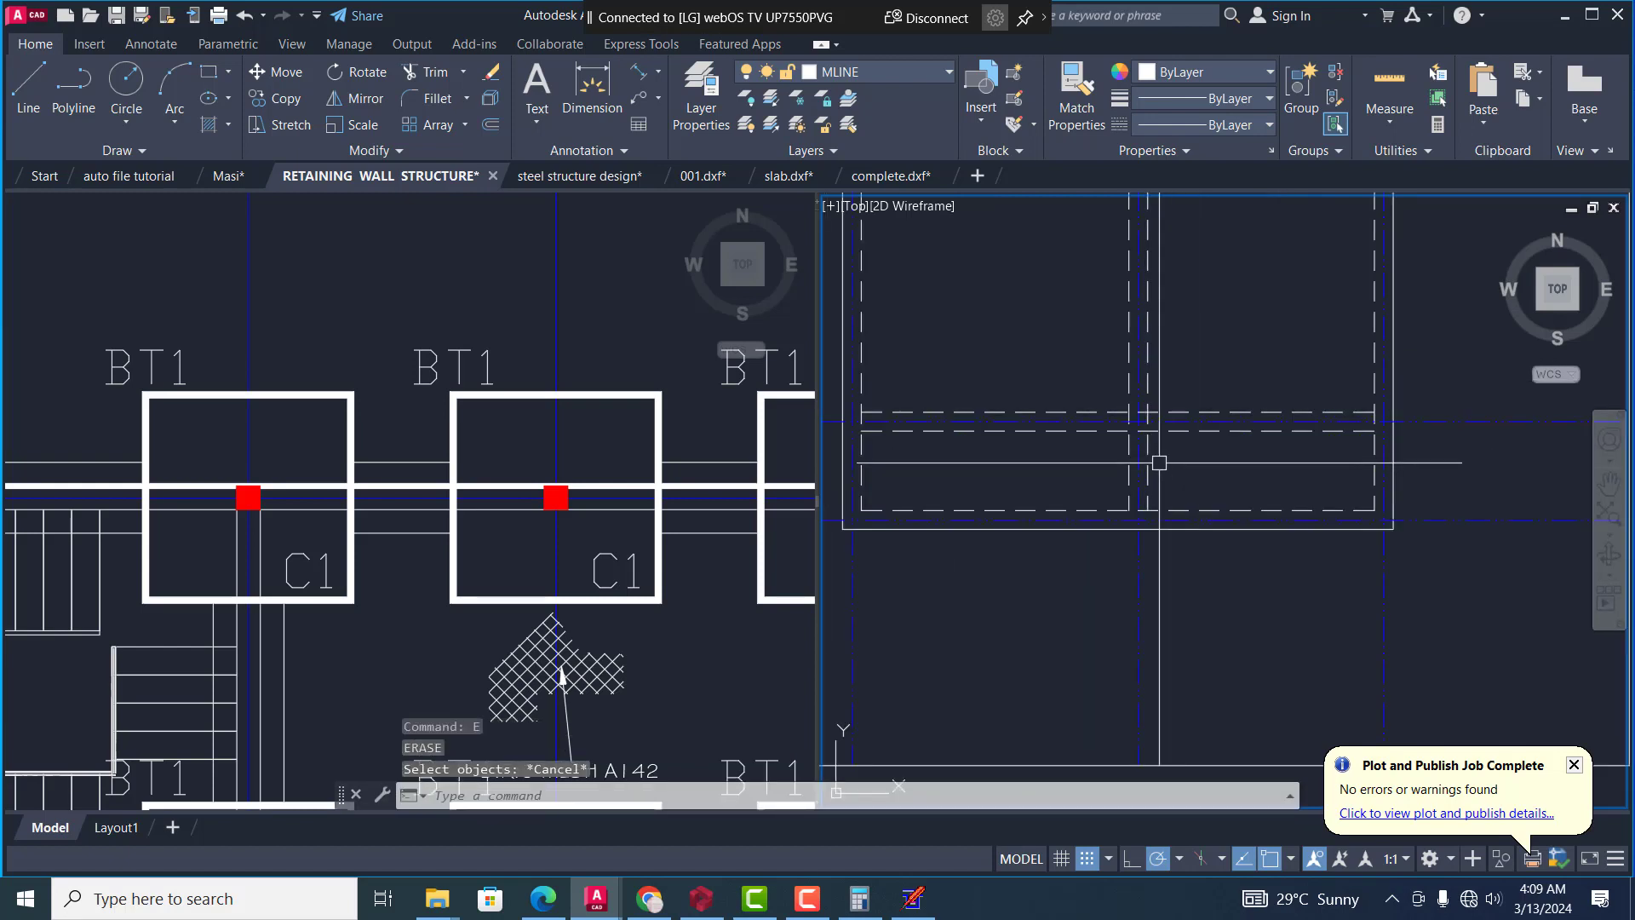
text(tr)
key(Return)
text(t)
key(Return)
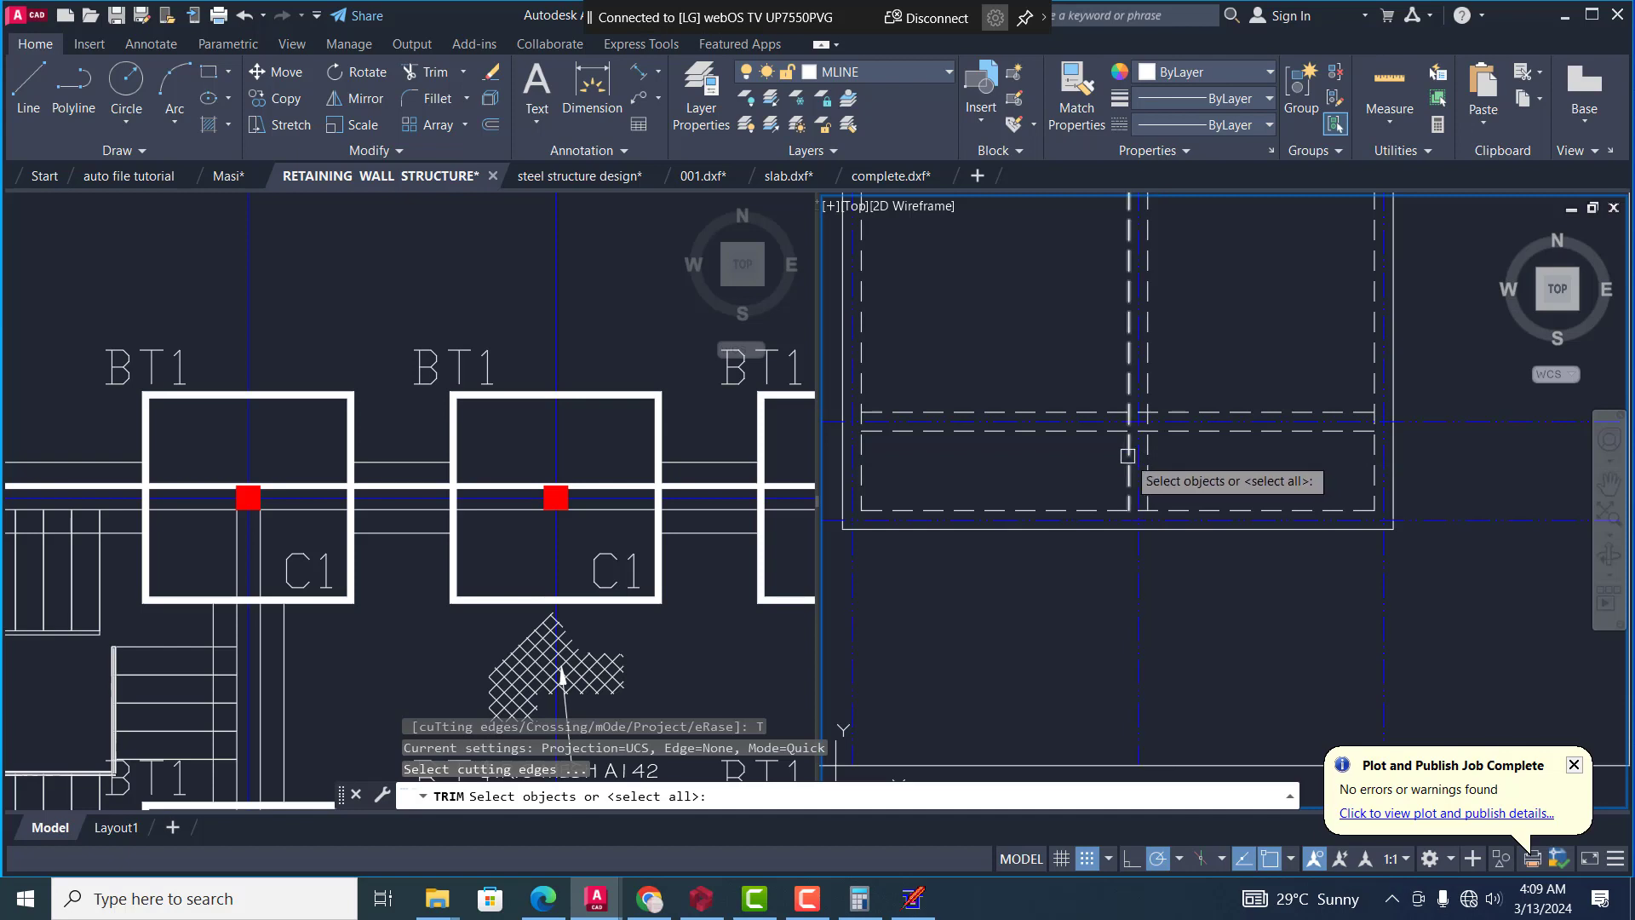
click(1128, 455)
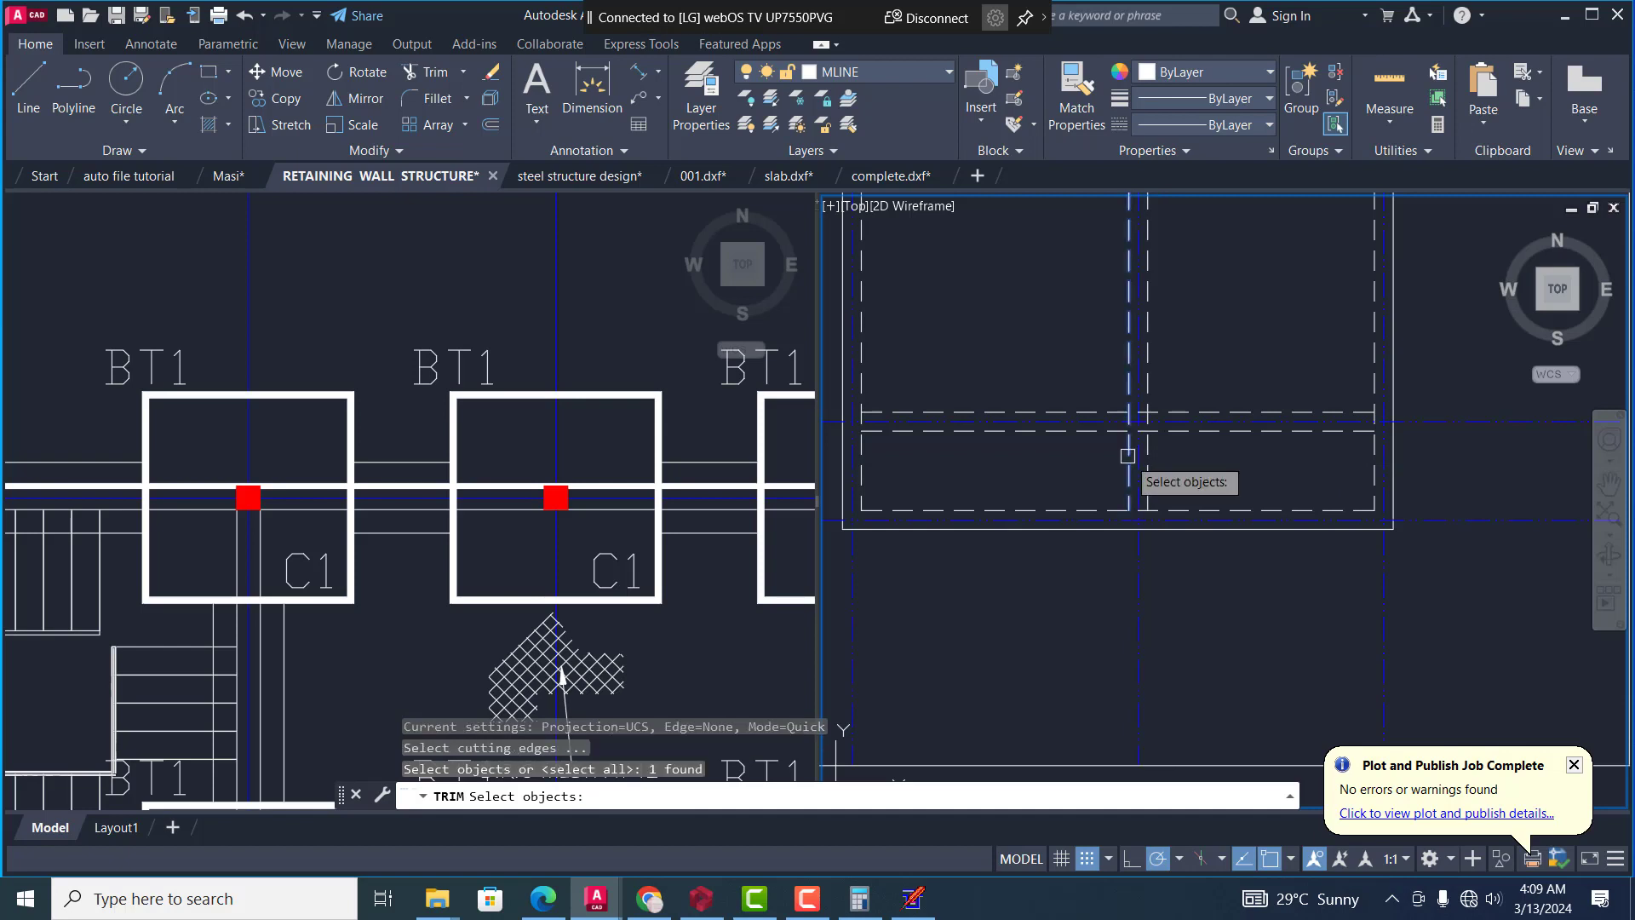
key(Return)
click(1192, 429)
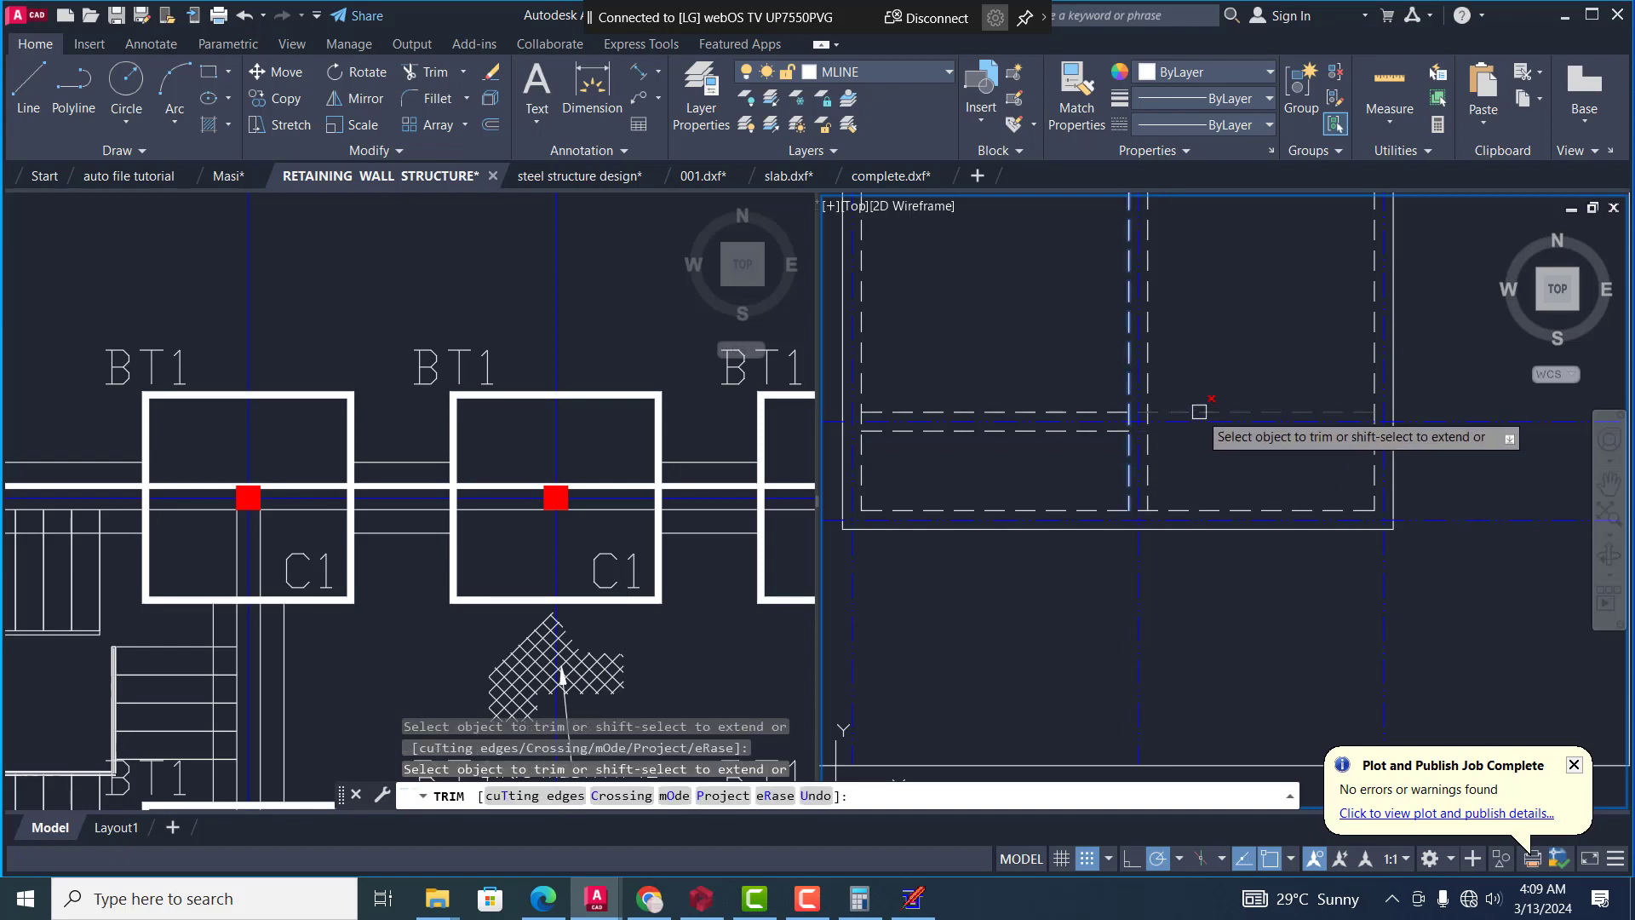
scroll(1201, 413, down, 3)
key(Escape)
key(Escape)
key(Escape)
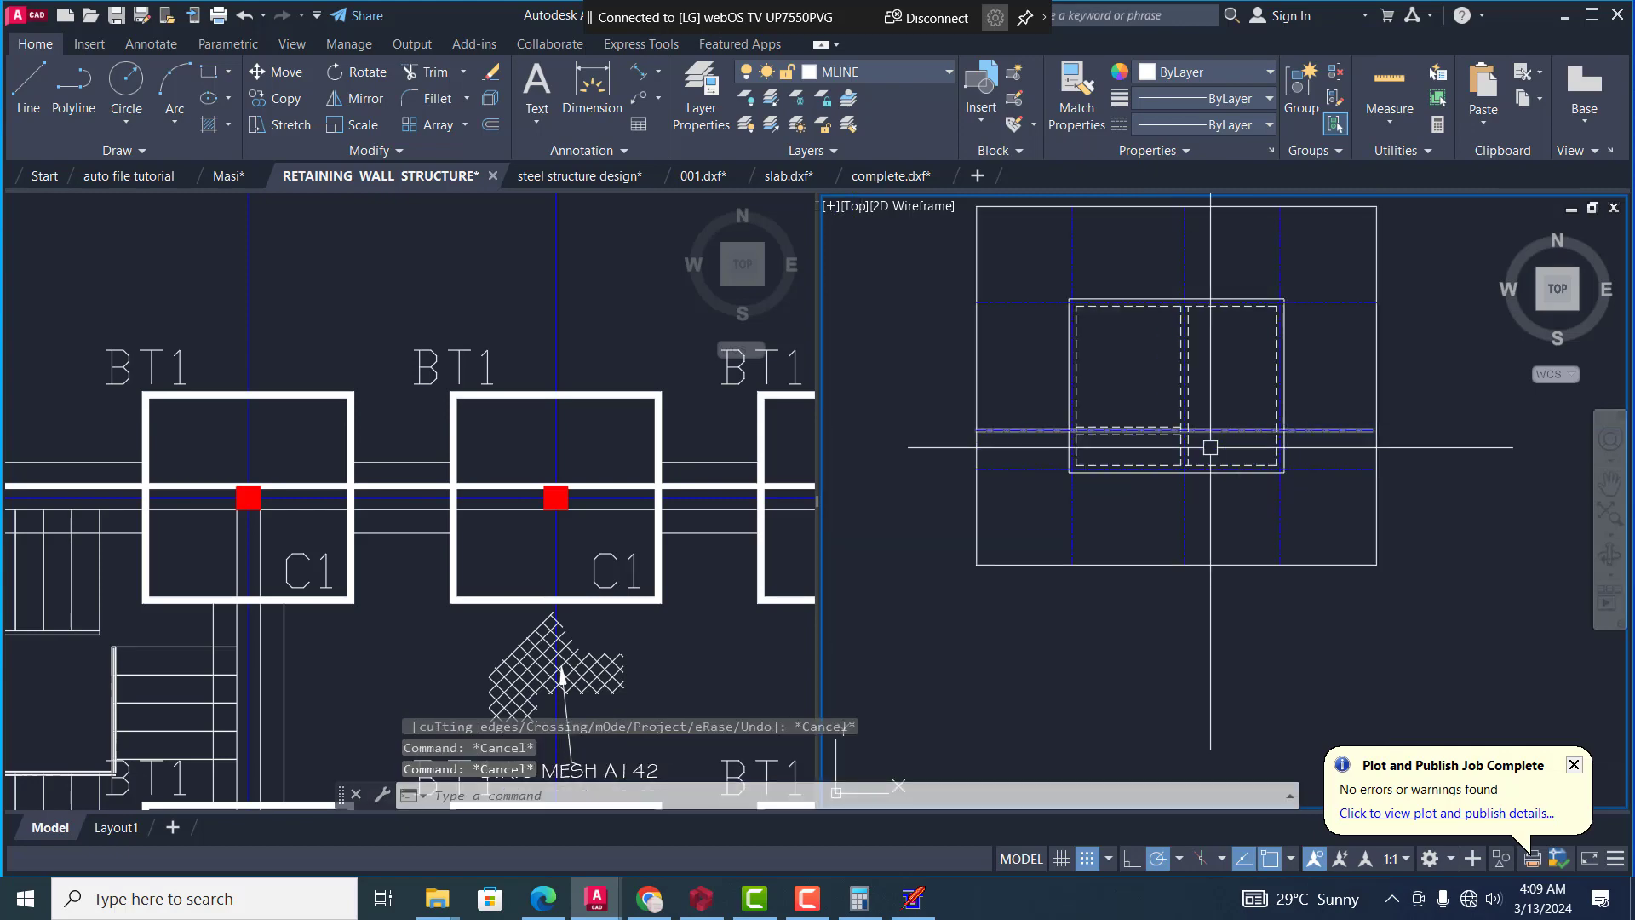
scroll(495, 520, down, 10)
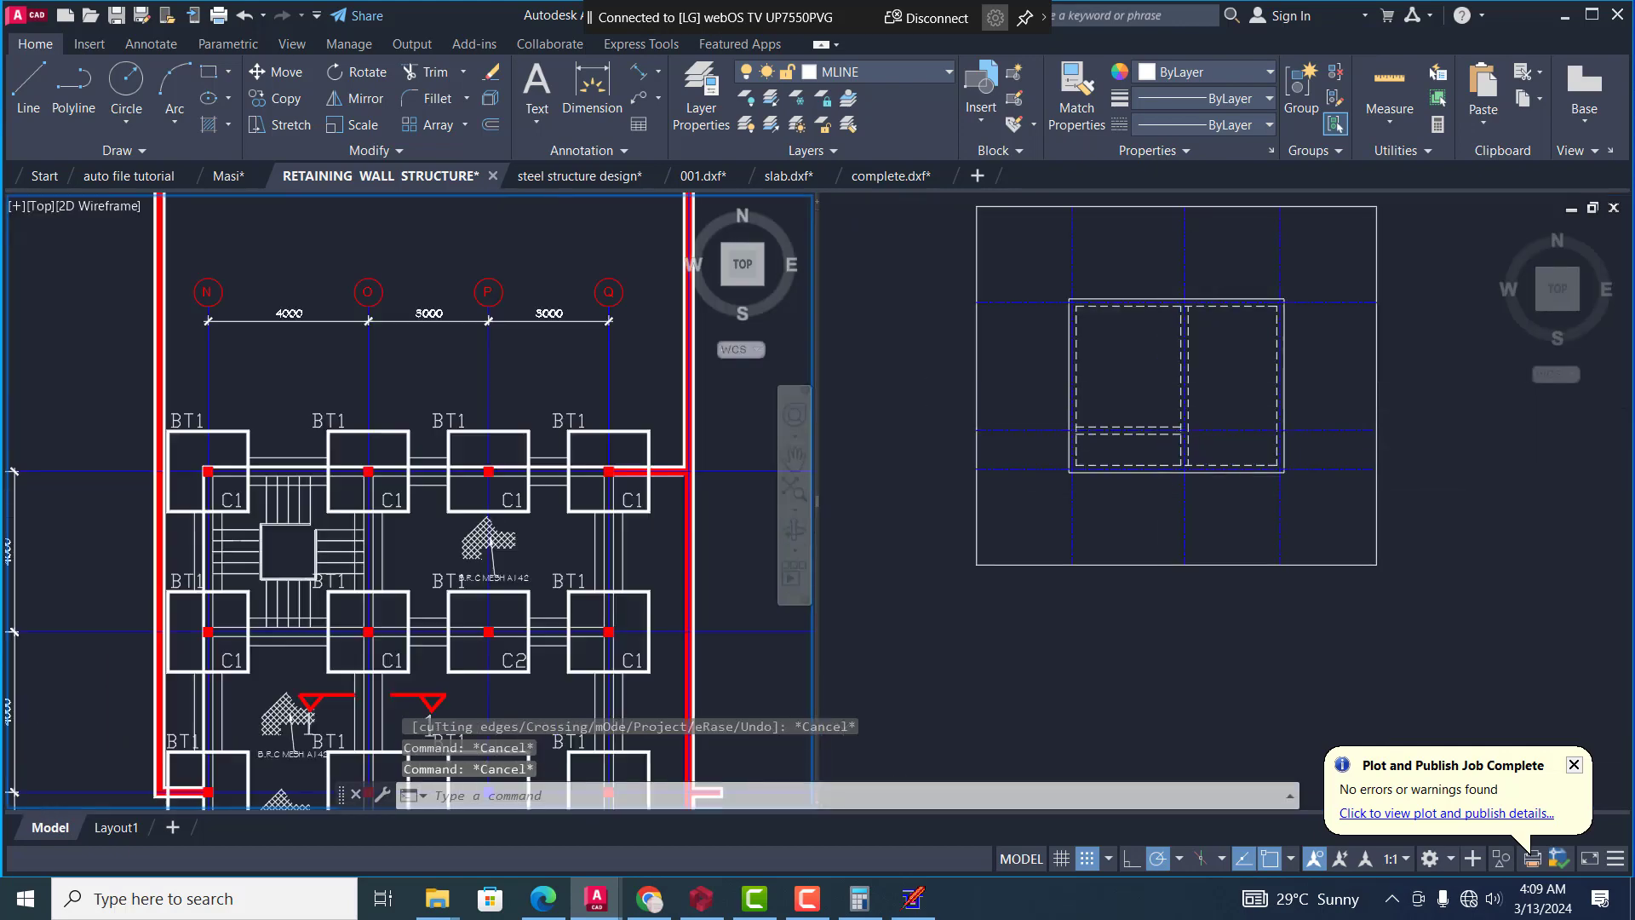
scroll(484, 496, up, 4)
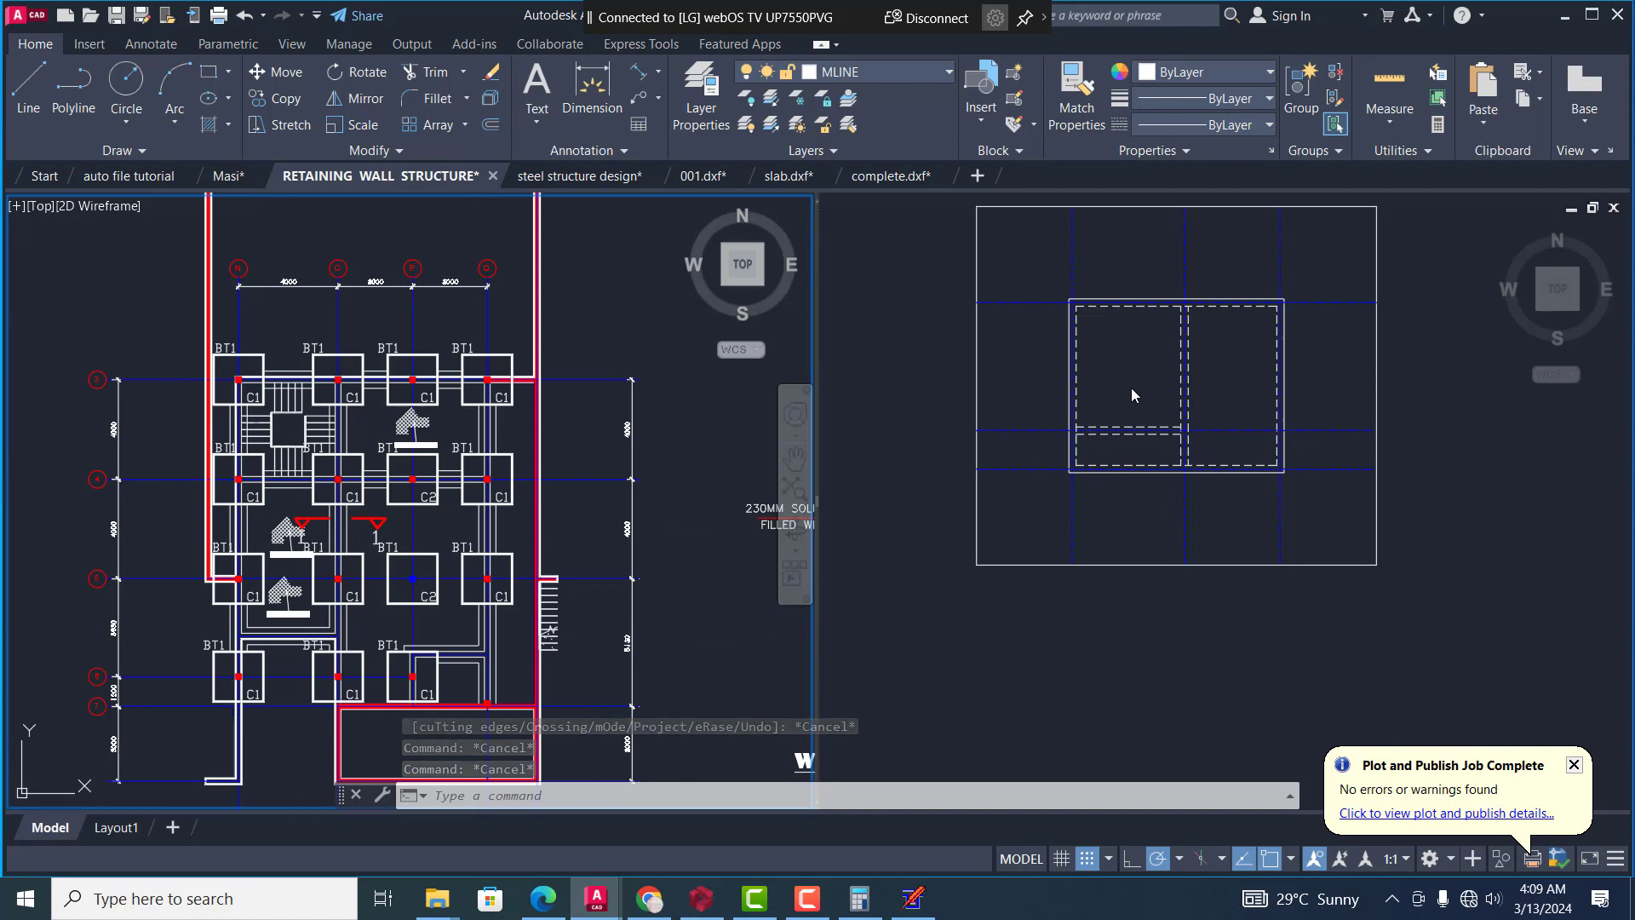
click(1131, 394)
scroll(1210, 376, up, 4)
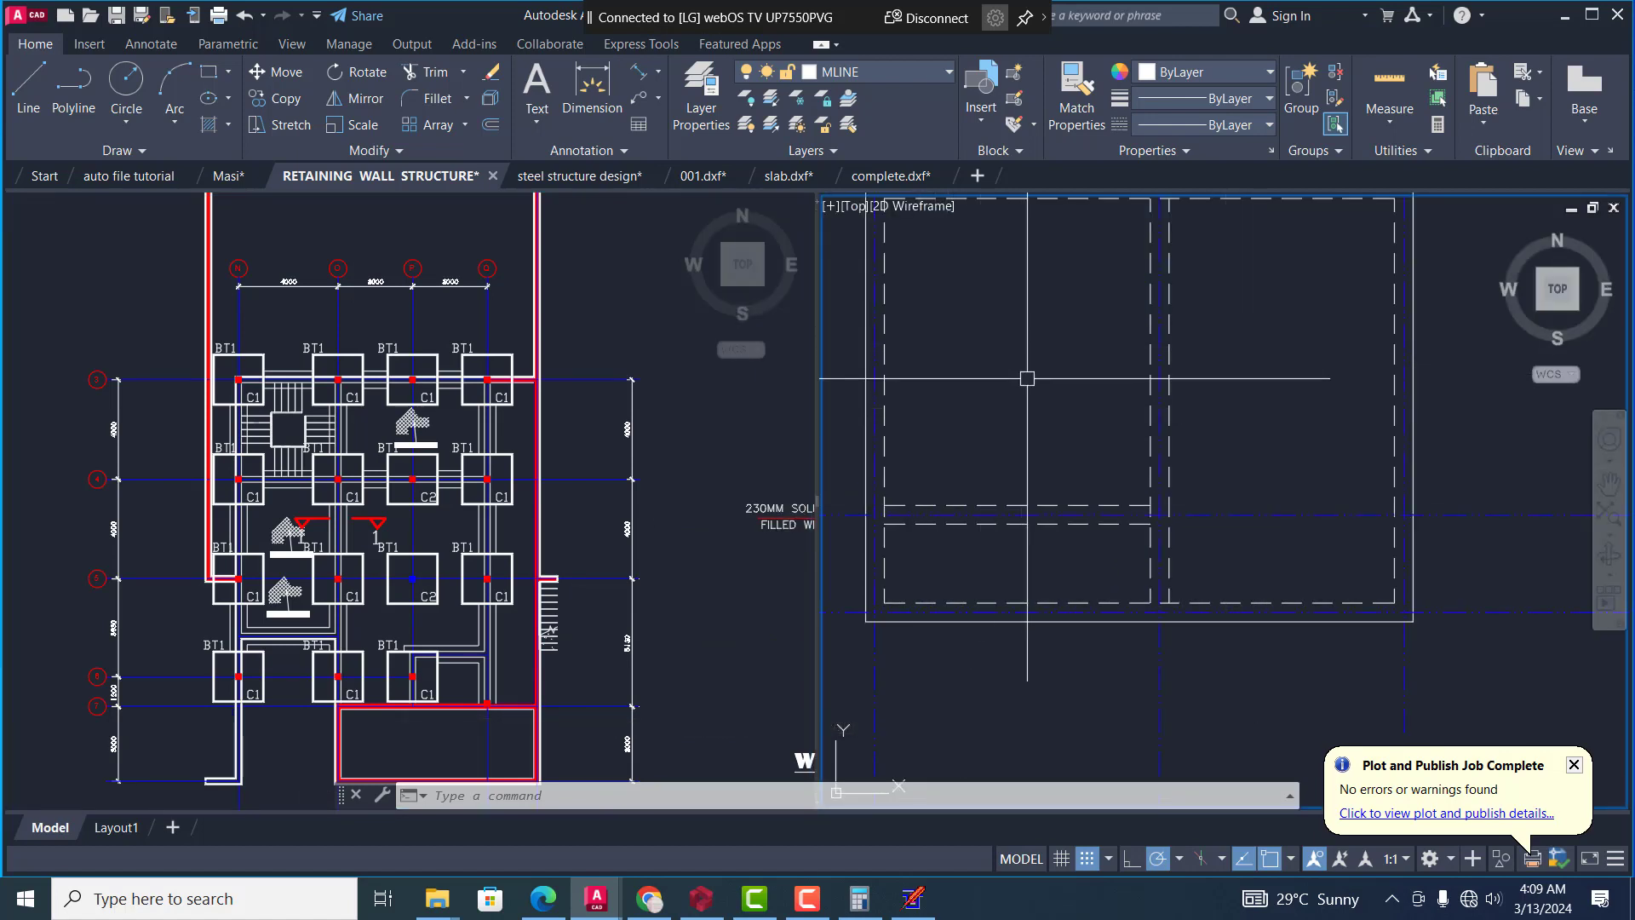
scroll(1104, 441, down, 3)
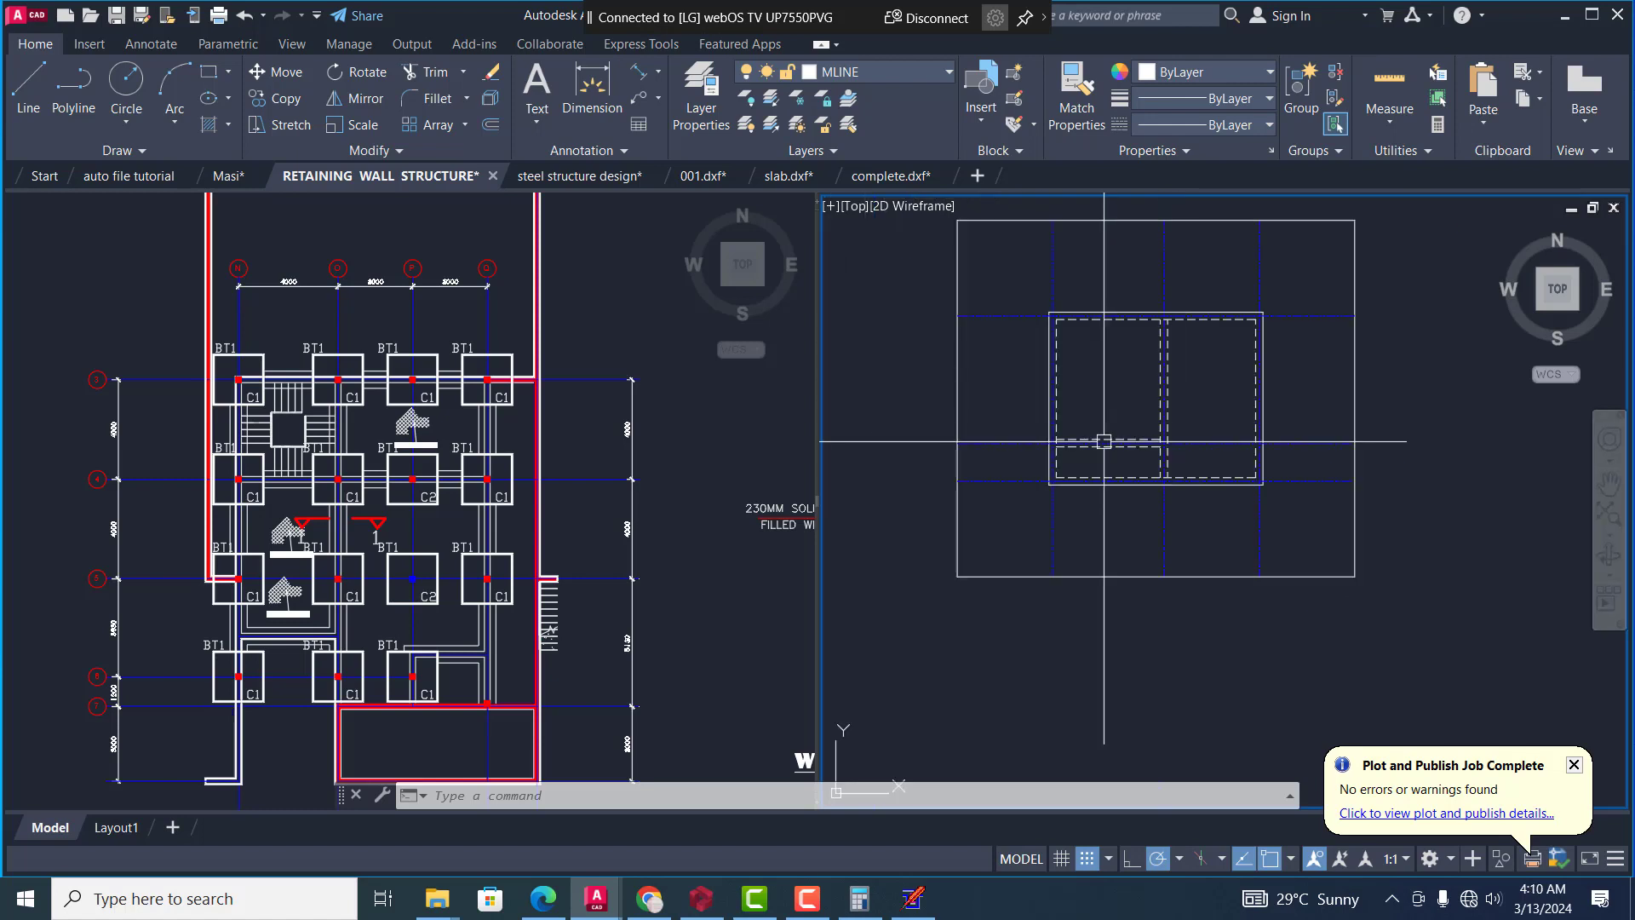
Erase the inner dashed line of the lowest horizontal wall
scroll(1104, 441, up, 5)
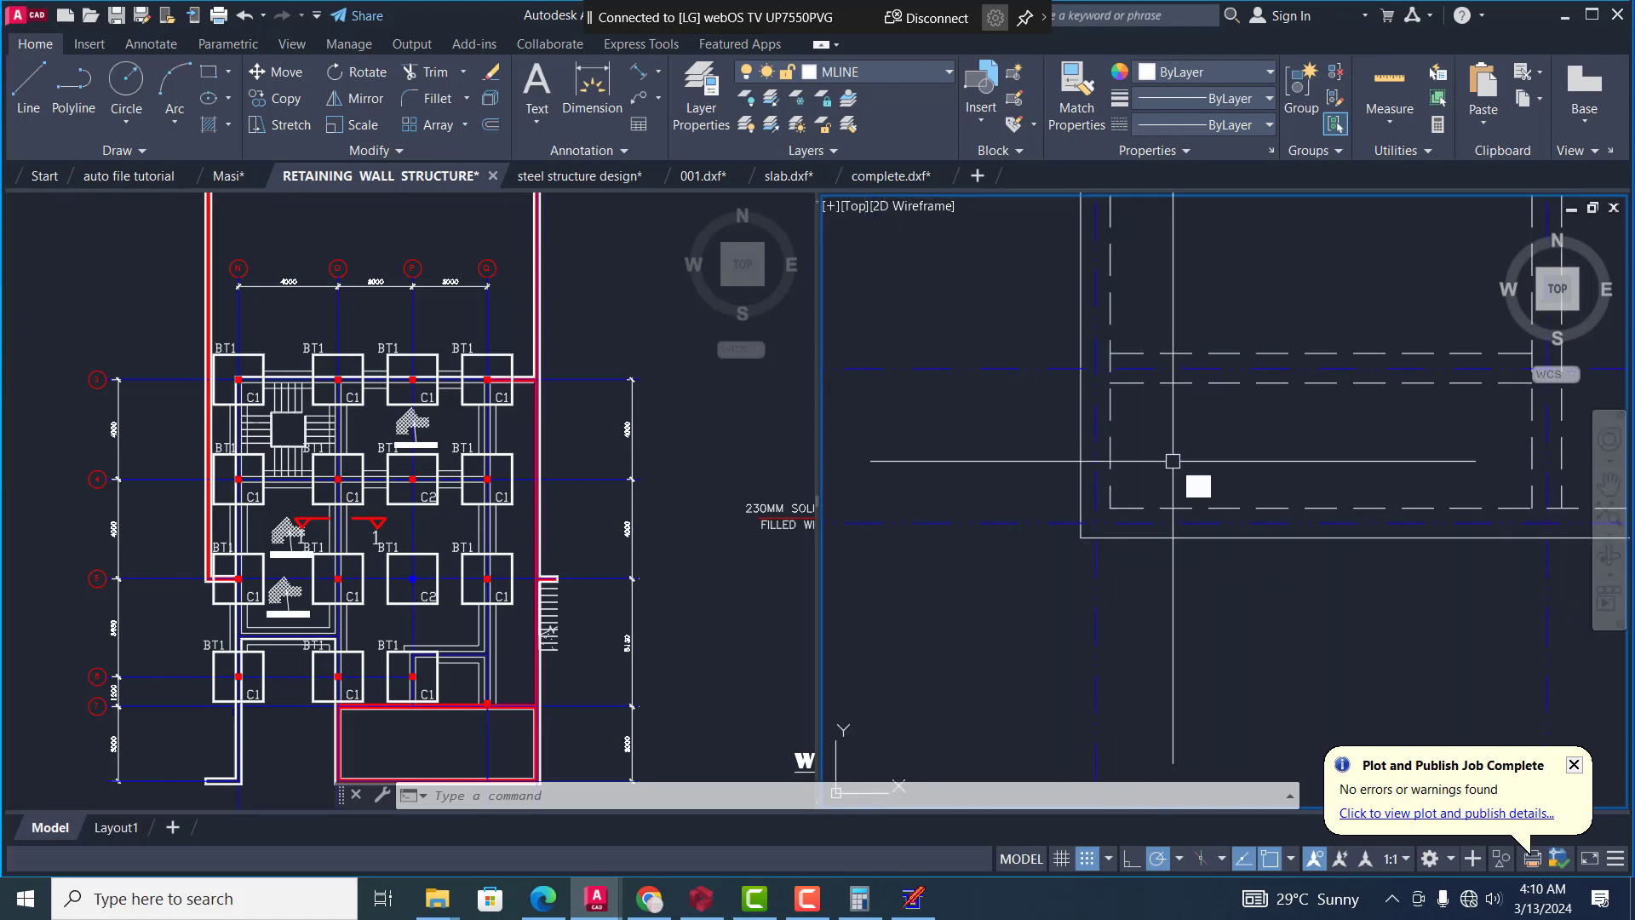
text(e)
key(Return)
click(1173, 477)
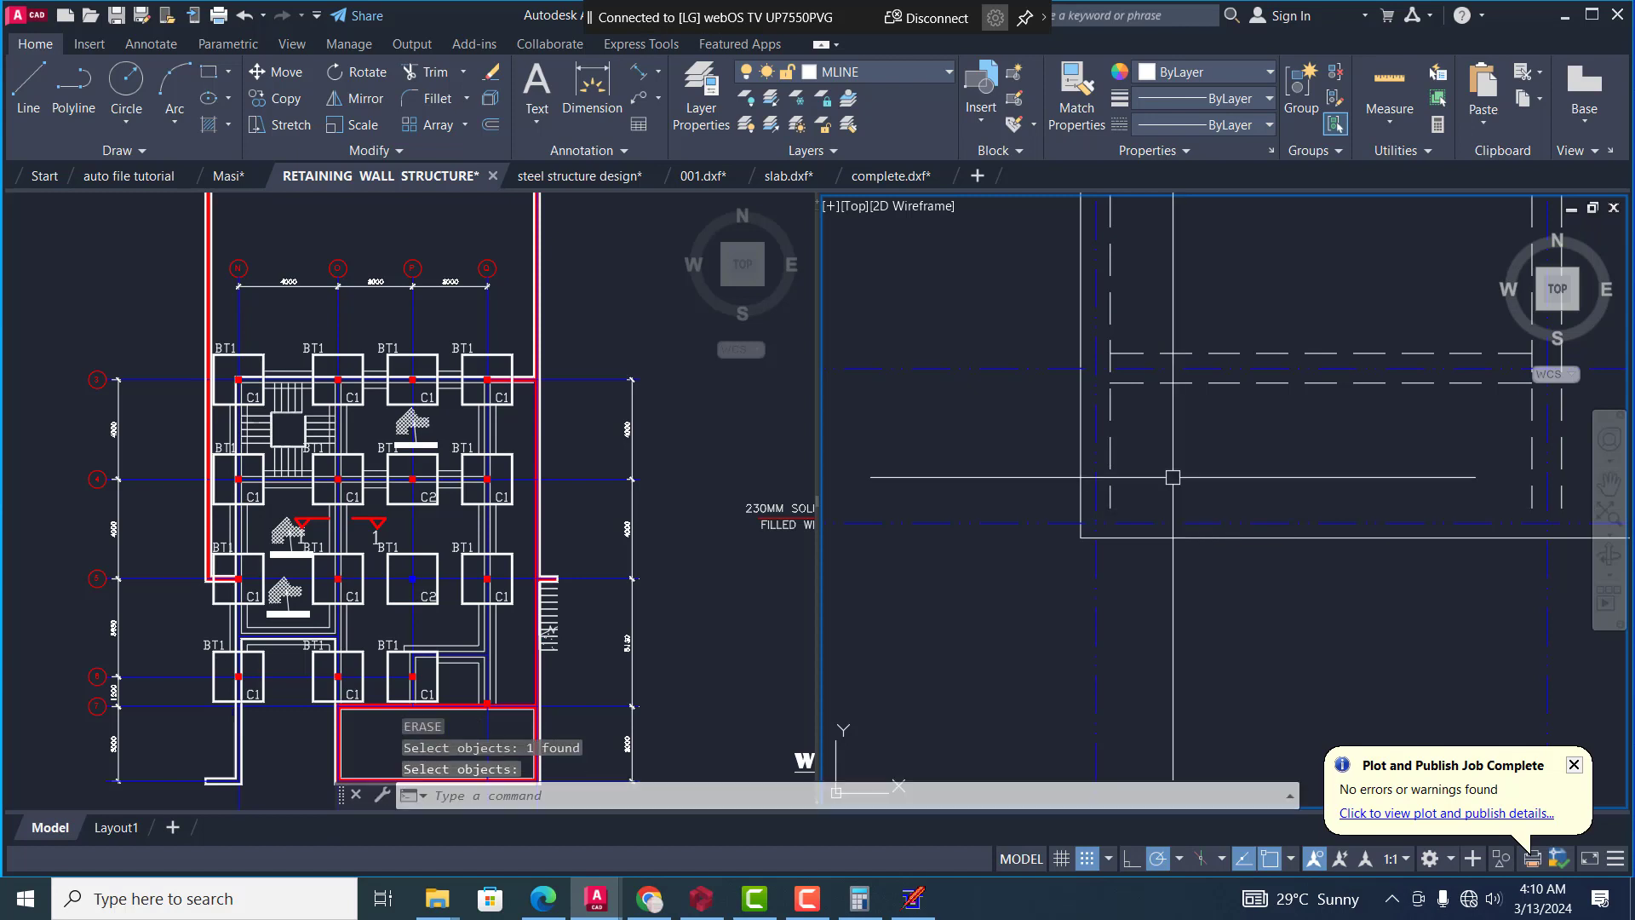
scroll(1249, 501, down, 3)
scroll(1249, 501, down, 3)
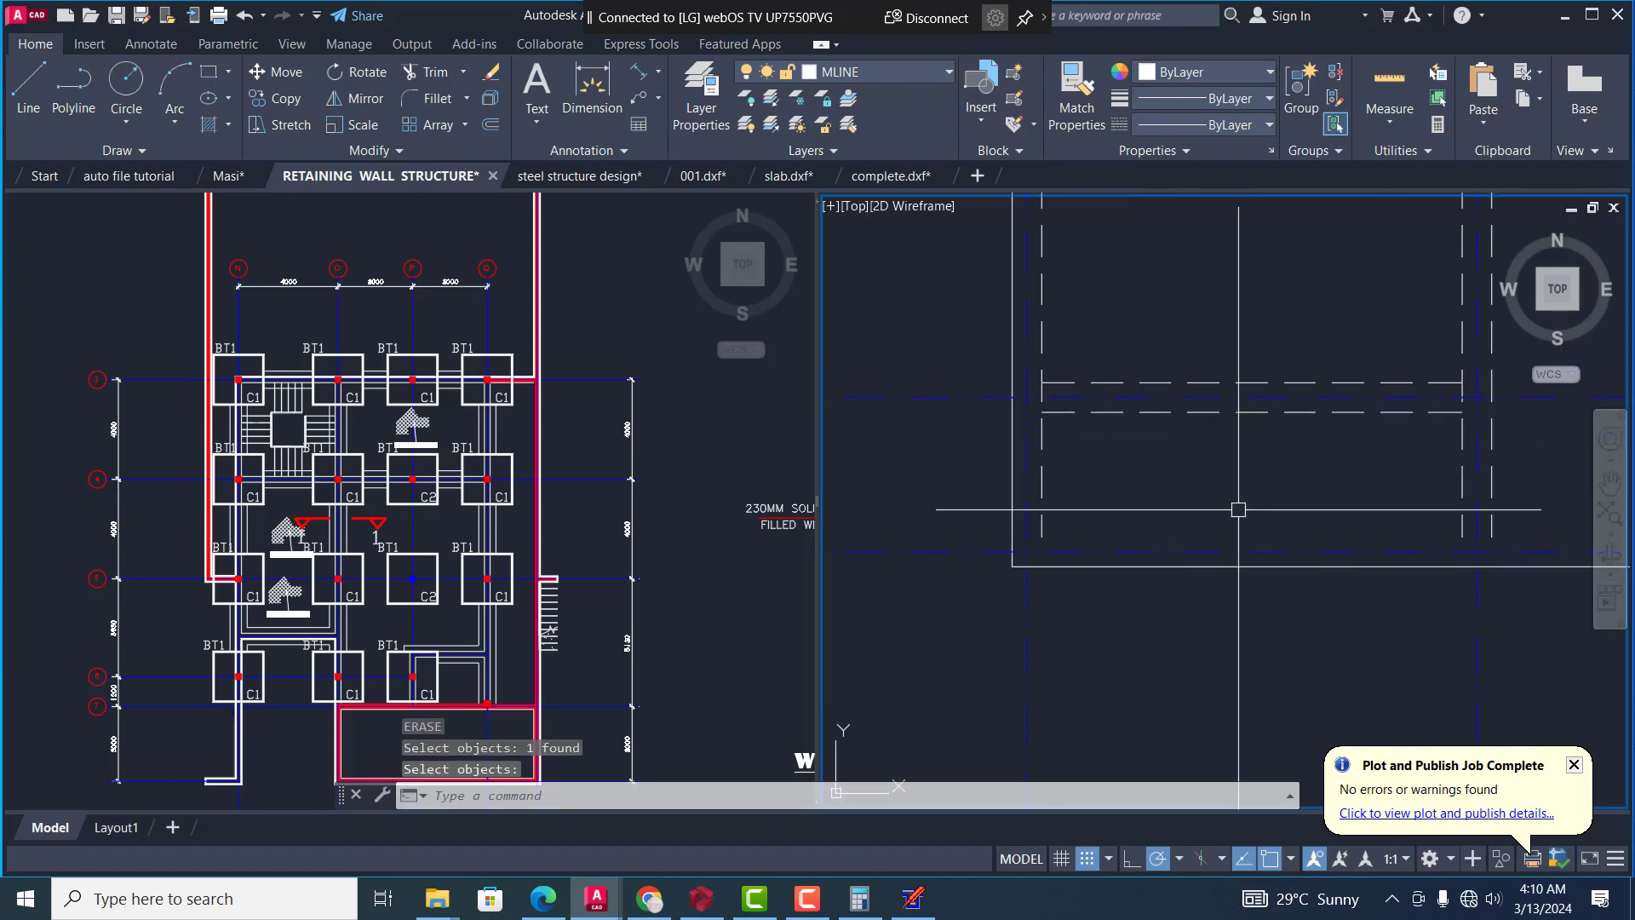
Undo the erasure of the lowest wall's inner dashed line
key(ctrl+z)
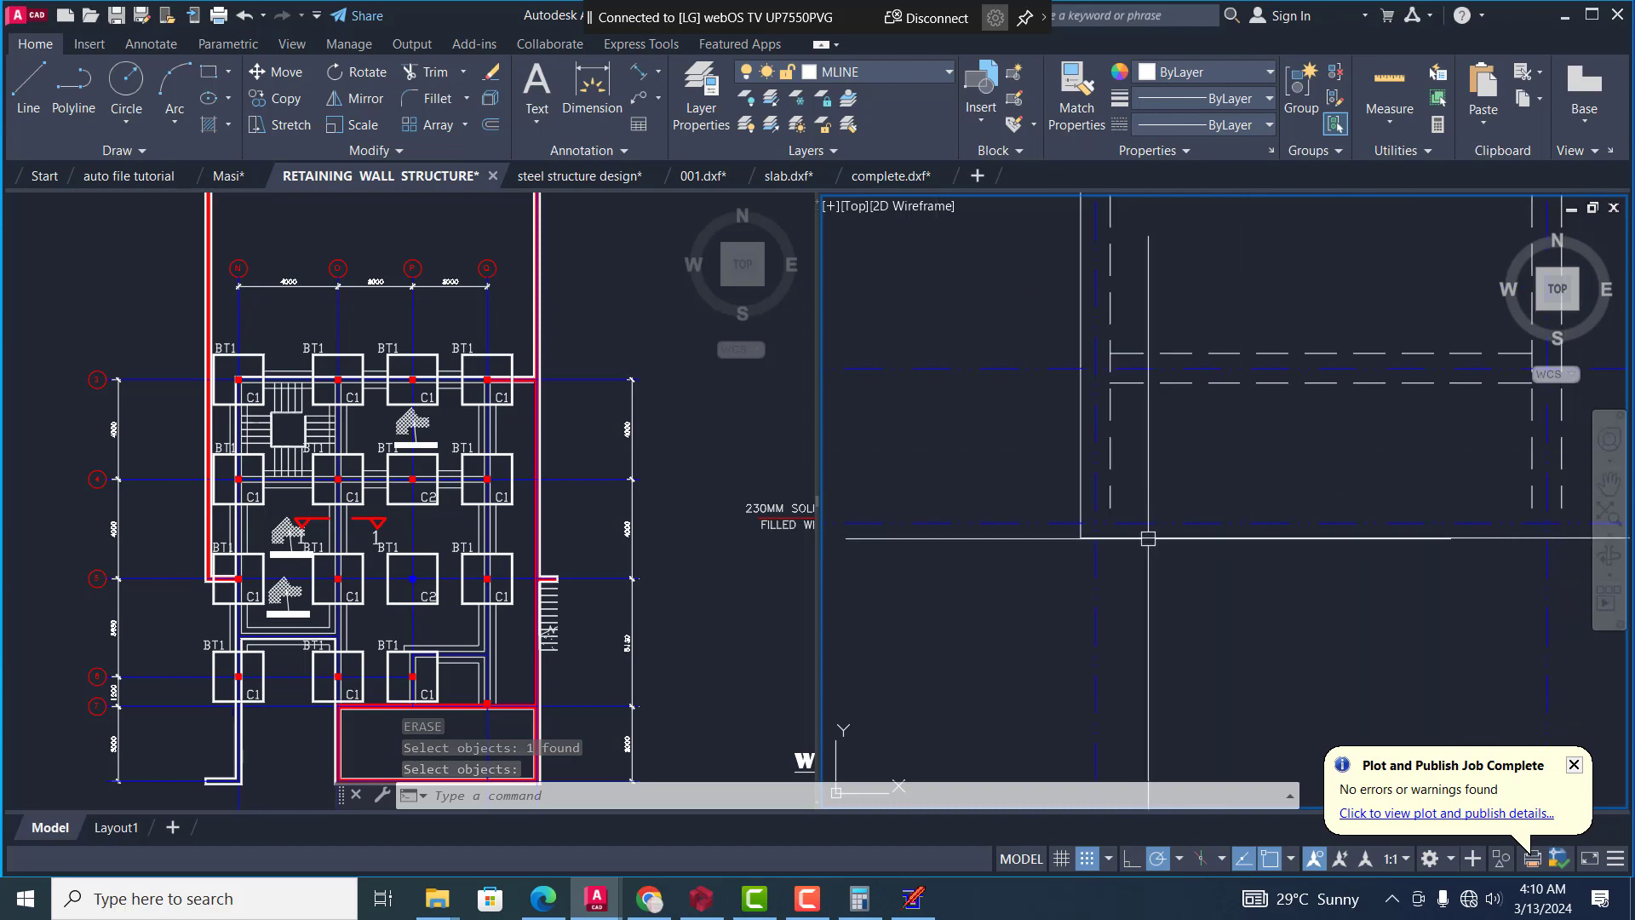
key(ctrl+z)
scroll(1099, 521, down, 4)
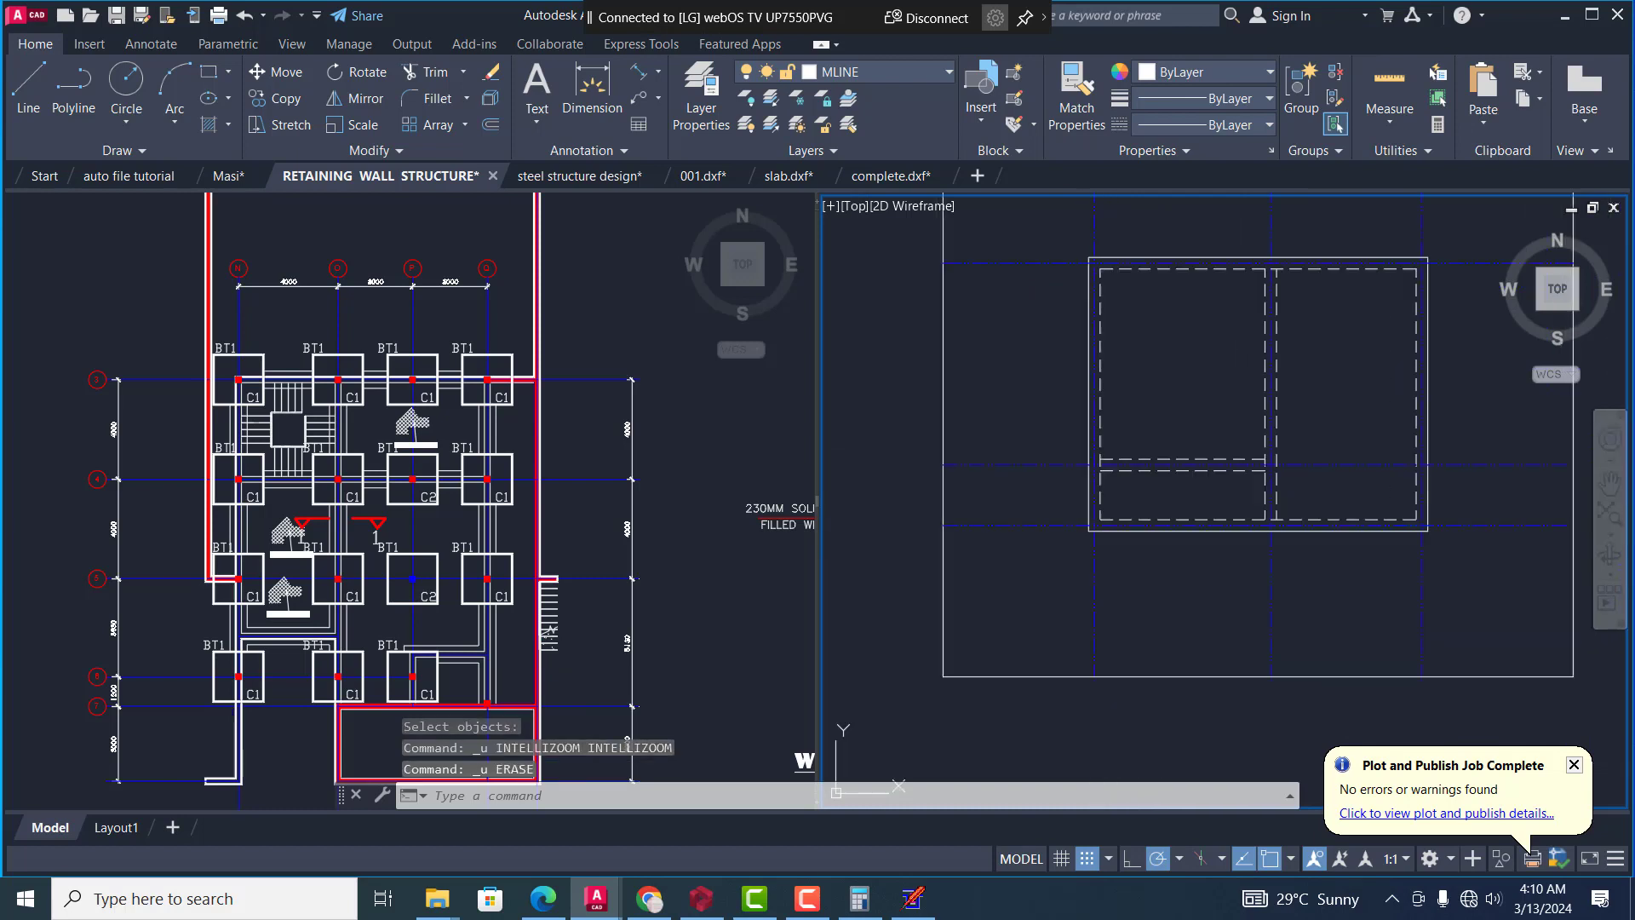
Trim away the lowest wall's inner dashed line left of the intermediate vertical wall's right dashed line, using that line as the cutting edge
scroll(1203, 514, up, 2)
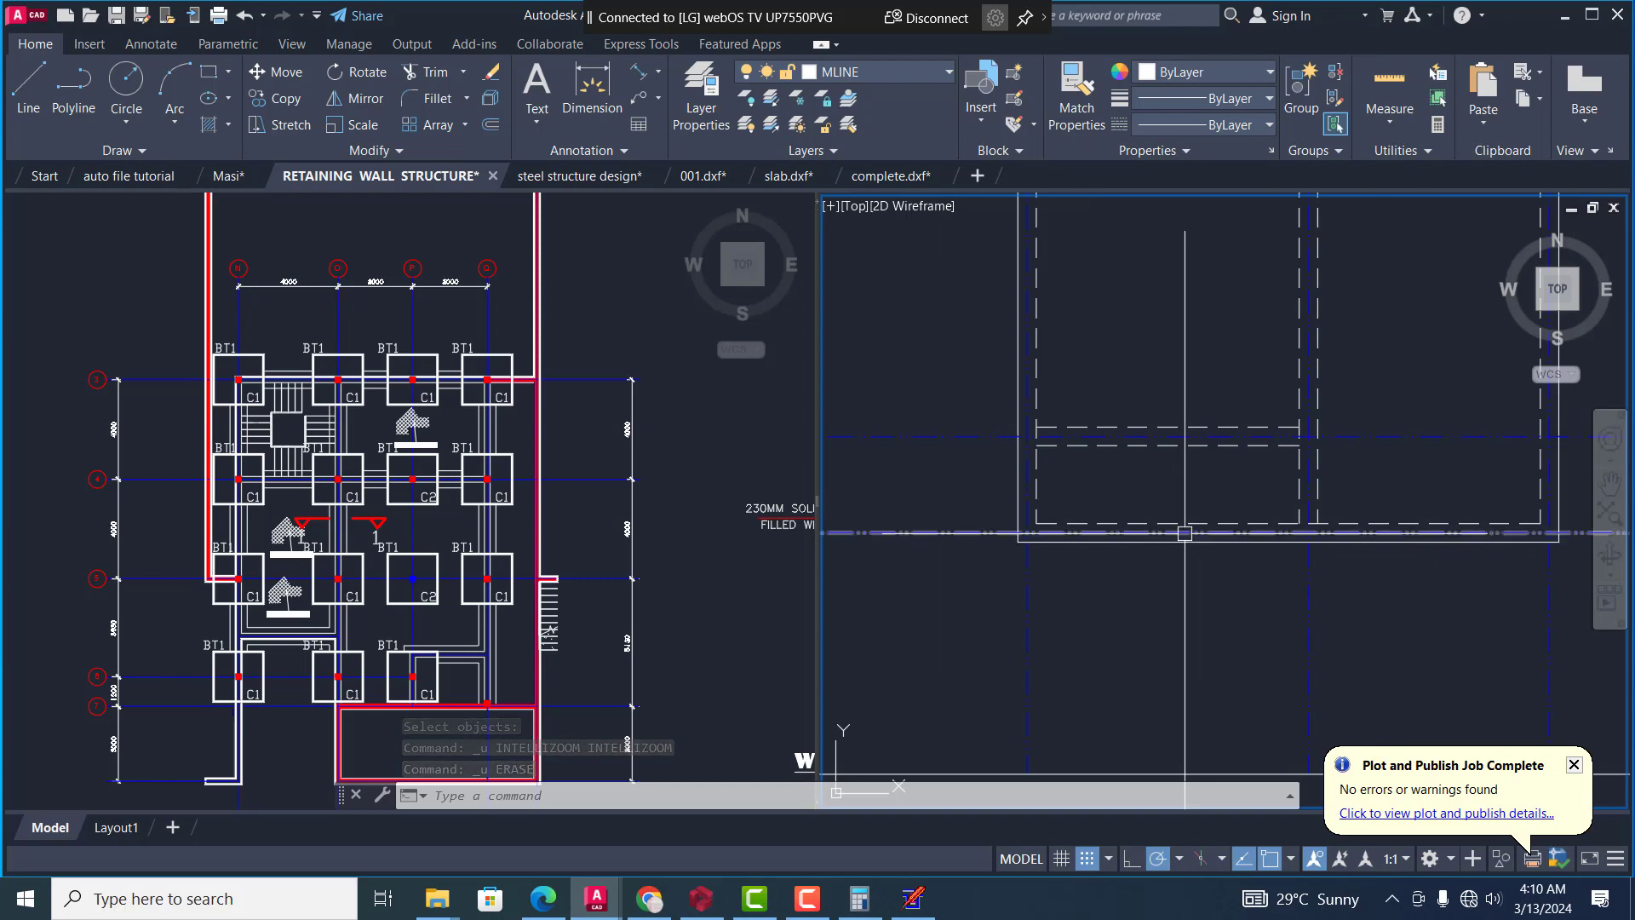
text(tr)
key(Return)
text(t)
key(Return)
click(1317, 495)
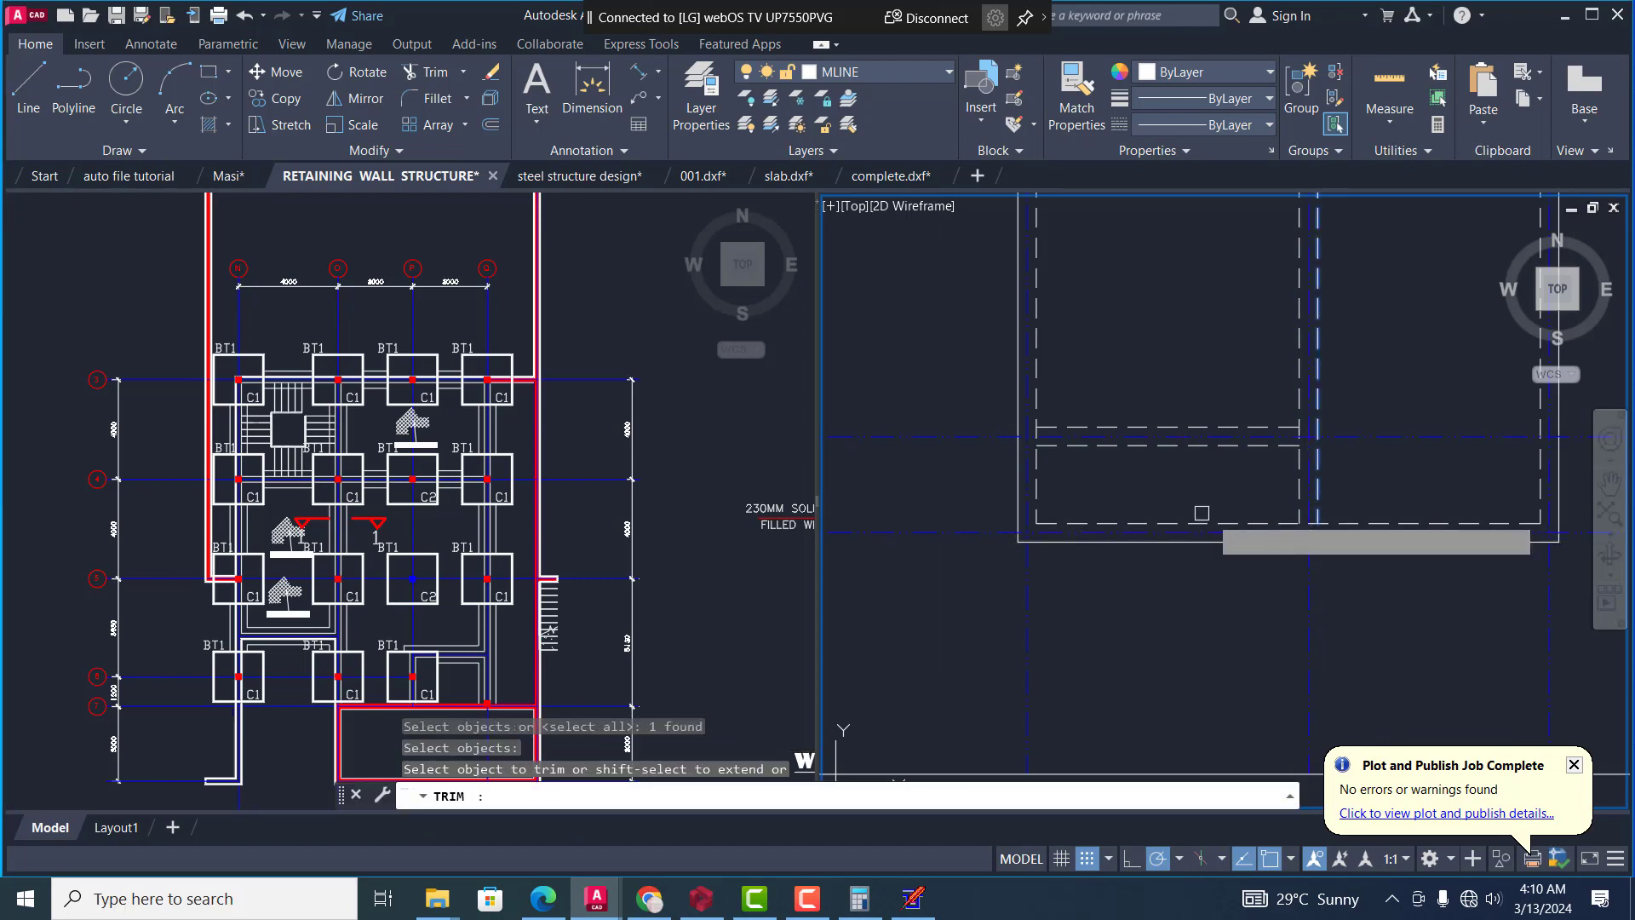
key(Return)
key(Escape)
key(Escape)
key(Escape)
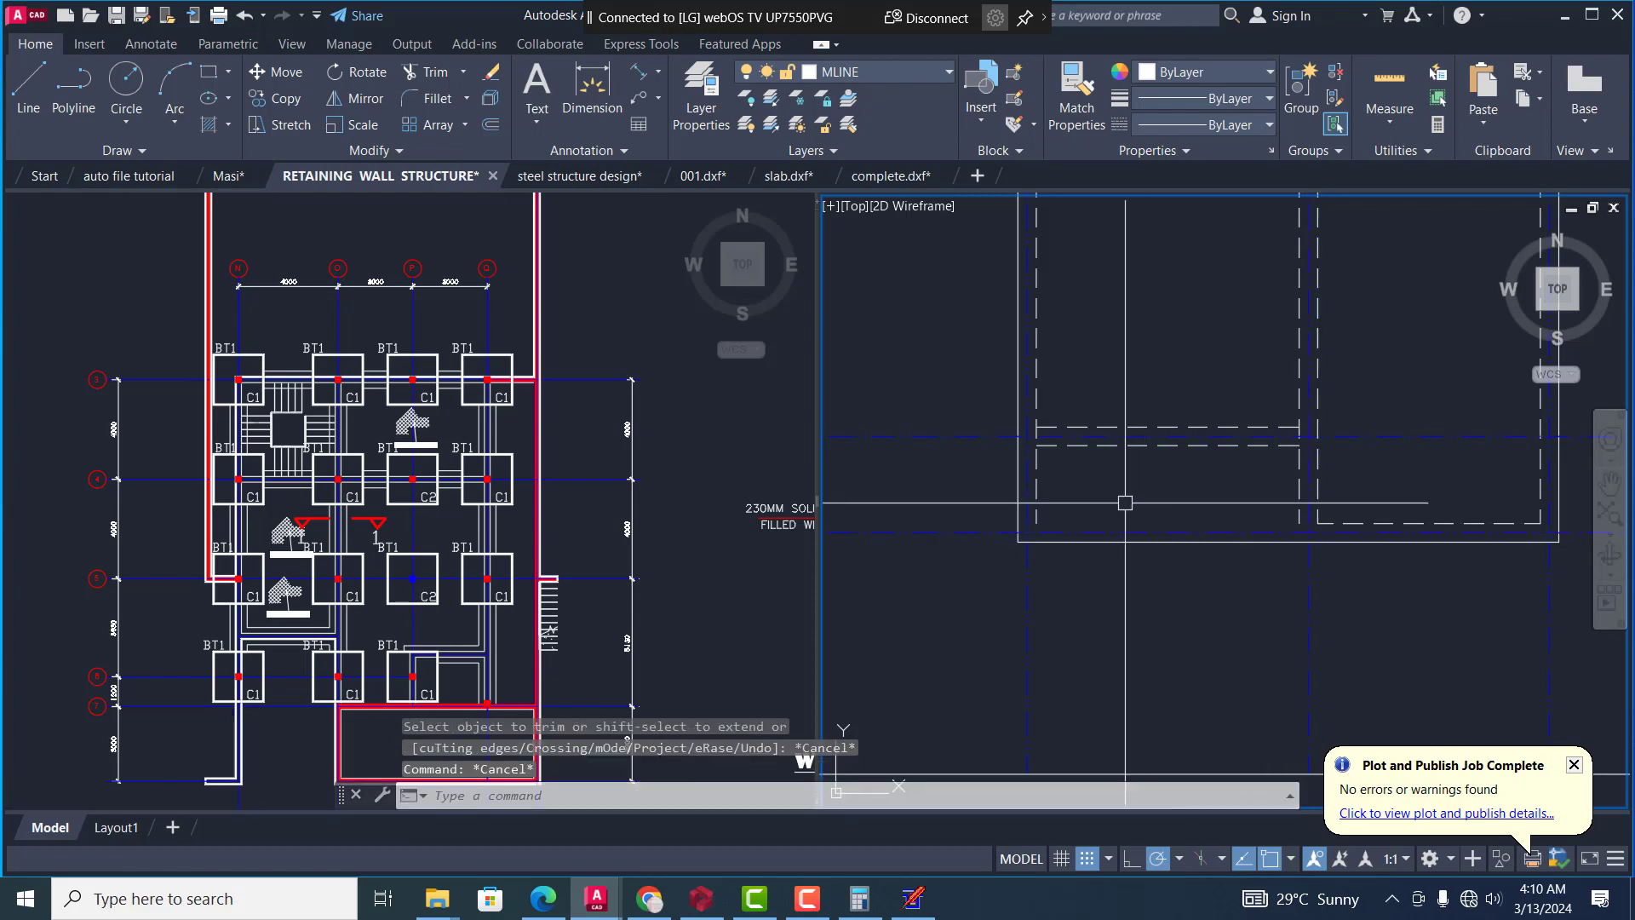
Extend the lower ends of the left wall's inner dashed line and the intermediate vertical wall's left dashed line to the outer wall line
text(ex)
key(Return)
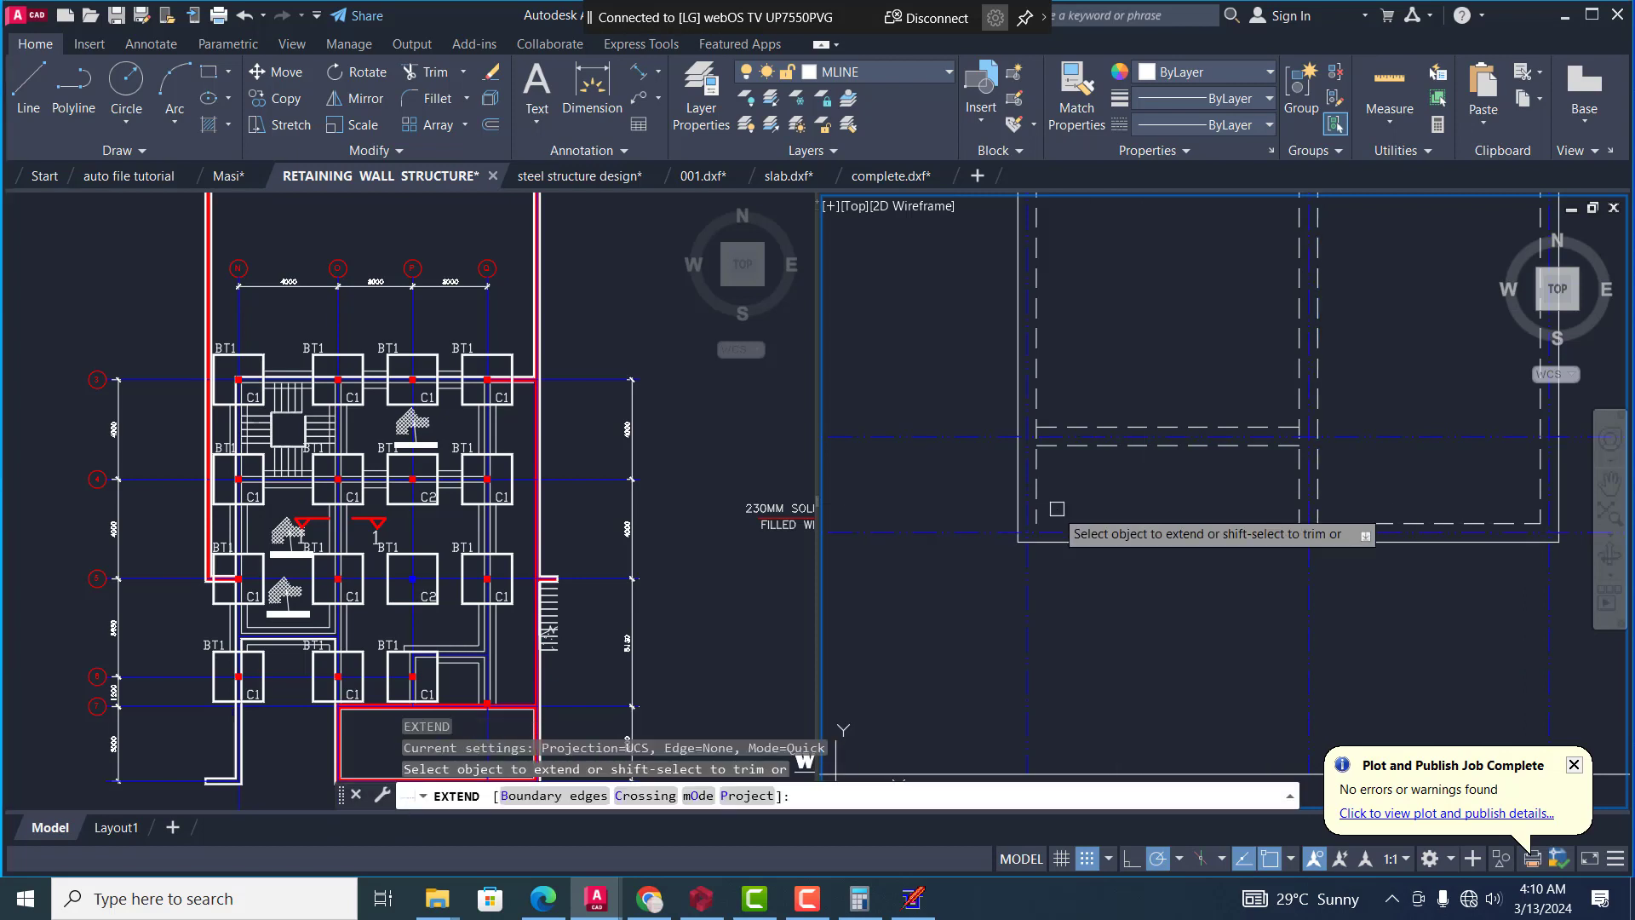
click(1039, 496)
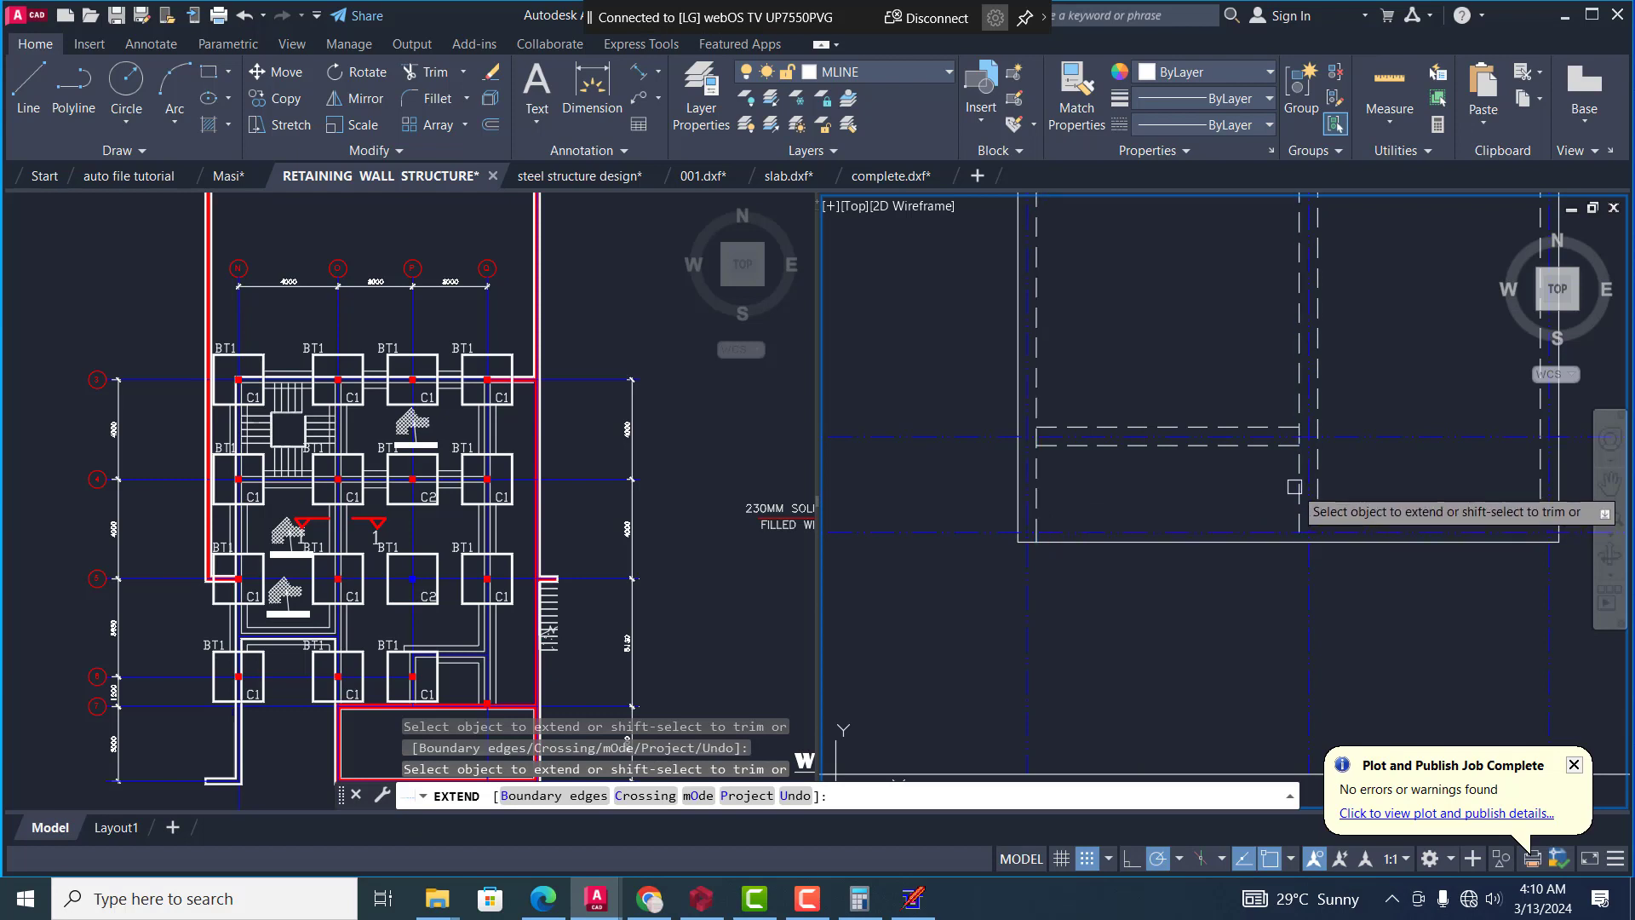
scroll(1222, 516, down, 4)
key(Escape)
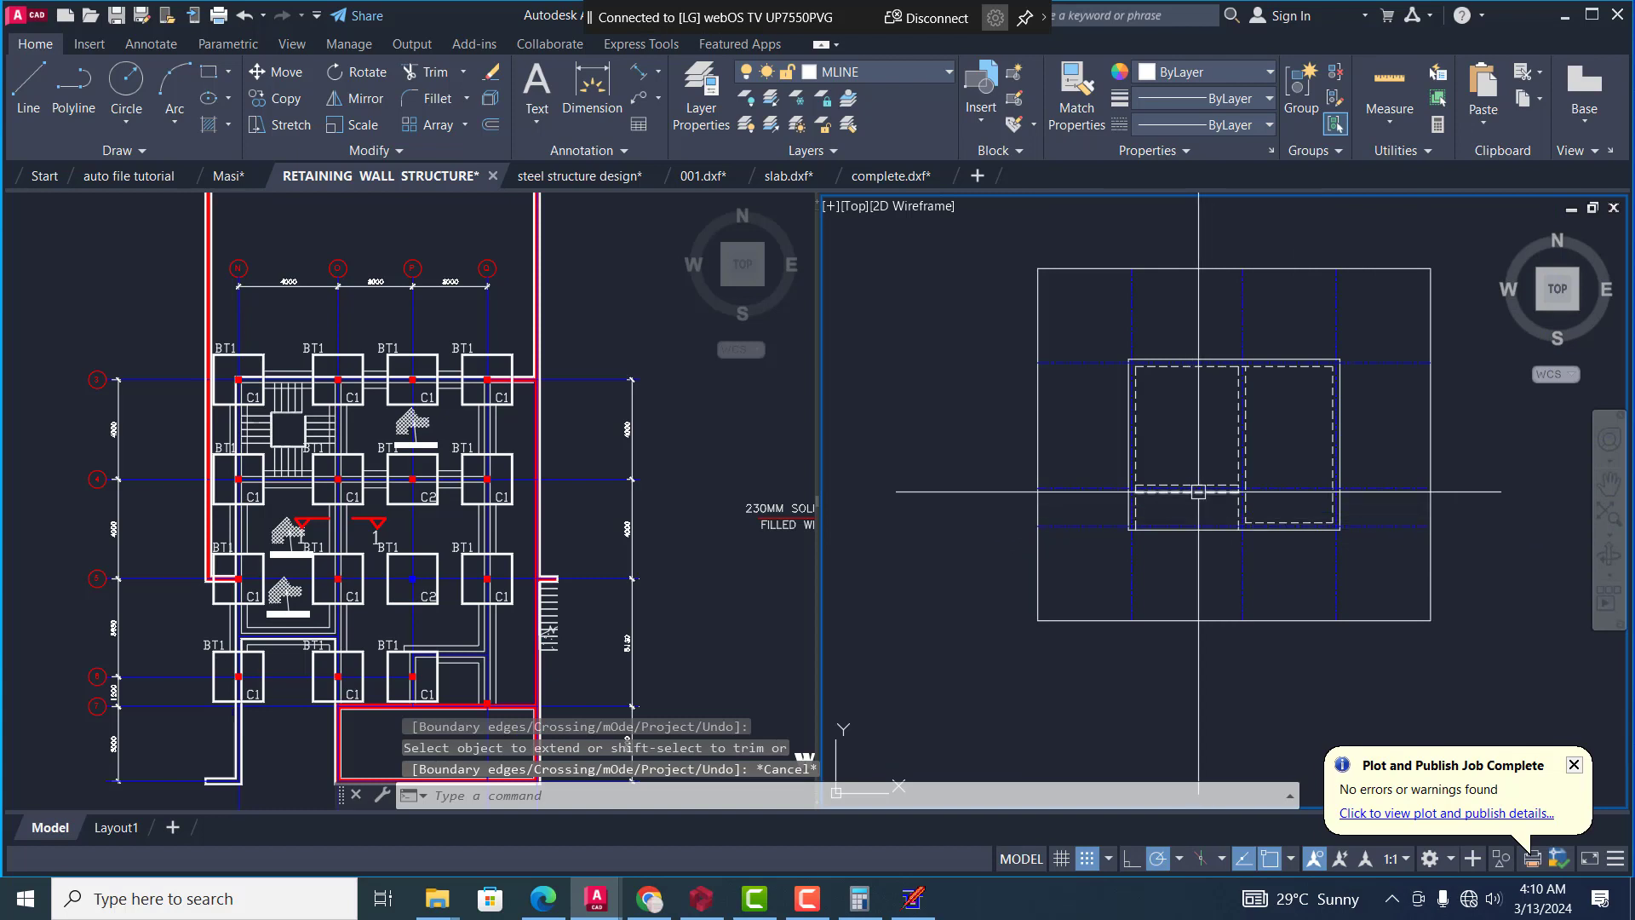
Erase all four sides of the outer boundary rectangle around the floor plan
text(e)
key(Return)
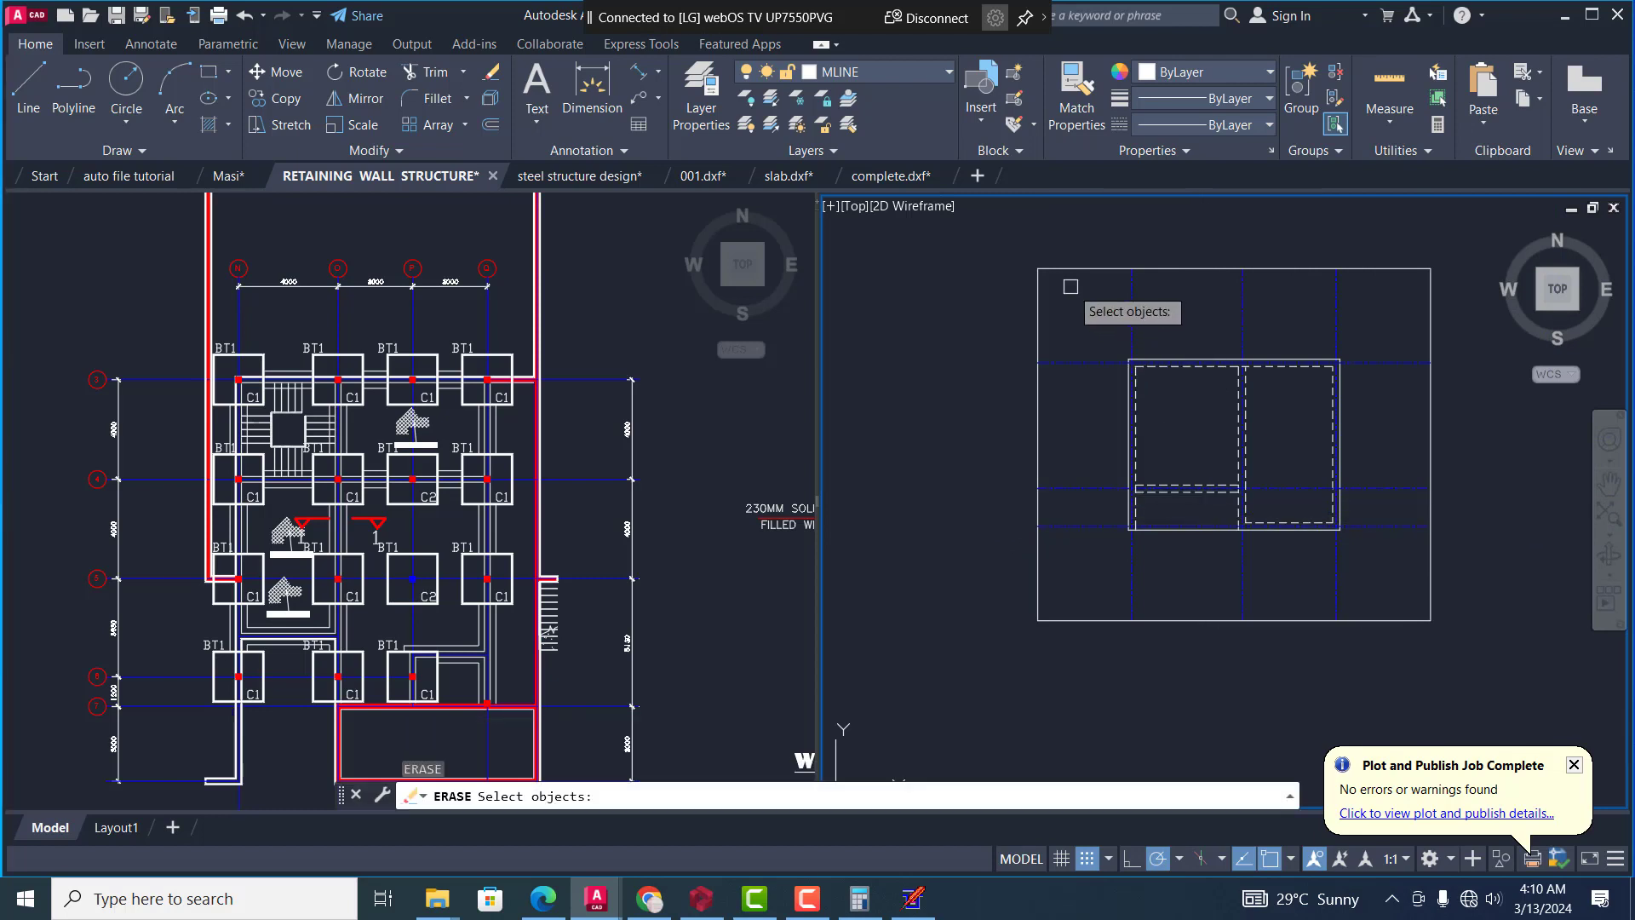
click(1069, 261)
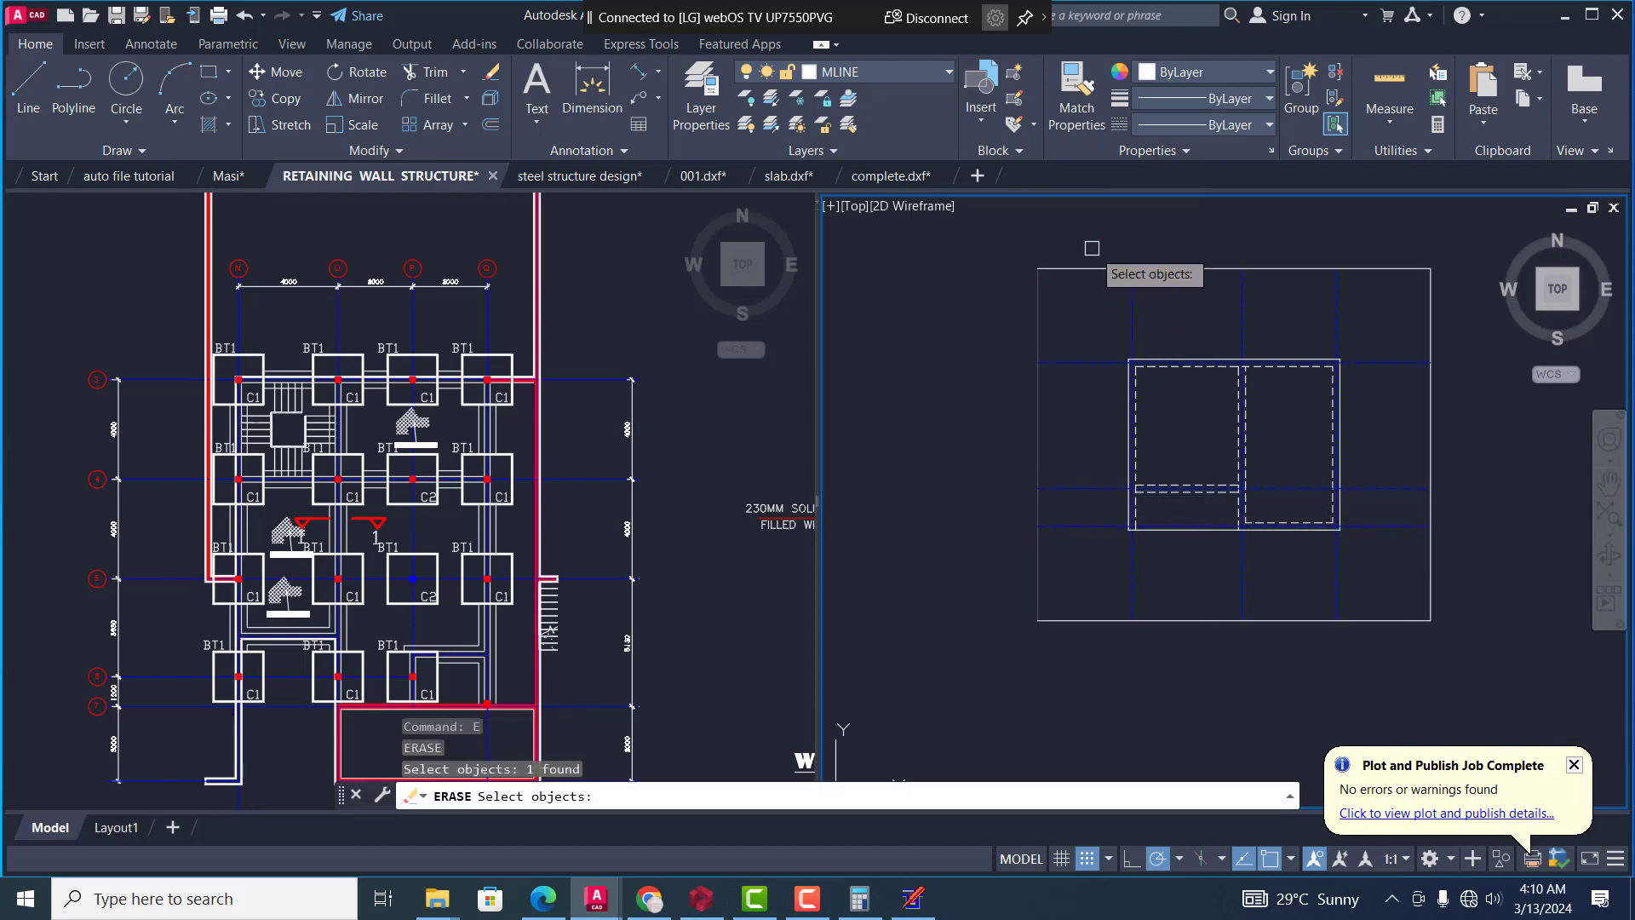
click(1095, 262)
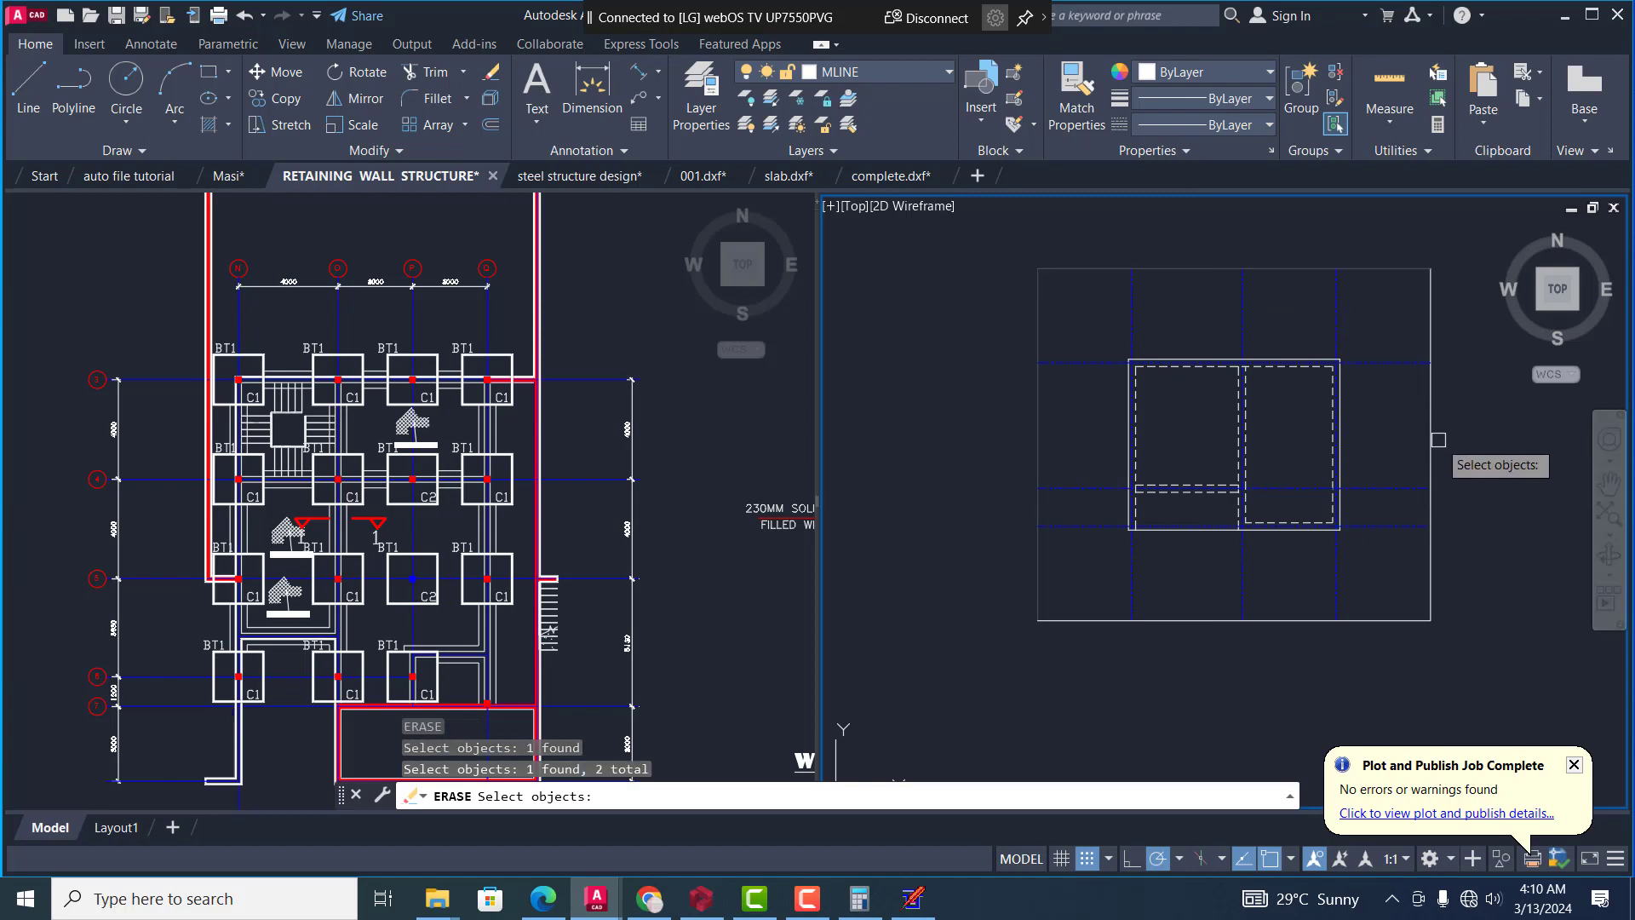
click(1376, 620)
key(Return)
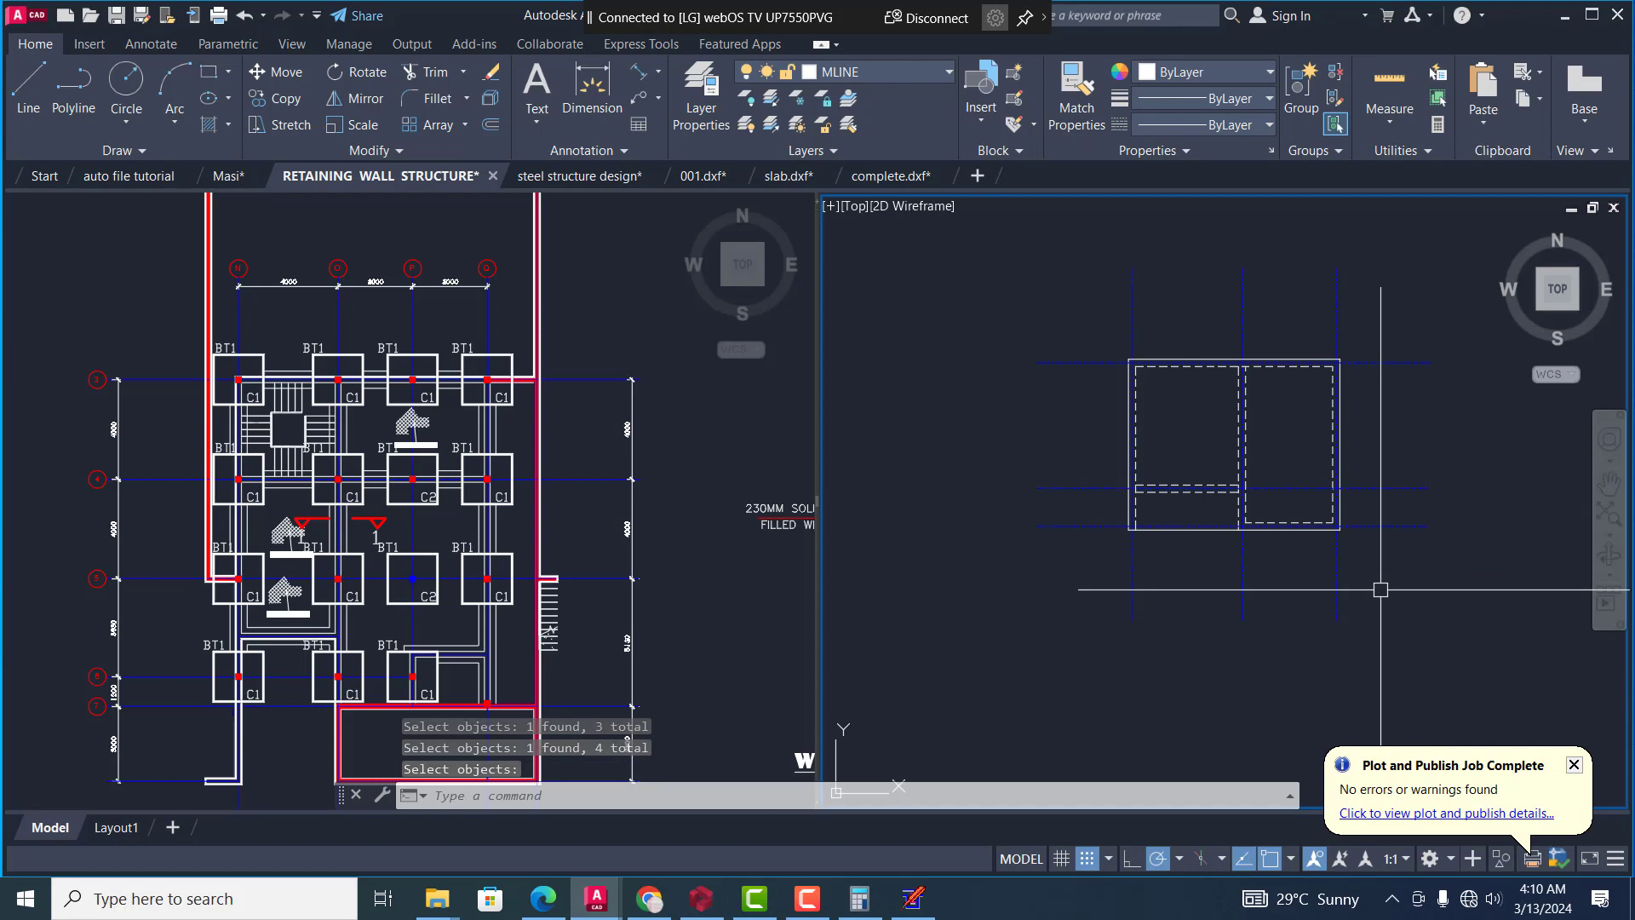
scroll(1294, 546, down, 4)
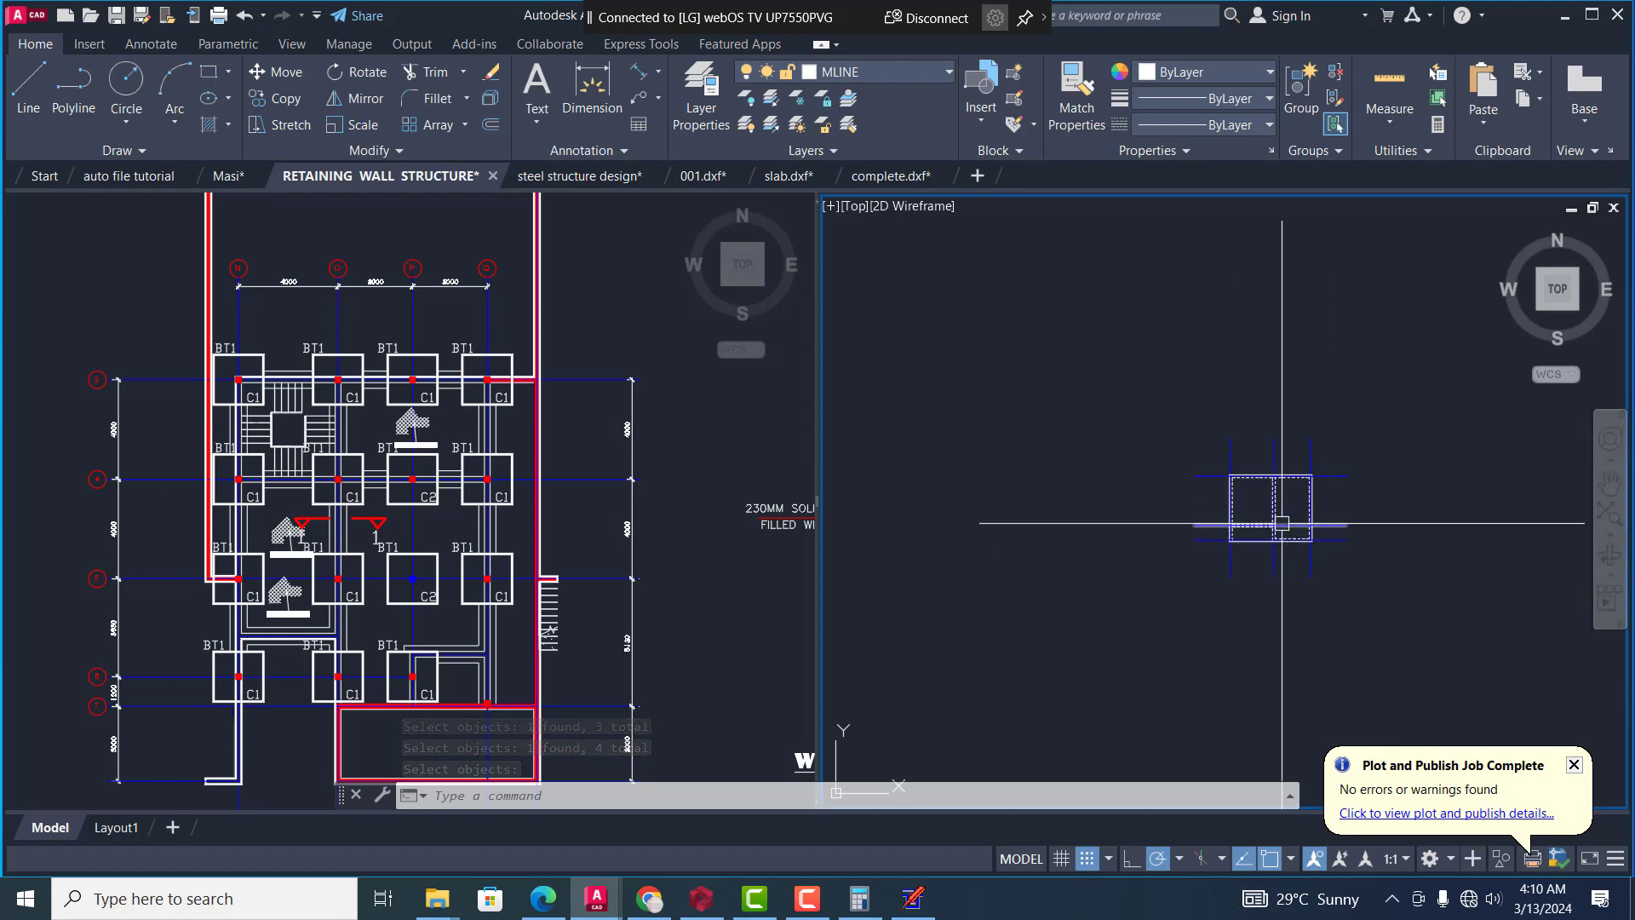
click(1149, 382)
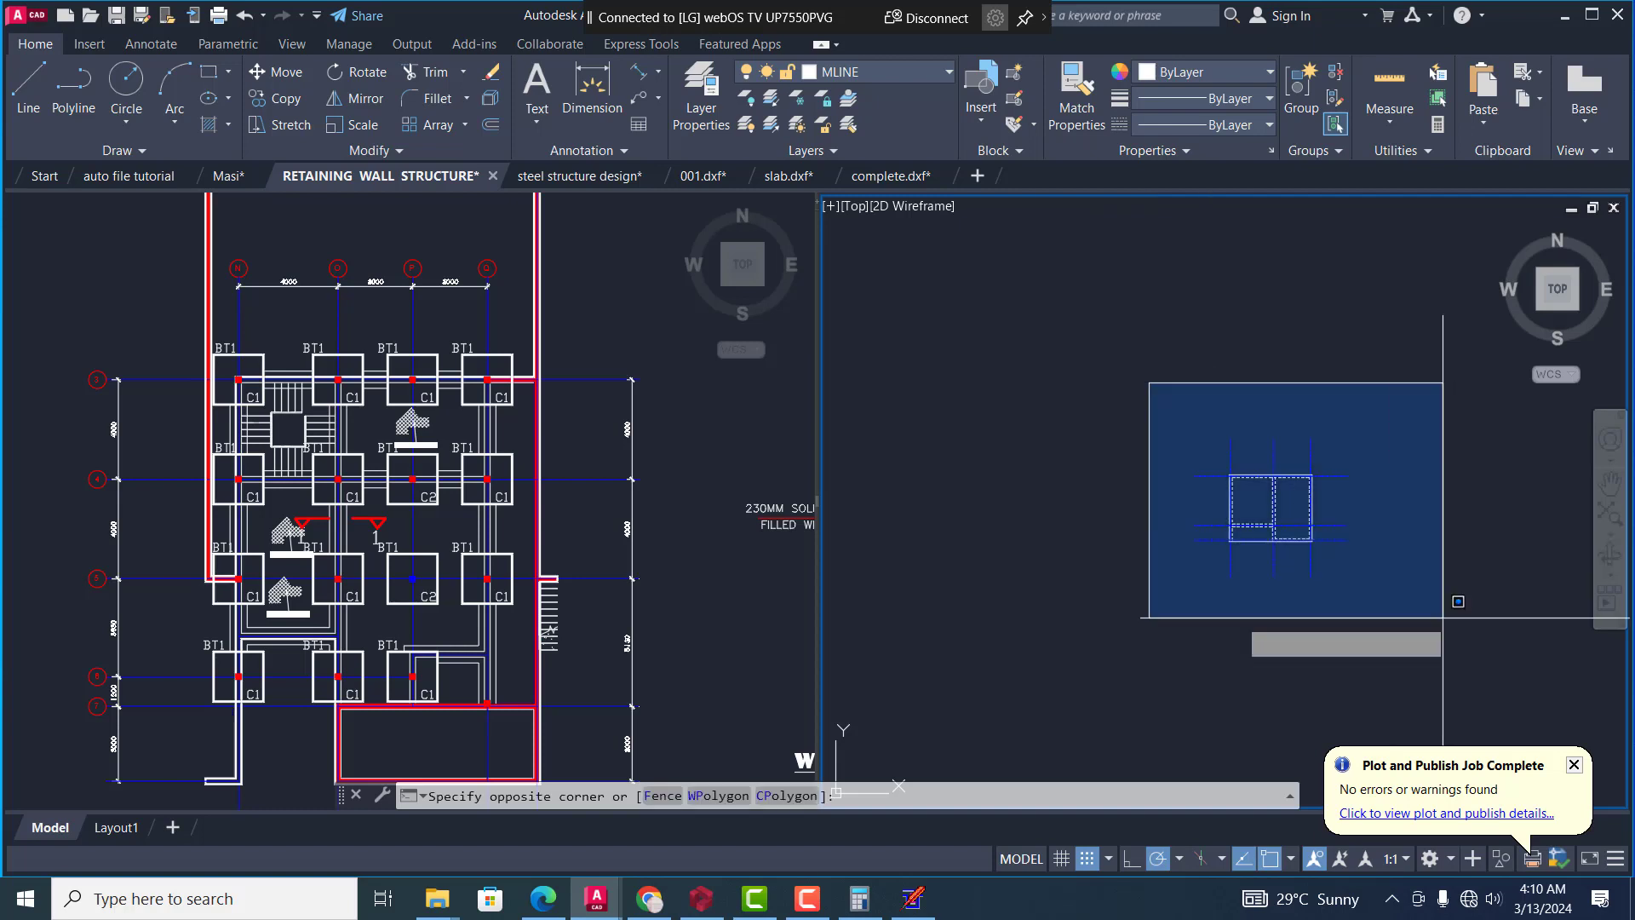
click(1441, 628)
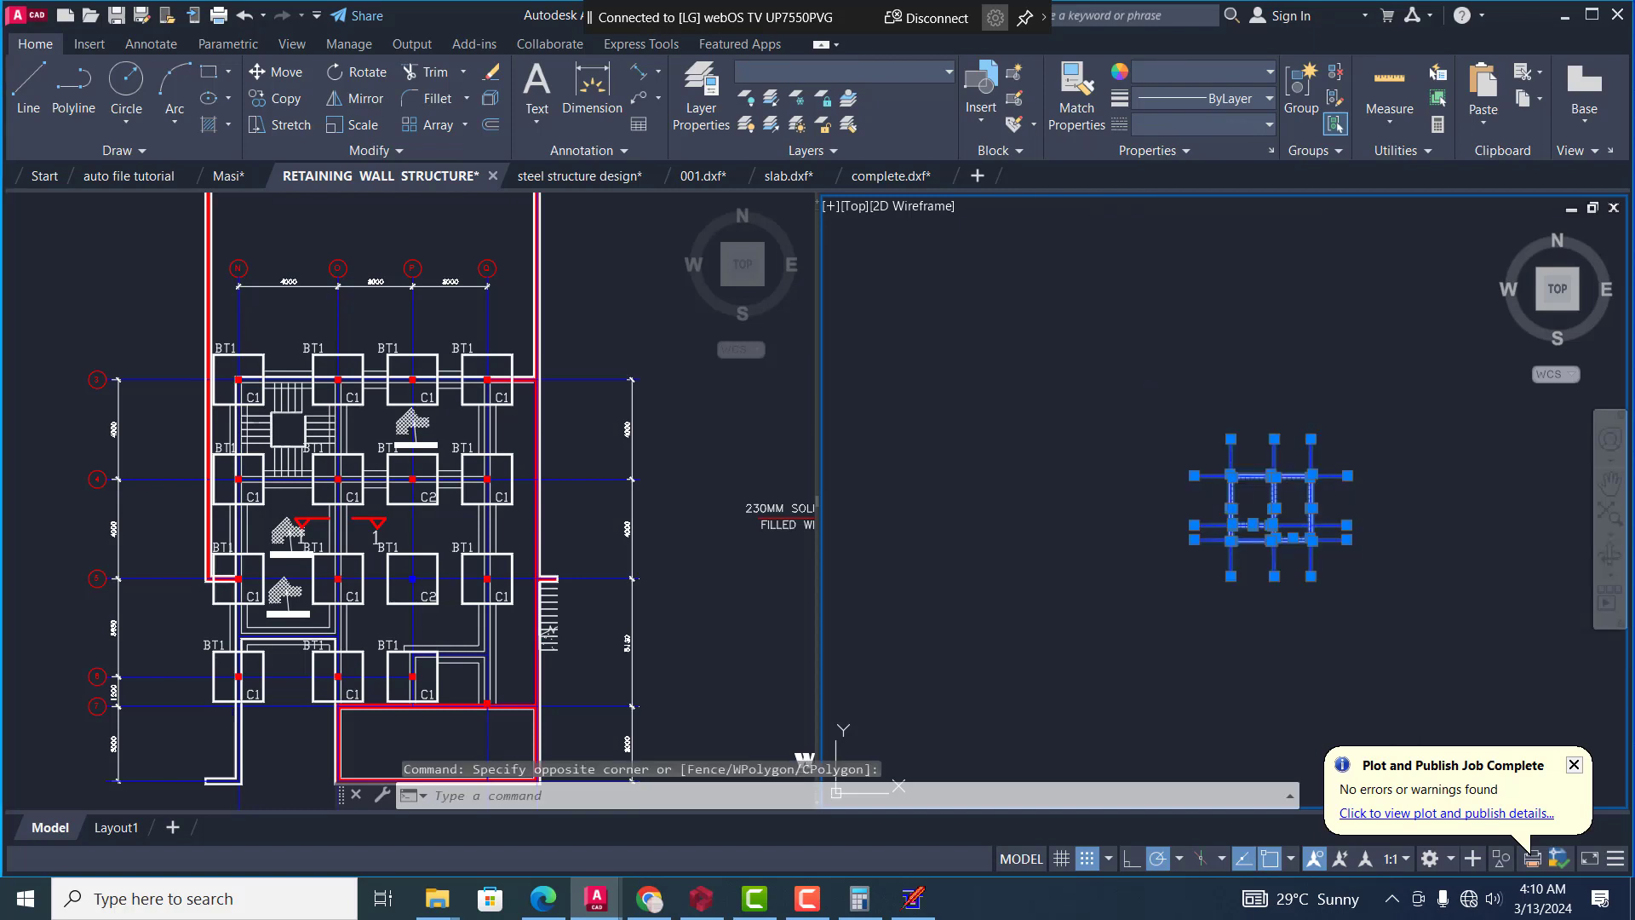
text(wblock)
key(Return)
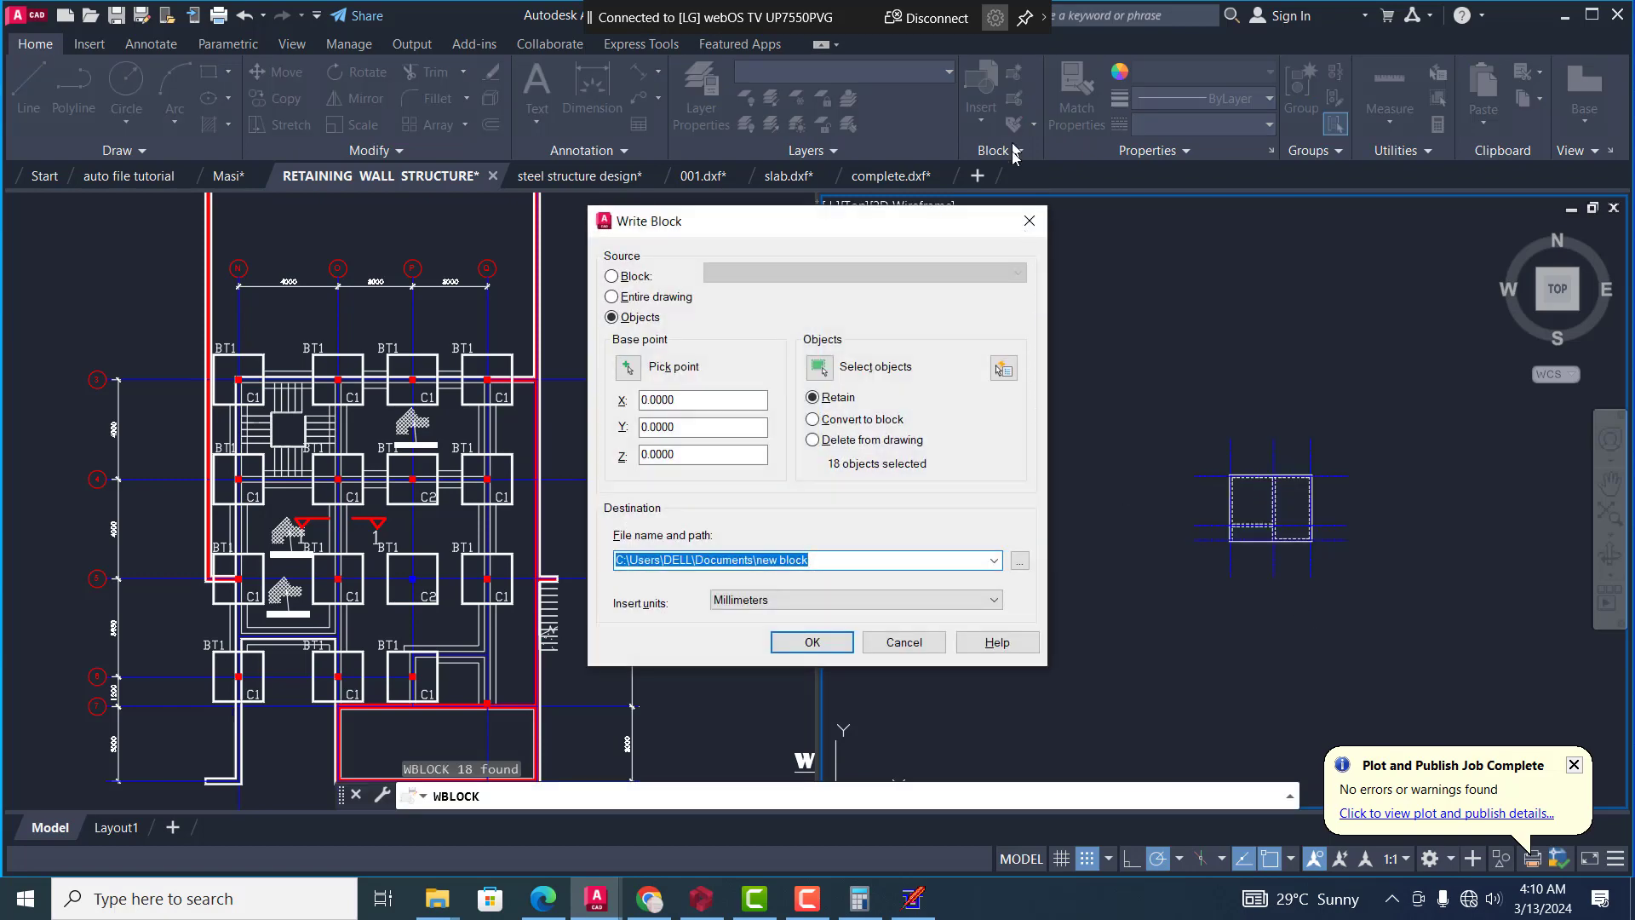
click(1026, 219)
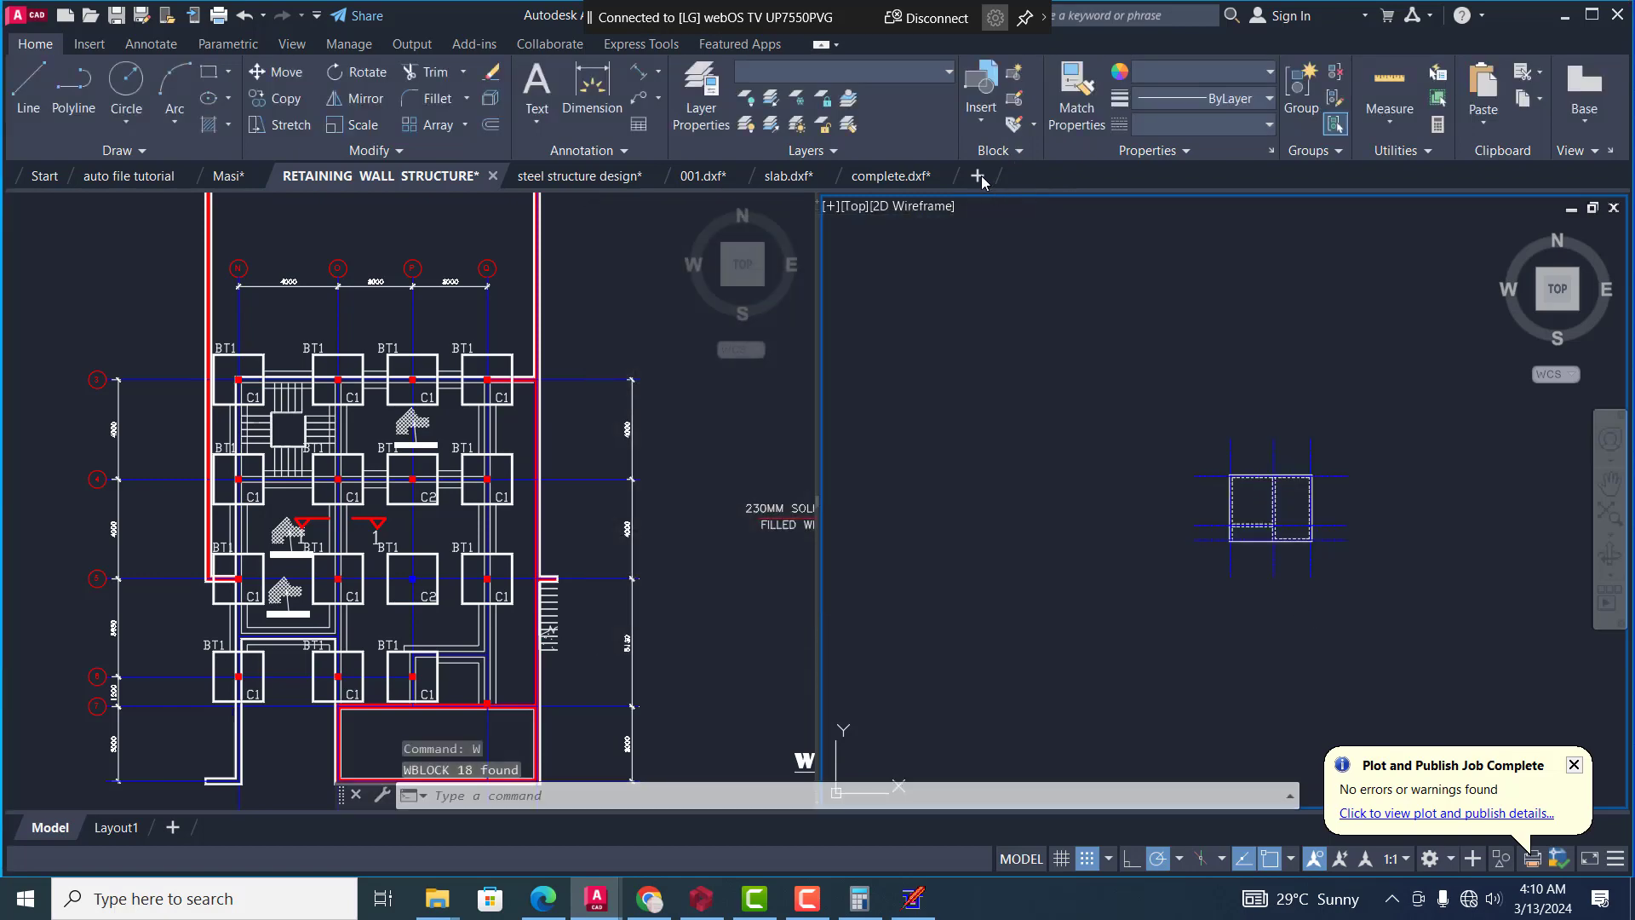
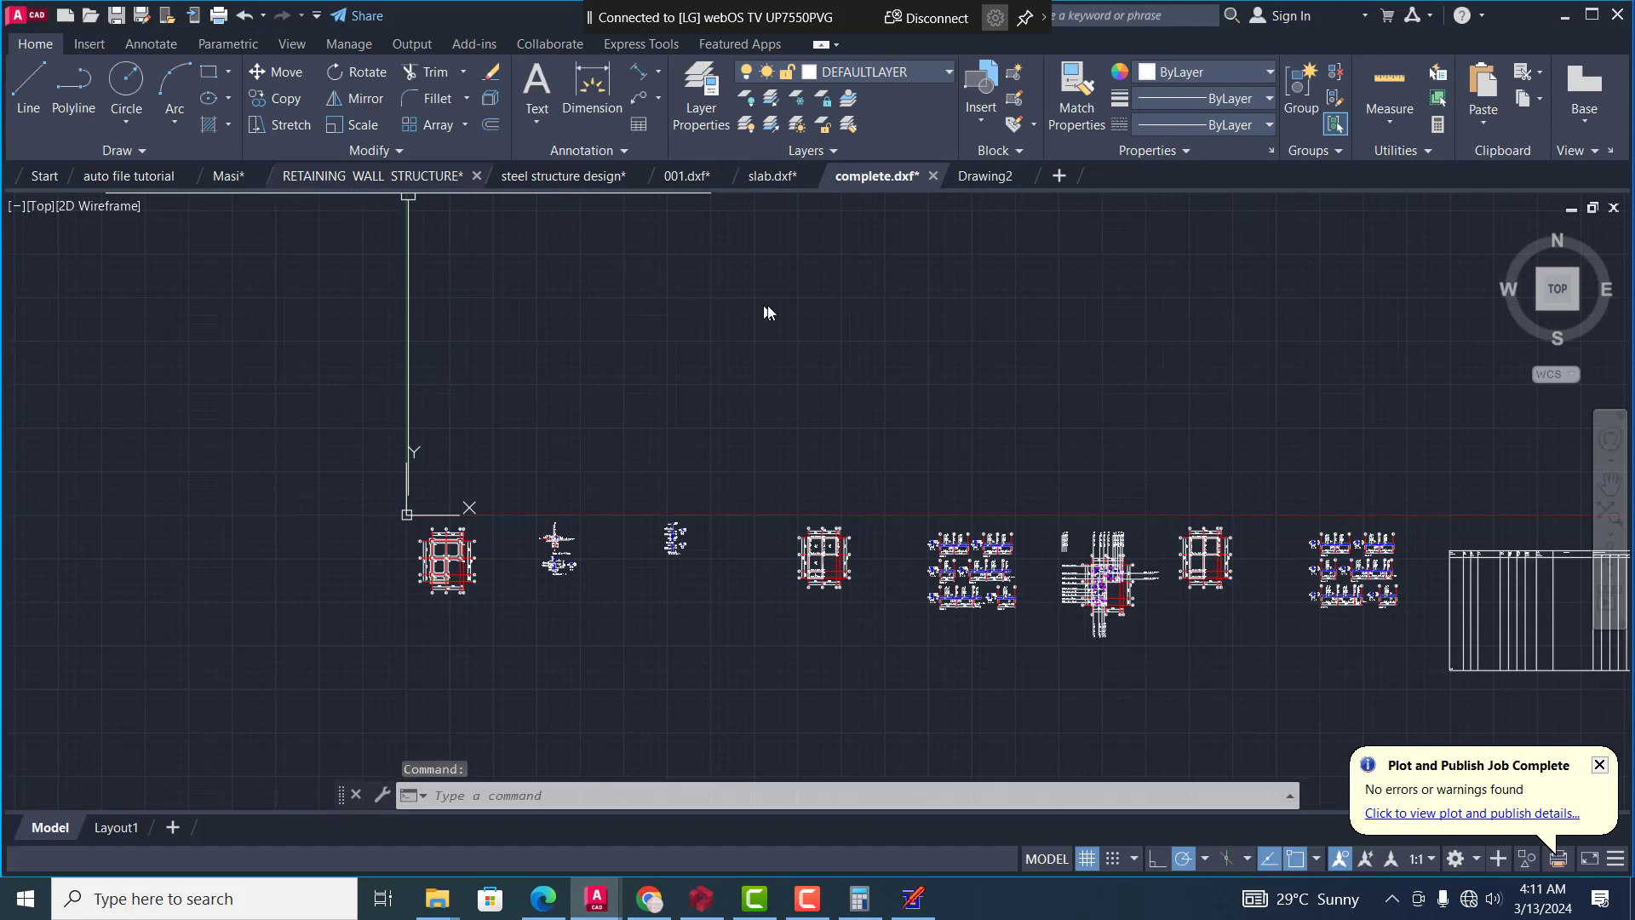
text(w)
key(Return)
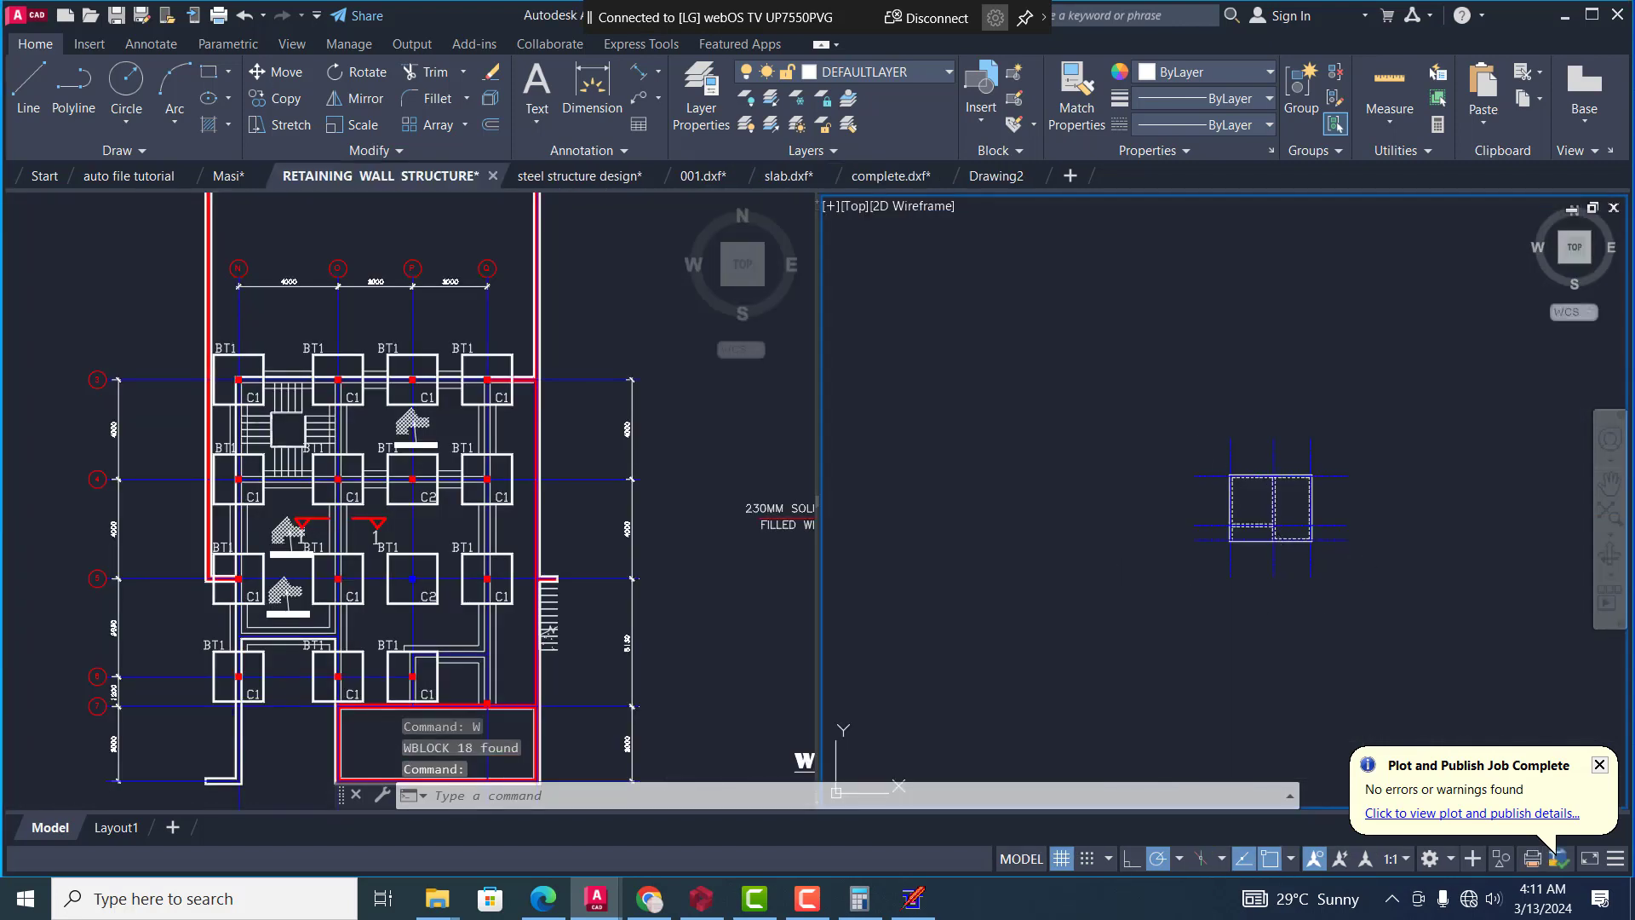
click(1121, 559)
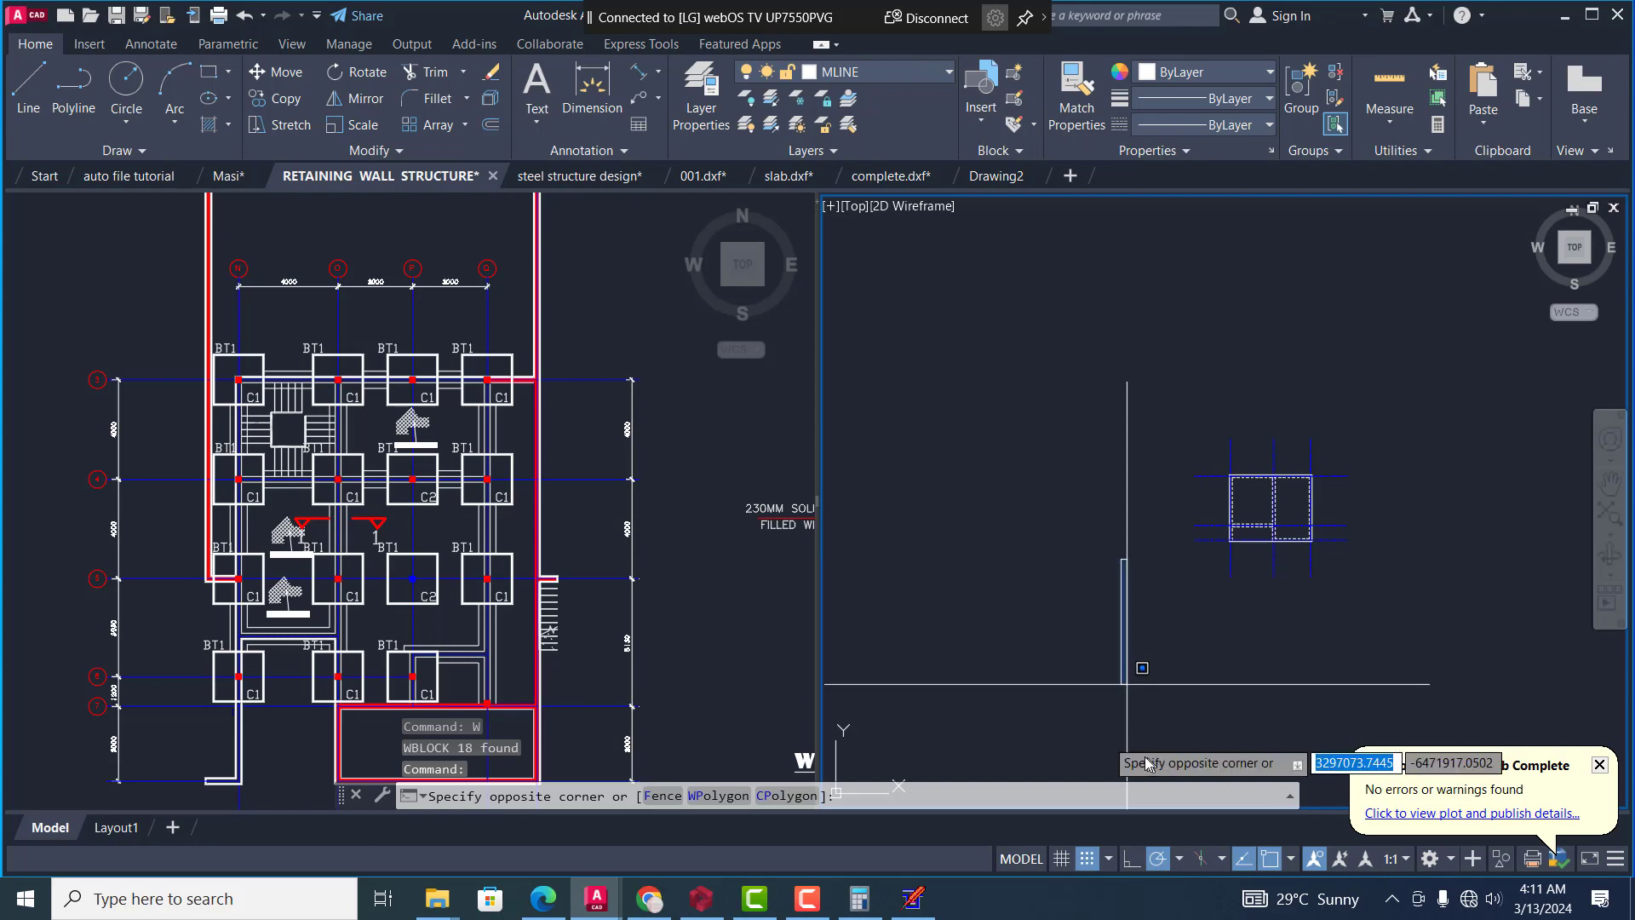
key(Escape)
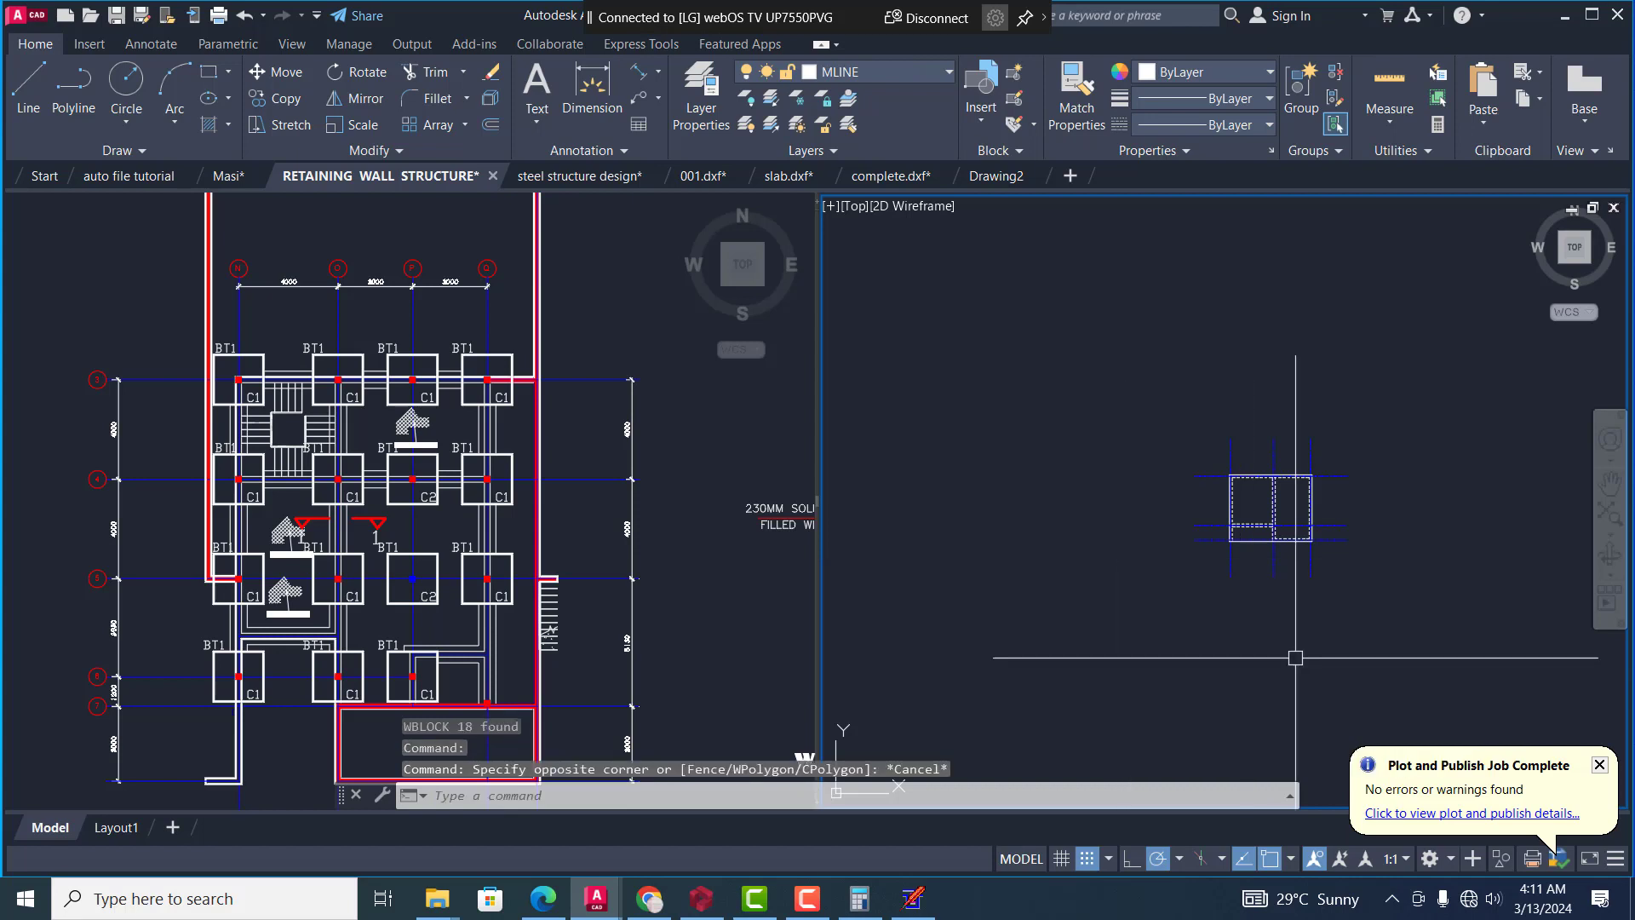
Copy the small plan with dashed wall lines and blue grid lines from the RETAINING WALL STRUCTURE drawing, using a base point
right_click(1438, 573)
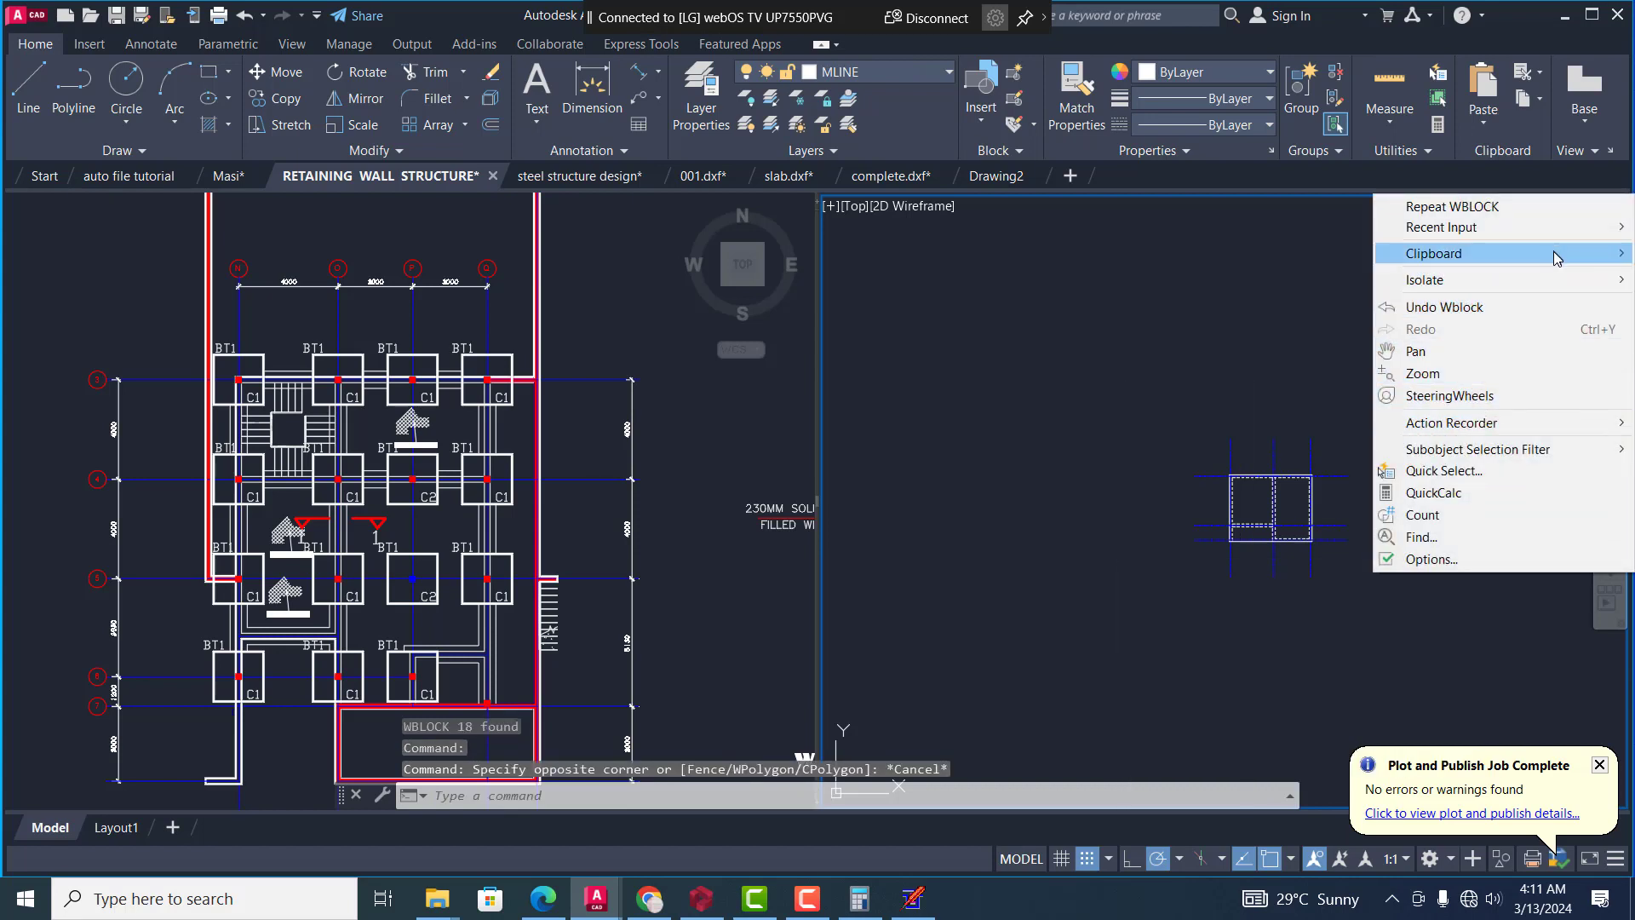
mouse_move(1501, 260)
click(1223, 337)
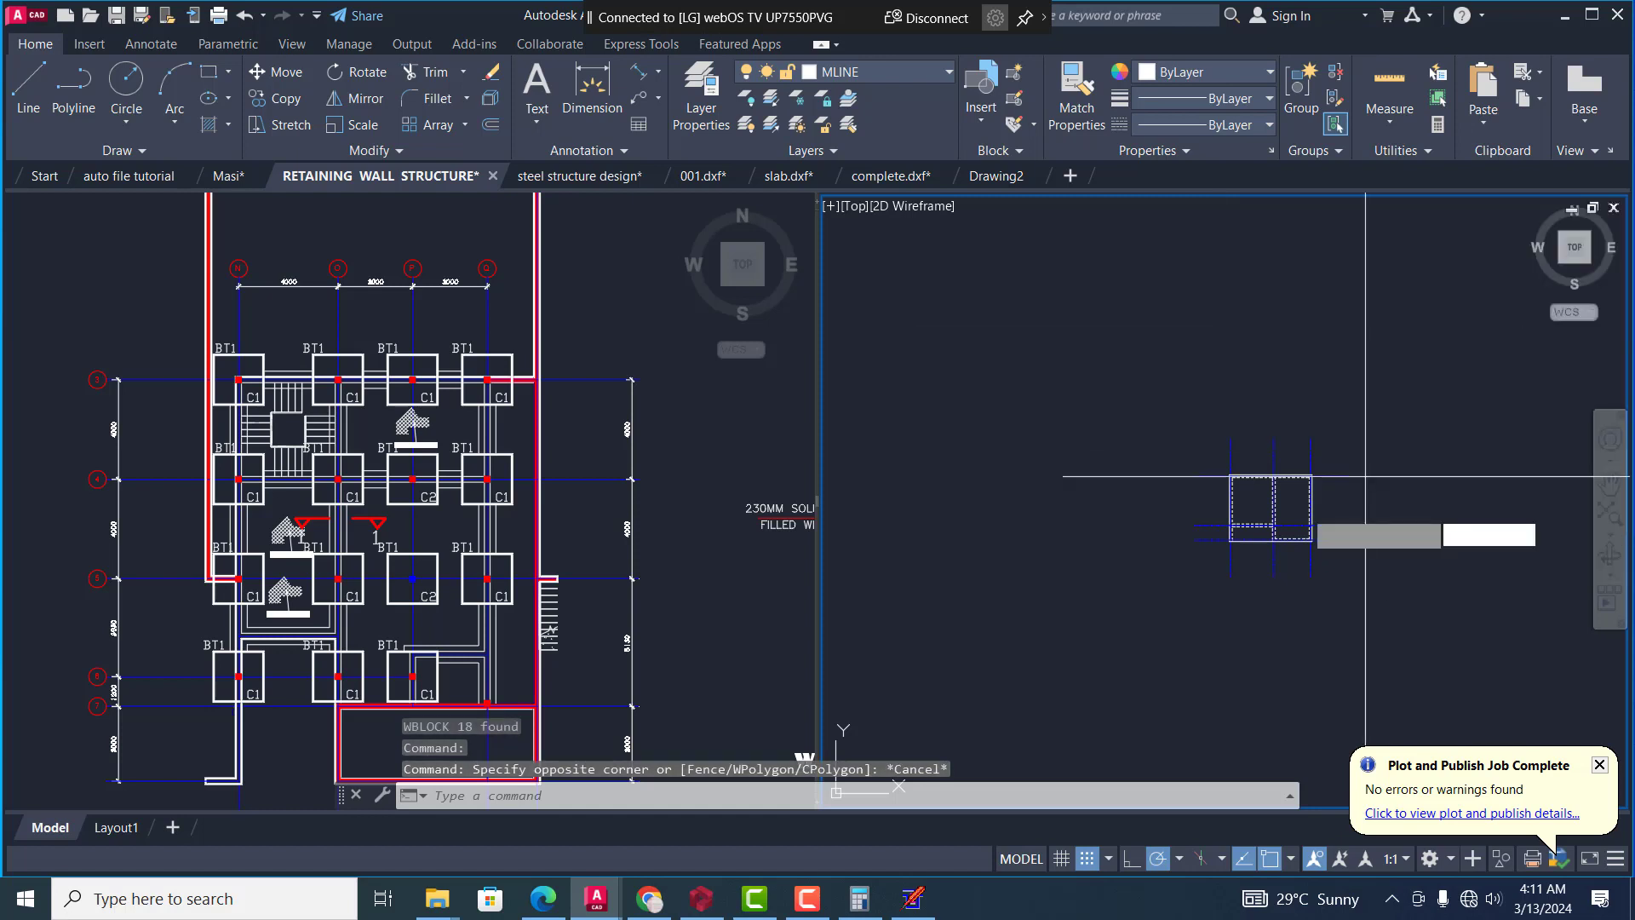
click(1414, 579)
click(1383, 596)
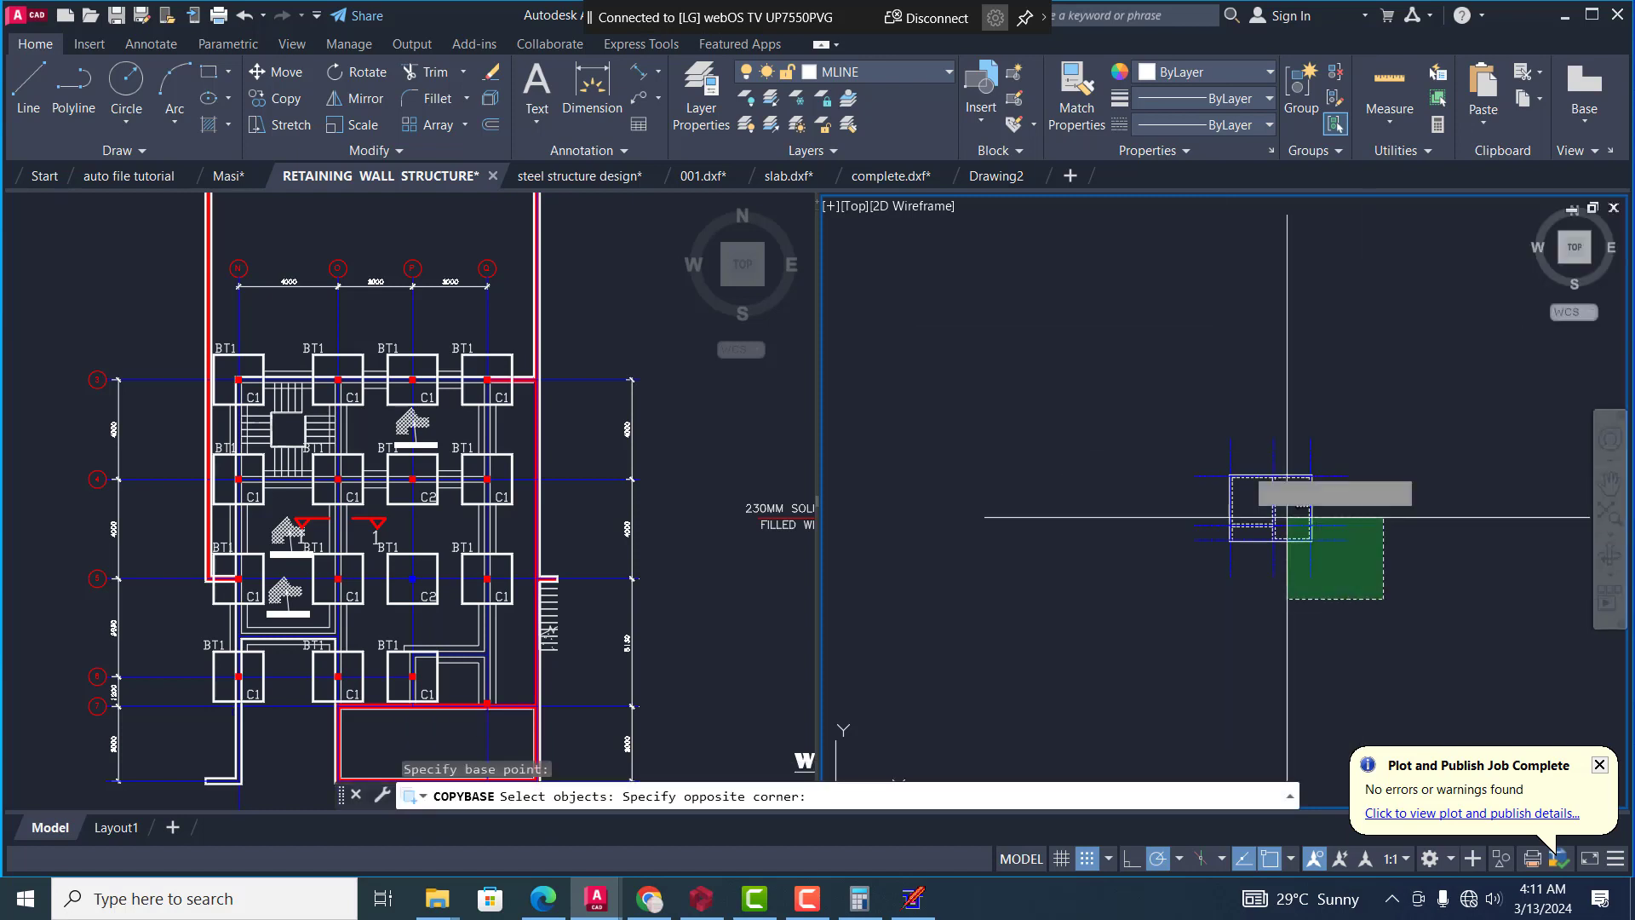
click(1144, 387)
key(Return)
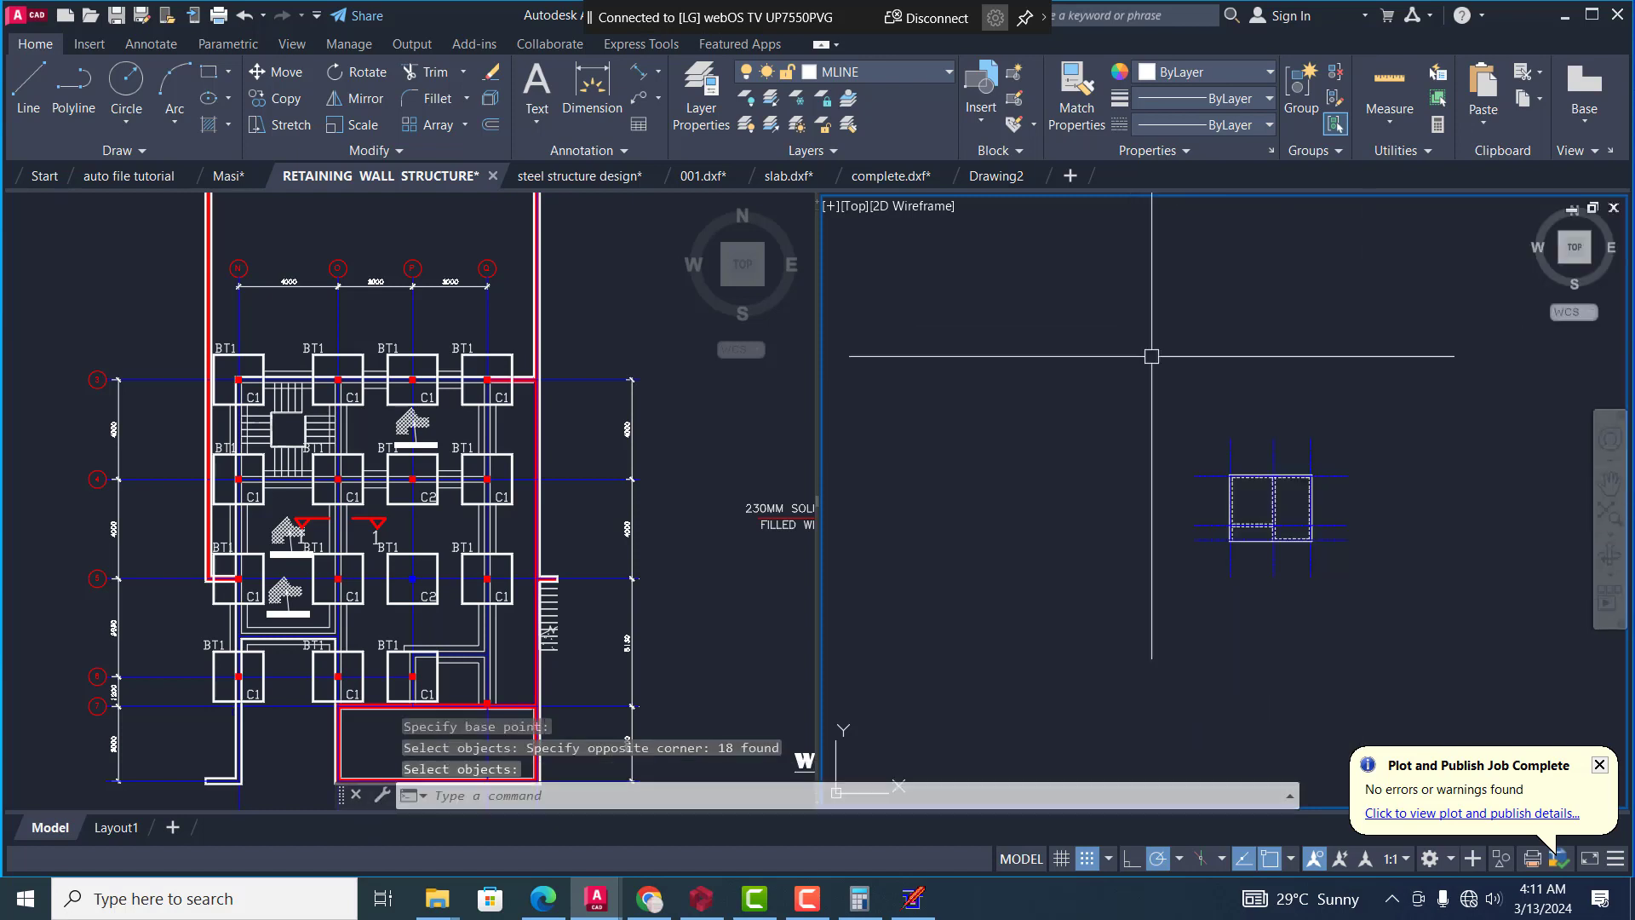
Paste the copied plan into Drawing2 and zoom to the drawing extents
click(998, 179)
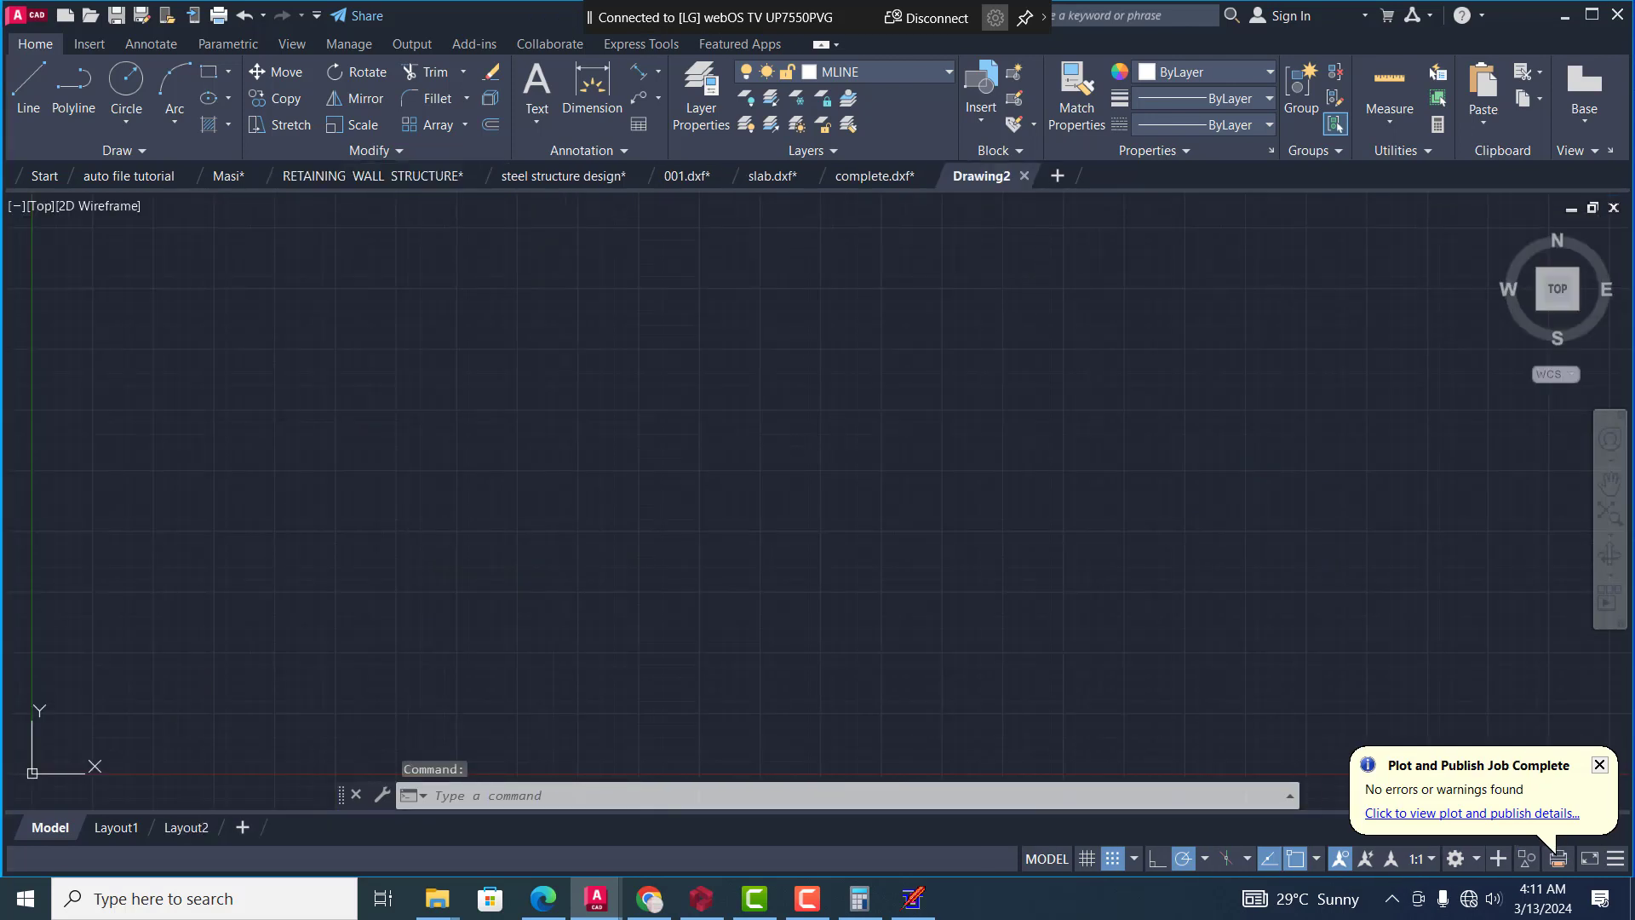
click(730, 469)
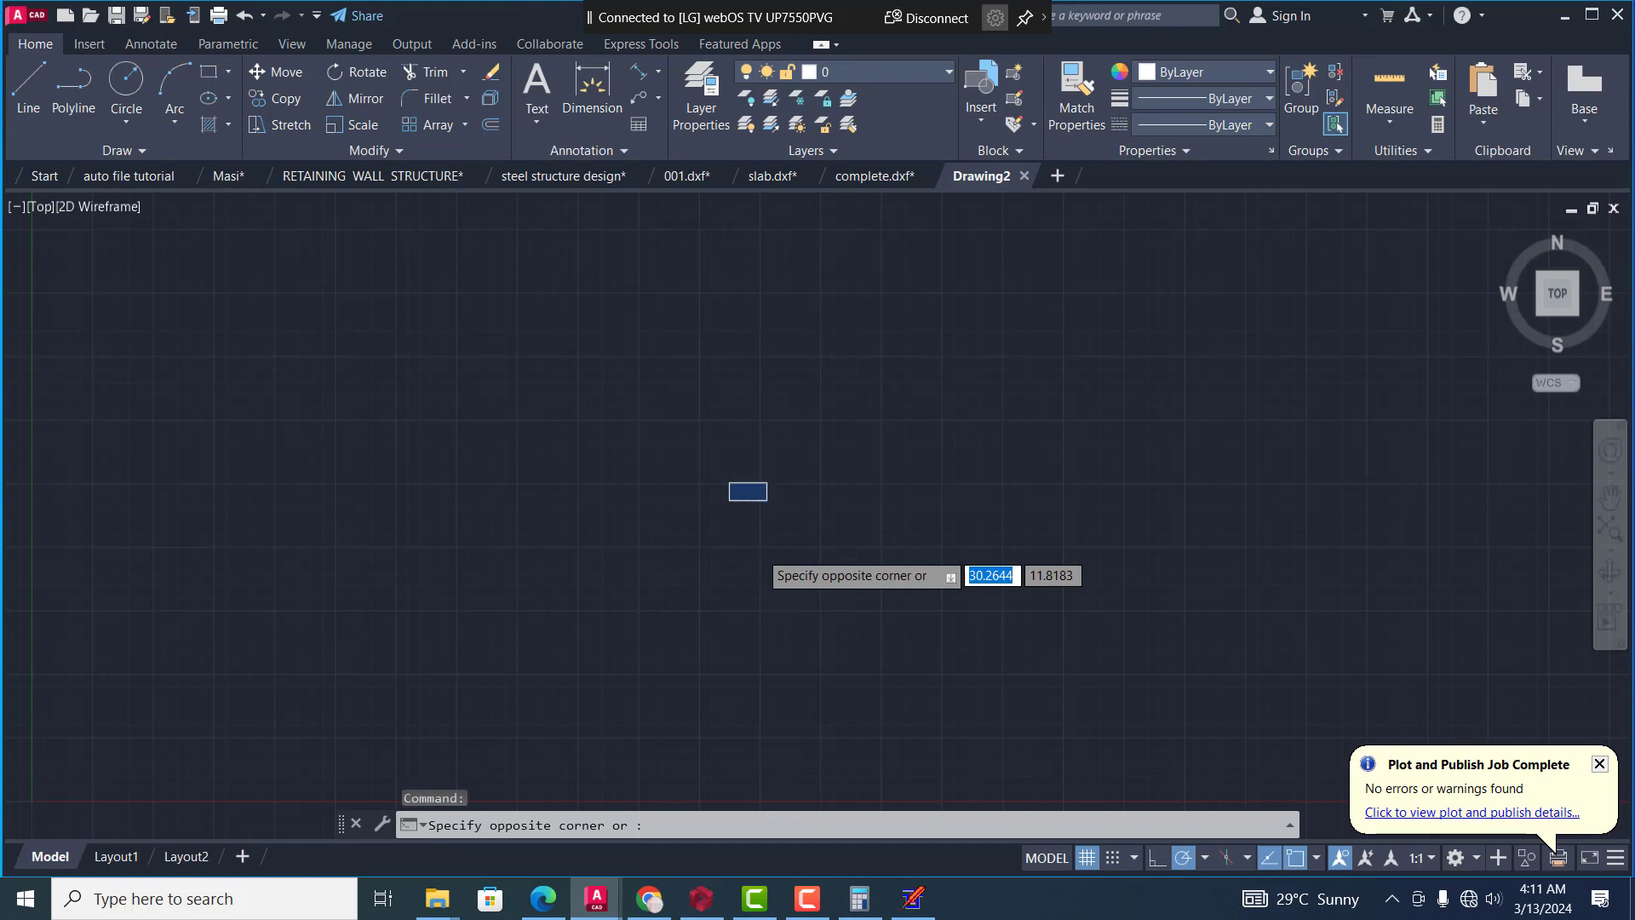
key(ctrl+v)
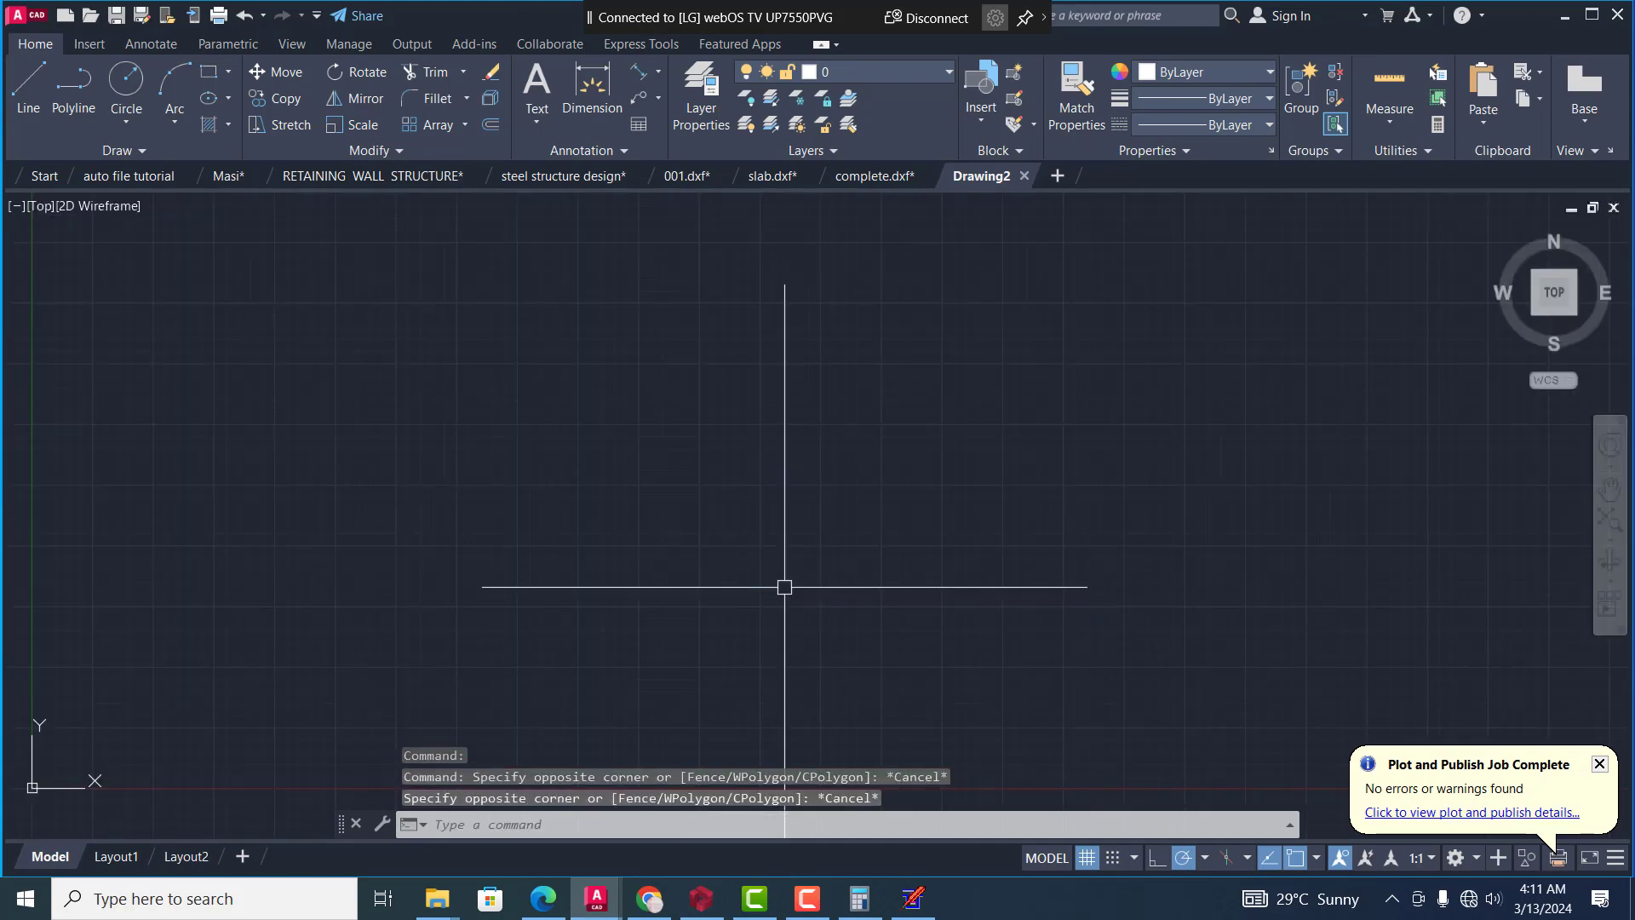
key(Escape)
right_click(797, 589)
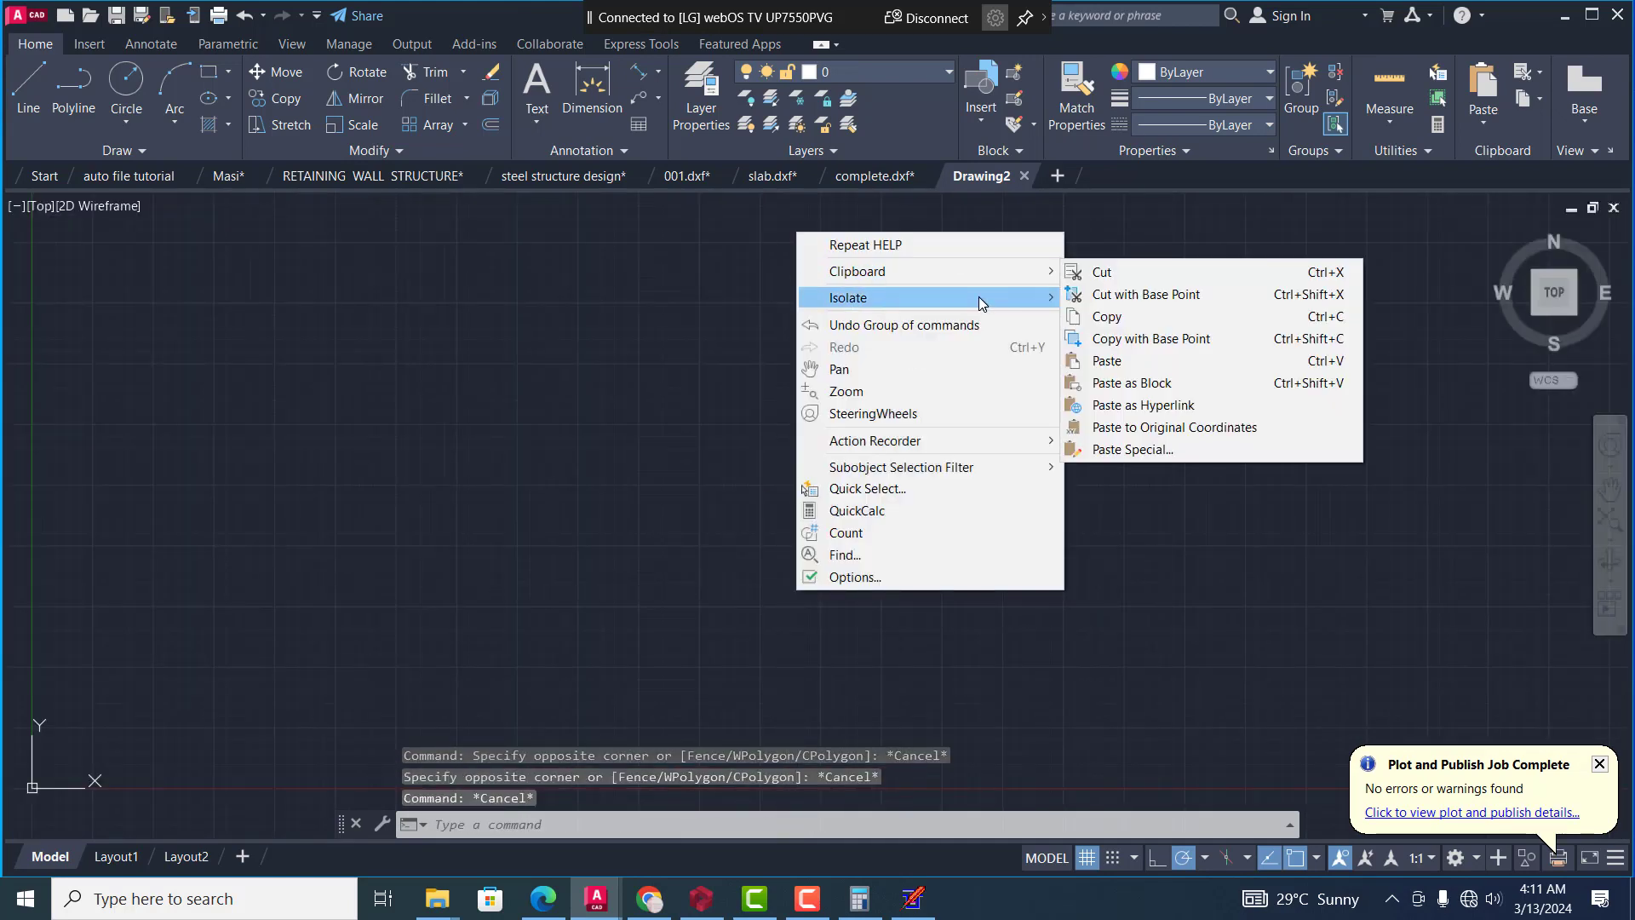
mouse_move(1000, 276)
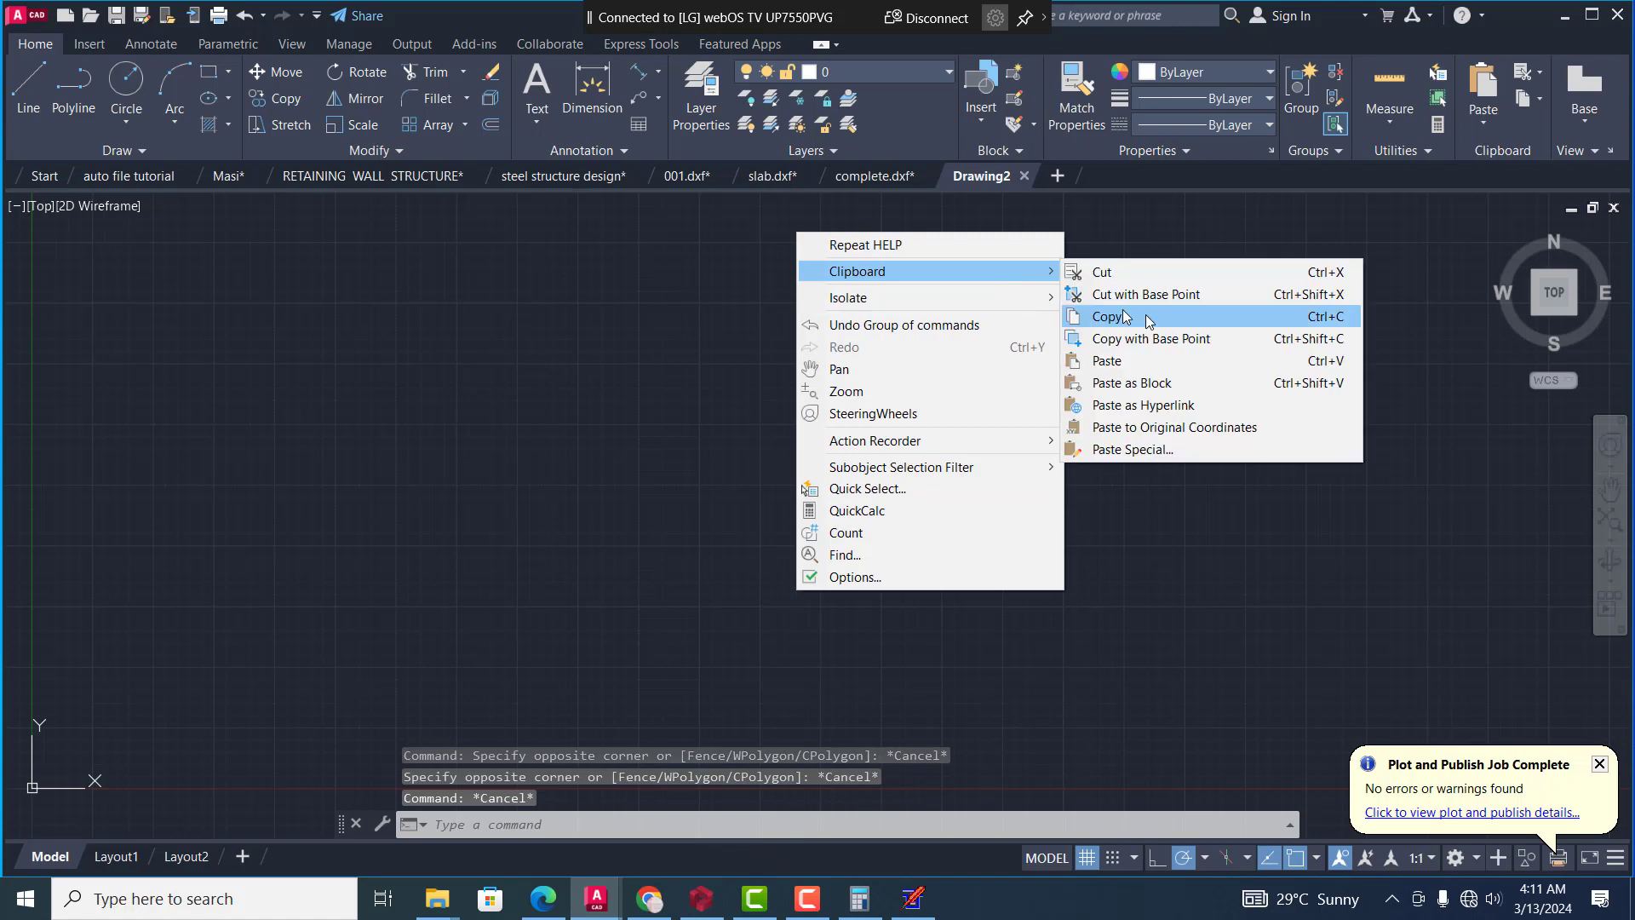
click(1179, 360)
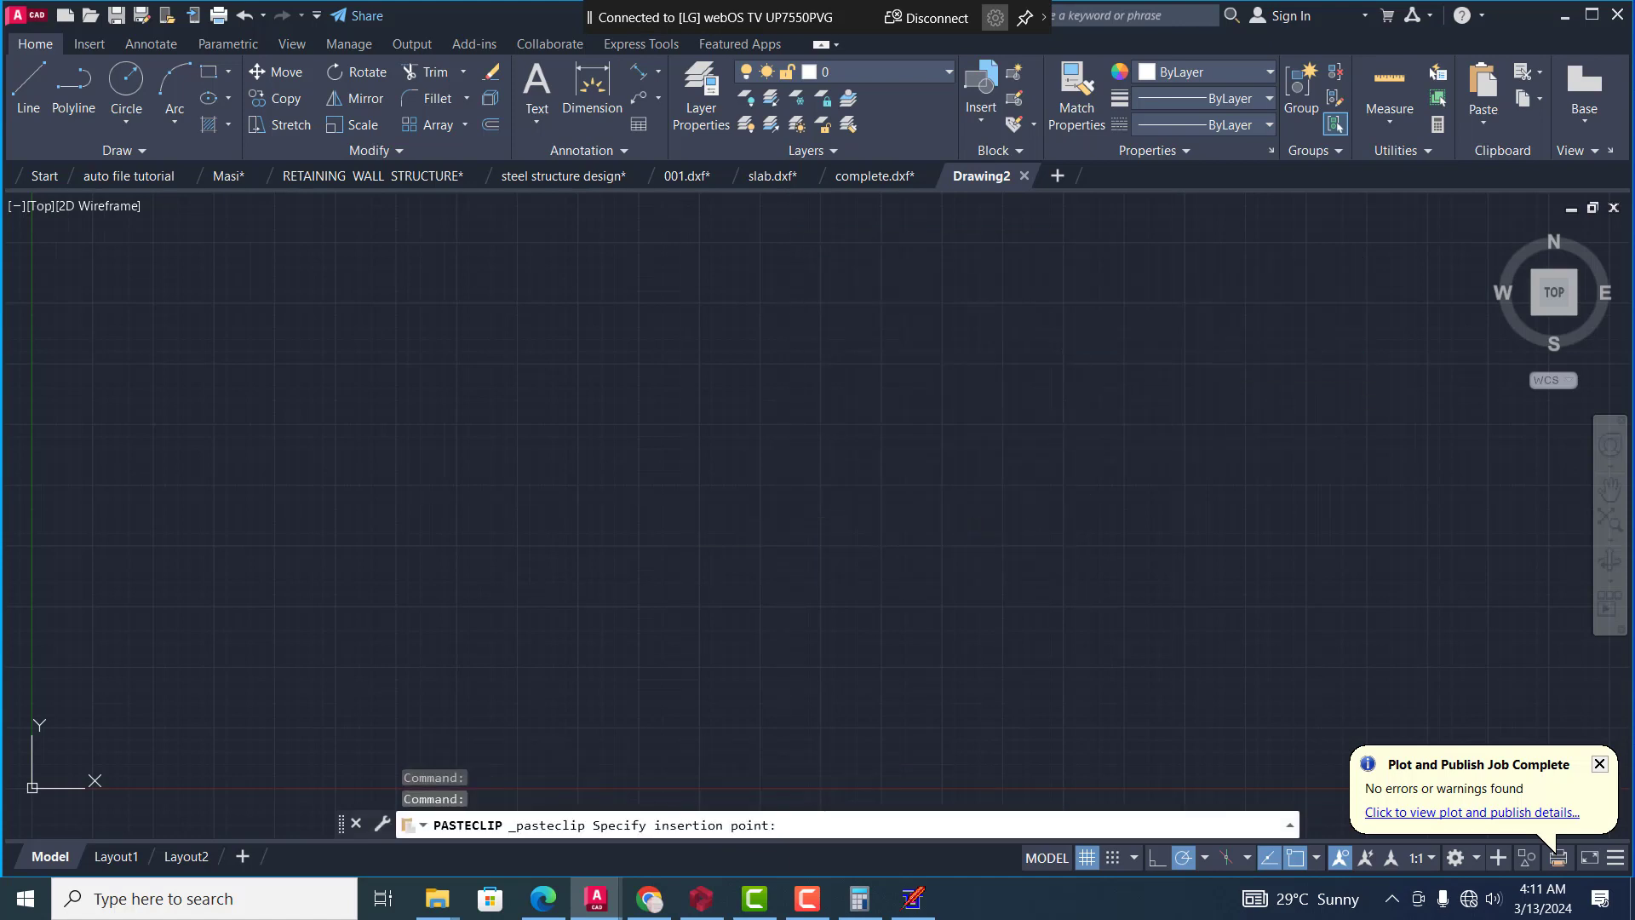
click(866, 529)
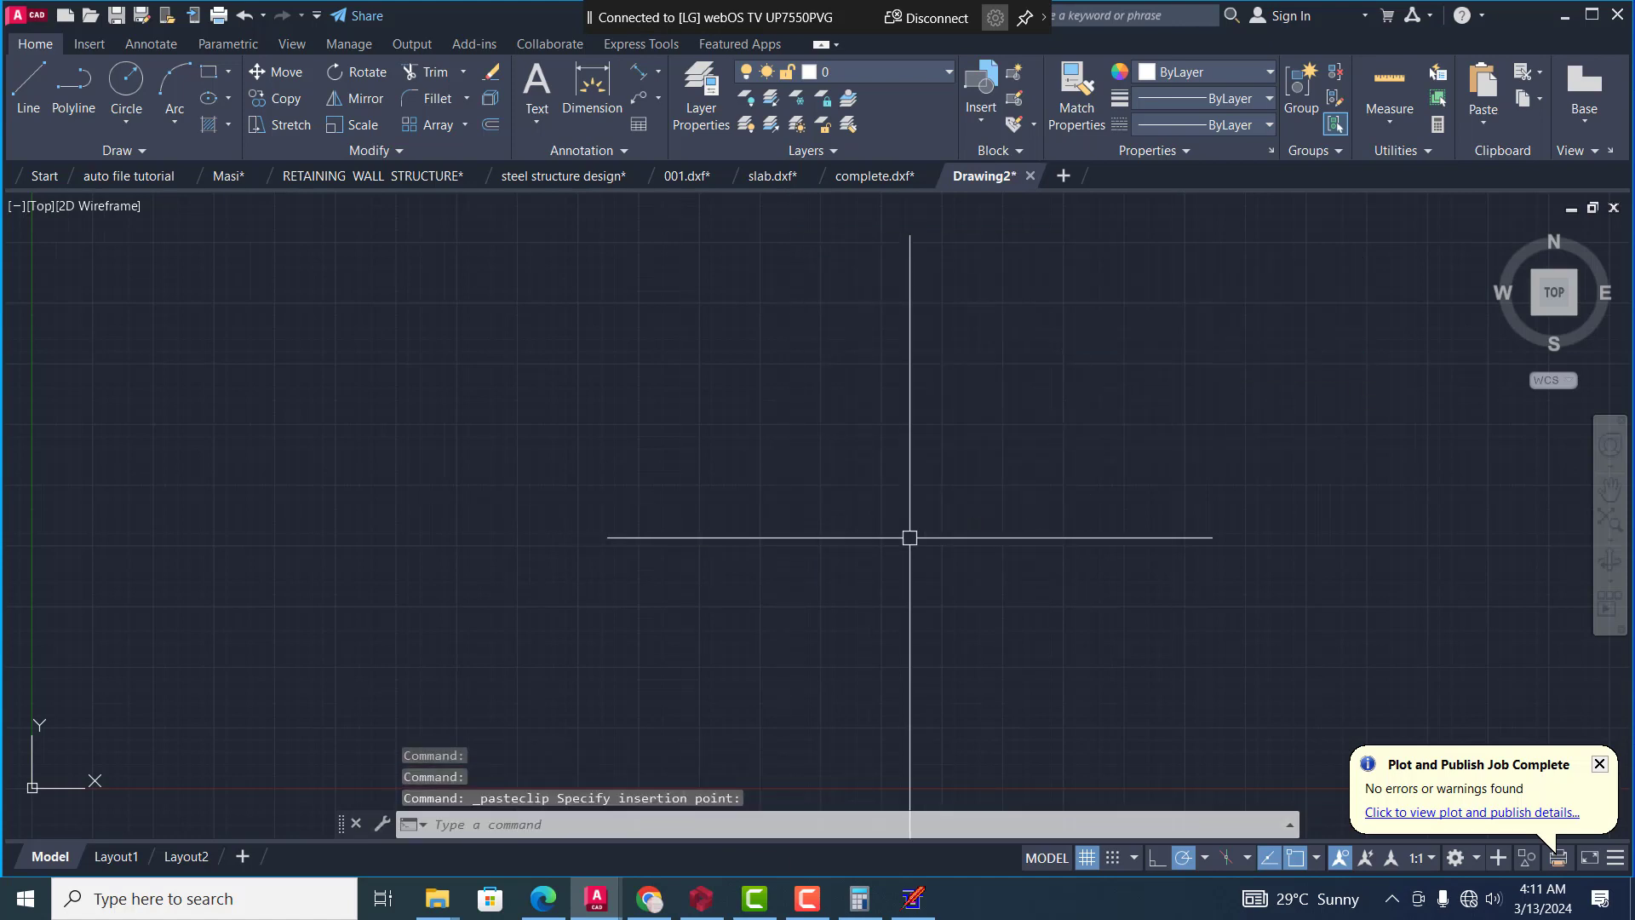
text(z)
key(Return)
text(e)
key(Return)
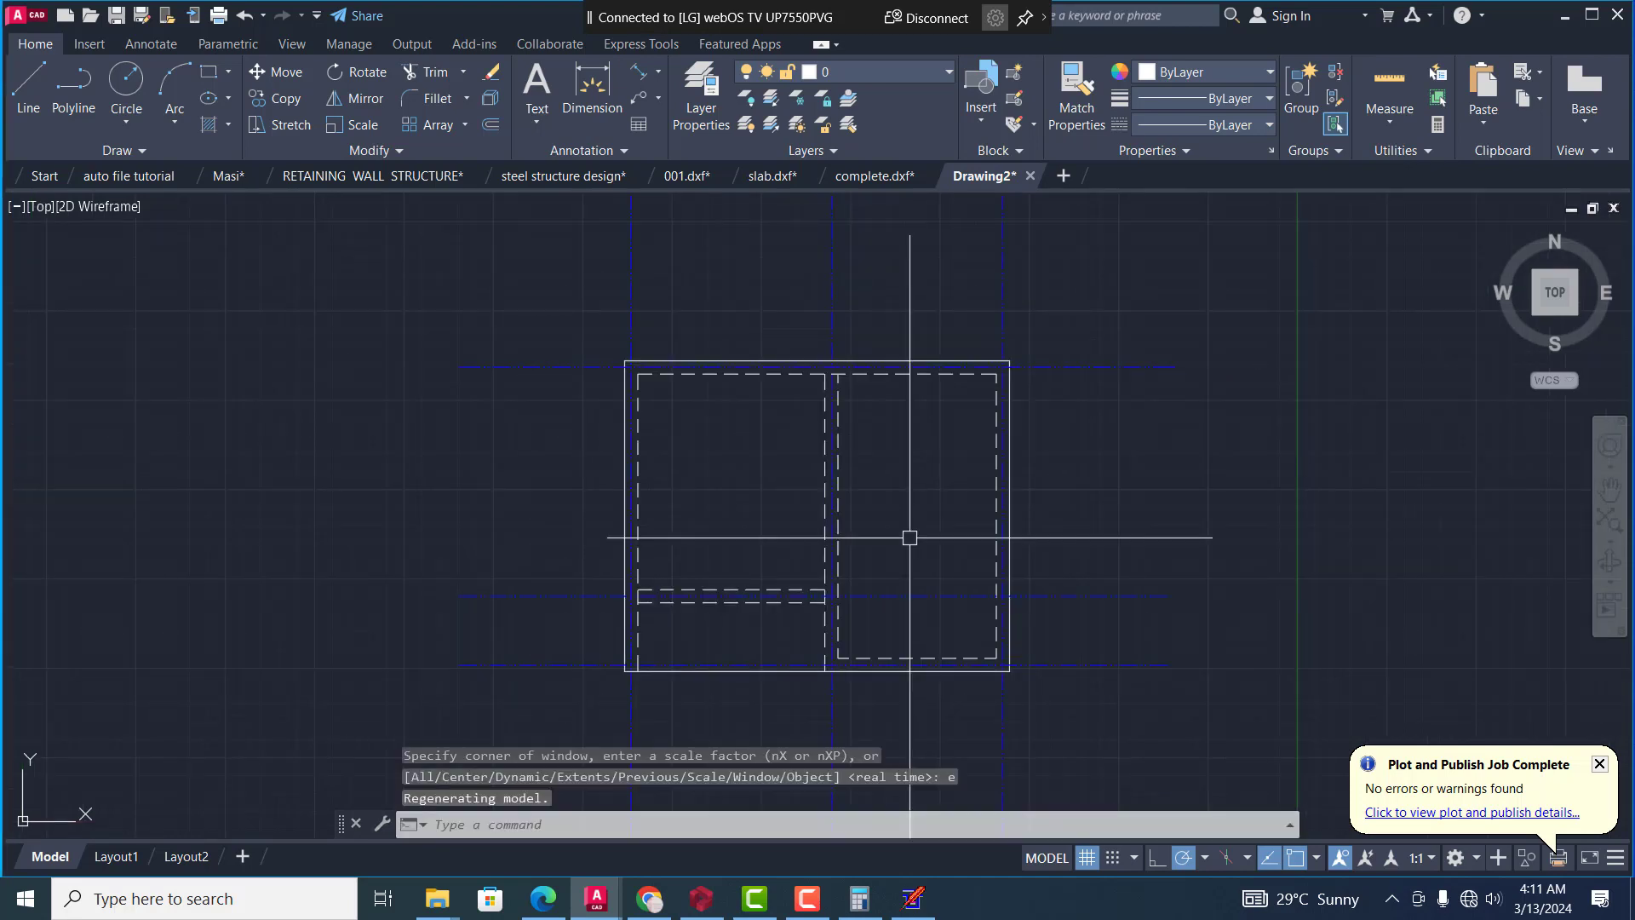
Inspect the pasted plan, compare it with the C1 columns in the RETAINING WALL STRUCTURE drawing, and return to Drawing2
scroll(886, 477, down, 4)
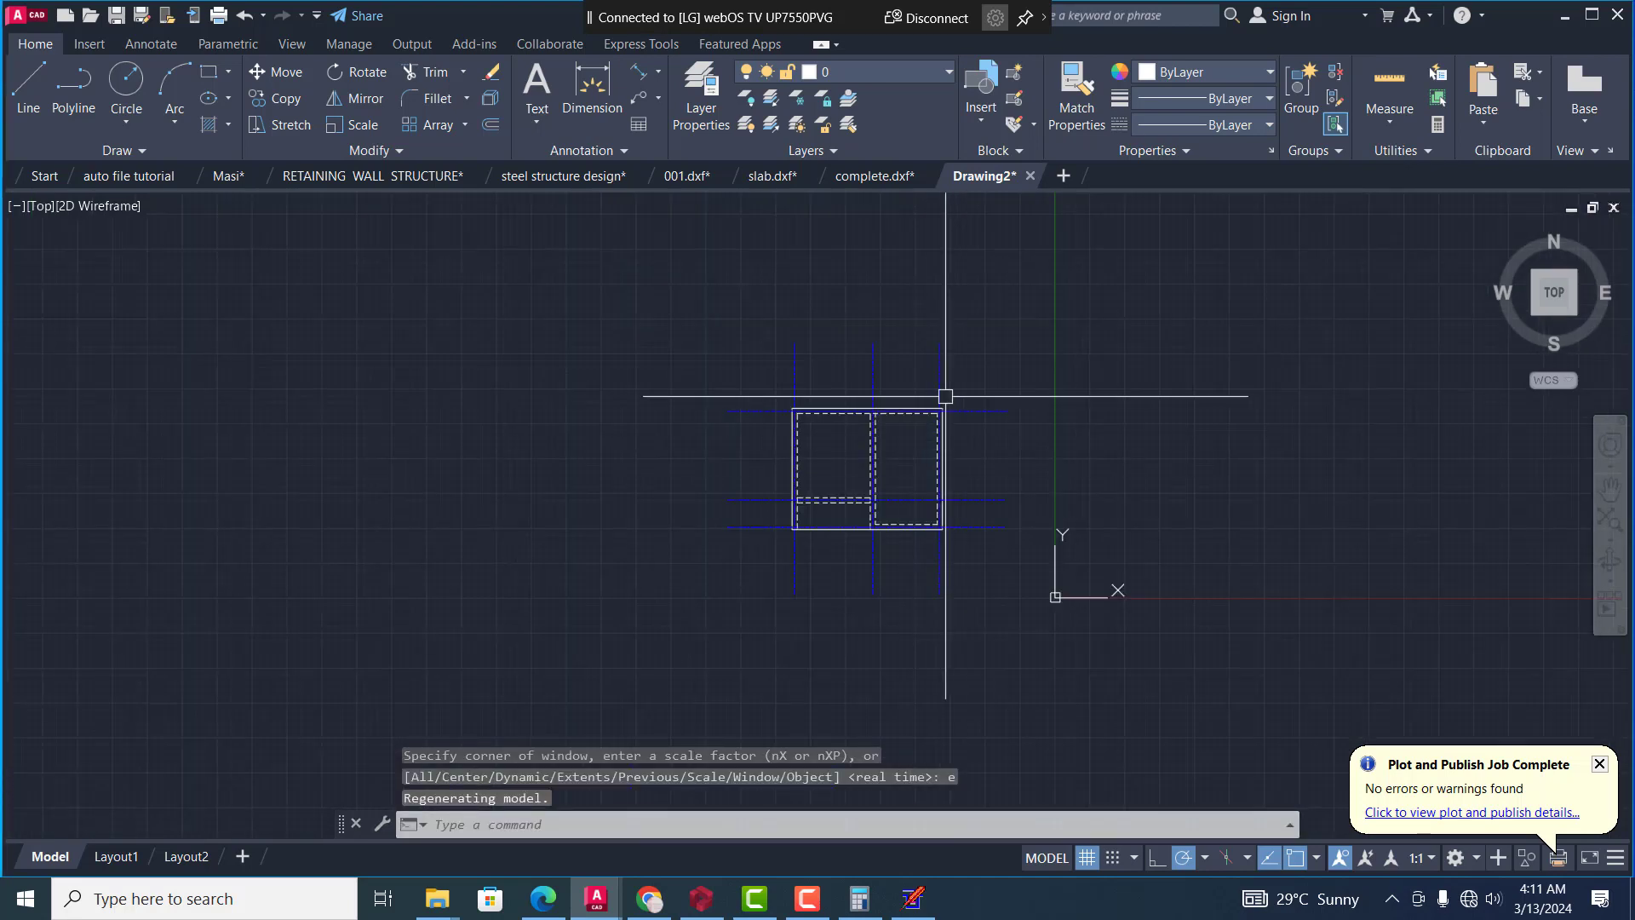
scroll(873, 424, up, 2)
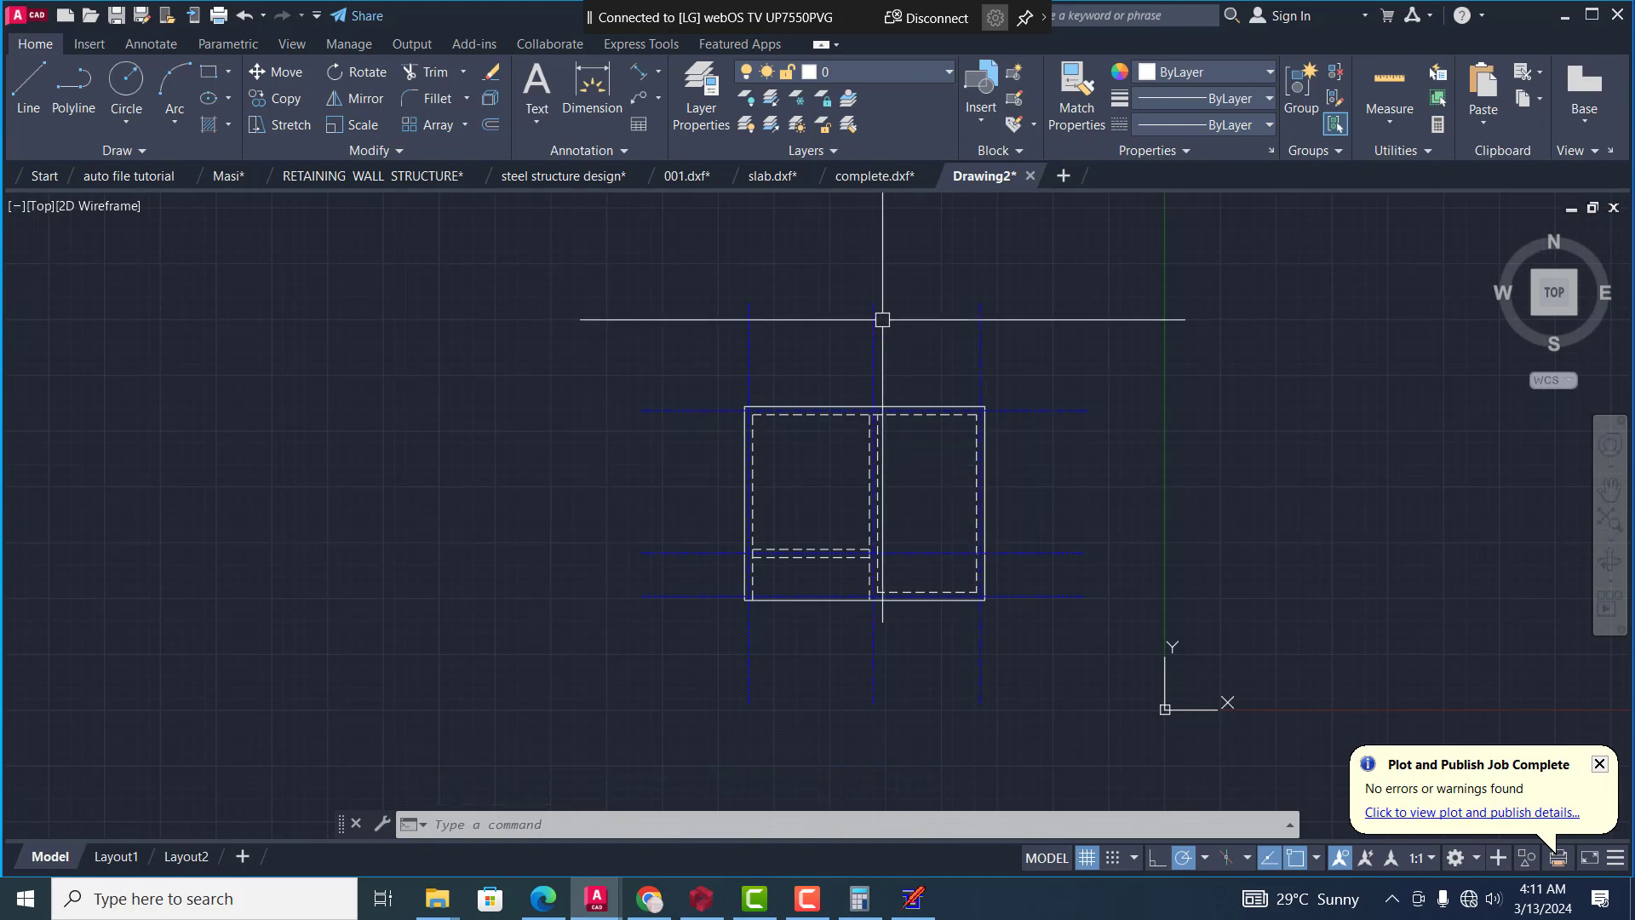
scroll(895, 409, up, 2)
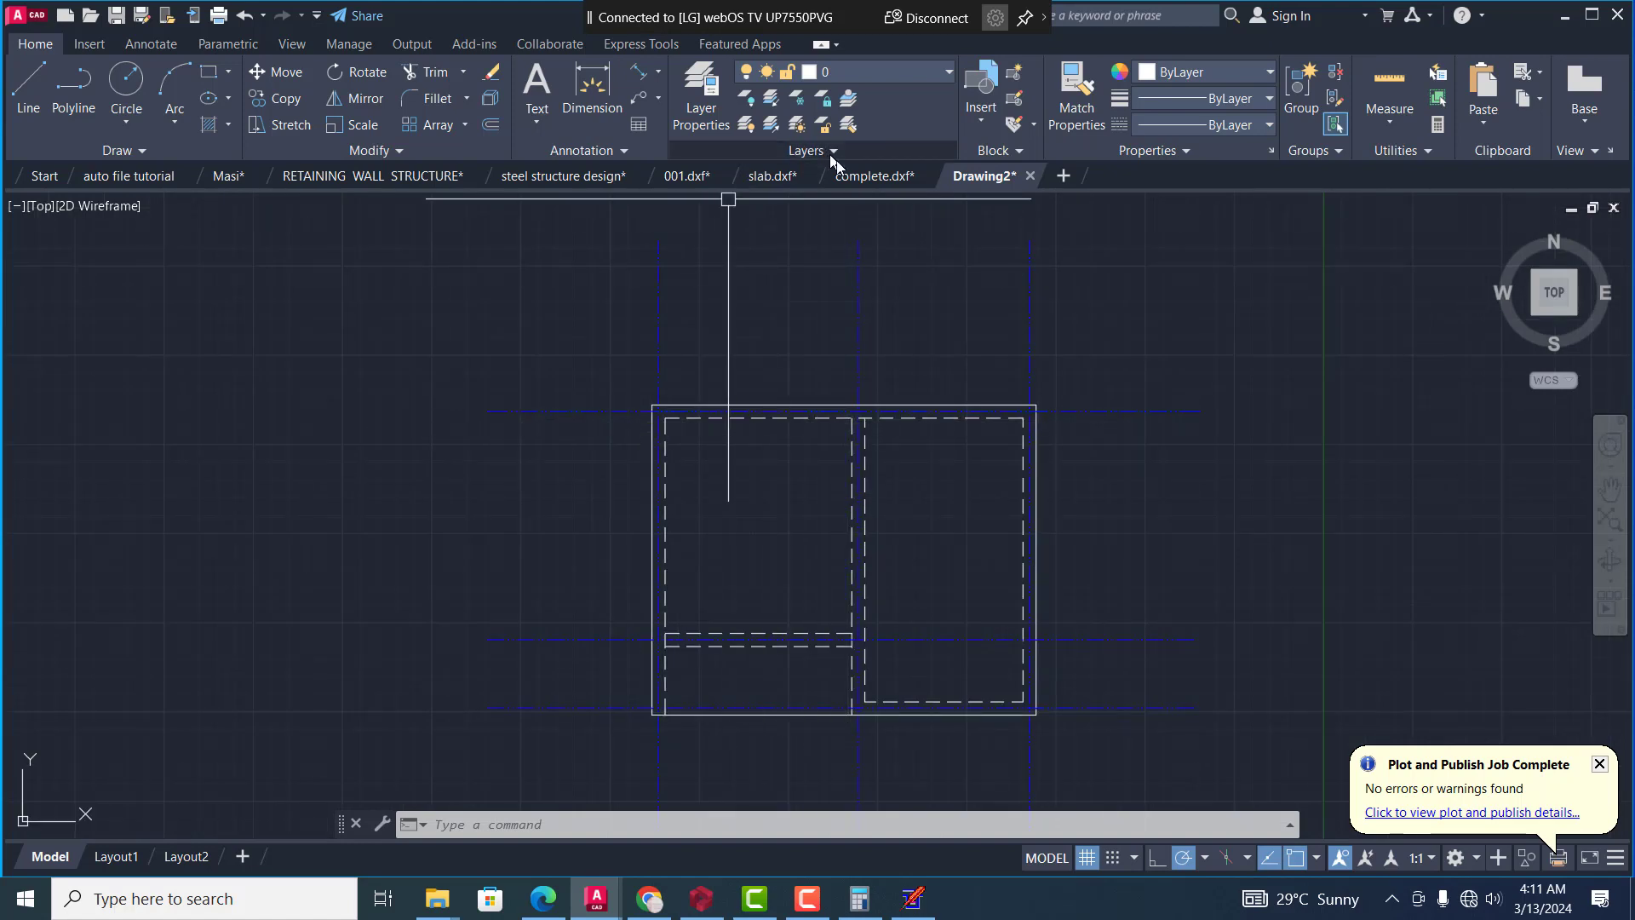
click(318, 175)
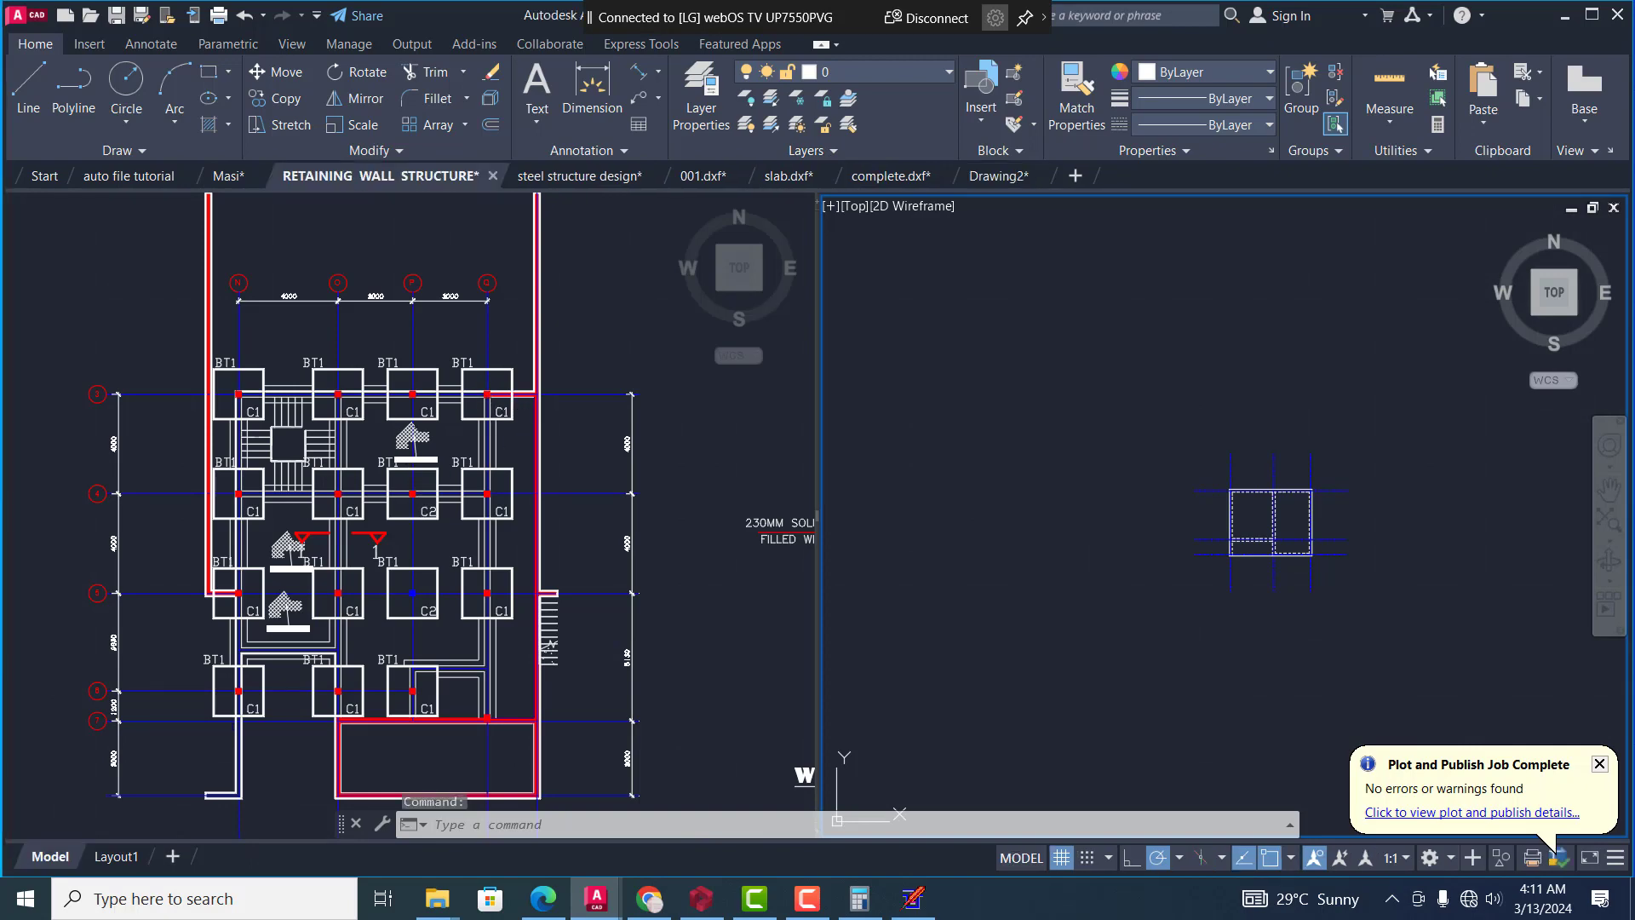
scroll(486, 380, up, 6)
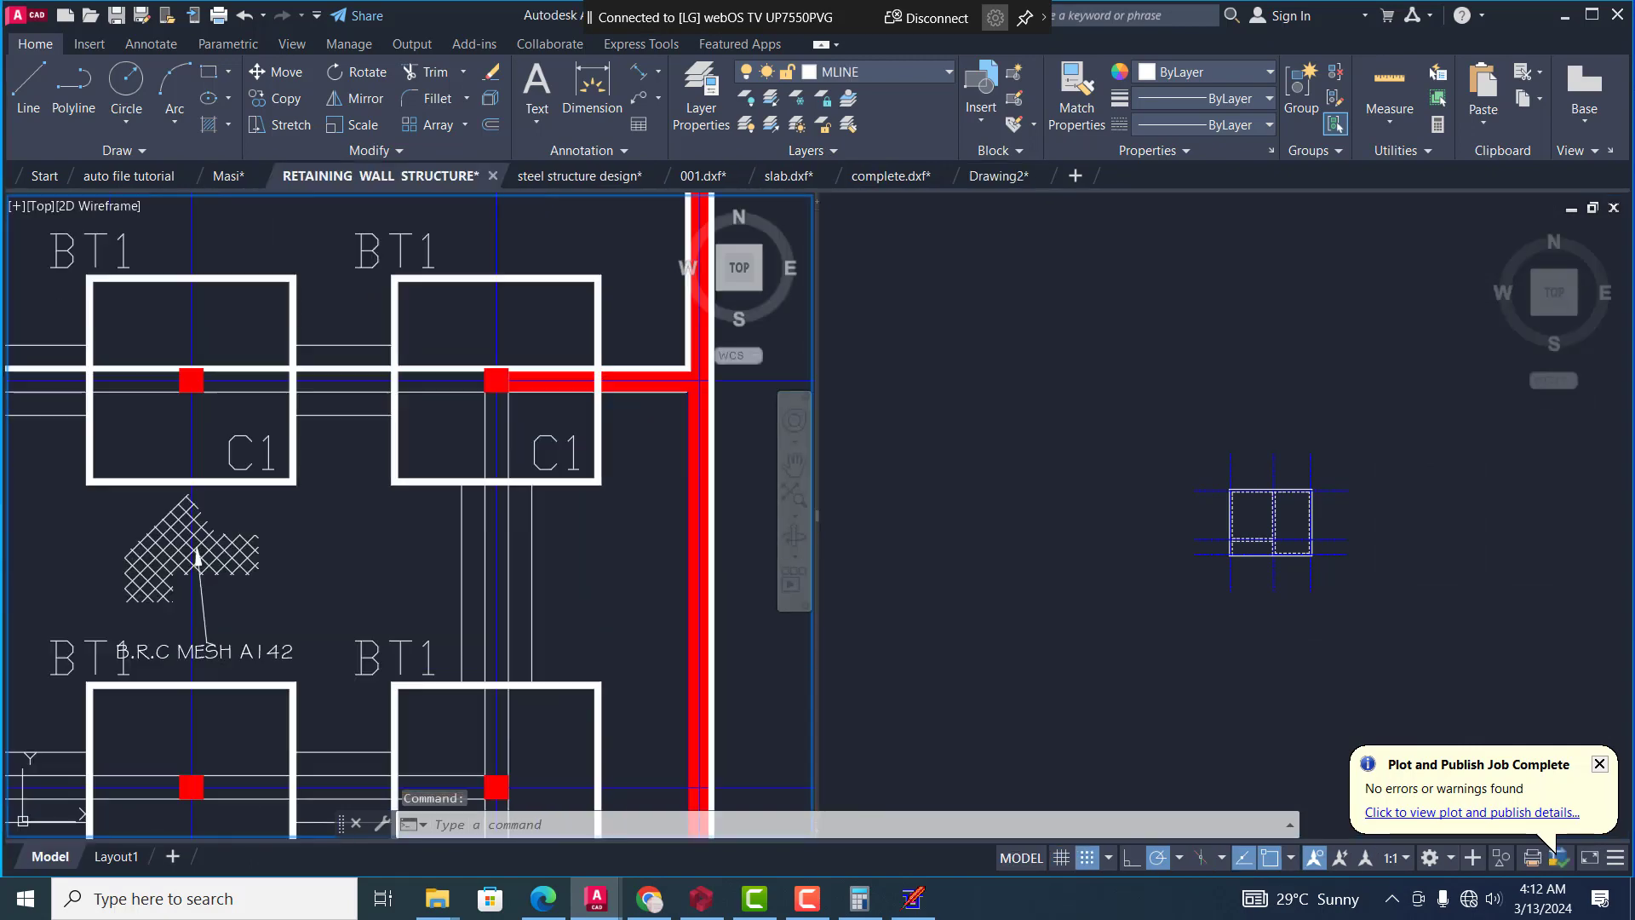
scroll(122, 431, up, 4)
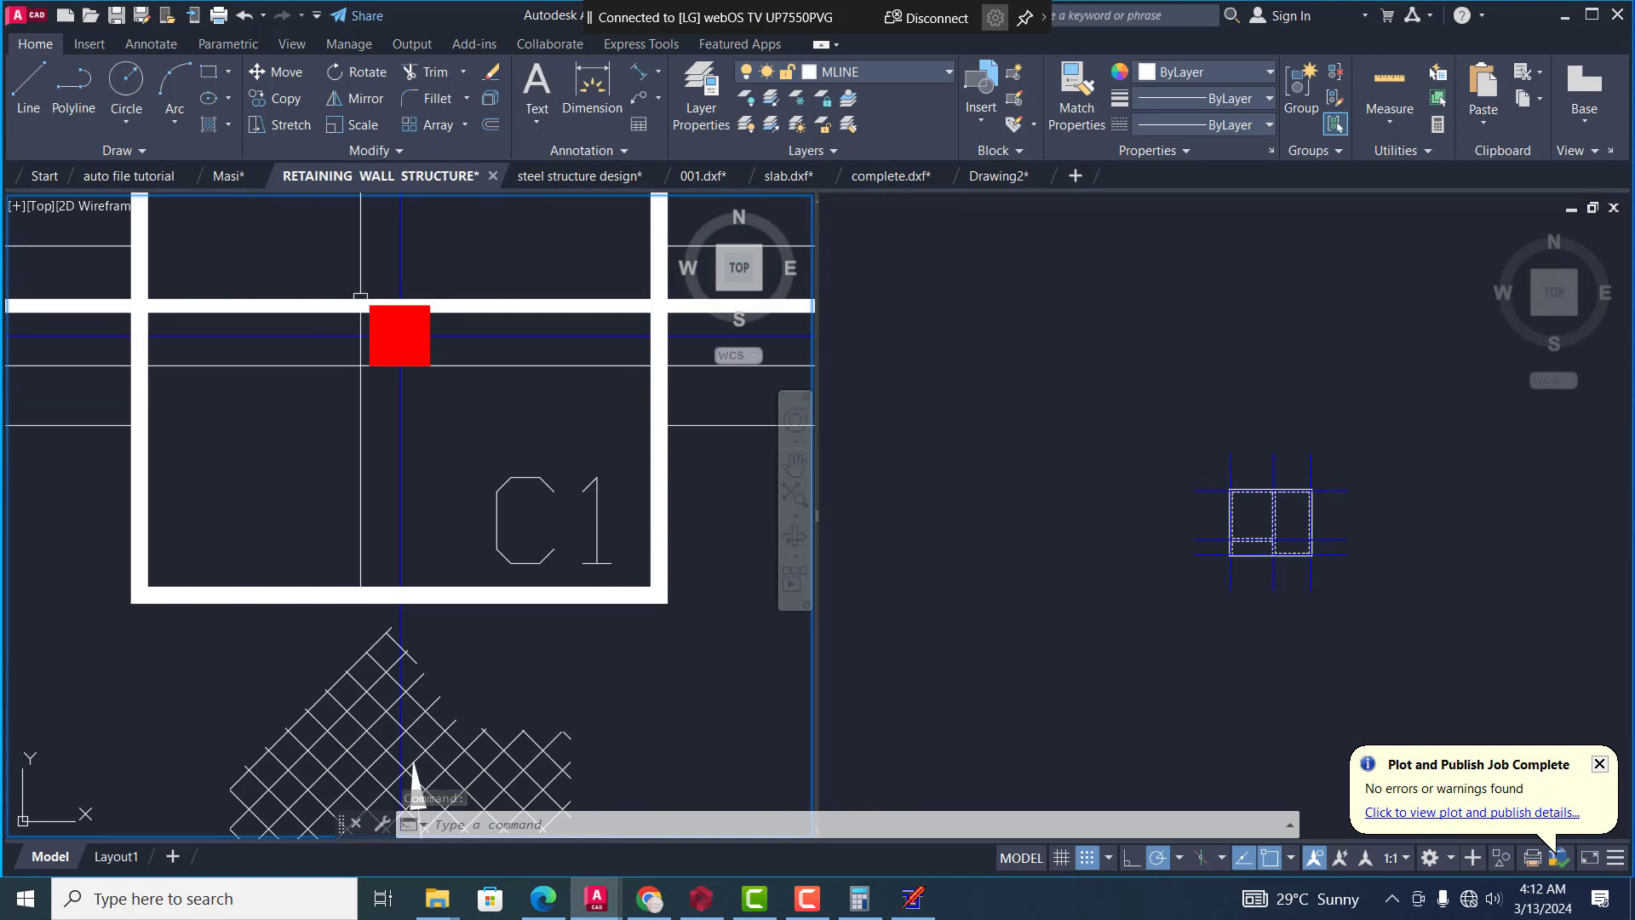
click(1001, 175)
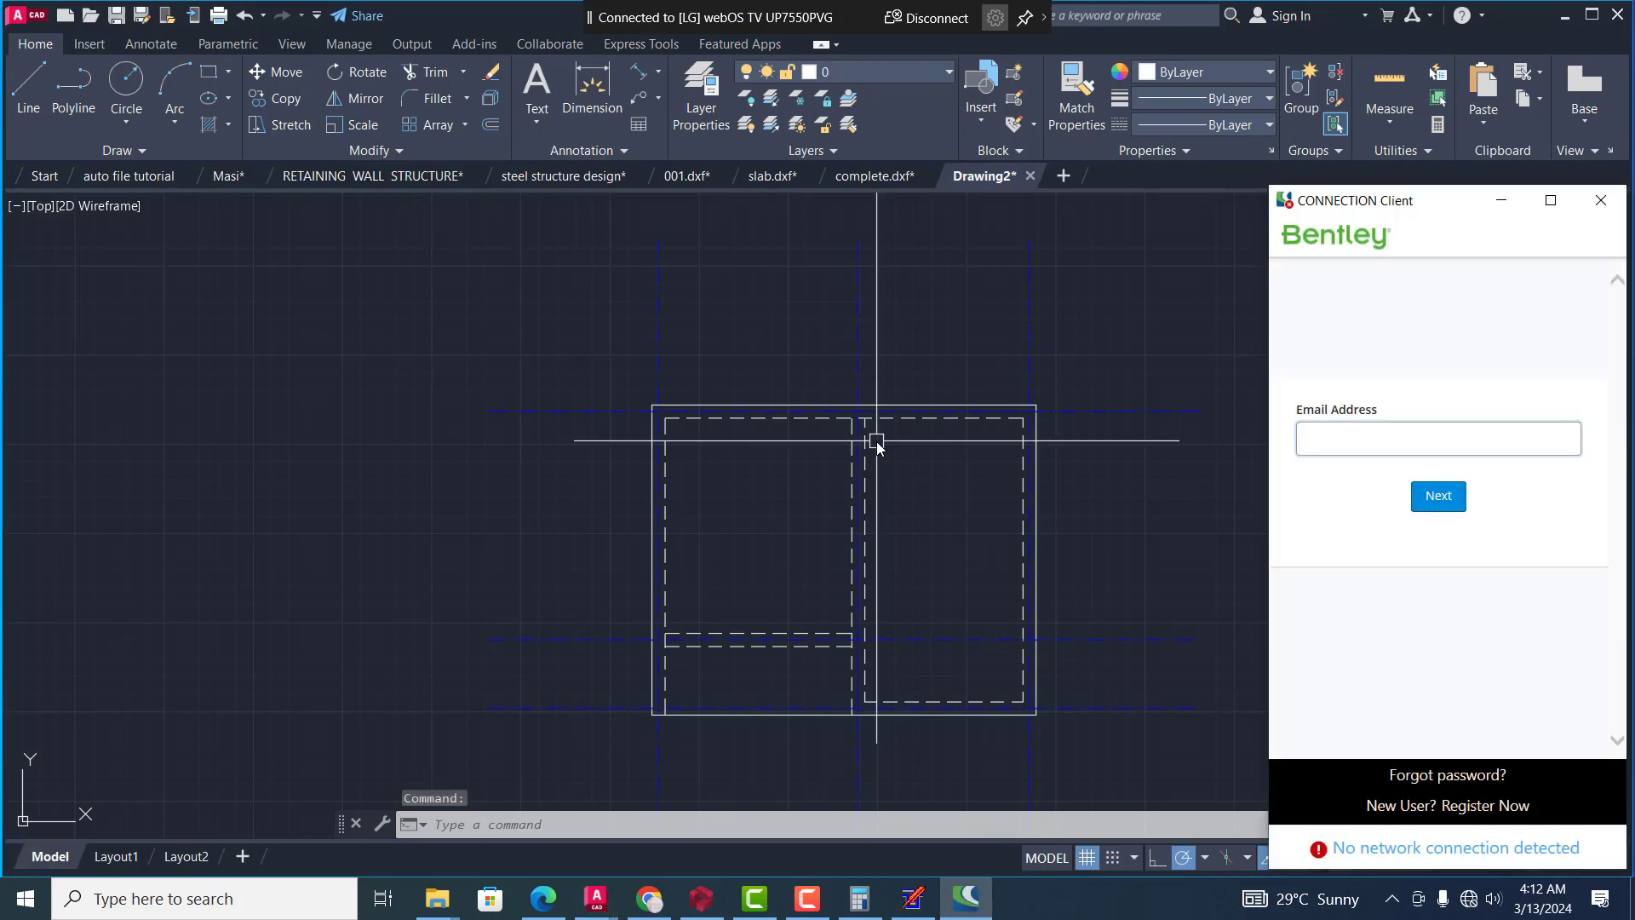
click(1605, 202)
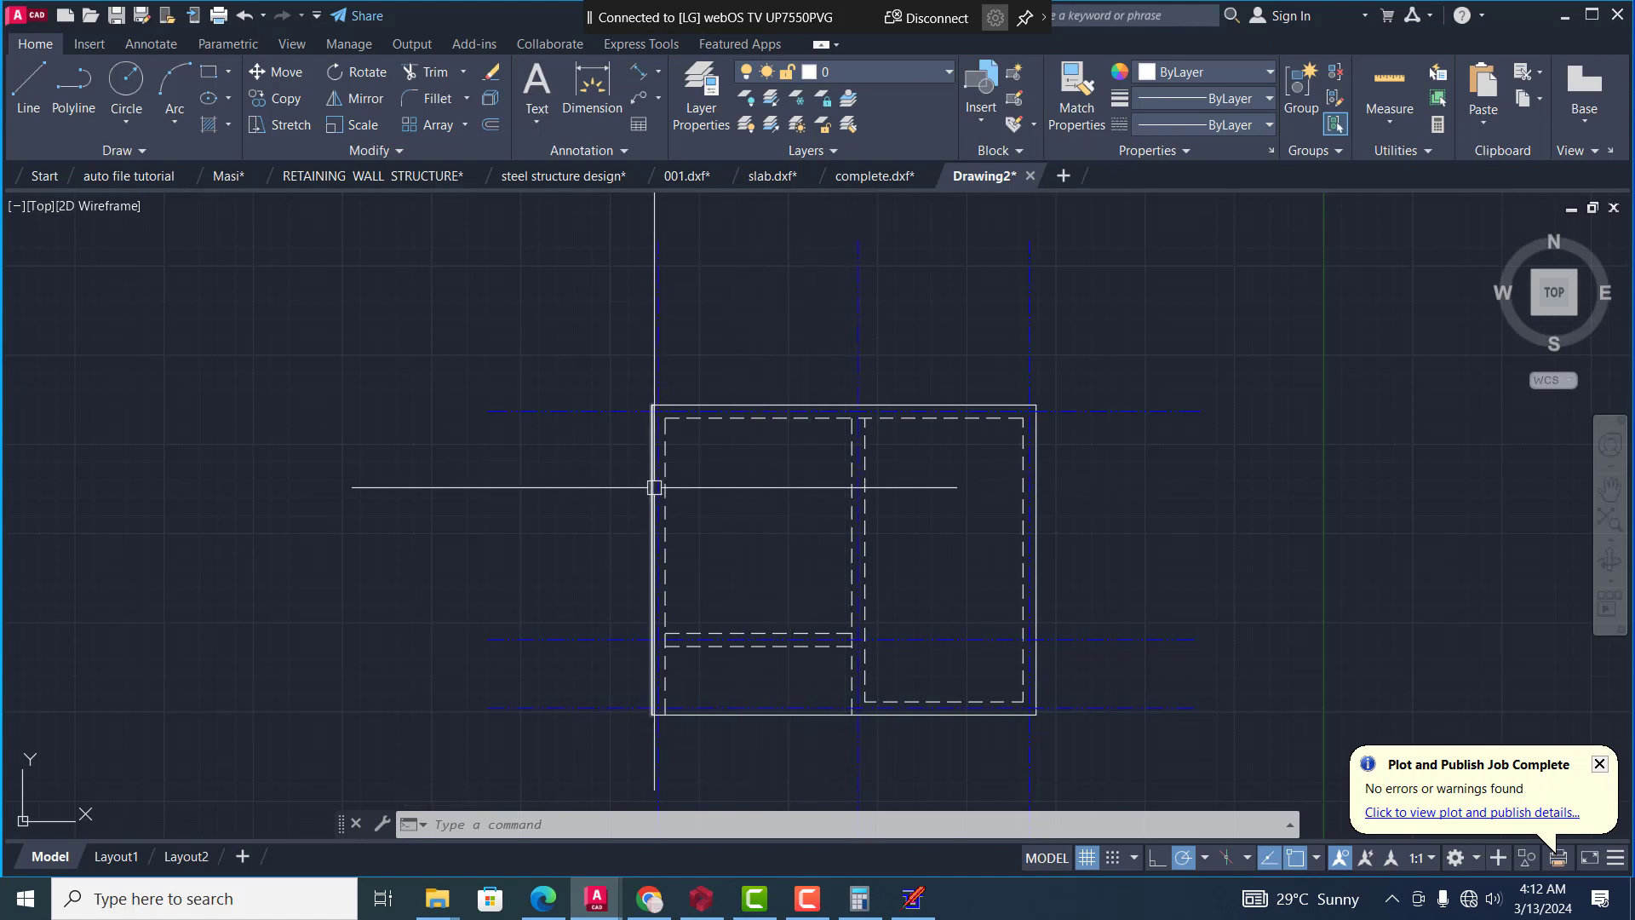
Erase the vertical dashed line along the inside of the plan's left wall
scroll(643, 411, up, 2)
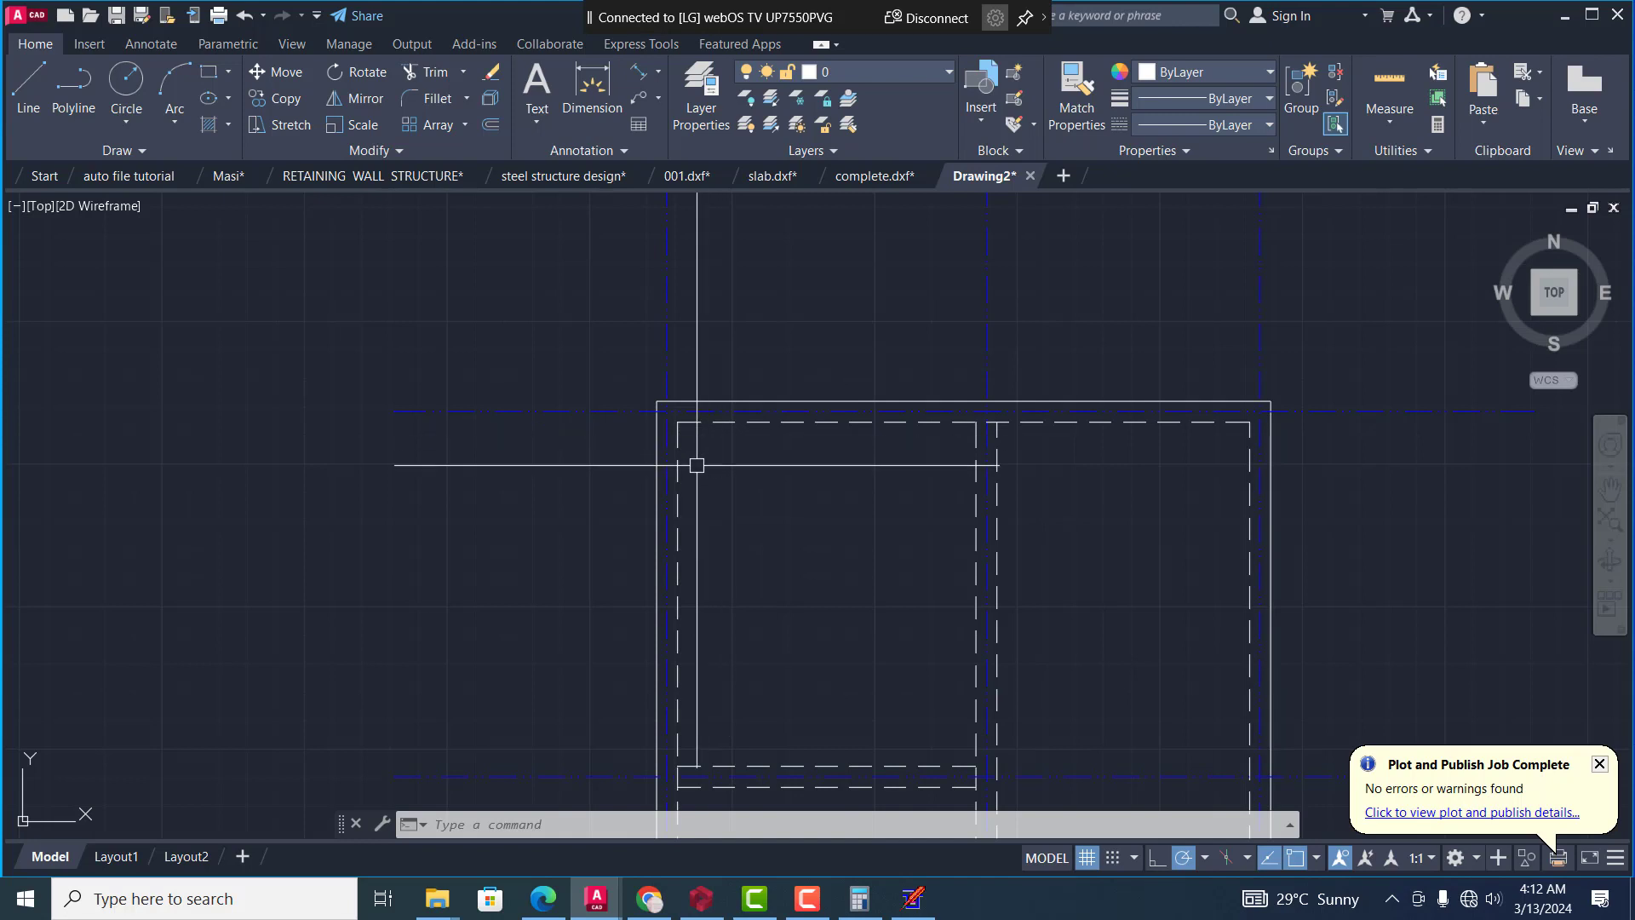
text(e)
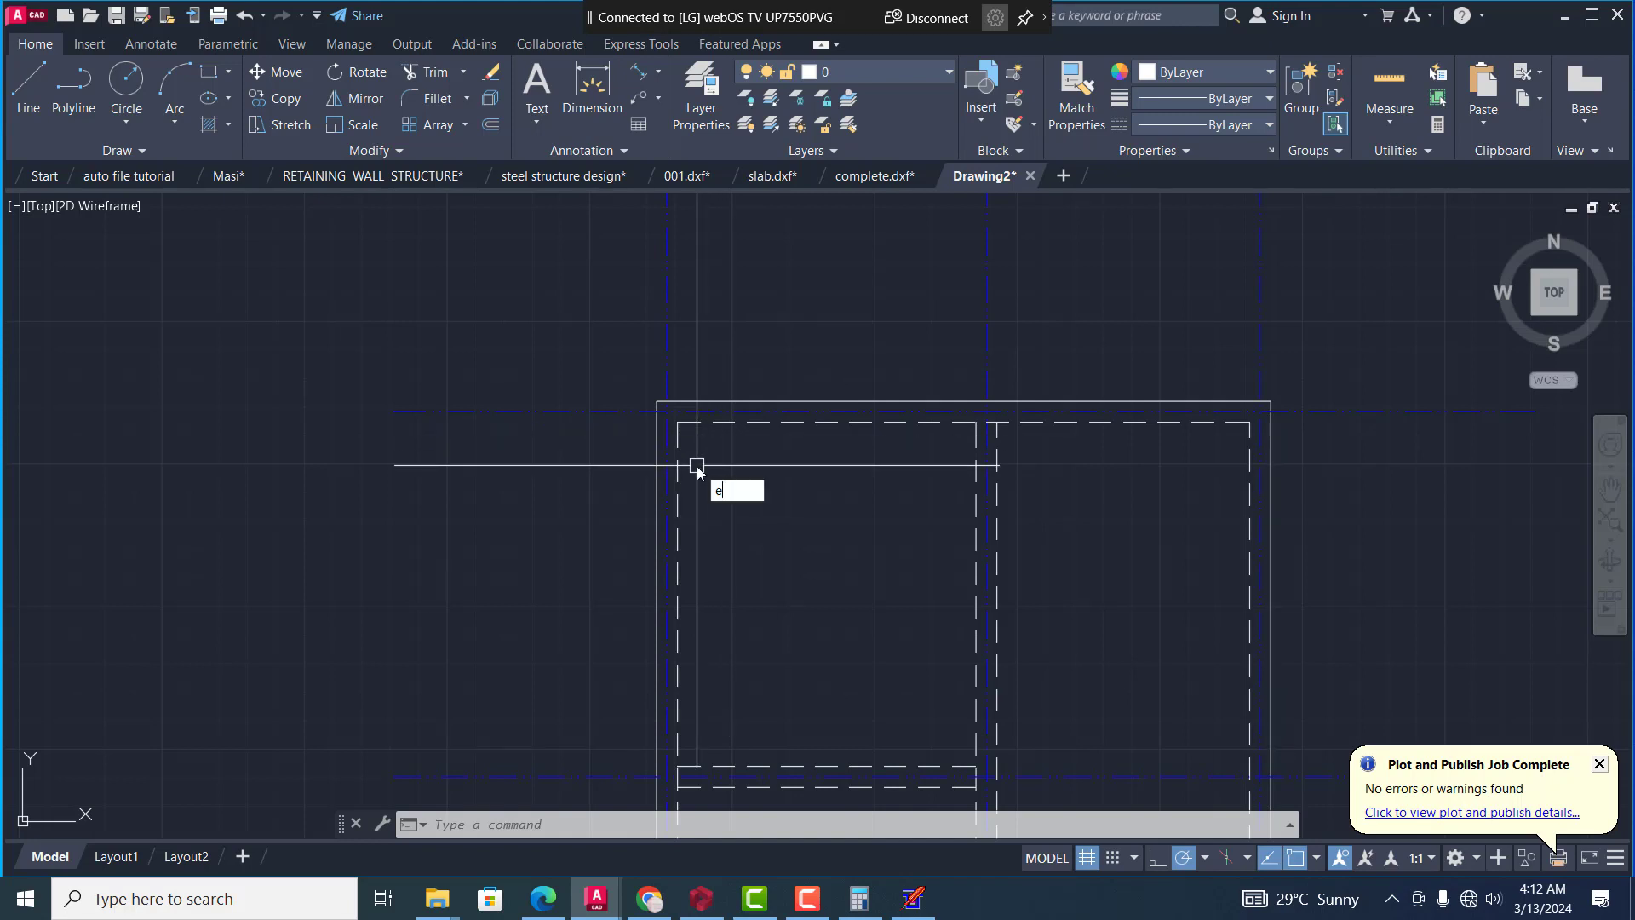
key(Return)
scroll(694, 463, up, 2)
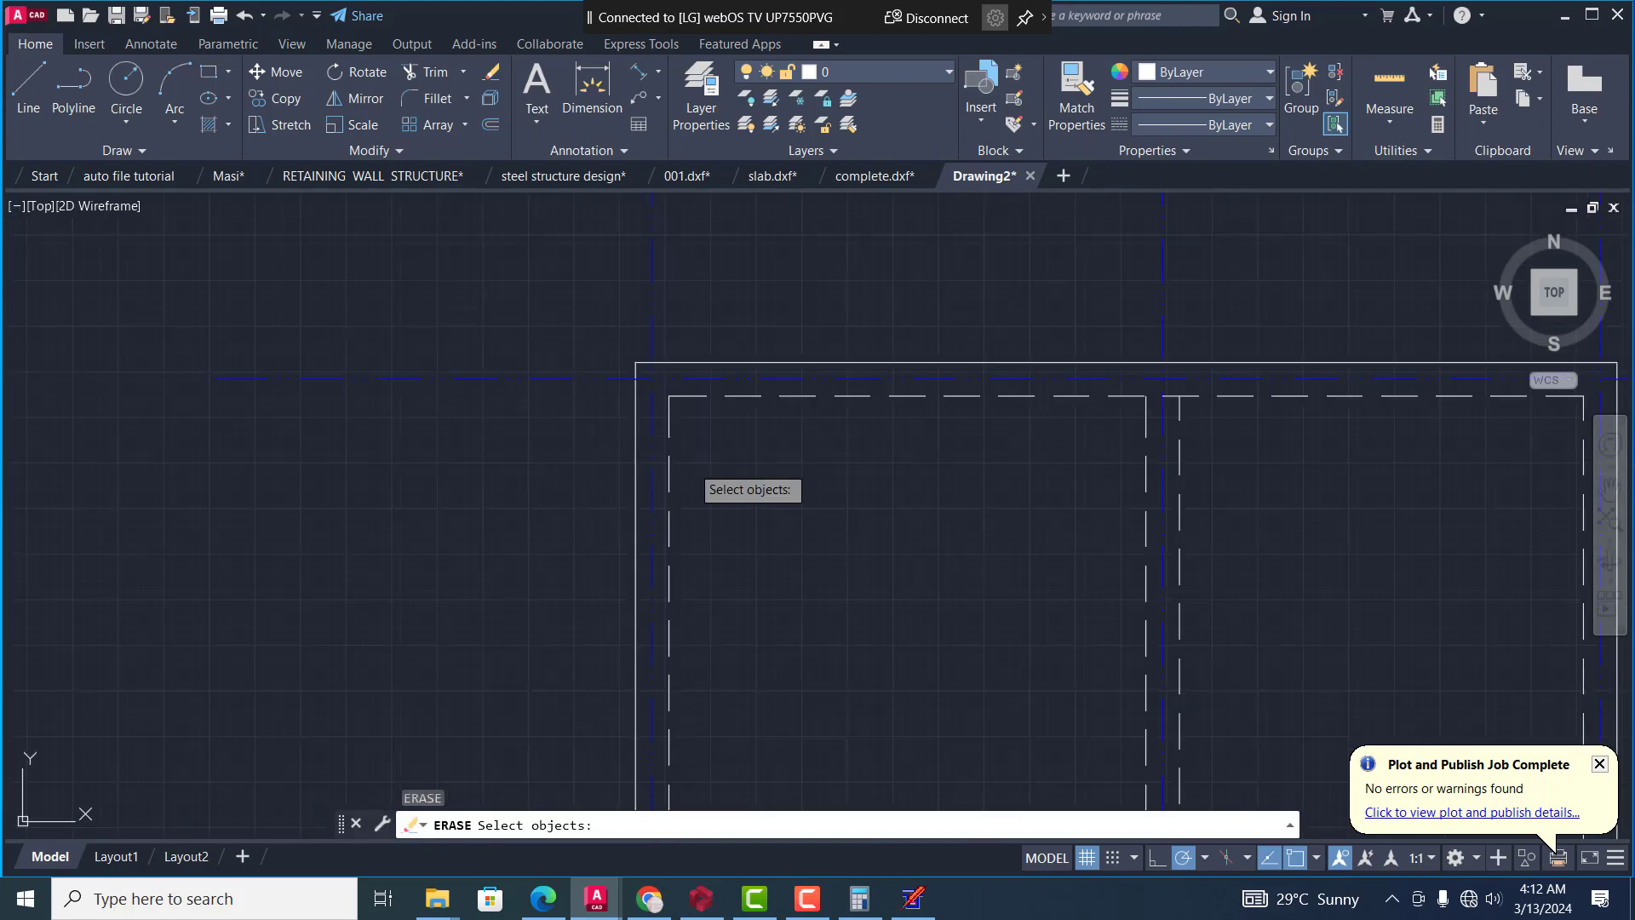
click(670, 428)
click(710, 405)
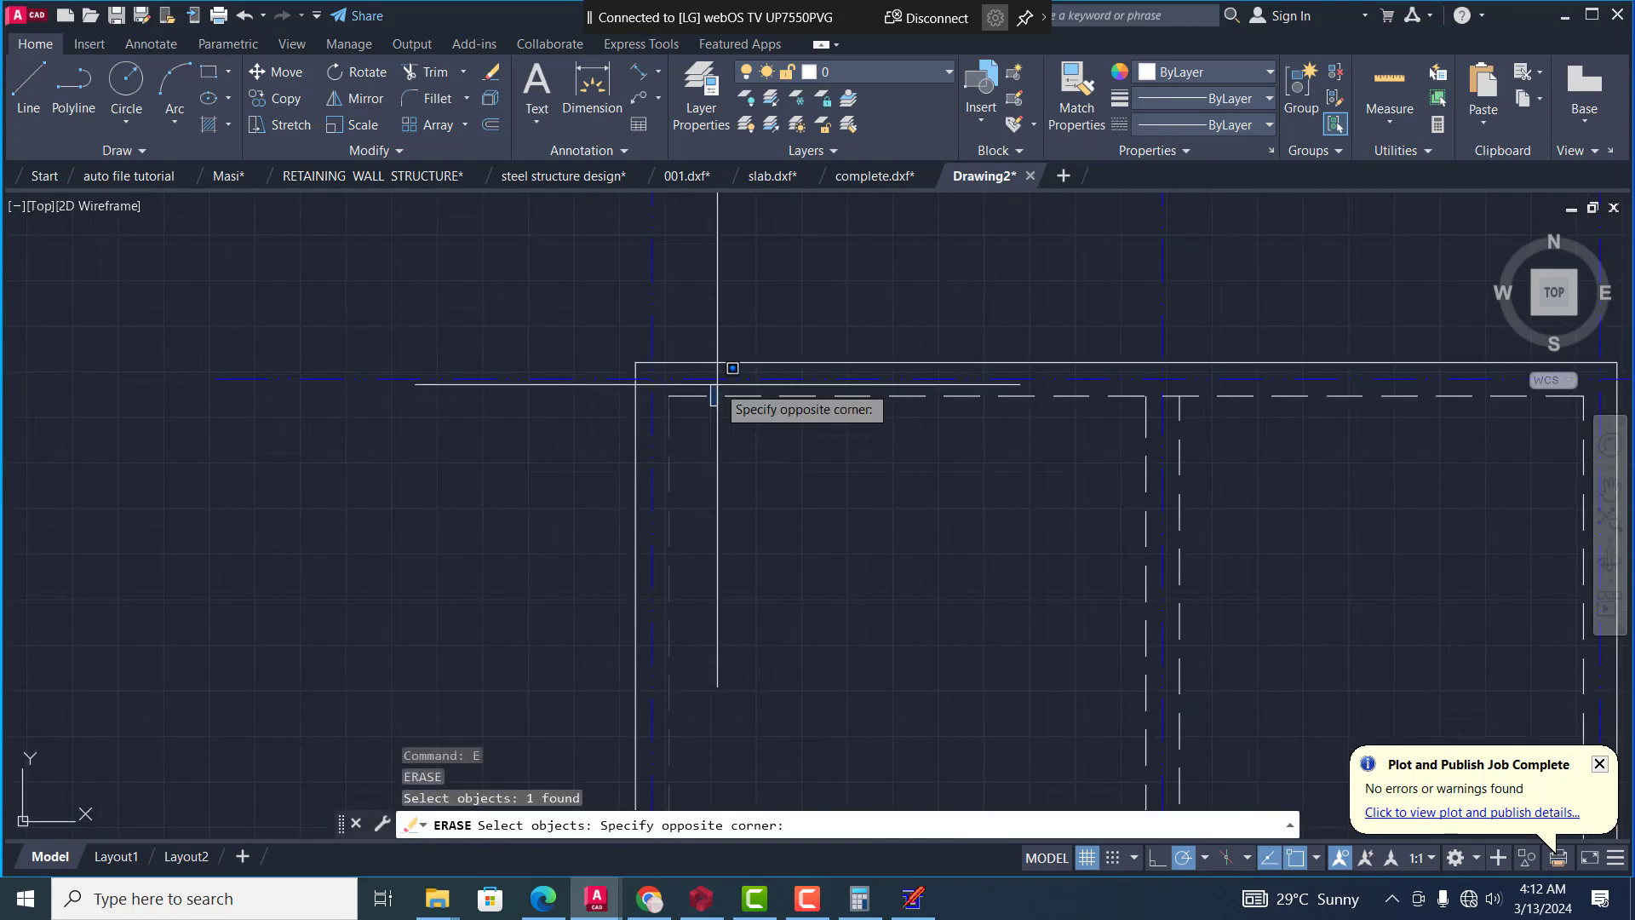
key(Escape)
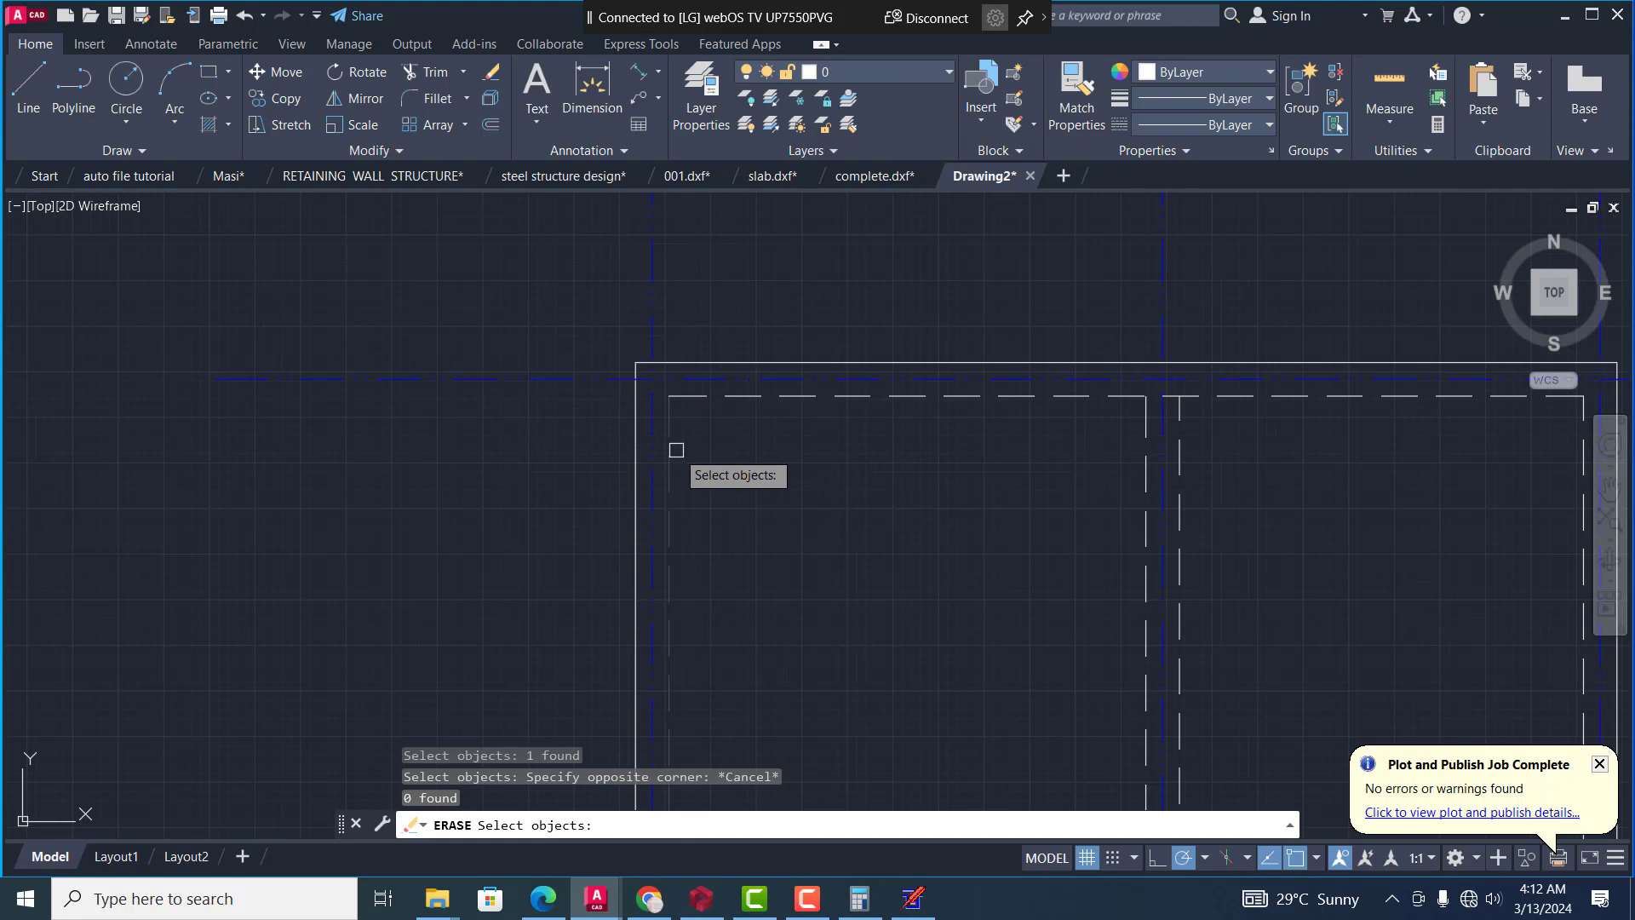
key(Return)
key(Escape)
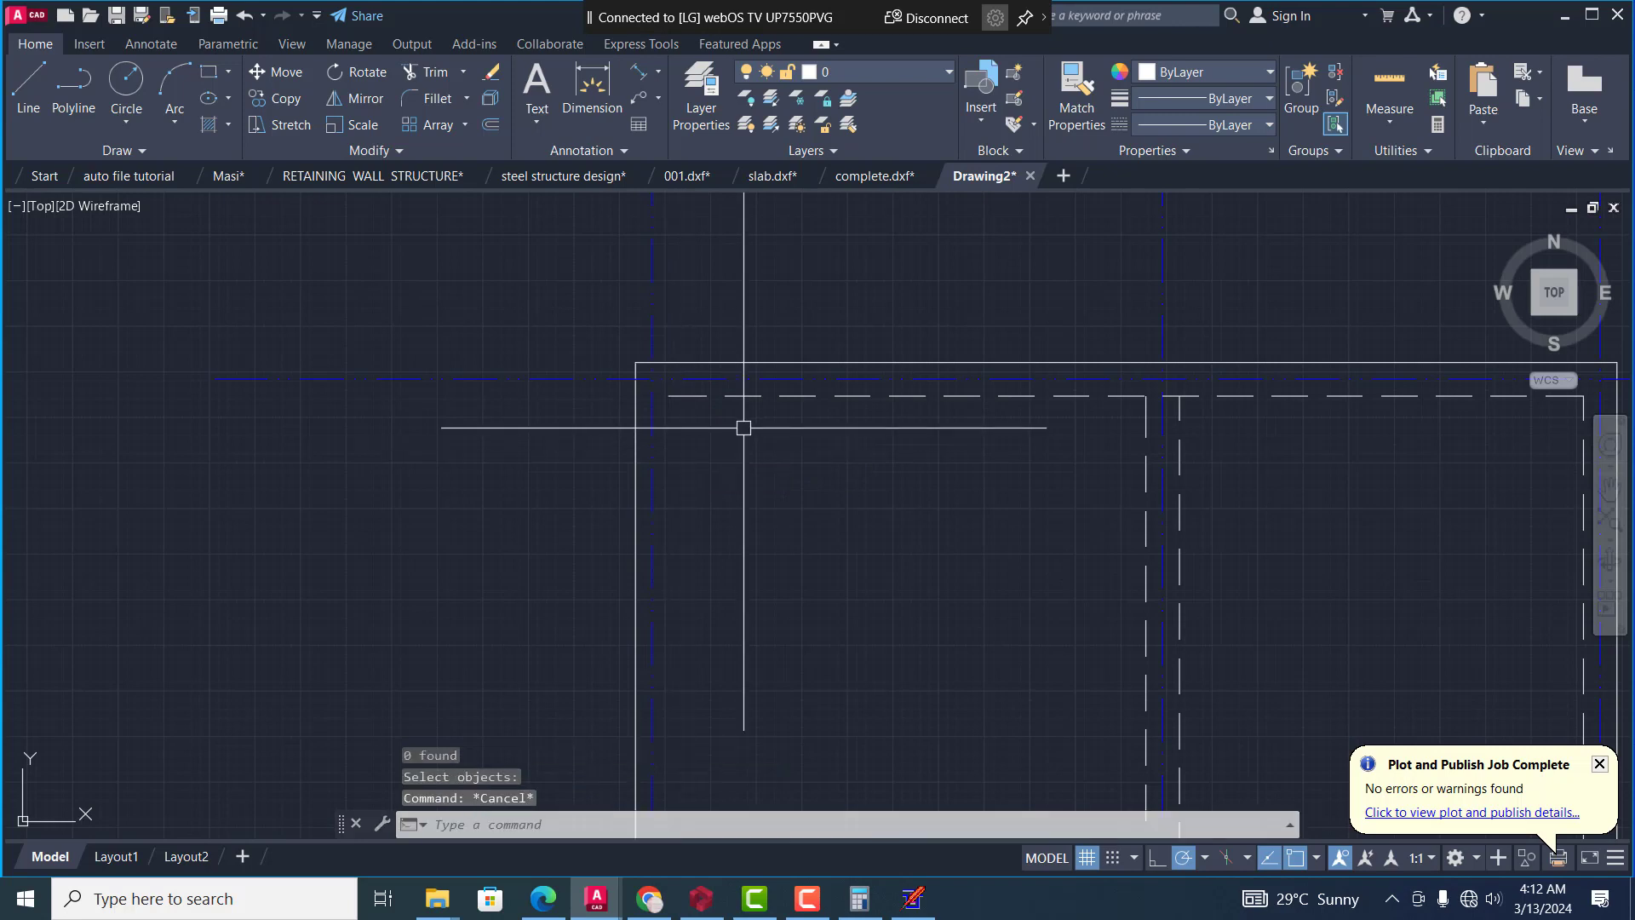
Delete the plan's upper inner dashed line together with all similar dashed lines
click(751, 399)
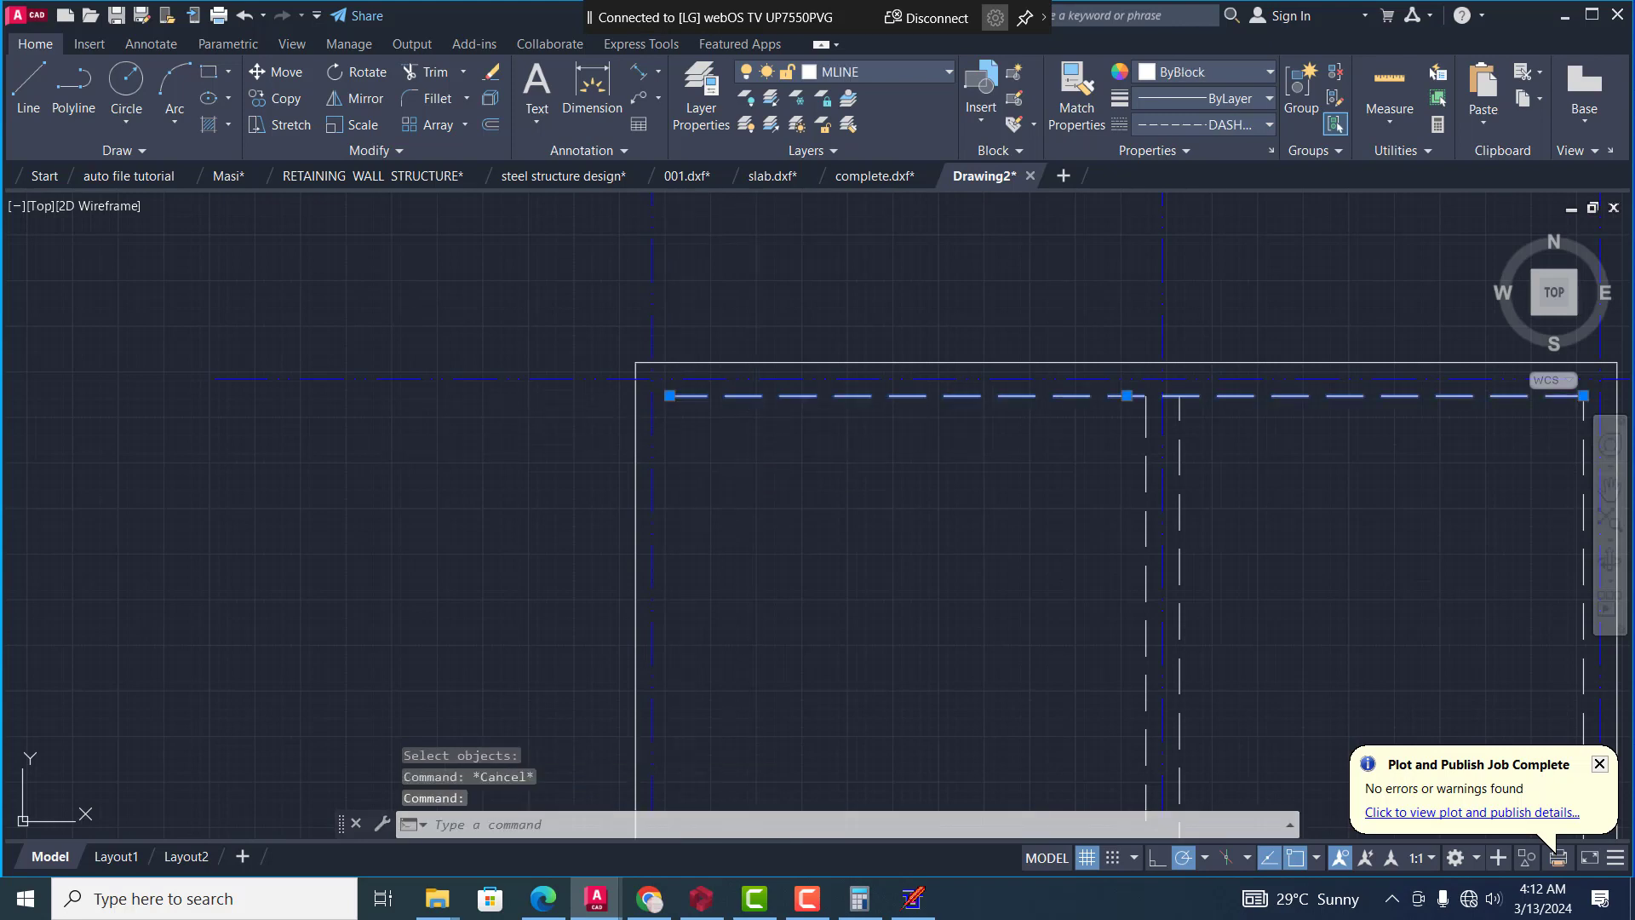
right_click(752, 385)
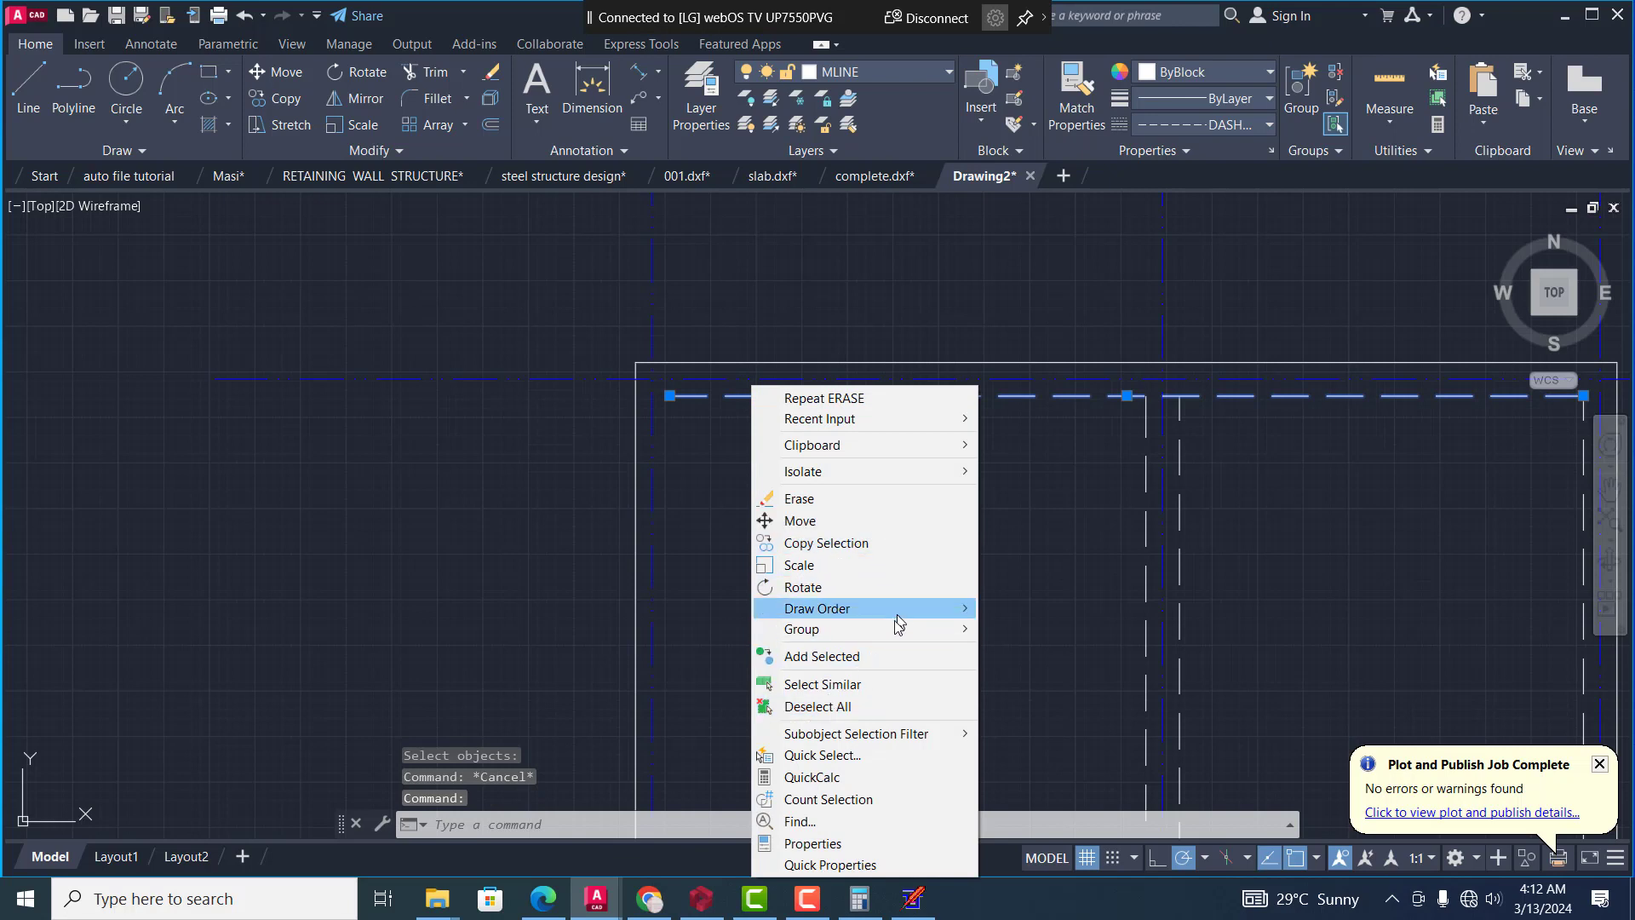
click(877, 682)
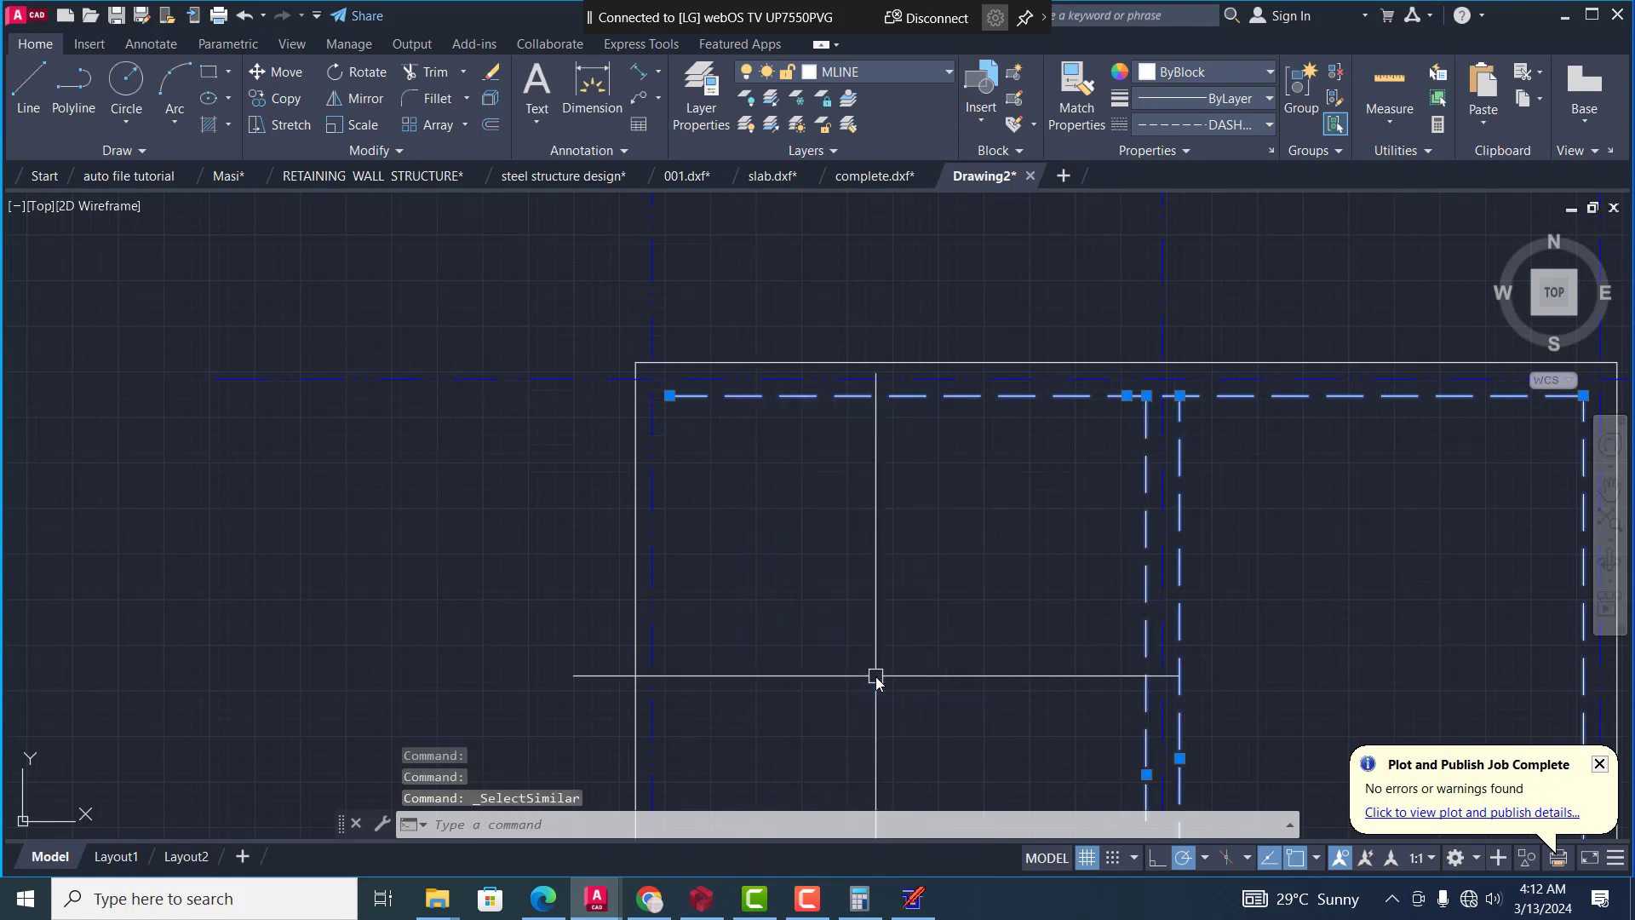
key(Delete)
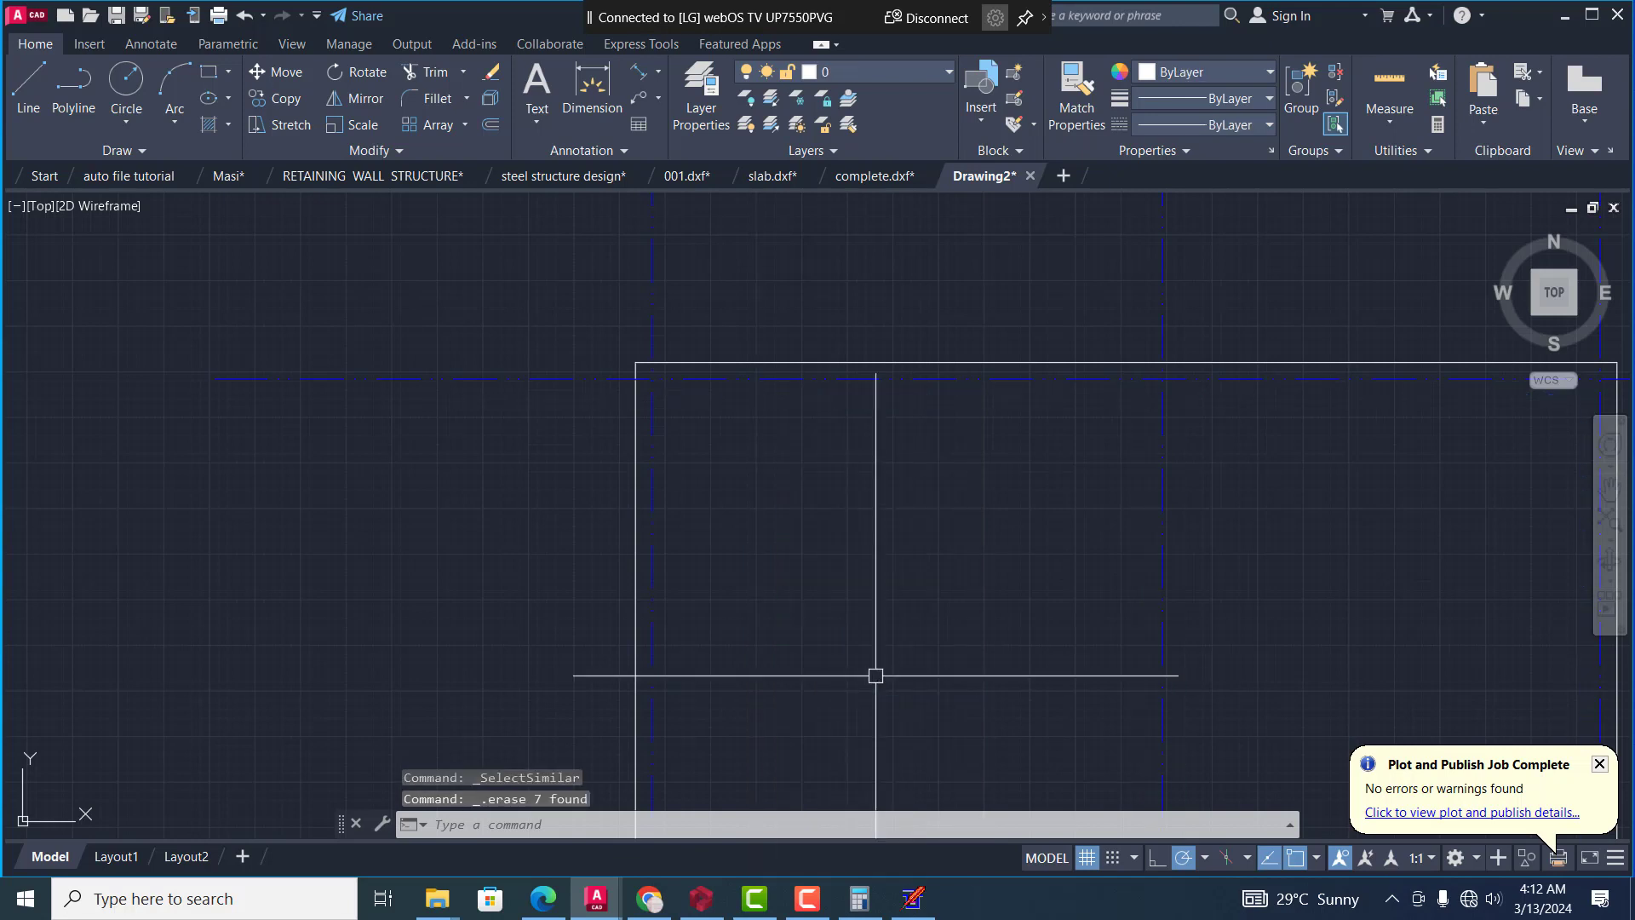
Delete the plan's outer left wall line together with all similar solid wall lines
click(641, 498)
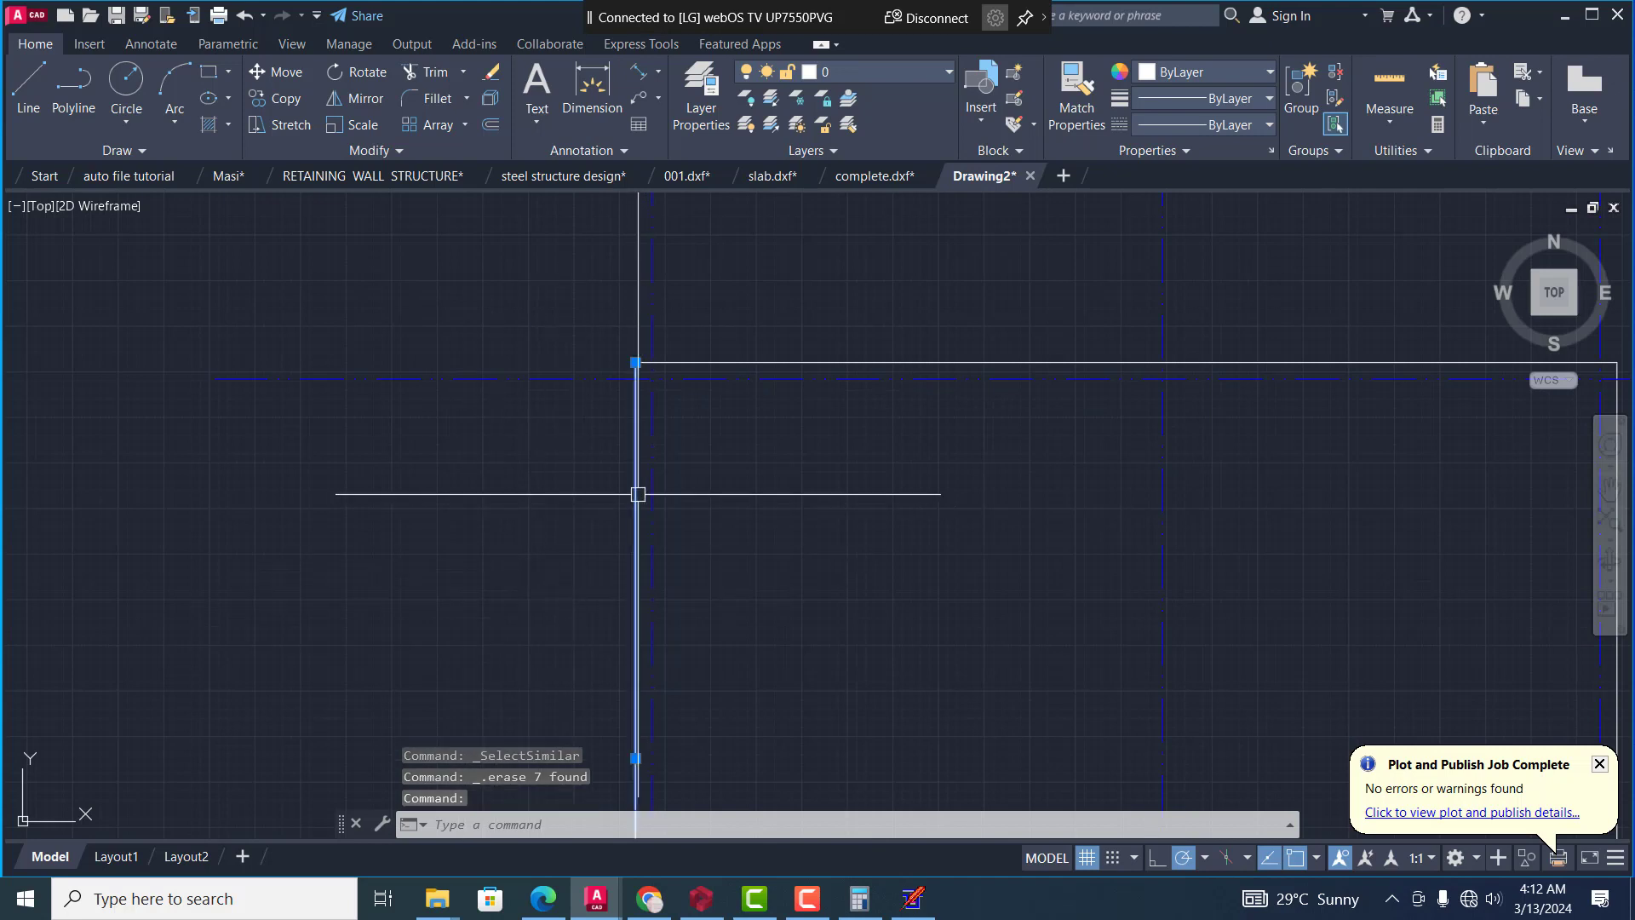
right_click(639, 499)
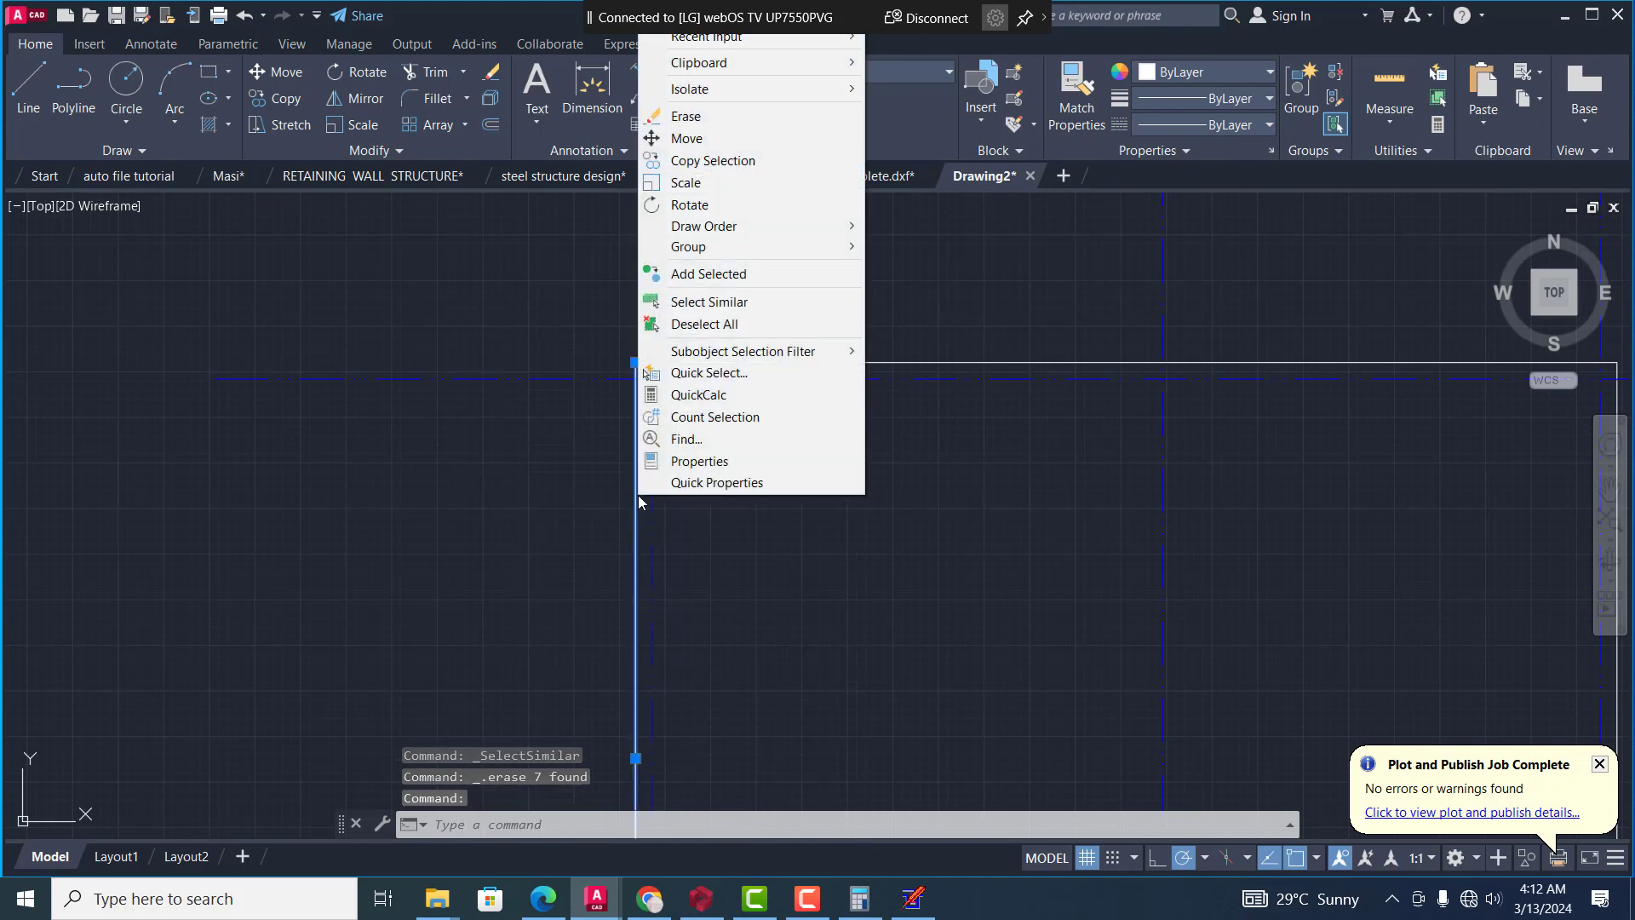
click(730, 302)
key(Delete)
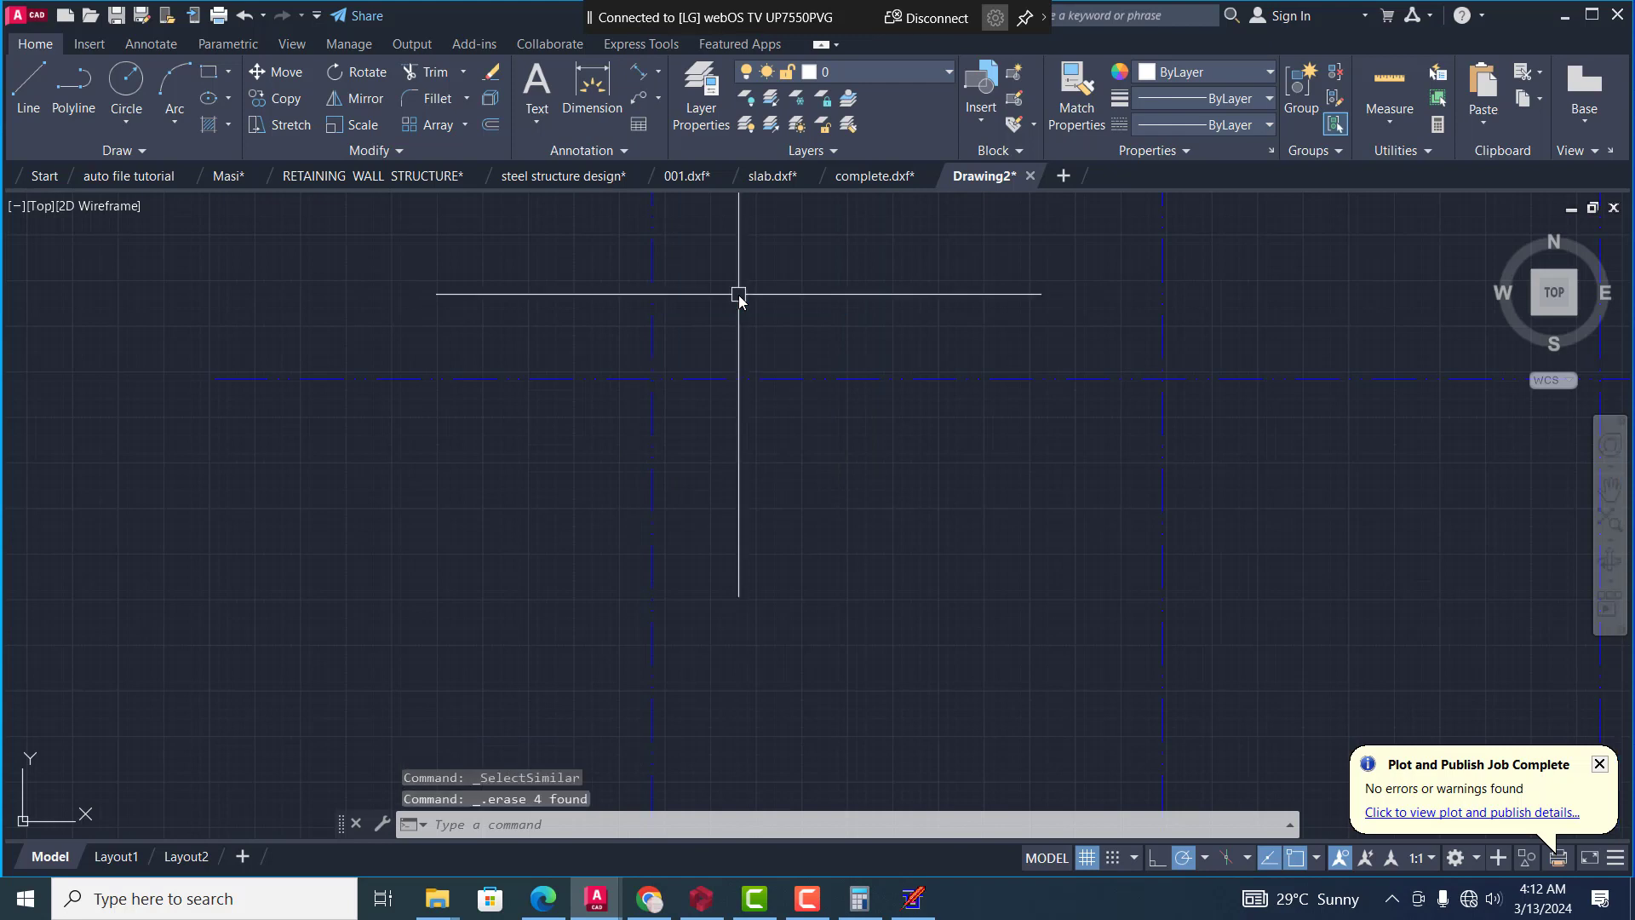
scroll(724, 315, down, 5)
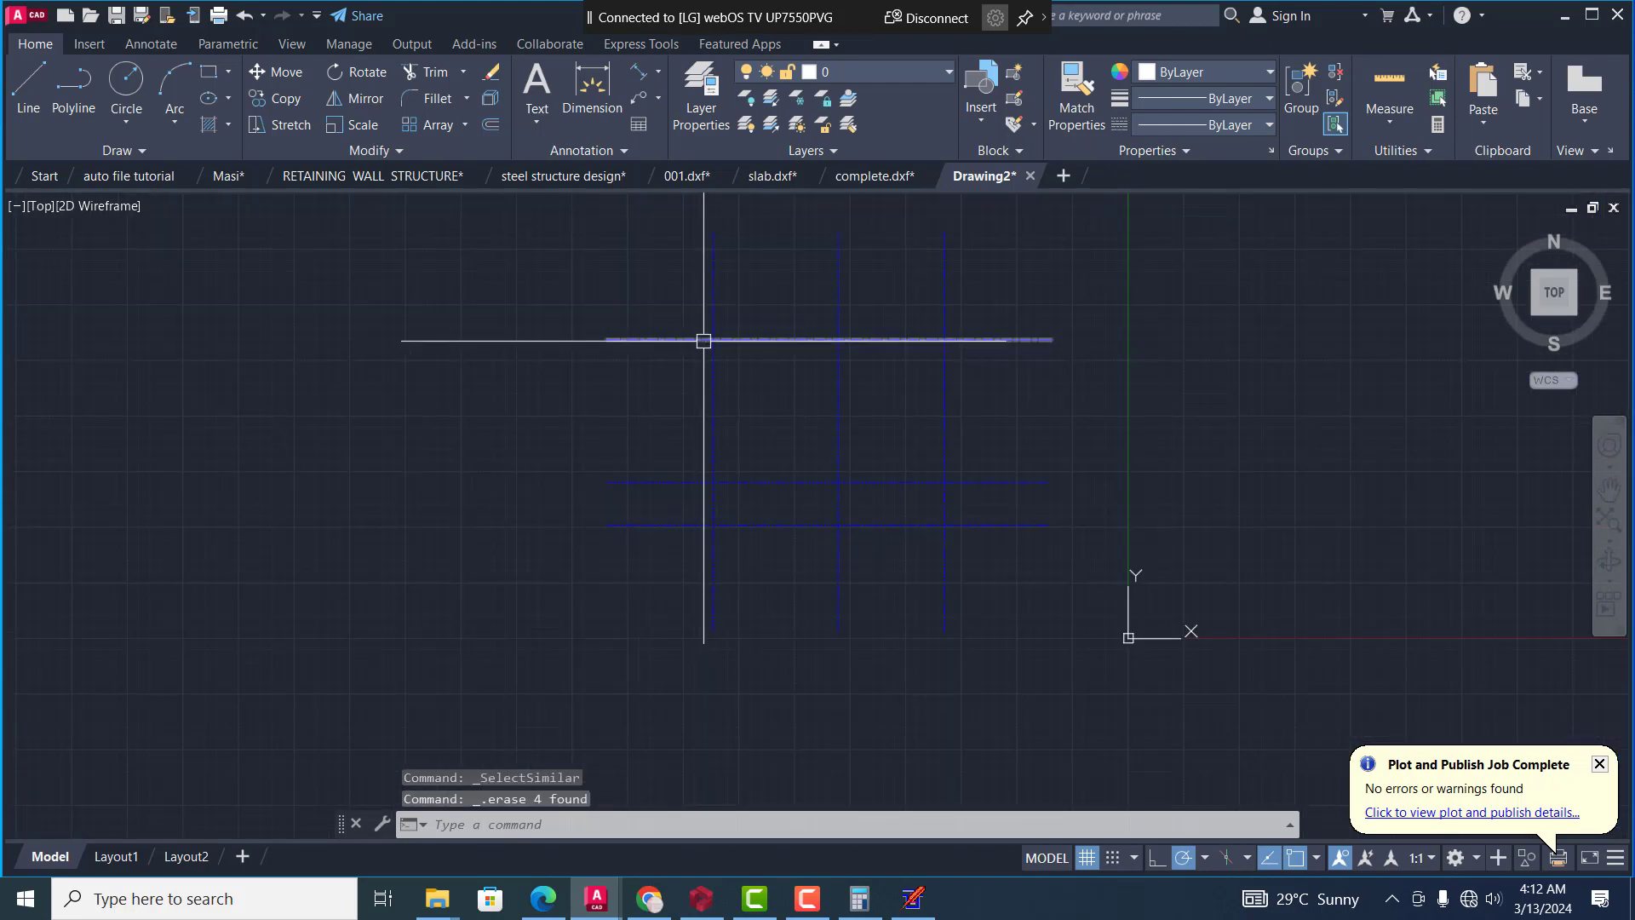
Shorten the middle horizontal grid line by stretching its right end back to the middle vertical grid line
scroll(882, 502, up, 3)
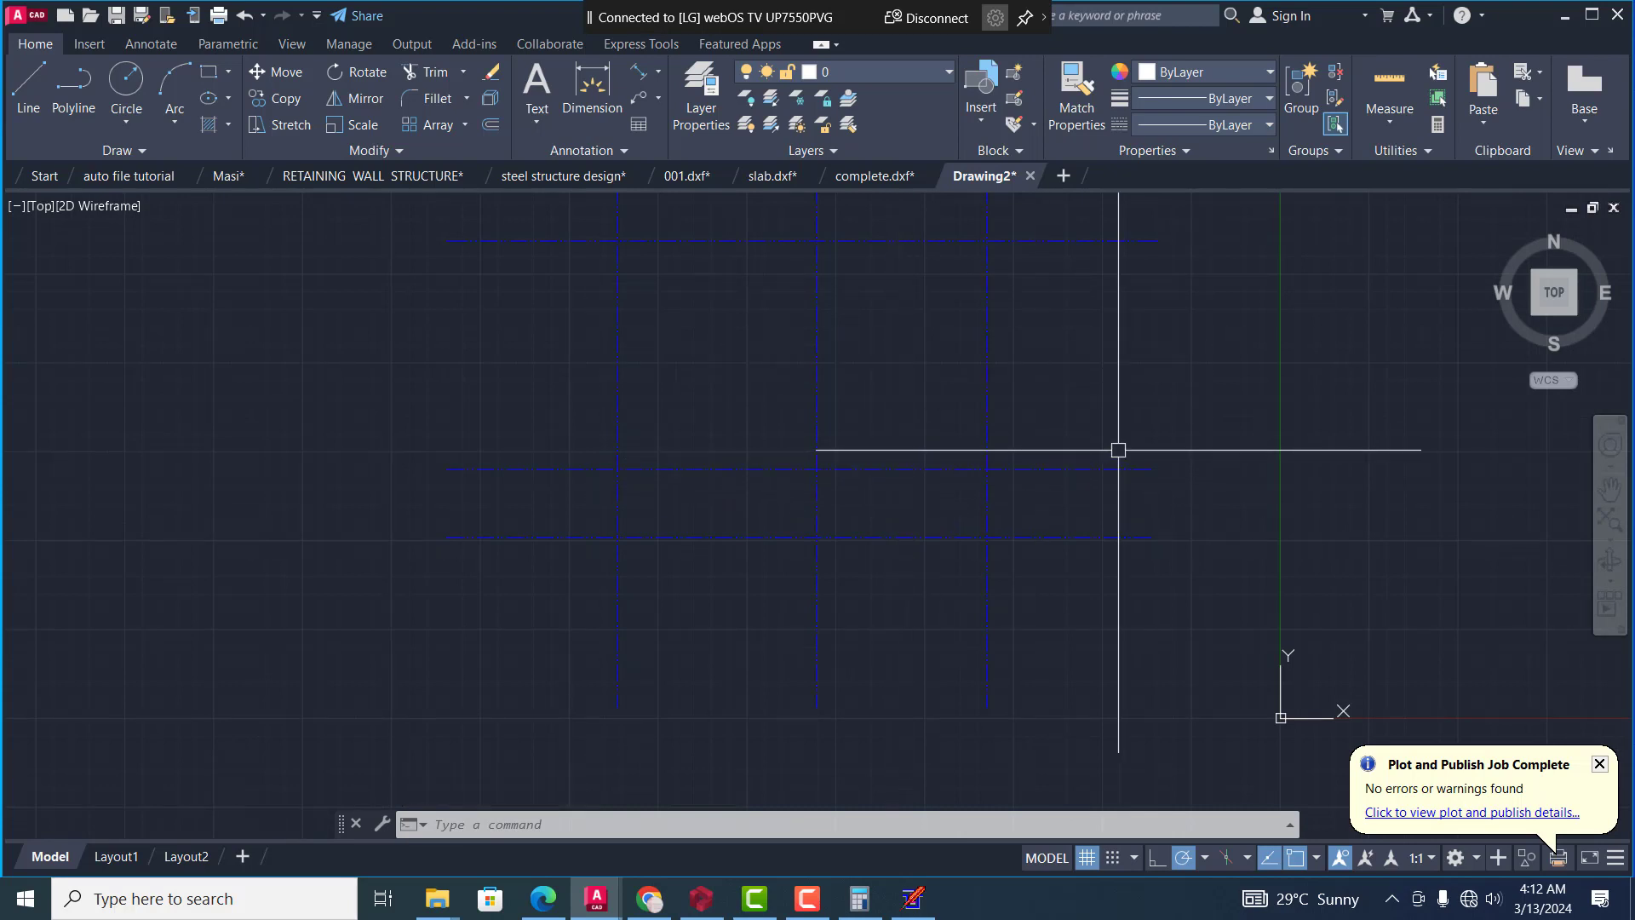
click(1150, 468)
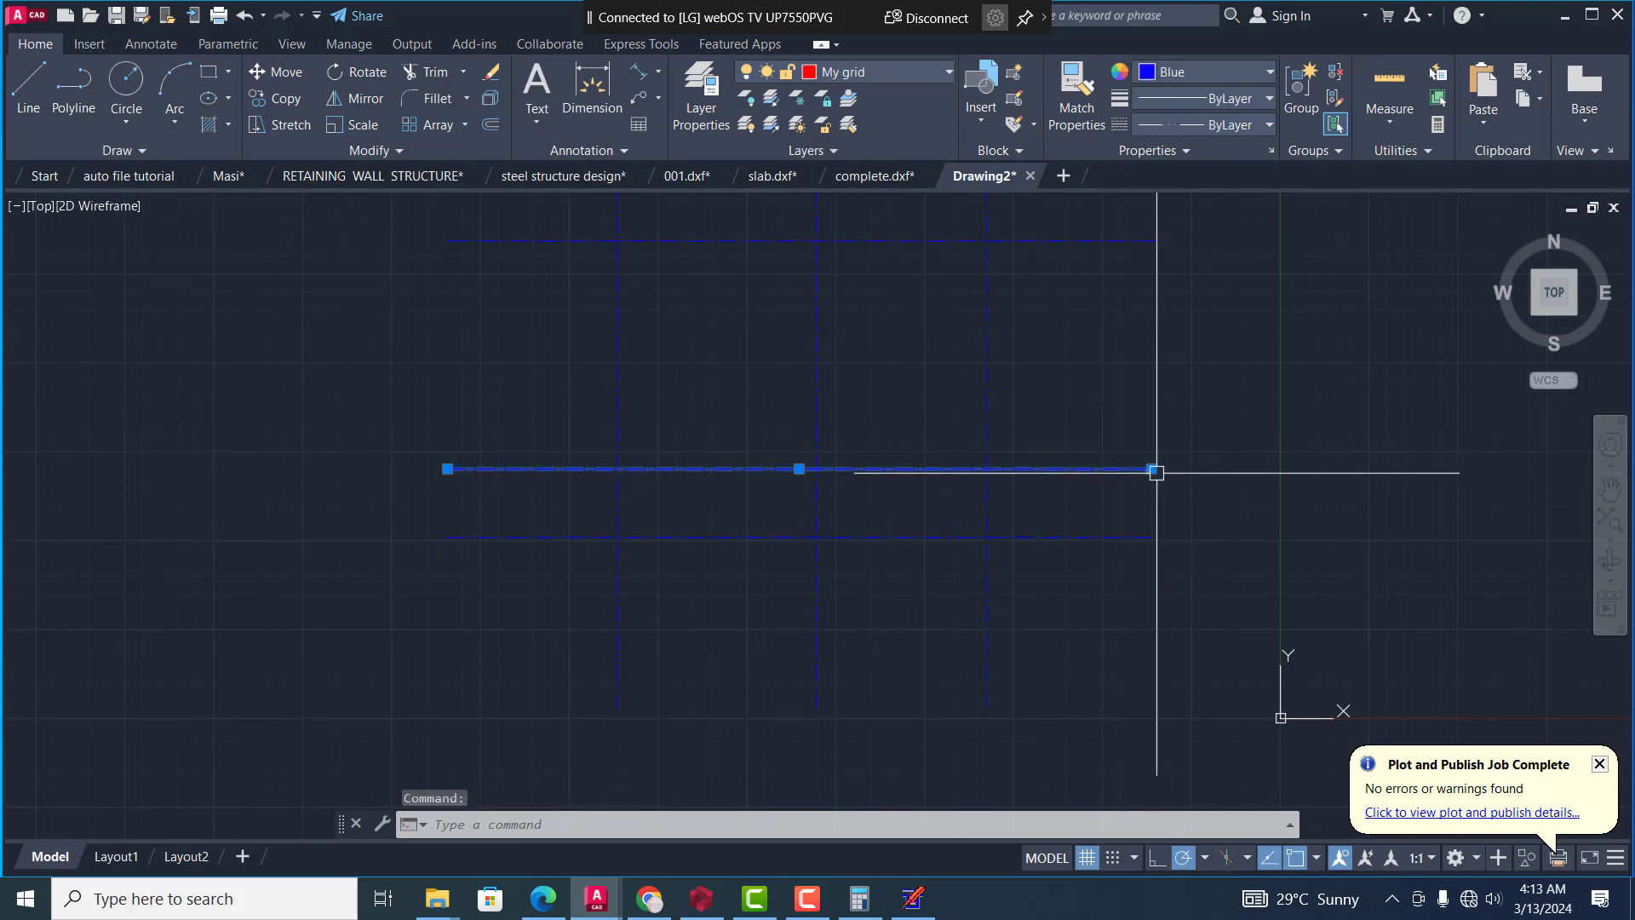
click(1152, 469)
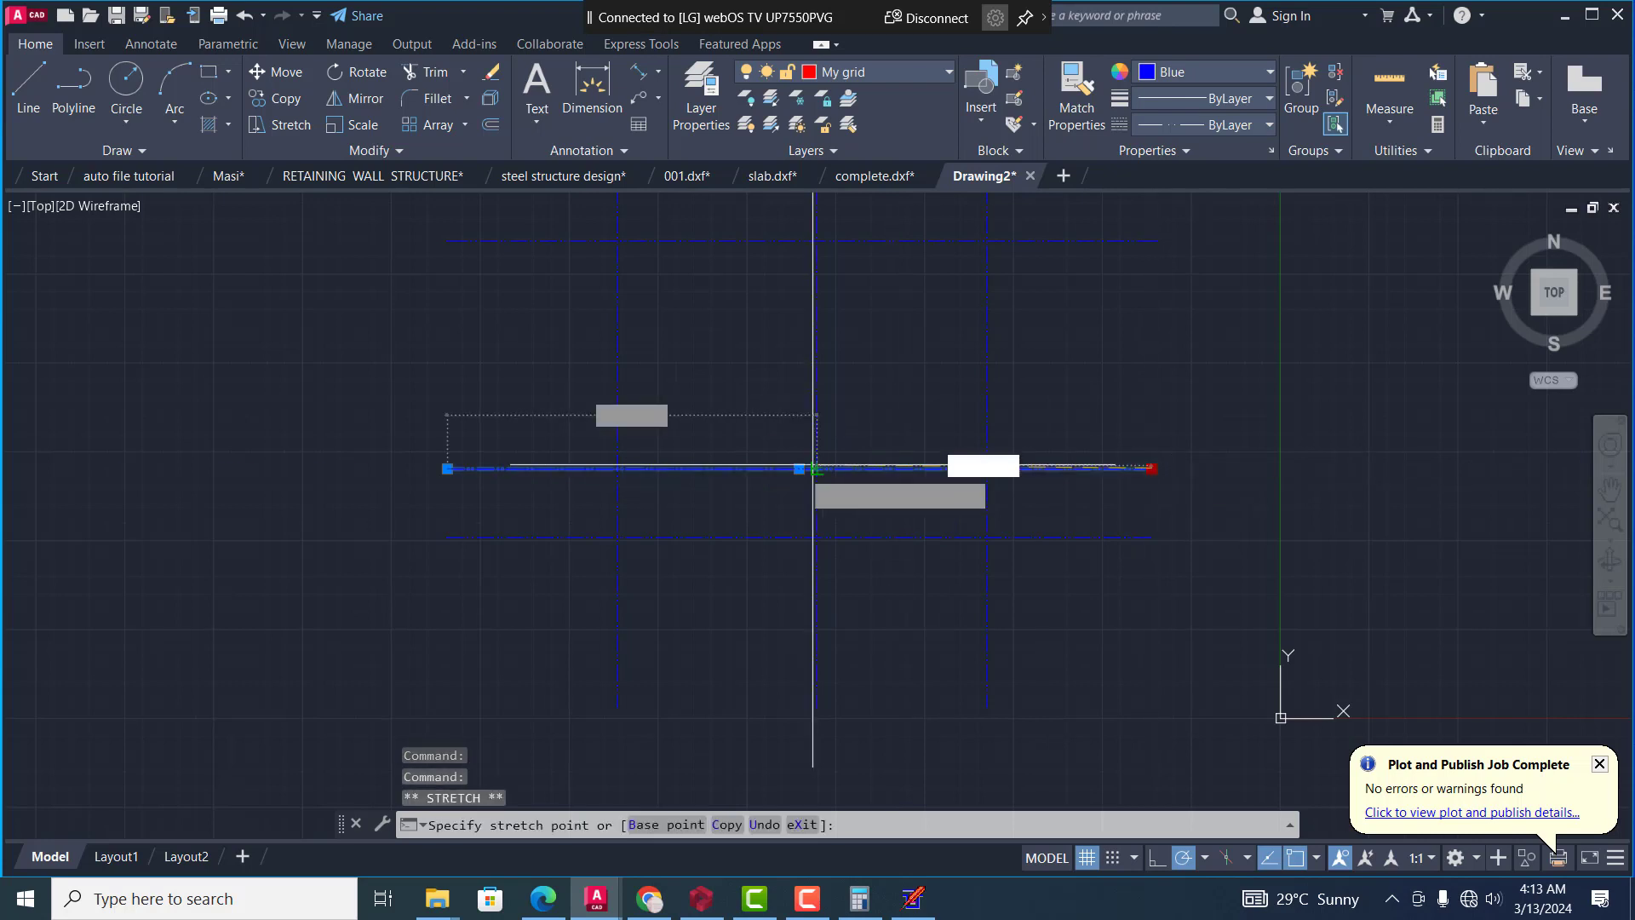
scroll(811, 467, up, 2)
scroll(813, 467, up, 3)
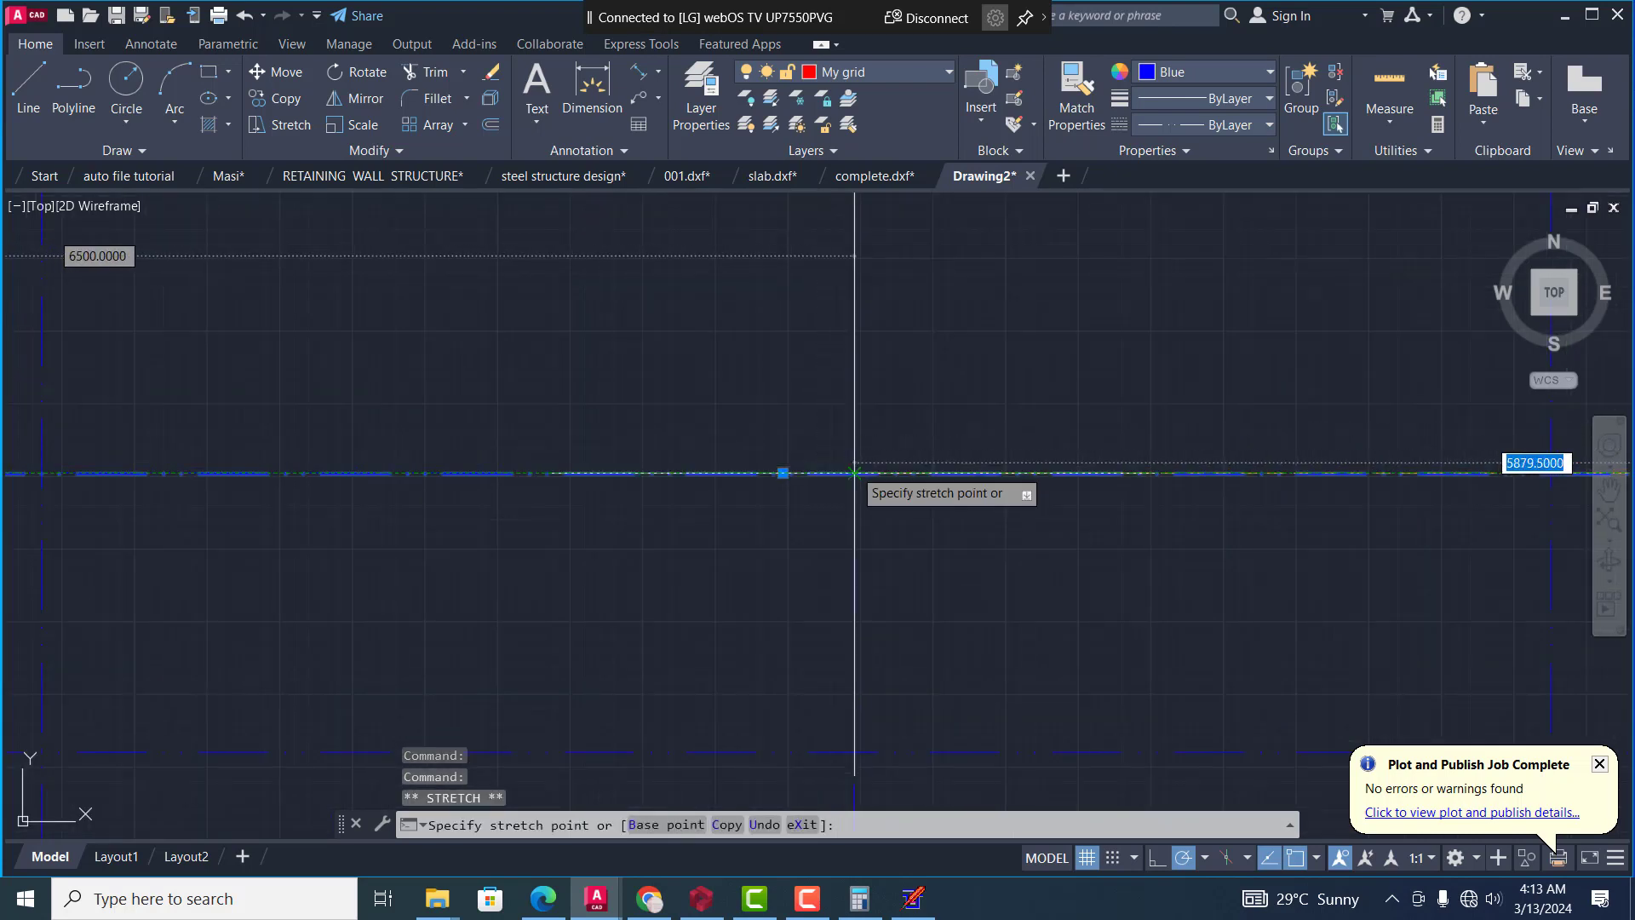
click(854, 473)
scroll(852, 473, down, 3)
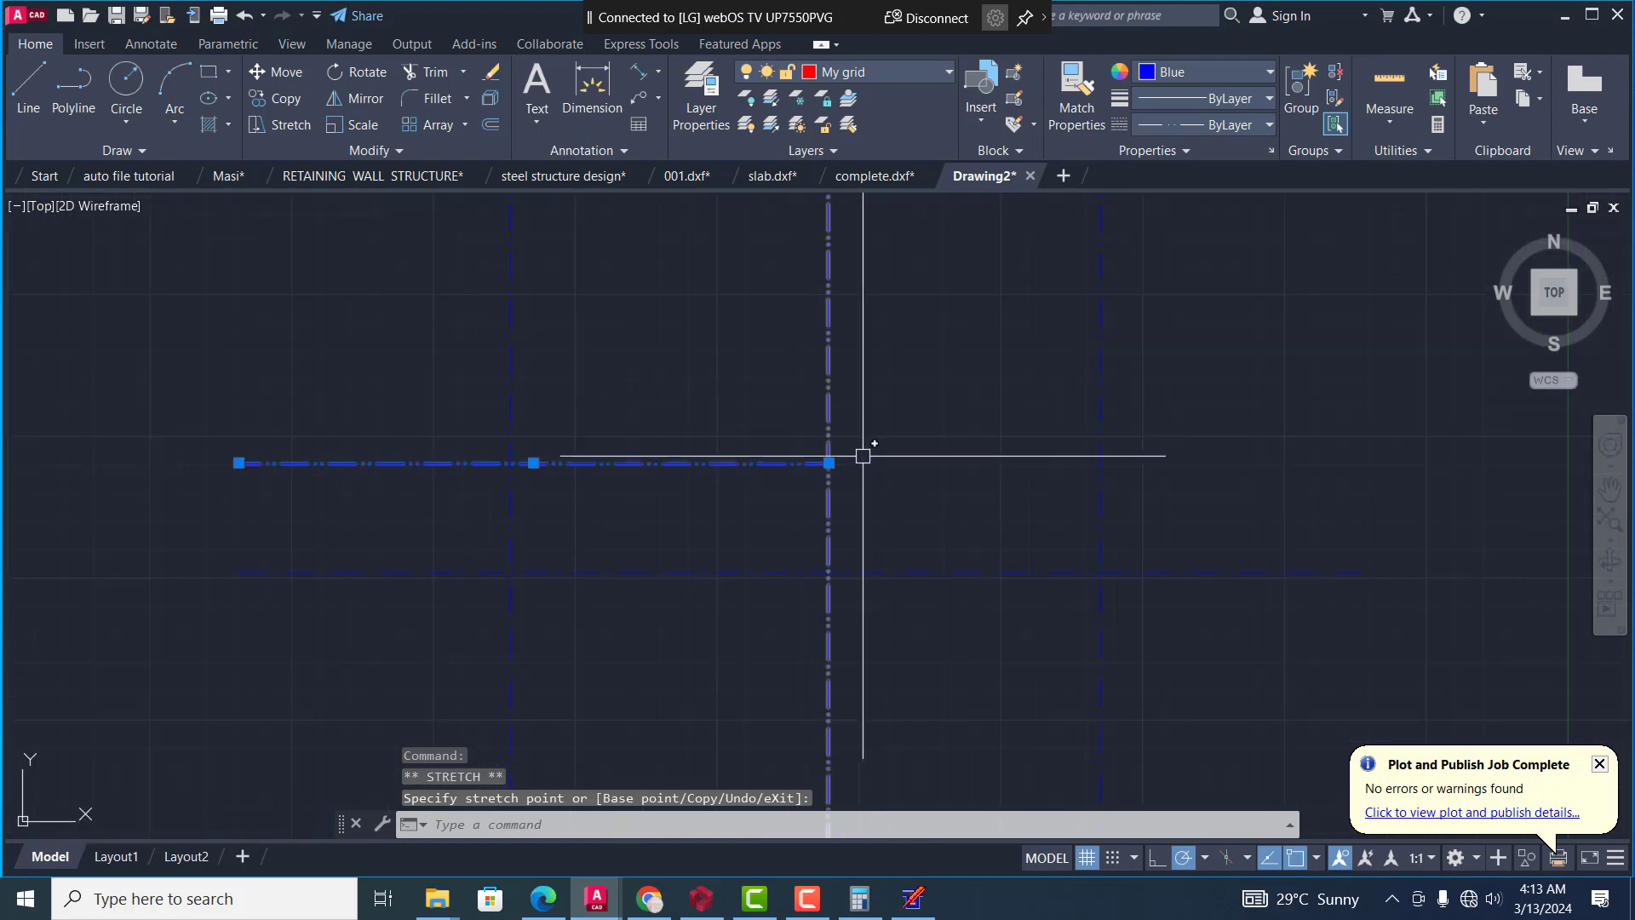
key(Escape)
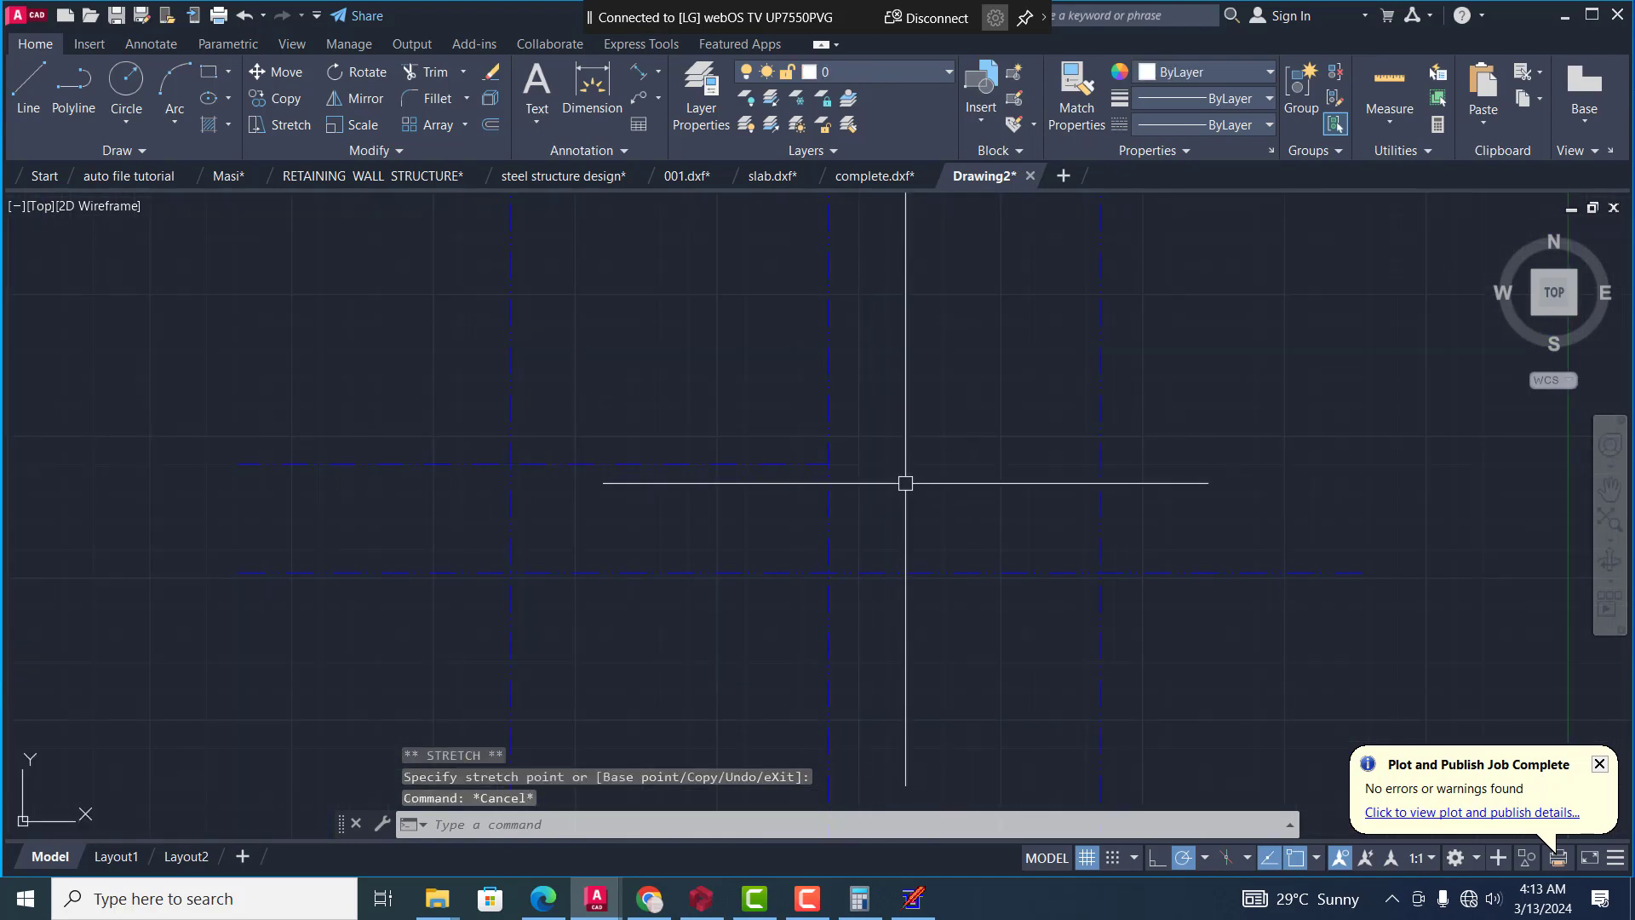
Fillet the lowest horizontal grid line with the right vertical grid line into a sharp corner and check the joint
scroll(905, 483, down, 2)
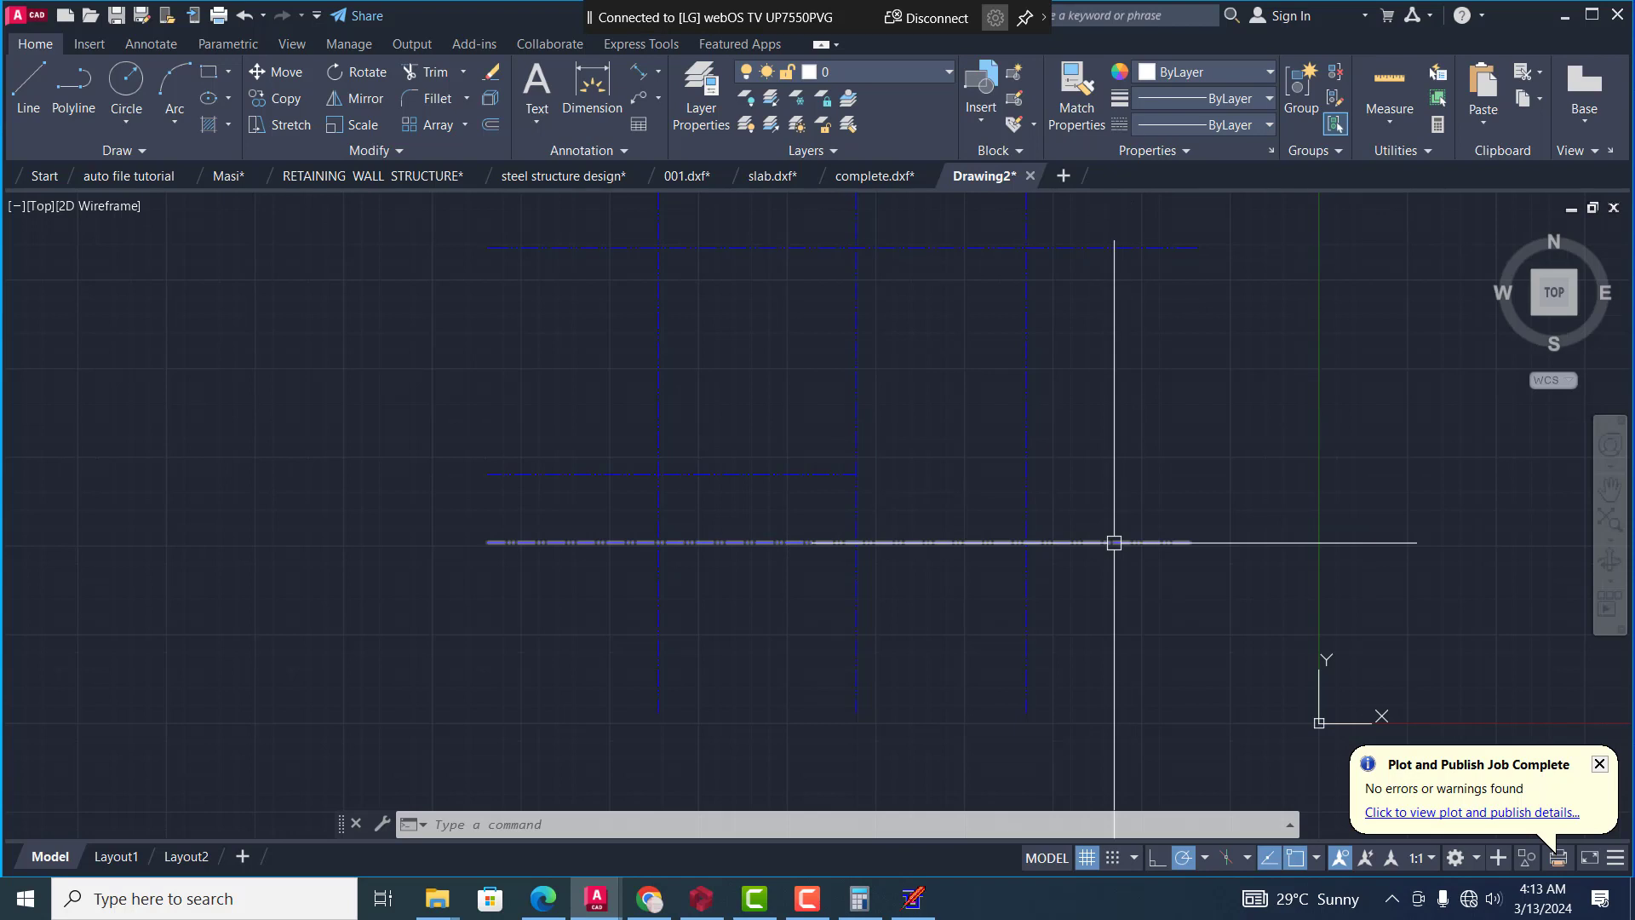
mouse_move(1114, 542)
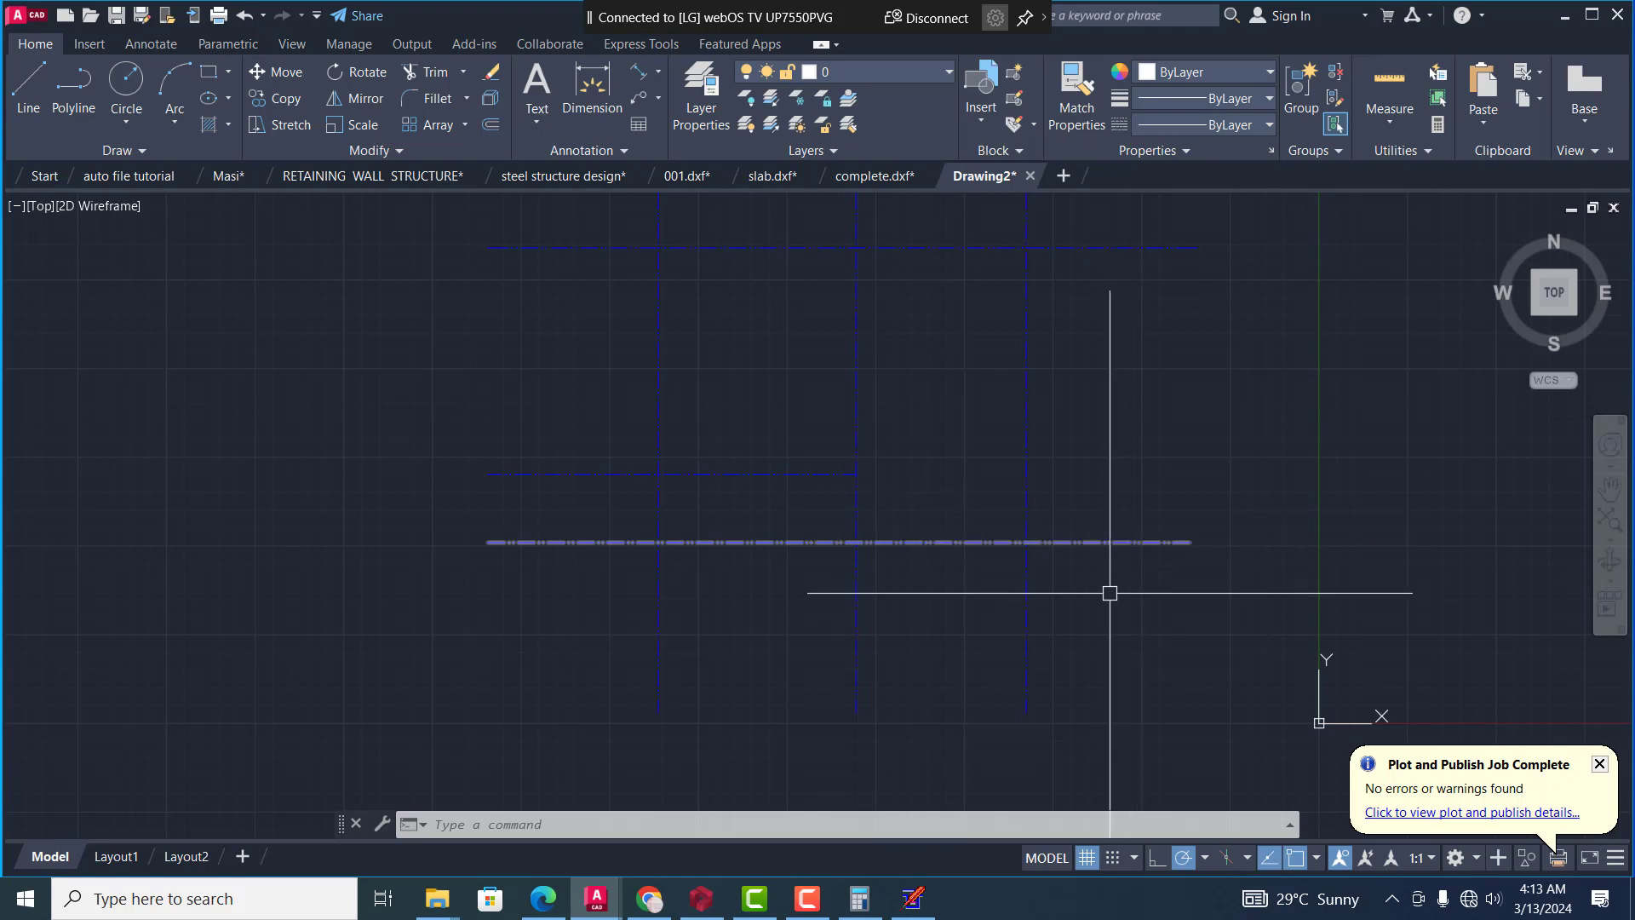
text(f)
key(Return)
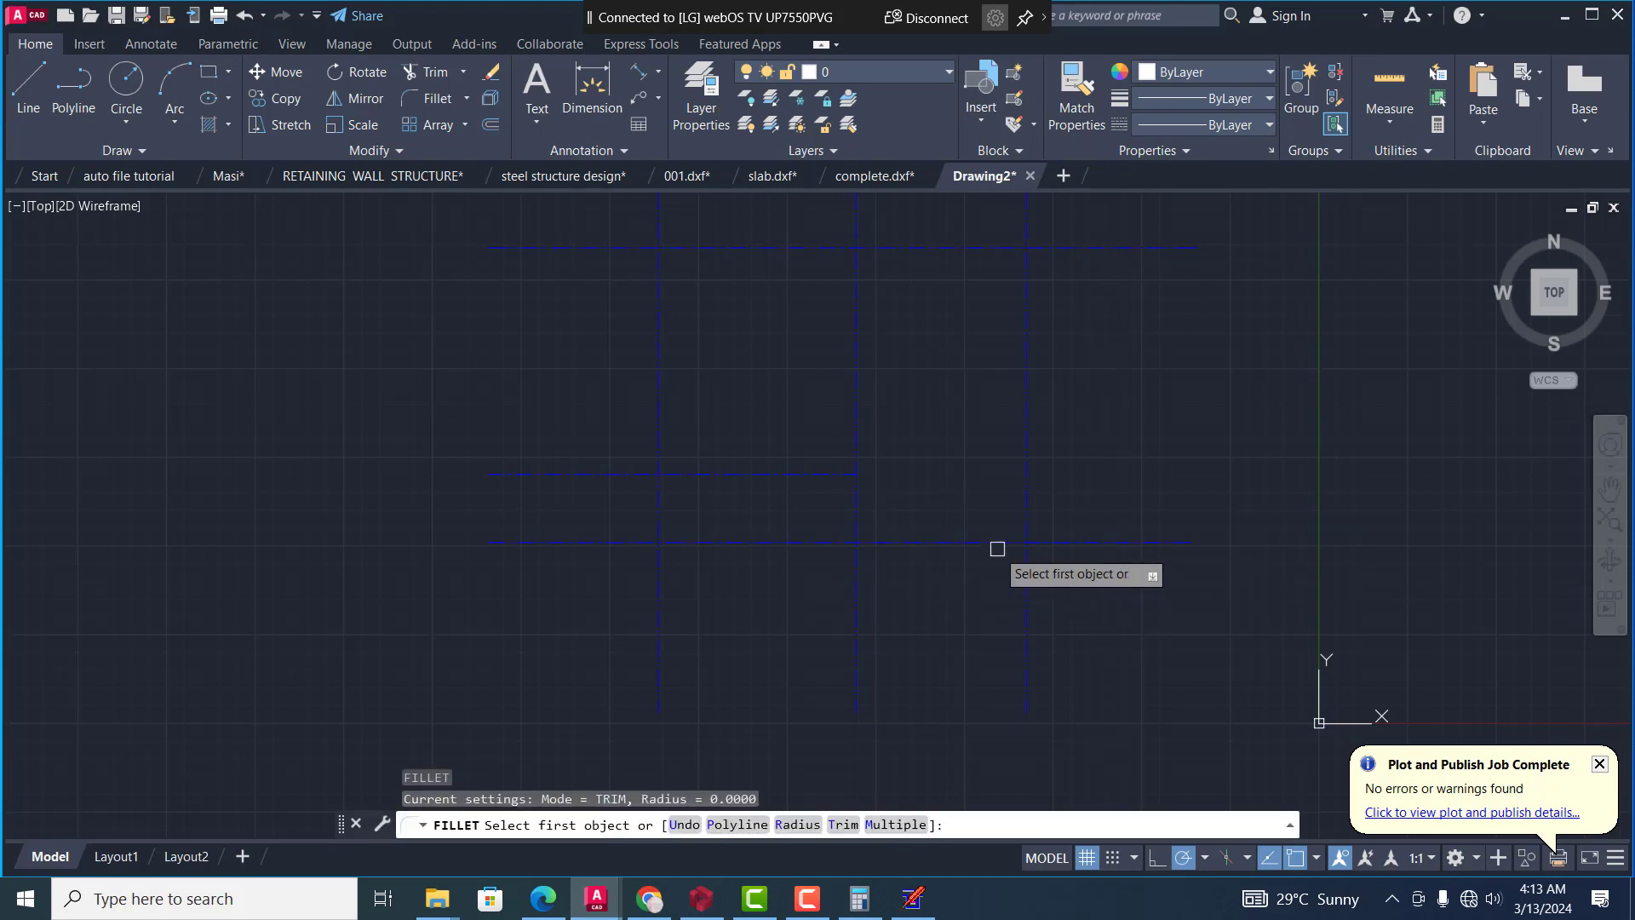
click(998, 546)
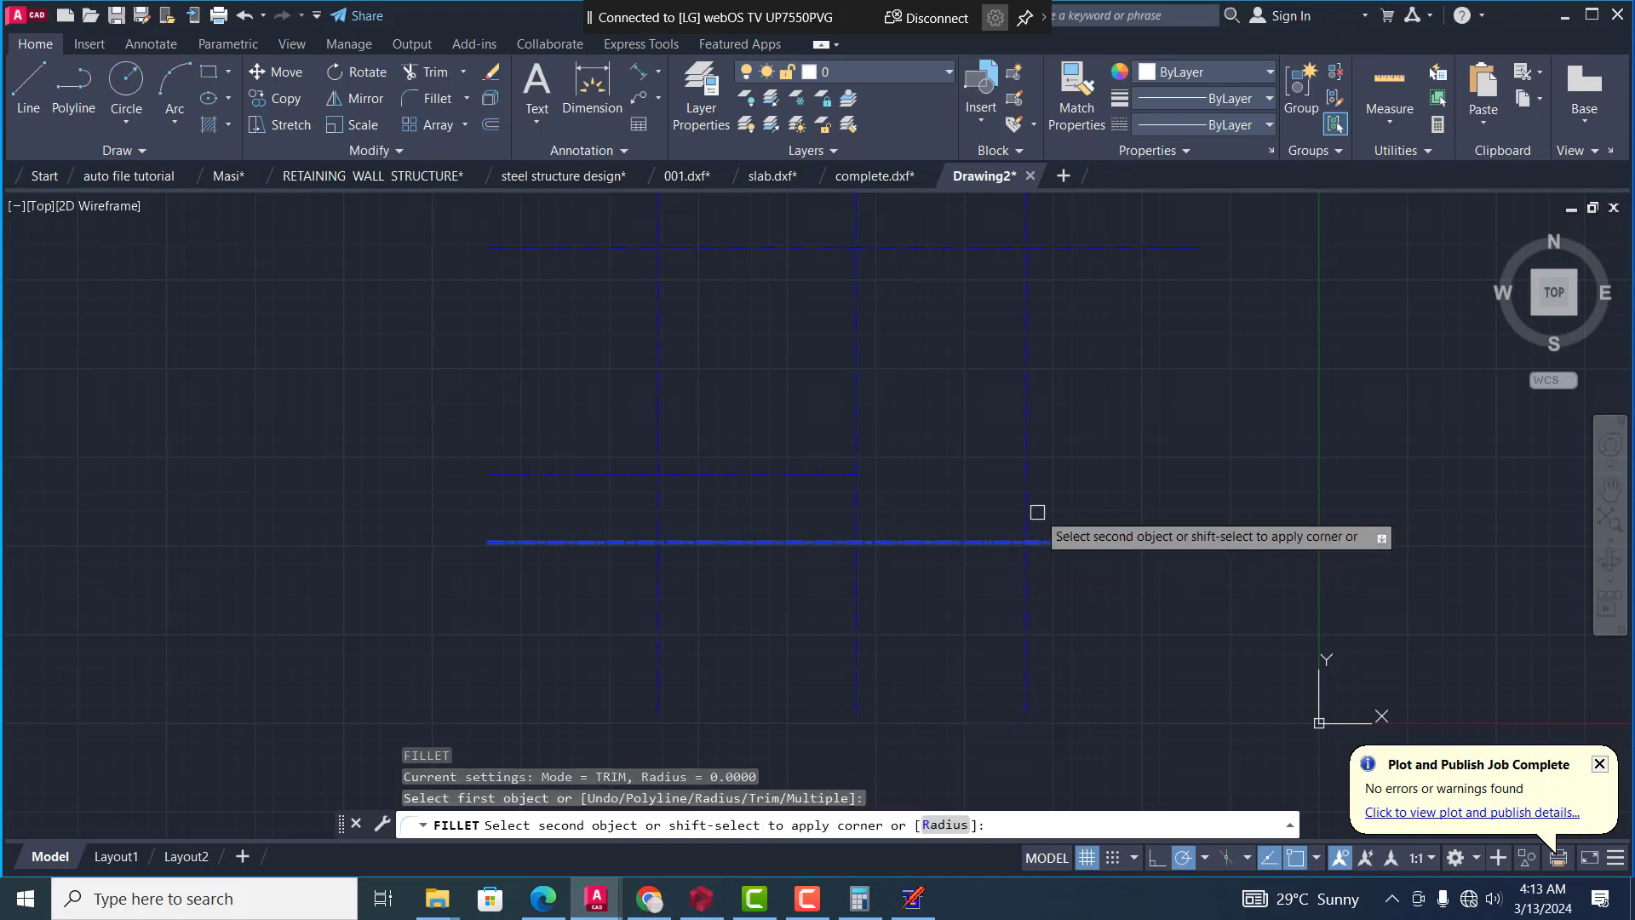
click(1026, 491)
scroll(1026, 511, up, 3)
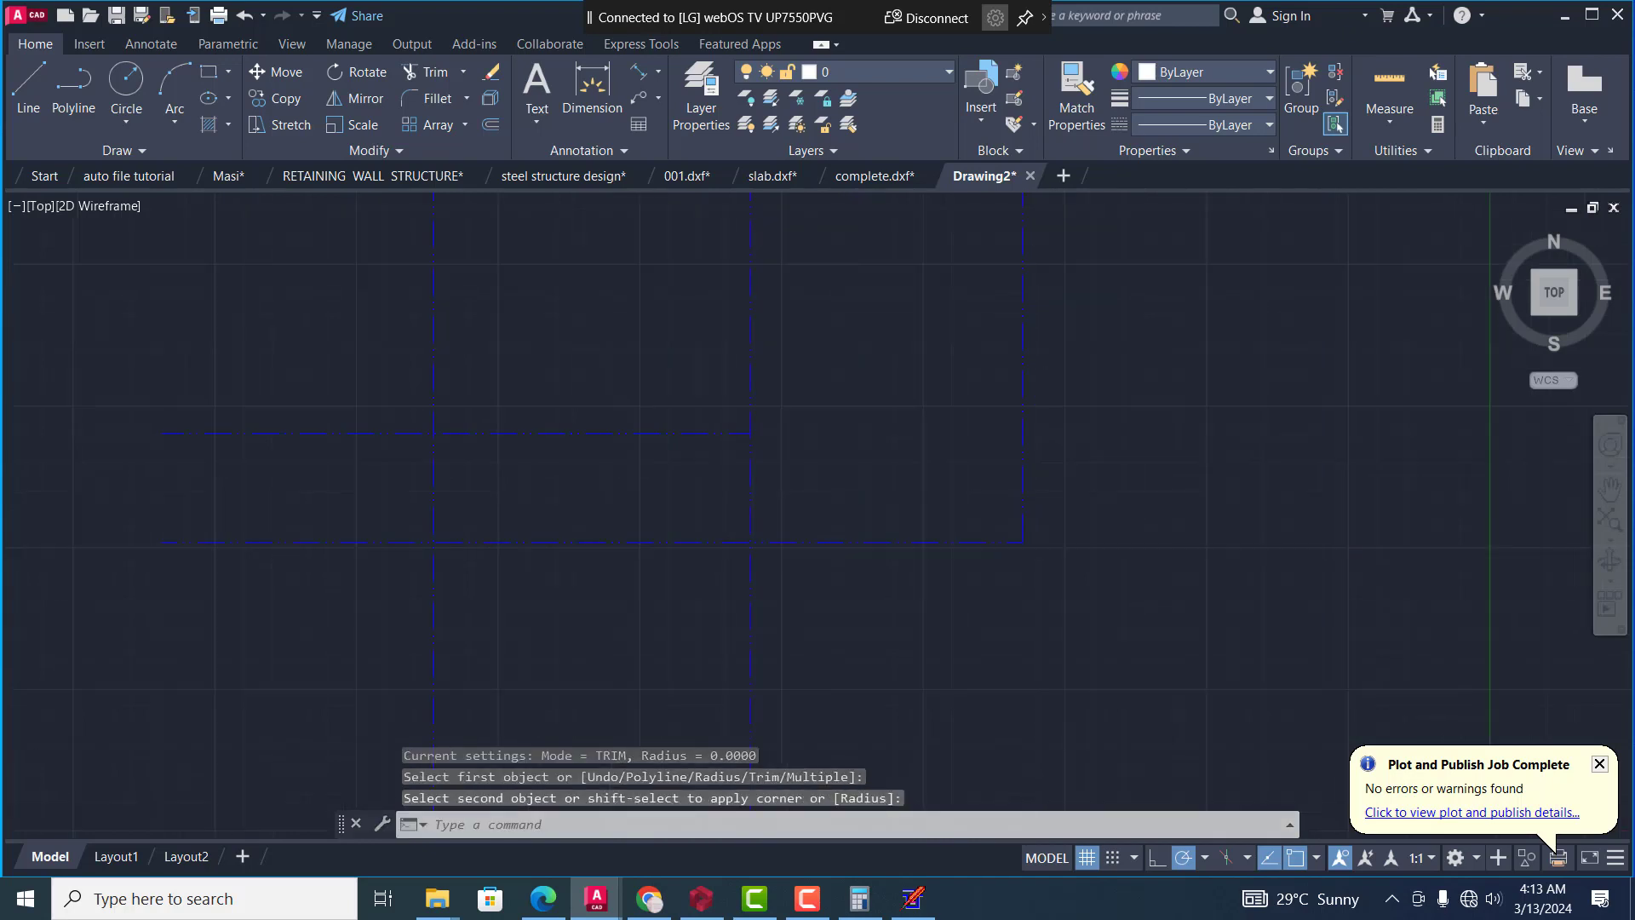
scroll(993, 507, up, 8)
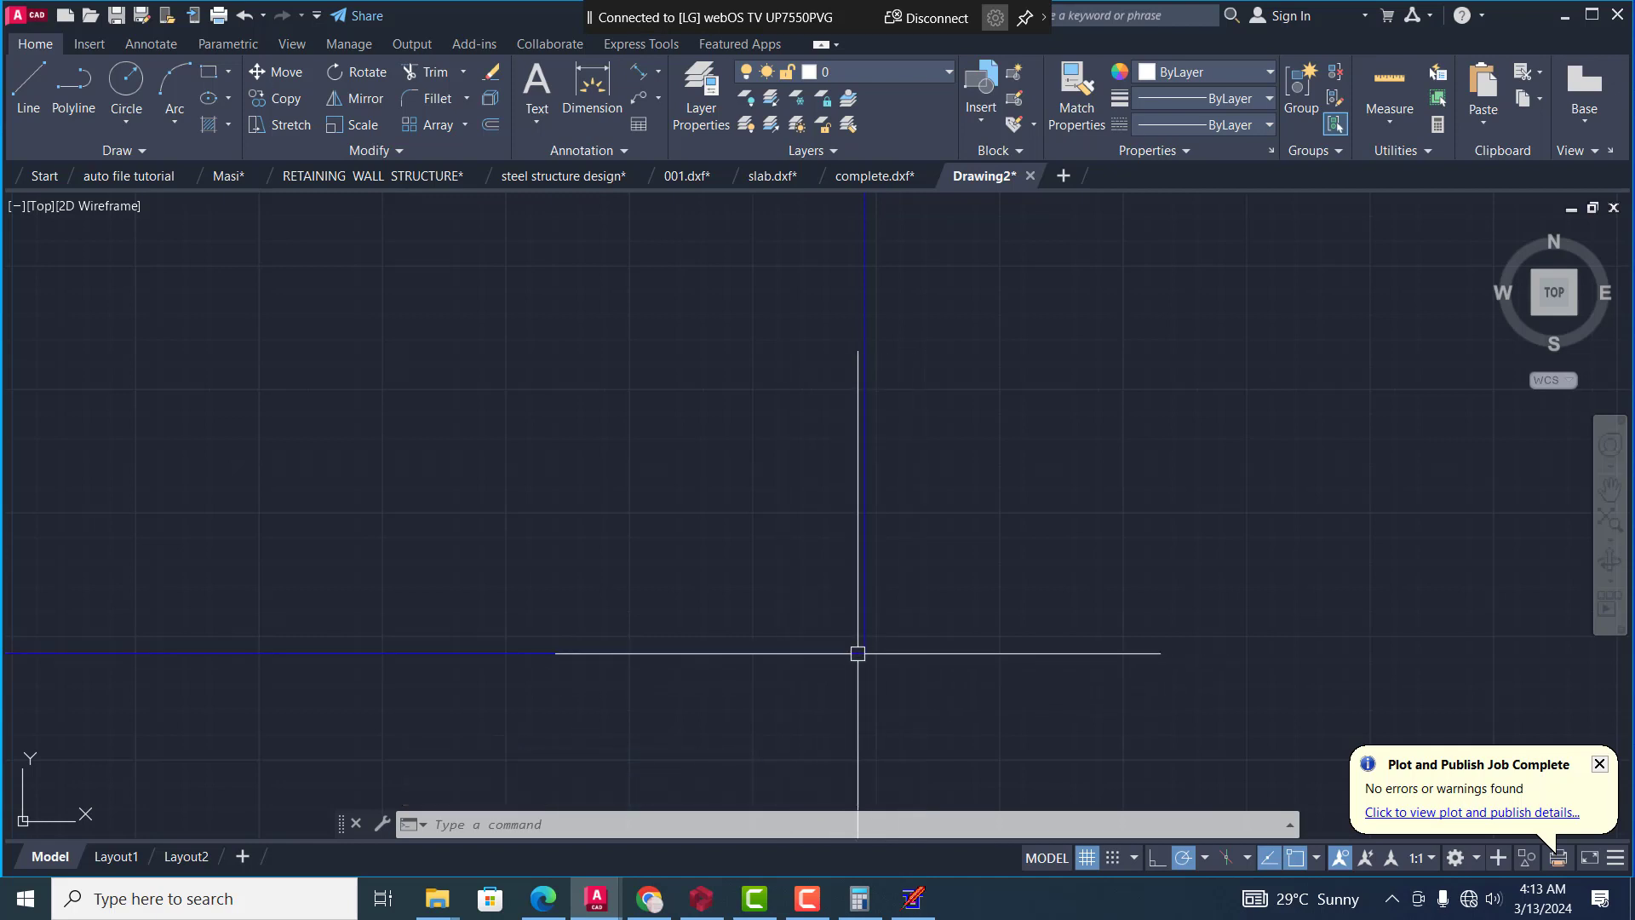
scroll(1024, 618, down, 5)
scroll(1034, 566, up, 4)
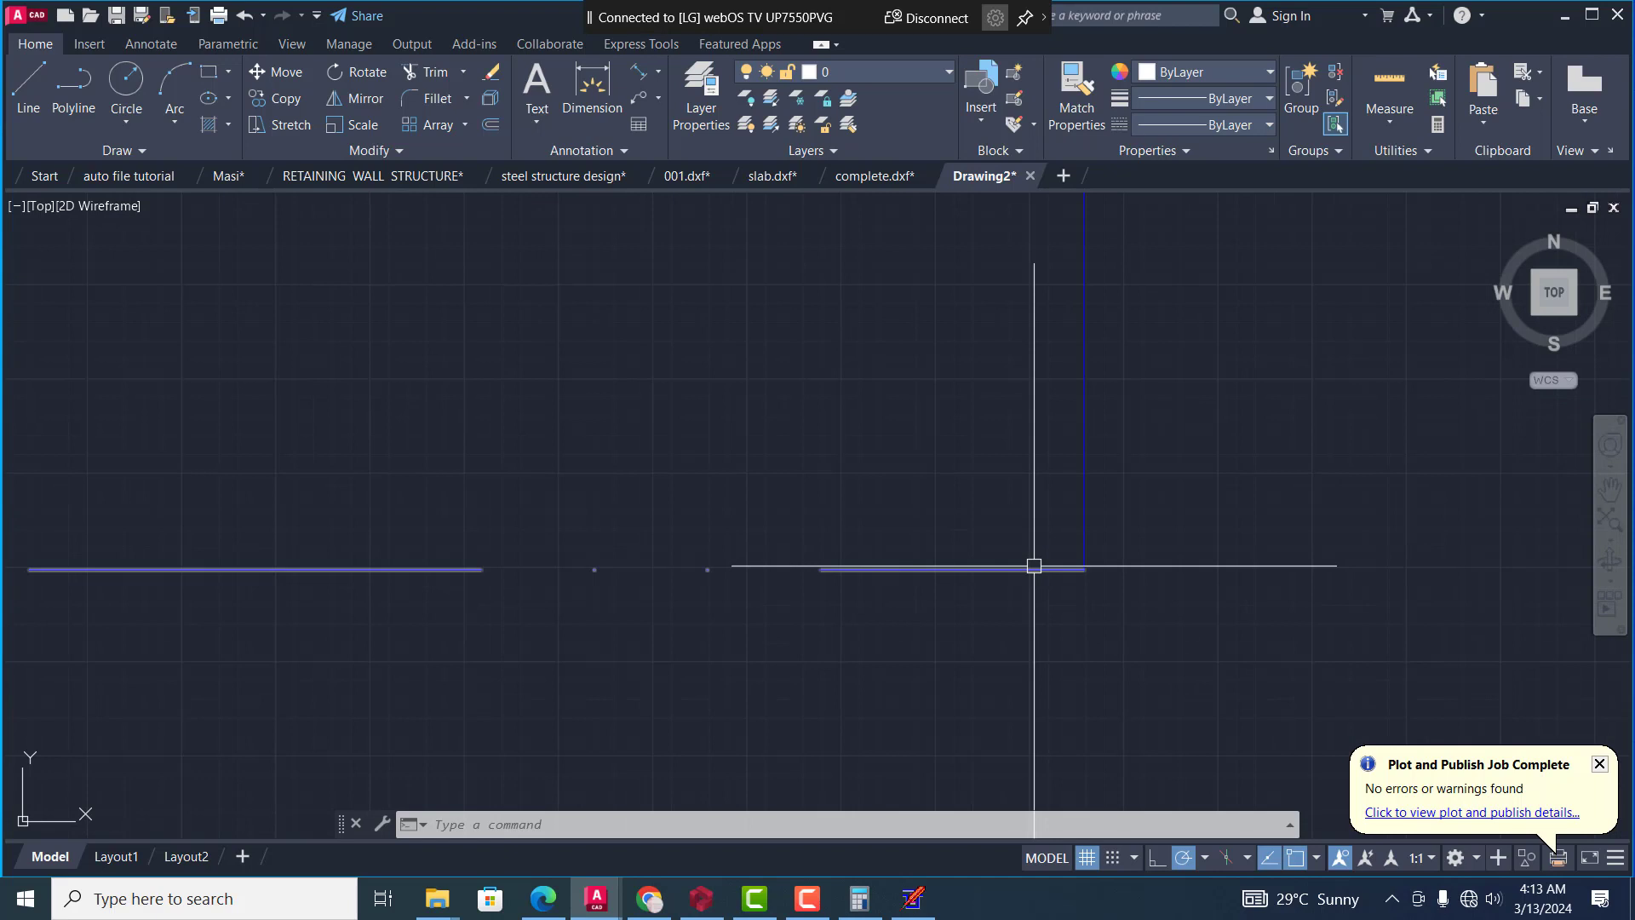
scroll(1198, 566, down, 5)
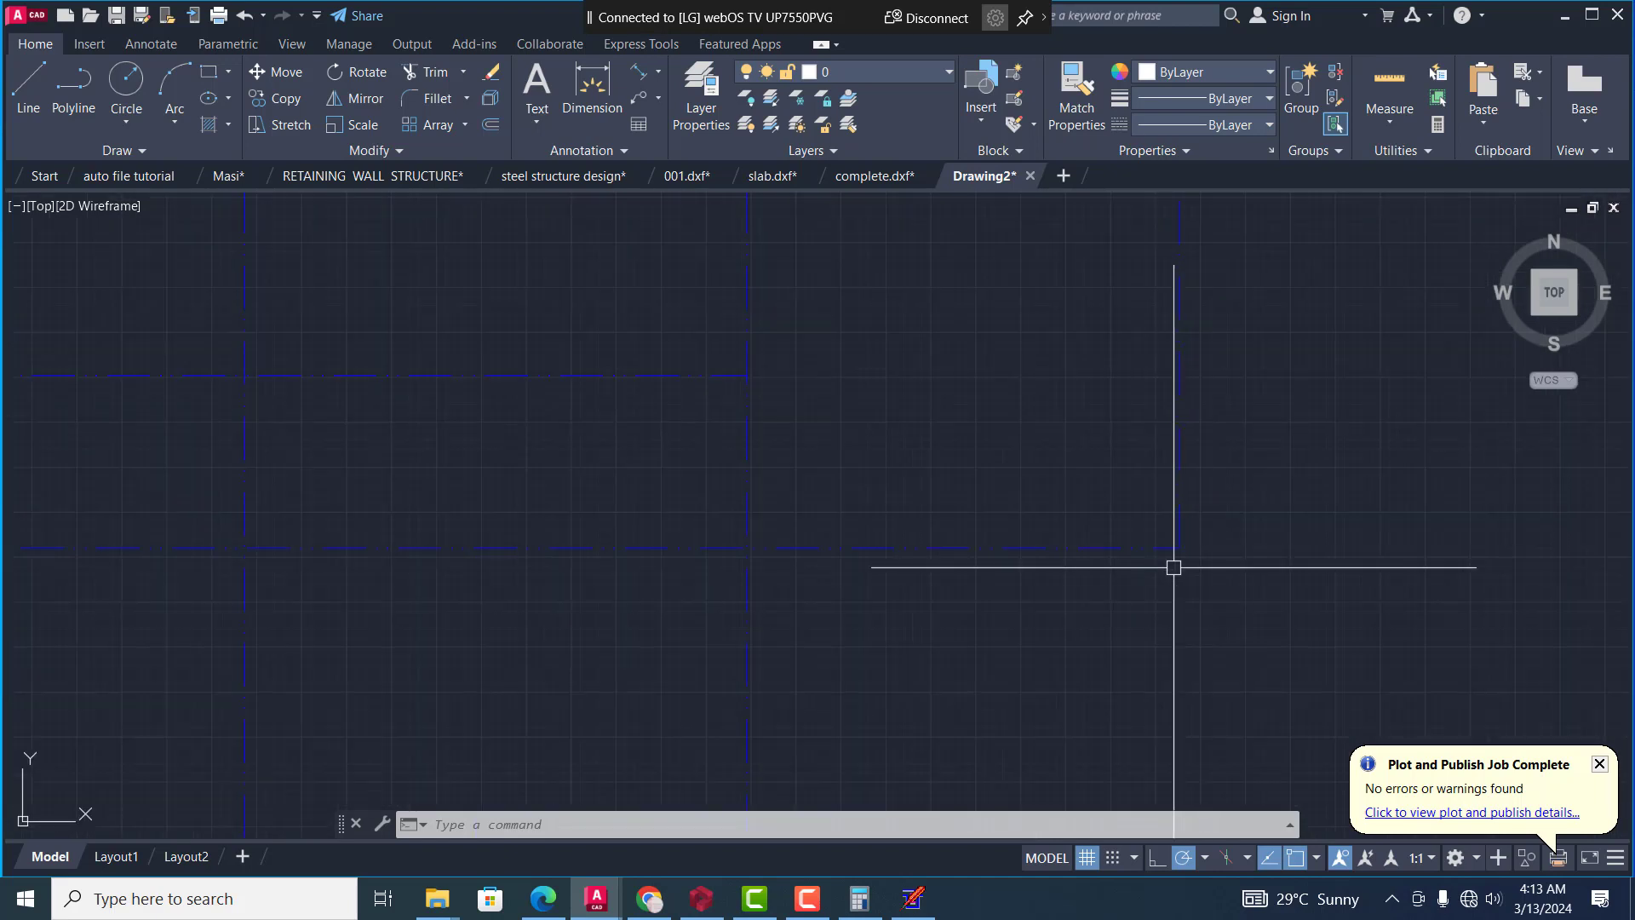
Fillet the left vertical grid line with the lowest horizontal grid line into a sharp corner
scroll(1174, 579, down, 6)
scroll(899, 596, up, 4)
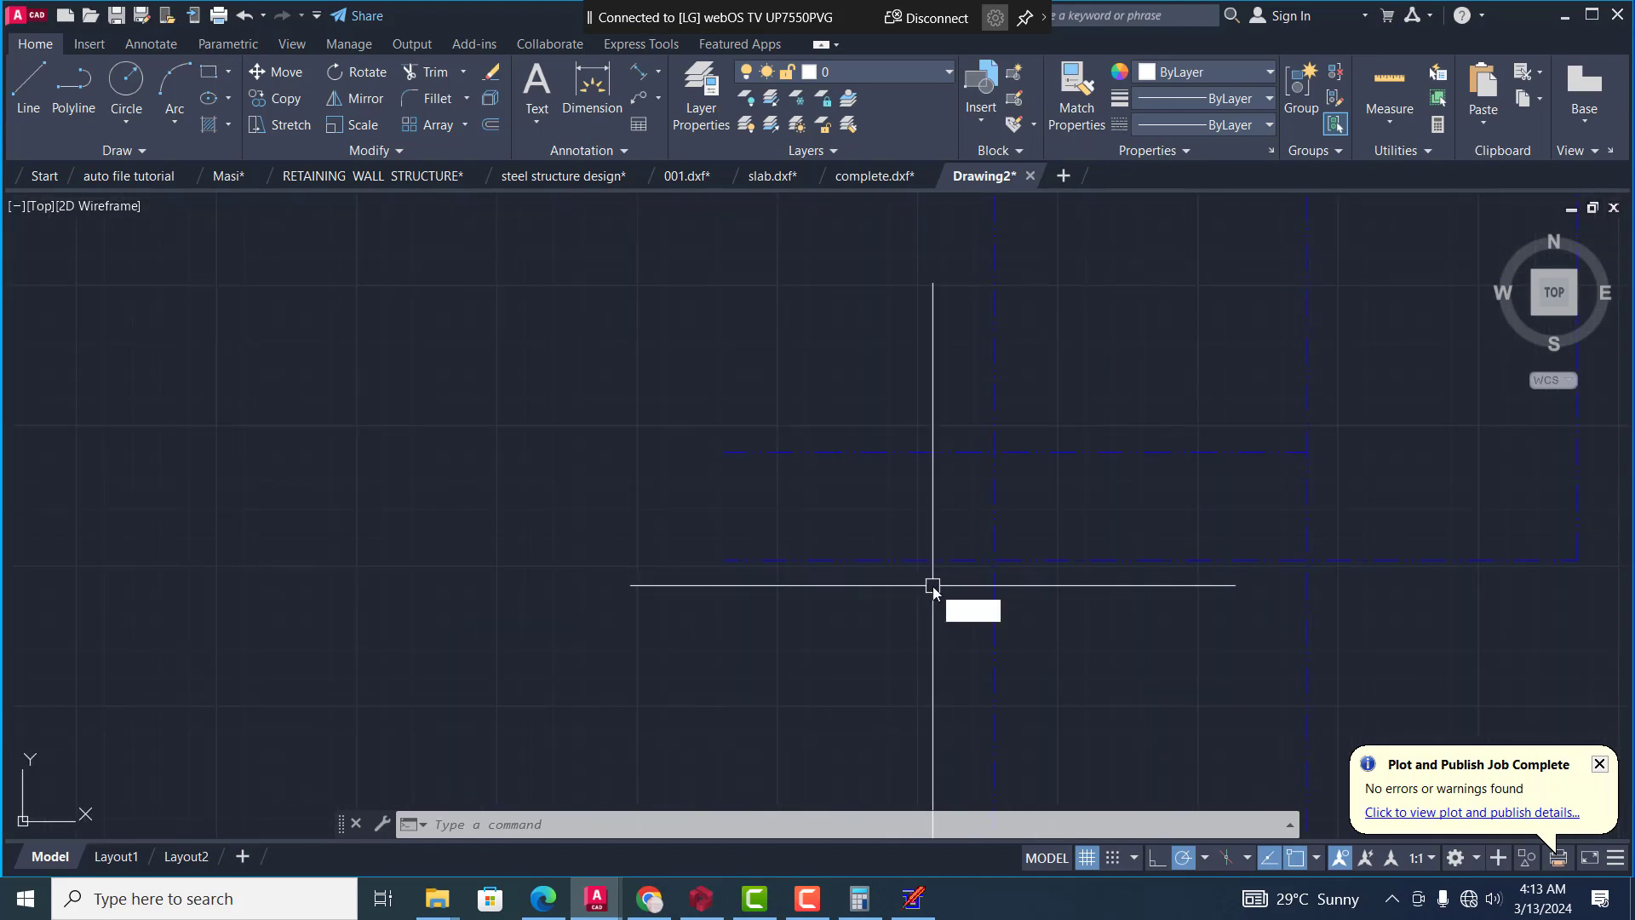
text(f)
key(Return)
click(991, 524)
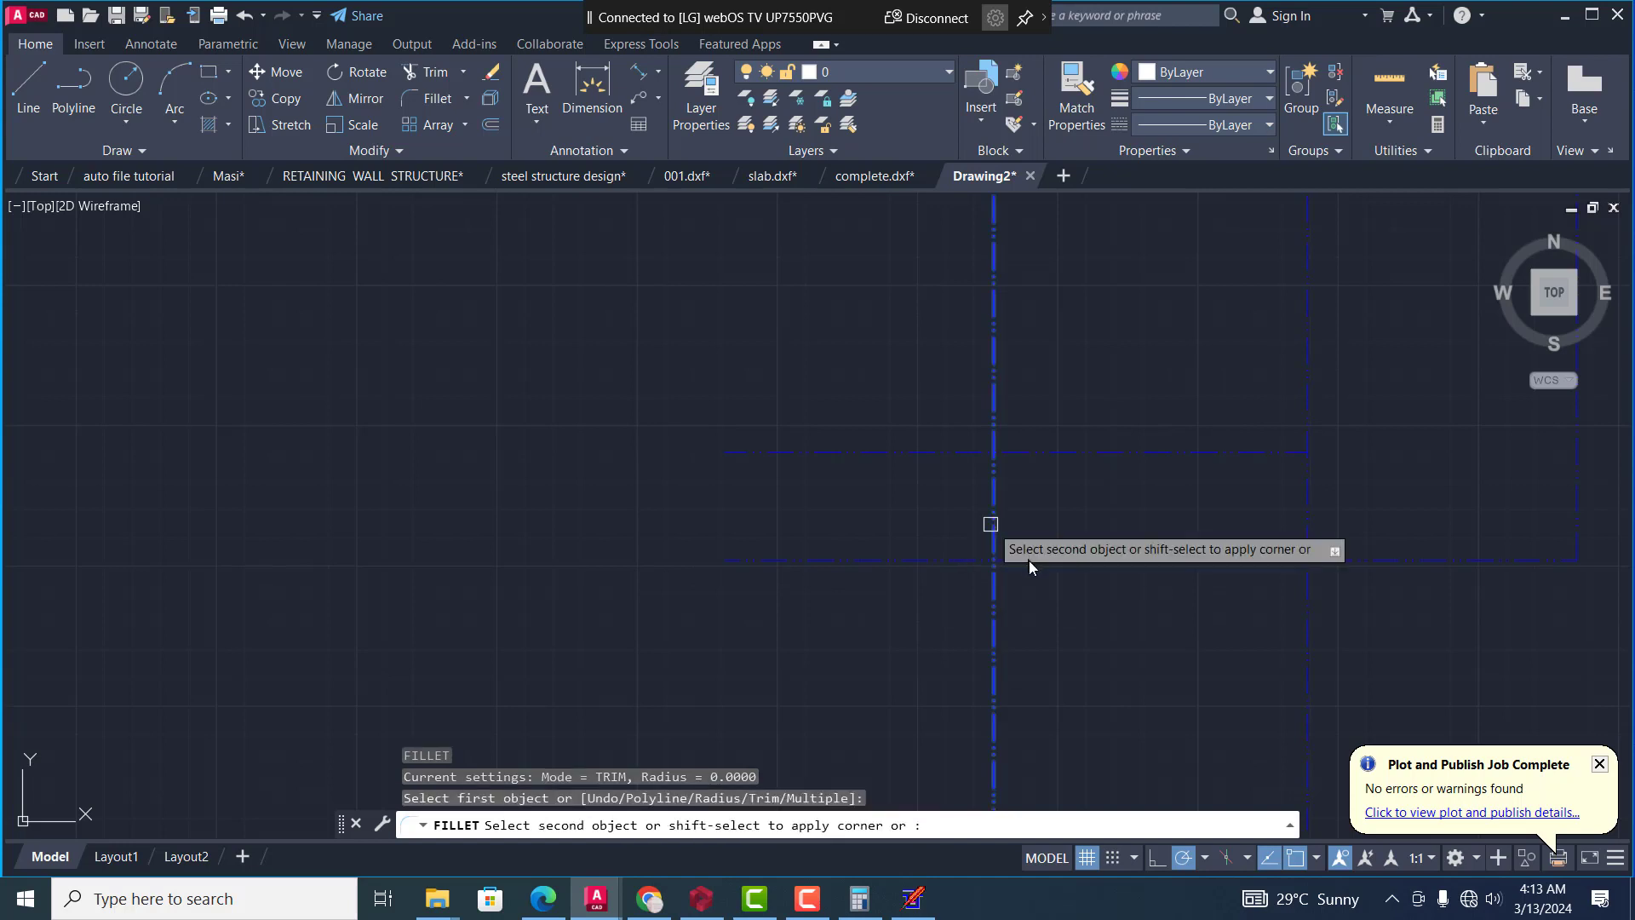
click(1029, 559)
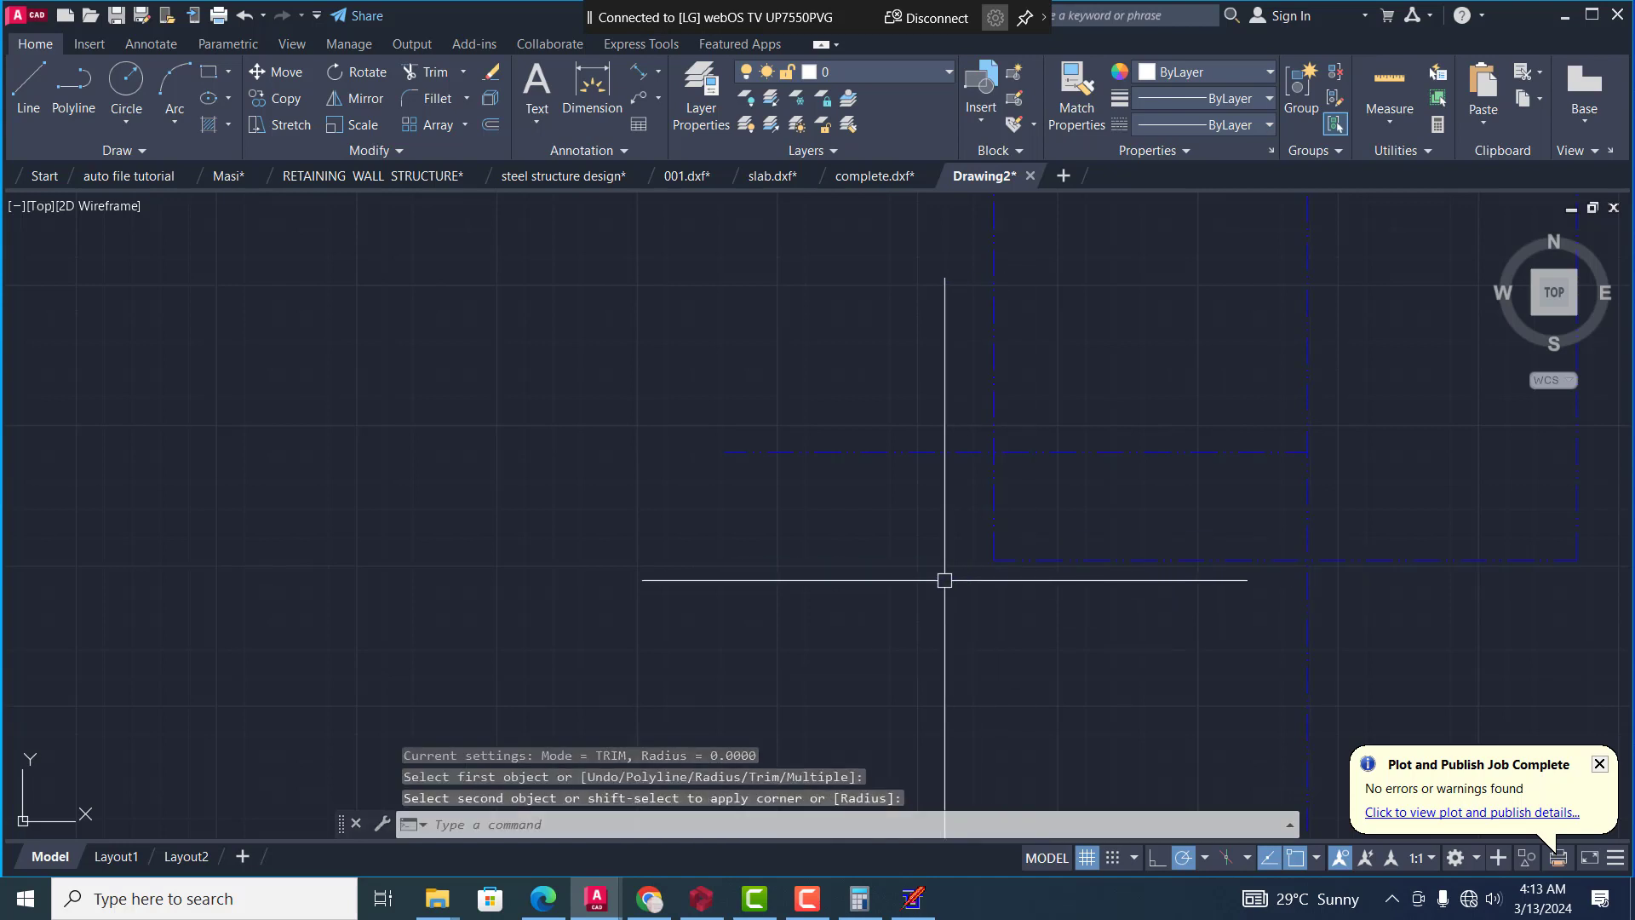
Trim all remaining grid line ends that project beyond the plan's rectangular outline
text(tr)
key(Return)
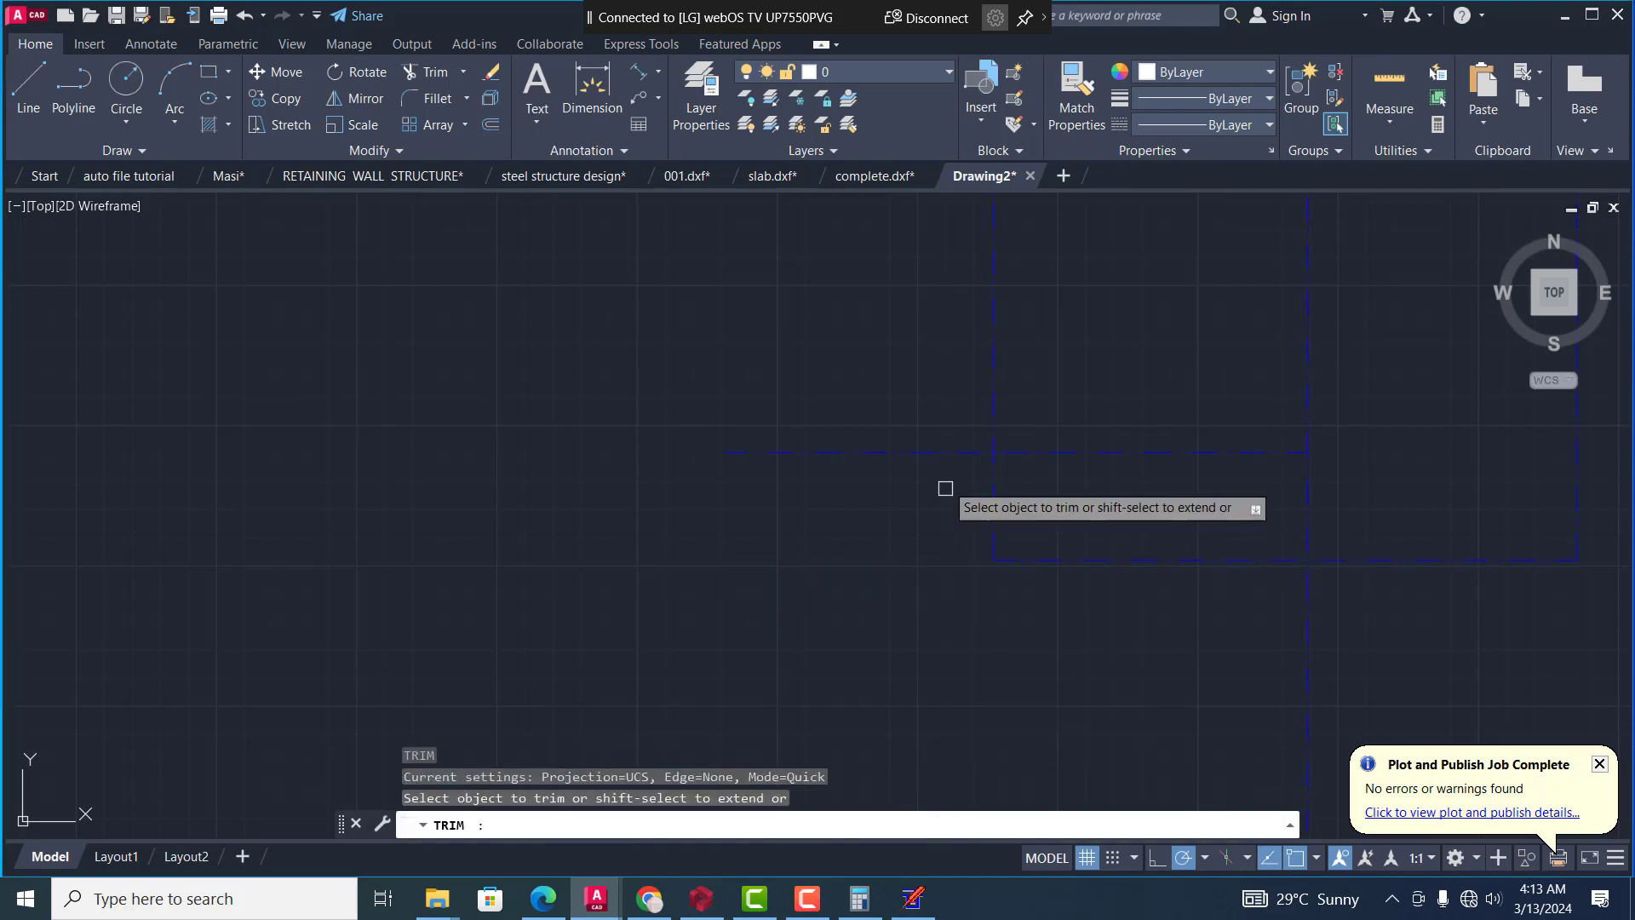
click(955, 459)
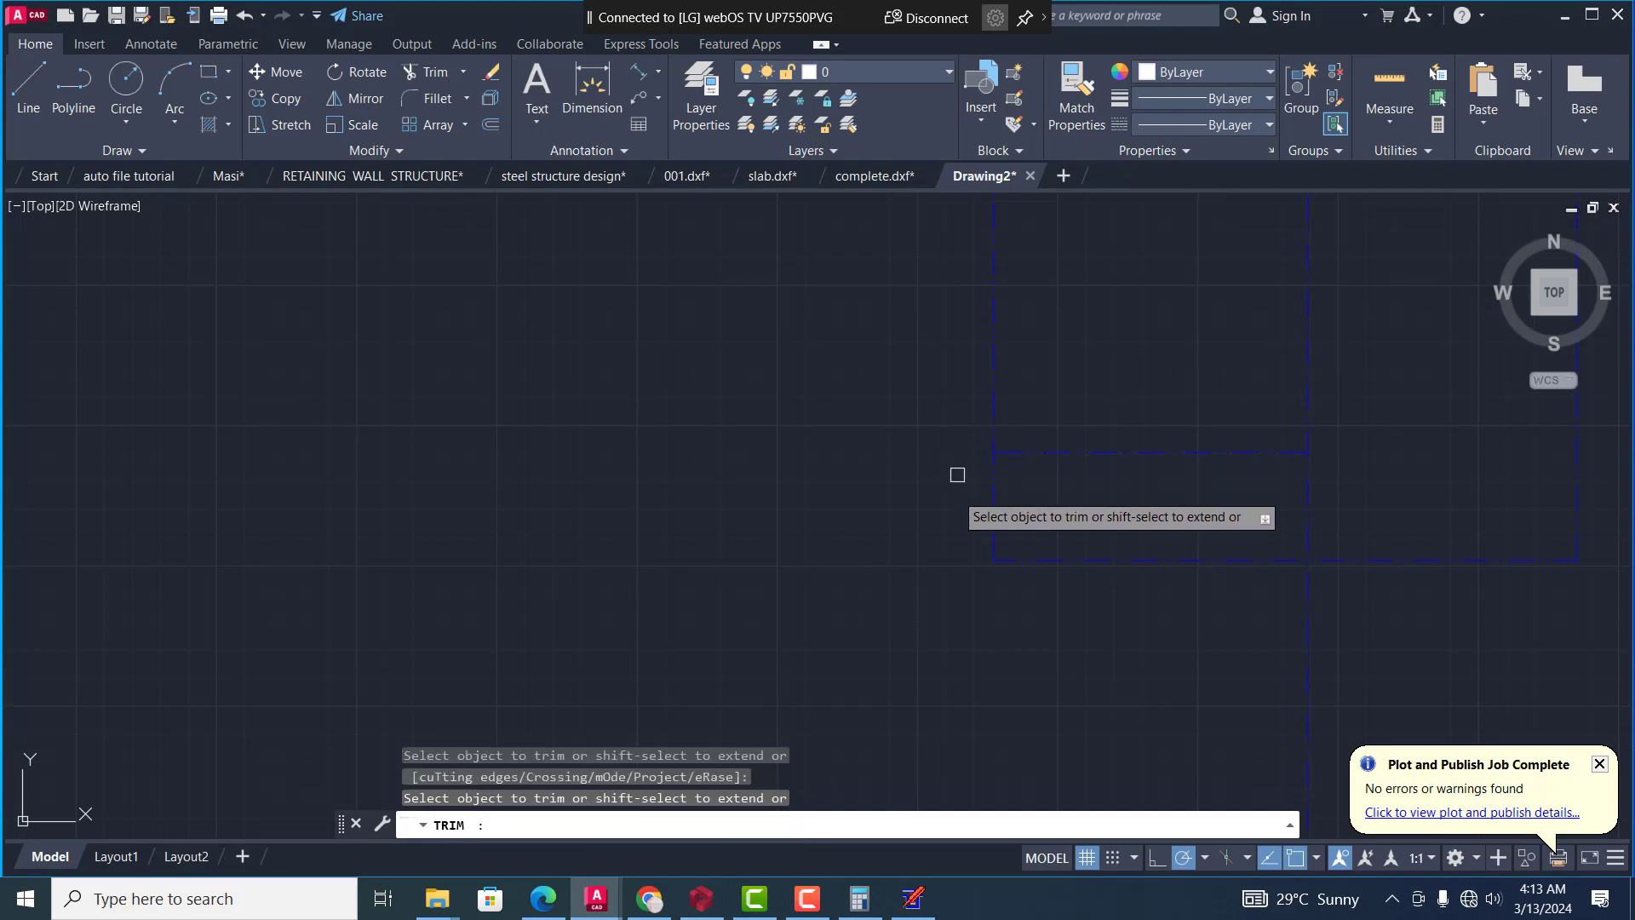
scroll(956, 474, down, 3)
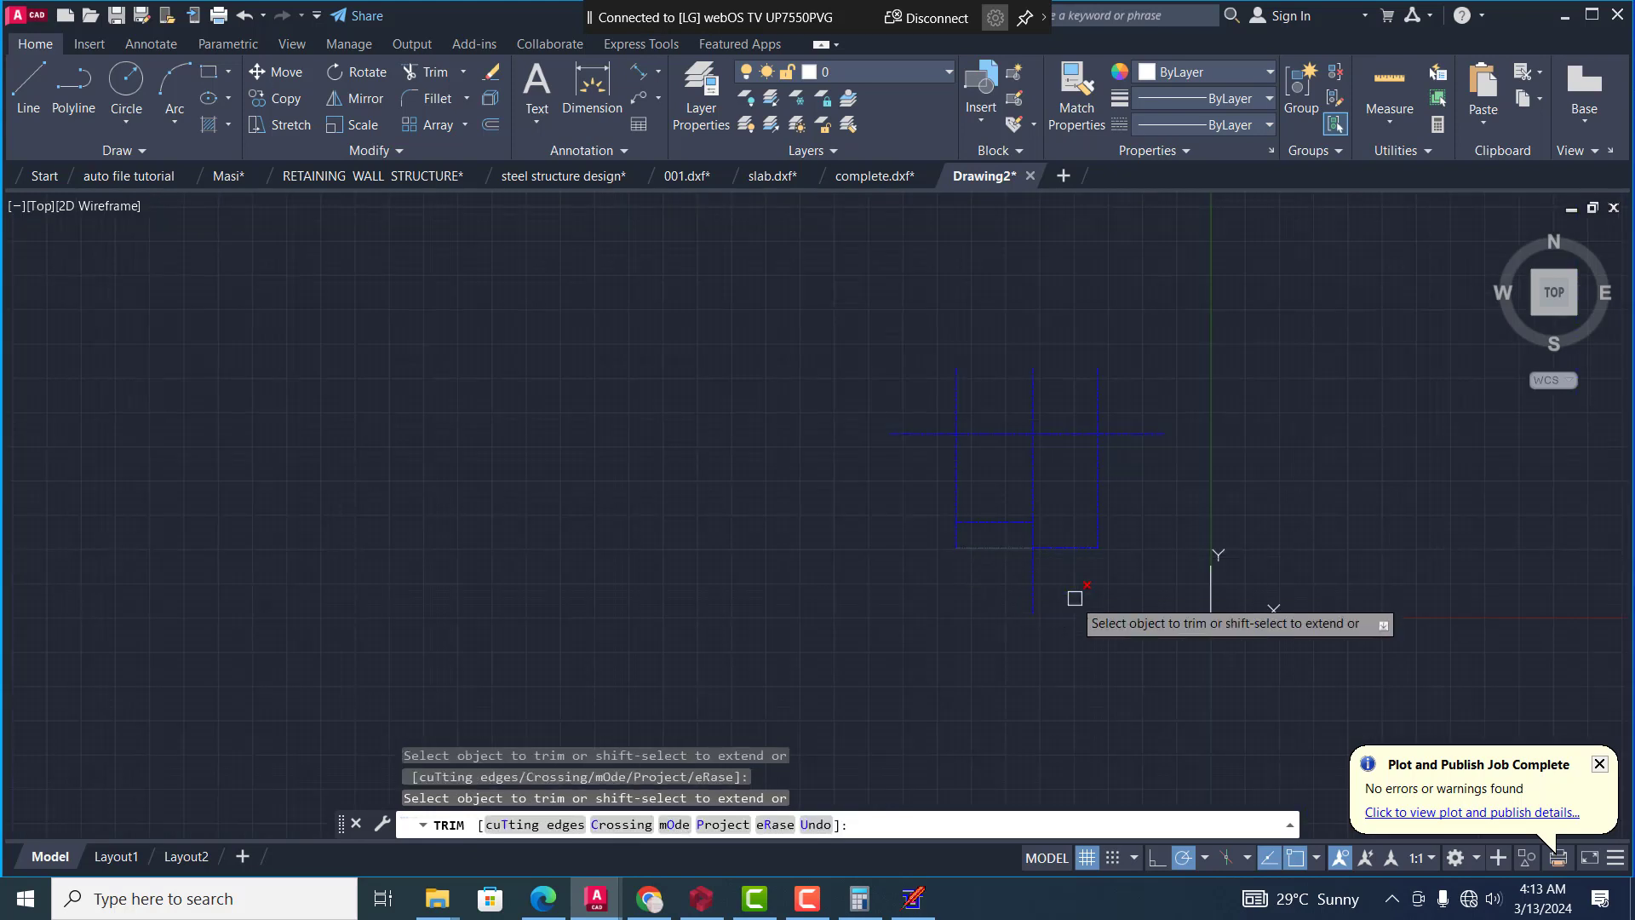
click(1035, 578)
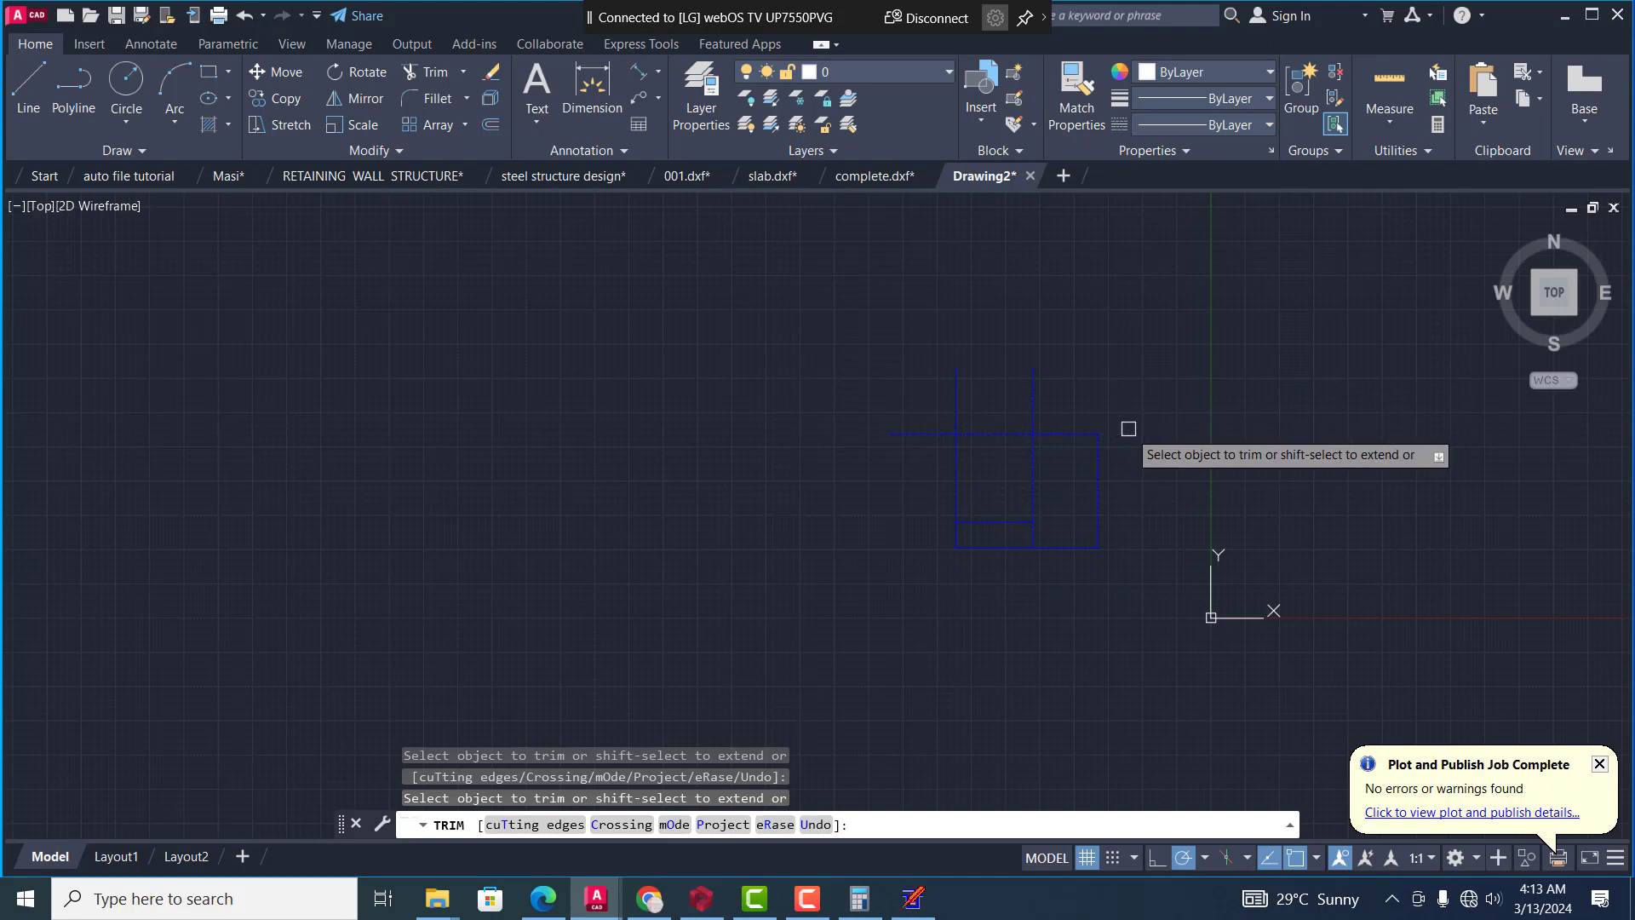
click(1028, 378)
click(958, 394)
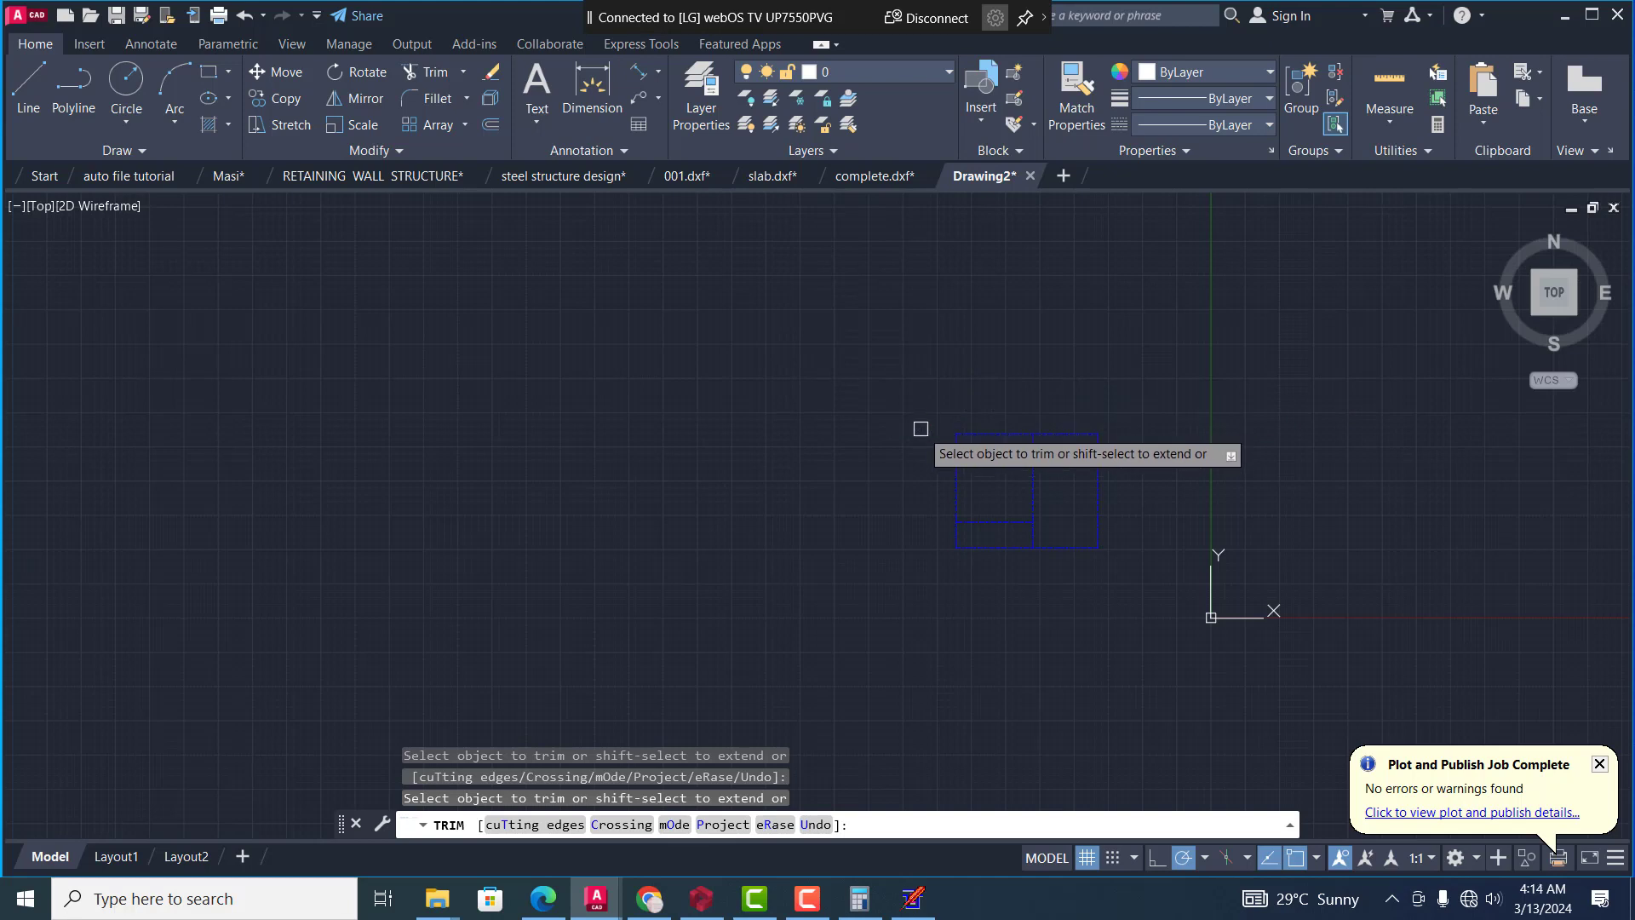
key(Escape)
scroll(1114, 508, up, 6)
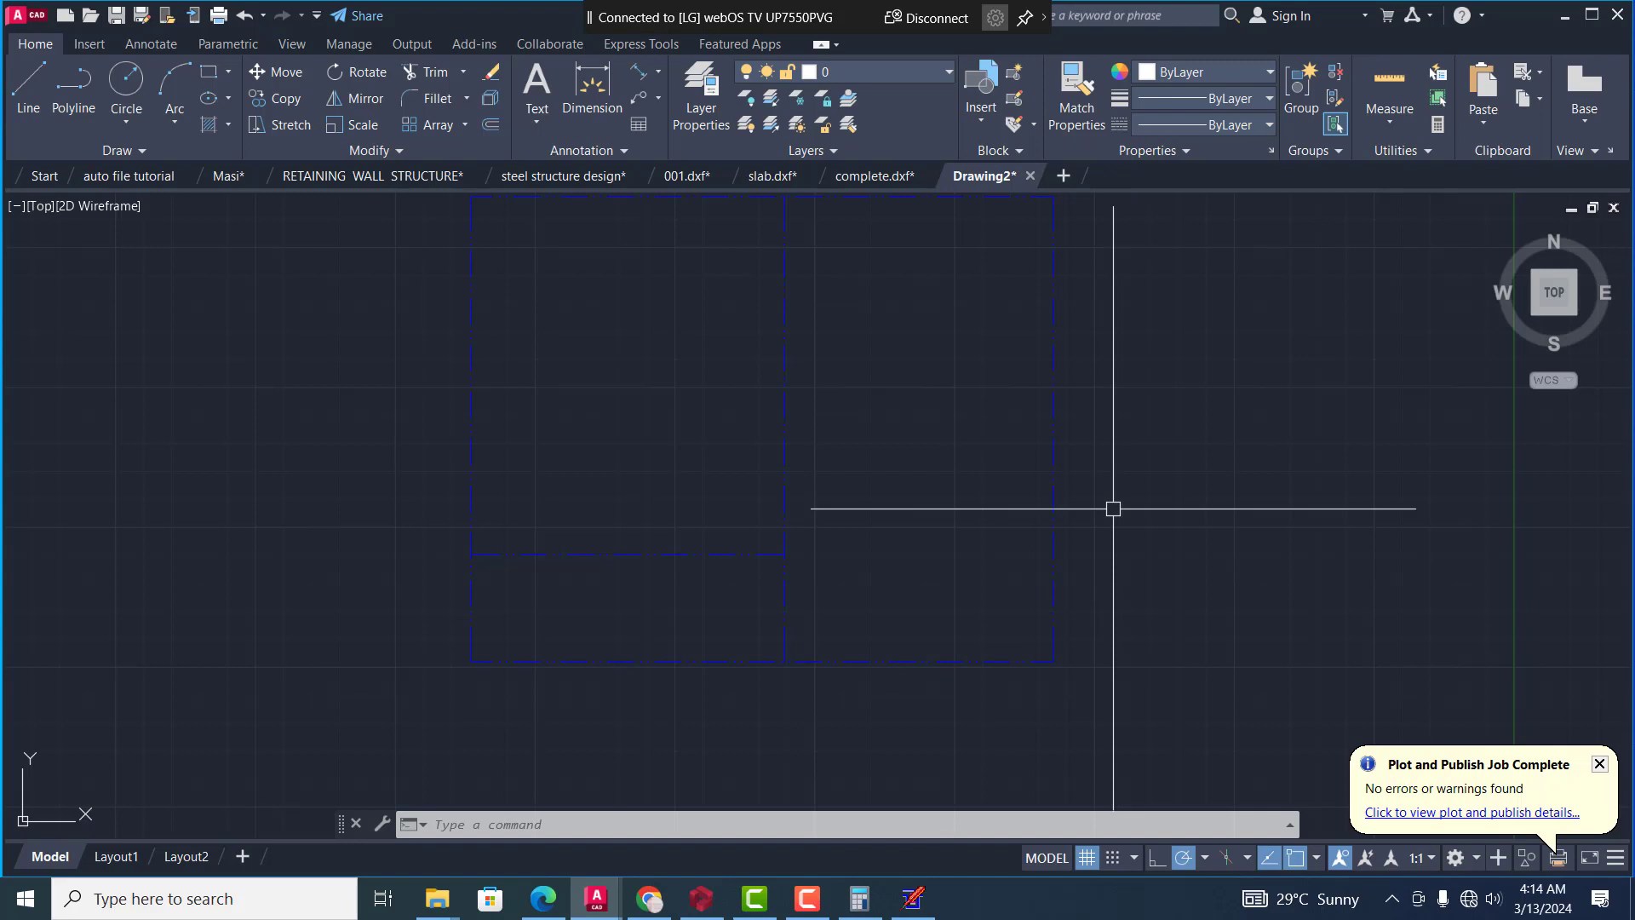
Switch to QuickStructure 9.0, start a new project and apply the existing default floor settings
click(914, 902)
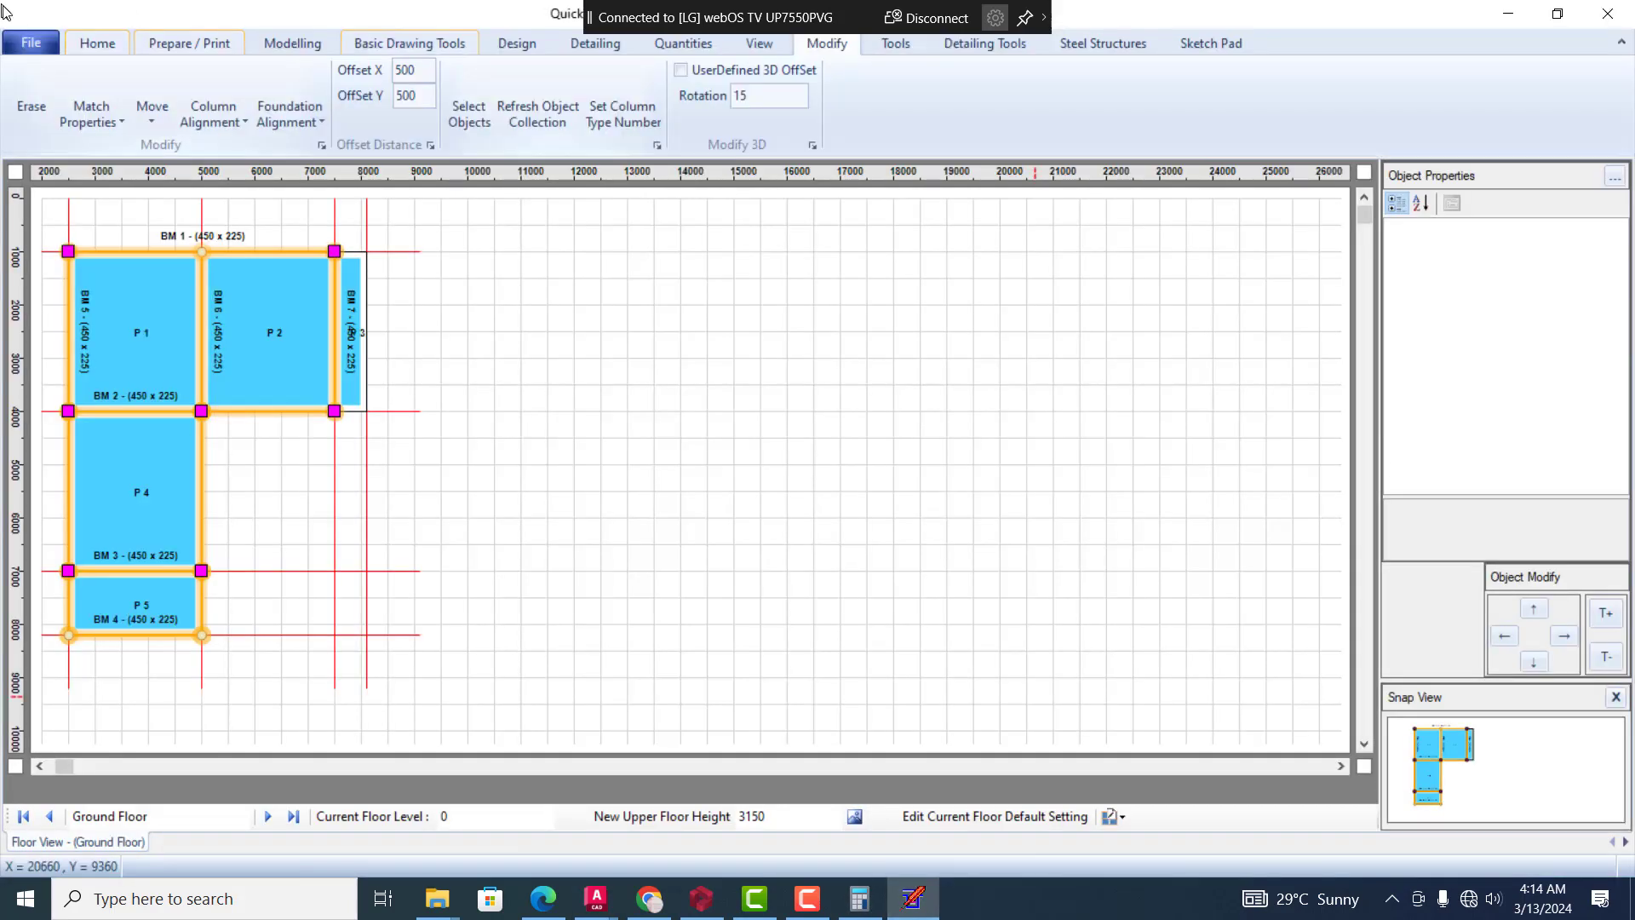
click(21, 40)
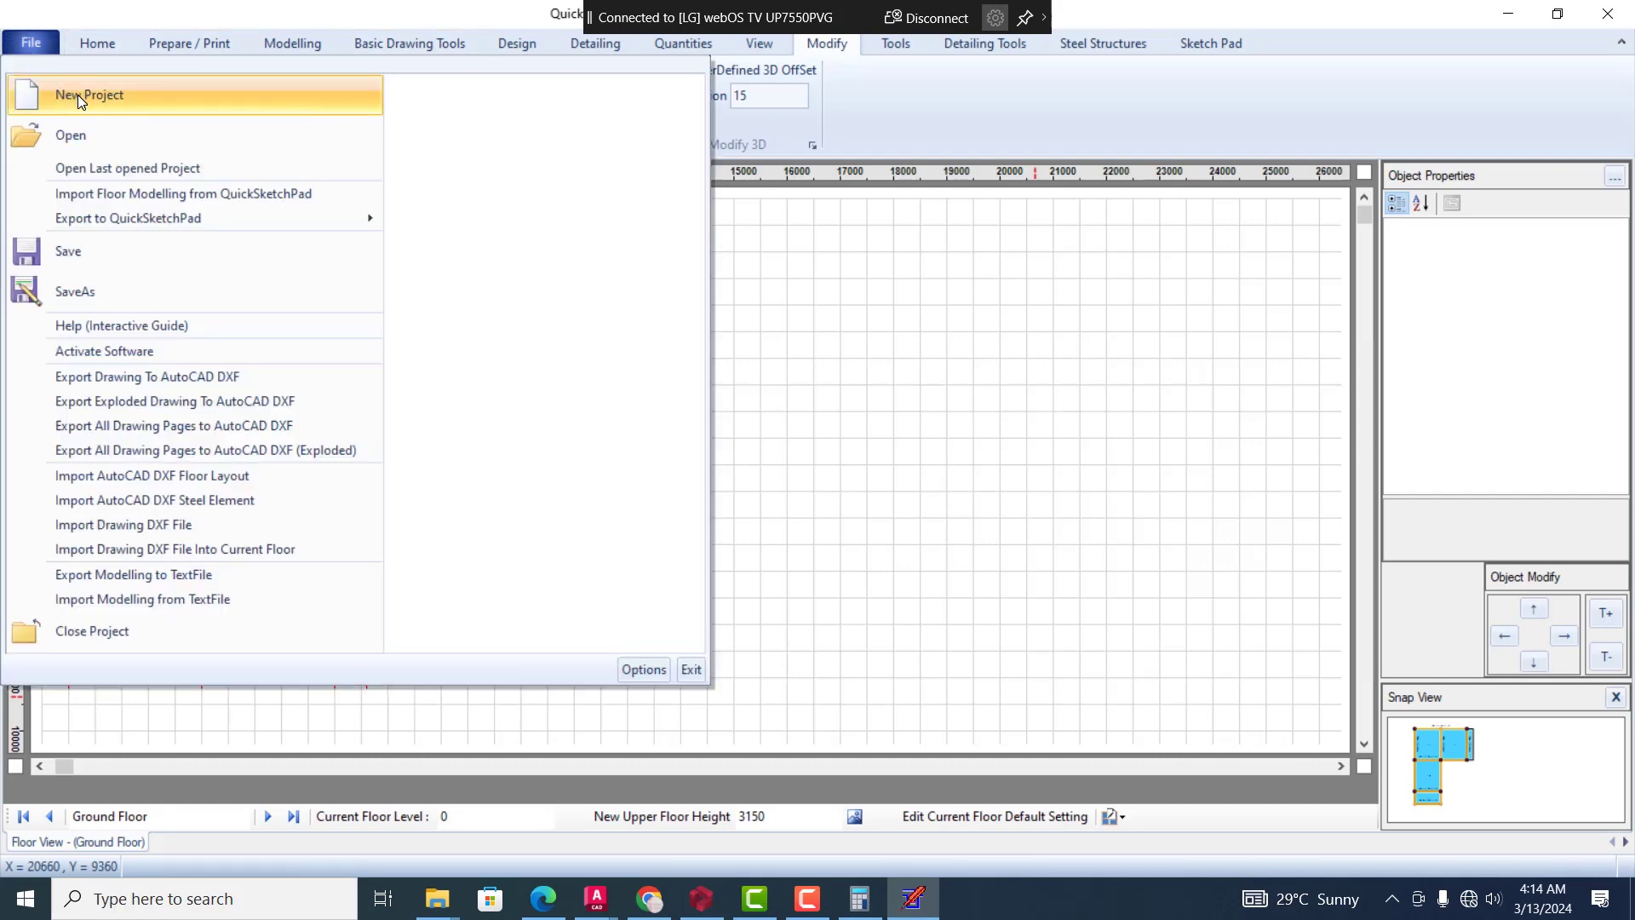
click(78, 94)
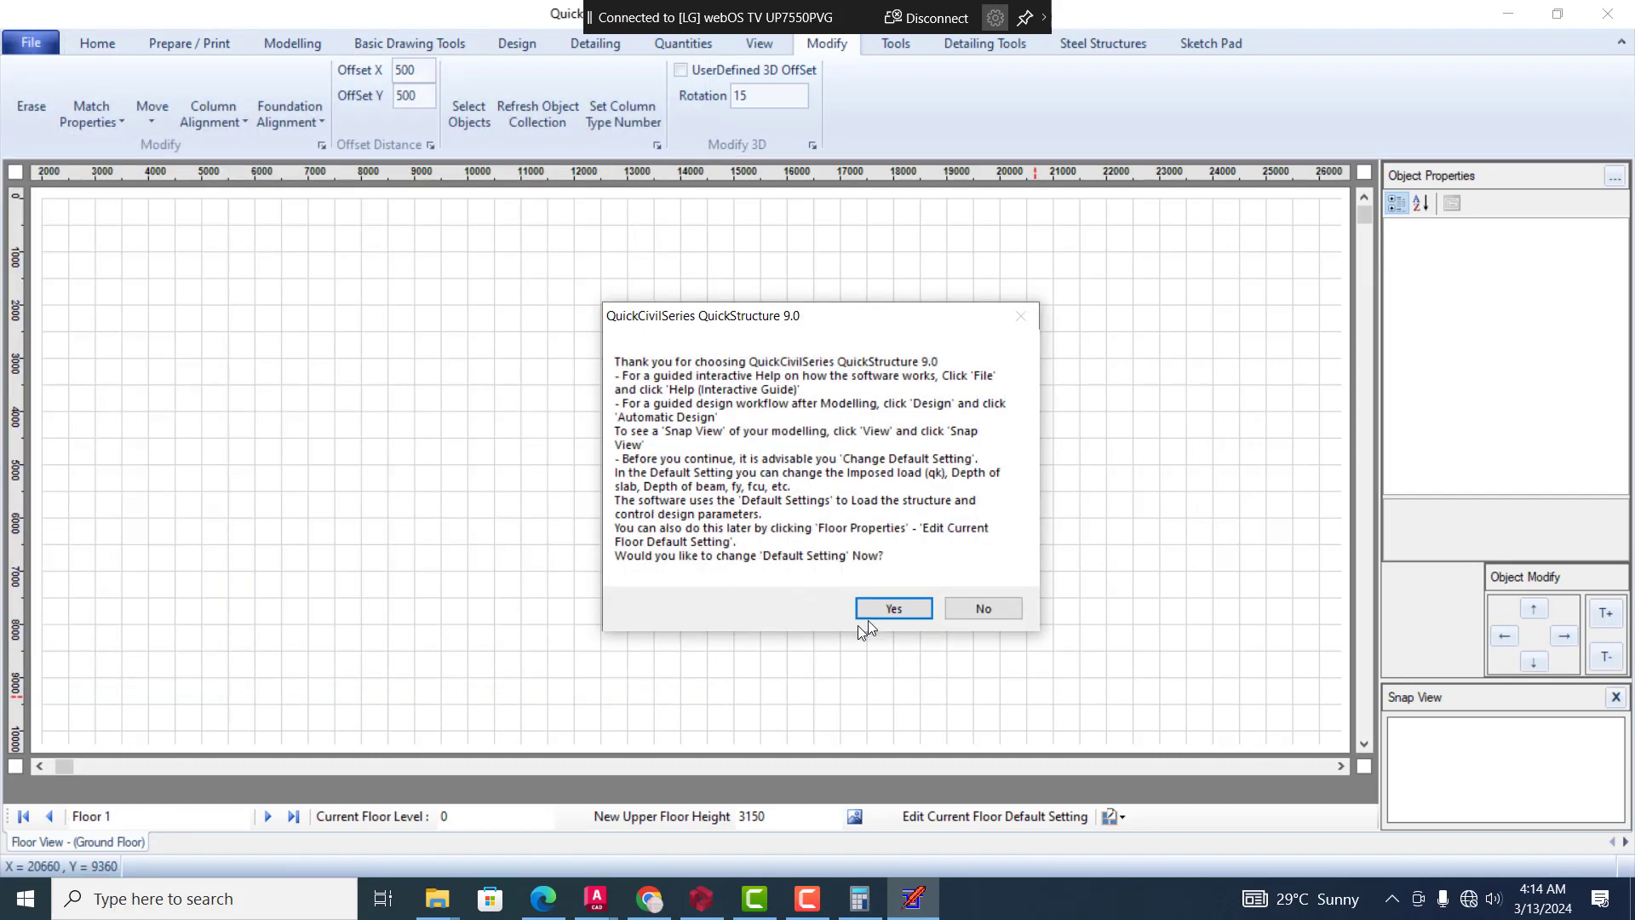
click(893, 608)
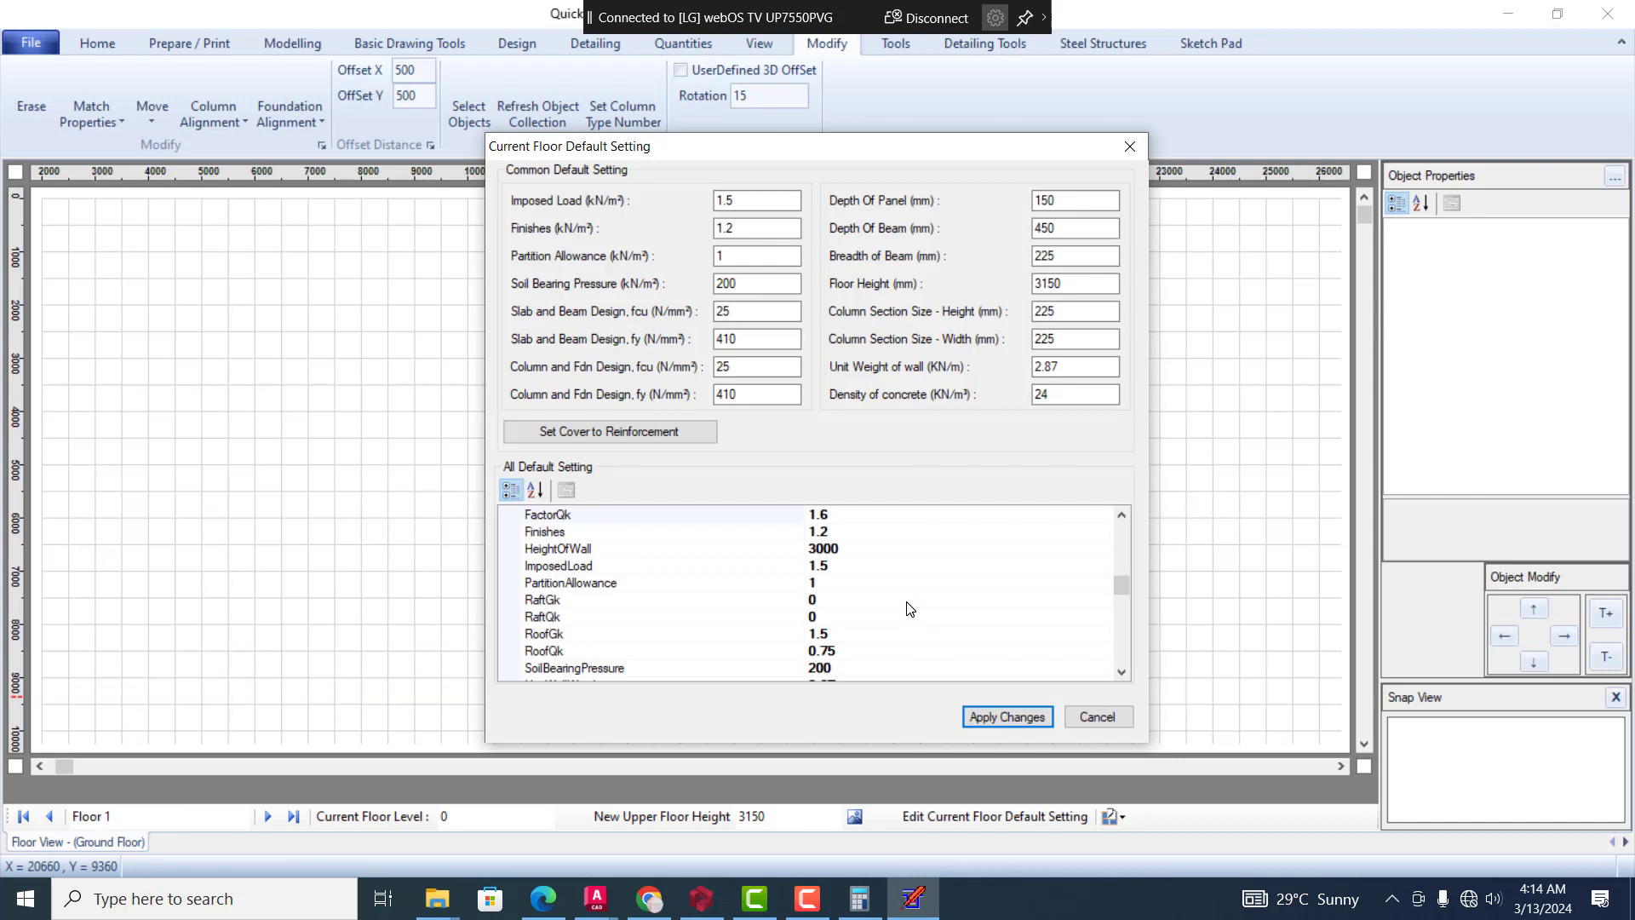
click(1022, 720)
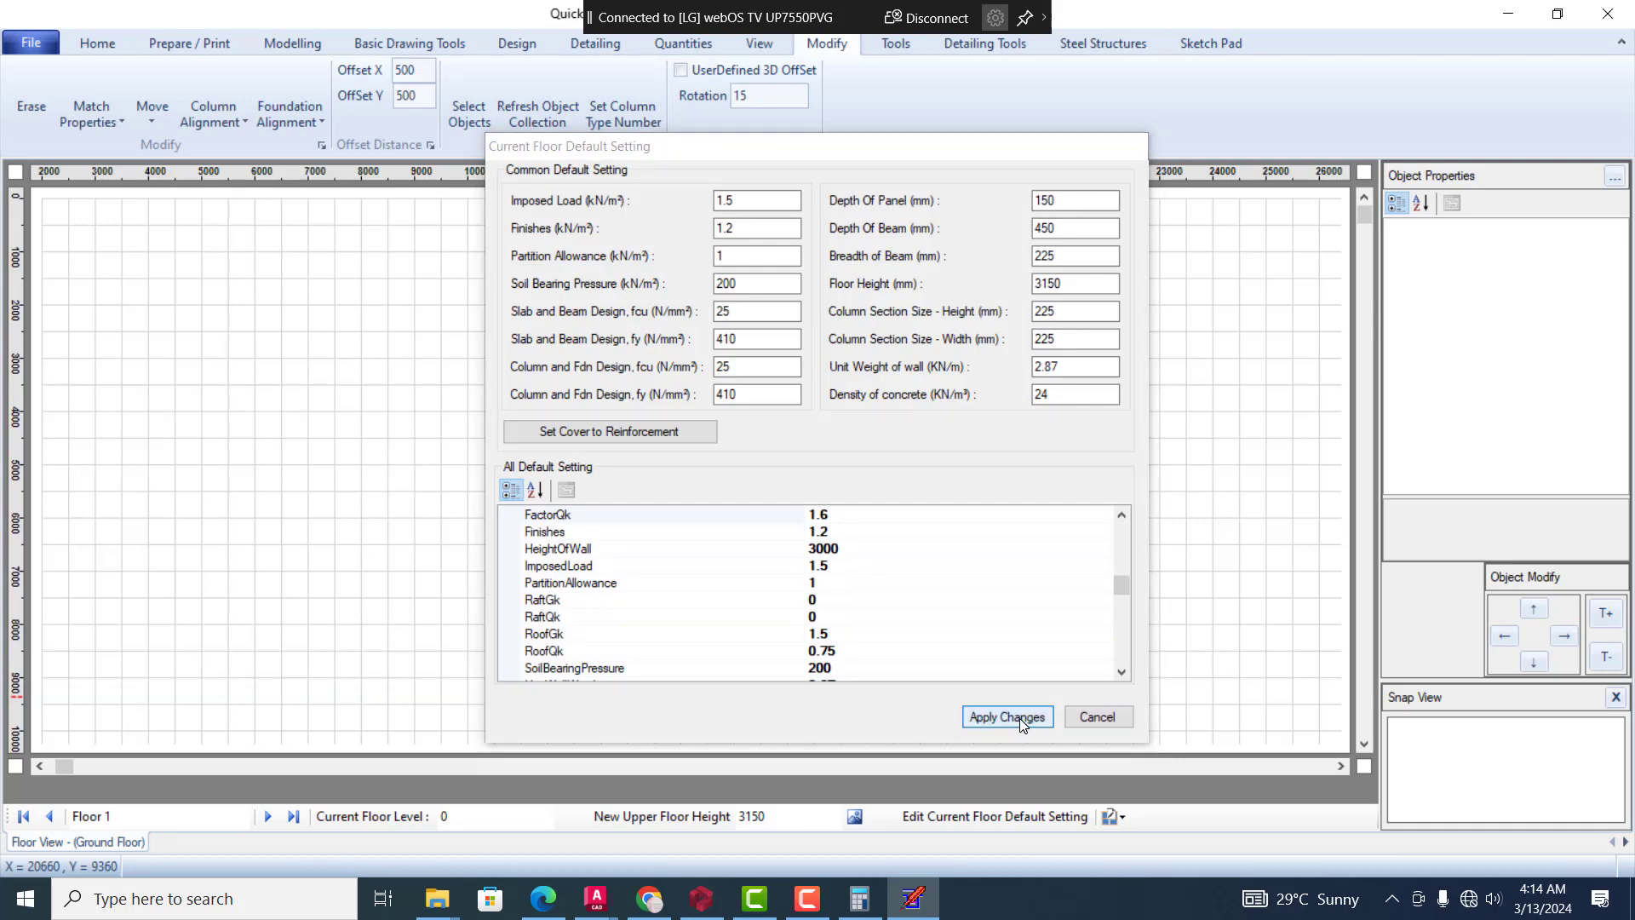
Start importing an AutoCAD DXF floor layout into the current floor and accept the import conditions
click(33, 44)
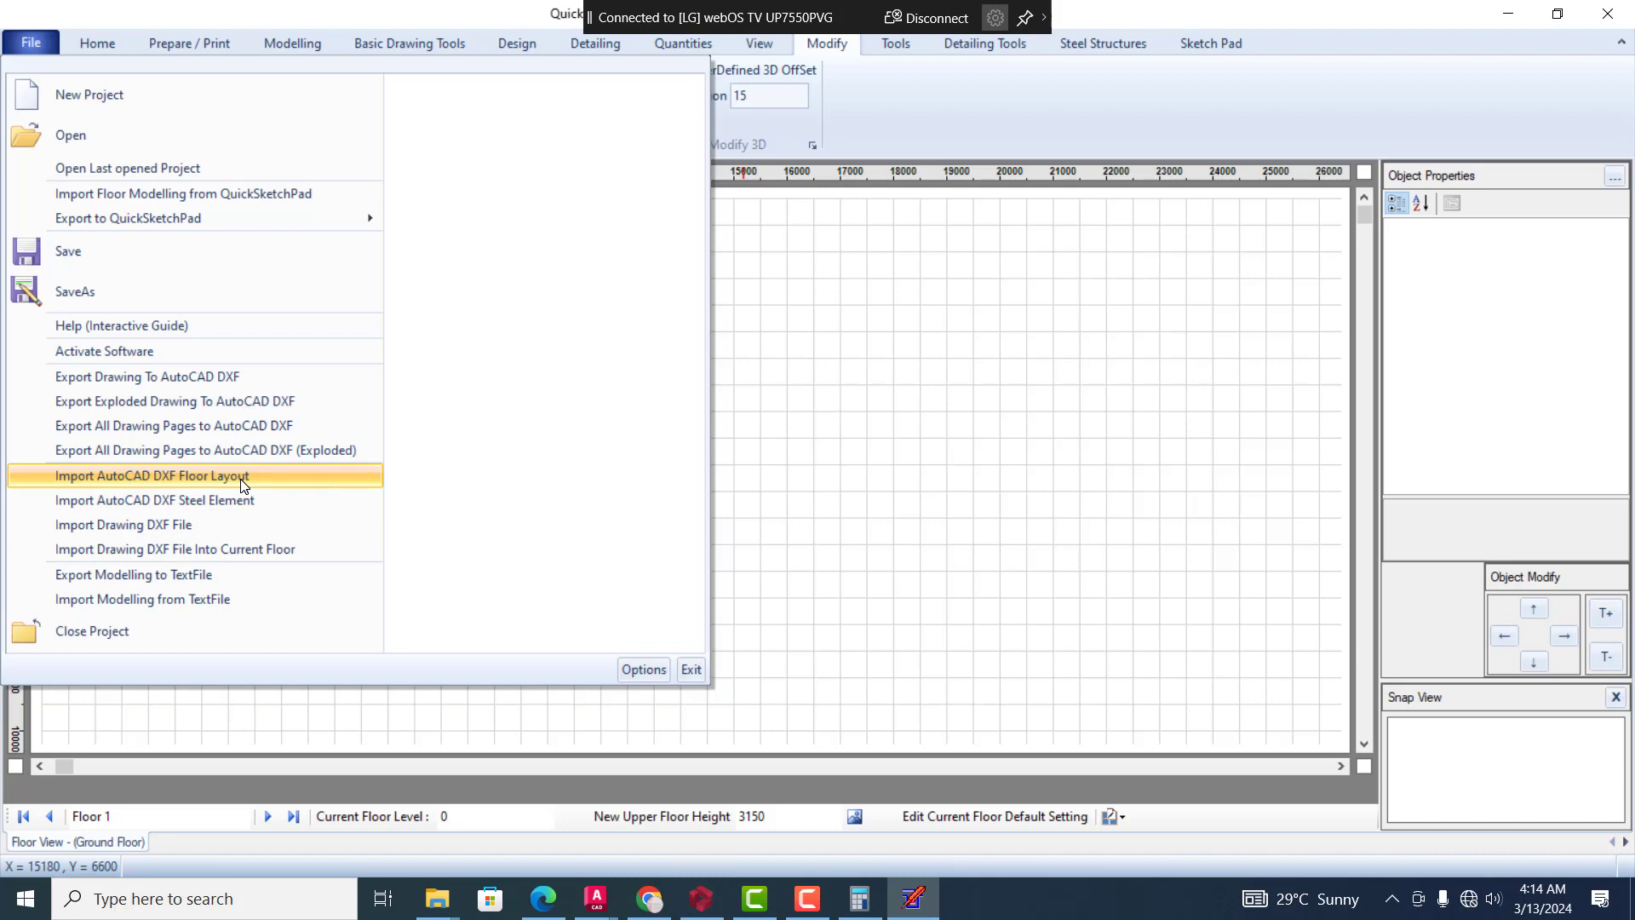
click(245, 477)
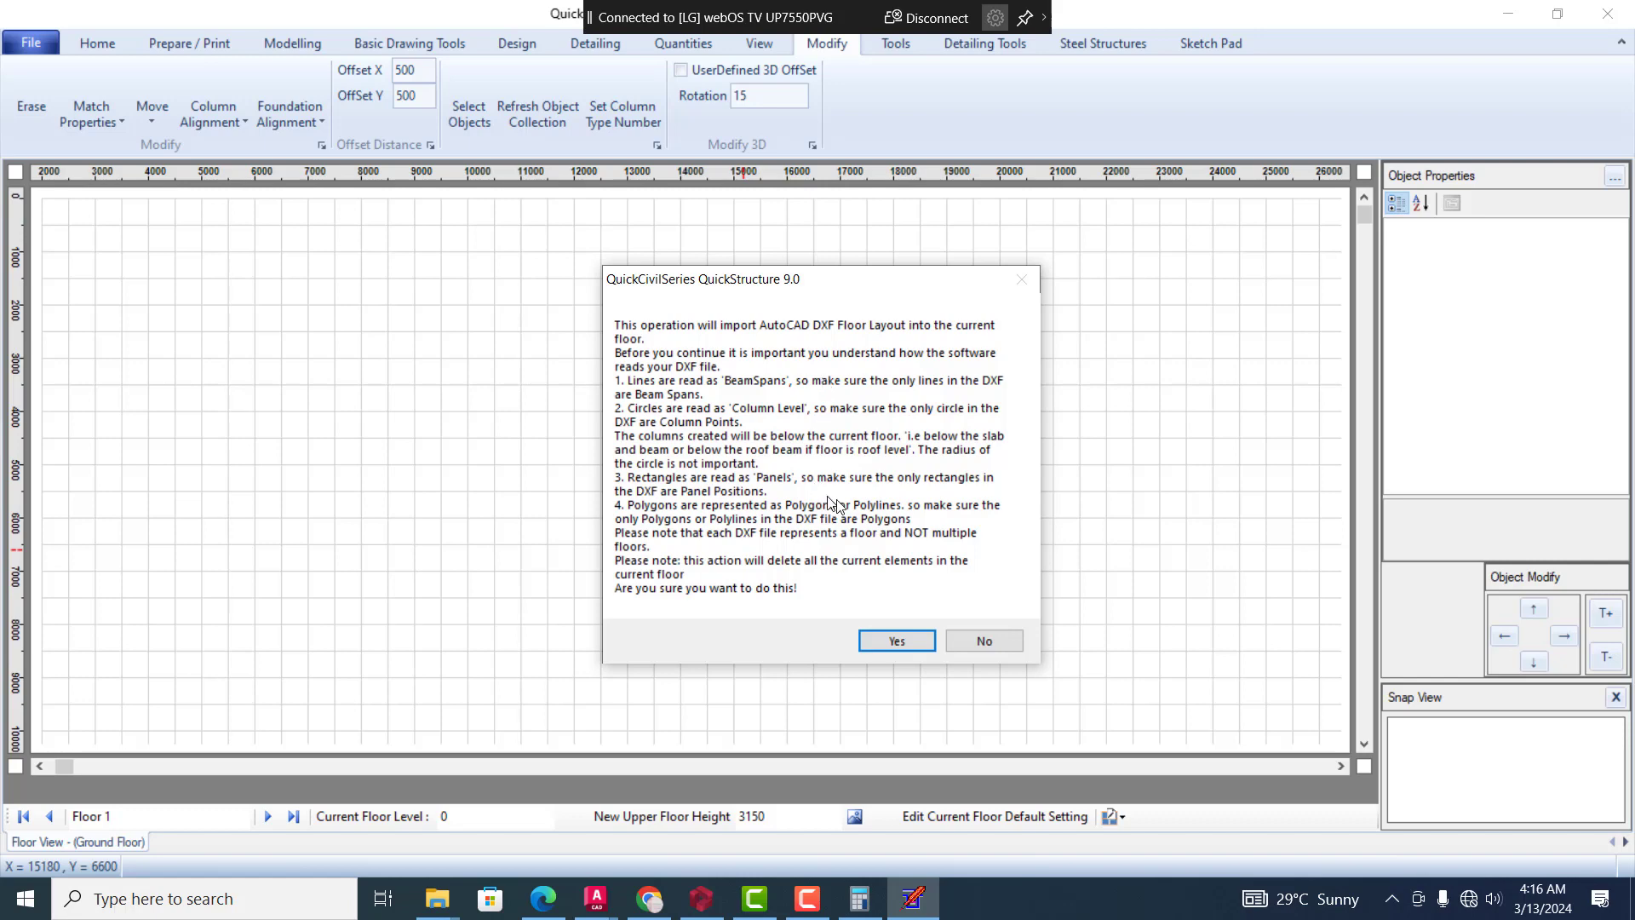
click(908, 637)
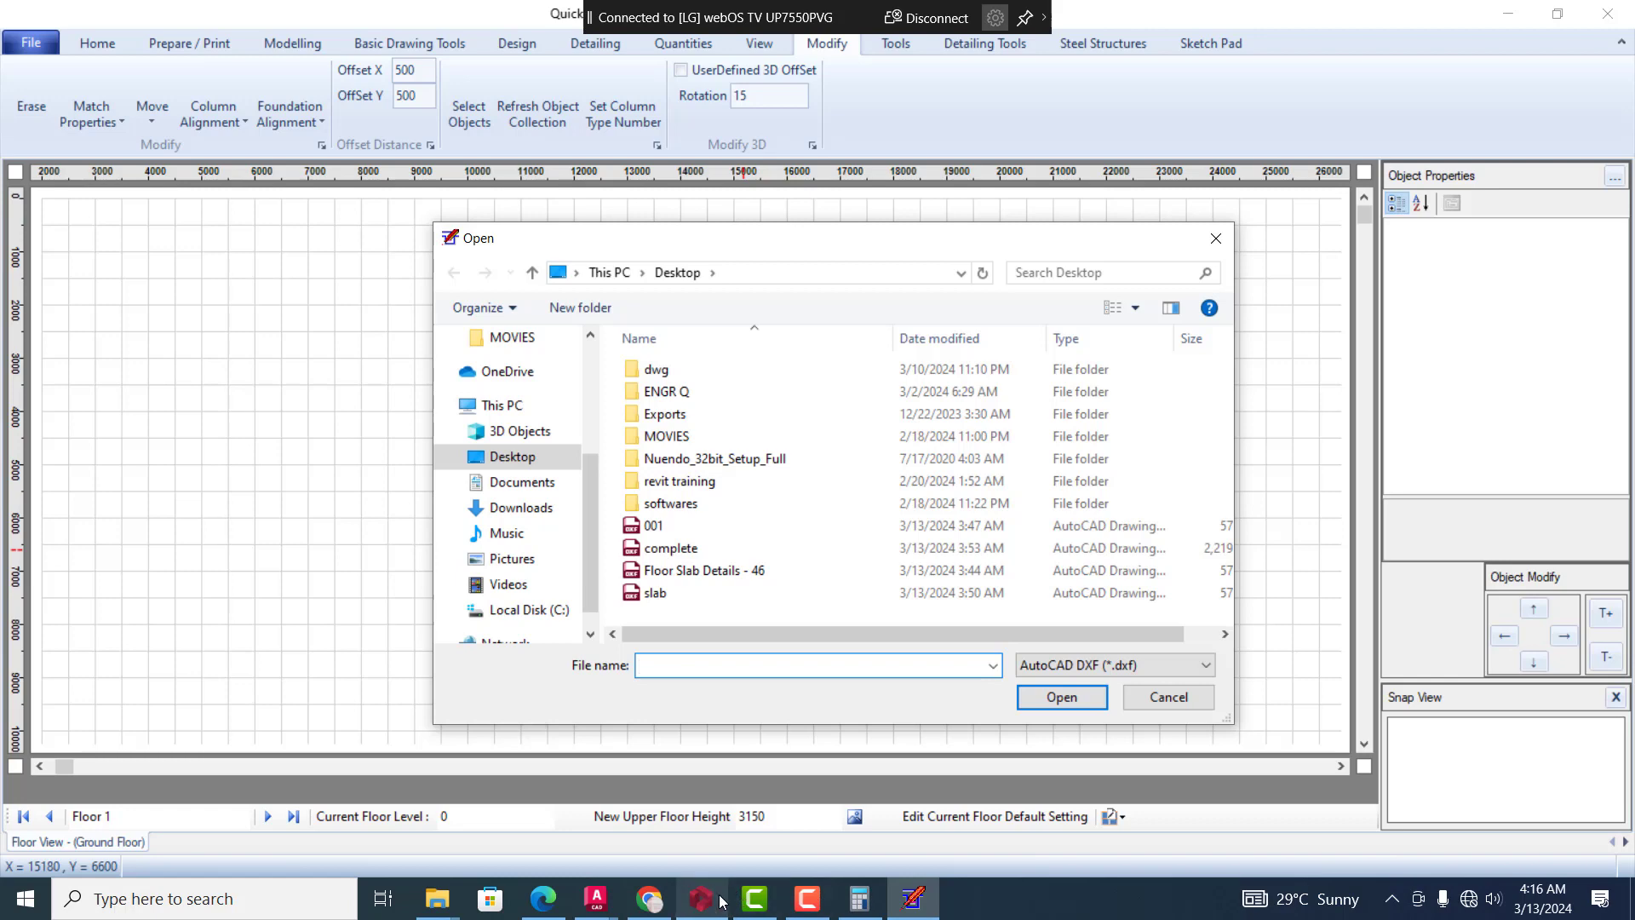
Switch to Drawing2 in AutoCAD and draw a column circle of about 605 radius centred on the plan's upper-left corner
mouse_move(618, 905)
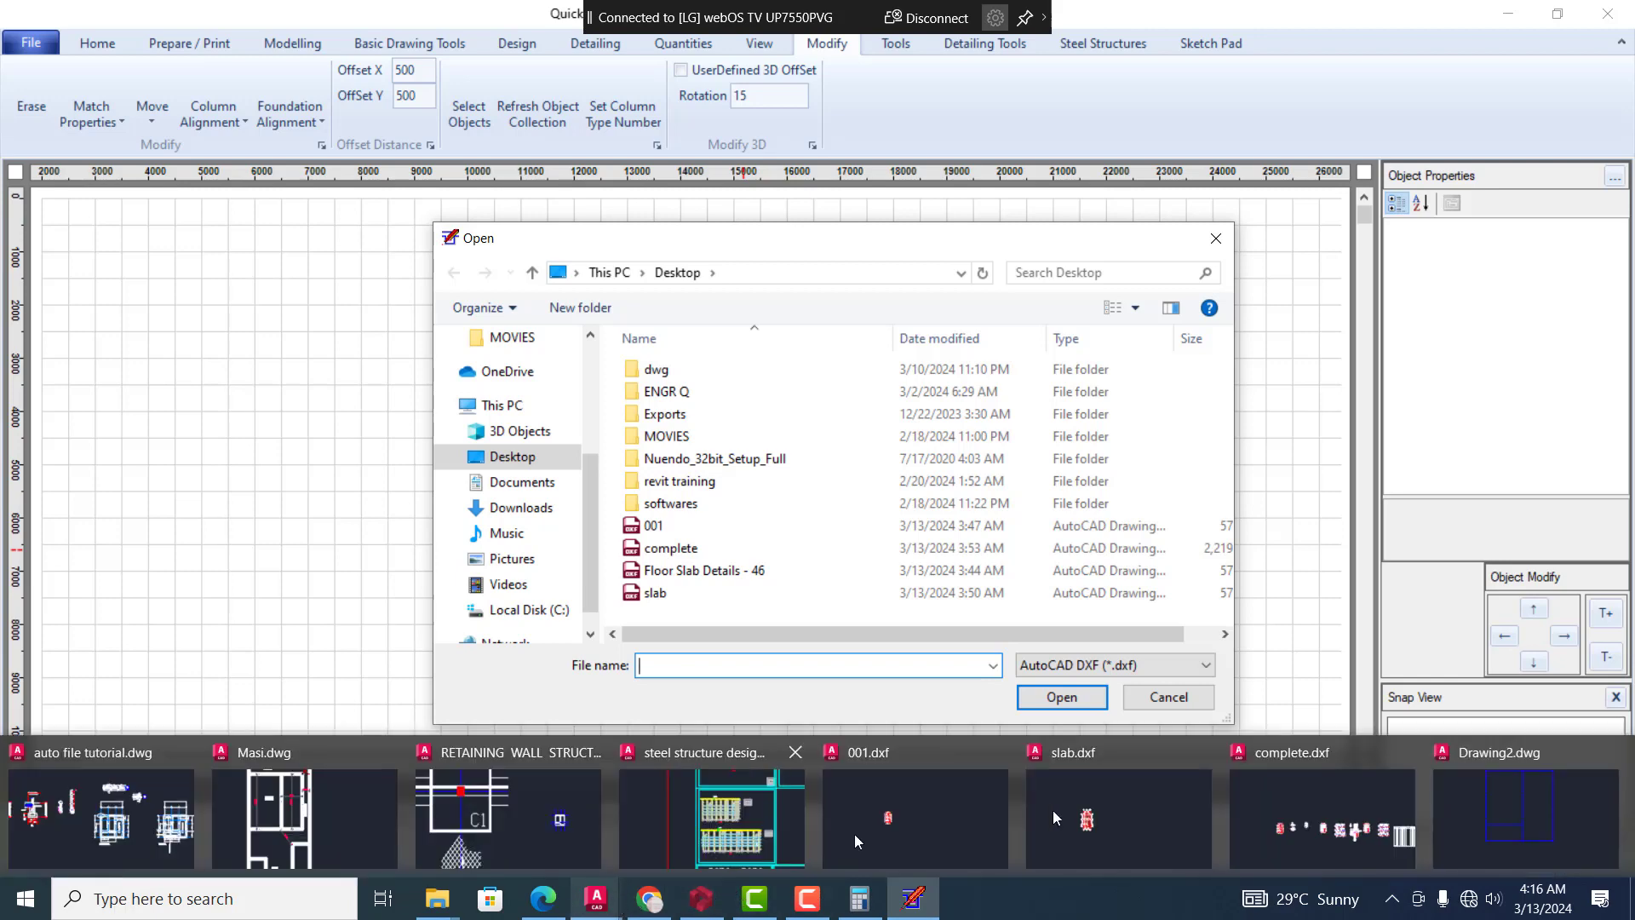
click(1554, 823)
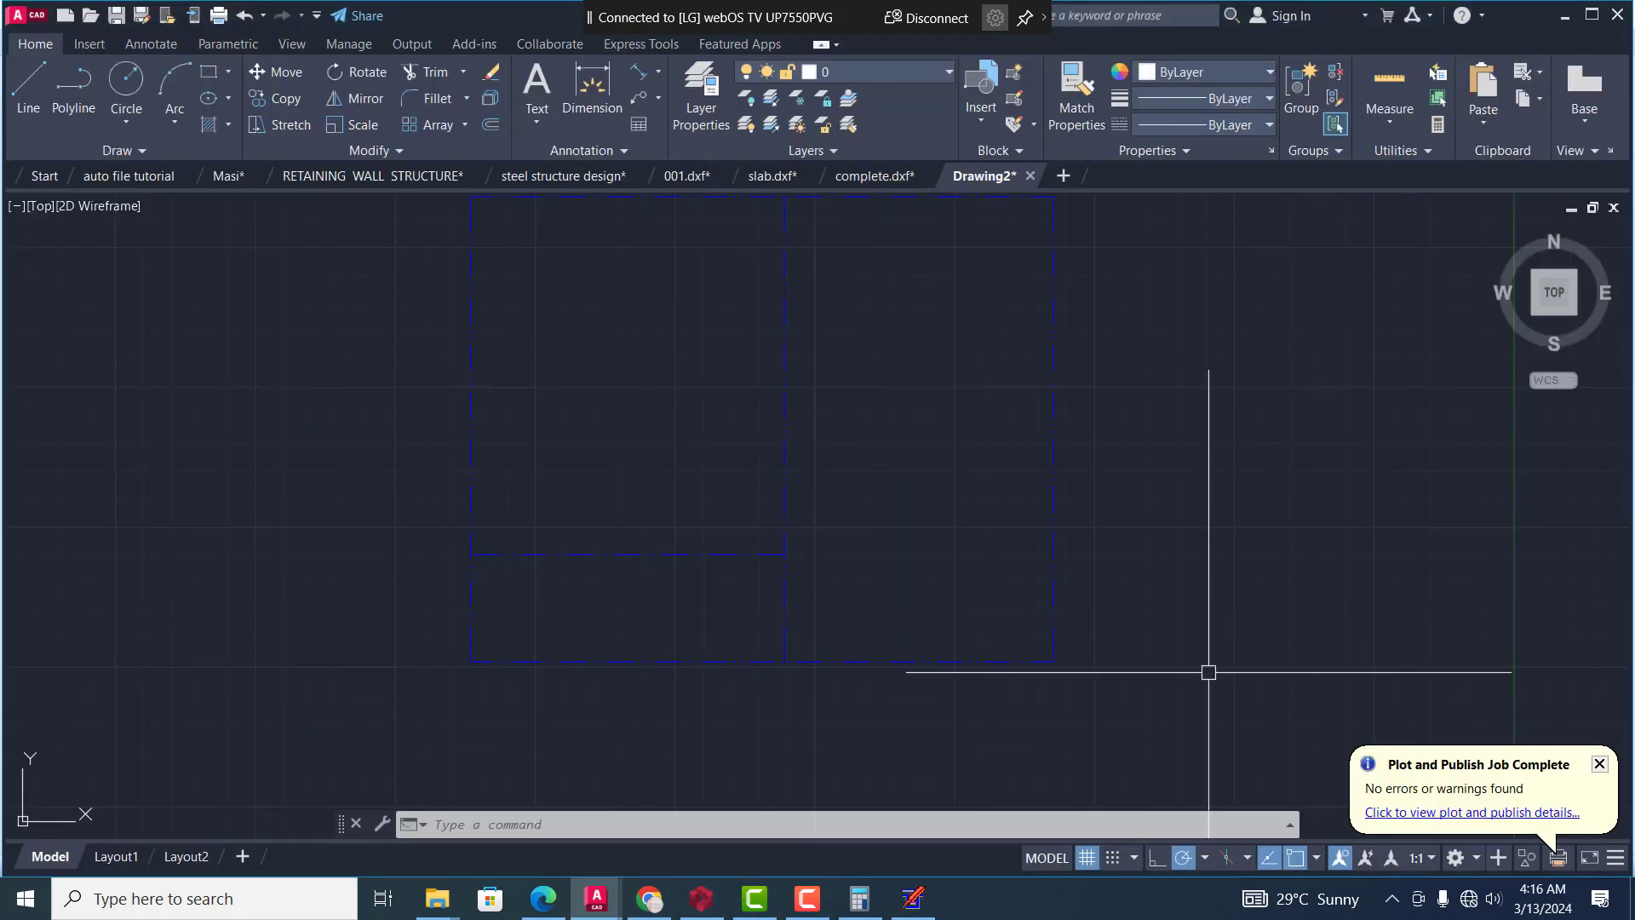
scroll(1021, 564, up, 2)
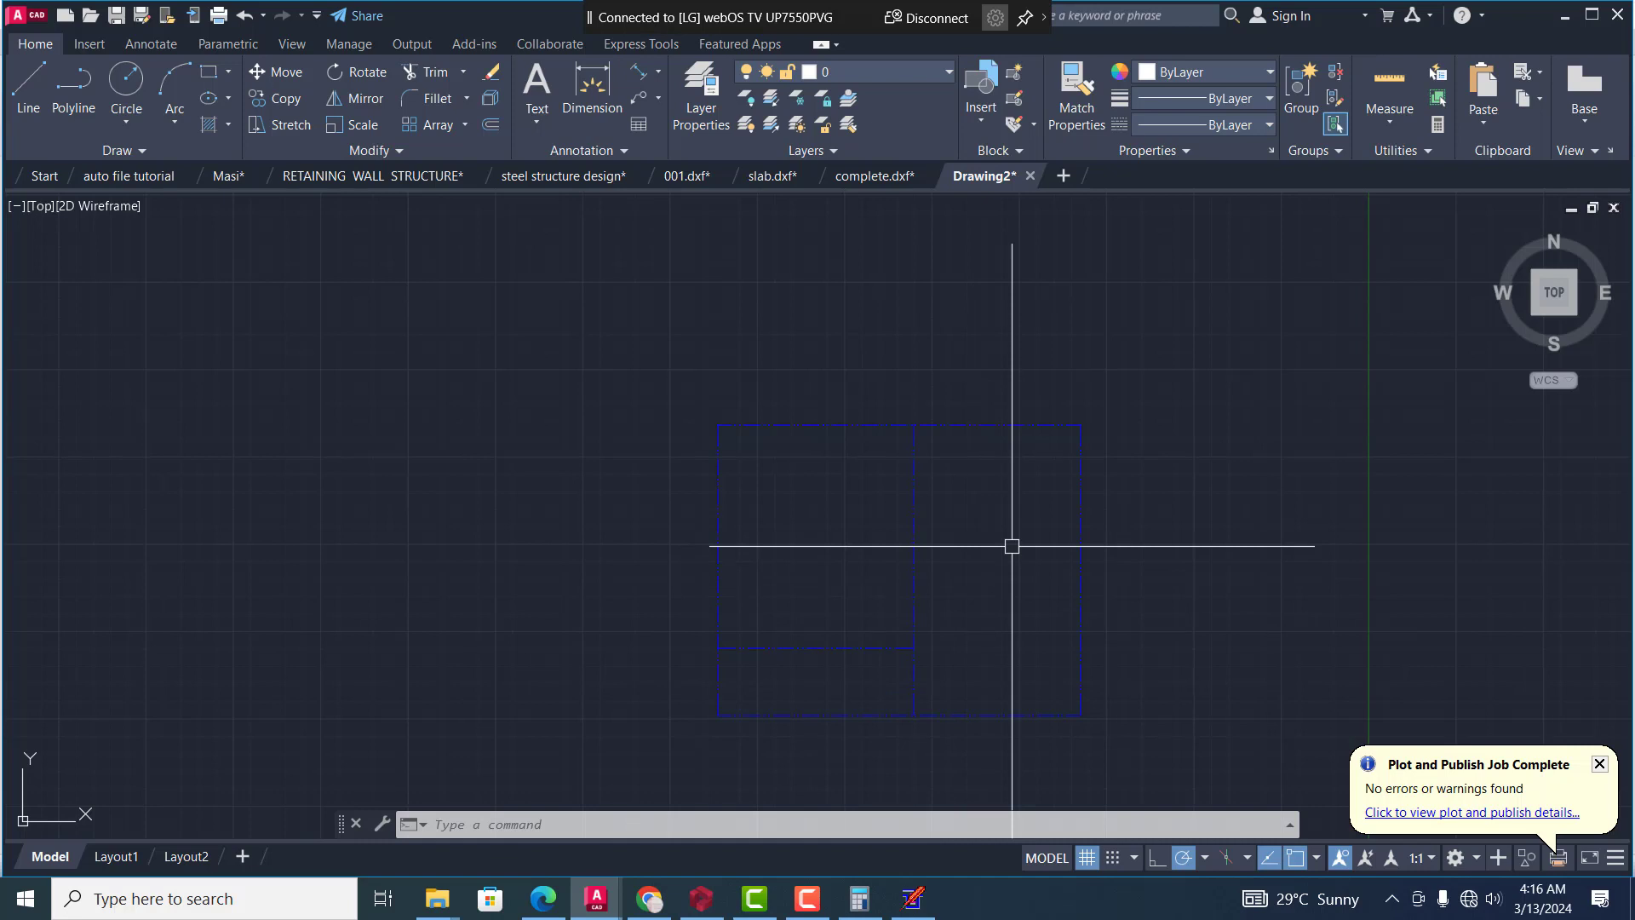
text(c)
key(Return)
scroll(643, 430, up, 3)
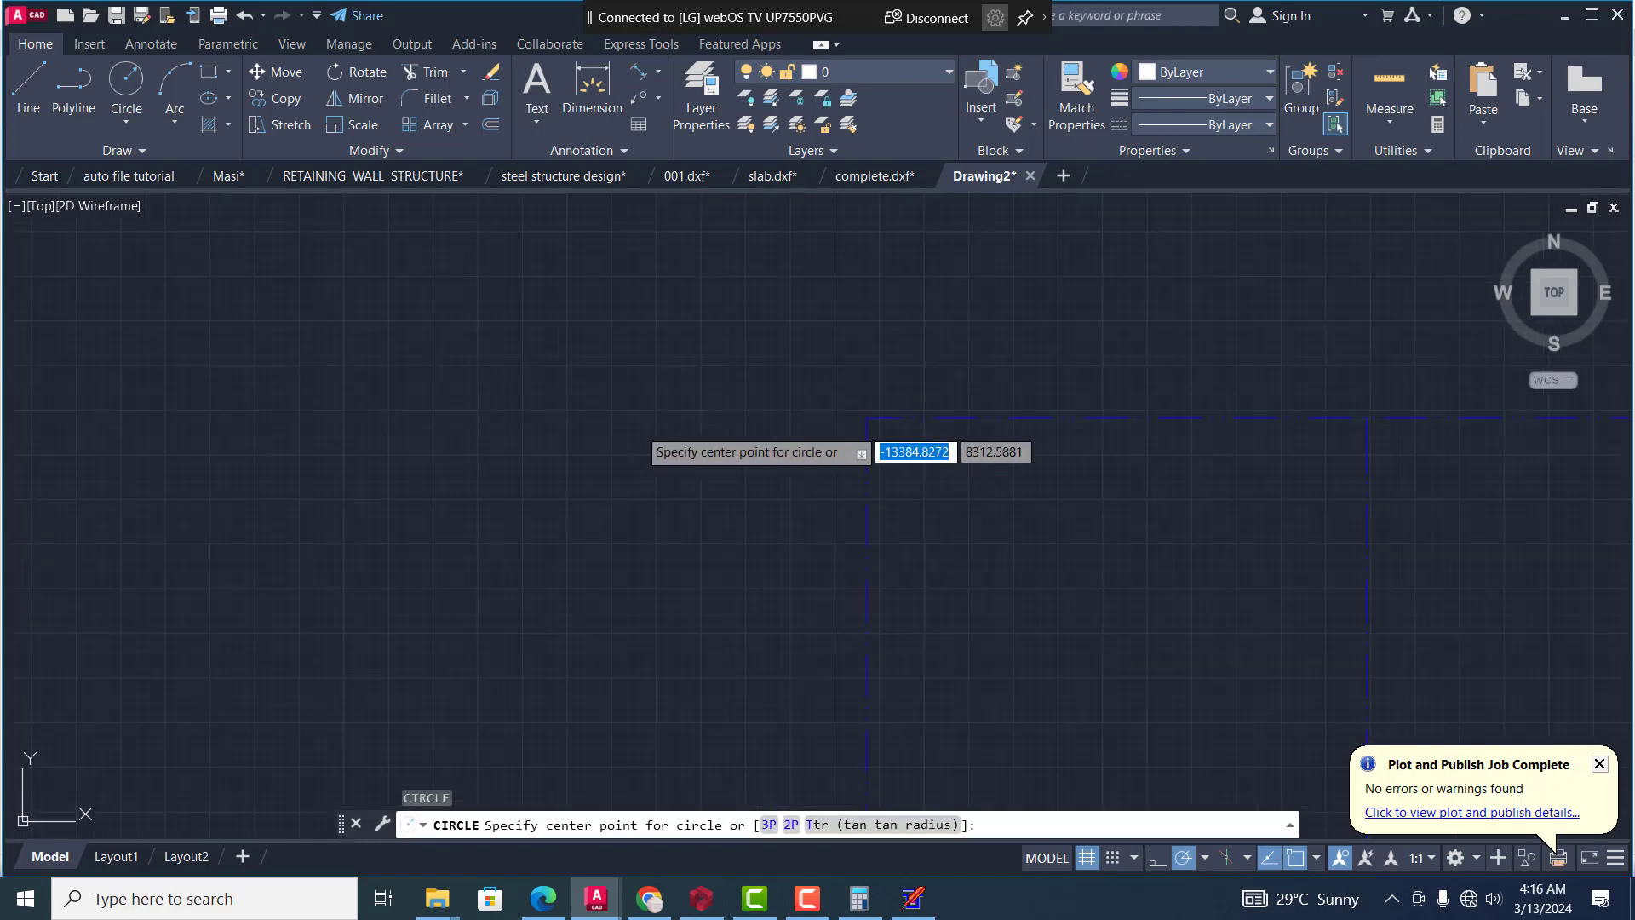
click(975, 421)
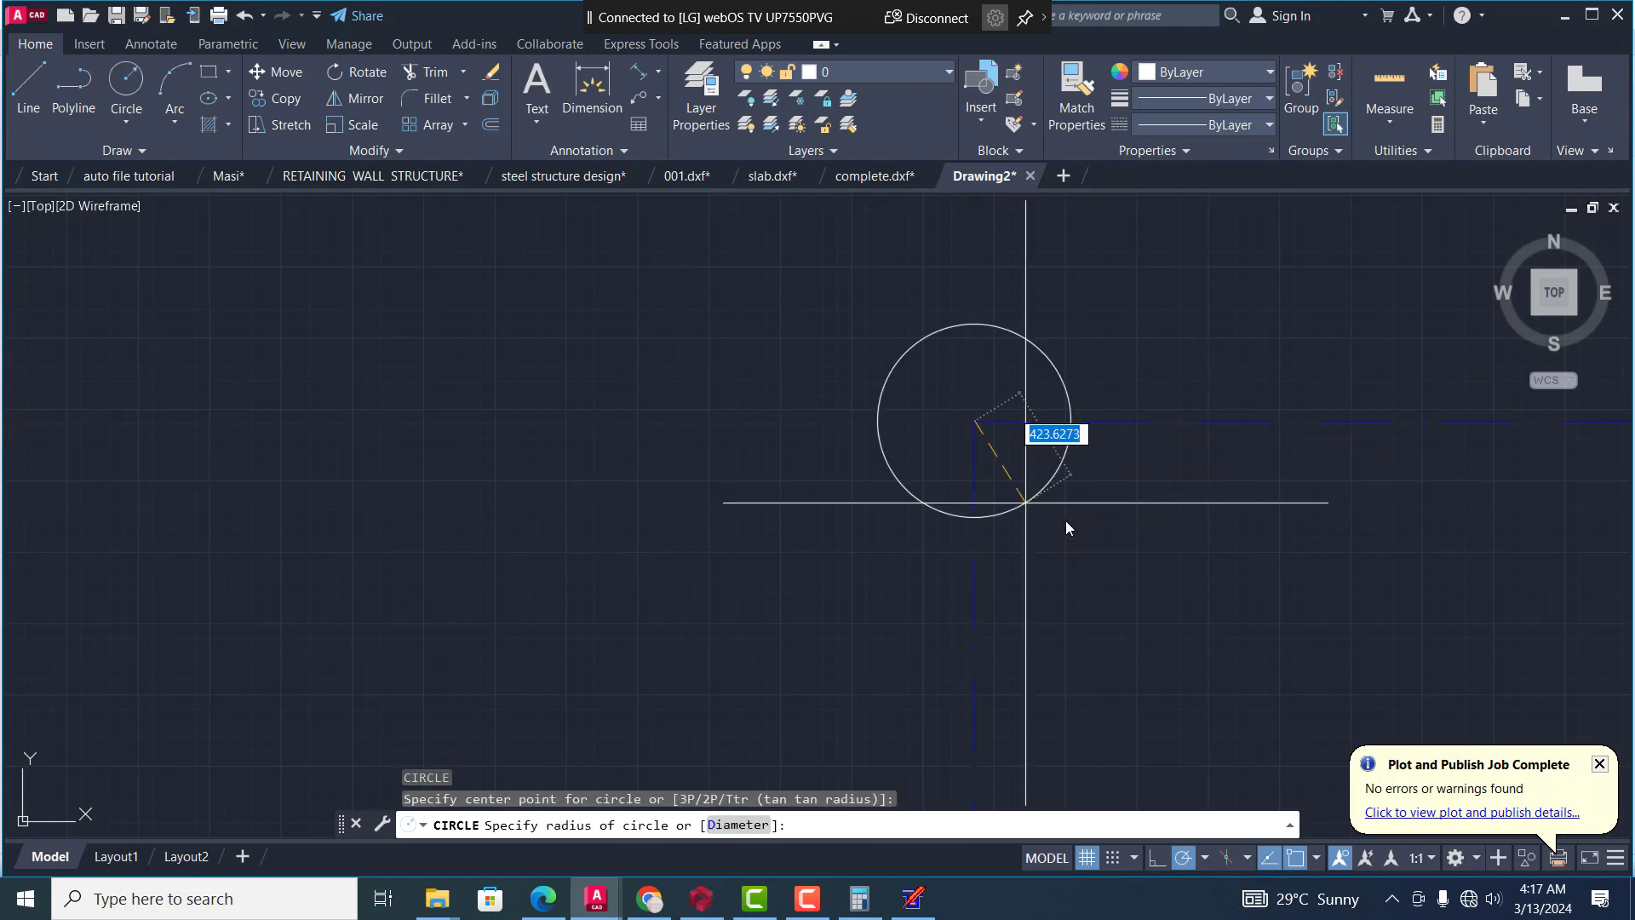
click(1089, 558)
scroll(813, 438, down, 5)
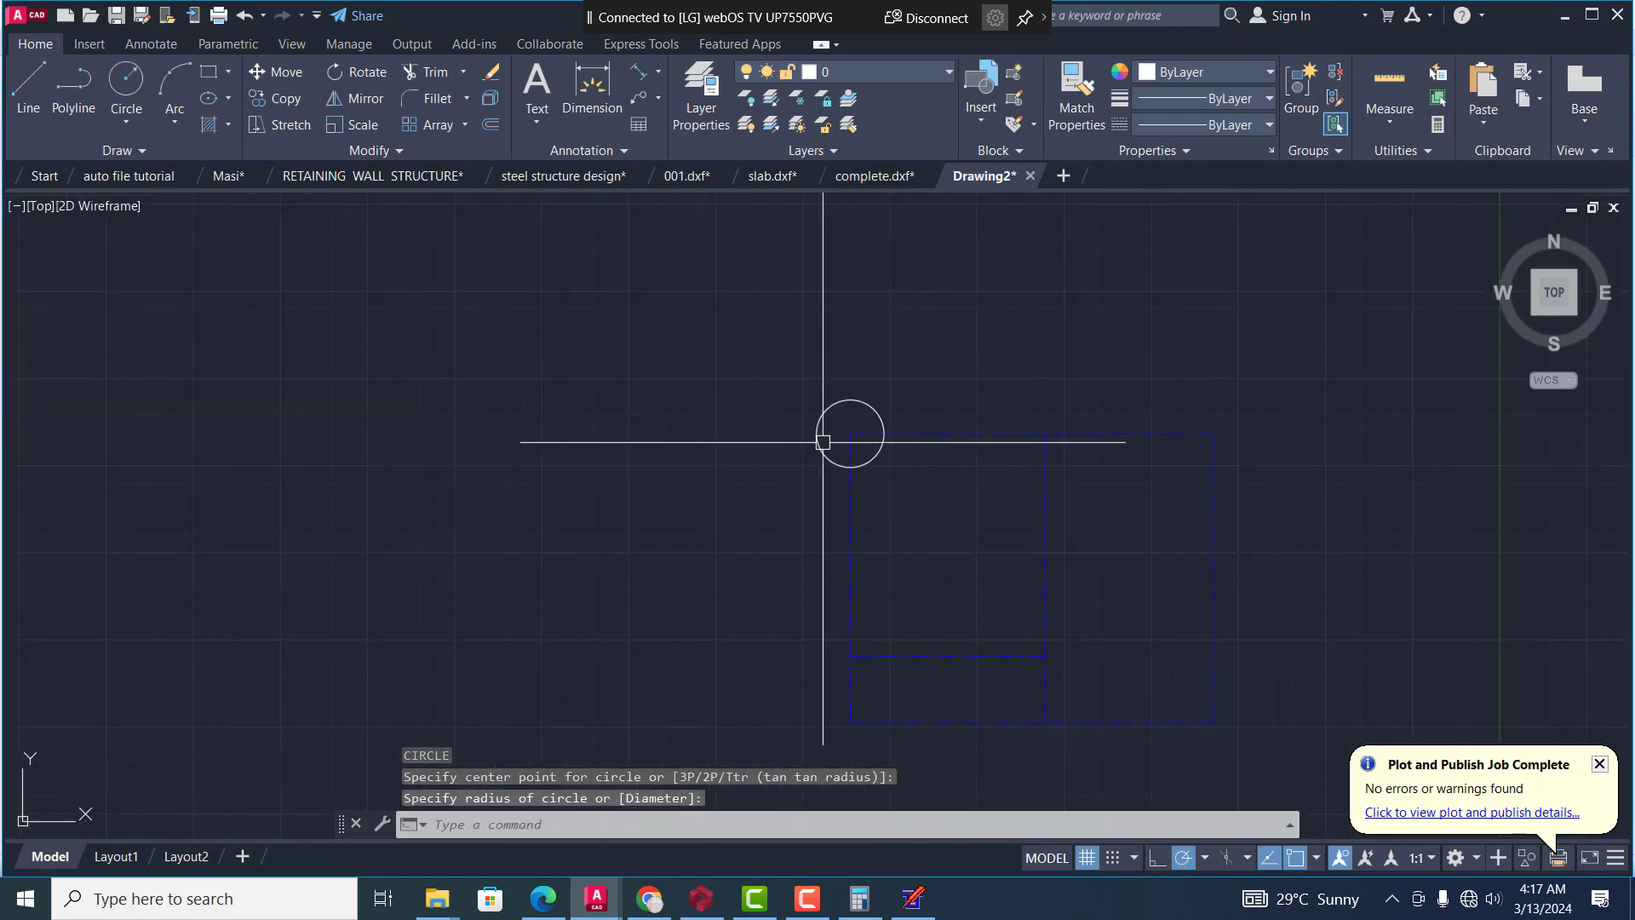
Draw a smaller column circle centred where the middle vertical grid line meets the uppermost horizontal grid line
key(Return)
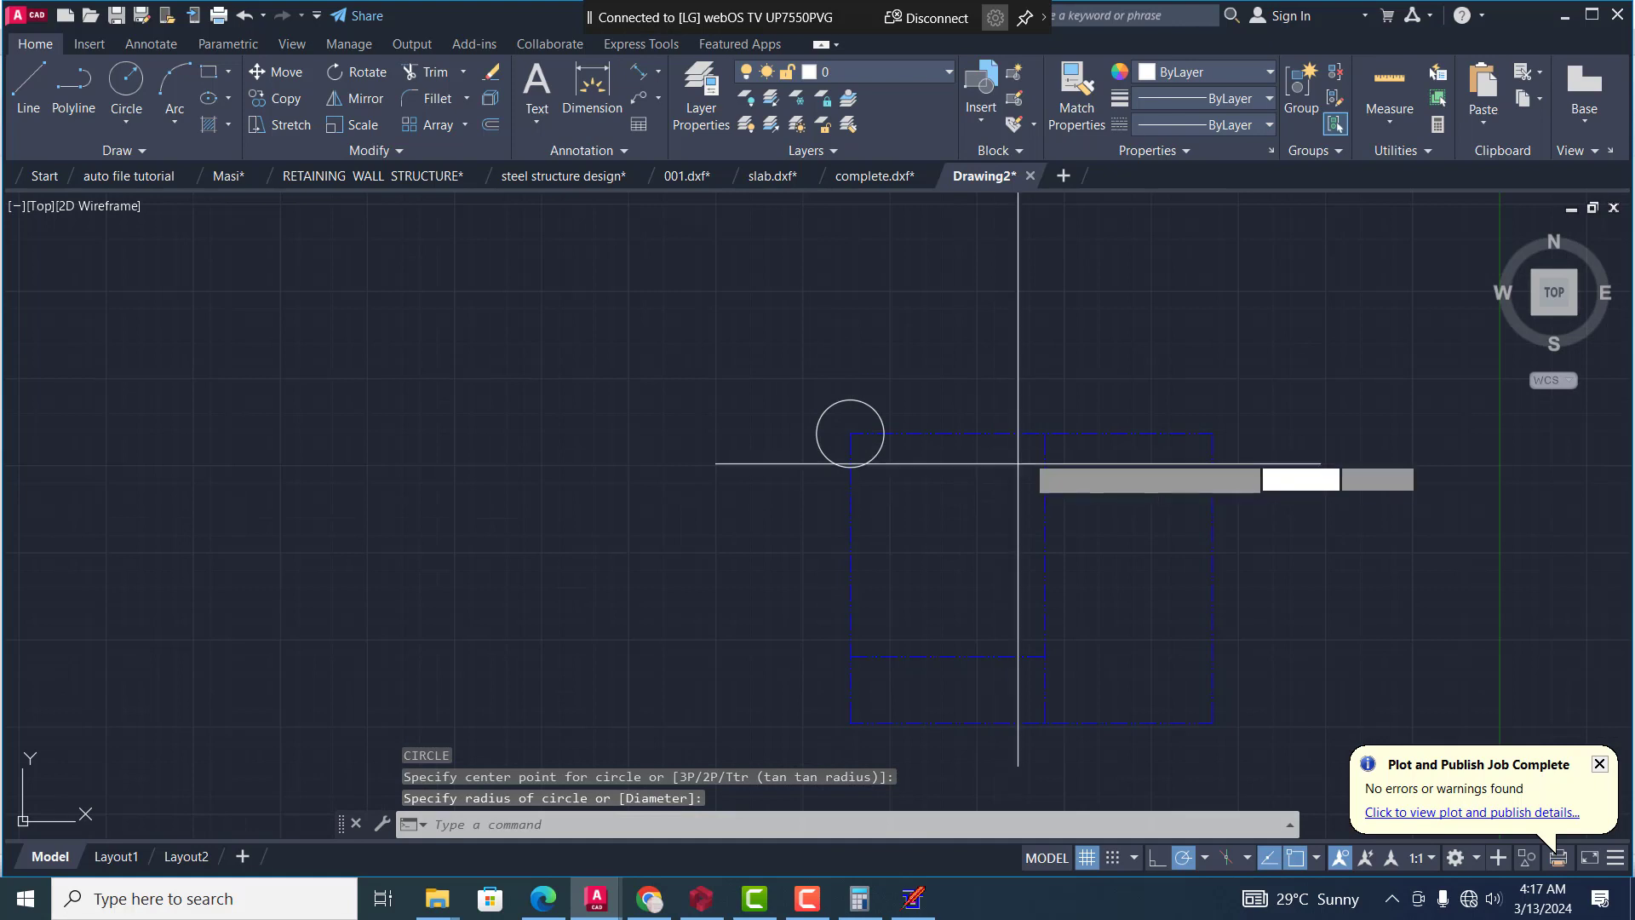
scroll(1049, 443, up, 5)
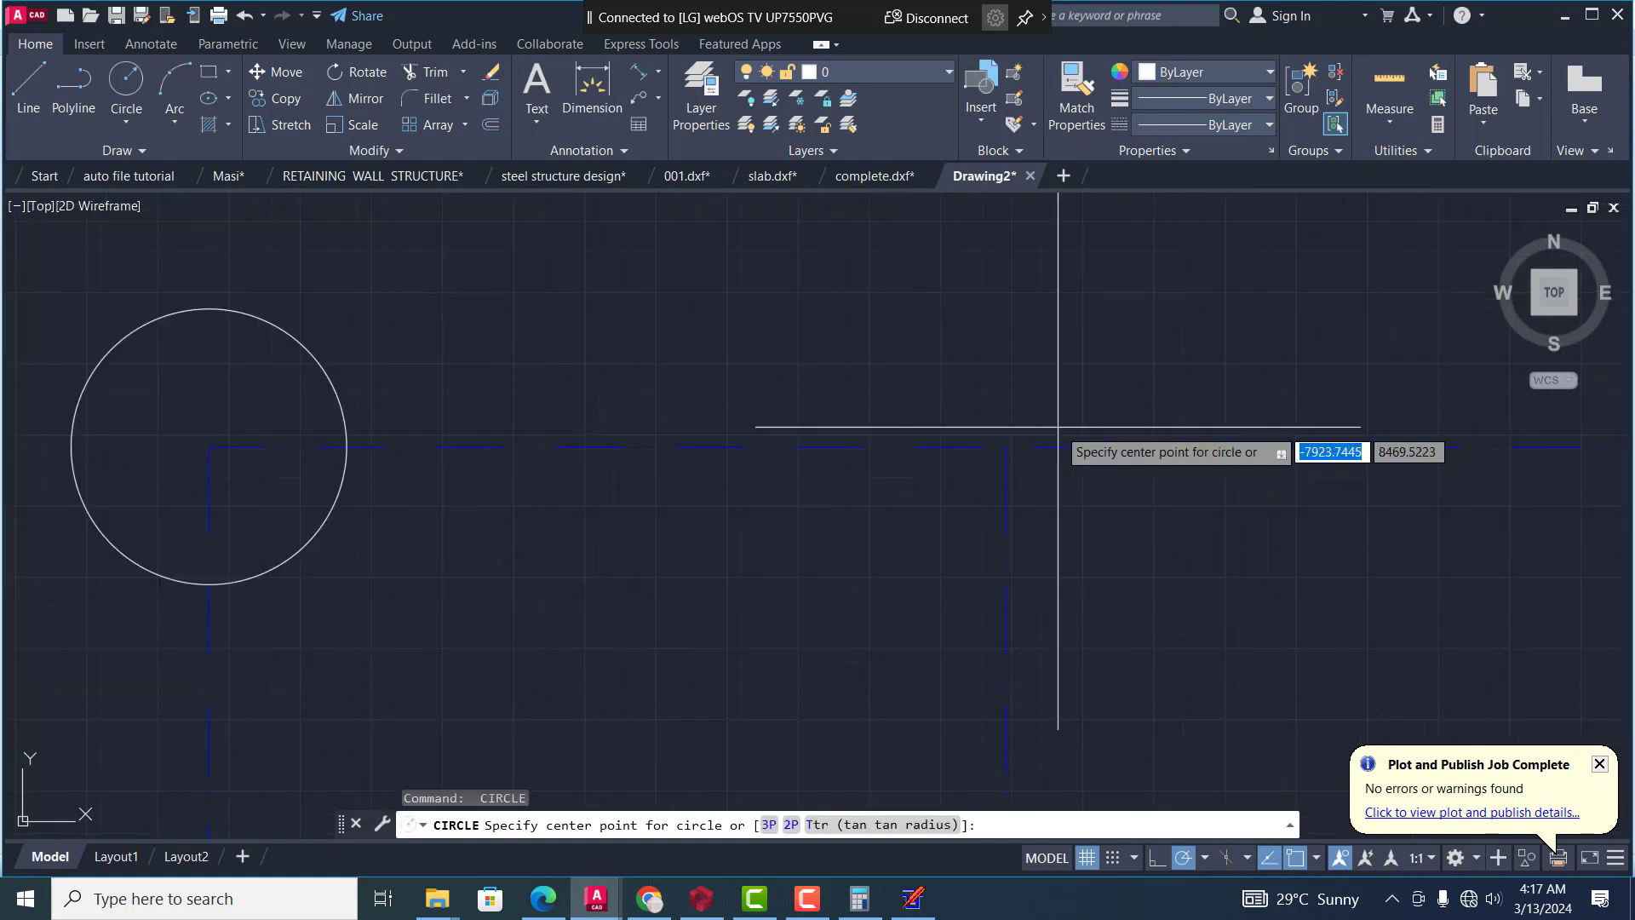
click(1007, 447)
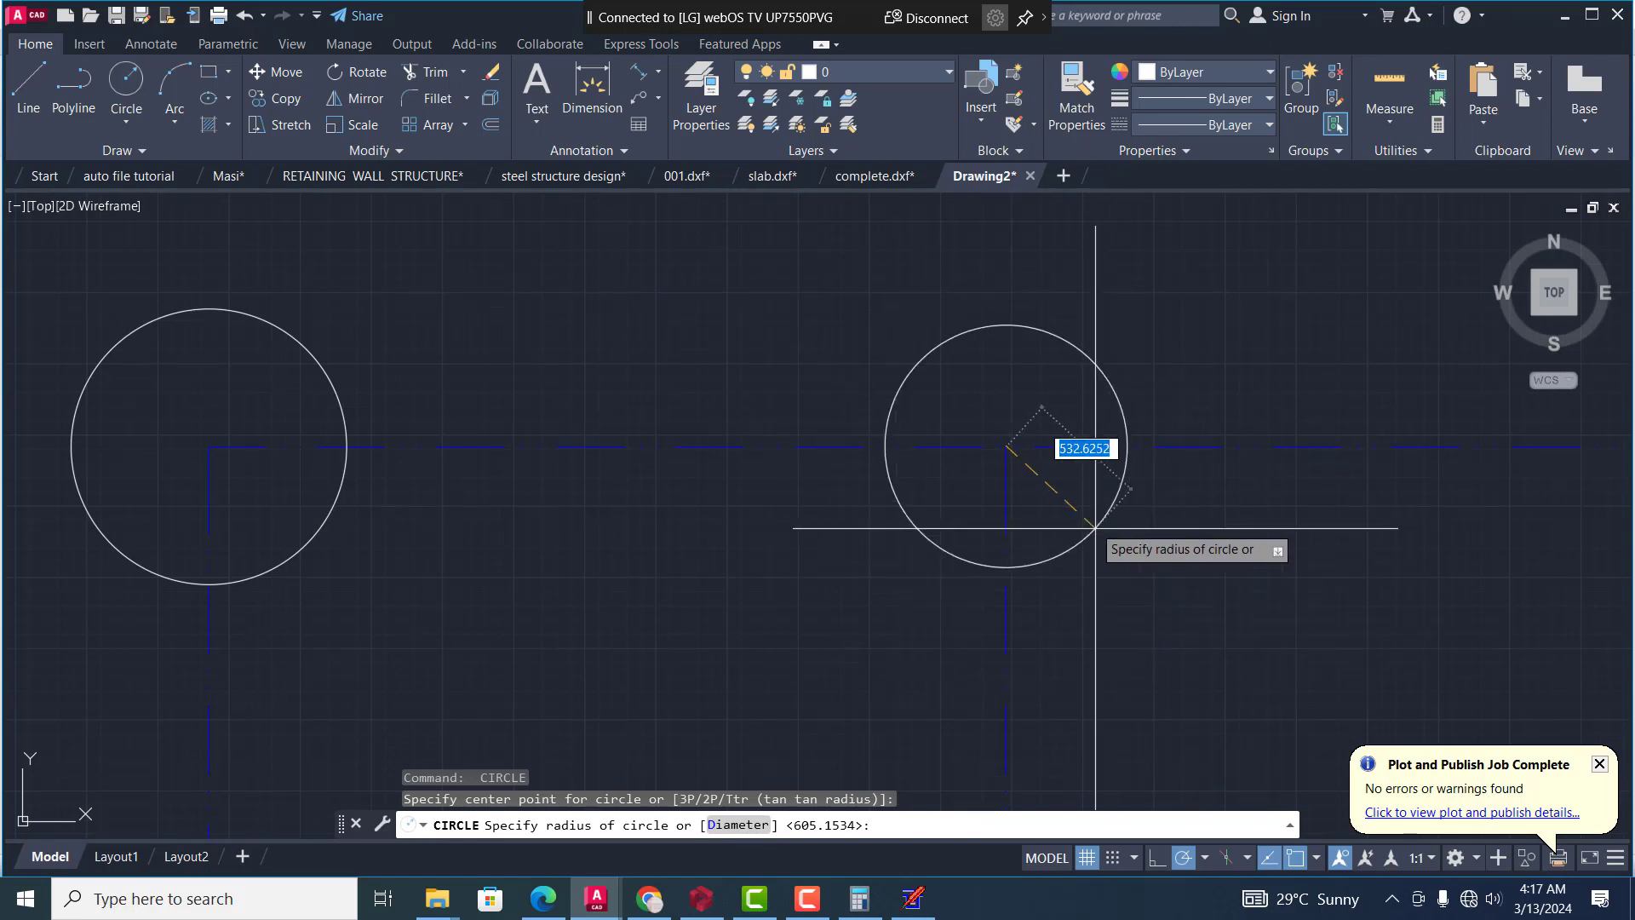
click(1065, 486)
scroll(1014, 422, down, 5)
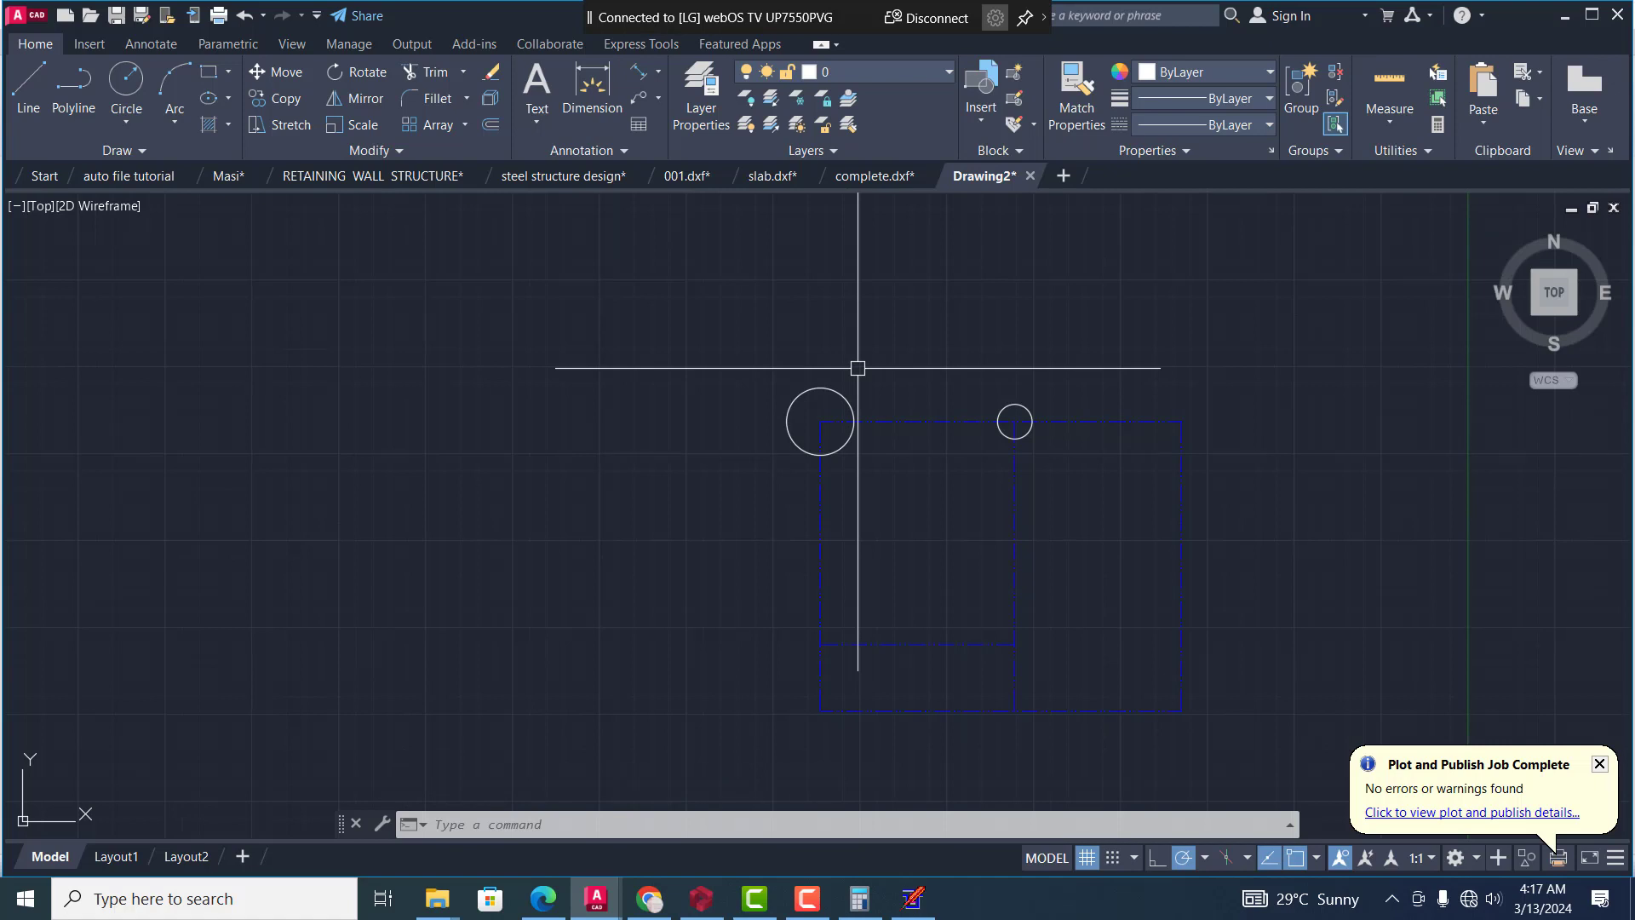
Copy the smaller circle from its centre to the plan's upper-right corner
text(co)
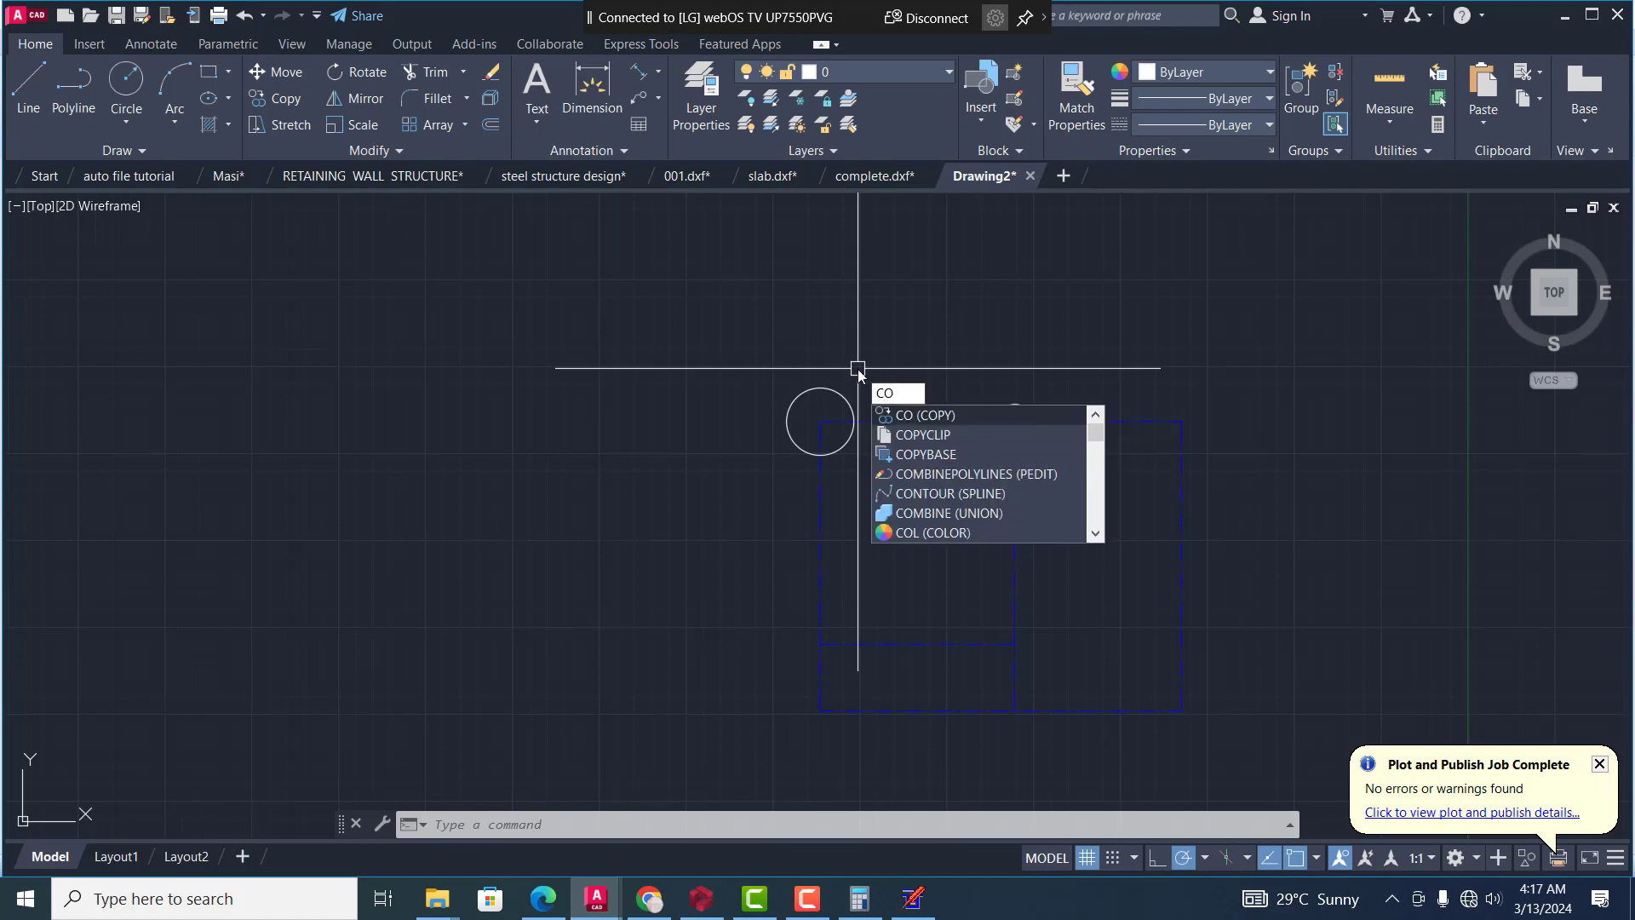
key(Return)
scroll(1017, 387, up, 4)
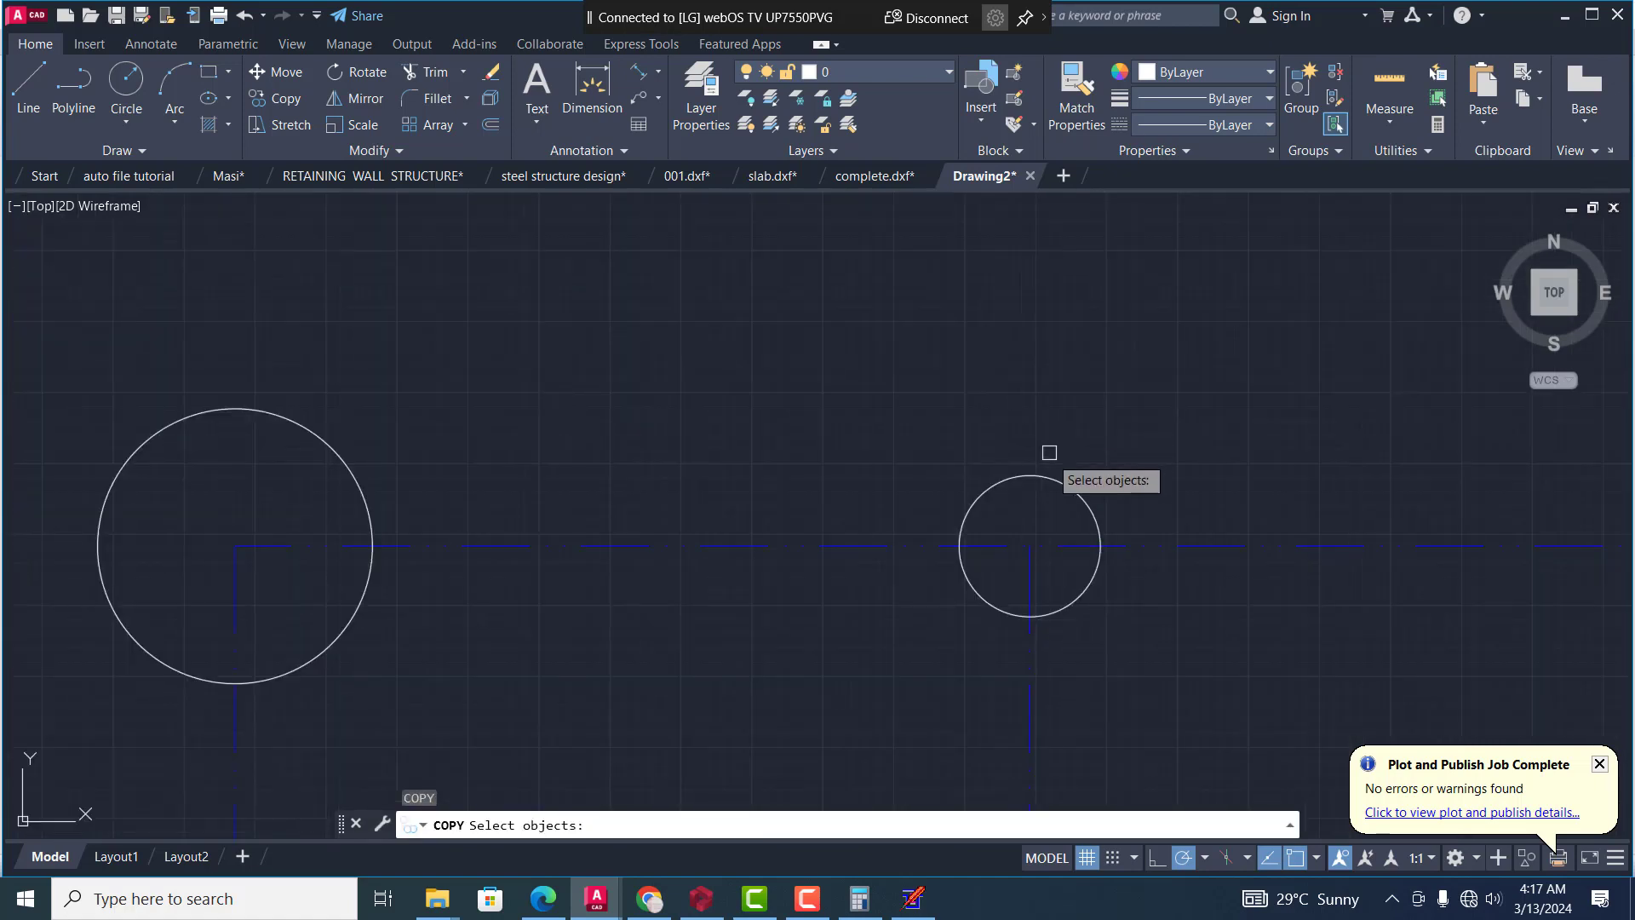
click(1049, 478)
key(Return)
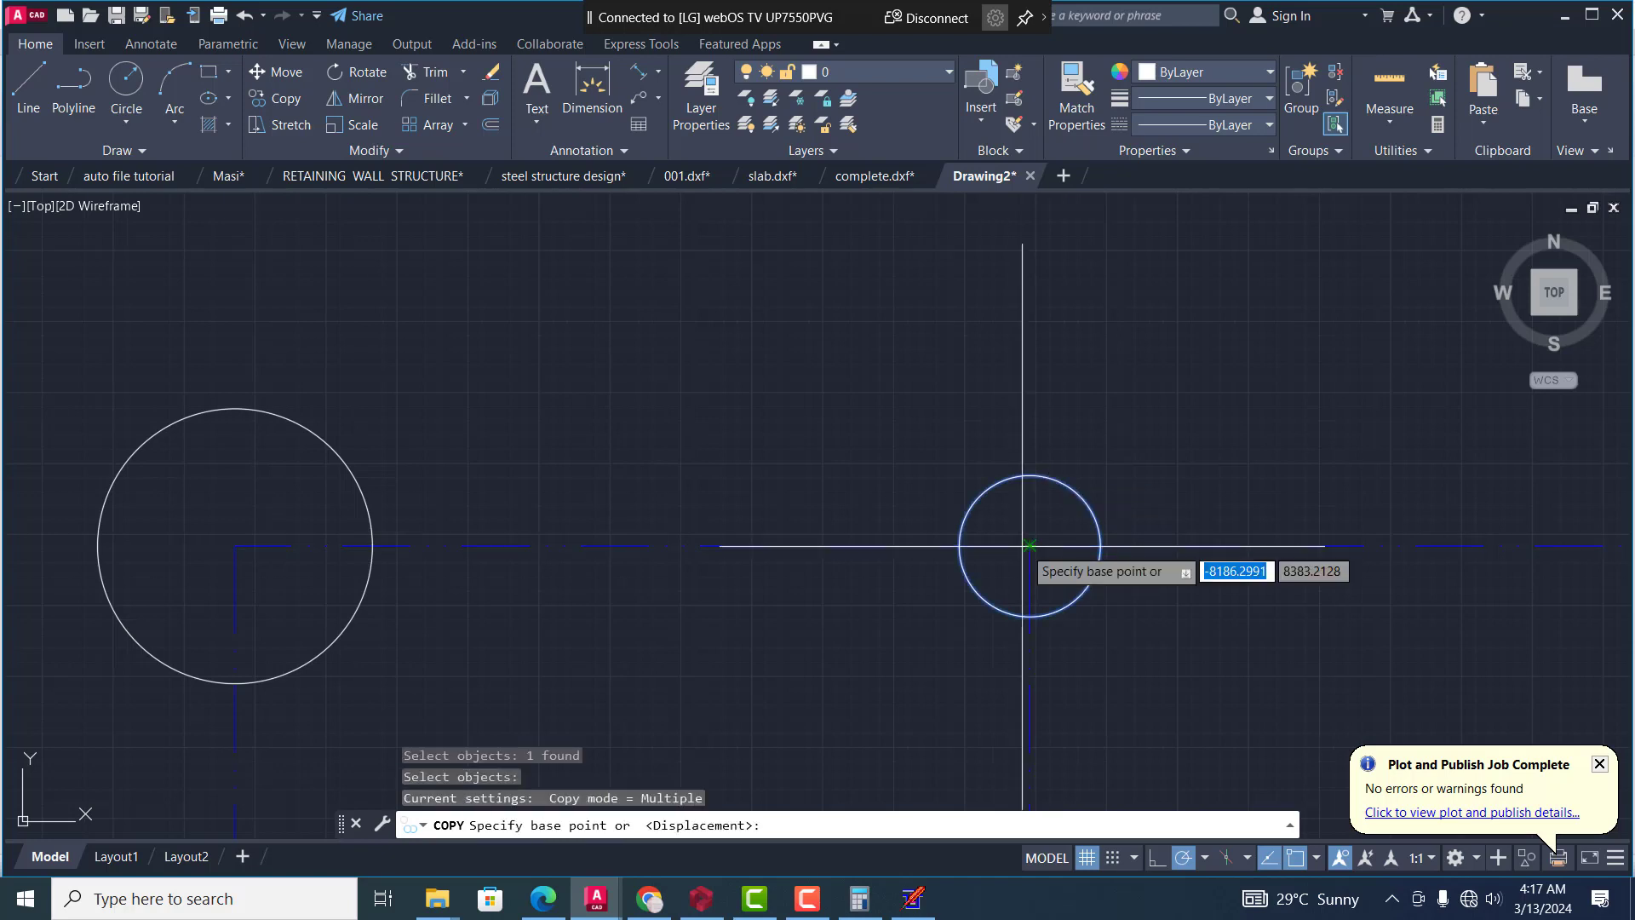
click(1030, 545)
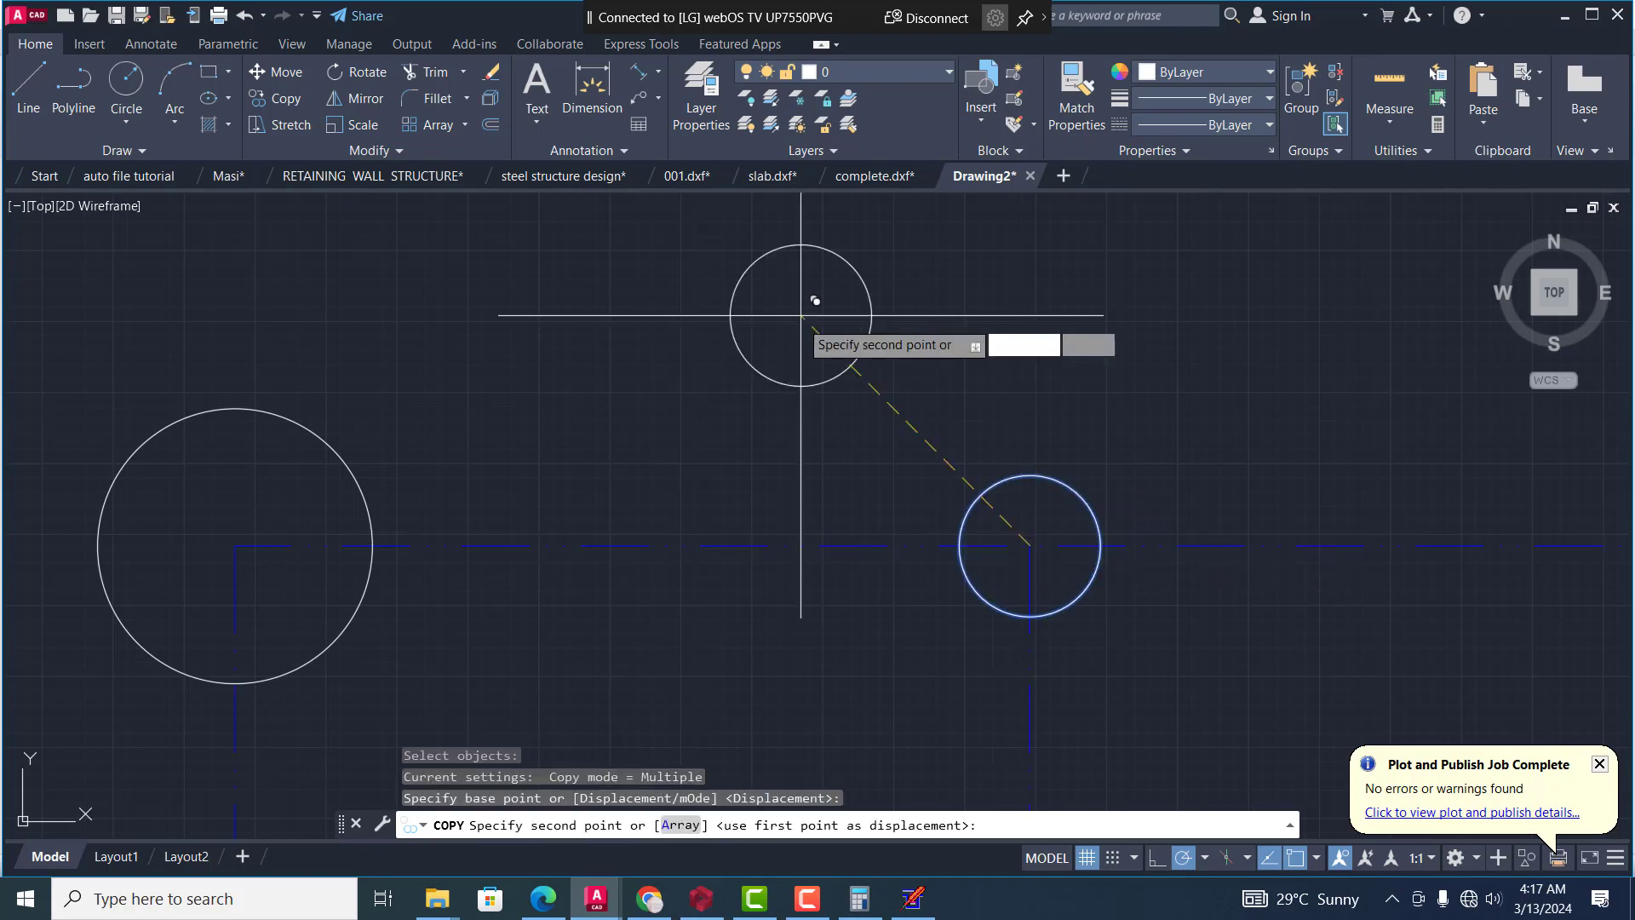
scroll(801, 315, down, 6)
scroll(962, 340, up, 6)
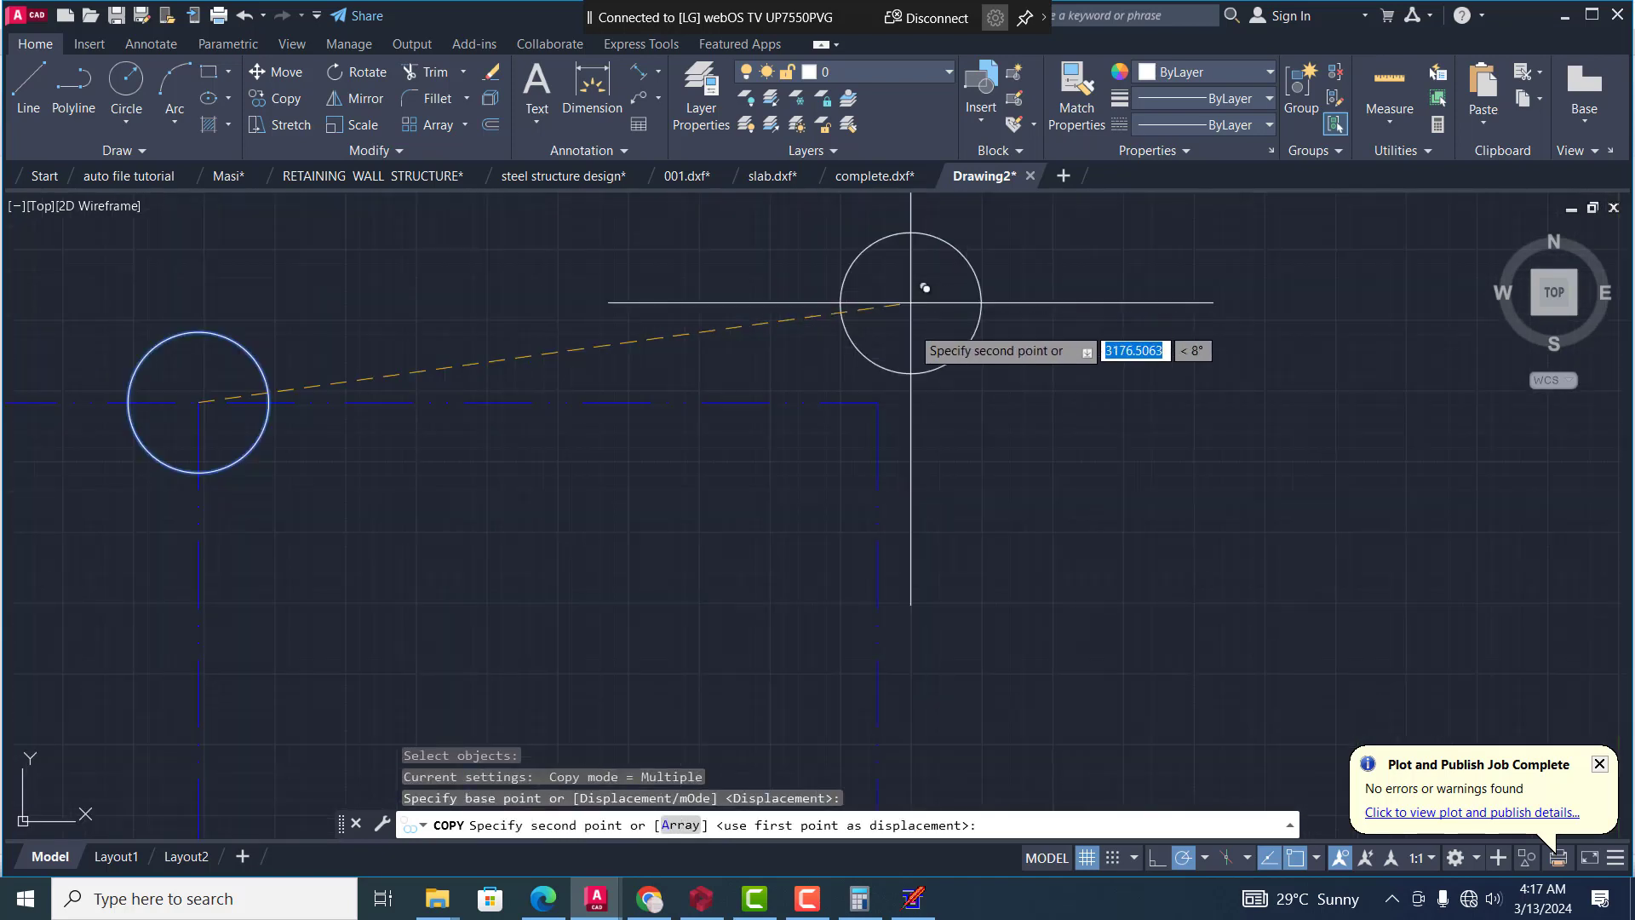
click(878, 402)
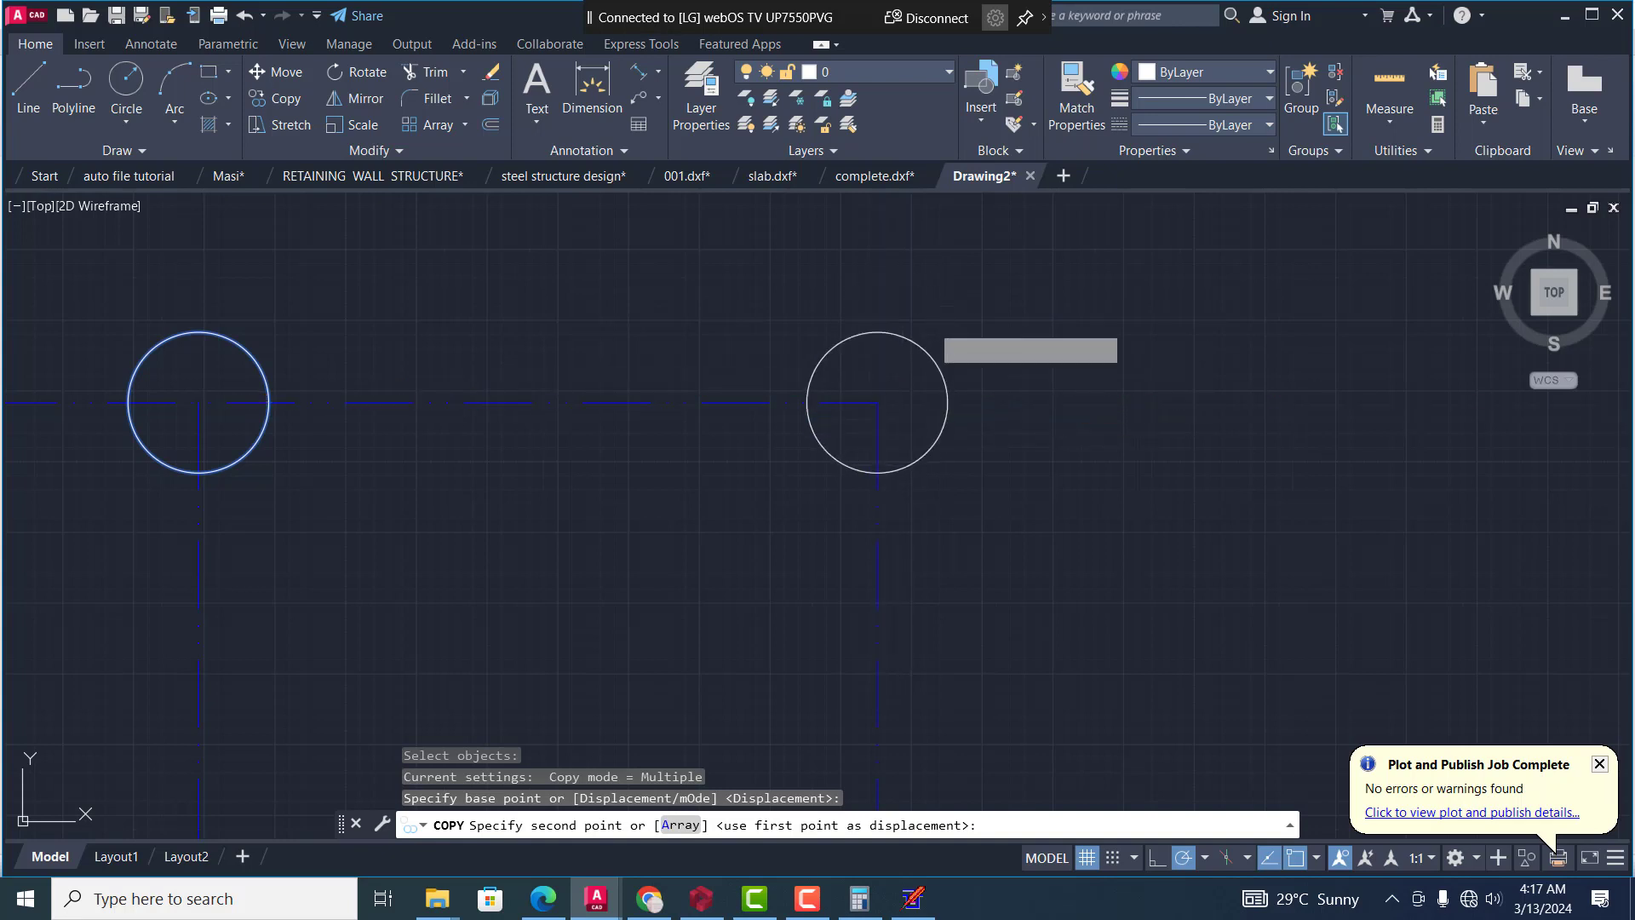
Place another copy of the smaller circle on the plan's lower-right corner
scroll(1000, 358, down, 8)
scroll(995, 400, up, 4)
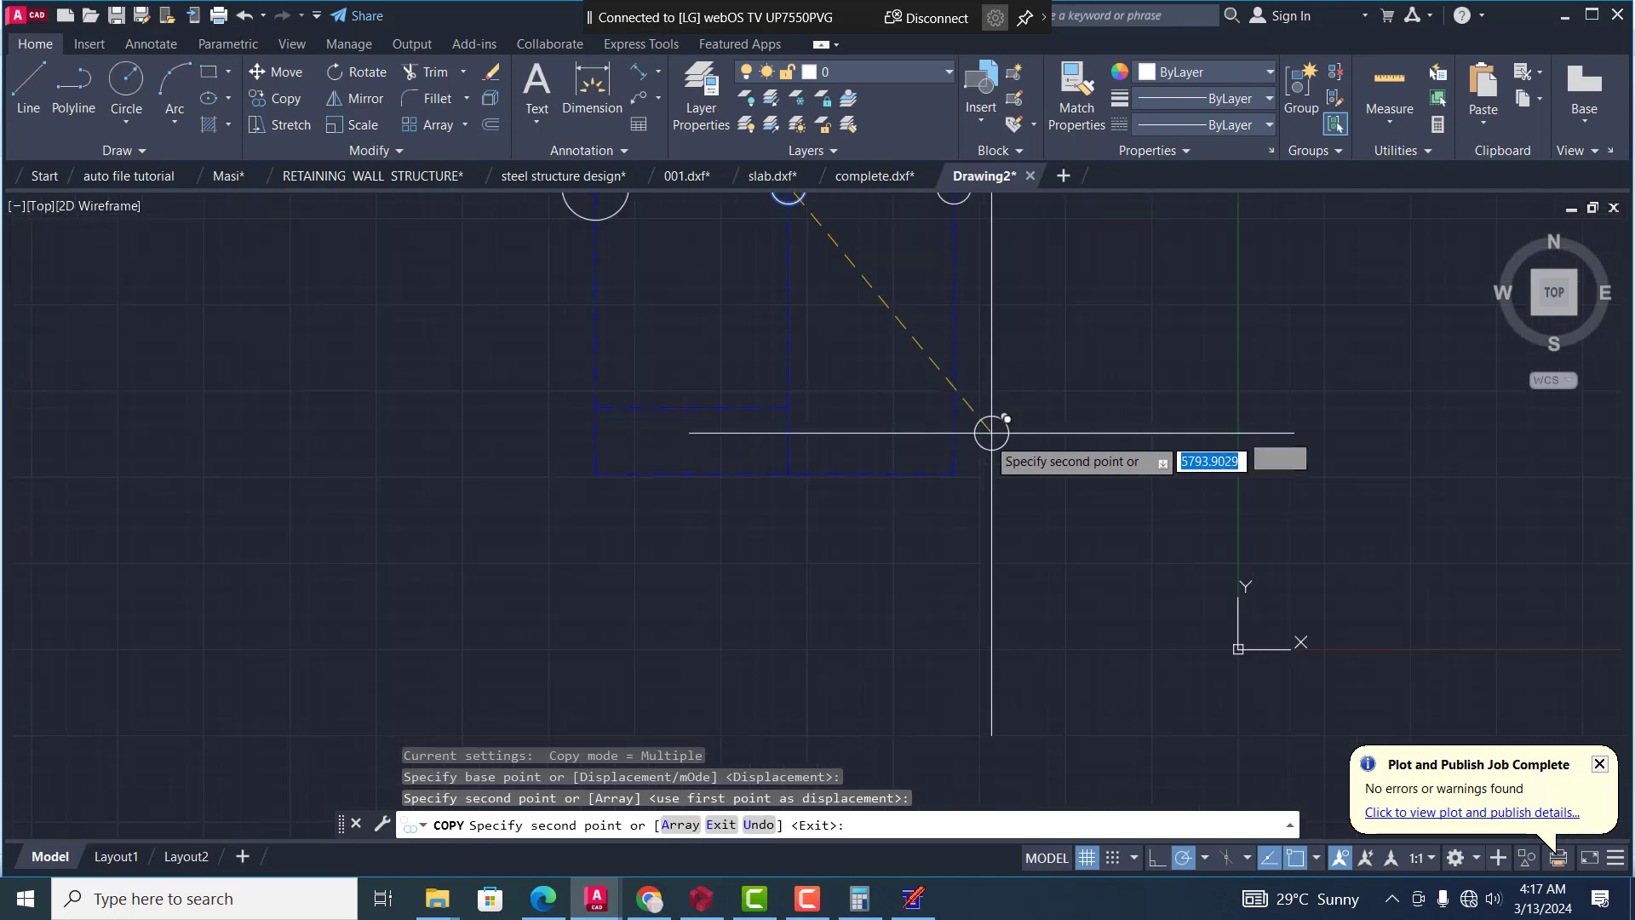
scroll(980, 437, up, 4)
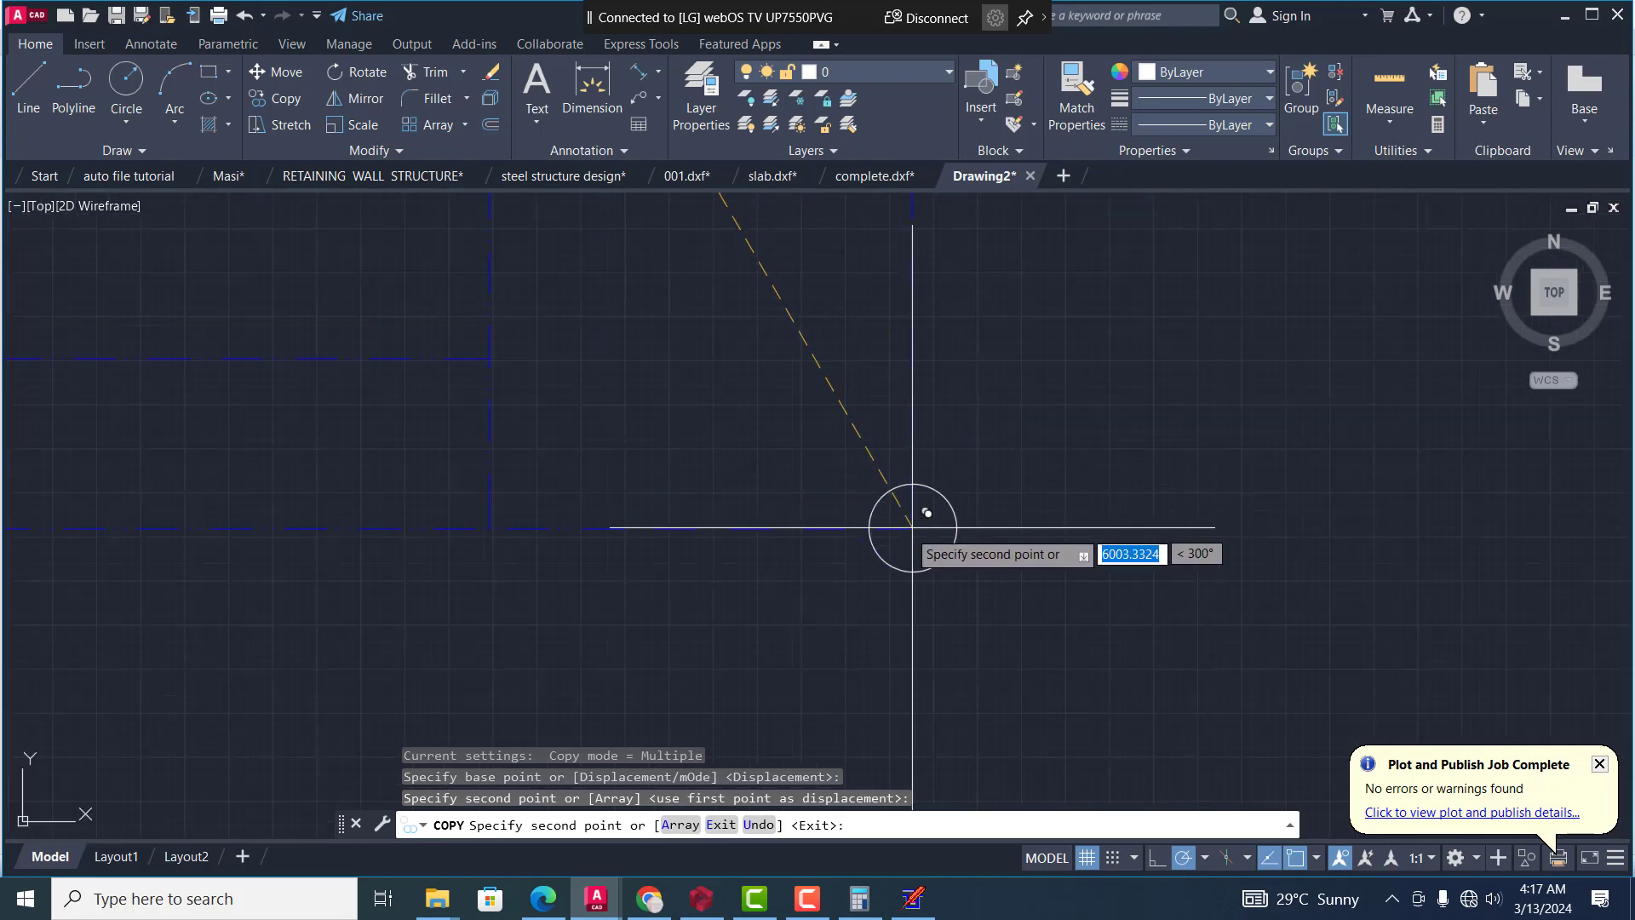
scroll(920, 511, down, 5)
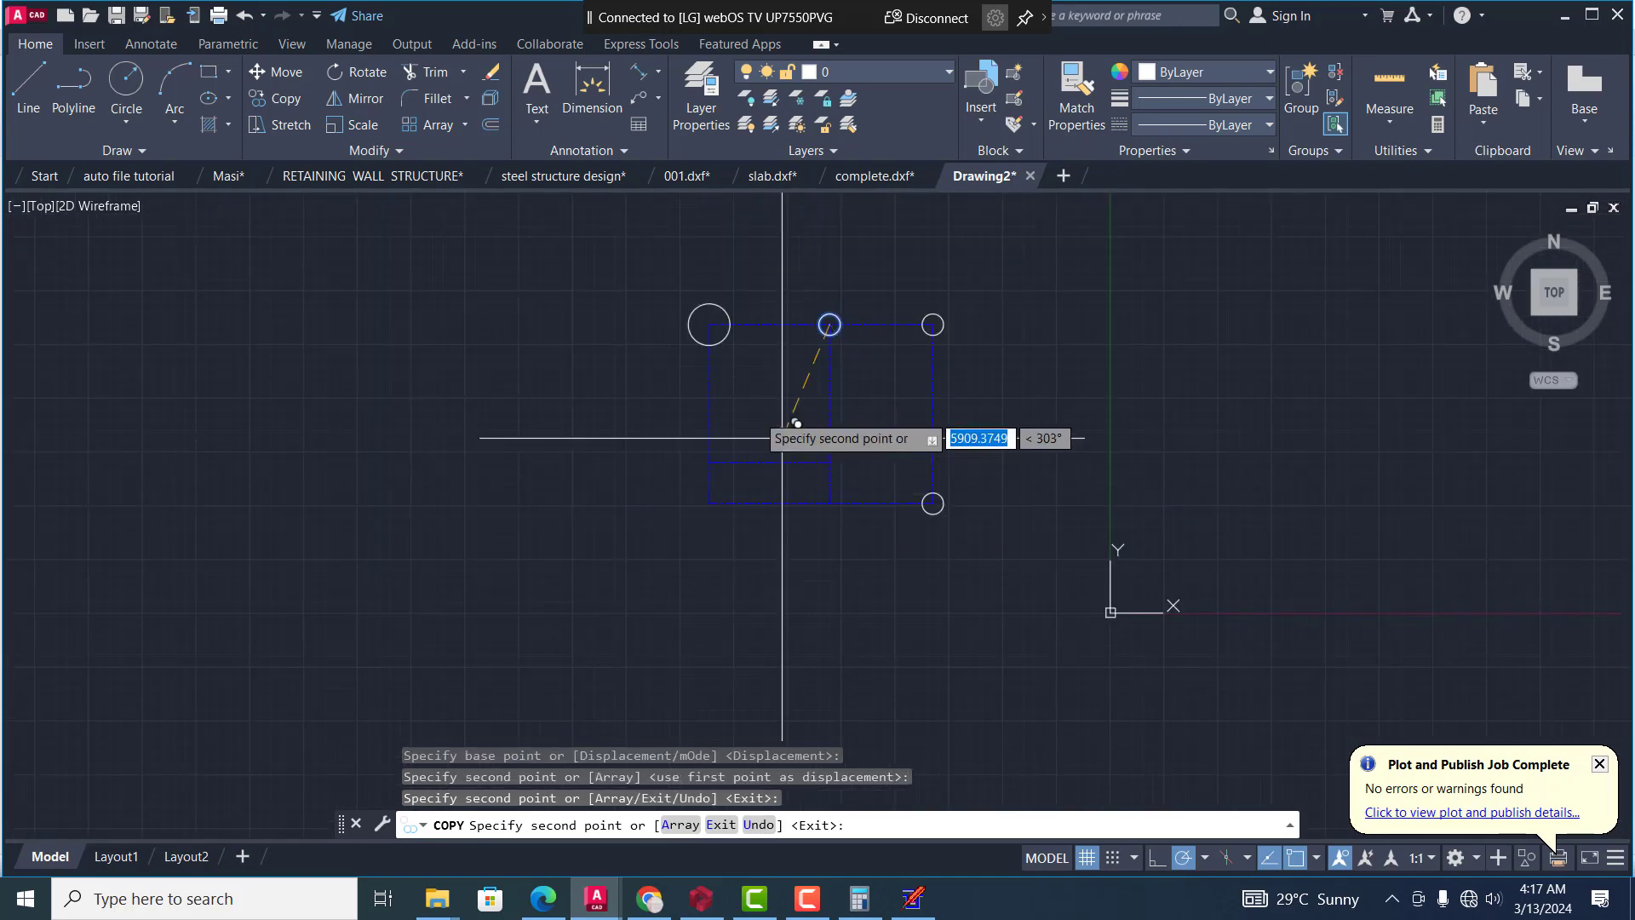
Place copies of the smaller circle at the right and left ends of the short inner horizontal grid line
scroll(783, 438, up, 4)
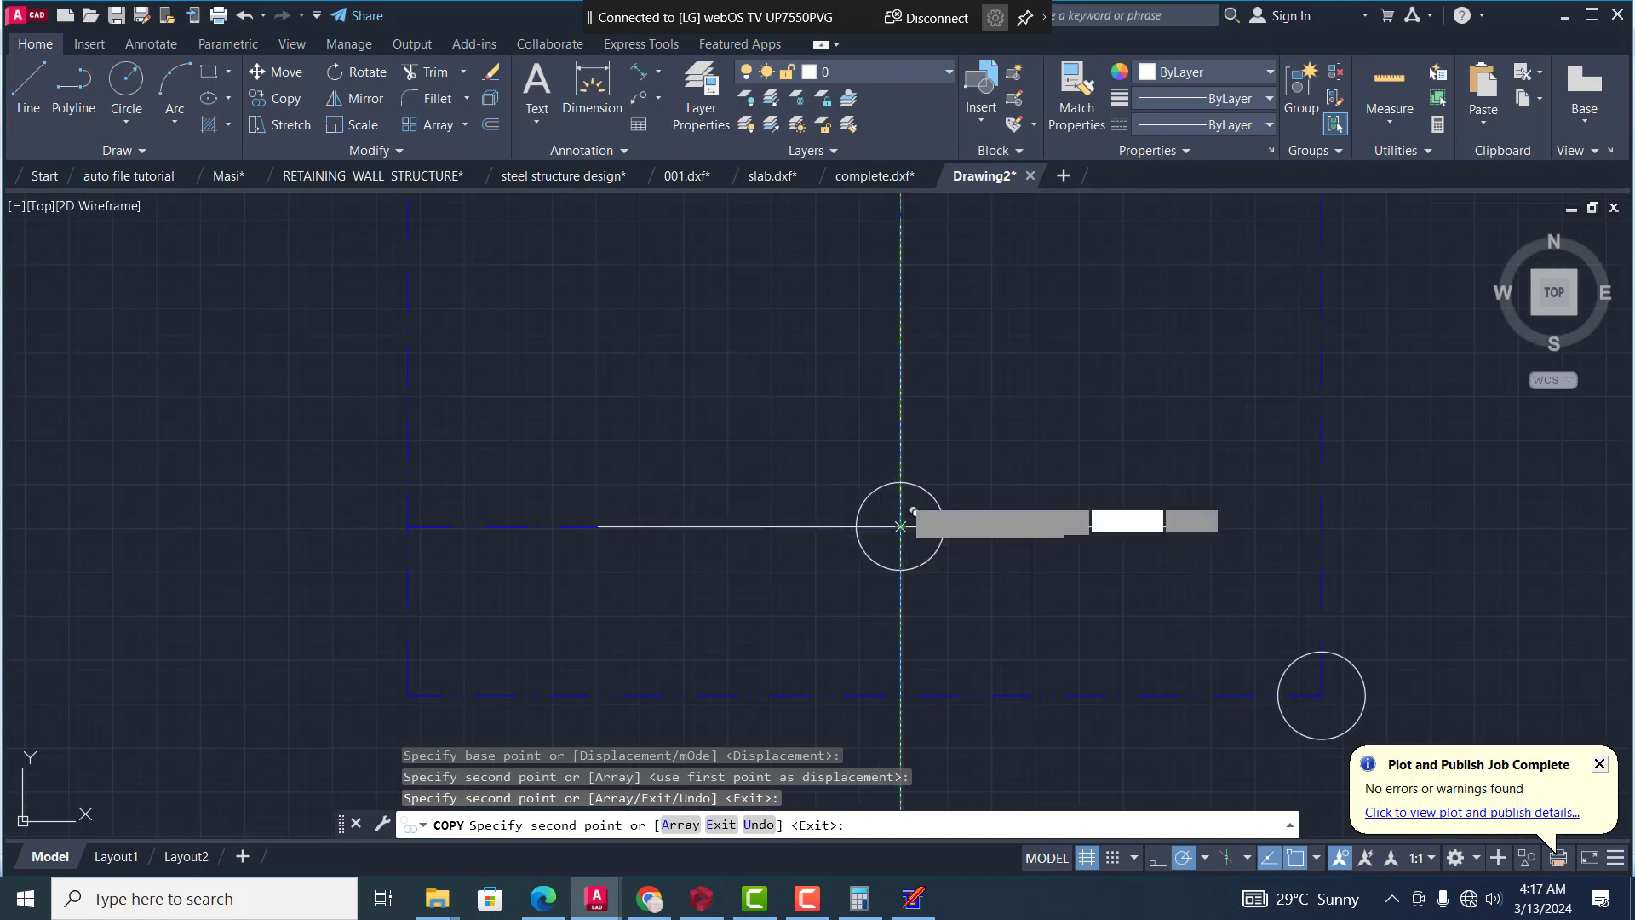
click(901, 526)
scroll(730, 536, down, 2)
scroll(693, 529, up, 6)
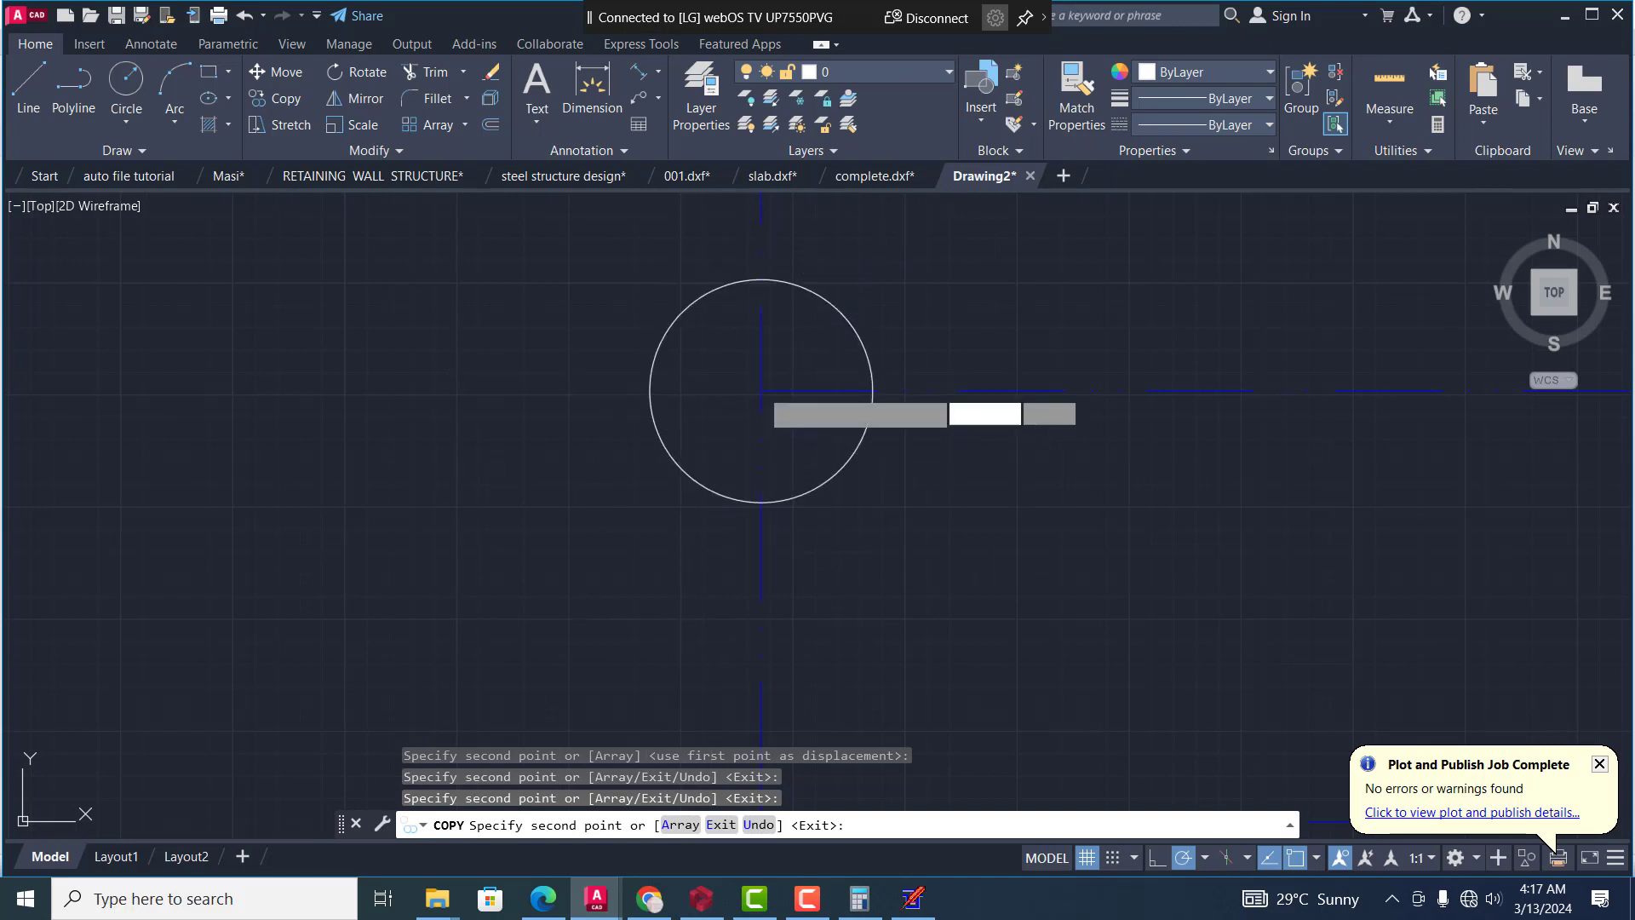
click(760, 391)
Place copies of the smaller circle on the plan's lower-left corner and the lowest grid line's middle junction, ending the copying
scroll(719, 358, down, 5)
scroll(778, 548, up, 4)
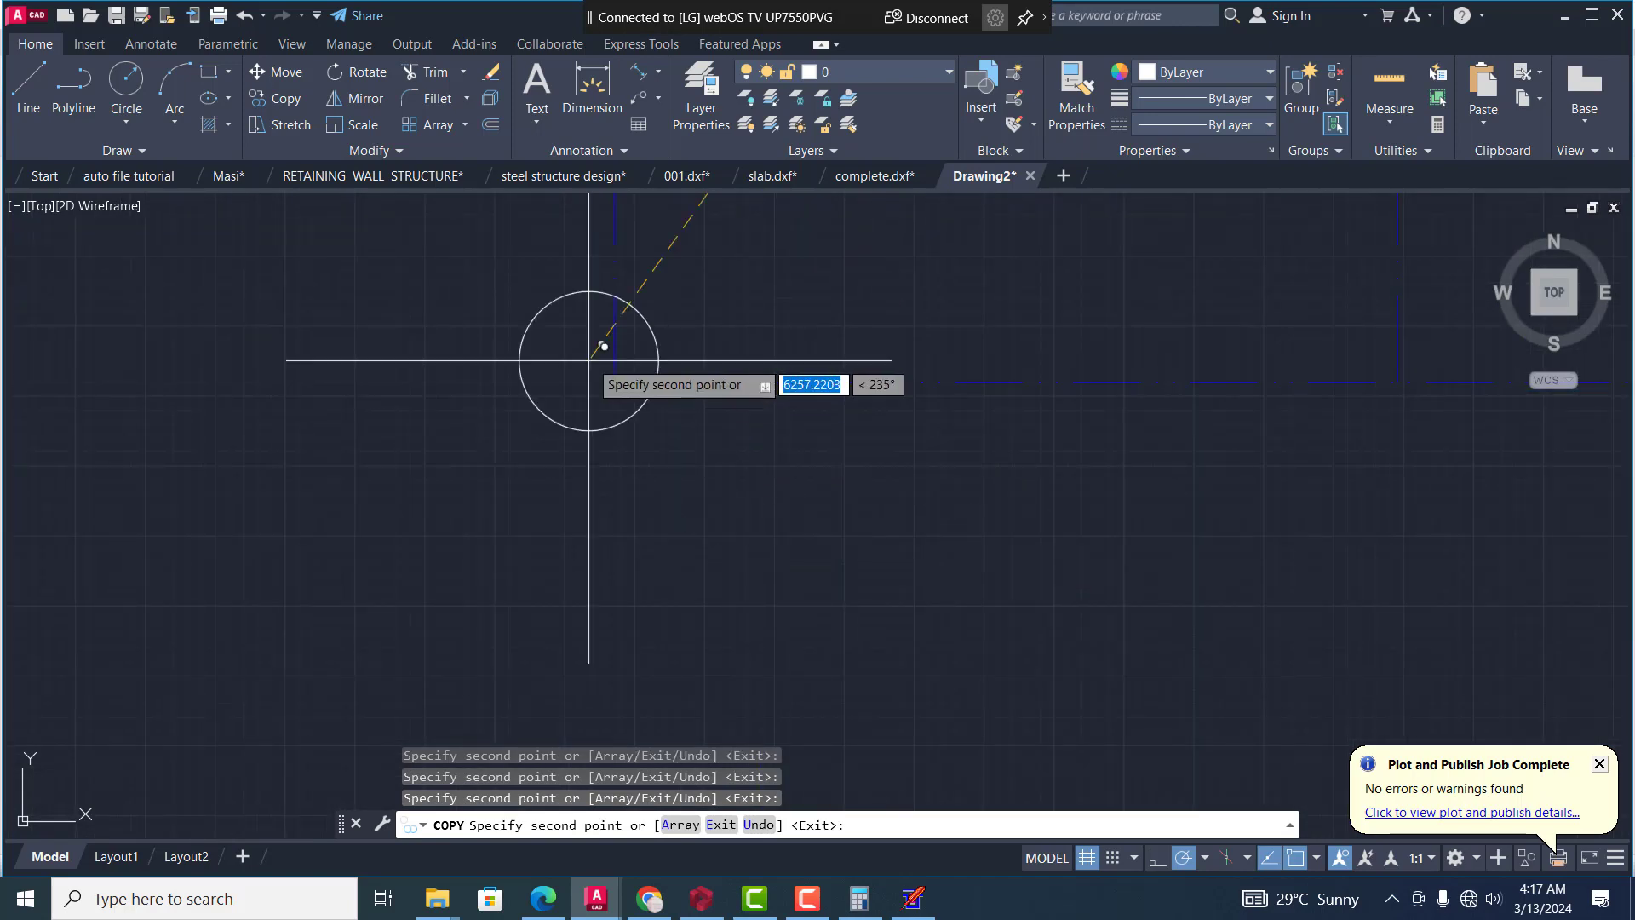
scroll(603, 346, up, 2)
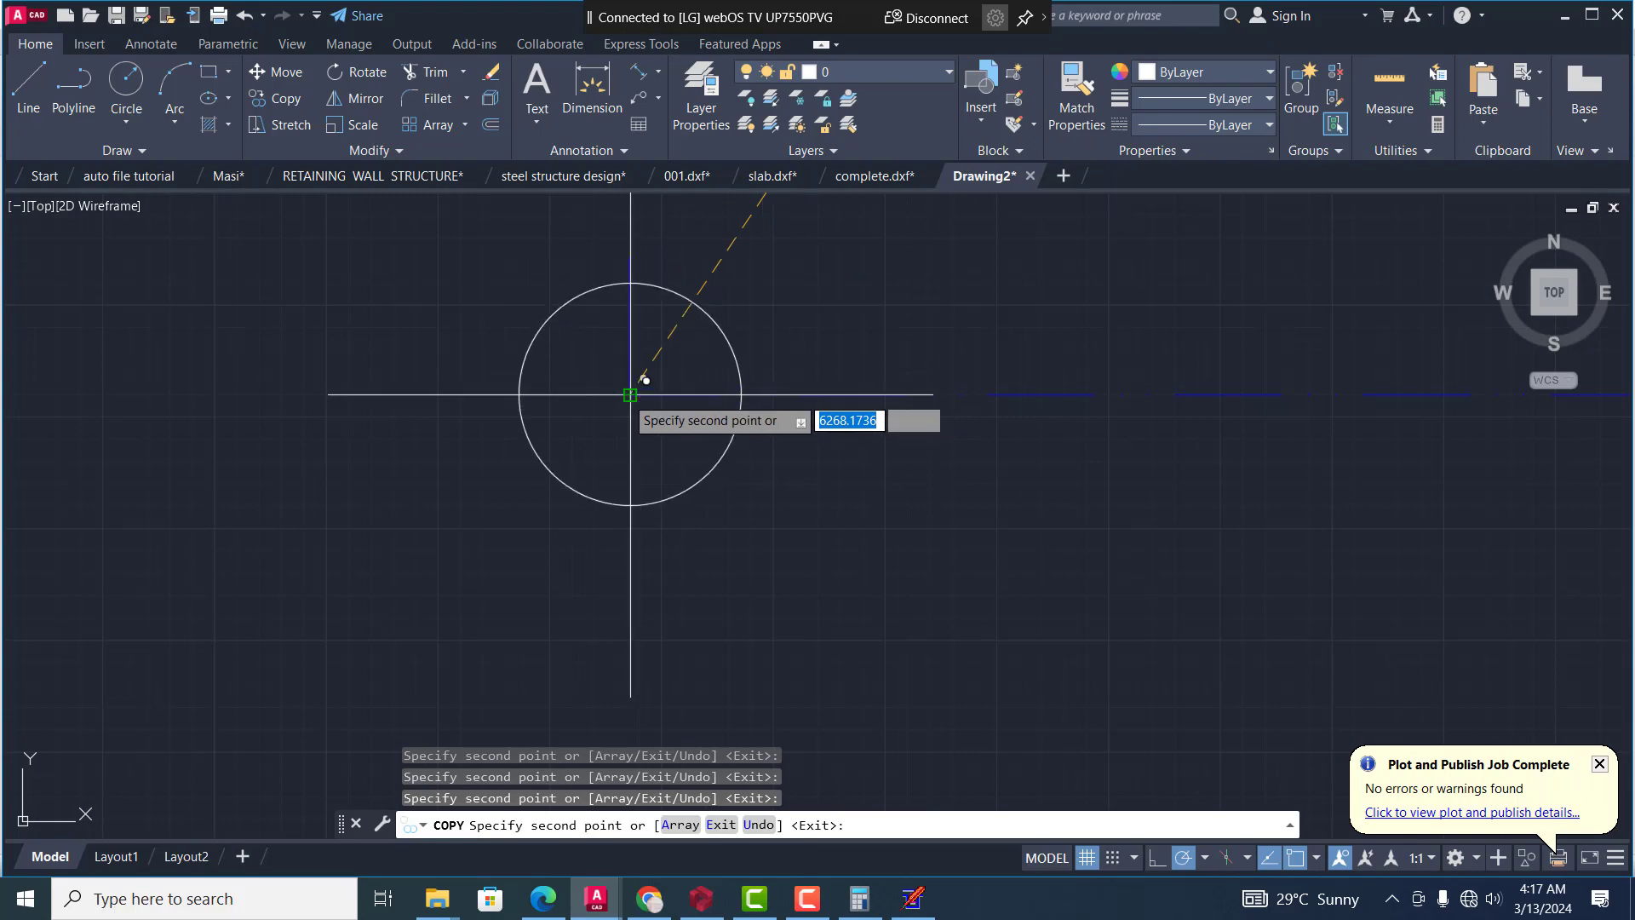
scroll(644, 378, down, 8)
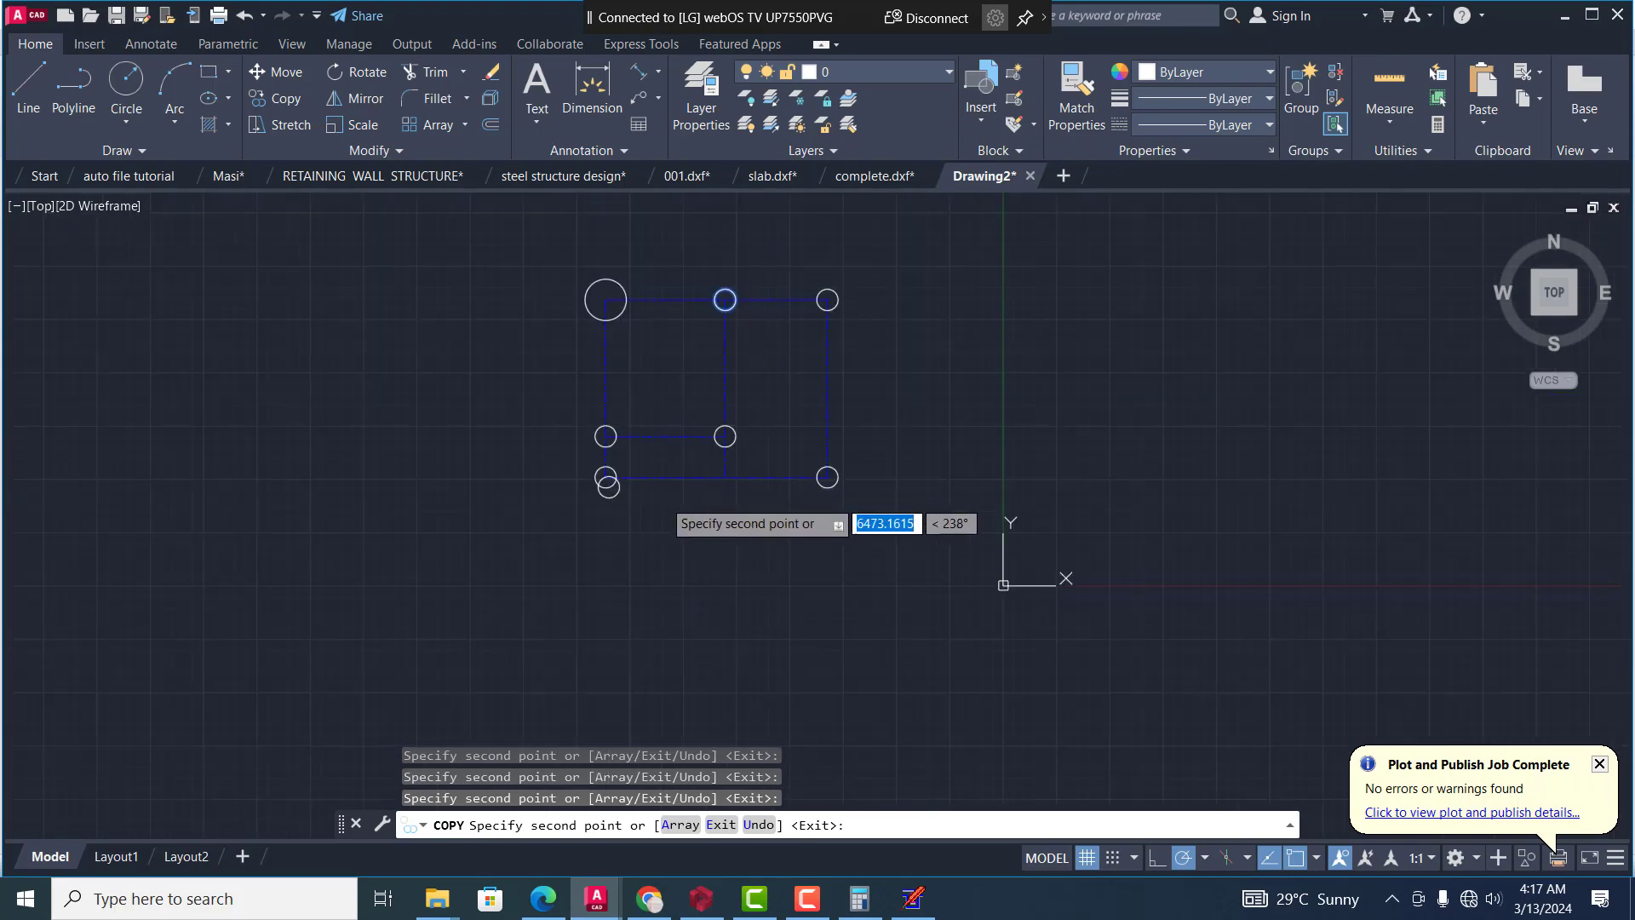
scroll(679, 478, up, 6)
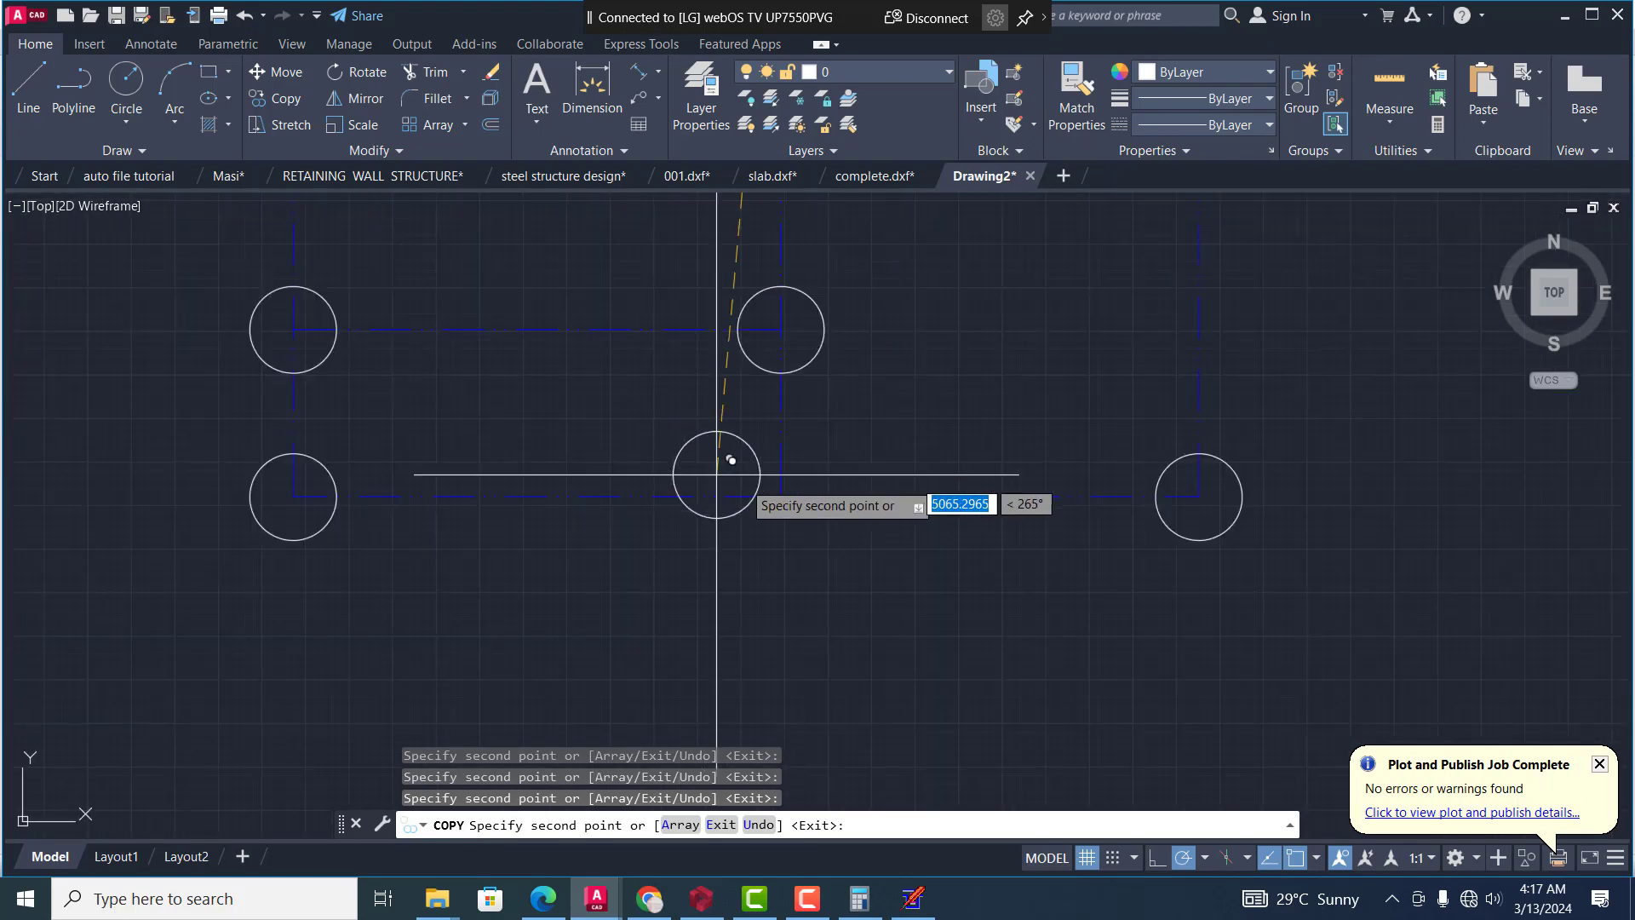
scroll(814, 477, up, 5)
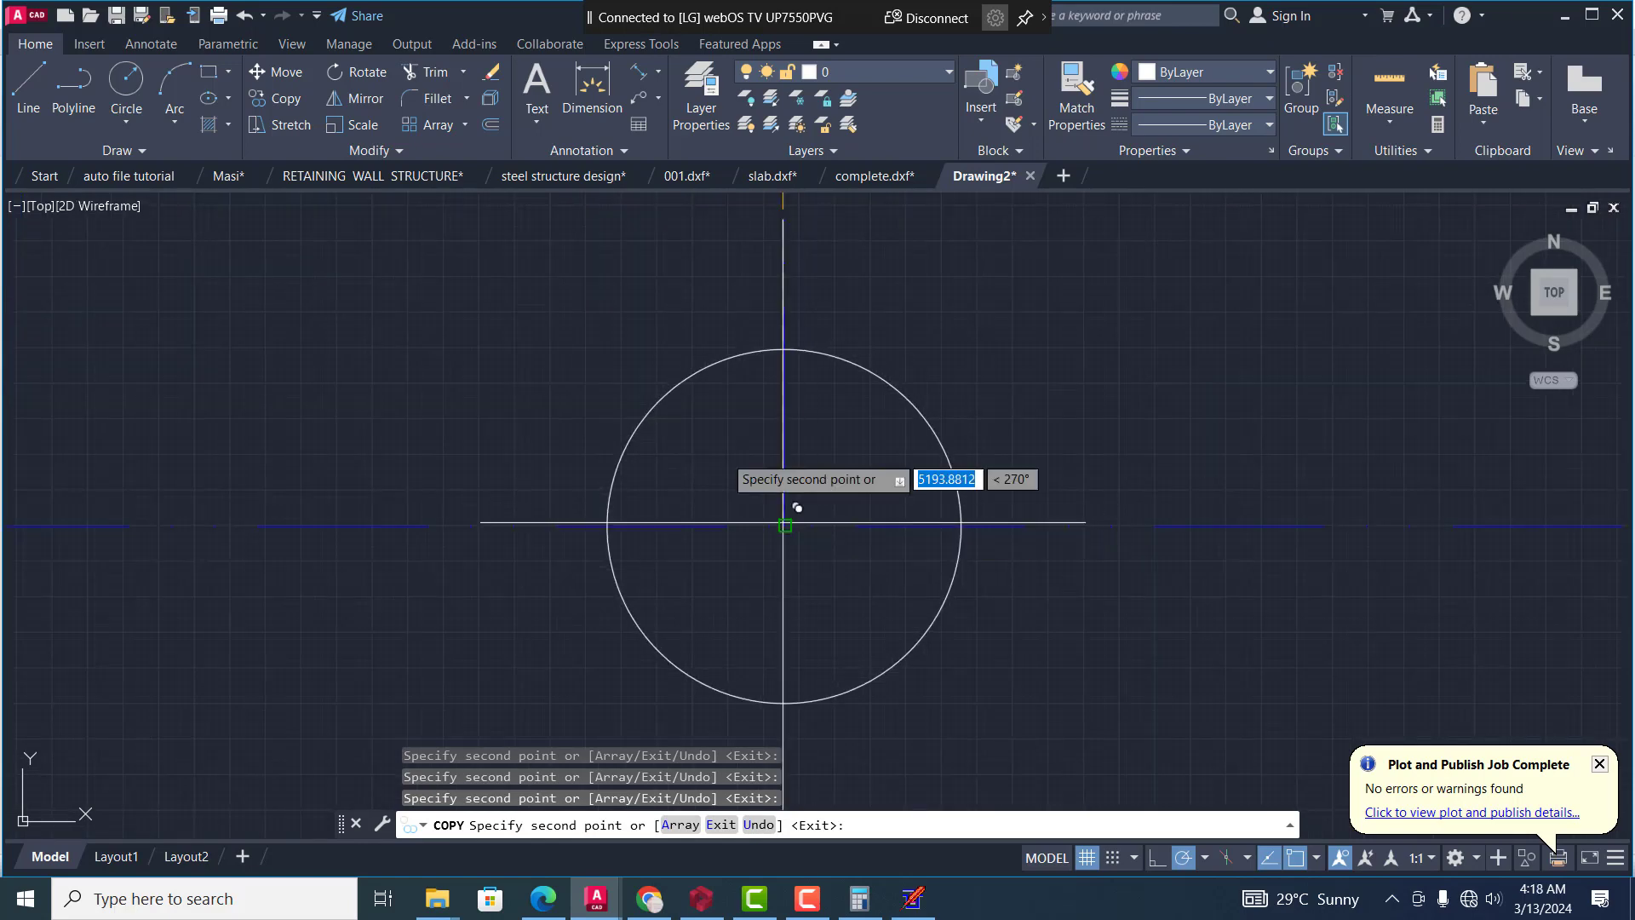
scroll(783, 522, down, 10)
key(Escape)
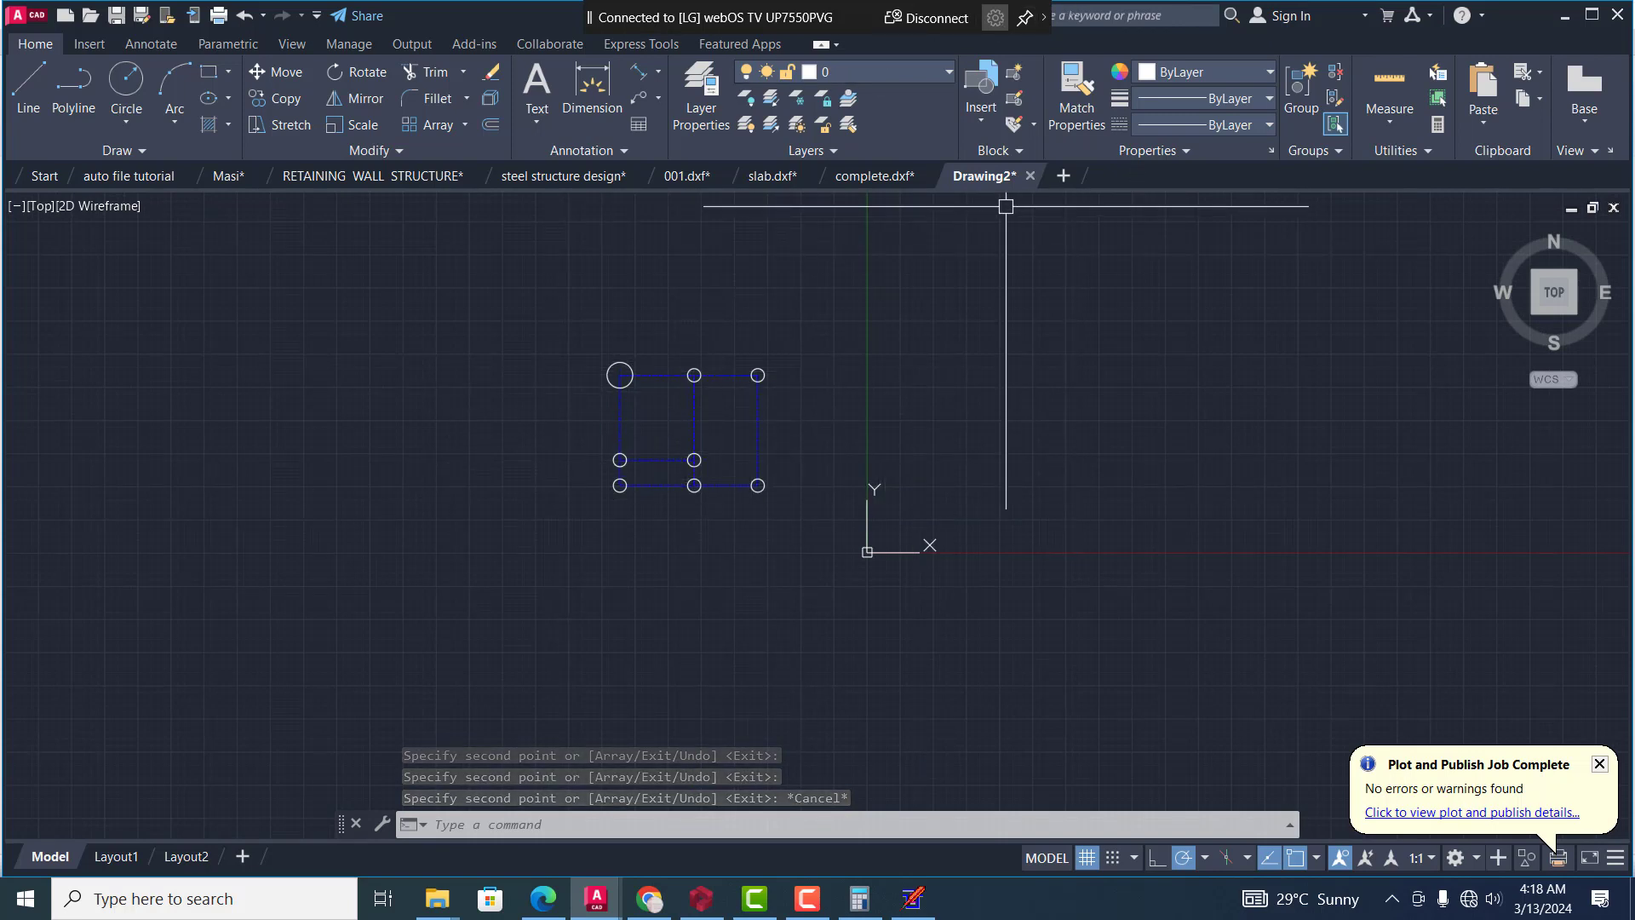
Save the drawing to the Desktop as an AutoCAD 2007/LT2007 DXF file named "quick dwg"
right_click(973, 180)
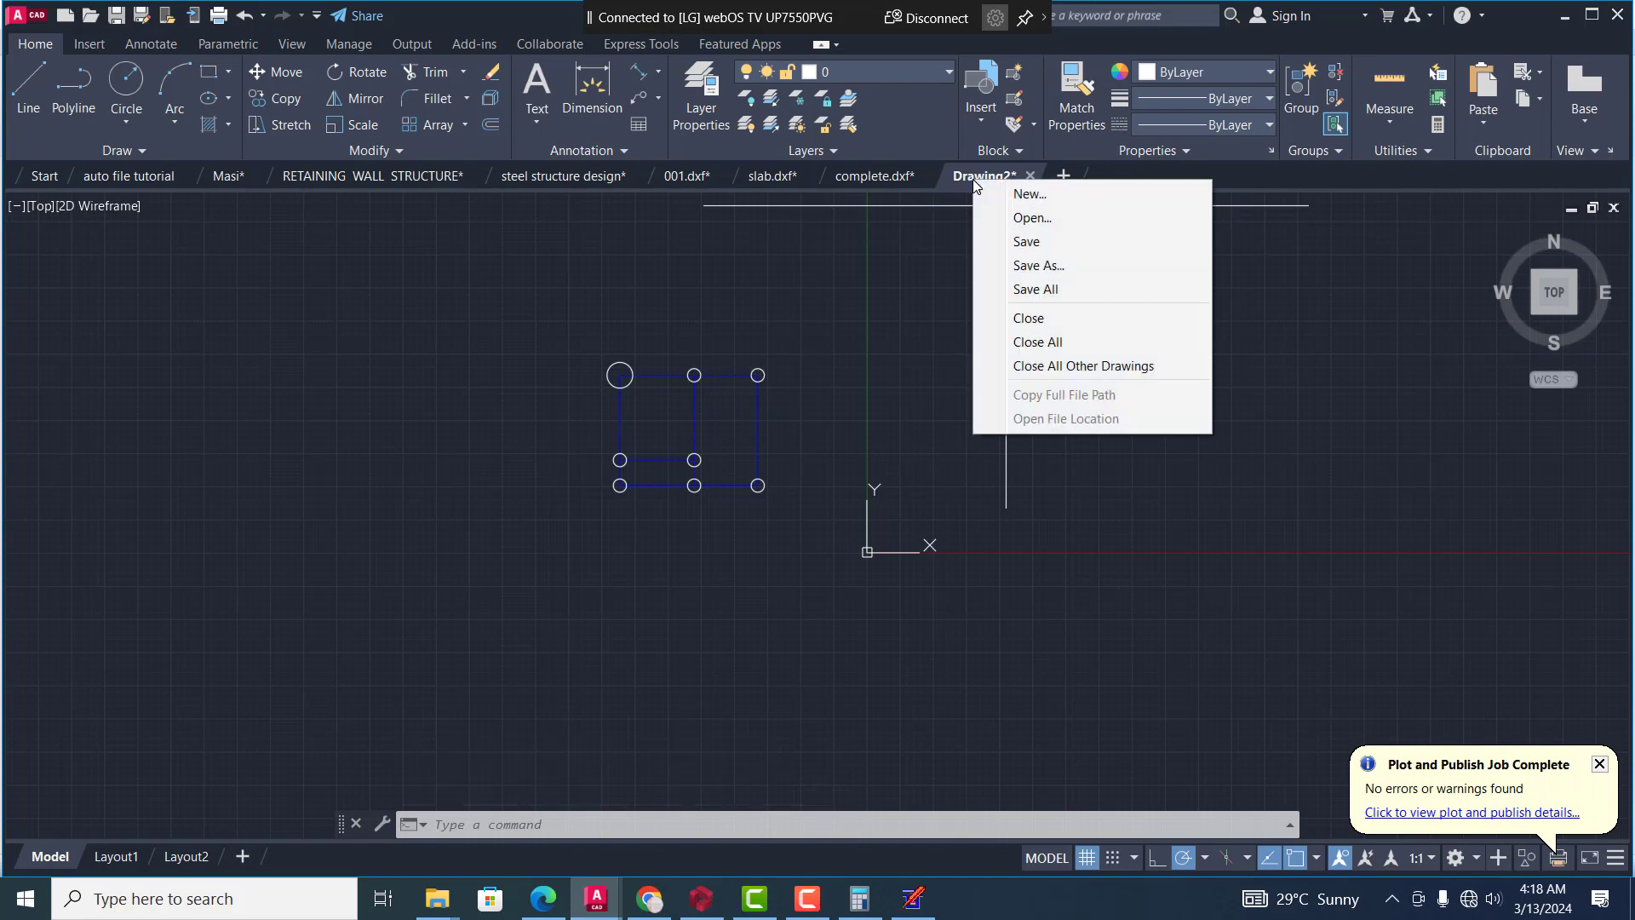
click(1037, 271)
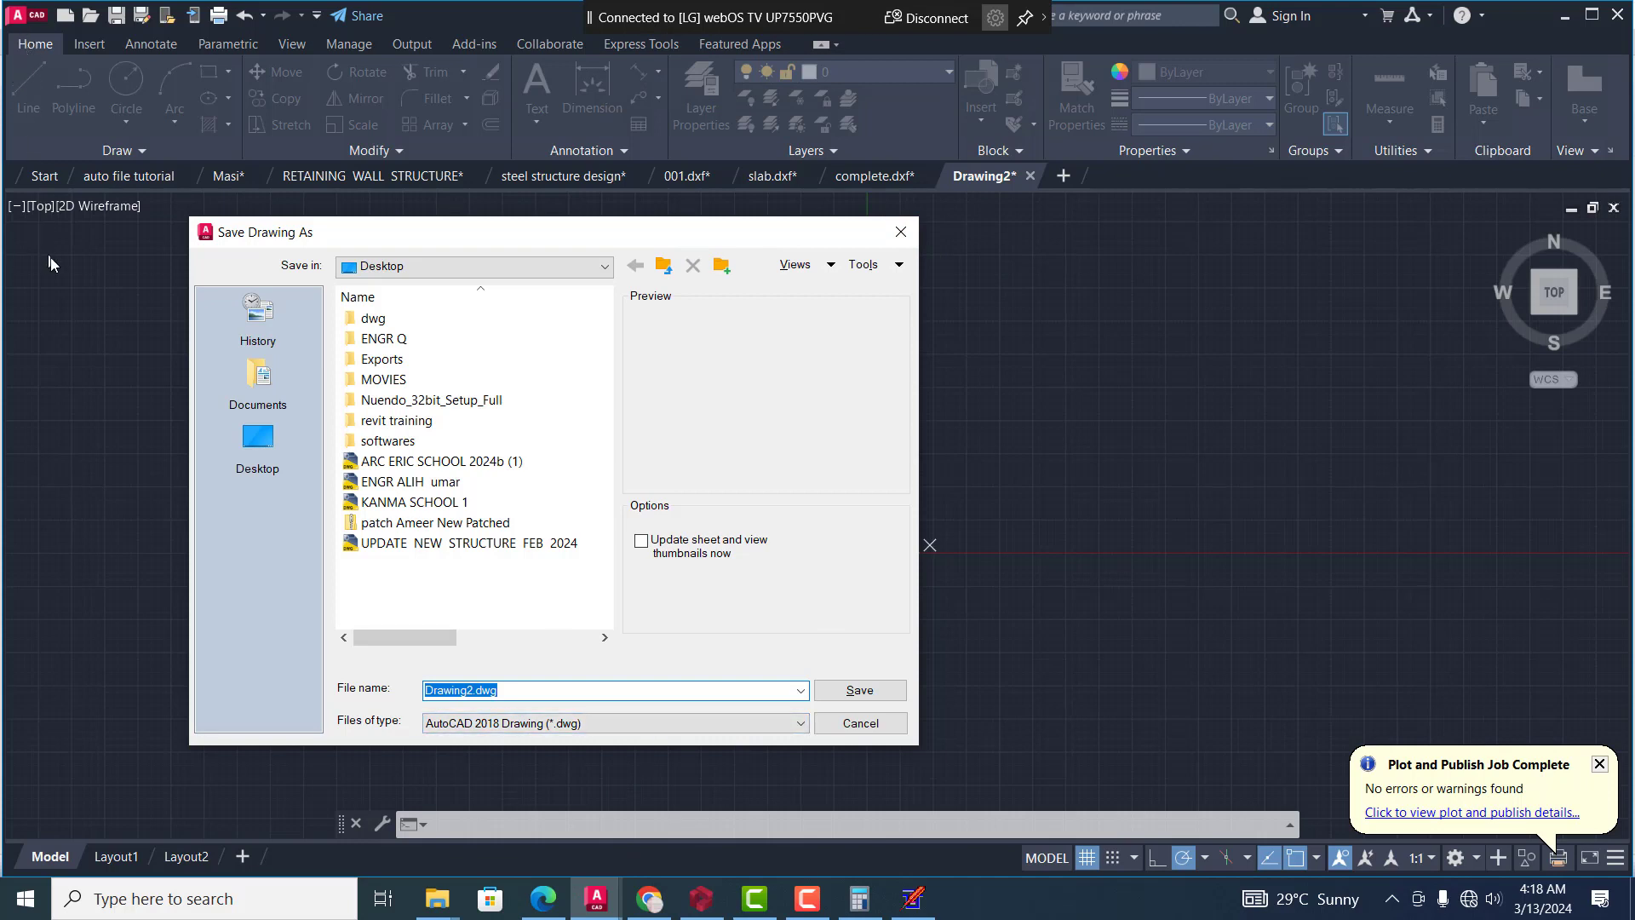
click(745, 724)
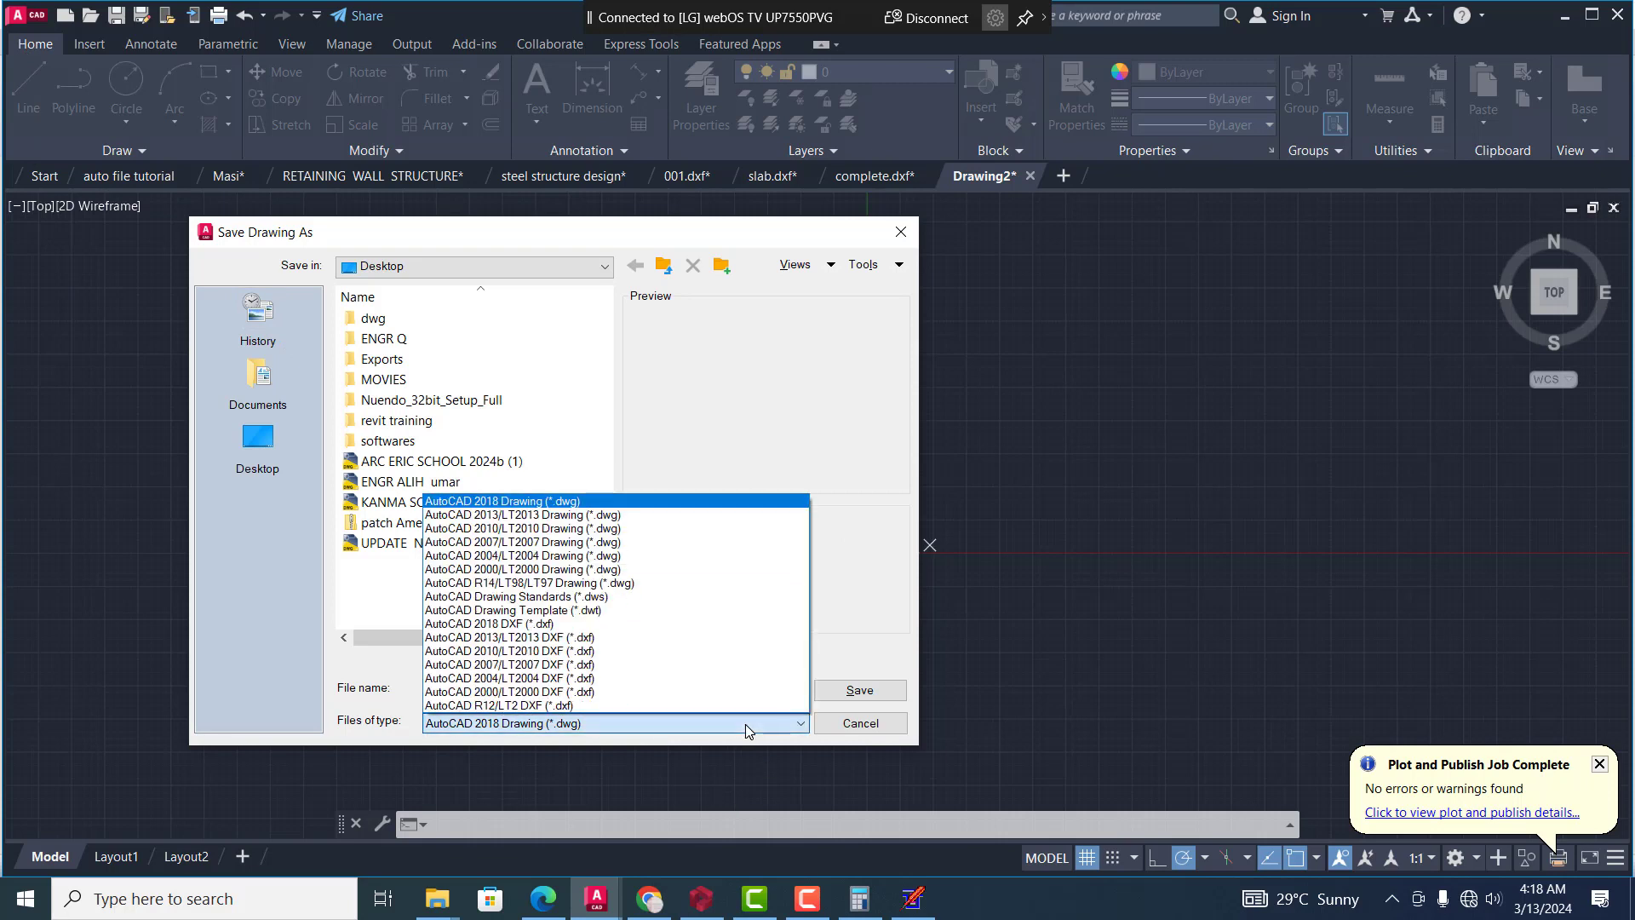
click(655, 666)
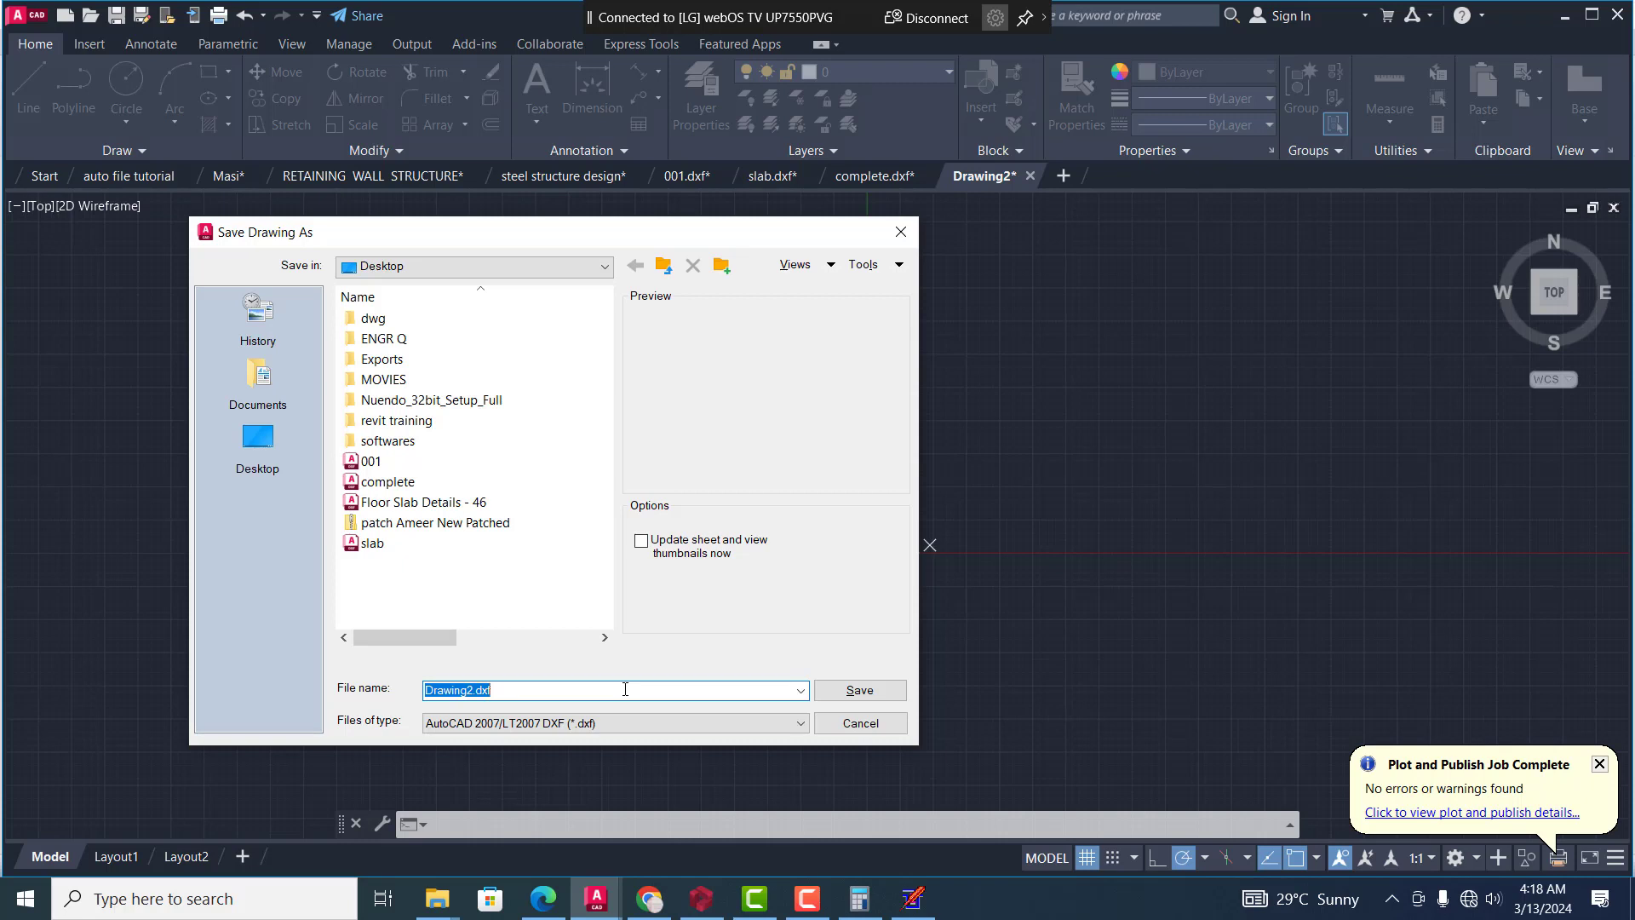
text(quic)
key(BackSpace)
key(BackSpace)
key(BackSpace)
key(BackSpace)
text(quick d)
click(856, 691)
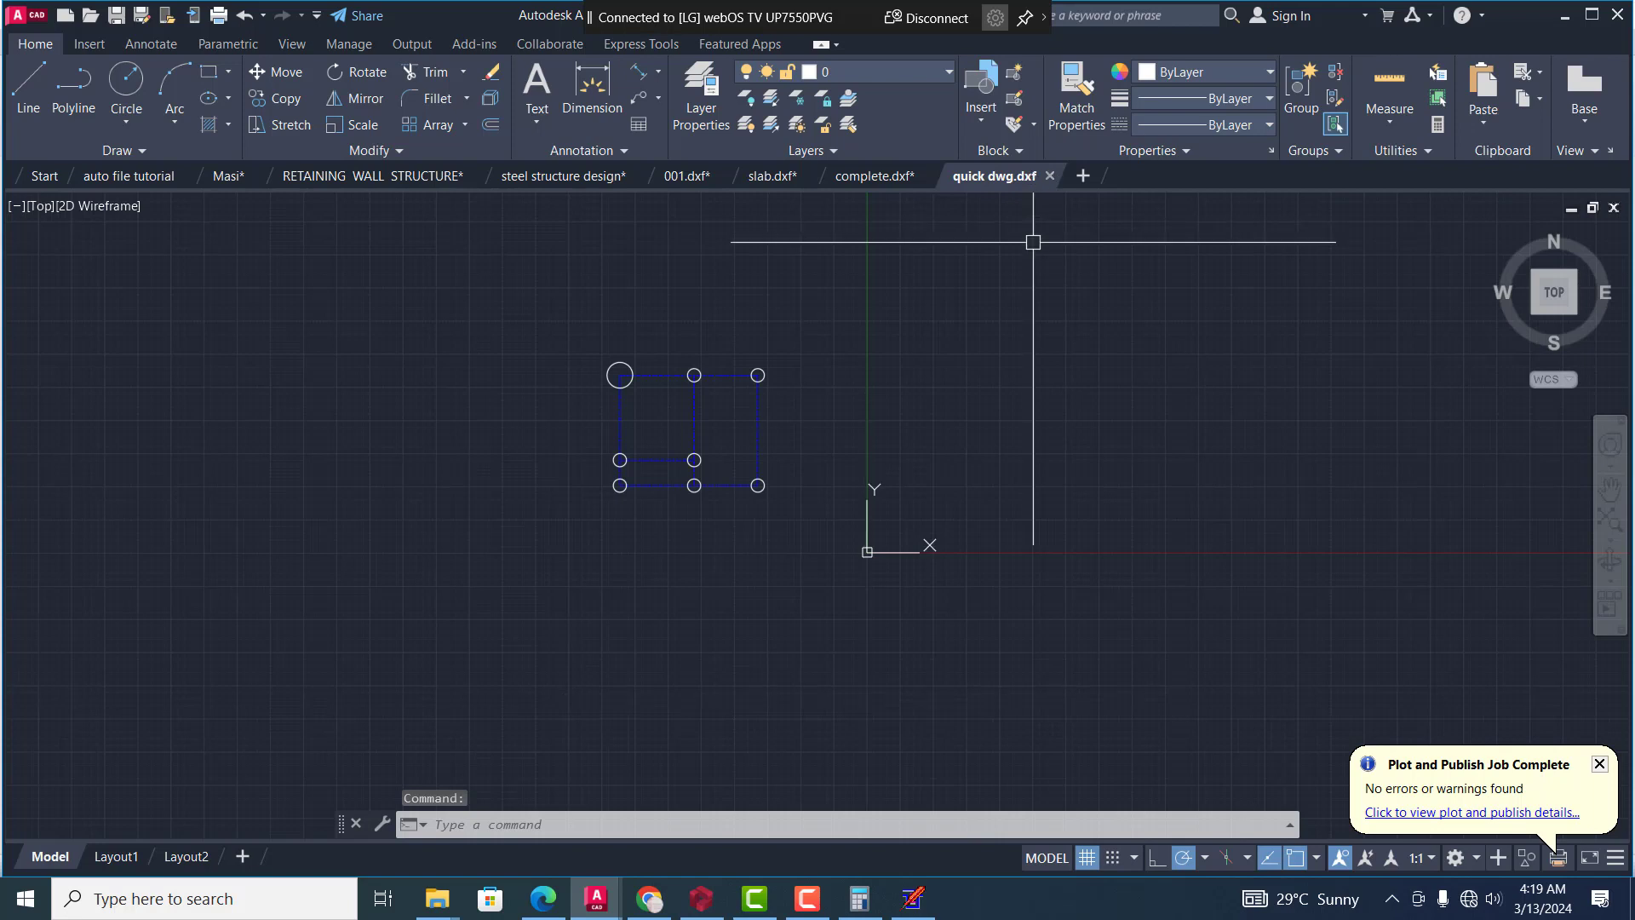
Close the quick dwg drawing without saving it in the AutoCAD 2018 format, and switch to QuickStructure
click(1050, 177)
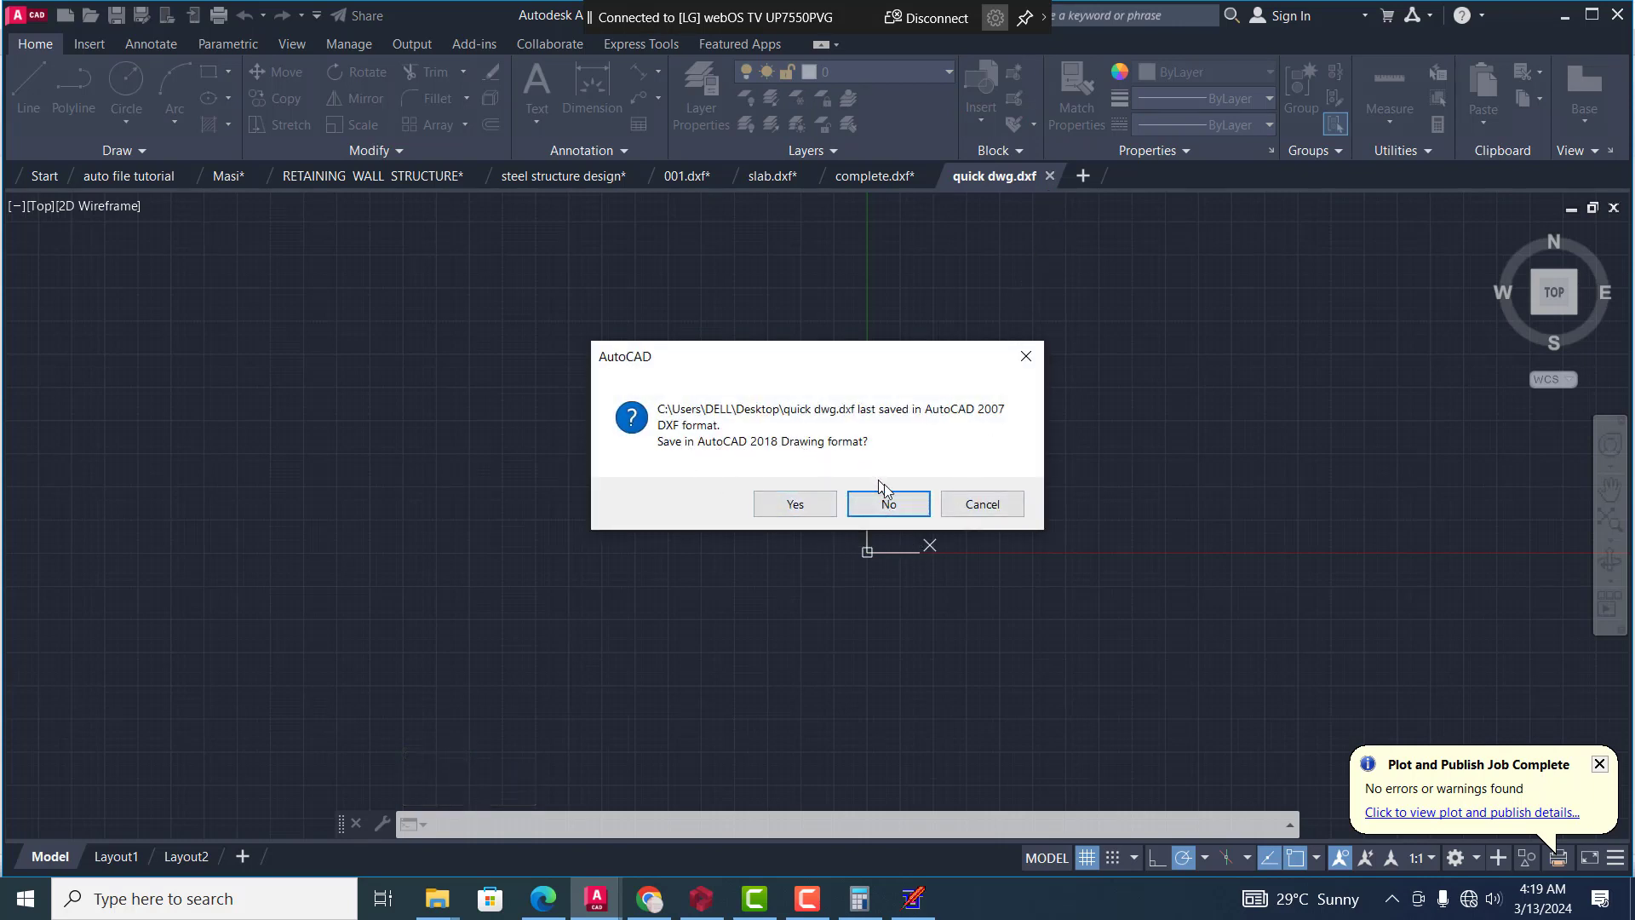
click(895, 505)
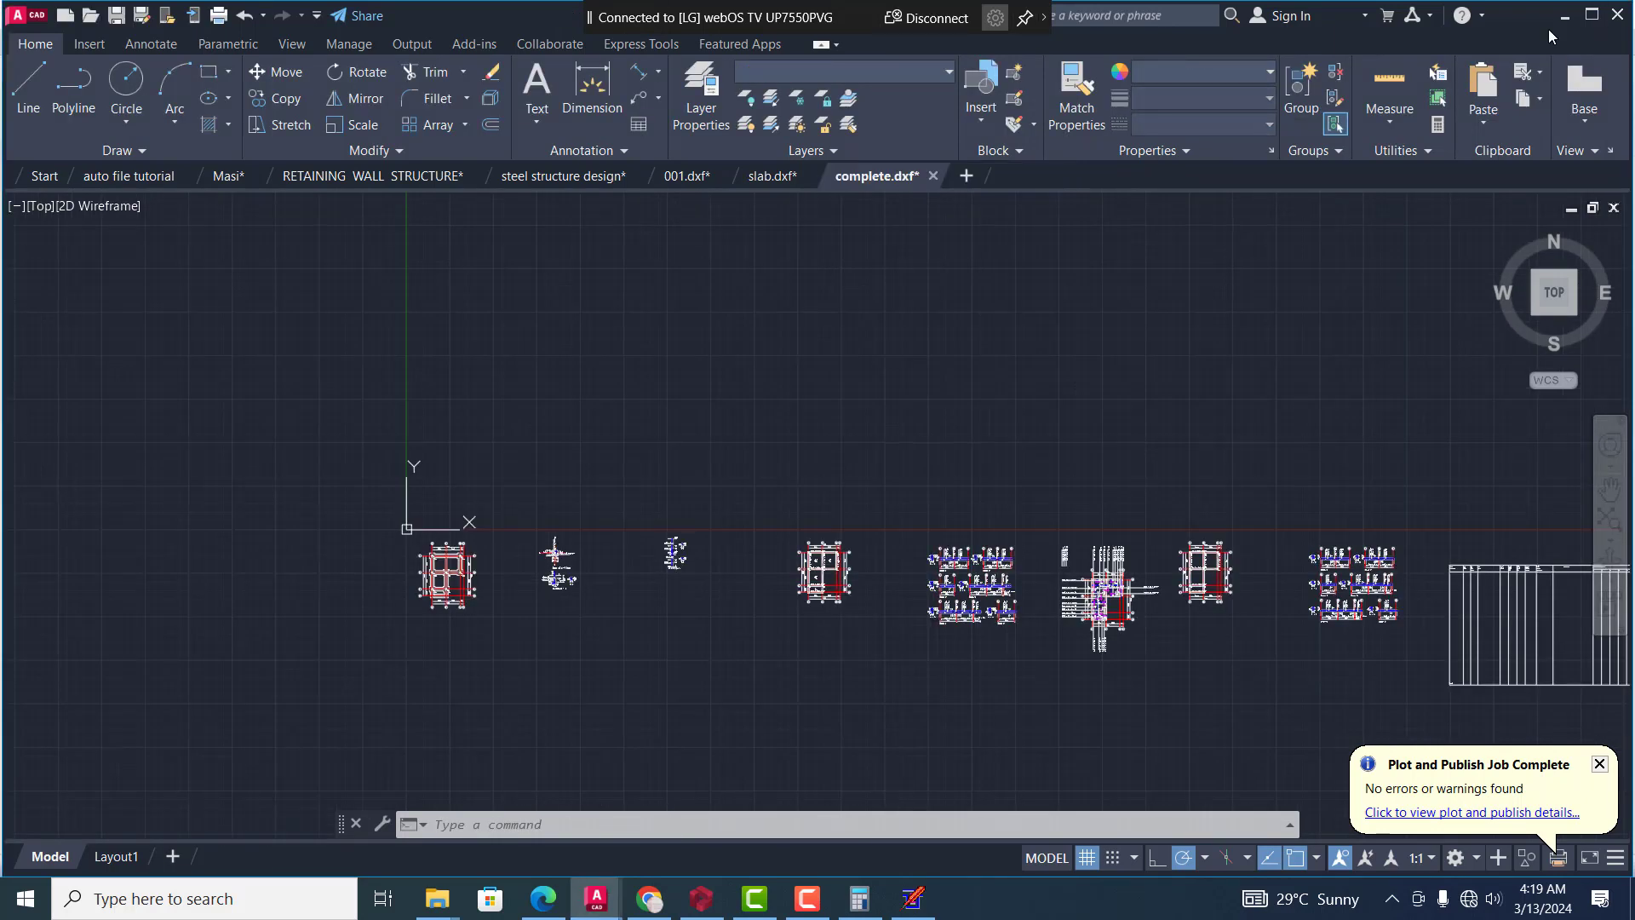
click(913, 899)
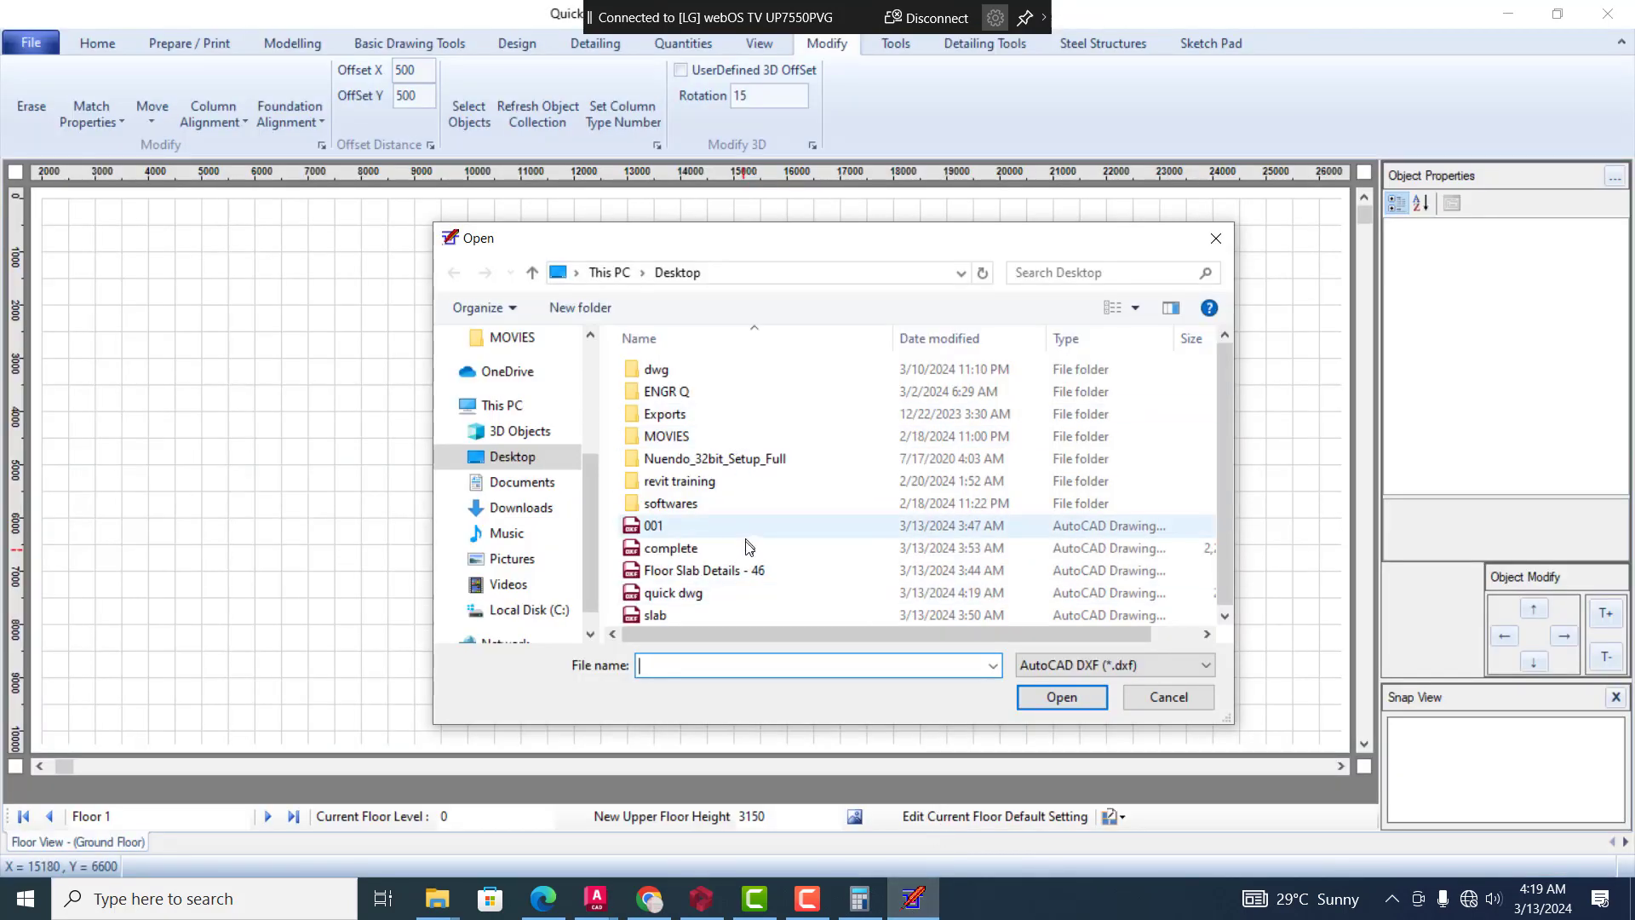
Import the quick dwg DXF file from the Desktop as the floor layout, applying the current floor default settings
click(699, 594)
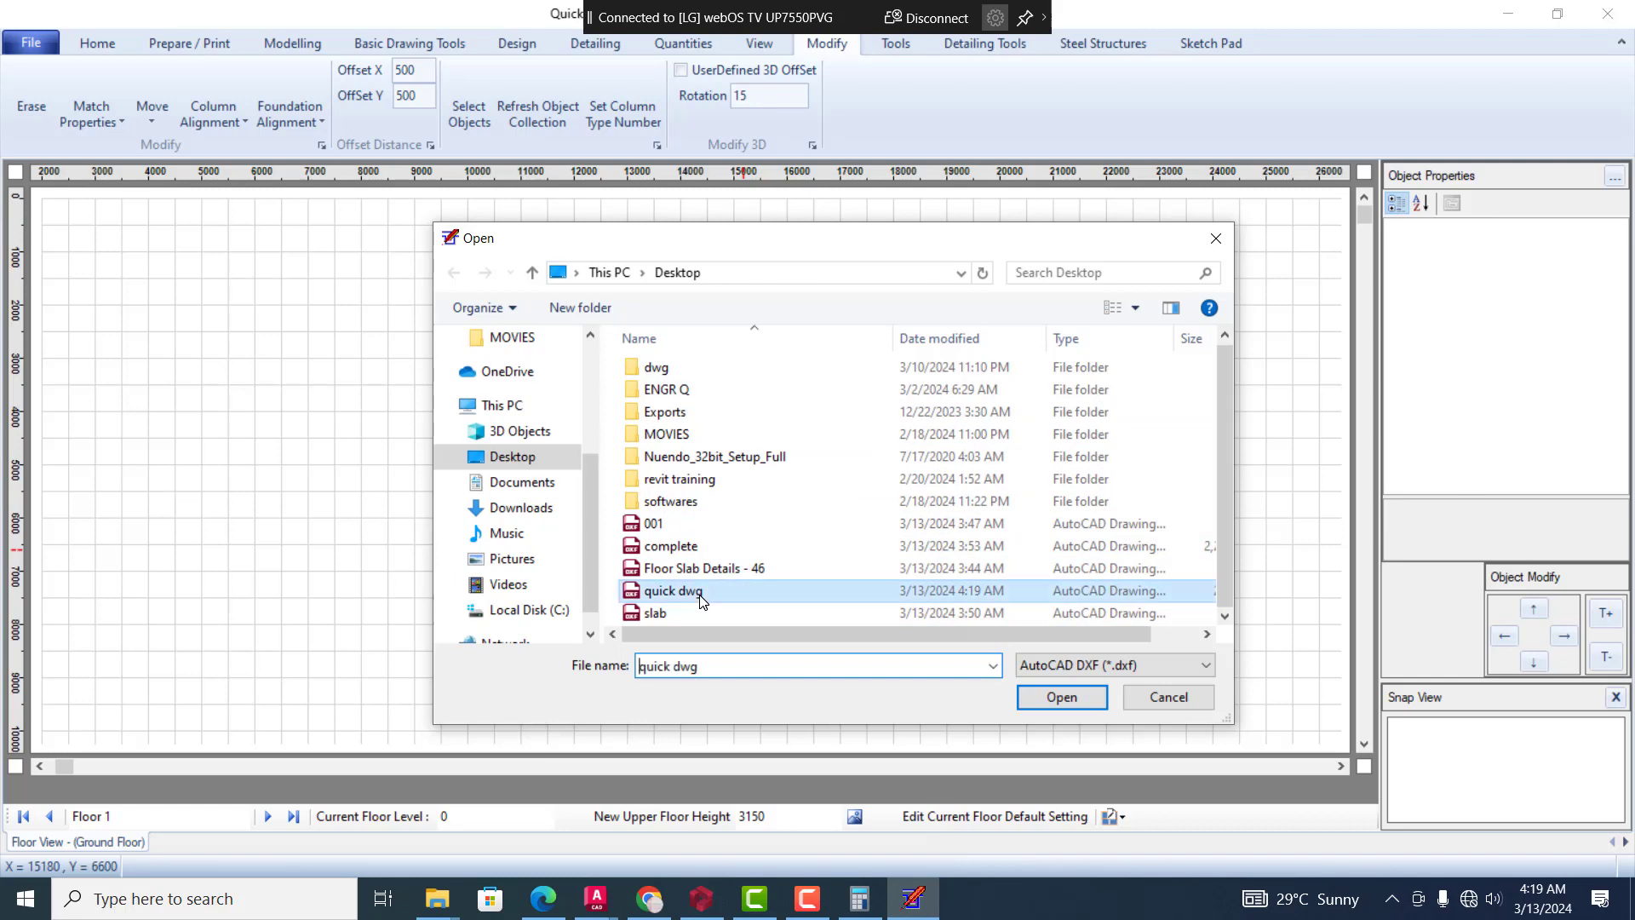
click(1063, 698)
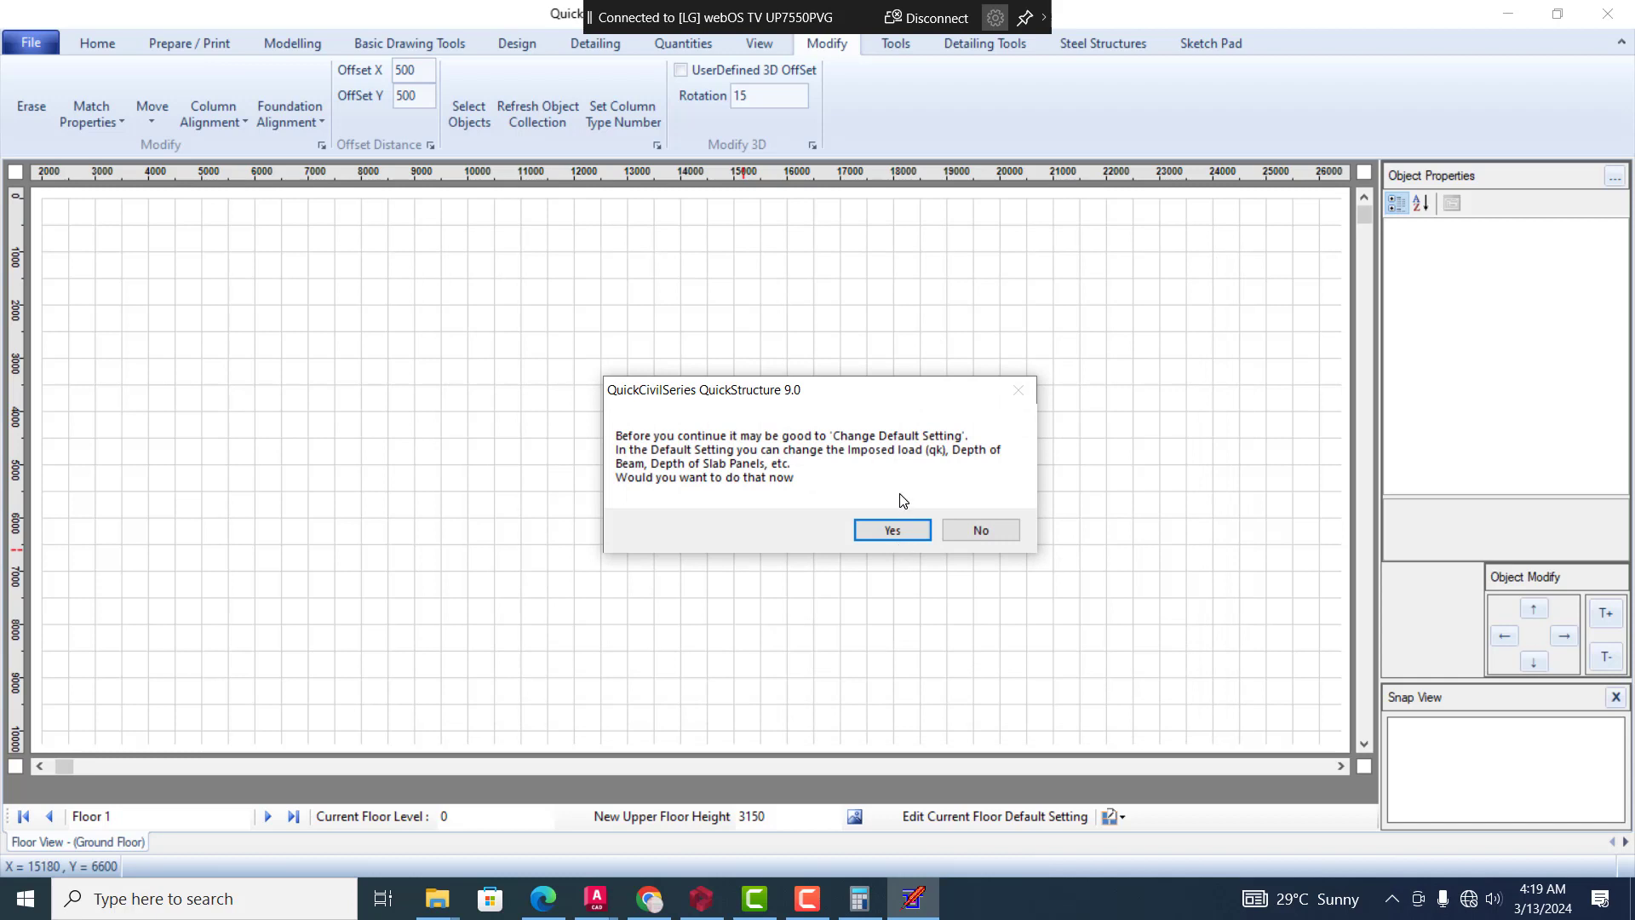
click(894, 534)
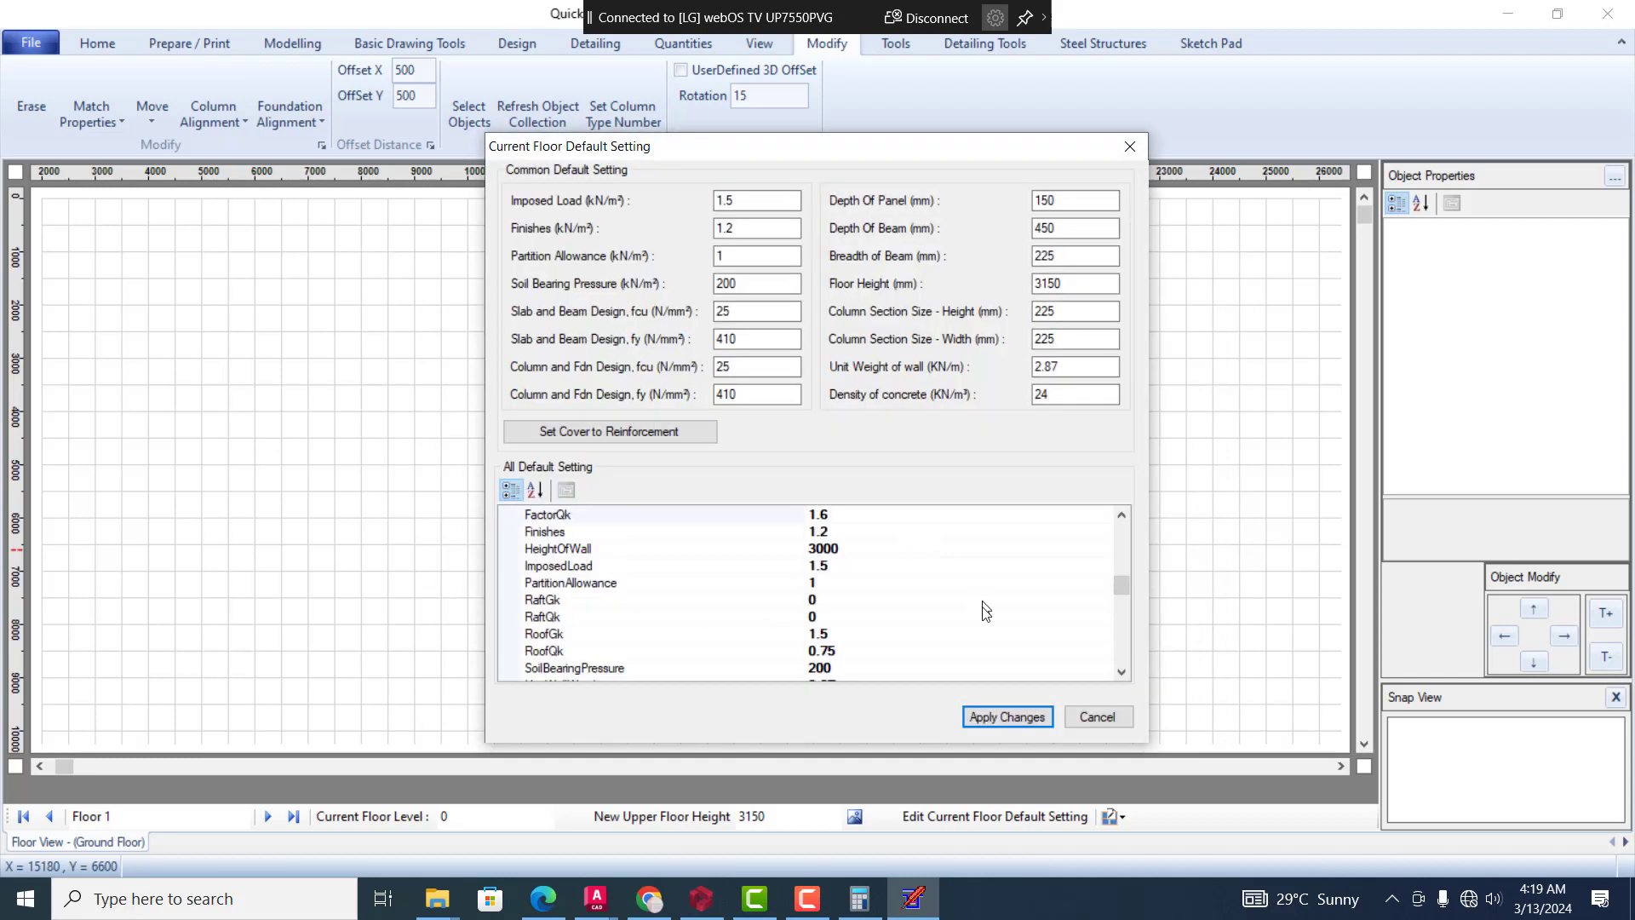
click(1005, 717)
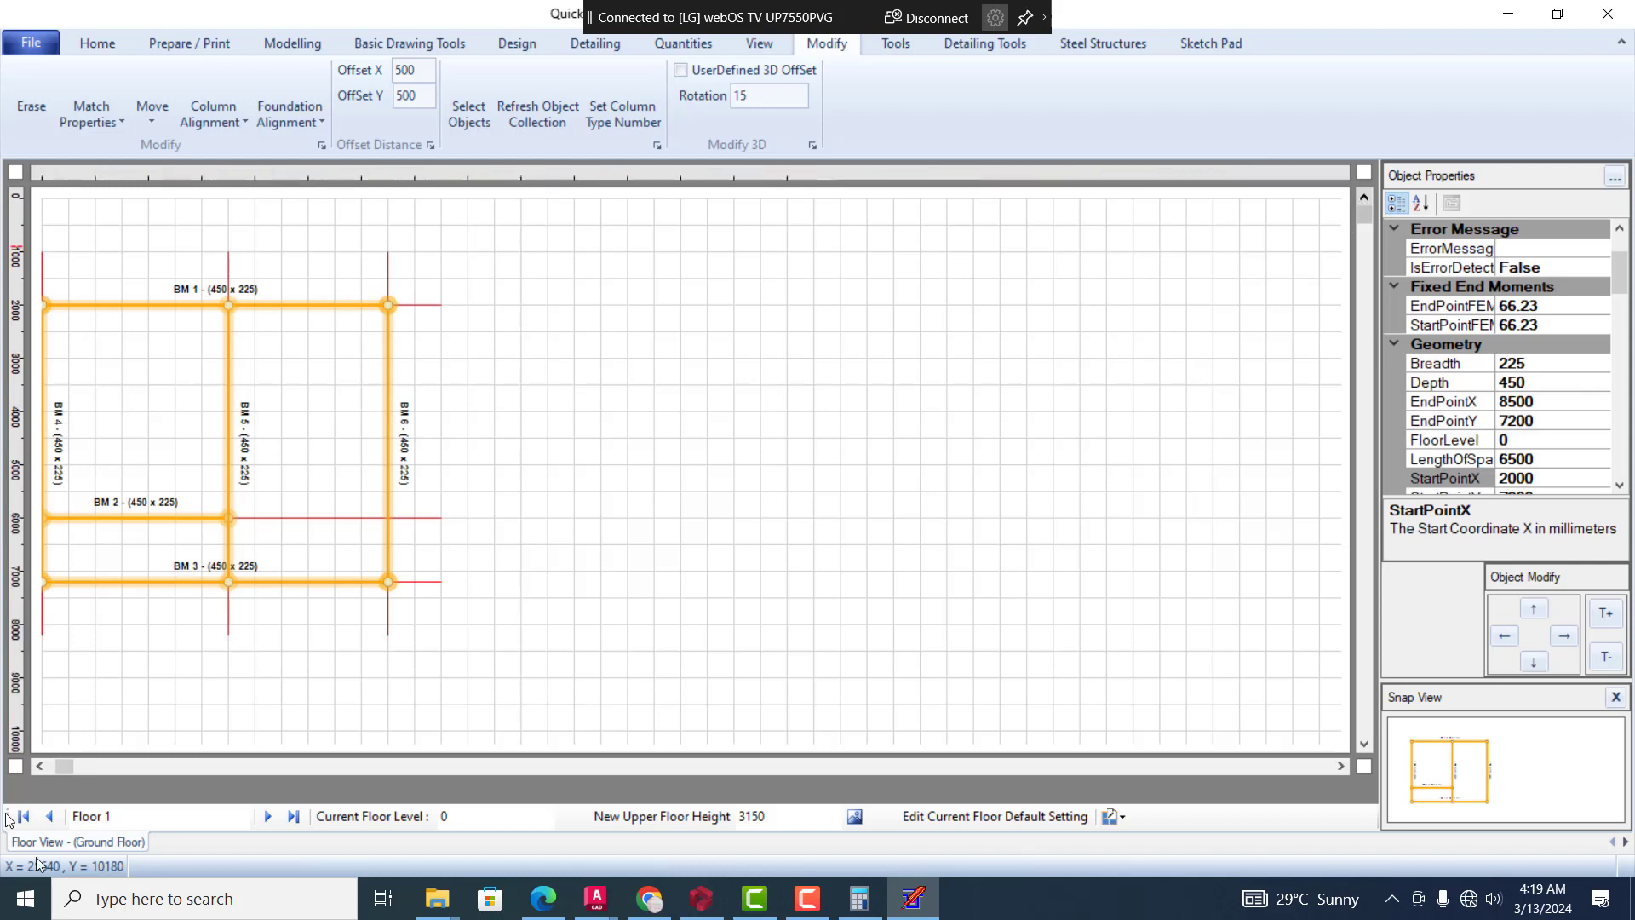
click(34, 768)
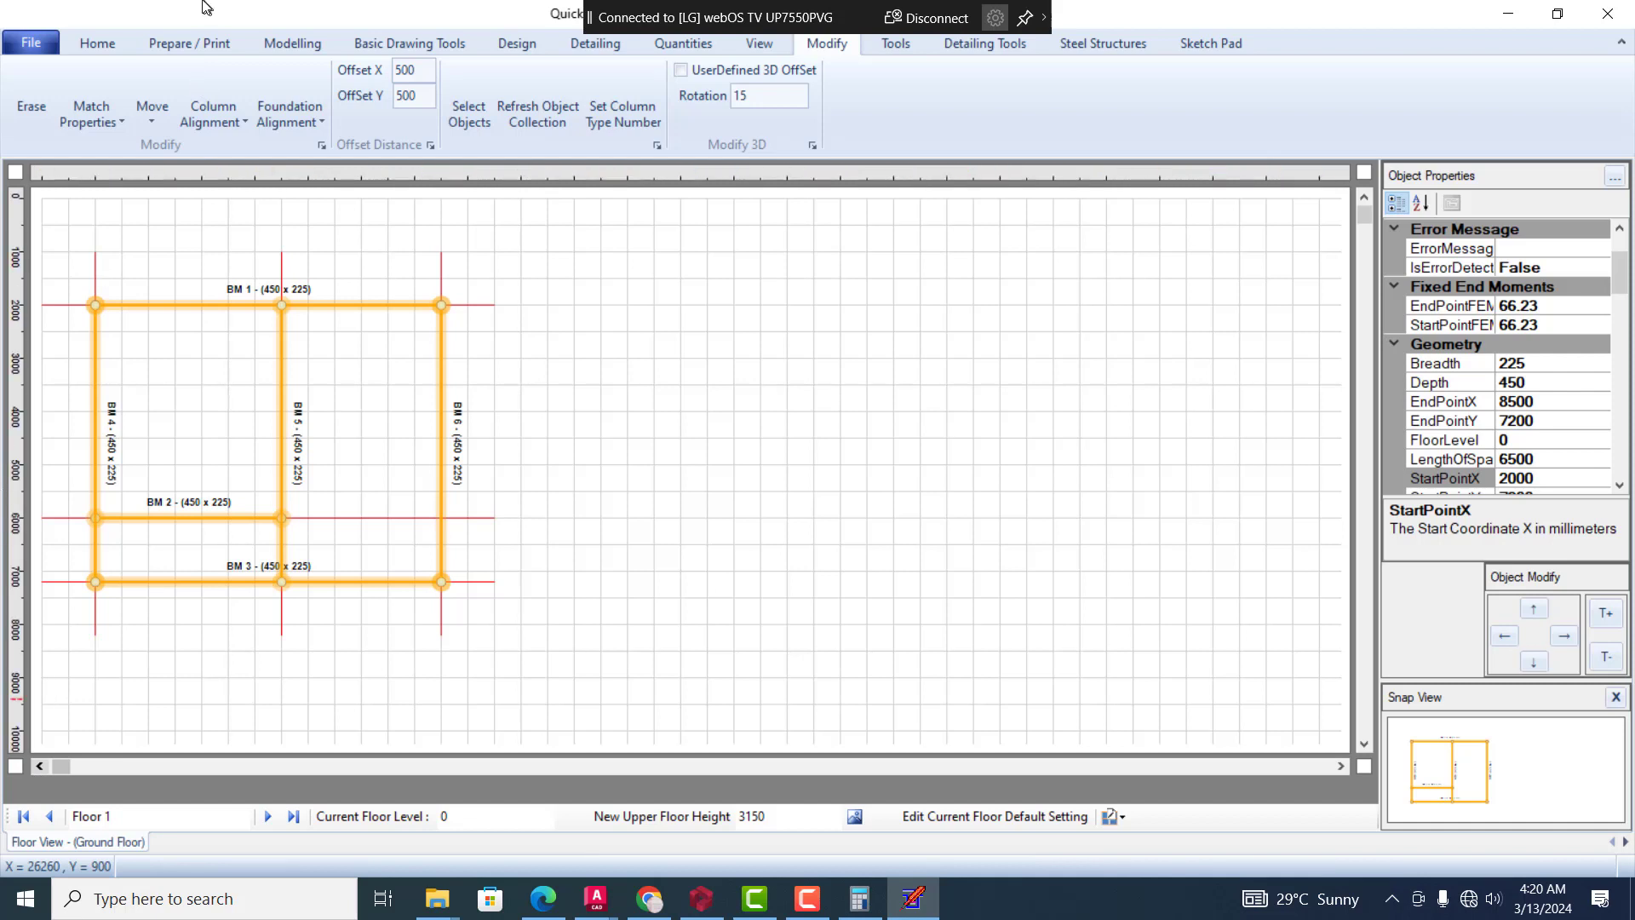
Add a 3500 x 4000 mm rectangular slab panel in the upper-left bay bounded by beams BM 1, BM 2, BM 4 and BM 5
click(89, 46)
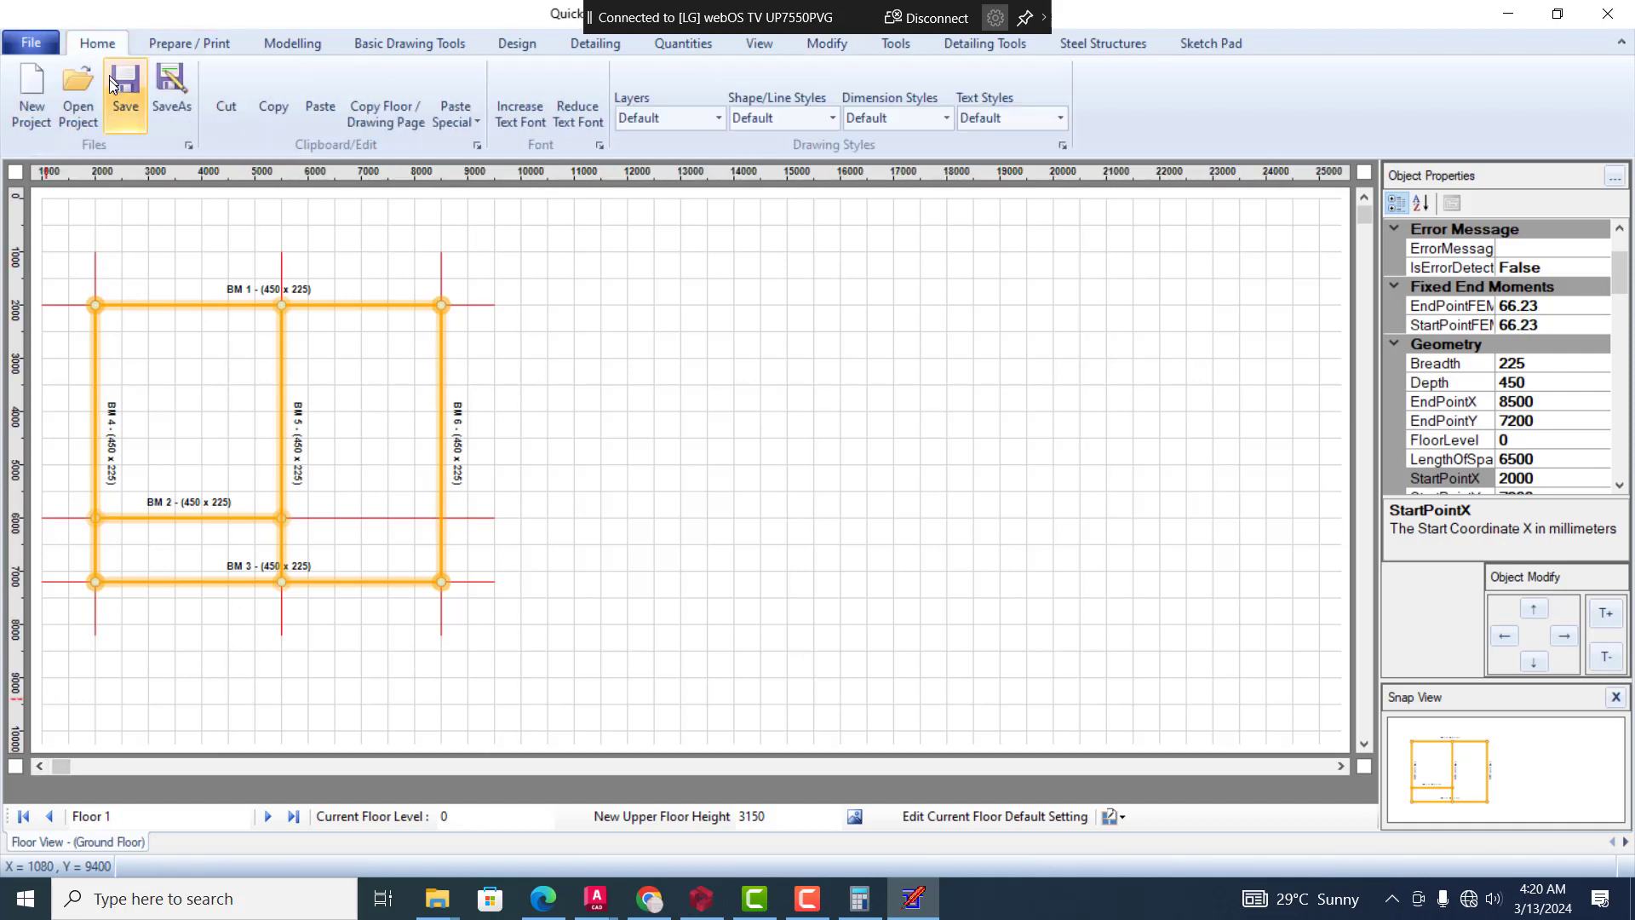
click(293, 44)
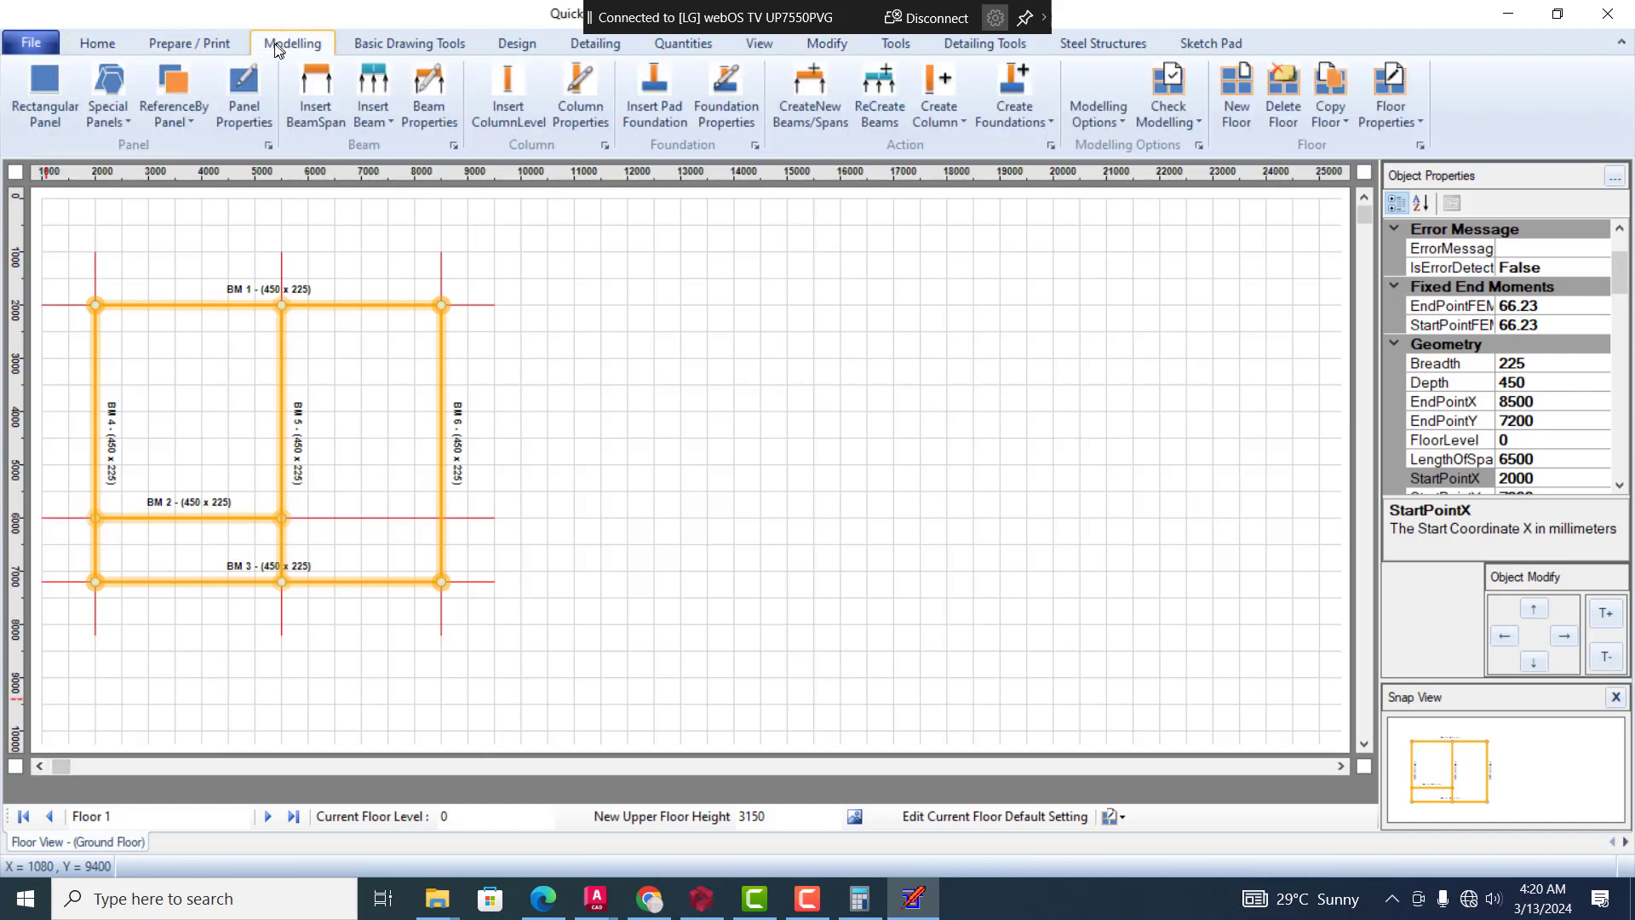
click(40, 82)
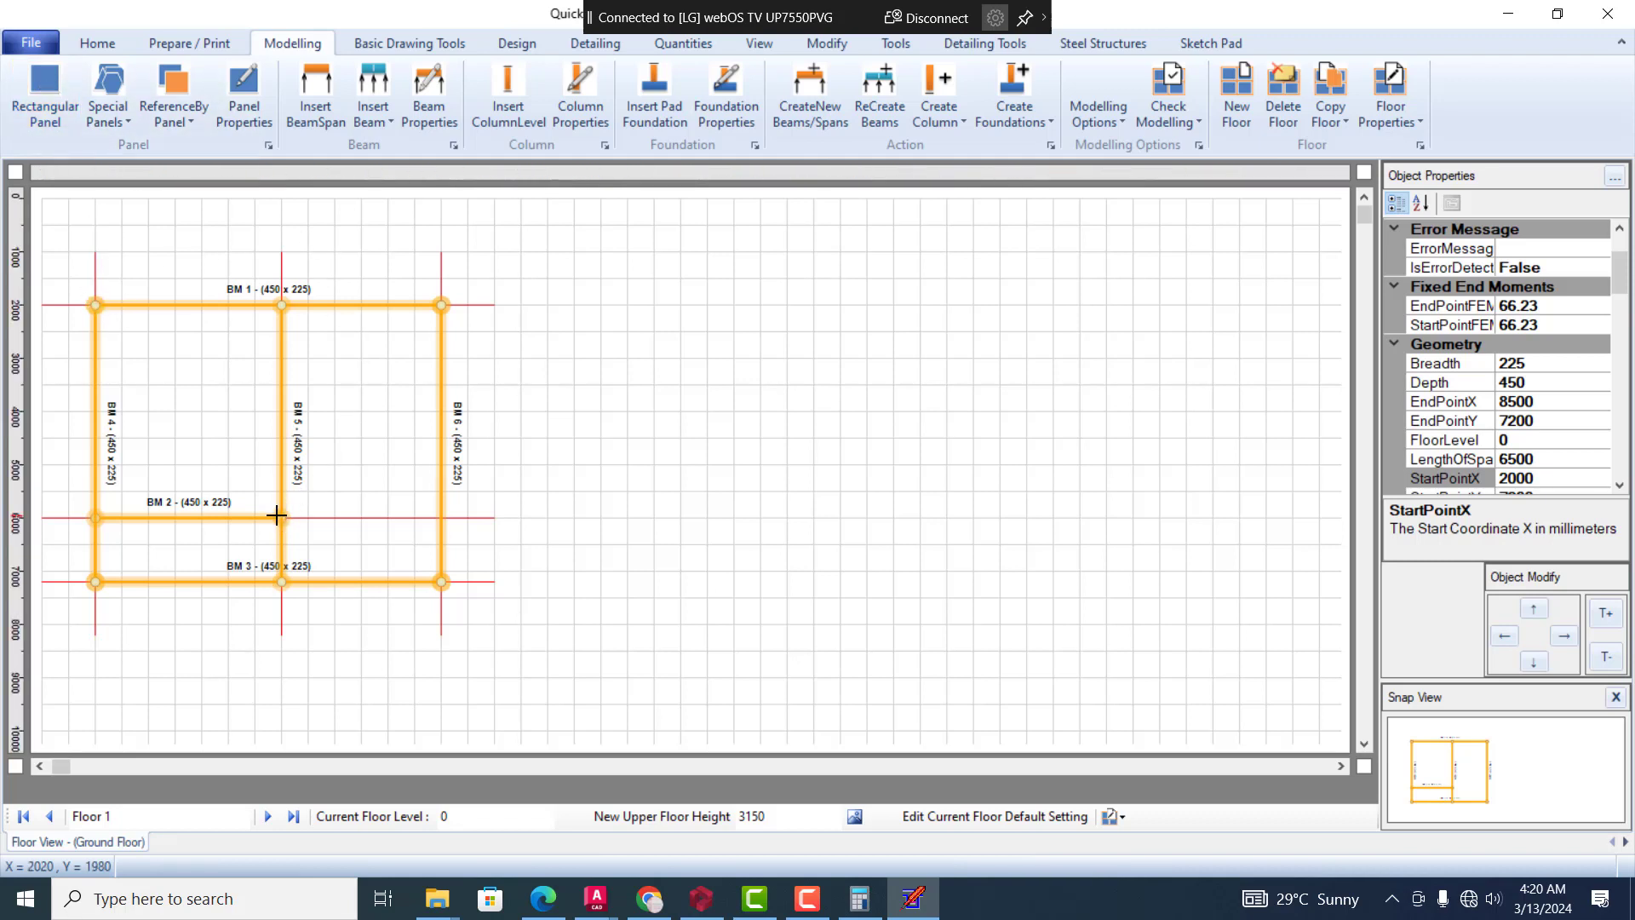
click(267, 384)
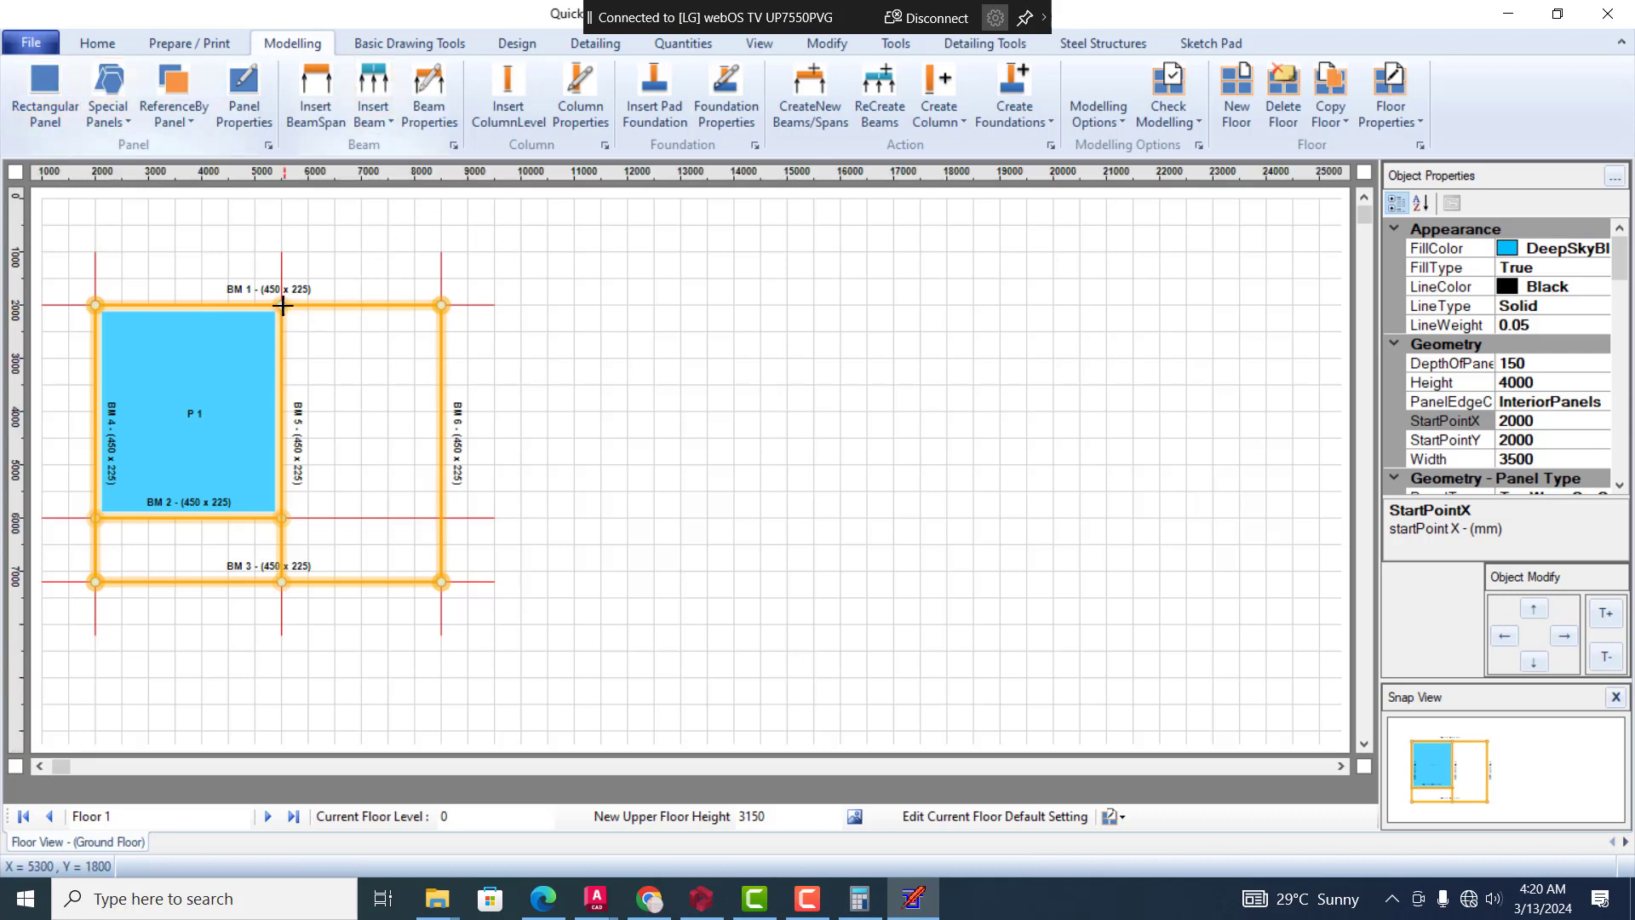
Add rectangular slab panels of 3000 x 5200 mm in the right bay and 3500 x 1200 mm in the lower-left bay
drag(280, 305, 442, 585)
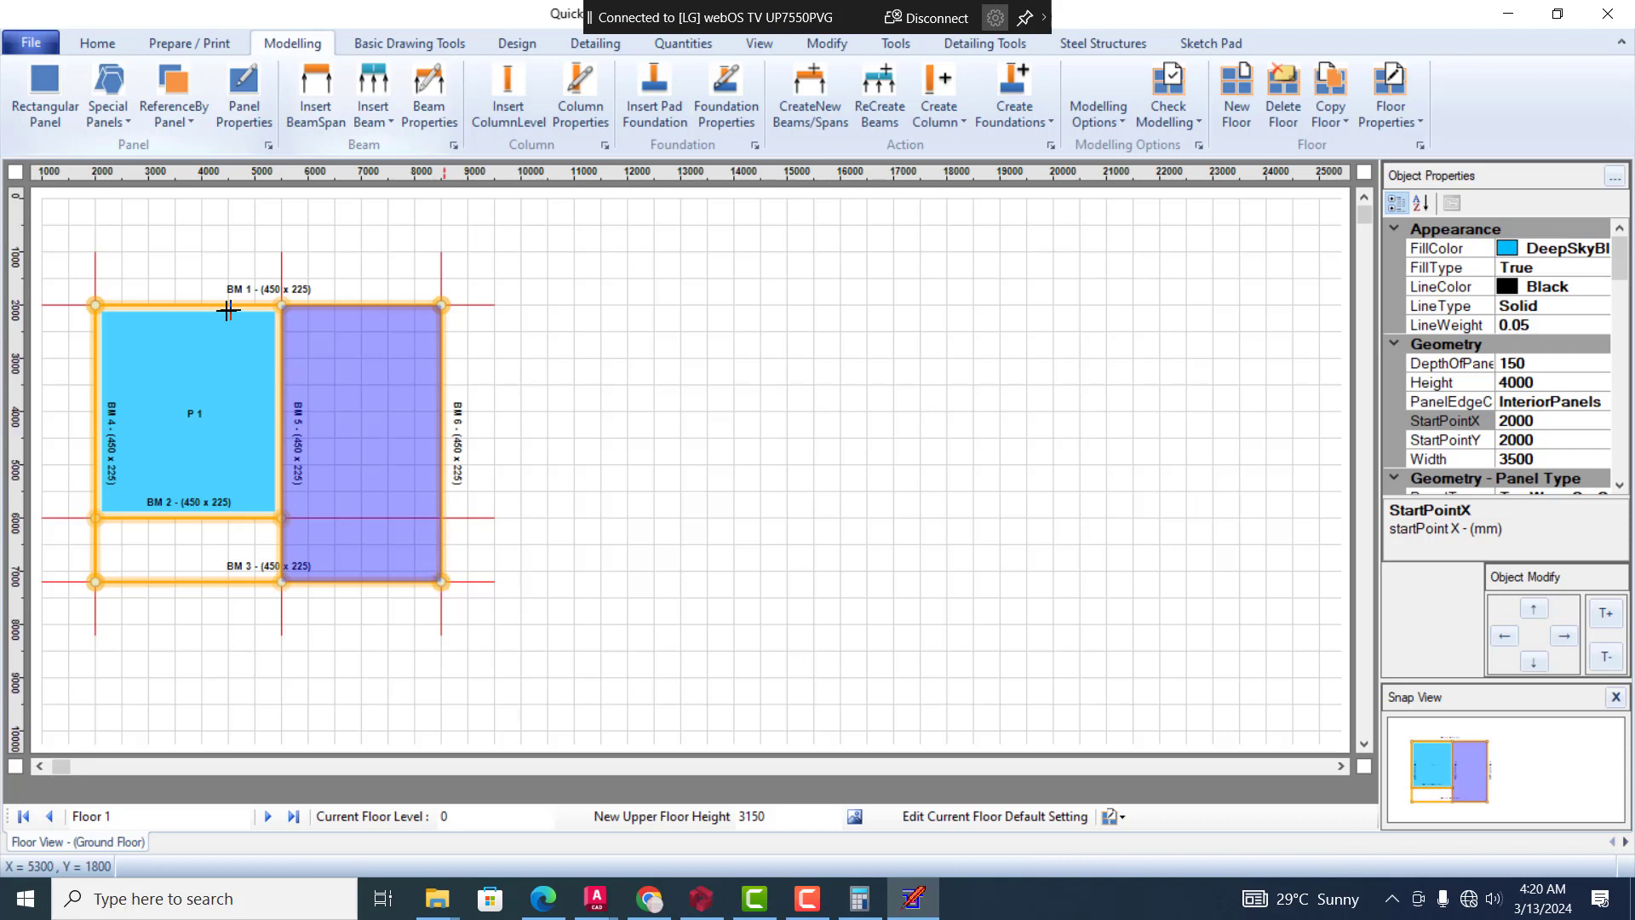
click(46, 78)
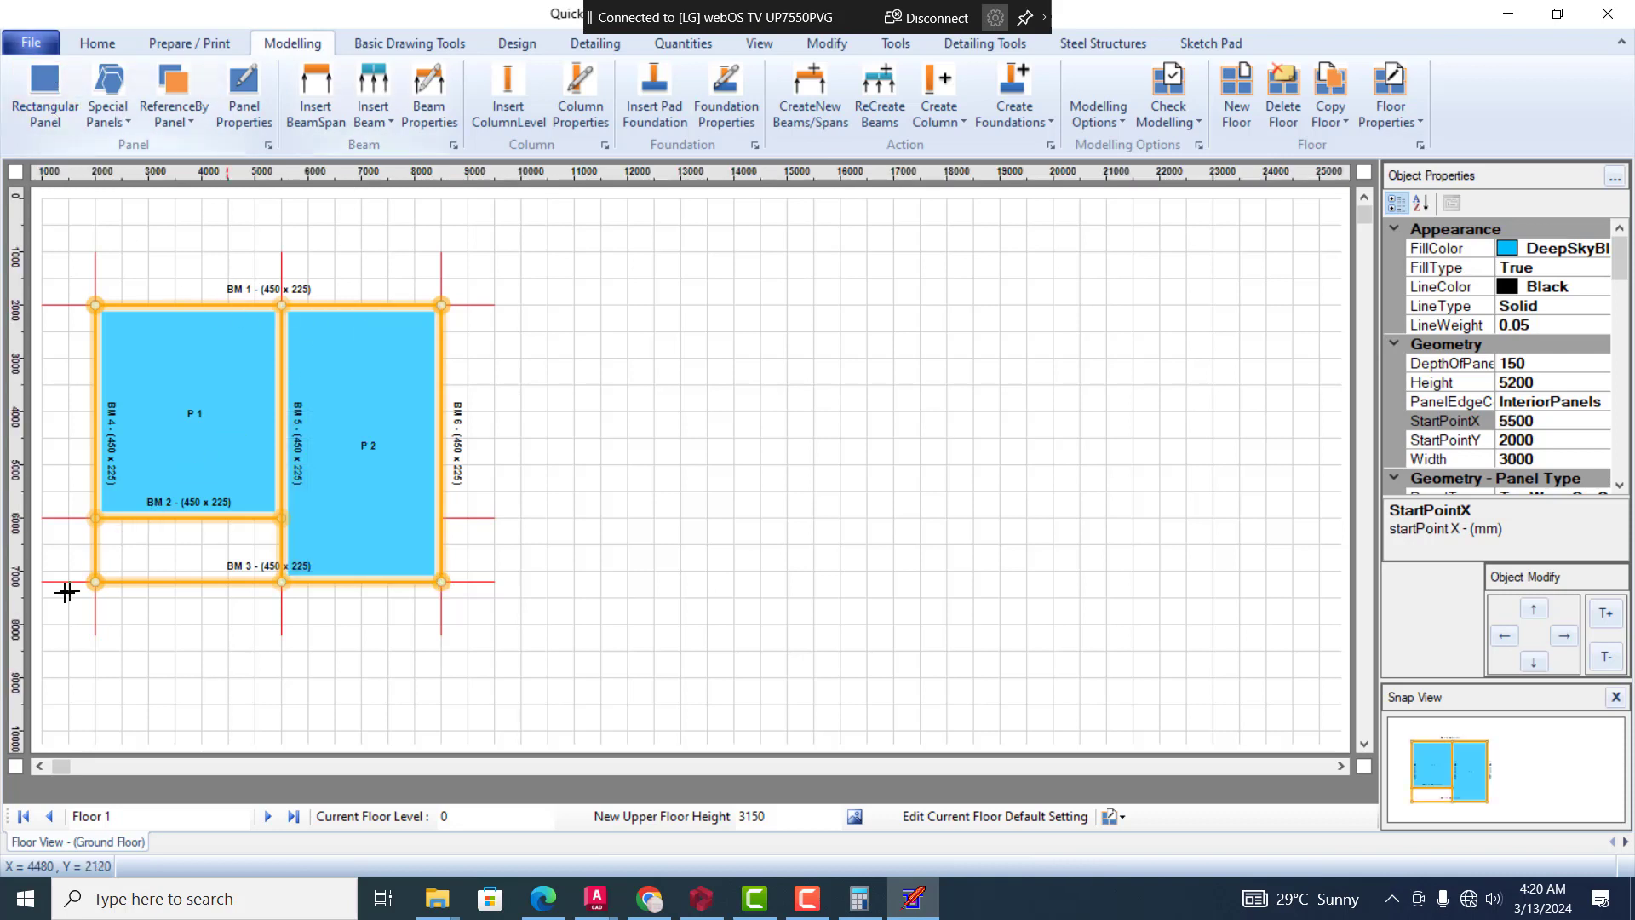
click(280, 582)
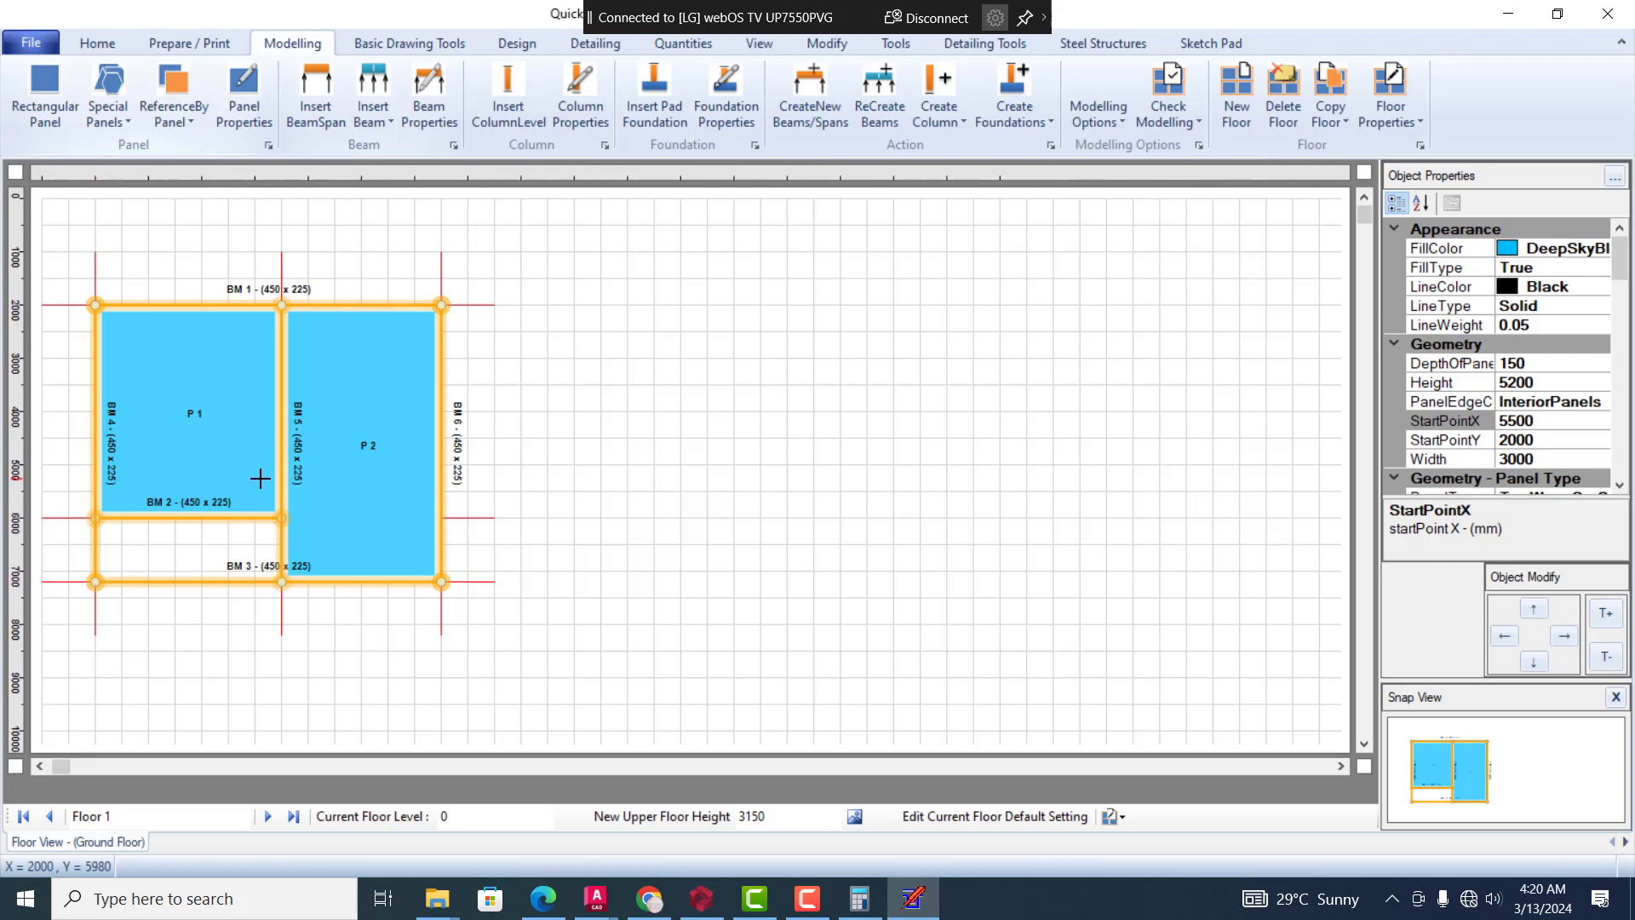
click(47, 75)
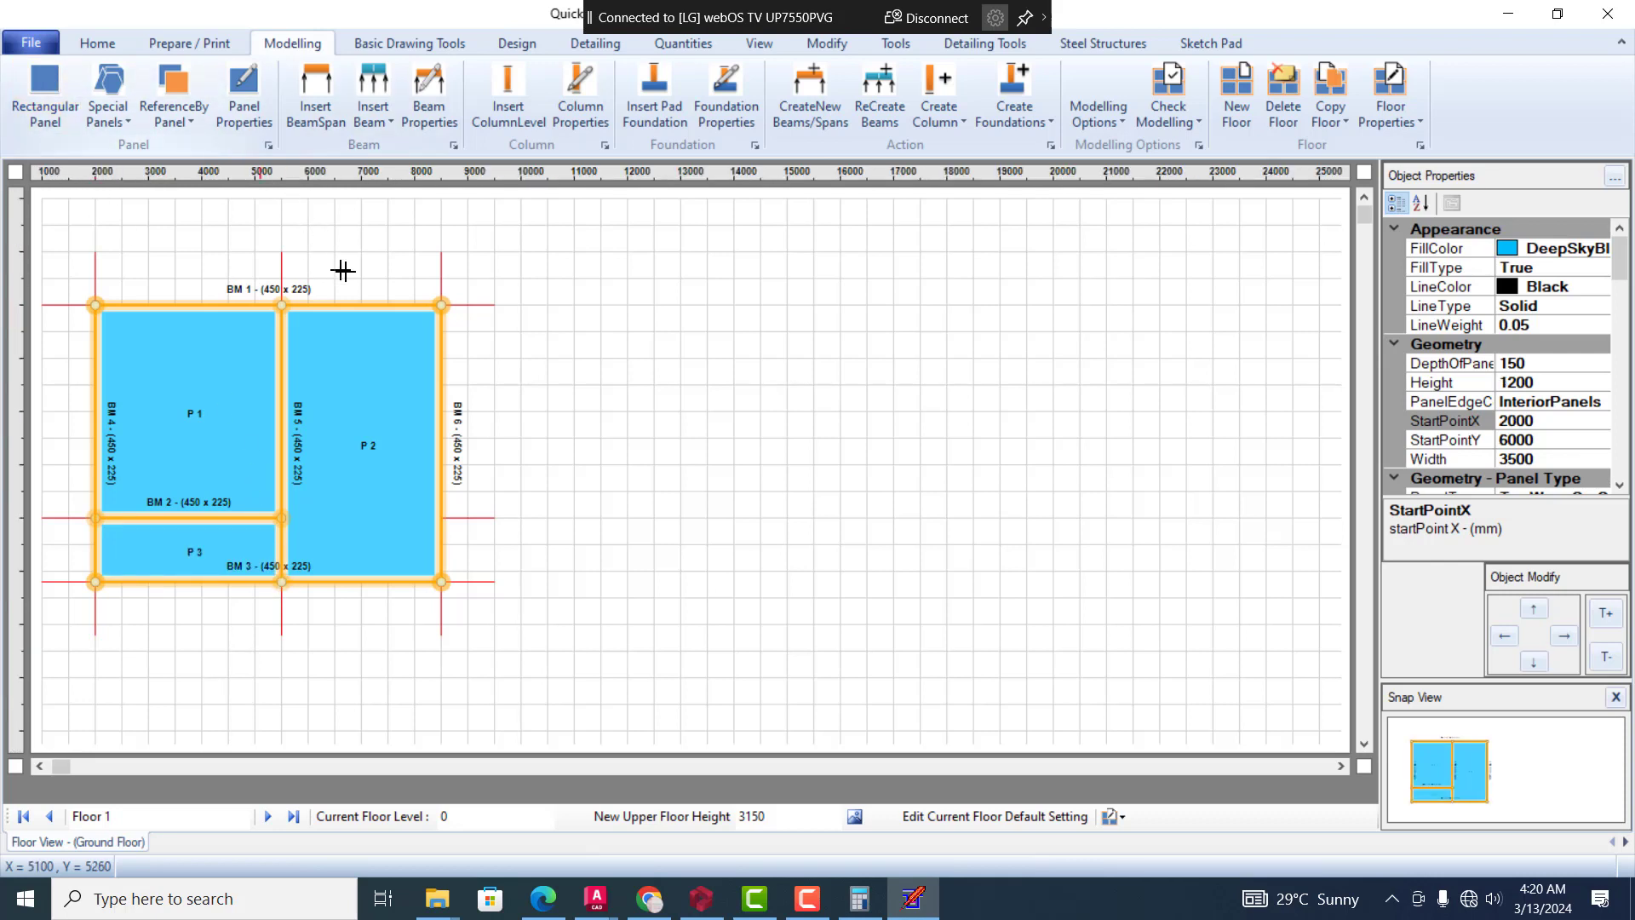
Change the panel type of right-bay panel P 2 to StaircaseVoid and deselect it
click(350, 375)
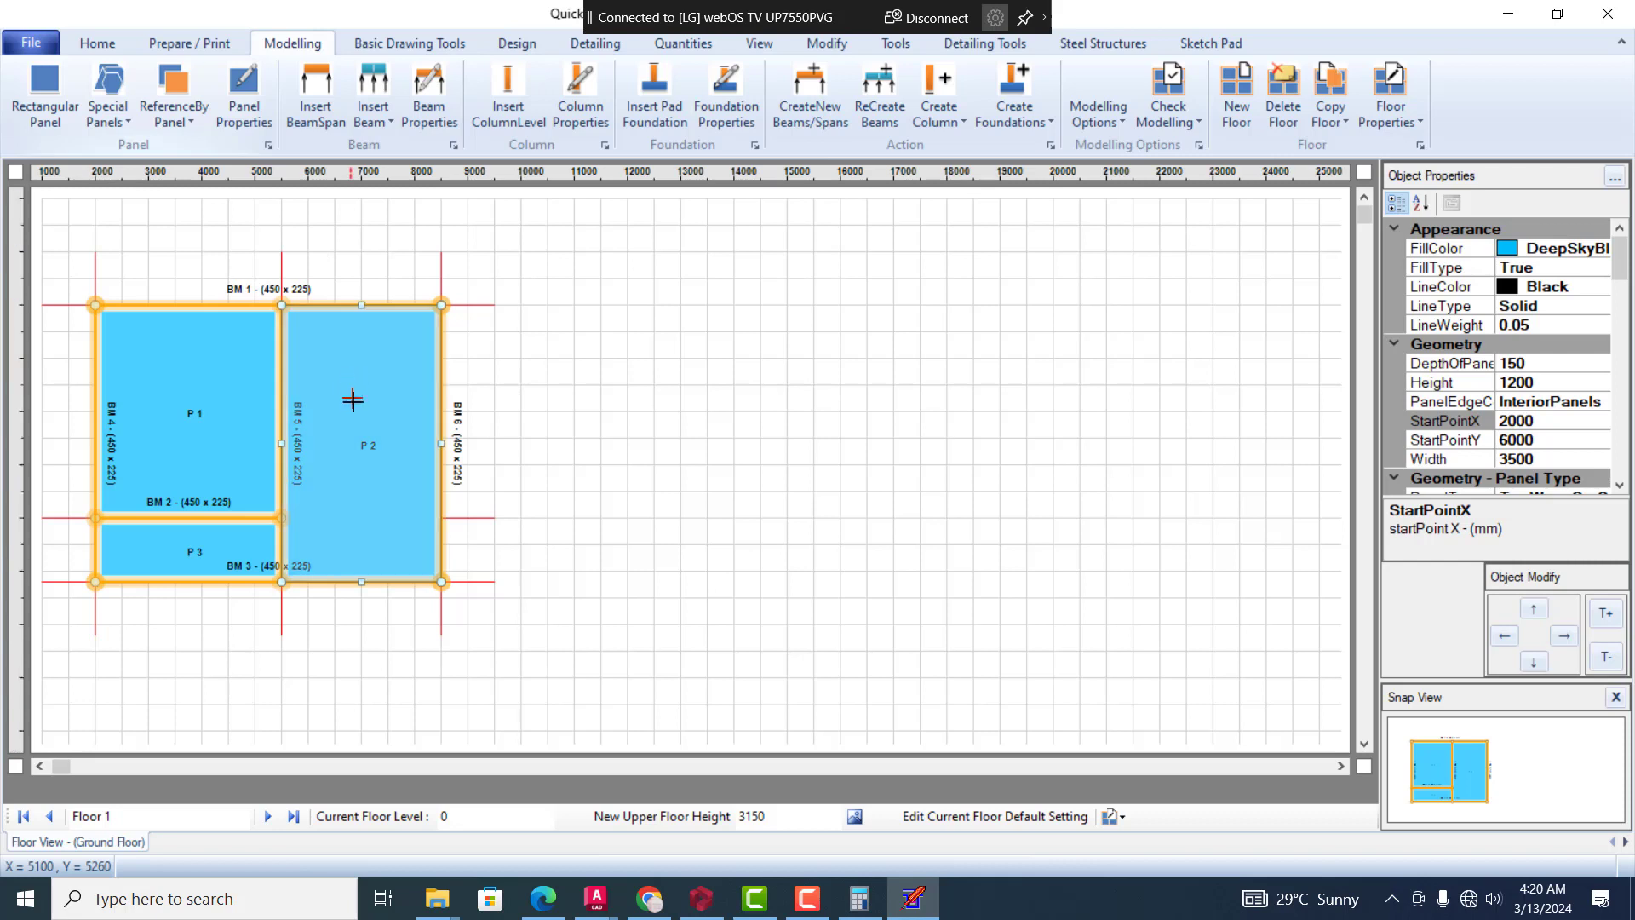
scroll(1621, 337, down, 10)
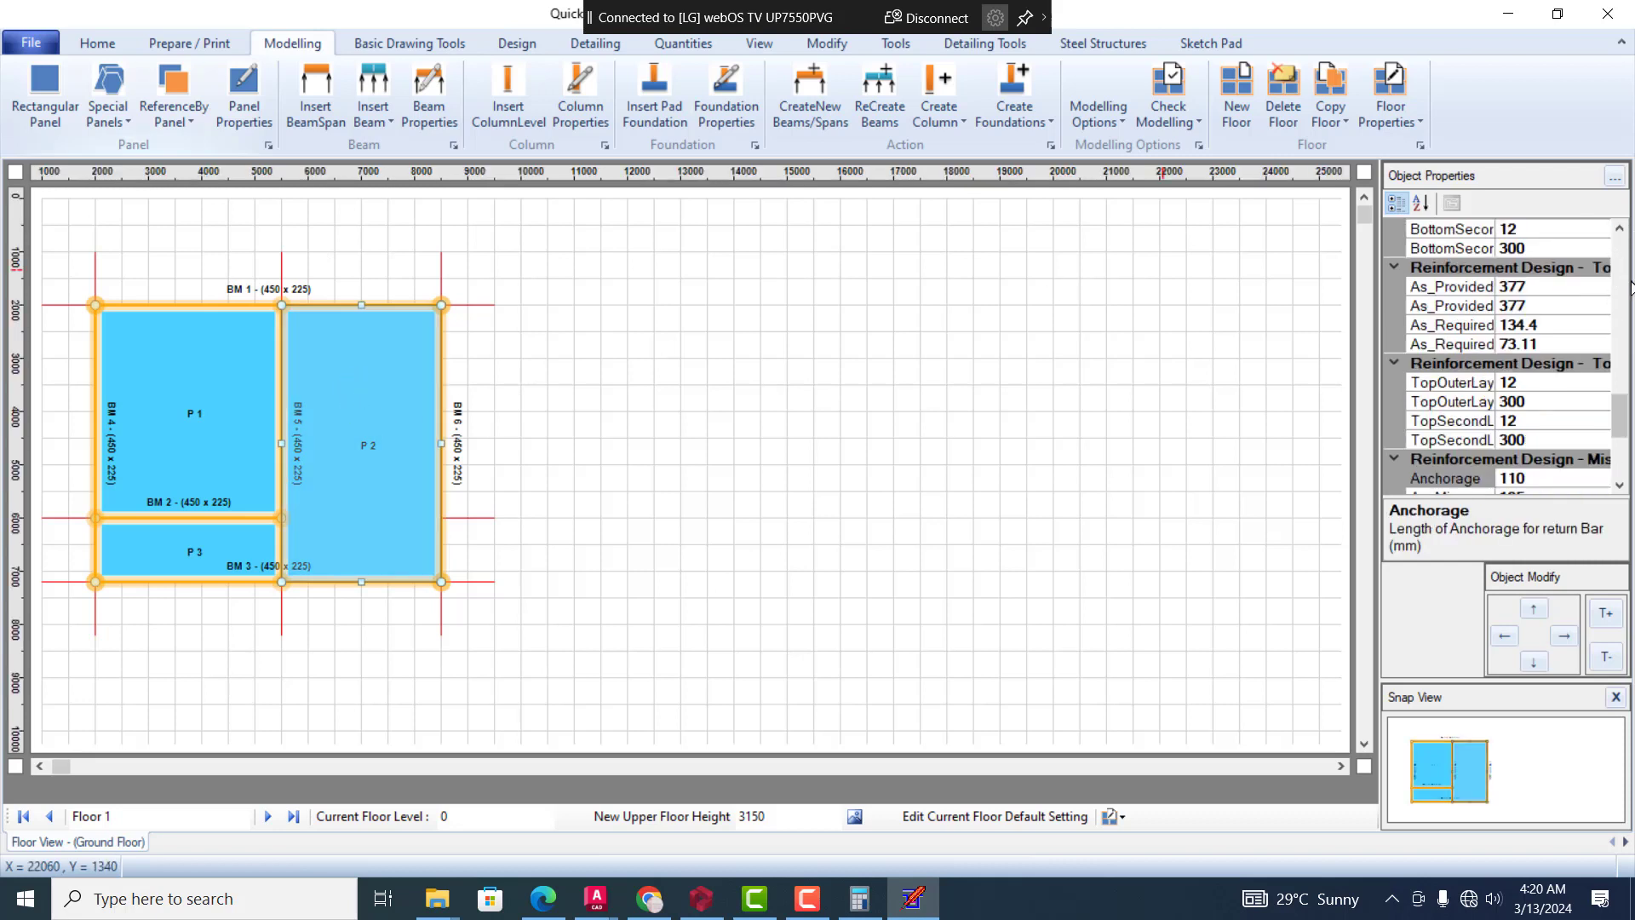
click(1620, 229)
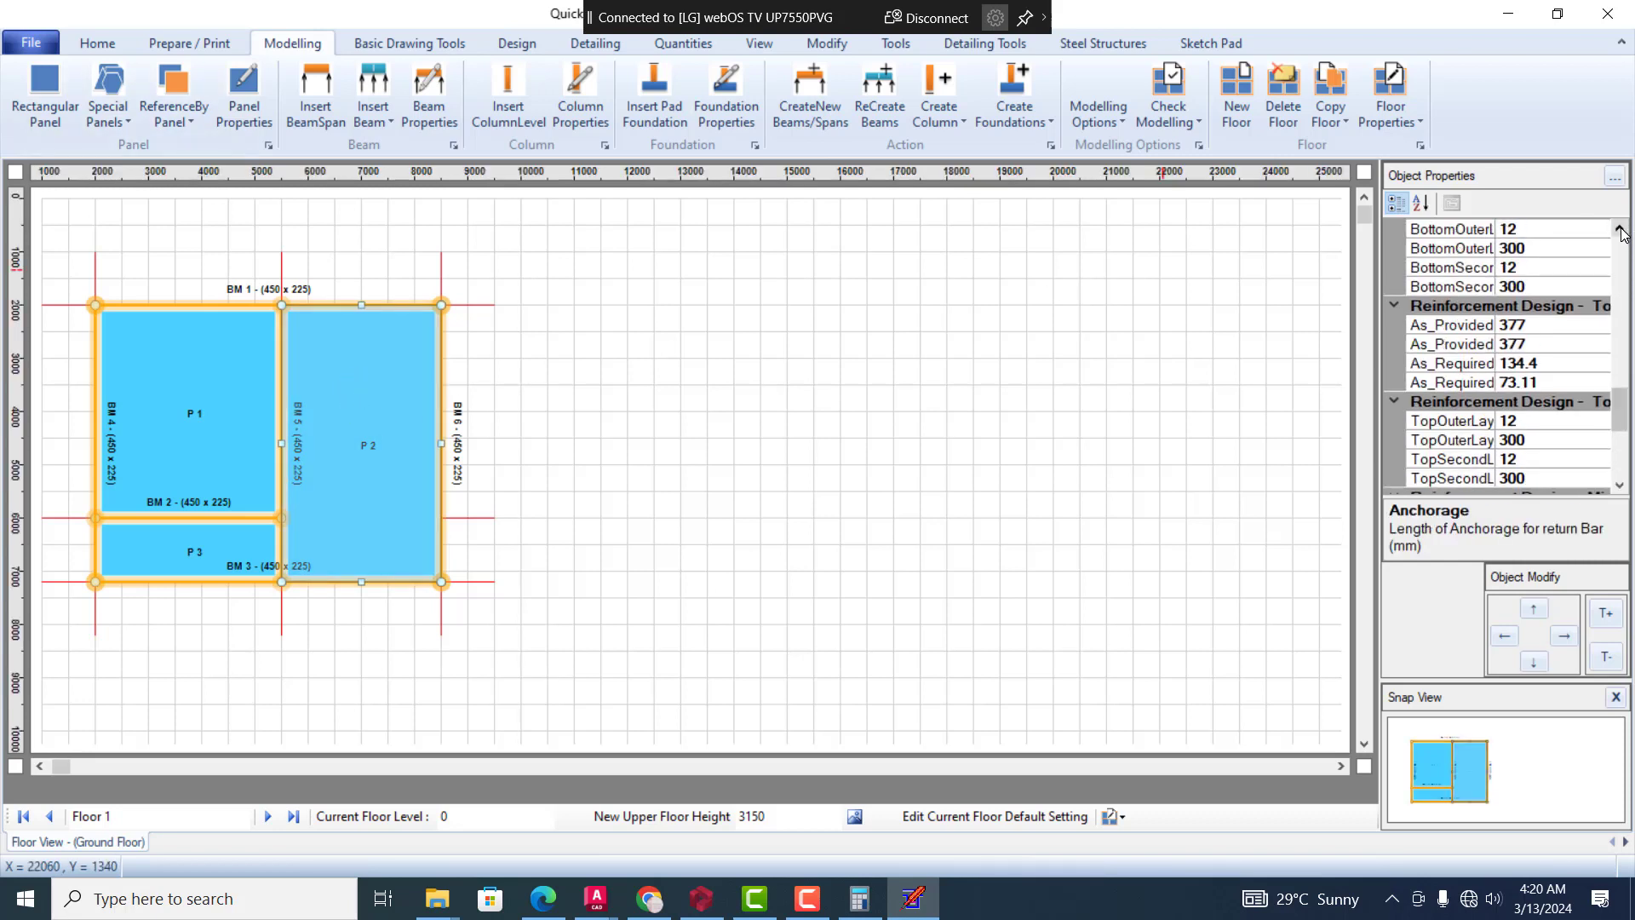
drag(1620, 230, 1621, 230)
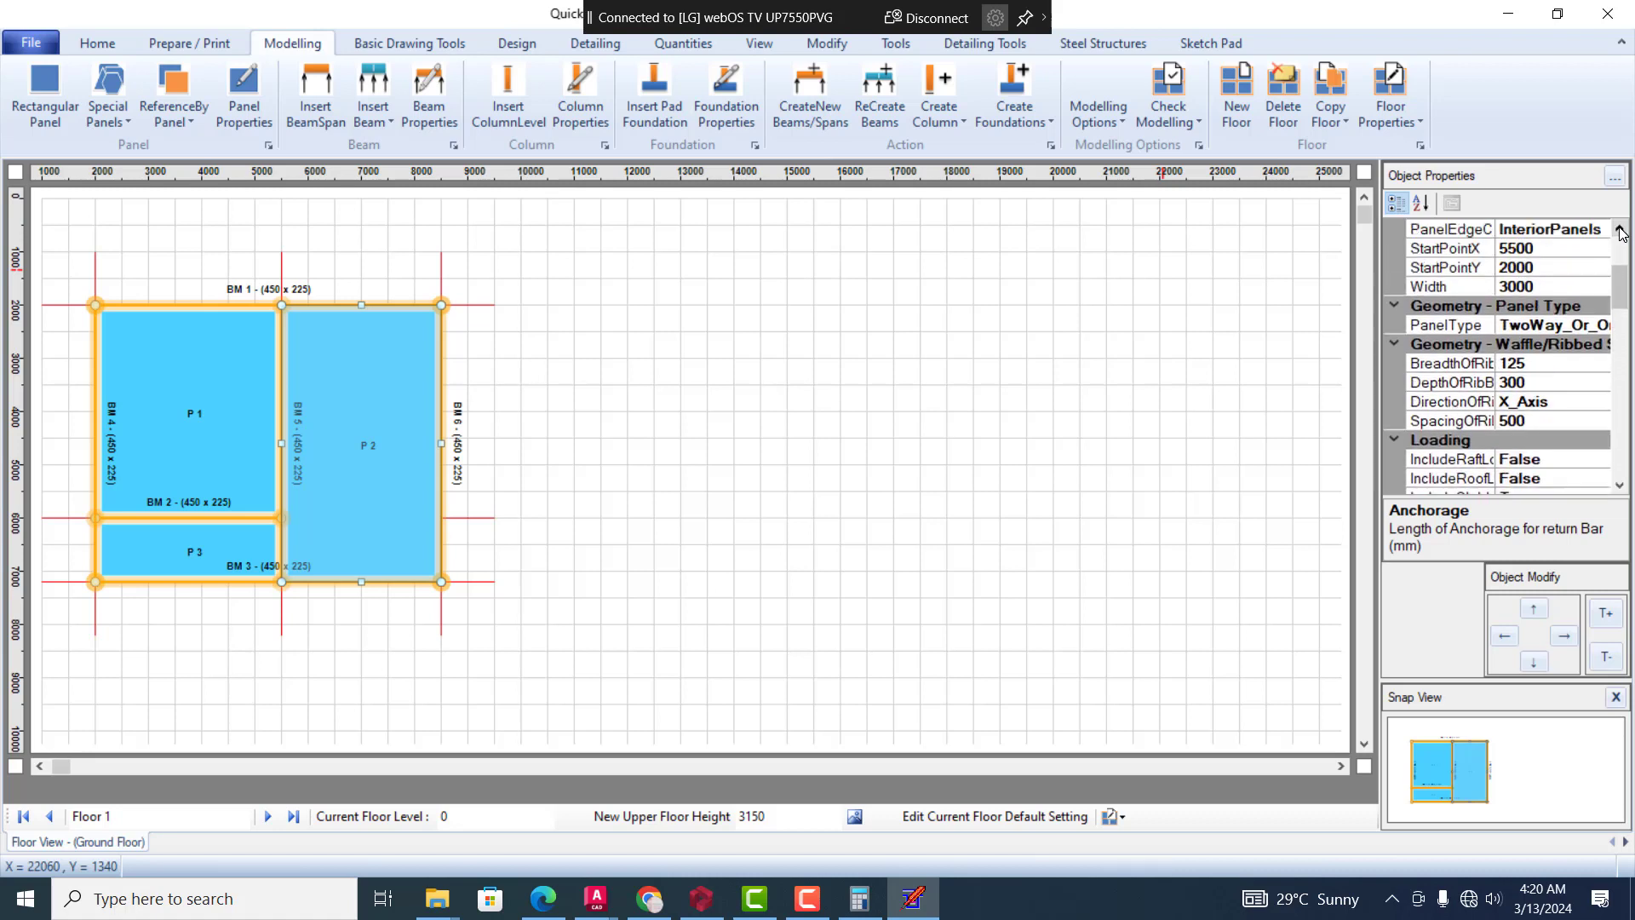
click(1591, 325)
click(1601, 326)
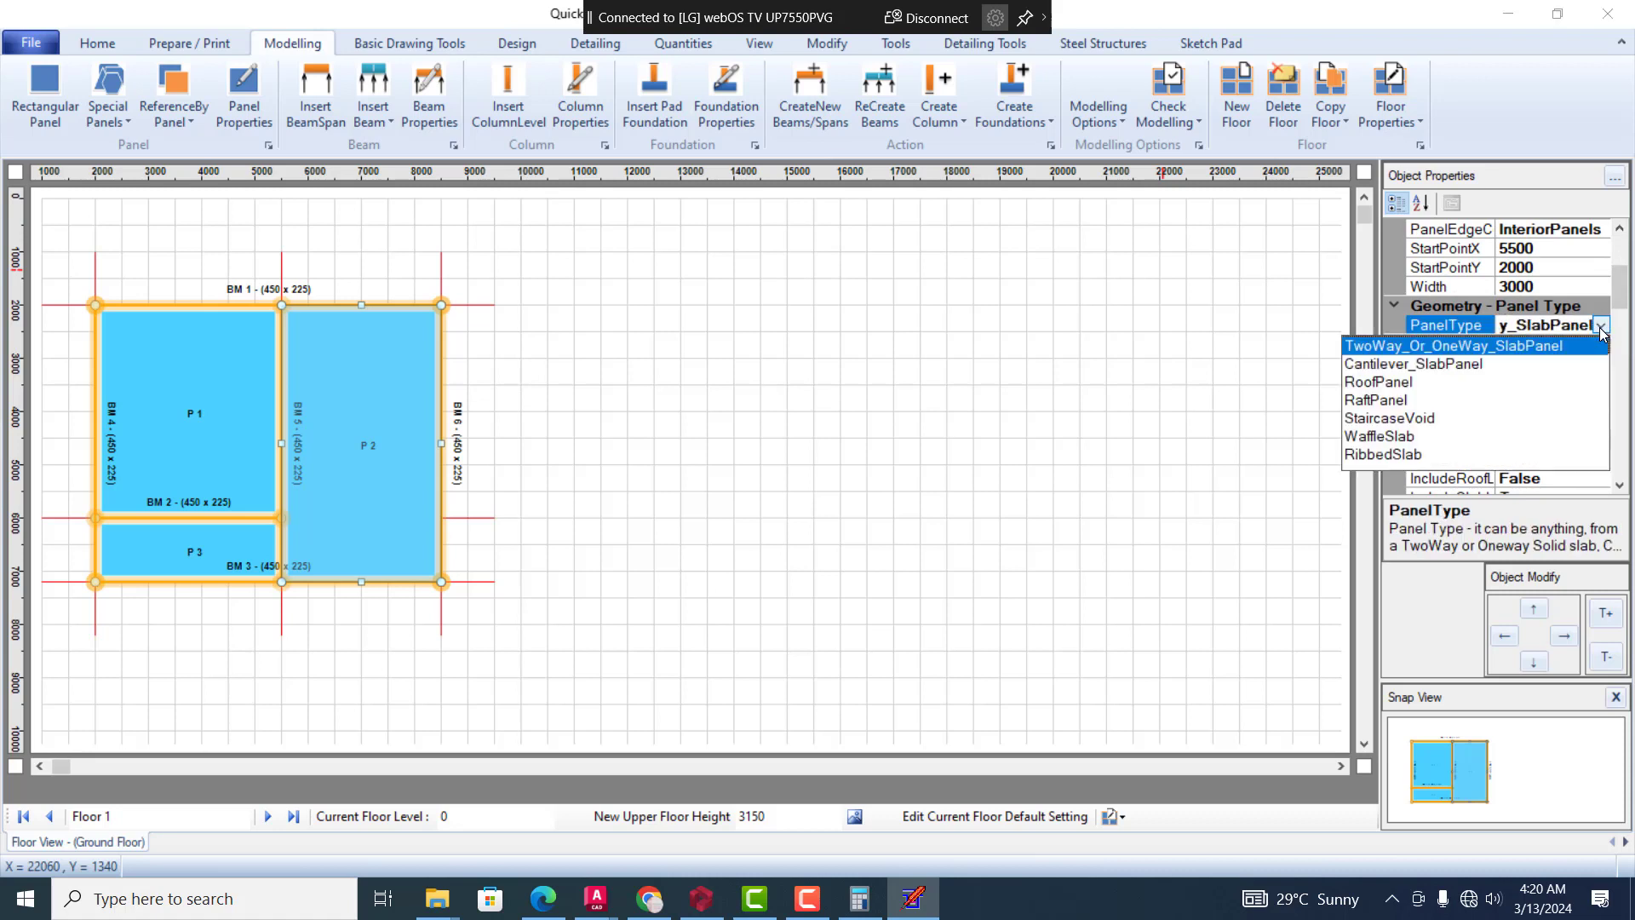
click(1416, 423)
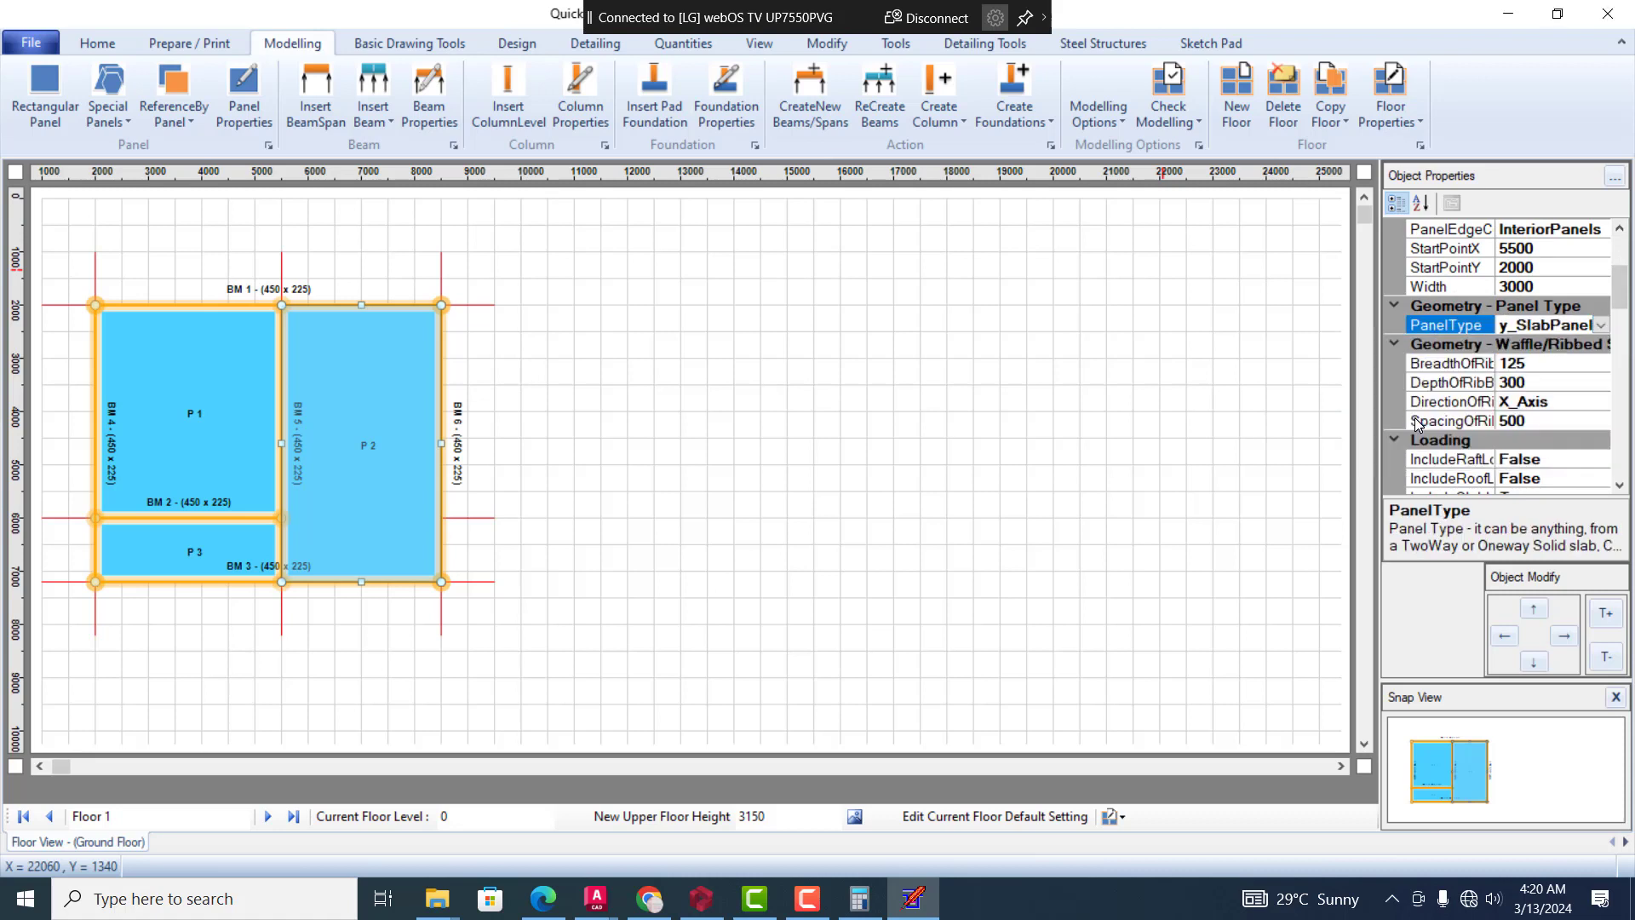
click(663, 381)
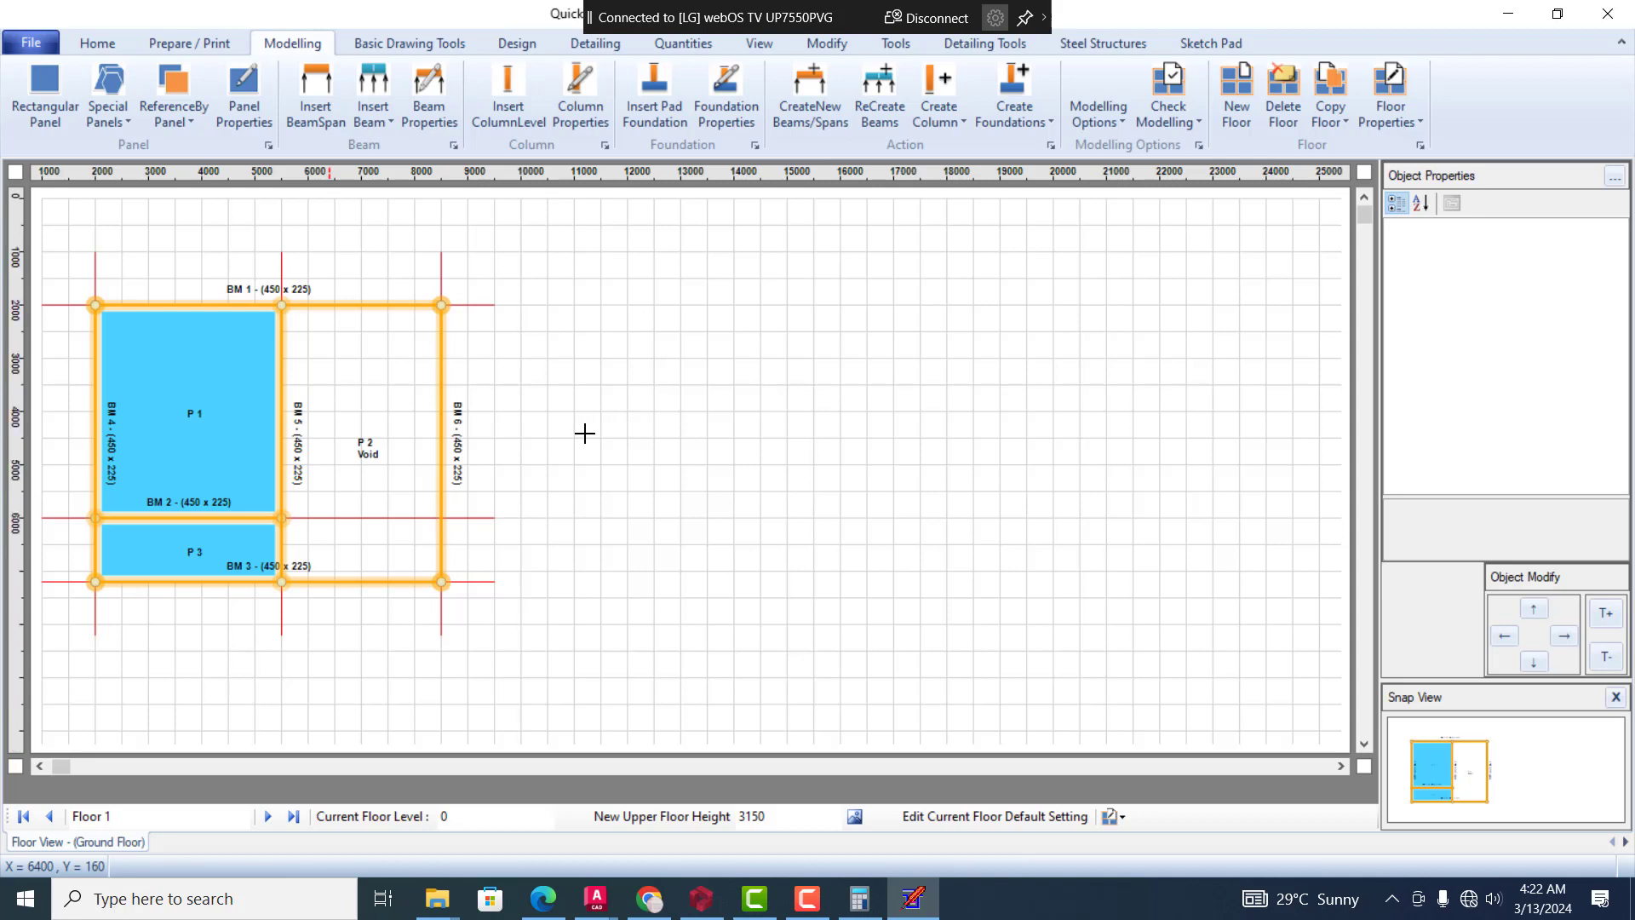
Try displaying the floor plan at drawing scales of 1:10, 1:150, 1:200 and 1:300
click(760, 46)
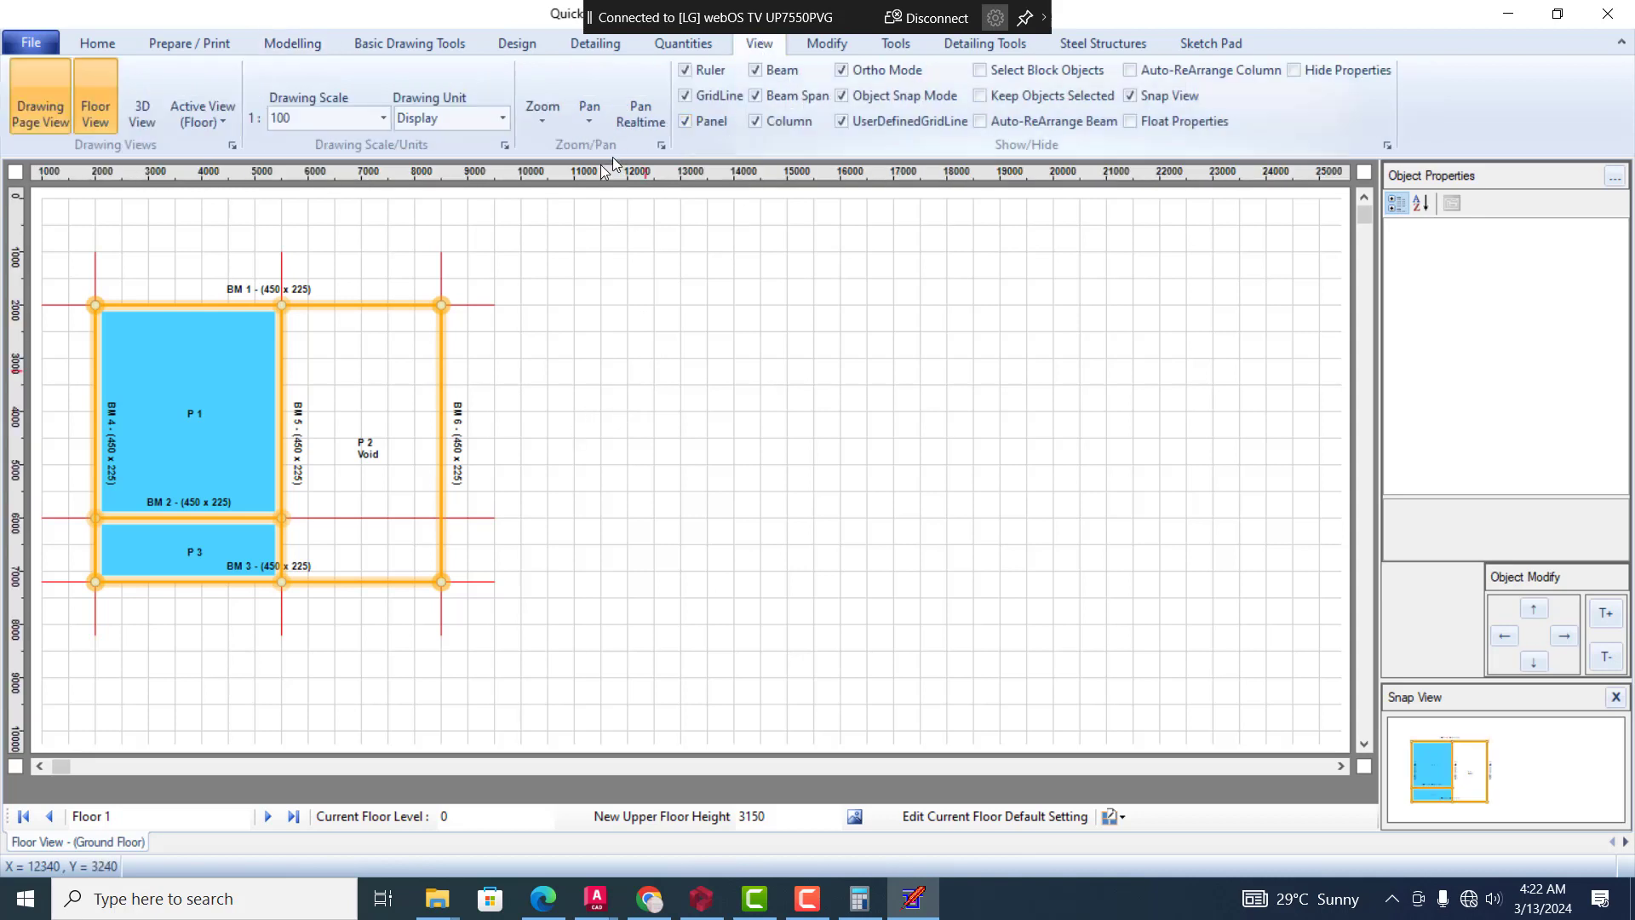
click(385, 119)
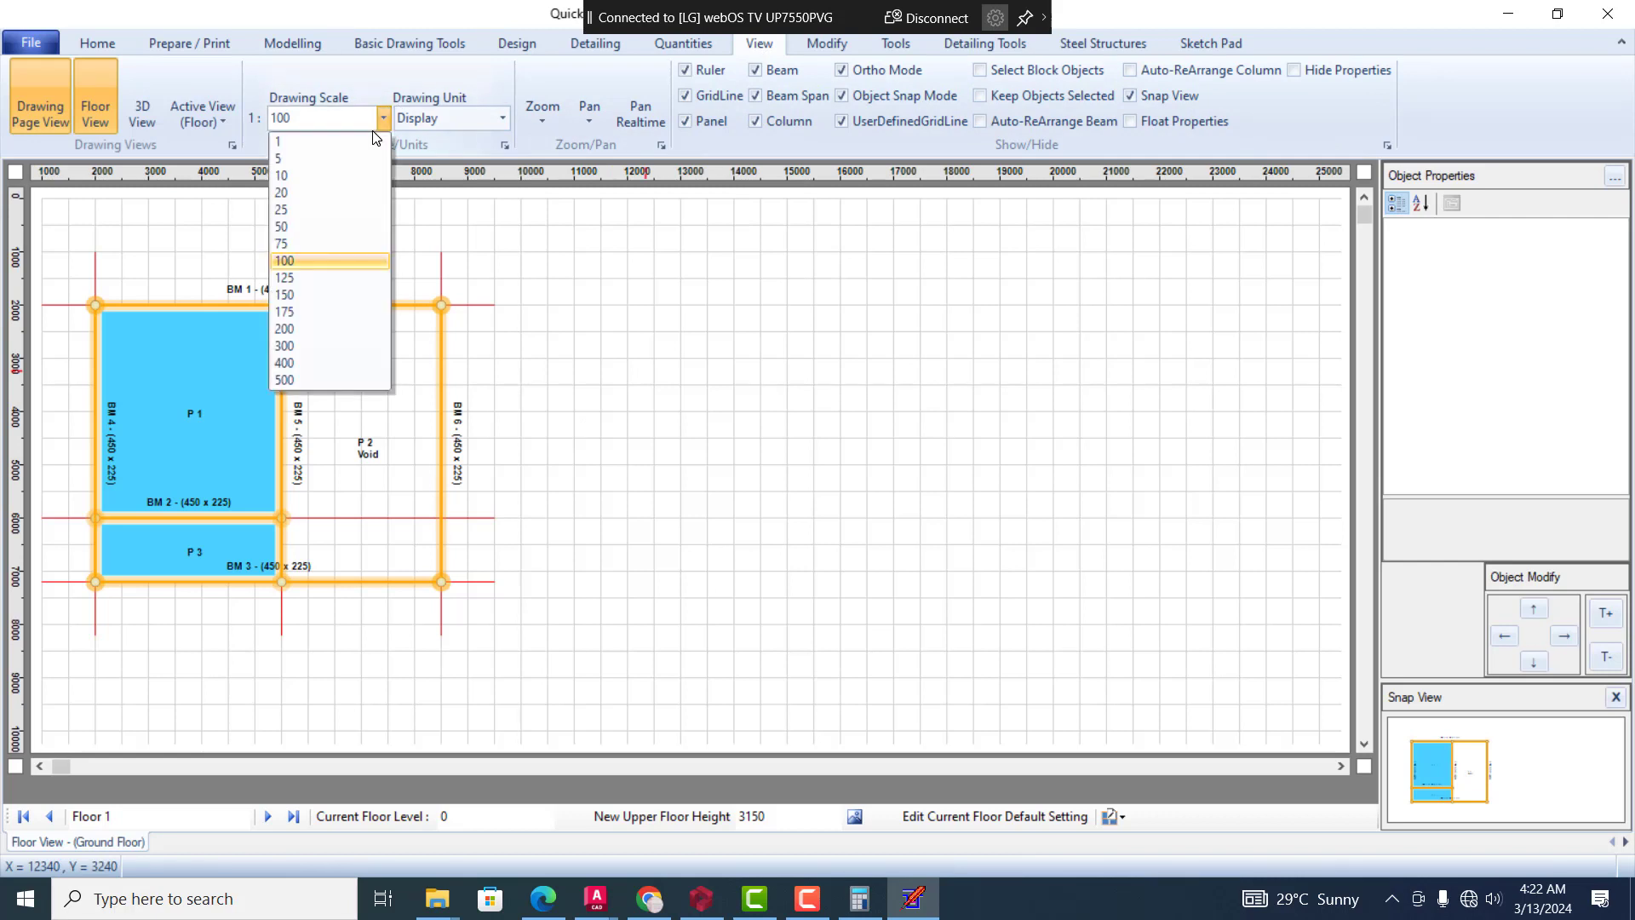
click(322, 179)
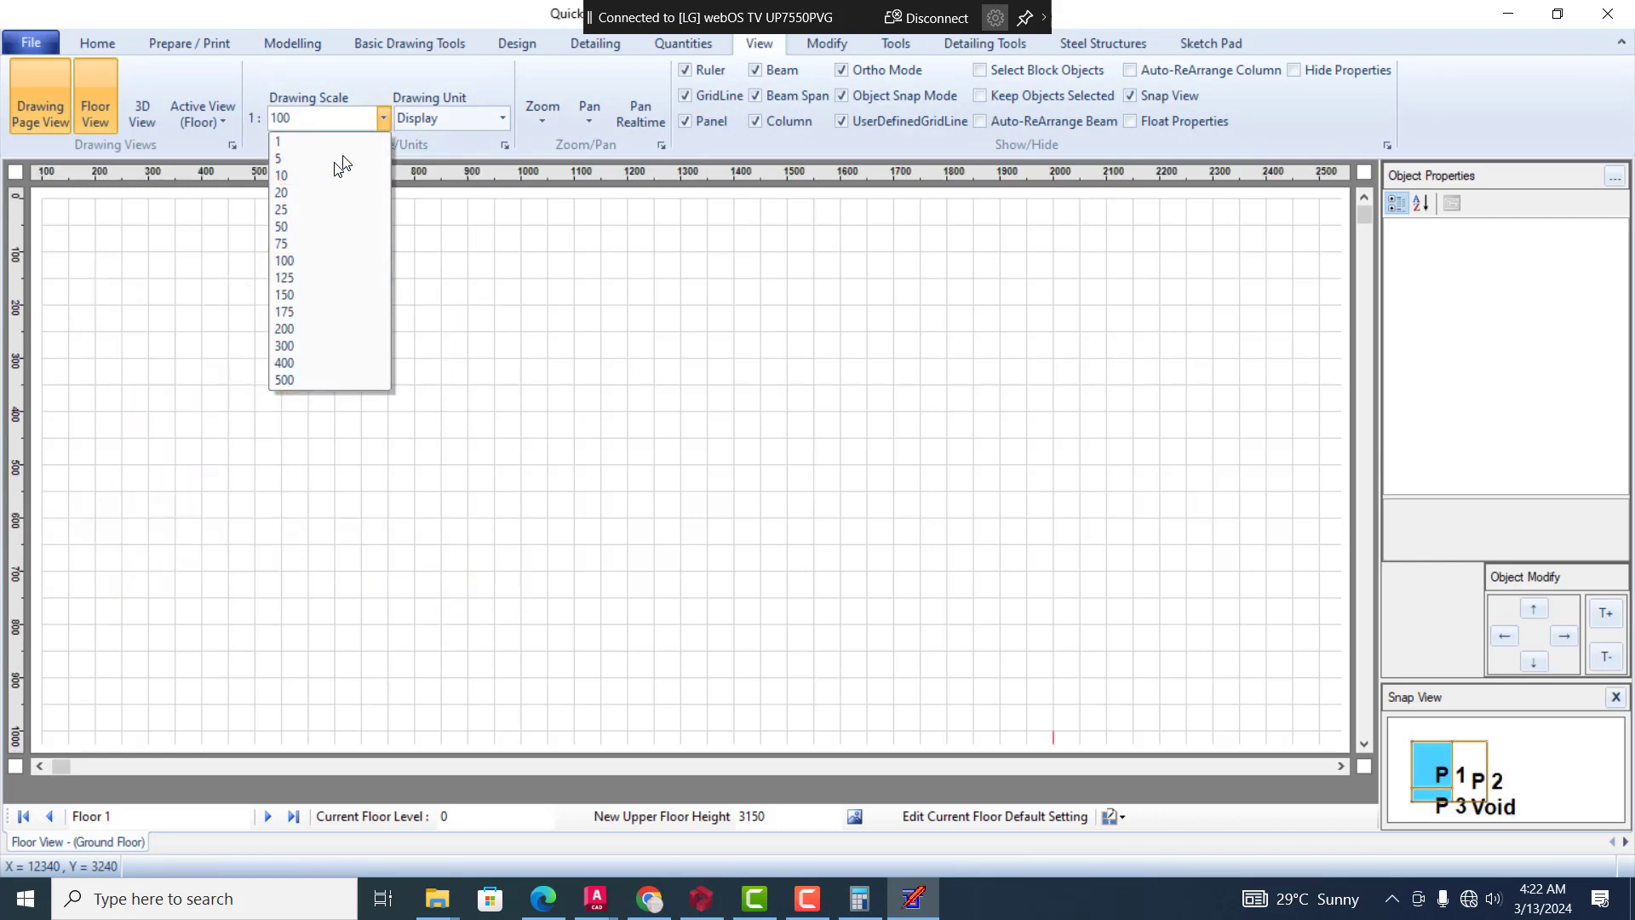
click(386, 122)
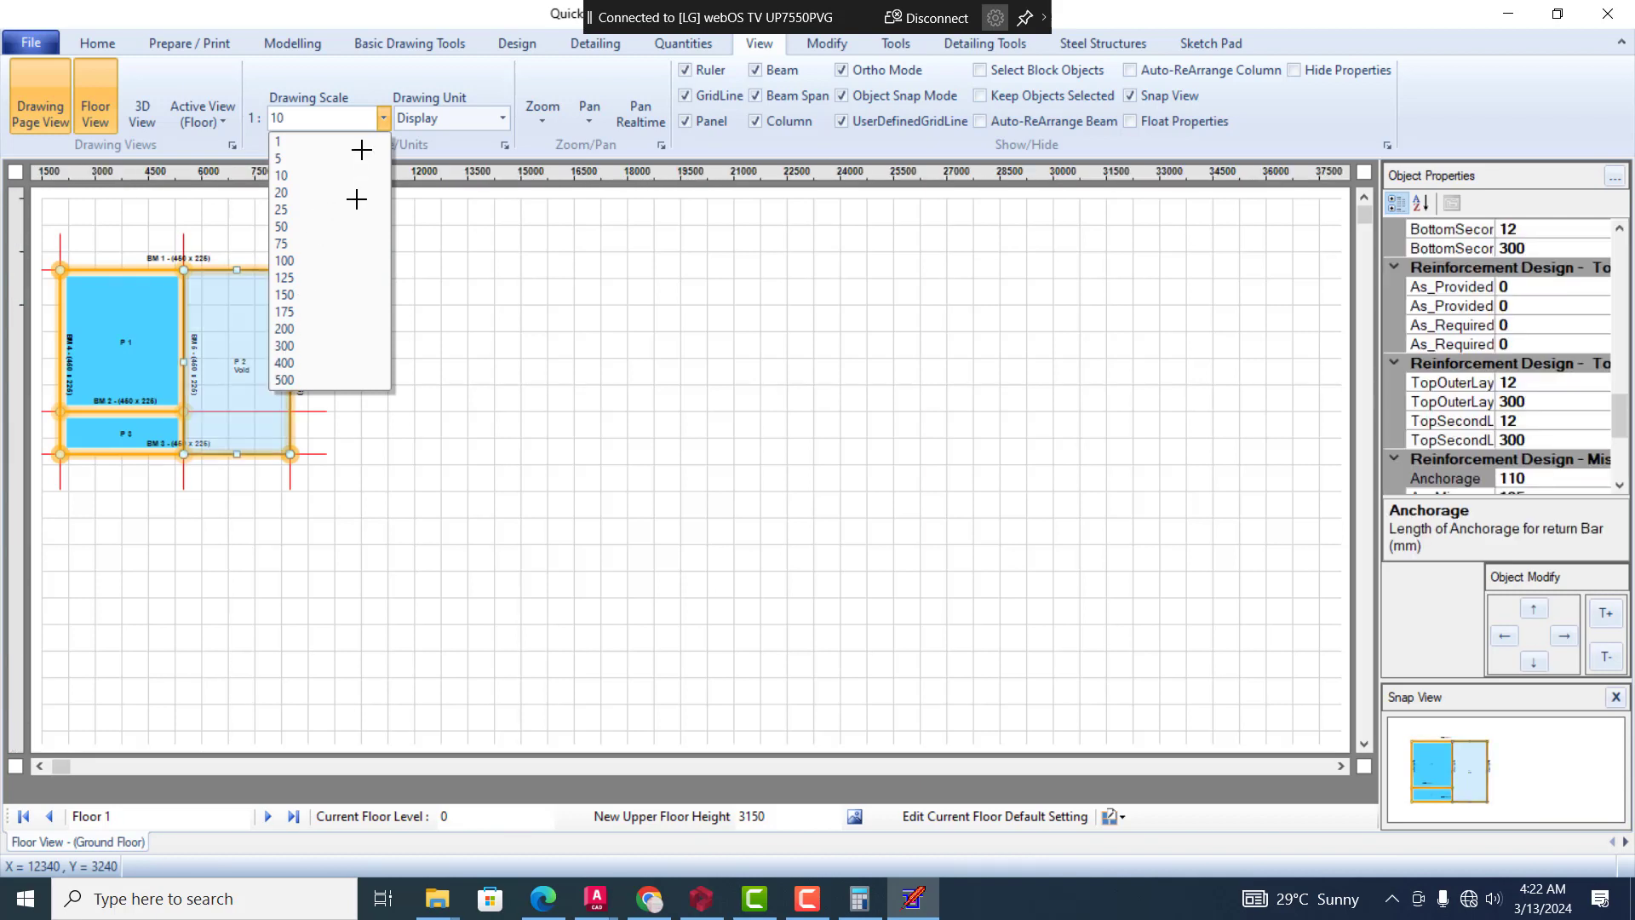
click(341, 295)
click(383, 119)
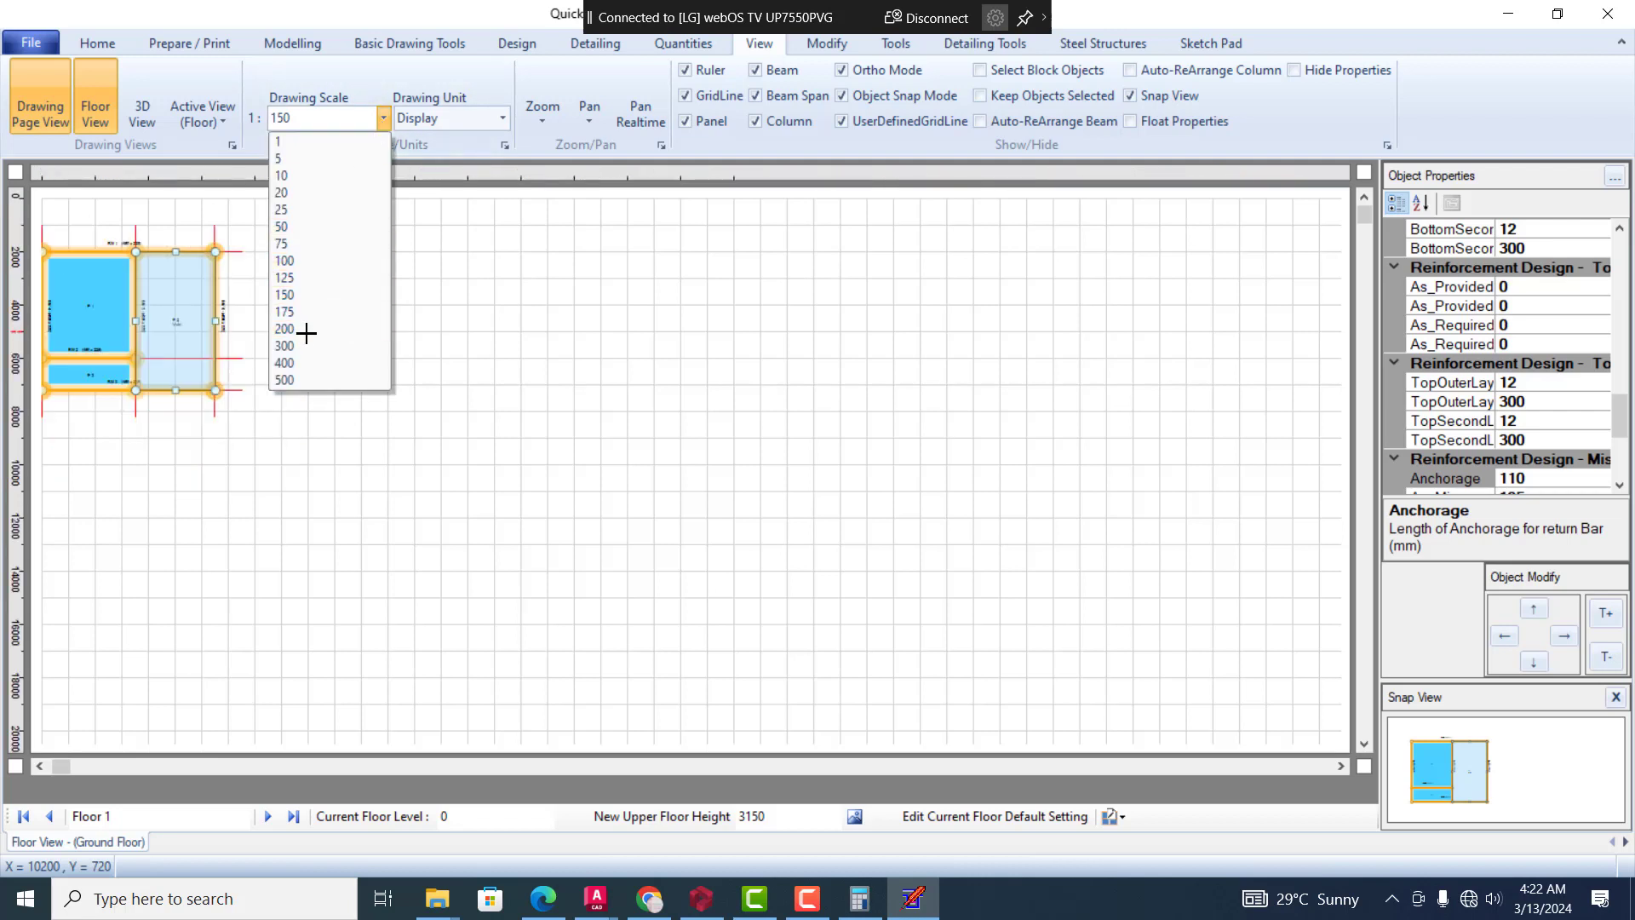
click(384, 121)
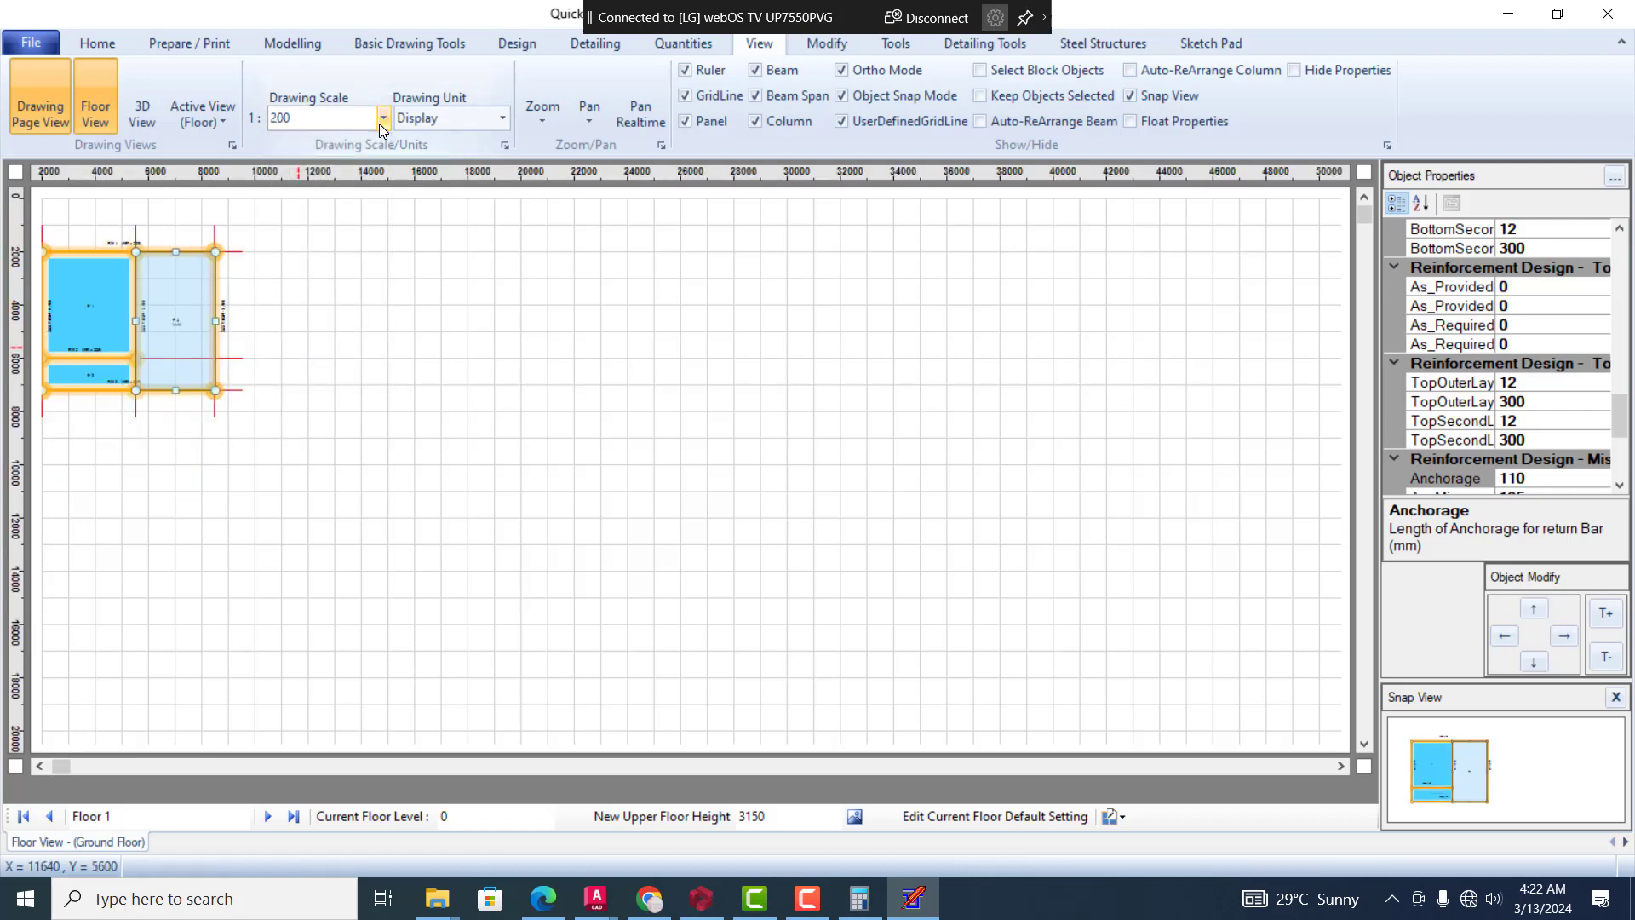
click(380, 125)
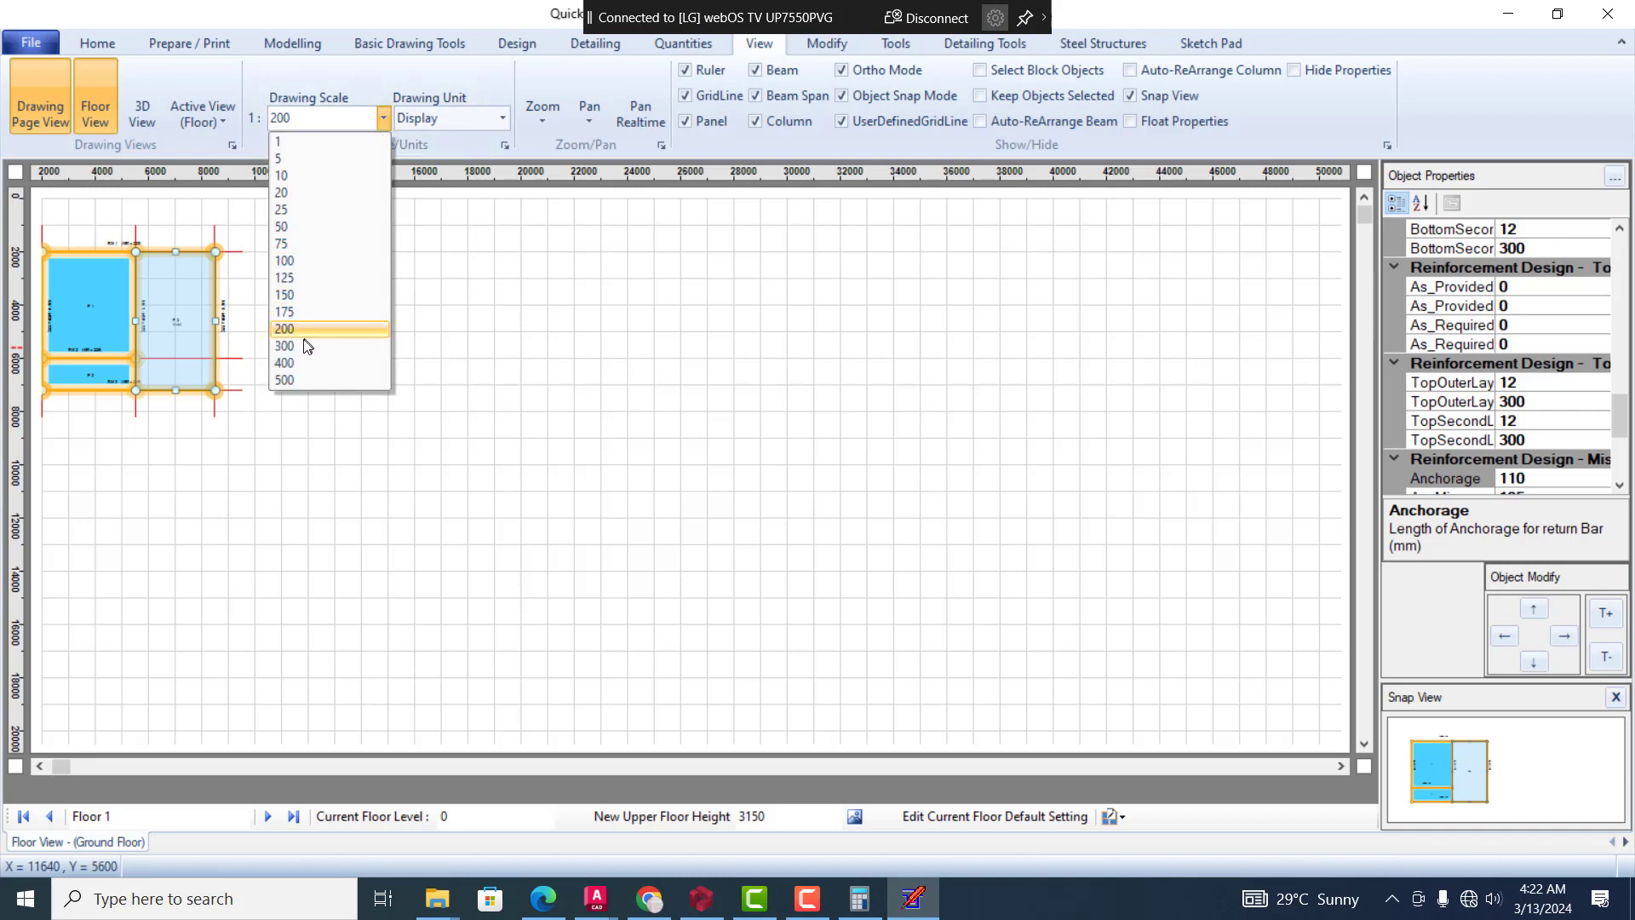
click(297, 347)
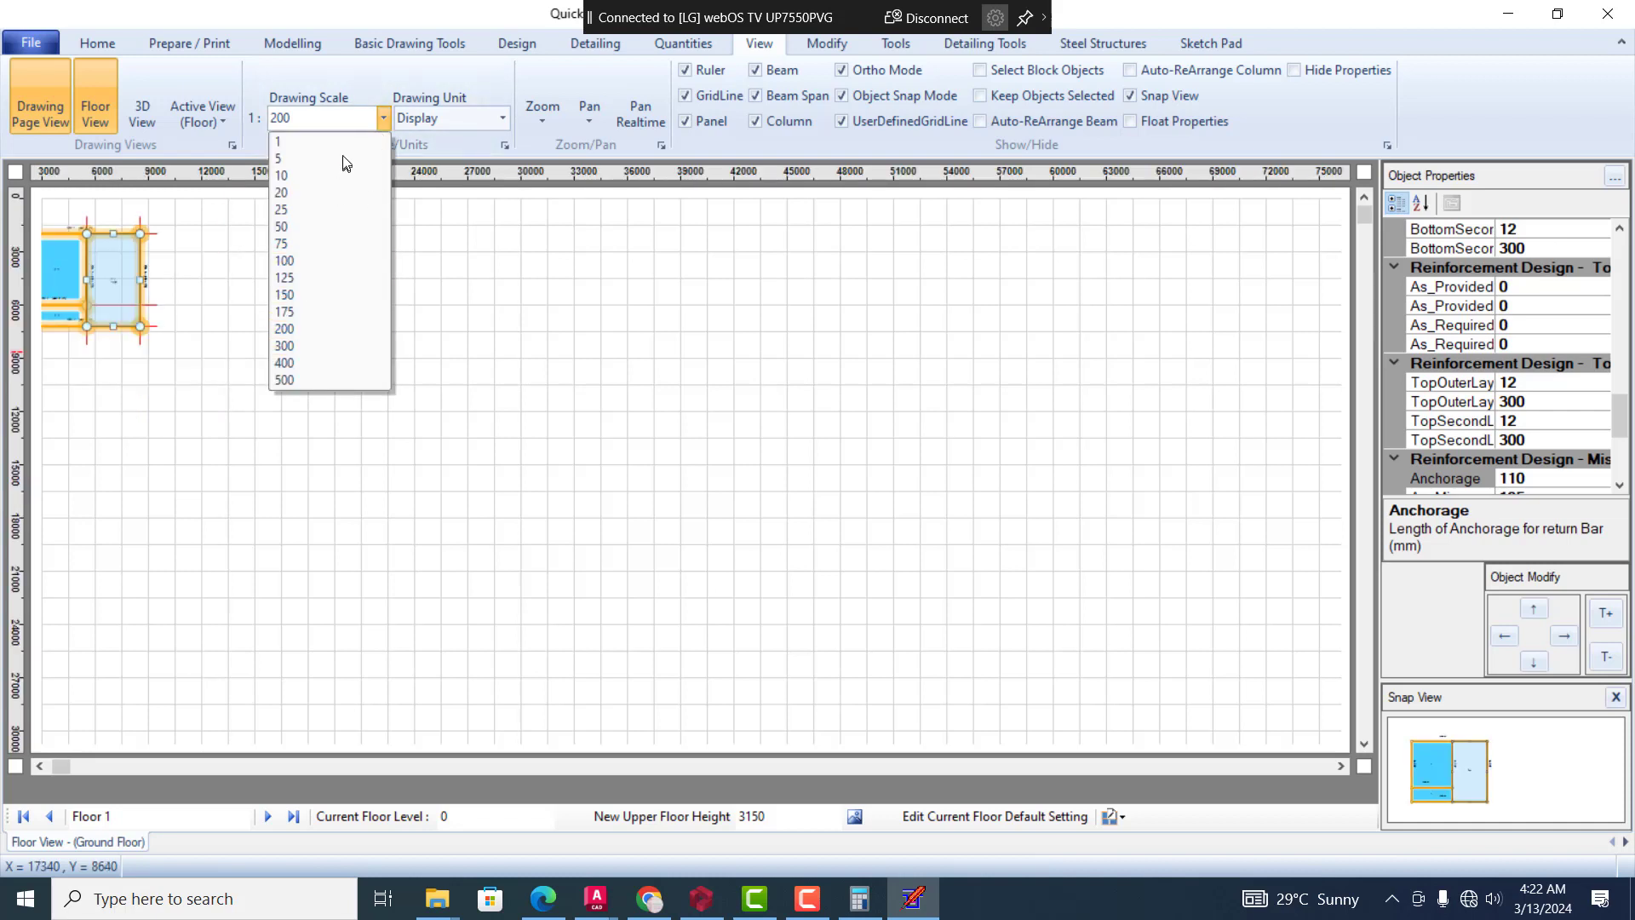
Set the drawing scale to 1:20 and bring the floor plan's upper-left corner into view
click(384, 115)
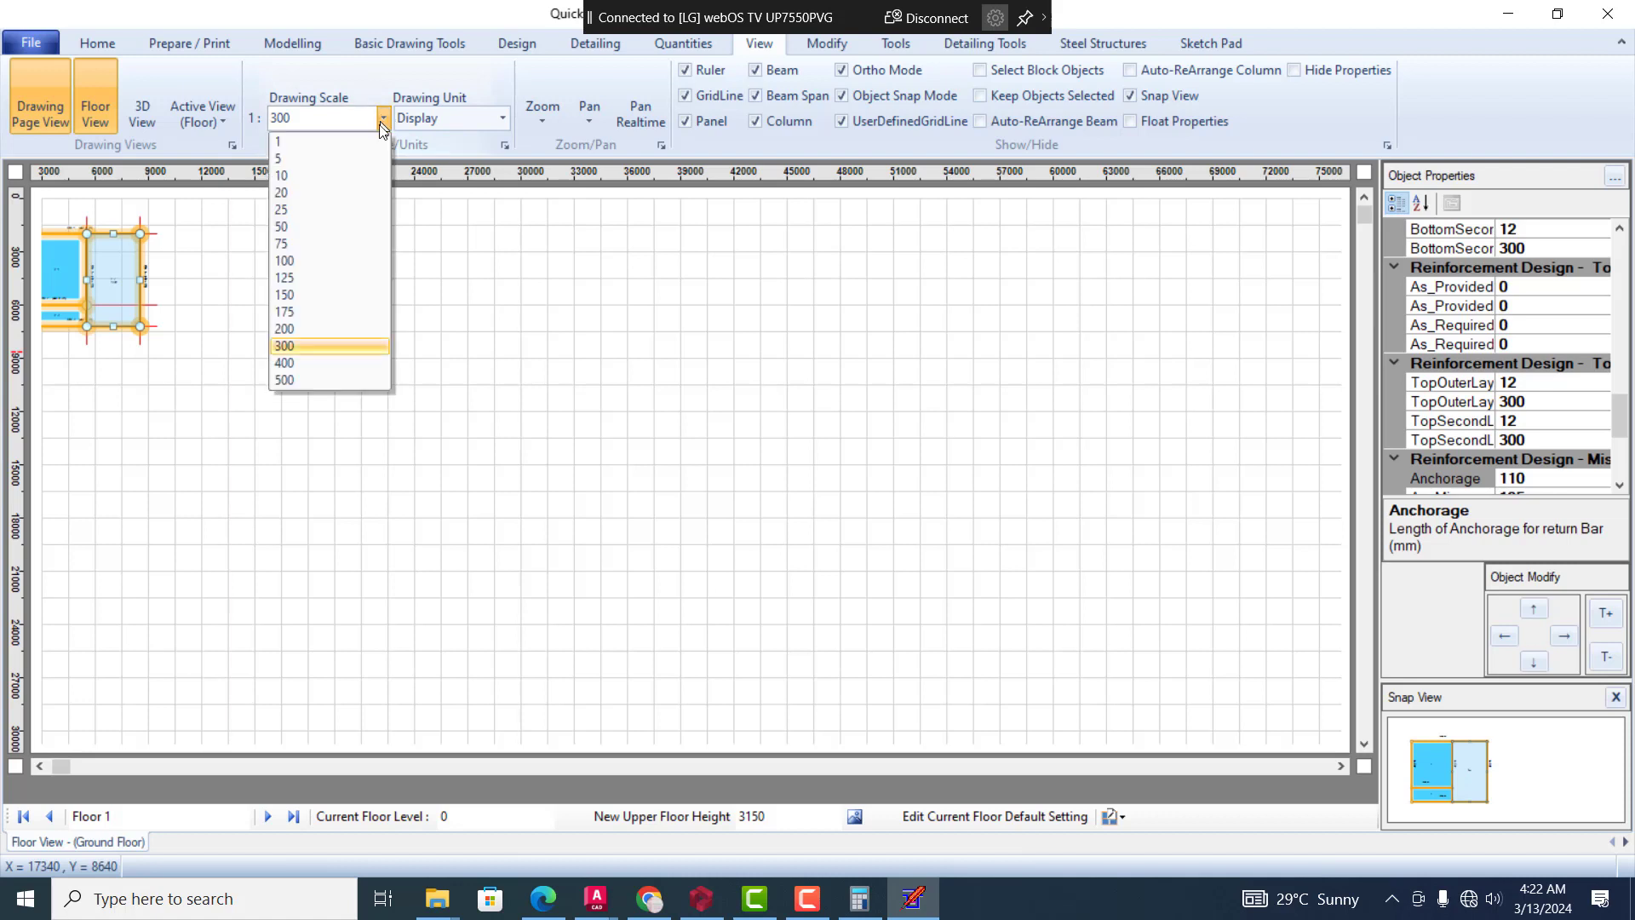
click(323, 191)
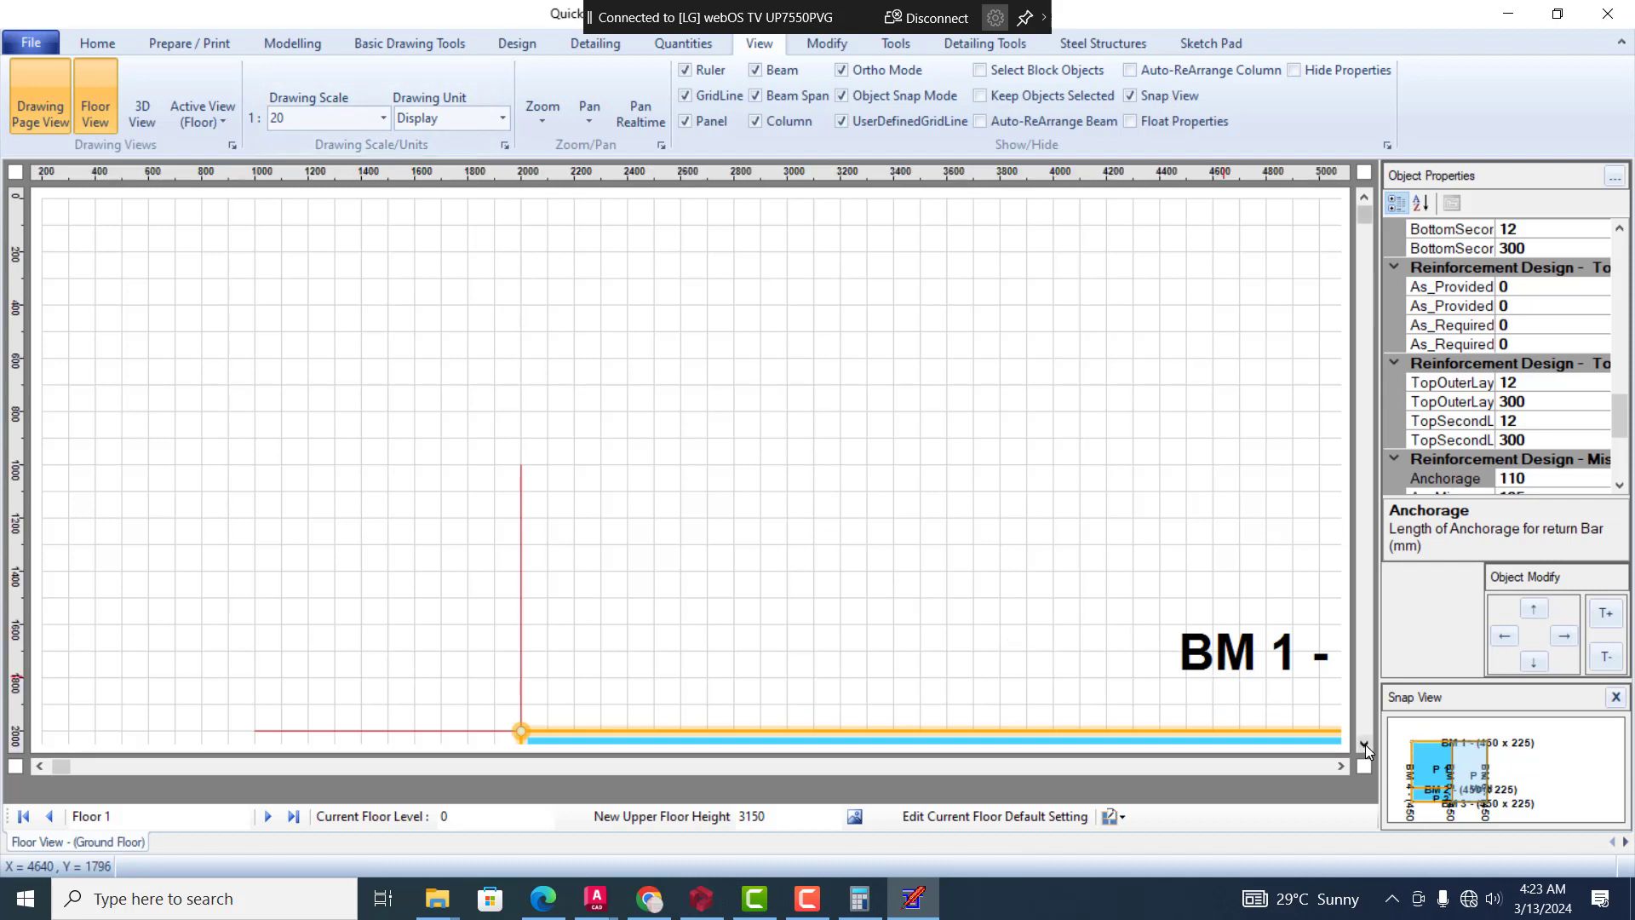
scroll(1363, 747, down, 3)
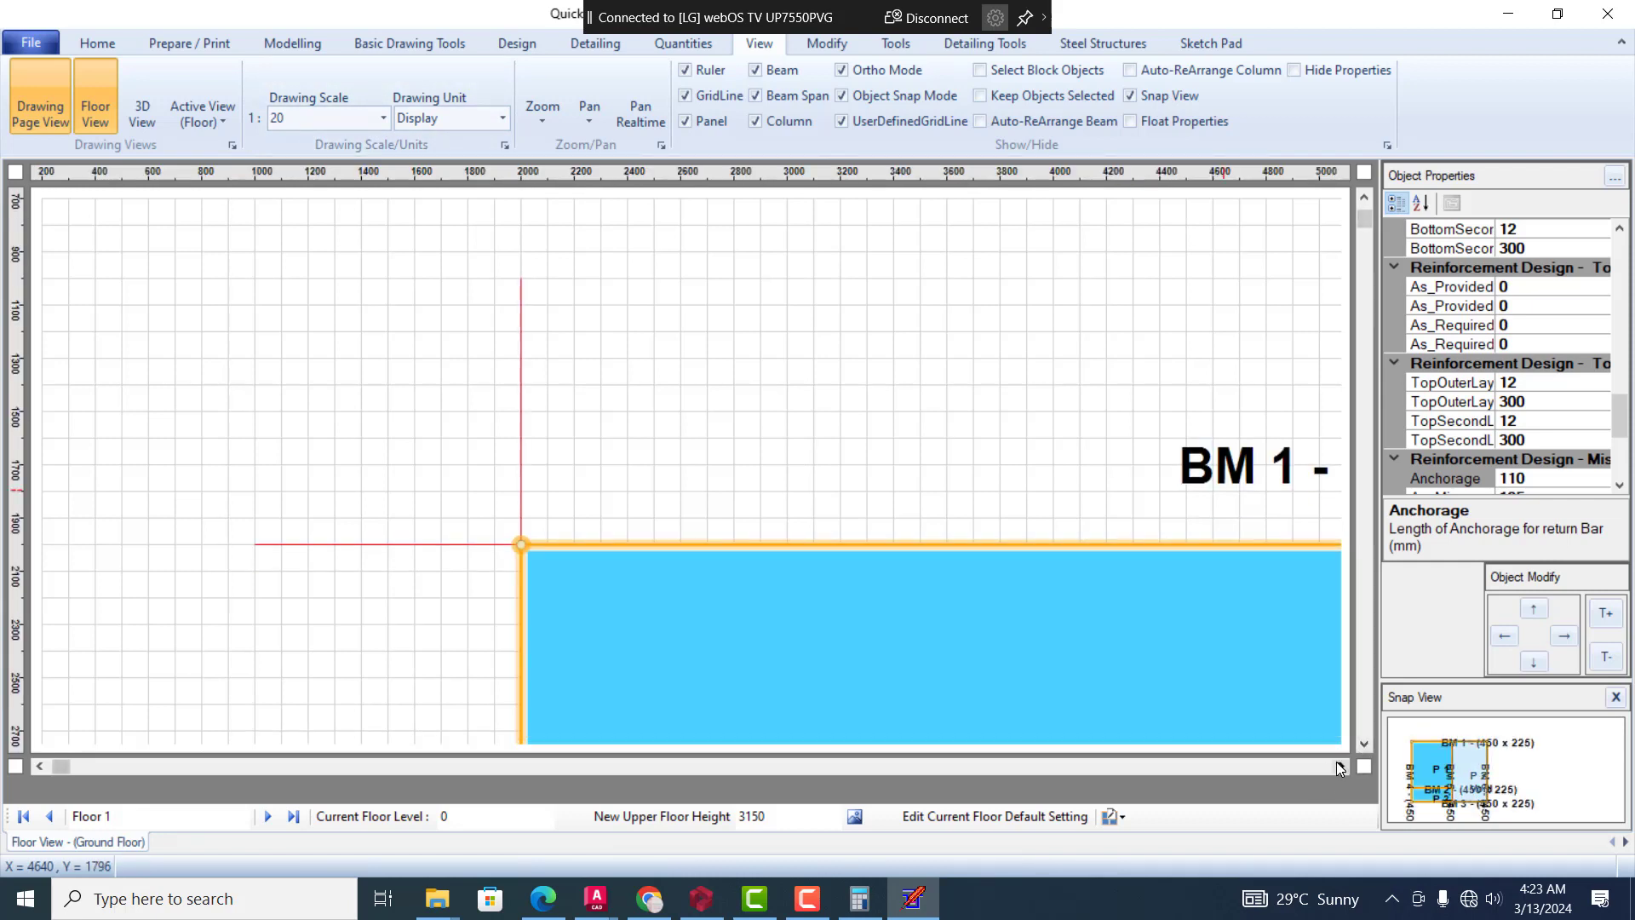
click(1339, 766)
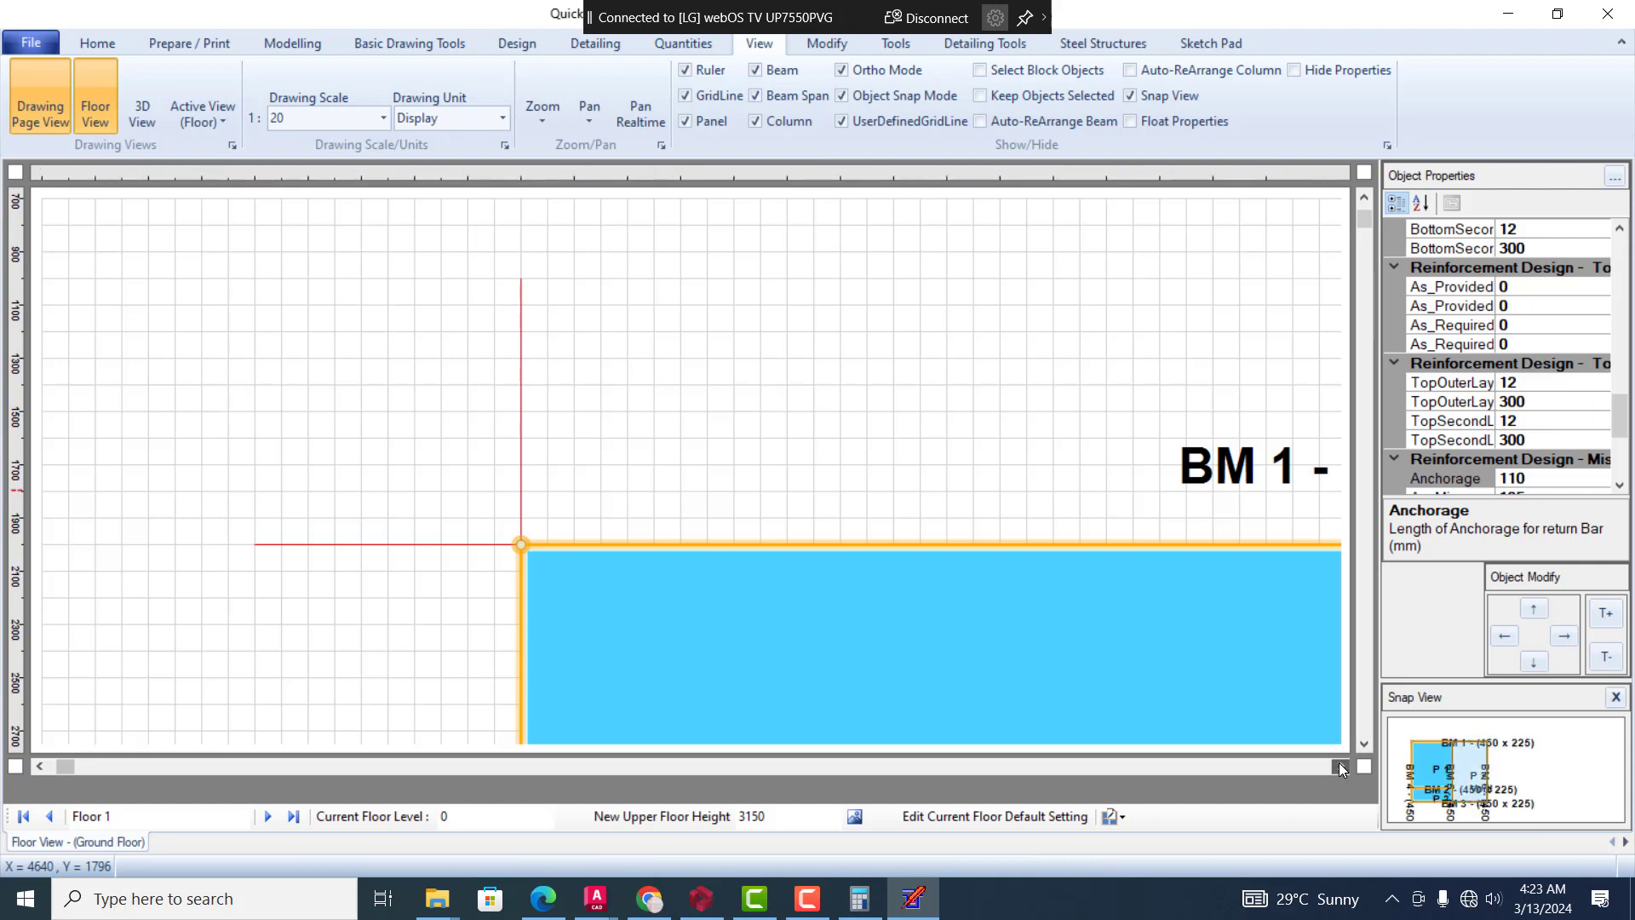
Set the drawing scale to 1:50 and deselect the void panel P 2
click(1339, 765)
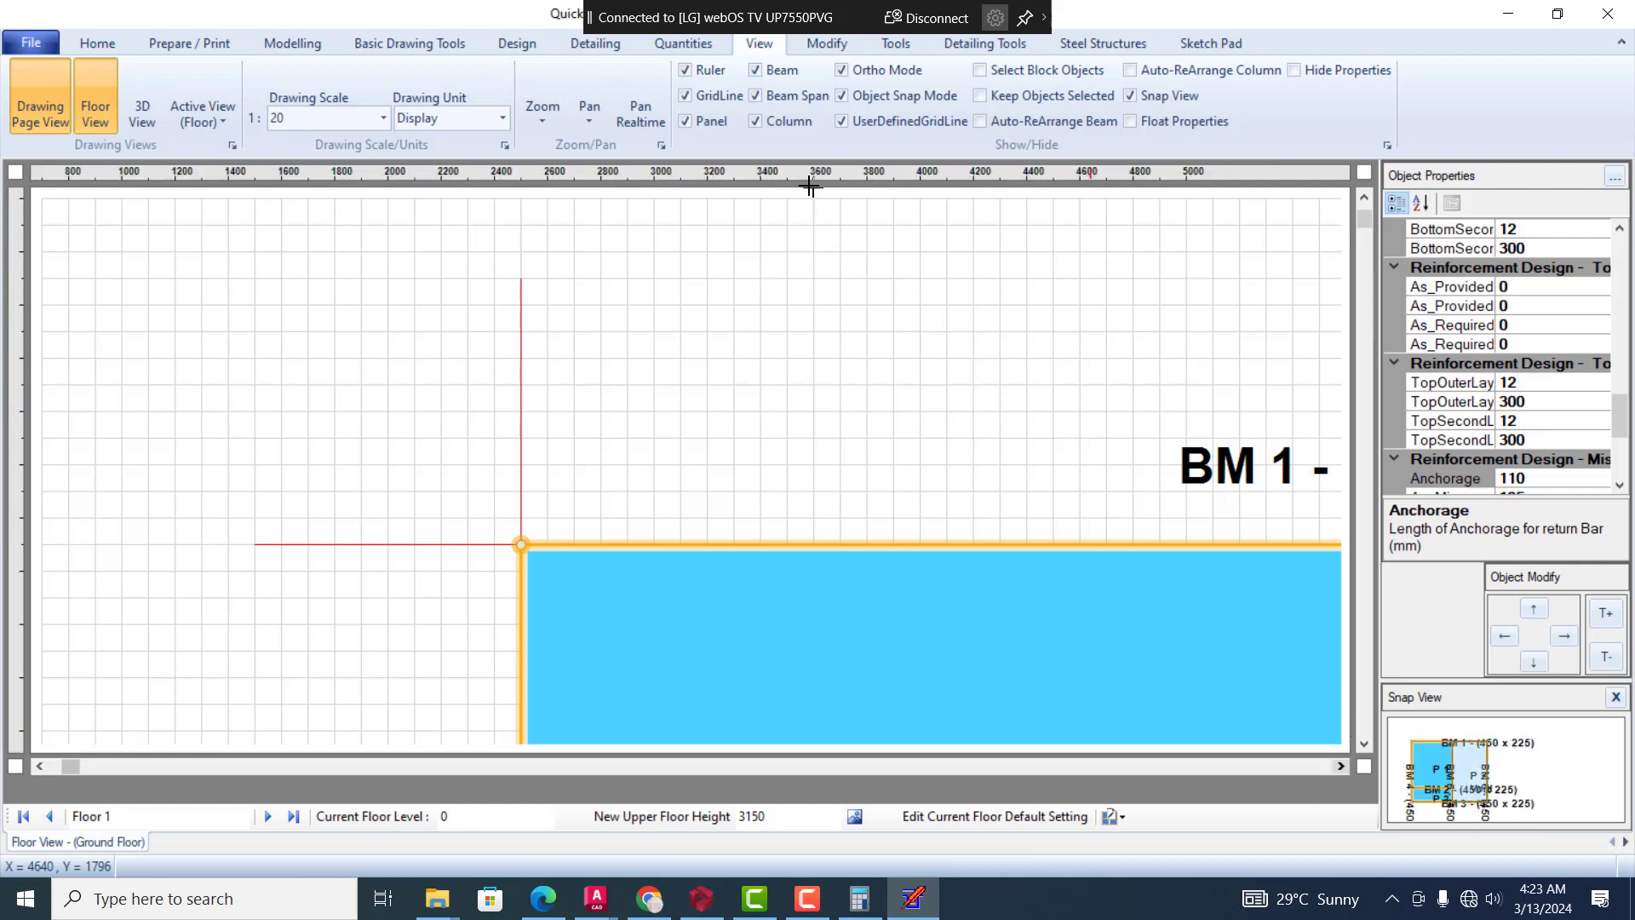
click(384, 118)
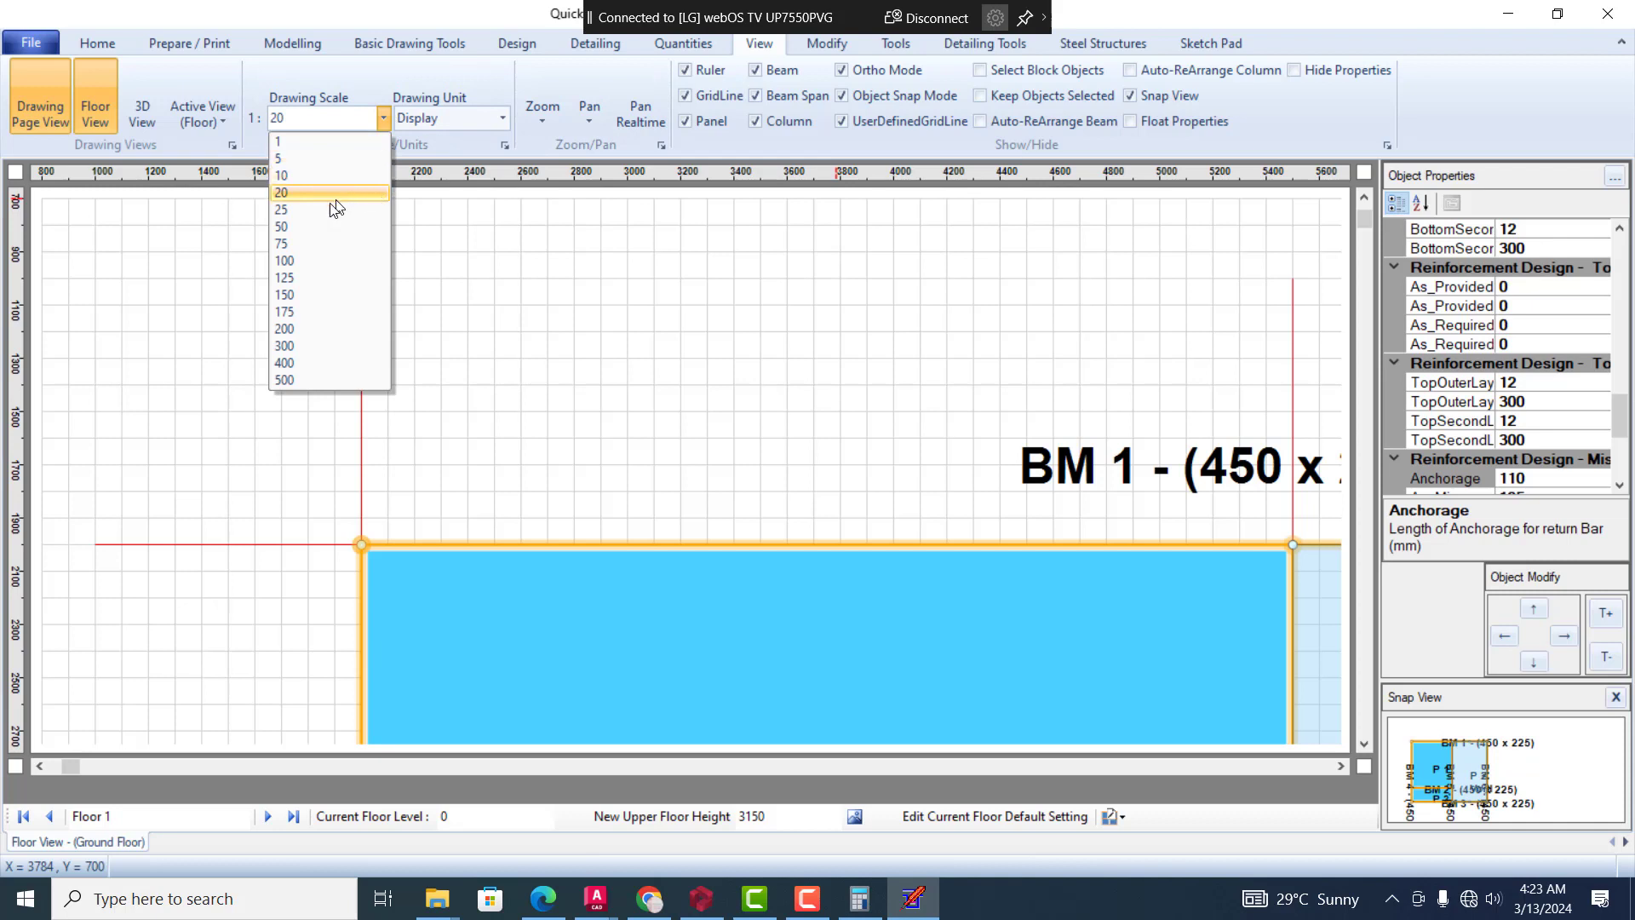
click(322, 226)
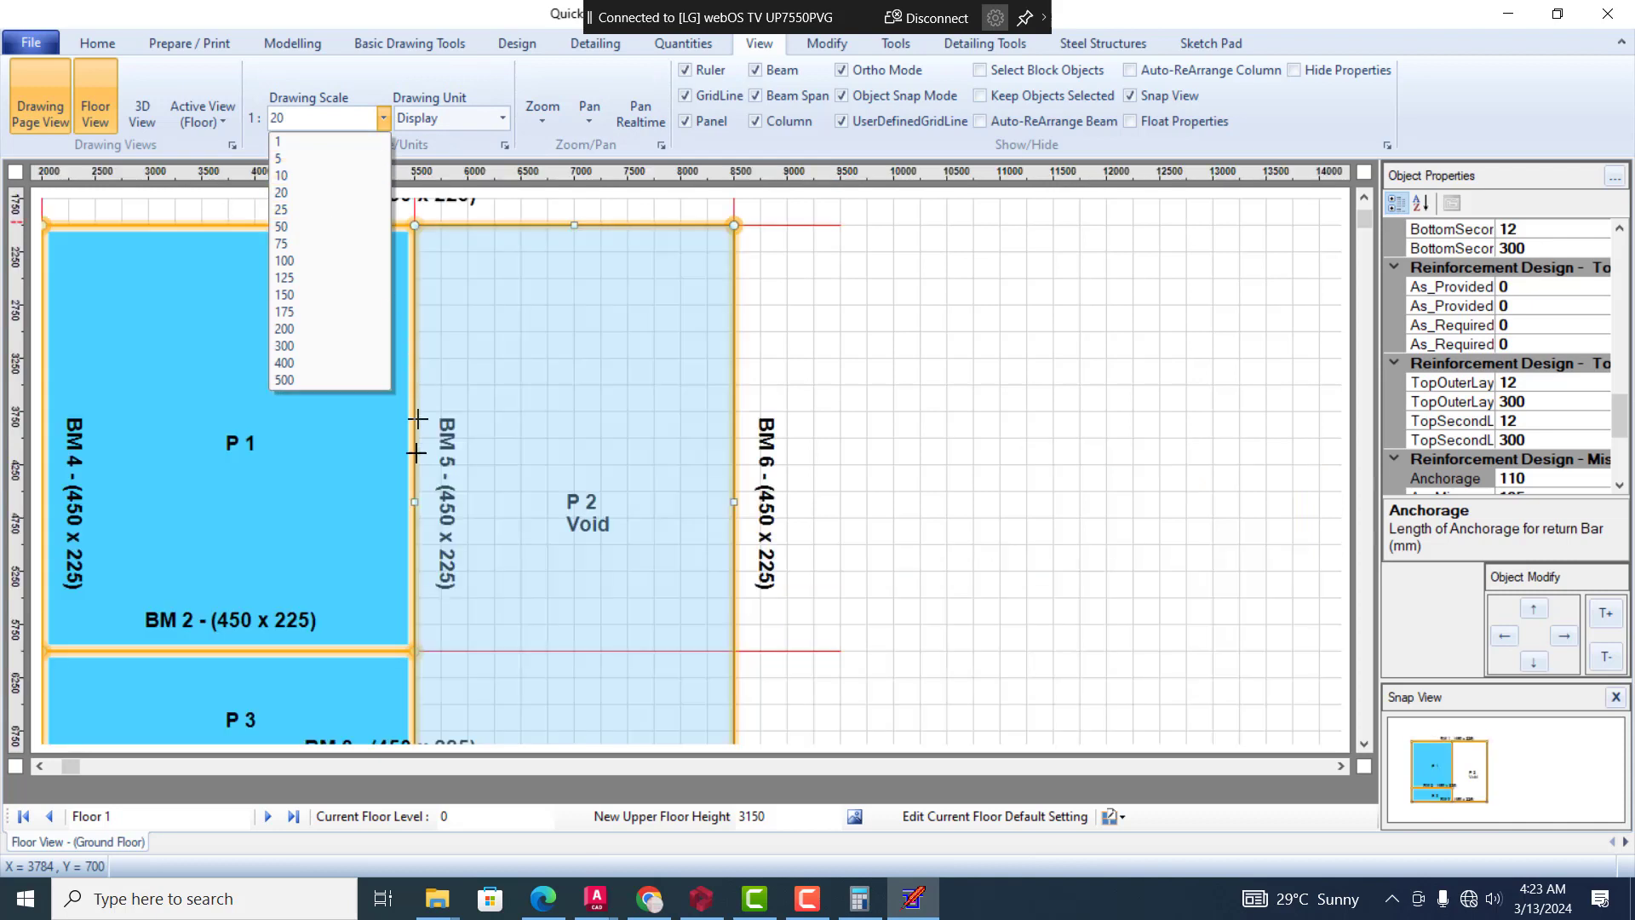
click(915, 391)
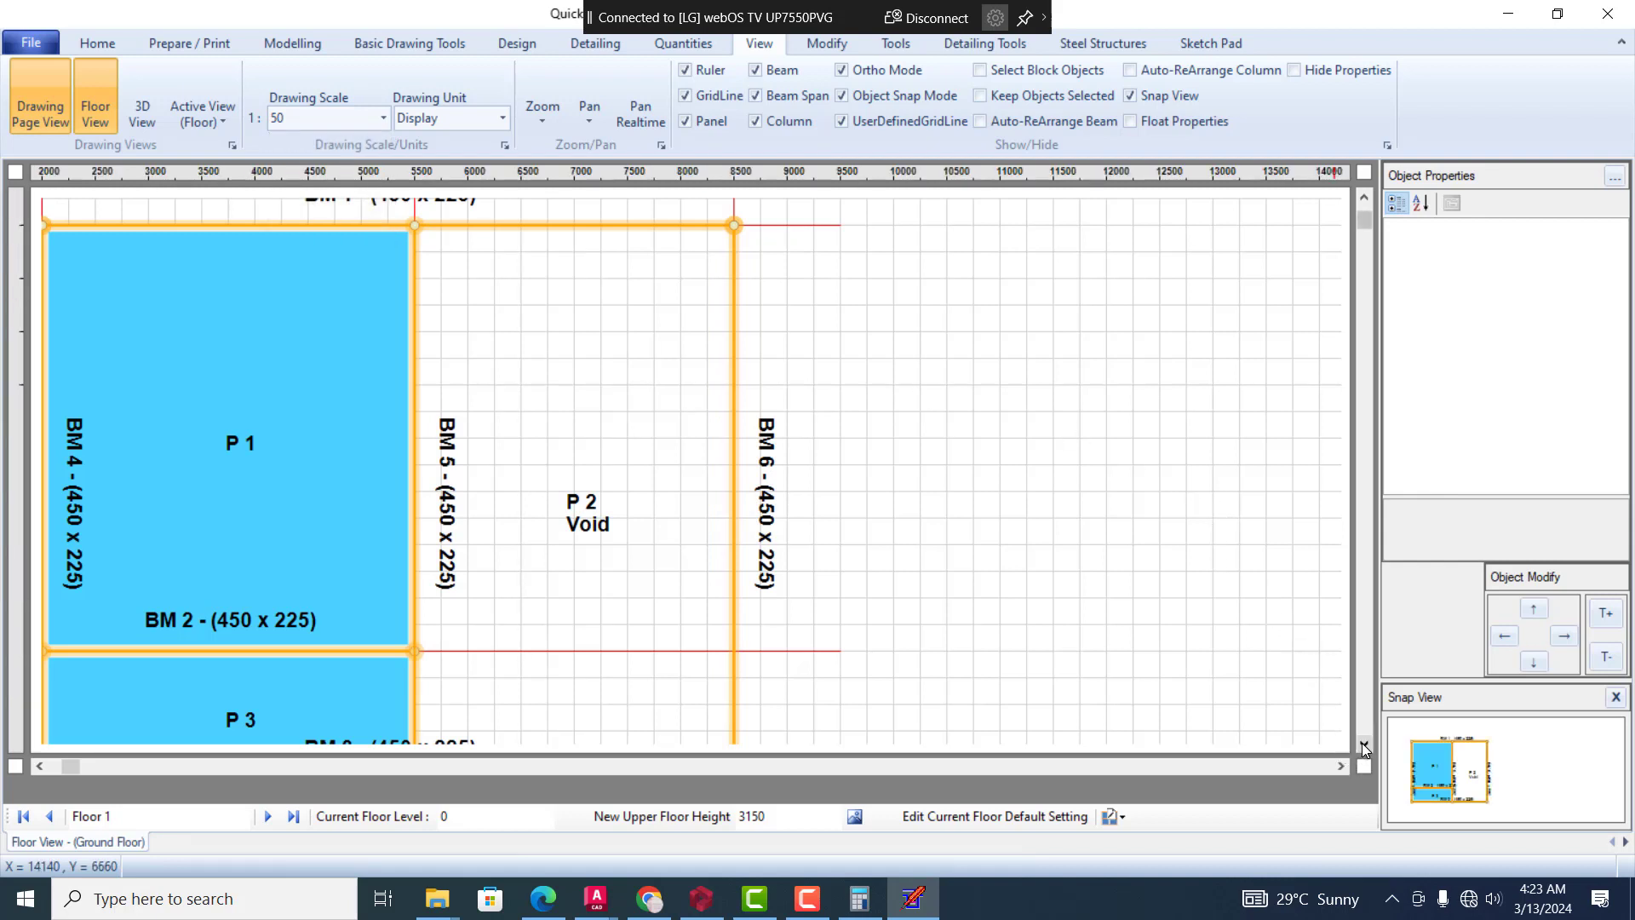
click(1364, 747)
click(1364, 747)
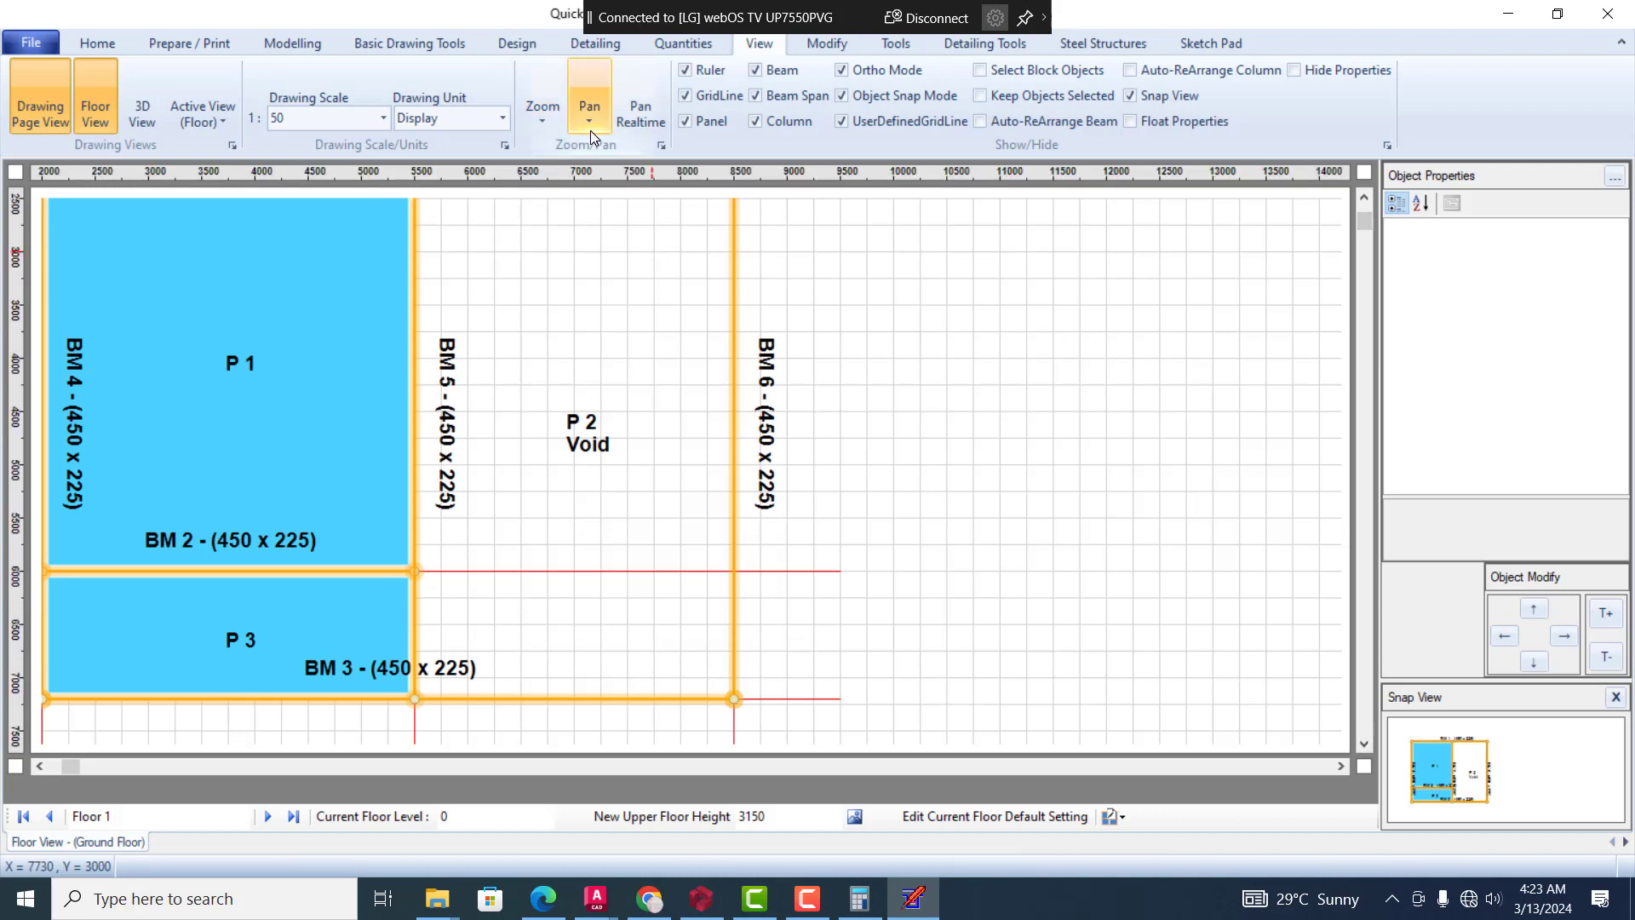
Try the Zoom In and Zoom Out commands on the floor plan
click(531, 119)
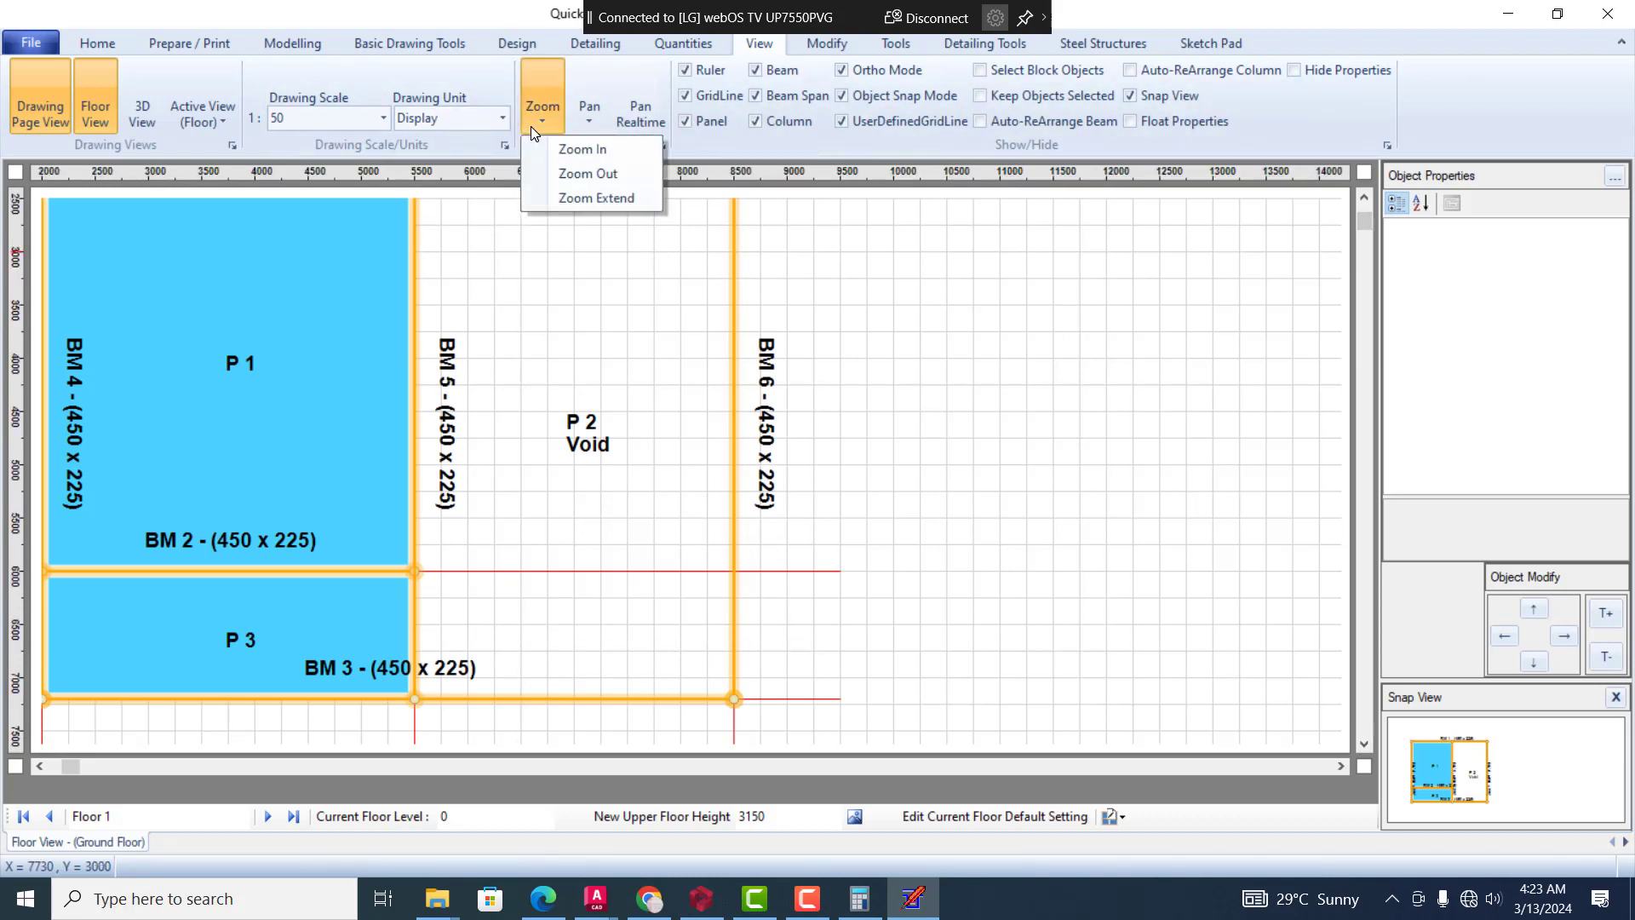
click(576, 151)
click(579, 157)
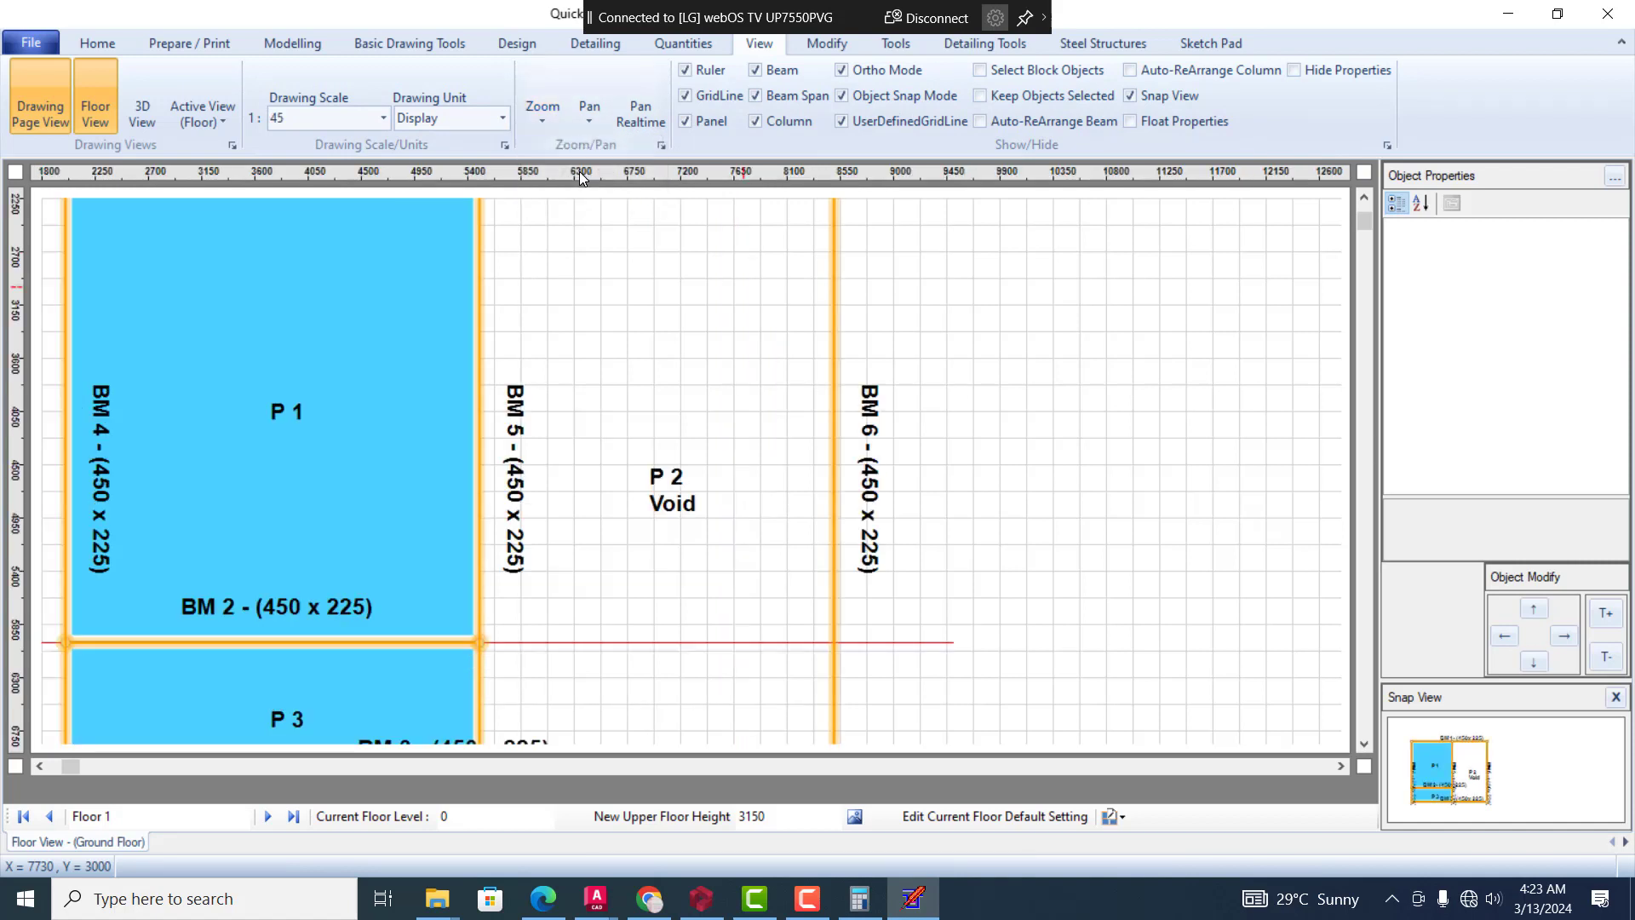
click(543, 122)
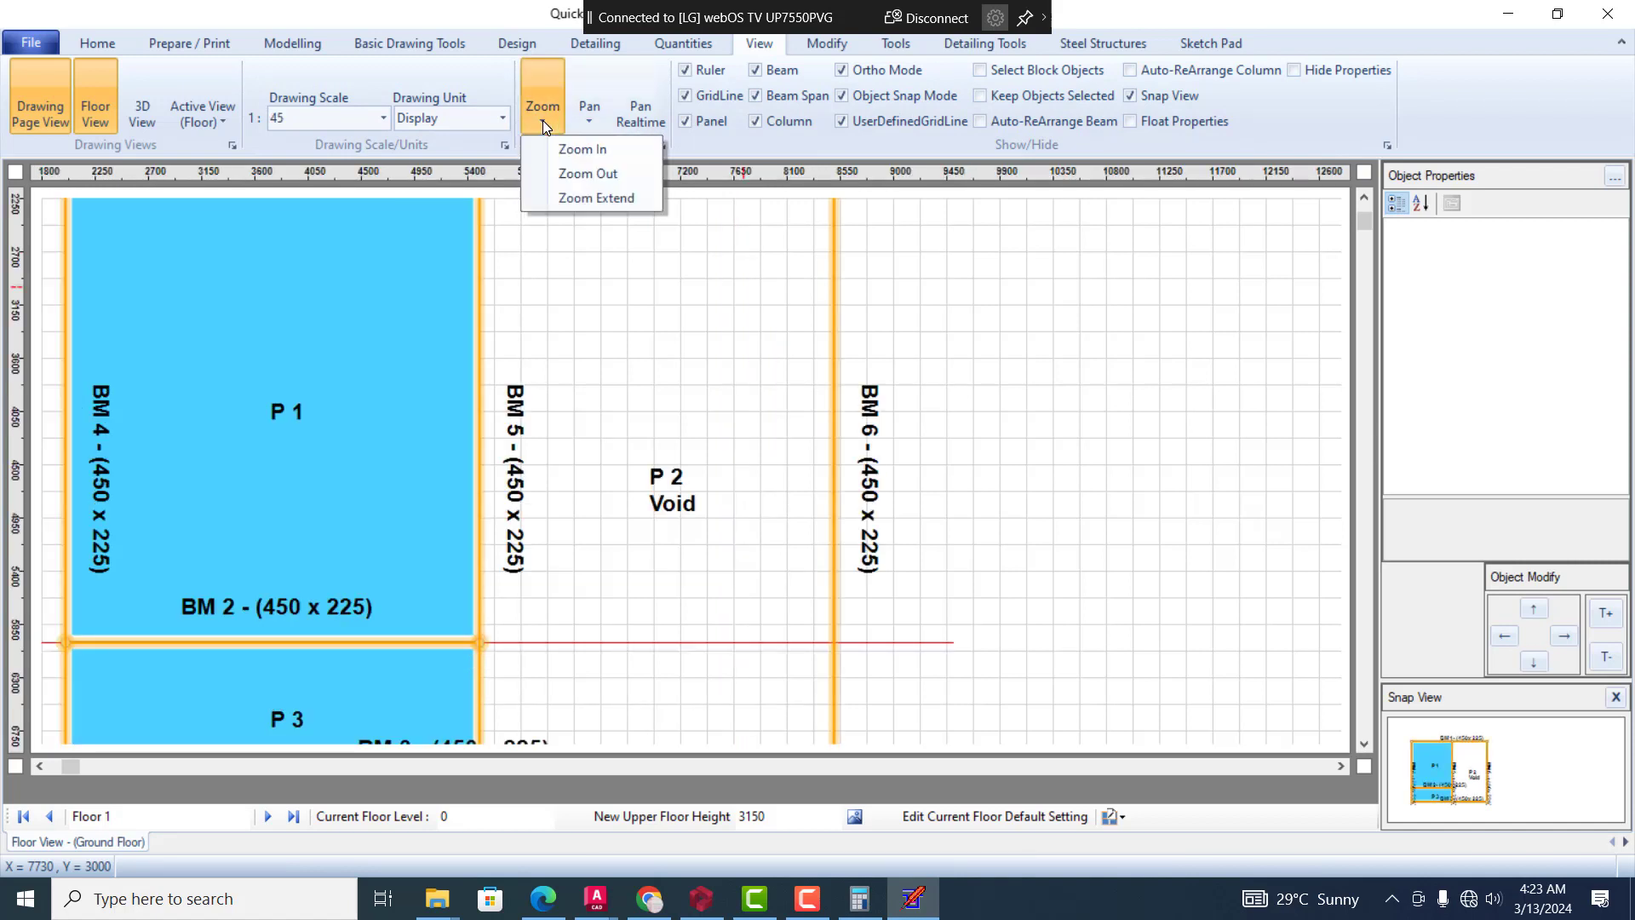
click(563, 175)
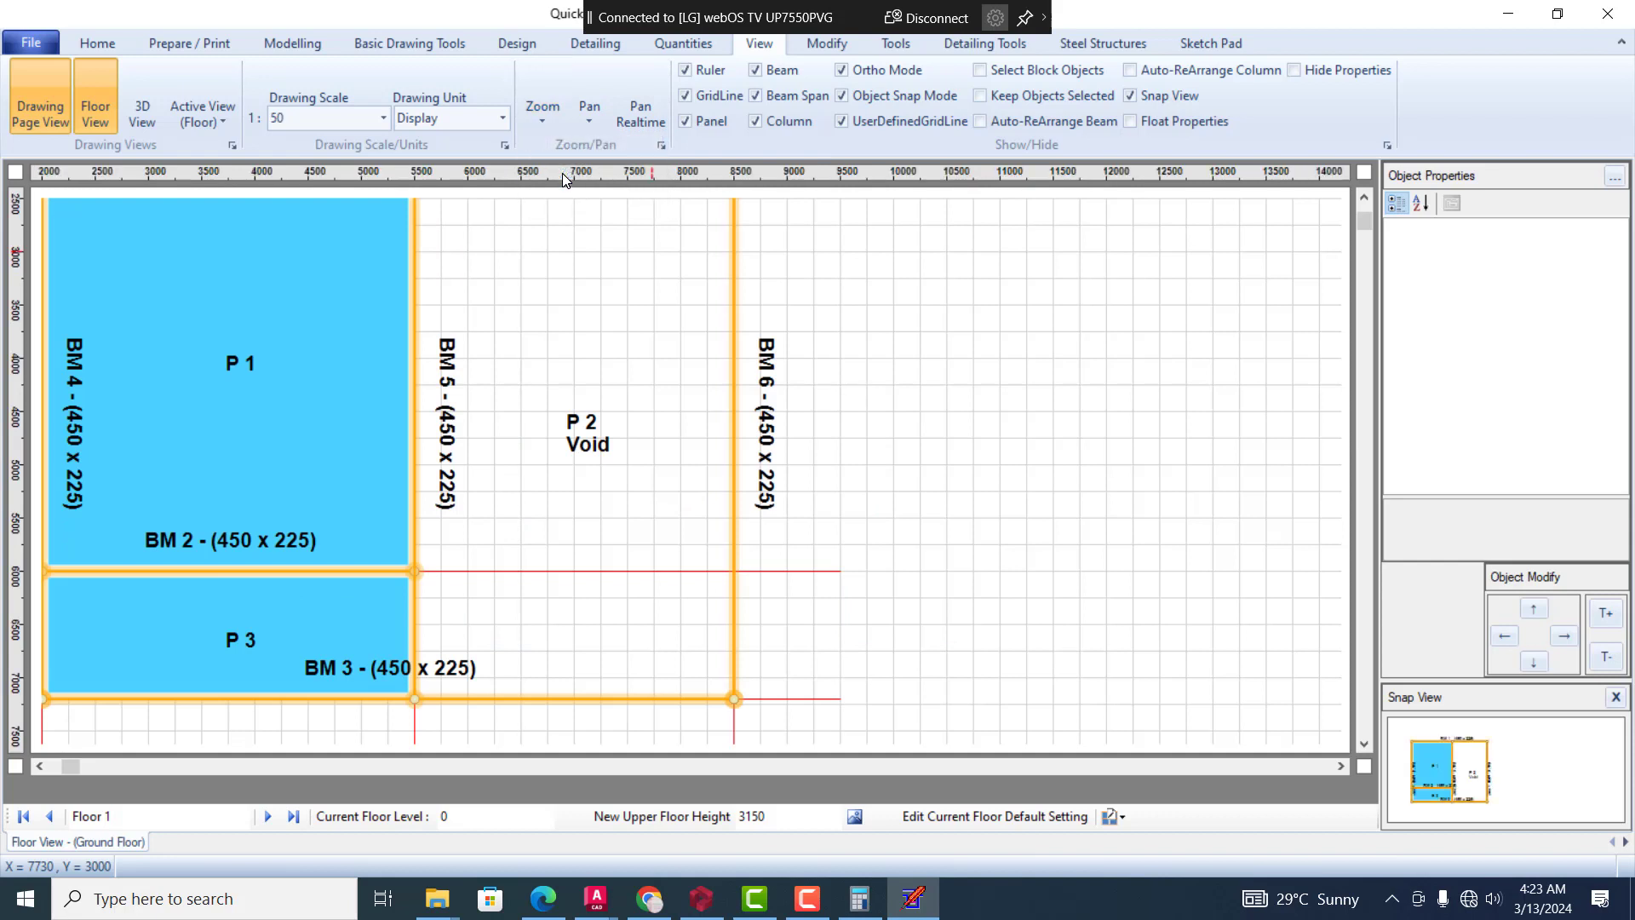
click(549, 116)
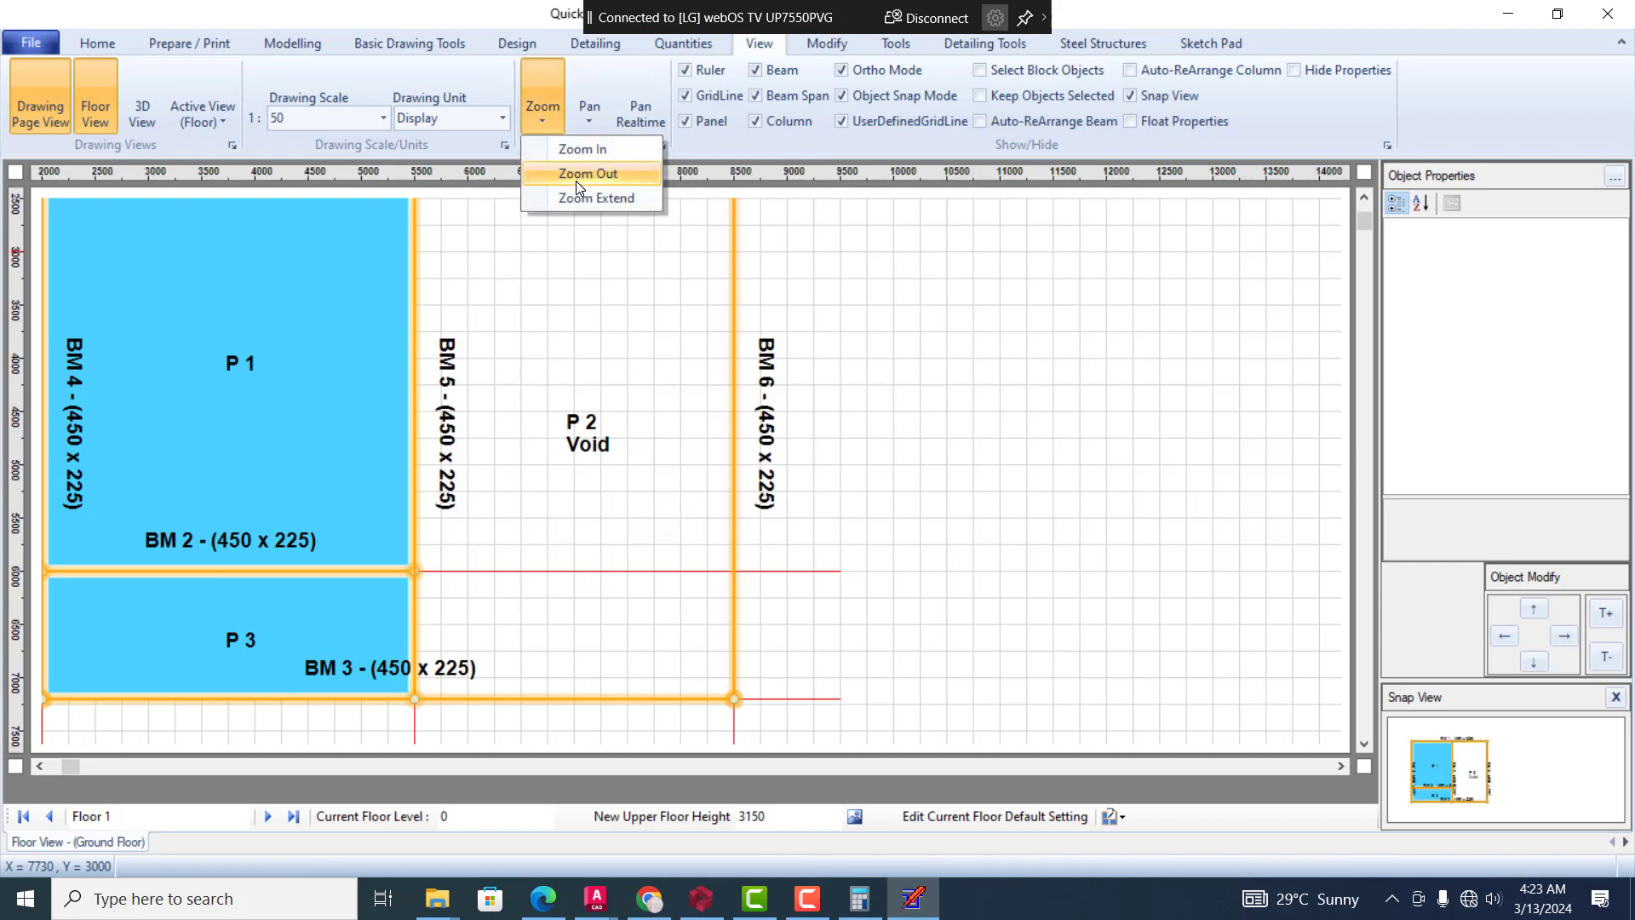
click(576, 174)
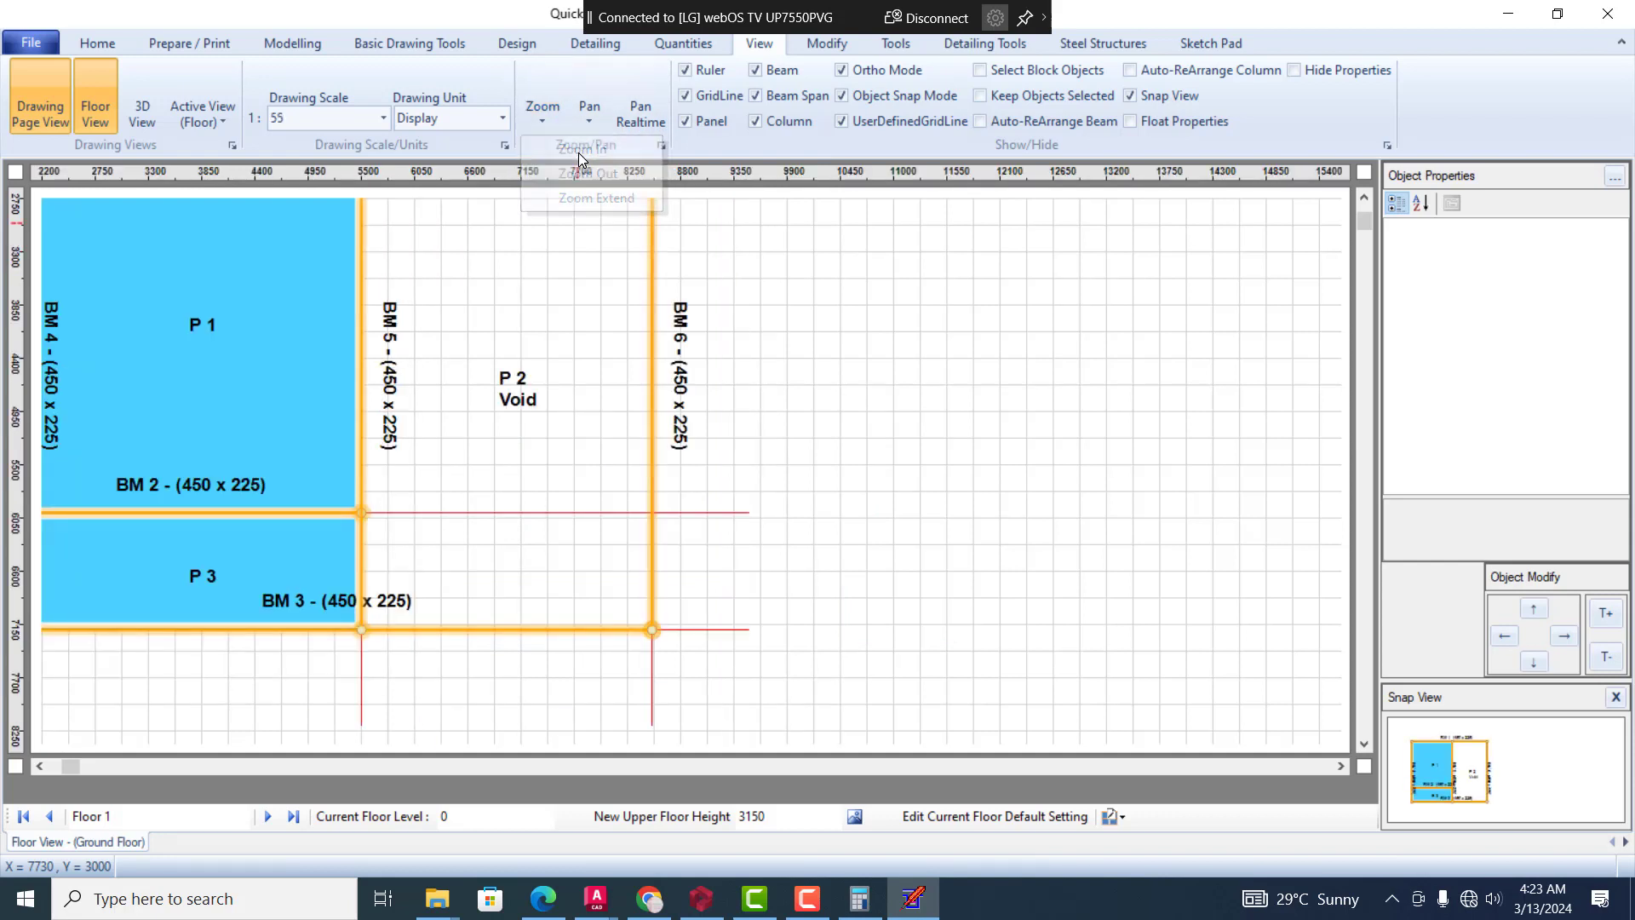
click(549, 118)
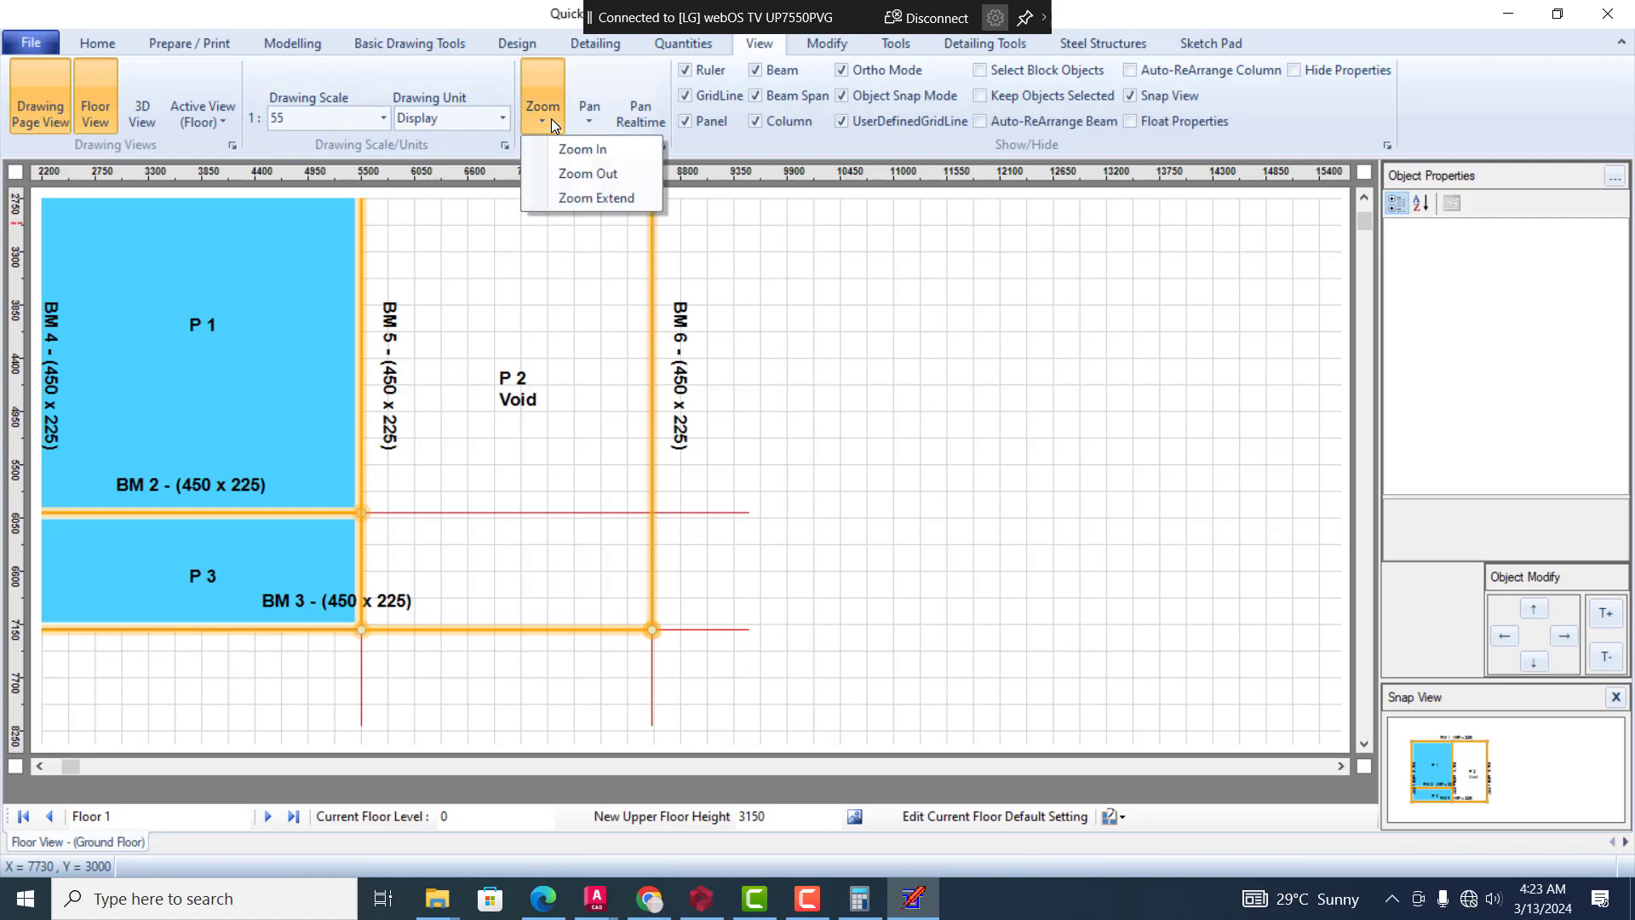
click(569, 152)
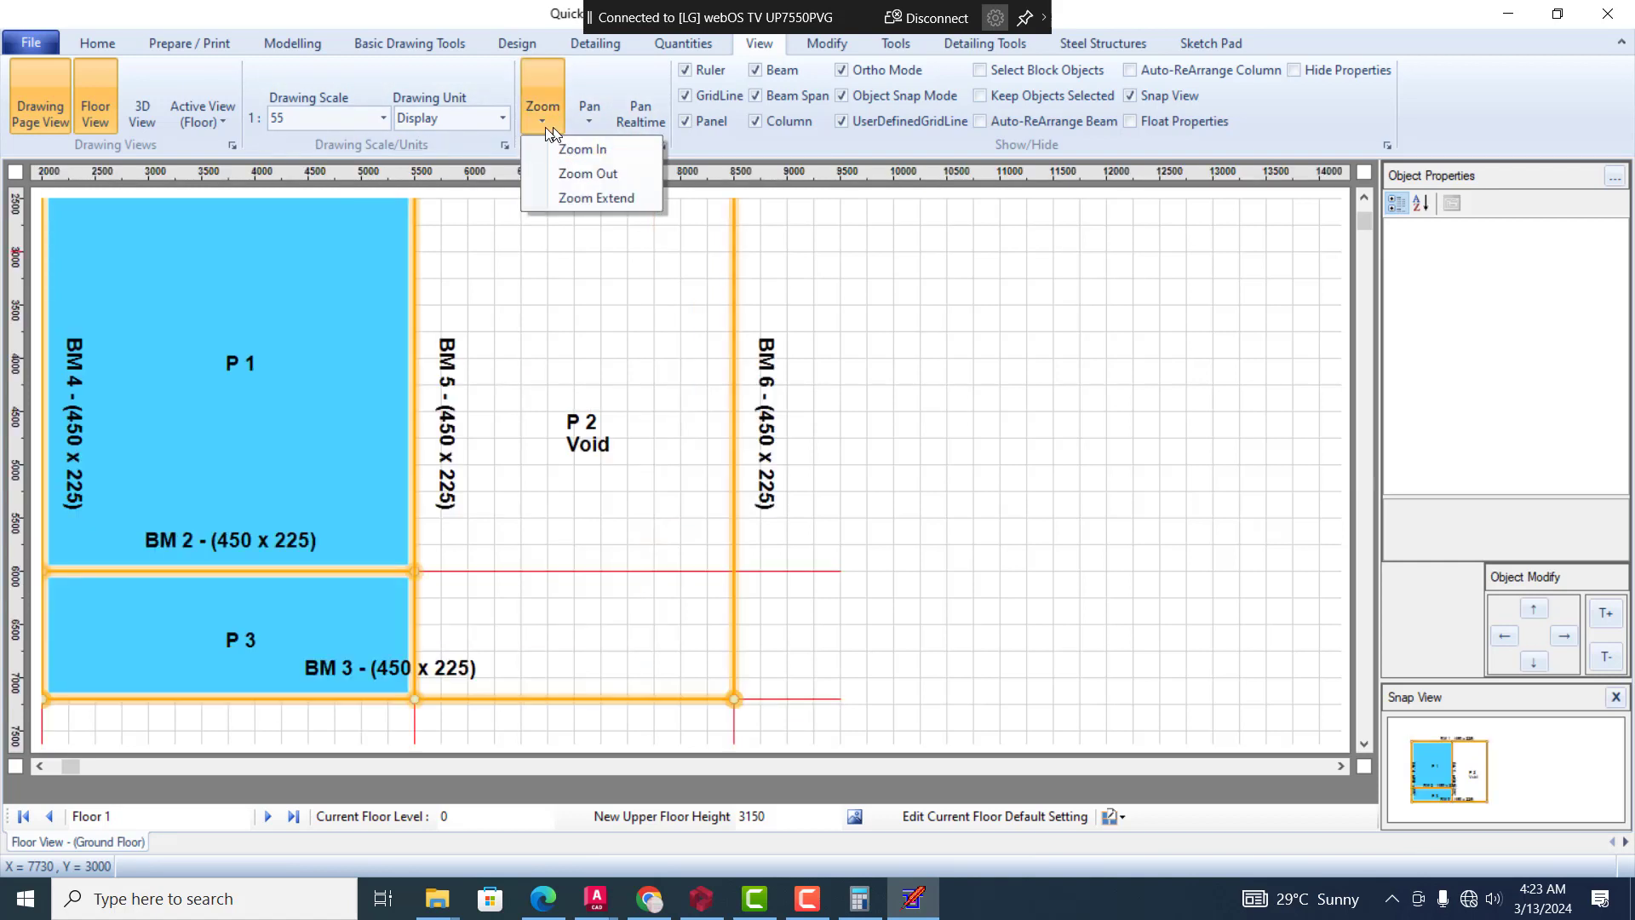
click(546, 120)
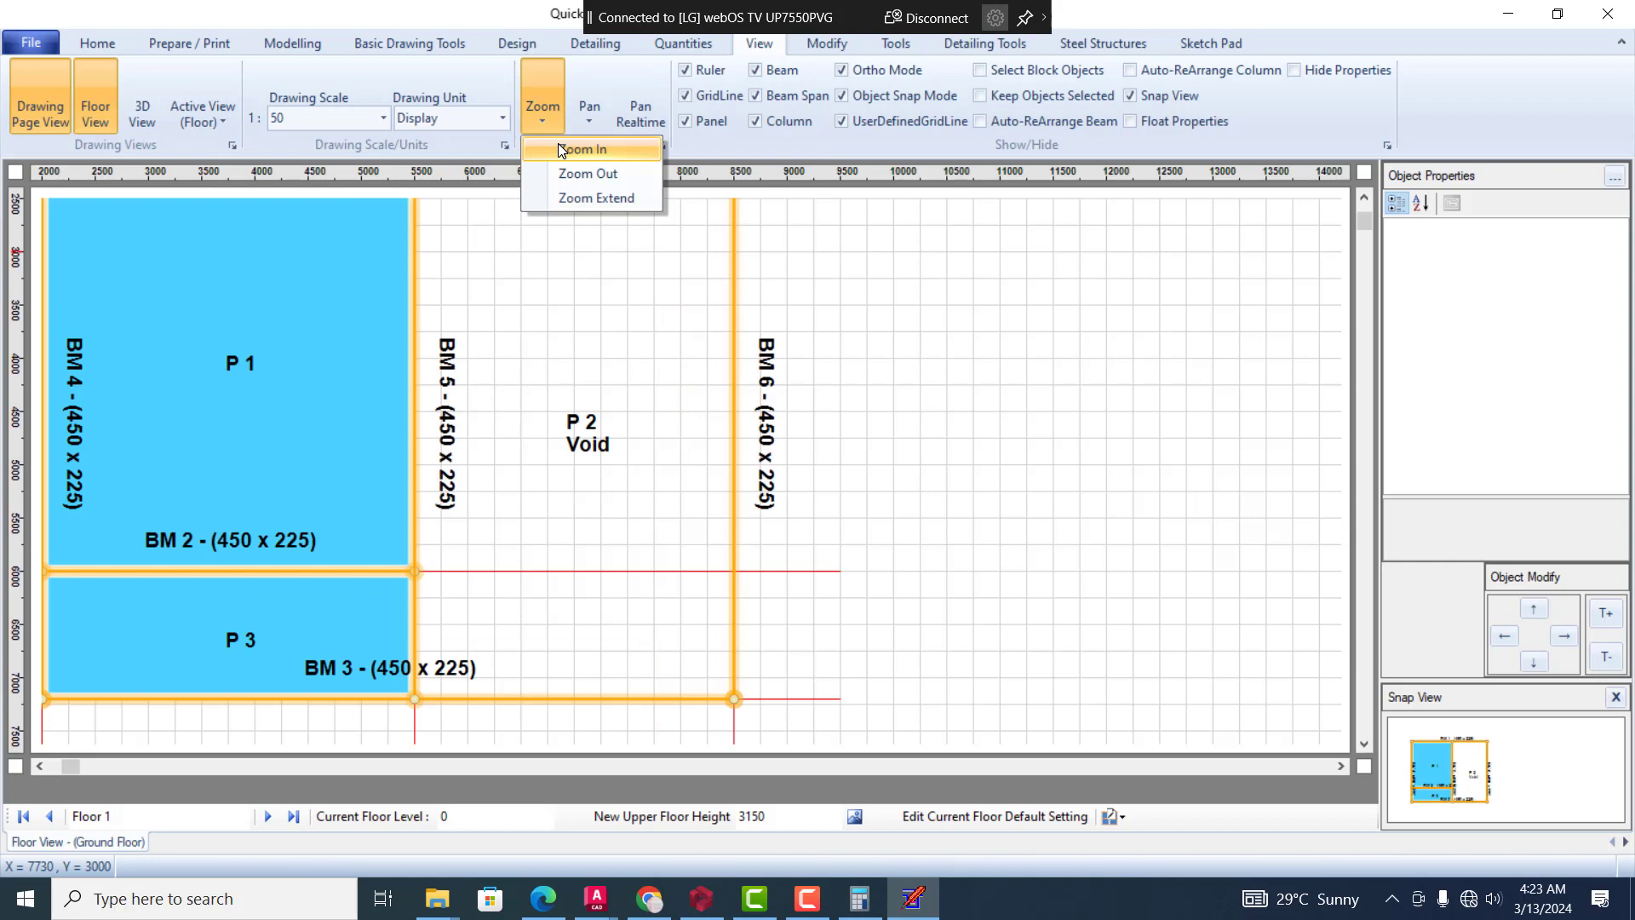
click(559, 149)
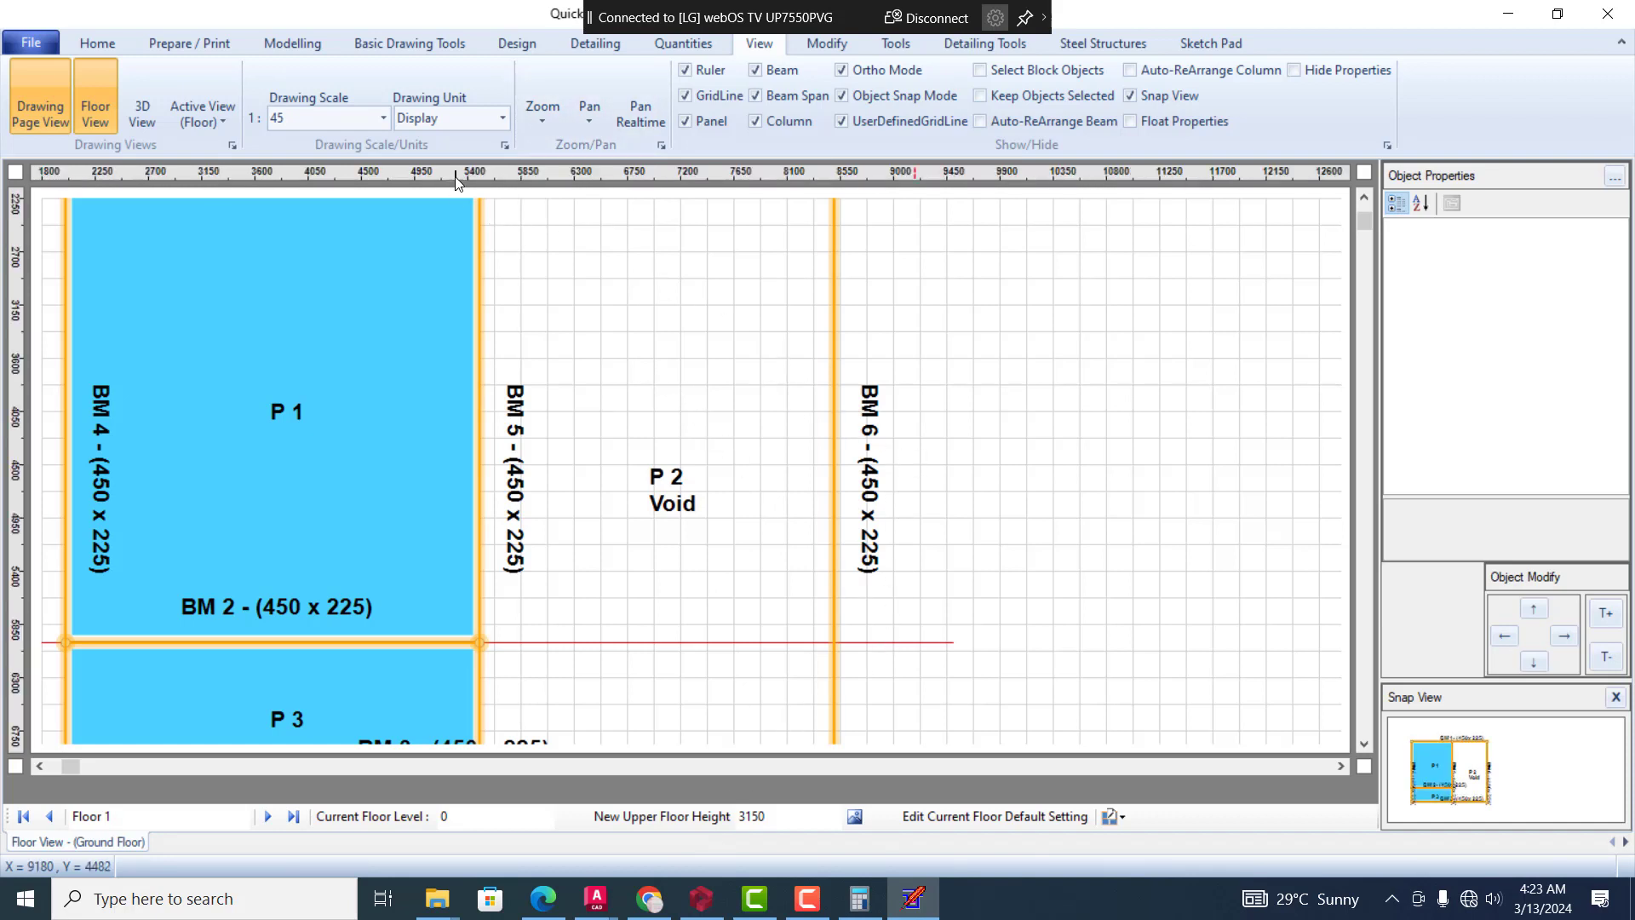
Set the drawing scale to 1:100 and bring the whole floor plan into view
click(383, 118)
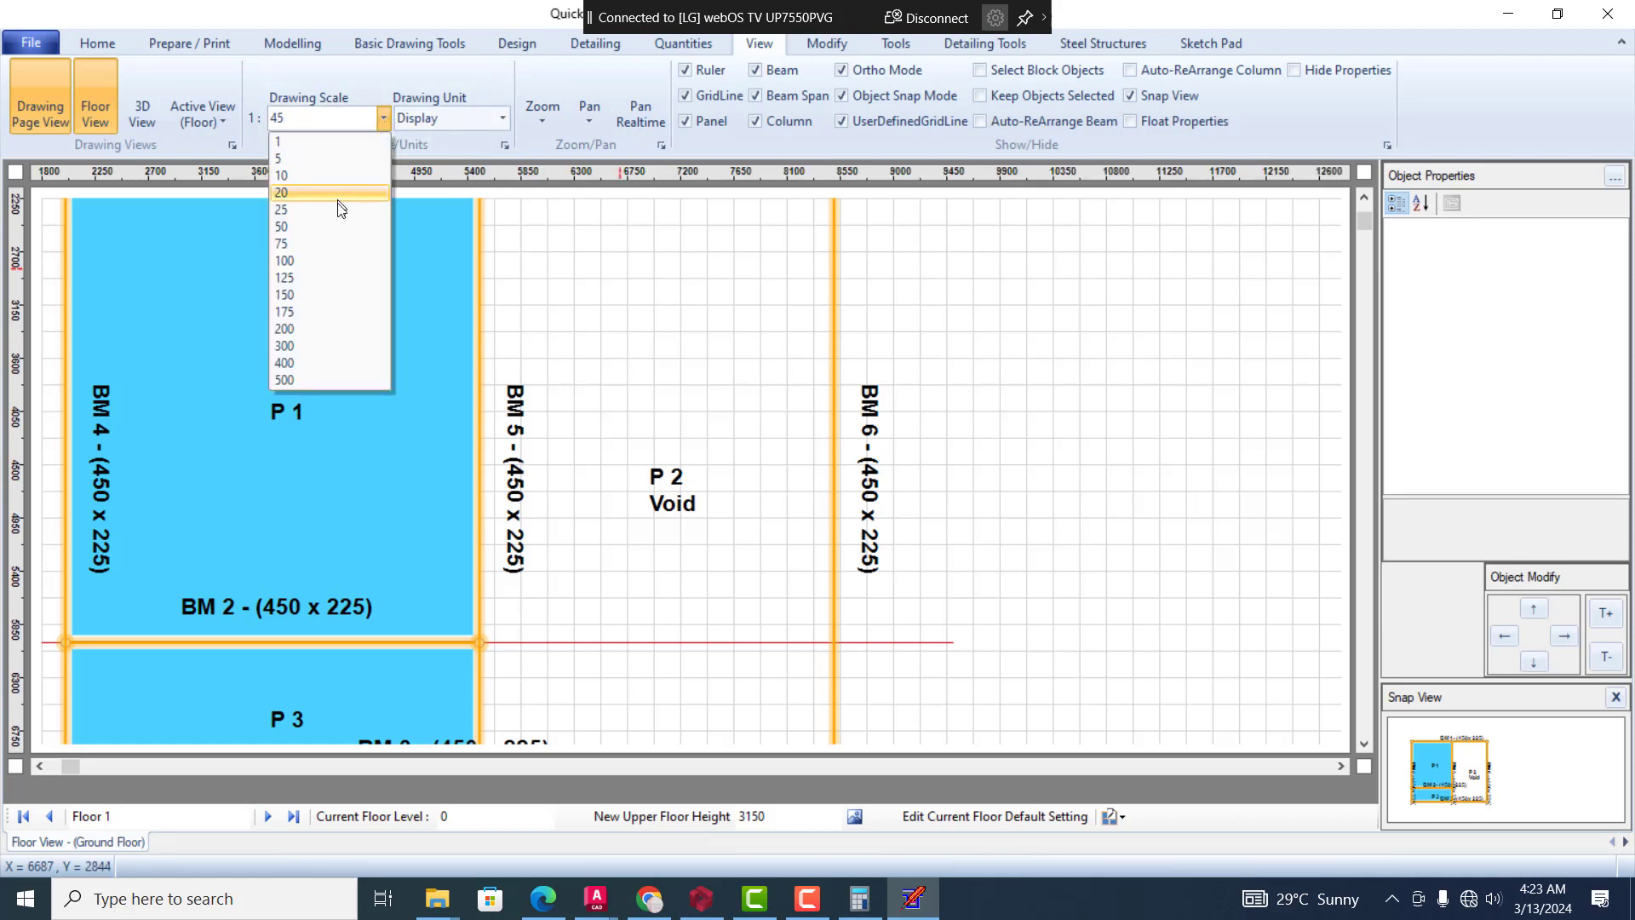
click(315, 261)
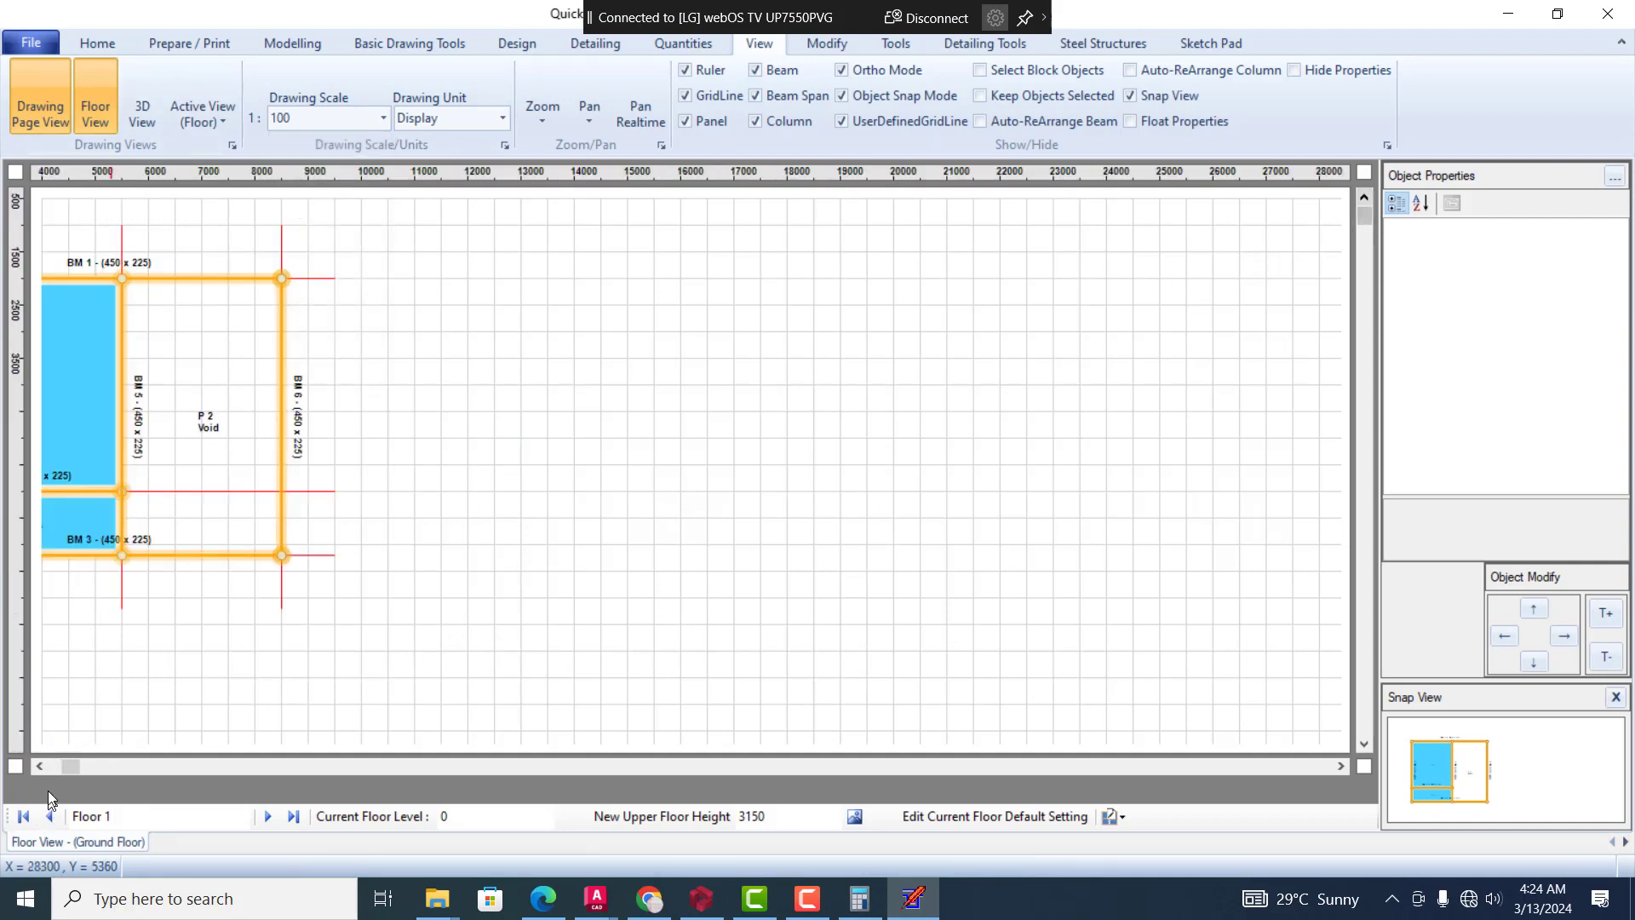
click(36, 769)
click(36, 769)
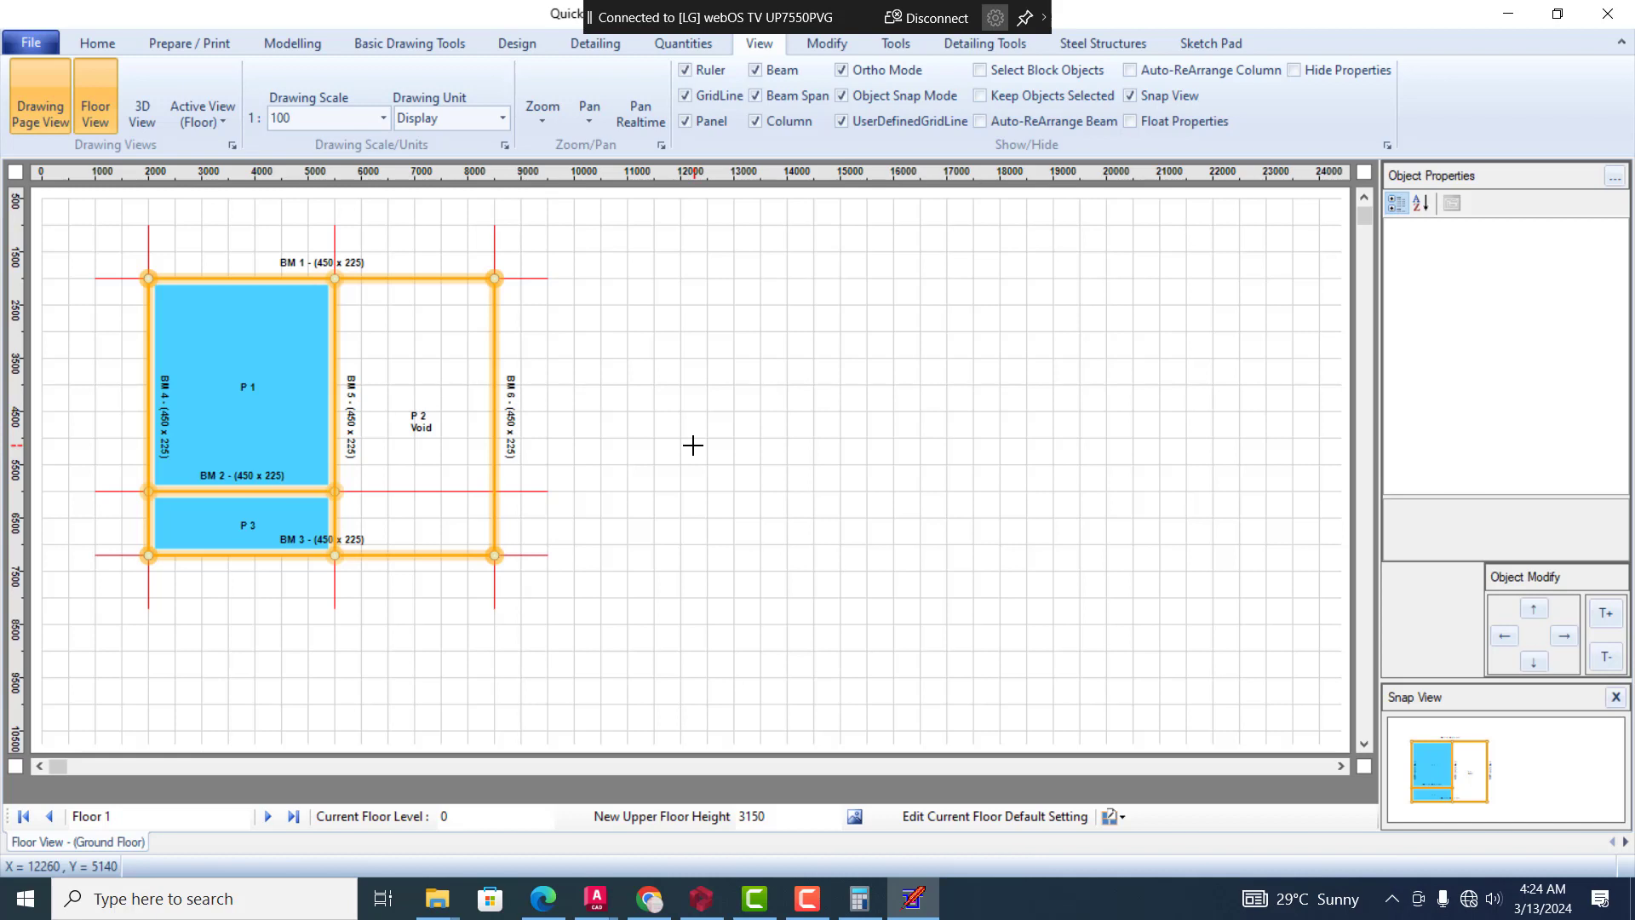
click(1216, 45)
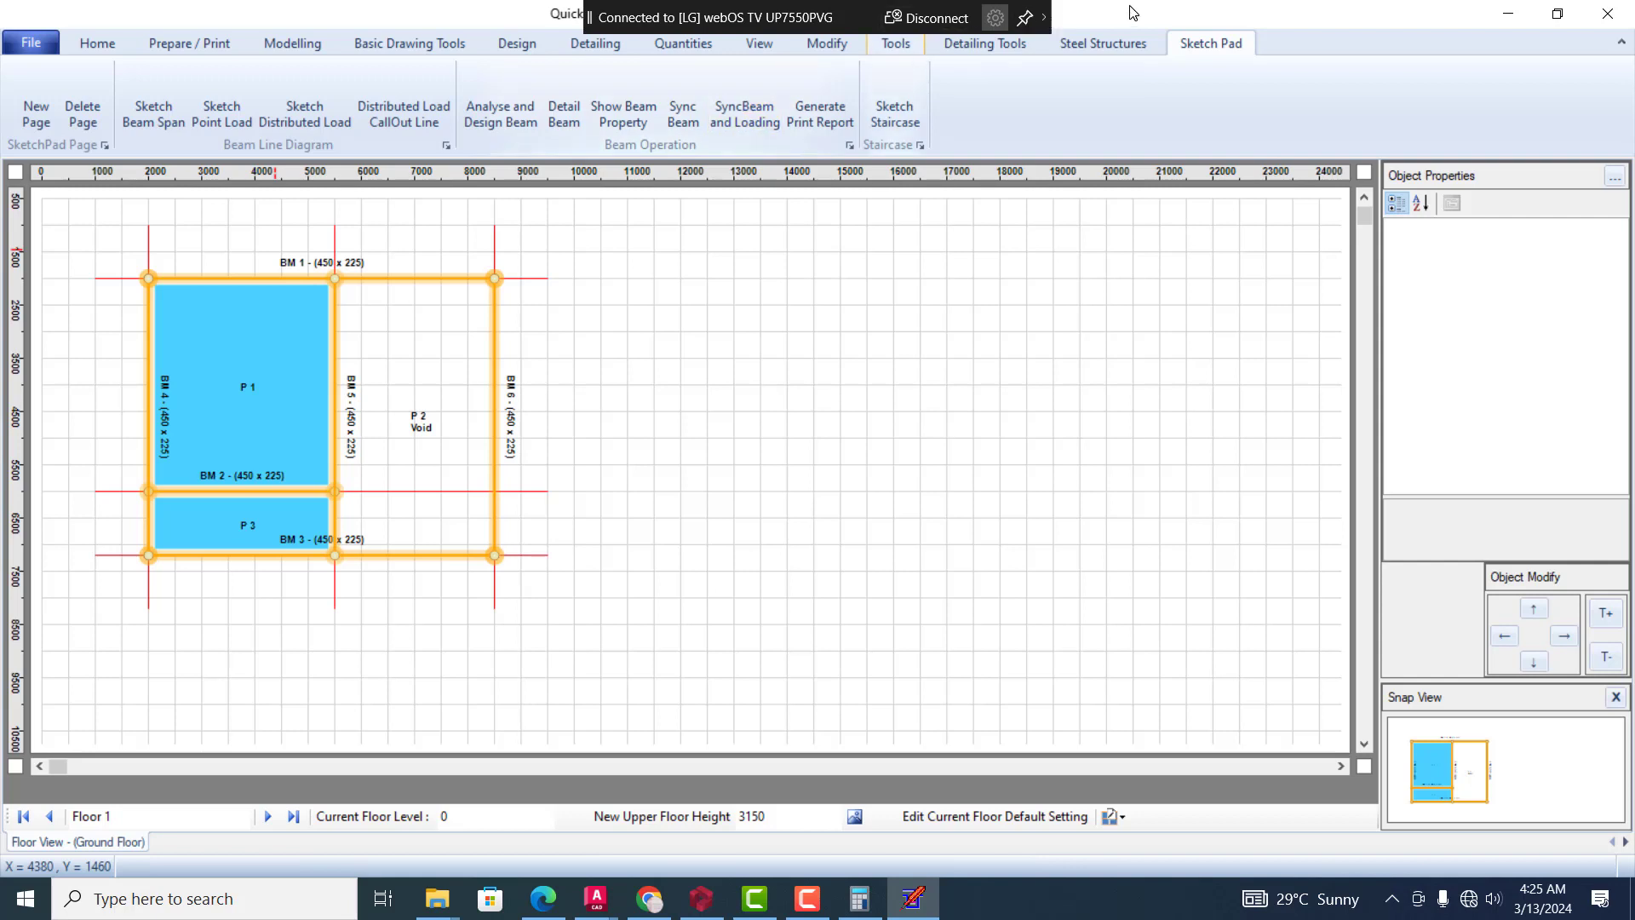
click(273, 42)
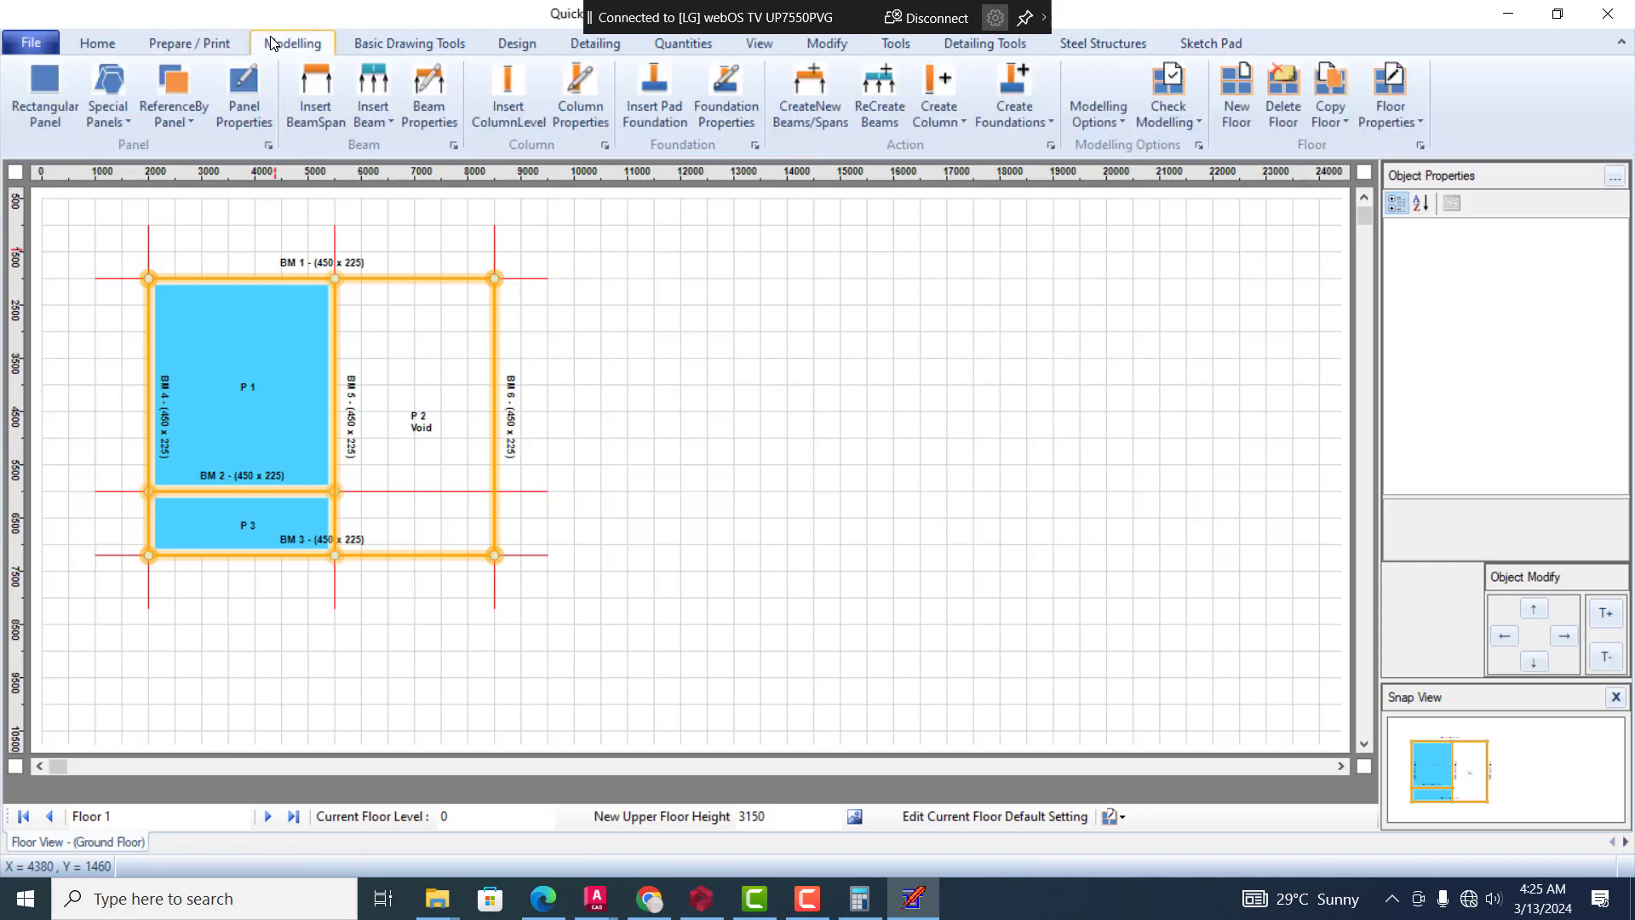
click(103, 122)
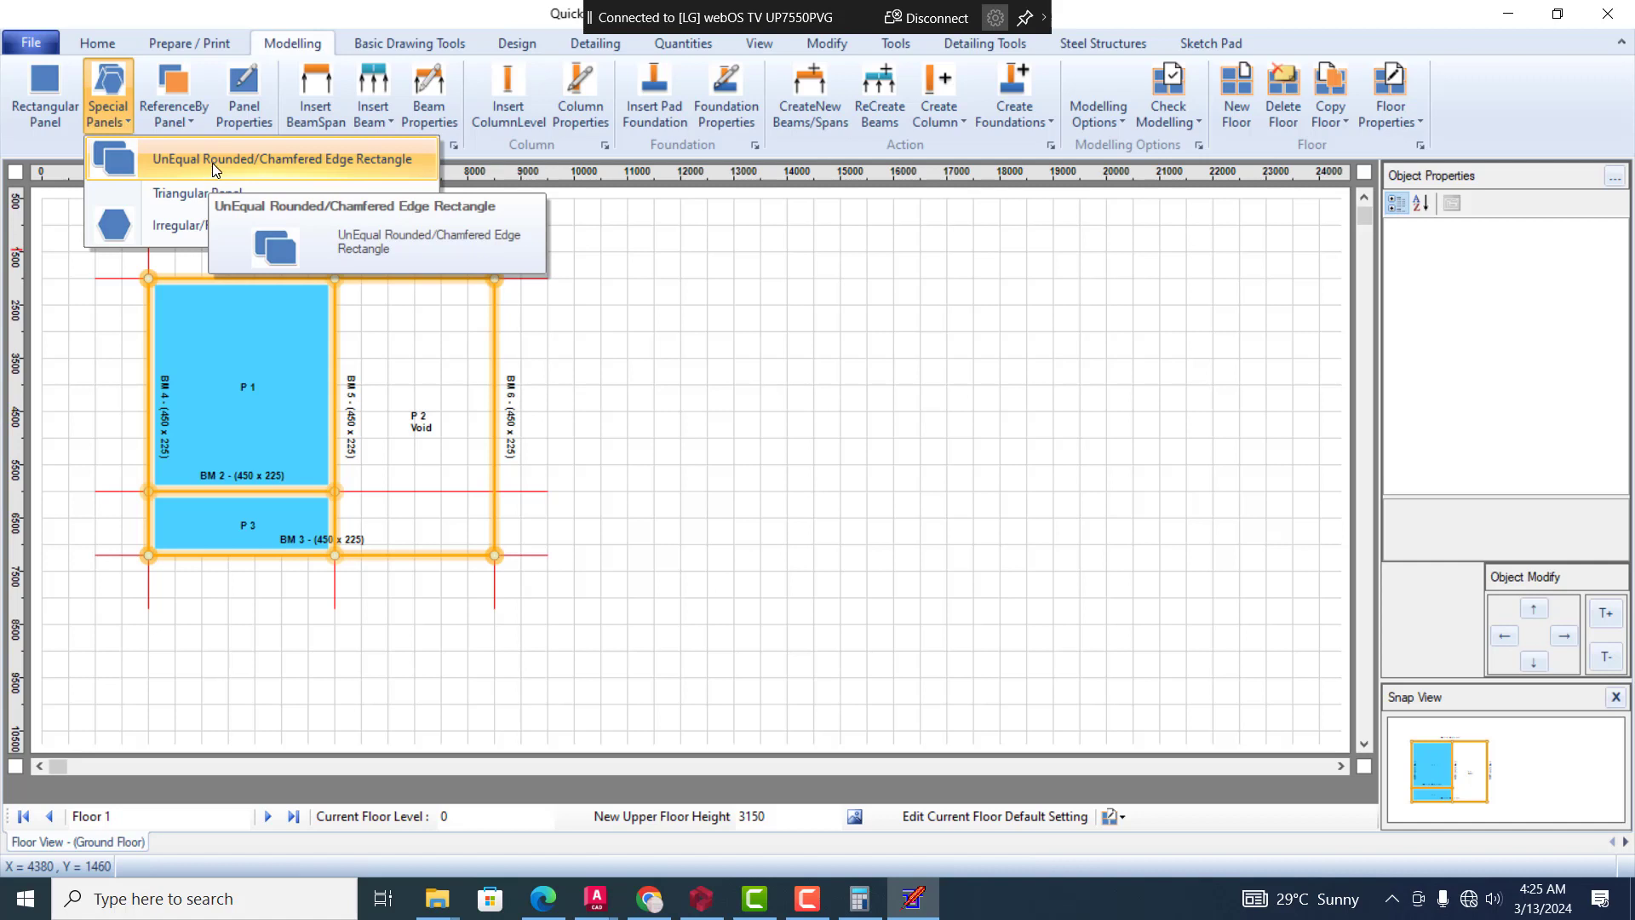
click(212, 162)
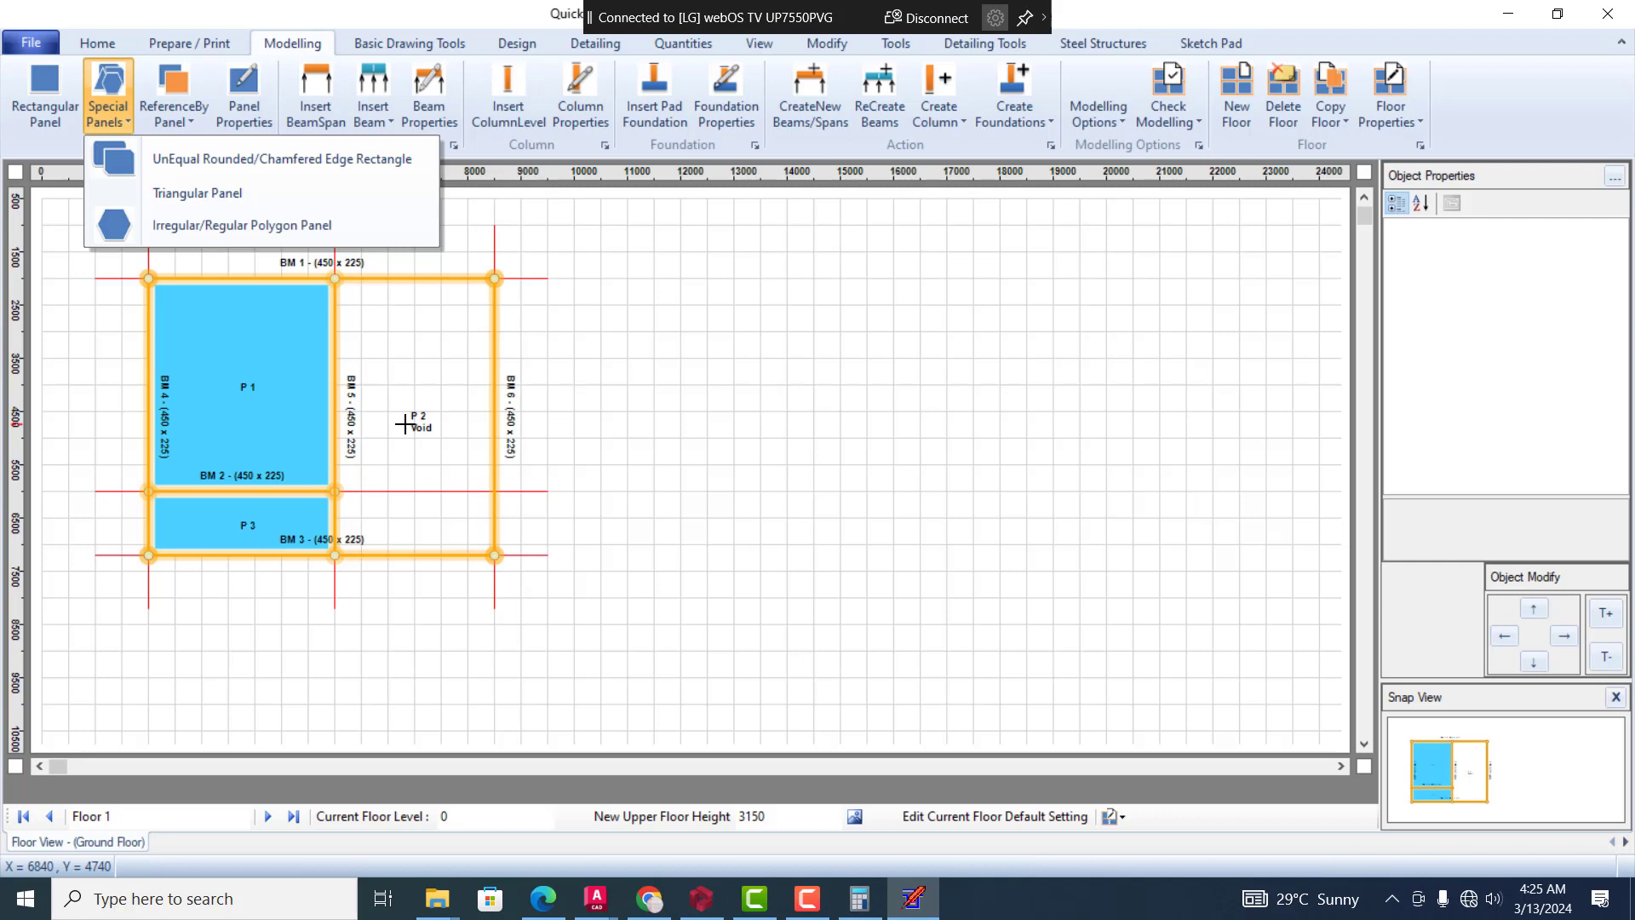
Review how the AutoCAD DXF floor layout import reads lines, circles, rectangles and polygons, and decline the import
click(21, 47)
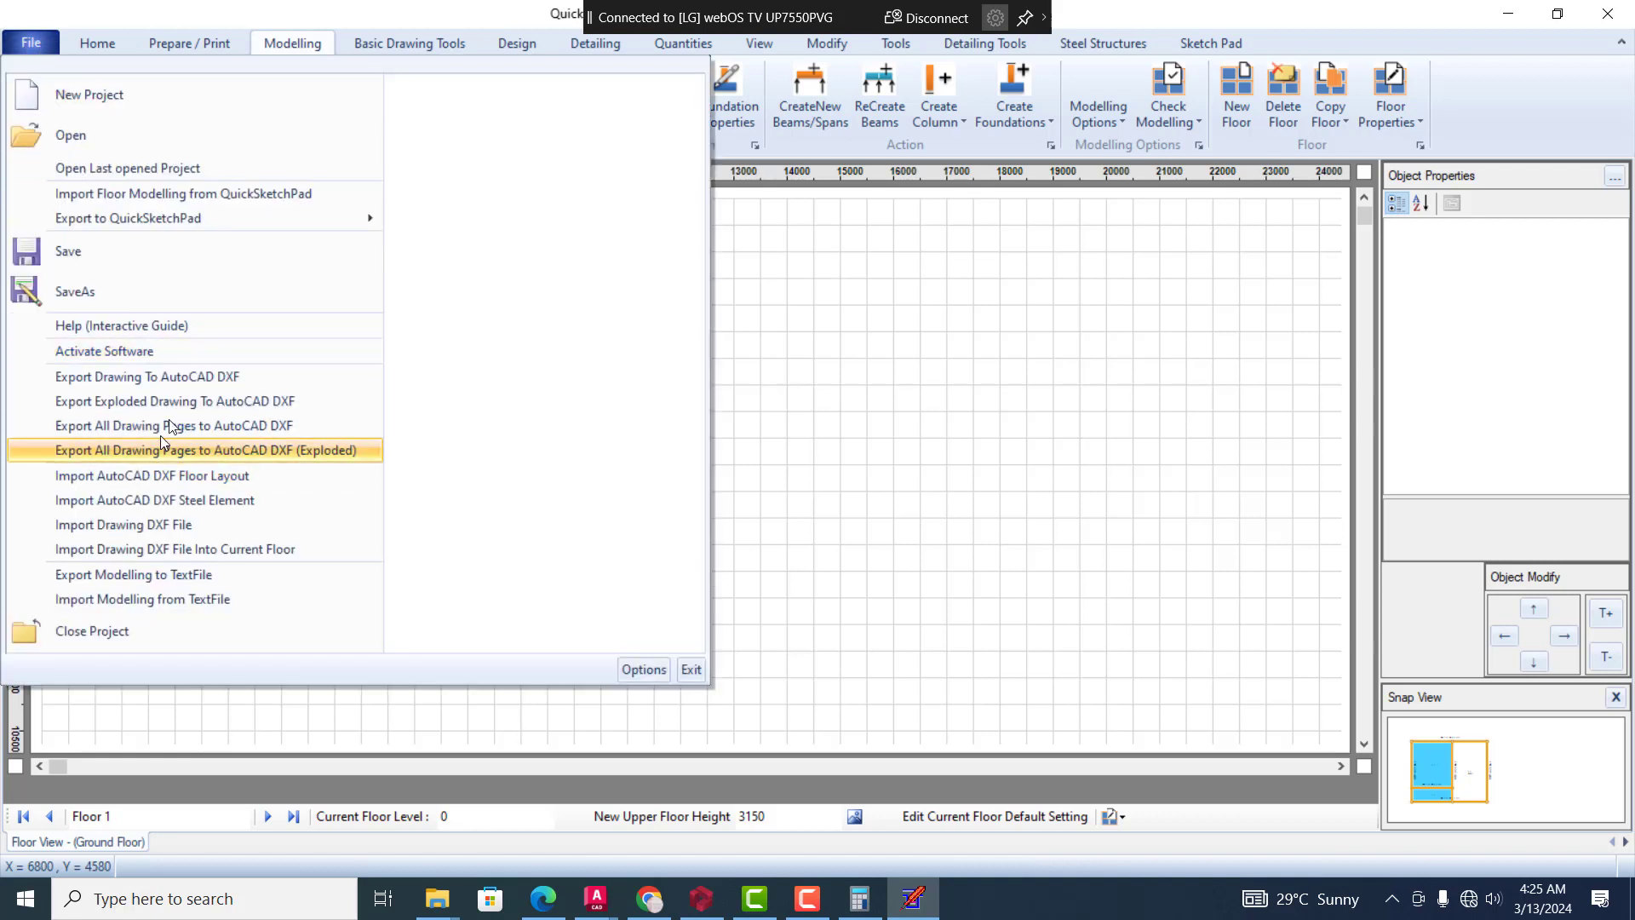
click(265, 479)
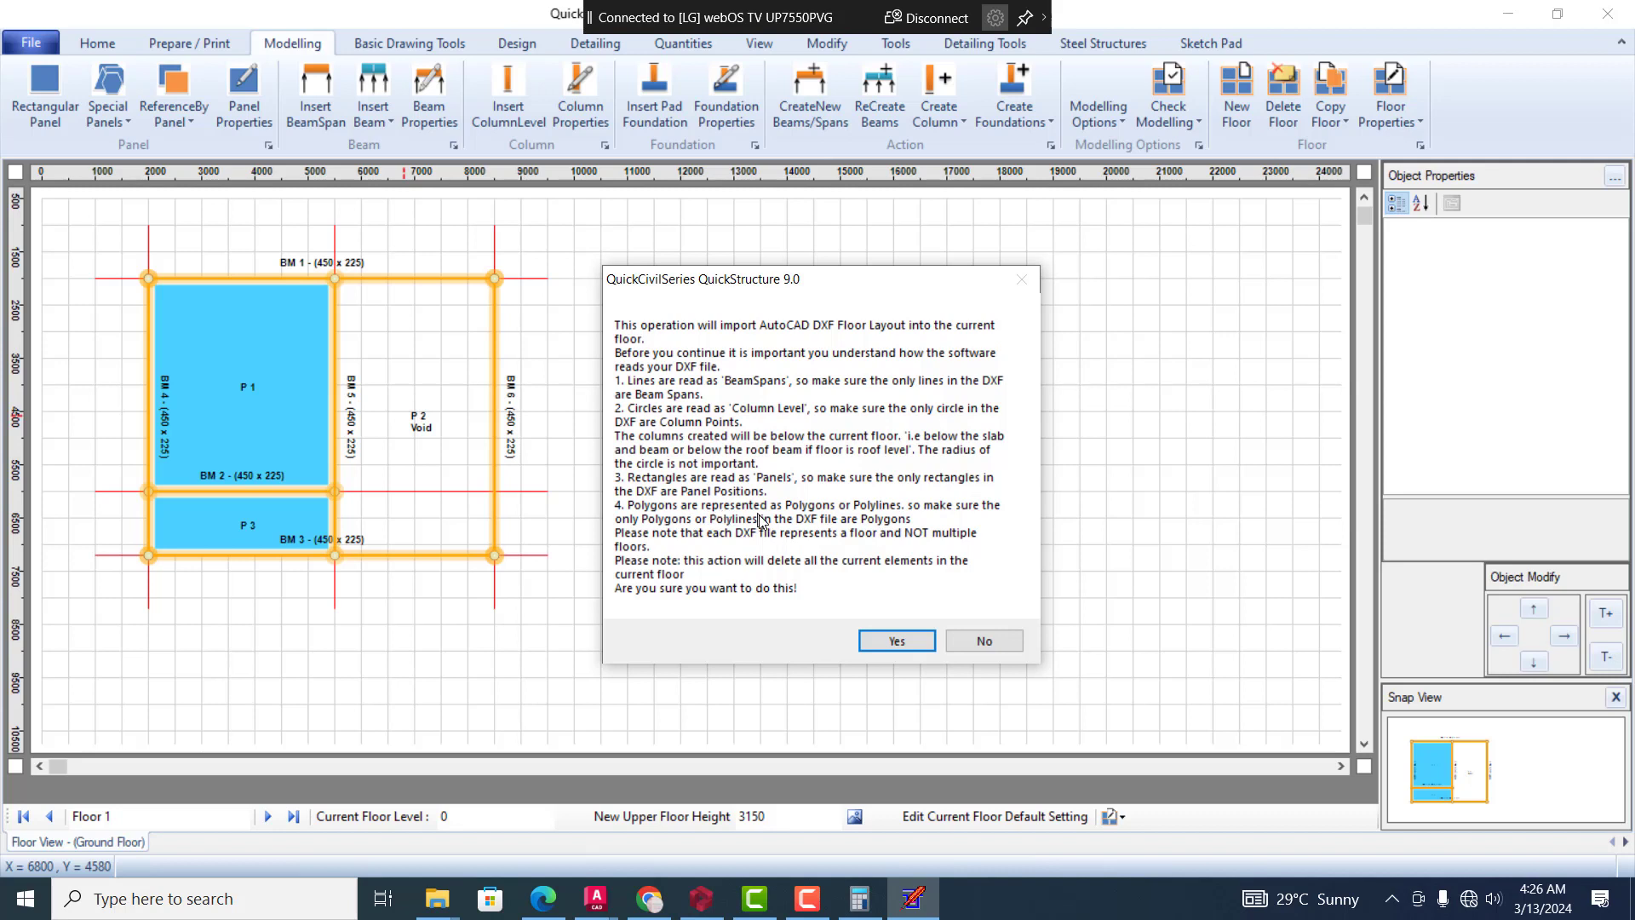
click(117, 107)
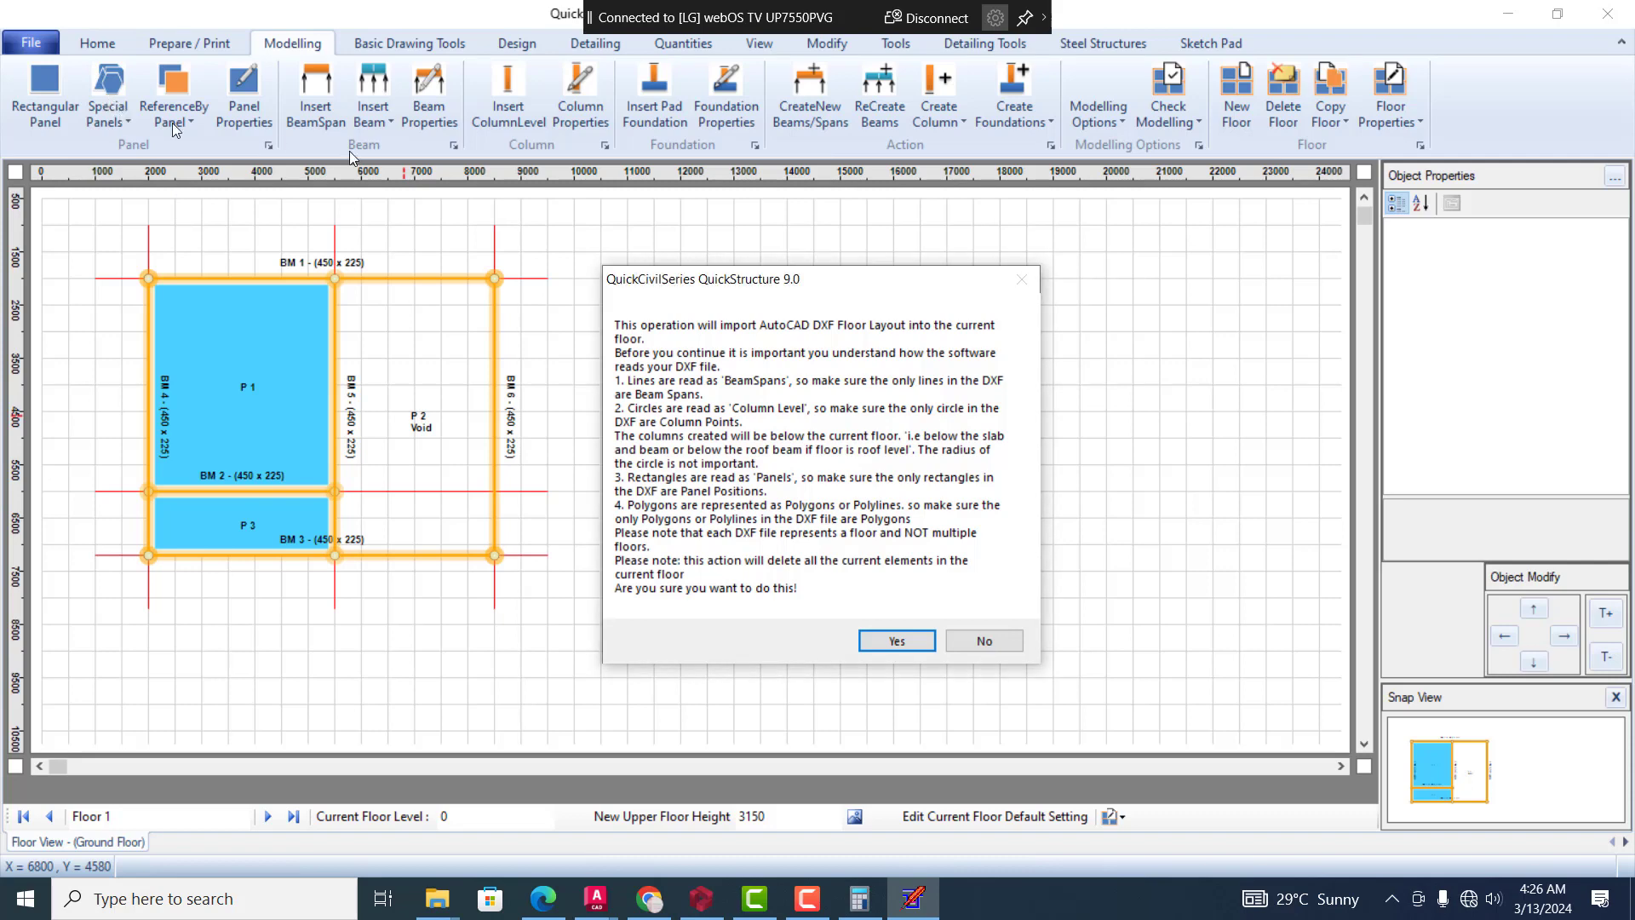
click(999, 645)
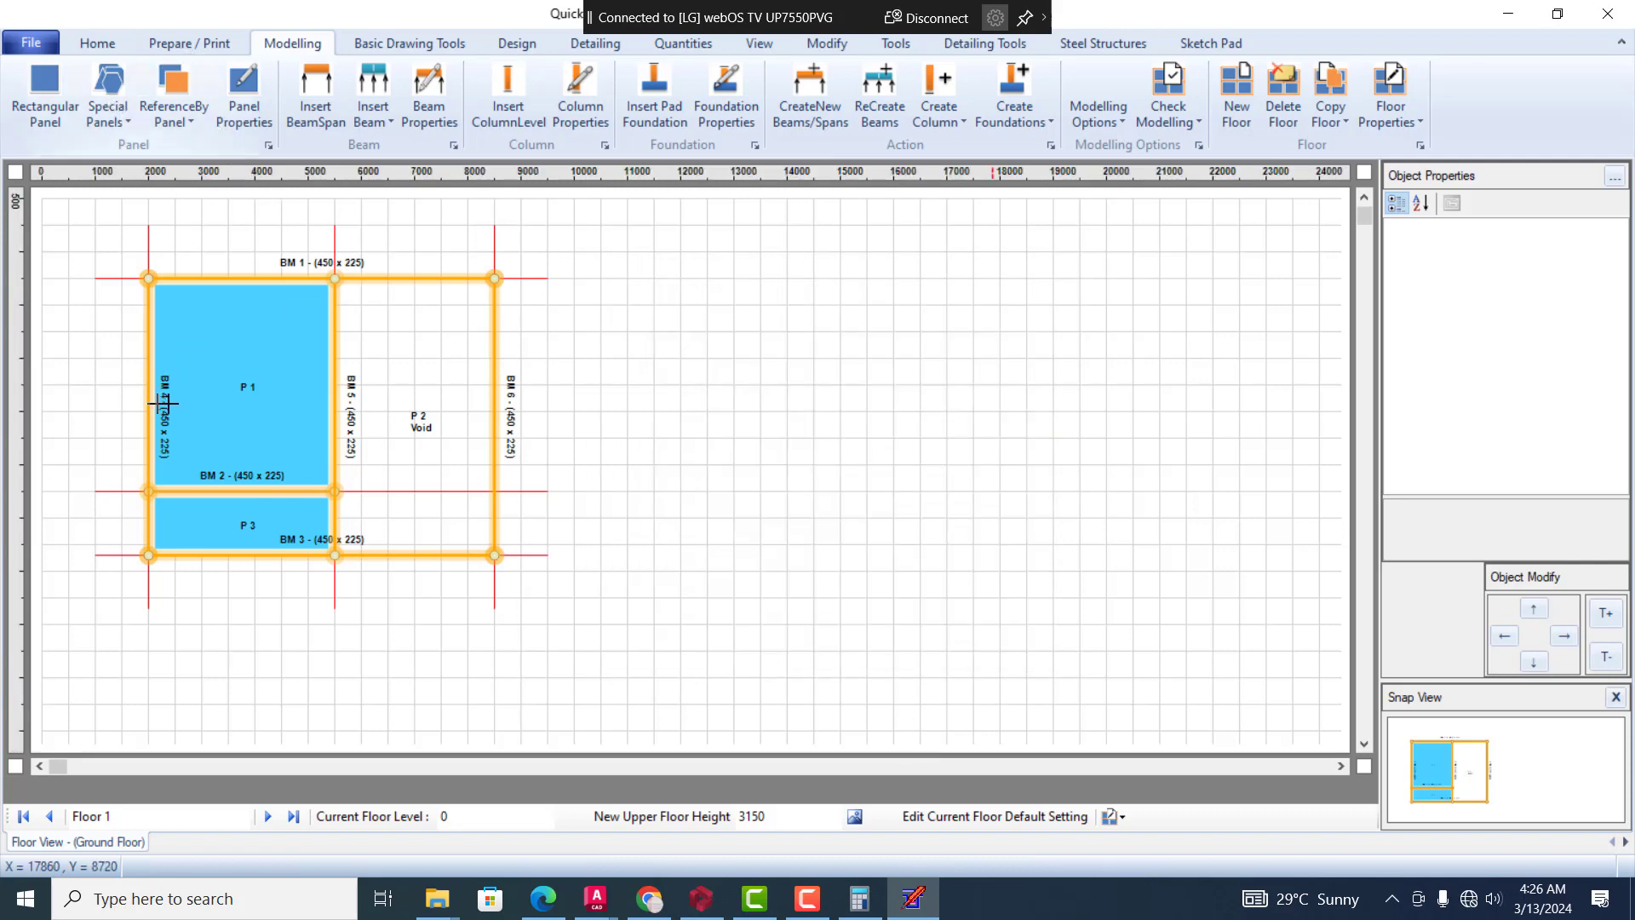